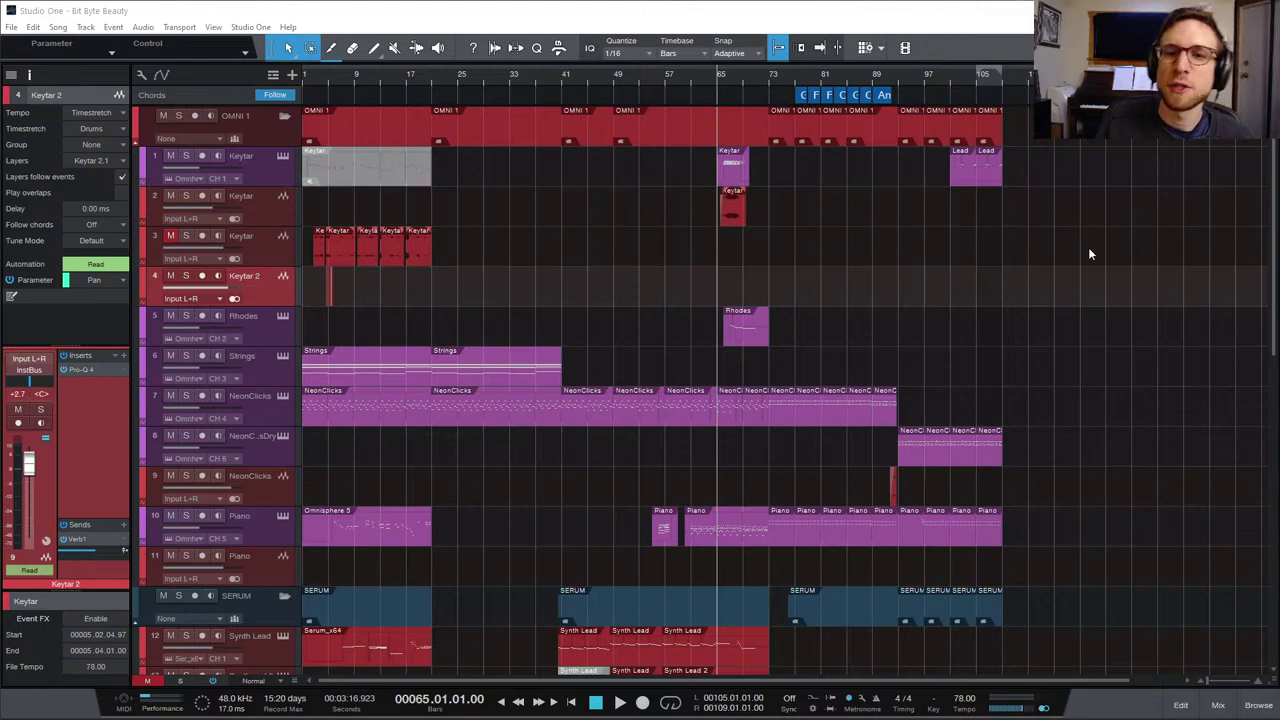
Step: Select the NeonClicks track and set the audio device block size to 512 samples
{"action": "left_click", "coordinate": [1090, 301]}
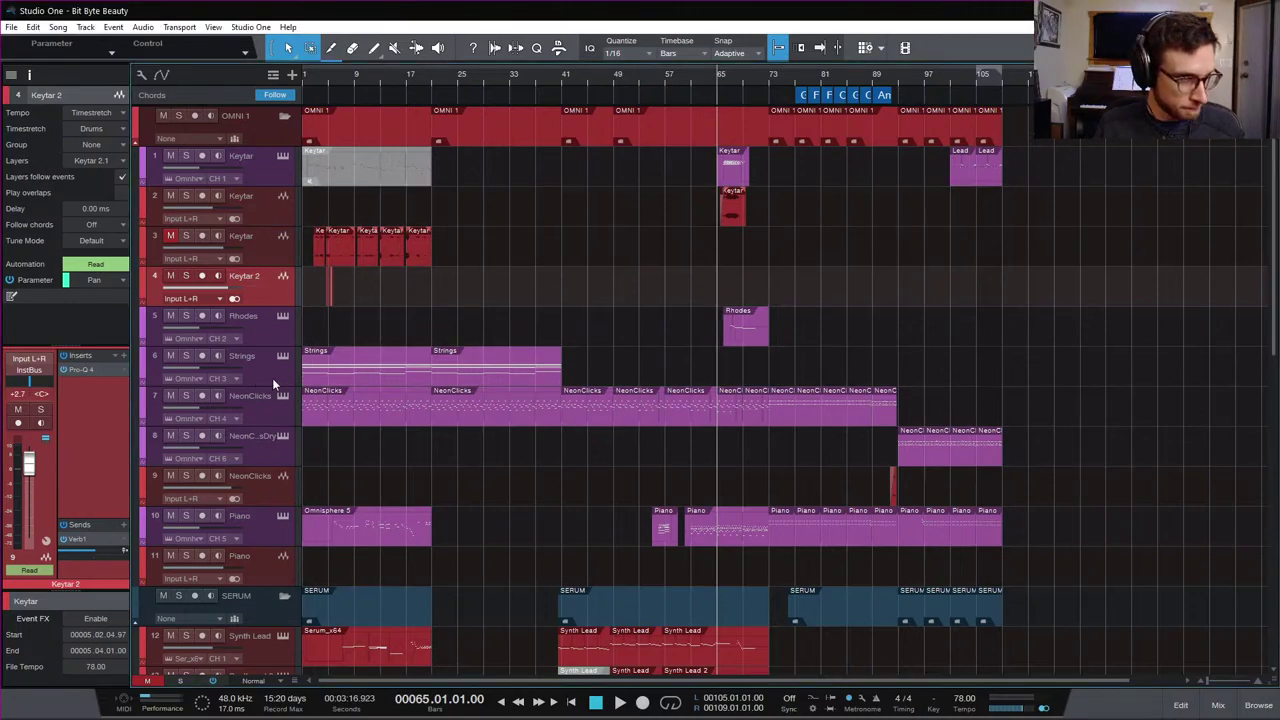
{"action": "left_click", "coordinate": [266, 404]}
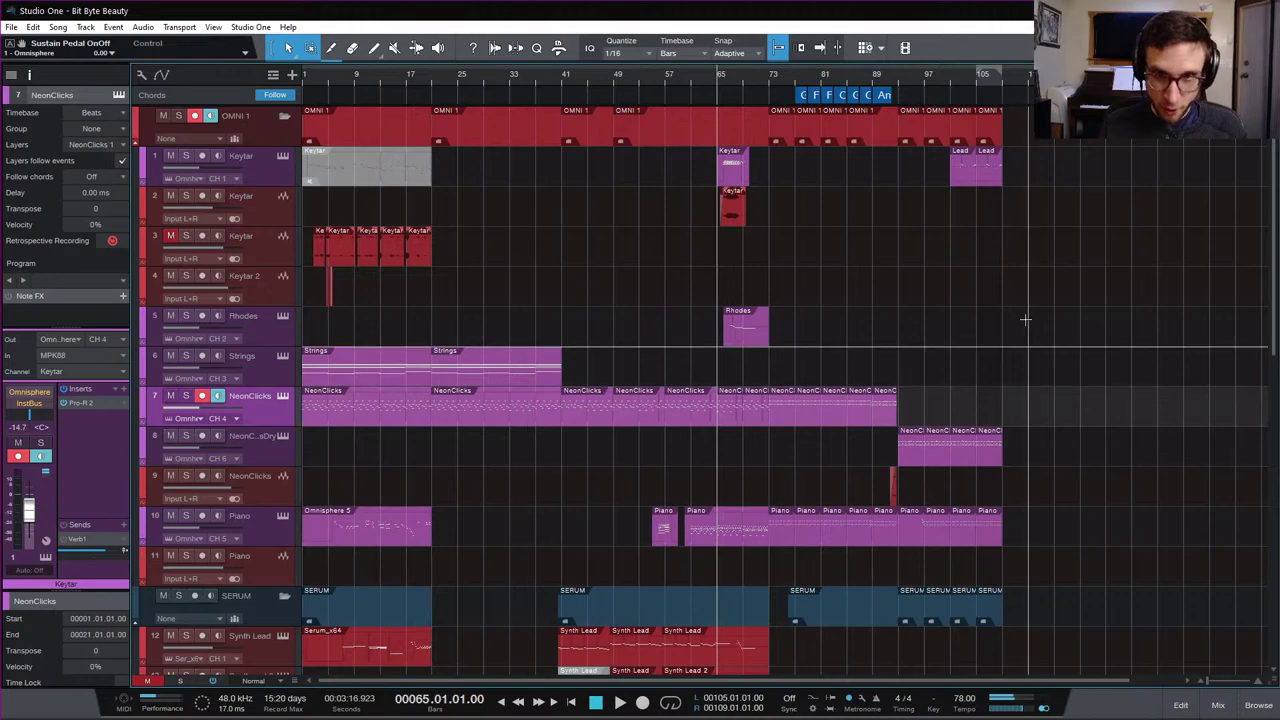
{"action": "key", "text": "ctrl+comma"}
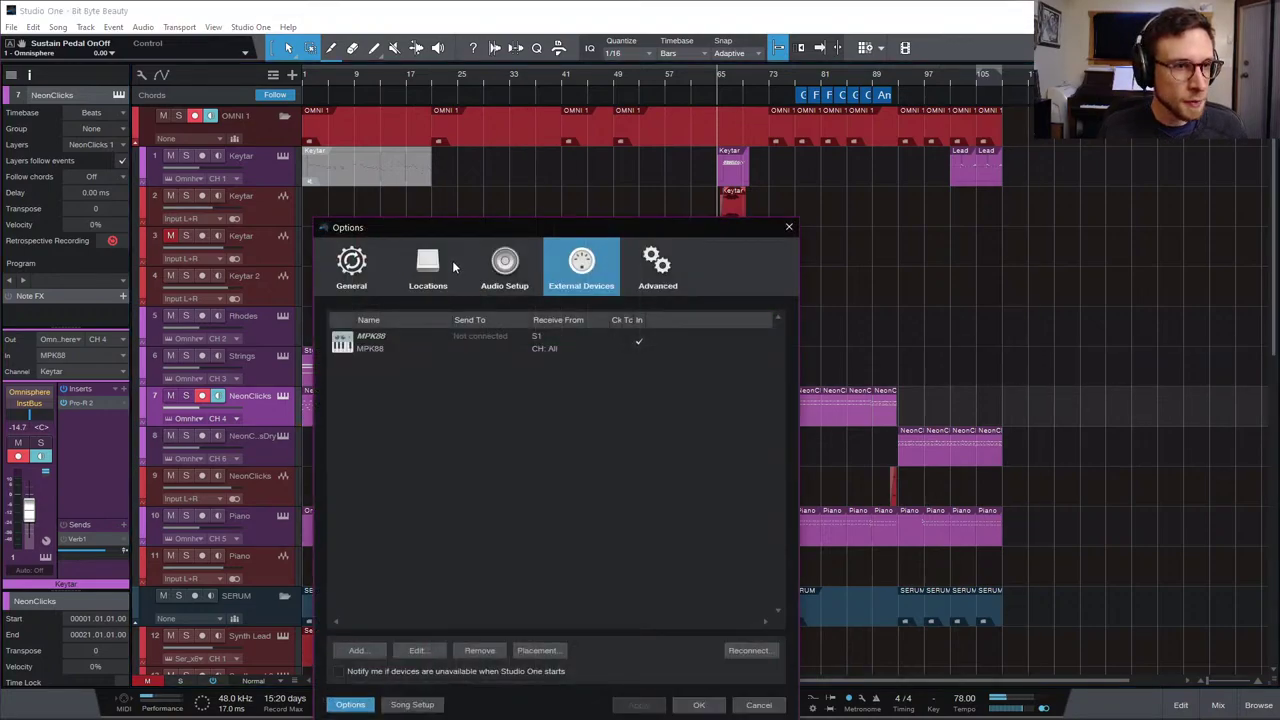
{"action": "left_click", "coordinate": [377, 269]}
{"action": "left_click", "coordinate": [504, 268]}
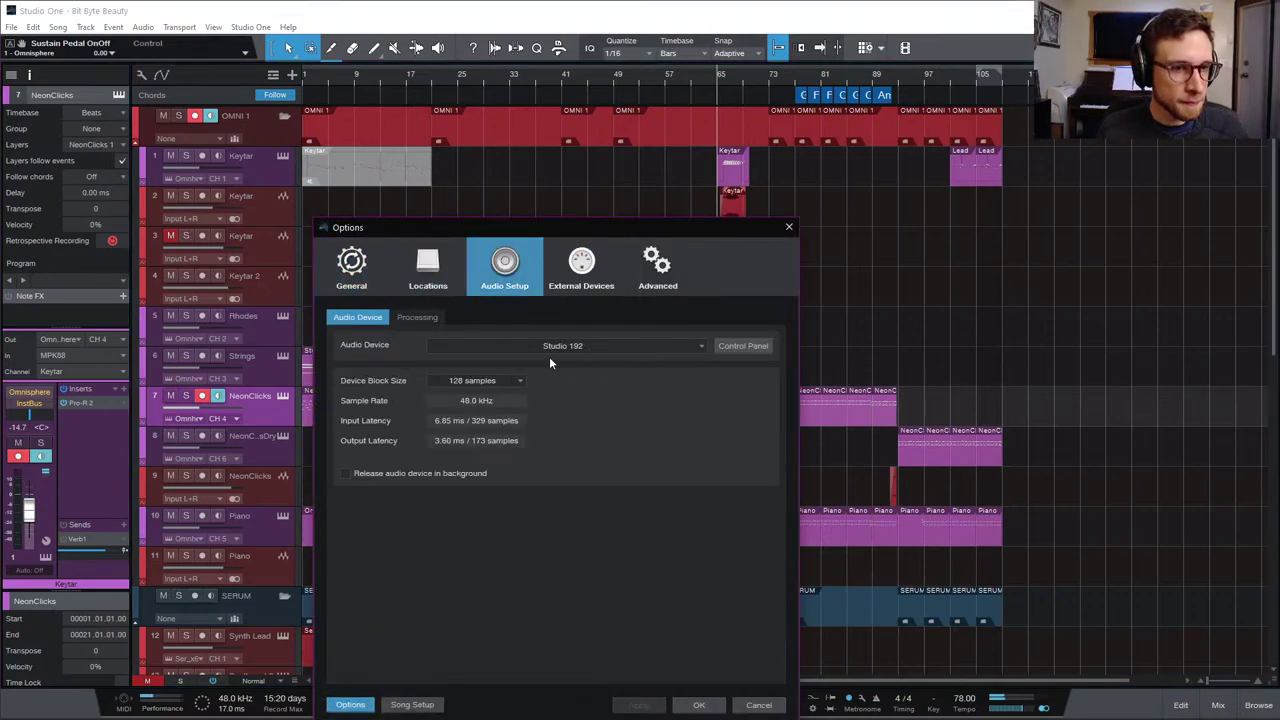
{"action": "left_click", "coordinate": [499, 382]}
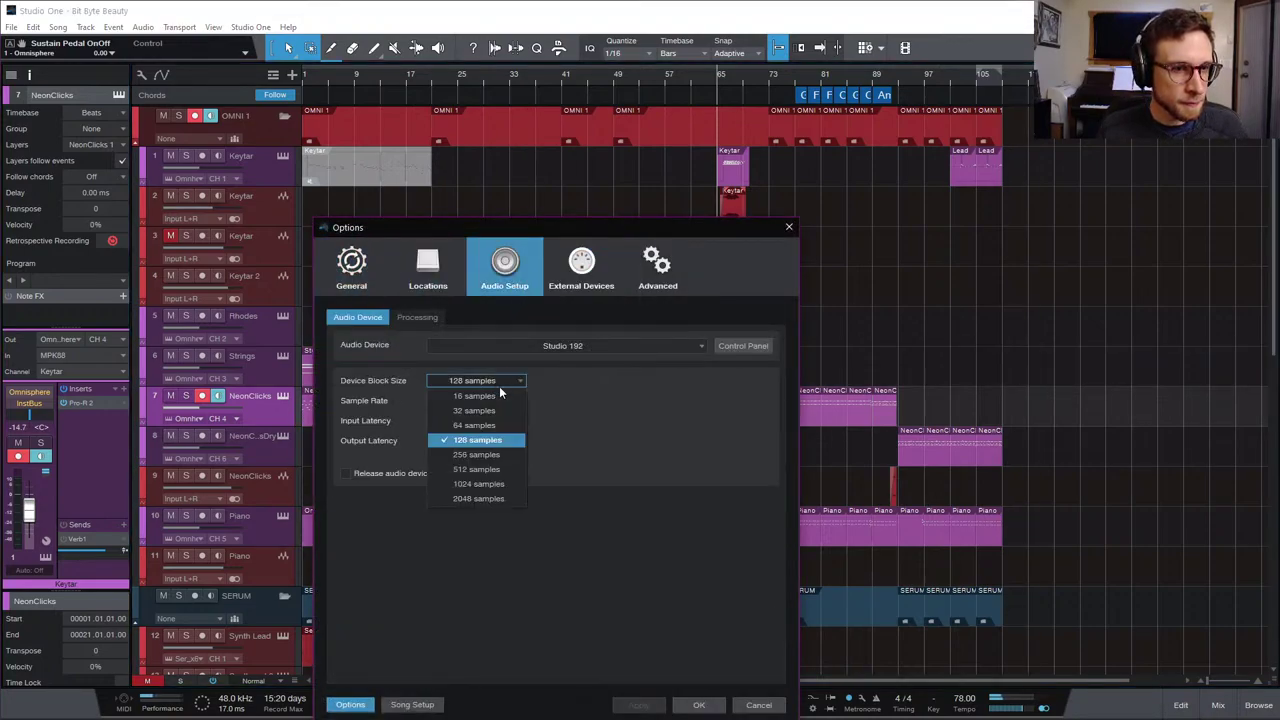
{"action": "left_click", "coordinate": [511, 470]}
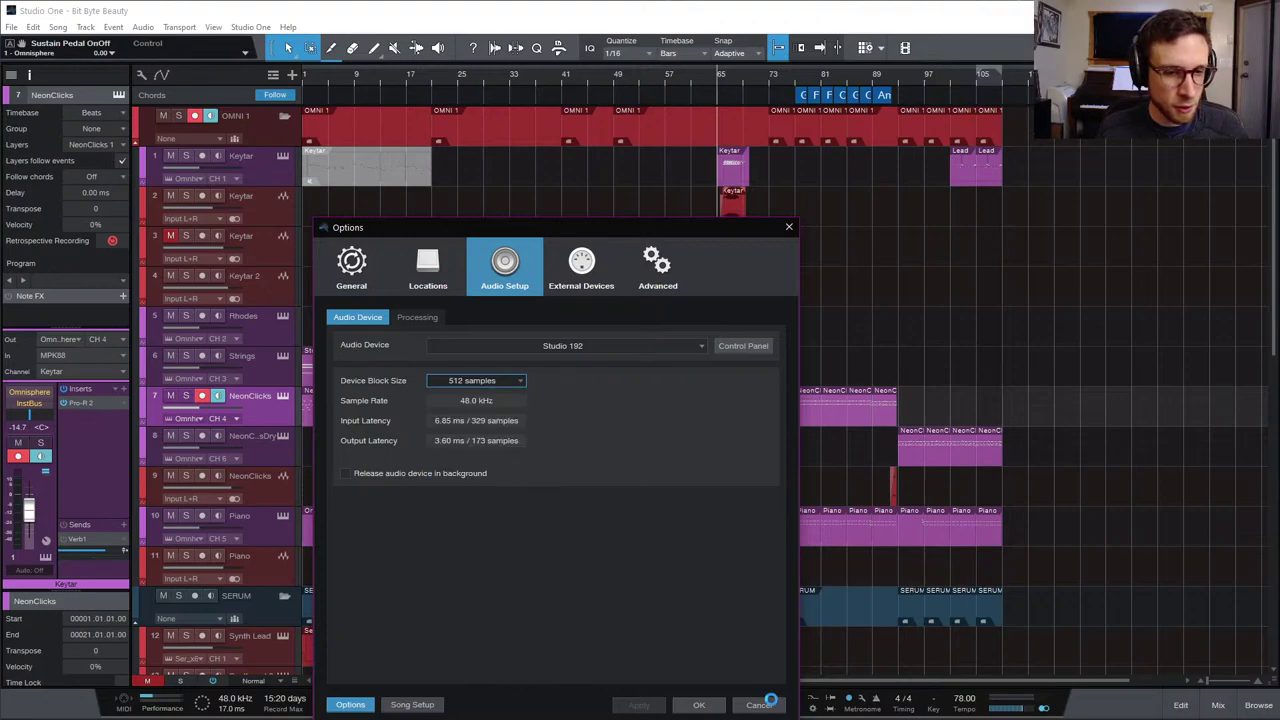
{"action": "left_click", "coordinate": [699, 705]}
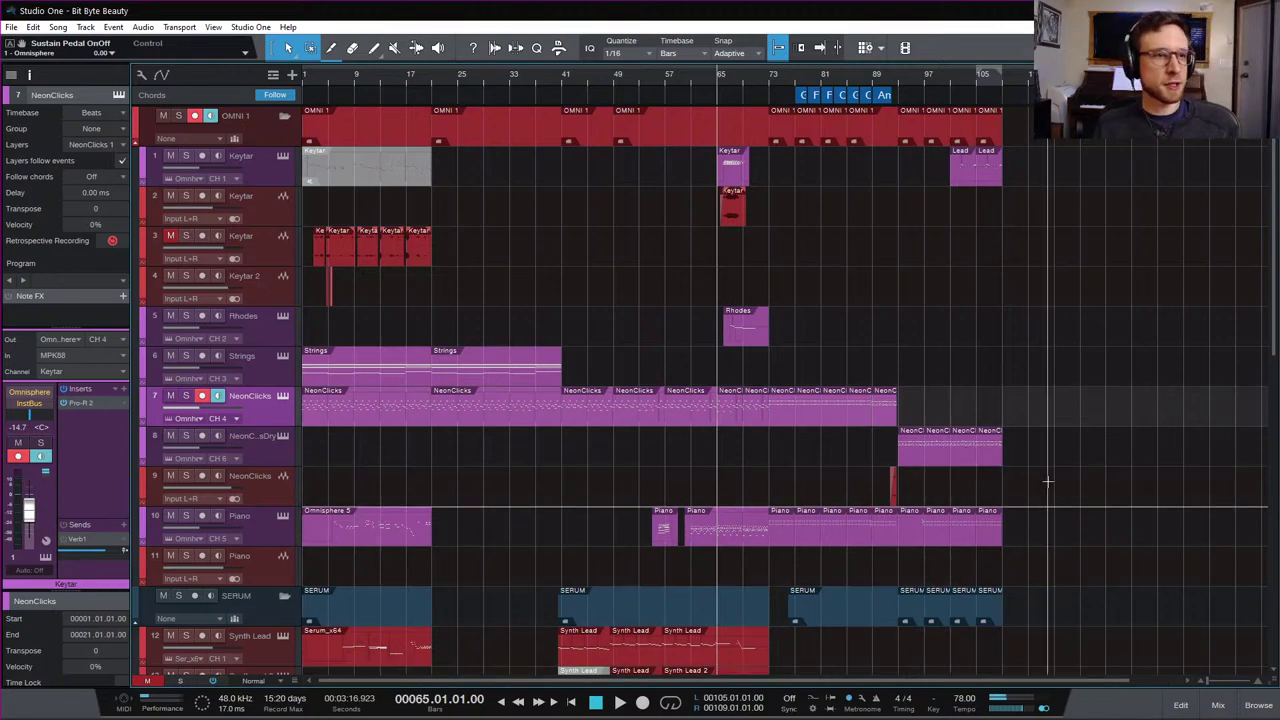
Step: Play the whole song from bar 1 while following its tracks and sections, and stop playback at the end
{"action": "key", "text": "Home"}
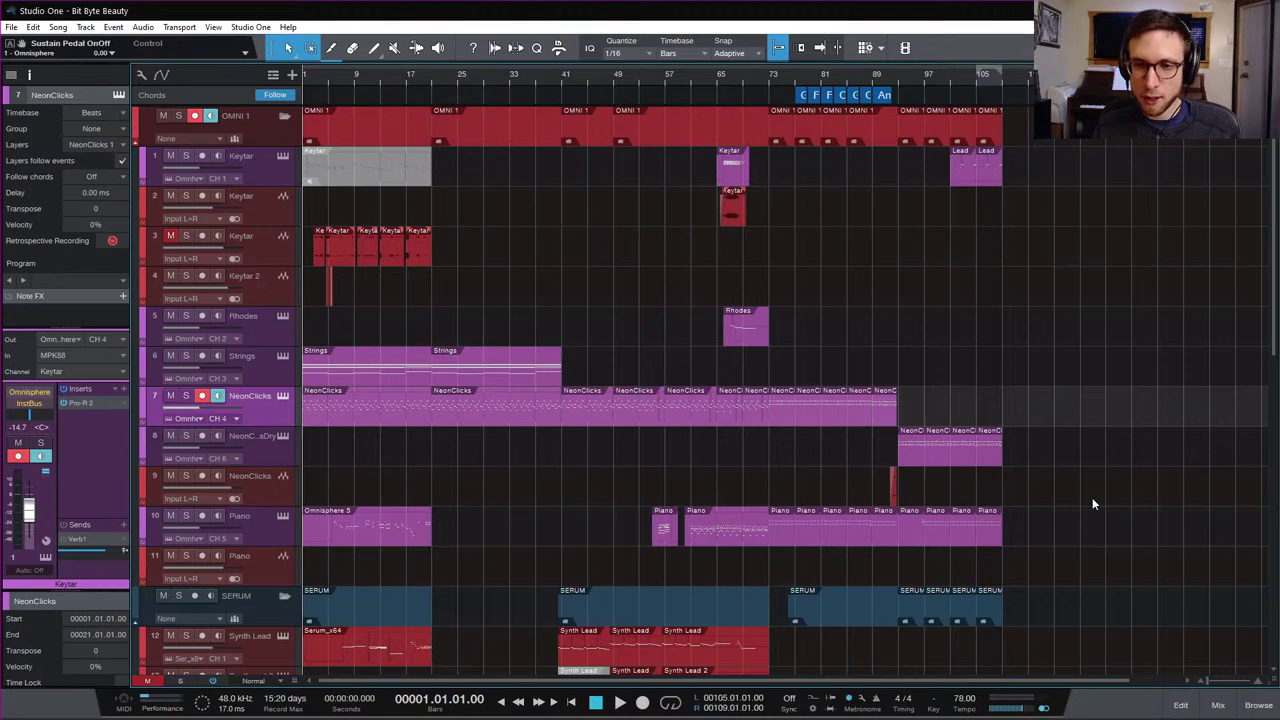
{"action": "scroll", "coordinate": [1092, 497], "scroll_direction": "down", "scroll_amount": 8}
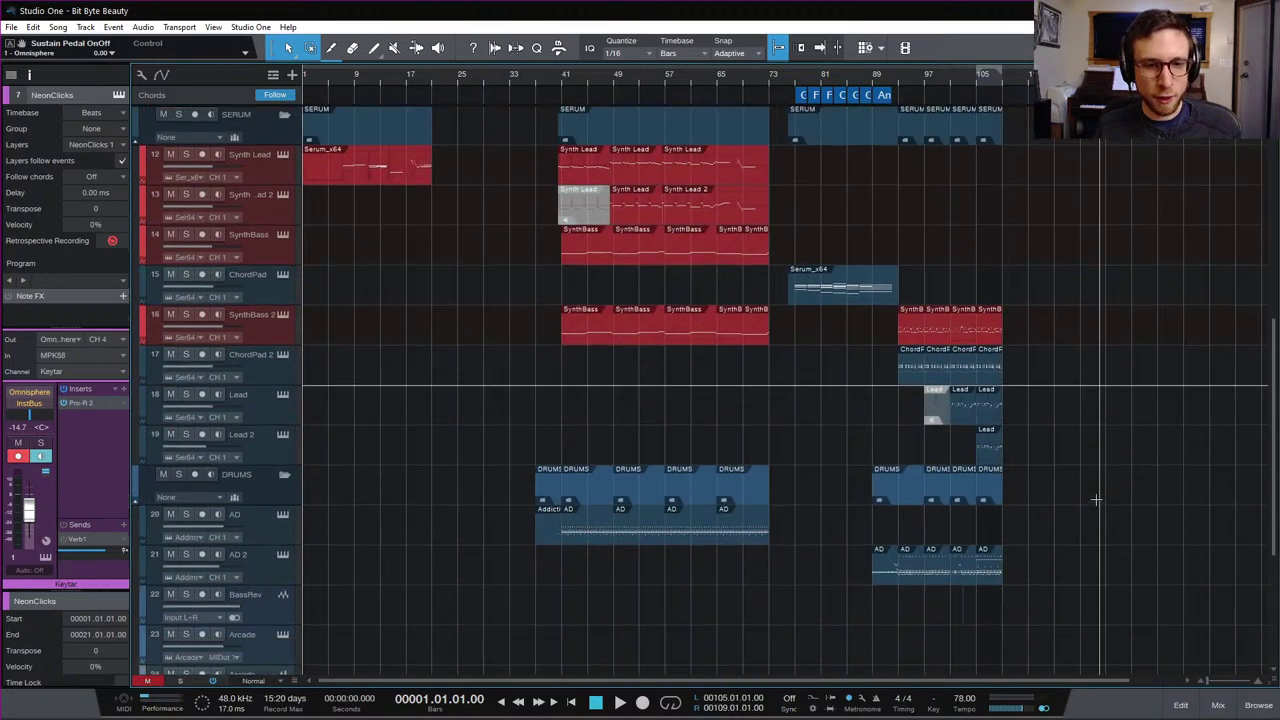
{"action": "scroll", "coordinate": [1096, 500], "scroll_direction": "down", "scroll_amount": 4}
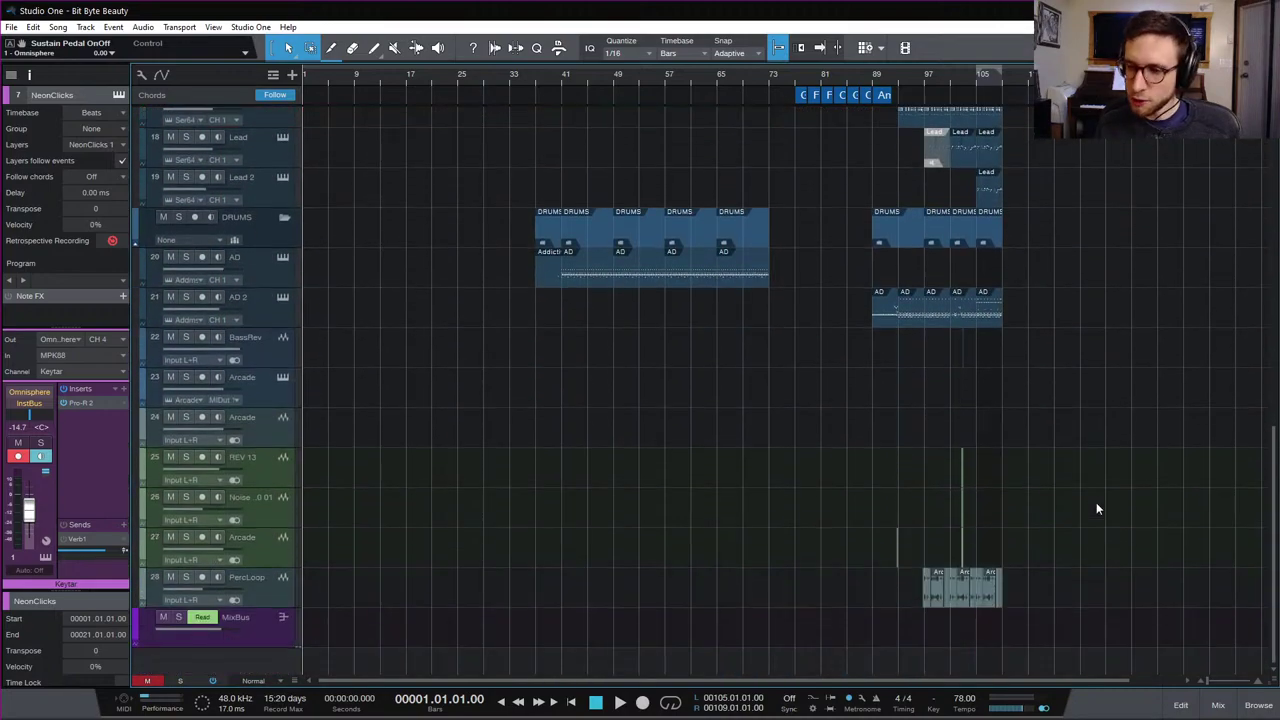
{"action": "scroll", "coordinate": [1096, 502], "scroll_direction": "up", "scroll_amount": 5}
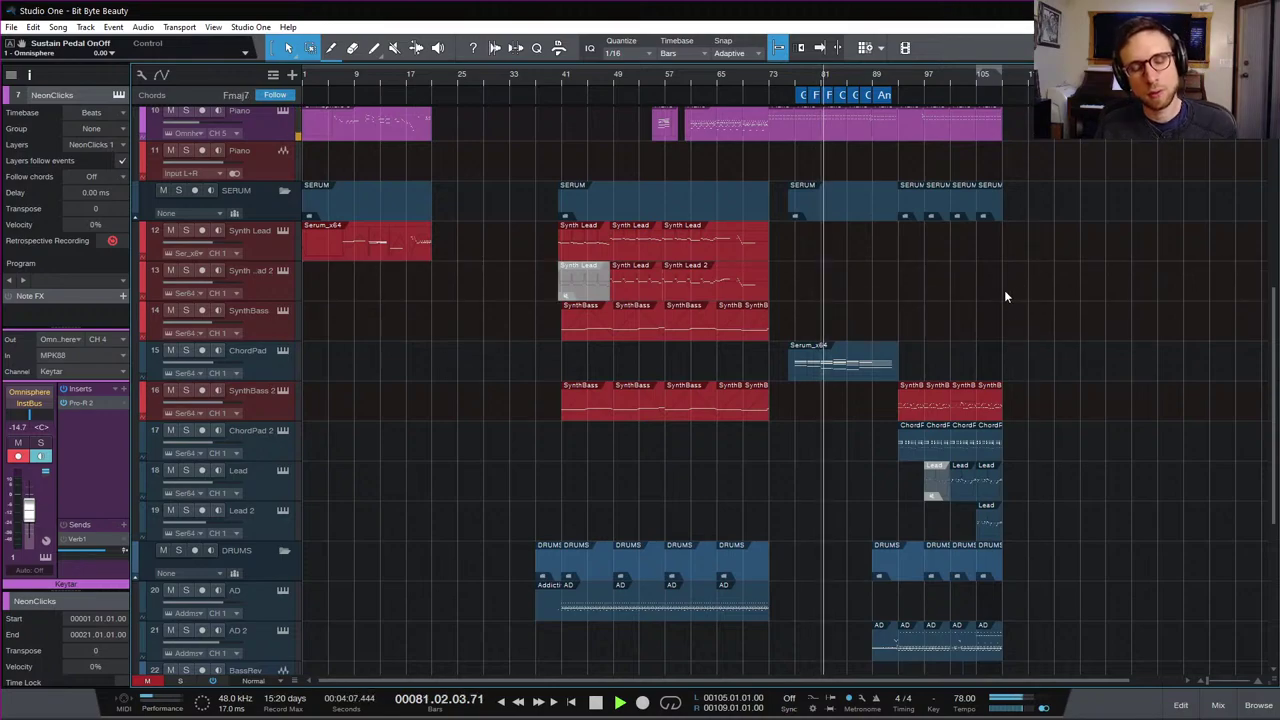
{"action": "key", "text": "e"}
{"action": "key", "text": "e"}
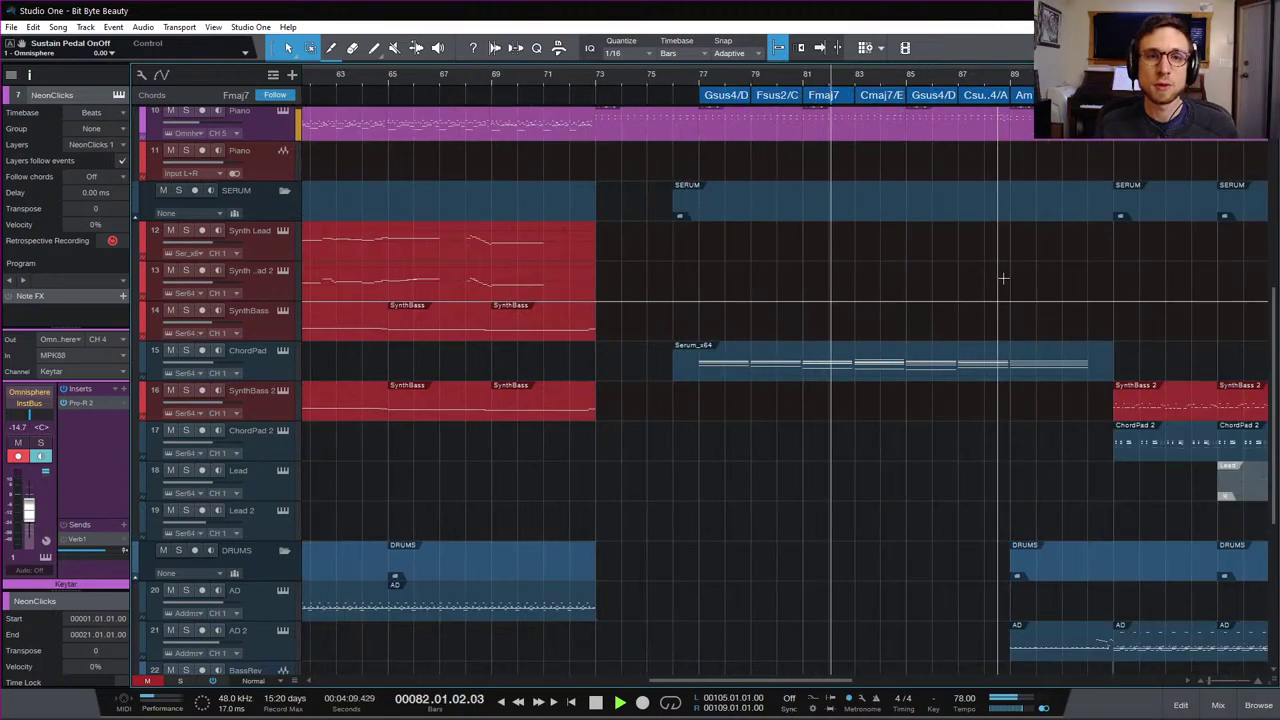
{"action": "scroll", "coordinate": [1098, 310], "scroll_direction": "right", "scroll_amount": 3}
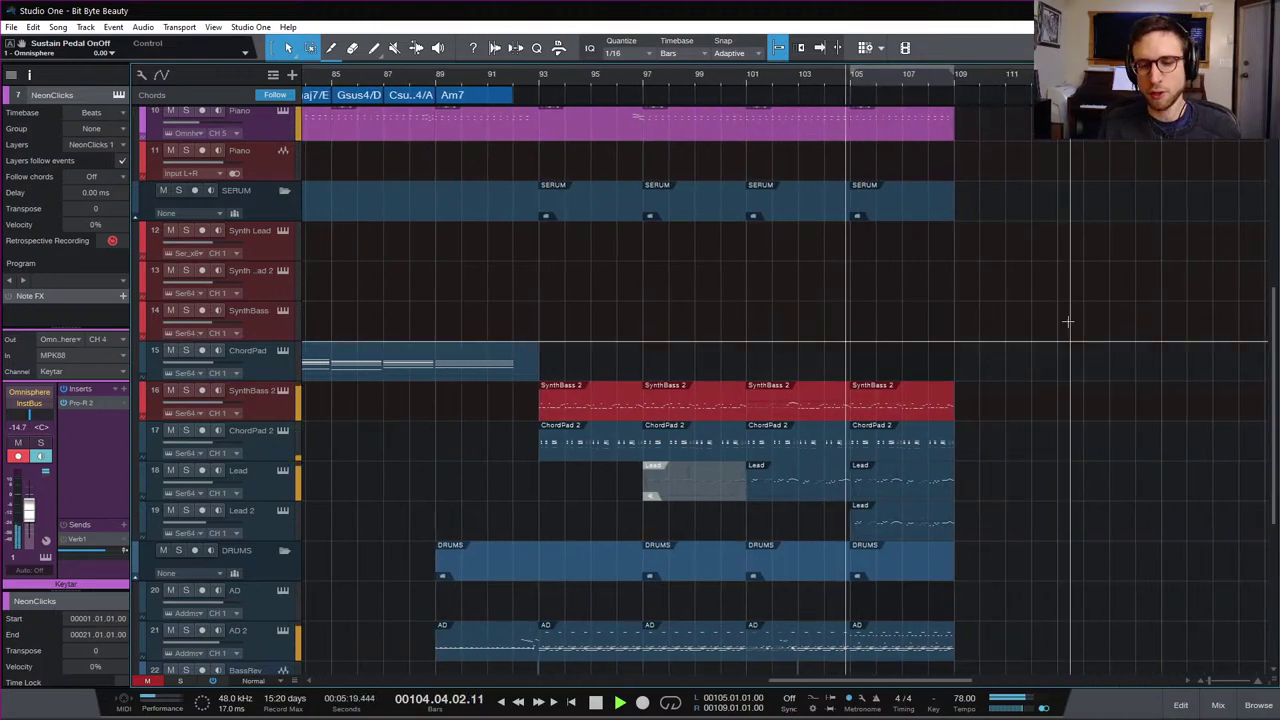
{"action": "scroll", "coordinate": [1067, 321], "scroll_direction": "down", "scroll_amount": 1}
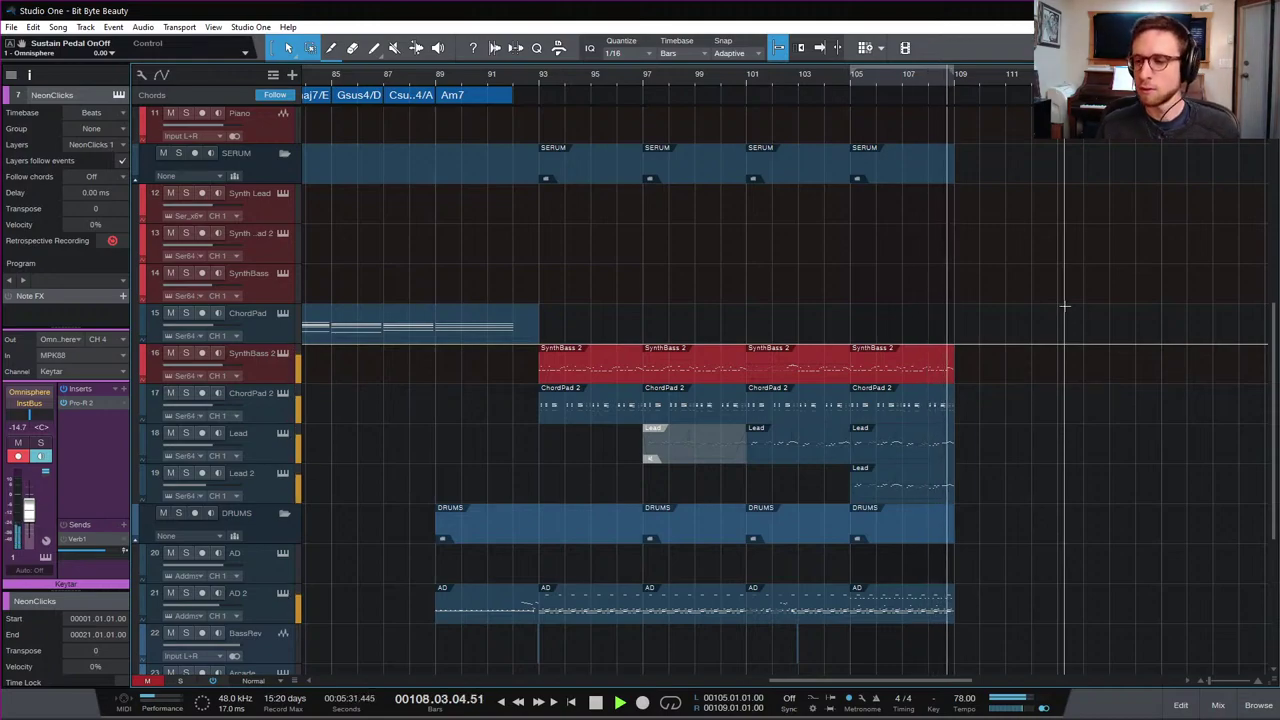
{"action": "key", "text": "space"}
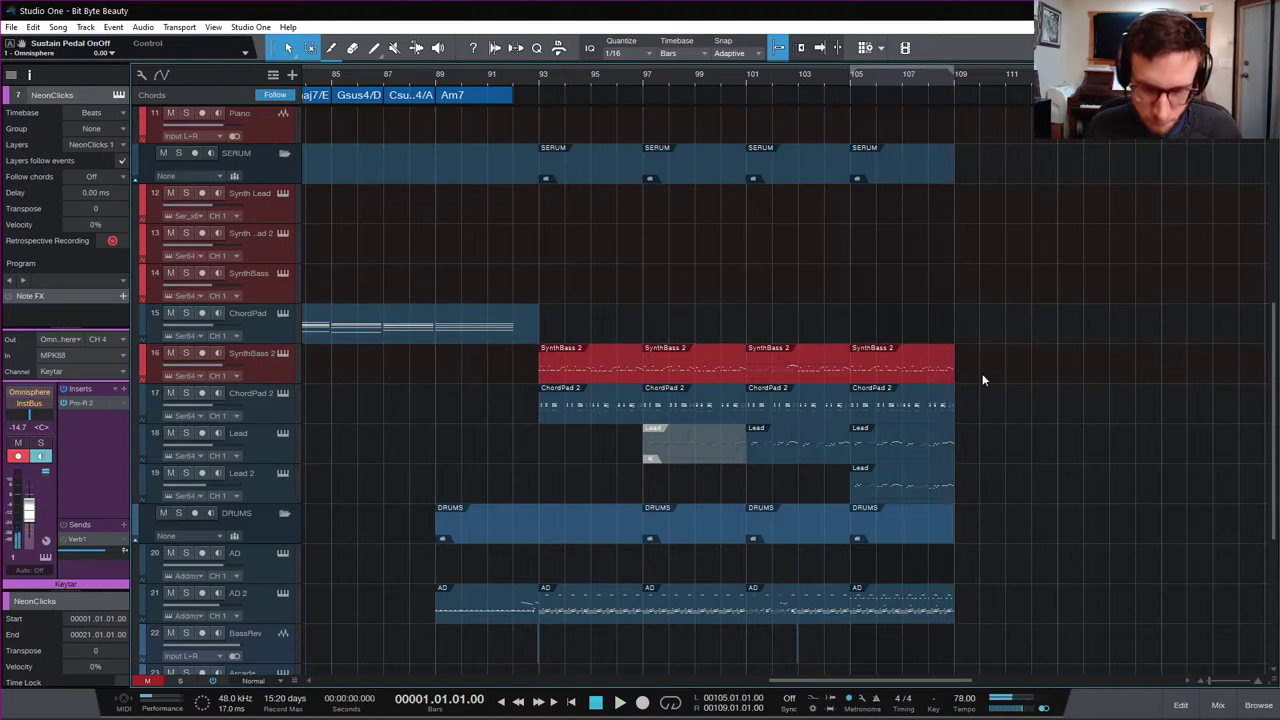
Step: Look over the full track list and play the arrangement from bar 67
{"action": "scroll", "coordinate": [1010, 570], "scroll_direction": "down", "scroll_amount": 5}
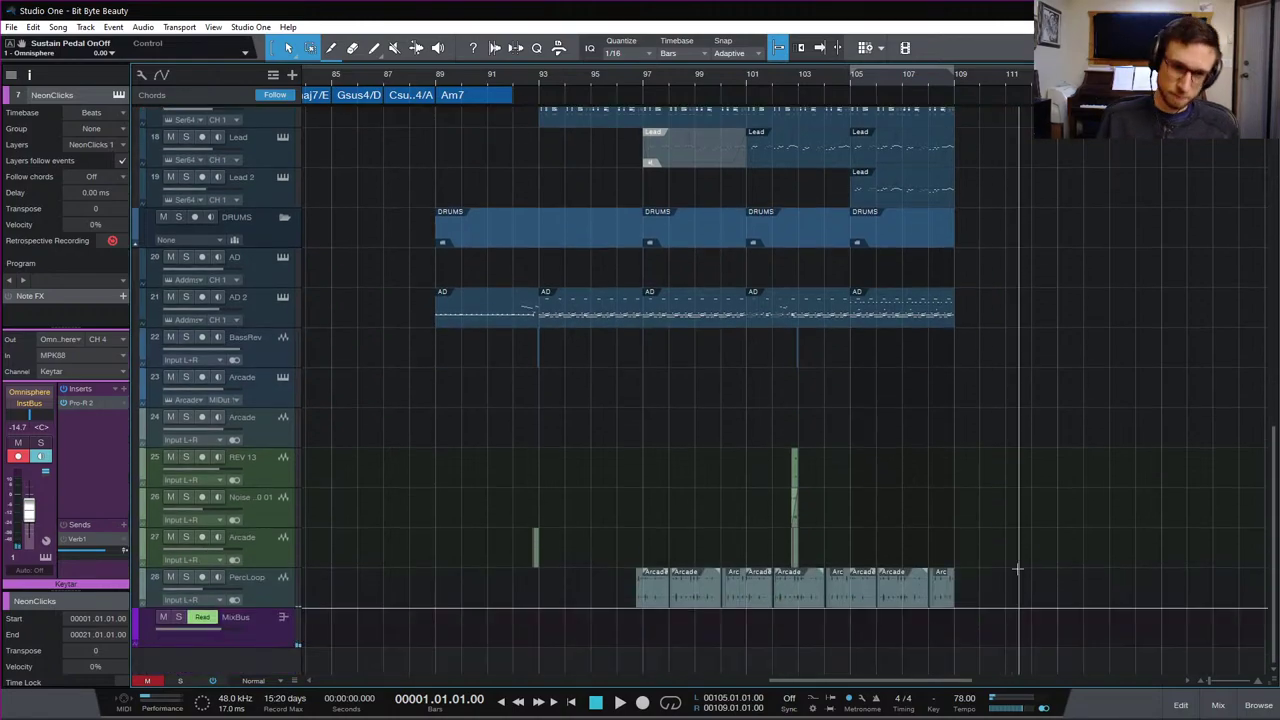
{"action": "scroll", "coordinate": [1010, 558], "scroll_direction": "up", "scroll_amount": 6}
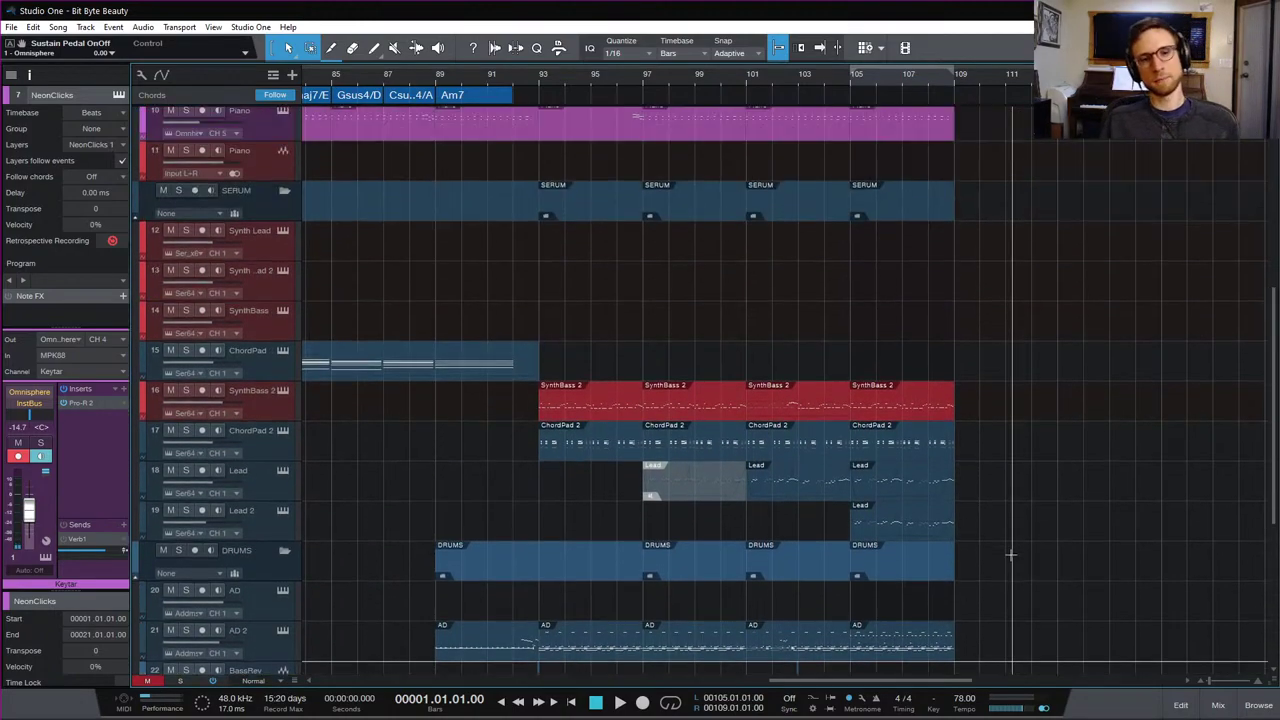
{"action": "scroll", "coordinate": [1010, 557], "scroll_direction": "up", "scroll_amount": 7}
{"action": "scroll", "coordinate": [1019, 515], "scroll_direction": "up", "scroll_amount": 1}
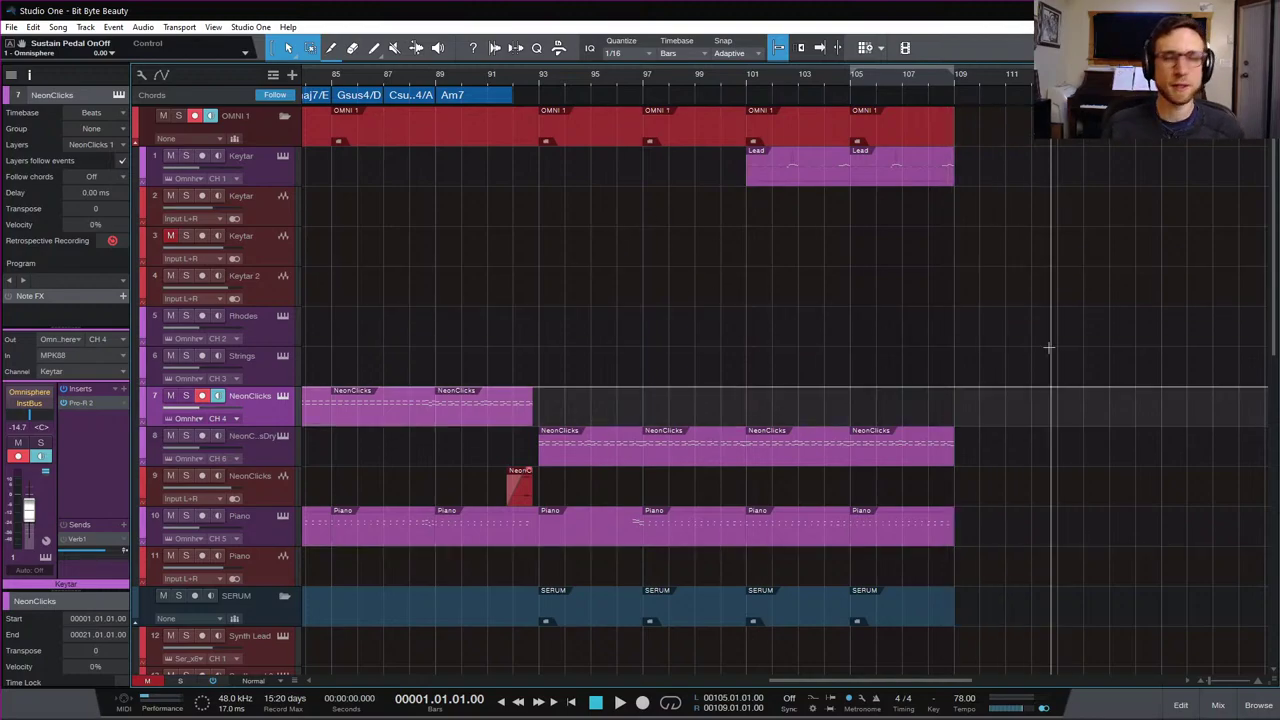
{"action": "scroll", "coordinate": [933, 348], "scroll_direction": "left", "scroll_amount": 1}
{"action": "scroll", "coordinate": [930, 346], "scroll_direction": "left", "scroll_amount": 5}
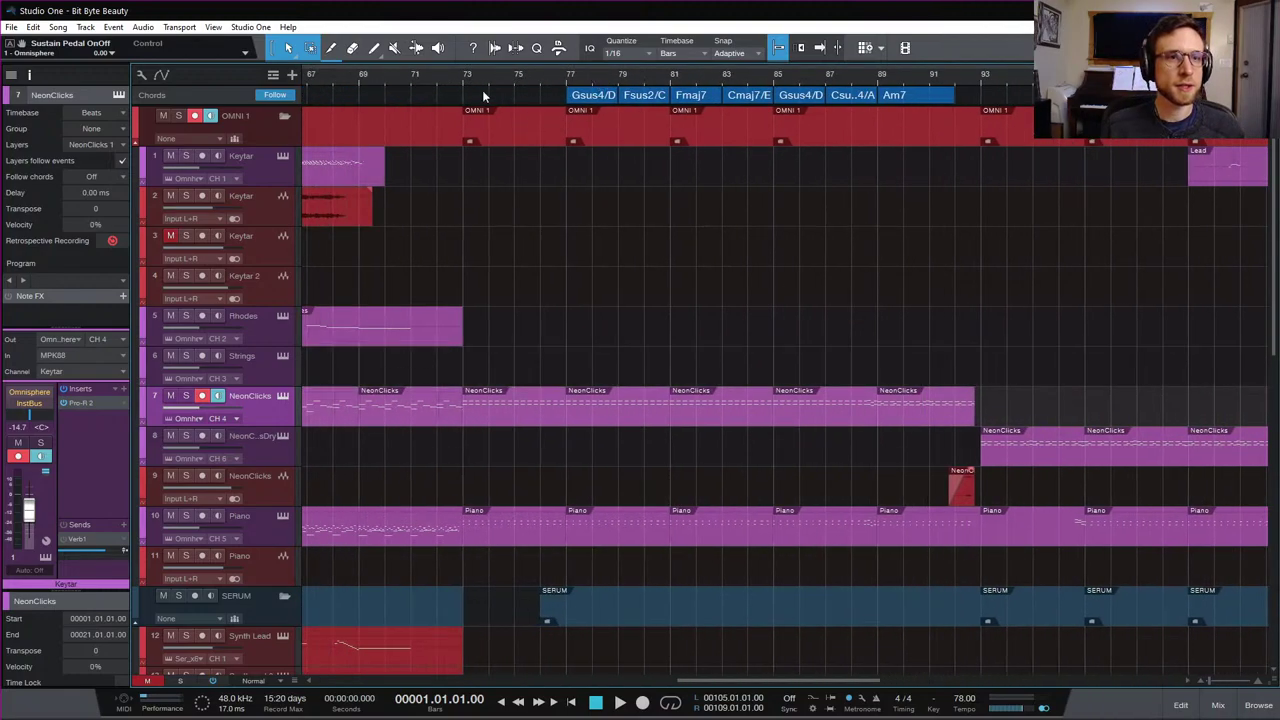
{"action": "scroll", "coordinate": [438, 174], "scroll_direction": "left", "scroll_amount": 1}
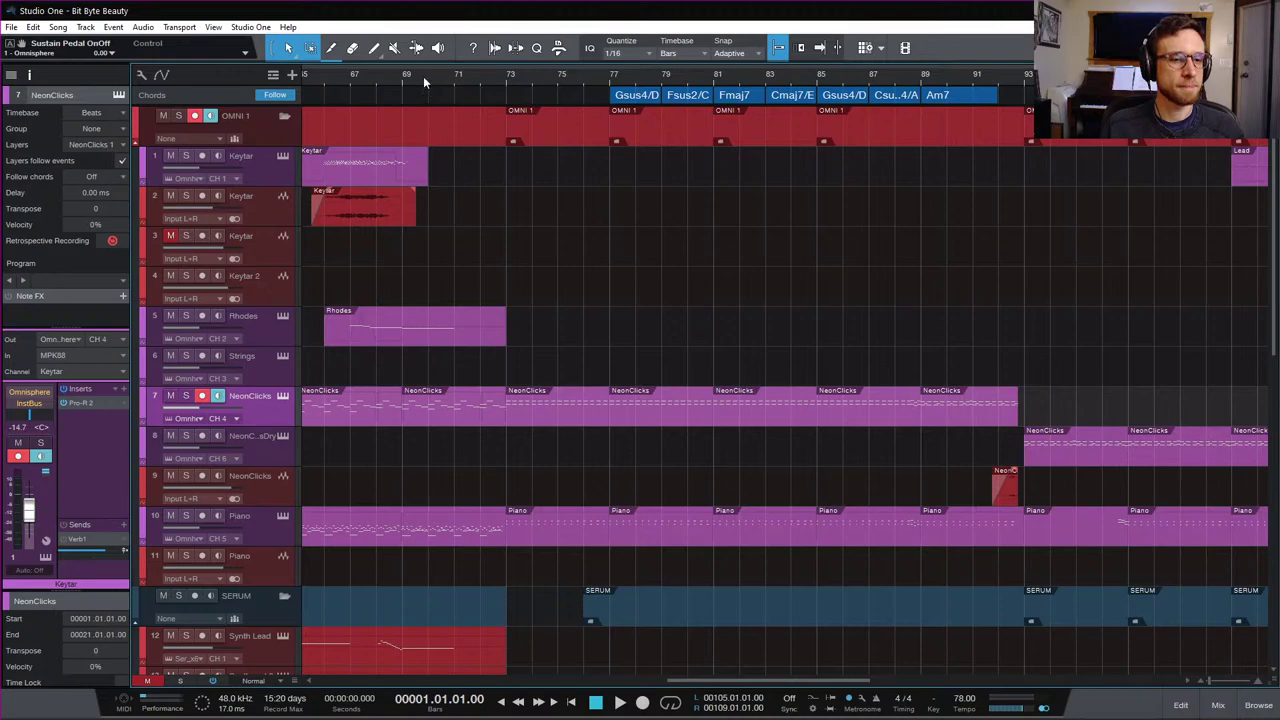
{"action": "left_click", "coordinate": [351, 78]}
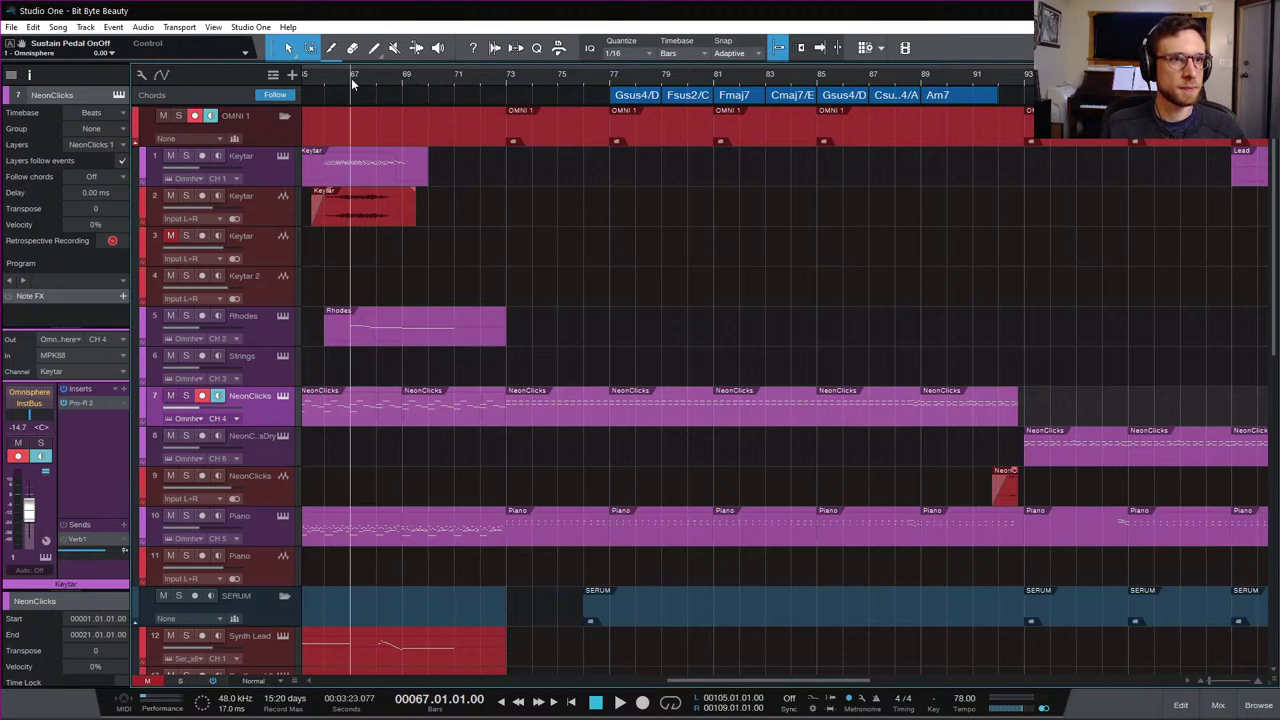
{"action": "key", "text": "space"}
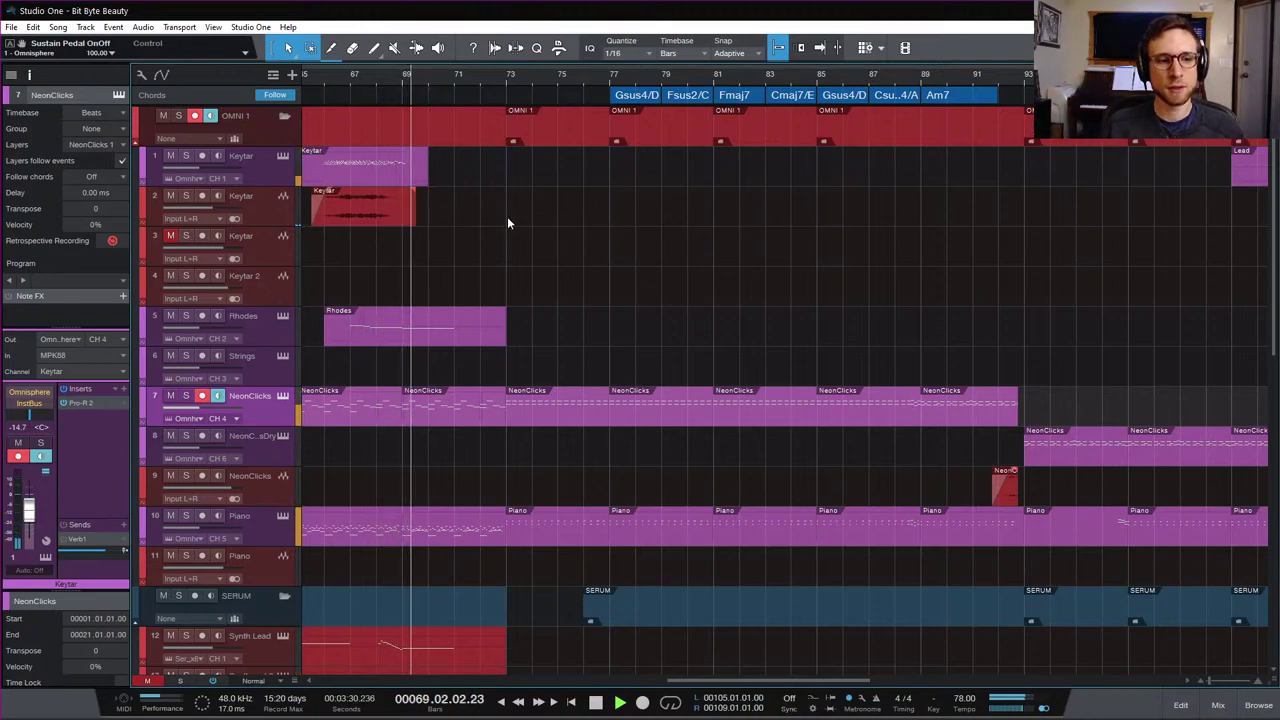
Step: Audition the Keytar audio clip on track 2 in solo from bar 66, and take the track out of solo
{"action": "scroll", "coordinate": [503, 229], "scroll_direction": "left", "scroll_amount": 1}
{"action": "scroll", "coordinate": [503, 229], "scroll_direction": "left", "scroll_amount": 3}
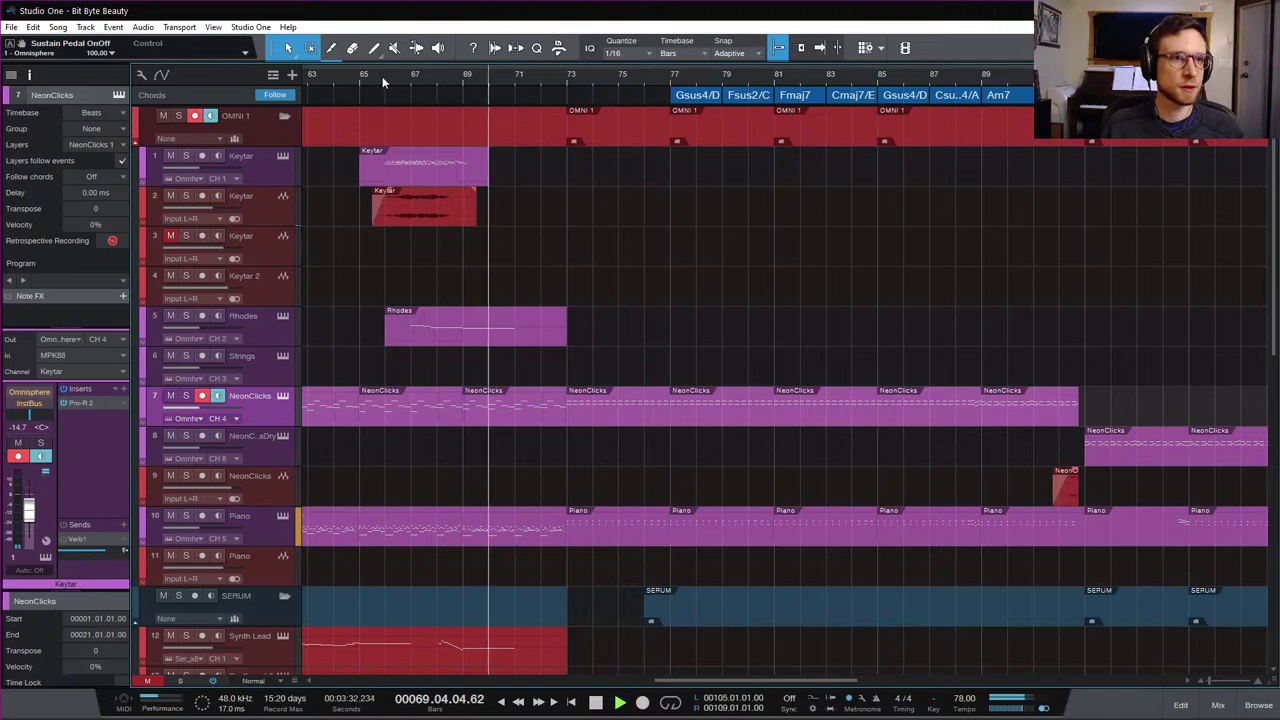
{"action": "key", "text": "space"}
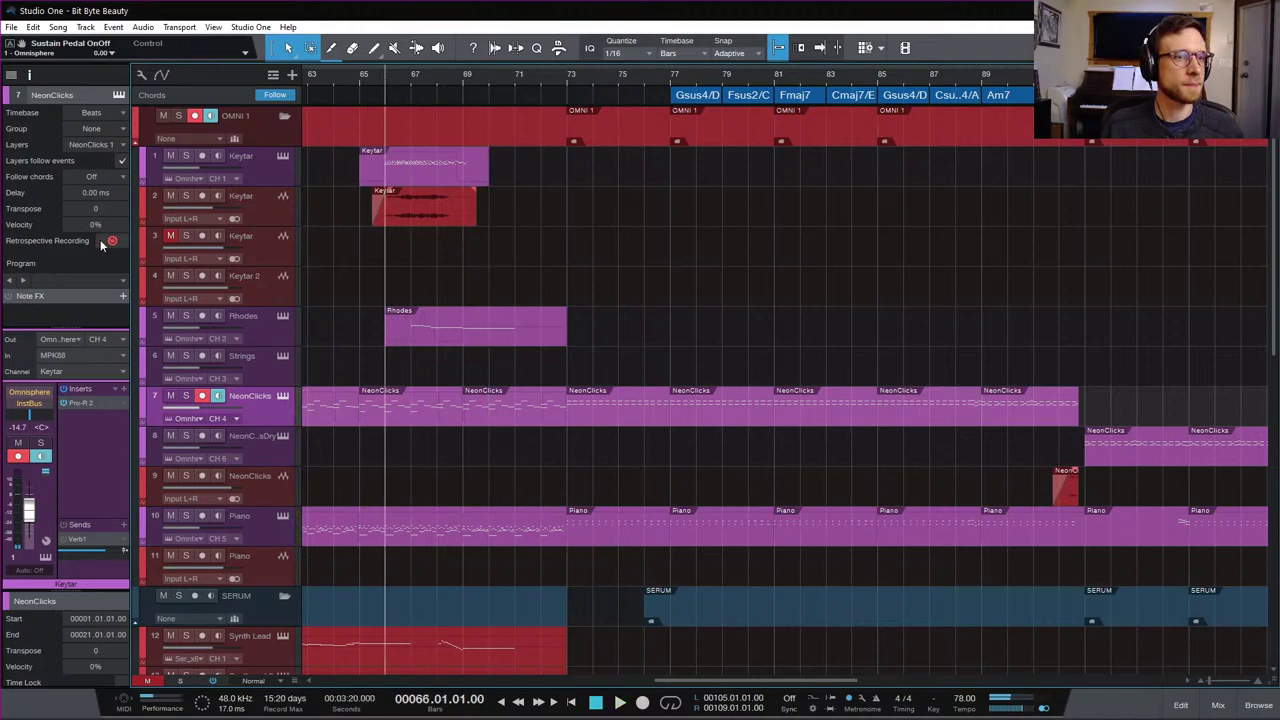
{"action": "key", "text": "space"}
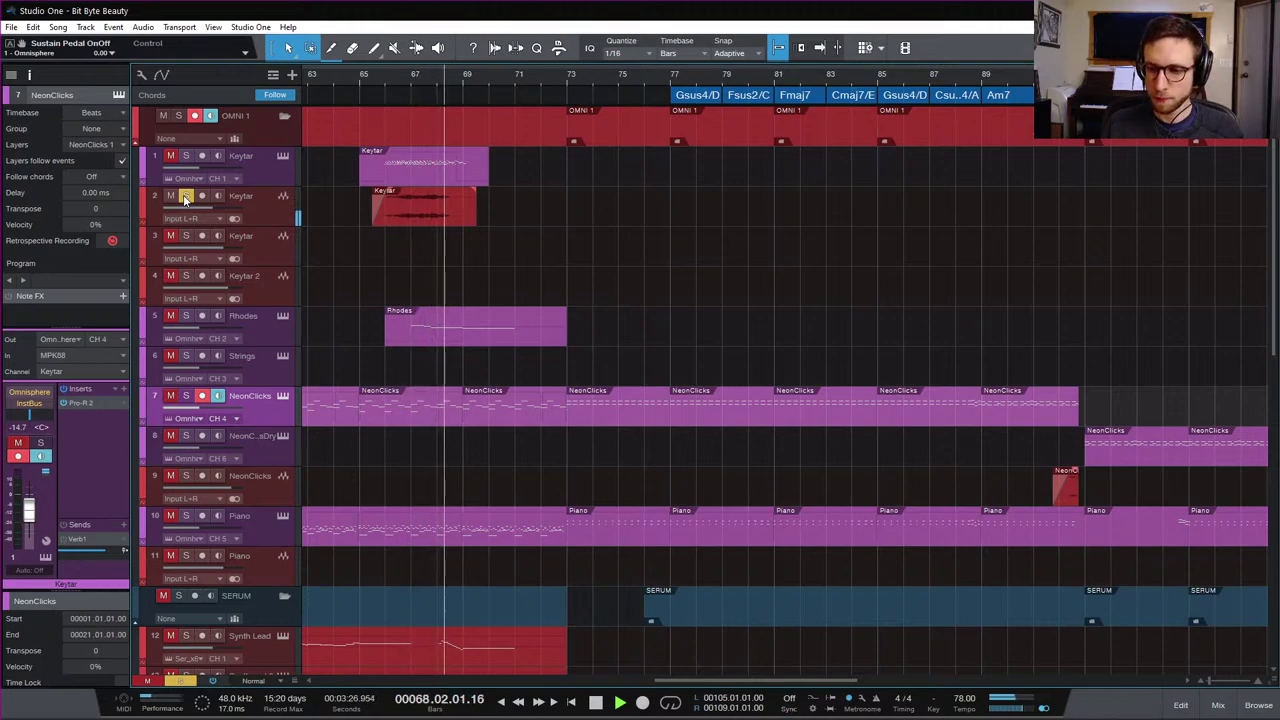
{"action": "key", "text": "space"}
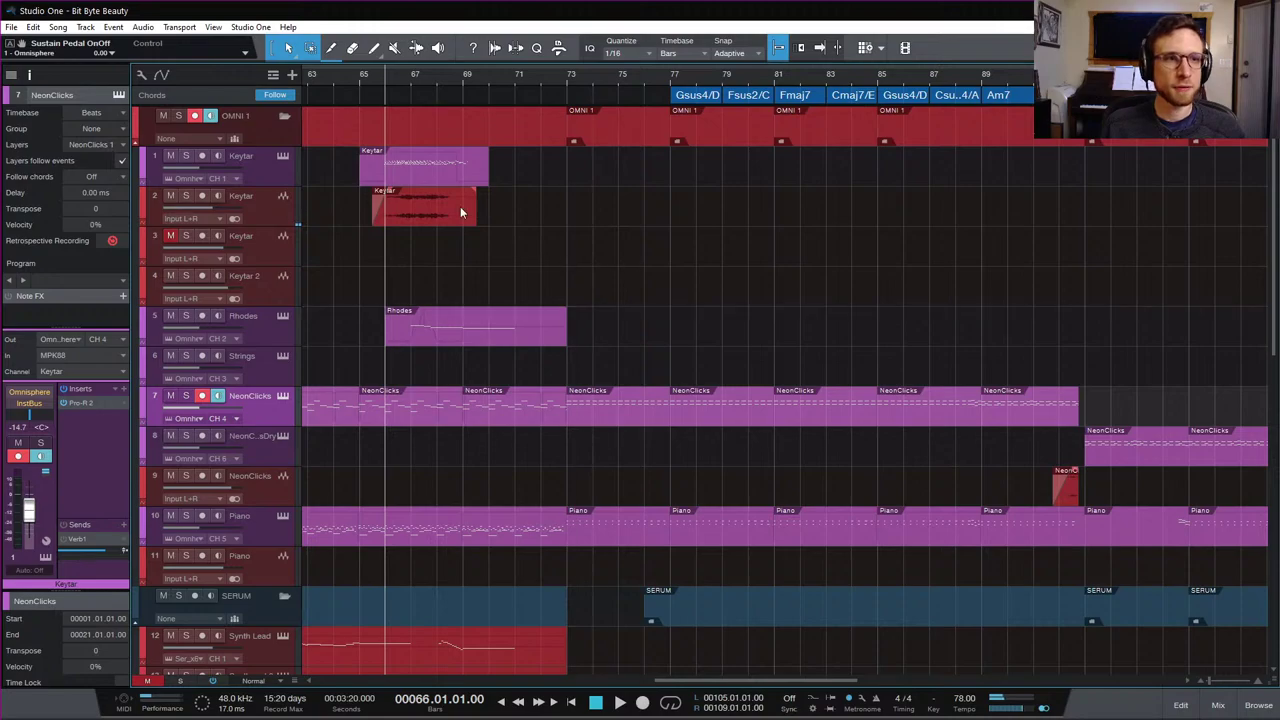
Step: Play the Keytar instrument track in solo from bar 66, examine its event's notes in the editor, and restore the full arrangement view unsoloed
{"action": "left_click", "coordinate": [264, 162]}
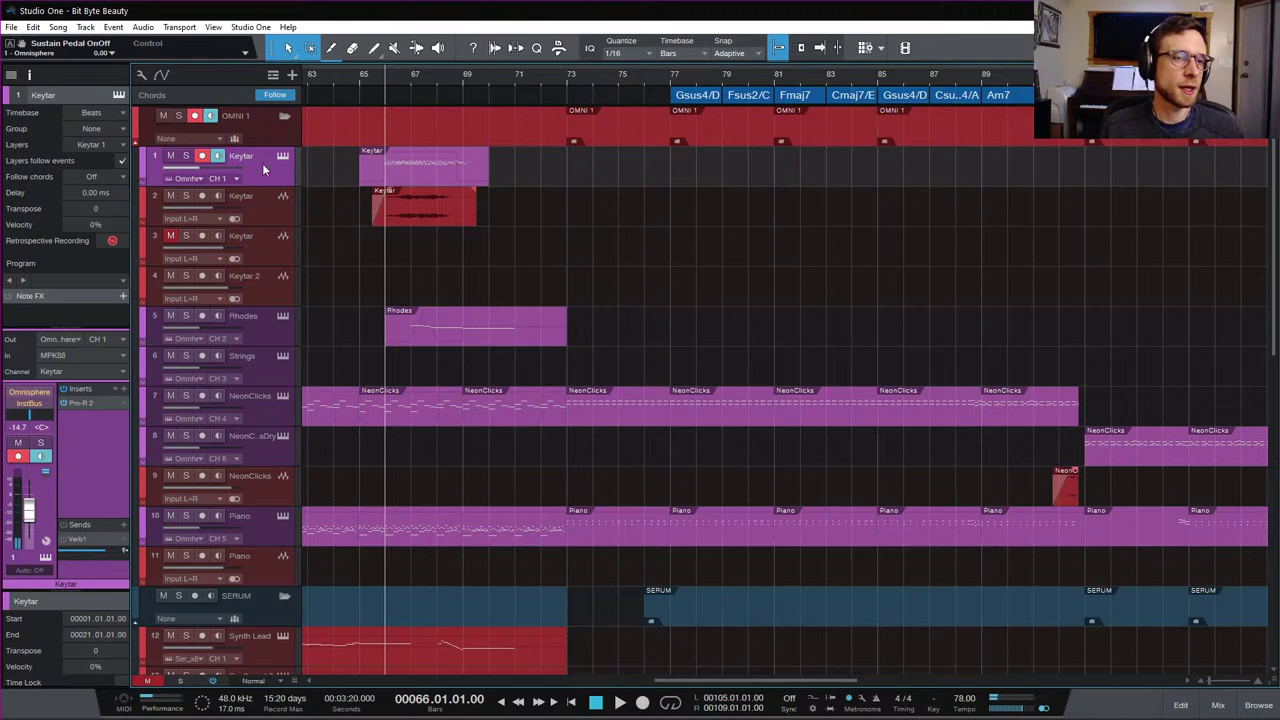
{"action": "left_click", "coordinate": [185, 157]}
{"action": "key", "text": "space"}
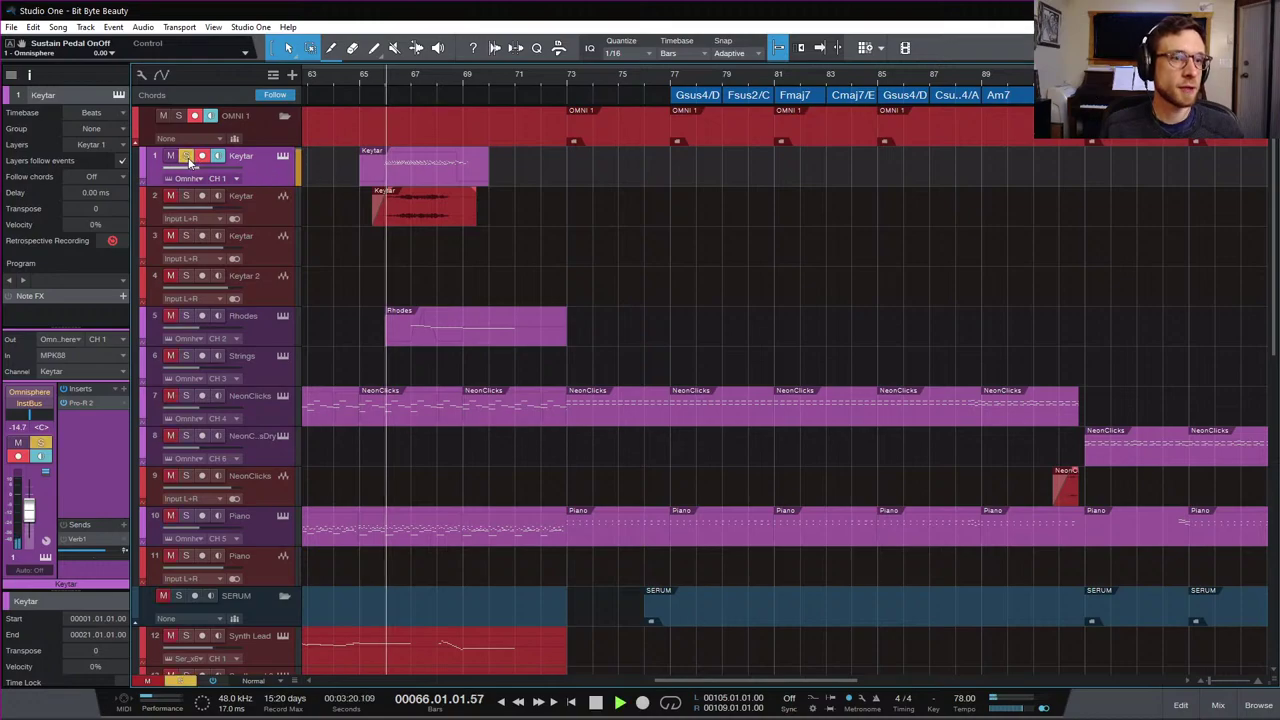
{"action": "double_click", "coordinate": [444, 176]}
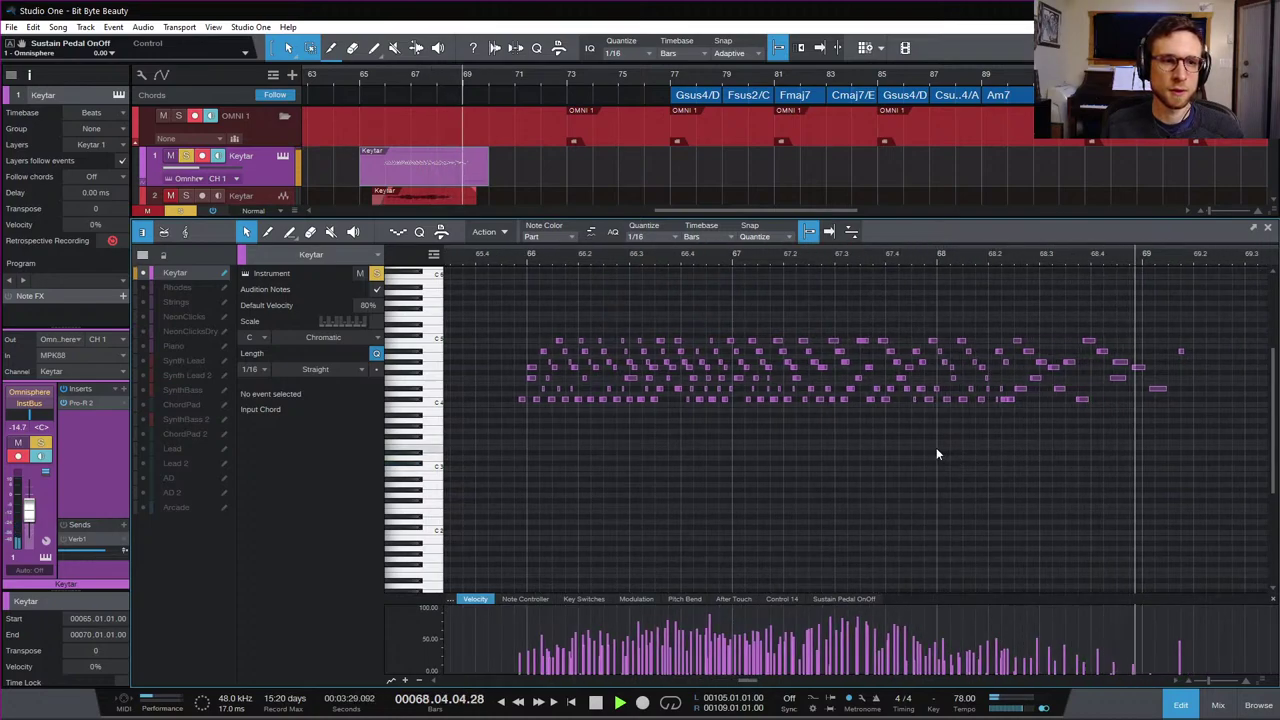
{"action": "key", "text": "space"}
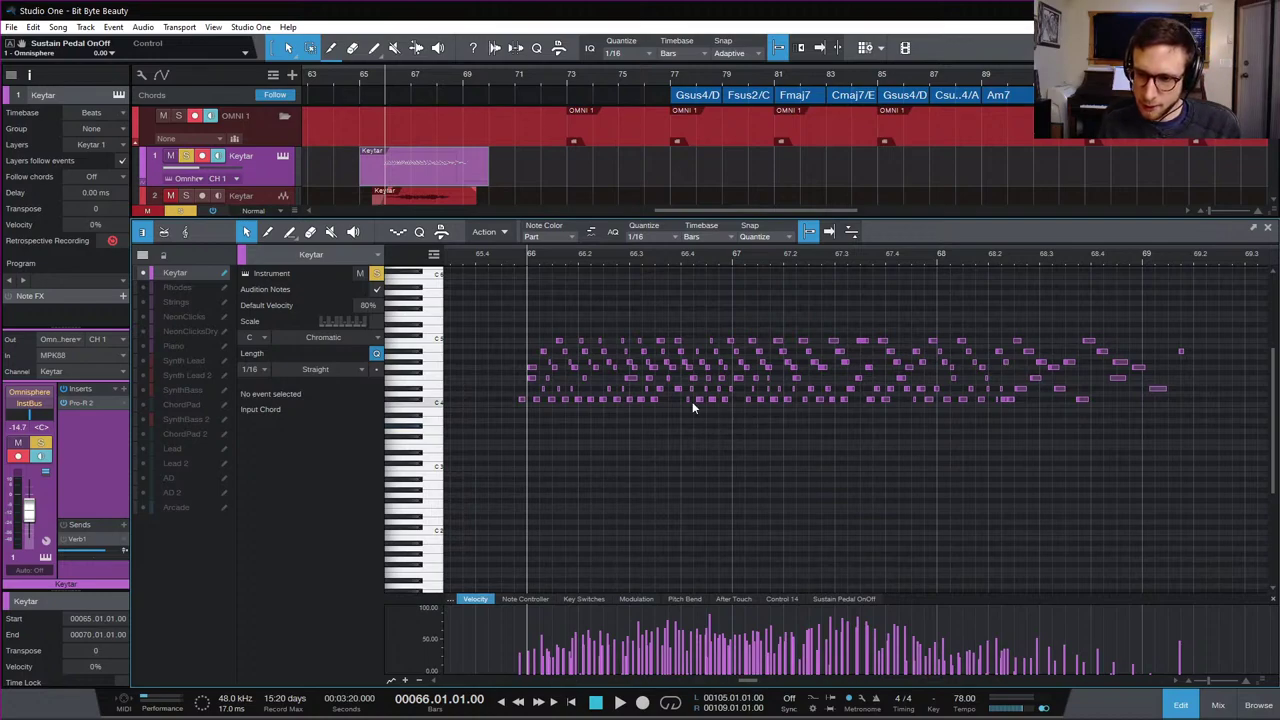
{"action": "left_click", "coordinate": [185, 156]}
{"action": "left_click", "coordinate": [1178, 705]}
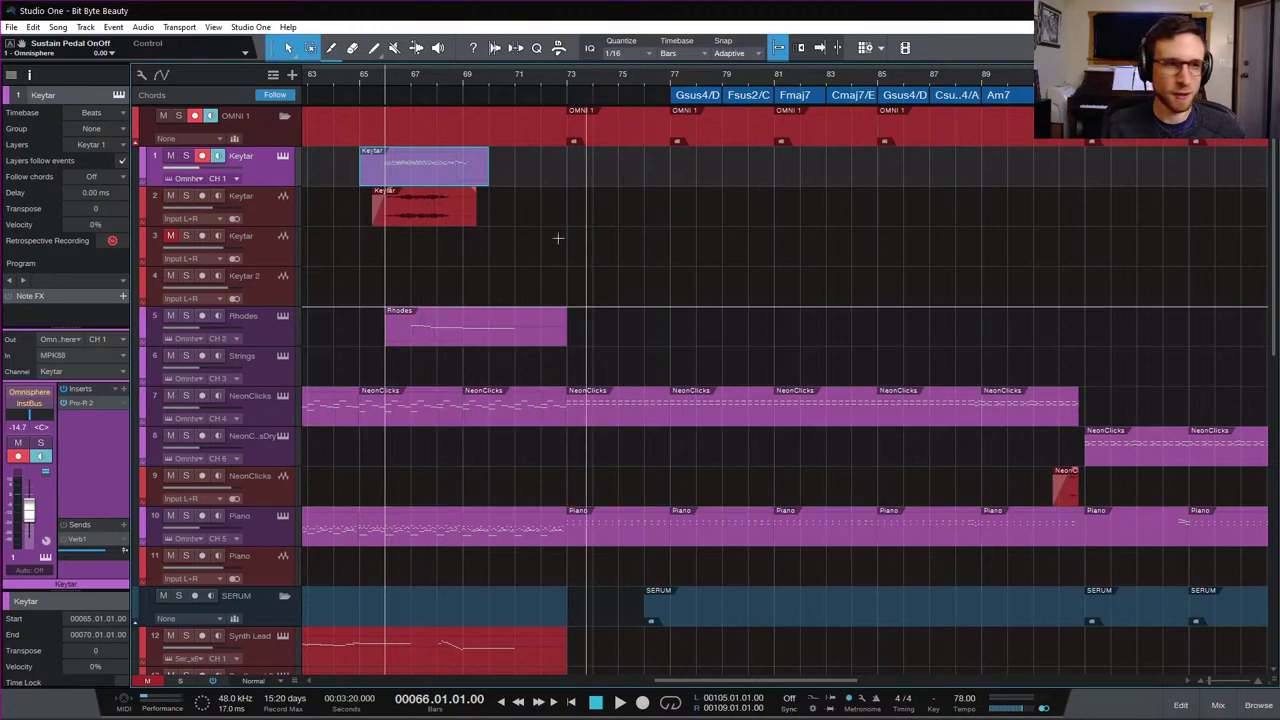
Step: Solo the Rhodes, Synth Lead and Synth Lead 2 tracks and listen to them from bar 67
{"action": "left_click", "coordinate": [410, 78]}
{"action": "key", "text": "space"}
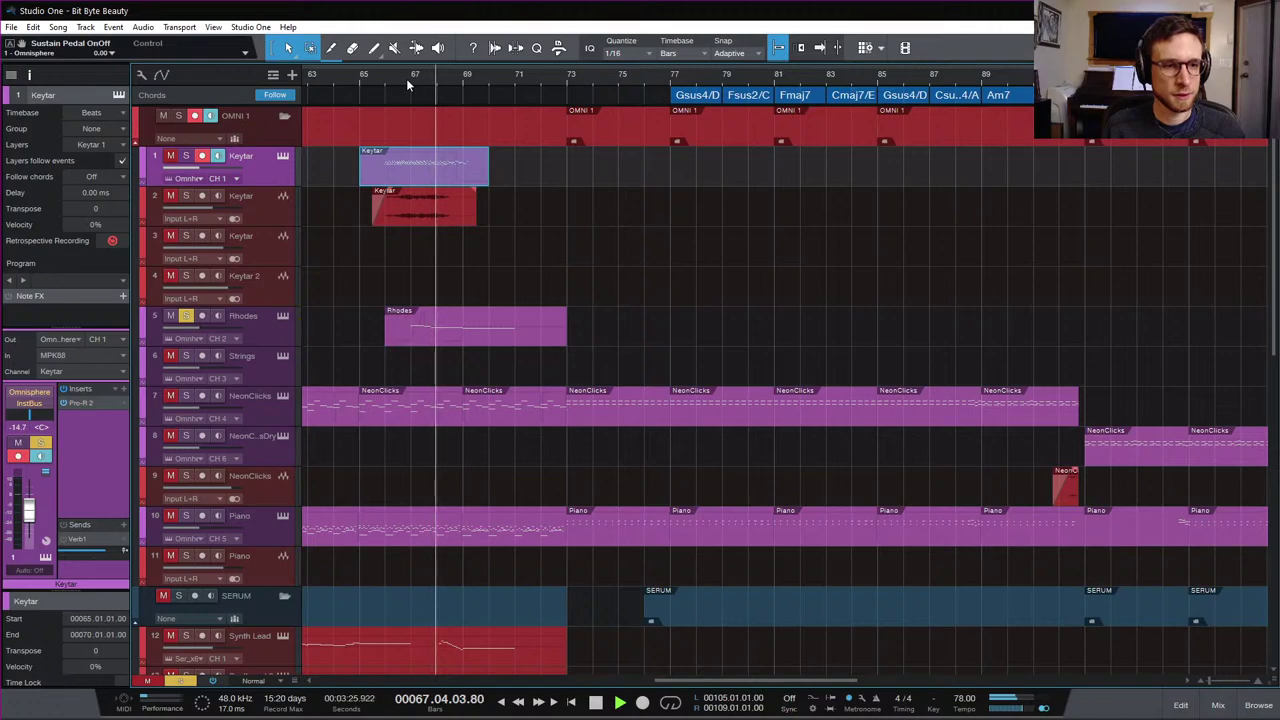
{"action": "scroll", "coordinate": [566, 391], "scroll_direction": "down", "scroll_amount": 4}
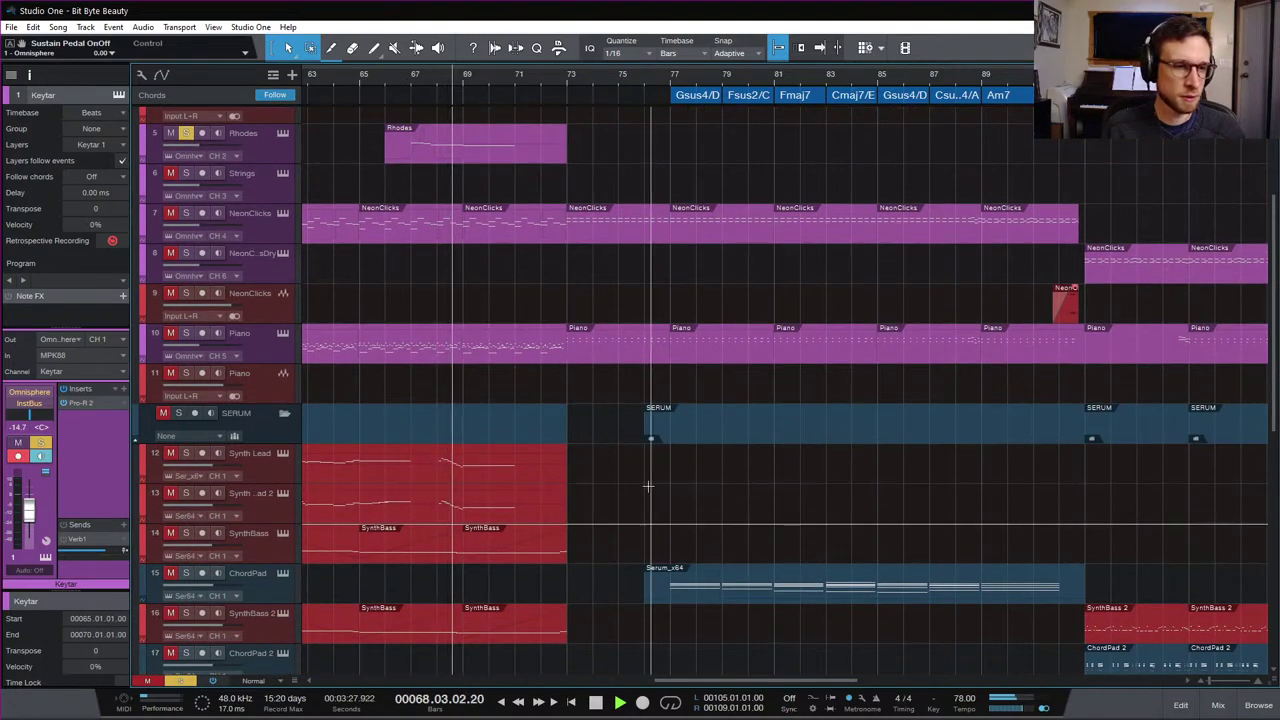
{"action": "key", "text": "space"}
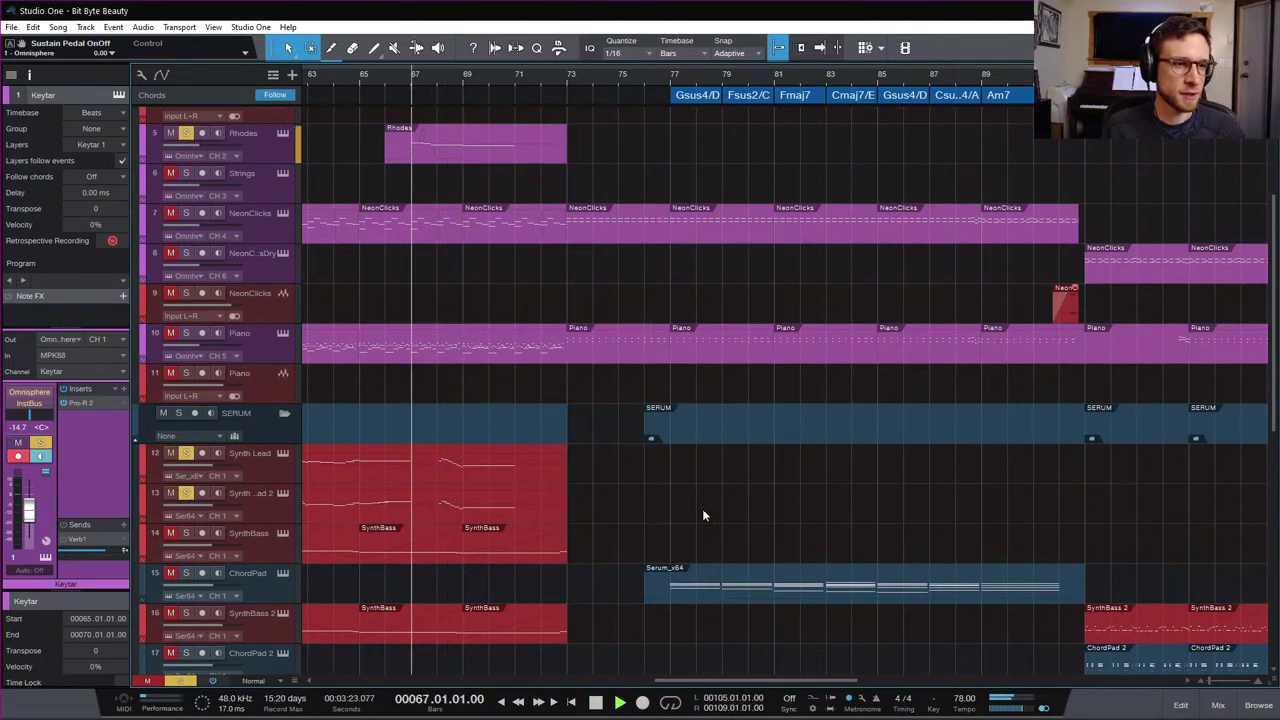
{"action": "key", "text": "space"}
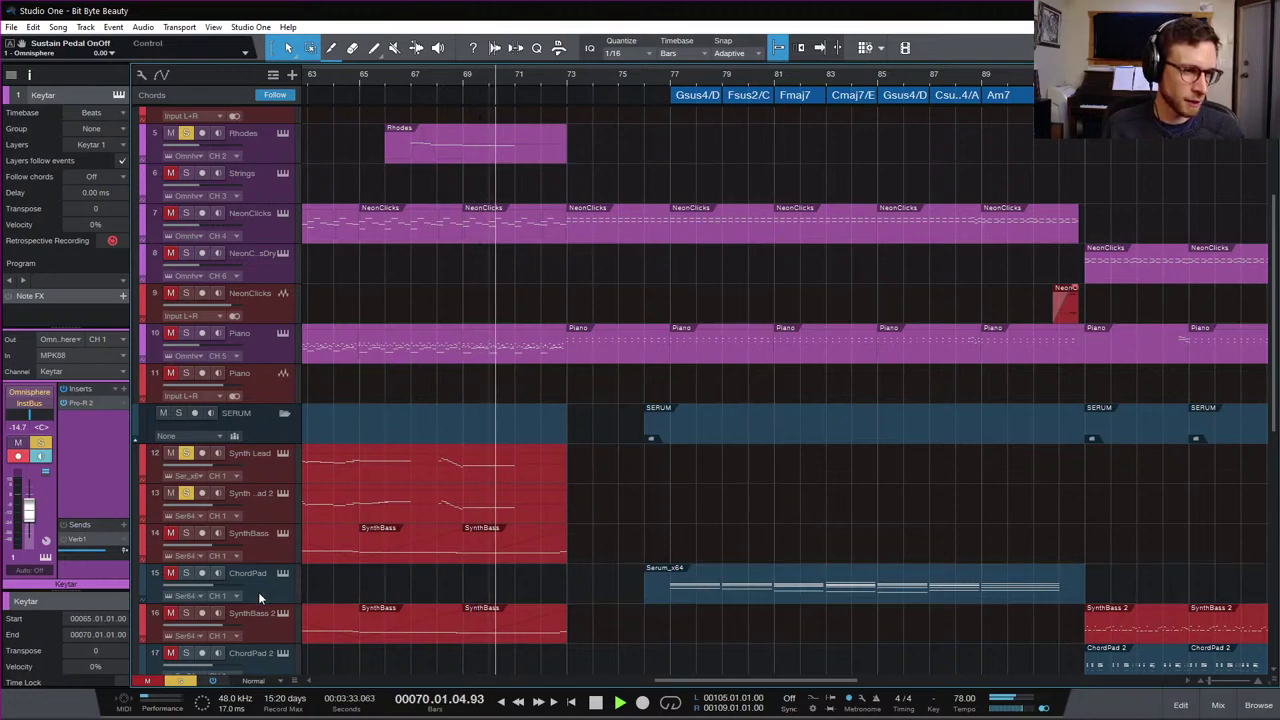
Step: Add the SynthBass and SynthBass 2 tracks to the soloed Rhodes and synth leads, and listen from bar 67
{"action": "key", "text": "space"}
{"action": "scroll", "coordinate": [371, 605], "scroll_direction": "down", "scroll_amount": 2}
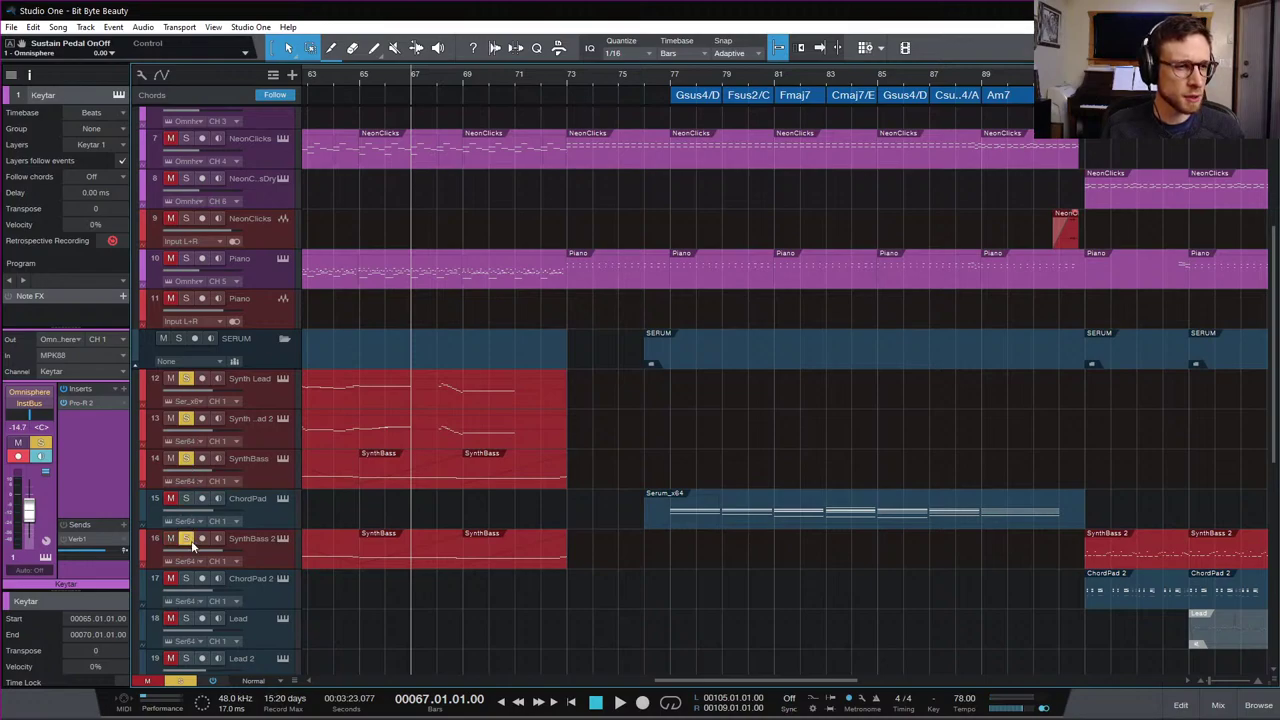
{"action": "scroll", "coordinate": [642, 574], "scroll_direction": "left", "scroll_amount": 4}
{"action": "scroll", "coordinate": [642, 574], "scroll_direction": "left", "scroll_amount": 10}
{"action": "scroll", "coordinate": [642, 572], "scroll_direction": "right", "scroll_amount": 11}
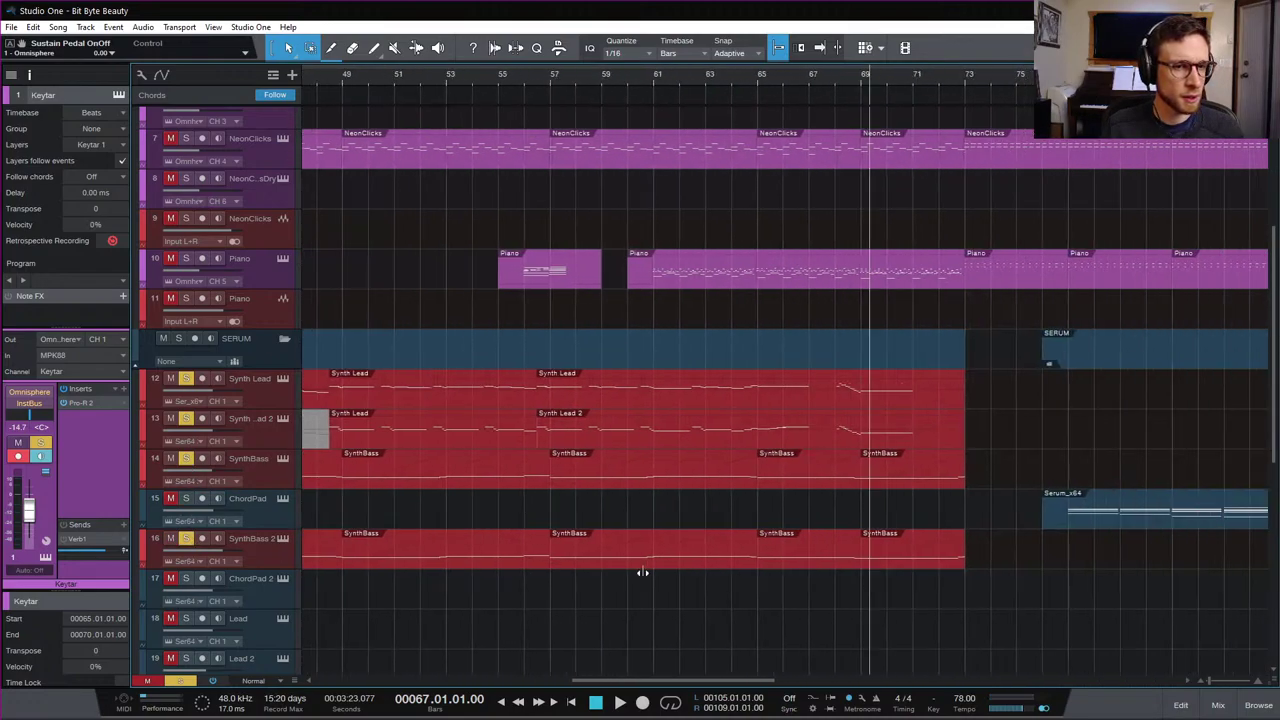
{"action": "key", "text": "space"}
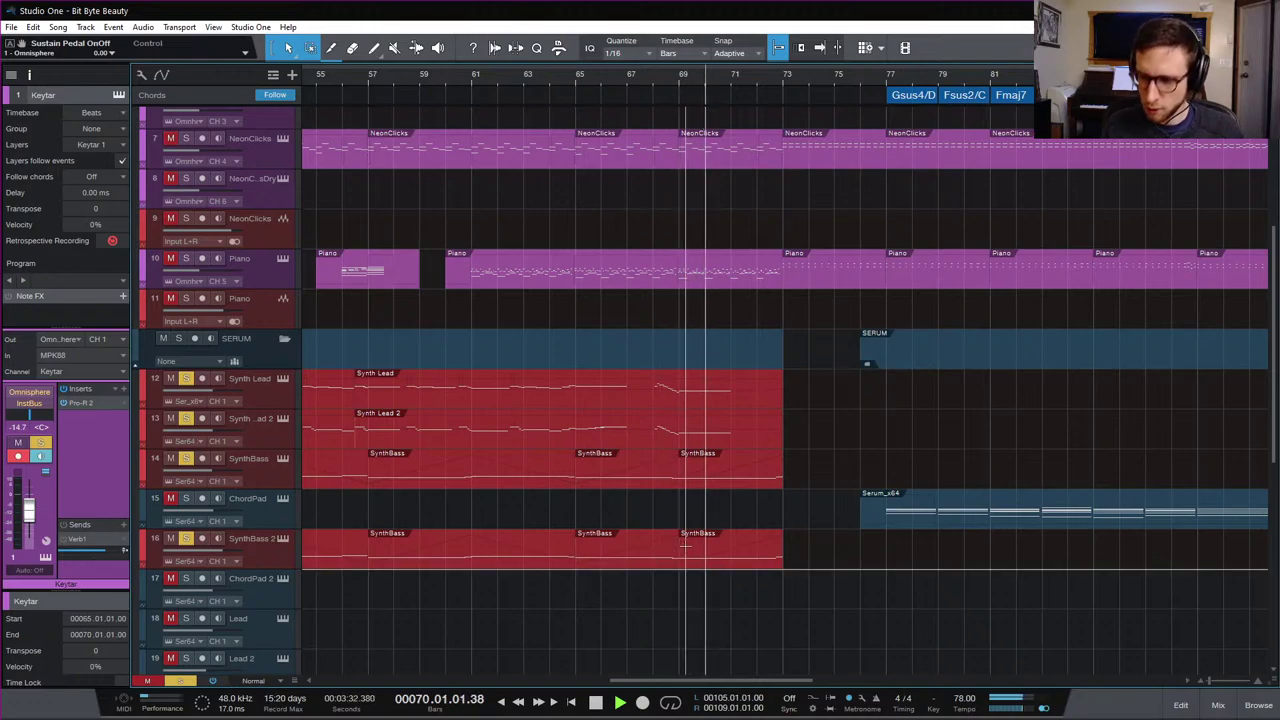
{"action": "key", "text": "space"}
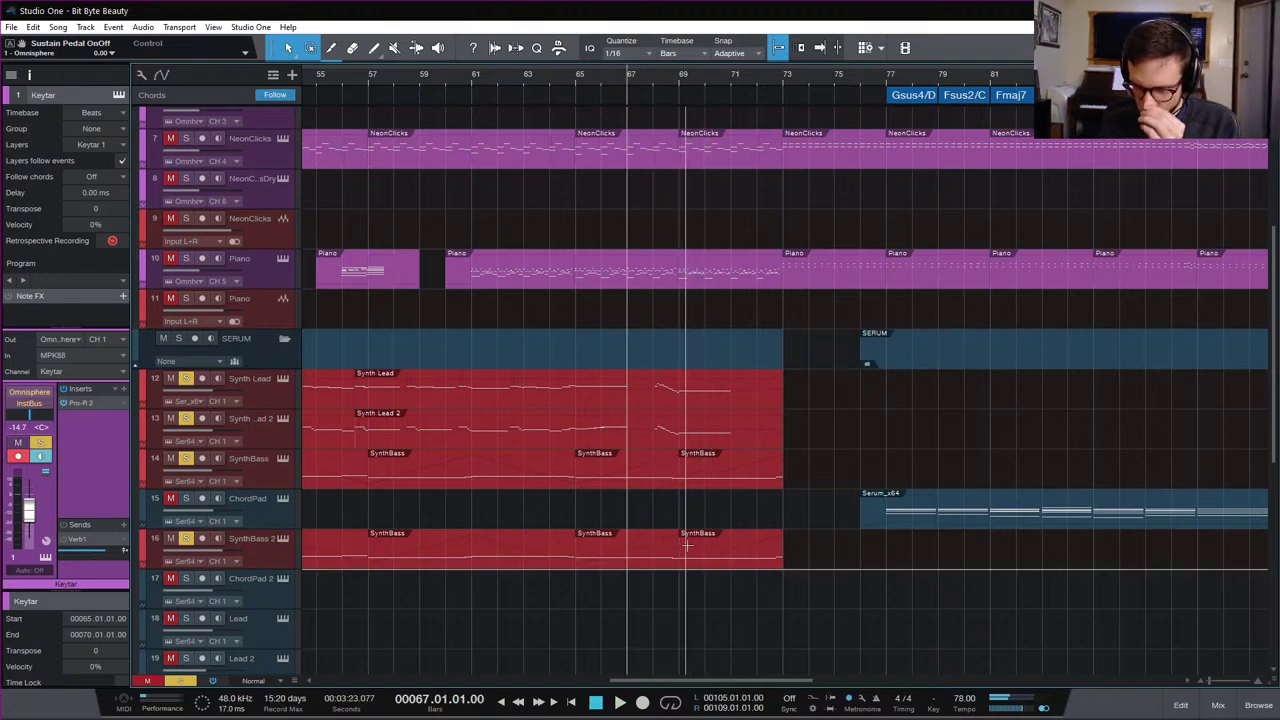
Step: Audition the Keytar instrument track and the Keytar audio track in solo from bar 66, separately and together
{"action": "scroll", "coordinate": [686, 545], "scroll_direction": "up", "scroll_amount": 5}
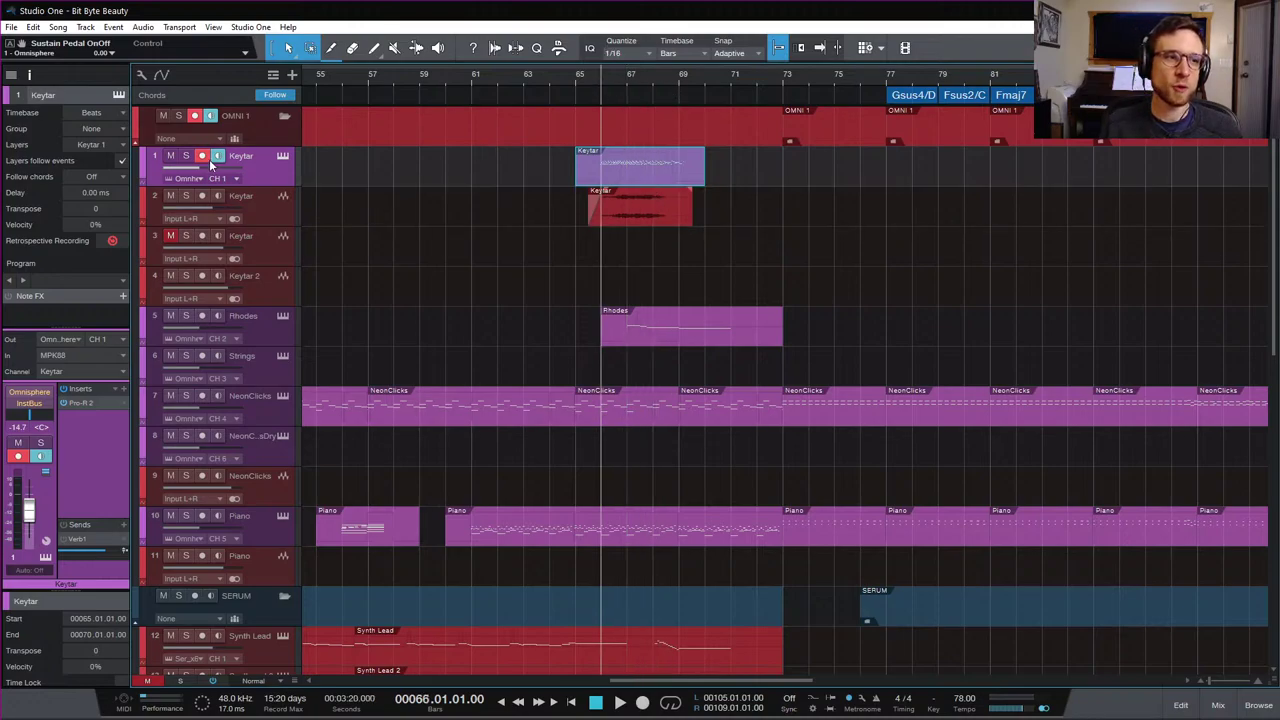
{"action": "key", "text": "space"}
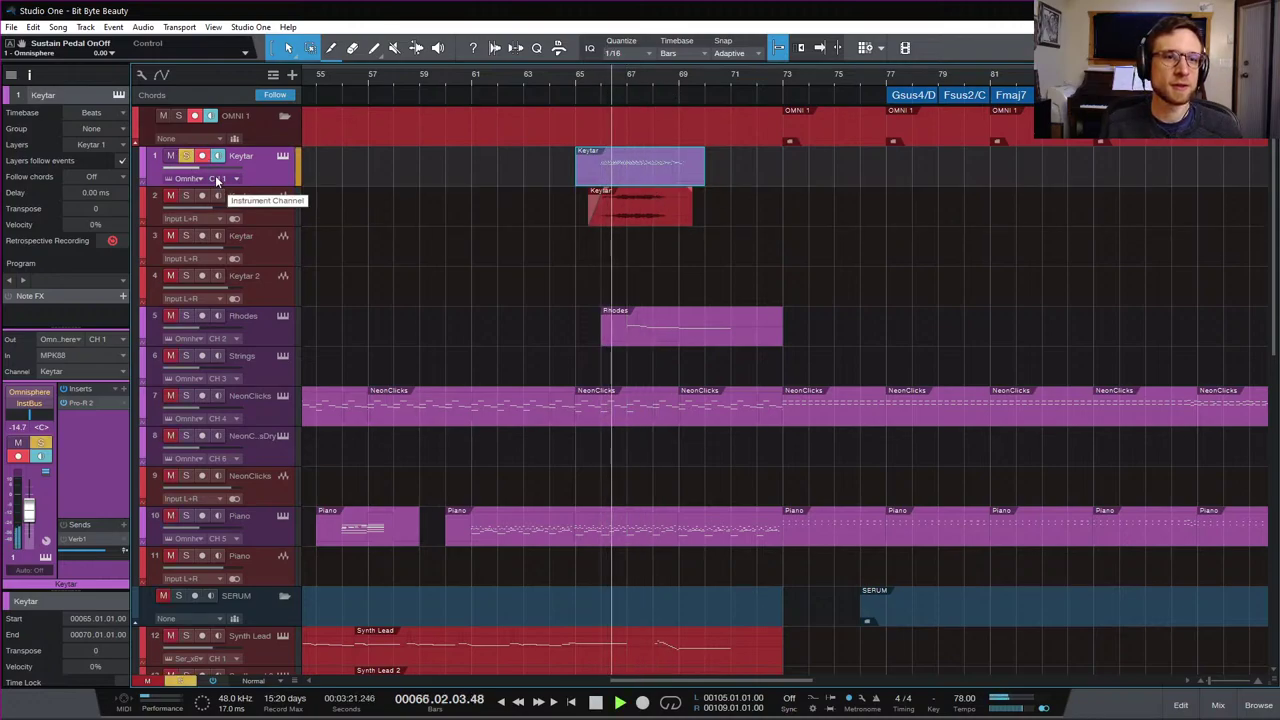
{"action": "left_click", "coordinate": [187, 156]}
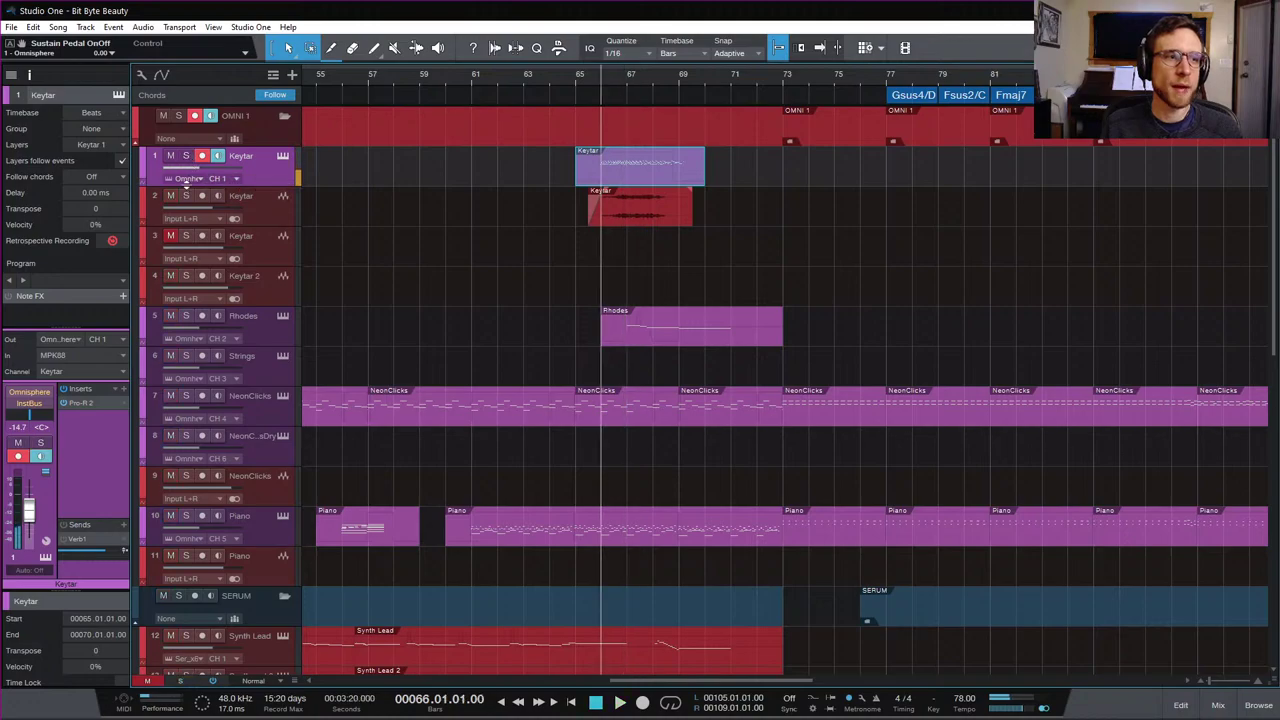
{"action": "left_click", "coordinate": [187, 196]}
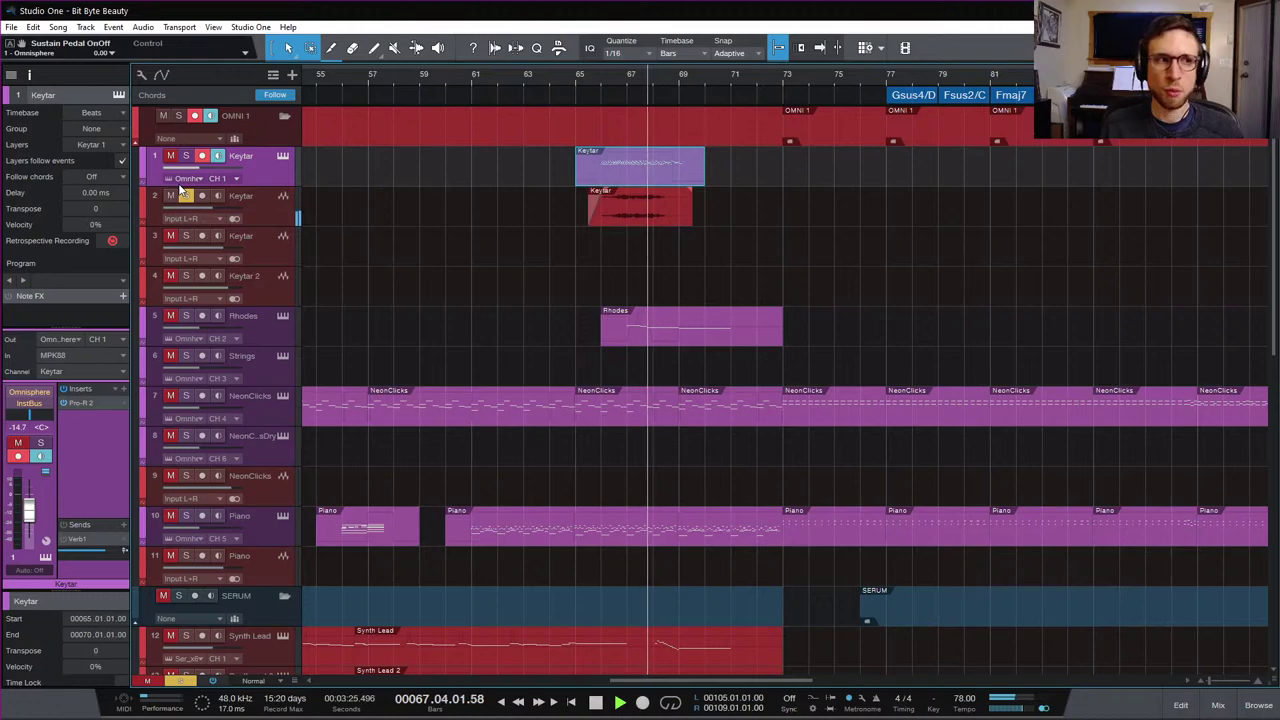
{"action": "left_click", "coordinate": [185, 158]}
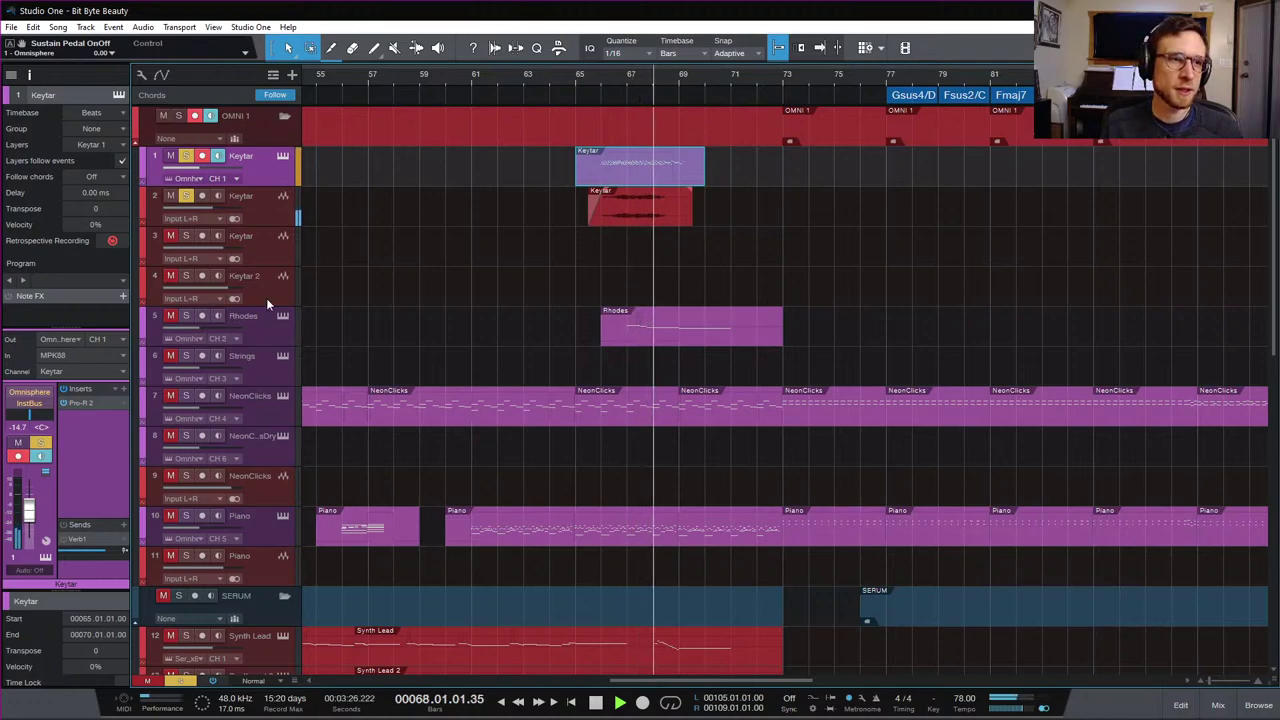
{"action": "key", "text": "space"}
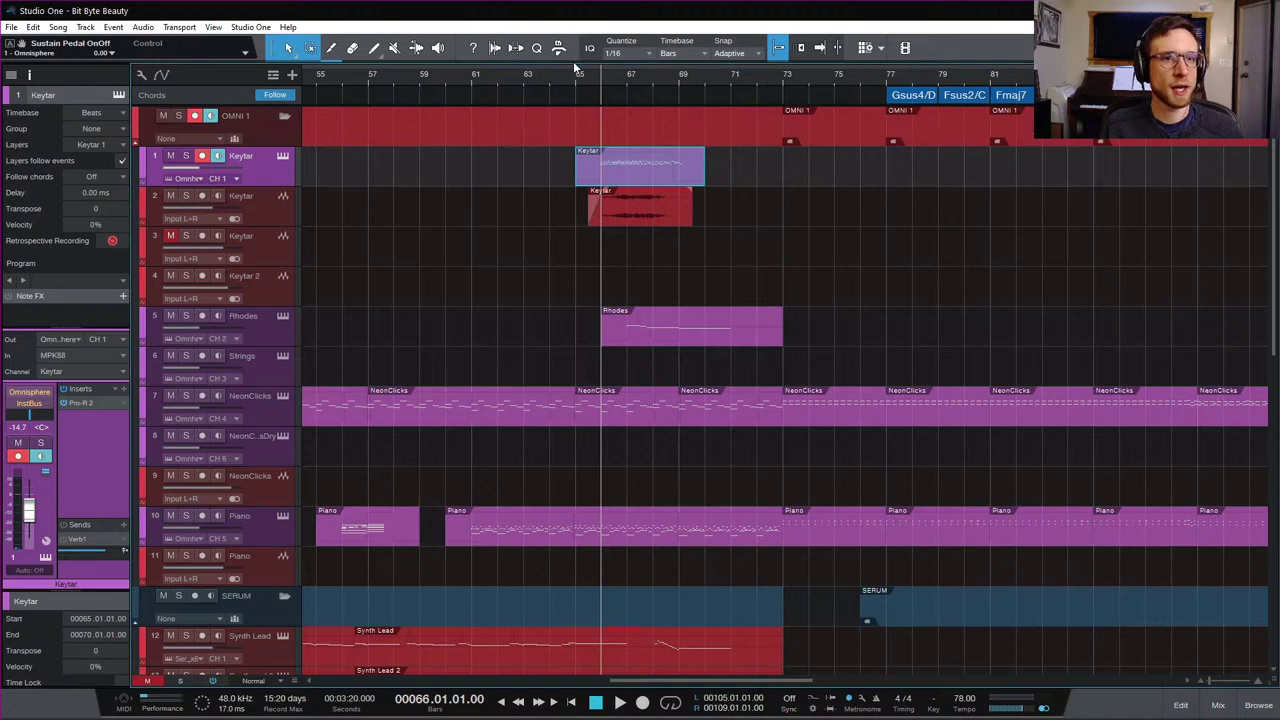
Step: Play the unsoloed arrangement from the end of bar 64 and look over the tracks
{"action": "key", "text": "space"}
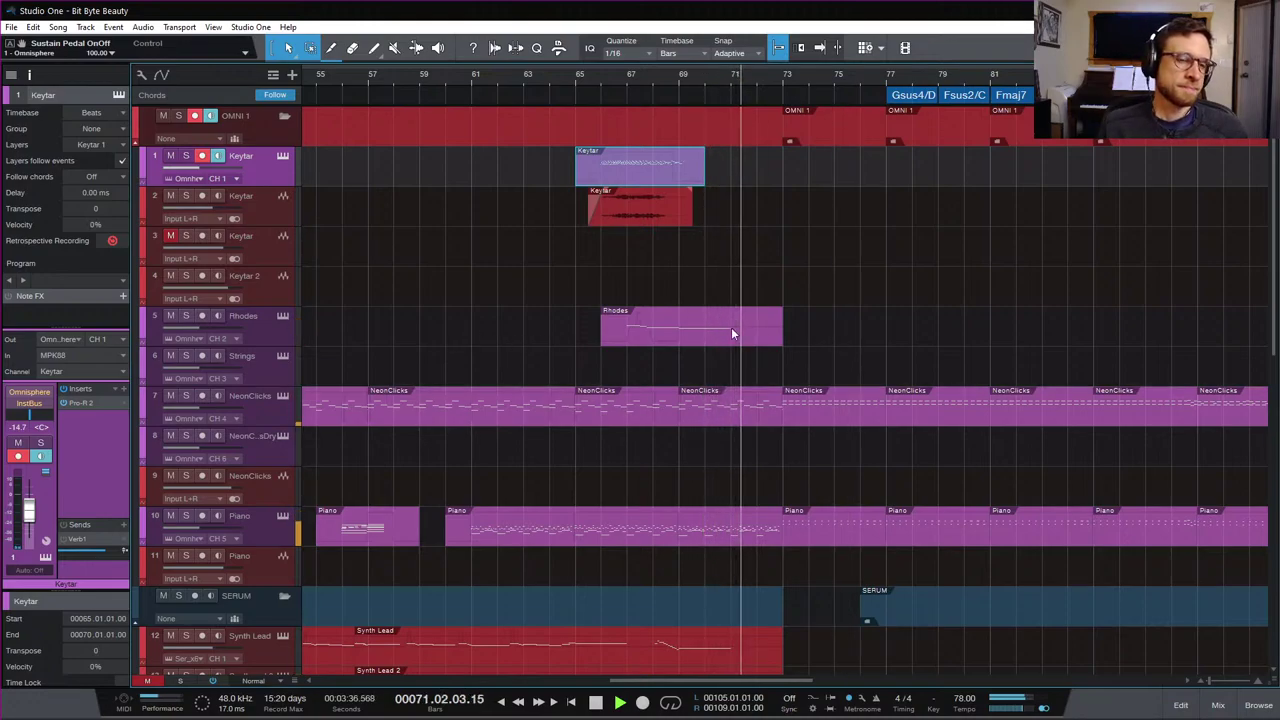
{"action": "key", "text": "space"}
{"action": "scroll", "coordinate": [790, 348], "scroll_direction": "down", "scroll_amount": 4}
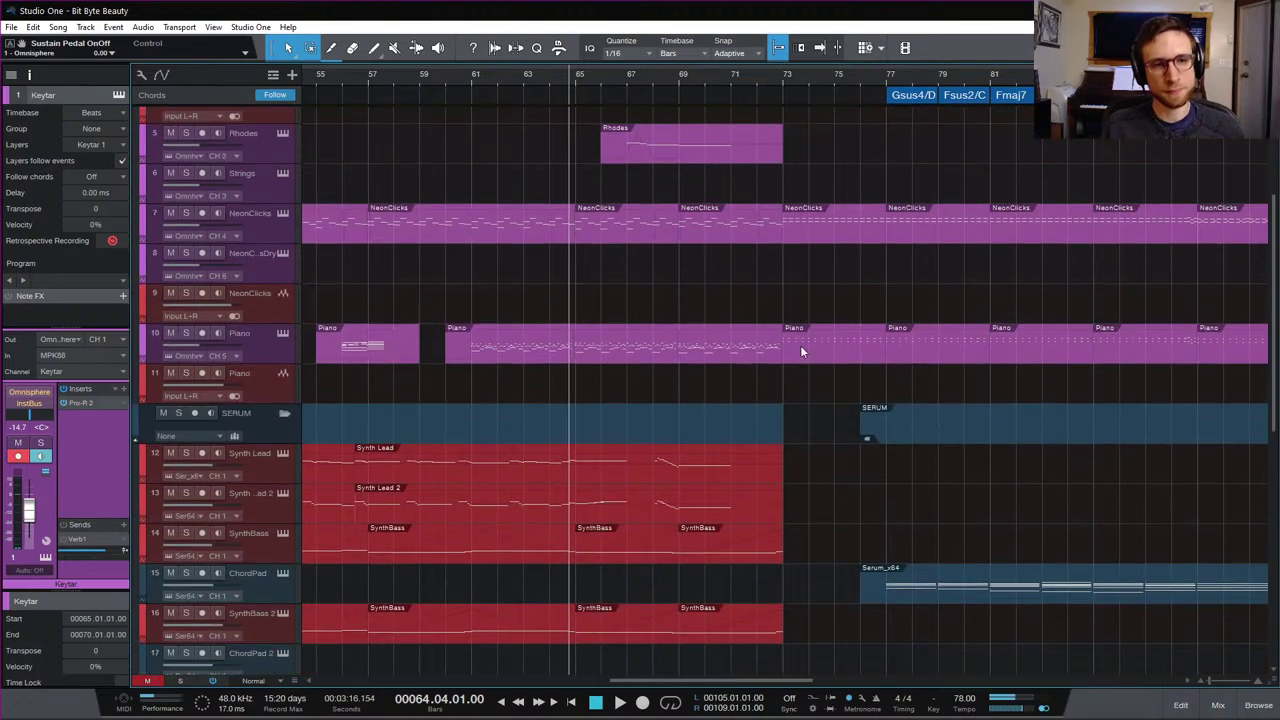
{"action": "scroll", "coordinate": [802, 353], "scroll_direction": "up", "scroll_amount": 4}
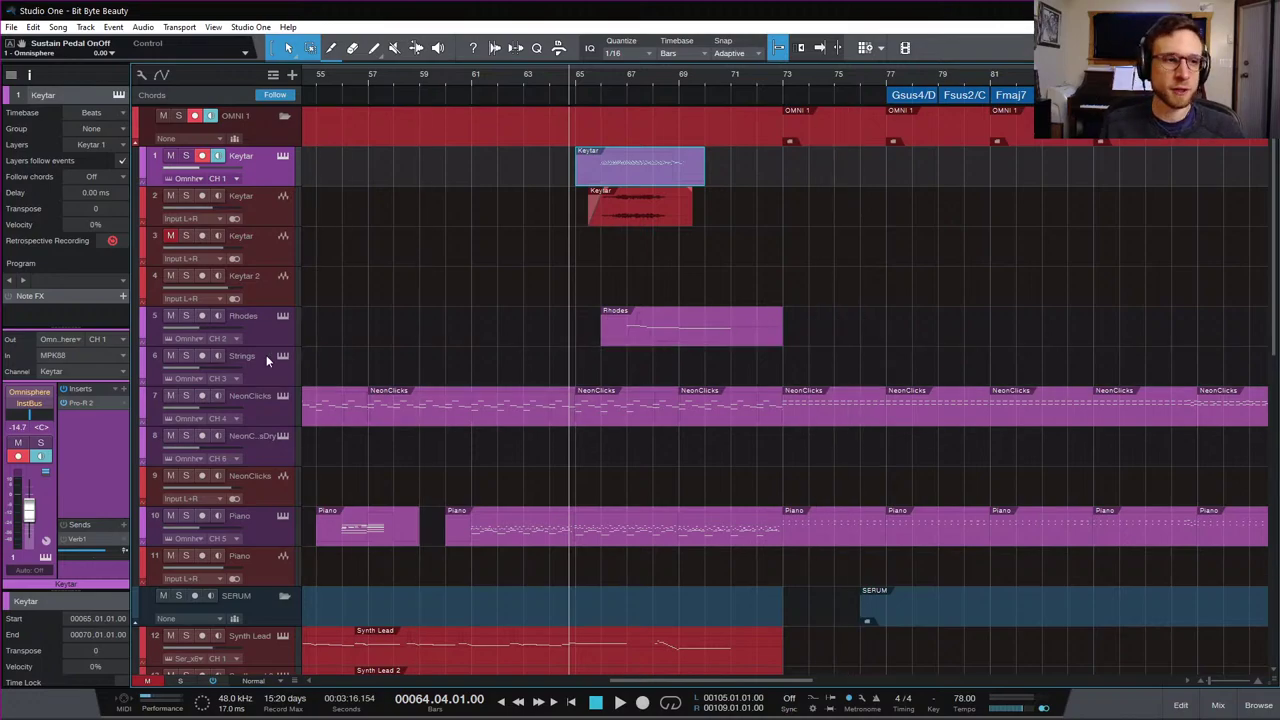
Step: Assign the Rhodes instrument track to the Rhodes mixer channel
{"action": "left_click", "coordinate": [643, 336]}
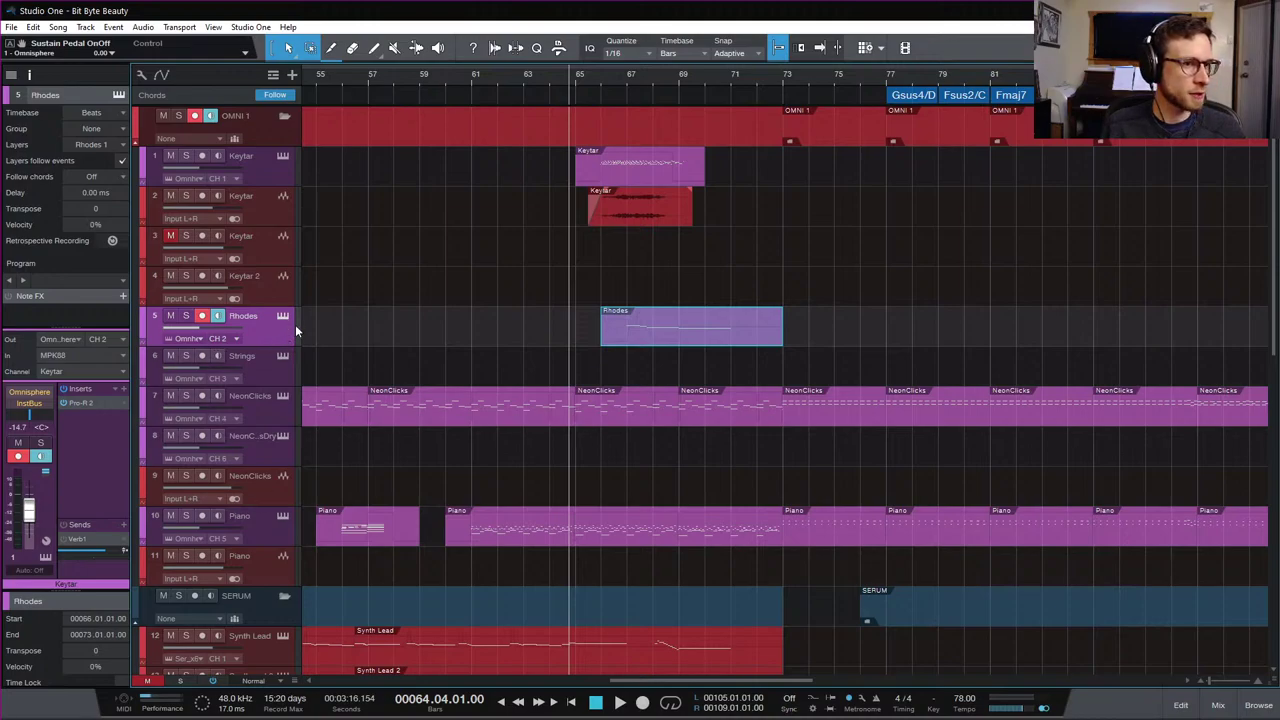
{"action": "left_click", "coordinate": [268, 376]}
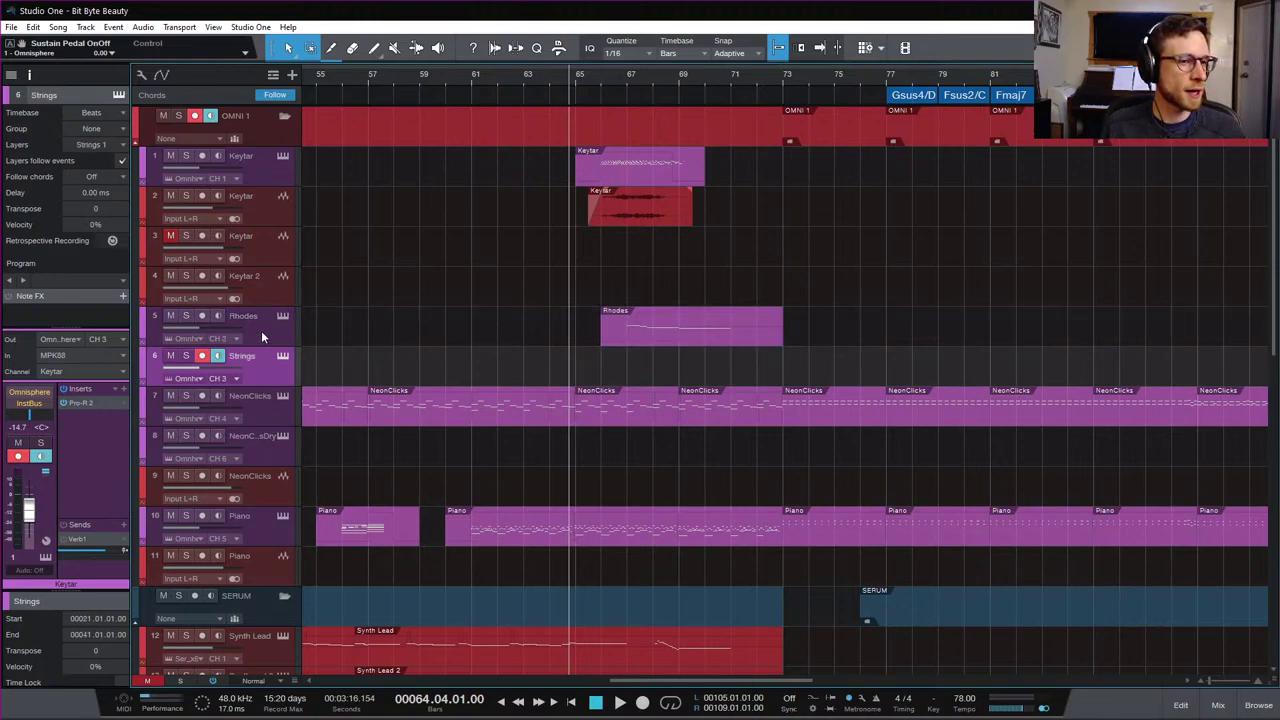
{"action": "left_click", "coordinate": [261, 336]}
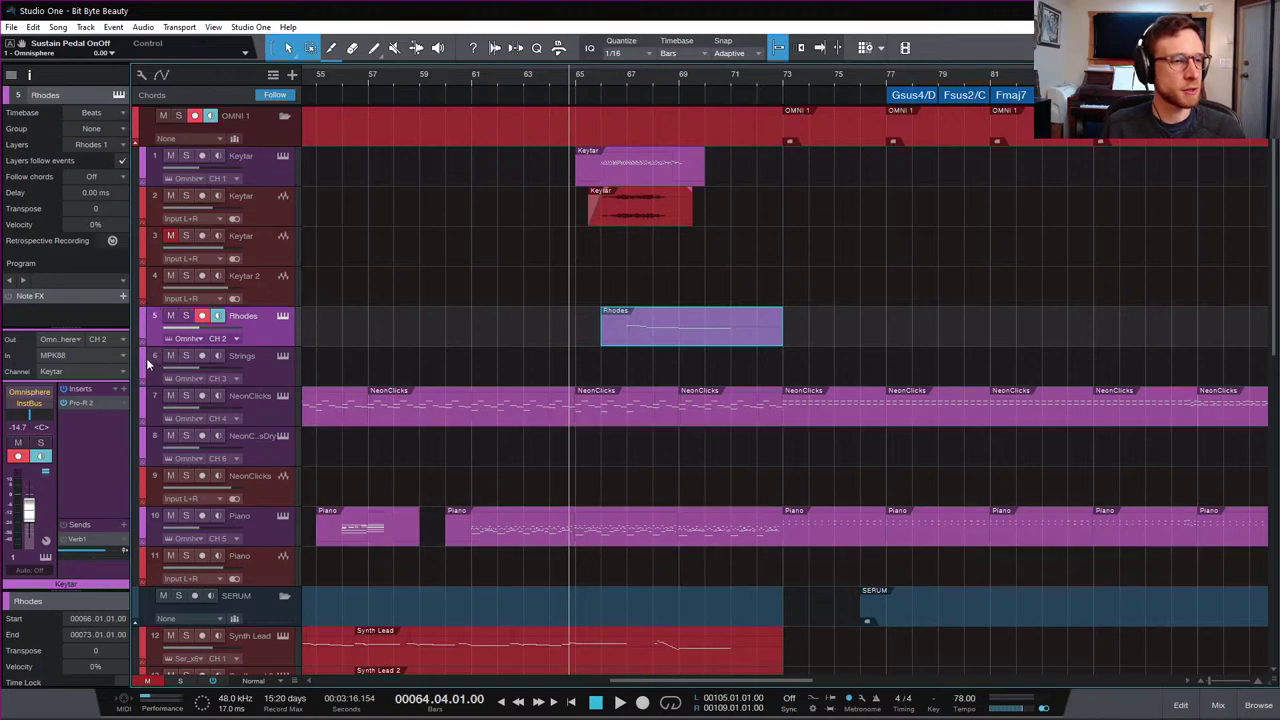
{"action": "left_click", "coordinate": [114, 372]}
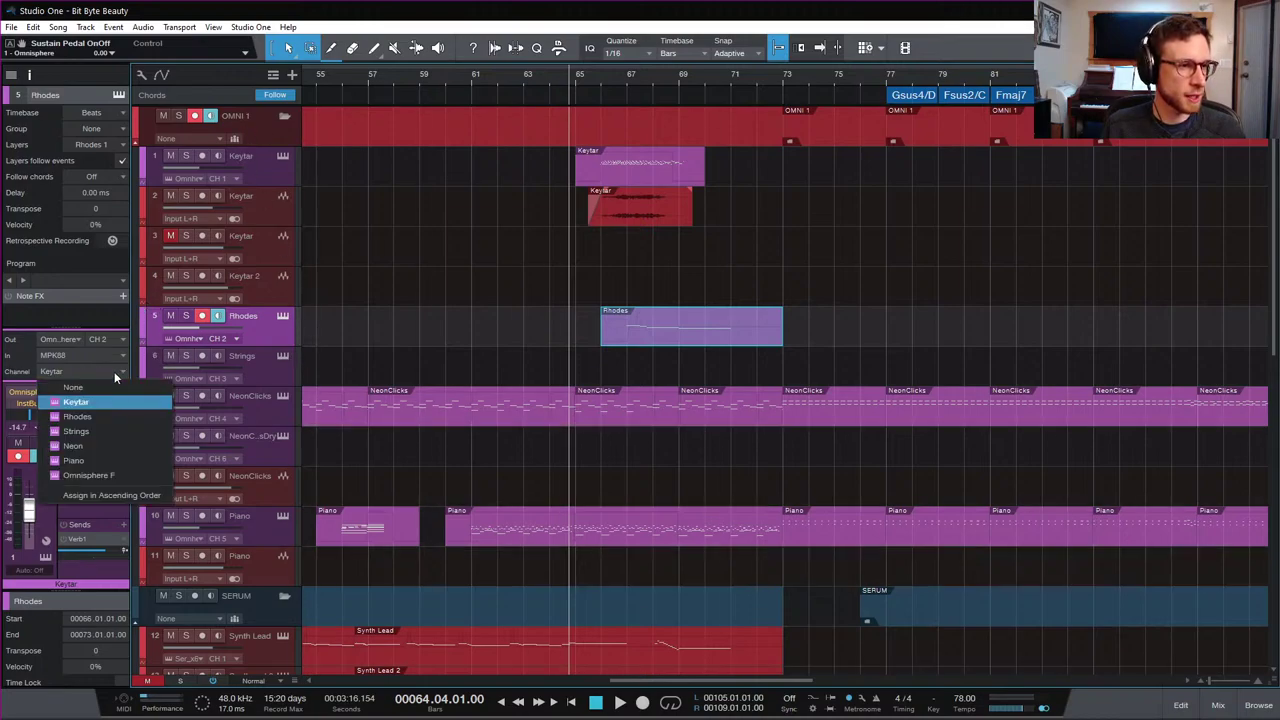
{"action": "left_click", "coordinate": [109, 369]}
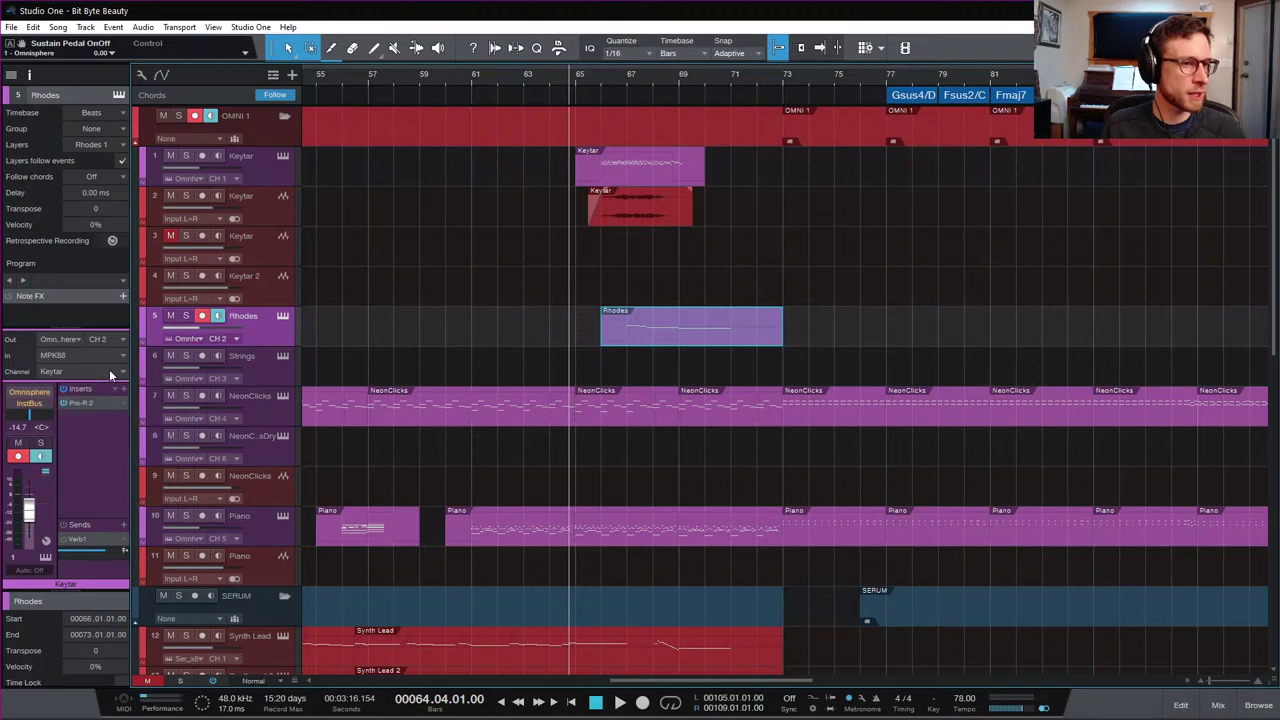
{"action": "left_click", "coordinate": [107, 369]}
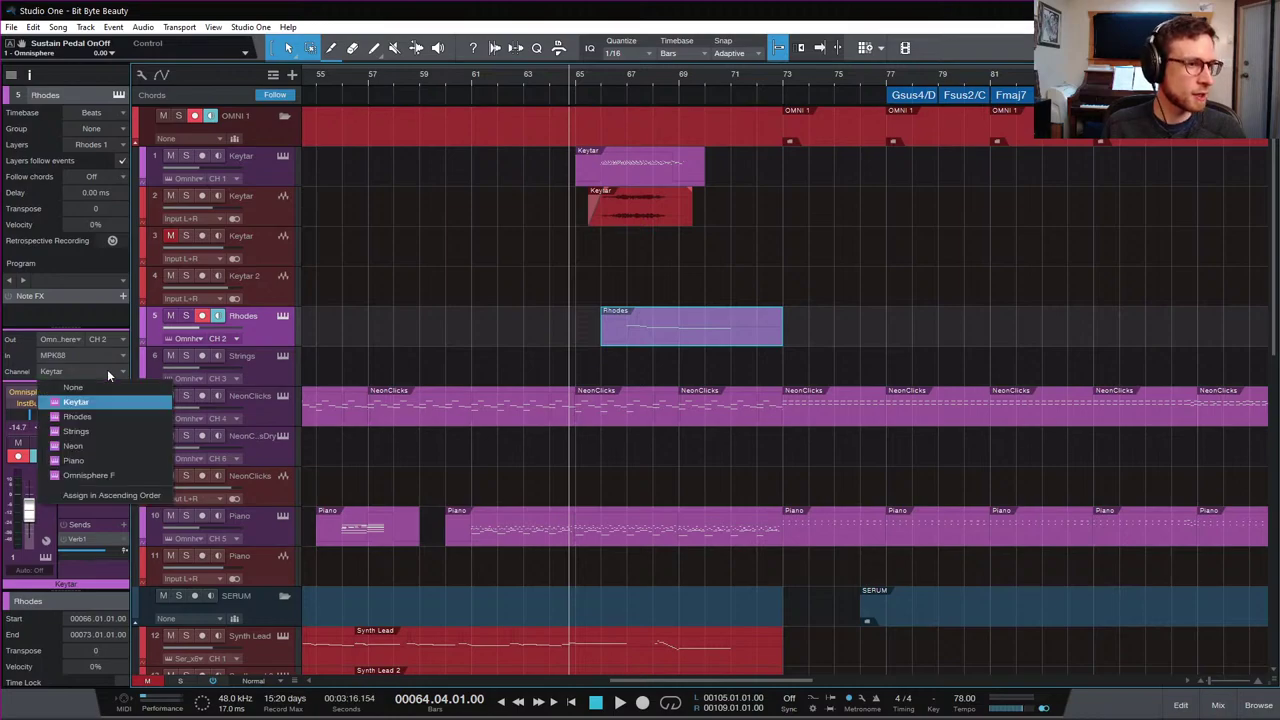
{"action": "left_click", "coordinate": [96, 419]}
Step: Rename the Rhodes track as Lead 2, and set its volume to -15.8 dB and pan to L56 while playing from bar 66
{"action": "scroll", "coordinate": [426, 344], "scroll_direction": "left", "scroll_amount": 5}
{"action": "scroll", "coordinate": [416, 345], "scroll_direction": "right", "scroll_amount": 8}
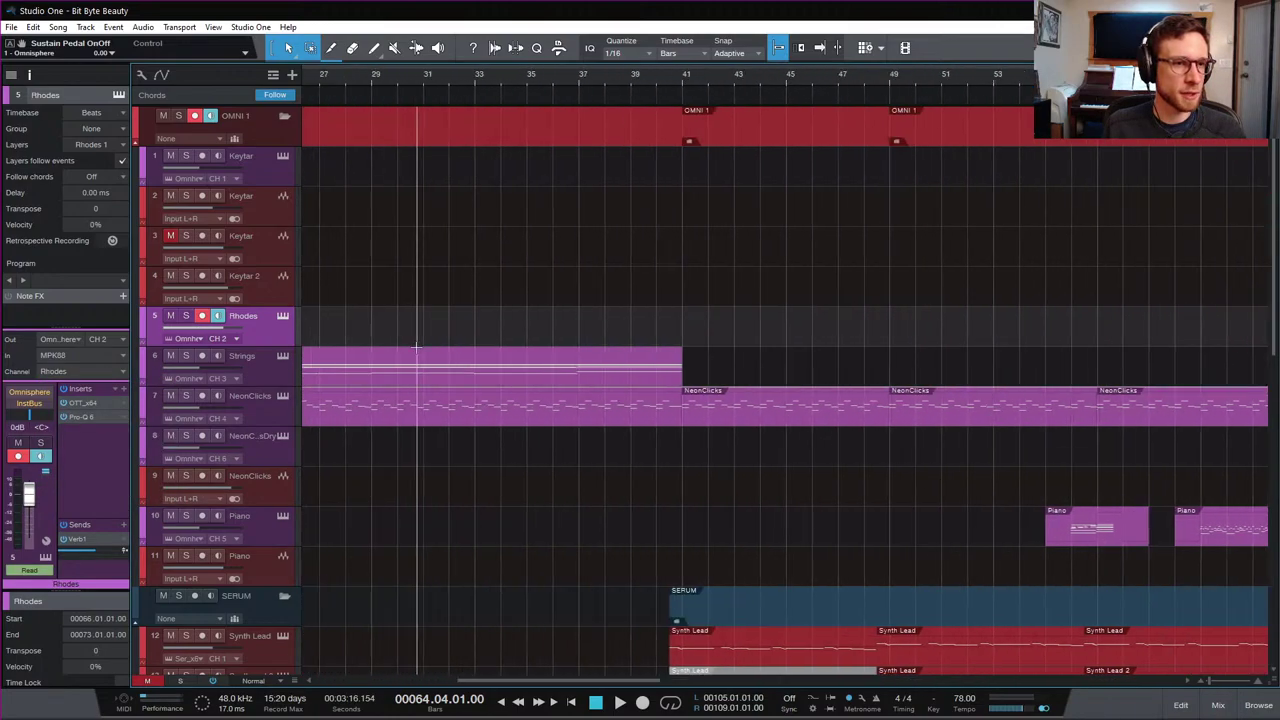
{"action": "left_click", "coordinate": [245, 322]}
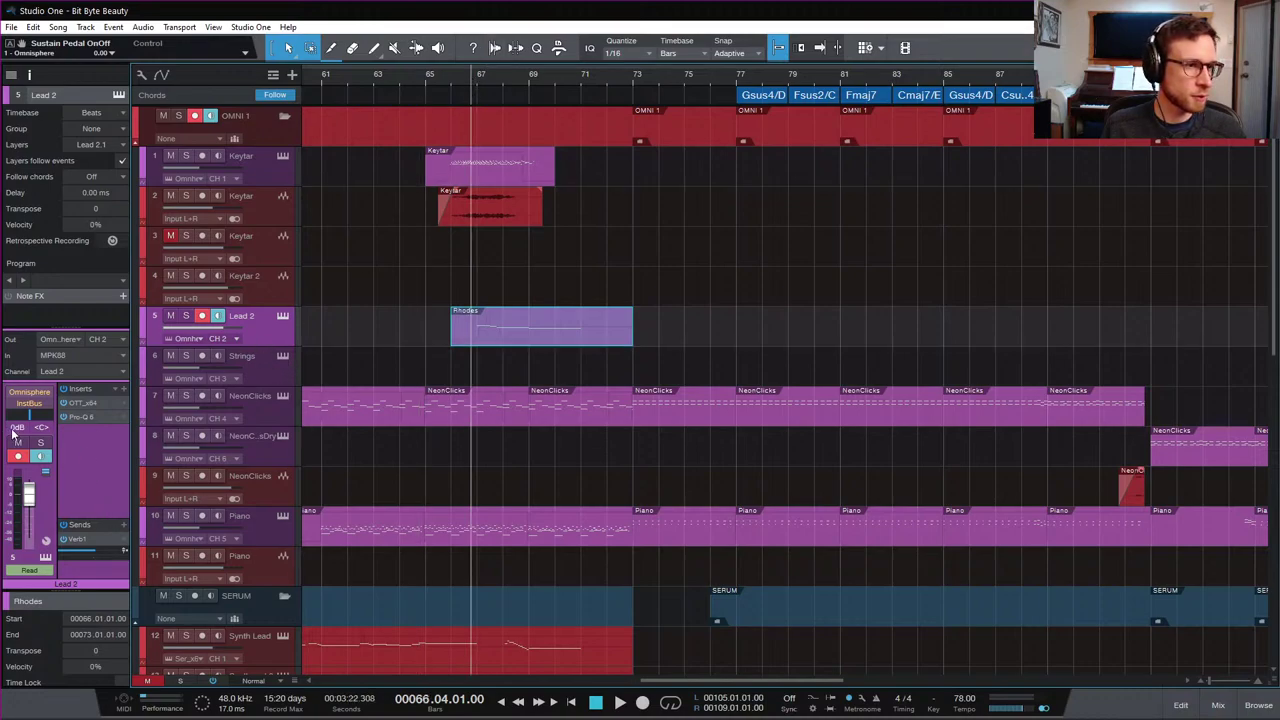
{"action": "key", "text": "space"}
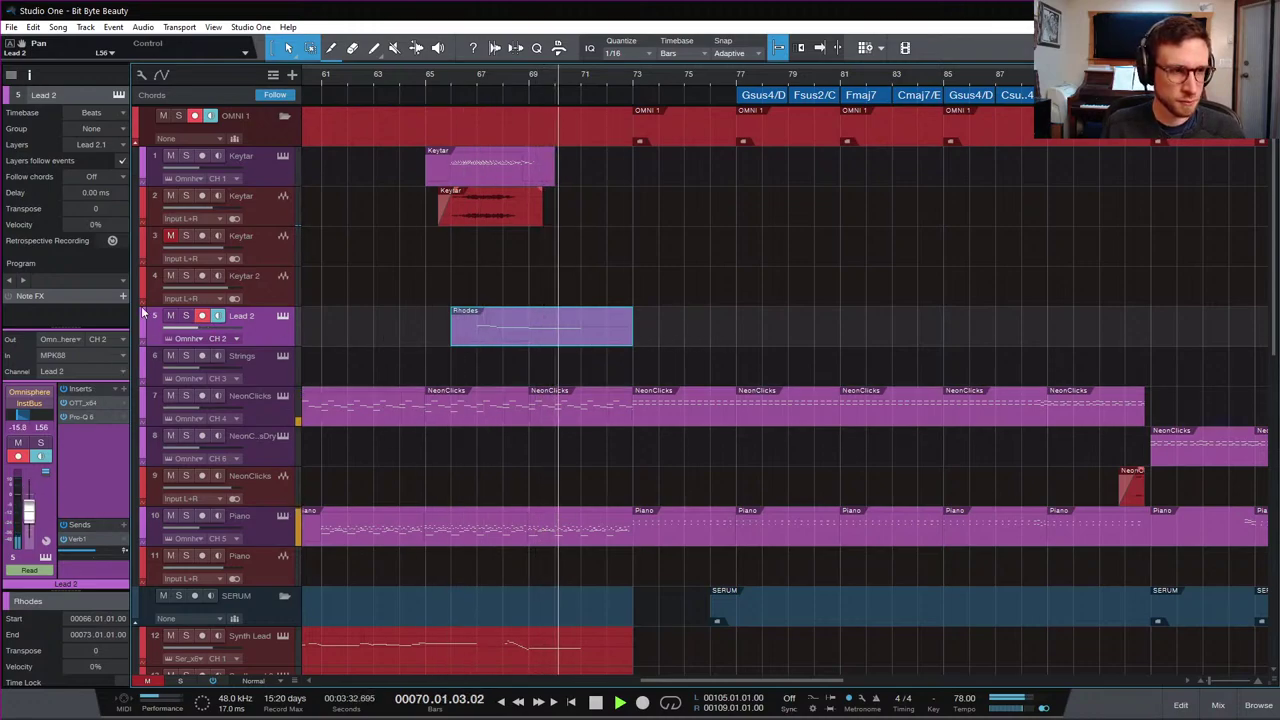
{"action": "key", "text": "space"}
Step: Assign the Strings track to the Strings channel and the NeonClicks track on track 7 to the Neon channel
{"action": "left_click", "coordinate": [300, 378]}
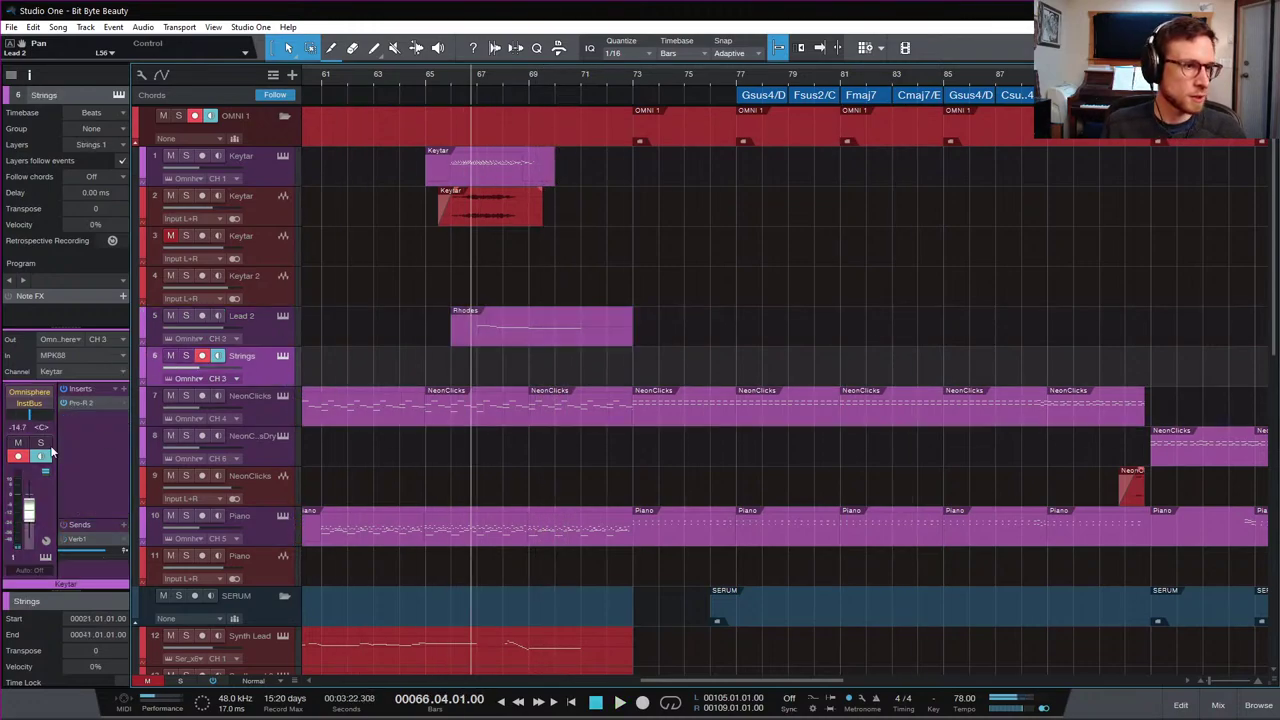
{"action": "left_click", "coordinate": [30, 391]}
{"action": "left_click", "coordinate": [121, 430]}
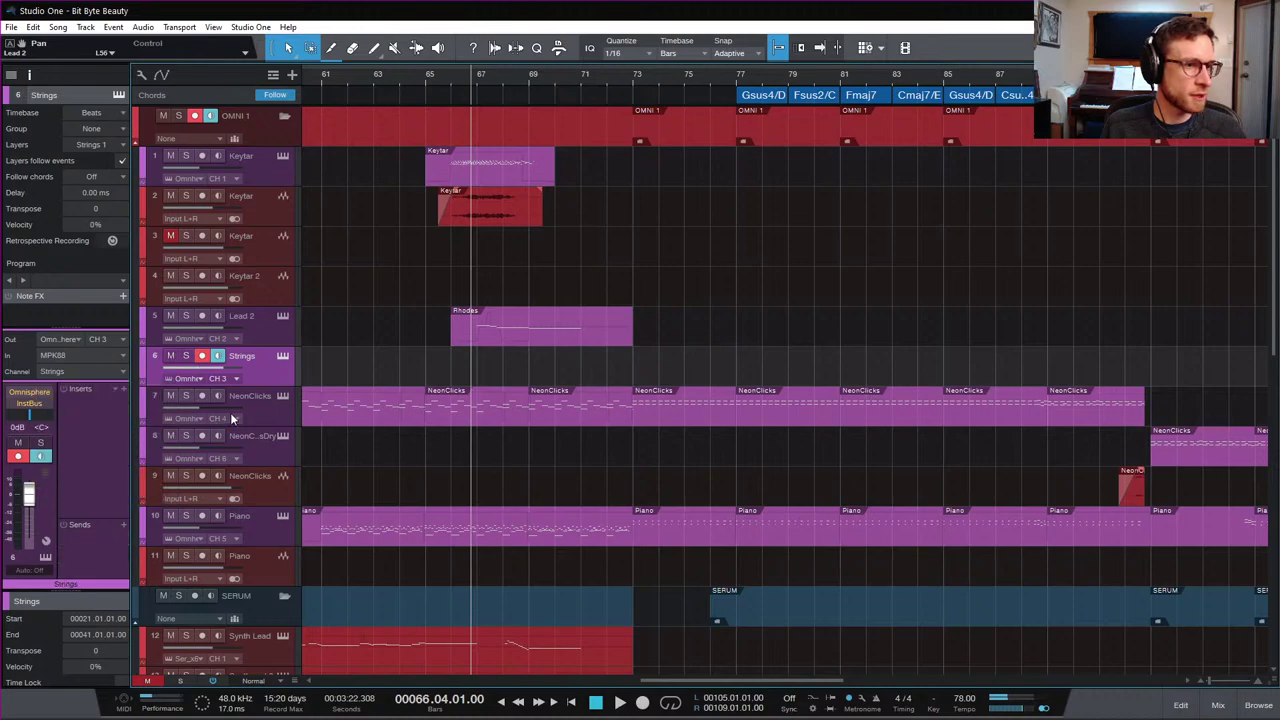
{"action": "left_click", "coordinate": [30, 388]}
{"action": "left_click", "coordinate": [100, 442]}
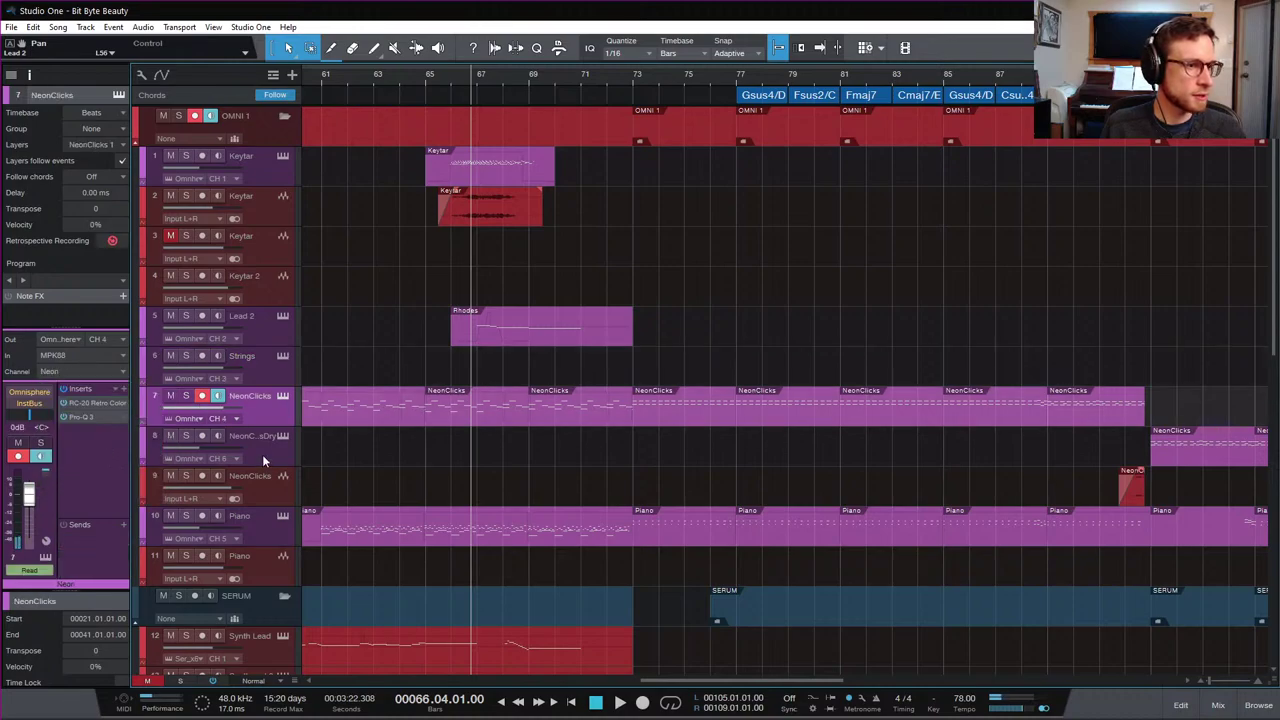
Step: Choose the mixer channel for the NeonClicksDry track and assign the Piano instrument track to the Piano channel
{"action": "left_click", "coordinate": [72, 378]}
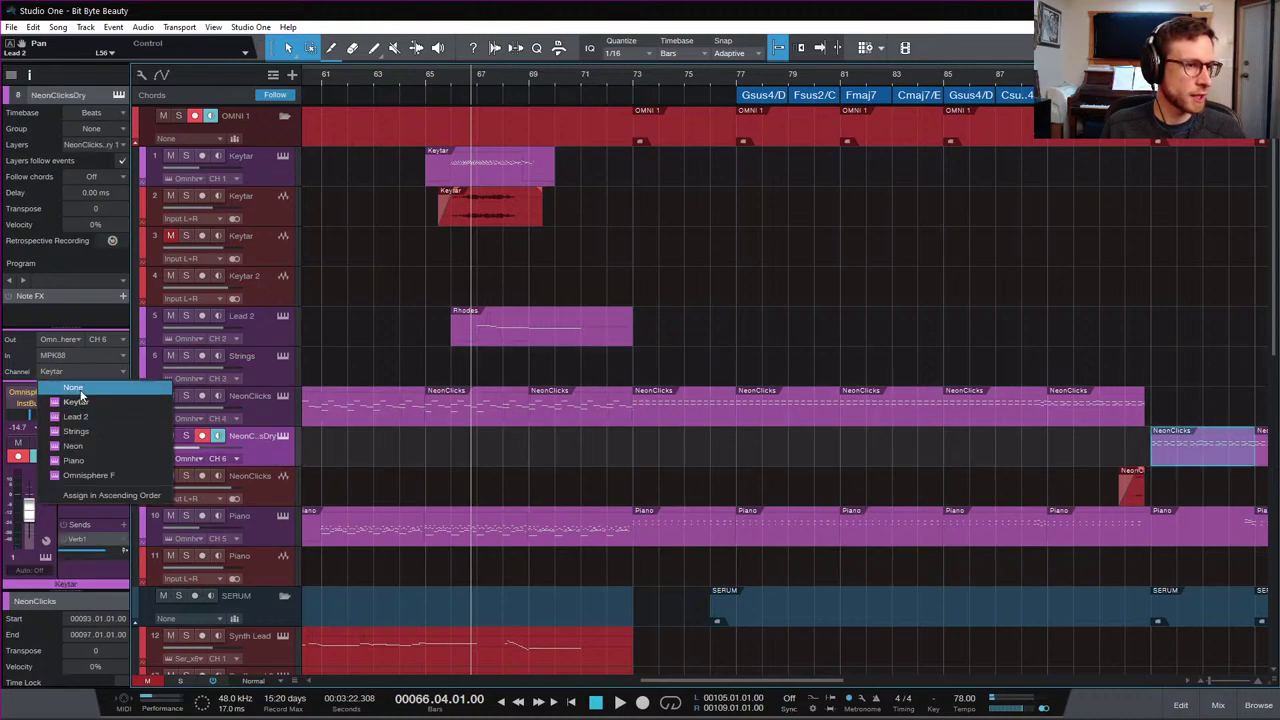
{"action": "left_click", "coordinate": [145, 464]}
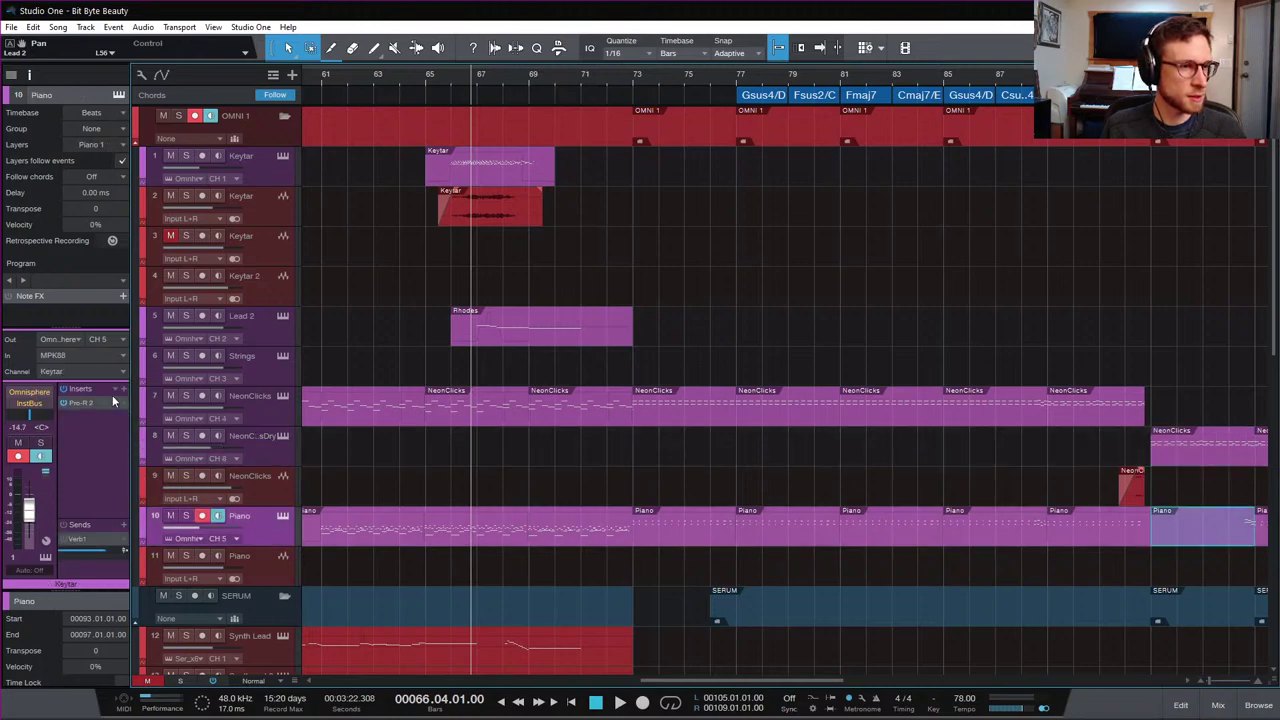
{"action": "left_click", "coordinate": [108, 367]}
{"action": "left_click", "coordinate": [125, 460]}
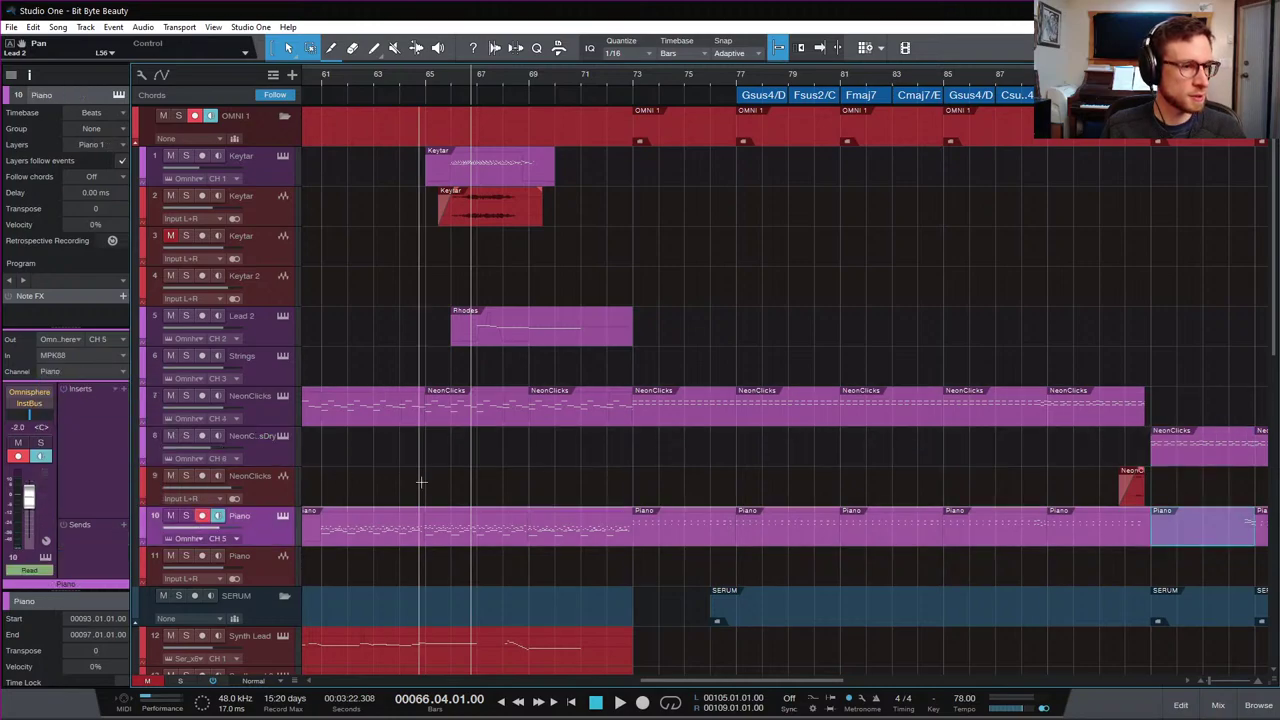
Step: Play the final section of the arrangement from bar 91 while viewing the synth and drum tracks
{"action": "scroll", "coordinate": [673, 510], "scroll_direction": "right", "scroll_amount": 10}
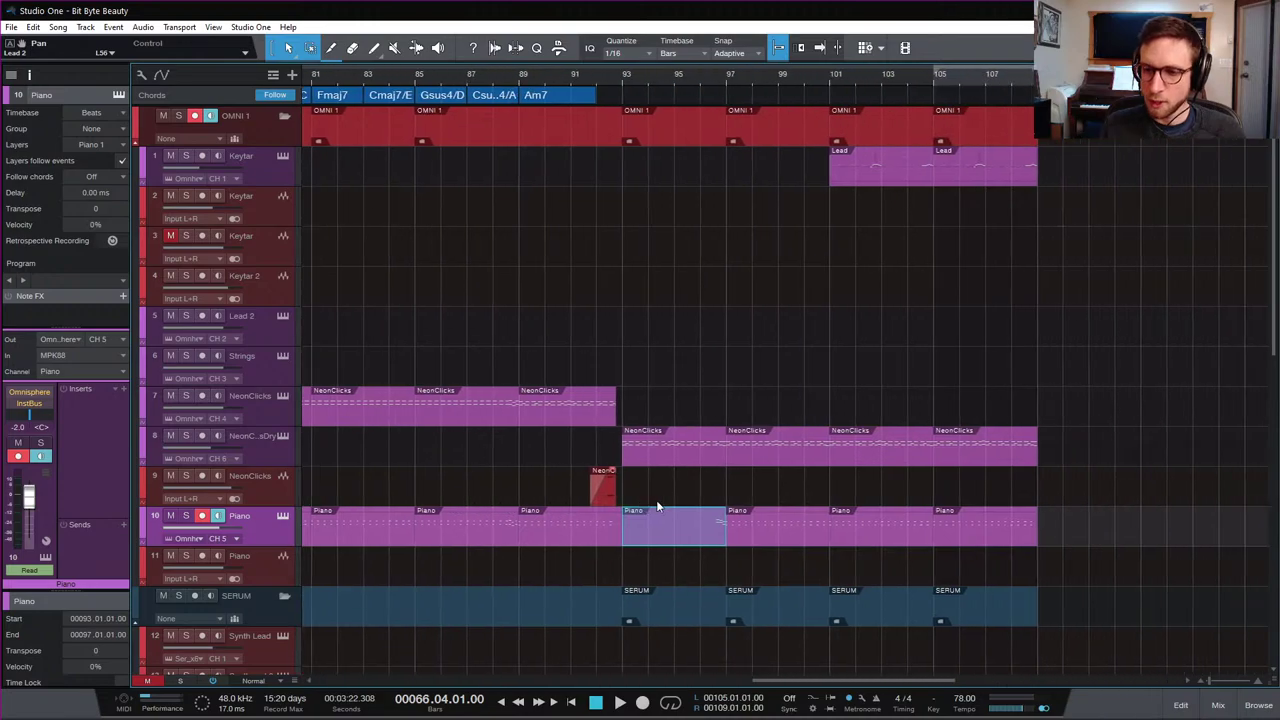
{"action": "left_click", "coordinate": [802, 350]}
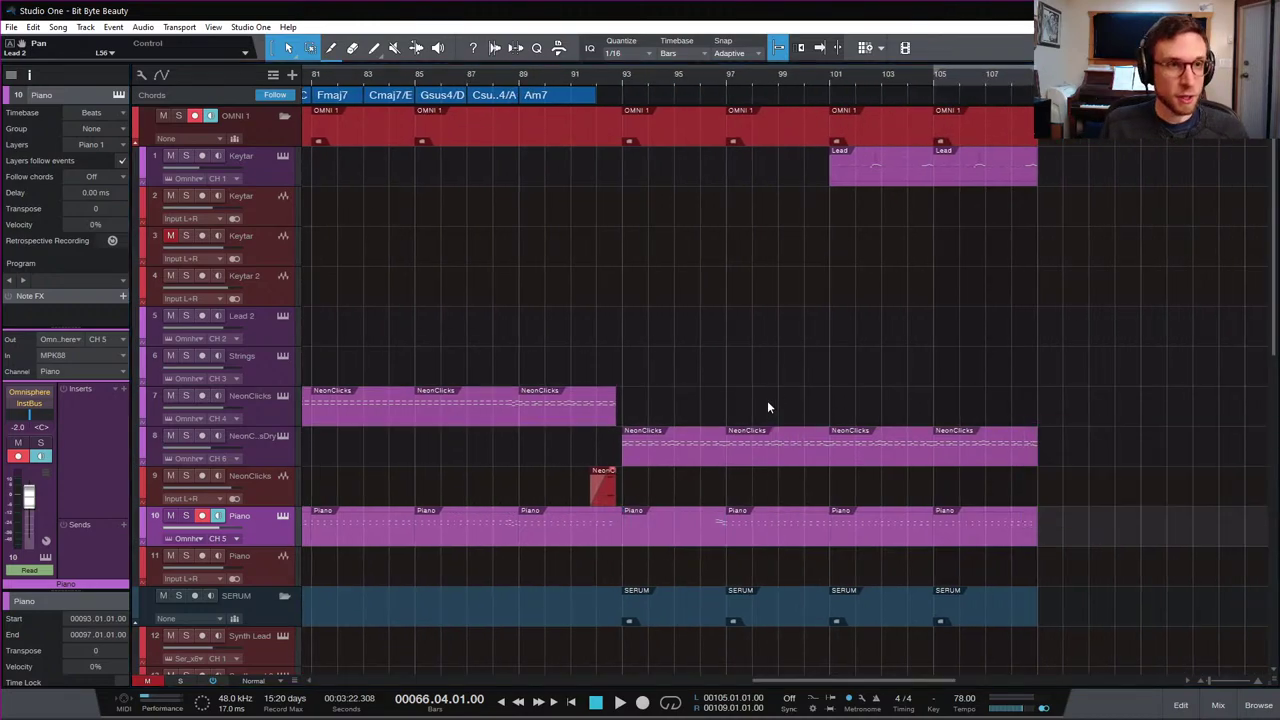
{"action": "scroll", "coordinate": [859, 377], "scroll_direction": "down", "scroll_amount": 4}
{"action": "scroll", "coordinate": [859, 377], "scroll_direction": "down", "scroll_amount": 7}
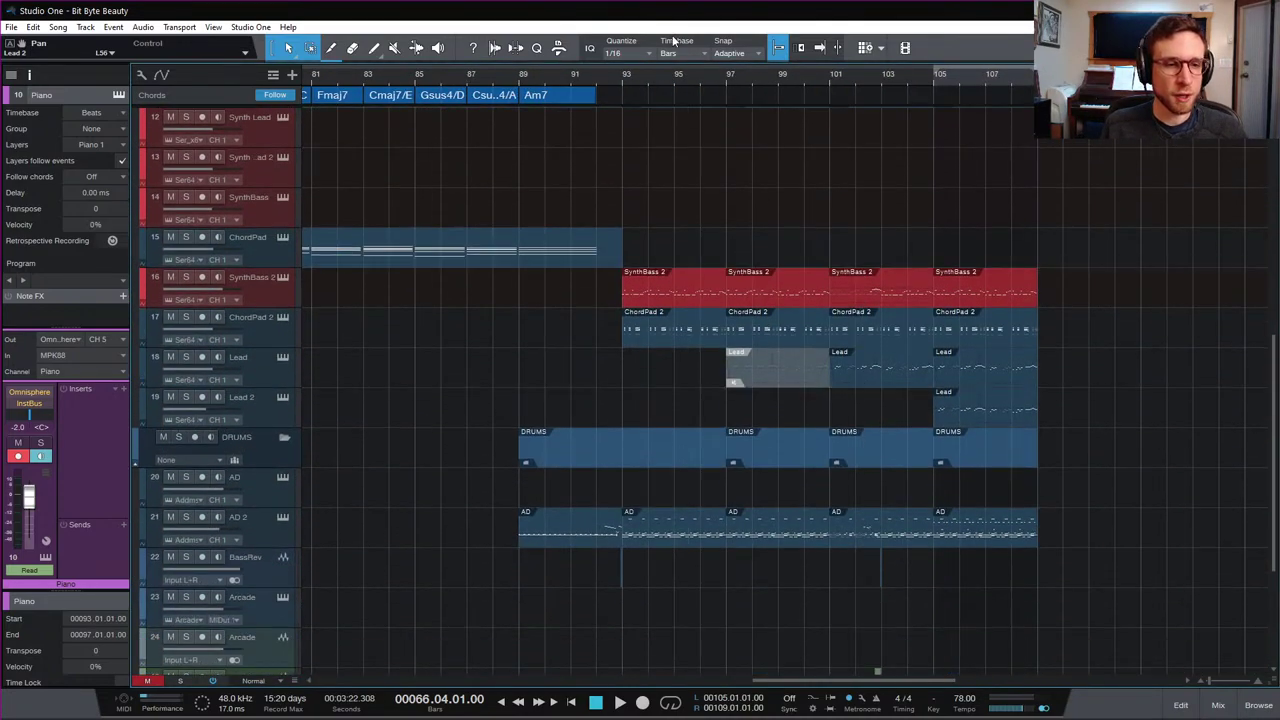
{"action": "left_click", "coordinate": [570, 78]}
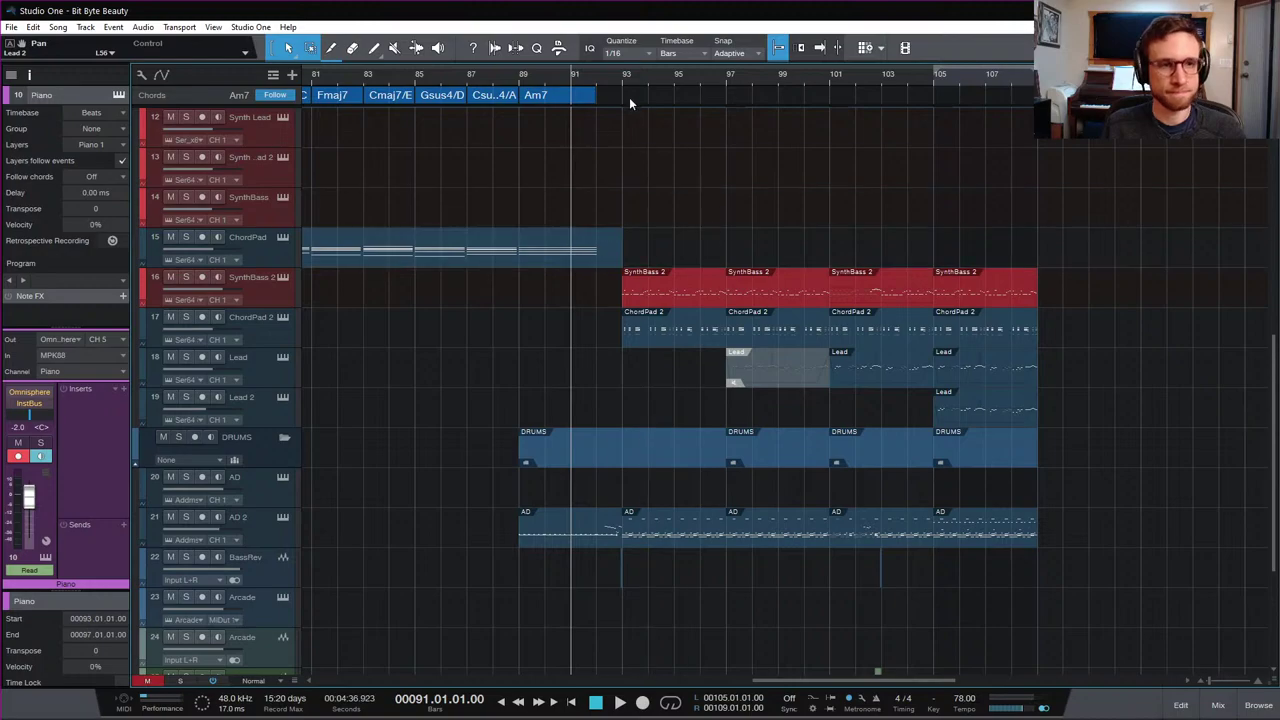
{"action": "key", "text": "space"}
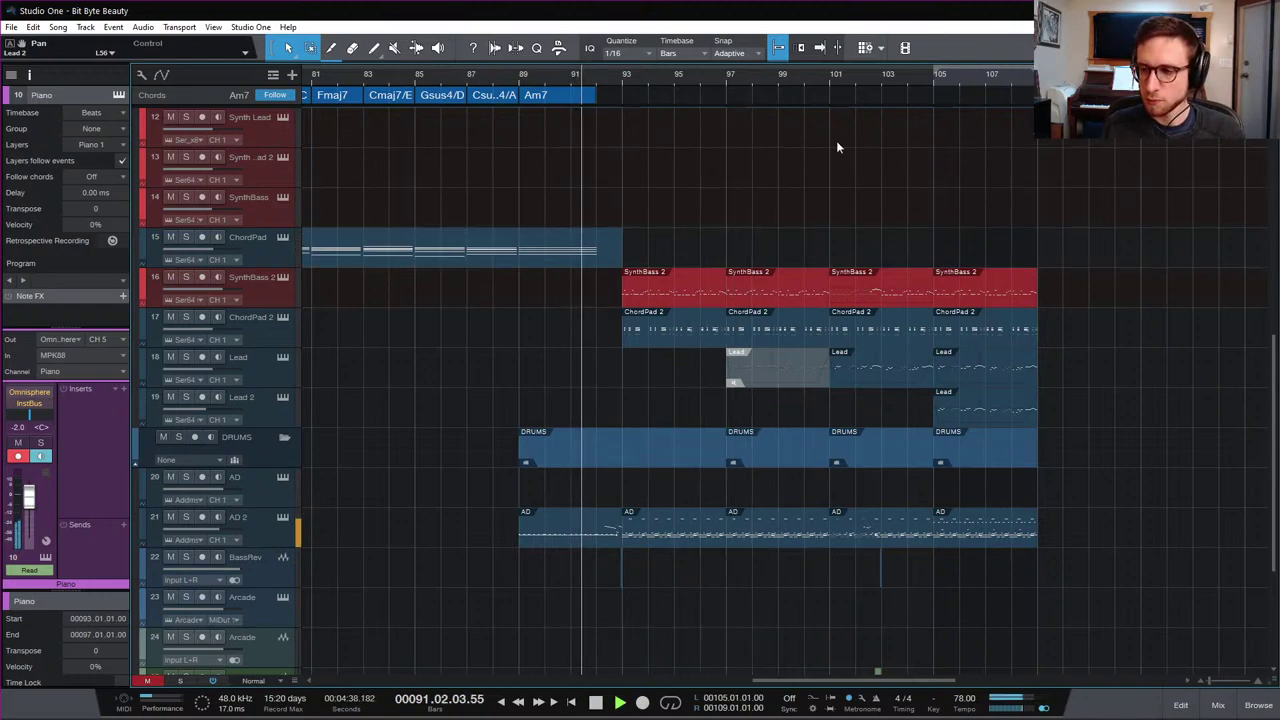
{"action": "scroll", "coordinate": [871, 165], "scroll_direction": "right", "scroll_amount": 3}
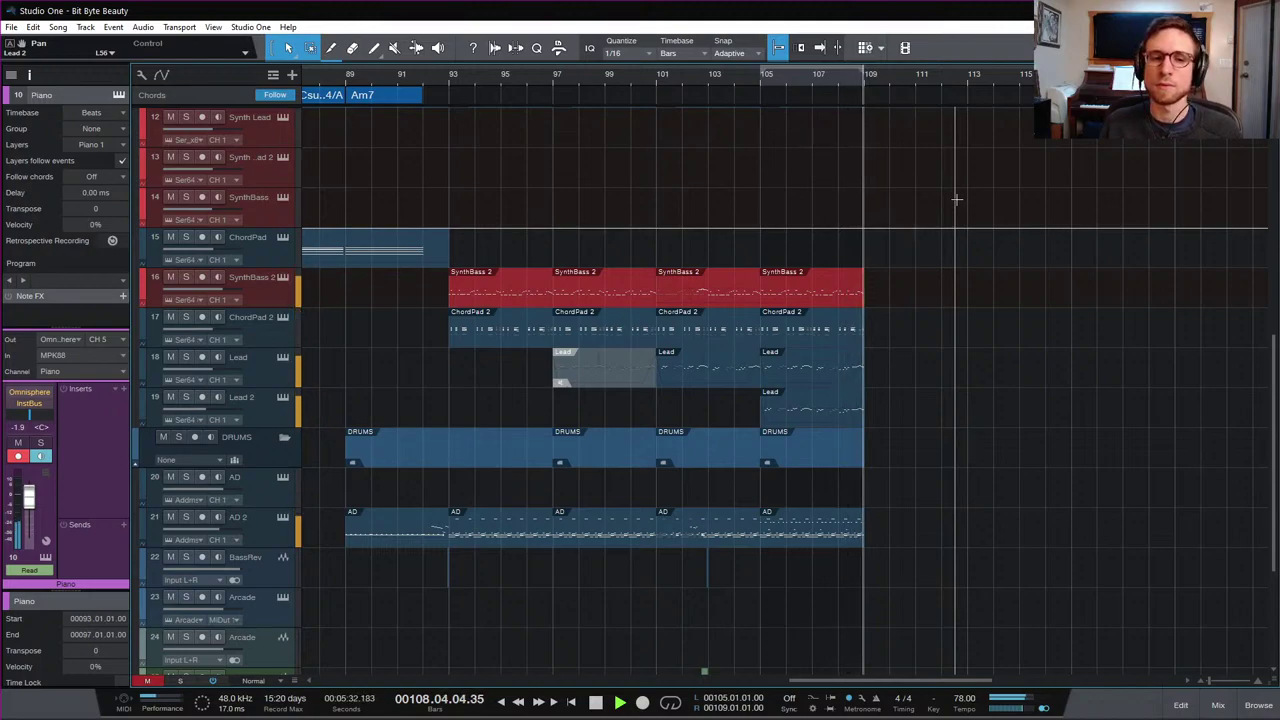
{"action": "key", "text": "space"}
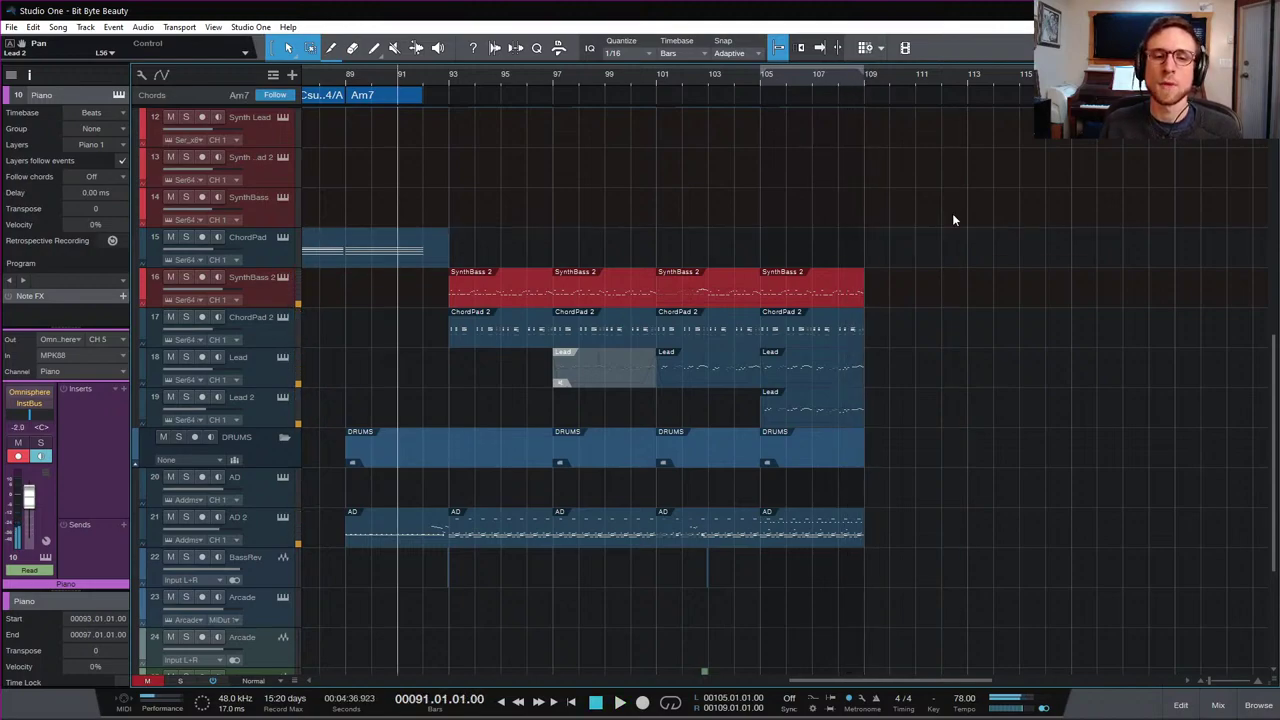
Step: Move the playback position to bar 105 and open the AD 2 drum event there to examine its notes
{"action": "left_click", "coordinate": [760, 82]}
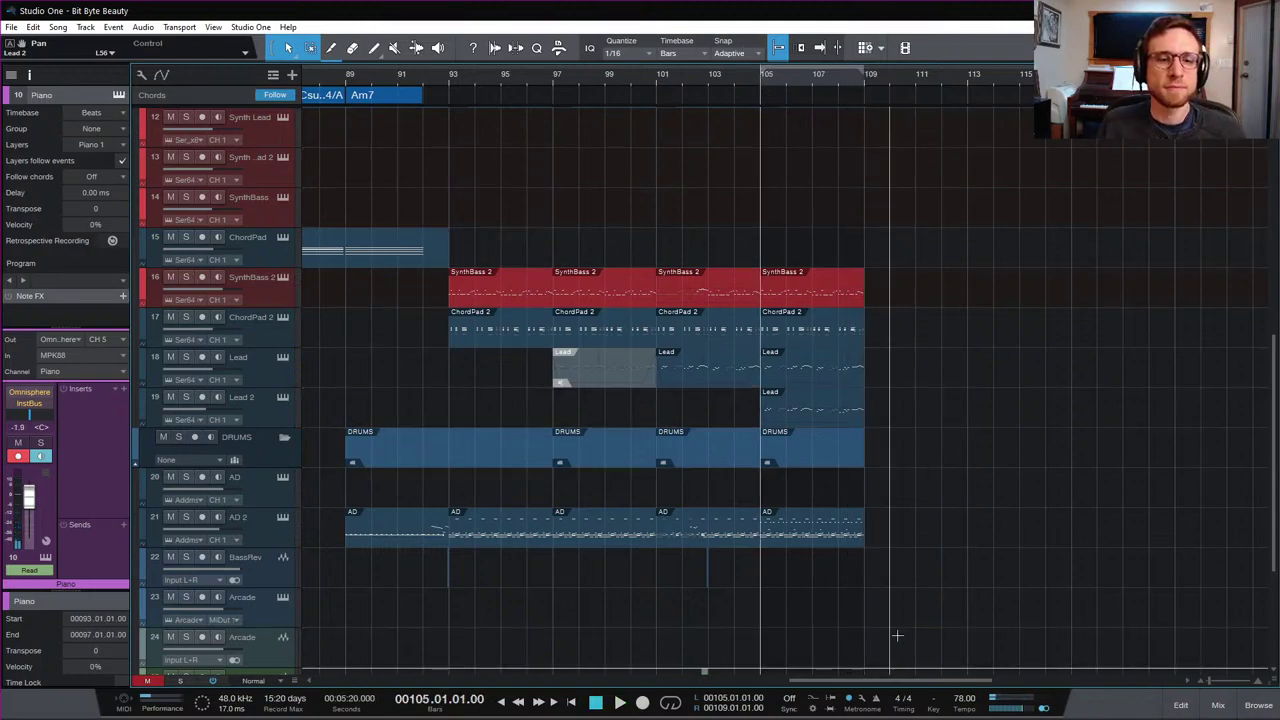
{"action": "double_click", "coordinate": [824, 541]}
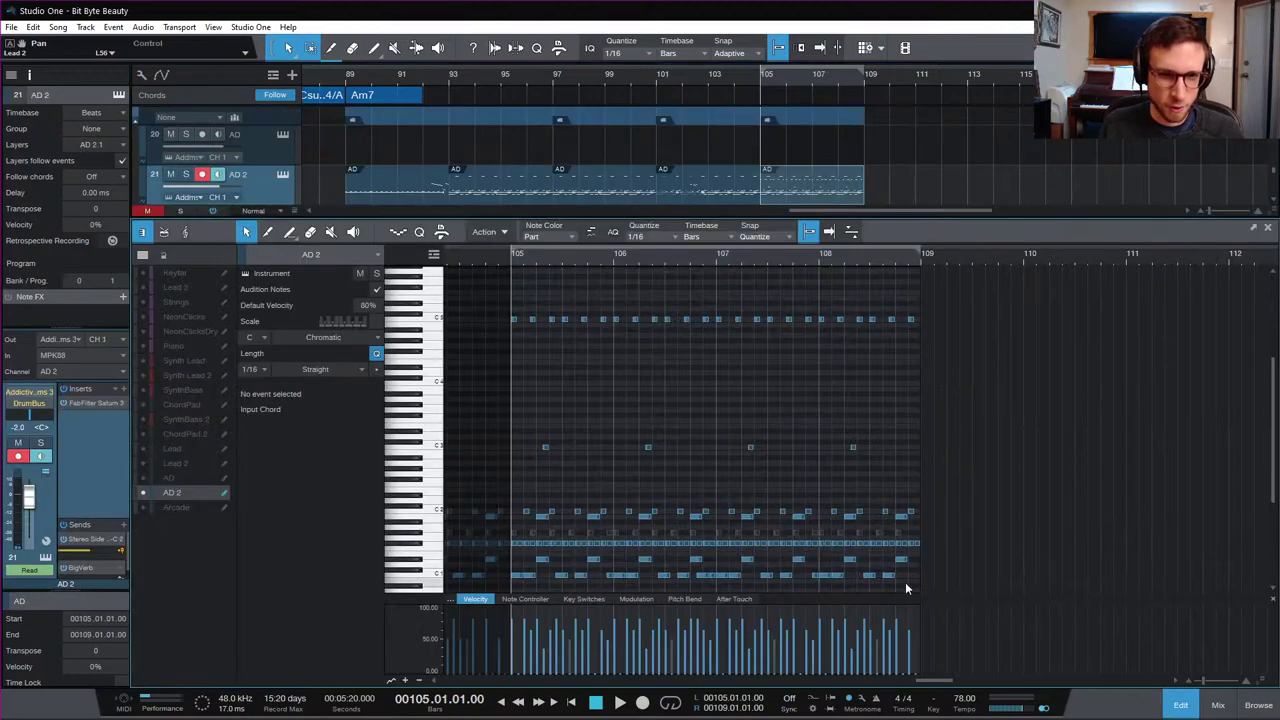
{"action": "scroll", "coordinate": [880, 393], "scroll_direction": "down", "scroll_amount": 3}
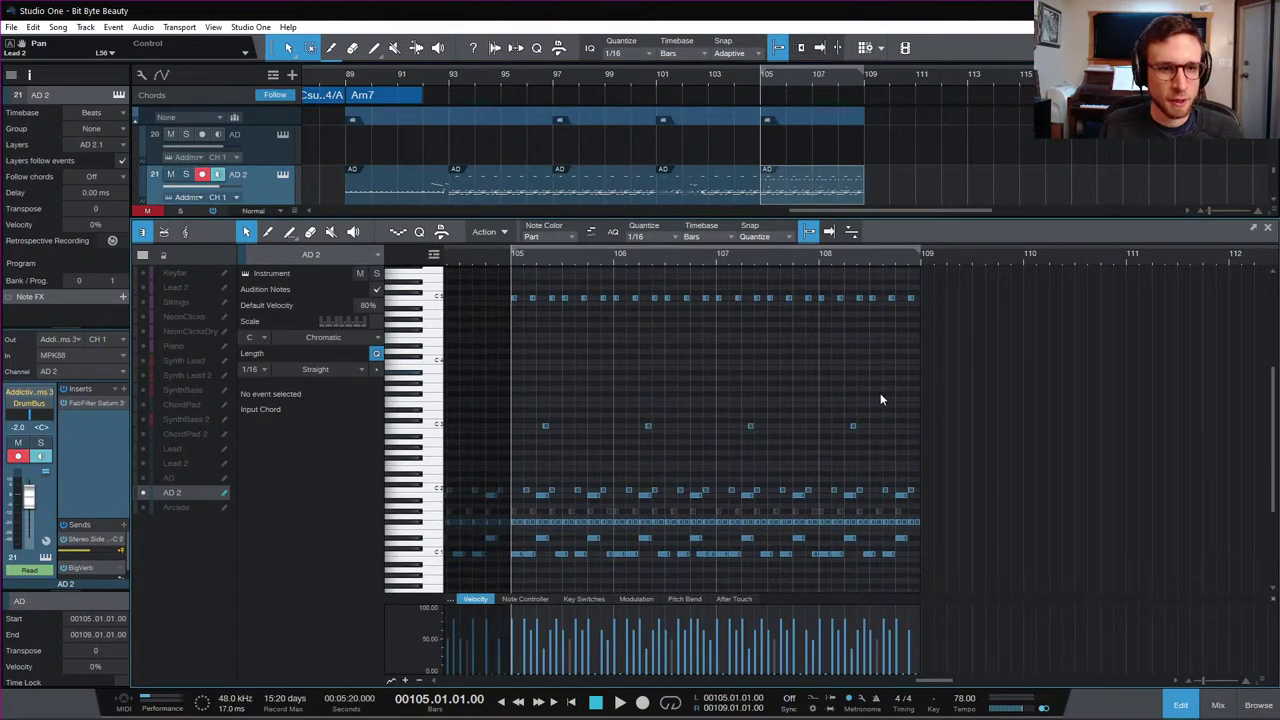
{"action": "scroll", "coordinate": [885, 393], "scroll_direction": "up", "scroll_amount": 3}
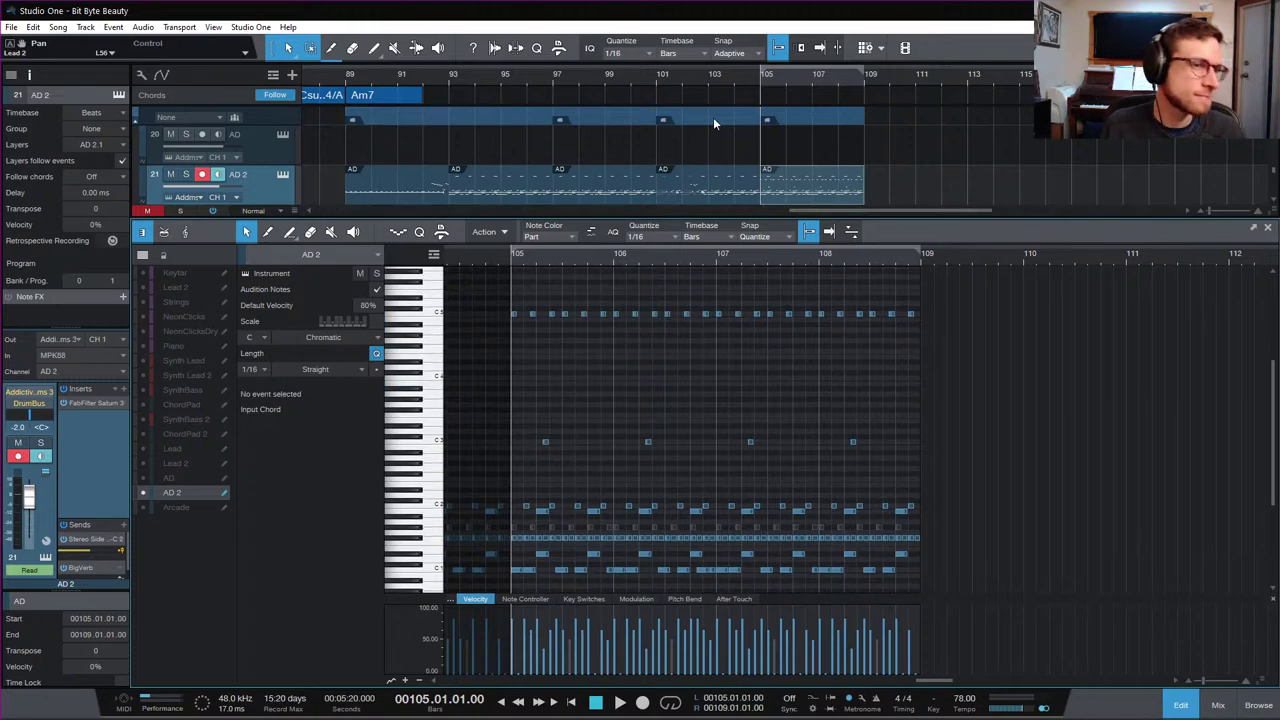
{"action": "scroll", "coordinate": [739, 128], "scroll_direction": "down", "scroll_amount": 2}
{"action": "scroll", "coordinate": [283, 158], "scroll_direction": "up", "scroll_amount": 1}
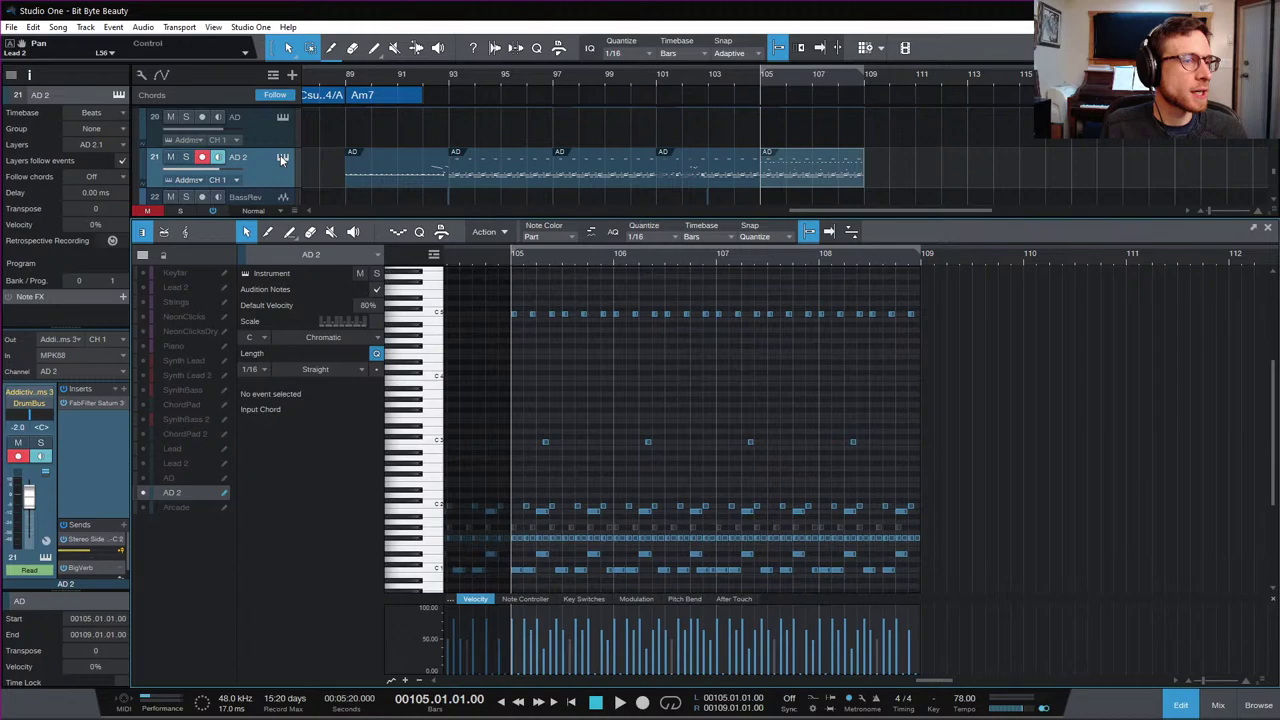
Step: Solo the AD 2 track and play its drum pattern from bar 105 several times
{"action": "left_click", "coordinate": [184, 157]}
{"action": "key", "text": "space"}
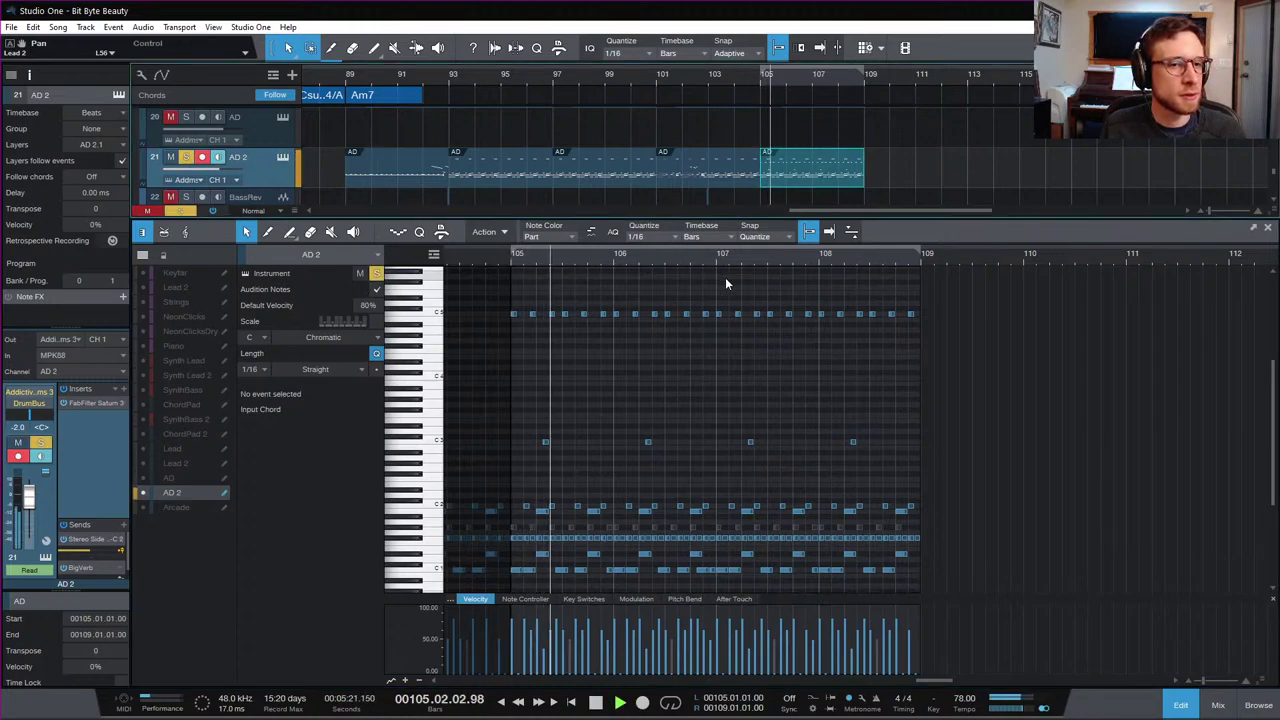
{"action": "key", "text": "space"}
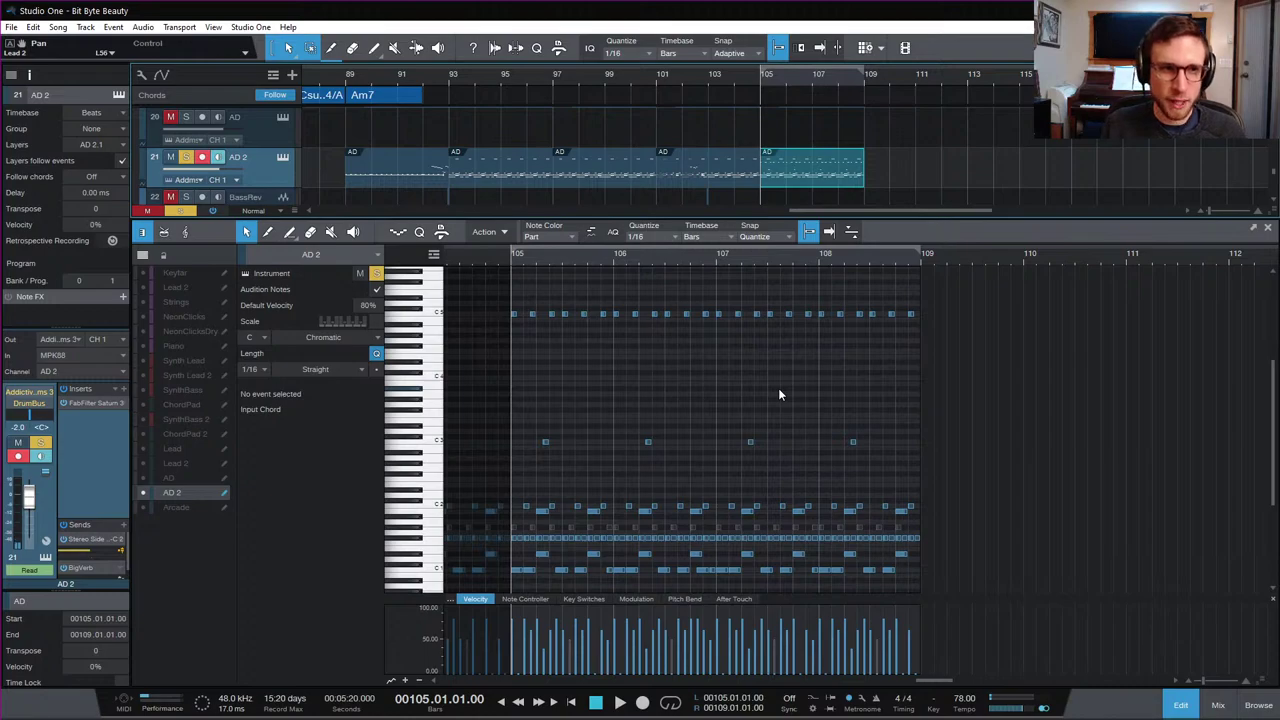
{"action": "key", "text": "space"}
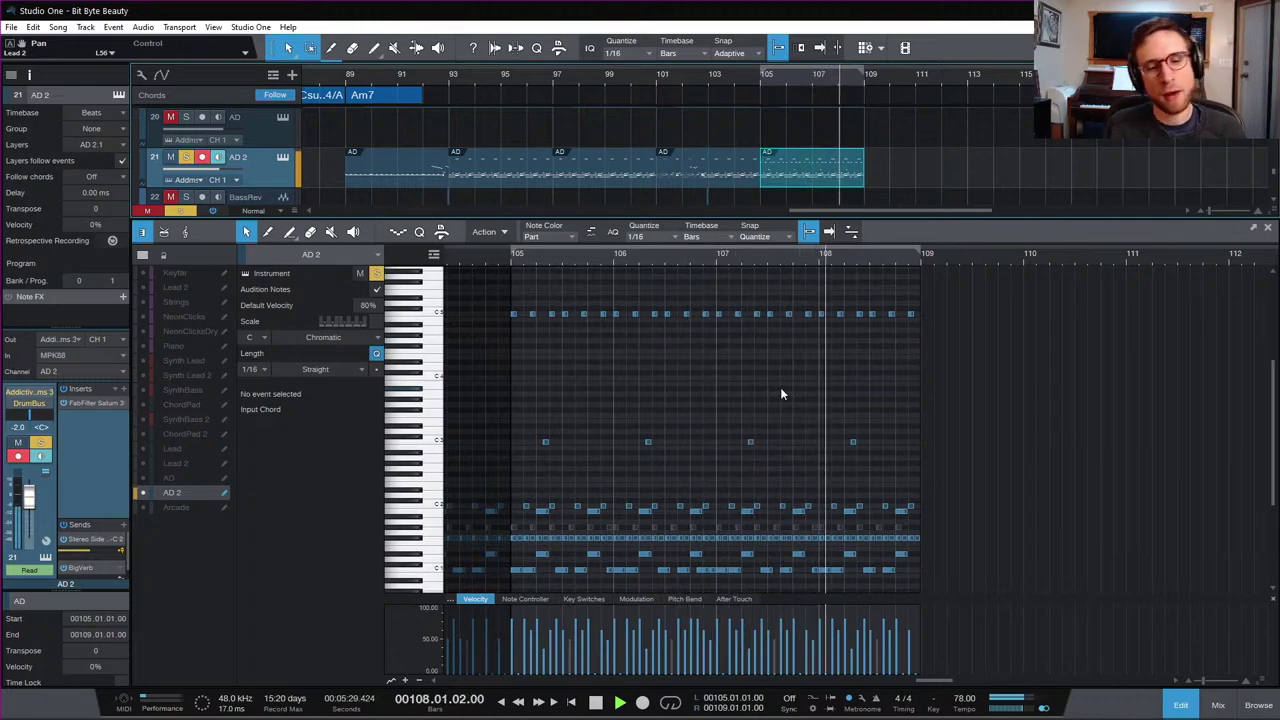
{"action": "key", "text": "space"}
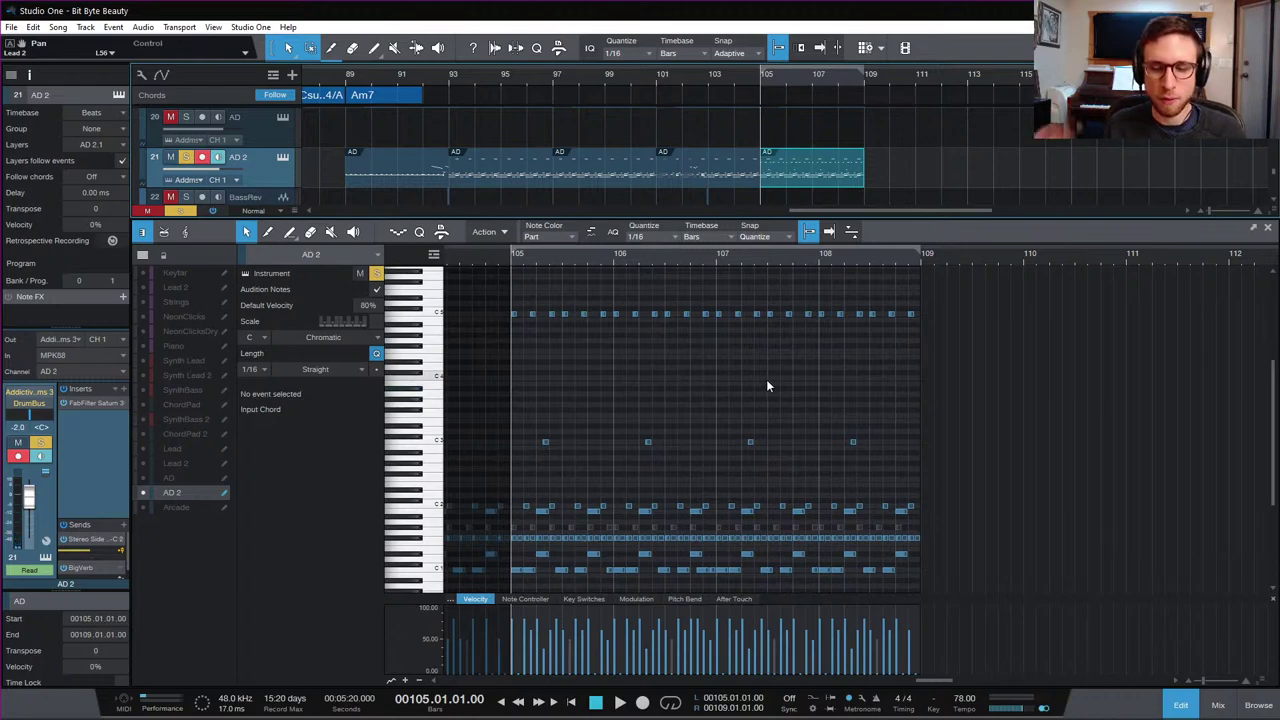
{"action": "key", "text": "space"}
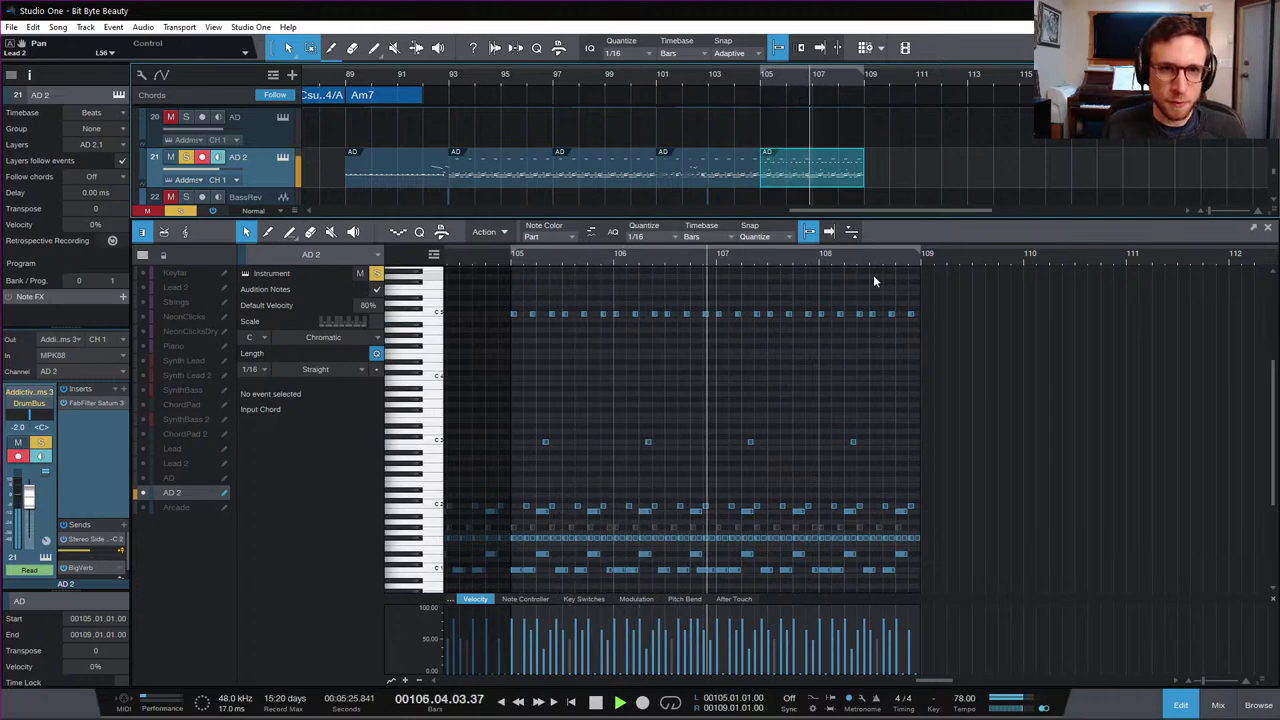
{"action": "key", "text": "space"}
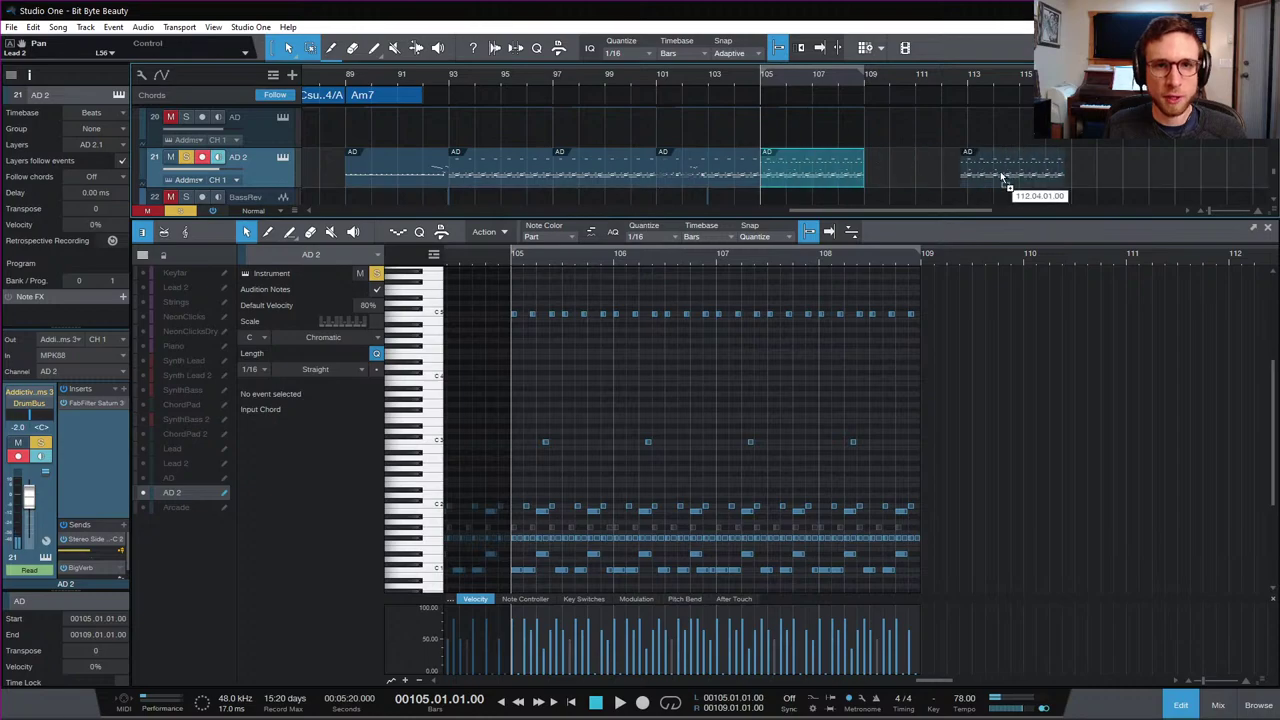
Step: Copy the last AD 2 event to bar 113 and delete all of the copy's C 5 notes except the first
{"action": "left_click", "coordinate": [1010, 177]}
{"action": "left_click_drag", "start_coordinate": [1074, 294], "coordinate": [663, 348]}
{"action": "key", "text": "Delete"}
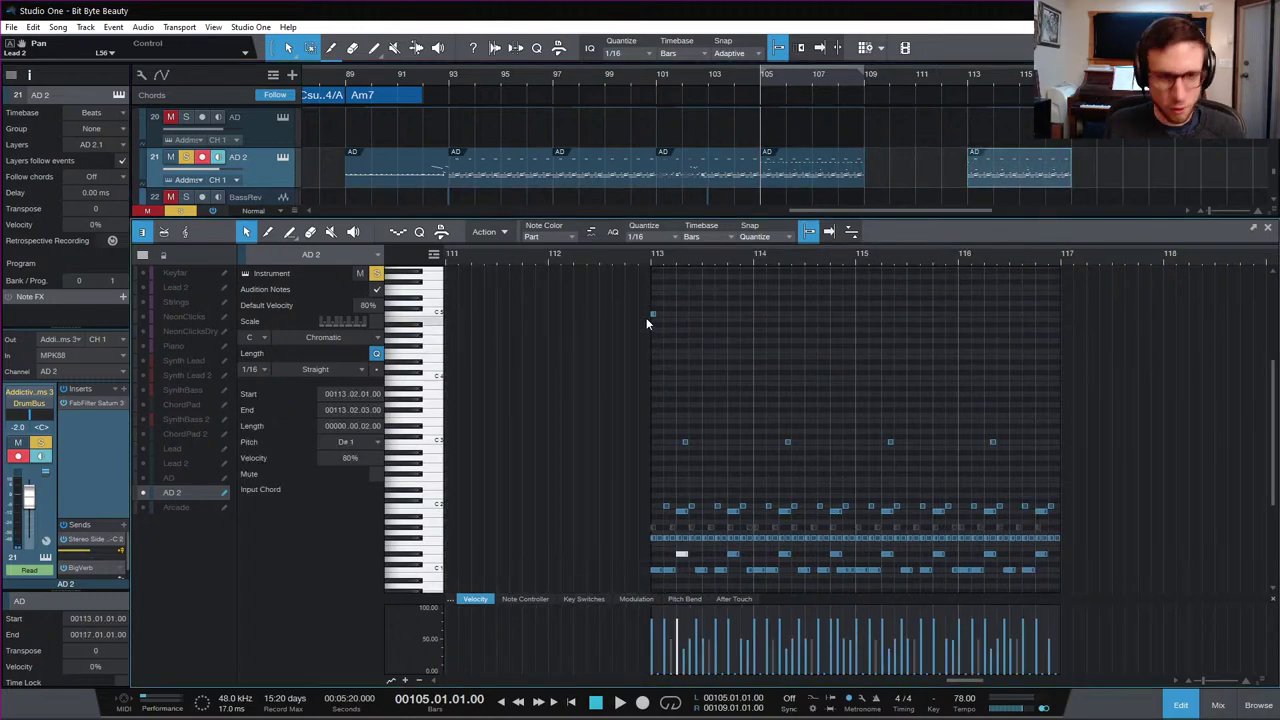
{"action": "left_click", "coordinate": [666, 317]}
{"action": "key", "text": "e"}
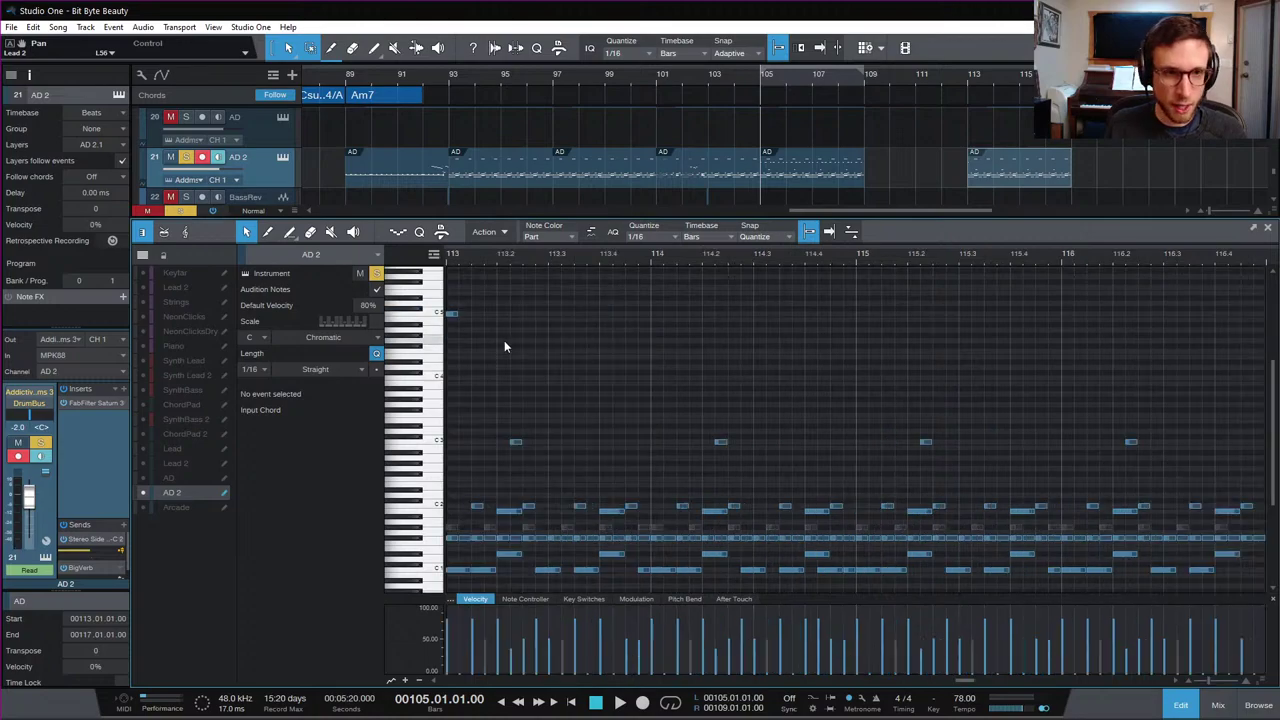
{"action": "scroll", "coordinate": [506, 345], "scroll_direction": "left", "scroll_amount": 2}
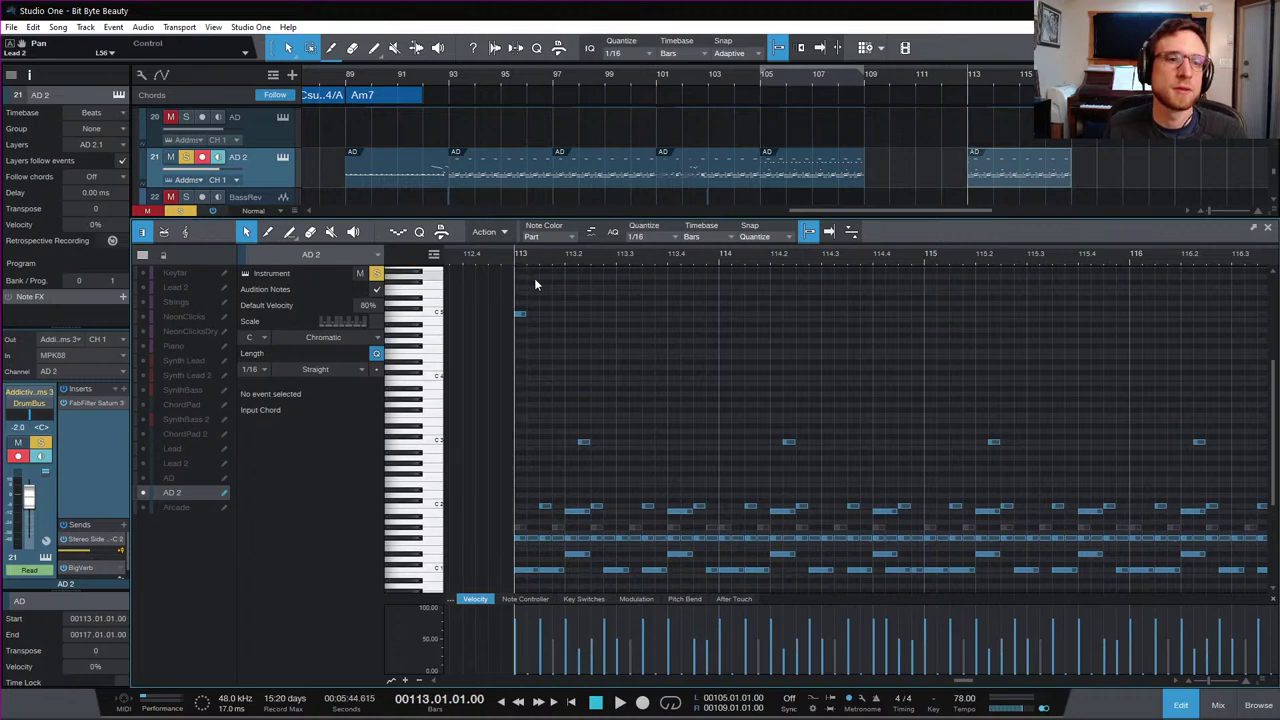
Step: Copy the C 5 note at bar 113 directly after itself, set the copy's velocity to 23%, and audition the pair
{"action": "key", "text": "space"}
{"action": "key", "text": "space"}
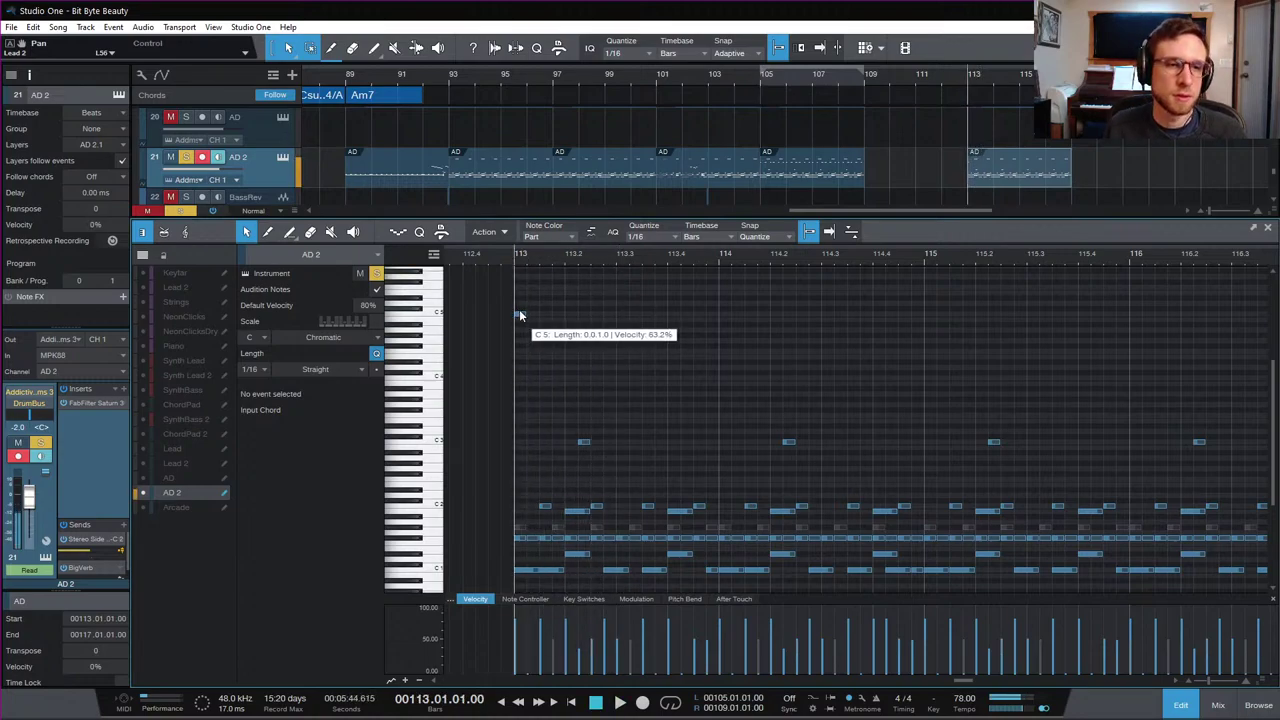
{"action": "left_click", "coordinate": [520, 316]}
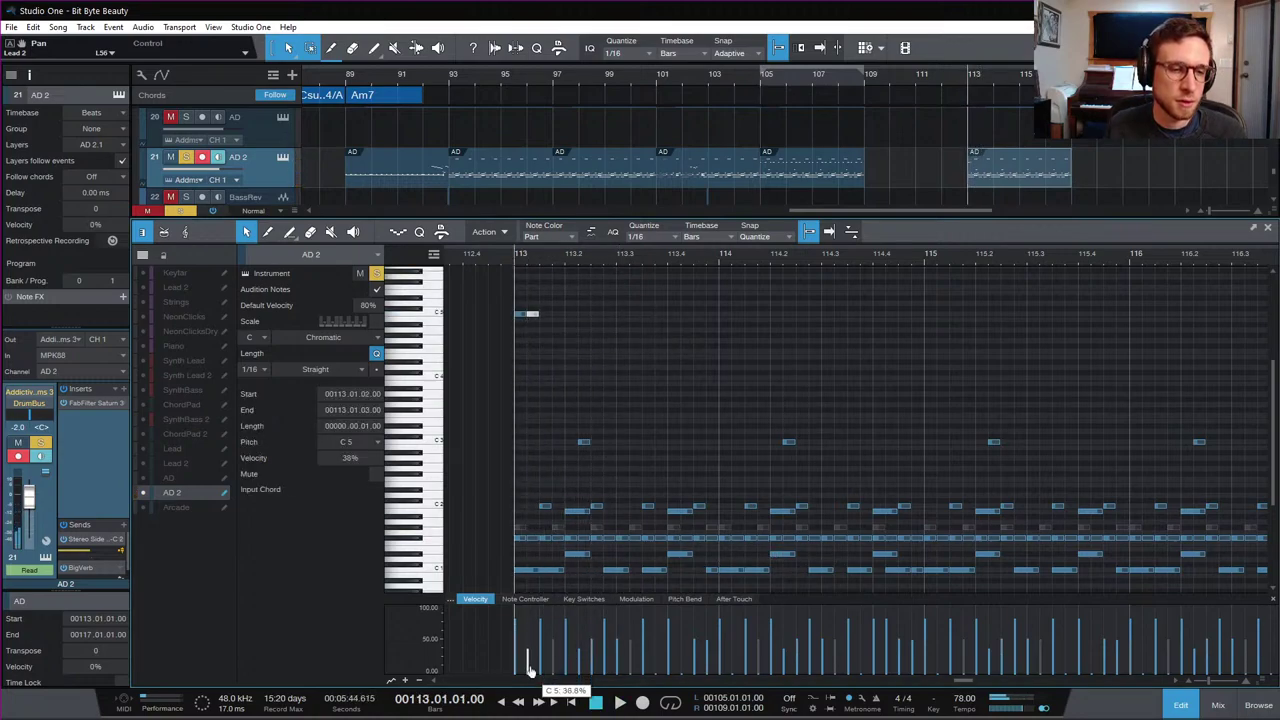
{"action": "key", "text": "space"}
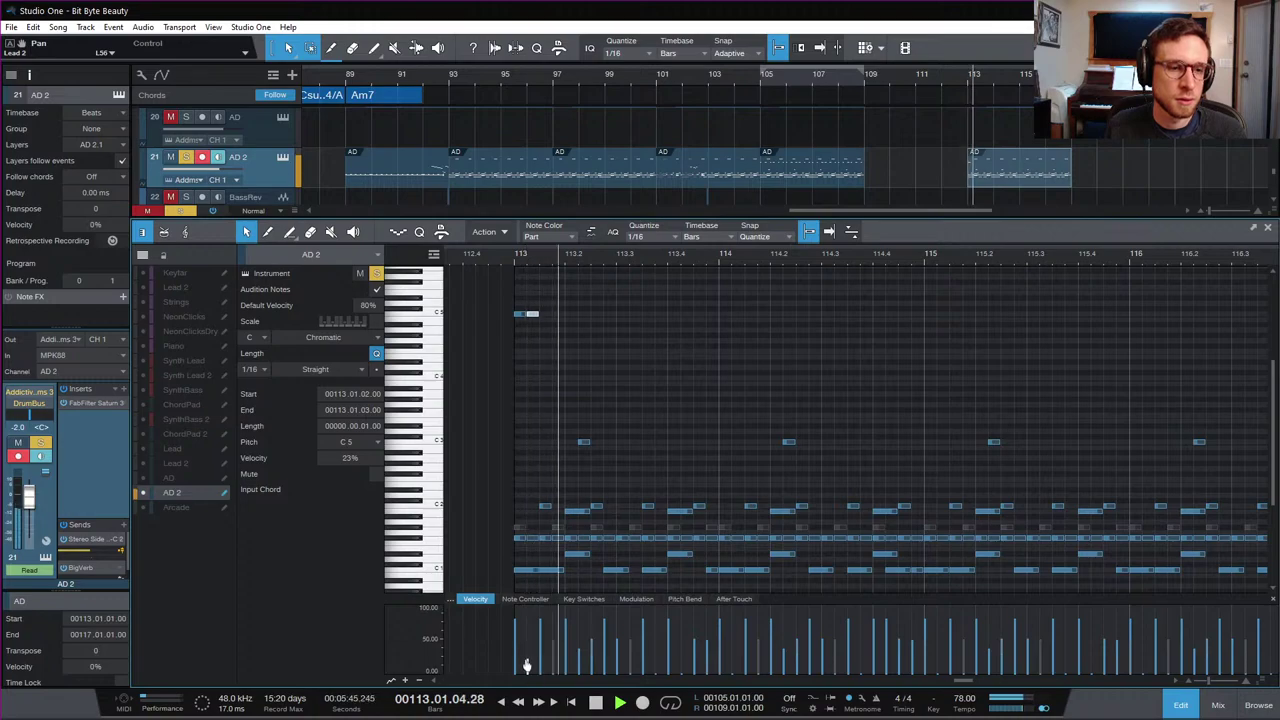
{"action": "key", "text": "space"}
Step: Duplicate the two C 5 notes until they fill bar 113, and play the result
{"action": "left_click_drag", "start_coordinate": [590, 308], "coordinate": [511, 346]}
{"action": "key", "text": "d"}
{"action": "key", "text": "d"}
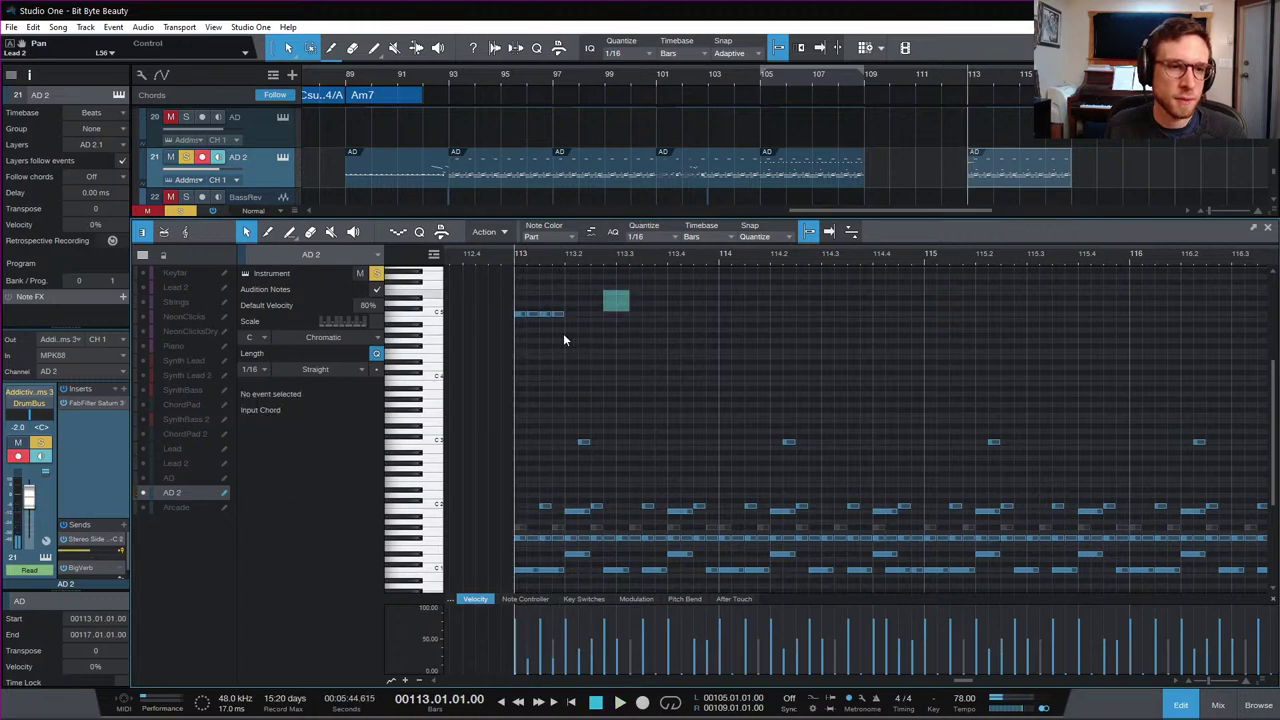
{"action": "key", "text": "space"}
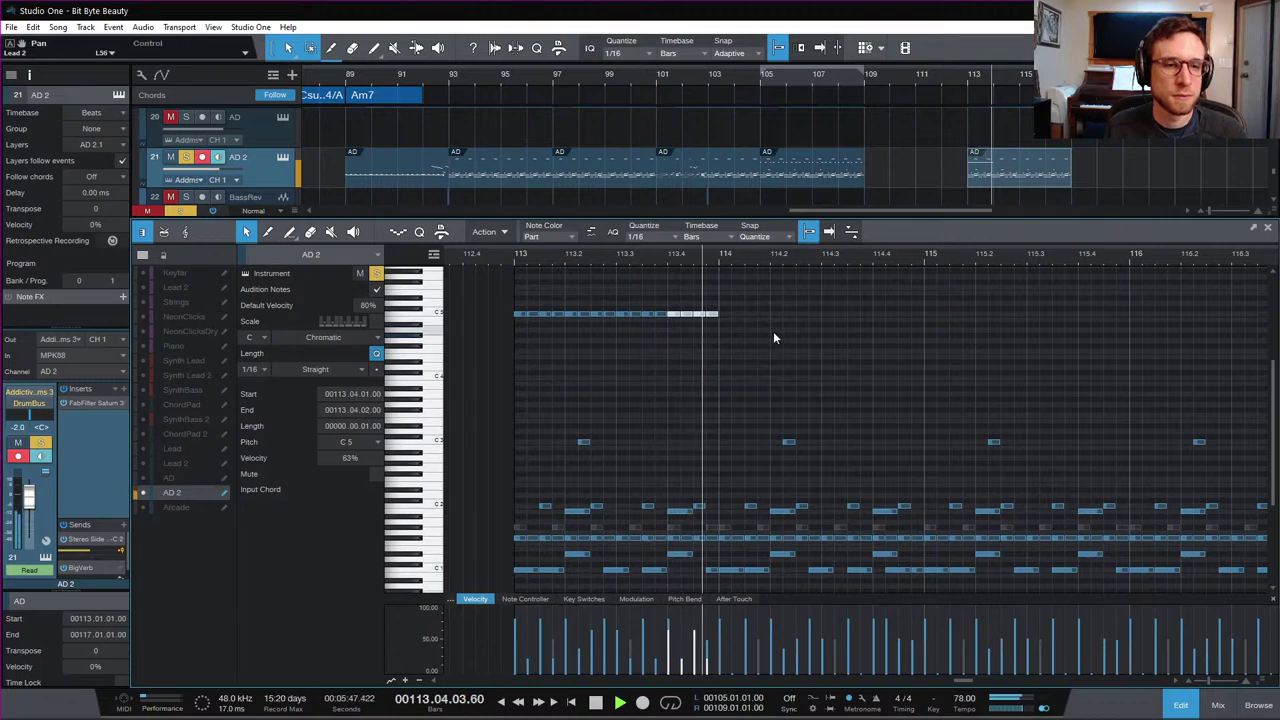
{"action": "key", "text": "space"}
Step: Duplicate bar 113's row of C 5 notes three times to fill bars 114 to 116
{"action": "left_click_drag", "start_coordinate": [757, 296], "coordinate": [491, 379]}
{"action": "key", "text": "d"}
{"action": "key", "text": "d"}
{"action": "key", "text": "d"}
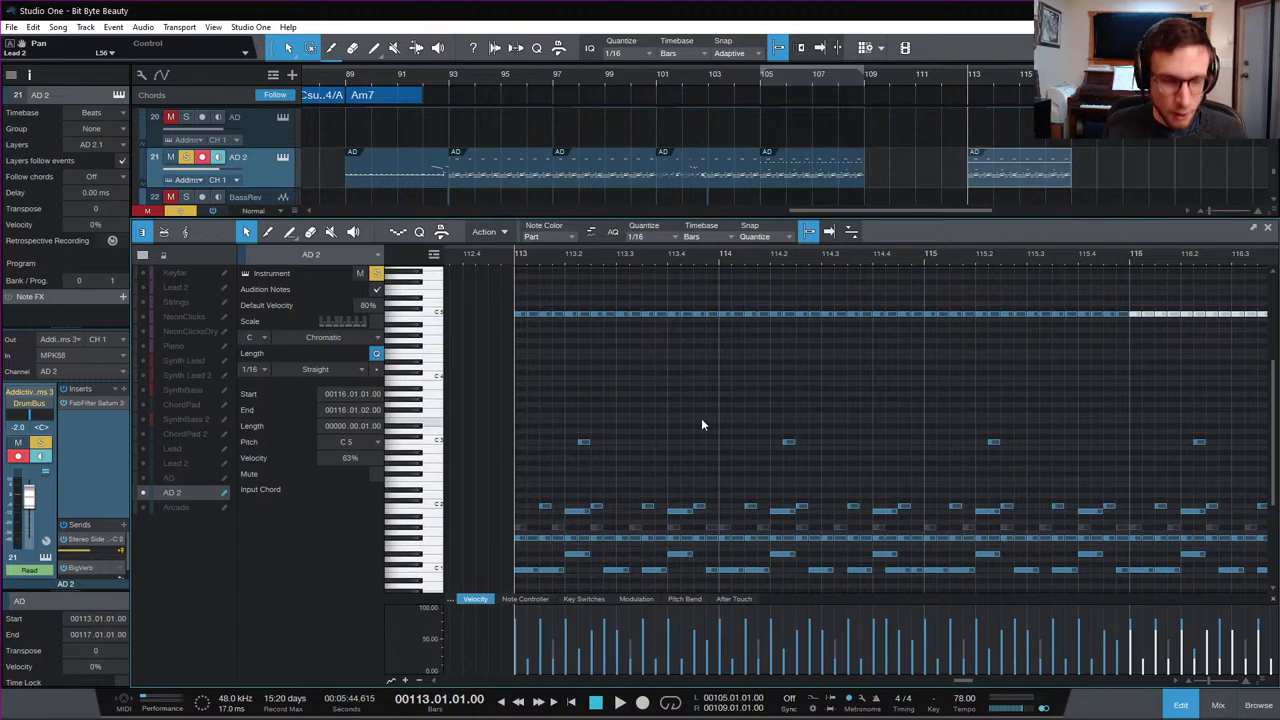
{"action": "scroll", "coordinate": [698, 418], "scroll_direction": "right", "scroll_amount": 2}
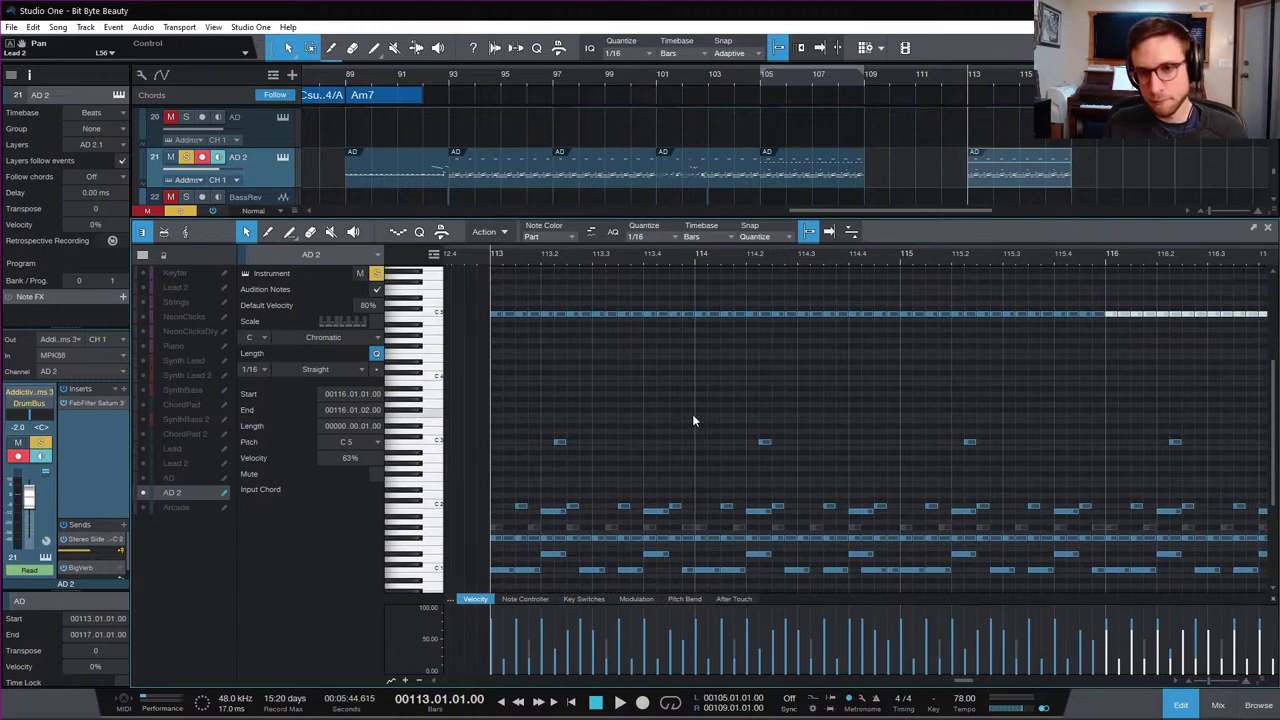
{"action": "left_click", "coordinate": [687, 412]}
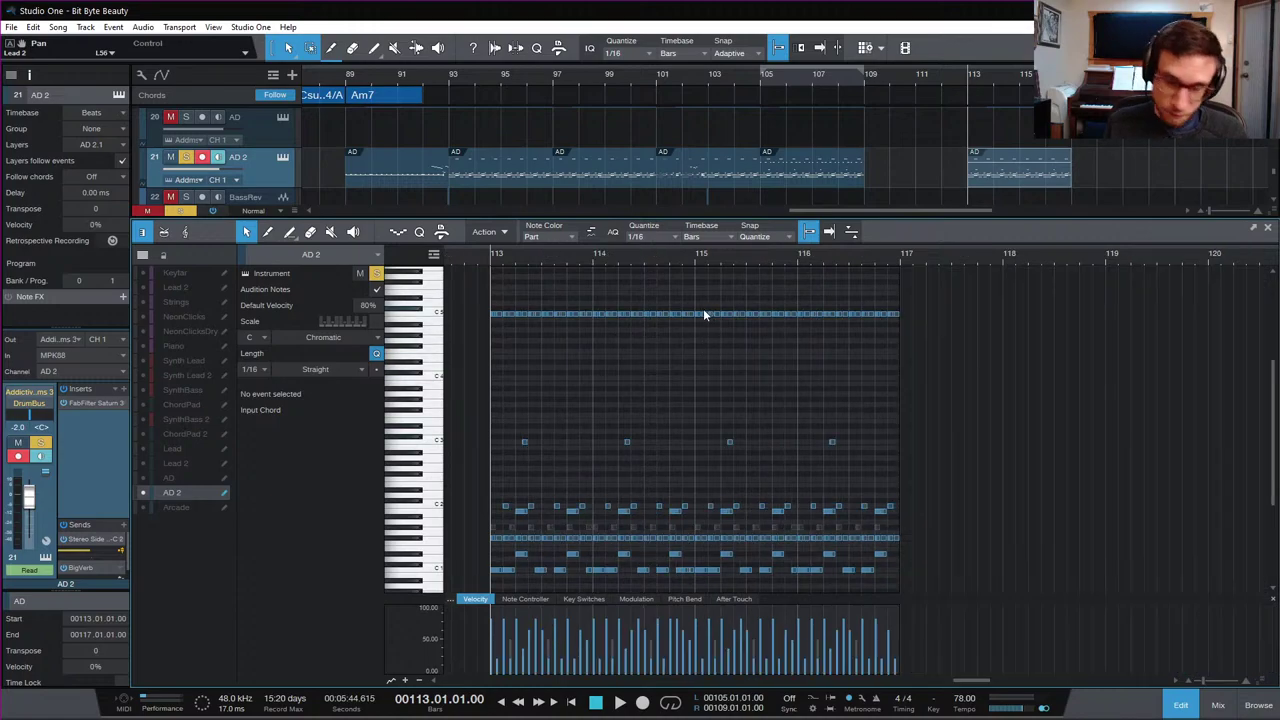
Step: Examine the C 5 pattern against the other drum notes in the copied AD 2 event from bar 113
{"action": "scroll", "coordinate": [668, 366], "scroll_direction": "up", "scroll_amount": 4}
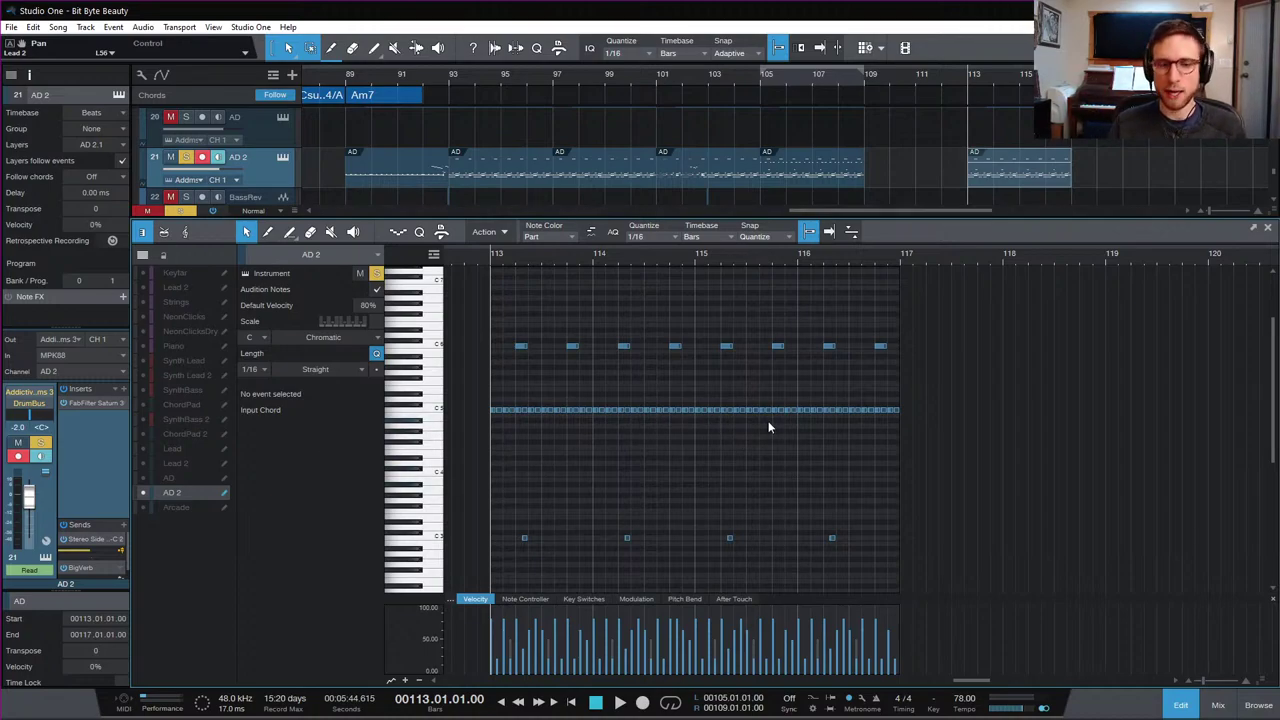
{"action": "scroll", "coordinate": [775, 427], "scroll_direction": "down", "scroll_amount": 2}
{"action": "key", "text": "space"}
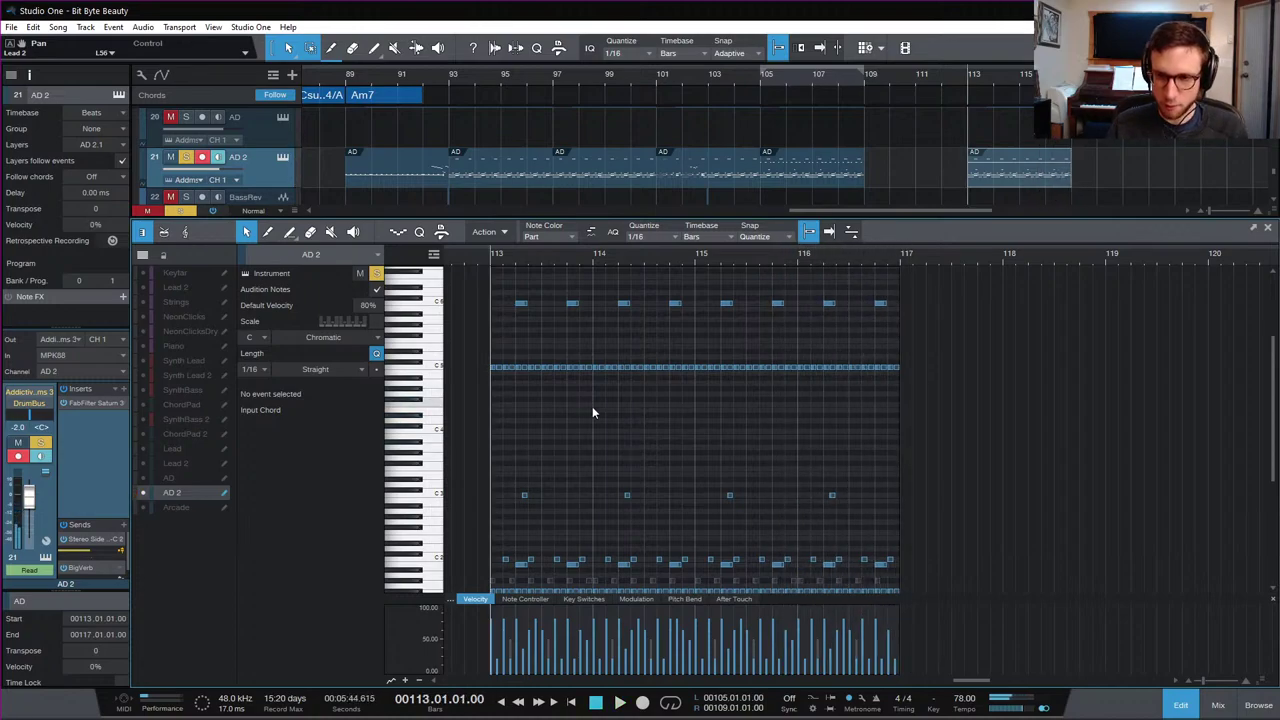
{"action": "key", "text": "e"}
{"action": "key", "text": "e"}
{"action": "key", "text": "e"}
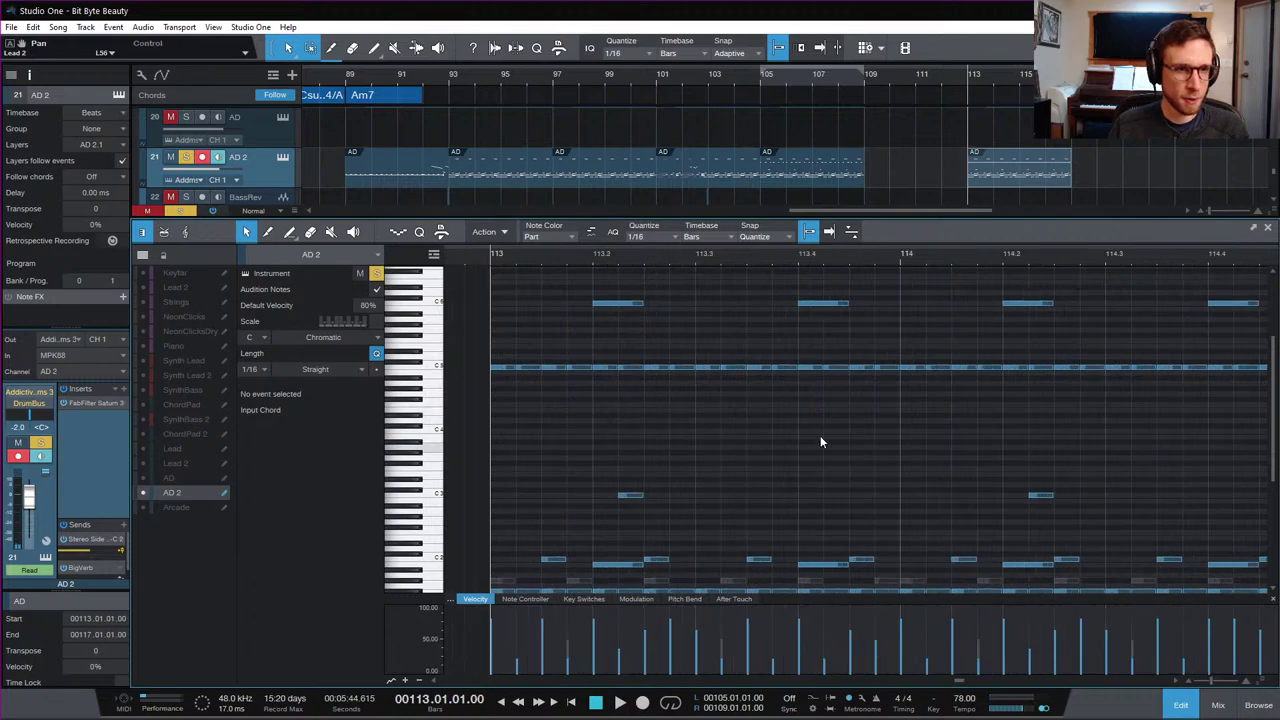
{"action": "scroll", "coordinate": [749, 434], "scroll_direction": "left", "scroll_amount": 3}
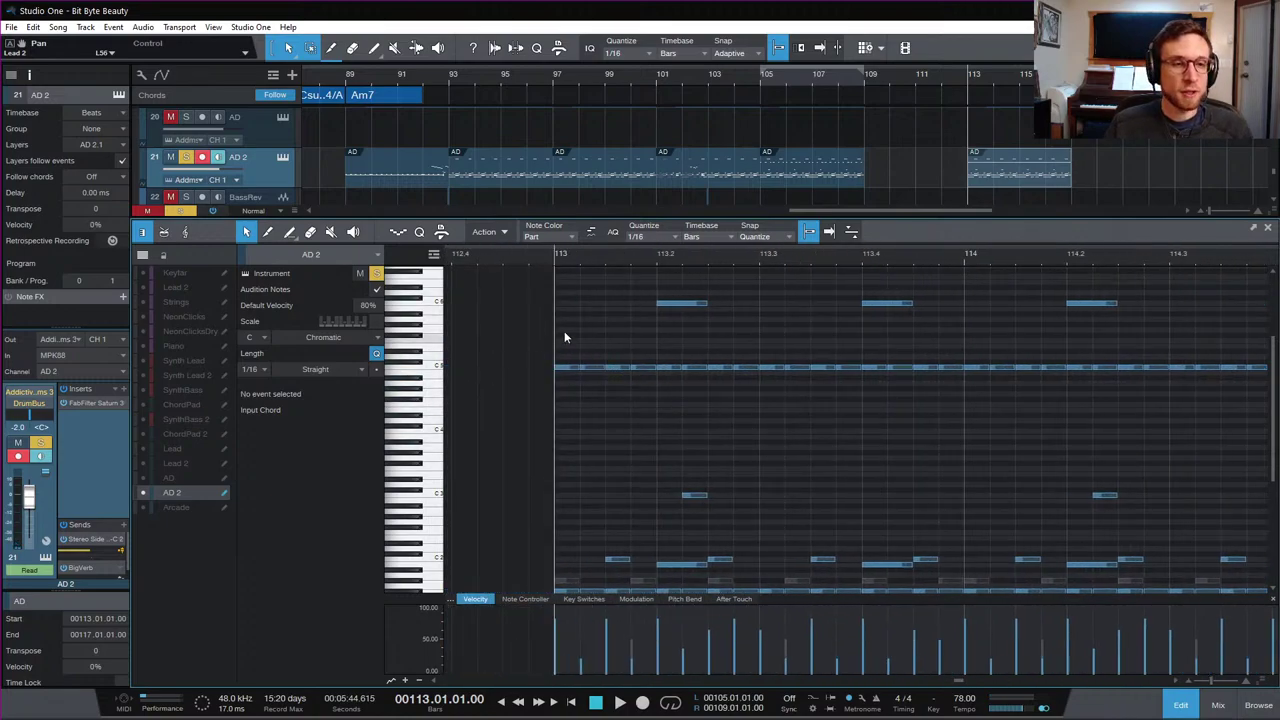
{"action": "scroll", "coordinate": [804, 405], "scroll_direction": "right", "scroll_amount": 2}
{"action": "scroll", "coordinate": [801, 402], "scroll_direction": "up", "scroll_amount": 3}
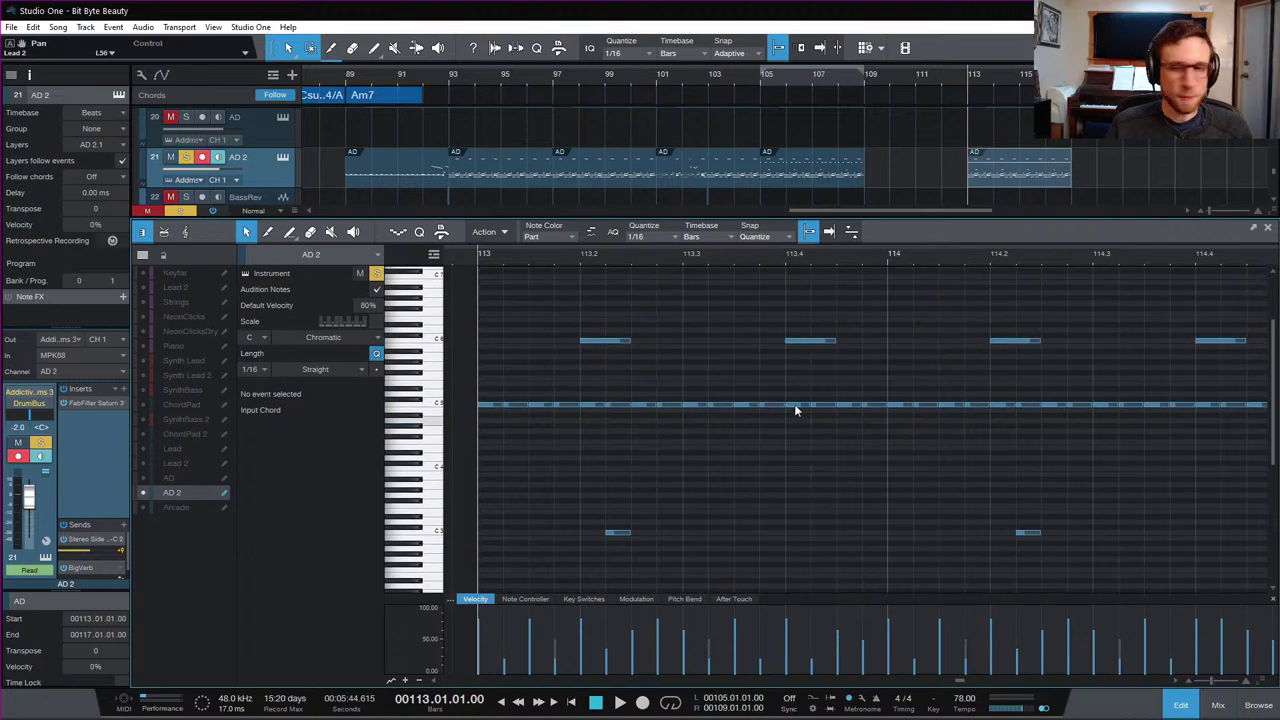
{"action": "scroll", "coordinate": [794, 410], "scroll_direction": "up", "scroll_amount": 1}
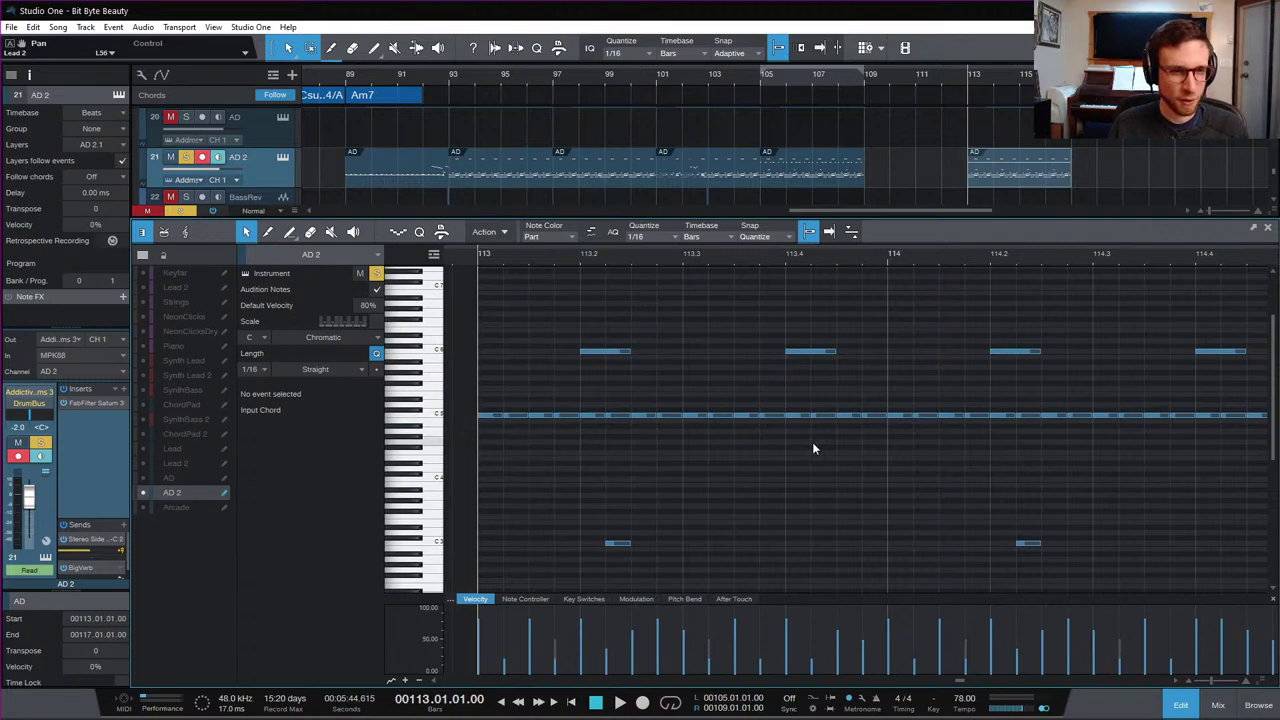
{"action": "scroll", "coordinate": [813, 447], "scroll_direction": "down", "scroll_amount": 3}
{"action": "scroll", "coordinate": [812, 448], "scroll_direction": "right", "scroll_amount": 5}
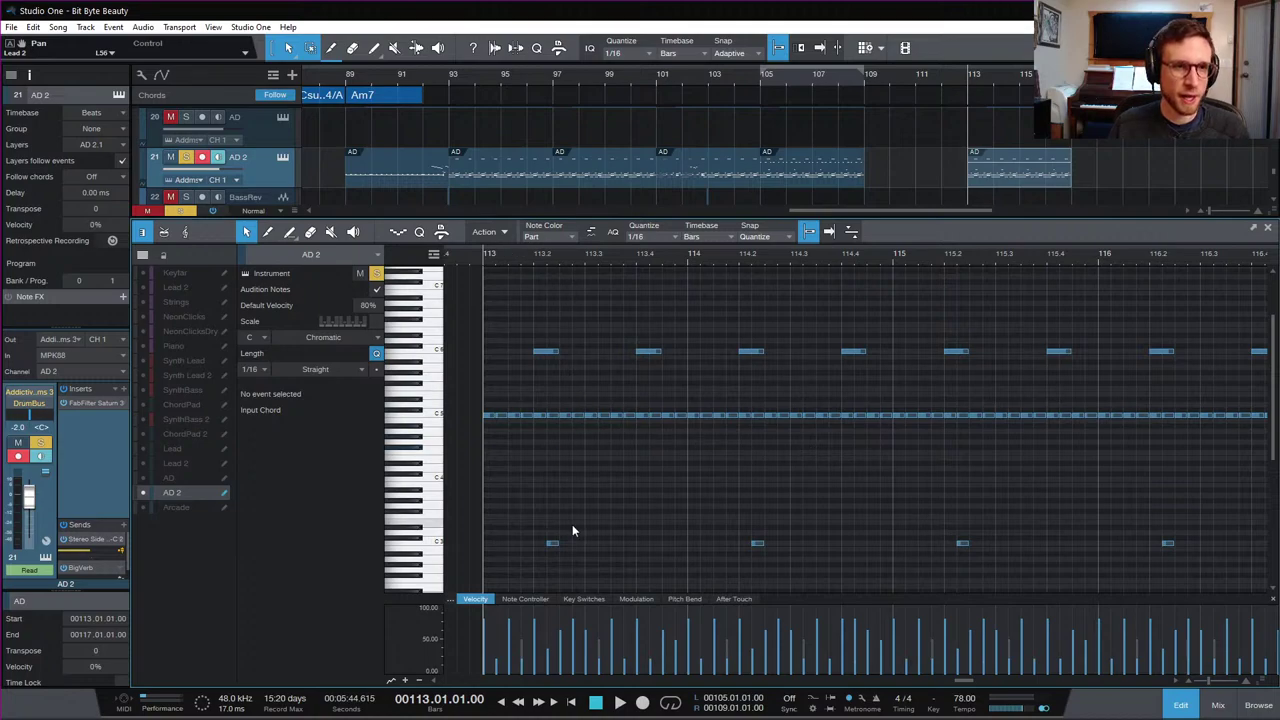
{"action": "scroll", "coordinate": [521, 436], "scroll_direction": "up", "scroll_amount": 3}
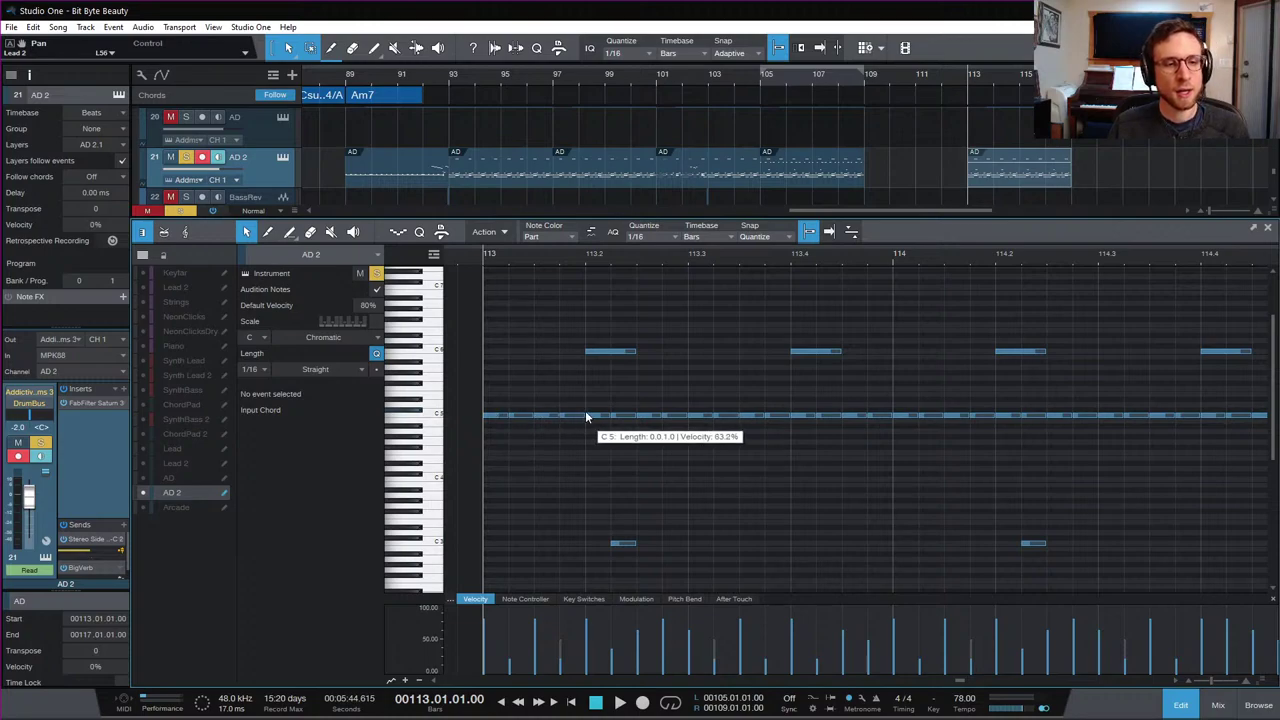
{"action": "left_click", "coordinate": [496, 415]}
{"action": "left_click", "coordinate": [491, 450]}
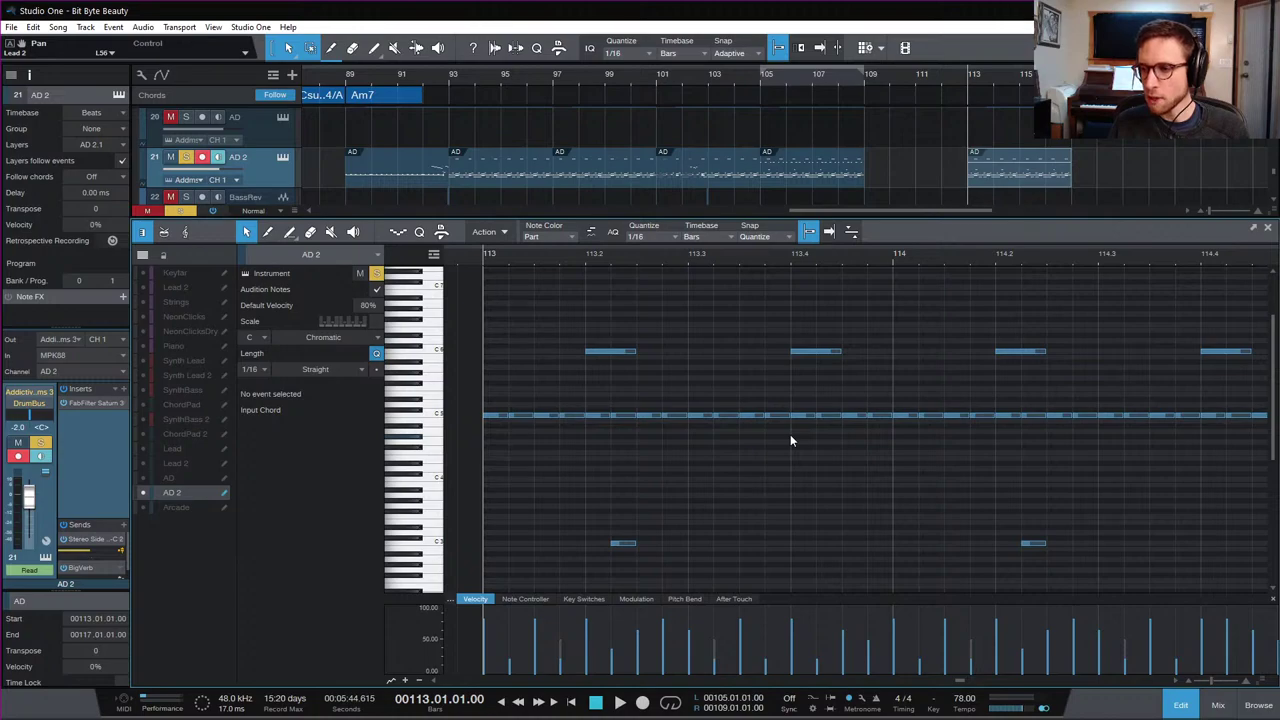
Step: Play the copied AD 2 pattern from bar 113 and unsolo the AD 2 track
{"action": "key", "text": "space"}
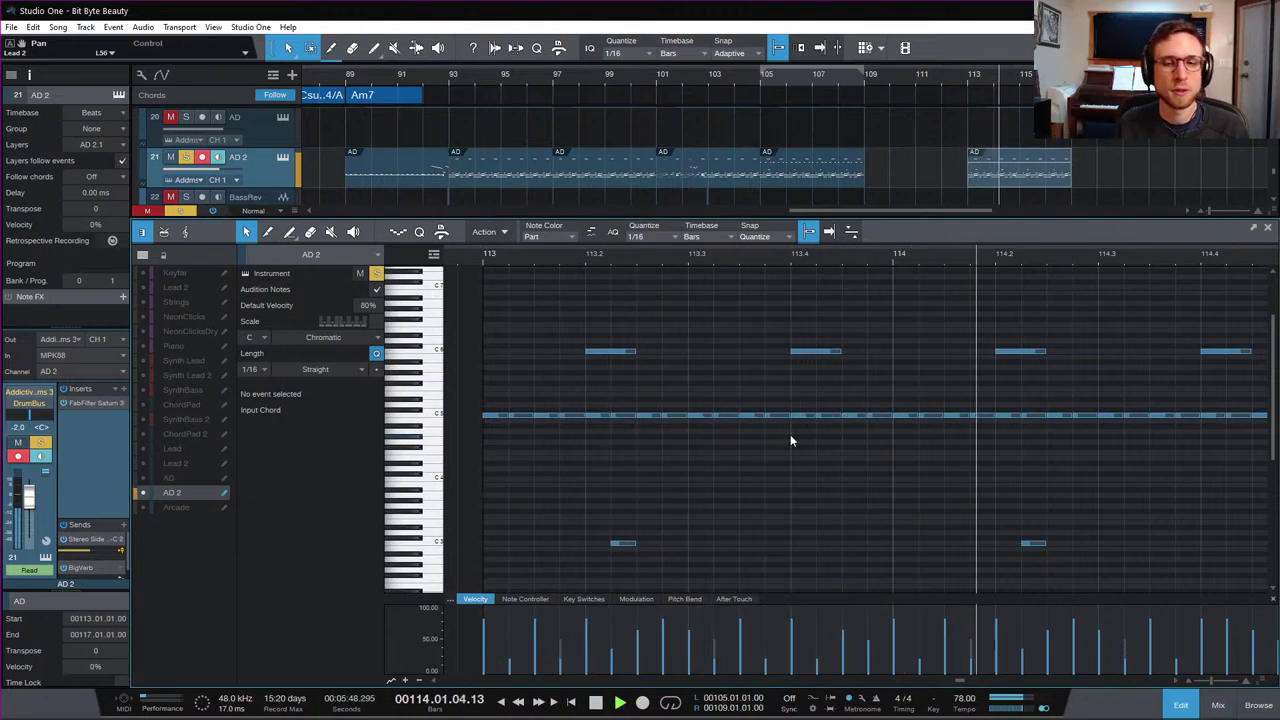
{"action": "key", "text": "space"}
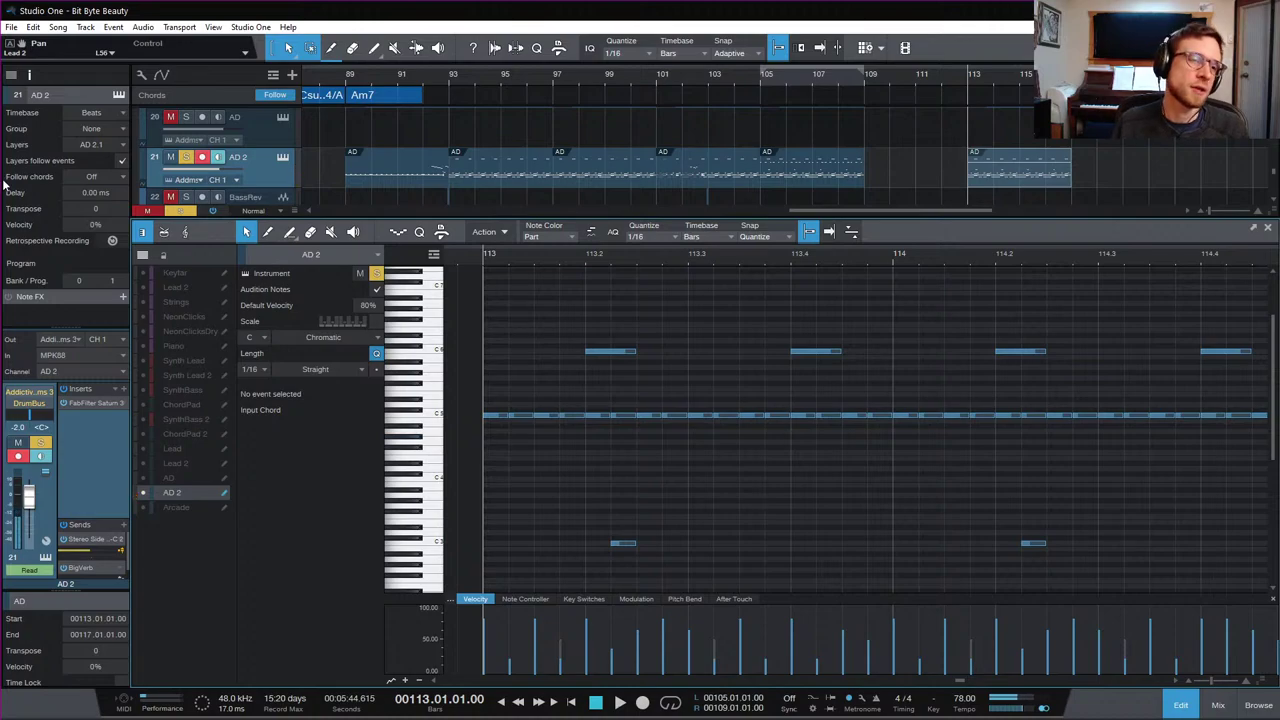
{"action": "key", "text": "space"}
{"action": "key", "text": "space"}
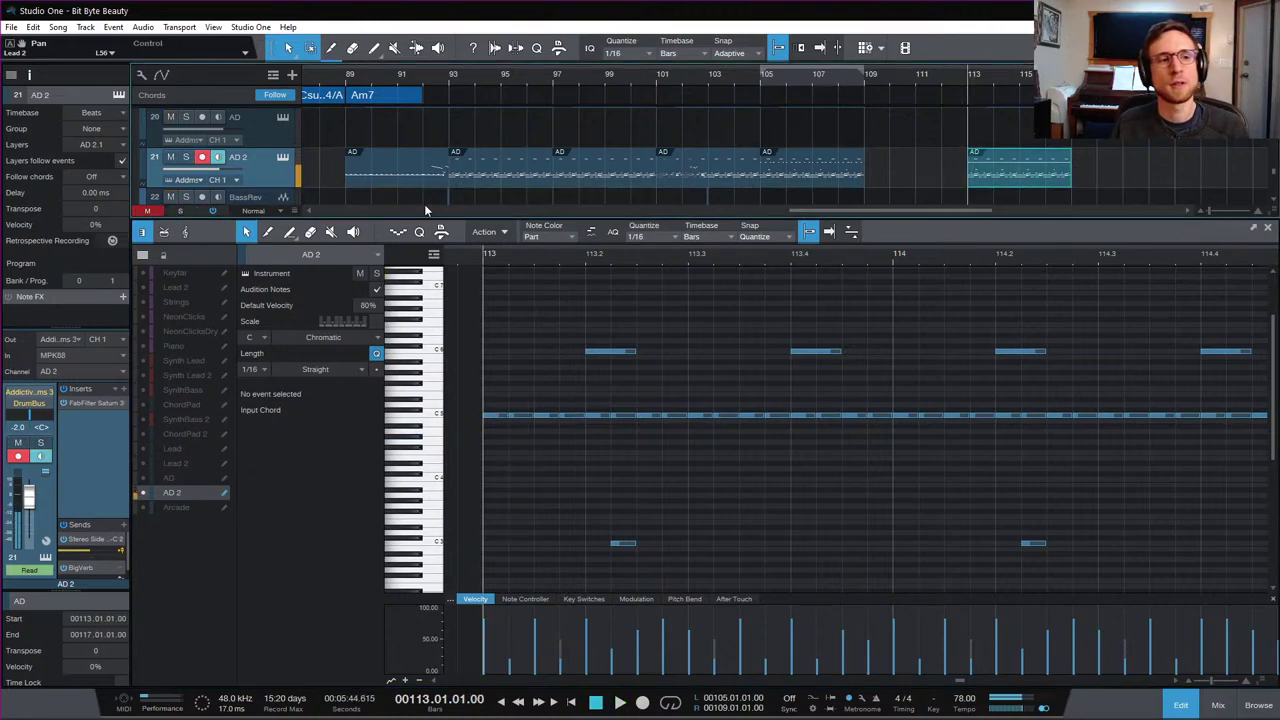
Step: Bring the OMNI 1 folder and Keytar tracks into view and start playback from bar 113
{"action": "scroll", "coordinate": [447, 165], "scroll_direction": "down", "scroll_amount": 3}
{"action": "scroll", "coordinate": [447, 165], "scroll_direction": "up", "scroll_amount": 15}
{"action": "key", "text": "space"}
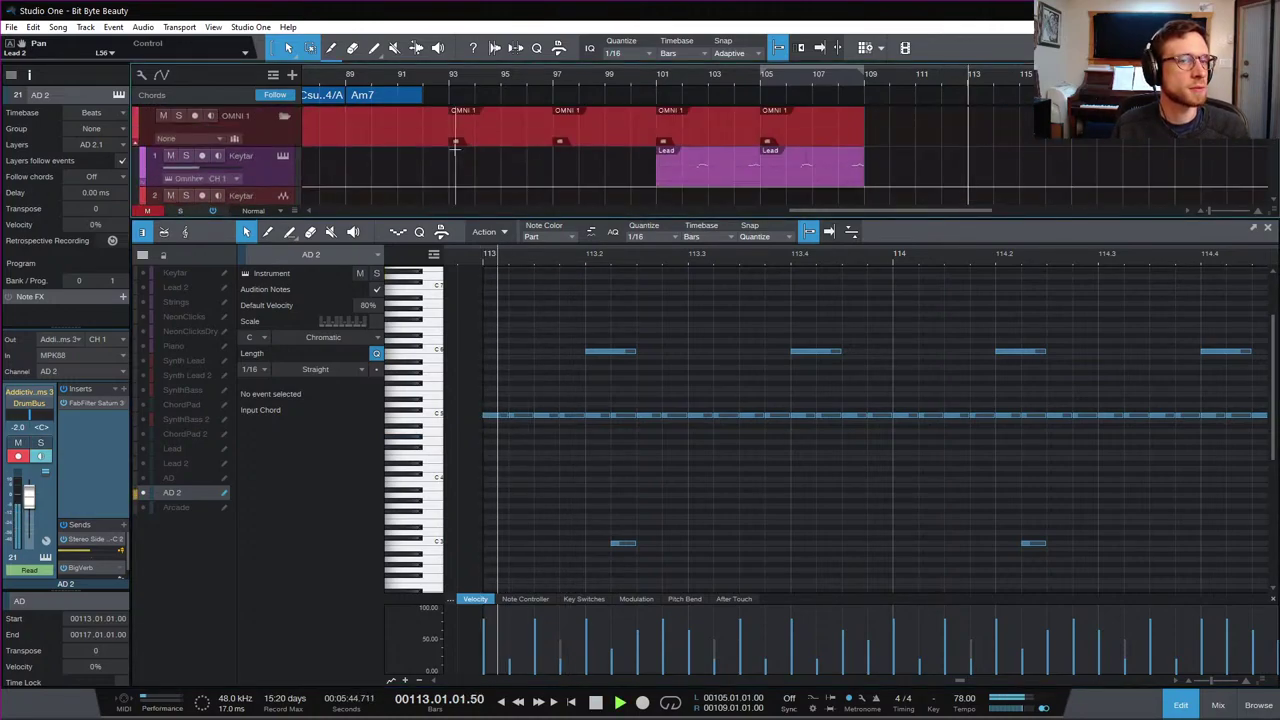
Step: Stop playback, close the note editor, move the AD 2 event at bar 105 beyond bar 117, and put the bar 113 copy at bar 105
{"action": "key", "text": "space"}
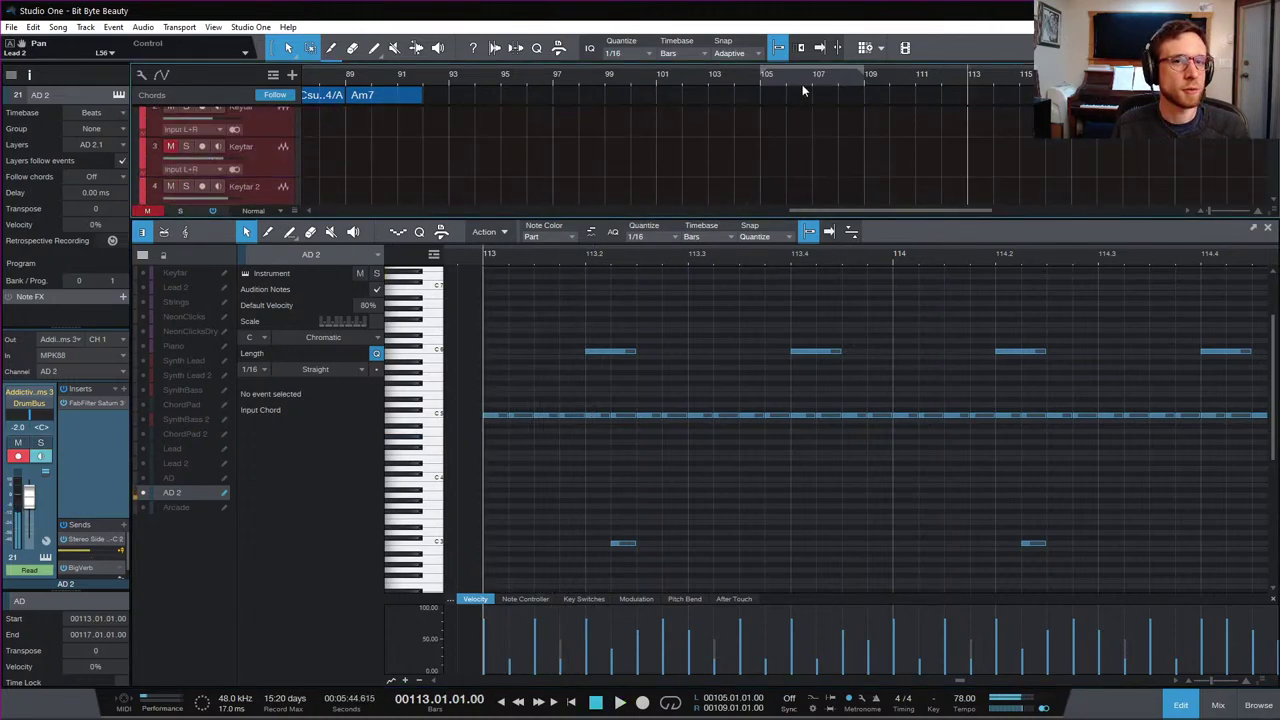
{"action": "left_click", "coordinate": [1178, 704]}
{"action": "scroll", "coordinate": [818, 480], "scroll_direction": "down", "scroll_amount": 8}
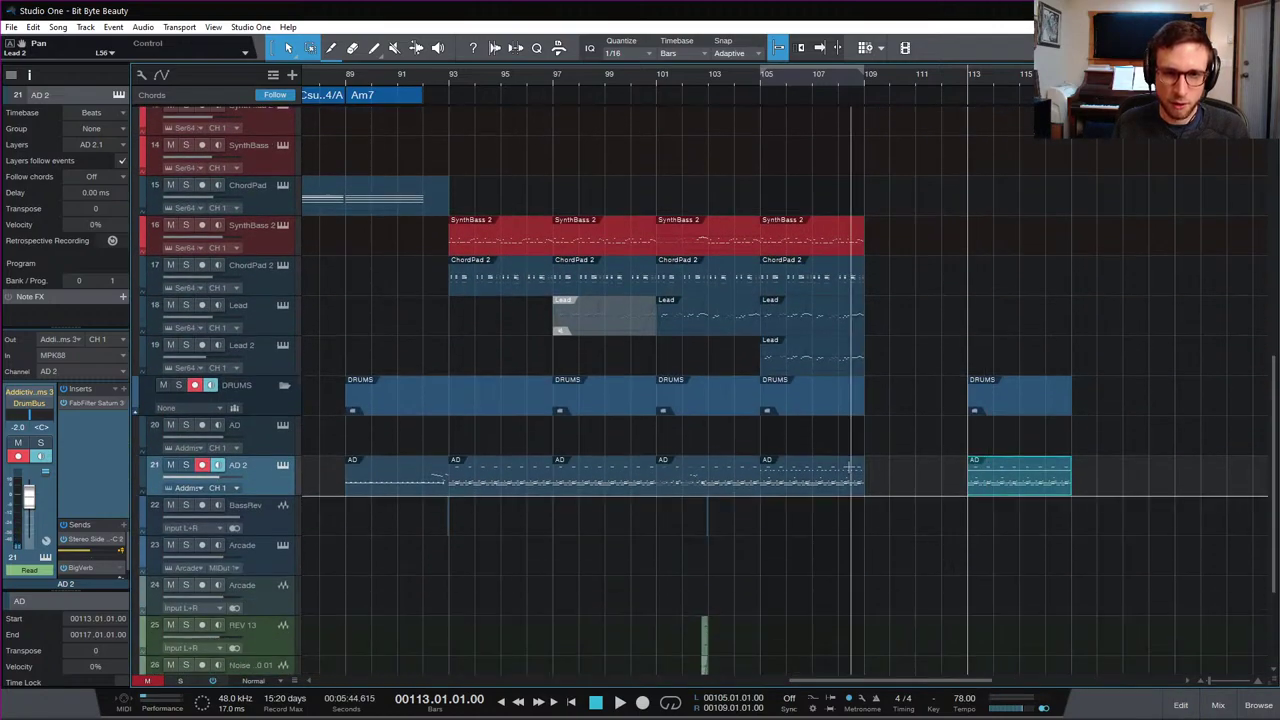
{"action": "left_click", "coordinate": [818, 480]}
{"action": "left_click_drag", "start_coordinate": [818, 476], "coordinate": [1148, 484]}
{"action": "left_click_drag", "start_coordinate": [1046, 487], "coordinate": [842, 495]}
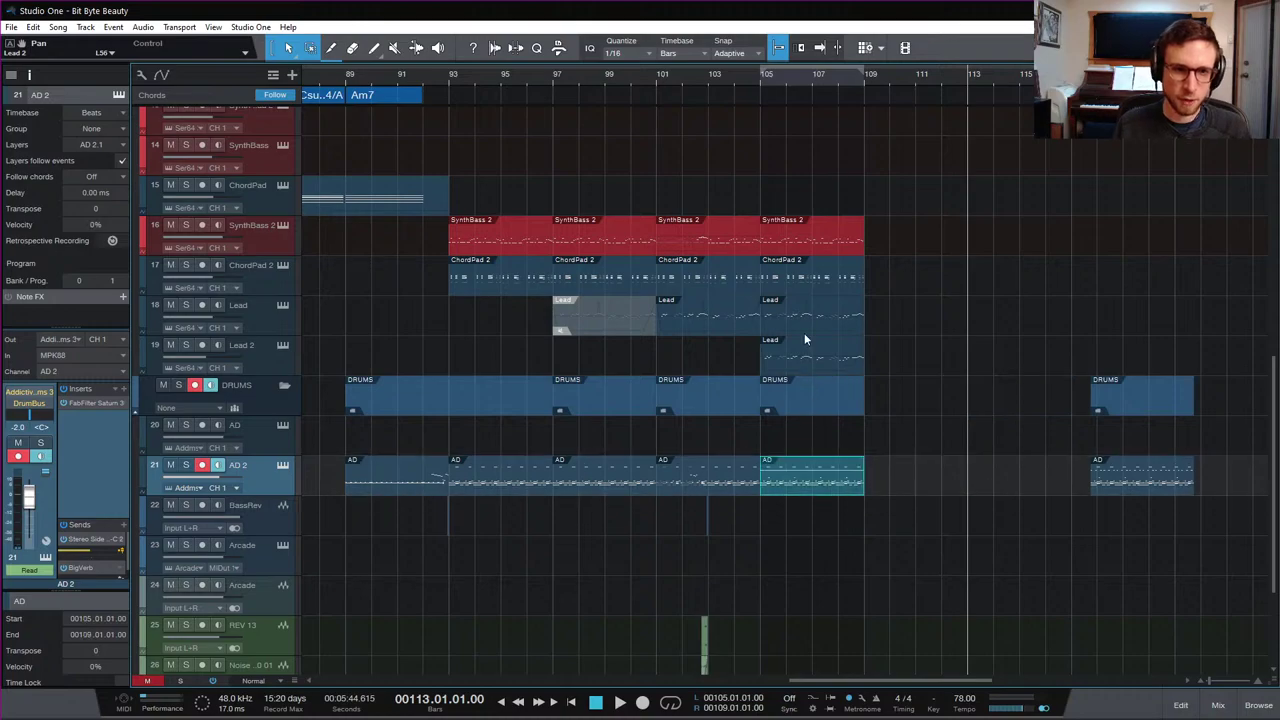
Step: Select the SynthBass 2 event at bar 105, enable looping over bars 105 to 109, and play from bar 105
{"action": "left_click", "coordinate": [806, 240]}
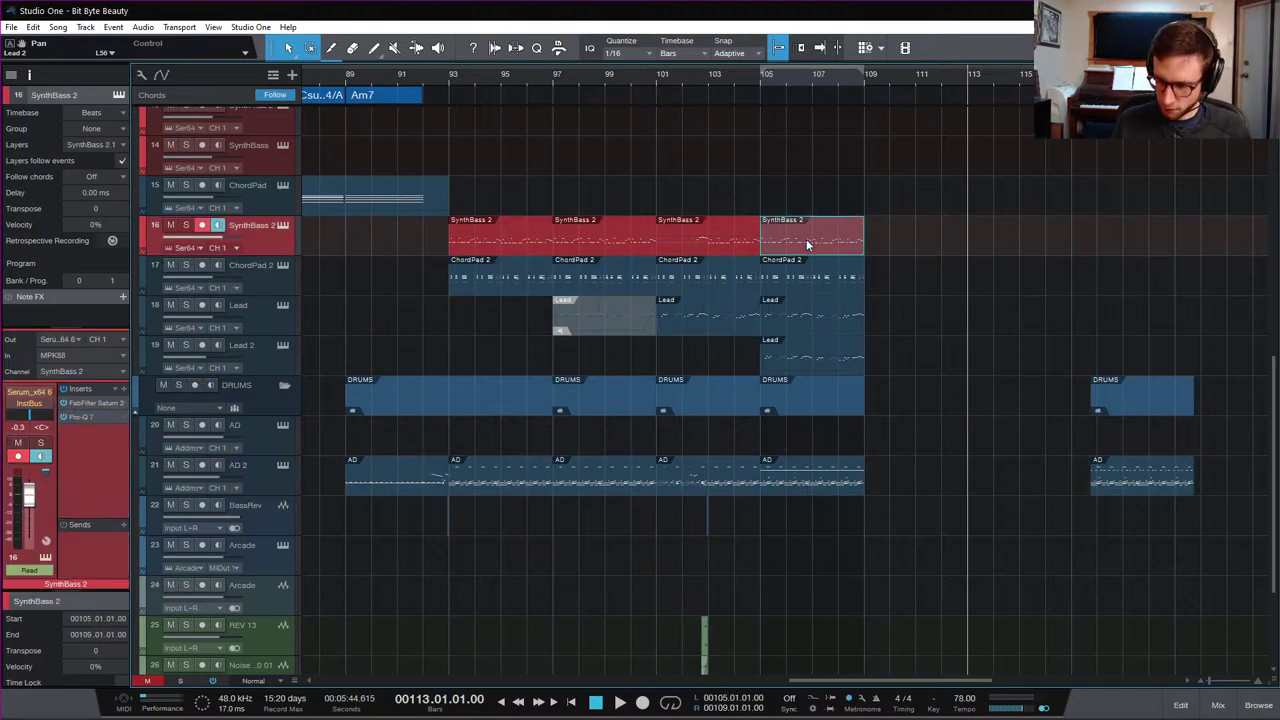
{"action": "key", "text": "comma"}
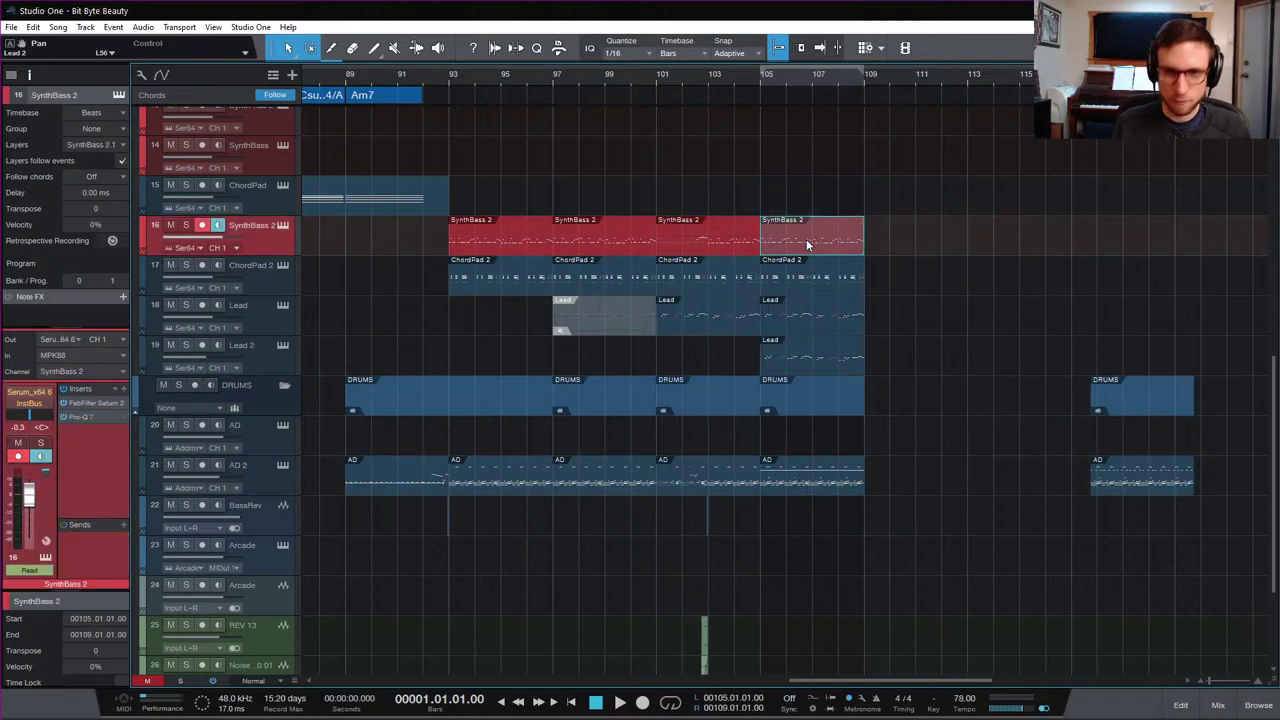
{"action": "left_click", "coordinate": [758, 82]}
{"action": "key", "text": "space"}
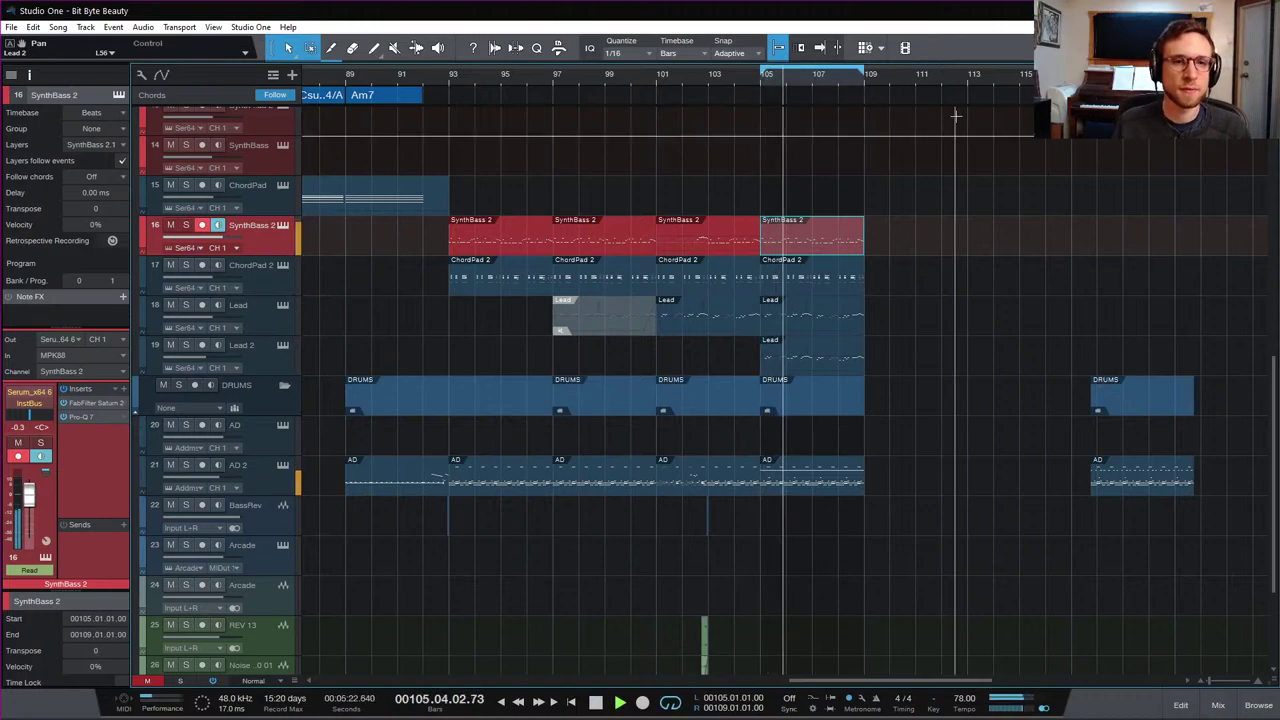
{"action": "key", "text": "space"}
Step: Open the AD 2 event at bar 105 for note editing and play its pattern twice
{"action": "double_click", "coordinate": [806, 484]}
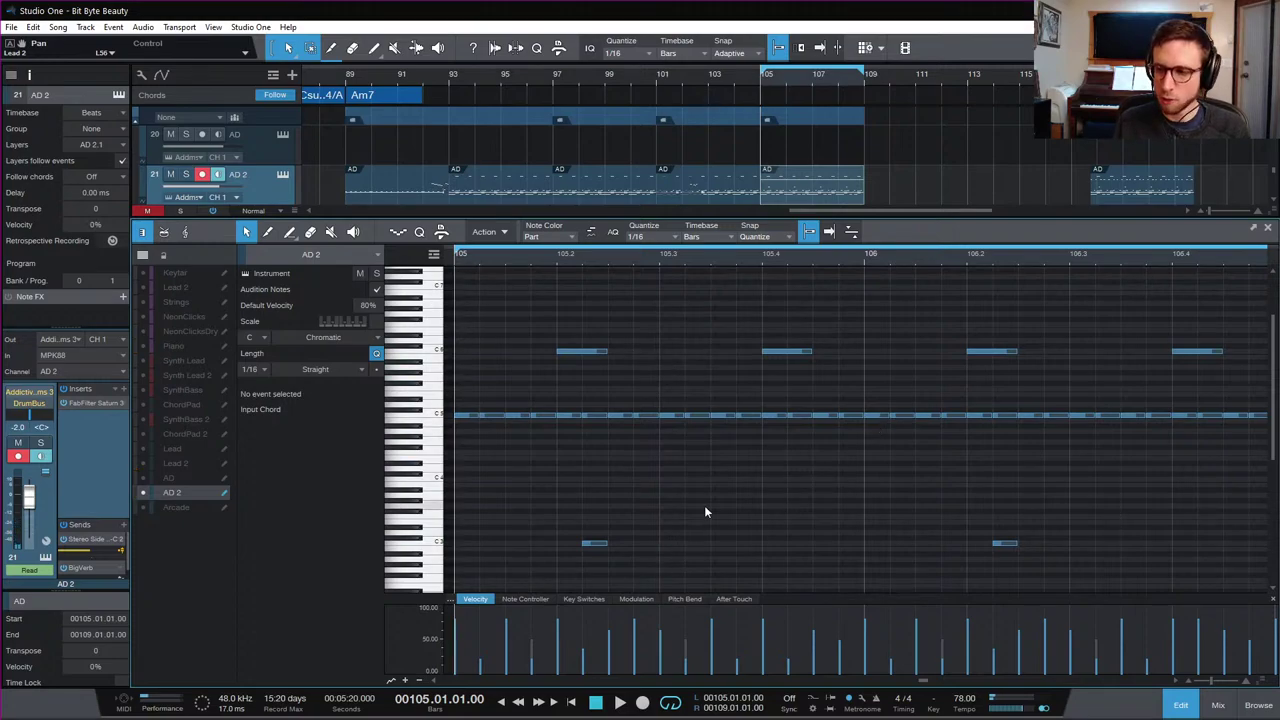
{"action": "key", "text": "space"}
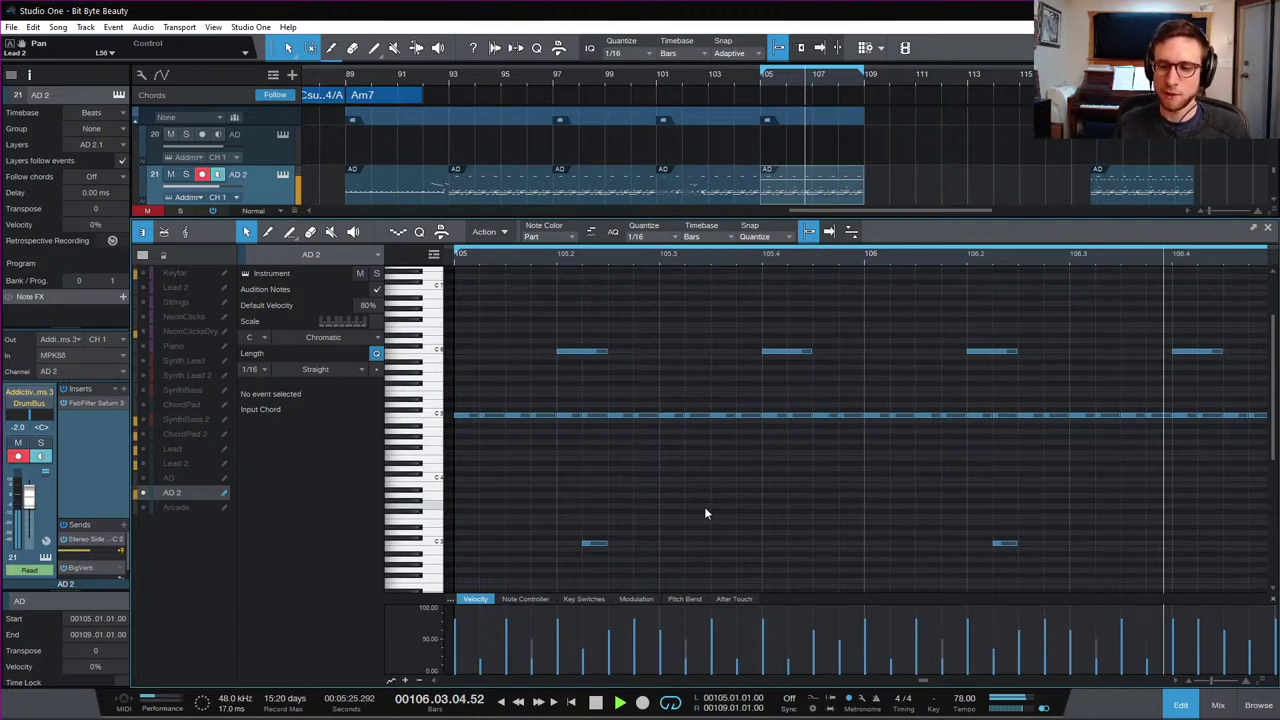
{"action": "key", "text": "space"}
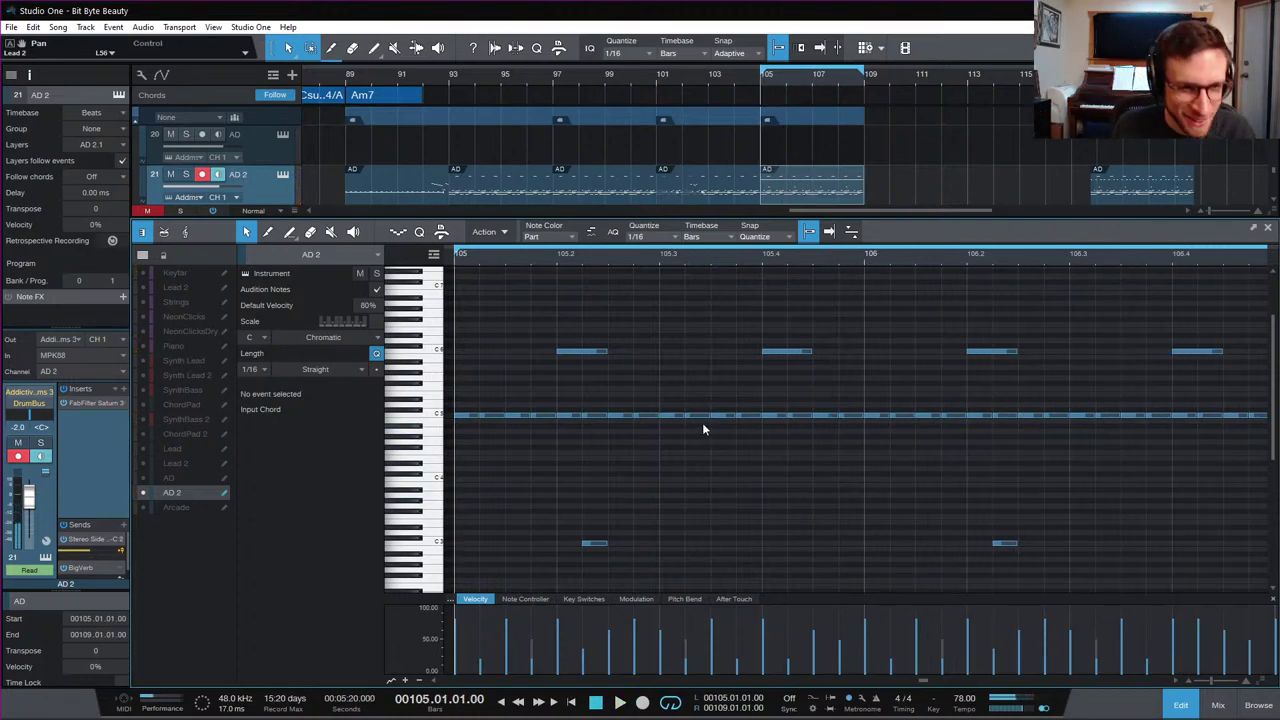
{"action": "key", "text": "space"}
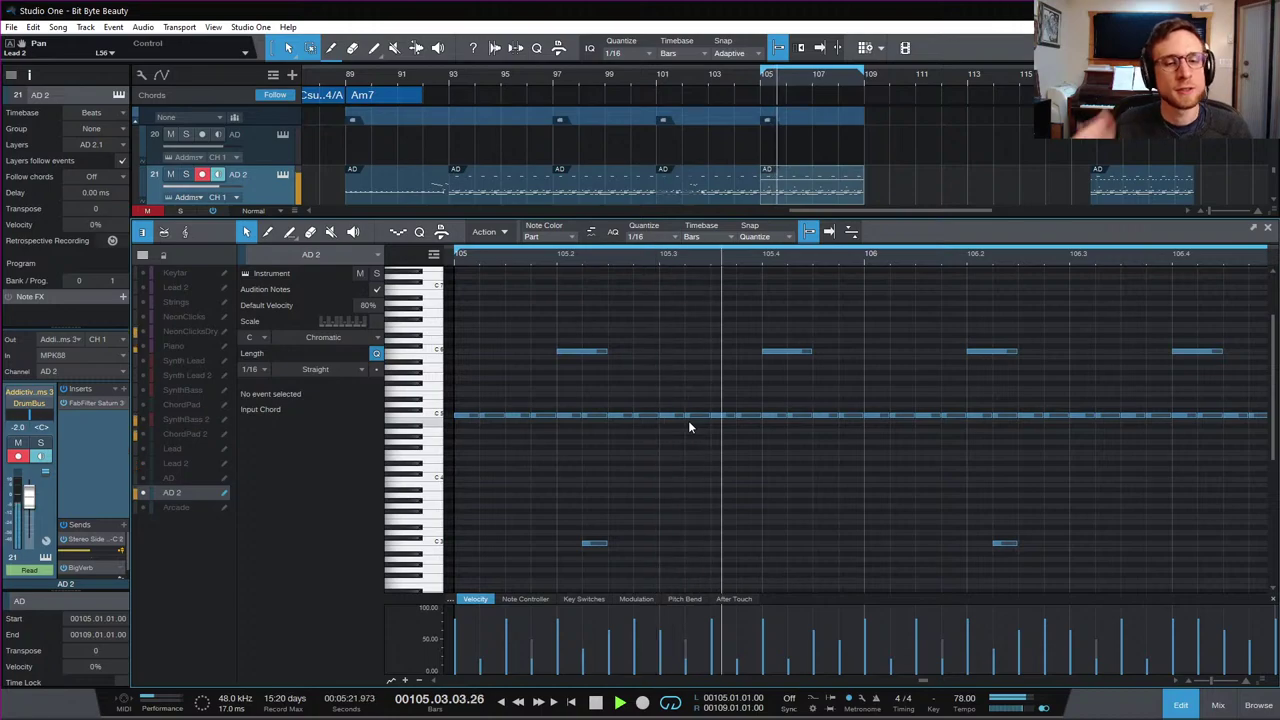
{"action": "key", "text": "space"}
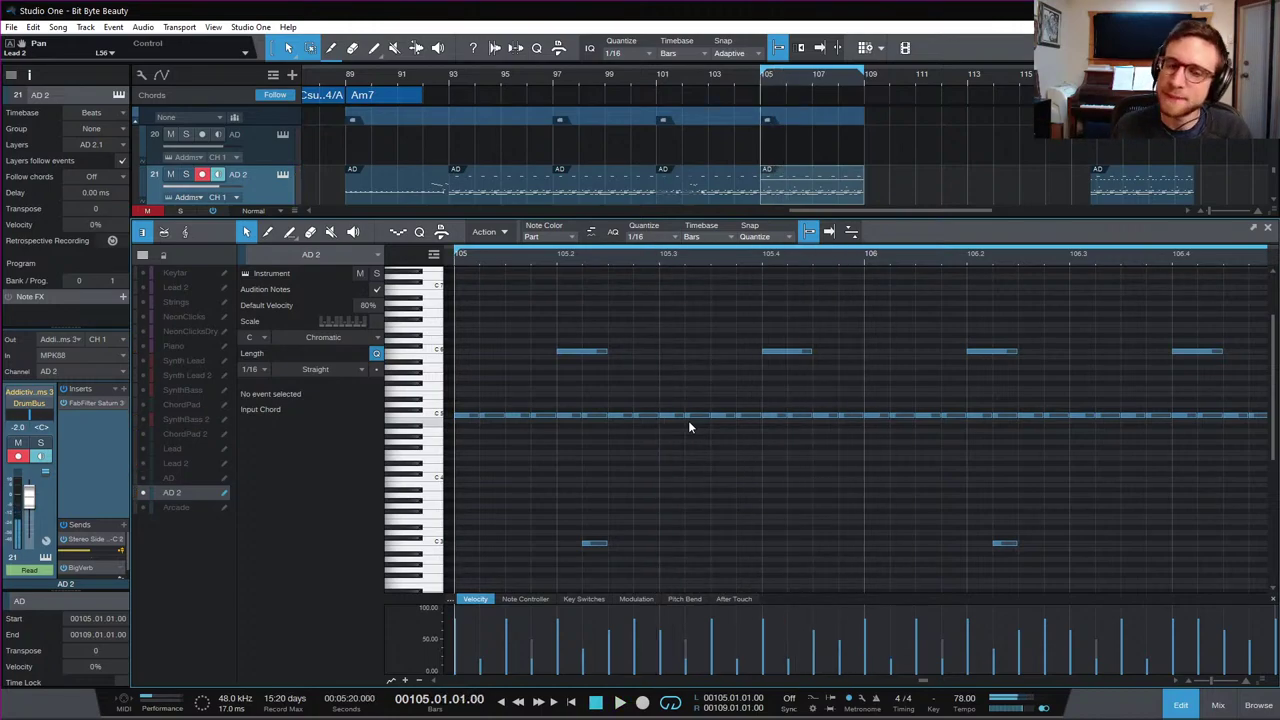
Step: Try raising the C 5 notes at 105.3.3, 105.4.2 and 105.4.4 to C# 5, with velocities of 75% and 61% for the last two
{"action": "left_click", "coordinate": [724, 411]}
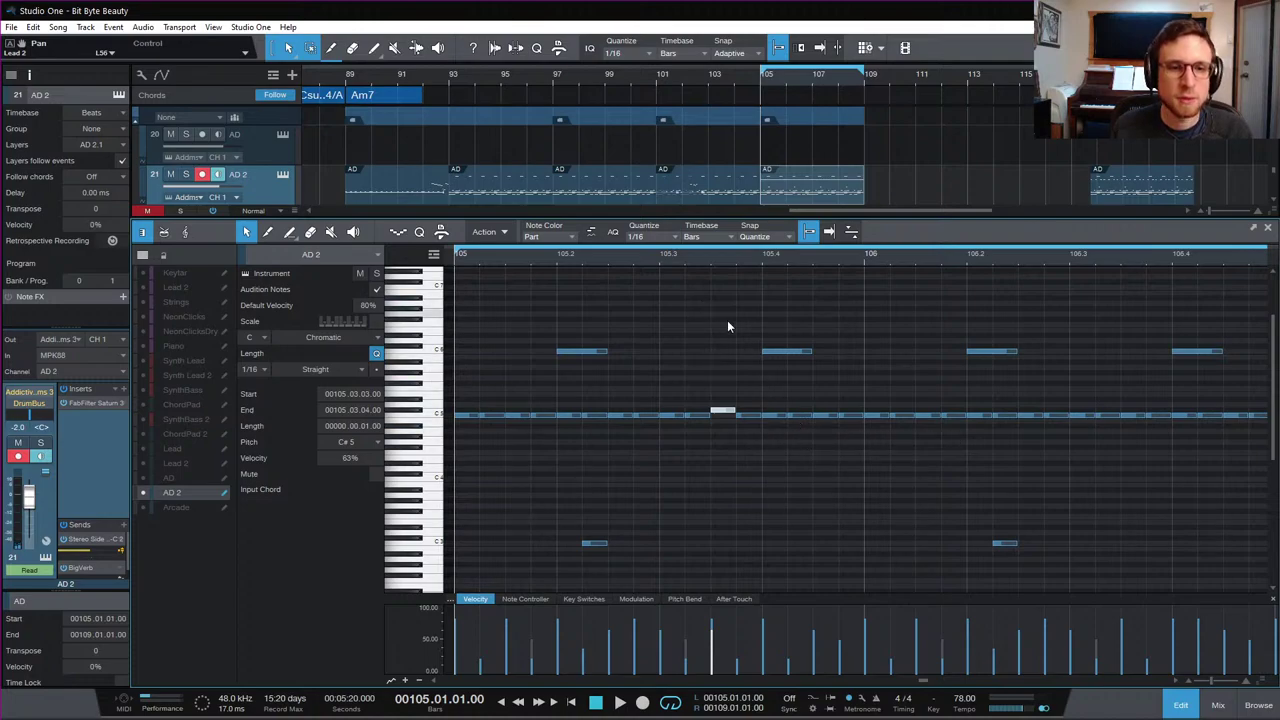
{"action": "double_click", "coordinate": [797, 410]}
{"action": "left_click_drag", "start_coordinate": [786, 670], "coordinate": [788, 632]}
{"action": "left_click", "coordinate": [800, 412]}
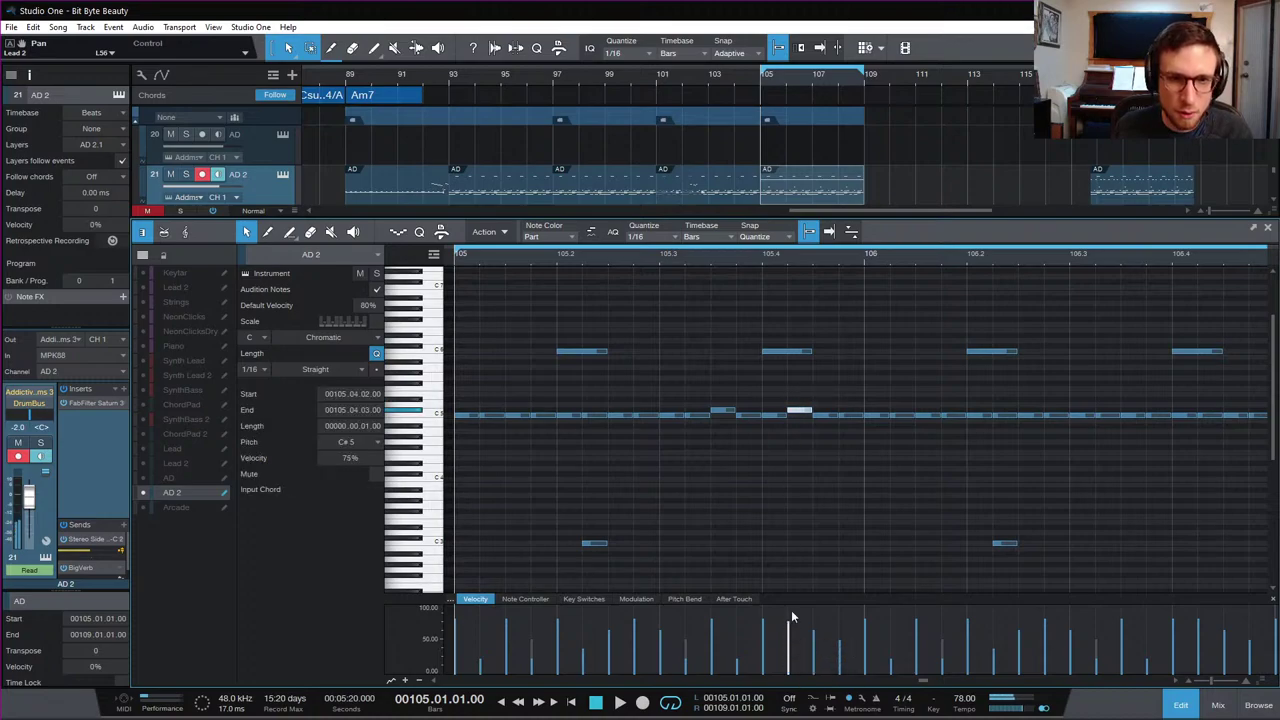
{"action": "double_click", "coordinate": [853, 413]}
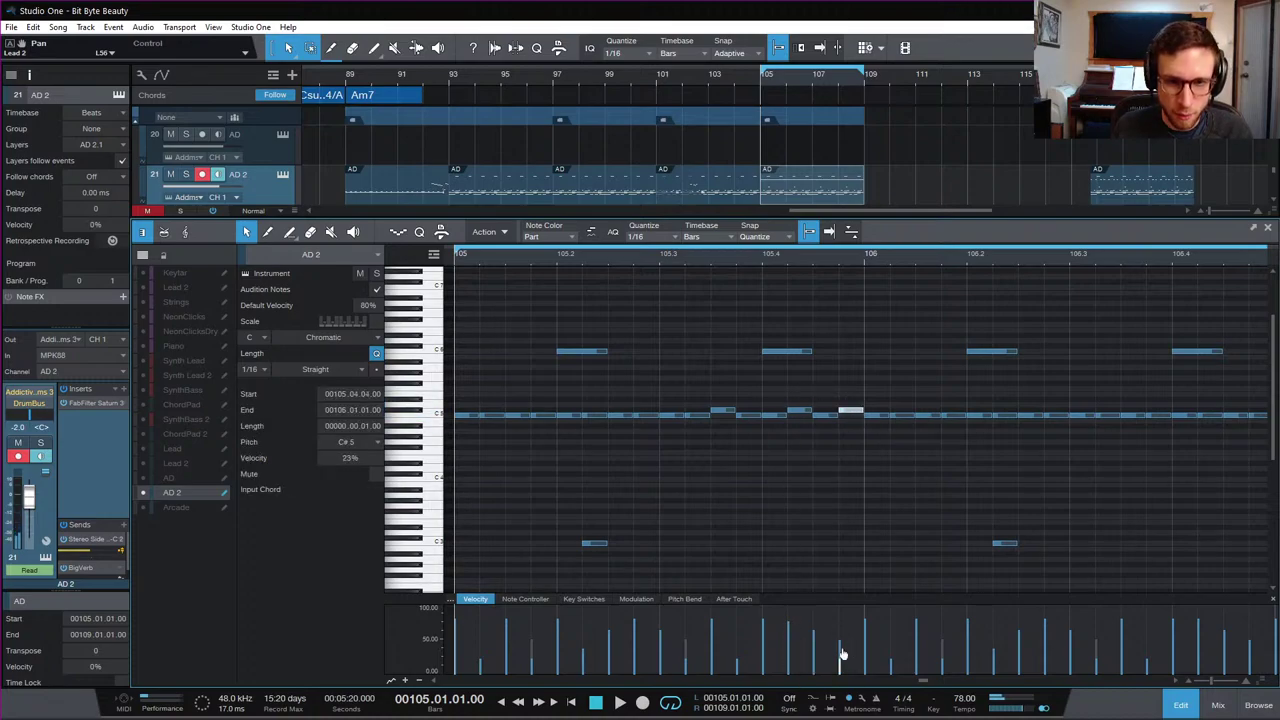
{"action": "left_click_drag", "start_coordinate": [840, 670], "coordinate": [840, 632]}
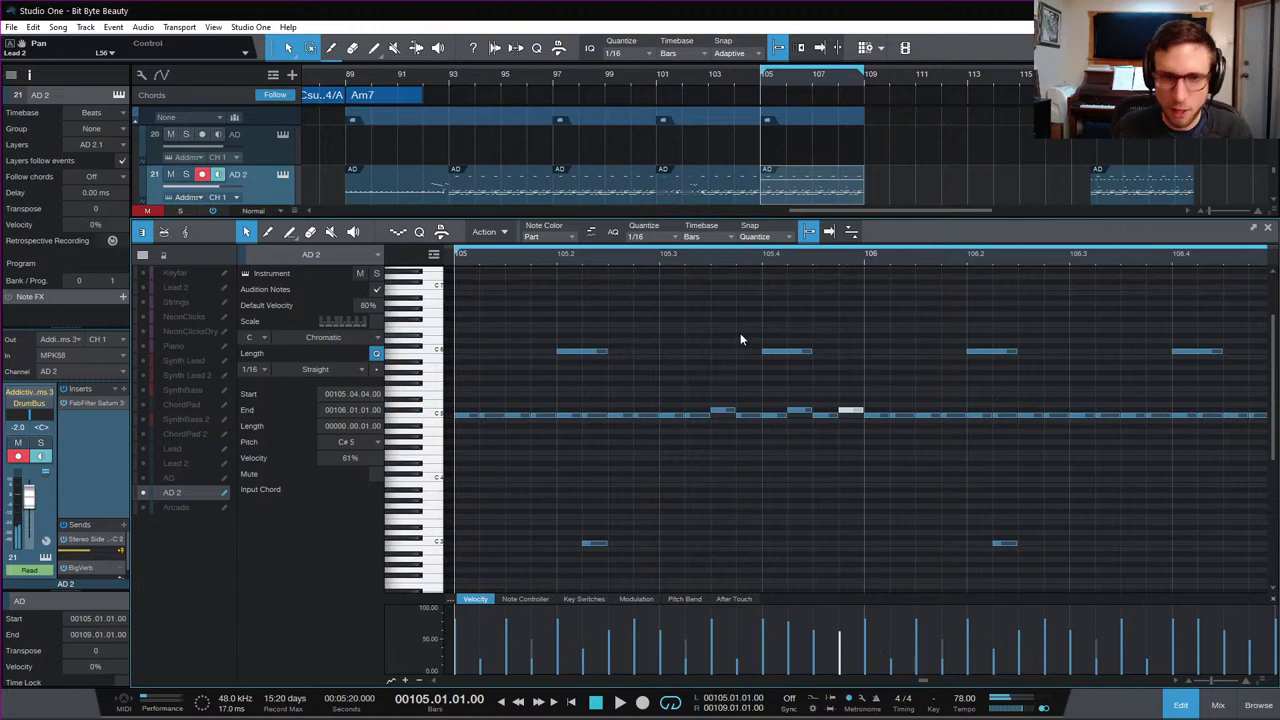
Step: Play the trial C# 5 accents from bar 105, undo them, and clear the note selection
{"action": "key", "text": "space"}
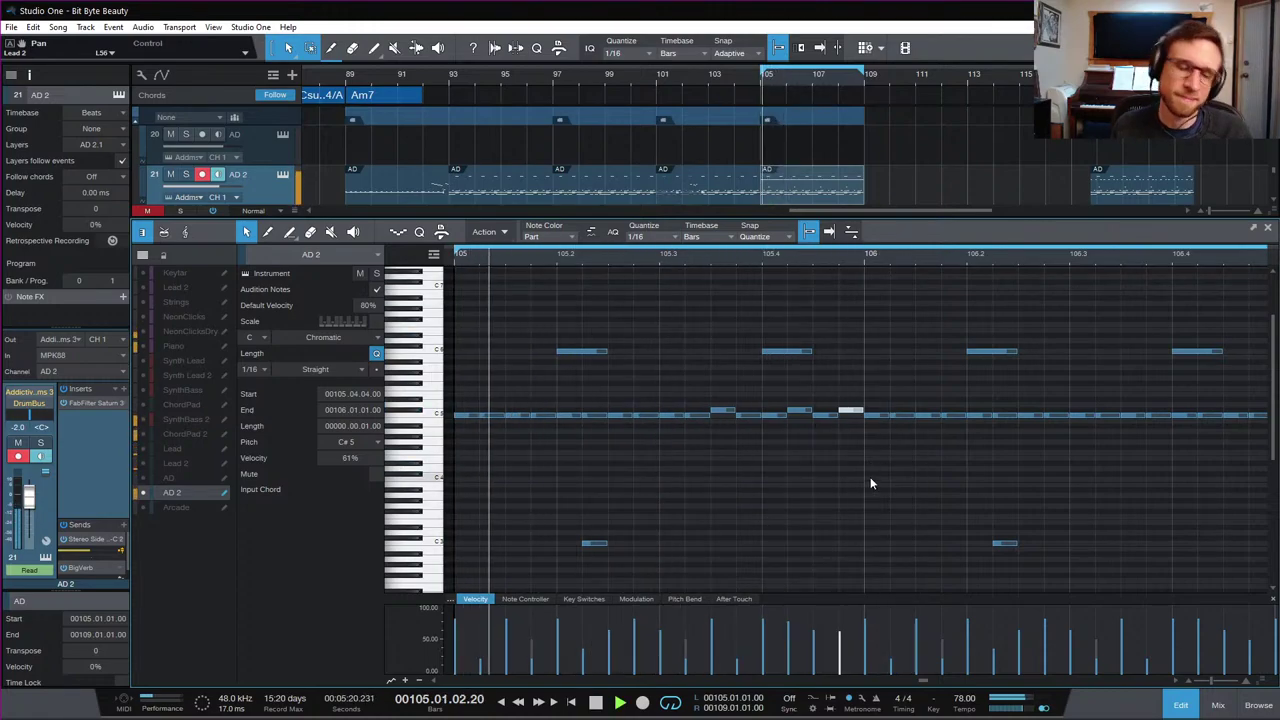
{"action": "scroll", "coordinate": [884, 480], "scroll_direction": "down", "scroll_amount": 5}
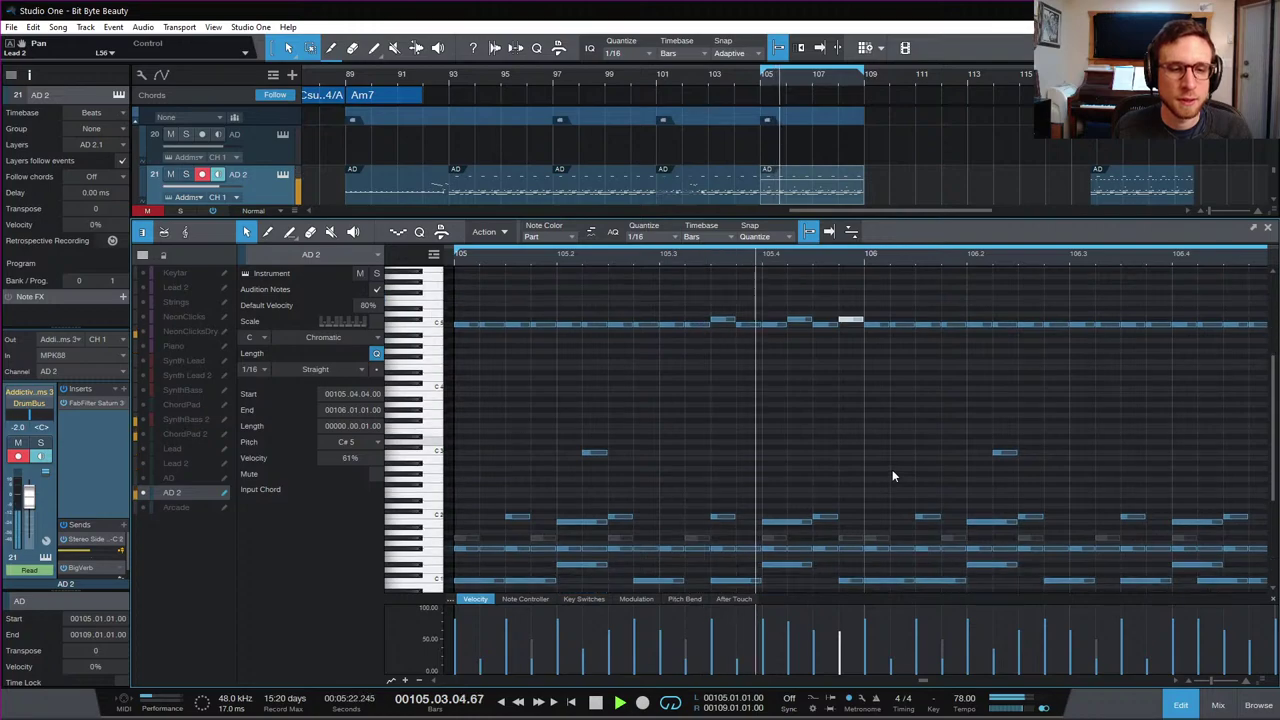
{"action": "key", "text": "space"}
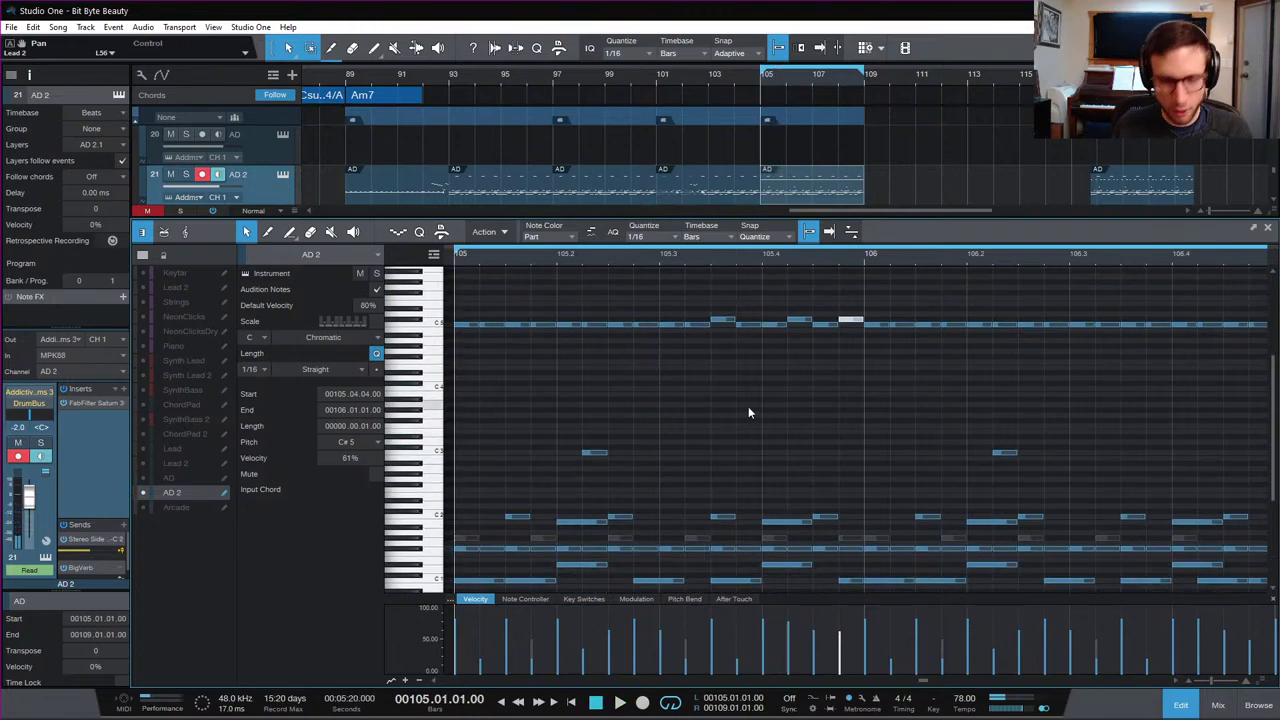
{"action": "scroll", "coordinate": [752, 401], "scroll_direction": "down", "scroll_amount": 4}
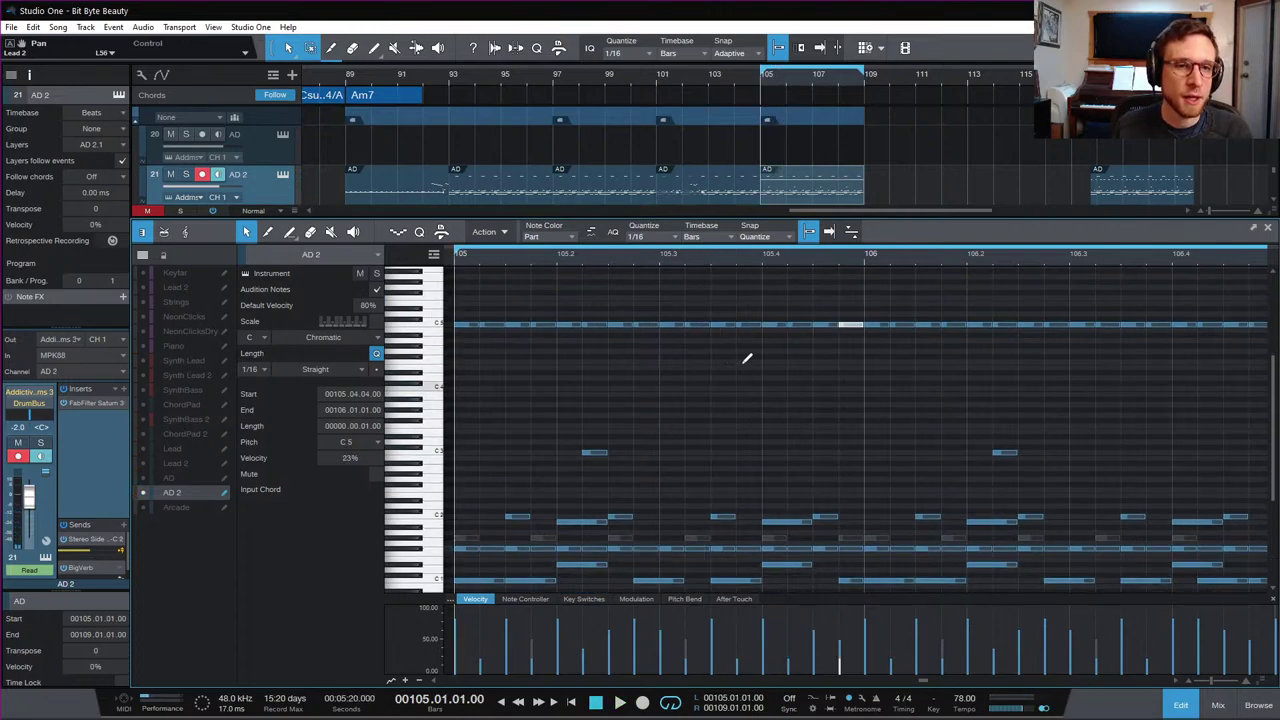
{"action": "left_click", "coordinate": [756, 391]}
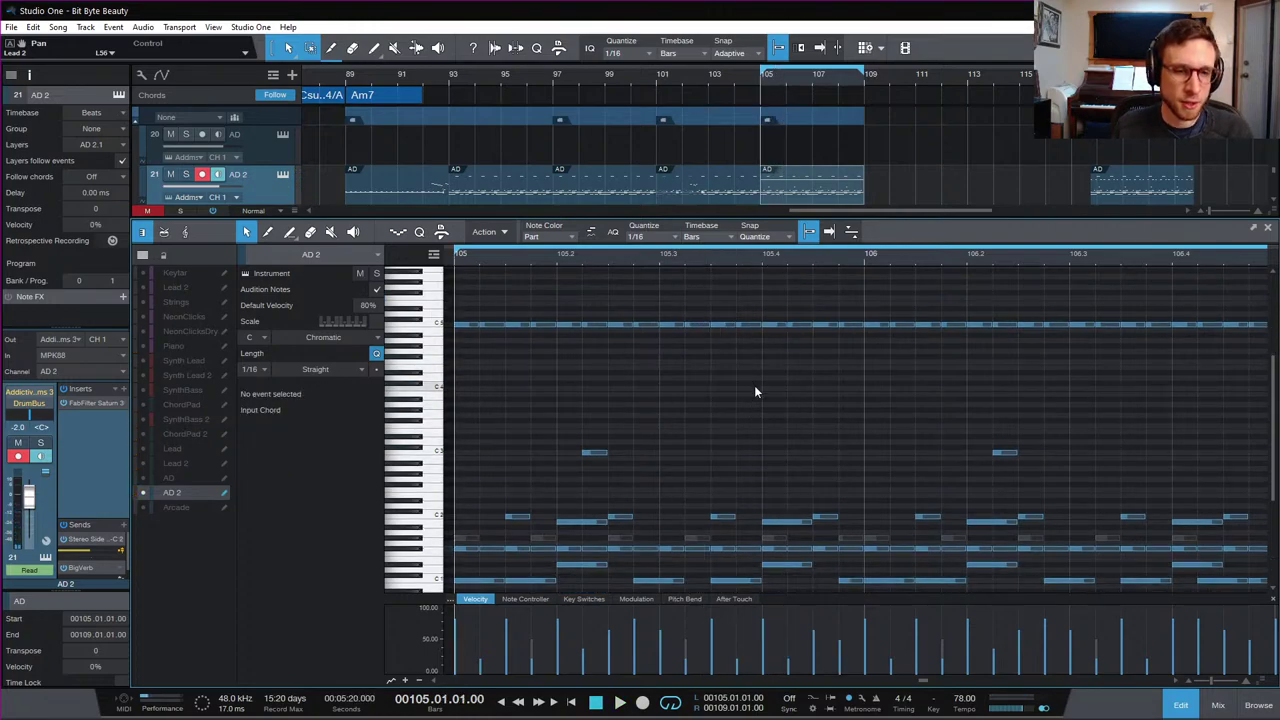
Step: Set the C 5 note at 105.3.2 to 78% velocity, raise it to C# 5, and play the result
{"action": "left_click", "coordinate": [695, 324]}
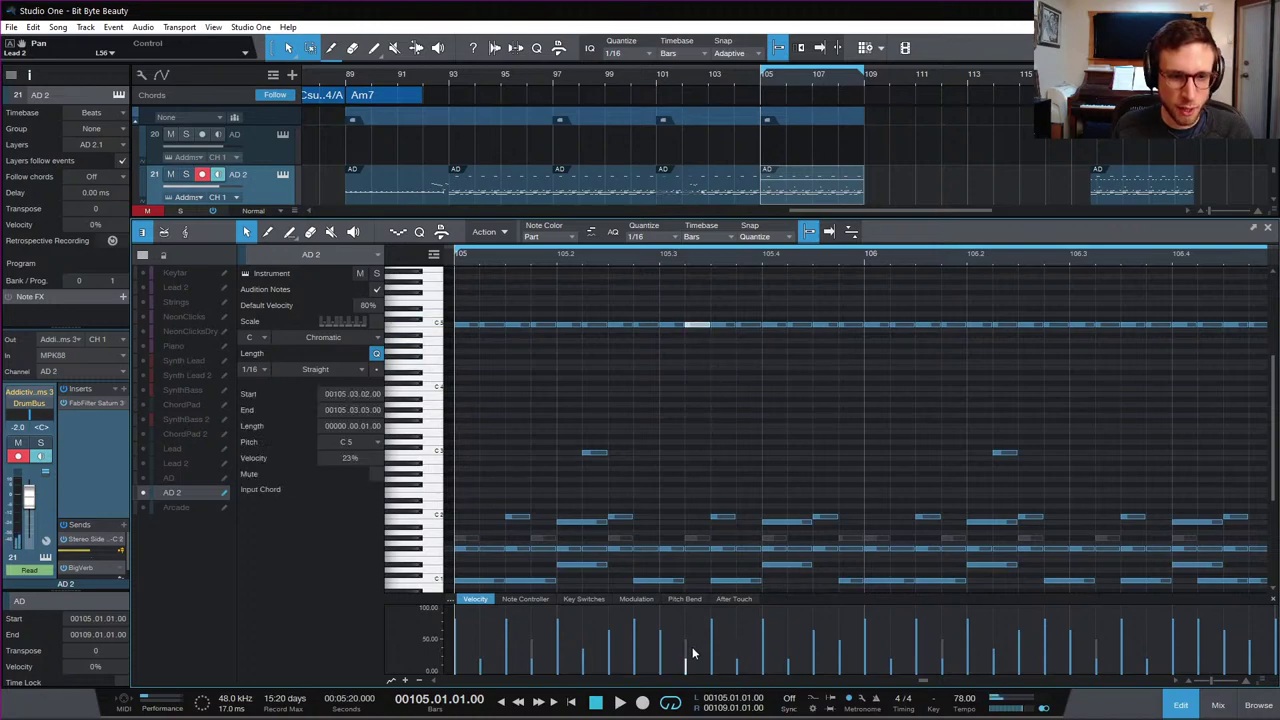
{"action": "left_click_drag", "start_coordinate": [688, 668], "coordinate": [686, 623]}
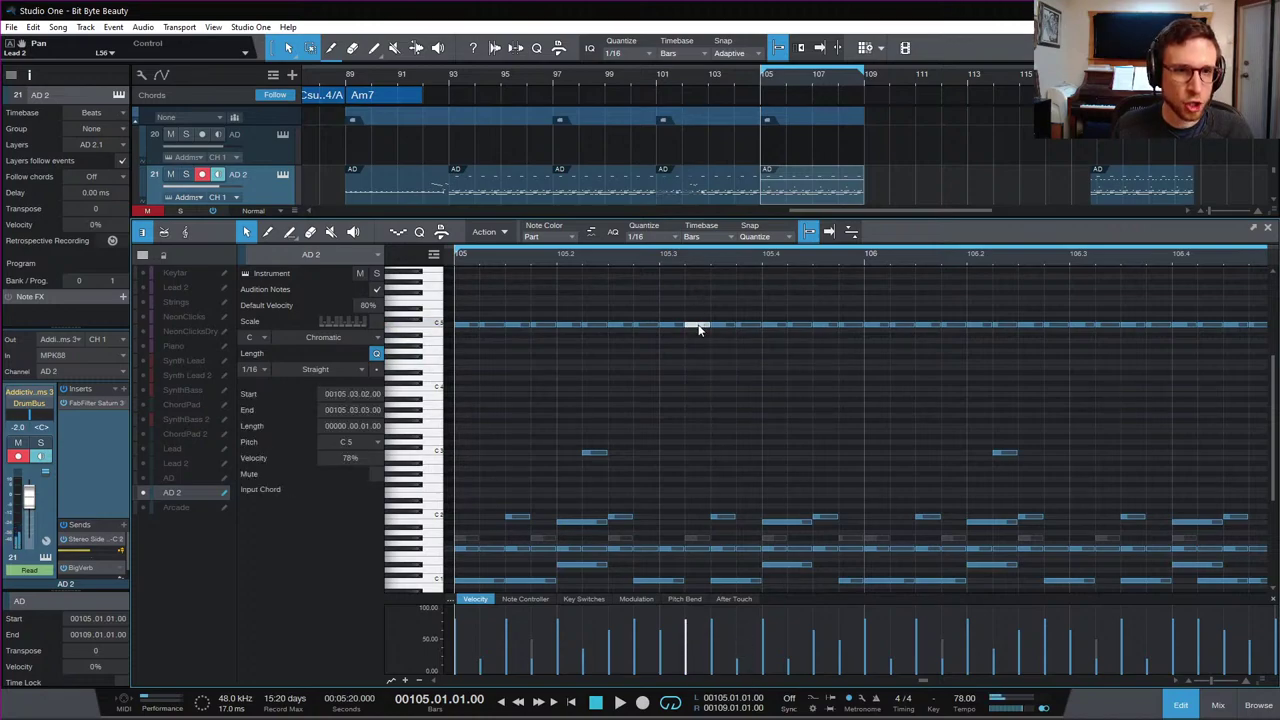
{"action": "left_click_drag", "start_coordinate": [699, 329], "coordinate": [699, 322]}
{"action": "key", "text": "space"}
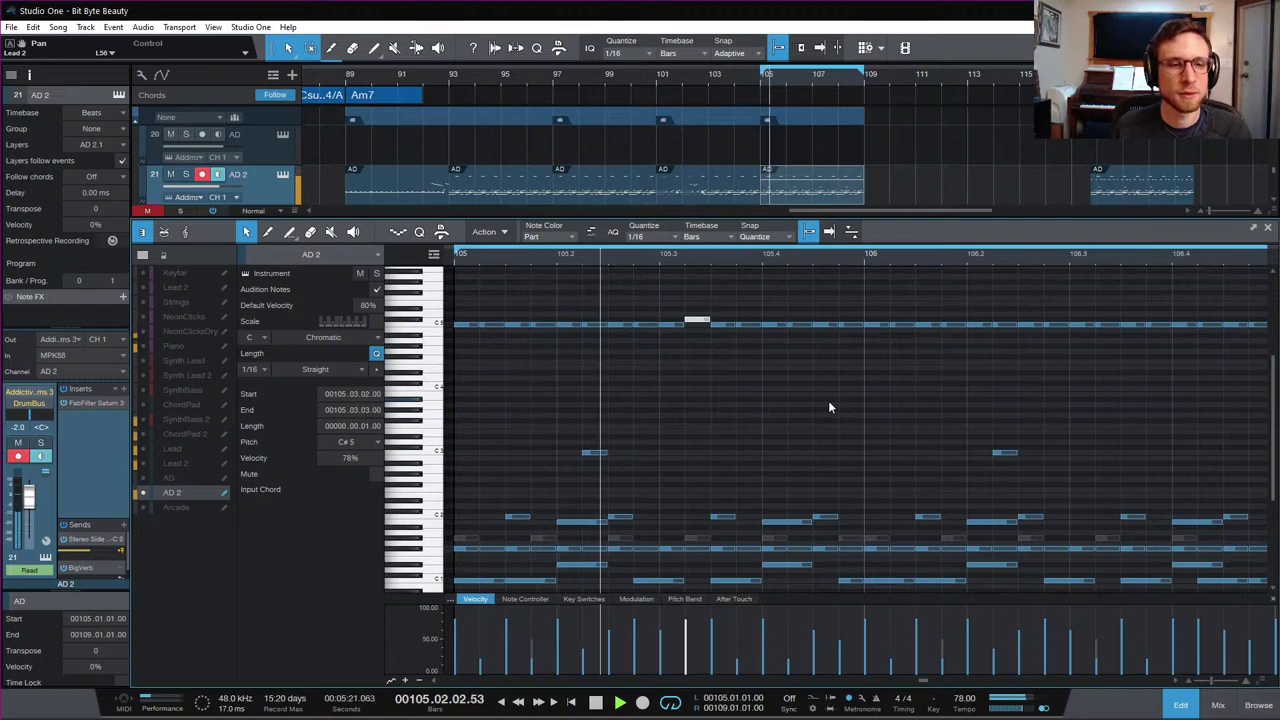
{"action": "key", "text": "space"}
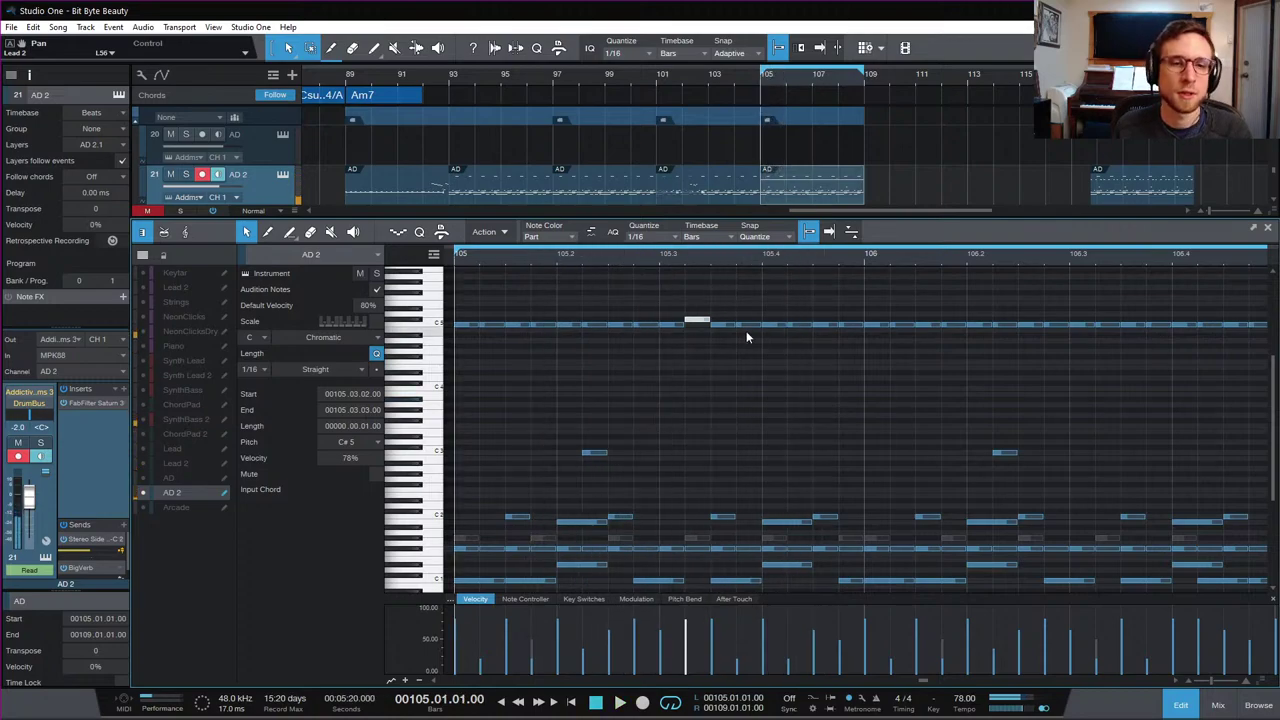
Step: Raise the C 5 note at 105.4.1 to C# 5, audition it, and set its velocity to 75%
{"action": "left_click", "coordinate": [774, 322]}
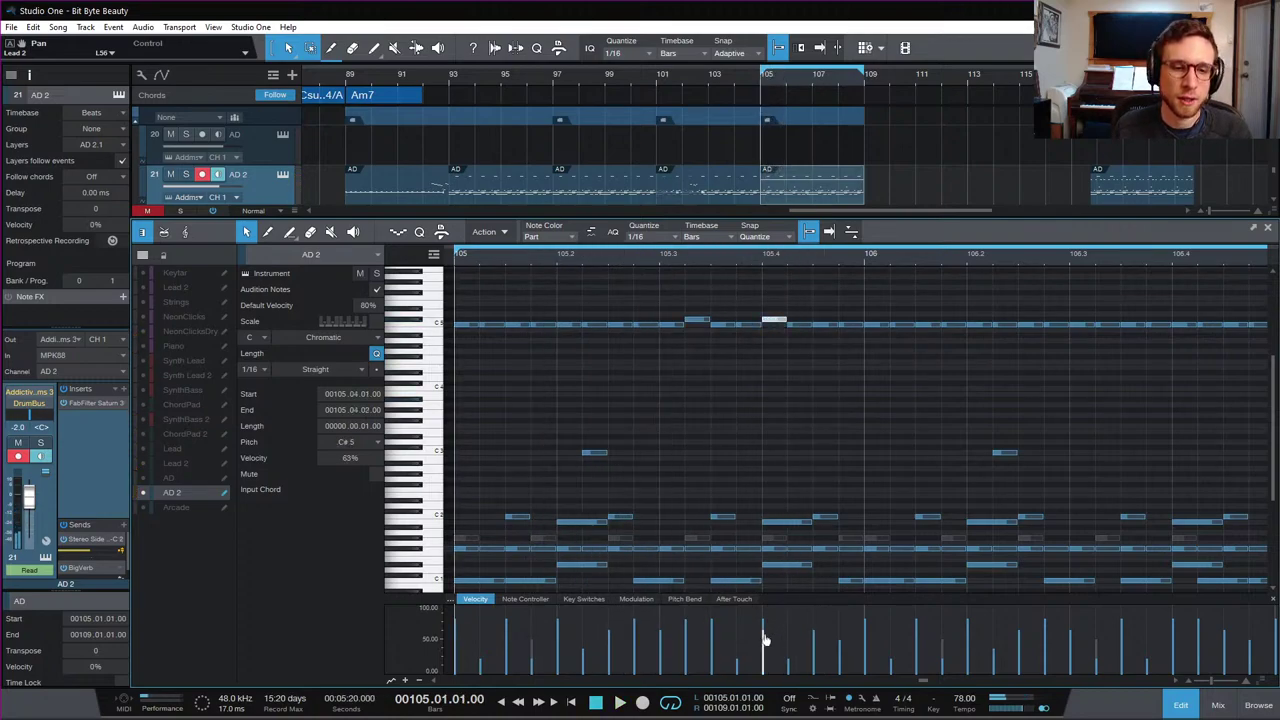
{"action": "key", "text": "space"}
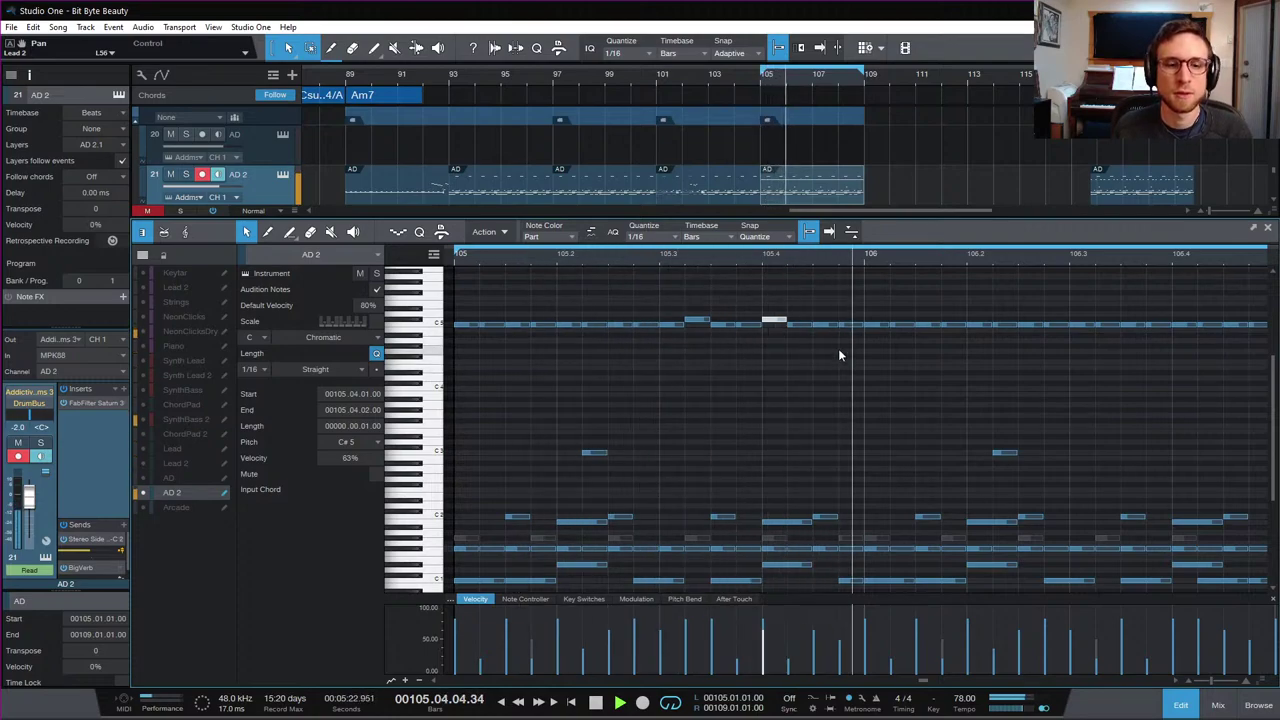
{"action": "key", "text": "space"}
{"action": "scroll", "coordinate": [882, 502], "scroll_direction": "down", "scroll_amount": 1}
{"action": "key", "text": "space"}
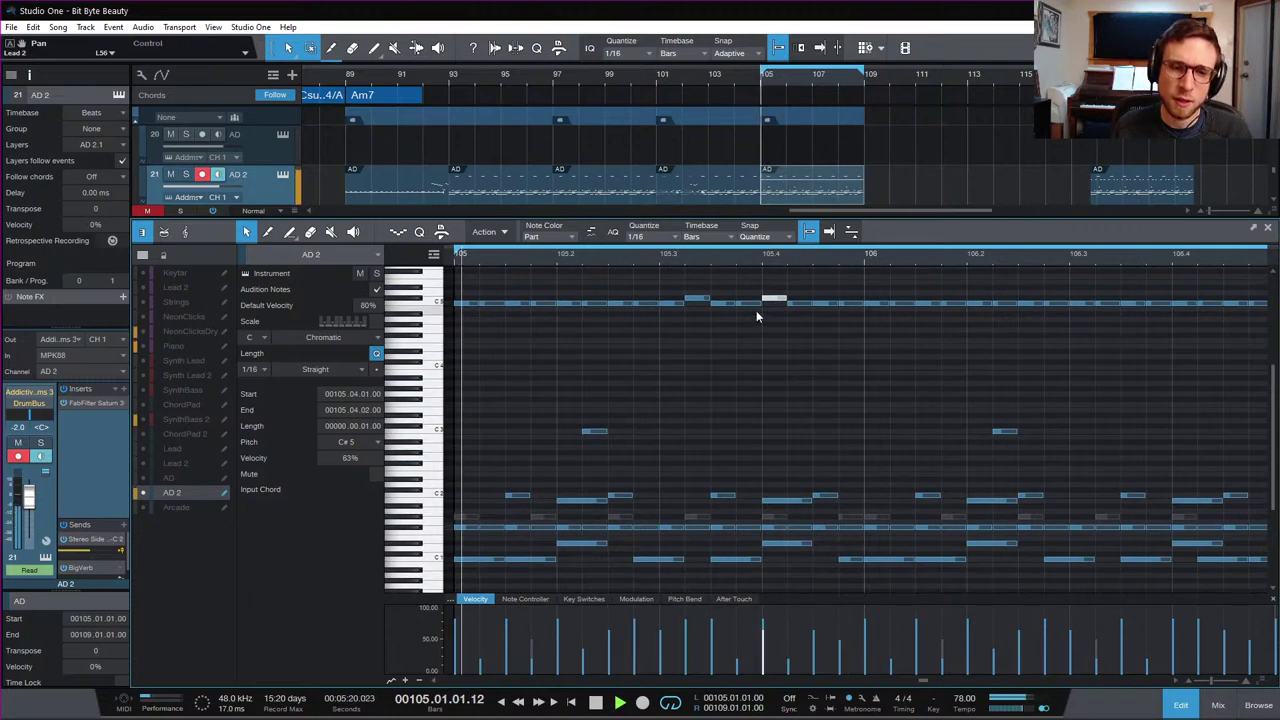
{"action": "key", "text": "space"}
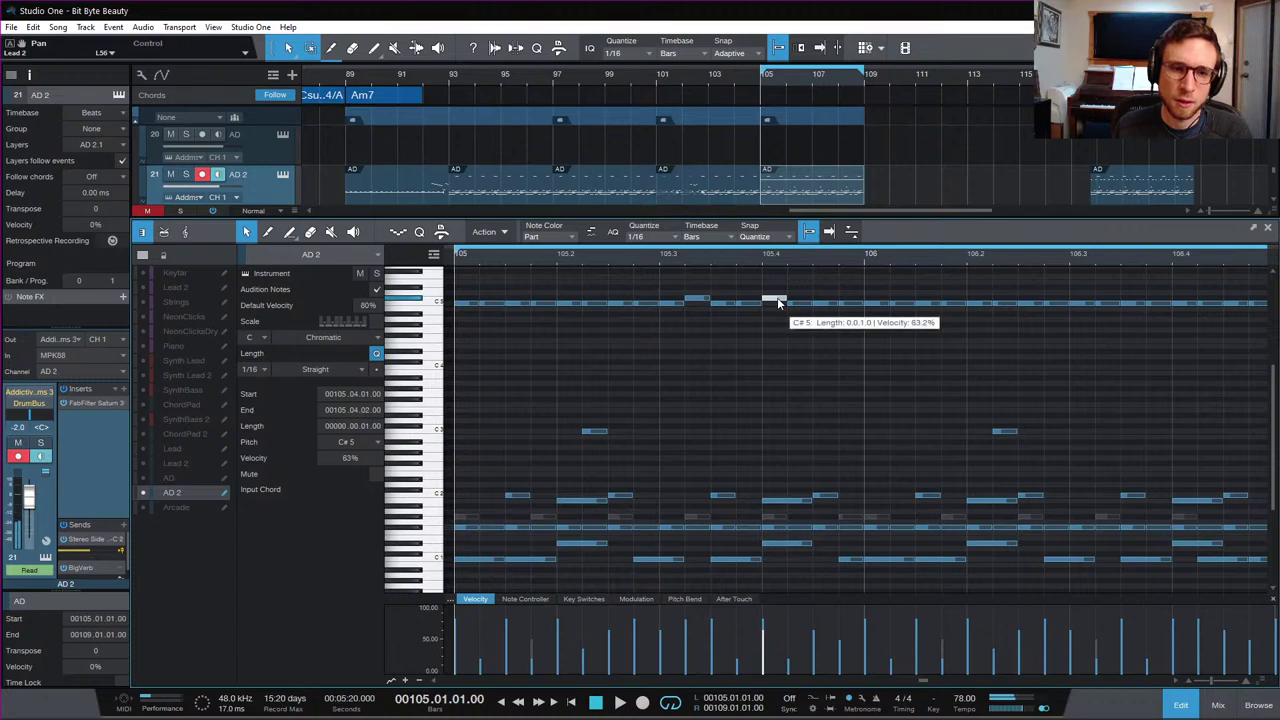
{"action": "left_click_drag", "start_coordinate": [764, 648], "coordinate": [764, 638]}
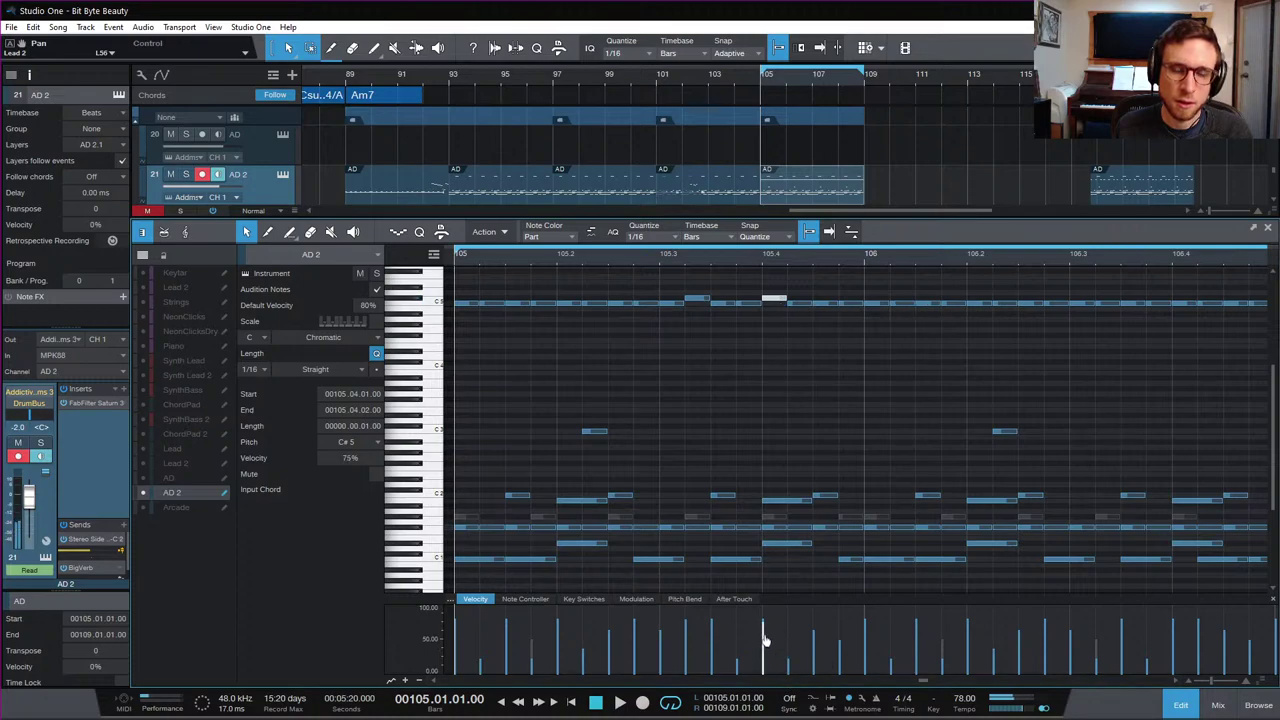
Step: Play the AD 2 pattern from bar 105 repeatedly to check the two C# 5 accents
{"action": "key", "text": "space"}
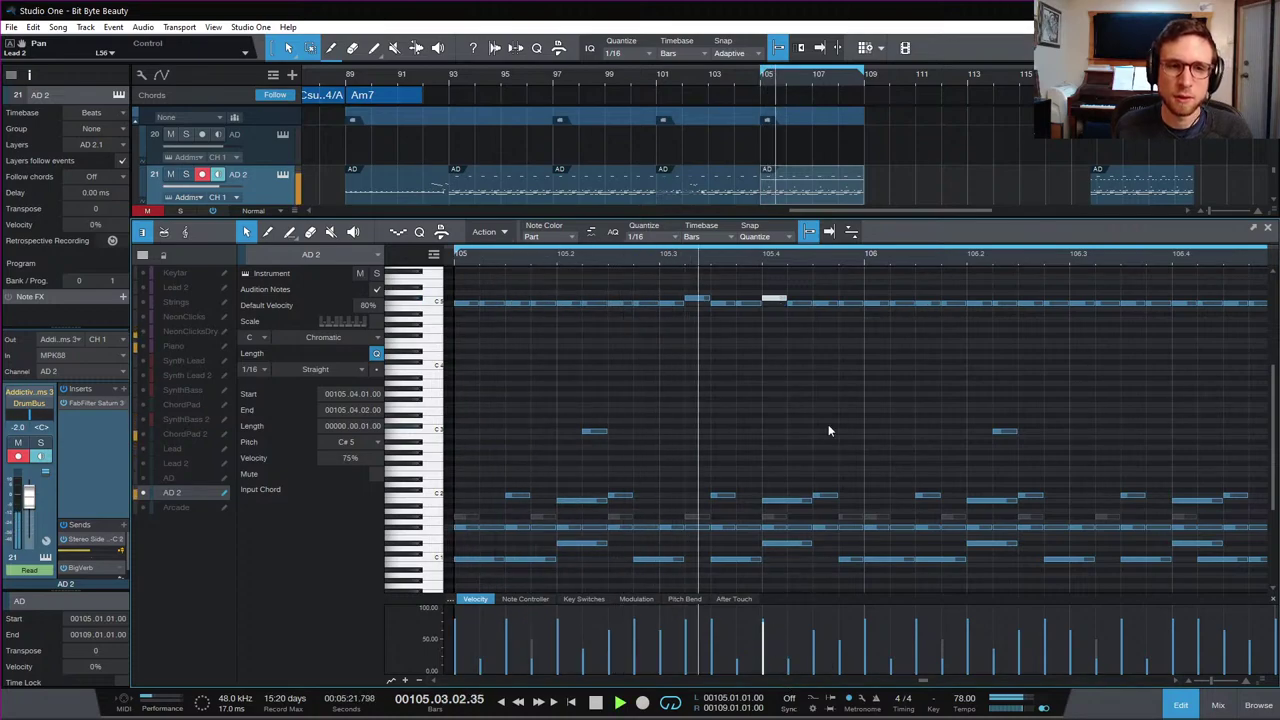
{"action": "key", "text": "space"}
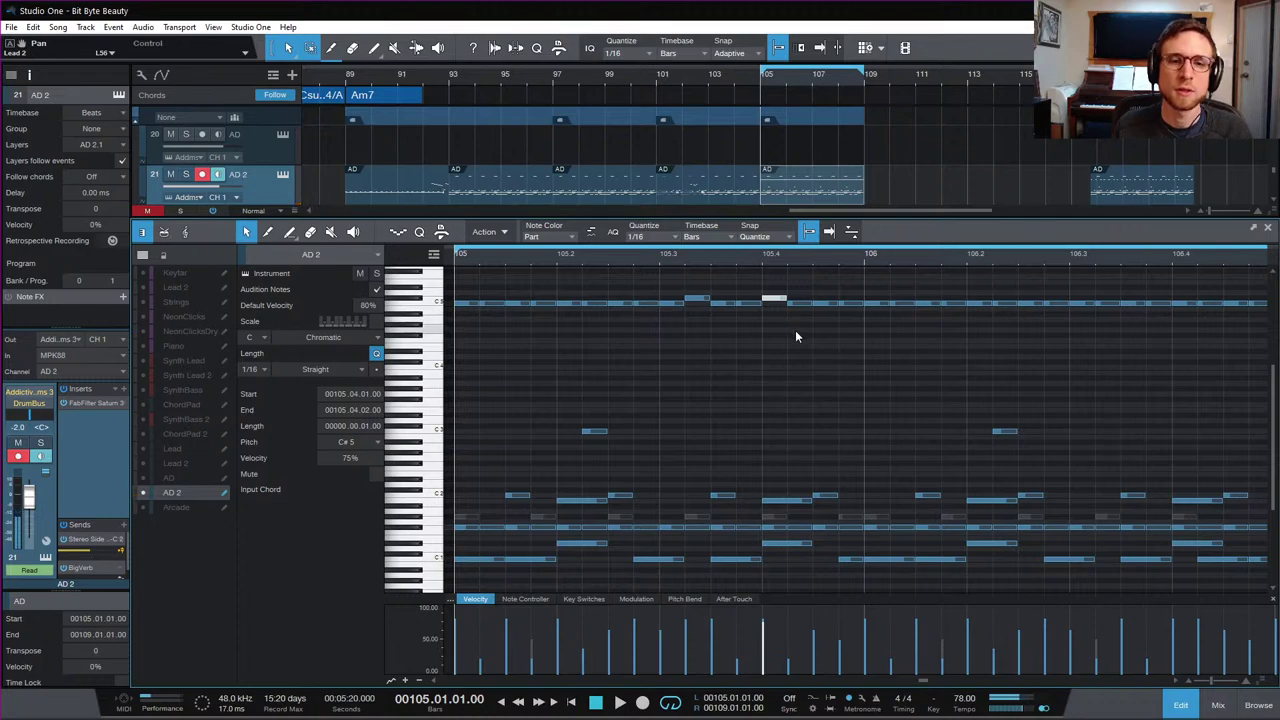
{"action": "key", "text": "space"}
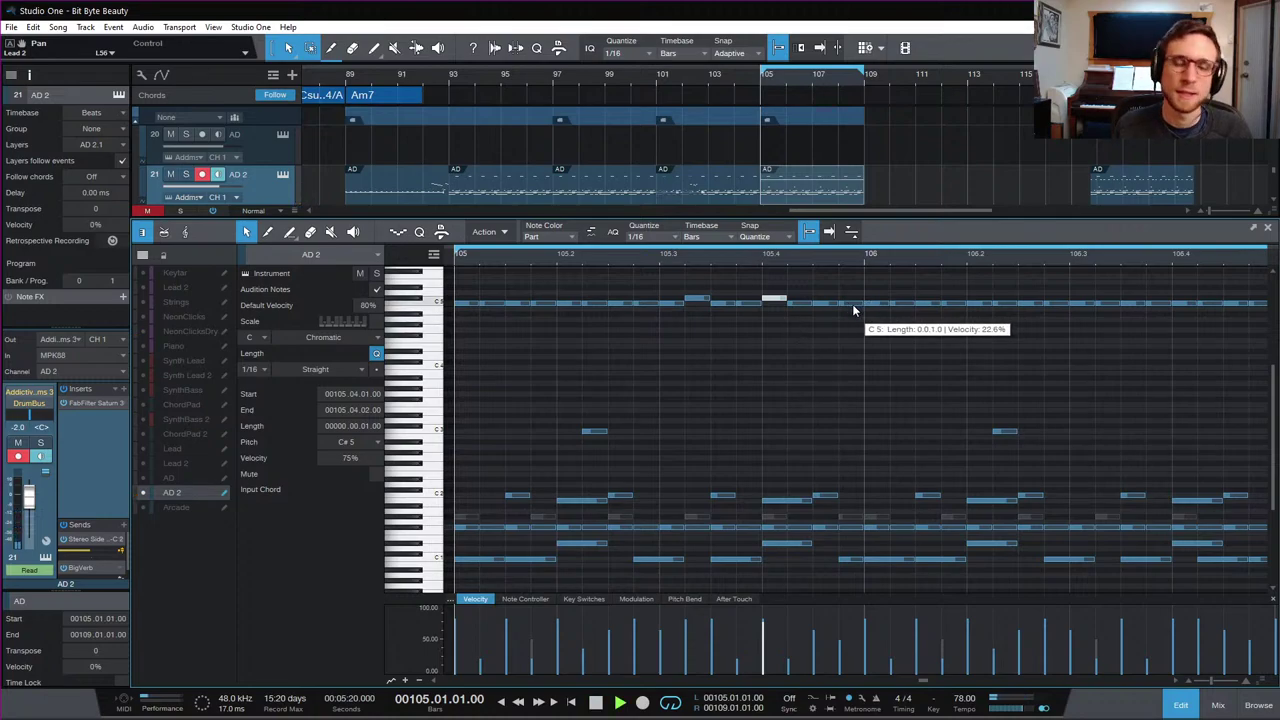
{"action": "left_click", "coordinate": [808, 366]}
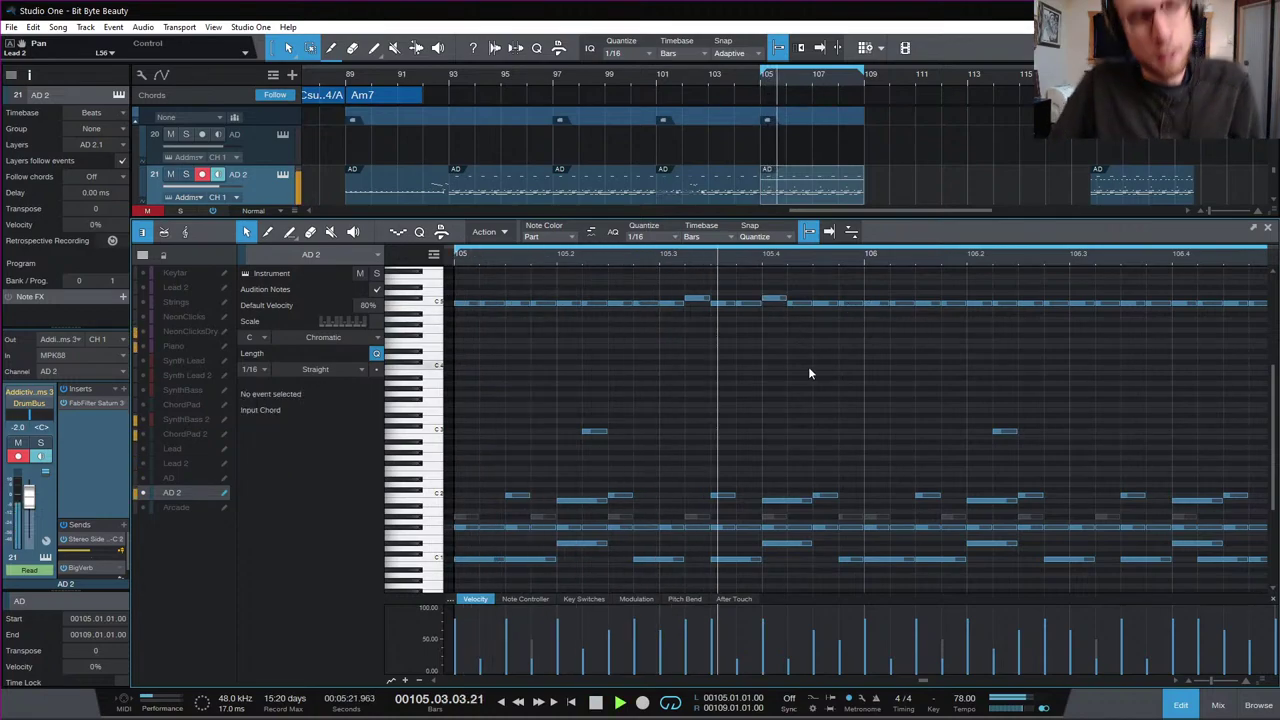
{"action": "key", "text": "space"}
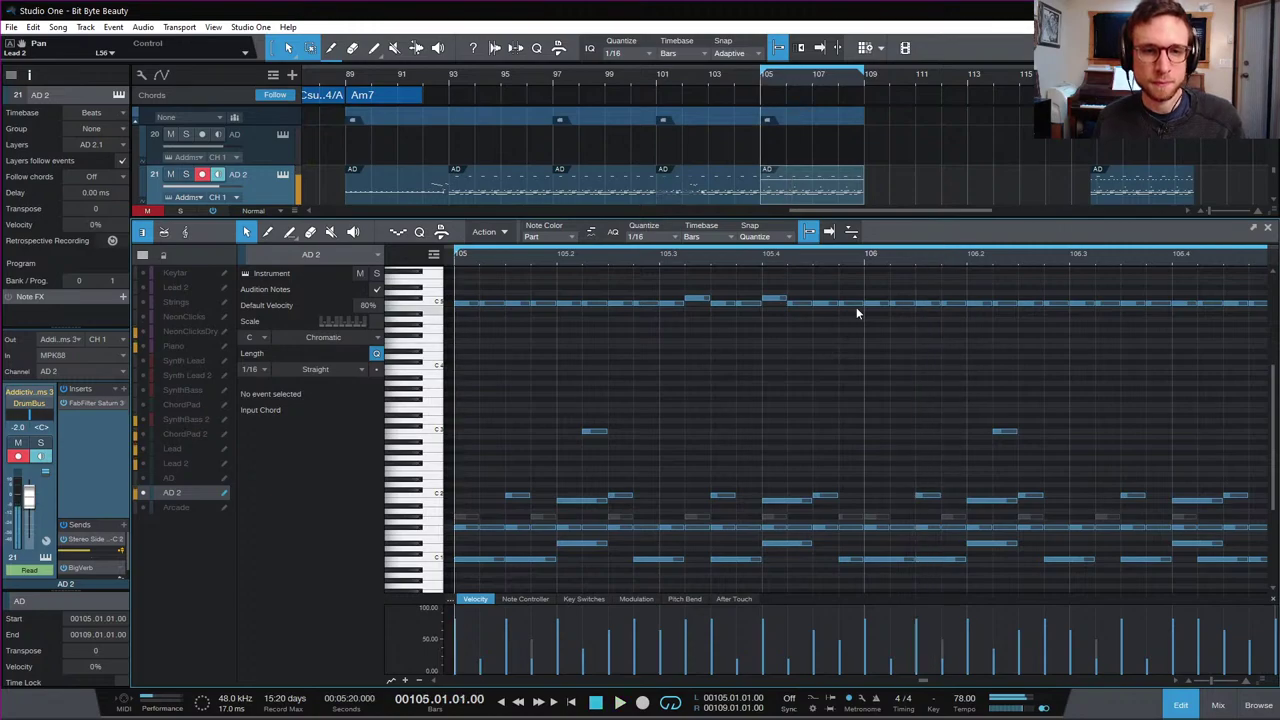
Step: Raise the C 5 note at 105.4.4 to C# 5, set its velocity to 78%, and play the result
{"action": "left_click", "coordinate": [852, 299]}
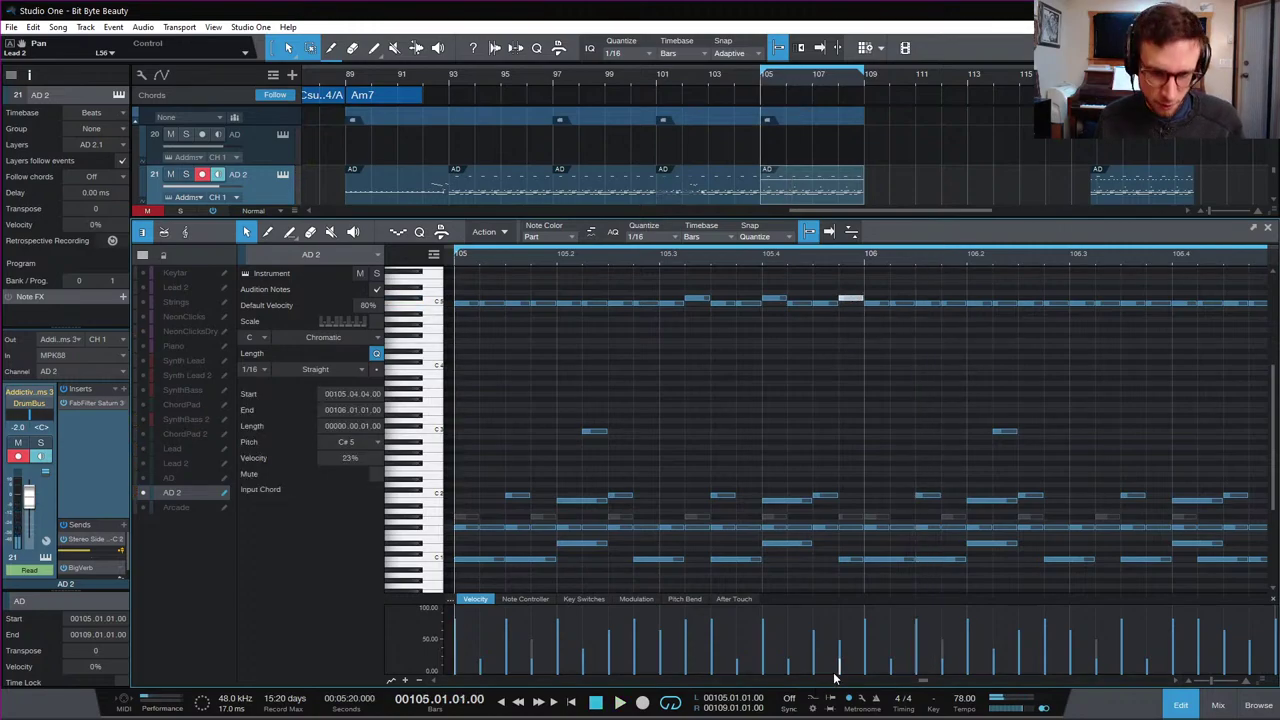
{"action": "left_click_drag", "start_coordinate": [837, 678], "coordinate": [839, 636]}
{"action": "key", "text": "space"}
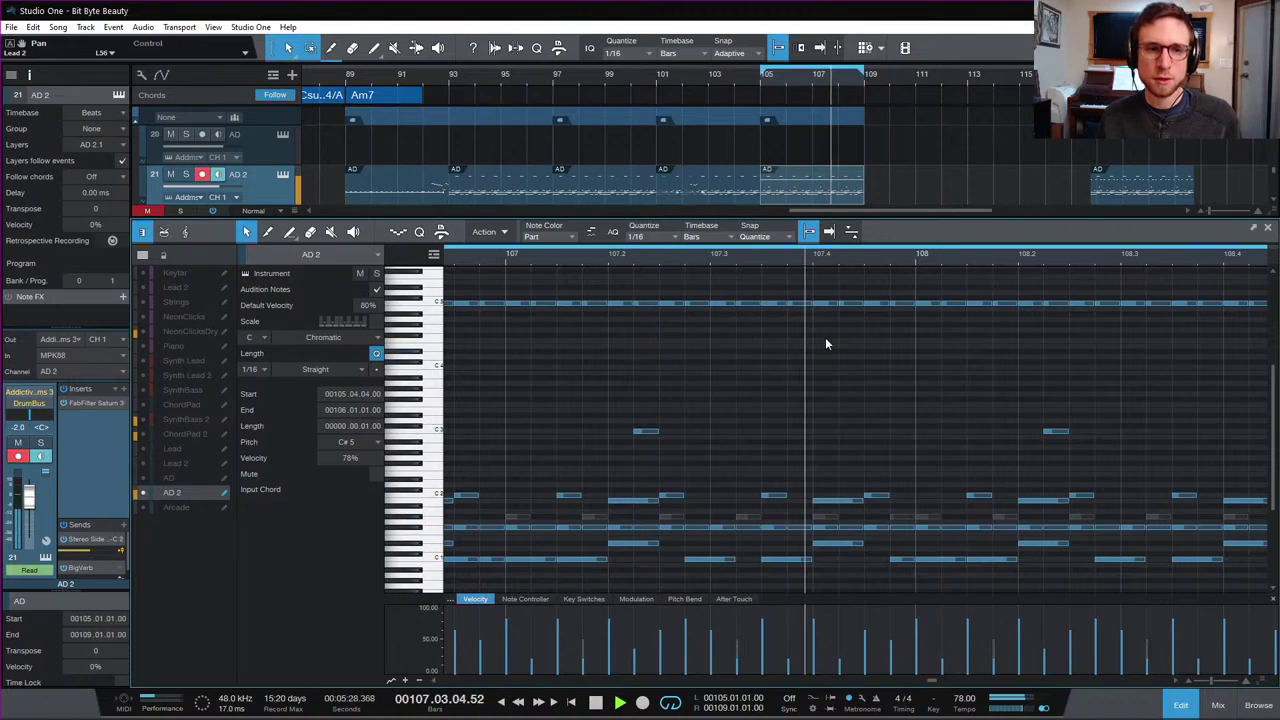
{"action": "key", "text": "space"}
Step: Set the C 5 note at 107.3.4 to 79% velocity, raise it to C# 5, and play it from 107.2.3
{"action": "left_click", "coordinate": [799, 303]}
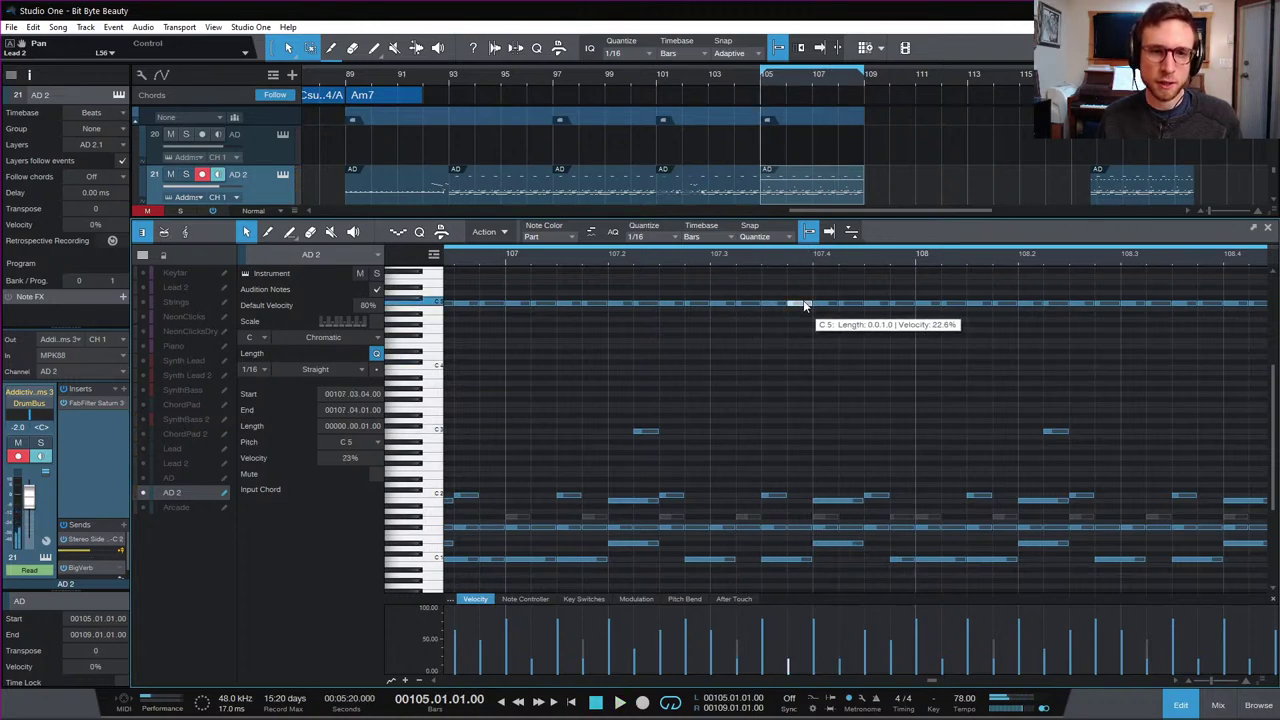
{"action": "left_click_drag", "start_coordinate": [789, 665], "coordinate": [790, 621]}
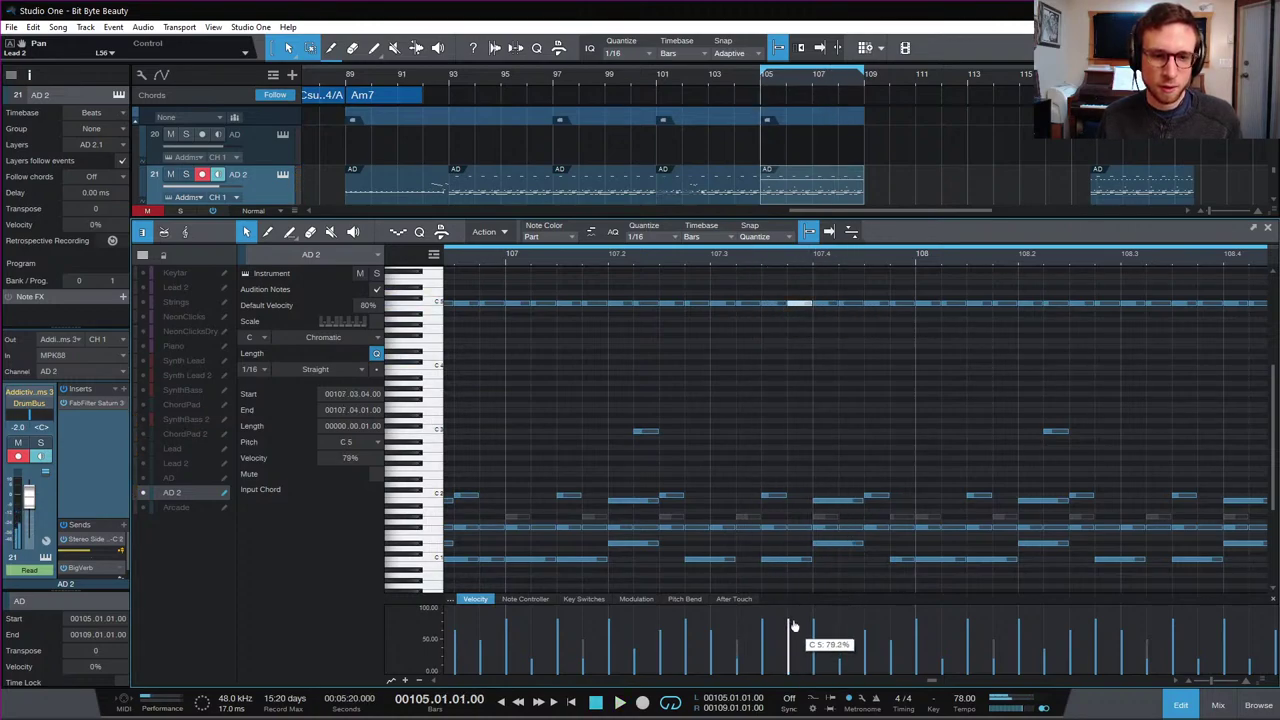
{"action": "left_click_drag", "start_coordinate": [808, 294], "coordinate": [797, 297]}
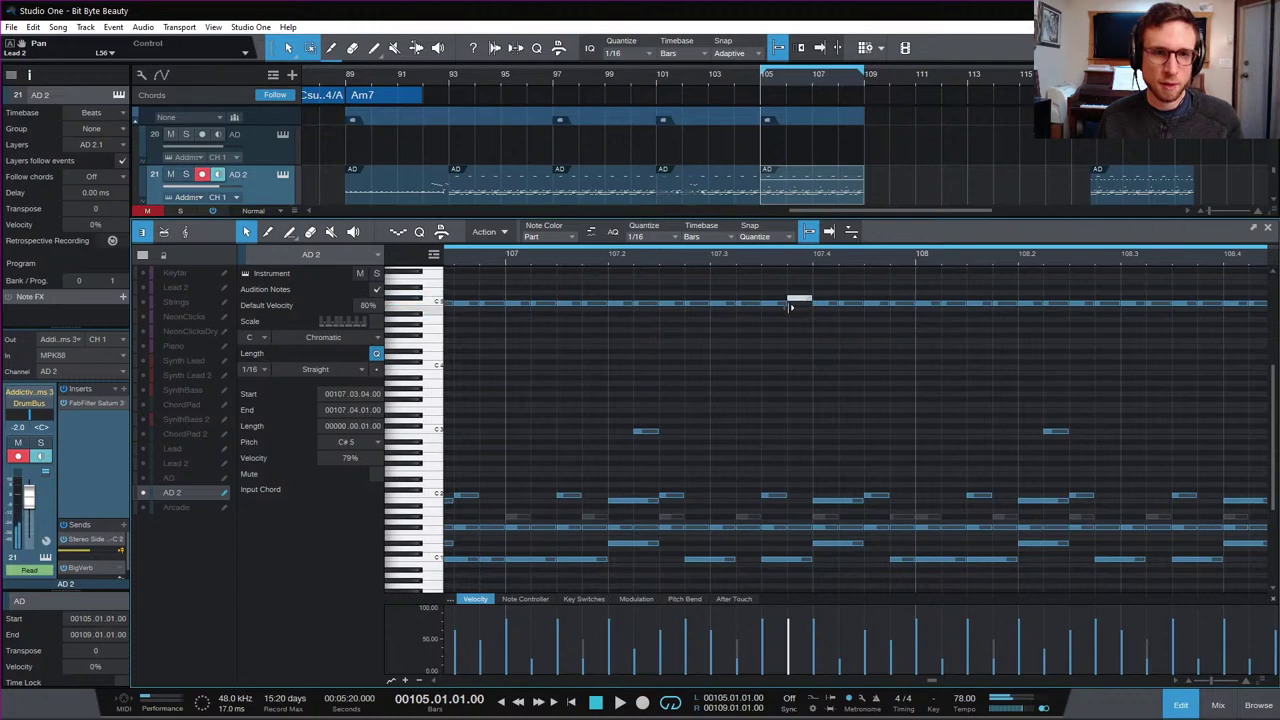
{"action": "left_click", "coordinate": [775, 303]}
{"action": "left_click", "coordinate": [657, 260]}
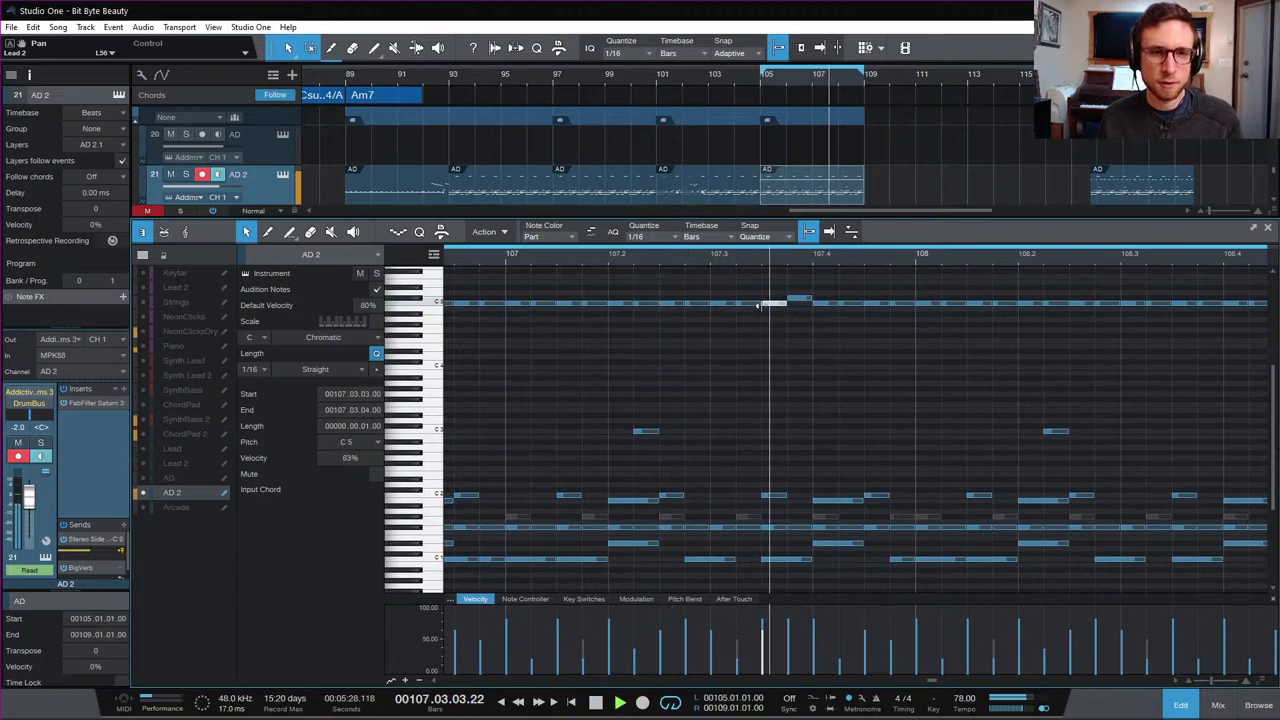
{"action": "key", "text": "space"}
Step: Raise the C 5 note at 107.4.3 to C# 5, set its velocity to 82%, and play the whole pattern
{"action": "left_click", "coordinate": [868, 298]}
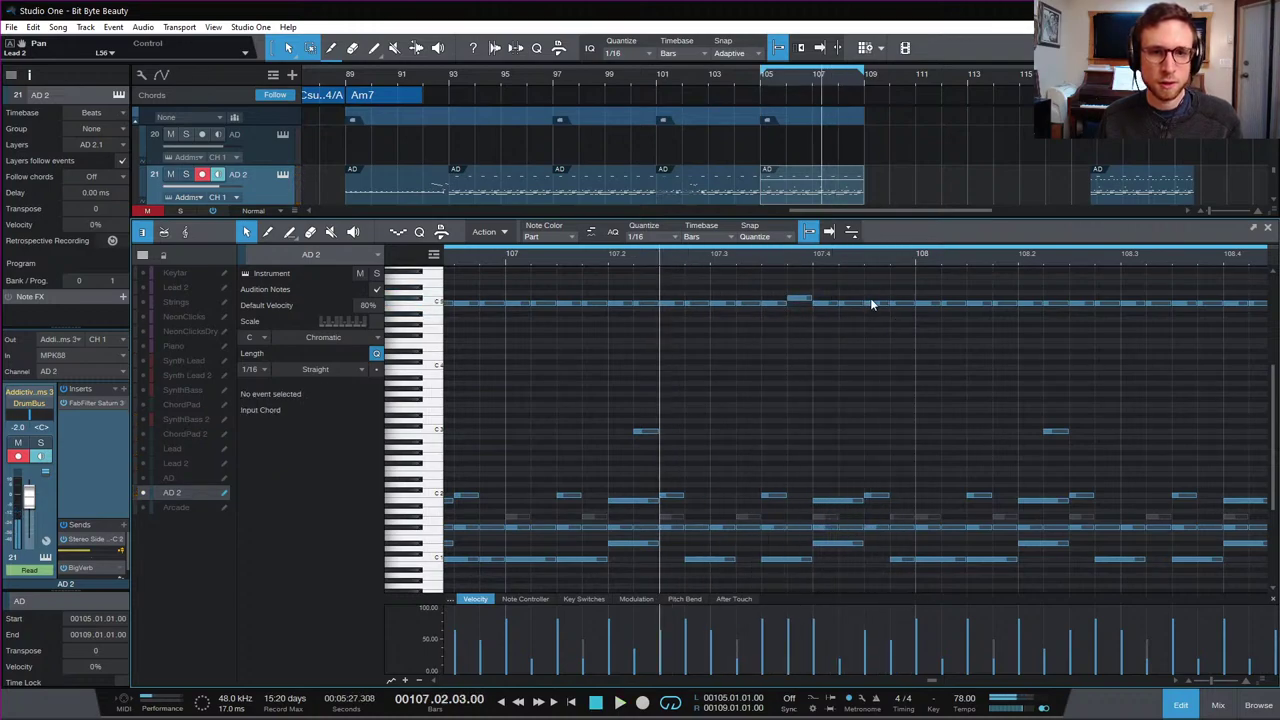
{"action": "left_click", "coordinate": [877, 305]}
{"action": "left_click_drag", "start_coordinate": [877, 305], "coordinate": [877, 299]}
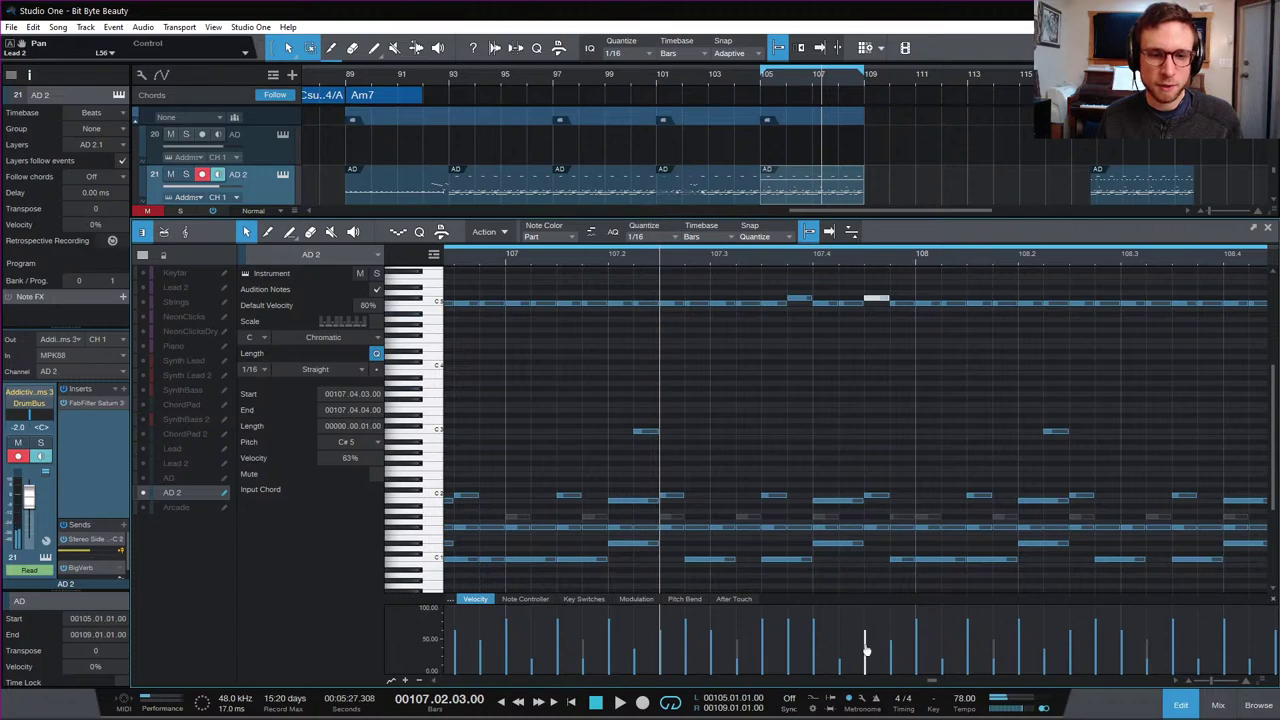
{"action": "left_click_drag", "start_coordinate": [866, 650], "coordinate": [864, 619]}
{"action": "key", "text": "space"}
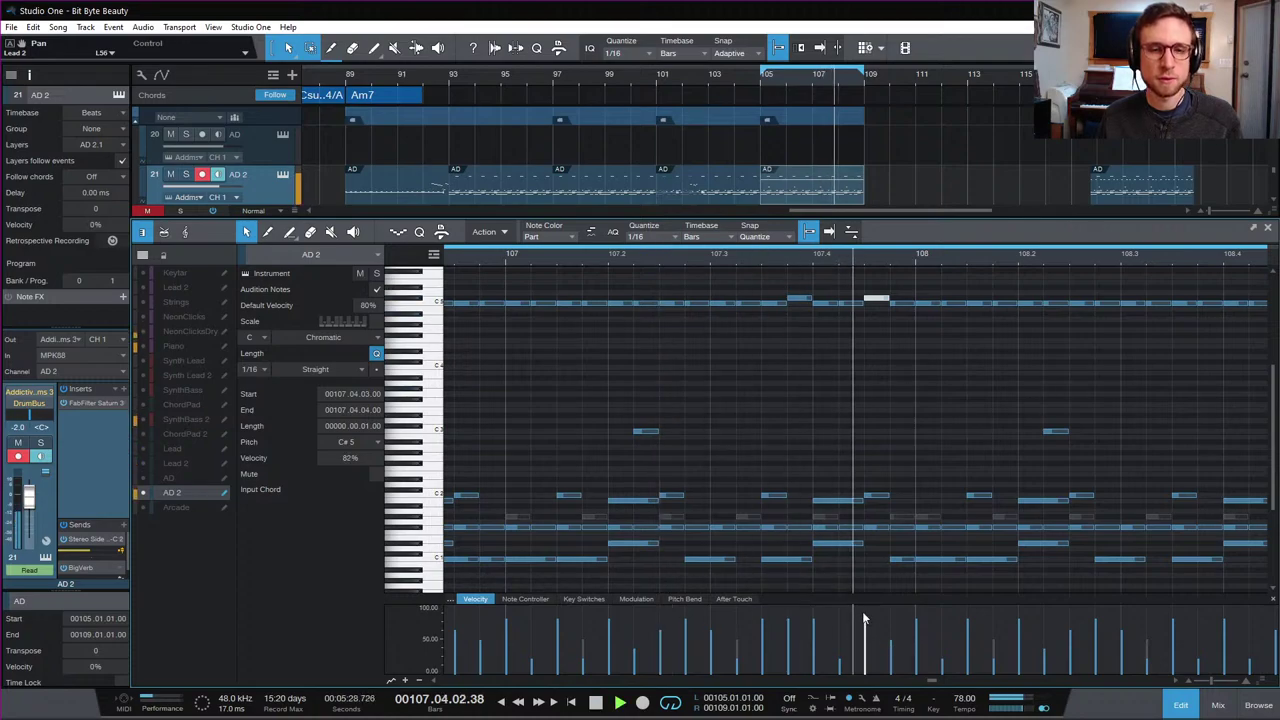
{"action": "scroll", "coordinate": [914, 362], "scroll_direction": "down", "scroll_amount": 3}
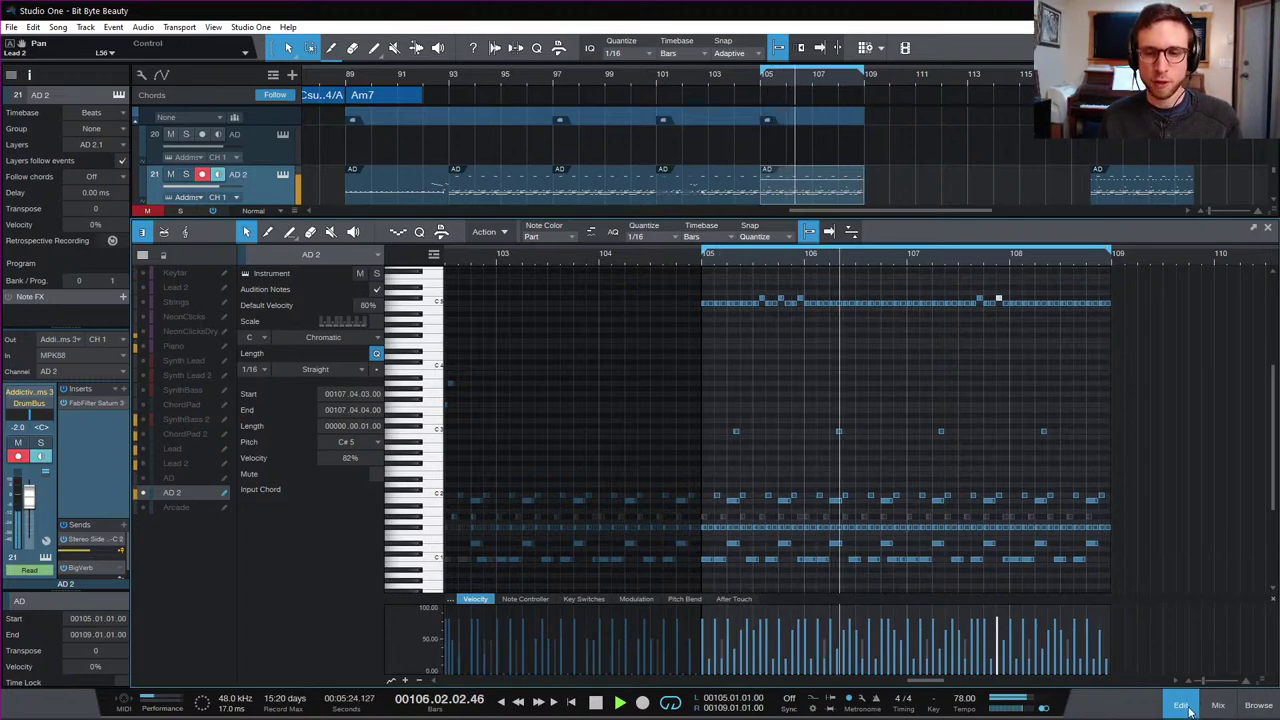
Step: Close the note editor, stop playback, and show the arrangement enlarged around bars 105 to 109
{"action": "left_click", "coordinate": [1183, 706]}
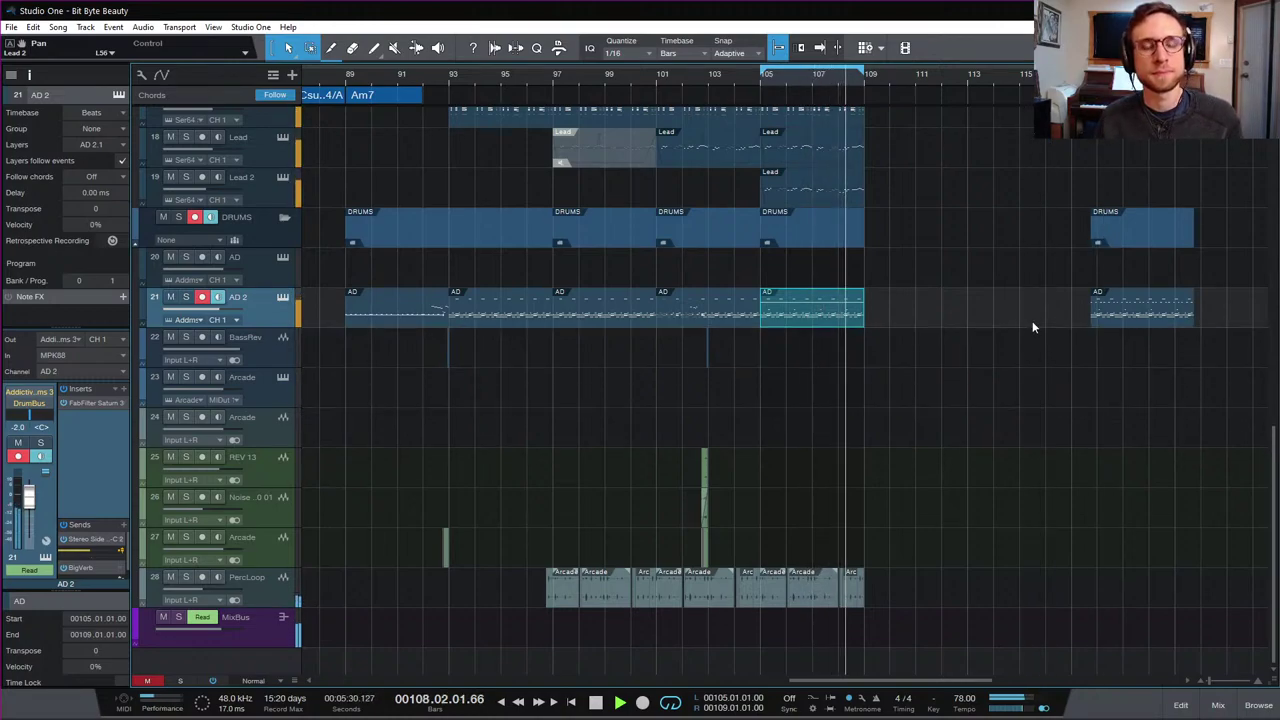
{"action": "key", "text": "KP_Subtract"}
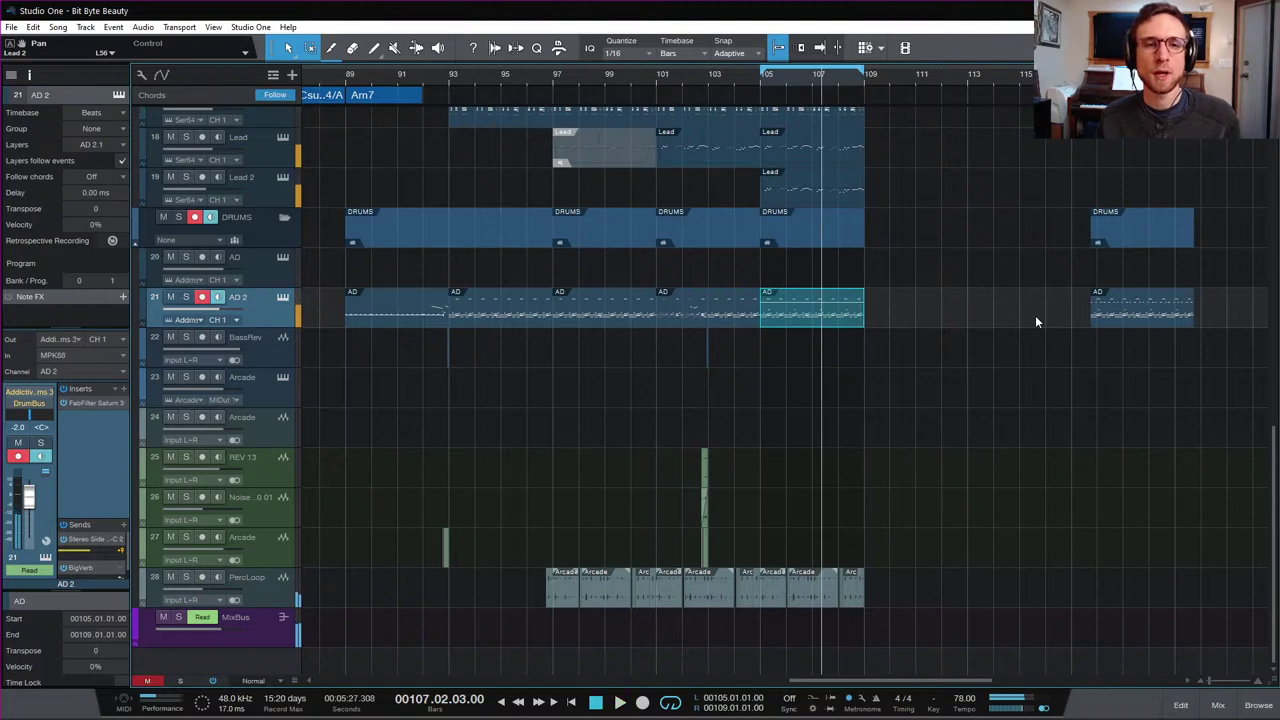
{"action": "left_click", "coordinate": [1117, 320]}
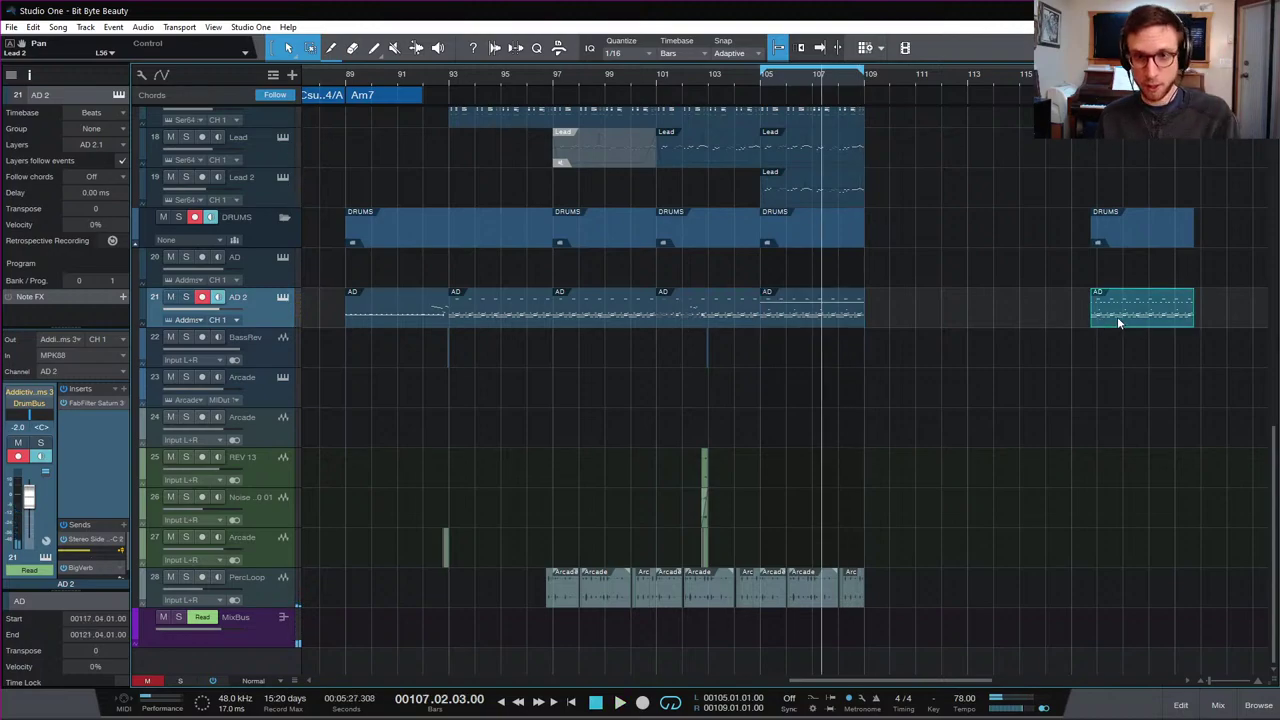
{"action": "key", "text": "ctrl+z"}
{"action": "scroll", "coordinate": [1120, 297], "scroll_direction": "up", "scroll_amount": 10}
{"action": "key", "text": "e"}
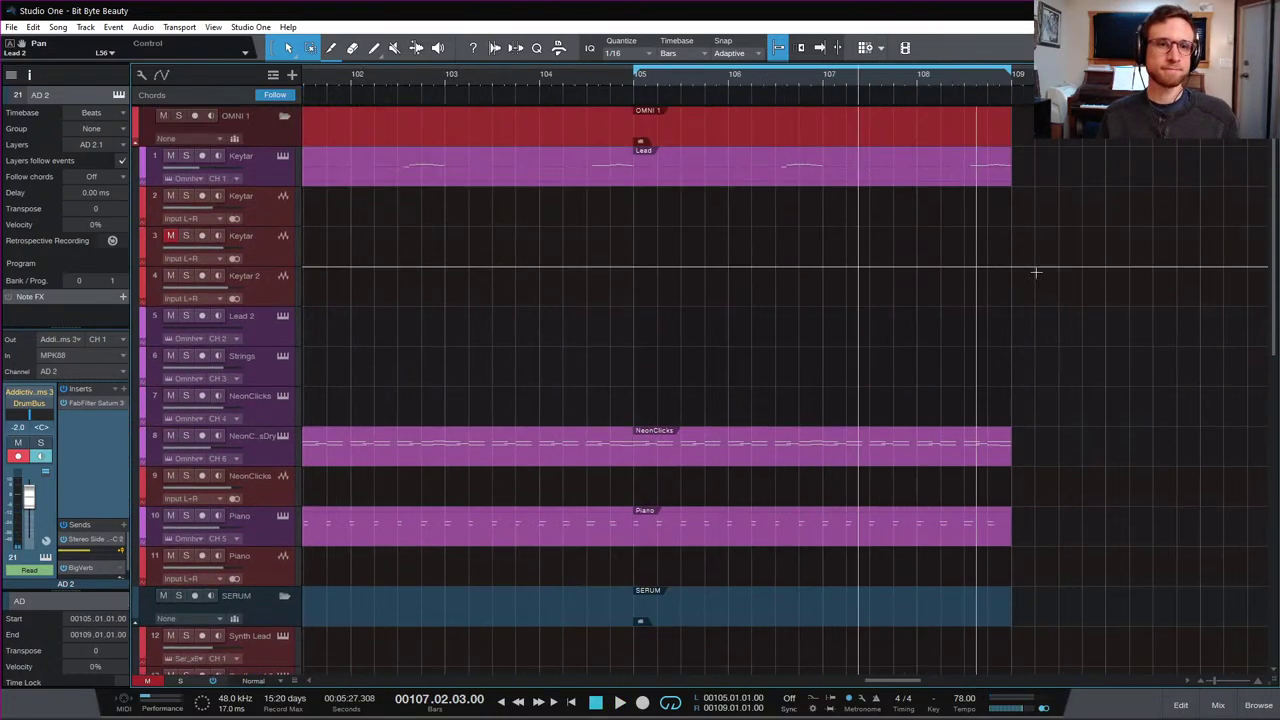
Step: Examine the tracks playing in bars 105 to 109, with the playback position set to bar 108
{"action": "scroll", "coordinate": [1111, 201], "scroll_direction": "down", "scroll_amount": 10}
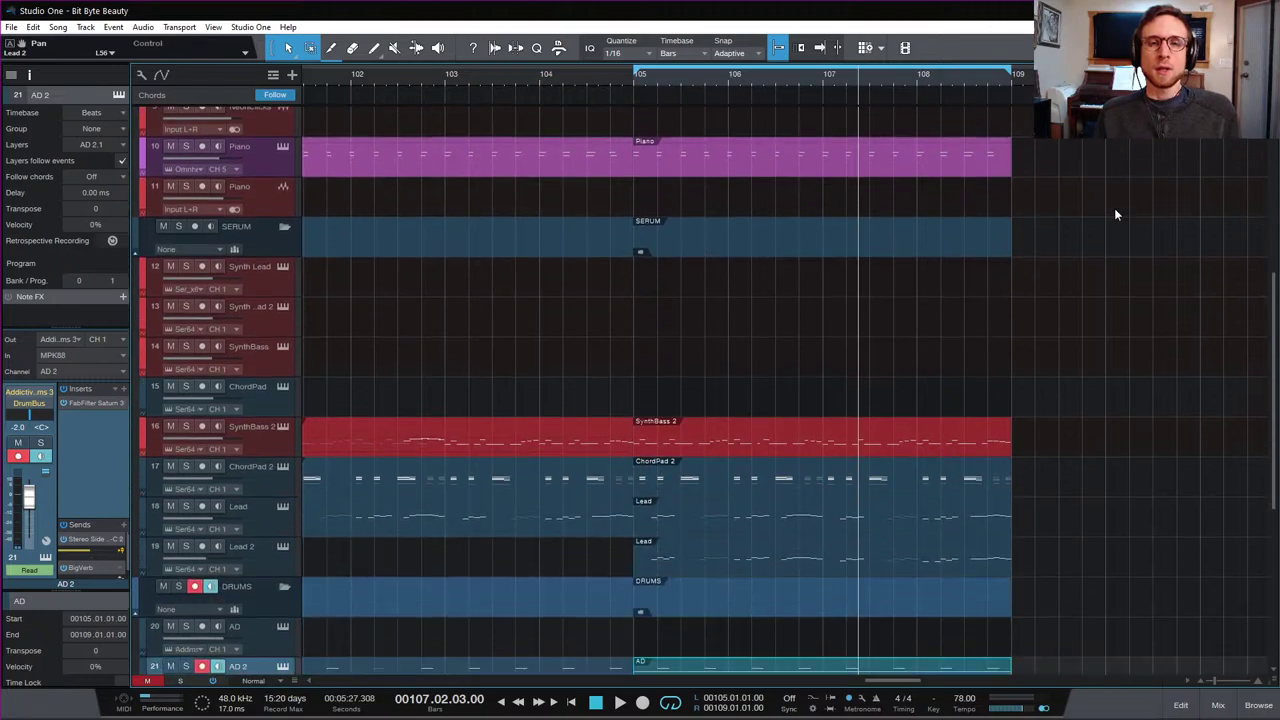
{"action": "scroll", "coordinate": [1122, 228], "scroll_direction": "down", "scroll_amount": 7}
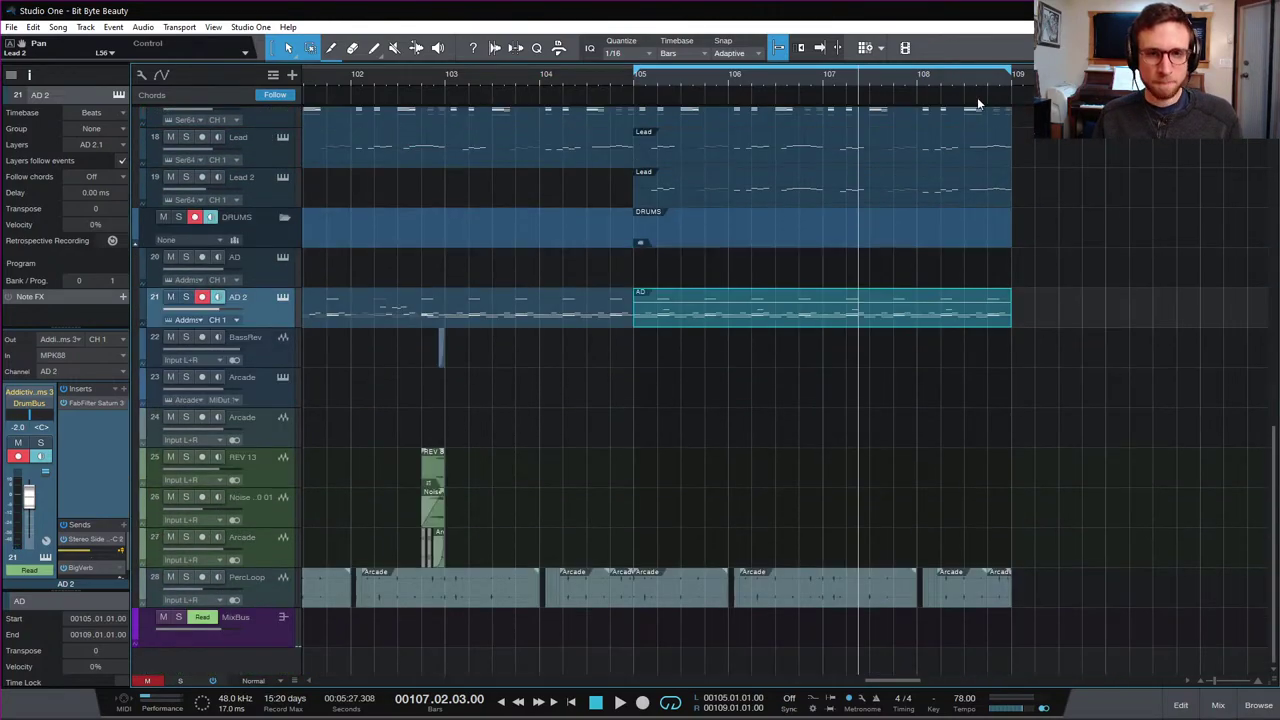
{"action": "left_click", "coordinate": [918, 77]}
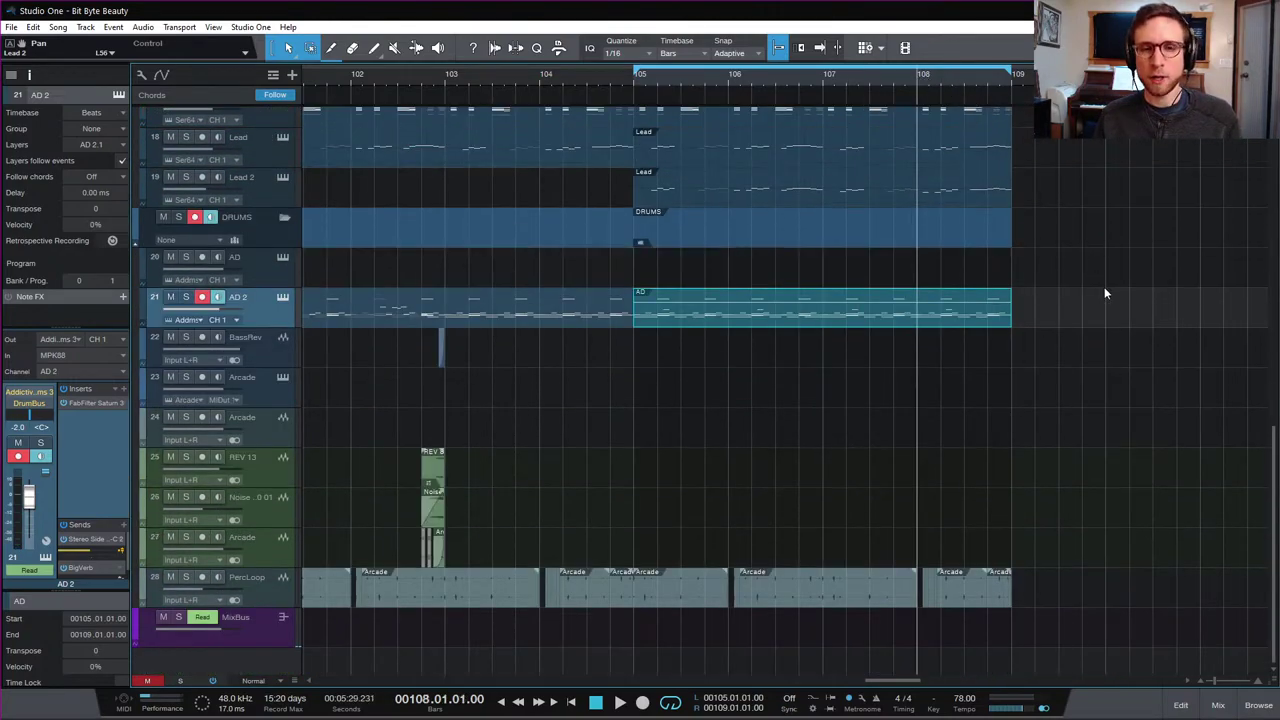
{"action": "scroll", "coordinate": [1104, 287], "scroll_direction": "up", "scroll_amount": 17}
{"action": "scroll", "coordinate": [1105, 290], "scroll_direction": "down", "scroll_amount": 12}
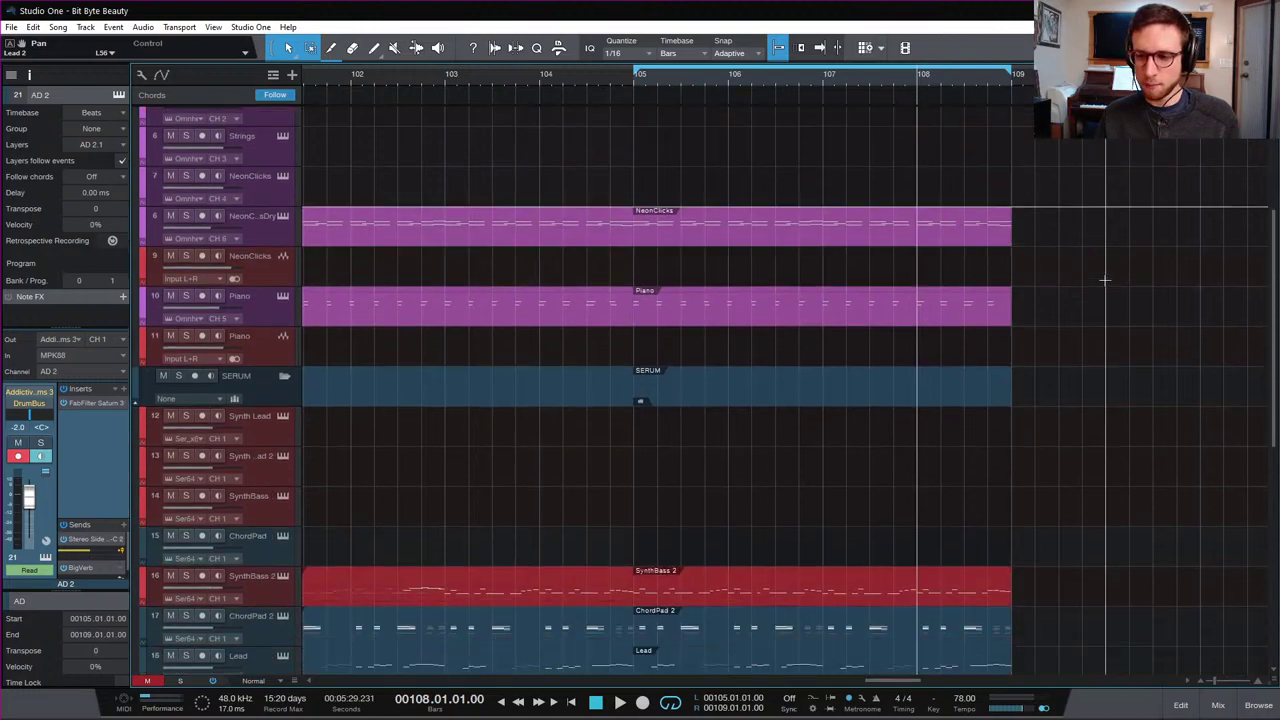
{"action": "scroll", "coordinate": [1105, 281], "scroll_direction": "down", "scroll_amount": 4}
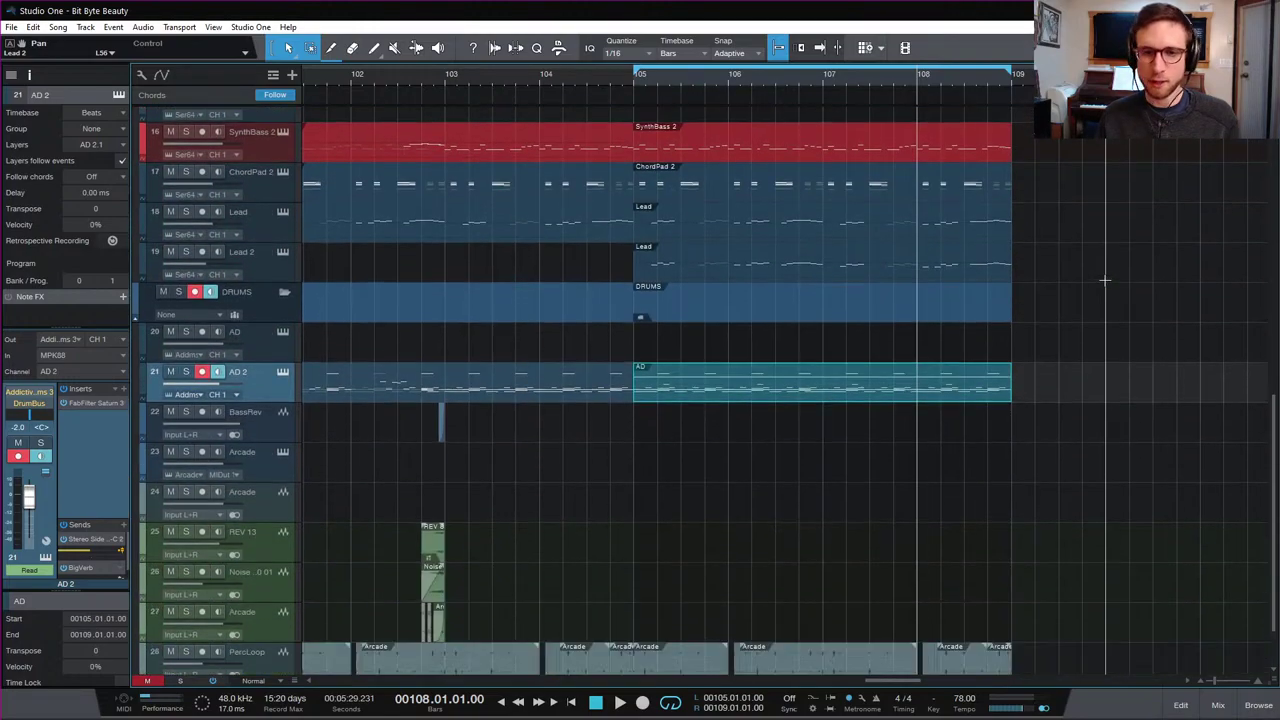
{"action": "scroll", "coordinate": [1104, 280], "scroll_direction": "down", "scroll_amount": 2}
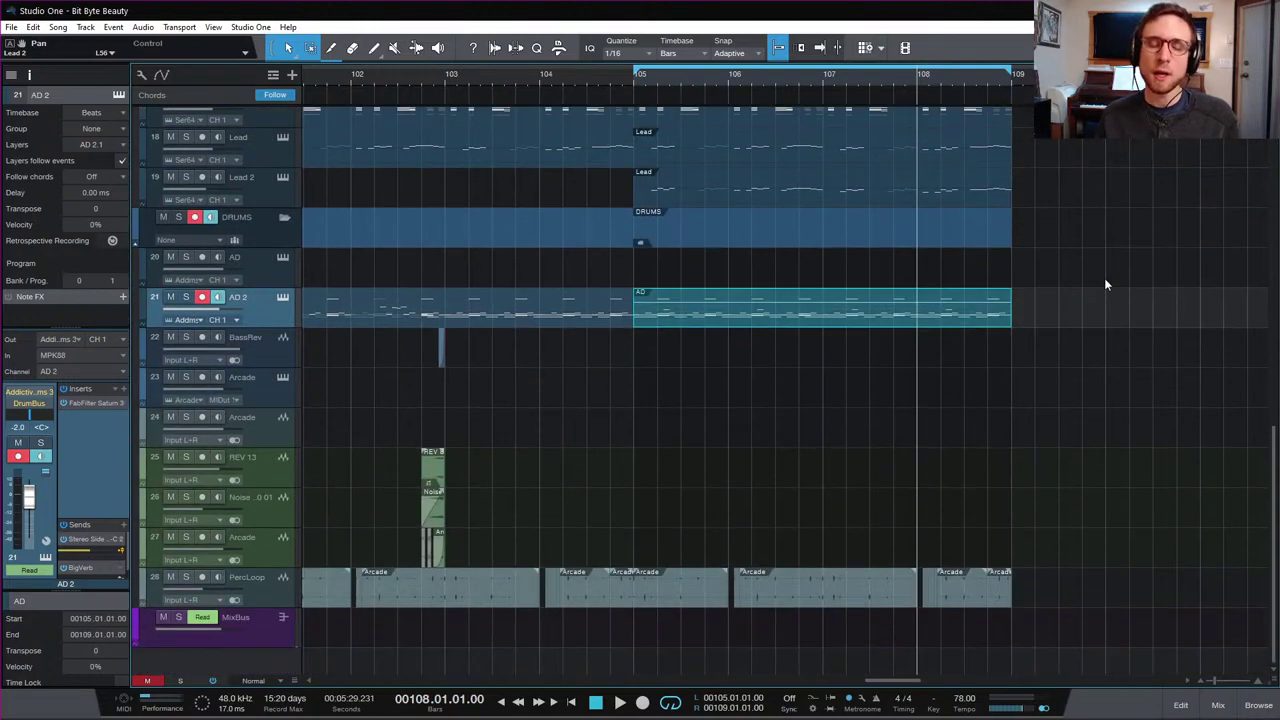
{"action": "scroll", "coordinate": [1104, 278], "scroll_direction": "up", "scroll_amount": 4}
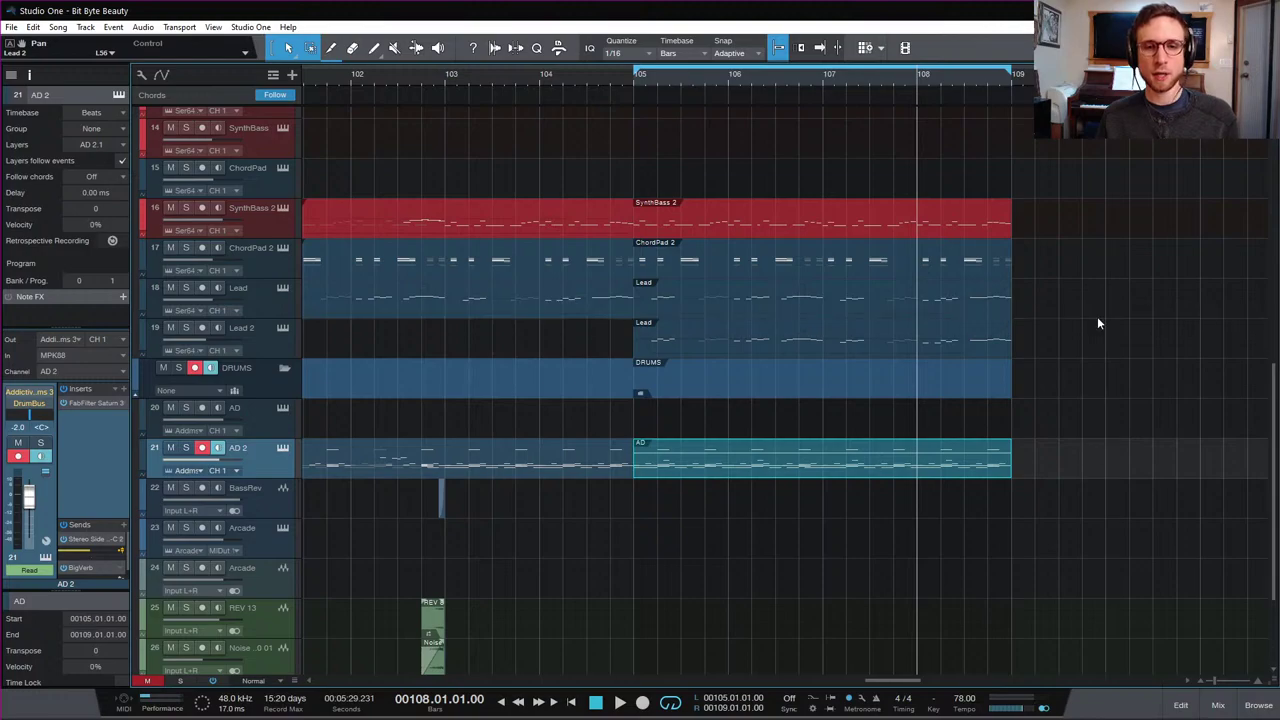
Step: Deselect the AD event and shorten the loop range so it ends at bar 108
{"action": "left_click", "coordinate": [1114, 341]}
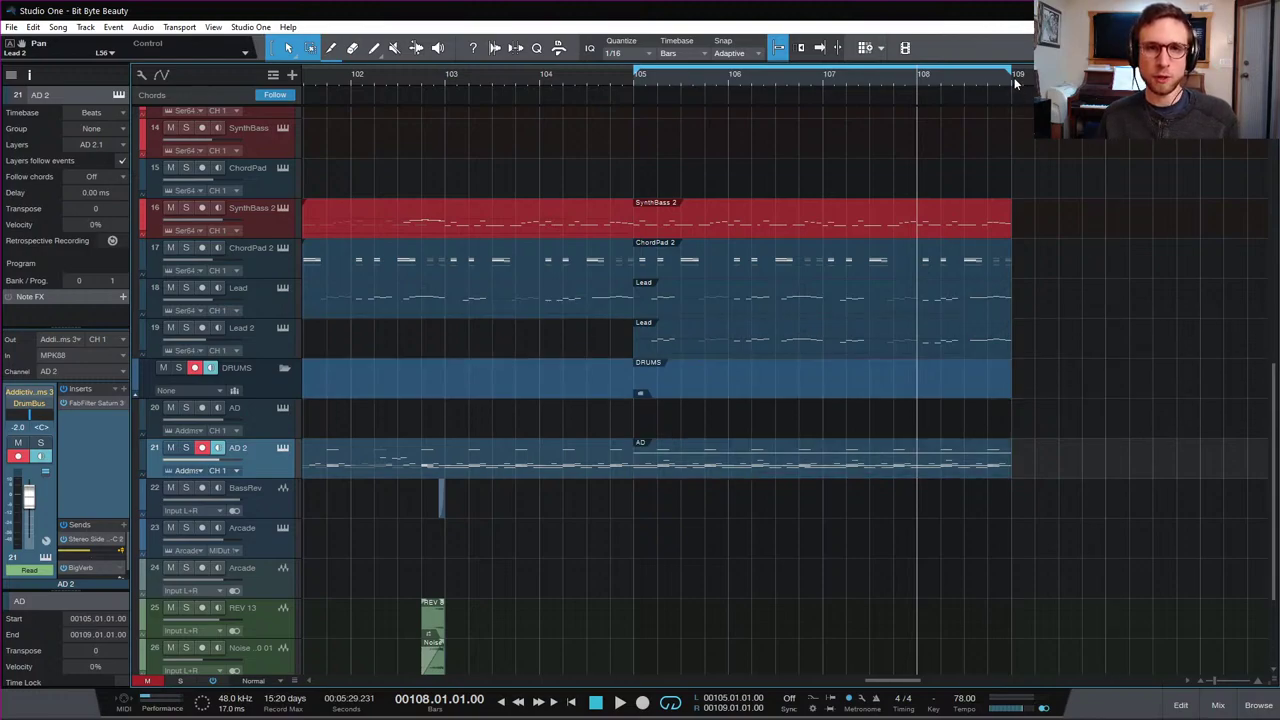
{"action": "left_click_drag", "start_coordinate": [1016, 74], "coordinate": [921, 92]}
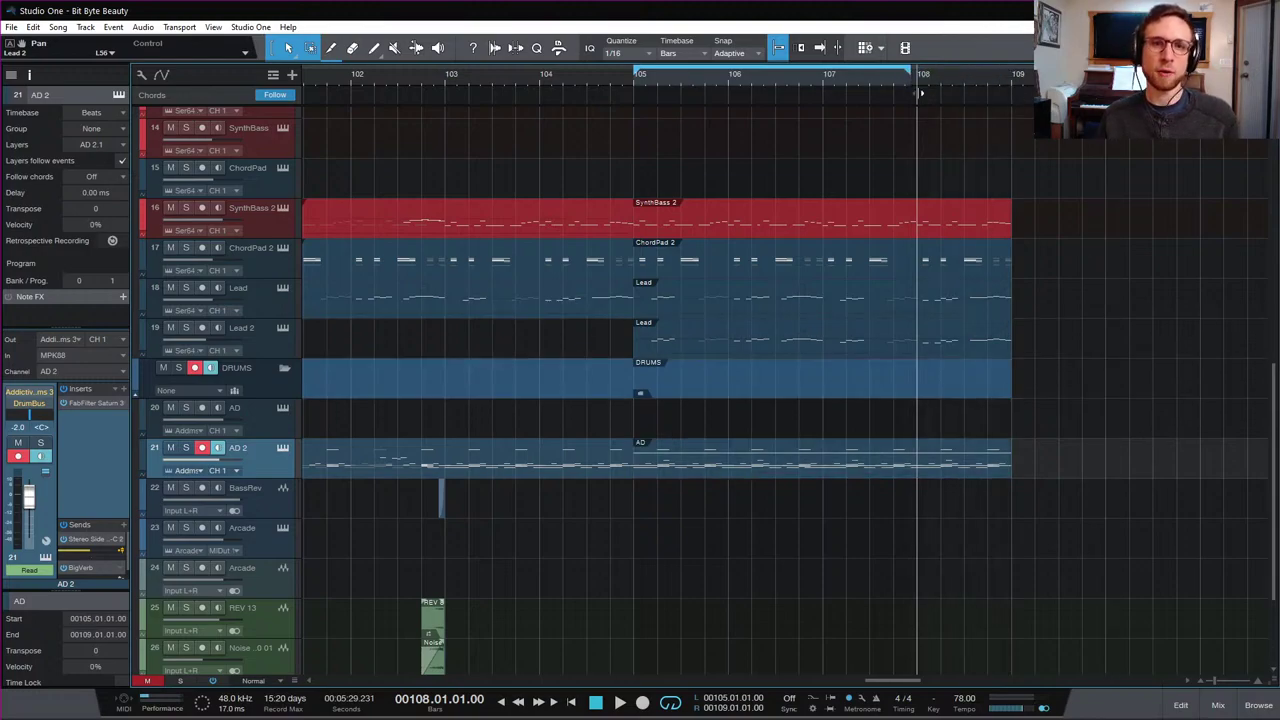
{"action": "scroll", "coordinate": [1075, 275], "scroll_direction": "down", "scroll_amount": 4}
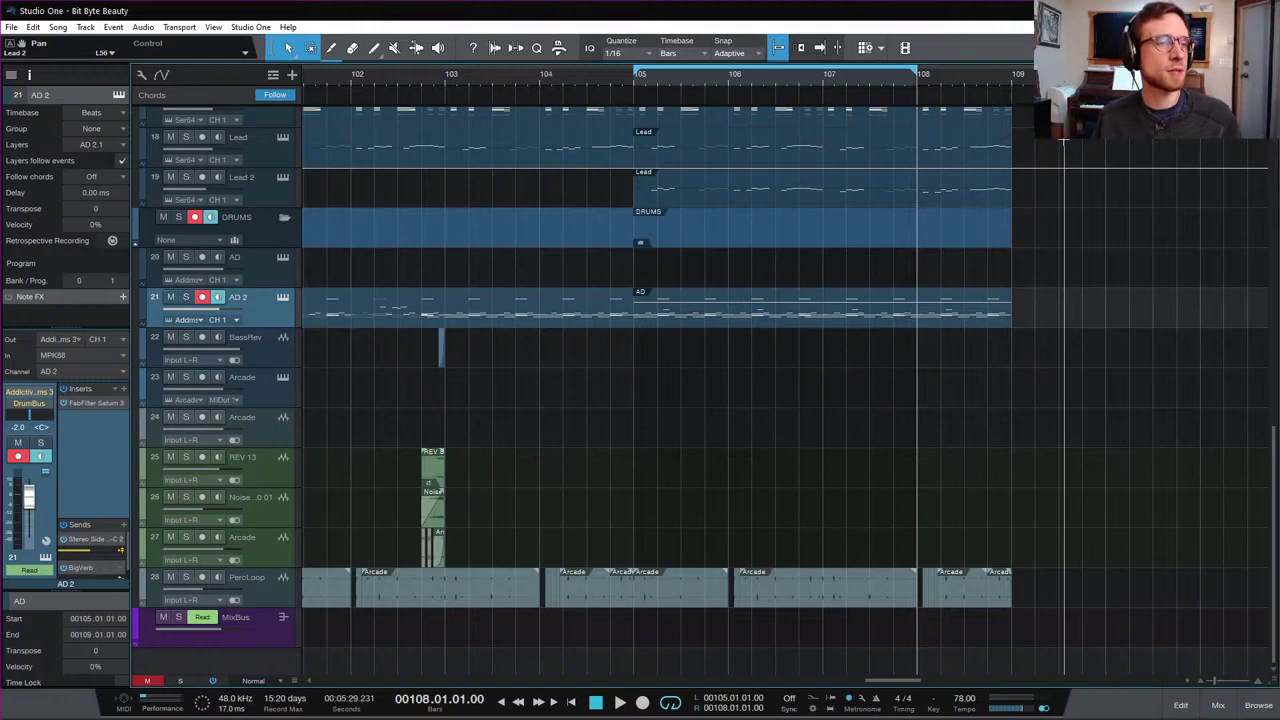
Step: Review the full track list for the final section and return the playback position to bar 105
{"action": "scroll", "coordinate": [1090, 214], "scroll_direction": "up", "scroll_amount": 10}
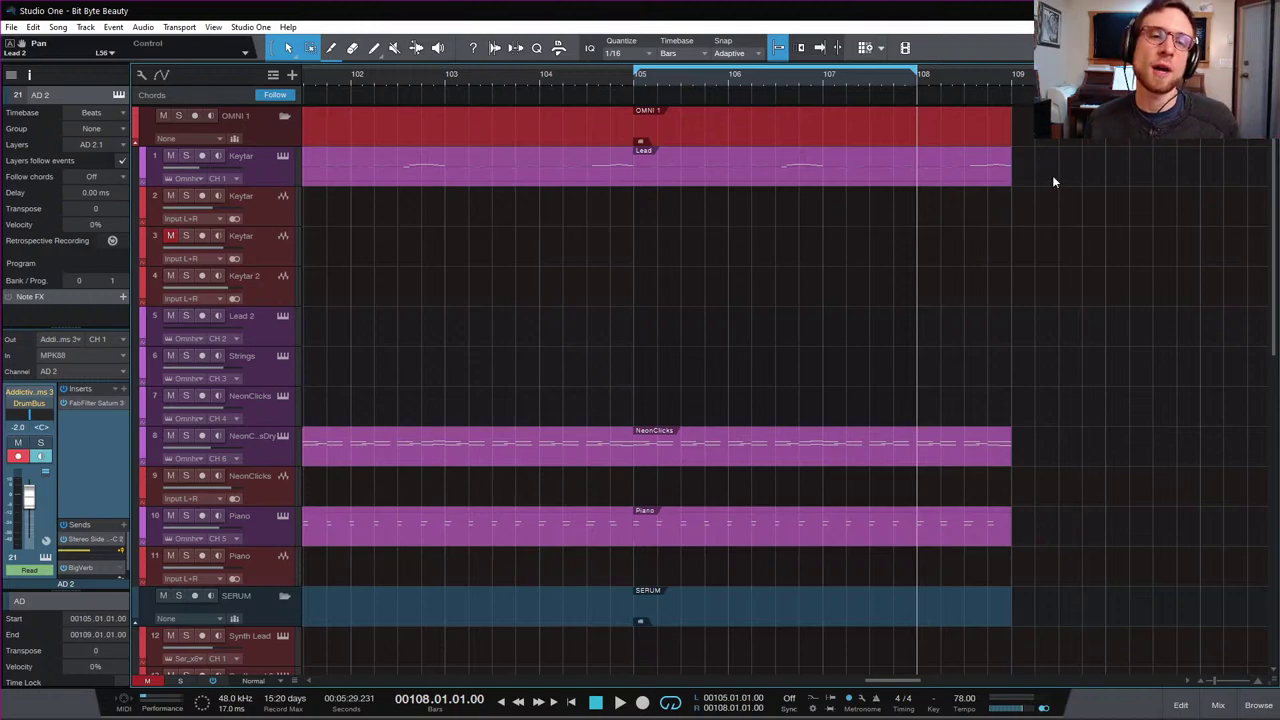
{"action": "scroll", "coordinate": [1146, 300], "scroll_direction": "down", "scroll_amount": 10}
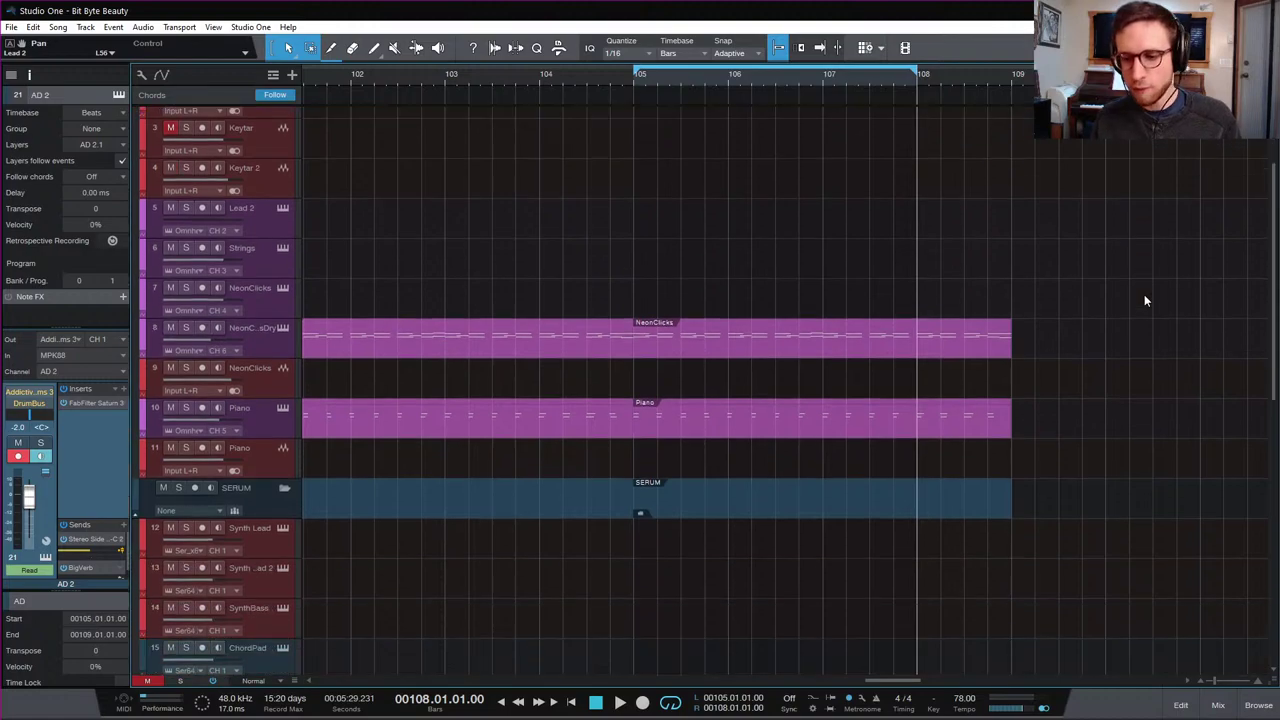
{"action": "scroll", "coordinate": [1146, 300], "scroll_direction": "down", "scroll_amount": 5}
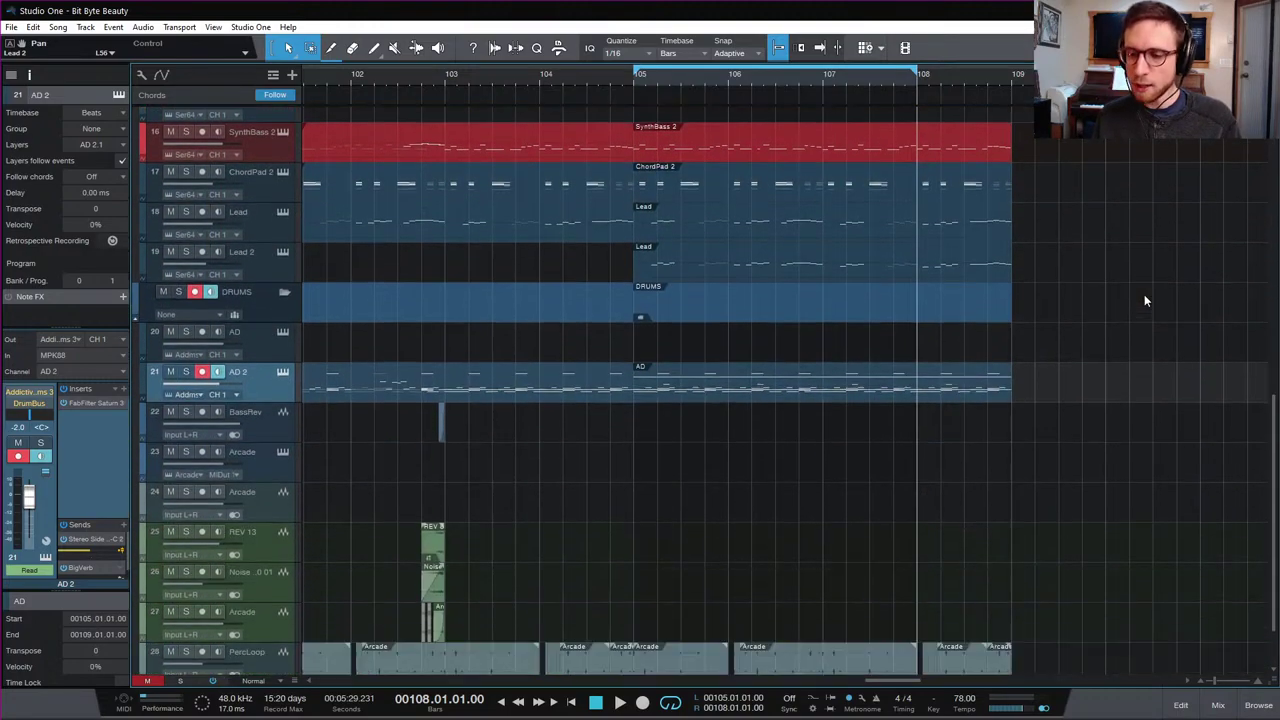
{"action": "scroll", "coordinate": [1144, 294], "scroll_direction": "up", "scroll_amount": 15}
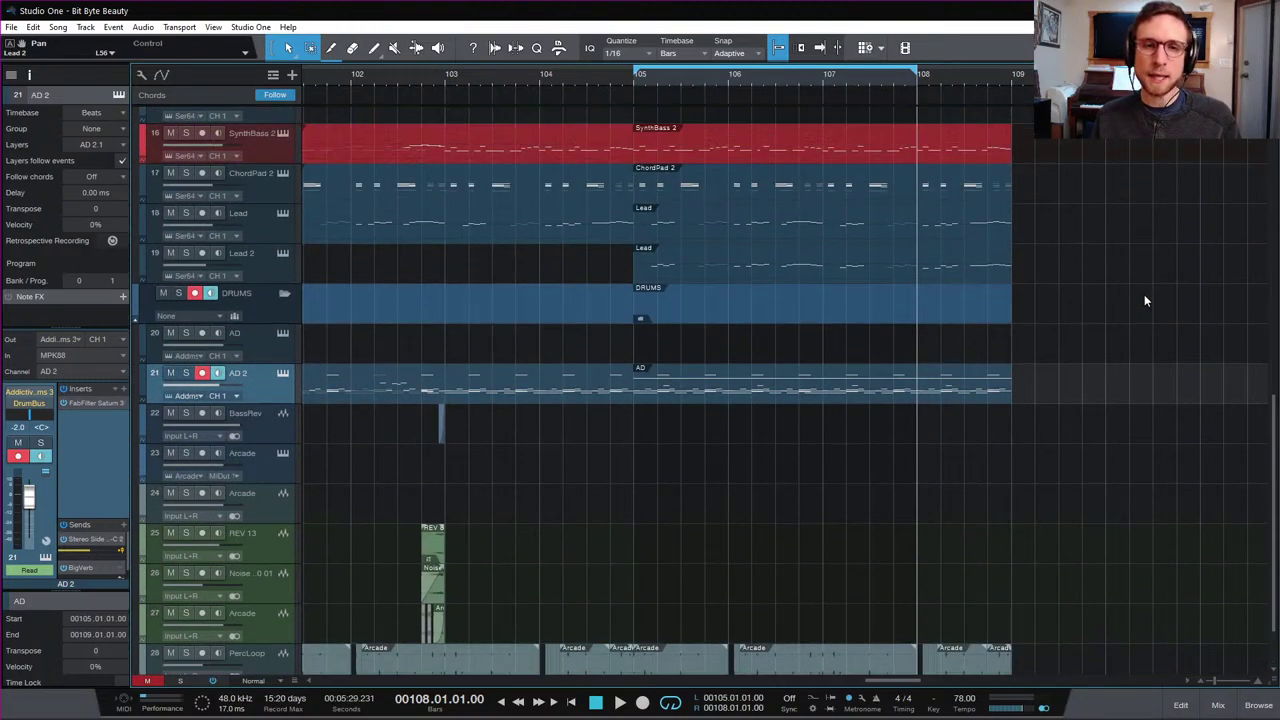
{"action": "scroll", "coordinate": [1144, 294], "scroll_direction": "up", "scroll_amount": 2}
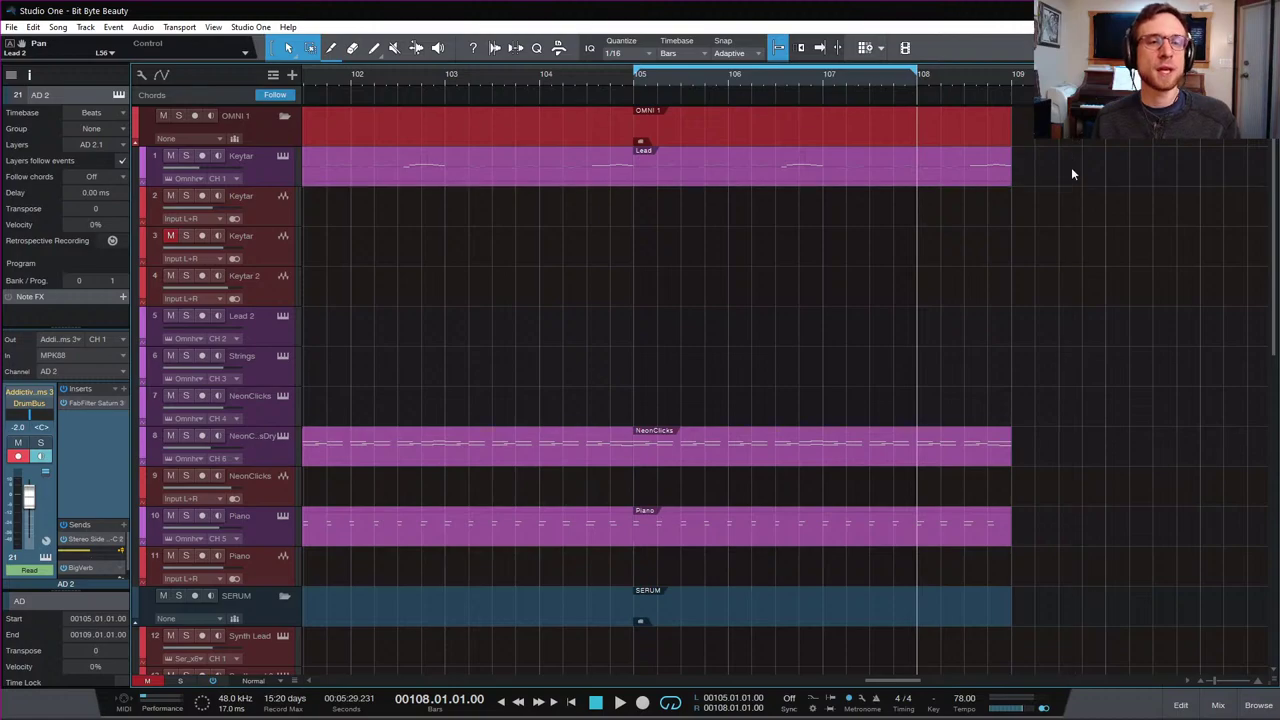
{"action": "left_click", "coordinate": [640, 87]}
{"action": "scroll", "coordinate": [892, 292], "scroll_direction": "down", "scroll_amount": 2}
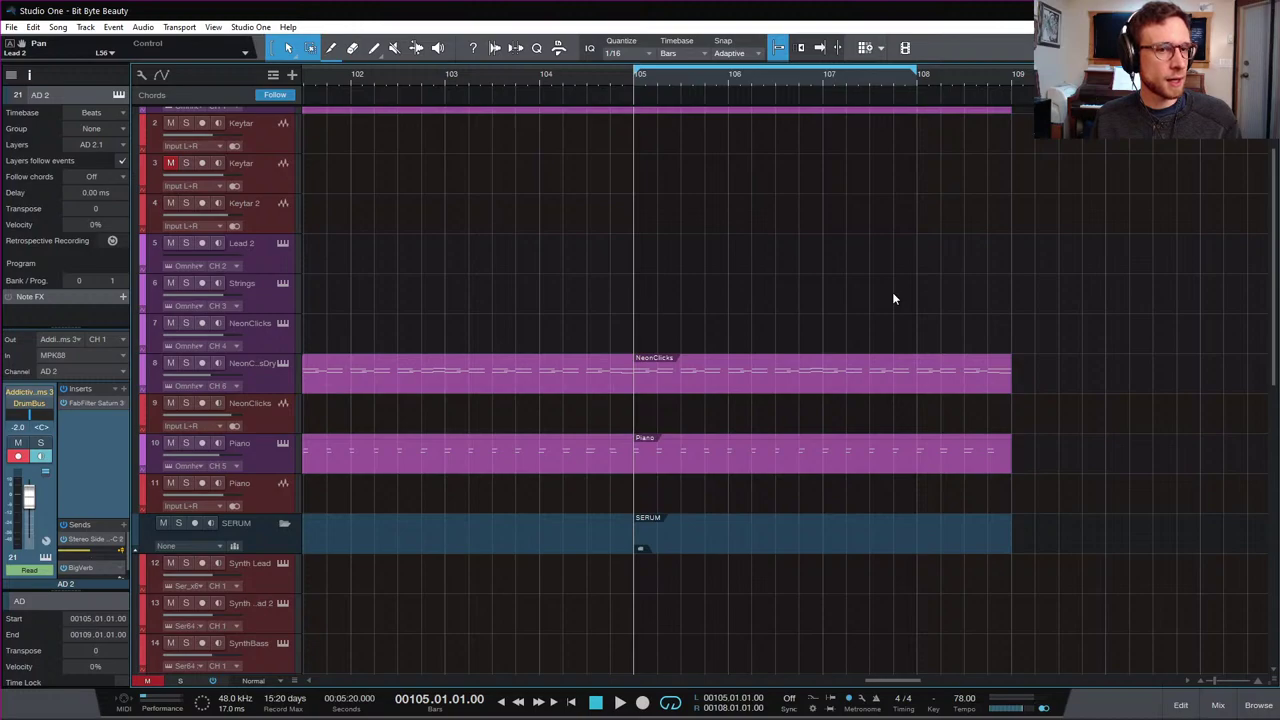
{"action": "scroll", "coordinate": [892, 295], "scroll_direction": "up", "scroll_amount": 2}
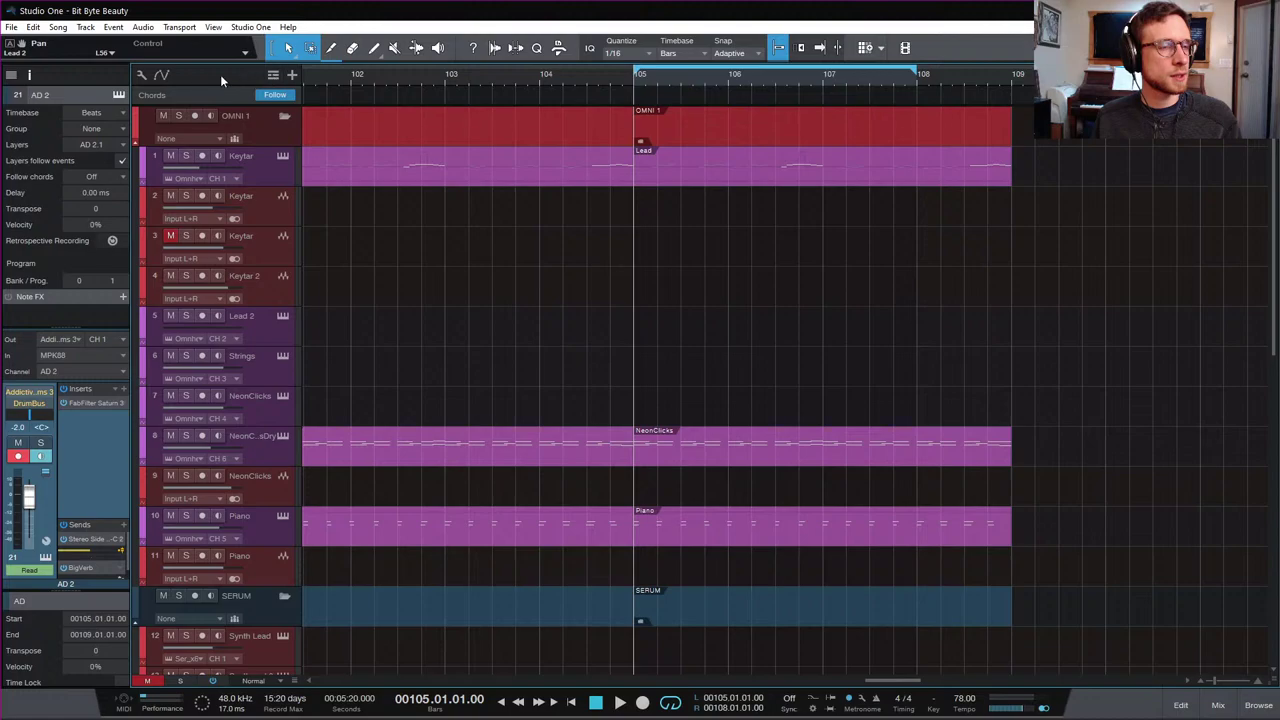
Step: Show the Tempo track above the arrangement and set its maximum to 110
{"action": "left_click", "coordinate": [273, 76]}
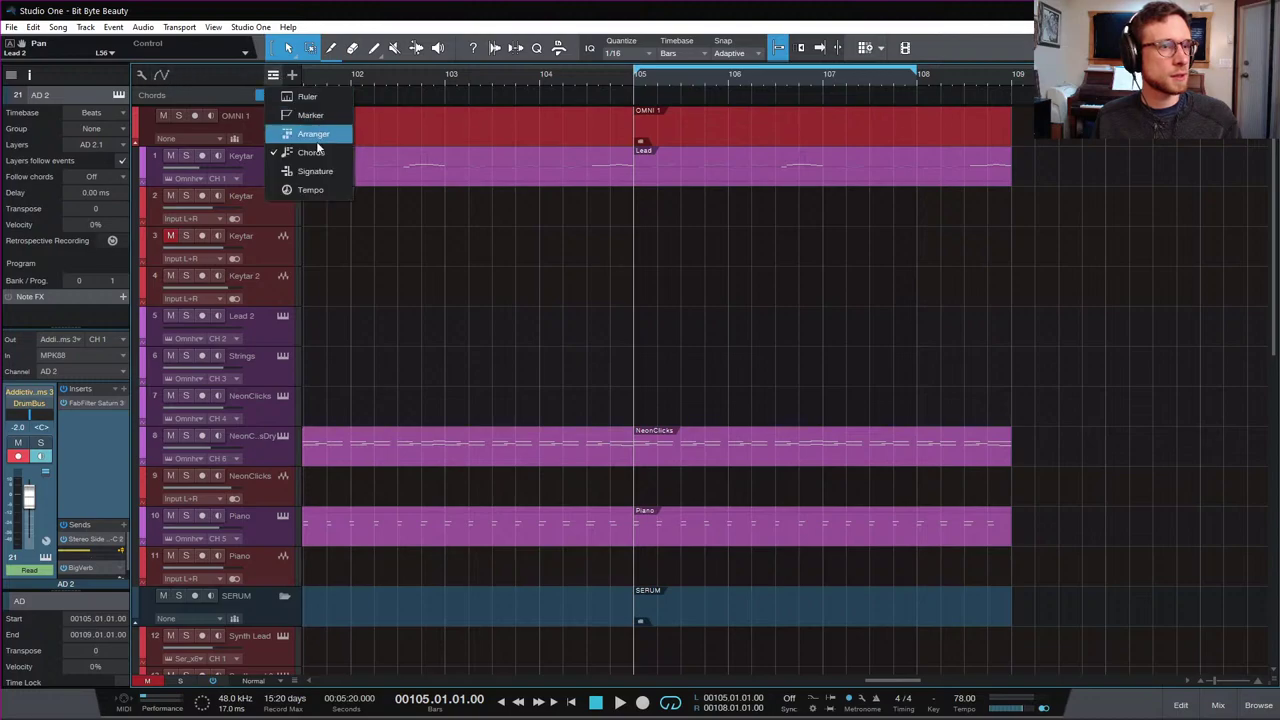
{"action": "left_click", "coordinate": [325, 194]}
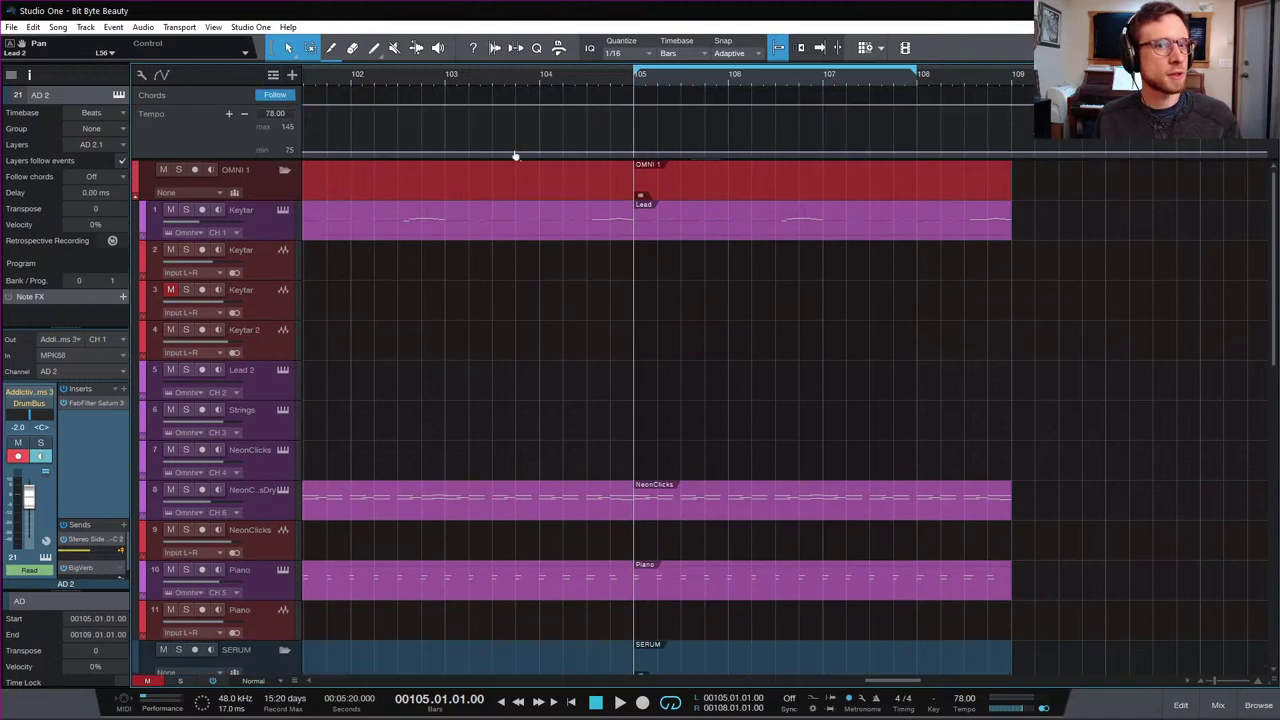
{"action": "left_click", "coordinate": [288, 127]}
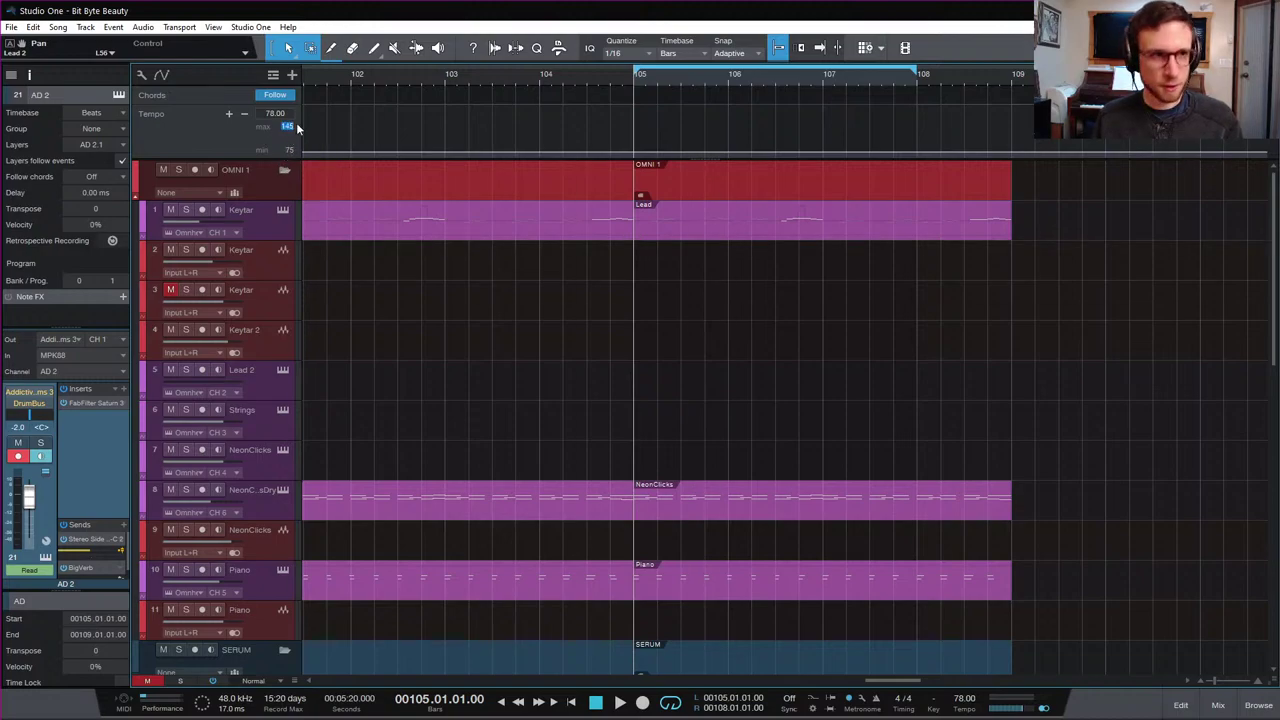
{"action": "type", "text": "110"}
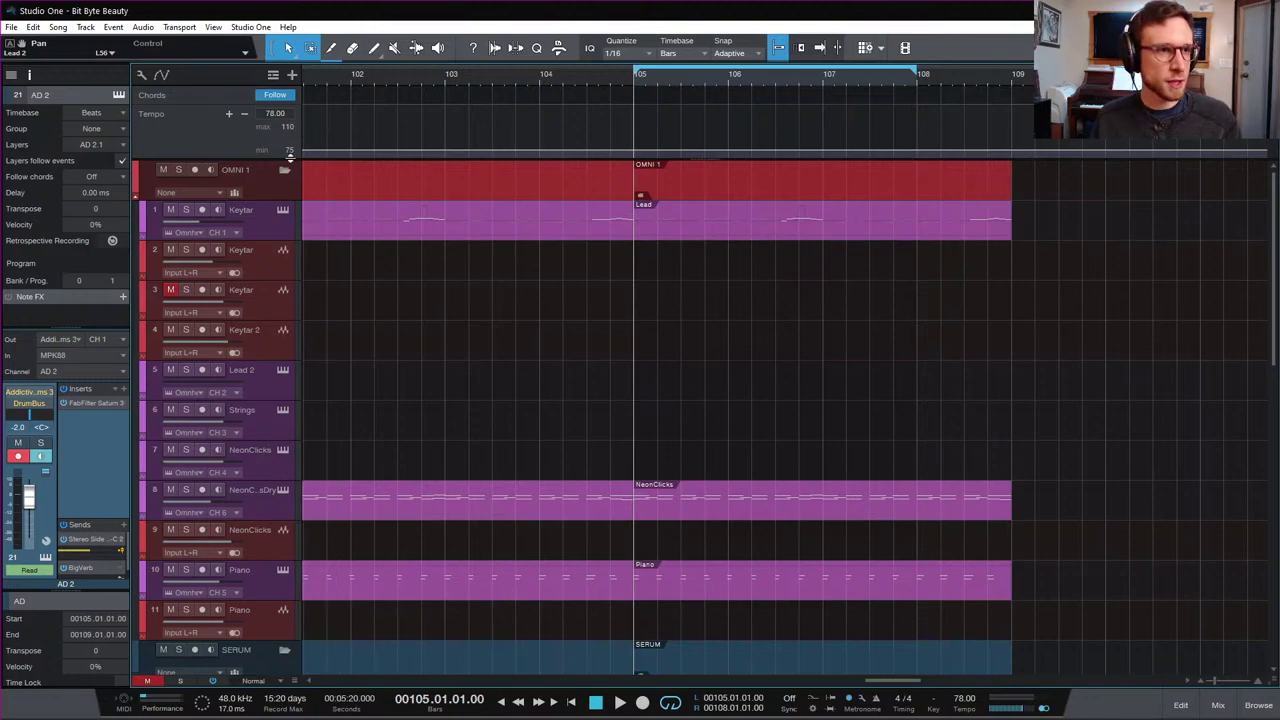
Step: Enlarge the Tempo track and try a tempo of 75.8 BPM from bar 105 to bar 108, listening to it
{"action": "left_click_drag", "start_coordinate": [289, 155], "coordinate": [286, 246]}
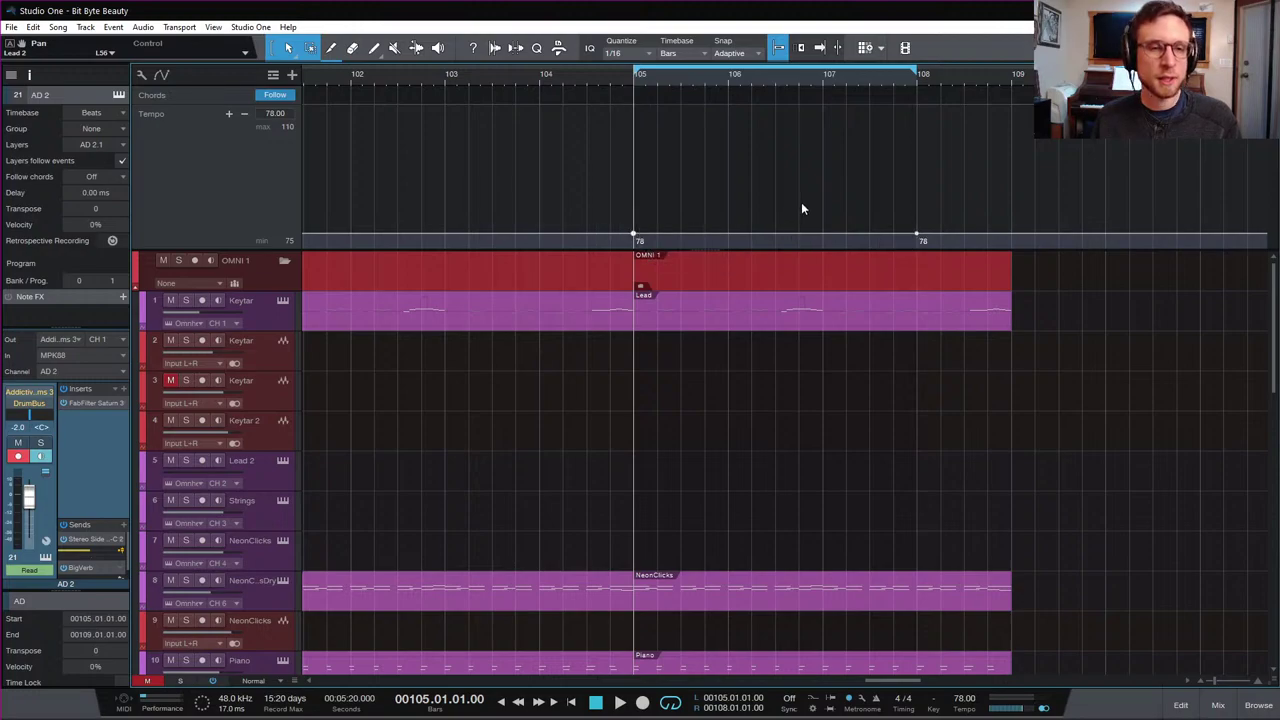
{"action": "key", "text": "space"}
{"action": "key", "text": "space"}
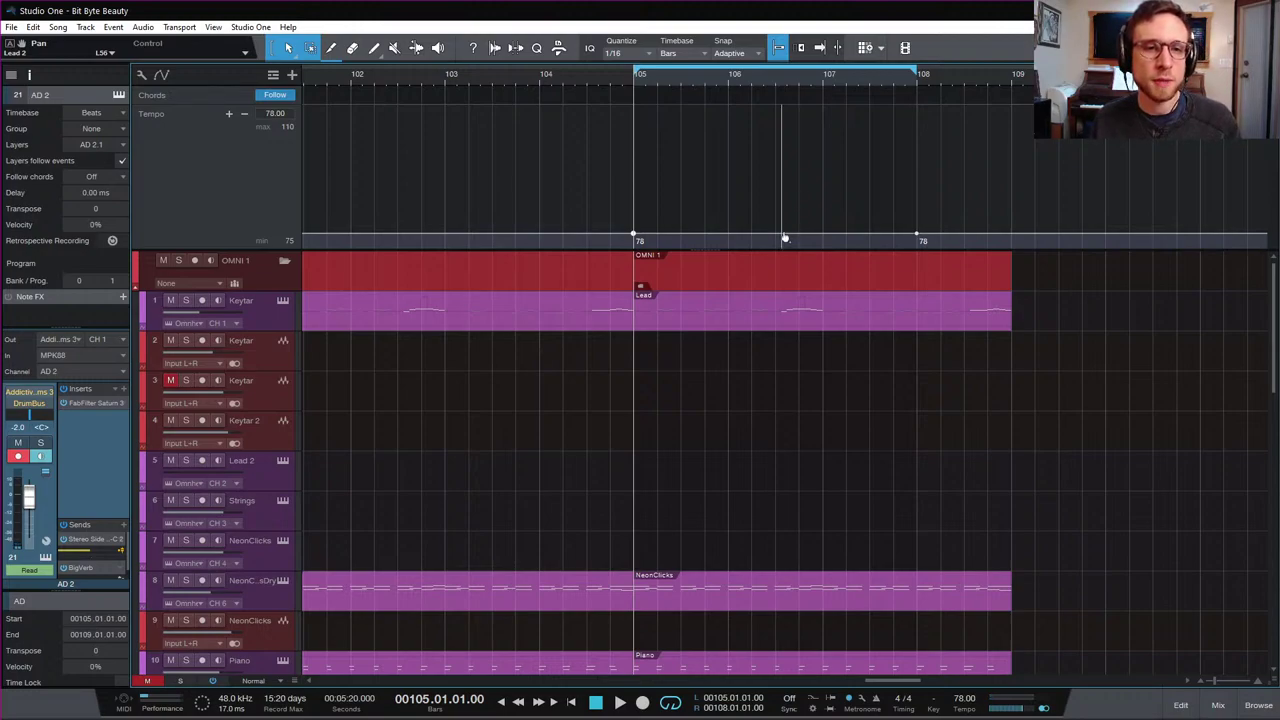
{"action": "left_click_drag", "start_coordinate": [782, 106], "coordinate": [785, 117]}
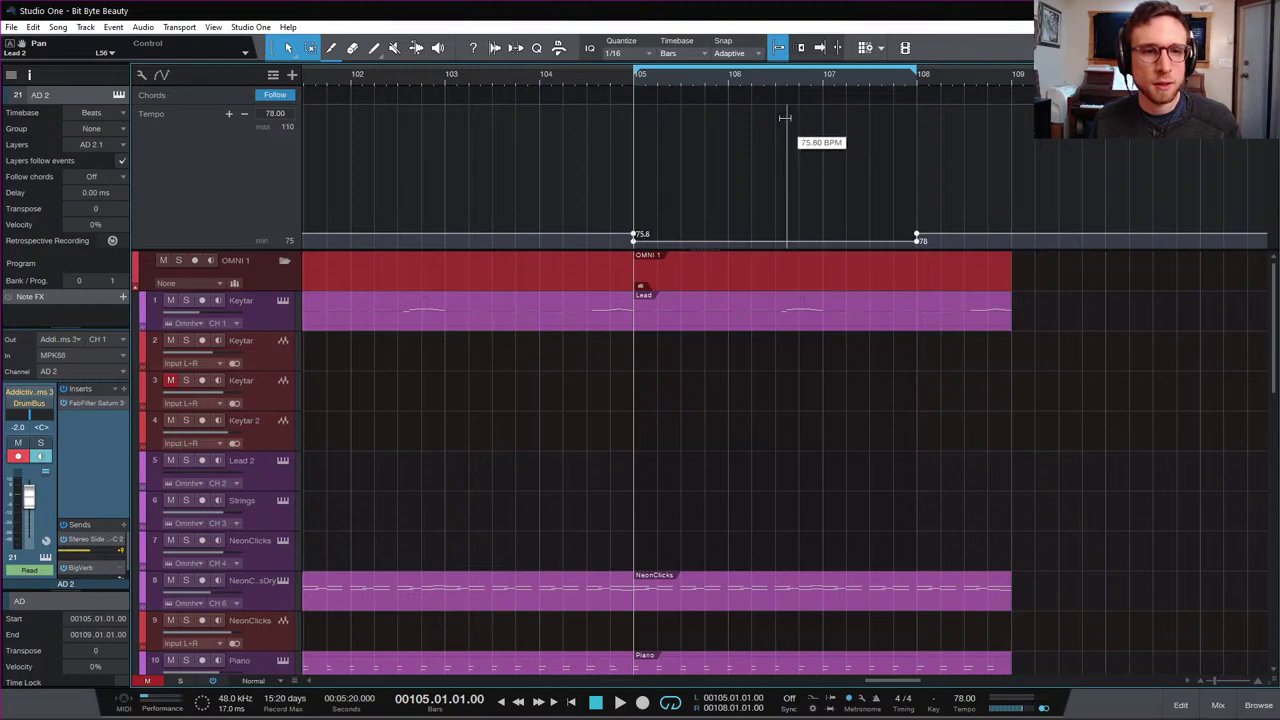
{"action": "key", "text": "space"}
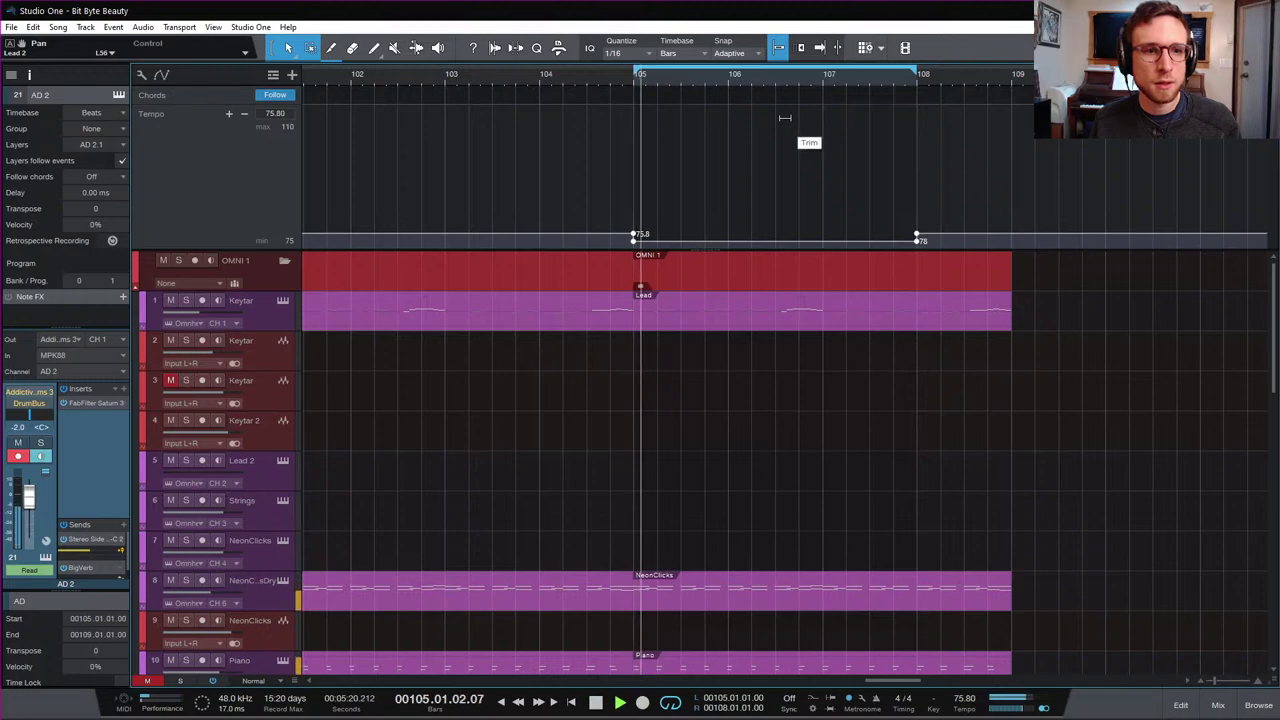
{"action": "key", "text": "space"}
Step: Set the Tempo track's minimum to 50 and lower the tempo from bar 105 to bar 108 to 60 BPM, then play it
{"action": "left_click_drag", "start_coordinate": [785, 117], "coordinate": [786, 119]}
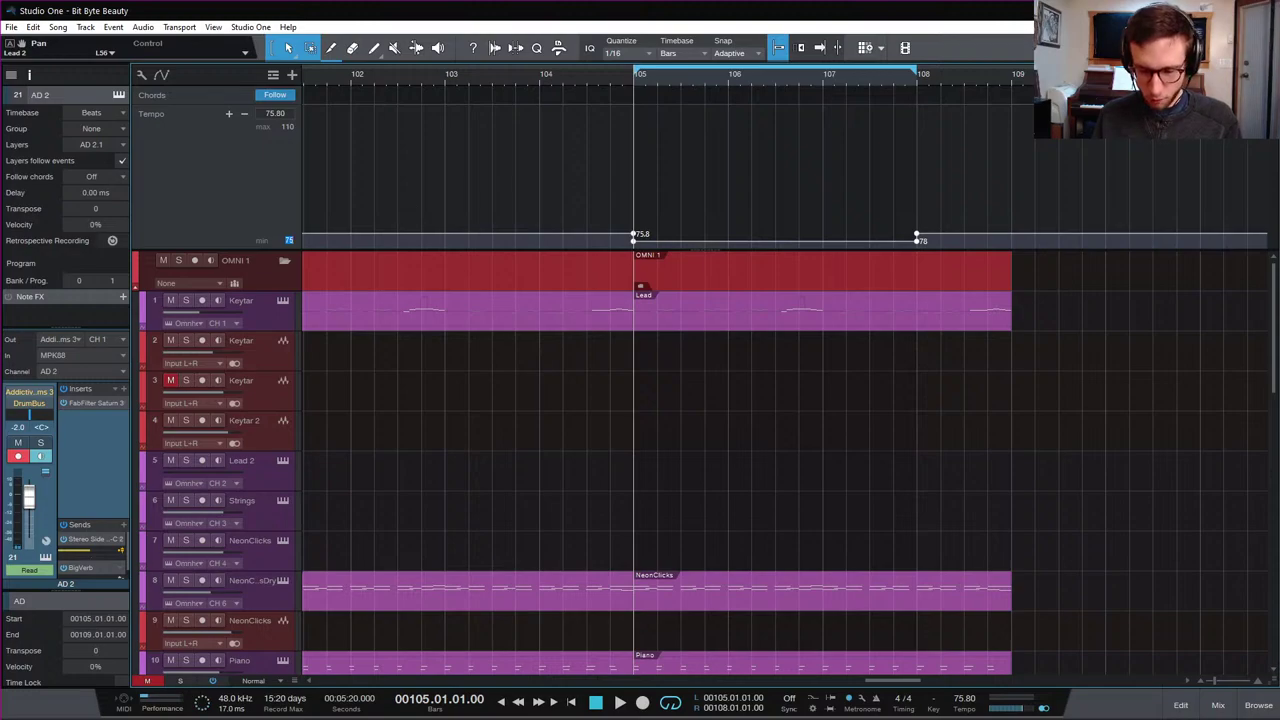
{"action": "left_click_drag", "start_coordinate": [786, 119], "coordinate": [413, 209]}
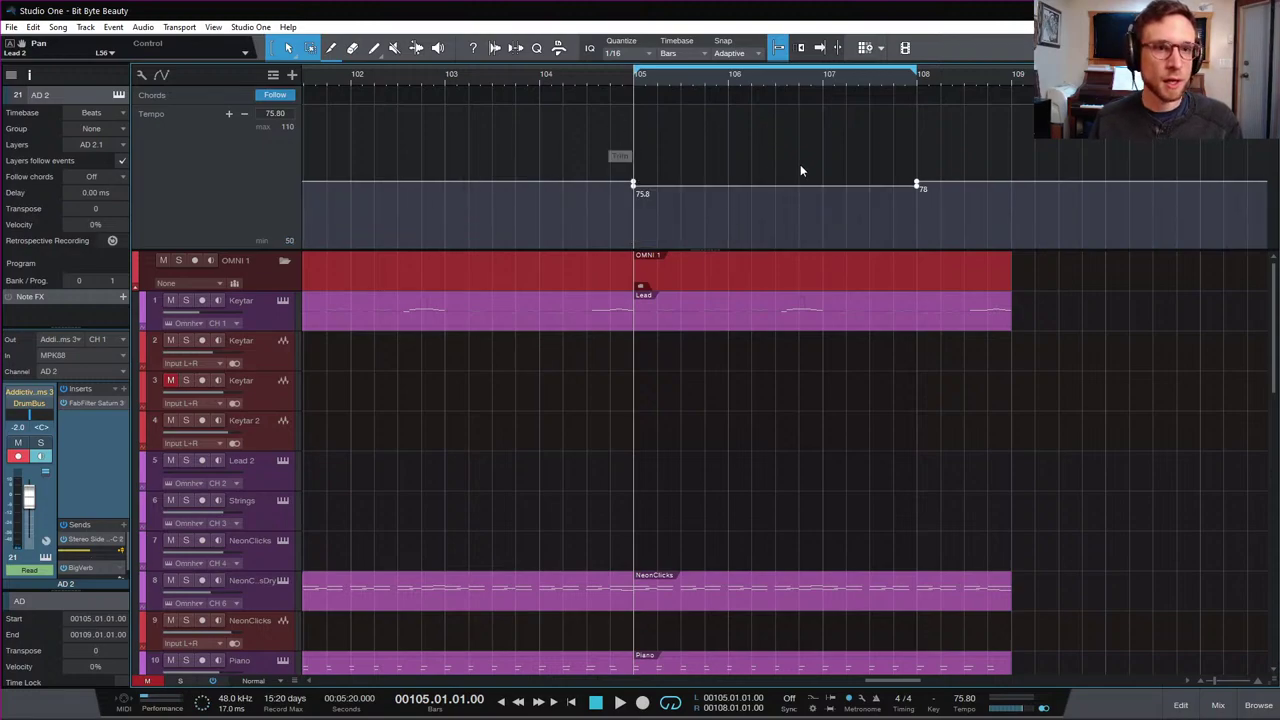
{"action": "left_click_drag", "start_coordinate": [788, 104], "coordinate": [789, 144]}
{"action": "key", "text": "space"}
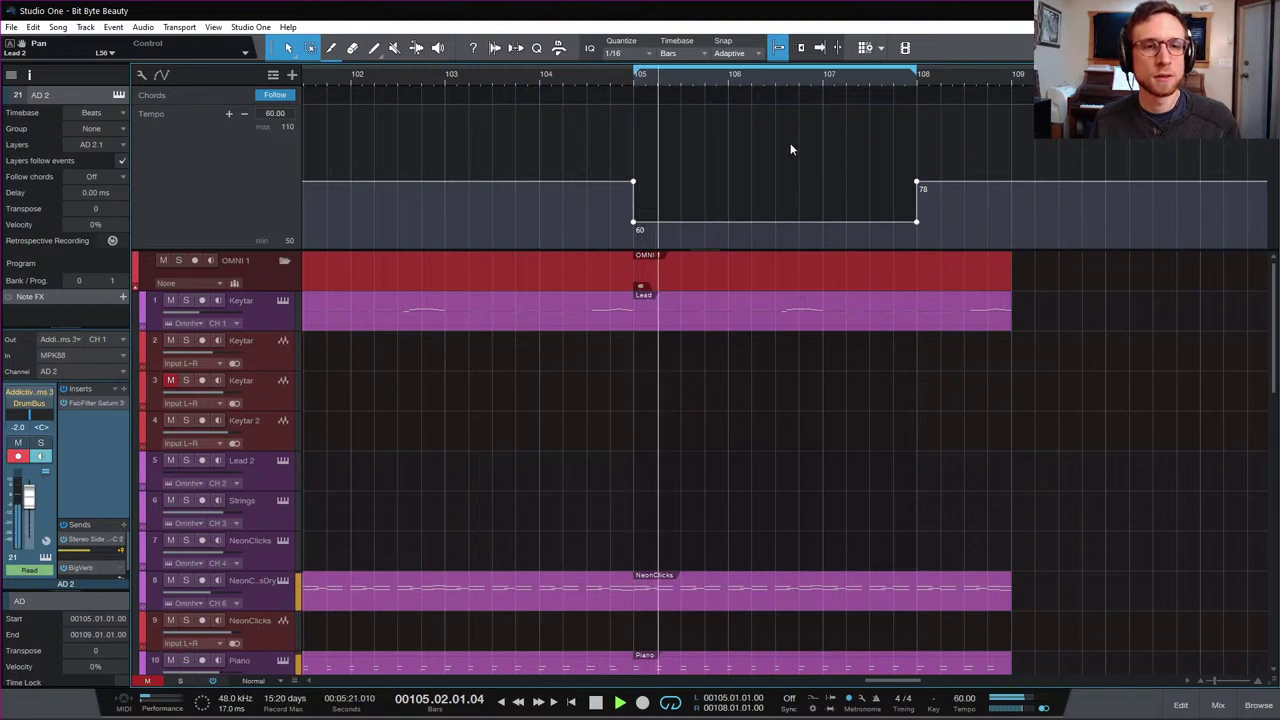
{"action": "key", "text": "space"}
Step: Set the tempo from bar 105 to bar 108 to 63 BPM and compare it in playback with the section starting at bar 102
{"action": "left_click_drag", "start_coordinate": [778, 114], "coordinate": [781, 107]}
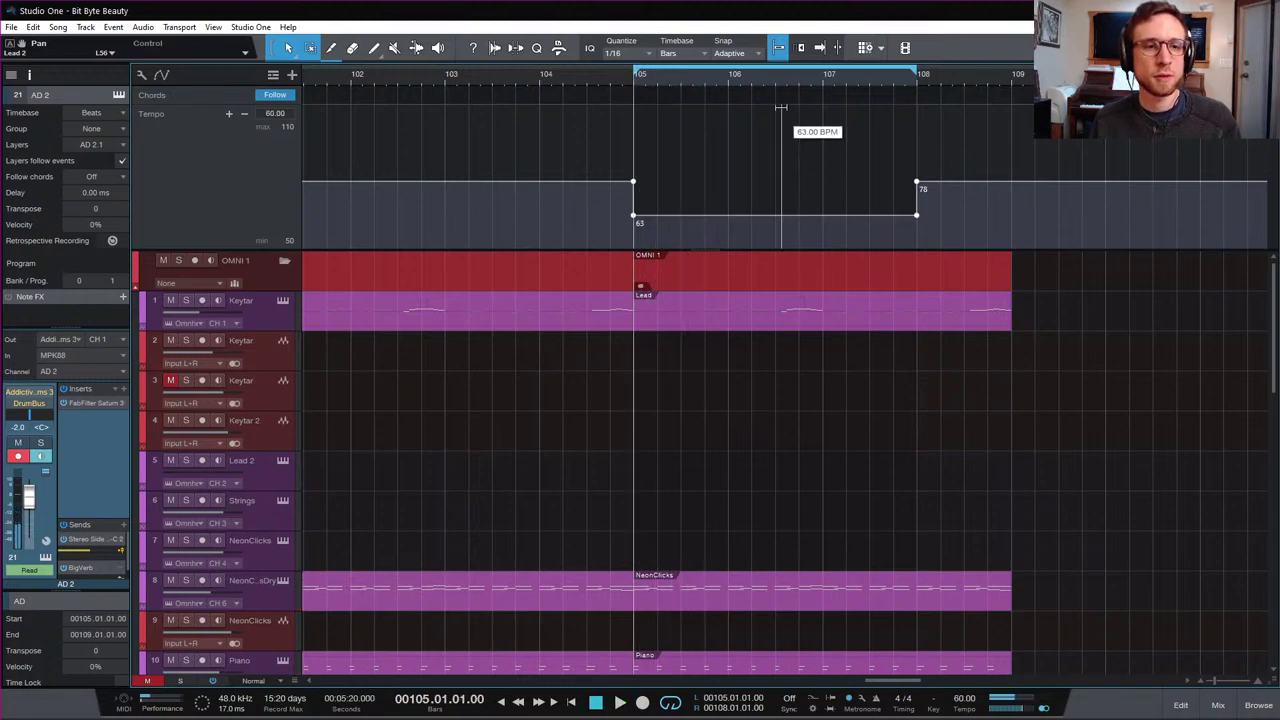
{"action": "key", "text": "space"}
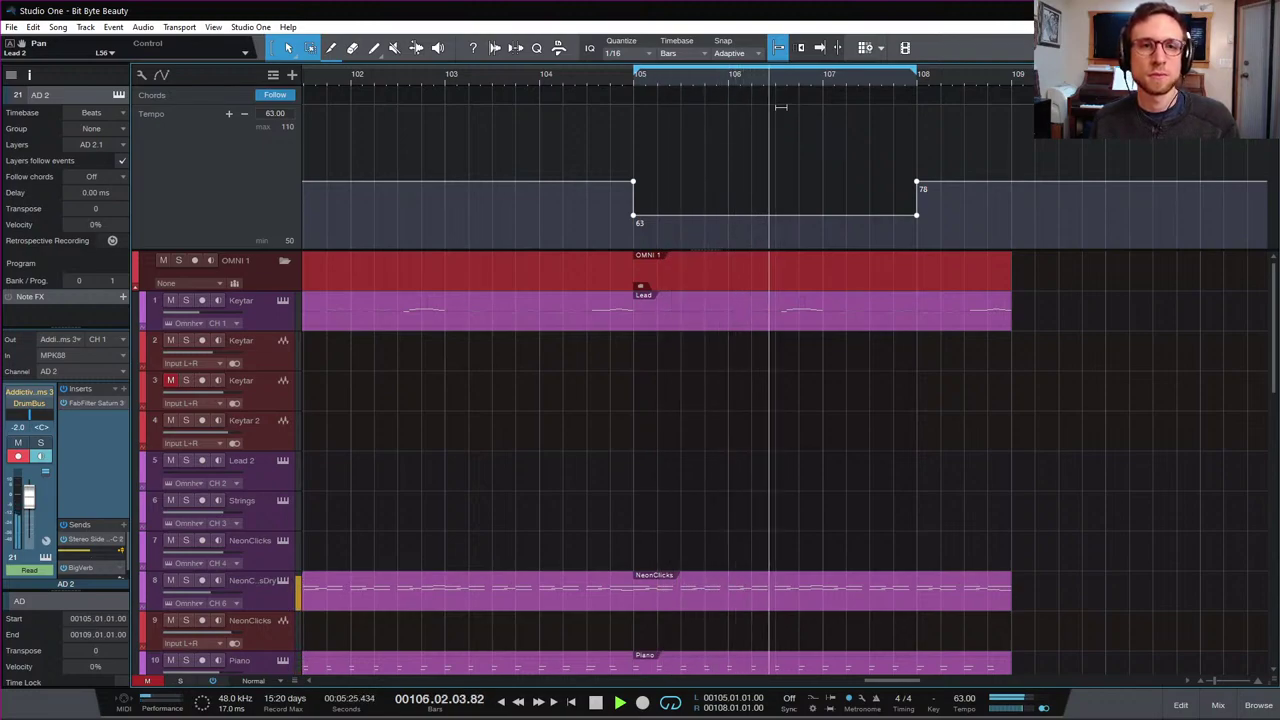
{"action": "key", "text": "space"}
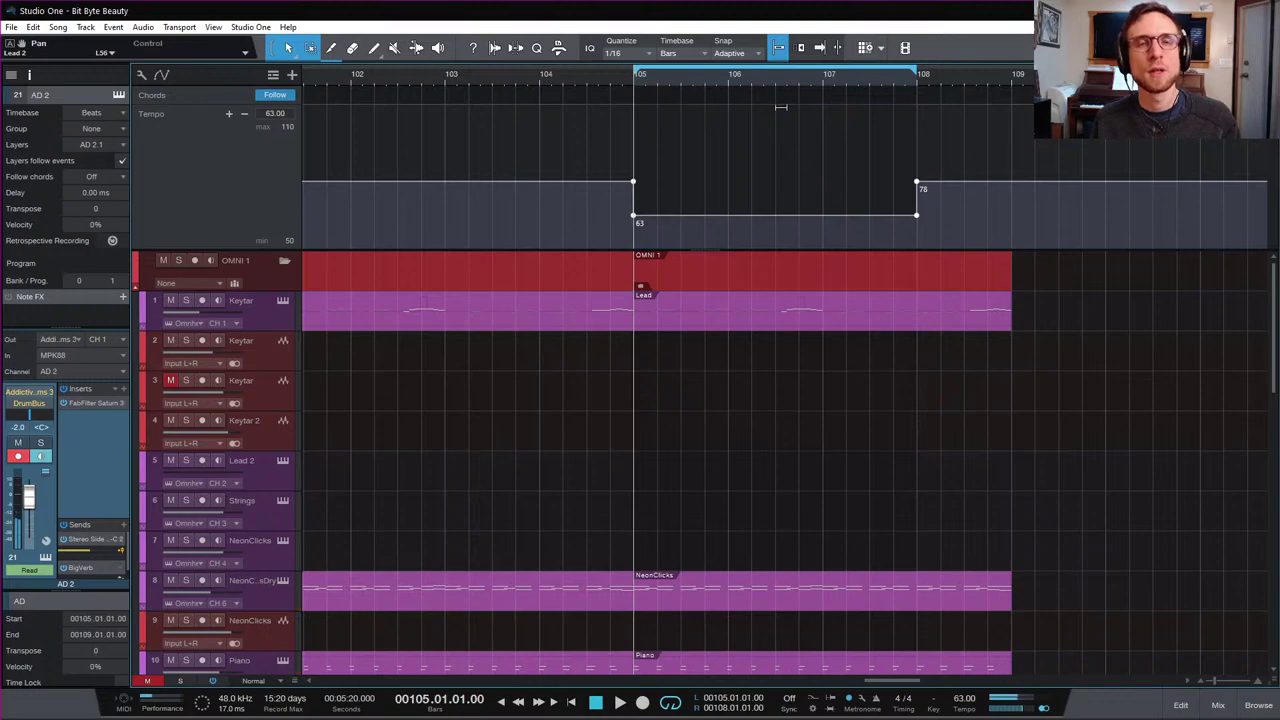
{"action": "left_click", "coordinate": [539, 78]}
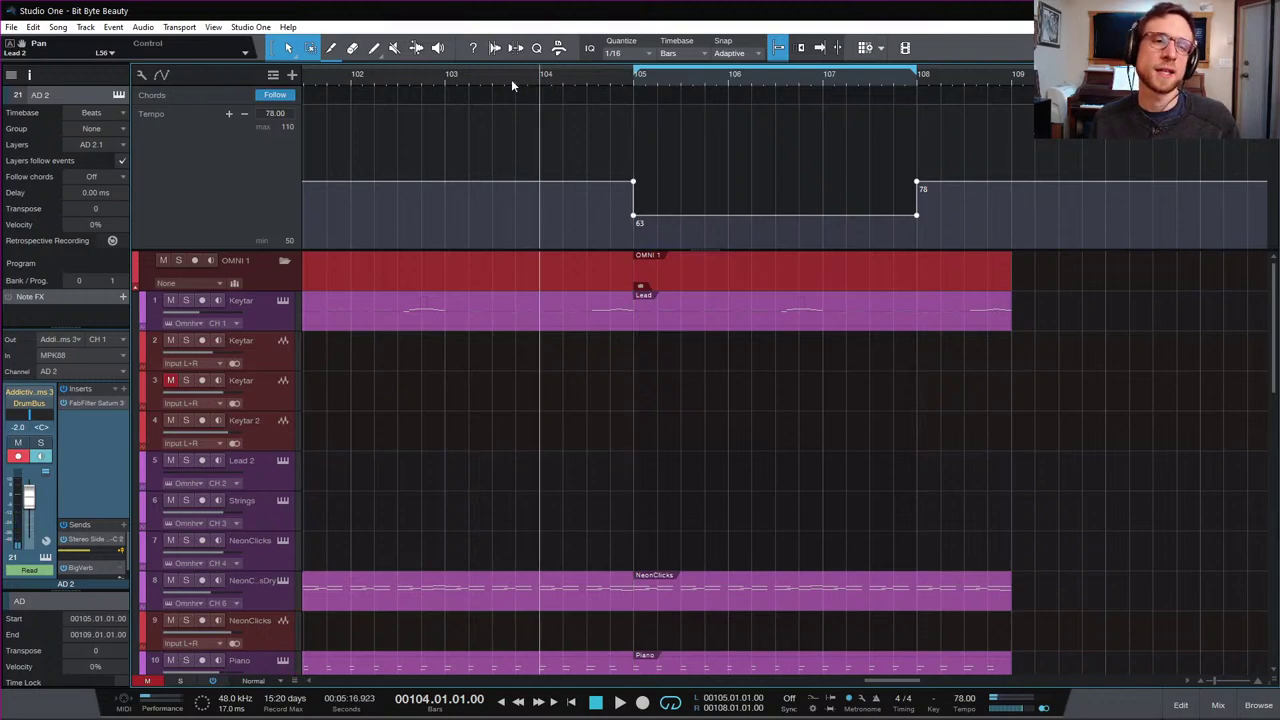
{"action": "left_click", "coordinate": [351, 74]}
{"action": "key", "text": "space"}
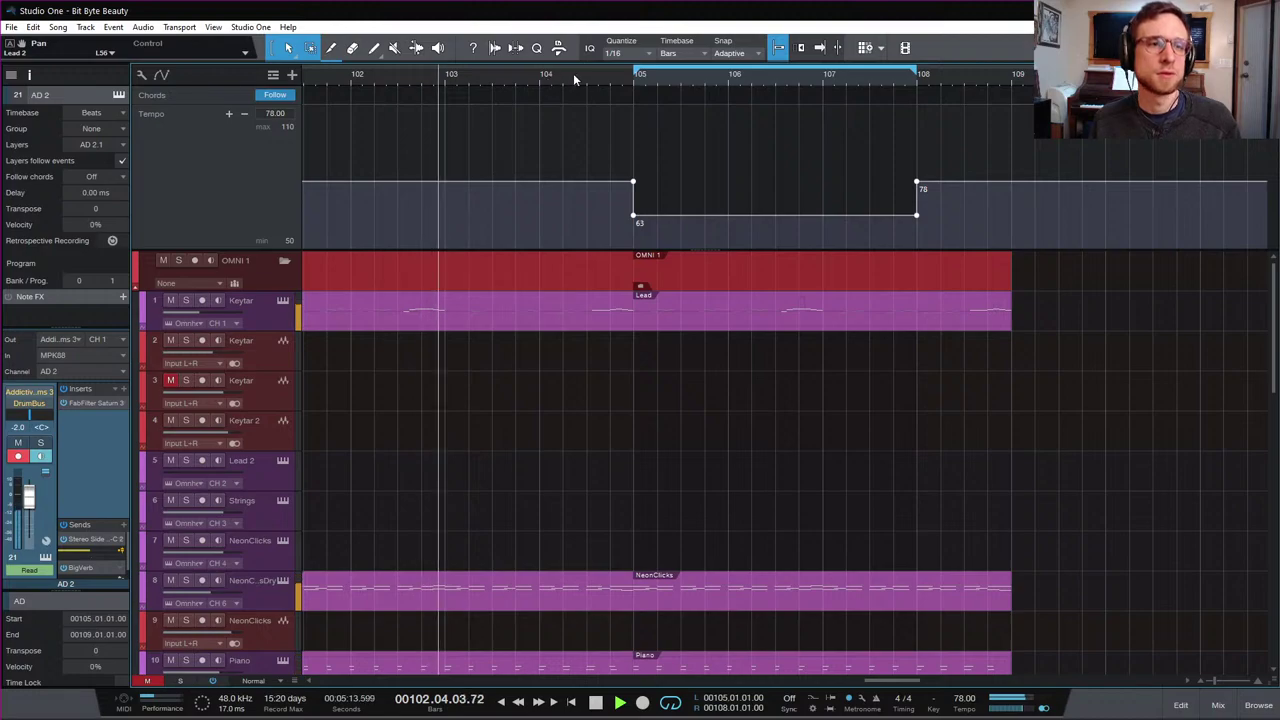
{"action": "left_click", "coordinate": [636, 81]}
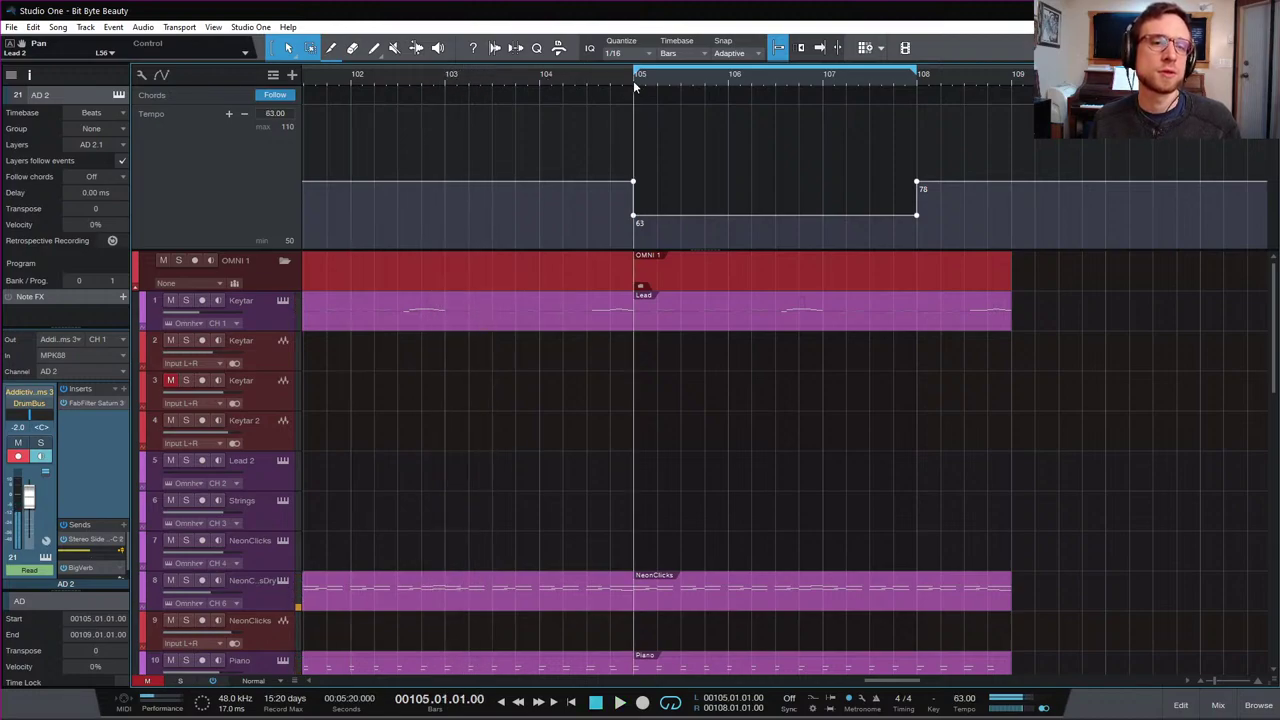
{"action": "key", "text": "space"}
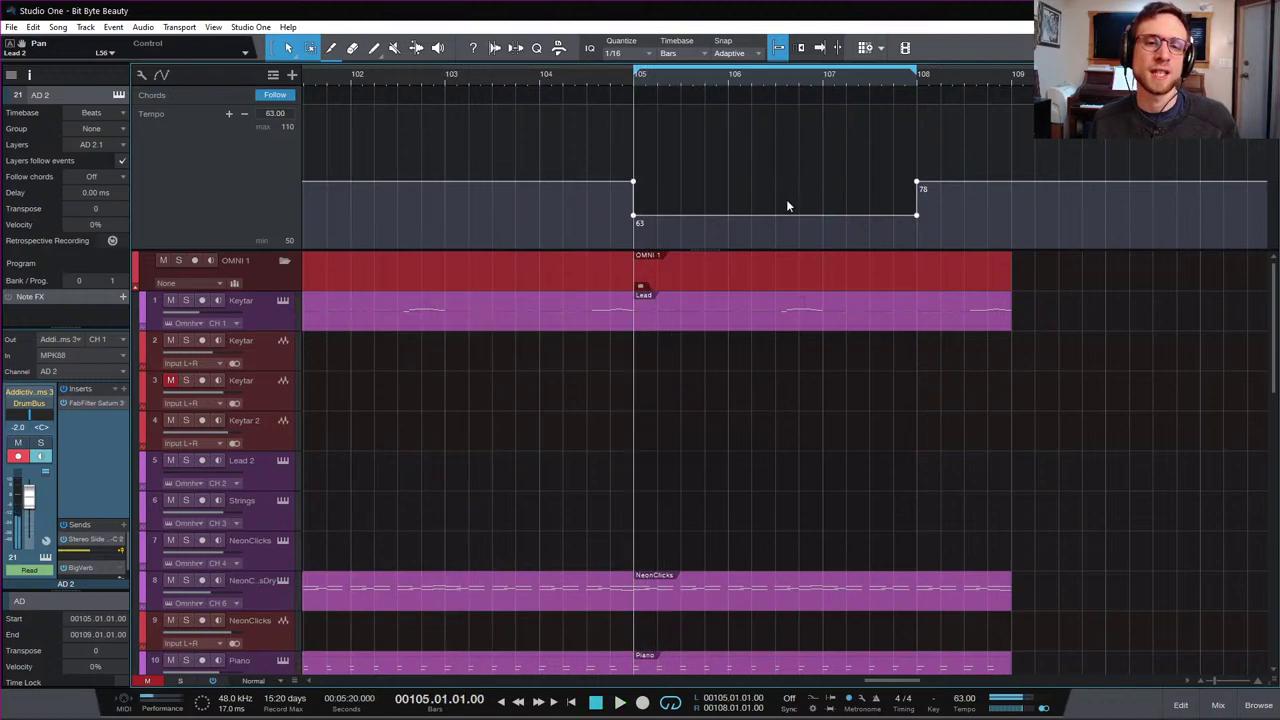
Step: Raise the tempo from bar 105 to bar 108 to 66 BPM and play the section
{"action": "left_click_drag", "start_coordinate": [787, 121], "coordinate": [786, 112]}
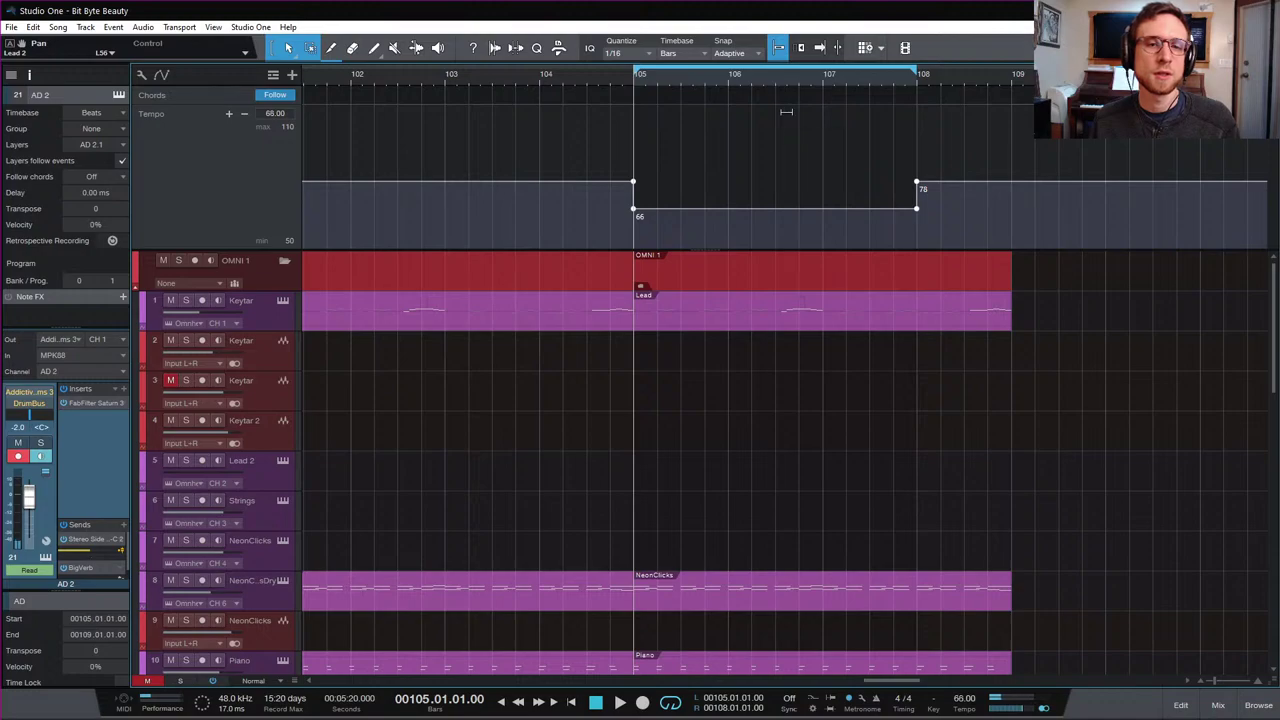
{"action": "key", "text": "space"}
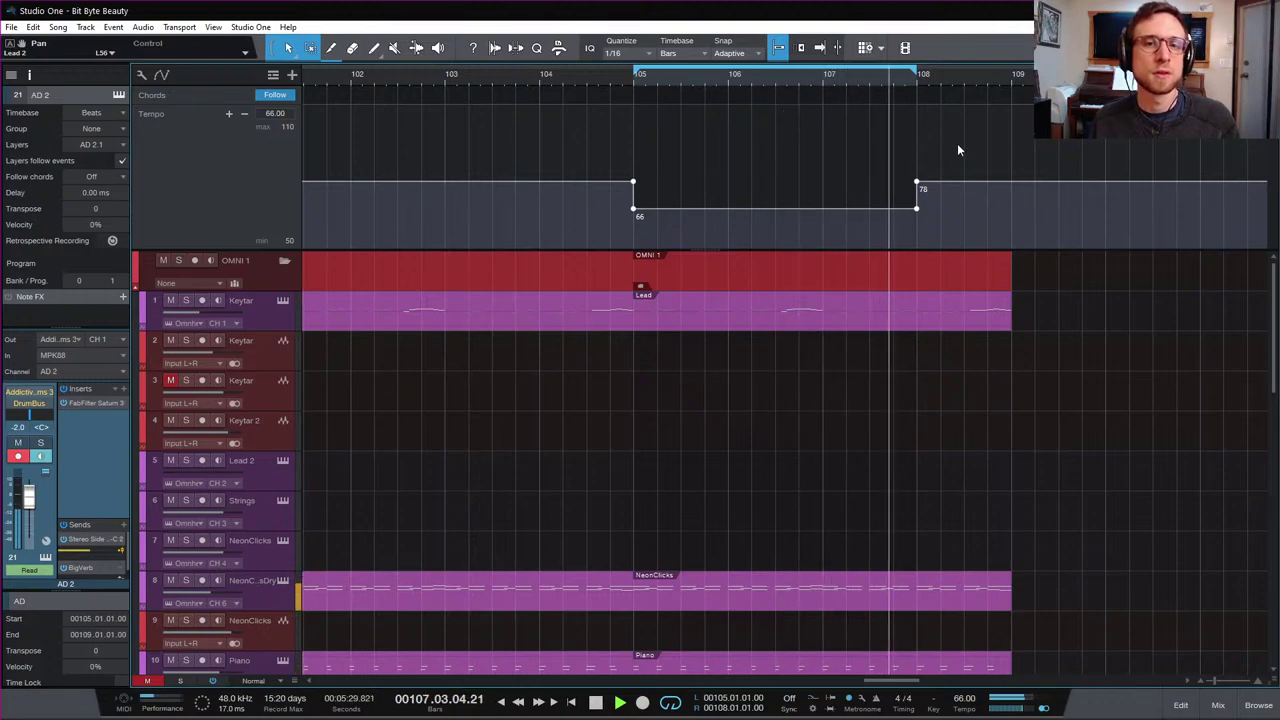
{"action": "key", "text": "space"}
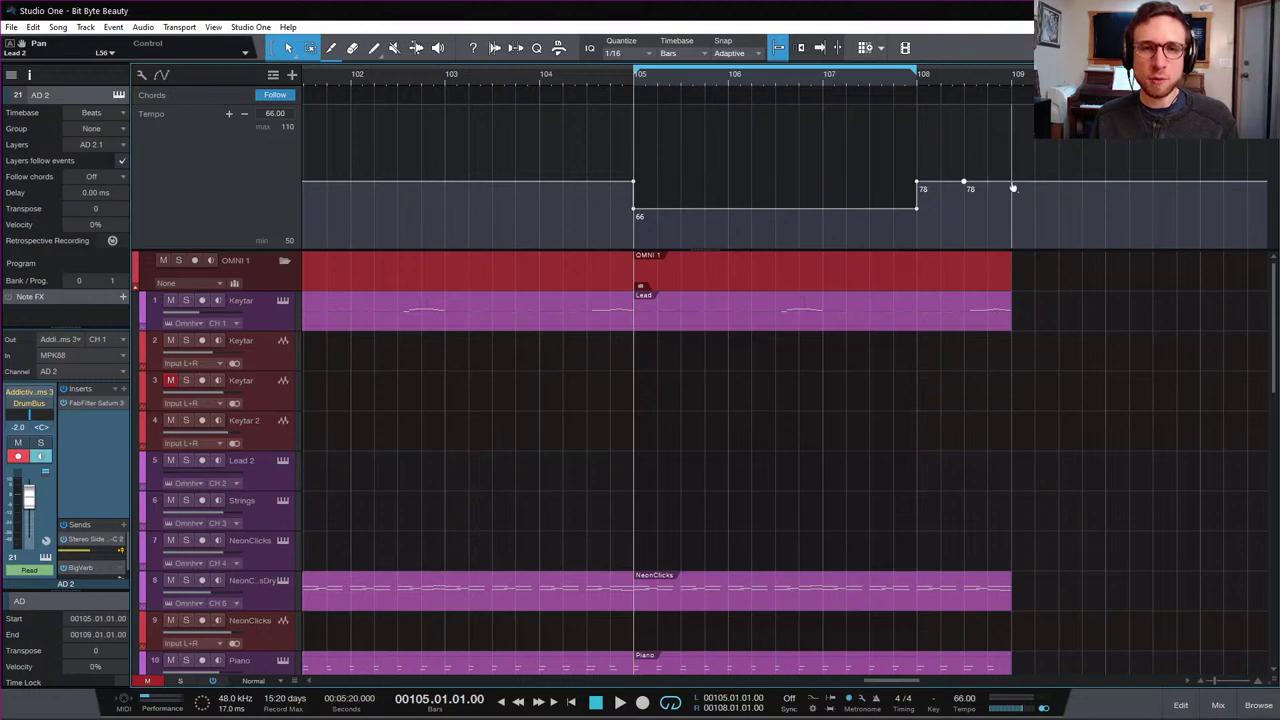
Step: Set the second half of bar 108 to 66 BPM and remove the slower section from bar 105 to bar 108, restoring 78 BPM there
{"action": "left_click_drag", "start_coordinate": [988, 108], "coordinate": [988, 138]}
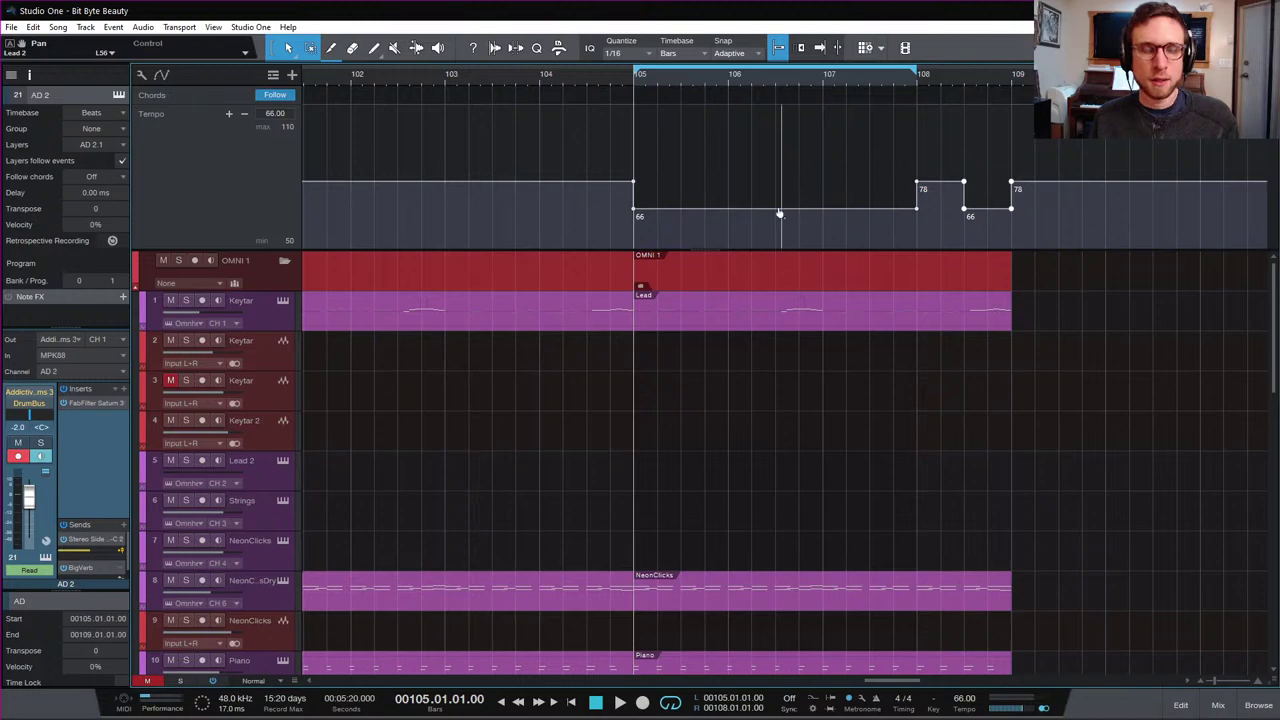
{"action": "double_click", "coordinate": [917, 212]}
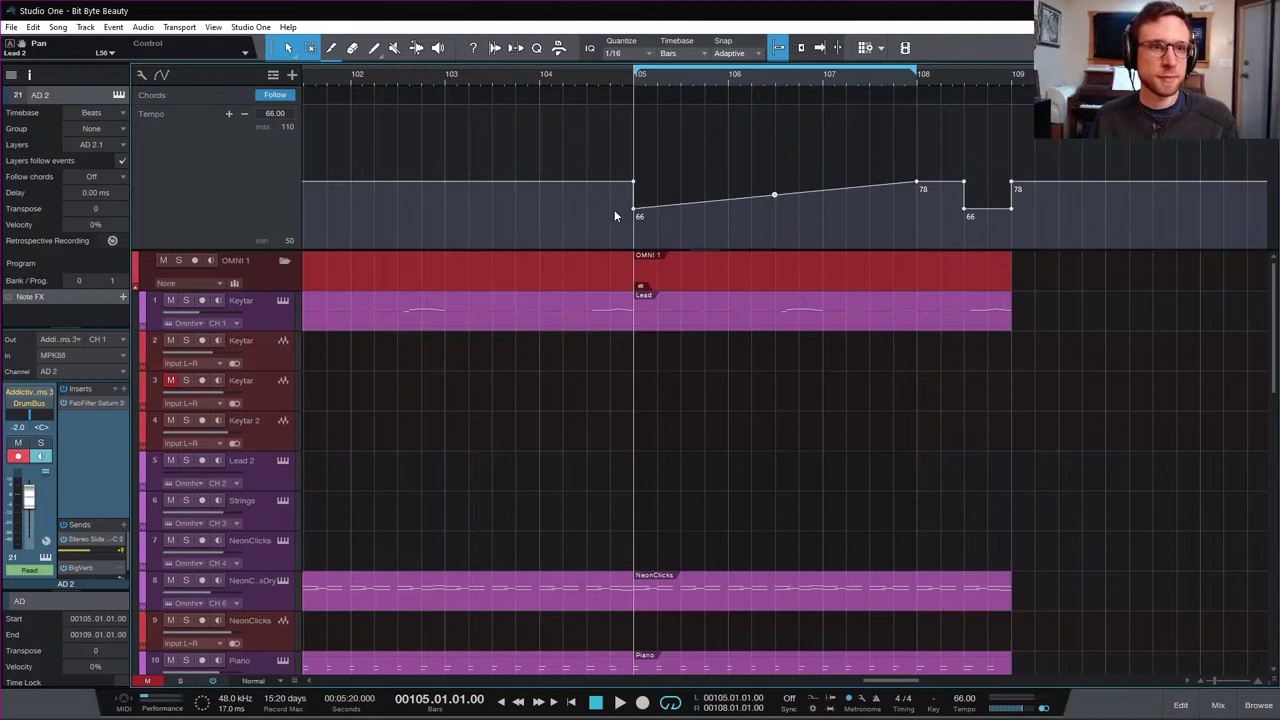
{"action": "left_click_drag", "start_coordinate": [635, 213], "coordinate": [635, 183]}
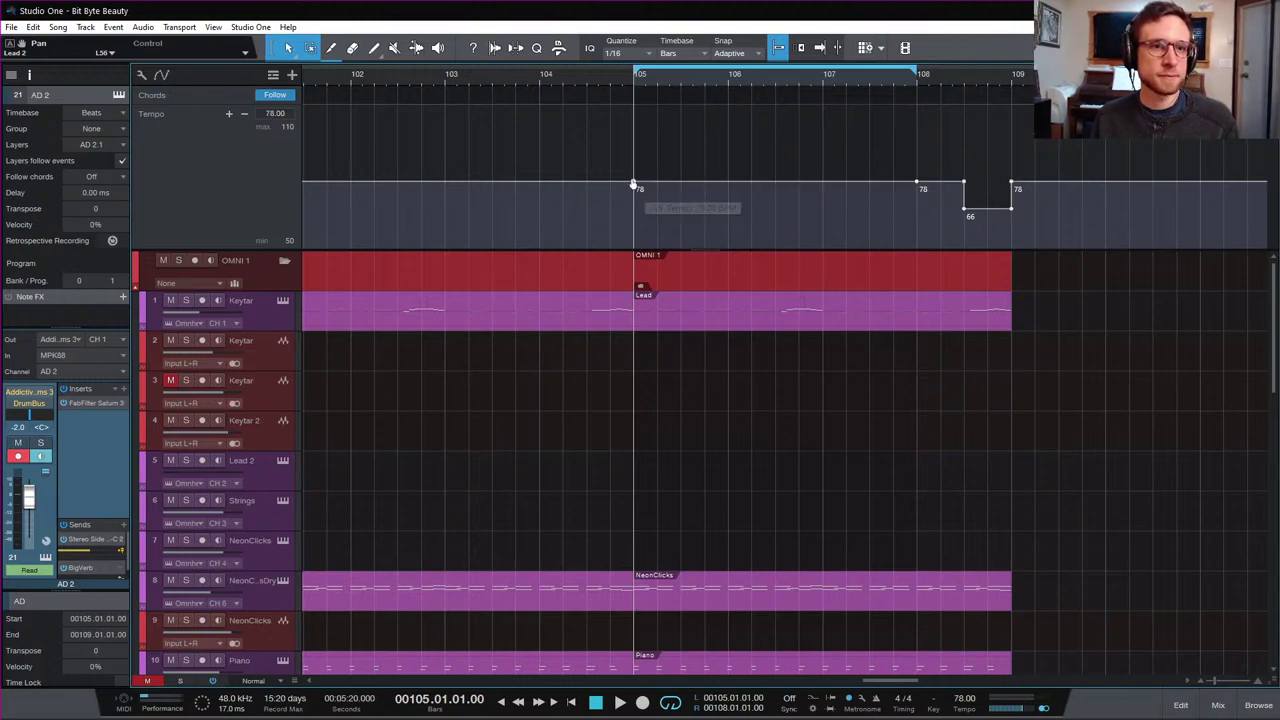
{"action": "double_click", "coordinate": [918, 184]}
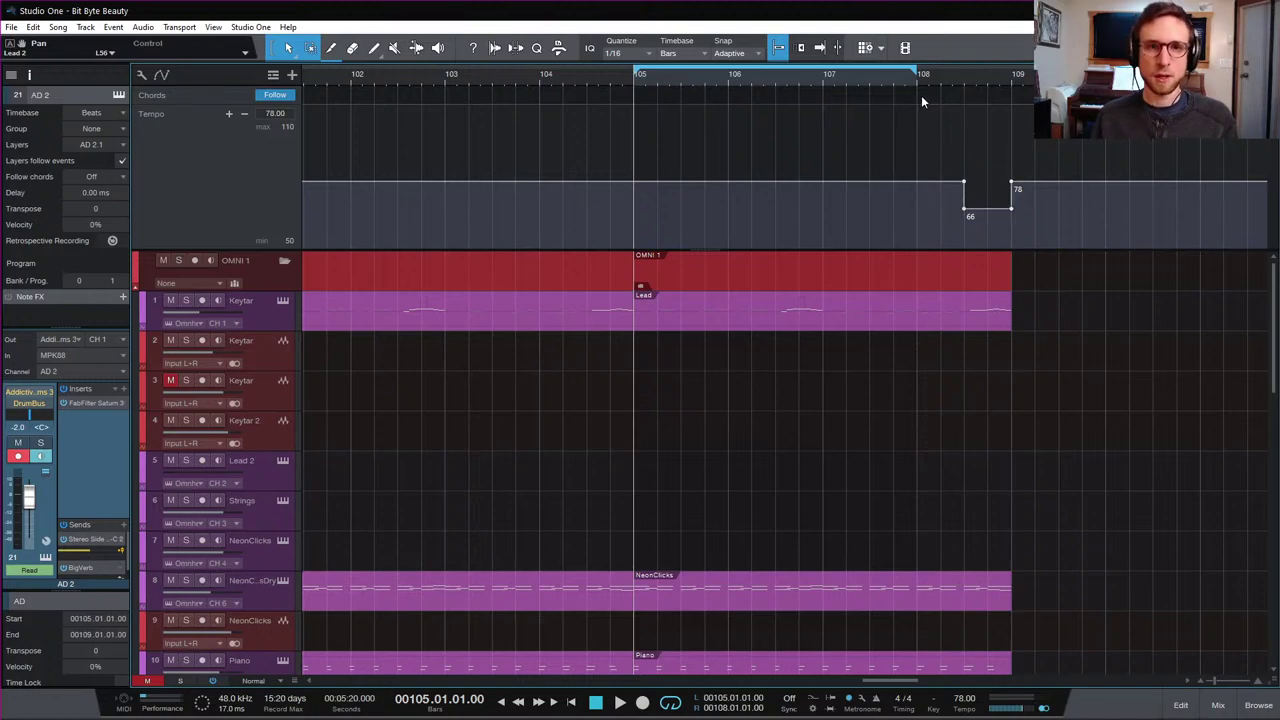
Step: Turn off looping and remove the tempo's return to 78 BPM at bar 109
{"action": "key", "text": "slash"}
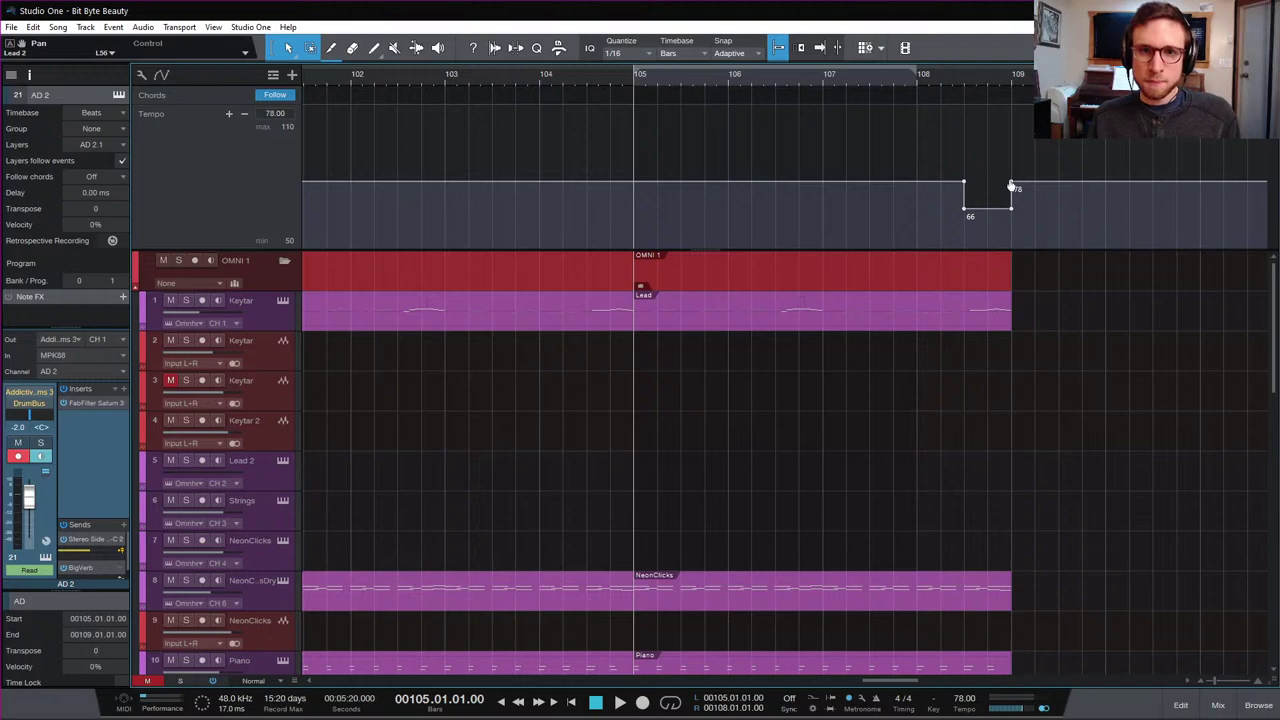
{"action": "double_click", "coordinate": [1011, 187]}
{"action": "key", "text": "w"}
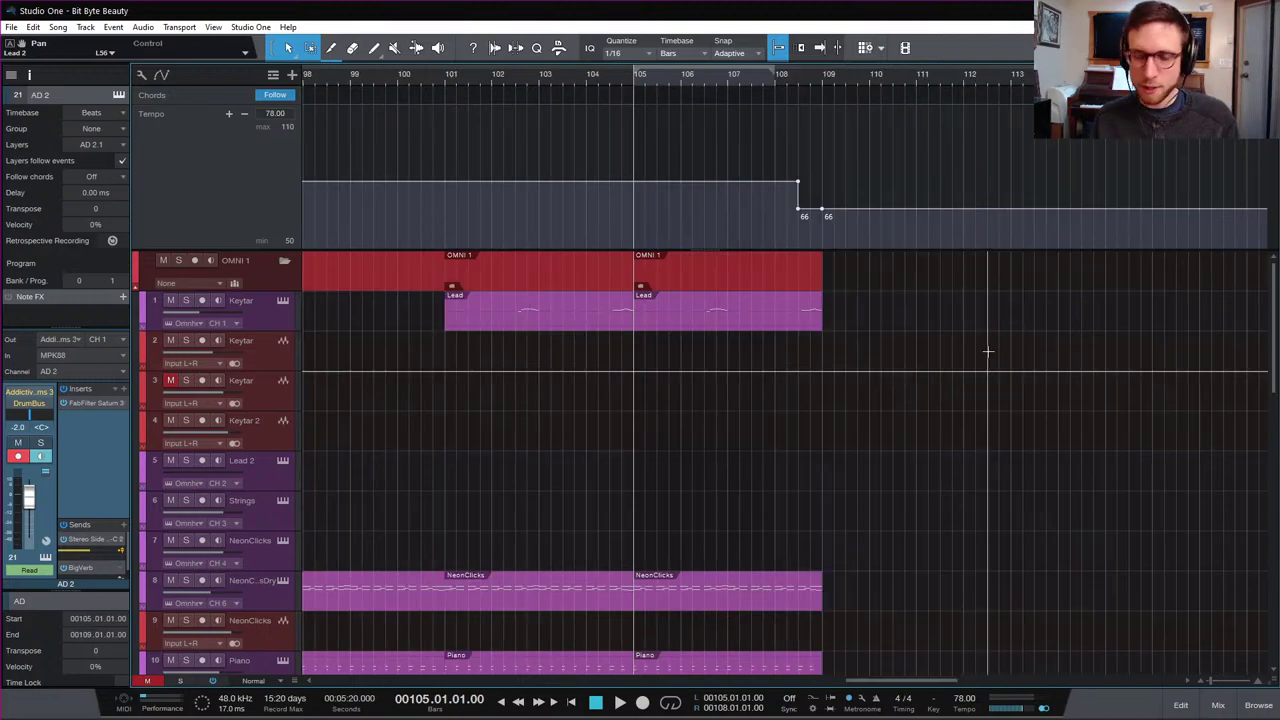
Step: Shrink the Tempo track and duplicate the events of bars 105 to 109 on all tracks so the copies start at bar 109
{"action": "scroll", "coordinate": [984, 344], "scroll_direction": "down", "scroll_amount": 5}
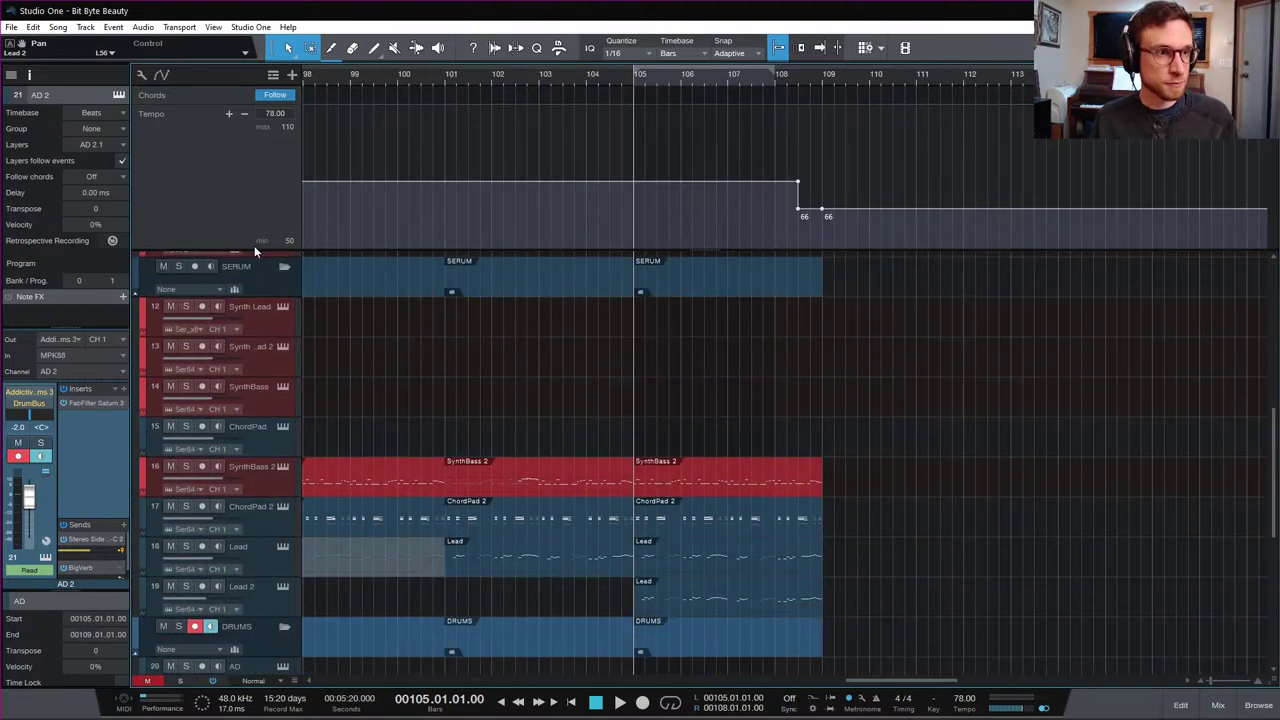
{"action": "left_click_drag", "start_coordinate": [254, 247], "coordinate": [254, 155]}
{"action": "scroll", "coordinate": [968, 450], "scroll_direction": "down", "scroll_amount": 5}
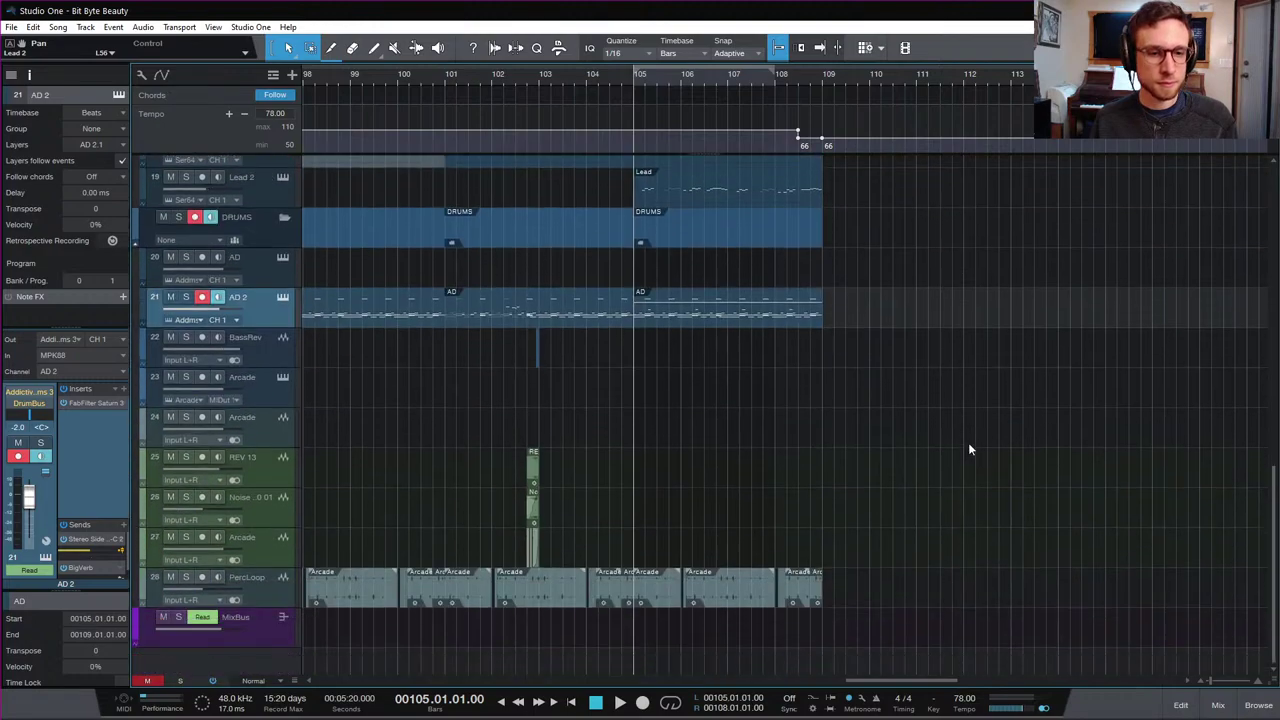
{"action": "left_click_drag", "start_coordinate": [871, 606], "coordinate": [646, 211]}
{"action": "scroll", "coordinate": [887, 340], "scroll_direction": "down", "scroll_amount": 5}
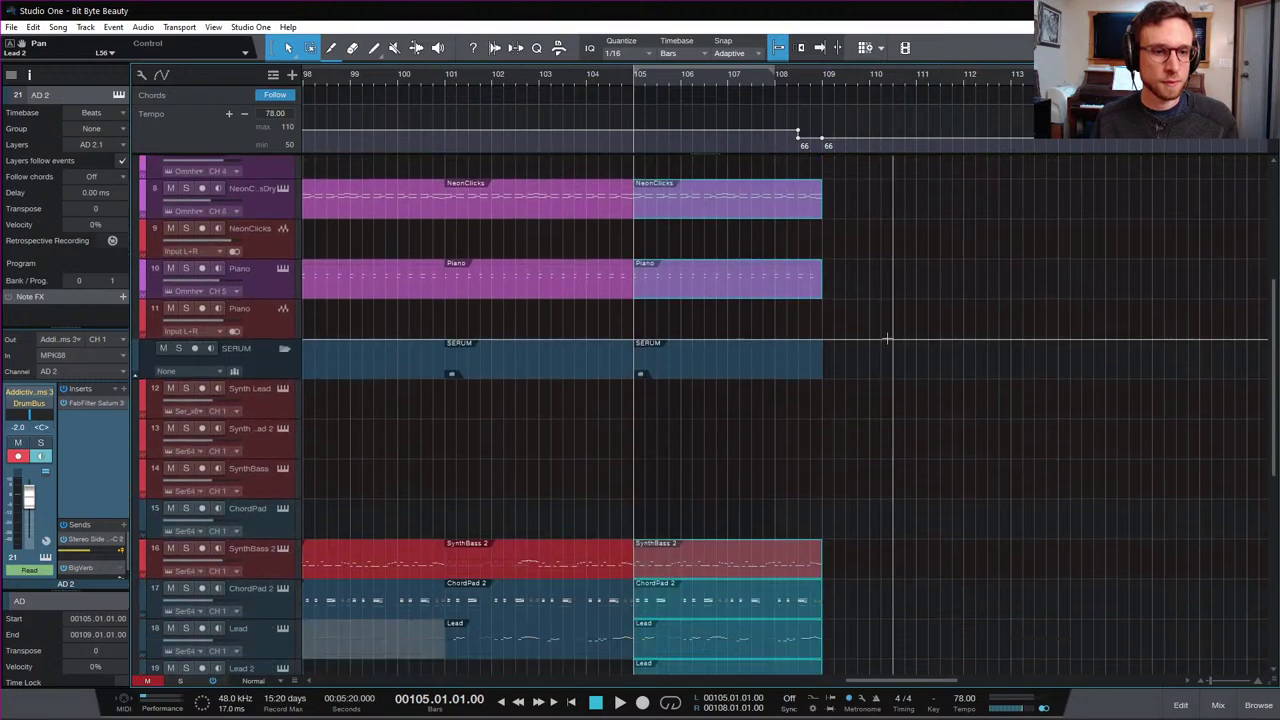
{"action": "scroll", "coordinate": [887, 340], "scroll_direction": "down", "scroll_amount": 6}
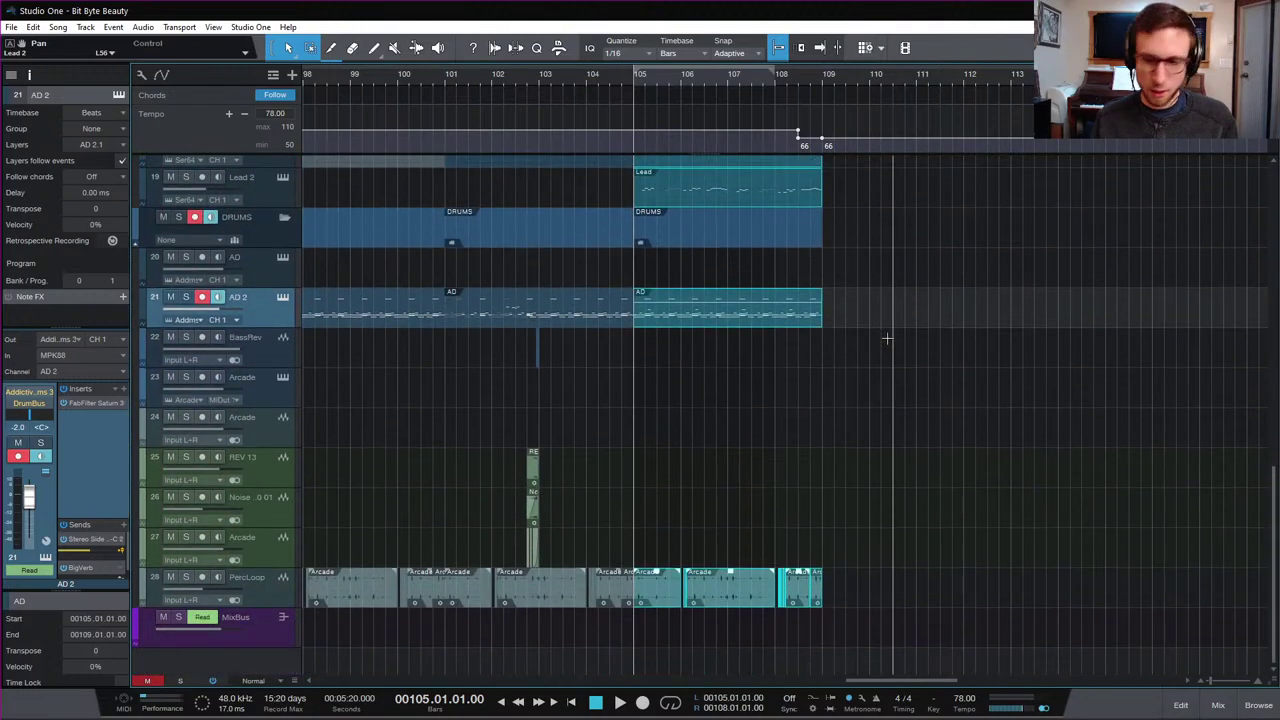
{"action": "key", "text": "ctrl+d"}
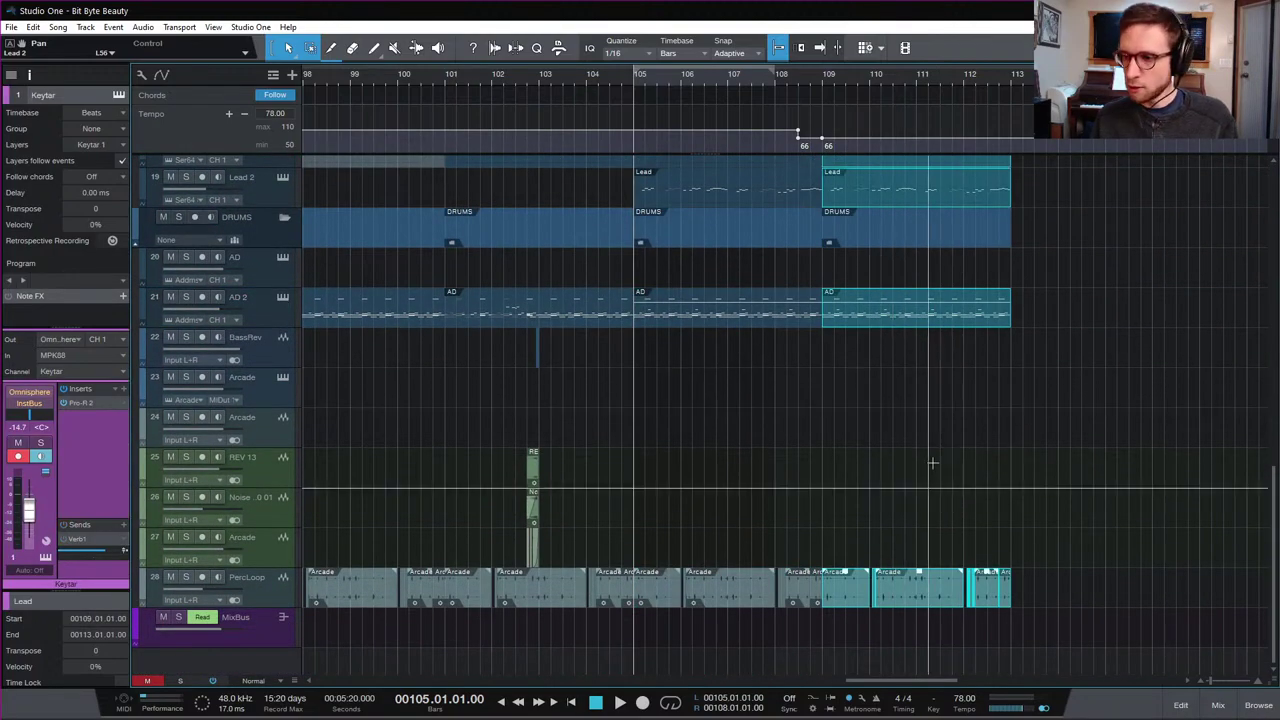
{"action": "scroll", "coordinate": [928, 438], "scroll_direction": "up", "scroll_amount": 4}
{"action": "scroll", "coordinate": [928, 438], "scroll_direction": "up", "scroll_amount": 8}
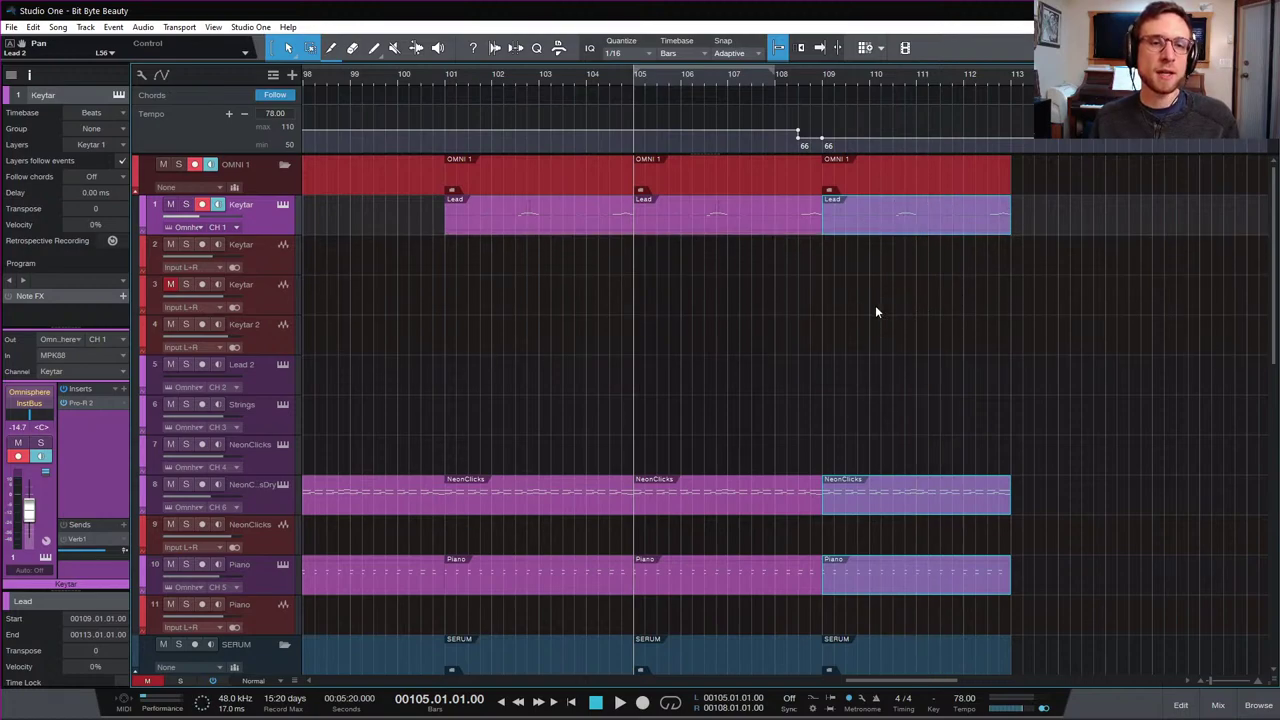
Step: Open the AD 2 drum event of bars 89 to 93 and copy the fill notes in bar 92
{"action": "scroll", "coordinate": [853, 302], "scroll_direction": "down", "scroll_amount": 3}
{"action": "scroll", "coordinate": [851, 299], "scroll_direction": "down", "scroll_amount": 10}
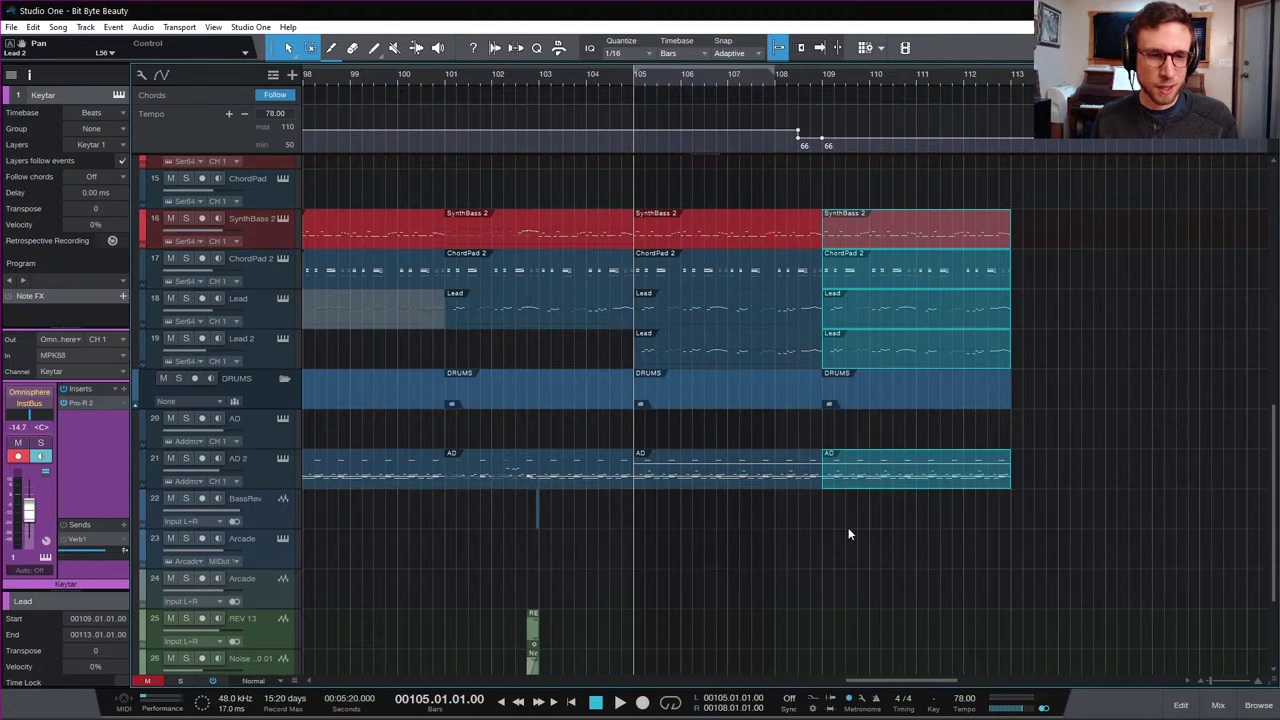
{"action": "left_click", "coordinate": [810, 482]}
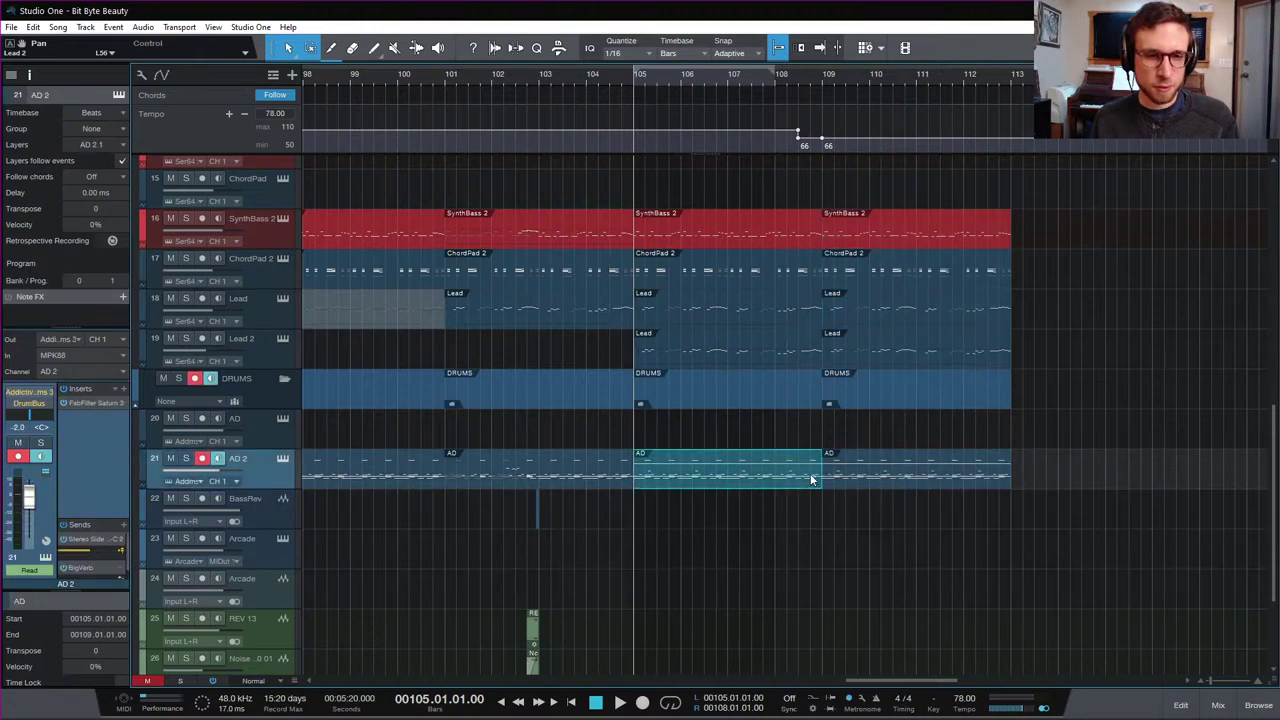
{"action": "scroll", "coordinate": [798, 478], "scroll_direction": "left", "scroll_amount": 5}
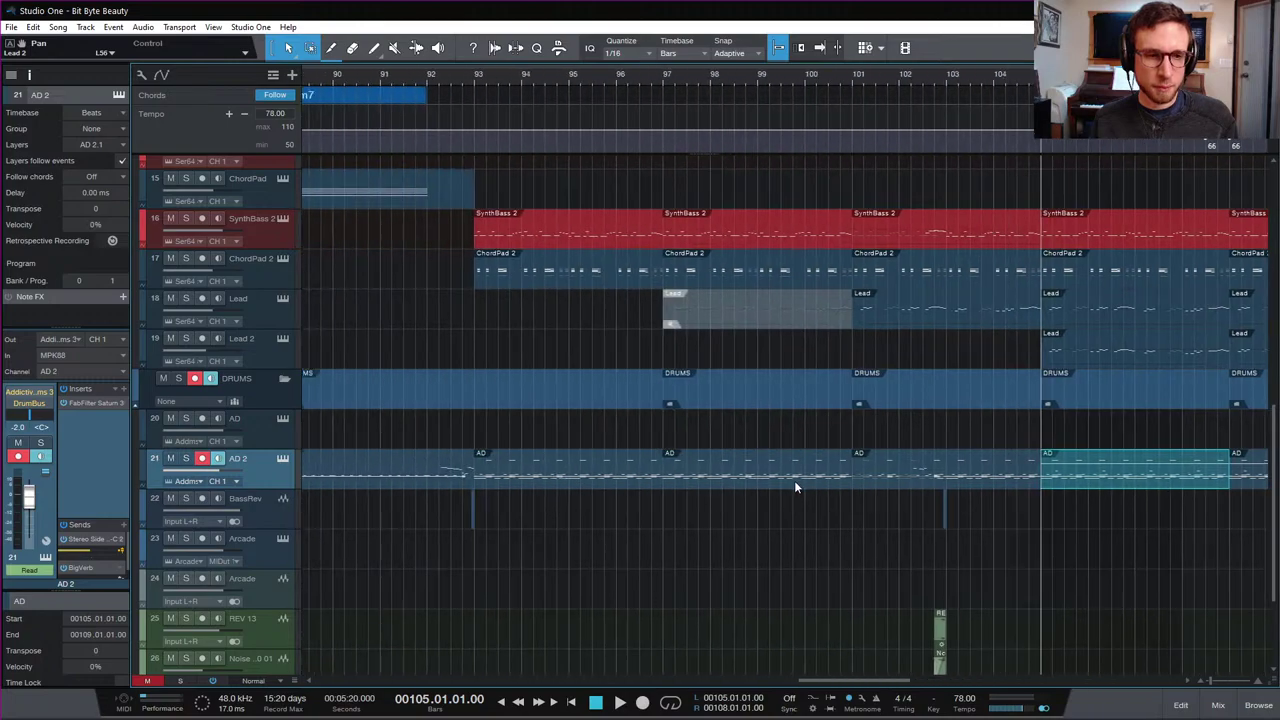
{"action": "left_click", "coordinate": [465, 483]}
{"action": "double_click", "coordinate": [464, 483]}
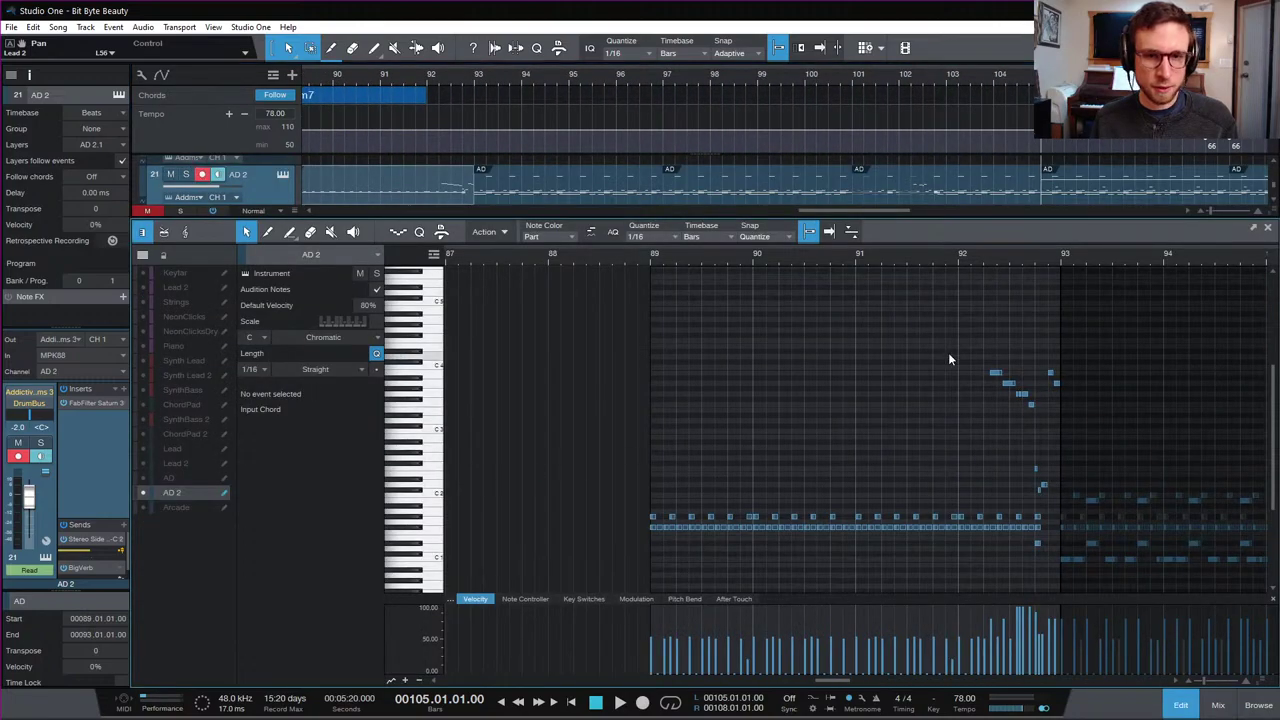
{"action": "left_click_drag", "start_coordinate": [1021, 404], "coordinate": [1060, 493]}
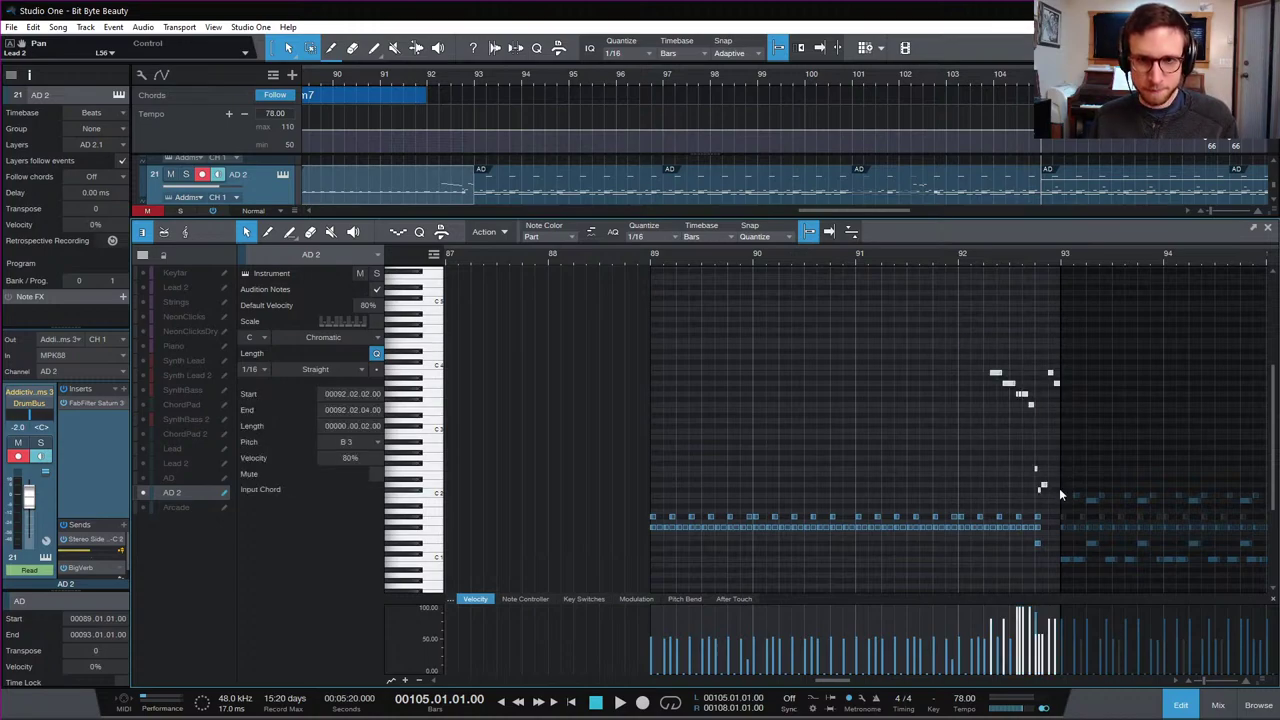
Step: Paste the drum fill into the AD 2 event of bars 105 to 109 and shift it to start at 108.02.02
{"action": "scroll", "coordinate": [1011, 445], "scroll_direction": "right", "scroll_amount": 5}
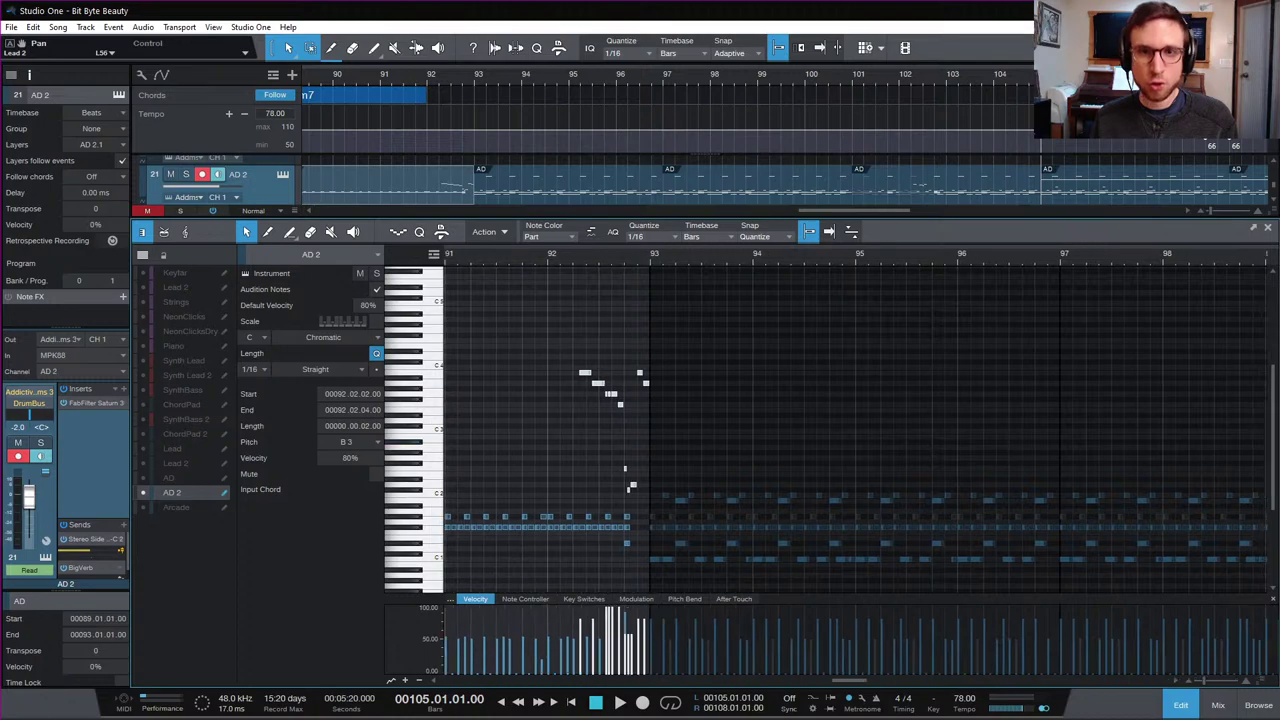
{"action": "left_click_drag", "start_coordinate": [1123, 216], "coordinate": [1121, 345]}
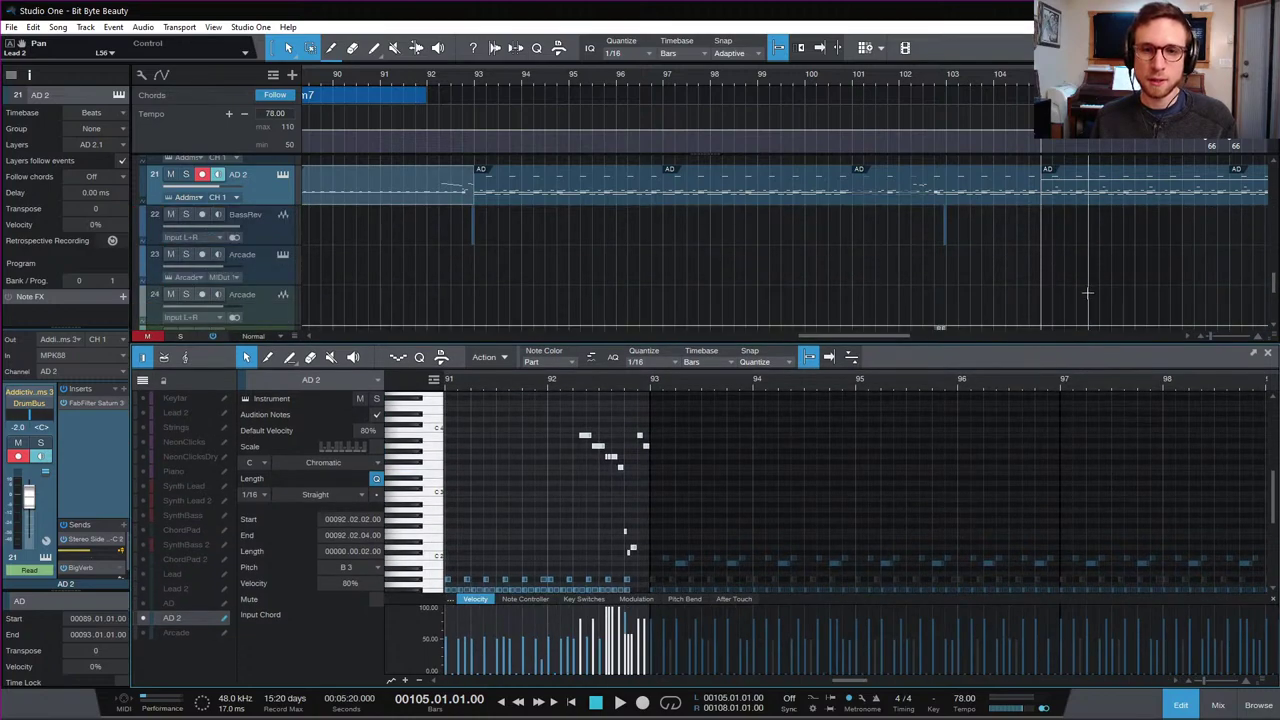
{"action": "scroll", "coordinate": [716, 208], "scroll_direction": "right", "scroll_amount": 6}
{"action": "left_click", "coordinate": [652, 200]}
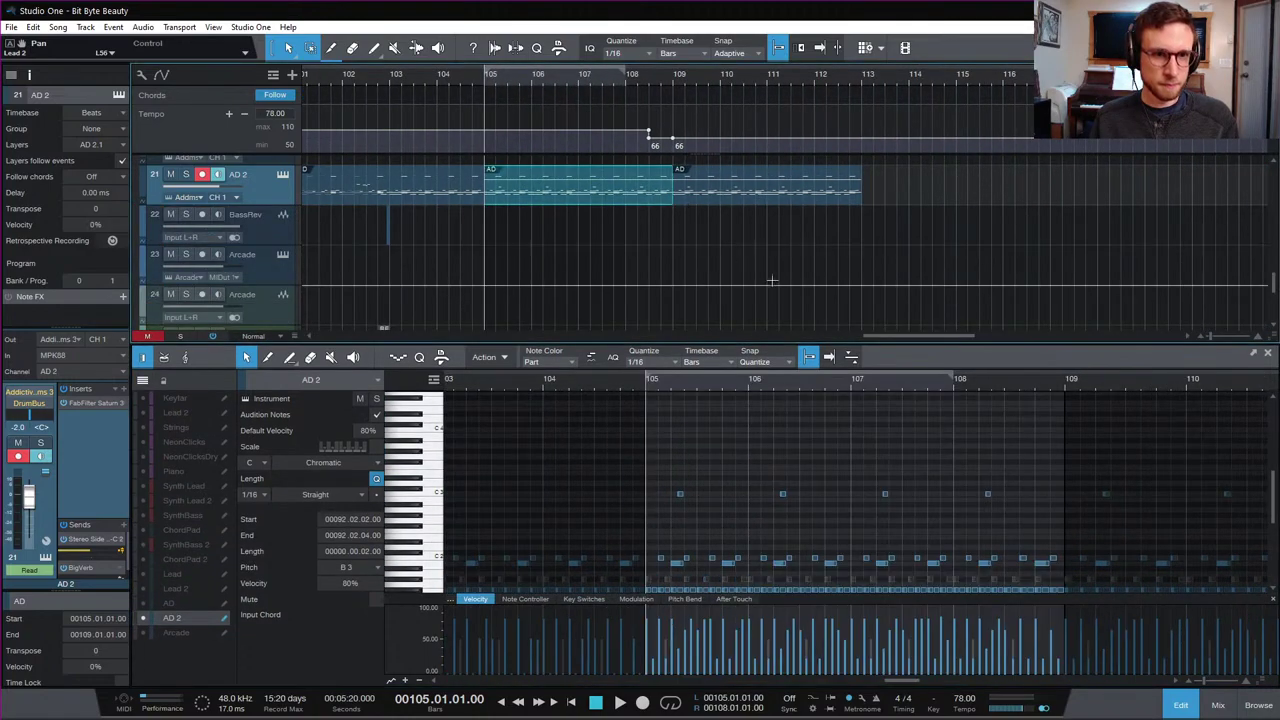
{"action": "left_click", "coordinate": [955, 385]}
{"action": "key", "text": "ctrl+v"}
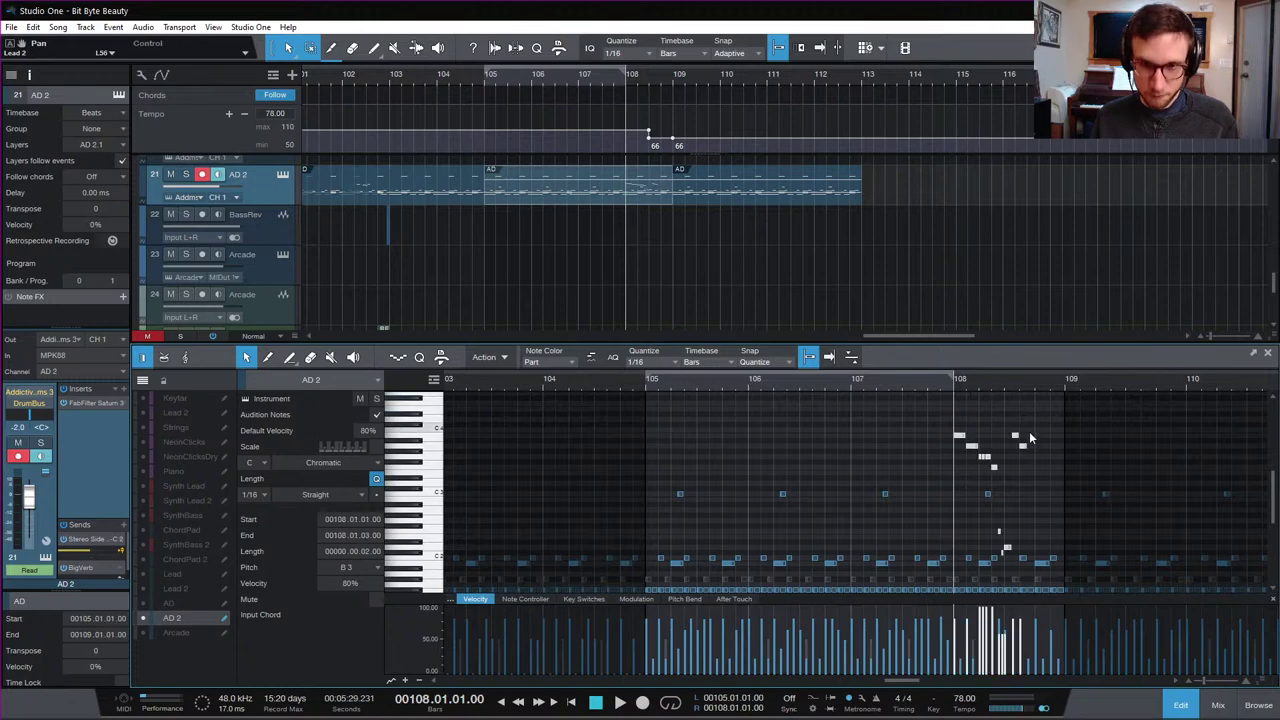
{"action": "left_click_drag", "start_coordinate": [960, 438], "coordinate": [992, 438]}
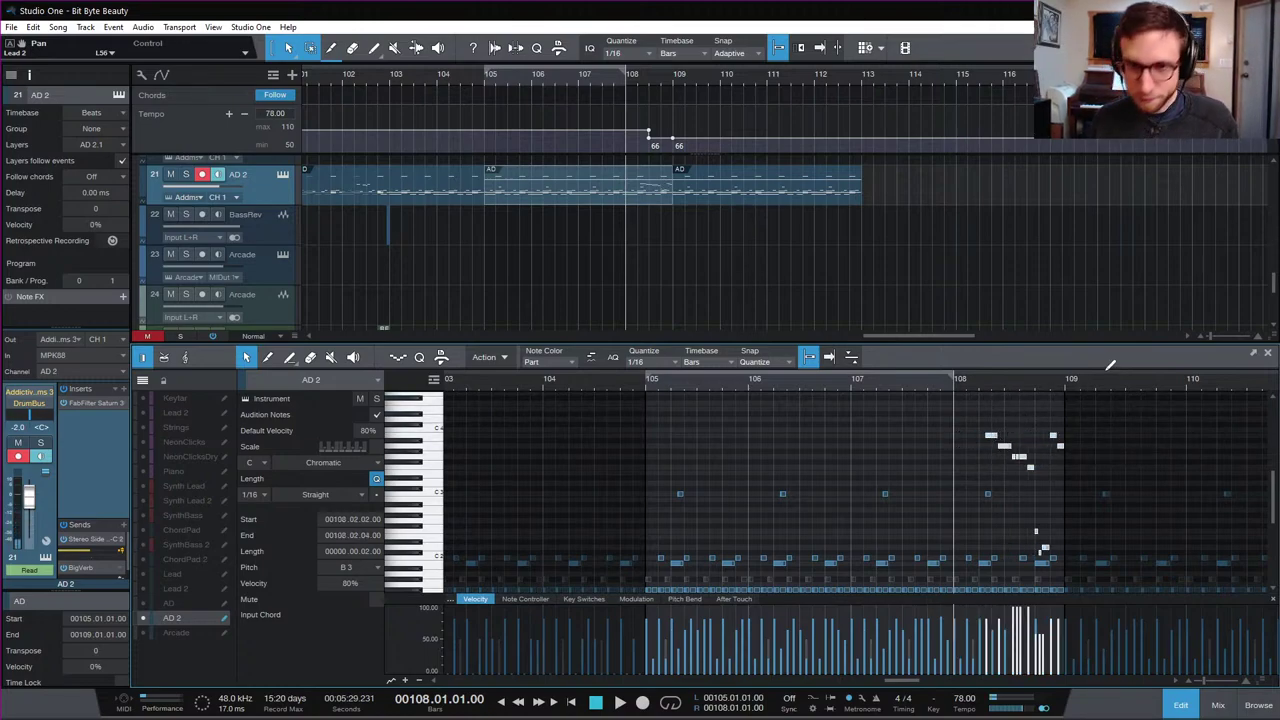
Step: Delete the repeating F#1 notes and those in the row just above them under the fill at the end of bar 108
{"action": "scroll", "coordinate": [1110, 502], "scroll_direction": "down", "scroll_amount": 3}
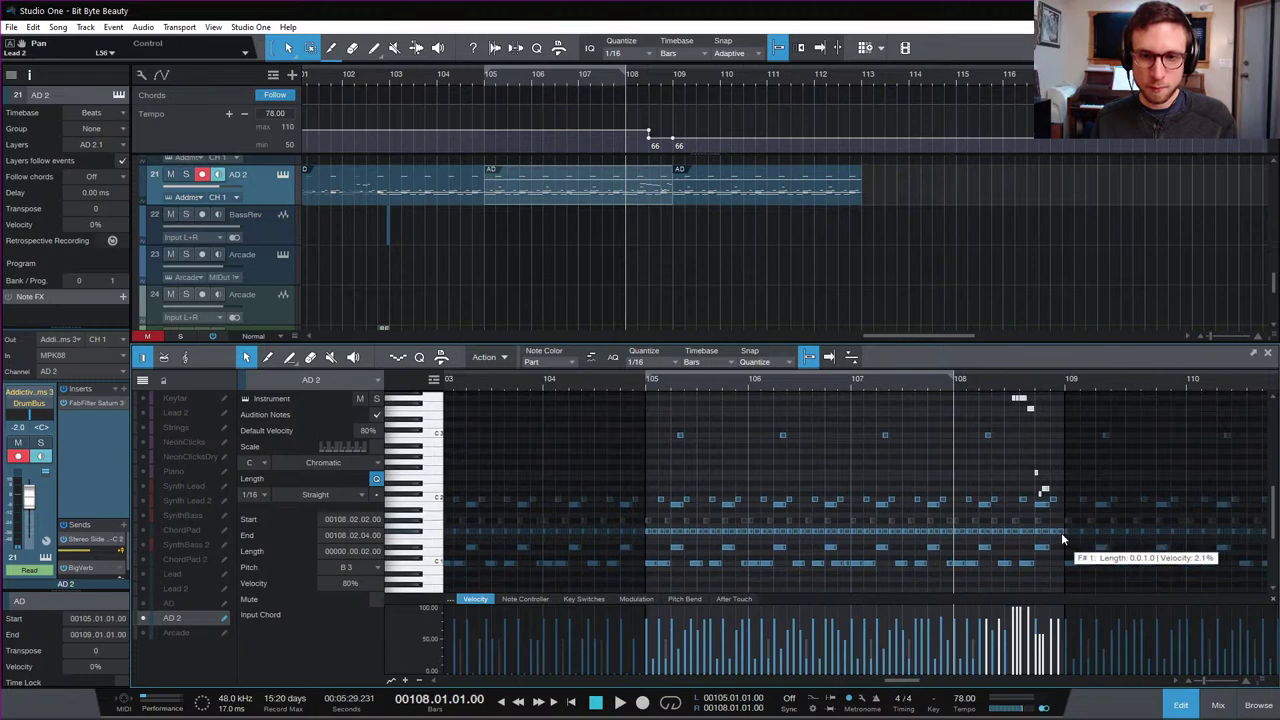
{"action": "left_click", "coordinate": [1046, 536]}
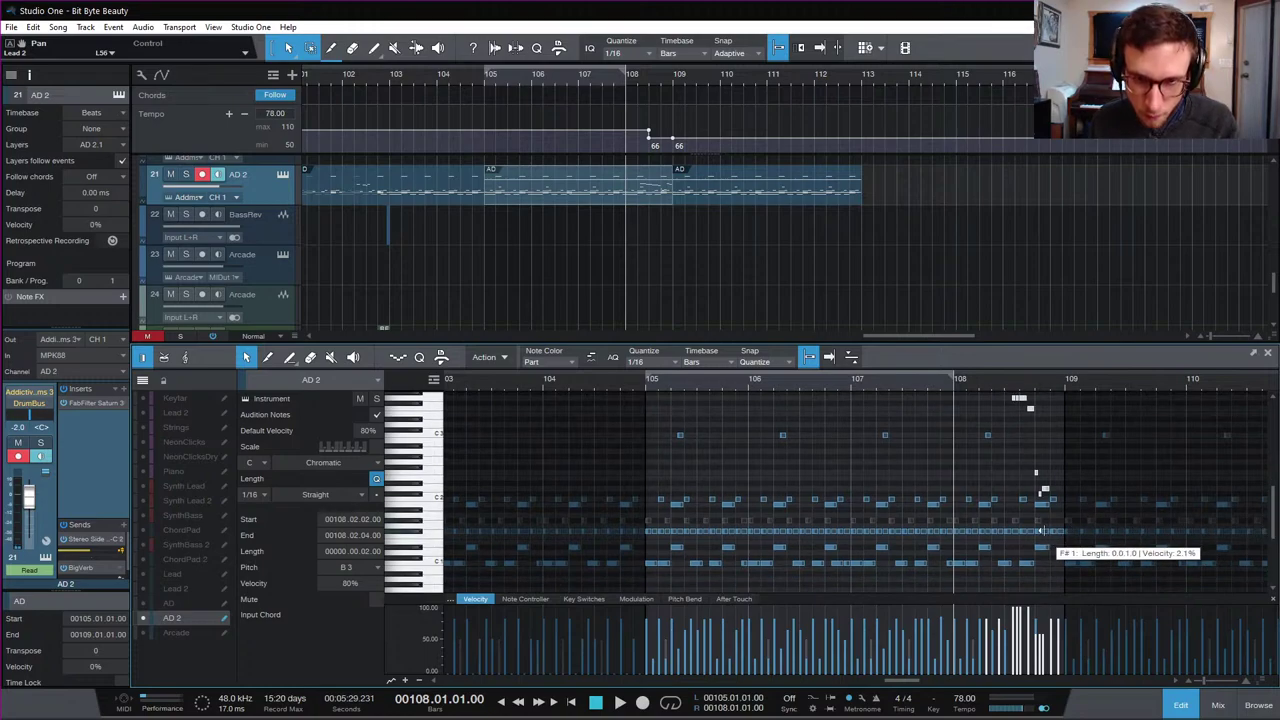
{"action": "left_click", "coordinate": [1062, 540]}
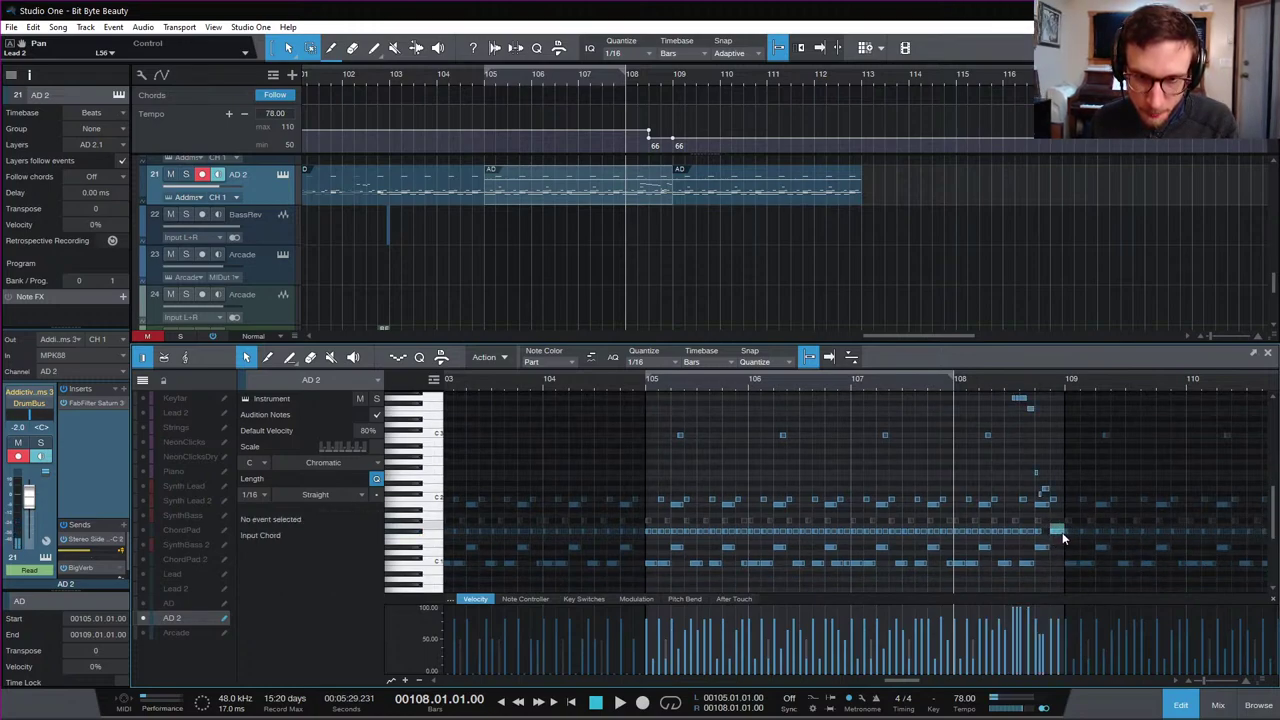
{"action": "left_click", "coordinate": [1060, 525]}
{"action": "left_click", "coordinate": [1058, 517]}
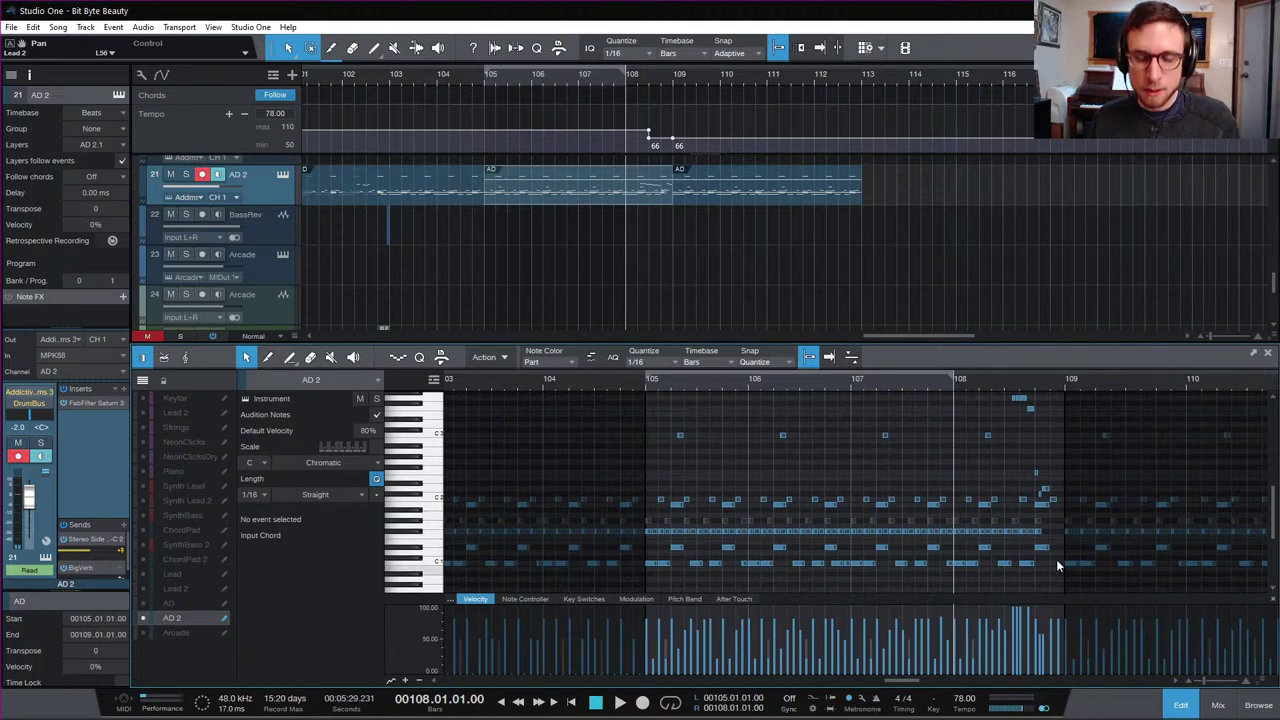
{"action": "scroll", "coordinate": [1040, 545], "scroll_direction": "down", "scroll_amount": 1}
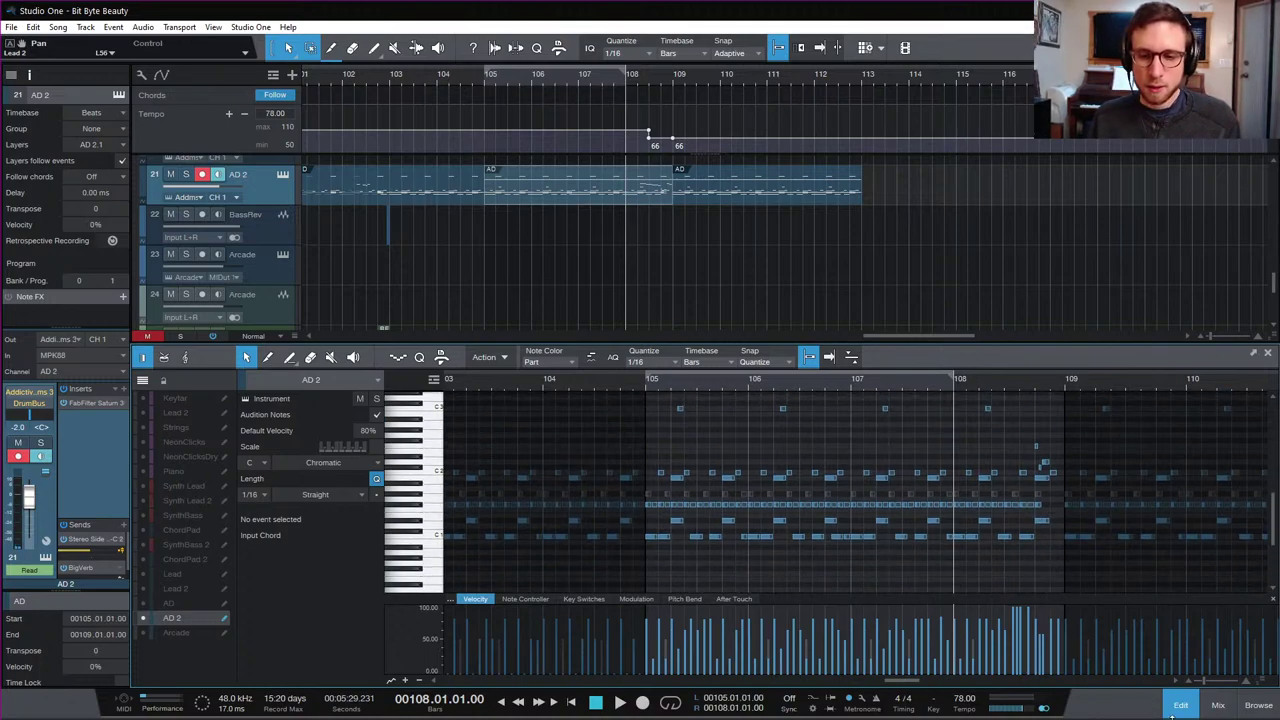
Step: Close the note editor and play the ending from bar 105 into the slower section
{"action": "left_click", "coordinate": [1176, 708]}
{"action": "scroll", "coordinate": [934, 452], "scroll_direction": "up", "scroll_amount": 5}
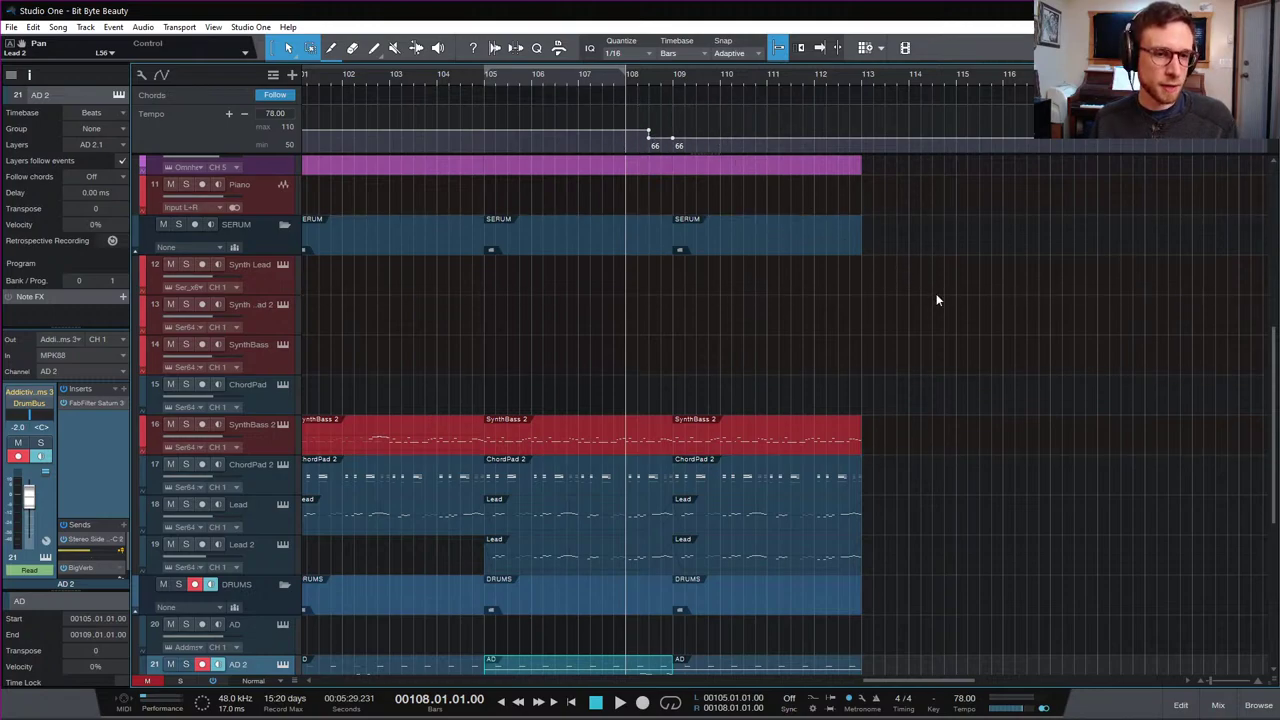
{"action": "scroll", "coordinate": [918, 331], "scroll_direction": "down", "scroll_amount": 3}
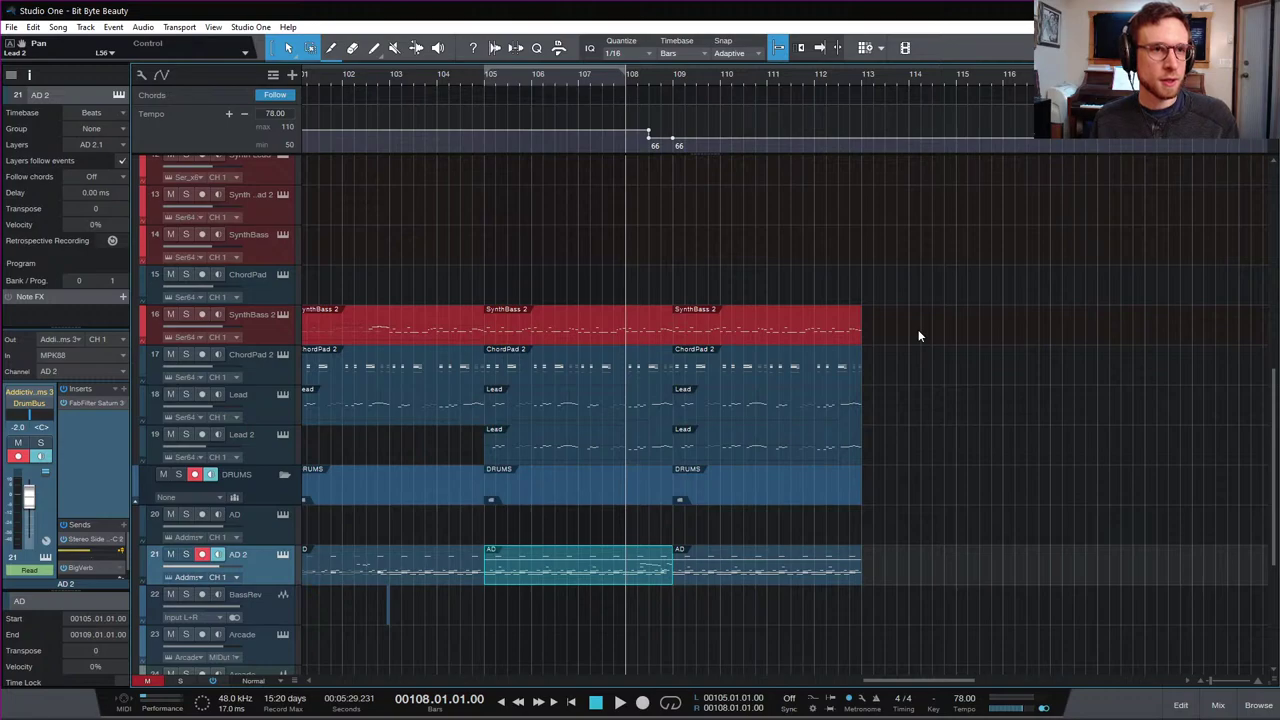
{"action": "scroll", "coordinate": [918, 336], "scroll_direction": "down", "scroll_amount": 2}
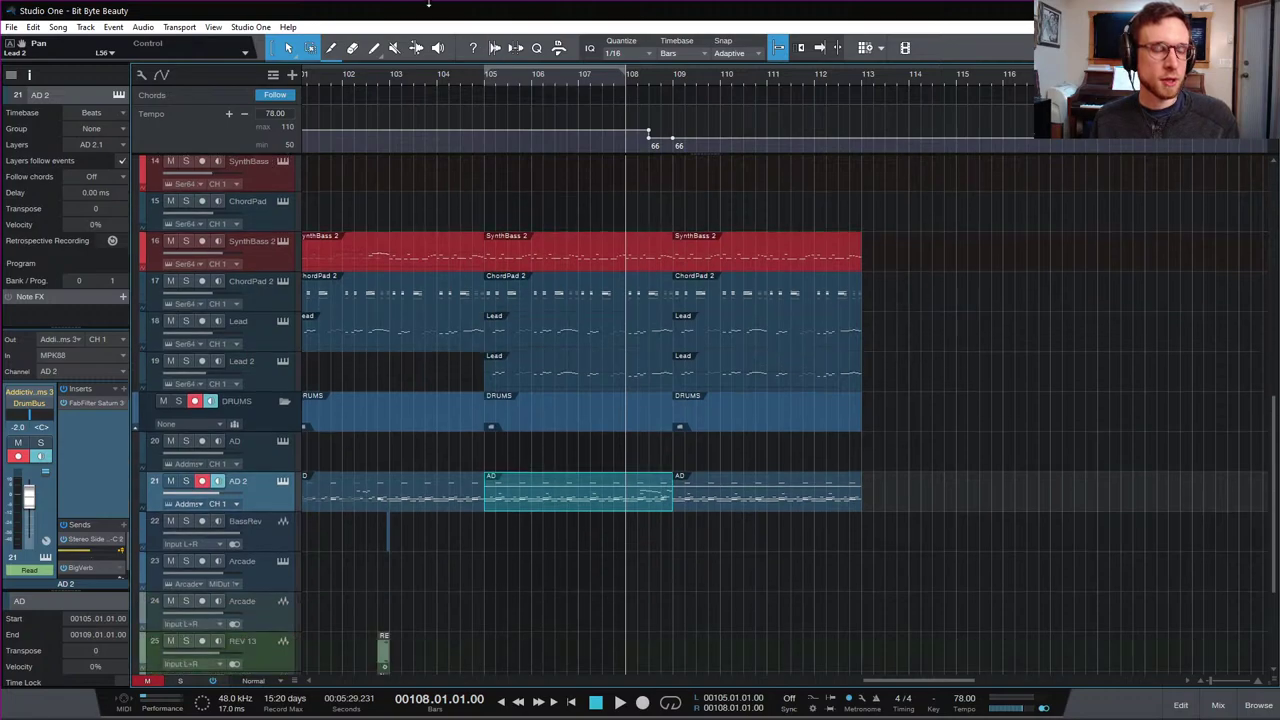
{"action": "left_click", "coordinate": [484, 80]}
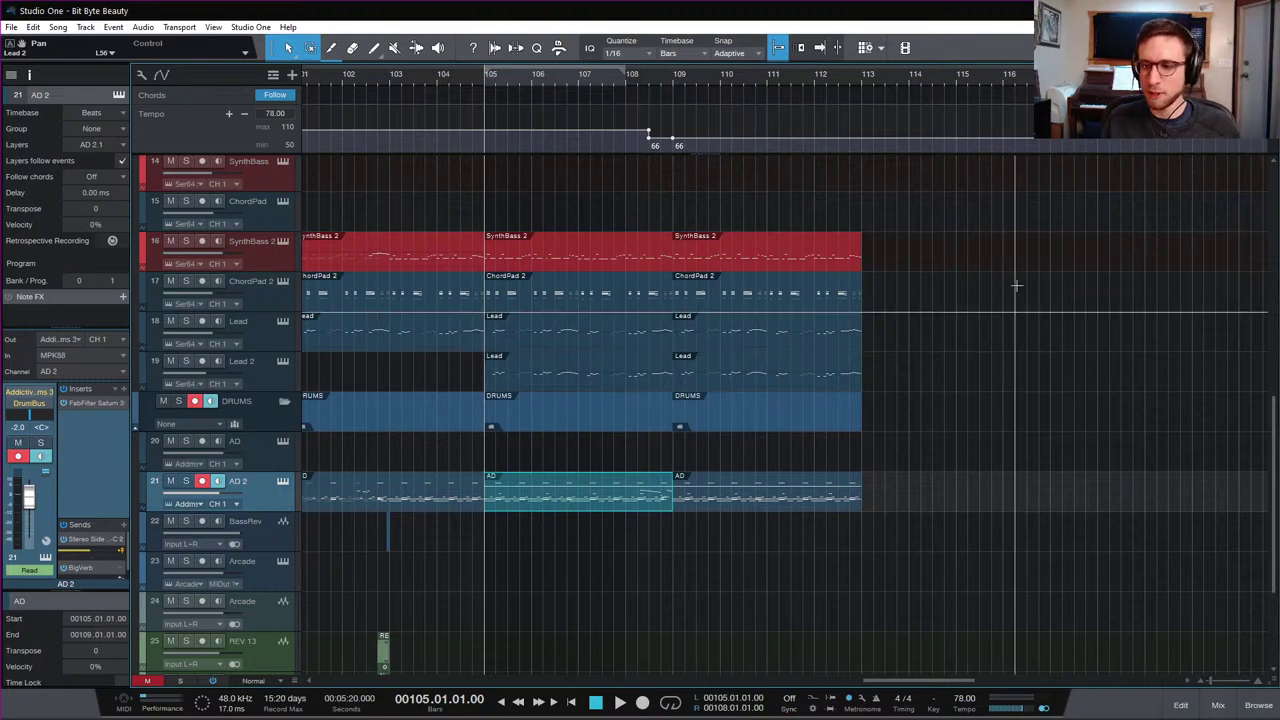
{"action": "key", "text": "space"}
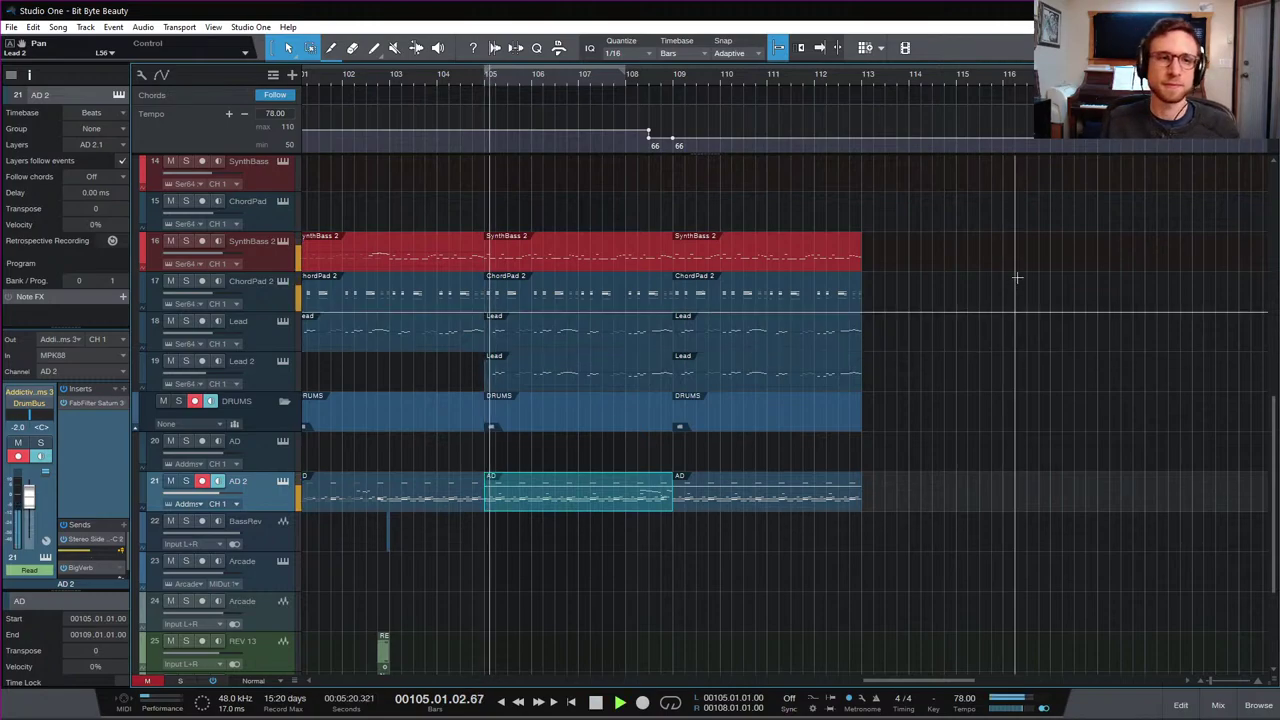
{"action": "left_click", "coordinate": [1018, 335]}
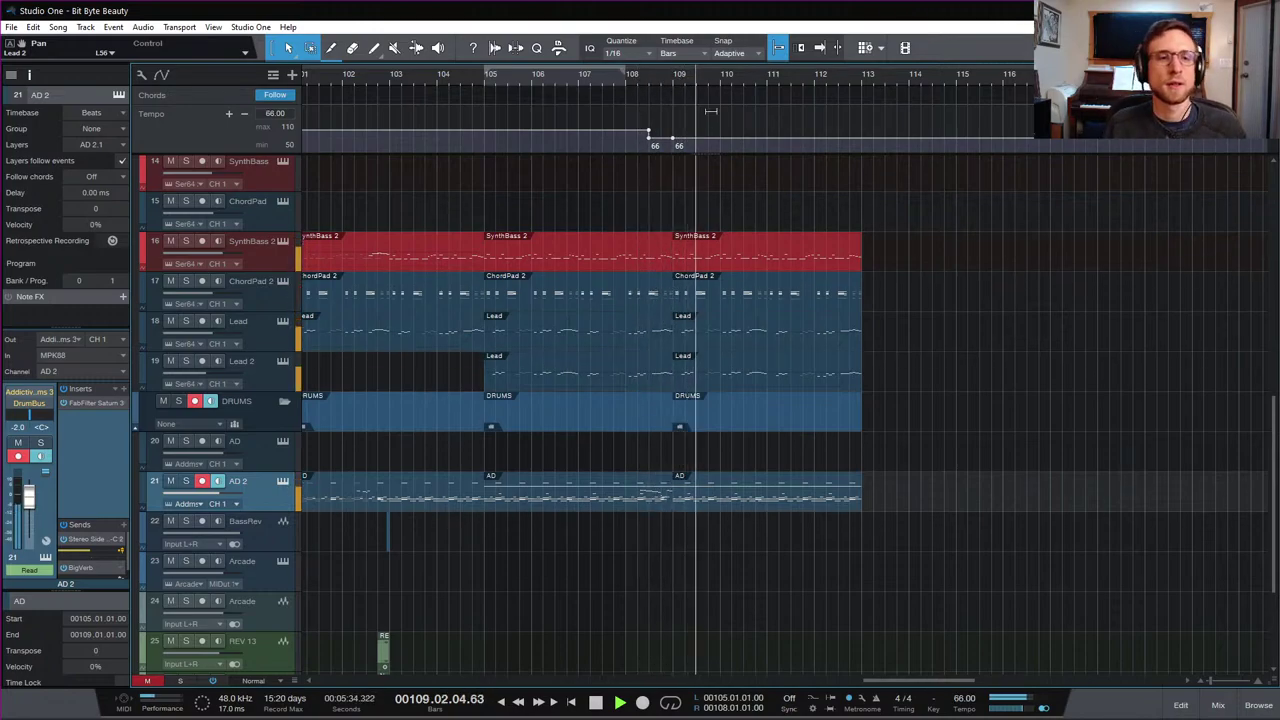
Step: Make the tempo ramp from 78 BPM at 108.3 down to 66 BPM at bar 109 and play it from bar 107
{"action": "key", "text": "space"}
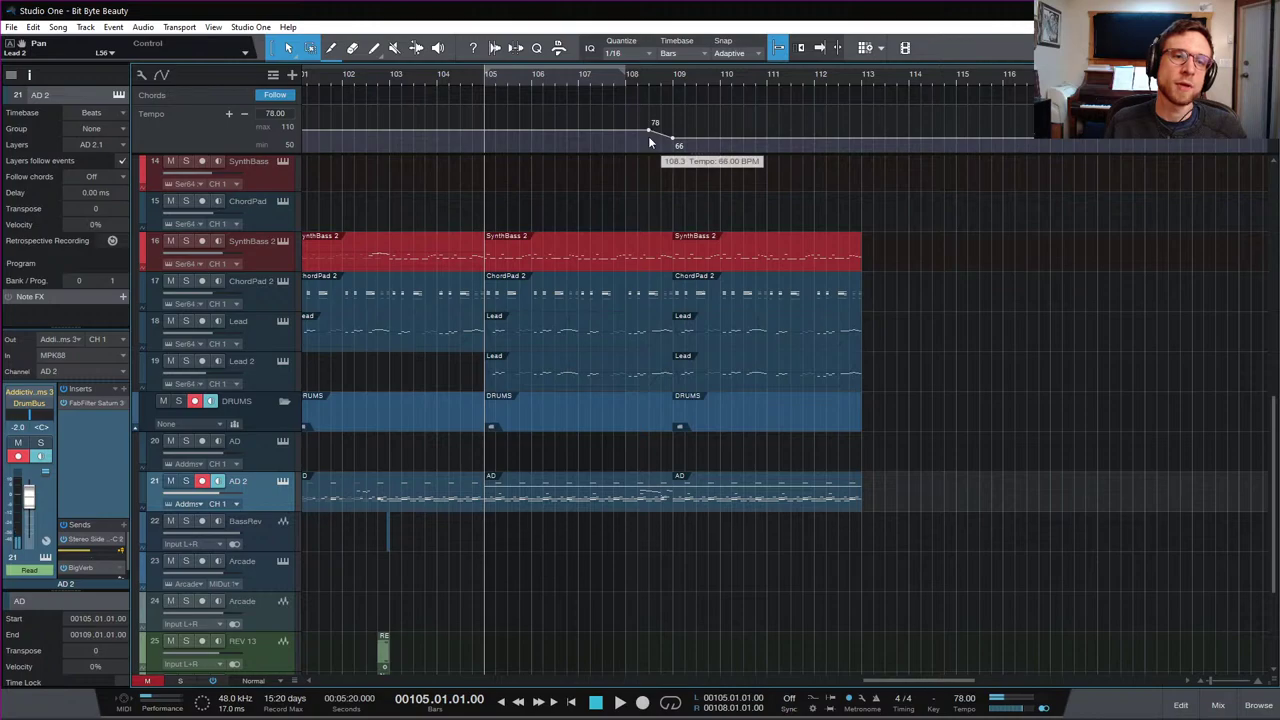
{"action": "left_click", "coordinate": [579, 74]}
{"action": "key", "text": "space"}
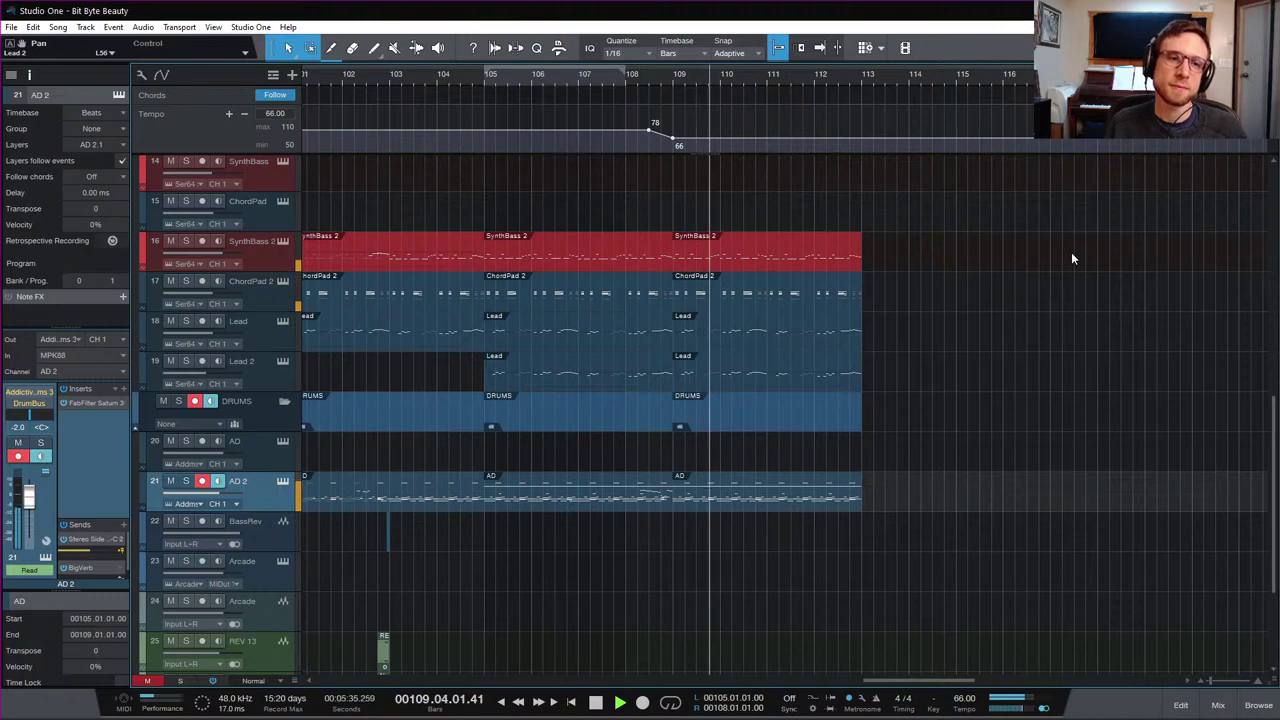
{"action": "key", "text": "space"}
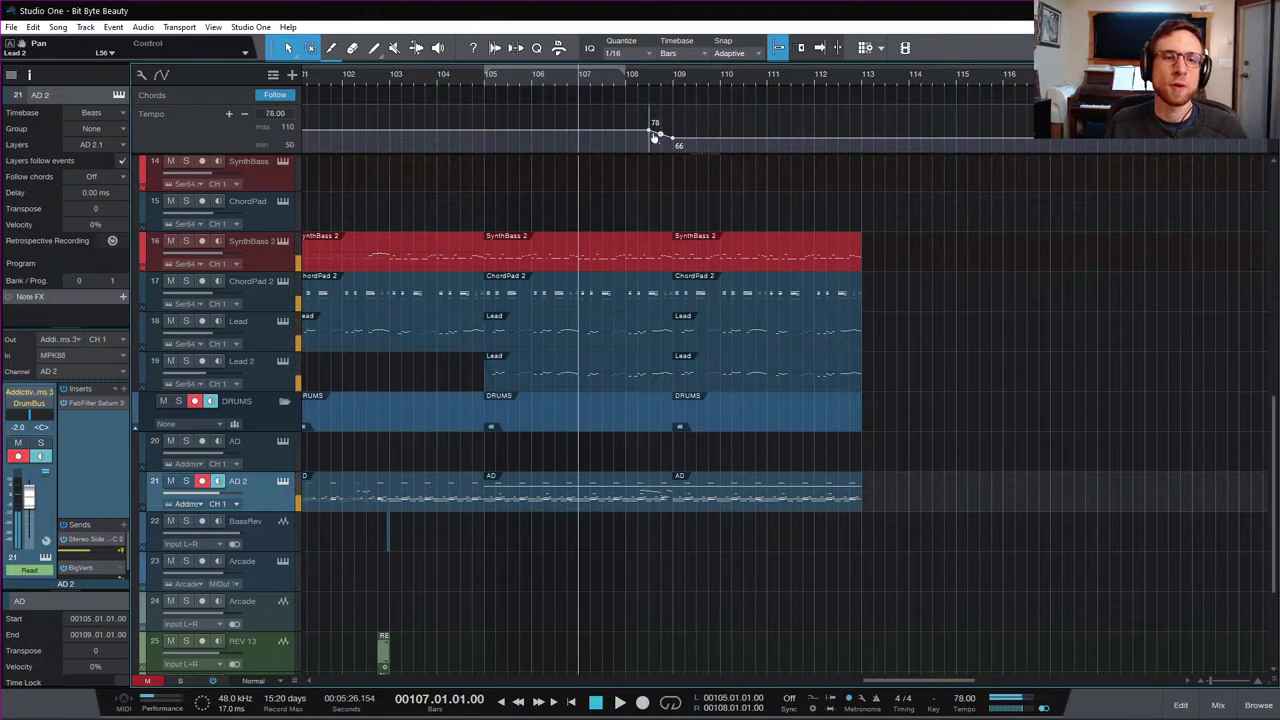
Step: Try an abrupt tempo drop from 78 to 66 BPM at bar 109, playing it from bar 107 and from bar 105
{"action": "left_click_drag", "start_coordinate": [650, 134], "coordinate": [679, 138]}
{"action": "left_click_drag", "start_coordinate": [681, 138], "coordinate": [674, 133]}
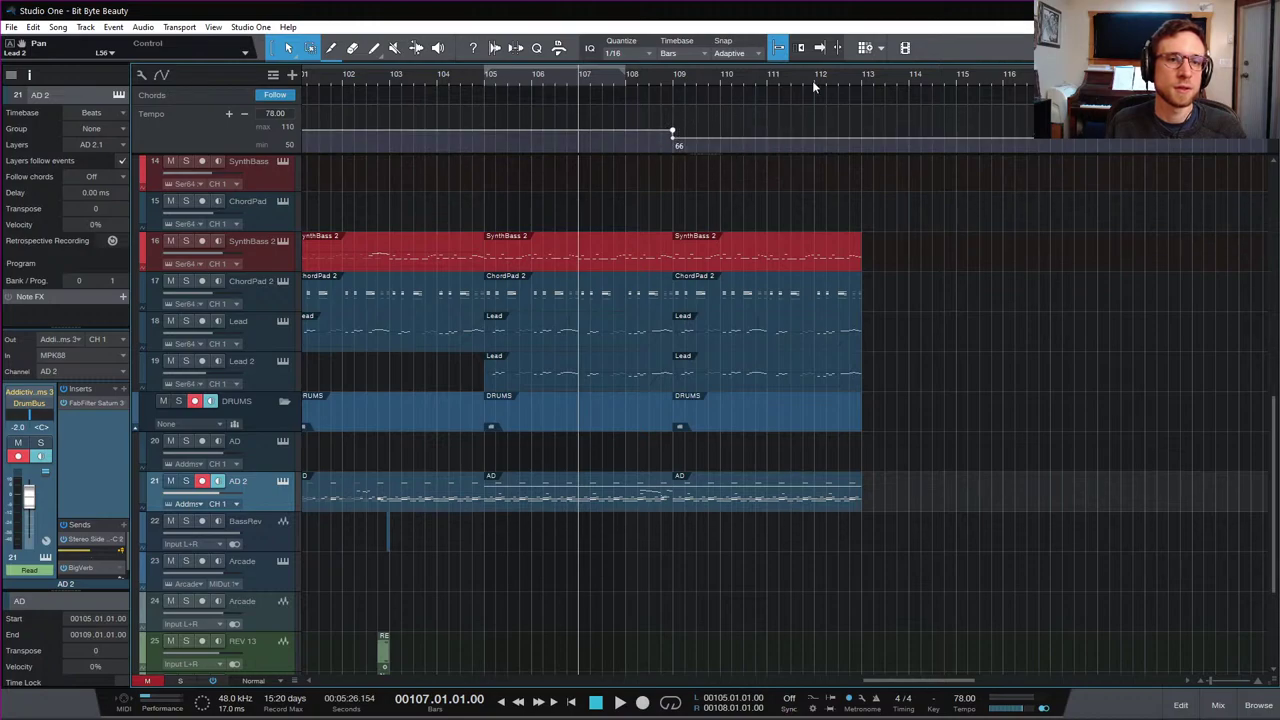
{"action": "key", "text": "space"}
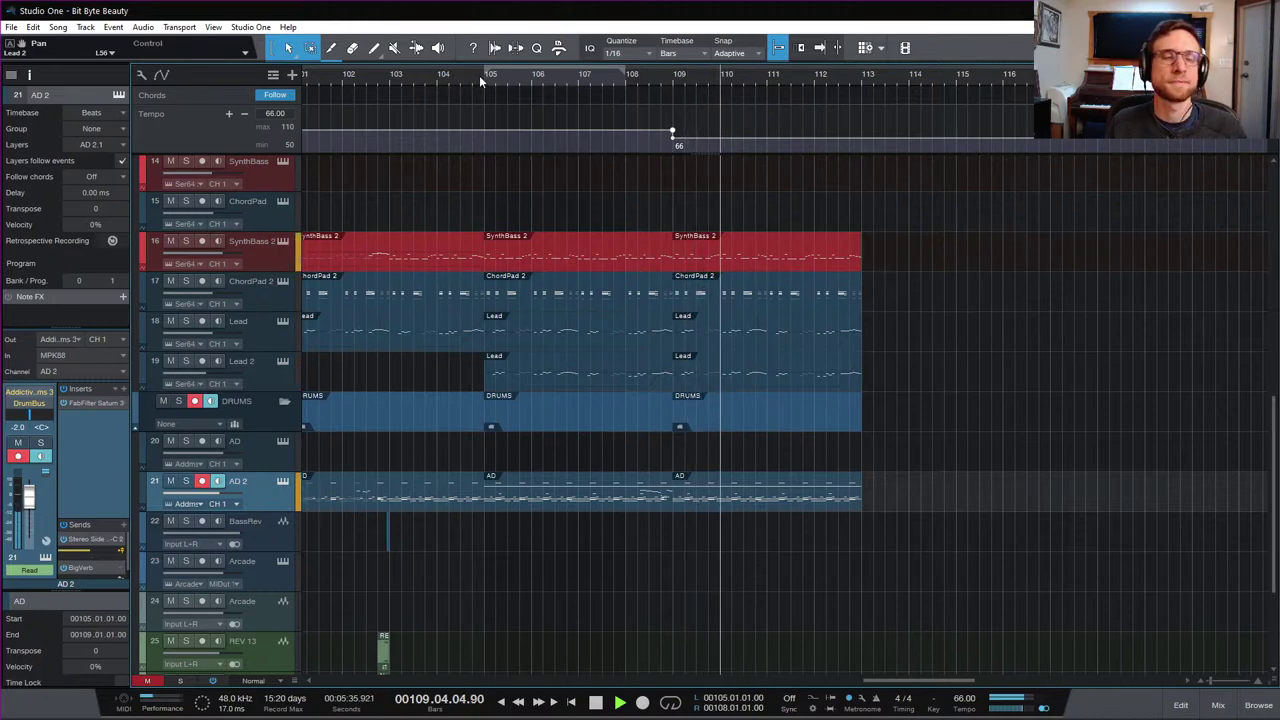
{"action": "key", "text": "space"}
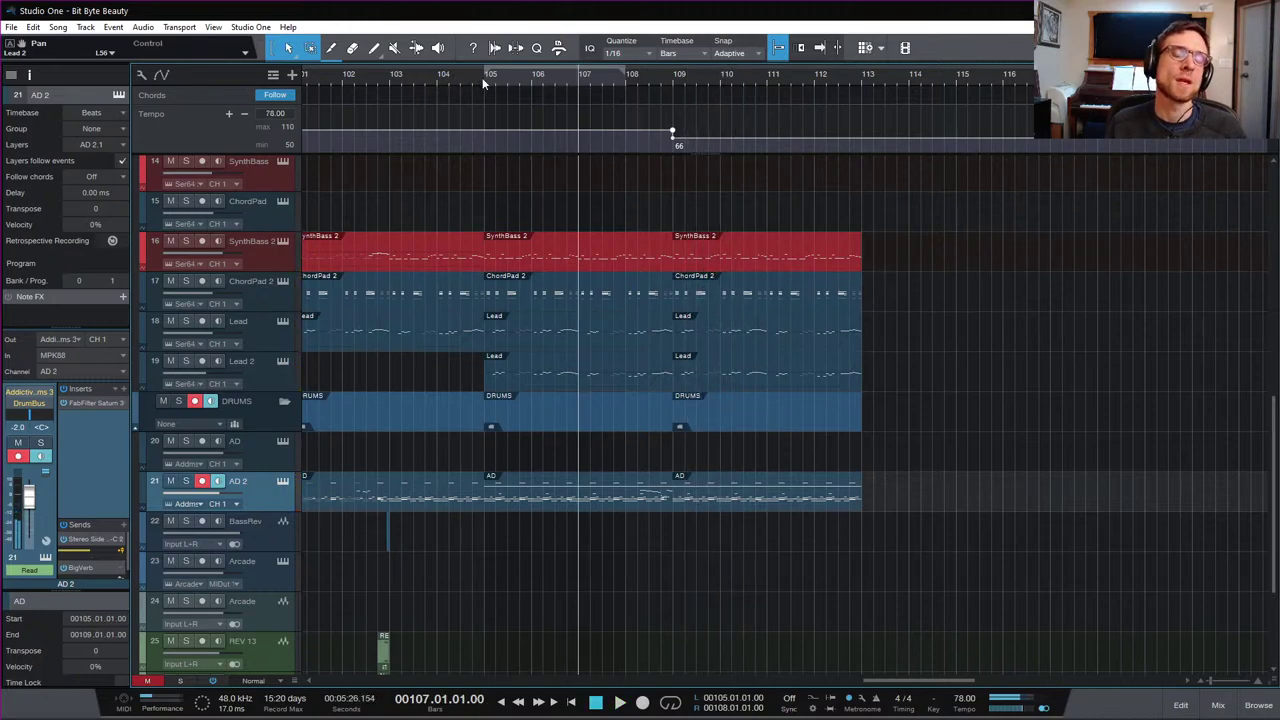
{"action": "left_click", "coordinate": [482, 77]}
{"action": "key", "text": "space"}
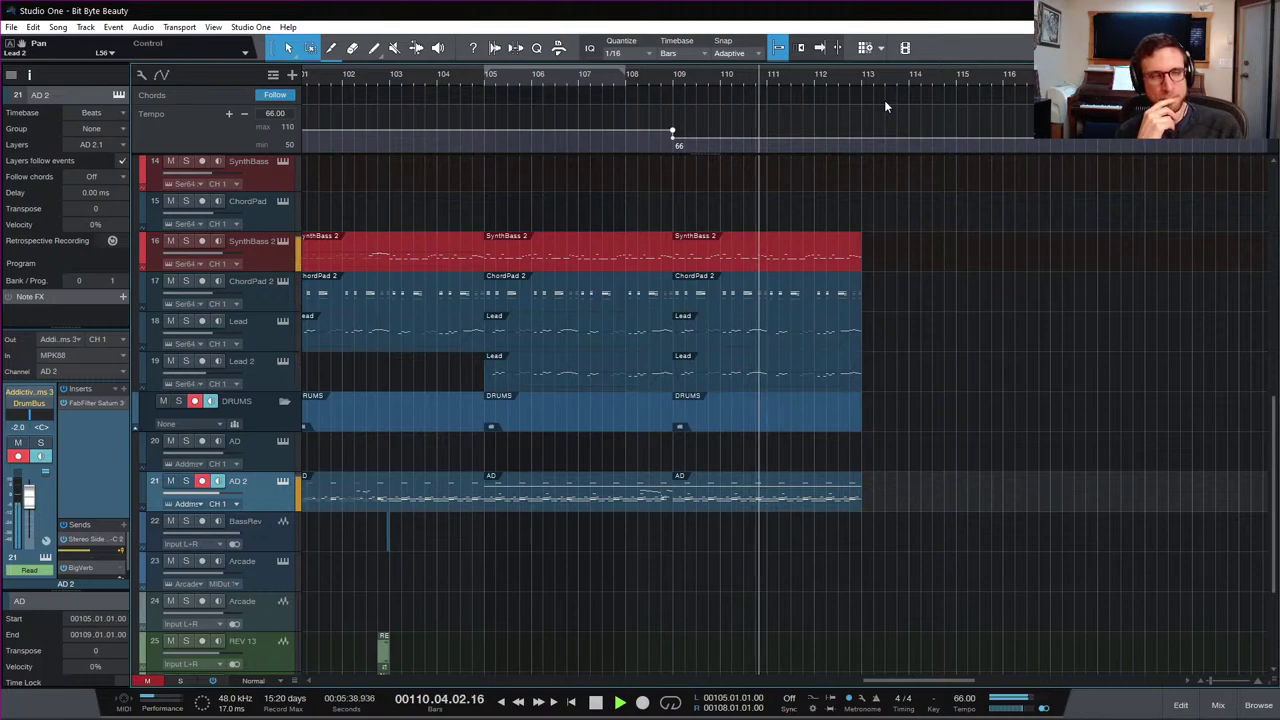
{"action": "key", "text": "space"}
Step: Move the 78 BPM tempo point back to bar 108 for a one-bar ramp to 66 BPM and play from bar 105
{"action": "left_click", "coordinate": [645, 131]}
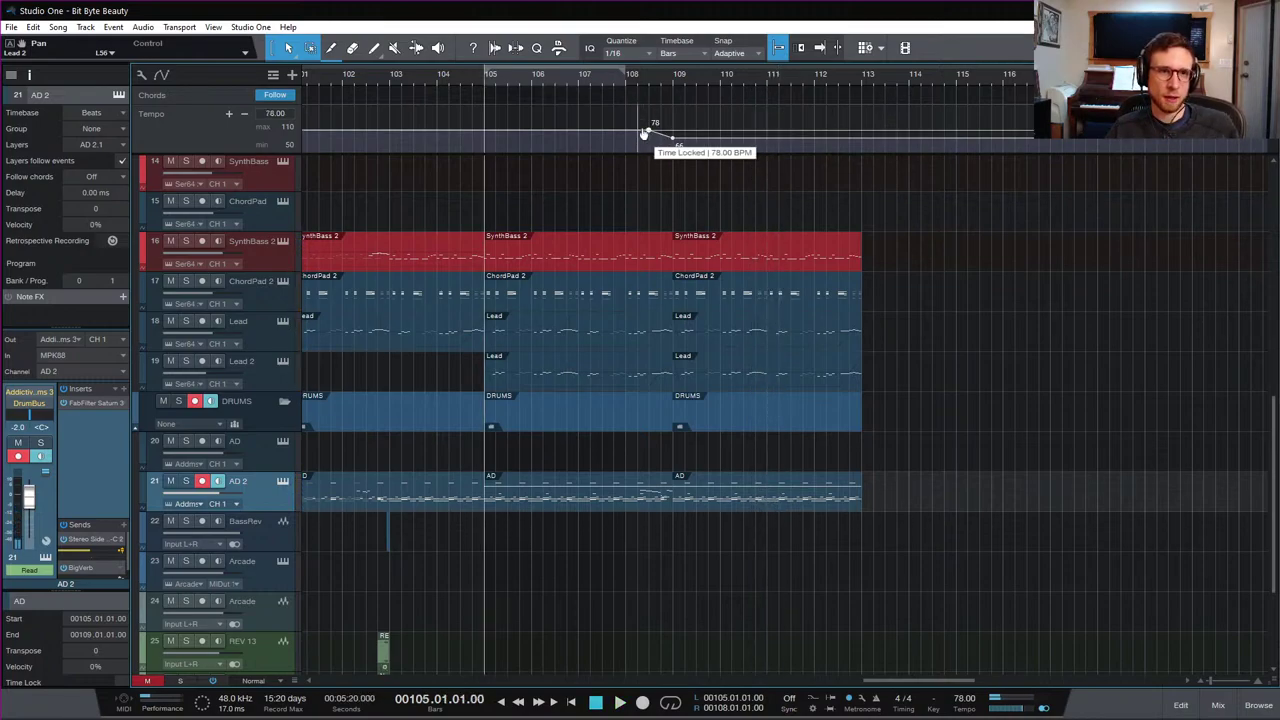
{"action": "key", "text": "space"}
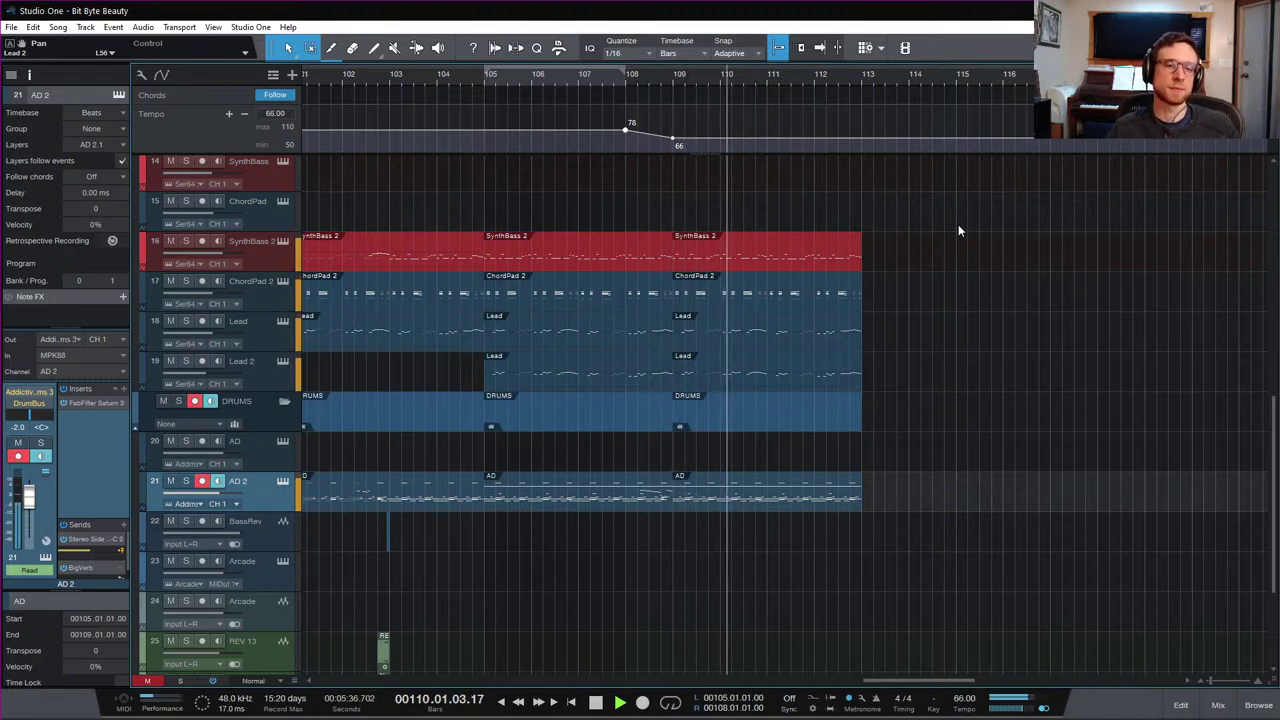
{"action": "key", "text": "space"}
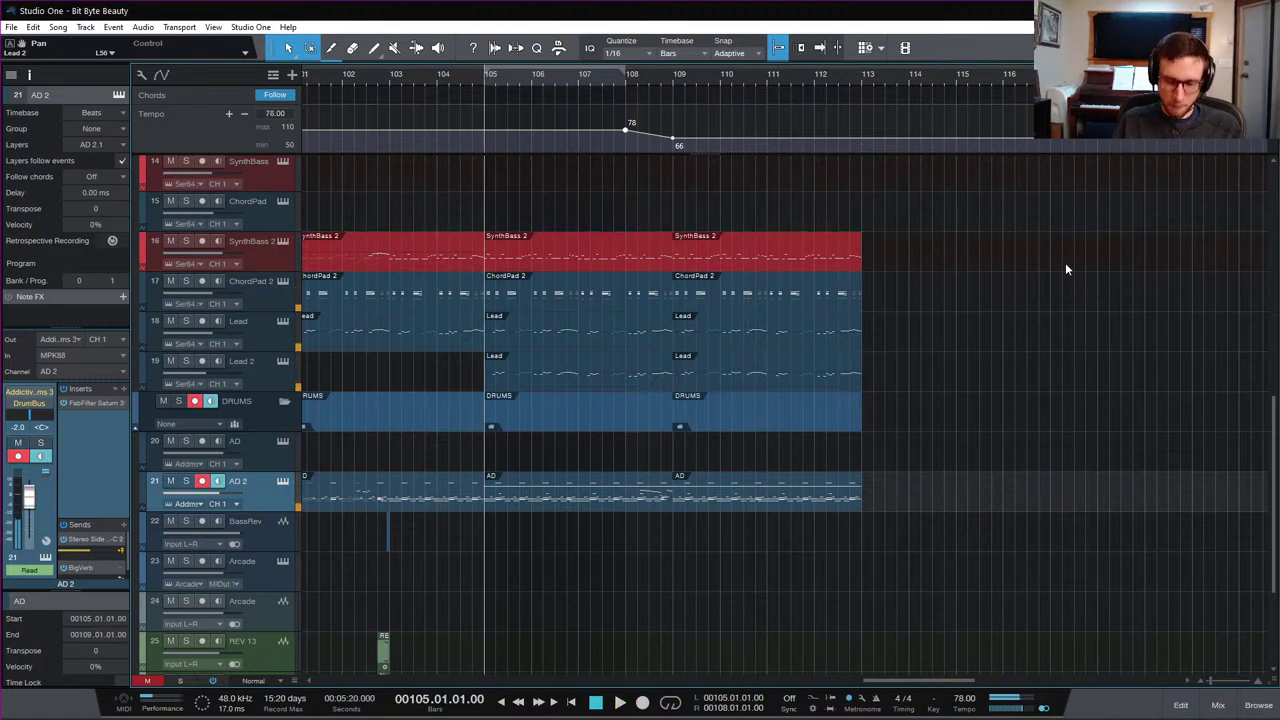
Step: Play the arrangement from 91.3 through the tempo ramp to the end of the final section
{"action": "key", "text": "w"}
{"action": "scroll", "coordinate": [786, 261], "scroll_direction": "left", "scroll_amount": 10}
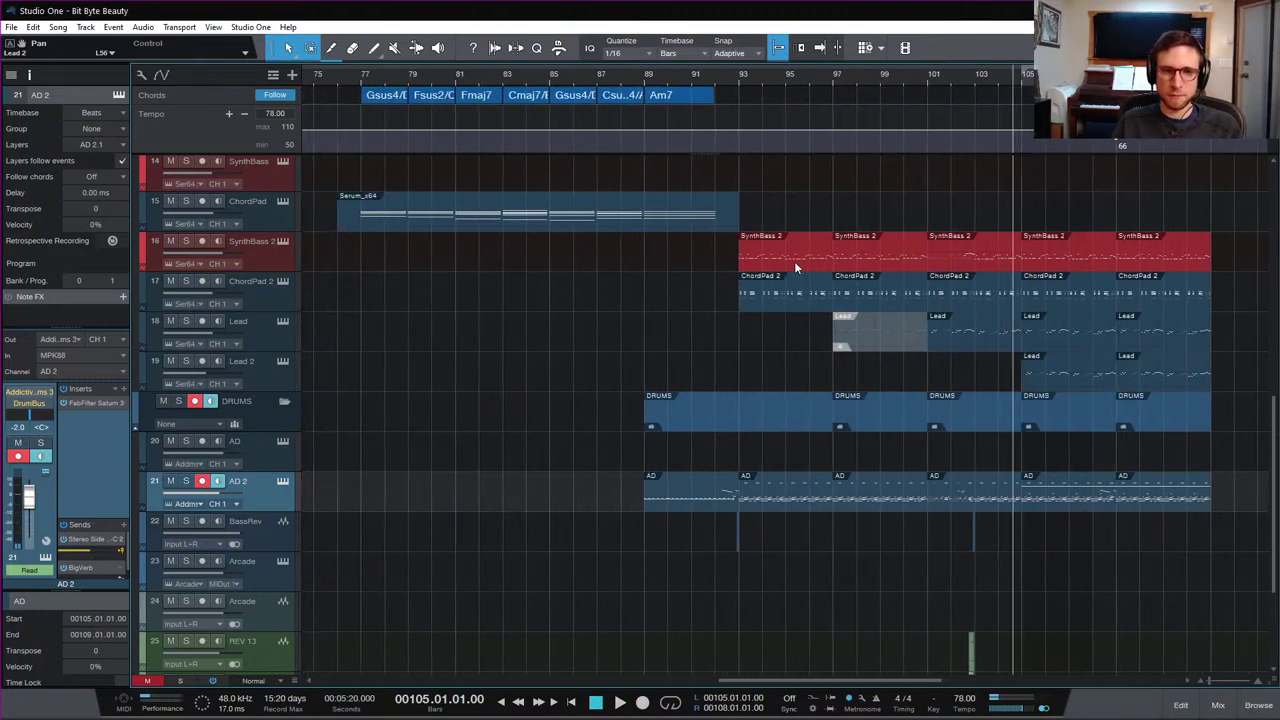
{"action": "left_click", "coordinate": [707, 80]}
{"action": "key", "text": "space"}
{"action": "scroll", "coordinate": [848, 268], "scroll_direction": "right", "scroll_amount": 4}
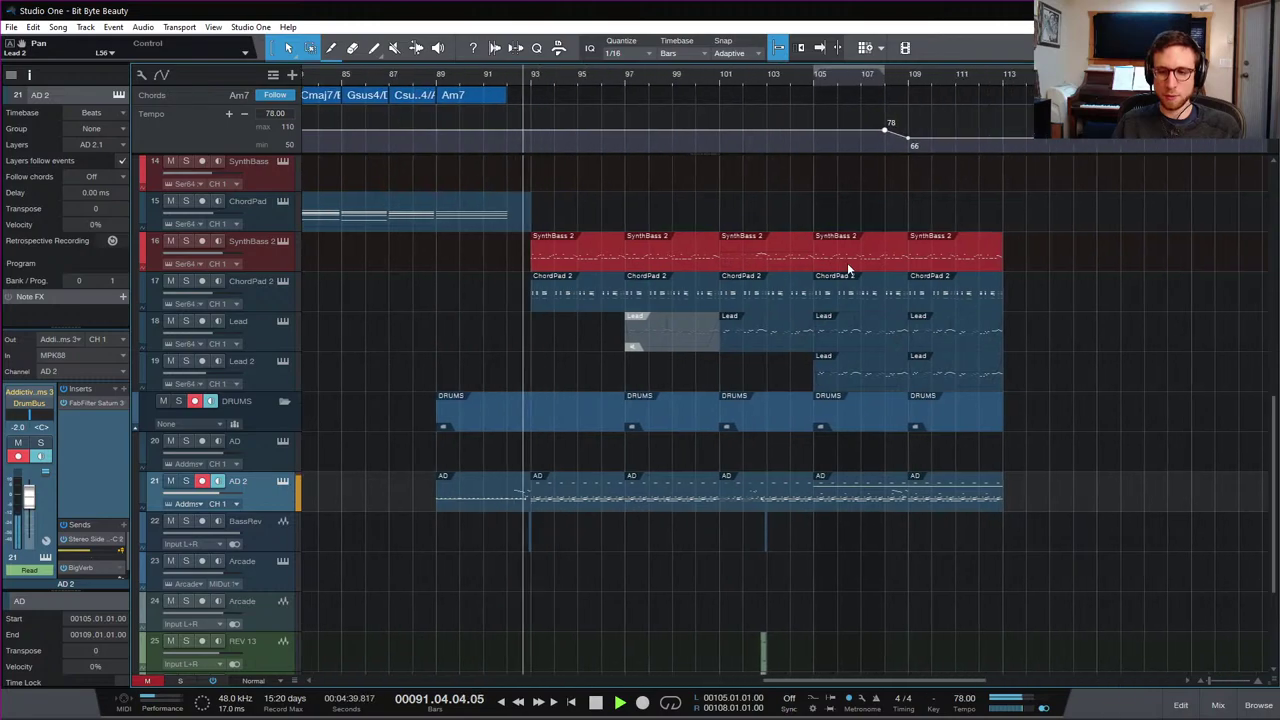
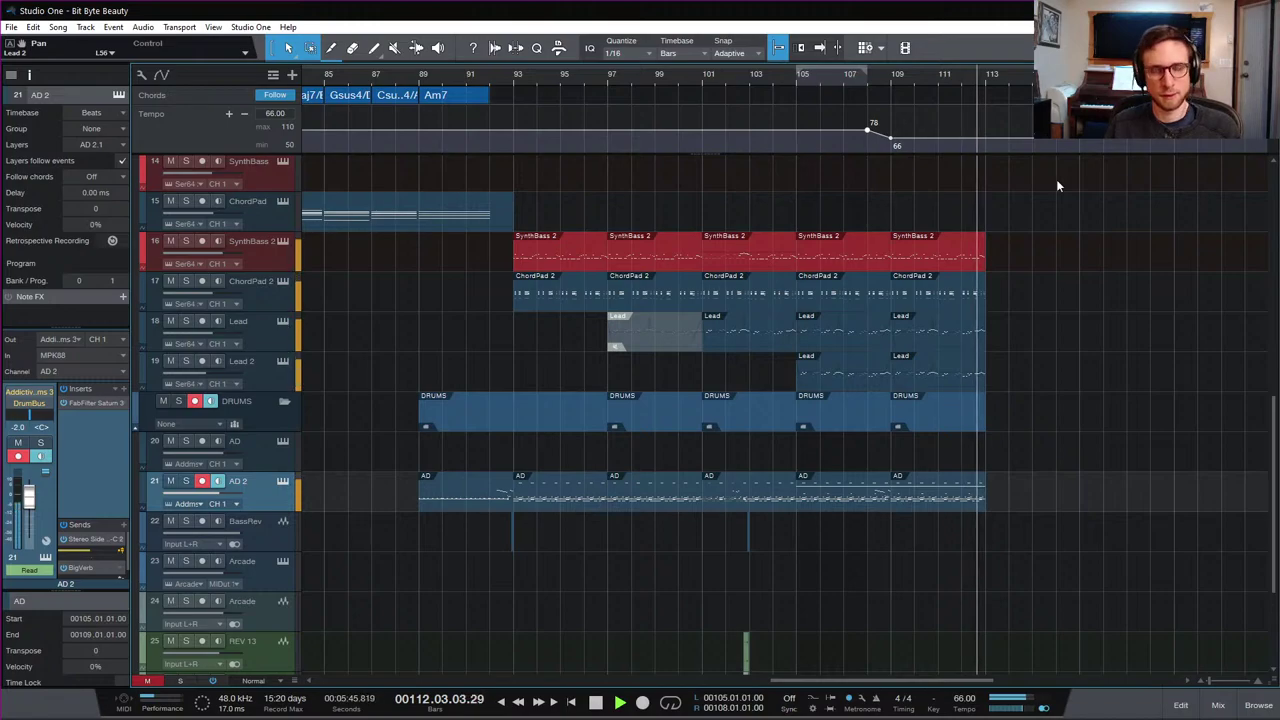
{"action": "key", "text": "space"}
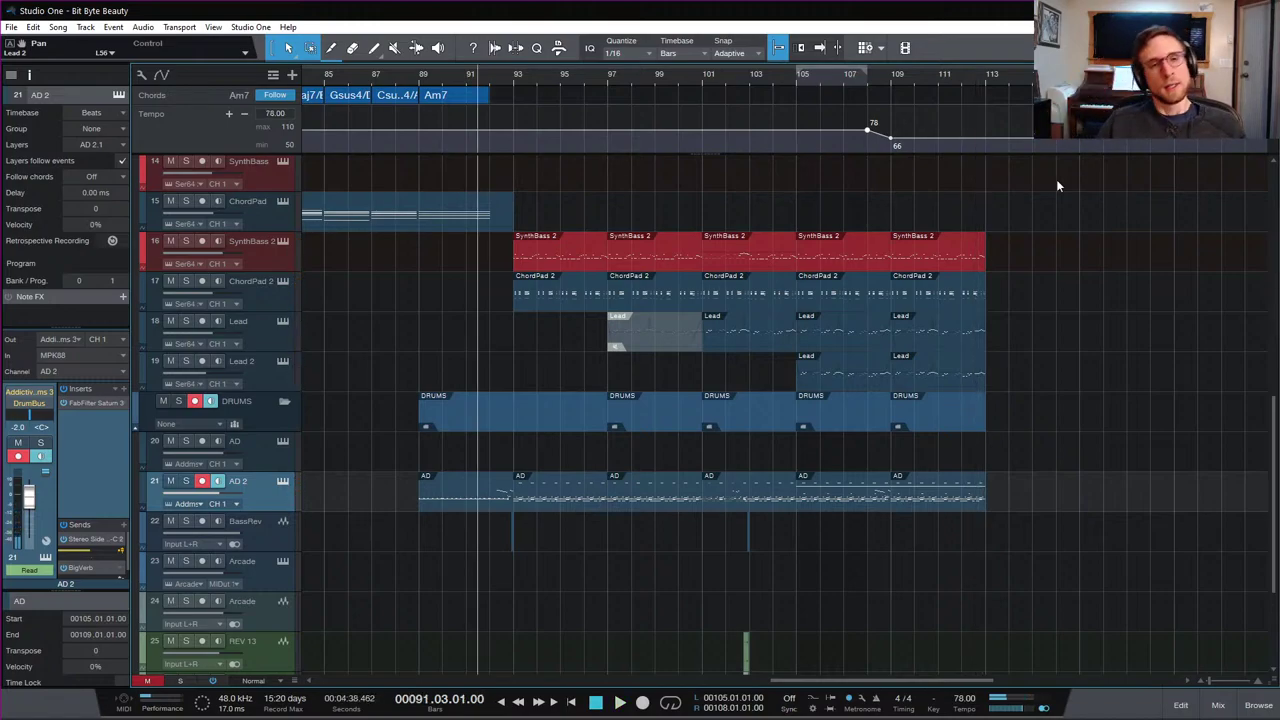
Step: Play the arrangement through the tempo ramp, first from bar 107 and again from bar 105
{"action": "left_click", "coordinate": [840, 81]}
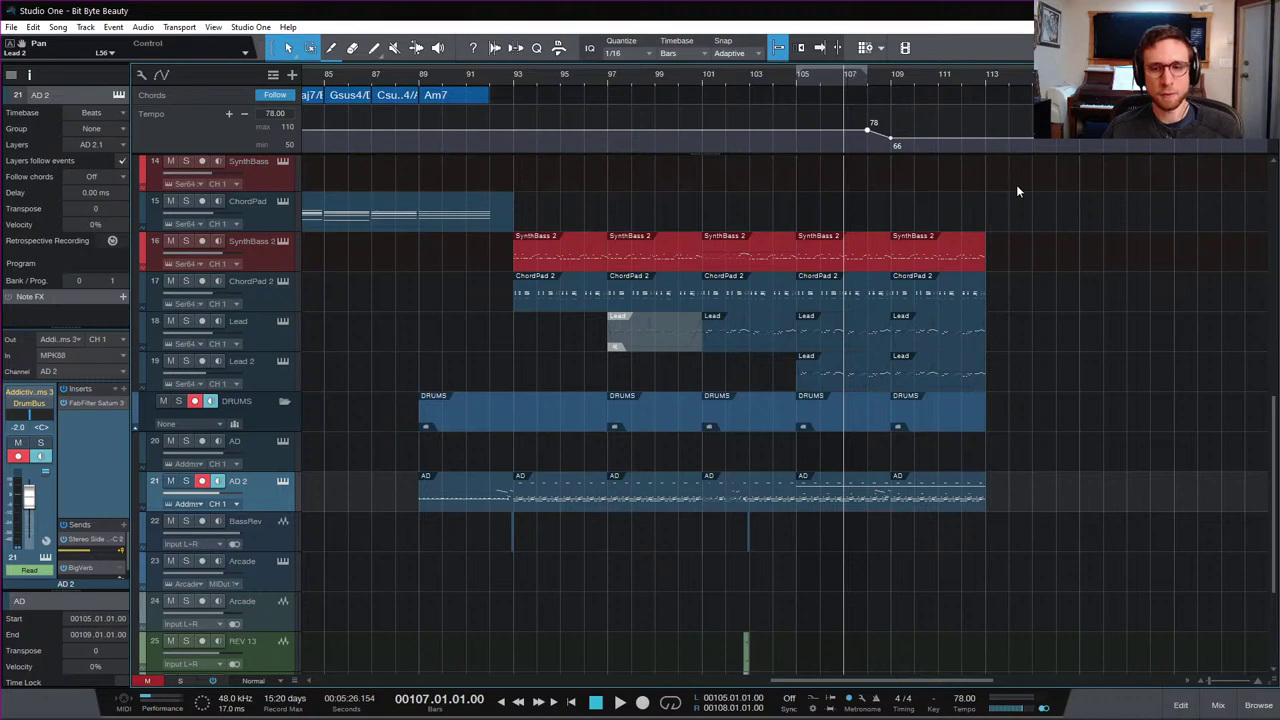
{"action": "scroll", "coordinate": [984, 274], "scroll_direction": "down", "scroll_amount": 3}
{"action": "key", "text": "space"}
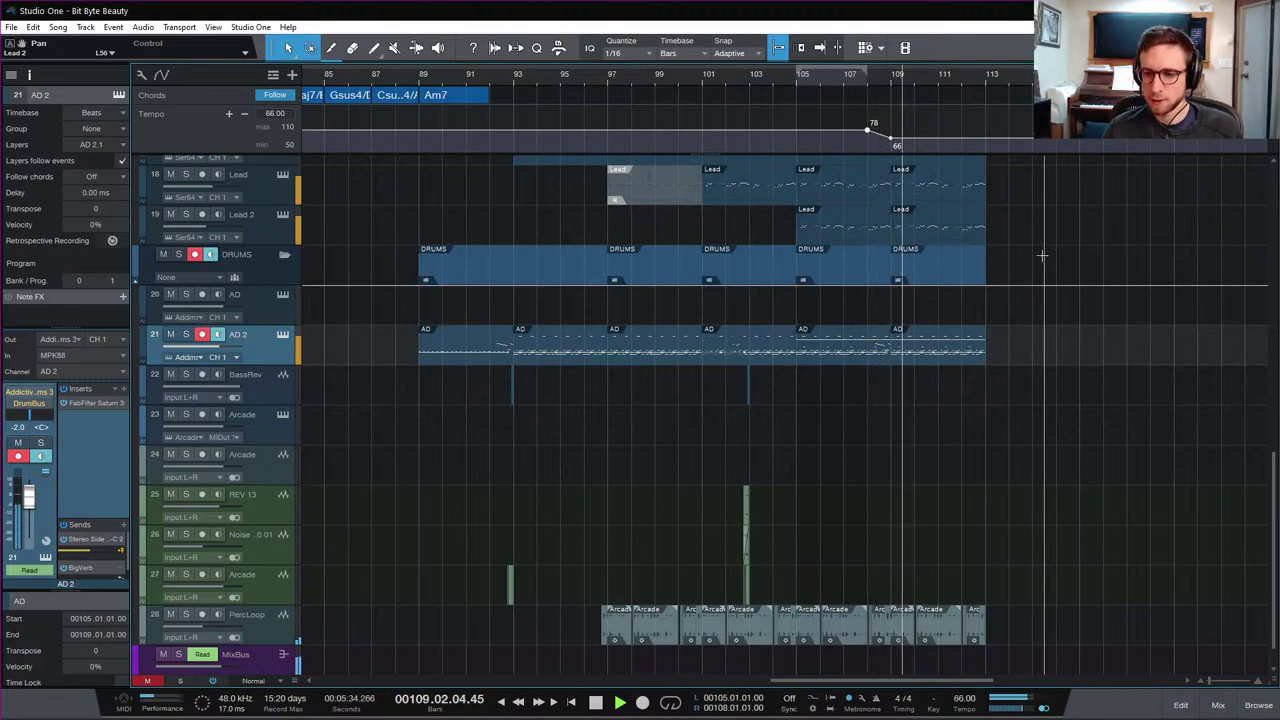
{"action": "key", "text": "space"}
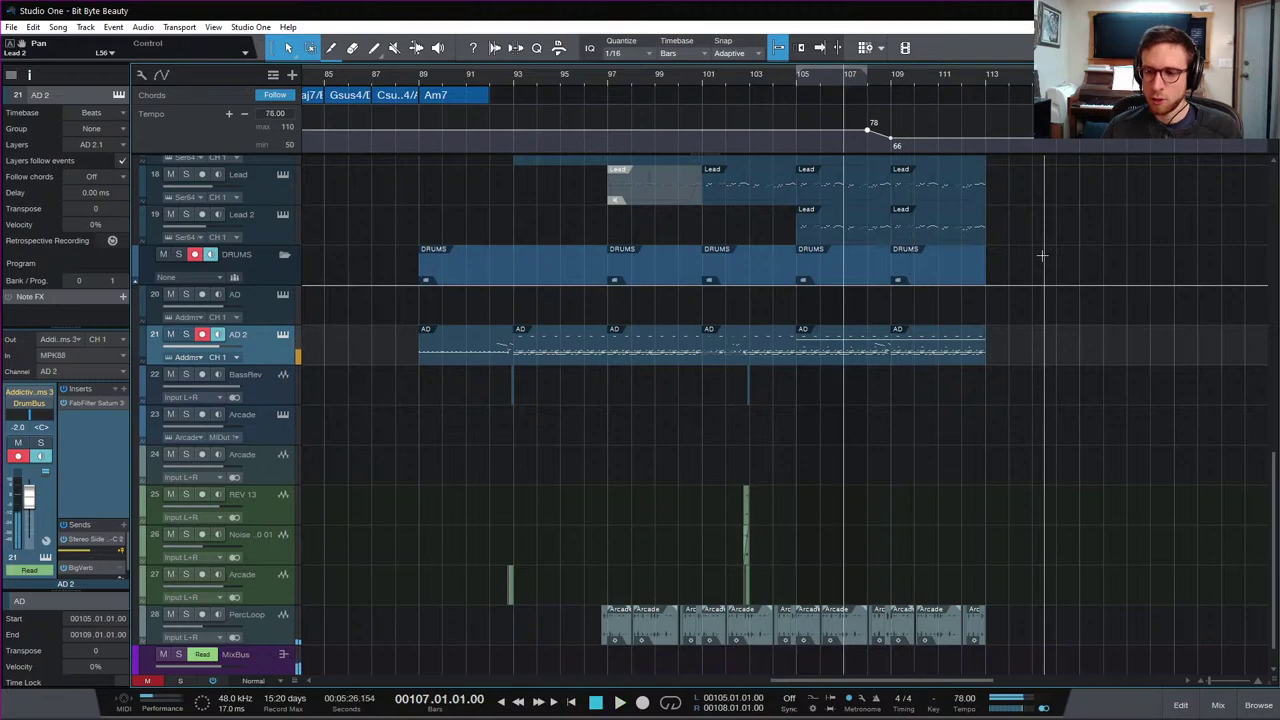
{"action": "left_click", "coordinate": [797, 76]}
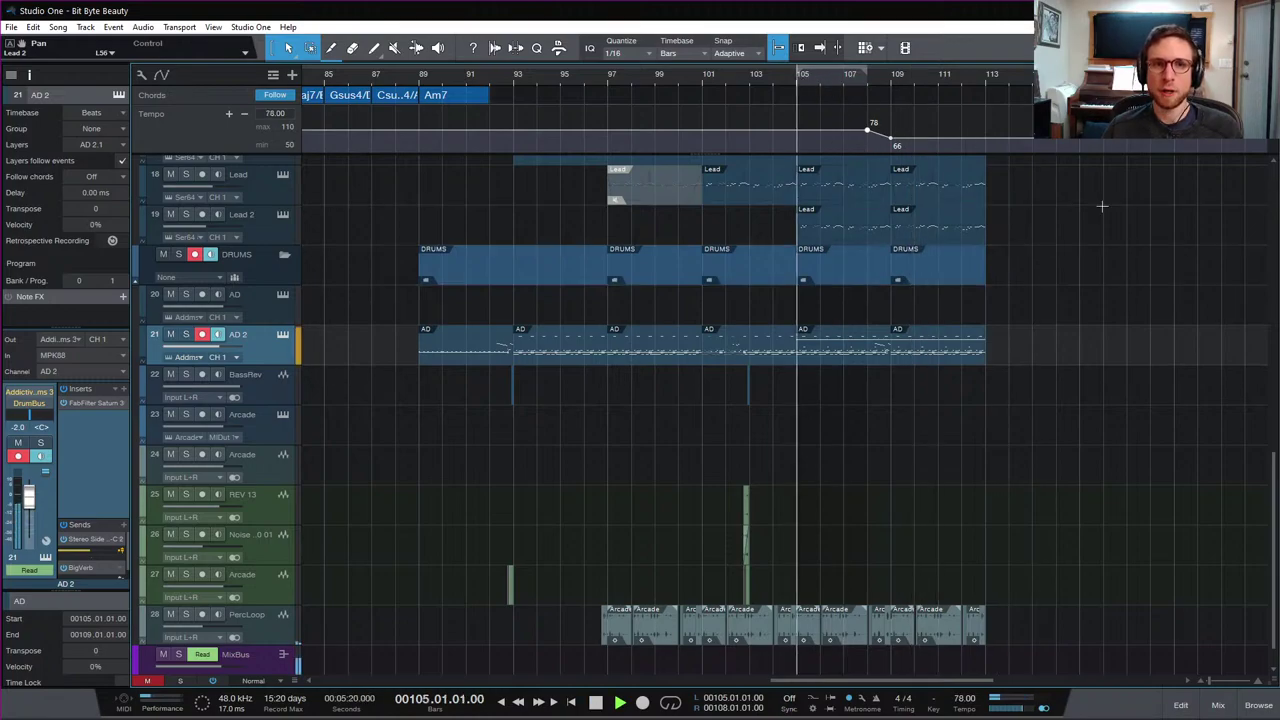
{"action": "key", "text": "space"}
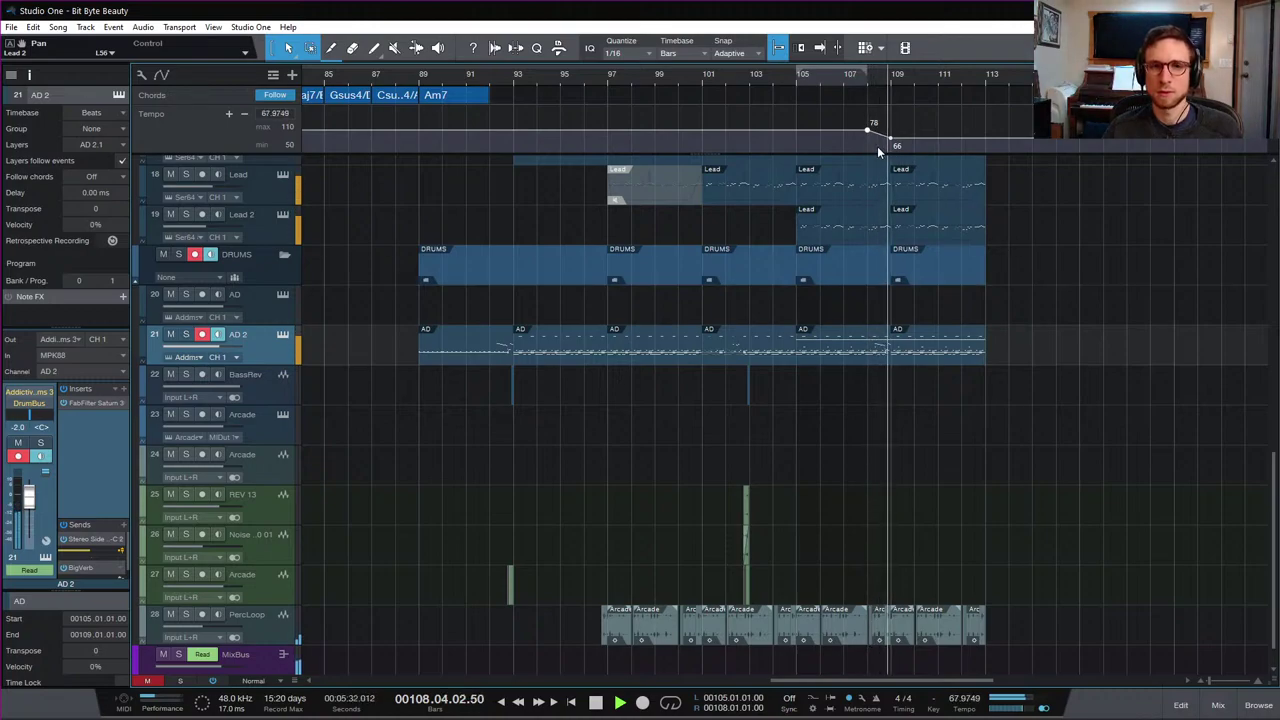
{"action": "key", "text": "space"}
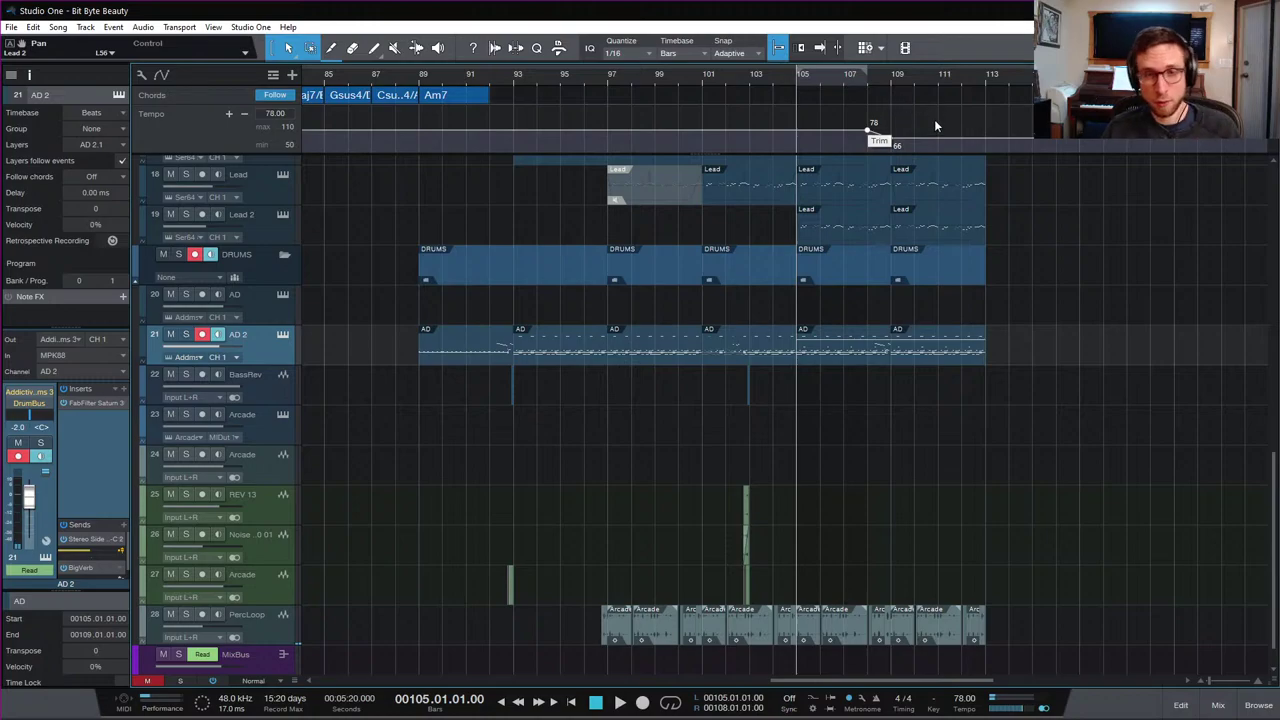
Step: Move the 78-to-66 BPM tempo ramp so that it runs from bar 112 to bar 113
{"action": "left_click_drag", "start_coordinate": [934, 127], "coordinate": [966, 143]}
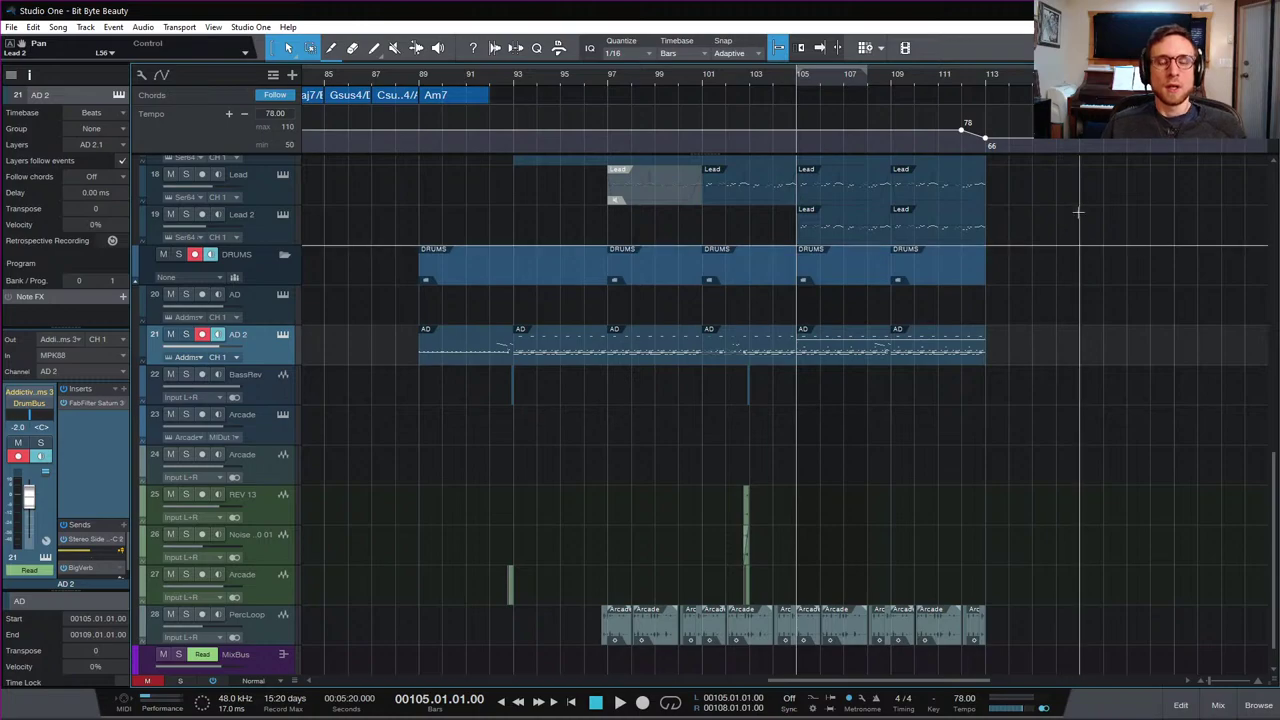
{"action": "scroll", "coordinate": [1046, 310], "scroll_direction": "up", "scroll_amount": 3}
{"action": "scroll", "coordinate": [1046, 310], "scroll_direction": "up", "scroll_amount": 5}
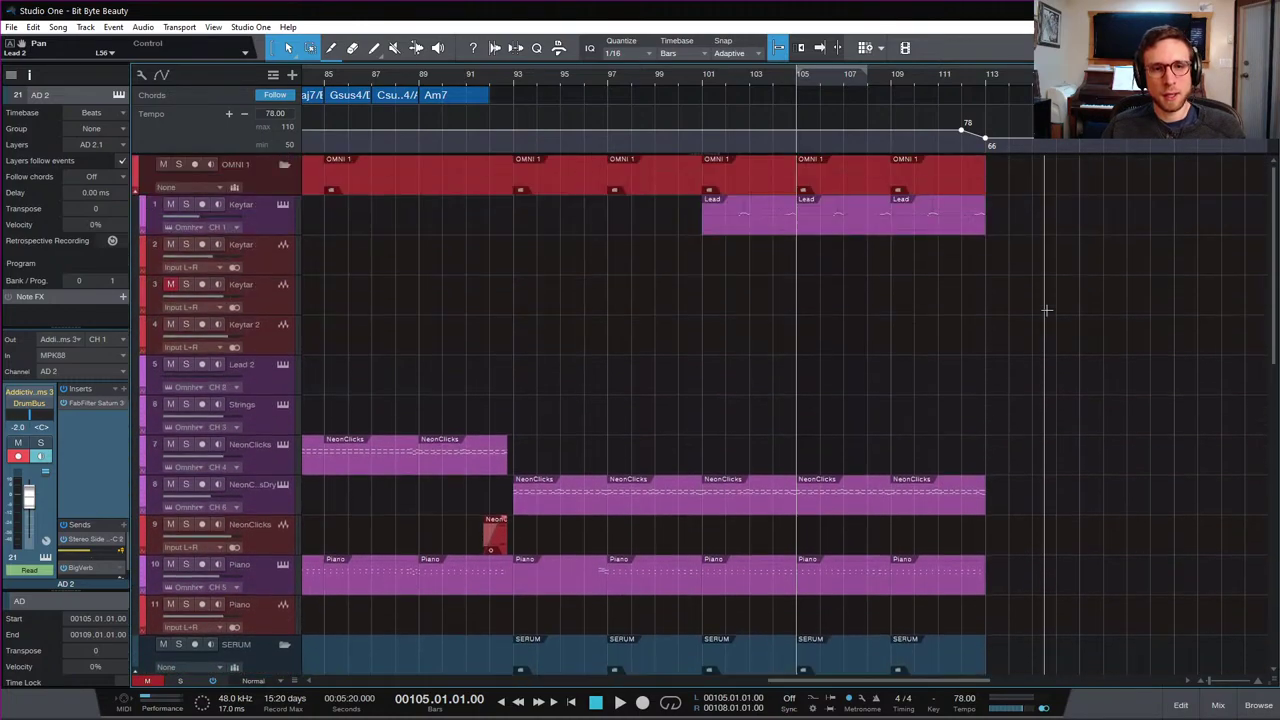
Step: Duplicate all events of the last four-bar section across the tracks, extending the arrangement from bar 113 to bar 117
{"action": "scroll", "coordinate": [1048, 310], "scroll_direction": "down", "scroll_amount": 4}
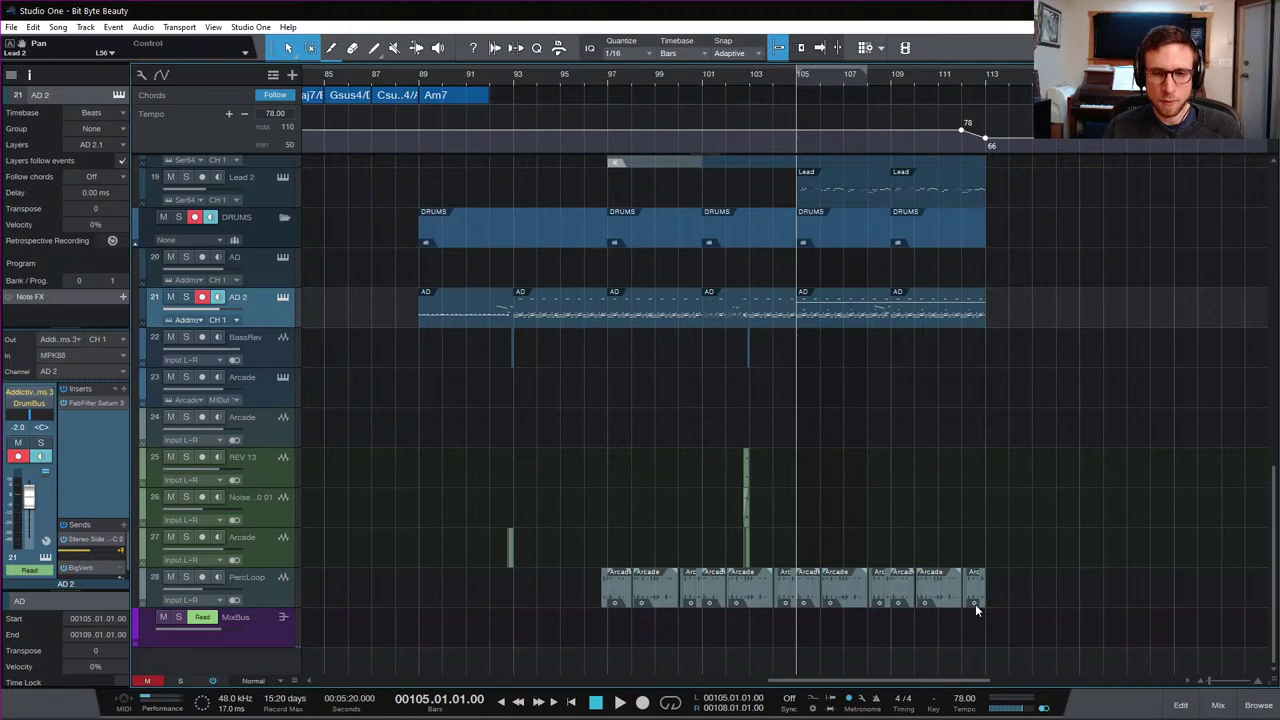
{"action": "left_click_drag", "start_coordinate": [1006, 597], "coordinate": [889, 222]}
{"action": "scroll", "coordinate": [1063, 315], "scroll_direction": "down", "scroll_amount": 5}
{"action": "scroll", "coordinate": [1063, 315], "scroll_direction": "down", "scroll_amount": 8}
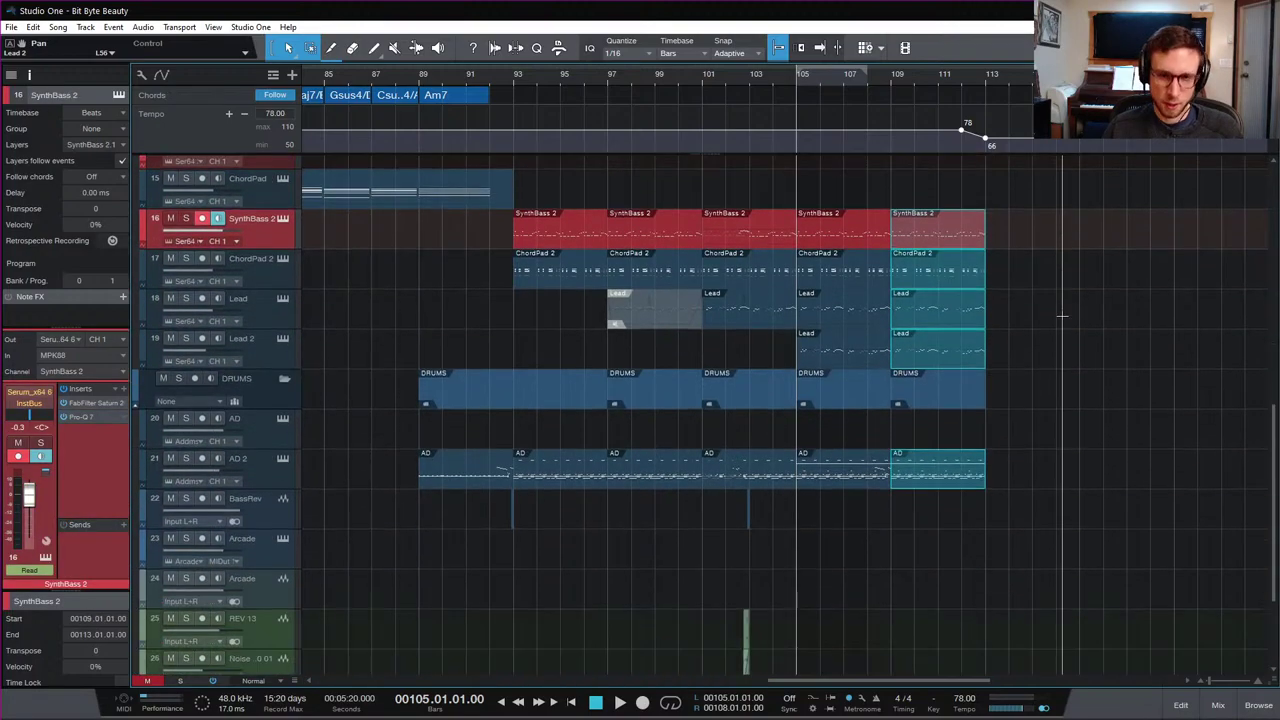
{"action": "key", "text": "d"}
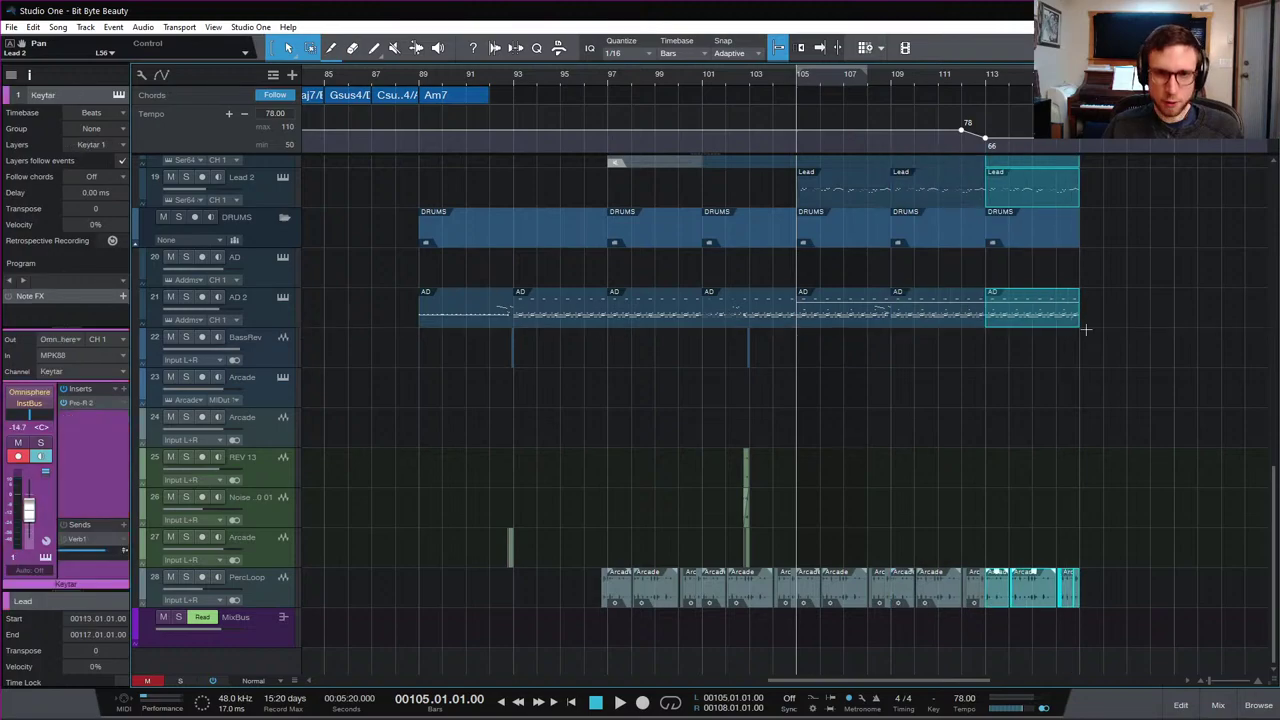
Step: Set the loop range to the duplicated section at bars 113 to 117 and place the playhead at bar 113
{"action": "scroll", "coordinate": [1068, 304], "scroll_direction": "up", "scroll_amount": 10}
{"action": "key", "text": "p"}
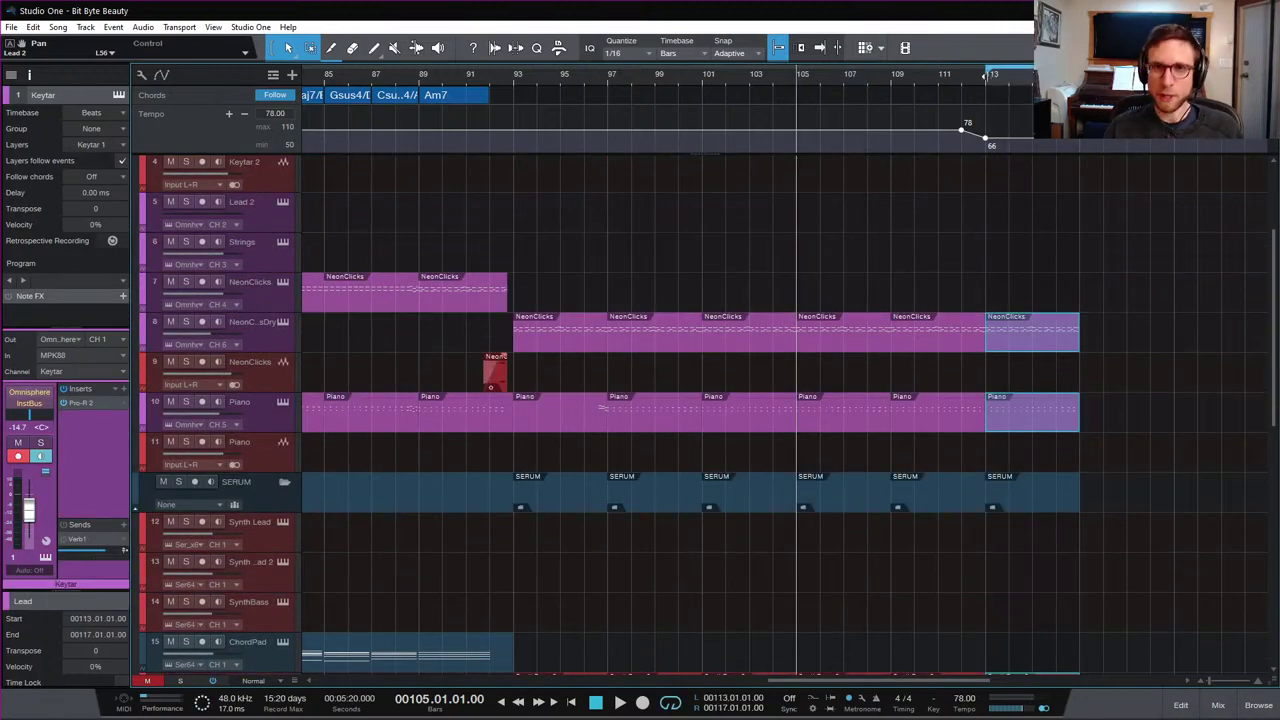
{"action": "left_click", "coordinate": [1008, 82]}
{"action": "scroll", "coordinate": [1088, 270], "scroll_direction": "down", "scroll_amount": 10}
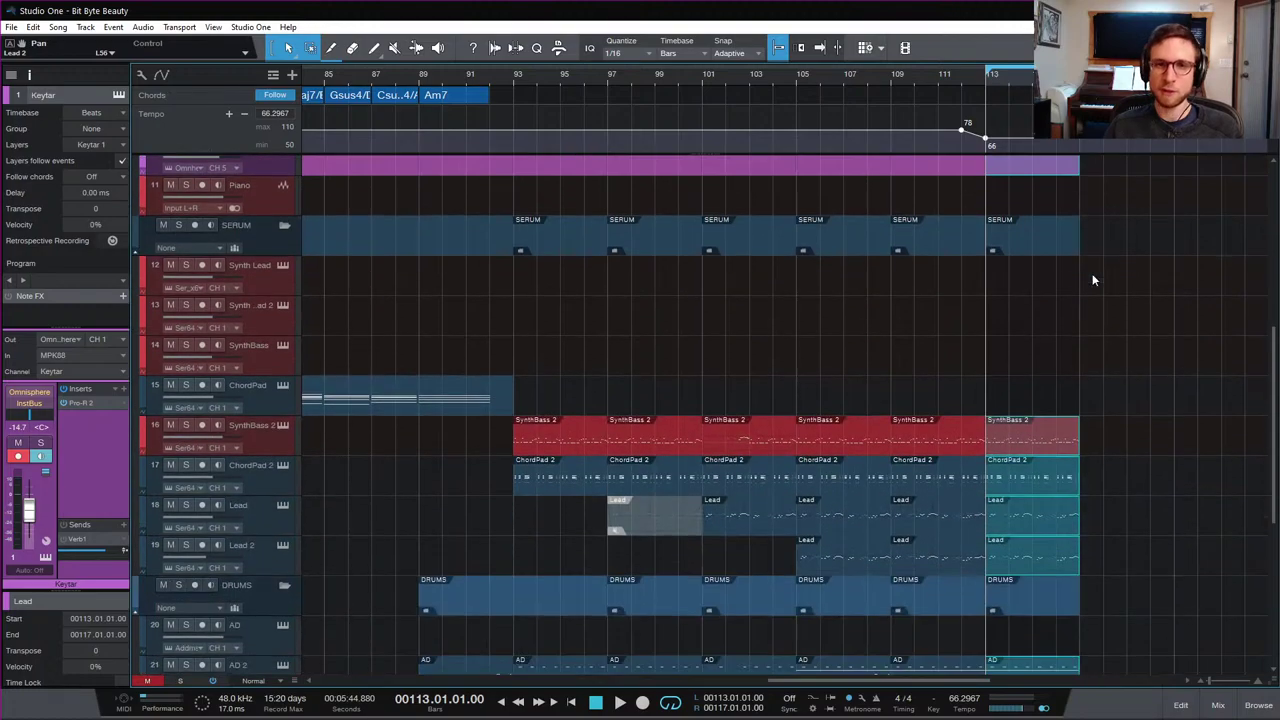
{"action": "scroll", "coordinate": [1078, 262], "scroll_direction": "down", "scroll_amount": 4}
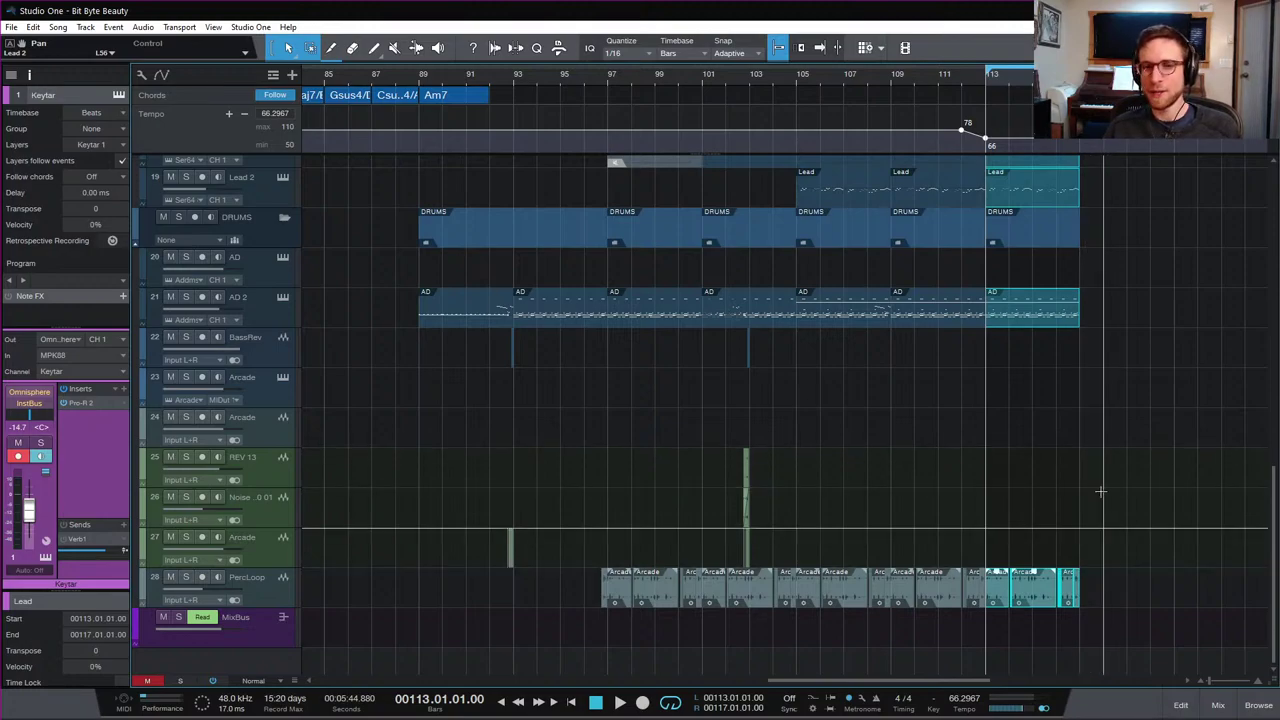
Step: Clear the event selection and play the start of the duplicated section from bar 113
{"action": "scroll", "coordinate": [1104, 482], "scroll_direction": "right", "scroll_amount": 3}
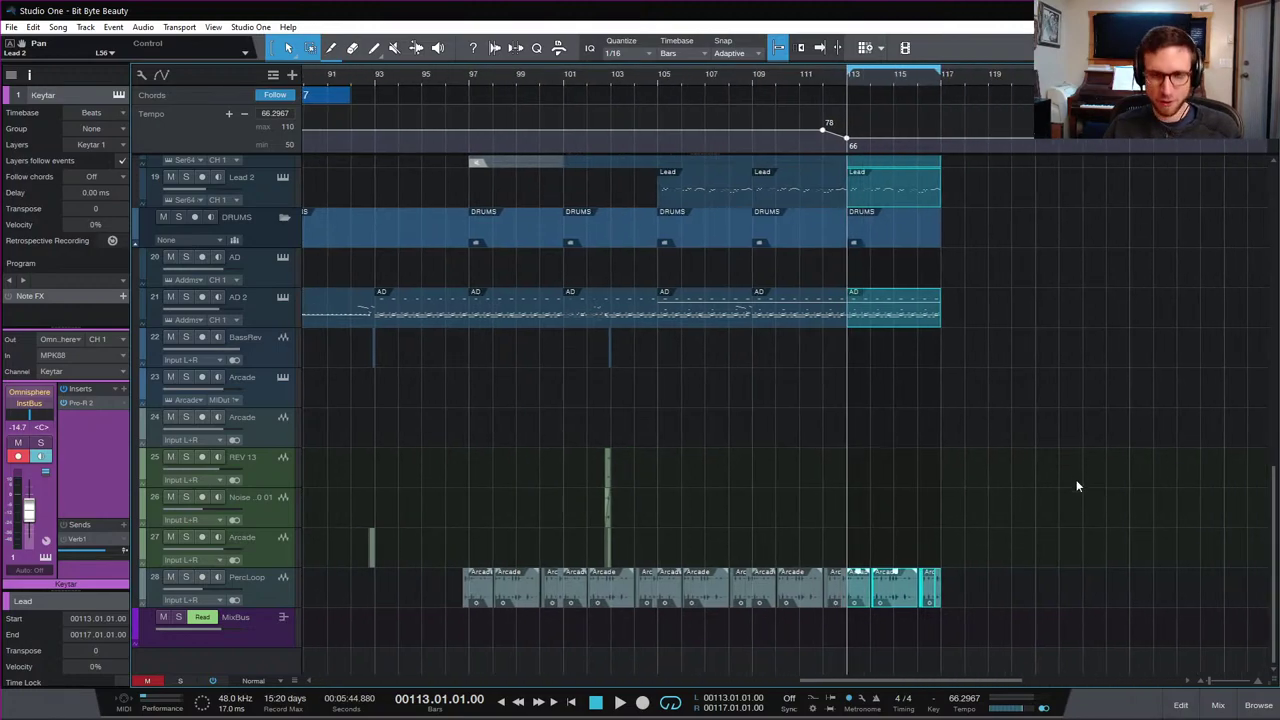
{"action": "left_click", "coordinate": [1076, 479]}
{"action": "key", "text": "e"}
{"action": "key", "text": "e"}
{"action": "key", "text": "e"}
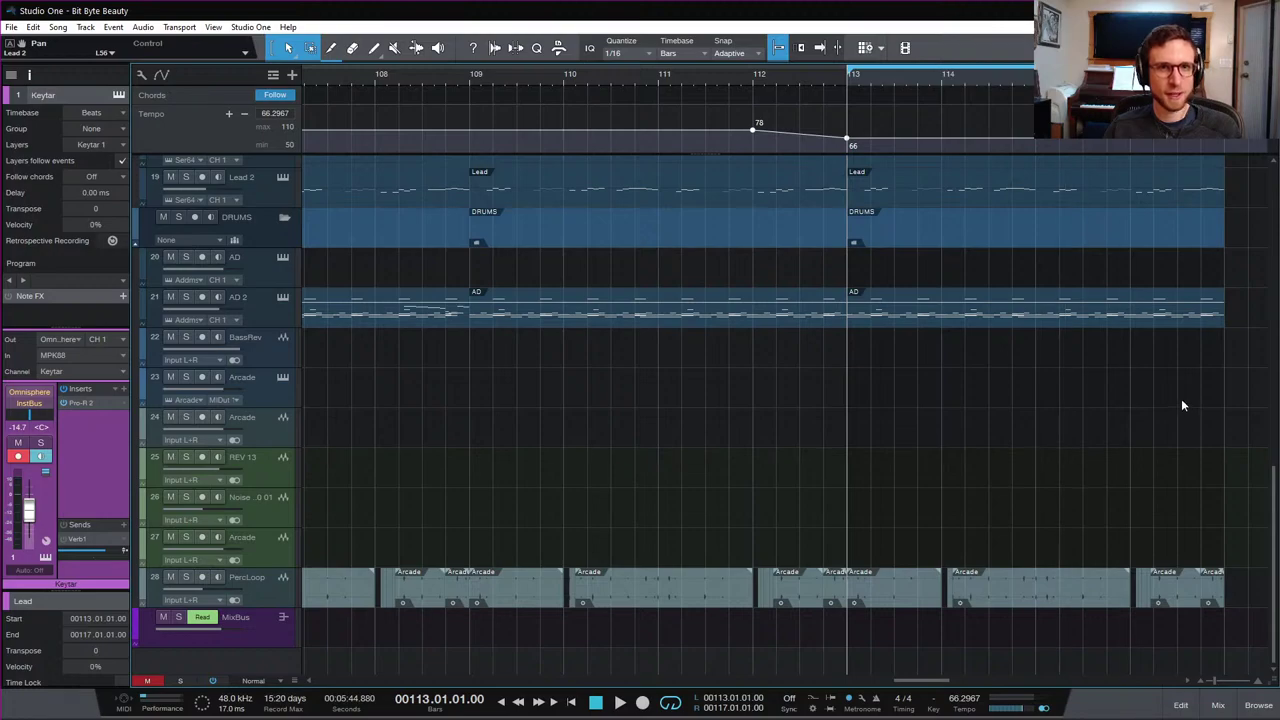
{"action": "scroll", "coordinate": [1181, 405], "scroll_direction": "right", "scroll_amount": 5}
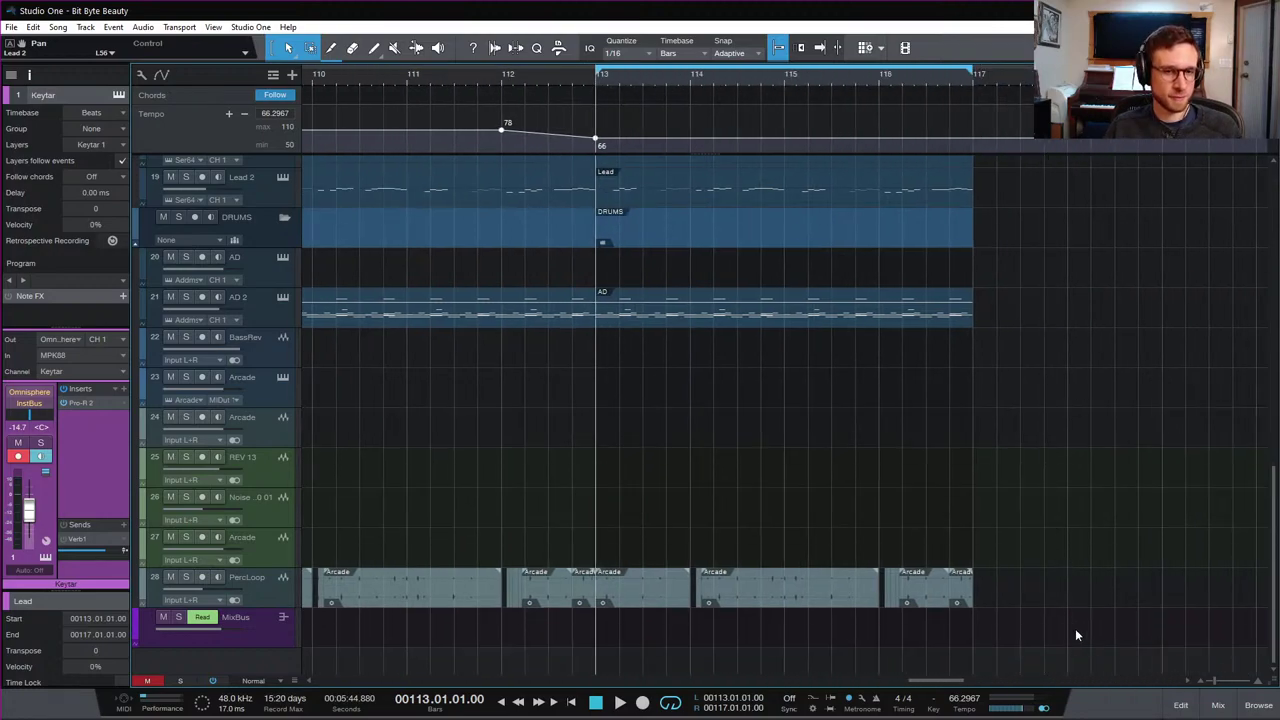
{"action": "key", "text": "space"}
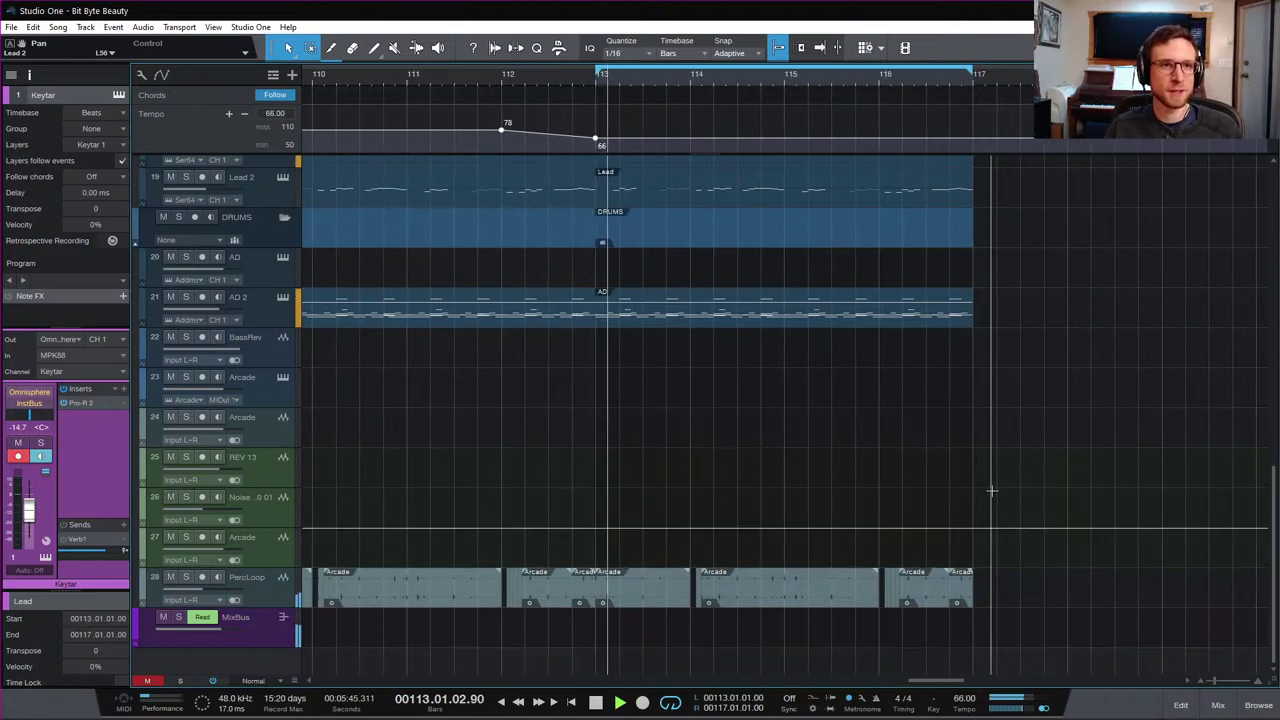
{"action": "key", "text": "space"}
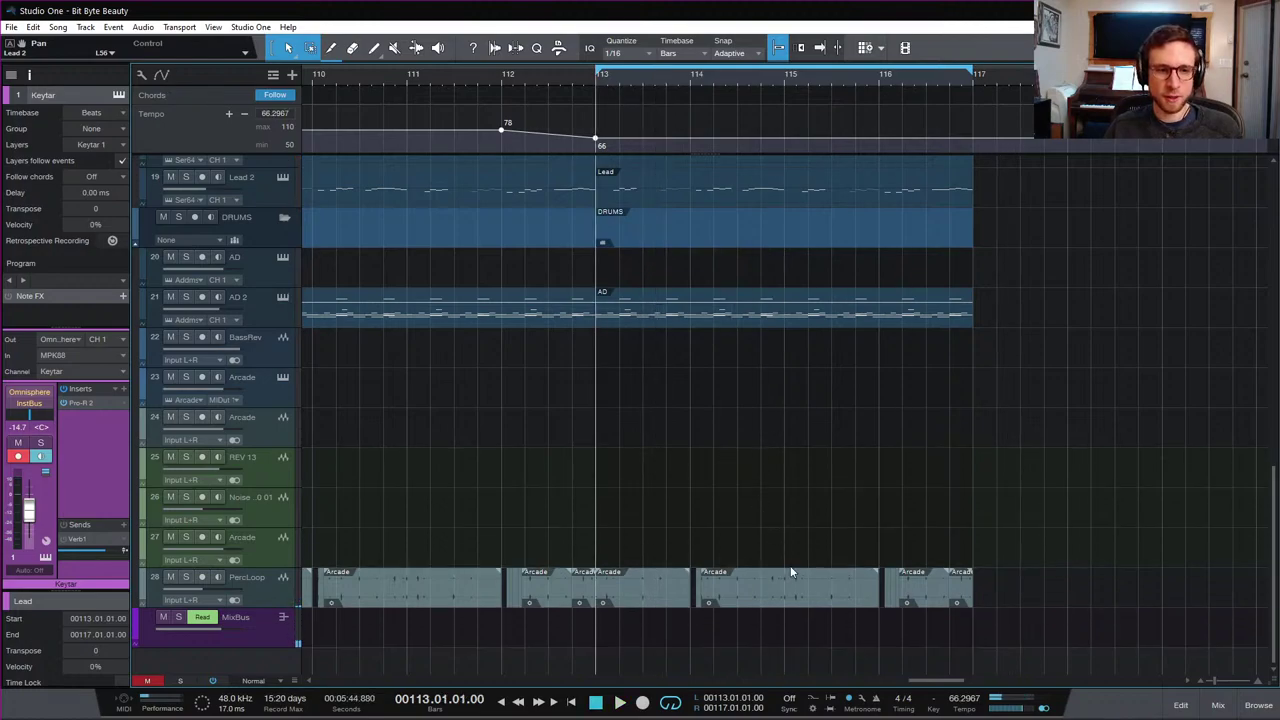
Step: Open the AD 2 drum event at bar 113 for note editing and delete its C3 notes through bar 116
{"action": "scroll", "coordinate": [740, 450], "scroll_direction": "up", "scroll_amount": 4}
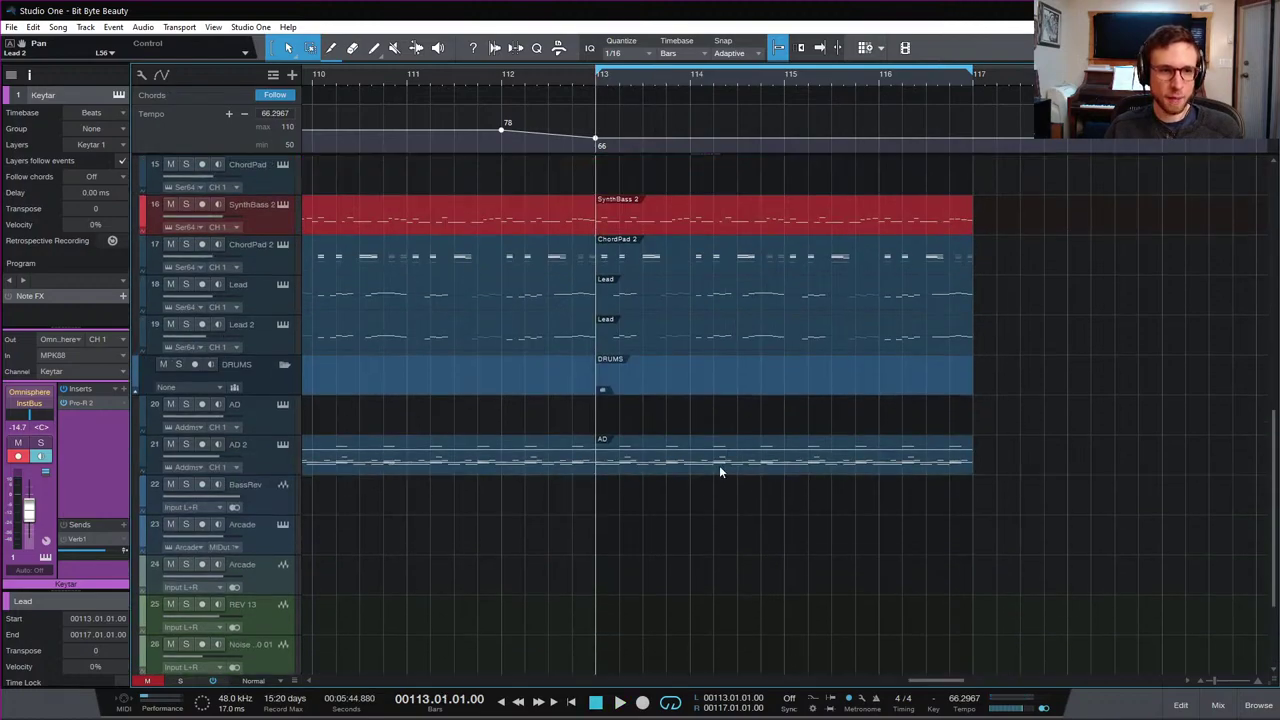
{"action": "double_click", "coordinate": [649, 462]}
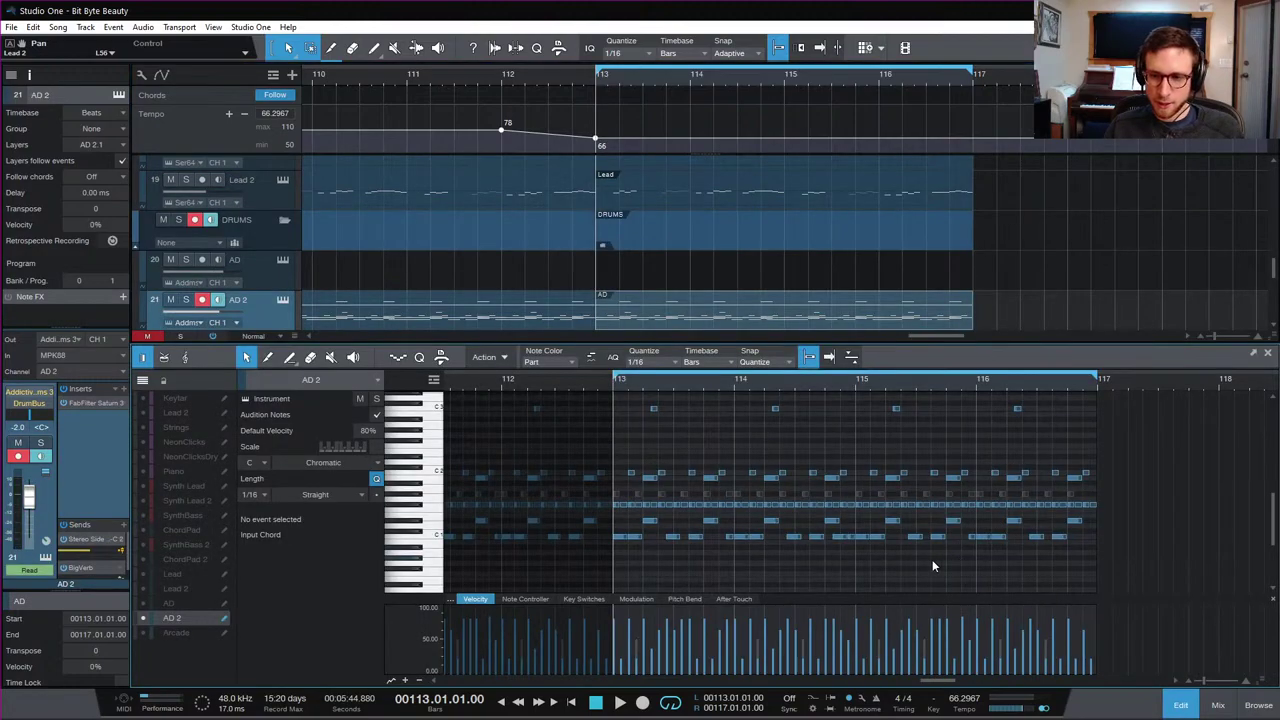
{"action": "left_click", "coordinate": [653, 408]}
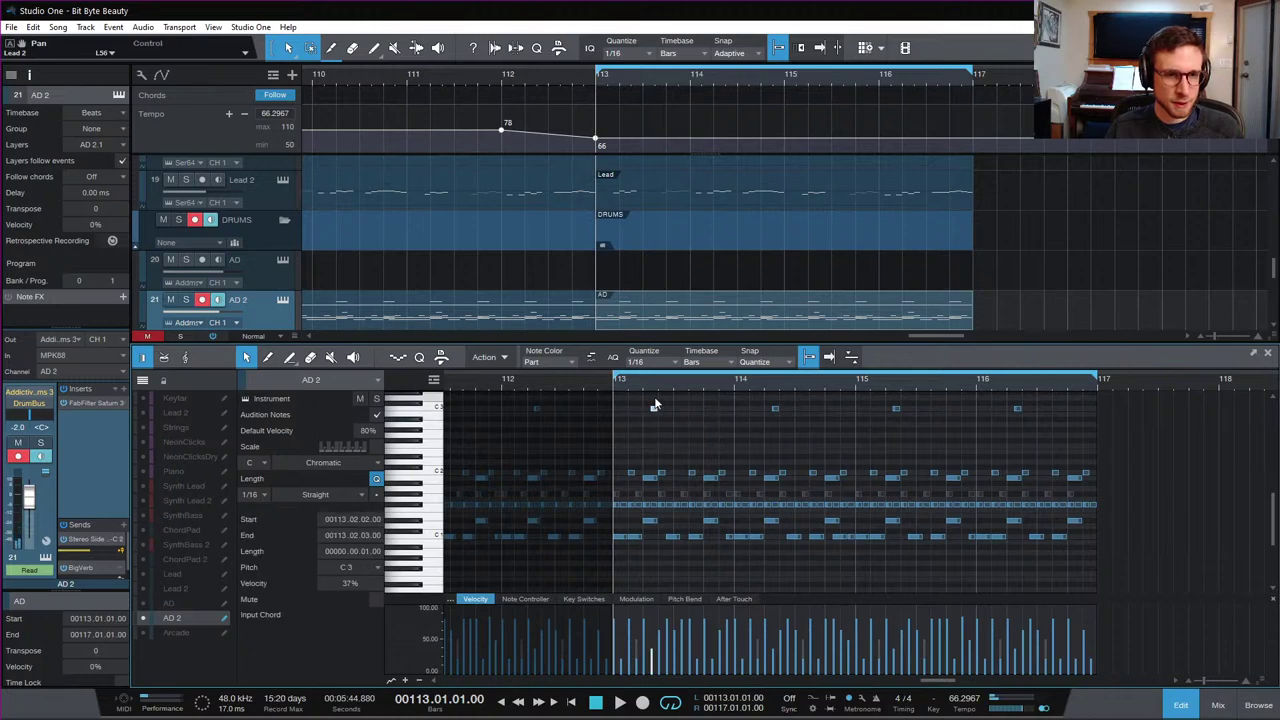
{"action": "left_click_drag", "start_coordinate": [642, 394], "coordinate": [1040, 436]}
{"action": "scroll", "coordinate": [1053, 439], "scroll_direction": "up", "scroll_amount": 2}
{"action": "scroll", "coordinate": [1053, 439], "scroll_direction": "up", "scroll_amount": 5}
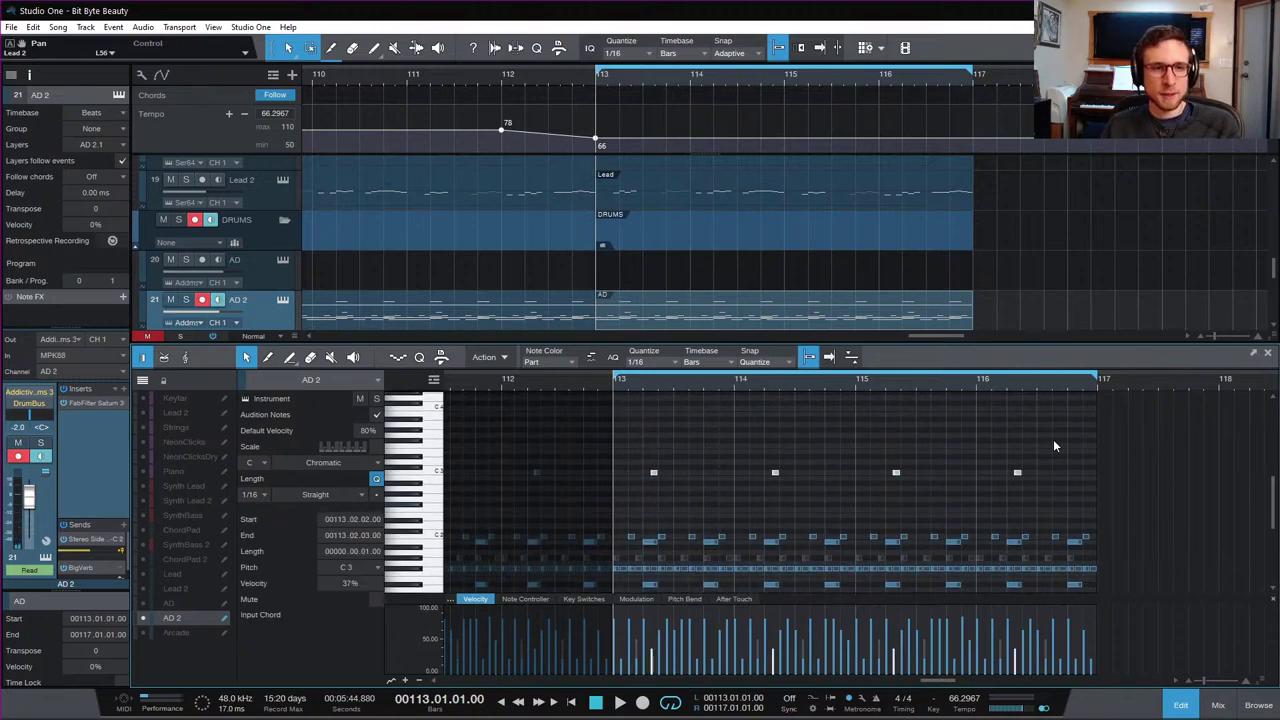
{"action": "scroll", "coordinate": [1052, 452], "scroll_direction": "down", "scroll_amount": 5}
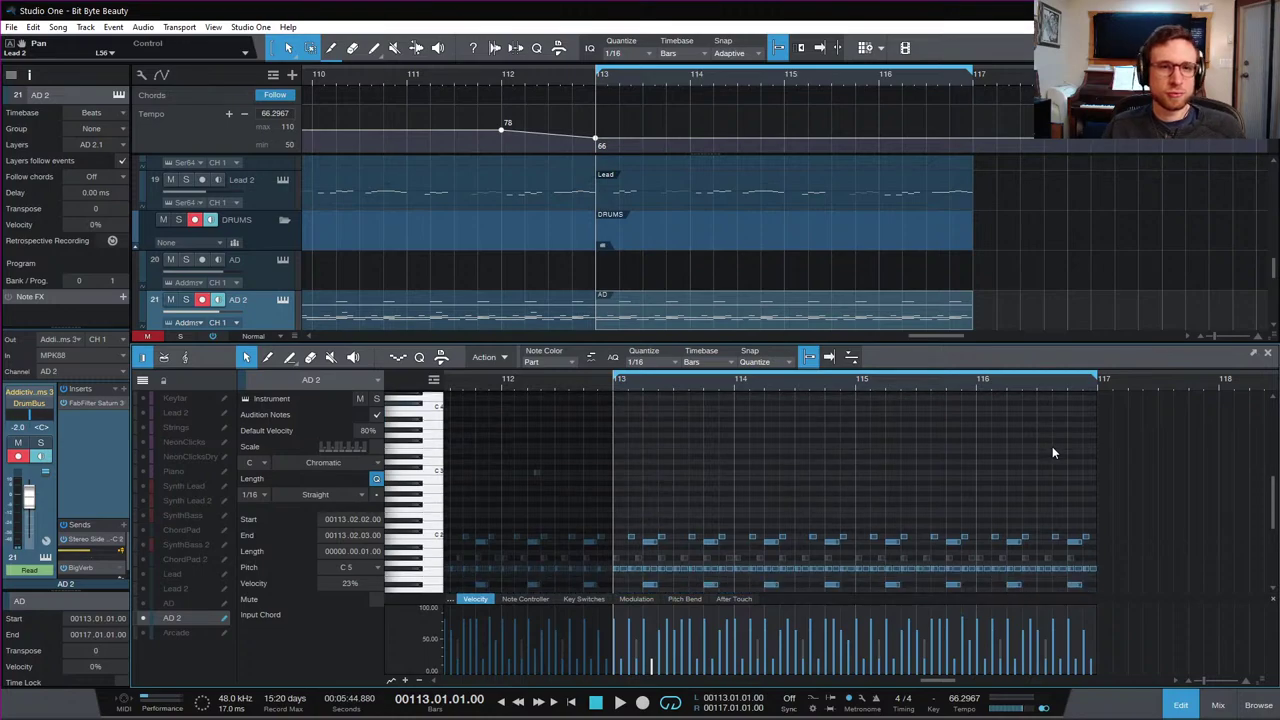
Step: Examine the higher-pitched notes of the AD 2 drum part and play it from bar 113
{"action": "scroll", "coordinate": [595, 463], "scroll_direction": "left", "scroll_amount": 5}
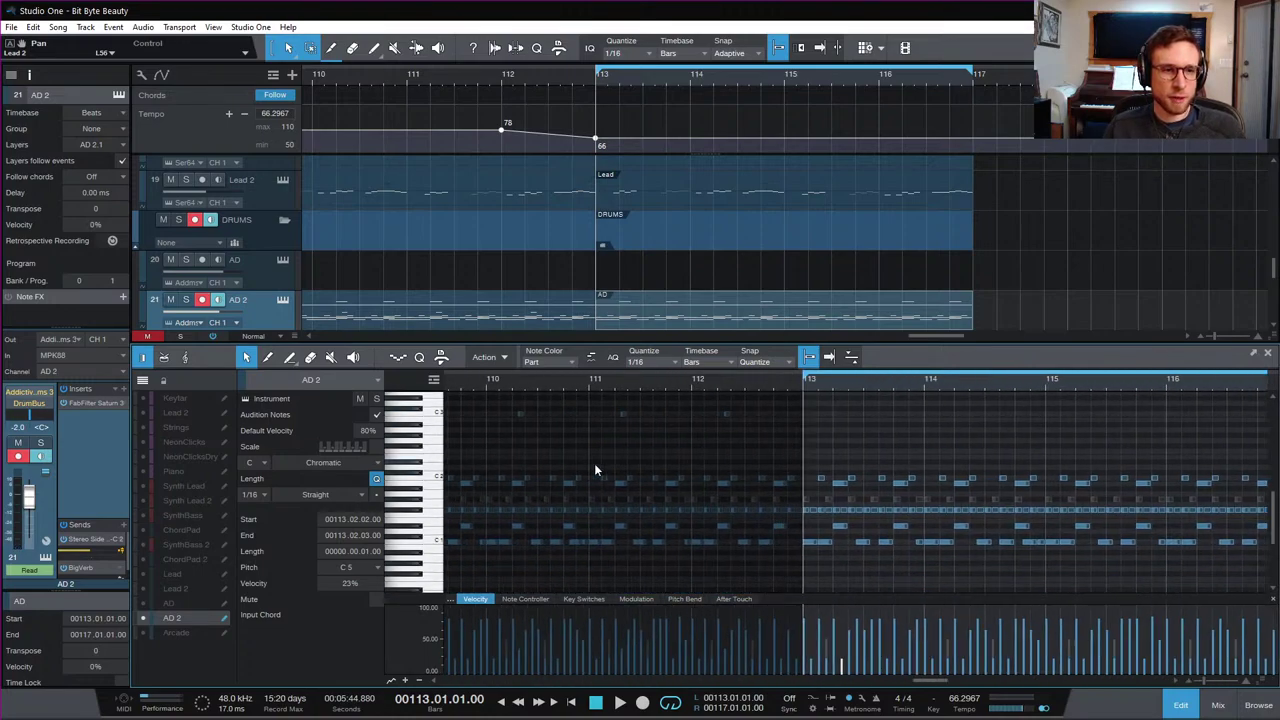
{"action": "scroll", "coordinate": [597, 462], "scroll_direction": "up", "scroll_amount": 4}
{"action": "scroll", "coordinate": [599, 462], "scroll_direction": "up", "scroll_amount": 4}
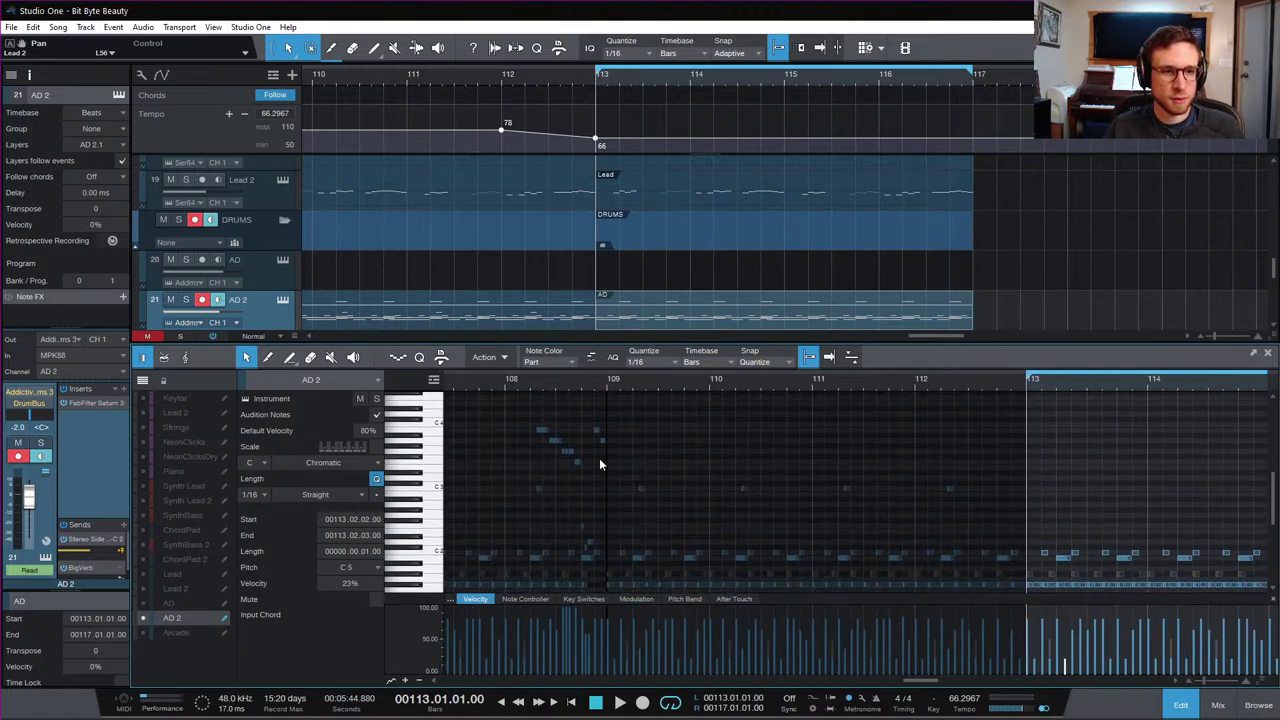
{"action": "scroll", "coordinate": [1134, 450], "scroll_direction": "right", "scroll_amount": 5}
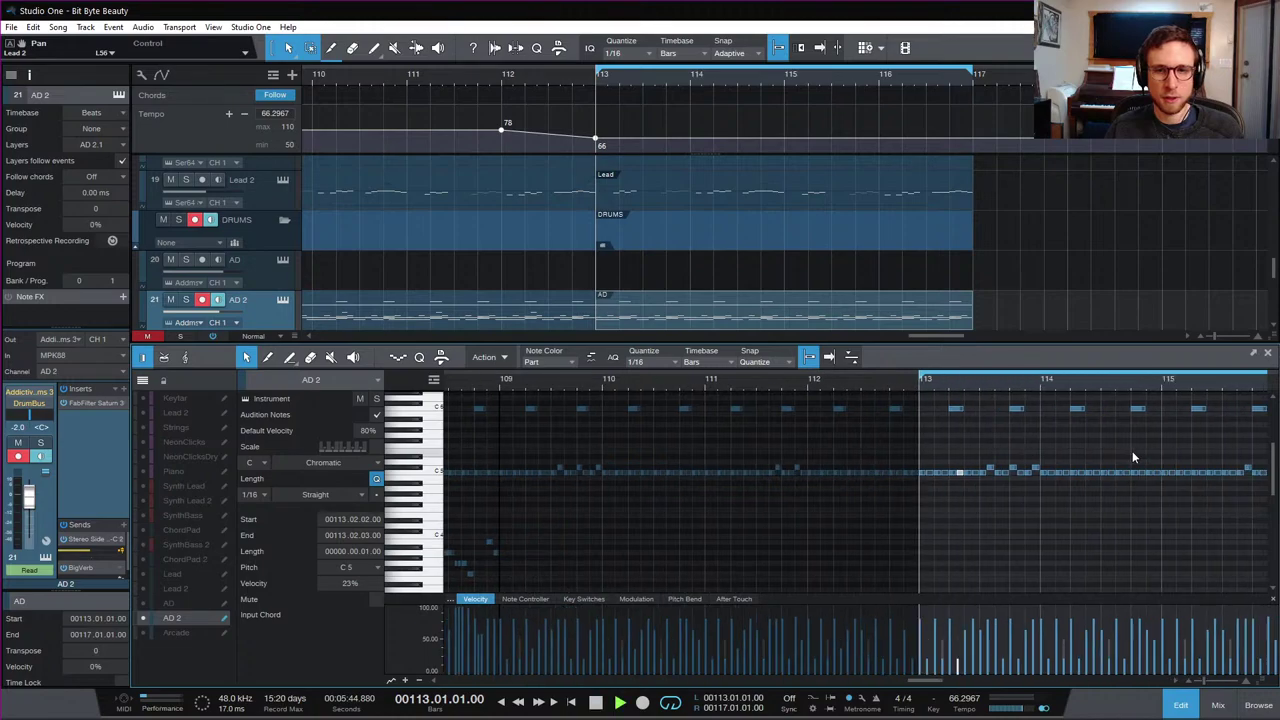
{"action": "key", "text": "space"}
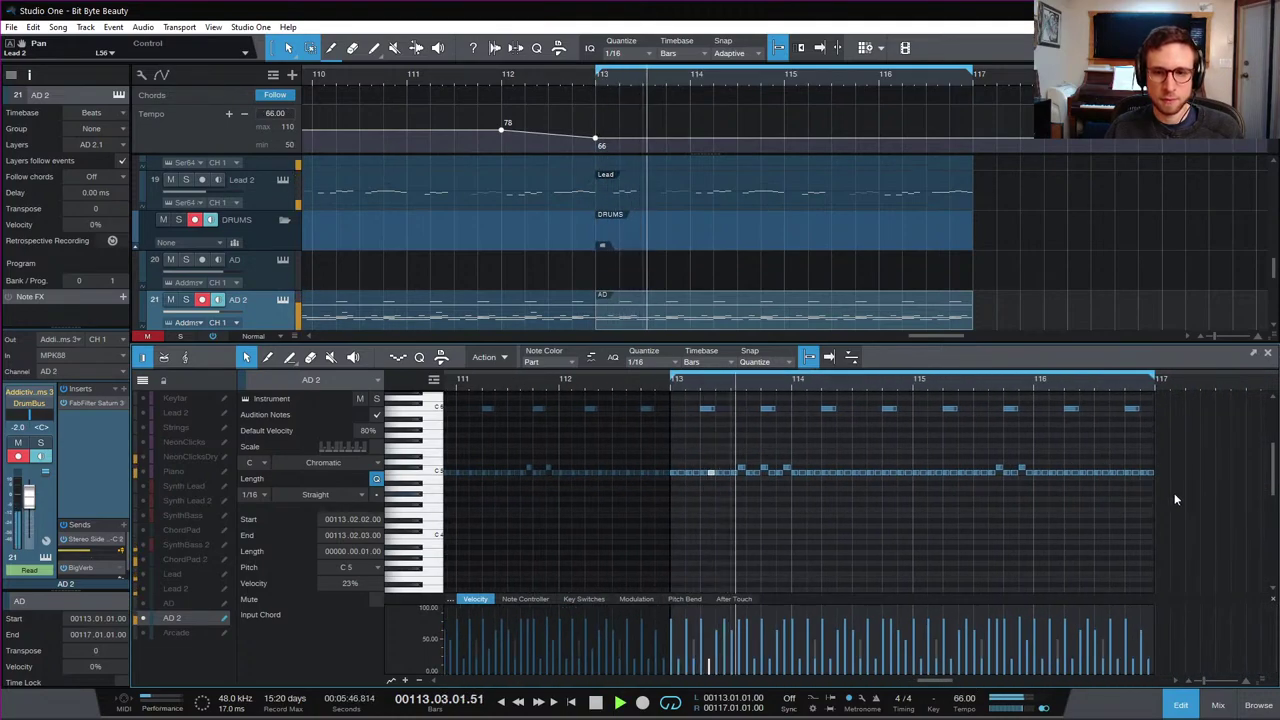
{"action": "key", "text": "space"}
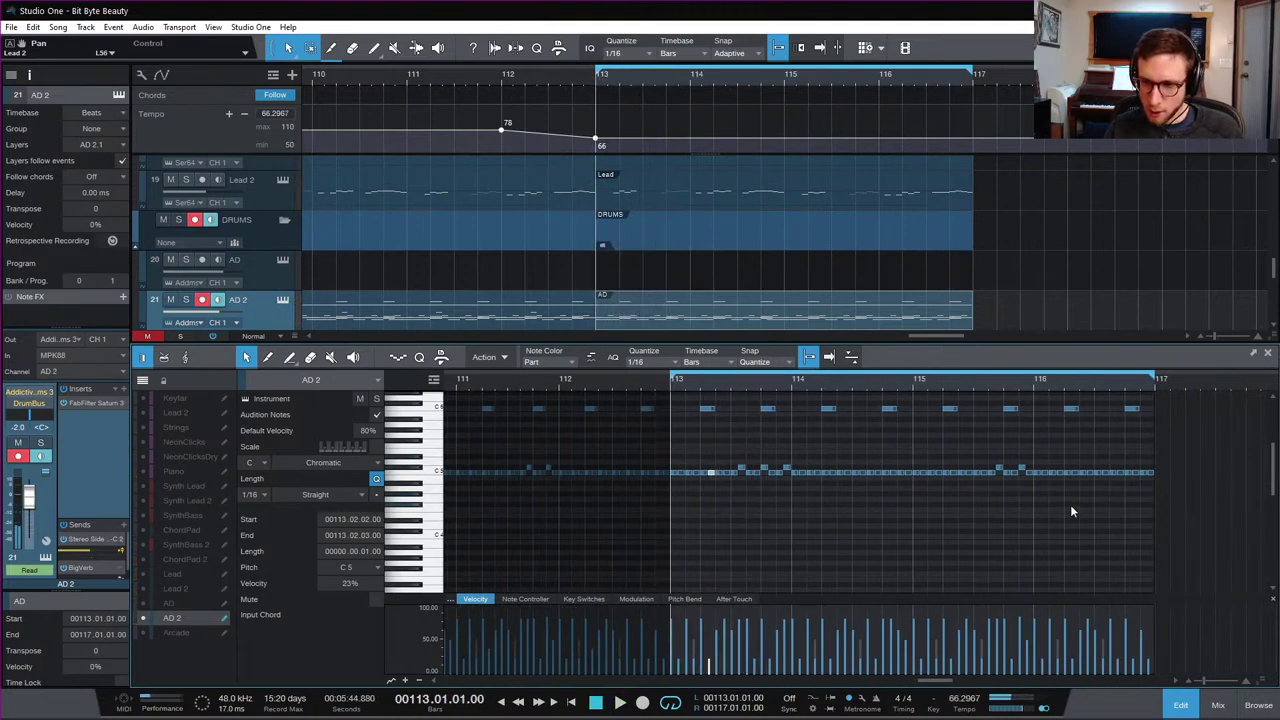
Step: Delete the drum notes from C5 upward across bars 113 to 116 and play the result from bar 113
{"action": "scroll", "coordinate": [1076, 499], "scroll_direction": "up", "scroll_amount": 1}
{"action": "left_click_drag", "start_coordinate": [1154, 413], "coordinate": [672, 520]}
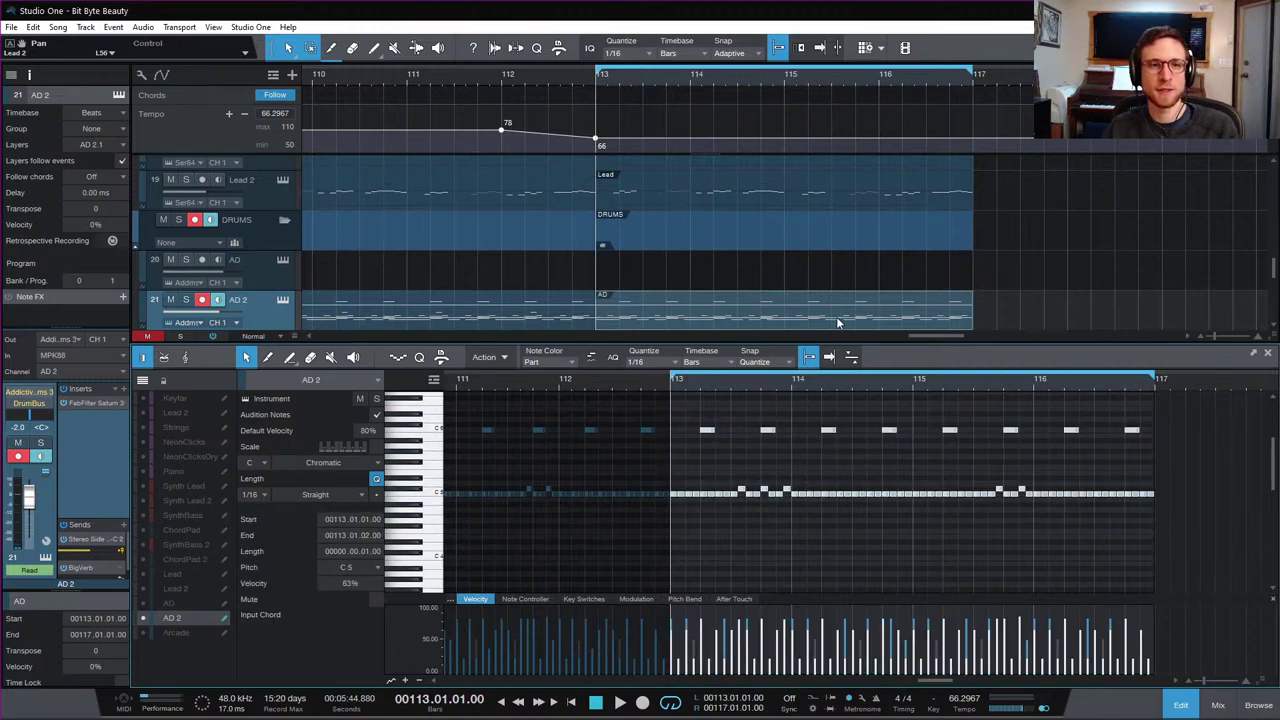
{"action": "left_click", "coordinate": [958, 287]}
{"action": "scroll", "coordinate": [927, 420], "scroll_direction": "down", "scroll_amount": 3}
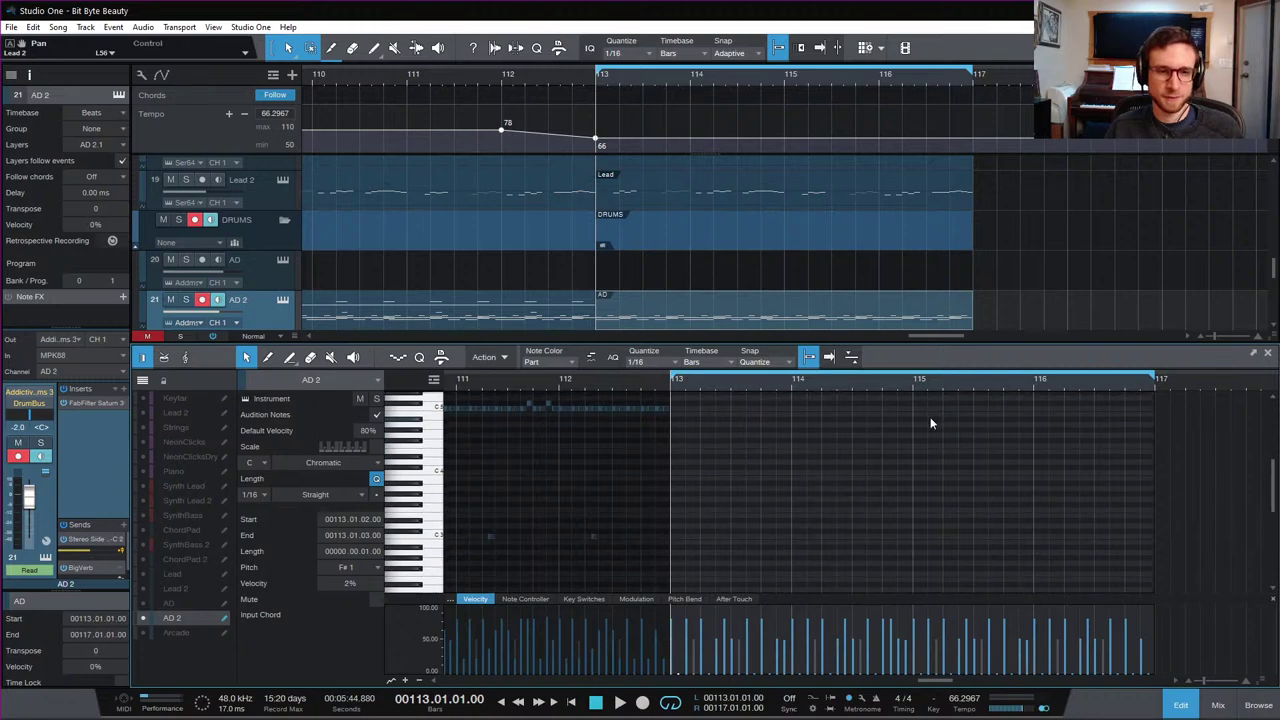
{"action": "scroll", "coordinate": [930, 423], "scroll_direction": "down", "scroll_amount": 3}
{"action": "key", "text": "space"}
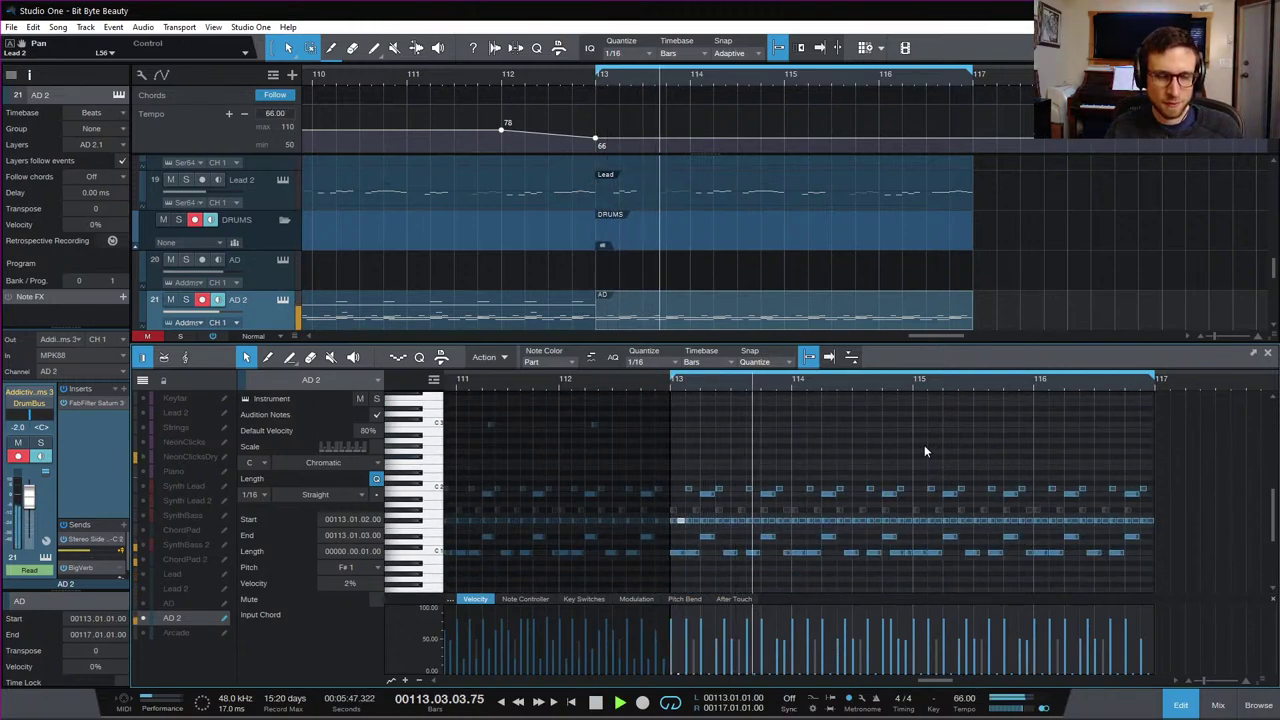
{"action": "key", "text": "space"}
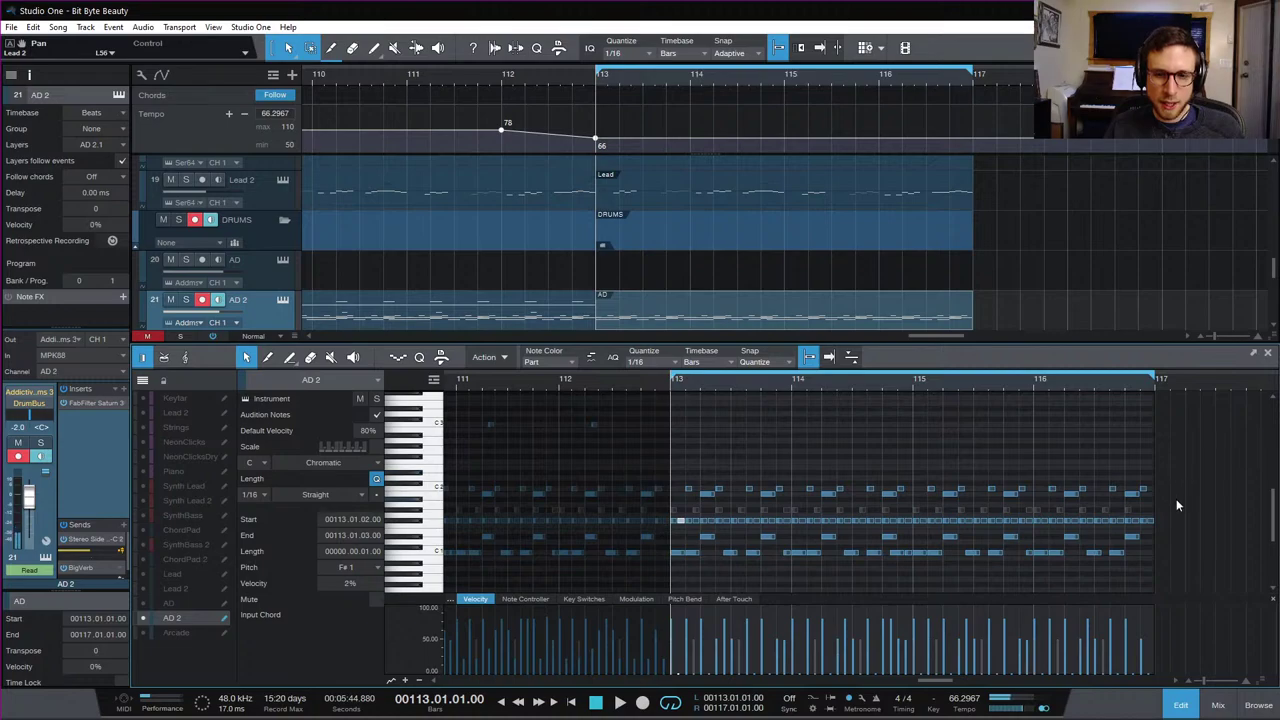
Step: Delete all C2 notes in the AD 2 drum event from bar 113 through bar 116
{"action": "left_click", "coordinate": [706, 493]}
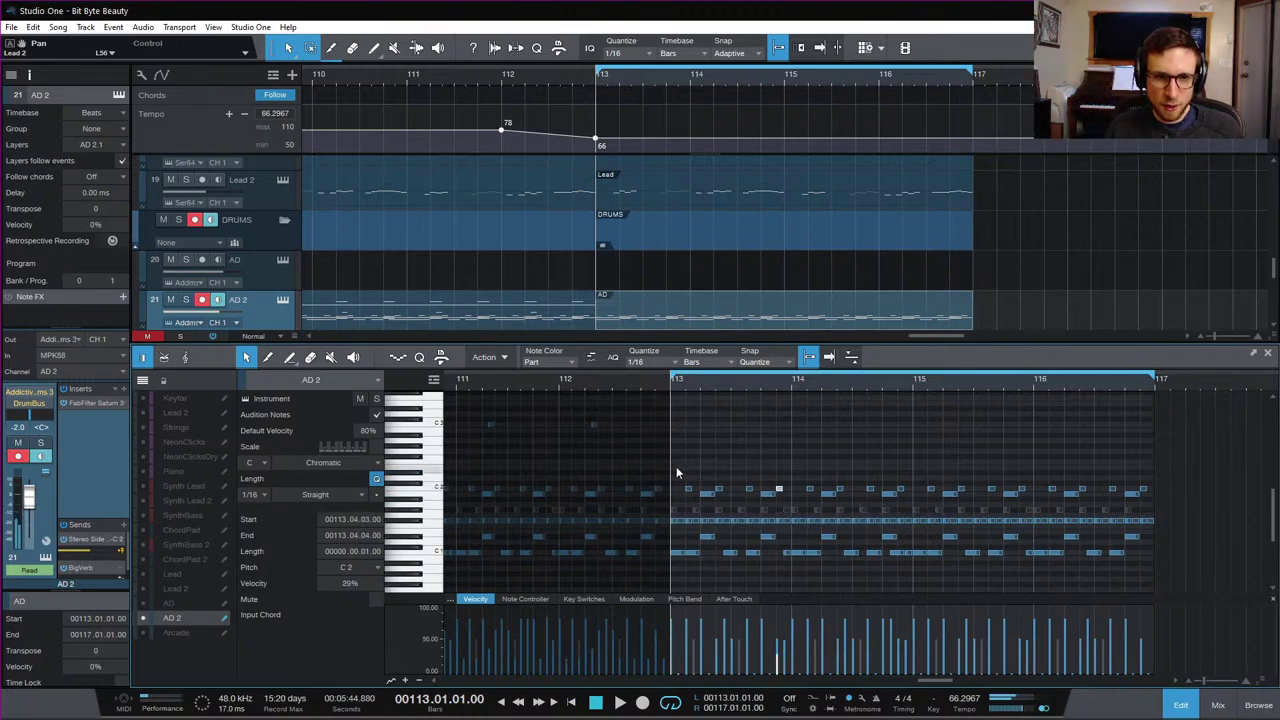
{"action": "left_click_drag", "start_coordinate": [676, 468], "coordinate": [1203, 488]}
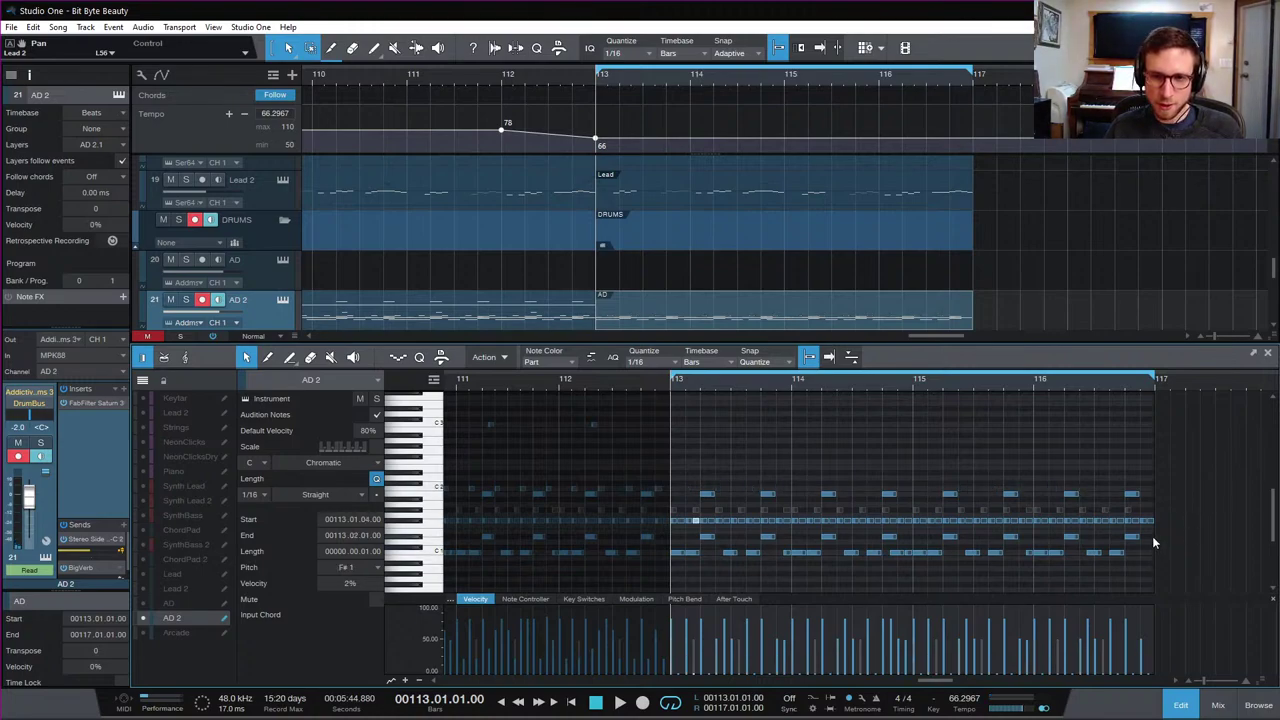
Step: Delete the C1 notes of the AD 2 drum event from bar 113 through bar 116, keeping only the first one
{"action": "left_click_drag", "start_coordinate": [1152, 536], "coordinate": [1232, 584]}
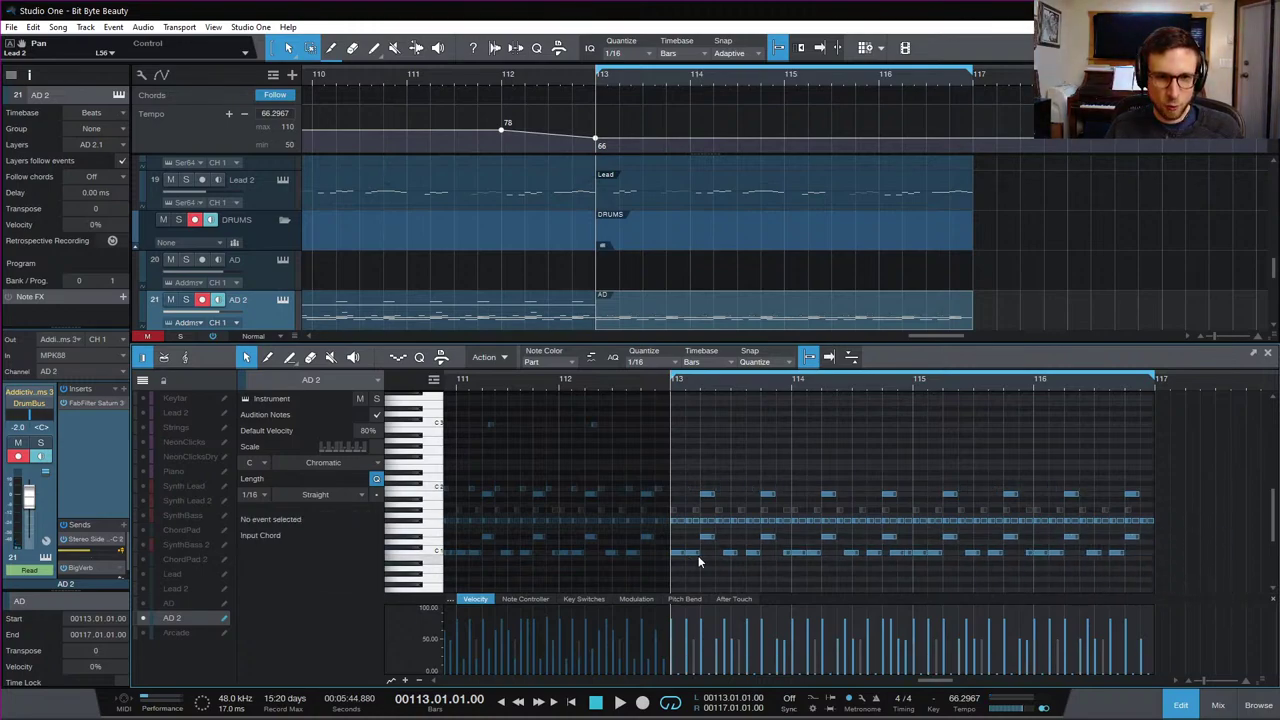
{"action": "key", "text": "Right"}
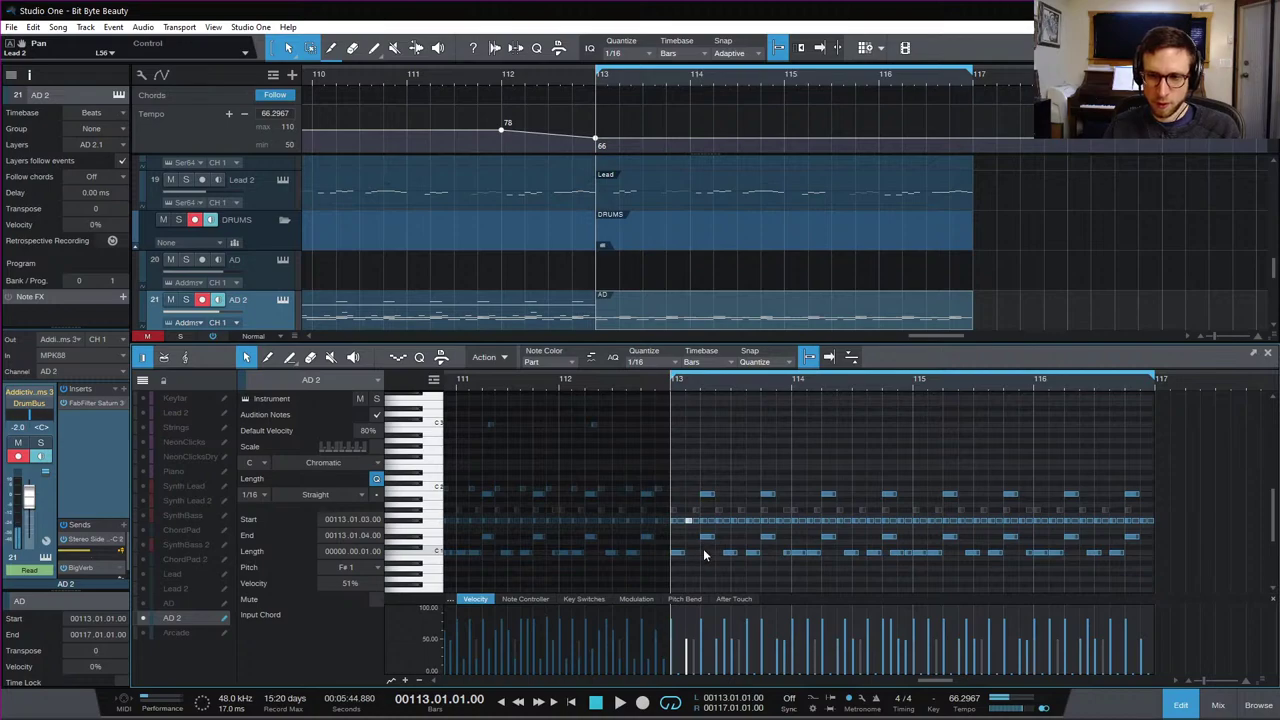
{"action": "left_click_drag", "start_coordinate": [704, 548], "coordinate": [1185, 574]}
{"action": "key", "text": "Delete"}
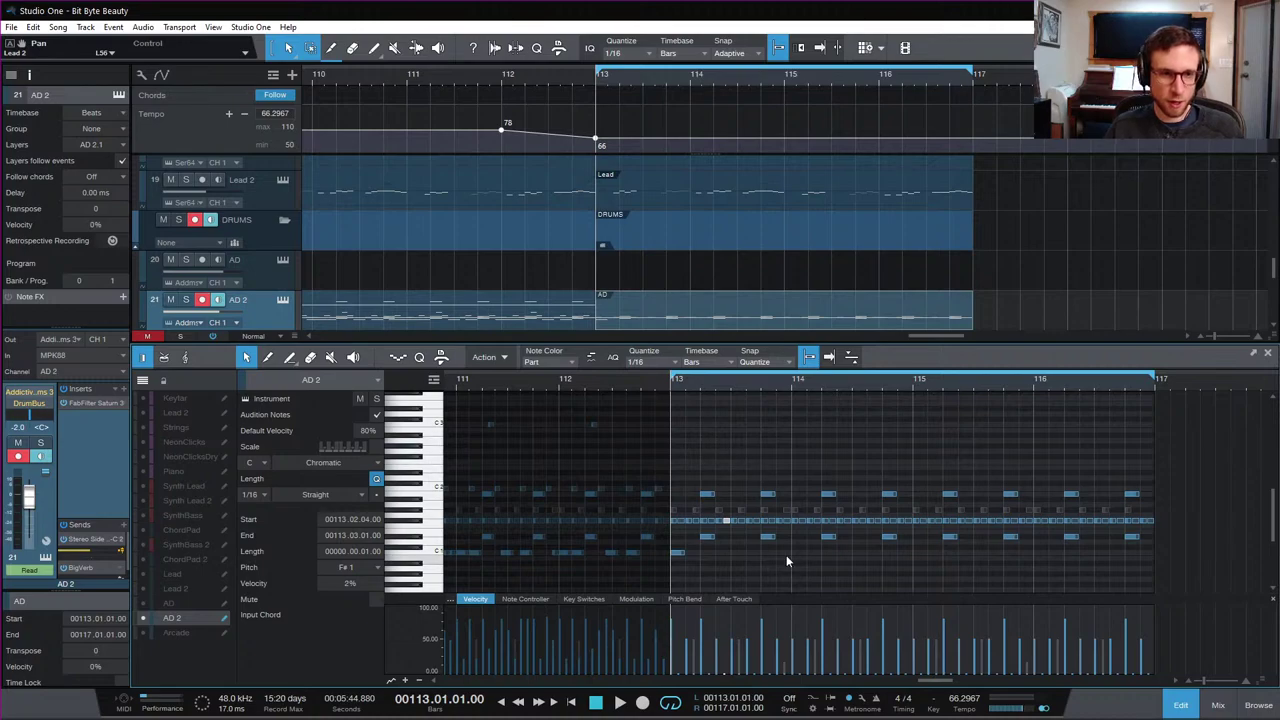
{"action": "left_click", "coordinate": [760, 556]}
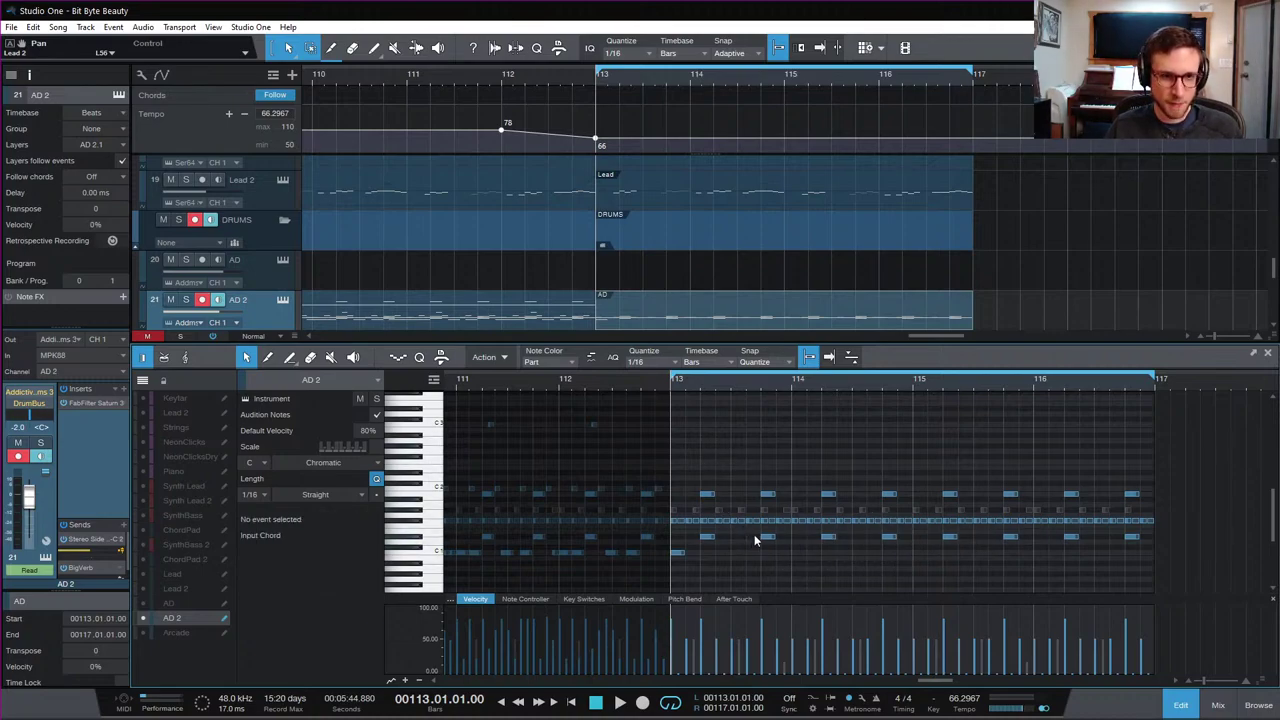
Step: Delete all F#1 notes and the muted G#1 notes in the AD 2 drum event from bar 113 onward
{"action": "scroll", "coordinate": [845, 439], "scroll_direction": "down", "scroll_amount": 1}
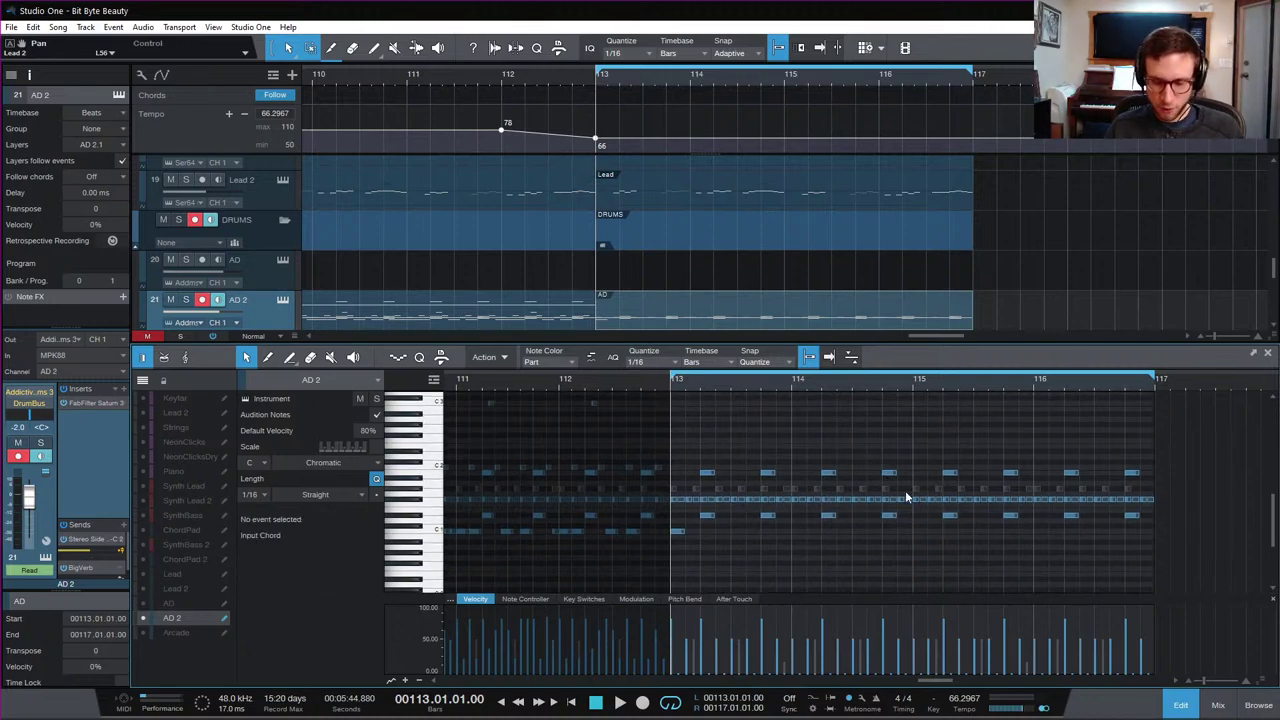
{"action": "key", "text": "e"}
{"action": "key", "text": "e"}
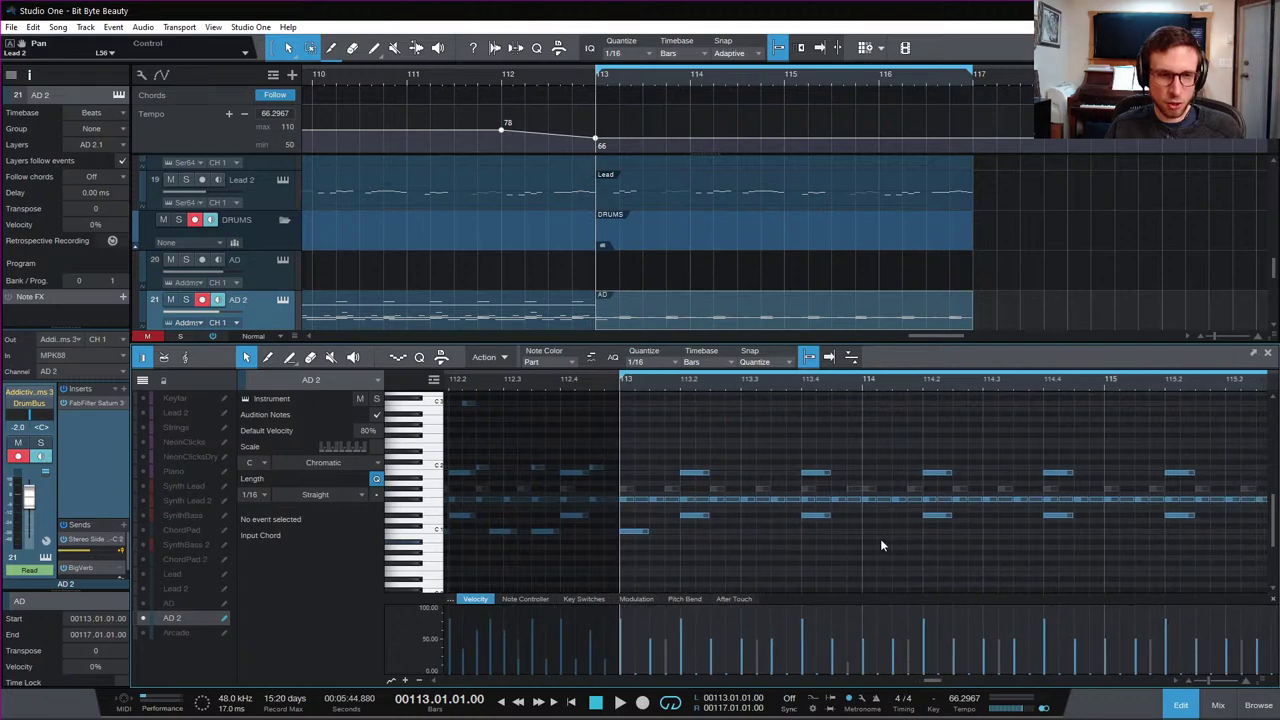
{"action": "key", "text": "space"}
{"action": "key", "text": "space"}
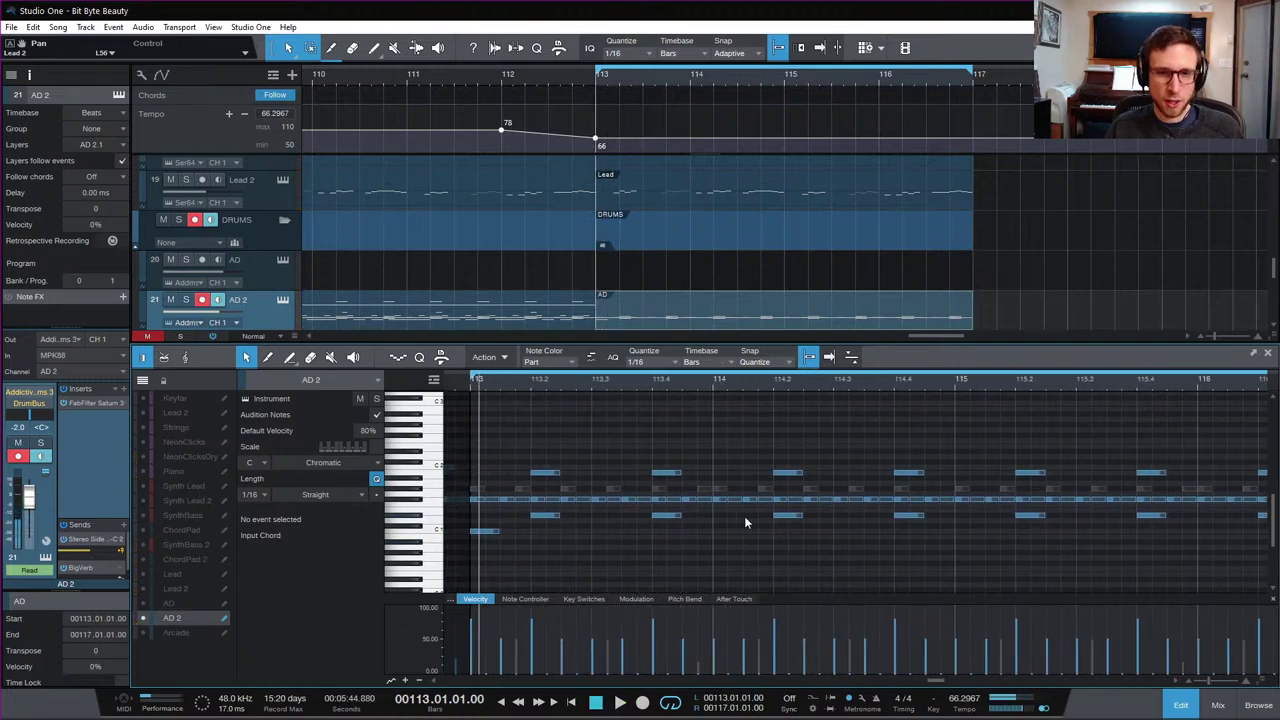
{"action": "left_click", "coordinate": [421, 499]}
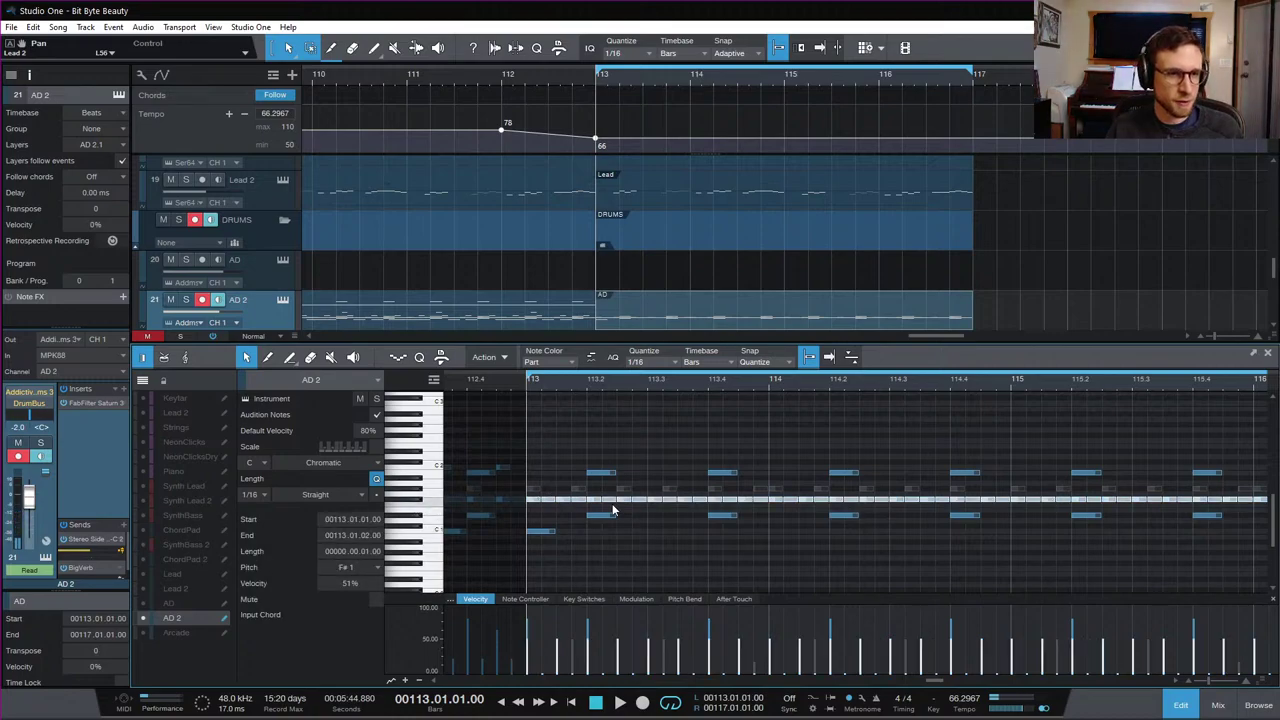
{"action": "key", "text": "Delete"}
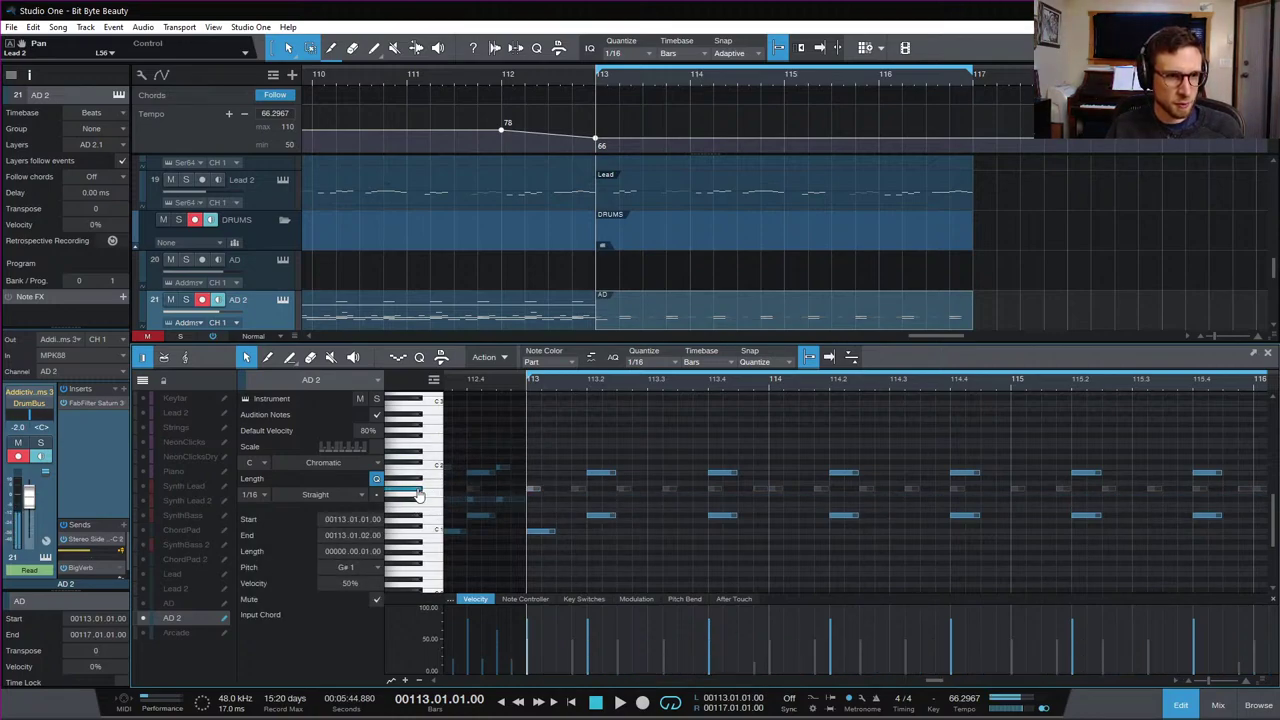
{"action": "key", "text": "Right"}
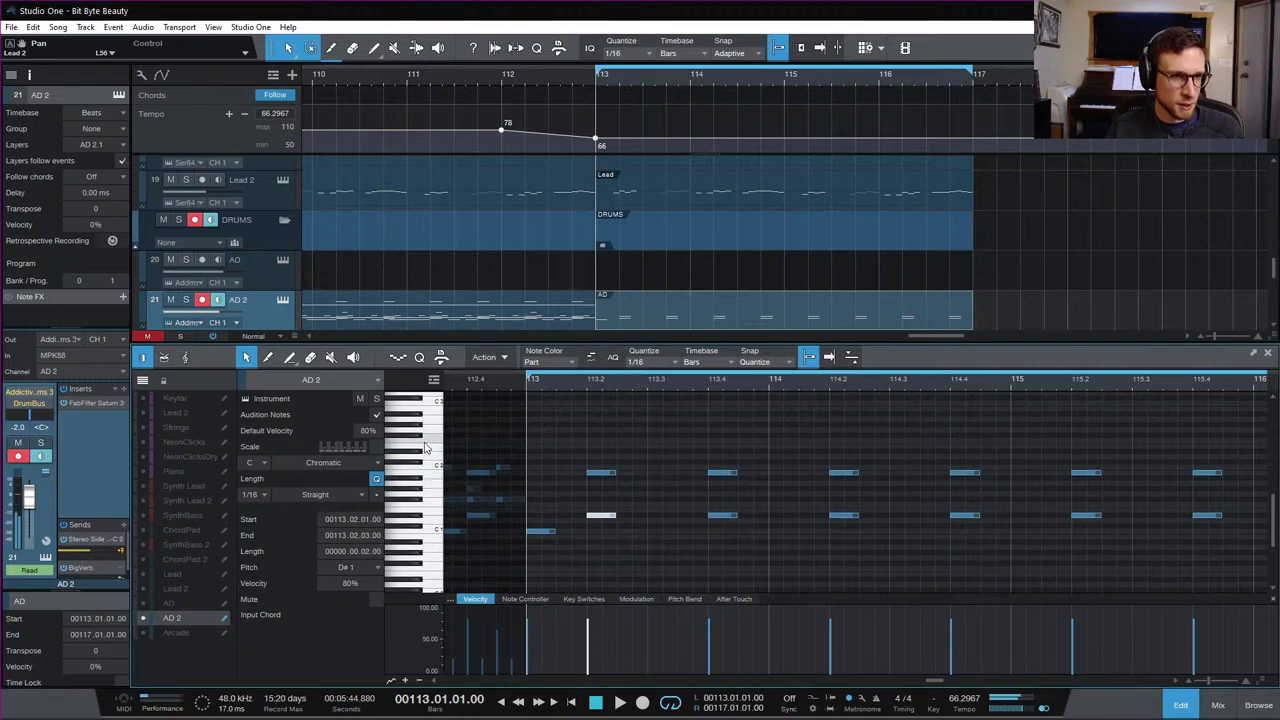
Step: Open AD 2's drum instrument and load the Hihat, 808 into the empty Flexi 3 slot of the kit
{"action": "left_click", "coordinate": [283, 299]}
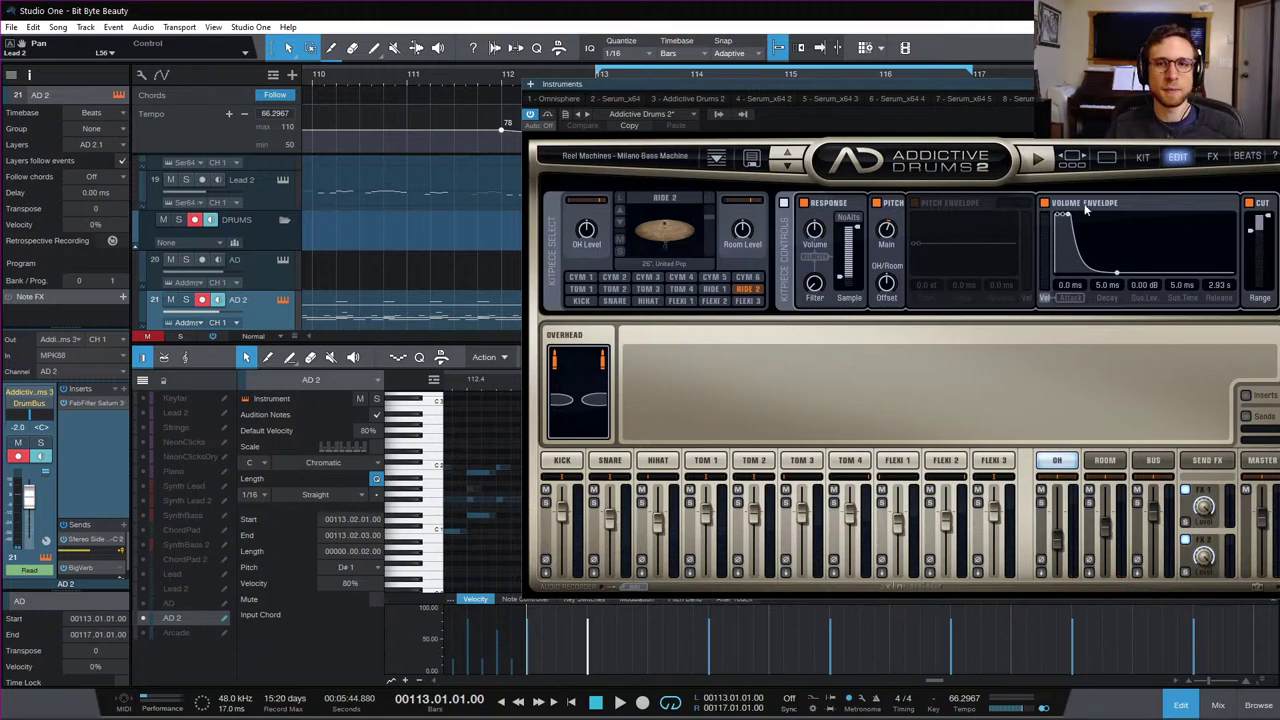
{"action": "left_click", "coordinate": [1143, 157]}
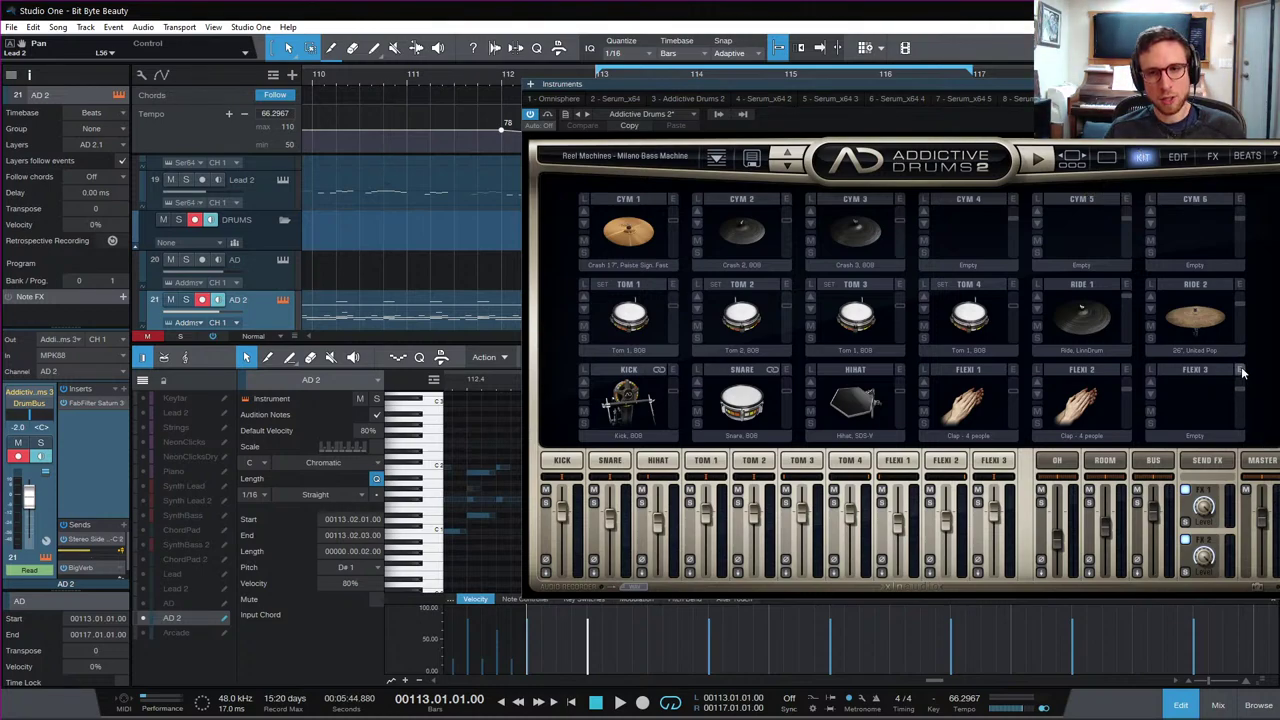
{"action": "left_click", "coordinate": [1189, 428]}
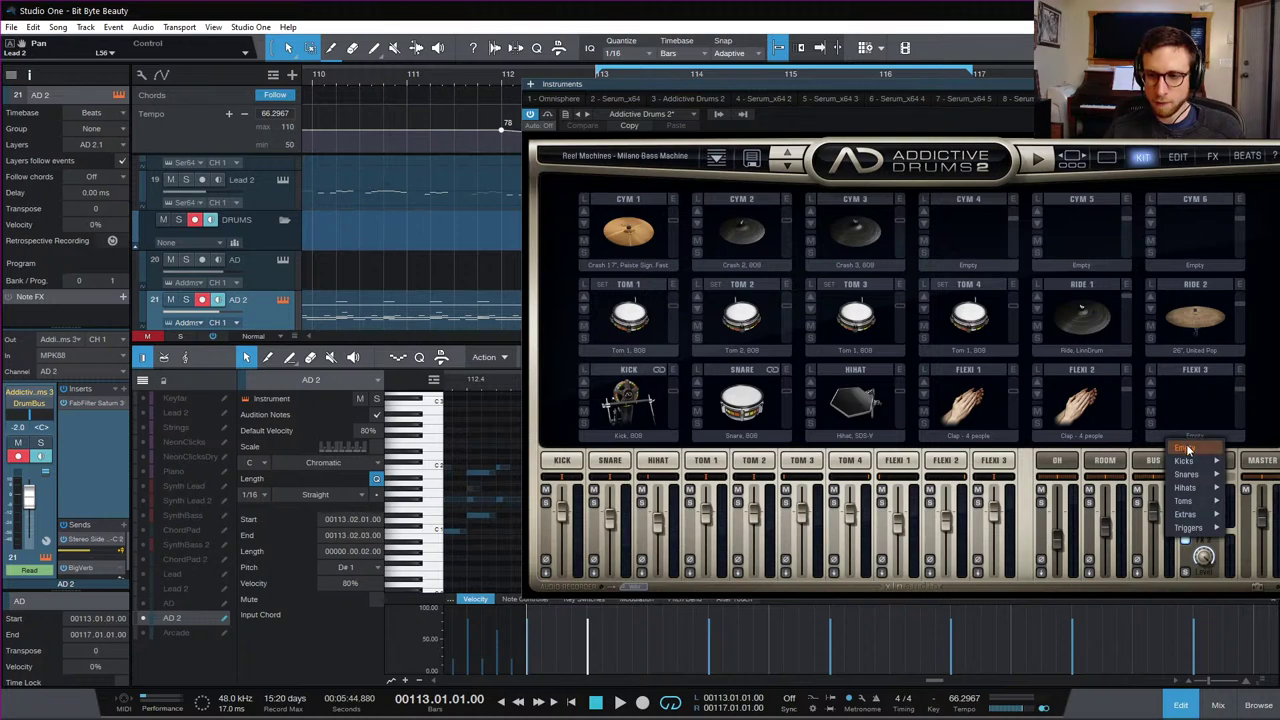
{"action": "mouse_move", "coordinate": [1186, 474]}
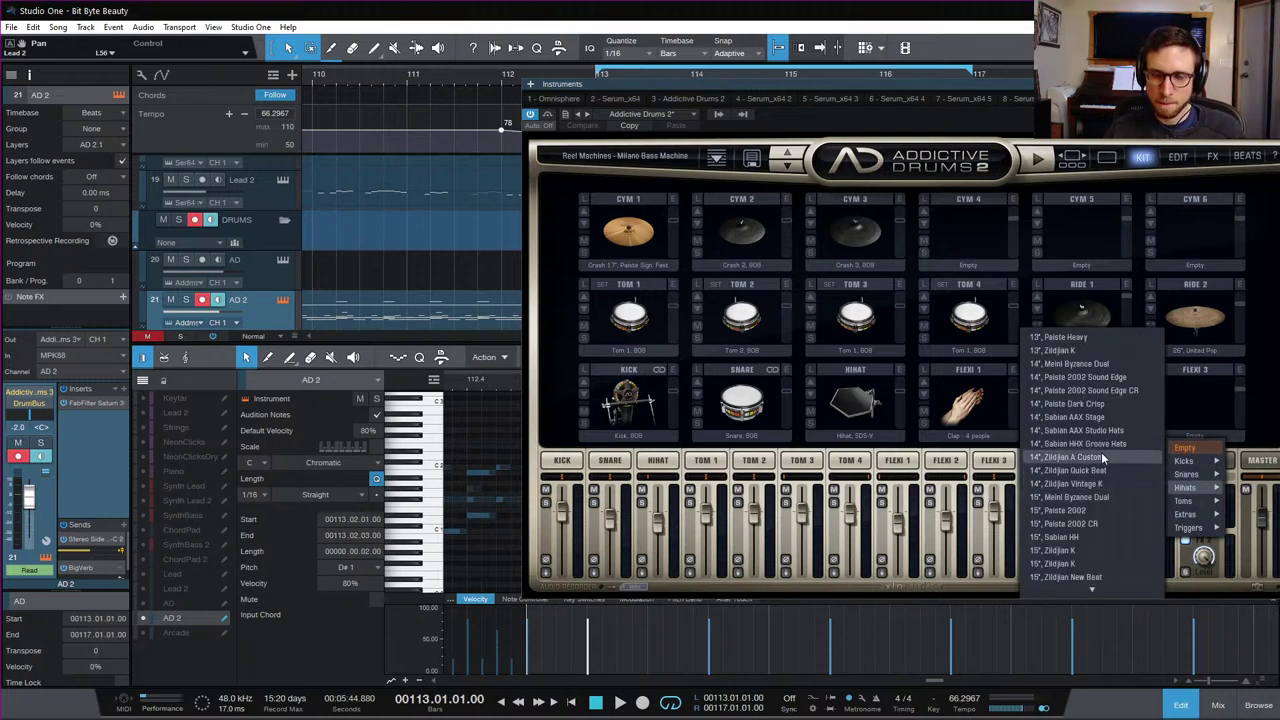
{"action": "scroll", "coordinate": [1101, 454], "scroll_direction": "down", "scroll_amount": 4}
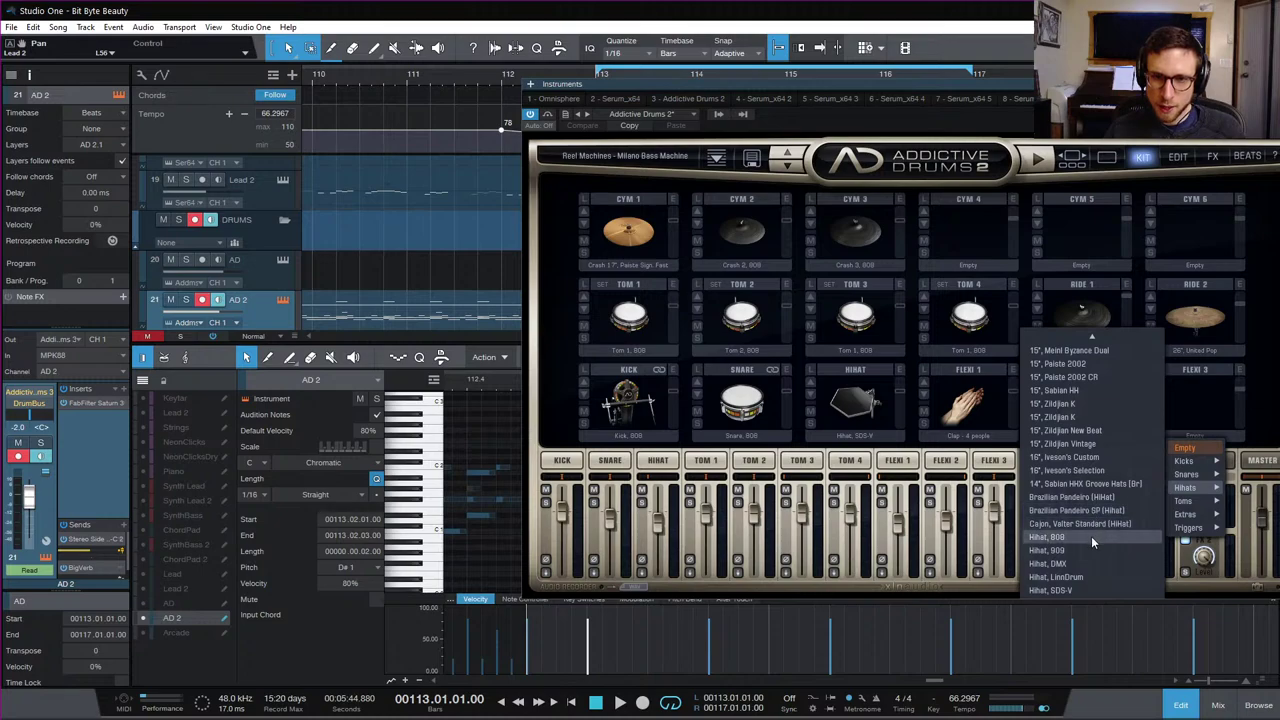
{"action": "left_click", "coordinate": [1091, 536]}
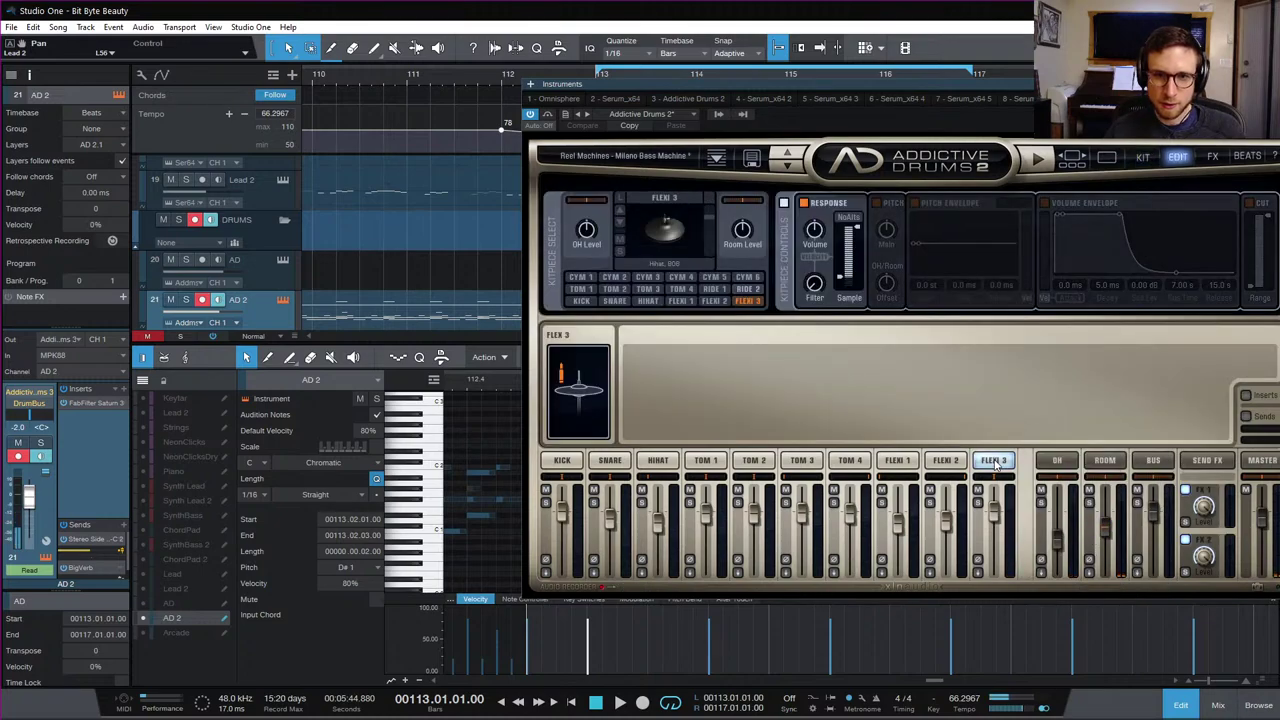
Step: Examine the Flexi 3 channel, the send effects and the master channel settings, and return to the kit overview
{"action": "left_click", "coordinate": [993, 461]}
{"action": "left_click", "coordinate": [1200, 464]}
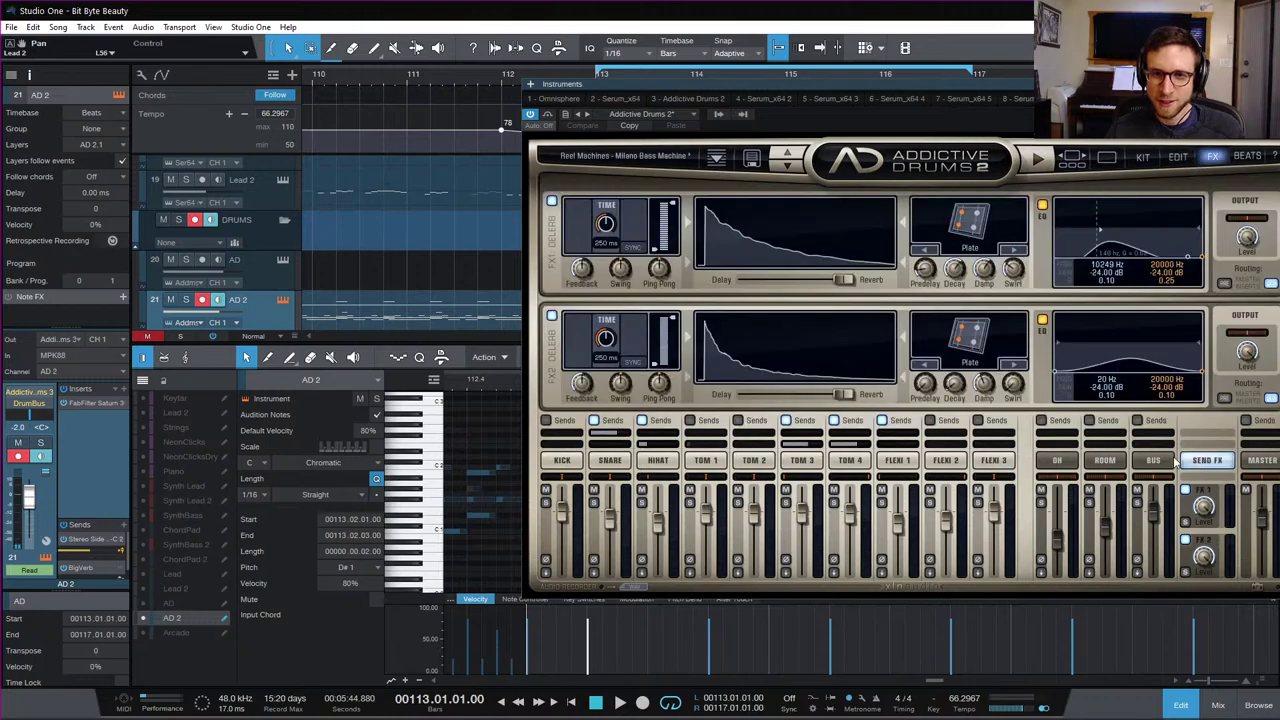
{"action": "left_click", "coordinate": [995, 461]}
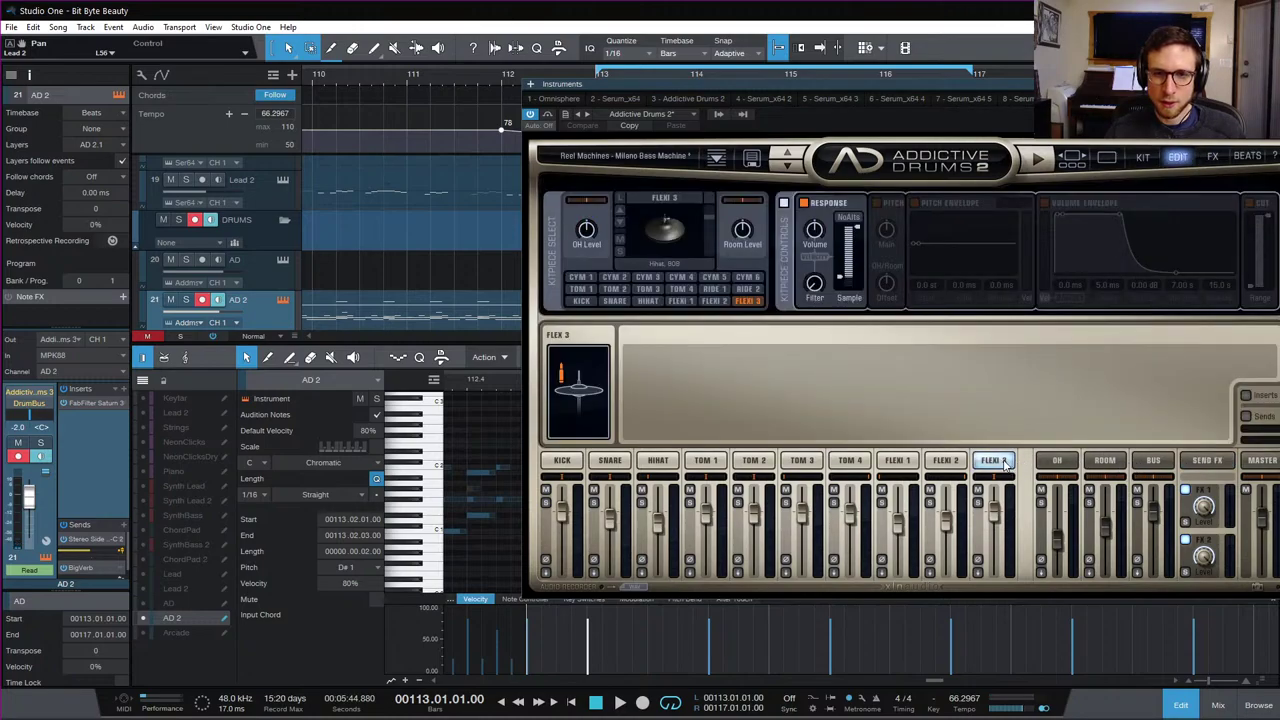
{"action": "left_click", "coordinate": [1195, 462]}
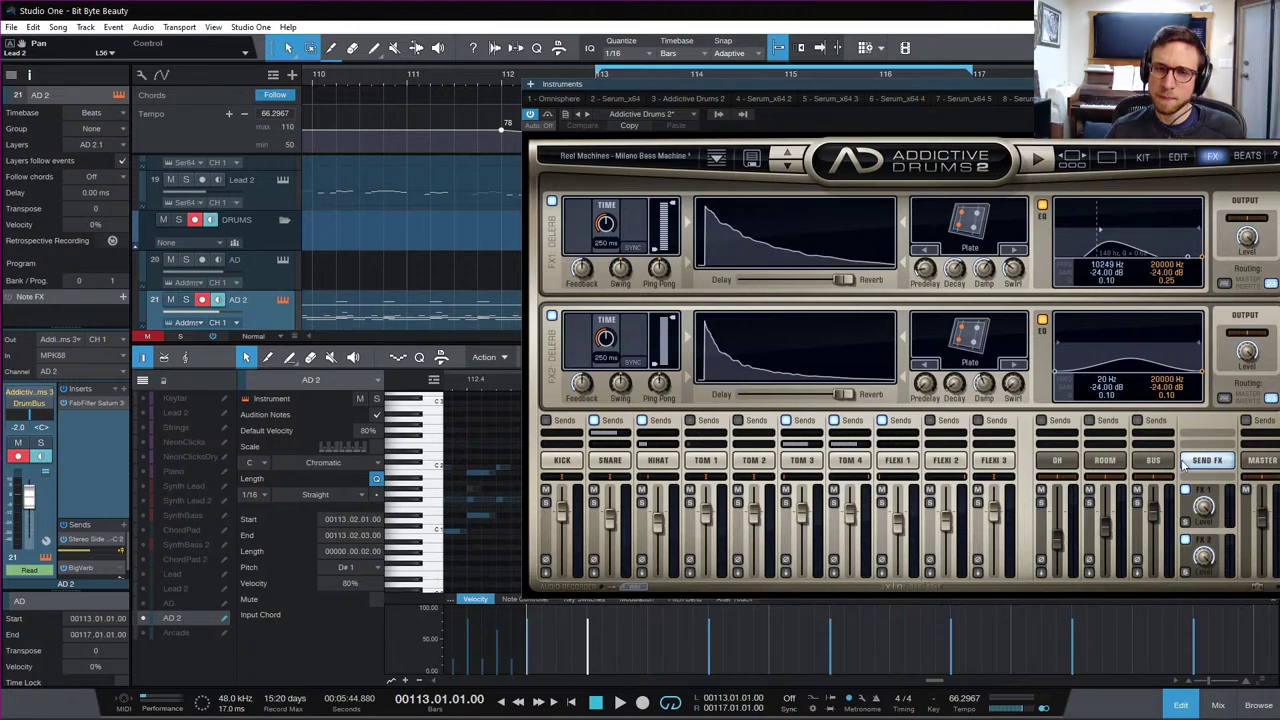
{"action": "left_click", "coordinate": [995, 462]}
{"action": "left_click", "coordinate": [1262, 462]}
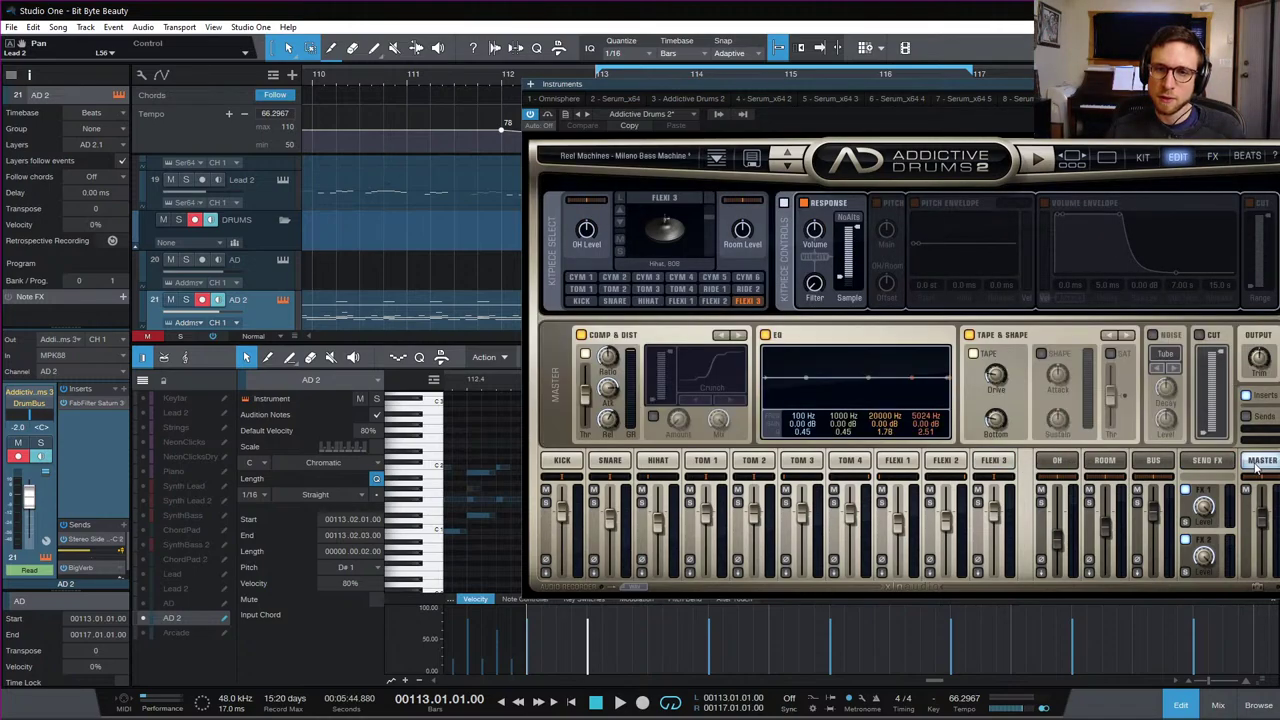
{"action": "left_click", "coordinate": [1143, 157]}
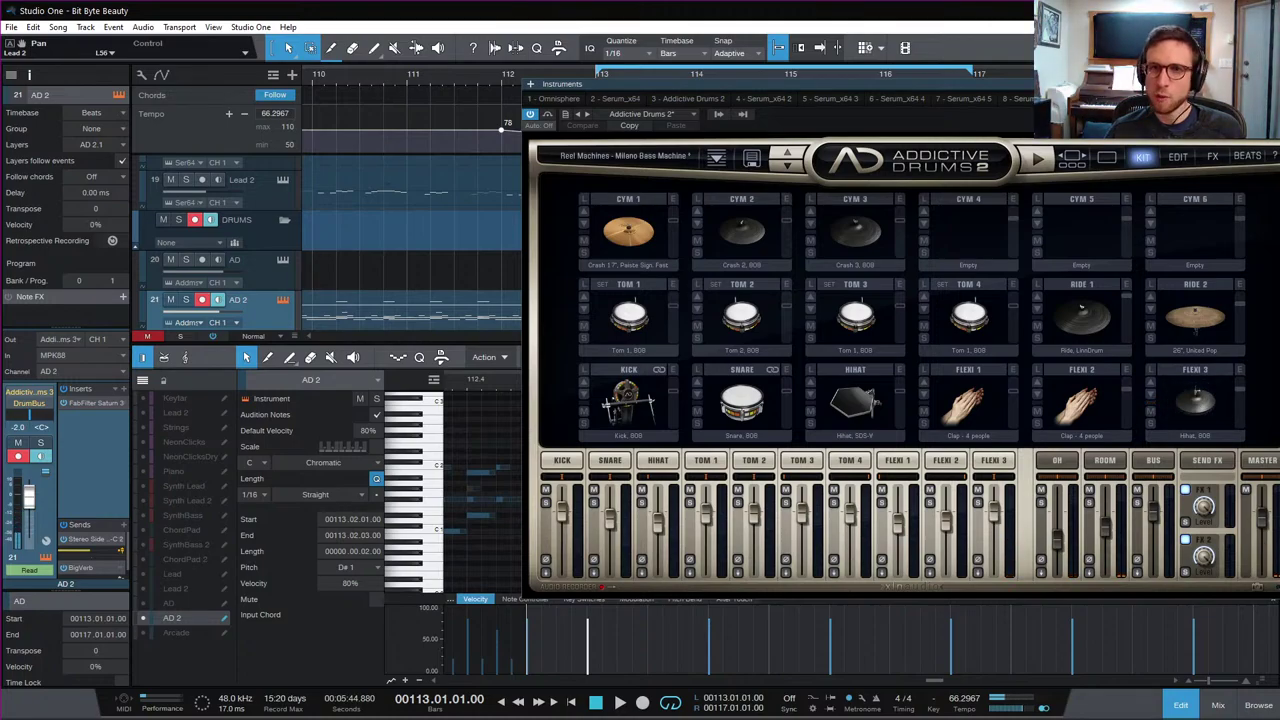
Step: Clear the drum instrument window away, show the mixer and place the playback cursor in beat 2 of bar 116
{"action": "left_click_drag", "start_coordinate": [1114, 87], "coordinate": [951, 450]}
{"action": "scroll", "coordinate": [930, 300], "scroll_direction": "down", "scroll_amount": 2}
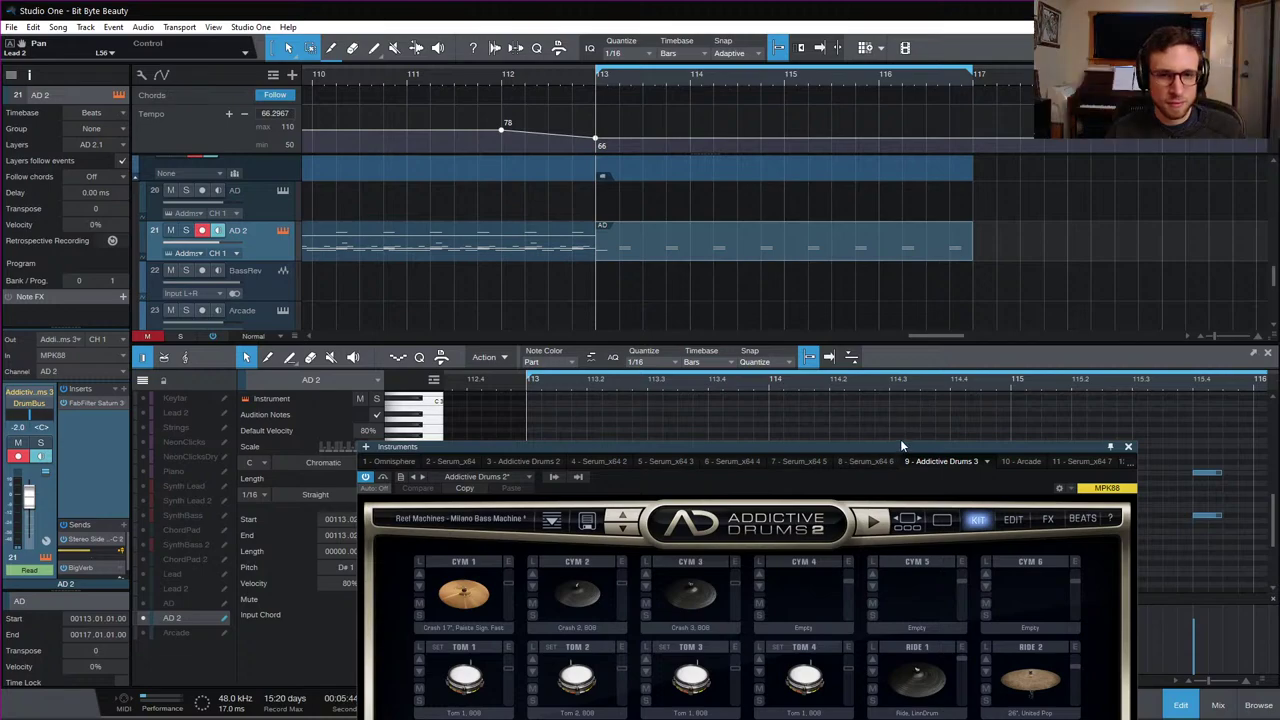
{"action": "key", "text": "F3"}
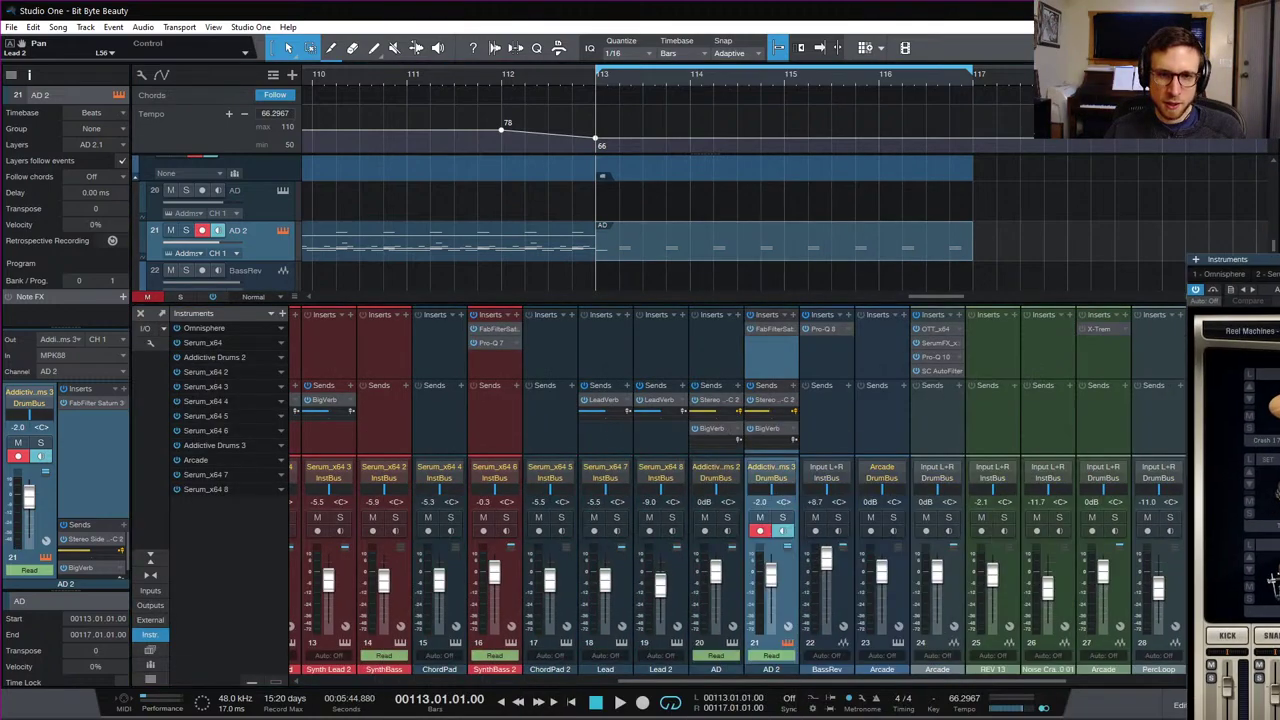
{"action": "left_click_drag", "start_coordinate": [1230, 260], "coordinate": [1279, 260]}
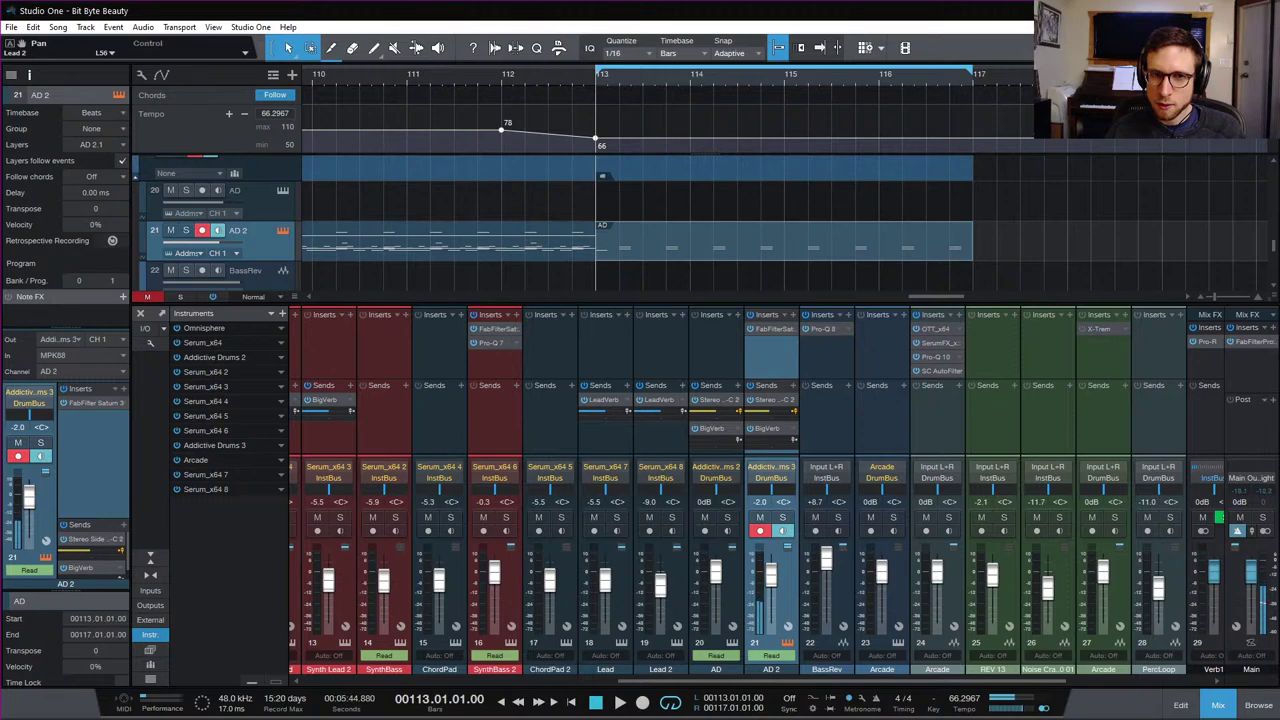
{"action": "left_click", "coordinate": [912, 82]}
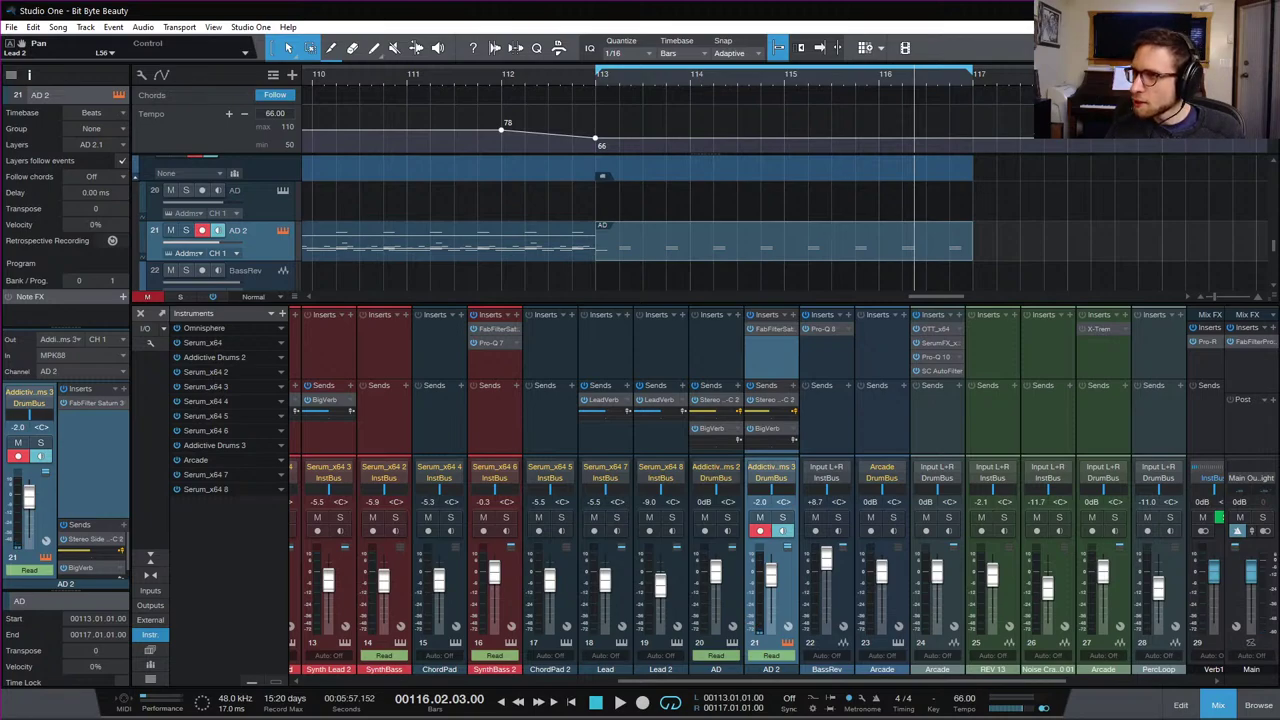
Step: Reopen AD 2's drum instrument and set the Flexi 3 hi-hat's room level to minus infinity and overhead level to -31.13 dB
{"action": "left_click", "coordinate": [283, 231]}
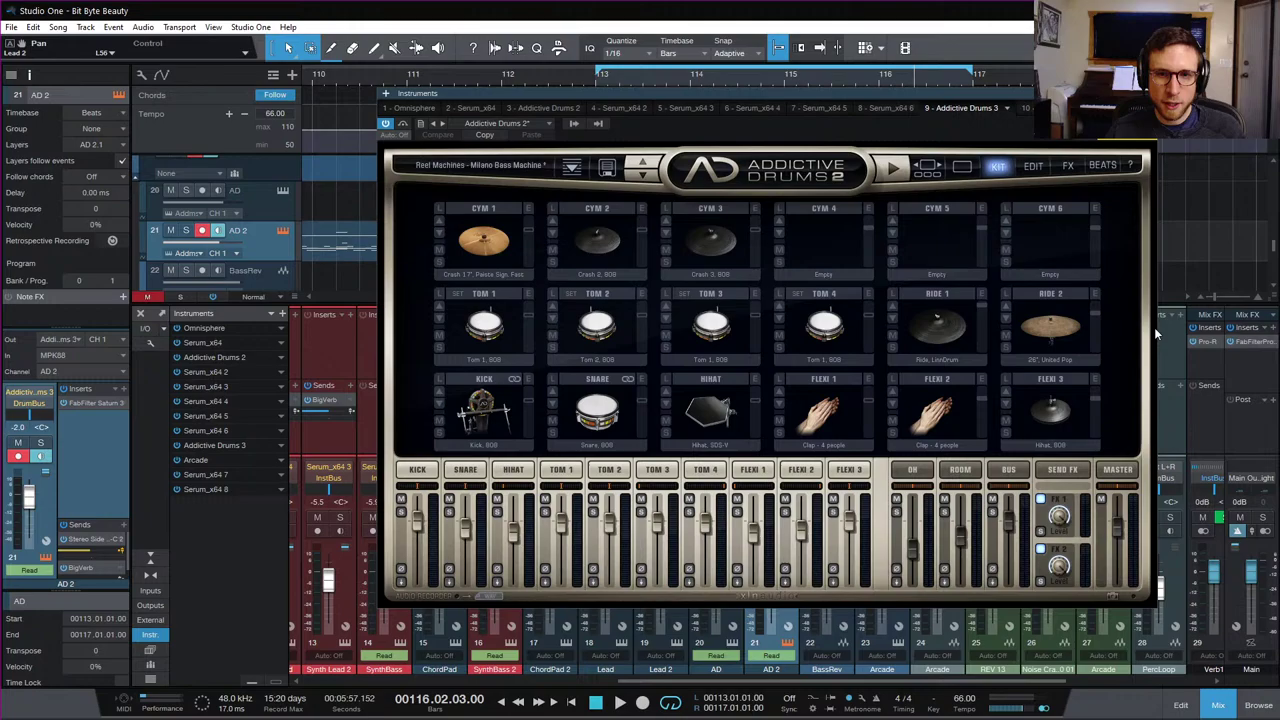
{"action": "left_click", "coordinate": [1052, 390]}
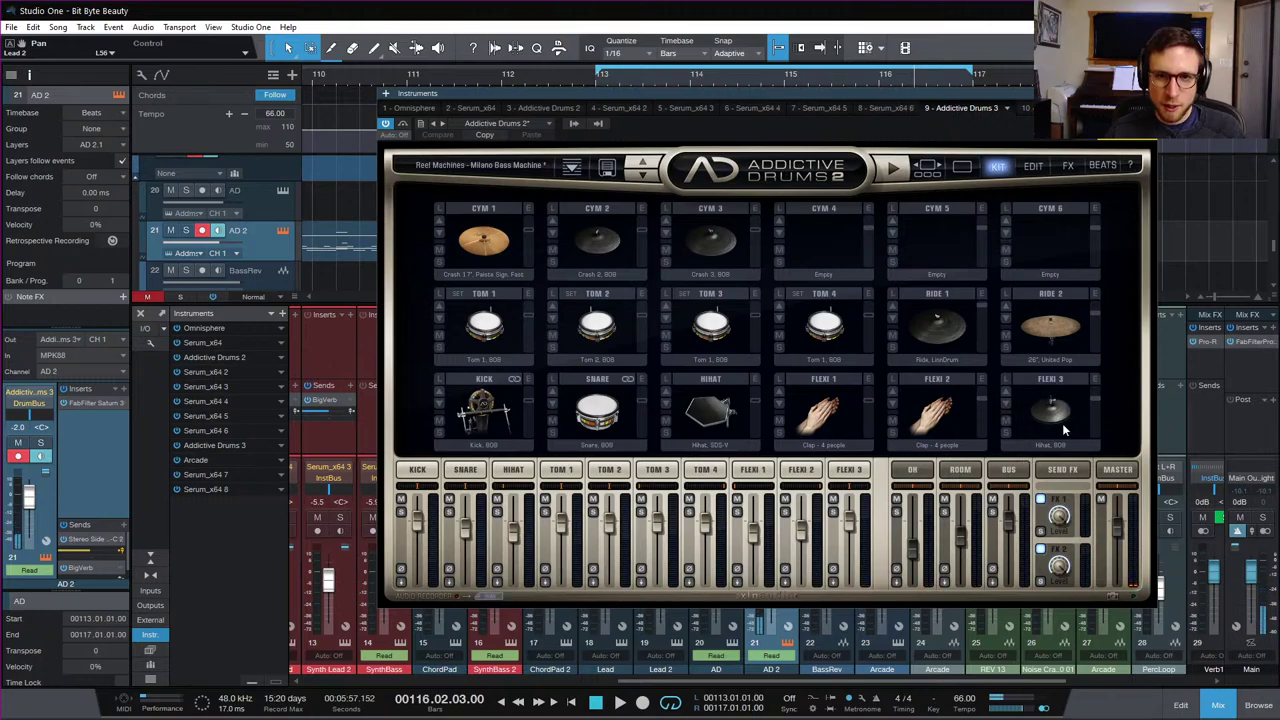
{"action": "left_click", "coordinate": [1094, 379]}
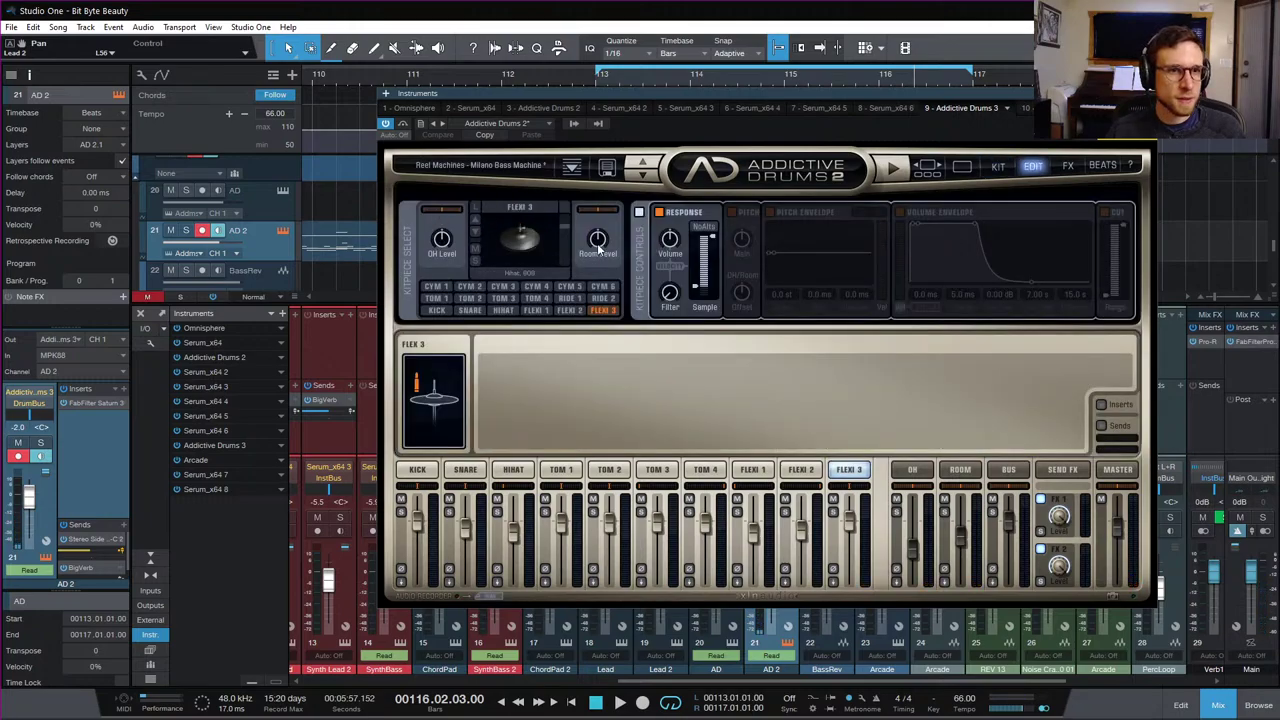
{"action": "left_click", "coordinate": [598, 250]}
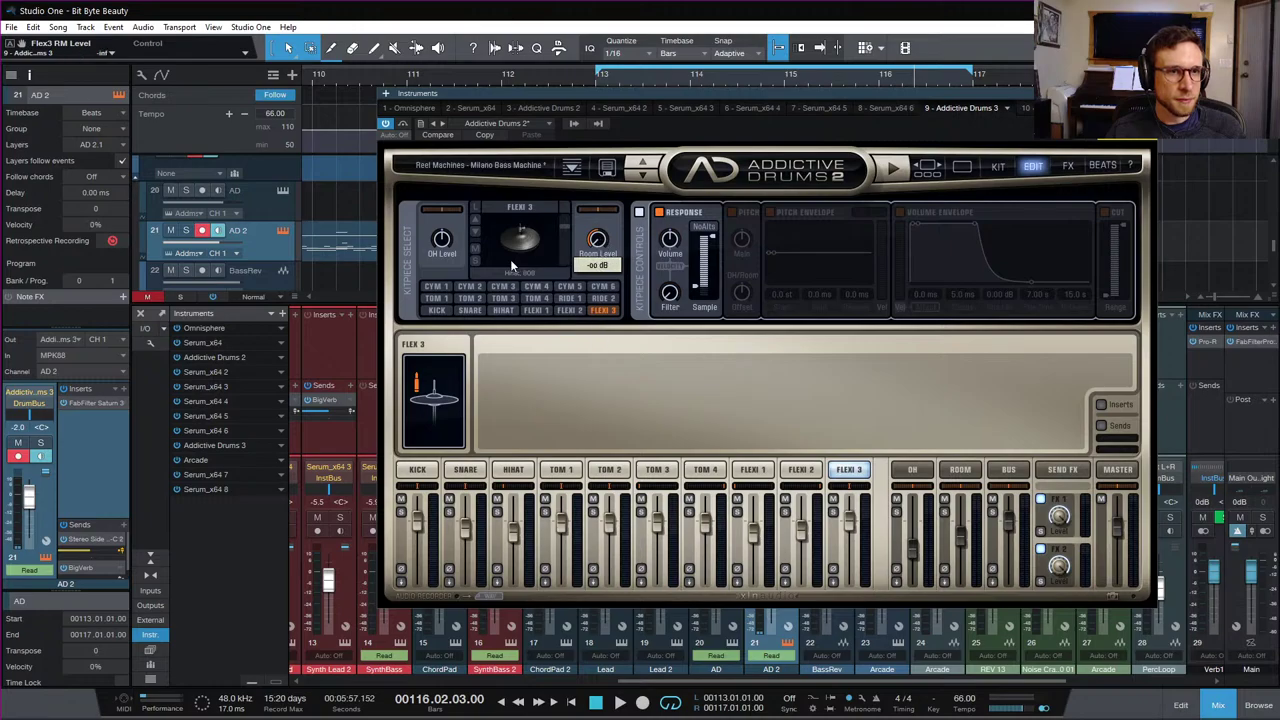
{"action": "left_click", "coordinate": [441, 238]}
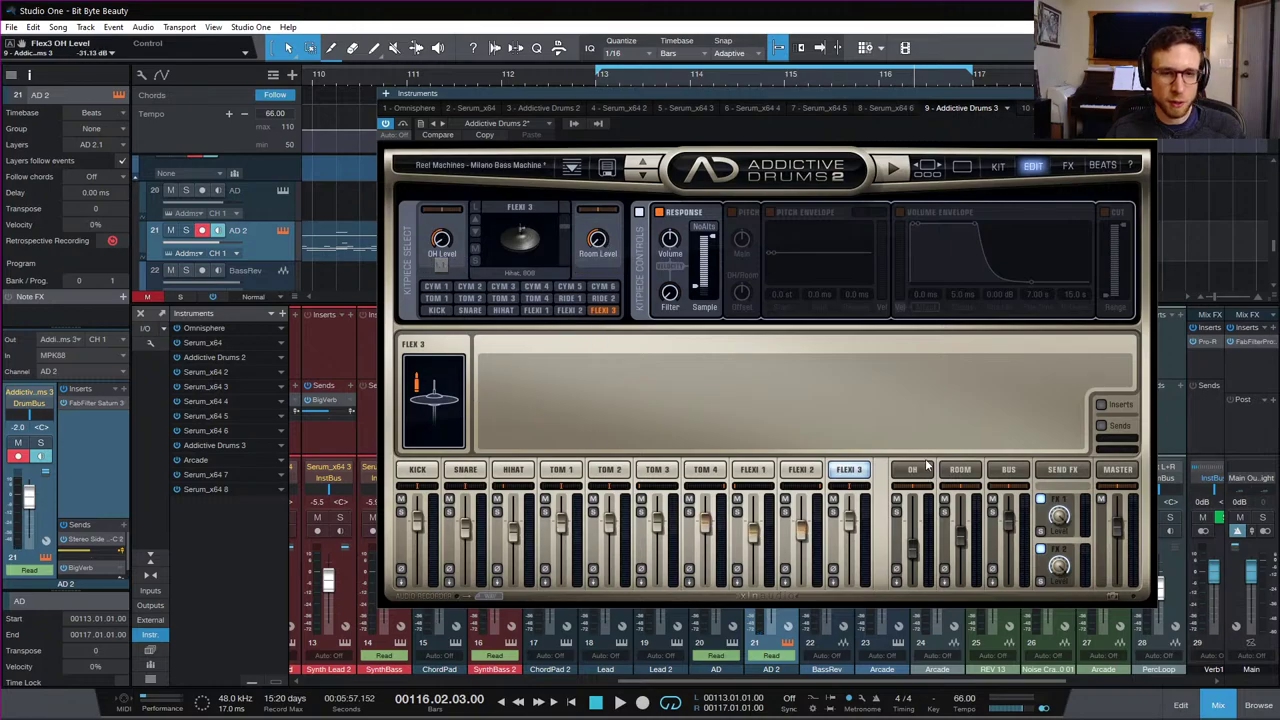
{"action": "left_click", "coordinate": [527, 230]}
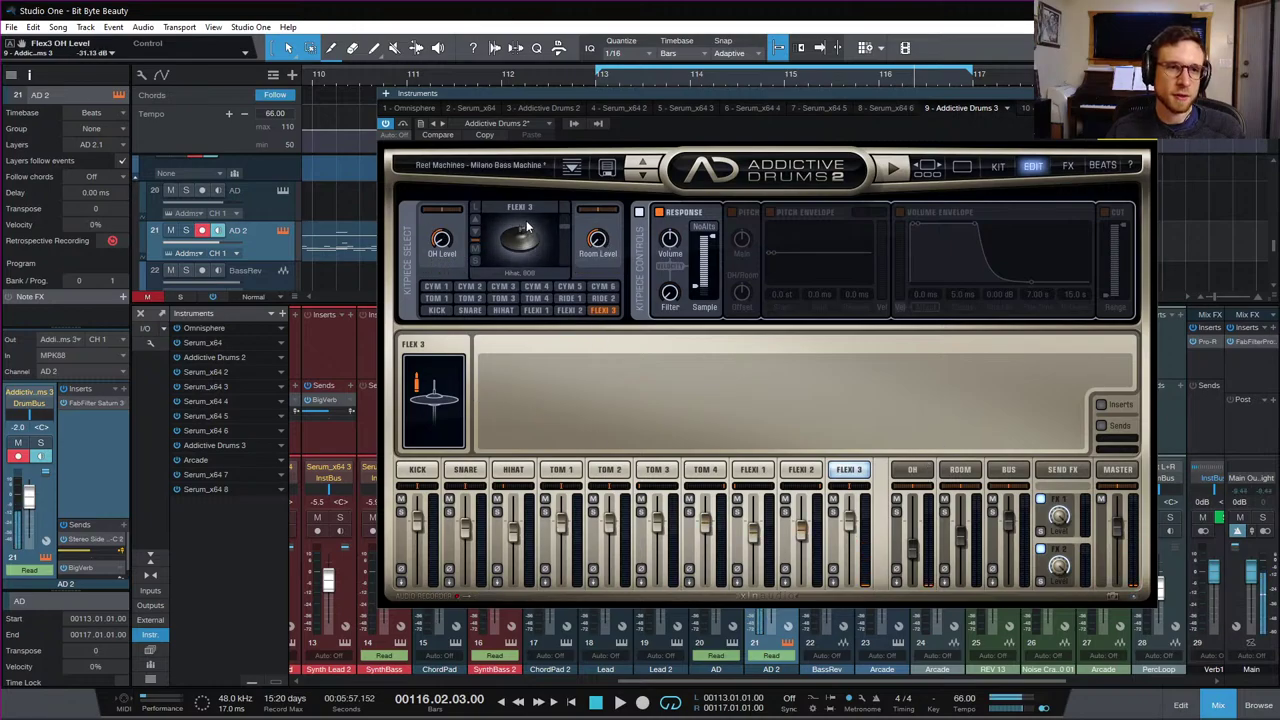
Step: Enable Flexi 3's volume envelope and shorten it to 5.0 ms sustain time and 19.3 ms release with -1.30 dB sustain level, auditioning the hi-hat
{"action": "left_click", "coordinate": [899, 212]}
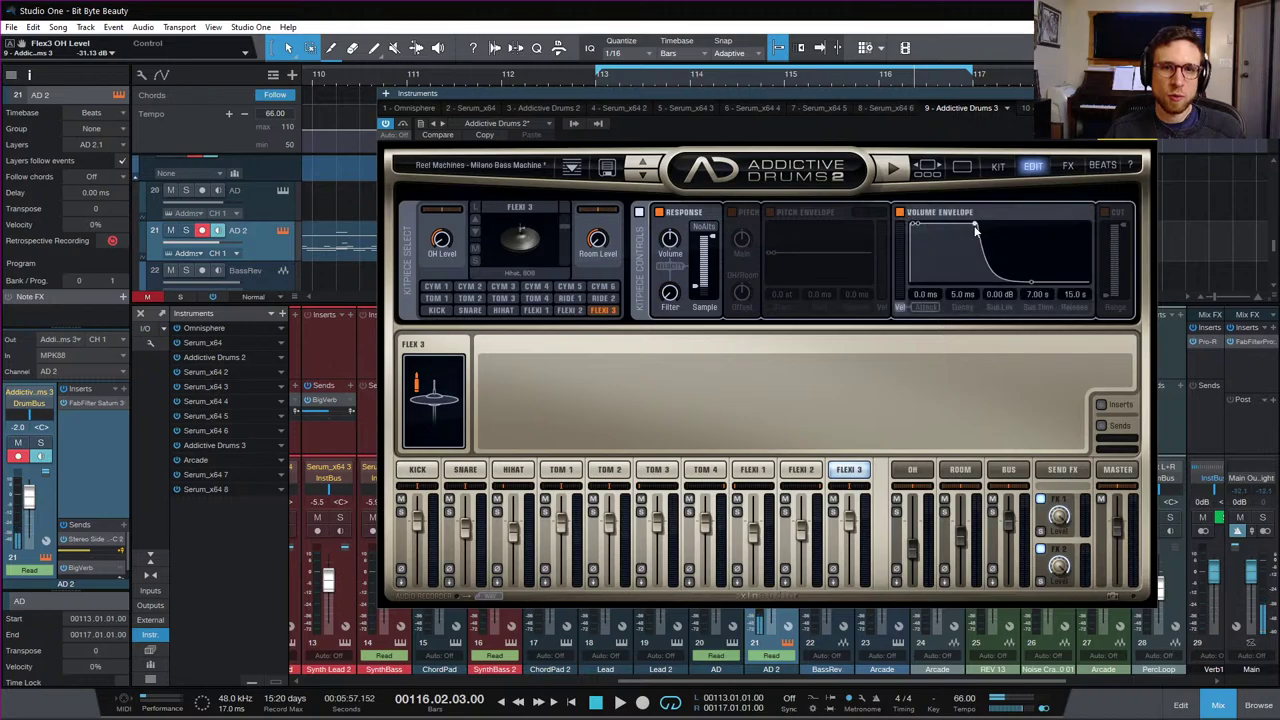
{"action": "left_click", "coordinate": [528, 228]}
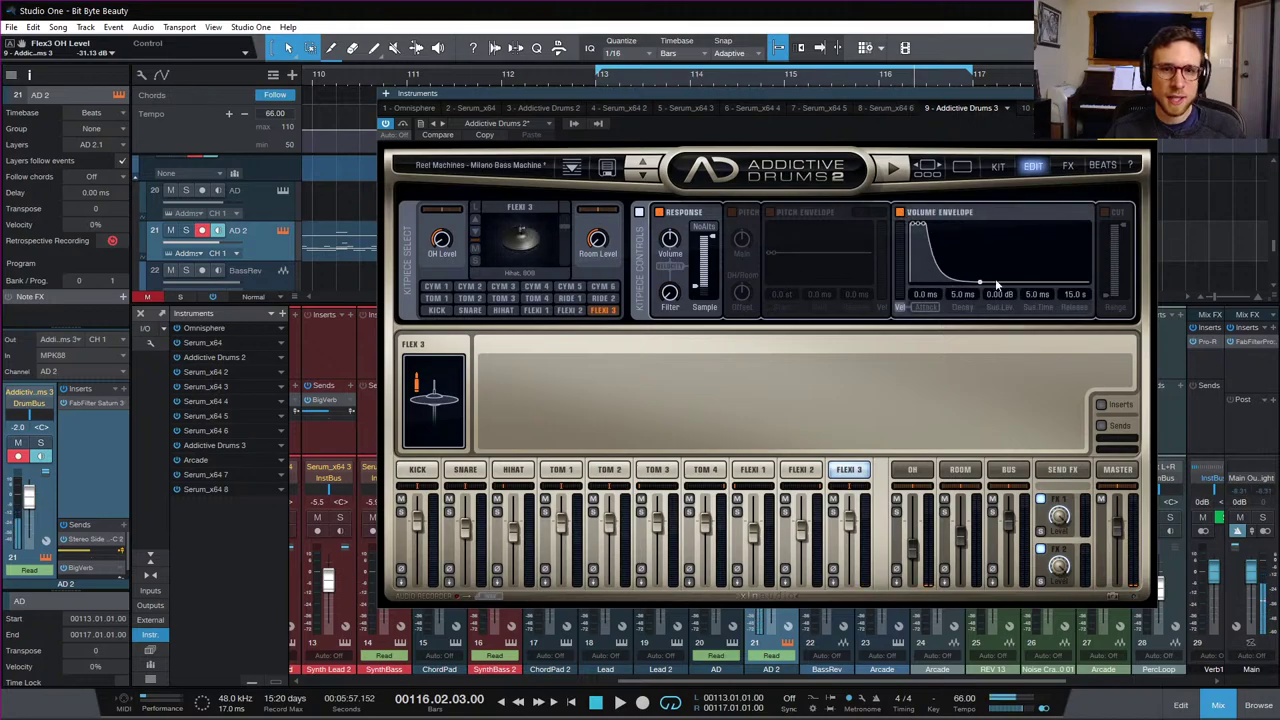
{"action": "left_click_drag", "start_coordinate": [981, 286], "coordinate": [940, 300]}
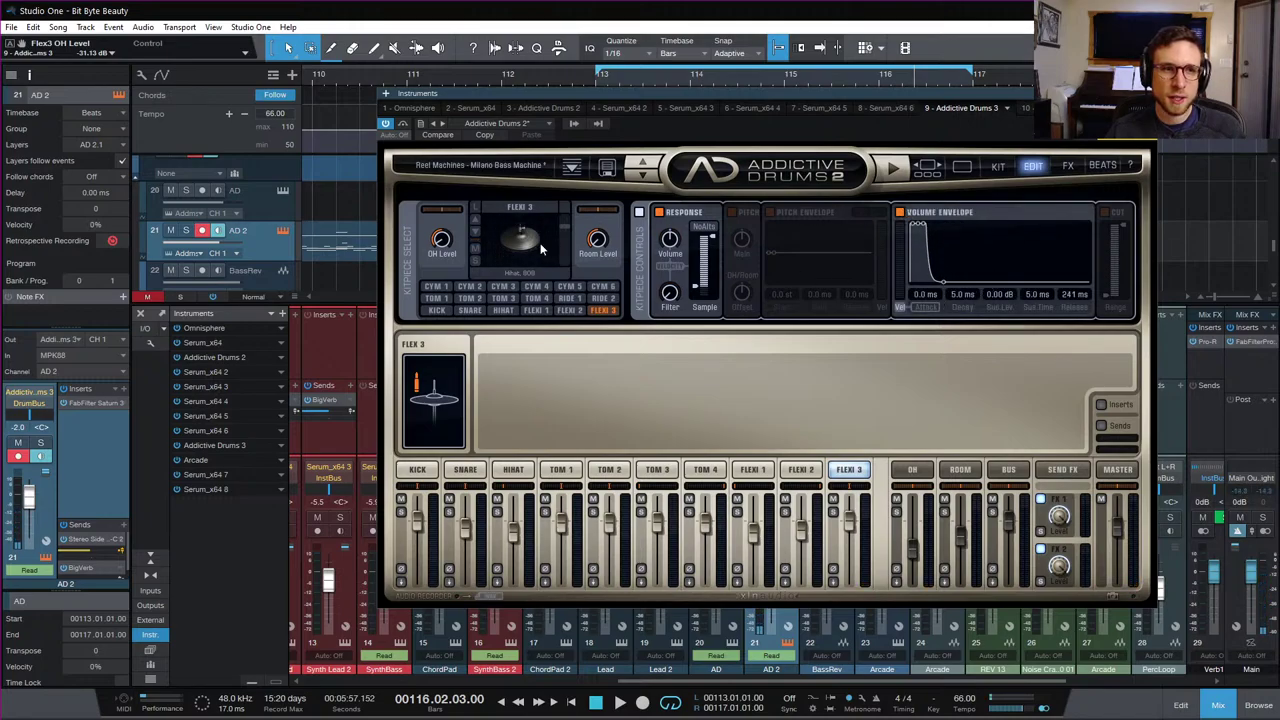
{"action": "left_click", "coordinate": [541, 249]}
{"action": "left_click", "coordinate": [521, 244]}
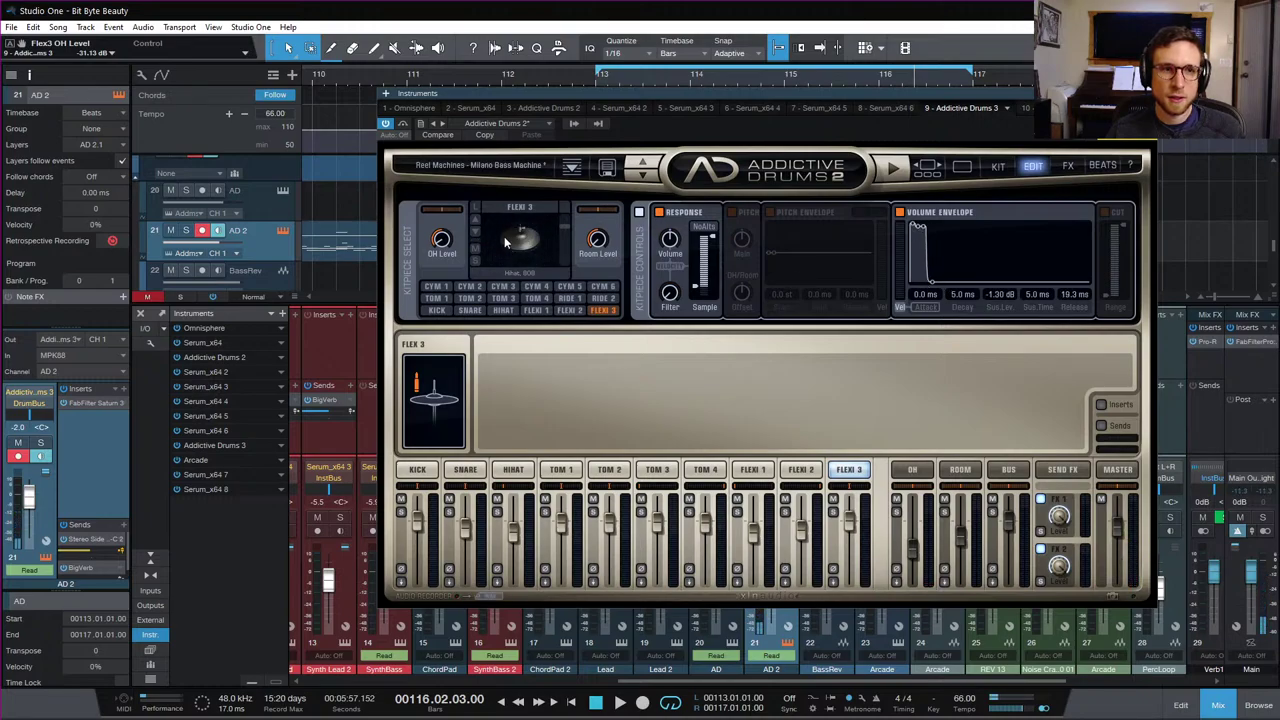
Step: Enable Flexi 3's cut filter with the low filter at 1915 Hz, and clear the drum instrument window away
{"action": "left_click", "coordinate": [1110, 214]}
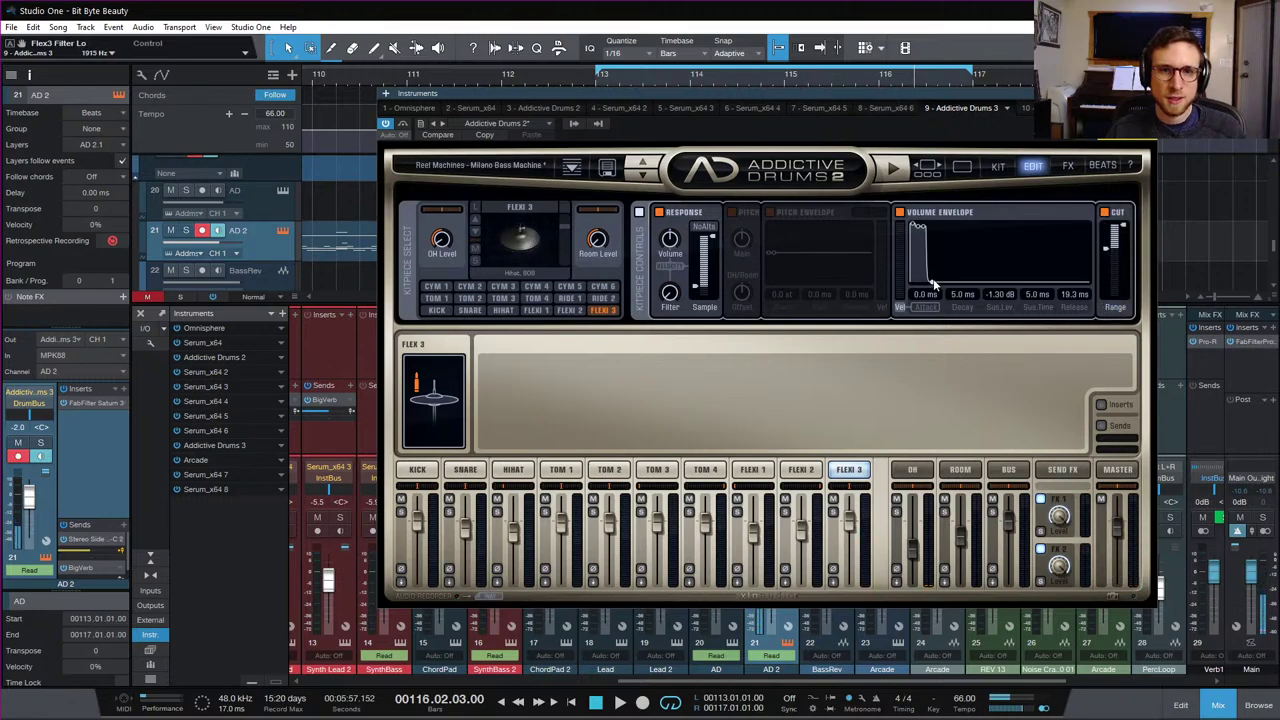
{"action": "left_click", "coordinate": [542, 267]}
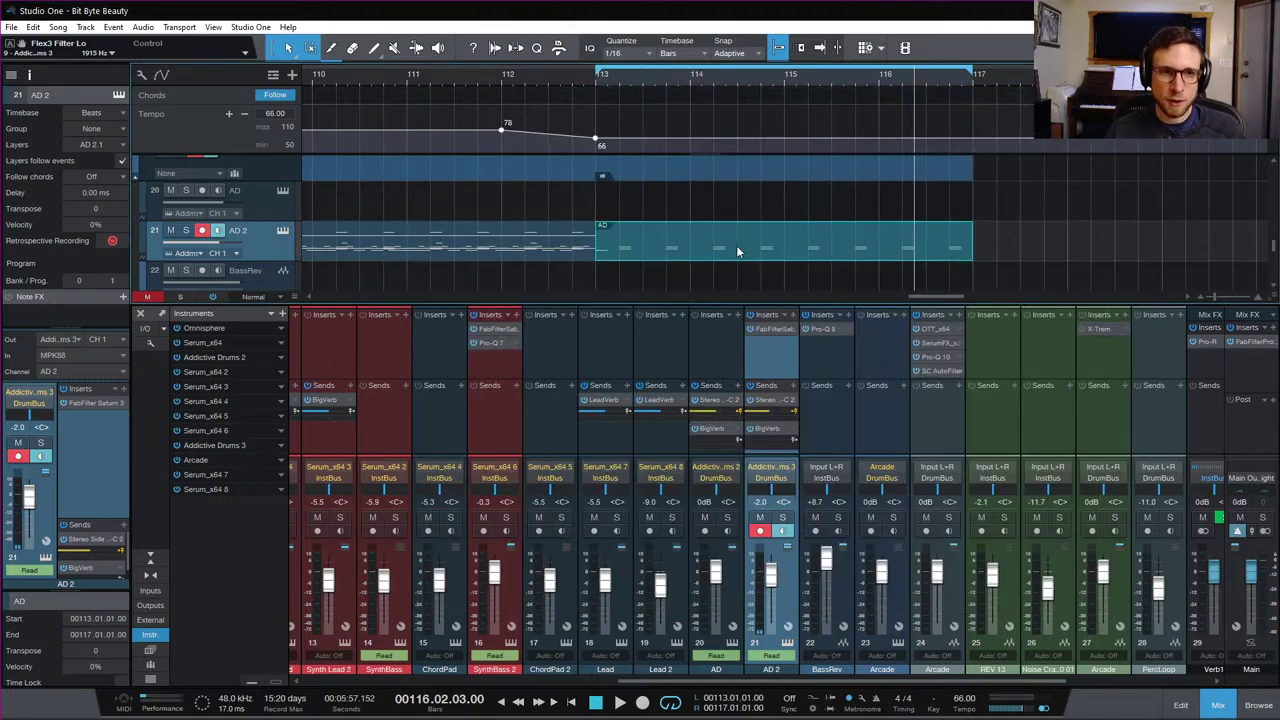
Step: Open AD 2's bar 113–117 part for note editing and add a 1/16 note at the start of bar 113, moving it from F#1 up to B 2
{"action": "double_click", "coordinate": [732, 245]}
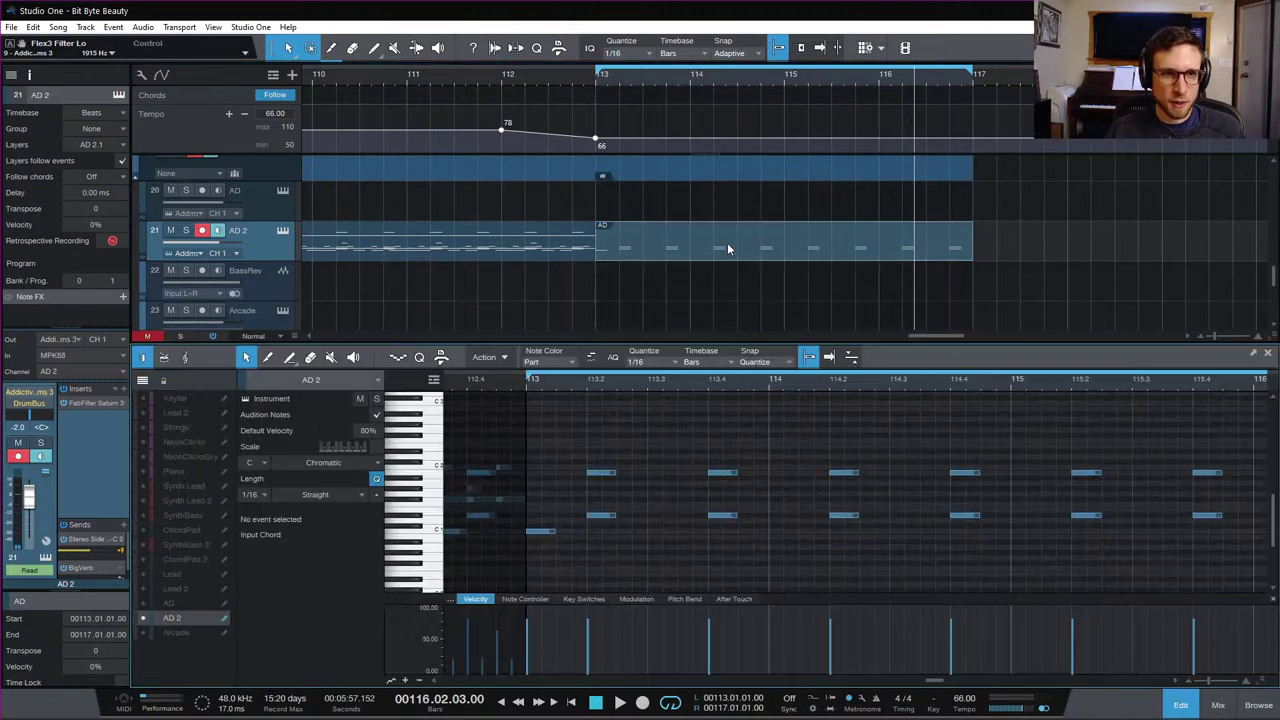
{"action": "key", "text": "space"}
{"action": "key", "text": "space"}
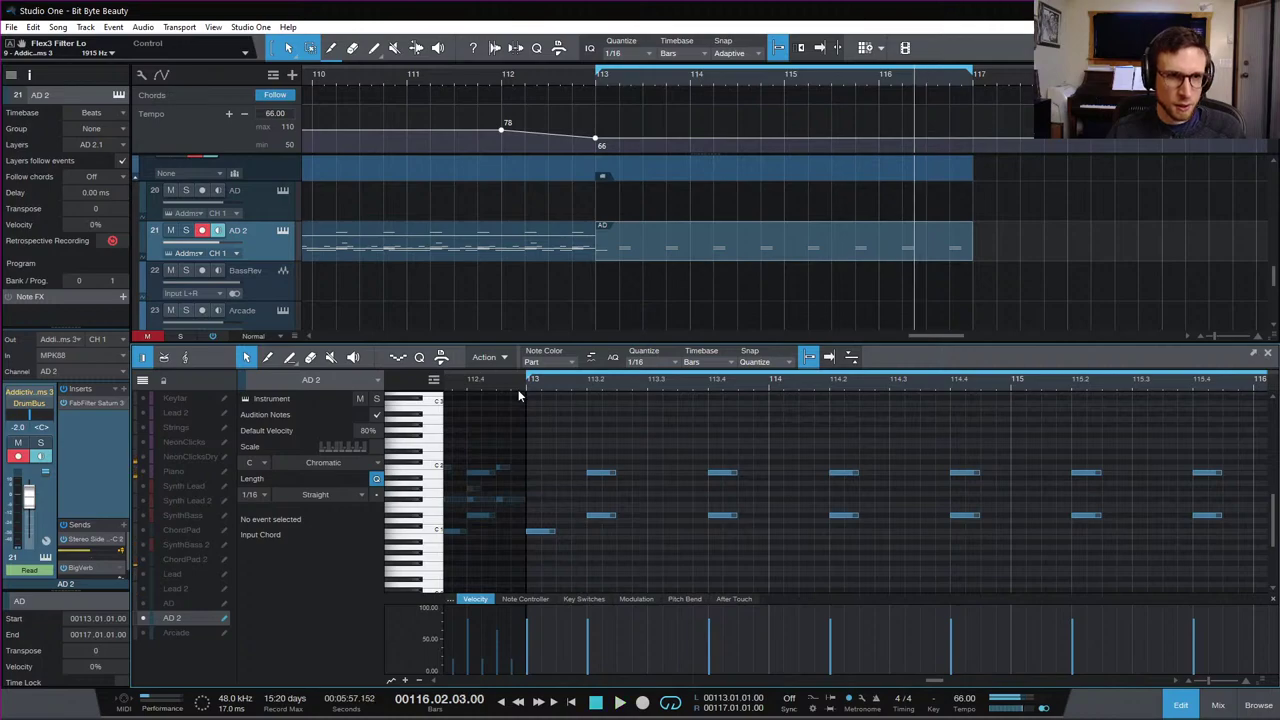
{"action": "left_click", "coordinate": [530, 388]}
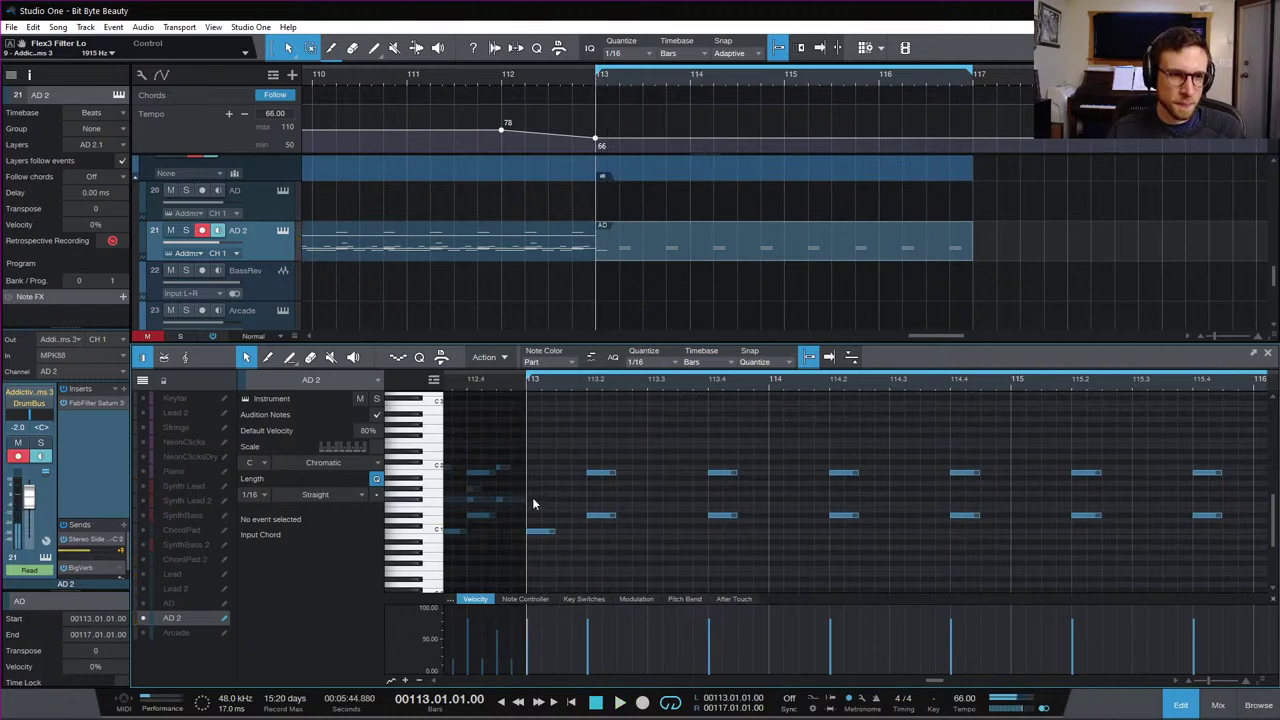
{"action": "left_click", "coordinate": [532, 499]}
{"action": "left_click_drag", "start_coordinate": [534, 502], "coordinate": [538, 413]}
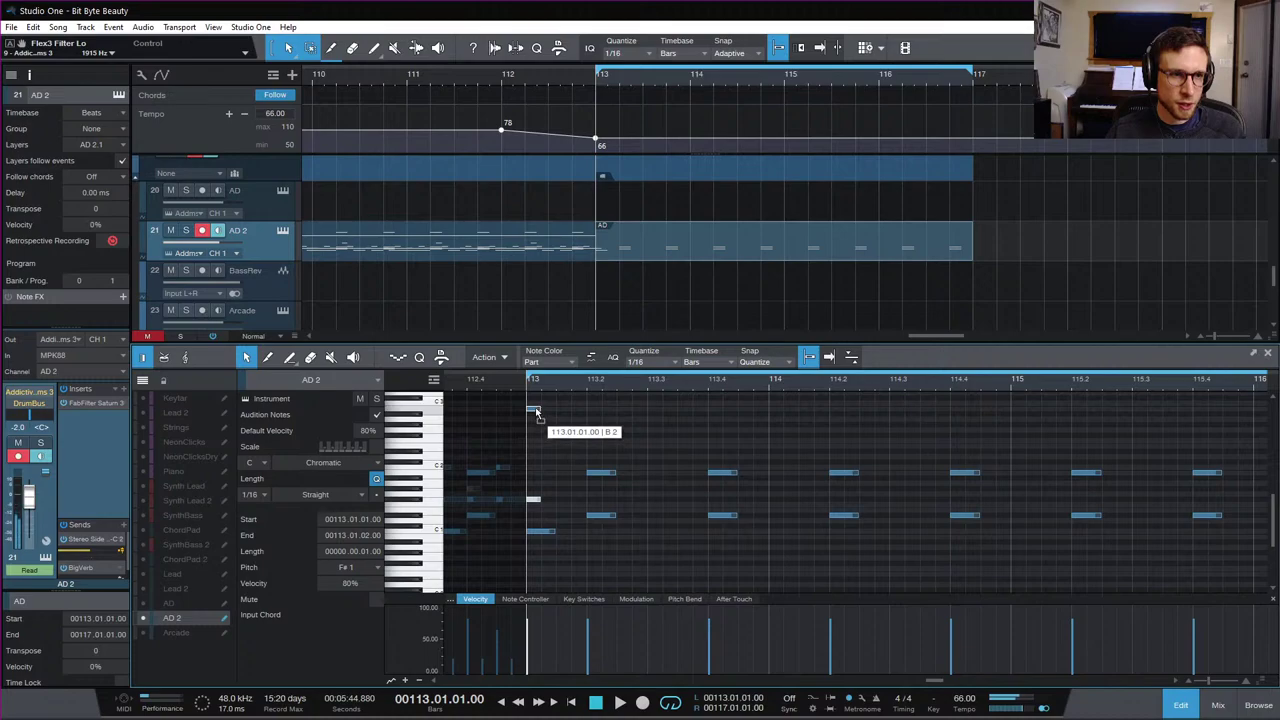
Step: Move the copied short note at the start of bar 113 up to F6
{"action": "scroll", "coordinate": [557, 444], "scroll_direction": "up", "scroll_amount": 5}
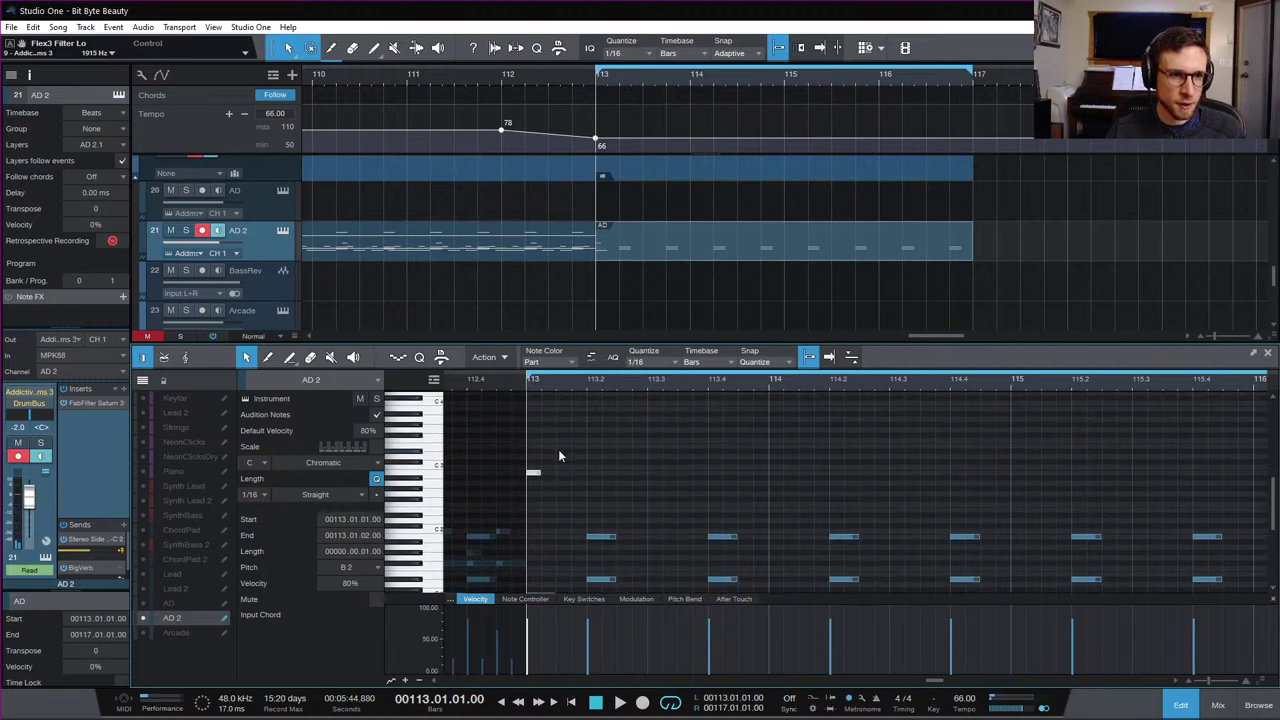
{"action": "scroll", "coordinate": [553, 520], "scroll_direction": "up", "scroll_amount": 3}
{"action": "left_click_drag", "start_coordinate": [534, 548], "coordinate": [536, 437]}
{"action": "scroll", "coordinate": [543, 474], "scroll_direction": "up", "scroll_amount": 2}
{"action": "scroll", "coordinate": [542, 476], "scroll_direction": "up", "scroll_amount": 1}
{"action": "scroll", "coordinate": [550, 490], "scroll_direction": "up", "scroll_amount": 3}
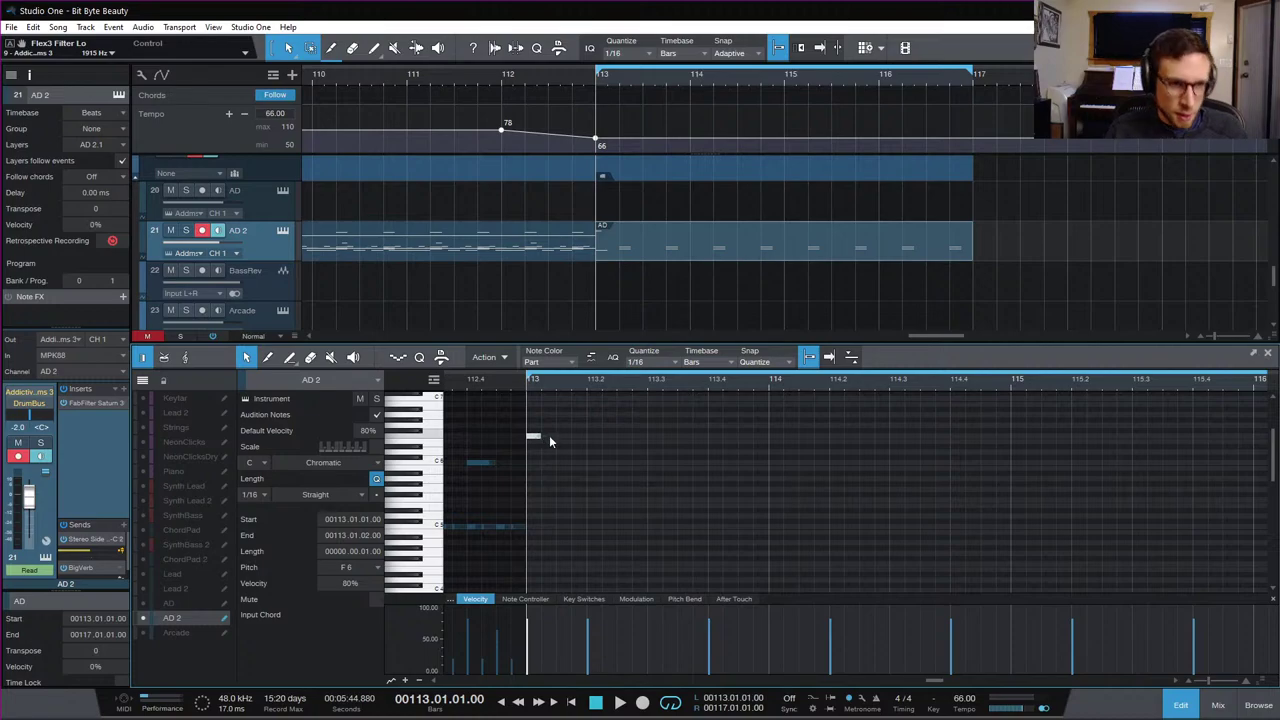
Step: Try repeating the F6 note in sixteenths with softer velocities, and remove the added repeats
{"action": "key", "text": "d"}
{"action": "left_click_drag", "start_coordinate": [545, 645], "coordinate": [548, 680]}
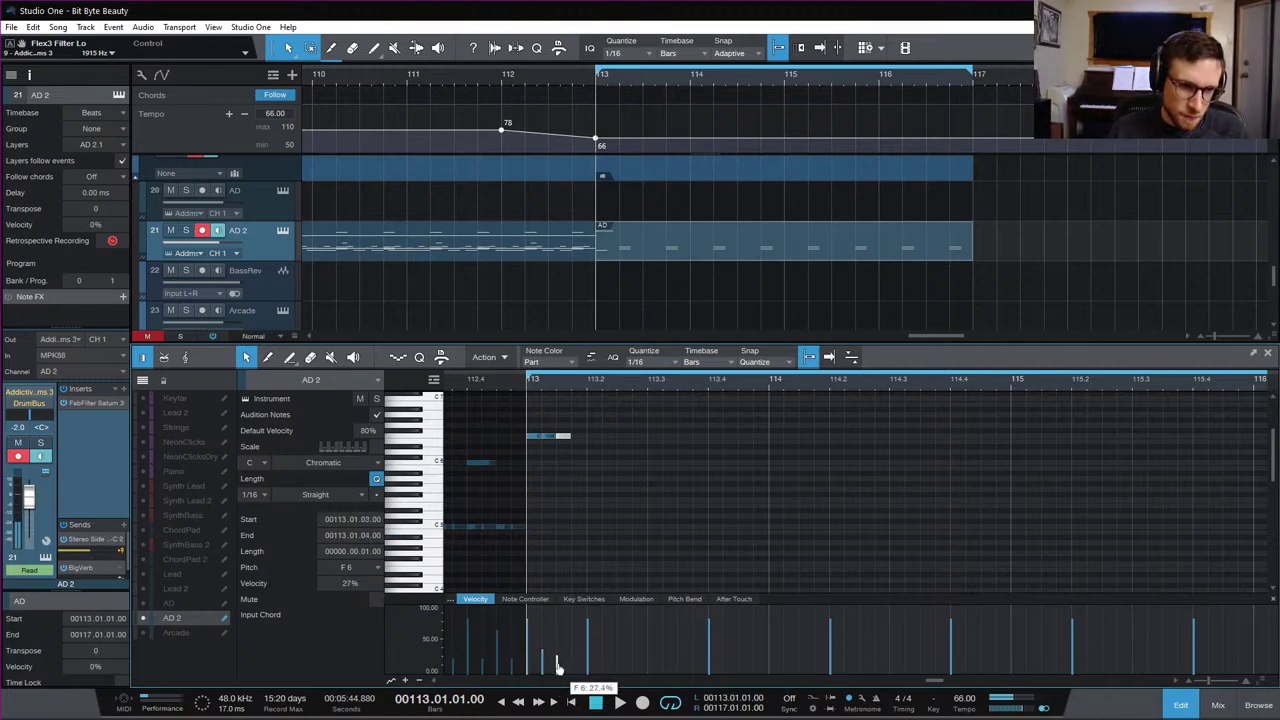
{"action": "left_click_drag", "start_coordinate": [586, 420], "coordinate": [547, 459]}
Step: Set the note editor's quantize to 1/32 and shorten the F6 note at bar 113 to one 1/32 step
{"action": "left_click", "coordinate": [645, 361]}
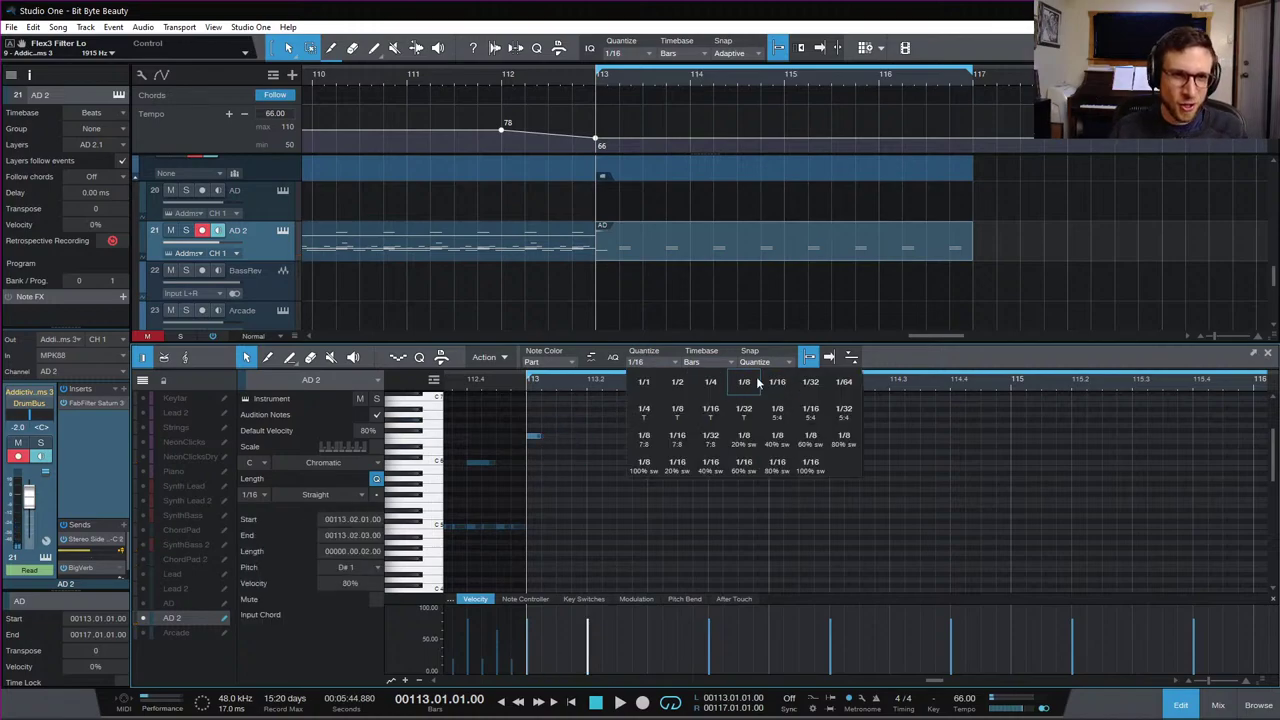
{"action": "left_click", "coordinate": [808, 382]}
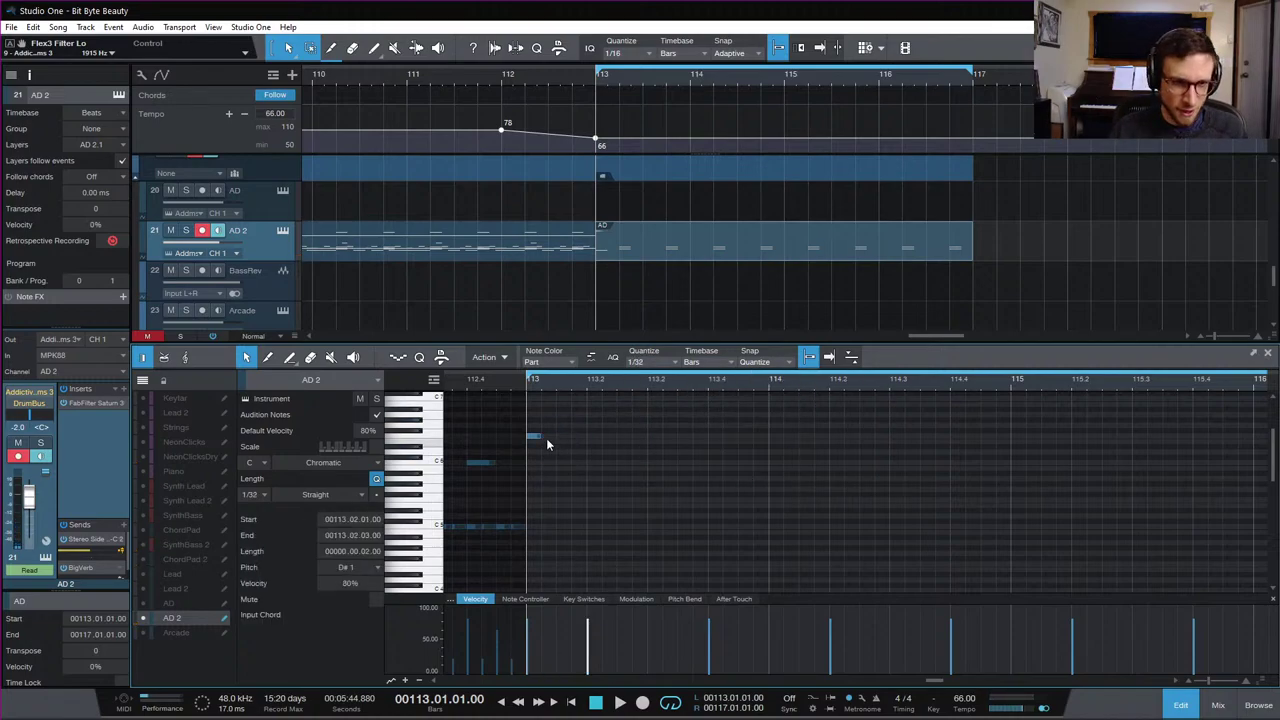
{"action": "left_click_drag", "start_coordinate": [540, 436], "coordinate": [535, 440]}
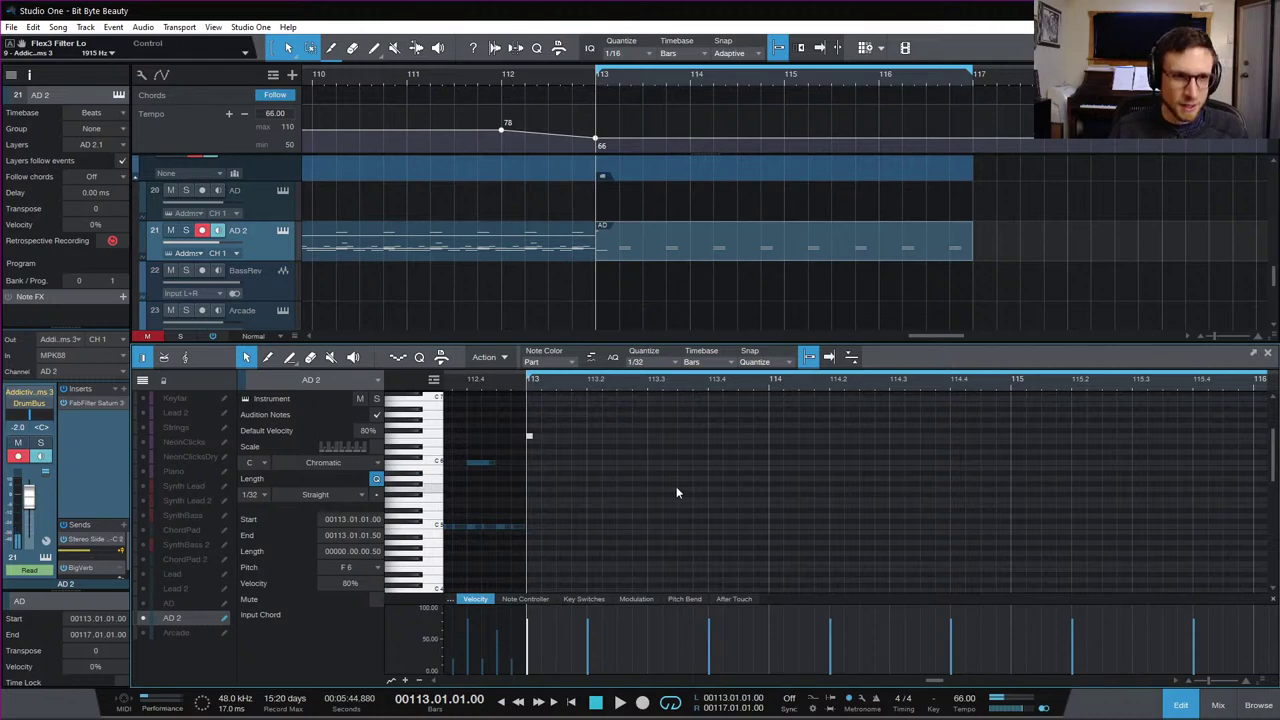
Step: Fill the first beat of bar 113 with 1/32 F6 notes cycling through velocities of 80%, about 45% and 24%, and play it back
{"action": "key", "text": "alt+Right"}
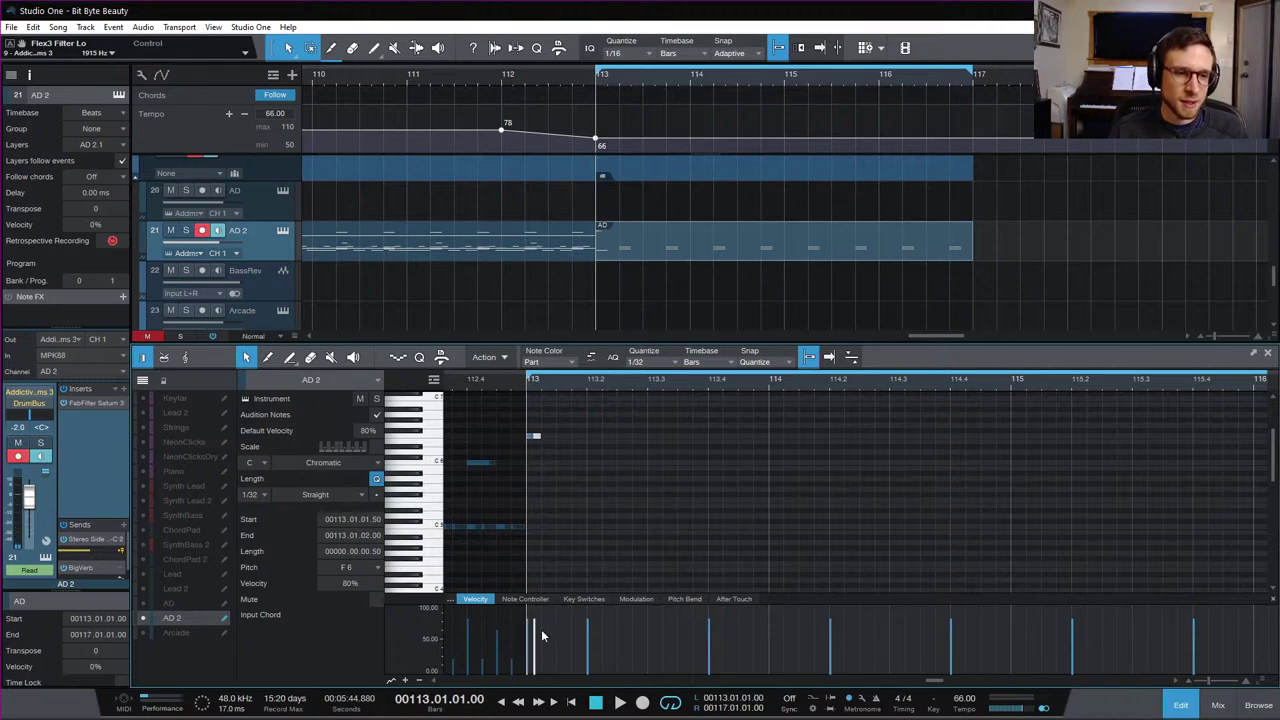
{"action": "left_click_drag", "start_coordinate": [536, 624], "coordinate": [535, 658]}
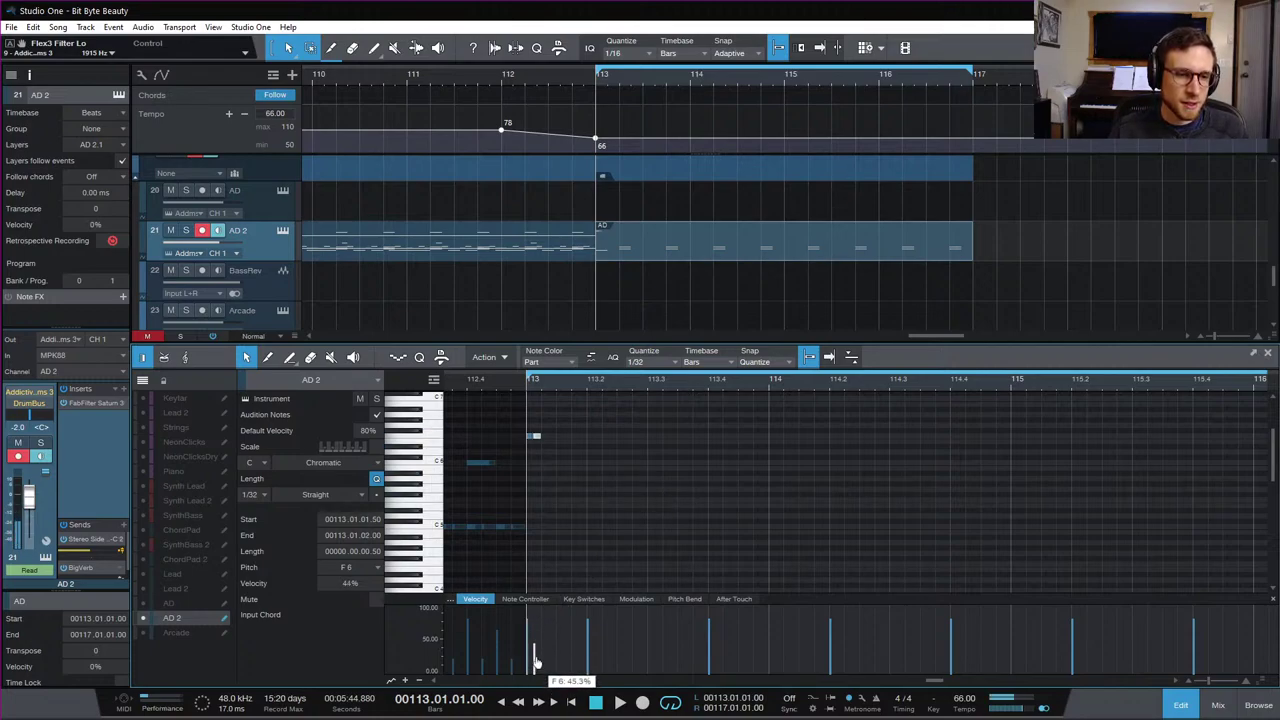
{"action": "double_click", "coordinate": [565, 436]}
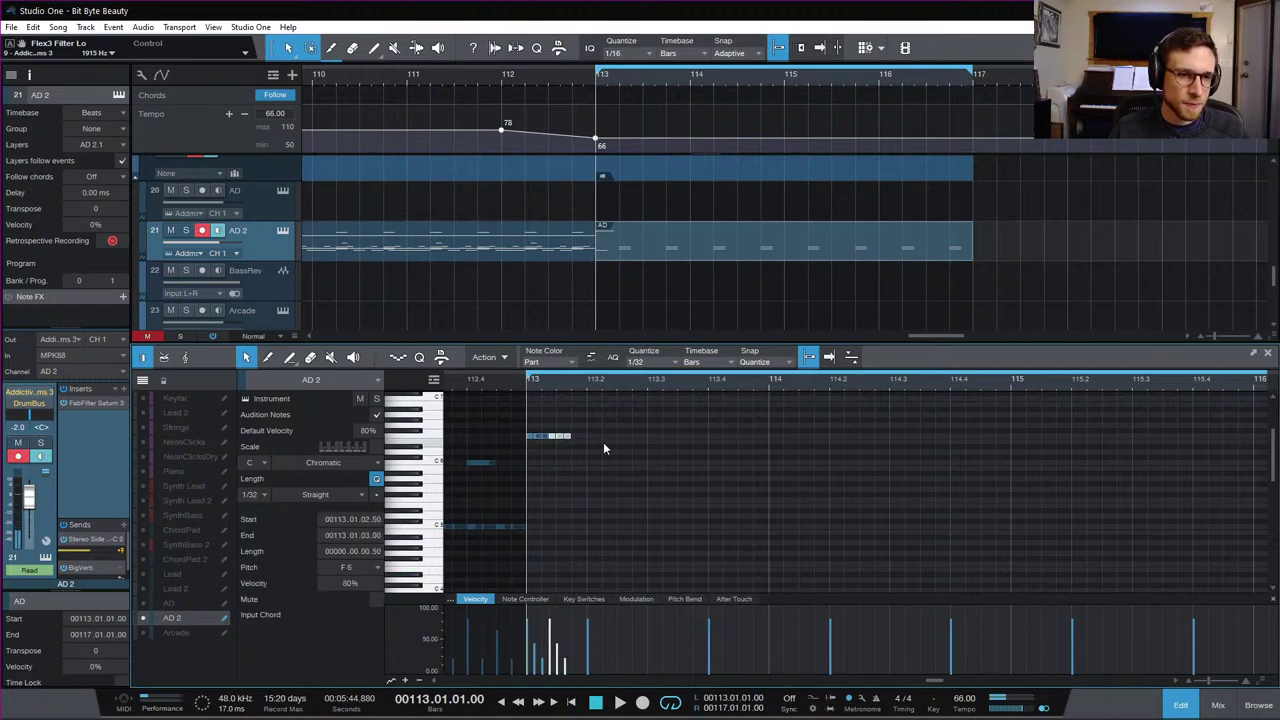
{"action": "key", "text": "ctrl+d"}
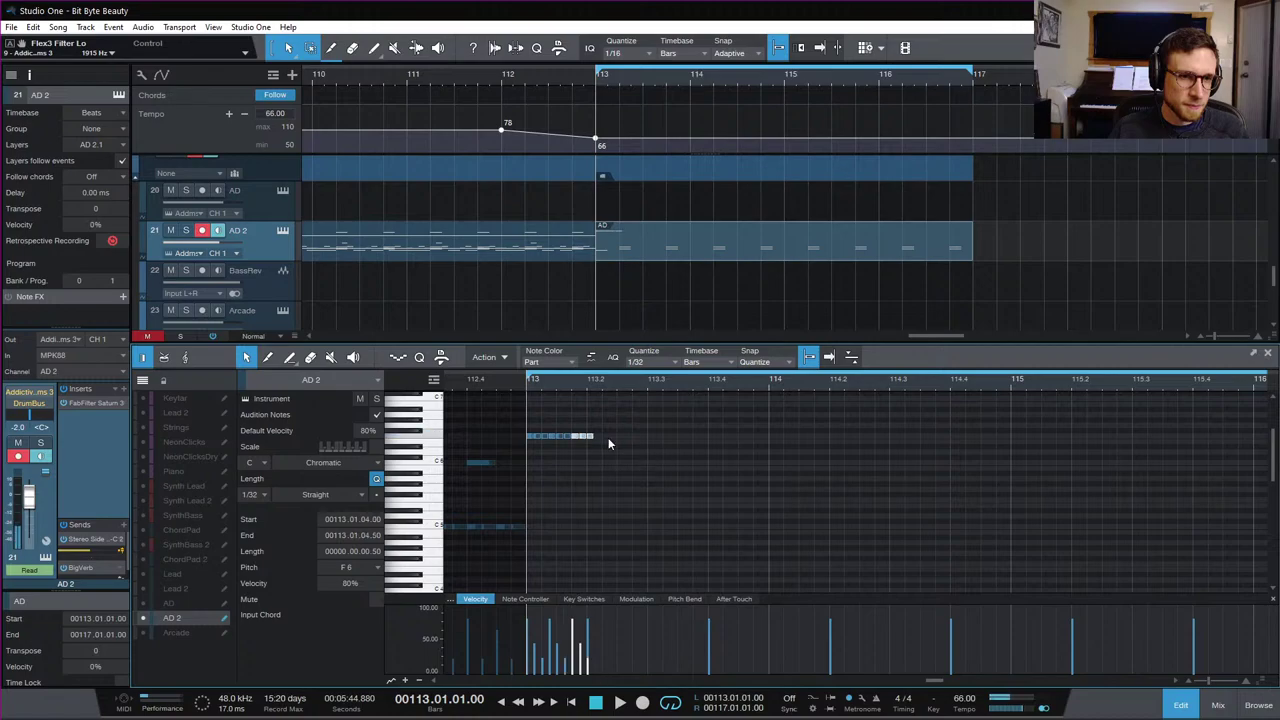
{"action": "left_click", "coordinate": [608, 437]}
{"action": "left_click", "coordinate": [591, 434]}
{"action": "key", "text": "space"}
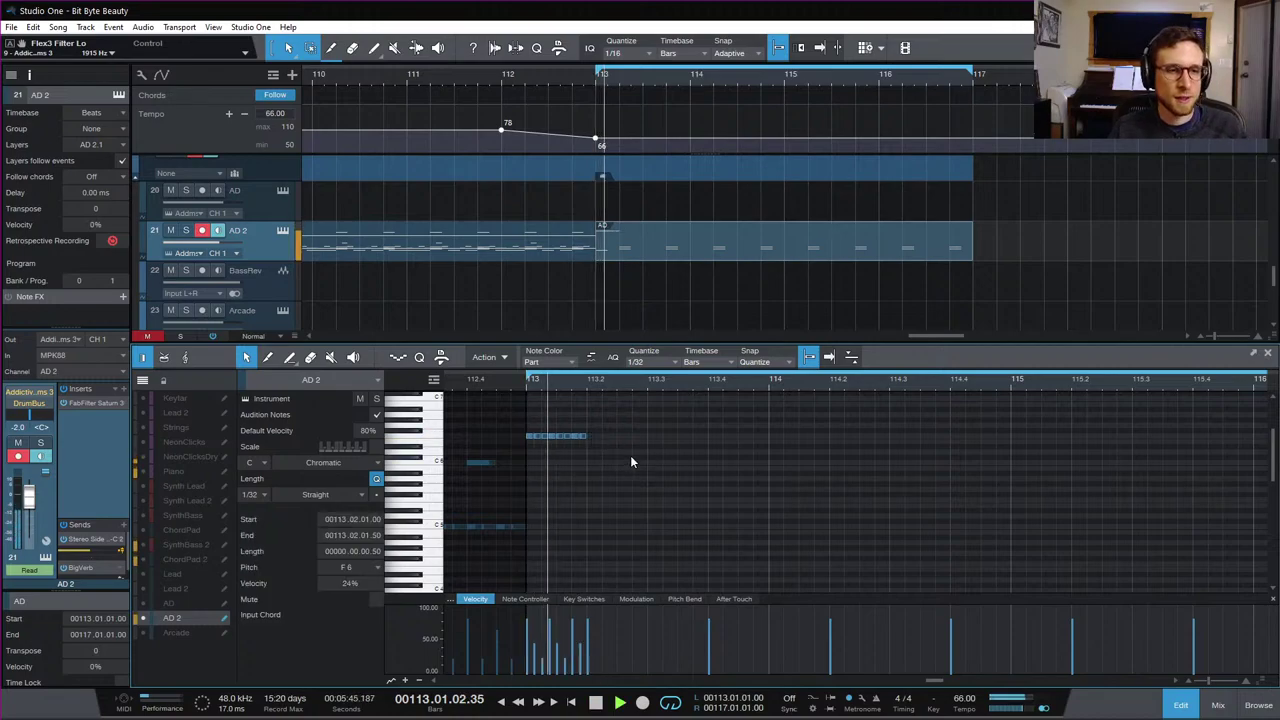
{"action": "key", "text": "space"}
Step: Duplicate the first beat's F6 pattern to fill all four beats of bar 113 and play it back
{"action": "left_click_drag", "start_coordinate": [606, 424], "coordinate": [524, 451]}
{"action": "key", "text": "ctrl+d"}
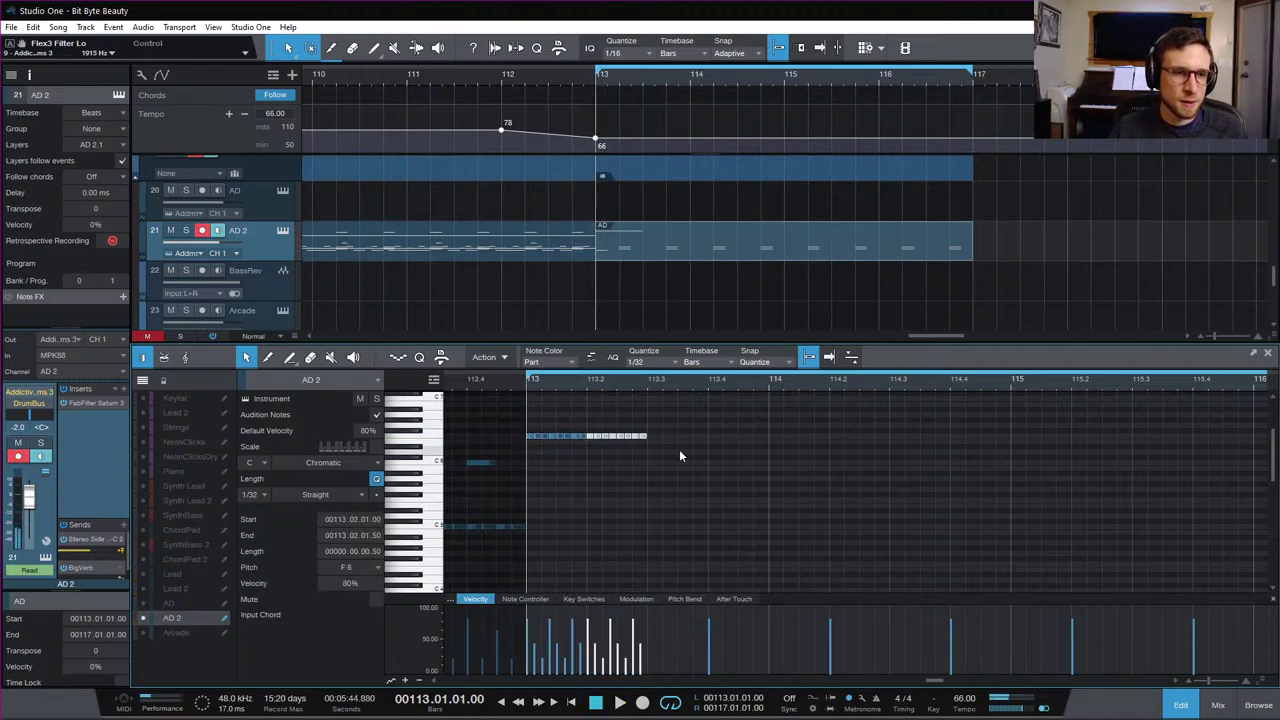
{"action": "key", "text": "ctrl+d"}
{"action": "key", "text": "ctrl+d"}
{"action": "key", "text": "space"}
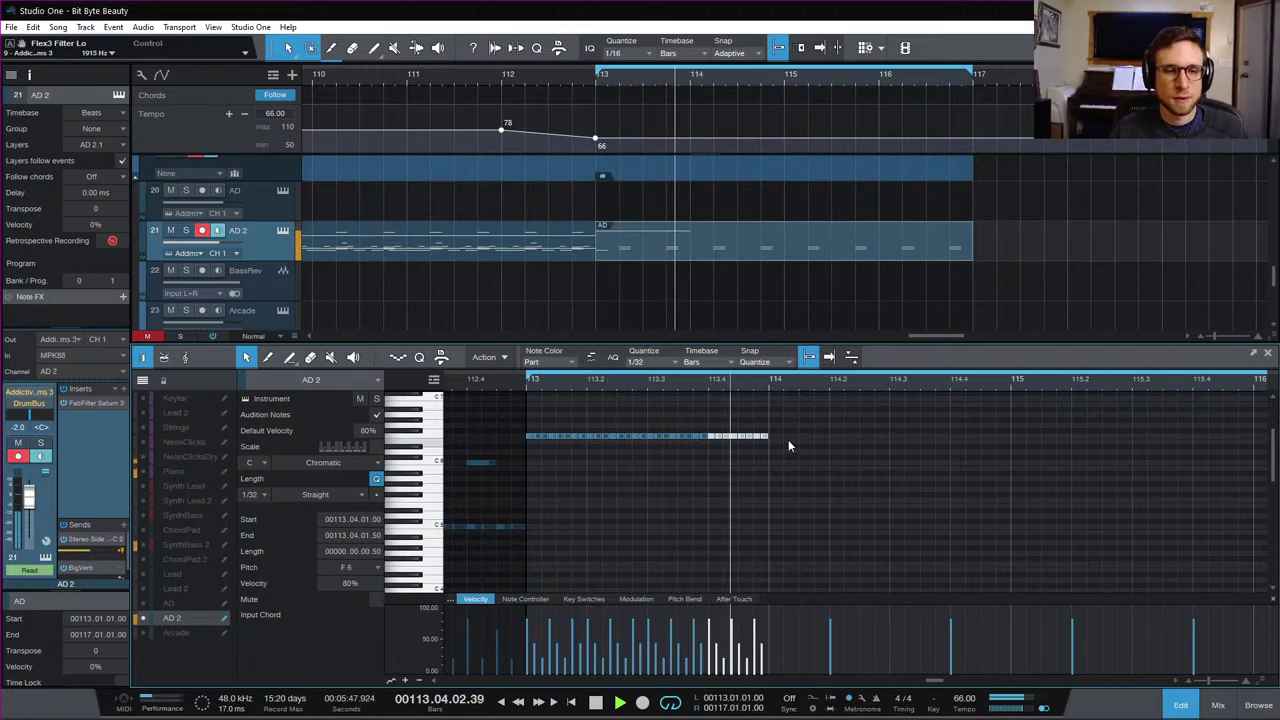
{"action": "key", "text": "space"}
Step: Duplicate bar 113's F6 pattern three times to cover bars 114 to 116 and play the result
{"action": "left_click_drag", "start_coordinate": [783, 424], "coordinate": [527, 473]}
{"action": "key", "text": "ctrl+d"}
{"action": "key", "text": "ctrl+d"}
{"action": "key", "text": "ctrl+d"}
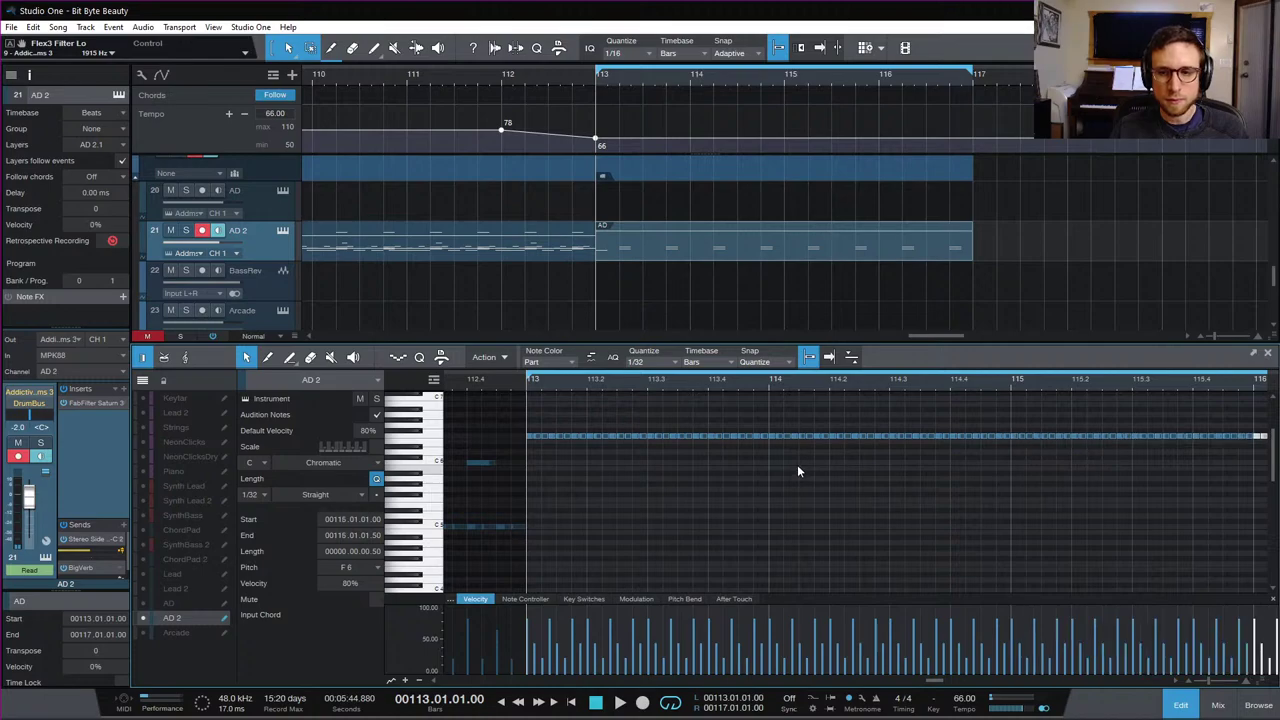
{"action": "key", "text": "space"}
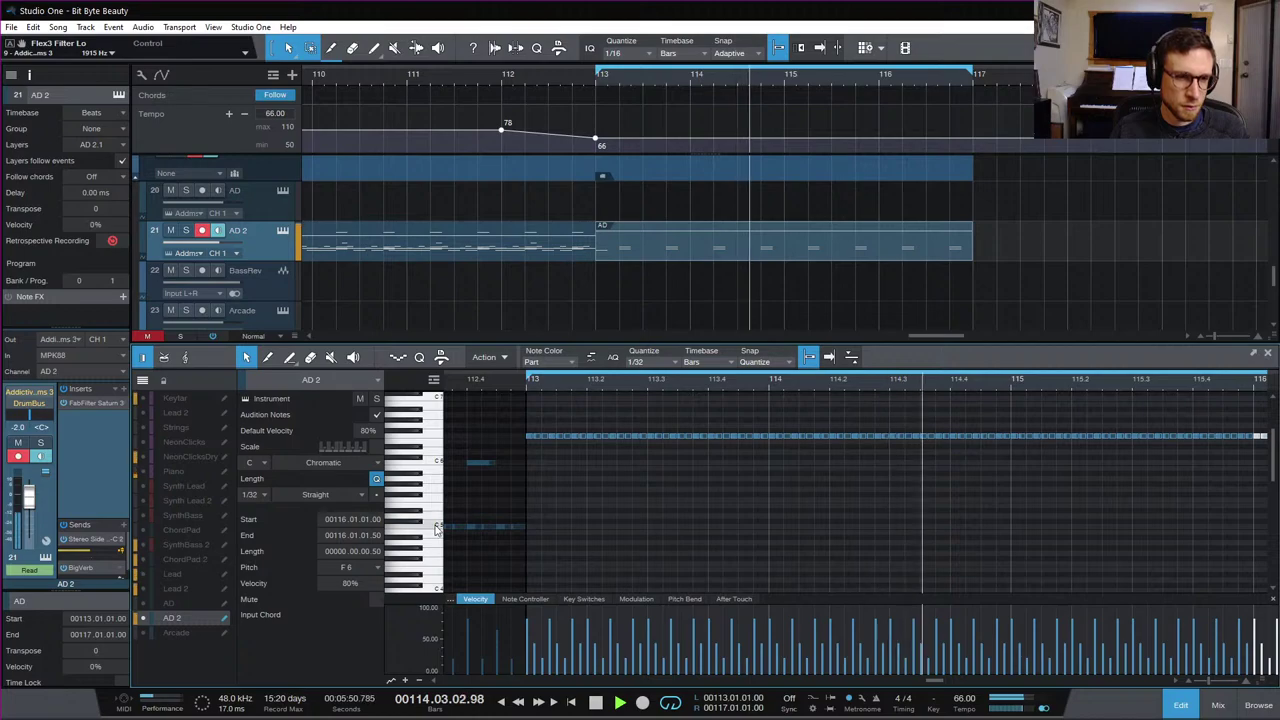
{"action": "key", "text": "space"}
Step: Try a syncopated pattern of short C5 notes across bar 113, and delete those notes after playback
{"action": "left_click", "coordinate": [532, 526]}
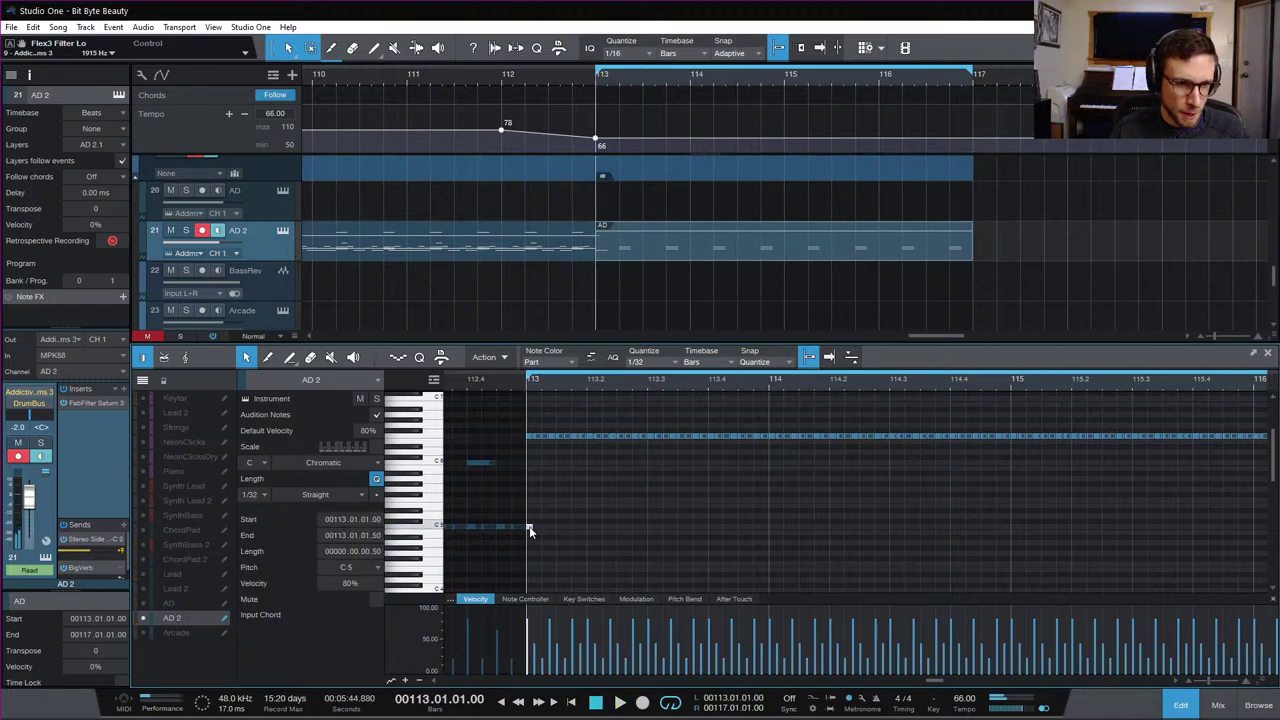
{"action": "left_click_drag", "start_coordinate": [529, 526], "coordinate": [552, 528]}
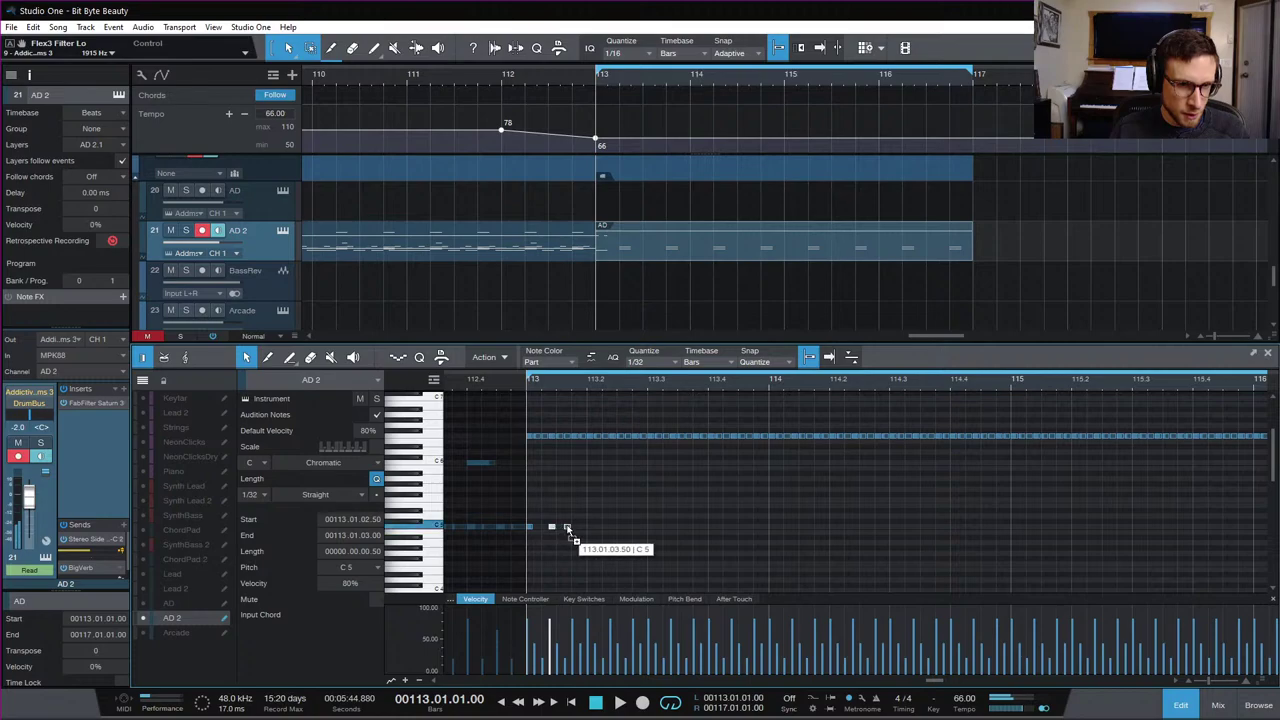
{"action": "left_click", "coordinate": [568, 528]}
{"action": "key", "text": "d"}
{"action": "key", "text": "d"}
{"action": "key", "text": "d"}
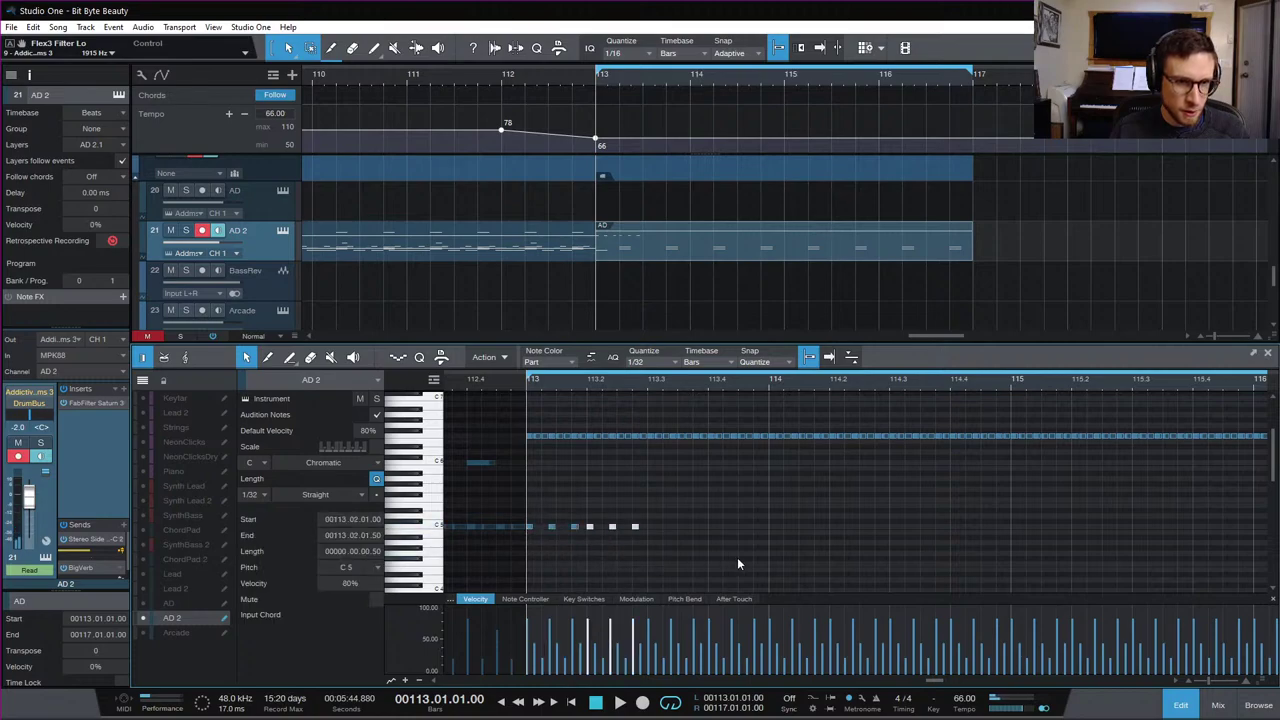
{"action": "key", "text": "space"}
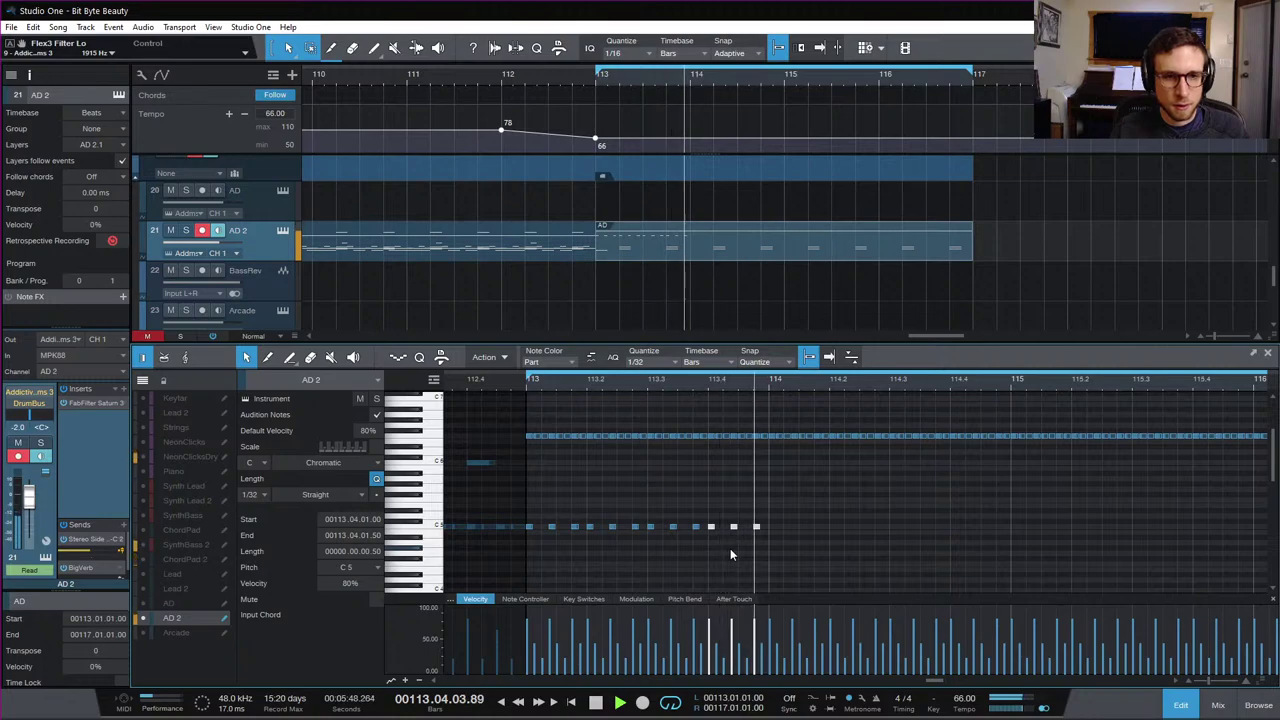
{"action": "key", "text": "space"}
{"action": "left_click_drag", "start_coordinate": [814, 509], "coordinate": [532, 552]}
{"action": "key", "text": "Delete"}
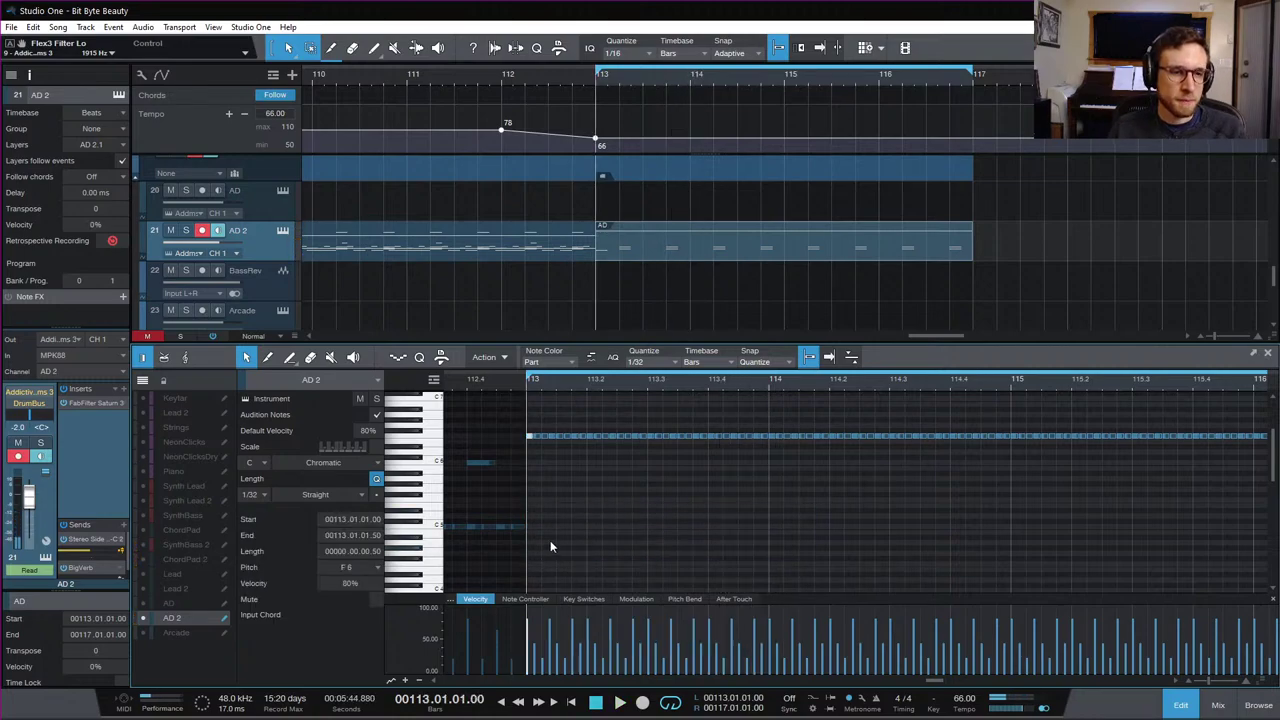
Step: Play the section from bar 113 and examine the low drum notes around C1 and C2
{"action": "key", "text": "space"}
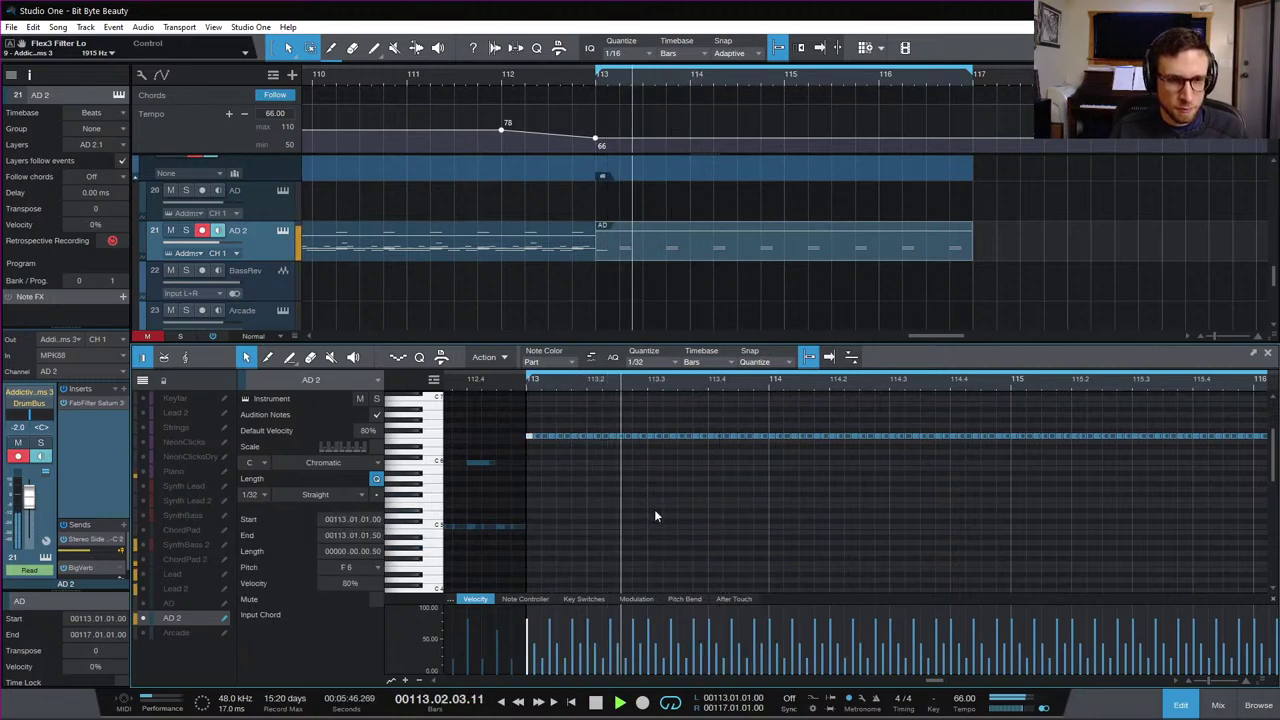
{"action": "scroll", "coordinate": [700, 525], "scroll_direction": "down", "scroll_amount": 3}
{"action": "scroll", "coordinate": [714, 520], "scroll_direction": "up", "scroll_amount": 3}
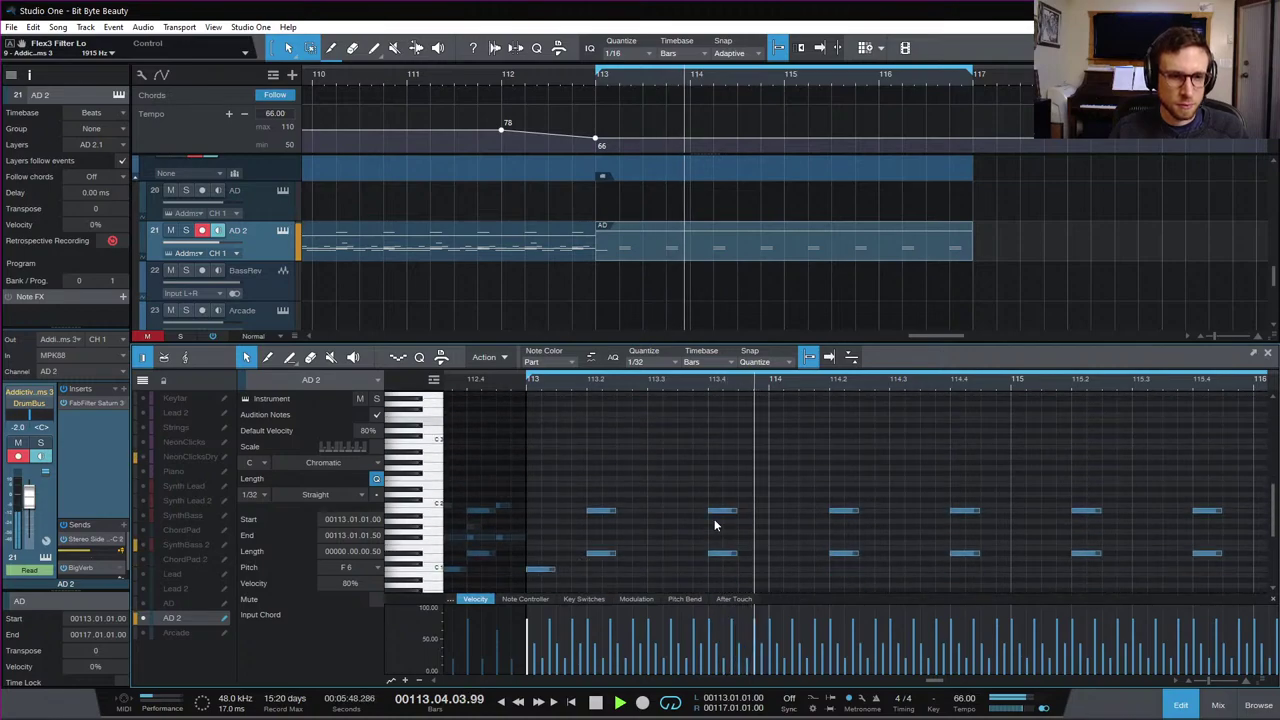
{"action": "key", "text": "space"}
{"action": "key", "text": "space"}
{"action": "left_click", "coordinate": [562, 570]}
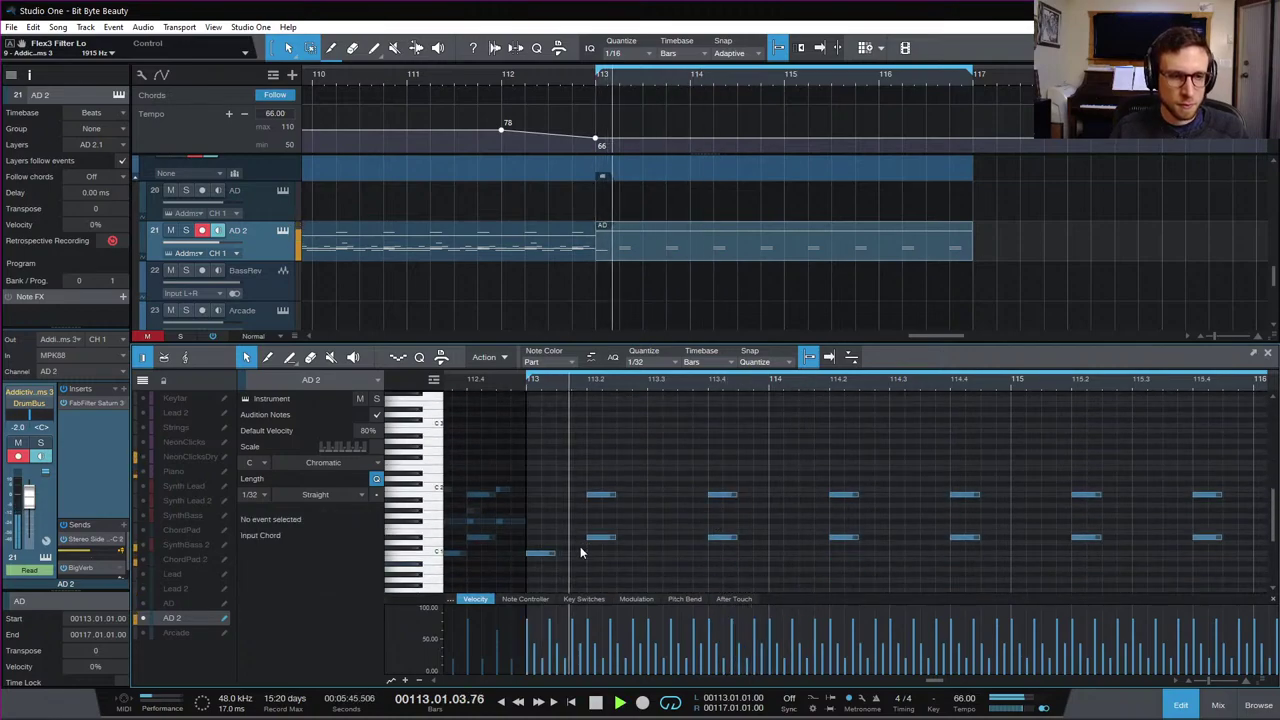
{"action": "scroll", "coordinate": [722, 257], "scroll_direction": "down", "scroll_amount": 4}
{"action": "key", "text": "space"}
Step: Mute the SynthBass 2 event from bar 113 to 117 in the arrangement and play the section back
{"action": "left_click", "coordinate": [1183, 706]}
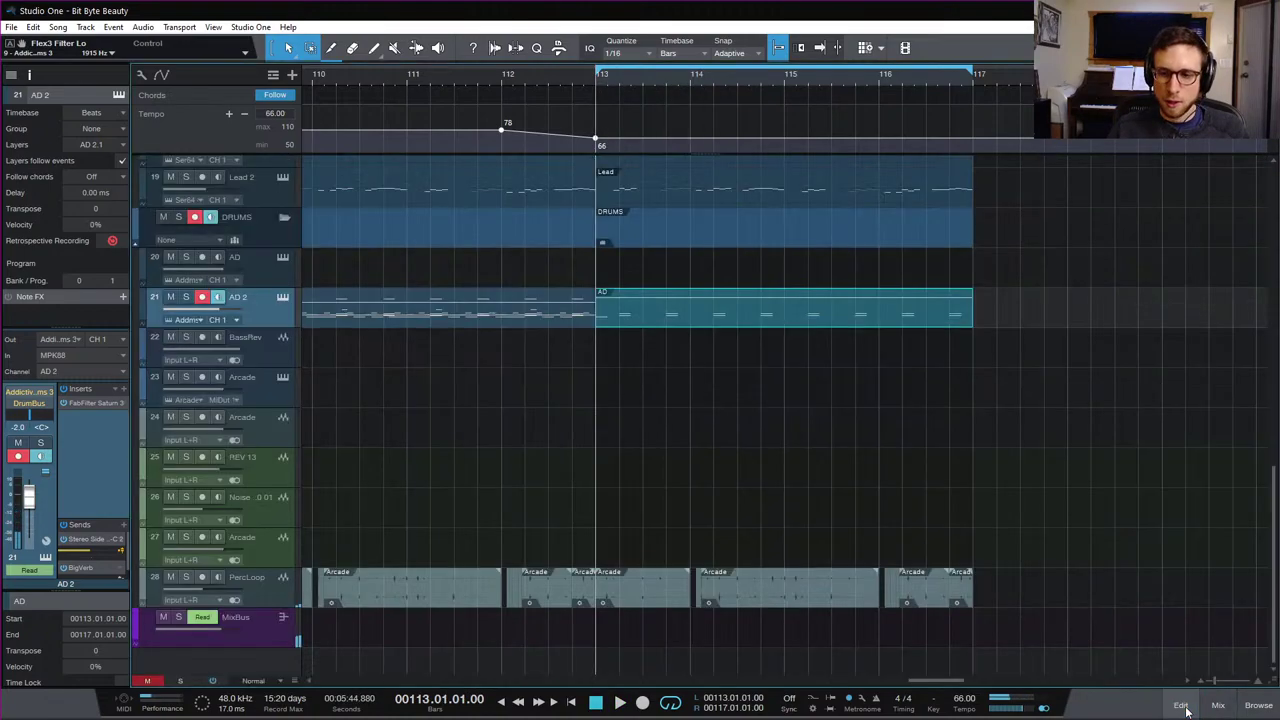
{"action": "scroll", "coordinate": [690, 489], "scroll_direction": "up", "scroll_amount": 8}
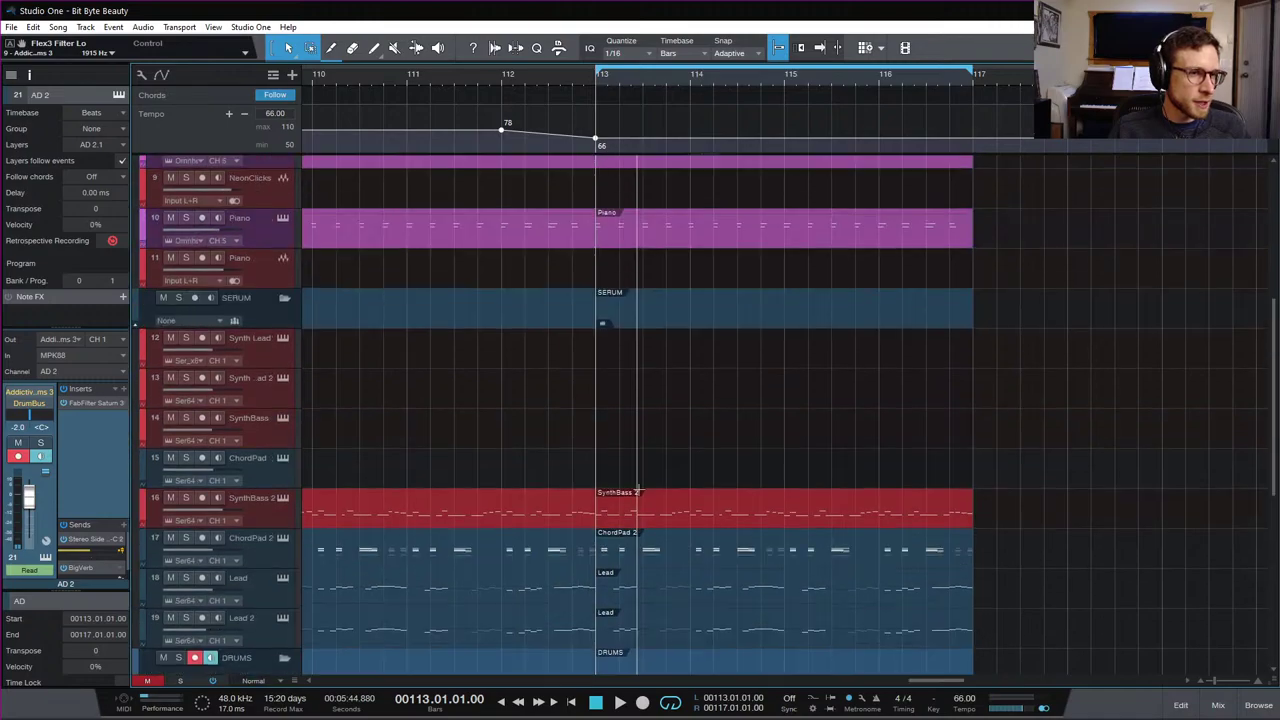
{"action": "scroll", "coordinate": [486, 451], "scroll_direction": "up", "scroll_amount": 6}
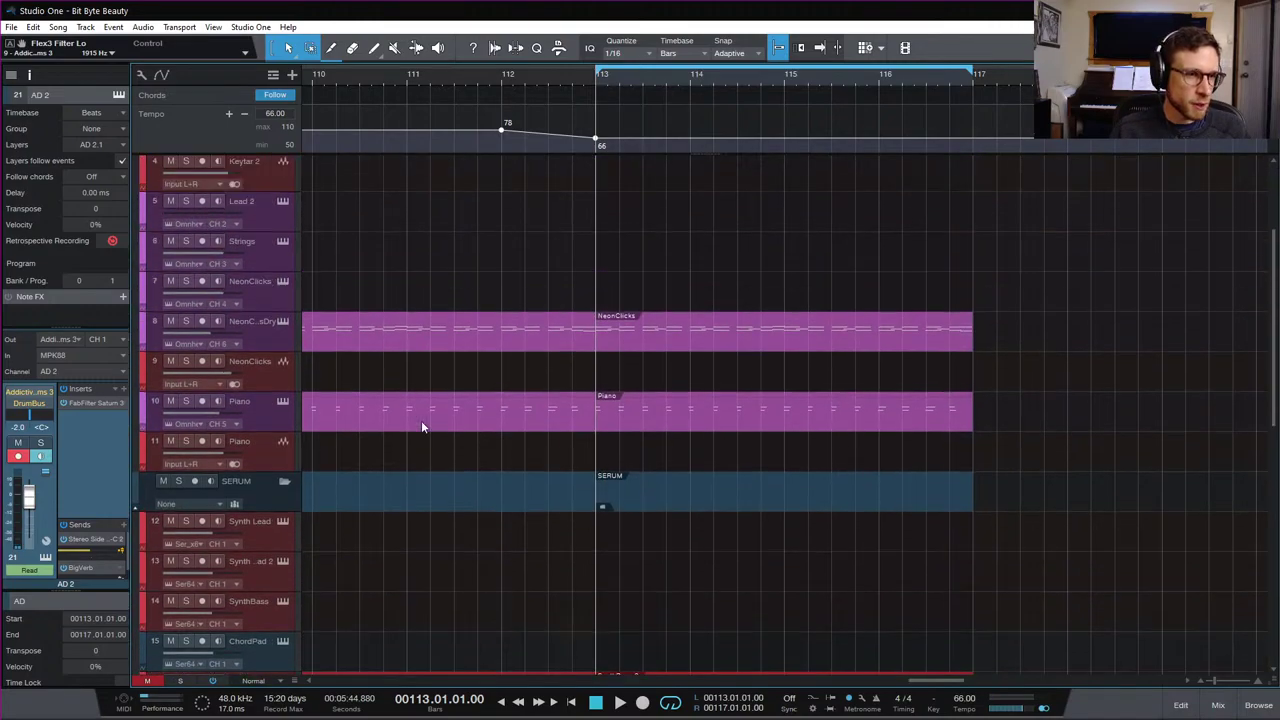
{"action": "scroll", "coordinate": [370, 408], "scroll_direction": "down", "scroll_amount": 6}
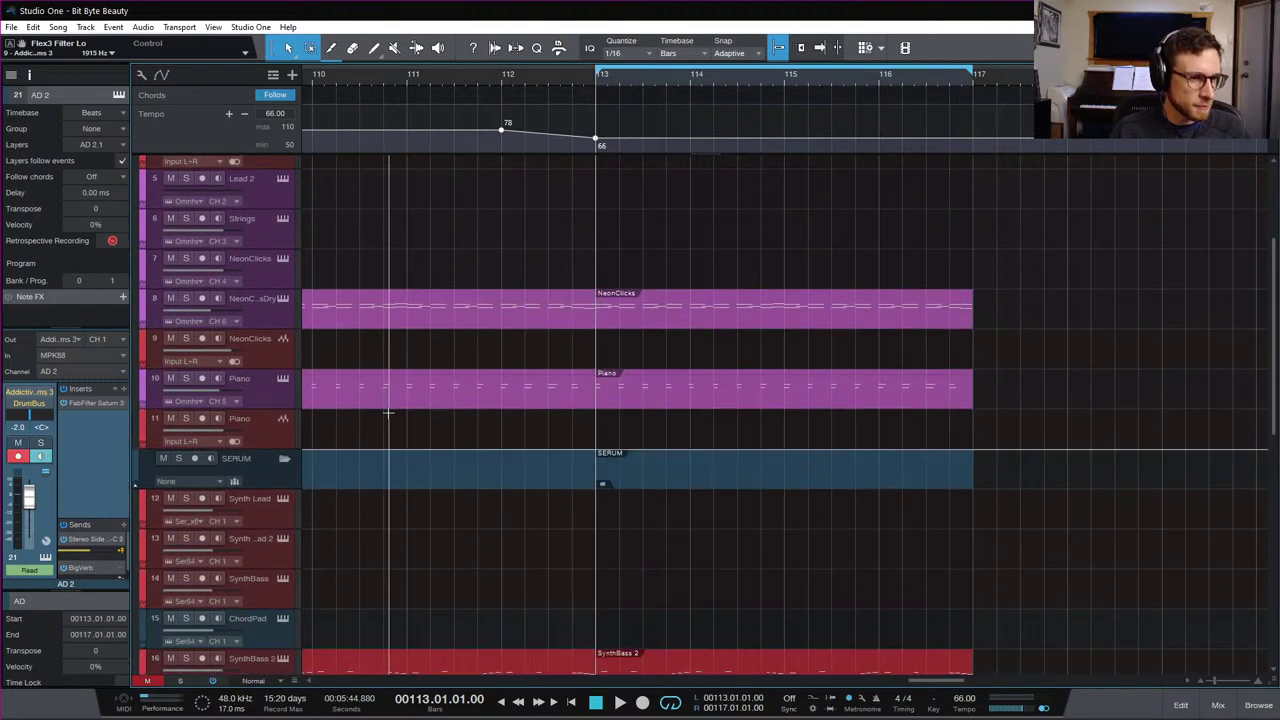
{"action": "scroll", "coordinate": [396, 418], "scroll_direction": "down", "scroll_amount": 3}
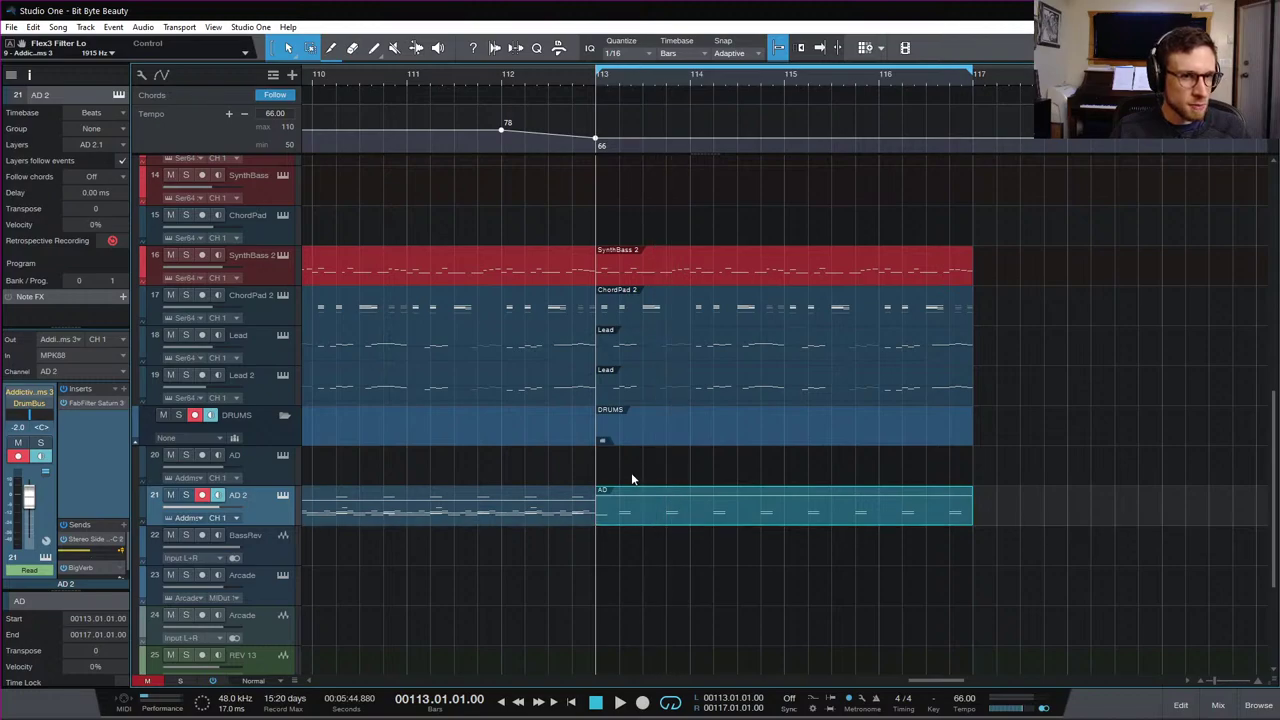
{"action": "scroll", "coordinate": [460, 405], "scroll_direction": "up", "scroll_amount": 5}
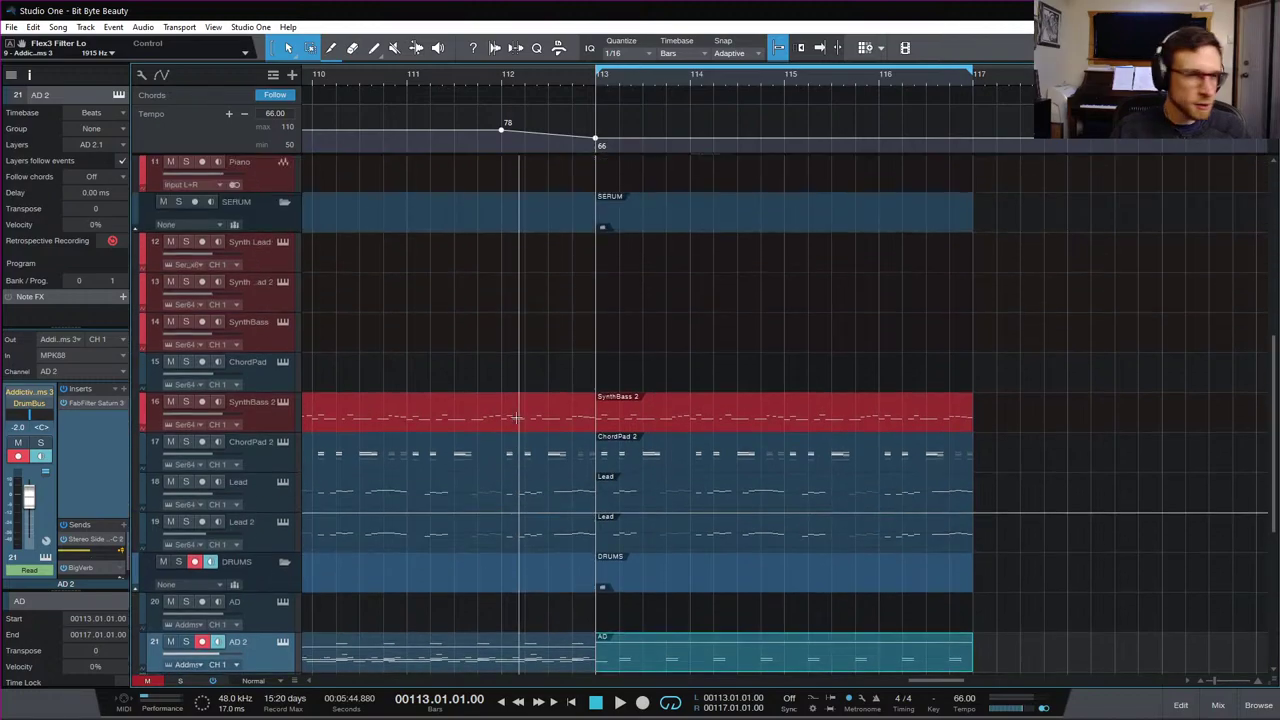
{"action": "scroll", "coordinate": [402, 390], "scroll_direction": "up", "scroll_amount": 6}
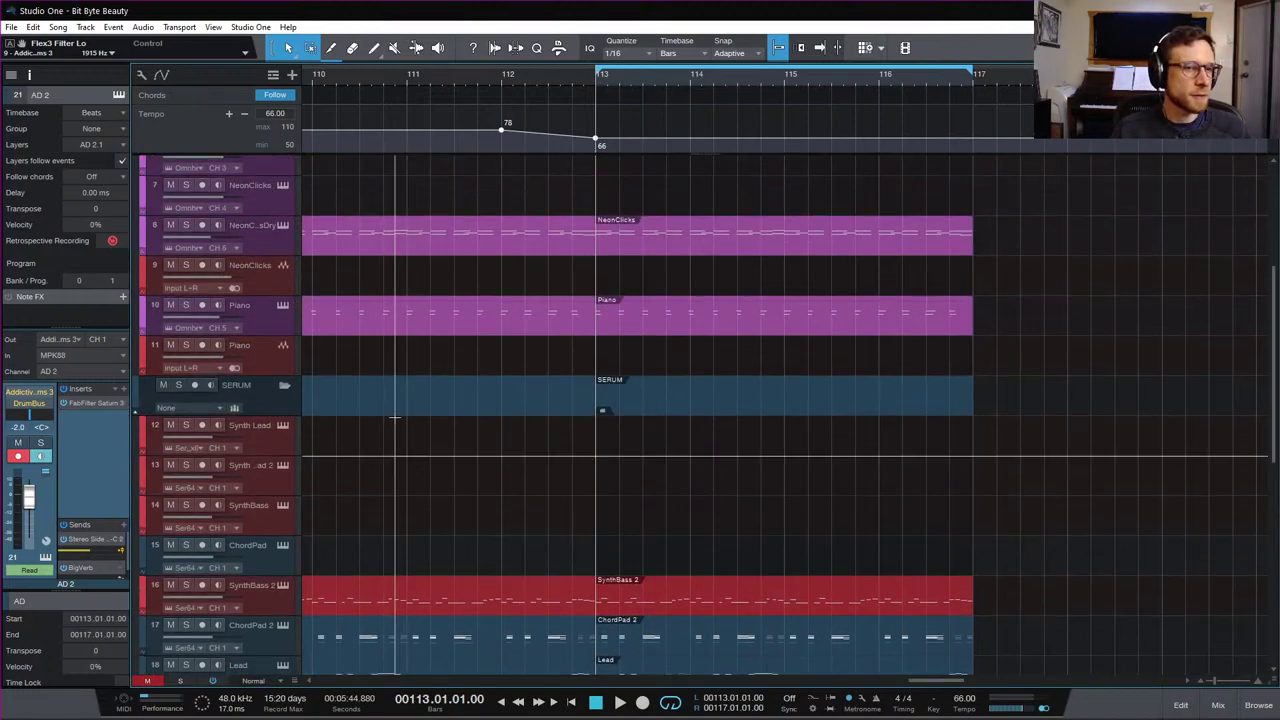
{"action": "scroll", "coordinate": [405, 405], "scroll_direction": "down", "scroll_amount": 10}
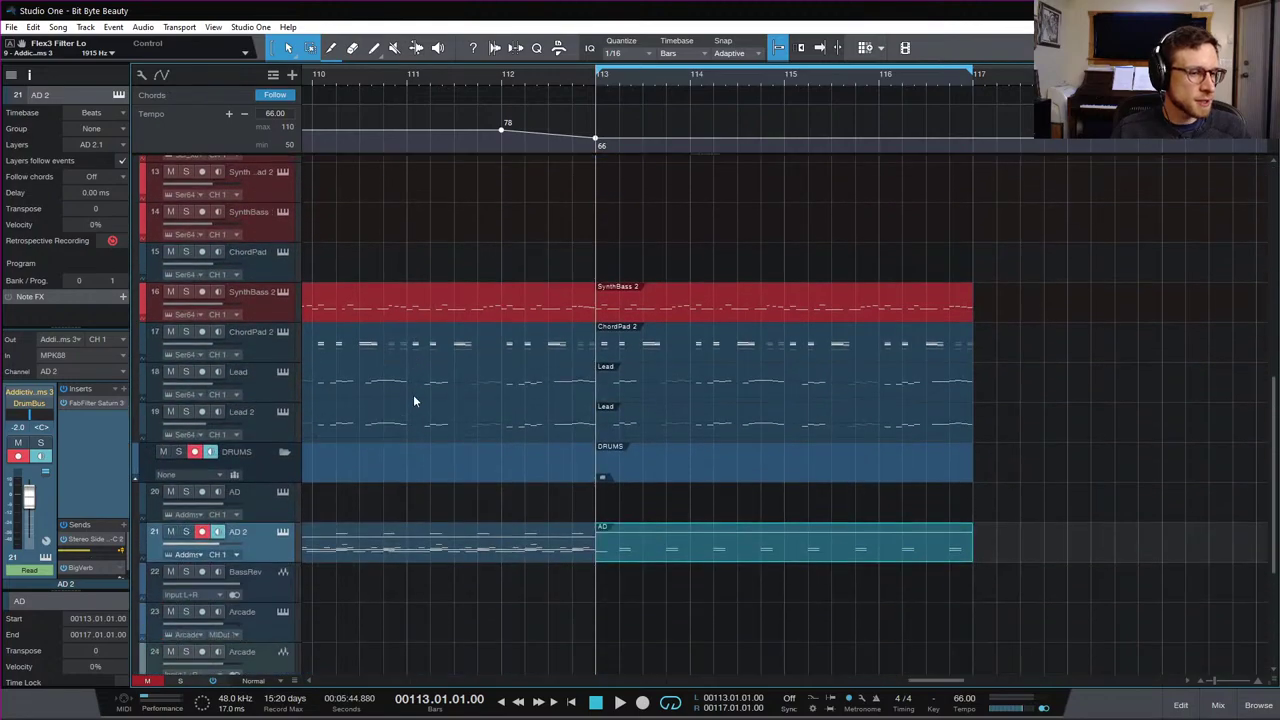
{"action": "left_click", "coordinate": [682, 315]}
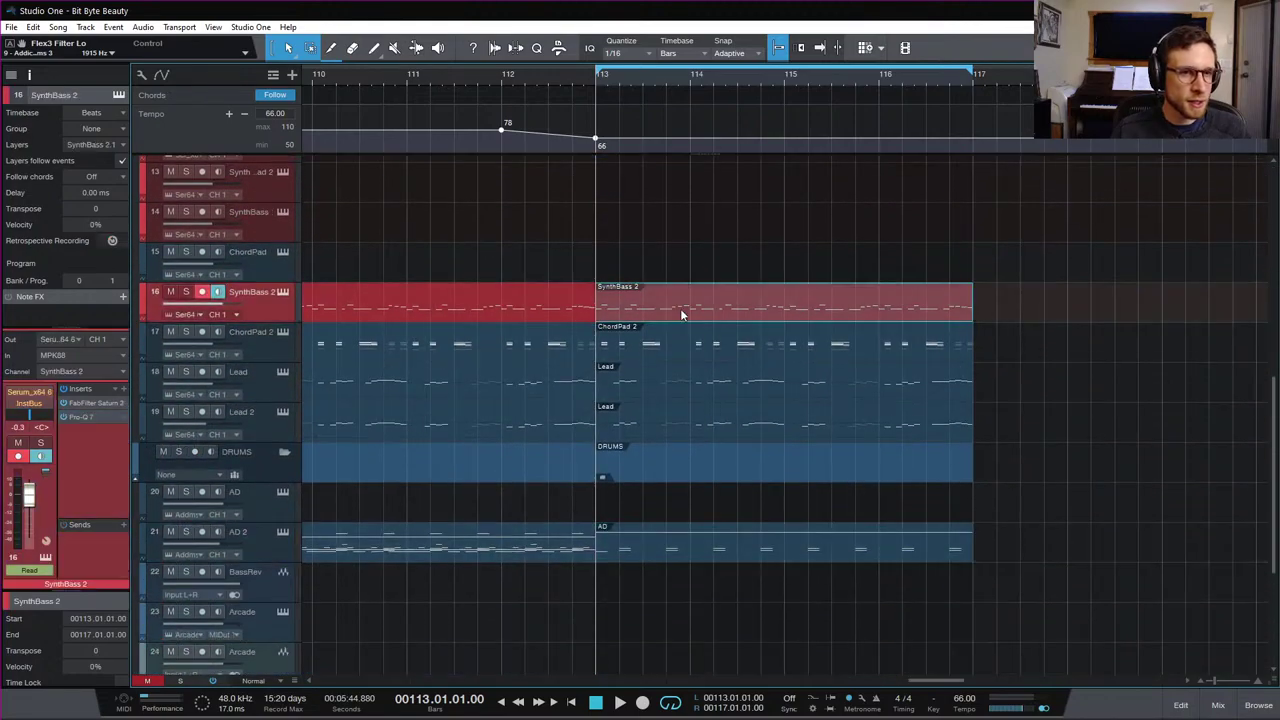
{"action": "key", "text": "space"}
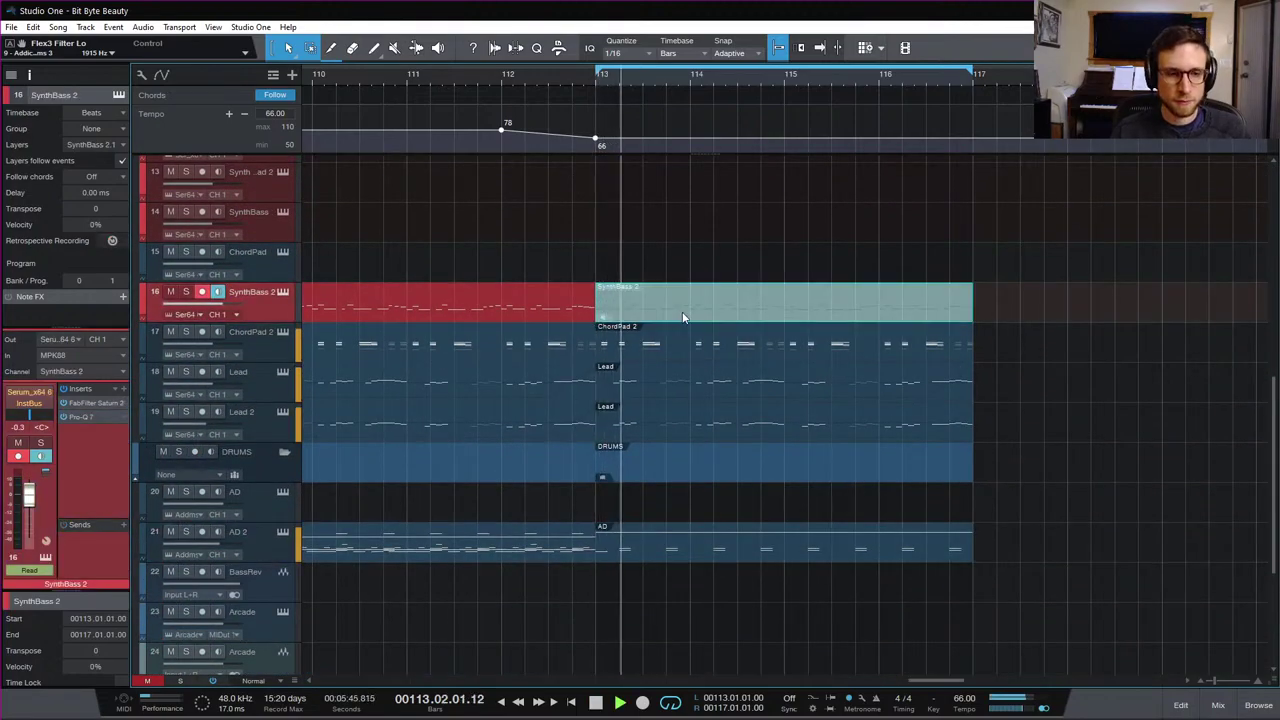
{"action": "key", "text": "space"}
Step: Copy the C1 note at the start of the AD 2 drum part to 113.01.04.50 and play the section
{"action": "double_click", "coordinate": [643, 554]}
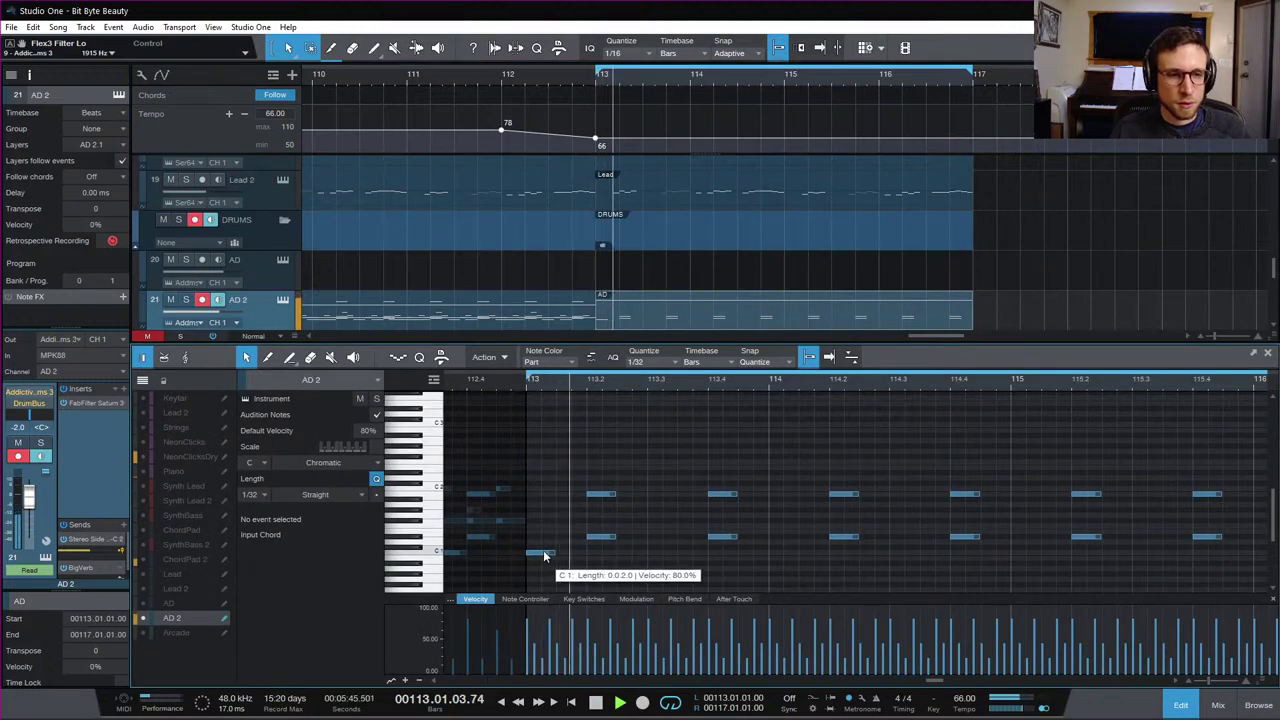
{"action": "left_click_drag", "start_coordinate": [543, 552], "coordinate": [604, 562]}
{"action": "key", "text": "space"}
{"action": "key", "text": "space"}
{"action": "key", "text": "space"}
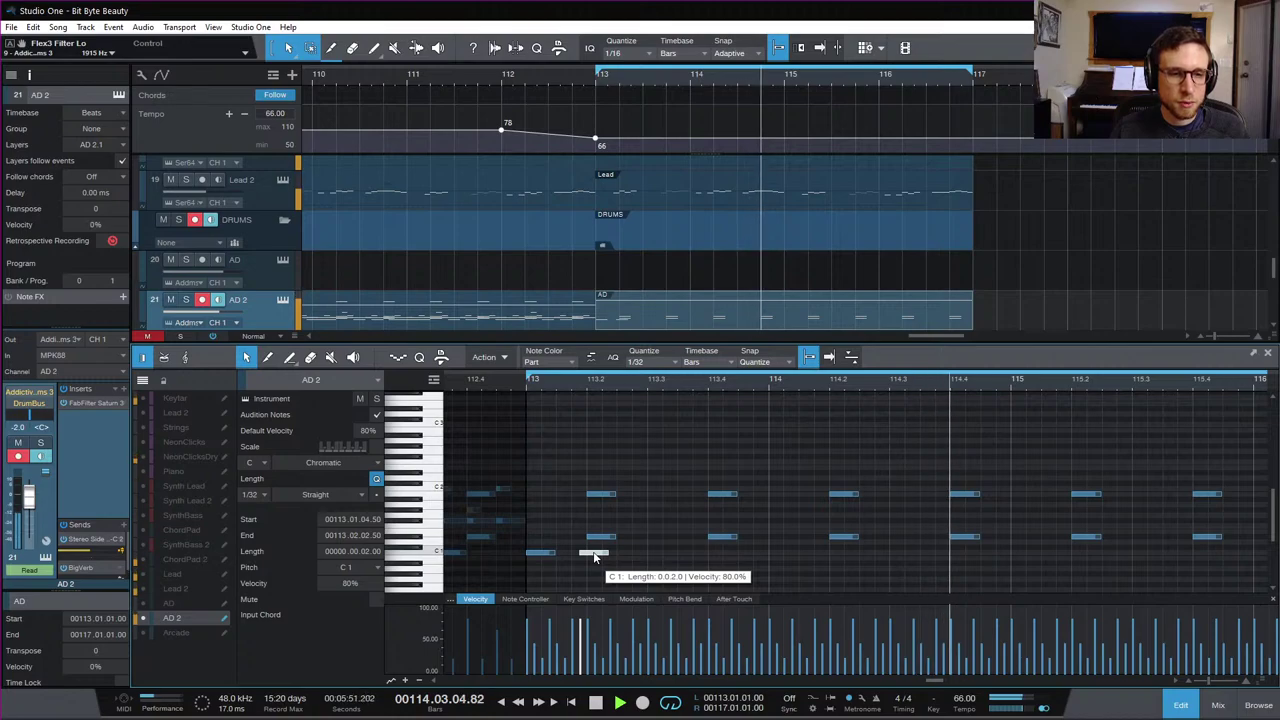
Step: Move the second C1 note of the AD 2 part earlier to 113.01.02.50, auditioning its position against the loop
{"action": "key", "text": "space"}
{"action": "key", "text": "space"}
{"action": "key", "text": "space"}
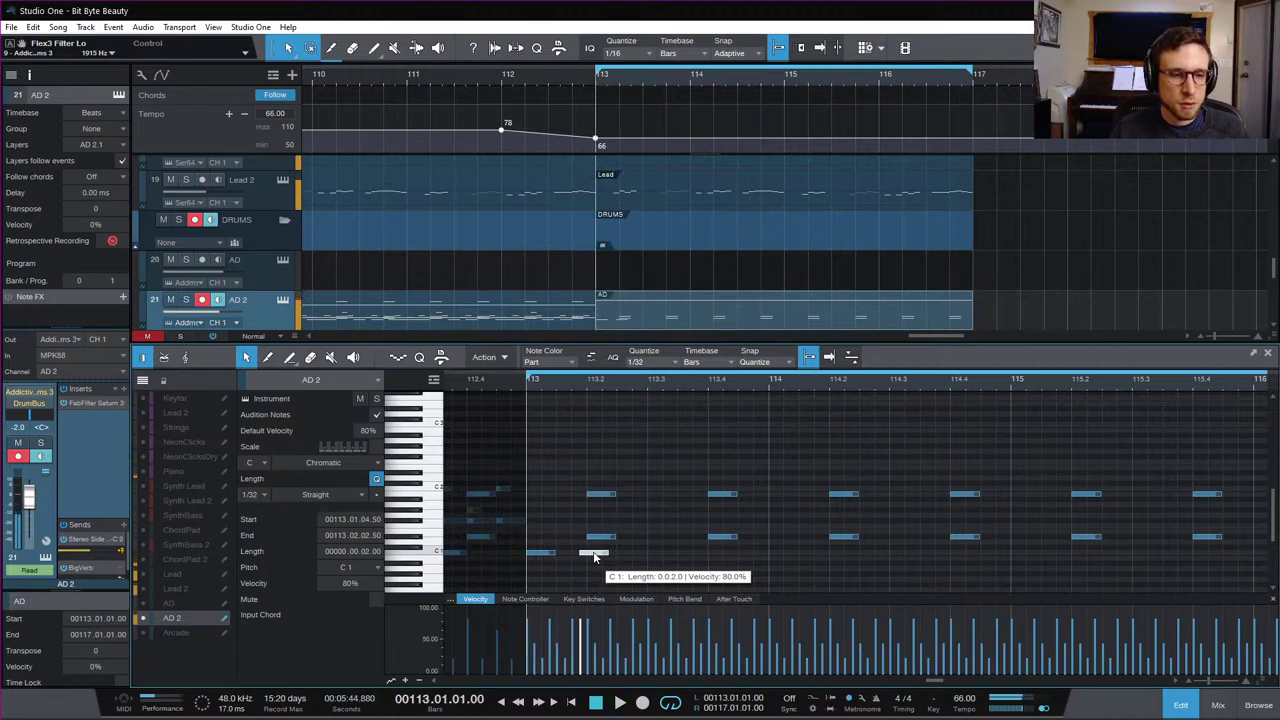
{"action": "key", "text": "space"}
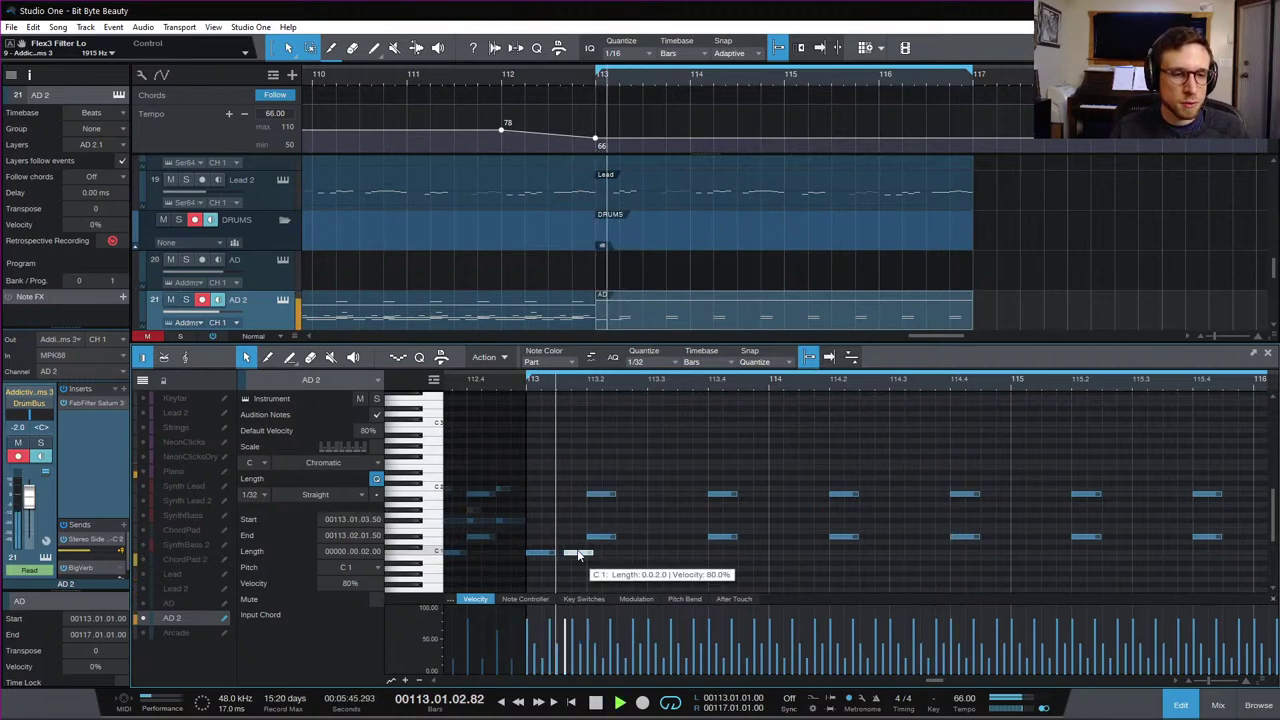
{"action": "key", "text": "space"}
{"action": "key", "text": "space"}
{"action": "key", "text": "space"}
{"action": "left_click", "coordinate": [549, 556]}
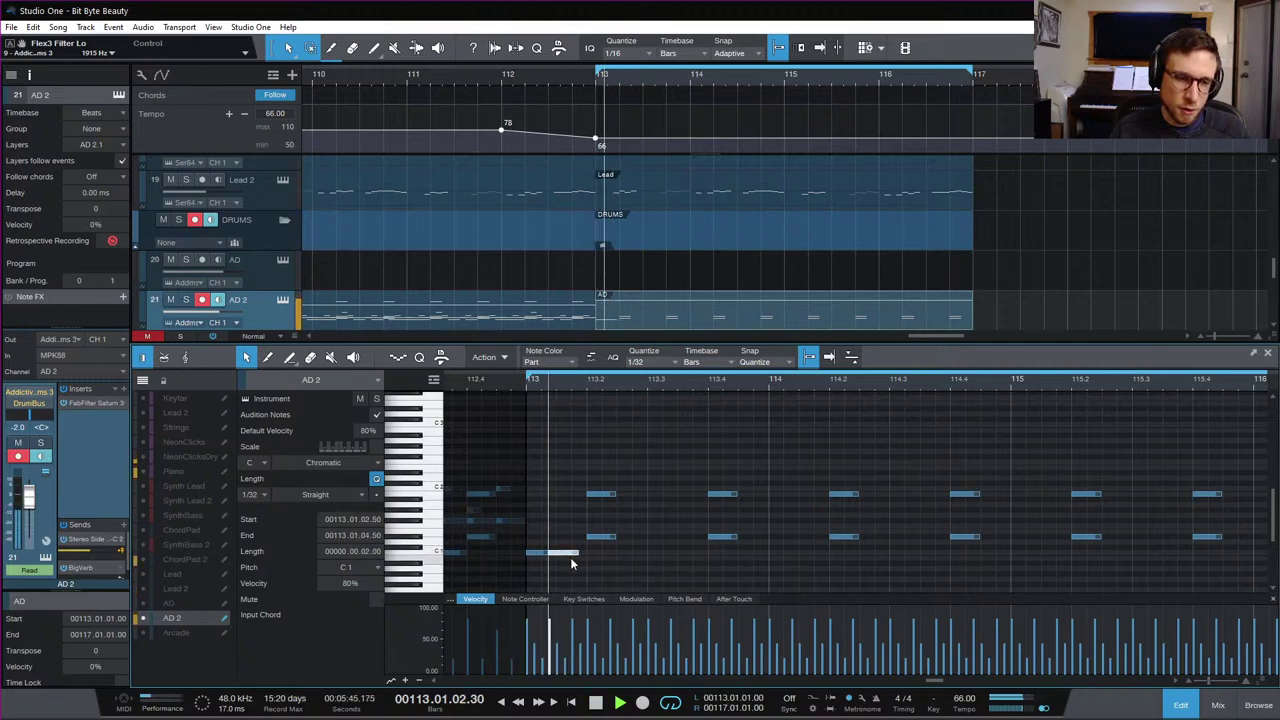
Step: Extend the C1 pattern in bar 113 with short notes up to 113.02.02.50, each 0.0.1.0 long, and play the section
{"action": "left_click", "coordinate": [586, 558]}
{"action": "mouse_move", "coordinate": [613, 537]}
{"action": "left_mouse_down"}
{"action": "mouse_move", "coordinate": [556, 553]}
{"action": "mouse_move", "coordinate": [622, 552]}
{"action": "left_mouse_up"}
{"action": "key", "text": "space"}
{"action": "key", "text": "space"}
{"action": "key", "text": "space"}
{"action": "key", "text": "space"}
{"action": "key", "text": "space"}
{"action": "key", "text": "space"}
{"action": "key", "text": "space"}
{"action": "key", "text": "space"}
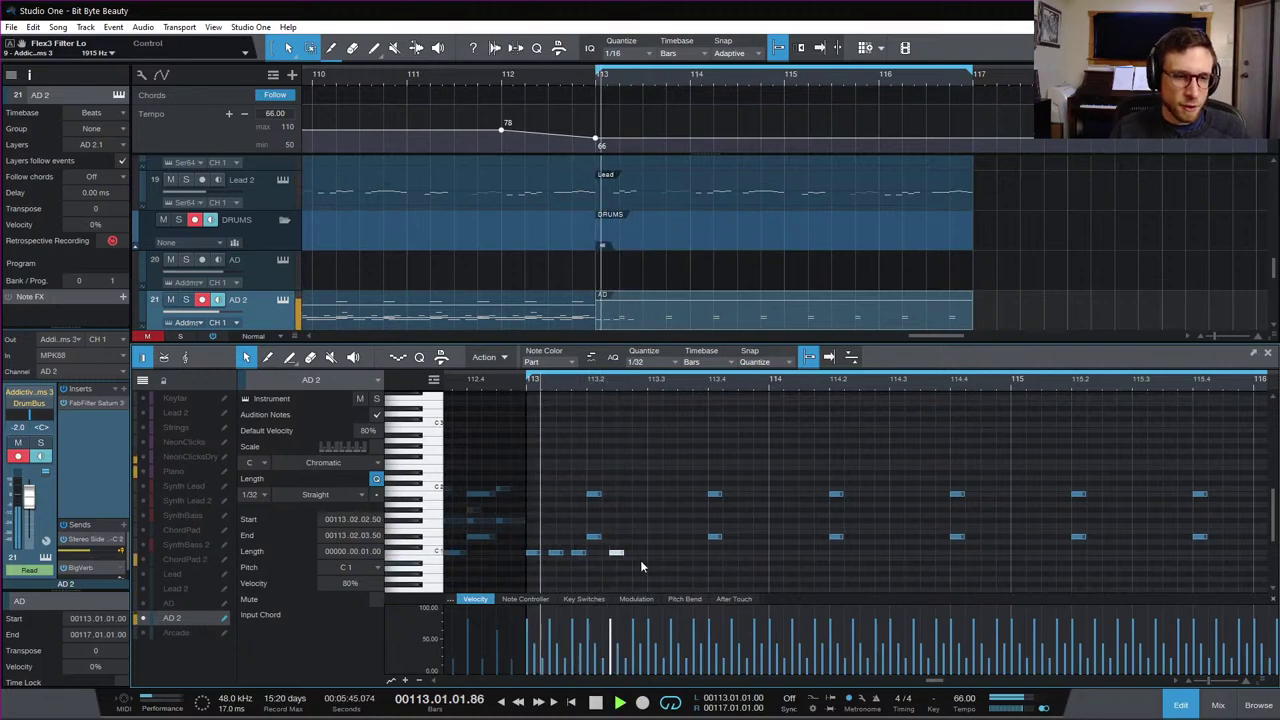
{"action": "key", "text": "space"}
{"action": "key", "text": "space"}
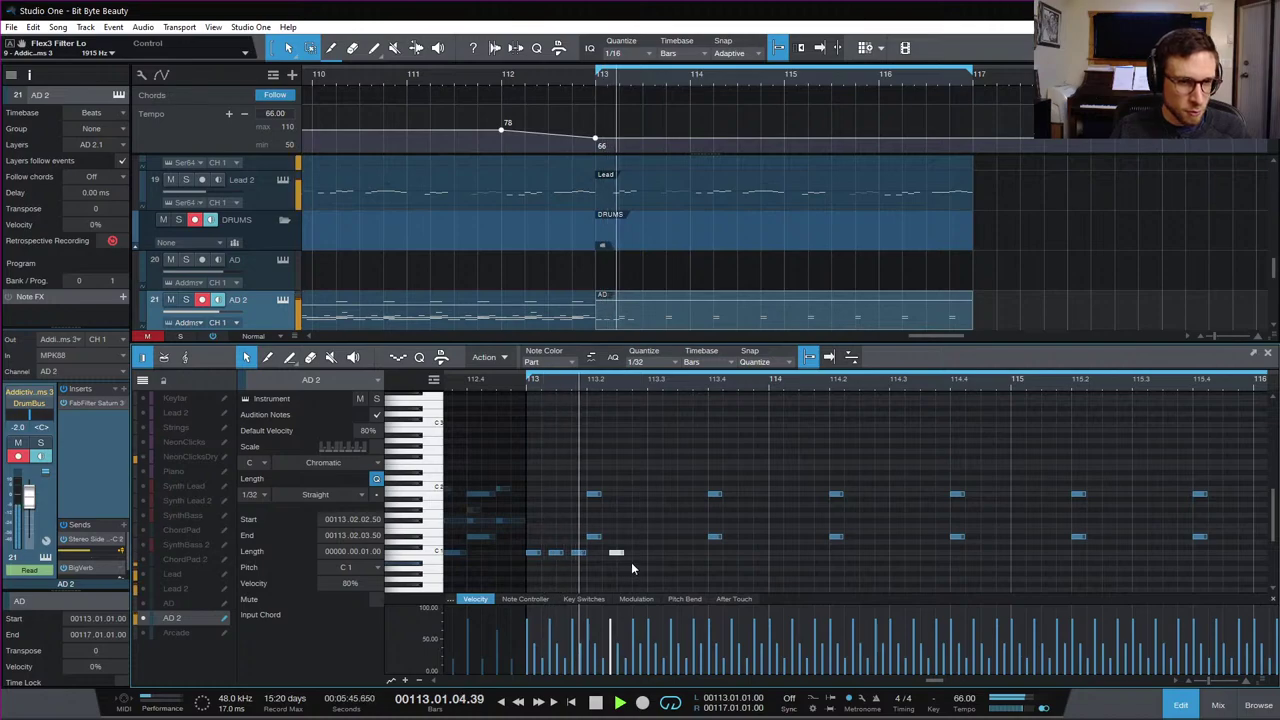
{"action": "key", "text": "space"}
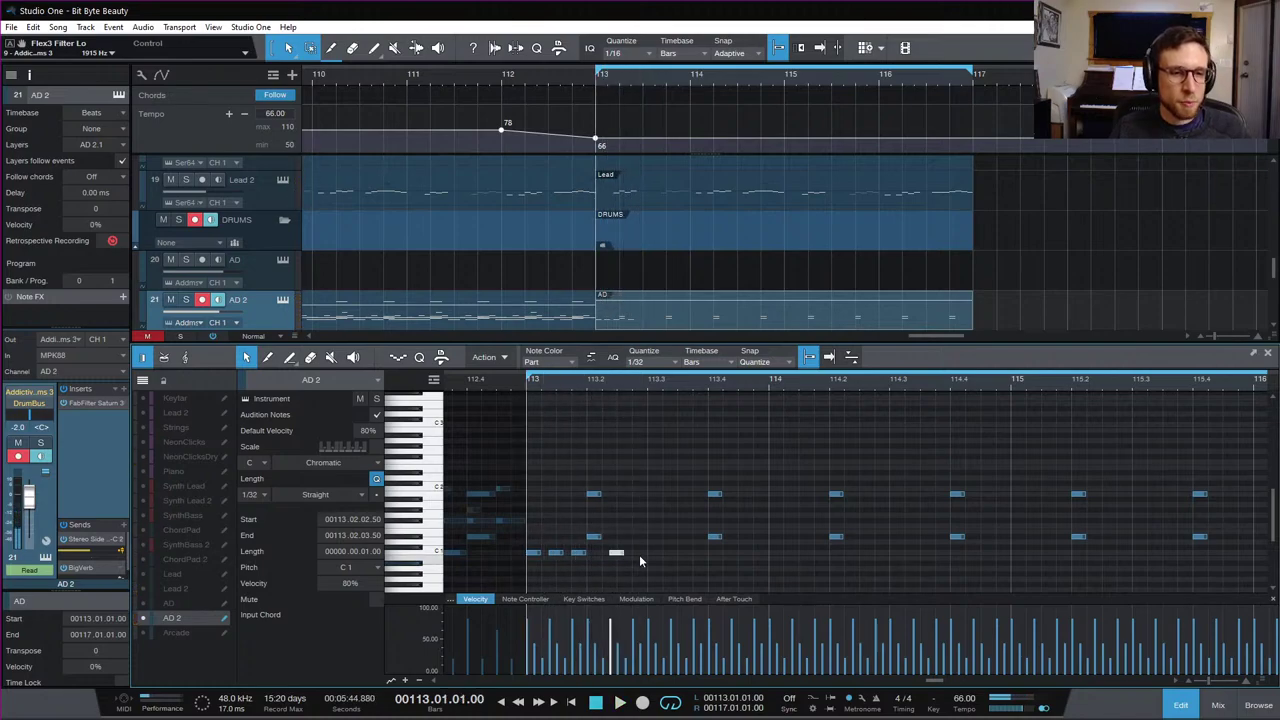
Step: Duplicate the four C1 notes of bar 113 so the copies start at 113.03.01.00, and play the section
{"action": "left_click_drag", "start_coordinate": [640, 555], "coordinate": [531, 564]}
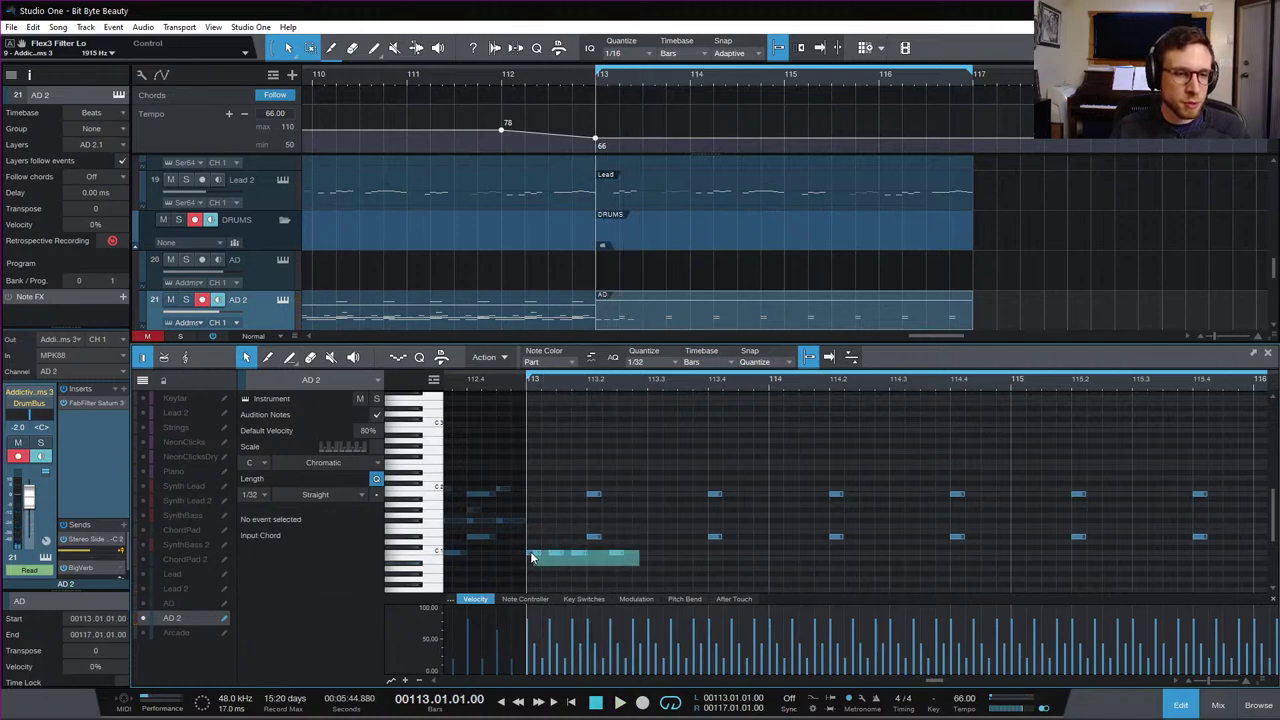
{"action": "key", "text": "d"}
{"action": "key", "text": "space"}
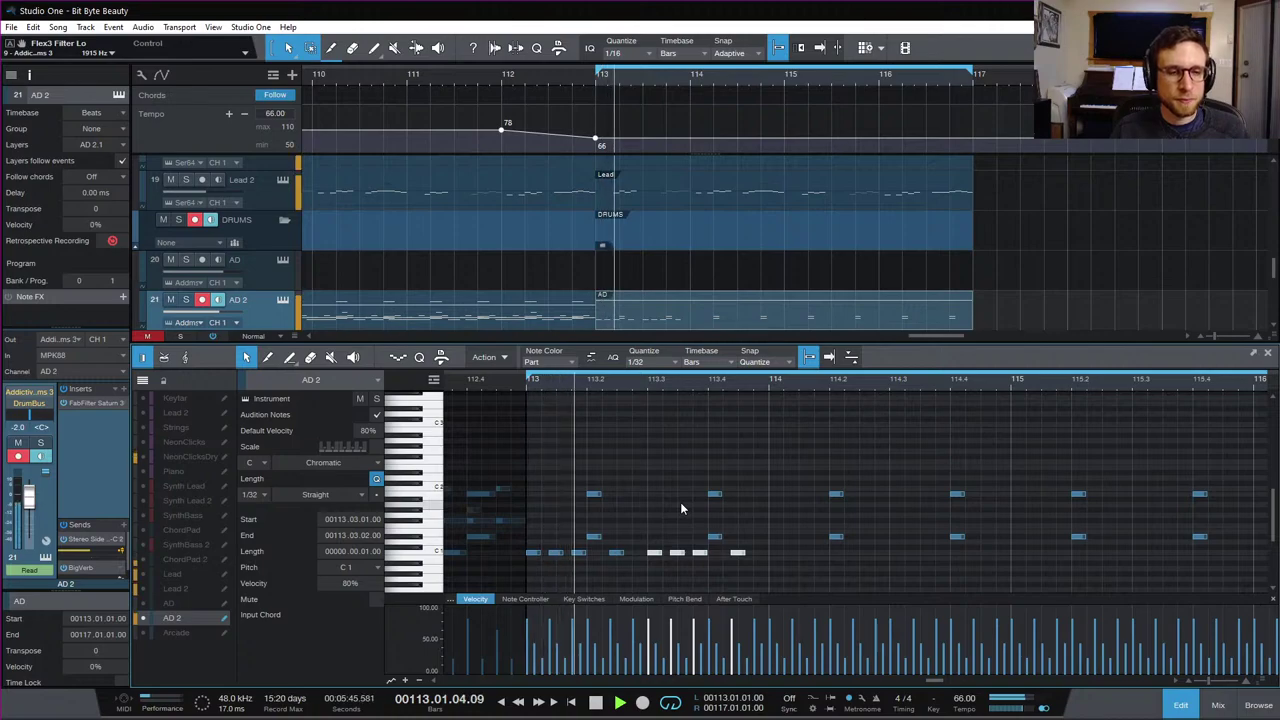
{"action": "key", "text": "space"}
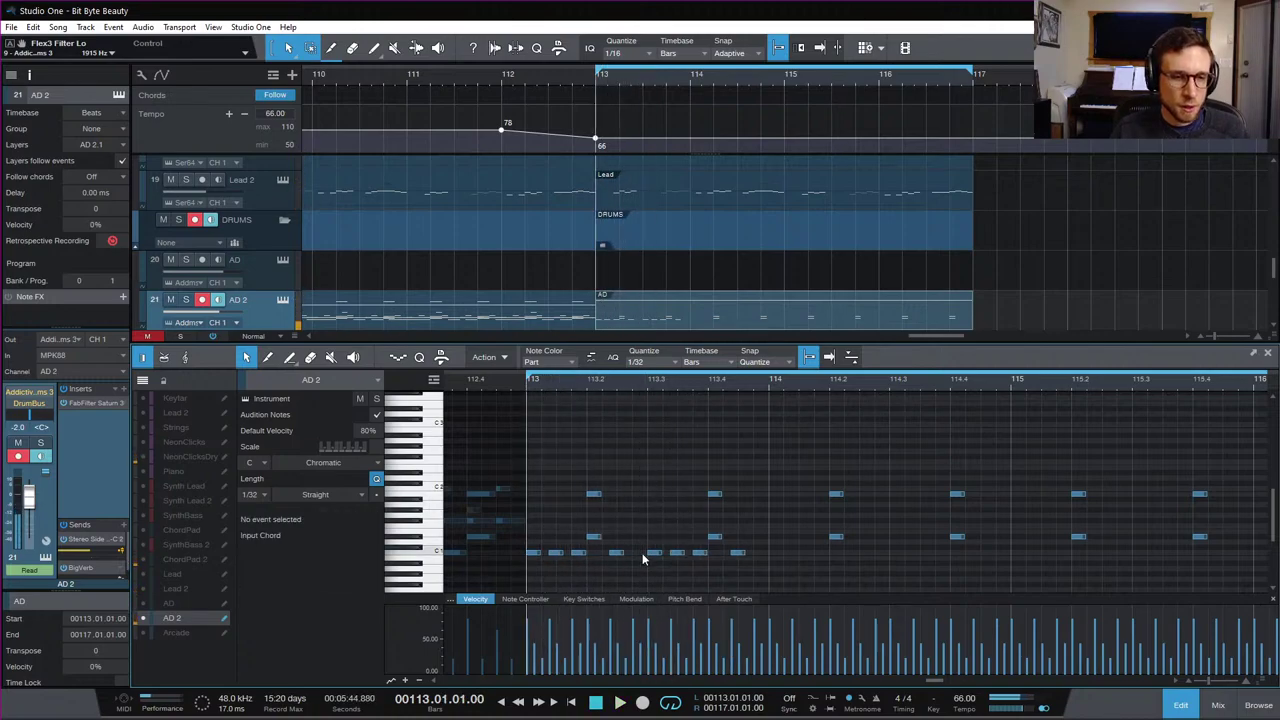
Step: Add a C1 ghost note at 113.02.04.00 with length 0.0.1.0 and 55% velocity, and play the section
{"action": "left_click", "coordinate": [633, 552]}
{"action": "left_click_drag", "start_coordinate": [636, 557], "coordinate": [648, 556]}
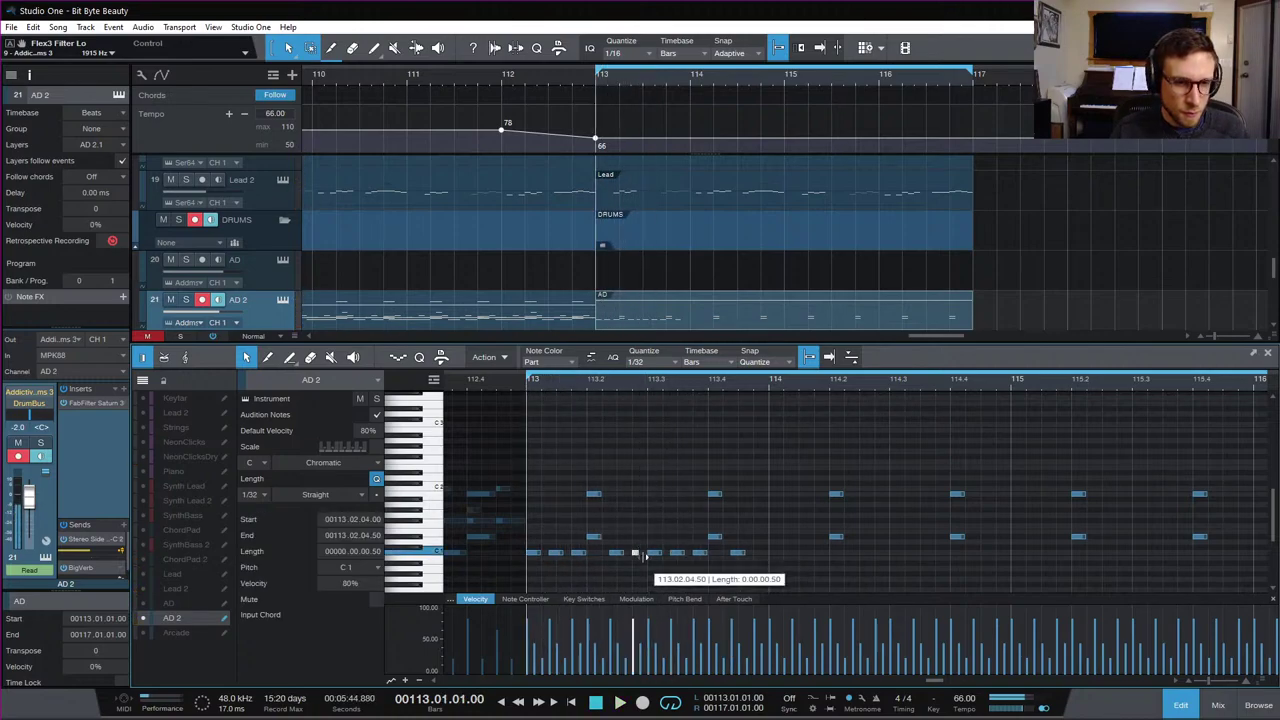
{"action": "left_click_drag", "start_coordinate": [630, 648], "coordinate": [630, 646]}
{"action": "key", "text": "space"}
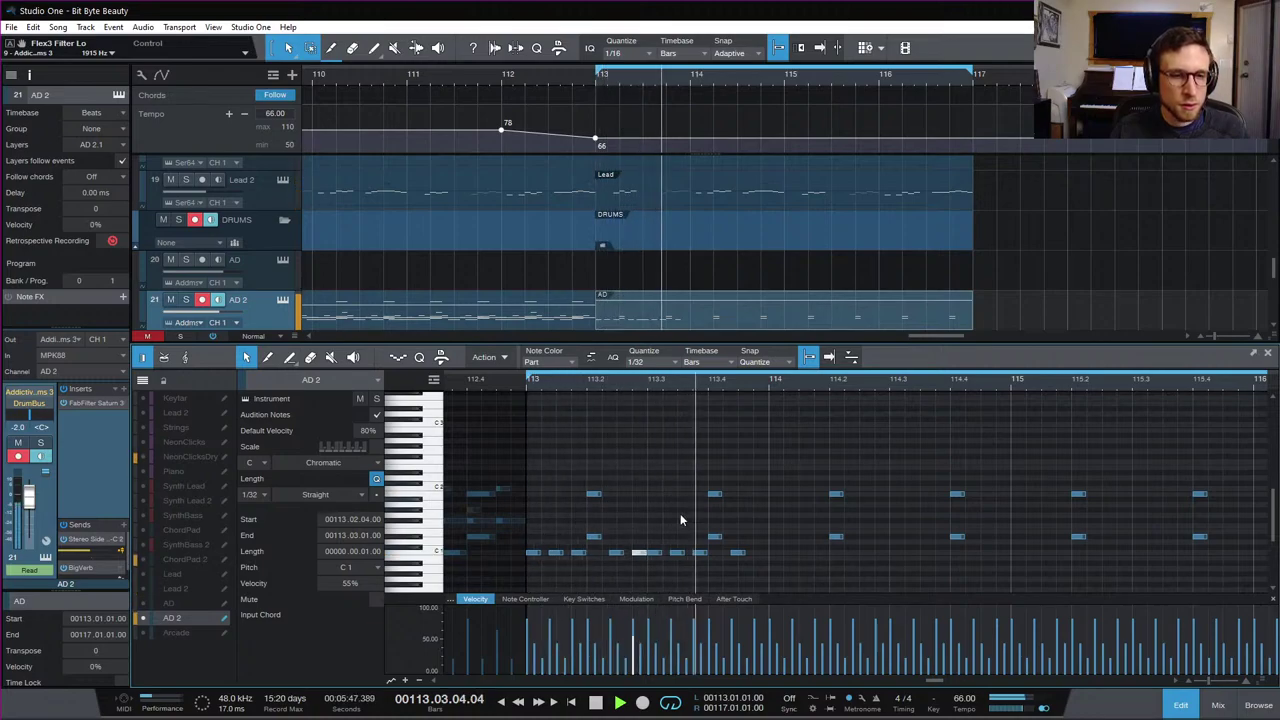
{"action": "key", "text": "space"}
Step: Try duplicating the whole bar 113 C1 pattern into bar 114, play it, and try deleting the notes from 113.02.02.50 onward
{"action": "left_click", "coordinate": [755, 561]}
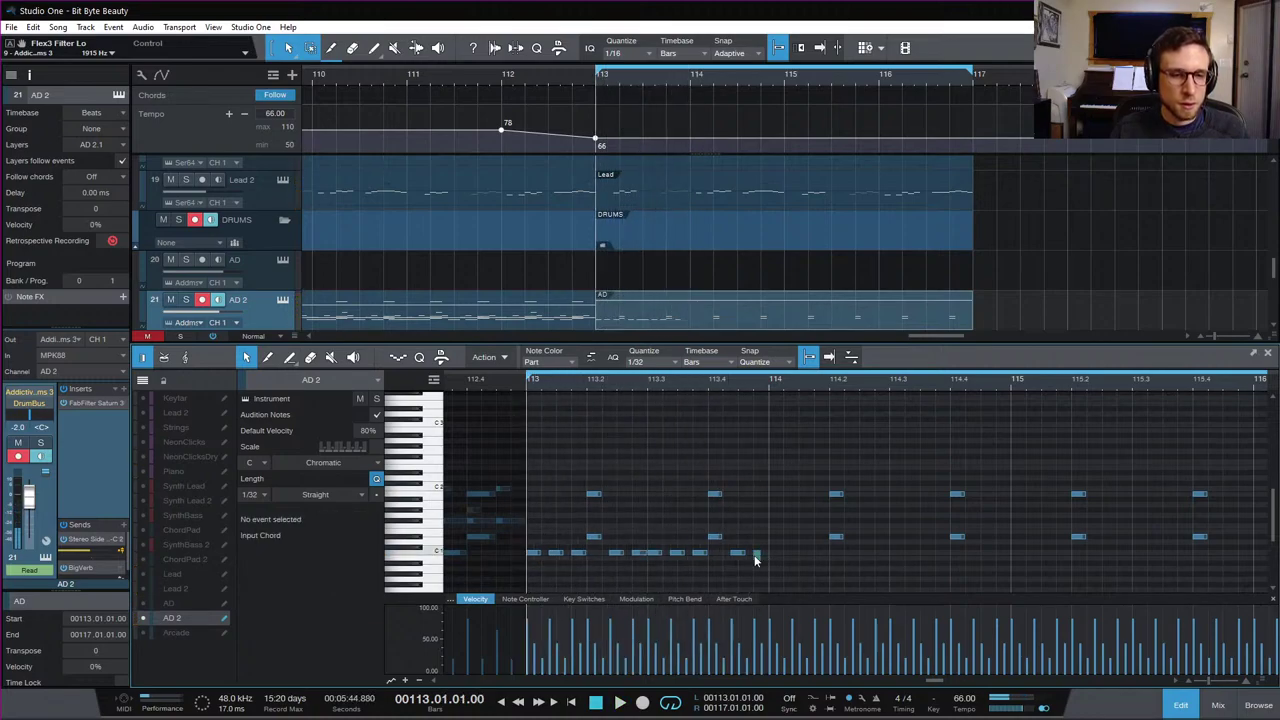
{"action": "left_click_drag", "start_coordinate": [552, 558], "coordinate": [534, 560]}
{"action": "key", "text": "ctrl+d"}
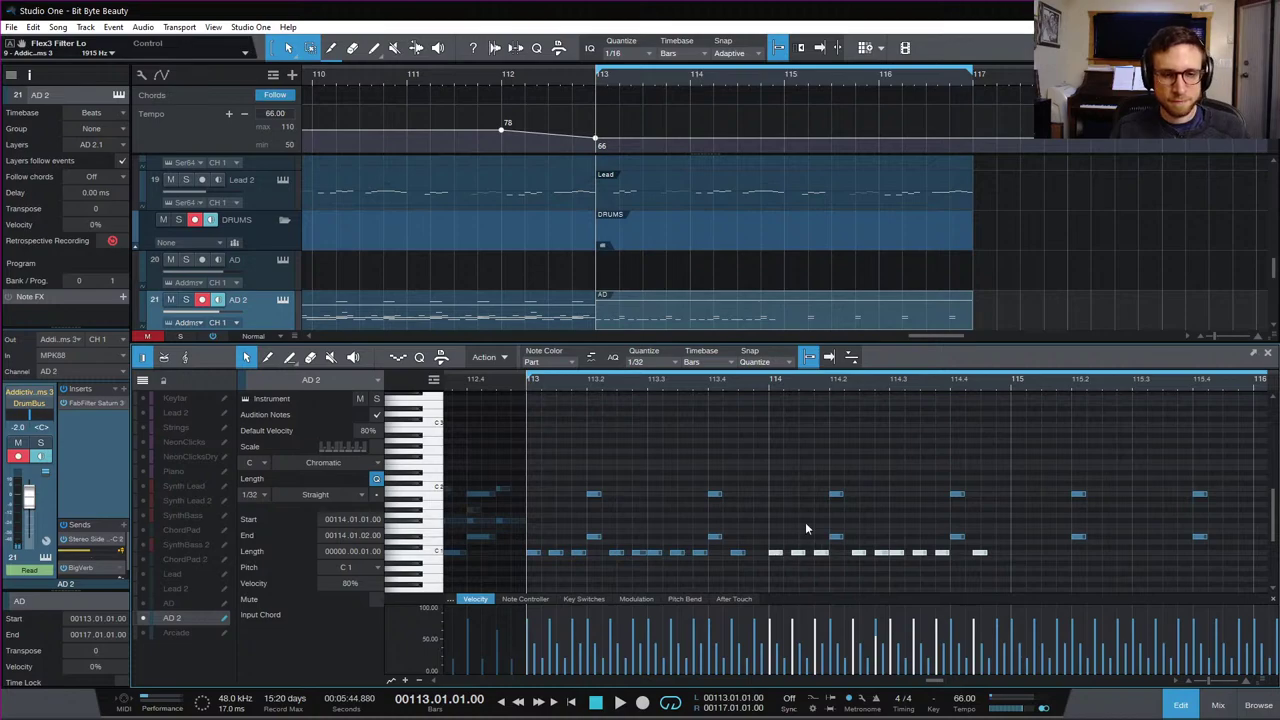
{"action": "key", "text": "space"}
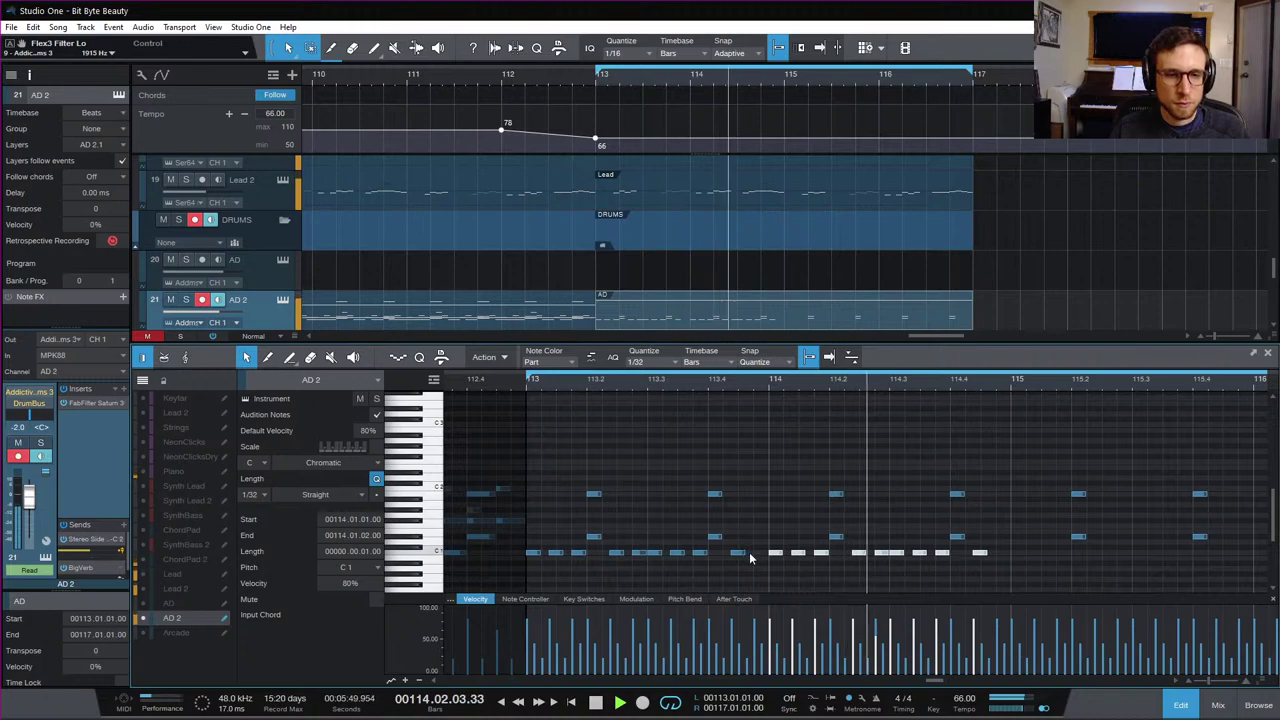
{"action": "key", "text": "space"}
{"action": "left_click_drag", "start_coordinate": [997, 563], "coordinate": [606, 561]}
{"action": "key", "text": "Delete"}
{"action": "key", "text": "ctrl+z"}
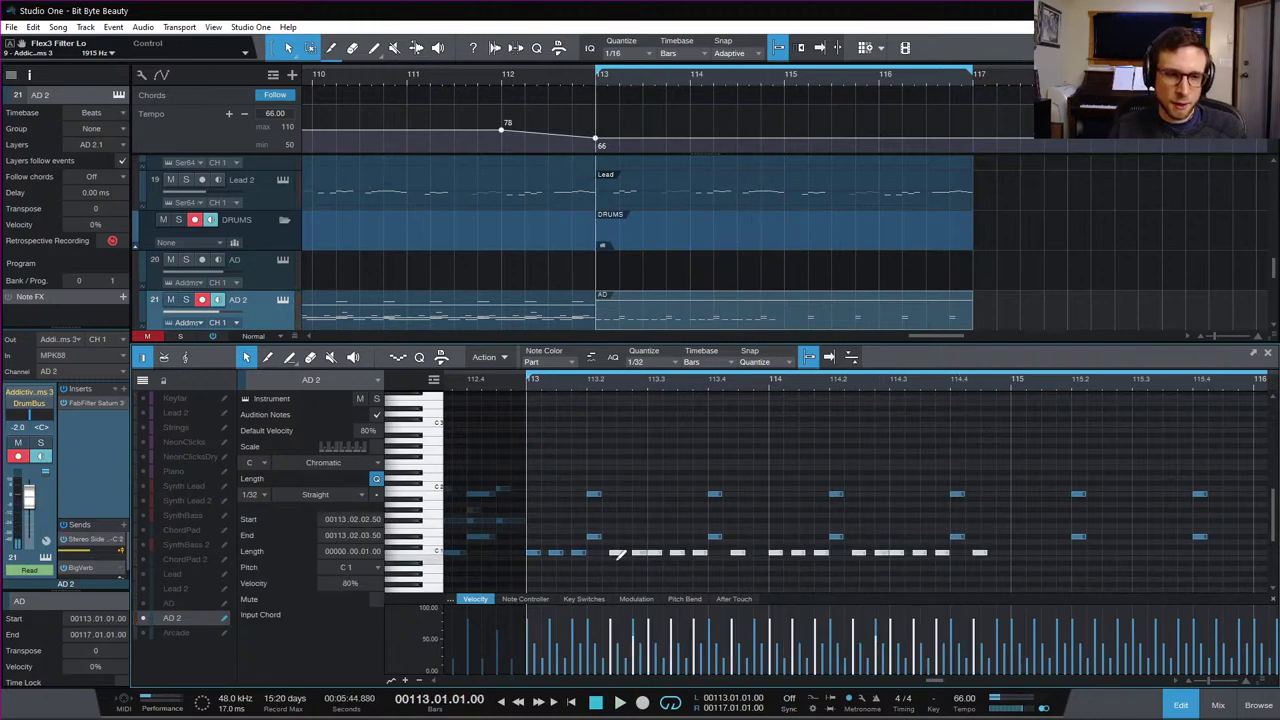
Step: Replace the C1 notes from 113.03.01.00 onward with repeated copies of bar 113's first-half pattern through bar 115
{"action": "left_click_drag", "start_coordinate": [655, 560], "coordinate": [1020, 557]}
{"action": "left_click_drag", "start_coordinate": [704, 569], "coordinate": [580, 554]}
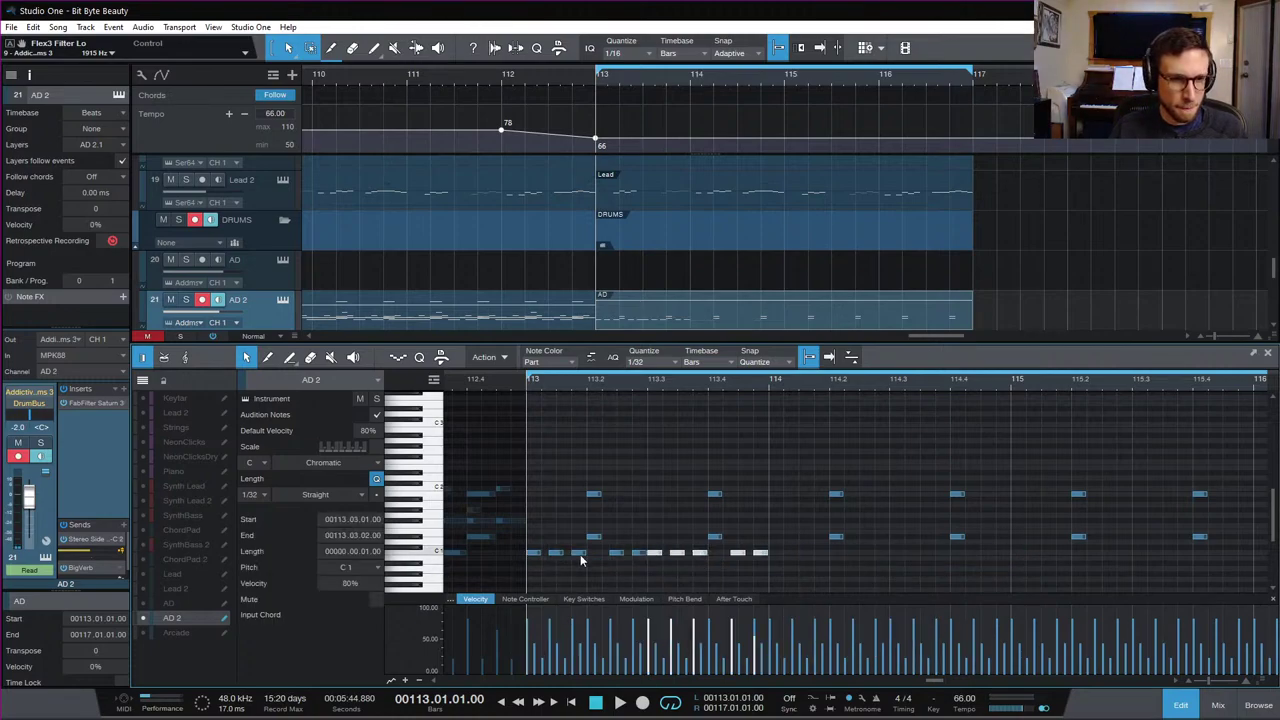
{"action": "key", "text": "d"}
{"action": "key", "text": "d"}
Step: Play the section from bar 113, close the note editor and examine the tracks in the arrangement
{"action": "key", "text": "space"}
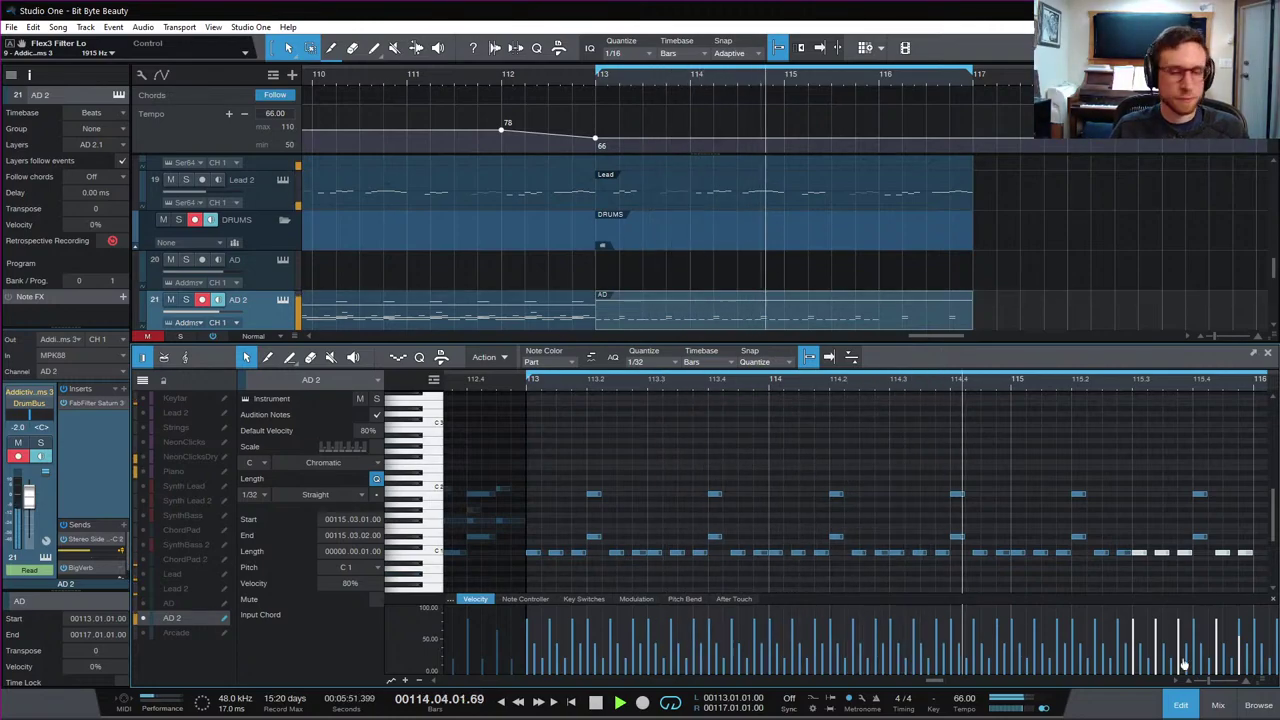
{"action": "left_click", "coordinate": [1182, 705]}
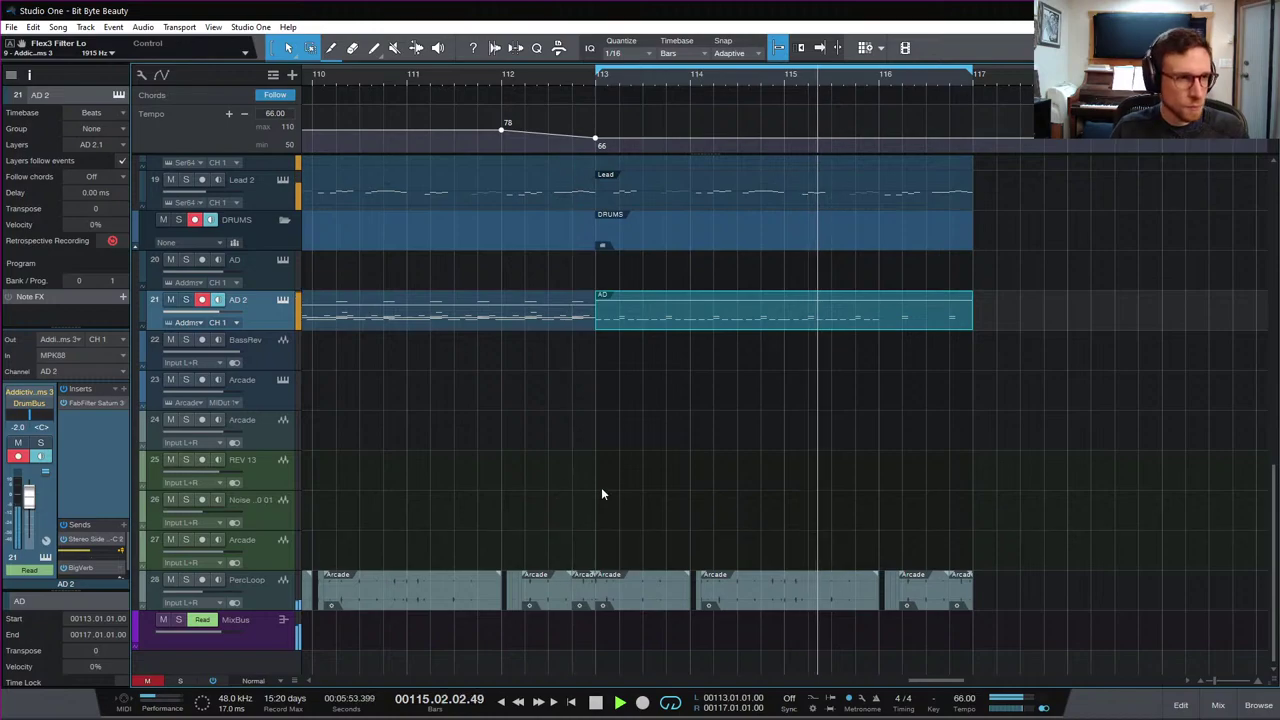
{"action": "scroll", "coordinate": [601, 495], "scroll_direction": "down", "scroll_amount": 1}
{"action": "scroll", "coordinate": [601, 500], "scroll_direction": "up", "scroll_amount": 2}
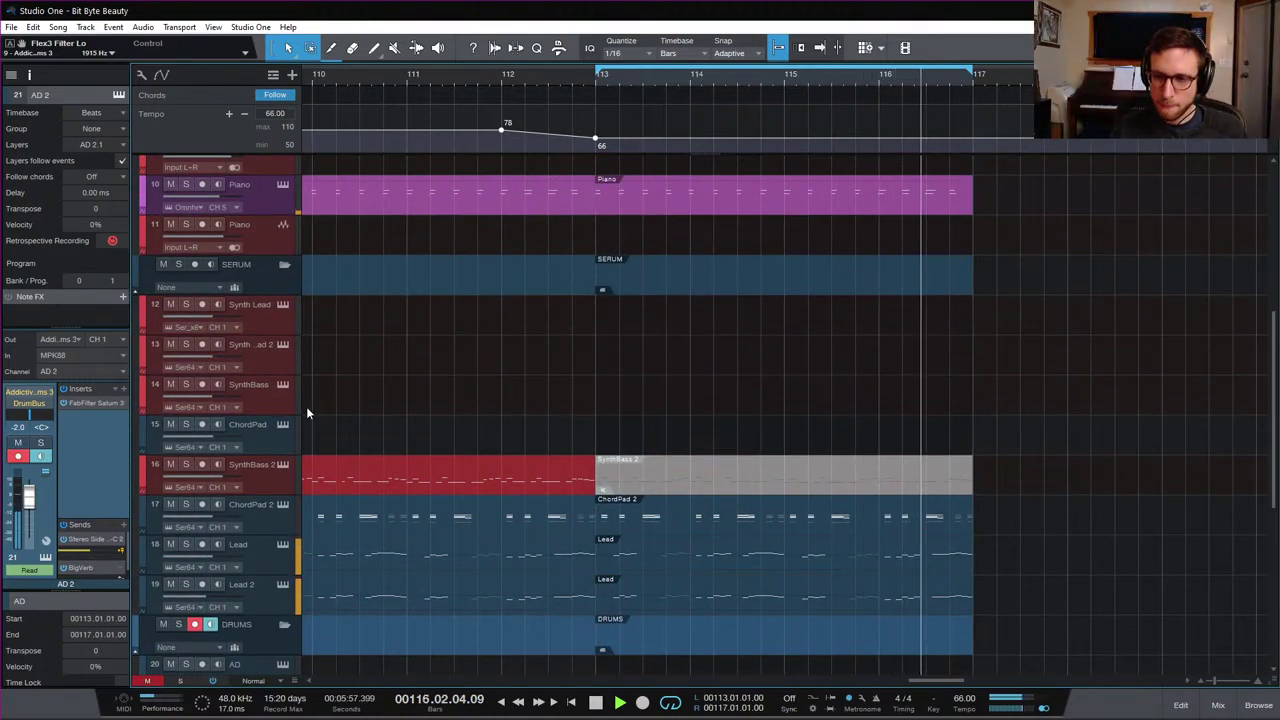
{"action": "key", "text": "space"}
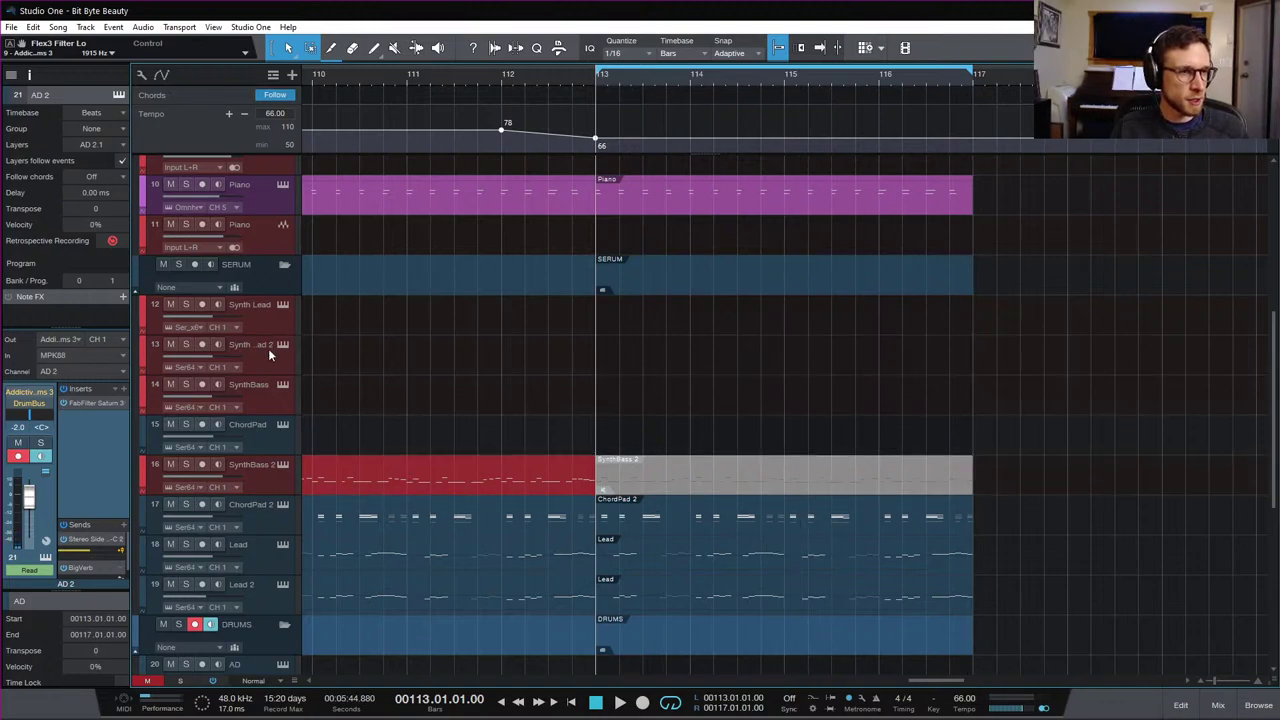
Step: Select the SynthBass track, audition the section, and record a new bass line on it from bar 113 to 117
{"action": "left_click", "coordinate": [269, 409]}
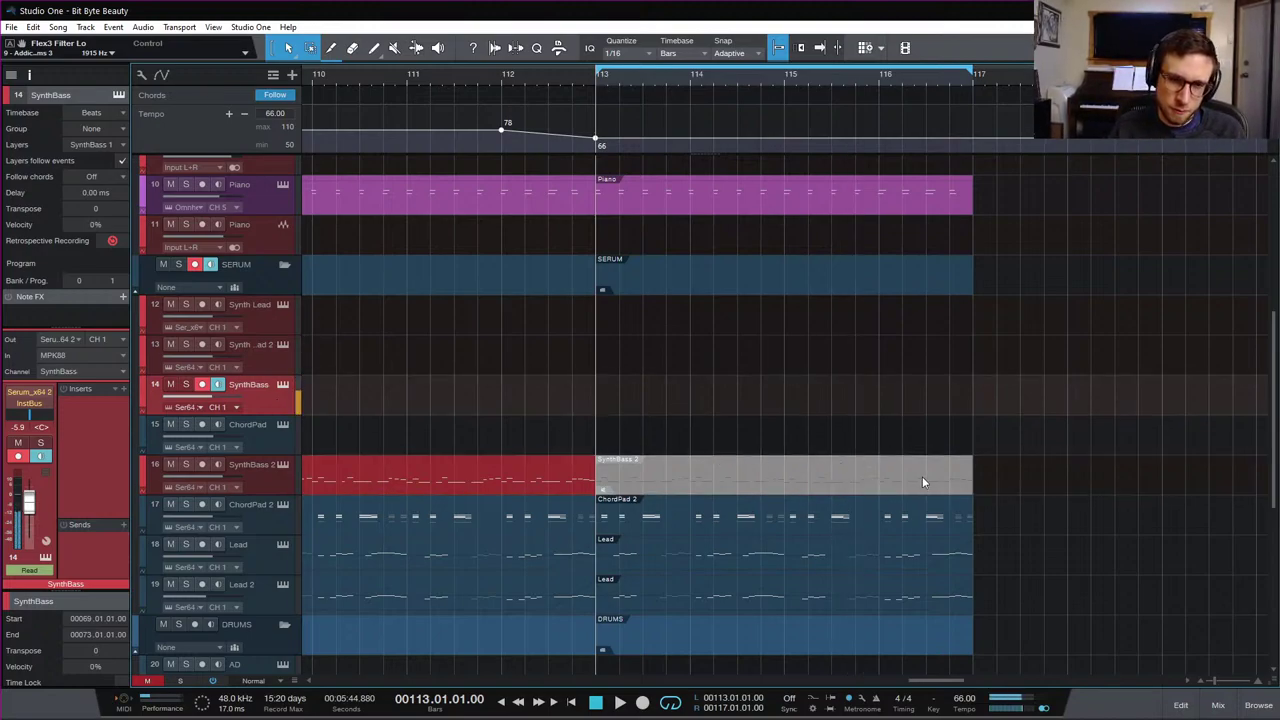
{"action": "key", "text": "space"}
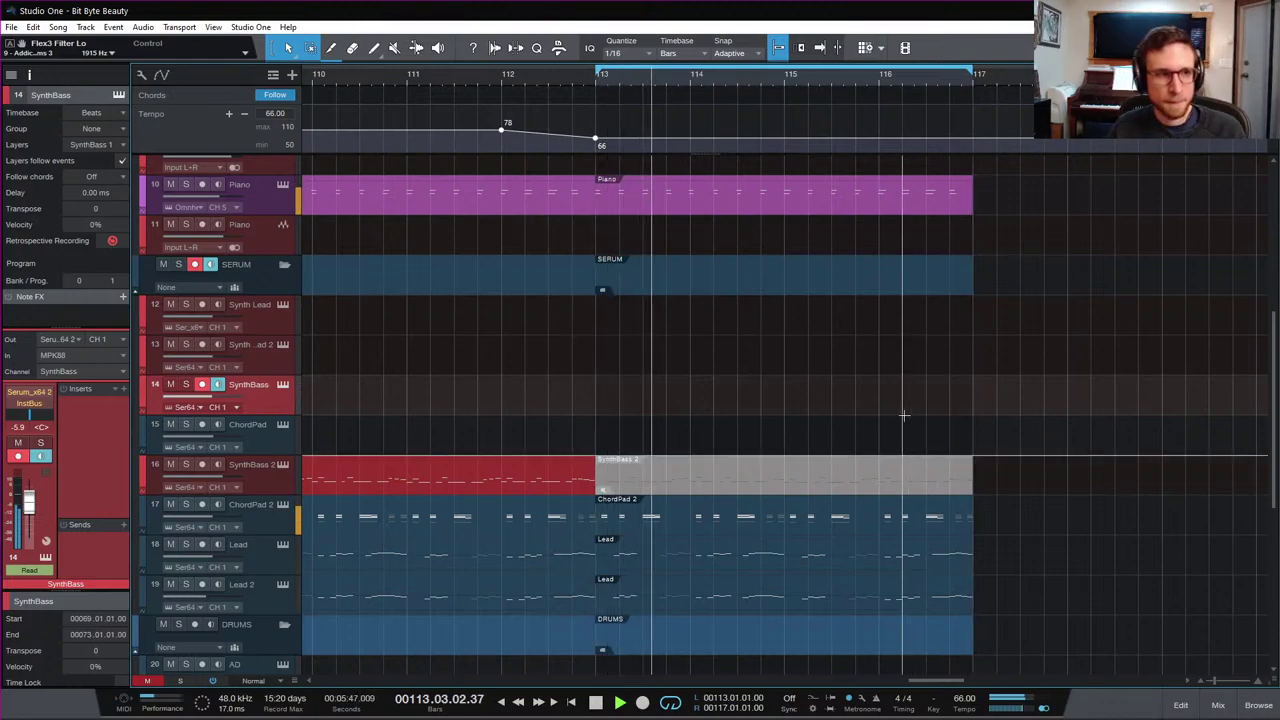
{"action": "key", "text": "space"}
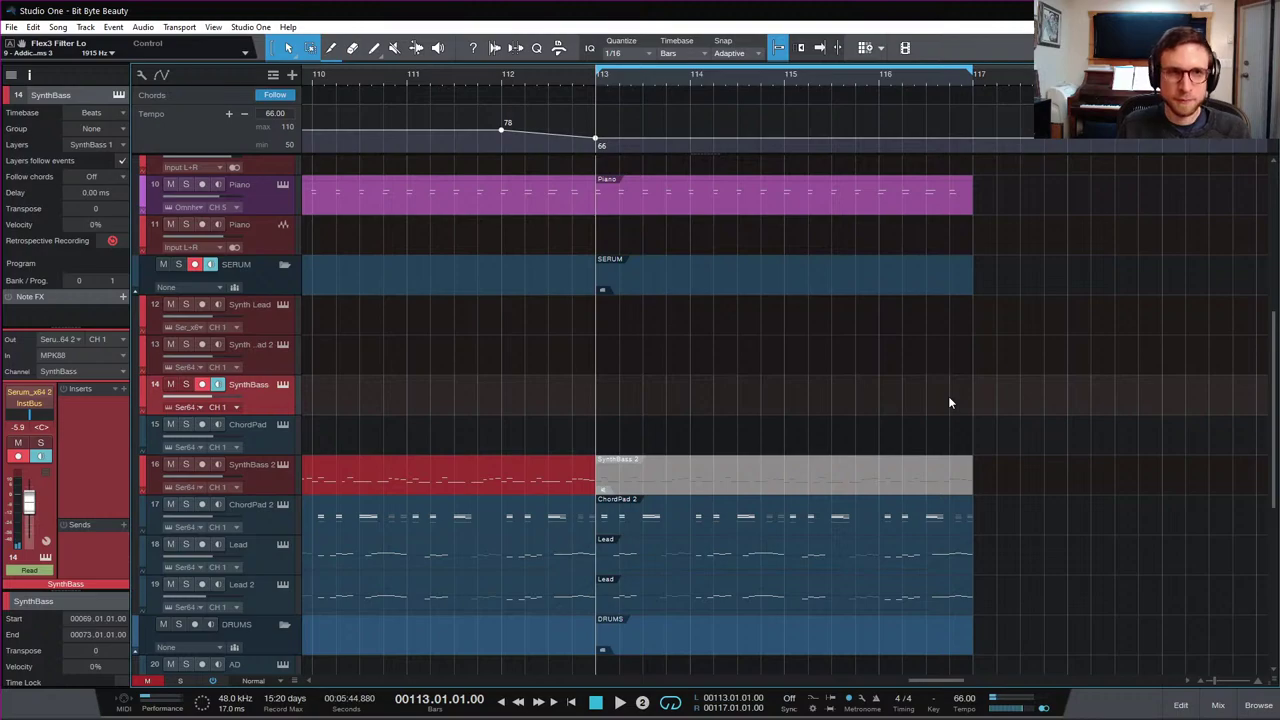
{"action": "key", "text": "KP_Multiply"}
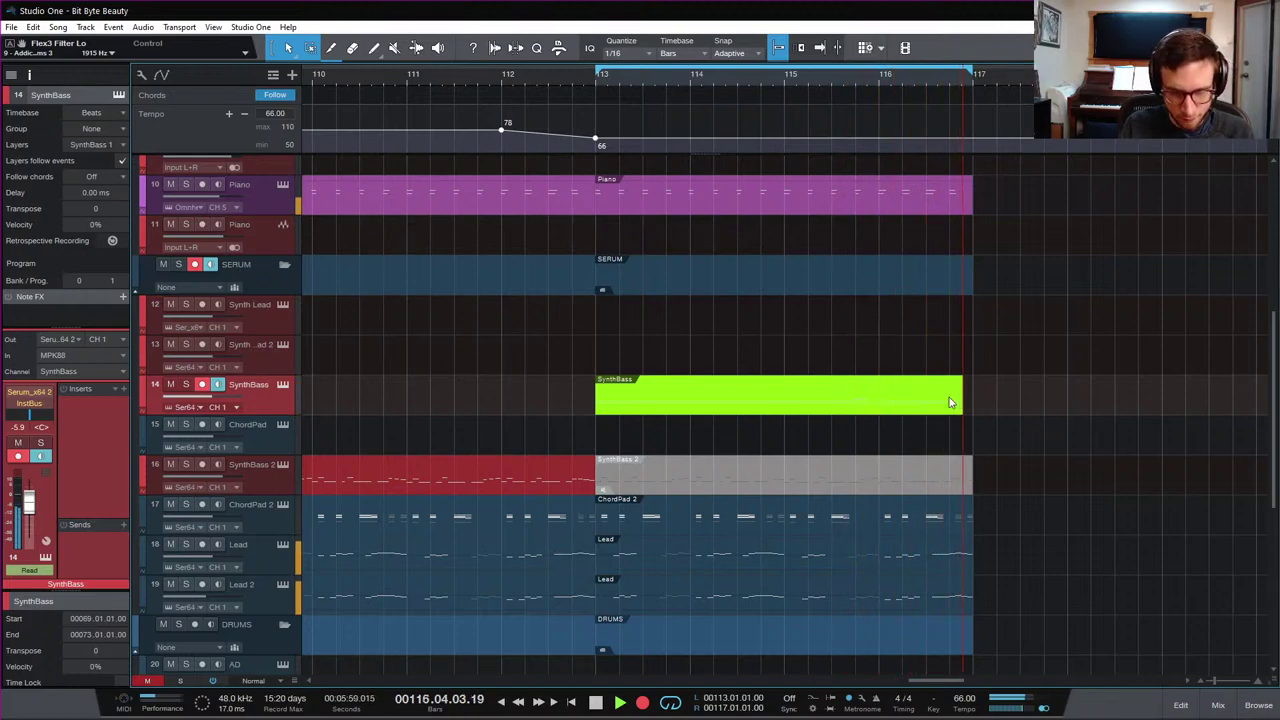
Step: Open the recorded SynthBass part in the note editor and quantize all its notes to 1/32
{"action": "double_click", "coordinate": [948, 396]}
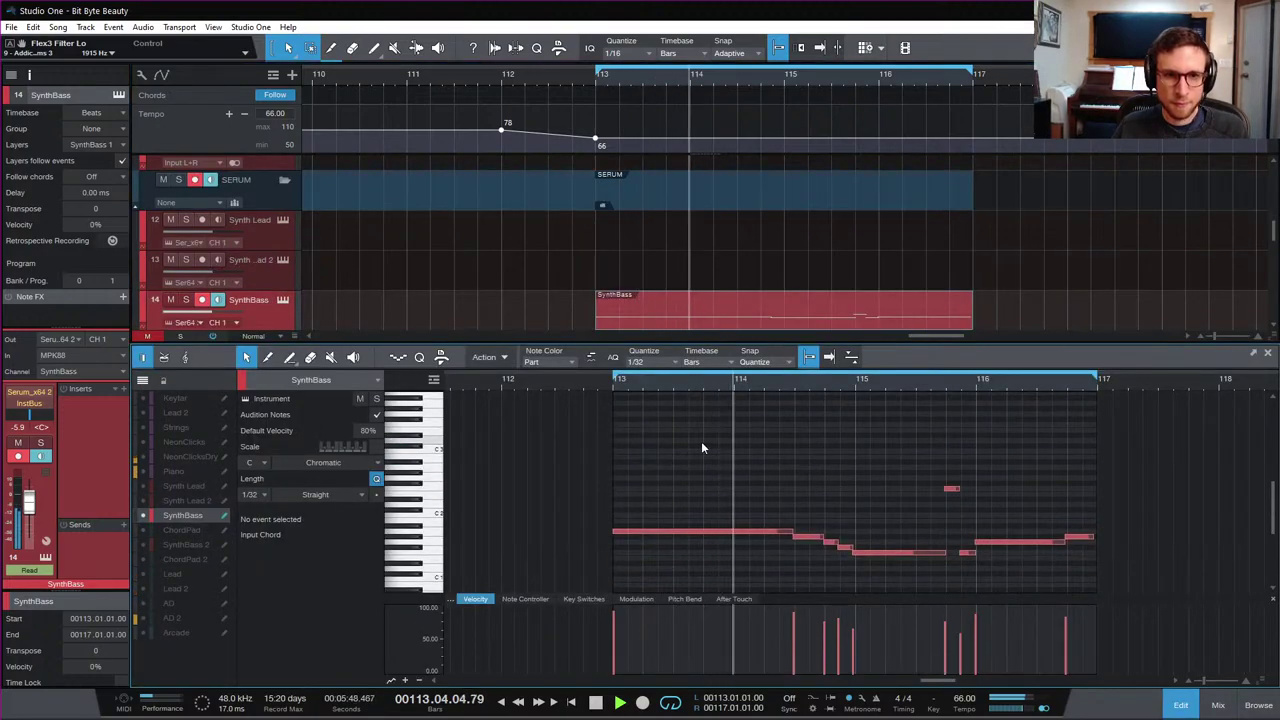
{"action": "key", "text": "space"}
{"action": "key", "text": "ctrl+a"}
{"action": "key", "text": "q"}
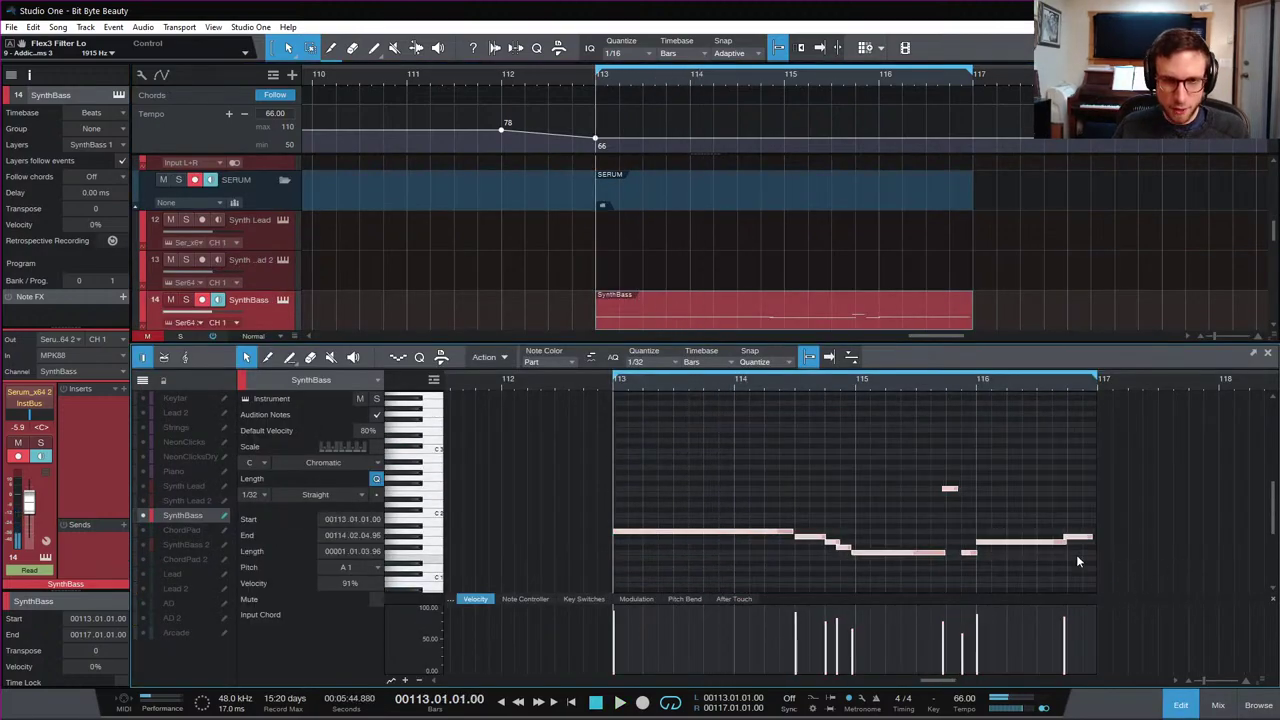
Step: Set the quantize value to 1/8 and requantize all notes of the SynthBass part
{"action": "left_click", "coordinate": [1020, 572]}
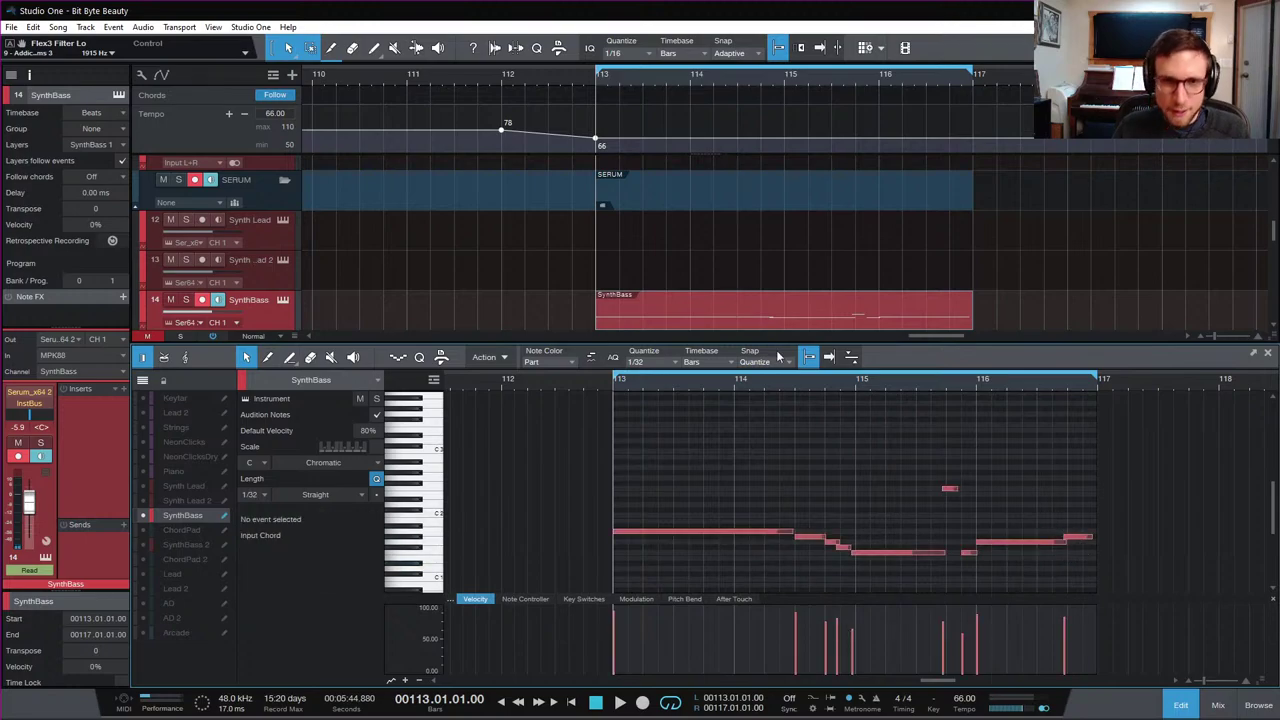
{"action": "key", "text": "ctrl+a"}
{"action": "left_click", "coordinate": [648, 364]}
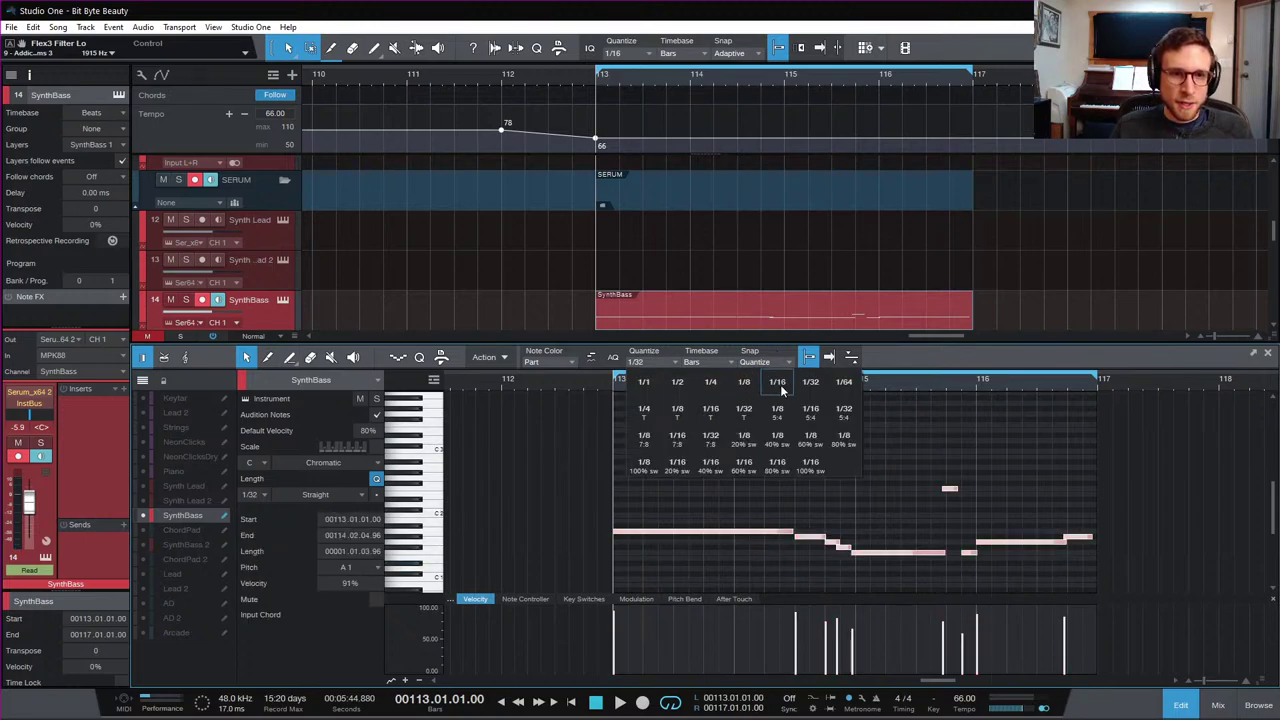
{"action": "left_click", "coordinate": [733, 386]}
{"action": "key", "text": "q"}
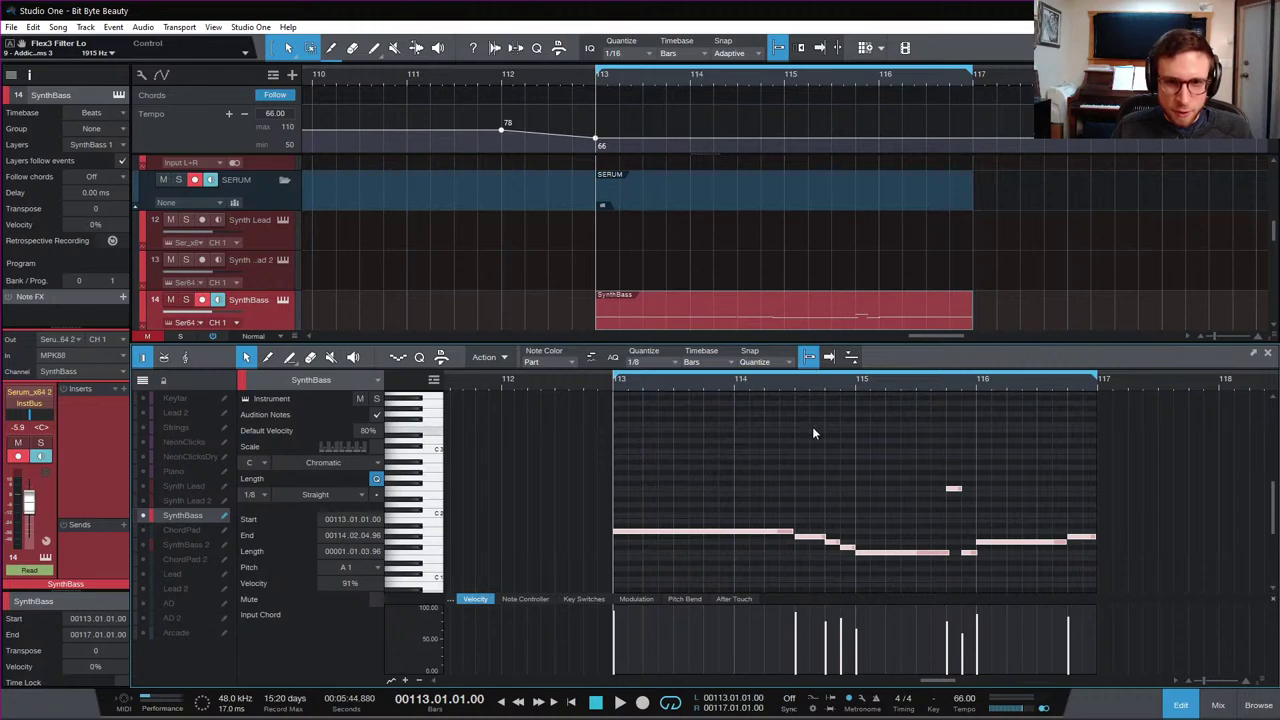
Step: Play the section from bar 113 with the note editor closed and examine the bass, pad, lead and drum tracks in the arrangement
{"action": "key", "text": "space"}
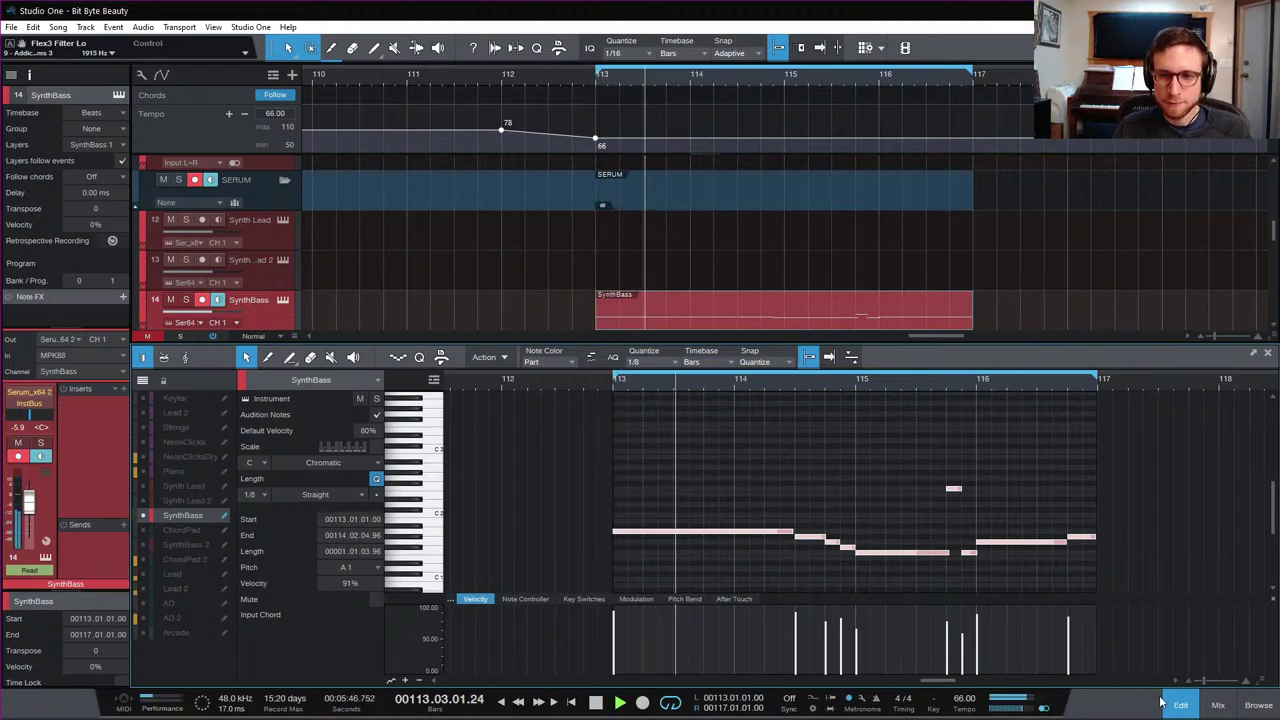
{"action": "left_click", "coordinate": [1188, 708]}
{"action": "scroll", "coordinate": [1055, 603], "scroll_direction": "down", "scroll_amount": 5}
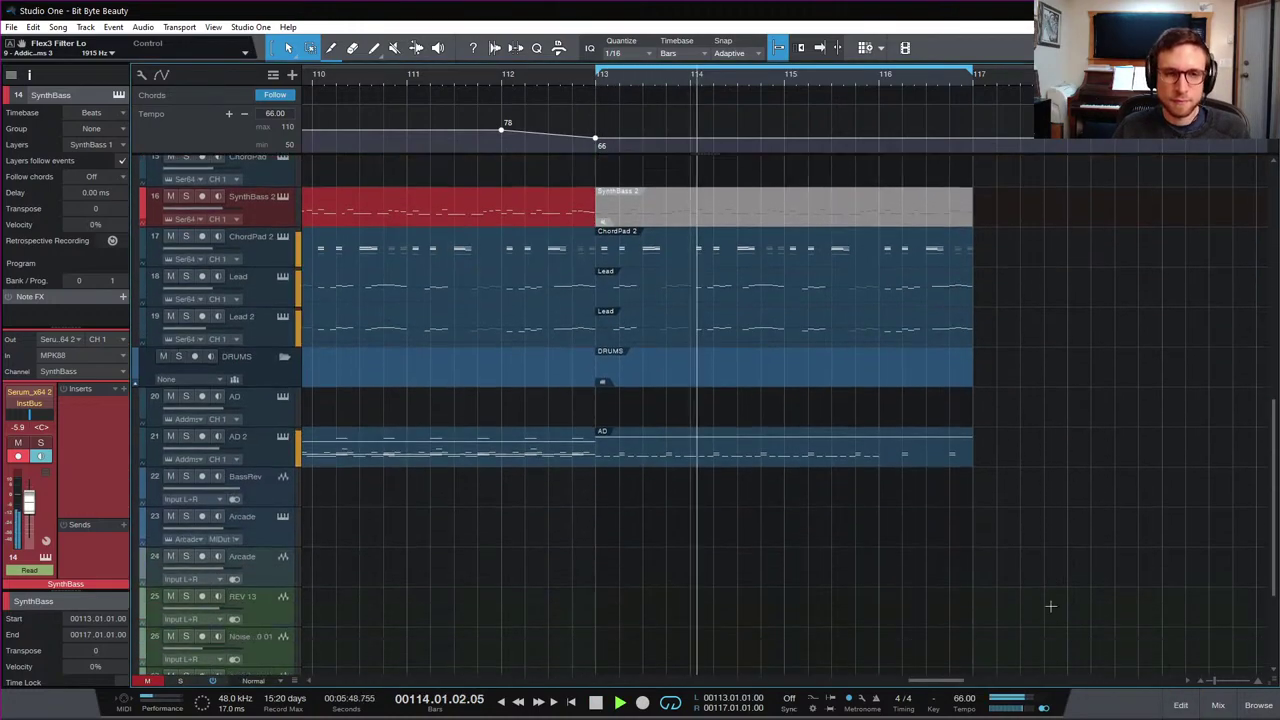
{"action": "scroll", "coordinate": [1012, 515], "scroll_direction": "up", "scroll_amount": 4}
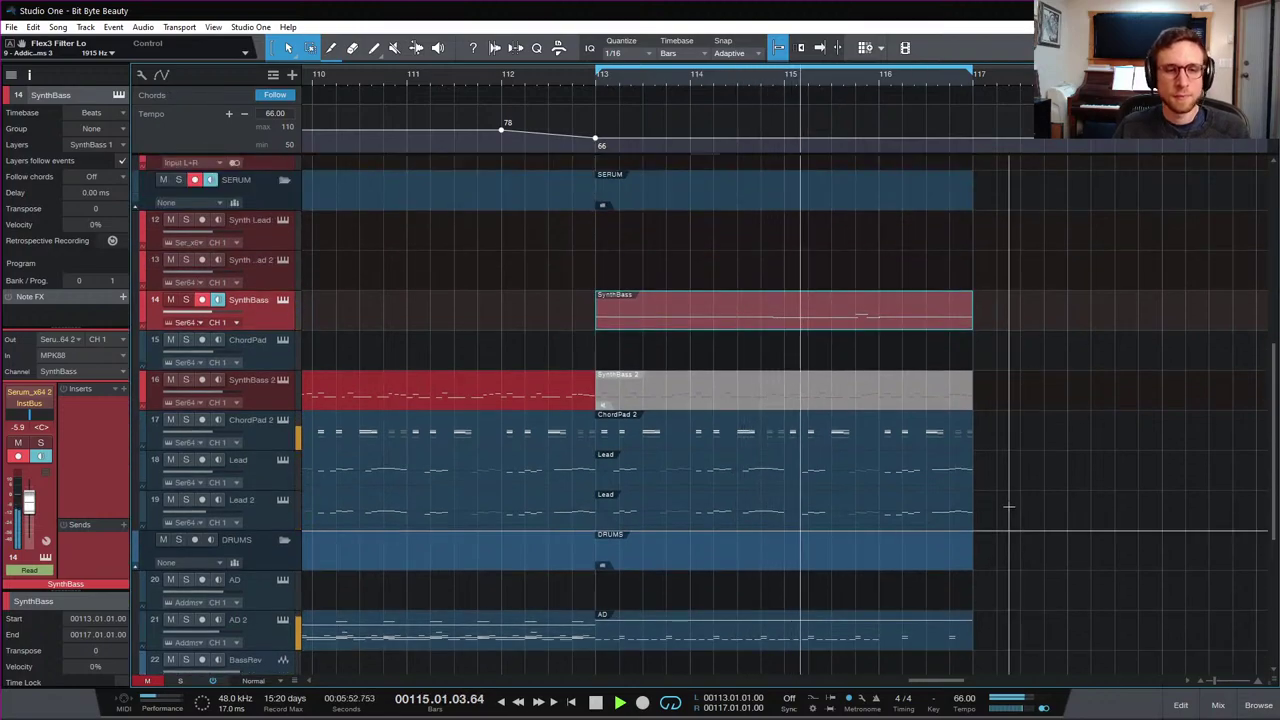
{"action": "scroll", "coordinate": [1015, 520], "scroll_direction": "down", "scroll_amount": 5}
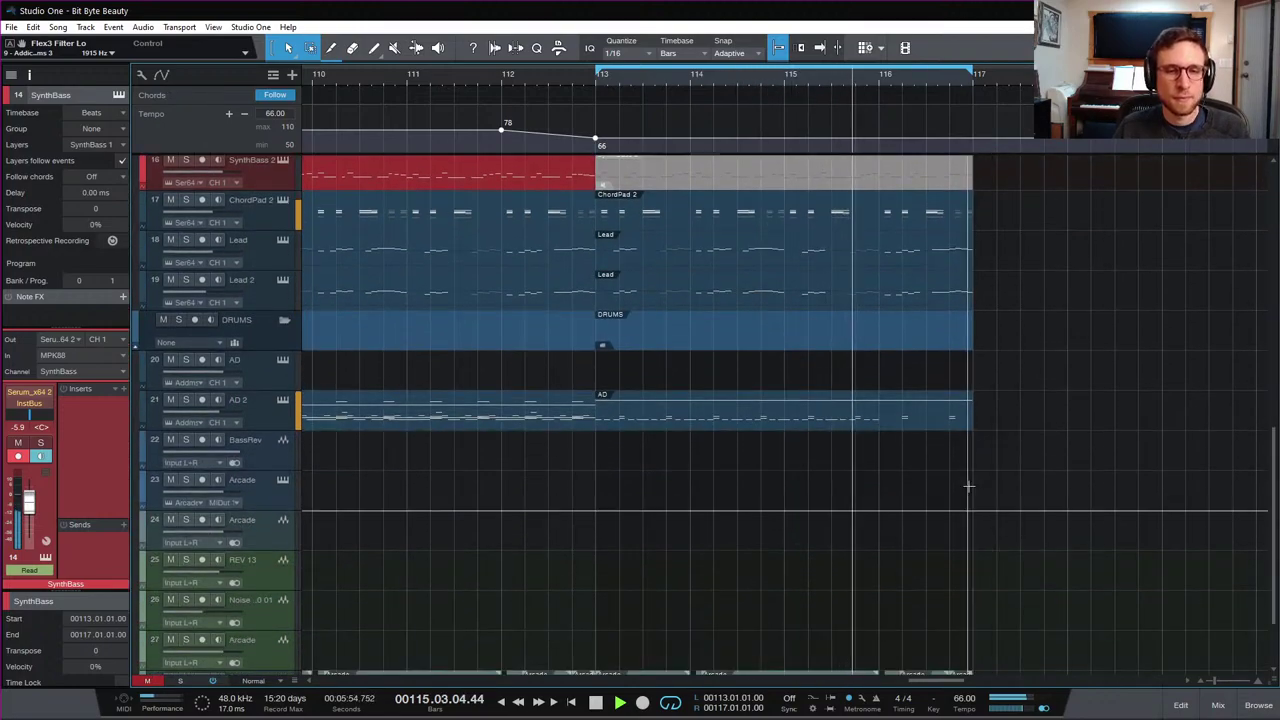
{"action": "scroll", "coordinate": [904, 518], "scroll_direction": "up", "scroll_amount": 8}
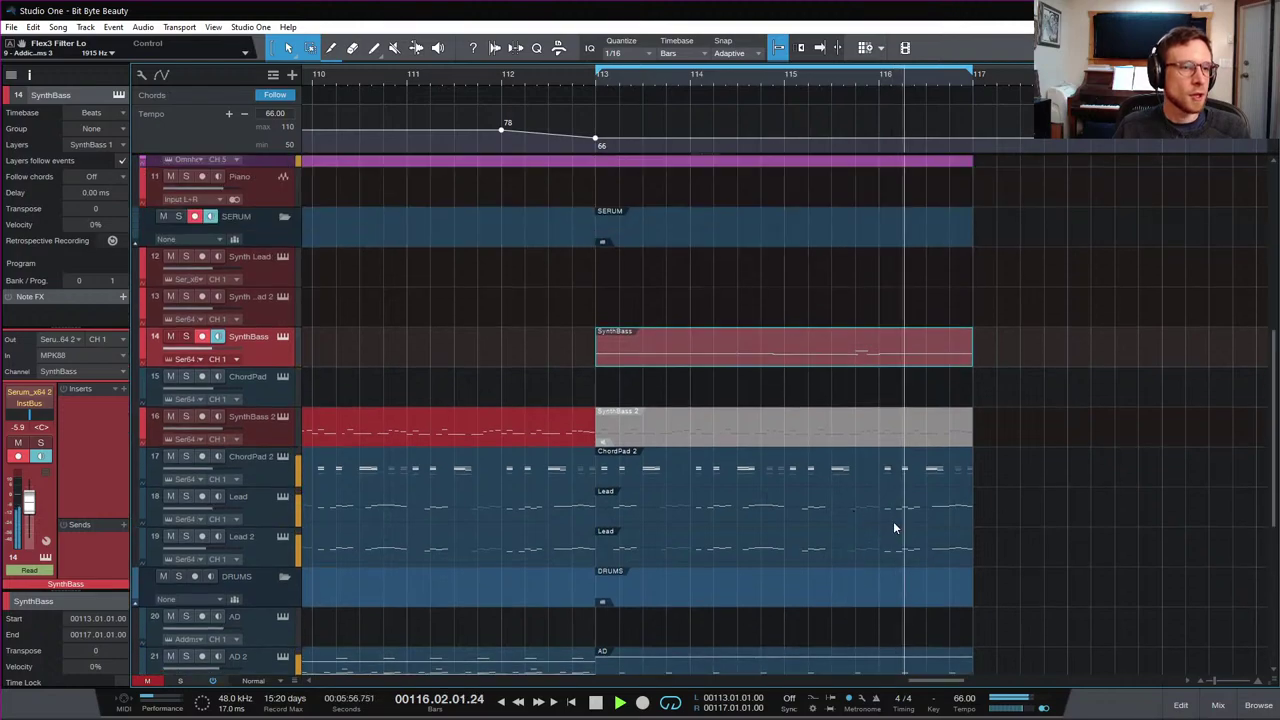
{"action": "scroll", "coordinate": [1024, 508], "scroll_direction": "up", "scroll_amount": 3}
{"action": "scroll", "coordinate": [1030, 515], "scroll_direction": "down", "scroll_amount": 6}
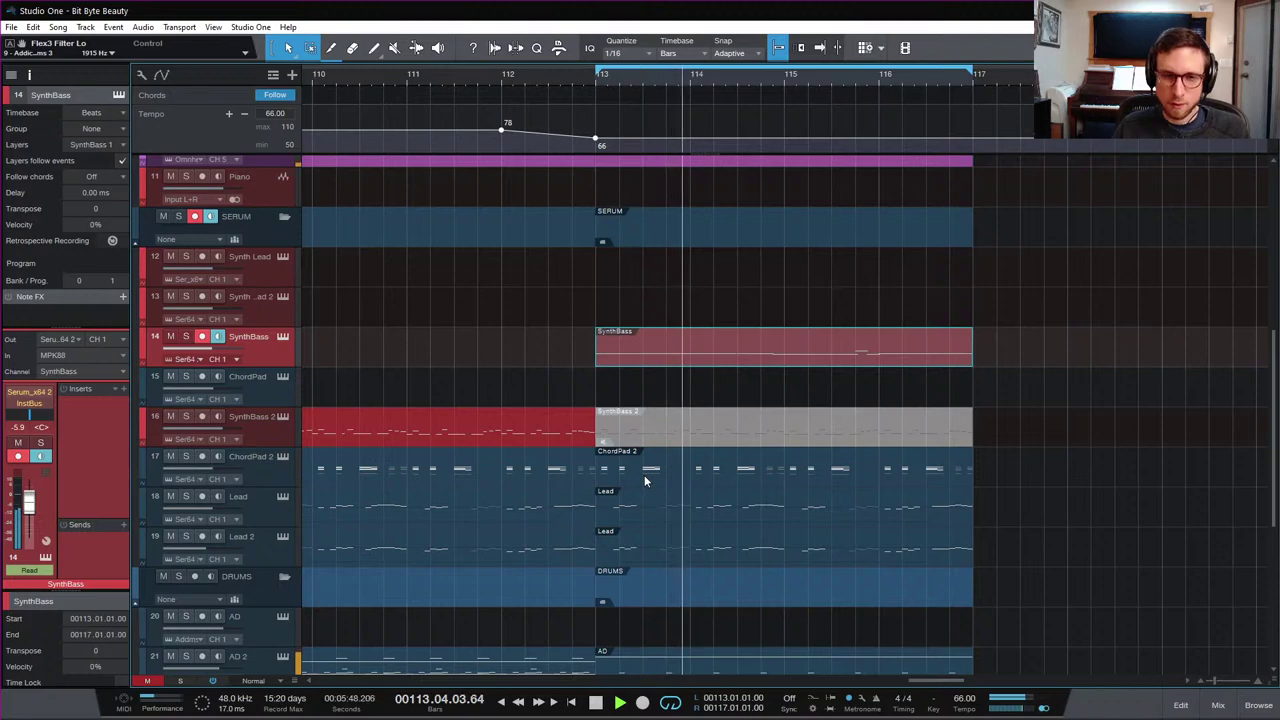
Step: Open the ChordPad 2 part in the note editor and audition it from bar 113 both in the mix and soloed
{"action": "key", "text": "space"}
{"action": "double_click", "coordinate": [657, 476]}
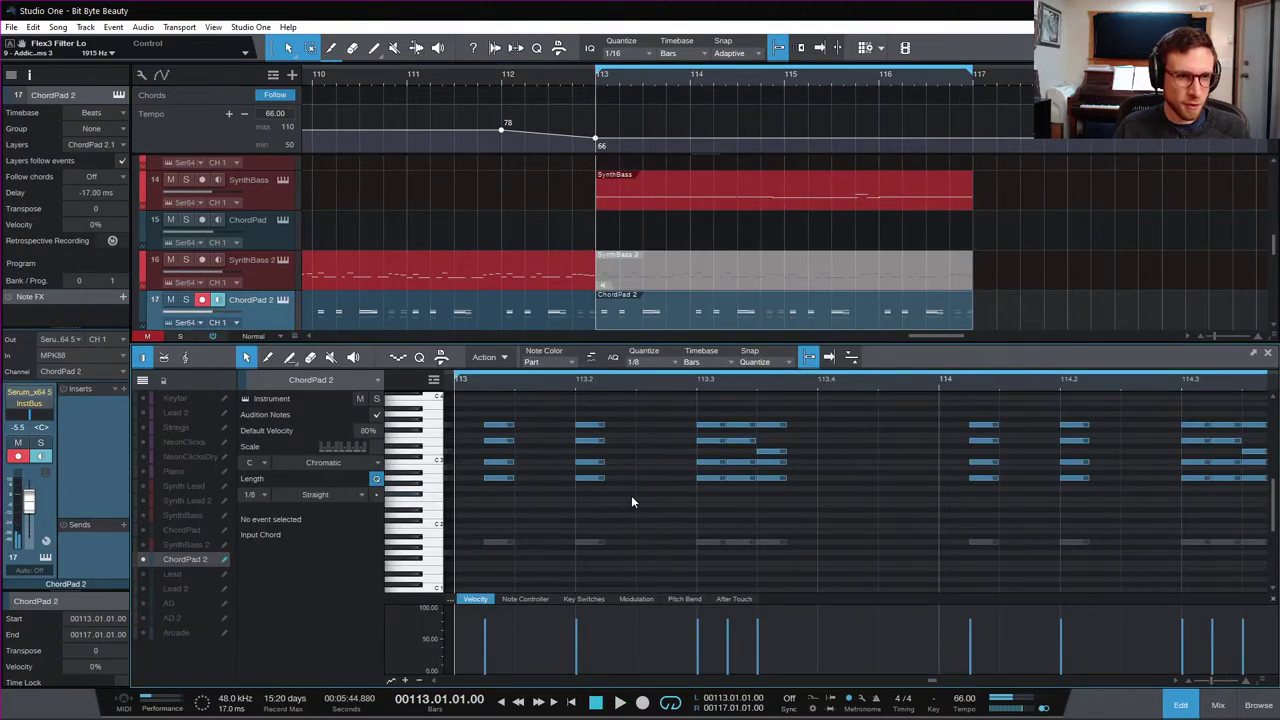
{"action": "key", "text": "space"}
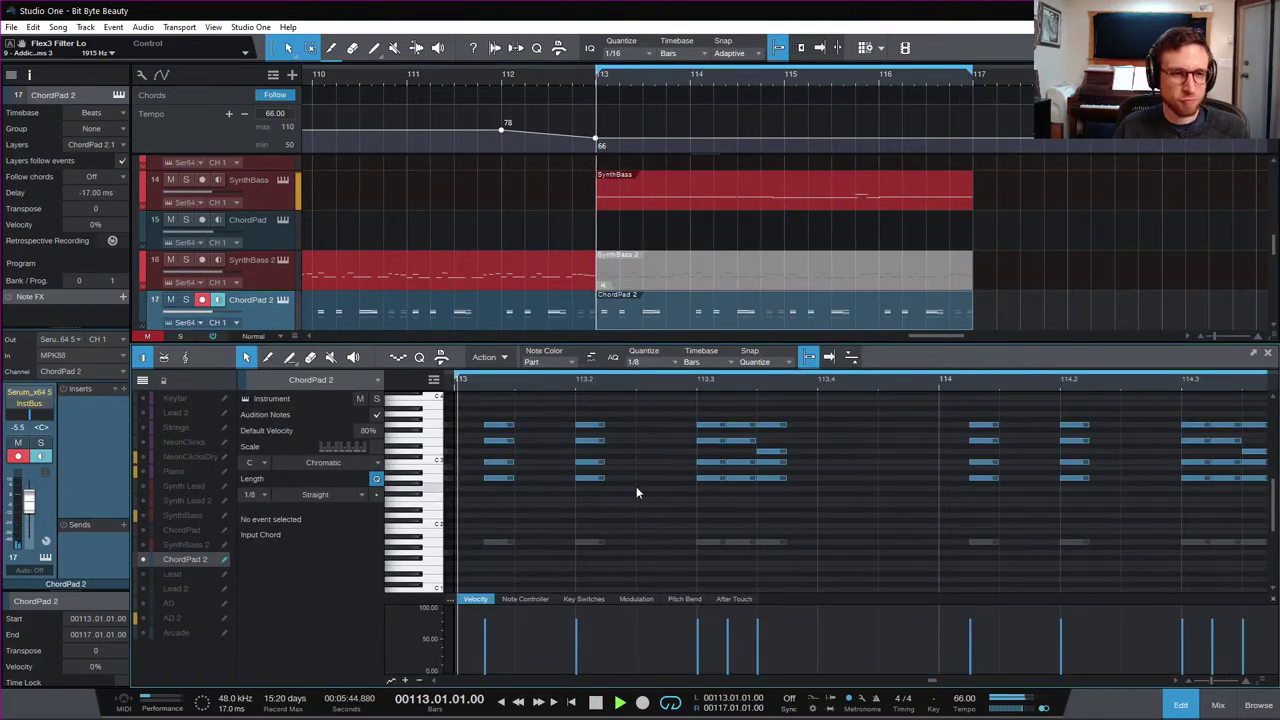
{"action": "left_click", "coordinate": [187, 301]}
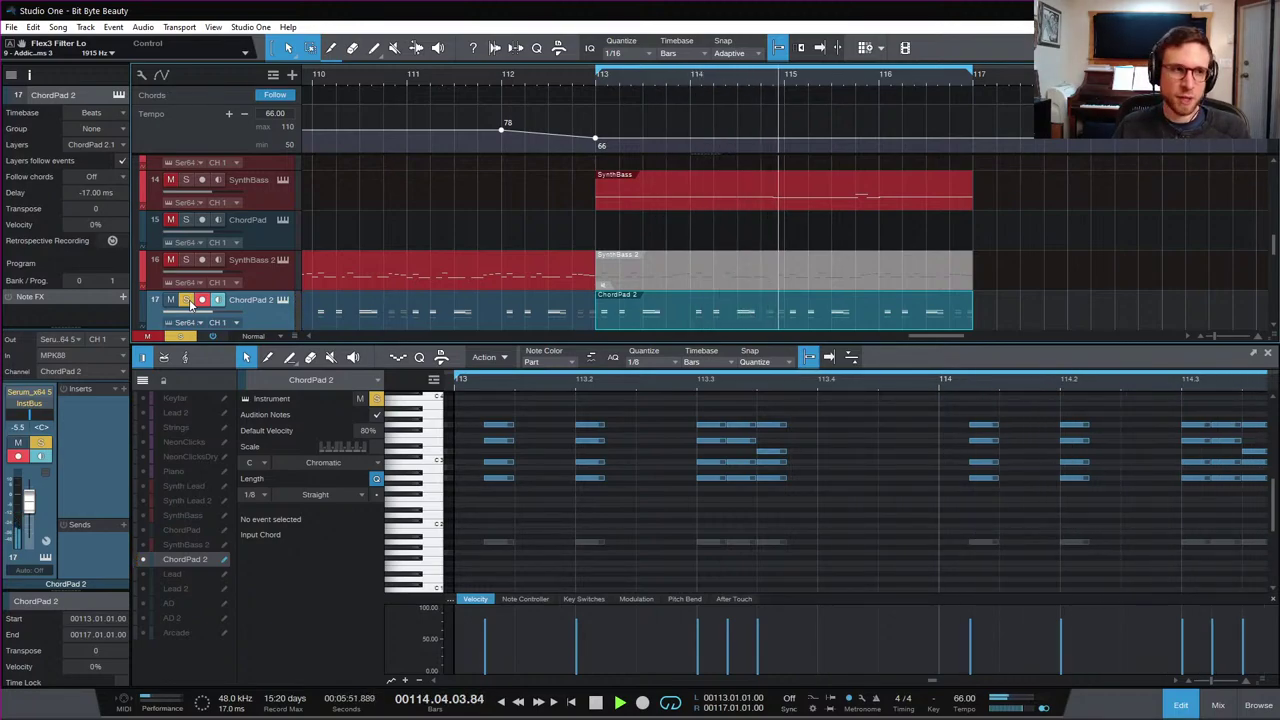
{"action": "key", "text": "space"}
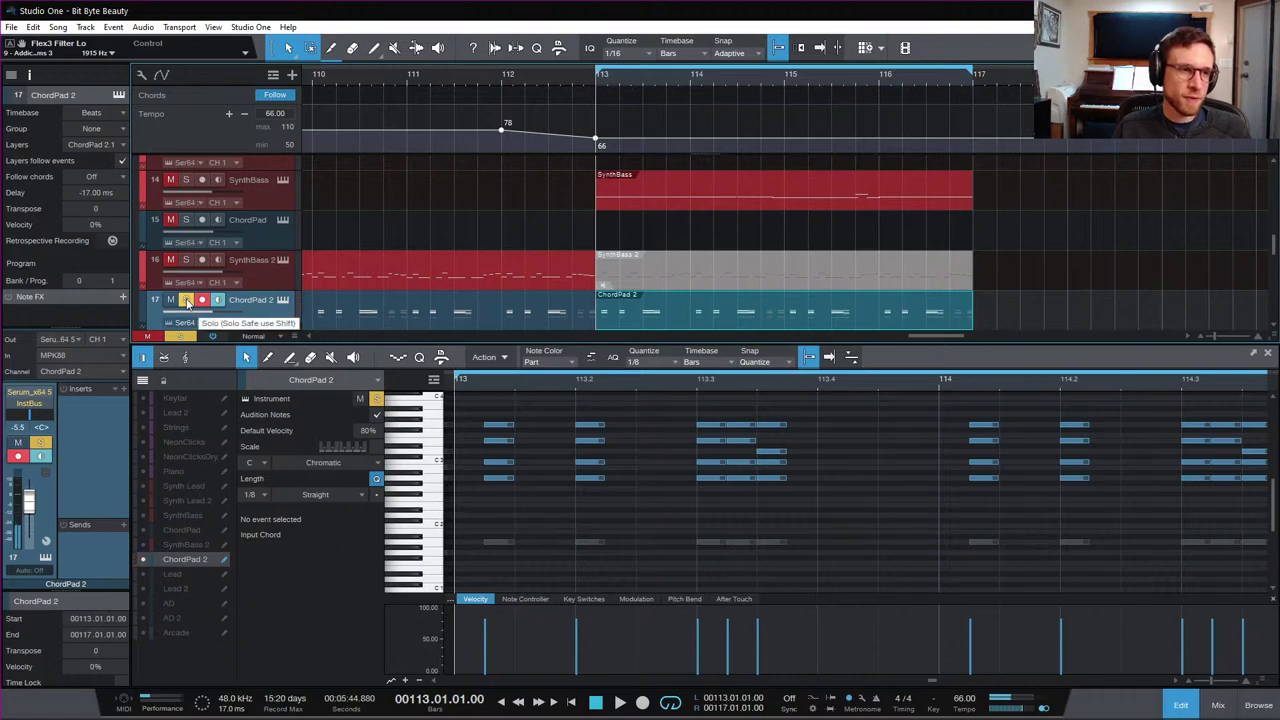
{"action": "left_click", "coordinate": [186, 301]}
{"action": "left_click", "coordinate": [1181, 705]}
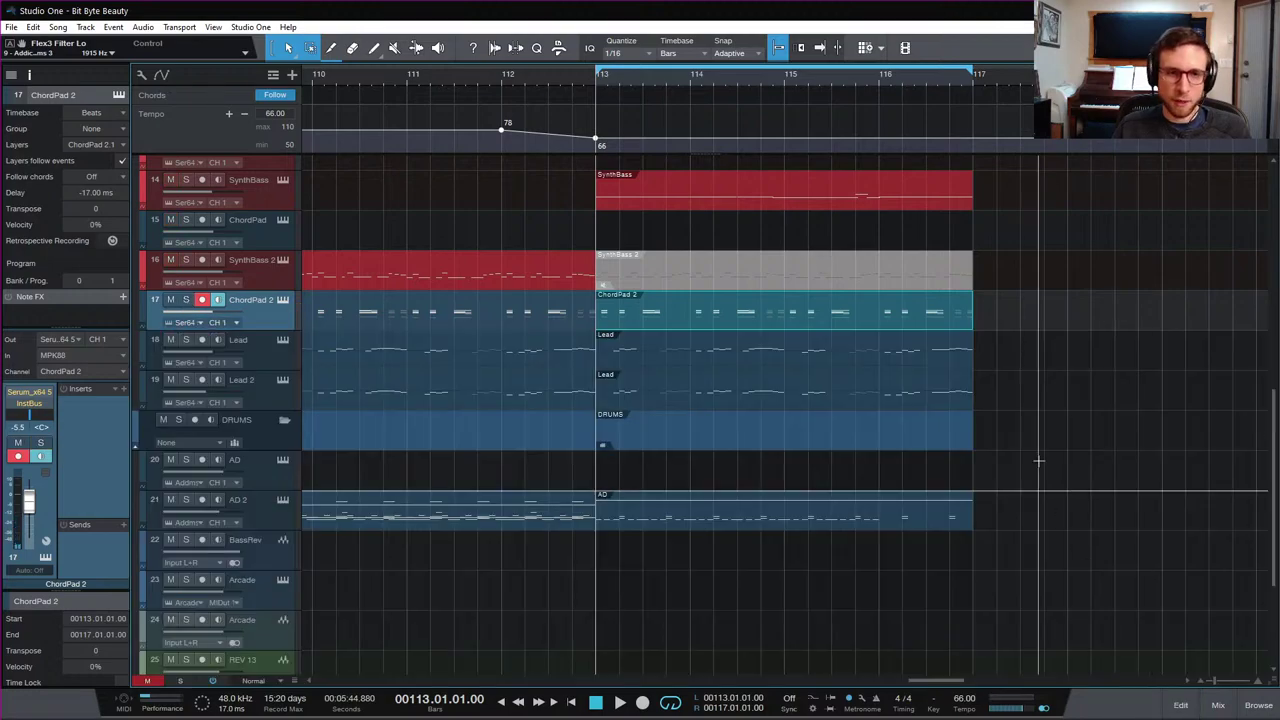
Step: Look through all tracks in the arrangement and play the section from bar 113 to judge the chord and keyboard parts
{"action": "scroll", "coordinate": [858, 333], "scroll_direction": "up", "scroll_amount": 8}
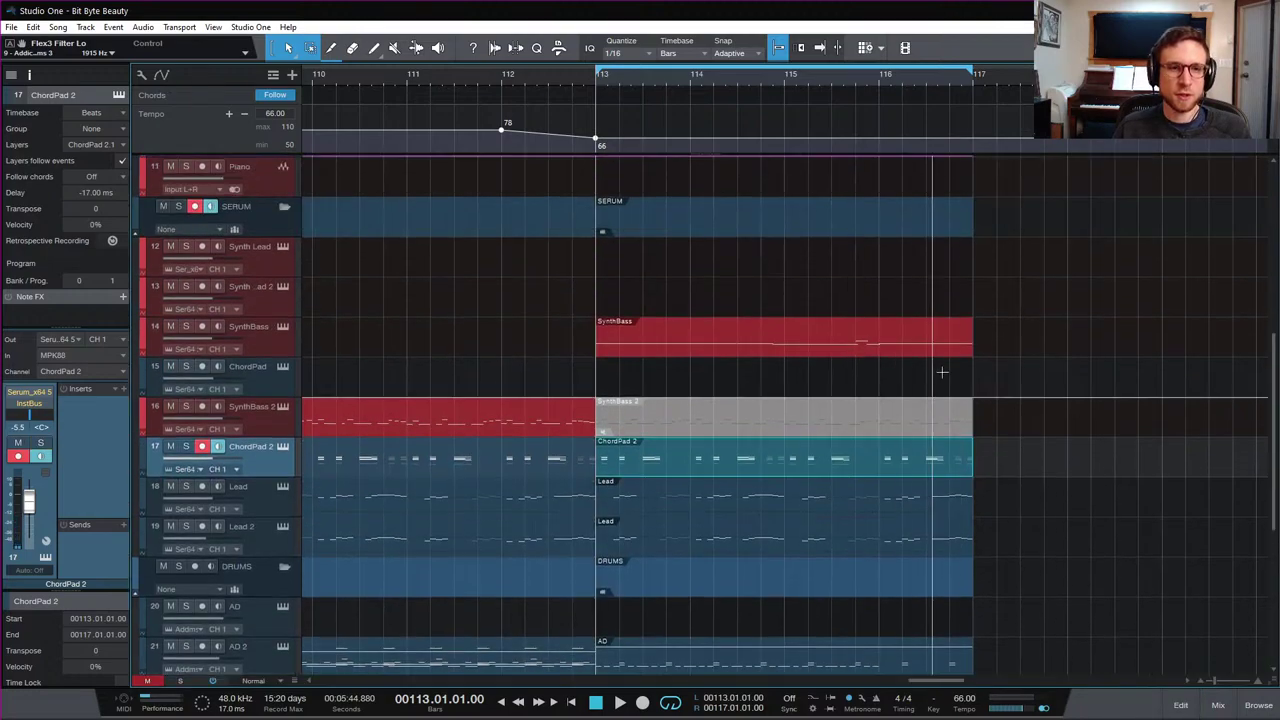
{"action": "scroll", "coordinate": [1112, 455], "scroll_direction": "up", "scroll_amount": 6}
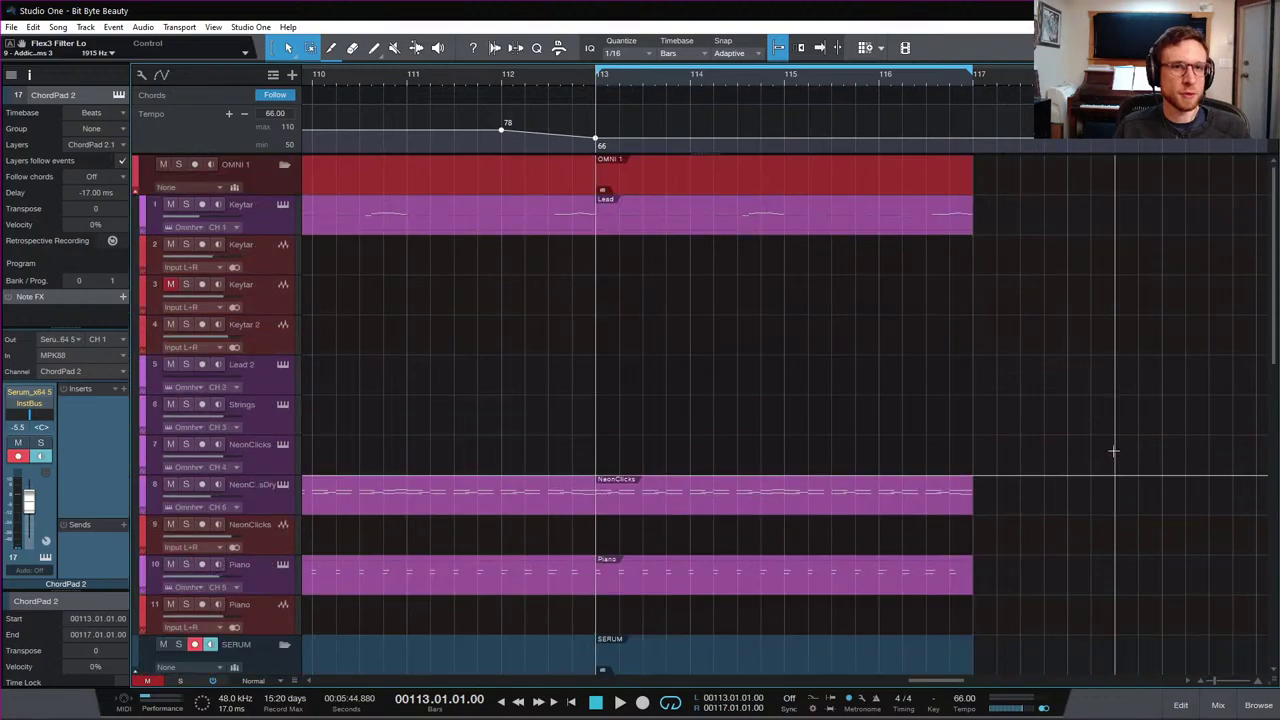
{"action": "scroll", "coordinate": [1104, 467], "scroll_direction": "down", "scroll_amount": 4}
{"action": "scroll", "coordinate": [1104, 467], "scroll_direction": "down", "scroll_amount": 4}
{"action": "key", "text": "space"}
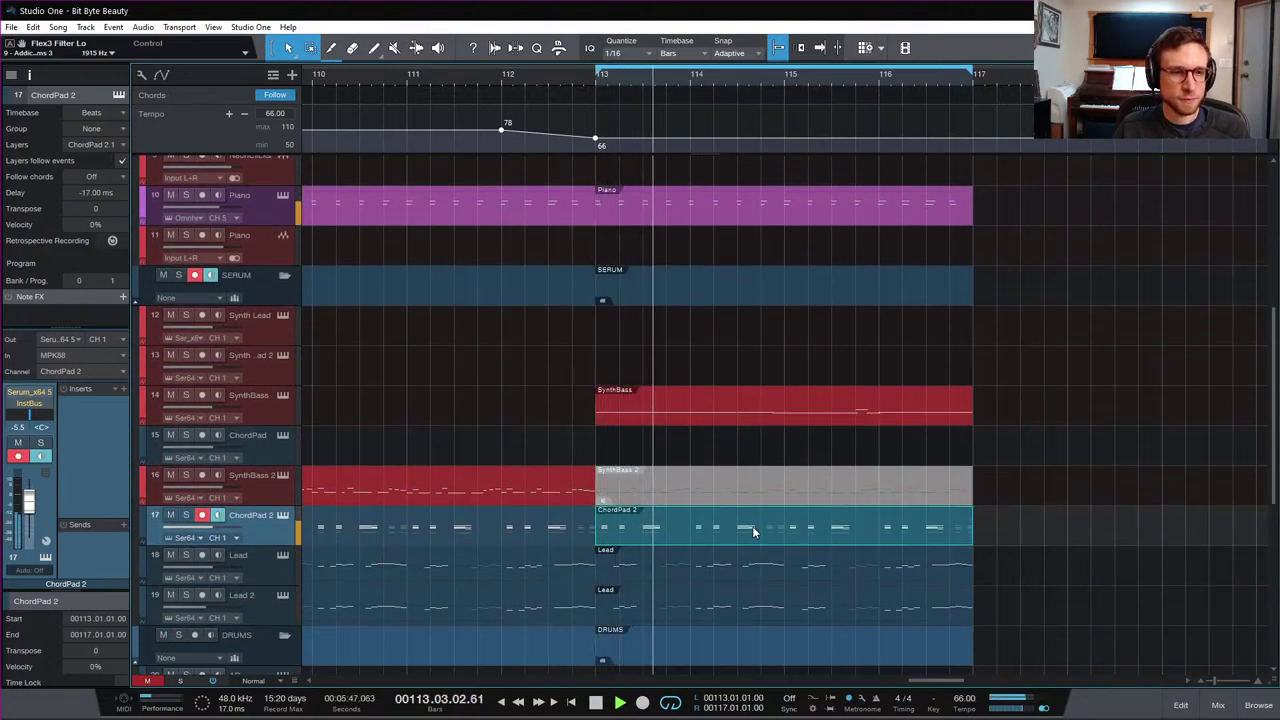
{"action": "key", "text": "space"}
{"action": "scroll", "coordinate": [633, 527], "scroll_direction": "down", "scroll_amount": 5}
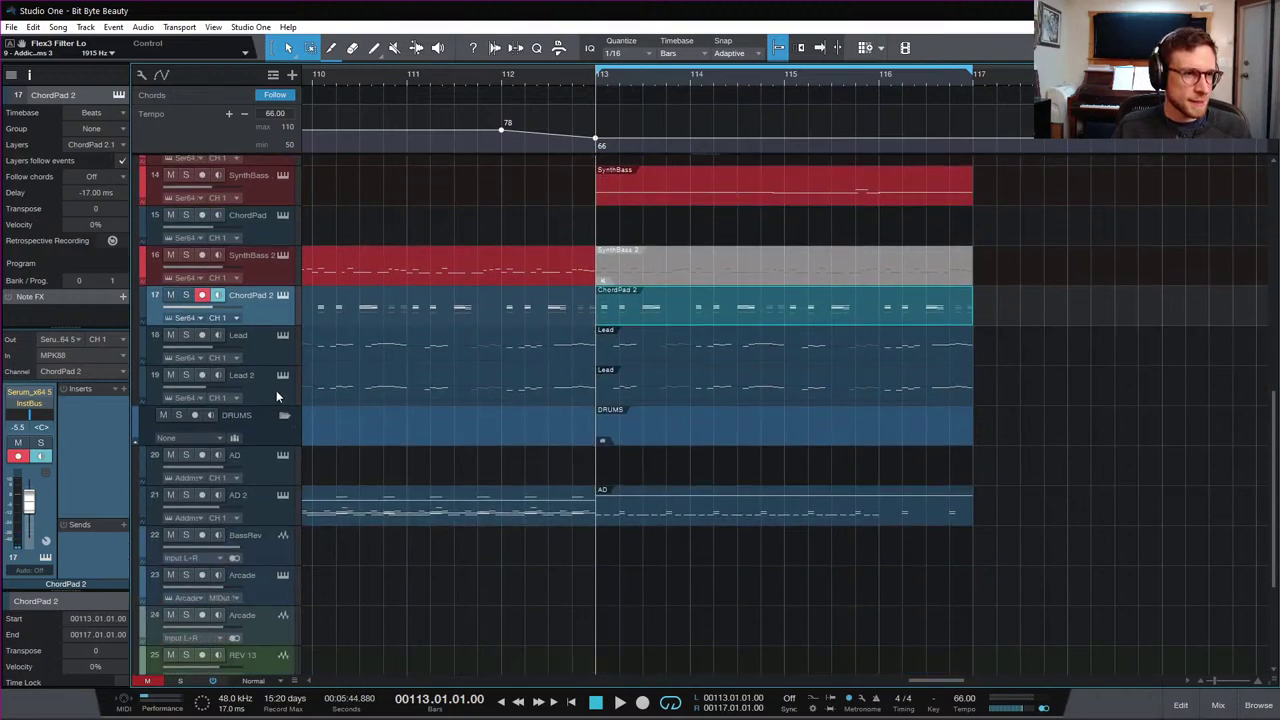
{"action": "scroll", "coordinate": [280, 351], "scroll_direction": "up", "scroll_amount": 1}
Step: Select the ChordPad track, try a chord take from bar 113 to 117, inspect it in the note editor, and undo the recording
{"action": "left_click", "coordinate": [255, 246]}
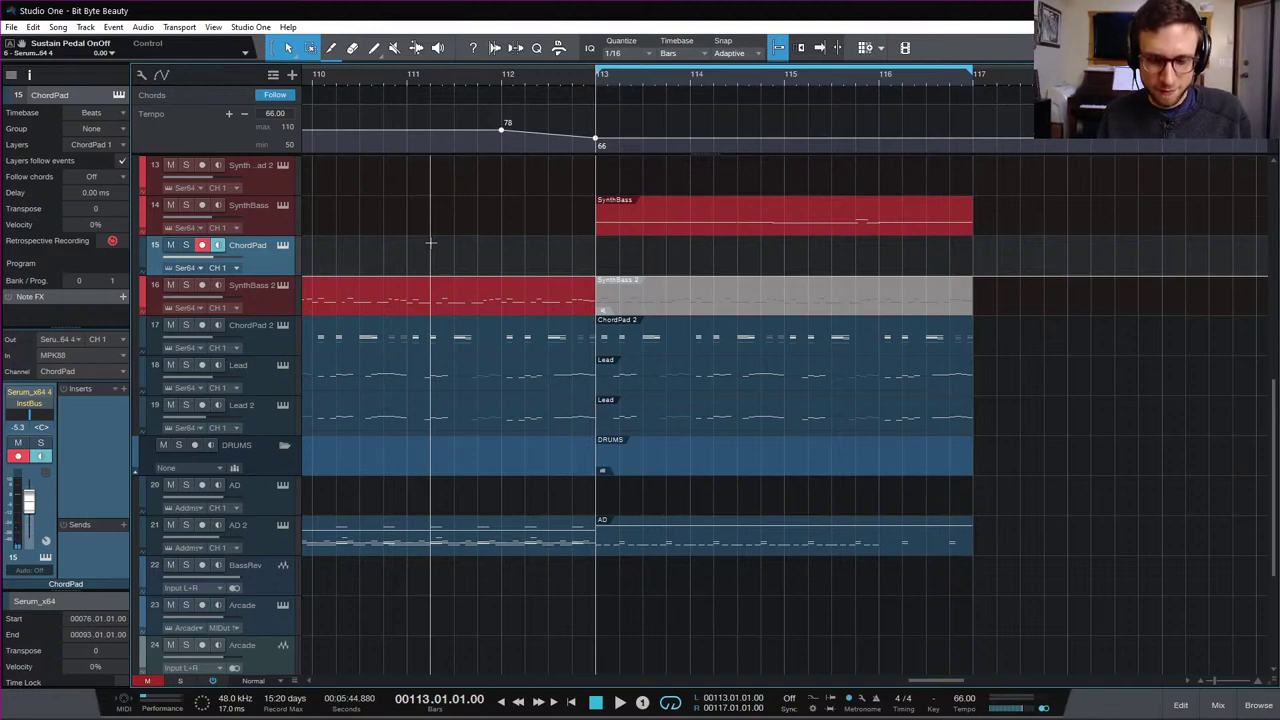
{"action": "key", "text": "KP_Multiply"}
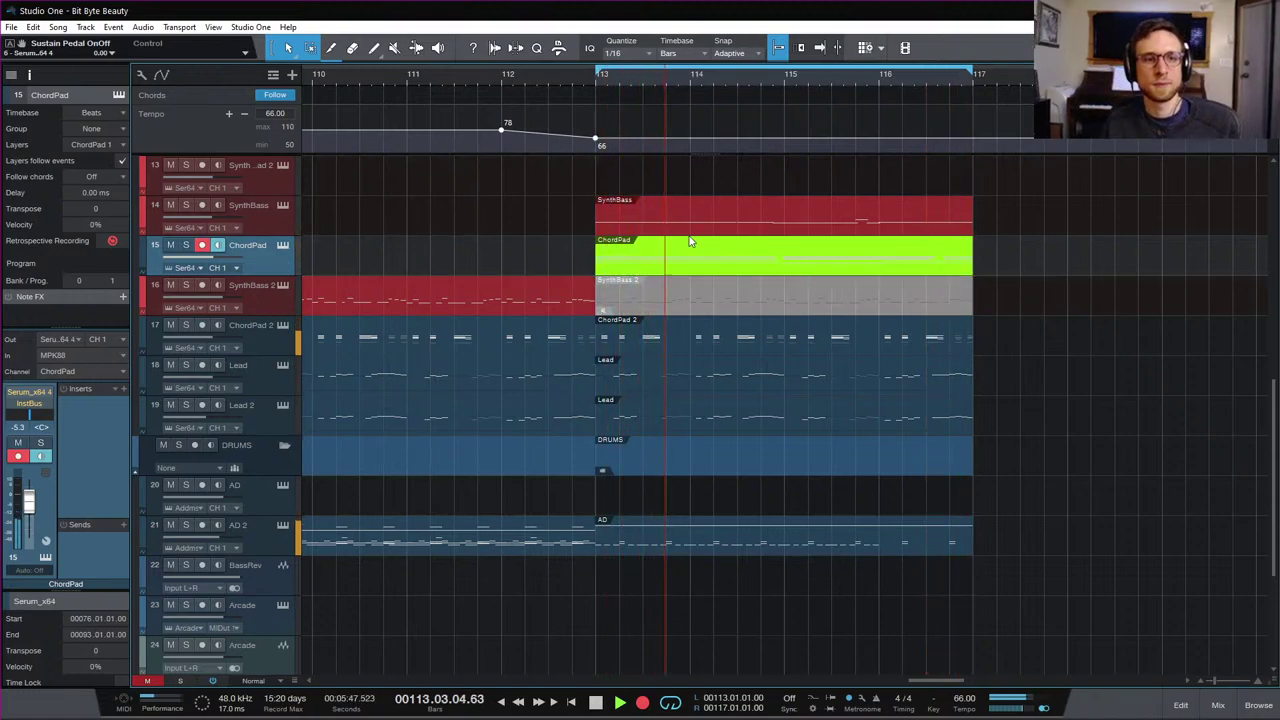
{"action": "key", "text": "space"}
{"action": "double_click", "coordinate": [712, 267]}
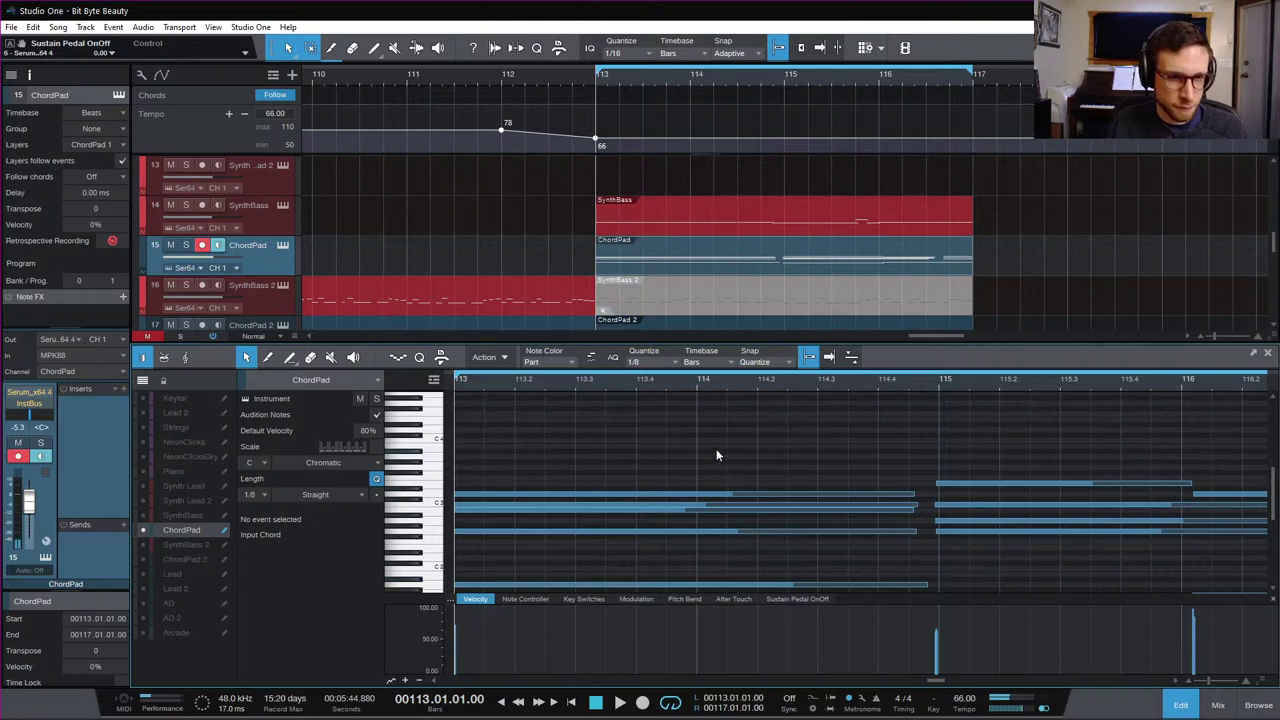
{"action": "scroll", "coordinate": [723, 451], "scroll_direction": "down", "scroll_amount": 1}
{"action": "scroll", "coordinate": [762, 433], "scroll_direction": "down", "scroll_amount": 1}
{"action": "key", "text": "ctrl+z"}
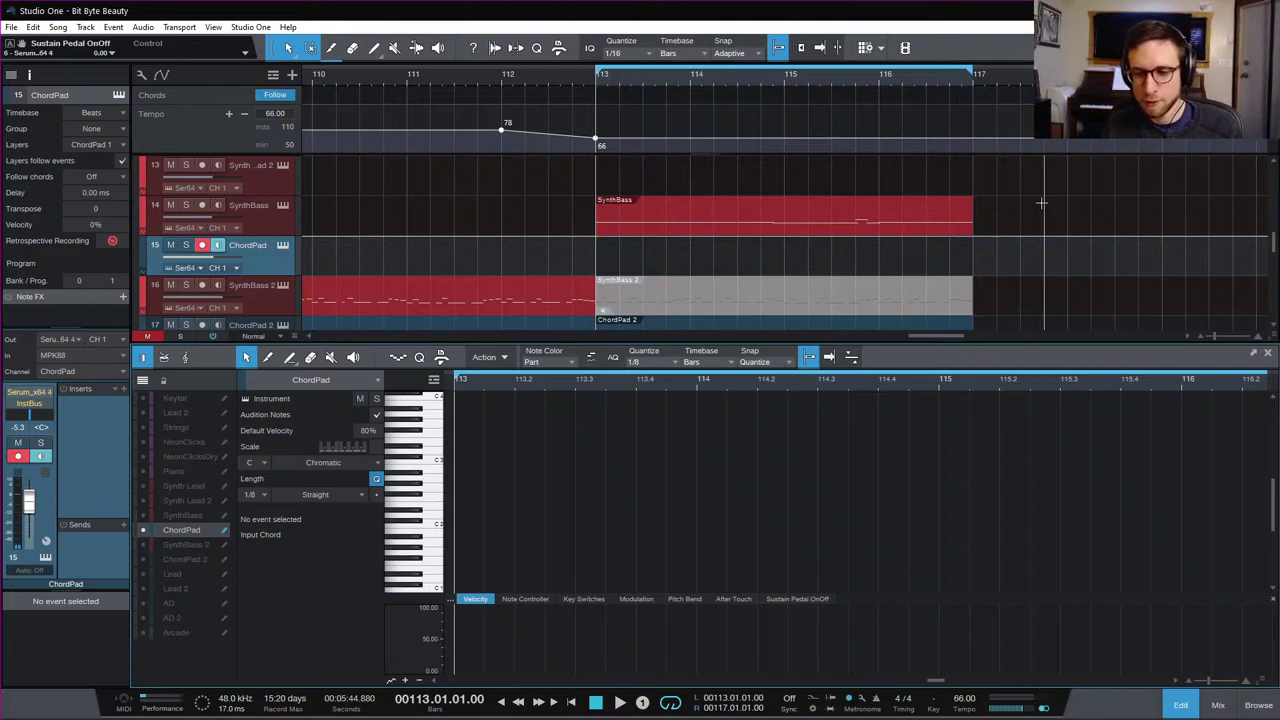
{"action": "key", "text": "KP_Multiply"}
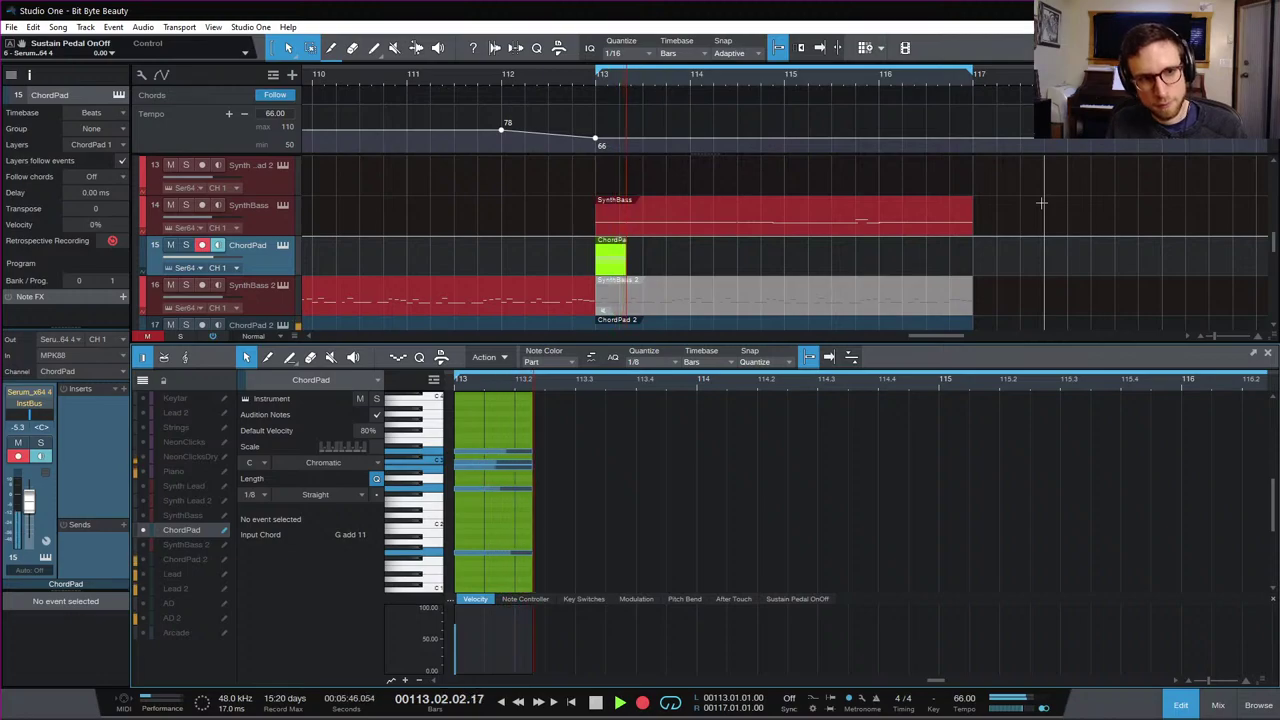
{"action": "key", "text": "space"}
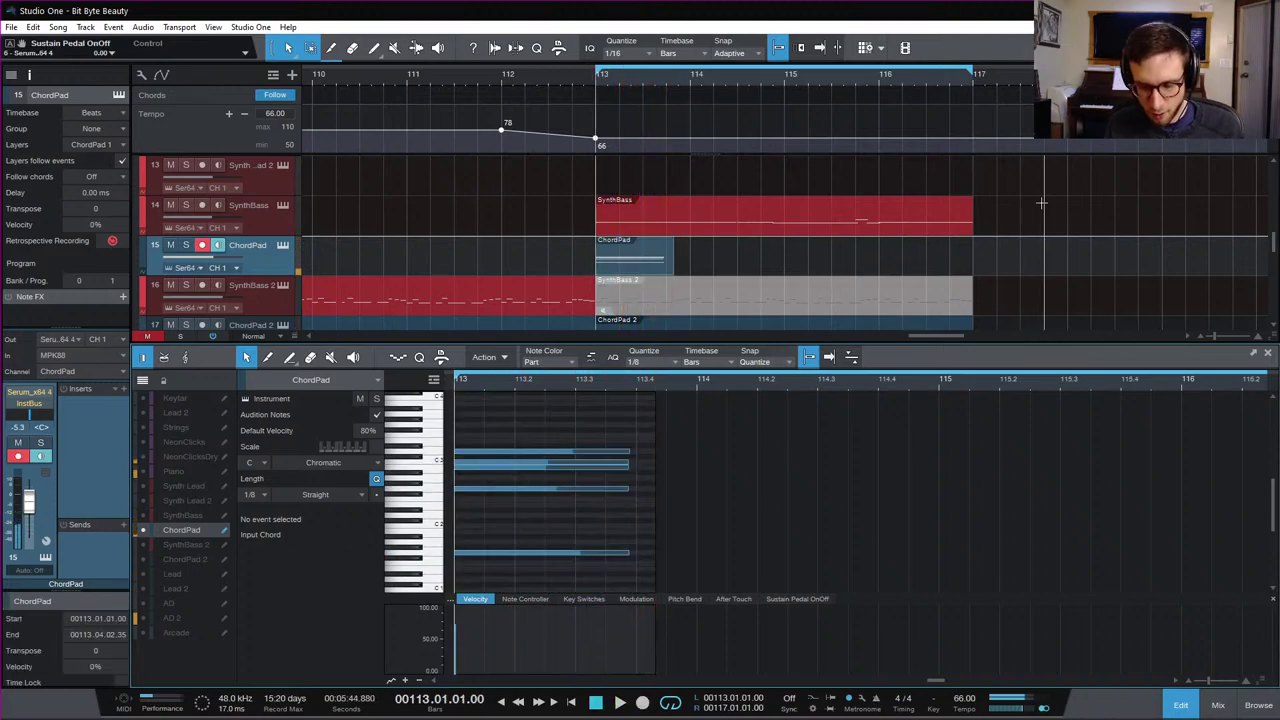
{"action": "key", "text": "ctrl+z"}
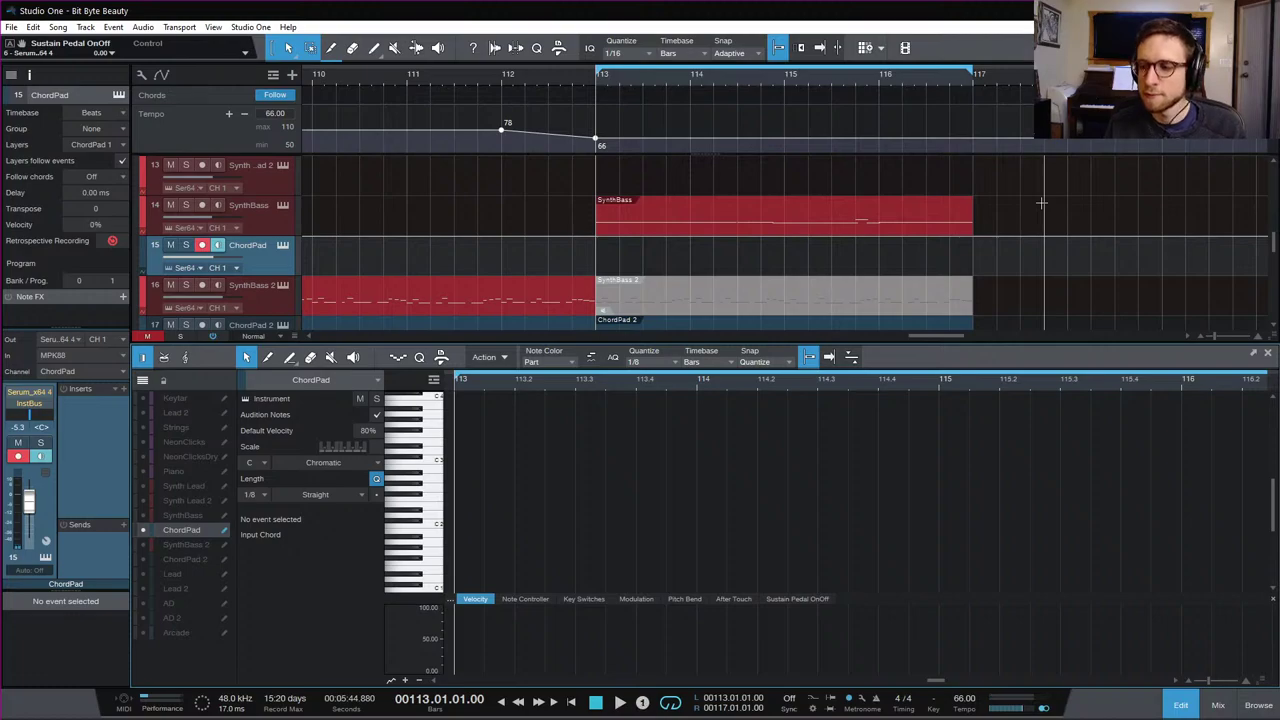
Step: Record a chord take on the ChordPad track from bar 113 to 117 and quantize all its note starts to 1/8
{"action": "key", "text": "KP_Multiply"}
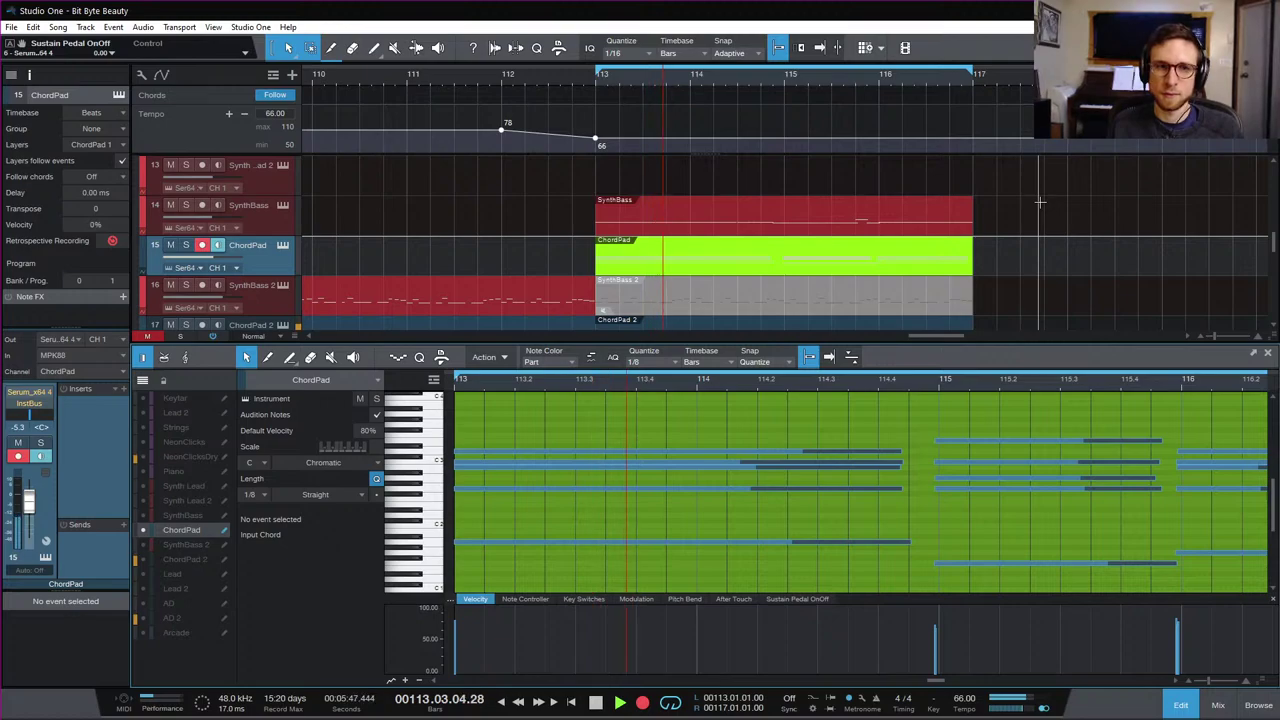
{"action": "key", "text": "space"}
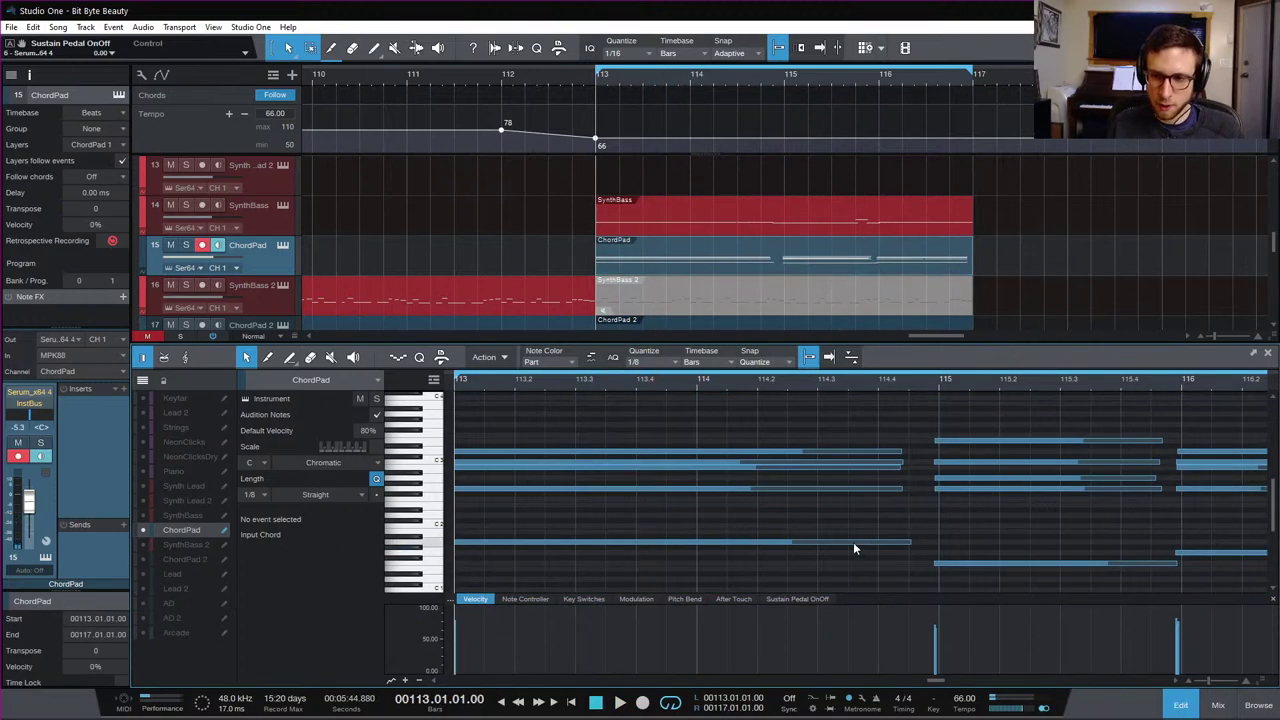
{"action": "scroll", "coordinate": [900, 555], "scroll_direction": "down", "scroll_amount": 2}
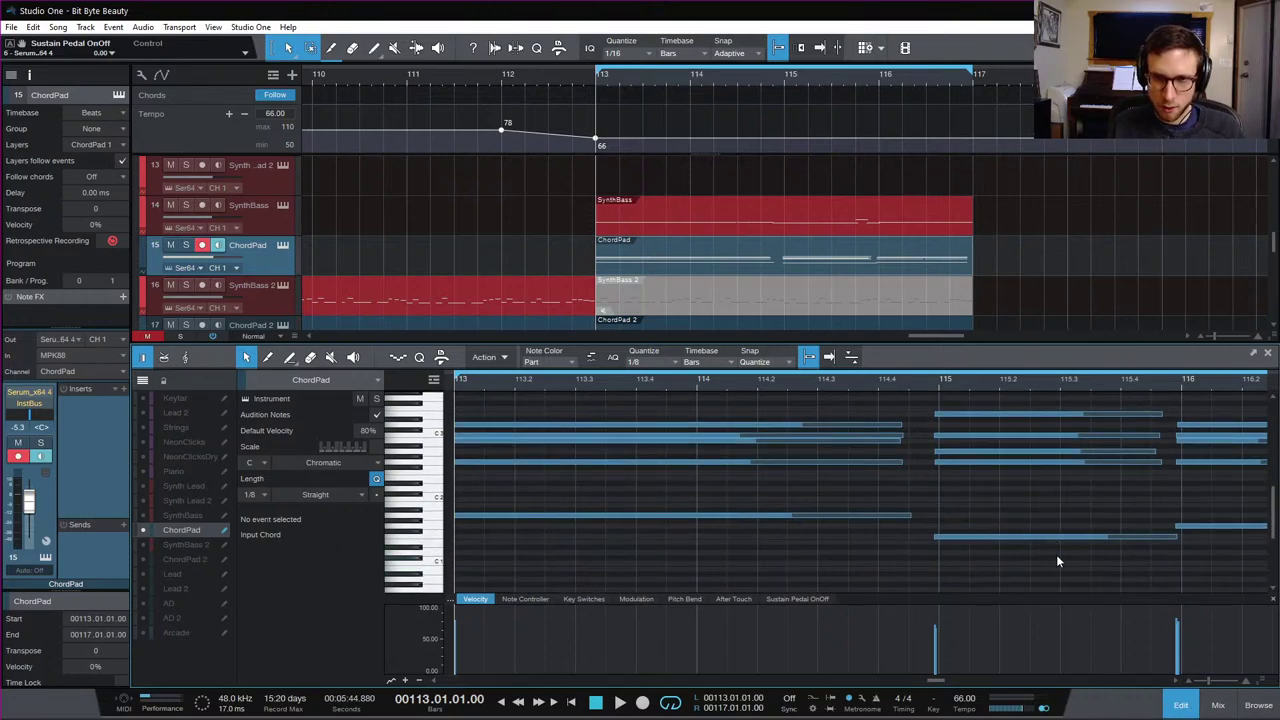
{"action": "key", "text": "ctrl+a"}
{"action": "key", "text": "q"}
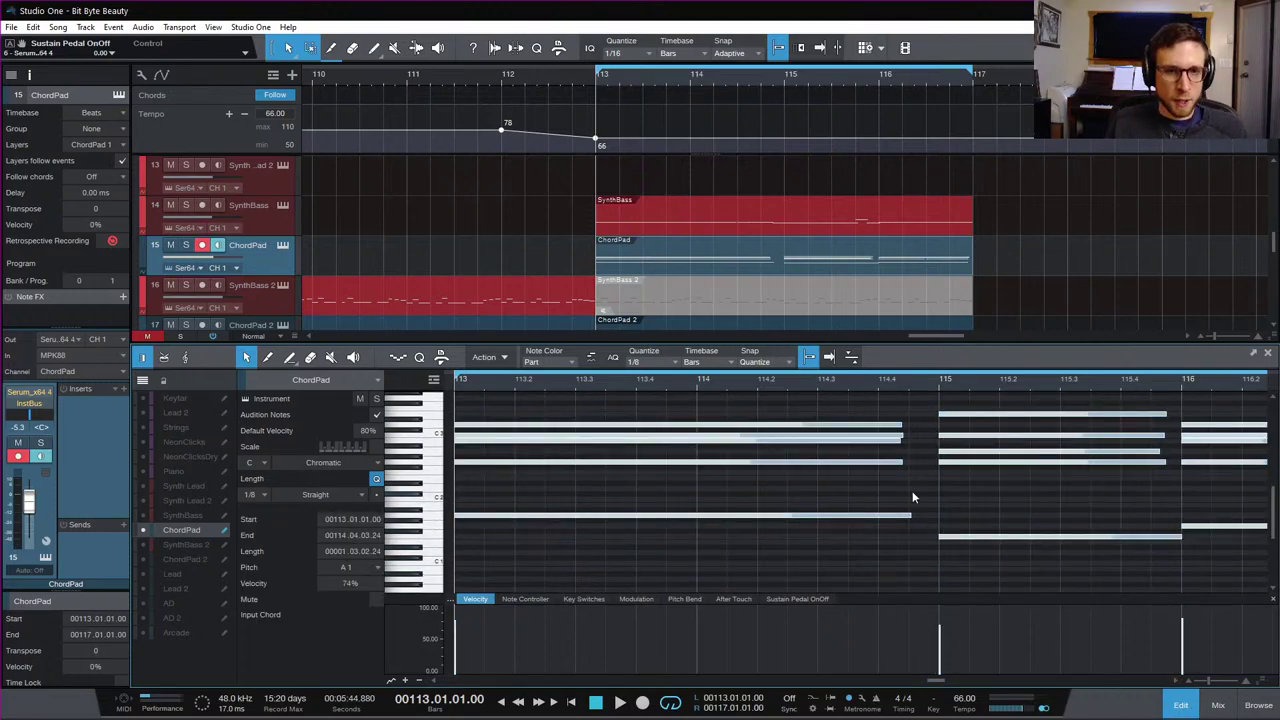
Step: Set the quantize End strength to 100% and requantize all ChordPad notes so their ends also align to the 1/8 grid
{"action": "left_click", "coordinate": [998, 494]}
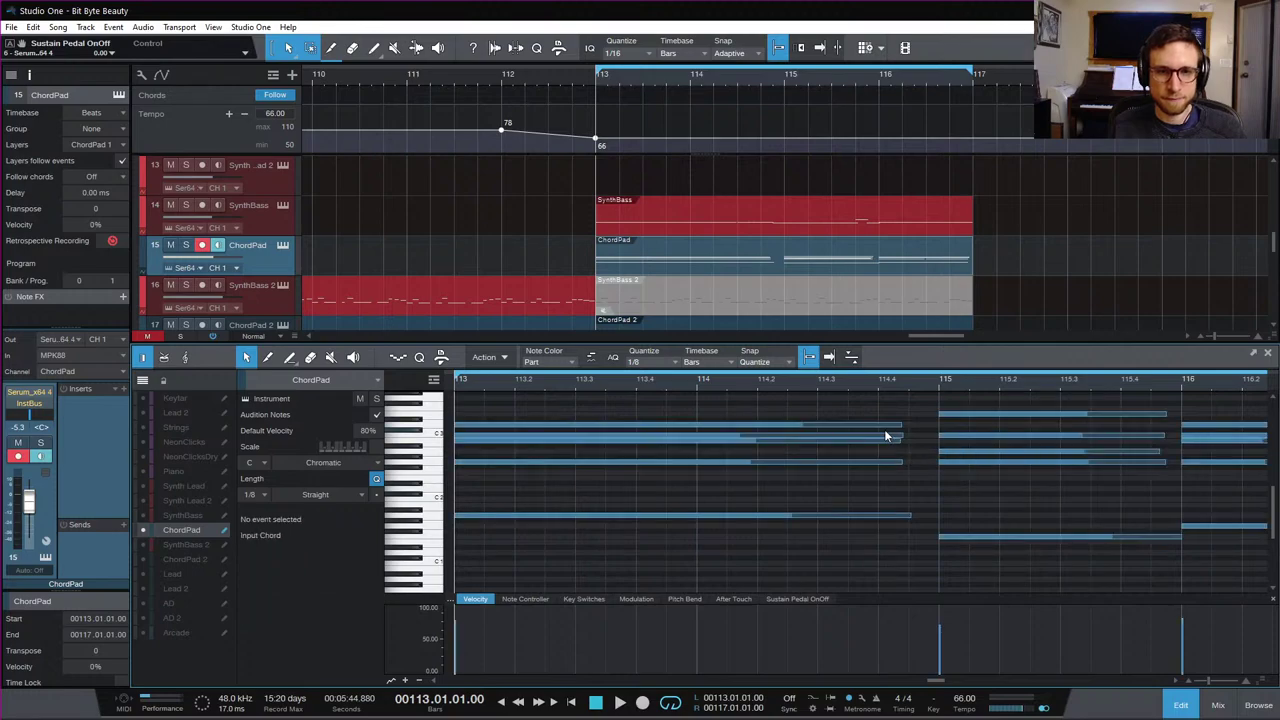
{"action": "key", "text": "ctrl+a"}
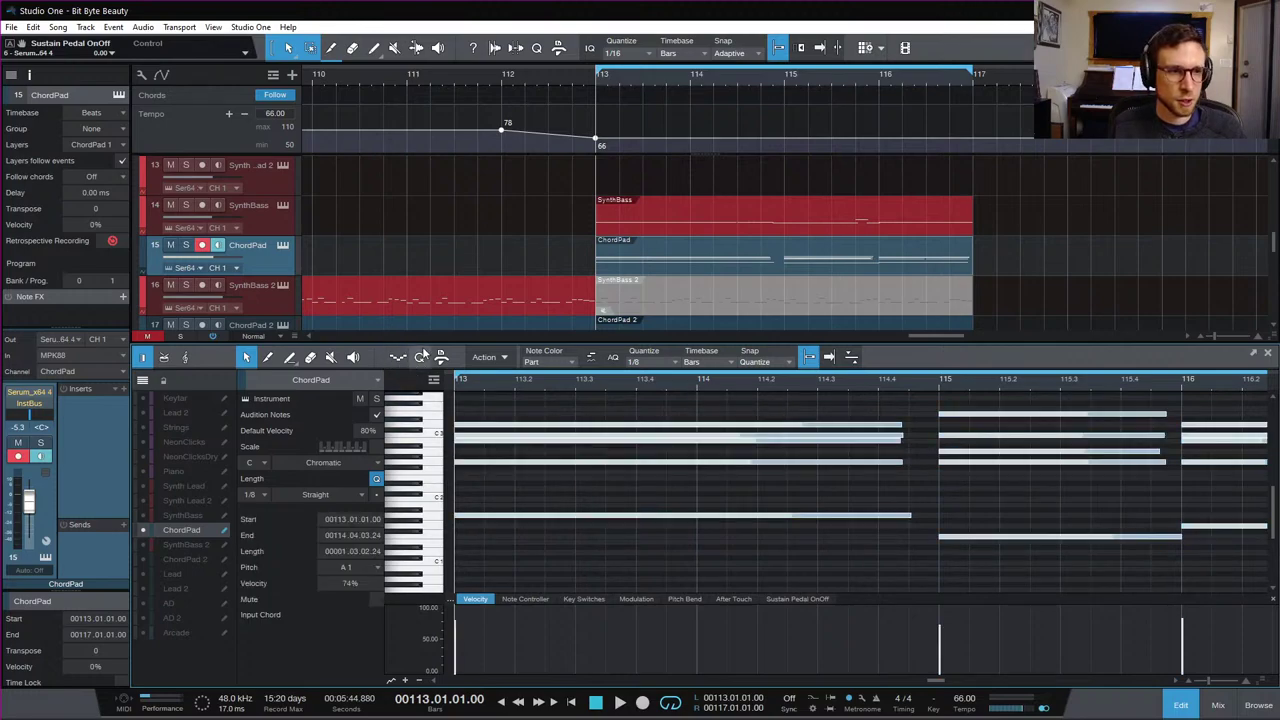
{"action": "left_click", "coordinate": [420, 358]}
{"action": "left_click_drag", "start_coordinate": [740, 397], "coordinate": [1172, 450]}
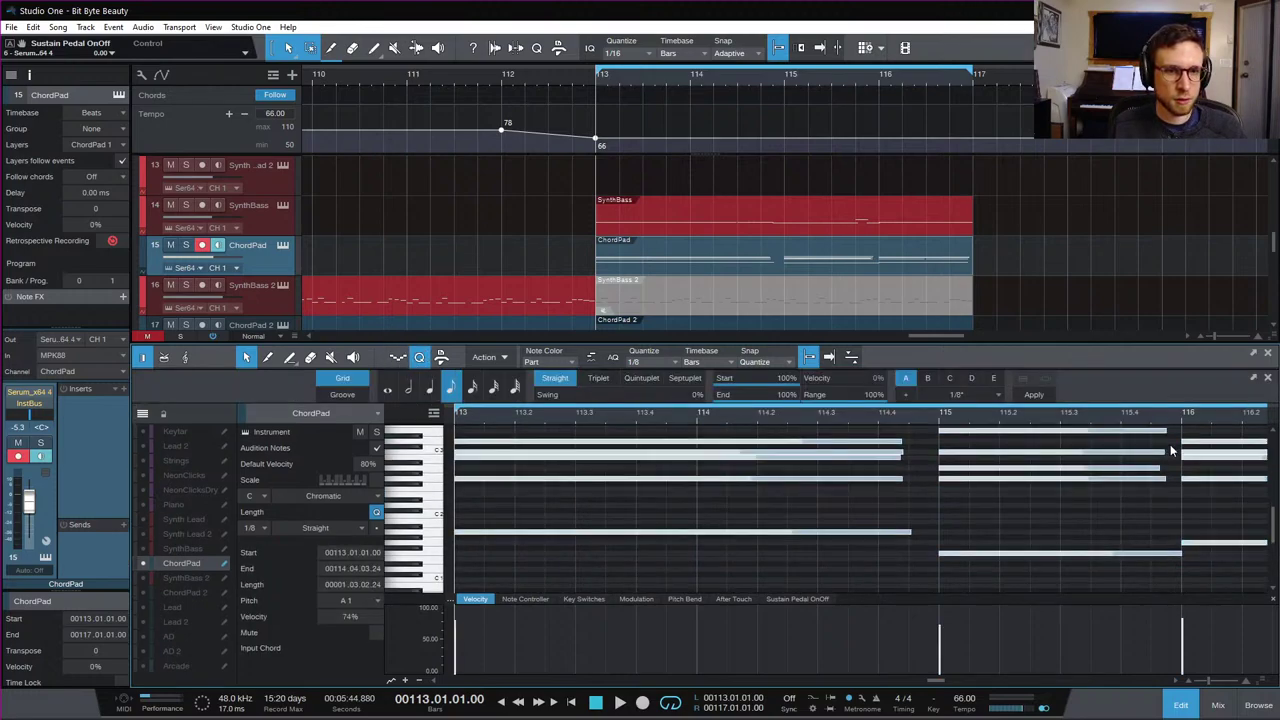
{"action": "left_click", "coordinate": [979, 514]}
{"action": "left_click", "coordinate": [420, 358]}
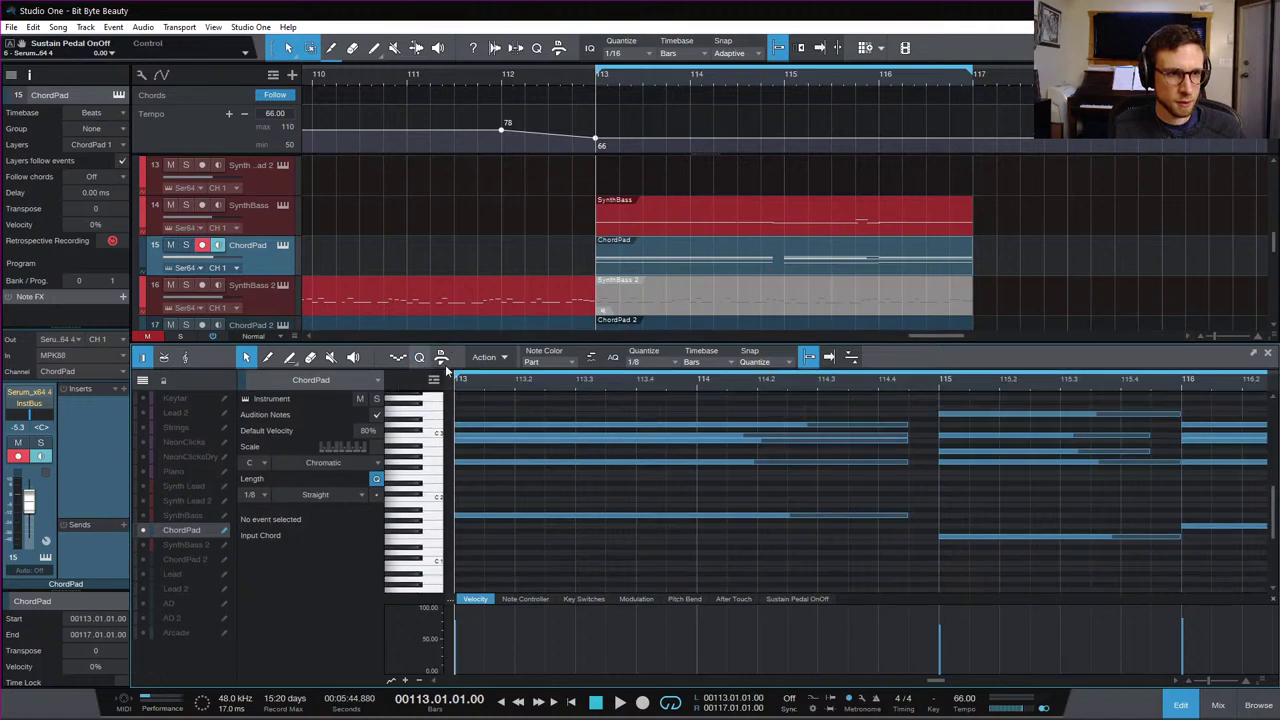
Step: Even out the velocities of all ChordPad notes at about 72% and reopen the part in the note editor
{"action": "key", "text": "ctrl+a"}
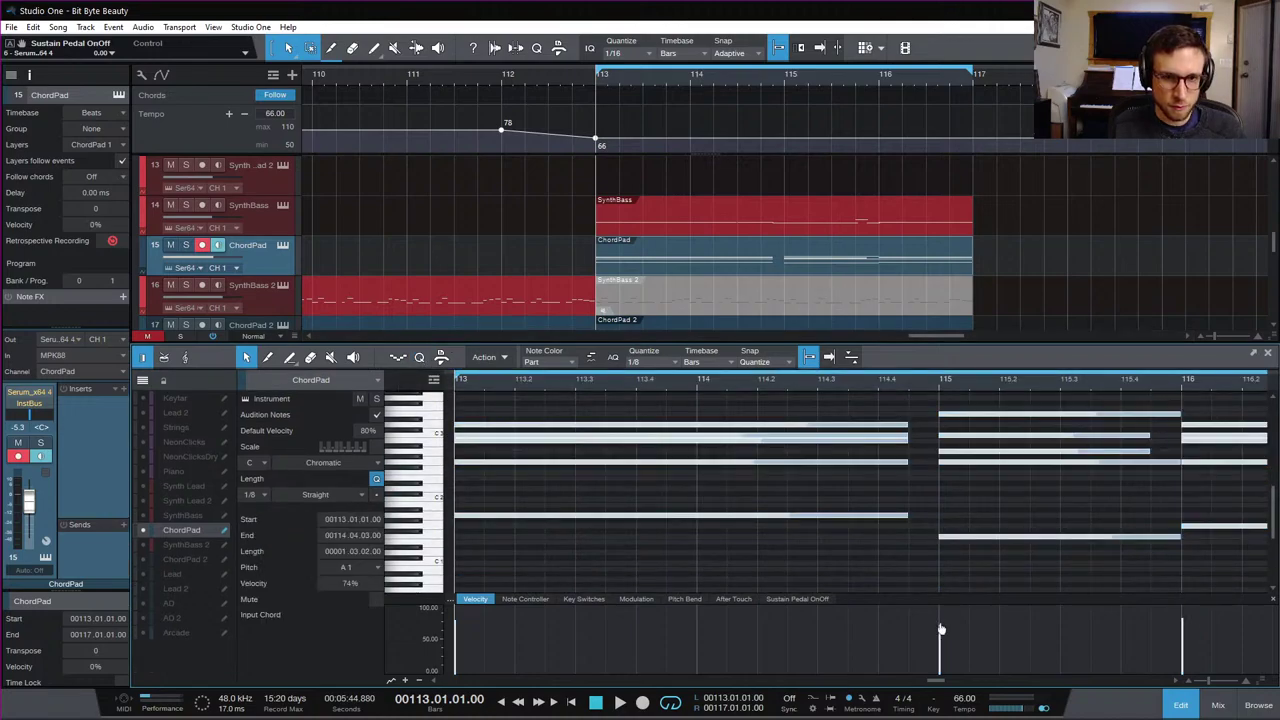
{"action": "left_click", "coordinate": [1172, 708]}
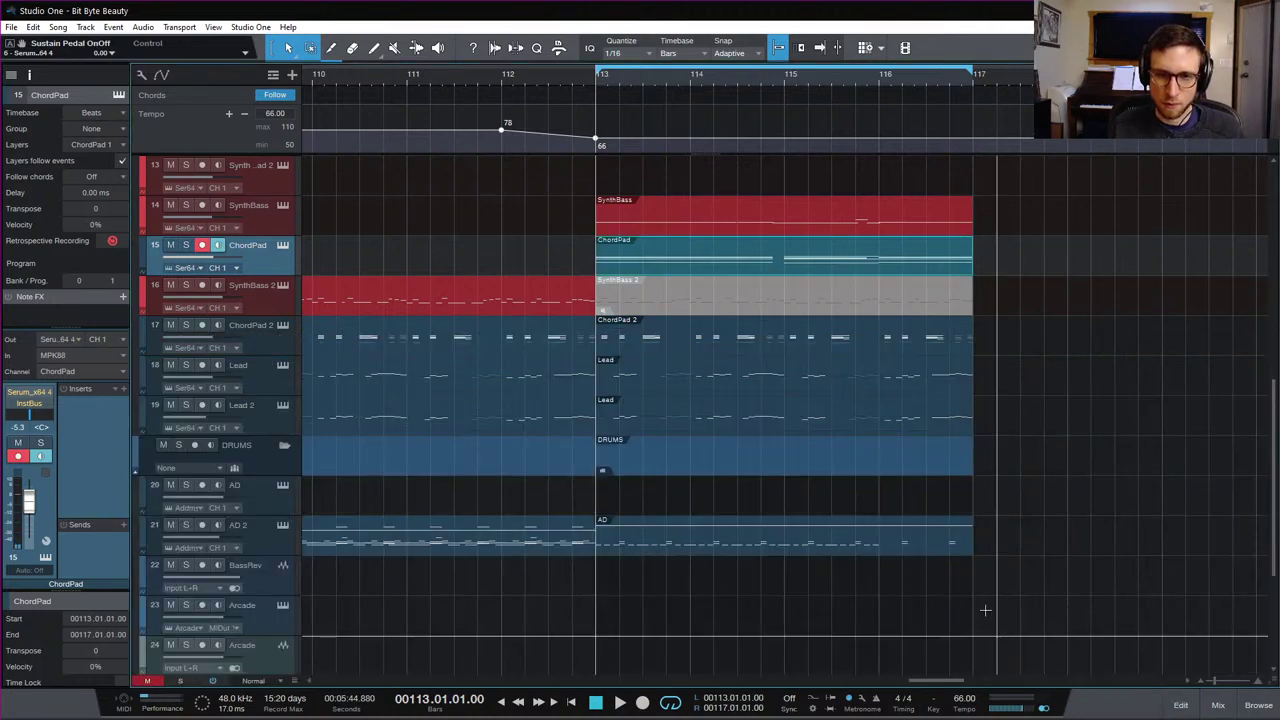
{"action": "double_click", "coordinate": [729, 269]}
{"action": "scroll", "coordinate": [908, 513], "scroll_direction": "up", "scroll_amount": 2}
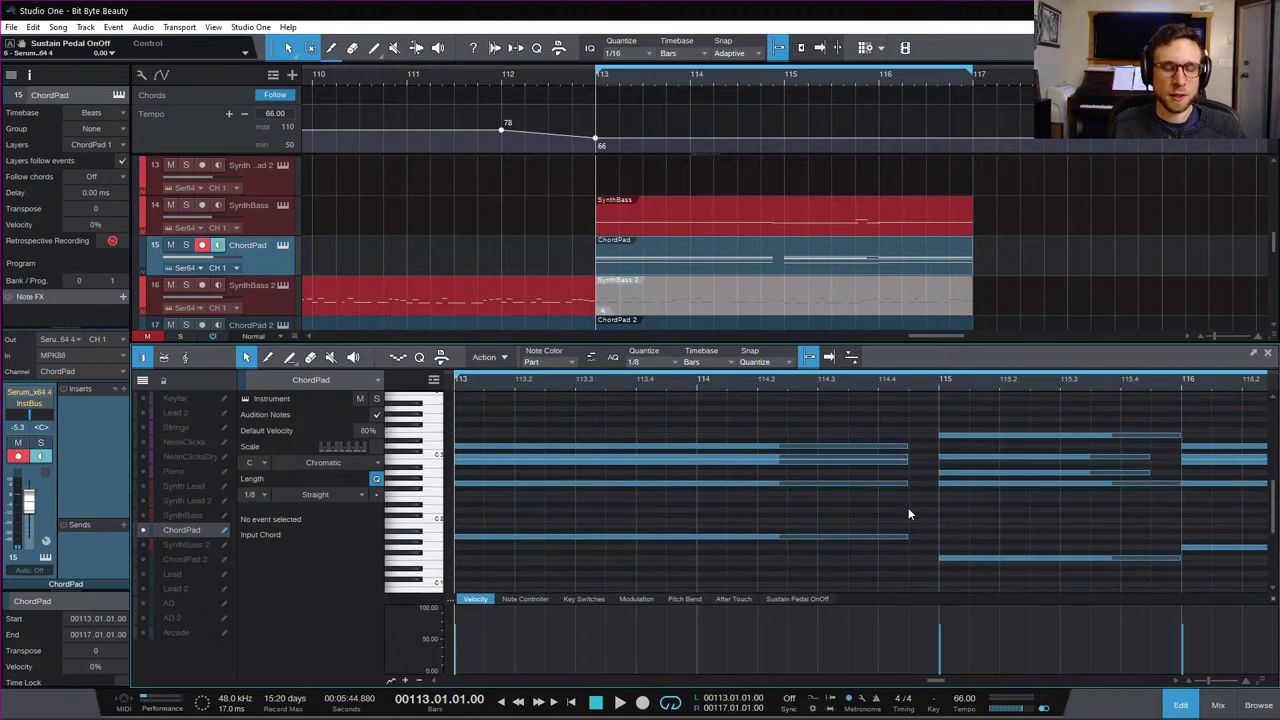
Step: Play the section from bar 113 and examine the ChordPad chords and their note lengths through bar 116
{"action": "key", "text": "space"}
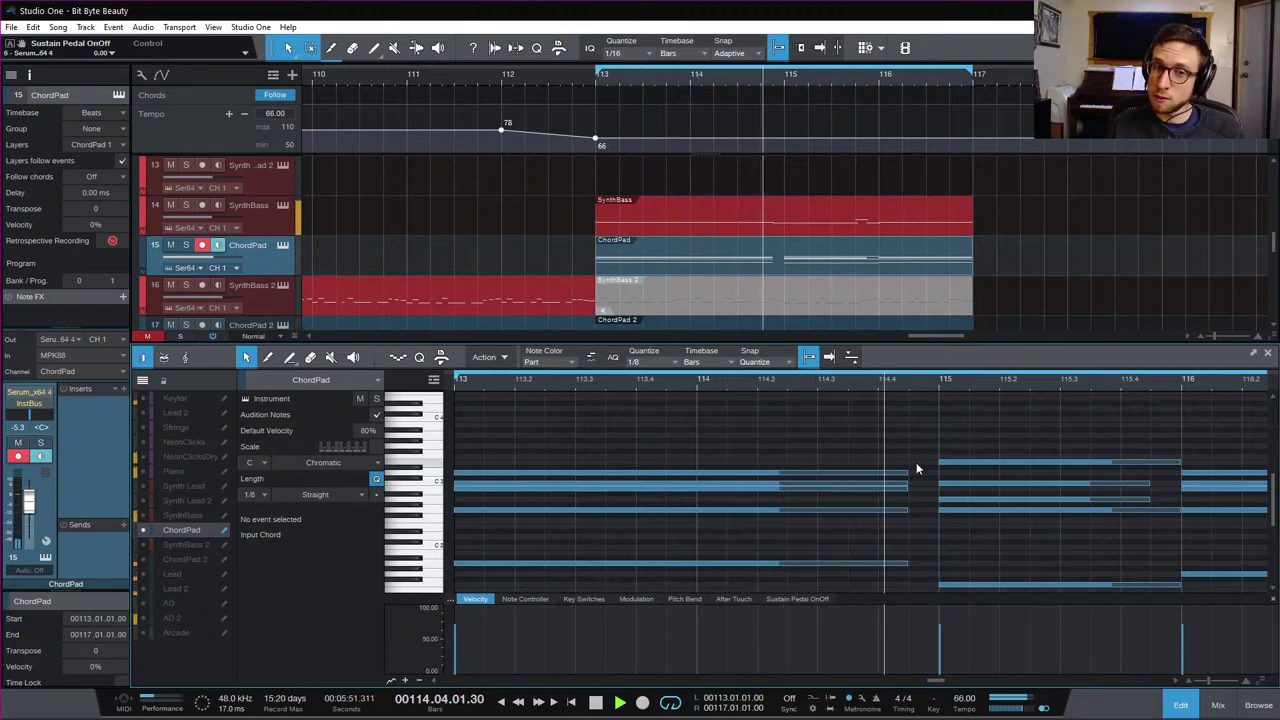
{"action": "key", "text": "space"}
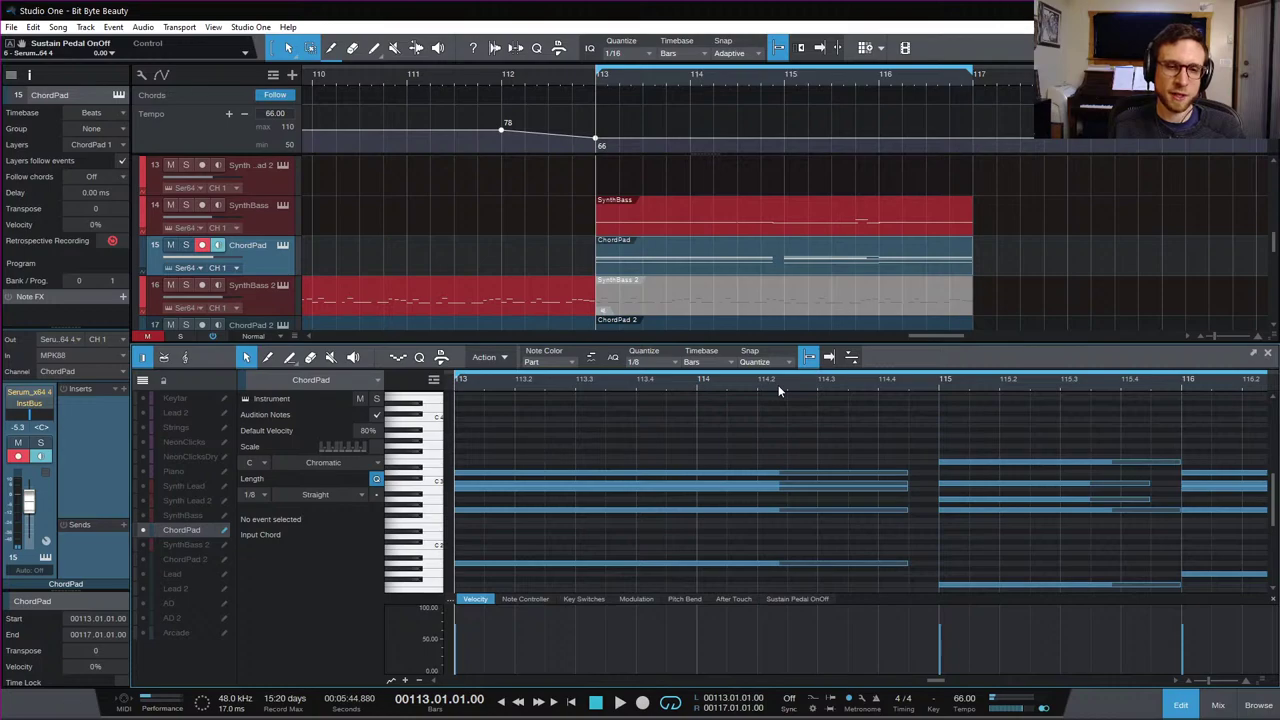
{"action": "key", "text": "space"}
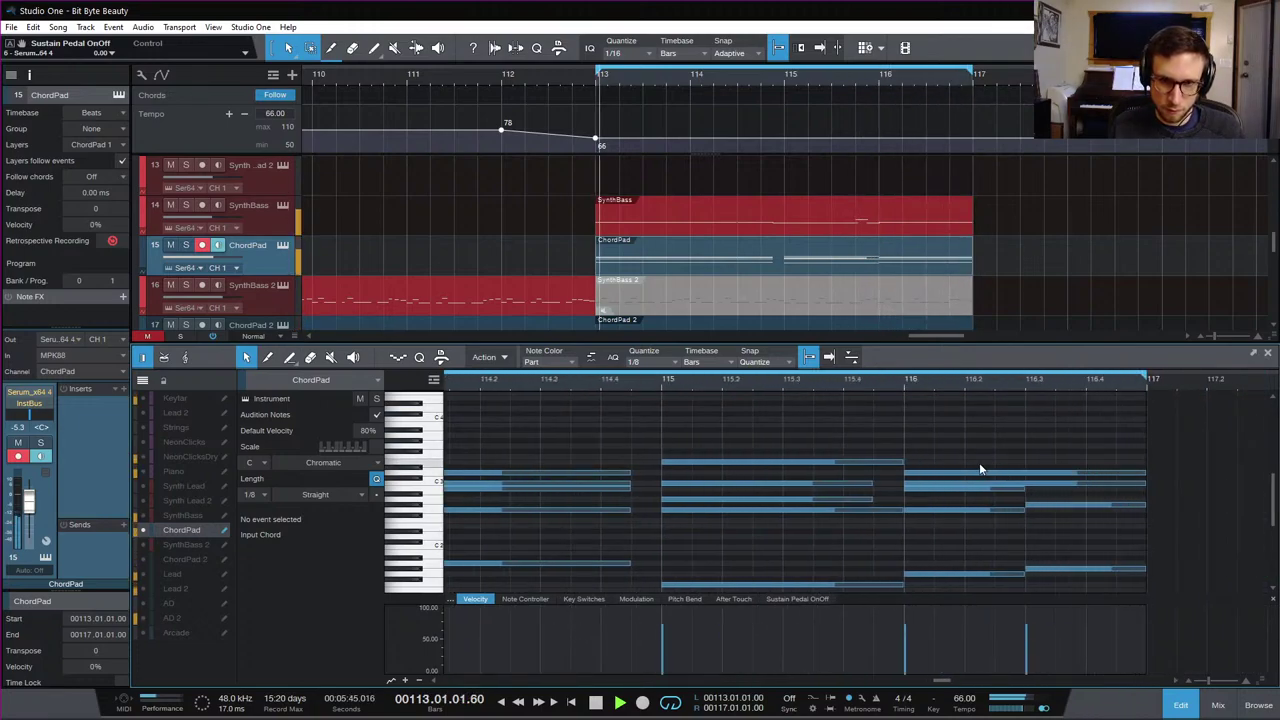
{"action": "scroll", "coordinate": [838, 452], "scroll_direction": "down", "scroll_amount": 3}
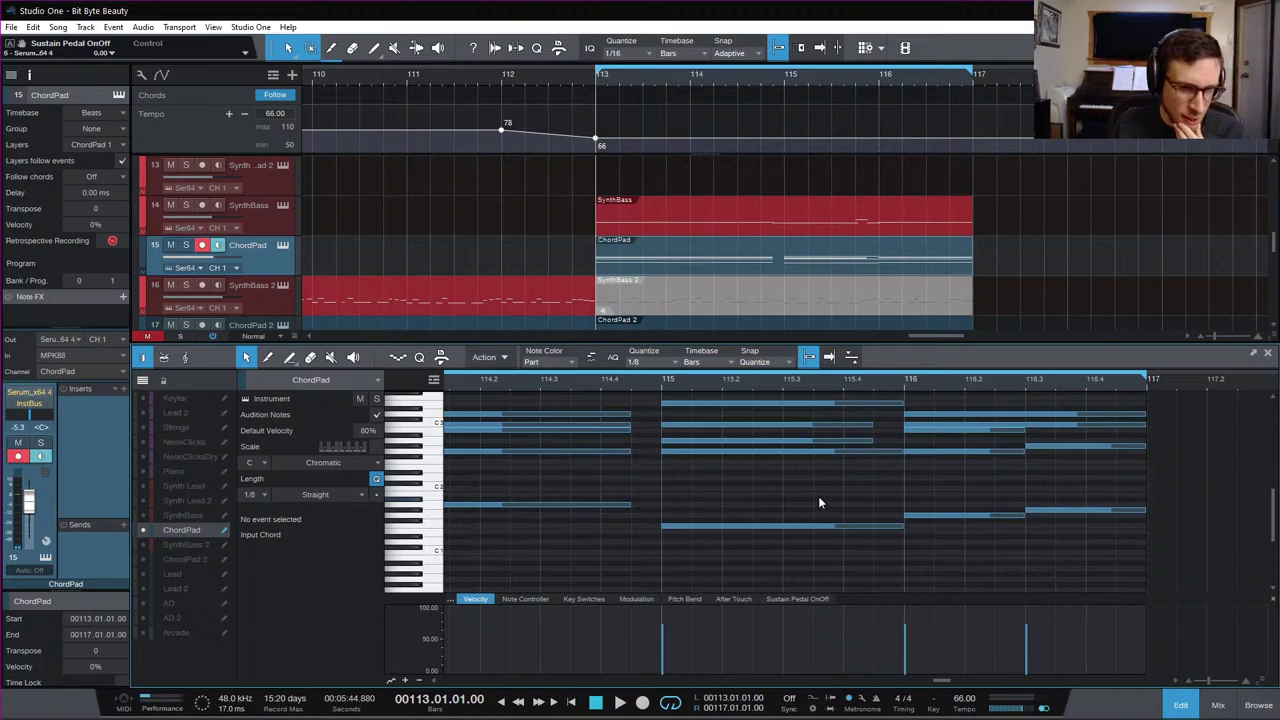
{"action": "scroll", "coordinate": [819, 504], "scroll_direction": "up", "scroll_amount": 2}
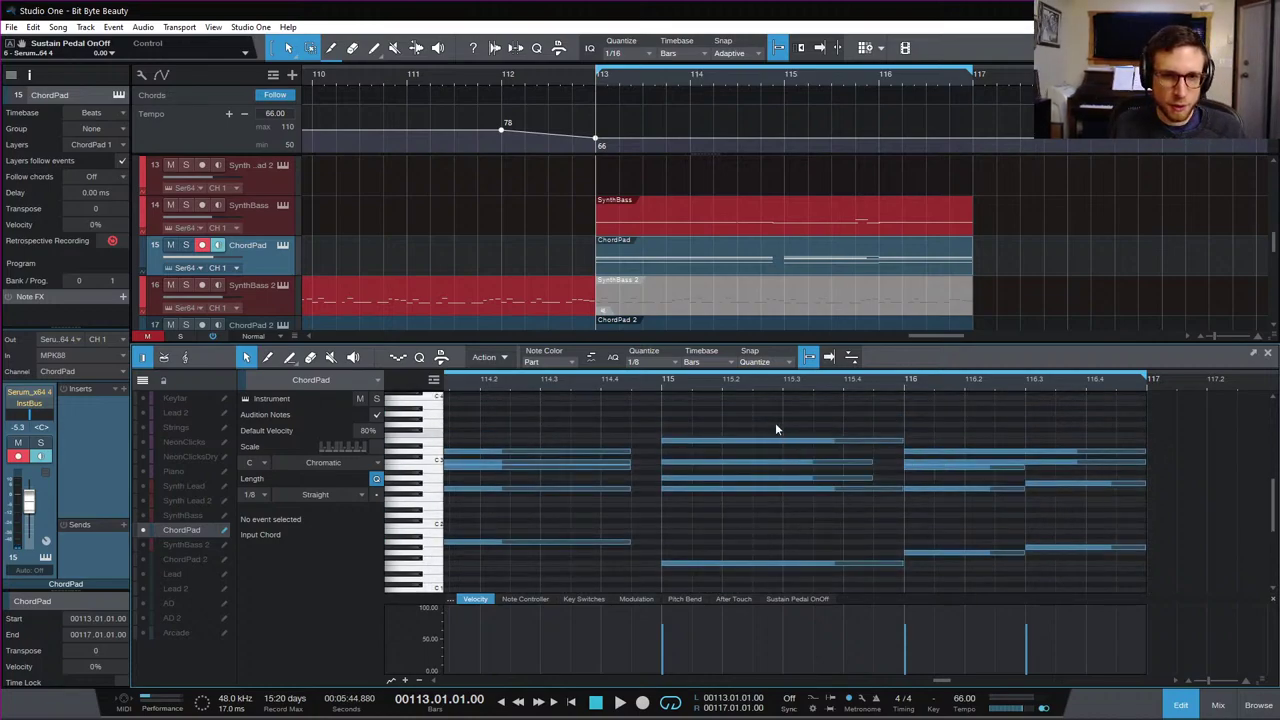
Step: Trim all notes of the ChordPad chord at bar 115 to end at 115.04.03.00, and play back from bar 115
{"action": "left_click_drag", "start_coordinate": [776, 430], "coordinate": [872, 566]}
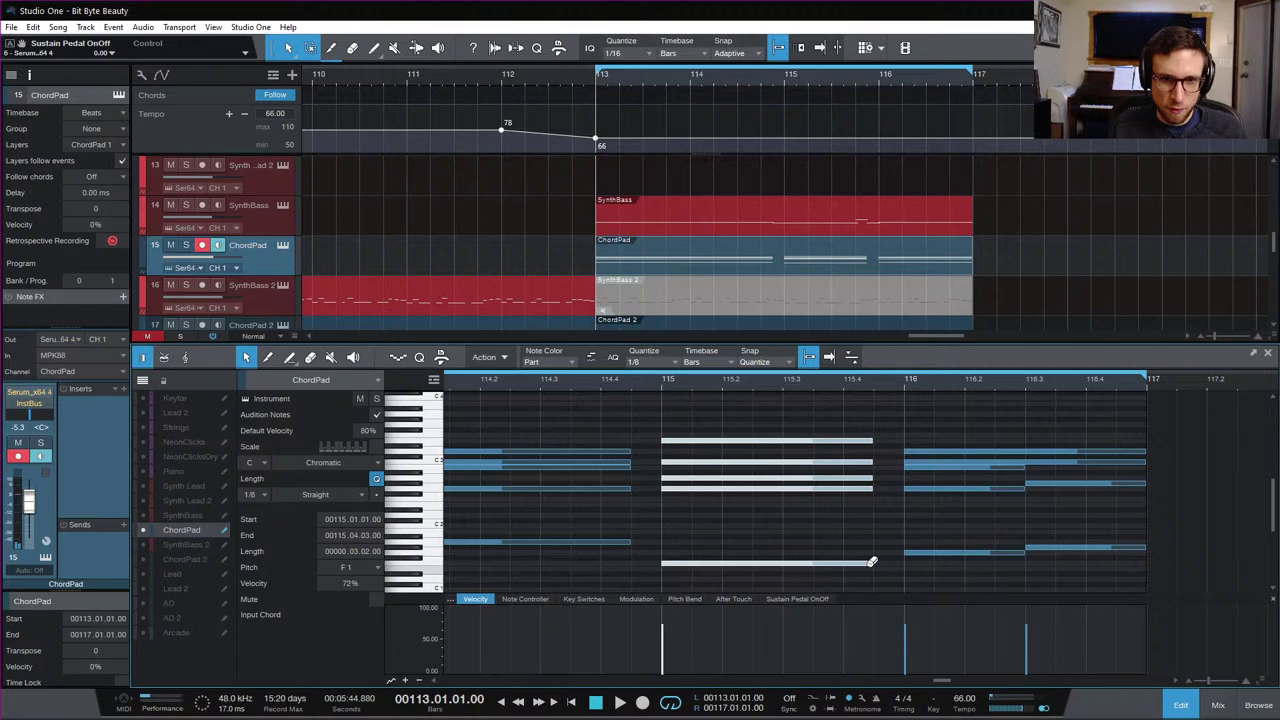
{"action": "left_click", "coordinate": [662, 389]}
{"action": "key", "text": "space"}
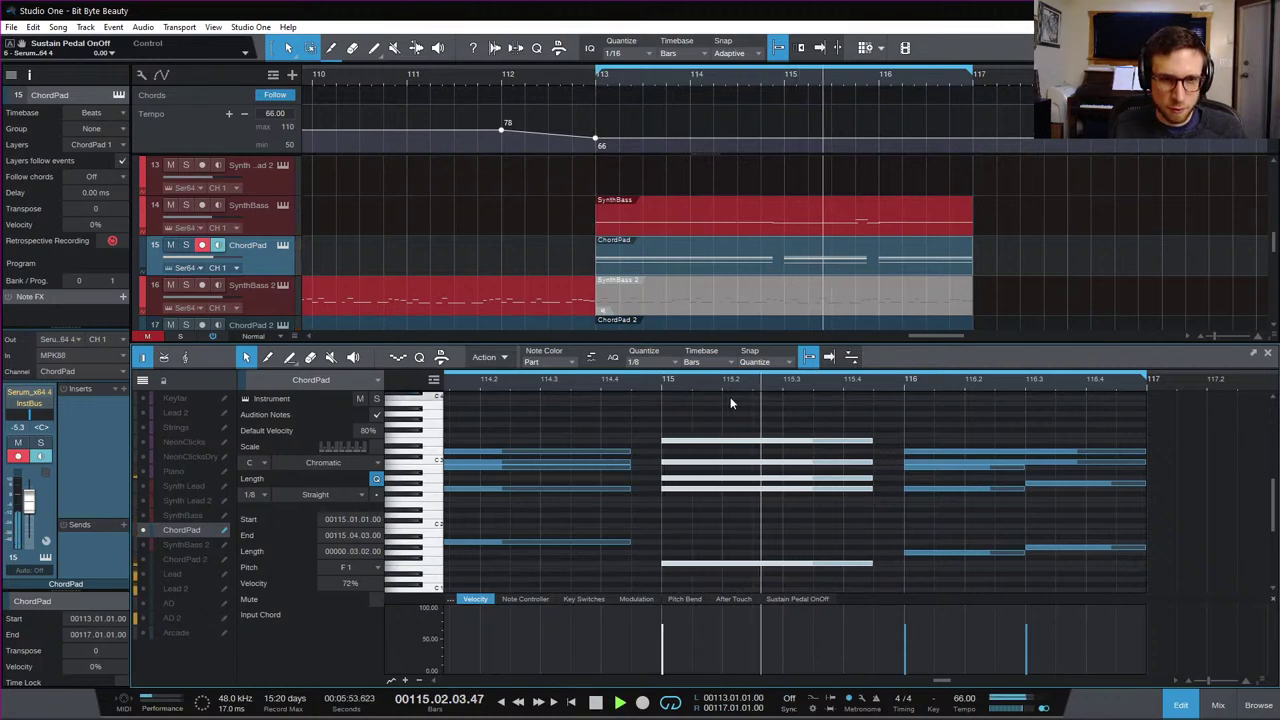
{"action": "key", "text": "space"}
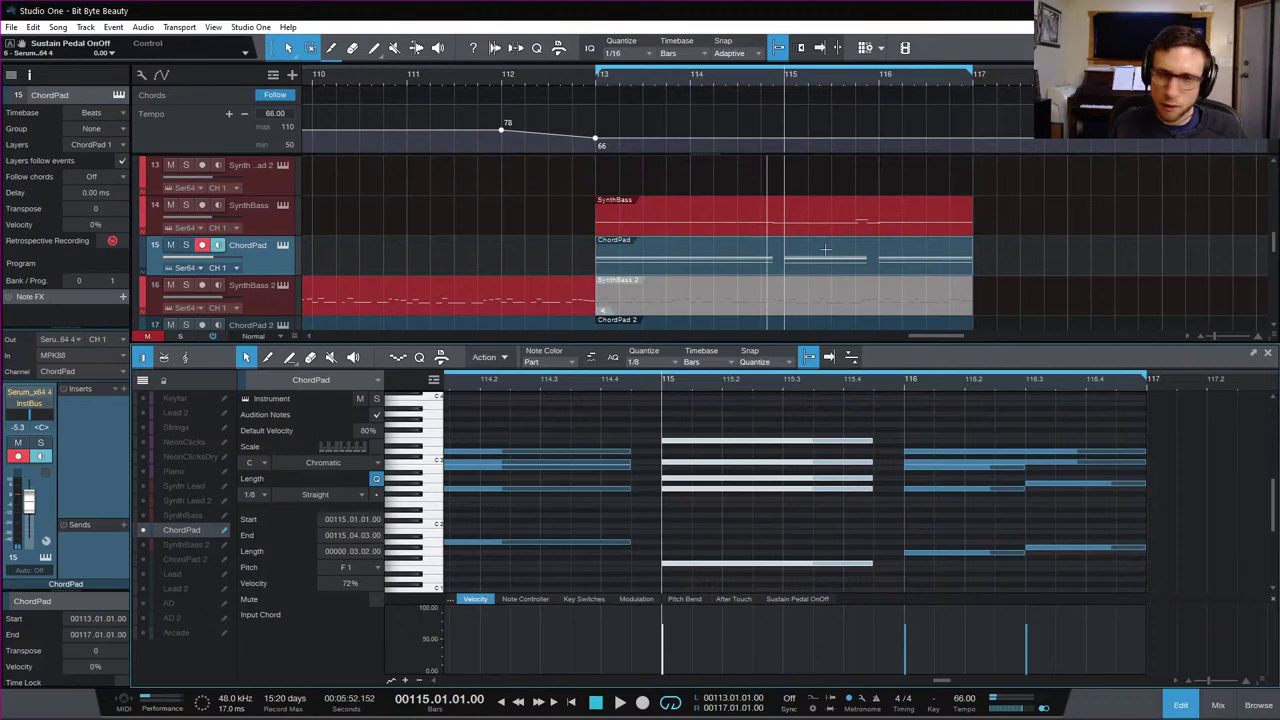
Step: Compare the Lead and ChordPad 2 notes around bar 115, play back from bar 115, and reopen the ChordPad part
{"action": "scroll", "coordinate": [821, 293], "scroll_direction": "down", "scroll_amount": 3}
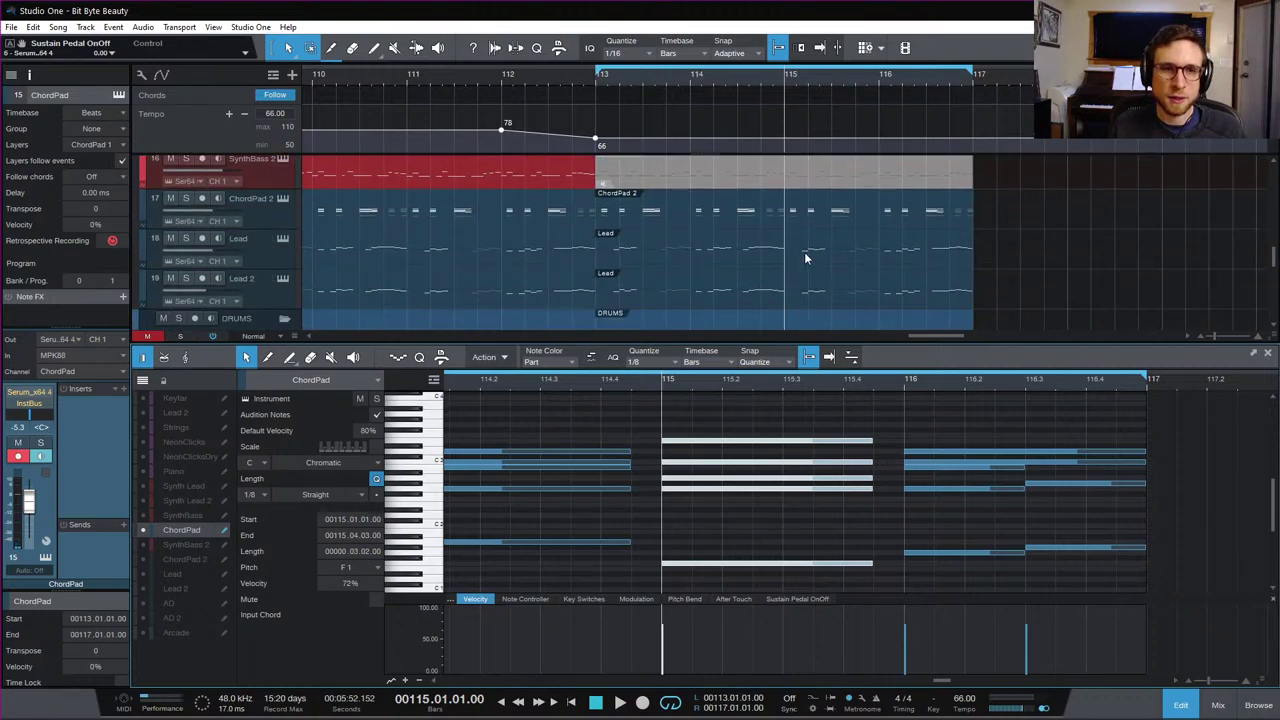
{"action": "left_click", "coordinate": [806, 257]}
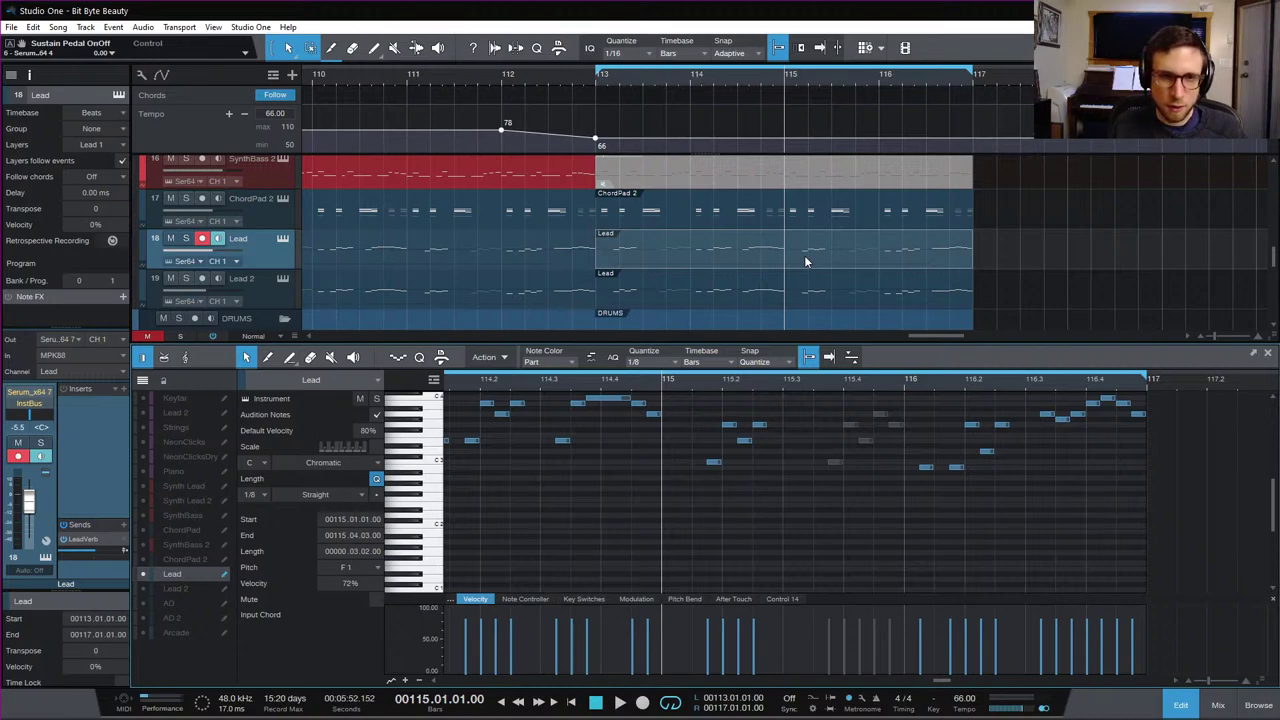
{"action": "key", "text": "space"}
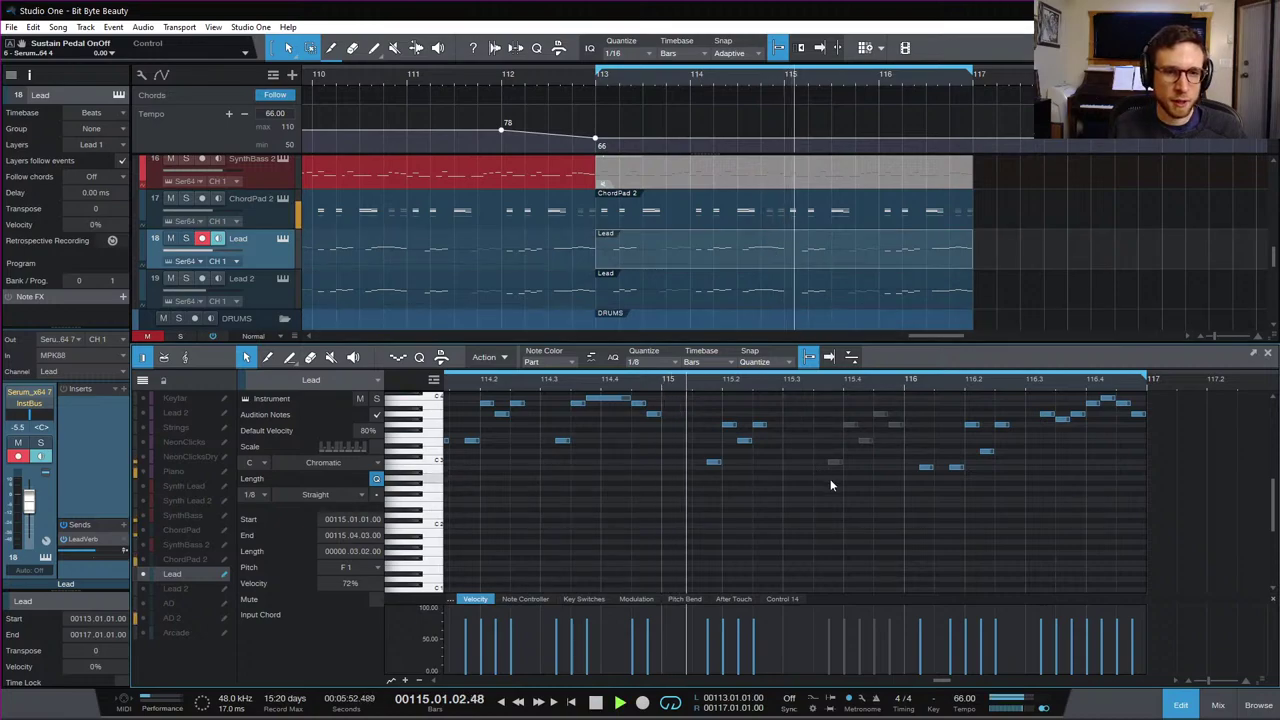
{"action": "left_click", "coordinate": [803, 222]}
{"action": "key", "text": "space"}
{"action": "scroll", "coordinate": [811, 176], "scroll_direction": "up", "scroll_amount": 3}
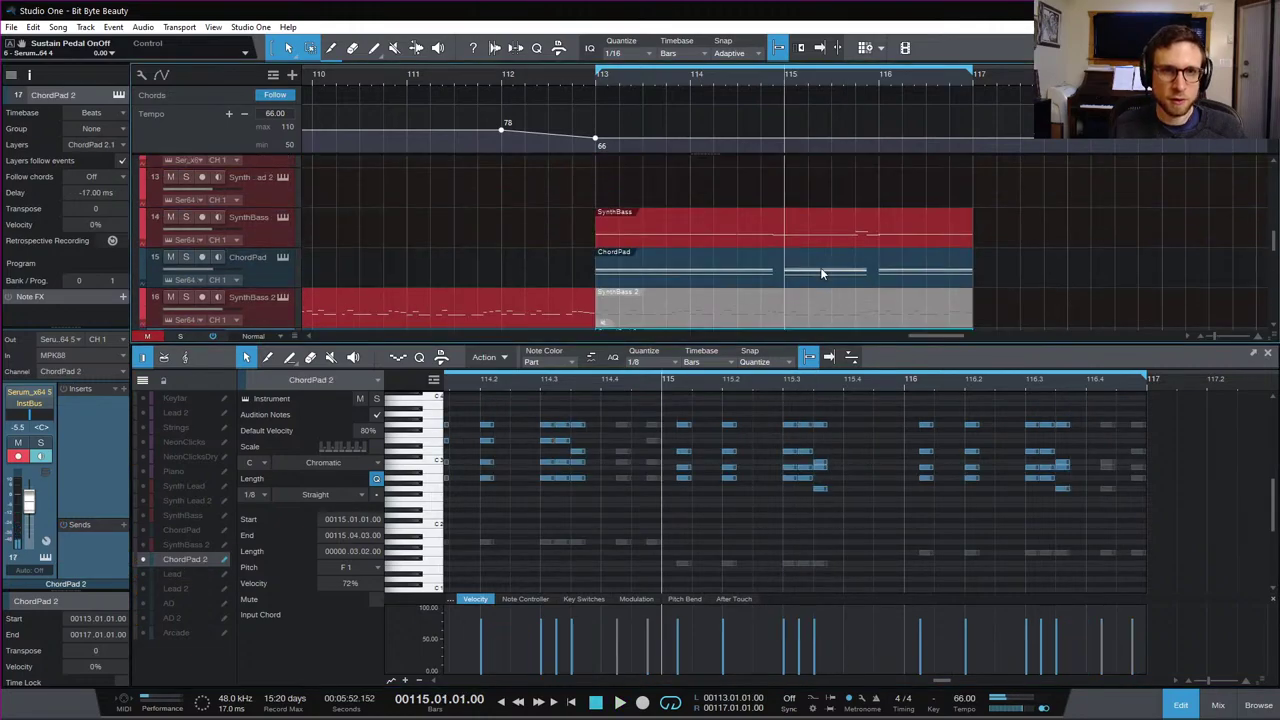
{"action": "left_click", "coordinate": [820, 267]}
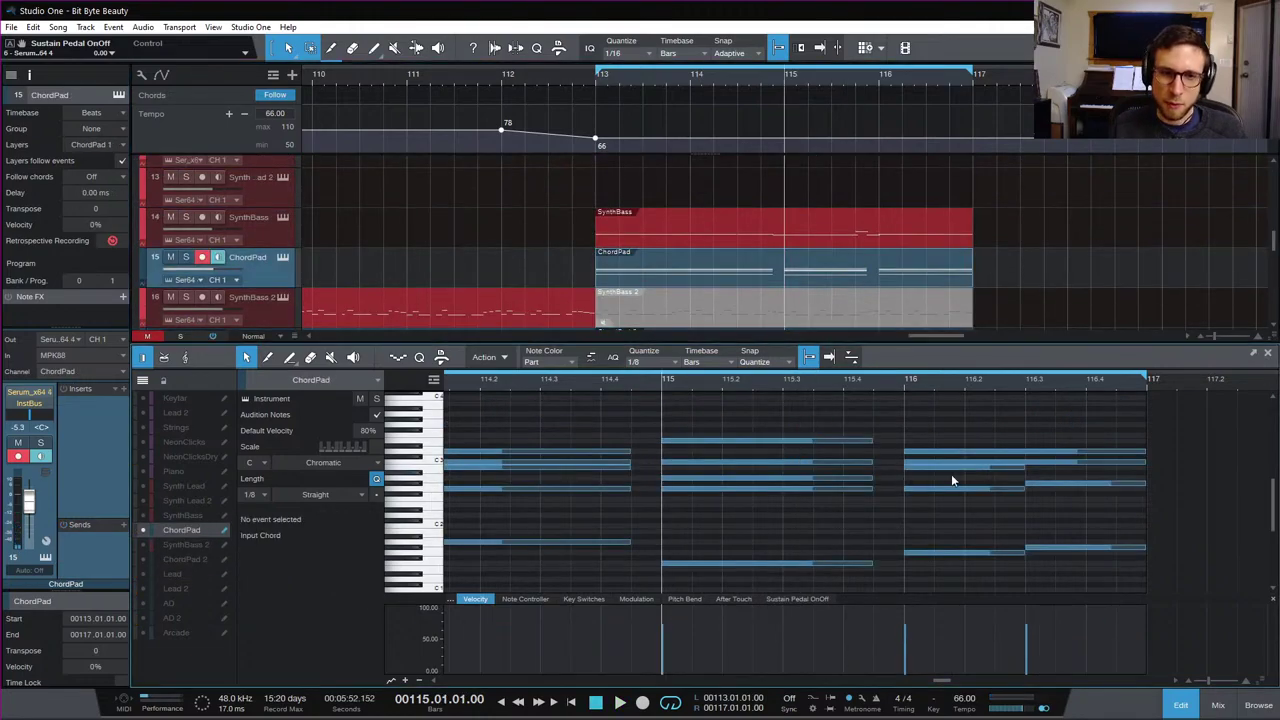
Step: Shorten all notes of the ChordPad chord at bar 116 to end at 116.02.03.00, and play back from bar 116
{"action": "left_click_drag", "start_coordinate": [999, 427], "coordinate": [993, 556]}
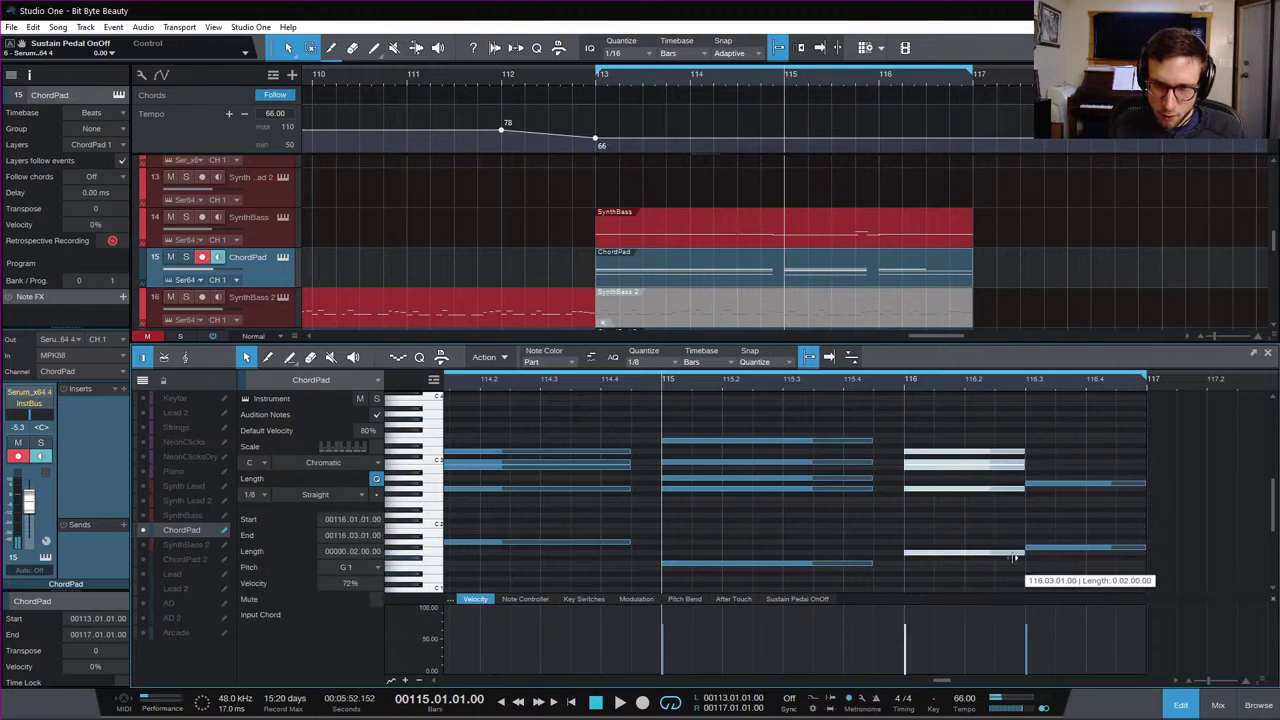
{"action": "left_click", "coordinate": [908, 380]}
{"action": "key", "text": "space"}
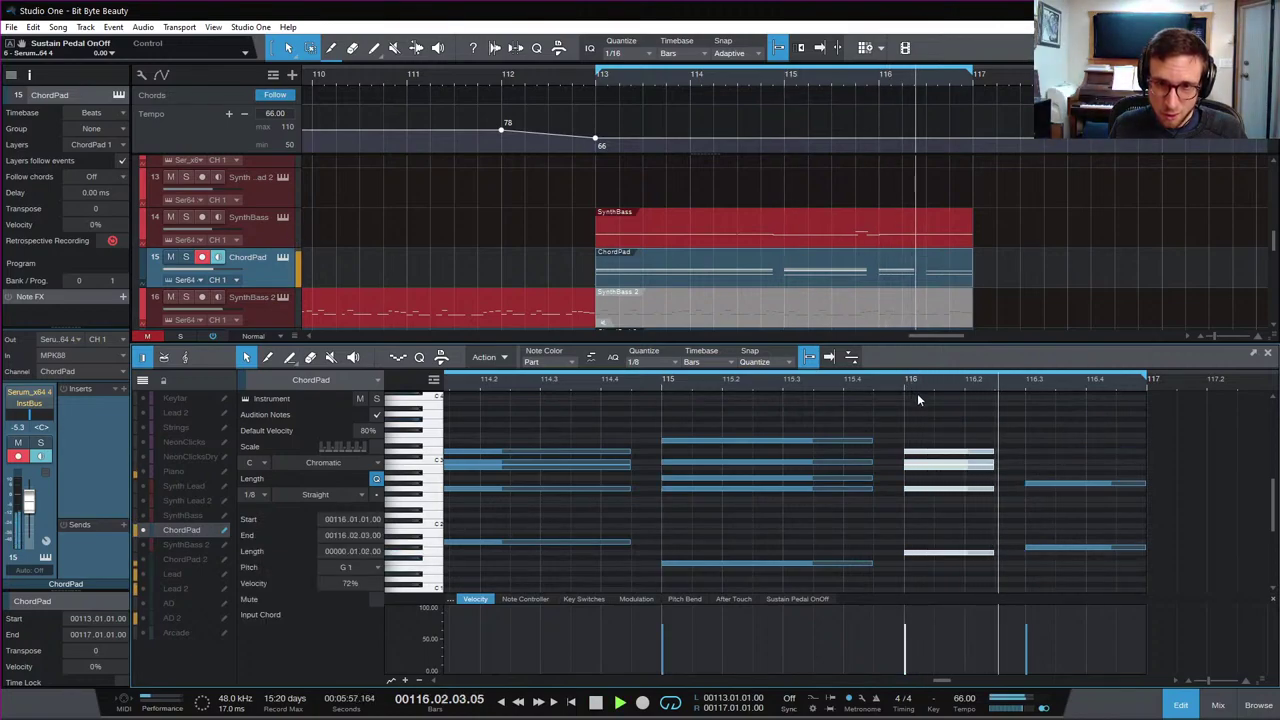
{"action": "key", "text": "space"}
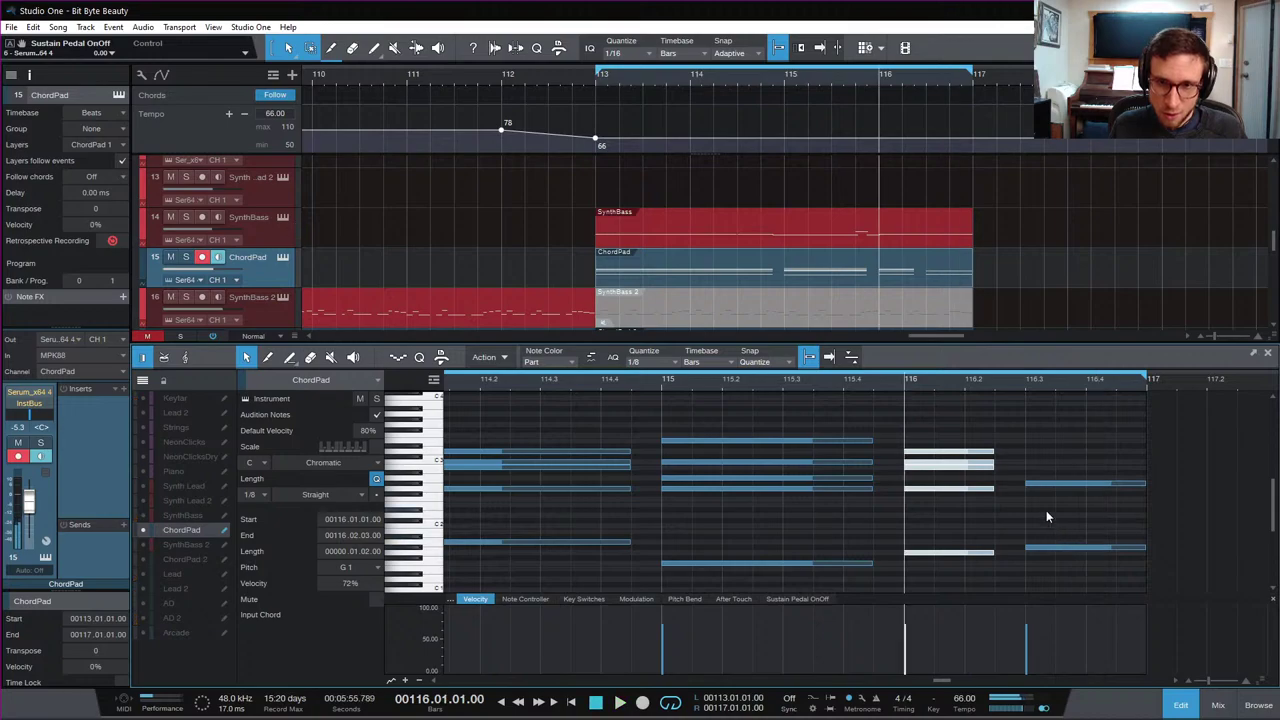
Step: Add copied upper notes to the ChordPad chord at 116.03.01.00, above its G# 2 note, with G 3 on top
{"action": "left_click_drag", "start_coordinate": [1048, 485], "coordinate": [1052, 452]}
{"action": "left_click", "coordinate": [1056, 483]}
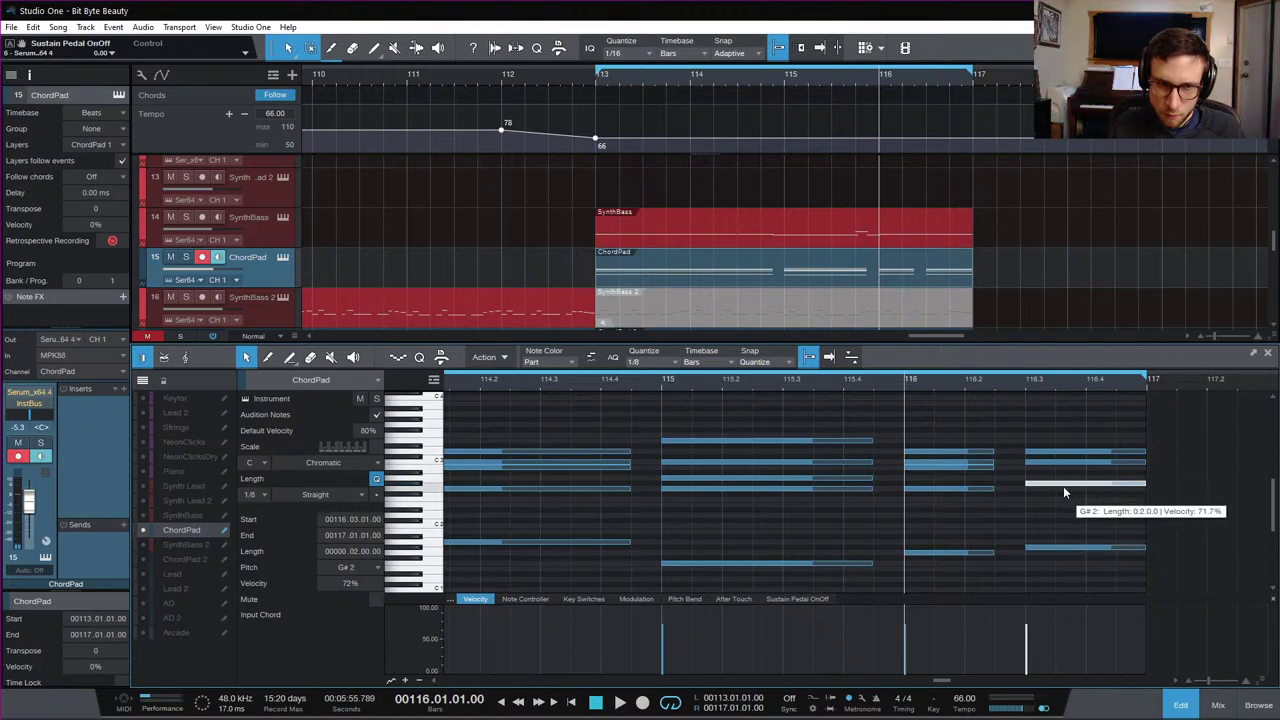
{"action": "left_click_drag", "start_coordinate": [1063, 460], "coordinate": [1066, 428]}
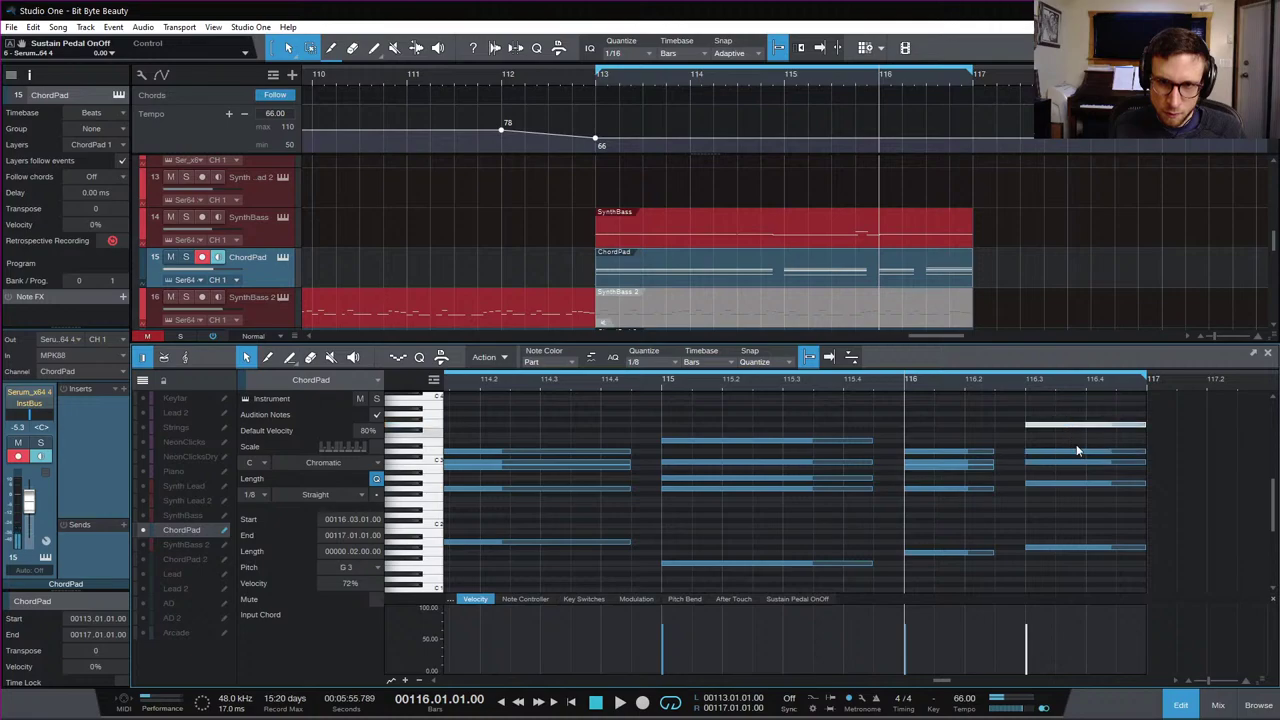
Step: Revoice the ChordPad chord at bar 113 with a lower inner note and an added top G 3, and play from bar 113
{"action": "key", "text": "space"}
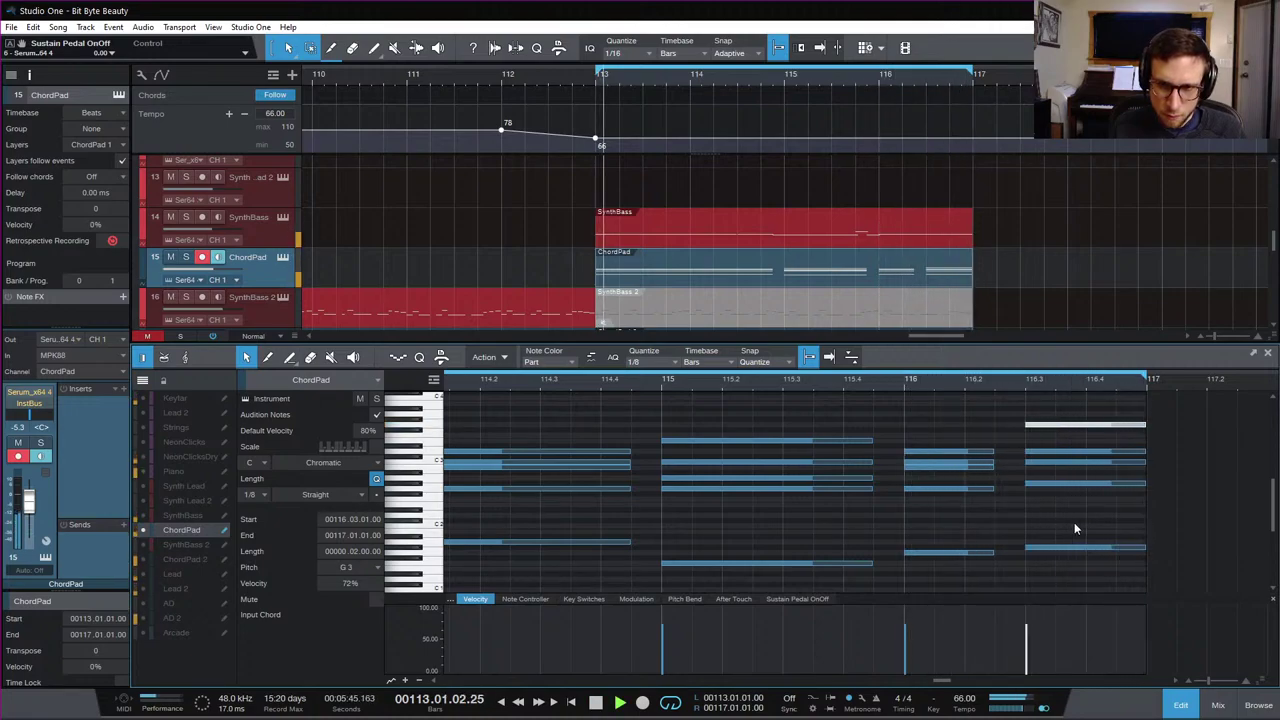
{"action": "scroll", "coordinate": [1022, 523], "scroll_direction": "left", "scroll_amount": 3}
{"action": "scroll", "coordinate": [799, 512], "scroll_direction": "left", "scroll_amount": 3}
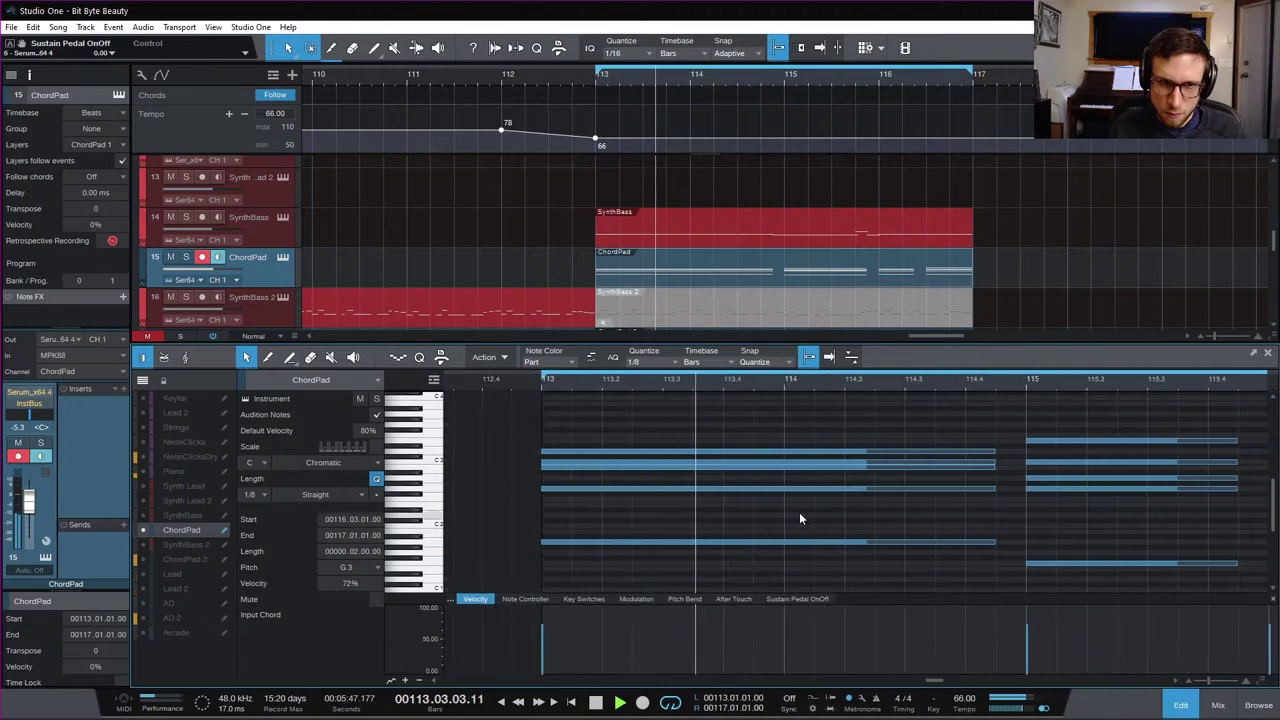
{"action": "key", "text": "space"}
{"action": "left_click_drag", "start_coordinate": [710, 487], "coordinate": [712, 428]}
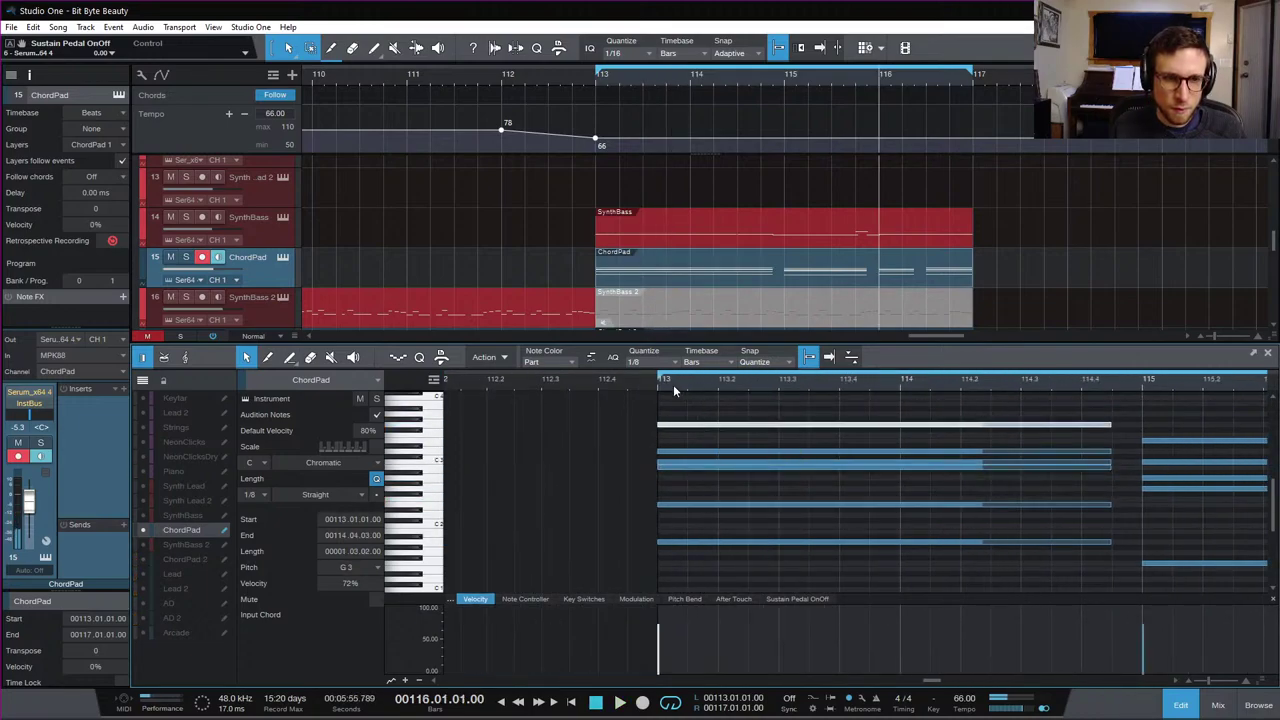
{"action": "left_click", "coordinate": [653, 384]}
{"action": "key", "text": "space"}
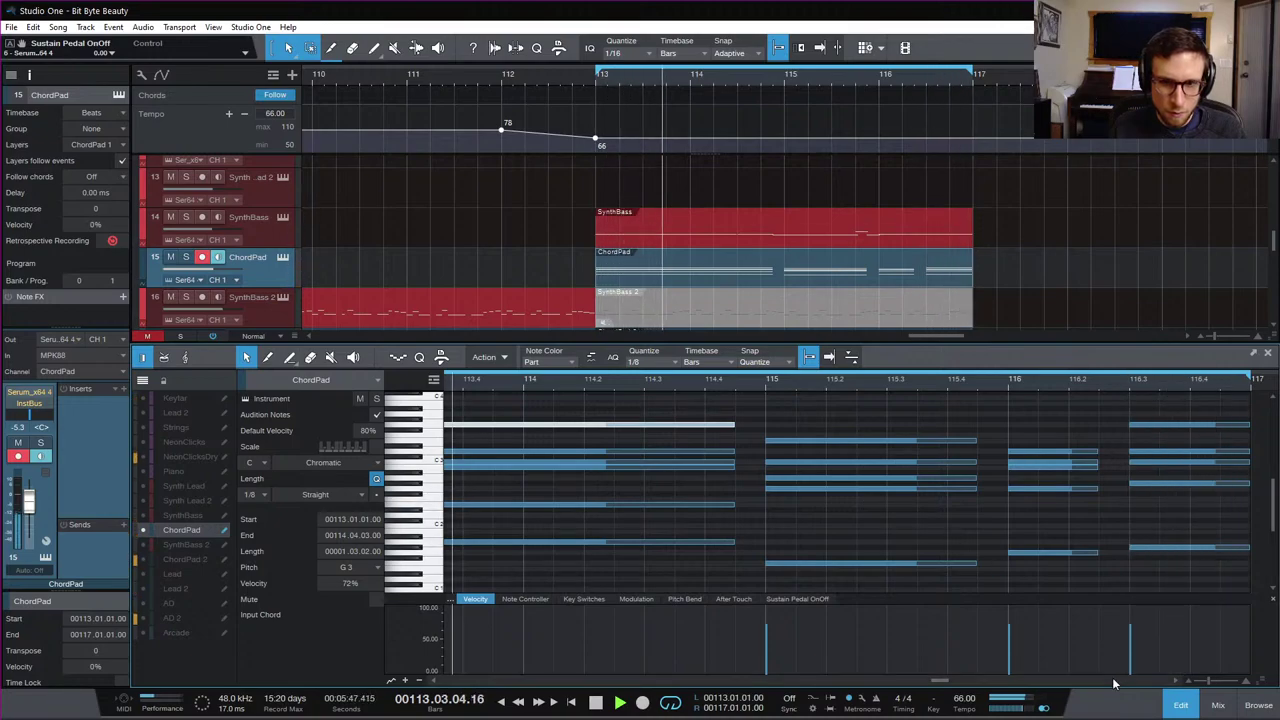
Step: Lengthen the SynthBass G 1 note at 114.04.01.00 to end at 115.01.01.00, and play back from bar 113
{"action": "left_click", "coordinate": [1180, 706]}
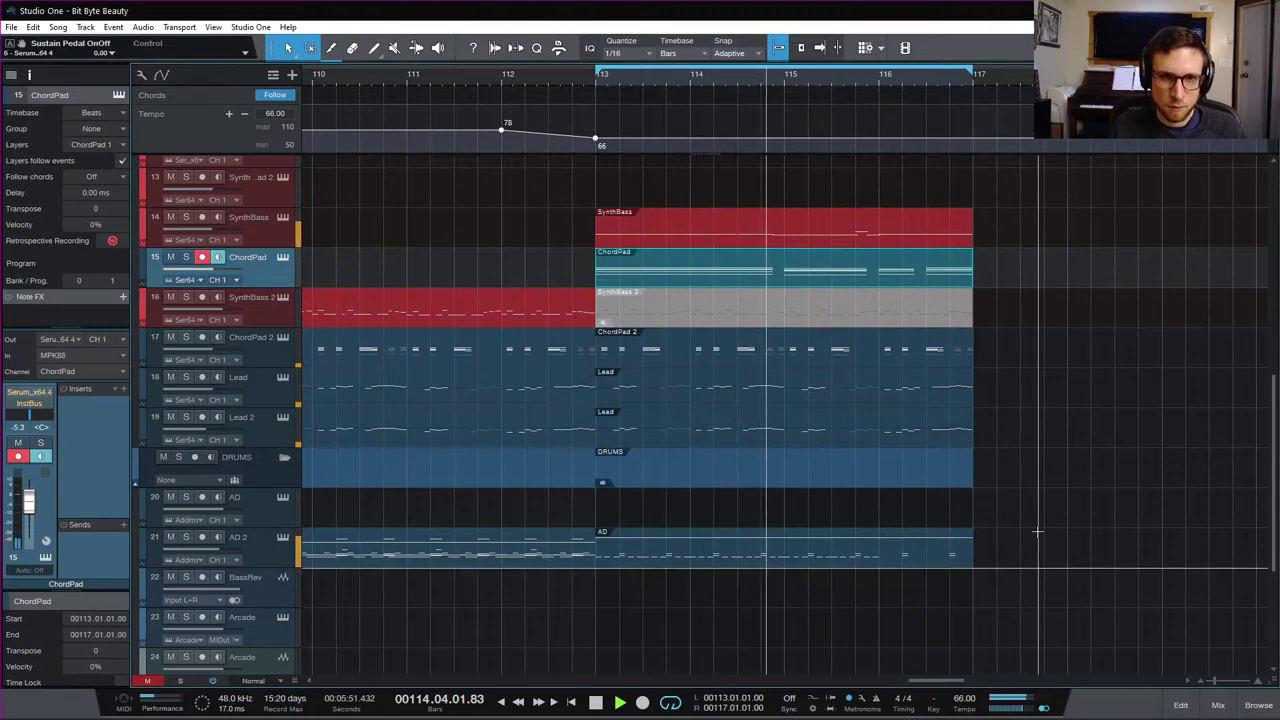
{"action": "key", "text": "space"}
{"action": "double_click", "coordinate": [778, 232]}
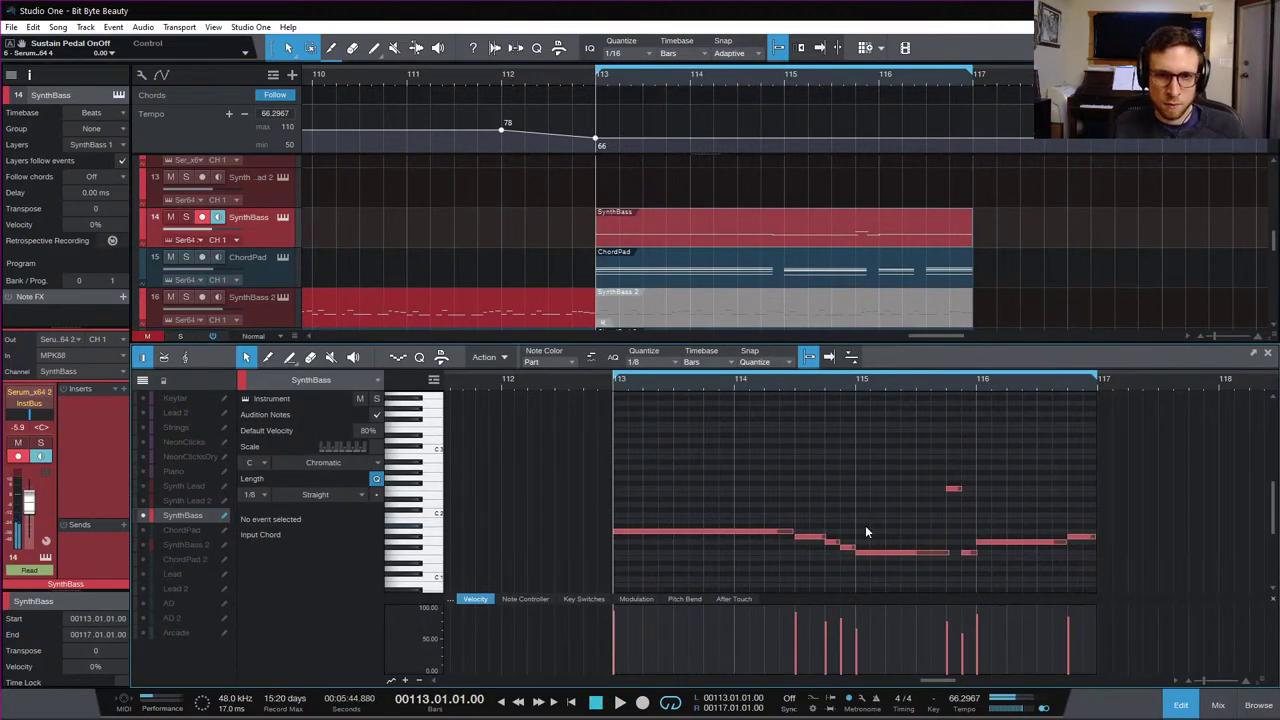
{"action": "left_click_drag", "start_coordinate": [840, 543], "coordinate": [856, 543]}
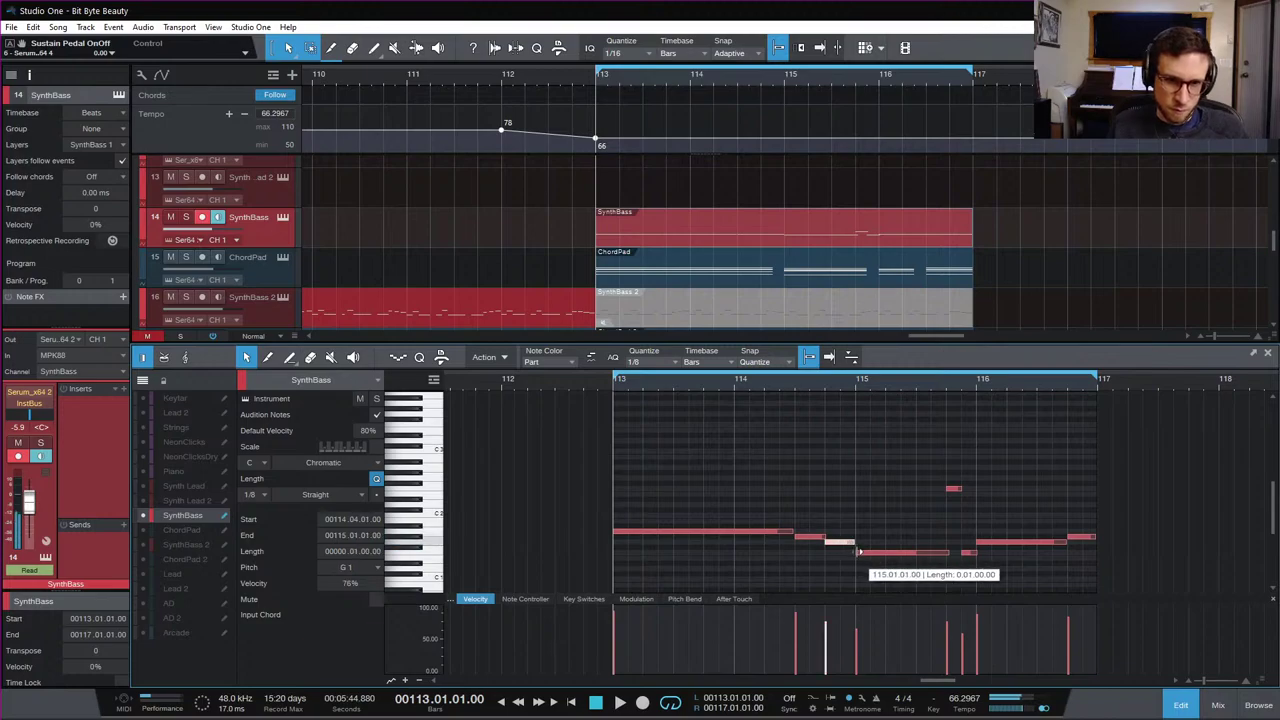
{"action": "key", "text": "space"}
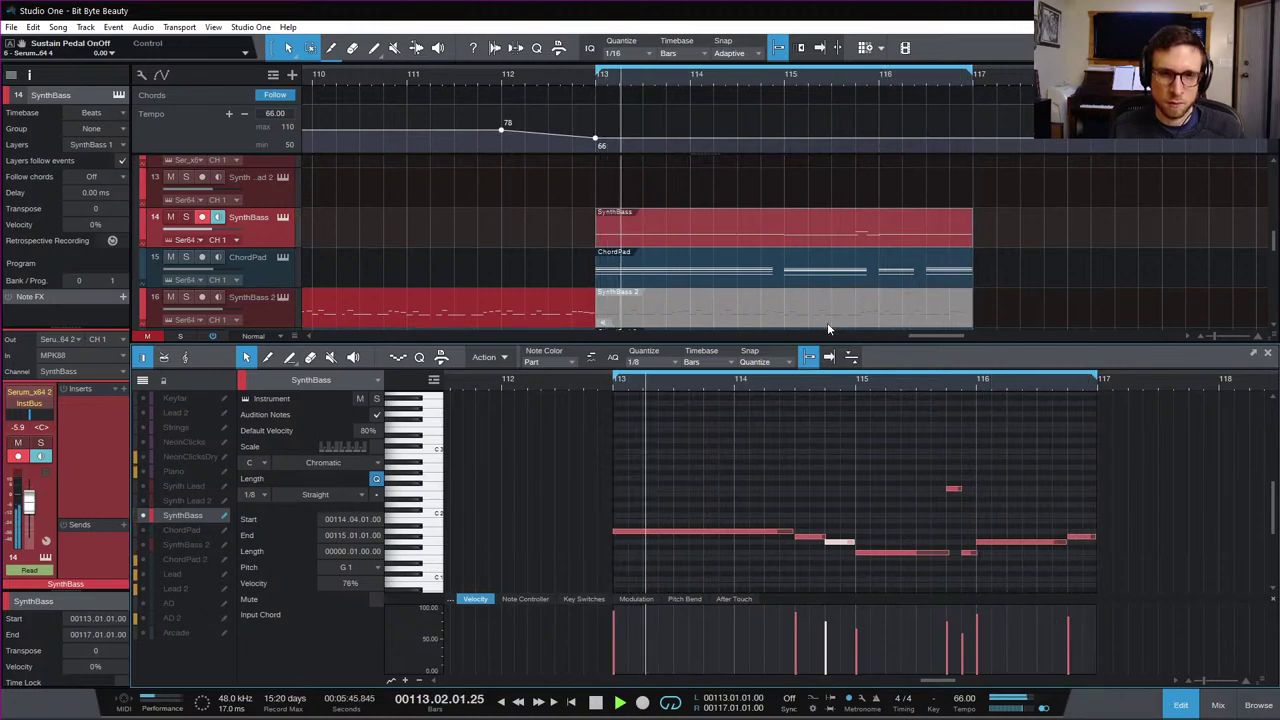
Step: Extend all notes of the ChordPad chord at bar 116 to end at 116.03.01.00, and save the song
{"action": "left_click", "coordinate": [866, 277]}
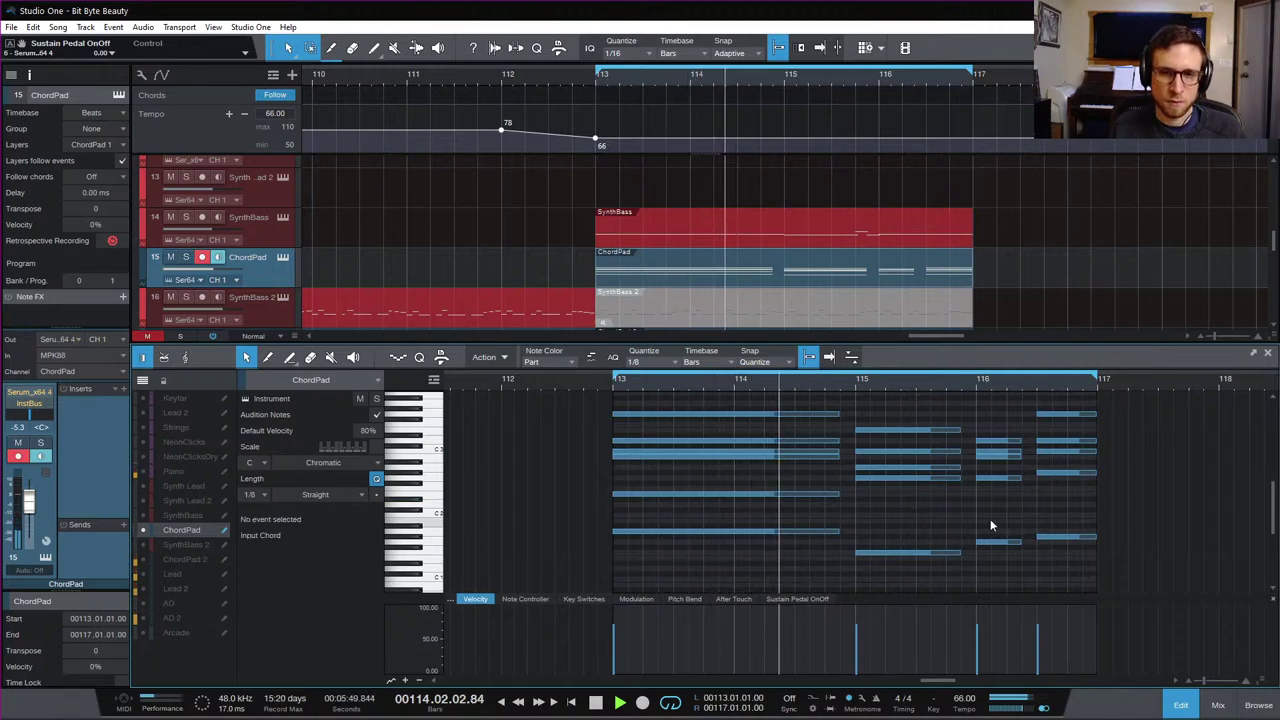
{"action": "scroll", "coordinate": [991, 490], "scroll_direction": "up", "scroll_amount": 1}
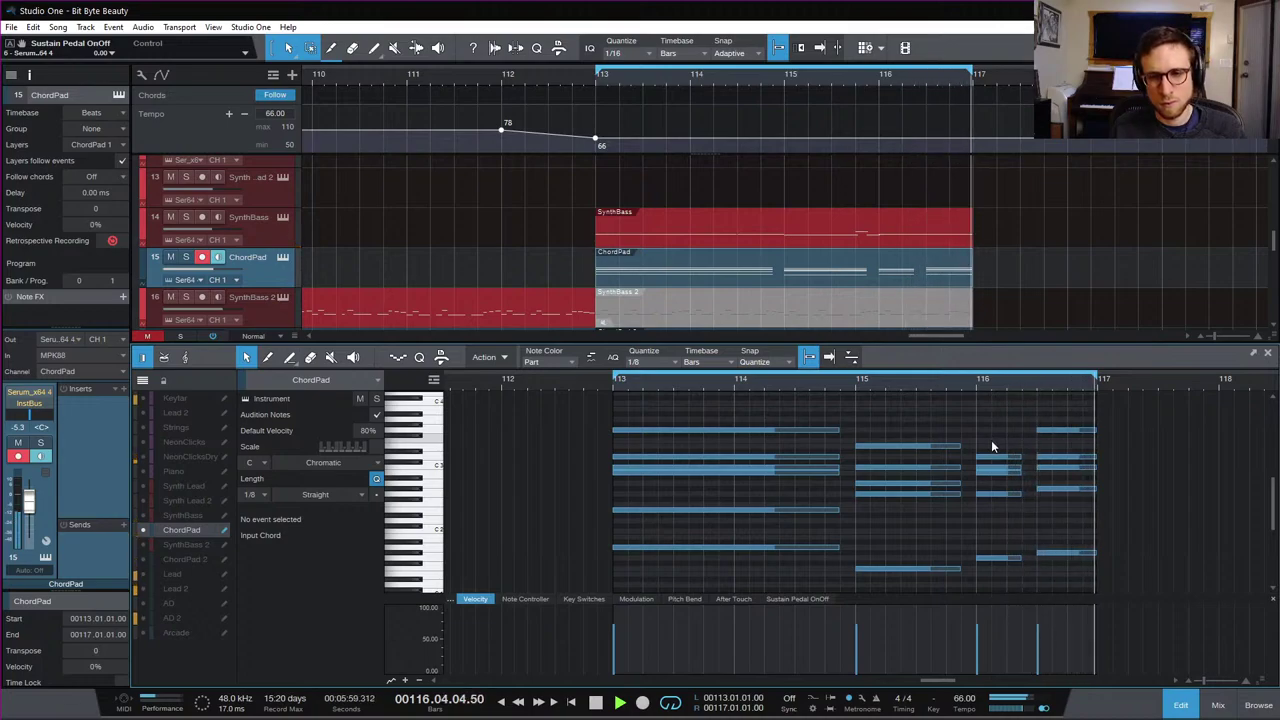
{"action": "left_click_drag", "start_coordinate": [998, 566], "coordinate": [1000, 562]}
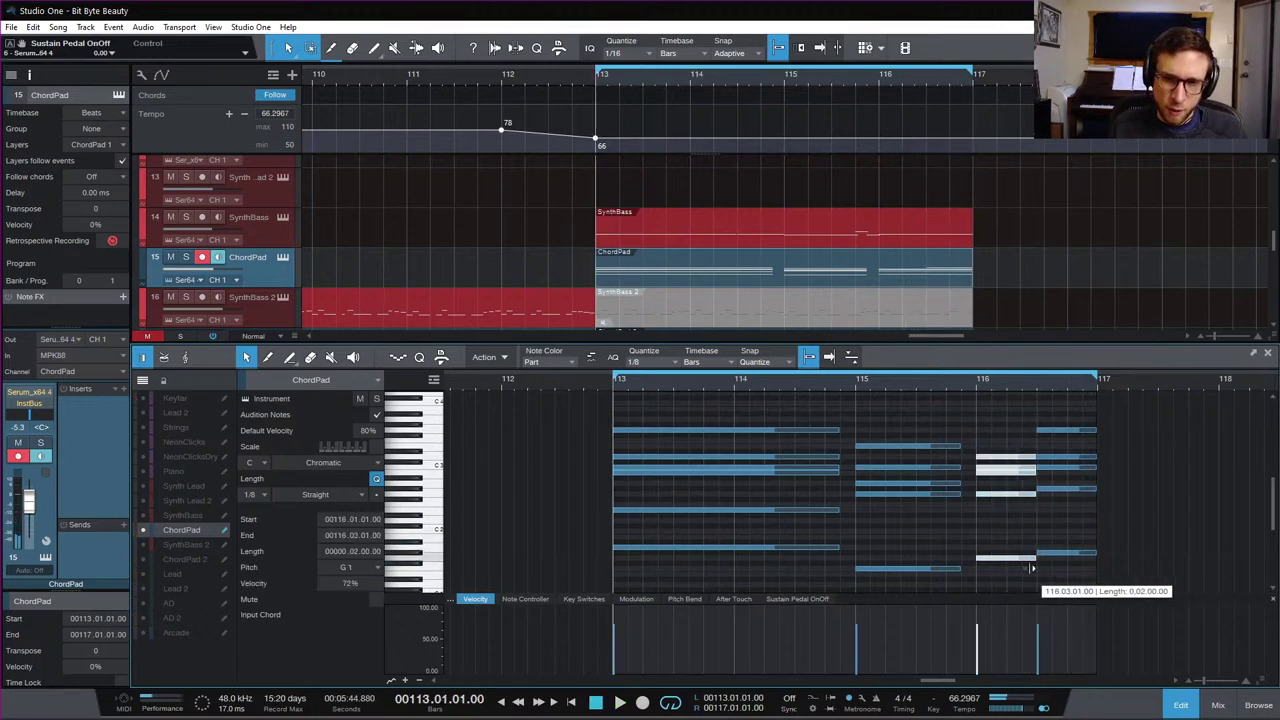
{"action": "left_click", "coordinate": [1035, 533]}
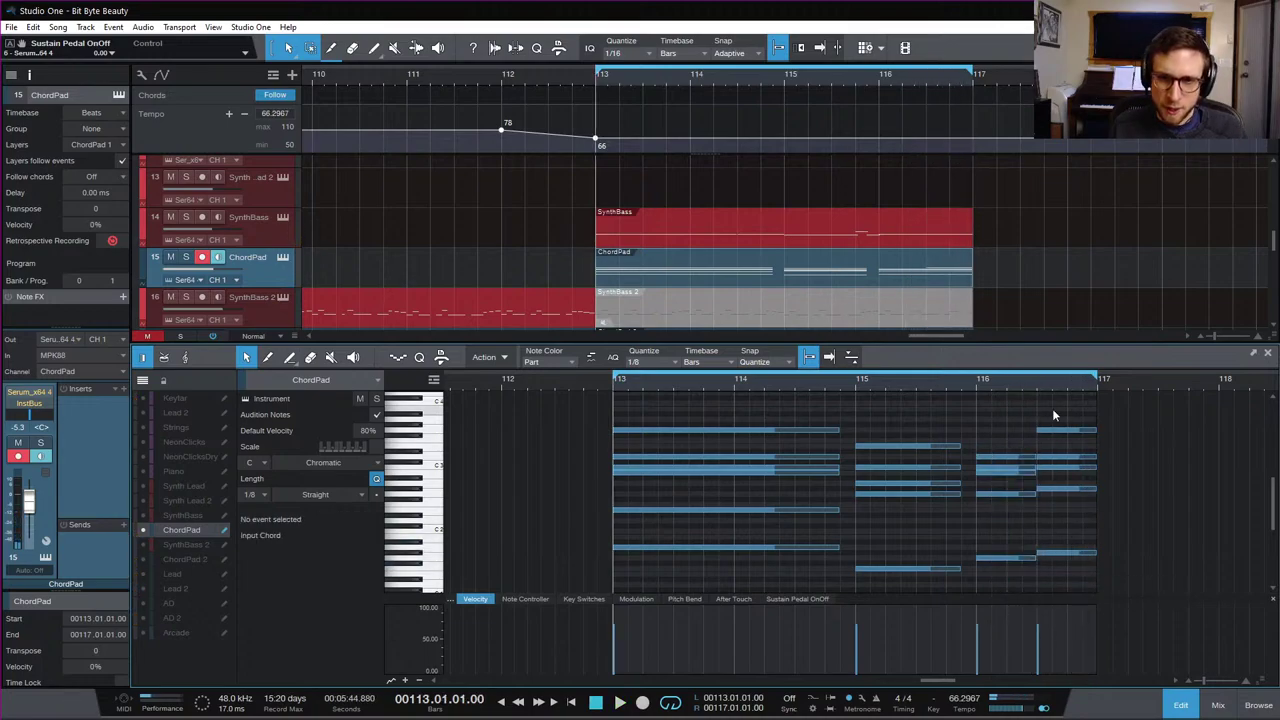
{"action": "left_click", "coordinate": [1182, 709]}
{"action": "key", "text": "ctrl+s"}
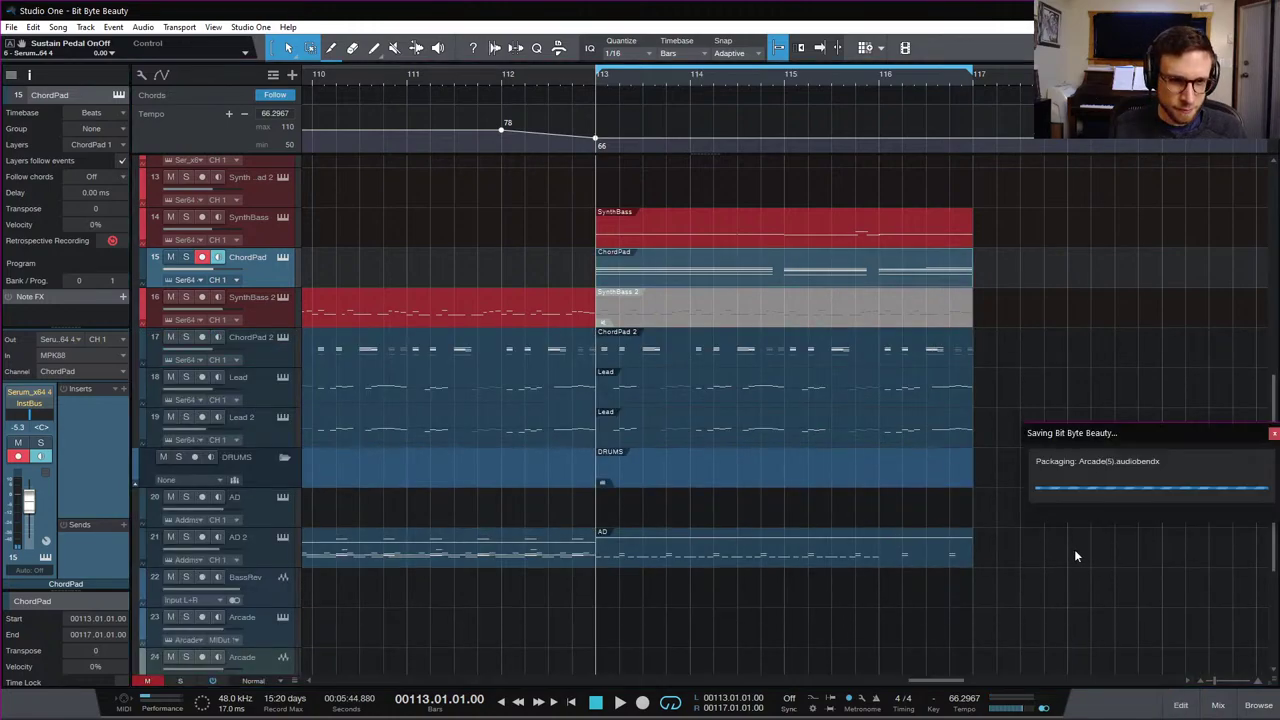
Step: Play the section from bar 113 and review the parts on all tracks, from the Keytar down to the drums
{"action": "scroll", "coordinate": [782, 480], "scroll_direction": "up", "scroll_amount": 5}
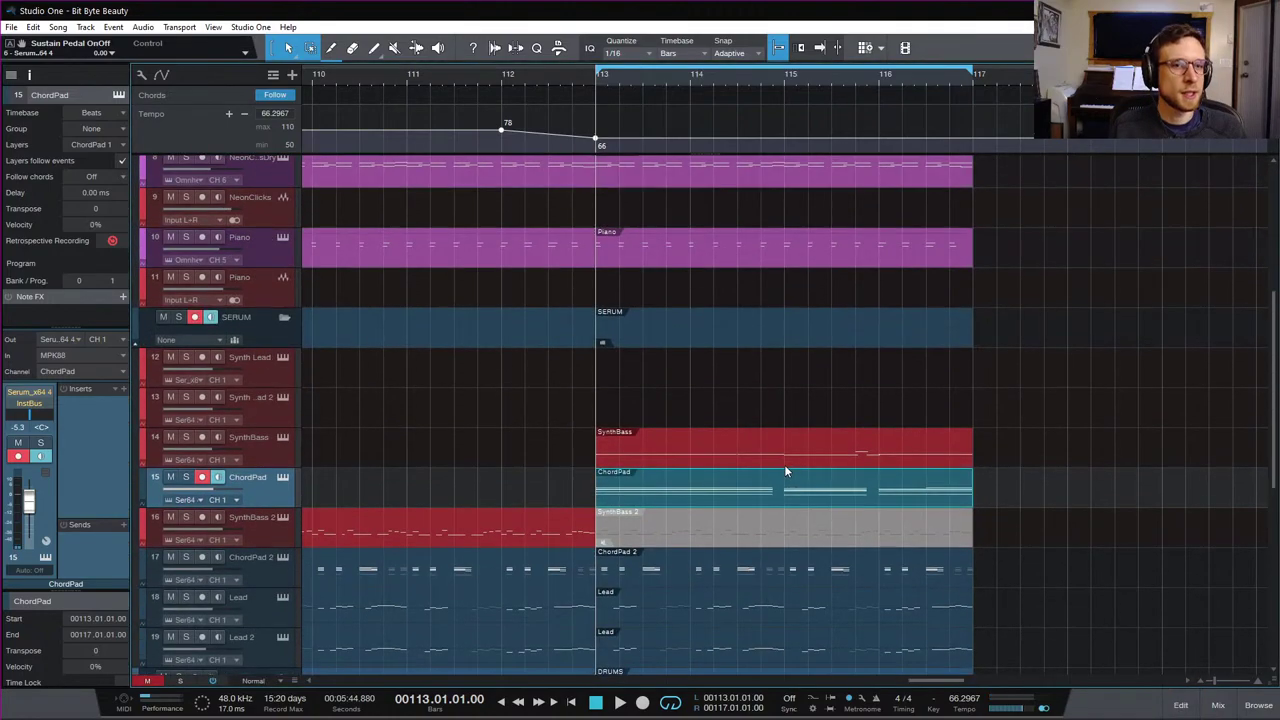
{"action": "scroll", "coordinate": [784, 468], "scroll_direction": "up", "scroll_amount": 3}
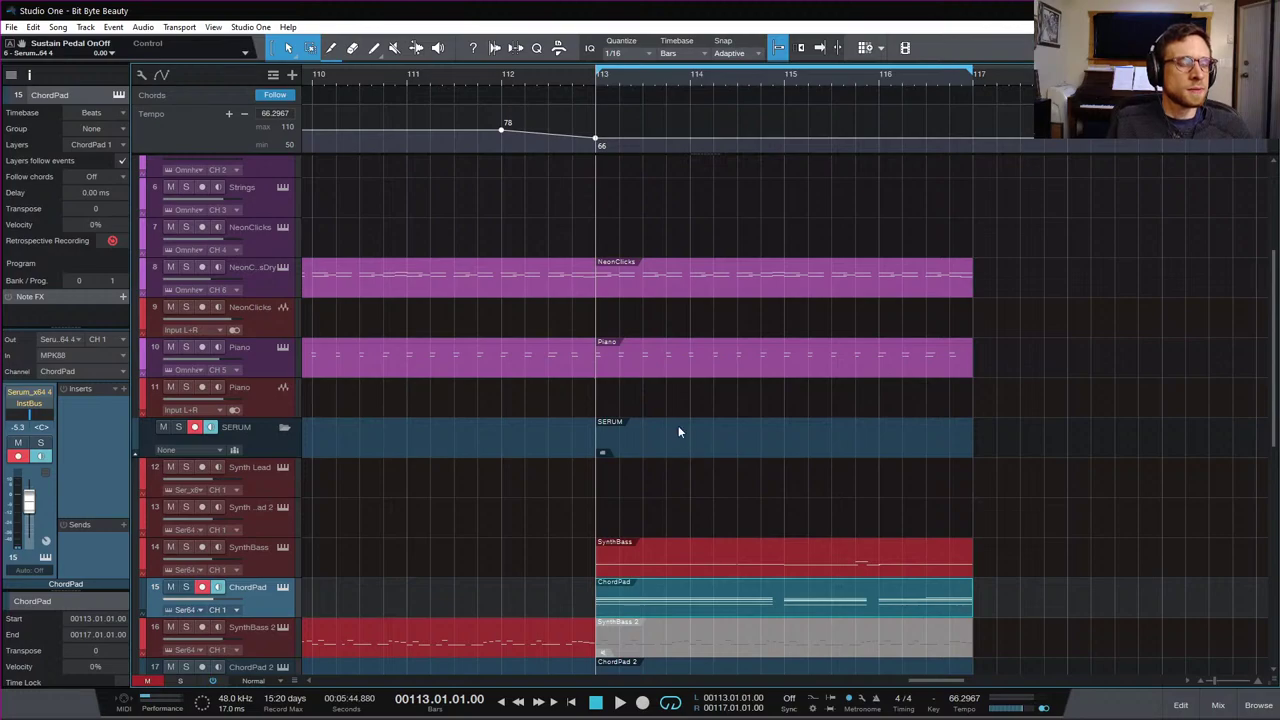
{"action": "key", "text": "space"}
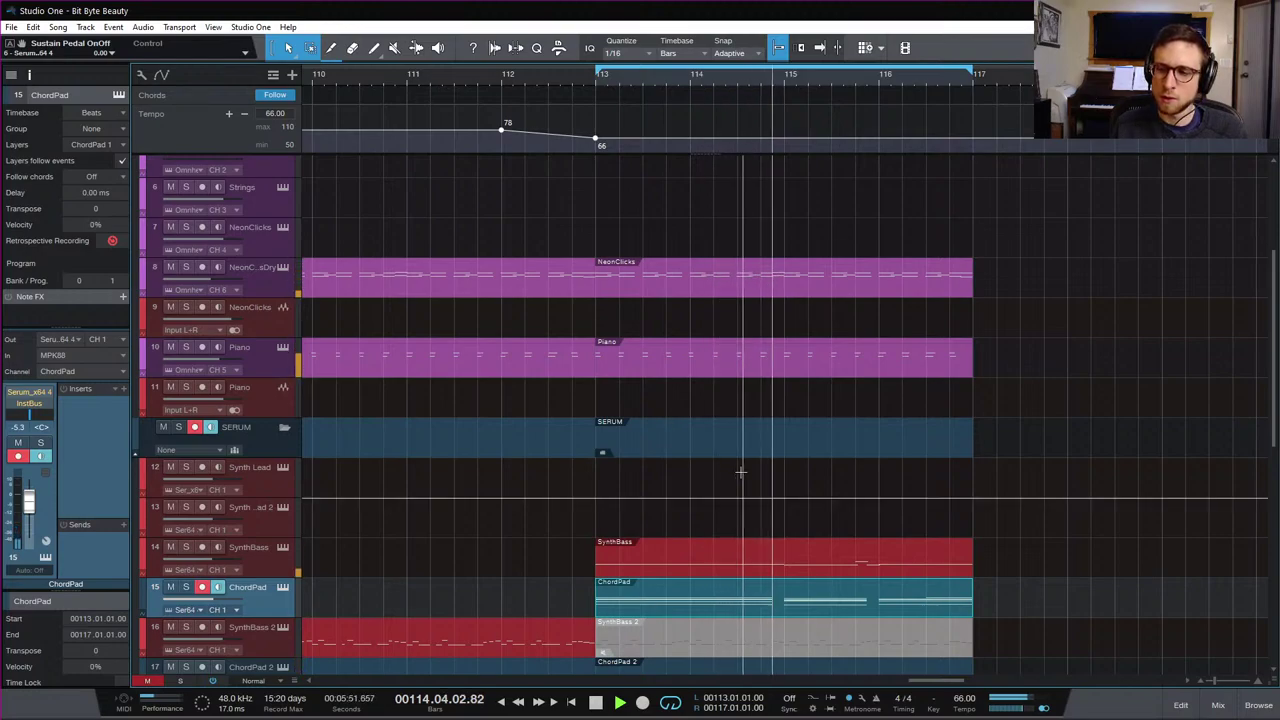
{"action": "scroll", "coordinate": [746, 472], "scroll_direction": "up", "scroll_amount": 3}
{"action": "scroll", "coordinate": [746, 472], "scroll_direction": "up", "scroll_amount": 3}
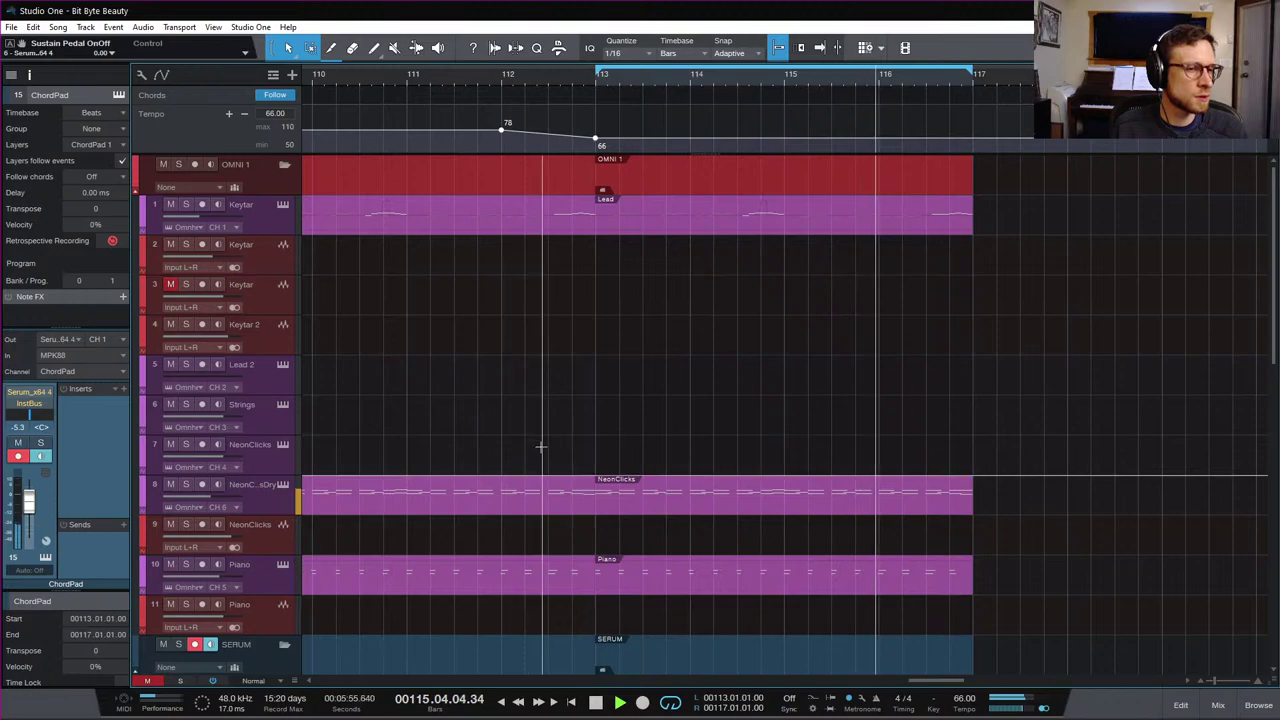
{"action": "scroll", "coordinate": [544, 451], "scroll_direction": "down", "scroll_amount": 3}
{"action": "scroll", "coordinate": [544, 451], "scroll_direction": "down", "scroll_amount": 4}
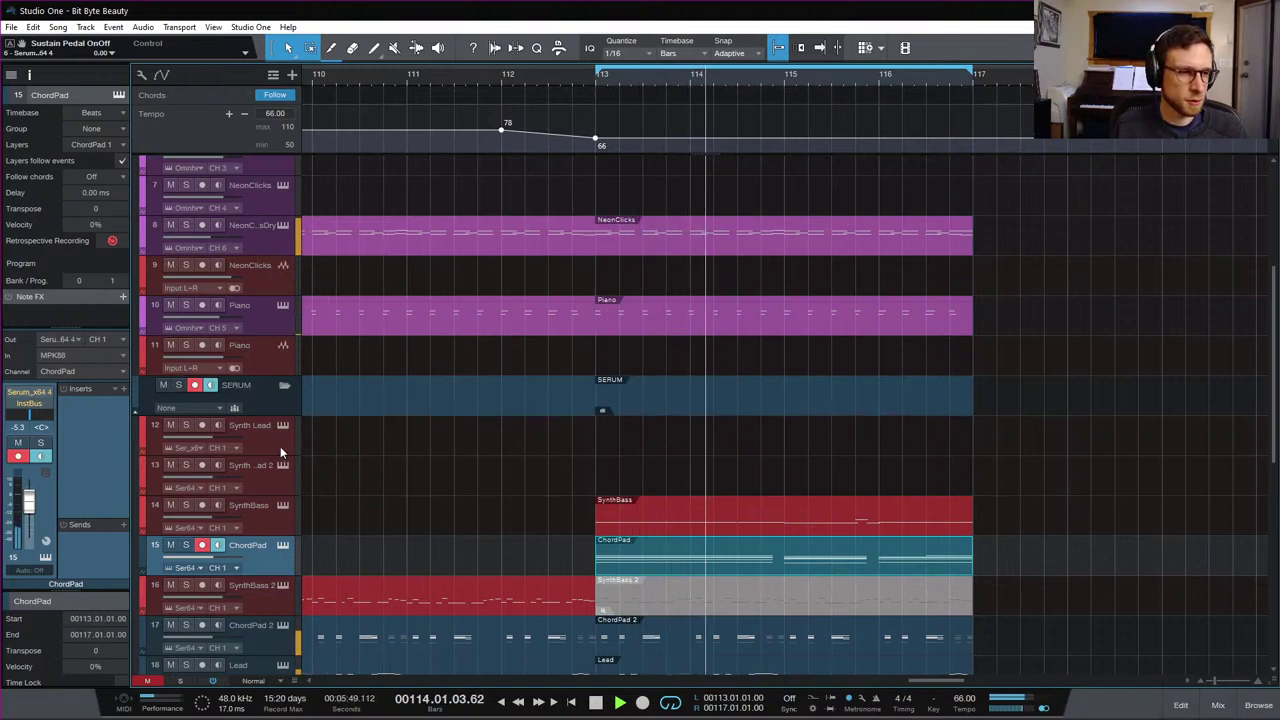
{"action": "scroll", "coordinate": [403, 495], "scroll_direction": "down", "scroll_amount": 4}
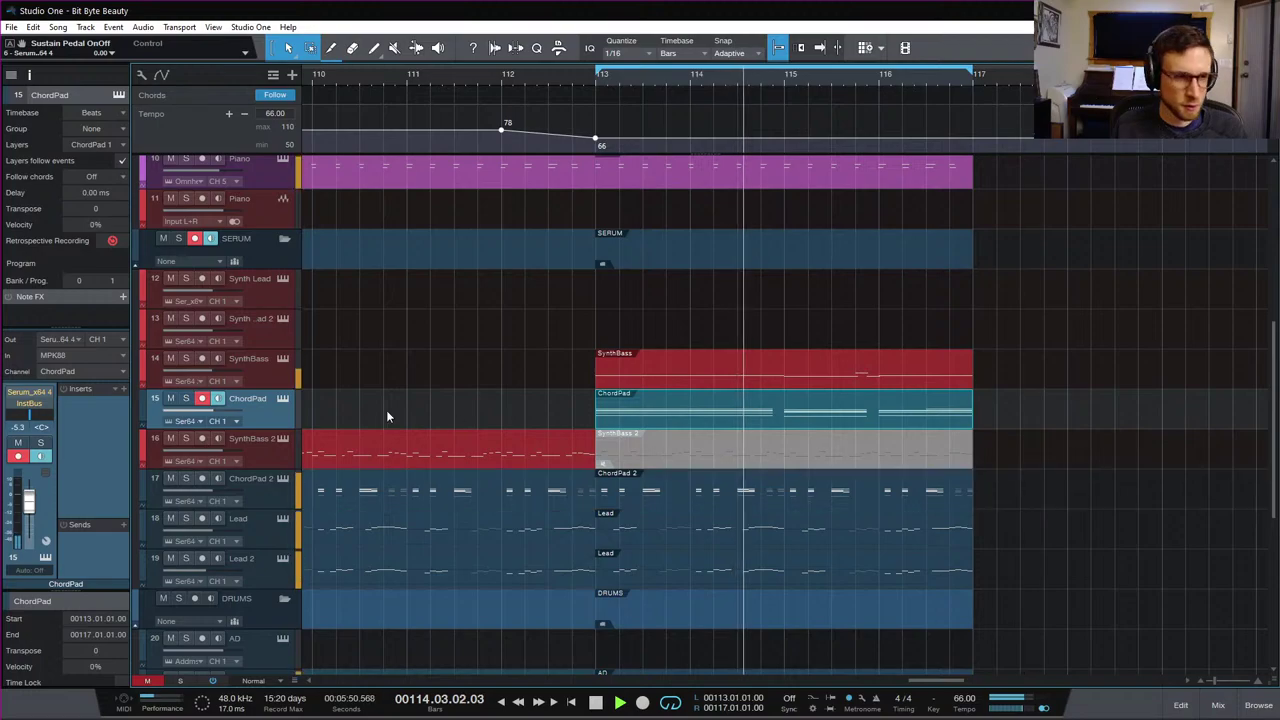
{"action": "key", "text": "space"}
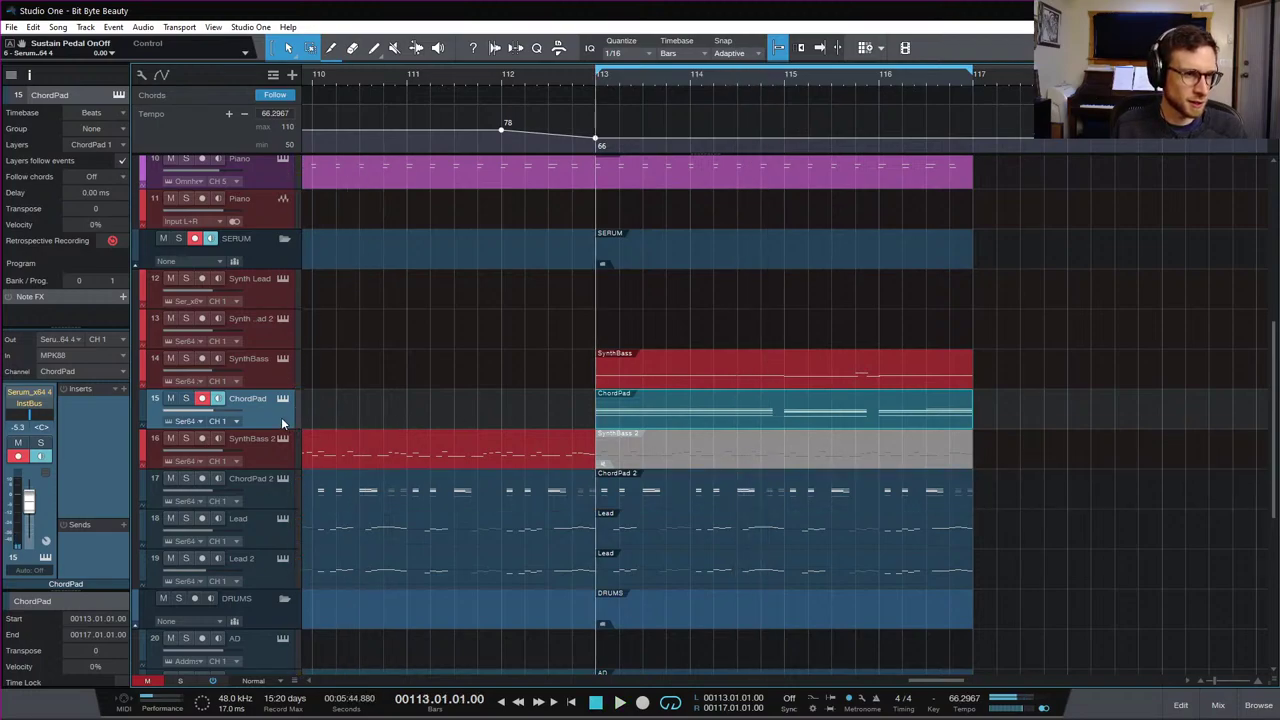
Step: Delete the muted SynthBass 2 part spanning bars 113 to 117
{"action": "left_click", "coordinate": [278, 463]}
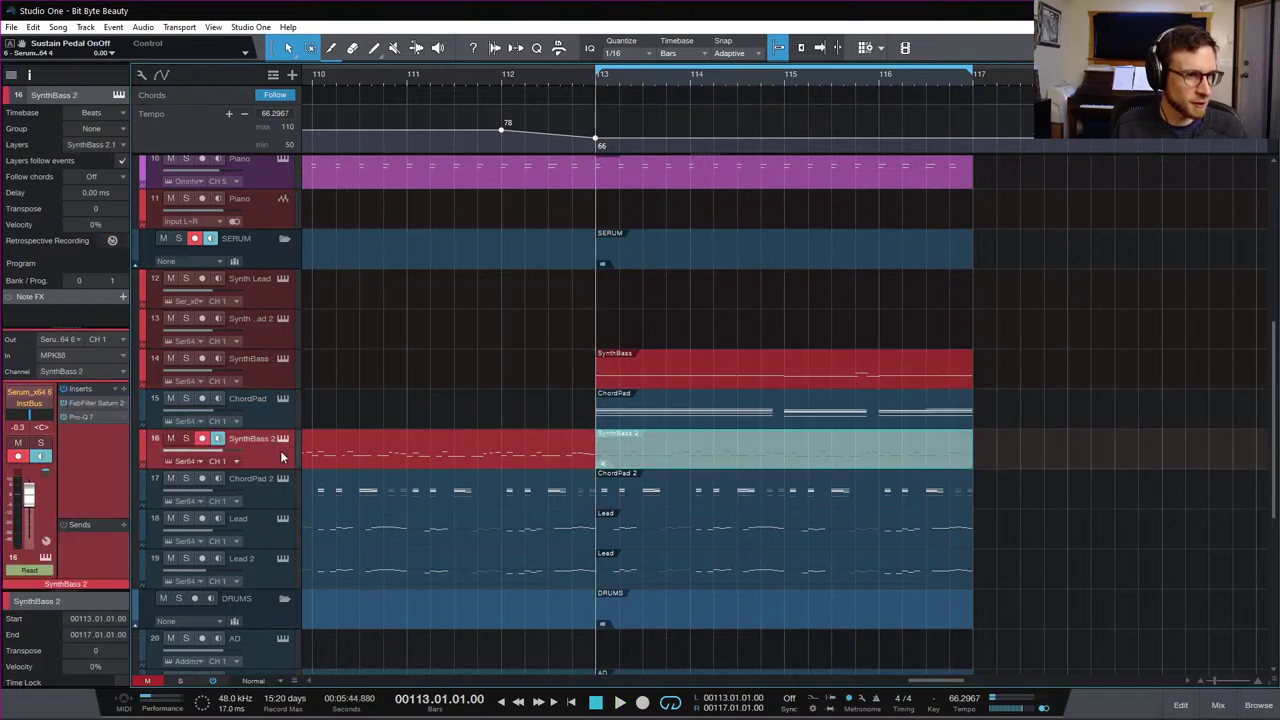
{"action": "left_click", "coordinate": [272, 410]}
{"action": "left_click", "coordinate": [860, 462]}
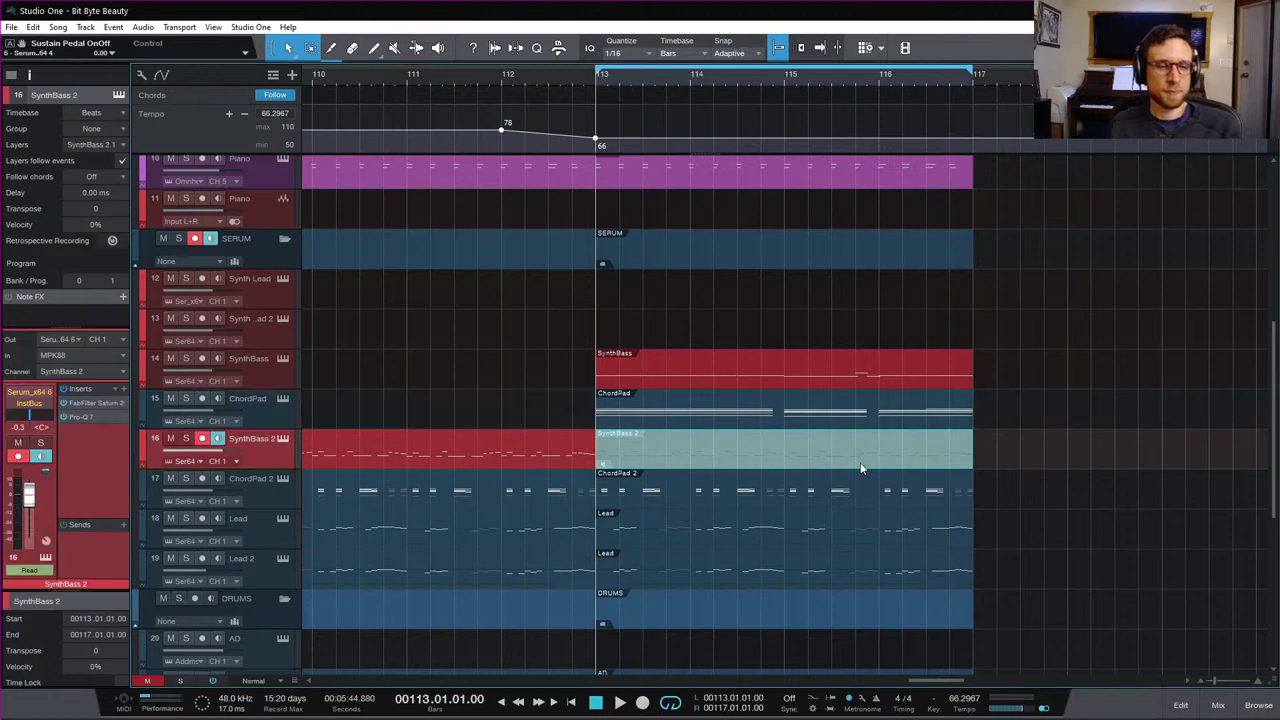
{"action": "key", "text": "Delete"}
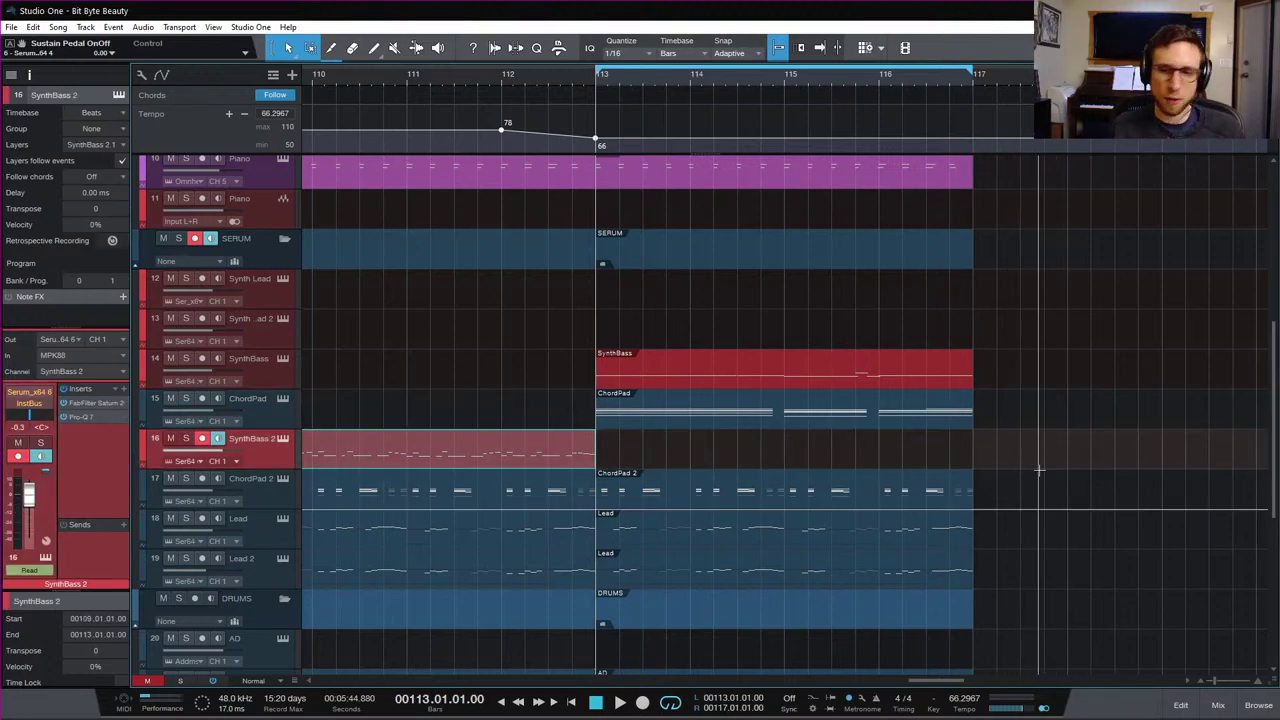
{"action": "scroll", "coordinate": [1040, 470], "scroll_direction": "down", "scroll_amount": 2}
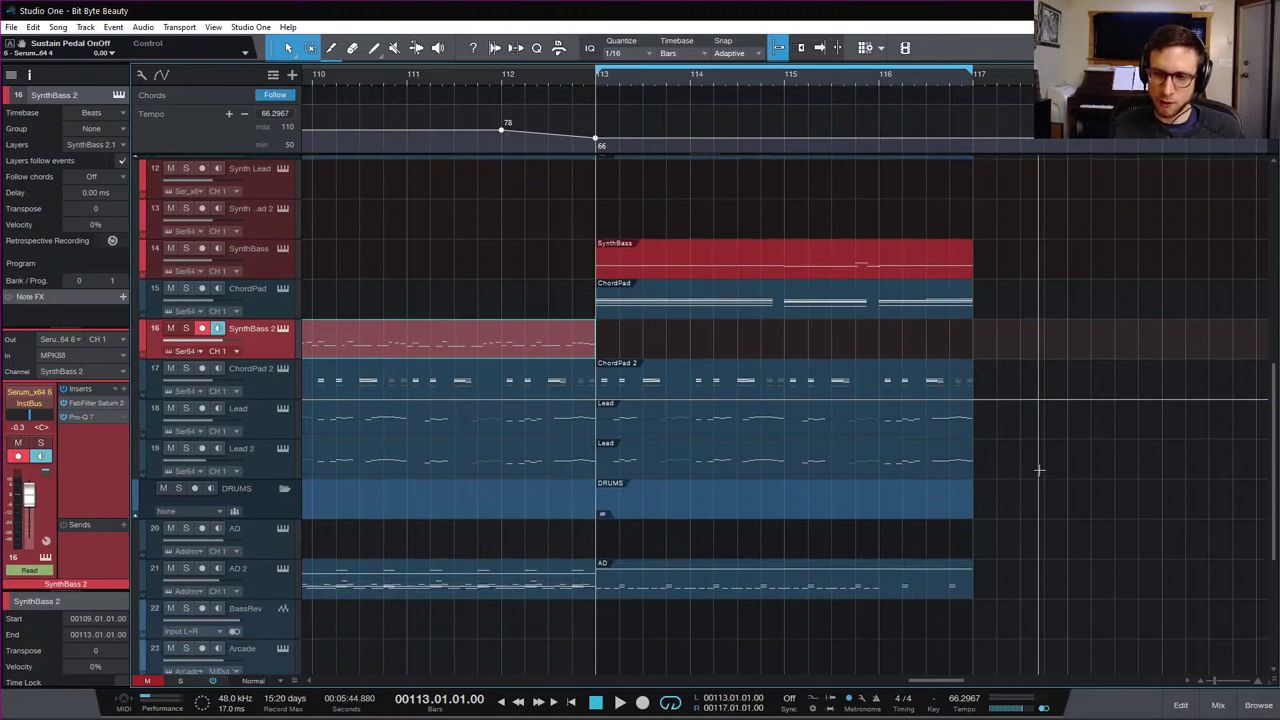
{"action": "scroll", "coordinate": [468, 556], "scroll_direction": "up", "scroll_amount": 4}
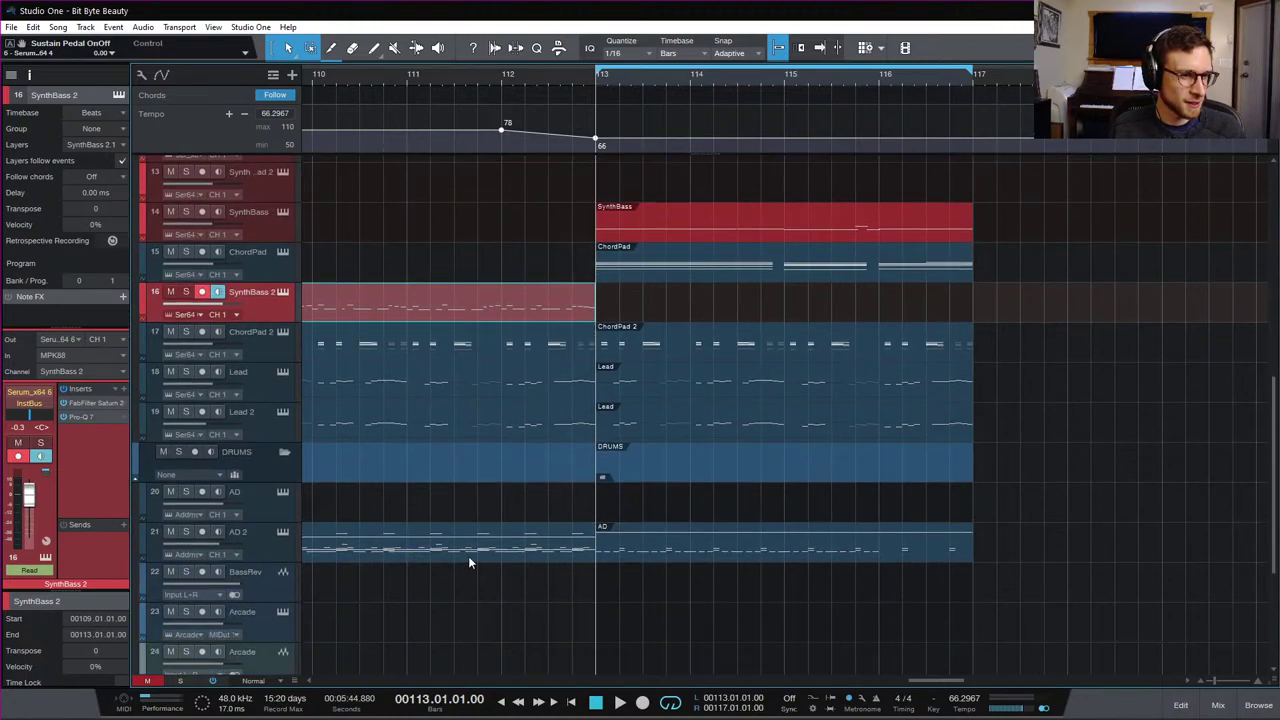
Step: Review the NeonClicks, Piano and SERUM tracks around bars 110 to 117 and play the section from bar 113
{"action": "scroll", "coordinate": [600, 470], "scroll_direction": "up", "scroll_amount": 1}
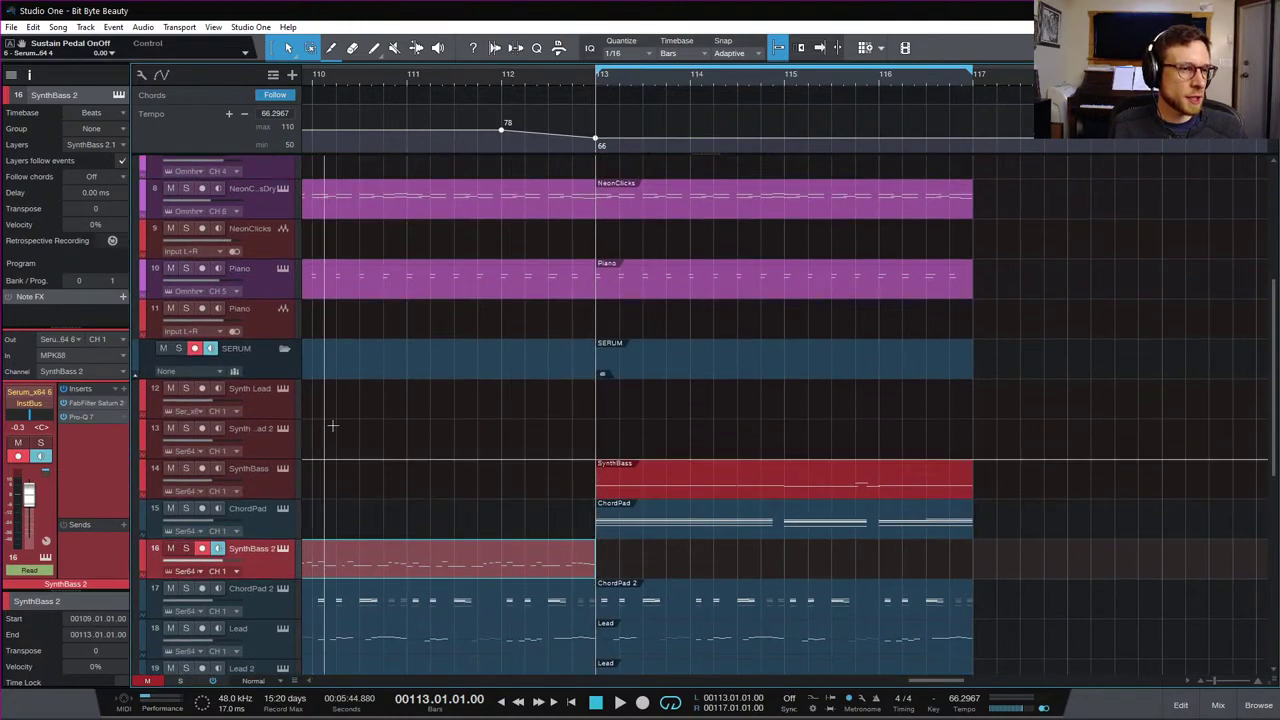
{"action": "scroll", "coordinate": [650, 445], "scroll_direction": "up", "scroll_amount": 1}
{"action": "scroll", "coordinate": [811, 458], "scroll_direction": "up", "scroll_amount": 5}
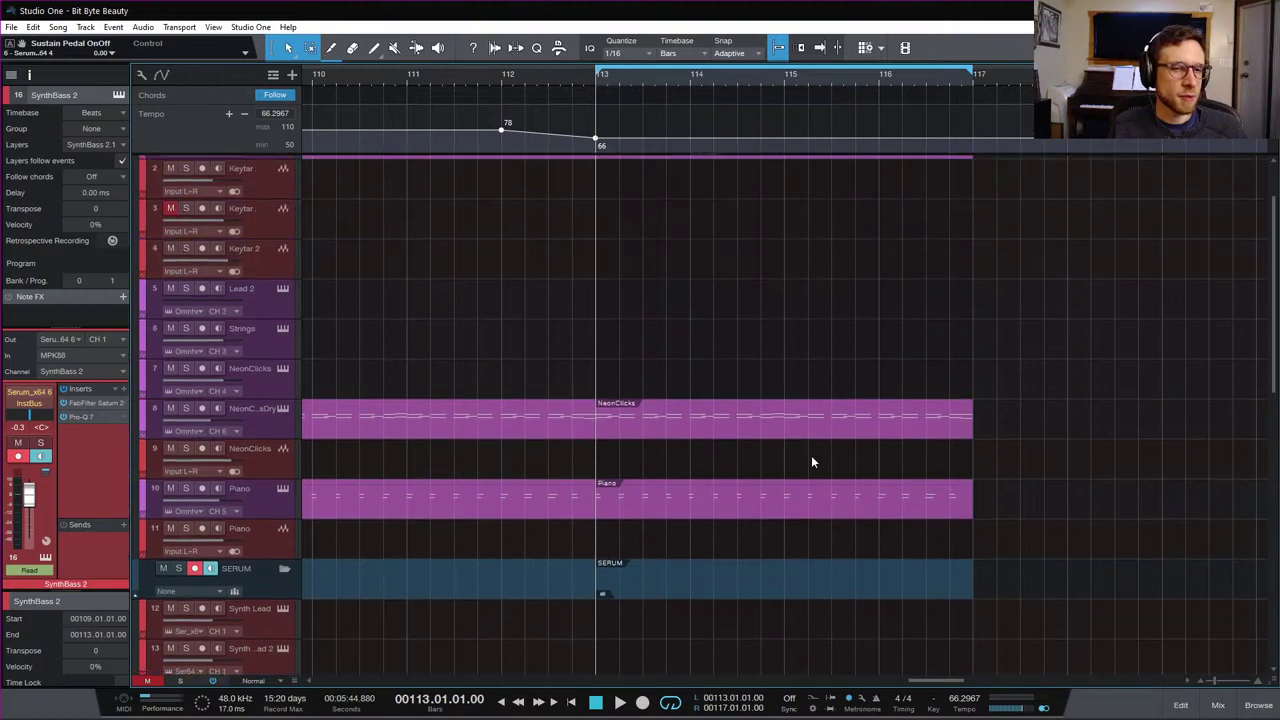
{"action": "scroll", "coordinate": [811, 458], "scroll_direction": "down", "scroll_amount": 3}
{"action": "key", "text": "space"}
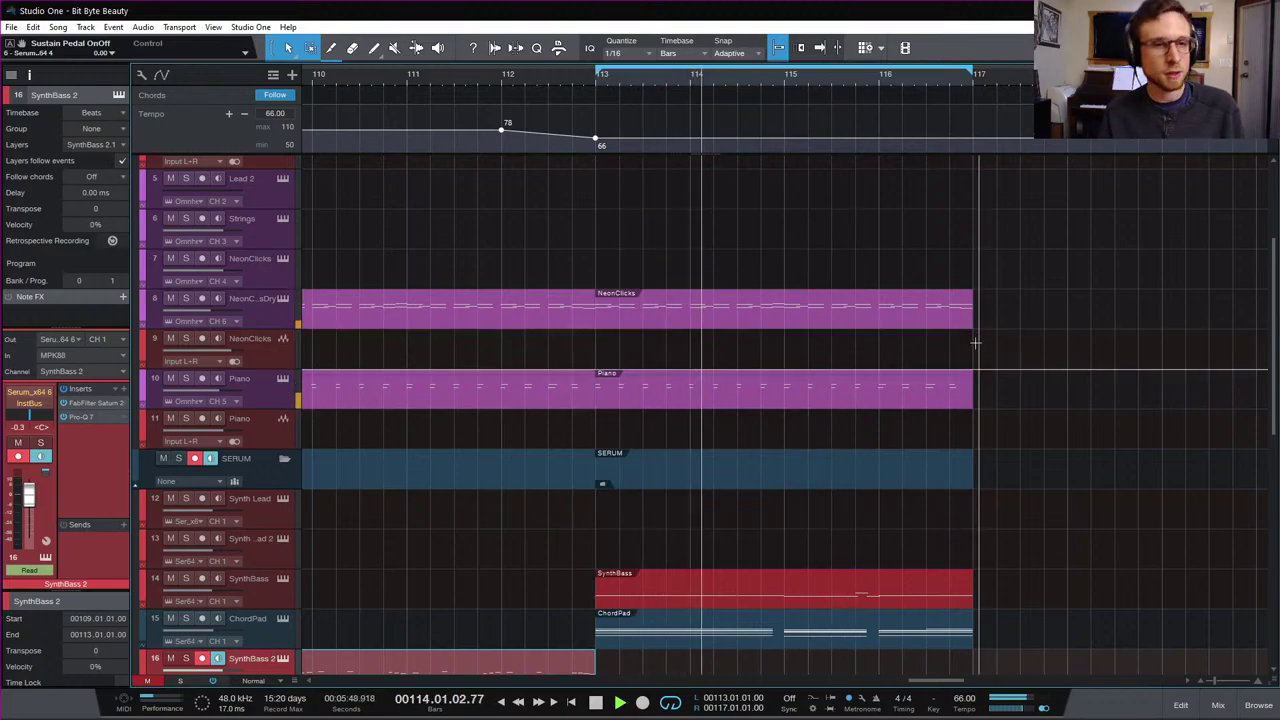
{"action": "key", "text": "space"}
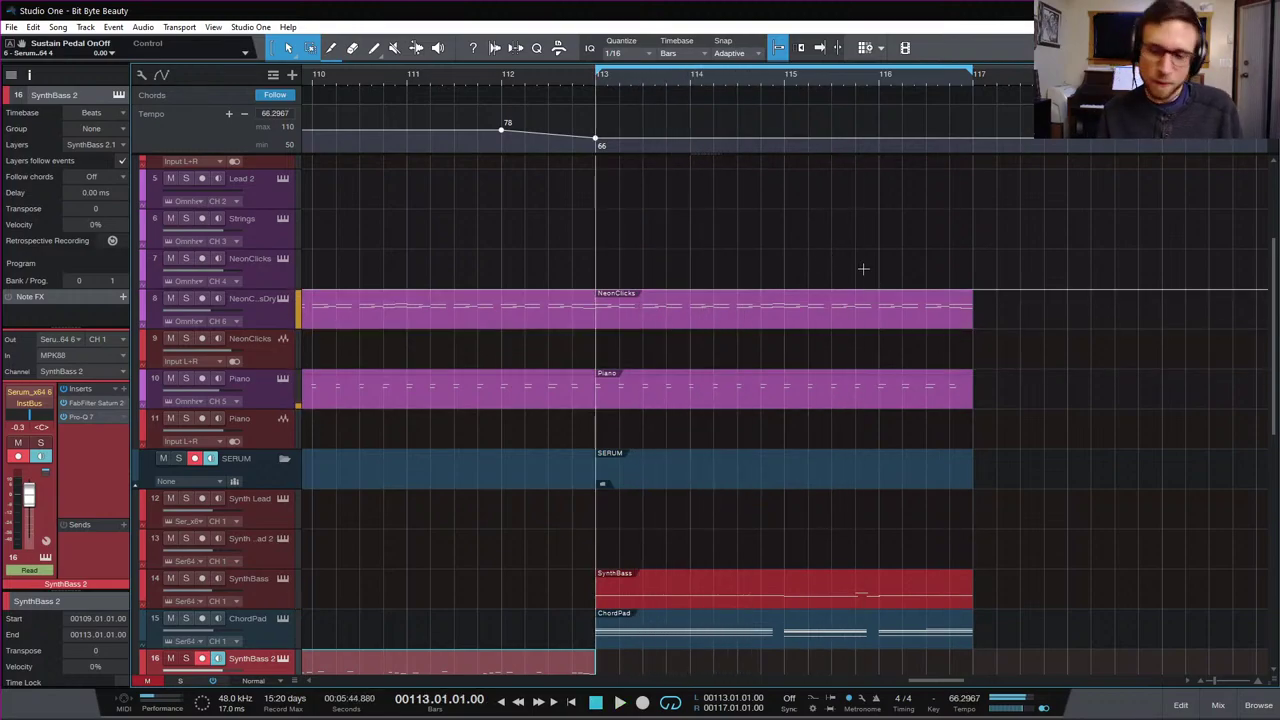
Step: Check the Keytar and Keytar 2 audio tracks and switch on Audio Input follows Selection in the arrangement options
{"action": "scroll", "coordinate": [838, 275], "scroll_direction": "up", "scroll_amount": 5}
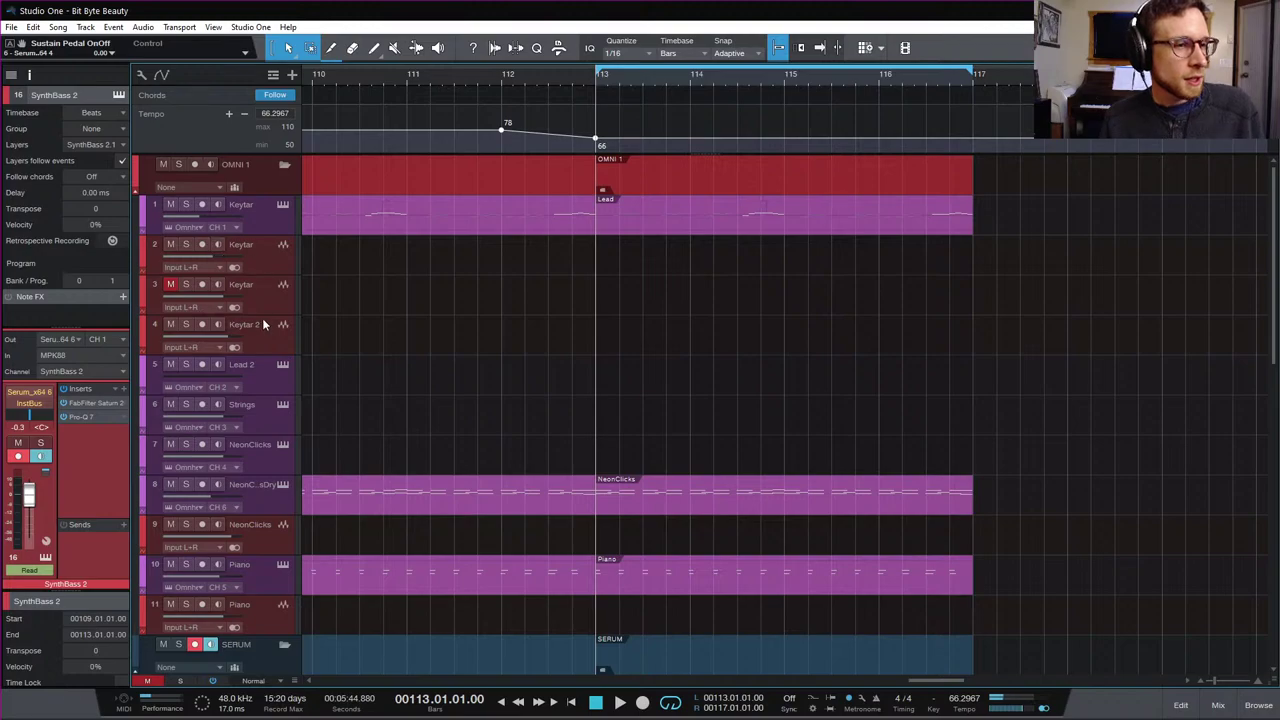
{"action": "left_click", "coordinate": [264, 328]}
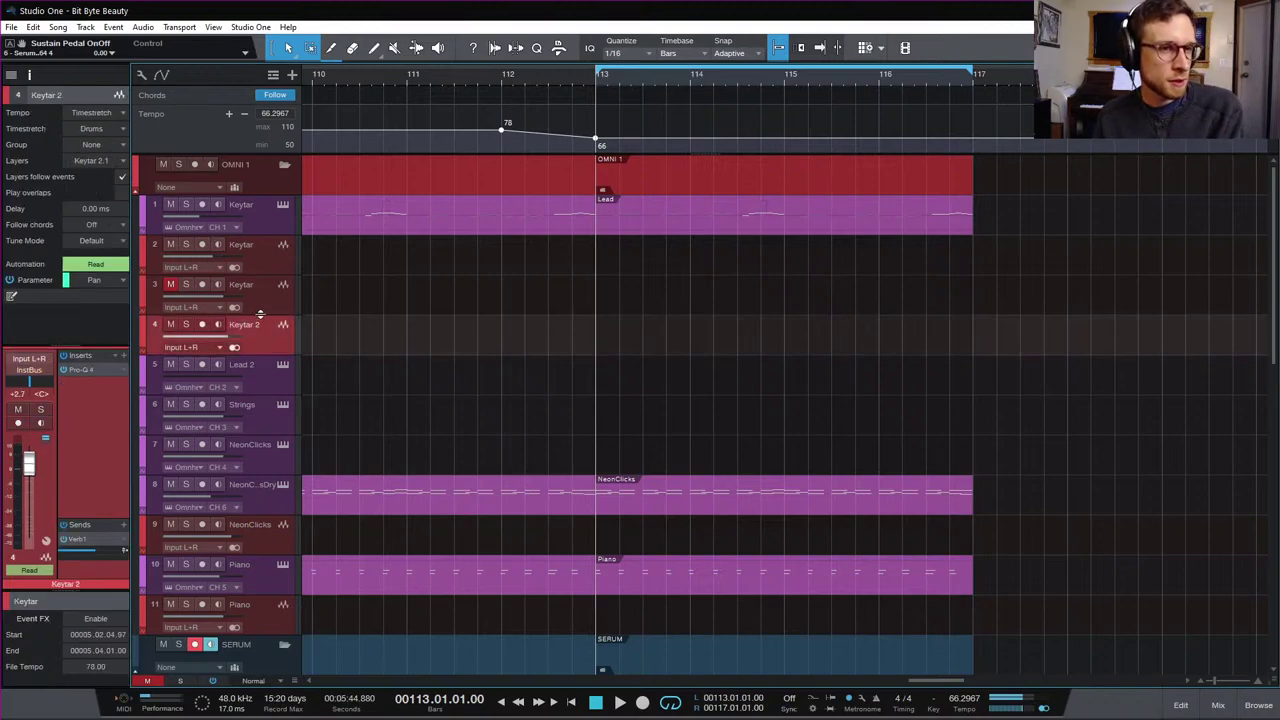
{"action": "left_click", "coordinate": [278, 264]}
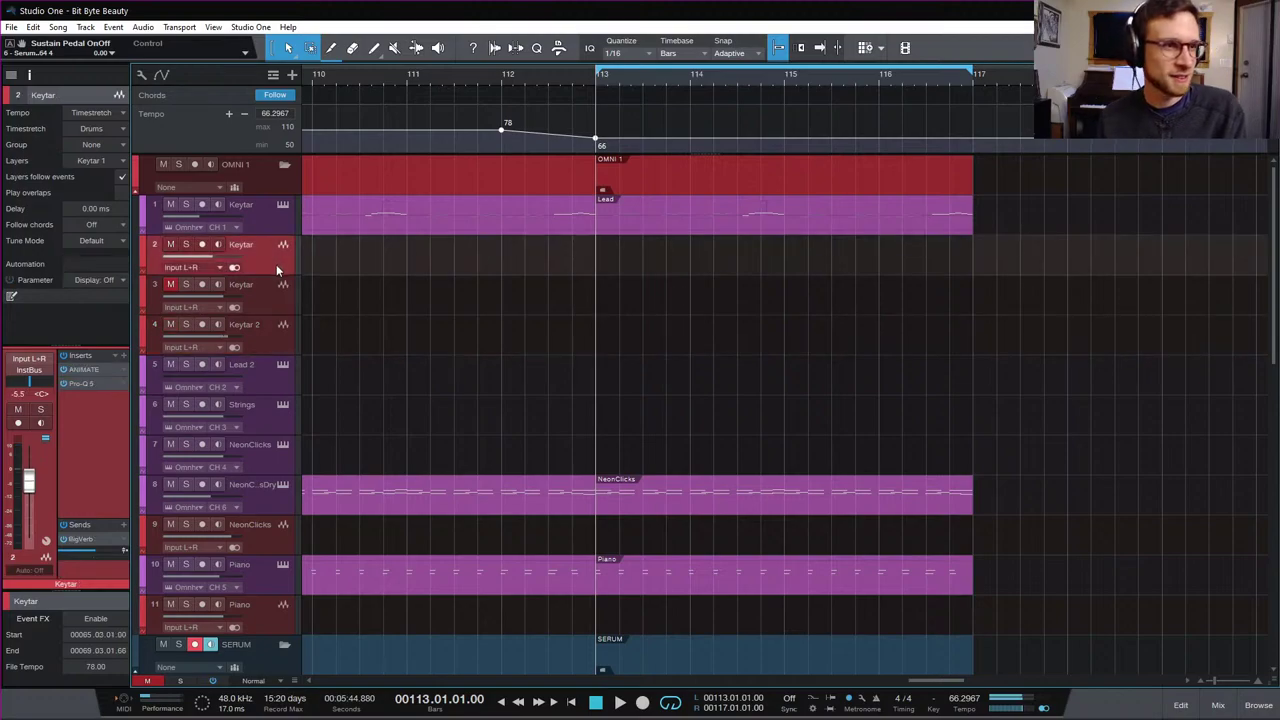
{"action": "left_click", "coordinate": [268, 335]}
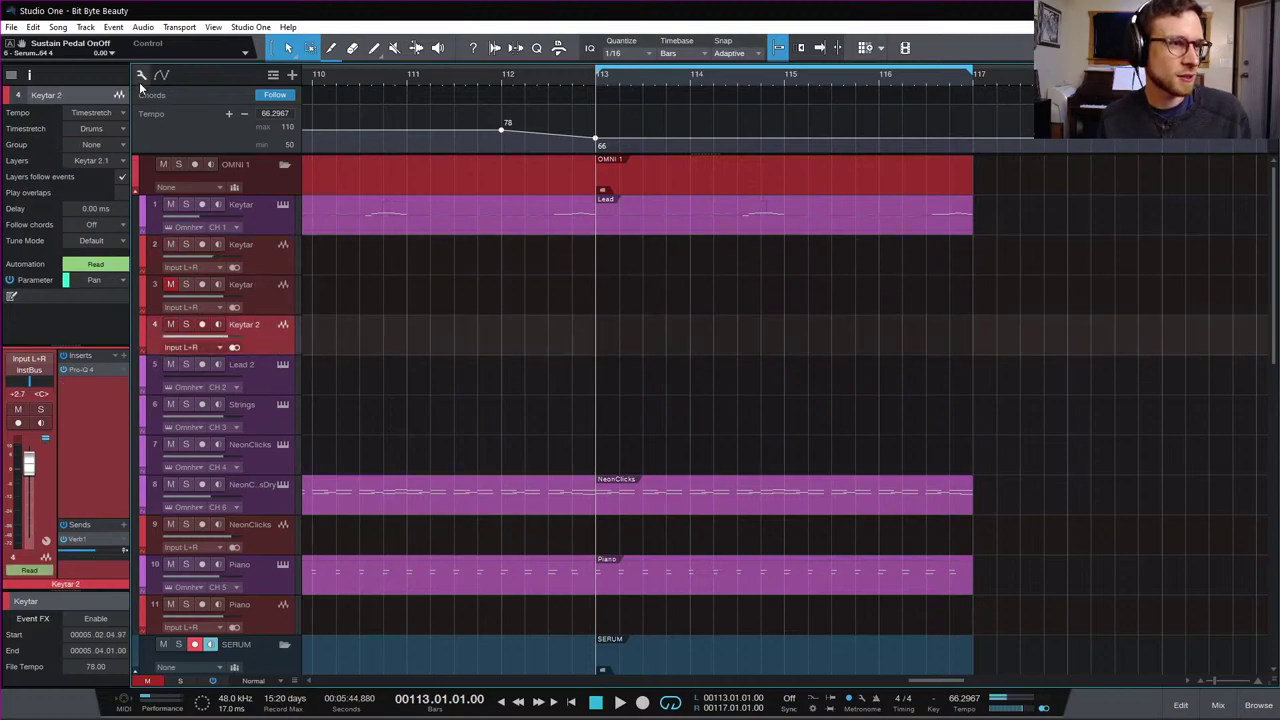
{"action": "left_click", "coordinate": [141, 76]}
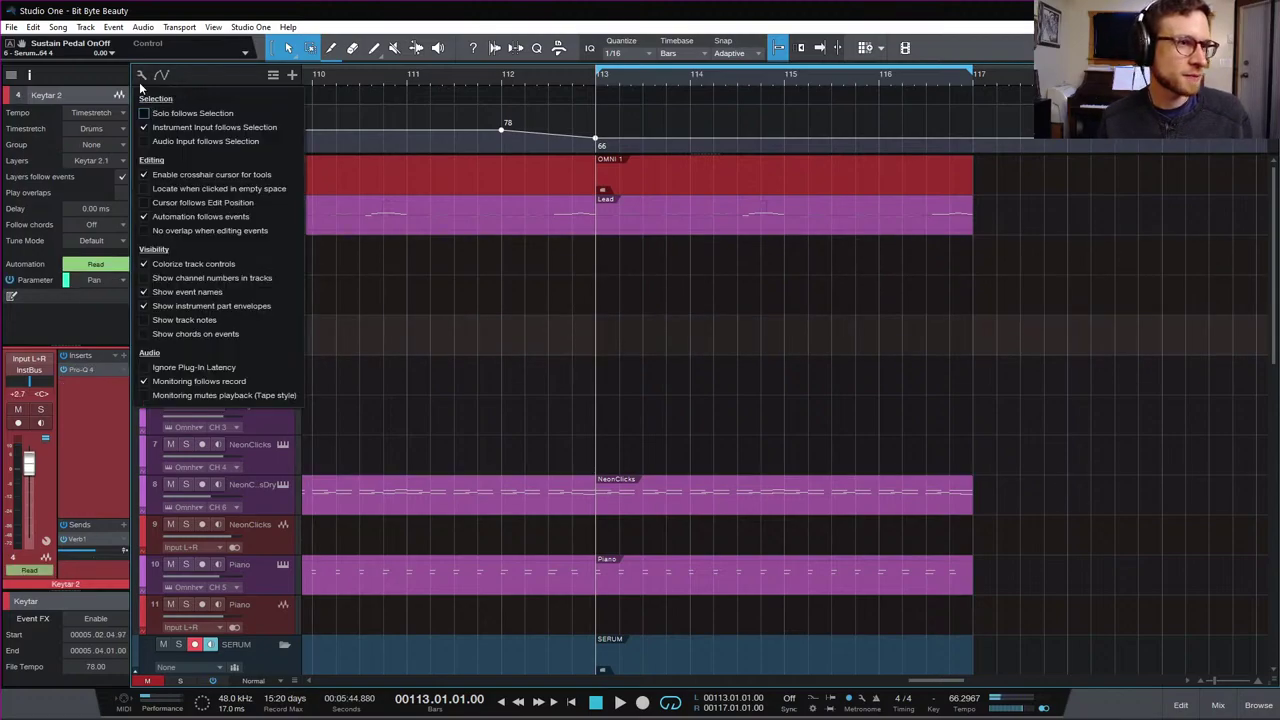
{"action": "left_click", "coordinate": [146, 141]}
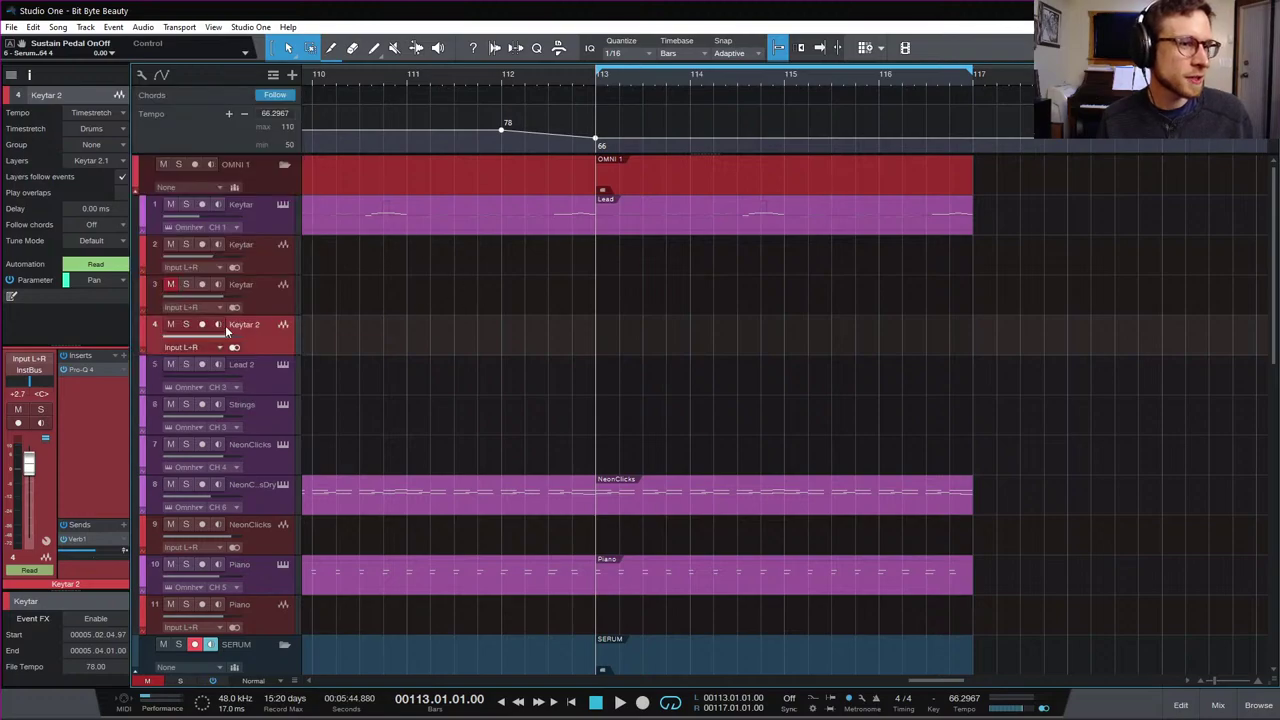
Step: Audition the Omnisphere Lead 2, Strings and NeonClicks instruments and the Serum Lead 2 track for a melody sound
{"action": "left_click", "coordinate": [267, 384]}
{"action": "left_click", "coordinate": [267, 421]}
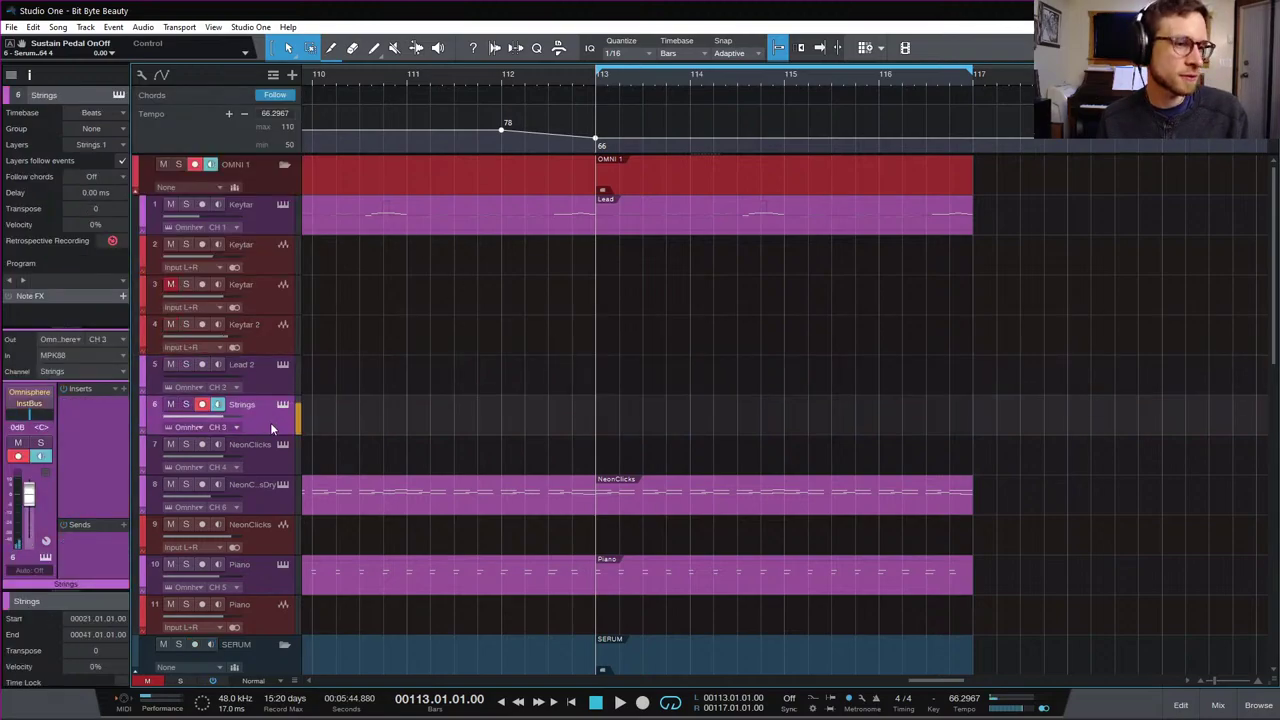
{"action": "left_click", "coordinate": [276, 459]}
{"action": "scroll", "coordinate": [318, 403], "scroll_direction": "down", "scroll_amount": 5}
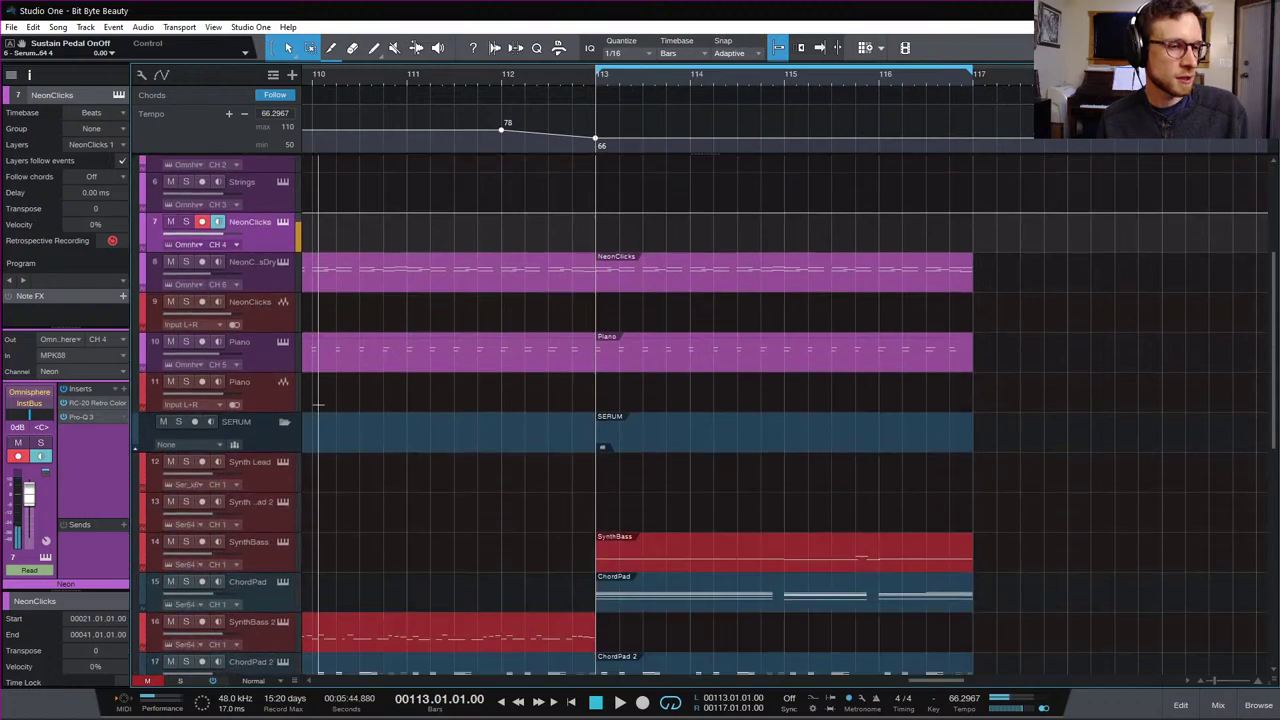
{"action": "scroll", "coordinate": [319, 405], "scroll_direction": "down", "scroll_amount": 9}
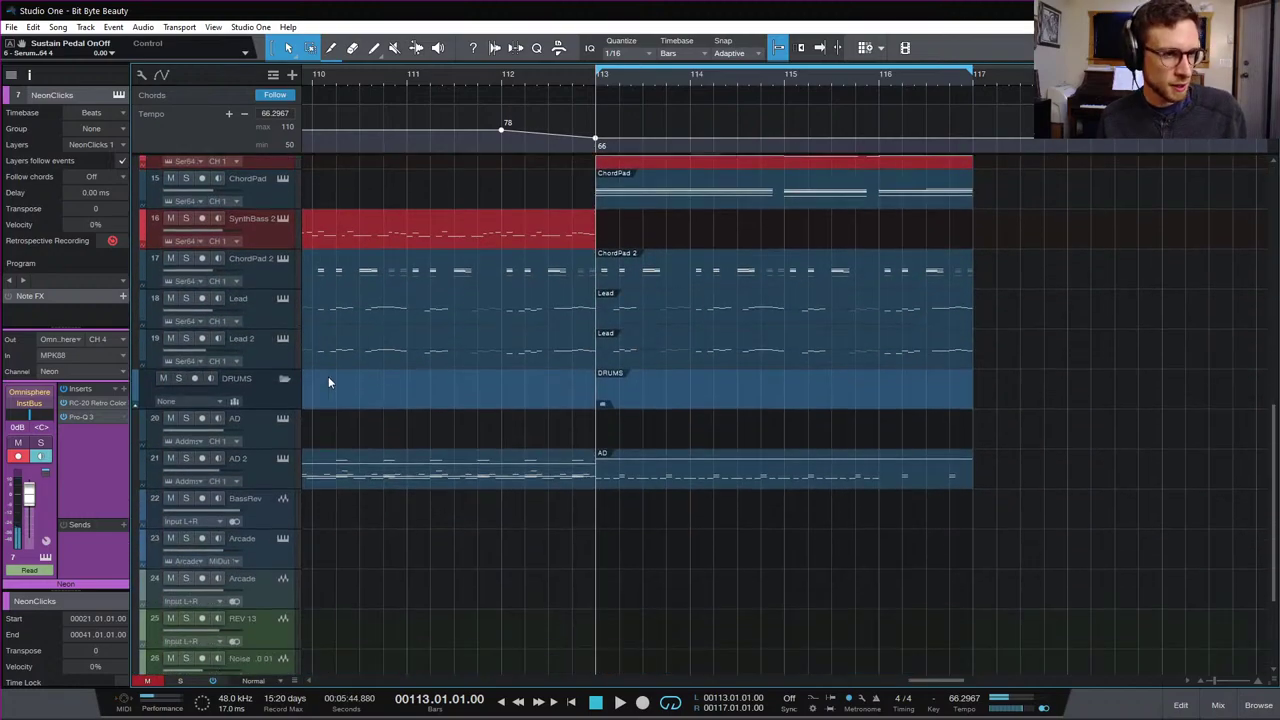
{"action": "left_click", "coordinate": [267, 363]}
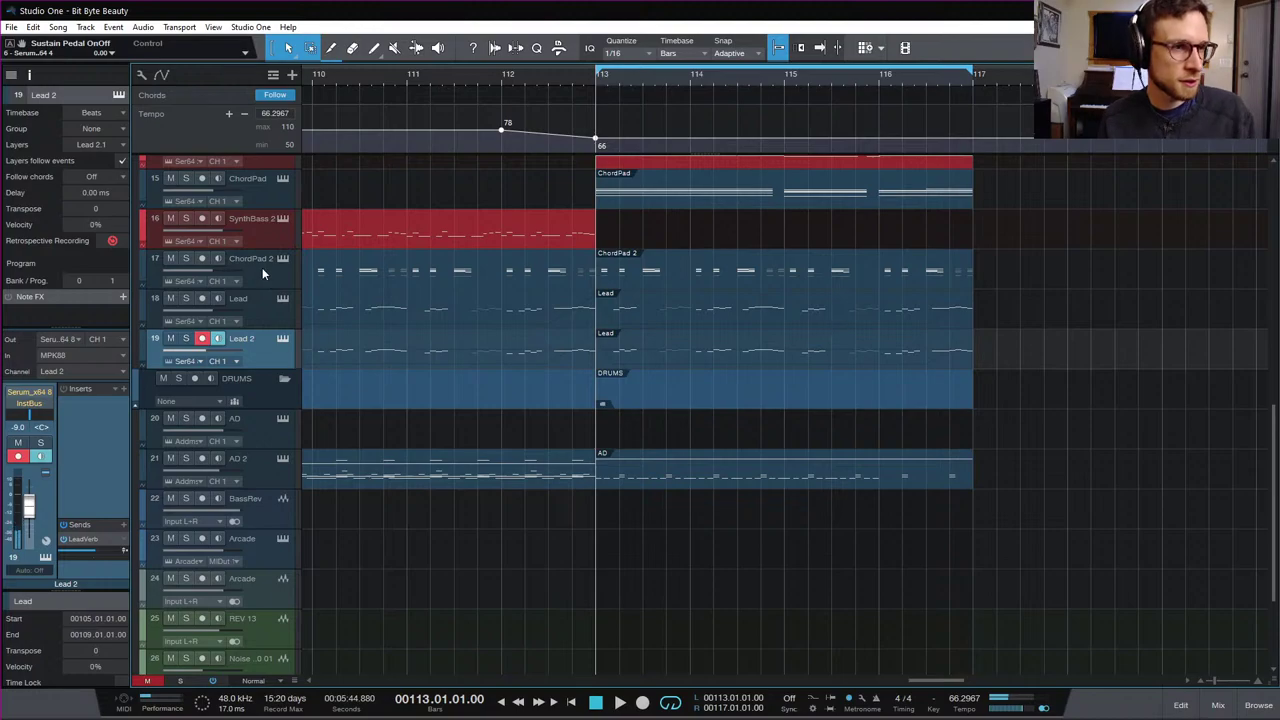
Step: Collapse the DRUMS folder and make a complete duplicate of the Serum Lead 2 track
{"action": "left_click", "coordinate": [285, 378]}
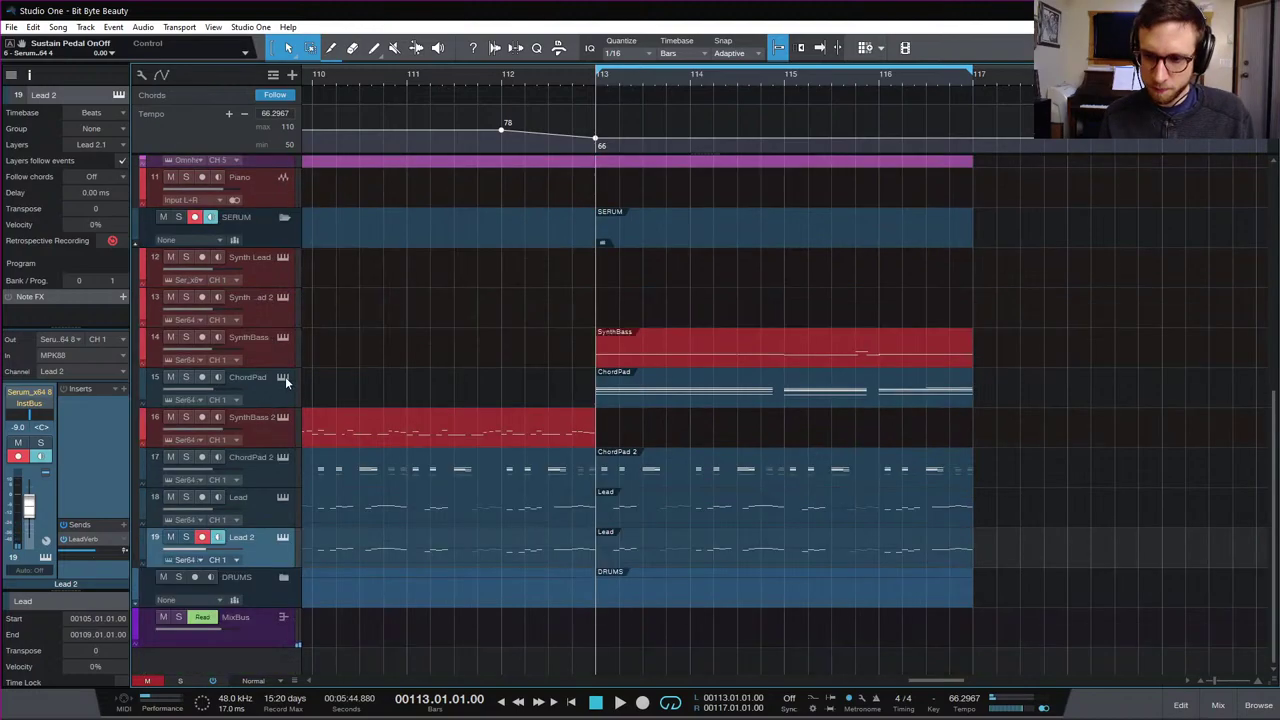
{"action": "right_click", "coordinate": [272, 552]}
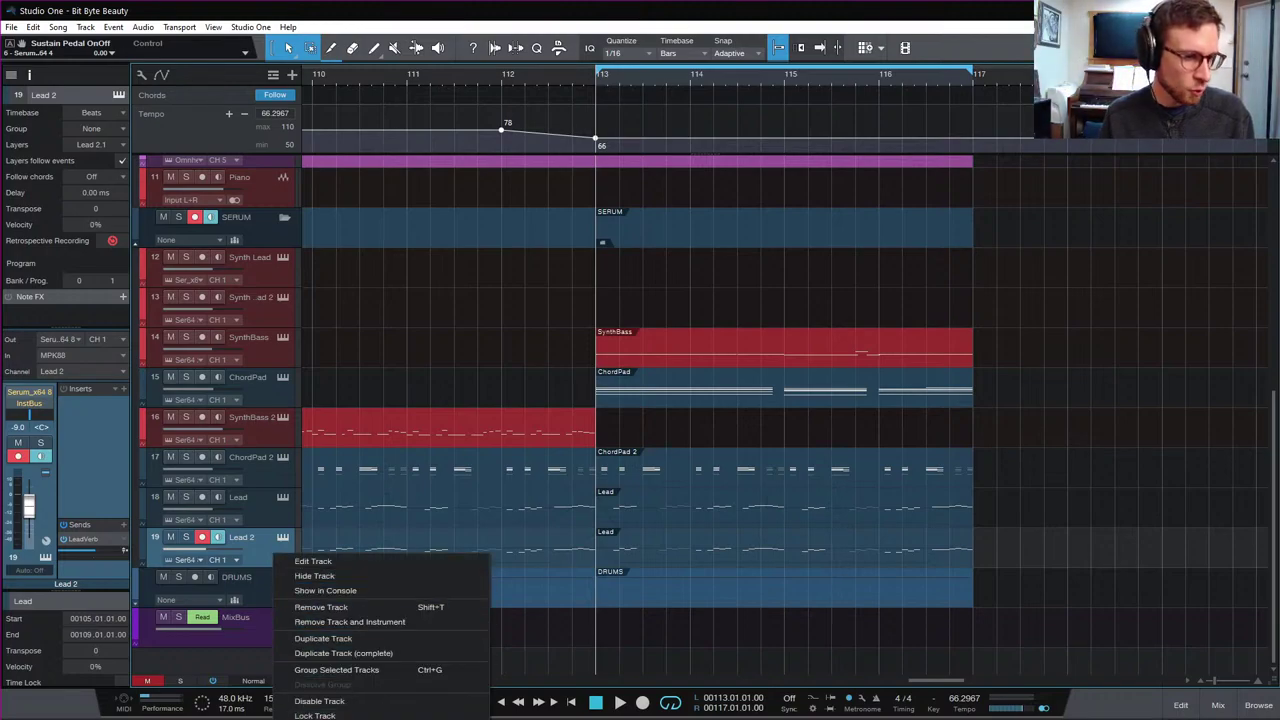
{"action": "left_click", "coordinate": [393, 653]}
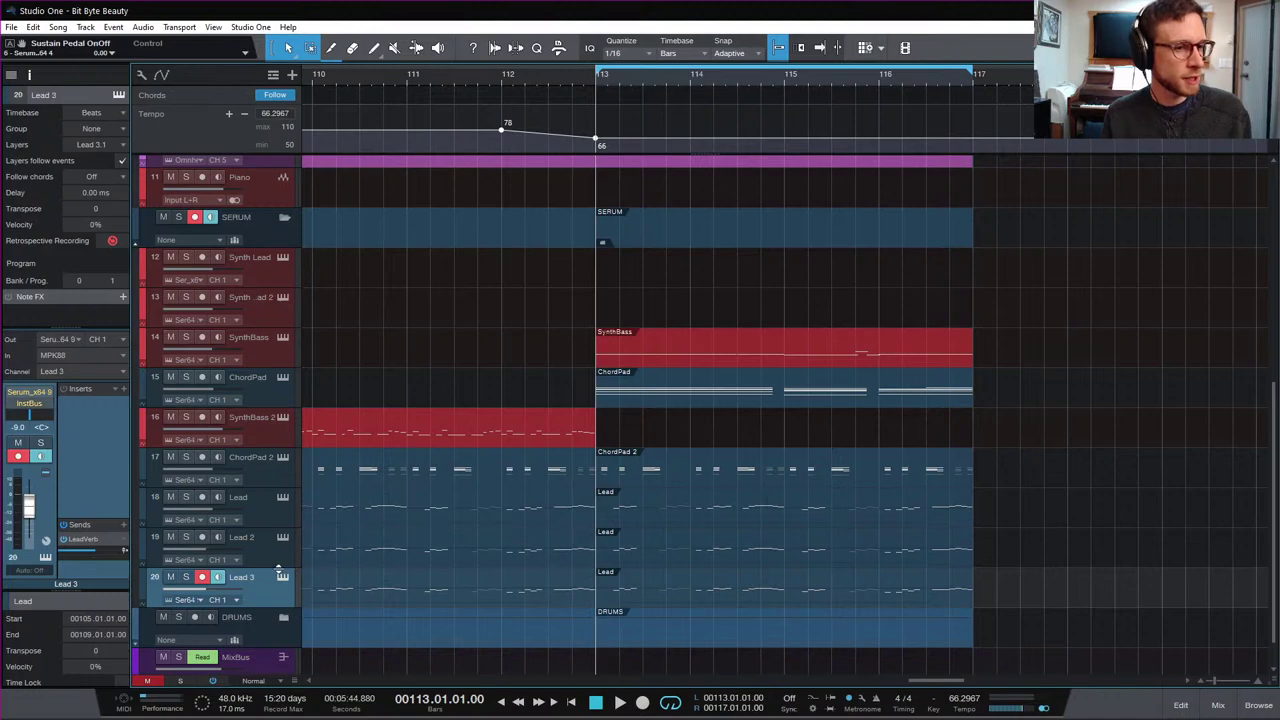
Step: Delete all copied Lead parts between bars 105 and 117 from the Lead 3 track
{"action": "scroll", "coordinate": [752, 603], "scroll_direction": "down", "scroll_amount": 5}
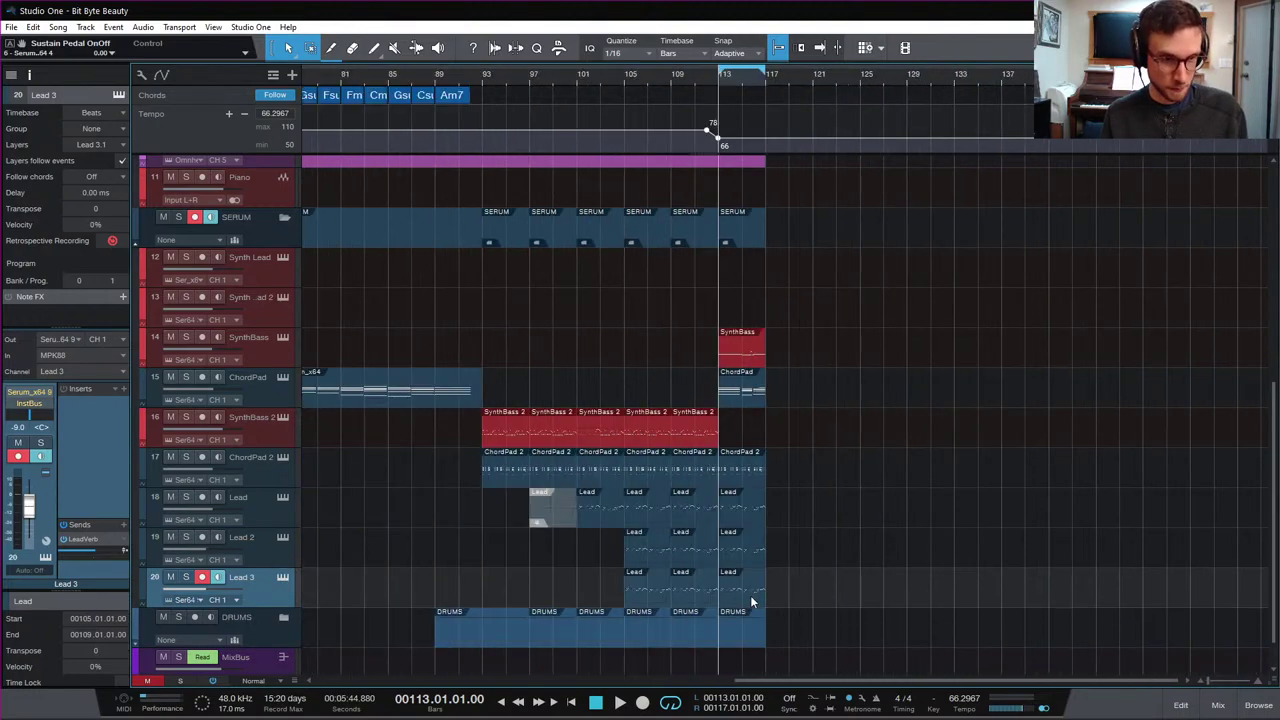
{"action": "left_click_drag", "start_coordinate": [772, 594], "coordinate": [610, 575]}
{"action": "key", "text": "Delete"}
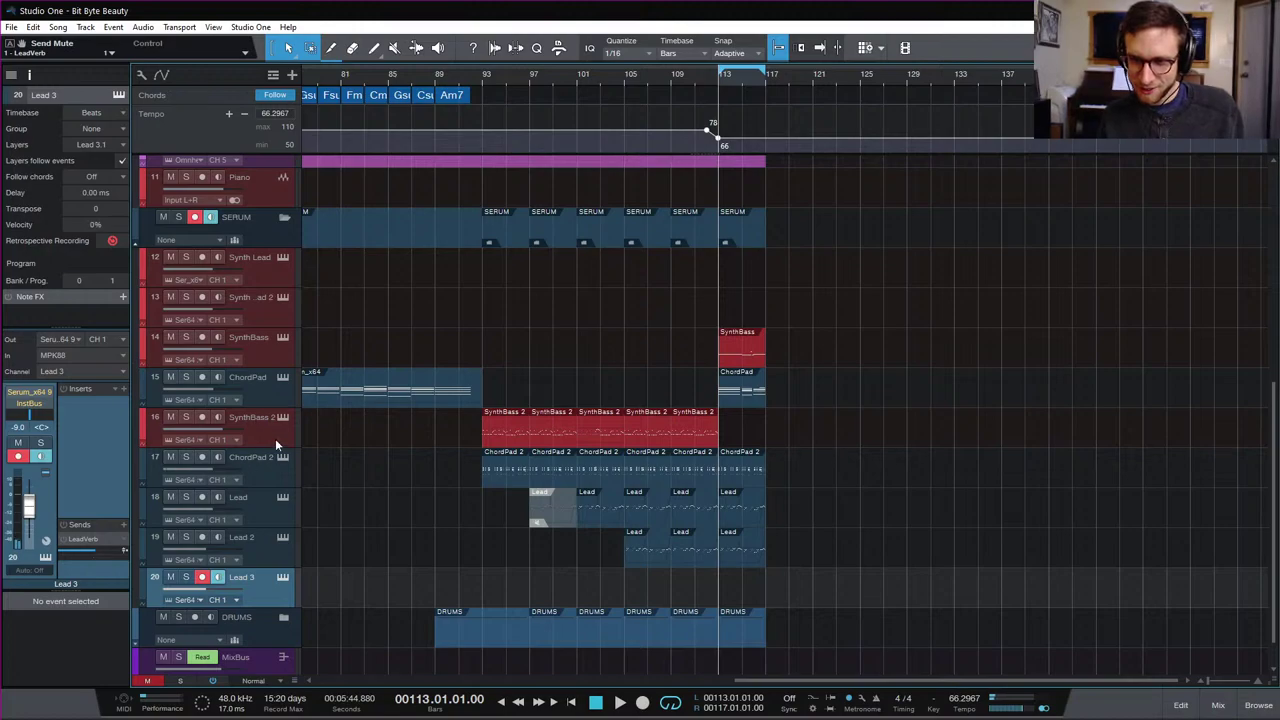
Step: Open the Lead 3 track's Serum instrument and load the Pluck - Bellerina preset from the Unison House Collection
{"action": "left_click", "coordinate": [121, 388]}
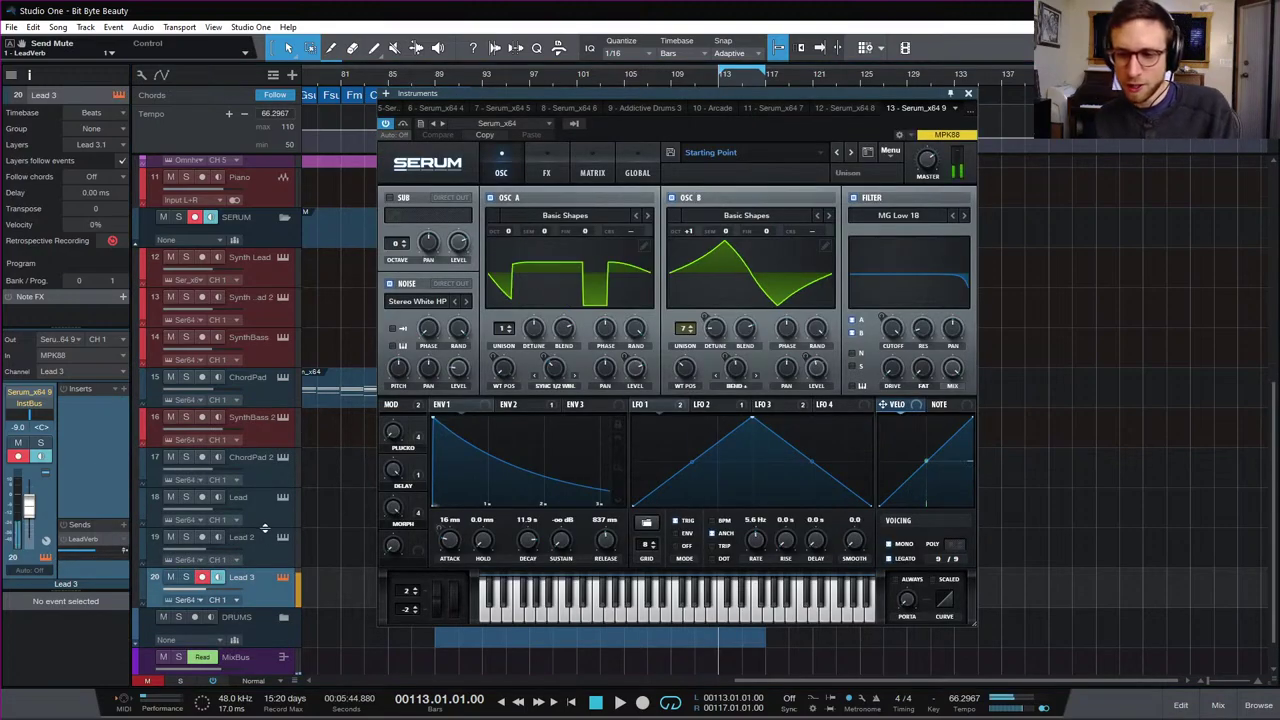
{"action": "left_click", "coordinate": [745, 158]}
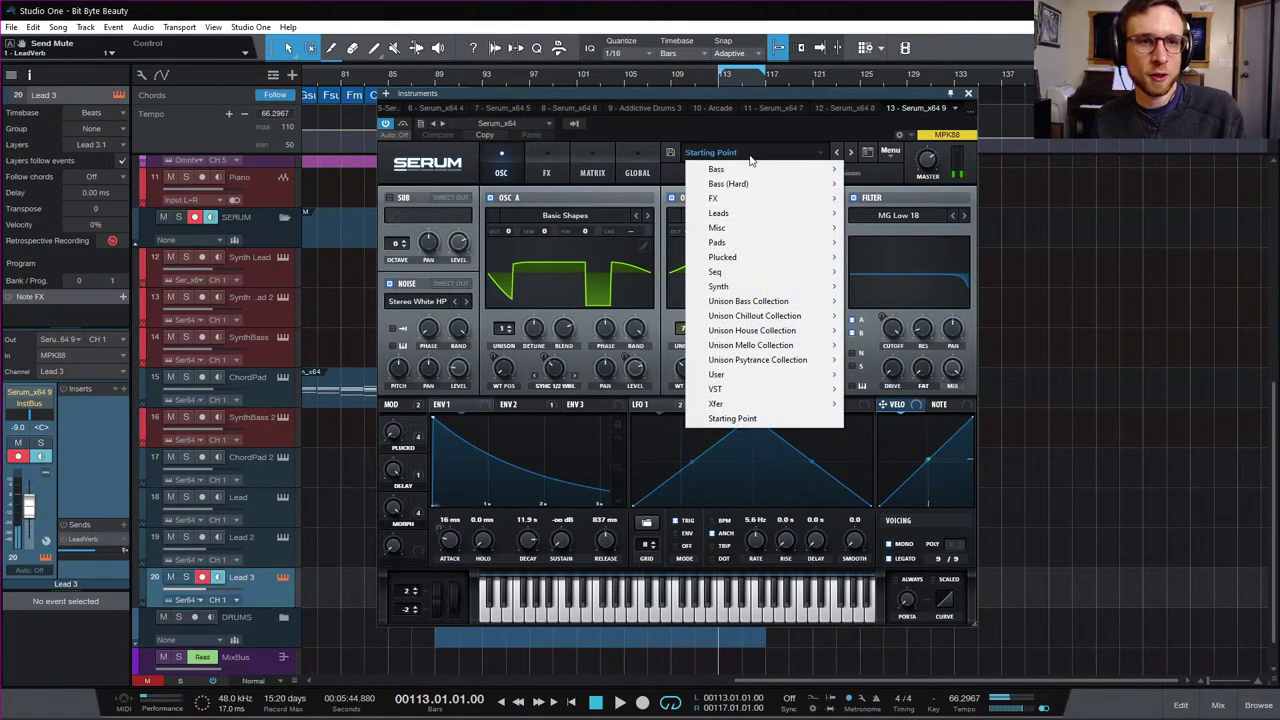
{"action": "mouse_move", "coordinate": [760, 214]}
{"action": "mouse_move", "coordinate": [795, 330]}
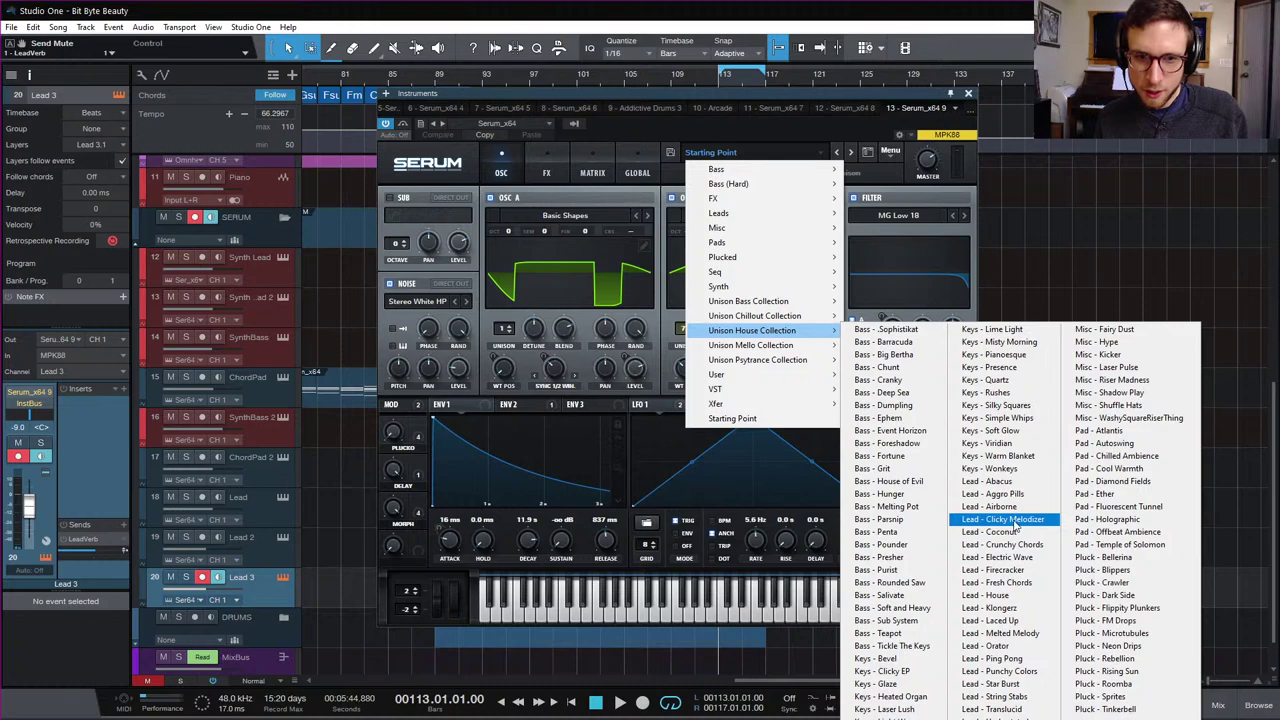
{"action": "left_click", "coordinate": [1160, 560]}
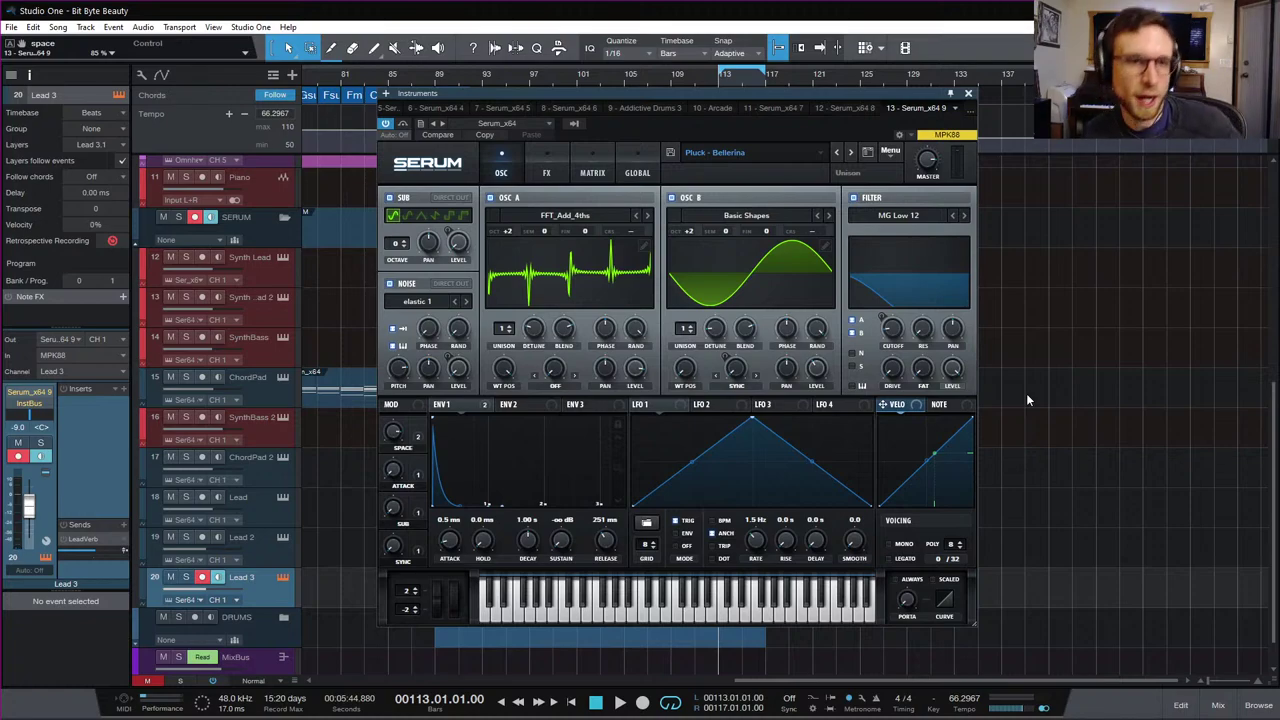
Step: Step through the Pluck presets Blippers, Crawler and Dark Side to Flippity Plunkers, and reposition the Serum window
{"action": "left_click", "coordinate": [851, 155]}
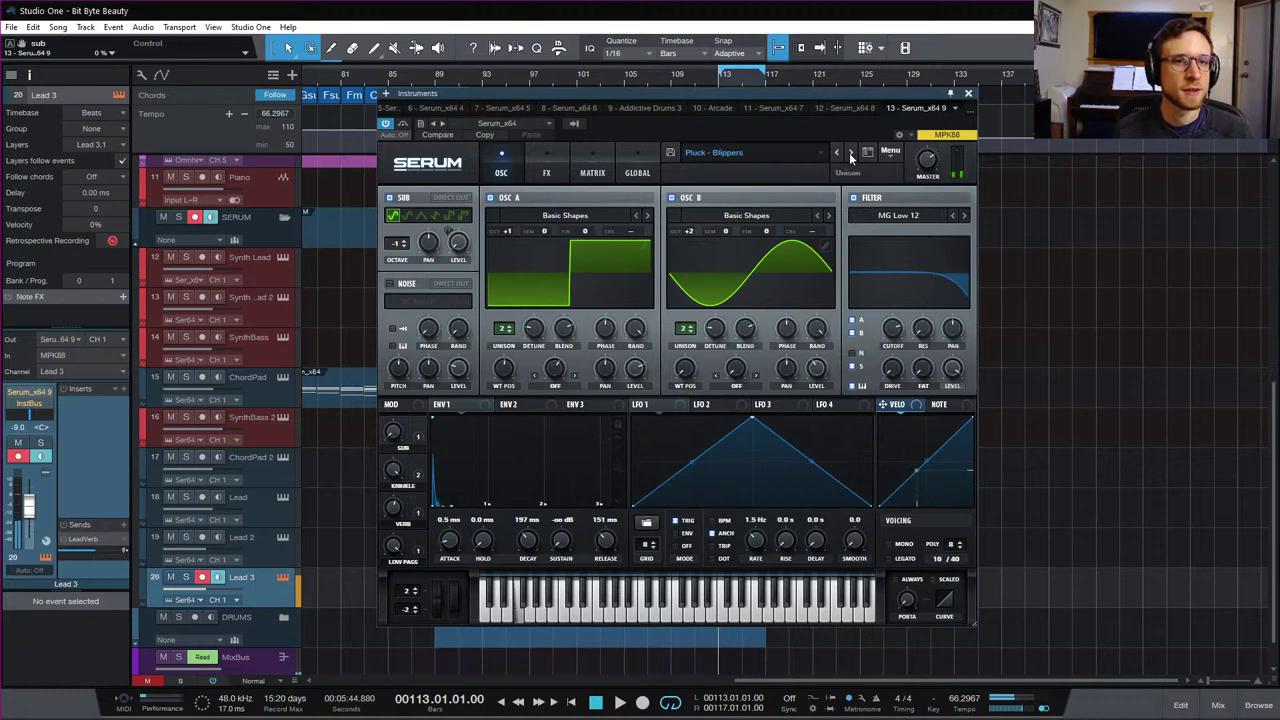
{"action": "left_click", "coordinate": [851, 155]}
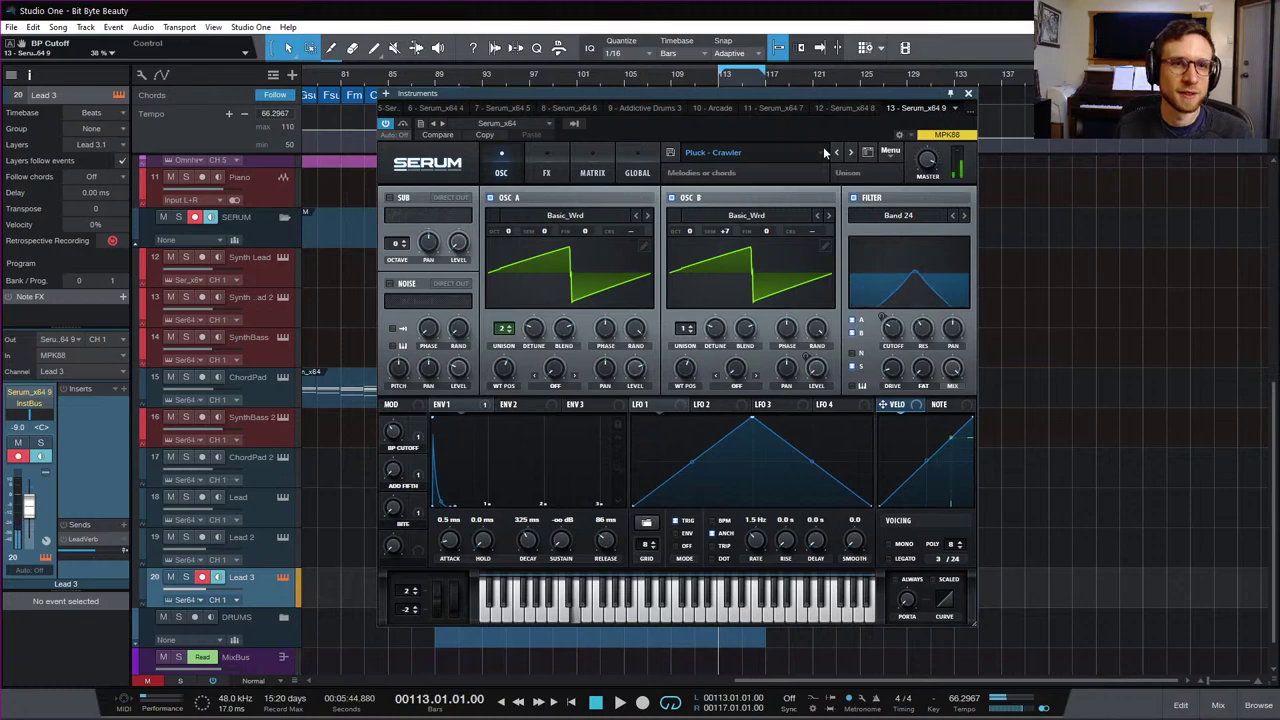
{"action": "left_click", "coordinate": [851, 154]}
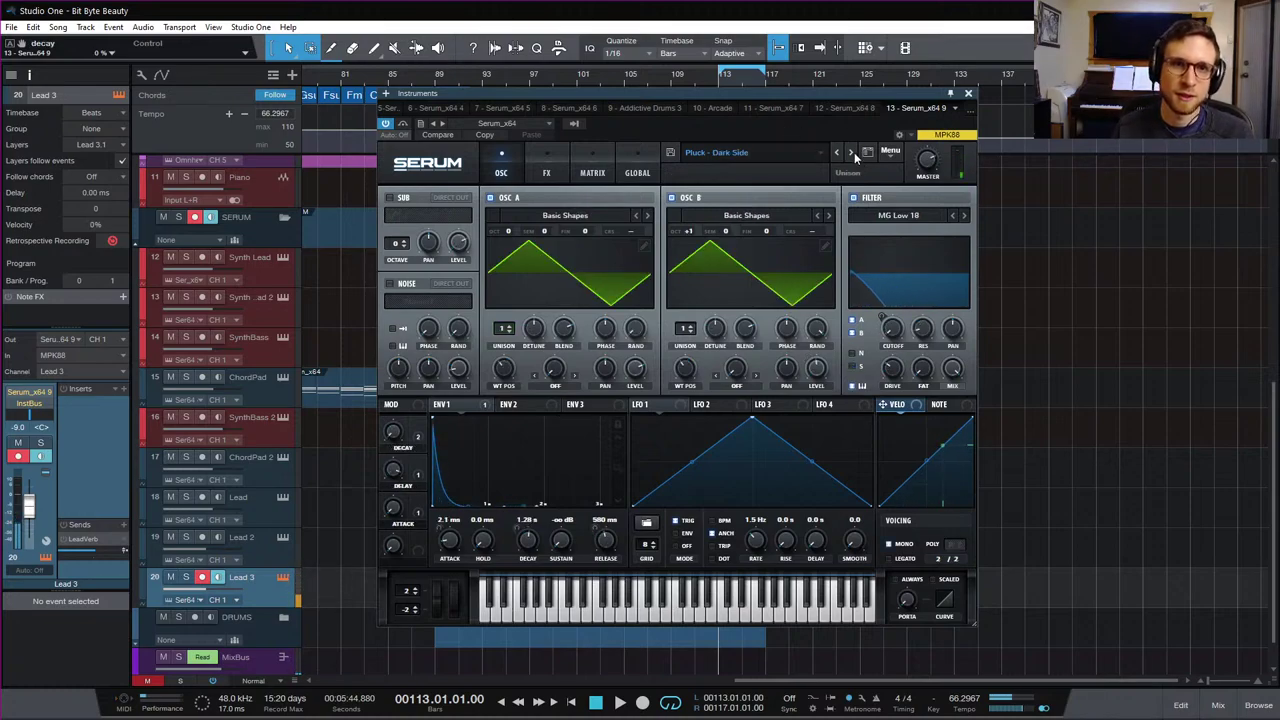
{"action": "left_click", "coordinate": [851, 154]}
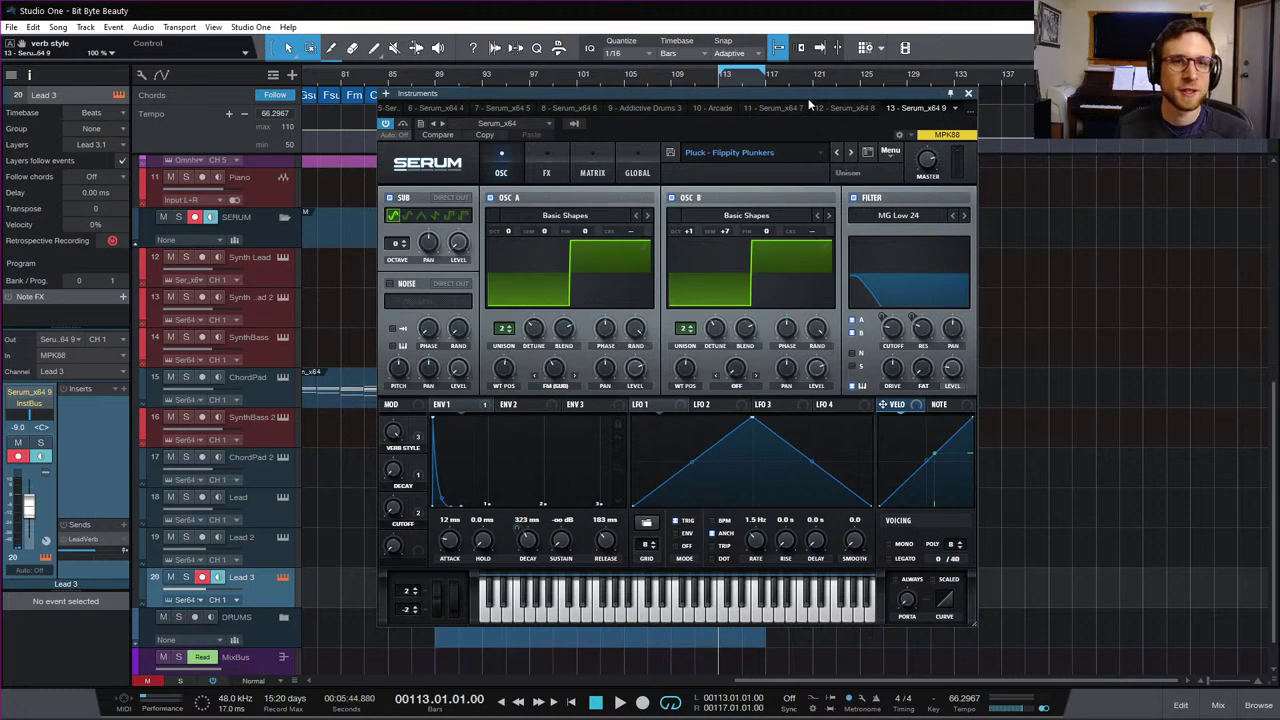
{"action": "left_click_drag", "start_coordinate": [808, 96], "coordinate": [780, 74]}
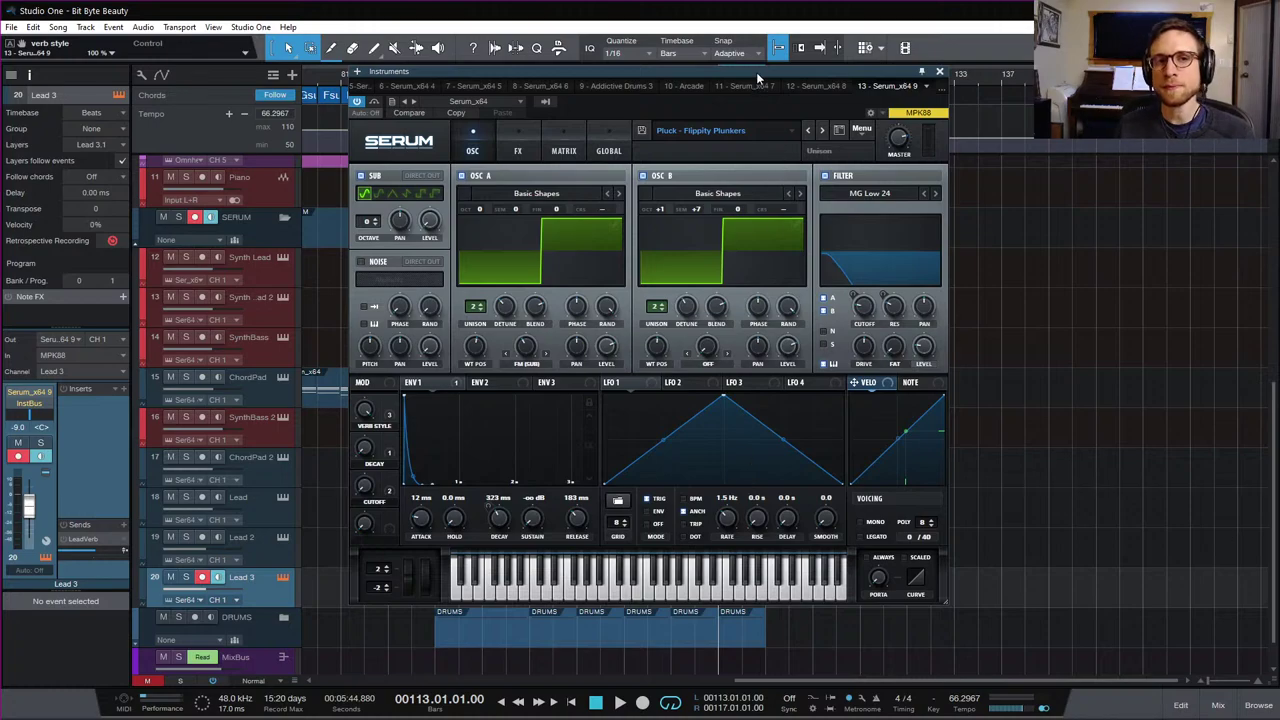
{"action": "left_click_drag", "start_coordinate": [756, 72], "coordinate": [782, 92]}
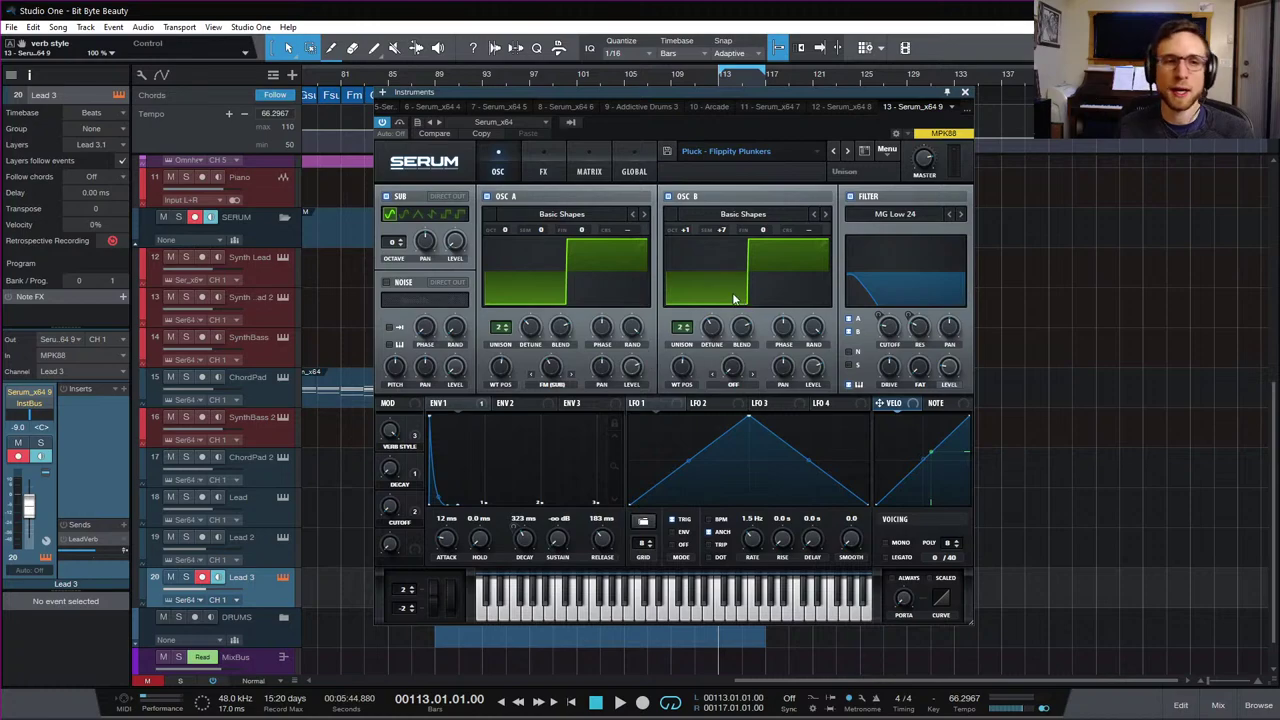
Step: Advance through the FM Drops and Microtubules presets to Pluck - Neon Drips, and play the section from bar 113 with it
{"action": "left_click", "coordinate": [750, 151]}
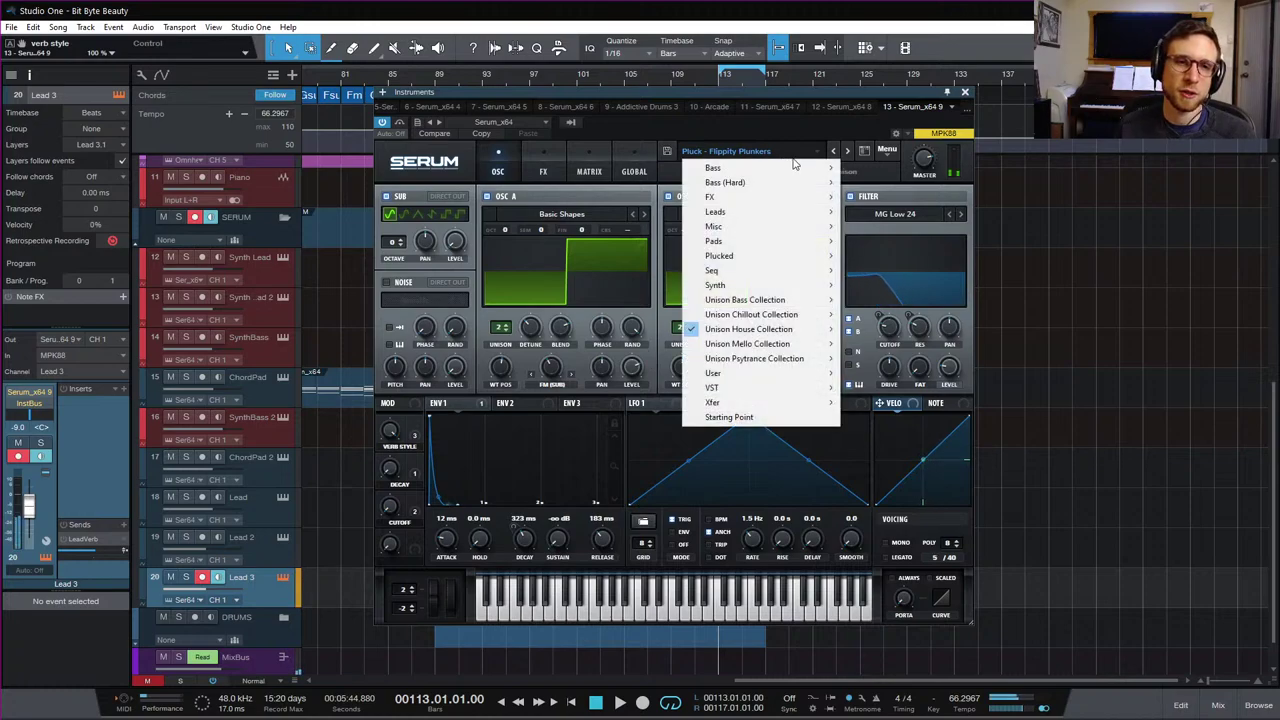
{"action": "left_click", "coordinate": [673, 172]}
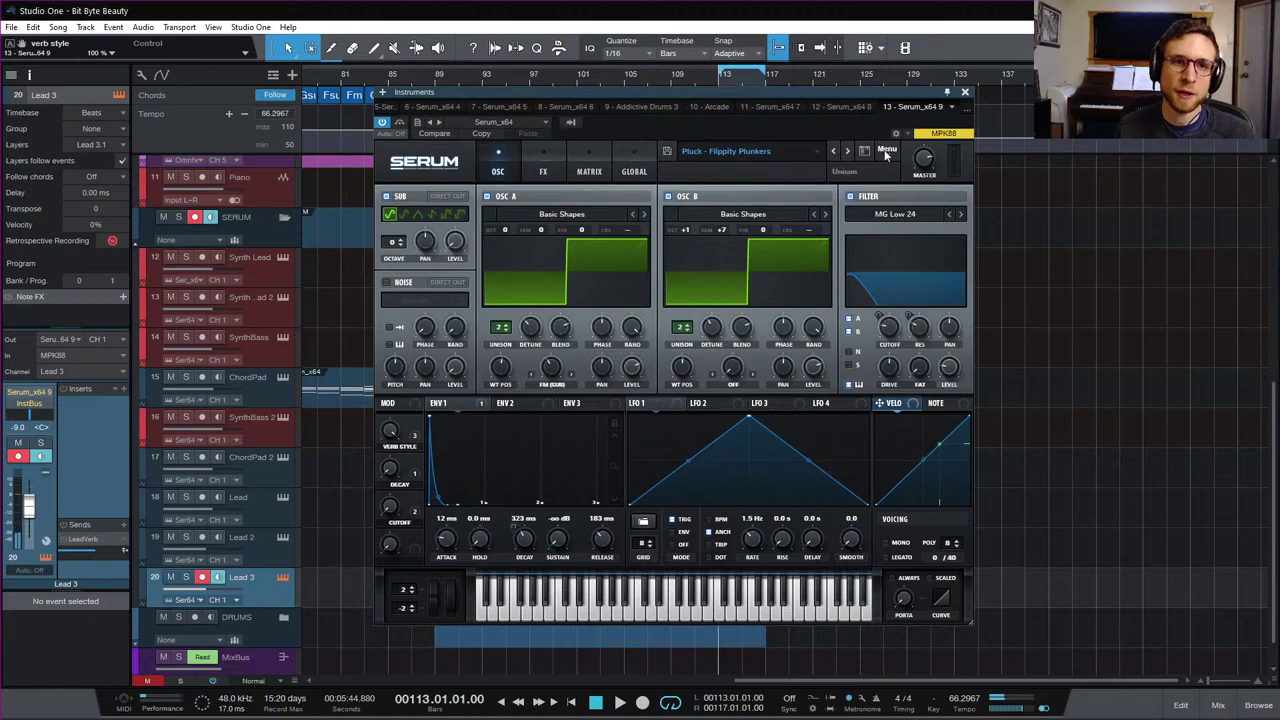
{"action": "left_click", "coordinate": [848, 152]}
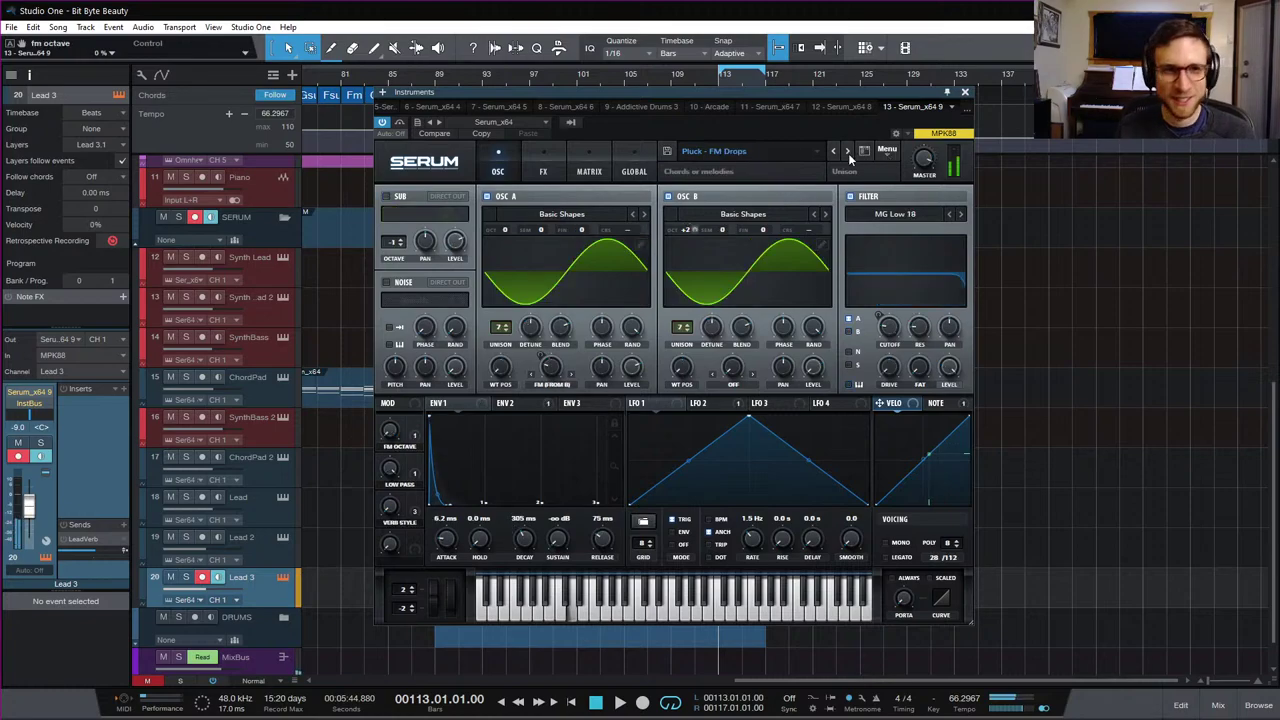
{"action": "left_click", "coordinate": [848, 152]}
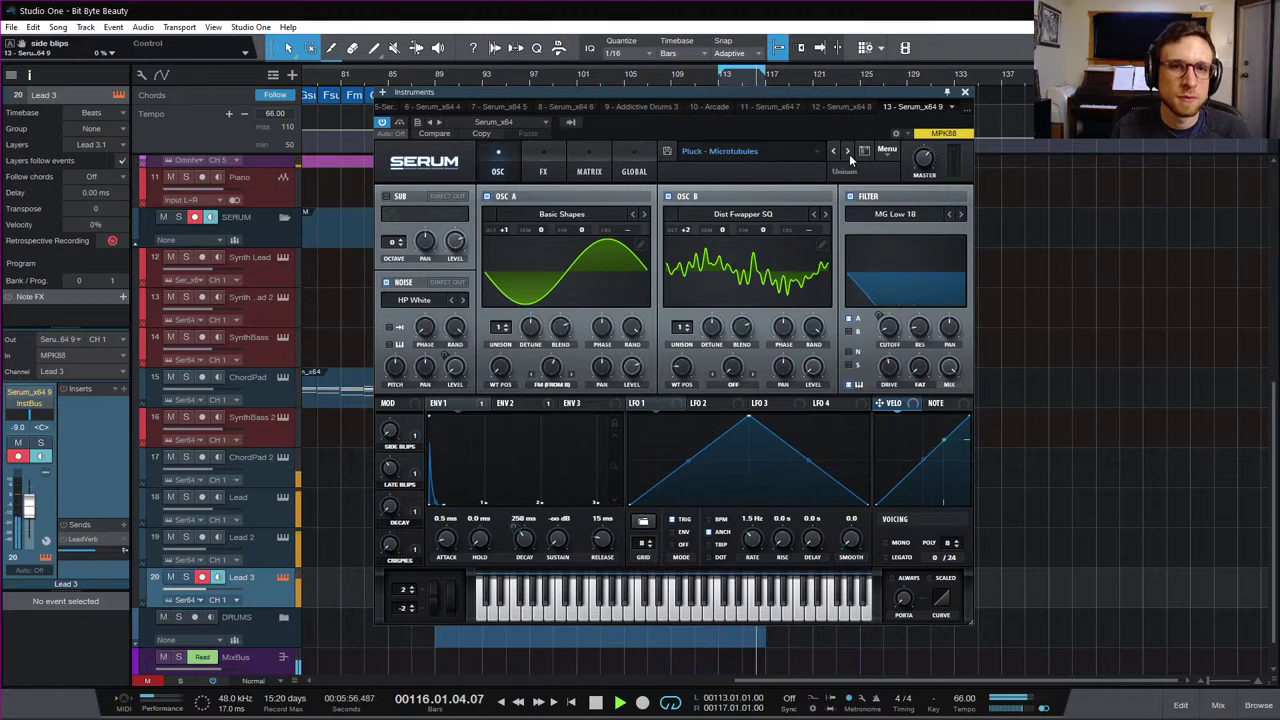
{"action": "key", "text": "space"}
{"action": "left_click", "coordinate": [847, 153]}
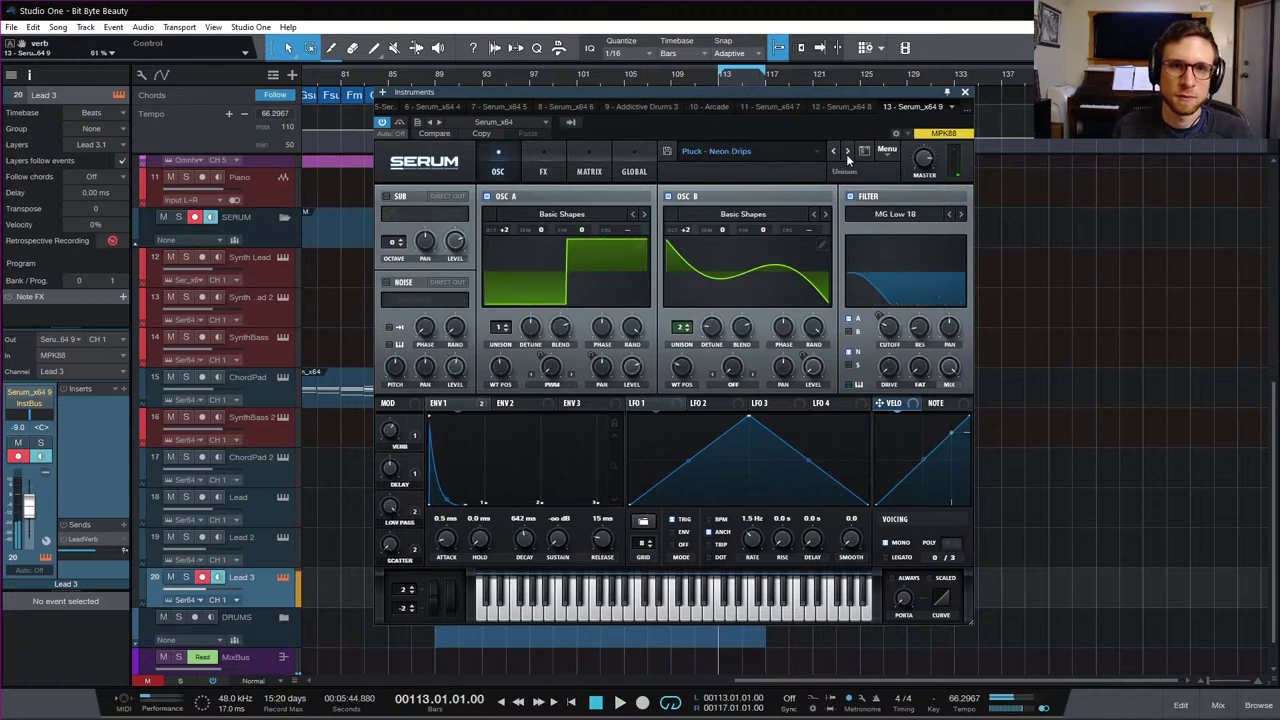
{"action": "key", "text": "space"}
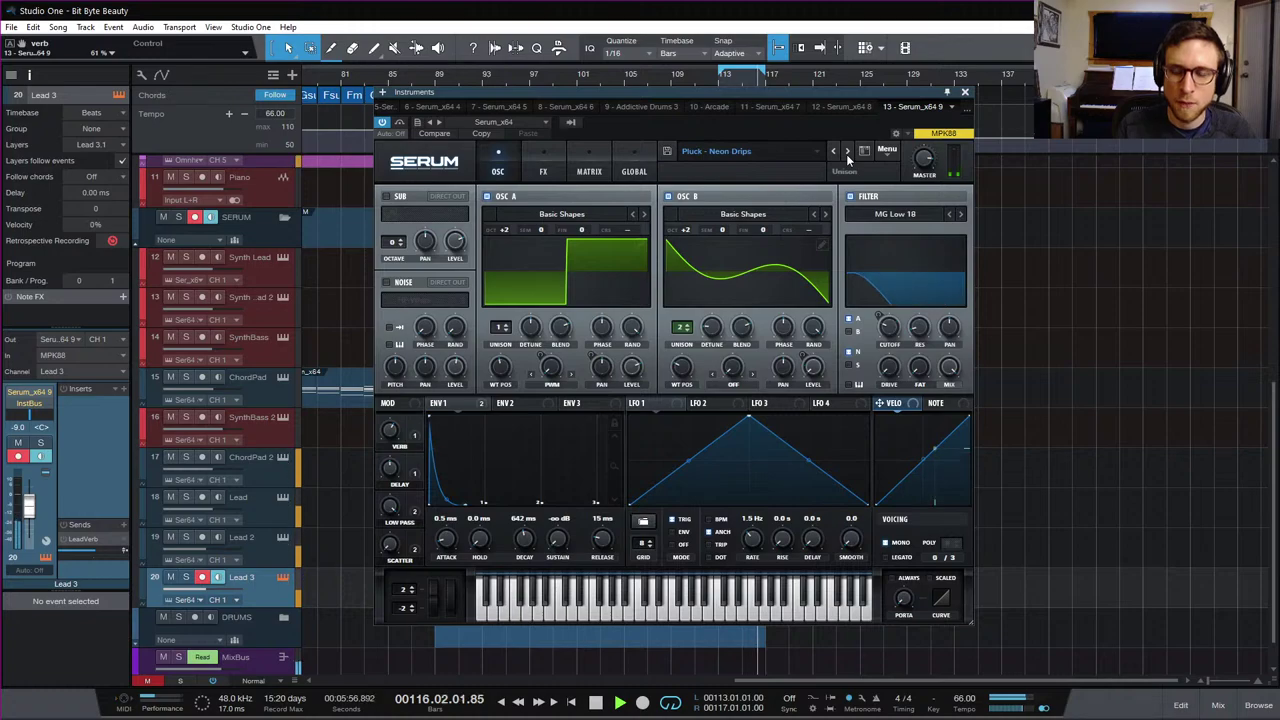
Step: Audition the Lead 3 pluck against the section from bar 113, advancing past Pluck - Rebellion to the Pluck - Rising Sun preset
{"action": "key", "text": "space"}
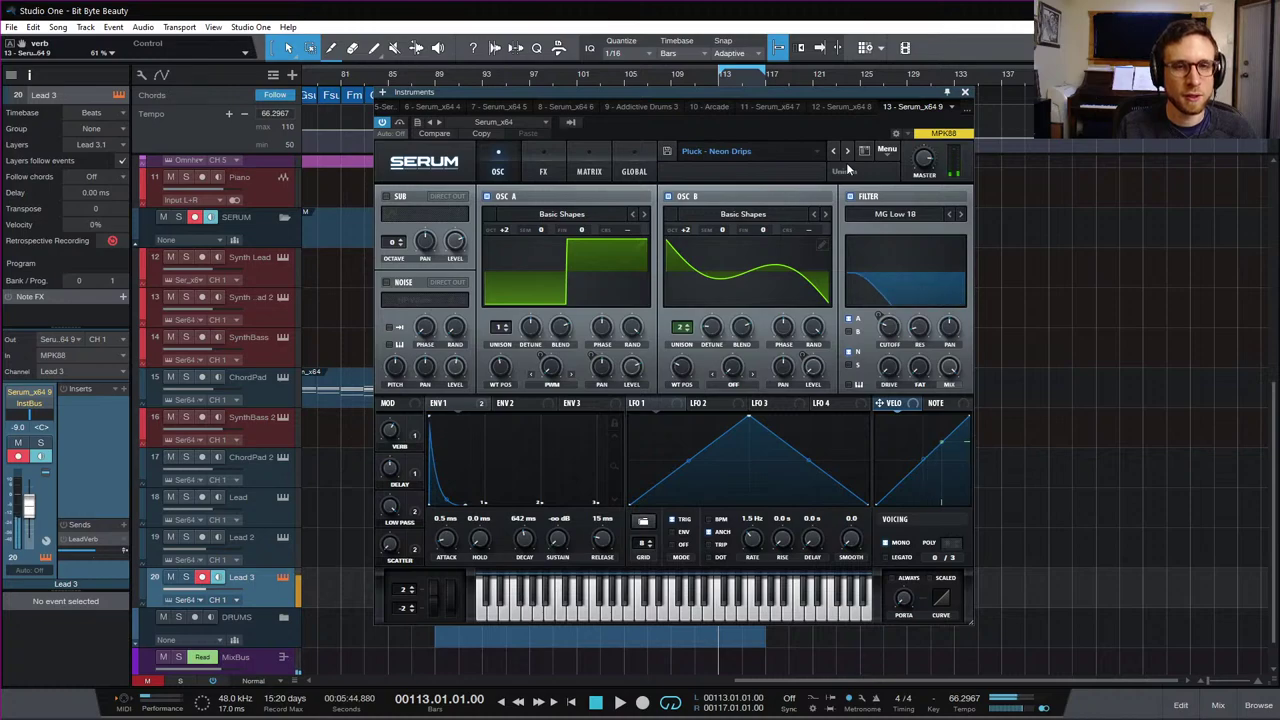
{"action": "key", "text": "space"}
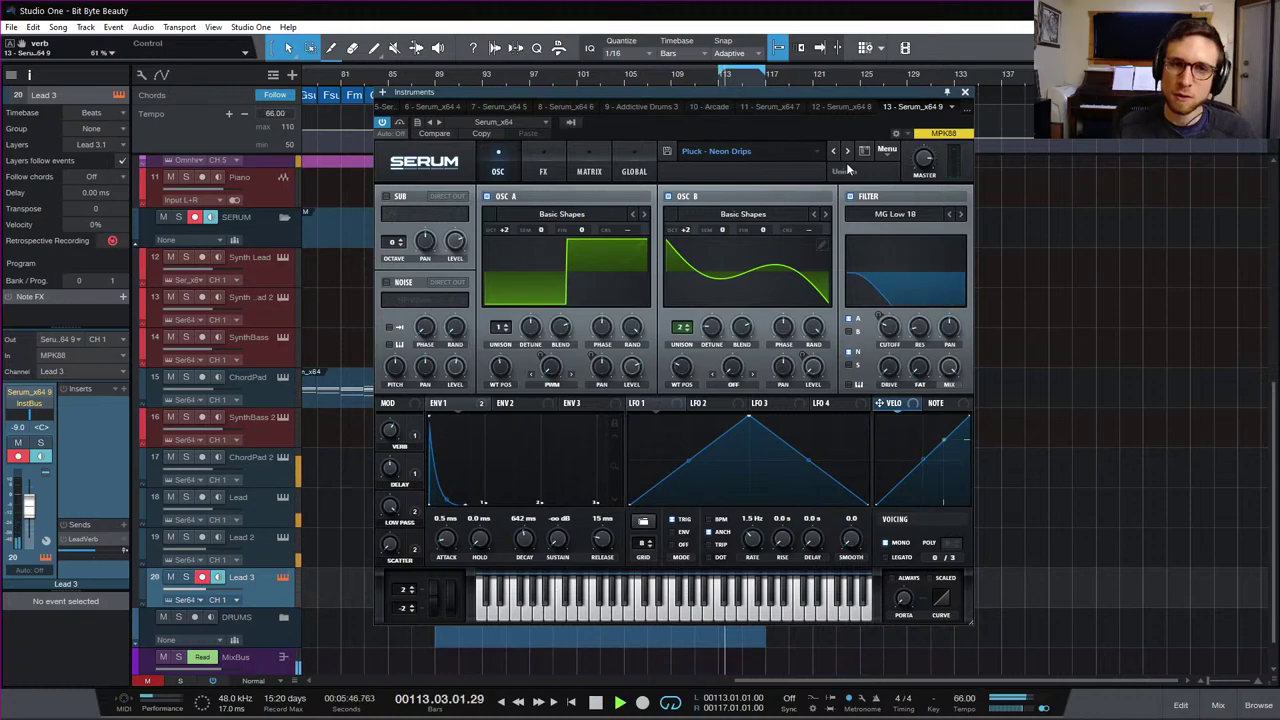
{"action": "key", "text": "space"}
{"action": "left_click", "coordinate": [849, 153]}
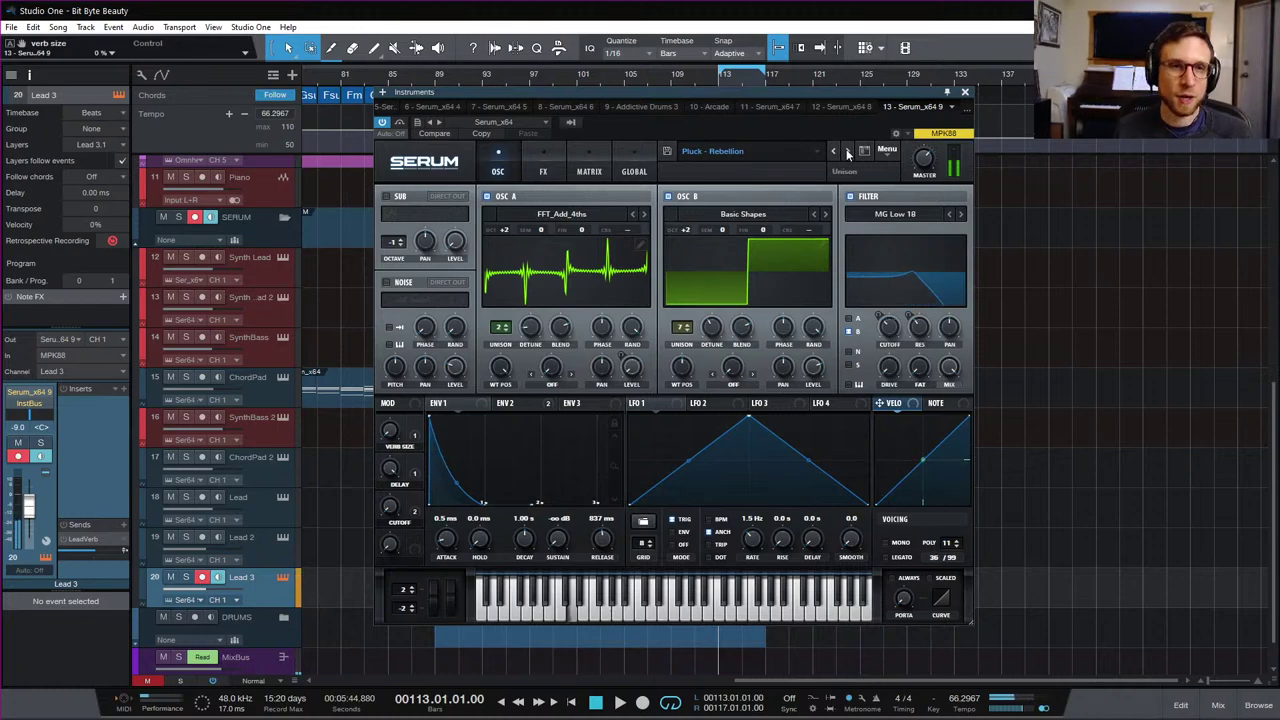
{"action": "left_click", "coordinate": [847, 152]}
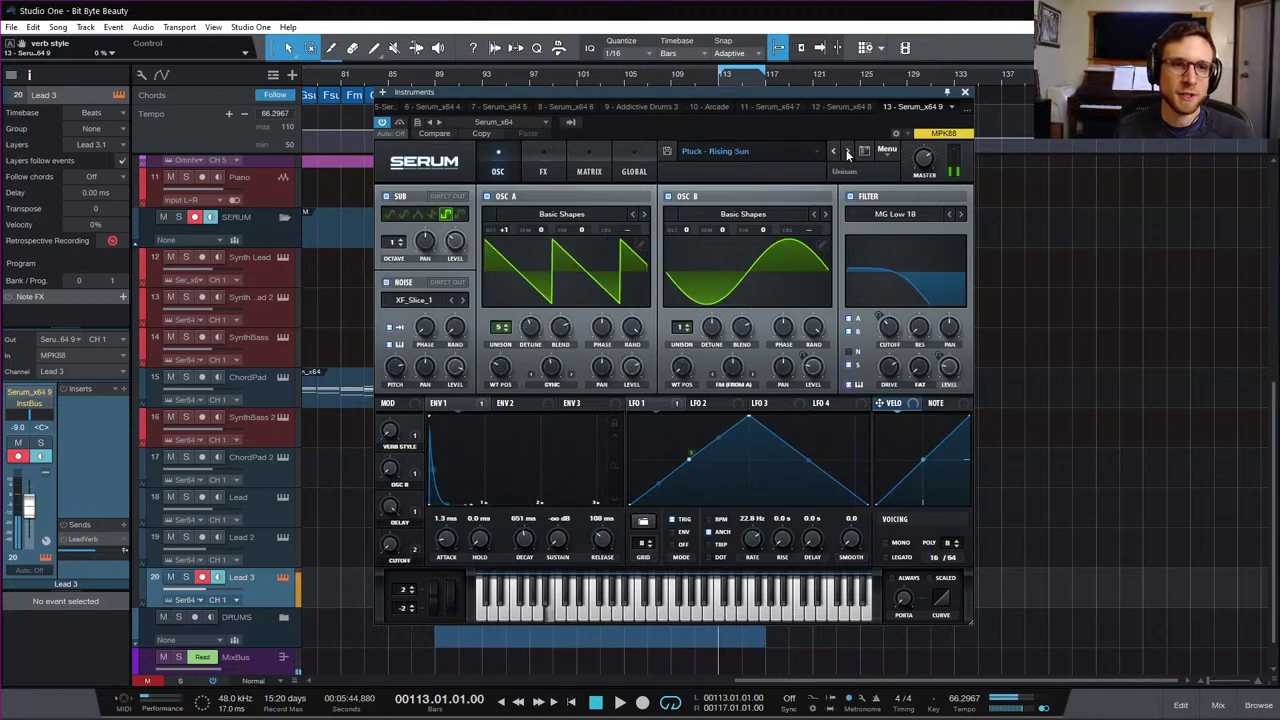
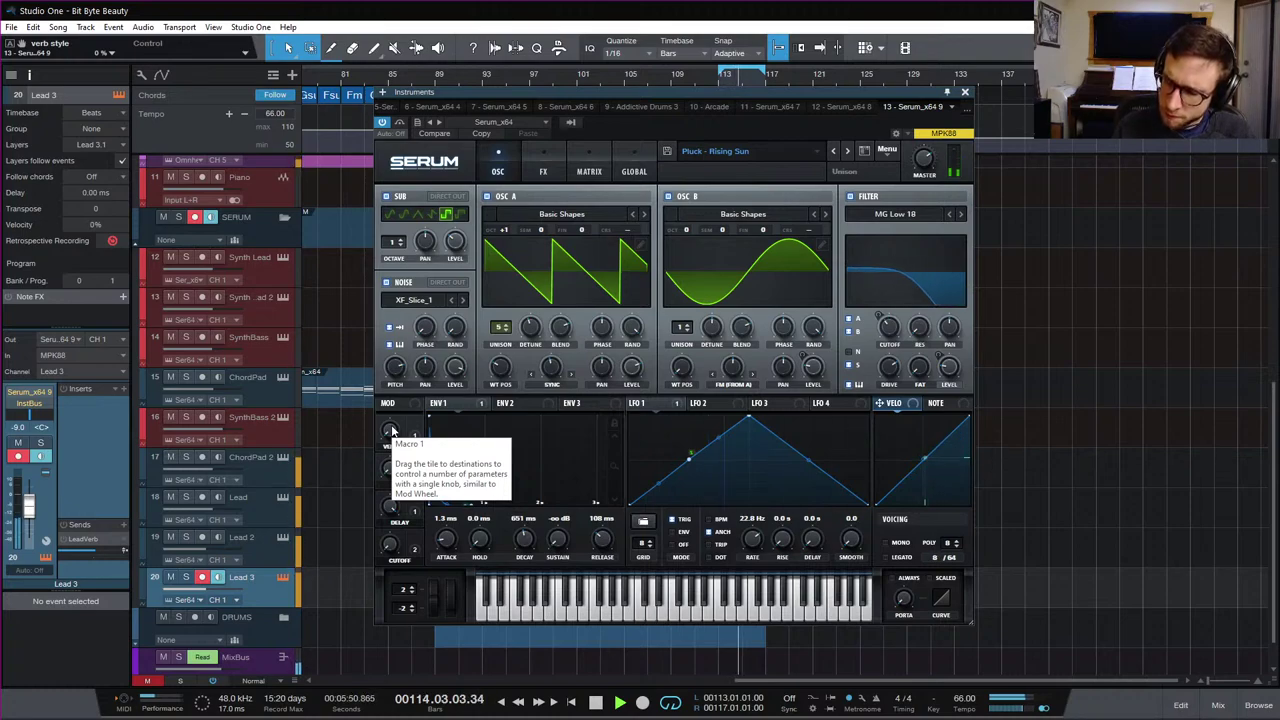
{"action": "key", "text": "space"}
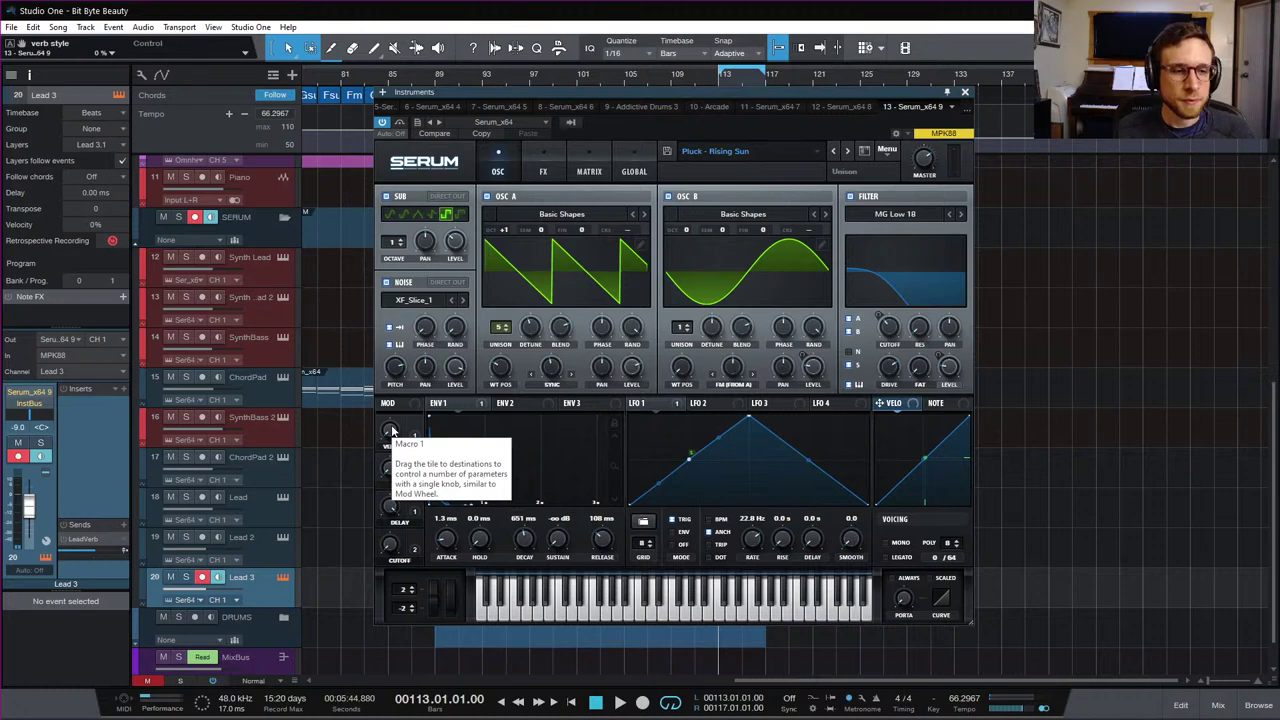
Step: Close the Serum instrument window and play the section from bar 113
{"action": "left_click", "coordinate": [966, 93]}
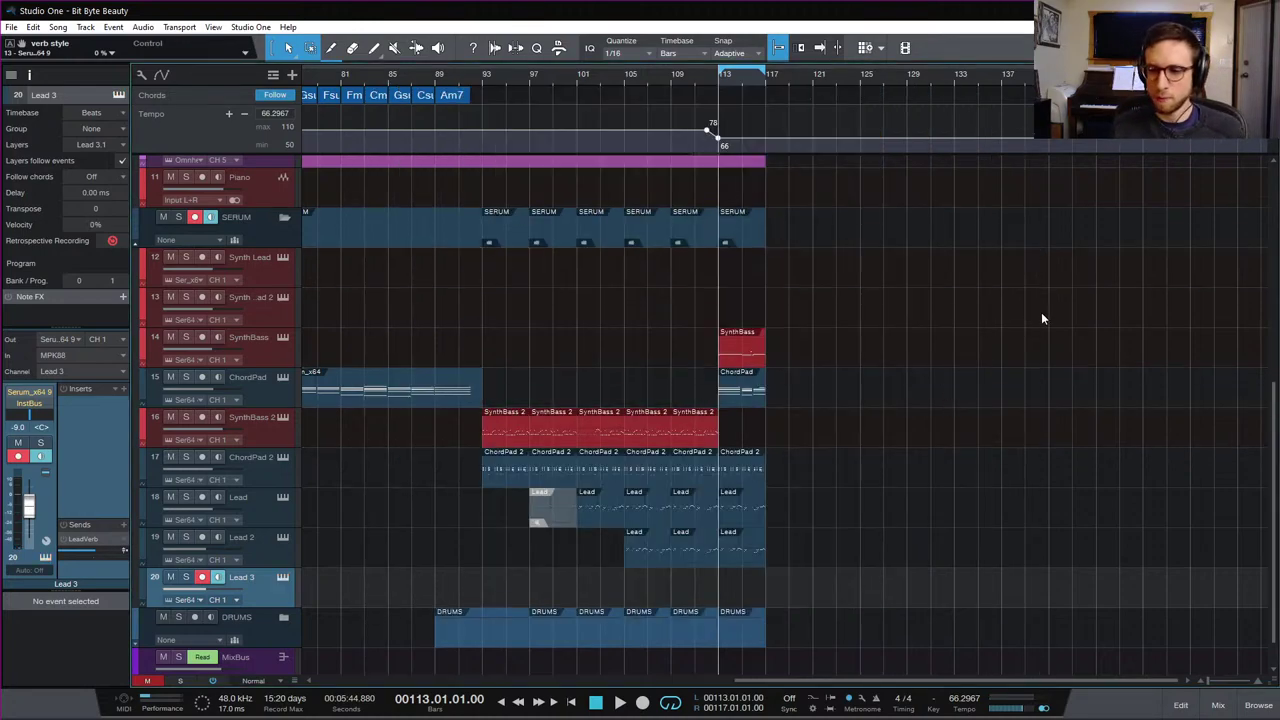
{"action": "key", "text": "space"}
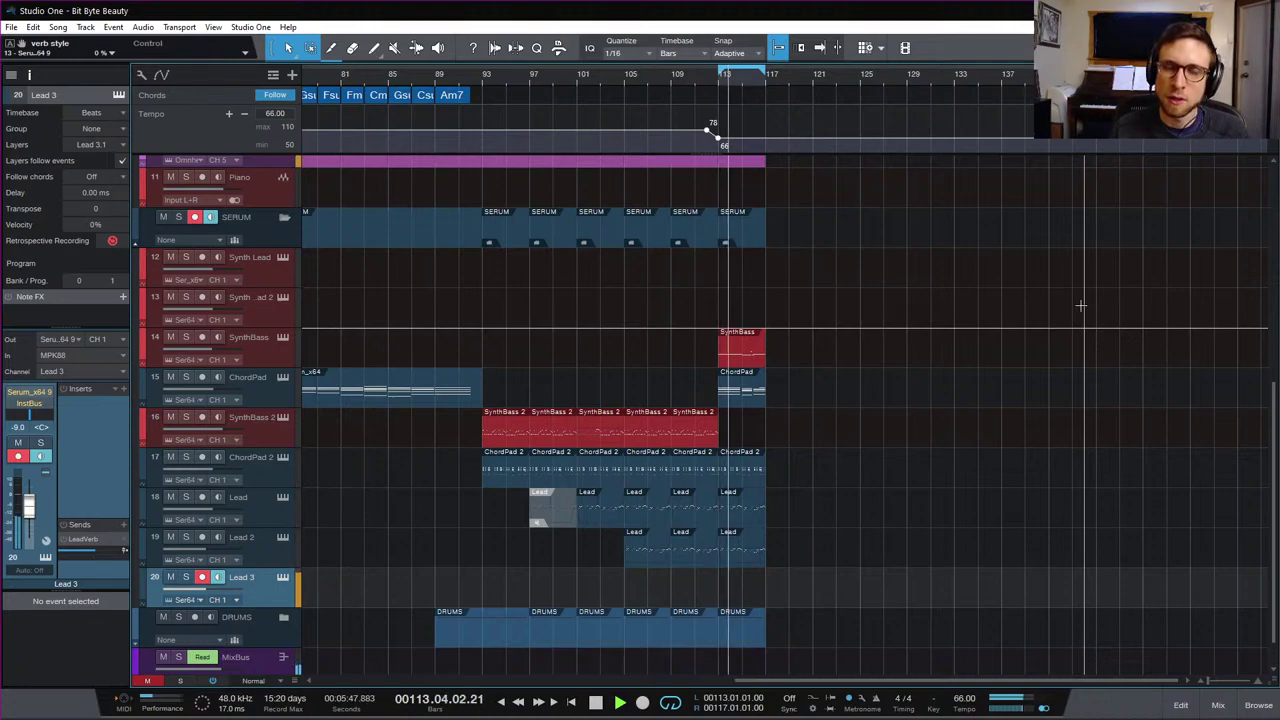
{"action": "key", "text": "space"}
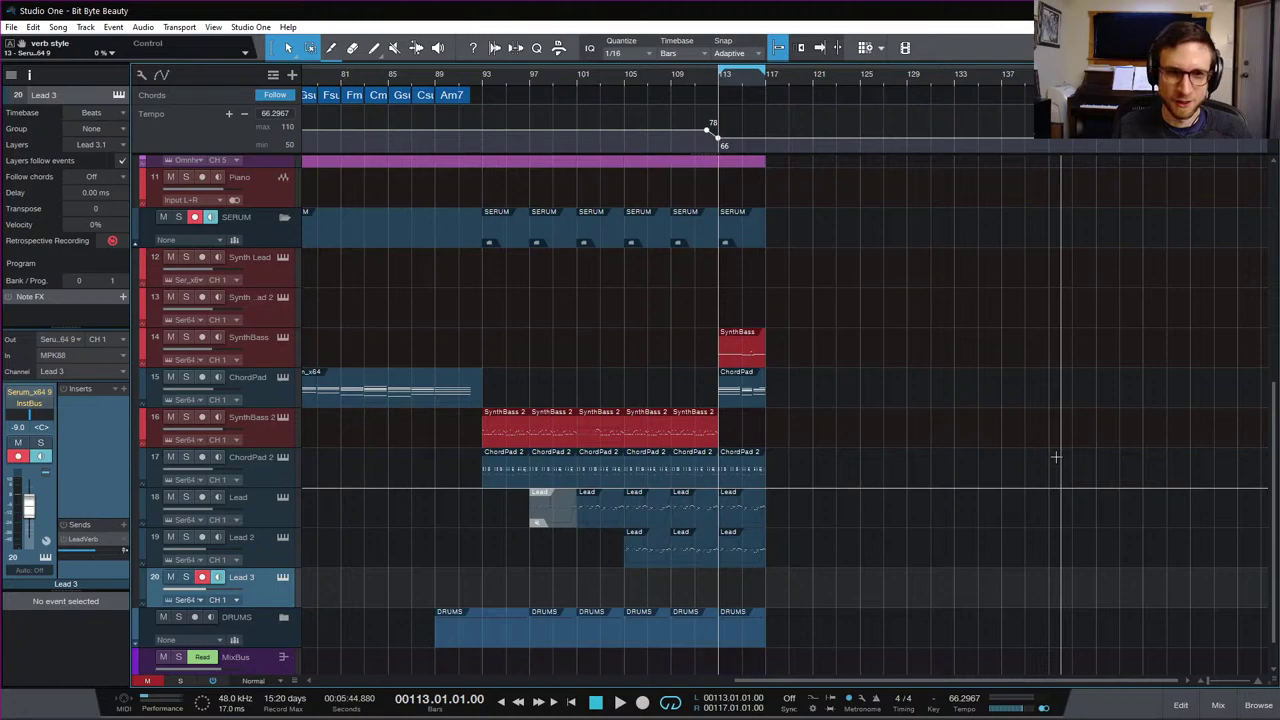
Step: Create a Lead 3 part from bar 113 to 117 and enter 1/8 B2 notes at 113.01.03 and 113.02.03
{"action": "double_click", "coordinate": [723, 596]}
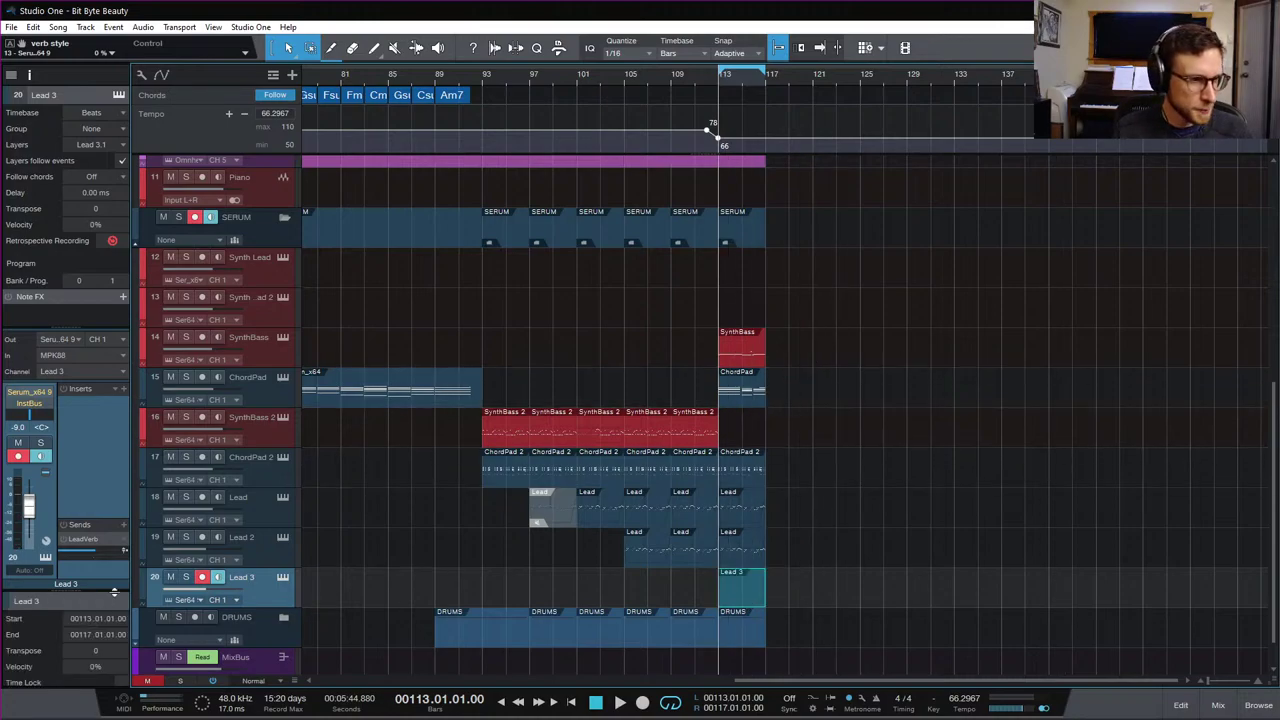
{"action": "double_click", "coordinate": [739, 595]}
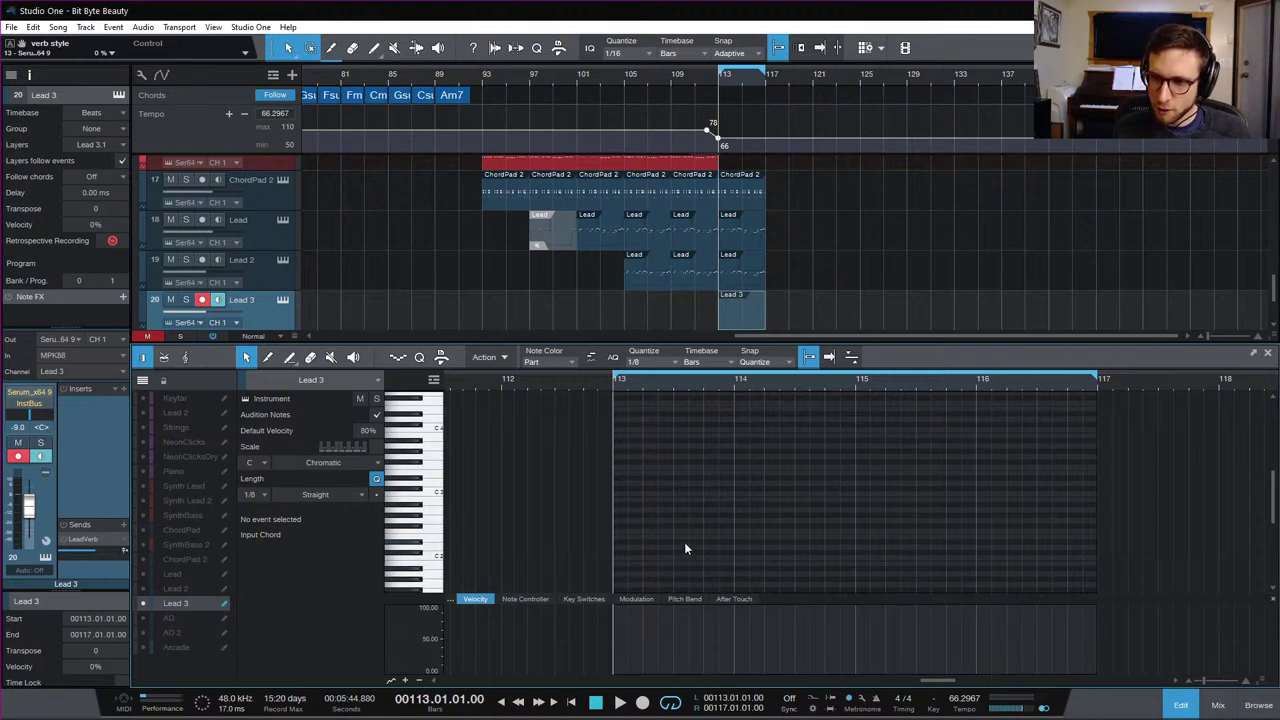
{"action": "left_click", "coordinate": [617, 497]}
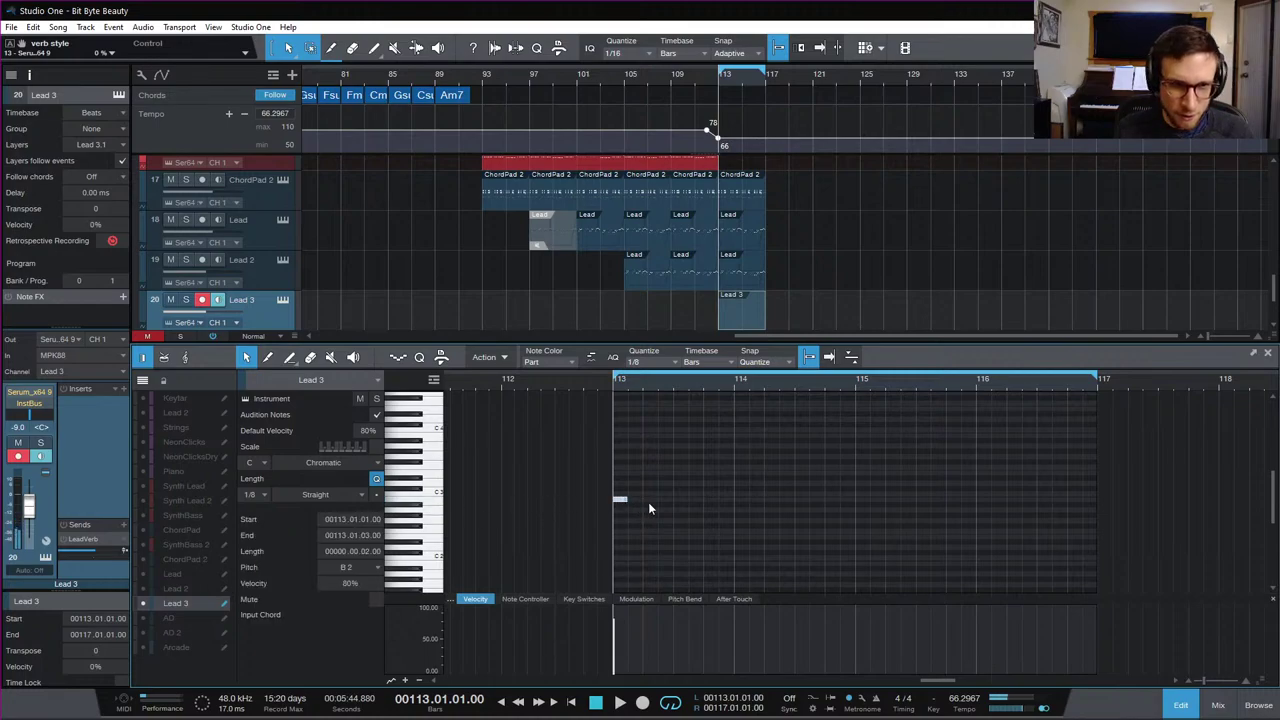
{"action": "key", "text": "d"}
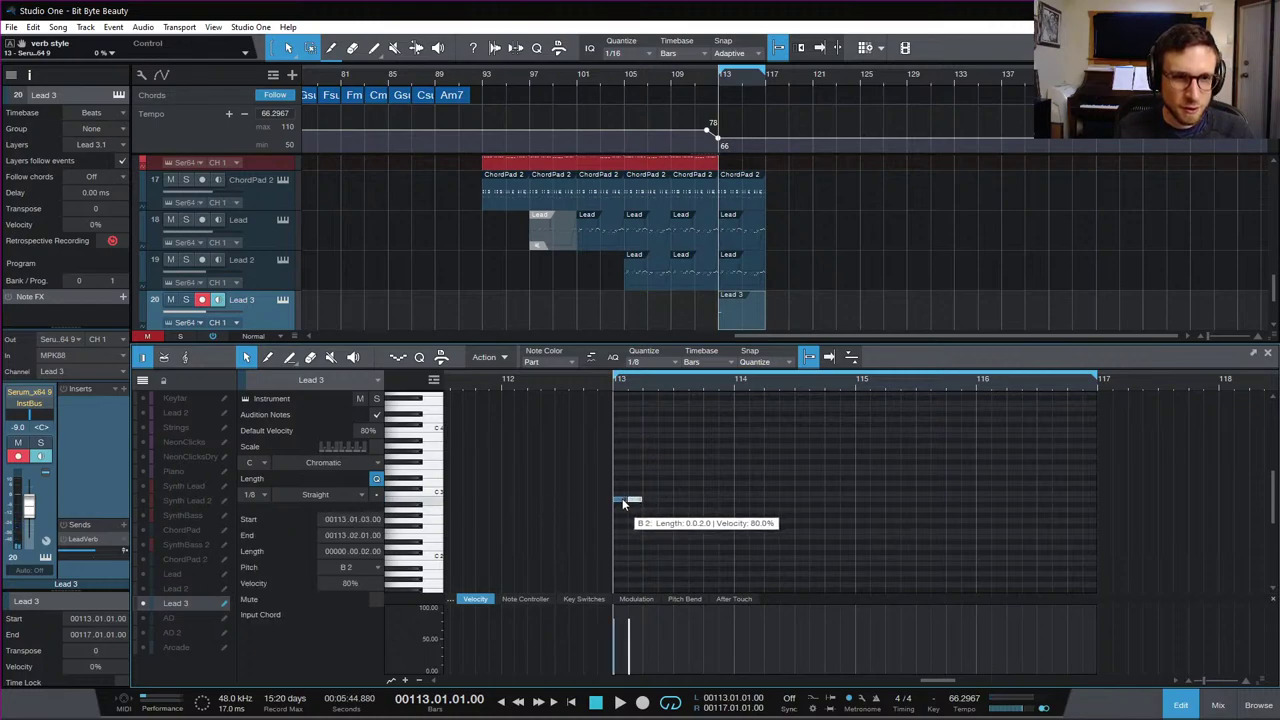
{"action": "left_click", "coordinate": [681, 505]}
{"action": "left_click_drag", "start_coordinate": [682, 504], "coordinate": [664, 499]}
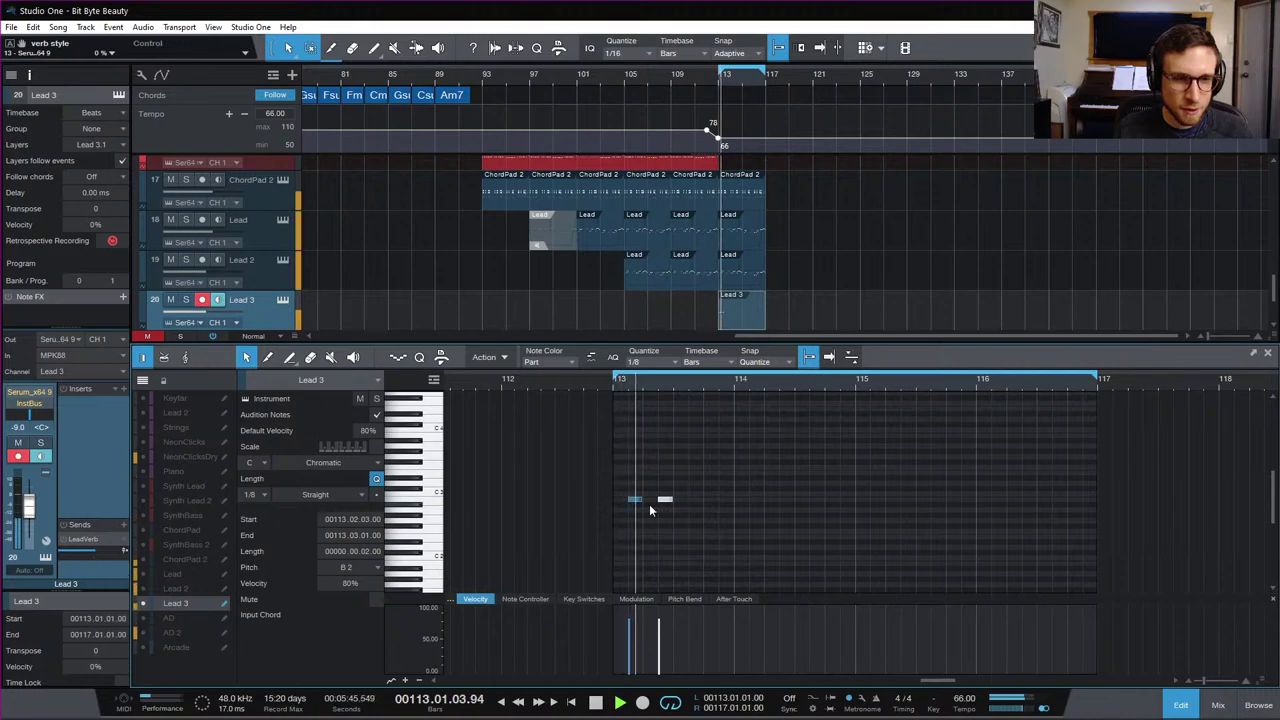
{"action": "left_click", "coordinate": [783, 515]}
{"action": "key", "text": "e"}
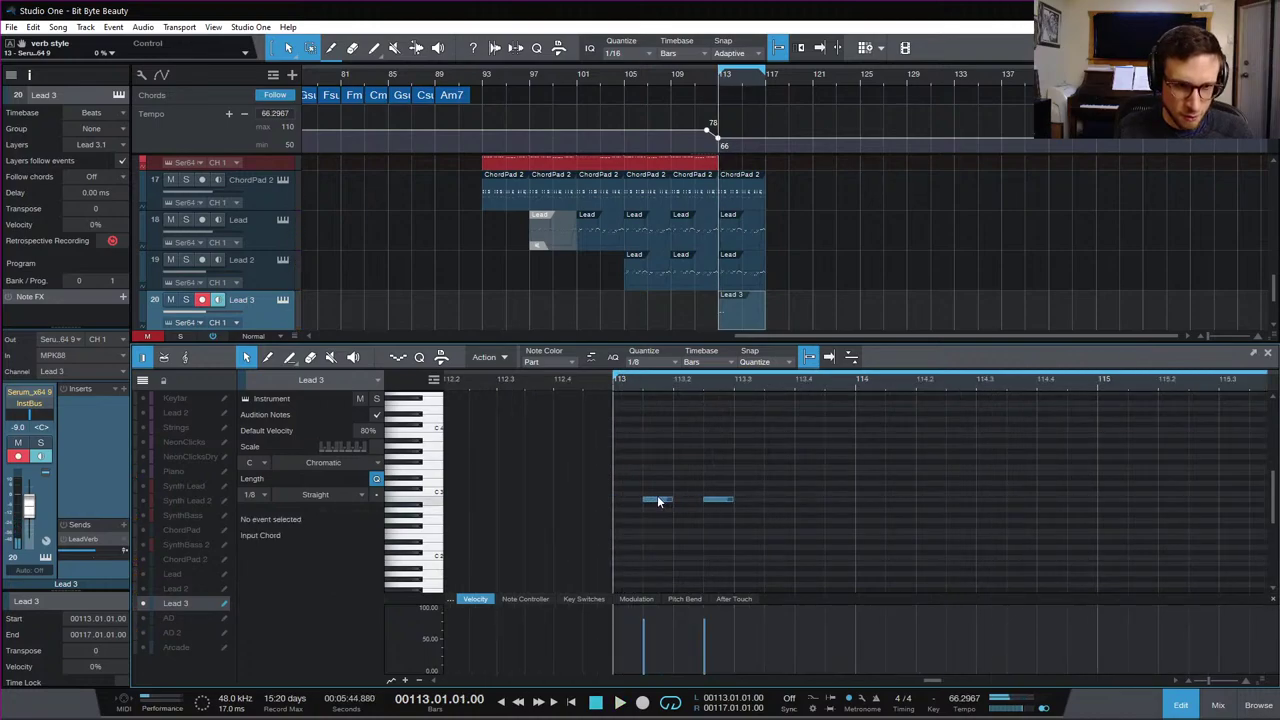
Step: With 1/32 quantize, turn the first B2 into a 1/16 note at 113.01.01.50 and duplicate it three times, raising the last copy to C3
{"action": "left_click", "coordinate": [677, 364]}
{"action": "left_click", "coordinate": [793, 392]}
{"action": "mouse_move", "coordinate": [660, 500]}
{"action": "left_mouse_down"}
{"action": "mouse_move", "coordinate": [626, 504]}
{"action": "mouse_move", "coordinate": [656, 498]}
{"action": "mouse_move", "coordinate": [644, 502]}
{"action": "left_mouse_up"}
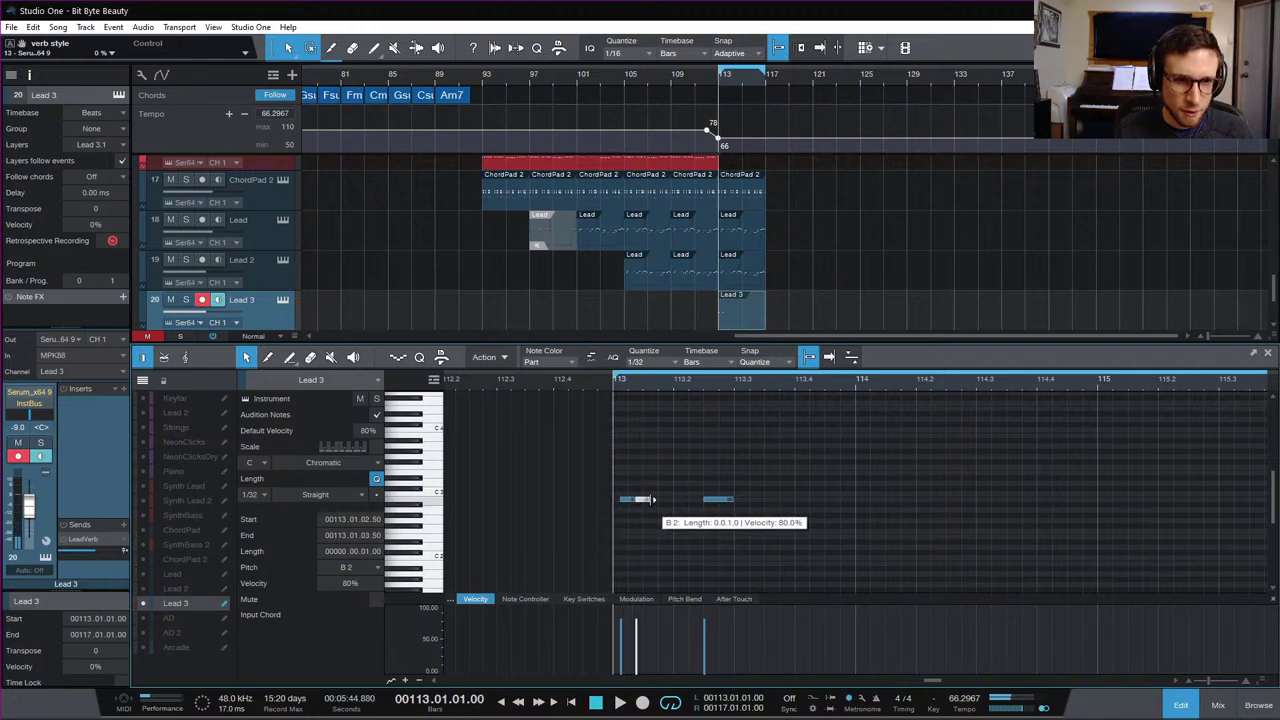
{"action": "key", "text": "d"}
{"action": "key", "text": "d"}
{"action": "key", "text": "Up"}
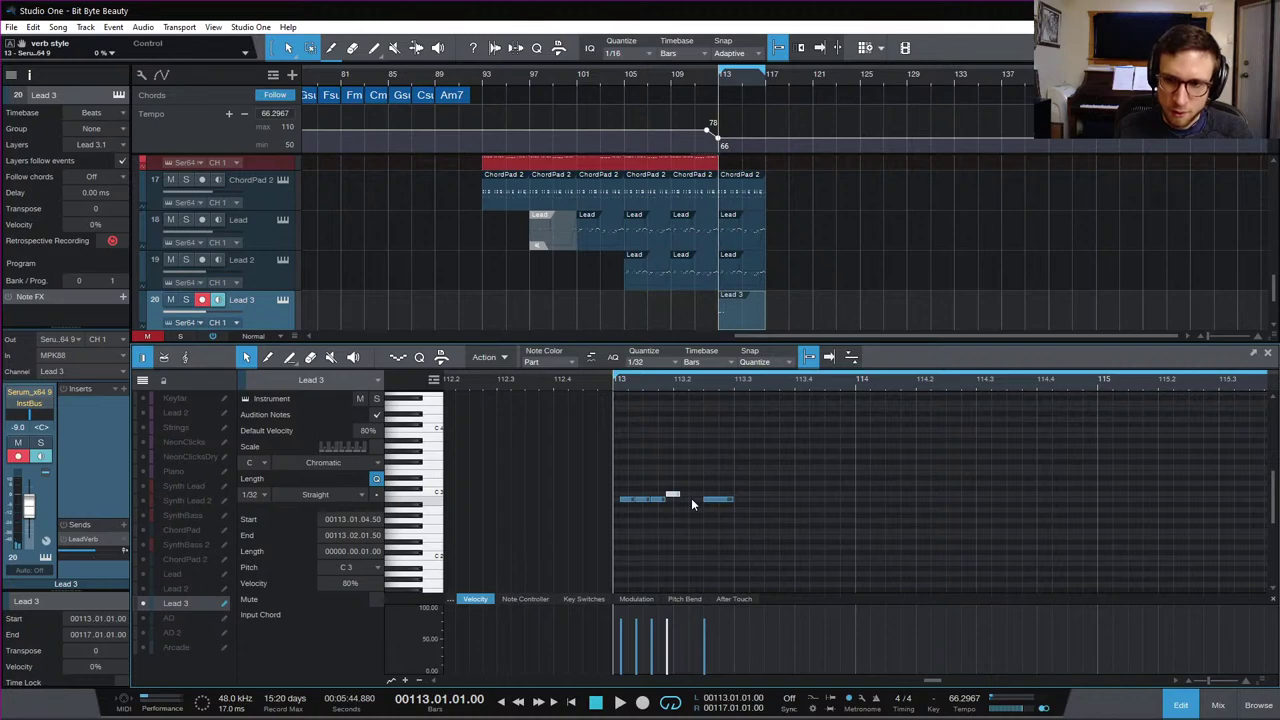
Step: End the figure with 1/32 notes on B2, C3 and D3, and delete the leftover 1/8 B2 at 113.02.03
{"action": "left_click", "coordinate": [662, 499]}
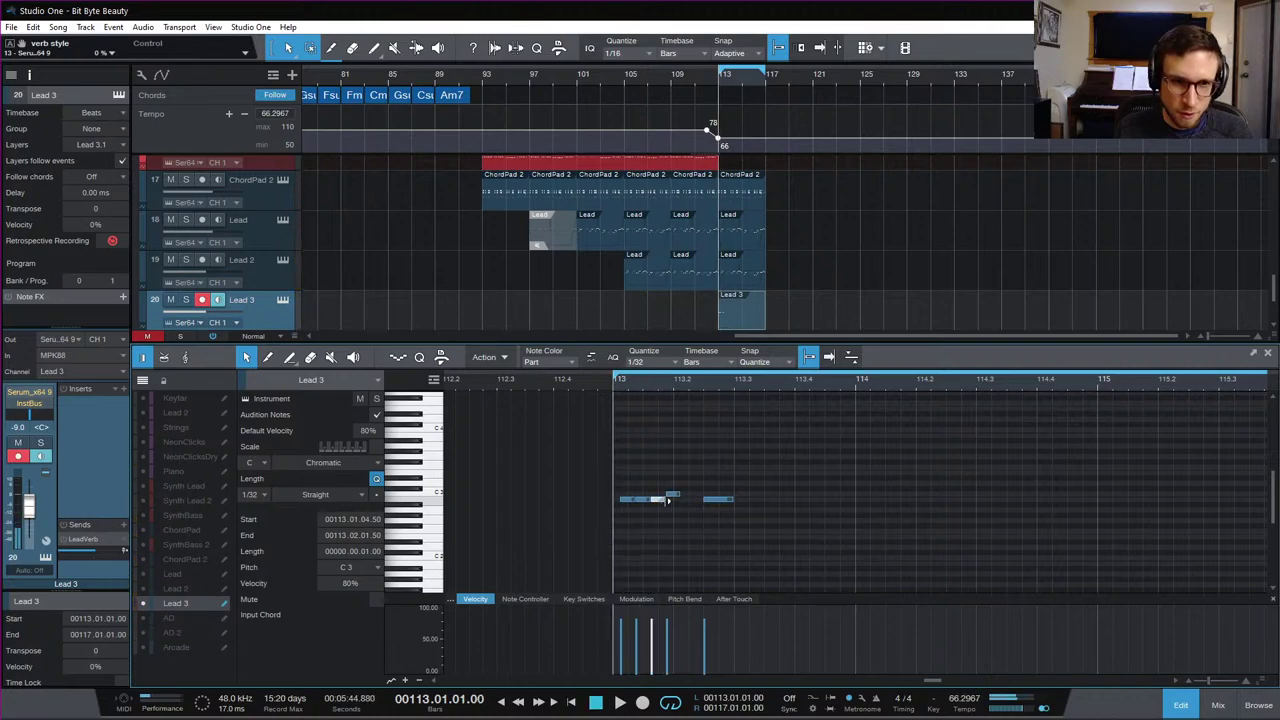
{"action": "left_click_drag", "start_coordinate": [666, 497], "coordinate": [662, 497]}
{"action": "key", "text": "Up"}
{"action": "key", "text": "Up"}
{"action": "left_click", "coordinate": [718, 499]}
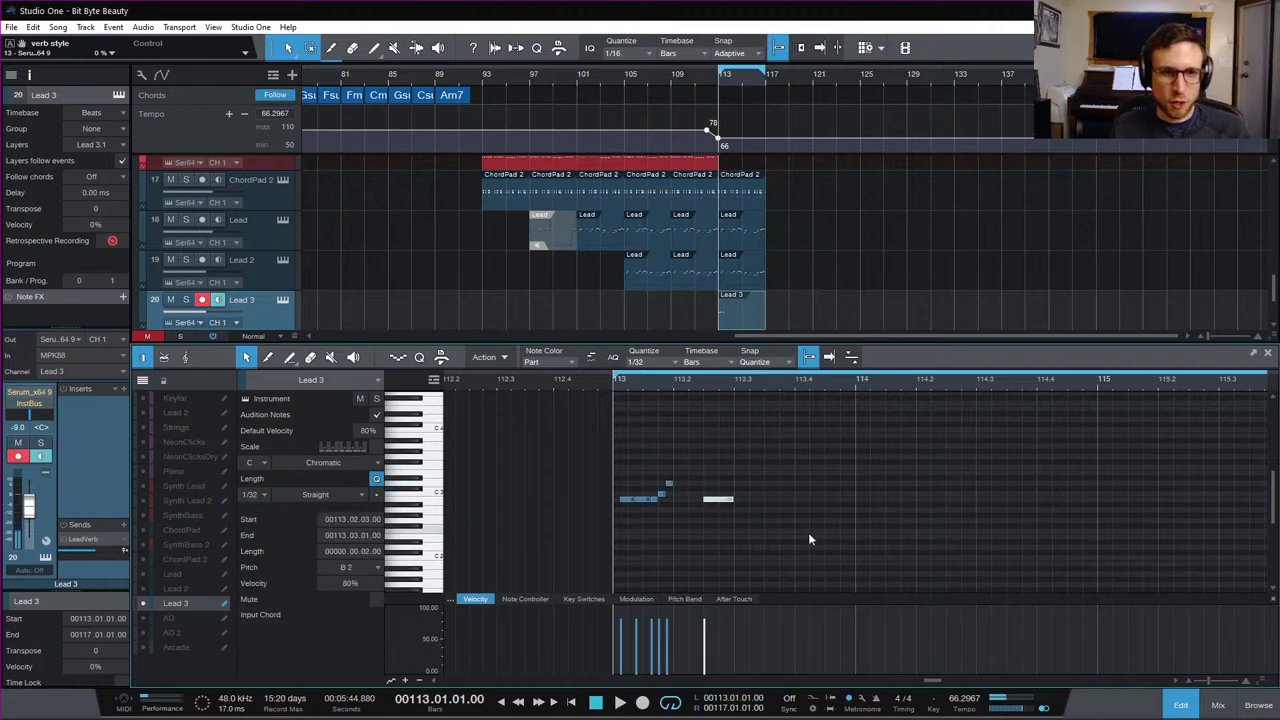
{"action": "key", "text": "Delete"}
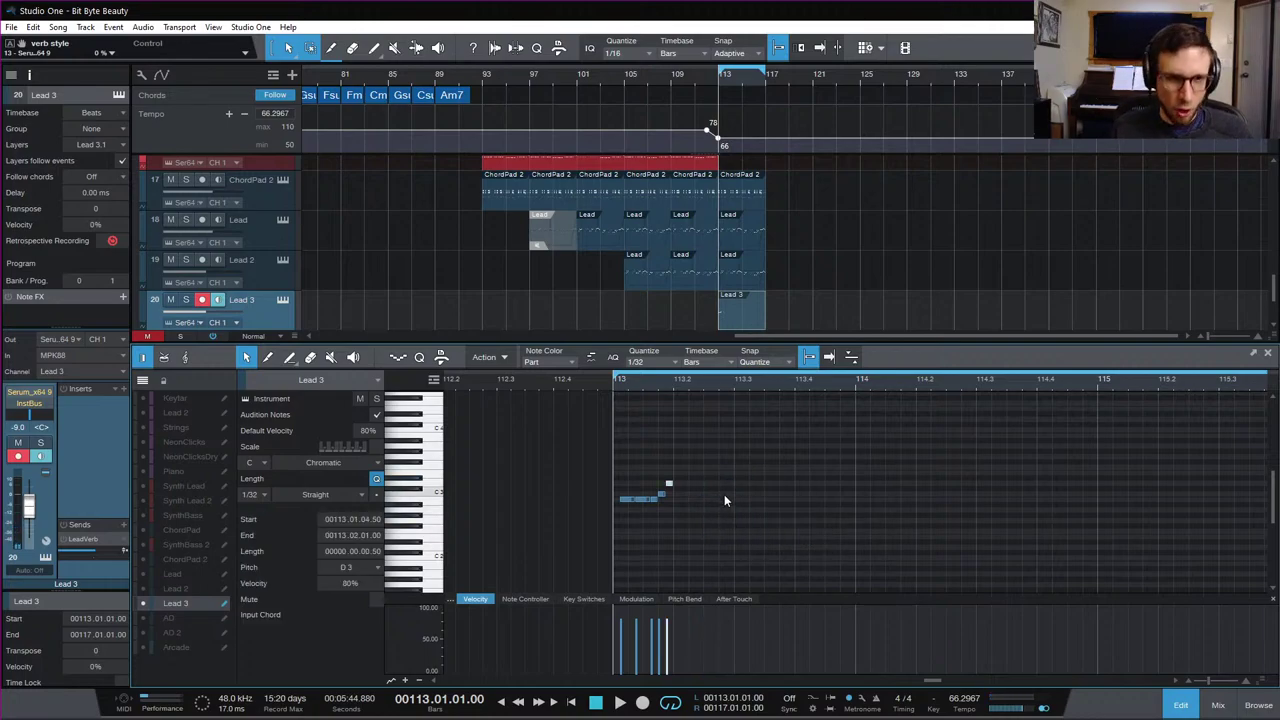
Step: Select the whole five-note figure, duplicate it onto beat 2 of bar 113, and play it back with the section
{"action": "left_click_drag", "start_coordinate": [720, 458], "coordinate": [528, 562]}
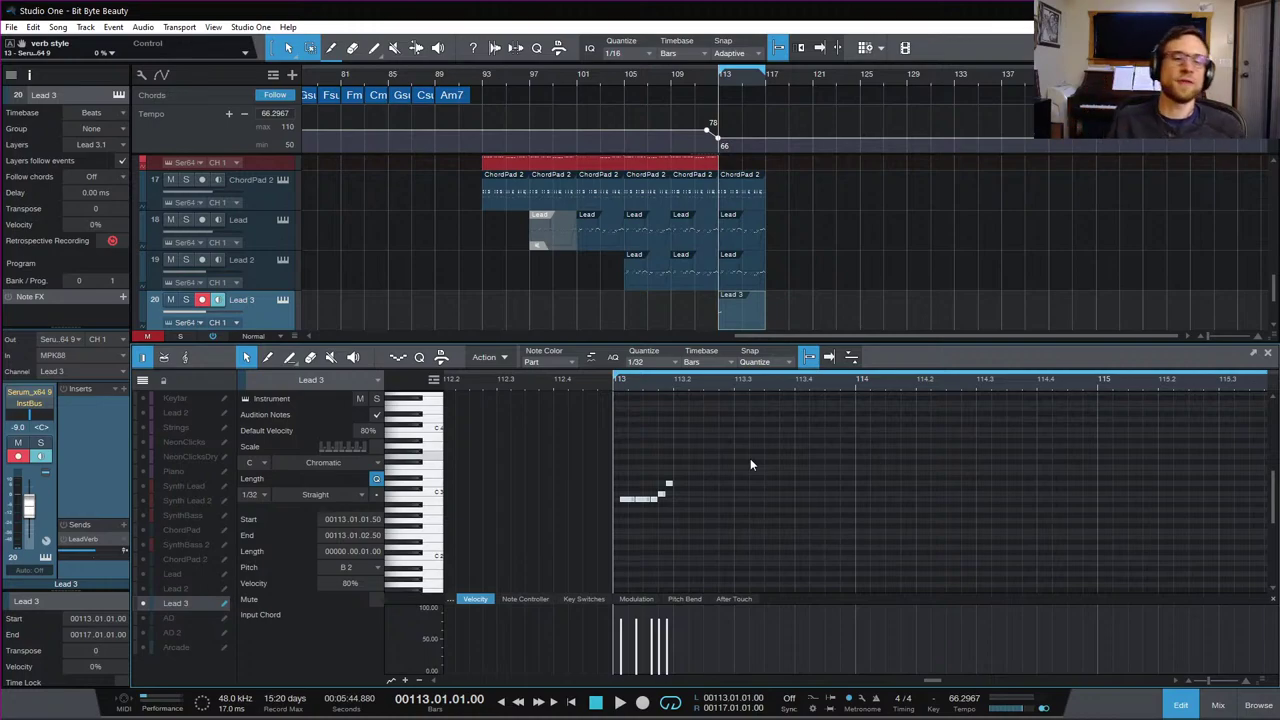
{"action": "left_click_drag", "start_coordinate": [736, 470], "coordinate": [538, 542]}
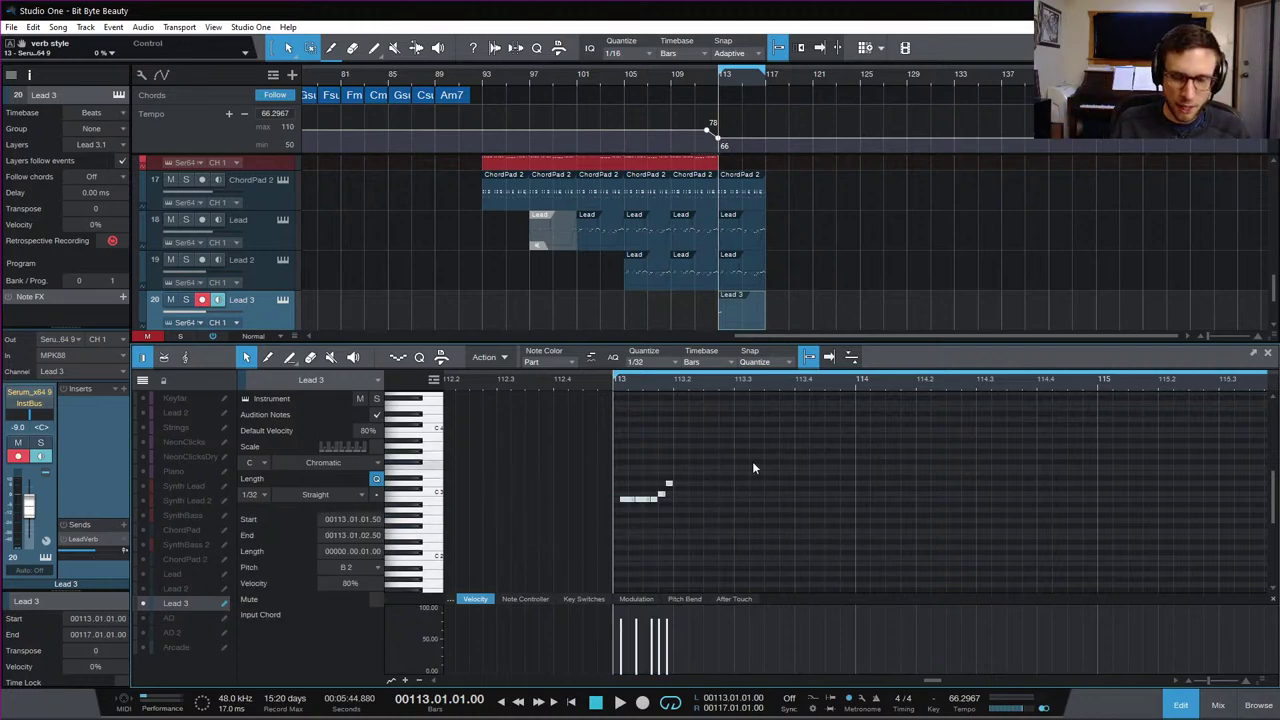
{"action": "left_click_drag", "start_coordinate": [736, 437], "coordinate": [597, 561]}
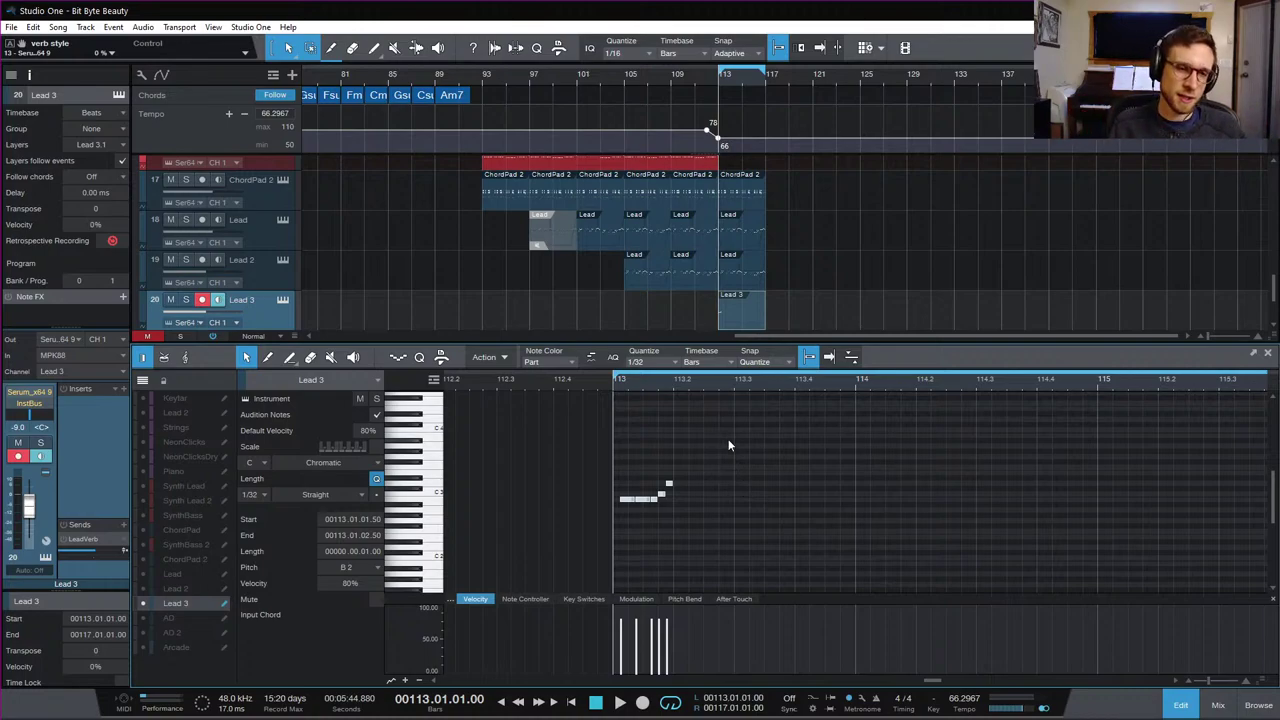
{"action": "key", "text": "space"}
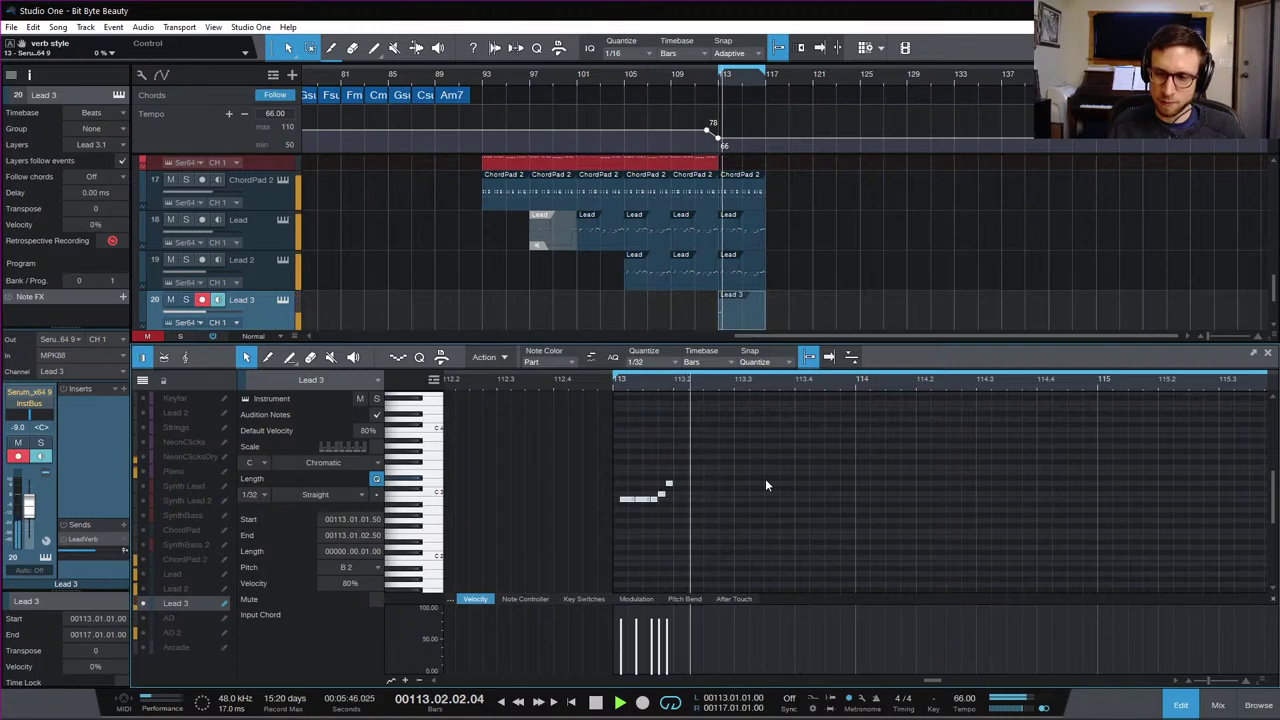
{"action": "key", "text": "space"}
{"action": "left_click_drag", "start_coordinate": [747, 450], "coordinate": [591, 548]}
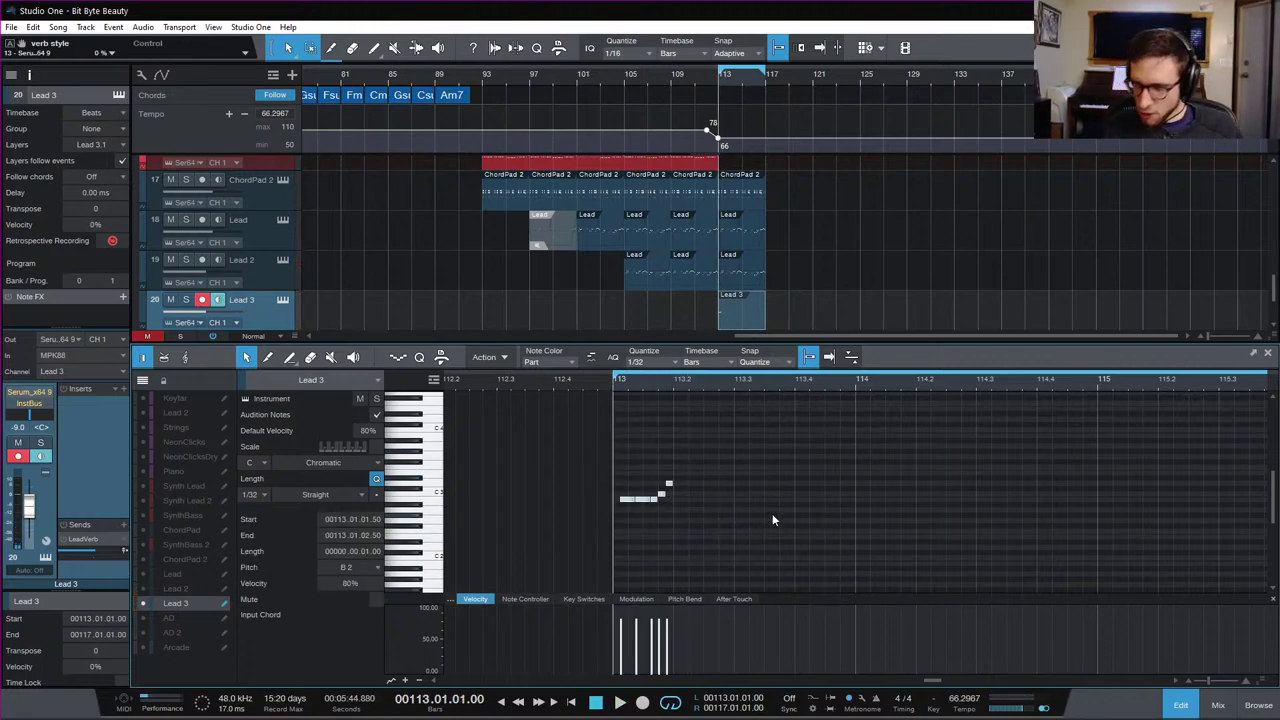
{"action": "left_click_drag", "start_coordinate": [711, 462], "coordinate": [618, 528]}
{"action": "key", "text": "d"}
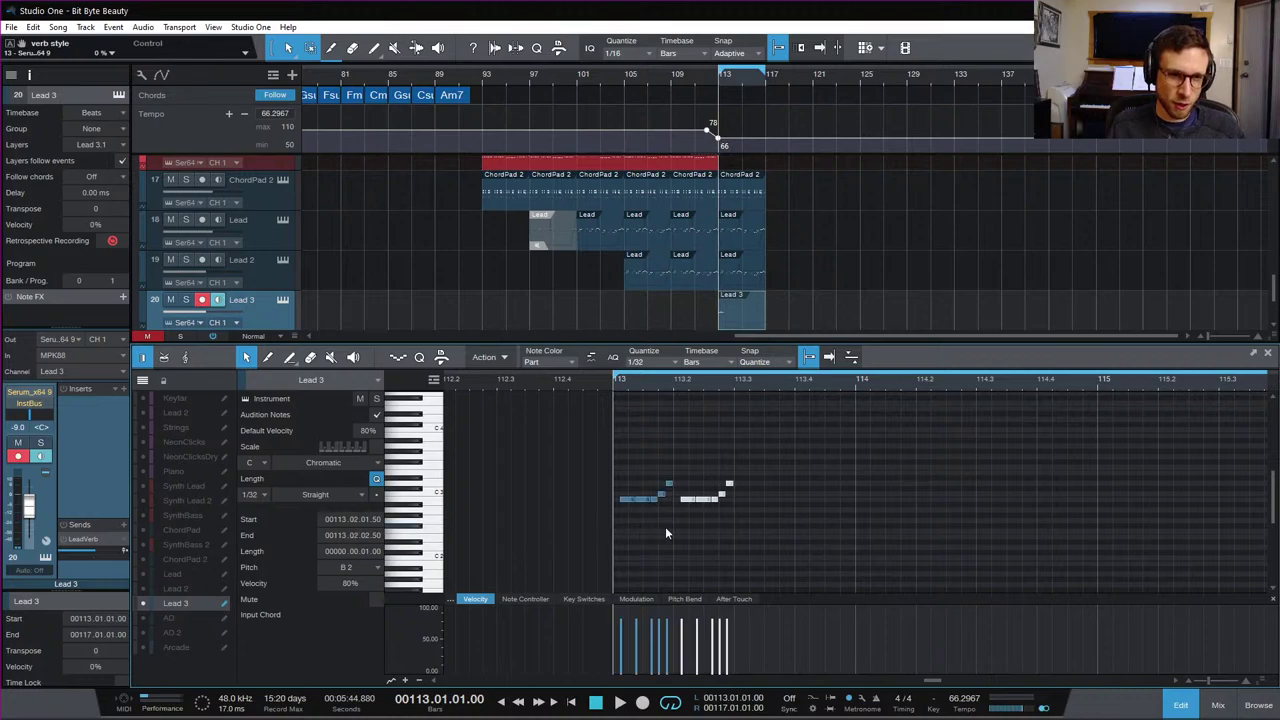
{"action": "key", "text": "space"}
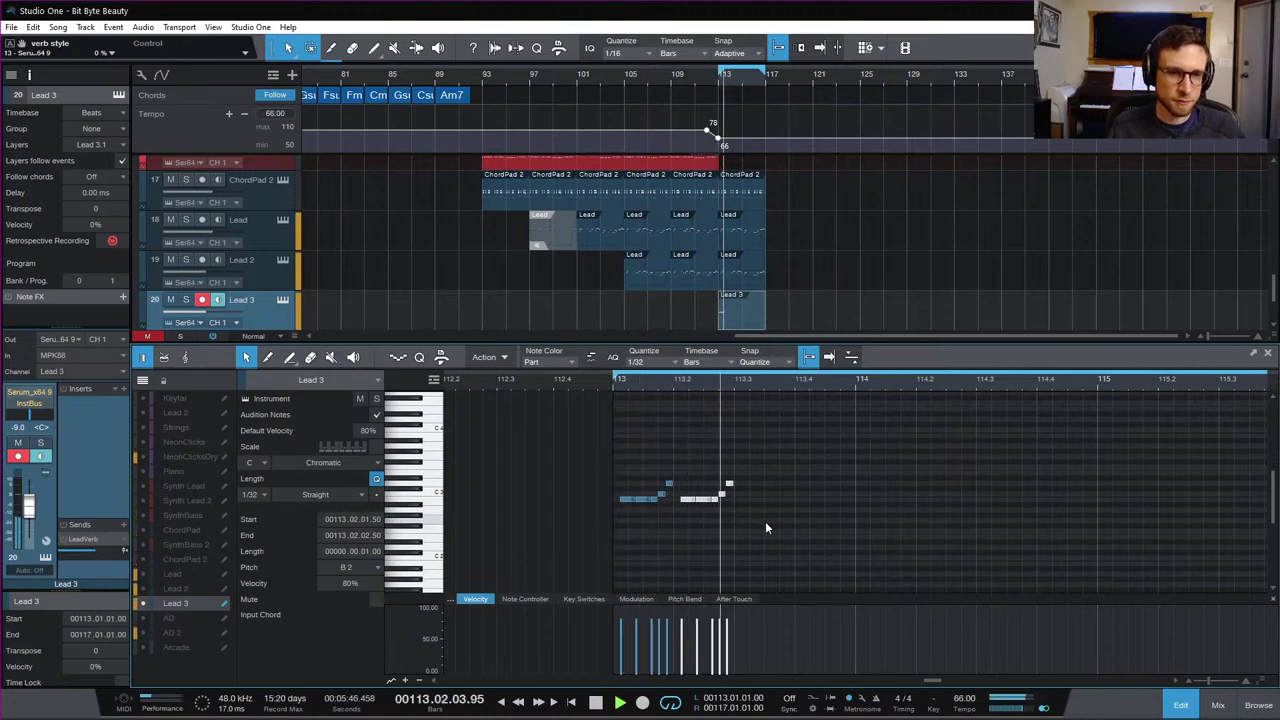
{"action": "key", "text": "space"}
Step: Duplicate the two figures onto beats 3 and 4, duplicate the full bar into bar 114, and play the result
{"action": "left_click_drag", "start_coordinate": [763, 457], "coordinate": [599, 538]}
{"action": "key", "text": "d"}
{"action": "key", "text": "space"}
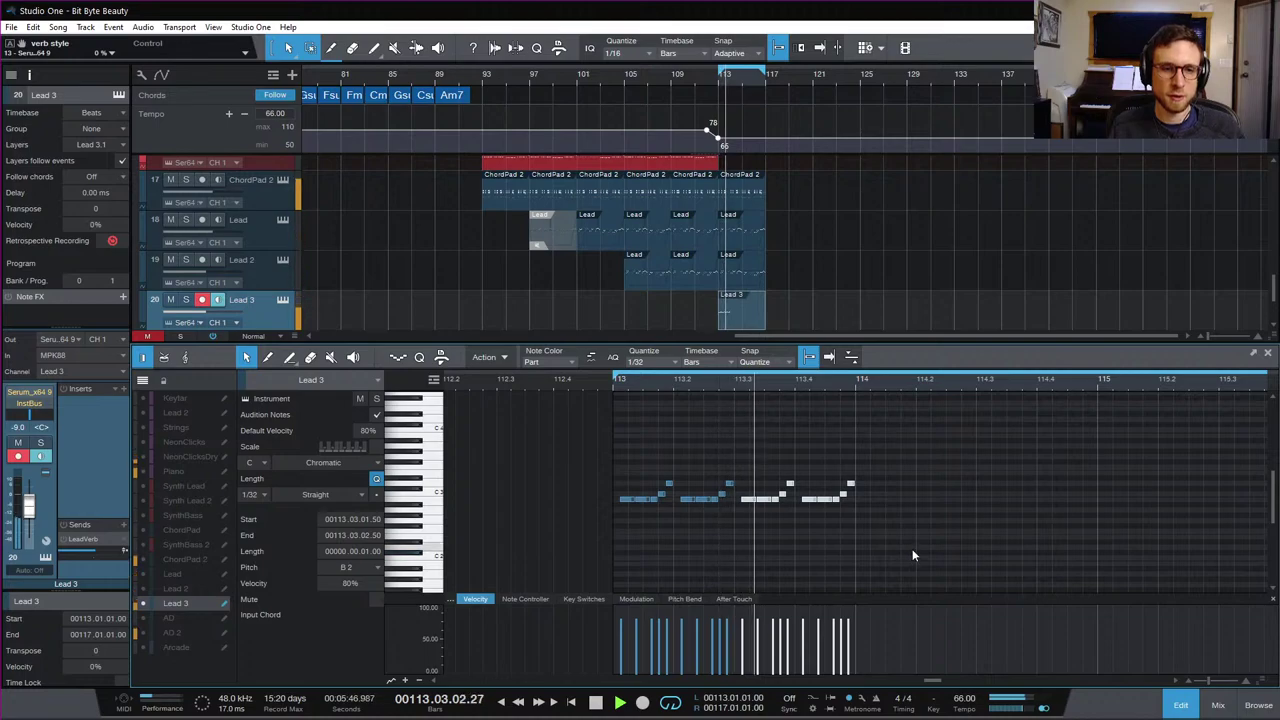
{"action": "key", "text": "space"}
{"action": "left_click_drag", "start_coordinate": [886, 448], "coordinate": [612, 577]}
{"action": "key", "text": "d"}
{"action": "key", "text": "space"}
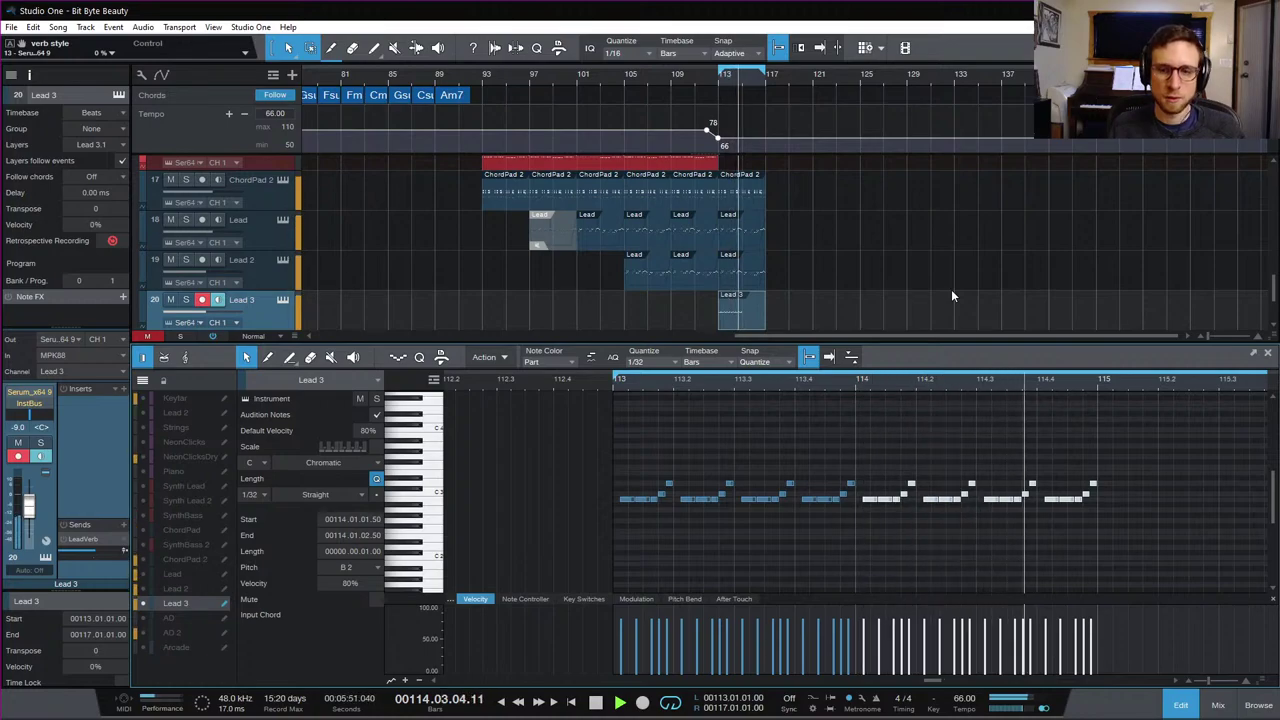
{"action": "key", "text": "space"}
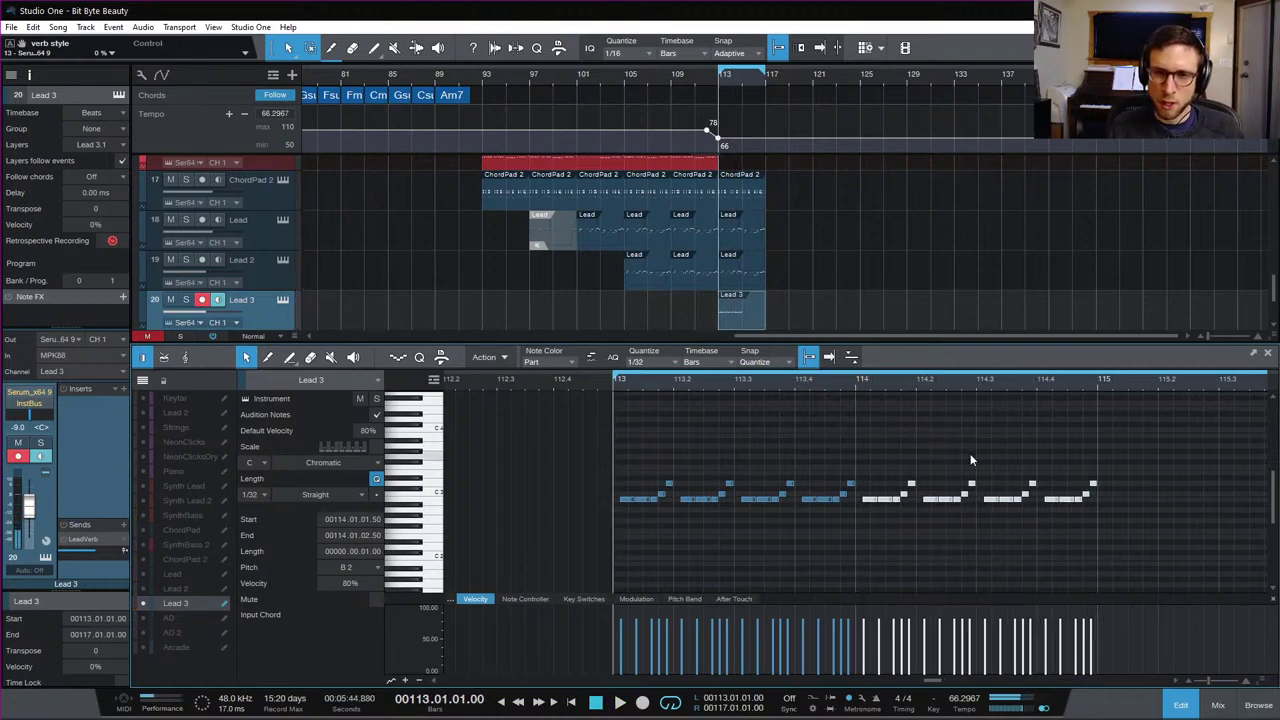
Step: Duplicate the Lead 3 track completely, including its Serum instrument and the part at bar 113
{"action": "scroll", "coordinate": [855, 425], "scroll_direction": "down", "scroll_amount": 1}
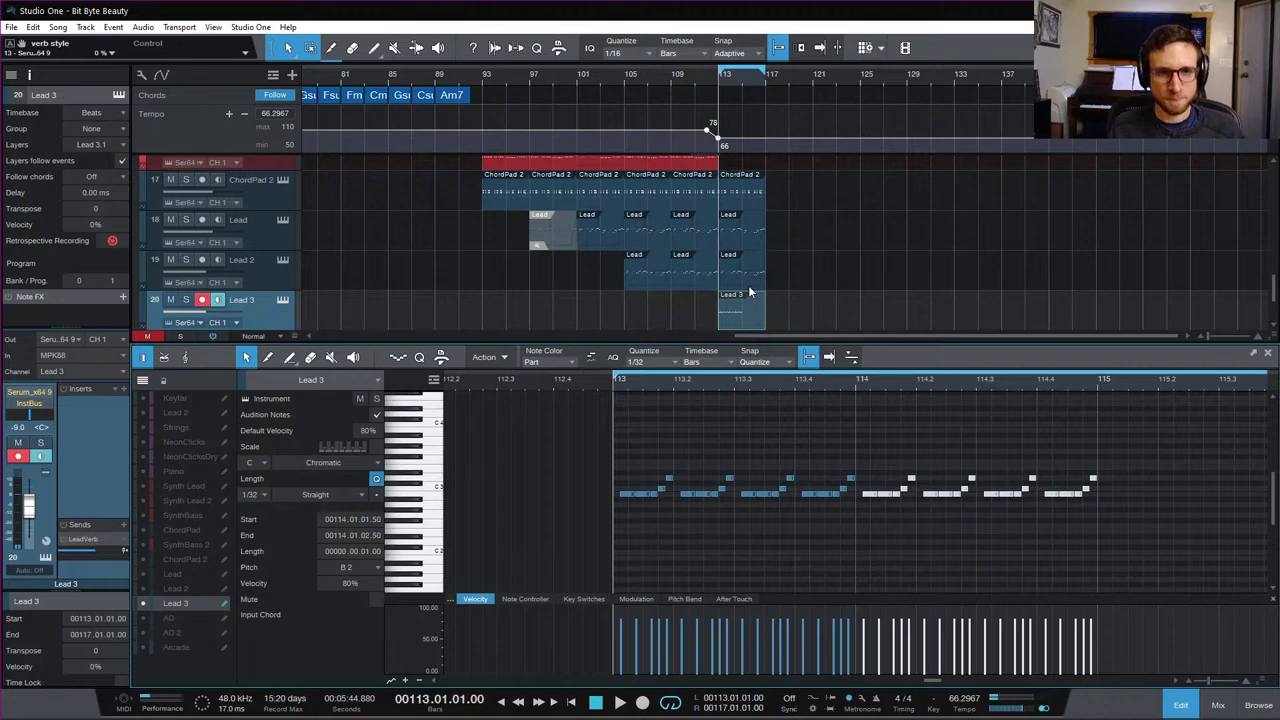
{"action": "scroll", "coordinate": [280, 283], "scroll_direction": "down", "scroll_amount": 1}
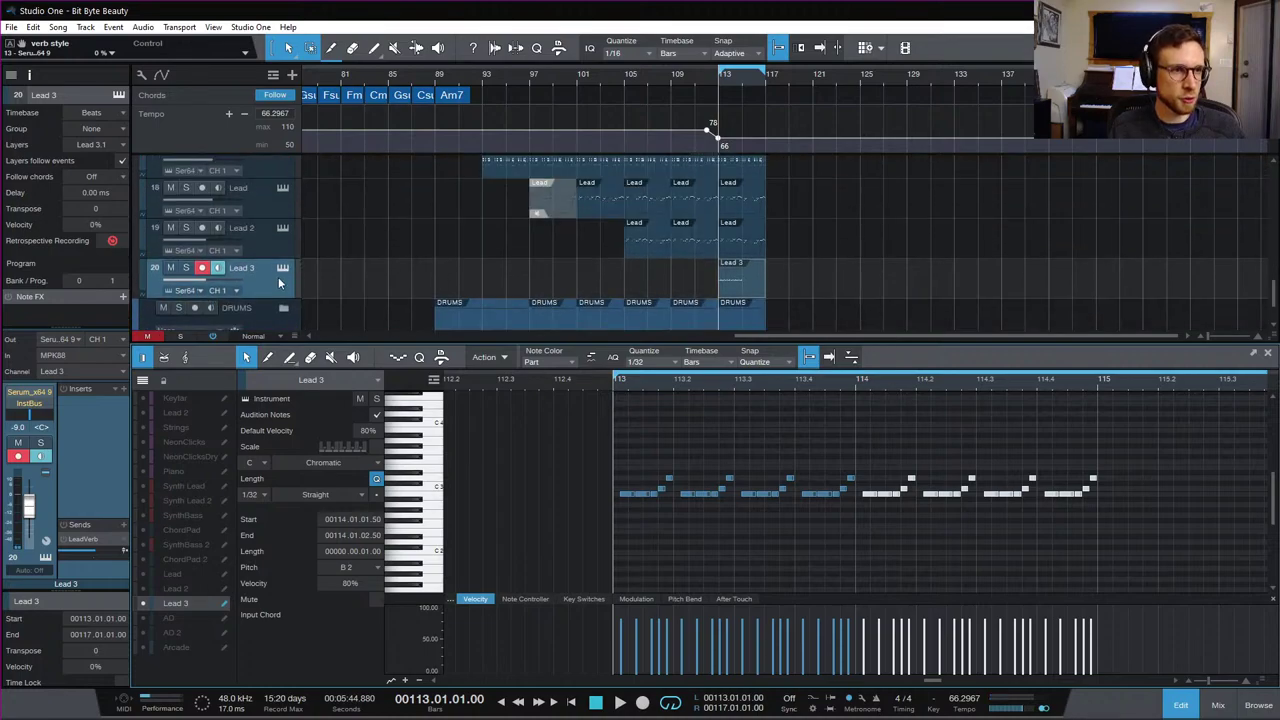
{"action": "right_click", "coordinate": [279, 284]}
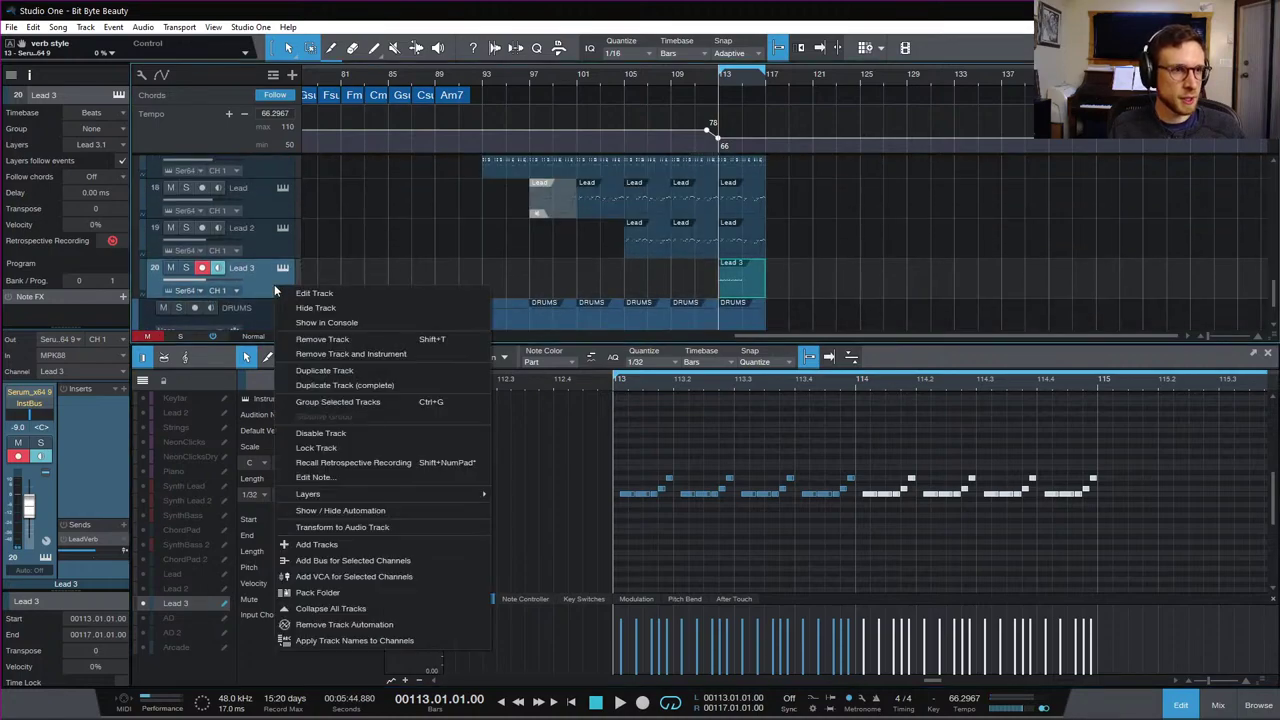
{"action": "left_click", "coordinate": [410, 388]}
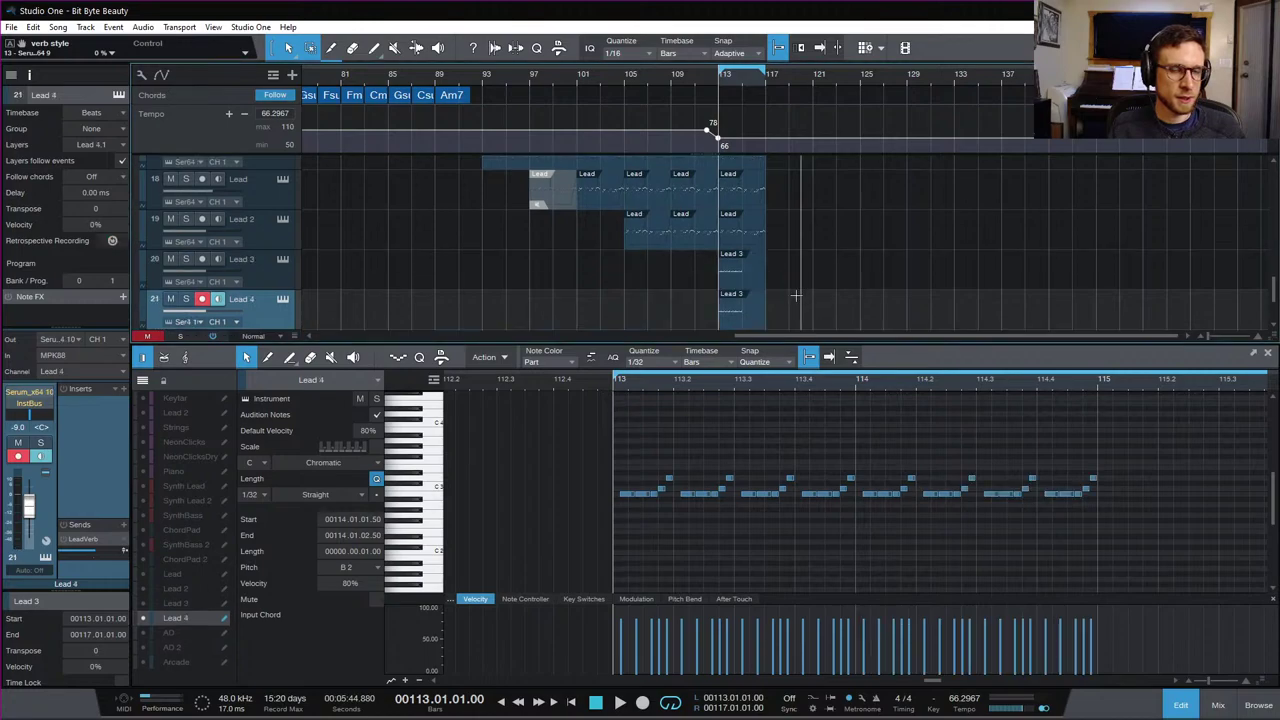
Step: Rename the Lead 3 track as Blips L and the Lead 4 track as Blips R
{"action": "left_click", "coordinate": [246, 262]}
{"action": "double_click", "coordinate": [246, 260]}
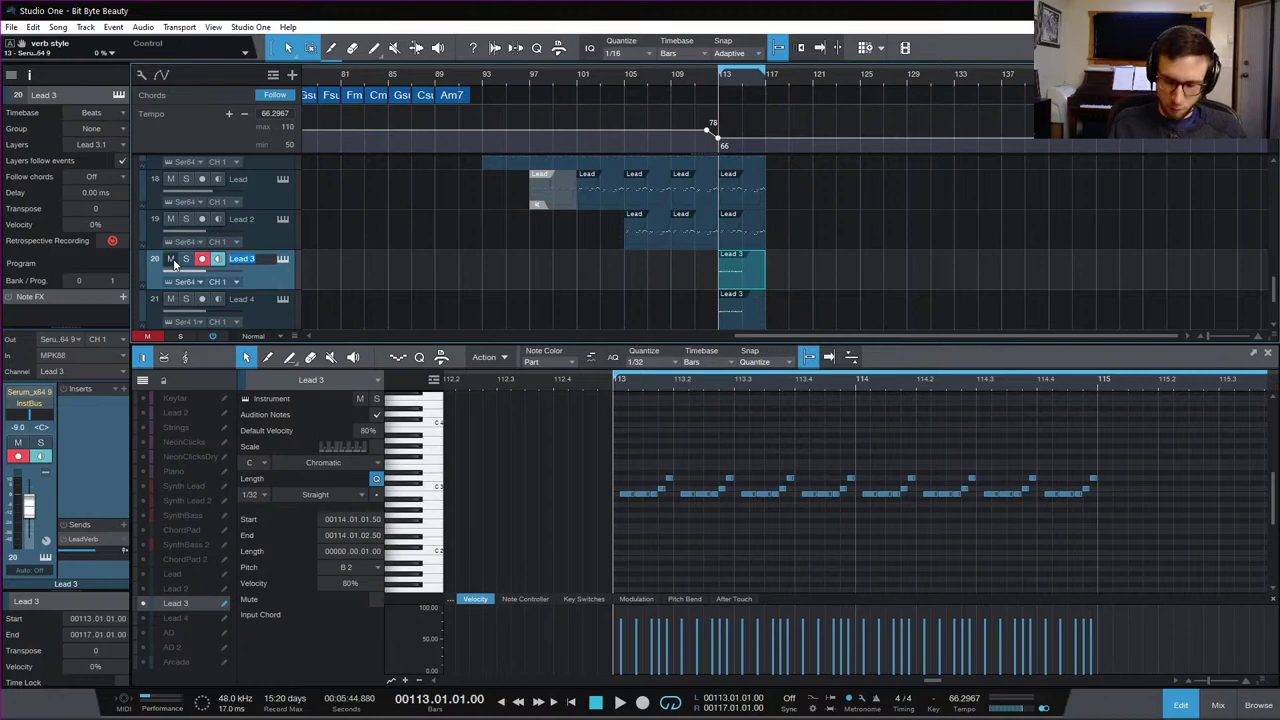
{"action": "key", "text": "Tab"}
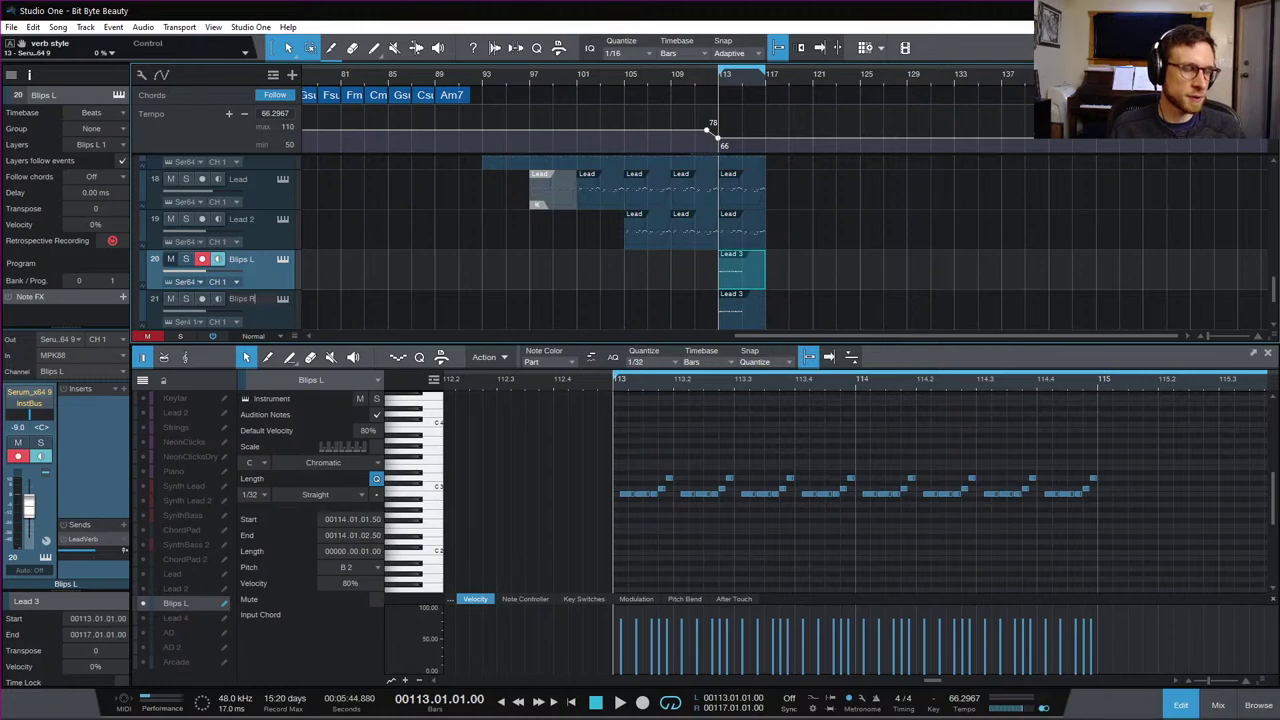
Step: Select the Blips L and Blips R tracks together and colour them both green
{"action": "left_click", "coordinate": [206, 312]}
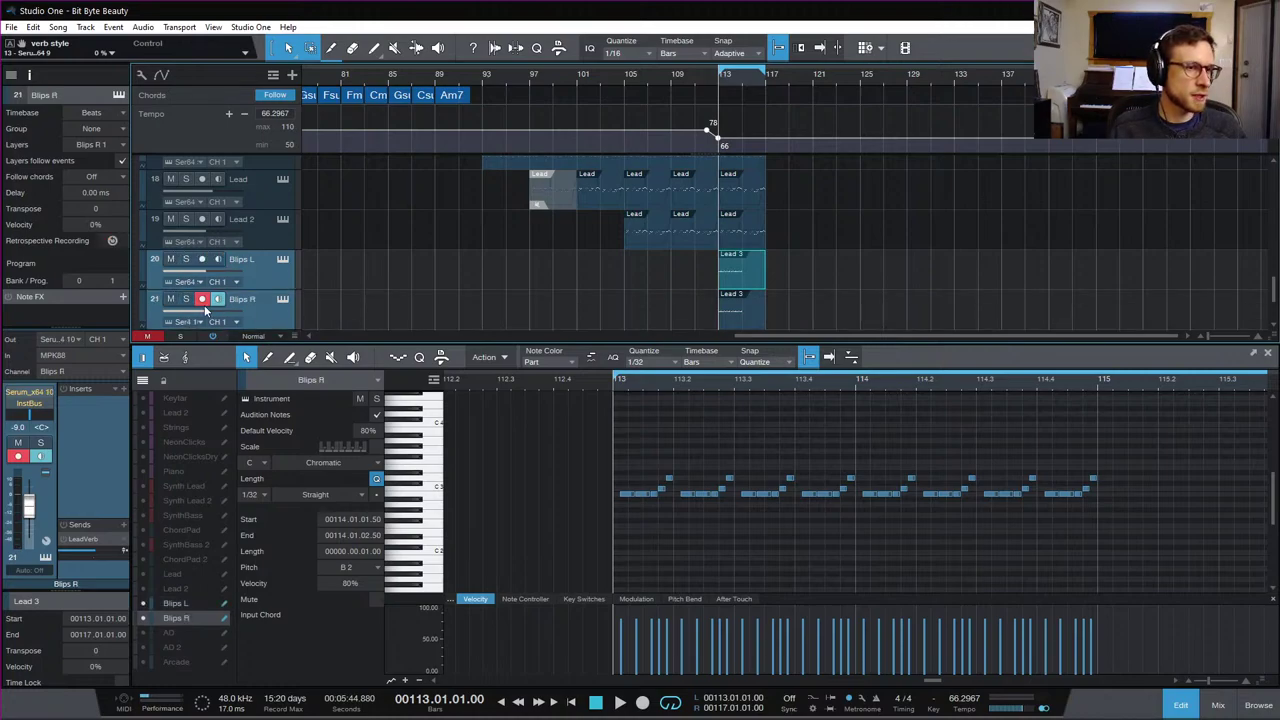
{"action": "left_click", "coordinate": [143, 304]}
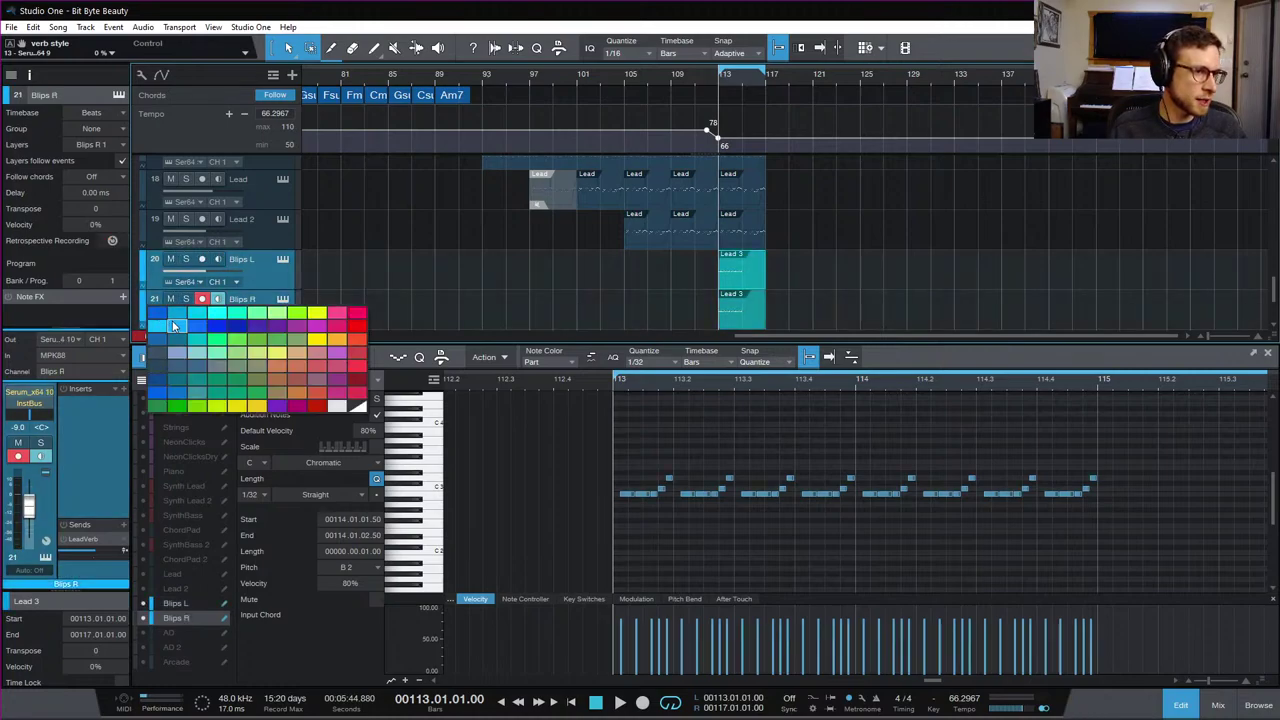
{"action": "left_click", "coordinate": [222, 345]}
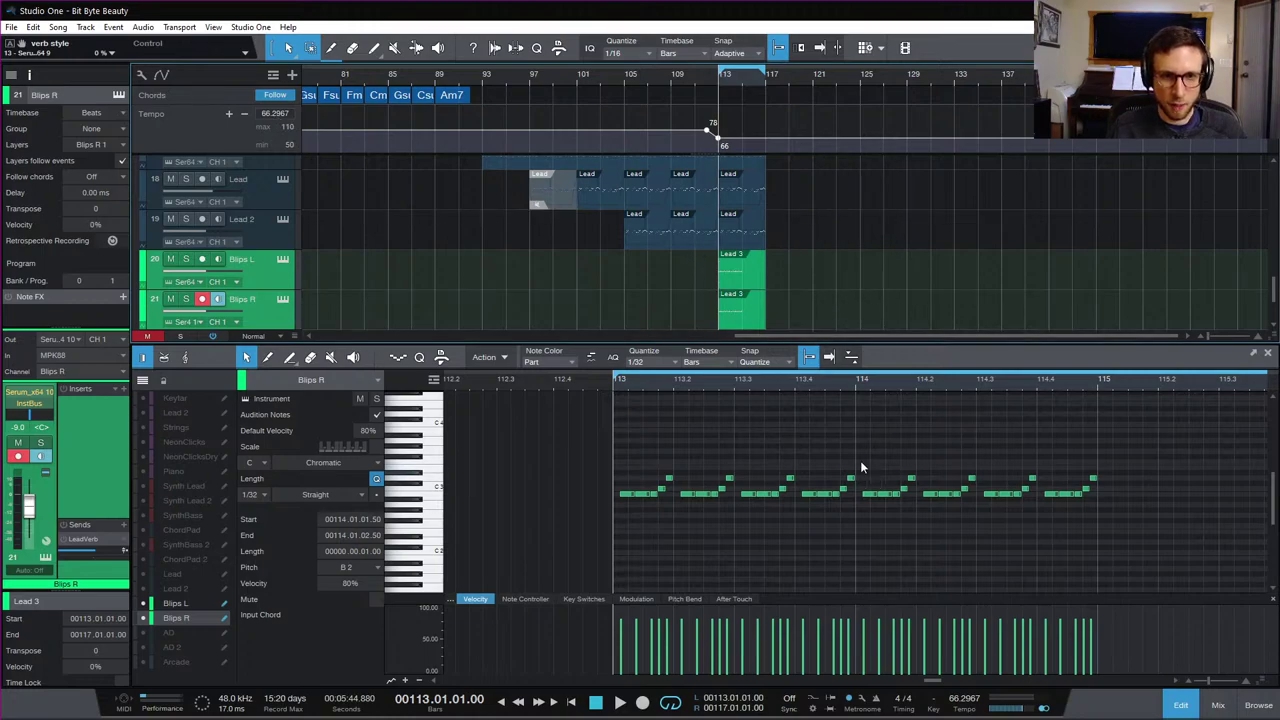
Step: Pan Blips L fully left and Blips R fully right, and play back the section
{"action": "scroll", "coordinate": [357, 207], "scroll_direction": "down", "scroll_amount": 2}
{"action": "left_click", "coordinate": [280, 216]}
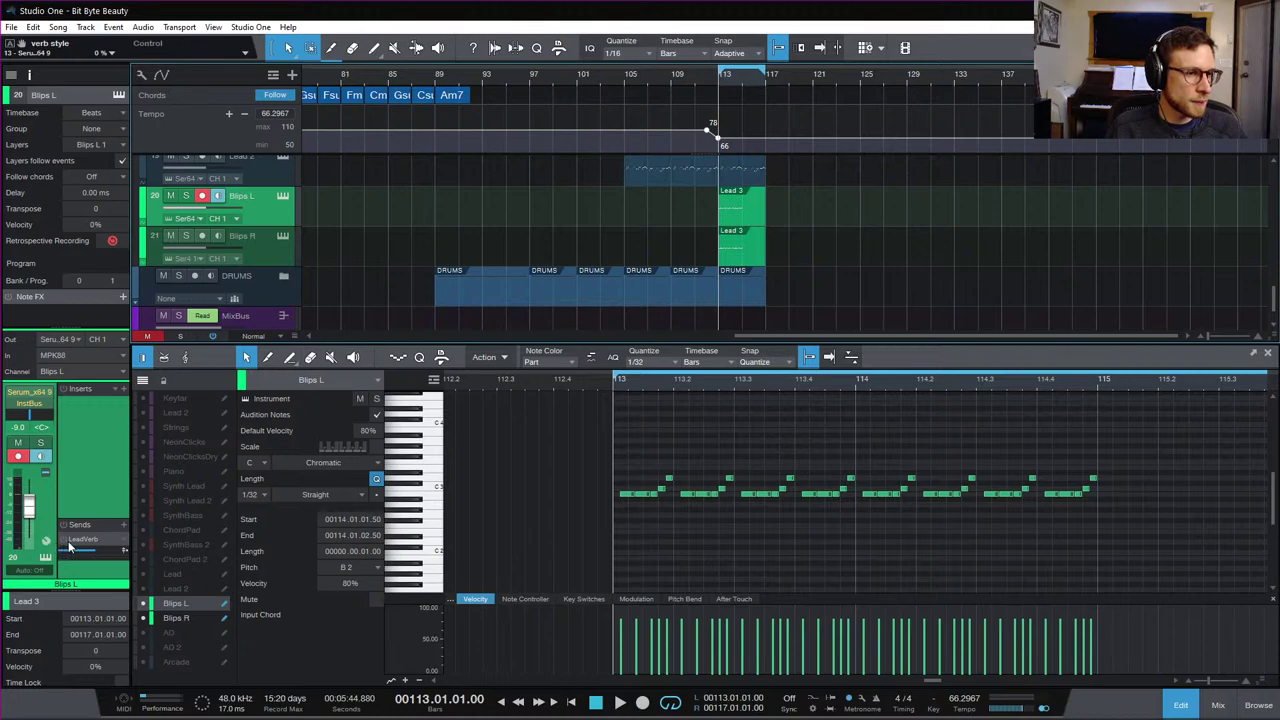
{"action": "key", "text": "Down"}
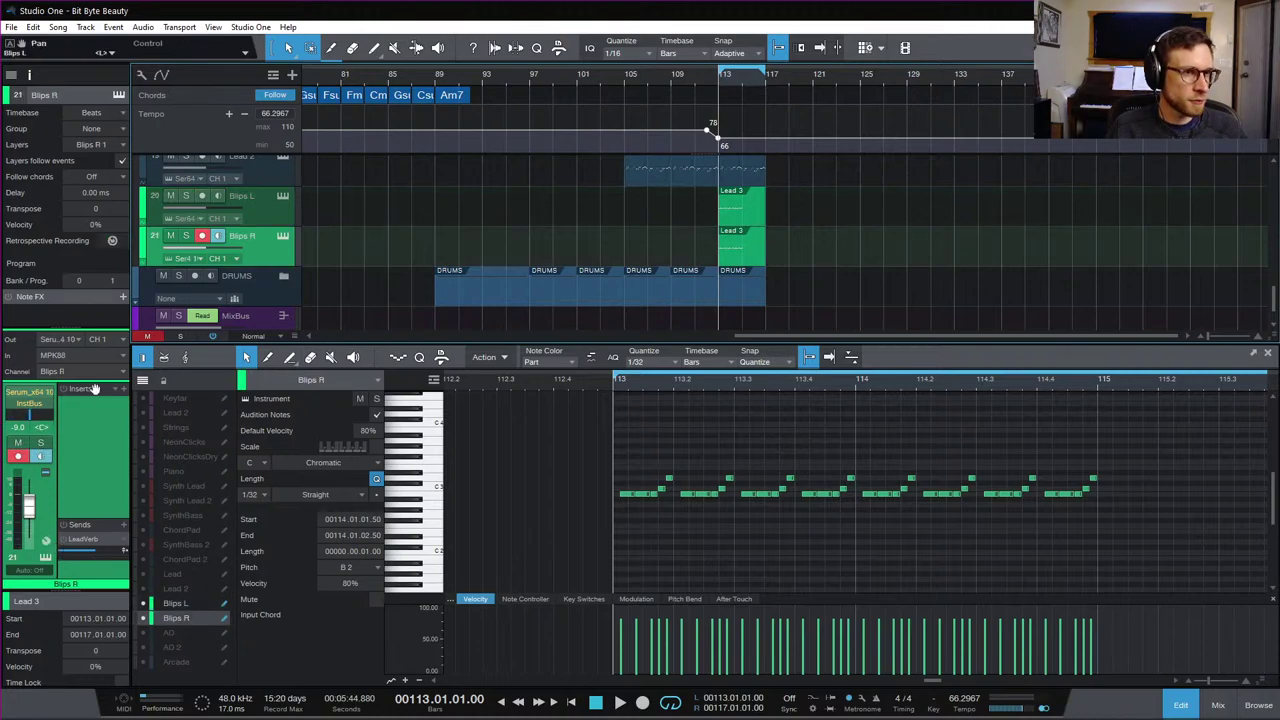
{"action": "key", "text": "space"}
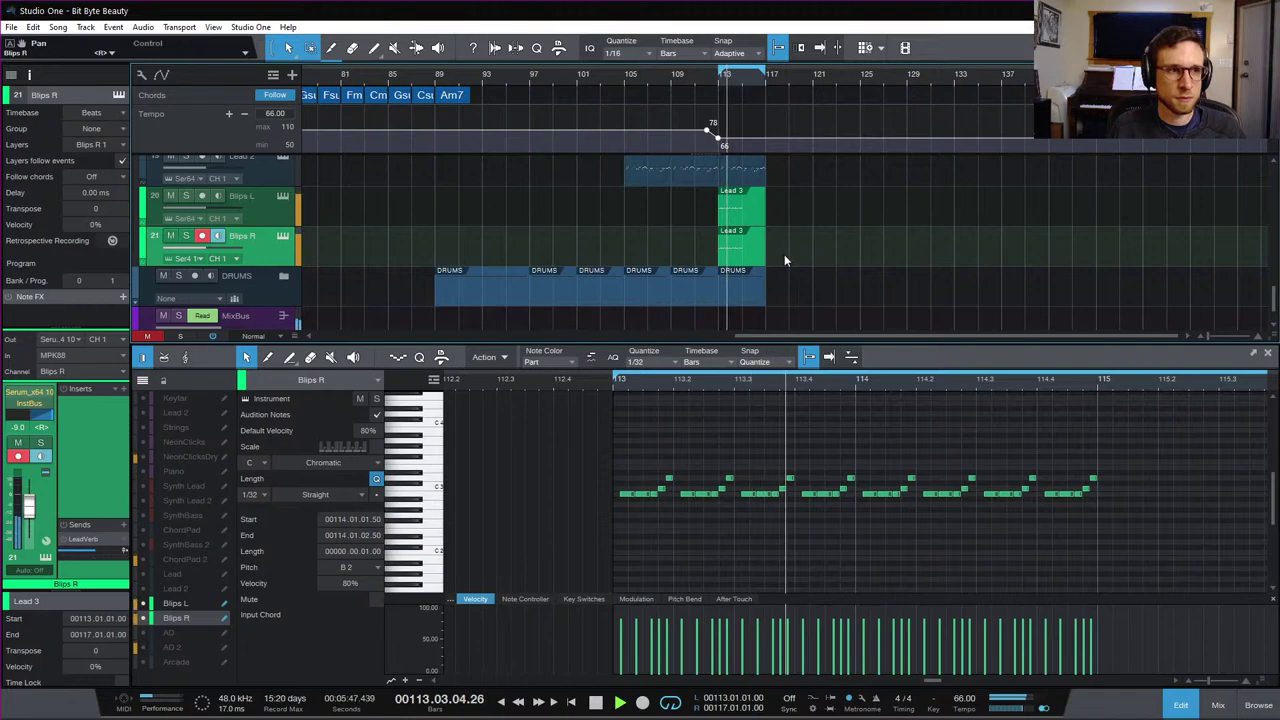
{"action": "key", "text": "space"}
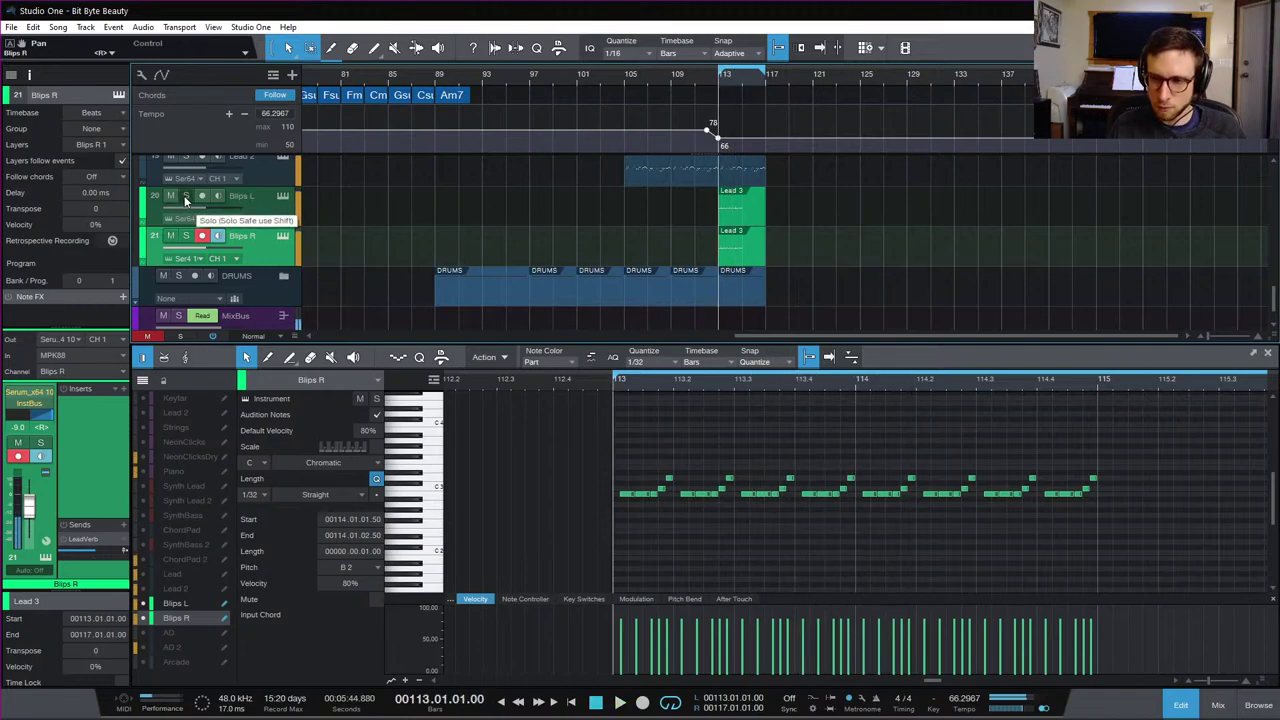
Step: Solo the Blips L and Blips R tracks and play them from bar 113
{"action": "left_click", "coordinate": [186, 196]}
{"action": "left_click", "coordinate": [186, 236]}
{"action": "key", "text": "space"}
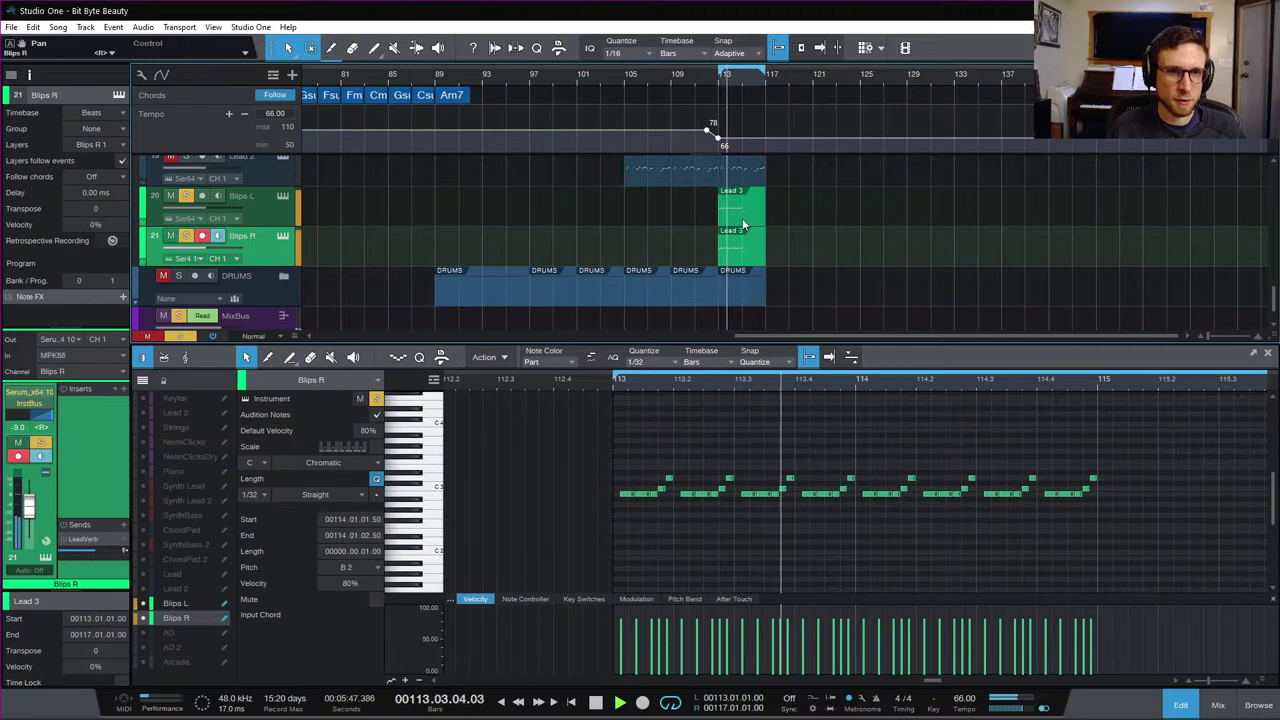
{"action": "key", "text": "space"}
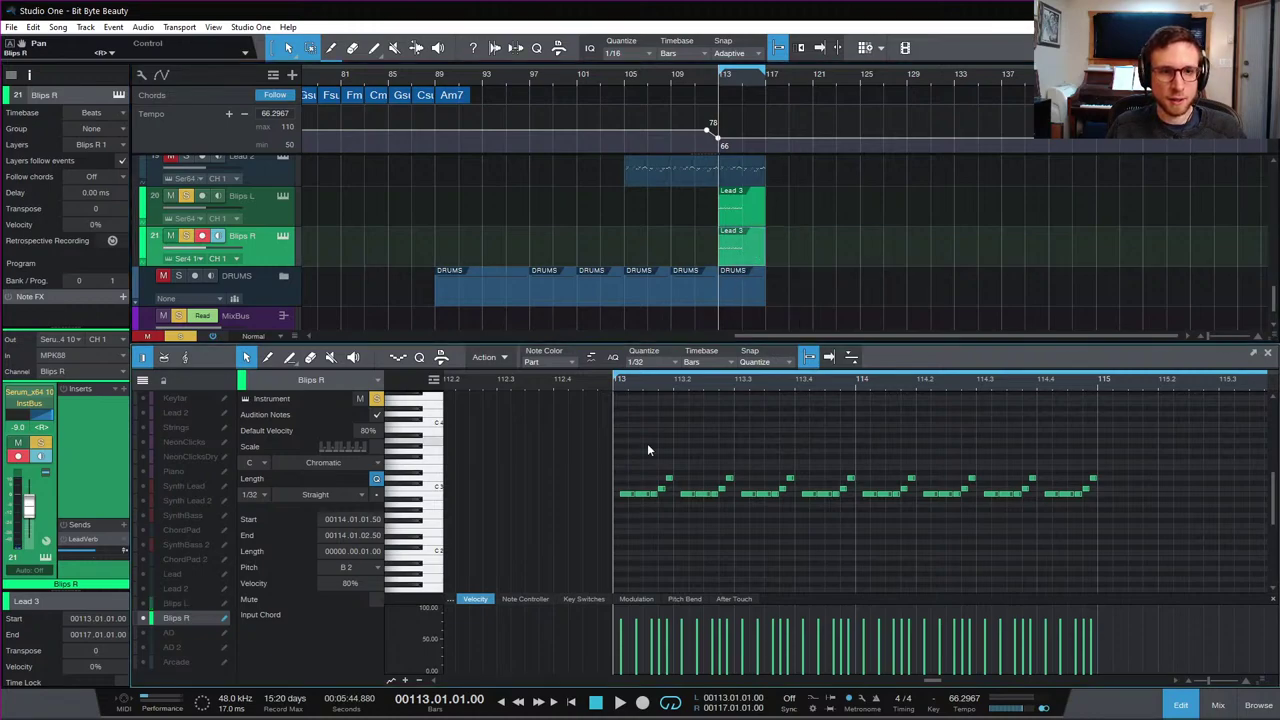
Step: Transpose all the Blips R notes up three semitones so each figure starts on D3
{"action": "left_click_drag", "start_coordinate": [628, 436], "coordinate": [1122, 551]}
{"action": "key", "text": "Up"}
{"action": "key", "text": "Up"}
{"action": "key", "text": "Up"}
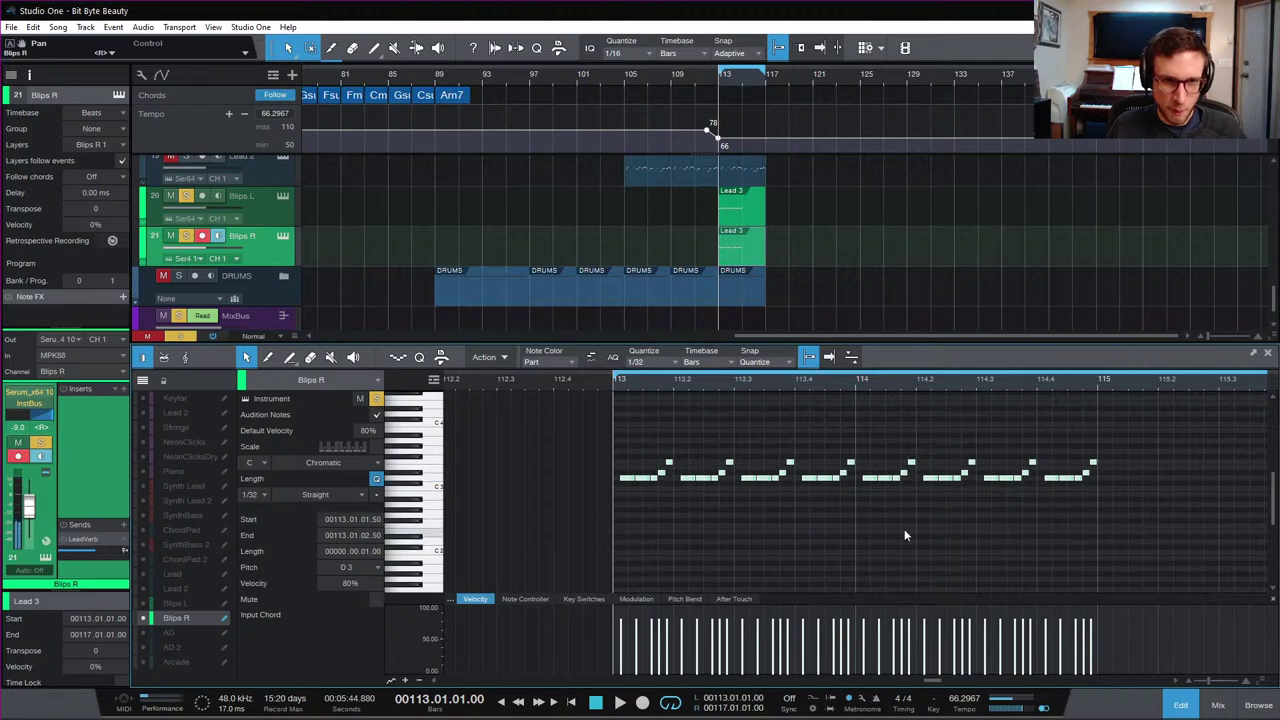
Step: In every Blips R figure, raise the second-to-last note one semitone and the last note to G3
{"action": "left_click", "coordinate": [904, 529]}
{"action": "left_click_drag", "start_coordinate": [650, 474], "coordinate": [1125, 474]}
{"action": "key", "text": "Up"}
{"action": "key", "text": "Up"}
{"action": "key", "text": "Up"}
{"action": "key", "text": "Up"}
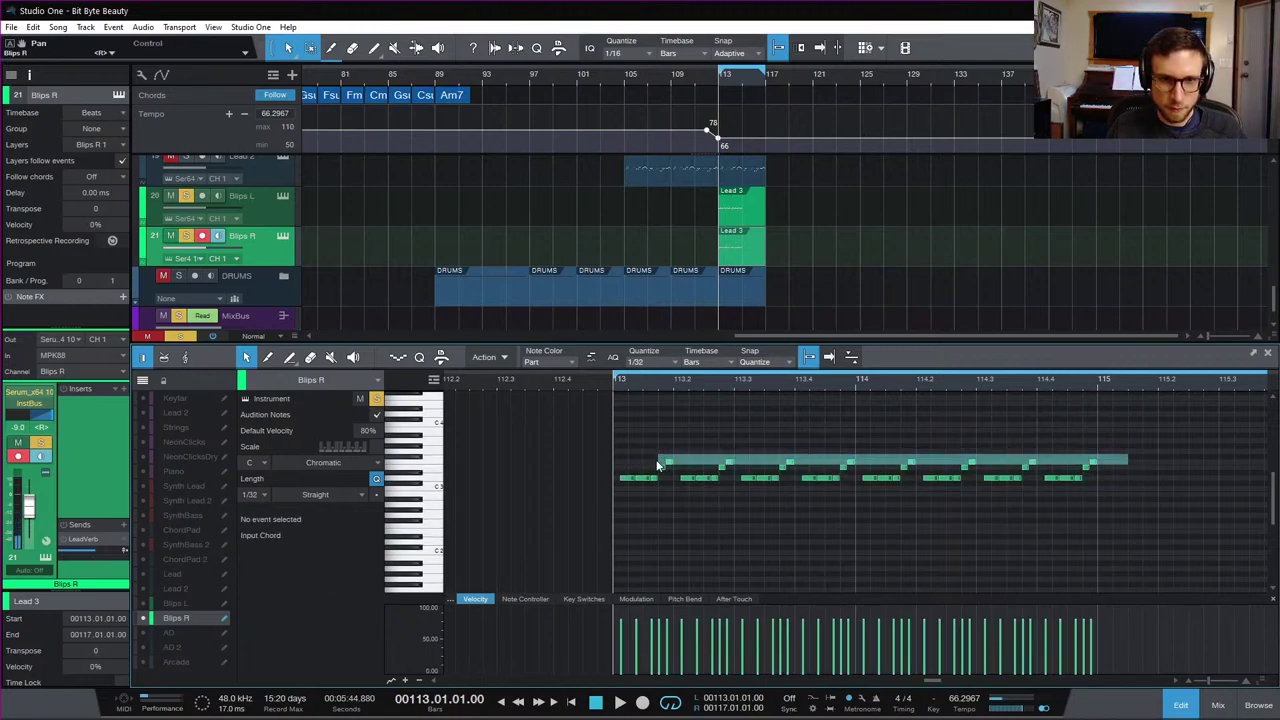
Step: Play the two soloed Blips tracks, clear the solos, and replay the section with the full mix
{"action": "key", "text": "space"}
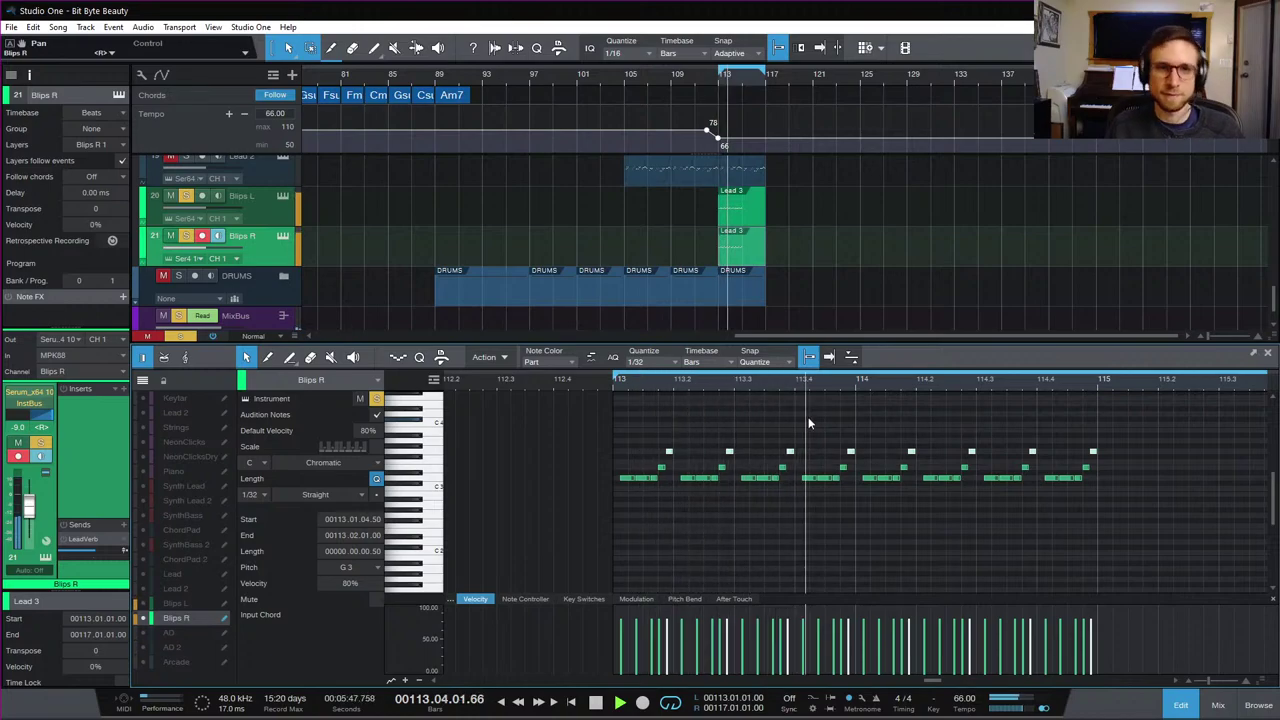
{"action": "key", "text": "space"}
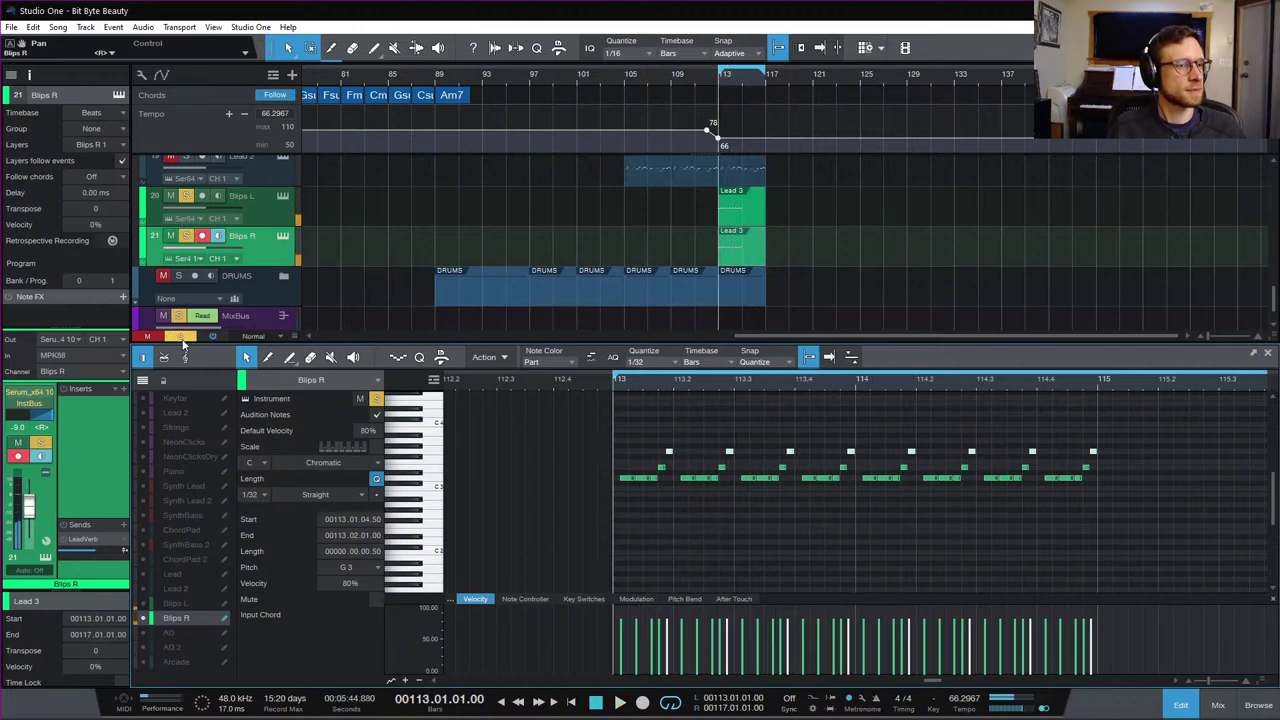
{"action": "key", "text": "space"}
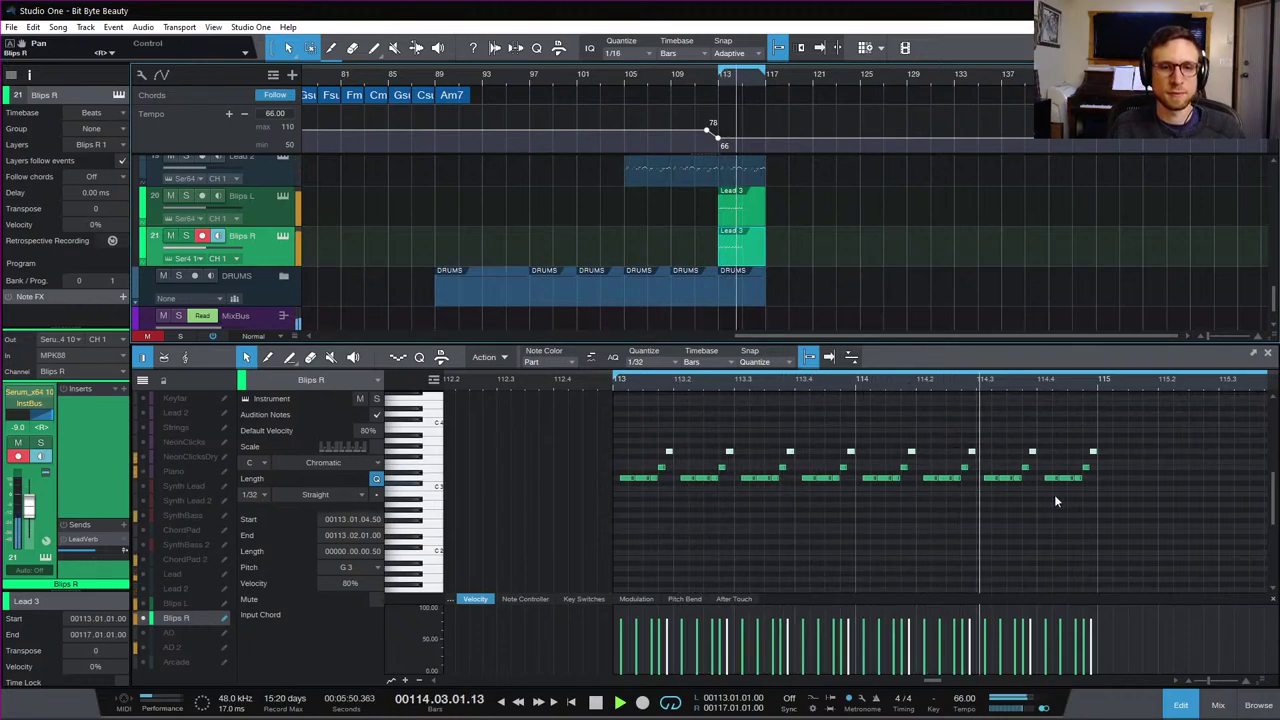
{"action": "key", "text": "space"}
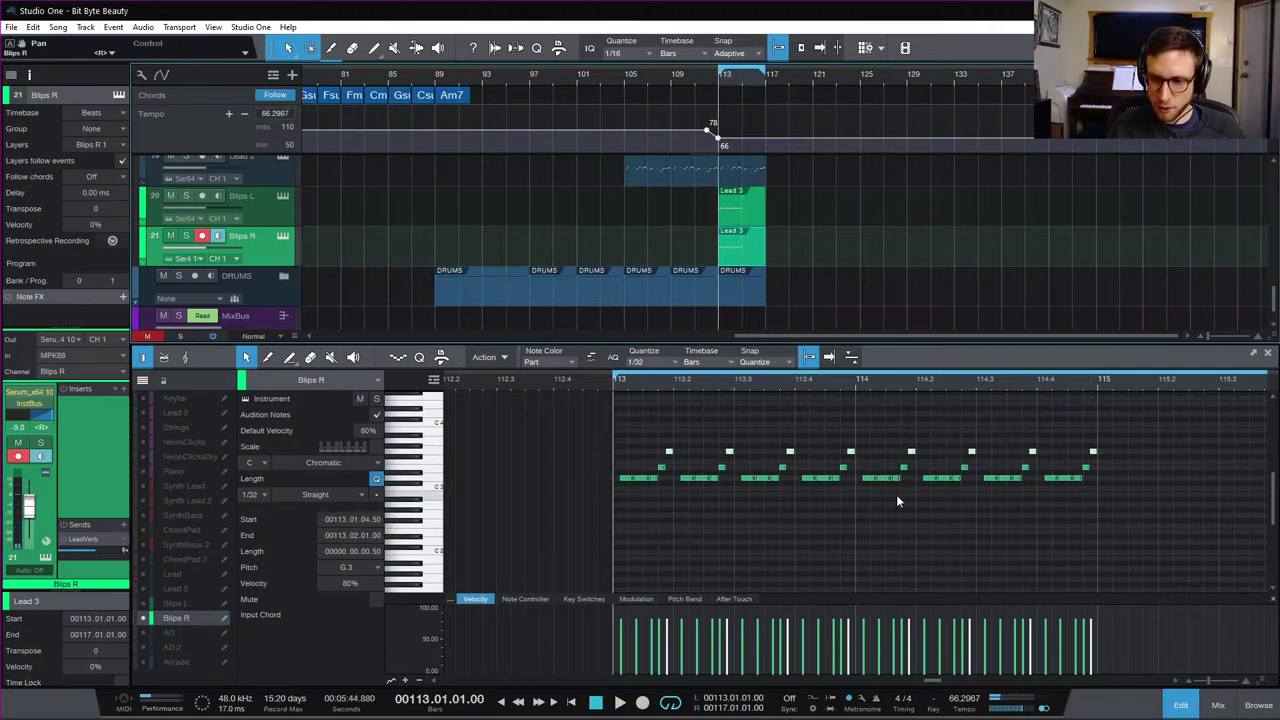
{"action": "key", "text": "space"}
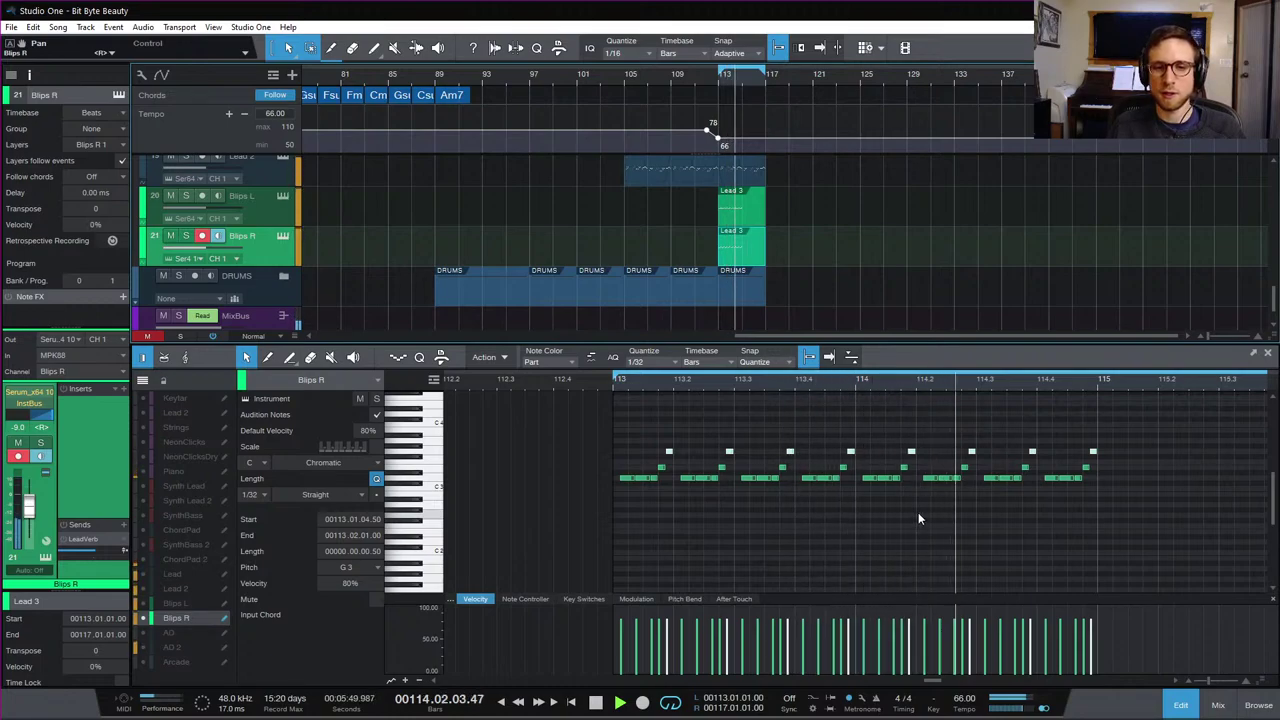
{"action": "left_click", "coordinate": [985, 517]}
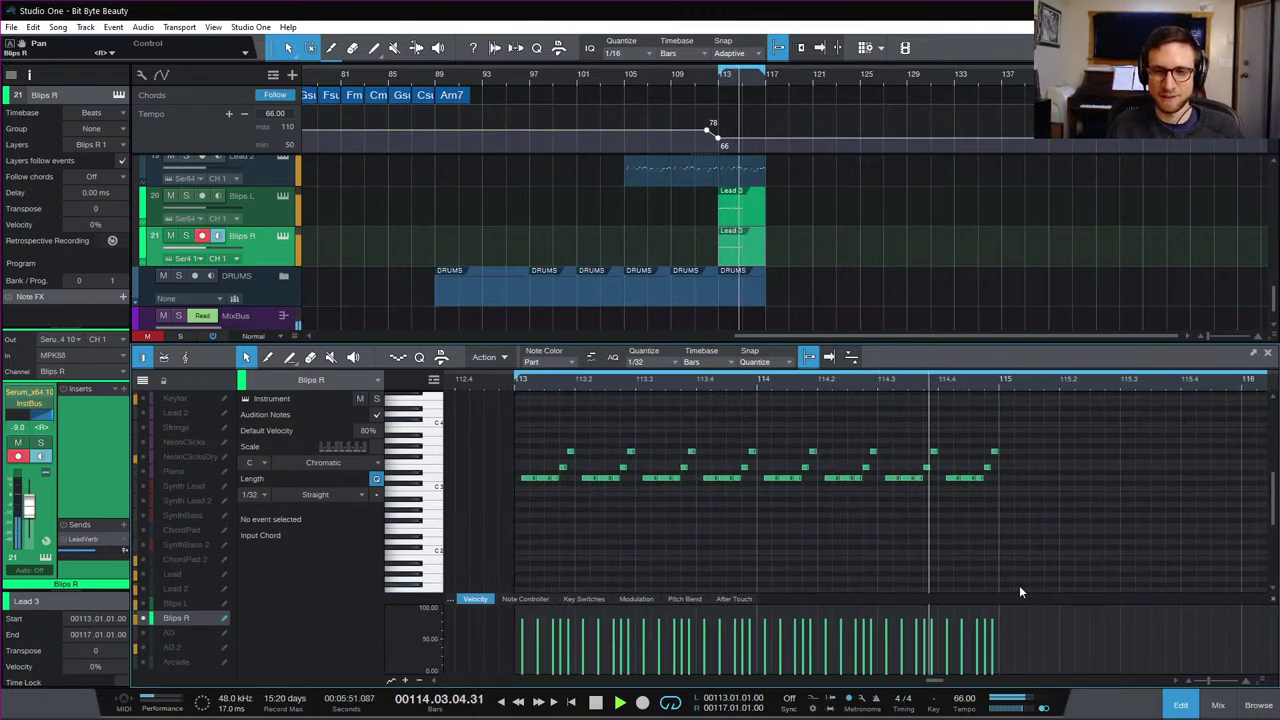
{"action": "key", "text": "space"}
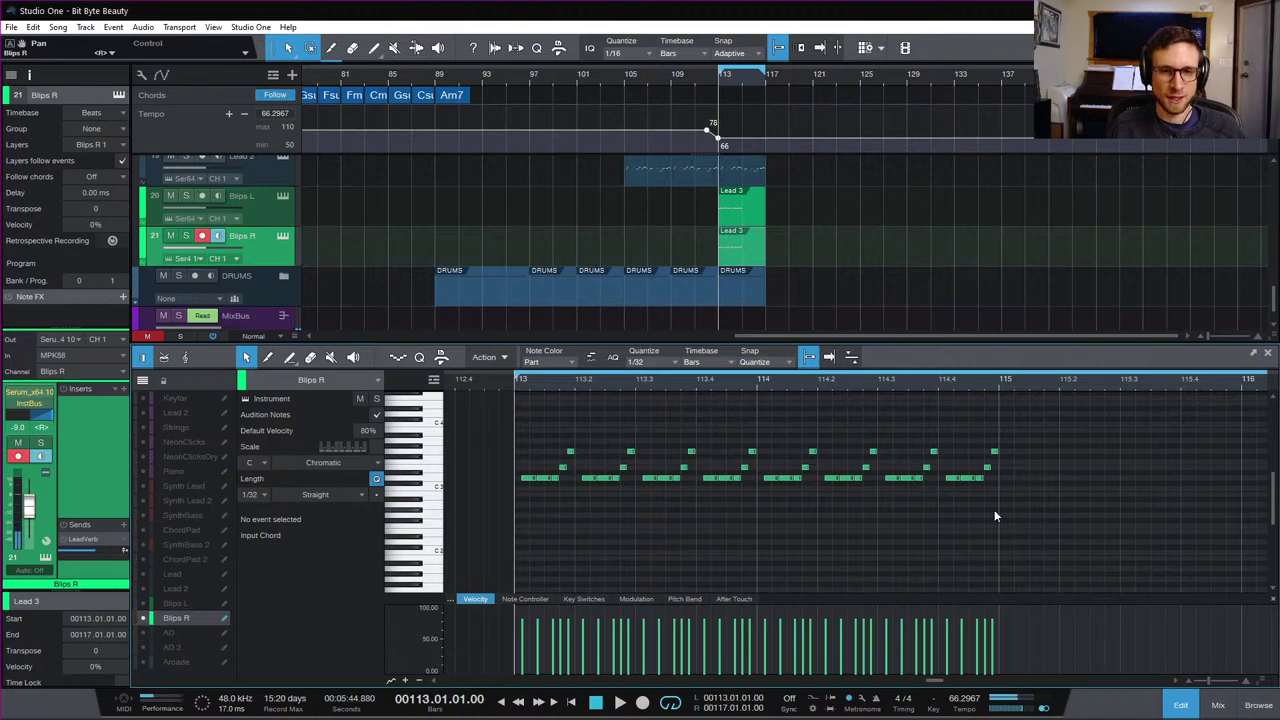
{"action": "key", "text": "space"}
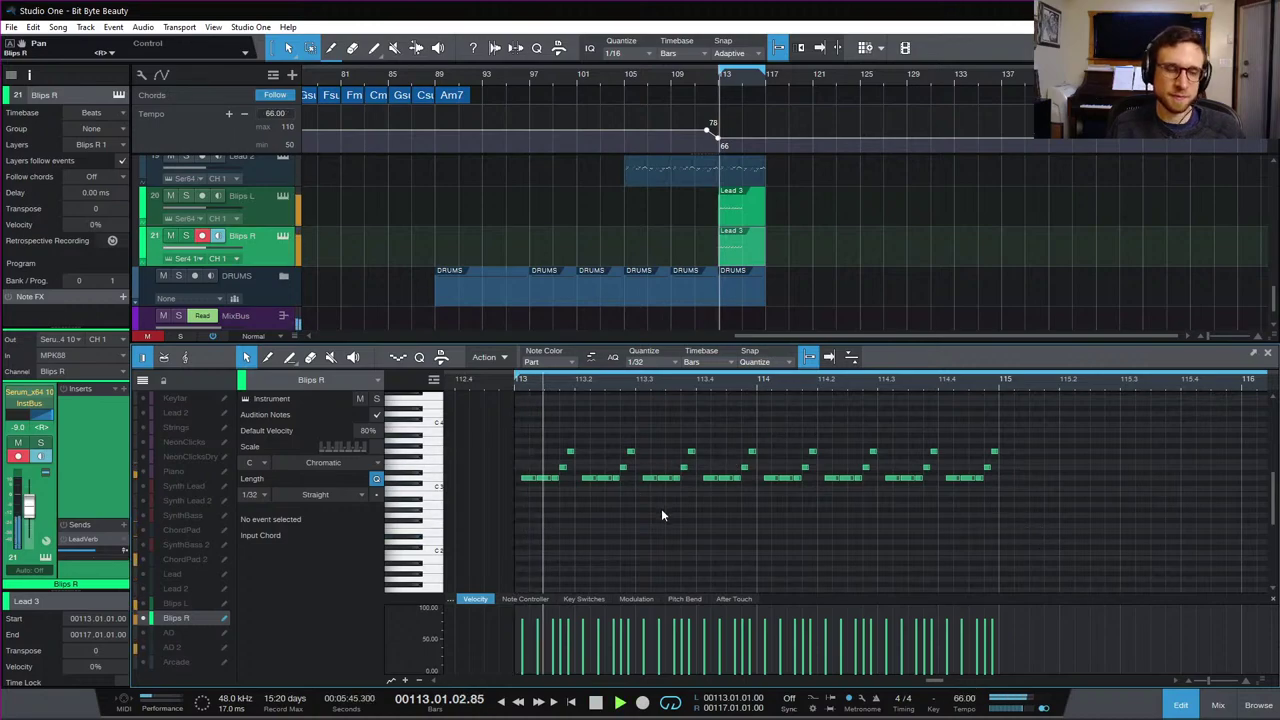
{"action": "key", "text": "space"}
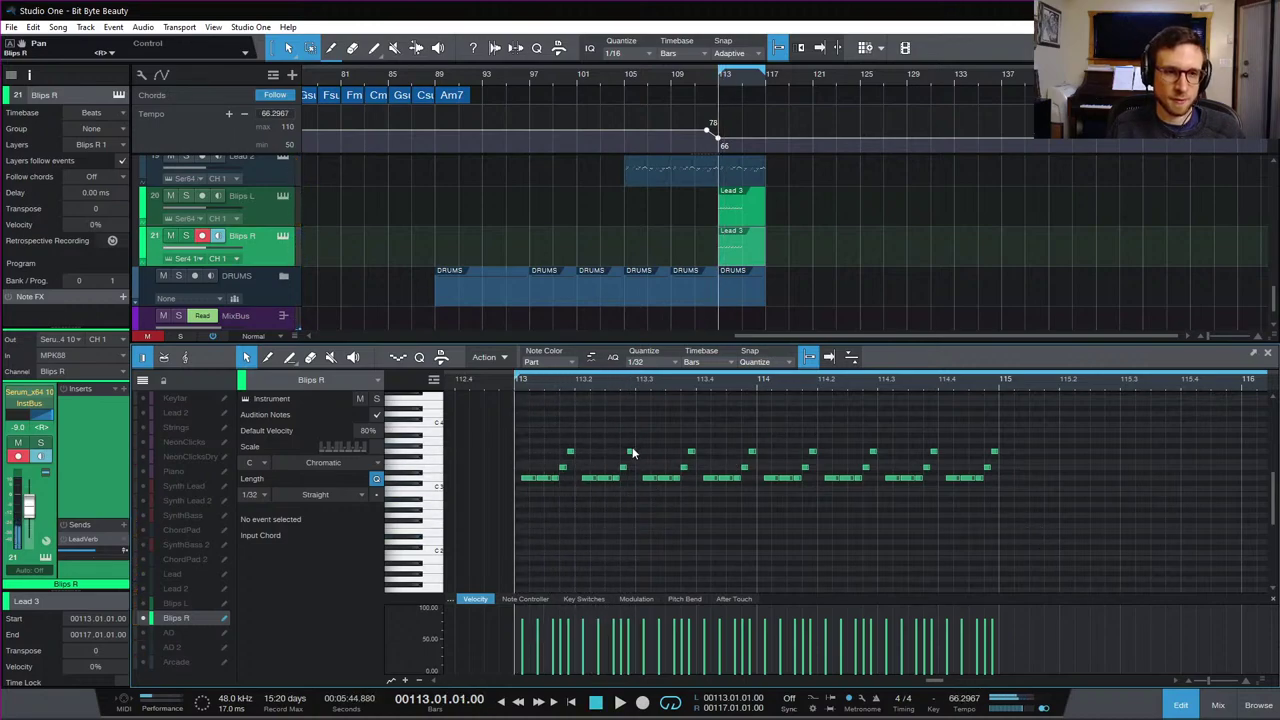
Step: Raise the last Blips R note of beats 2 and 4 in bar 113 and beat 2 in bar 114 to A3, playing the section
{"action": "left_click_drag", "start_coordinate": [631, 455], "coordinate": [631, 442]}
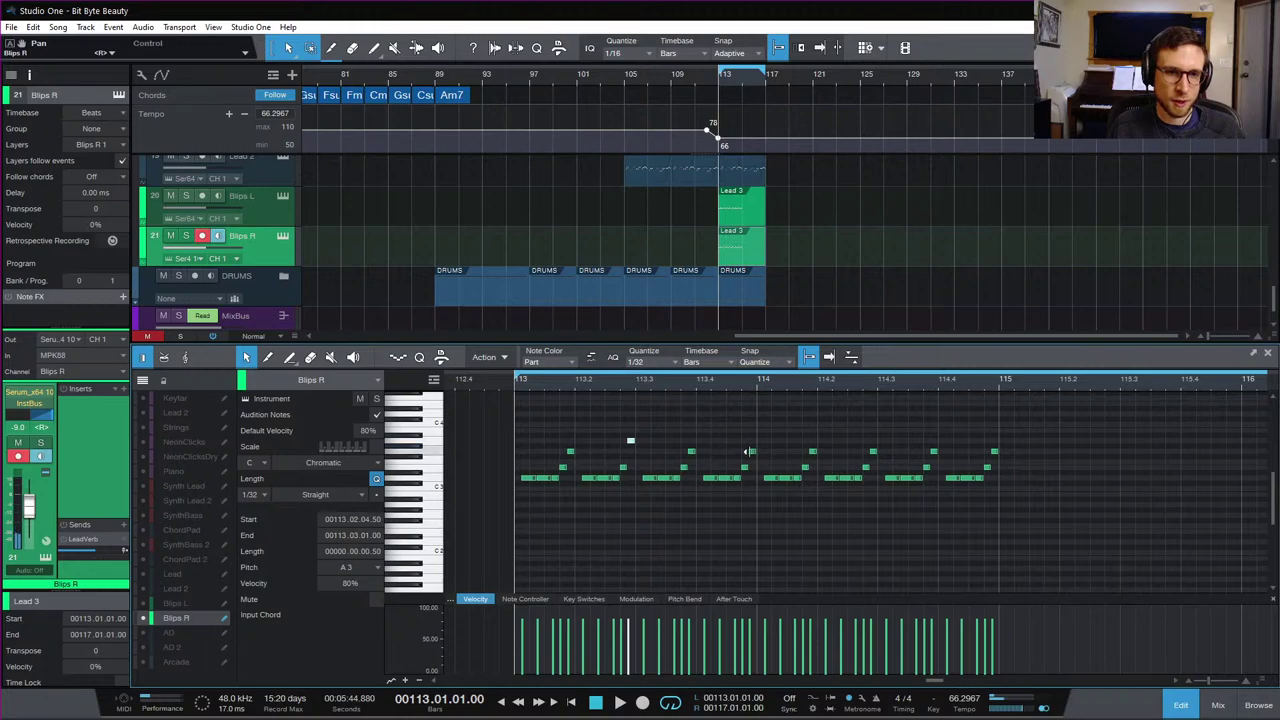
{"action": "left_click", "coordinate": [752, 442]}
{"action": "key", "text": "space"}
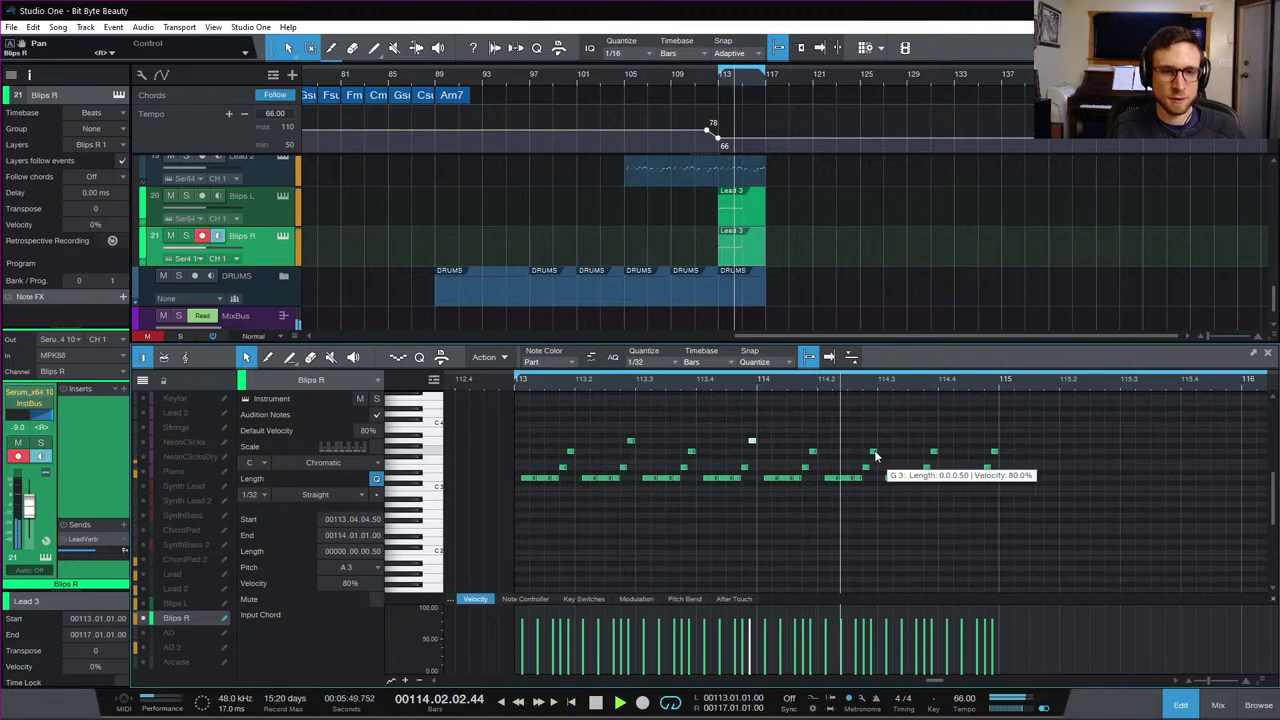
{"action": "left_click_drag", "start_coordinate": [875, 456], "coordinate": [875, 444]}
{"action": "left_click", "coordinate": [880, 504]}
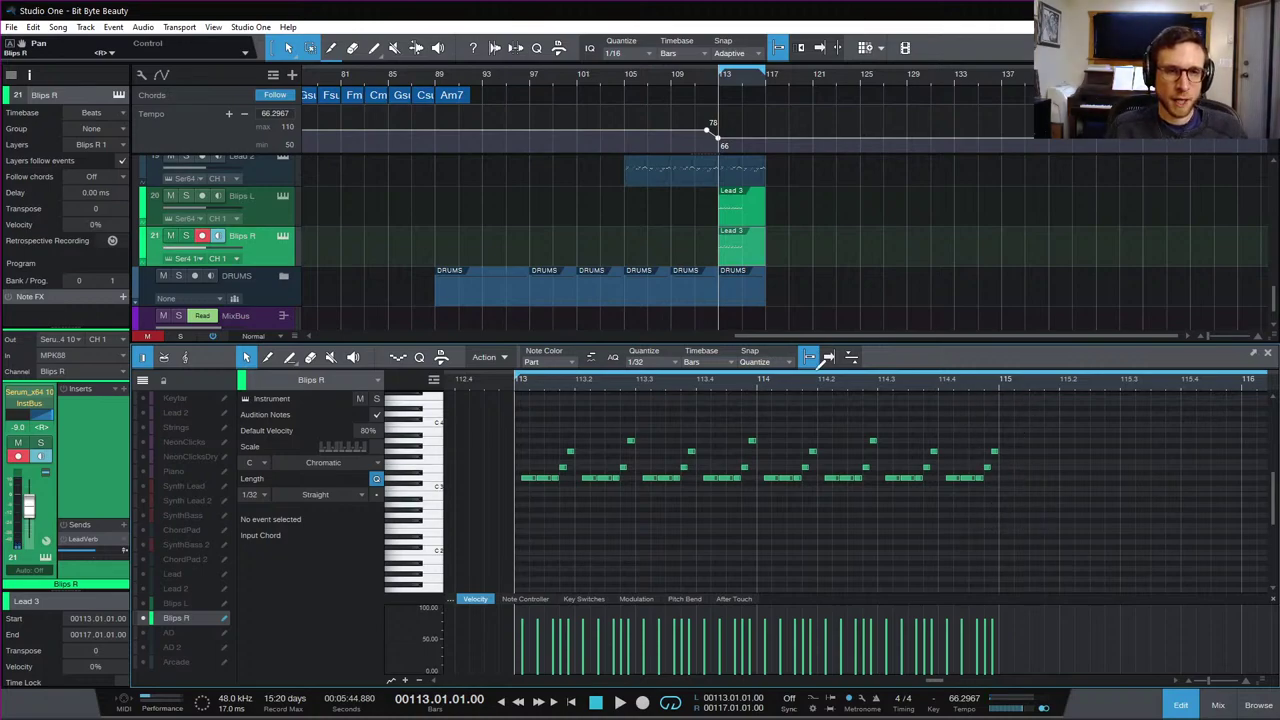
Step: Compare the note patterns of the Blips L and Blips R parts, and play them with the section
{"action": "left_click", "coordinate": [743, 211]}
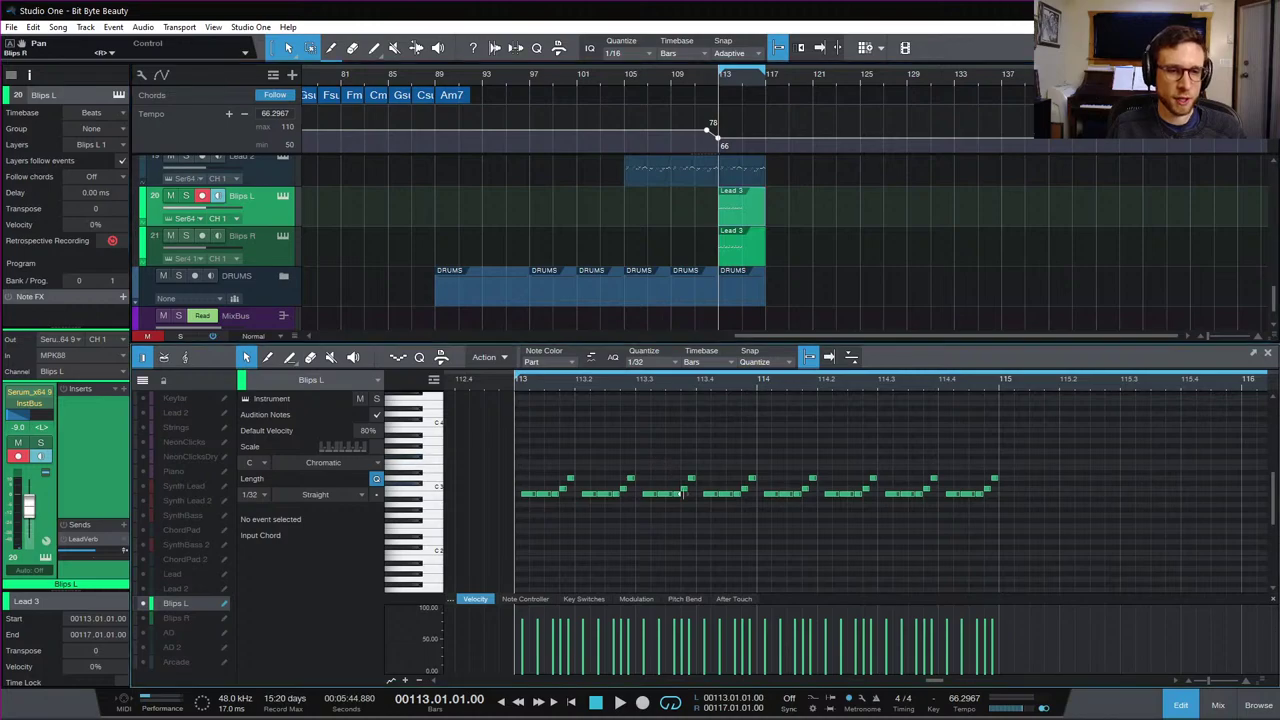
{"action": "left_click", "coordinate": [750, 255]}
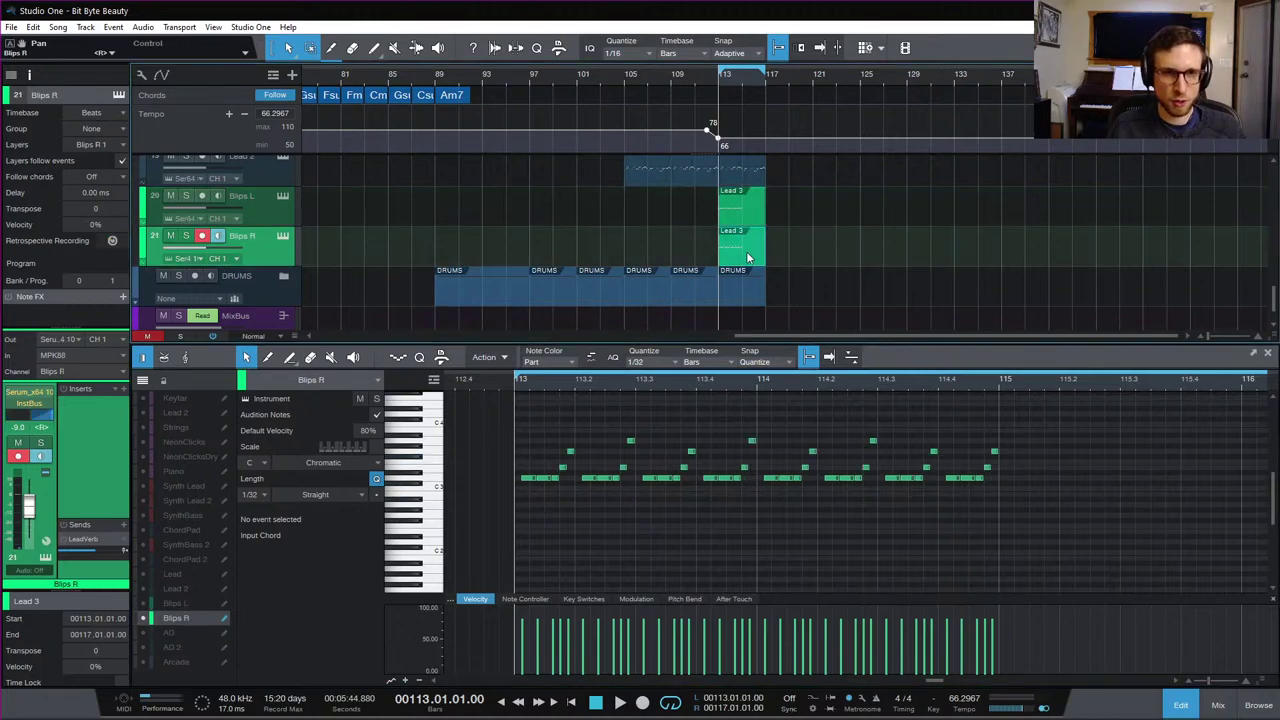
{"action": "left_click", "coordinate": [750, 224]}
{"action": "left_click", "coordinate": [745, 248]}
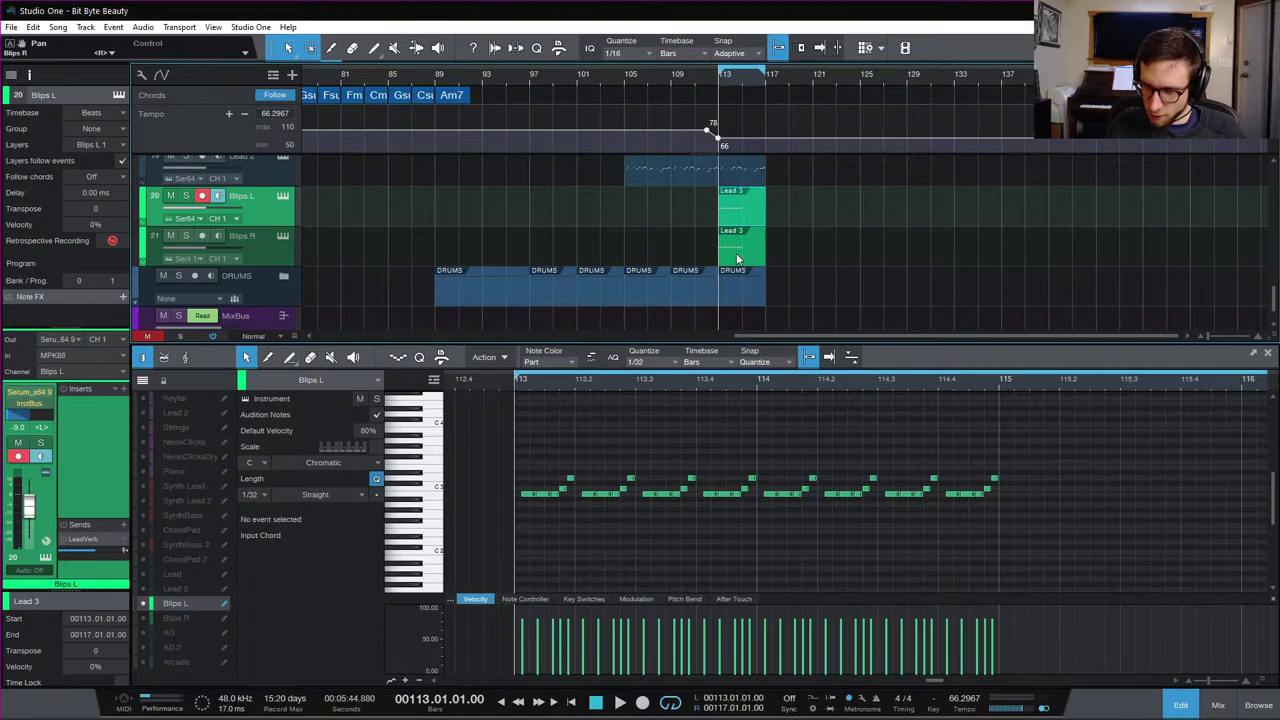
{"action": "left_click", "coordinate": [736, 246]}
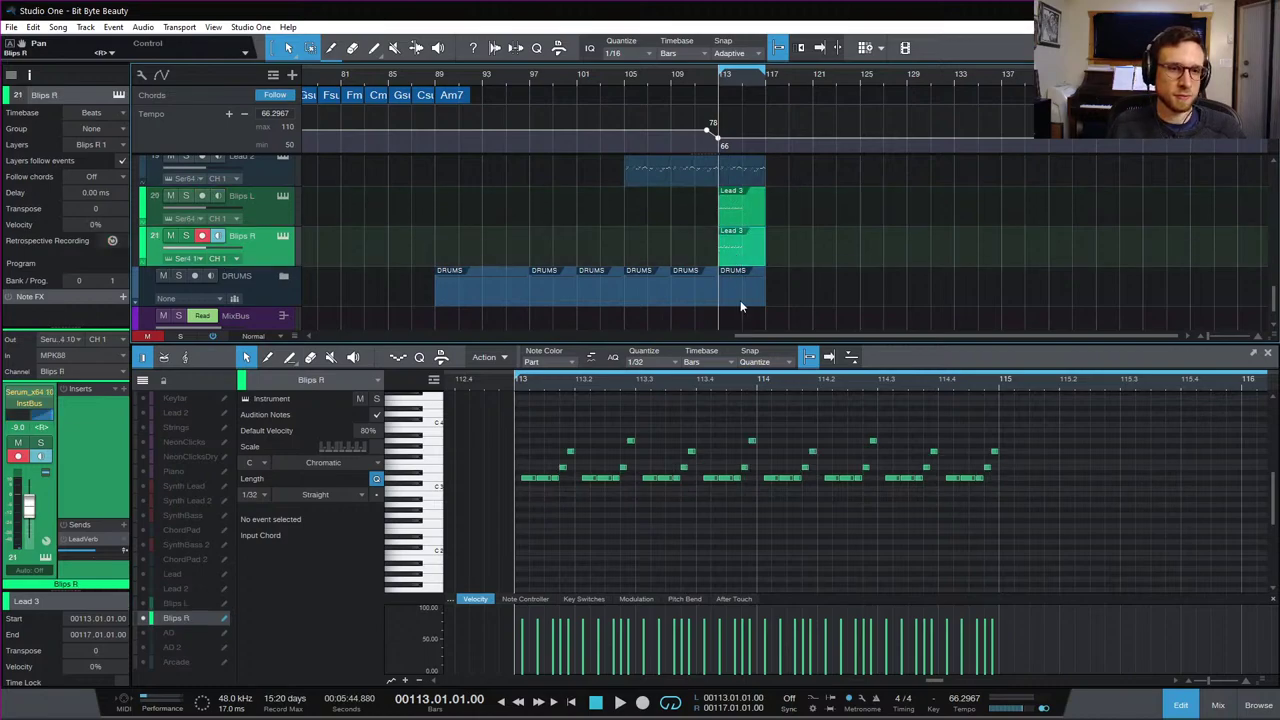
{"action": "key", "text": "space"}
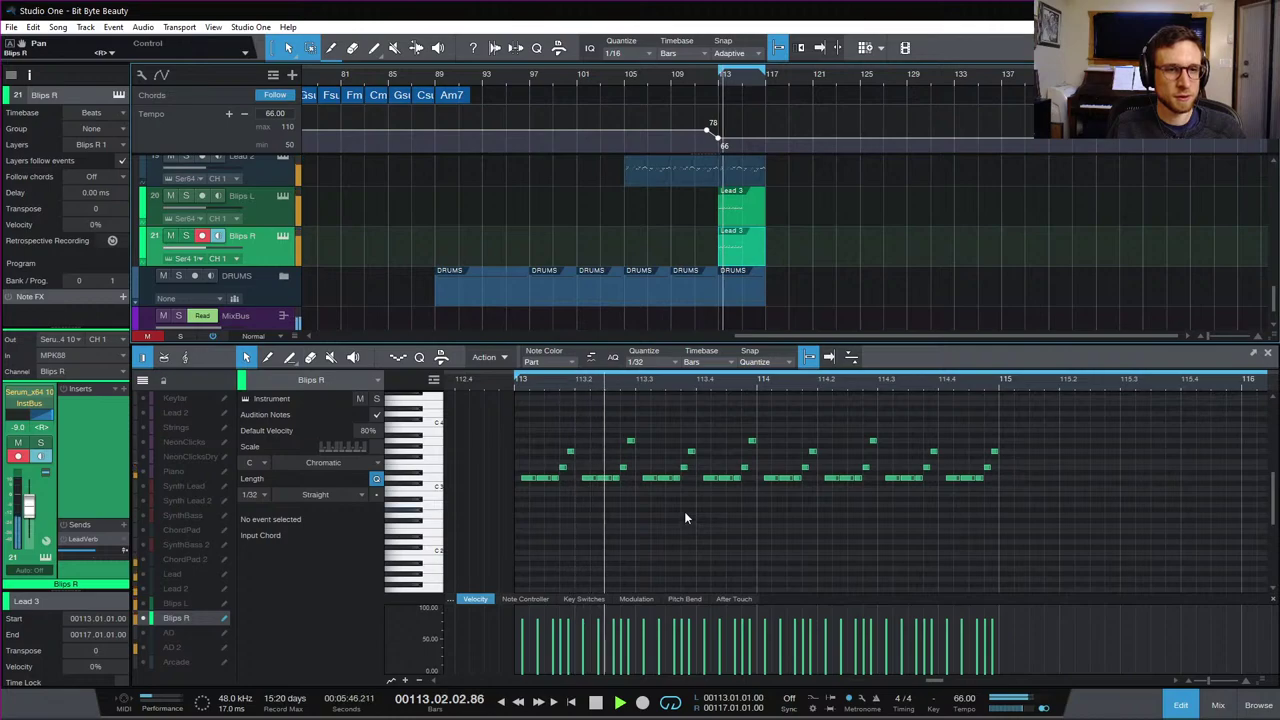
{"action": "key", "text": "space"}
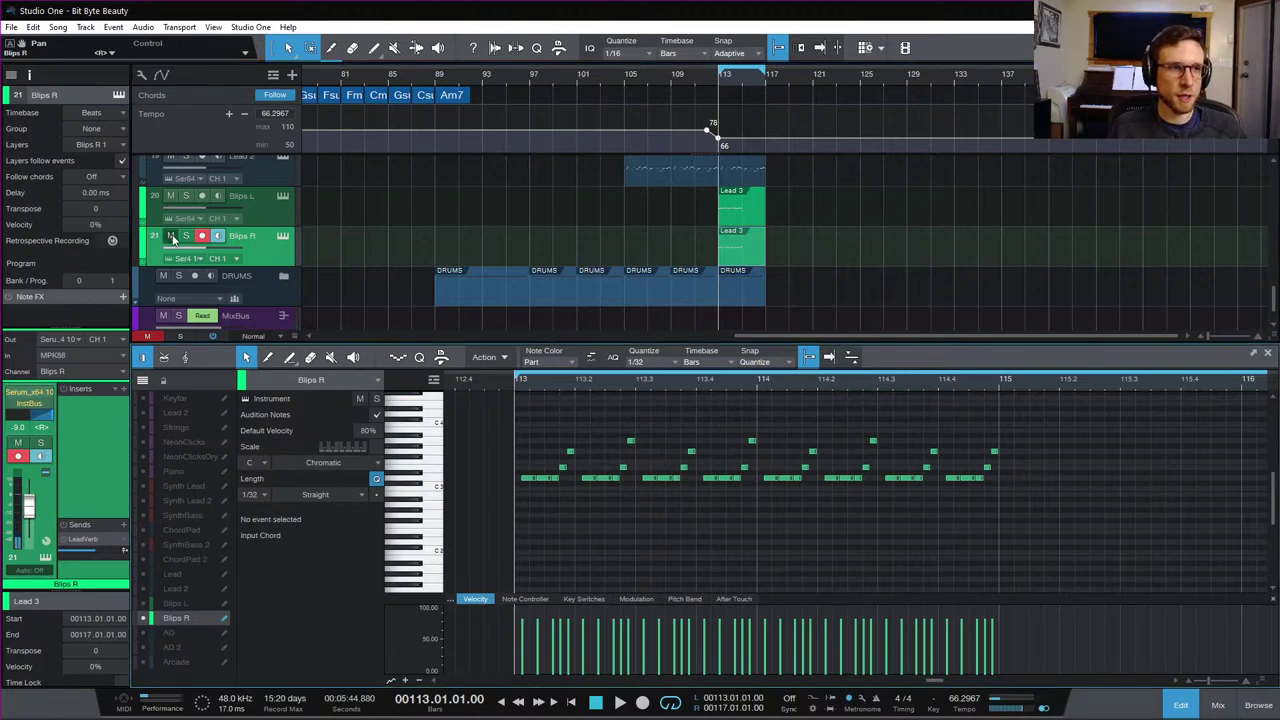
Step: Mute Blips R, solo Blips L, and listen to the Blips L pattern from bar 113
{"action": "left_click", "coordinate": [171, 236]}
{"action": "left_click", "coordinate": [255, 208]}
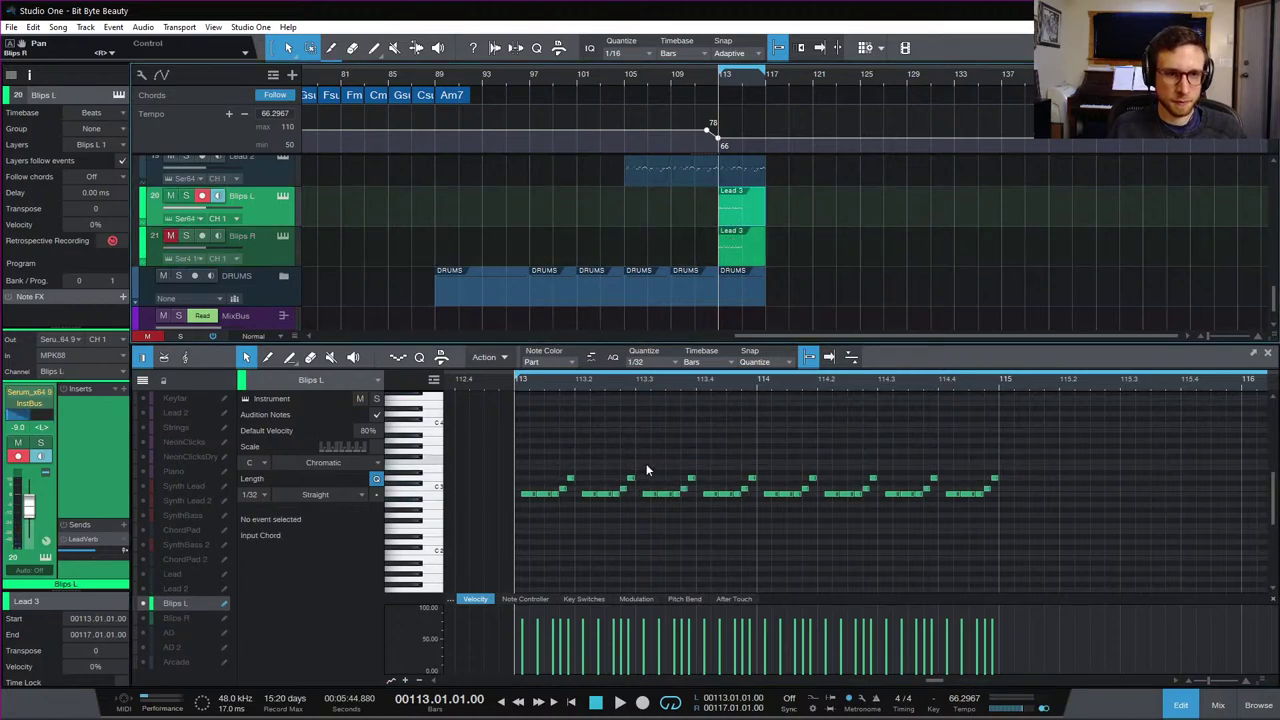
{"action": "key", "text": "space"}
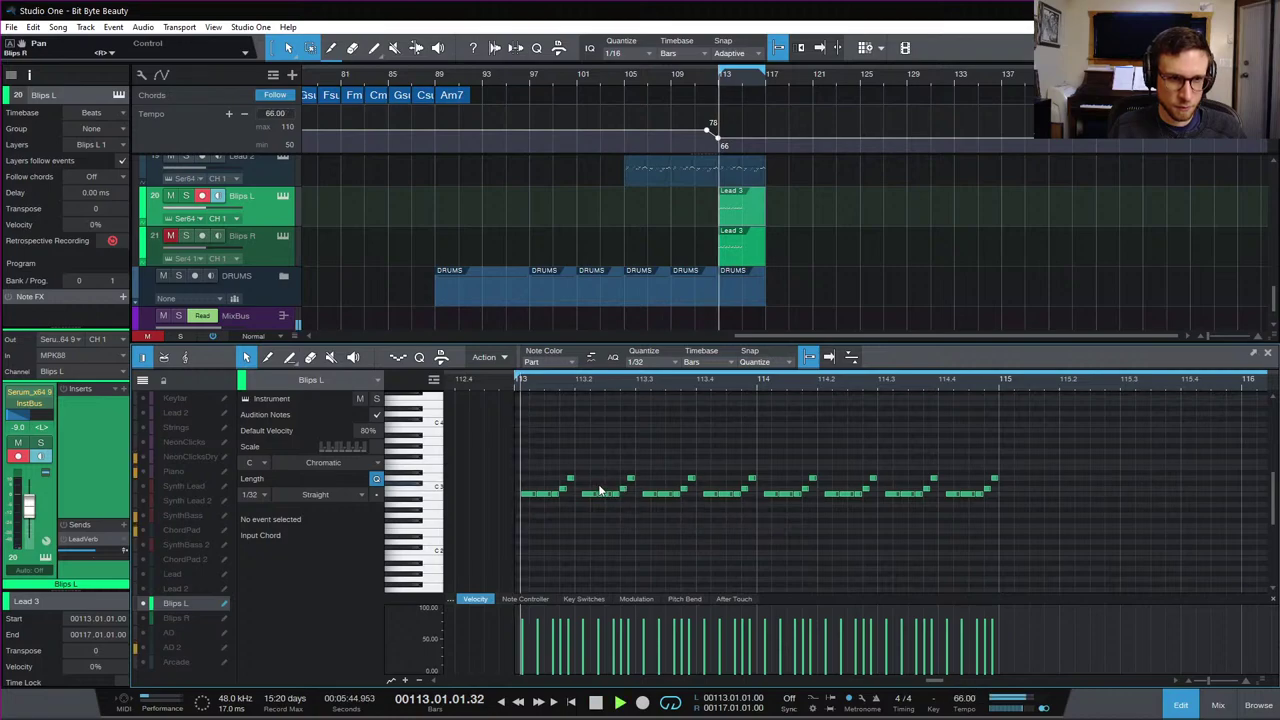
{"action": "key", "text": "s"}
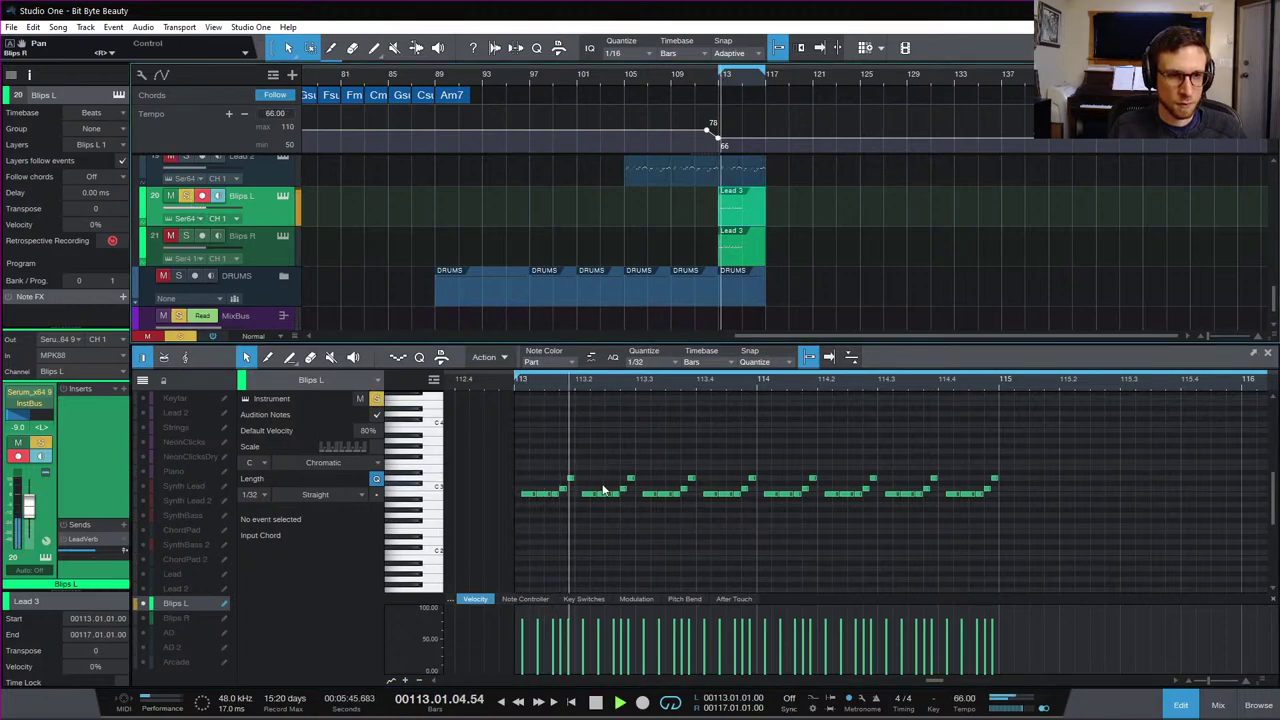
{"action": "key", "text": "space"}
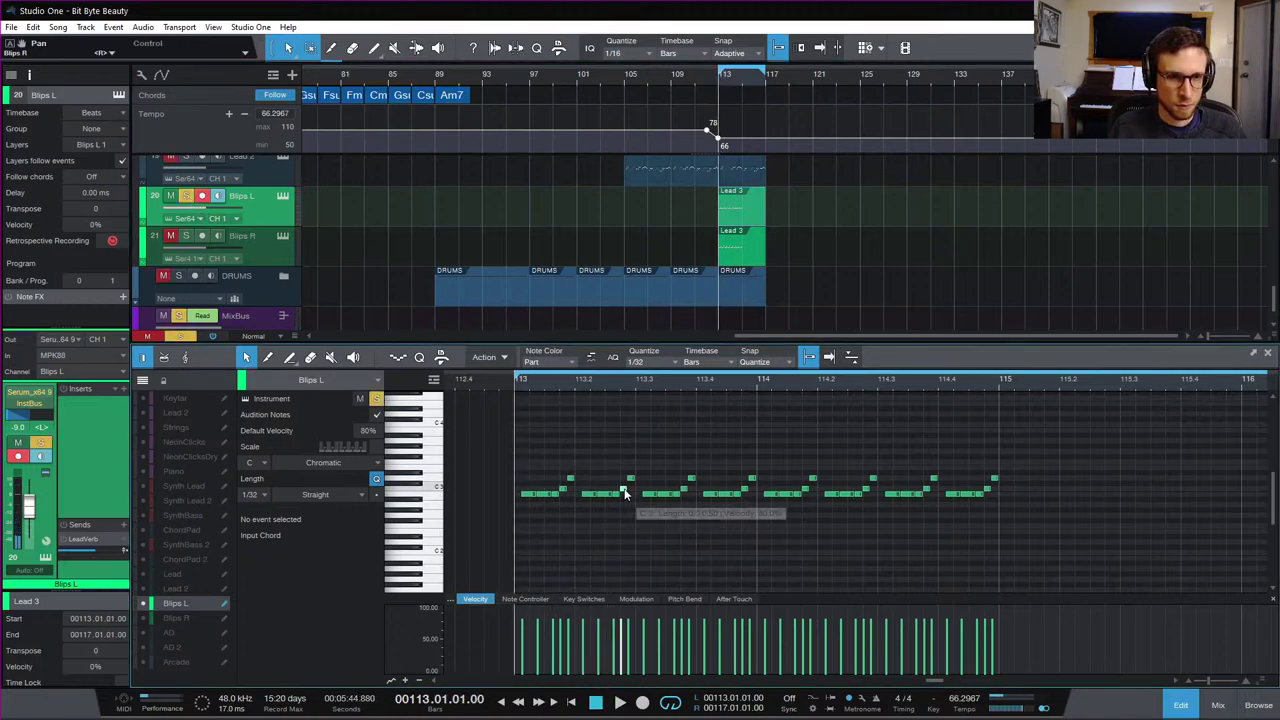
Step: Try raising the second-to-last Blips L note of beat 2 in bar 113 to E3, and listen to the pattern
{"action": "left_click", "coordinate": [624, 492]}
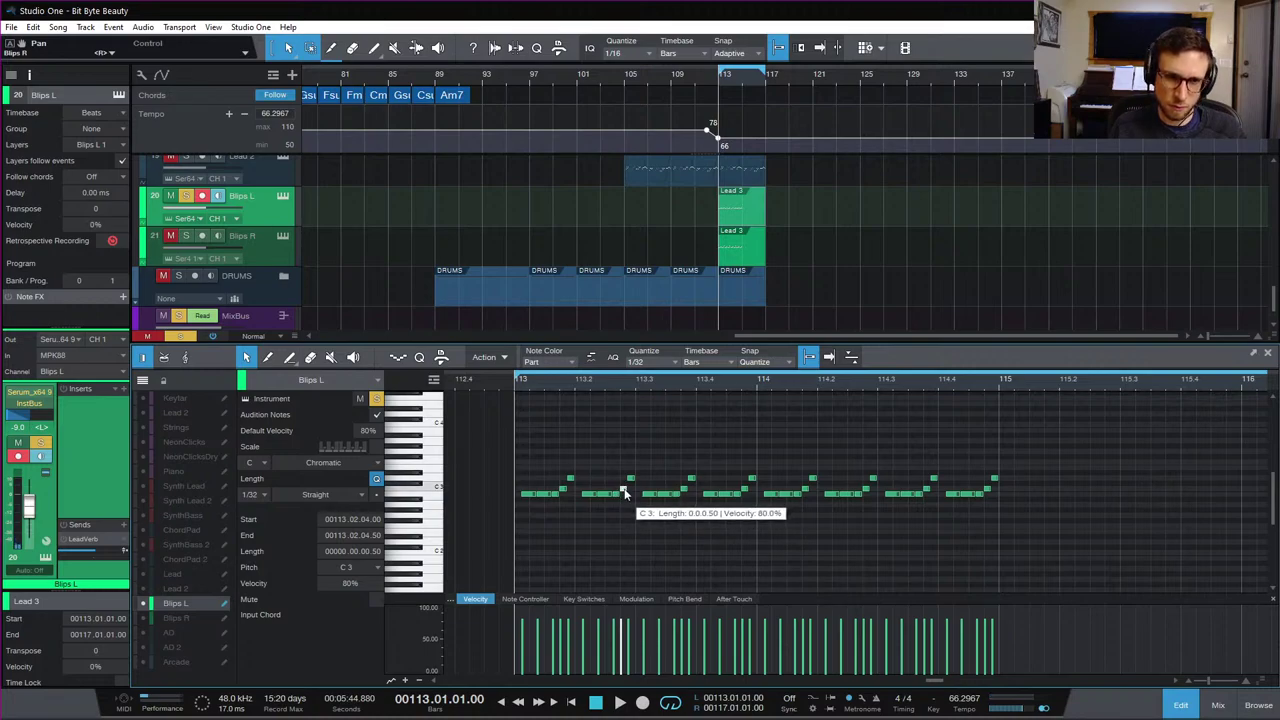
{"action": "left_click_drag", "start_coordinate": [624, 492], "coordinate": [625, 468]}
{"action": "left_click", "coordinate": [632, 478]}
{"action": "key", "text": "space"}
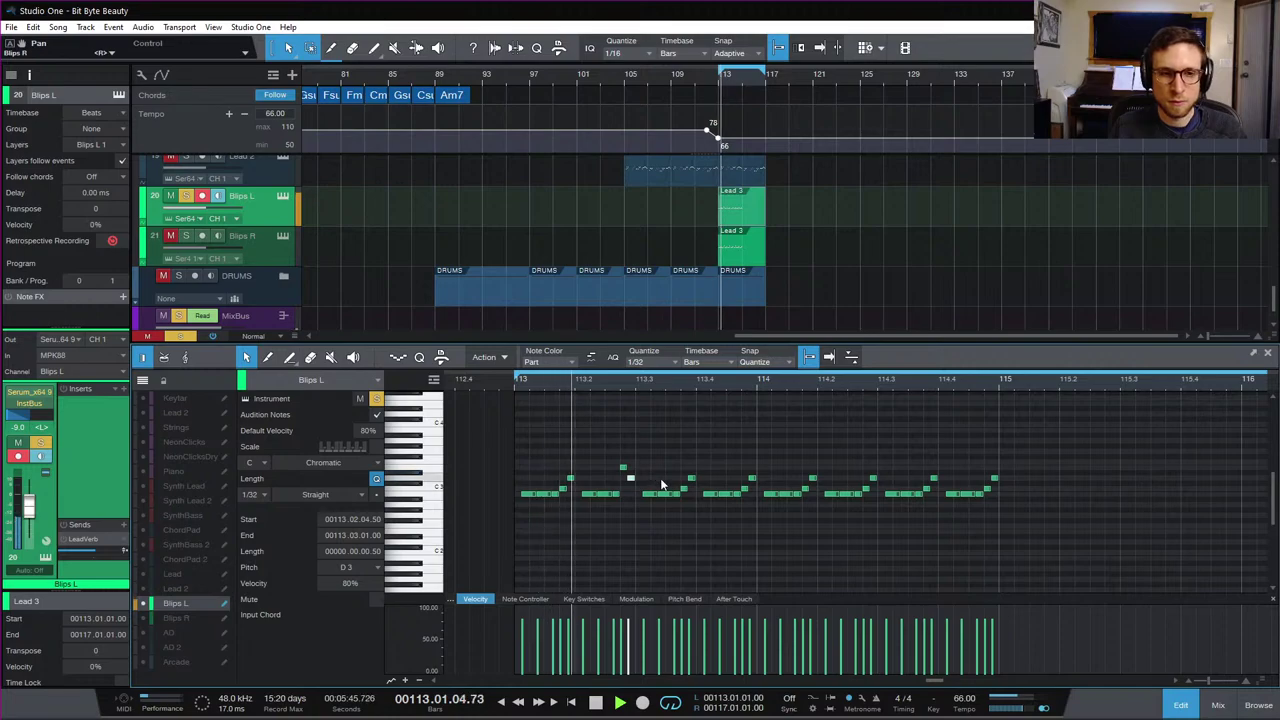
{"action": "key", "text": "space"}
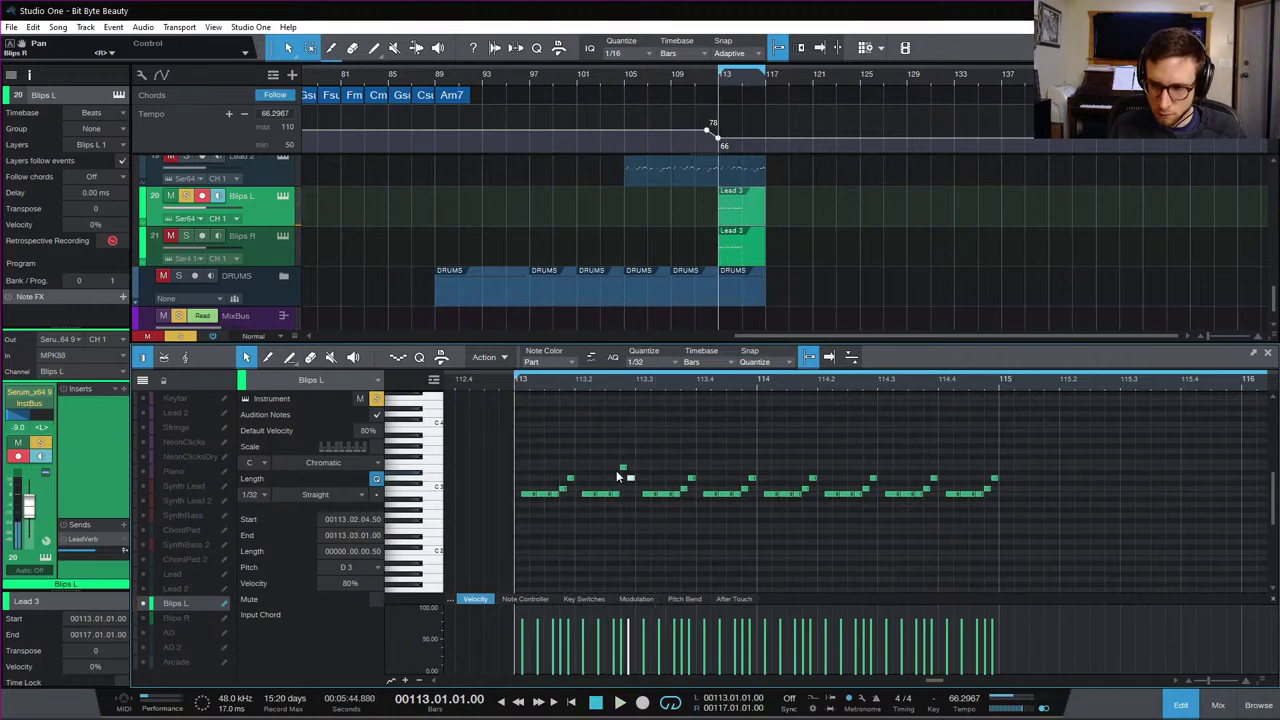
{"action": "key", "text": "space"}
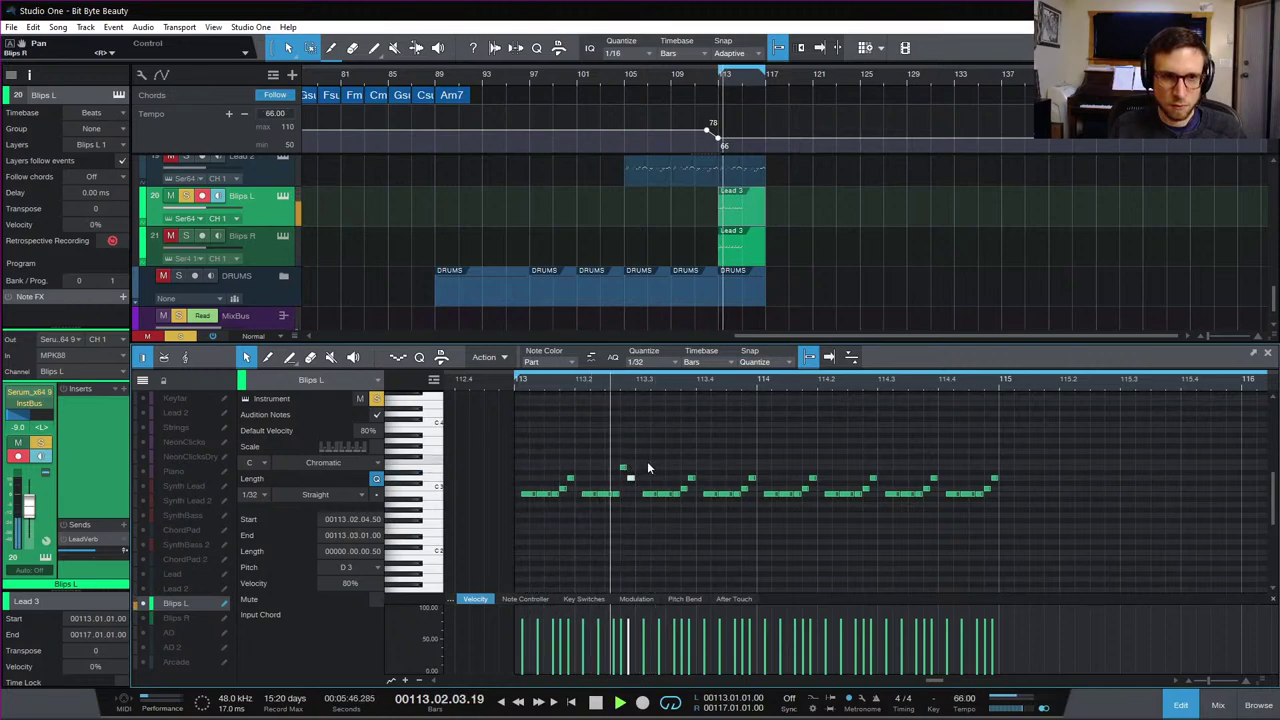
{"action": "key", "text": "space"}
Step: Lower the last two Blips L notes of beats 2 and 4 in bar 113 to A2 and G2, playing the pattern
{"action": "left_click", "coordinate": [622, 466]}
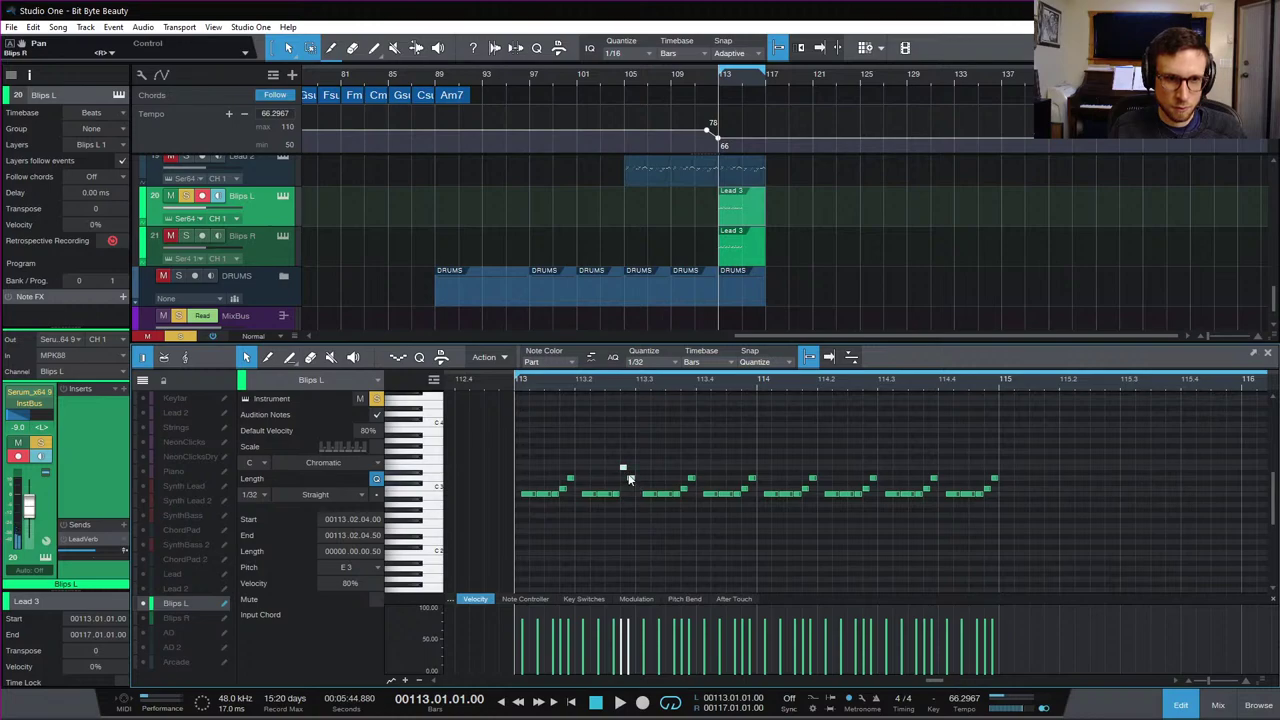
{"action": "left_click_drag", "start_coordinate": [629, 477], "coordinate": [630, 517]}
{"action": "left_click", "coordinate": [692, 528]}
{"action": "key", "text": "space"}
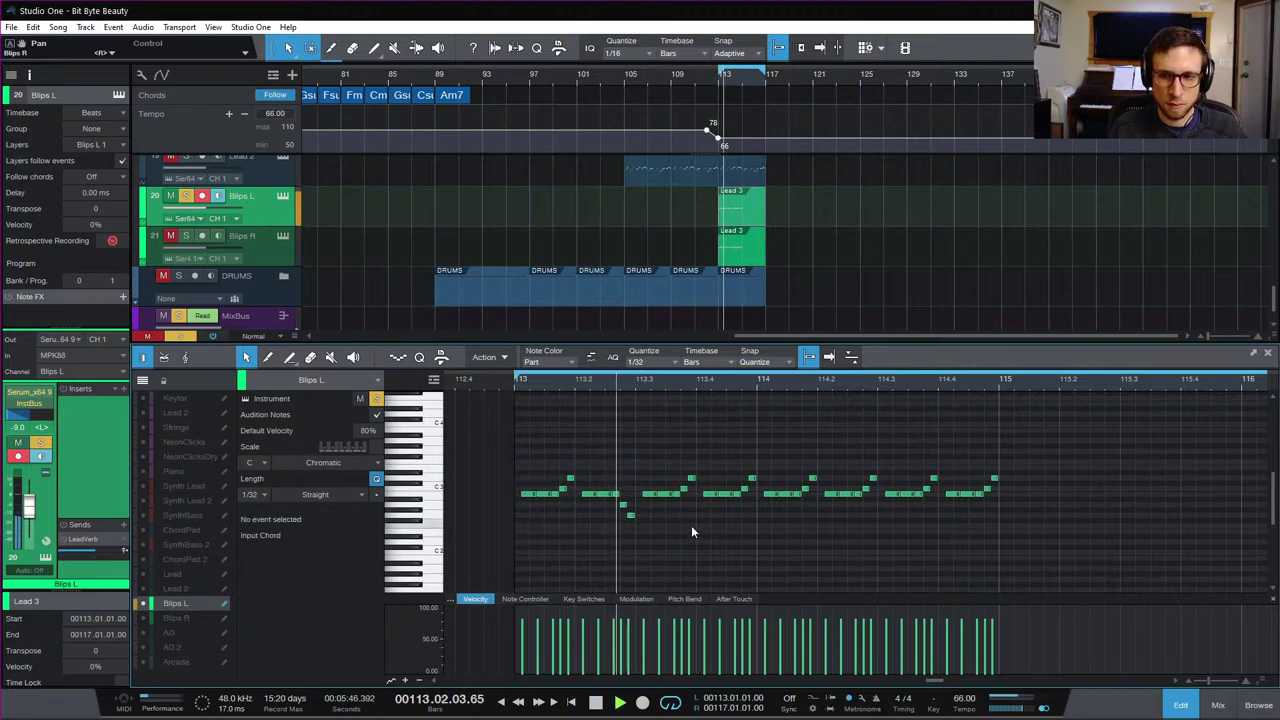
{"action": "key", "text": "space"}
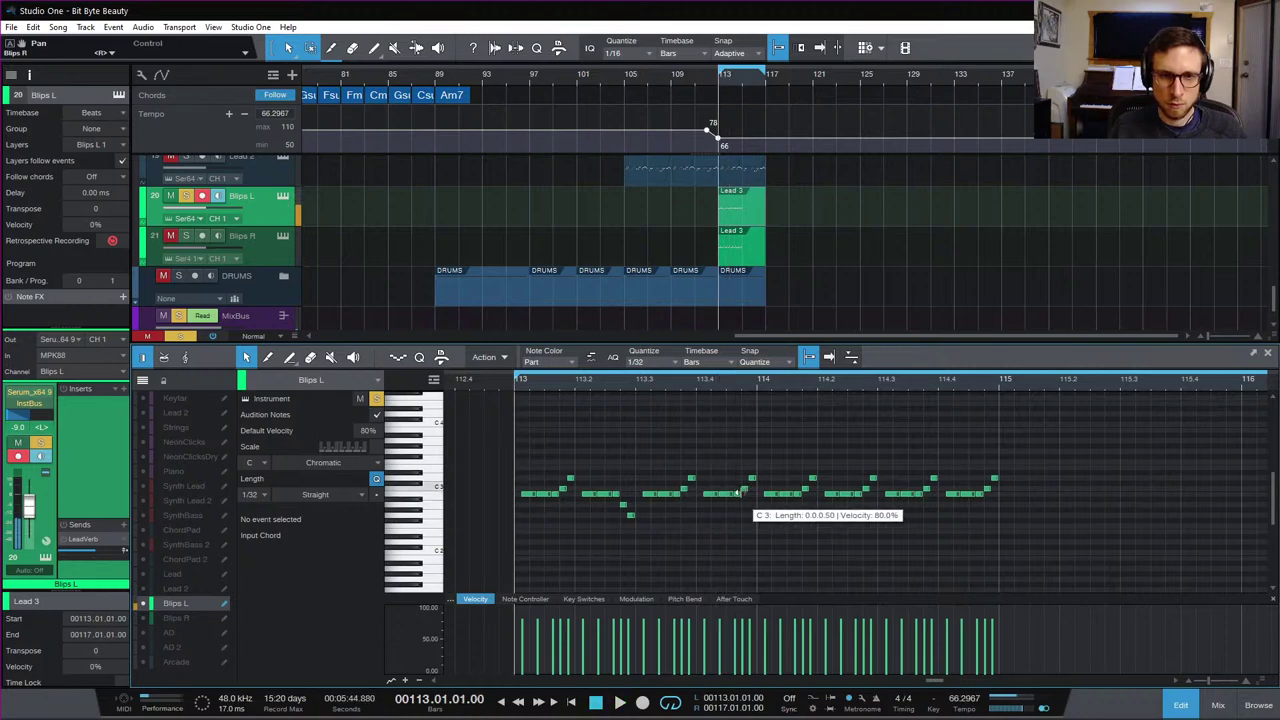
{"action": "left_click_drag", "start_coordinate": [741, 492], "coordinate": [747, 507]}
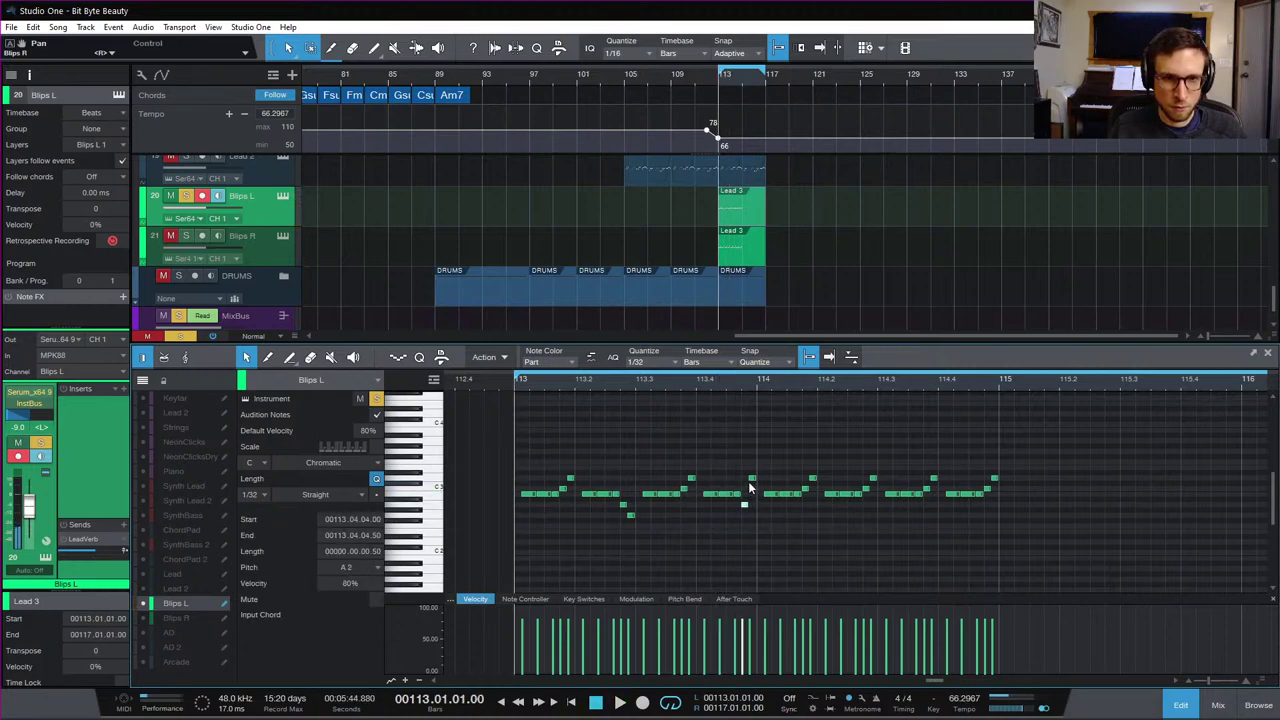
{"action": "left_click_drag", "start_coordinate": [752, 483], "coordinate": [752, 520]}
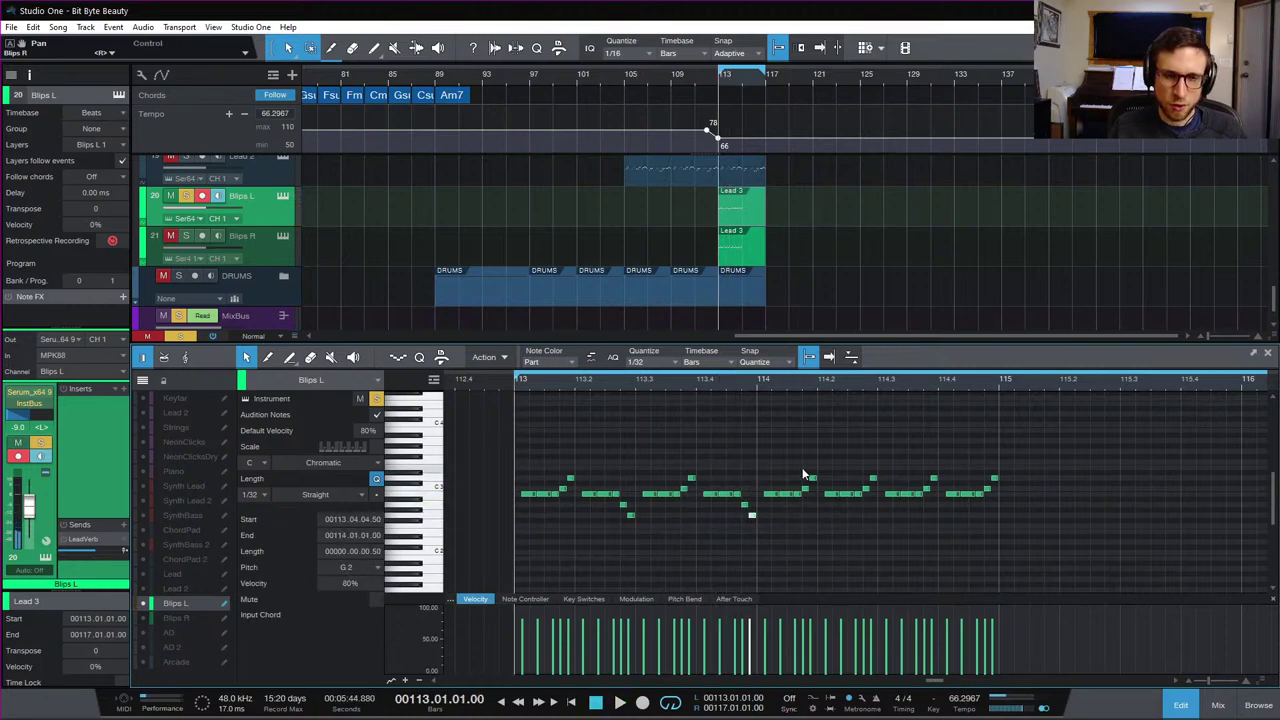
Step: Replace the Blips L notes of bar 114 with a duplicate of the bar 113 pattern
{"action": "left_click_drag", "start_coordinate": [813, 480], "coordinate": [806, 504]}
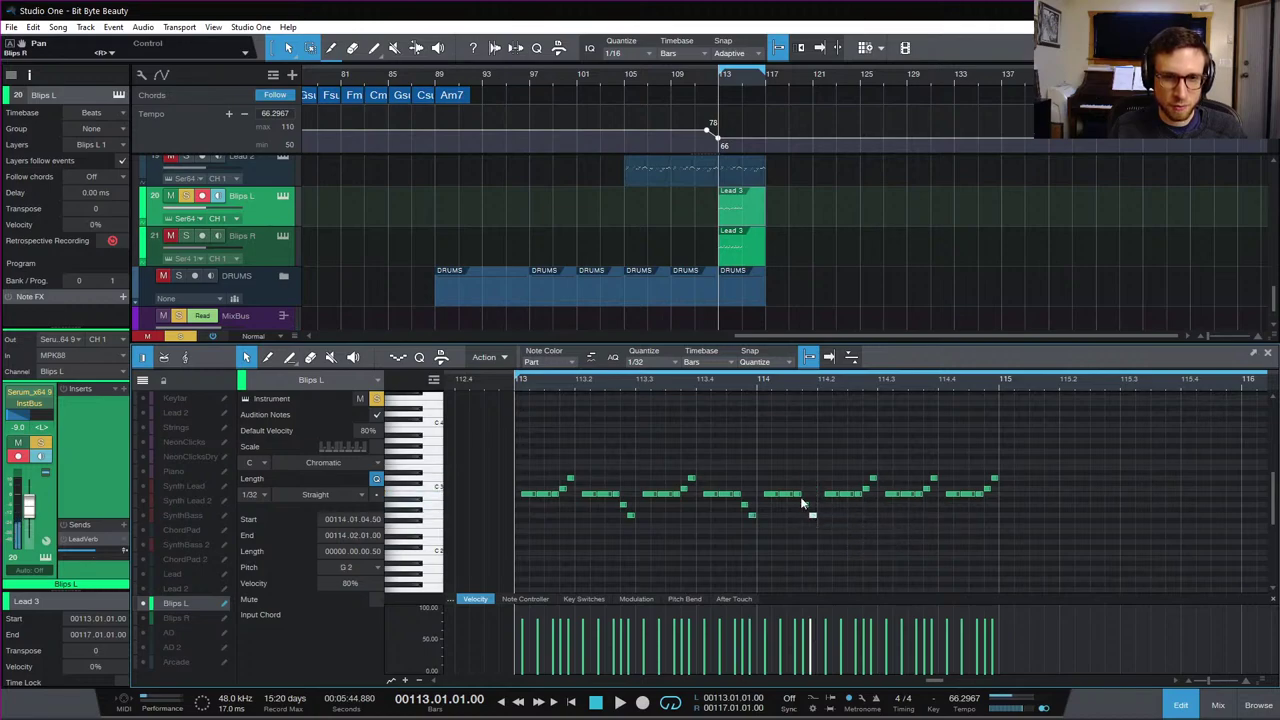
{"action": "left_click_drag", "start_coordinate": [780, 443], "coordinate": [1128, 572]}
{"action": "key", "text": "Delete"}
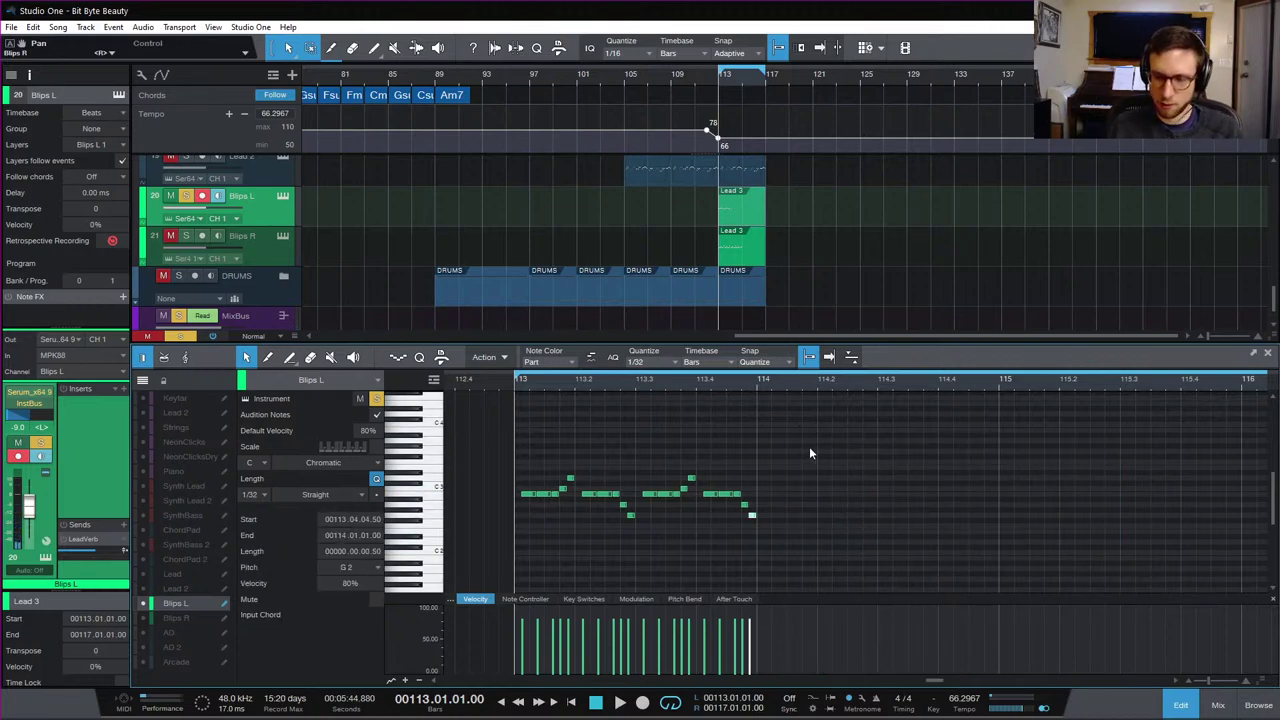
{"action": "left_click_drag", "start_coordinate": [796, 442], "coordinate": [514, 566]}
{"action": "key", "text": "d"}
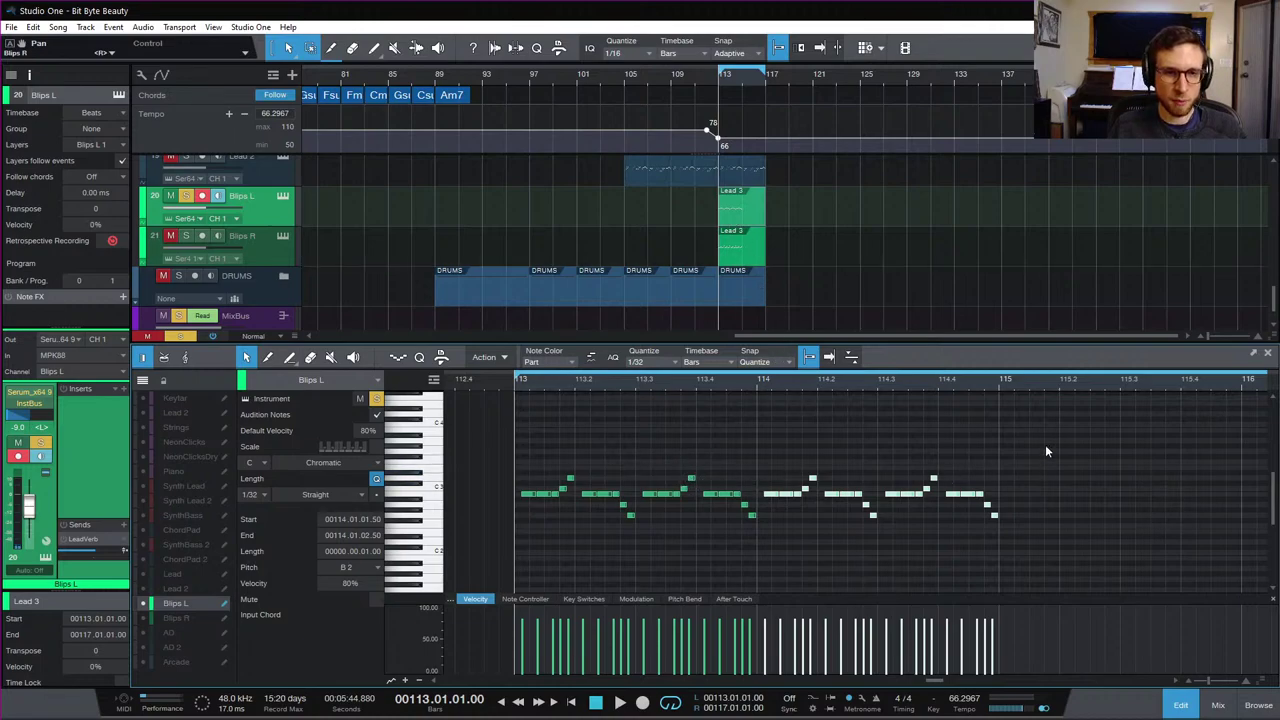
Step: Lower the last Blips R note of beat 2 in bar 113 to B2, and play from beat 2
{"action": "left_click", "coordinate": [740, 252]}
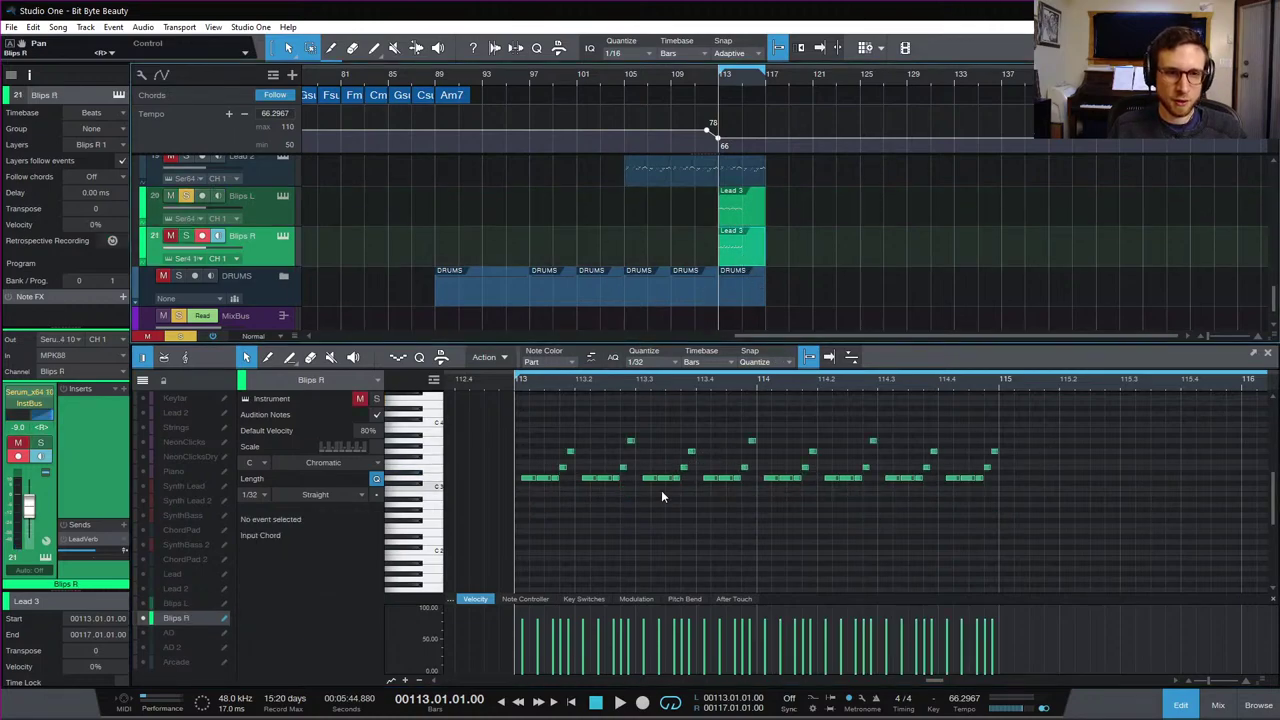
{"action": "left_click", "coordinate": [631, 443]}
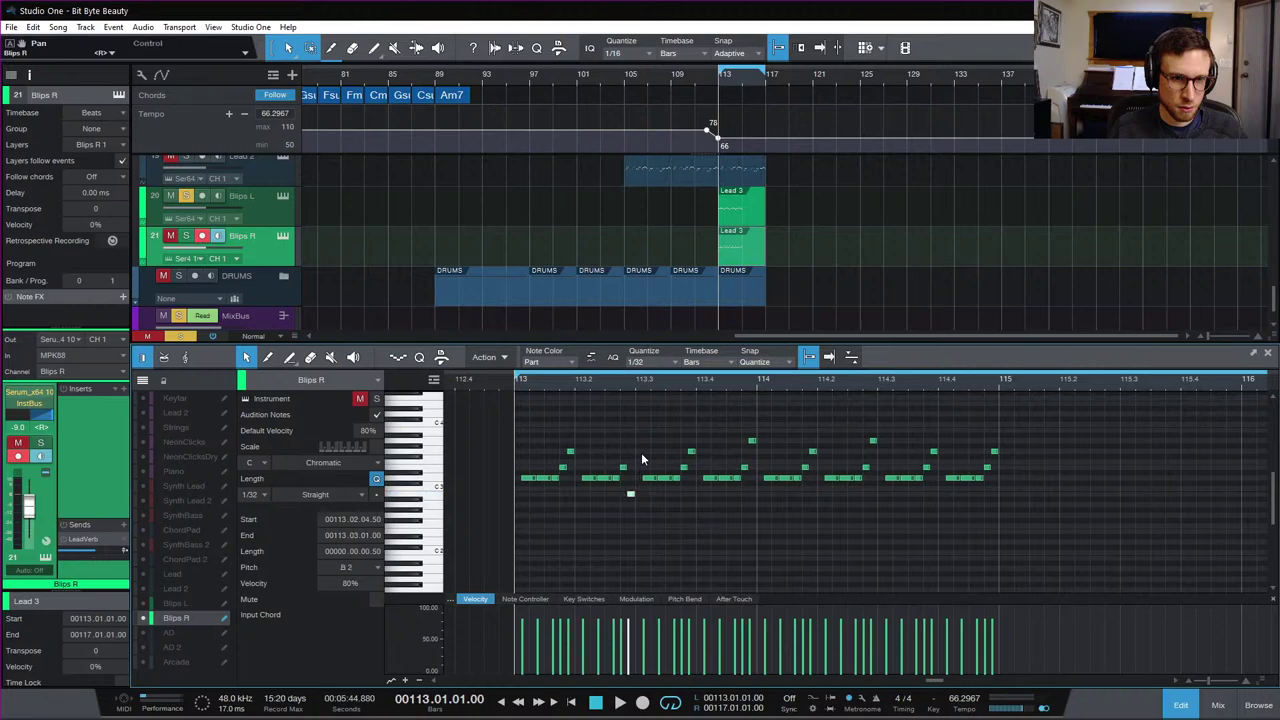
{"action": "left_click", "coordinate": [642, 446]}
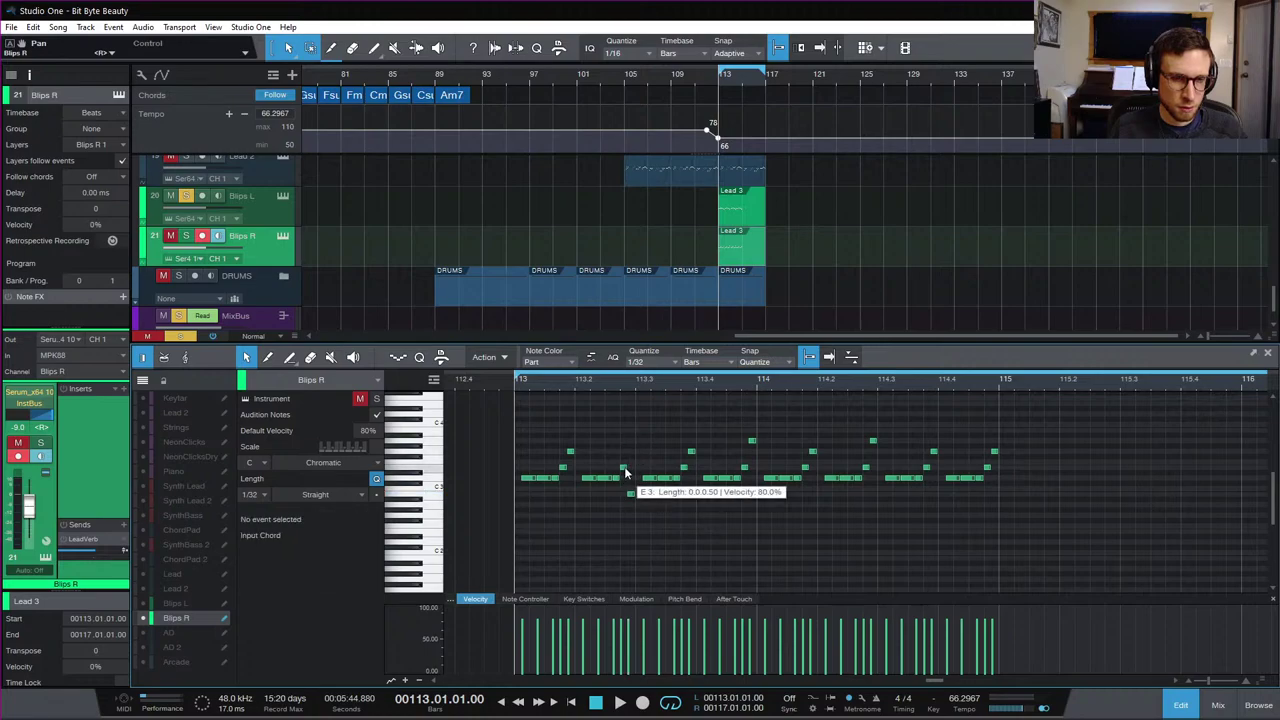
{"action": "left_click", "coordinate": [578, 381]}
{"action": "key", "text": "space"}
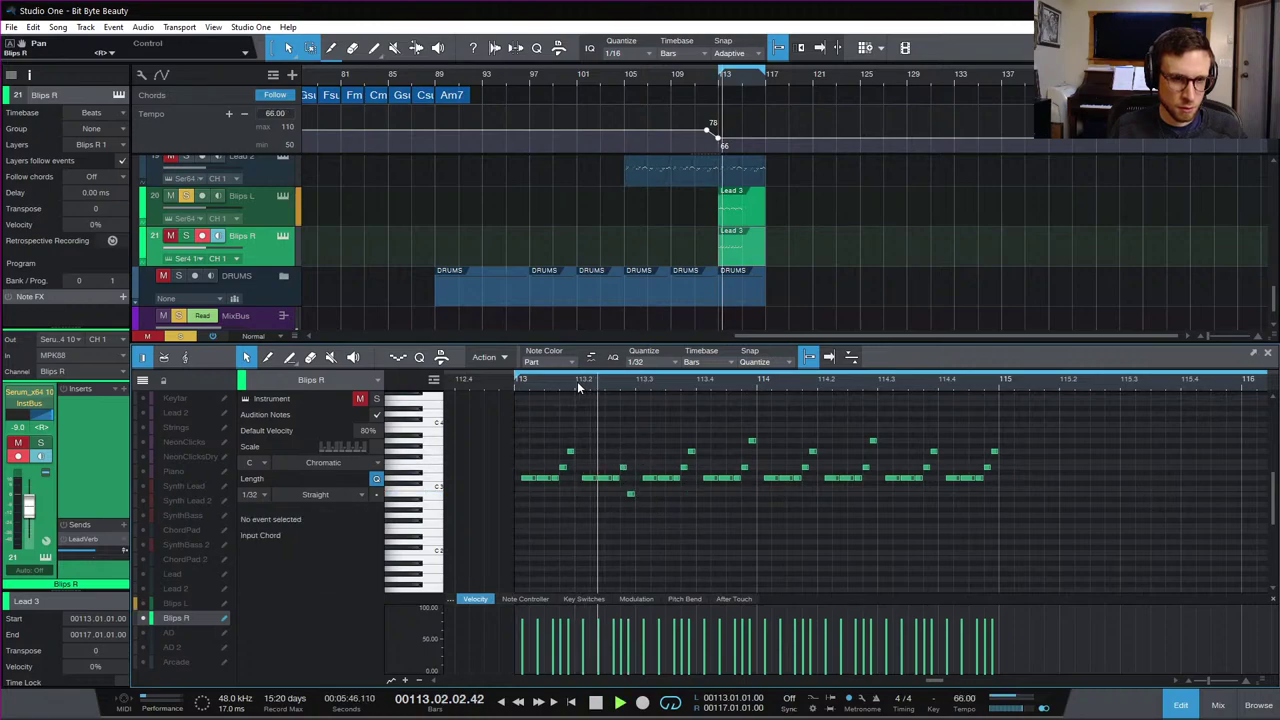
{"action": "key", "text": "space"}
Step: Solo Blips R alongside Blips L and listen to both parts from beat 2 of bar 113
{"action": "left_click", "coordinate": [188, 236]}
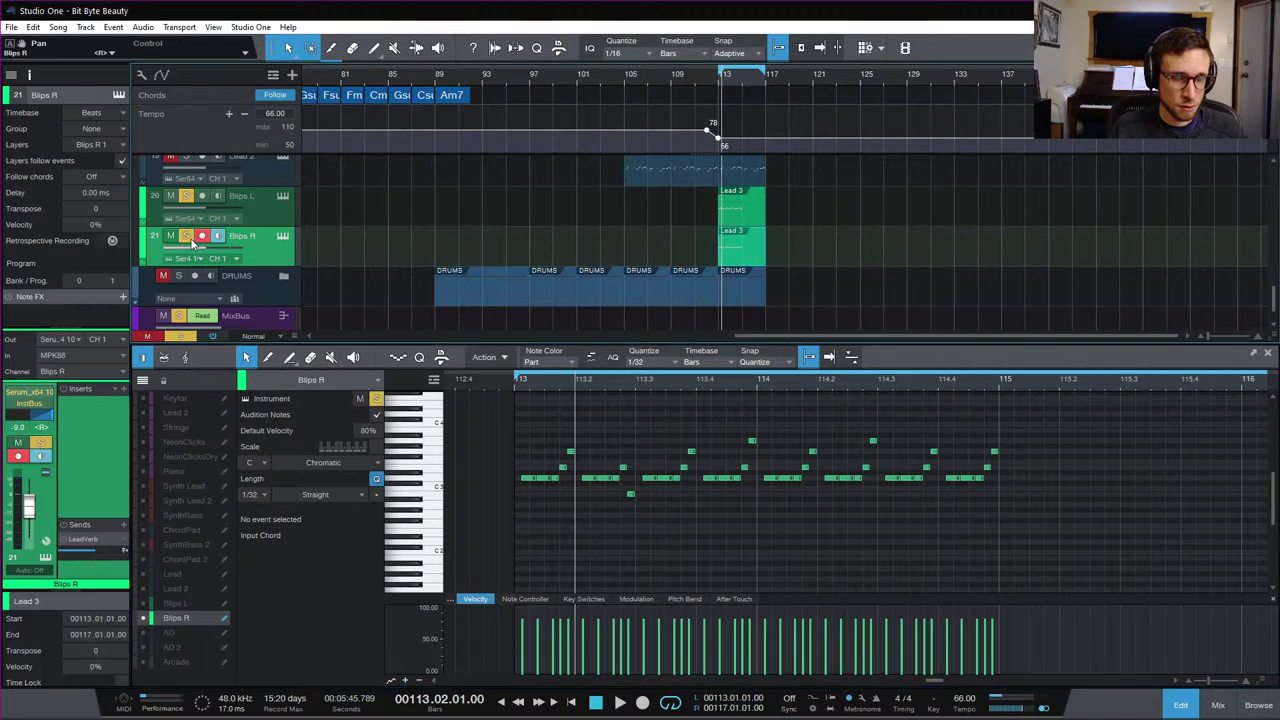
{"action": "key", "text": "space"}
{"action": "key", "text": "space"}
{"action": "key", "text": "space"}
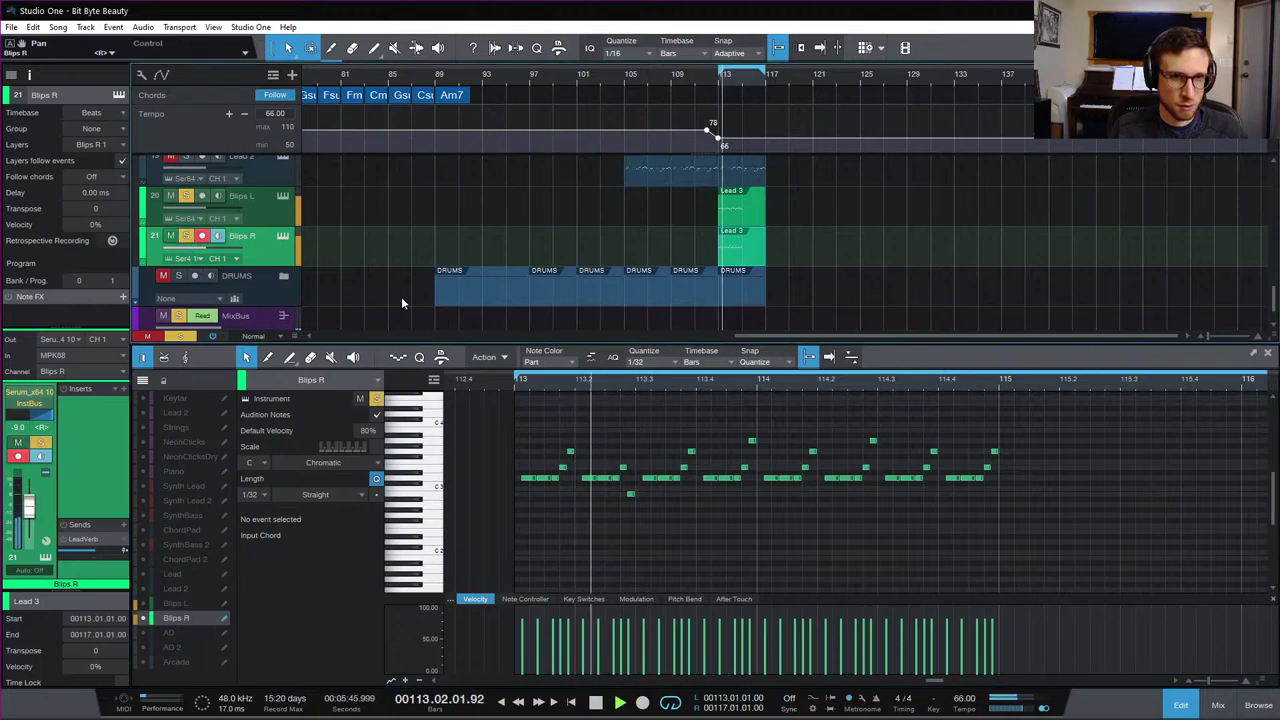
{"action": "key", "text": "space"}
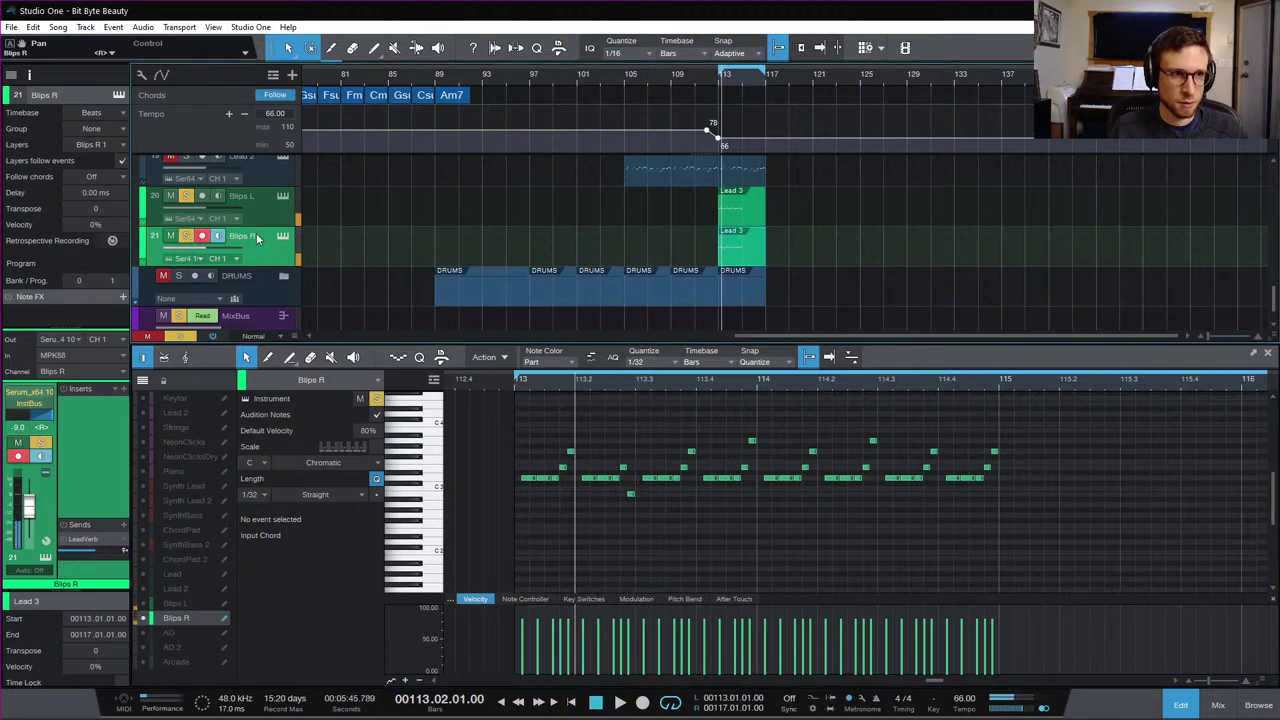
Step: Show the Blips L notes behind the Blips R part and compare them while replaying from beat 2 of bar 113
{"action": "left_click", "coordinate": [143, 604]}
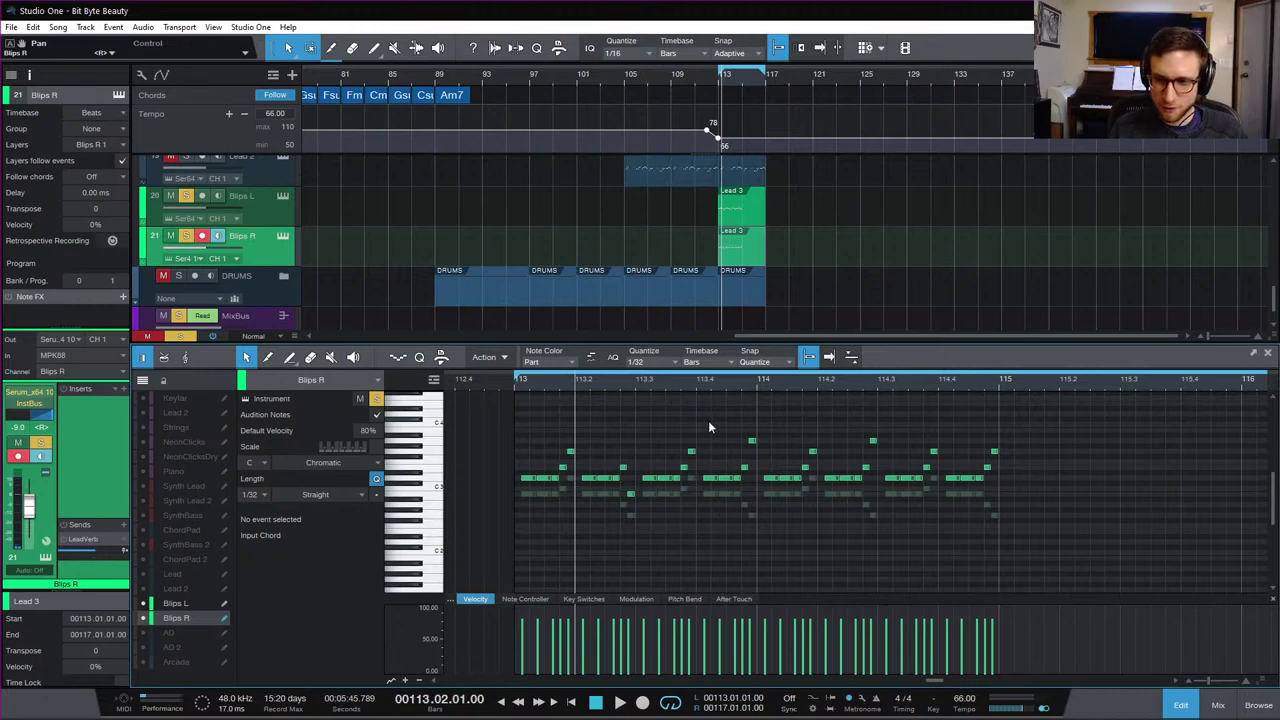
{"action": "key", "text": "space"}
{"action": "key", "text": "space"}
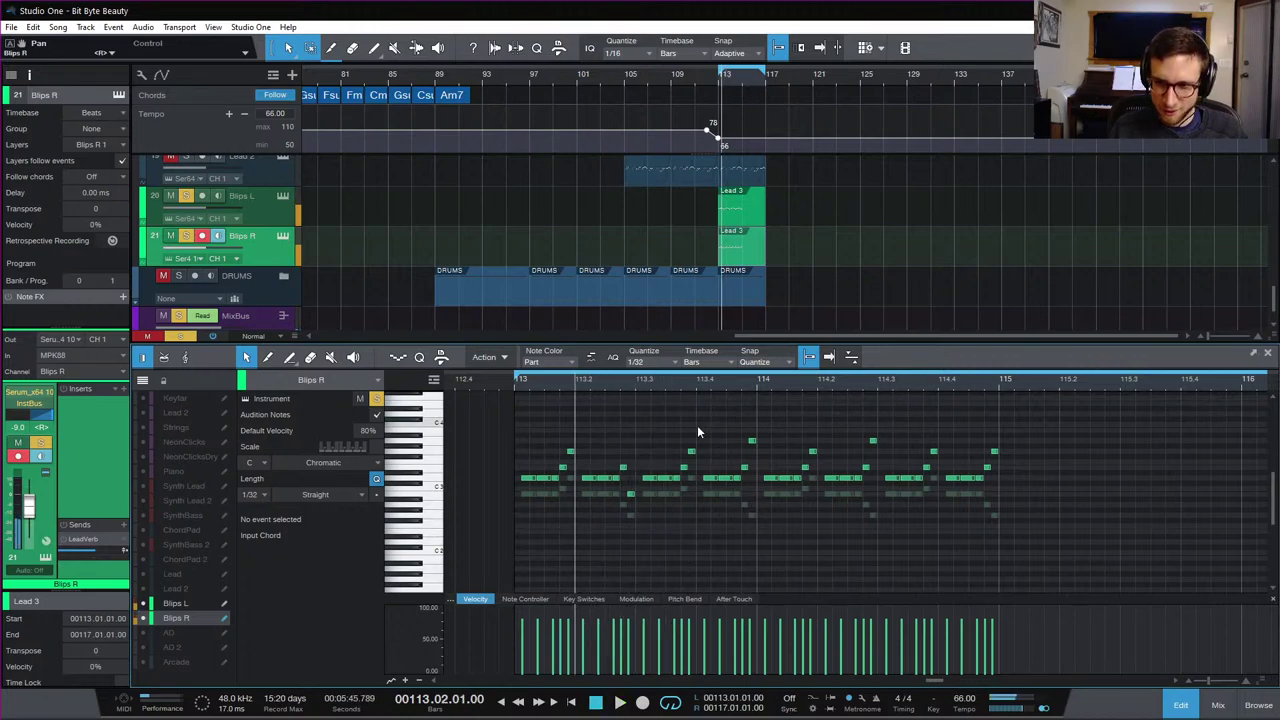
{"action": "key", "text": "space"}
{"action": "key", "text": "space"}
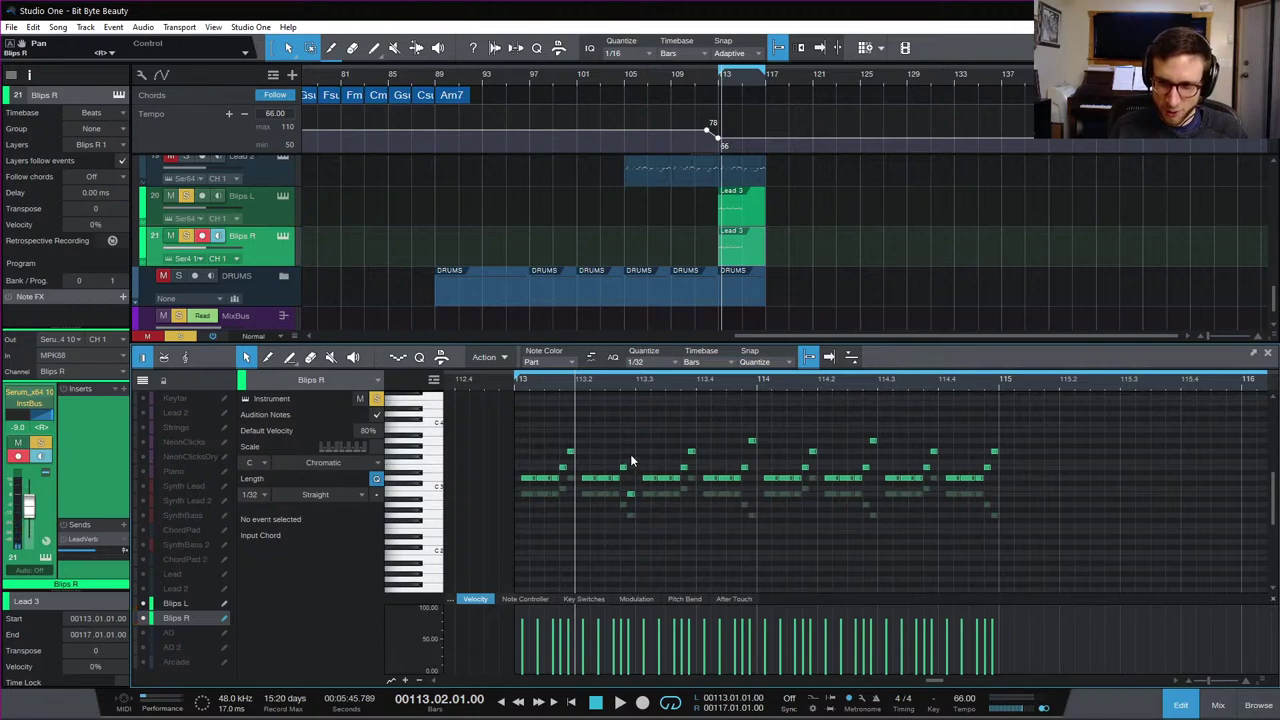
{"action": "key", "text": "space"}
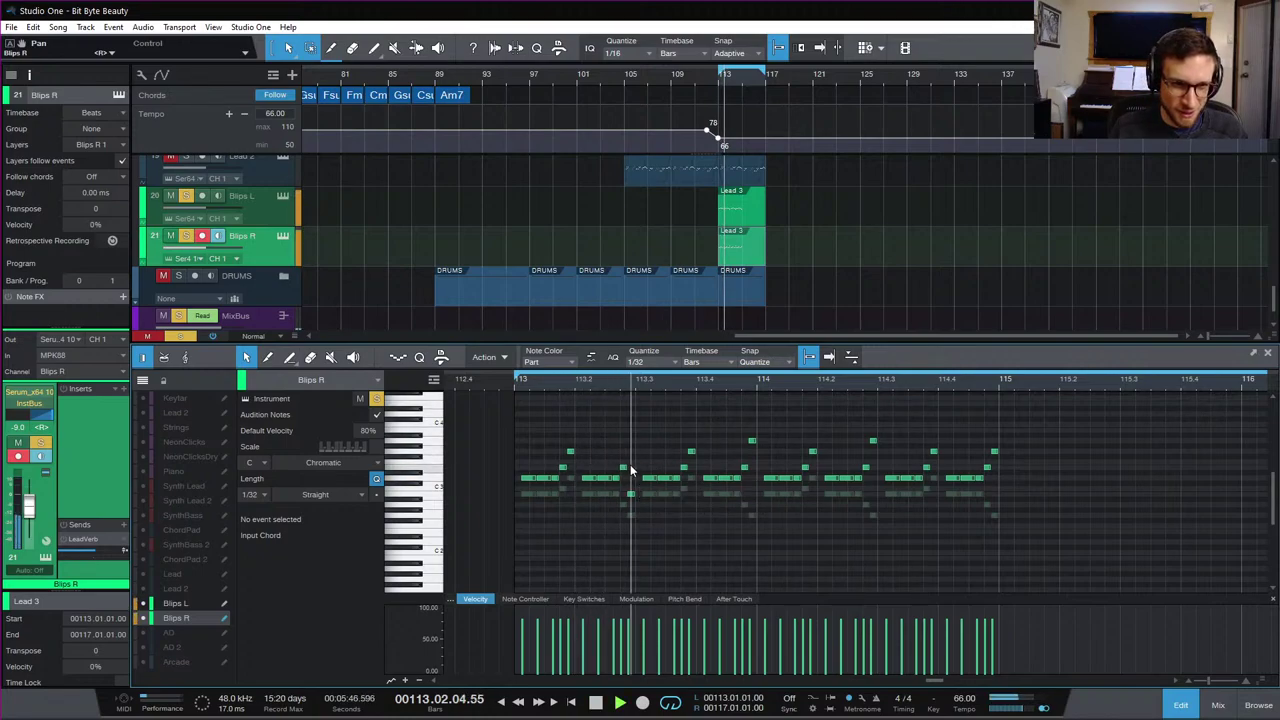
{"action": "key", "text": "space"}
Step: Try lowering the second-to-last Blips R note of beat 2 in bar 113 to D3, and replay both parts
{"action": "left_click", "coordinate": [624, 478]}
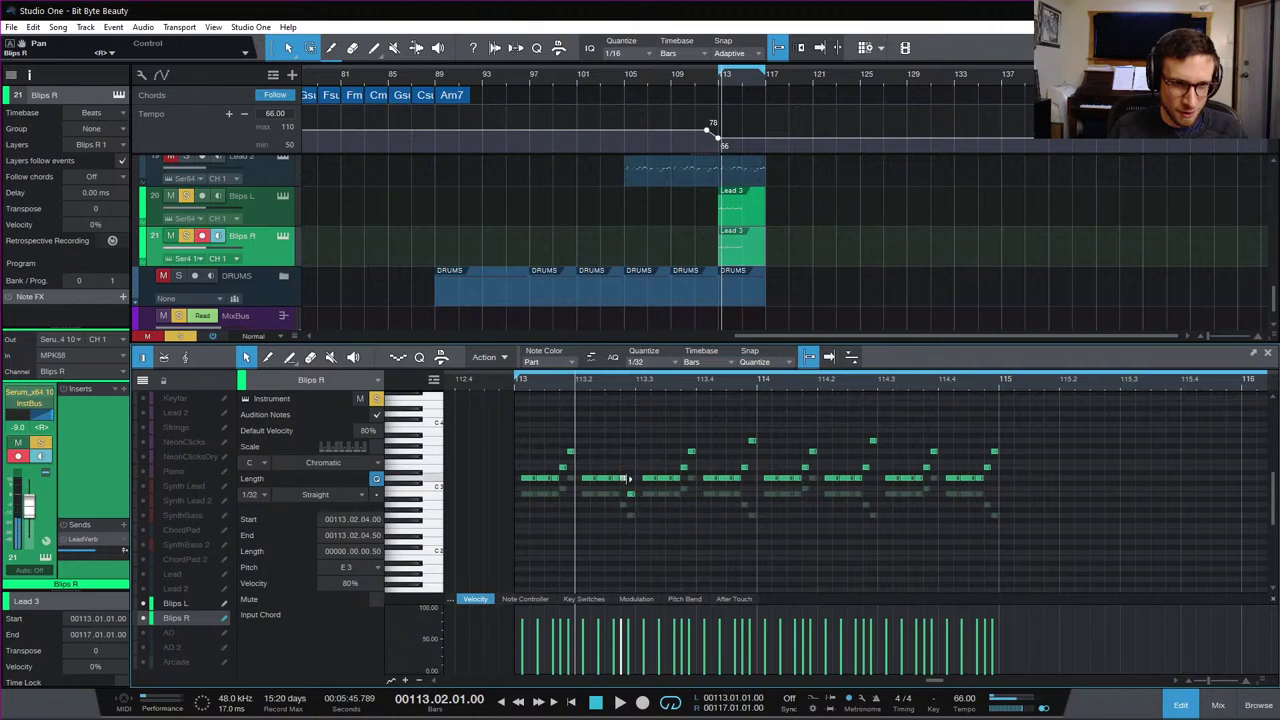
{"action": "key", "text": "space"}
{"action": "left_click", "coordinate": [624, 478]}
{"action": "key", "text": "space"}
{"action": "key", "text": "space"}
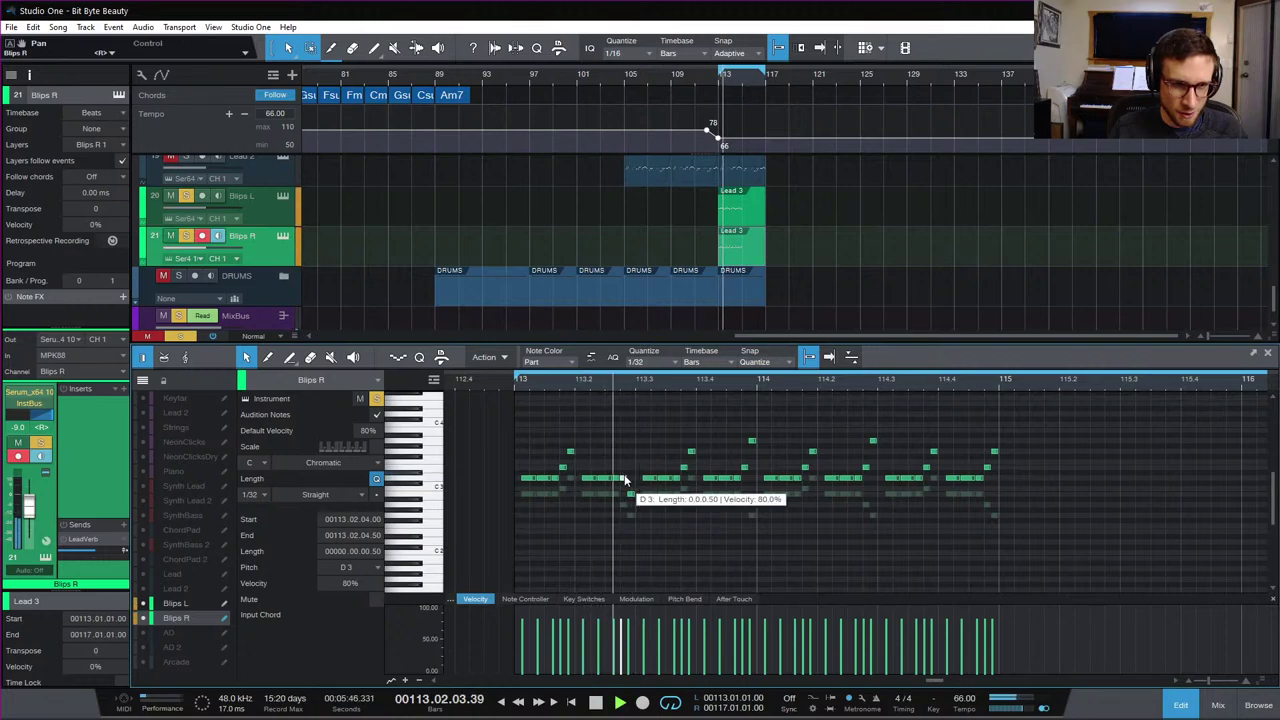
{"action": "key", "text": "space"}
{"action": "key", "text": "space"}
{"action": "key", "text": "space"}
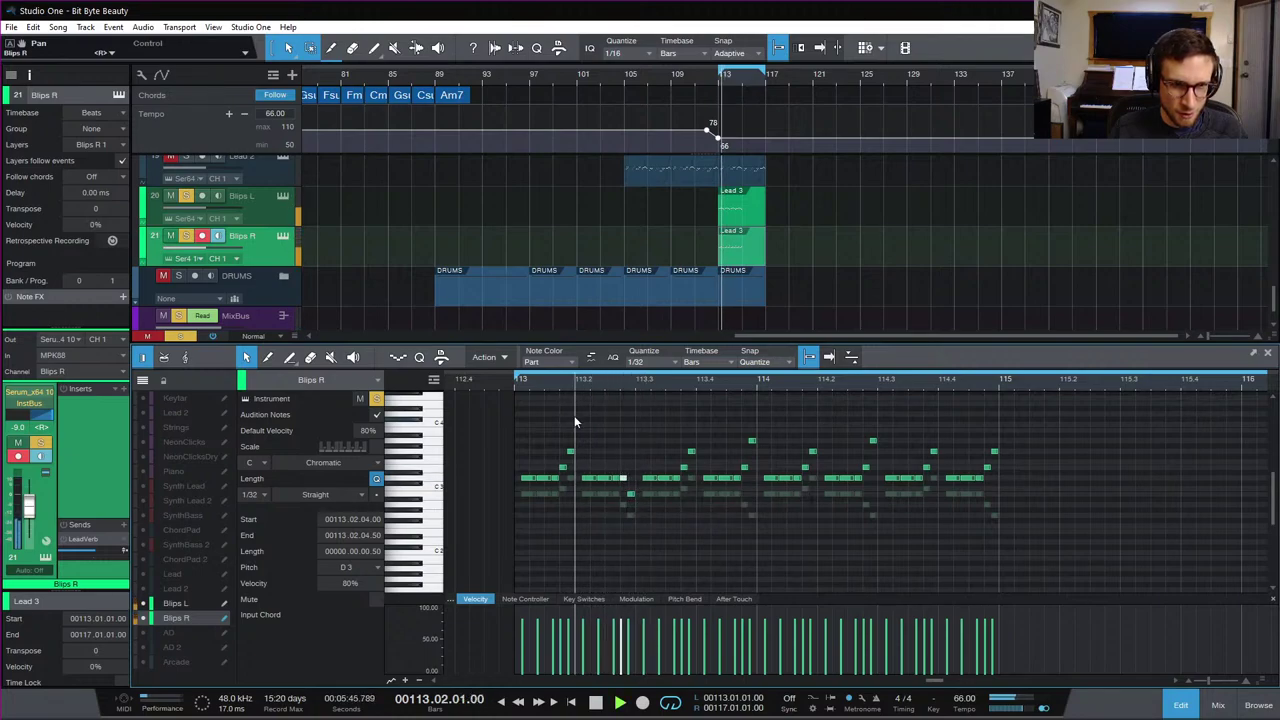
{"action": "key", "text": "space"}
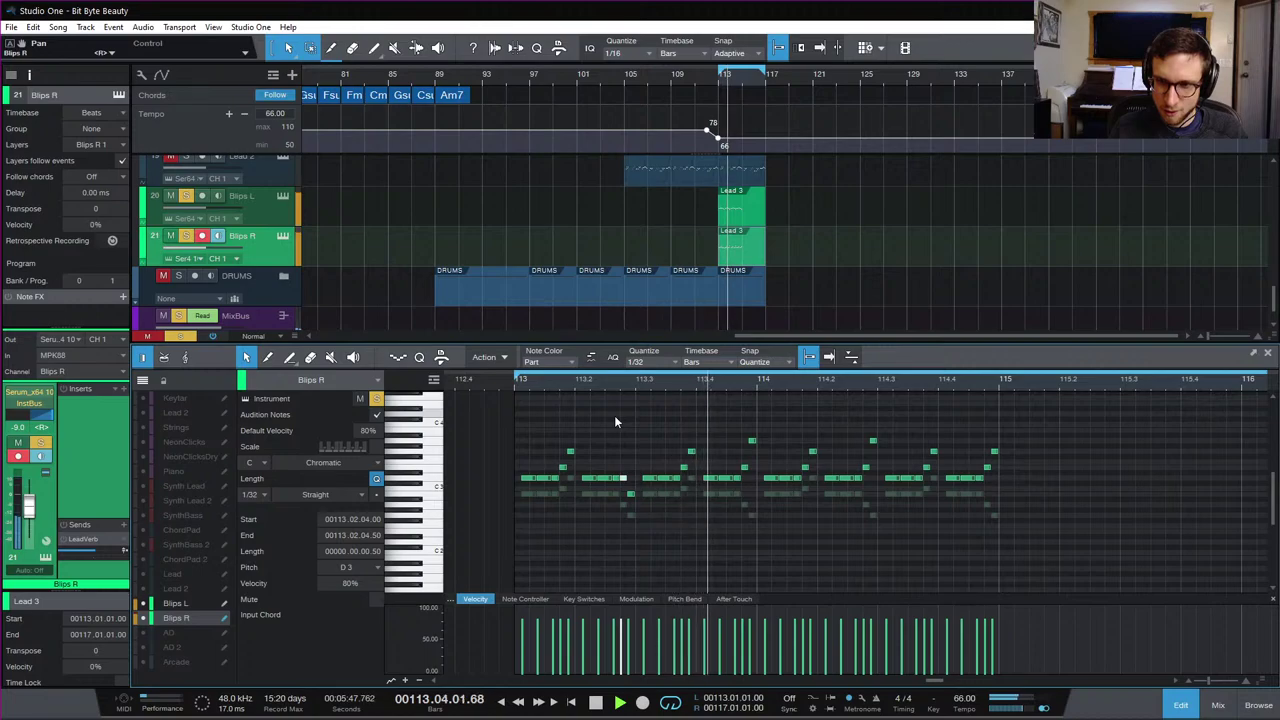
{"action": "key", "text": "space"}
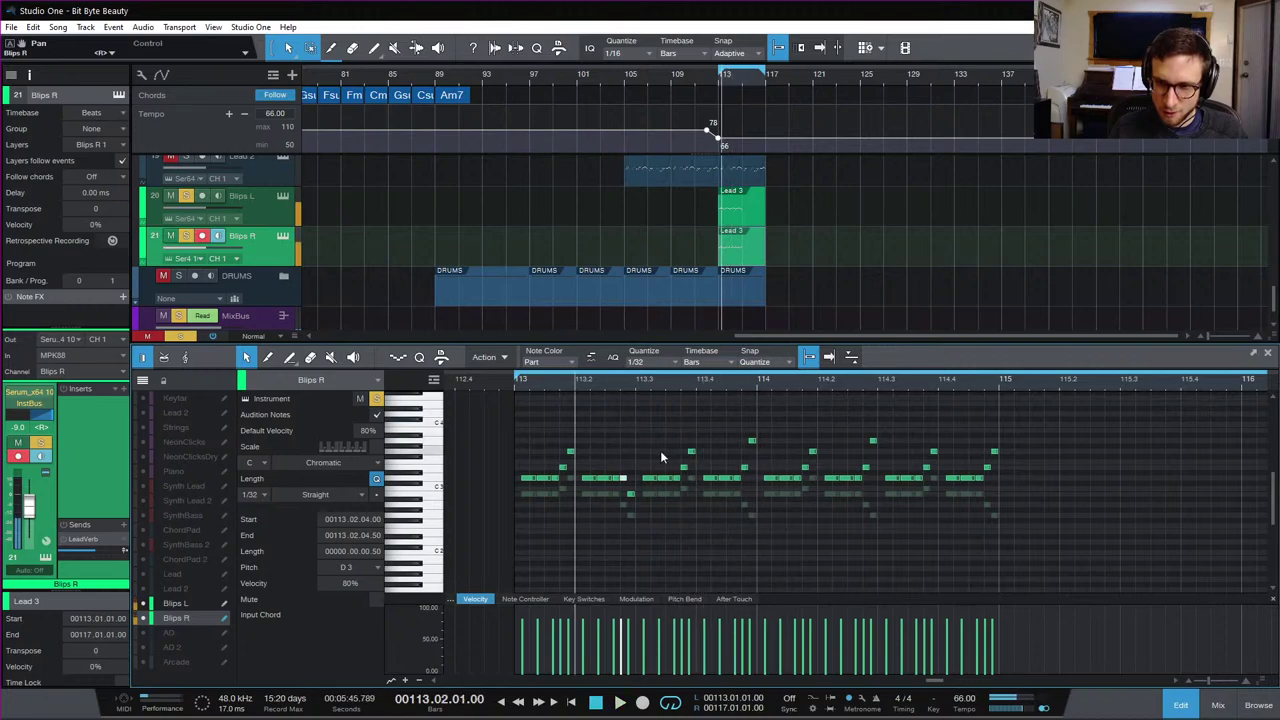
Step: Lower the last two Blips R notes of beat 4 in bar 113 to D3 and B2, and replay both parts
{"action": "left_click", "coordinate": [745, 540]}
{"action": "left_click", "coordinate": [744, 468]}
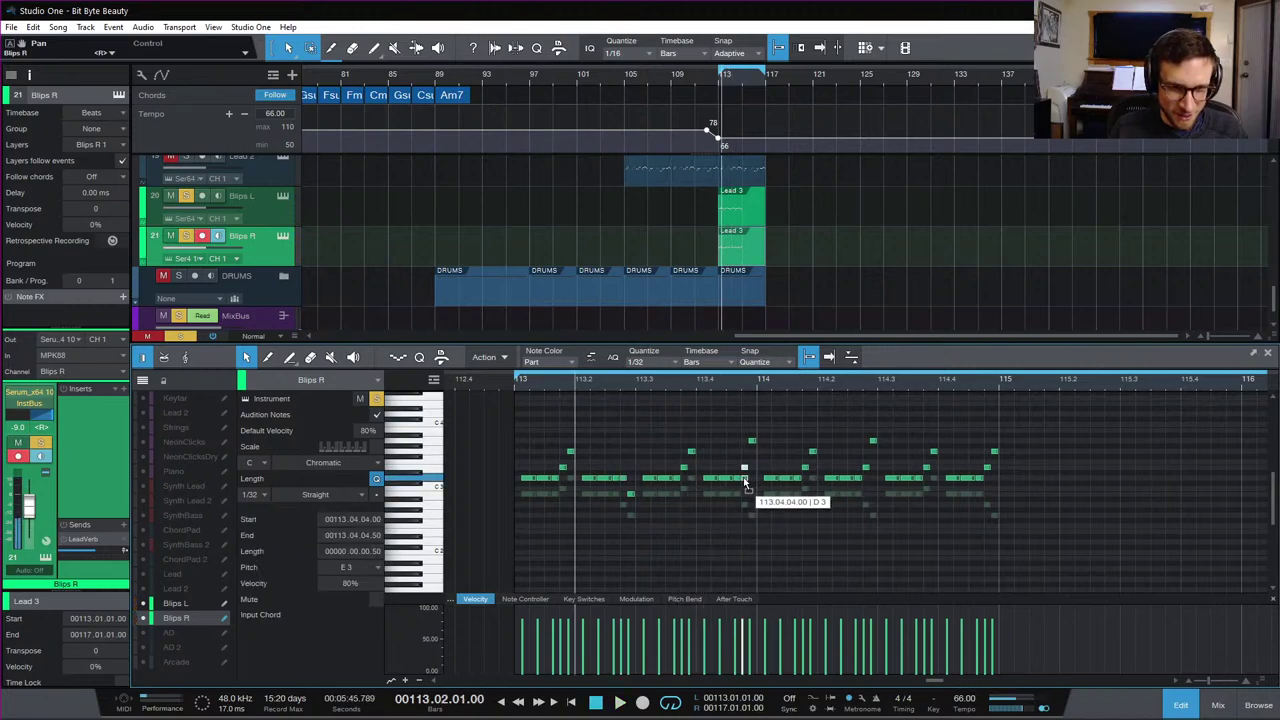
{"action": "left_click_drag", "start_coordinate": [746, 478], "coordinate": [750, 496]}
{"action": "key", "text": "space"}
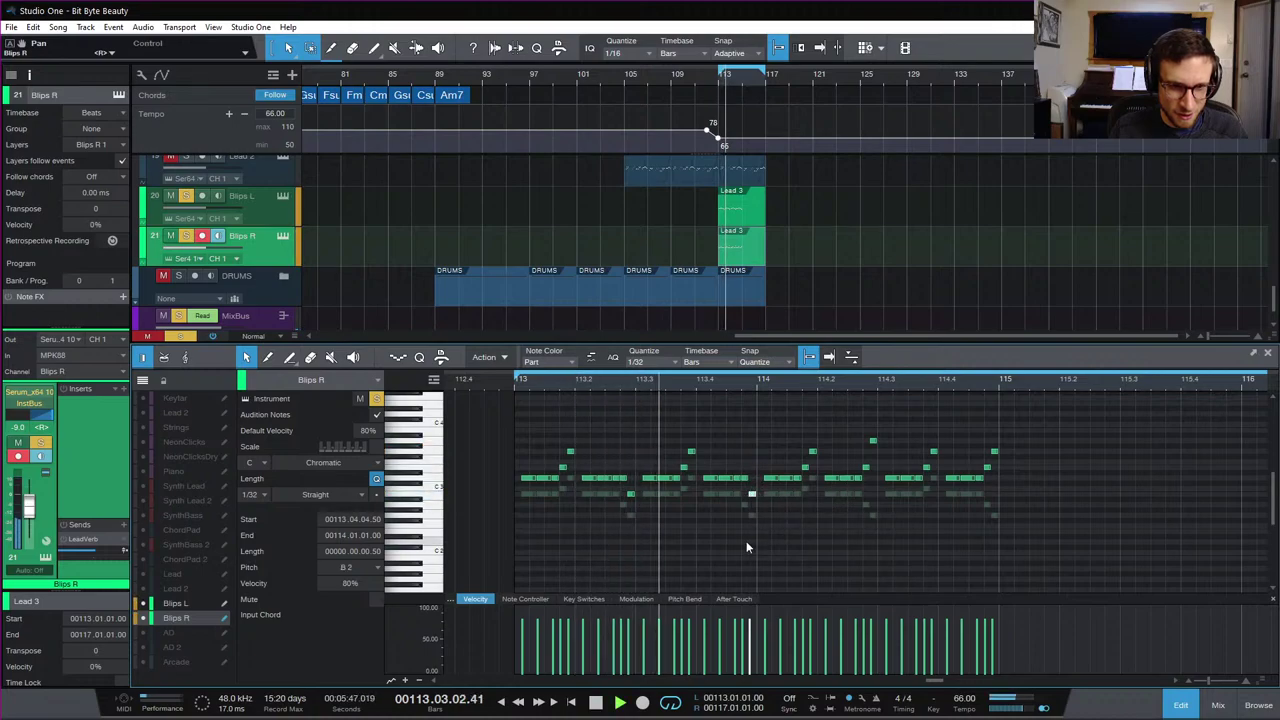
{"action": "key", "text": "space"}
{"action": "key", "text": "space"}
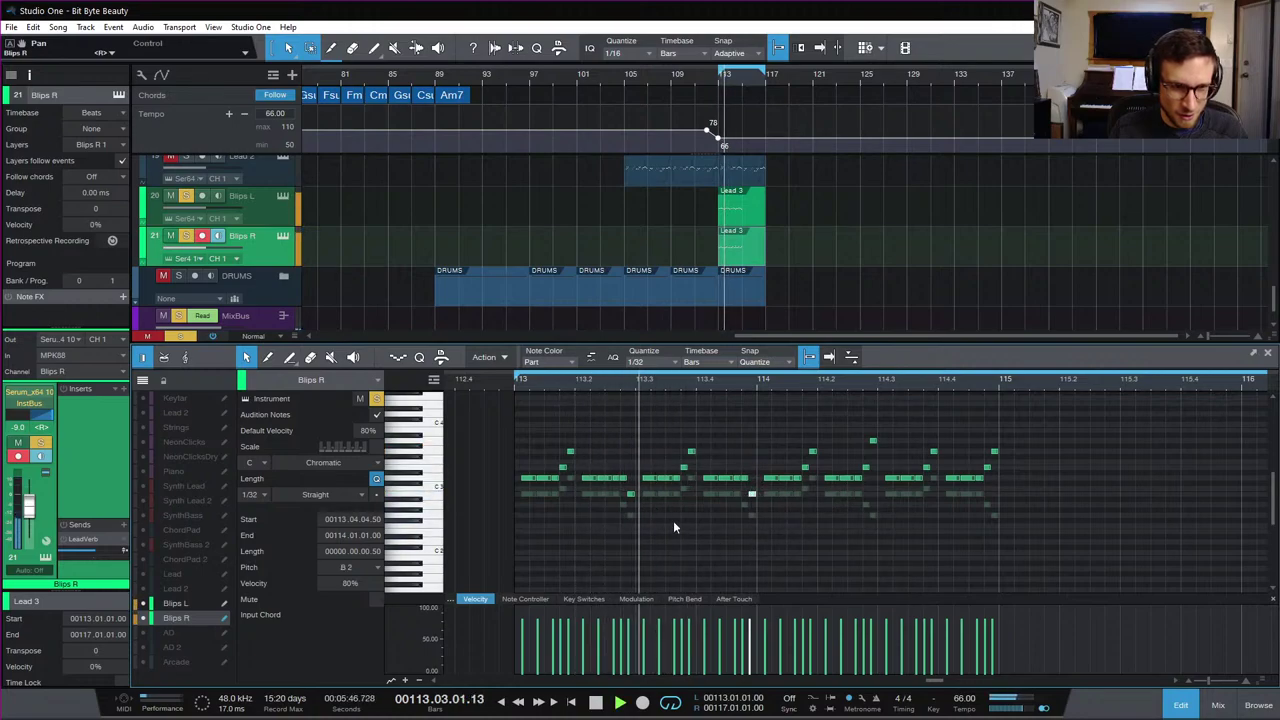
{"action": "key", "text": "space"}
Step: Lower the second-to-last Blips R notes of beats 2 and 4 in bar 113 to C3, and replace bar 114 with a duplicate of bar 113
{"action": "left_click", "coordinate": [622, 478]}
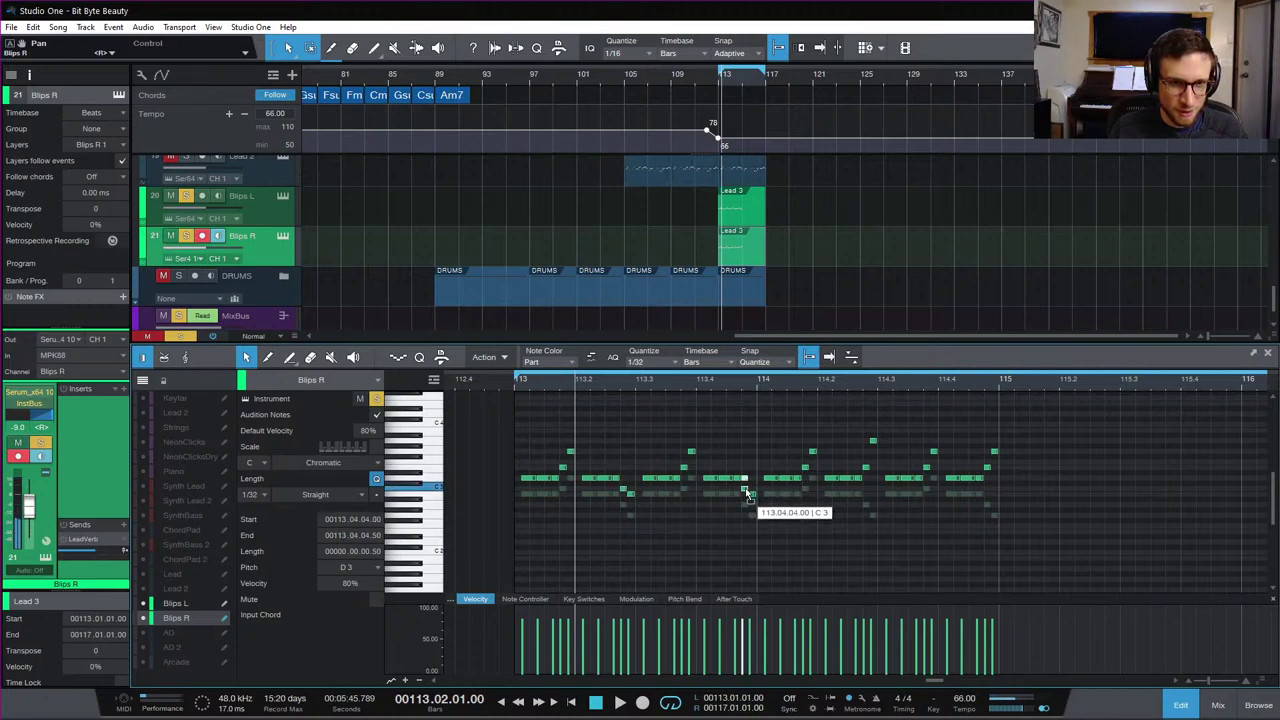
{"action": "left_click_drag", "start_coordinate": [772, 418], "coordinate": [1060, 495]}
{"action": "left_click_drag", "start_coordinate": [811, 419], "coordinate": [497, 540]}
{"action": "key", "text": "d"}
Step: Play the two soloed Blips parts, clear the solos and the Blips R mute, and replay with the full mix
{"action": "key", "text": "space"}
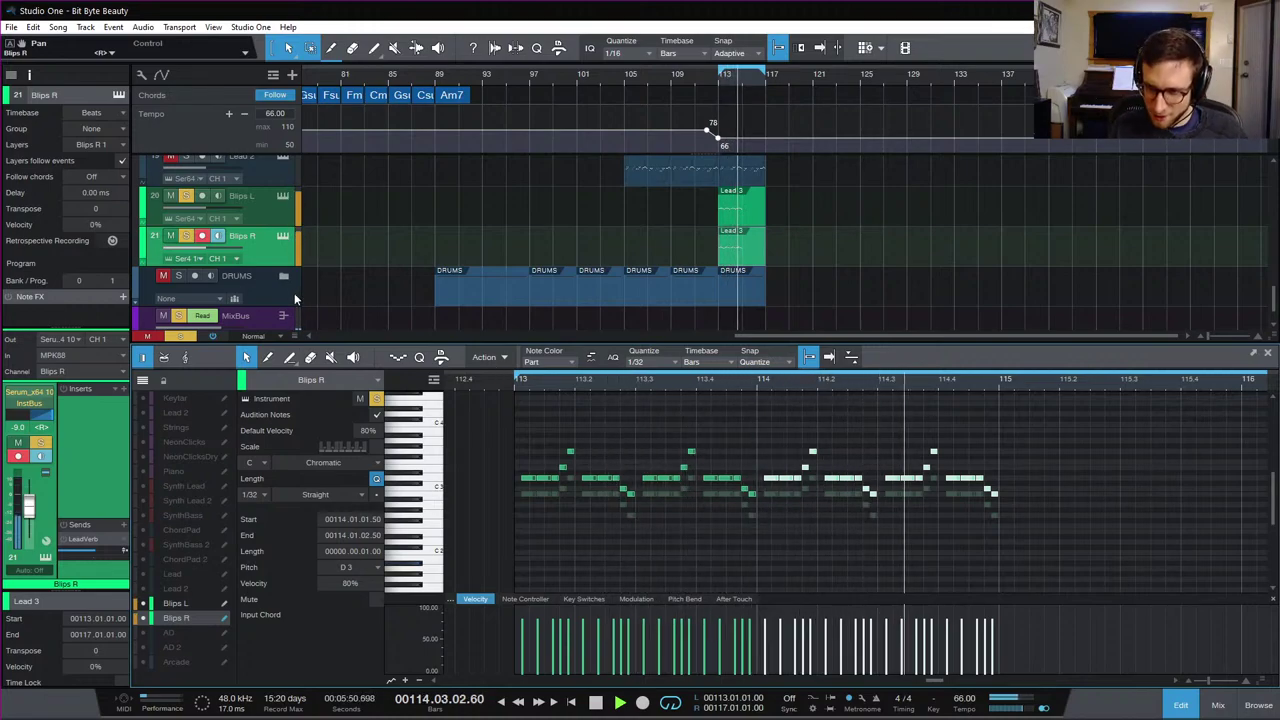
{"action": "key", "text": "space"}
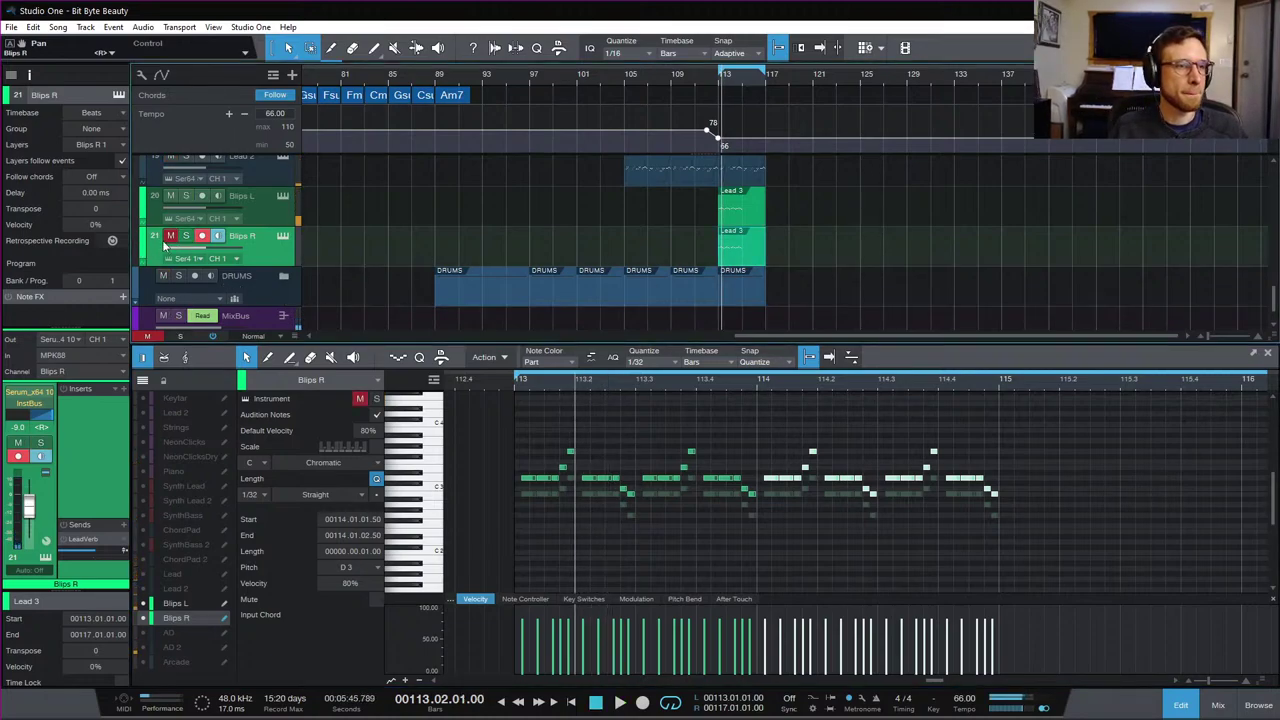
{"action": "key", "text": "space"}
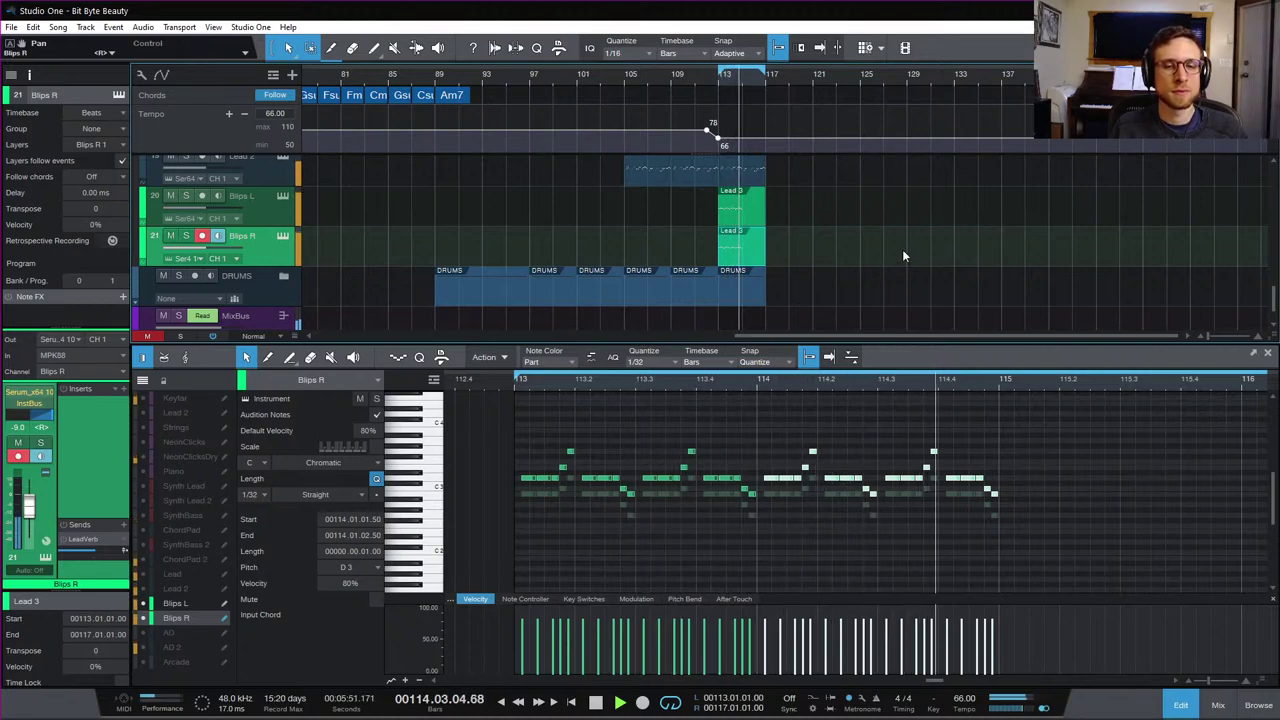
Step: Replay bars 113 and 114 with both Blips parts in the full mix
{"action": "key", "text": "space"}
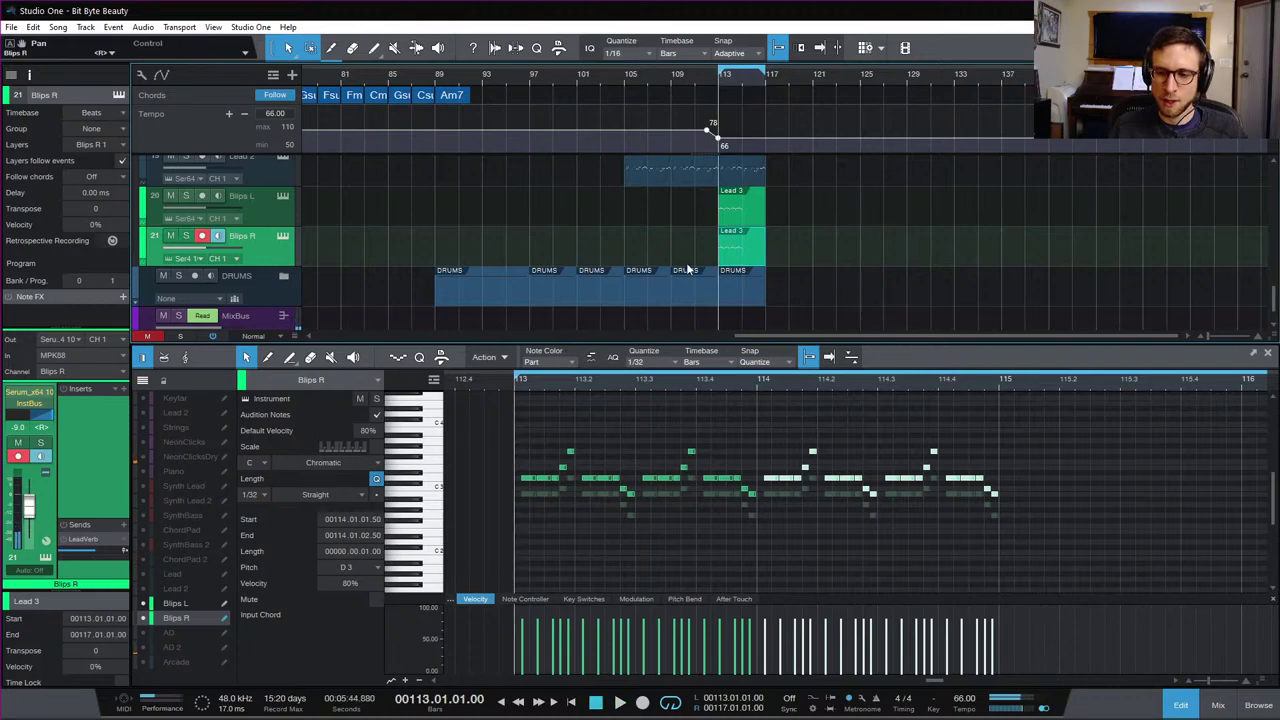
{"action": "key", "text": "space"}
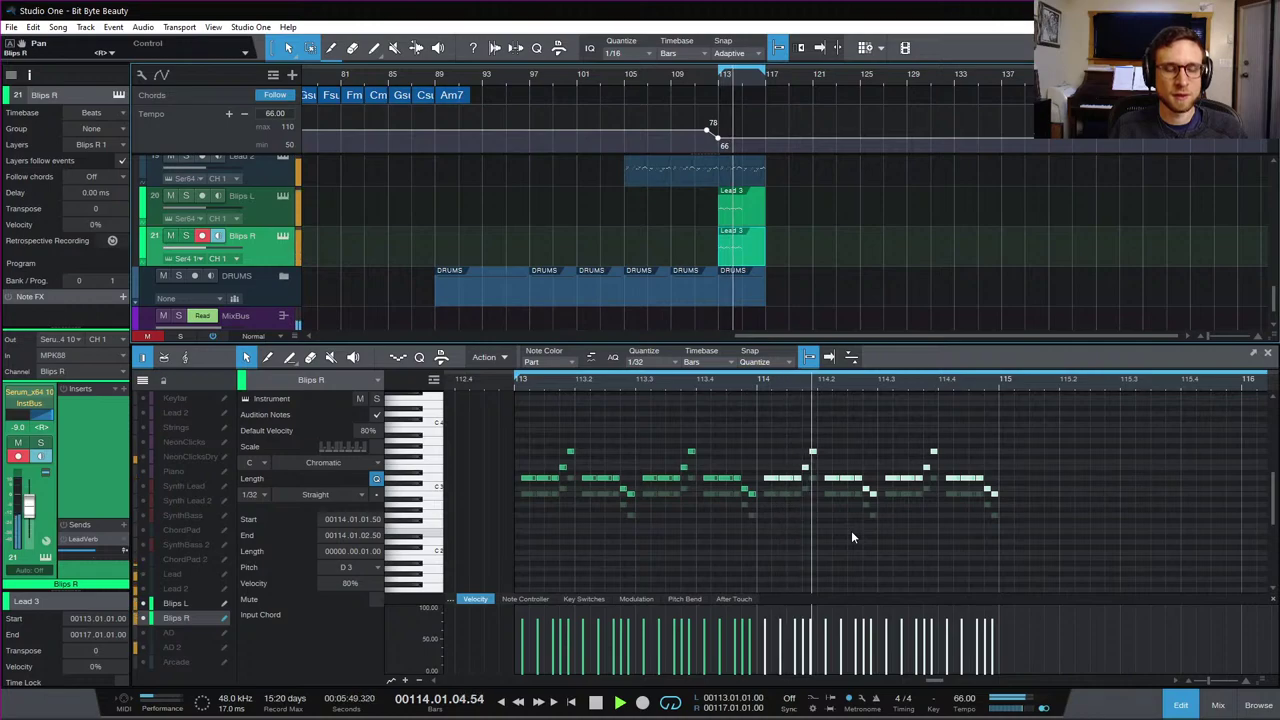
{"action": "key", "text": "space"}
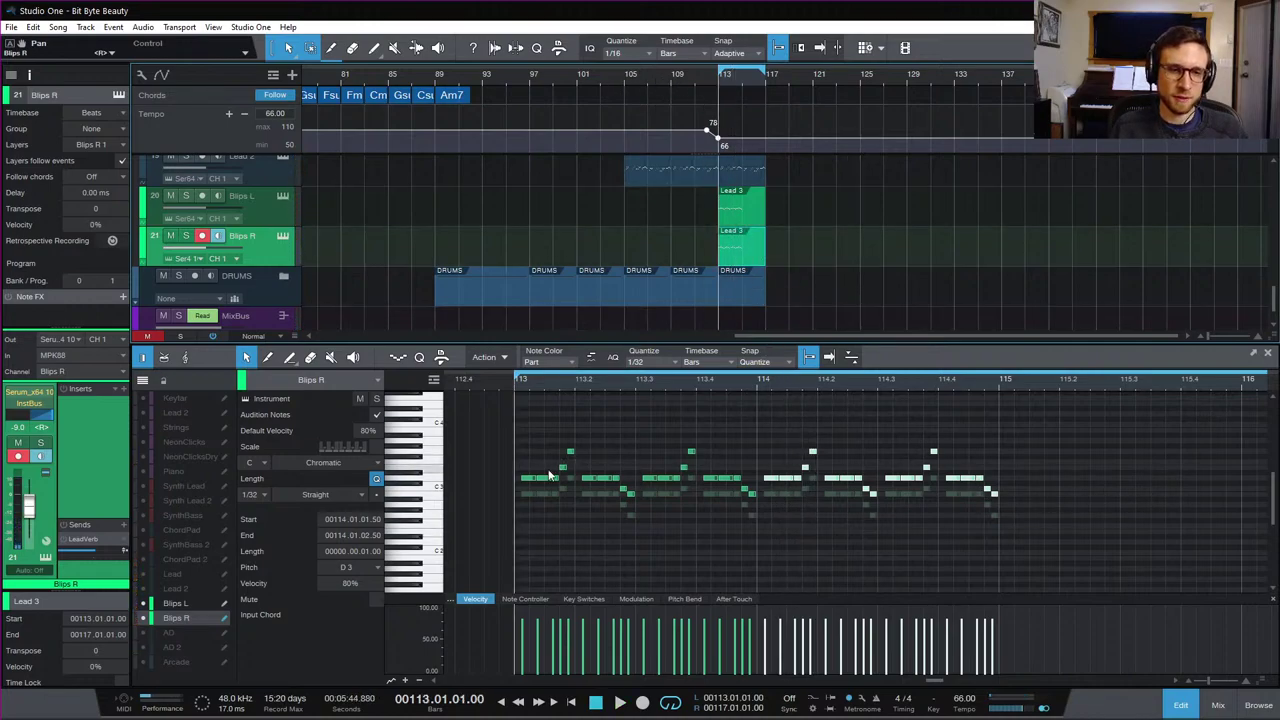
Step: Close the note editor and play the arrangement from bar 89 into the slower section at bar 113
{"action": "left_click", "coordinate": [1190, 710]}
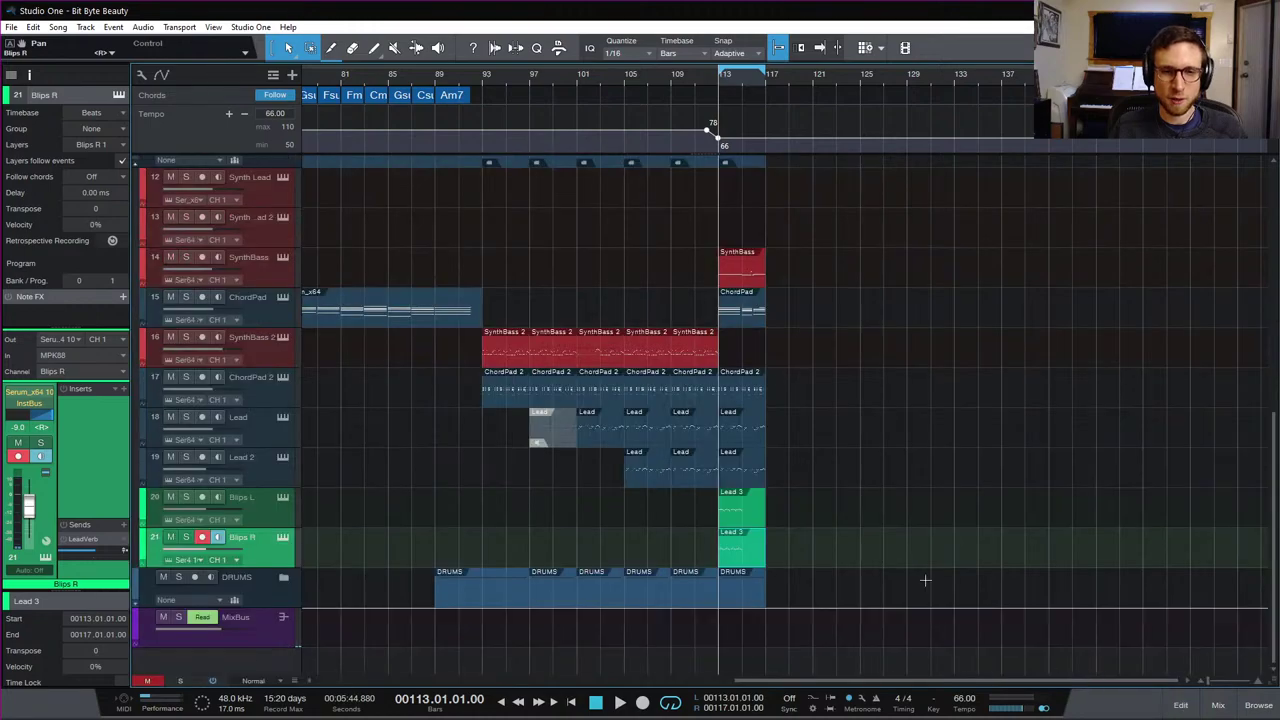
{"action": "left_click", "coordinate": [674, 78]}
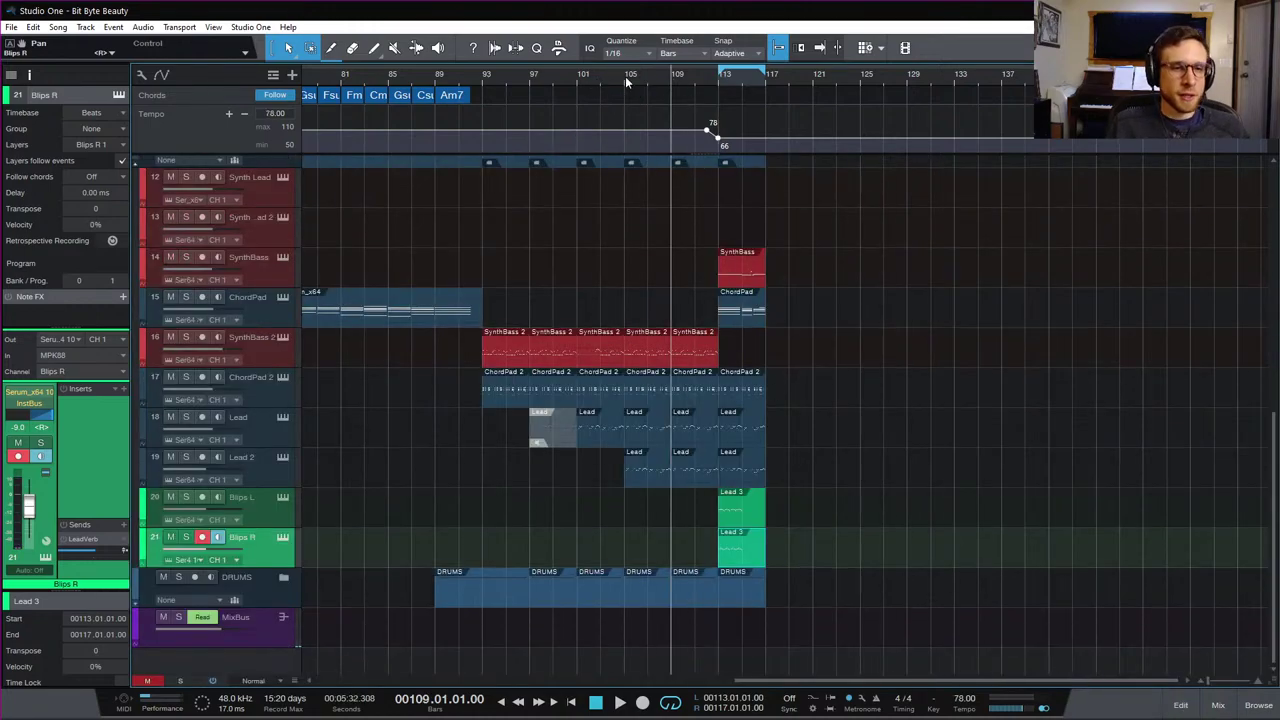
{"action": "left_click", "coordinate": [460, 78]}
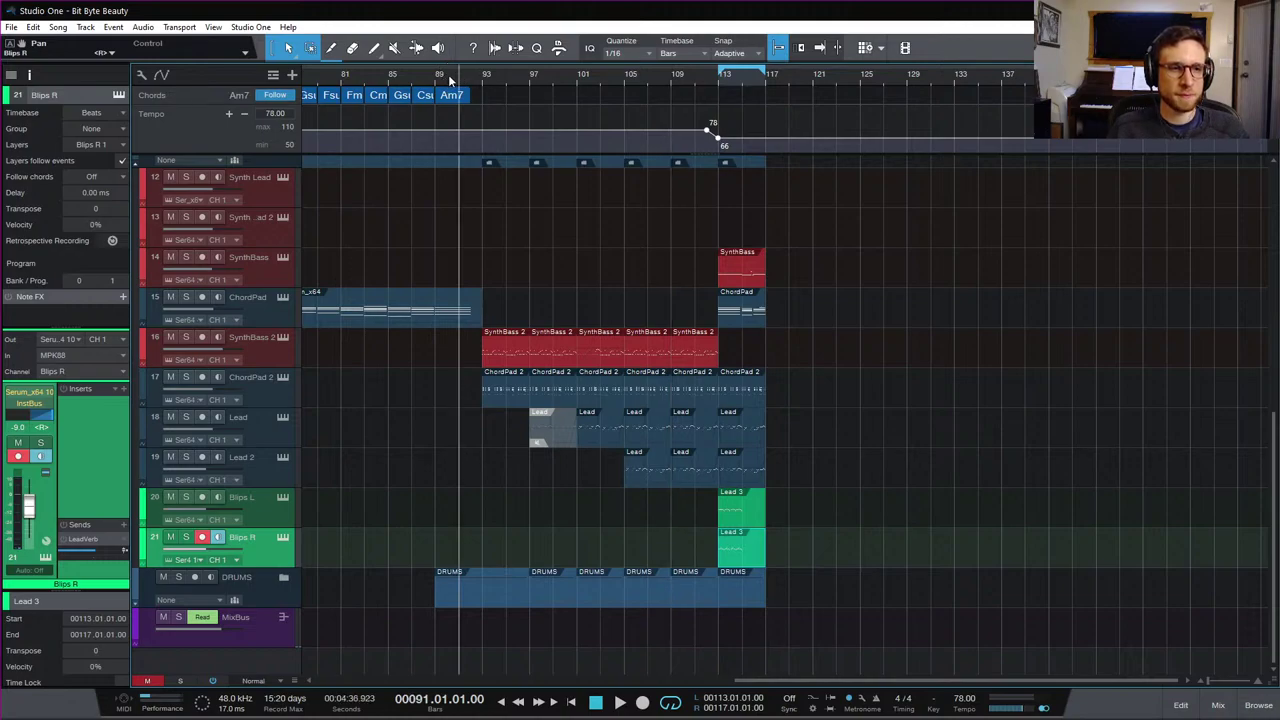
{"action": "left_click", "coordinate": [436, 76]}
{"action": "key", "text": "space"}
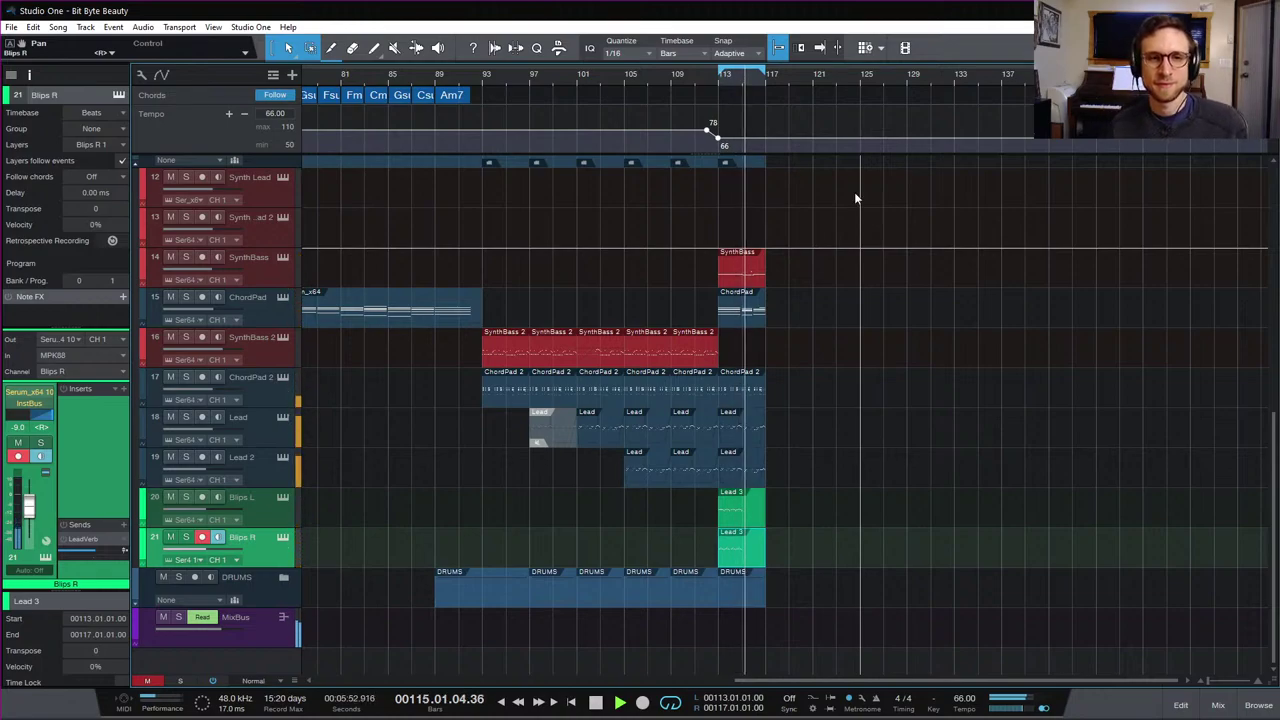
{"action": "key", "text": "space"}
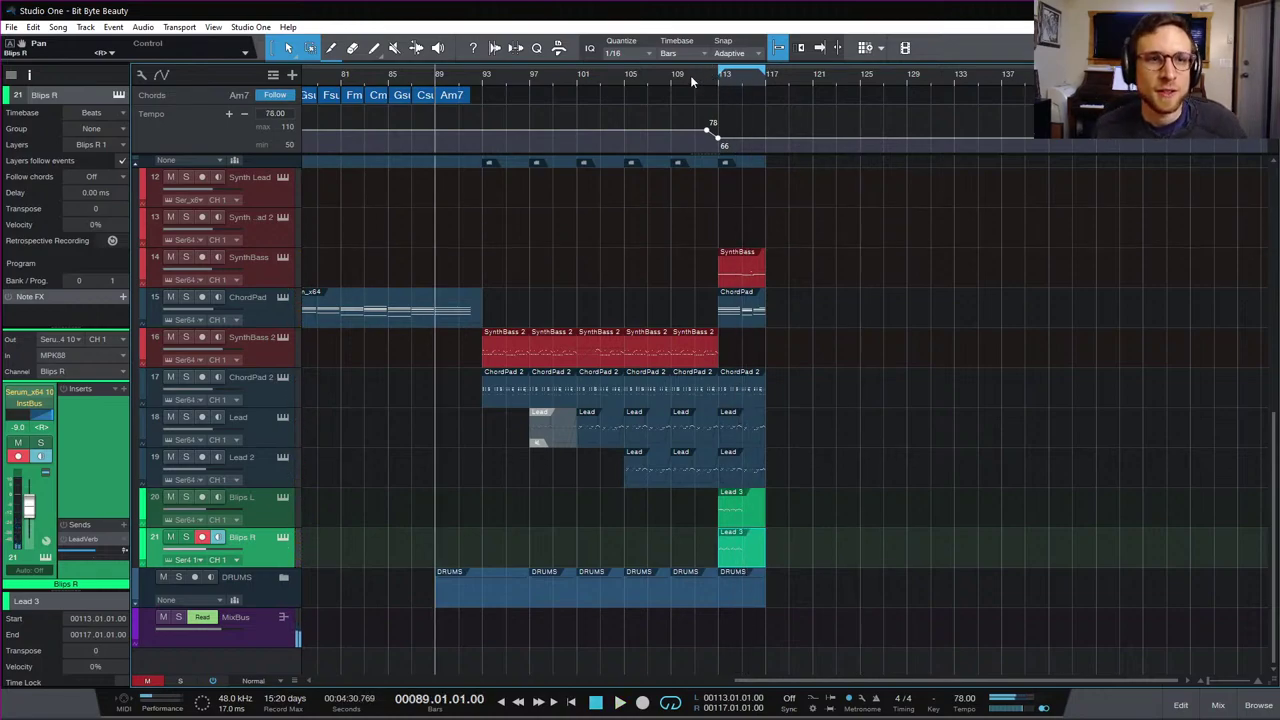
Step: Play the transition into the slower section from bar 111, with the timeline enlarged
{"action": "left_click", "coordinate": [694, 82]}
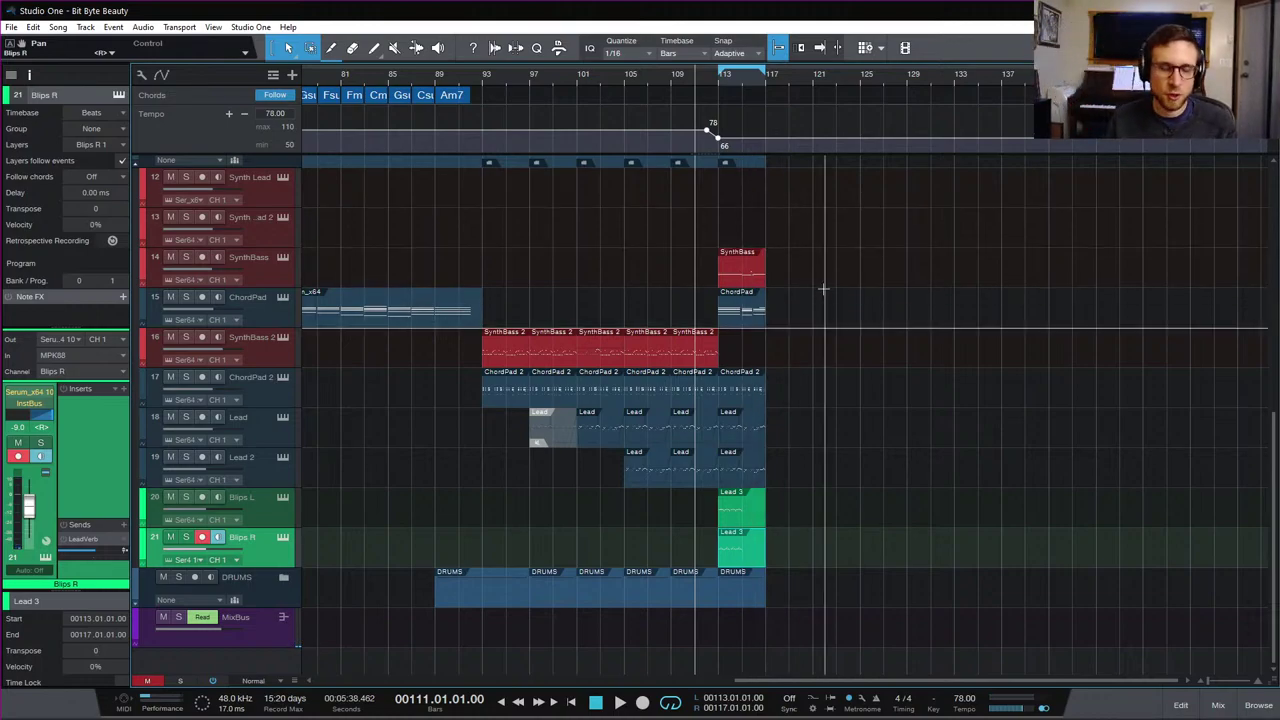
{"action": "key", "text": "space"}
{"action": "key", "text": "e"}
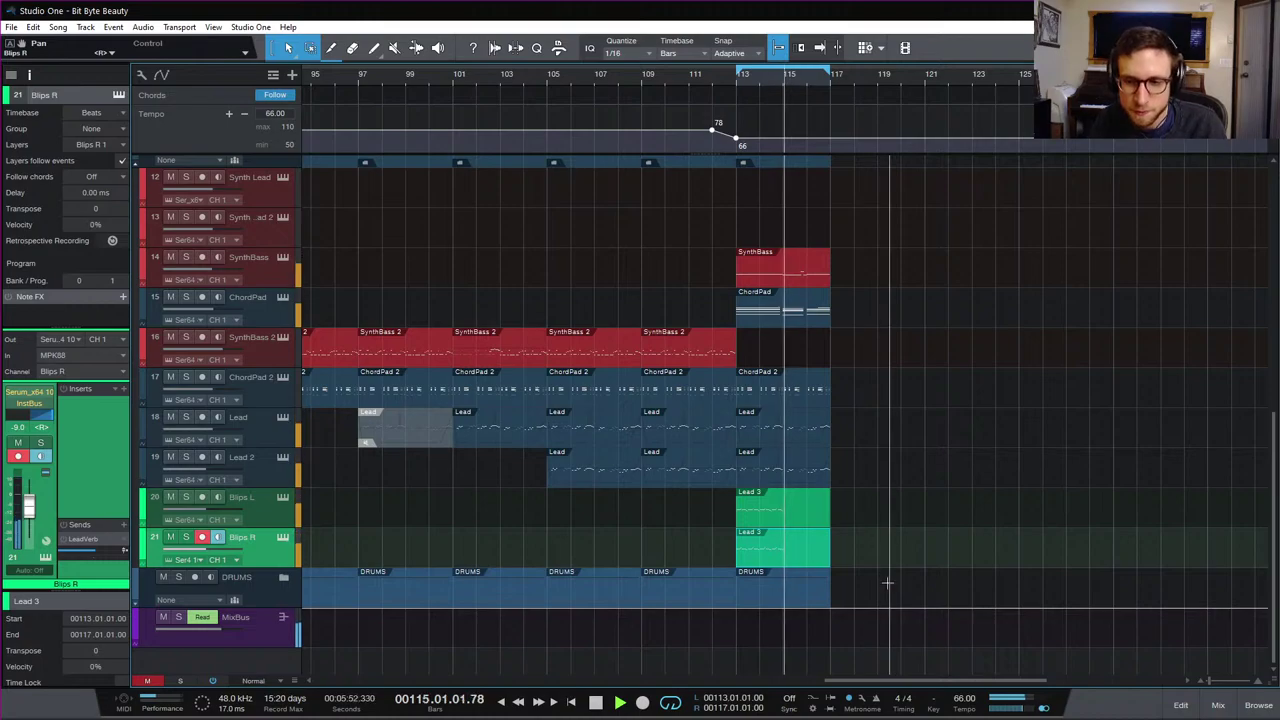
{"action": "key", "text": "space"}
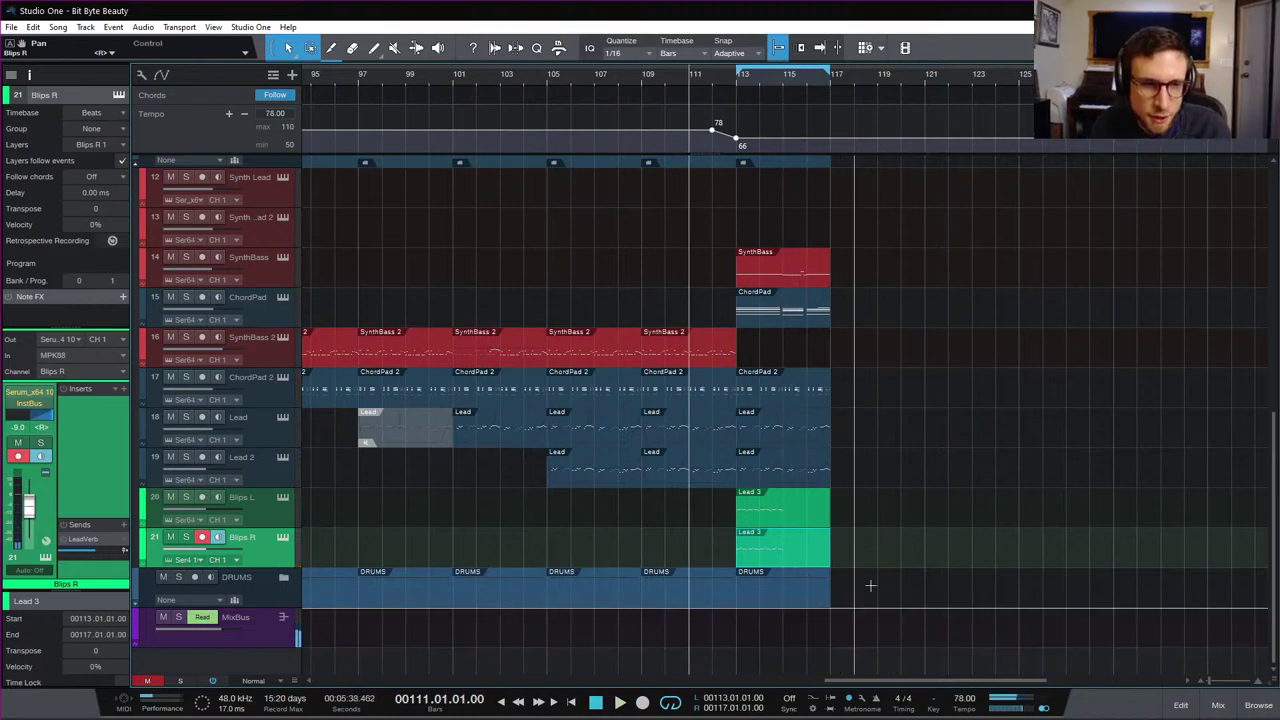
Step: Expand the DRUMS folder and open the AD 2 drum event at bar 113 for note editing
{"action": "left_click", "coordinate": [284, 579]}
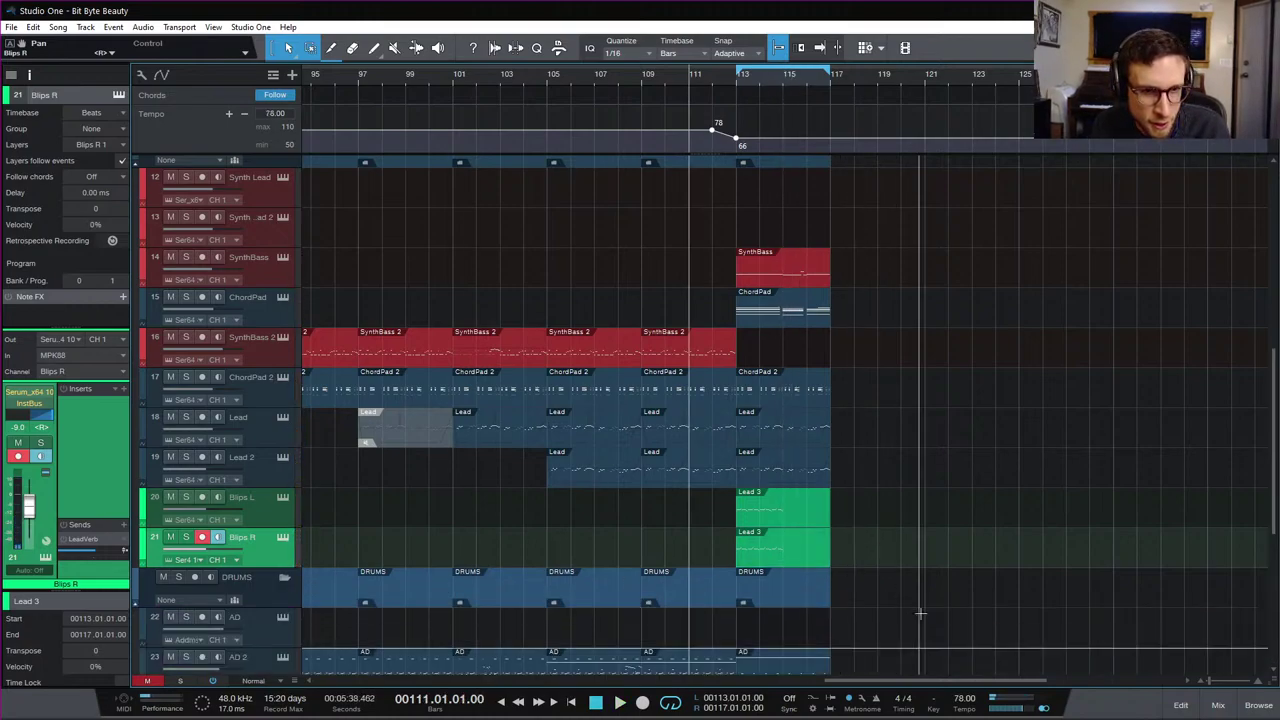
{"action": "scroll", "coordinate": [920, 614], "scroll_direction": "down", "scroll_amount": 2}
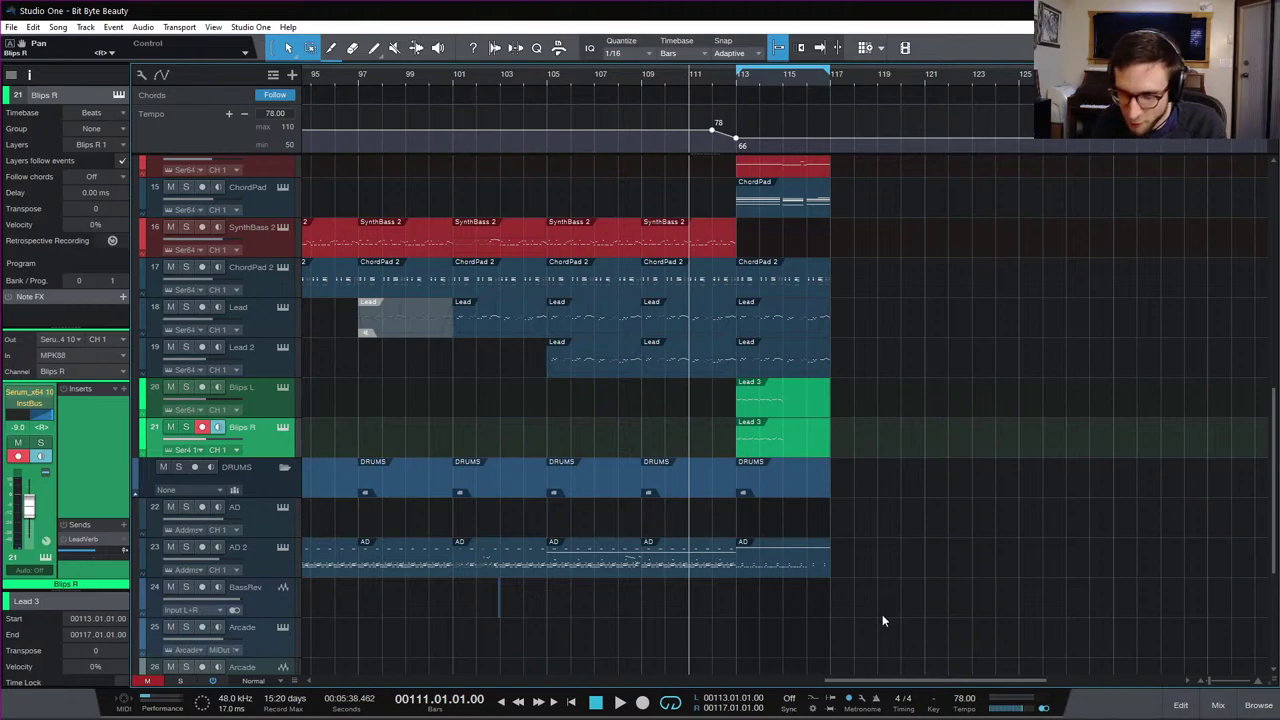
{"action": "left_click", "coordinate": [785, 570]}
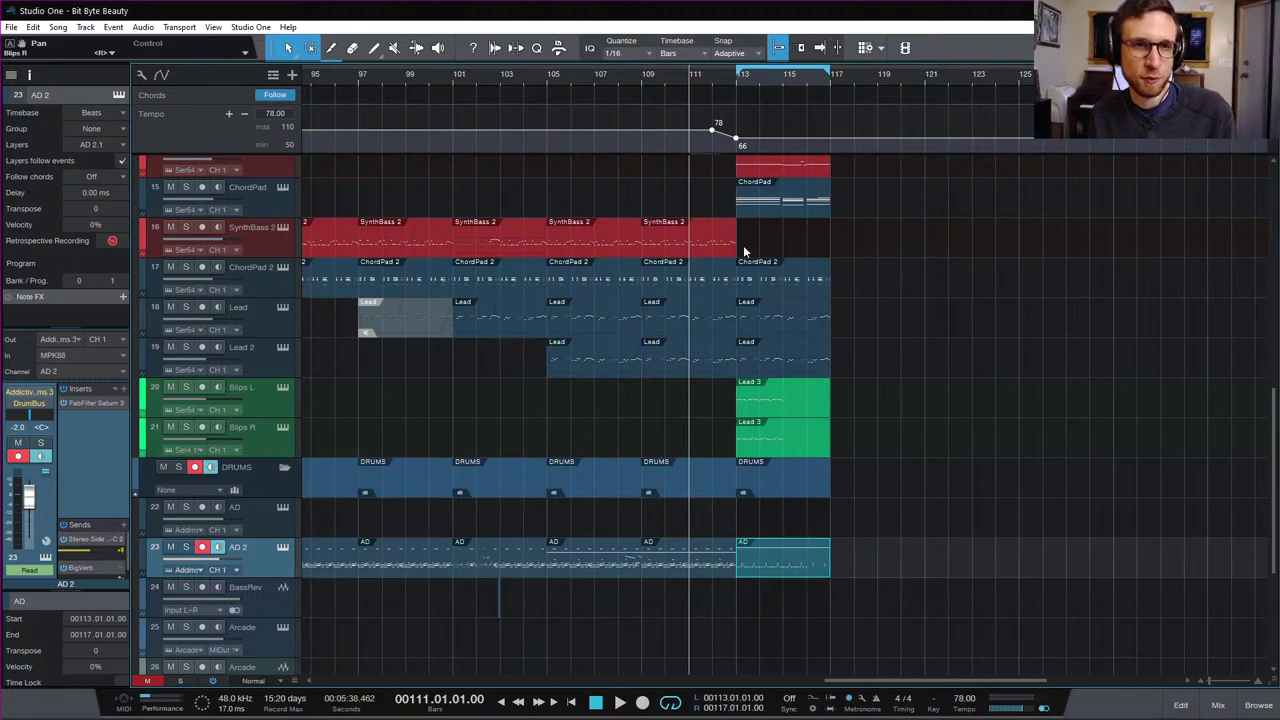
{"action": "left_click", "coordinate": [737, 86]}
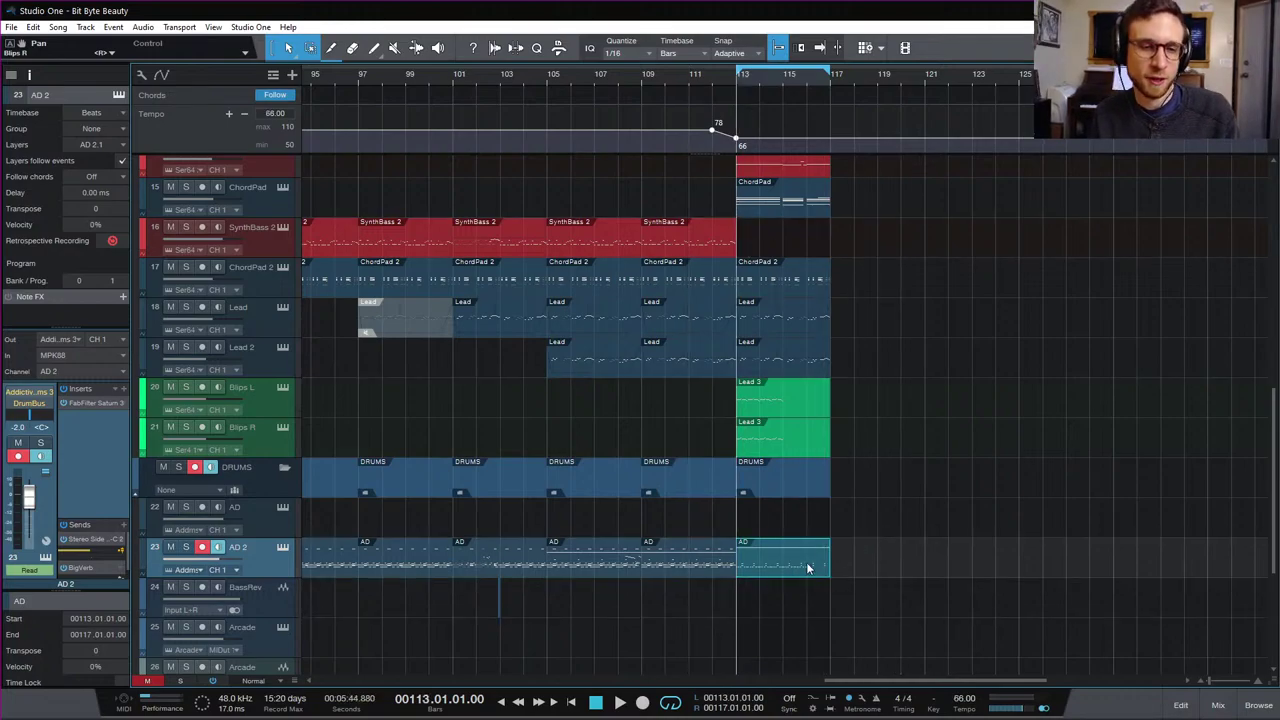
{"action": "double_click", "coordinate": [806, 562]}
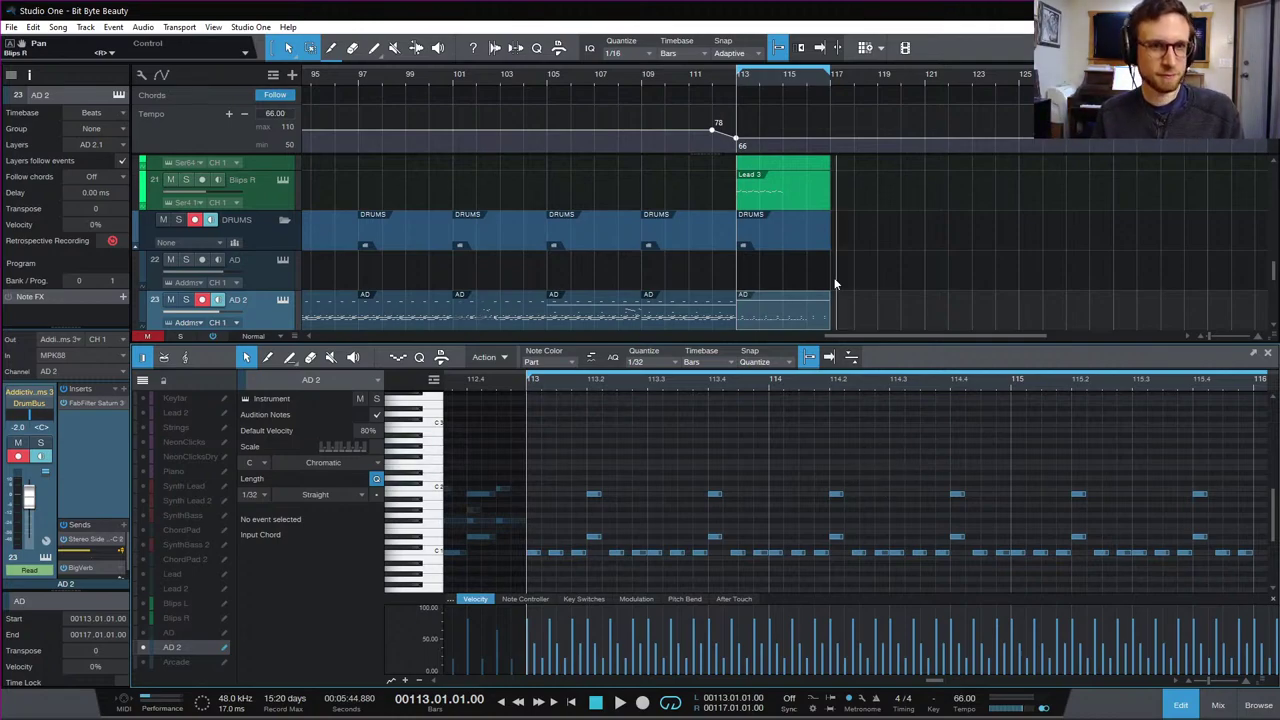
Step: Duplicate the C1 kick notes of bar 115 into bar 116 of the AD 2 event, and play the section
{"action": "scroll", "coordinate": [792, 476], "scroll_direction": "up", "scroll_amount": 5}
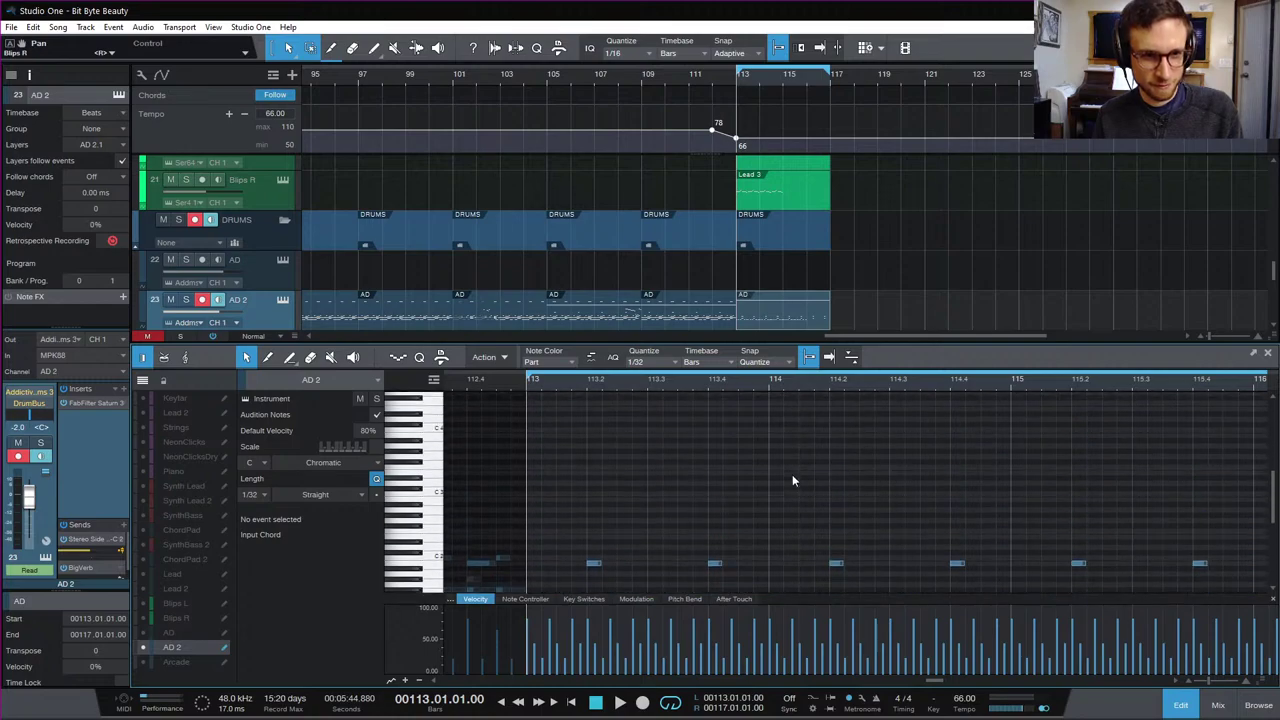
{"action": "scroll", "coordinate": [794, 476], "scroll_direction": "up", "scroll_amount": 4}
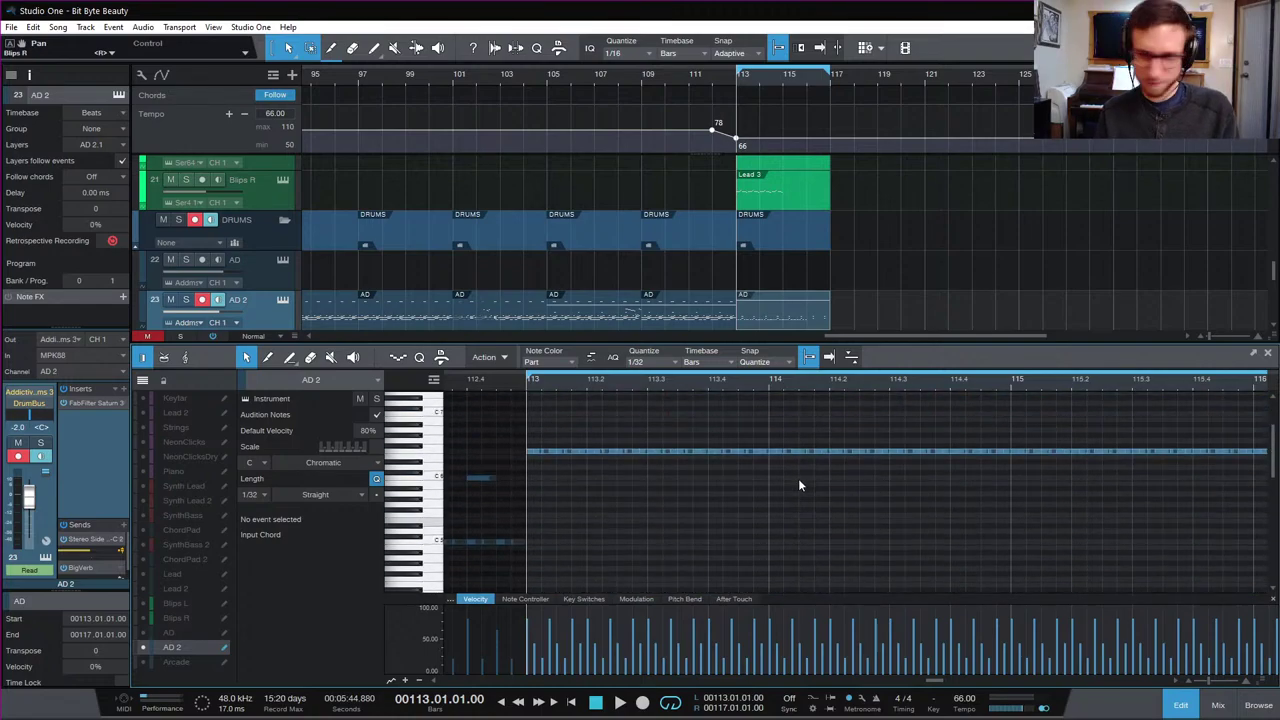
{"action": "key", "text": "w"}
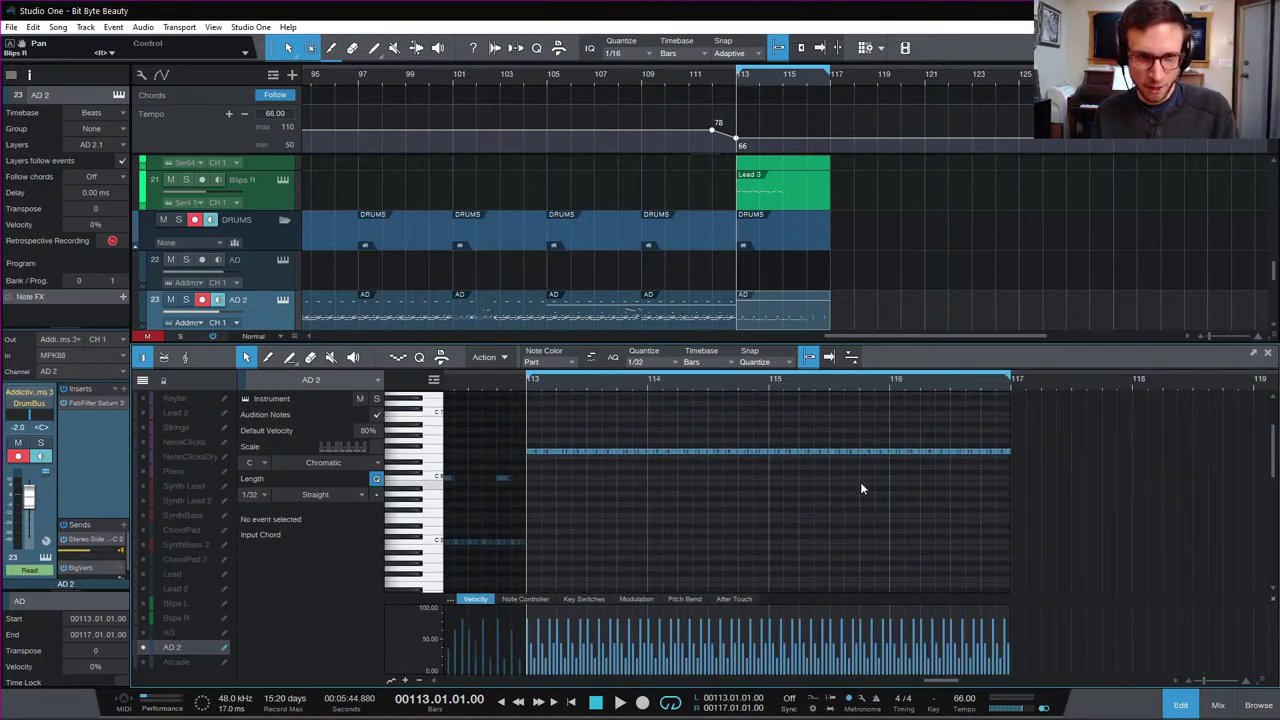
{"action": "scroll", "coordinate": [860, 488], "scroll_direction": "down", "scroll_amount": 6}
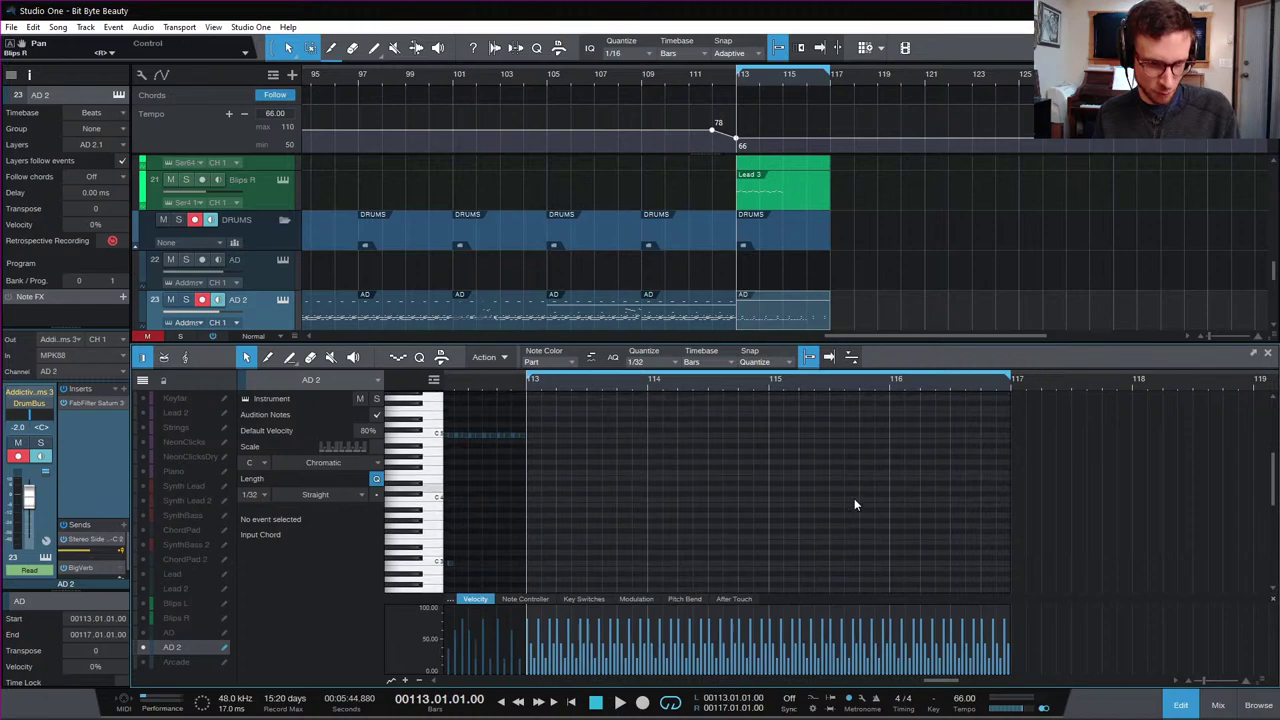
{"action": "scroll", "coordinate": [854, 505], "scroll_direction": "down", "scroll_amount": 5}
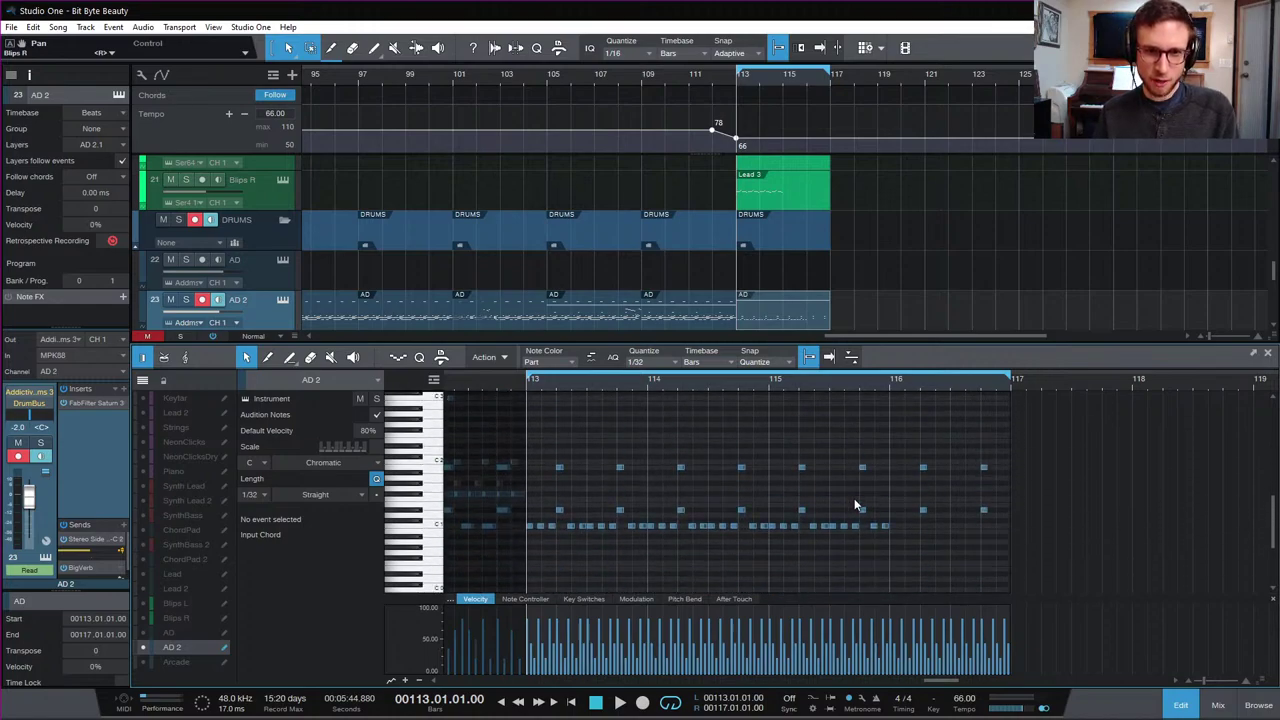
{"action": "left_click_drag", "start_coordinate": [920, 550], "coordinate": [770, 530]}
{"action": "key", "text": "ctrl+d"}
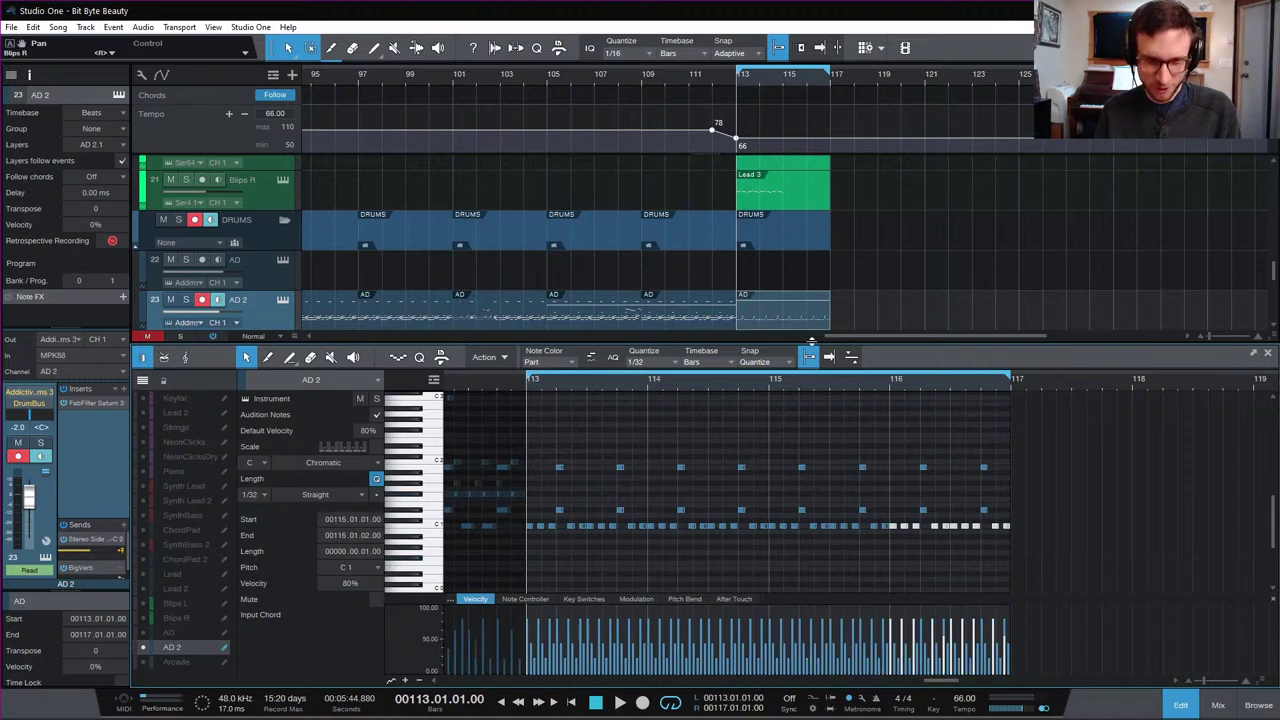
{"action": "key", "text": "space"}
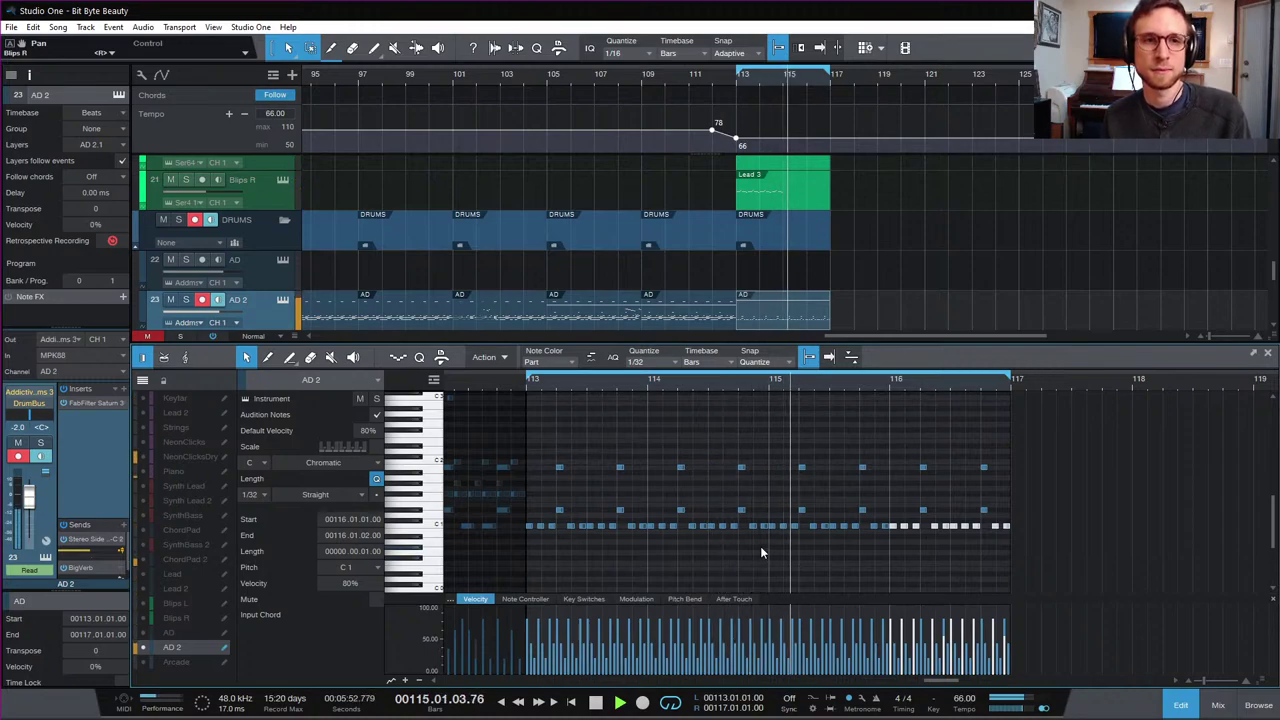
{"action": "key", "text": "space"}
Step: Mute the Lead 3 events on Blips L and Blips R at bar 113, replay the section, and close the note editor
{"action": "left_click", "coordinate": [763, 196]}
{"action": "scroll", "coordinate": [855, 201], "scroll_direction": "up", "scroll_amount": 3}
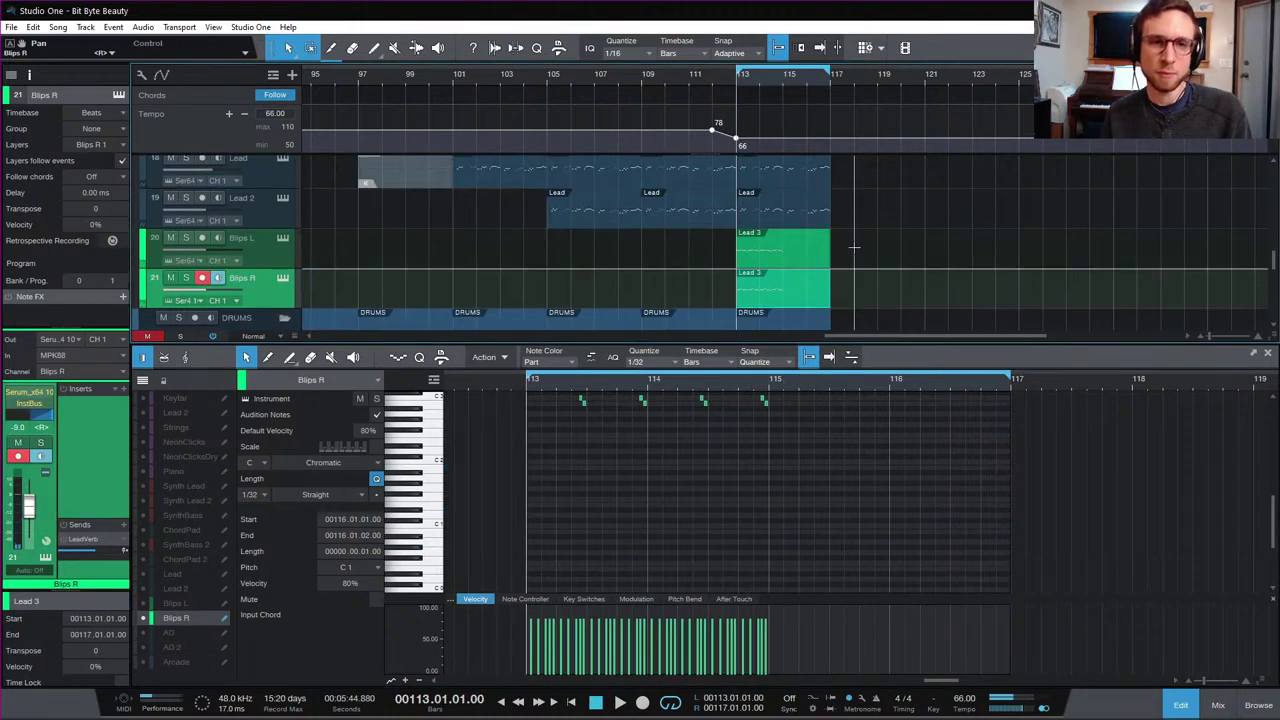
{"action": "left_click", "coordinate": [828, 266]}
{"action": "left_click_drag", "start_coordinate": [775, 267], "coordinate": [790, 266]}
{"action": "left_click", "coordinate": [894, 258]}
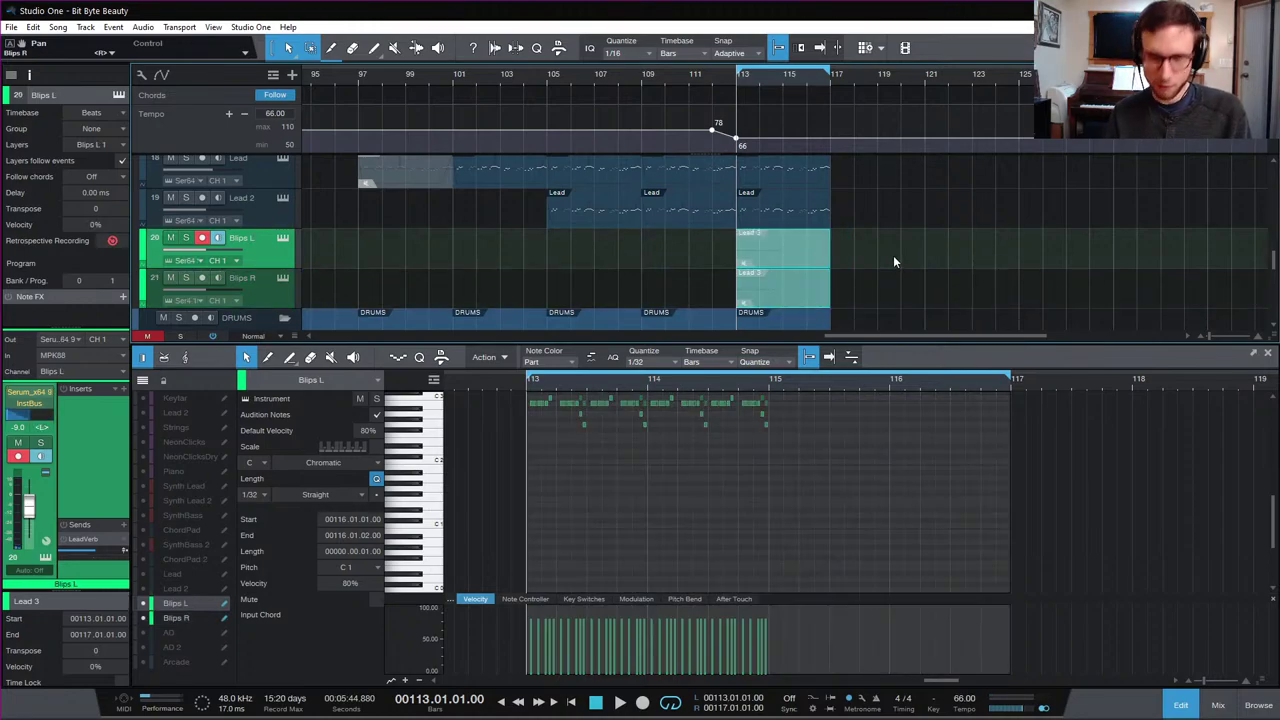
{"action": "scroll", "coordinate": [894, 258], "scroll_direction": "down", "scroll_amount": 5}
{"action": "key", "text": "space"}
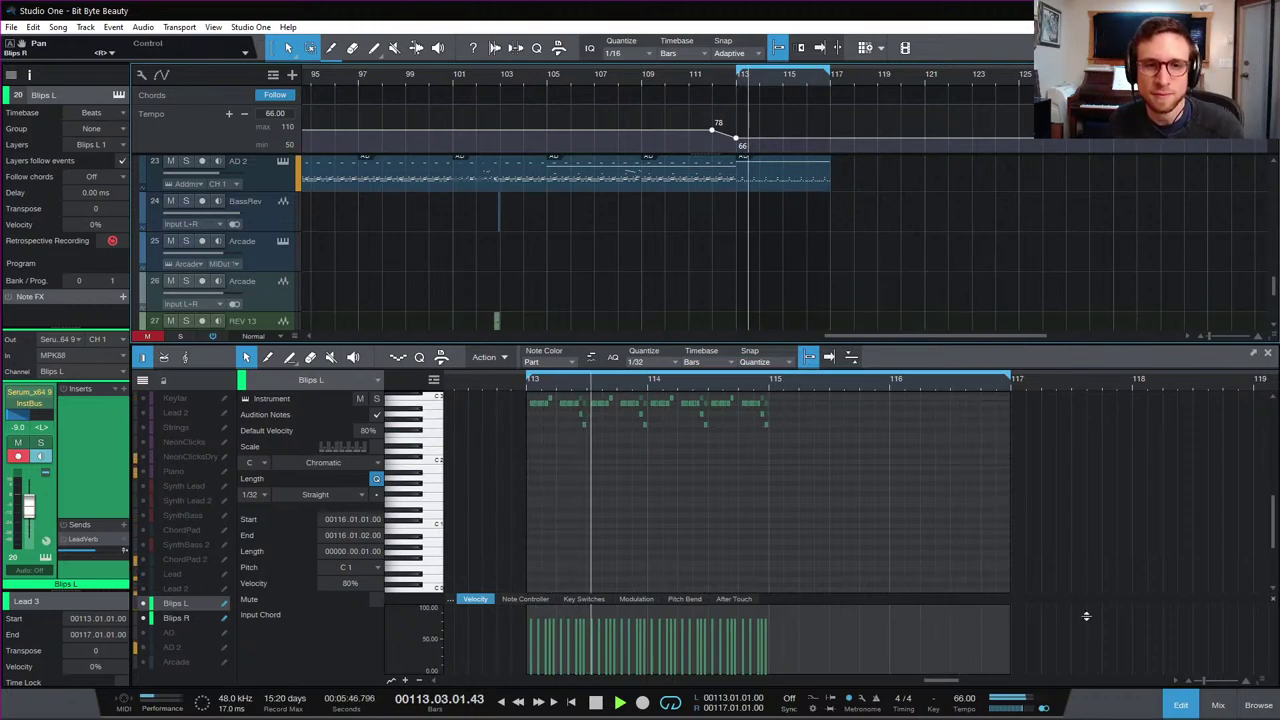
{"action": "key", "text": "F2"}
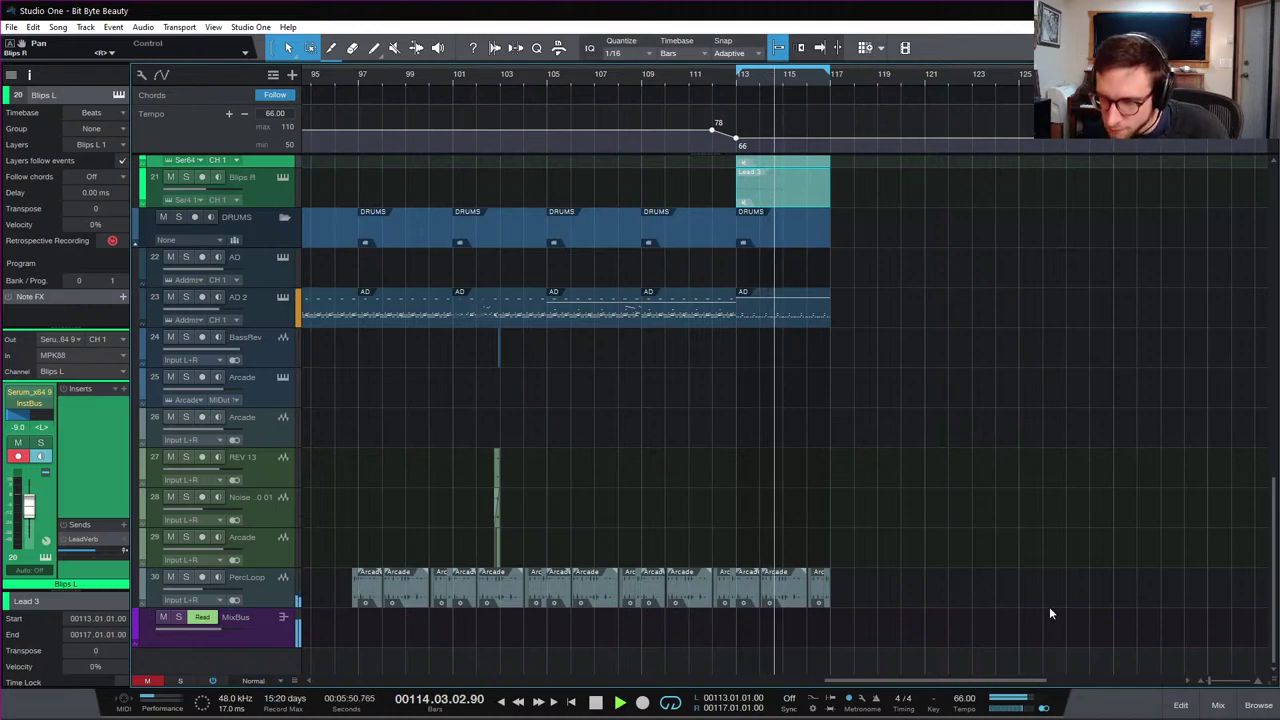
{"action": "key", "text": "space"}
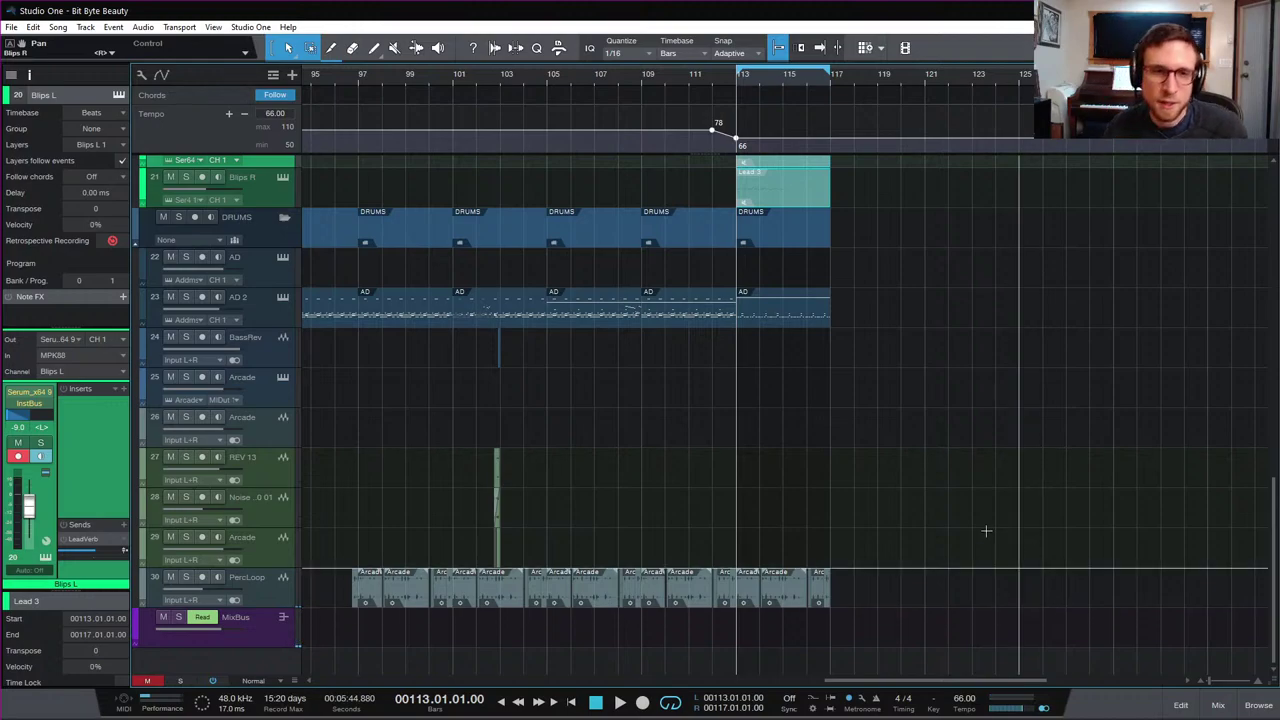
Step: Mute the Lead and Lead 2 events at bar 113 after briefly playing the section
{"action": "scroll", "coordinate": [818, 332], "scroll_direction": "up", "scroll_amount": 5}
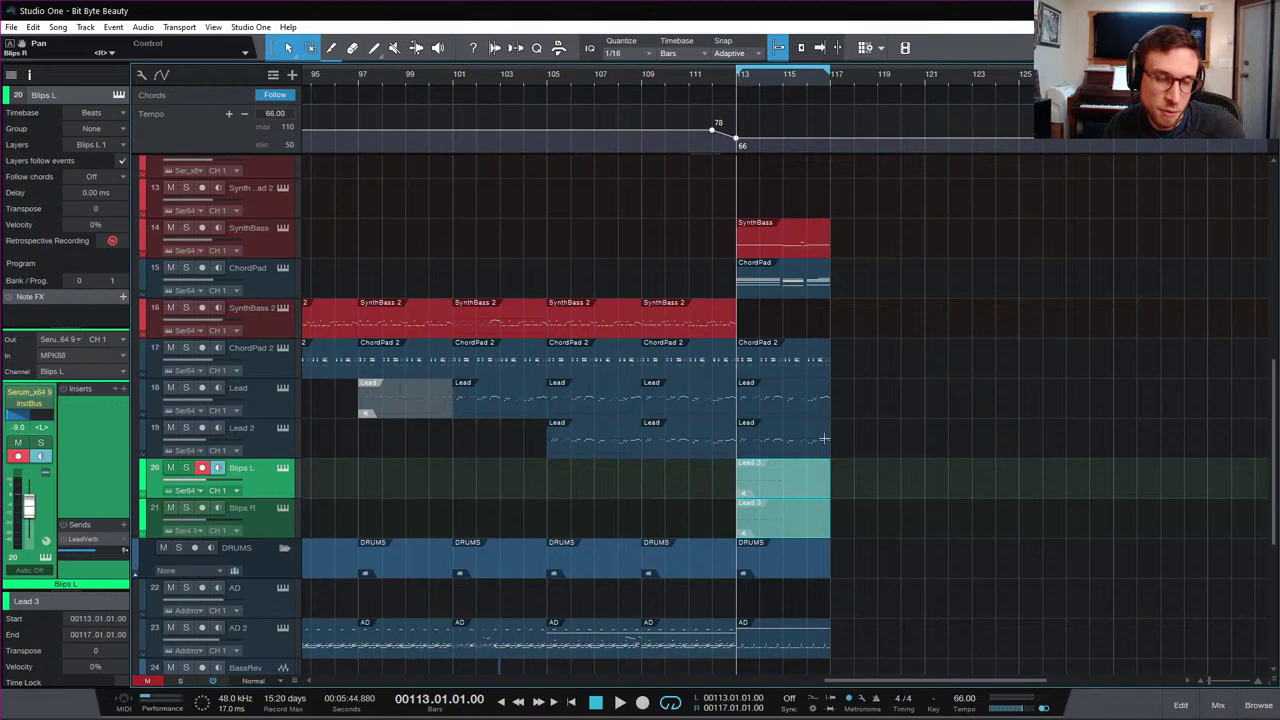
{"action": "left_click", "coordinate": [794, 438]}
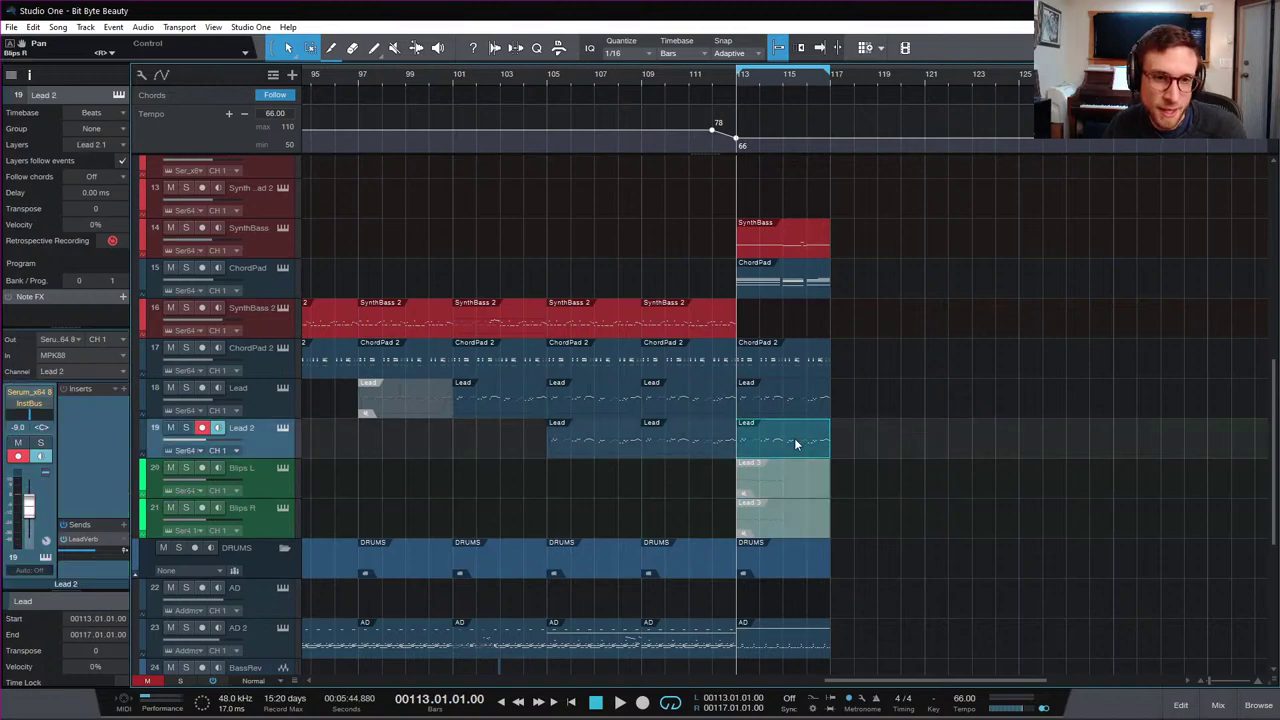
{"action": "key", "text": "space"}
{"action": "key", "text": "space"}
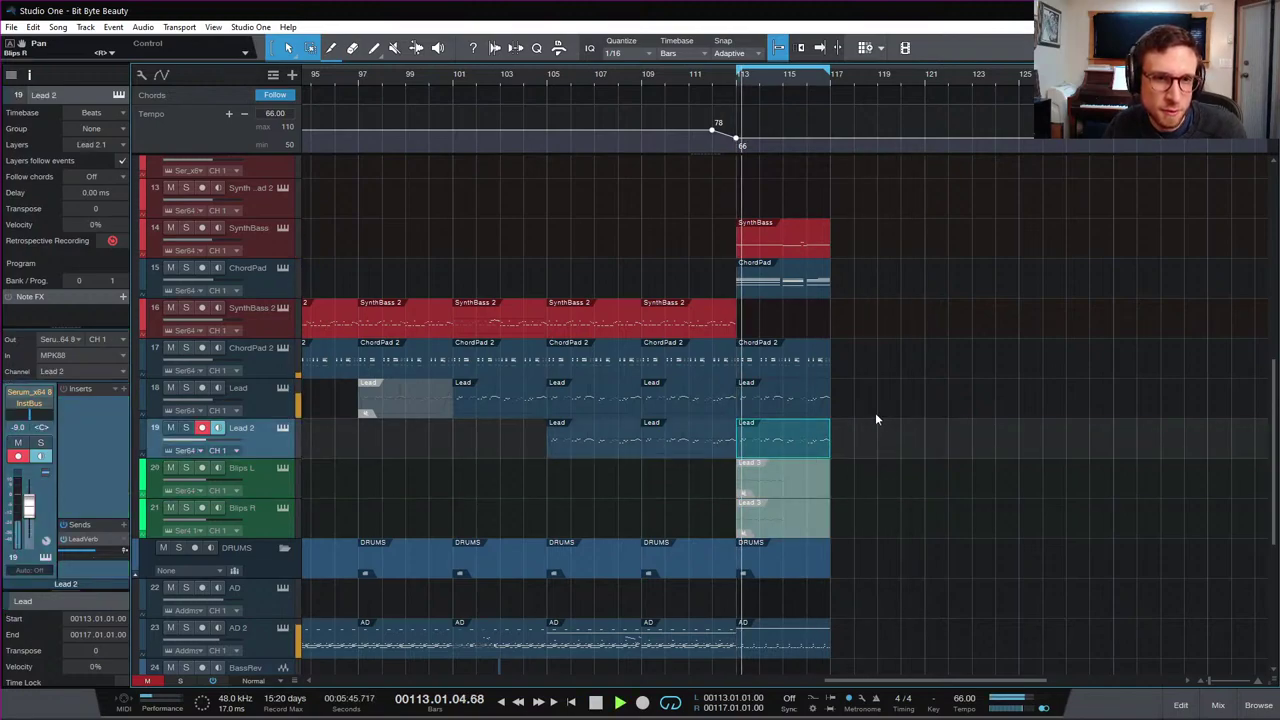
{"action": "left_click", "coordinate": [788, 414], "text": "shift"}
{"action": "key", "text": "shift+m"}
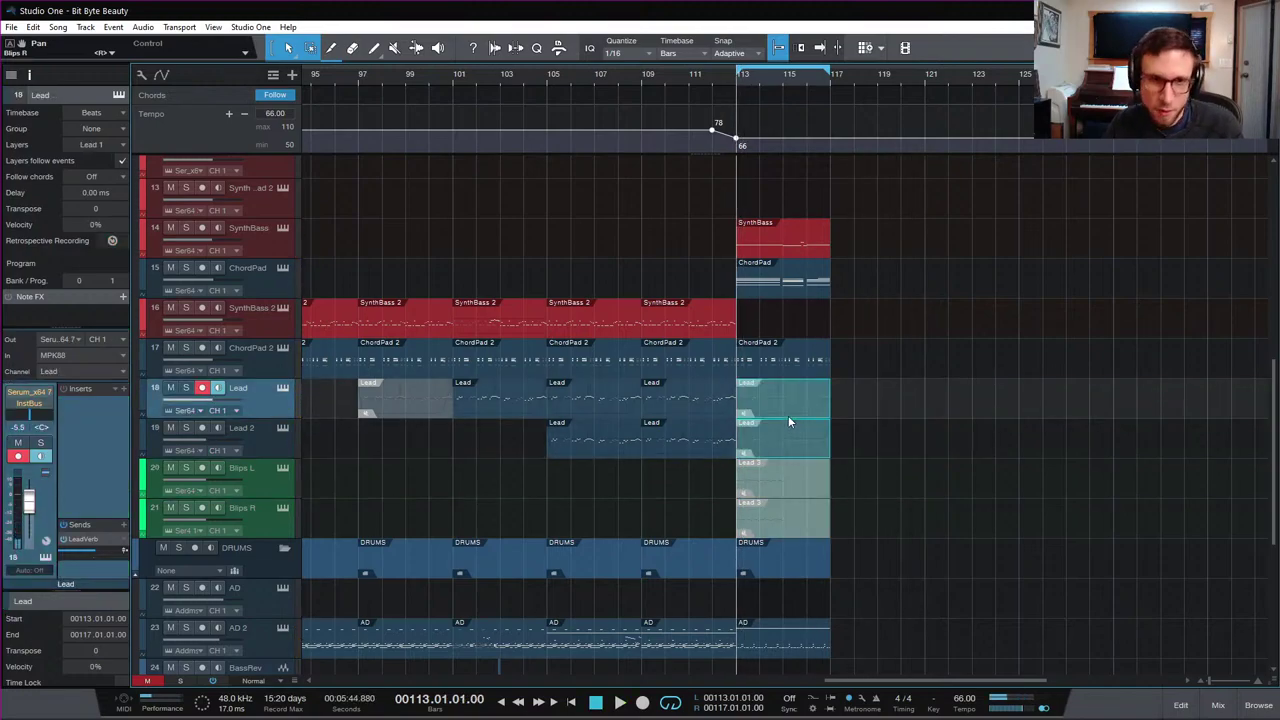
Step: Play the transition from bar 112 into the slower section with the lead and blip events muted
{"action": "left_click", "coordinate": [714, 76]}
{"action": "key", "text": "space"}
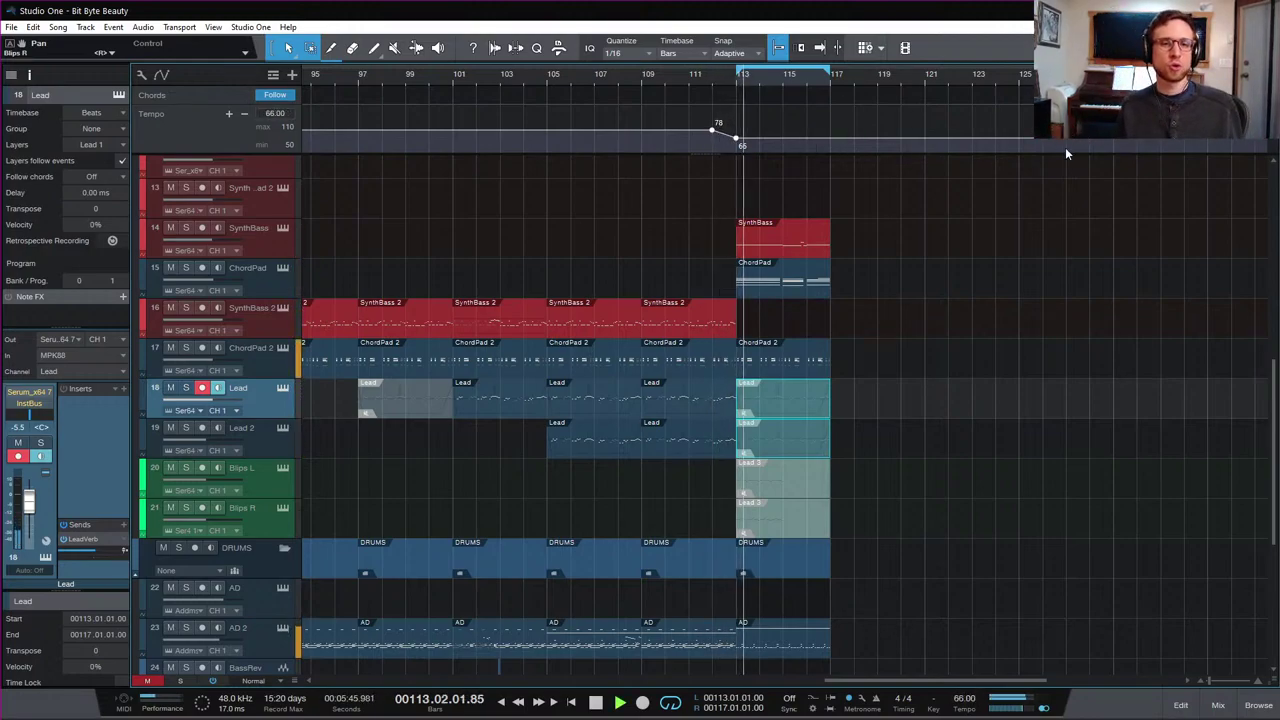
{"action": "key", "text": "space"}
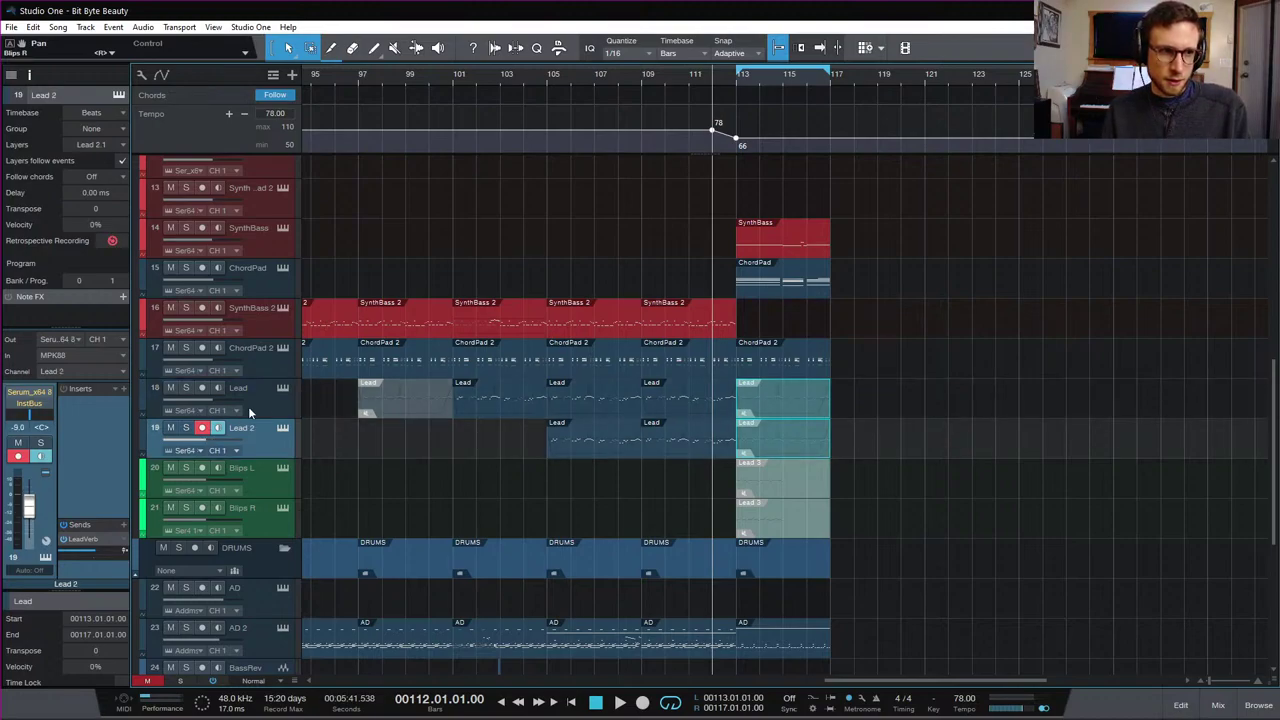
Step: Recolour the Lead and Lead 2 tracks bright blue
{"action": "left_click", "coordinate": [155, 406]}
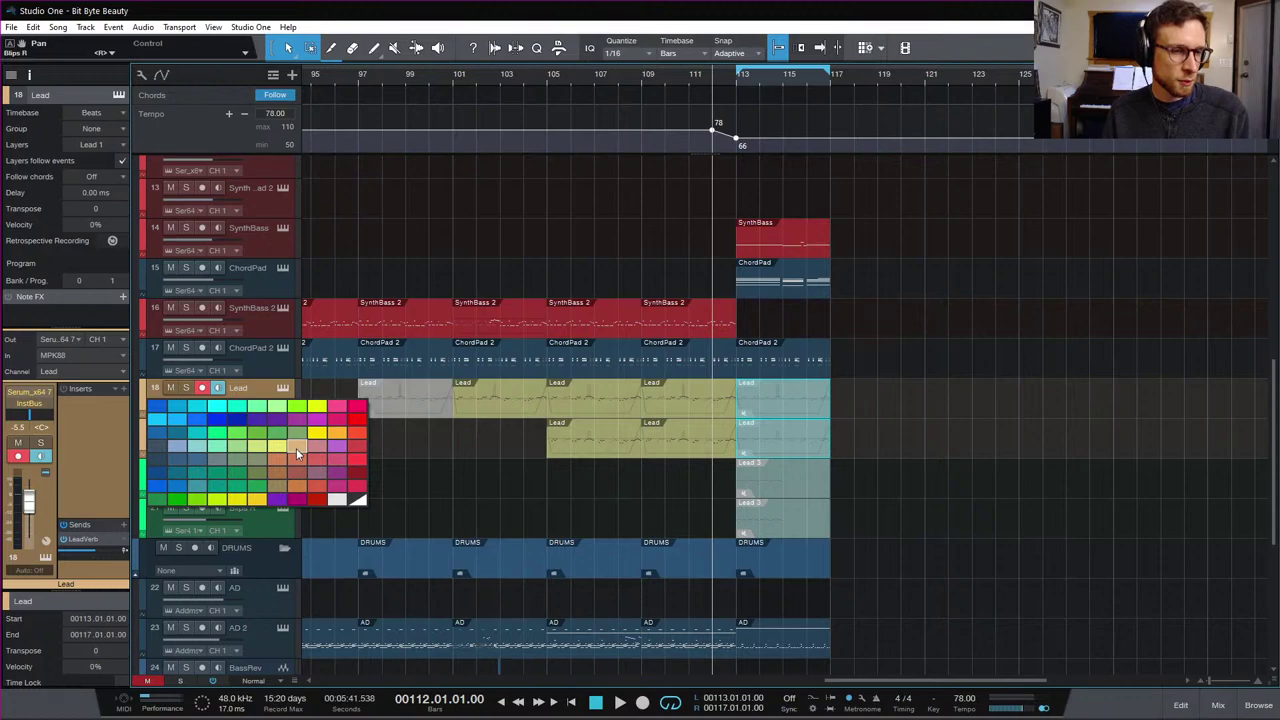
{"action": "left_click", "coordinate": [180, 485]}
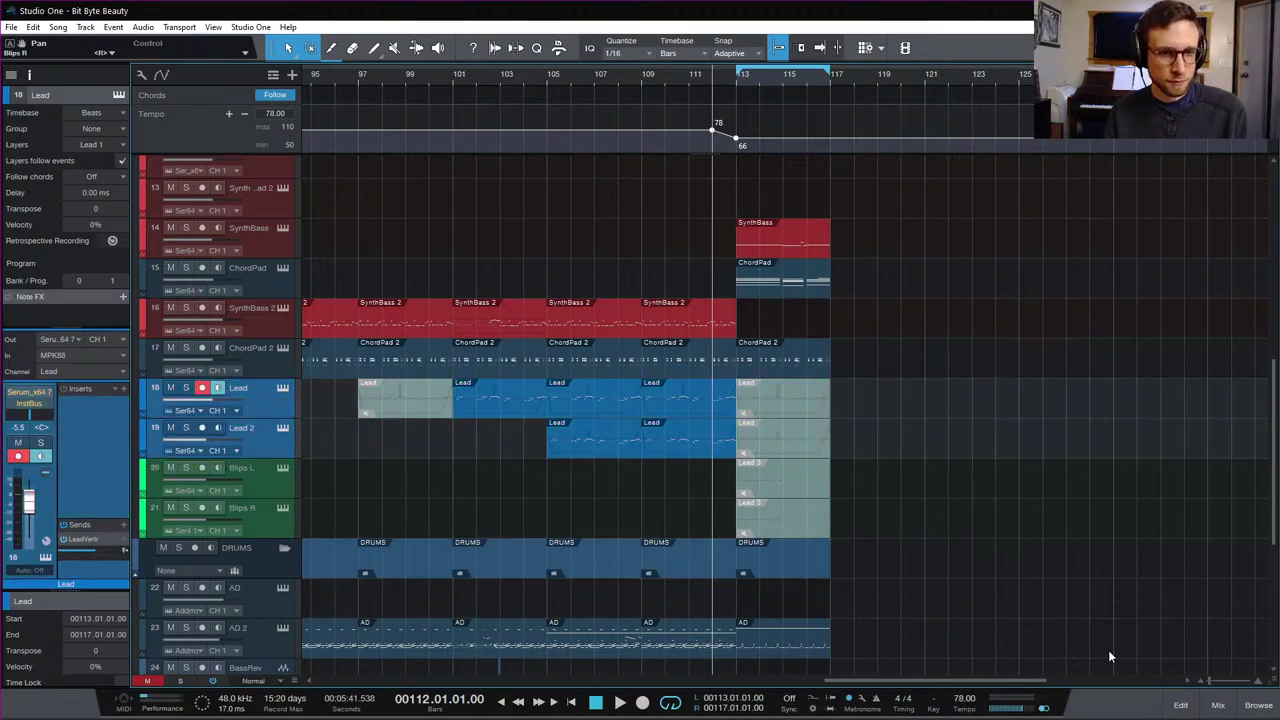
Step: Add a bus for the Lead and Lead 2 channels and name it LEADBUS
{"action": "left_click", "coordinate": [1218, 705]}
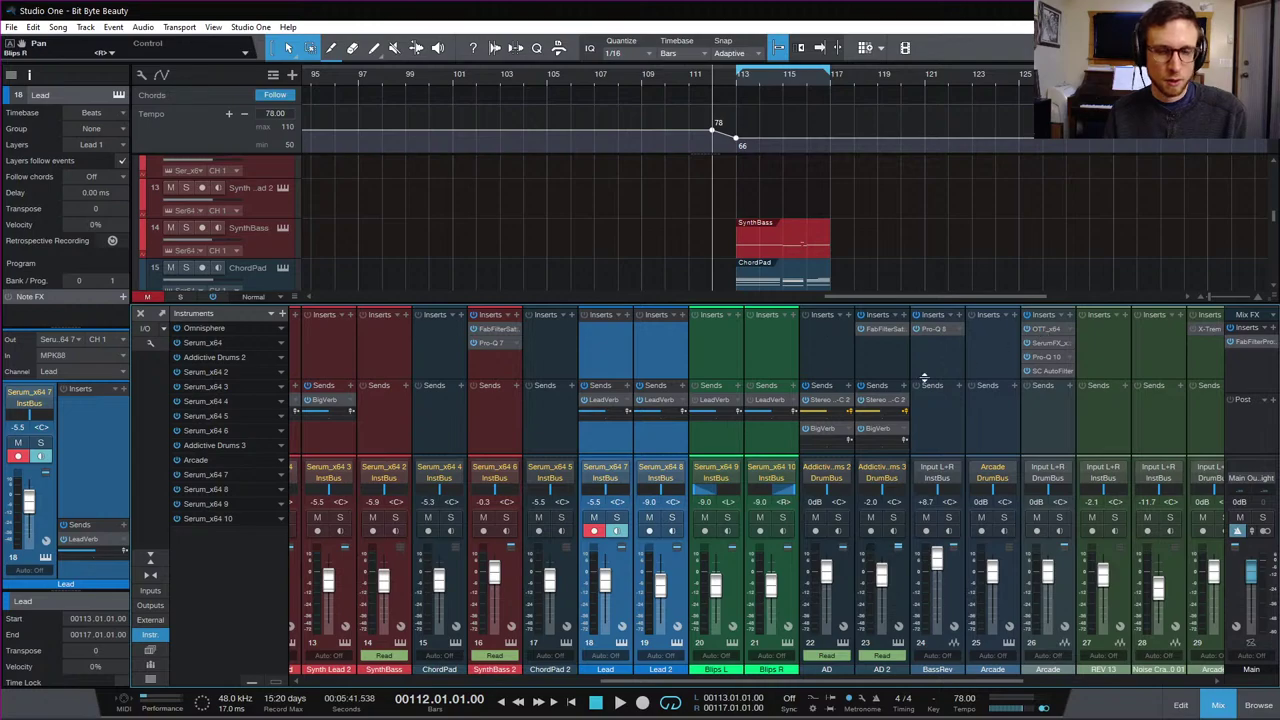
{"action": "left_click", "coordinate": [640, 356]}
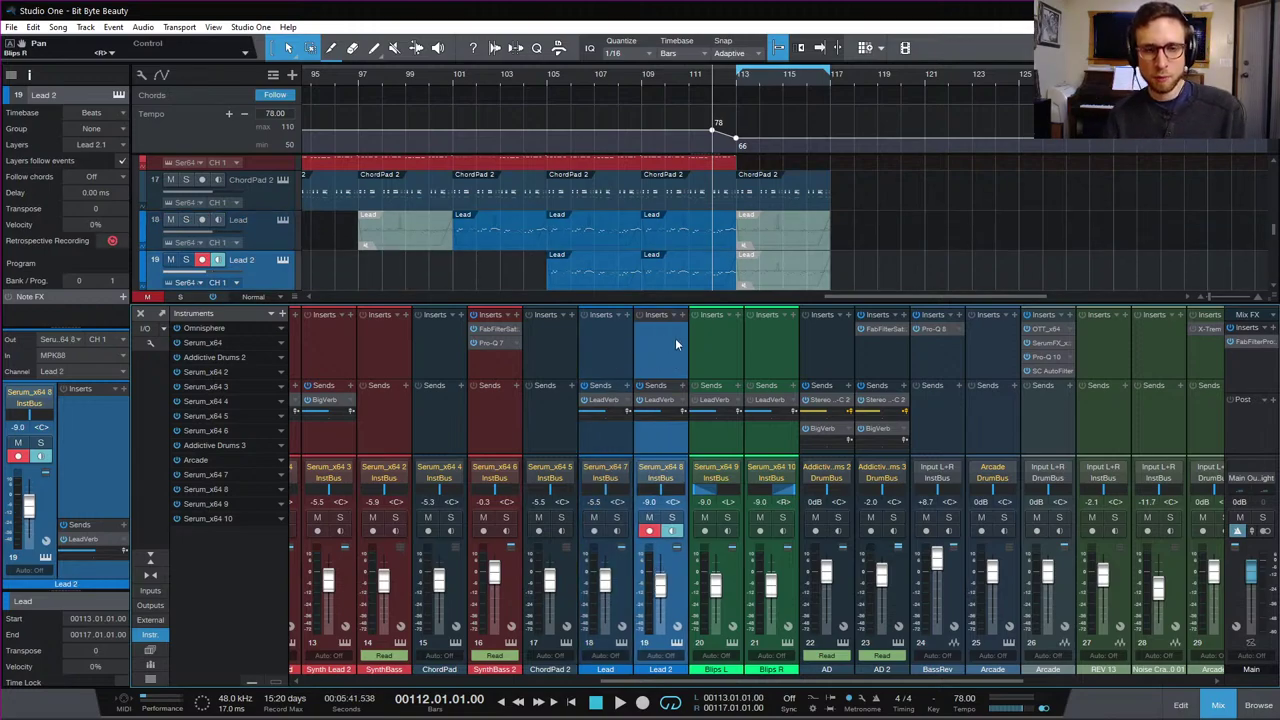
{"action": "left_click", "coordinate": [624, 356]}
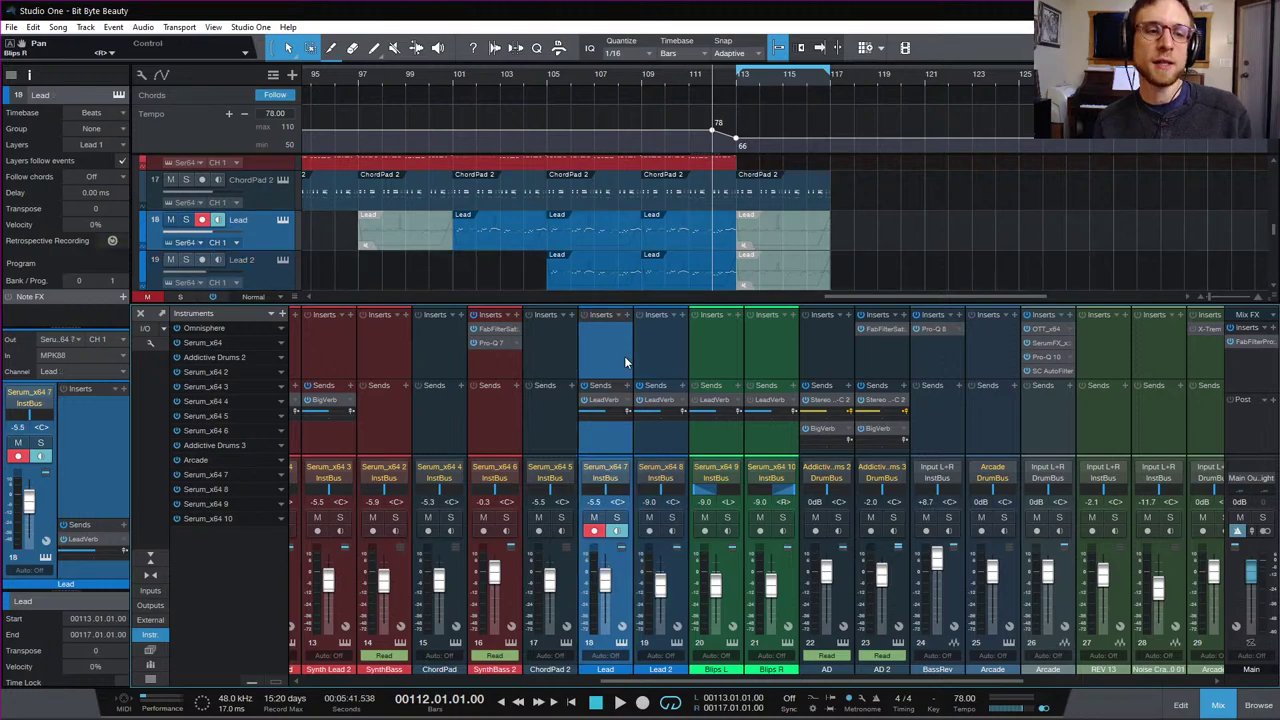
{"action": "left_click", "coordinate": [658, 353]}
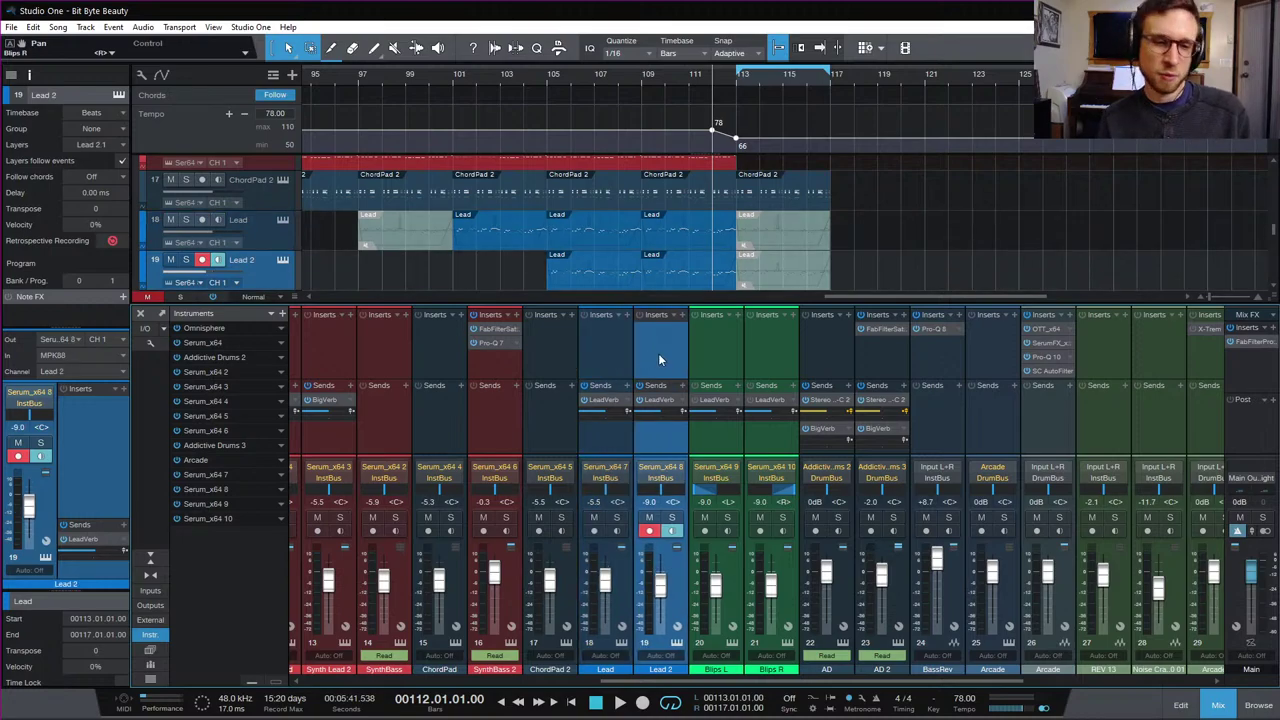
{"action": "left_click", "coordinate": [600, 345]}
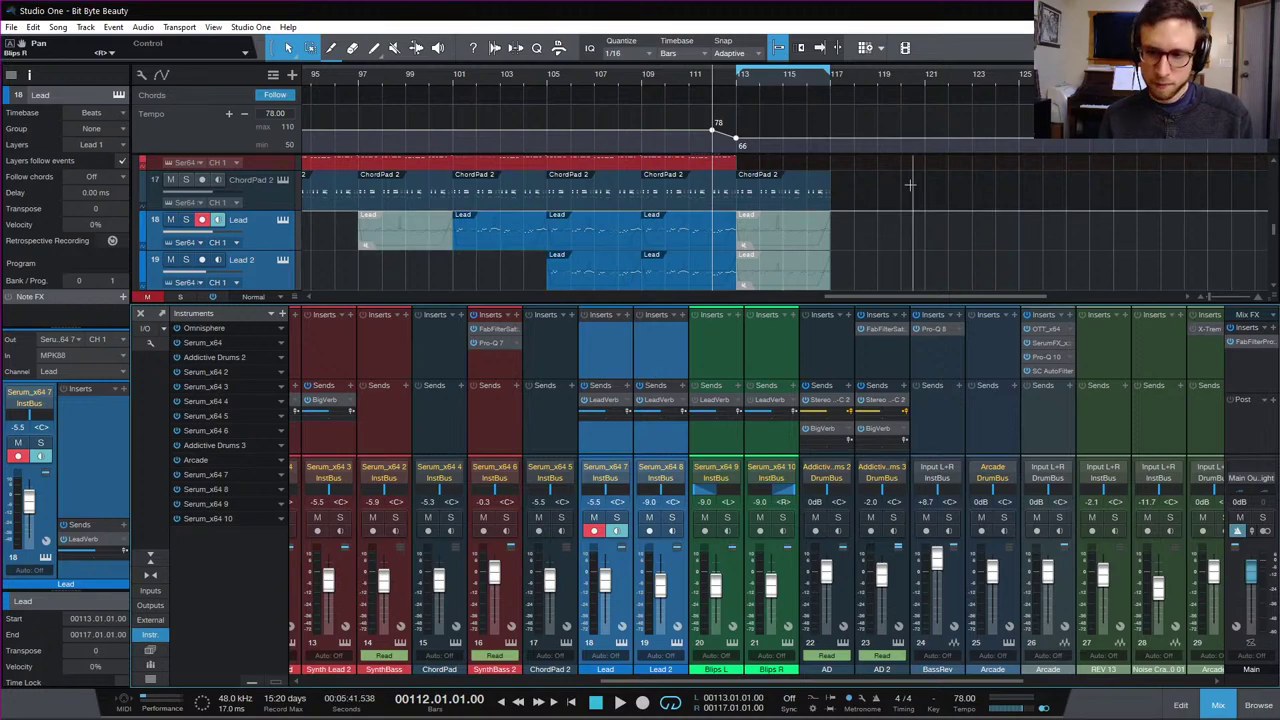
{"action": "right_click", "coordinate": [655, 362]}
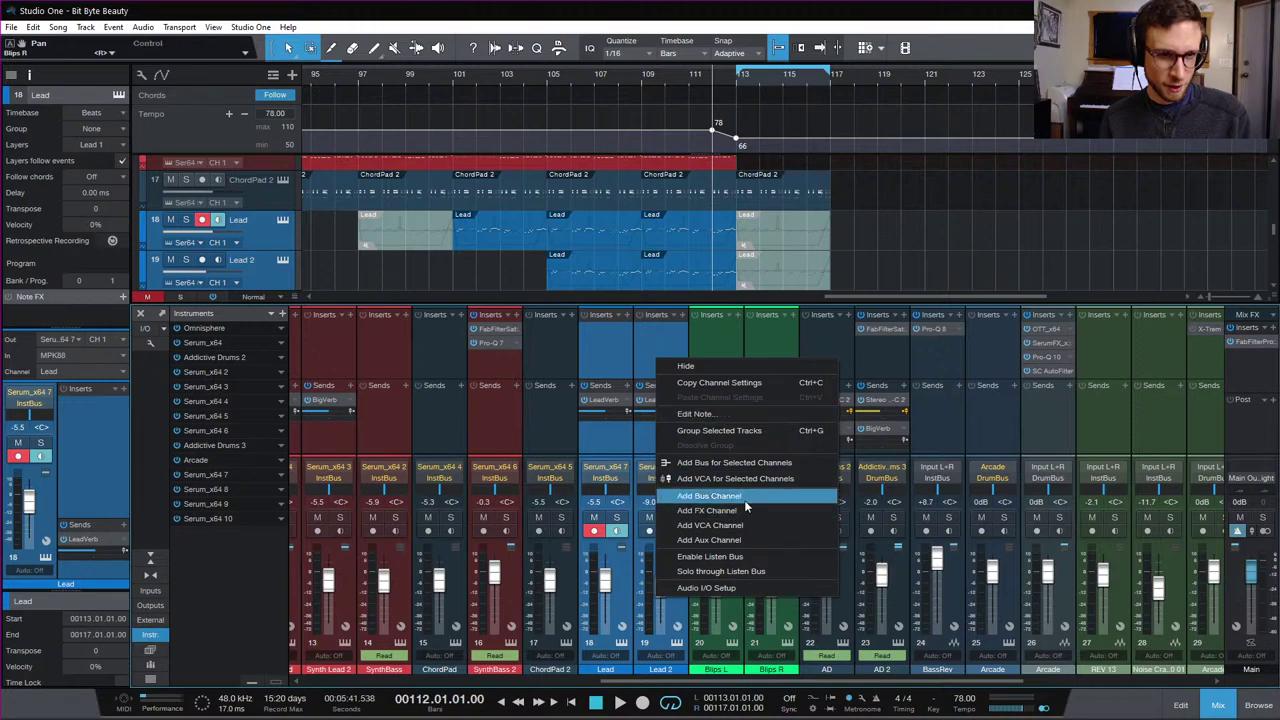
{"action": "left_click", "coordinate": [776, 466]}
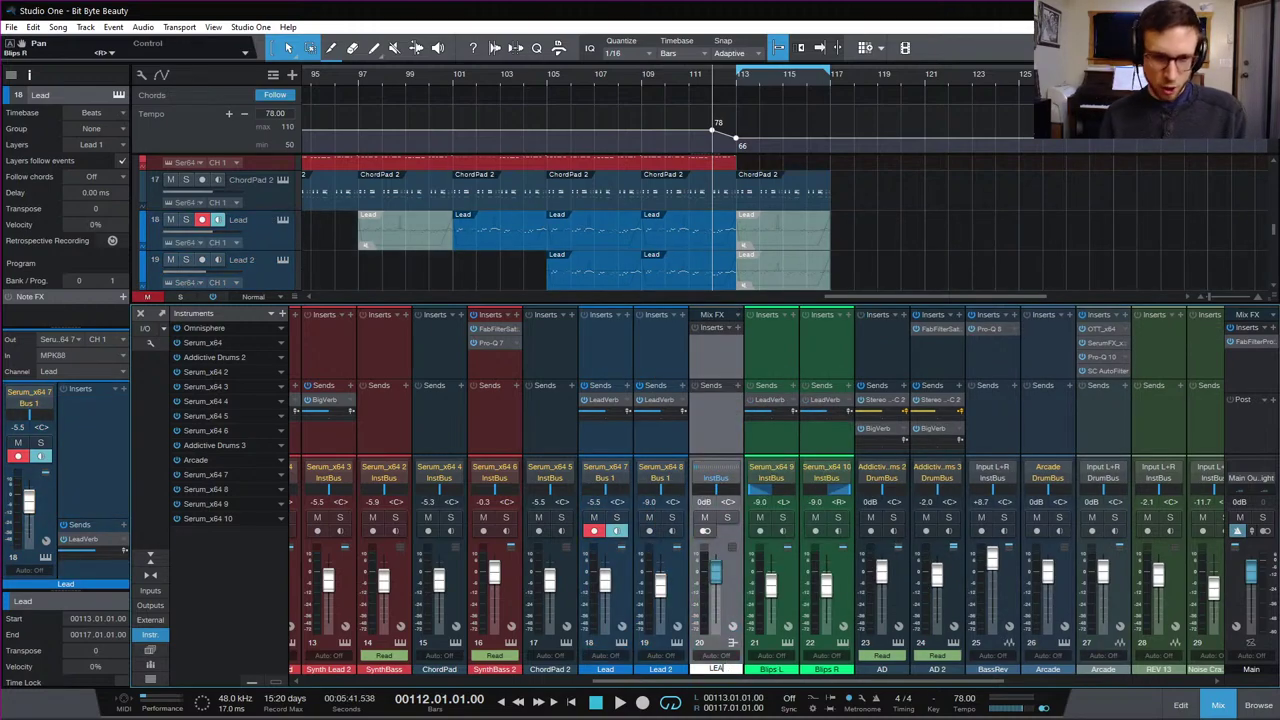
{"action": "type", "text": "LEADBUS"}
{"action": "key", "text": "Return"}
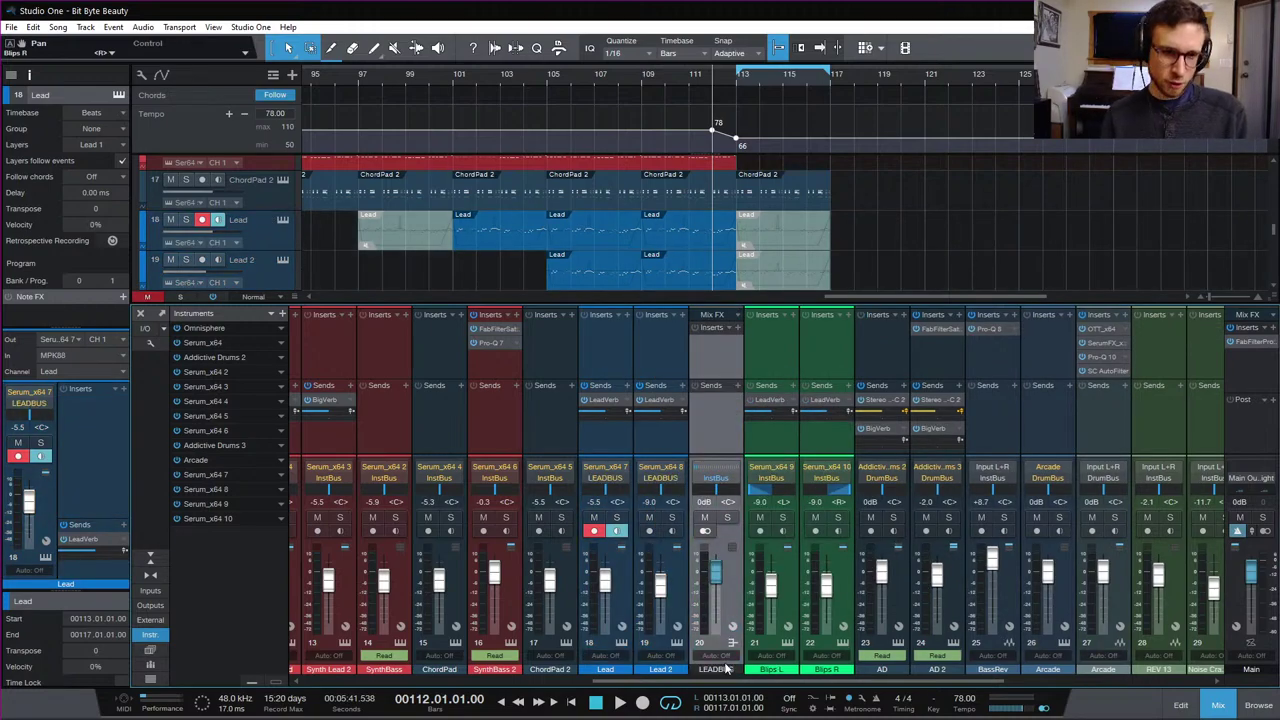
Step: Add a send to BigVerb on the LEADBUS channel
{"action": "left_click", "coordinate": [738, 387]}
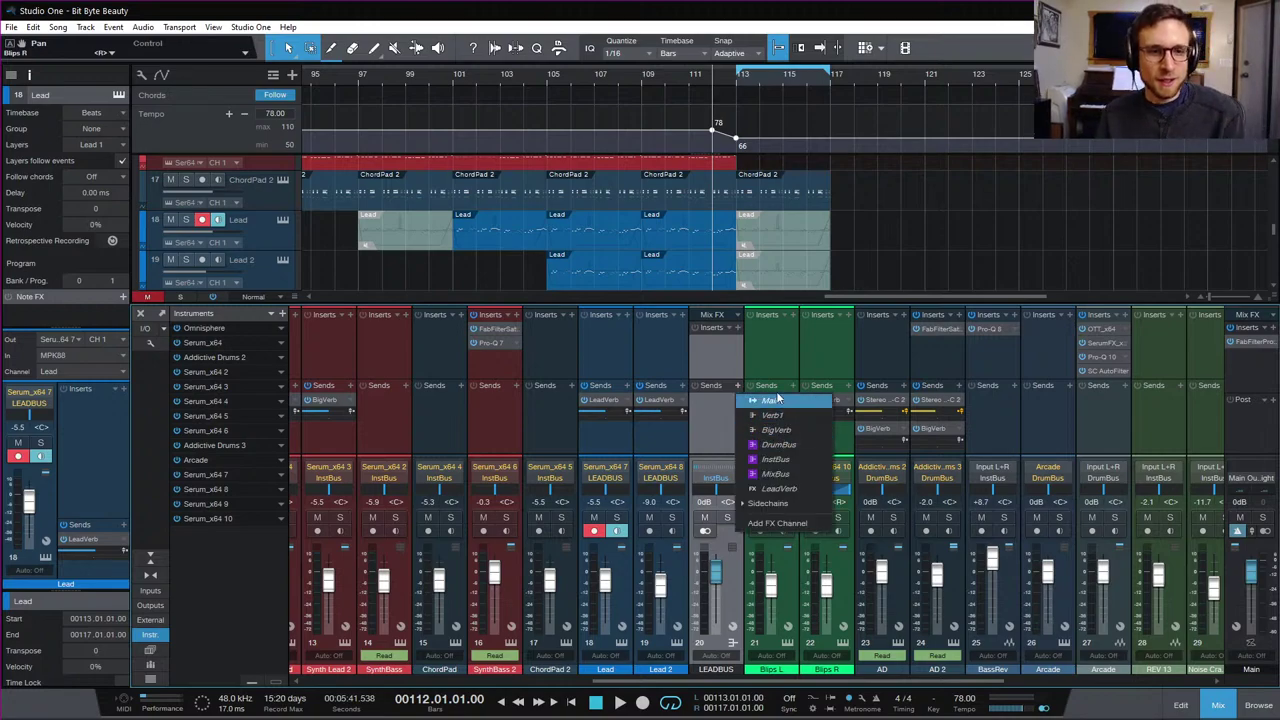
{"action": "left_click", "coordinate": [776, 430]}
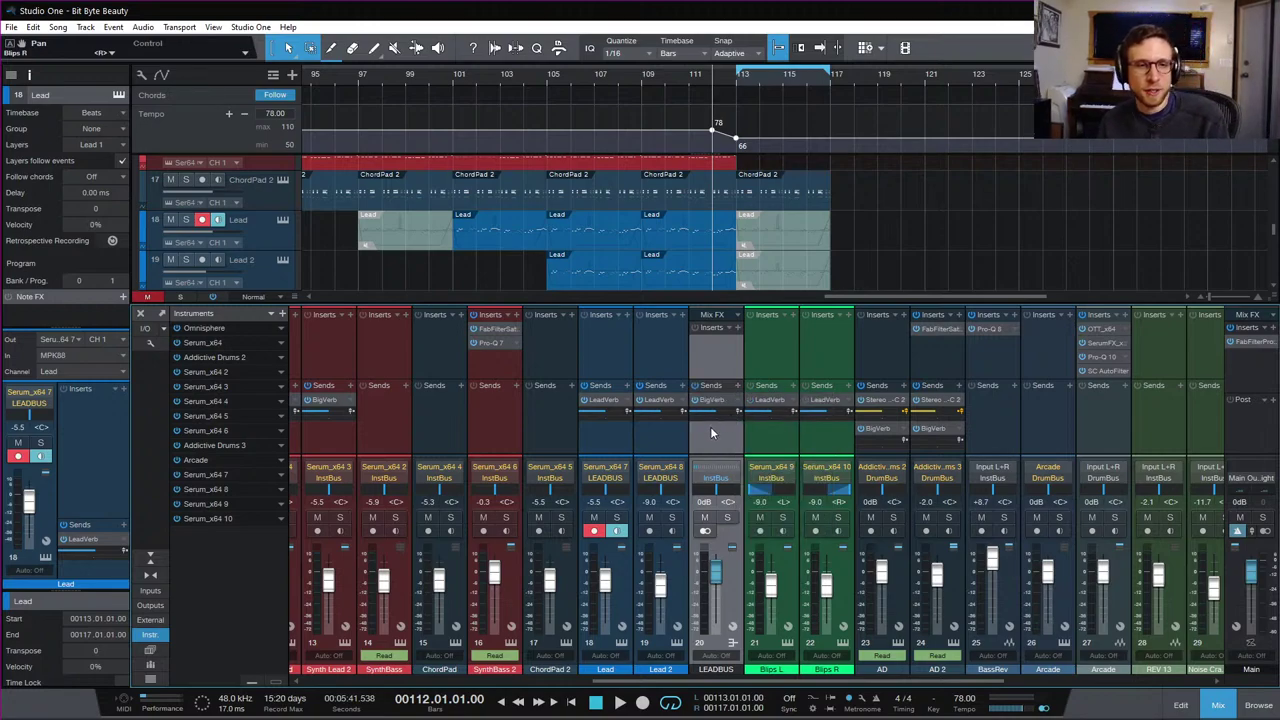
{"action": "mouse_move", "coordinate": [714, 416]}
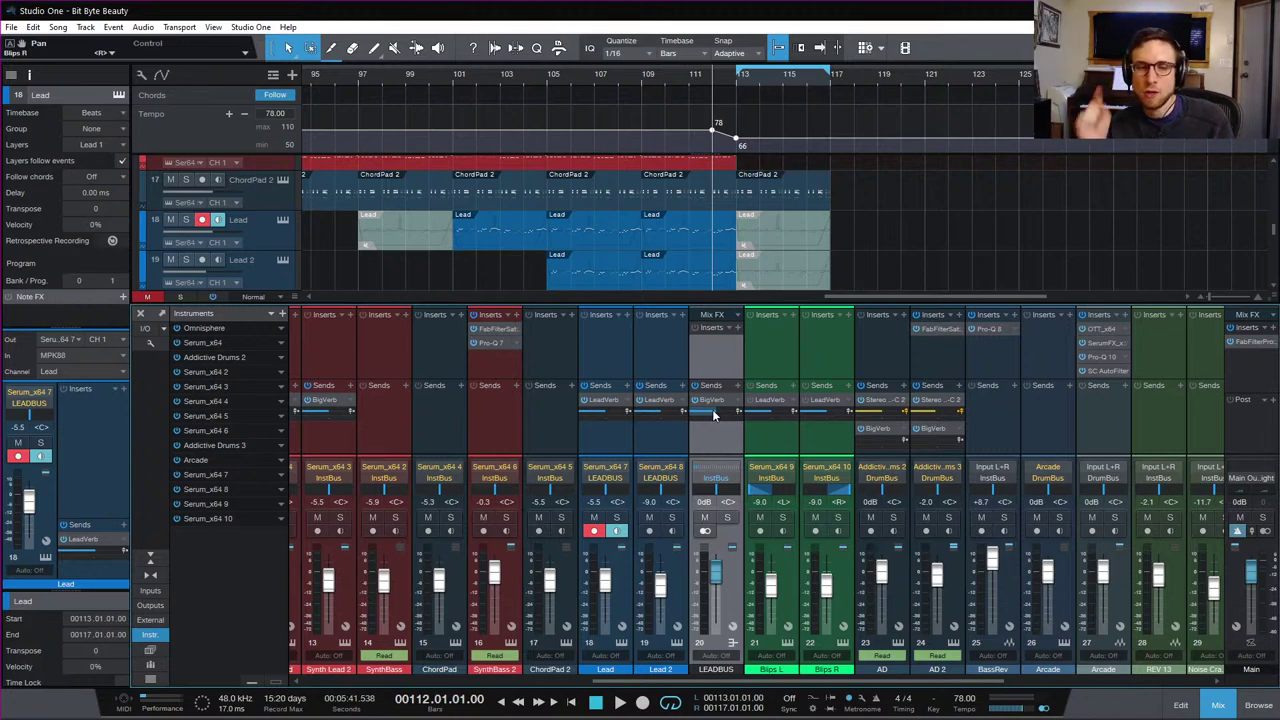
Step: Hide the tempo track above the arrangement and close the mixer console
{"action": "left_click", "coordinate": [740, 70]}
{"action": "scroll", "coordinate": [890, 230], "scroll_direction": "down", "scroll_amount": 4}
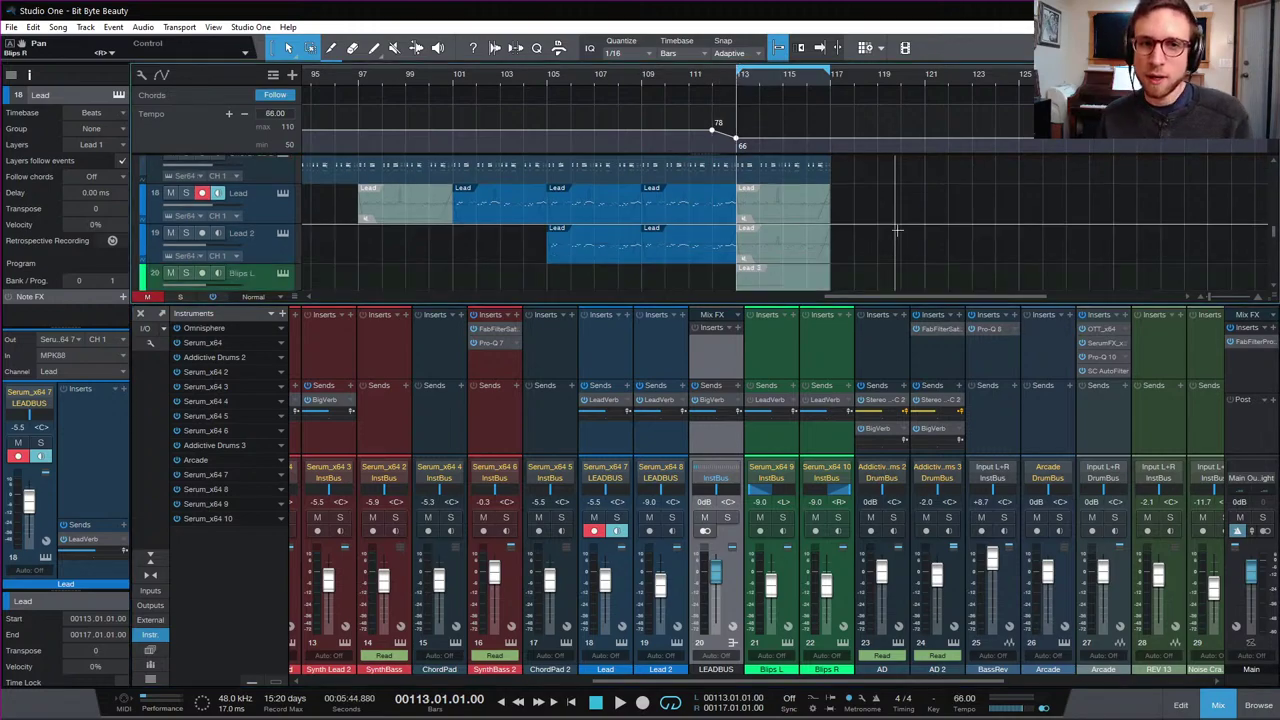
{"action": "scroll", "coordinate": [897, 230], "scroll_direction": "up", "scroll_amount": 1}
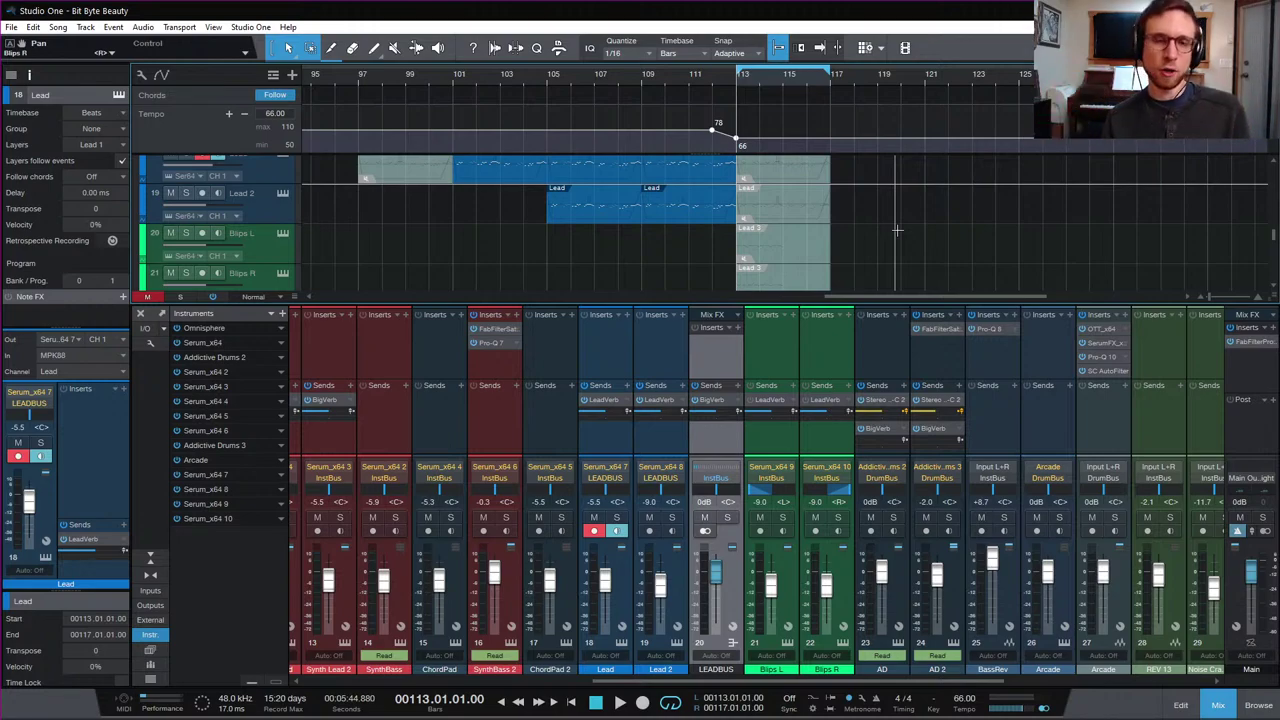
{"action": "scroll", "coordinate": [897, 230], "scroll_direction": "down", "scroll_amount": 2}
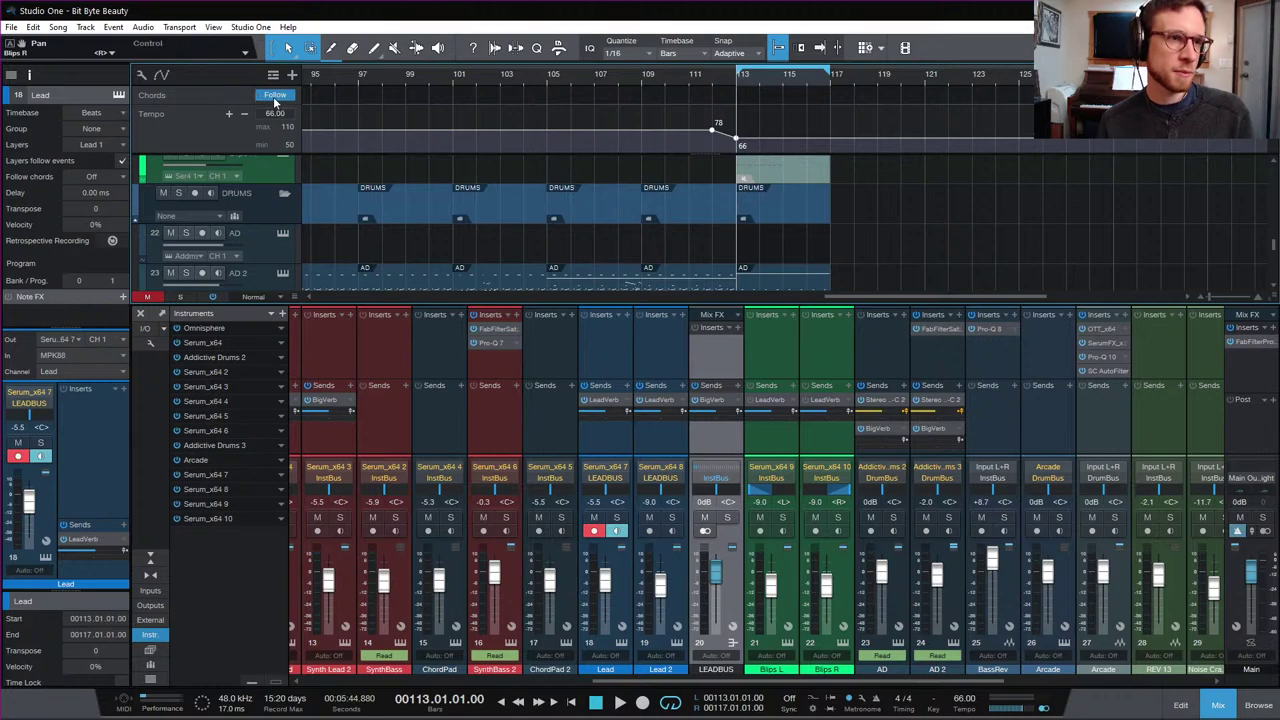
{"action": "left_click", "coordinate": [272, 75]}
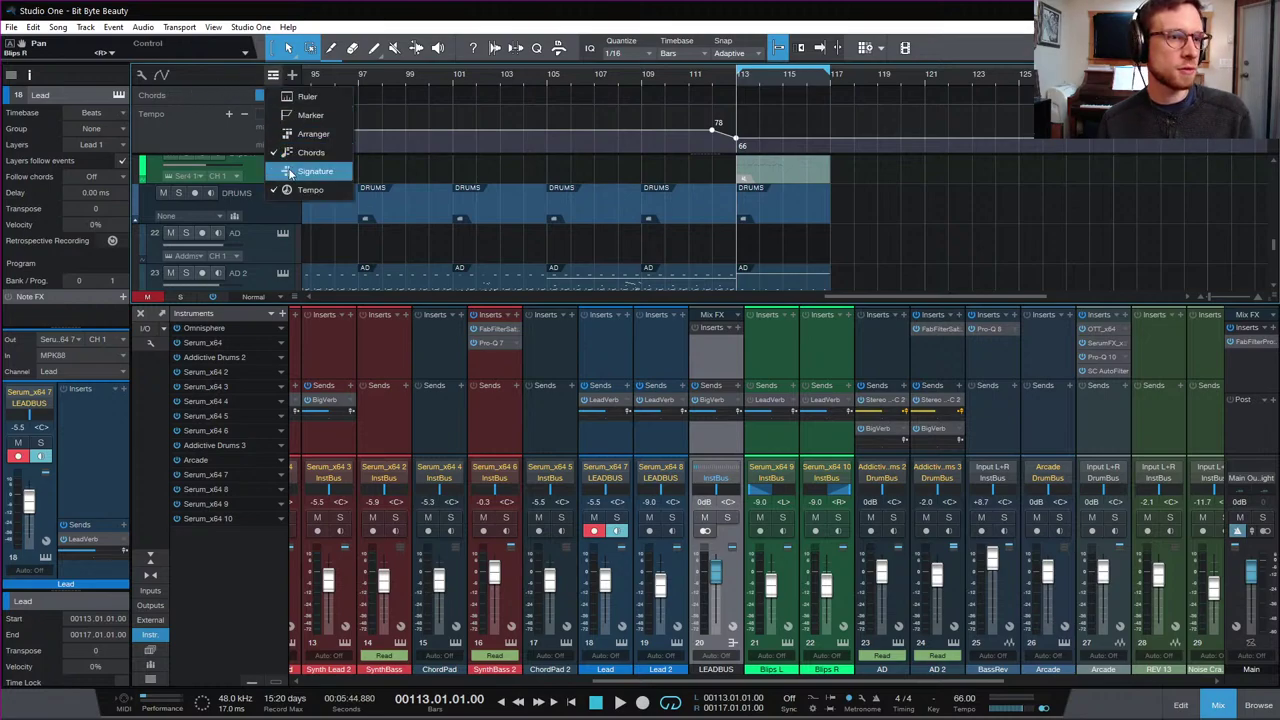
{"action": "left_click", "coordinate": [298, 189]}
{"action": "scroll", "coordinate": [934, 174], "scroll_direction": "down", "scroll_amount": 4}
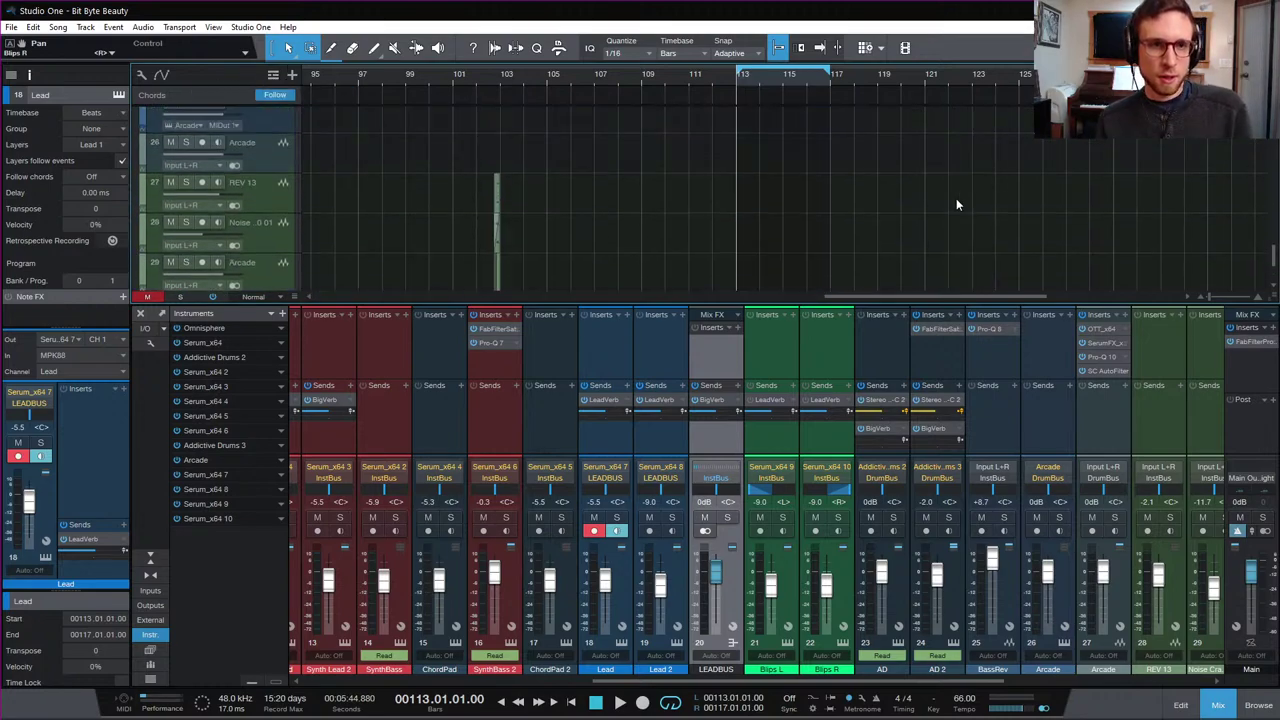
{"action": "scroll", "coordinate": [941, 203], "scroll_direction": "up", "scroll_amount": 5}
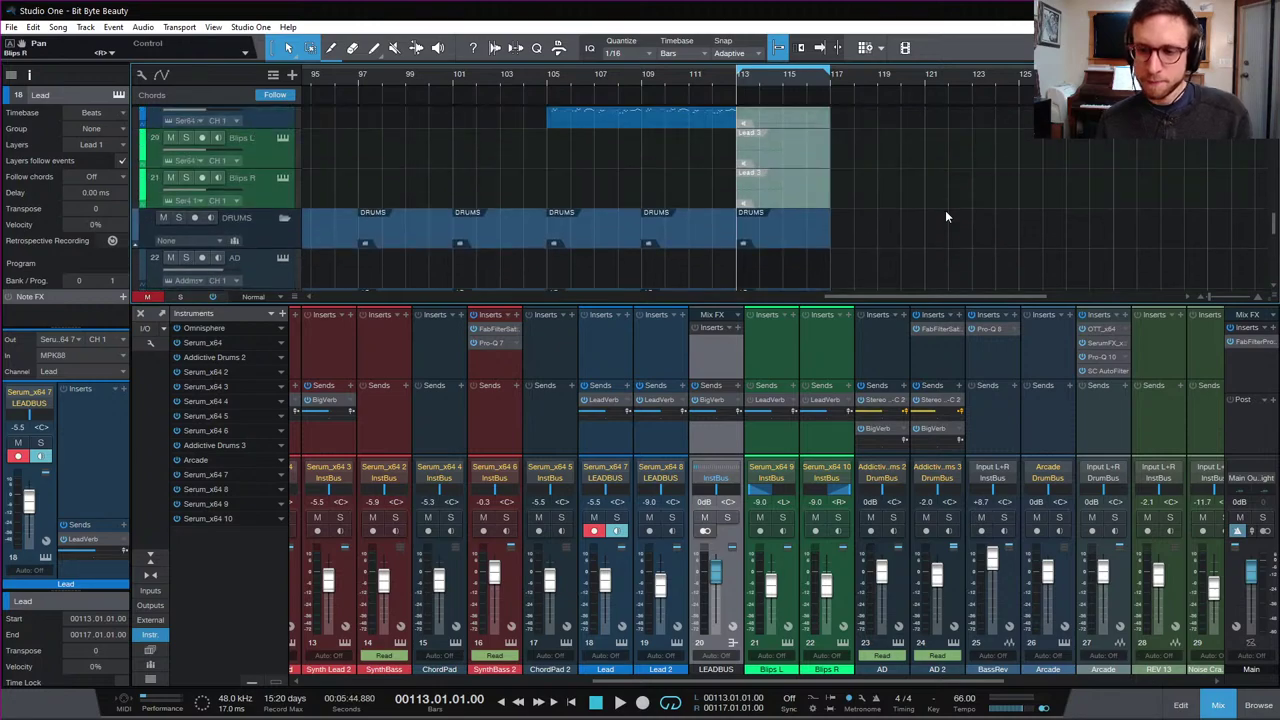
{"action": "scroll", "coordinate": [945, 215], "scroll_direction": "down", "scroll_amount": 3}
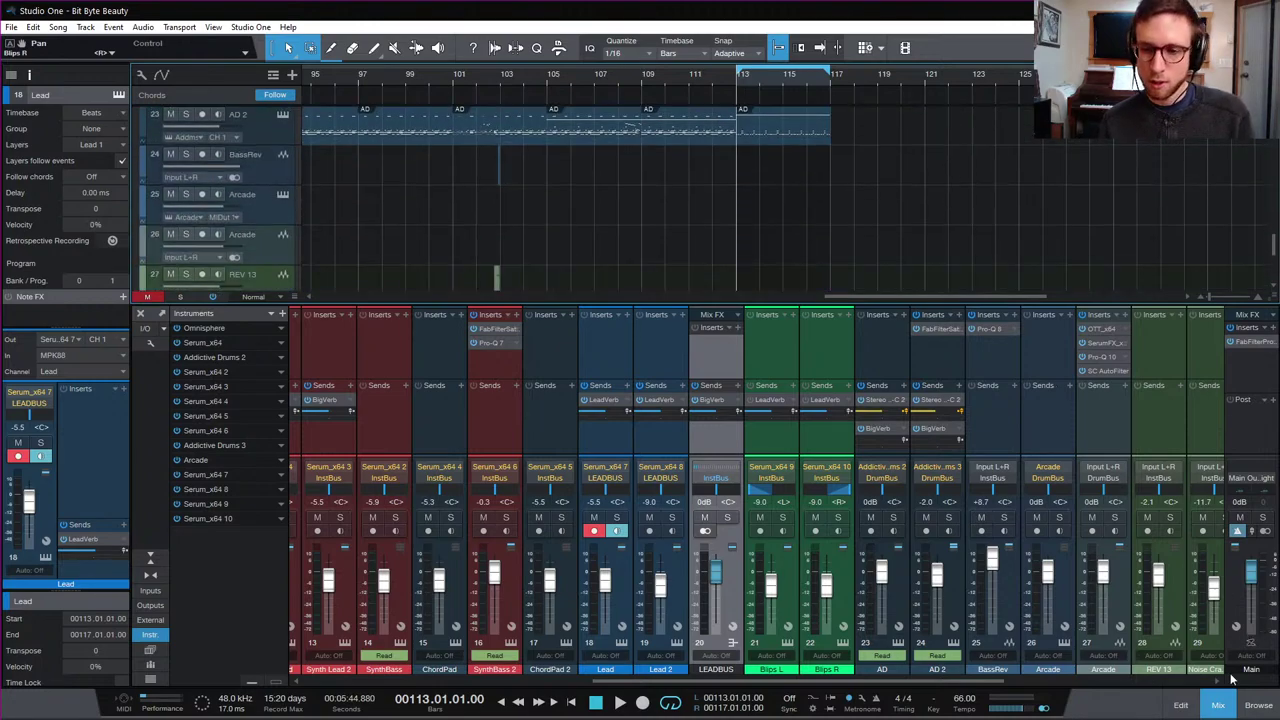
{"action": "left_click", "coordinate": [1217, 706]}
{"action": "scroll", "coordinate": [960, 445], "scroll_direction": "up", "scroll_amount": 5}
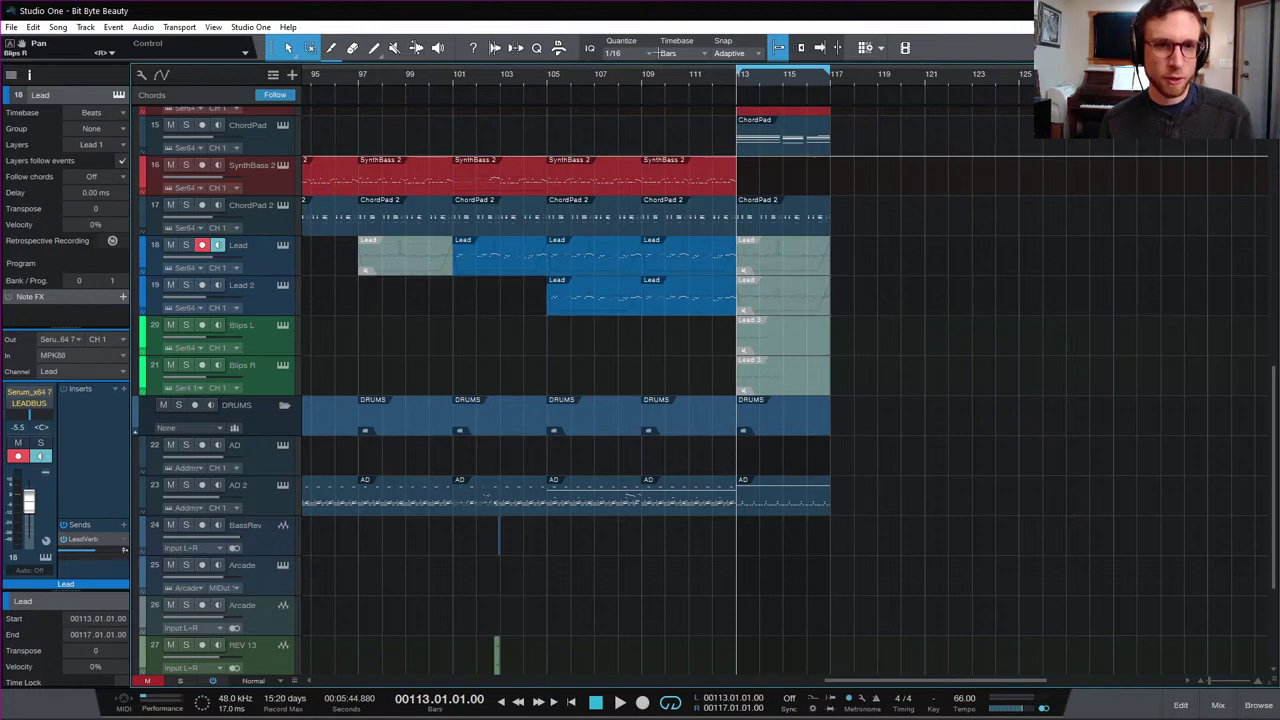
Step: Place the playhead at 111.04 and solo the Lead and Lead 2 tracks
{"action": "left_click", "coordinate": [707, 75]}
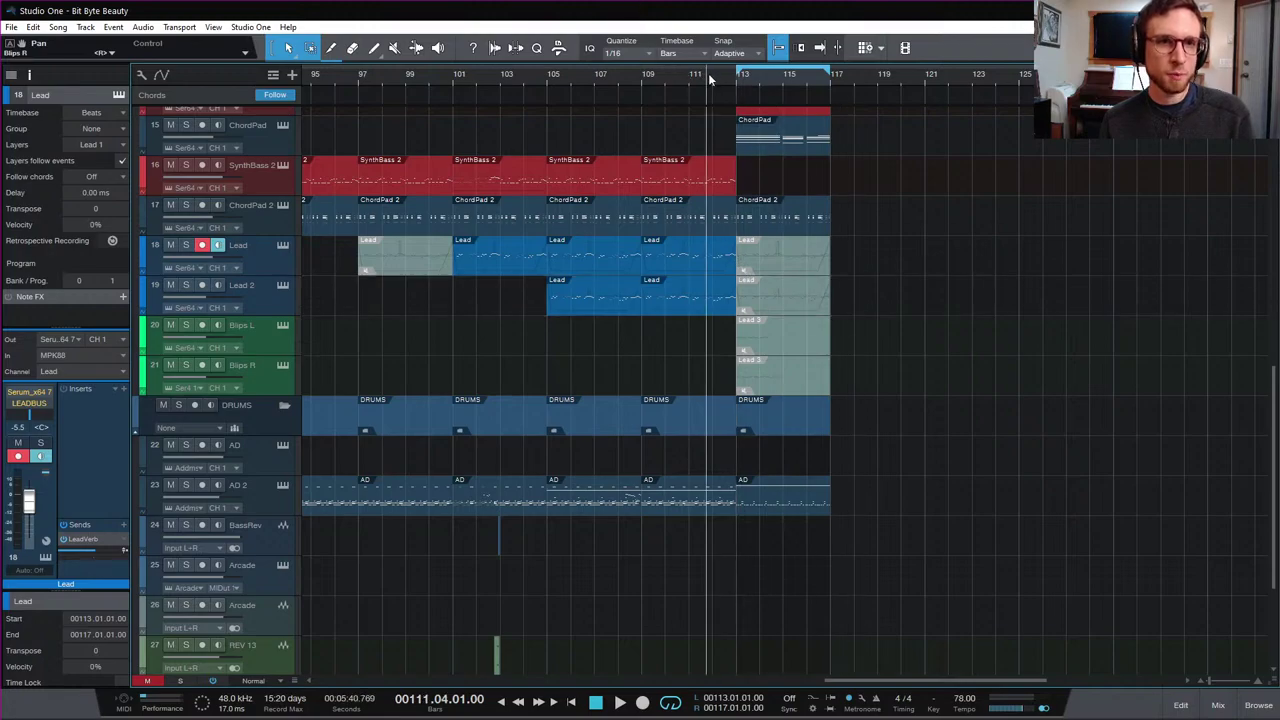
{"action": "left_click", "coordinate": [185, 245]}
{"action": "left_click", "coordinate": [185, 285]}
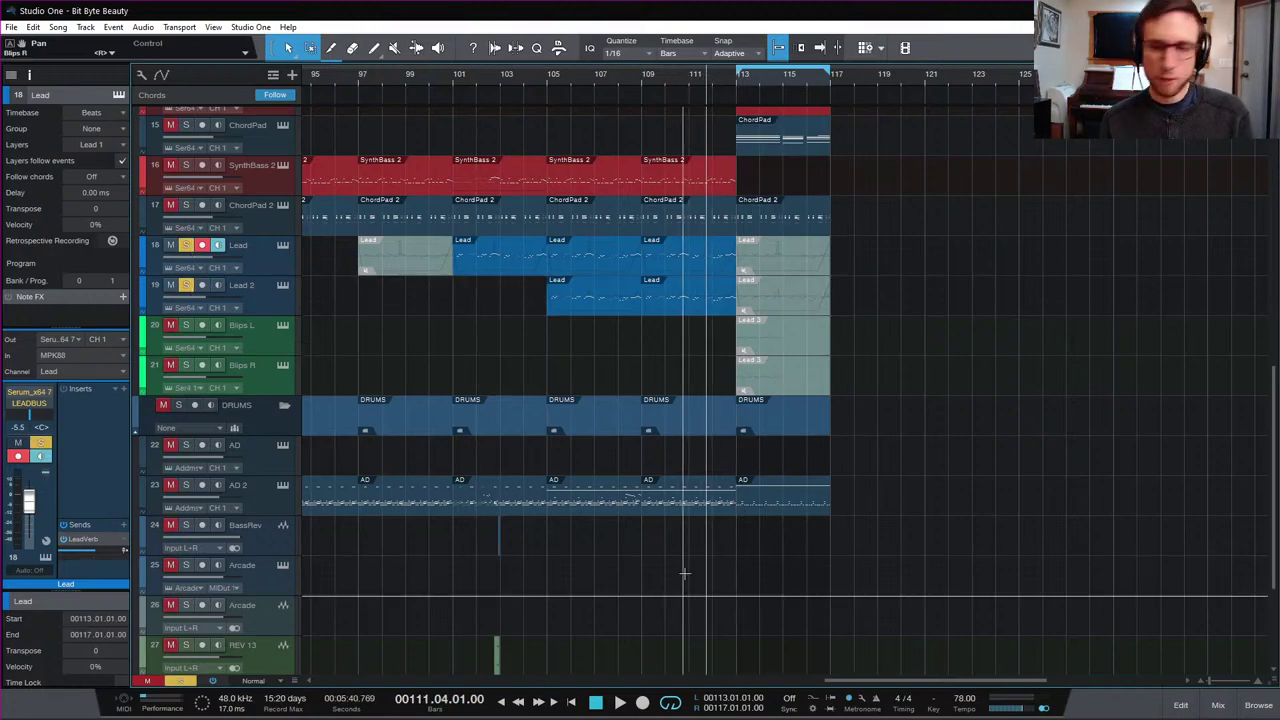
Step: Automate the LEADBUS send level to BigVerb, keeping it at minimum until bar 112 and rising to about -6.1 dB at bar 113
{"action": "left_click", "coordinate": [1217, 705]}
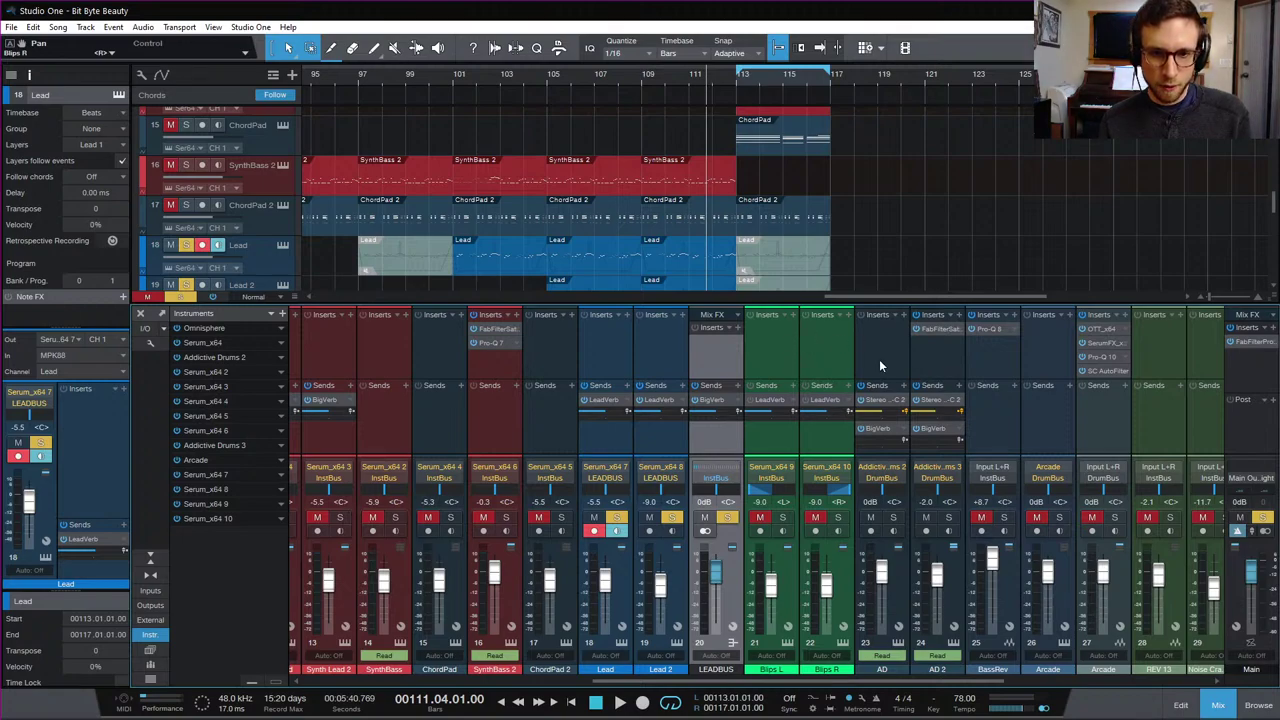
{"action": "right_click", "coordinate": [710, 410]}
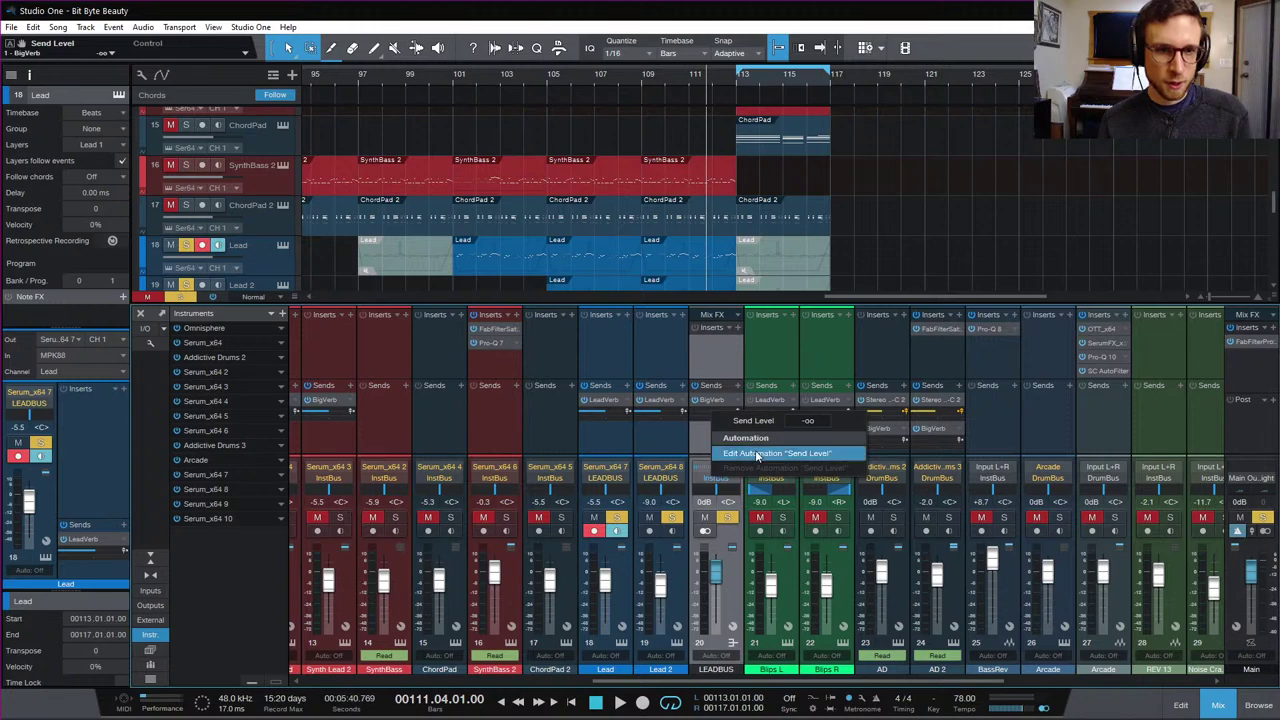
{"action": "left_click", "coordinate": [757, 455]}
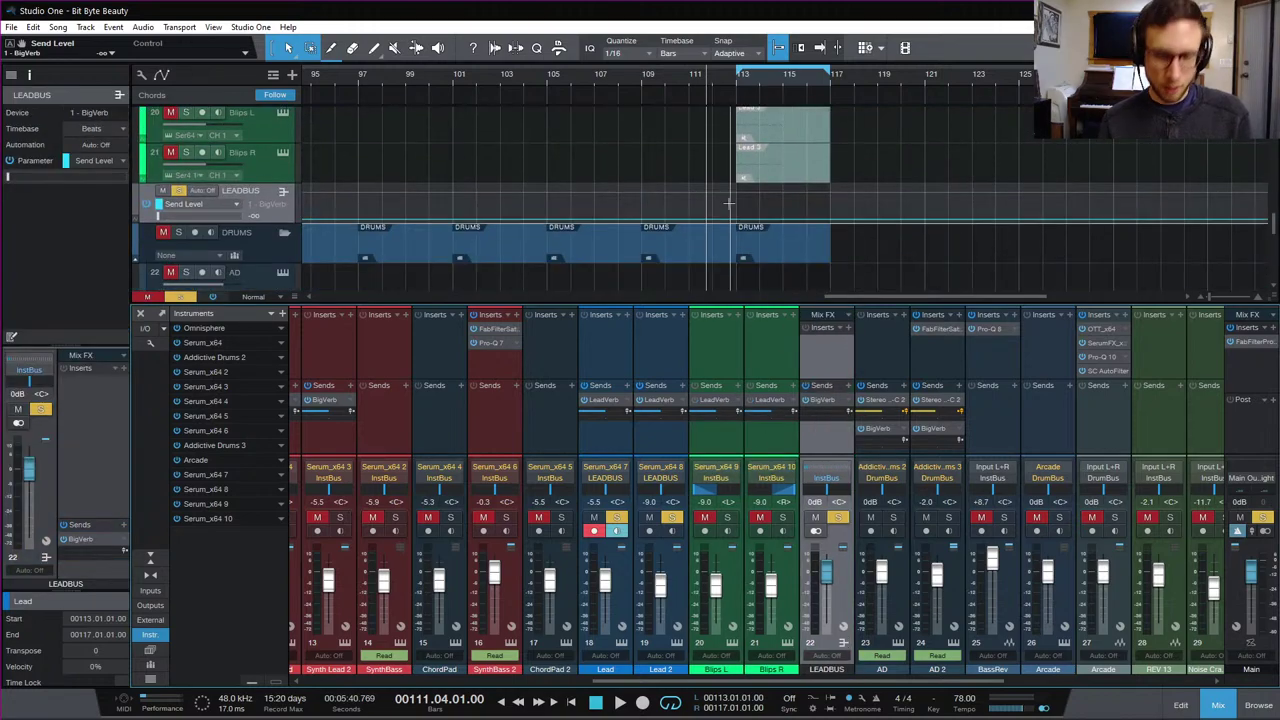
{"action": "key", "text": "e"}
{"action": "left_click", "coordinate": [729, 219]}
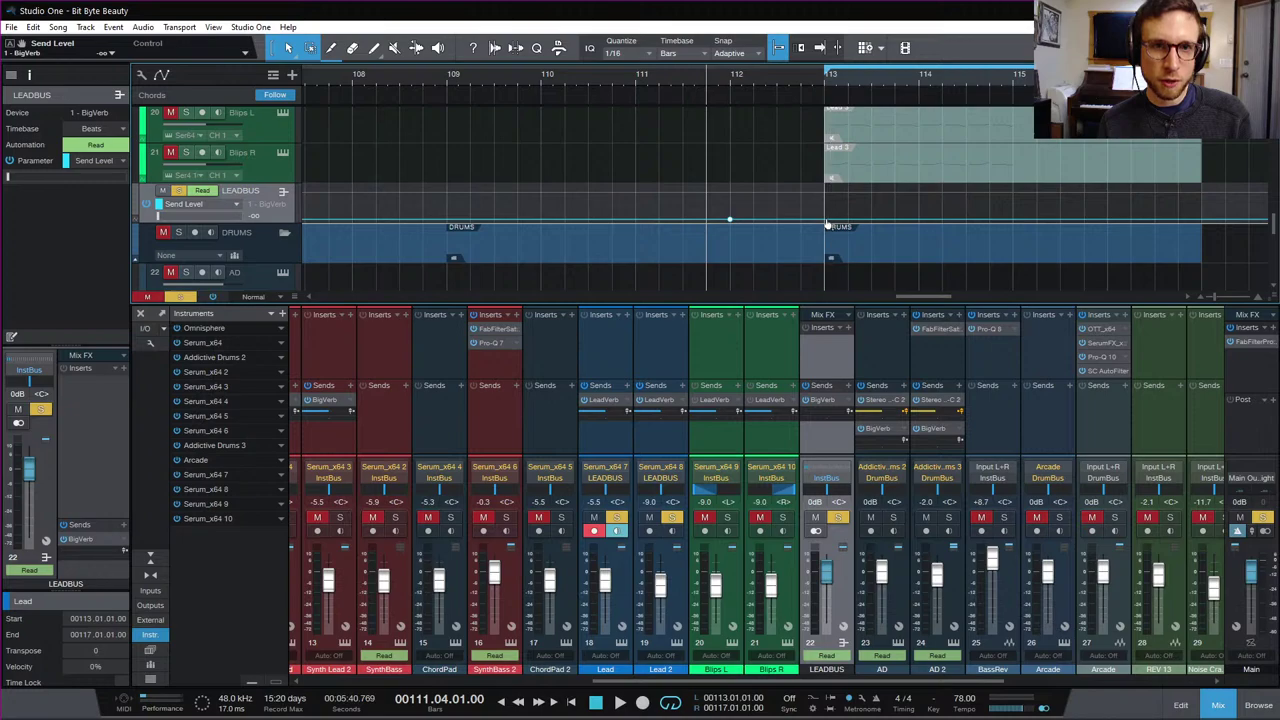
{"action": "left_click_drag", "start_coordinate": [826, 218], "coordinate": [825, 197]}
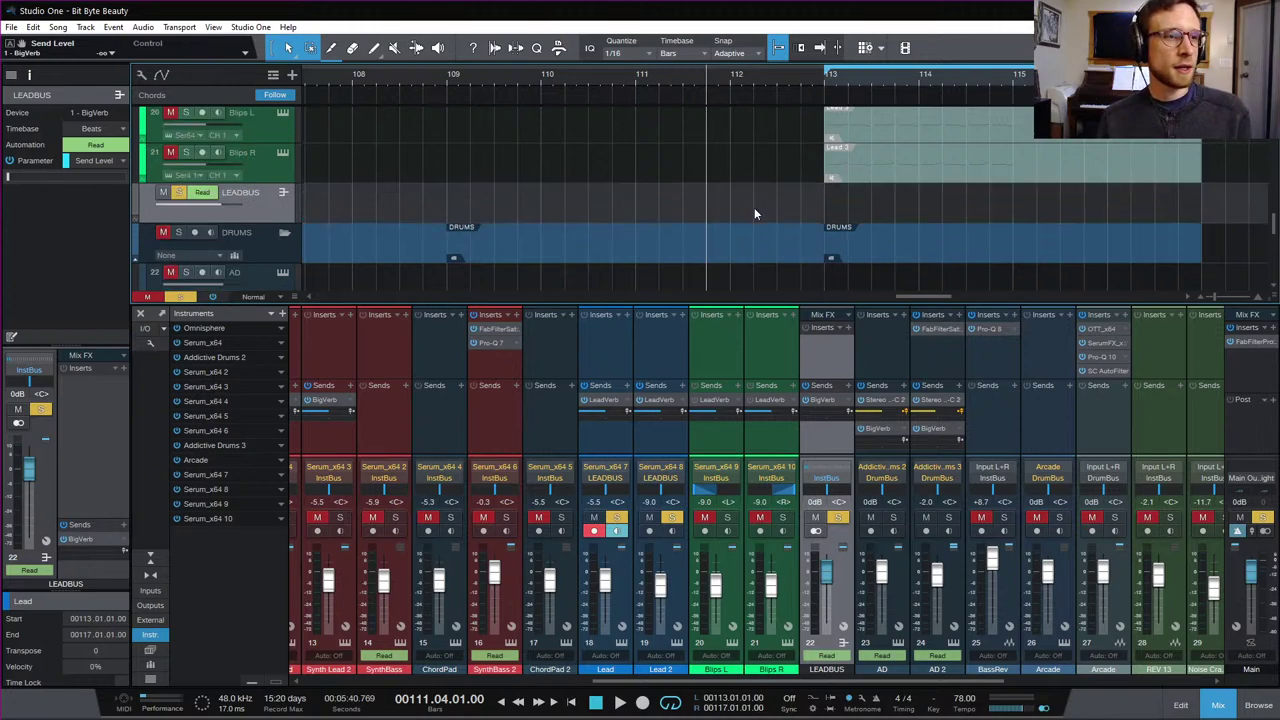
Step: Clear all solos and play back the transition into bar 113 with the full mix, keeping the mixer console closed
{"action": "scroll", "coordinate": [754, 205], "scroll_direction": "up", "scroll_amount": 3}
{"action": "scroll", "coordinate": [760, 205], "scroll_direction": "up", "scroll_amount": 10}
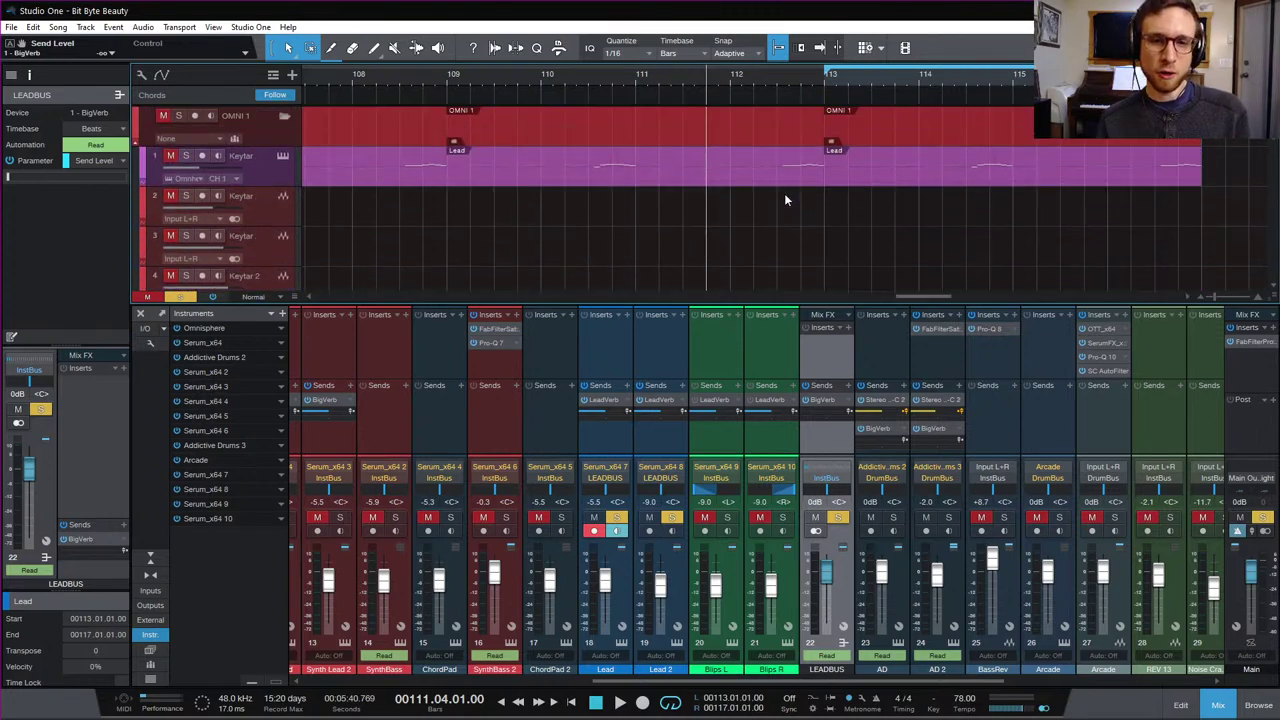
{"action": "scroll", "coordinate": [784, 193], "scroll_direction": "down", "scroll_amount": 5}
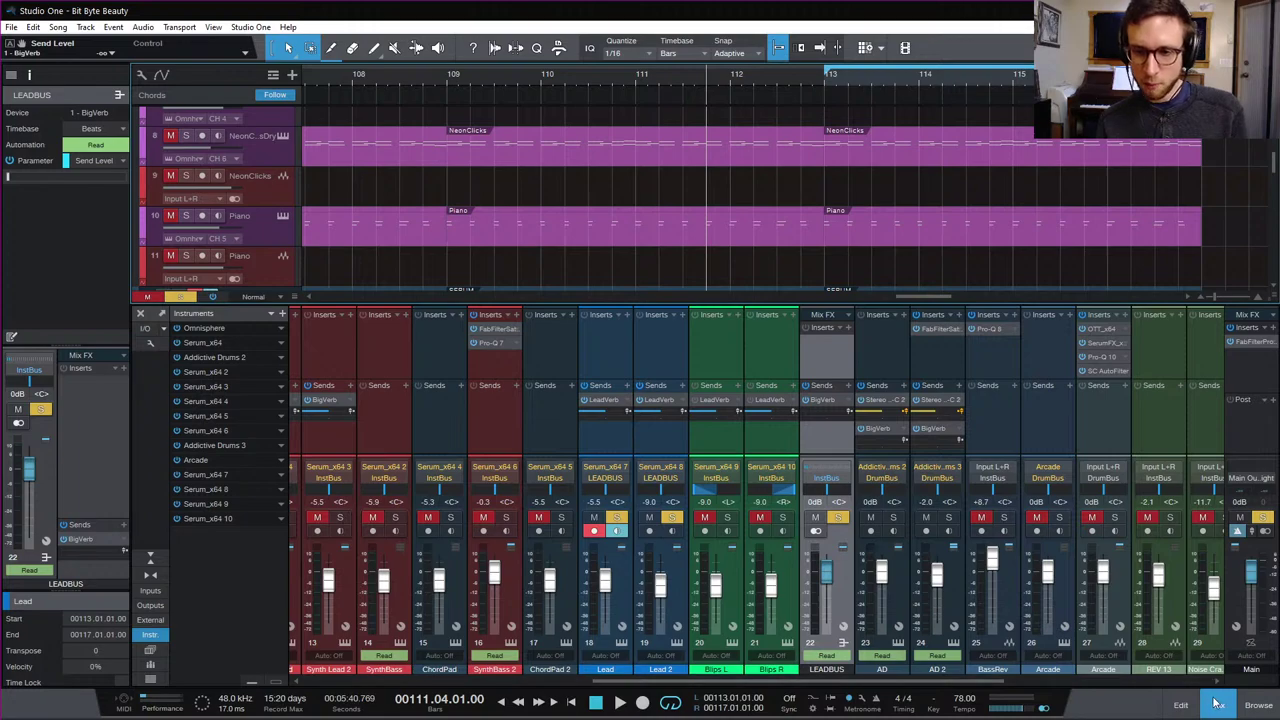
{"action": "left_click", "coordinate": [1218, 705]}
{"action": "scroll", "coordinate": [1000, 497], "scroll_direction": "down", "scroll_amount": 10}
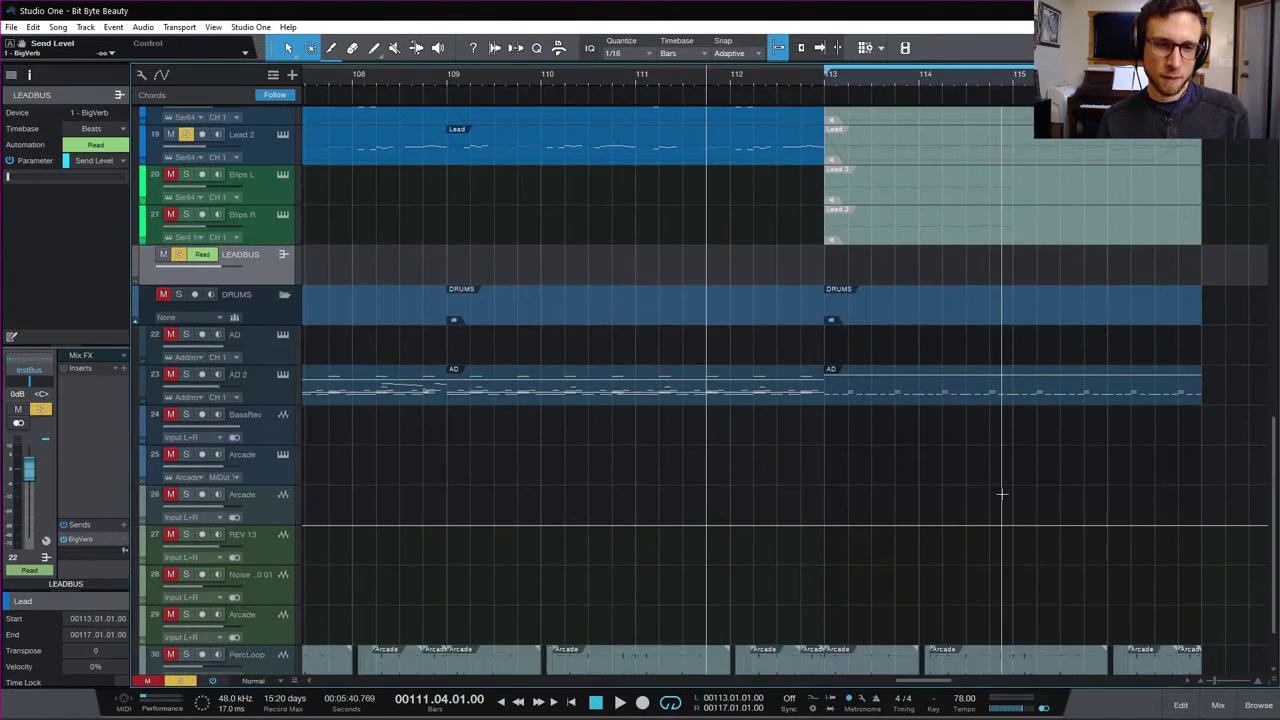
{"action": "scroll", "coordinate": [1001, 493], "scroll_direction": "up", "scroll_amount": 6}
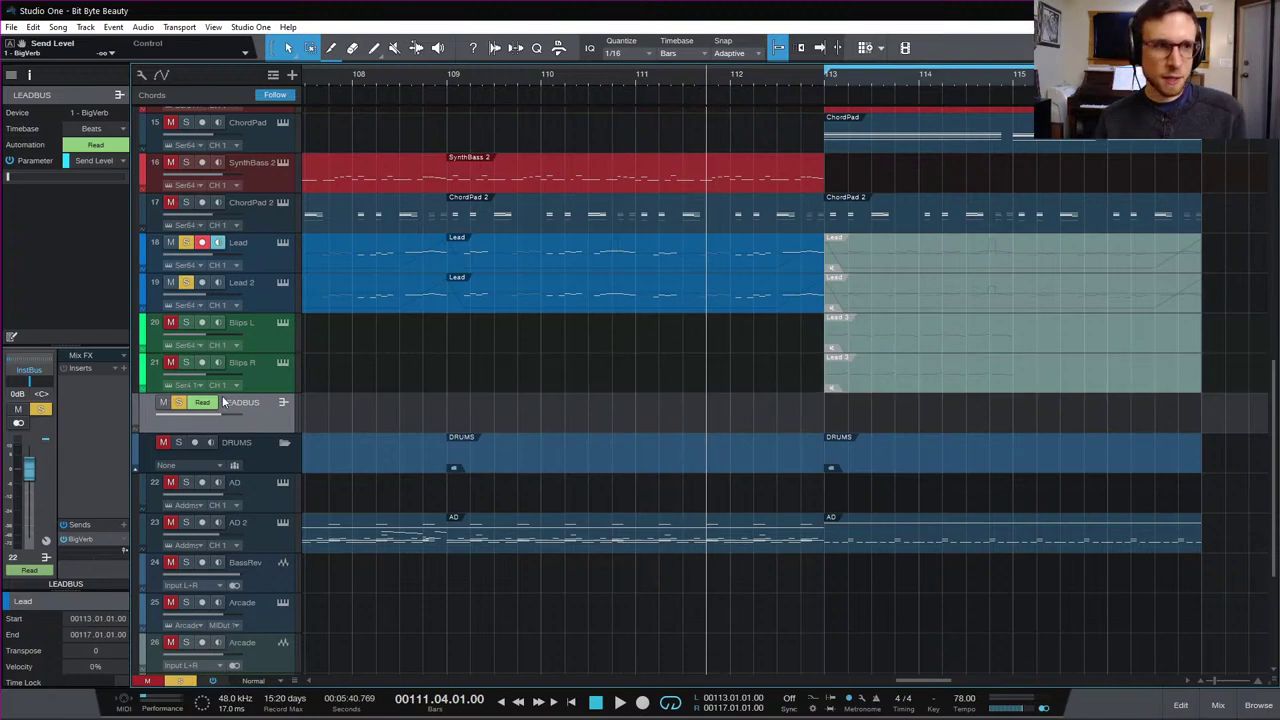
{"action": "left_click", "coordinate": [182, 680]}
{"action": "key", "text": "space"}
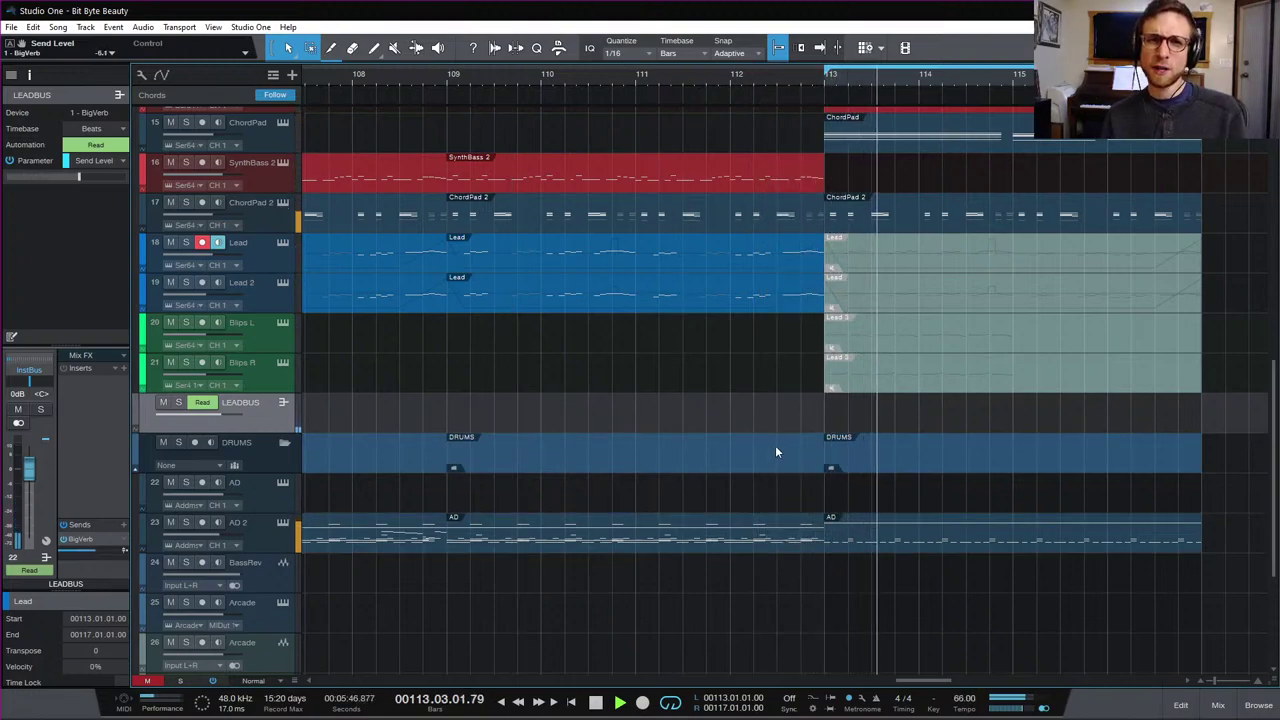
{"action": "key", "text": "space"}
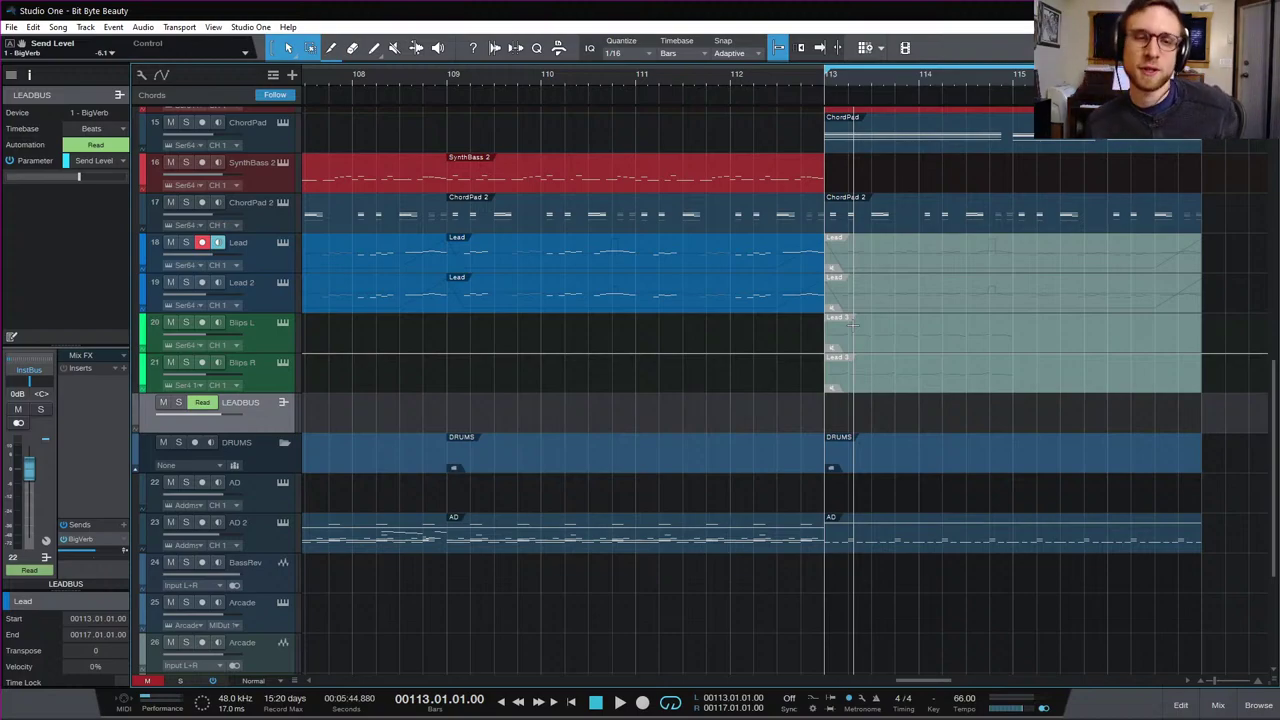
{"action": "scroll", "coordinate": [855, 330], "scroll_direction": "up", "scroll_amount": 15}
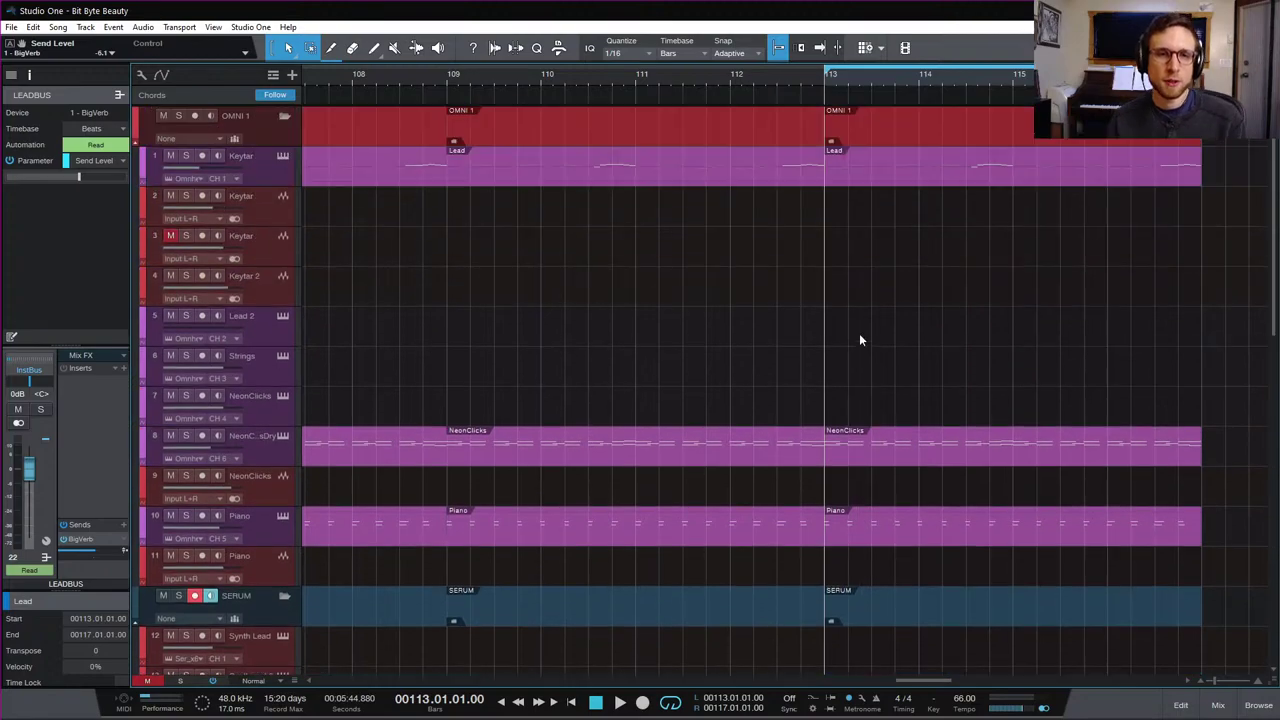
Step: Place the playhead at bar 112 and review the mixer channels from the lead synths through to the effects, DrumBus, InstBus and MixBus channels
{"action": "left_click", "coordinate": [731, 75]}
{"action": "scroll", "coordinate": [977, 425], "scroll_direction": "down", "scroll_amount": 9}
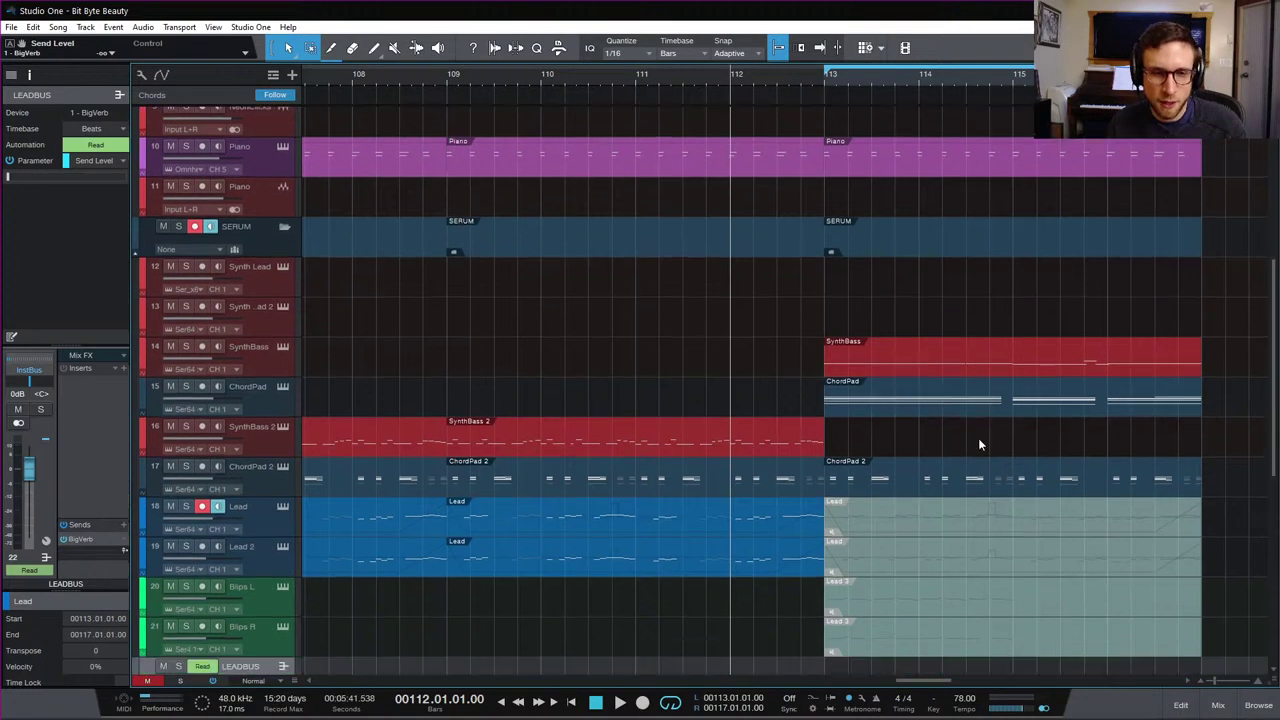
{"action": "scroll", "coordinate": [978, 438], "scroll_direction": "down", "scroll_amount": 8}
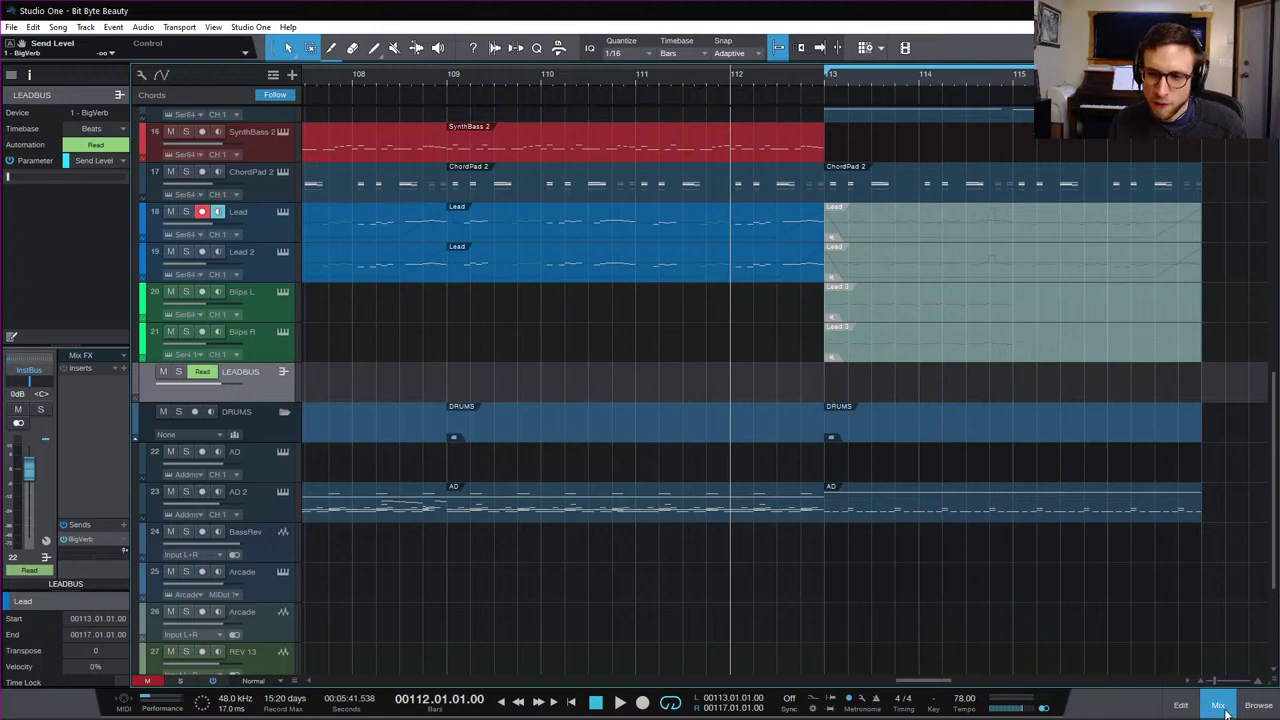
{"action": "left_click", "coordinate": [1218, 706]}
{"action": "scroll", "coordinate": [1140, 350], "scroll_direction": "right", "scroll_amount": 3}
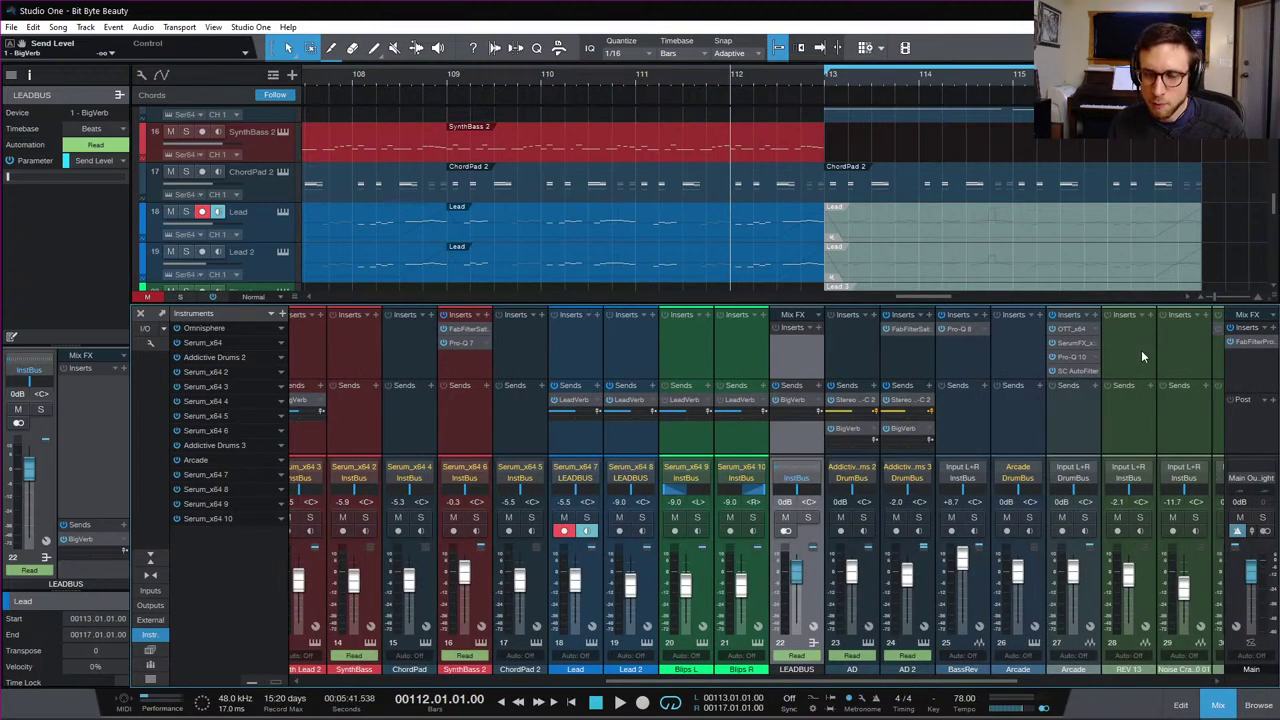
{"action": "scroll", "coordinate": [1141, 356], "scroll_direction": "right", "scroll_amount": 4}
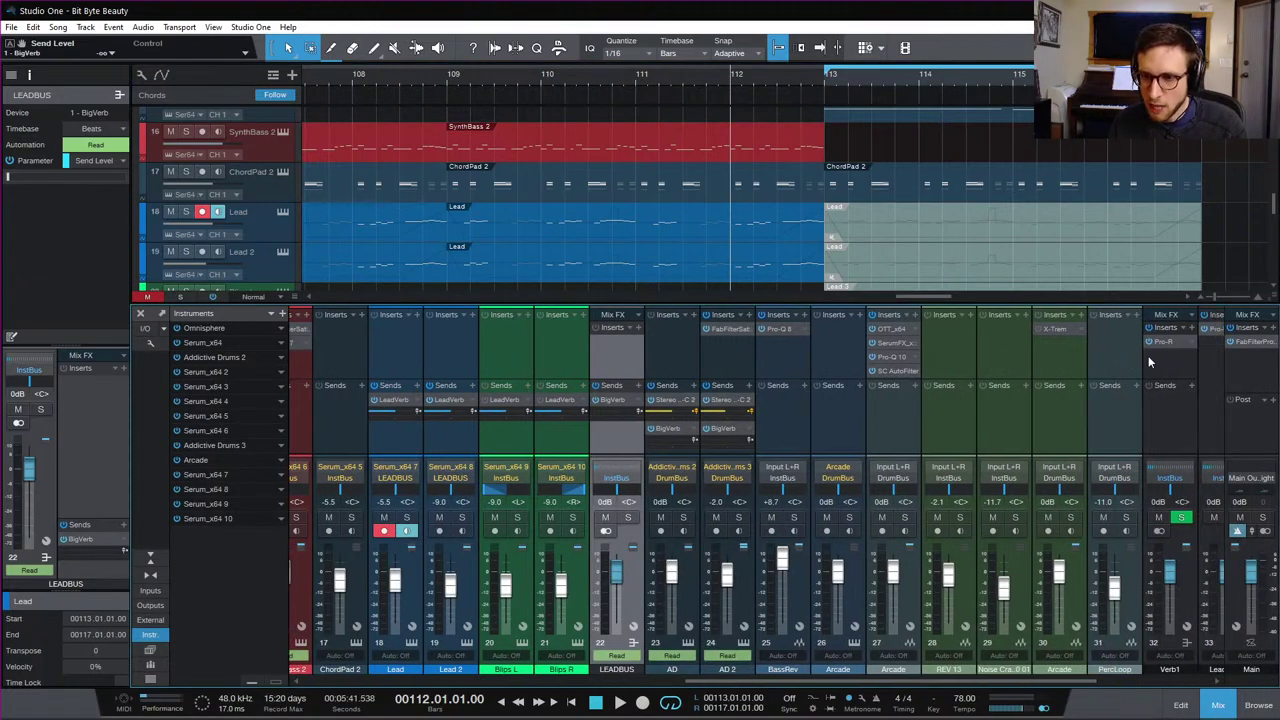
{"action": "scroll", "coordinate": [1148, 362], "scroll_direction": "right", "scroll_amount": 3}
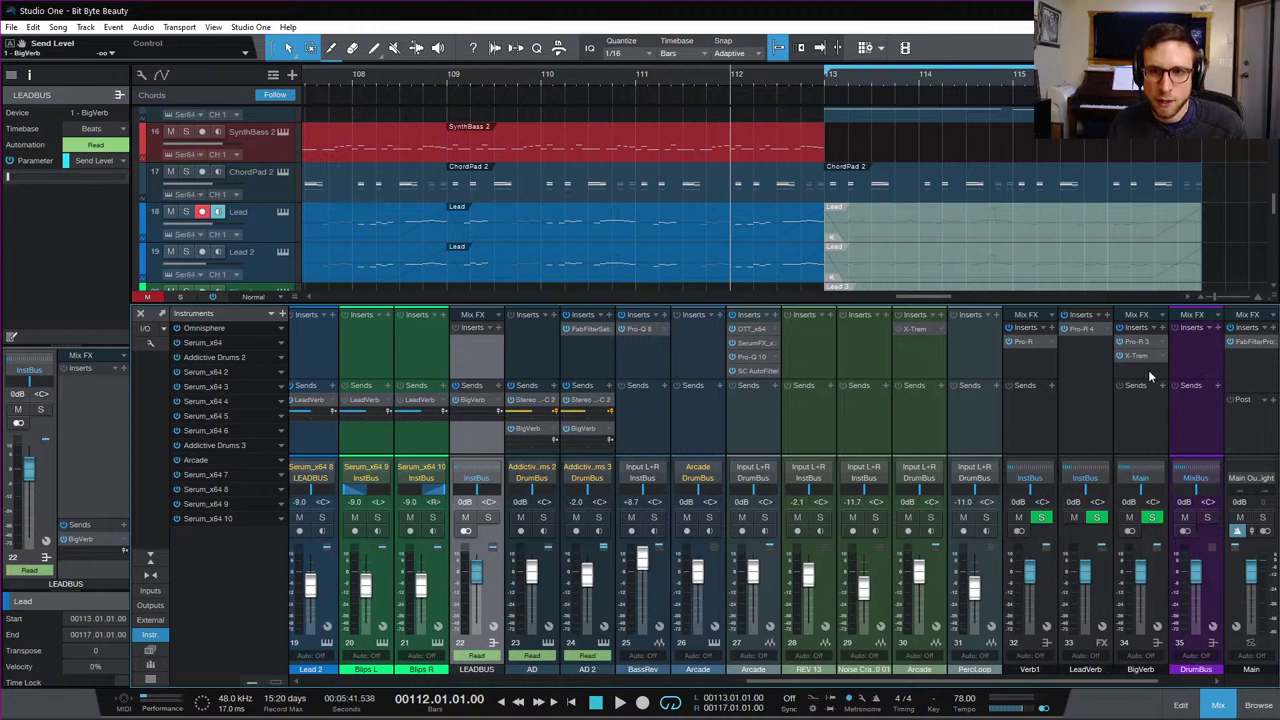
{"action": "scroll", "coordinate": [1150, 376], "scroll_direction": "right", "scroll_amount": 3}
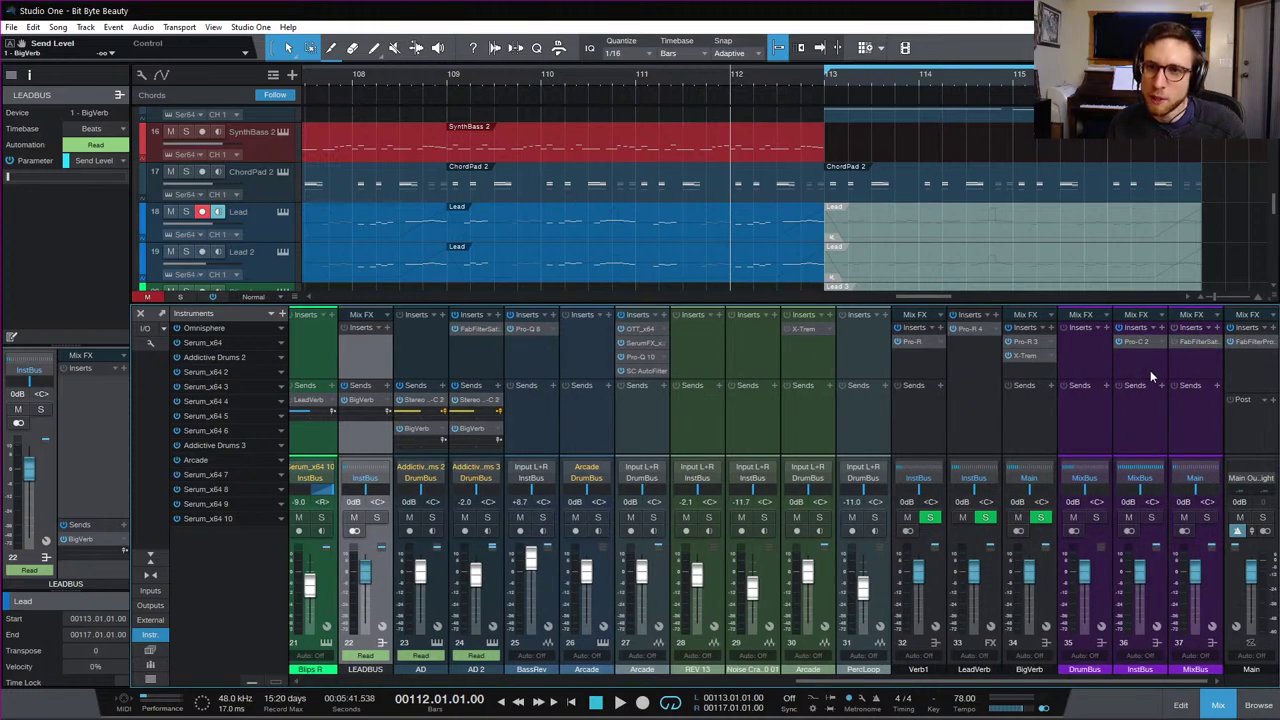
{"action": "left_click", "coordinate": [1217, 706]}
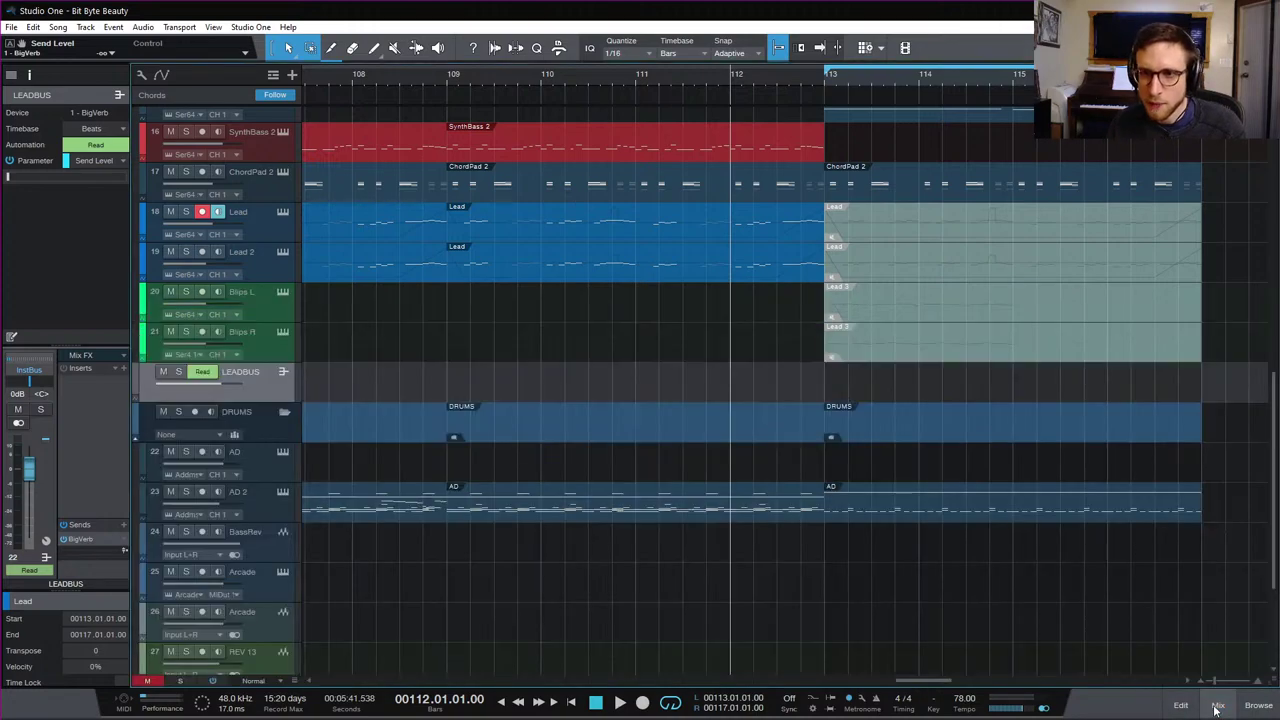
{"action": "scroll", "coordinate": [868, 548], "scroll_direction": "up", "scroll_amount": 5}
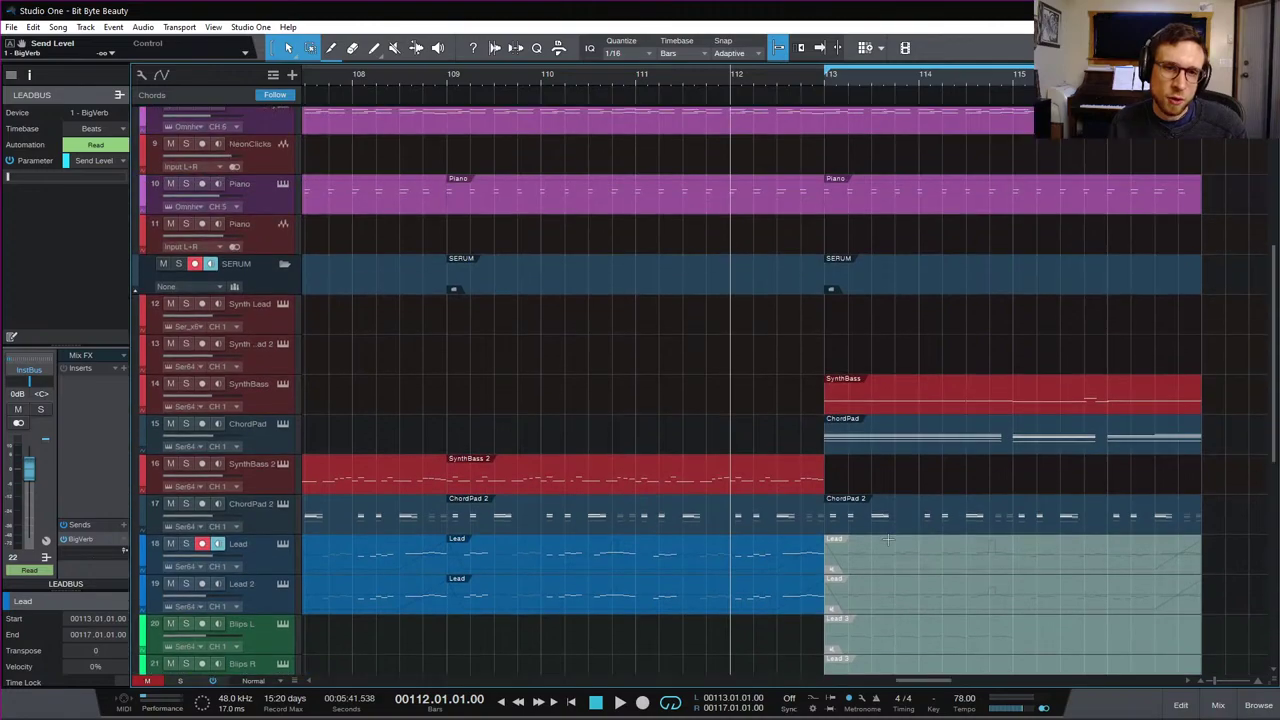
{"action": "scroll", "coordinate": [888, 539], "scroll_direction": "up", "scroll_amount": 3}
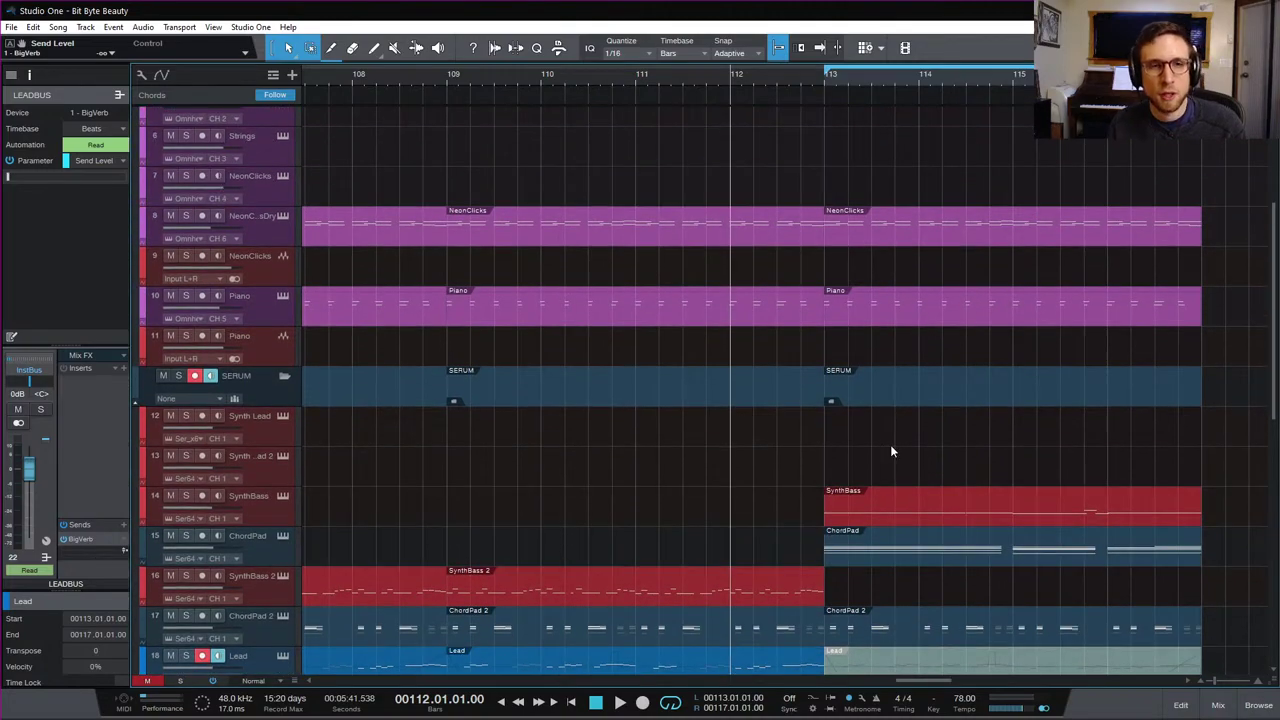
{"action": "scroll", "coordinate": [841, 460], "scroll_direction": "up", "scroll_amount": 6}
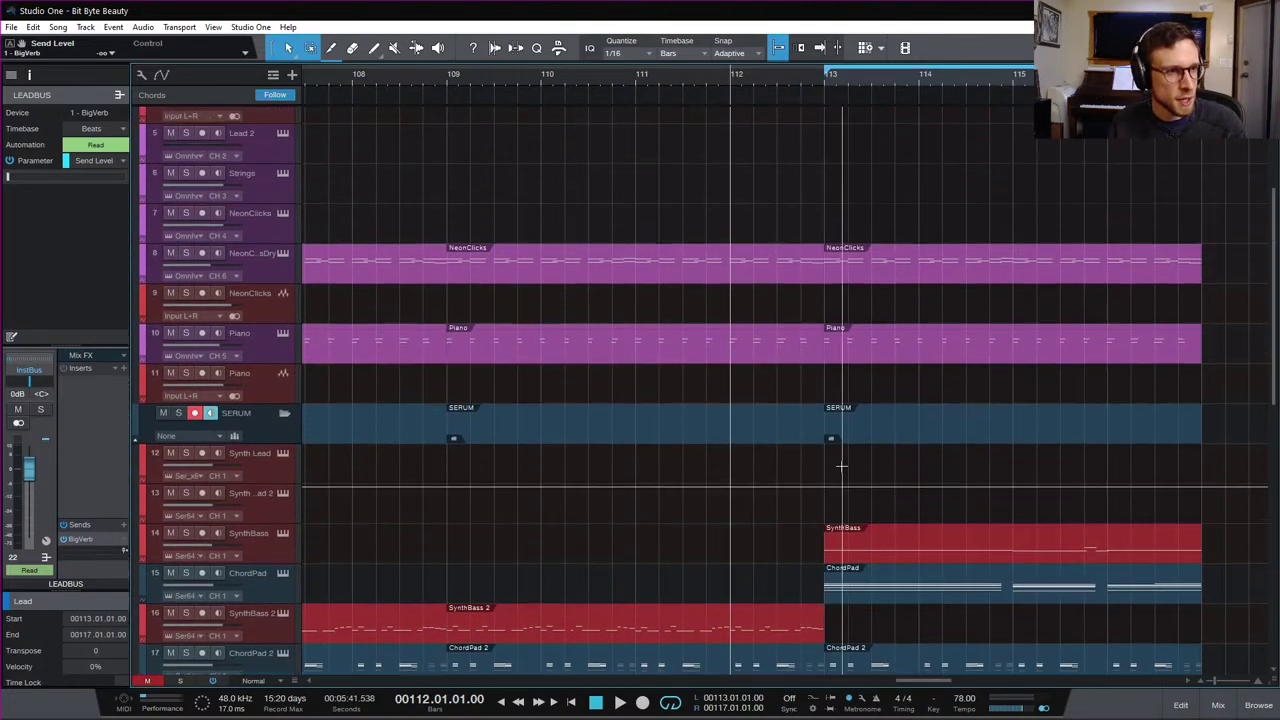
{"action": "scroll", "coordinate": [841, 460], "scroll_direction": "down", "scroll_amount": 5}
{"action": "scroll", "coordinate": [900, 460], "scroll_direction": "down", "scroll_amount": 10}
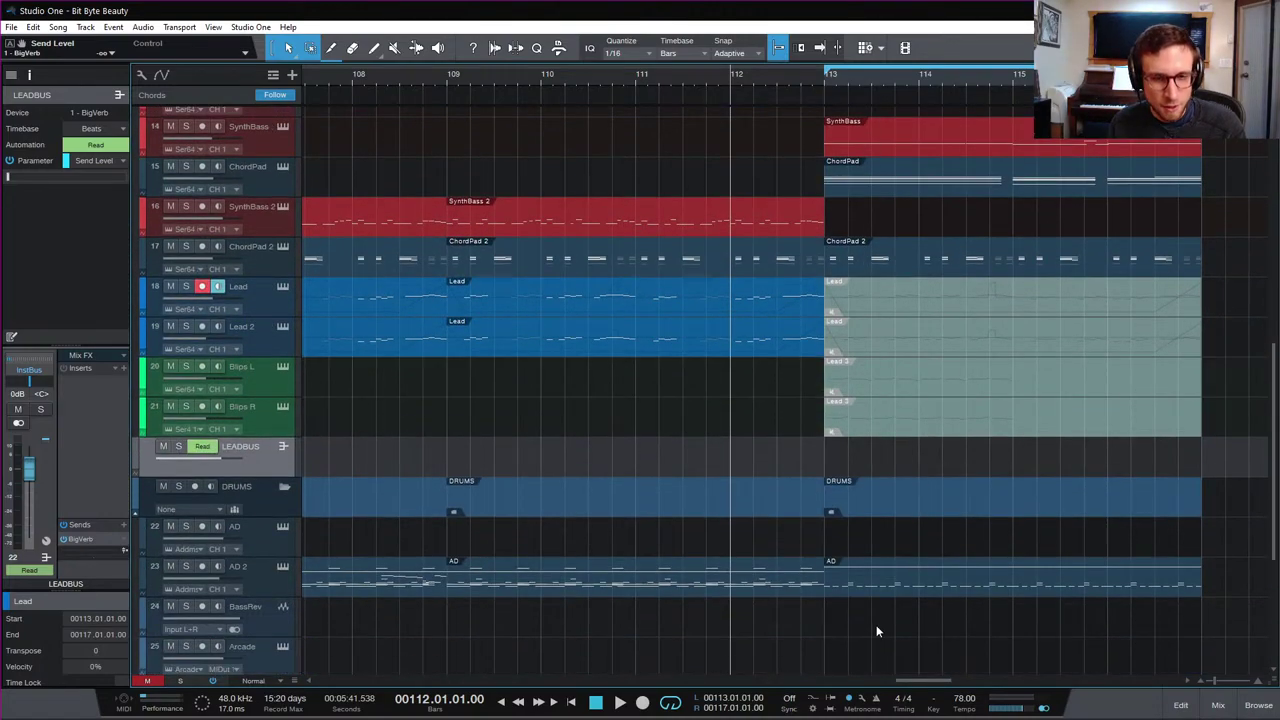
{"action": "left_click", "coordinate": [1217, 705]}
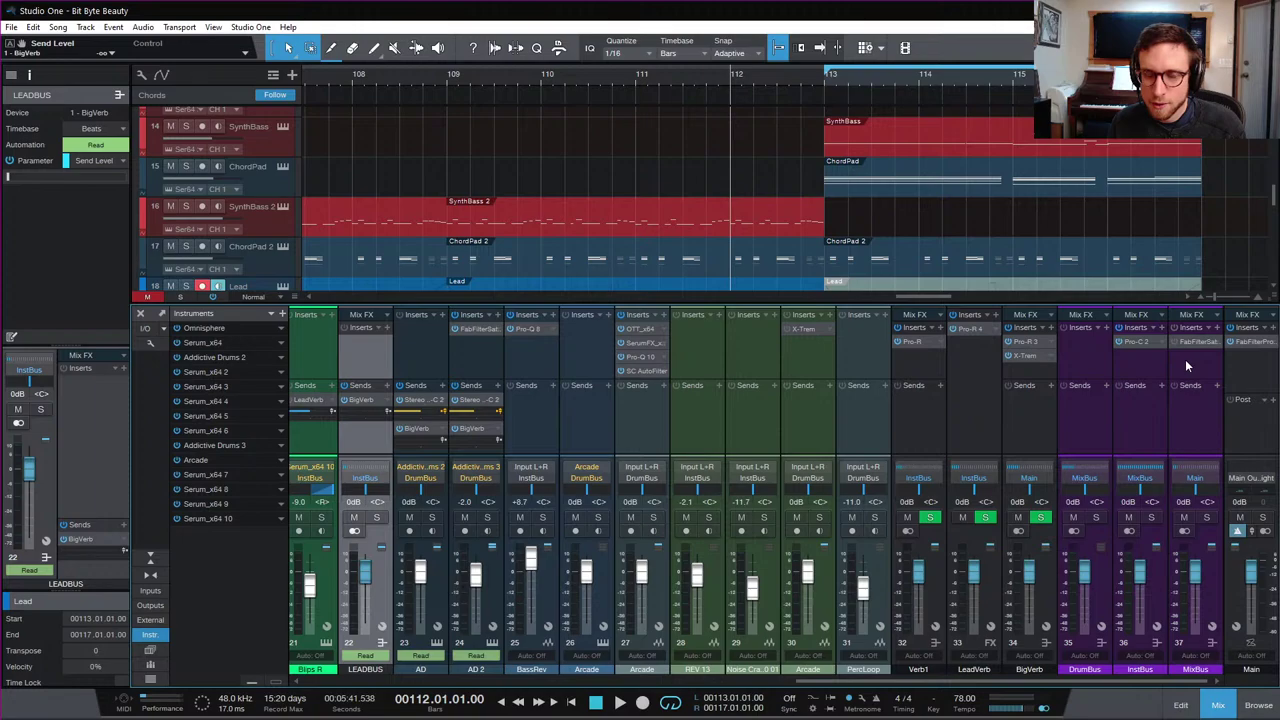
{"action": "left_click", "coordinate": [1218, 705]}
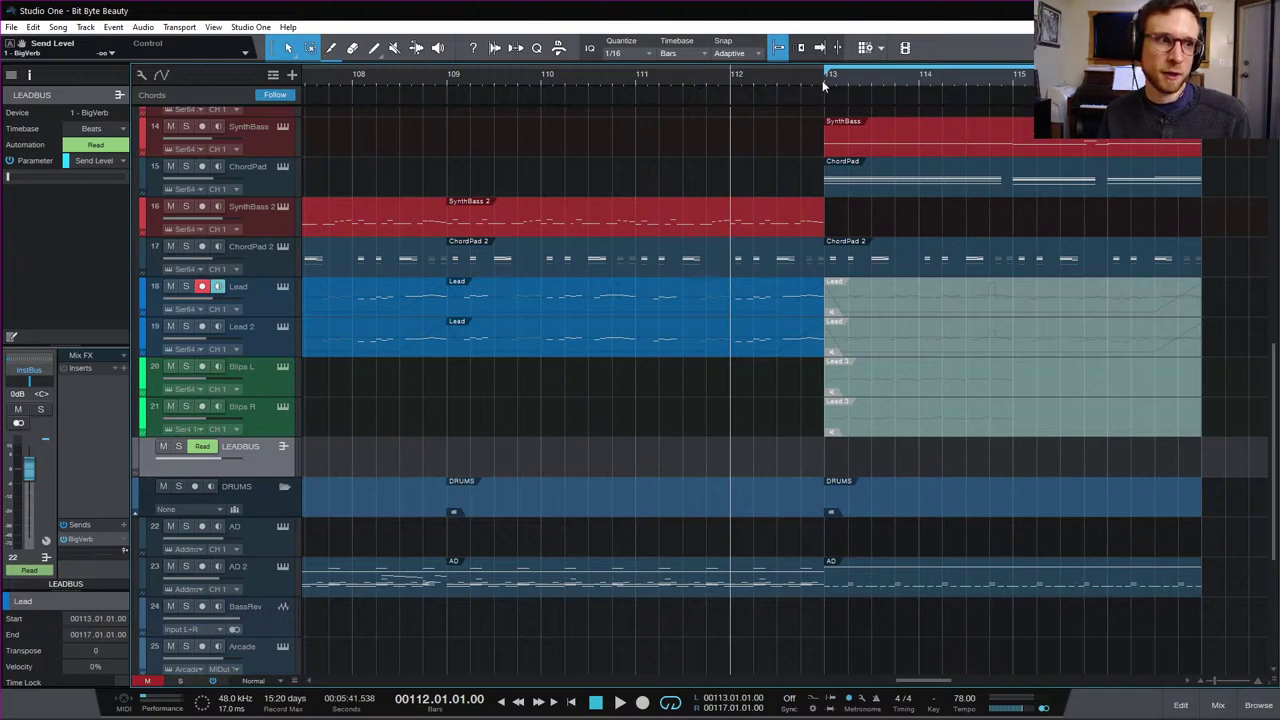
Step: Select the MixBus channel to view its track in the arrangement, place the playhead at 112.02, and close the mixer console
{"action": "left_click", "coordinate": [1217, 706]}
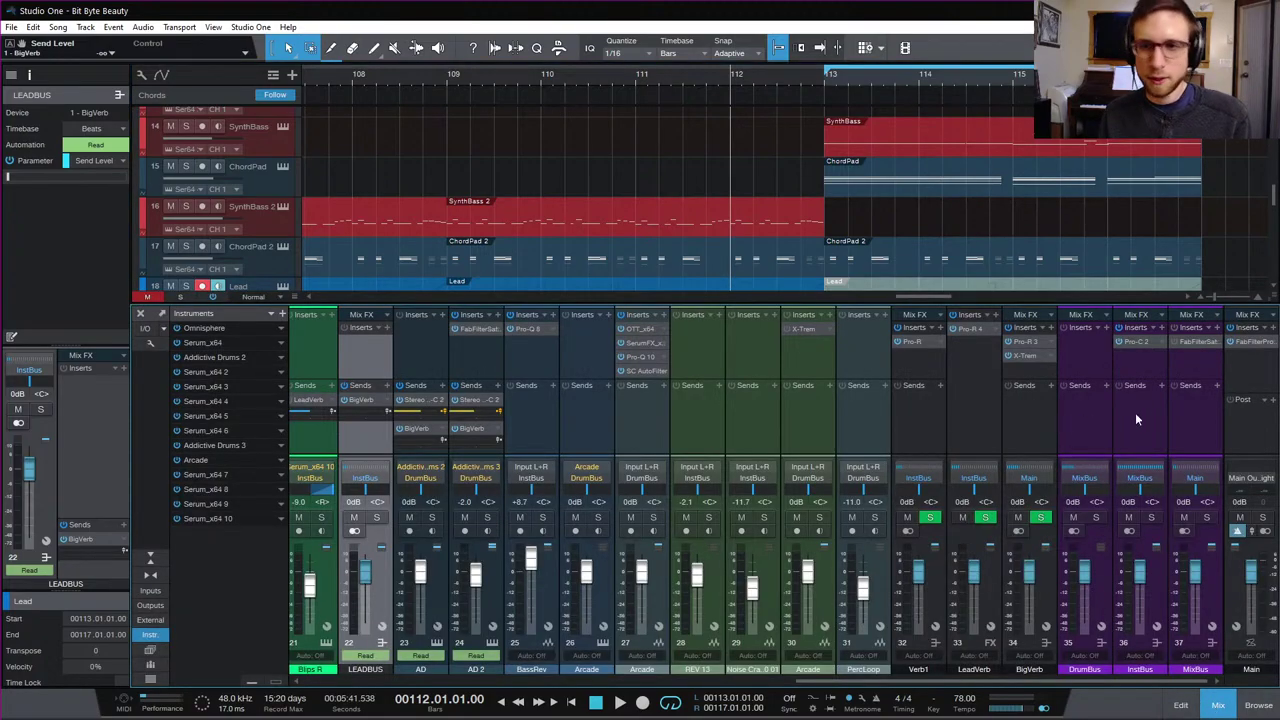
{"action": "left_click", "coordinate": [1190, 362]}
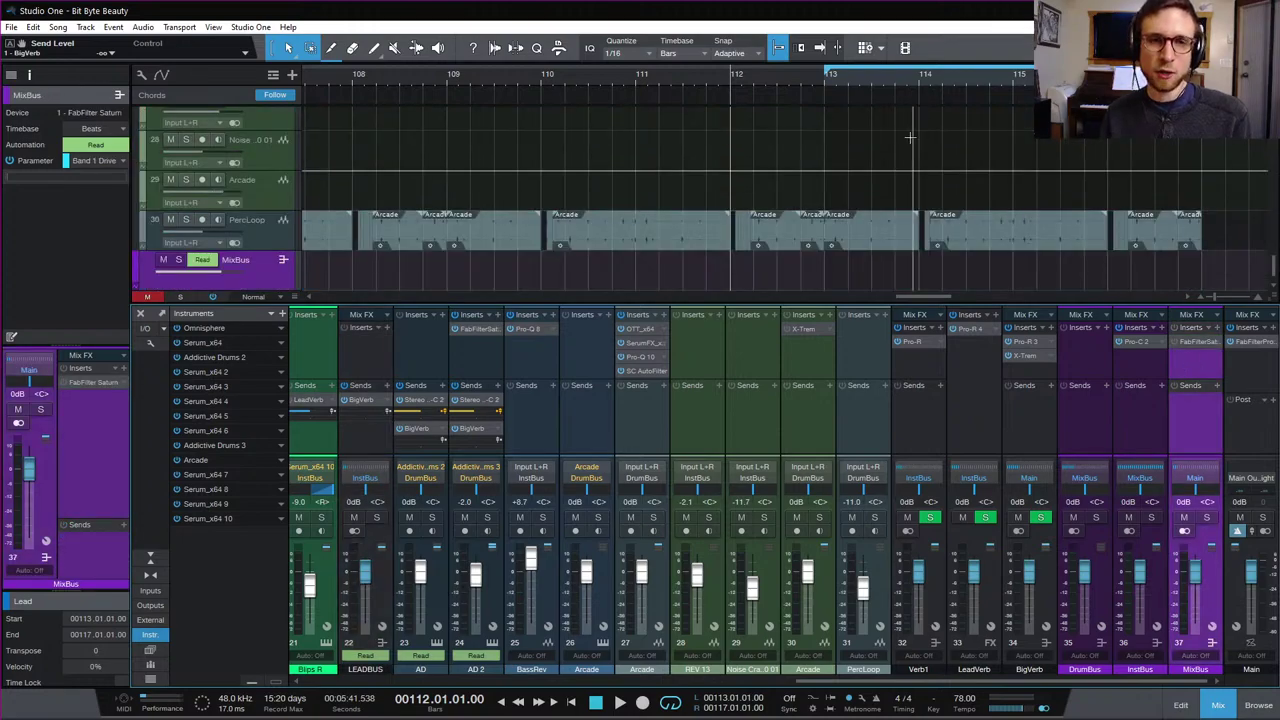
{"action": "left_click", "coordinate": [754, 83]}
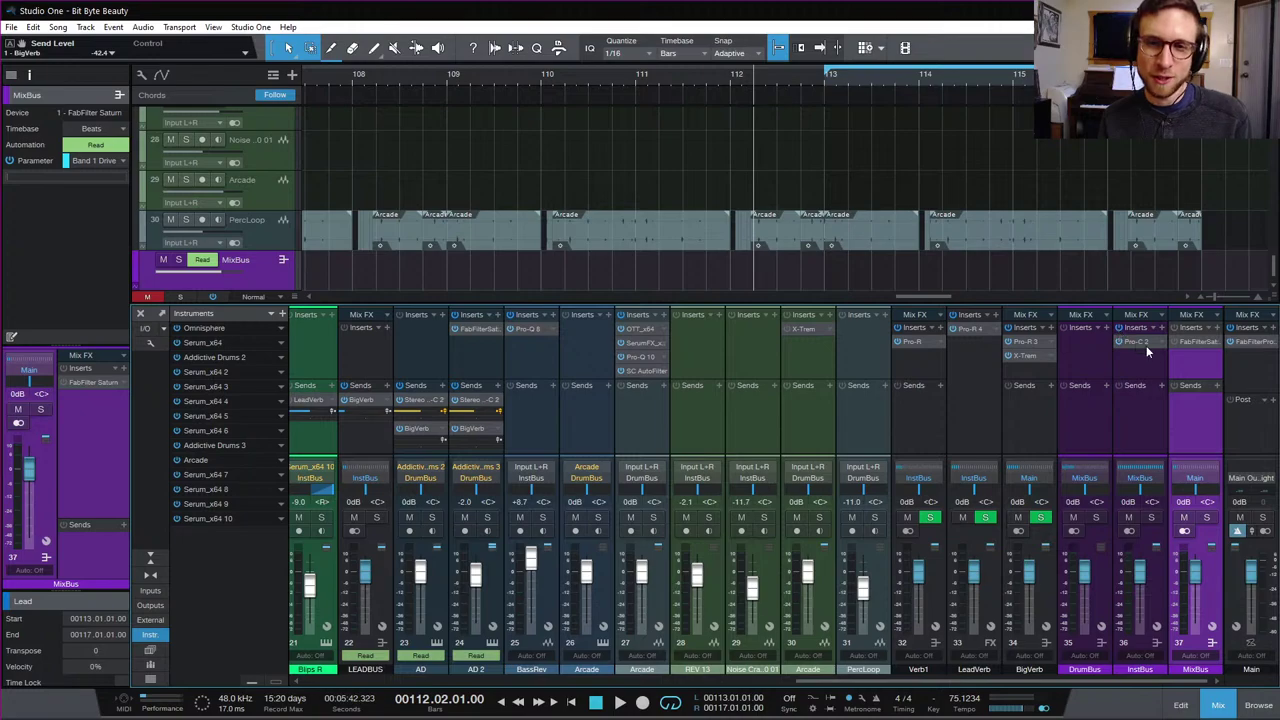
{"action": "scroll", "coordinate": [1080, 208], "scroll_direction": "down", "scroll_amount": 1}
{"action": "scroll", "coordinate": [1084, 208], "scroll_direction": "up", "scroll_amount": 5}
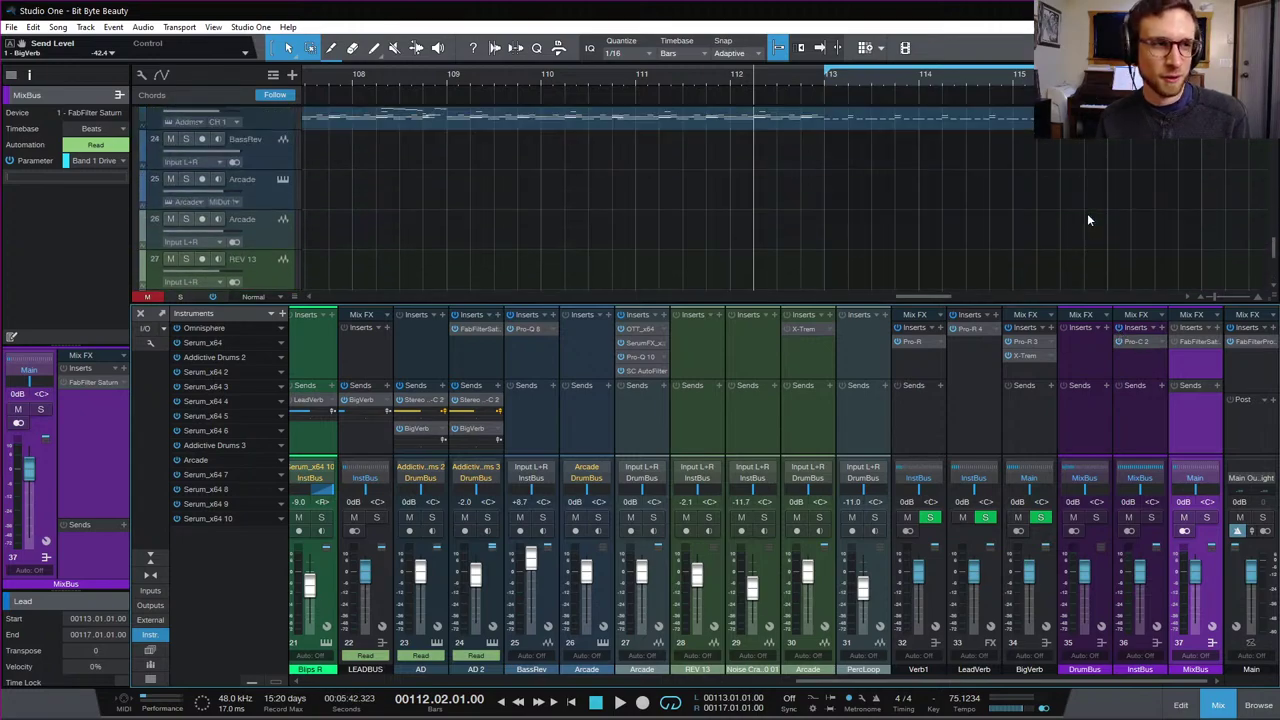
{"action": "scroll", "coordinate": [1087, 213], "scroll_direction": "down", "scroll_amount": 2}
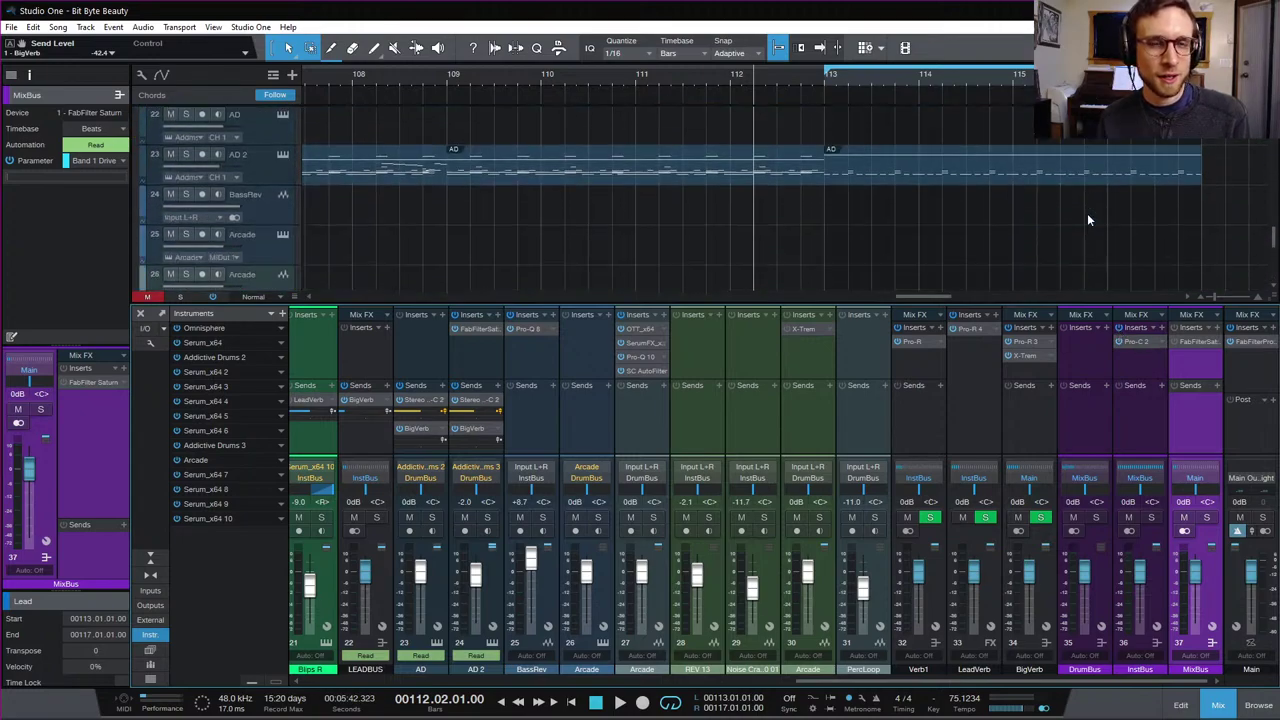
{"action": "left_click", "coordinate": [1218, 705]}
Step: Audition Noise Crash 1.wav and Noise Crash 2.aif from the Electro subfolder of the CYMBALS samples
{"action": "left_click", "coordinate": [1258, 705]}
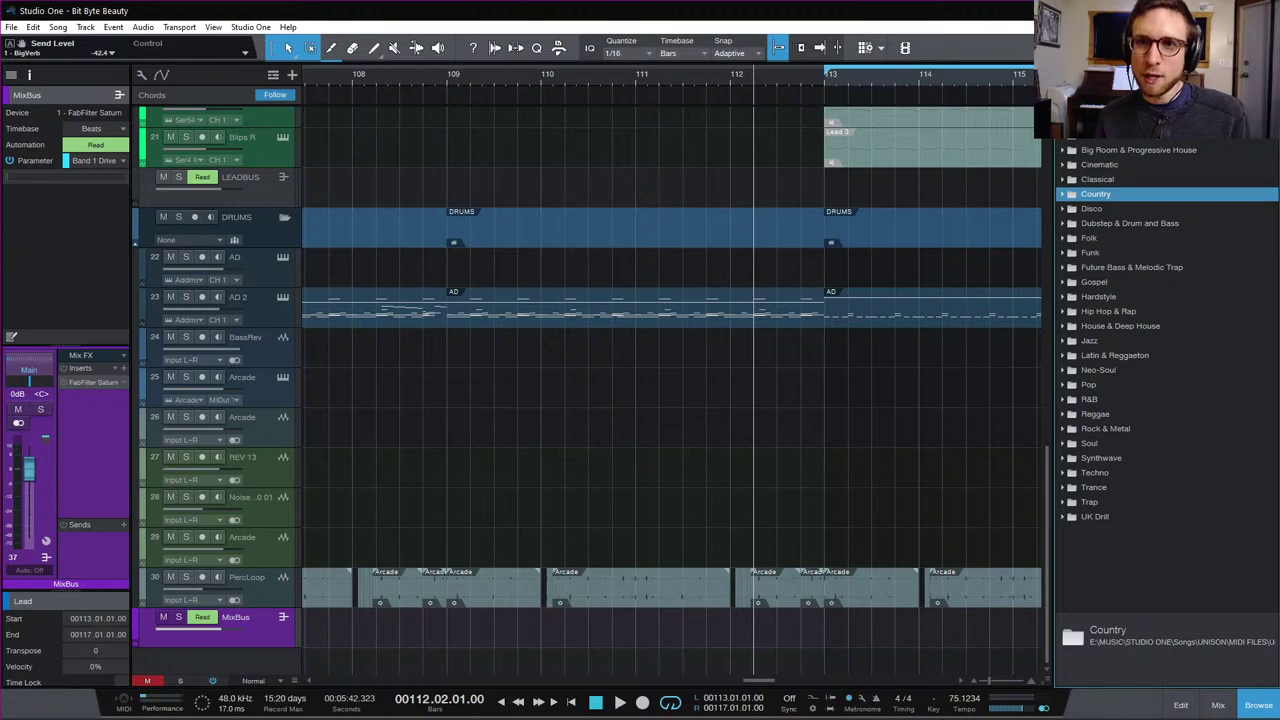
{"action": "type", "text": "sfx"}
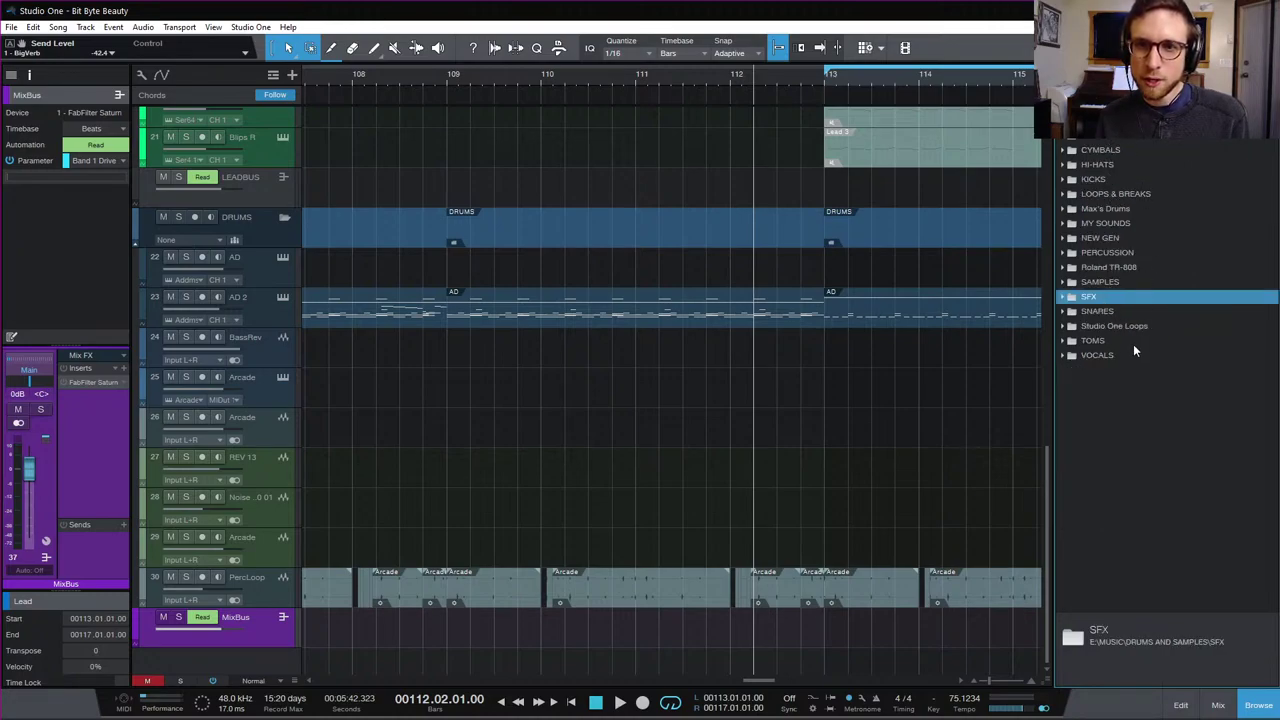
{"action": "double_click", "coordinate": [1120, 146]}
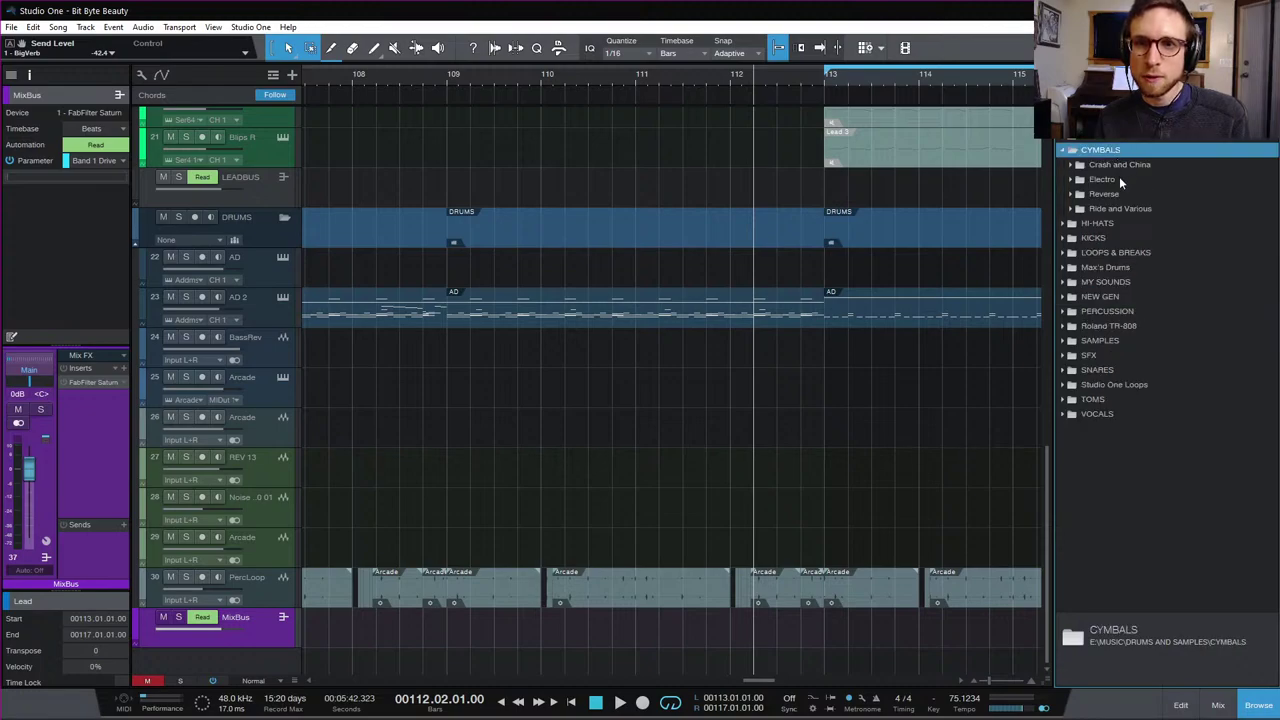
{"action": "double_click", "coordinate": [1119, 178]}
{"action": "left_click", "coordinate": [1144, 240]}
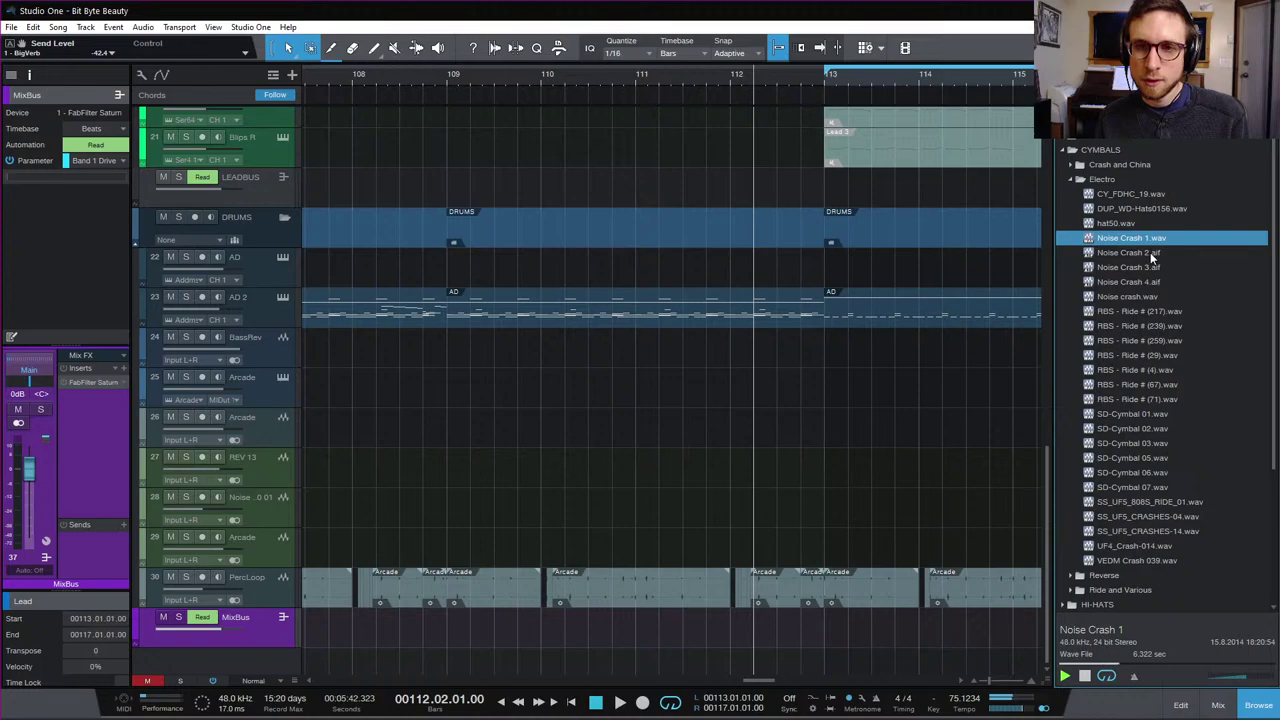
{"action": "left_click", "coordinate": [1150, 252]}
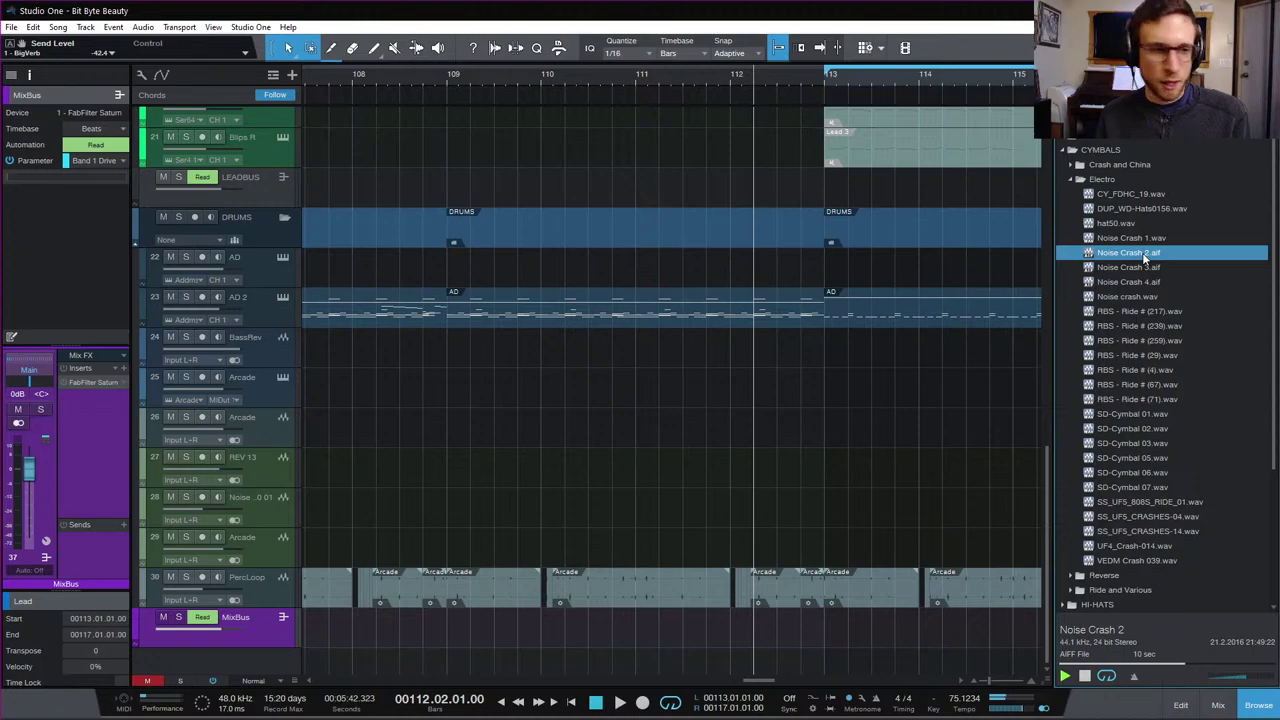
Step: Insert Noise Crash 2.aif on a new audio track between AD 2 and BassRev, starting at 112.04, with its tempo mode kept at Timestretch
{"action": "left_click_drag", "start_coordinate": [1150, 255], "coordinate": [825, 327]}
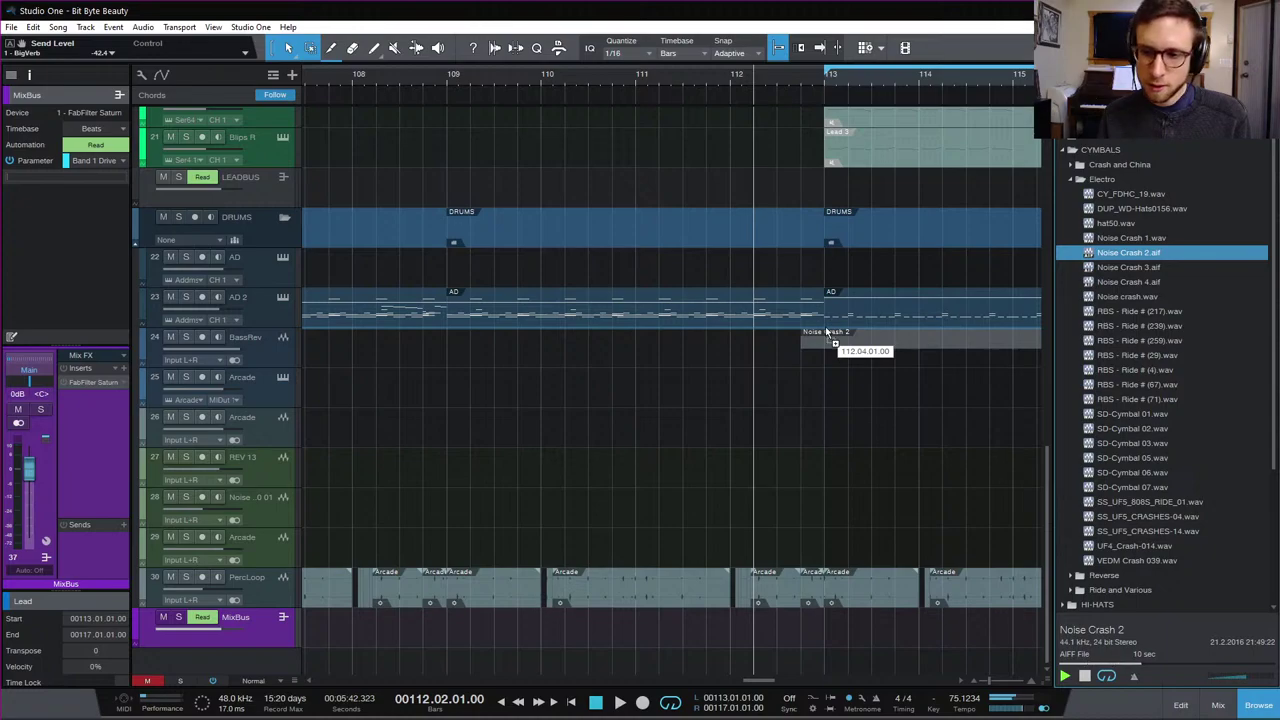
{"action": "left_click_drag", "start_coordinate": [825, 327], "coordinate": [825, 327]}
{"action": "scroll", "coordinate": [783, 396], "scroll_direction": "right", "scroll_amount": 3}
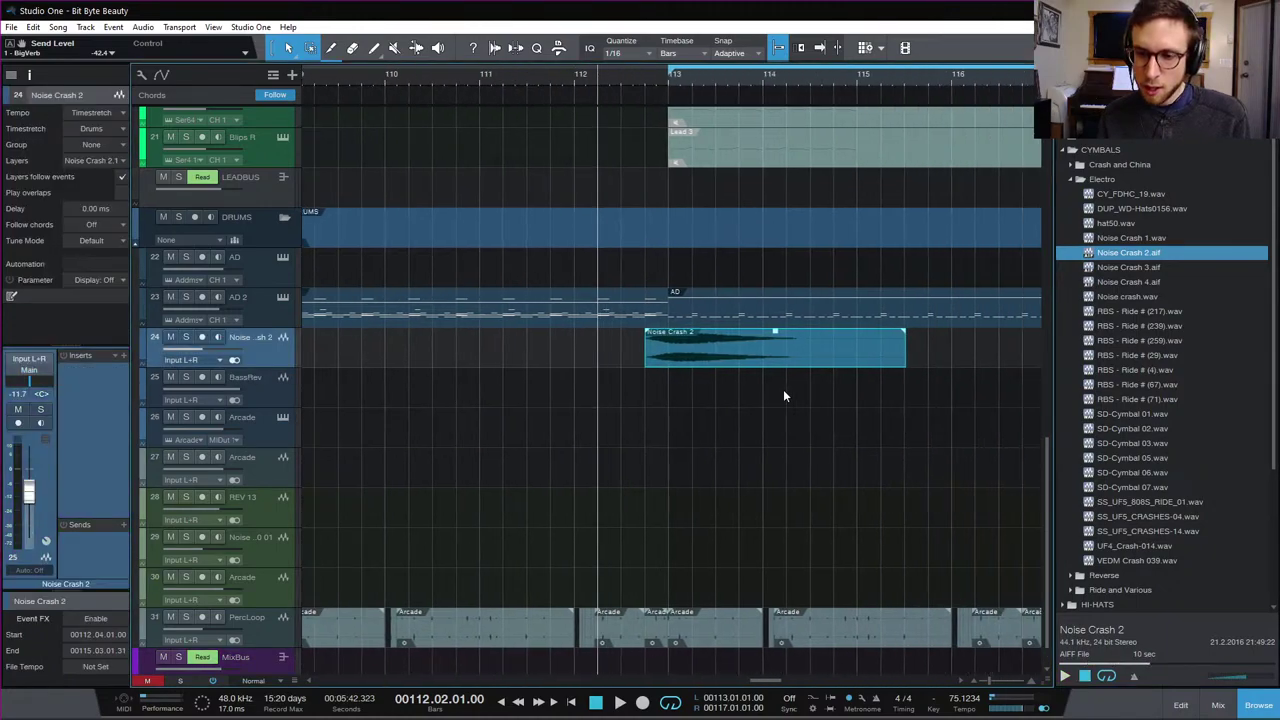
{"action": "scroll", "coordinate": [783, 396], "scroll_direction": "right", "scroll_amount": 1}
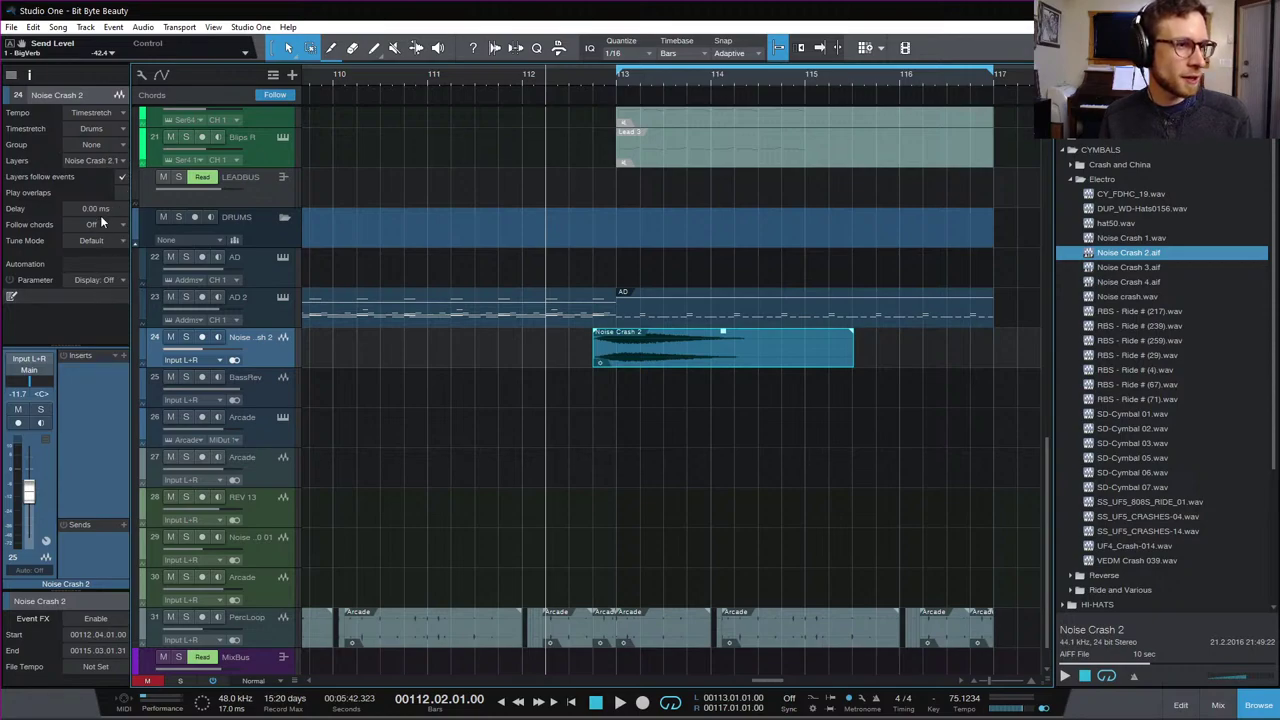
{"action": "left_click", "coordinate": [115, 158]}
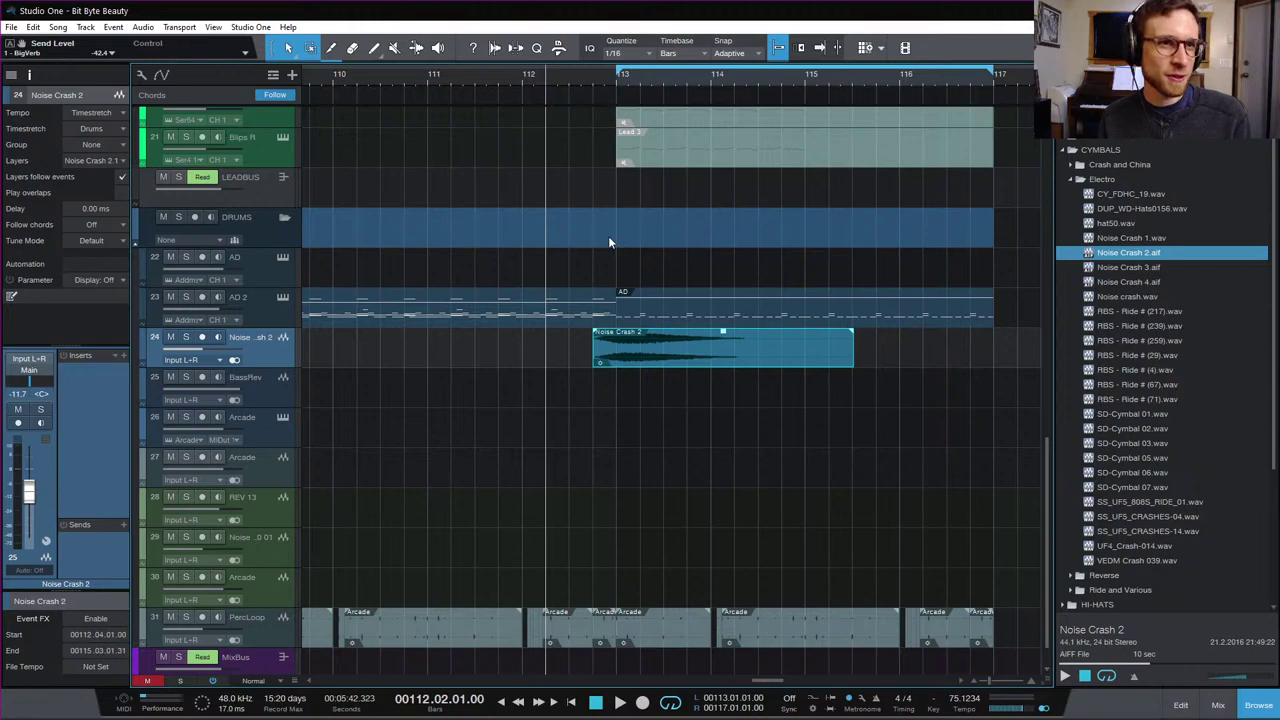
Step: Fade in the Noise Crash 2 event from its start up to bar 113, playing back the transition to check it
{"action": "left_click", "coordinate": [528, 90]}
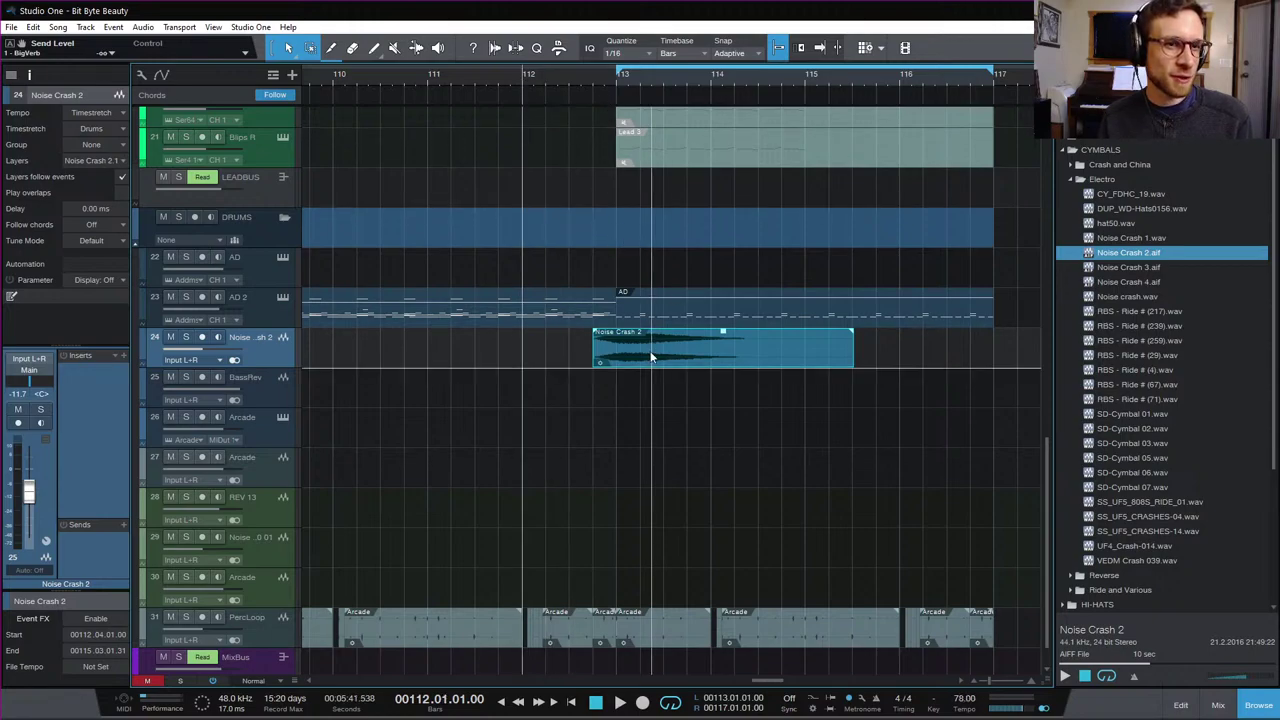
{"action": "key", "text": "space"}
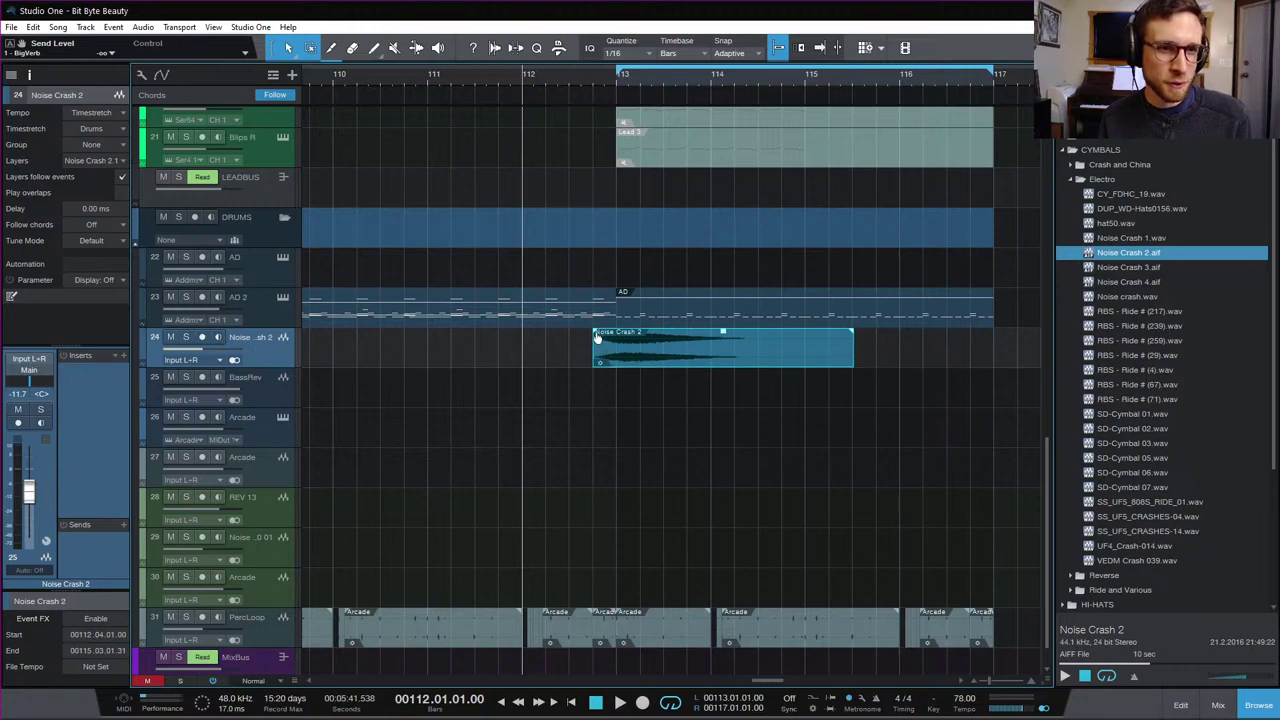
{"action": "left_click_drag", "start_coordinate": [595, 334], "coordinate": [620, 343]}
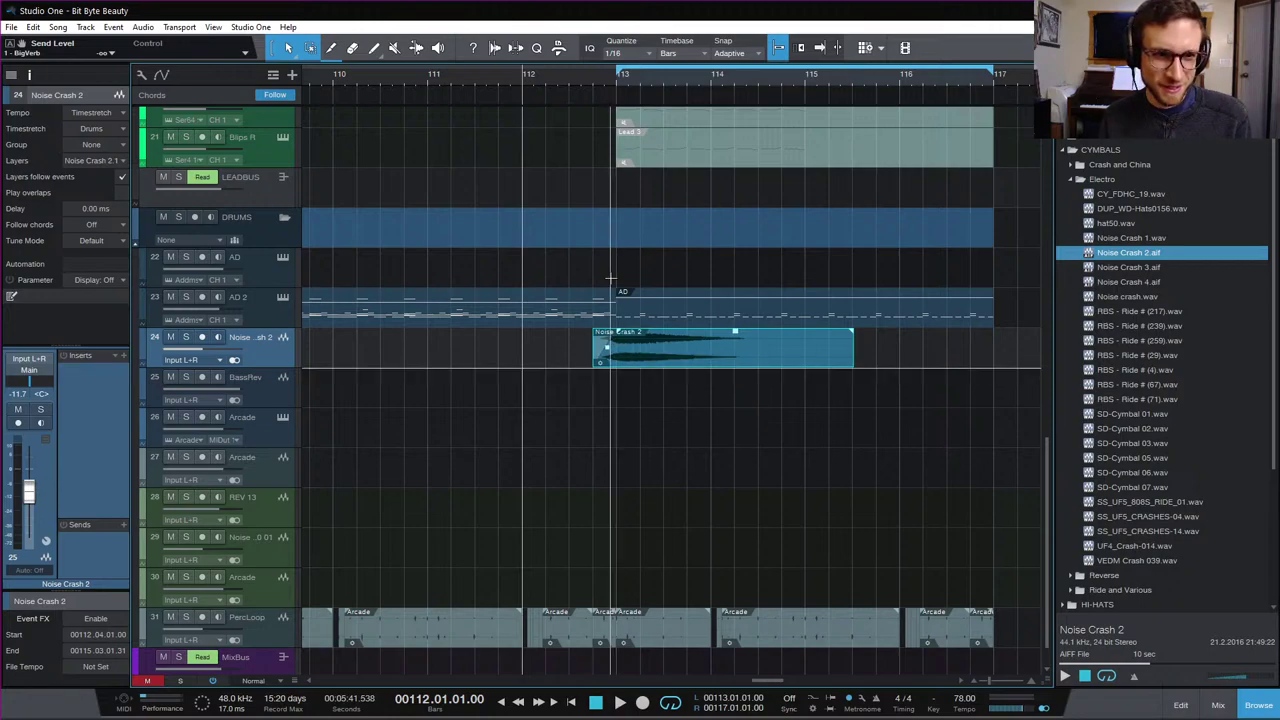
{"action": "left_click", "coordinate": [593, 77]}
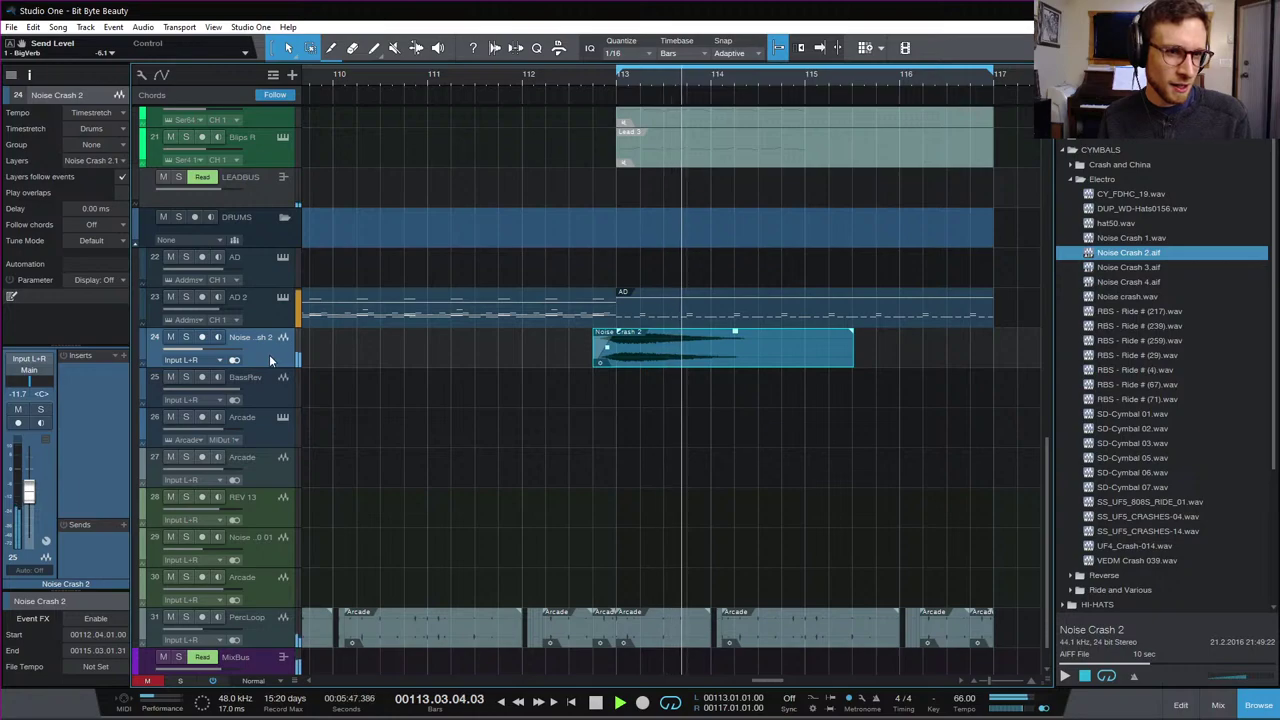
{"action": "key", "text": "space"}
Step: Set the Noise Crash 2 track's tempo mode to Don't follow and route its output to InstBus
{"action": "left_click", "coordinate": [104, 114]}
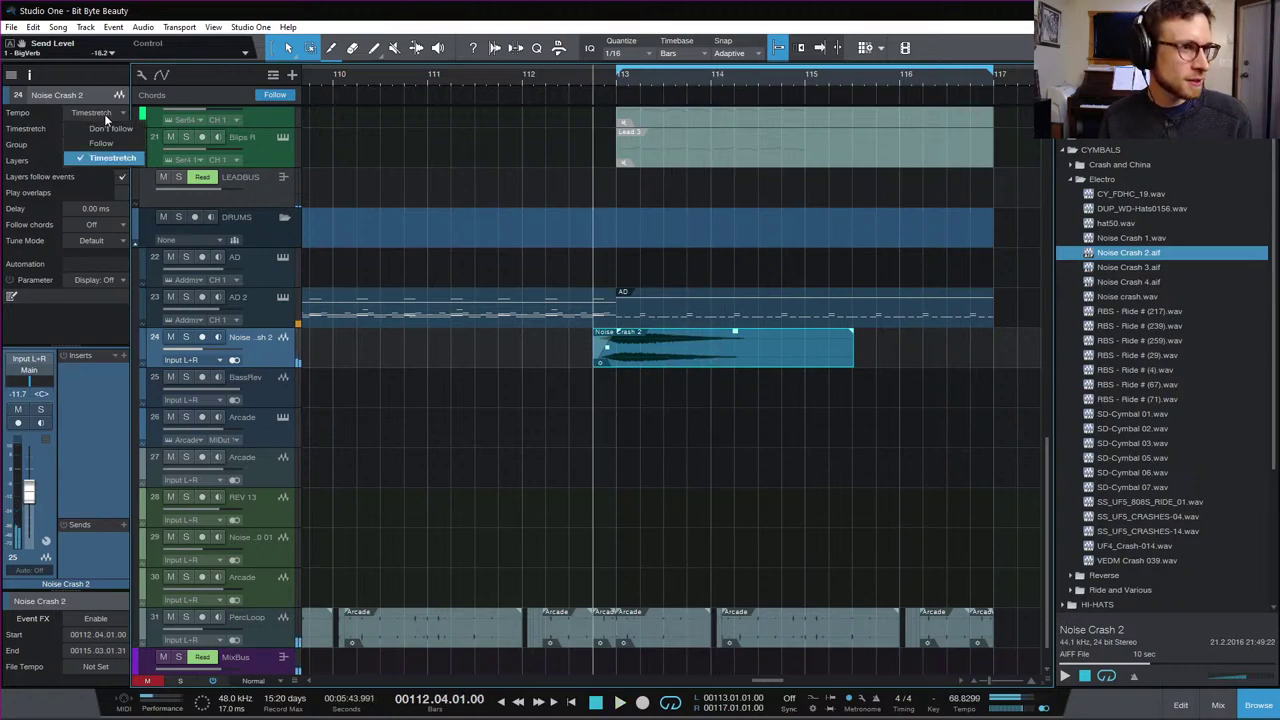
{"action": "left_click", "coordinate": [100, 128]}
{"action": "key", "text": "space"}
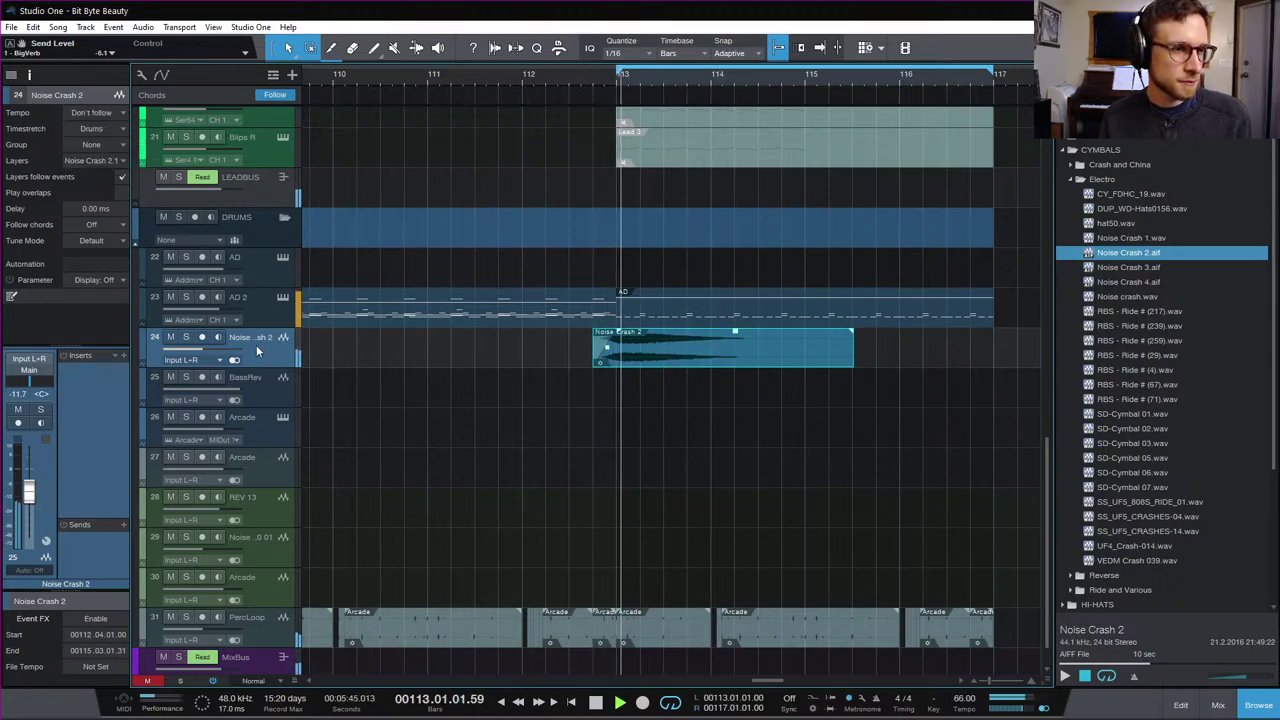
{"action": "key", "text": "space"}
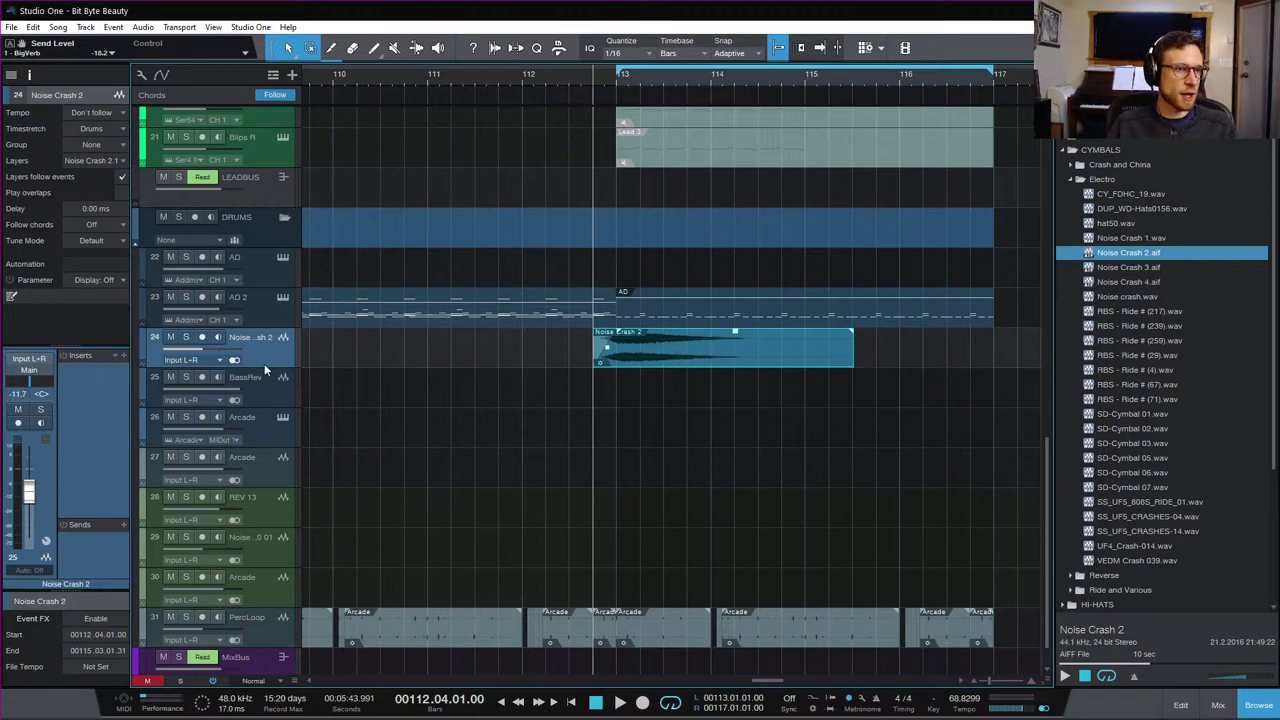
{"action": "left_click", "coordinate": [33, 371]}
{"action": "left_click", "coordinate": [86, 450]}
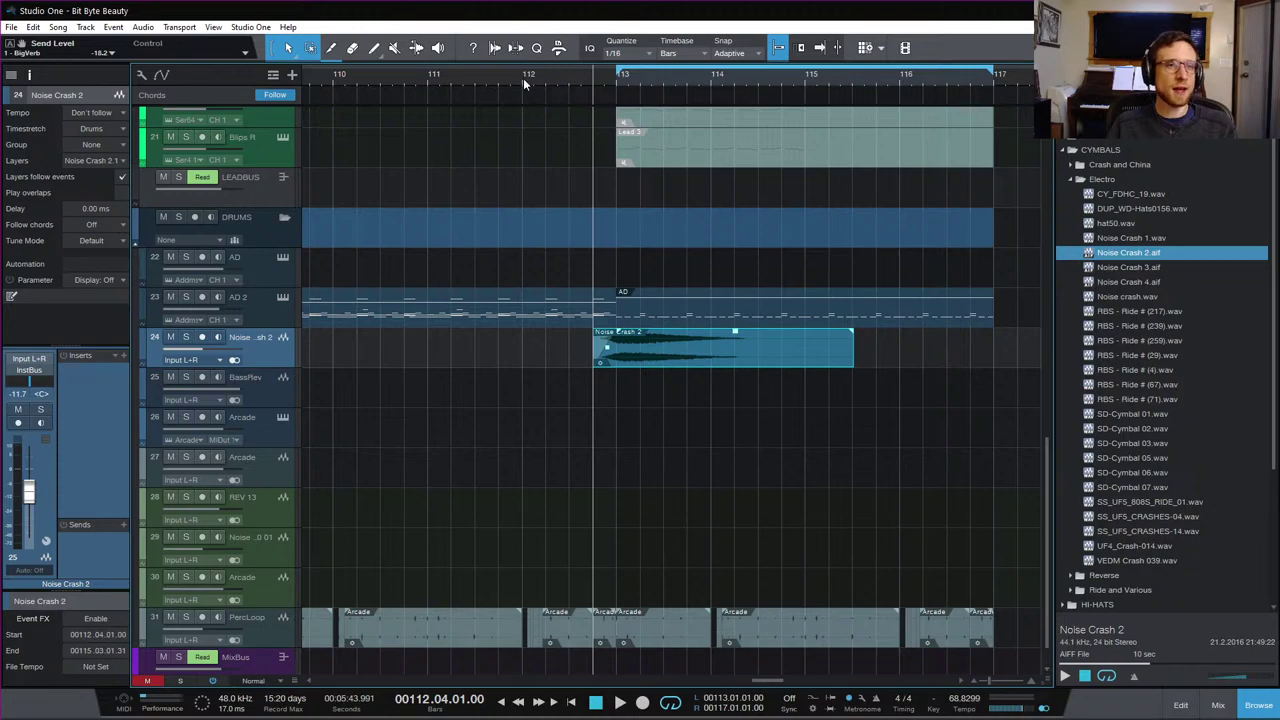
Step: Lower the Noise Crash 2 track's volume to -18.1 dB while playing back the bar 113 transition, and hide the sample browser
{"action": "key", "text": "space"}
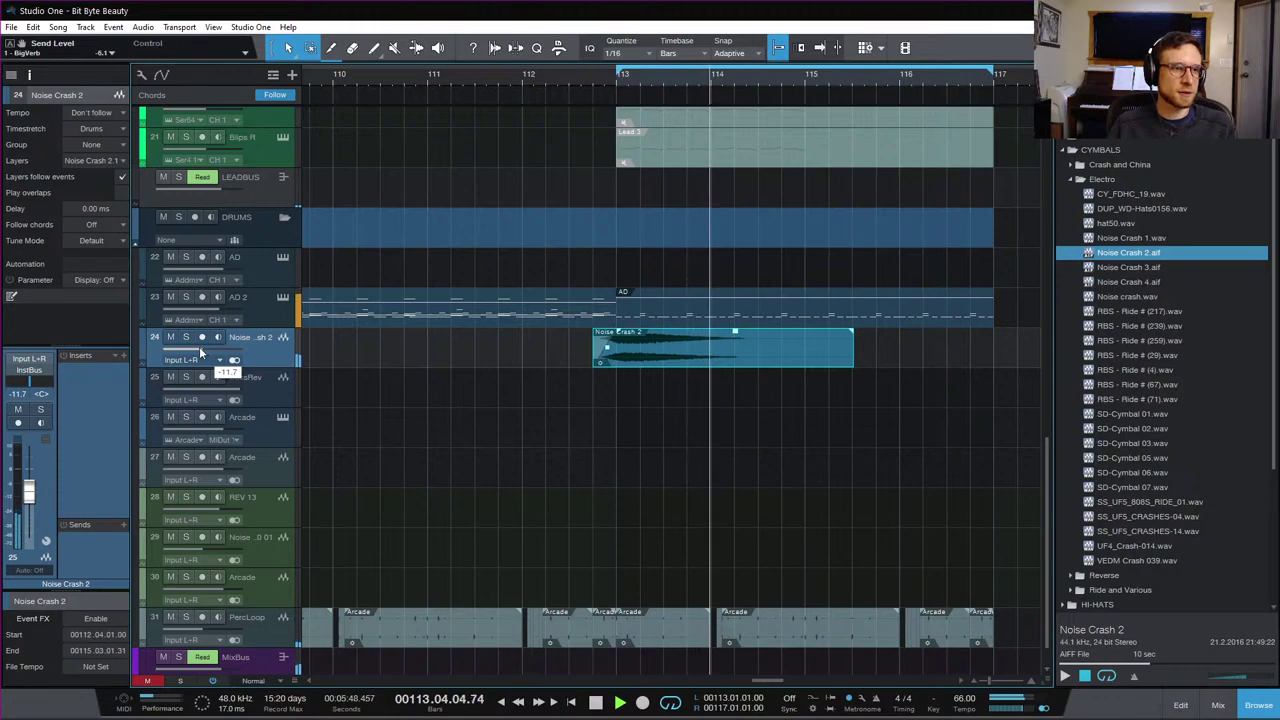
{"action": "key", "text": "space"}
{"action": "scroll", "coordinate": [455, 378], "scroll_direction": "up", "scroll_amount": 10}
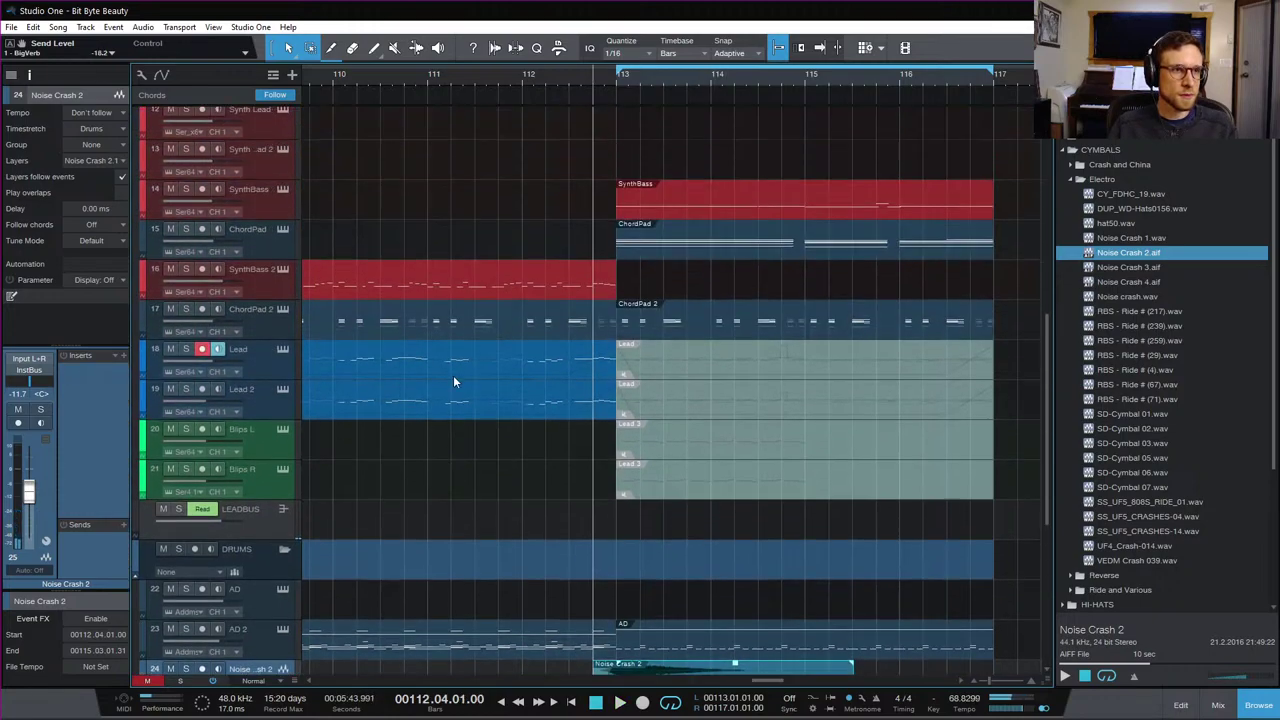
{"action": "key", "text": "space"}
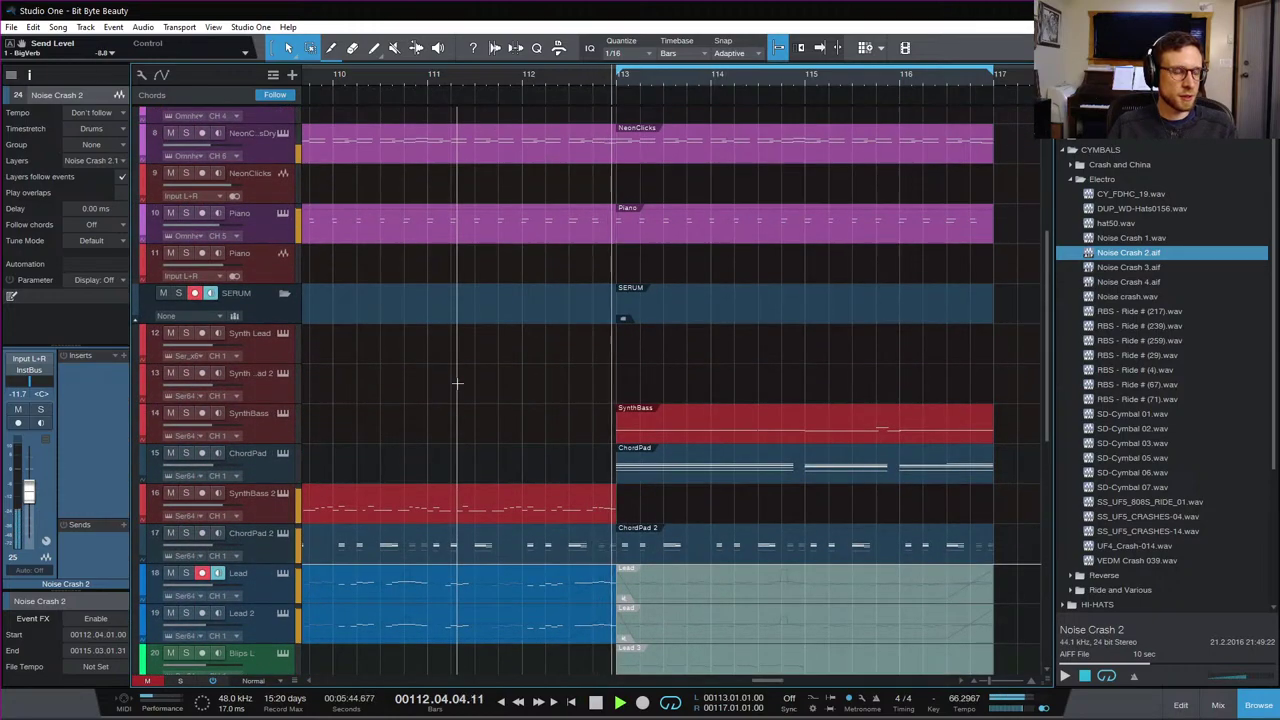
{"action": "scroll", "coordinate": [453, 402], "scroll_direction": "down", "scroll_amount": 3}
{"action": "scroll", "coordinate": [454, 470], "scroll_direction": "down", "scroll_amount": 6}
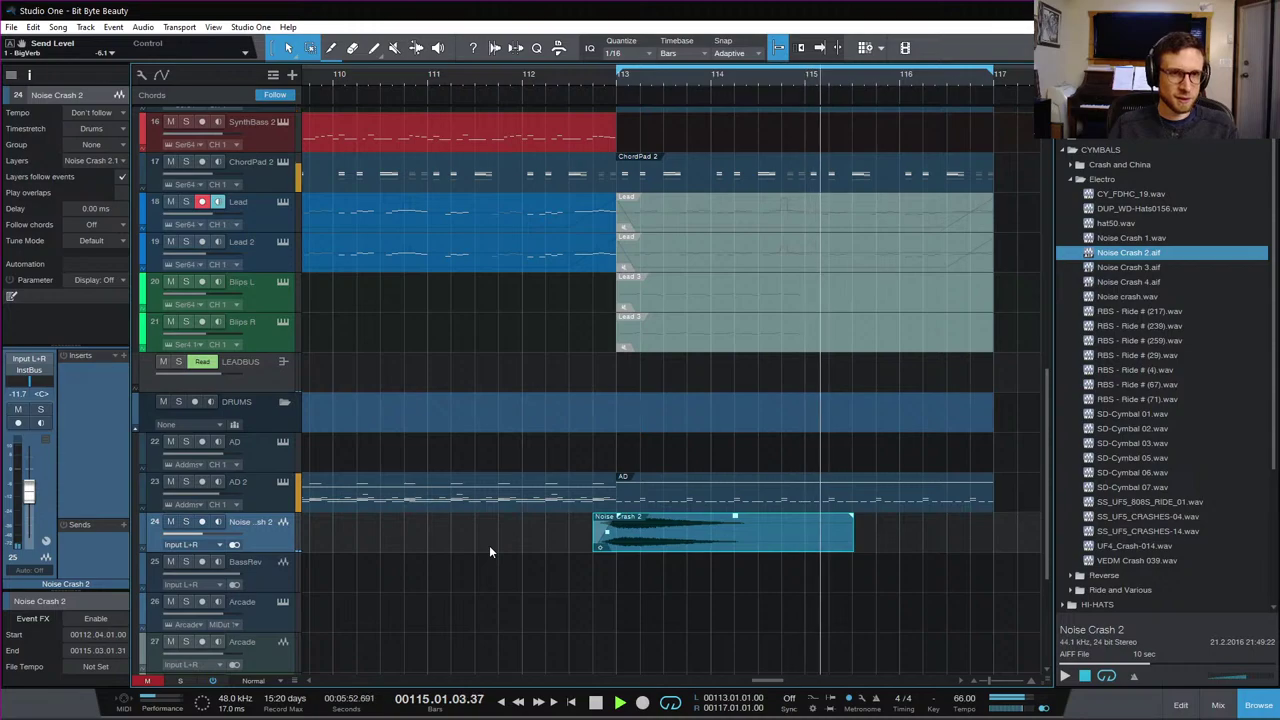
{"action": "scroll", "coordinate": [508, 540], "scroll_direction": "up", "scroll_amount": 4}
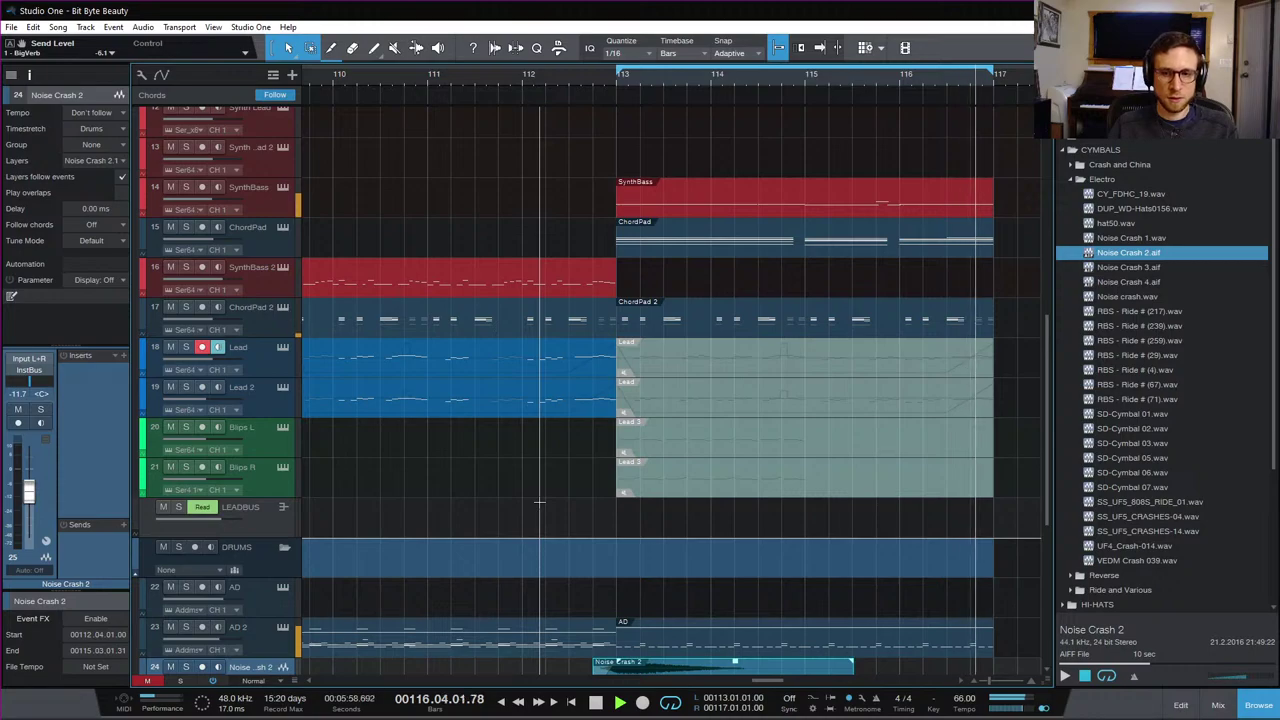
{"action": "scroll", "coordinate": [480, 530], "scroll_direction": "down", "scroll_amount": 3}
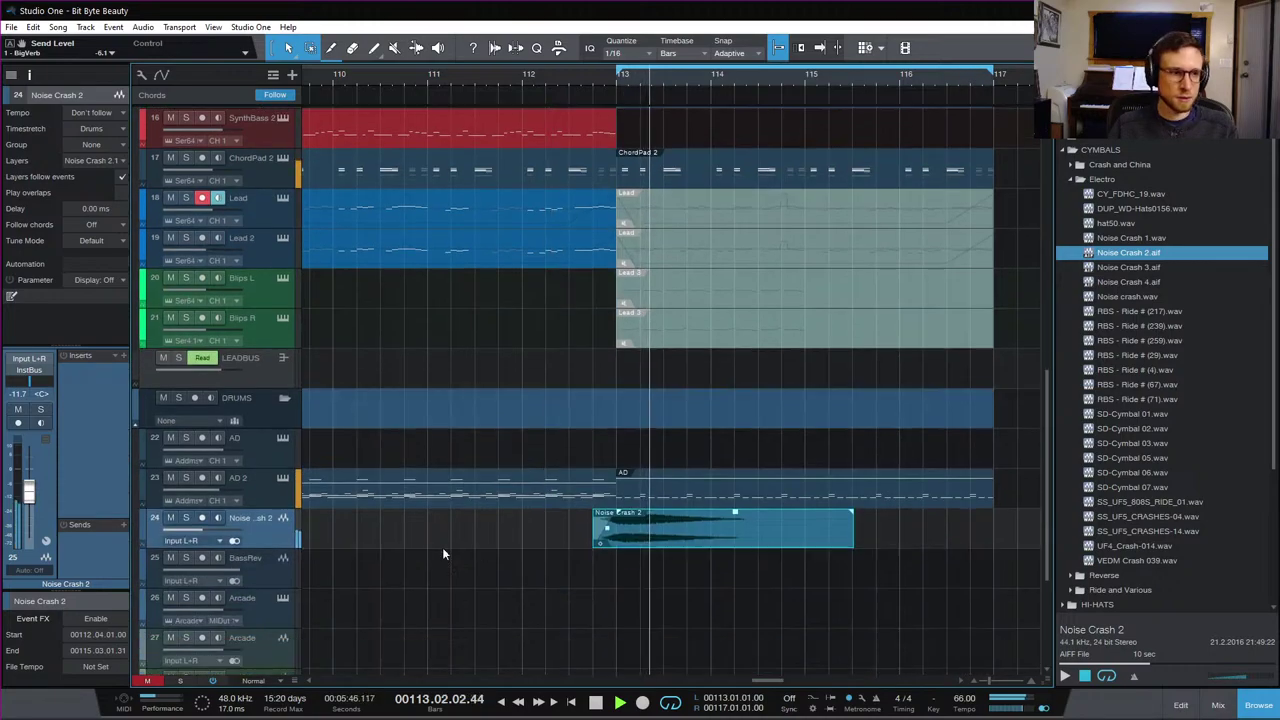
{"action": "left_click_drag", "start_coordinate": [197, 533], "coordinate": [194, 537]}
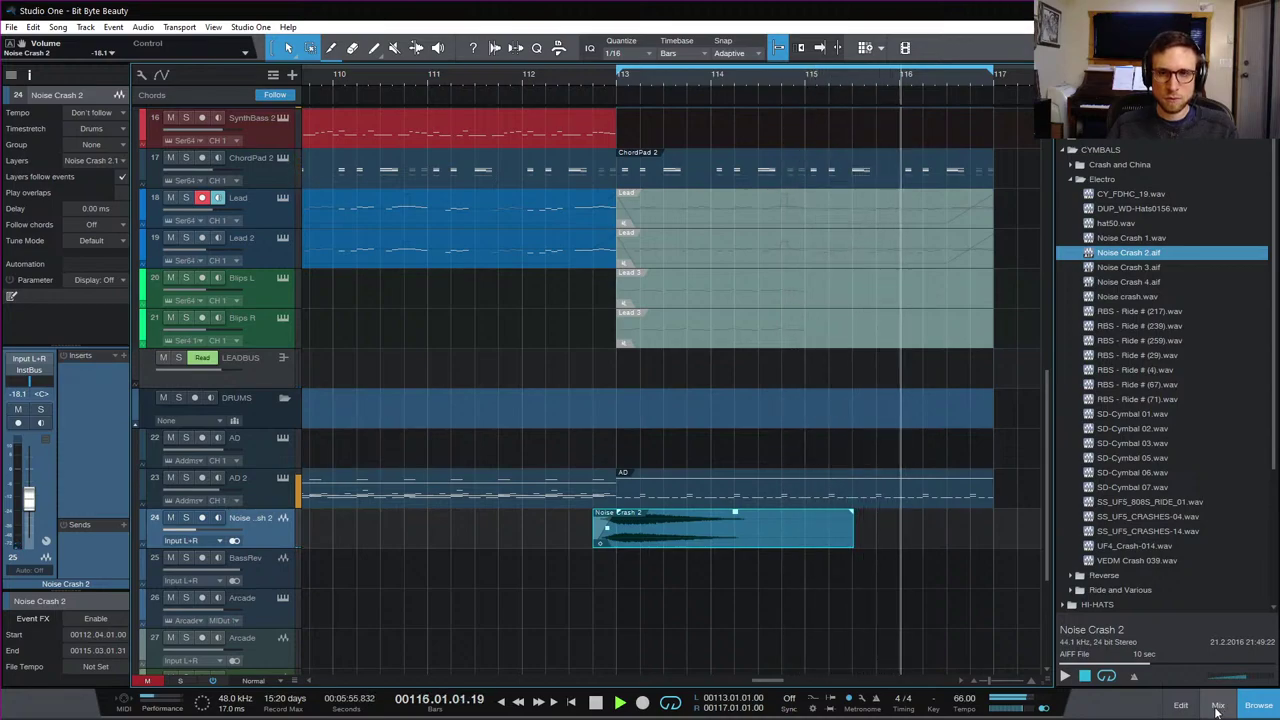
{"action": "key", "text": "space"}
{"action": "left_click", "coordinate": [1258, 706]}
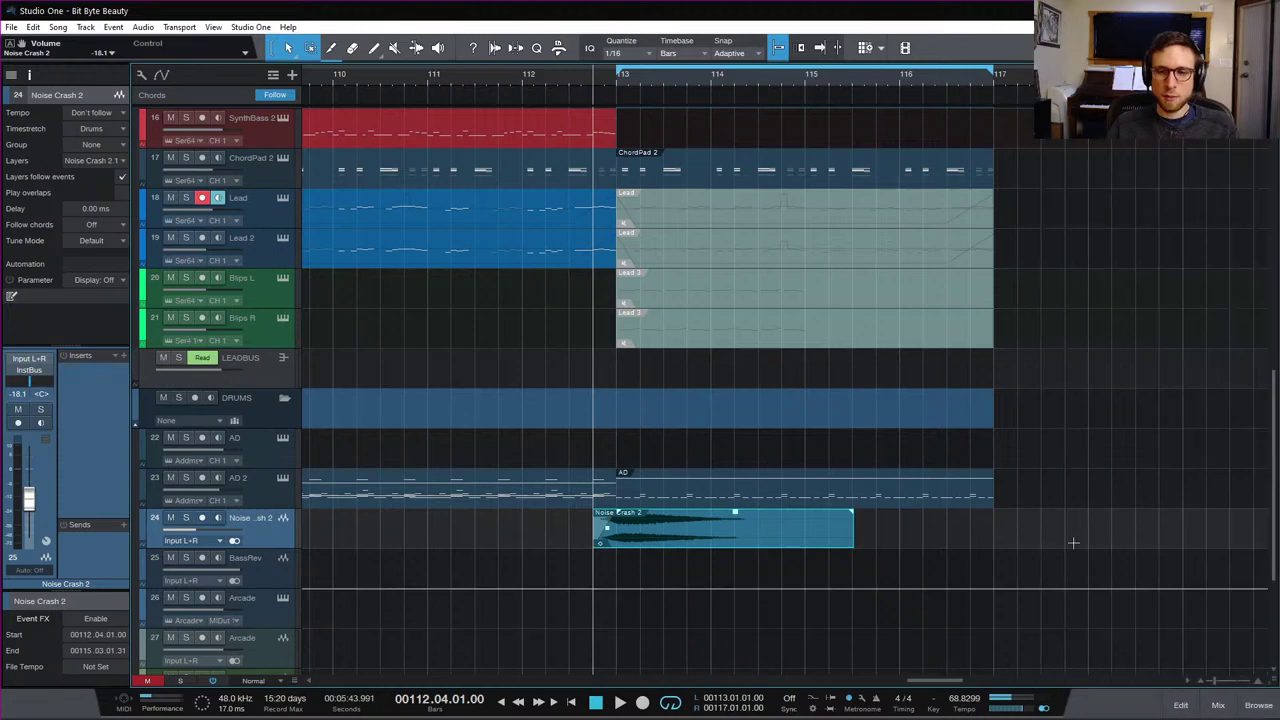
Step: Solo the ChordPad track and play it back from bar 113
{"action": "scroll", "coordinate": [1050, 538], "scroll_direction": "up", "scroll_amount": 10}
{"action": "scroll", "coordinate": [1051, 538], "scroll_direction": "down", "scroll_amount": 5}
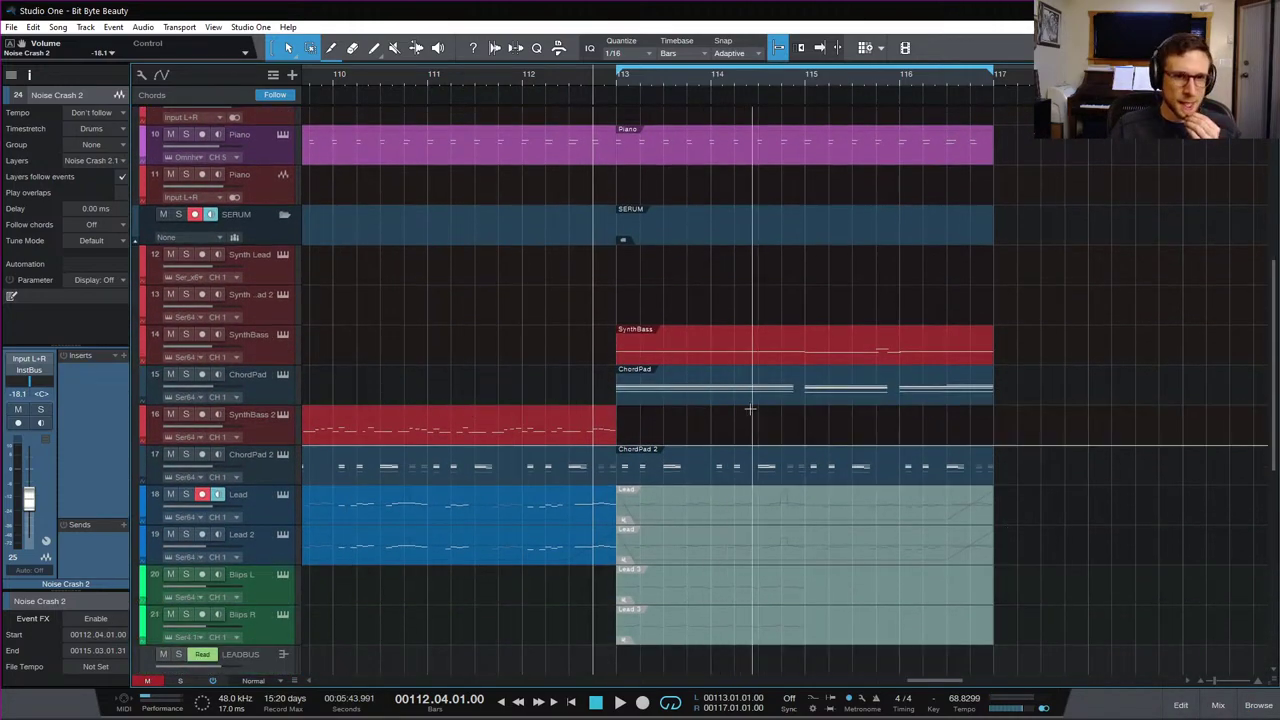
{"action": "left_click", "coordinate": [614, 82]}
{"action": "left_click", "coordinate": [186, 374]}
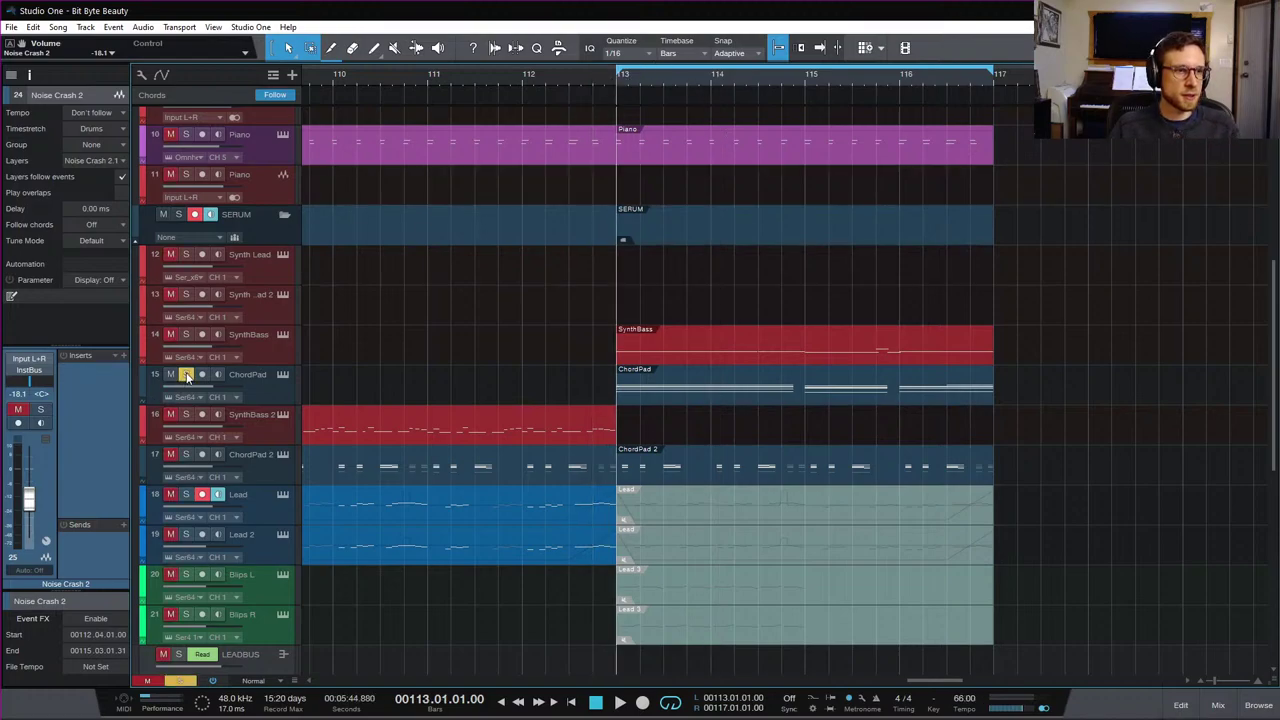
{"action": "key", "text": "space"}
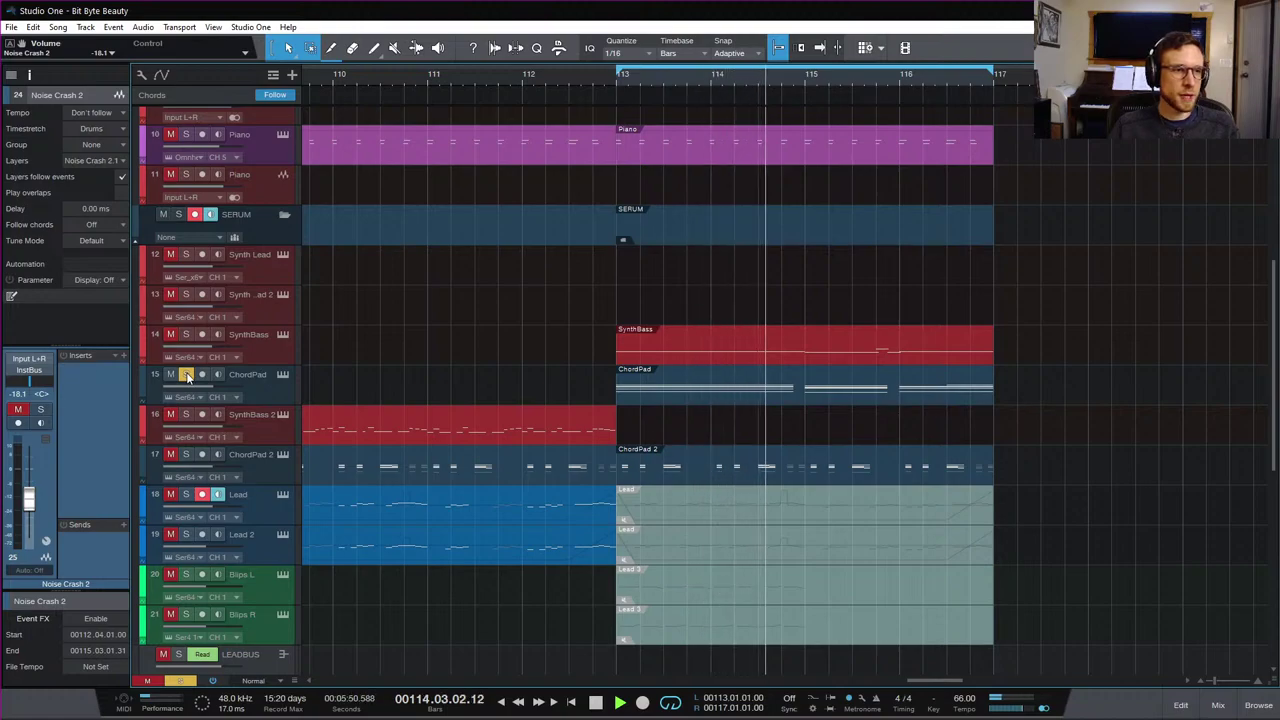
{"action": "key", "text": "space"}
Step: Make a complete duplicate of the ChordPad track, including its instrument
{"action": "left_click", "coordinate": [270, 387]}
{"action": "right_click", "coordinate": [271, 393]}
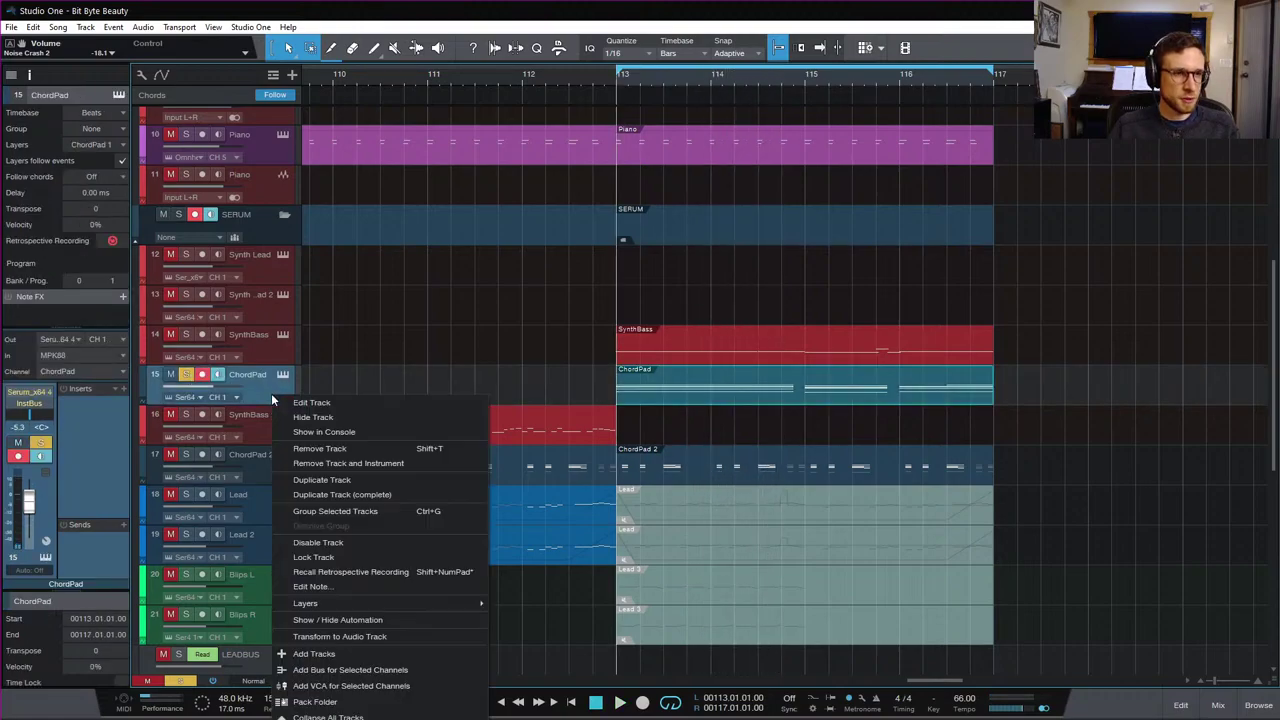
{"action": "left_click", "coordinate": [400, 494]}
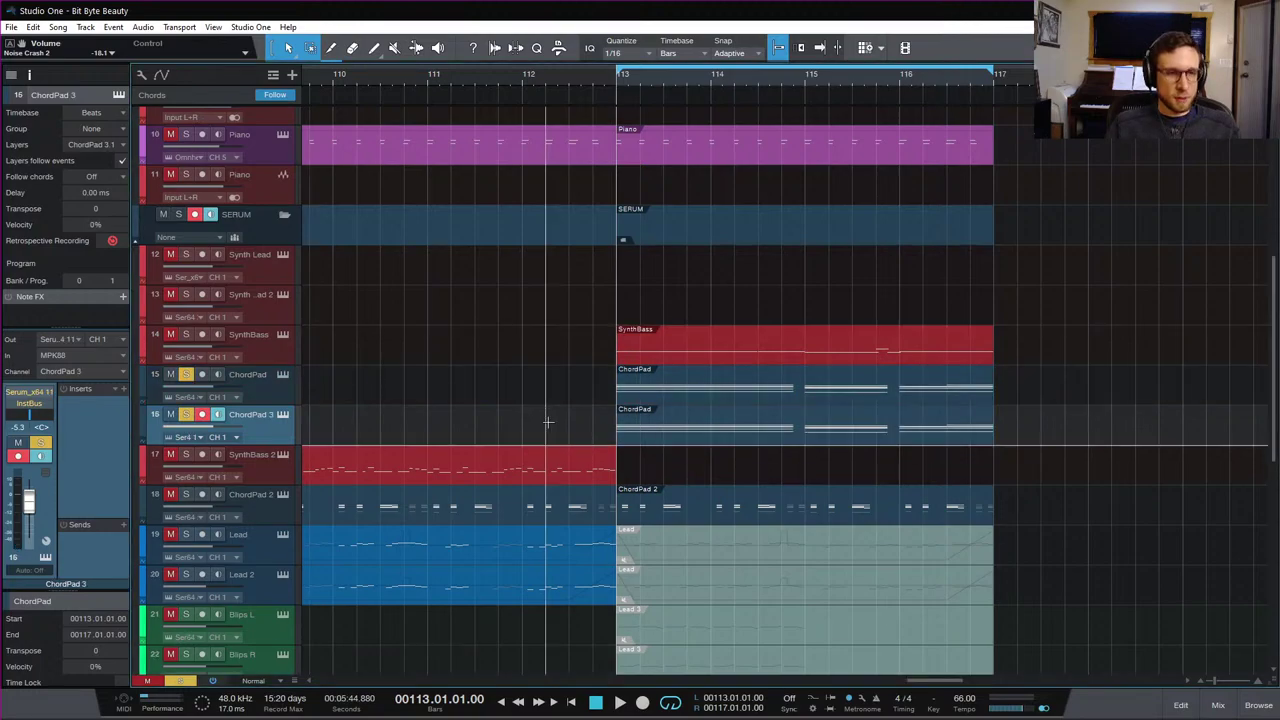
Step: Delete the Serum_x64 event before bar 93 from ChordPad 3 and the bar 113 event from the original ChordPad track
{"action": "scroll", "coordinate": [498, 430], "scroll_direction": "down", "scroll_amount": 5}
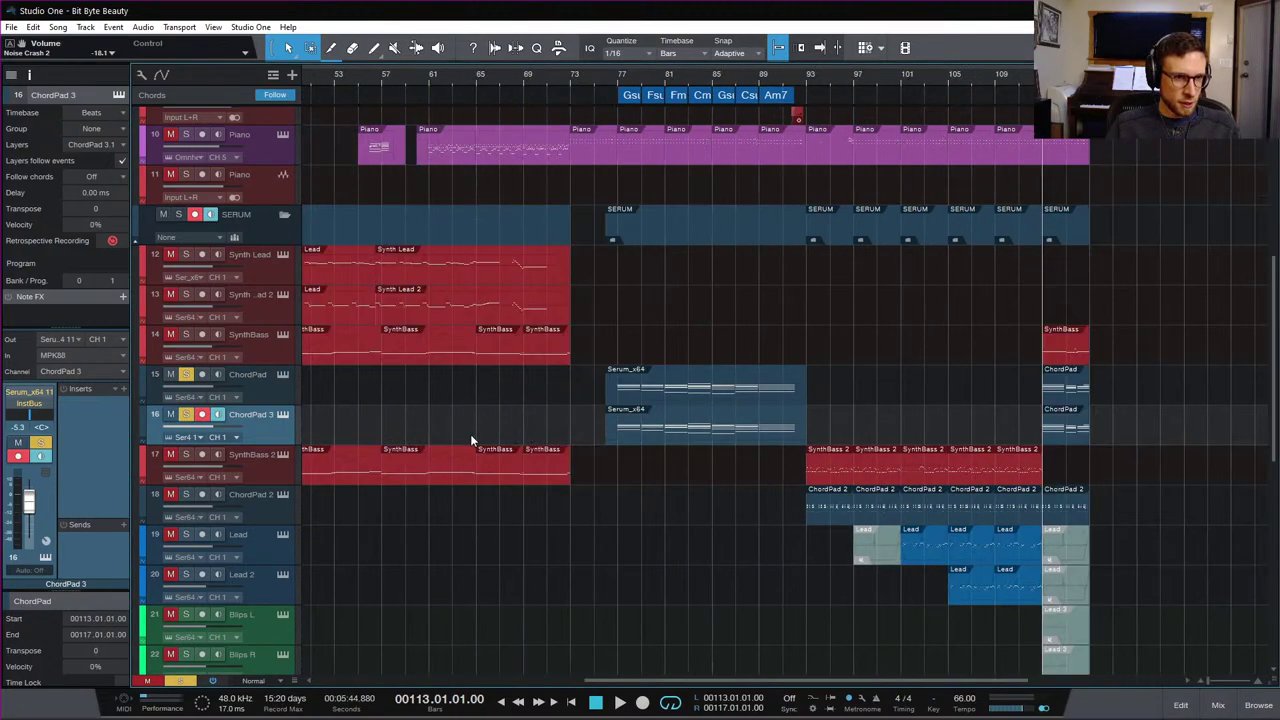
{"action": "left_click_drag", "start_coordinate": [582, 428], "coordinate": [877, 440]}
{"action": "key", "text": "Delete"}
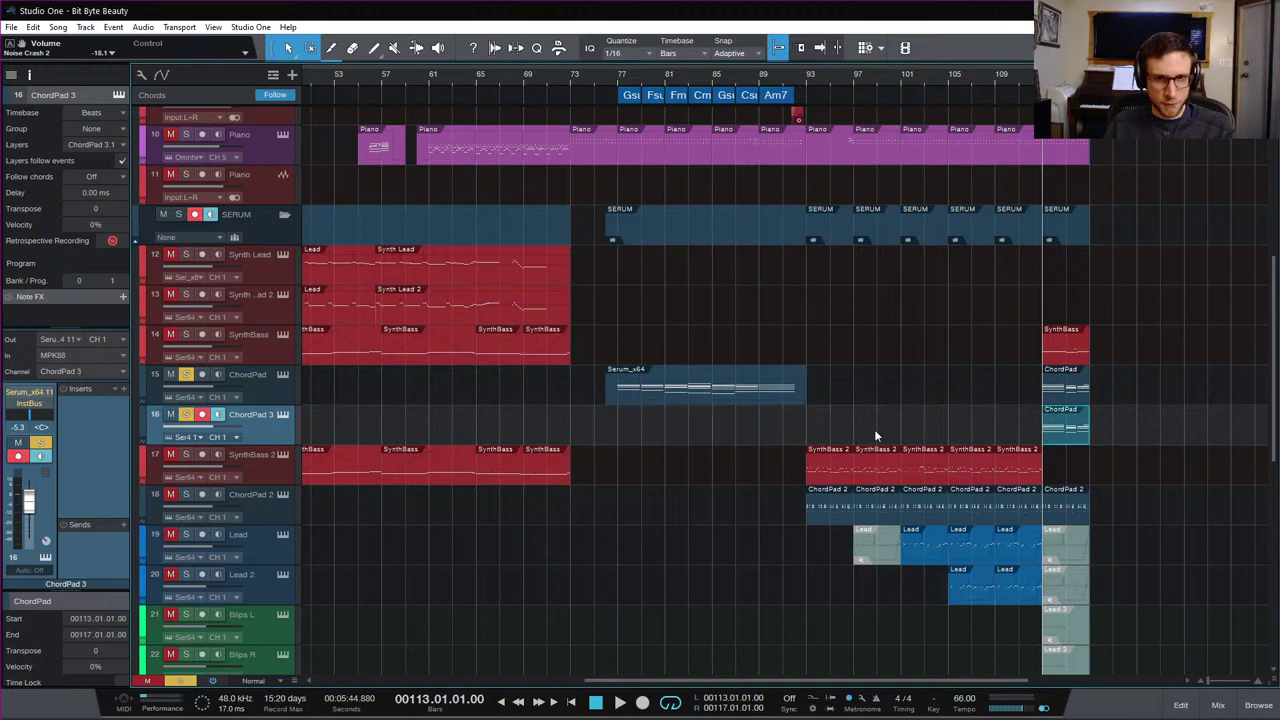
{"action": "scroll", "coordinate": [874, 429], "scroll_direction": "right", "scroll_amount": 5}
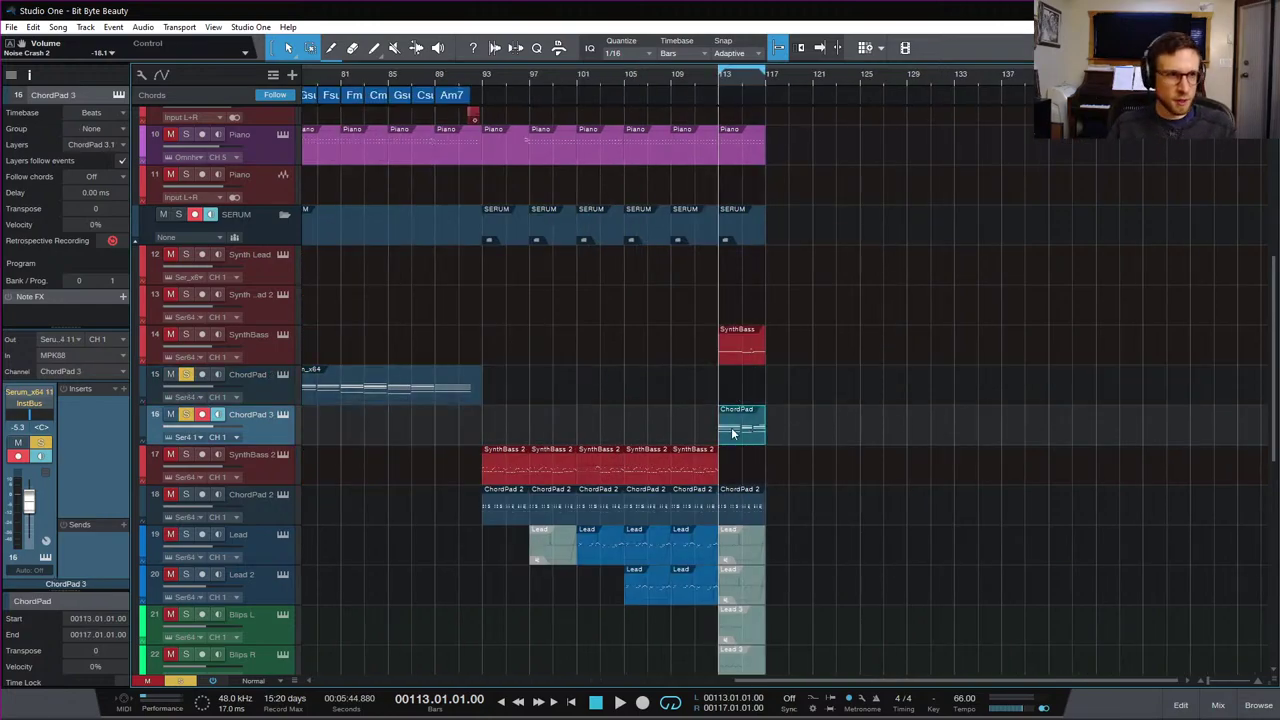
Step: Set the Envelope 1 decay of ChordPad 3's Serum instrument to 11.8 s and move its window clear of the arrangement
{"action": "left_click", "coordinate": [282, 414]}
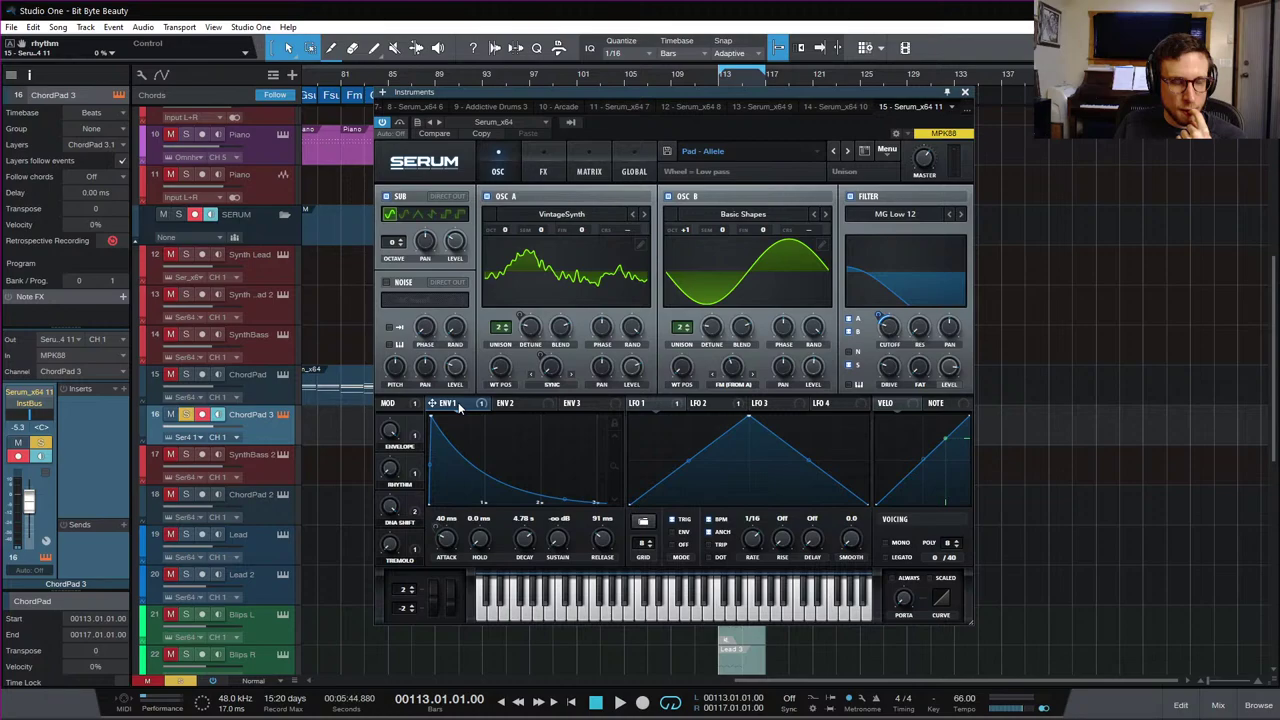
{"action": "left_click_drag", "start_coordinate": [534, 538], "coordinate": [524, 523]}
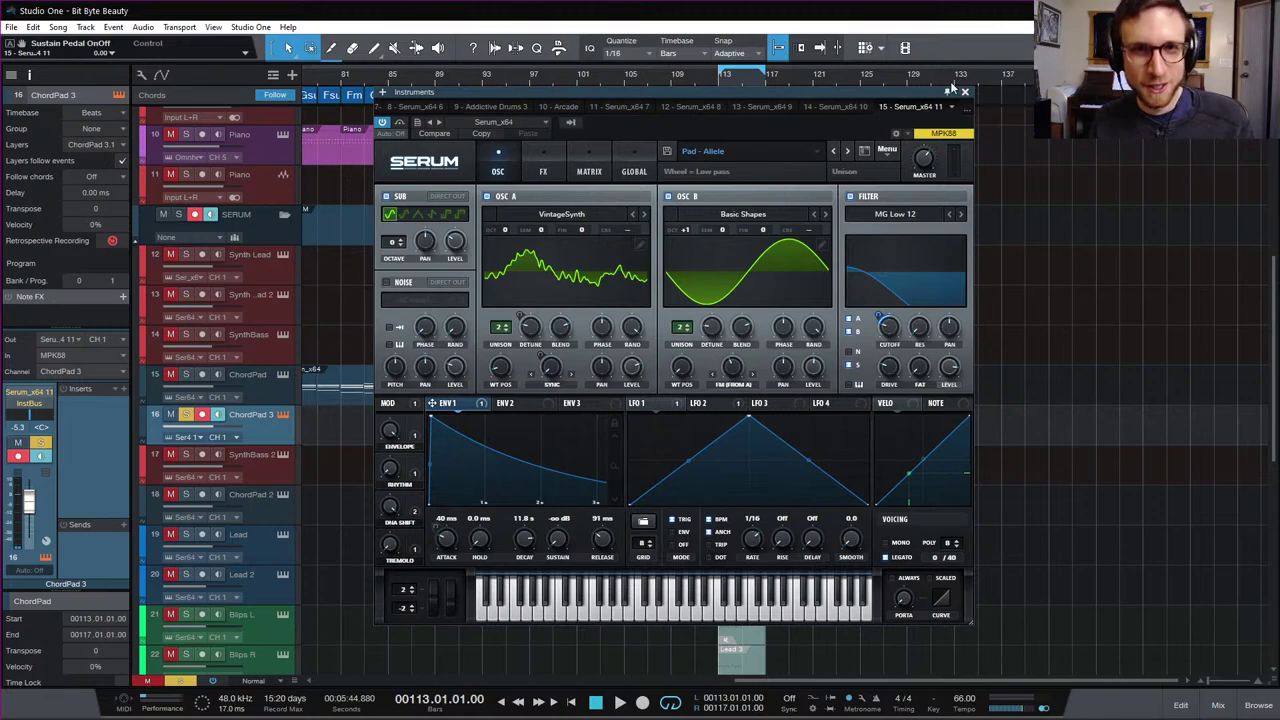
{"action": "left_click_drag", "start_coordinate": [786, 94], "coordinate": [1175, 94]}
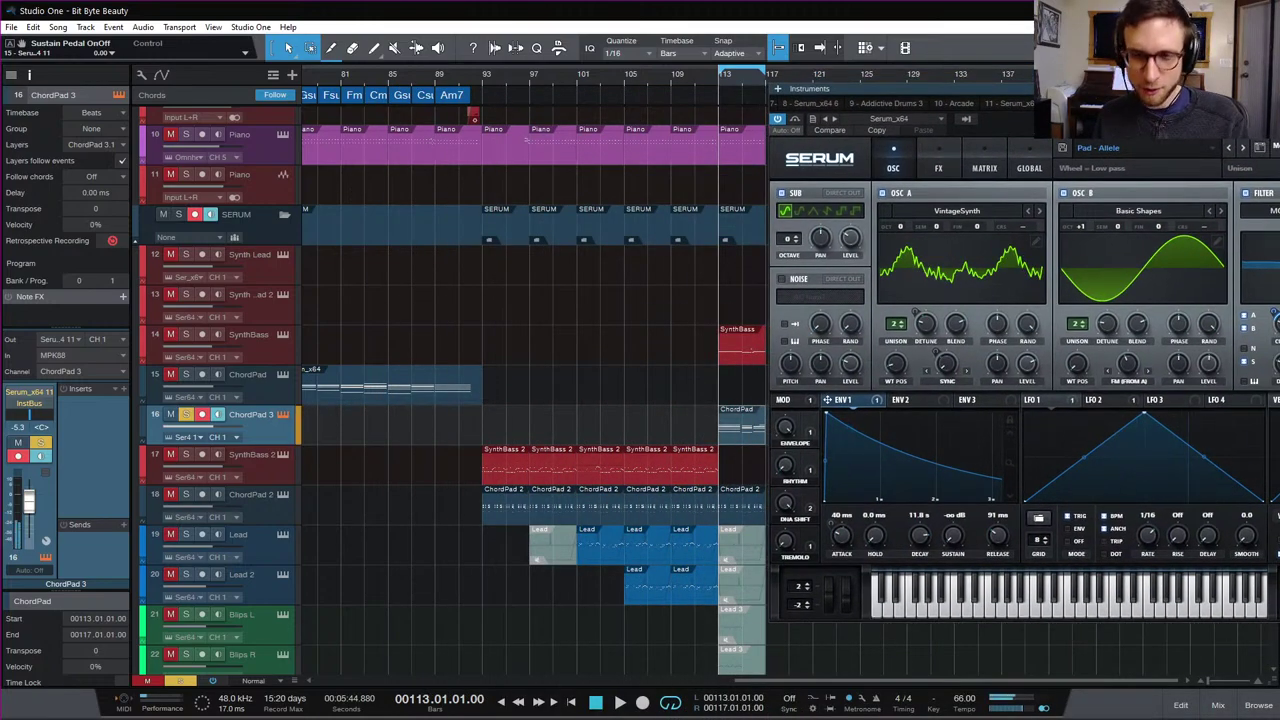
Step: Play ChordPad 3 from bar 113, open its event for note editing and close the Serum window
{"action": "key", "text": "space"}
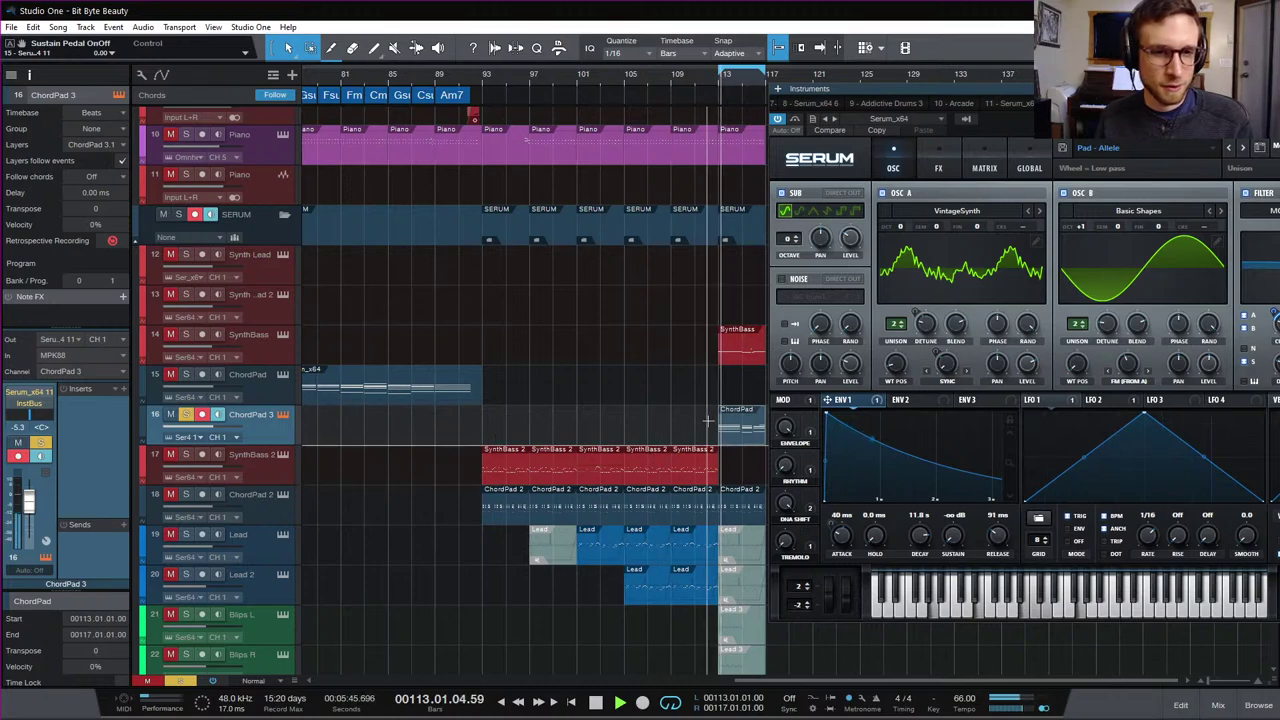
{"action": "double_click", "coordinate": [740, 430]}
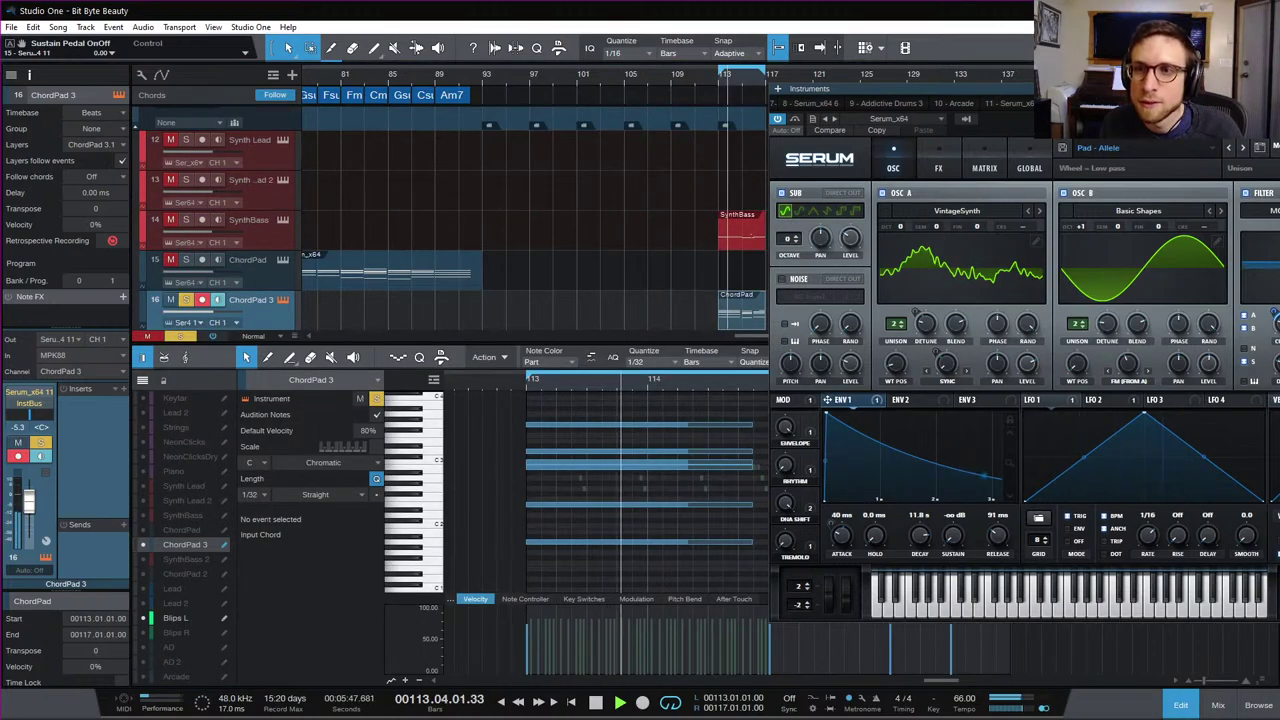
{"action": "key", "text": "Escape"}
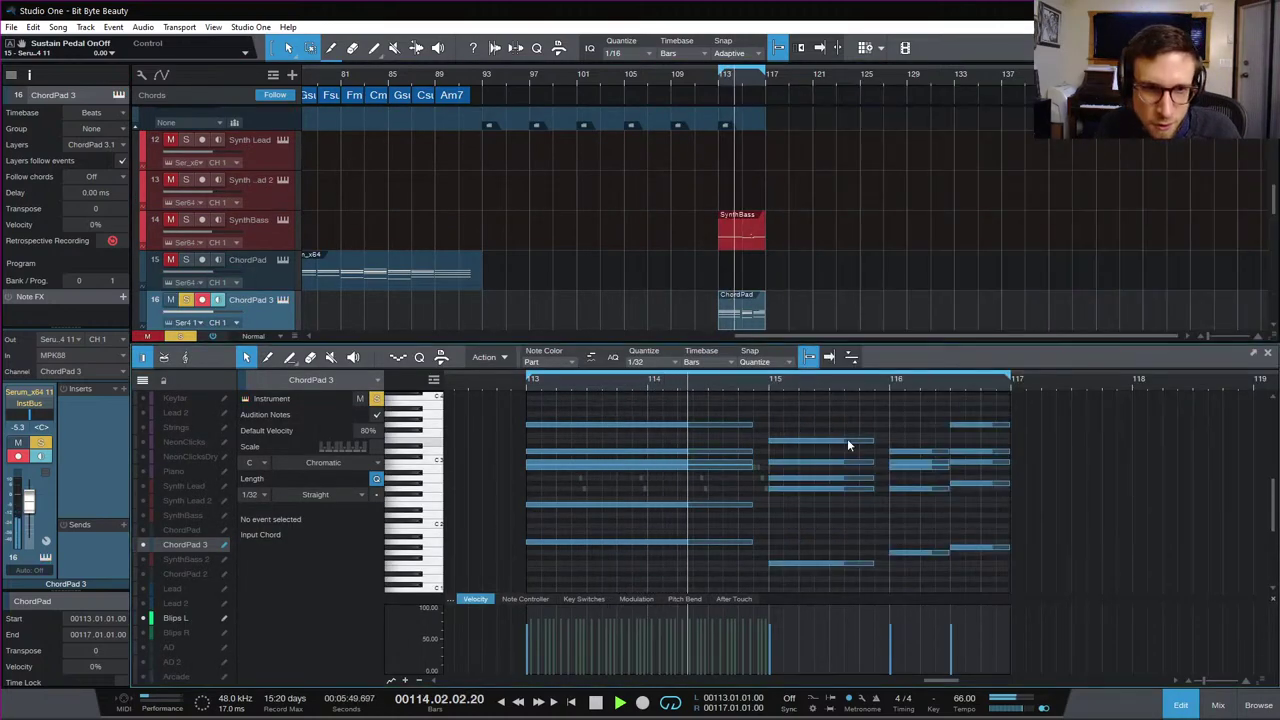
{"action": "key", "text": "space"}
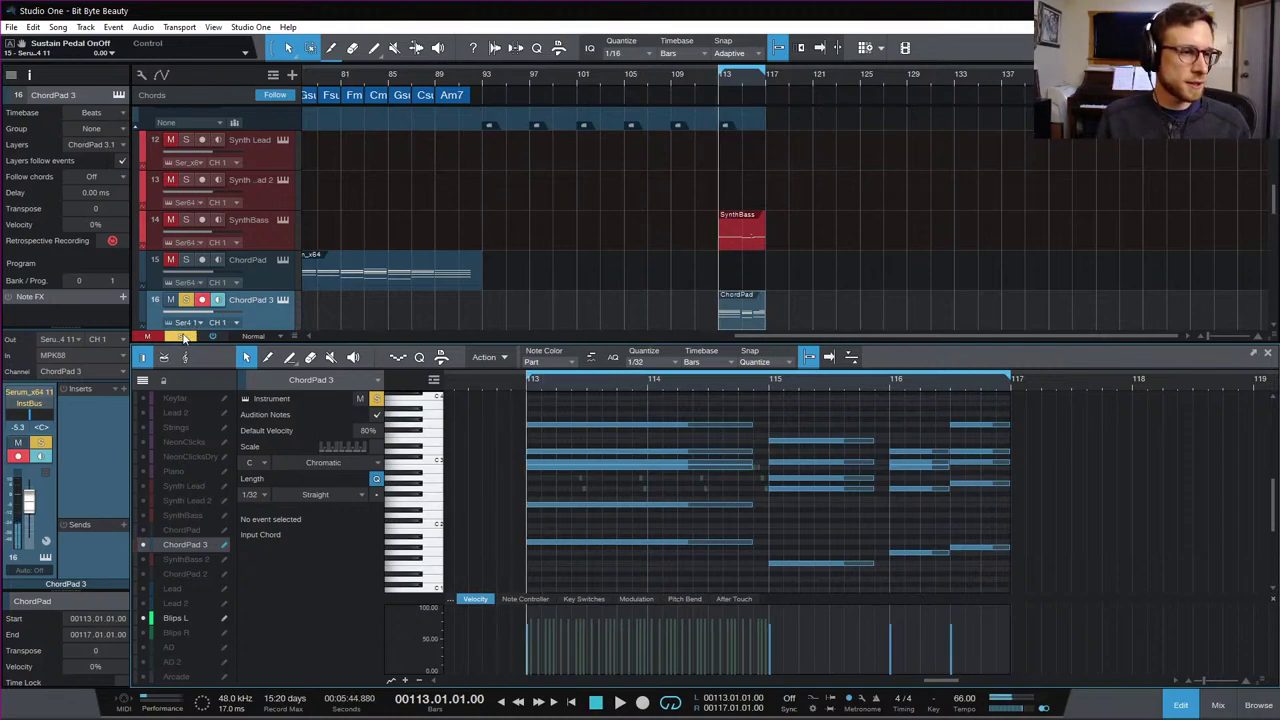
Step: Clear all track solos and play the bar 113 chords in the full mix
{"action": "left_click", "coordinate": [180, 336]}
{"action": "key", "text": "space"}
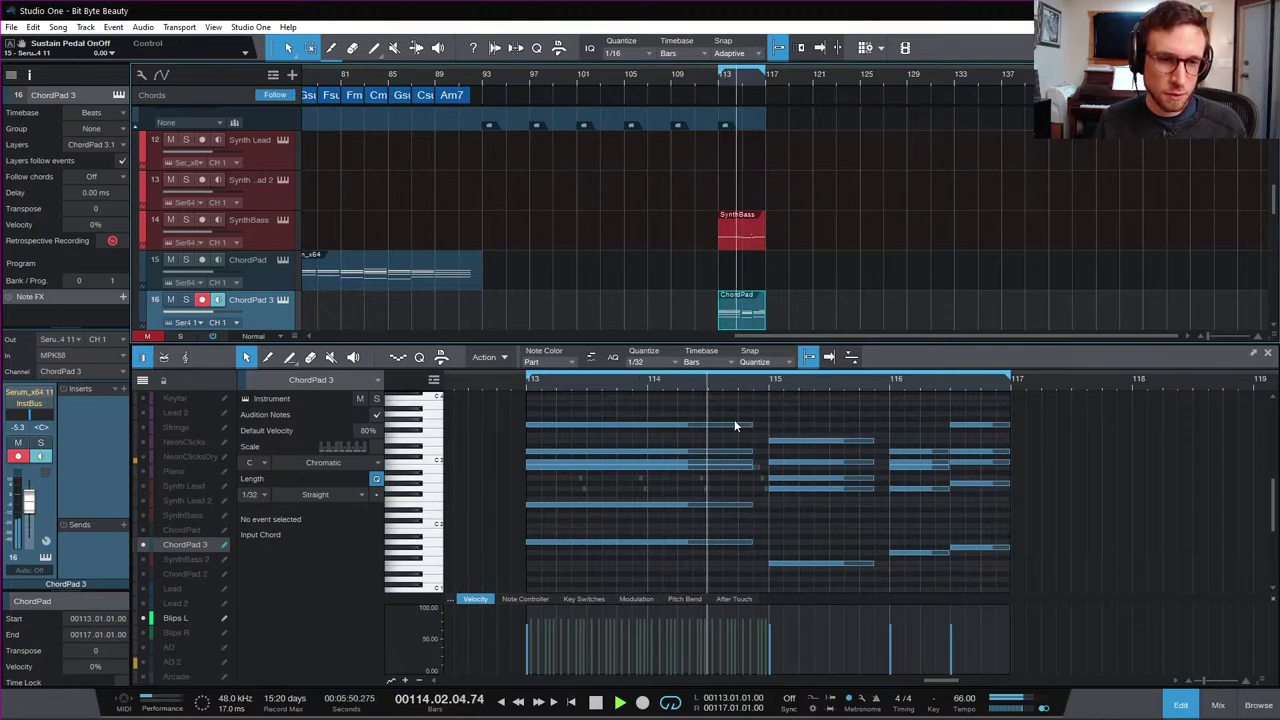
{"action": "key", "text": "space"}
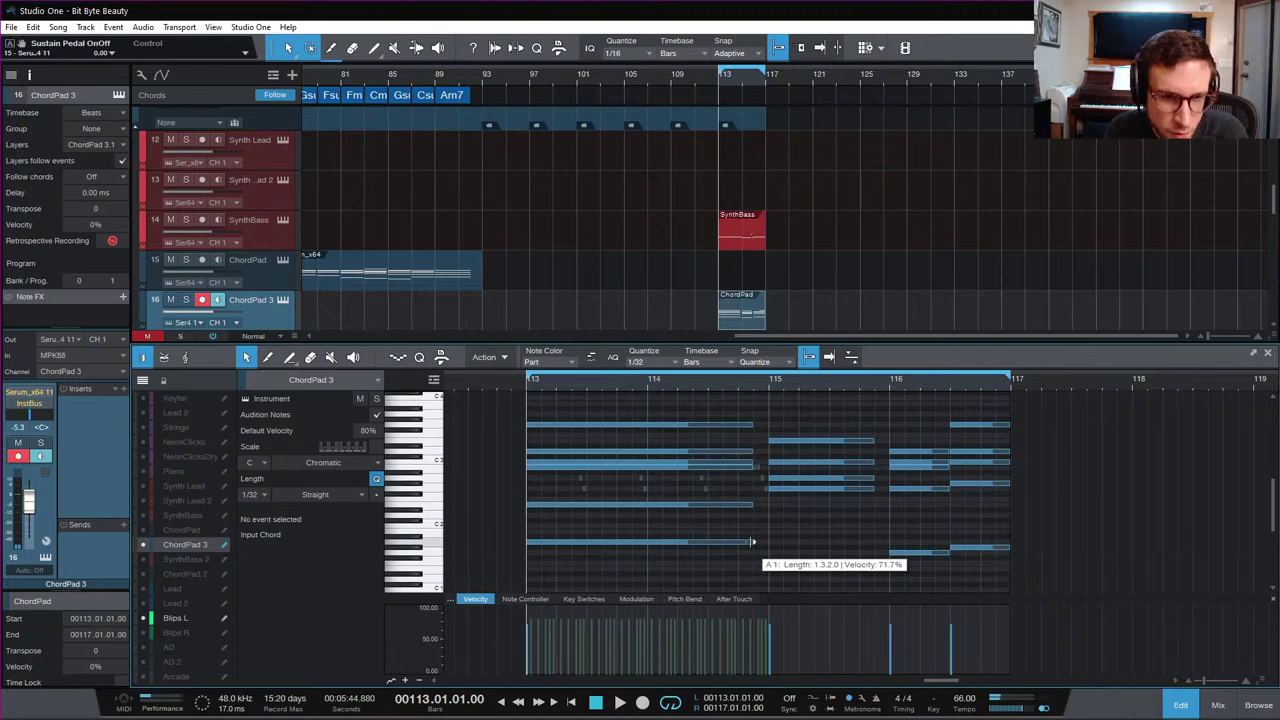
Step: Shorten the first chord's A1 note to end at 114.03 and add a G#1 note from there to 114.04, setting the editor's quantize to 1/8
{"action": "left_click_drag", "start_coordinate": [752, 542], "coordinate": [707, 545]}
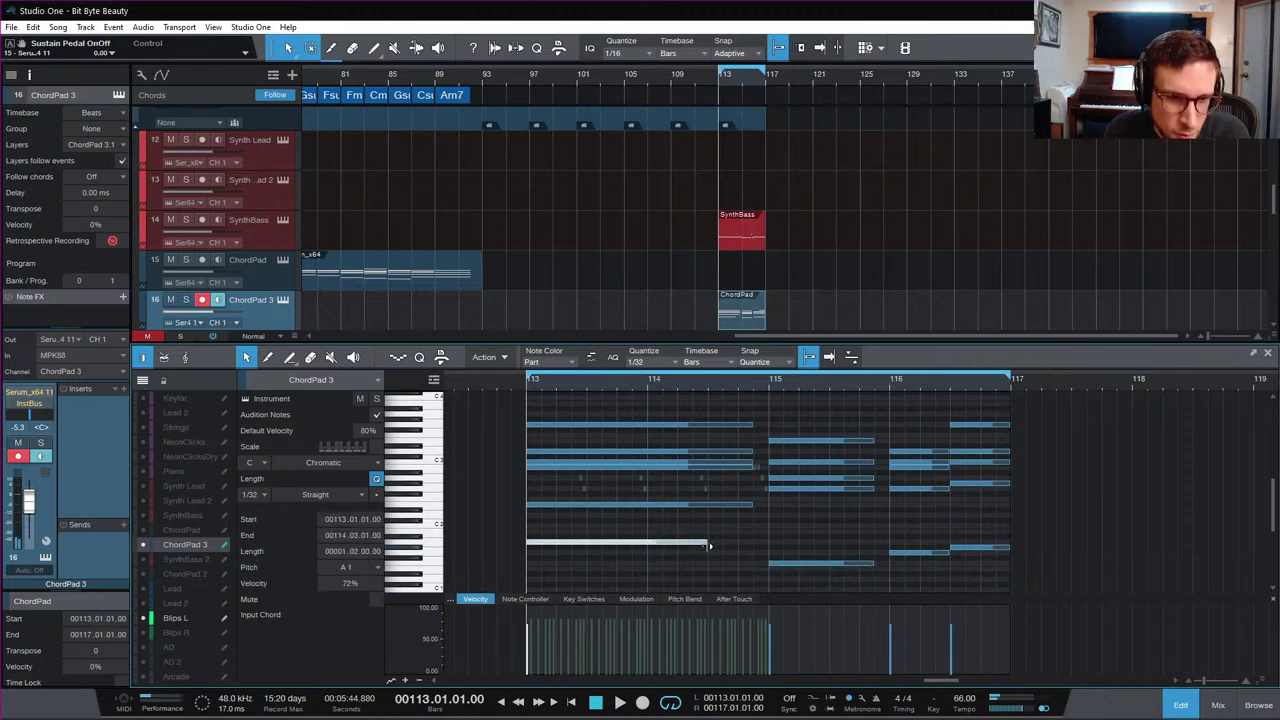
{"action": "left_click", "coordinate": [712, 547]}
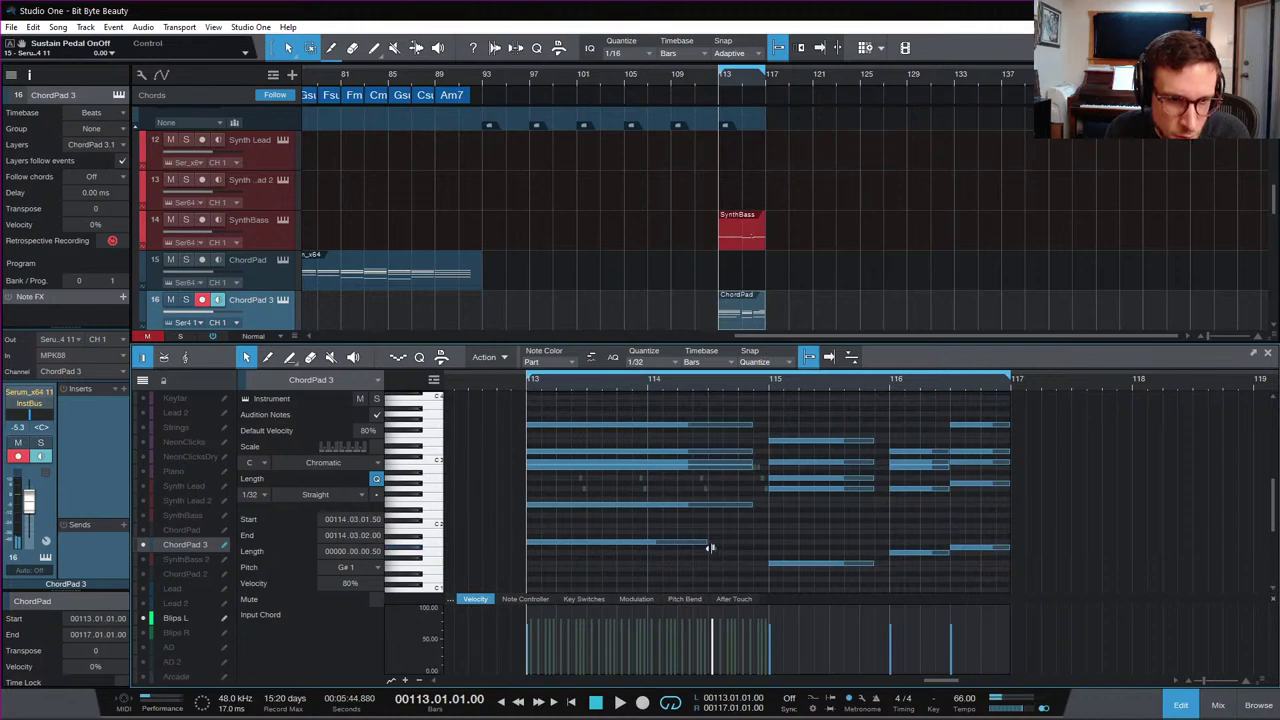
{"action": "left_click", "coordinate": [644, 361]}
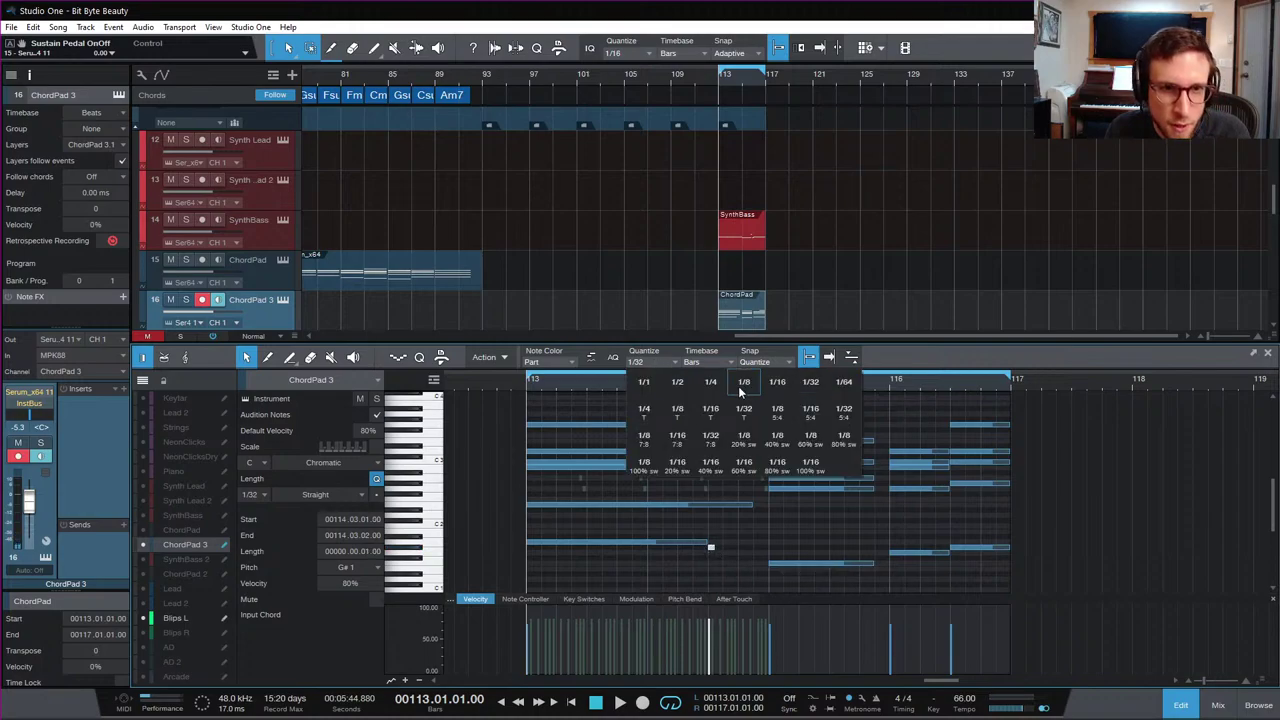
{"action": "left_click", "coordinate": [743, 386]}
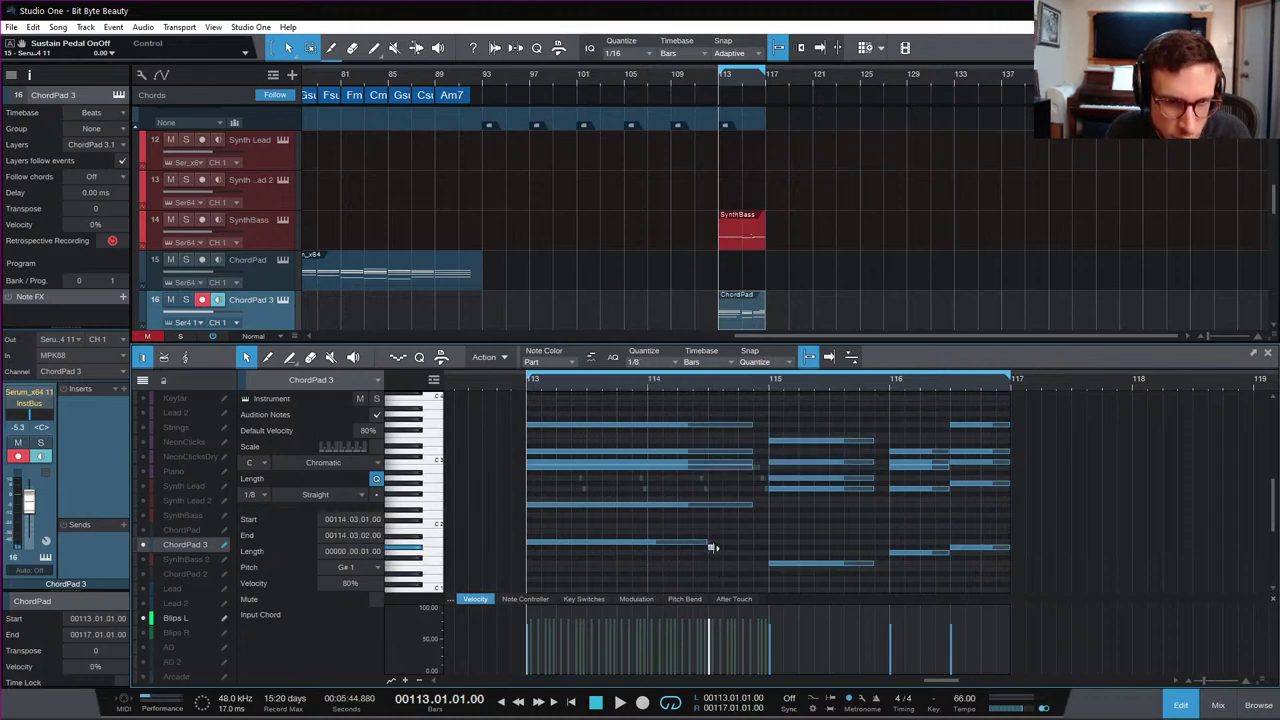
{"action": "left_click_drag", "start_coordinate": [713, 547], "coordinate": [708, 428]}
Step: Shorten the first chord's G3 note to end at 114.03 and add a one-beat F#3 note from there to 114.04
{"action": "left_click", "coordinate": [752, 424]}
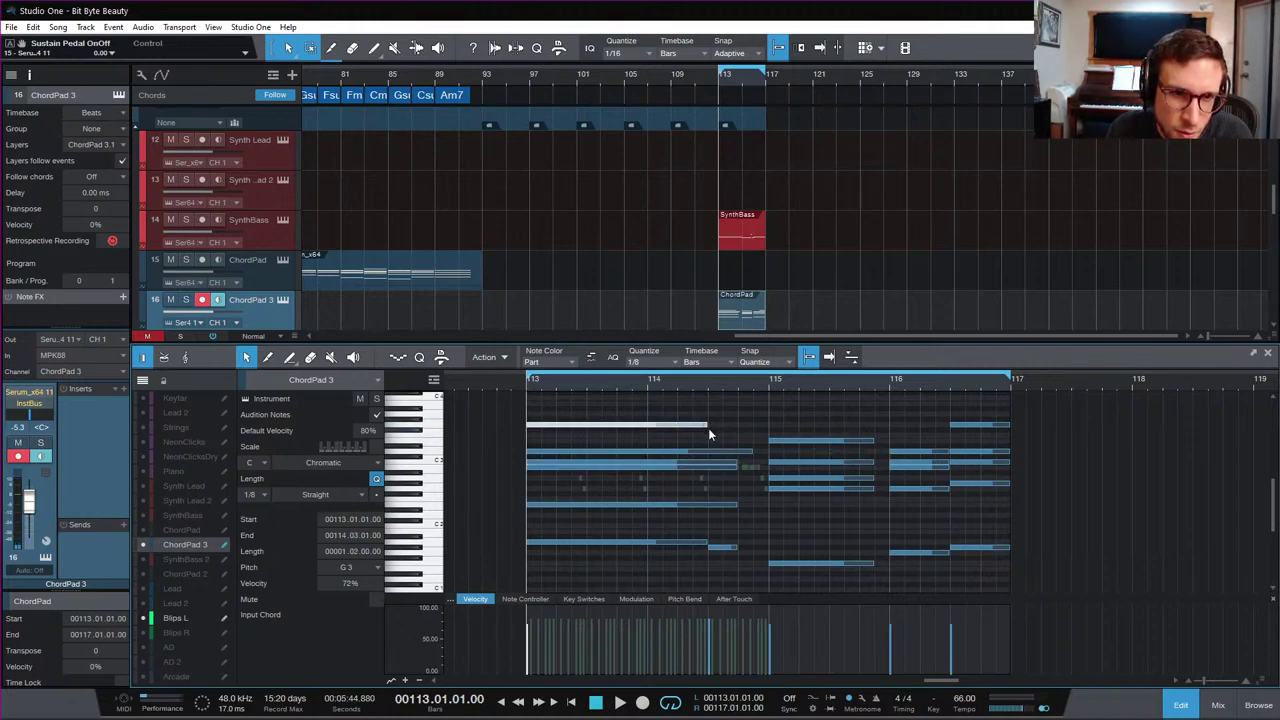
{"action": "double_click", "coordinate": [712, 430]}
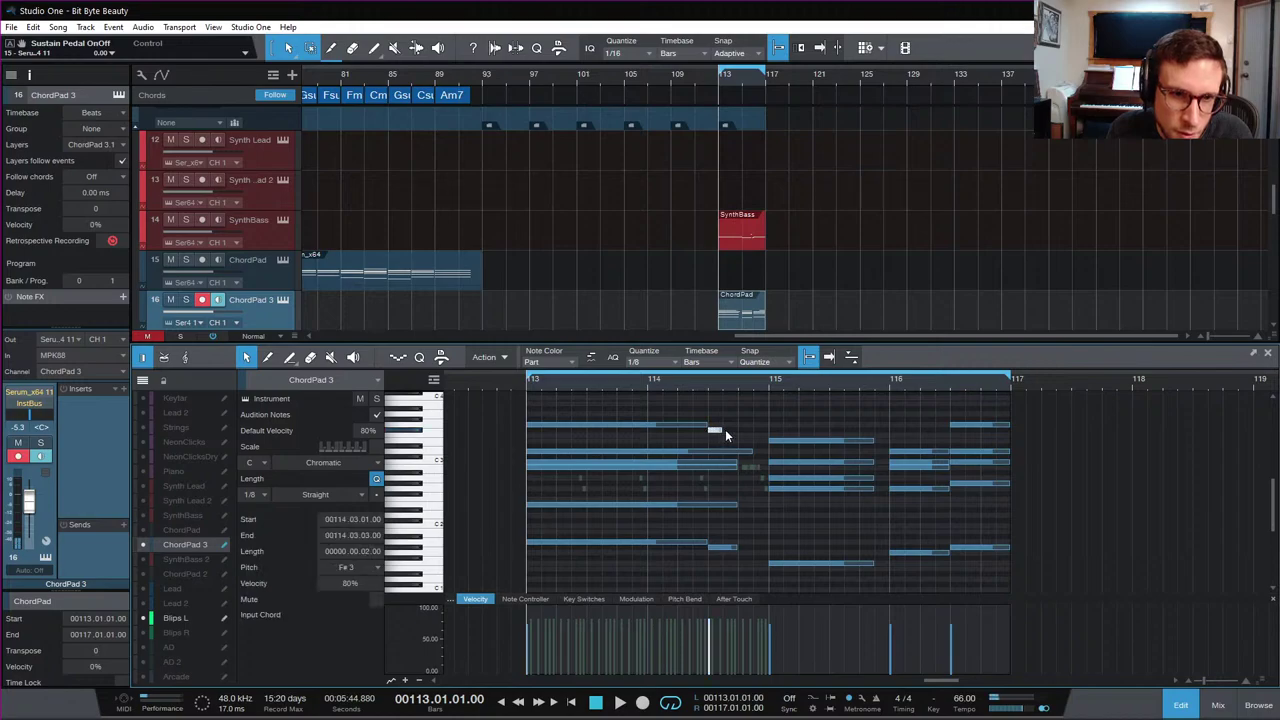
{"action": "left_click_drag", "start_coordinate": [720, 430], "coordinate": [755, 453]}
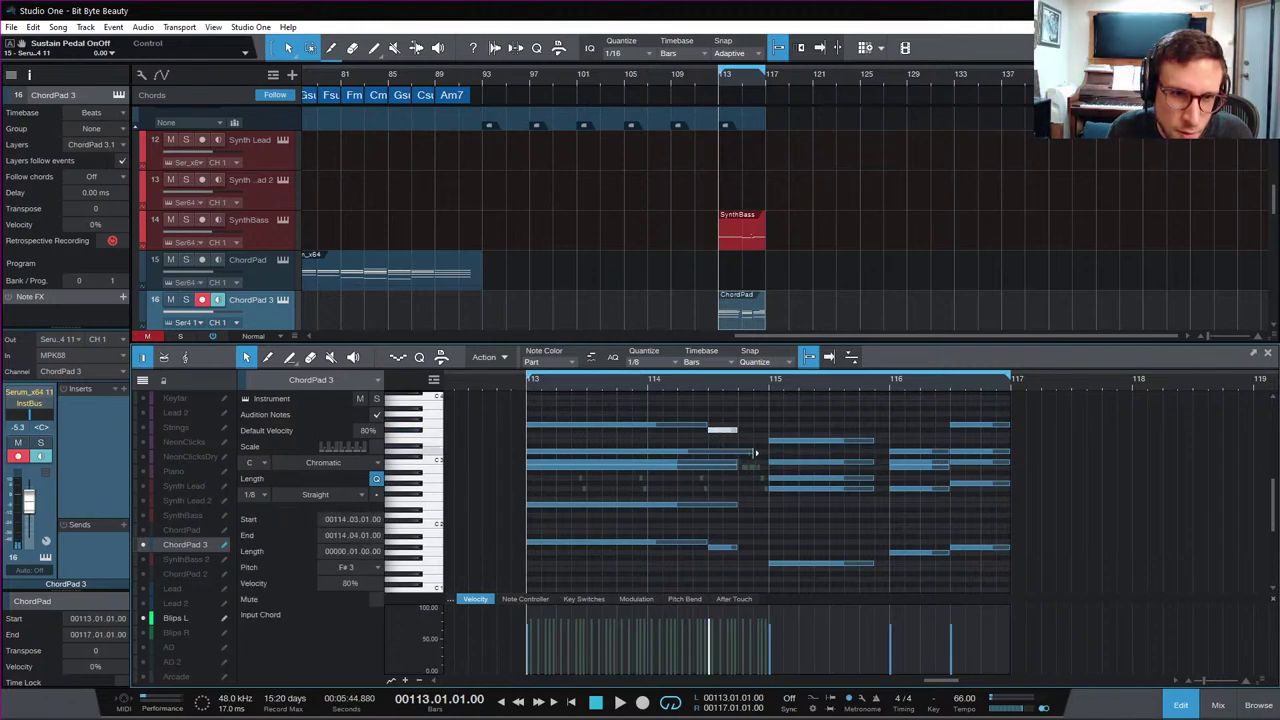
Step: Play back the edited chord change on ChordPad 3 from 114.03
{"action": "left_click", "coordinate": [707, 382]}
{"action": "key", "text": "space"}
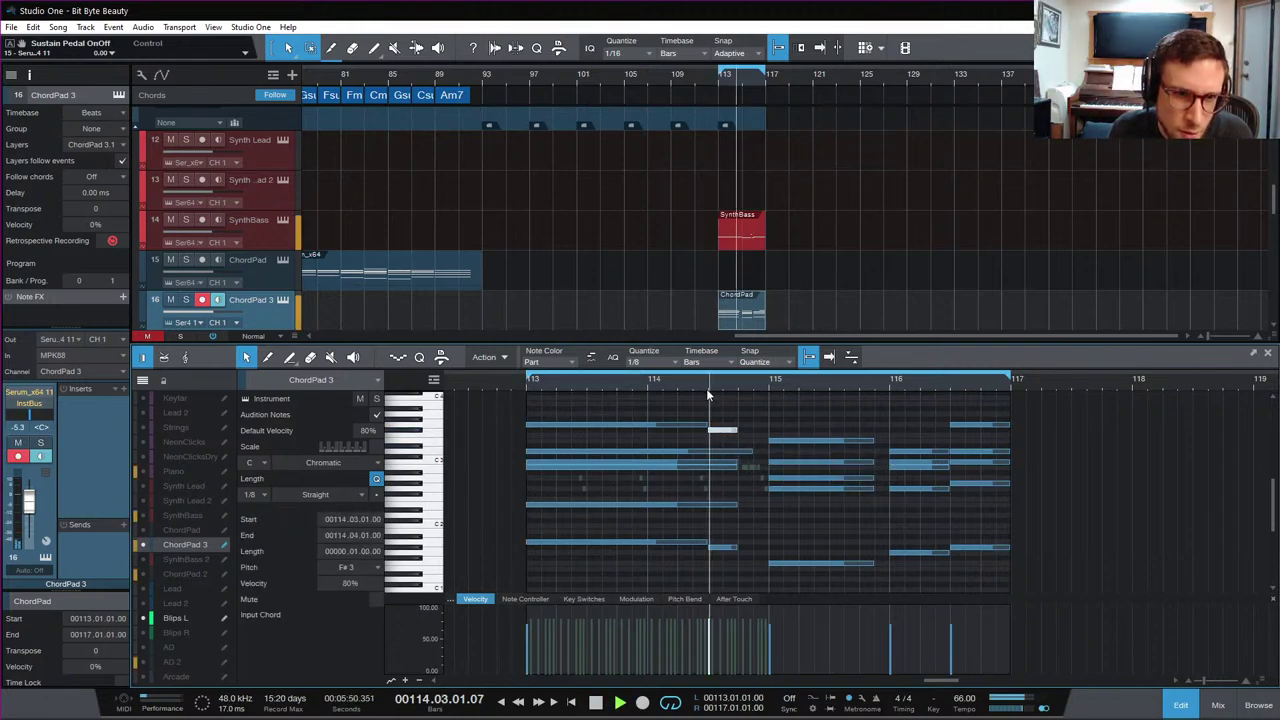
{"action": "key", "text": "space"}
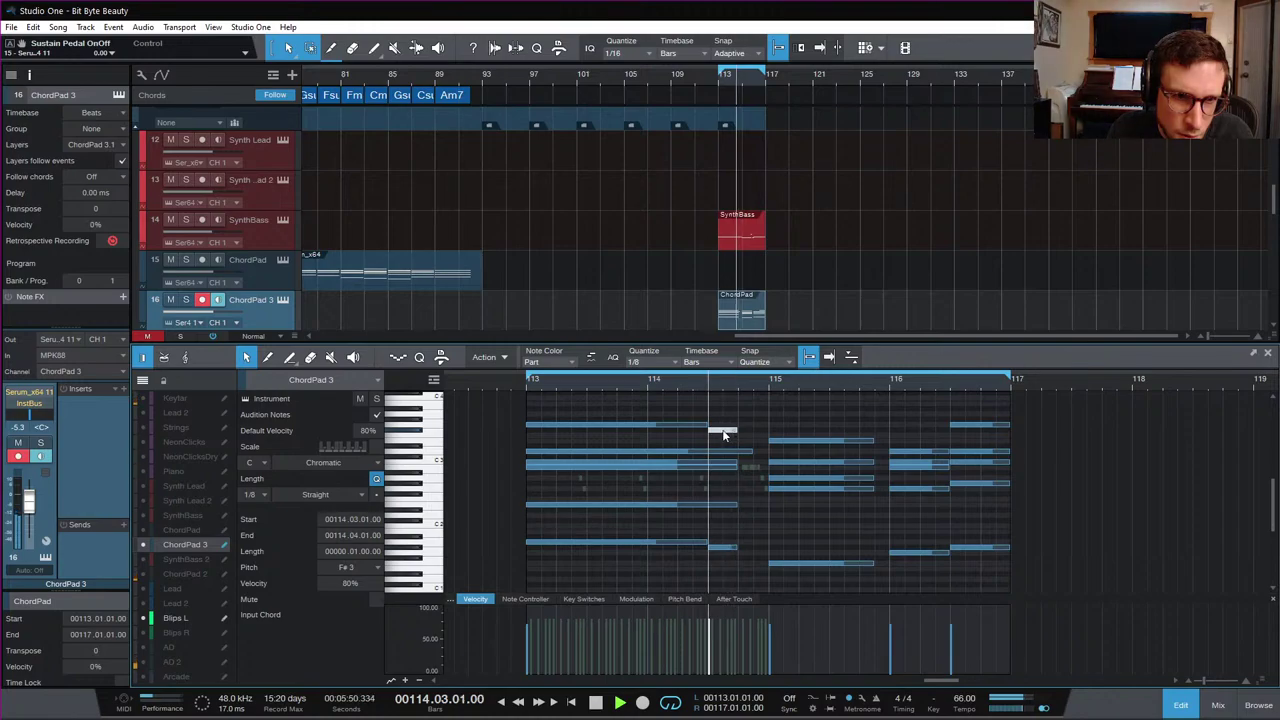
{"action": "key", "text": "space"}
{"action": "key", "text": "space"}
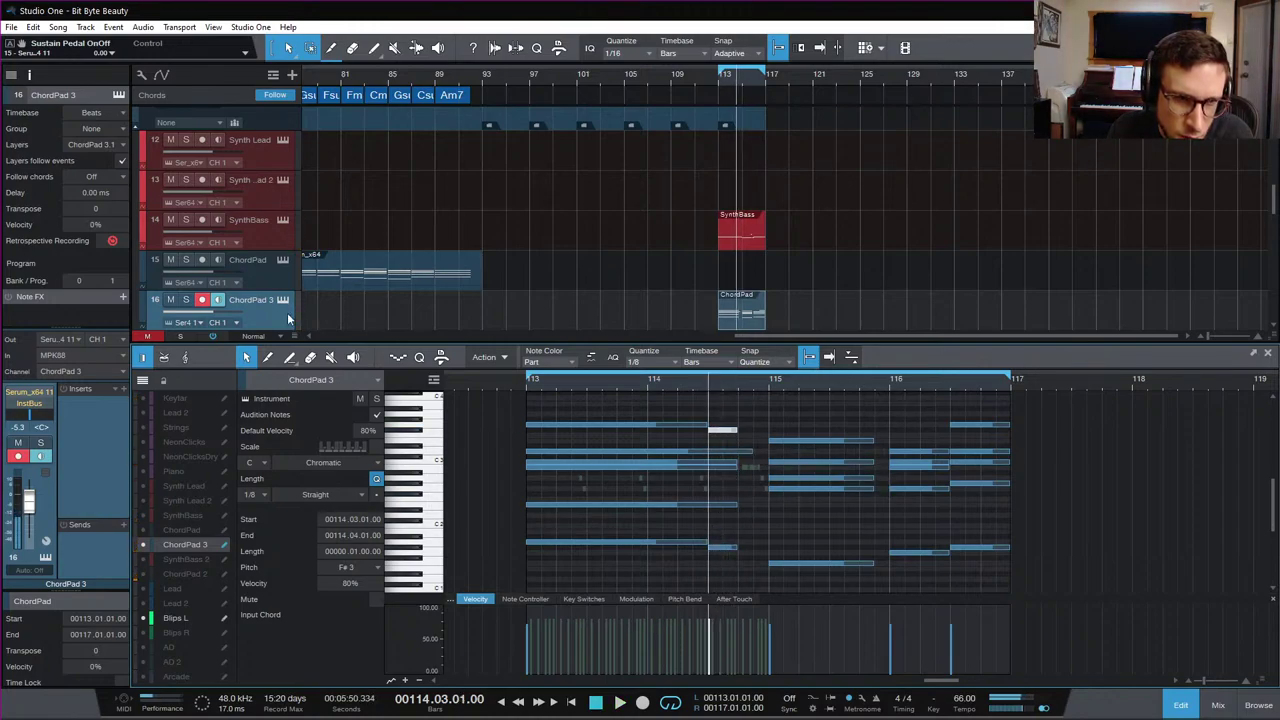
Step: Solo ChordPad 3 and shorten the first chord's D3 note to end at 114.04
{"action": "left_click", "coordinate": [186, 301]}
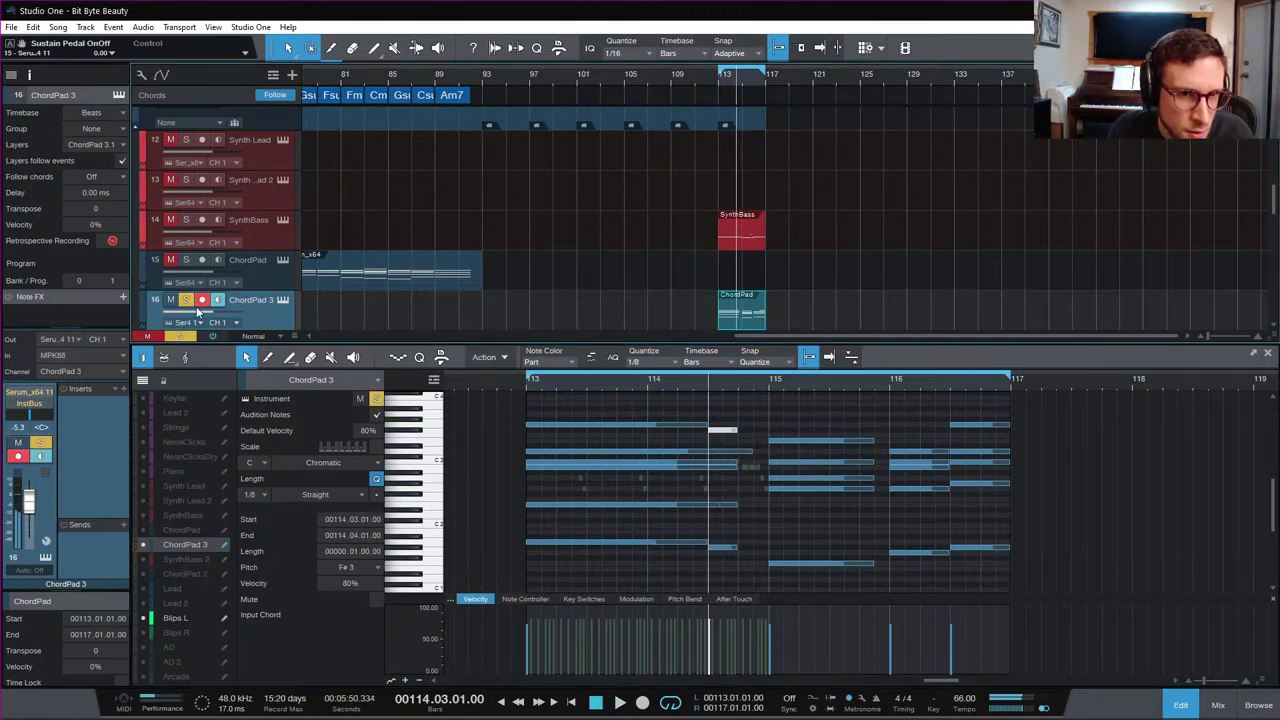
{"action": "key", "text": "space"}
{"action": "key", "text": "space"}
{"action": "left_click", "coordinate": [729, 504]}
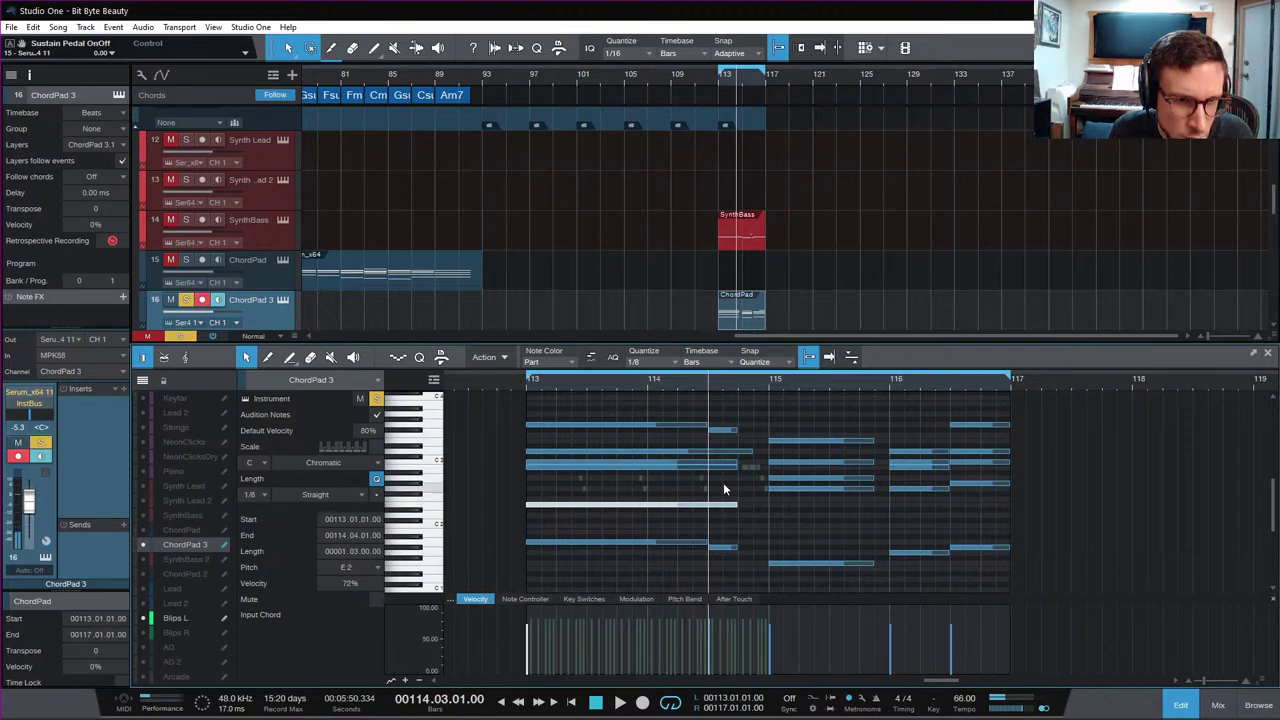
{"action": "left_click", "coordinate": [726, 466]}
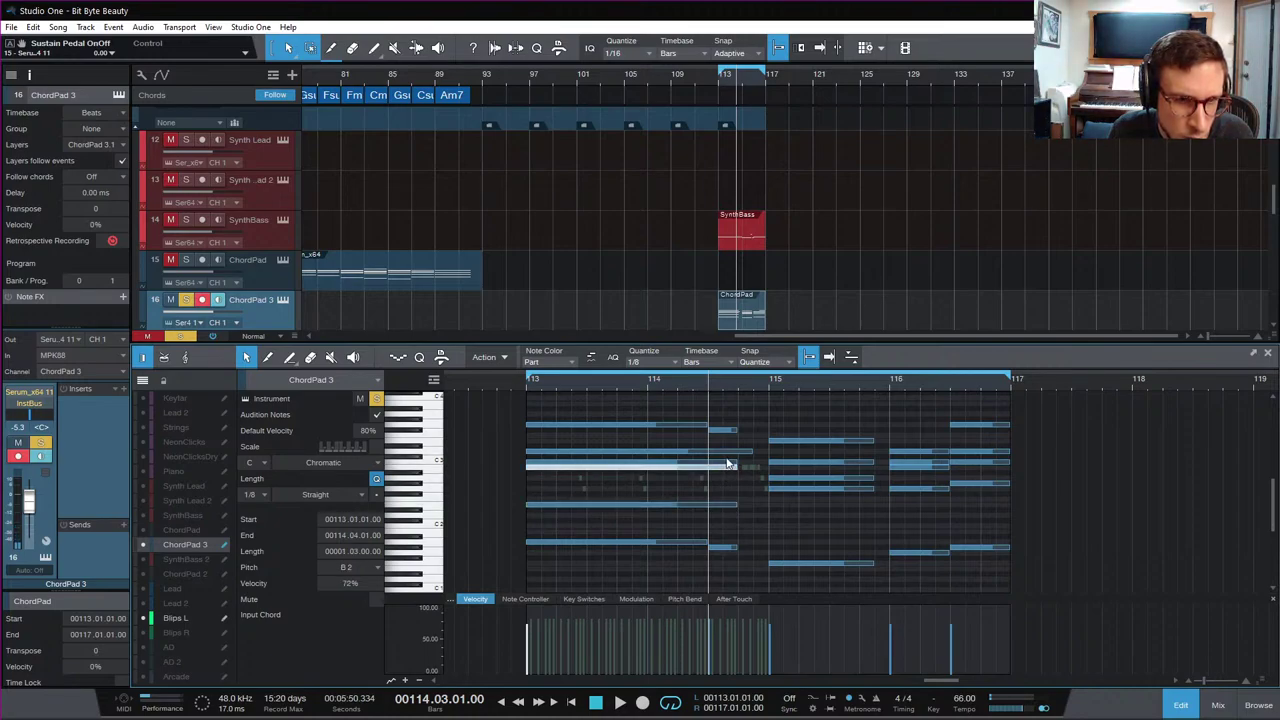
{"action": "left_click", "coordinate": [730, 466]}
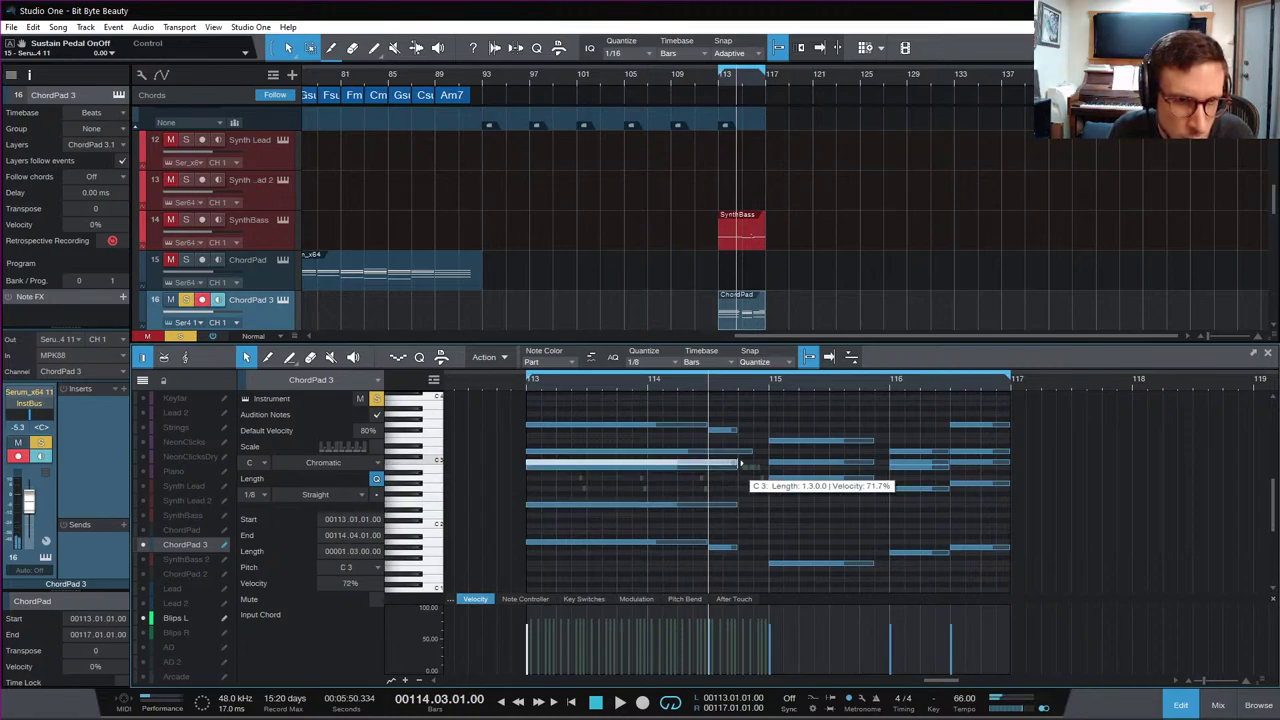
{"action": "left_click", "coordinate": [748, 455]}
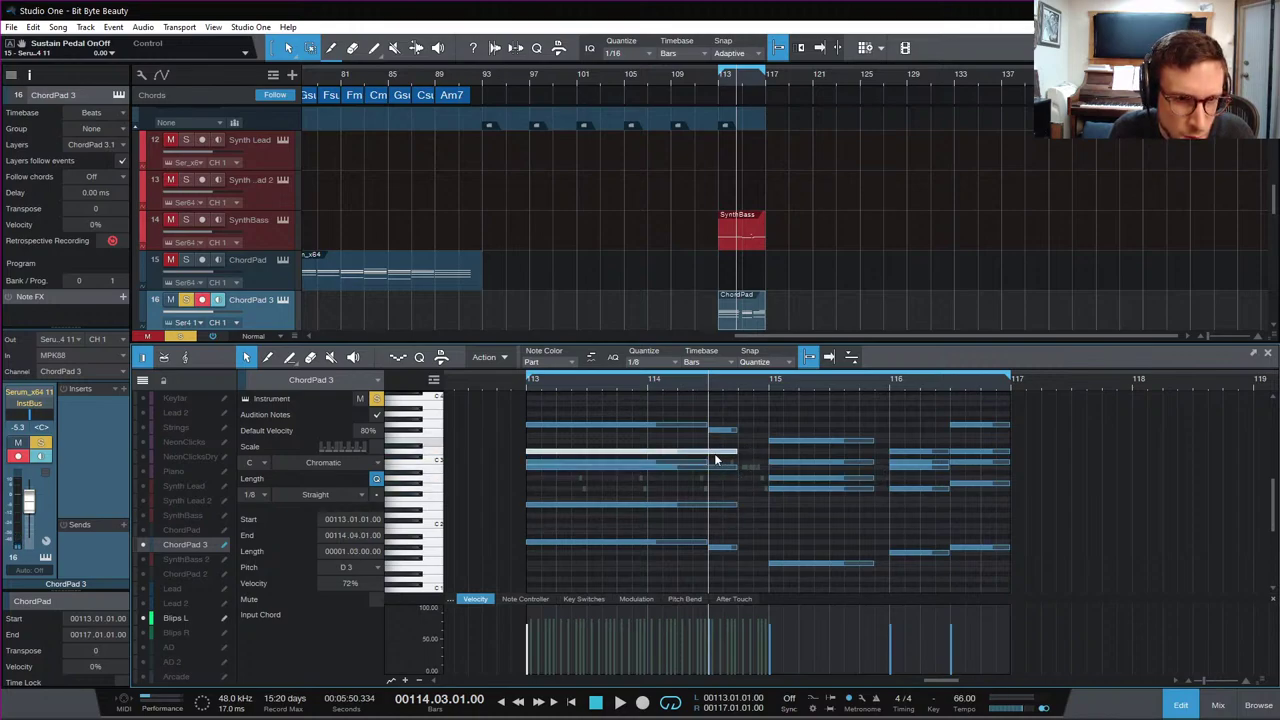
Step: Add a one-beat G#2 note from 114.03 to 114.04 and play back the chord change
{"action": "left_click", "coordinate": [714, 485]}
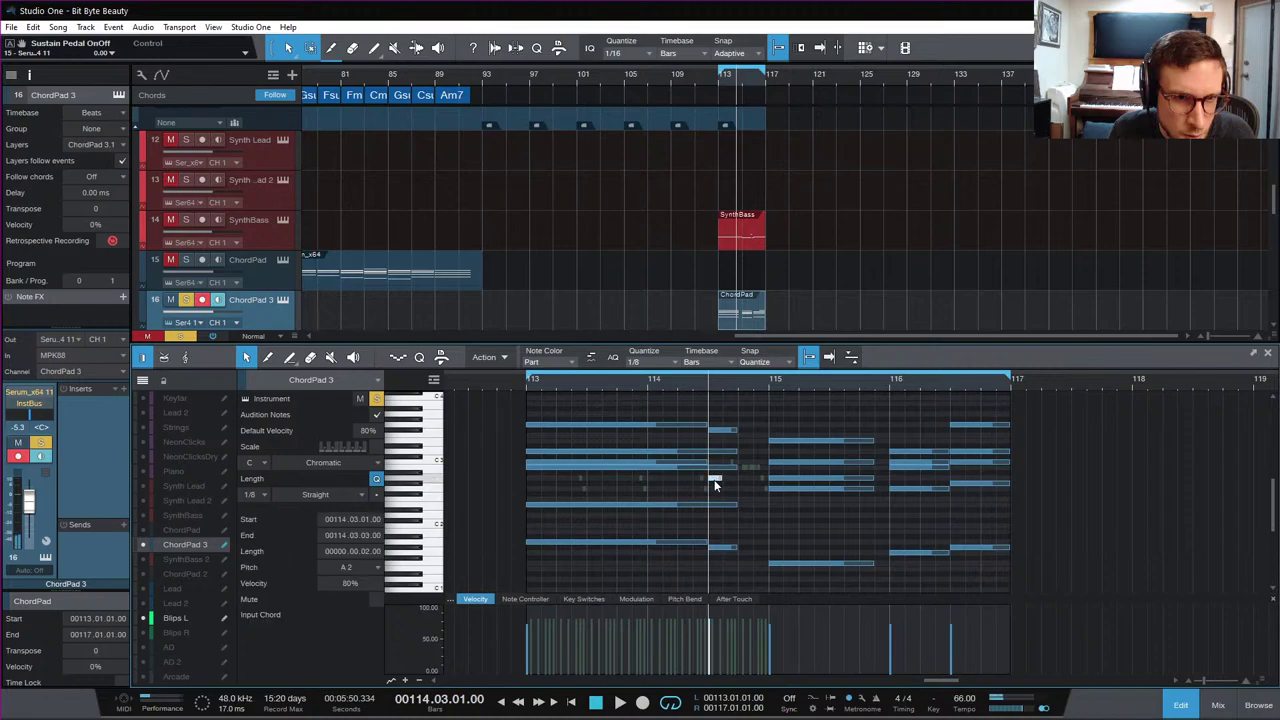
{"action": "left_click_drag", "start_coordinate": [714, 484], "coordinate": [734, 488]}
{"action": "key", "text": "space"}
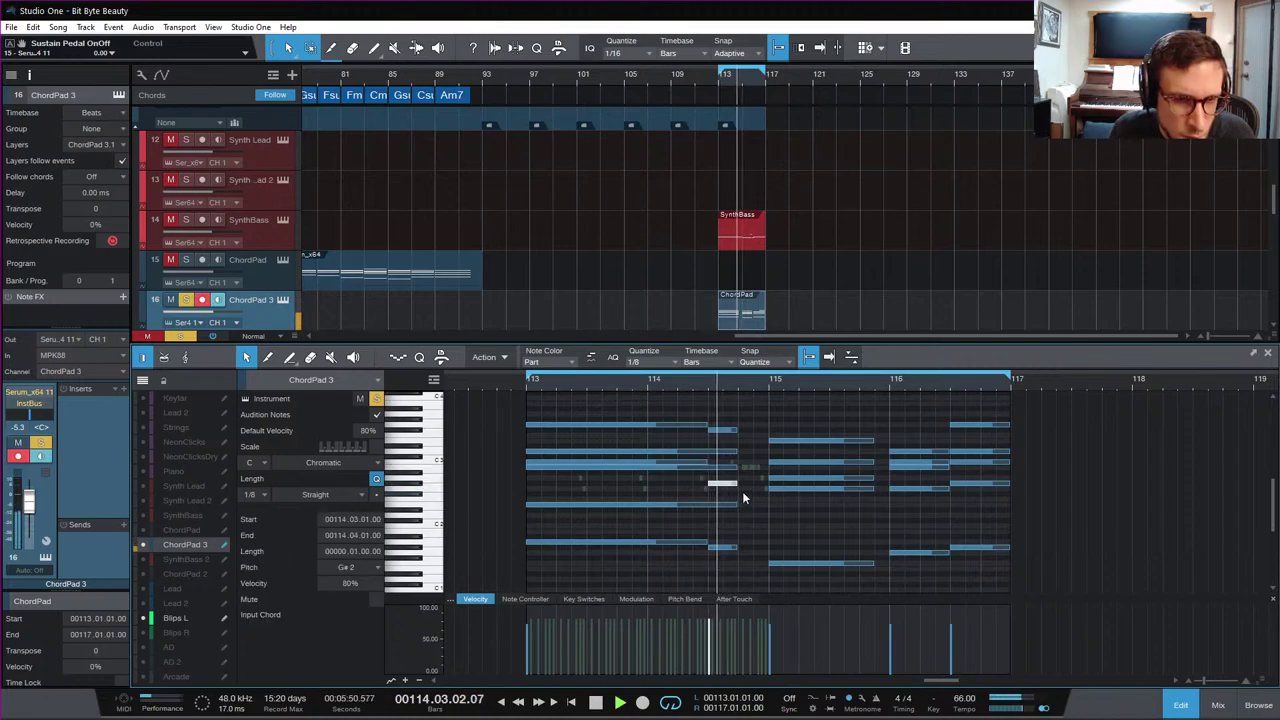
{"action": "key", "text": "space"}
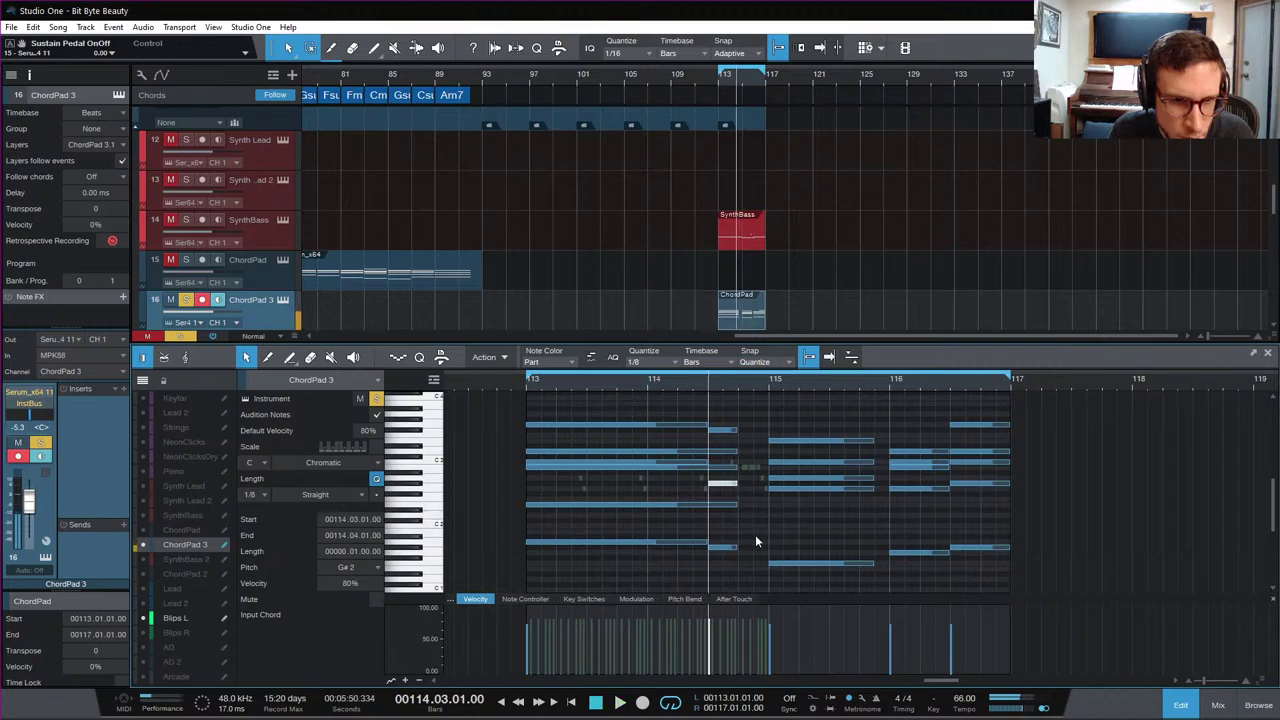
Step: Add one-beat G1, G3 and D3 notes from 114.04 to 115.01 to form the following chord
{"action": "left_click", "coordinate": [752, 548]}
{"action": "left_click", "coordinate": [743, 553]}
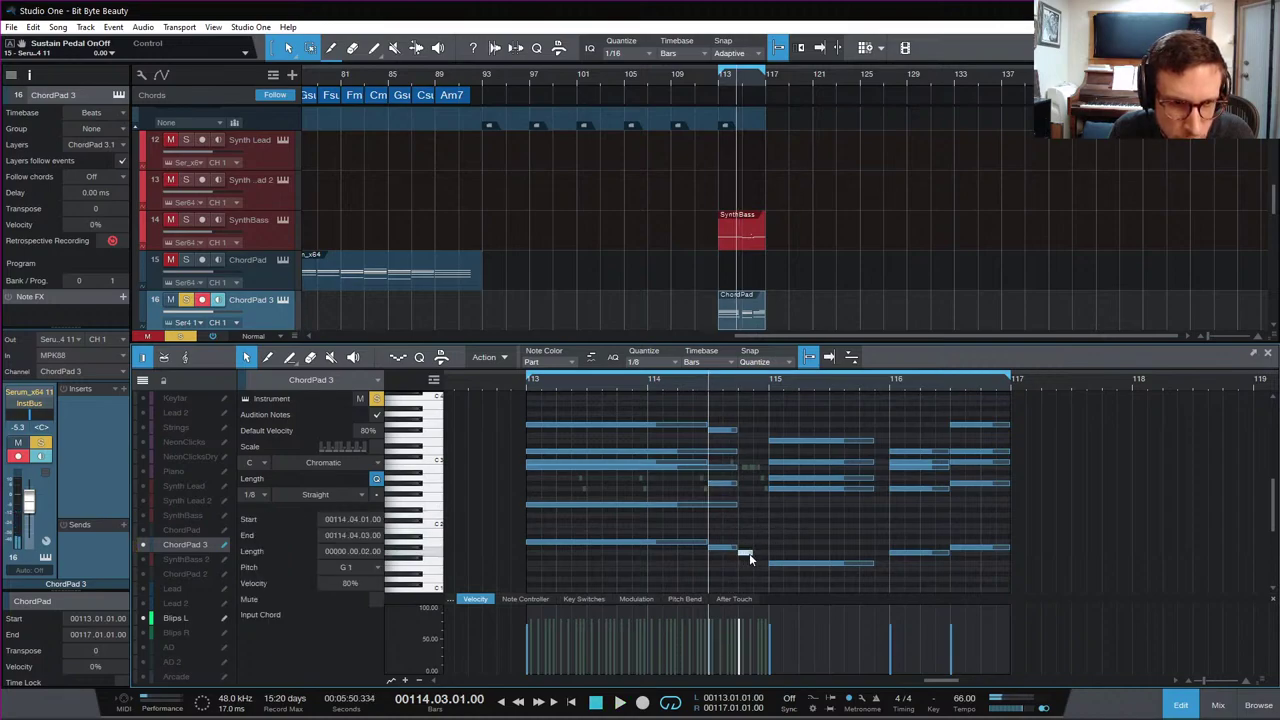
{"action": "left_click_drag", "start_coordinate": [749, 553], "coordinate": [738, 430]}
{"action": "left_click", "coordinate": [772, 441]}
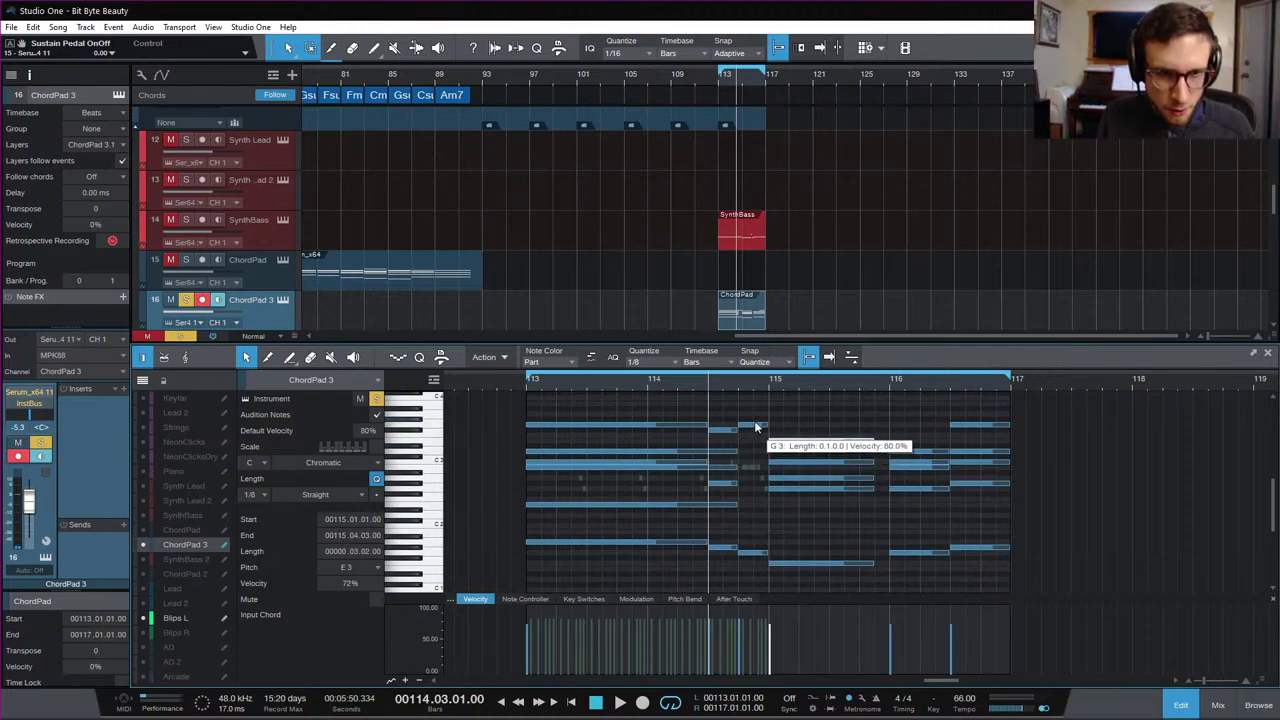
{"action": "left_click_drag", "start_coordinate": [753, 422], "coordinate": [751, 464]}
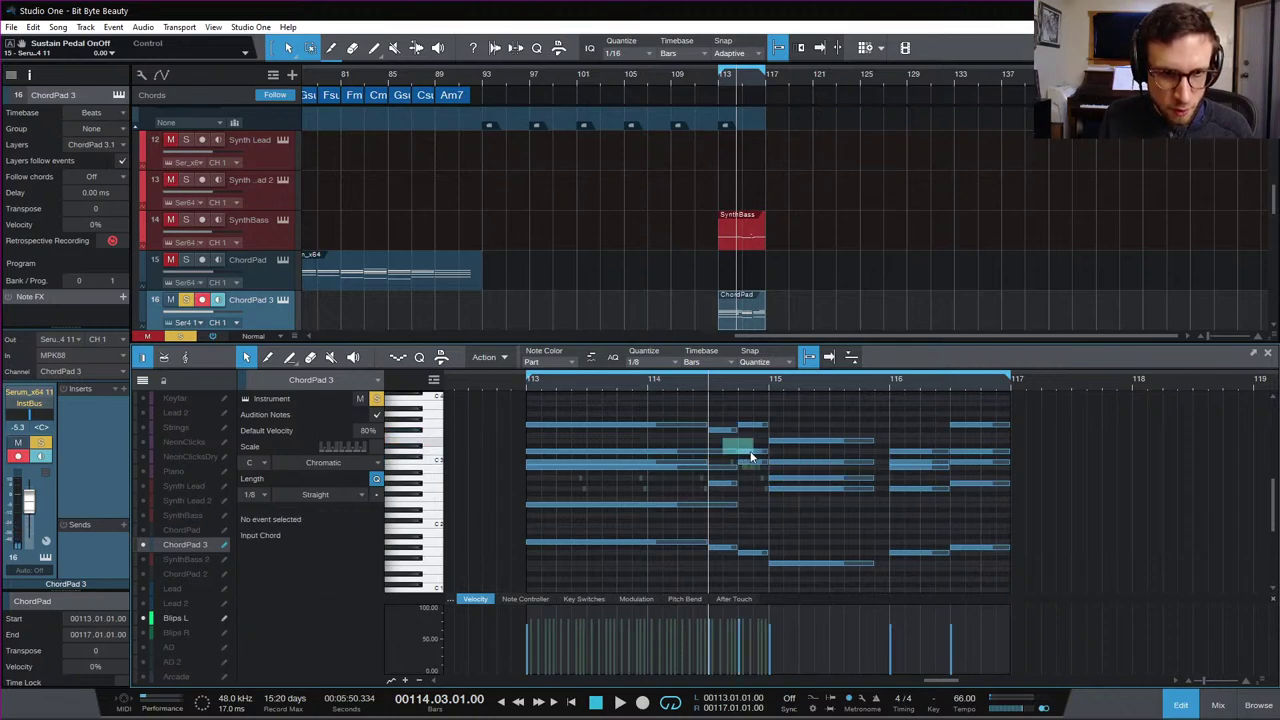
{"action": "left_click", "coordinate": [749, 452]}
{"action": "key", "text": "ctrl+g"}
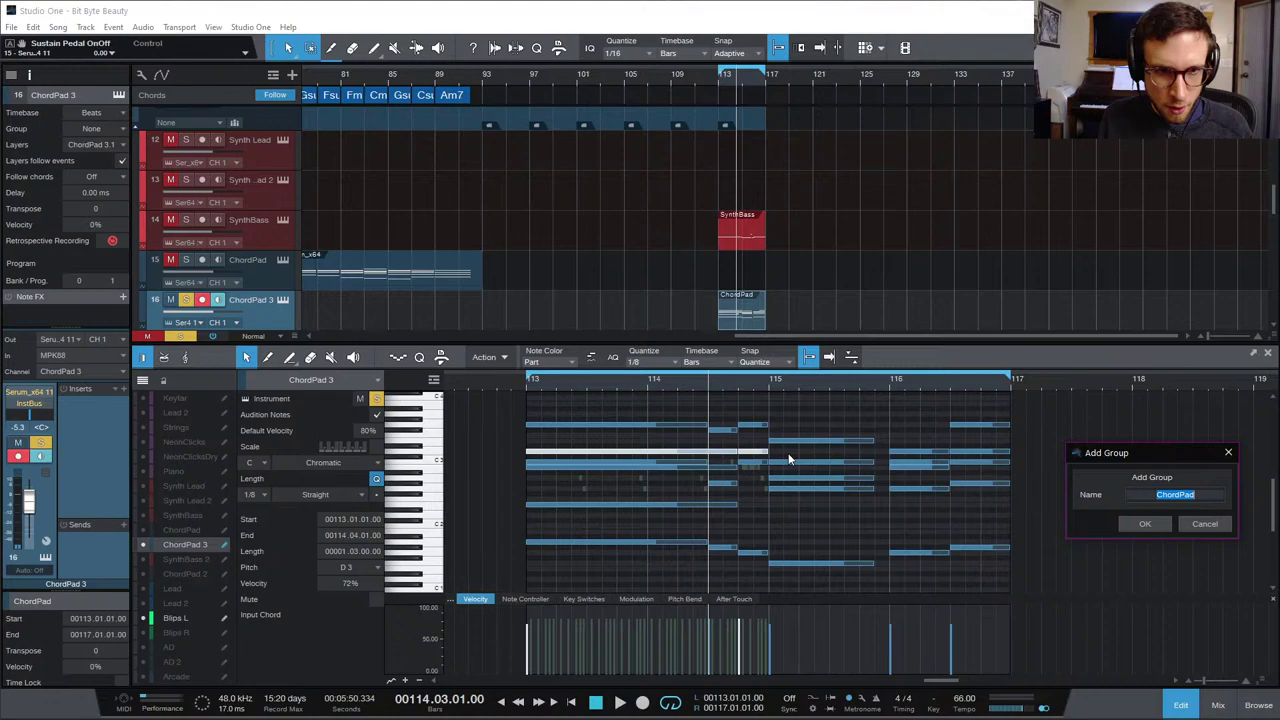
{"action": "left_click", "coordinate": [1189, 521]}
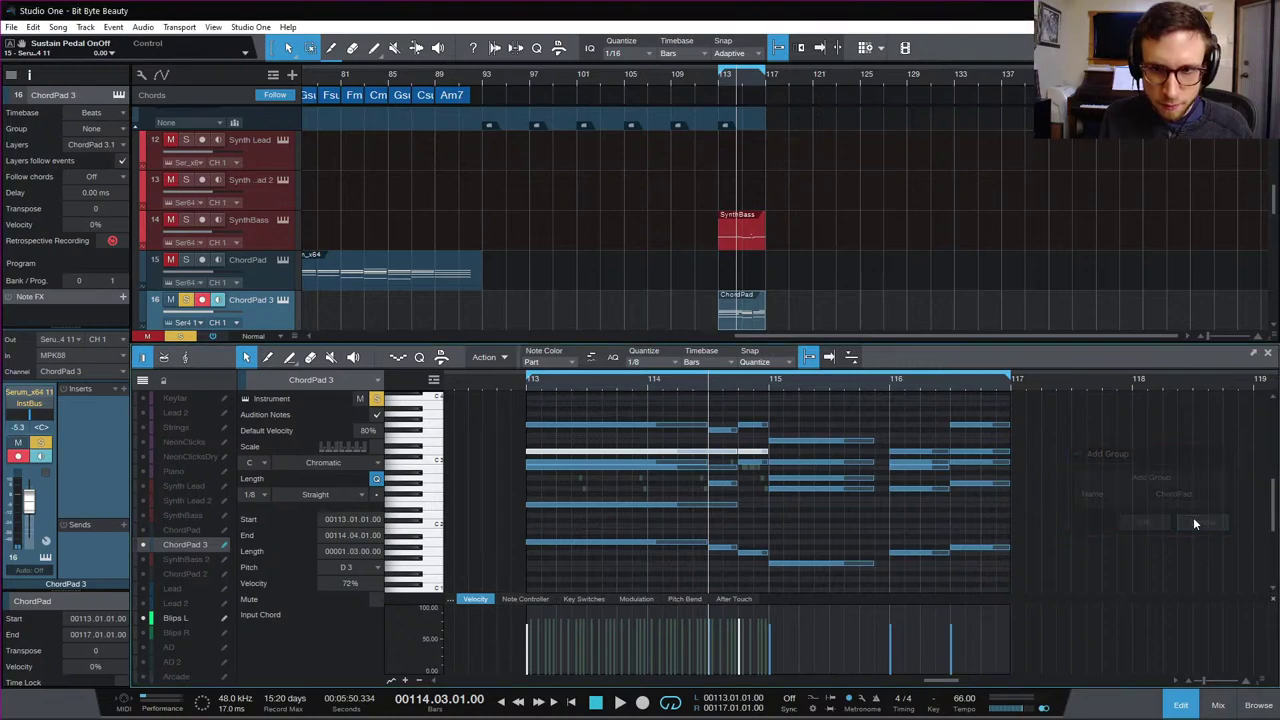
Step: Add a one-beat E2 note at 114.04 and merge it with the first chord's E2 note into one note ending at 115.01
{"action": "left_click", "coordinate": [760, 507]}
{"action": "left_click_drag", "start_coordinate": [757, 552], "coordinate": [760, 510]}
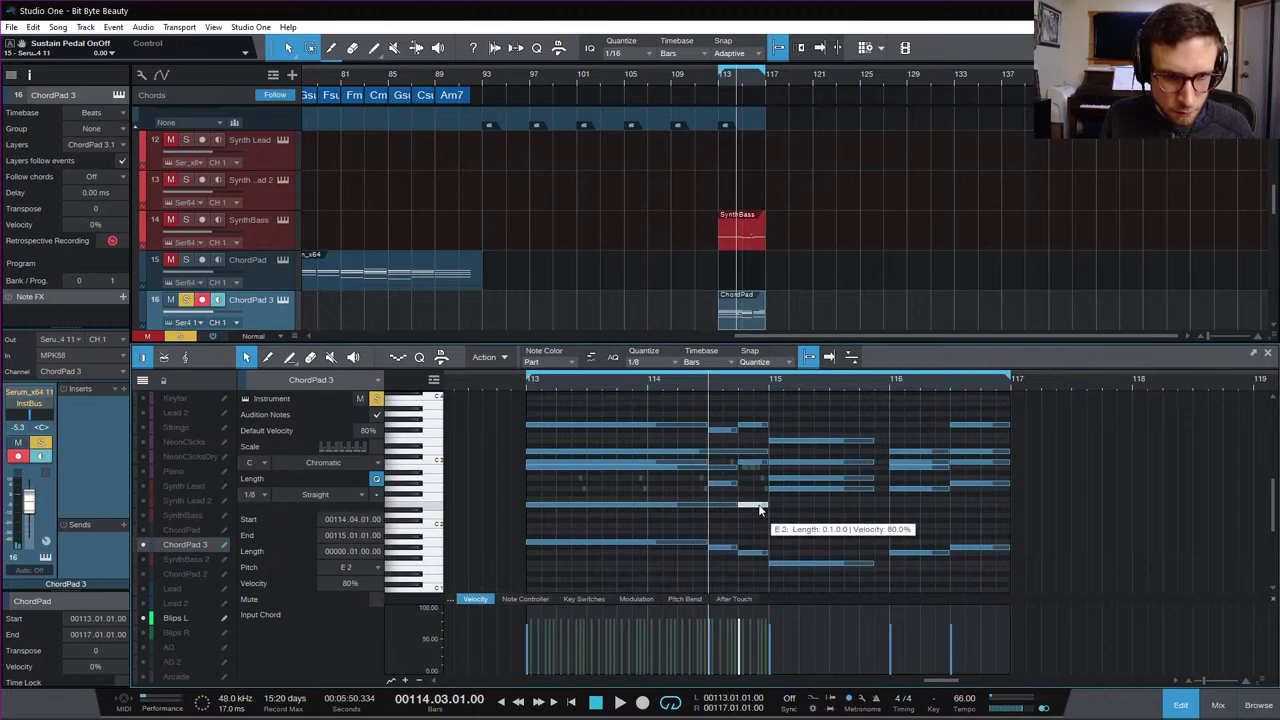
{"action": "left_click_drag", "start_coordinate": [760, 510], "coordinate": [763, 496]}
{"action": "left_click", "coordinate": [720, 503]}
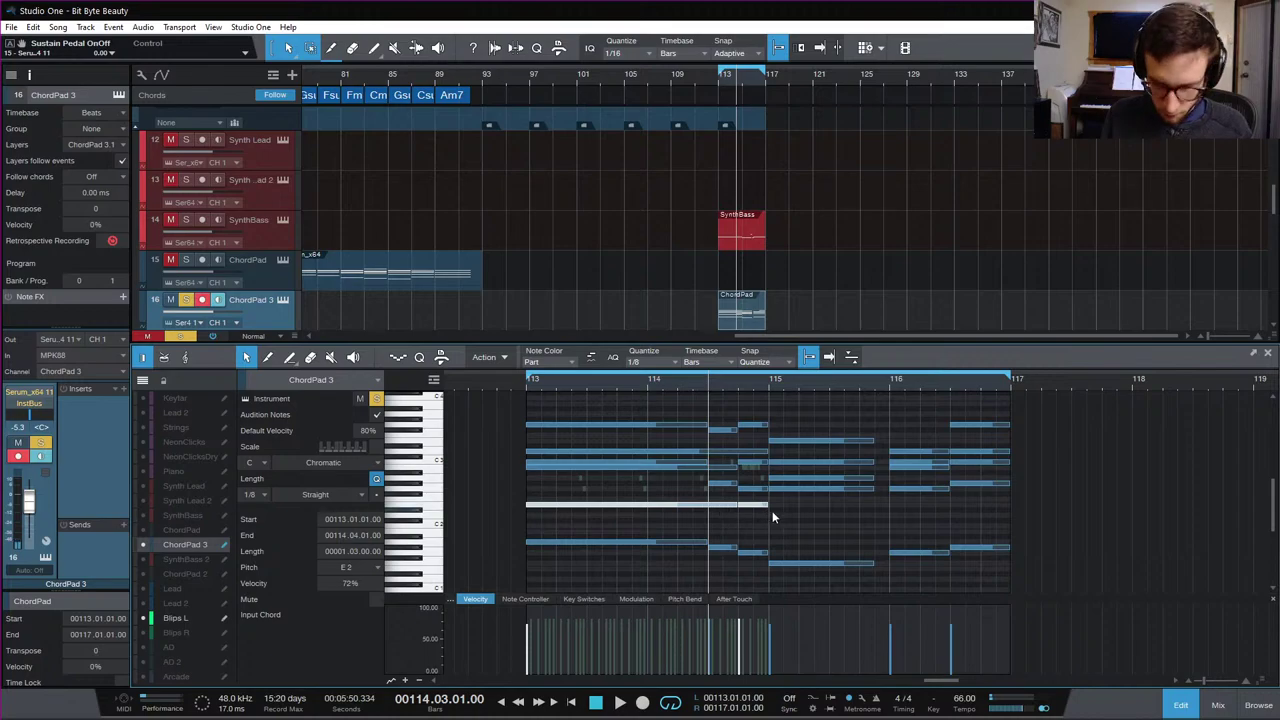
{"action": "key", "text": "alt+q"}
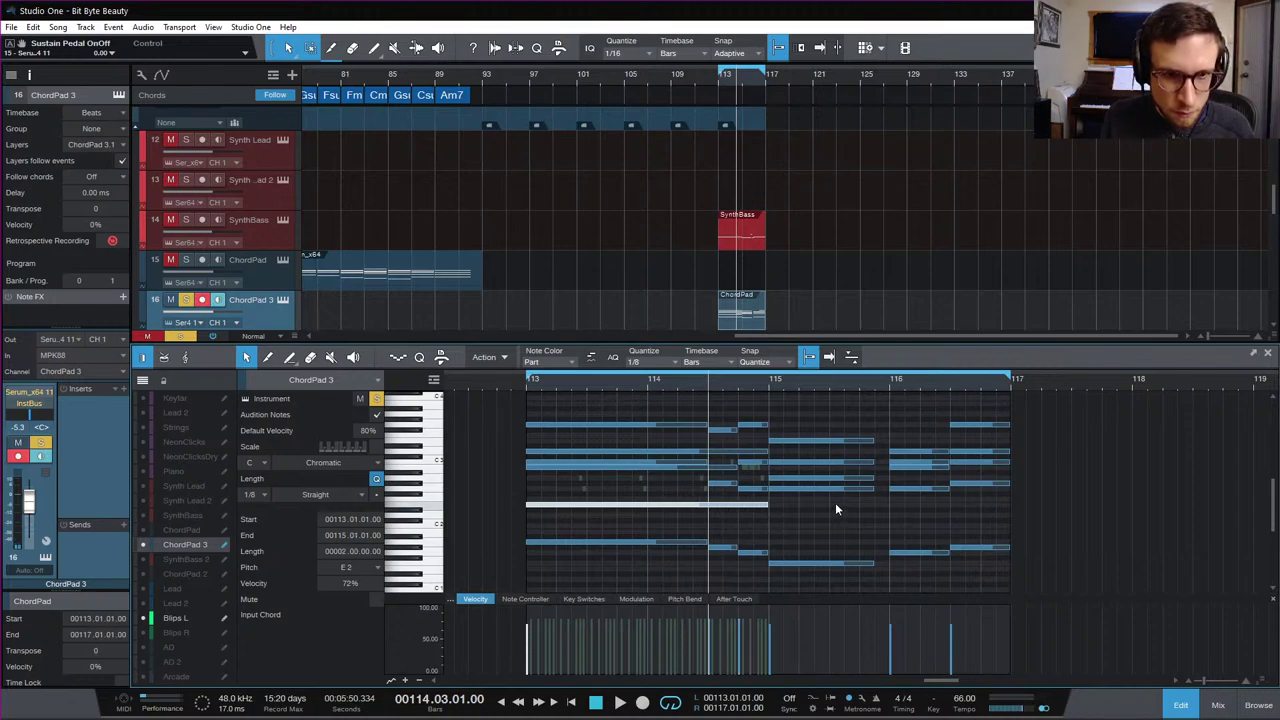
Step: Play back the edited chords on the soloed ChordPad 3, first from 114.03 and again from the start of bar 113
{"action": "key", "text": "space"}
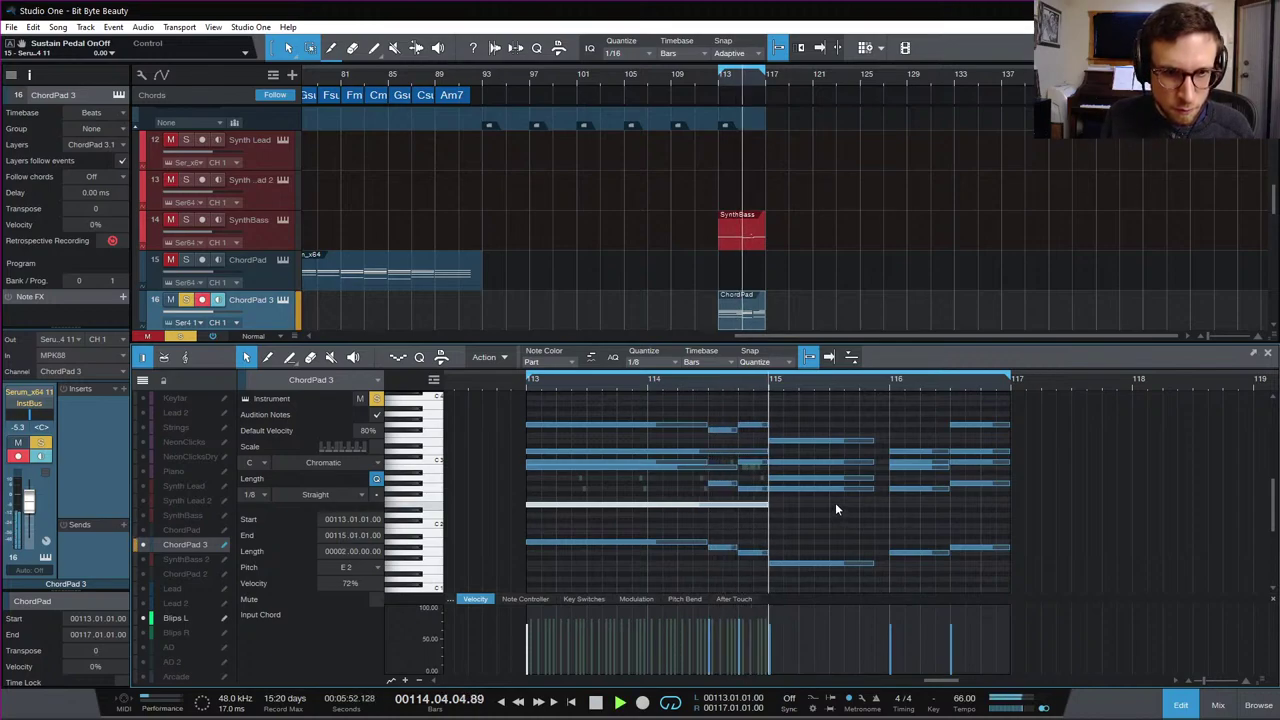
{"action": "key", "text": "space"}
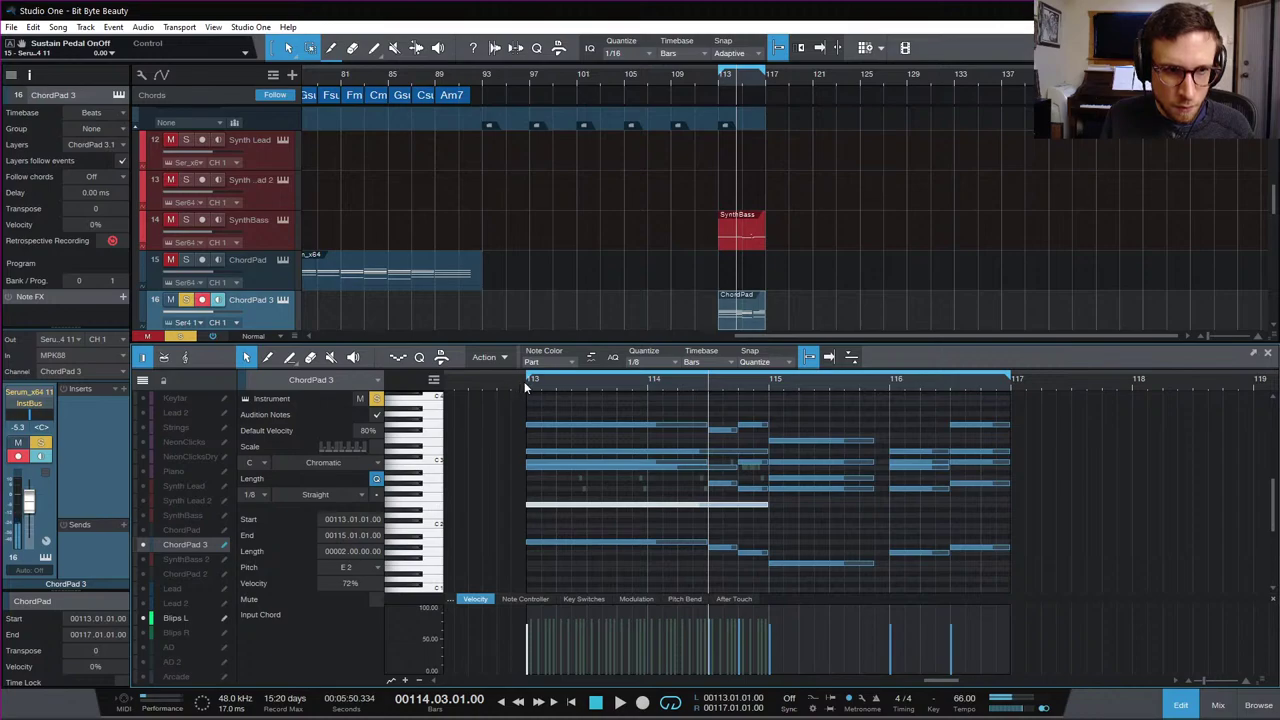
{"action": "left_click", "coordinate": [524, 384]}
{"action": "key", "text": "space"}
{"action": "key", "text": "space"}
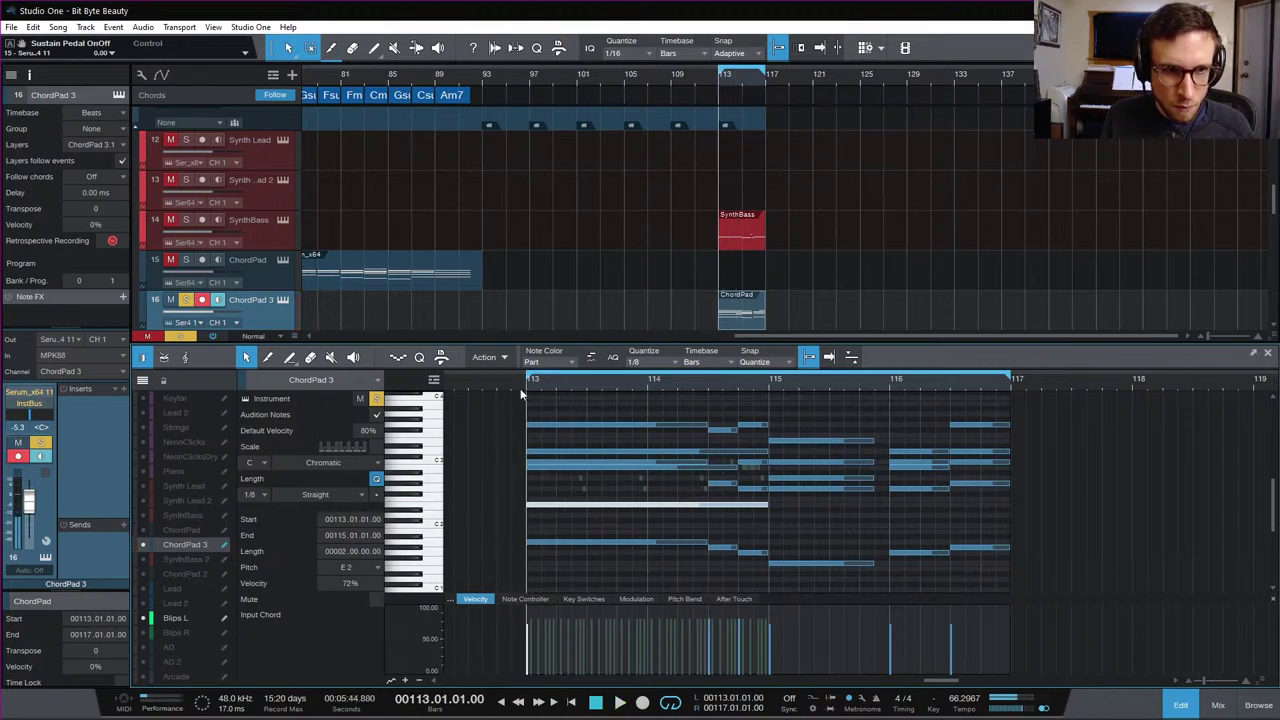
{"action": "left_click", "coordinate": [568, 416]}
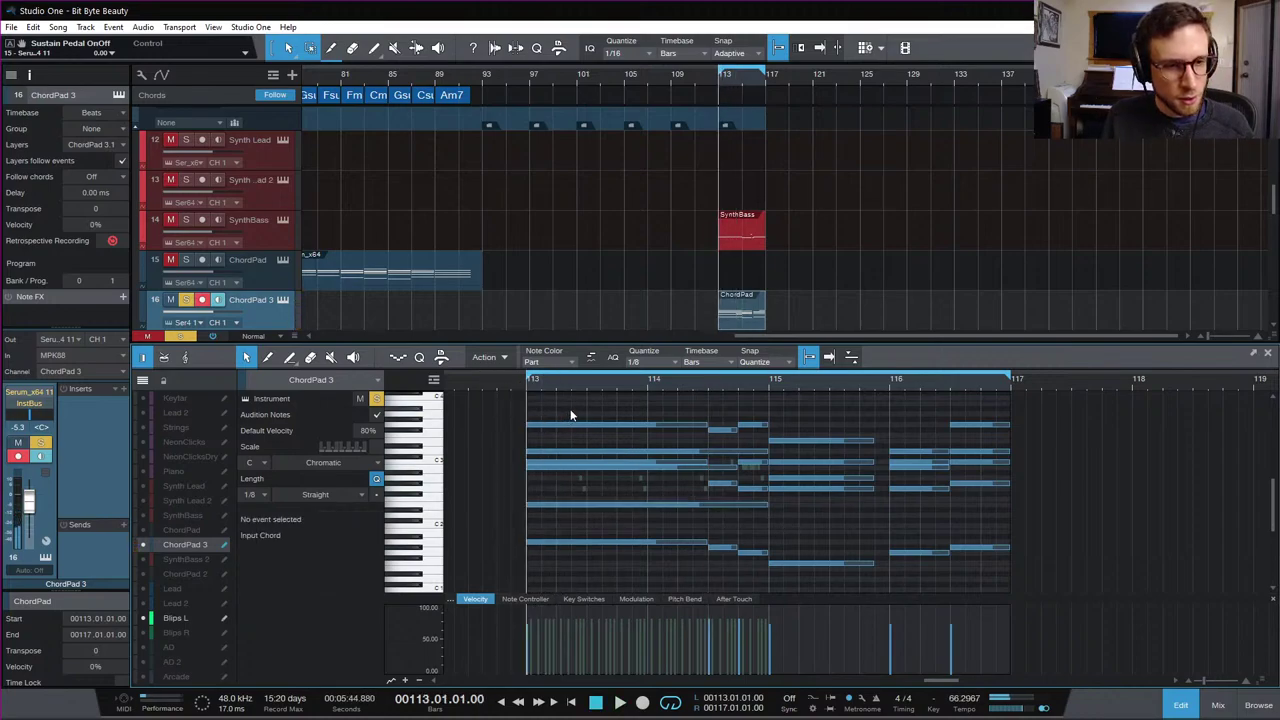
{"action": "key", "text": "space"}
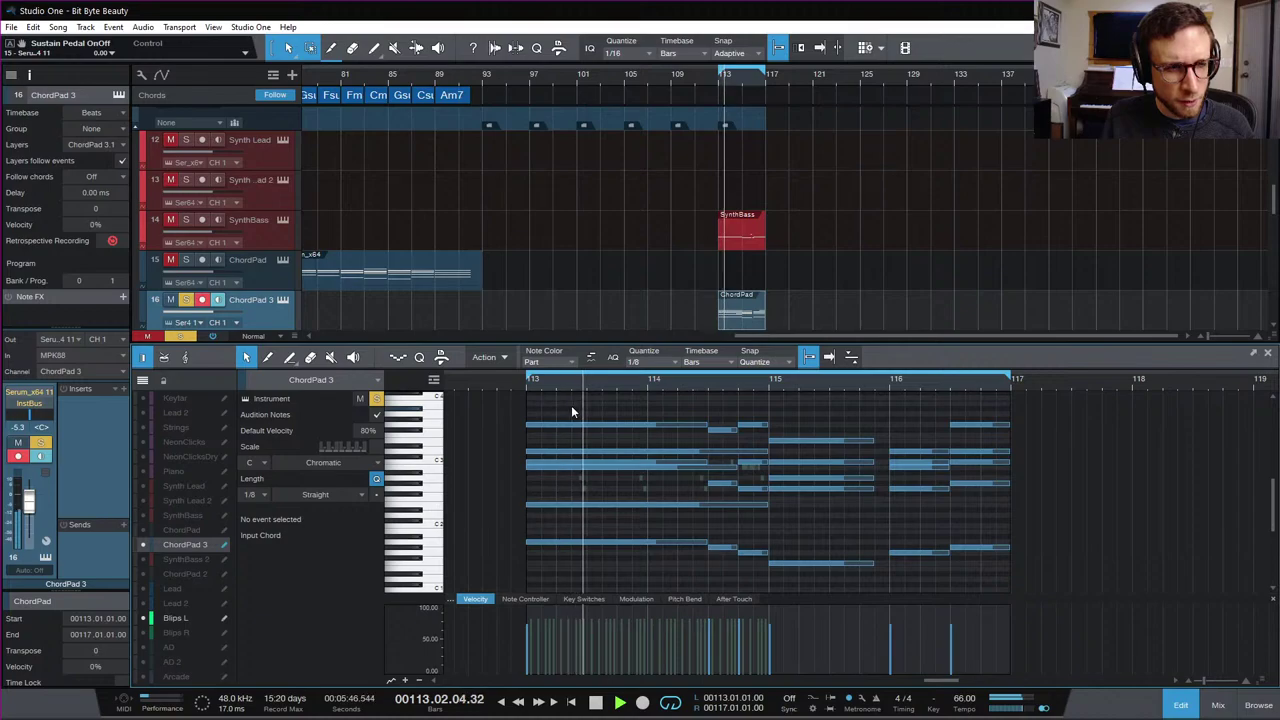
Step: Replay the soloed ChordPad 3 chords with a lead-in from 112.04
{"action": "left_click", "coordinate": [502, 379]}
{"action": "key", "text": "space"}
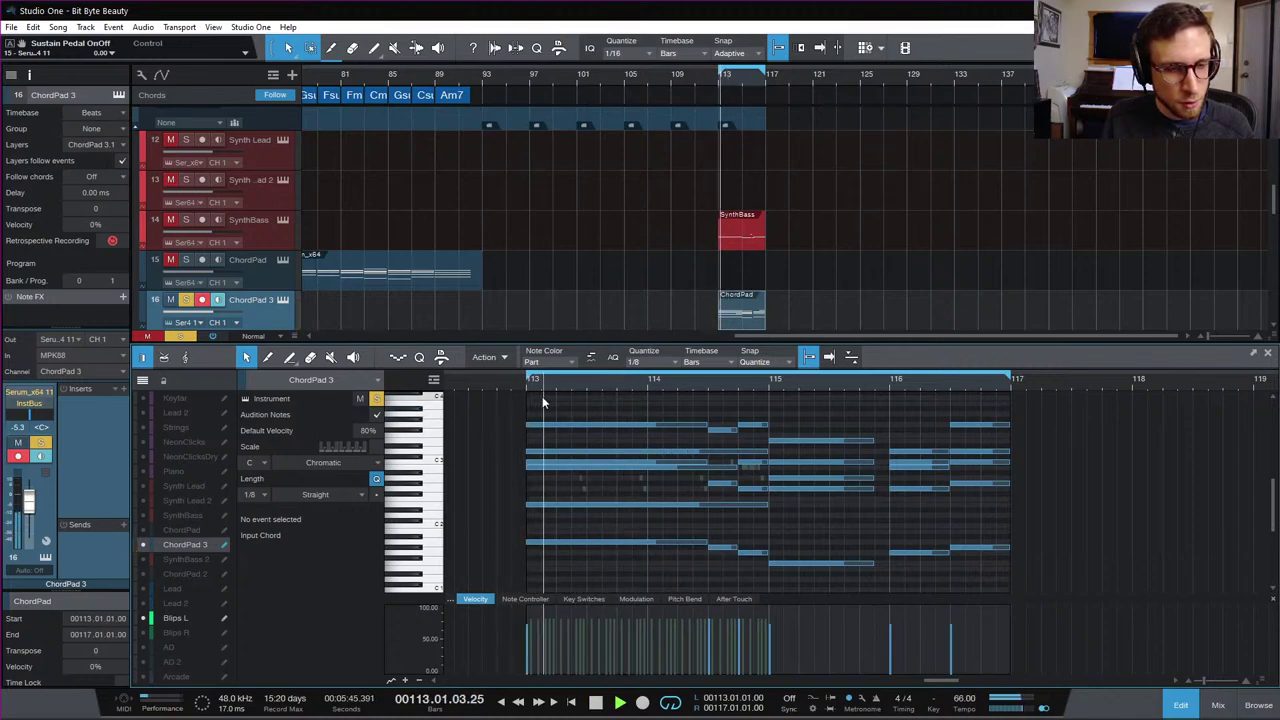
{"action": "key", "text": "space"}
{"action": "key", "text": "space"}
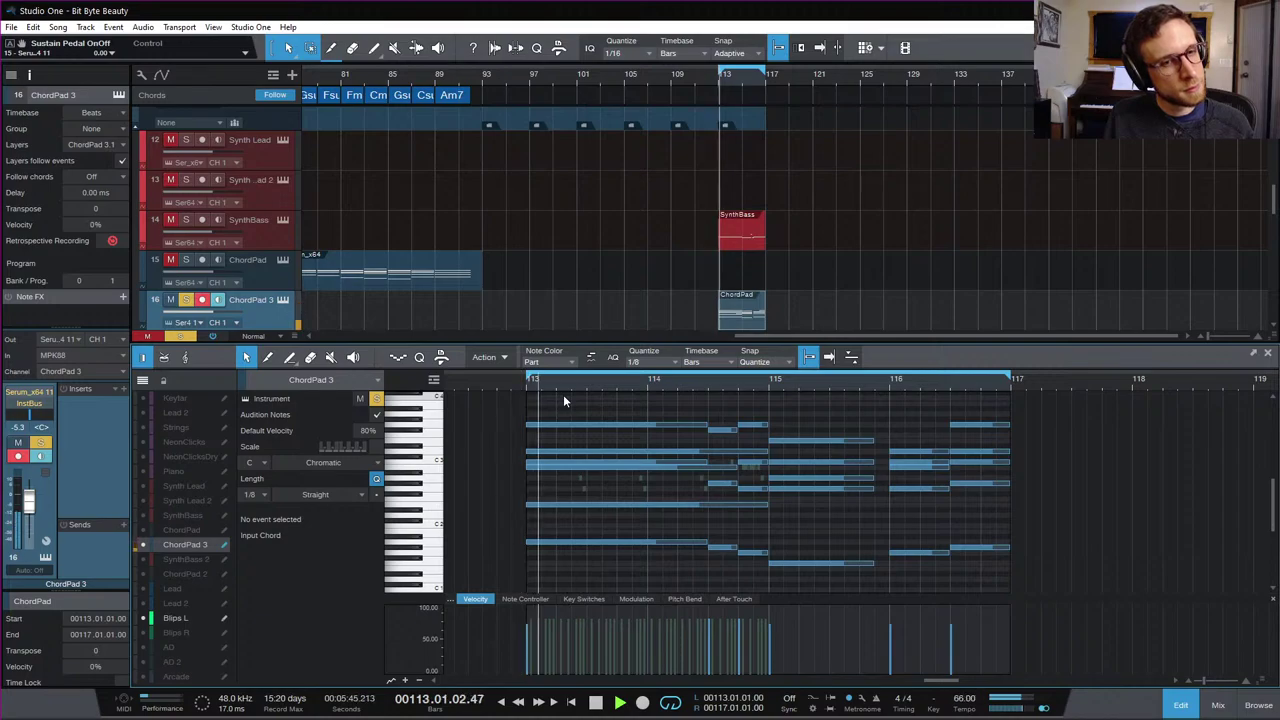
{"action": "key", "text": "space"}
Step: Audition ChordPad 3's Pad - Allele patch on the soloed chords with its Serum settings open, checking the Env 1 envelope
{"action": "left_click", "coordinate": [283, 300]}
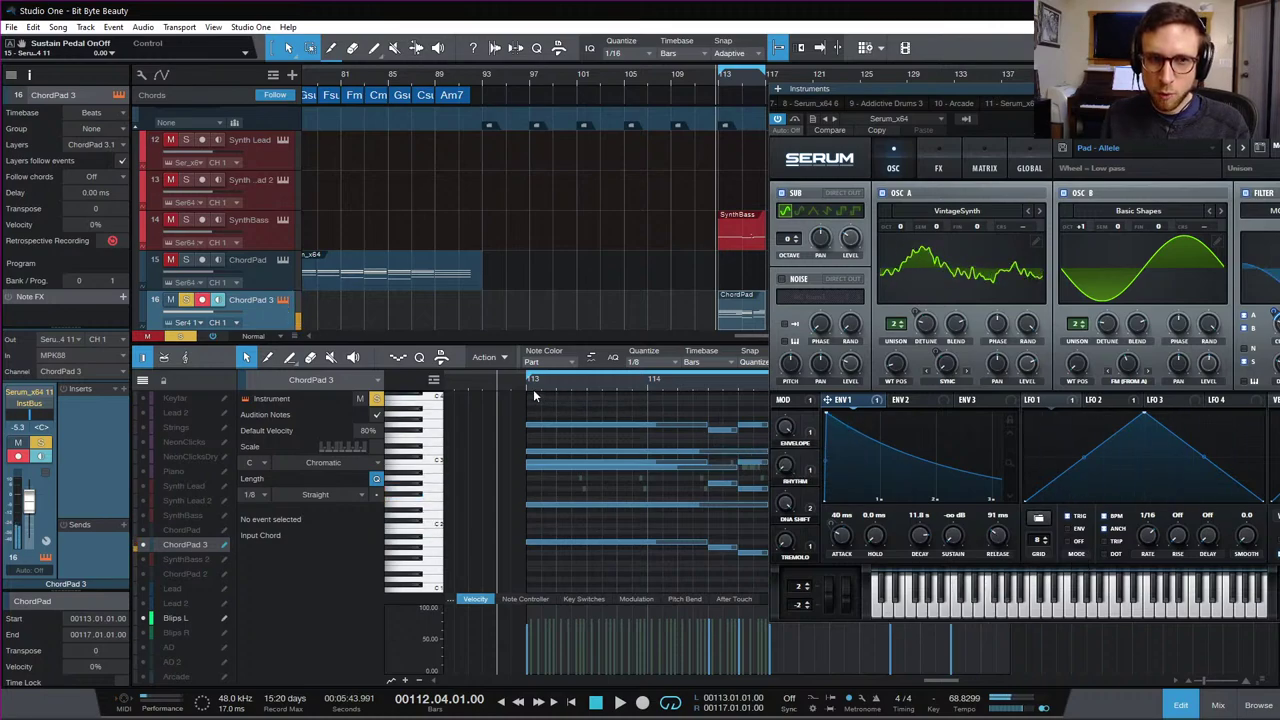
{"action": "key", "text": "space"}
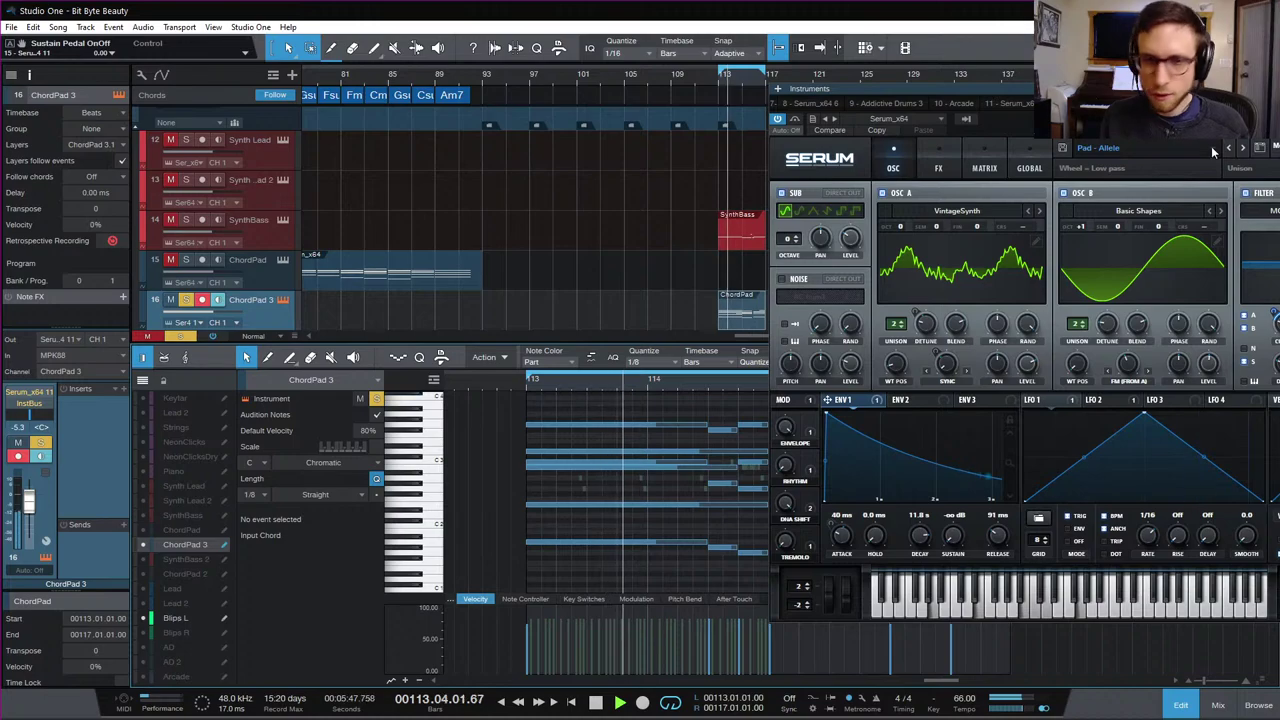
{"action": "left_click", "coordinate": [688, 306]}
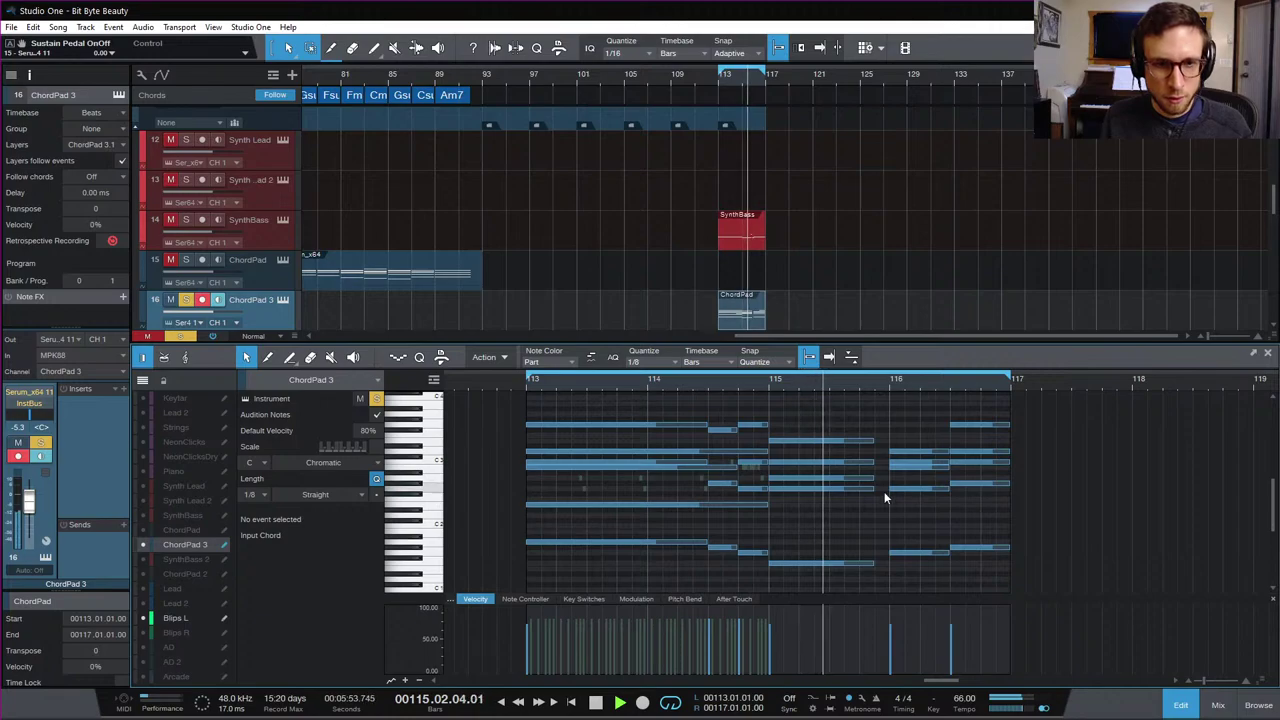
{"action": "key", "text": "space"}
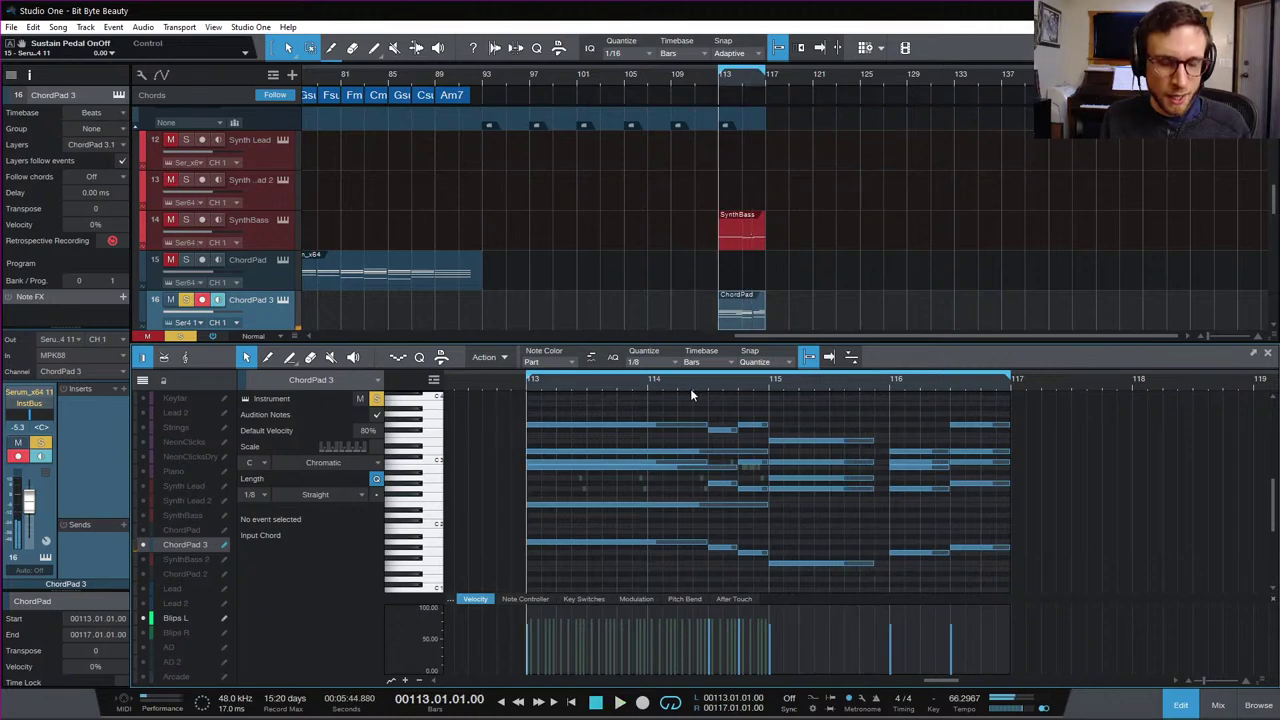
{"action": "left_click", "coordinate": [280, 299]}
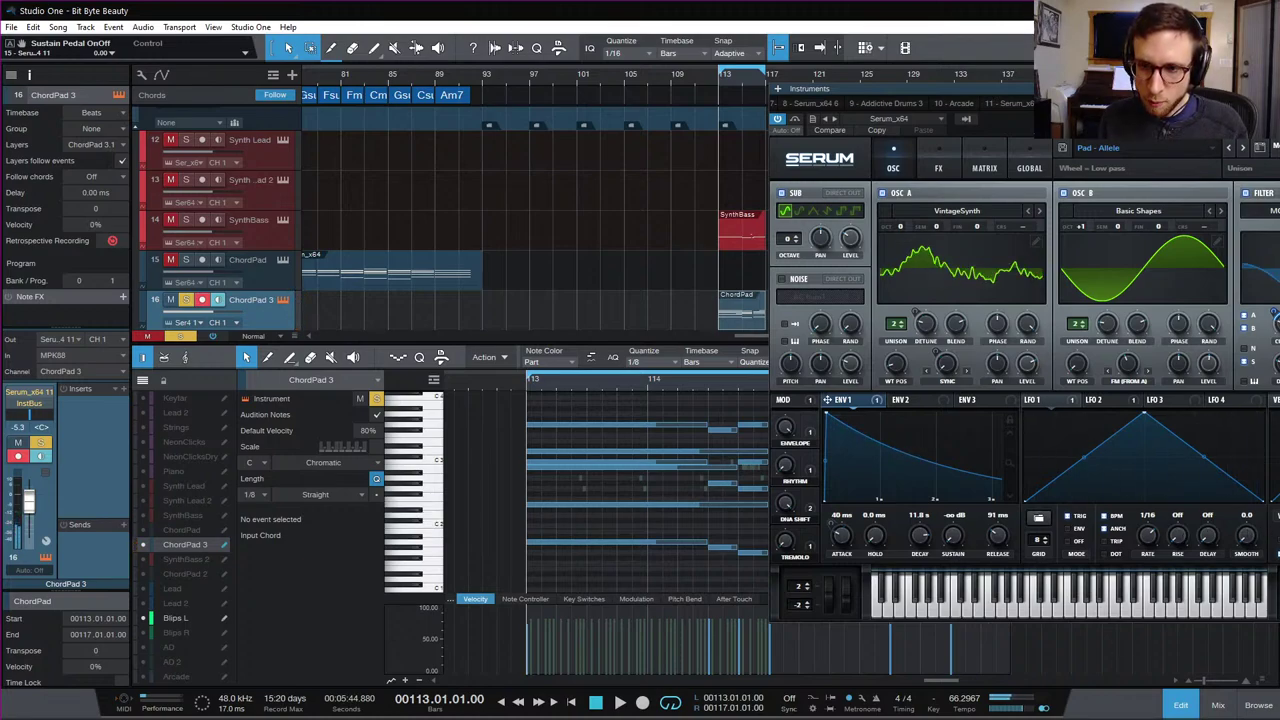
{"action": "key", "text": "space"}
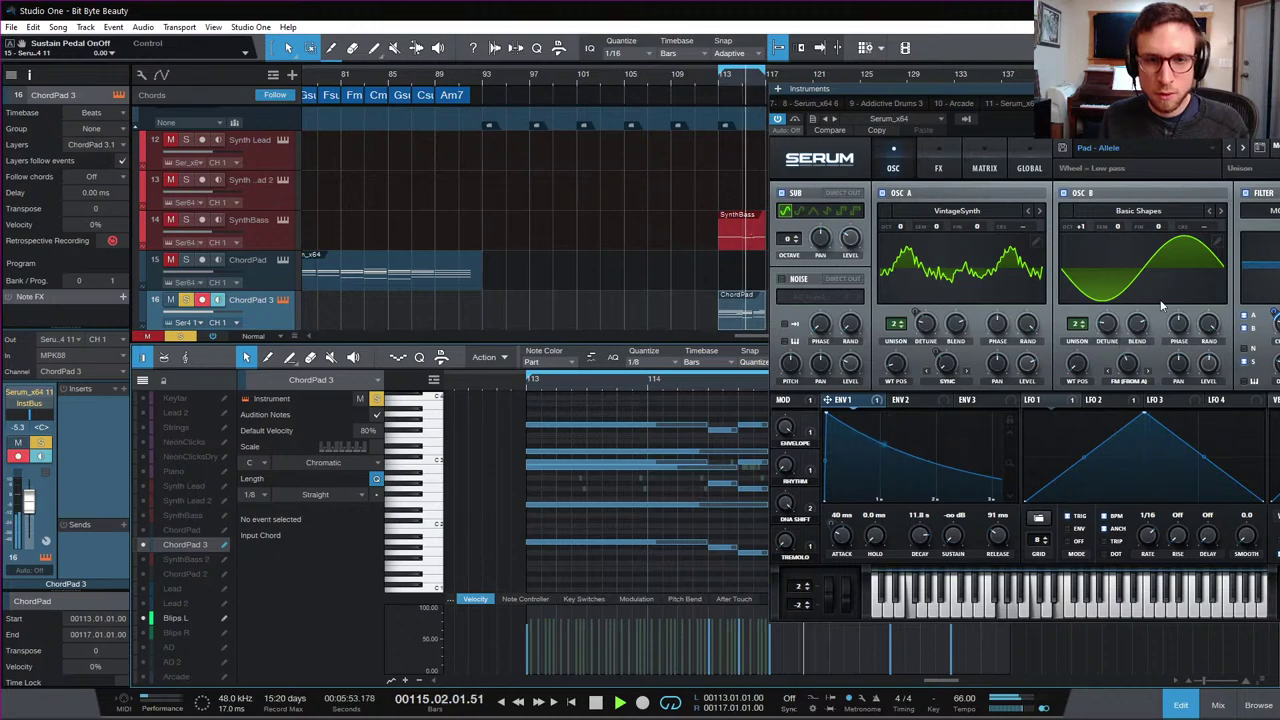
{"action": "left_click", "coordinate": [932, 472]}
Step: Clear ChordPad 3's solo and play the chords from bar 113 in the full mix
{"action": "key", "text": "space"}
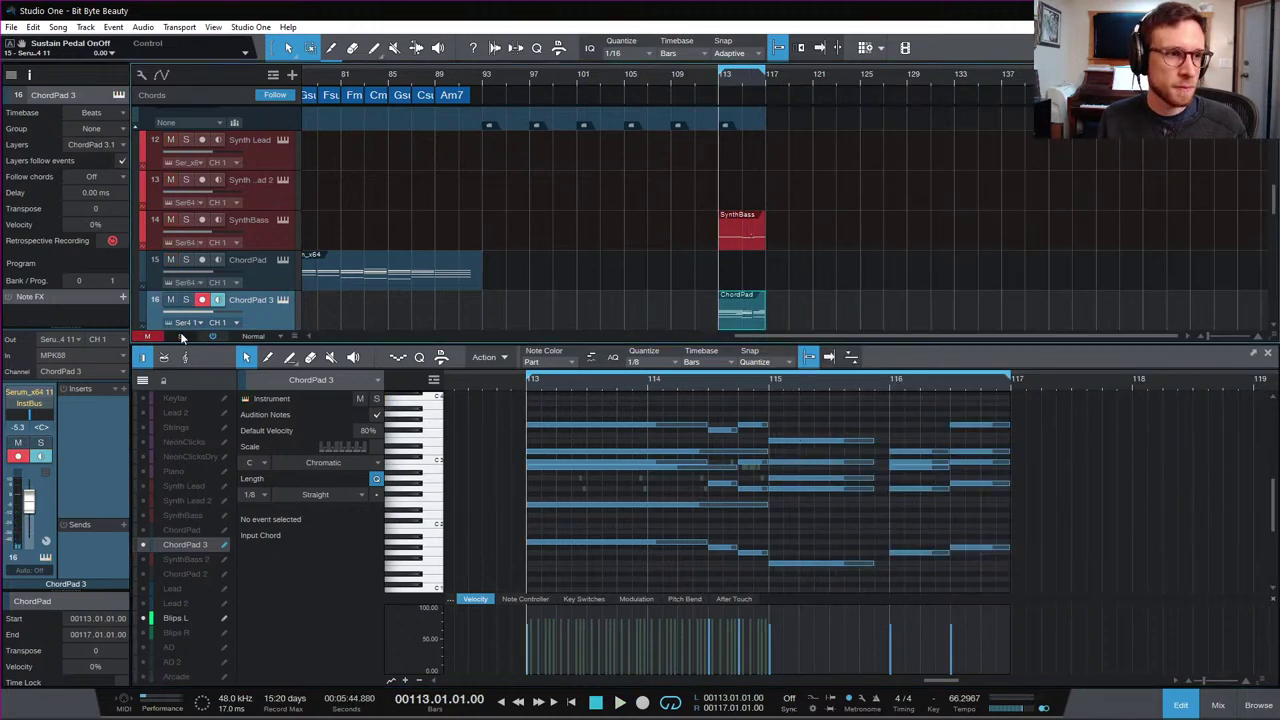
{"action": "key", "text": "space"}
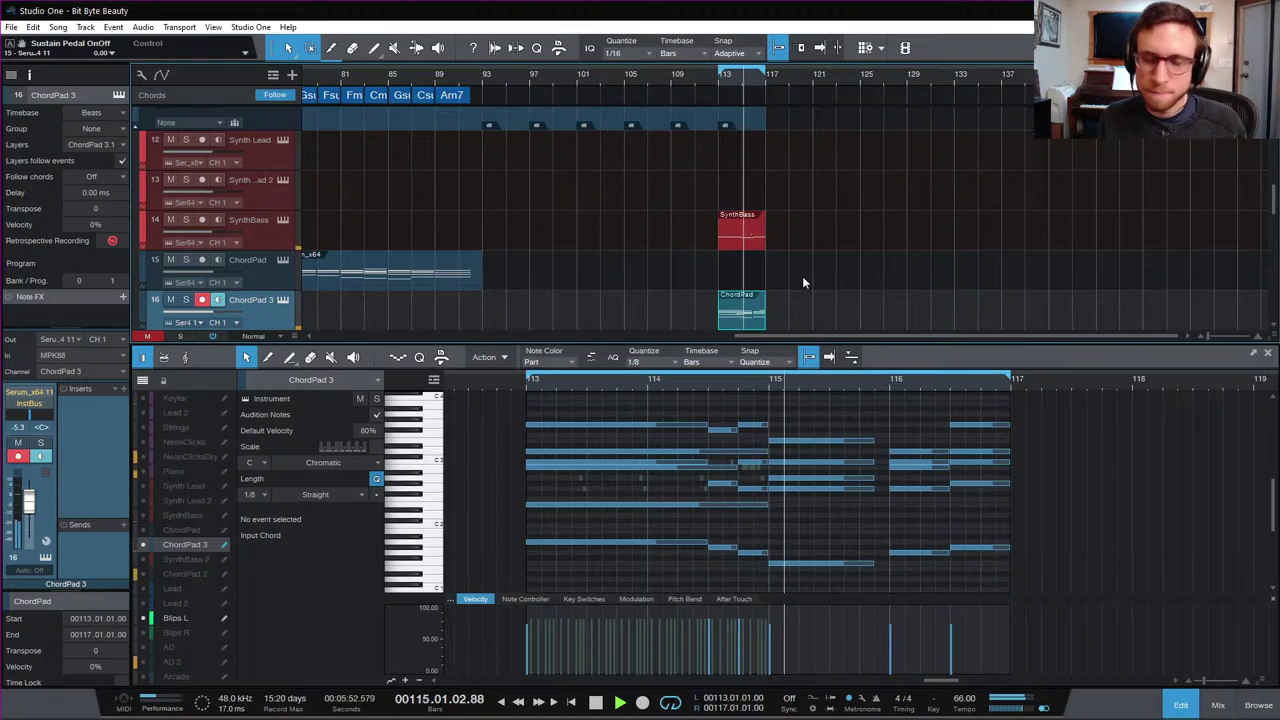
{"action": "key", "text": "space"}
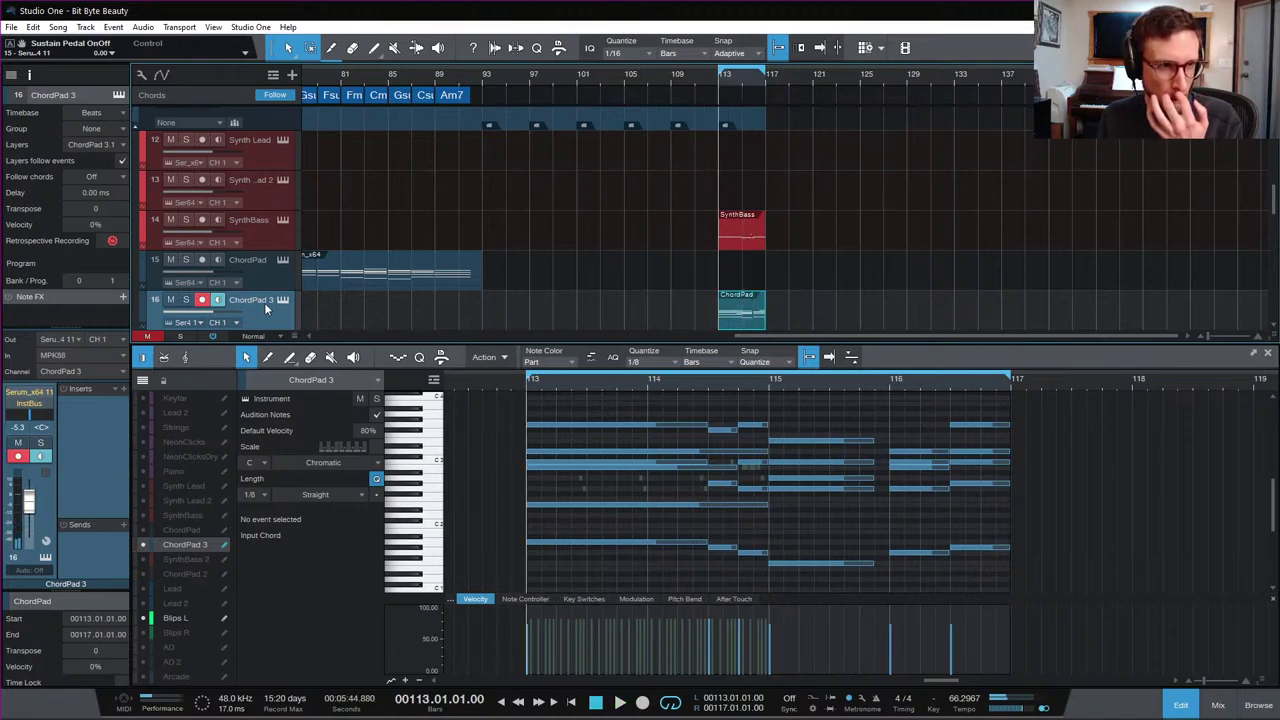
Step: Set the Env 1 decay of ChordPad 3's Serum patch to 15.7 s and play the section in the full mix
{"action": "left_click", "coordinate": [283, 301]}
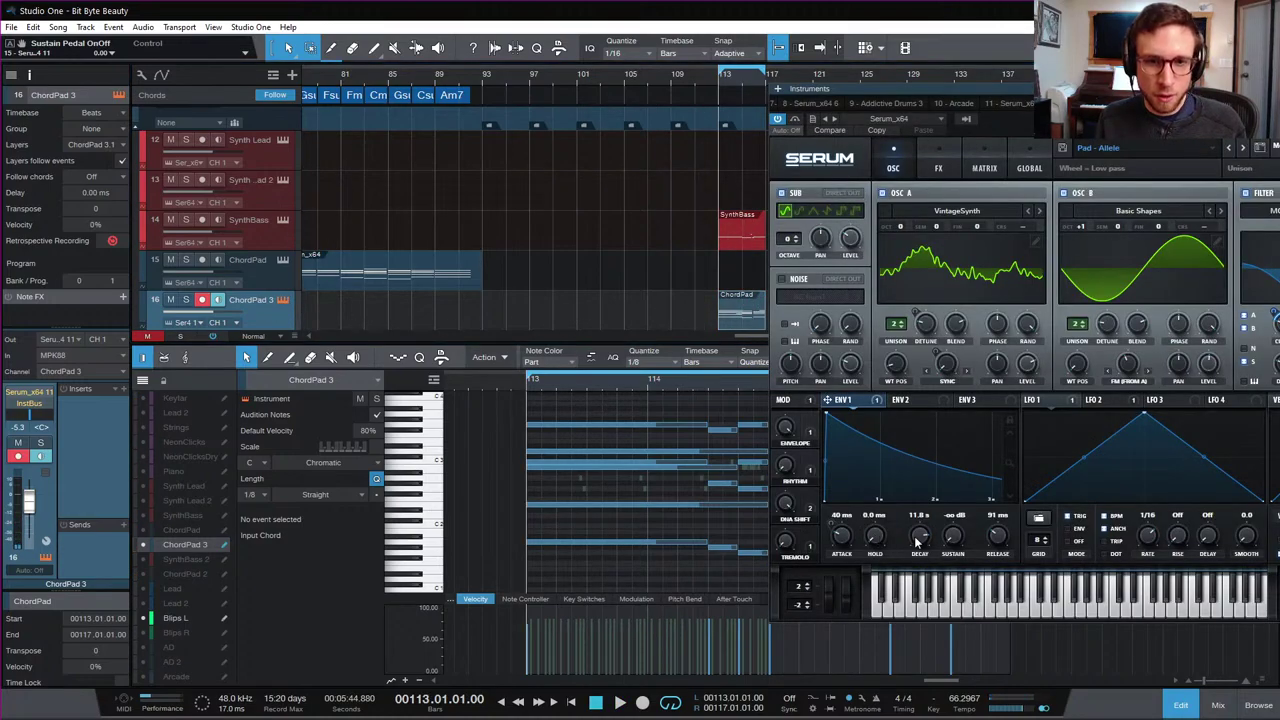
{"action": "key", "text": "space"}
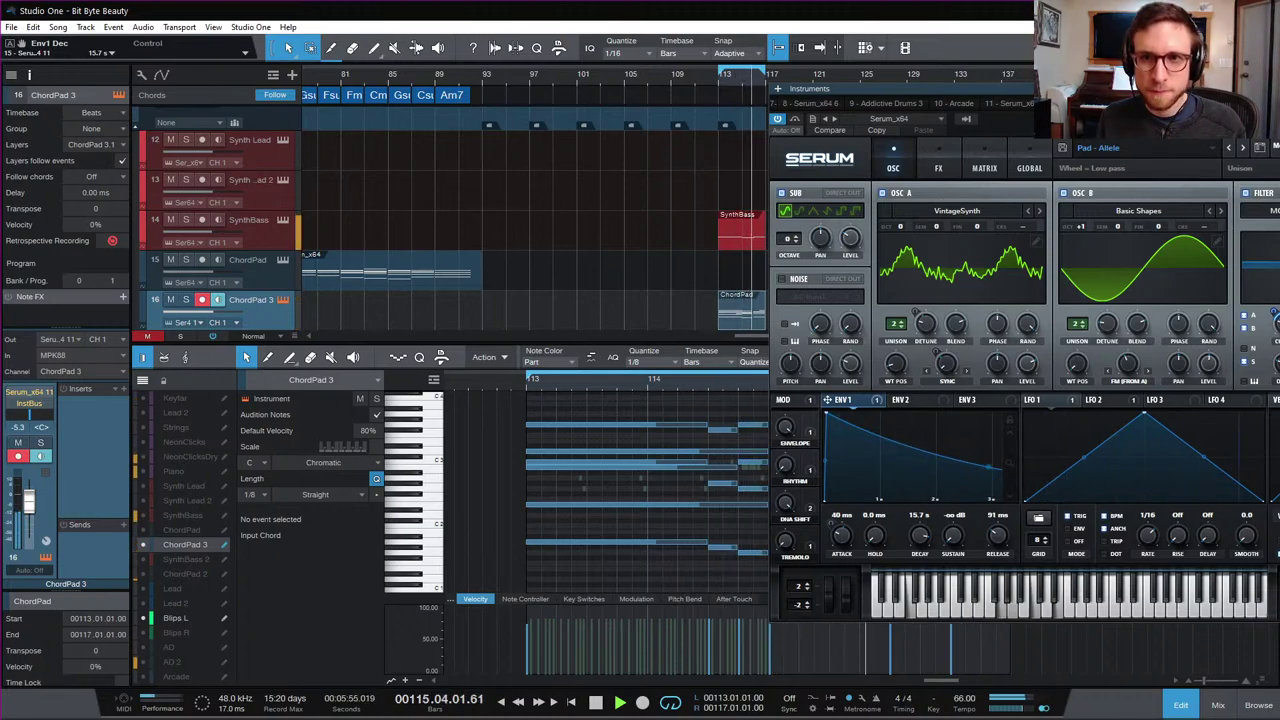
{"action": "key", "text": "F11"}
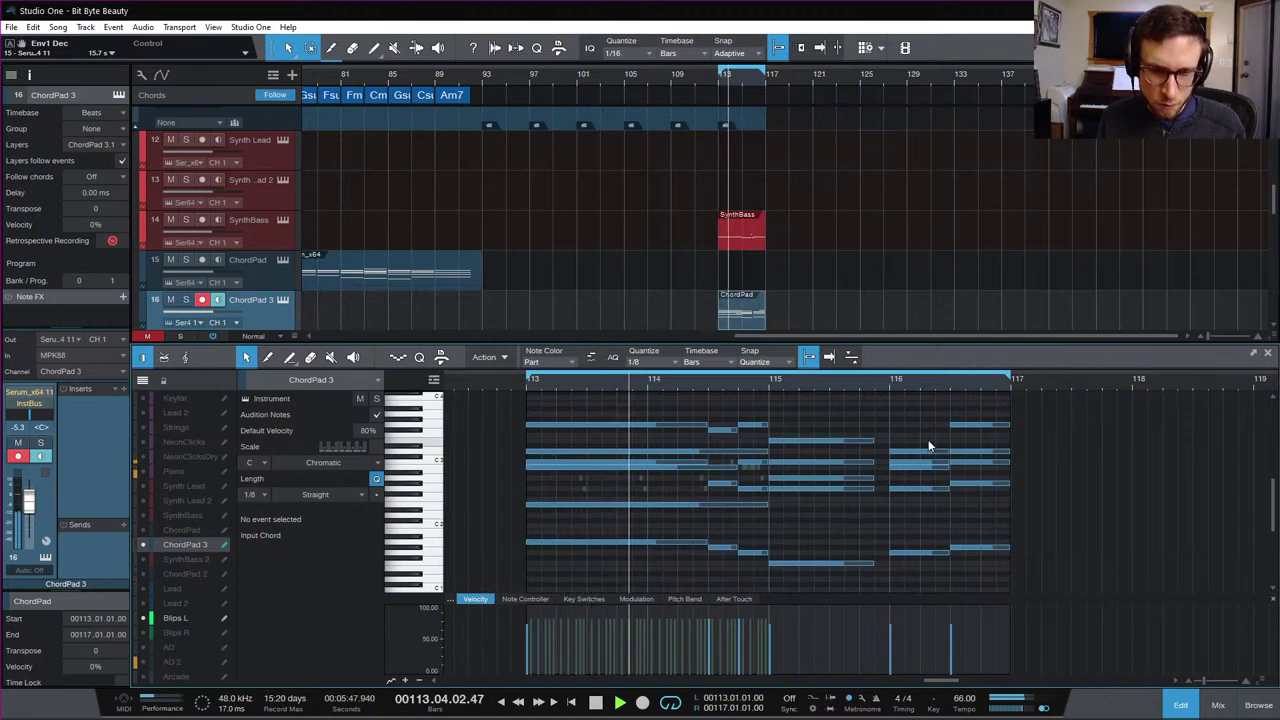
Step: Copy the G2 note at the start of bar 116 up to A3 in ChordPad 3 and play it in the mix
{"action": "key", "text": "space"}
{"action": "left_click_drag", "start_coordinate": [969, 458], "coordinate": [972, 461]}
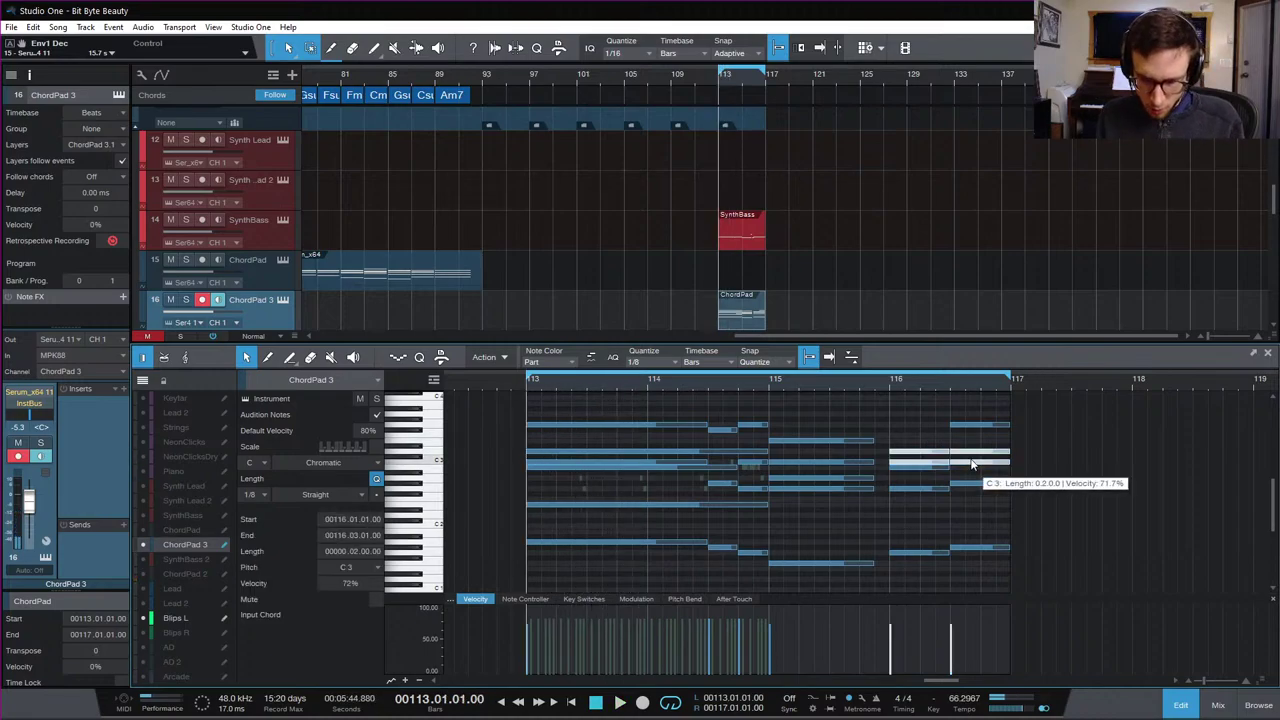
{"action": "left_click", "coordinate": [926, 436]}
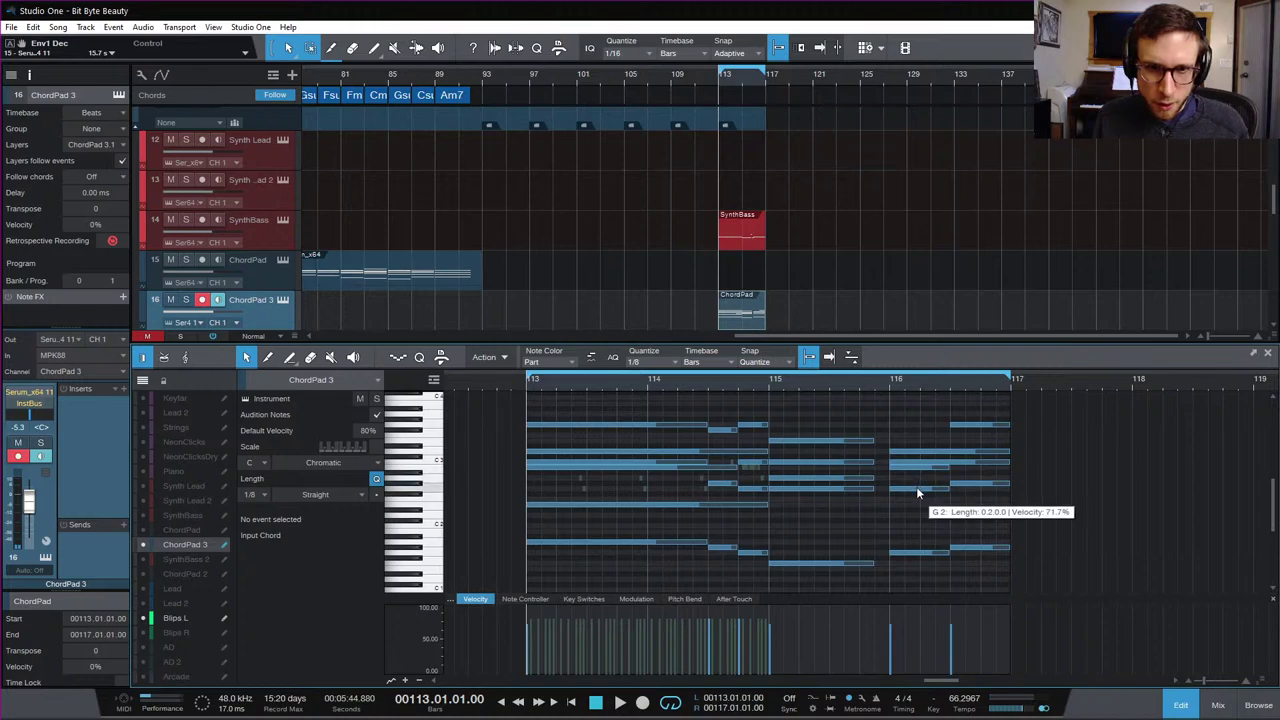
{"action": "left_click_drag", "start_coordinate": [916, 488], "coordinate": [918, 416]}
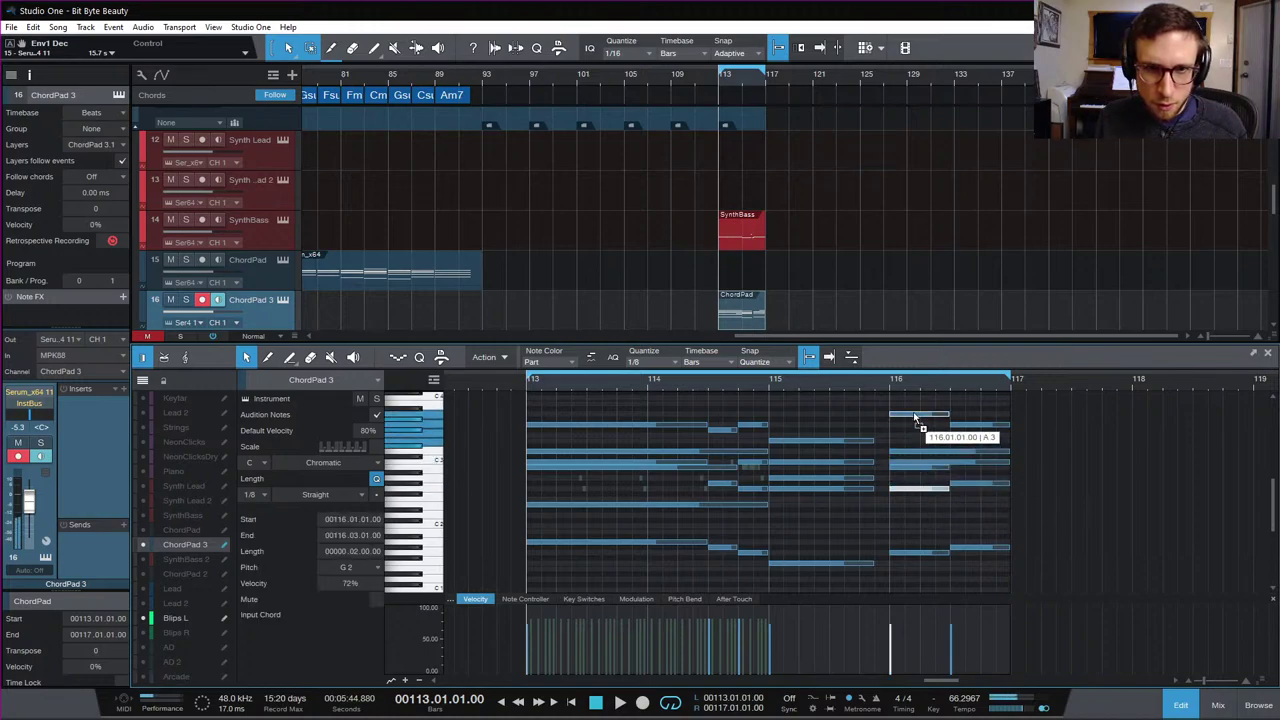
{"action": "left_click", "coordinate": [889, 380]}
{"action": "key", "text": "space"}
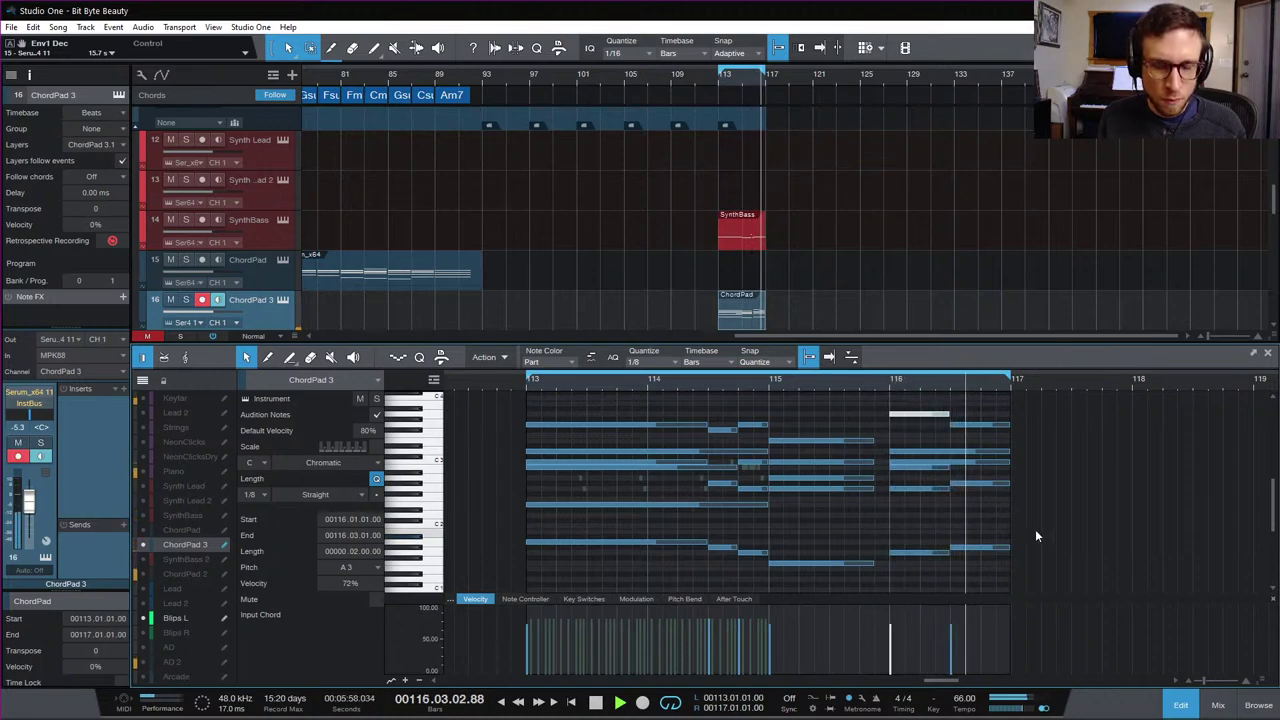
Step: Replay bar 116 from its start to check the chord change, then clear the note selection
{"action": "left_click_drag", "start_coordinate": [967, 406], "coordinate": [967, 541]}
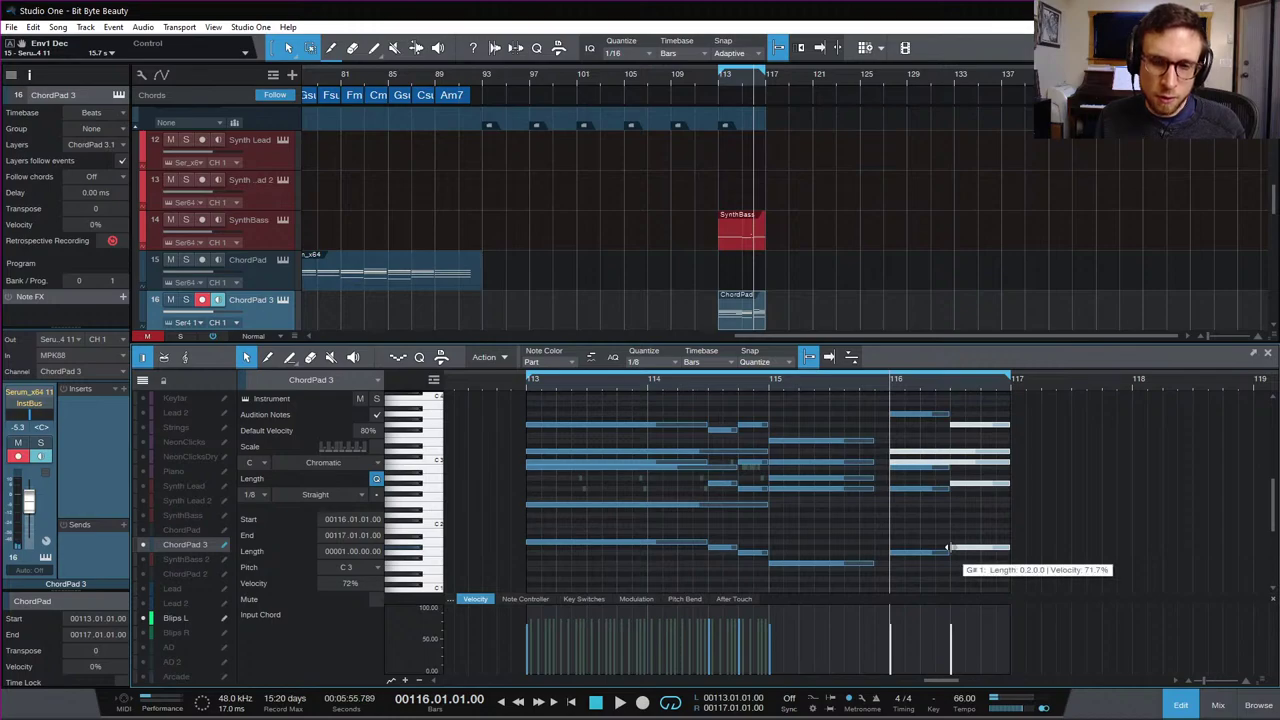
{"action": "key", "text": "space"}
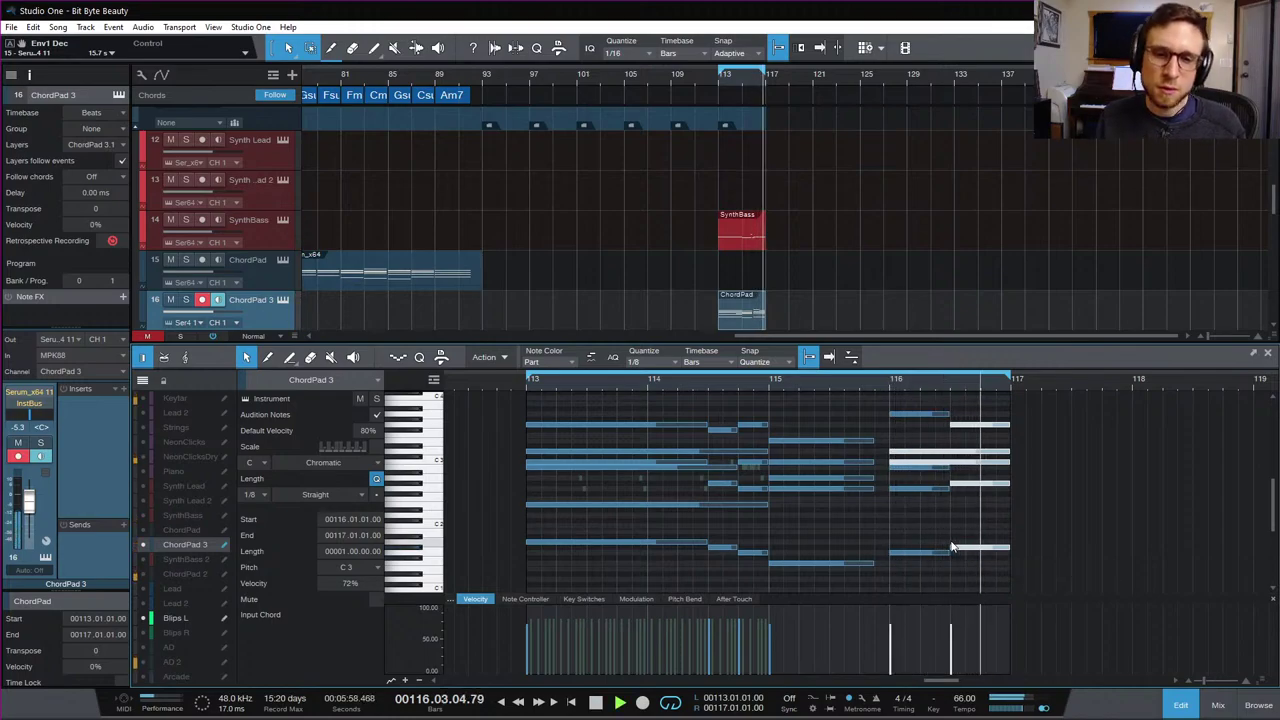
{"action": "key", "text": "space"}
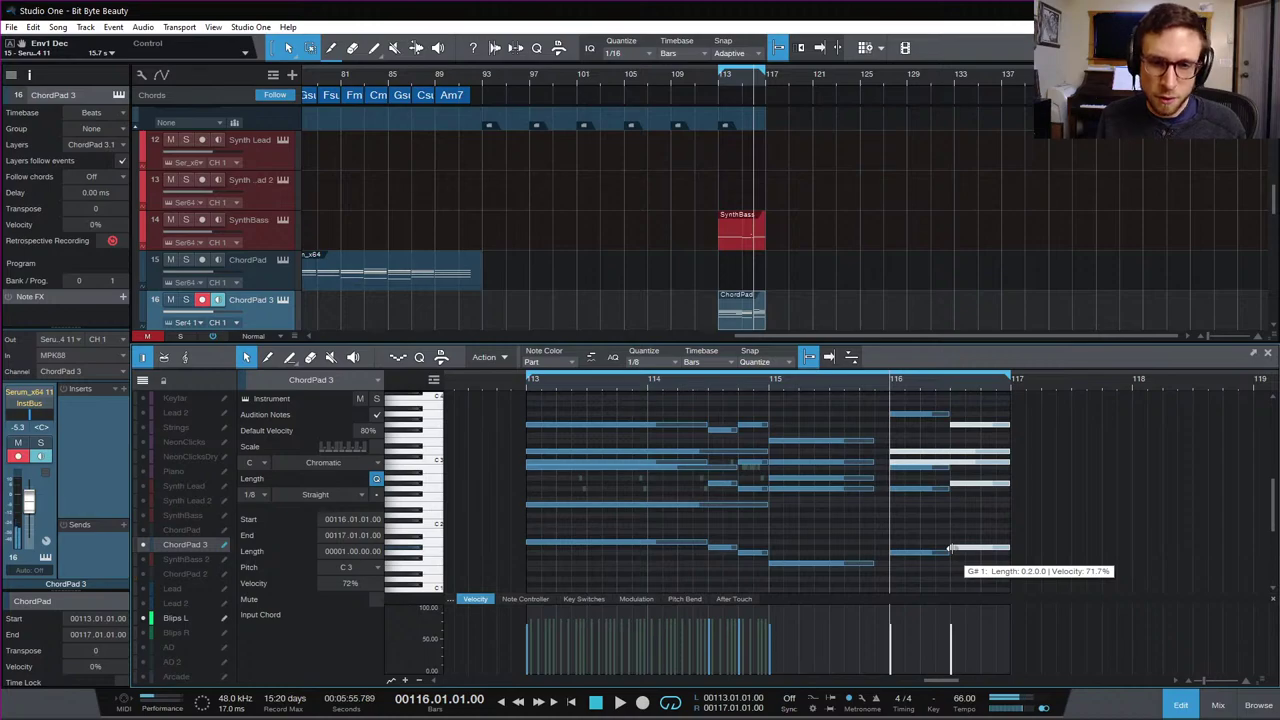
{"action": "left_click", "coordinate": [956, 541]}
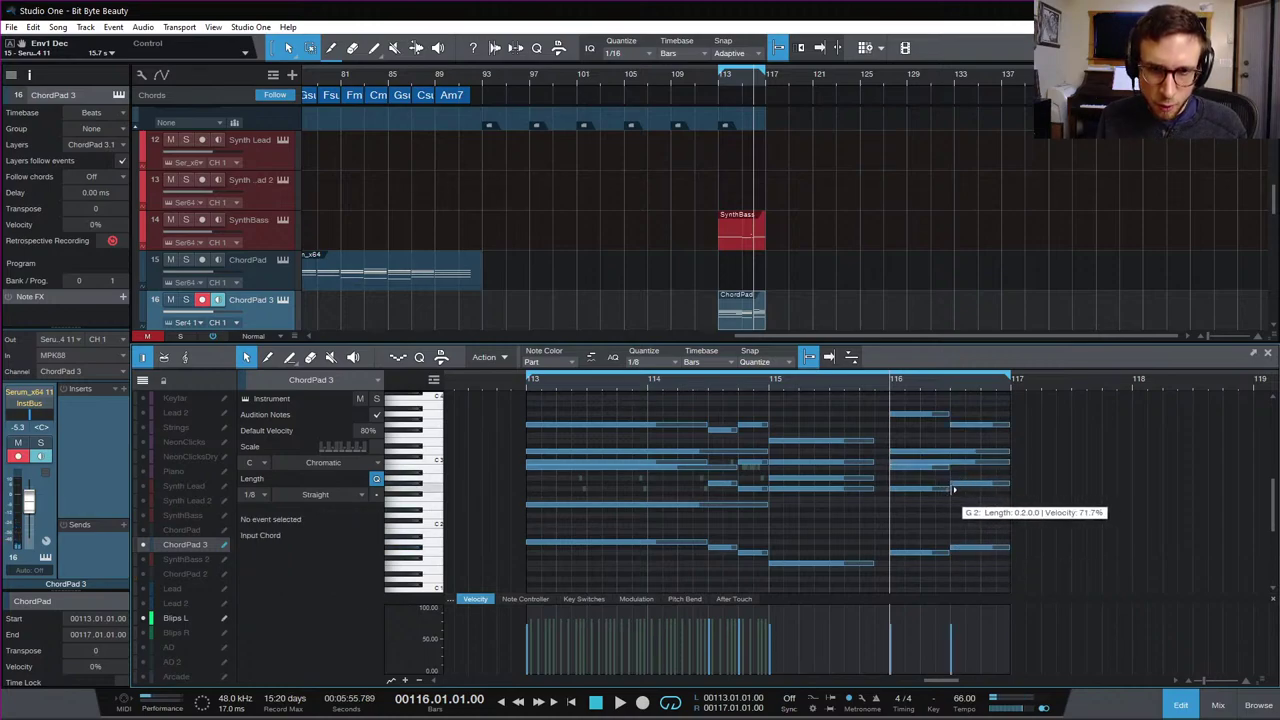
Step: Extend bar 116's first-chord A3, B2, G2 and G1 notes to beat 4, moving the second chord's G3, lower middle and bass note starts there
{"action": "left_click", "coordinate": [937, 413]}
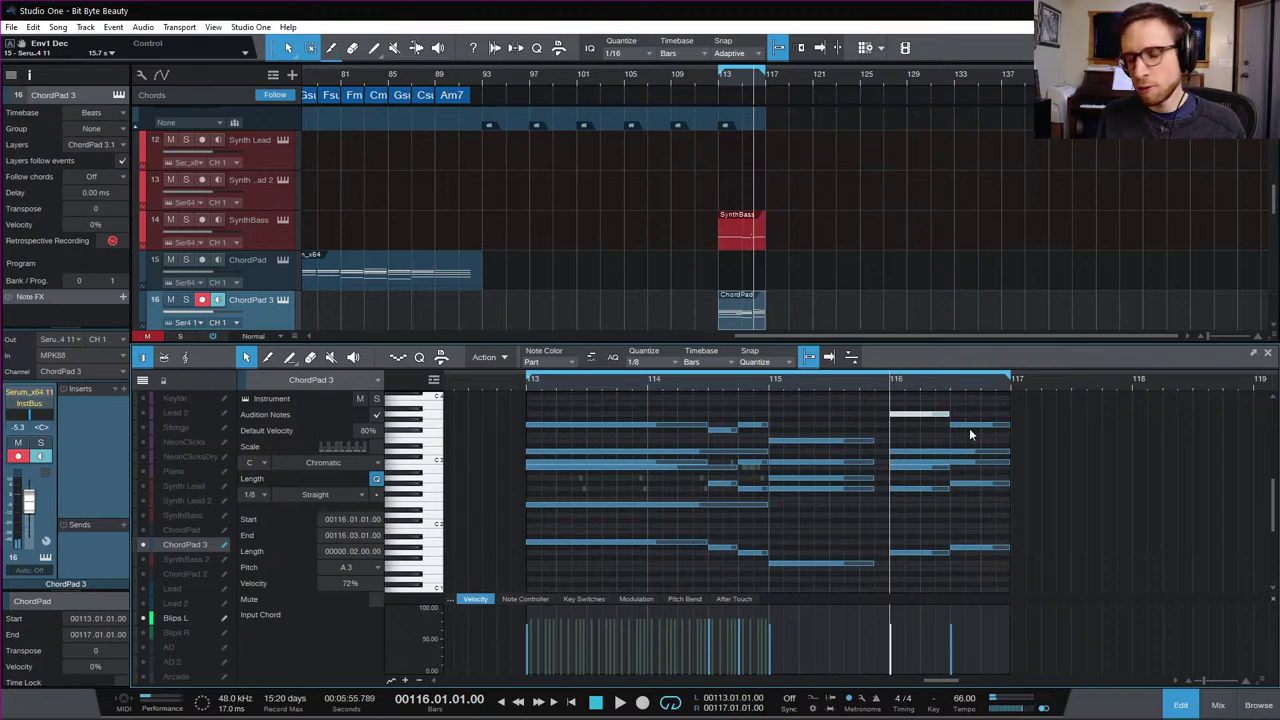
{"action": "left_click", "coordinate": [969, 425]}
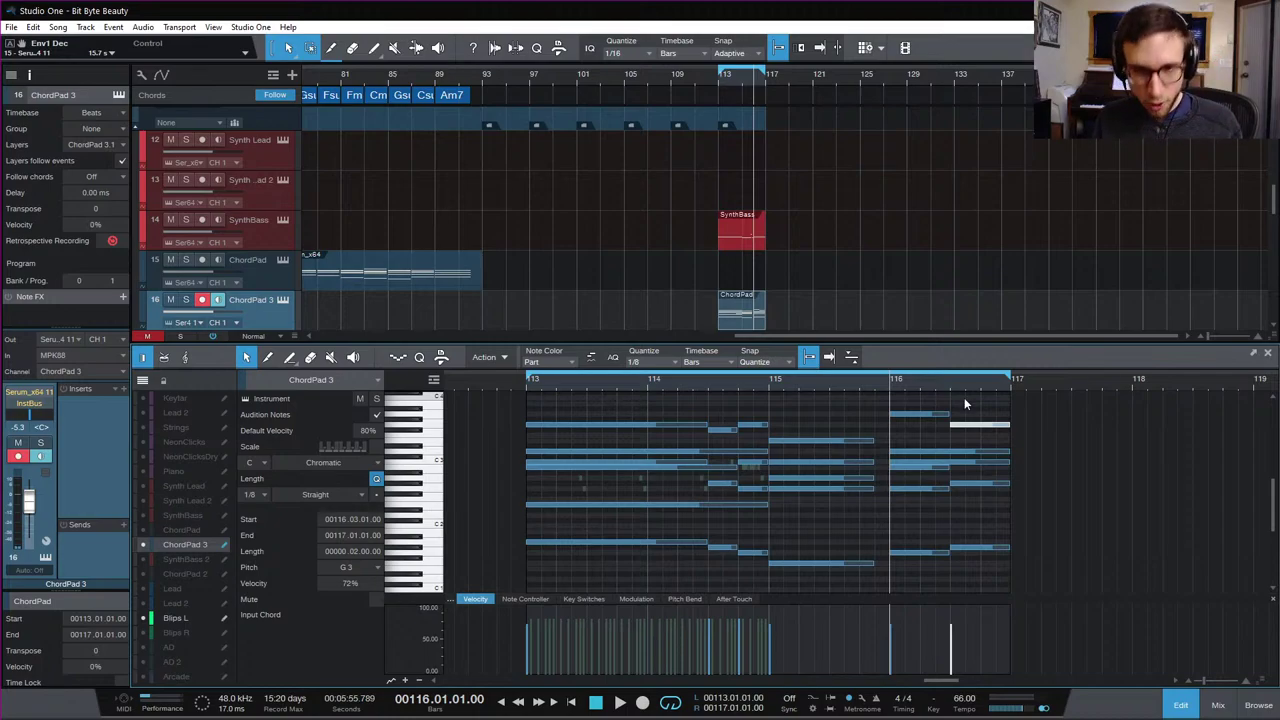
{"action": "left_click", "coordinate": [964, 402]}
{"action": "left_click_drag", "start_coordinate": [949, 417], "coordinate": [983, 452]}
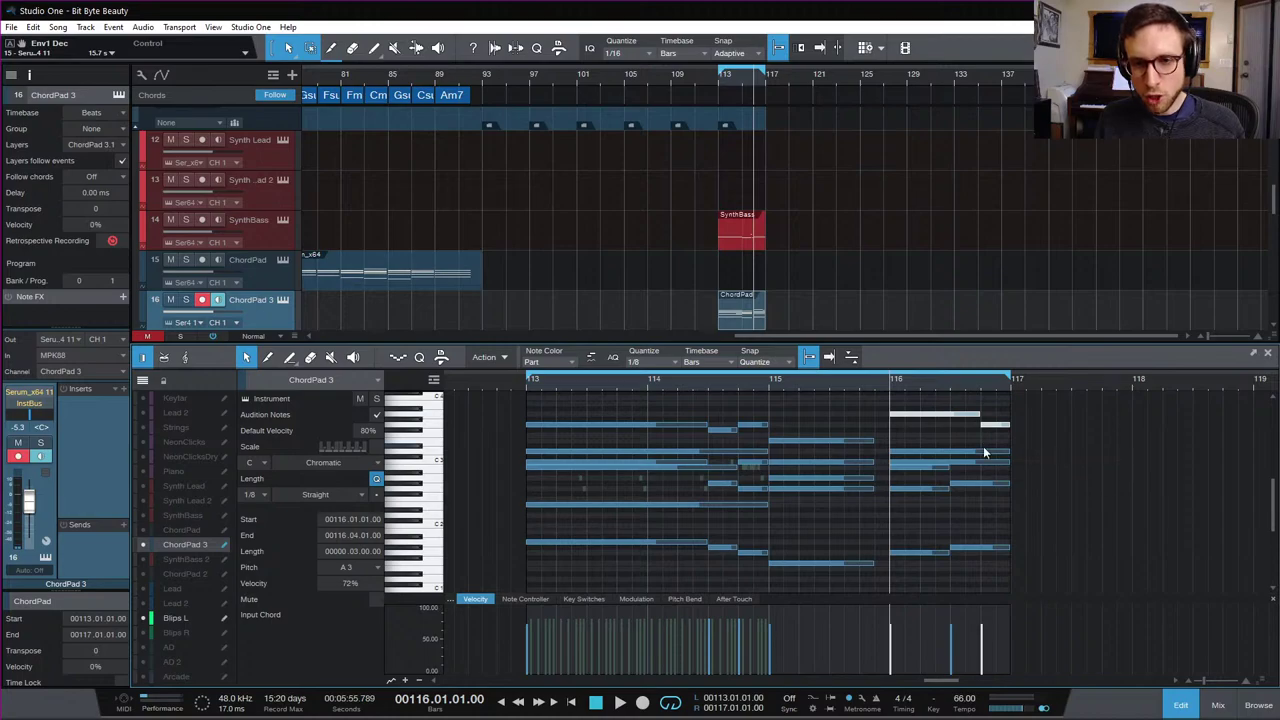
{"action": "left_click", "coordinate": [954, 489]}
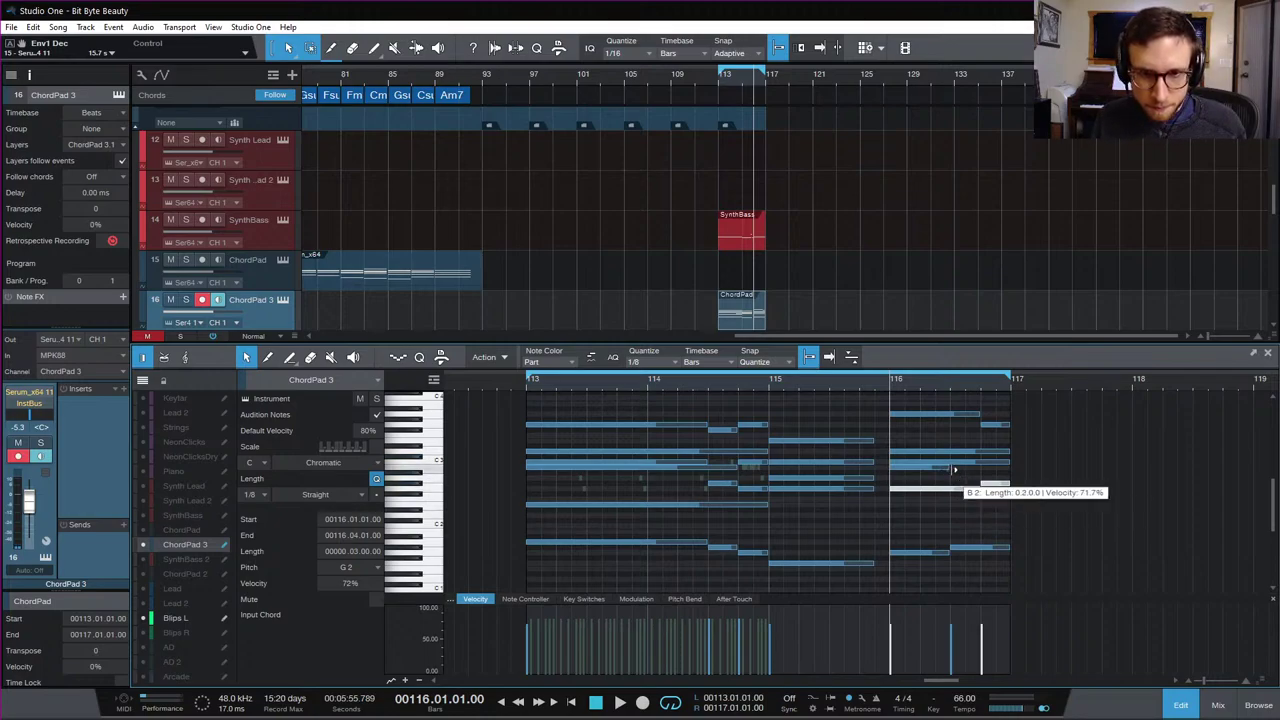
{"action": "left_click_drag", "start_coordinate": [951, 467], "coordinate": [982, 470]}
{"action": "left_click", "coordinate": [1000, 516]}
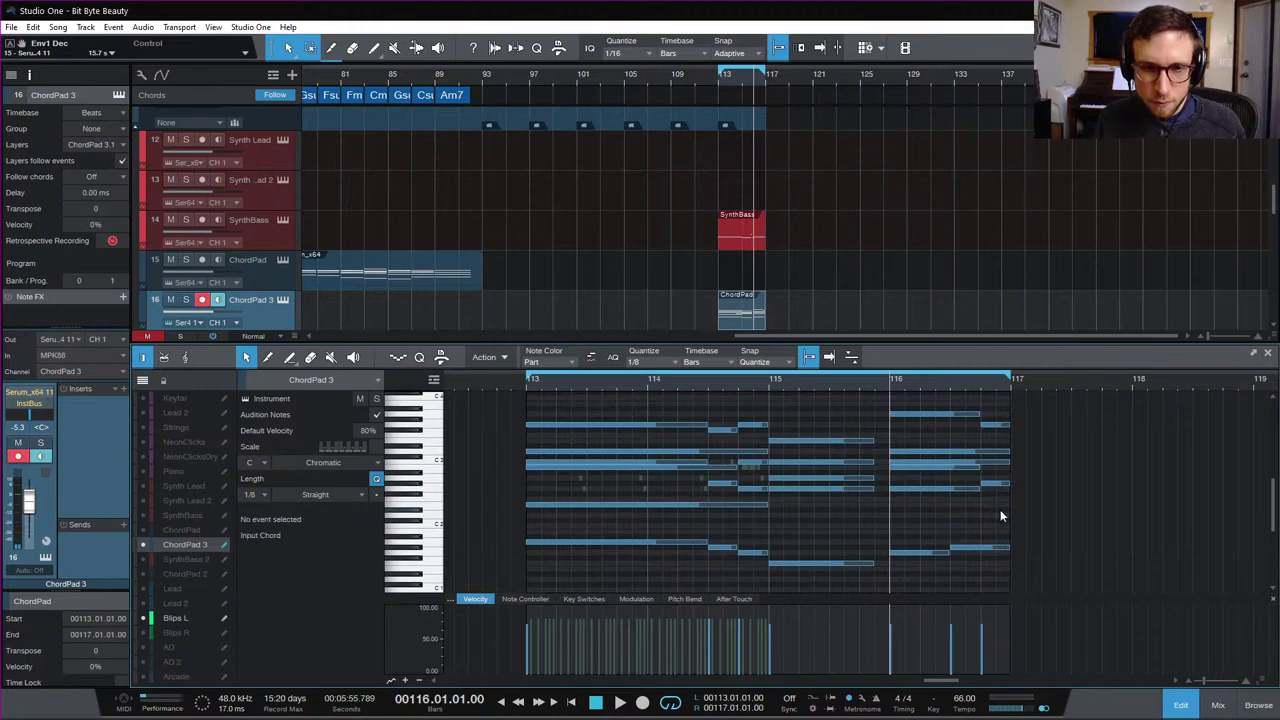
{"action": "left_click_drag", "start_coordinate": [951, 552], "coordinate": [977, 556]}
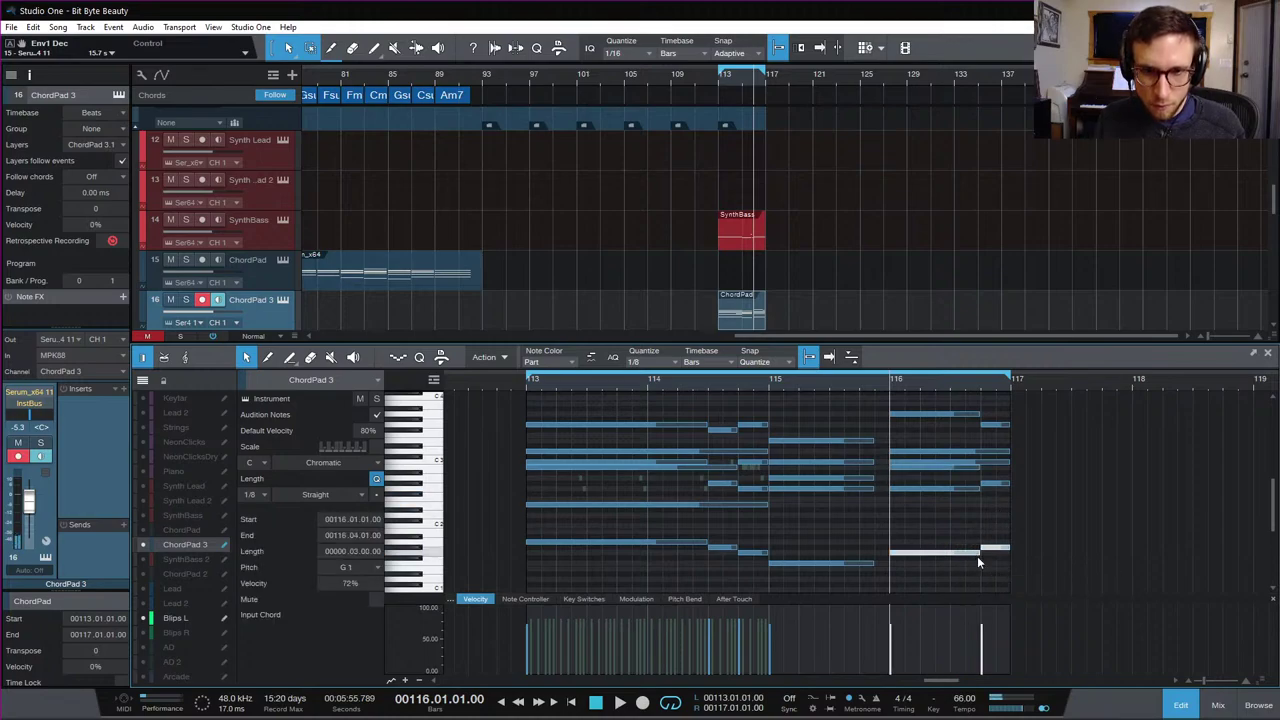
Step: Play the reworked ChordPad 3 chords in the full mix and return the playhead to bar 113
{"action": "key", "text": "space"}
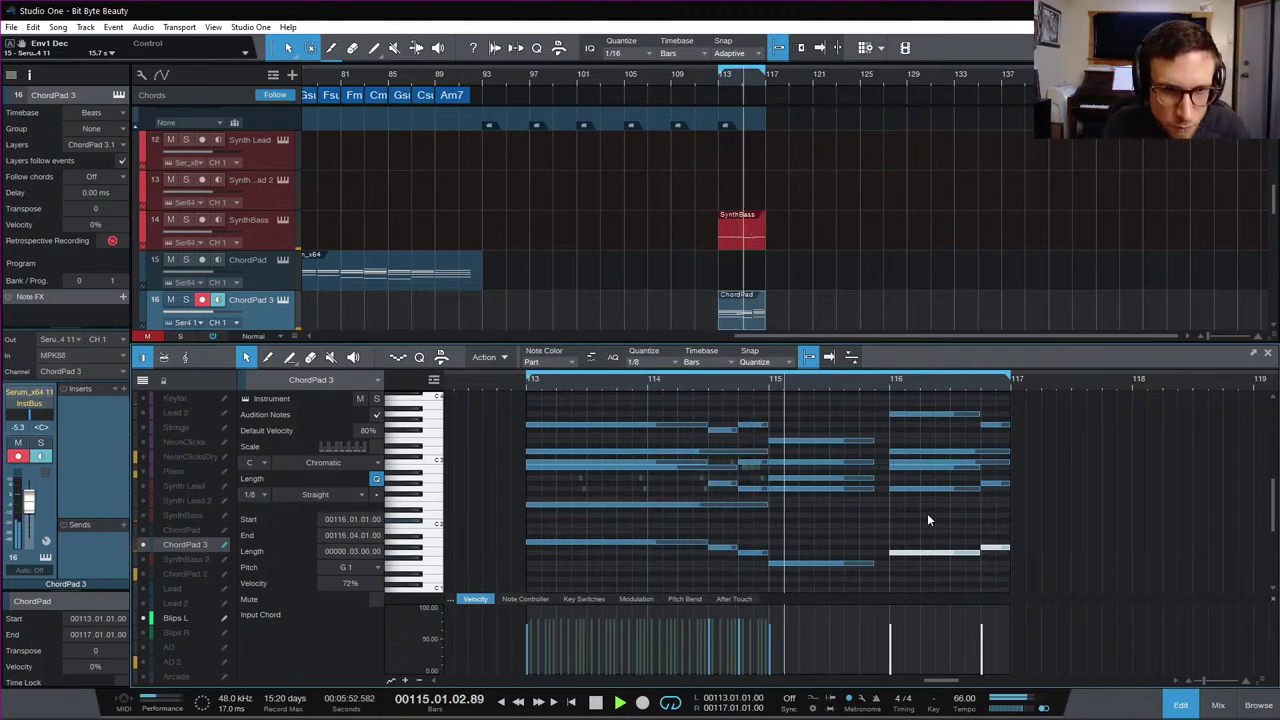
{"action": "left_click", "coordinate": [708, 386]}
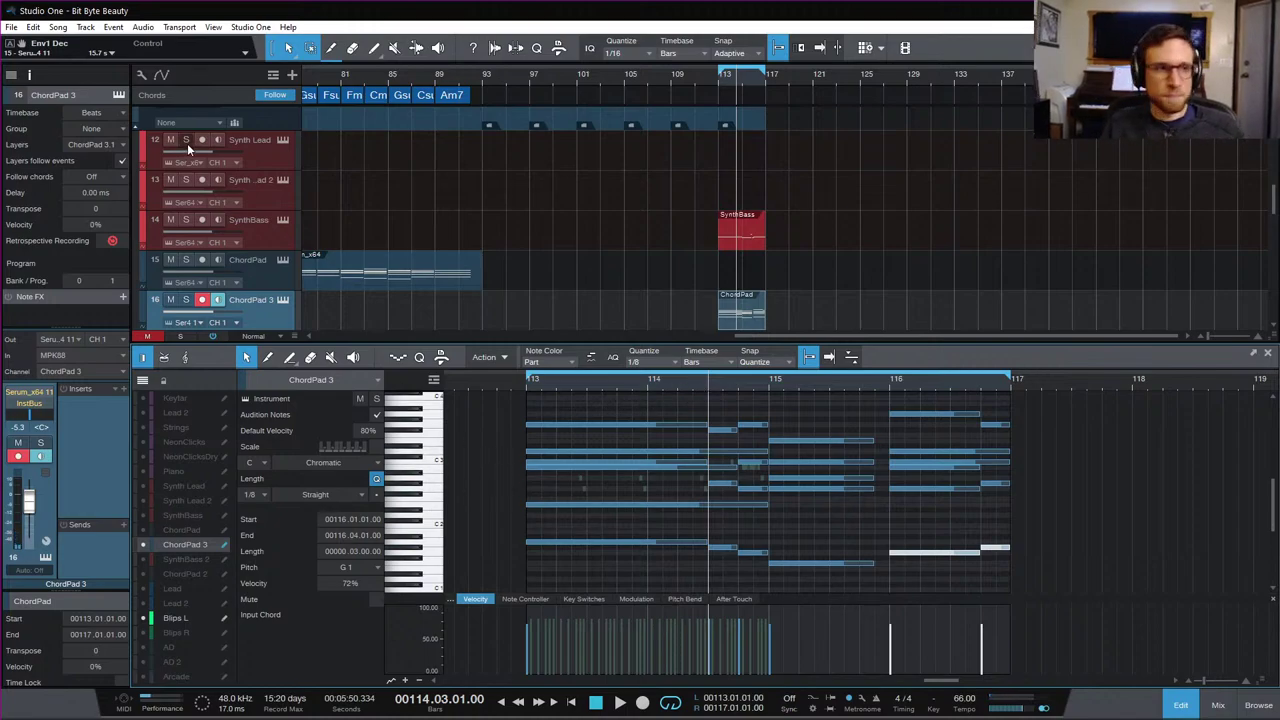
{"action": "left_click", "coordinate": [527, 390]}
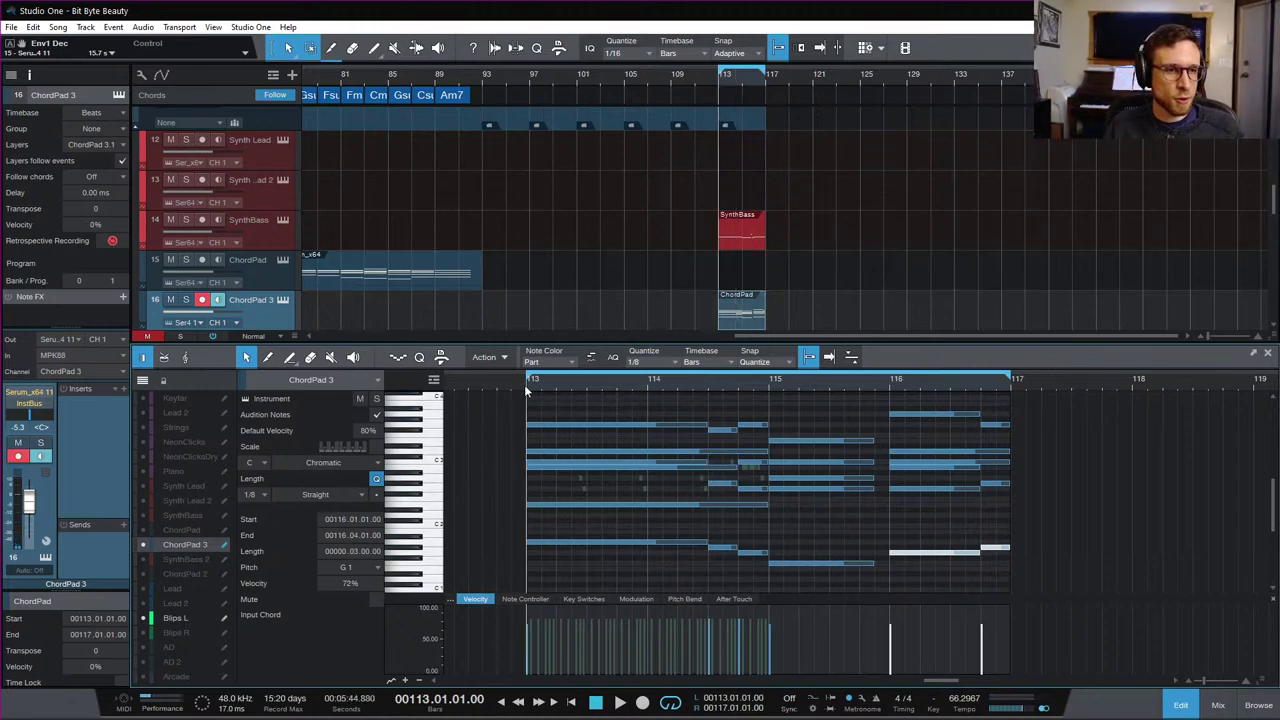
Step: Select the Piano instrument track for live playing, with the playhead at bar 113
{"action": "scroll", "coordinate": [546, 285], "scroll_direction": "down", "scroll_amount": 3}
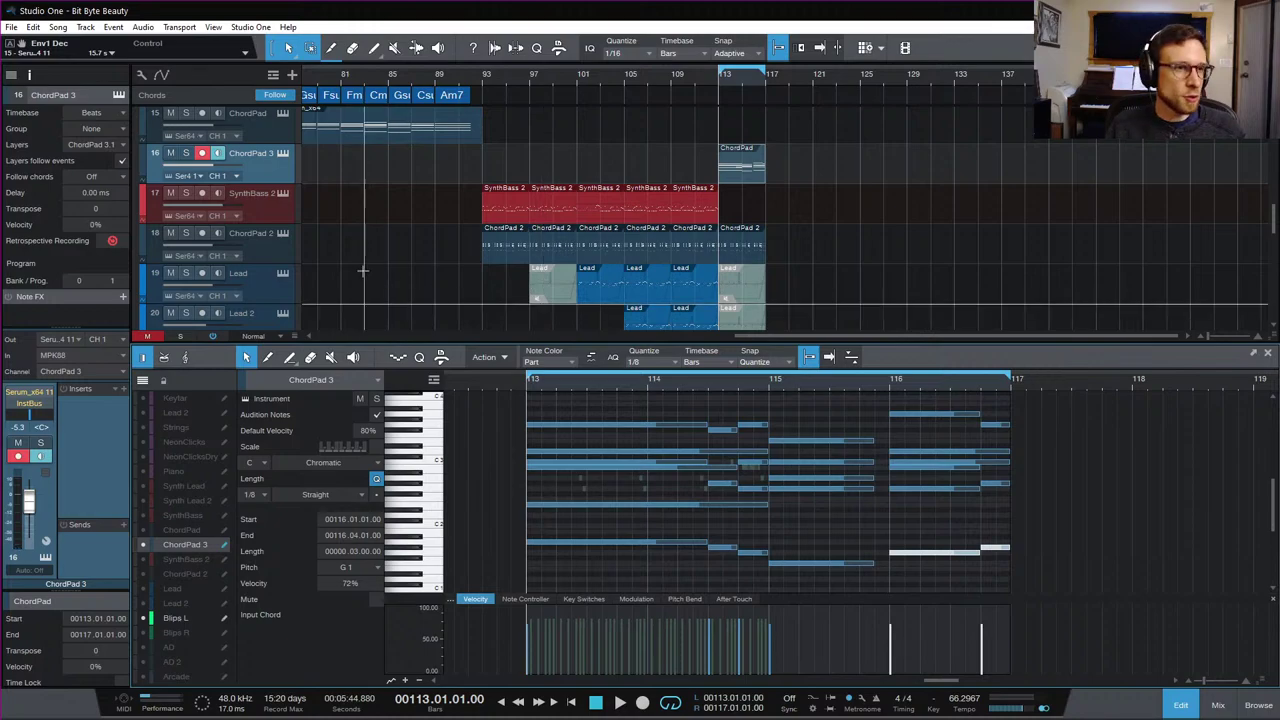
{"action": "scroll", "coordinate": [363, 270], "scroll_direction": "up", "scroll_amount": 8}
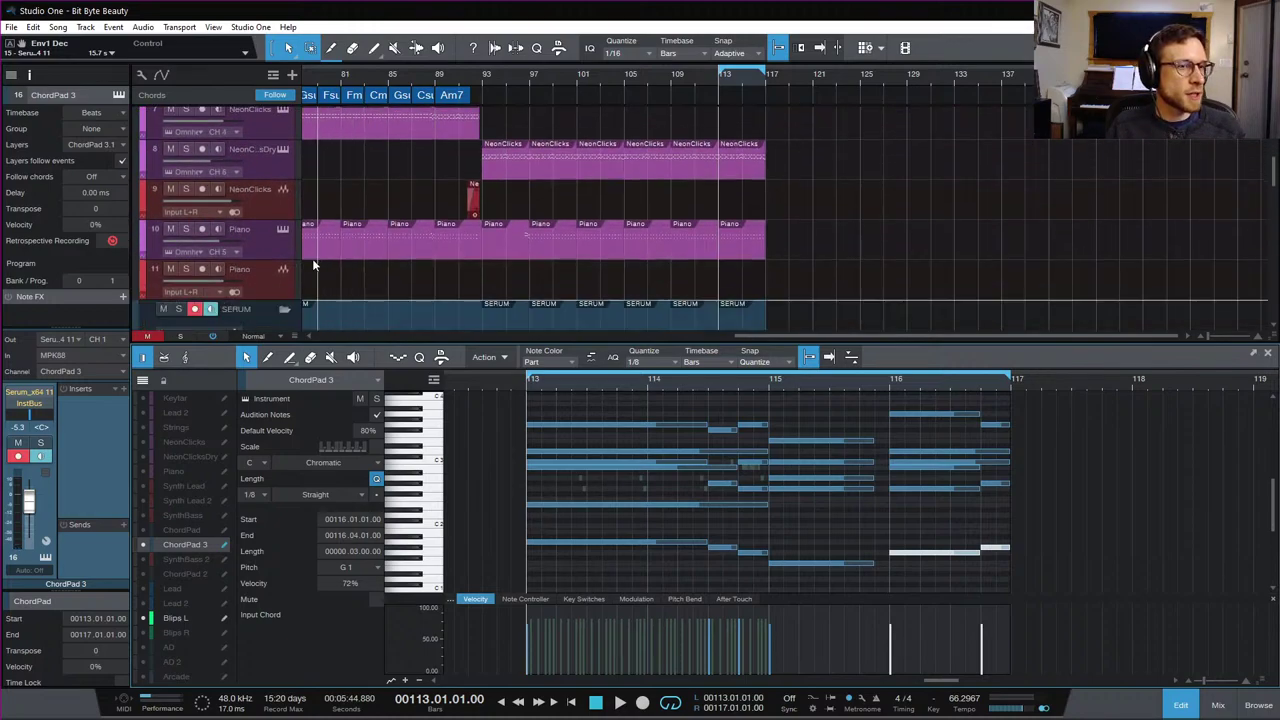
{"action": "left_click", "coordinate": [285, 253]}
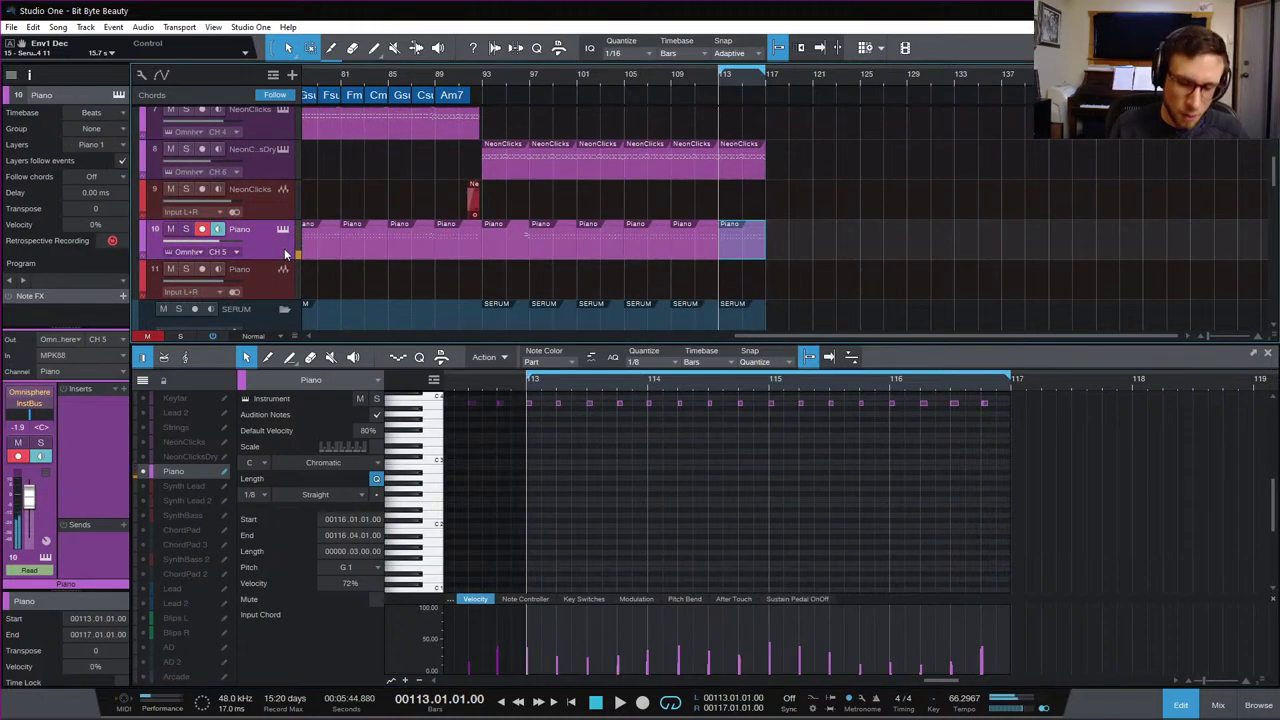
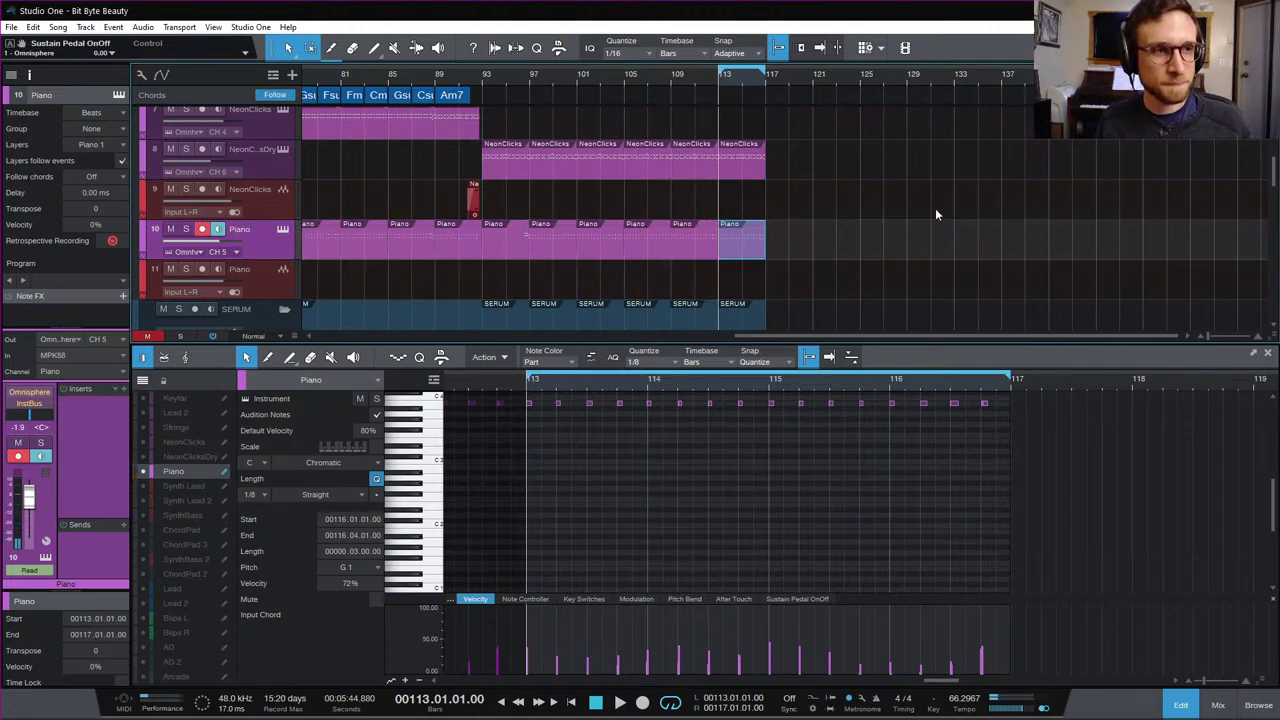
Step: Close the note editor and look over the arrangement's synth, lead, drum and percussion tracks, placing the playhead at bar 105
{"action": "left_click", "coordinate": [1190, 710]}
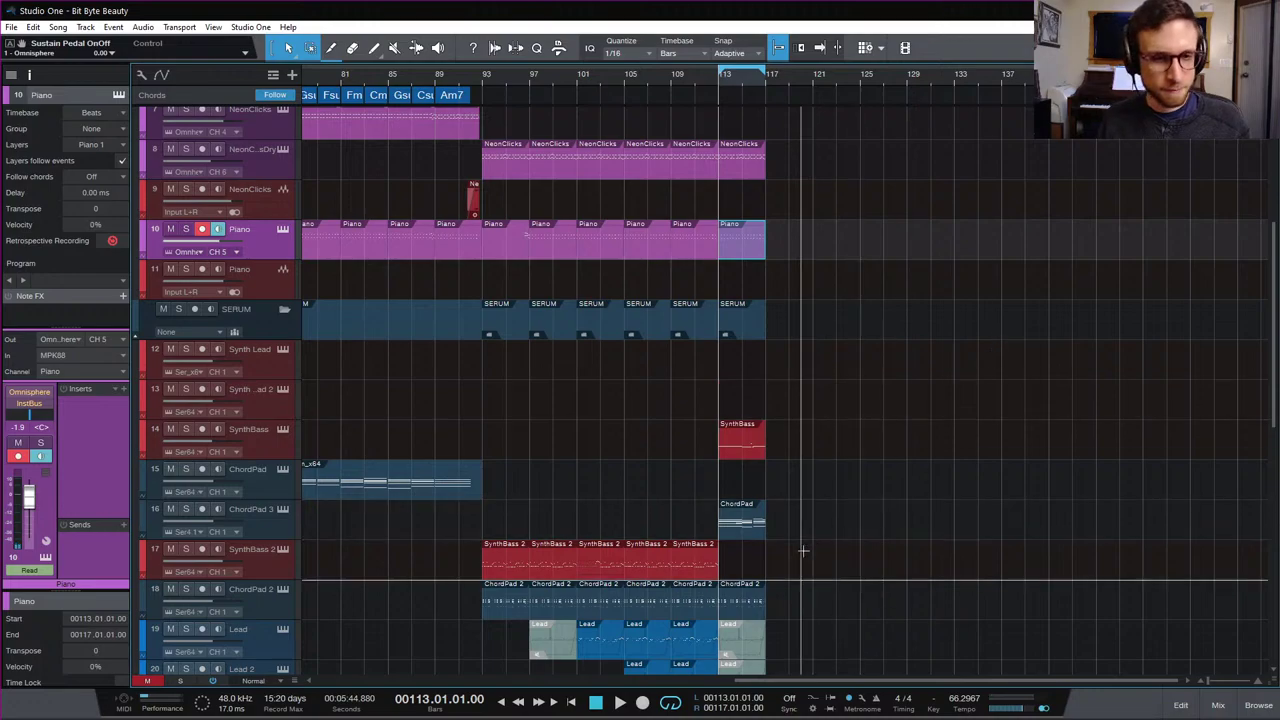
{"action": "scroll", "coordinate": [858, 556], "scroll_direction": "down", "scroll_amount": 3}
{"action": "scroll", "coordinate": [858, 550], "scroll_direction": "up", "scroll_amount": 2}
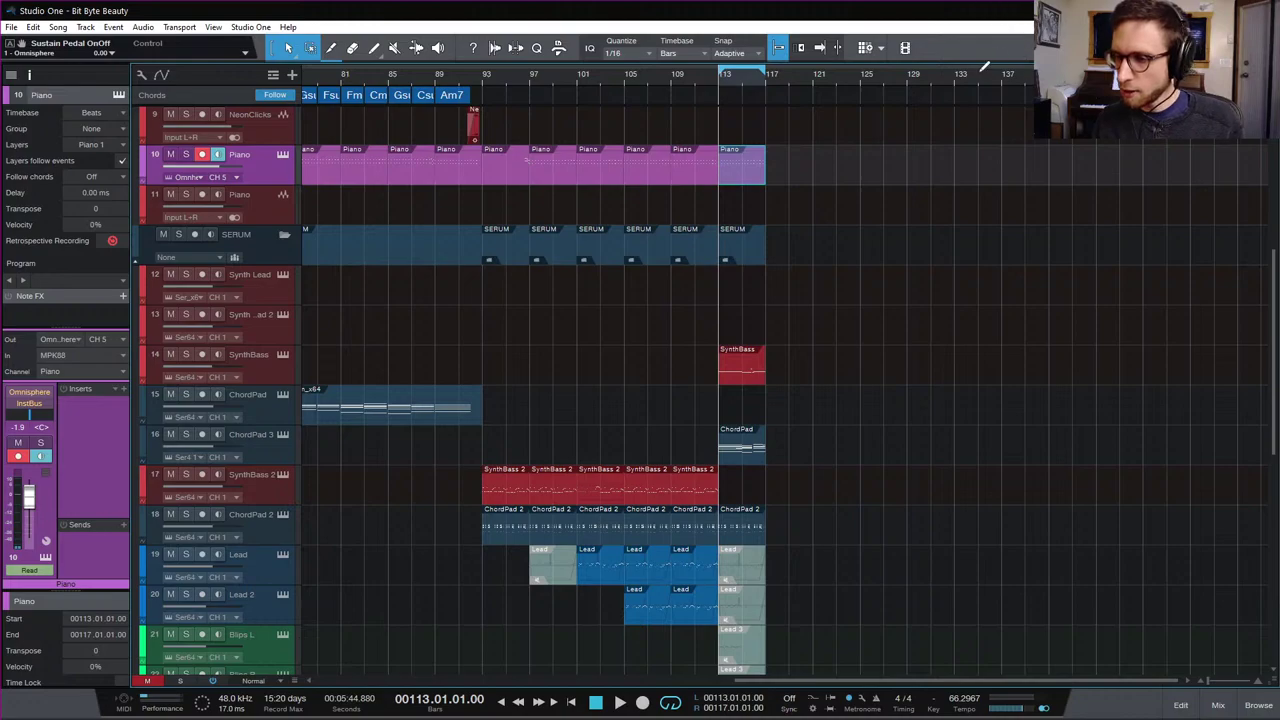
{"action": "left_click", "coordinate": [620, 85]}
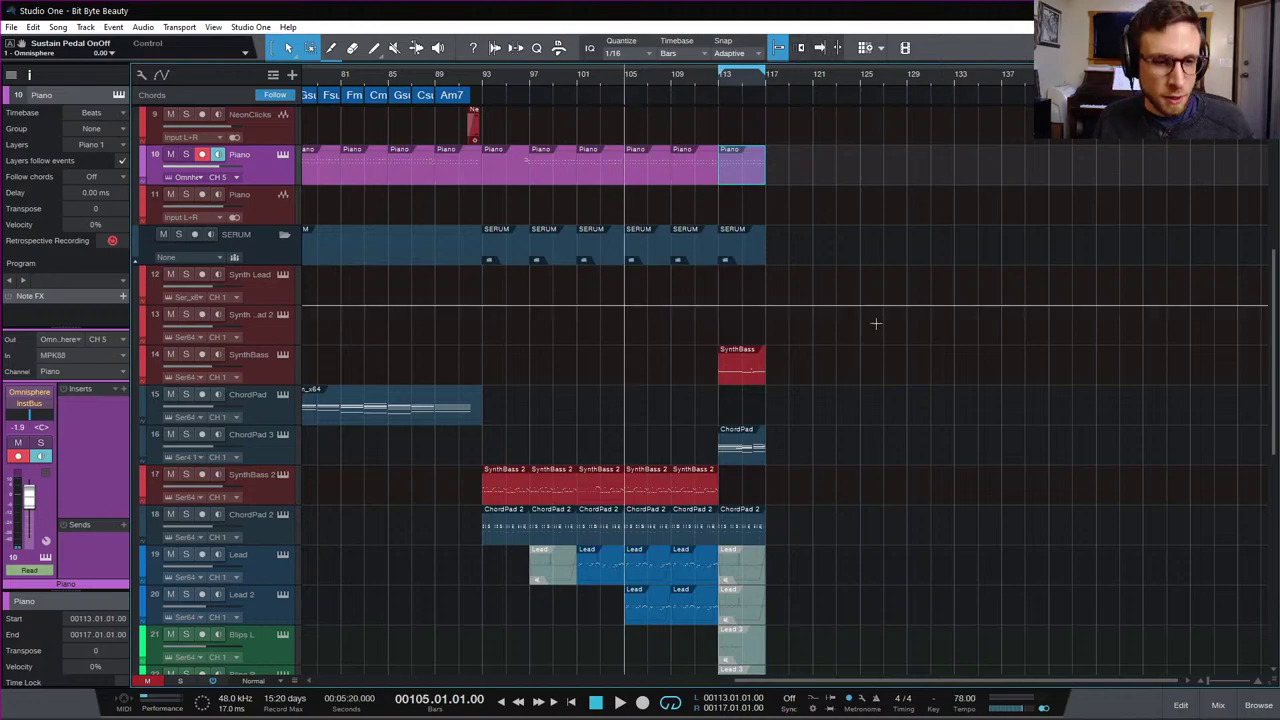
{"action": "scroll", "coordinate": [877, 323], "scroll_direction": "down", "scroll_amount": 5}
{"action": "scroll", "coordinate": [791, 234], "scroll_direction": "down", "scroll_amount": 3}
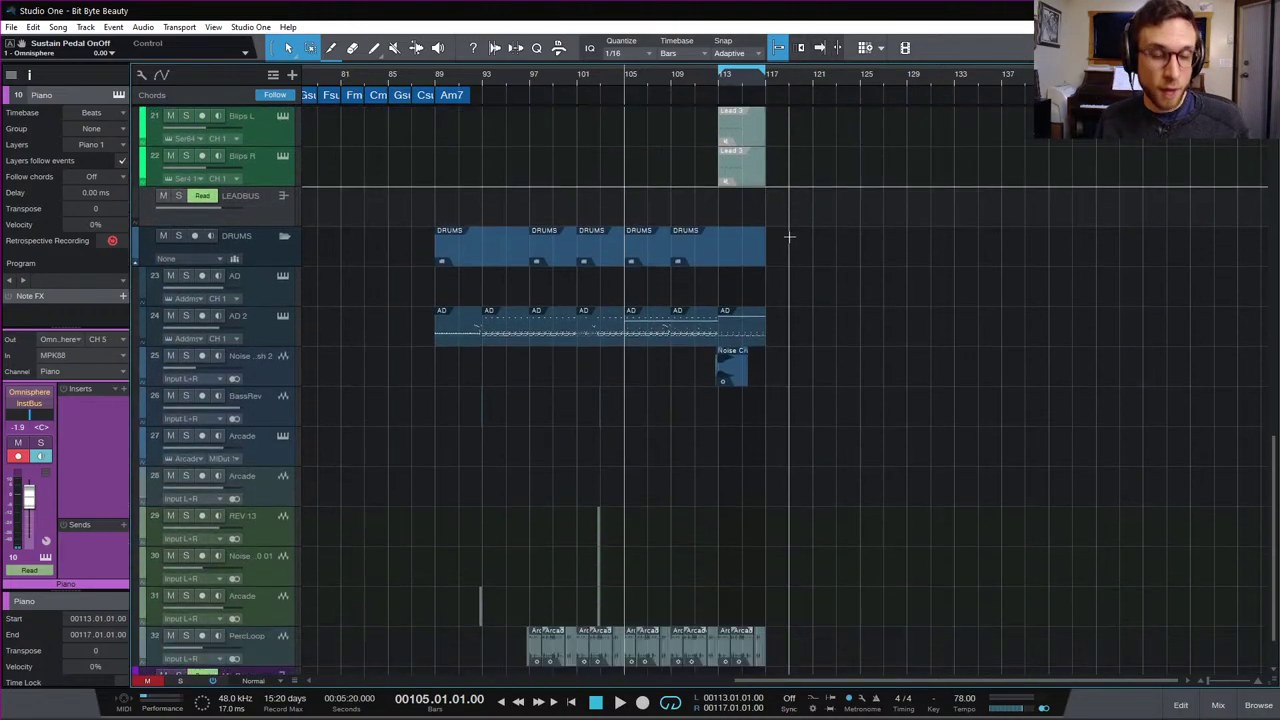
{"action": "scroll", "coordinate": [746, 310], "scroll_direction": "up", "scroll_amount": 4}
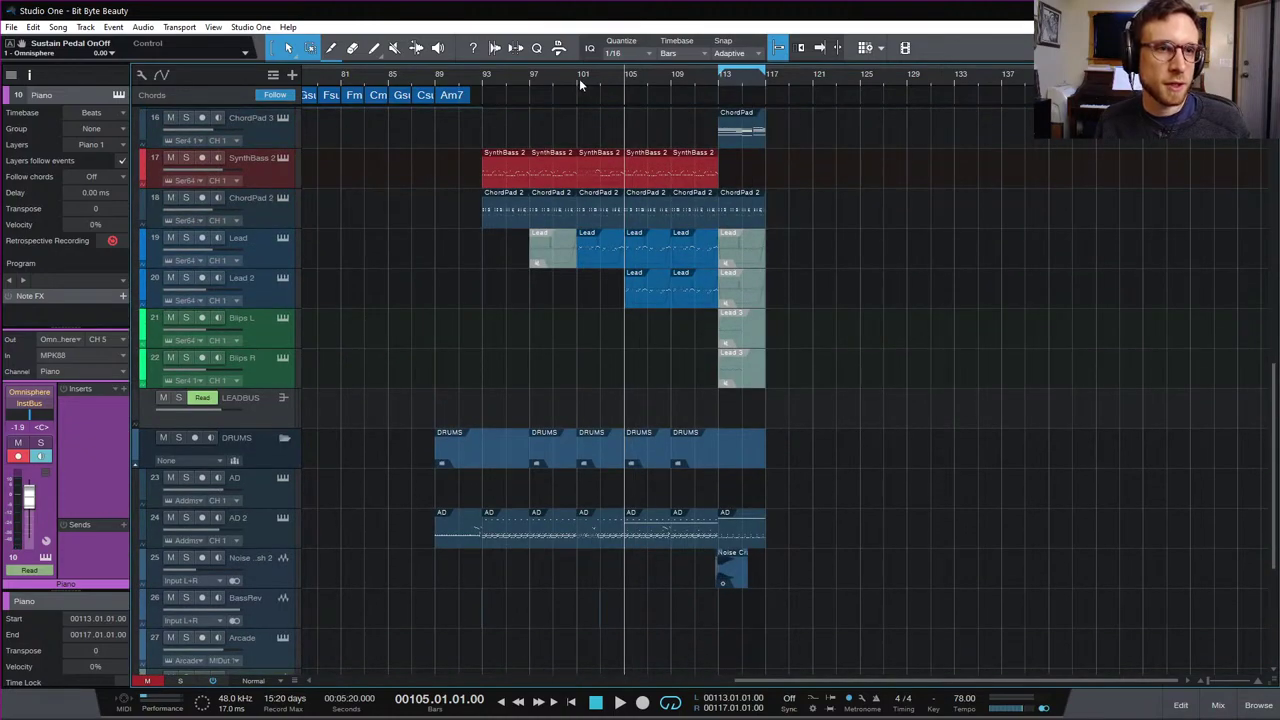
Step: Play the arrangement from bar 101 into the slower section at bar 113, reviewing the tracks during playback
{"action": "left_click", "coordinate": [576, 78]}
{"action": "scroll", "coordinate": [995, 425], "scroll_direction": "up", "scroll_amount": 4}
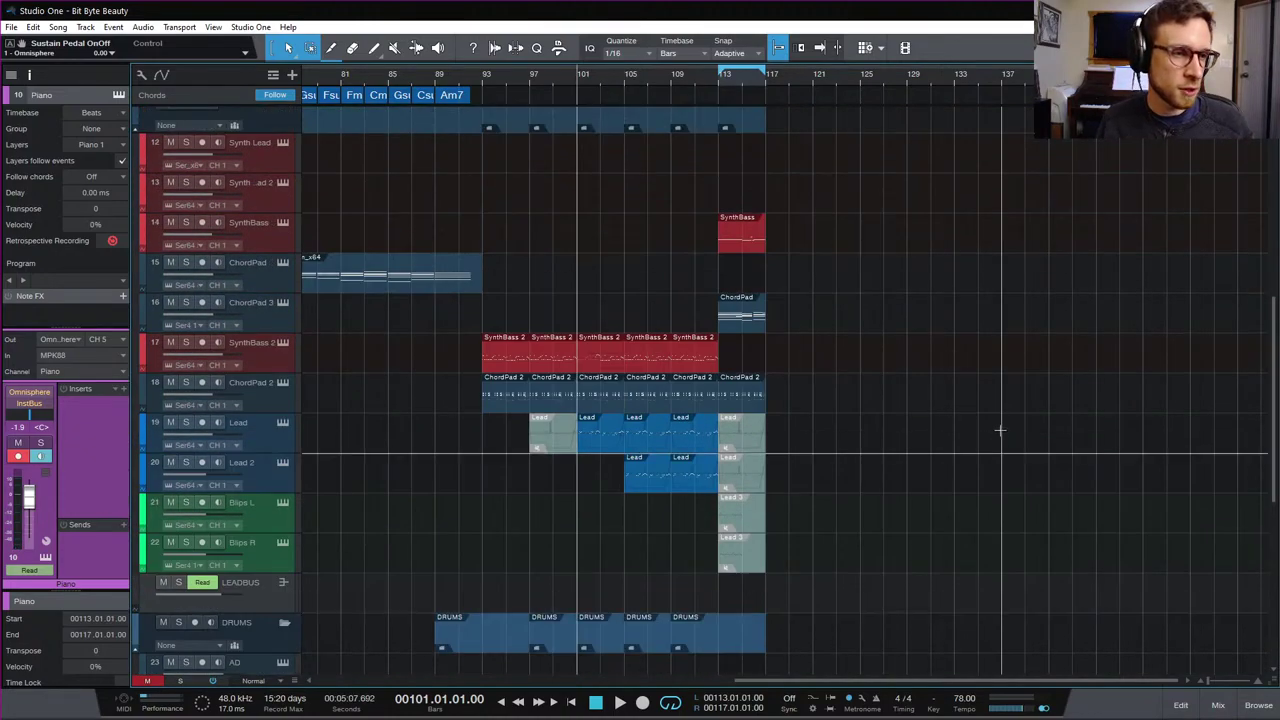
{"action": "scroll", "coordinate": [998, 428], "scroll_direction": "up", "scroll_amount": 4}
{"action": "scroll", "coordinate": [998, 426], "scroll_direction": "down", "scroll_amount": 1}
{"action": "key", "text": "space"}
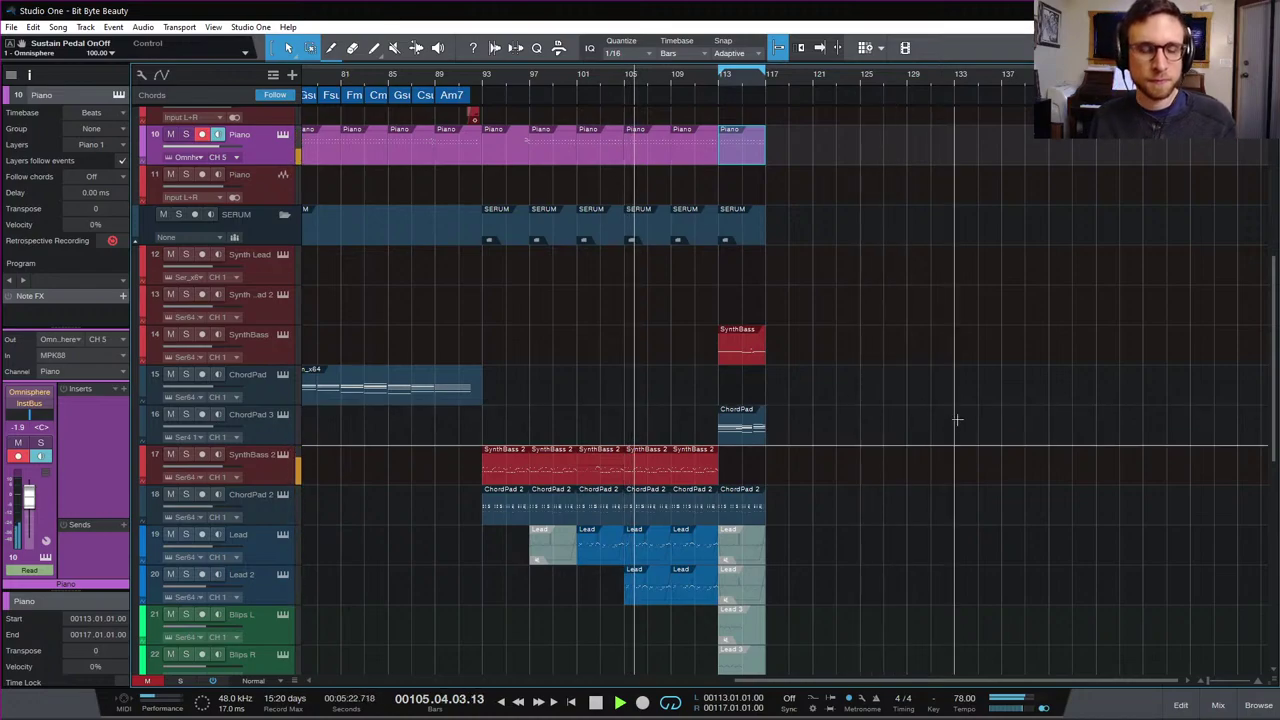
{"action": "scroll", "coordinate": [950, 519], "scroll_direction": "up", "scroll_amount": 1}
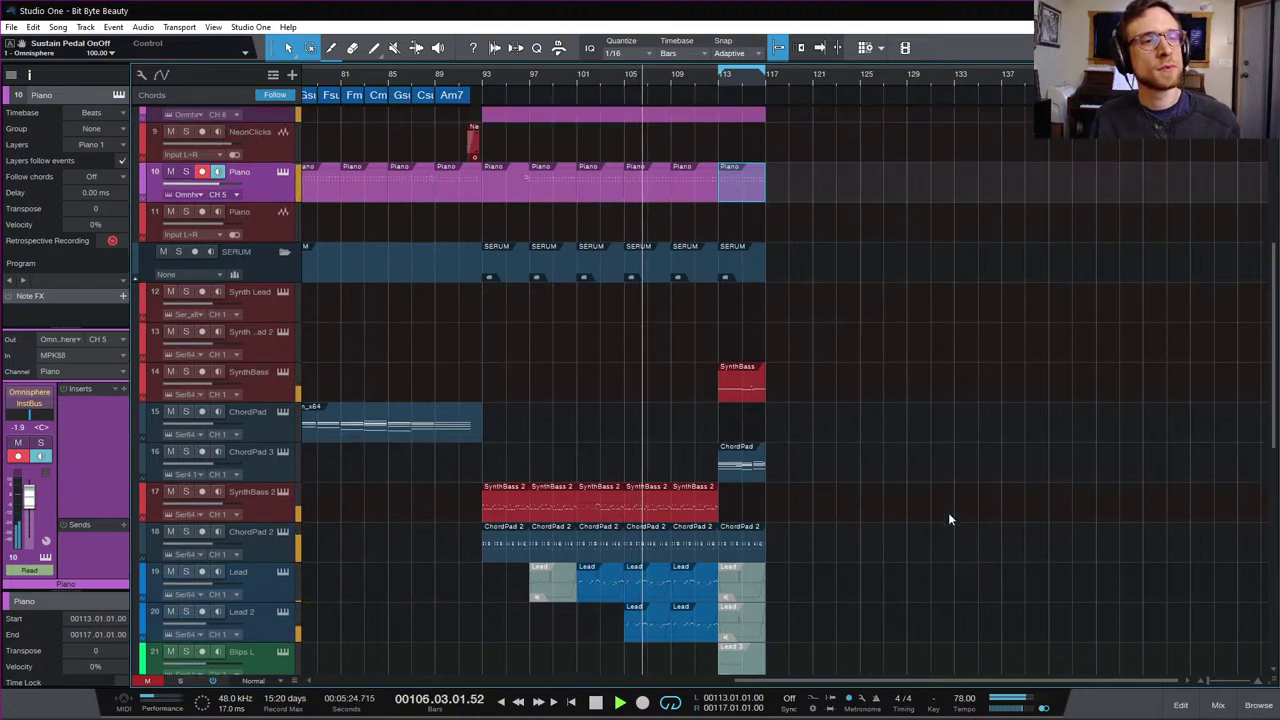
{"action": "scroll", "coordinate": [950, 519], "scroll_direction": "up", "scroll_amount": 4}
{"action": "scroll", "coordinate": [948, 512], "scroll_direction": "down", "scroll_amount": 3}
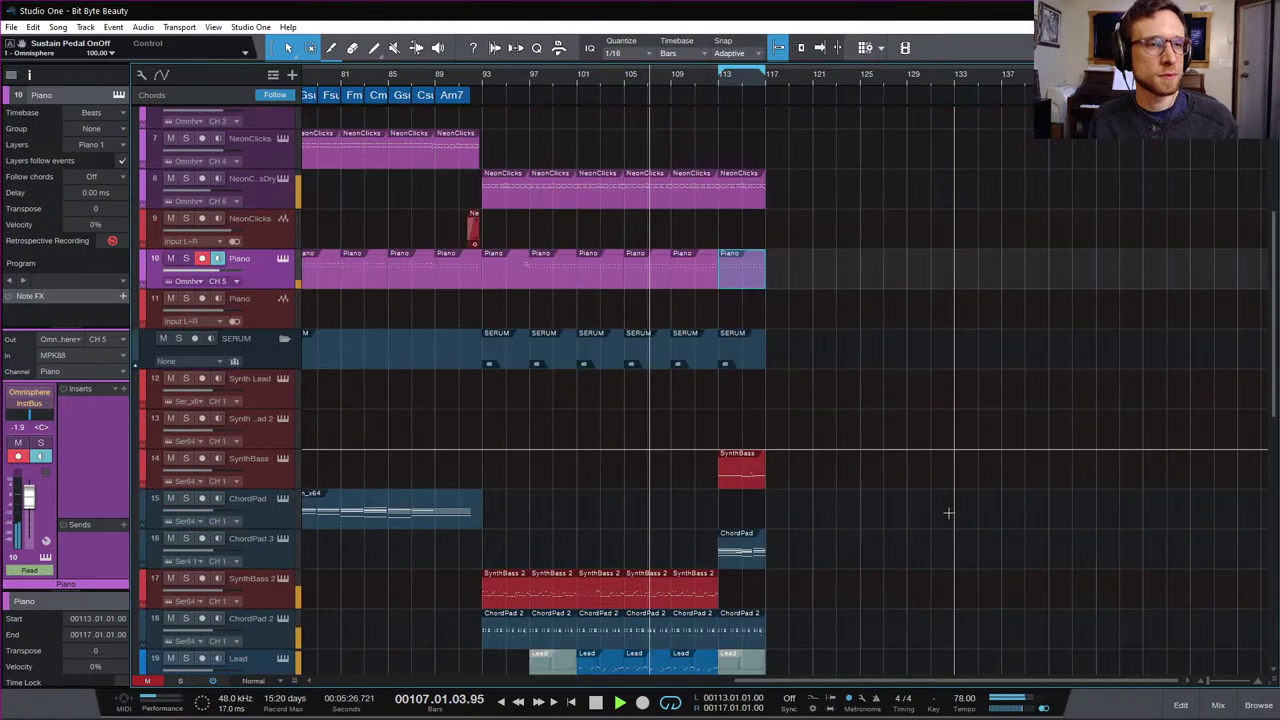
{"action": "scroll", "coordinate": [948, 512], "scroll_direction": "down", "scroll_amount": 2}
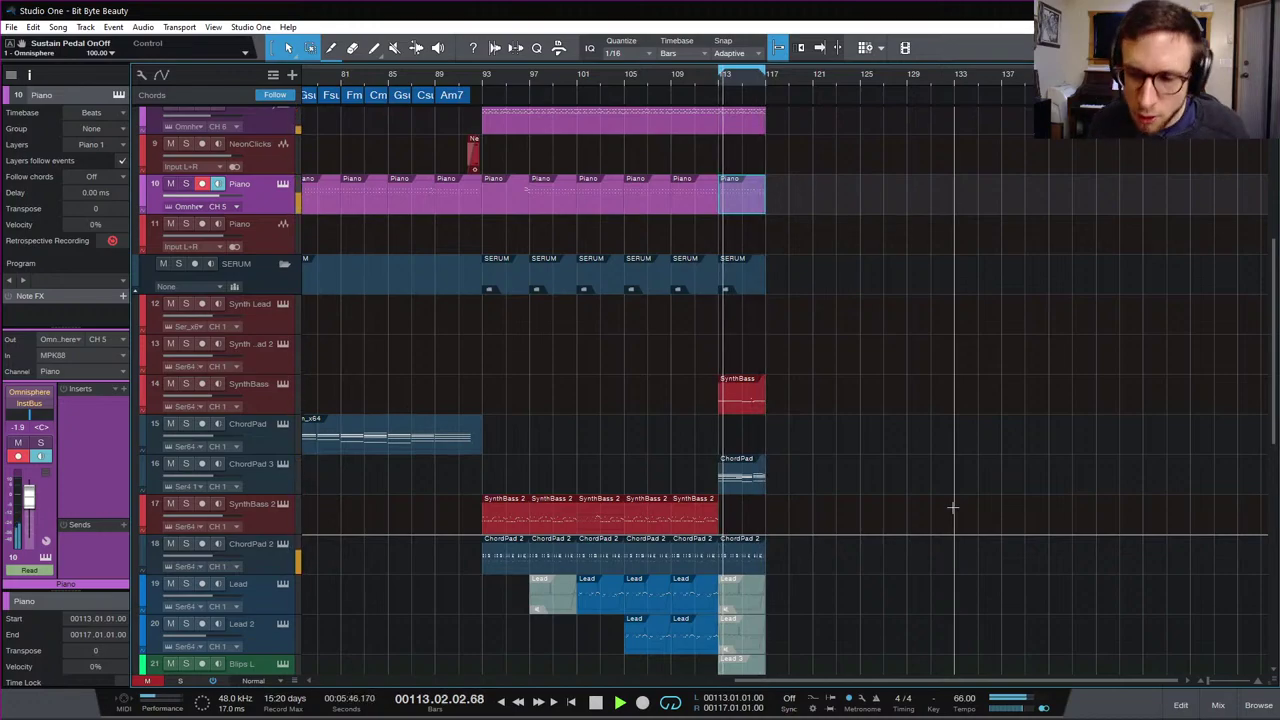
{"action": "scroll", "coordinate": [853, 576], "scroll_direction": "down", "scroll_amount": 3}
{"action": "scroll", "coordinate": [853, 576], "scroll_direction": "down", "scroll_amount": 2}
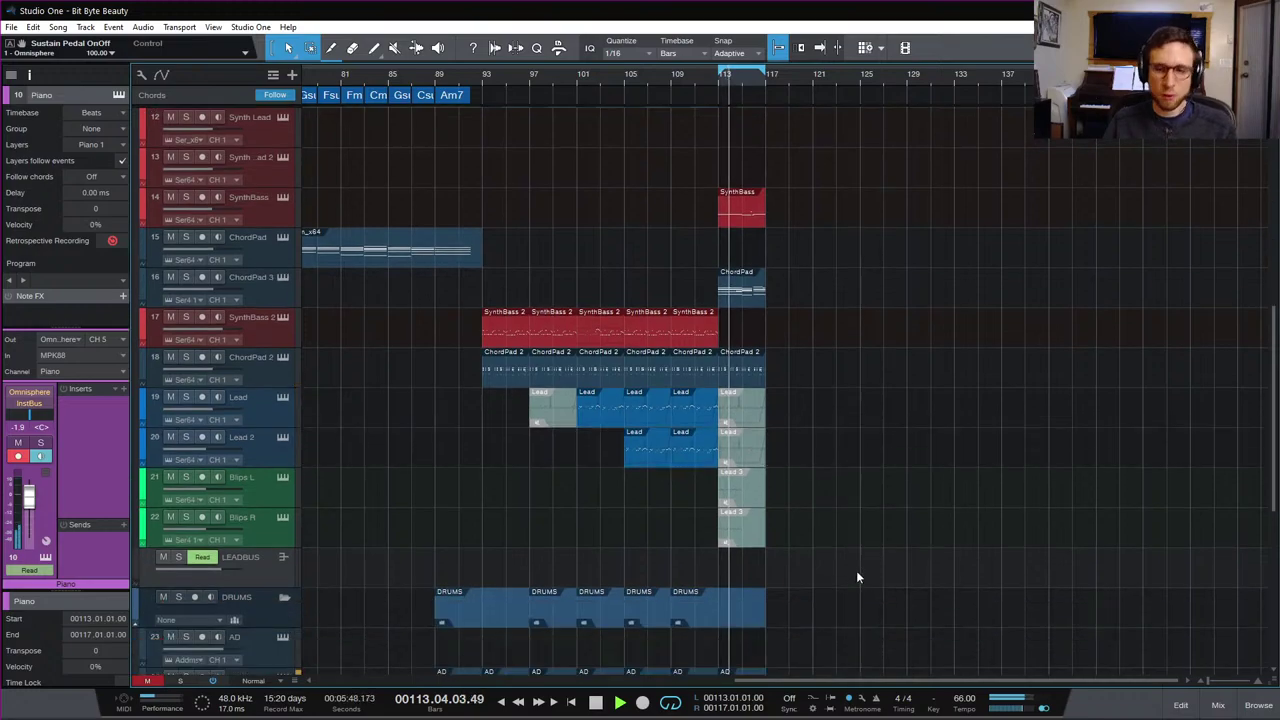
{"action": "scroll", "coordinate": [856, 571], "scroll_direction": "down", "scroll_amount": 2}
{"action": "key", "text": "space"}
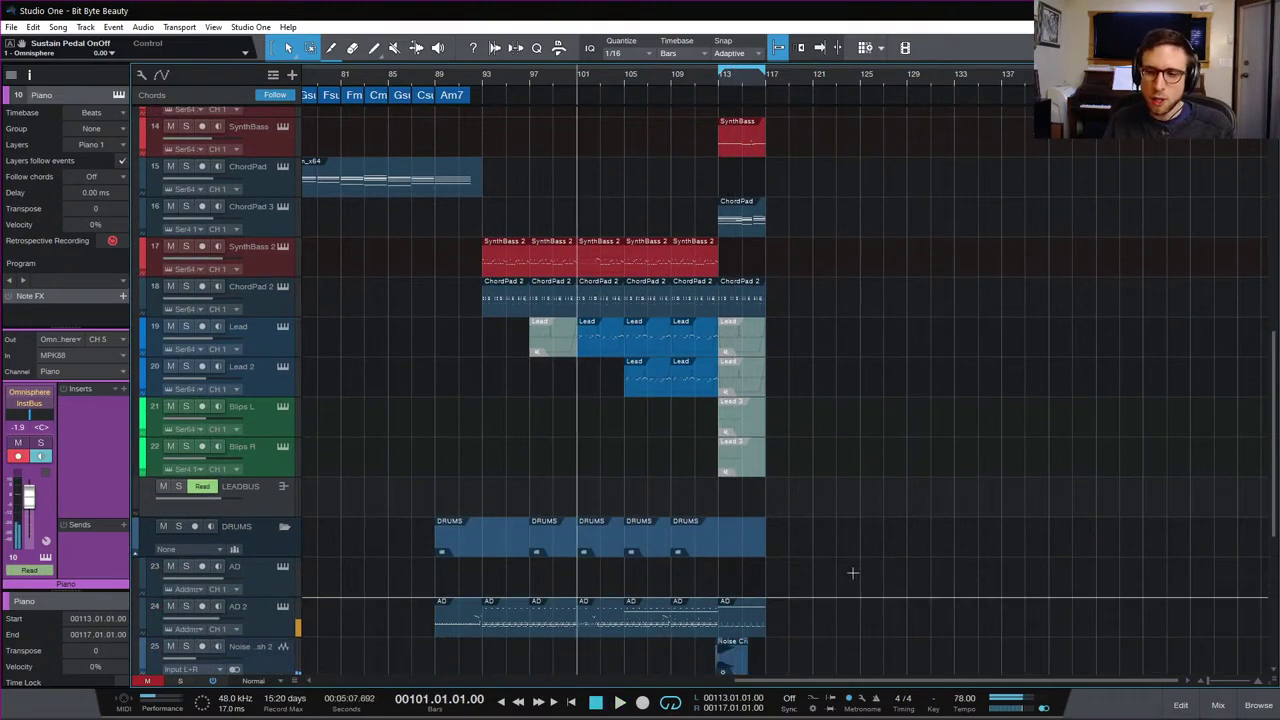
Step: Return the playhead to bar 113 and check the drum, noise effect and percussion loop tracks there
{"action": "left_click", "coordinate": [715, 77]}
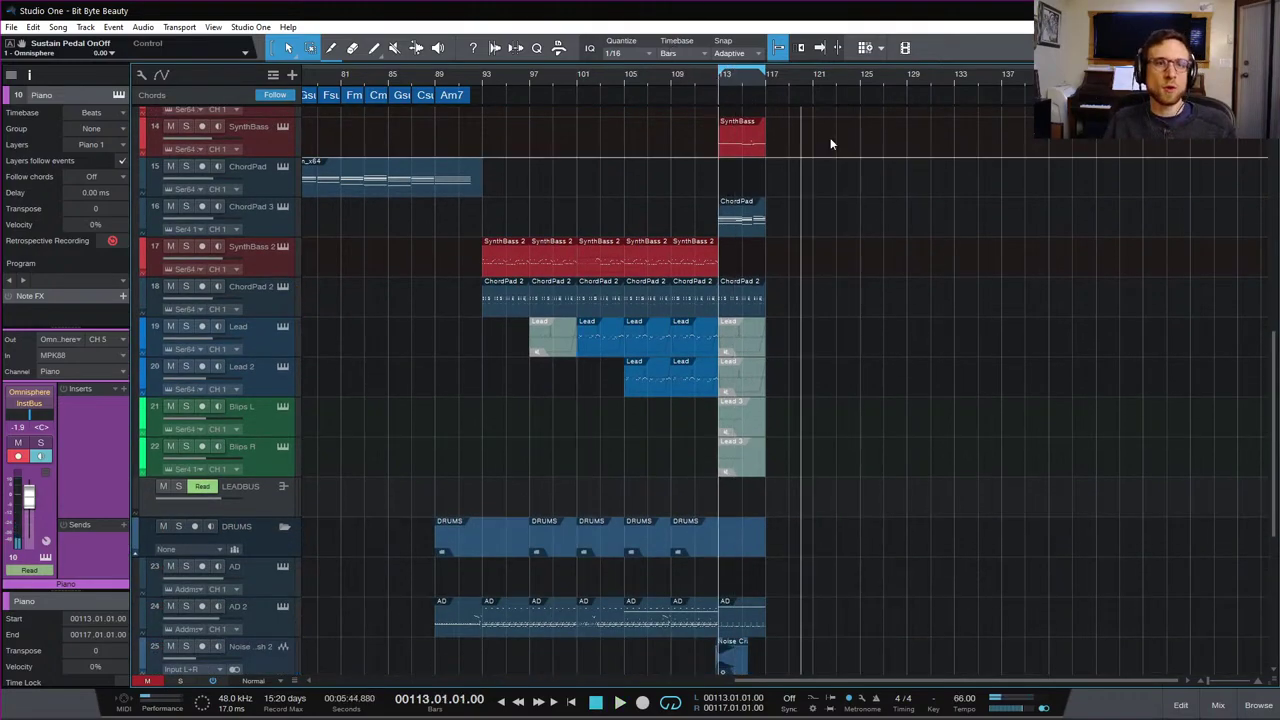
{"action": "scroll", "coordinate": [832, 232], "scroll_direction": "down", "scroll_amount": 8}
{"action": "scroll", "coordinate": [832, 232], "scroll_direction": "down", "scroll_amount": 2}
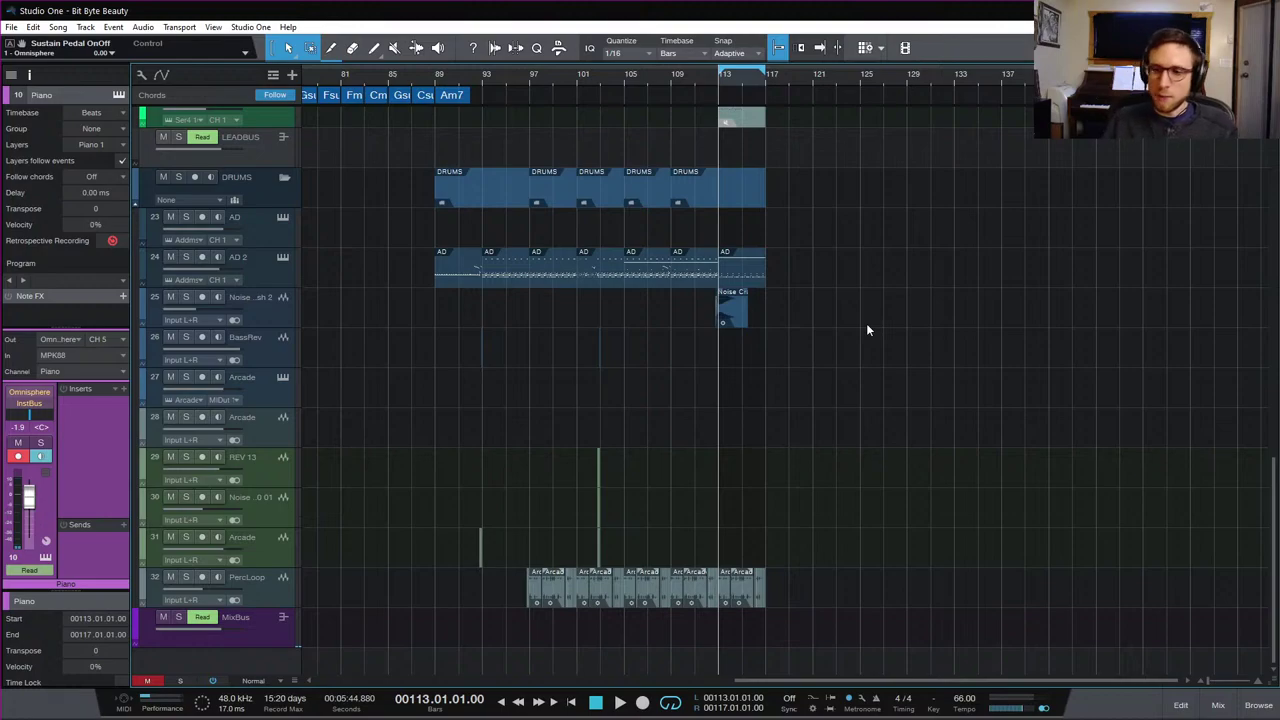
Step: Play the looped section from bar 113, reviewing every track from the OMNI 1 folder down to the drums
{"action": "scroll", "coordinate": [846, 353], "scroll_direction": "up", "scroll_amount": 10}
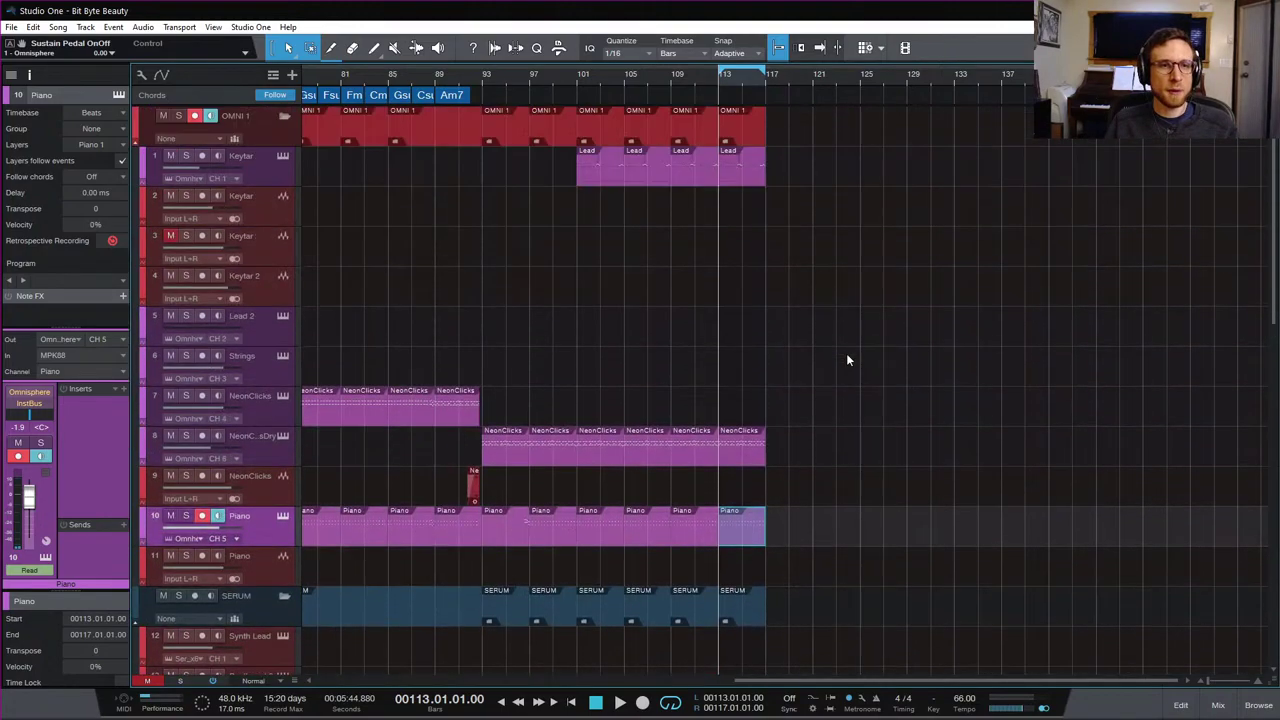
{"action": "scroll", "coordinate": [829, 286], "scroll_direction": "down", "scroll_amount": 3}
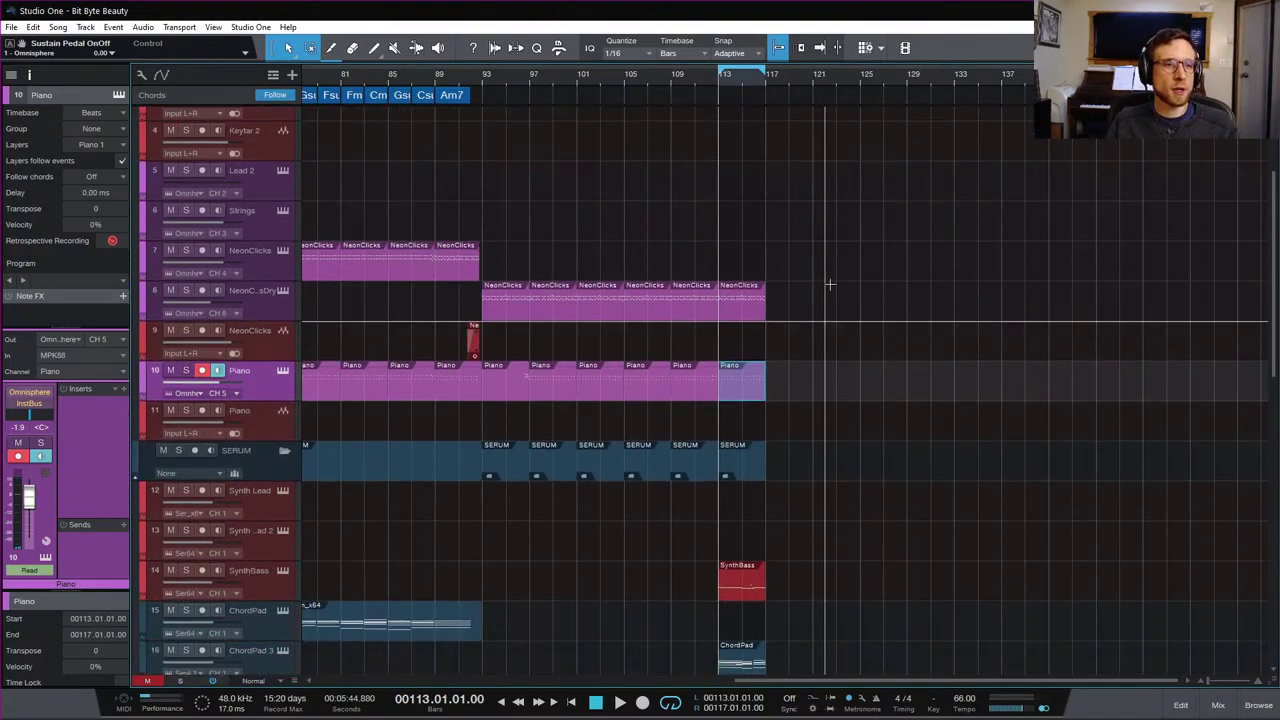
{"action": "scroll", "coordinate": [829, 286], "scroll_direction": "down", "scroll_amount": 14}
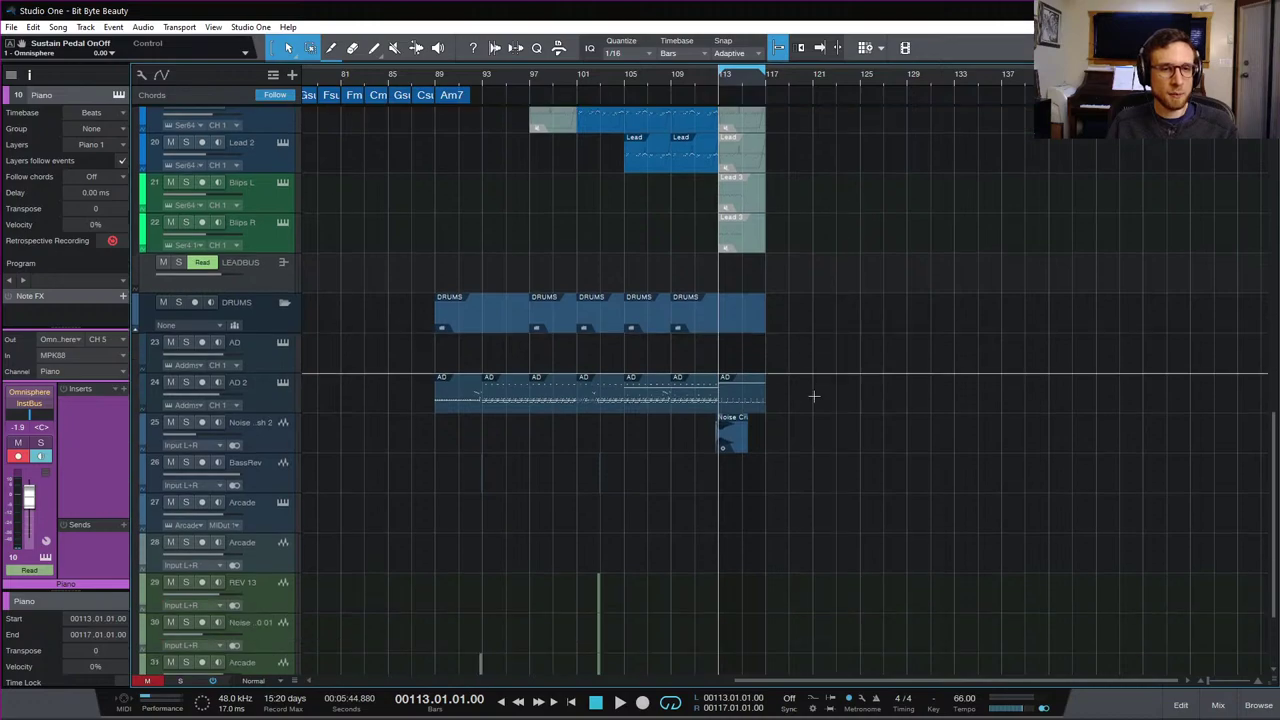
{"action": "scroll", "coordinate": [813, 397], "scroll_direction": "down", "scroll_amount": 3}
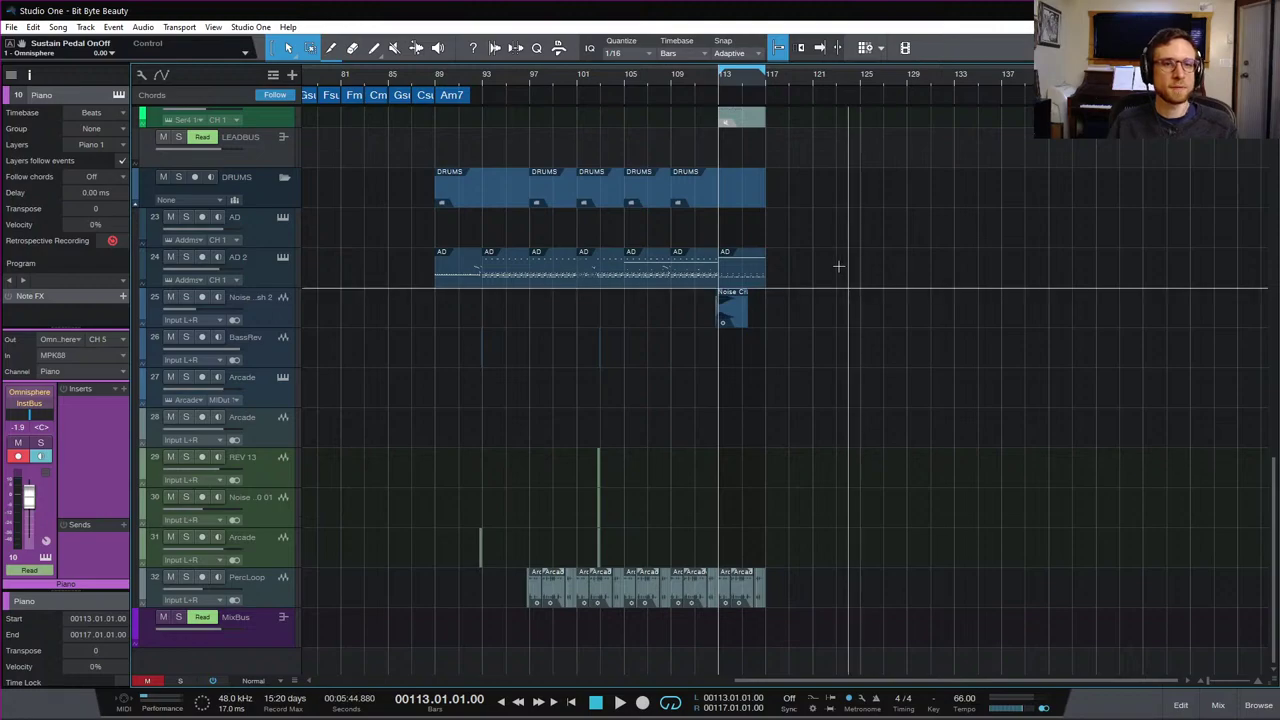
{"action": "key", "text": "space"}
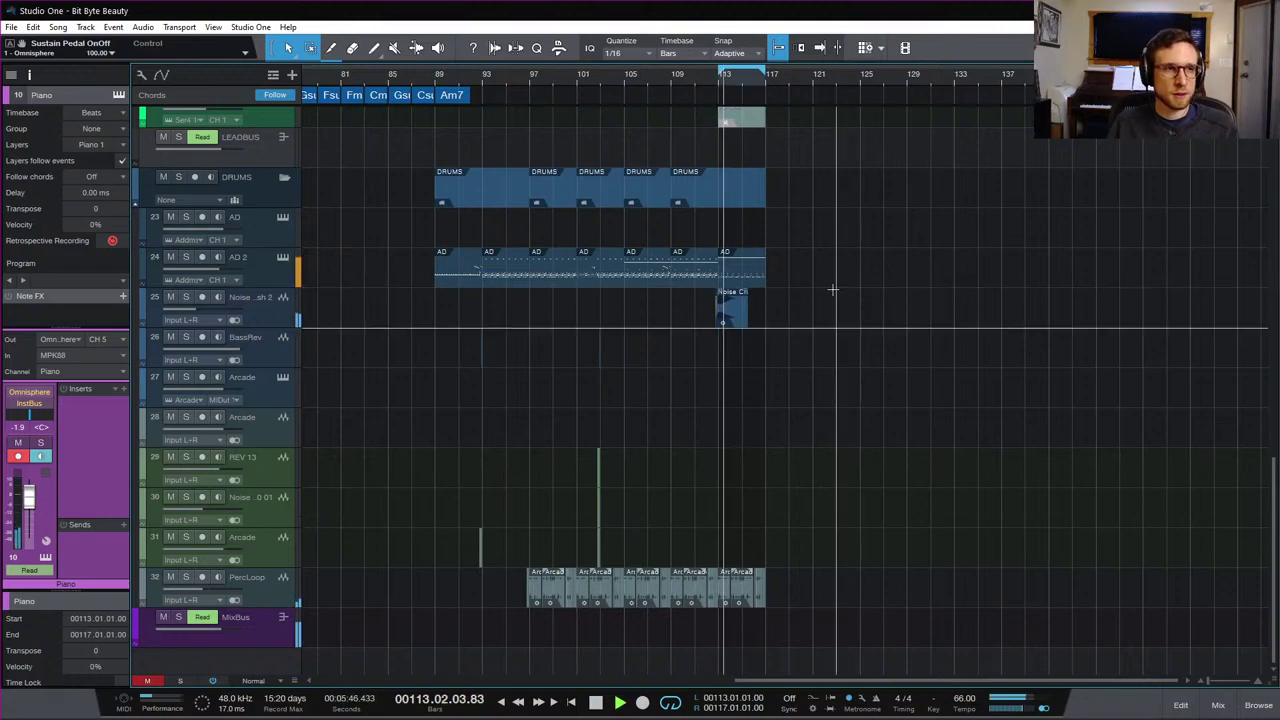
{"action": "scroll", "coordinate": [833, 289], "scroll_direction": "up", "scroll_amount": 7}
{"action": "scroll", "coordinate": [833, 289], "scroll_direction": "up", "scroll_amount": 4}
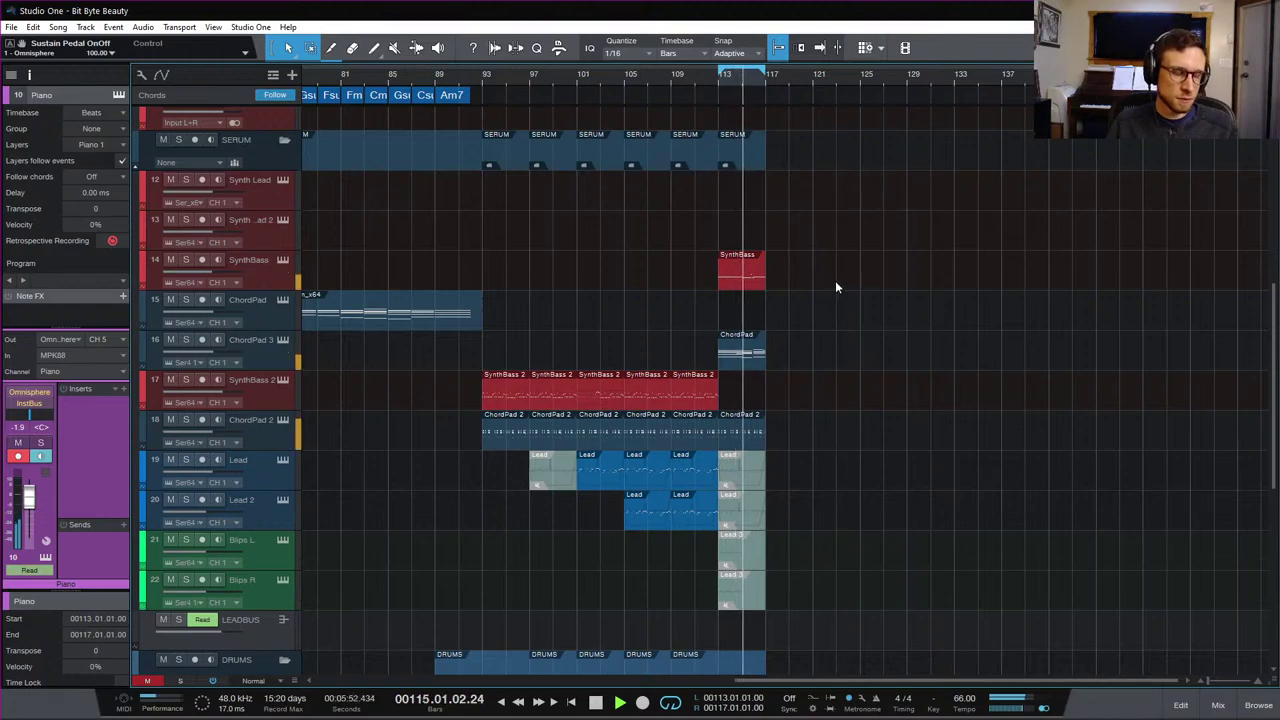
{"action": "scroll", "coordinate": [834, 288], "scroll_direction": "up", "scroll_amount": 2}
{"action": "scroll", "coordinate": [836, 287], "scroll_direction": "up", "scroll_amount": 2}
{"action": "scroll", "coordinate": [836, 288], "scroll_direction": "up", "scroll_amount": 2}
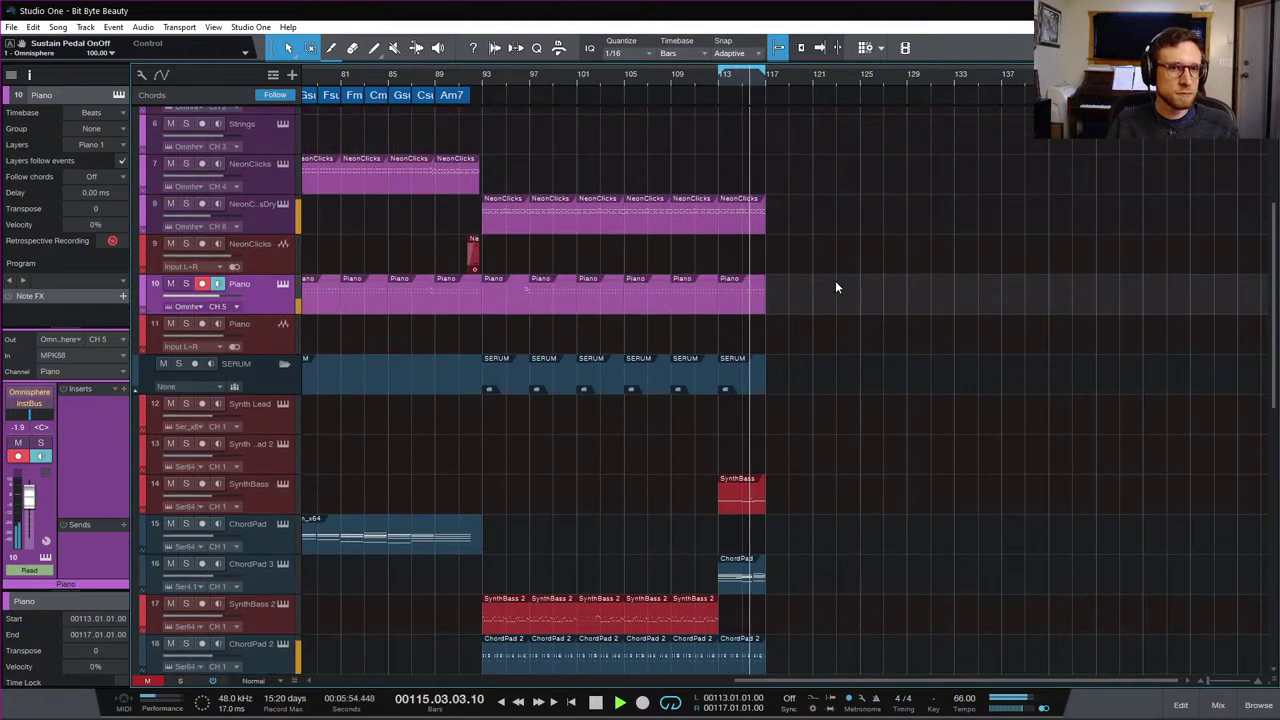
{"action": "scroll", "coordinate": [836, 288], "scroll_direction": "up", "scroll_amount": 2}
{"action": "scroll", "coordinate": [835, 287], "scroll_direction": "up", "scroll_amount": 2}
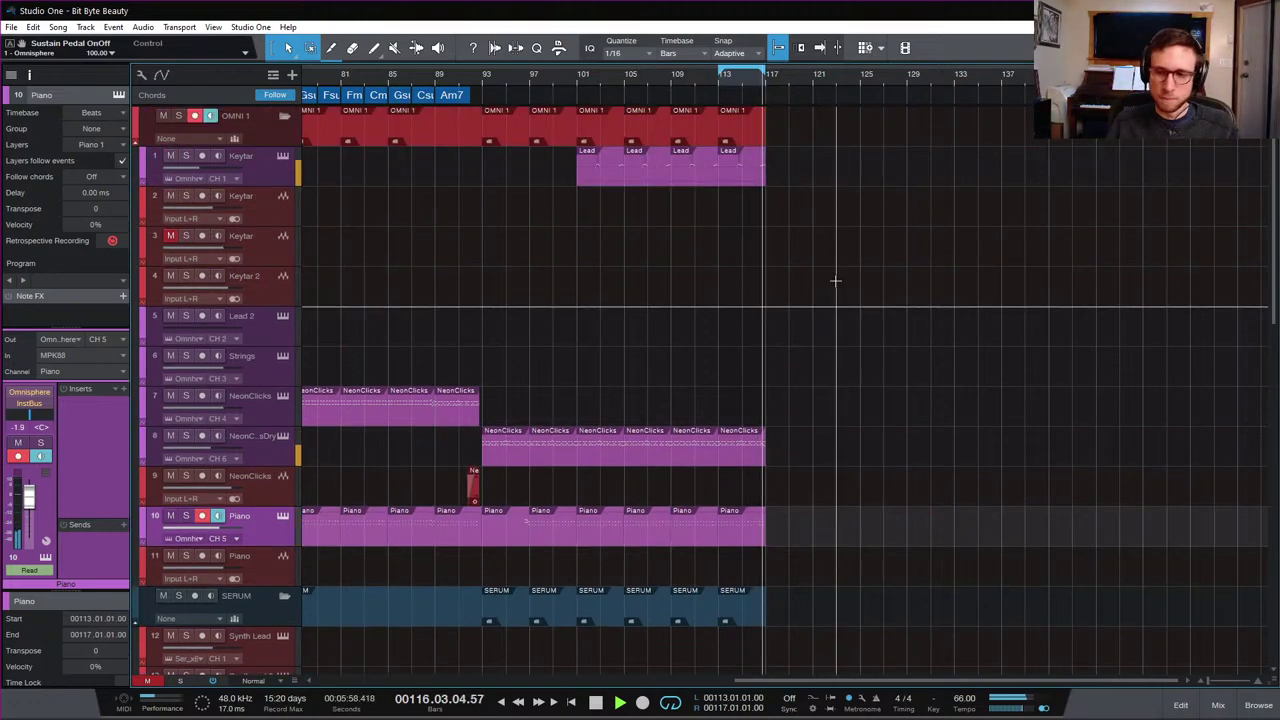
{"action": "scroll", "coordinate": [844, 290], "scroll_direction": "down", "scroll_amount": 7}
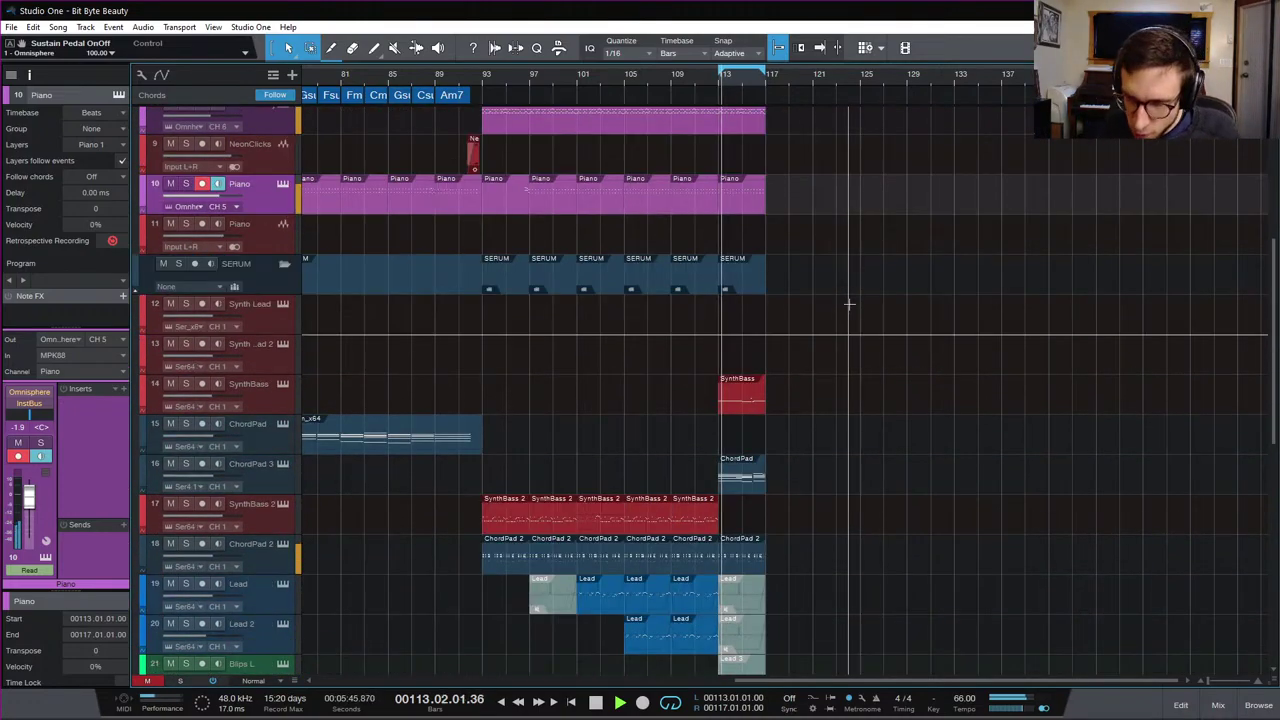
{"action": "scroll", "coordinate": [852, 290], "scroll_direction": "down", "scroll_amount": 5}
{"action": "scroll", "coordinate": [846, 317], "scroll_direction": "down", "scroll_amount": 4}
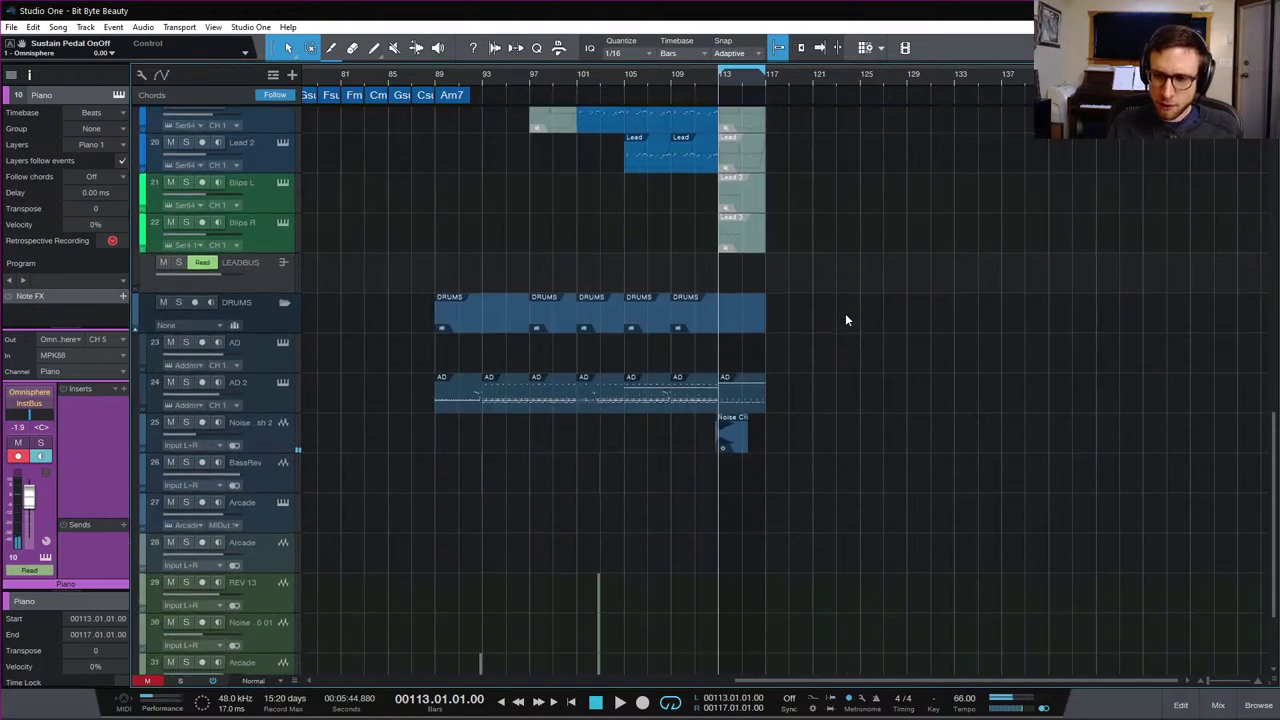
Step: Open the AD 2 drum part at bar 113 for note editing and audition the D#1 and B1 hits on beat 2
{"action": "scroll", "coordinate": [834, 346], "scroll_direction": "up", "scroll_amount": 1}
{"action": "scroll", "coordinate": [765, 544], "scroll_direction": "down", "scroll_amount": 4}
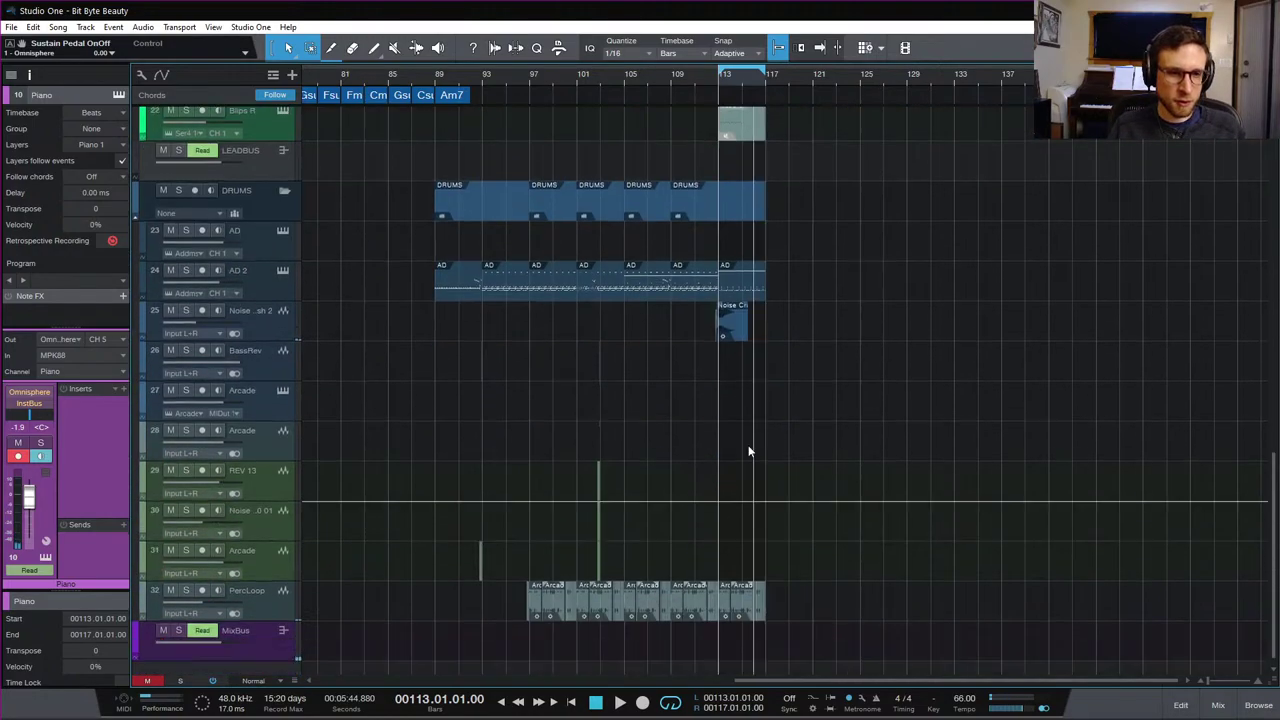
{"action": "left_click", "coordinate": [733, 292]}
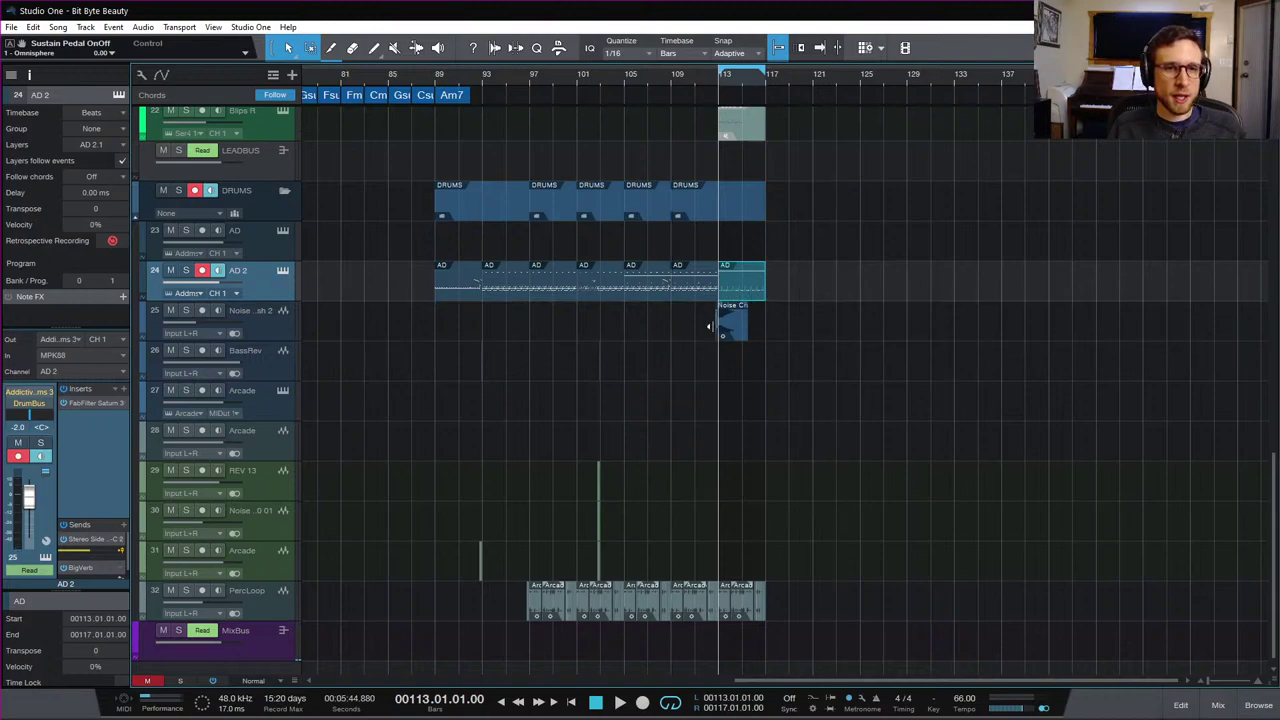
{"action": "double_click", "coordinate": [736, 289]}
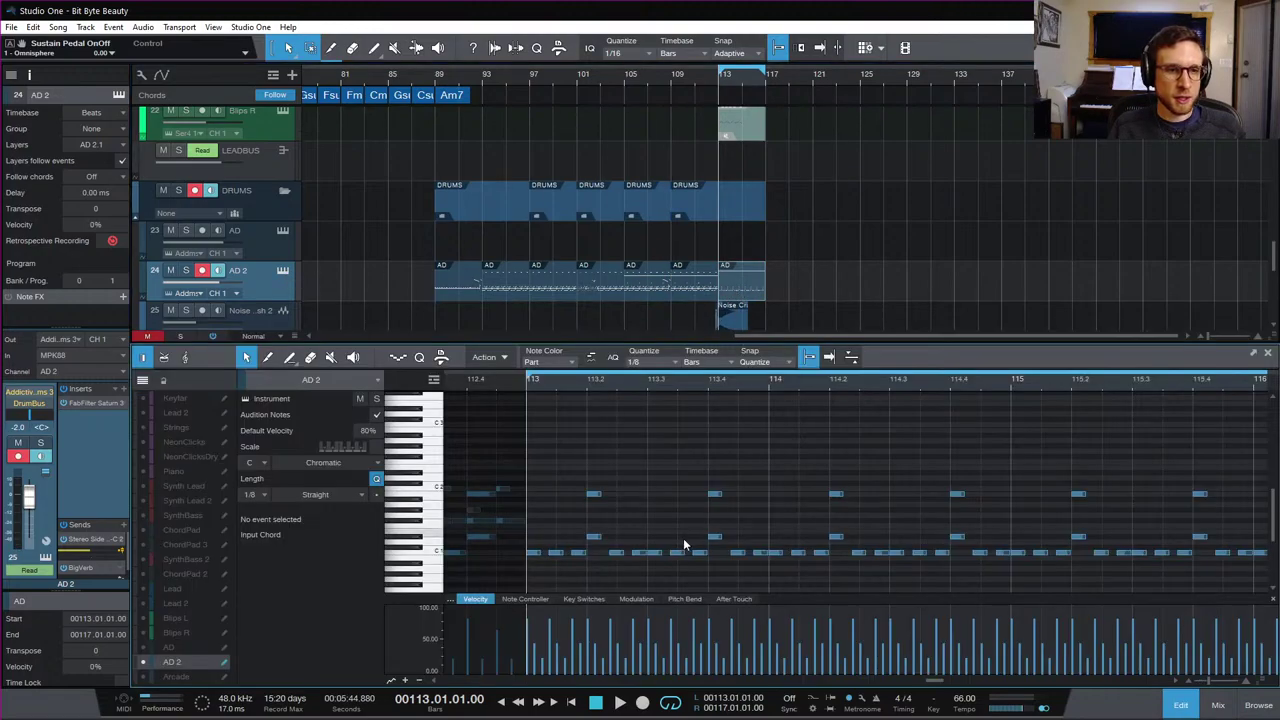
{"action": "left_click", "coordinate": [594, 538]}
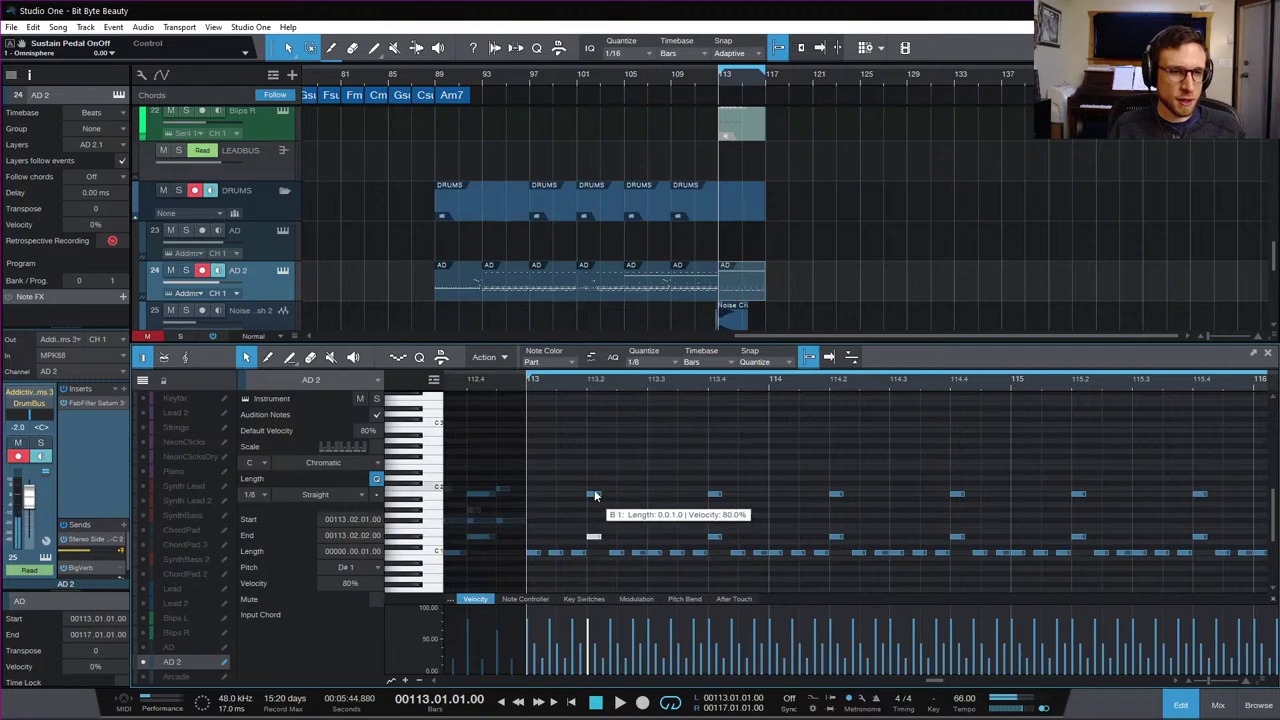
{"action": "left_click", "coordinate": [594, 495]}
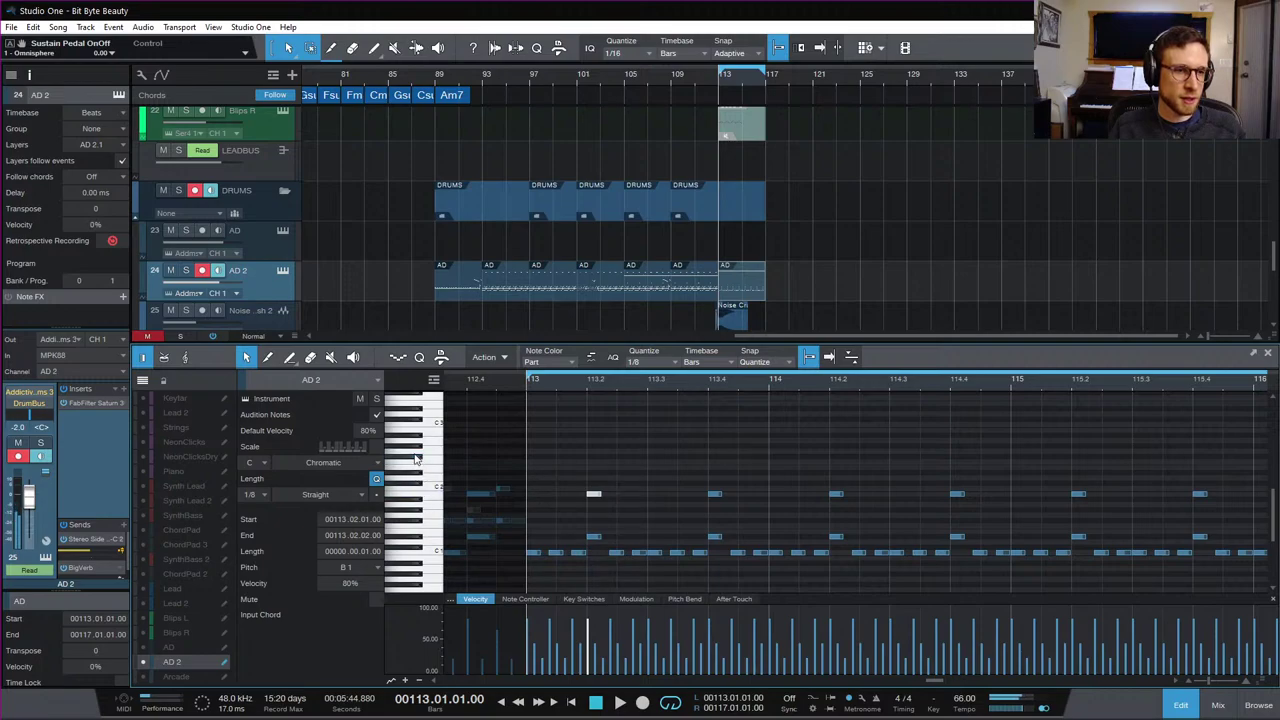
Step: Audition the snare and hi-hat in AD 2's Addictive Drums kit view, and close the instrument and note editor
{"action": "left_click", "coordinate": [284, 270]}
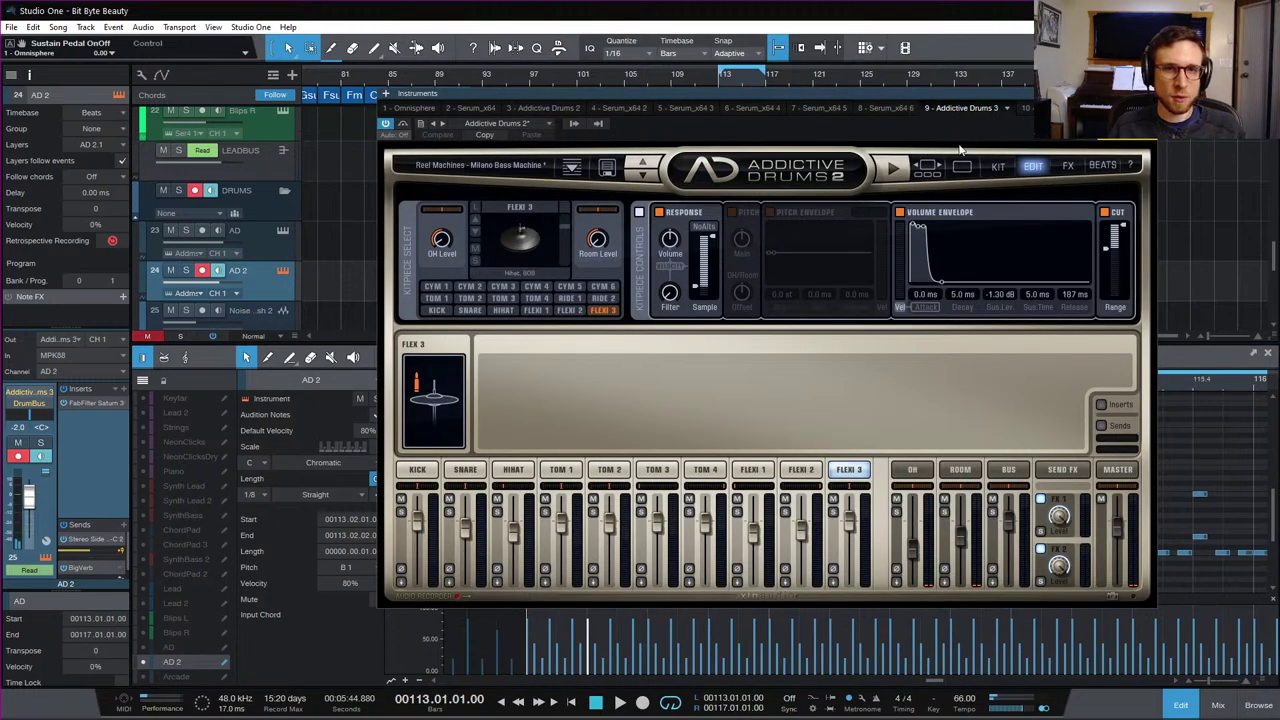
{"action": "left_click", "coordinate": [998, 166]}
{"action": "left_click", "coordinate": [578, 414]}
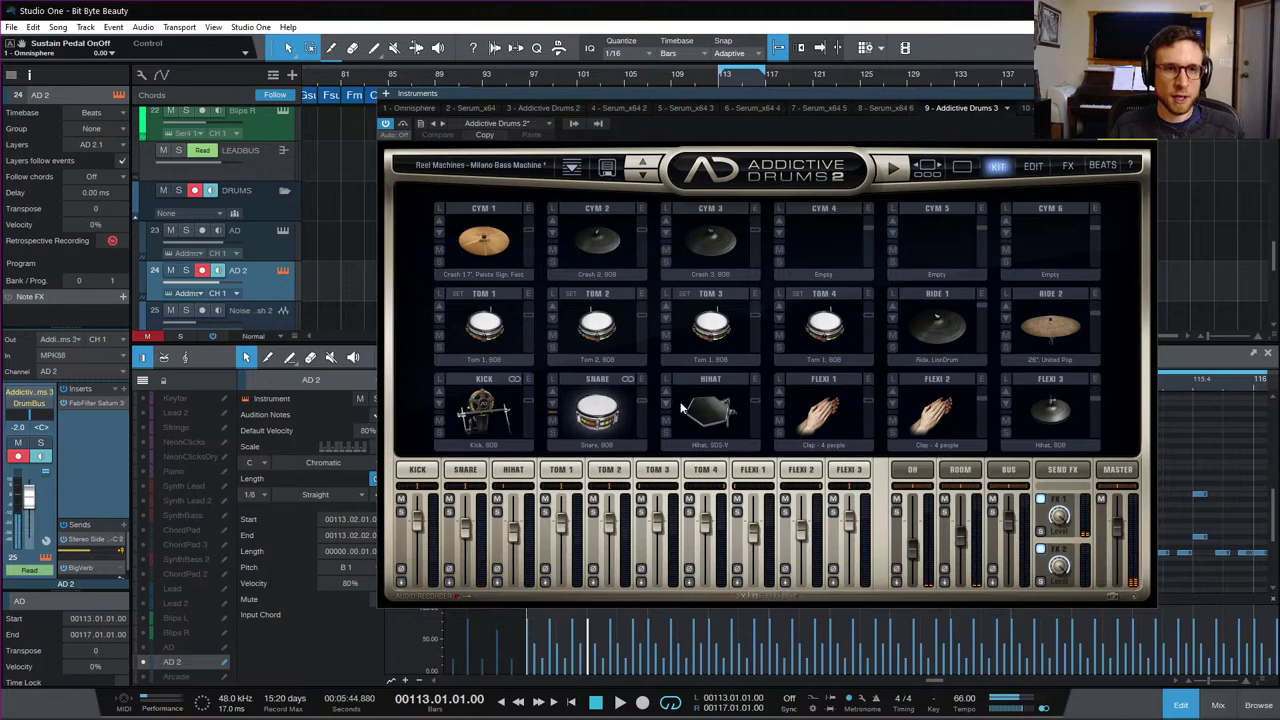
{"action": "left_click", "coordinate": [706, 410]}
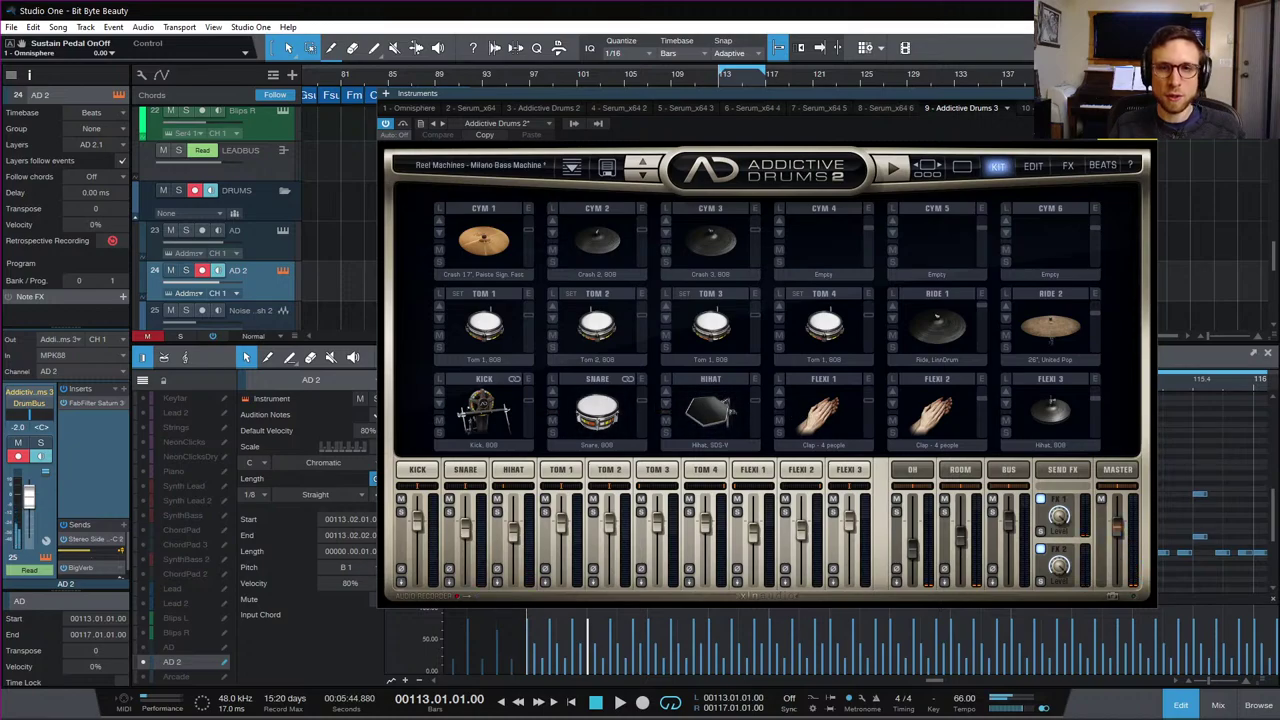
{"action": "left_click", "coordinate": [1147, 667]}
{"action": "left_click", "coordinate": [1180, 706]}
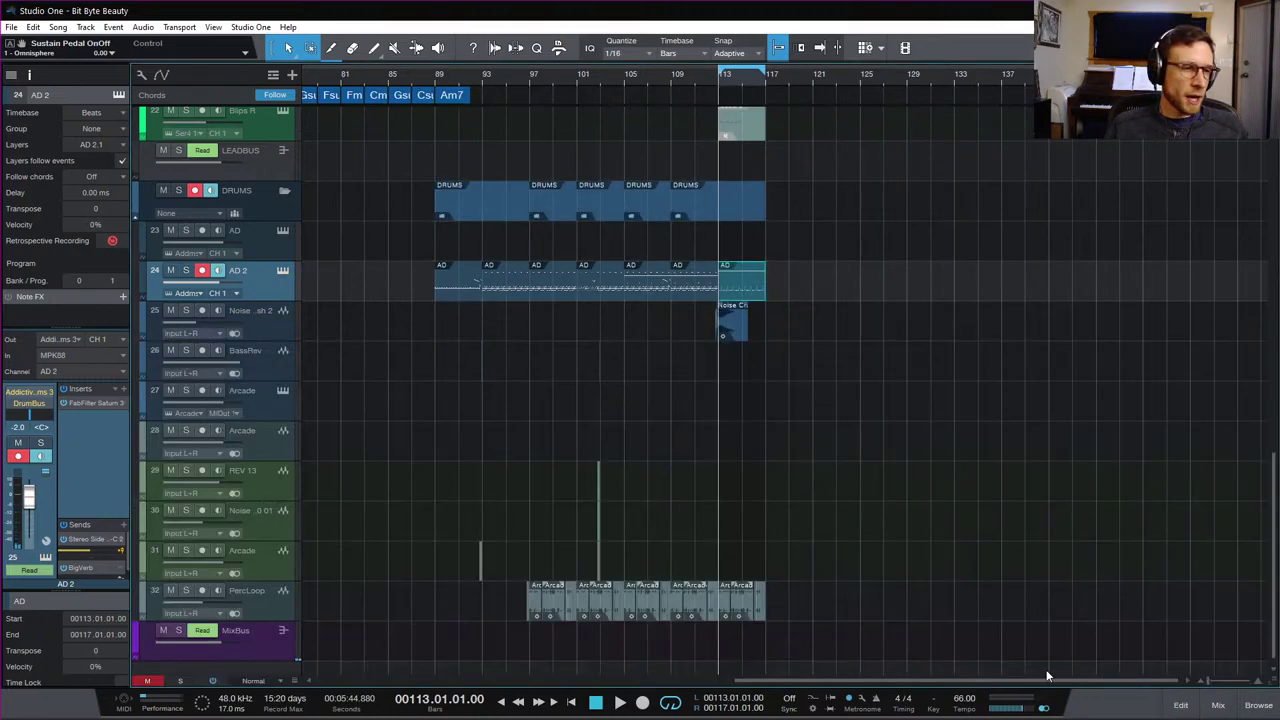
Step: Collapse the DRUMS, SERUM and OMNI 1 folder tracks and save the song
{"action": "scroll", "coordinate": [300, 240], "scroll_direction": "up", "scroll_amount": 3}
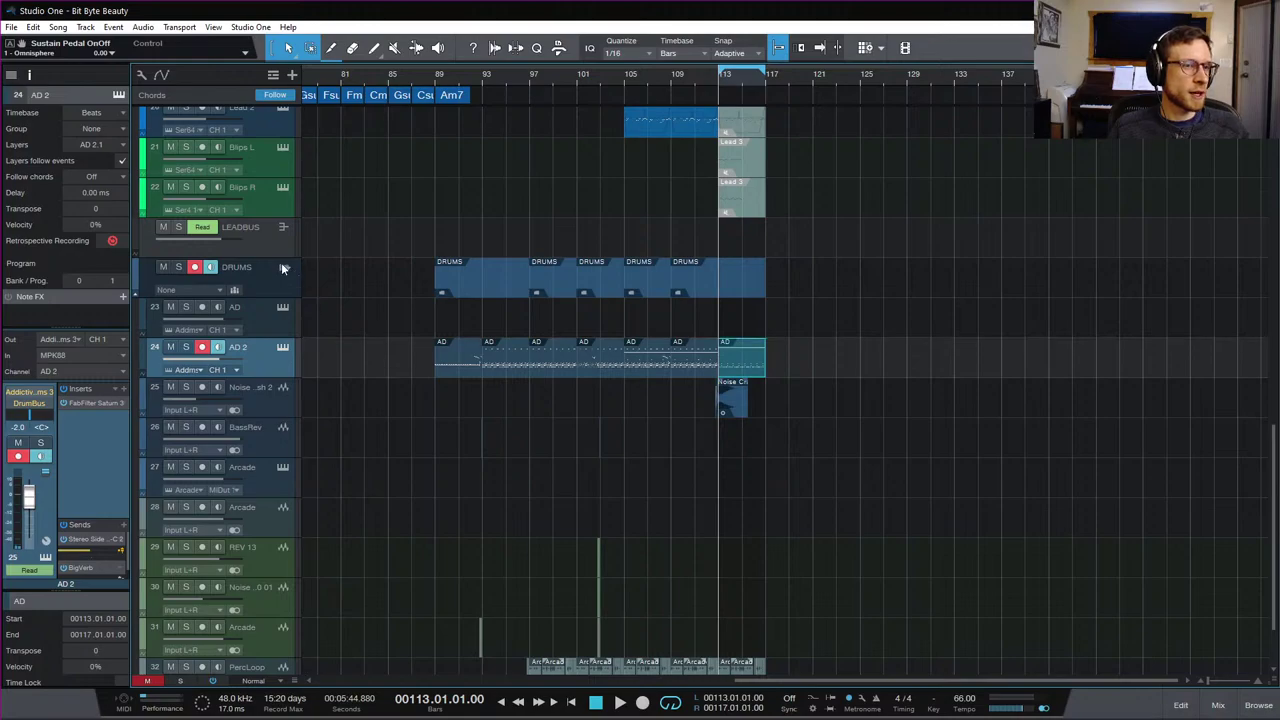
{"action": "scroll", "coordinate": [281, 262], "scroll_direction": "up", "scroll_amount": 7}
{"action": "scroll", "coordinate": [331, 403], "scroll_direction": "up", "scroll_amount": 5}
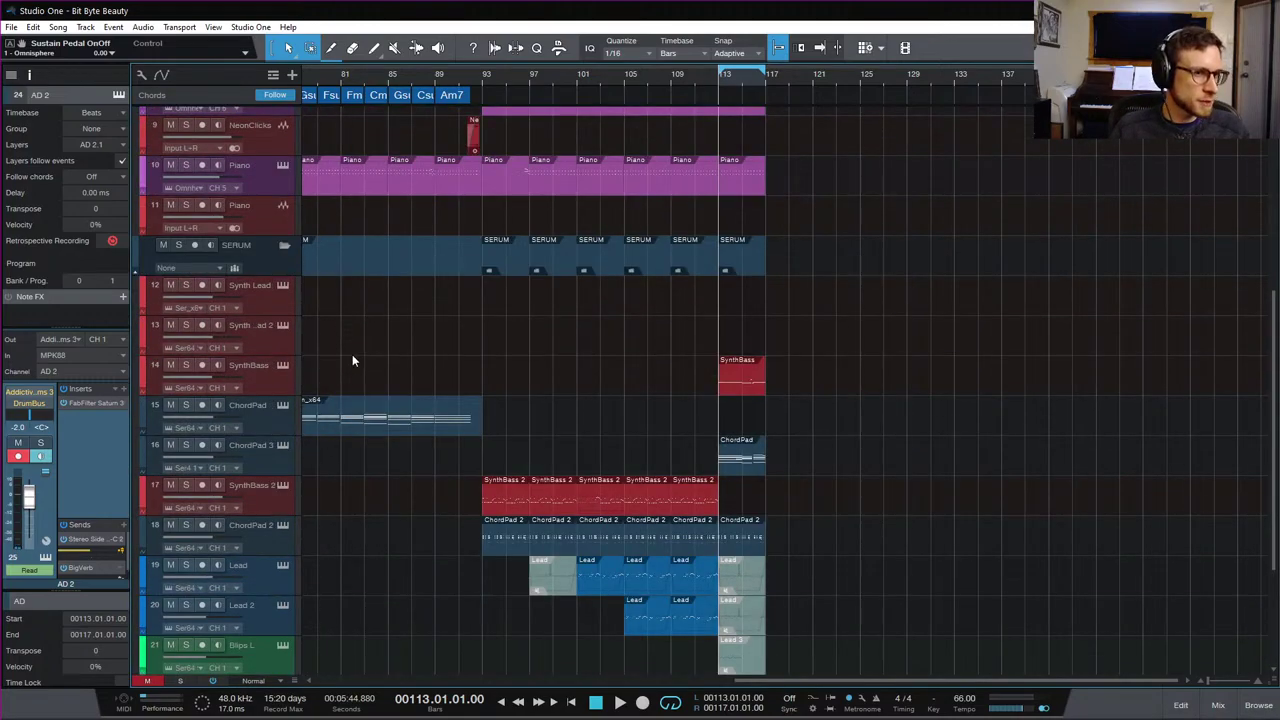
{"action": "scroll", "coordinate": [300, 262], "scroll_direction": "up", "scroll_amount": 9}
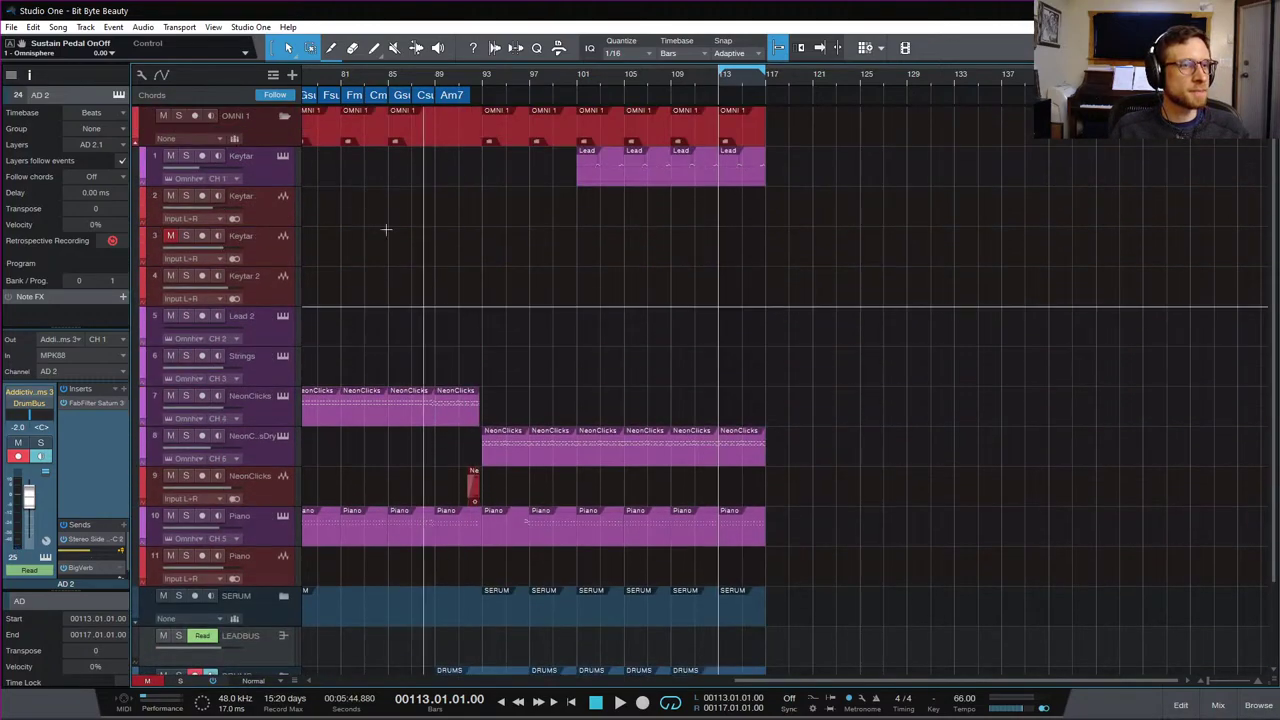
{"action": "left_click", "coordinate": [285, 115]}
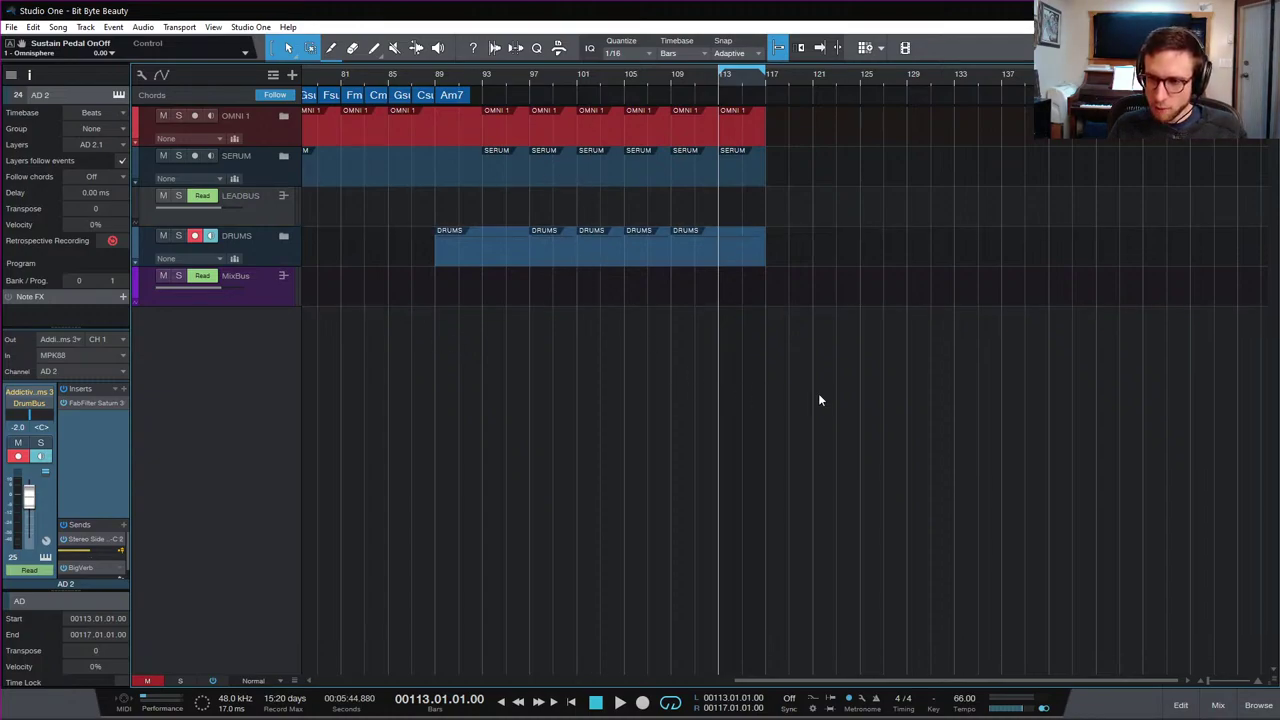
{"action": "key", "text": "ctrl+s"}
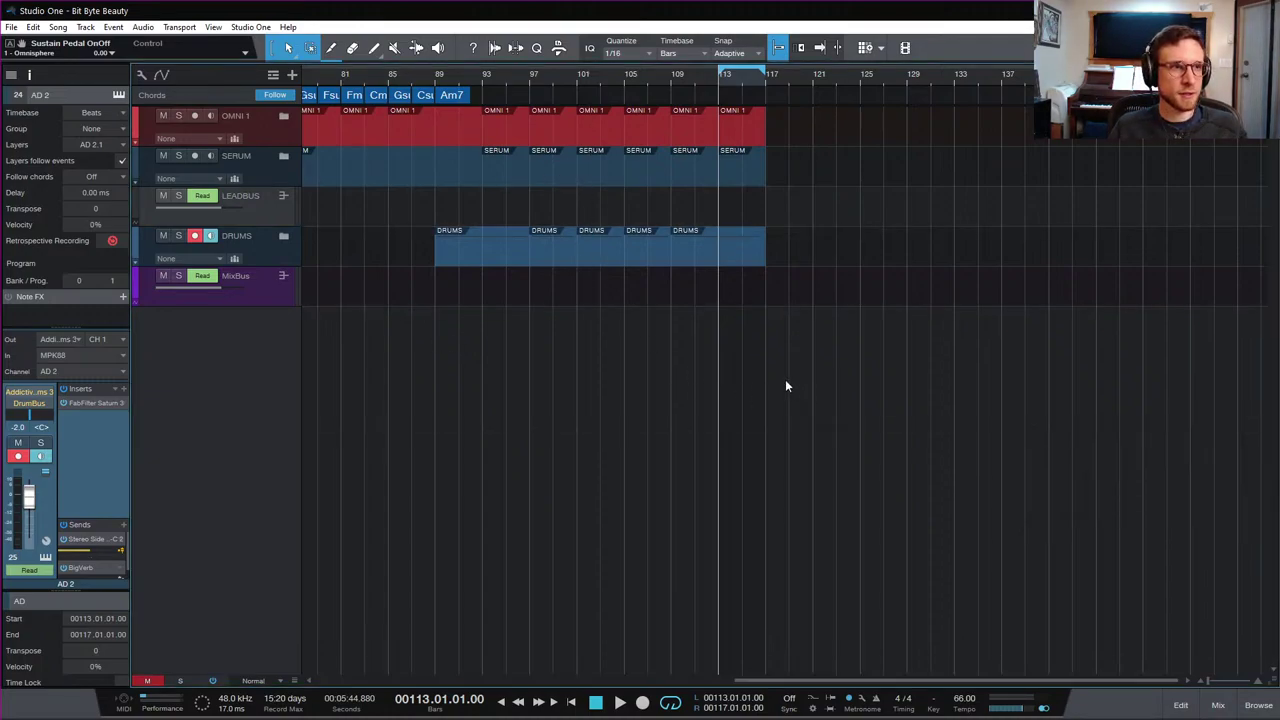
Step: Select the DRUMS folder track and briefly check the track list and the mixer
{"action": "left_click", "coordinate": [279, 246]}
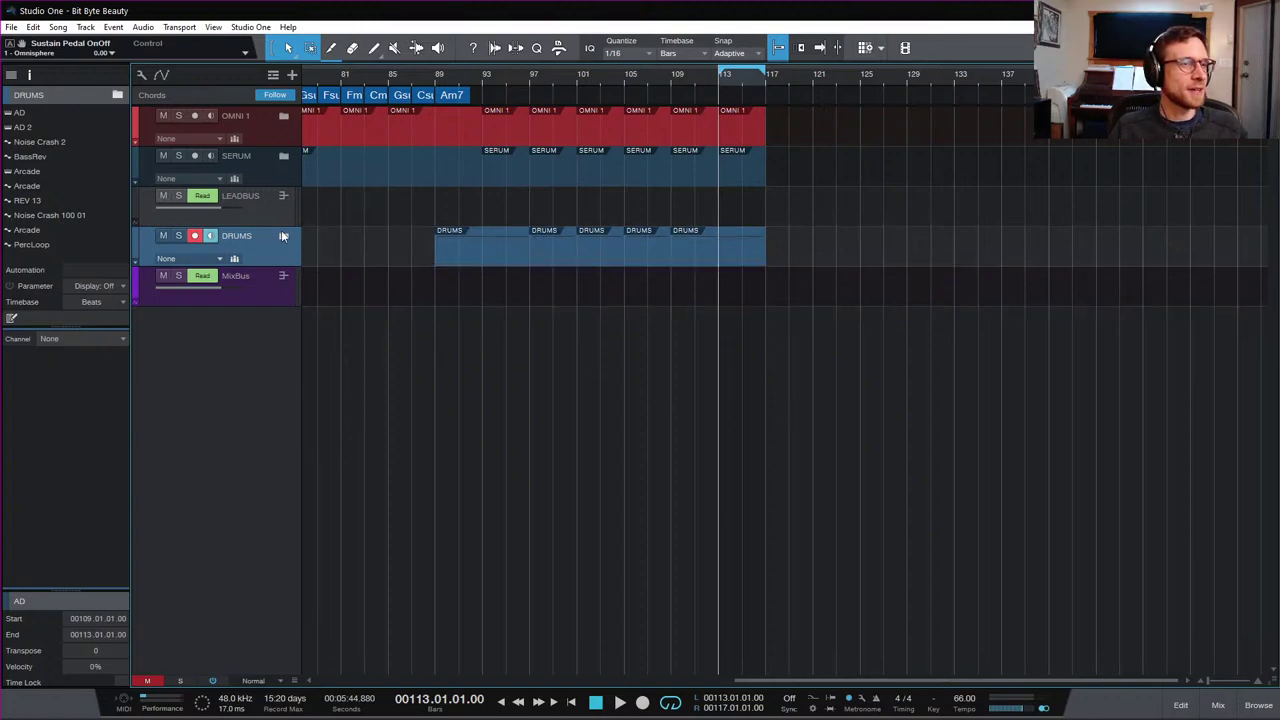
{"action": "left_click", "coordinate": [11, 75]}
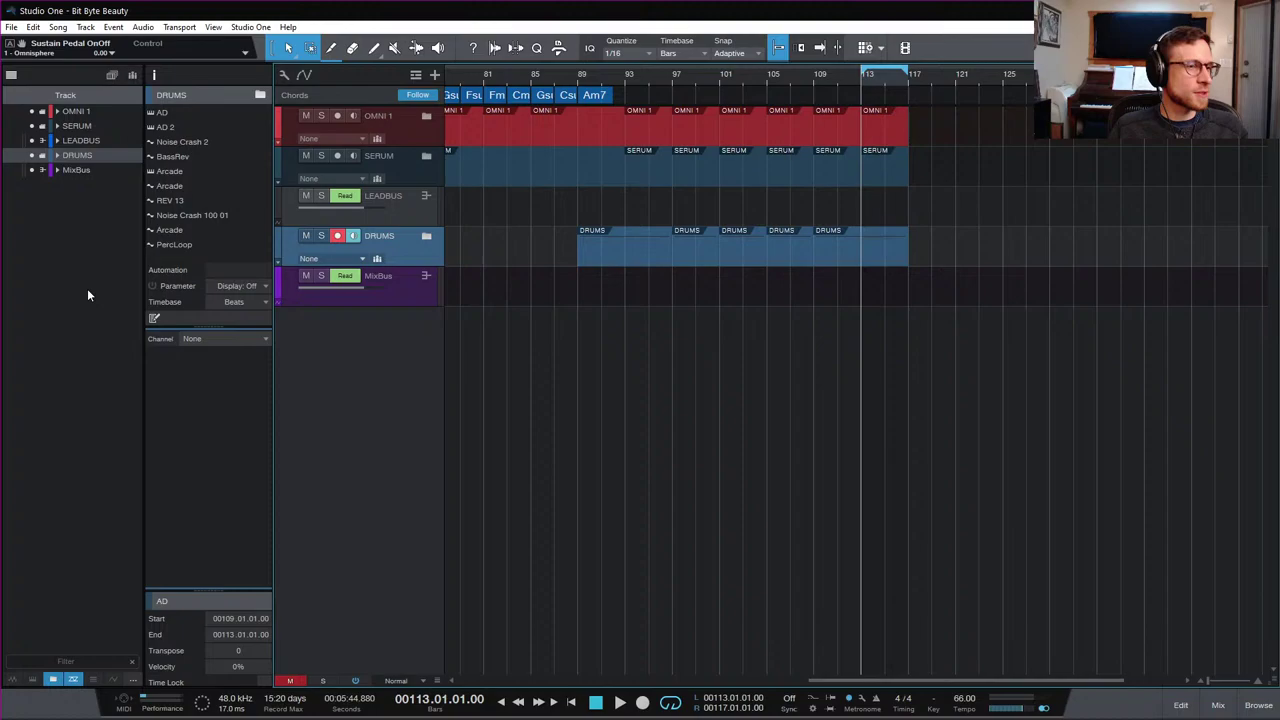
{"action": "left_click", "coordinate": [11, 75]}
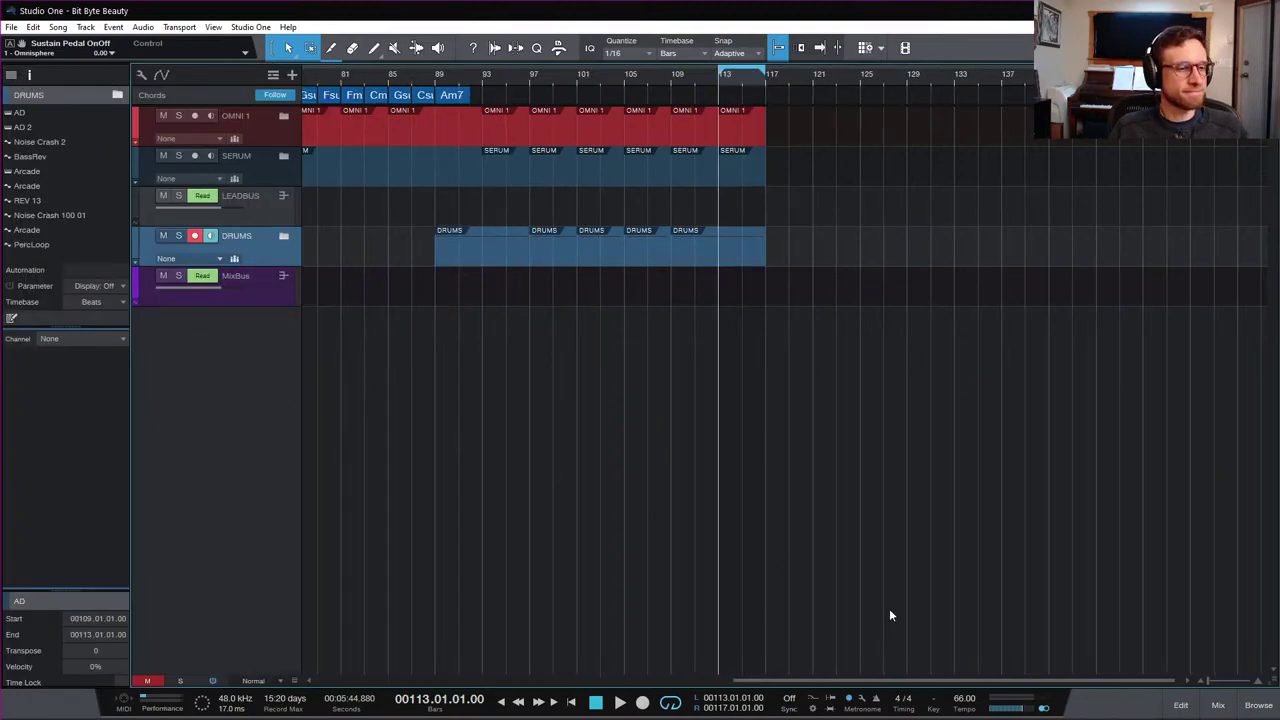
{"action": "key", "text": "F3"}
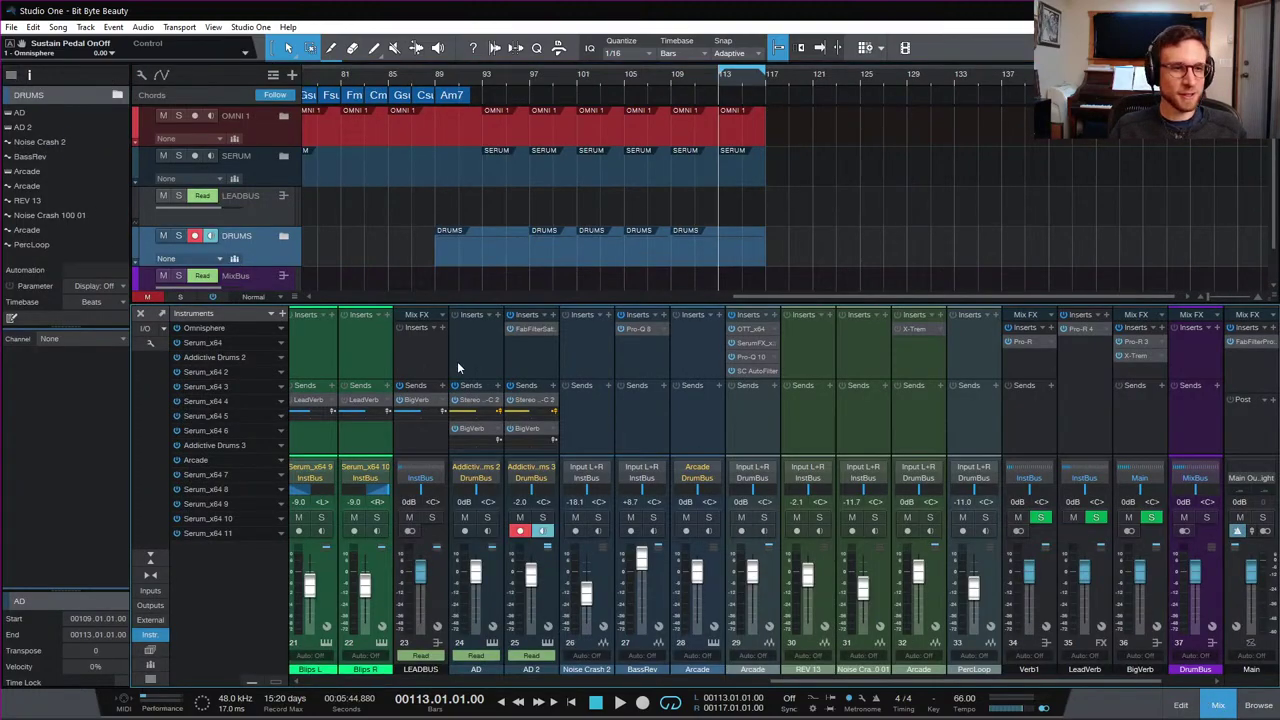
{"action": "key", "text": "F3"}
Step: Browse the available instruments, collapsing the Native Instruments GmbH folder, checking Output and expanding Favorites
{"action": "key", "text": "F5"}
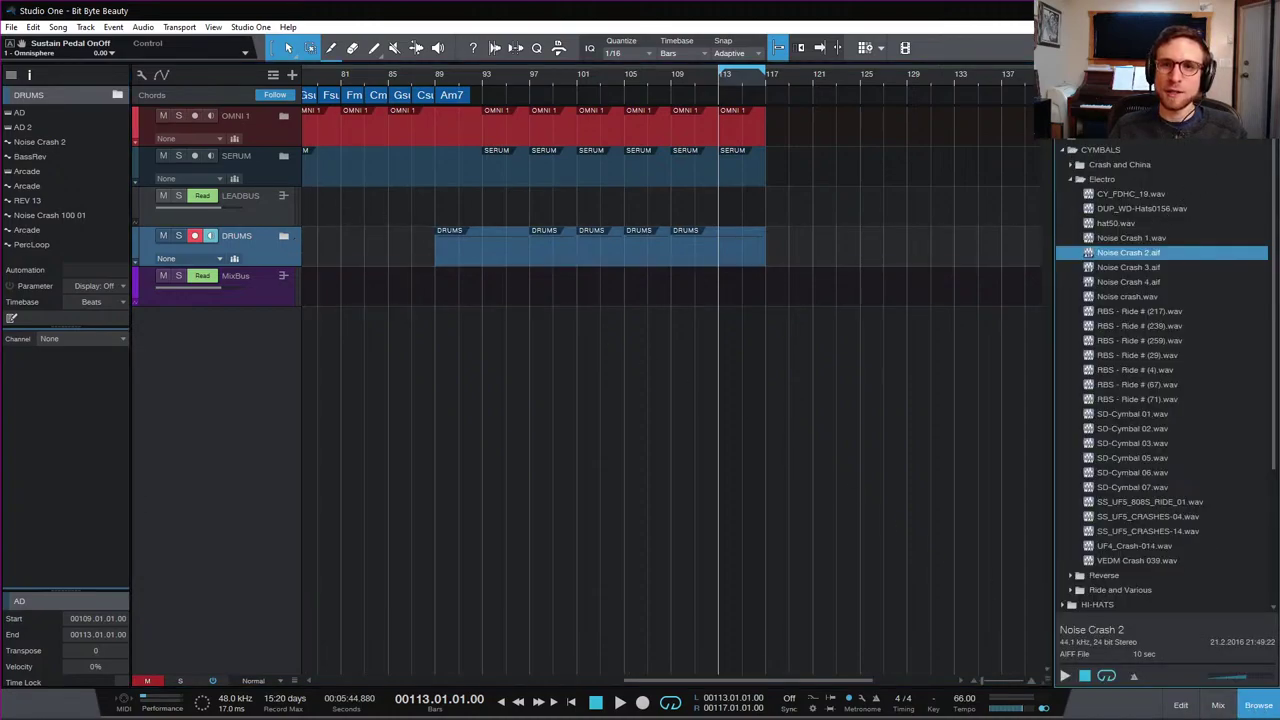
{"action": "key", "text": "Tab"}
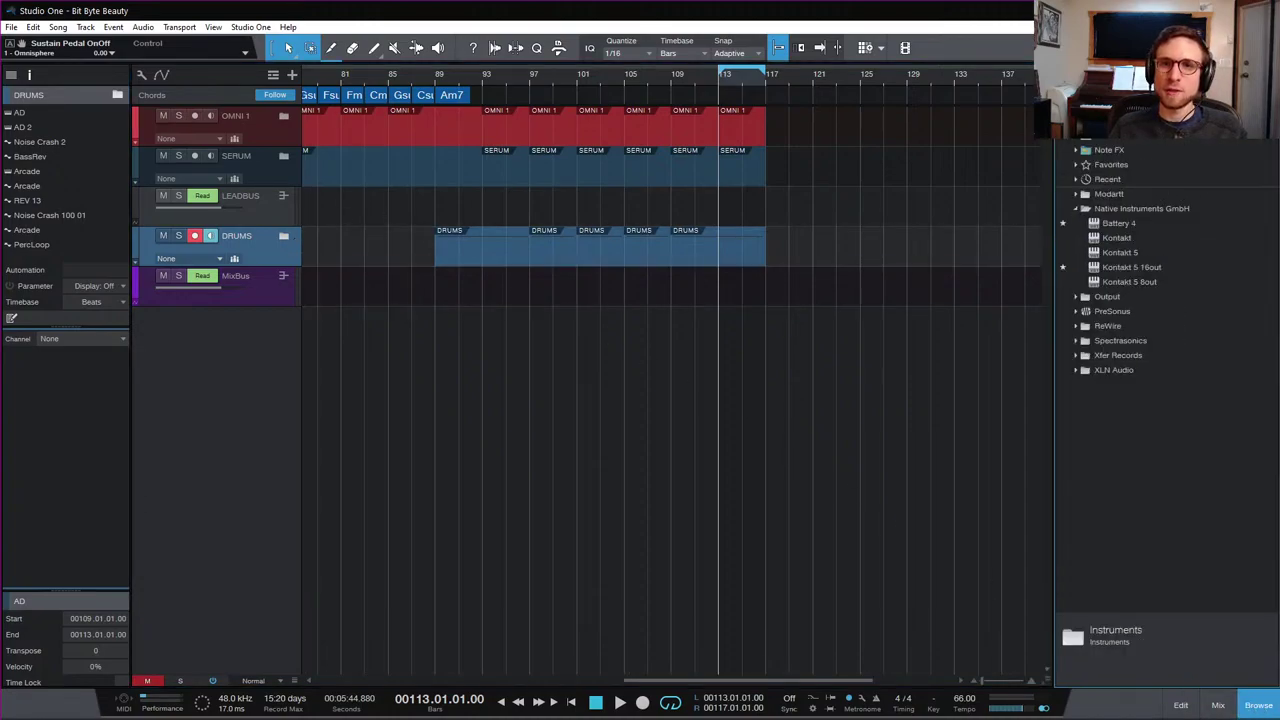
{"action": "left_click", "coordinate": [1080, 209]}
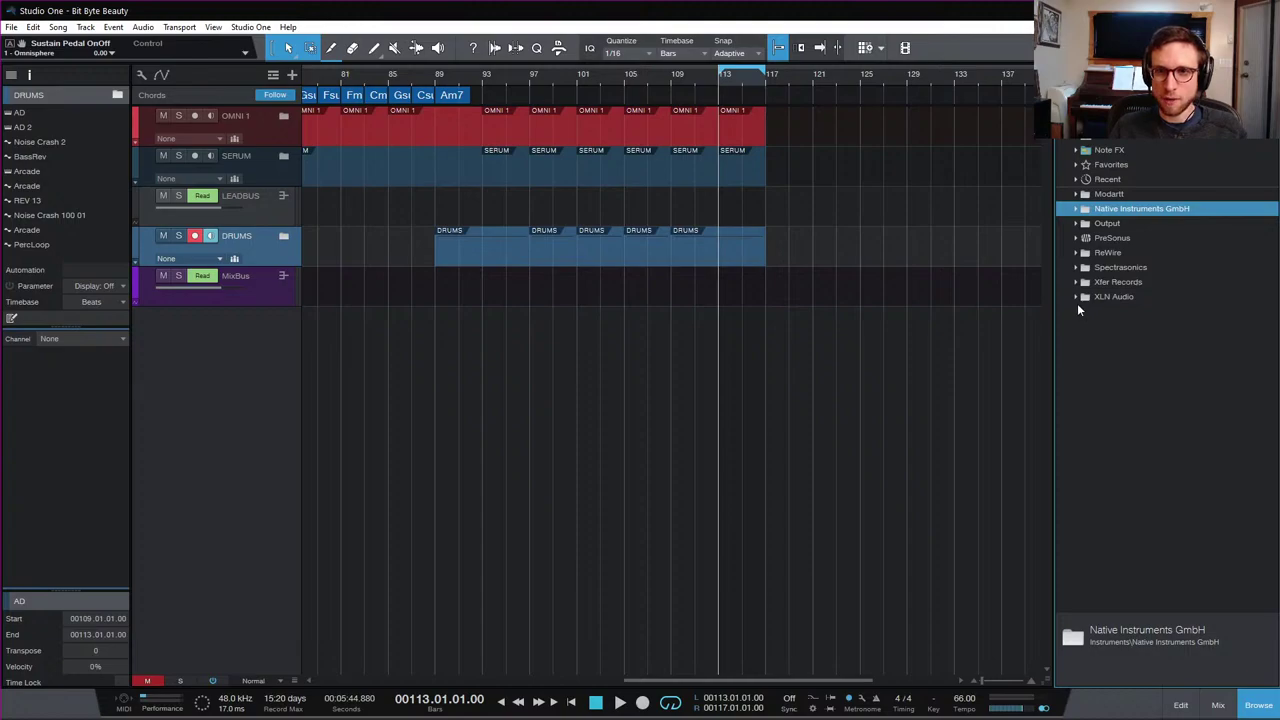
{"action": "left_click", "coordinate": [1077, 224]}
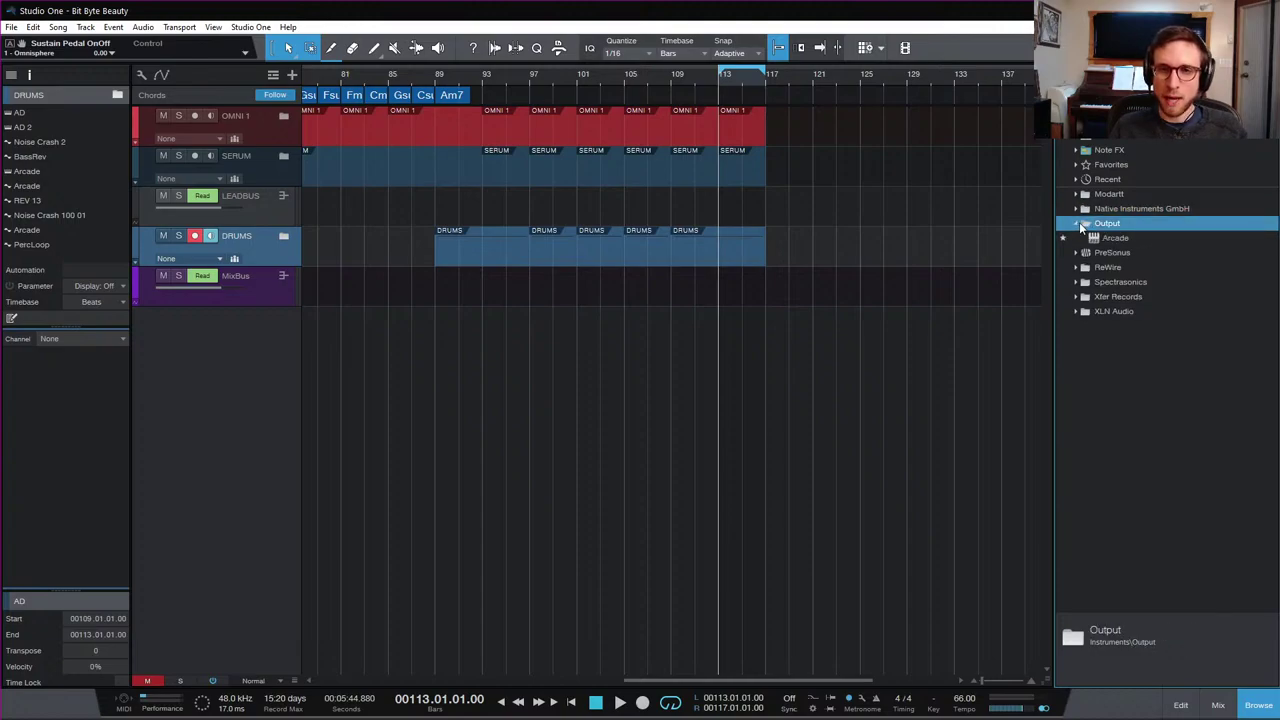
{"action": "left_click", "coordinate": [1078, 224]}
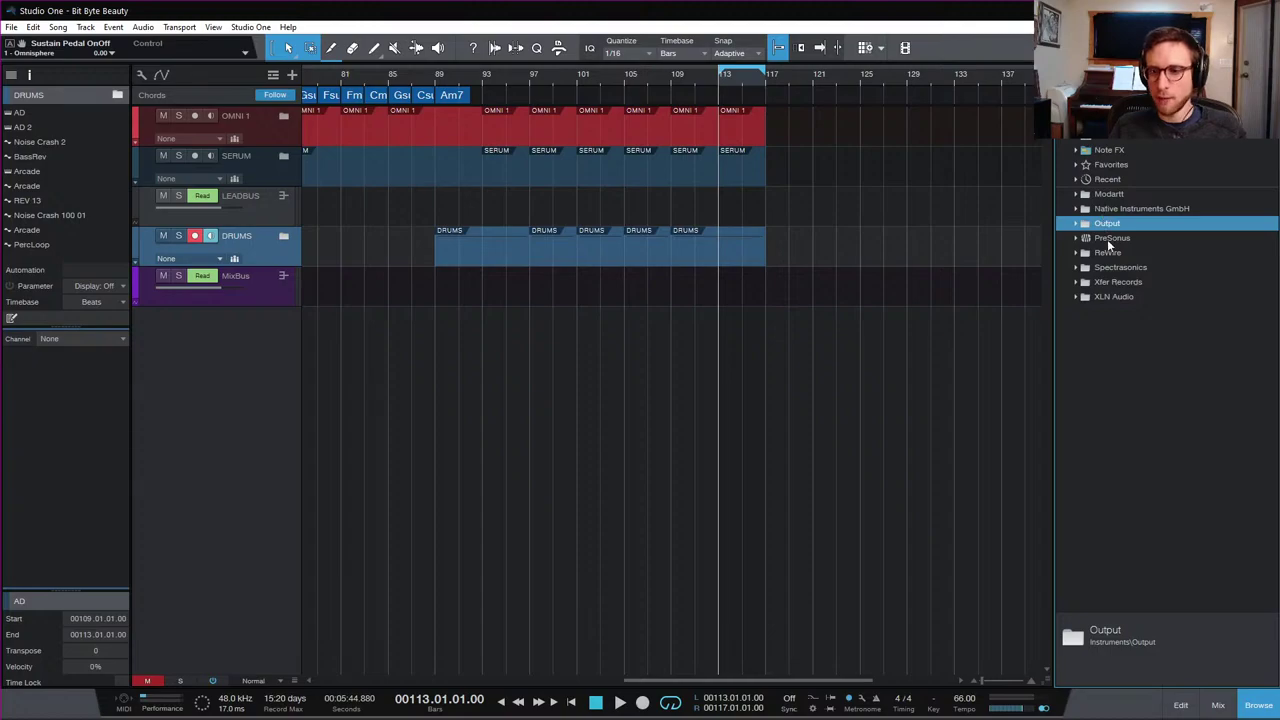
{"action": "left_click", "coordinate": [1109, 315]}
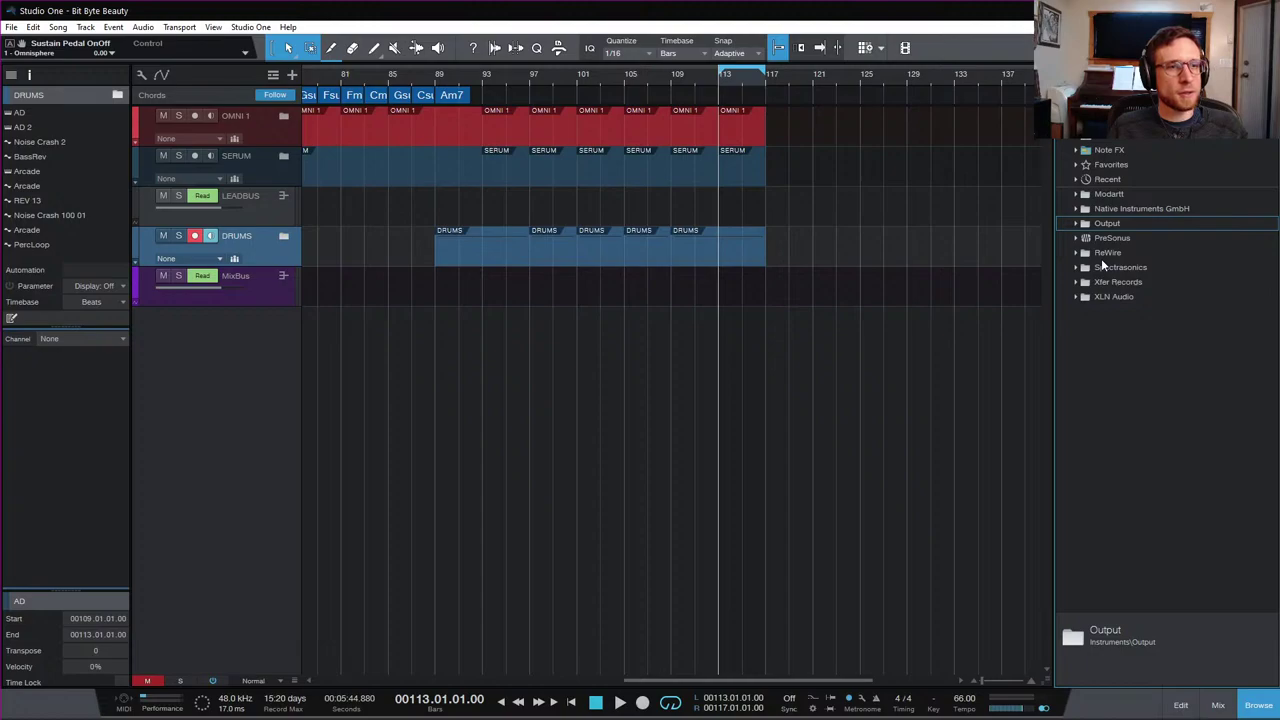
{"action": "double_click", "coordinate": [1109, 167]}
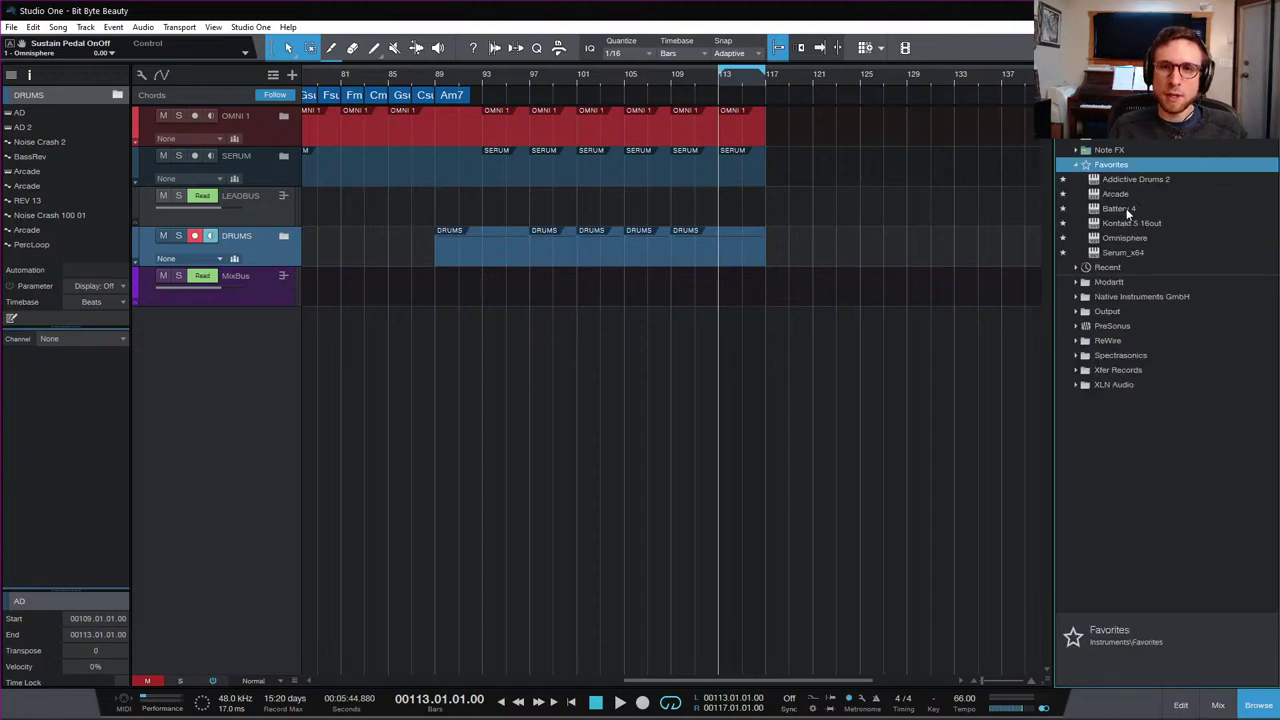
Step: Add a Battery 4 instrument from Favorites, route its output to DrumBus, hide the browser and reposition the instrument window
{"action": "left_click_drag", "start_coordinate": [1126, 208], "coordinate": [690, 303]}
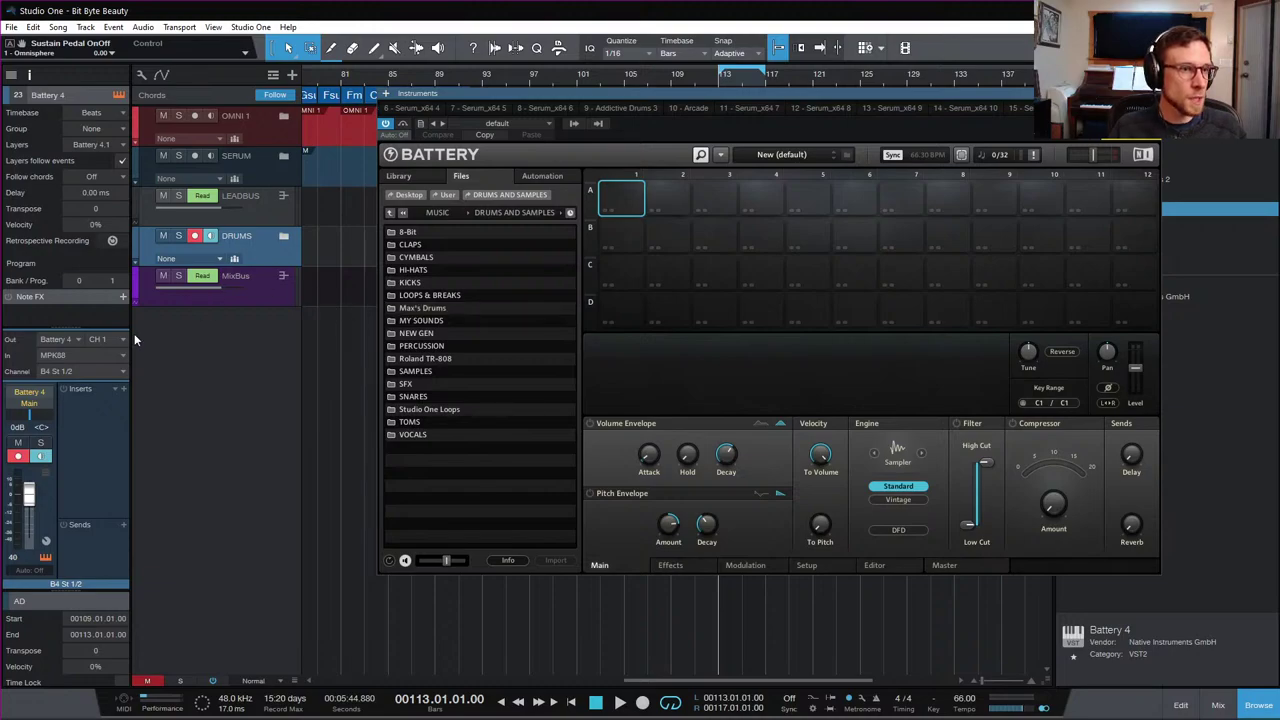
{"action": "left_click", "coordinate": [37, 410]}
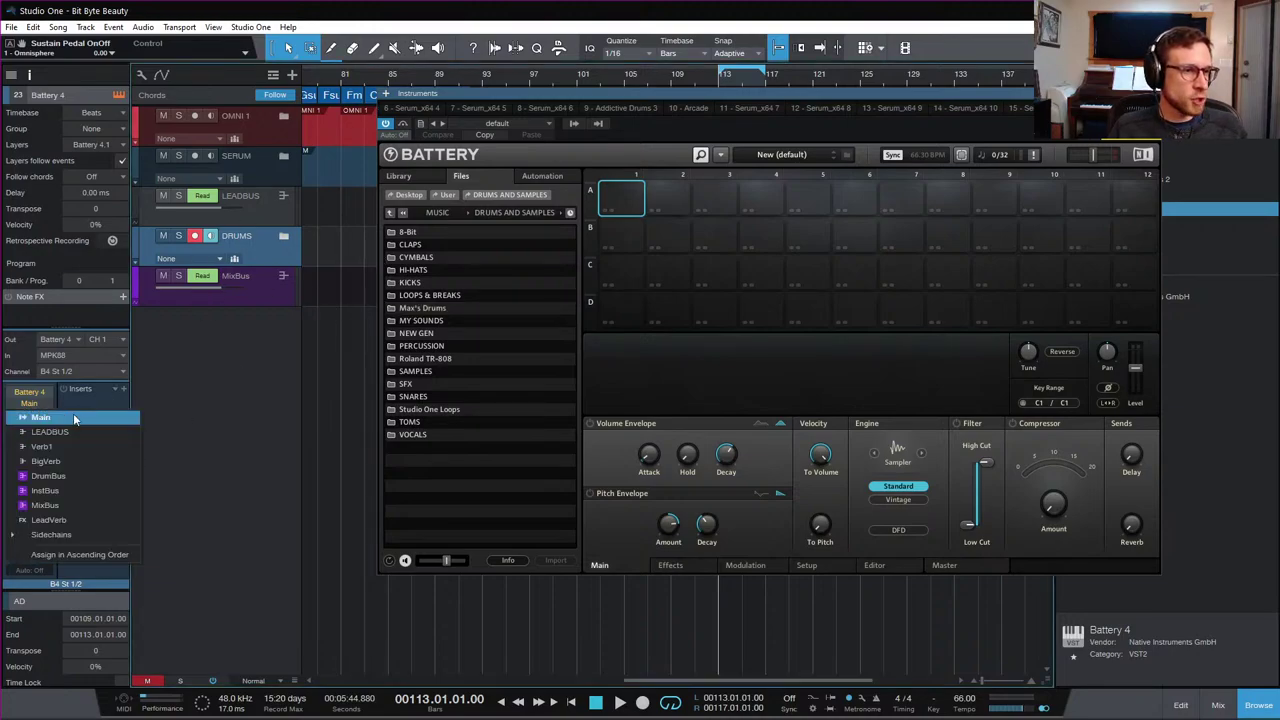
{"action": "left_click", "coordinate": [98, 476]}
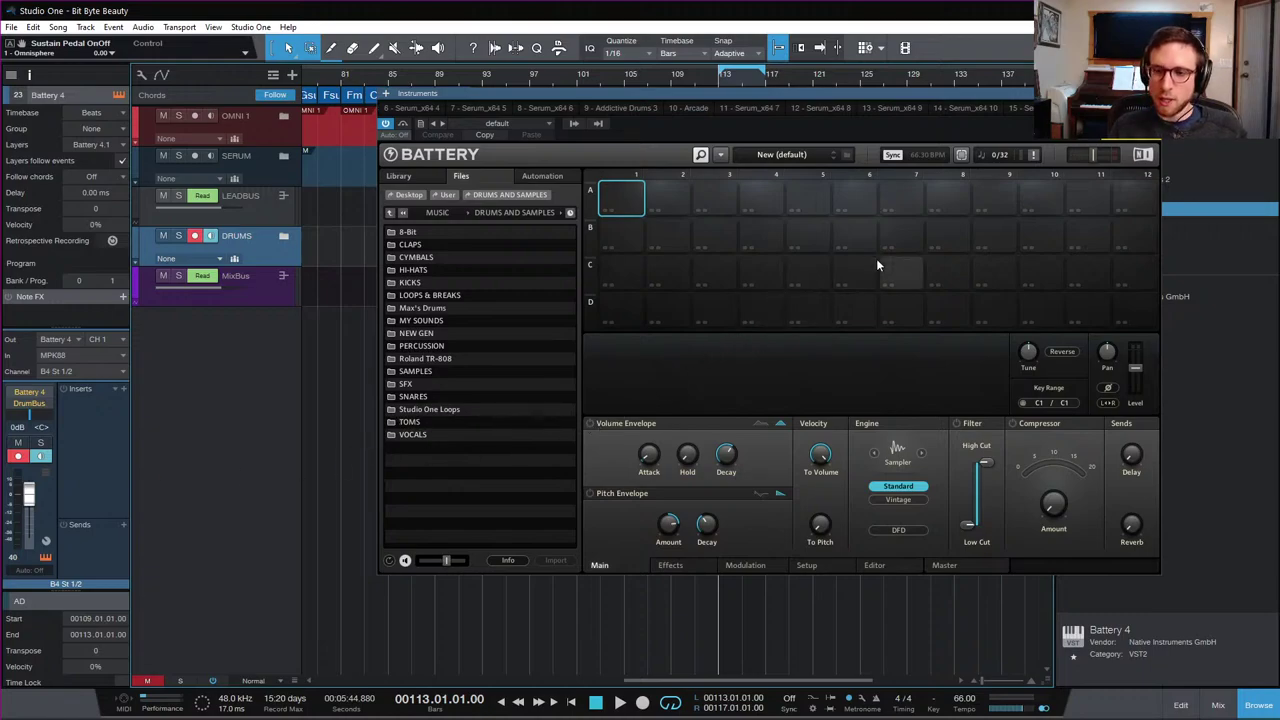
{"action": "left_click_drag", "start_coordinate": [788, 93], "coordinate": [656, 85]}
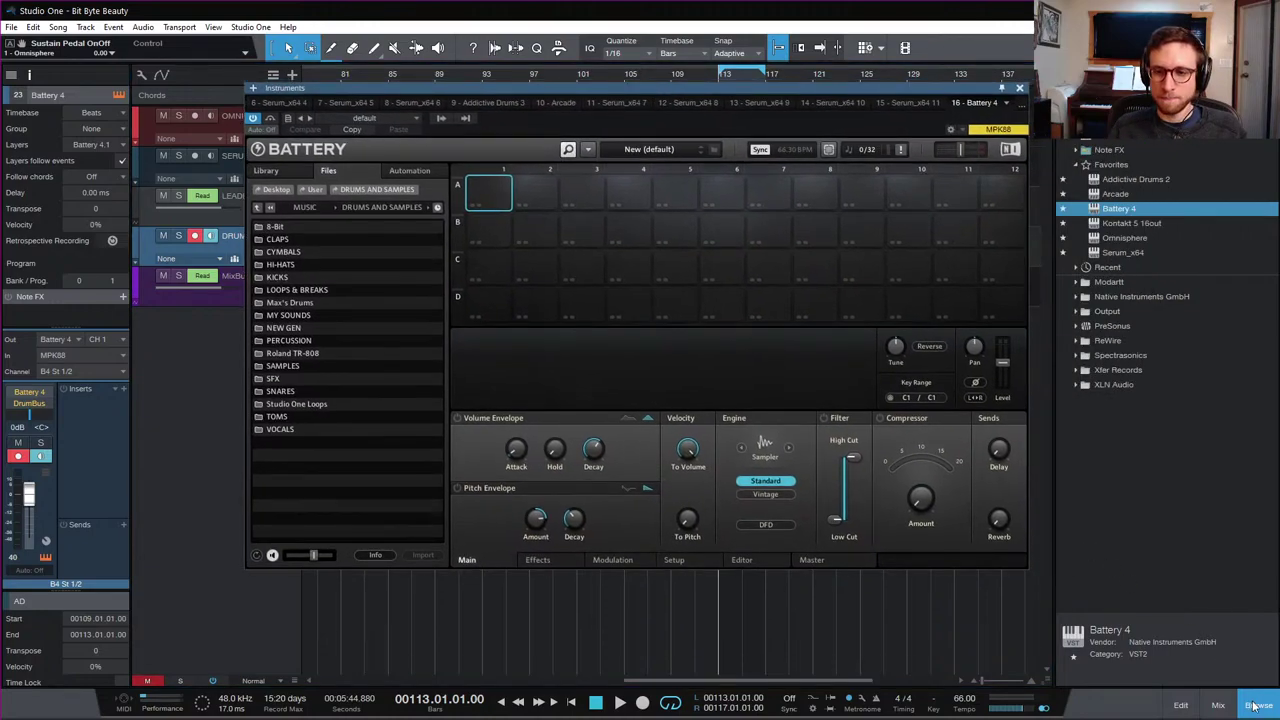
{"action": "left_click", "coordinate": [1256, 705]}
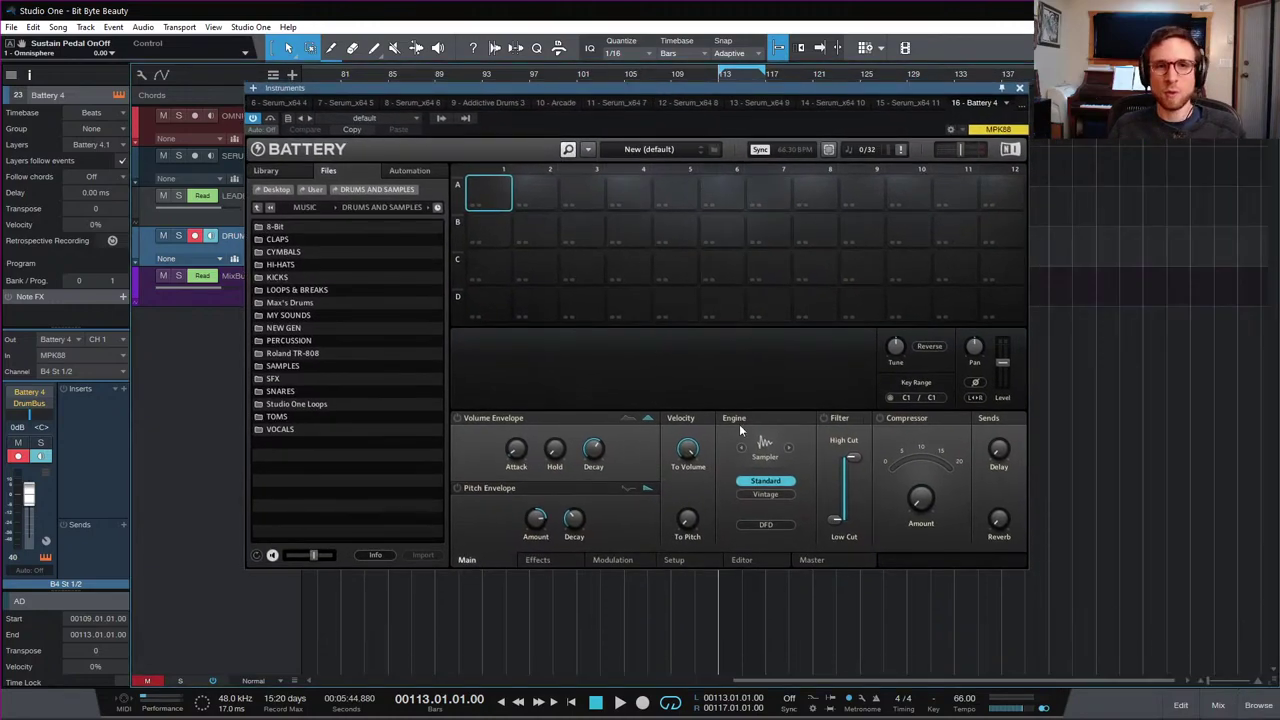
{"action": "left_click_drag", "start_coordinate": [789, 94], "coordinate": [841, 68]}
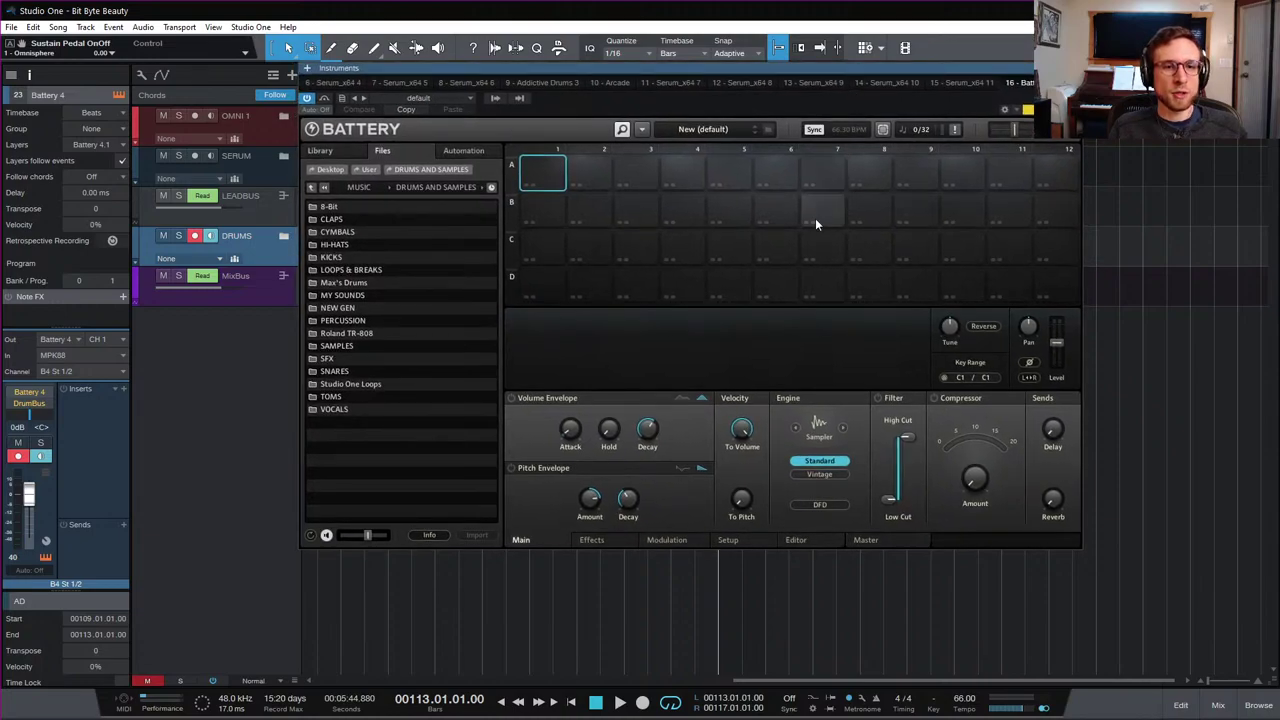
Step: Review Battery's cell grid and its Master, Effects, Modulation, Setup, Editor and Main pages
{"action": "left_click", "coordinate": [826, 284]}
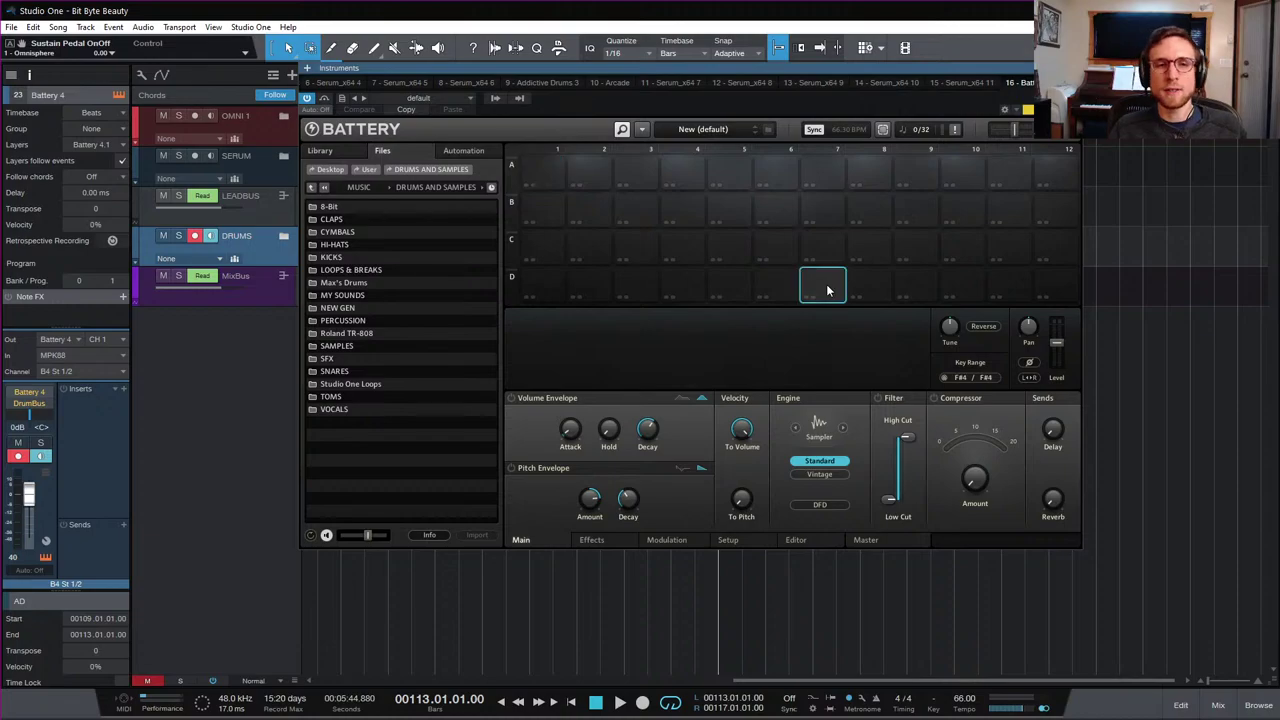
{"action": "left_click", "coordinate": [556, 171]}
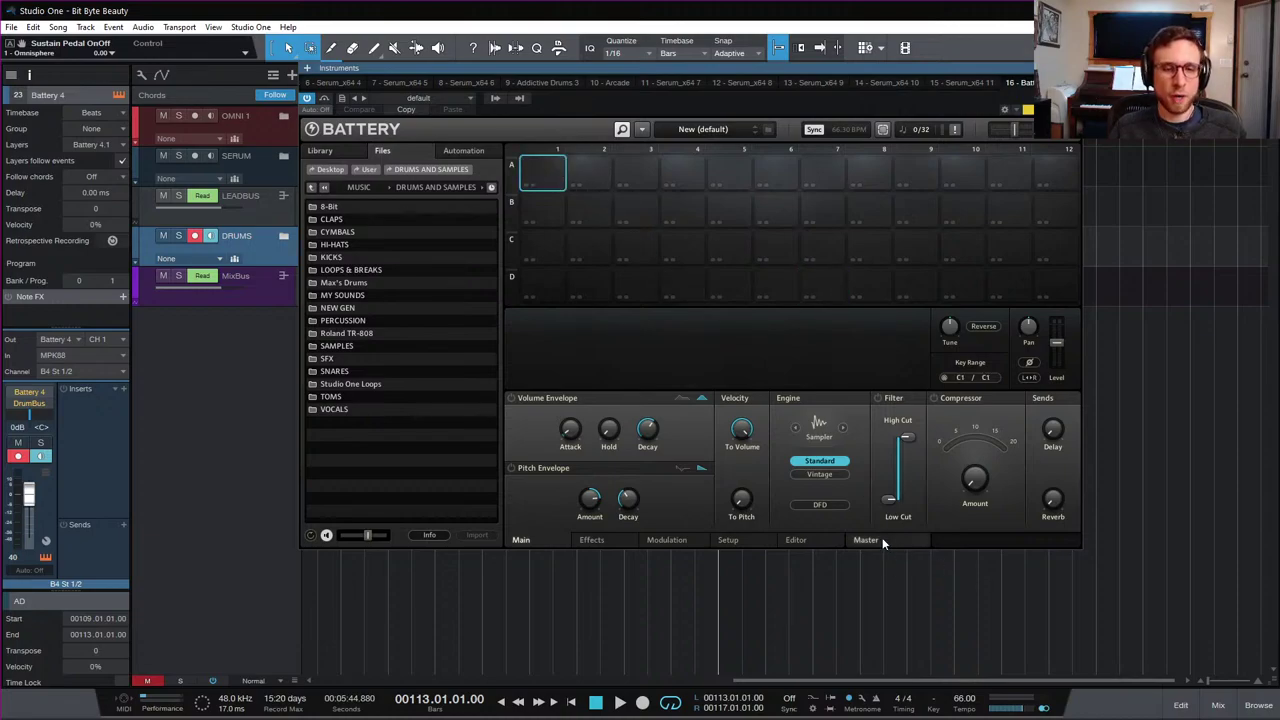
{"action": "left_click", "coordinate": [866, 540]}
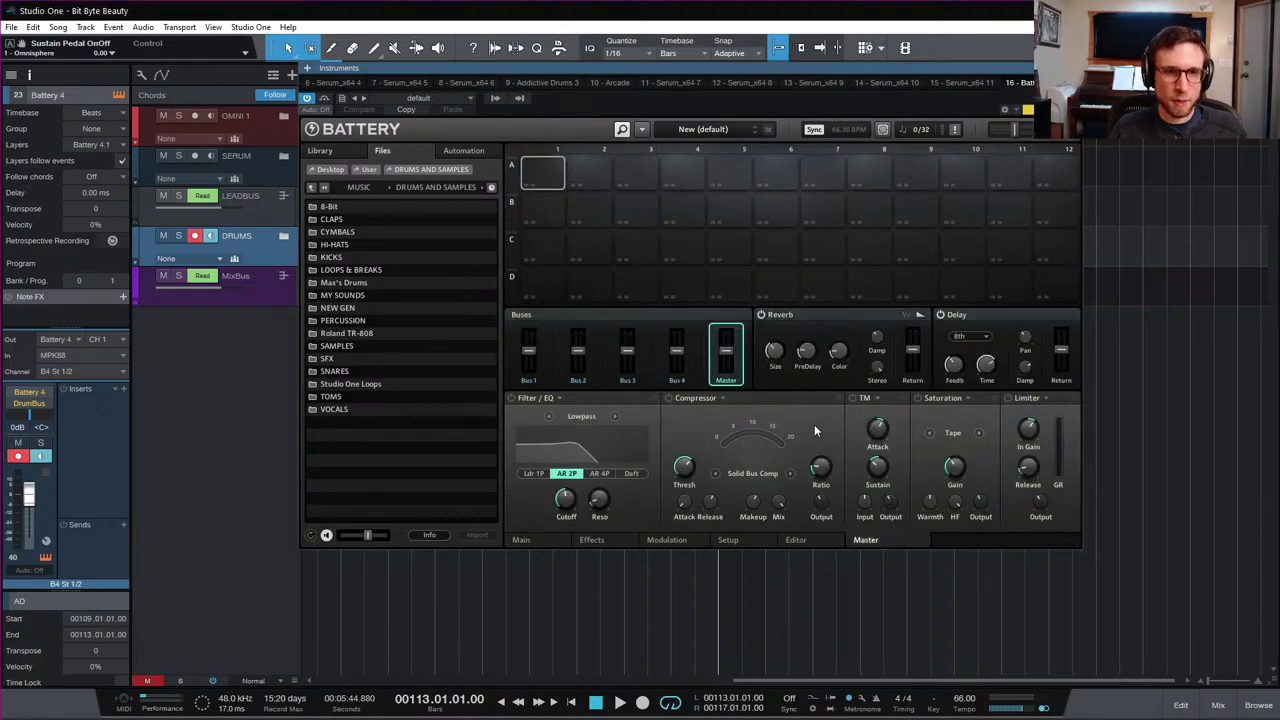
{"action": "left_click", "coordinate": [605, 540]}
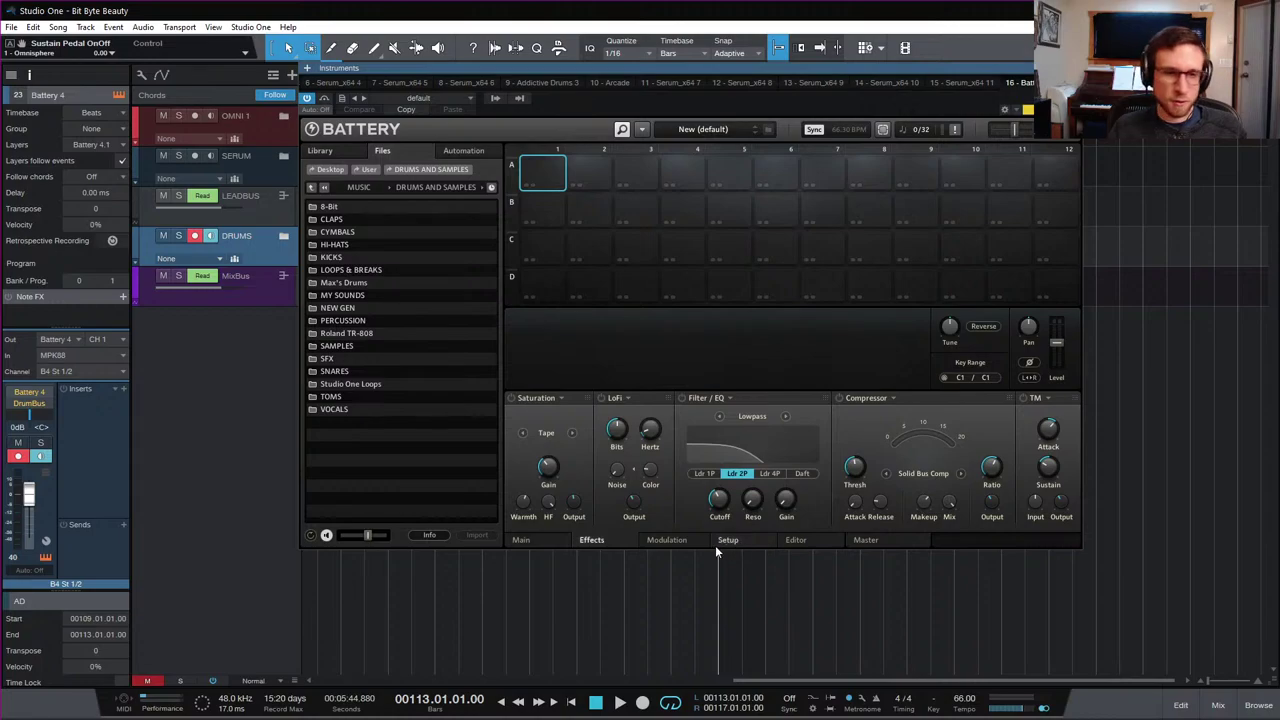
{"action": "left_click", "coordinate": [668, 541]}
{"action": "left_click", "coordinate": [730, 540]}
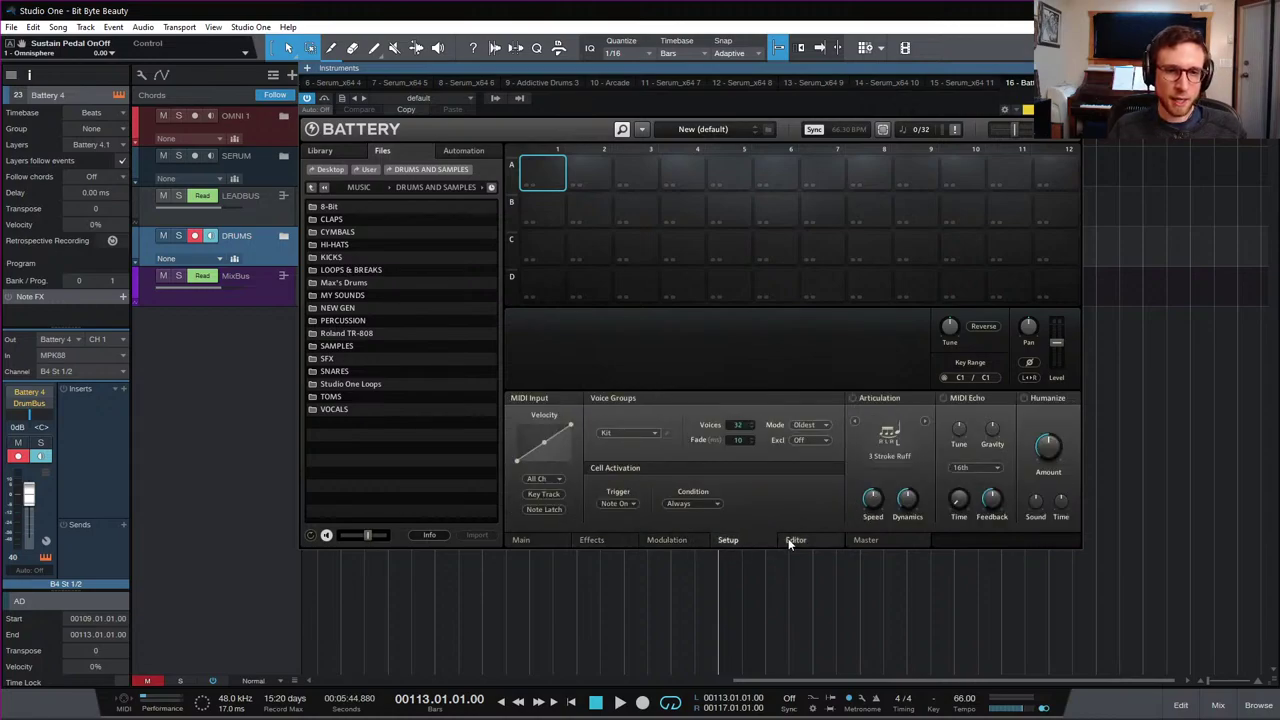
{"action": "left_click", "coordinate": [790, 540]}
{"action": "left_click", "coordinate": [546, 541]}
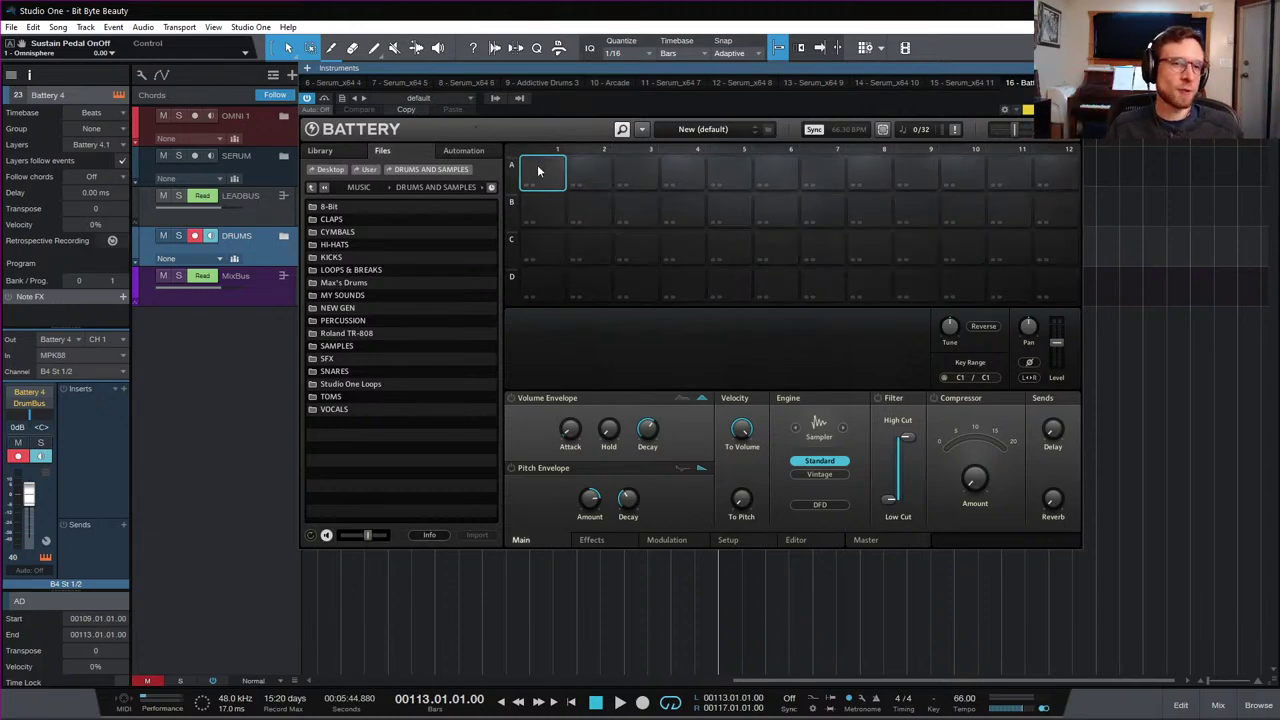
Step: Select cell A3, open the SNARES sample folder and listen to the section from bar 113
{"action": "left_click", "coordinate": [586, 183]}
{"action": "left_click", "coordinate": [620, 178]}
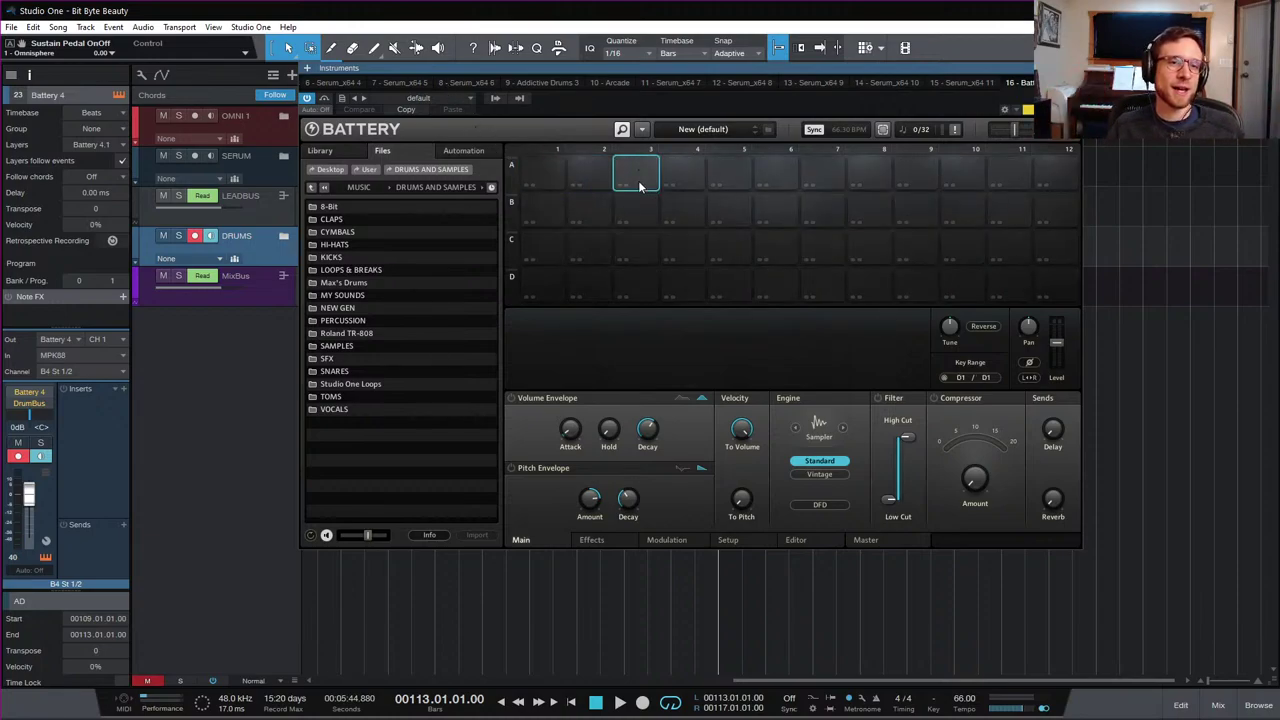
{"action": "left_click", "coordinate": [643, 210]}
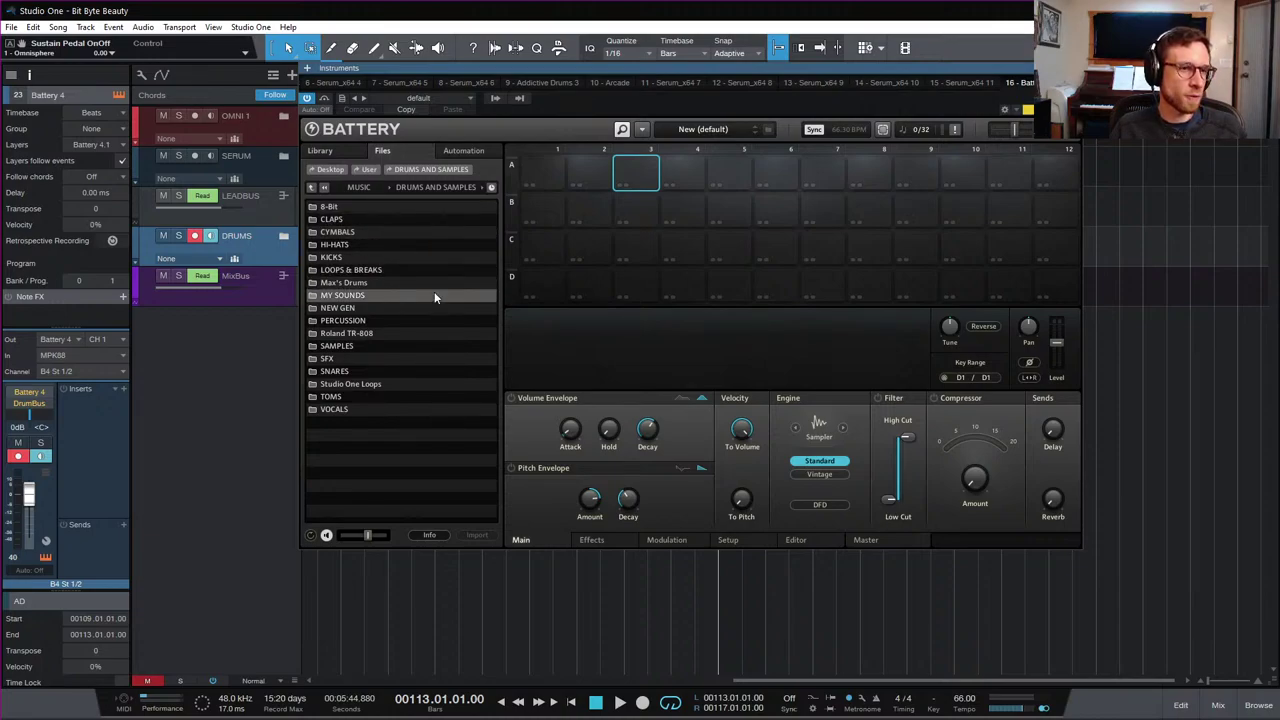
{"action": "double_click", "coordinate": [419, 370]}
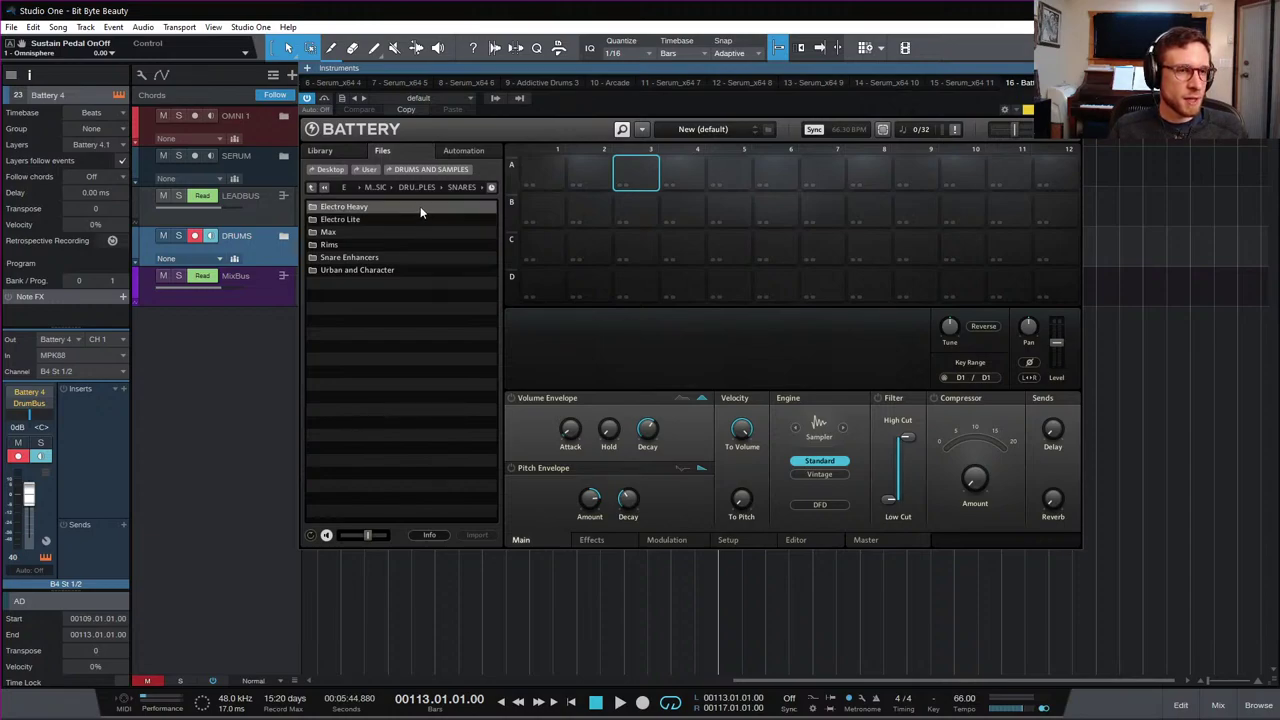
{"action": "key", "text": "space"}
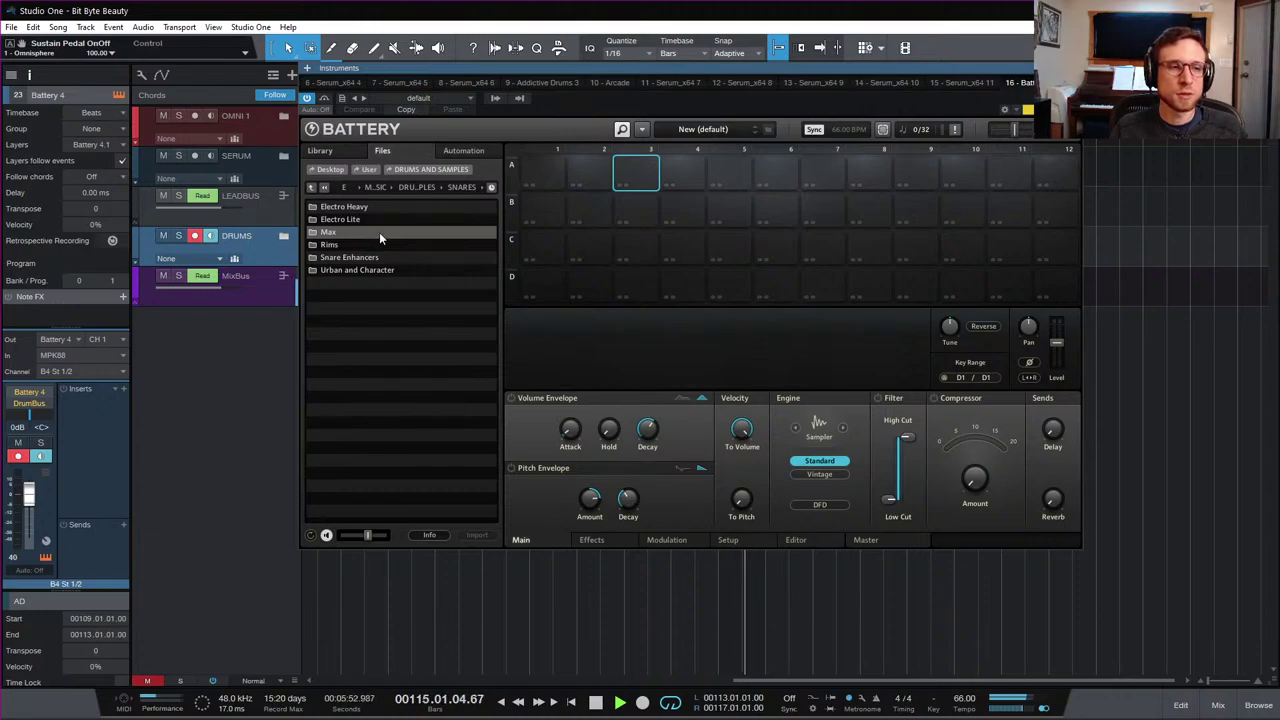
{"action": "key", "text": "space"}
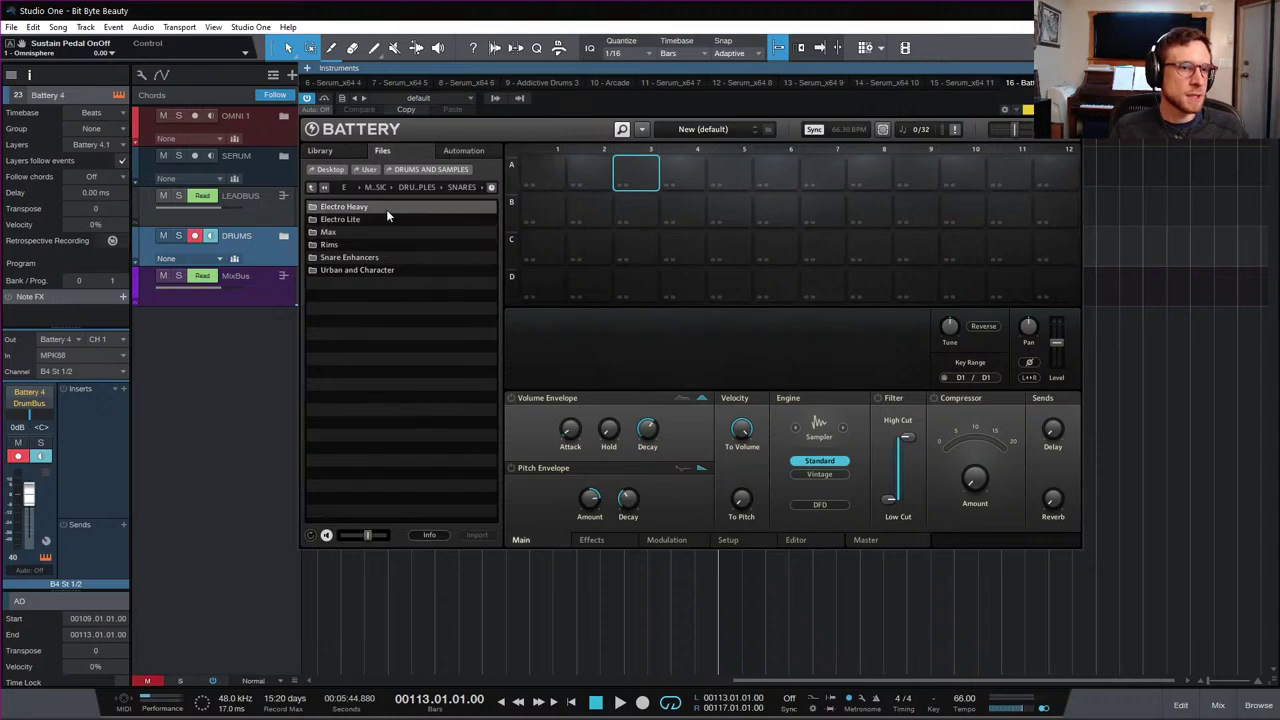
Step: Audition the snare and clap samples in the Electro Heavy folder, from the first files down to SHDe-Snare34.wav
{"action": "double_click", "coordinate": [387, 208]}
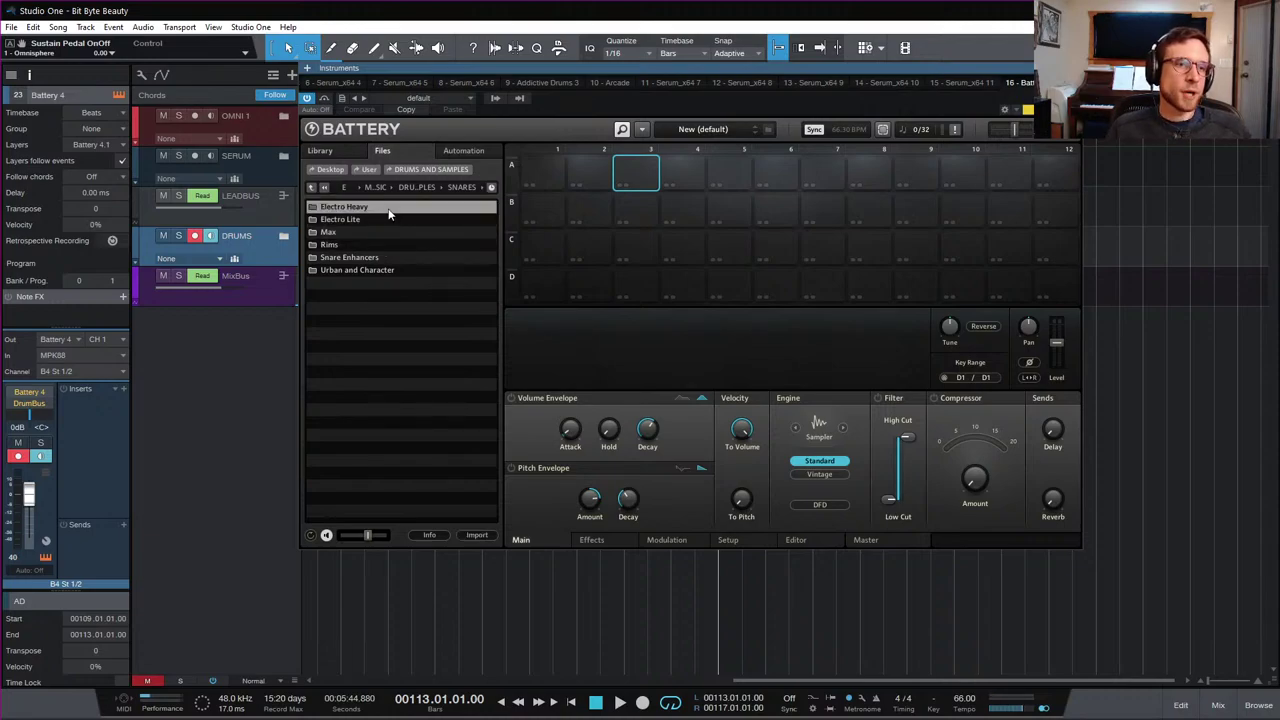
{"action": "key", "text": "Down"}
{"action": "key", "text": "Down"}
{"action": "key", "text": "Down"}
{"action": "key", "text": "Down"}
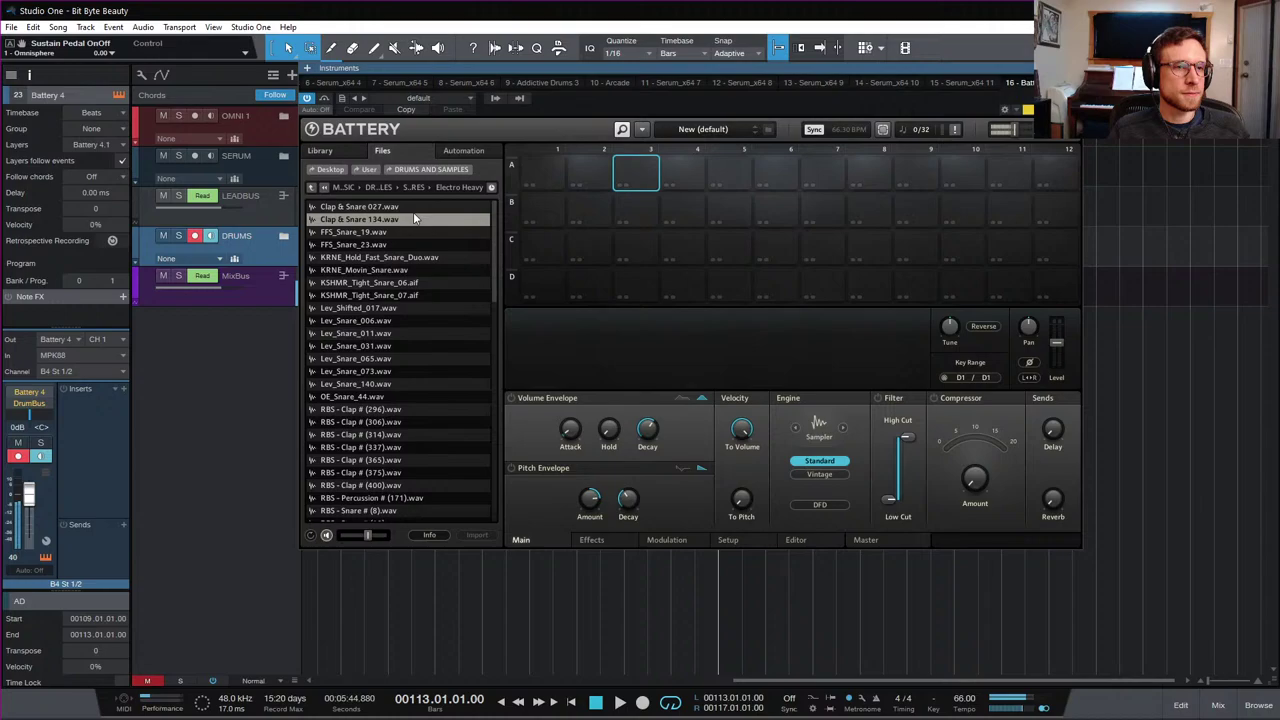
{"action": "left_click", "coordinate": [478, 245]}
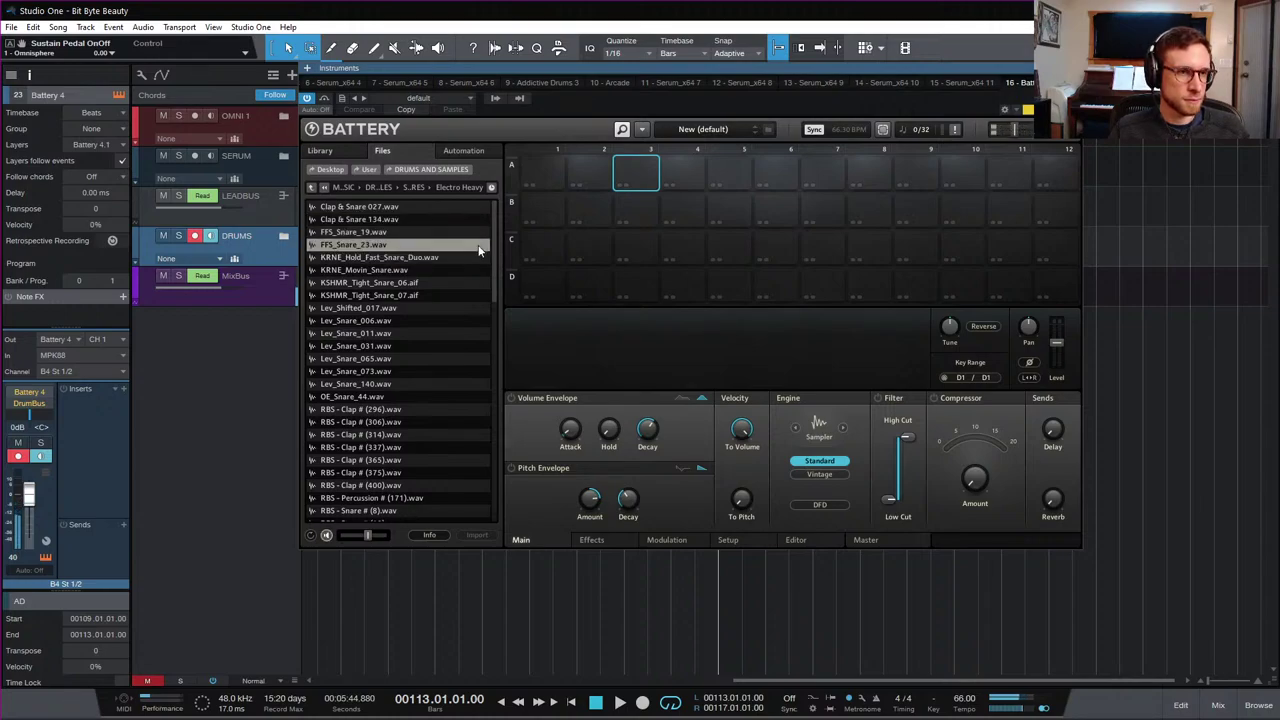
{"action": "key", "text": "Down"}
{"action": "key", "text": "Down"}
{"action": "key", "text": "Down"}
{"action": "key", "text": "Down"}
{"action": "key", "text": "Down"}
{"action": "key", "text": "Down"}
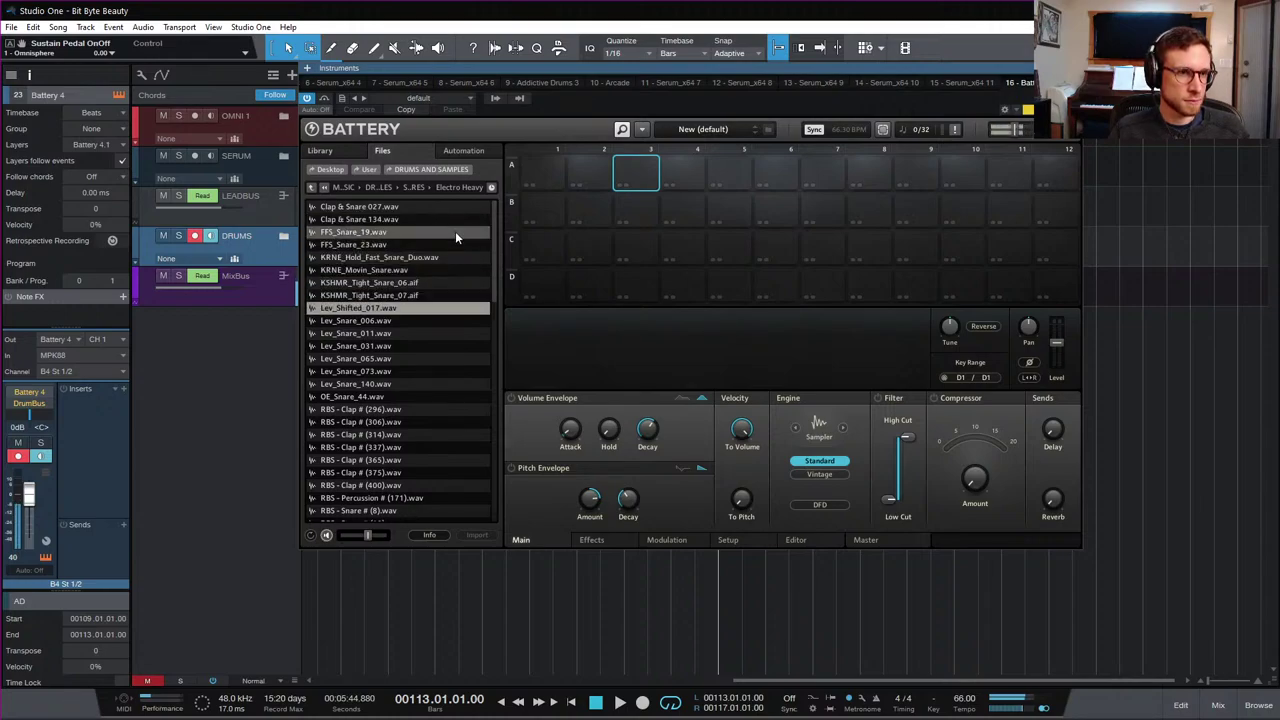
{"action": "key", "text": "Down"}
{"action": "key", "text": "Down"}
{"action": "key", "text": "Down"}
{"action": "key", "text": "Down"}
{"action": "key", "text": "Down"}
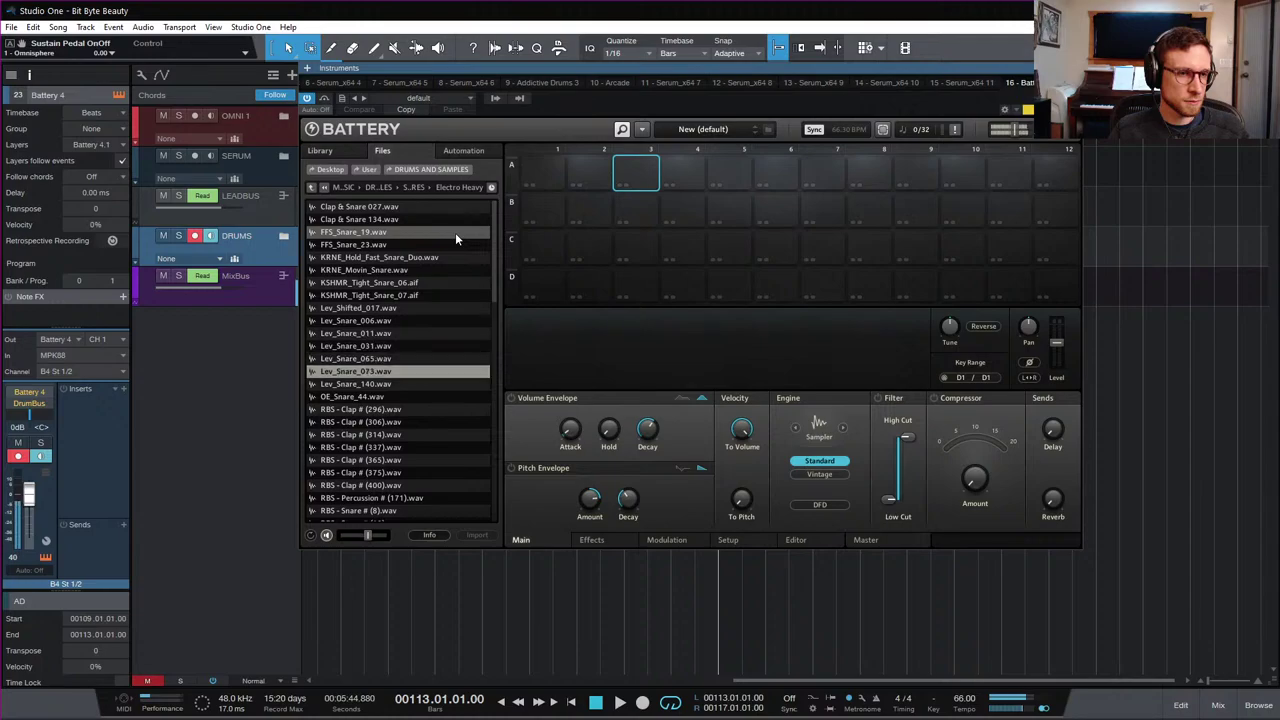
{"action": "key", "text": "Down"}
{"action": "key", "text": "Down"}
{"action": "key", "text": "Down"}
{"action": "key", "text": "Down"}
{"action": "key", "text": "Down"}
{"action": "key", "text": "Down"}
{"action": "key", "text": "Down"}
{"action": "key", "text": "Down"}
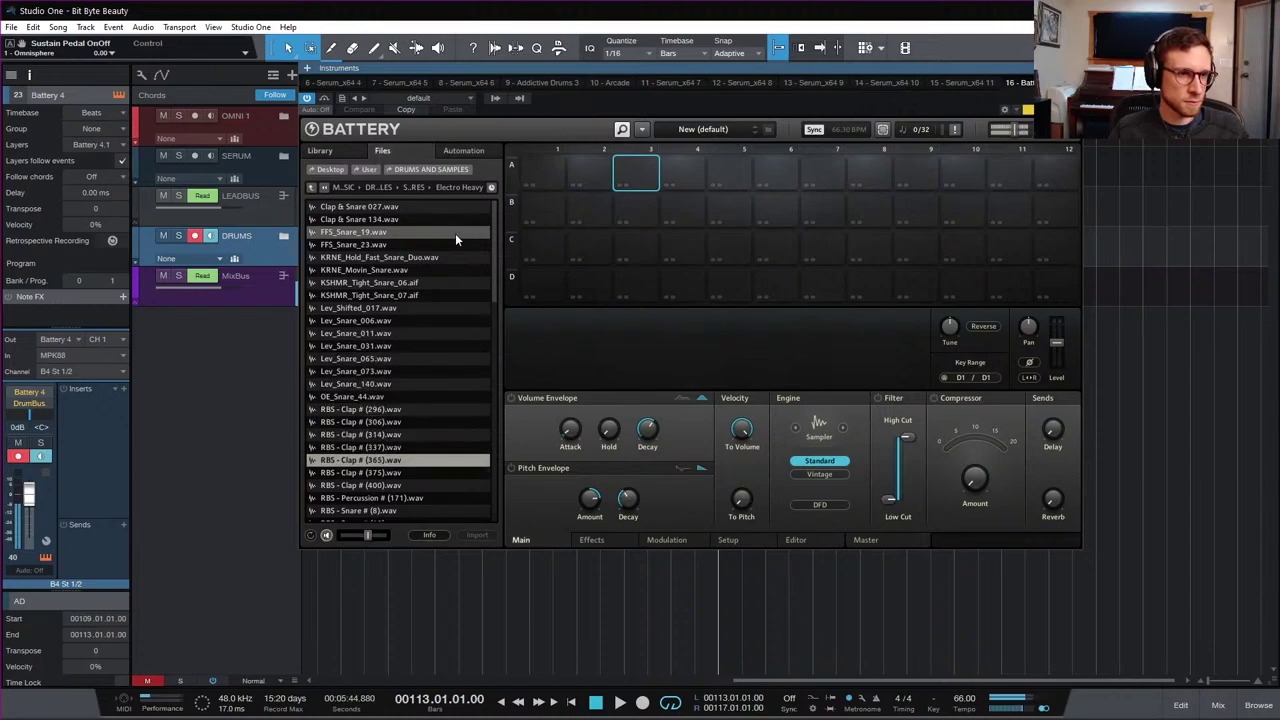
{"action": "key", "text": "Down"}
{"action": "key", "text": "Down"}
{"action": "key", "text": "Down"}
{"action": "key", "text": "Down"}
{"action": "key", "text": "Down"}
{"action": "key", "text": "Down"}
{"action": "key", "text": "Down"}
{"action": "key", "text": "Down"}
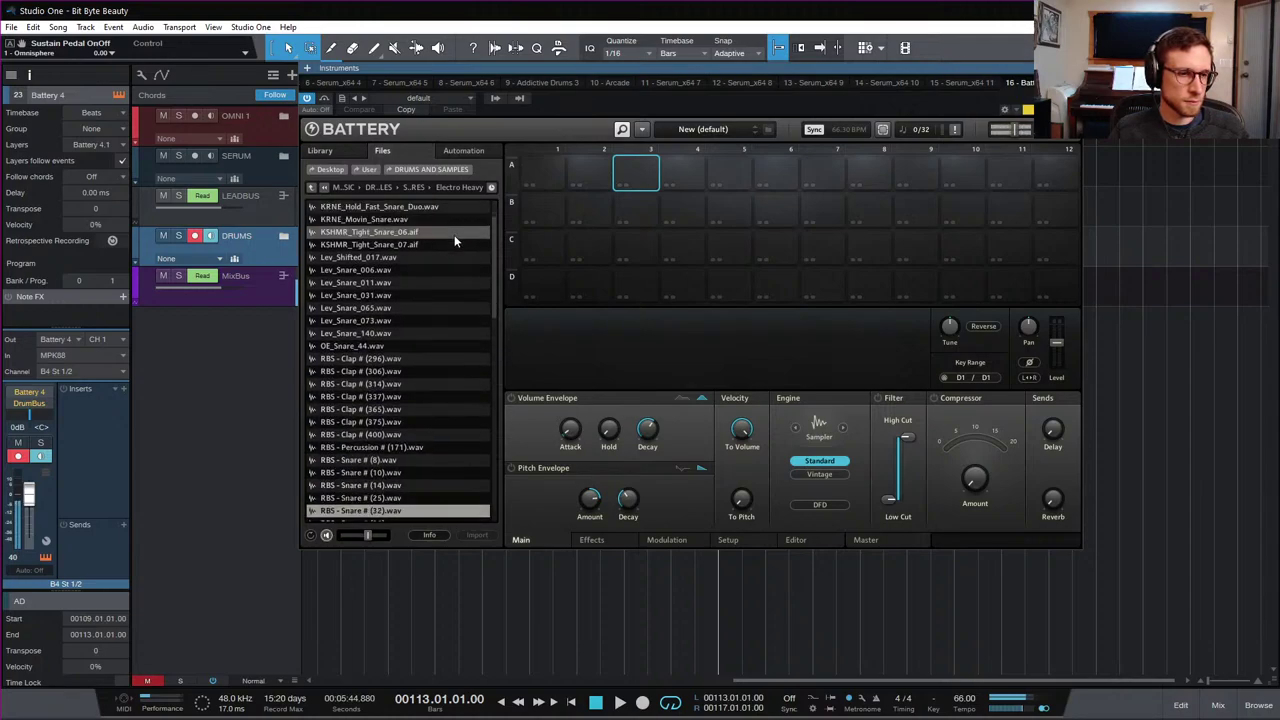
{"action": "key", "text": "Down"}
{"action": "key", "text": "Down"}
{"action": "key", "text": "Down"}
{"action": "key", "text": "Down"}
{"action": "key", "text": "Down"}
{"action": "key", "text": "Down"}
{"action": "key", "text": "Down"}
{"action": "key", "text": "Down"}
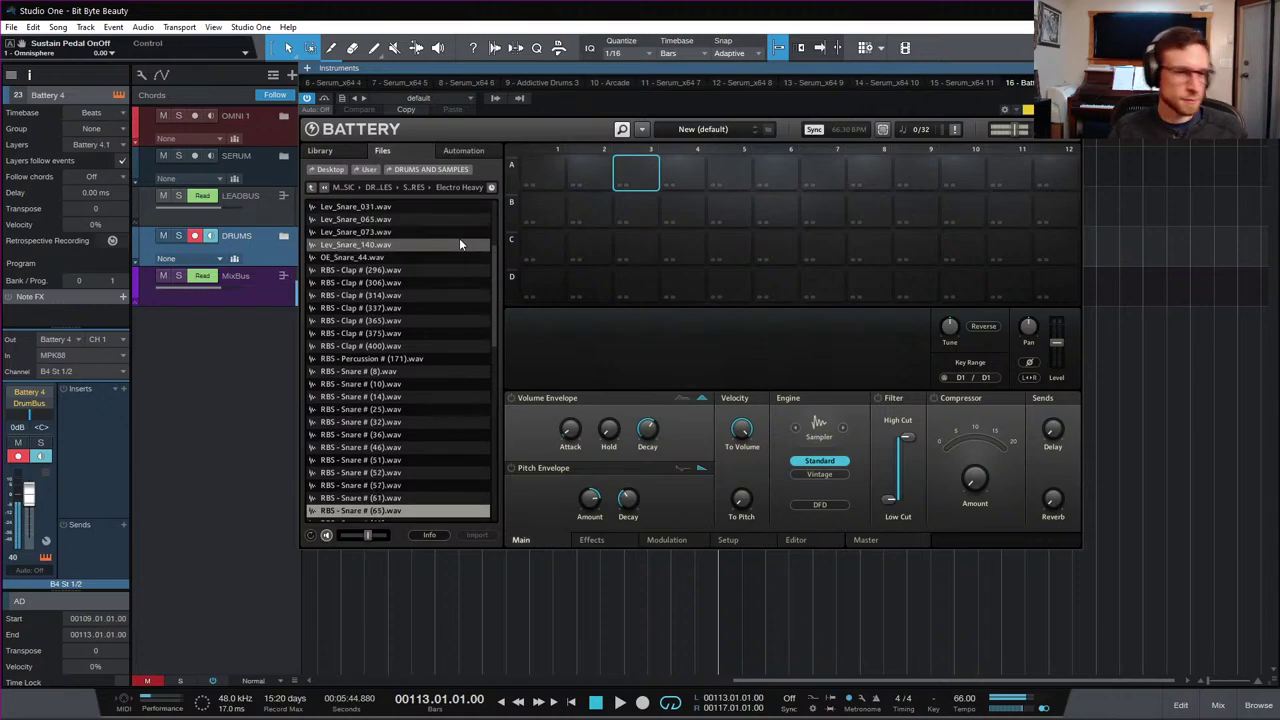
{"action": "key", "text": "Down"}
{"action": "key", "text": "Down"}
{"action": "key", "text": "Down"}
{"action": "key", "text": "Down"}
{"action": "key", "text": "Down"}
{"action": "key", "text": "Down"}
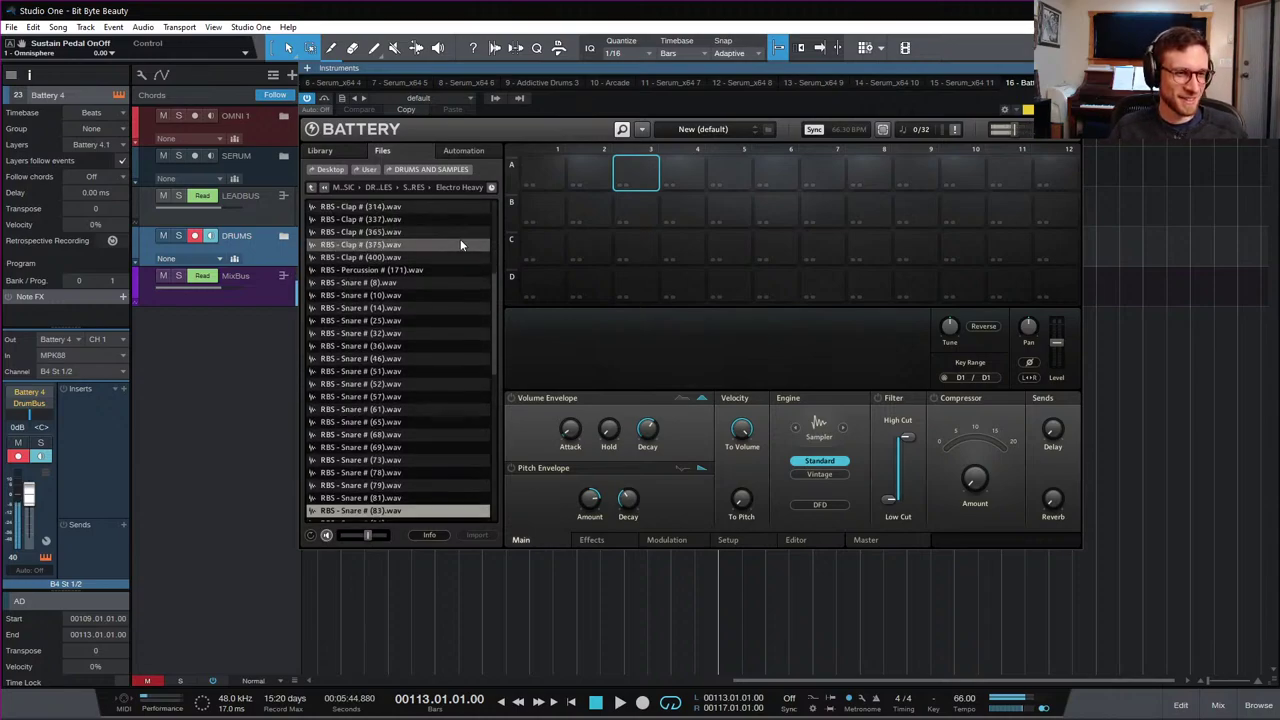
{"action": "key", "text": "Down"}
{"action": "key", "text": "Down"}
{"action": "key", "text": "Down"}
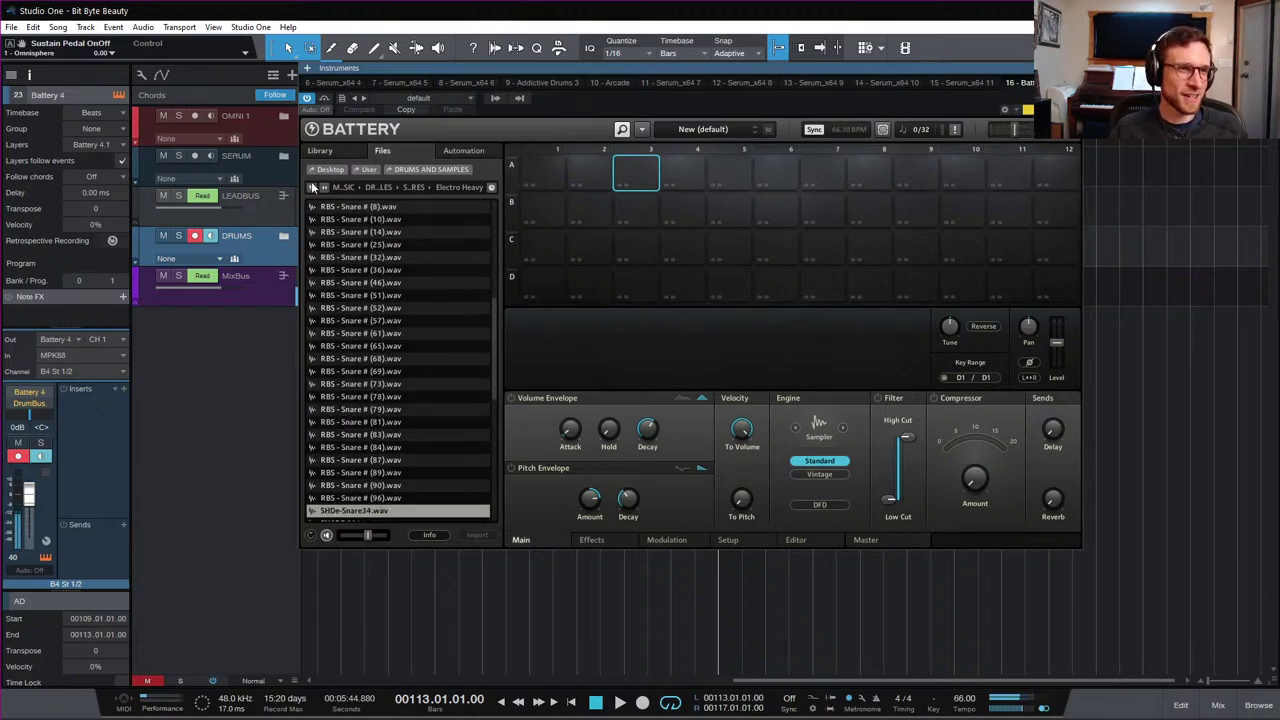
Step: Return to DRUMS AND SAMPLES and open the Claps folder inside NEW GEN
{"action": "left_click", "coordinate": [312, 187]}
{"action": "left_click", "coordinate": [312, 187]}
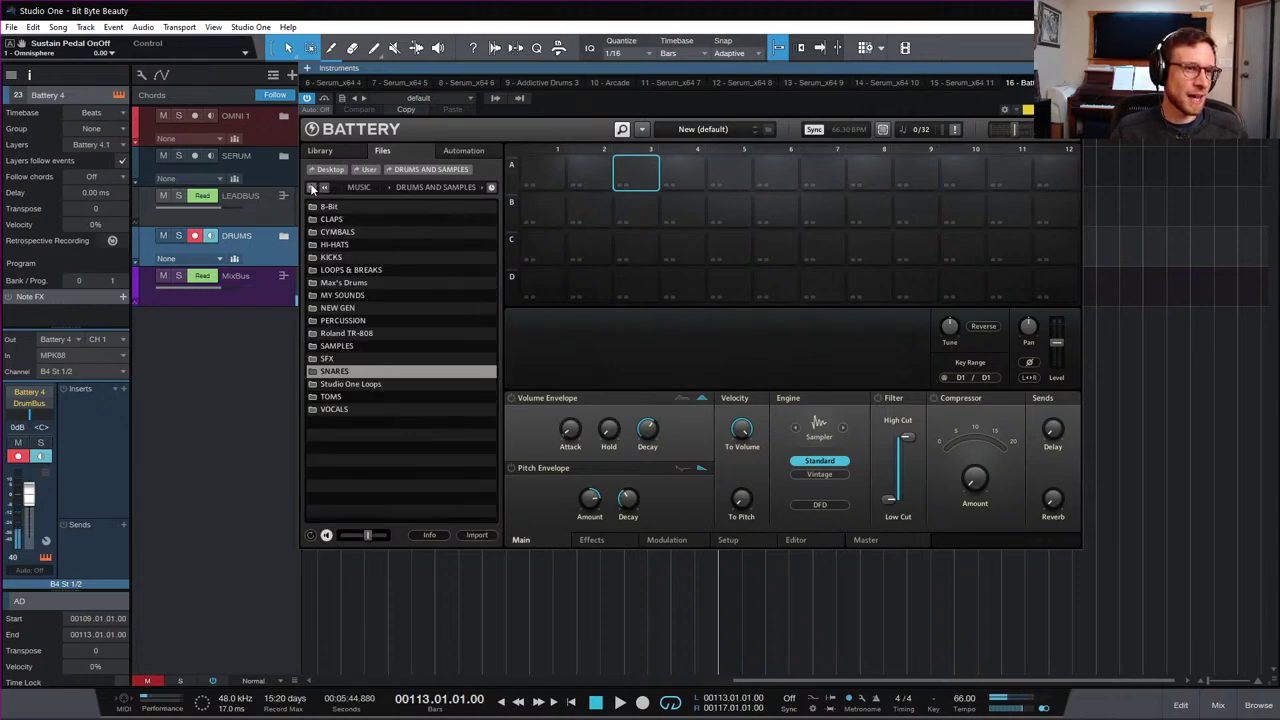
{"action": "double_click", "coordinate": [395, 309]}
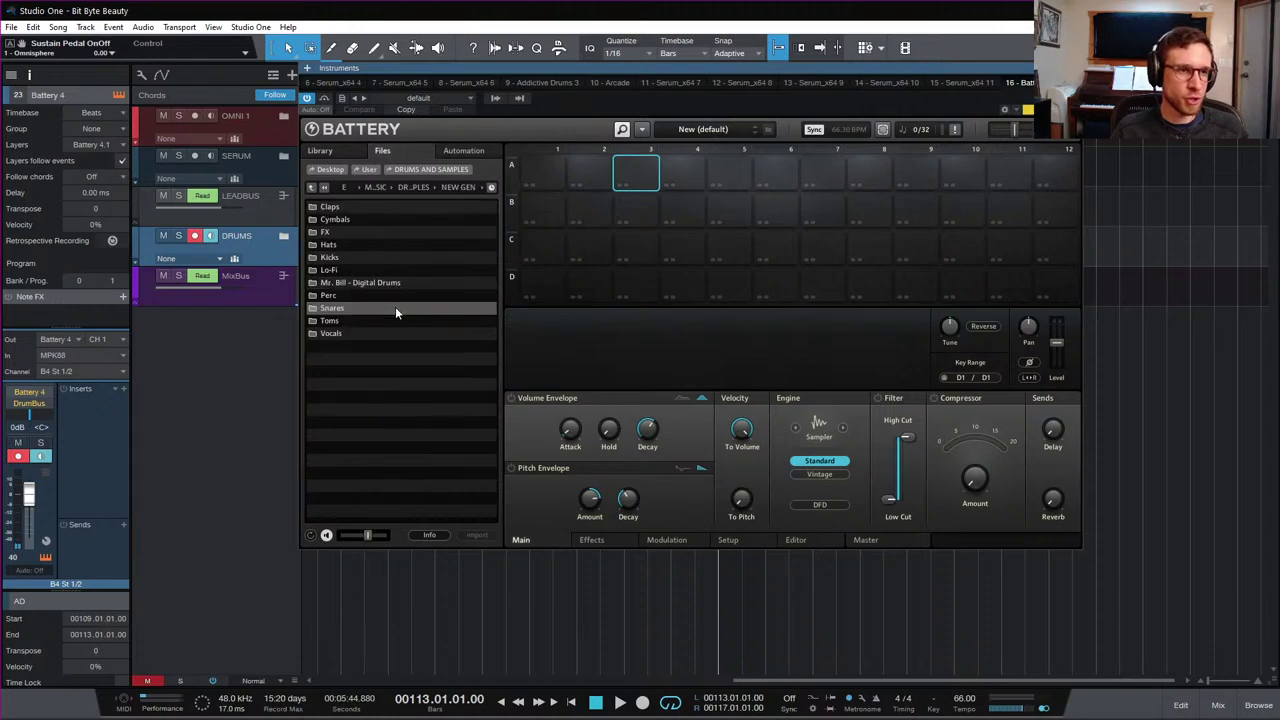
{"action": "double_click", "coordinate": [395, 208]}
Step: Audition the clap and snap samples in the NEW GEN Claps folder, from the first files down to the TS_MAMMOTH claps
{"action": "key", "text": "Down"}
{"action": "key", "text": "Down"}
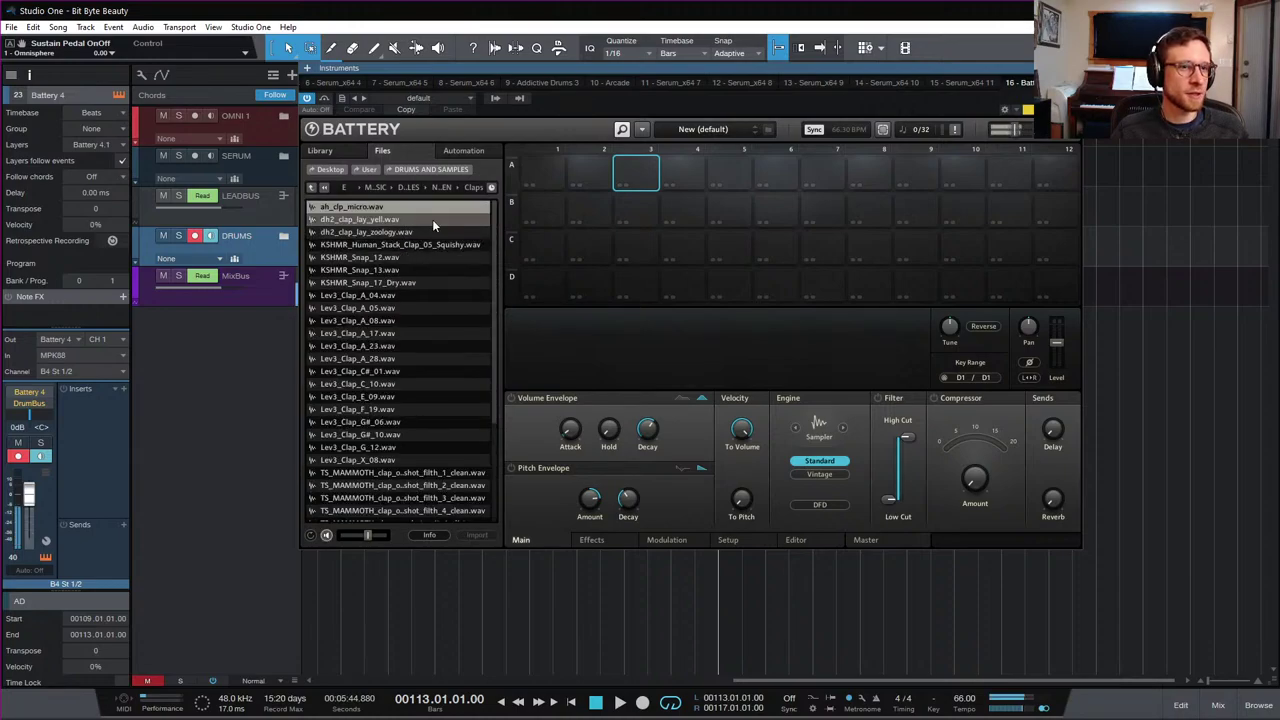
{"action": "key", "text": "Down"}
{"action": "key", "text": "Down"}
{"action": "key", "text": "Down"}
{"action": "key", "text": "Down"}
{"action": "key", "text": "Down"}
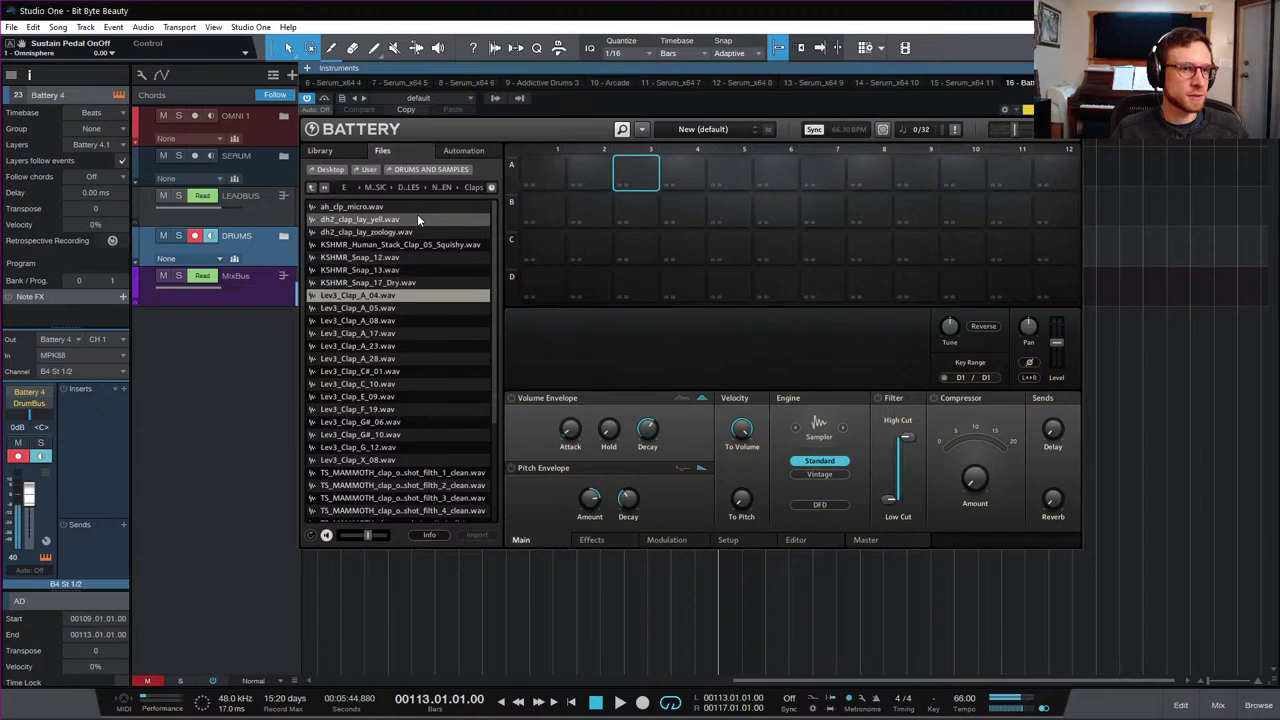
{"action": "key", "text": "Down"}
{"action": "key", "text": "Down"}
{"action": "key", "text": "Down"}
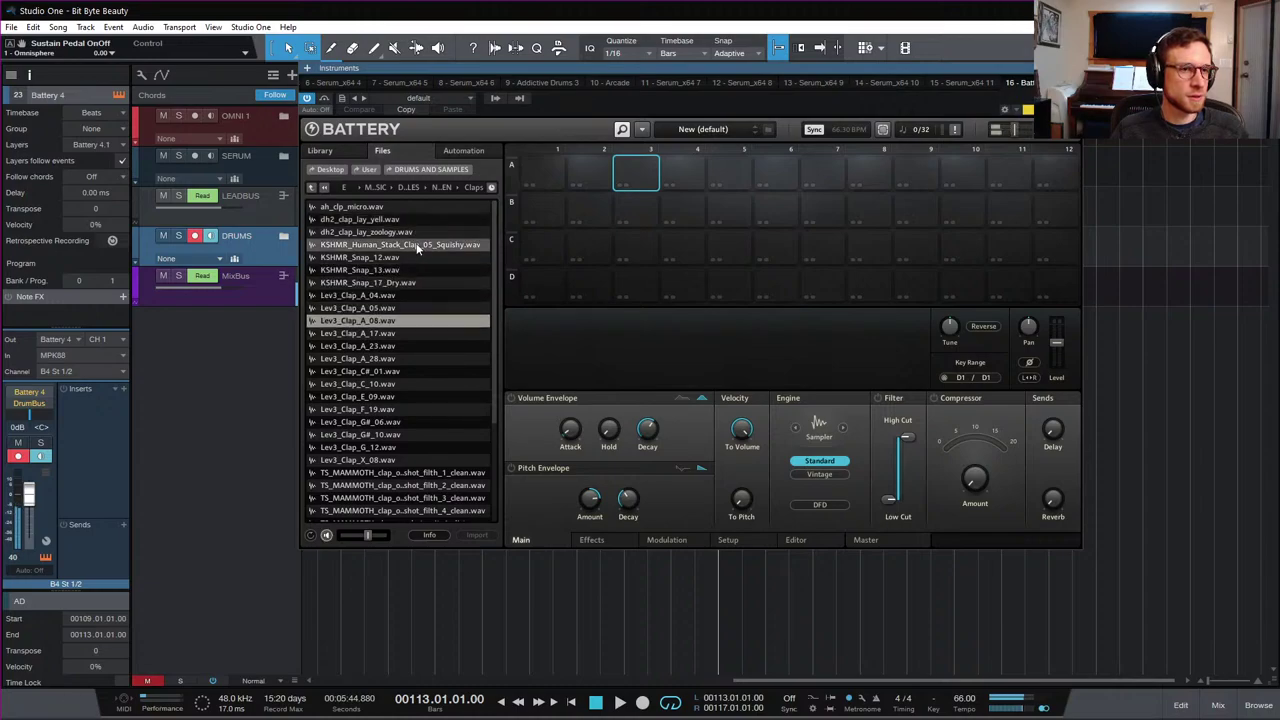
{"action": "left_click", "coordinate": [402, 268]}
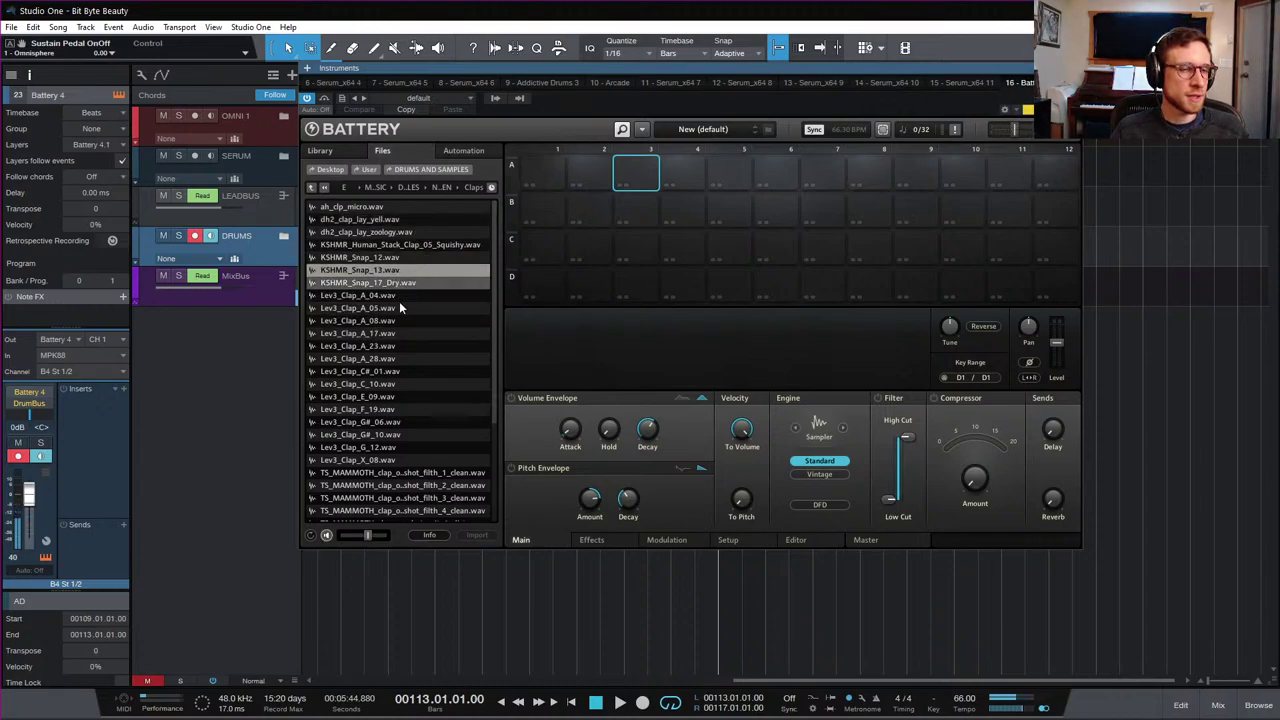
{"action": "left_click", "coordinate": [421, 346]}
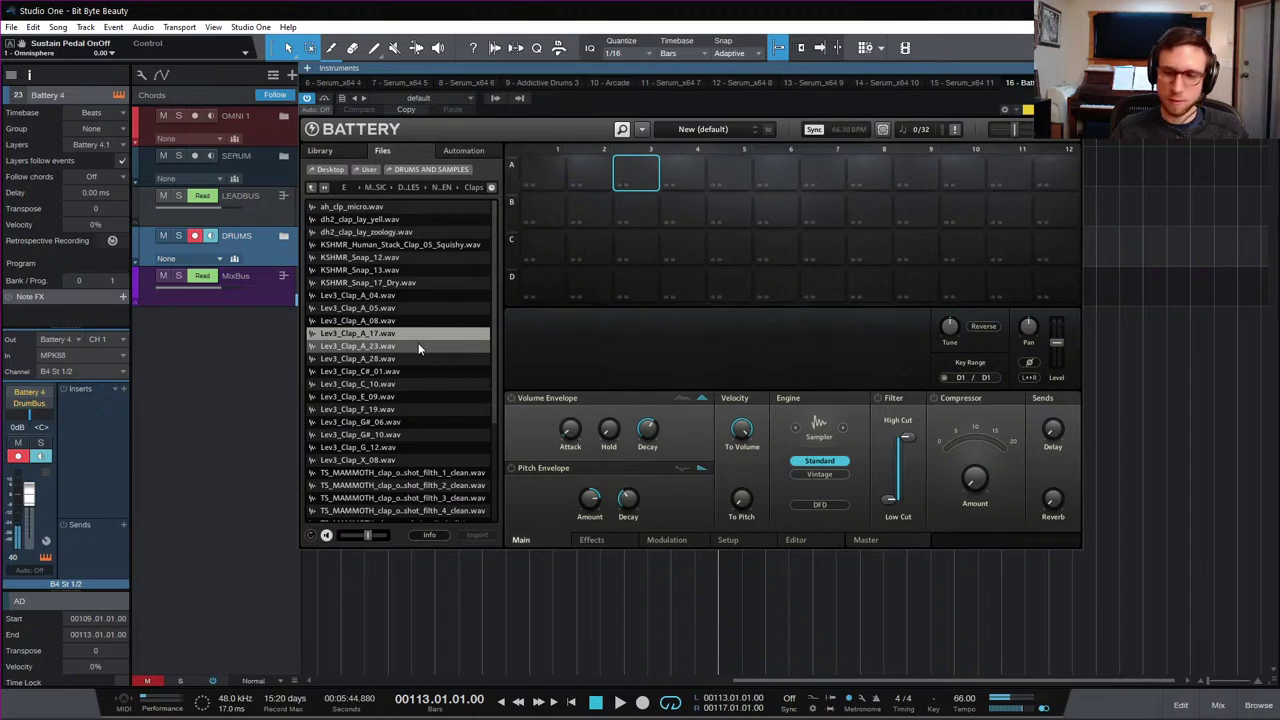
{"action": "key", "text": "Down"}
{"action": "key", "text": "Down"}
{"action": "key", "text": "Down"}
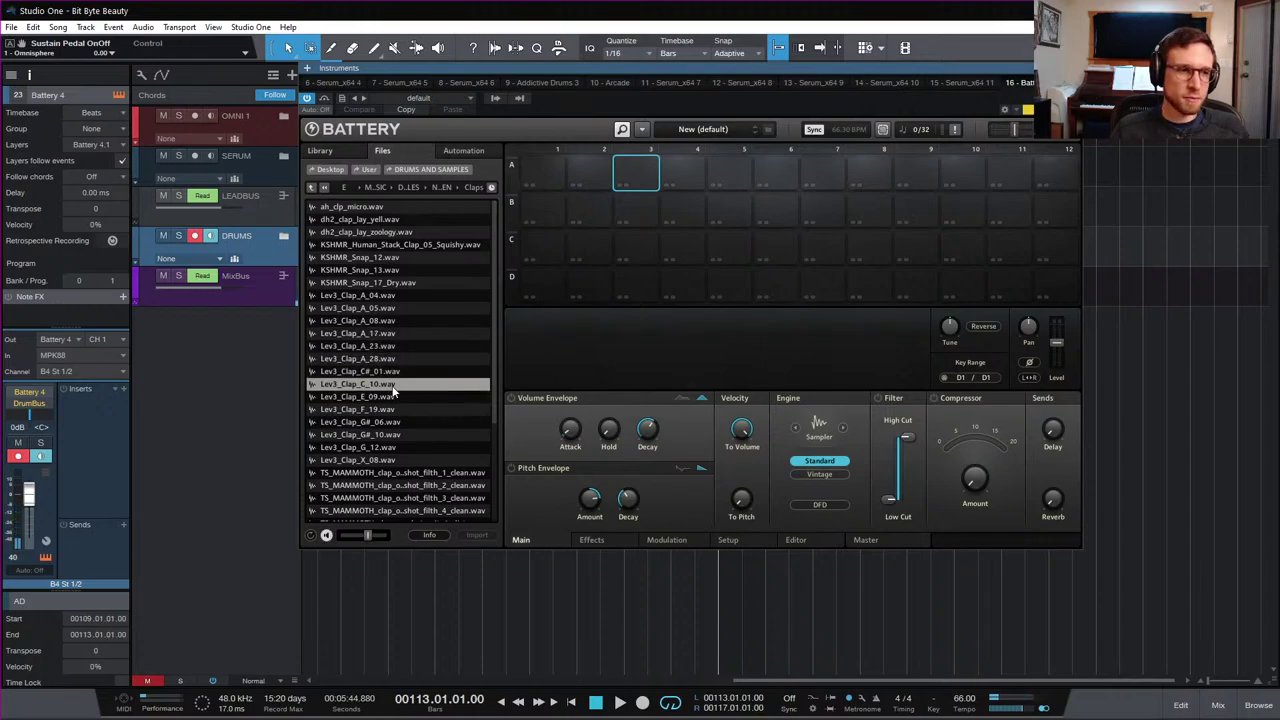
{"action": "key", "text": "Up"}
{"action": "key", "text": "Up"}
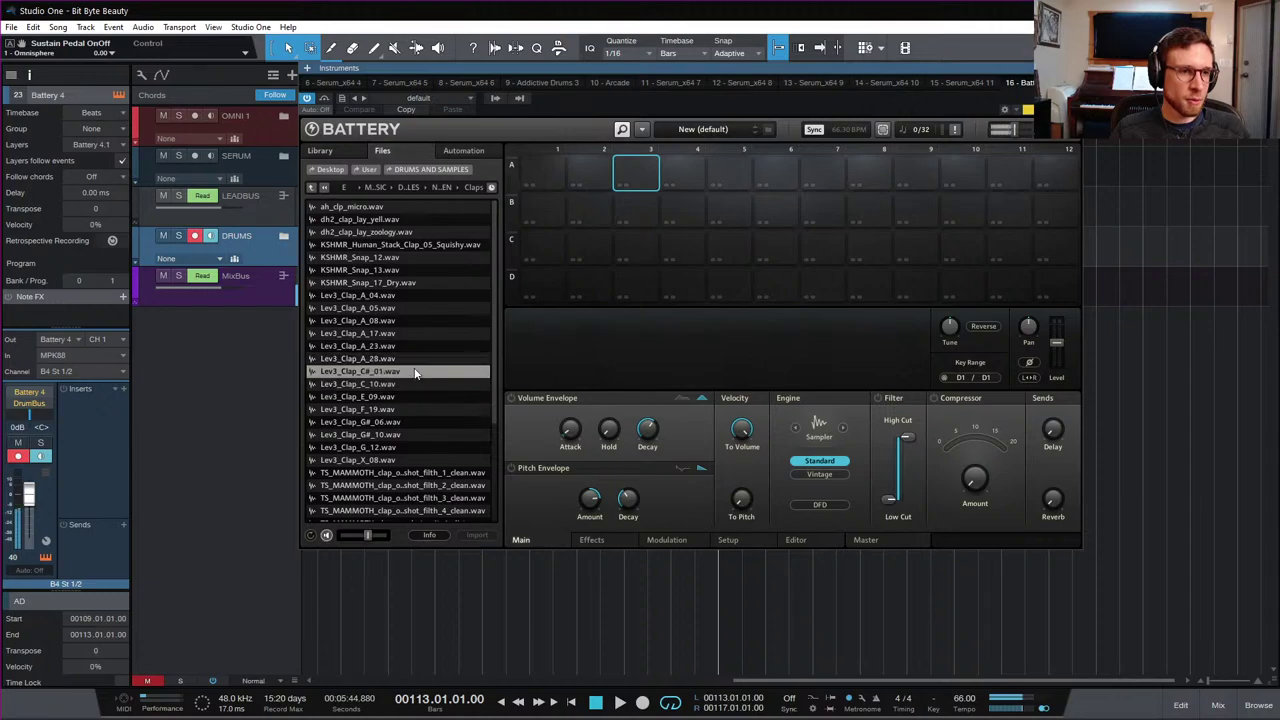
{"action": "key", "text": "Down"}
{"action": "key", "text": "Down"}
{"action": "key", "text": "Down"}
{"action": "key", "text": "Down"}
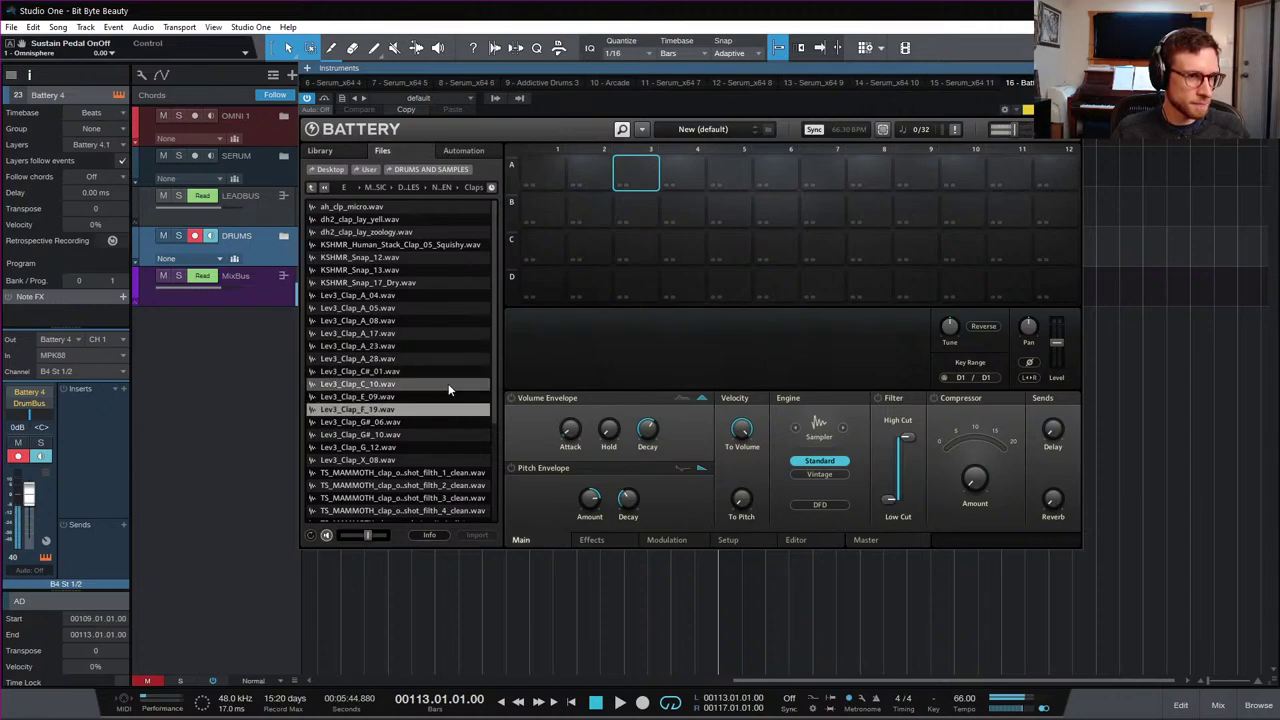
{"action": "key", "text": "Down"}
{"action": "key", "text": "Down"}
{"action": "key", "text": "Down"}
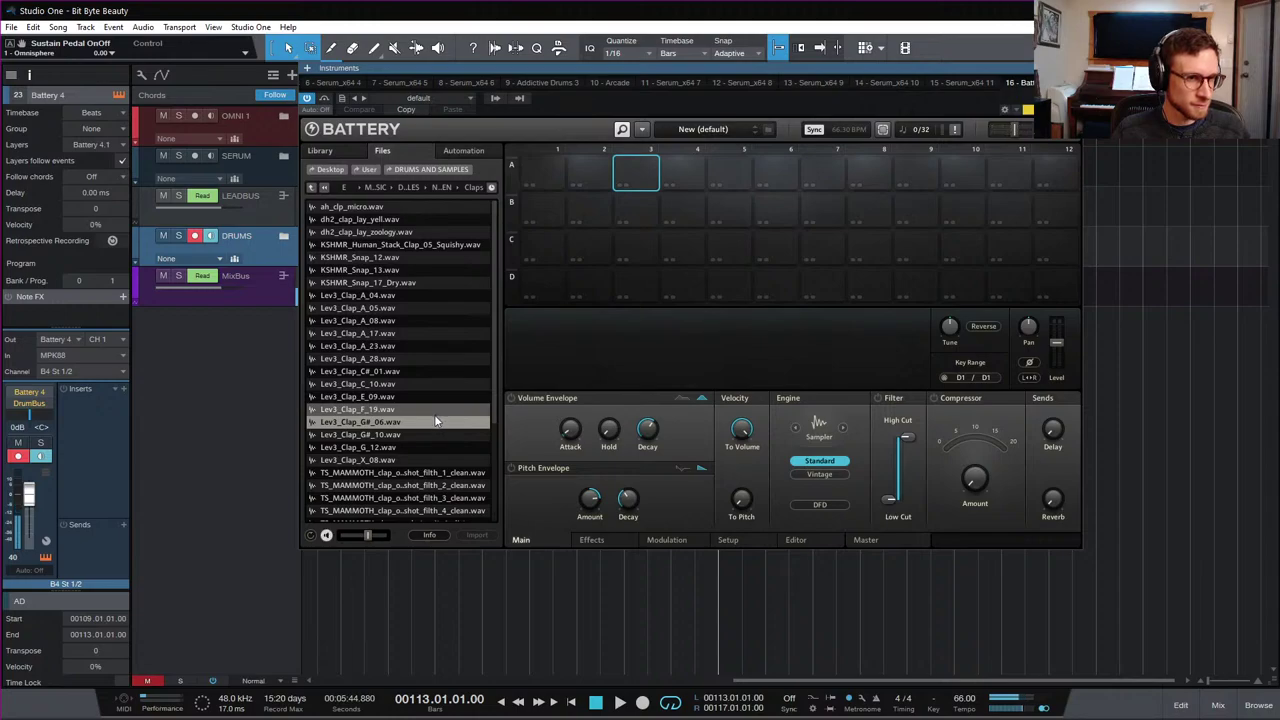
{"action": "key", "text": "Down"}
{"action": "key", "text": "Down"}
{"action": "key", "text": "Down"}
{"action": "key", "text": "Down"}
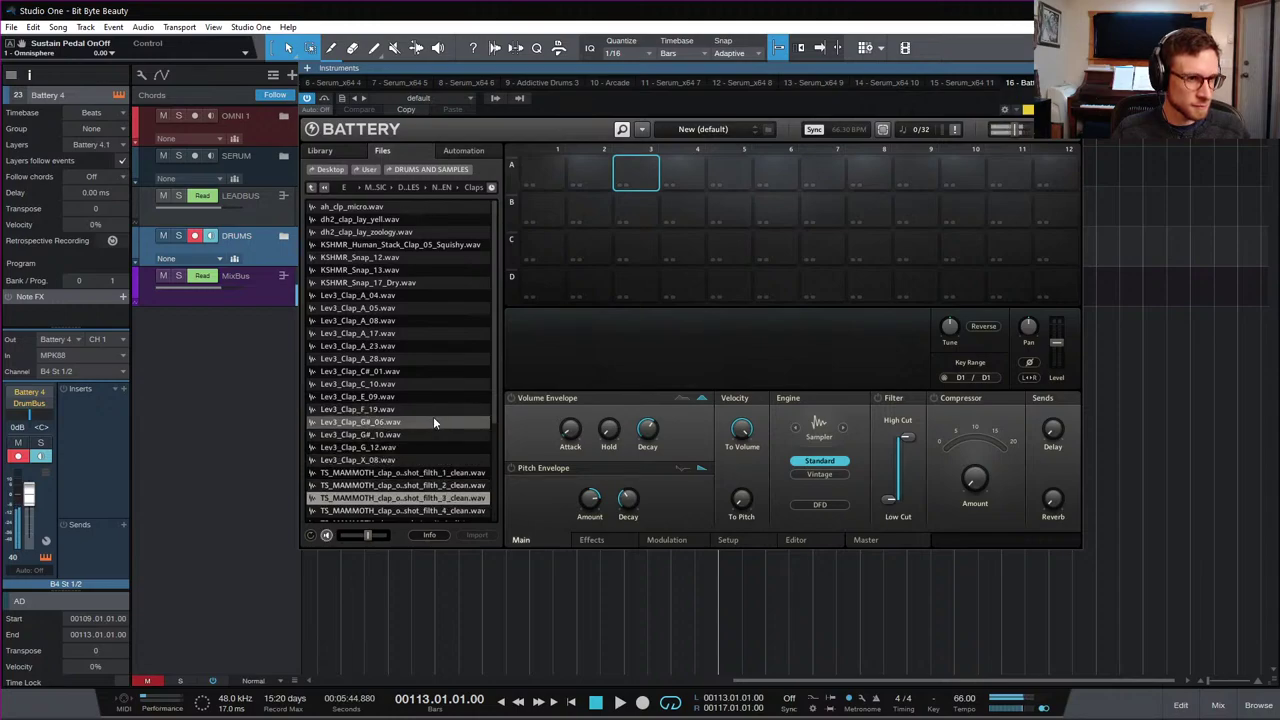
{"action": "left_click", "coordinate": [433, 420]}
Step: Open the Acoustic folder inside NEW GEN Snares and audition several TS_BLUE_BOP snare samples
{"action": "left_click", "coordinate": [311, 187]}
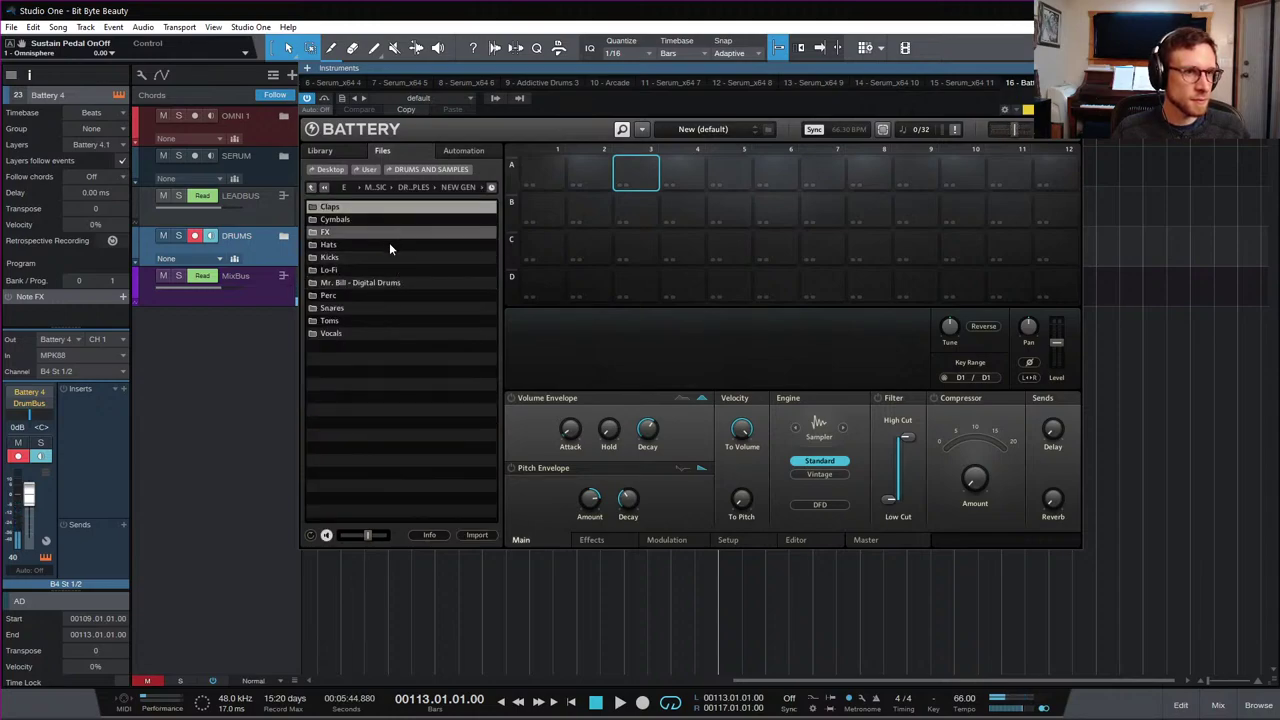
{"action": "double_click", "coordinate": [390, 308]}
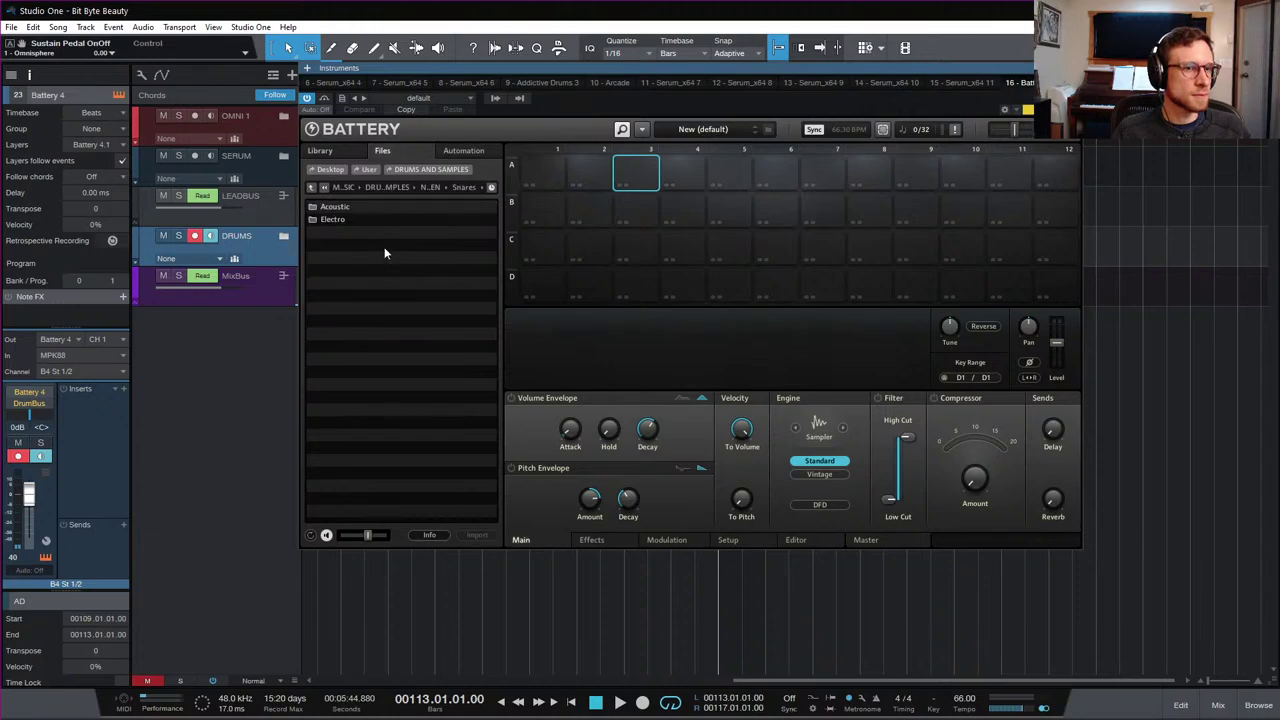
{"action": "double_click", "coordinate": [382, 212]}
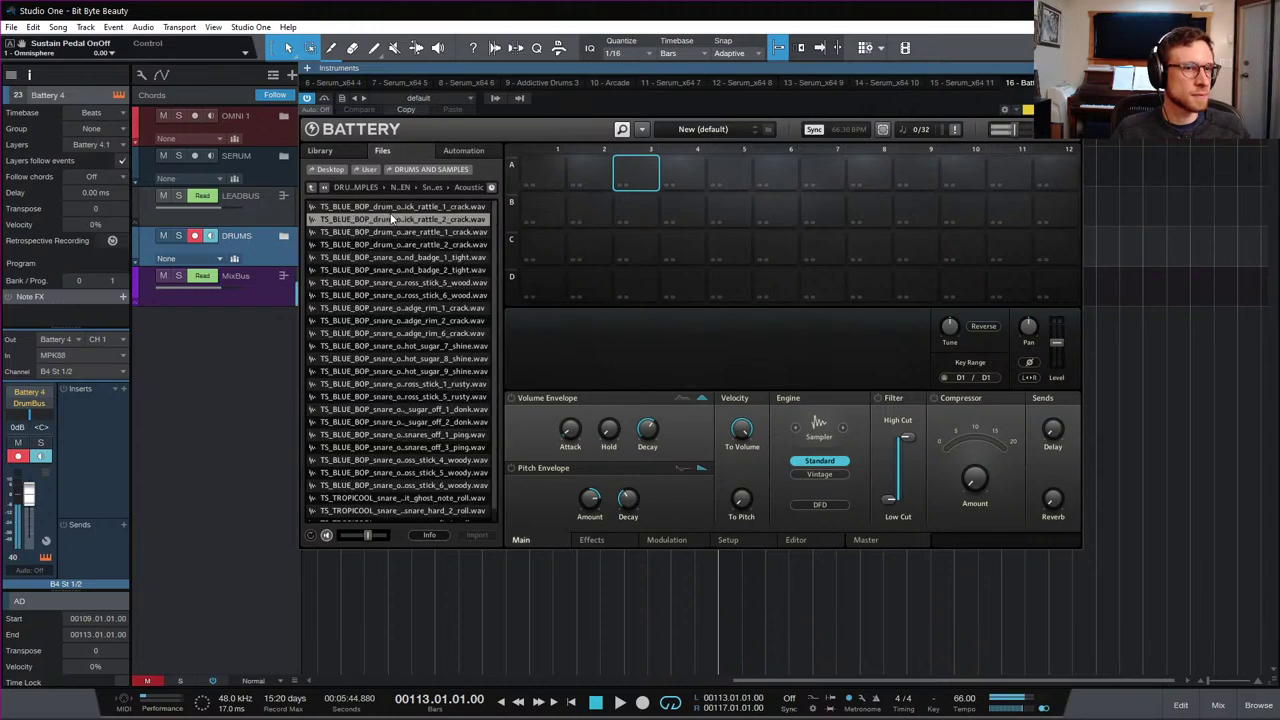
{"action": "left_click", "coordinate": [400, 282]}
{"action": "left_click", "coordinate": [402, 422]}
{"action": "left_click", "coordinate": [402, 447]}
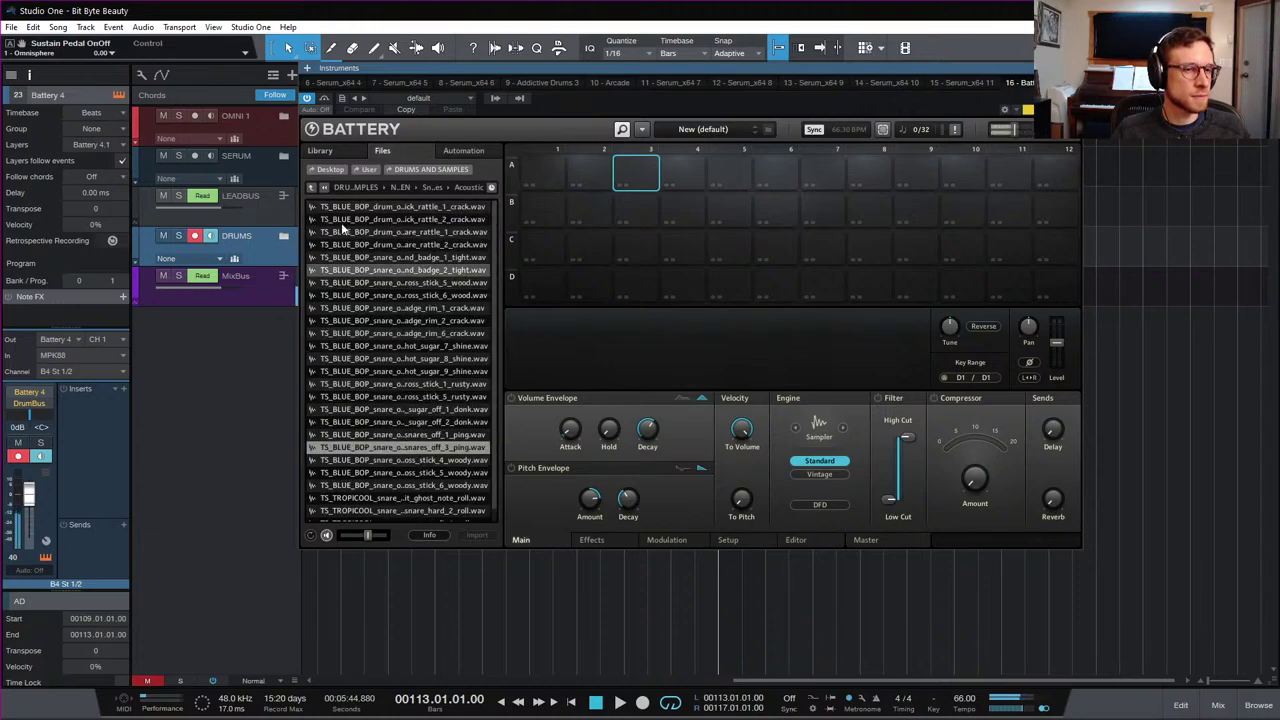
Step: Open the Electro folder inside NEW GEN Snares and audition its samples from the first files down to KSHMR_Tight_Snare_05_A.wav
{"action": "left_click", "coordinate": [311, 187]}
{"action": "double_click", "coordinate": [377, 220]}
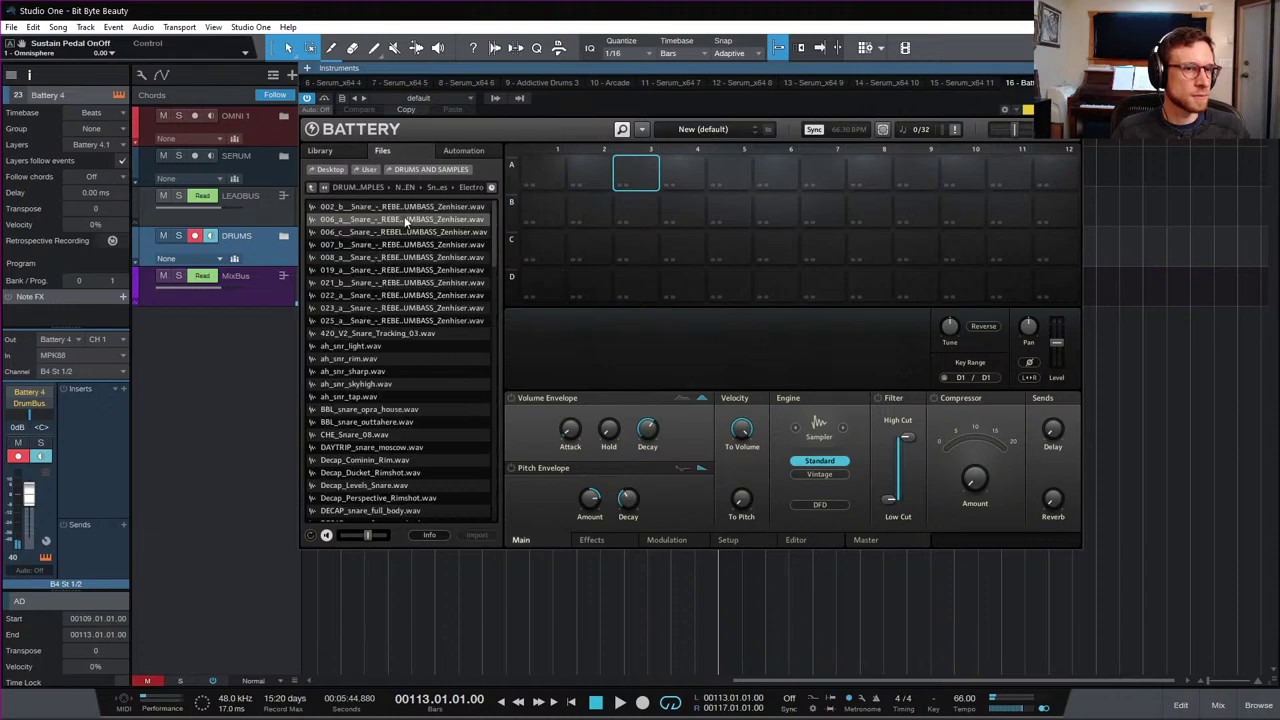
{"action": "left_click", "coordinate": [405, 220]}
{"action": "left_click", "coordinate": [415, 234]}
{"action": "key", "text": "Down"}
{"action": "key", "text": "Down"}
{"action": "key", "text": "Down"}
{"action": "key", "text": "Down"}
{"action": "key", "text": "Down"}
{"action": "key", "text": "Down"}
{"action": "key", "text": "Down"}
{"action": "key", "text": "Down"}
{"action": "key", "text": "Down"}
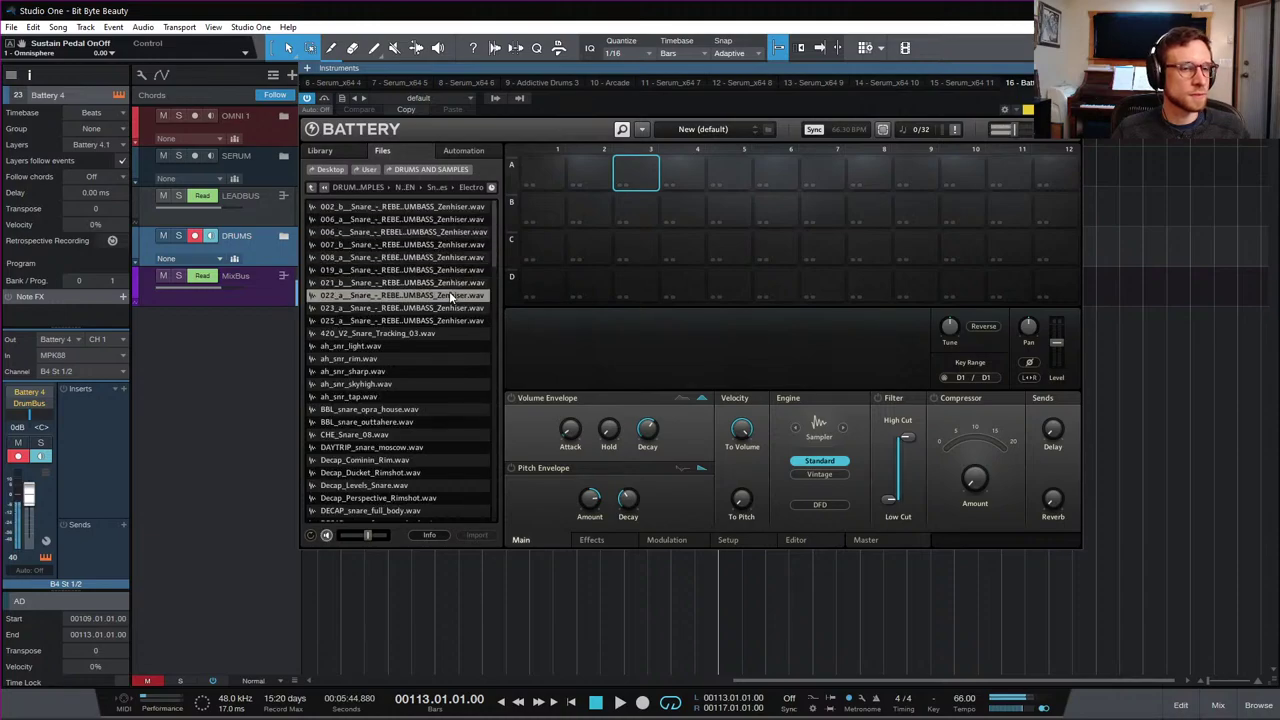
{"action": "key", "text": "Down"}
{"action": "key", "text": "Down"}
{"action": "key", "text": "Down"}
{"action": "key", "text": "Down"}
{"action": "key", "text": "Down"}
{"action": "key", "text": "Down"}
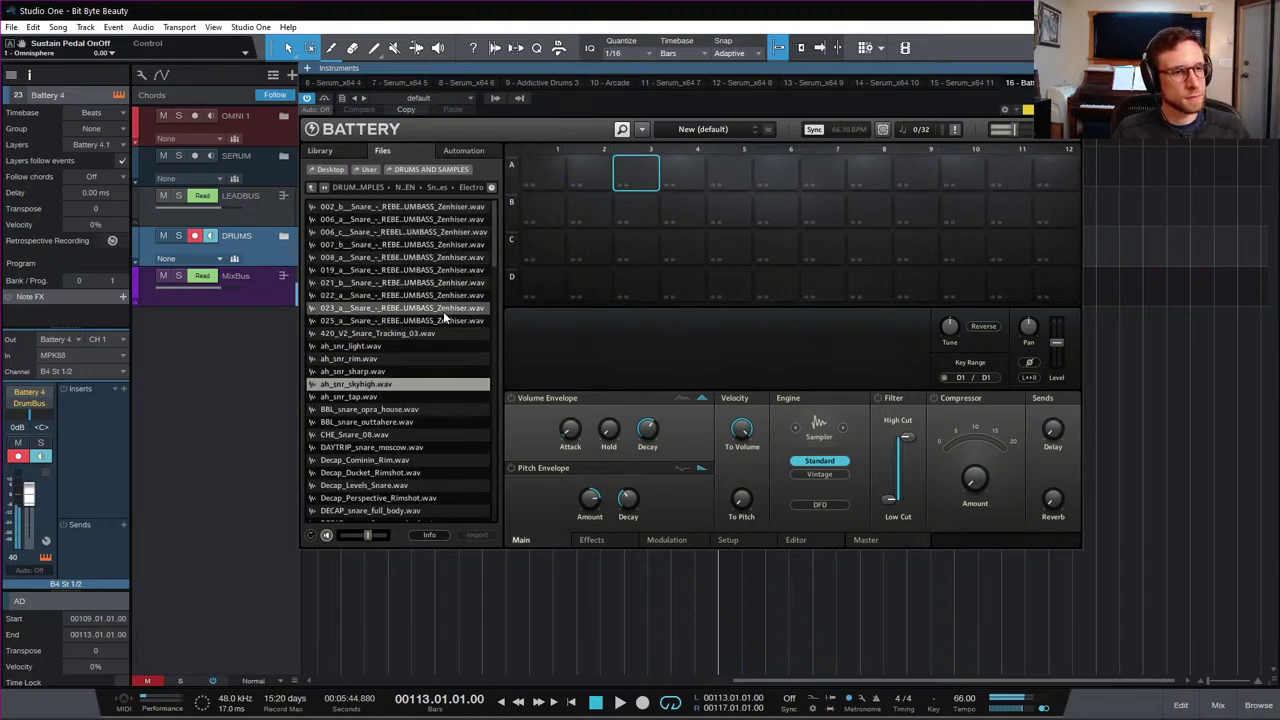
{"action": "key", "text": "Down"}
{"action": "key", "text": "Down"}
{"action": "key", "text": "Down"}
{"action": "key", "text": "Down"}
{"action": "key", "text": "Down"}
{"action": "key", "text": "Down"}
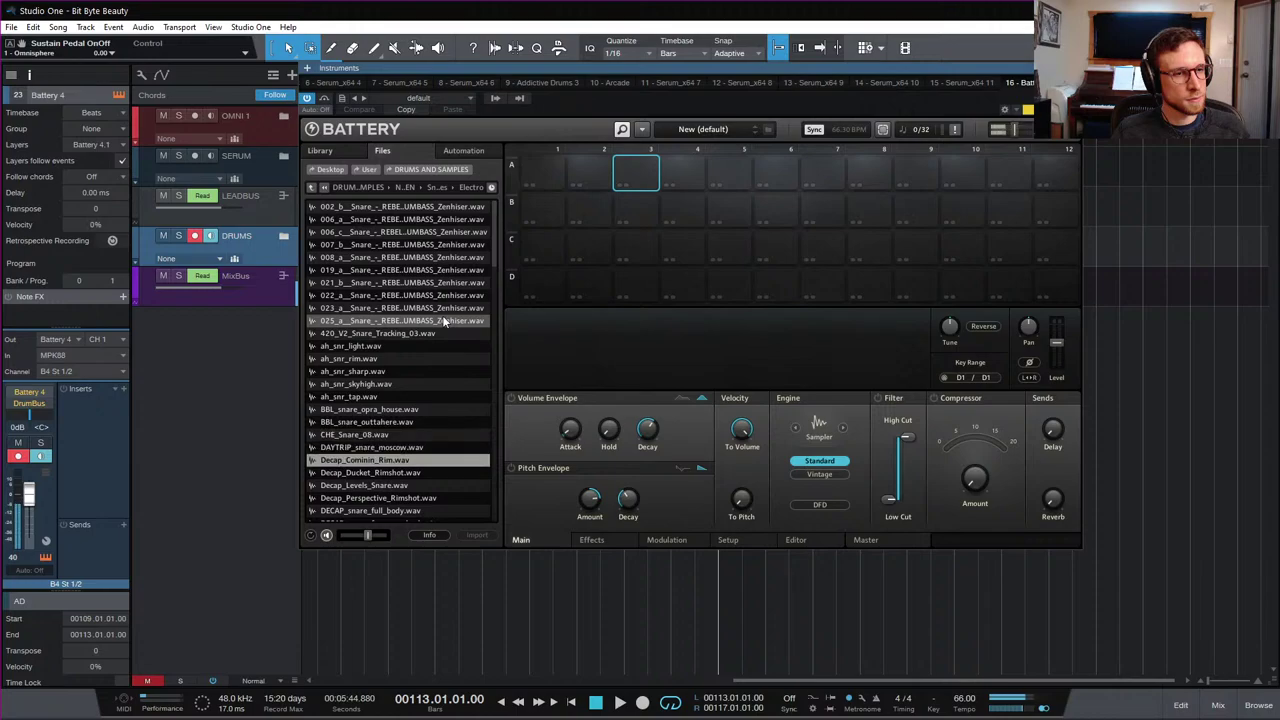
{"action": "key", "text": "Down"}
{"action": "key", "text": "Down"}
{"action": "key", "text": "Down"}
{"action": "key", "text": "Down"}
{"action": "key", "text": "Down"}
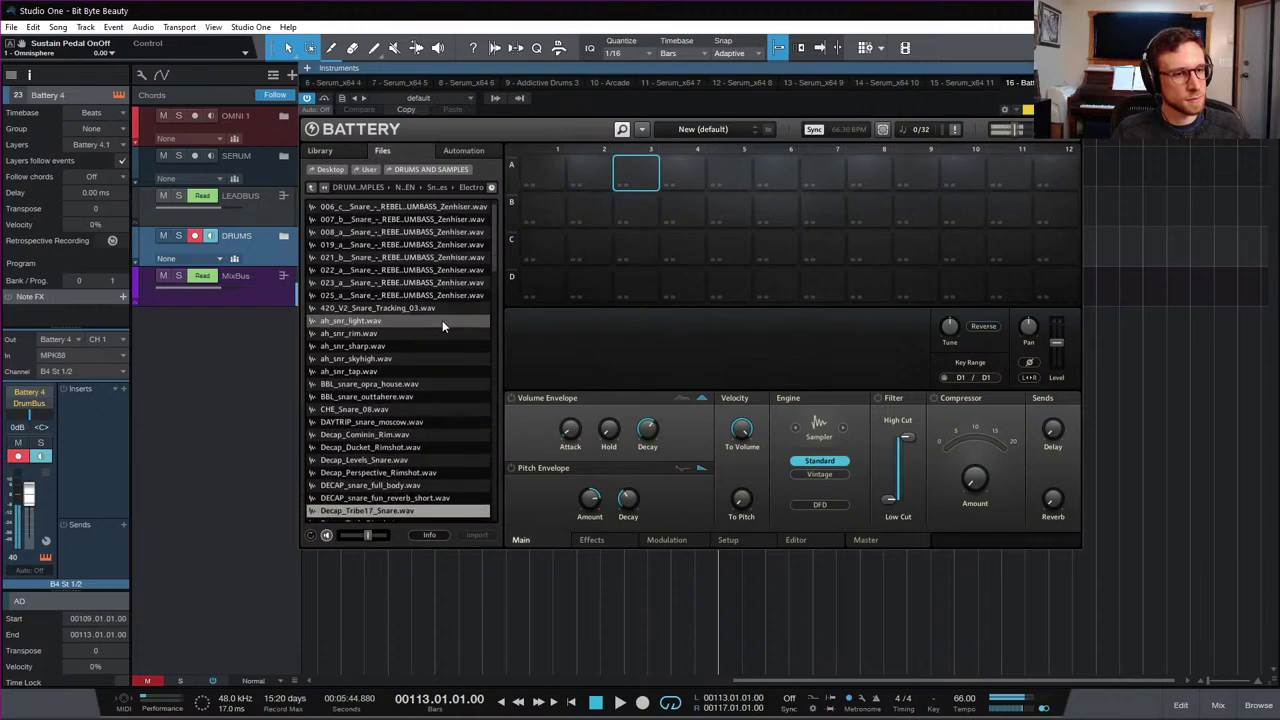
{"action": "key", "text": "Down"}
{"action": "key", "text": "Down"}
{"action": "key", "text": "Down"}
{"action": "key", "text": "Down"}
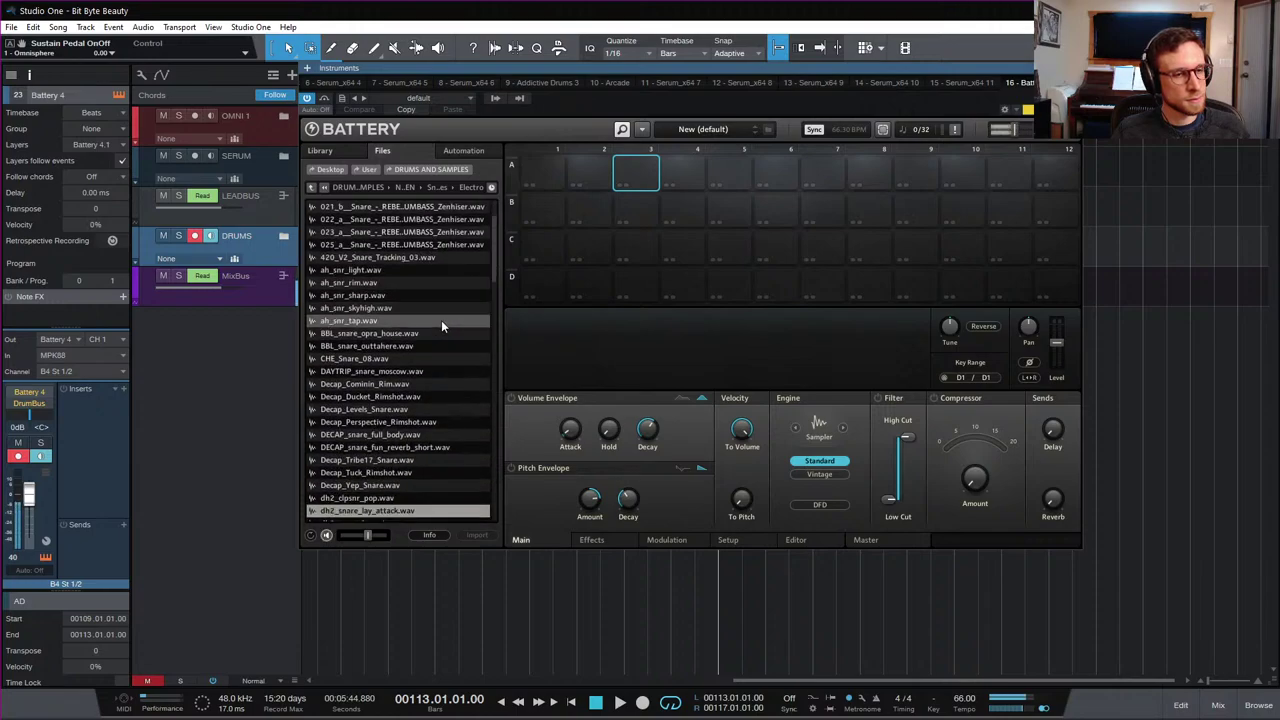
{"action": "key", "text": "Down"}
{"action": "key", "text": "Down"}
{"action": "key", "text": "Down"}
{"action": "key", "text": "Down"}
{"action": "key", "text": "Down"}
{"action": "key", "text": "Down"}
{"action": "key", "text": "Down"}
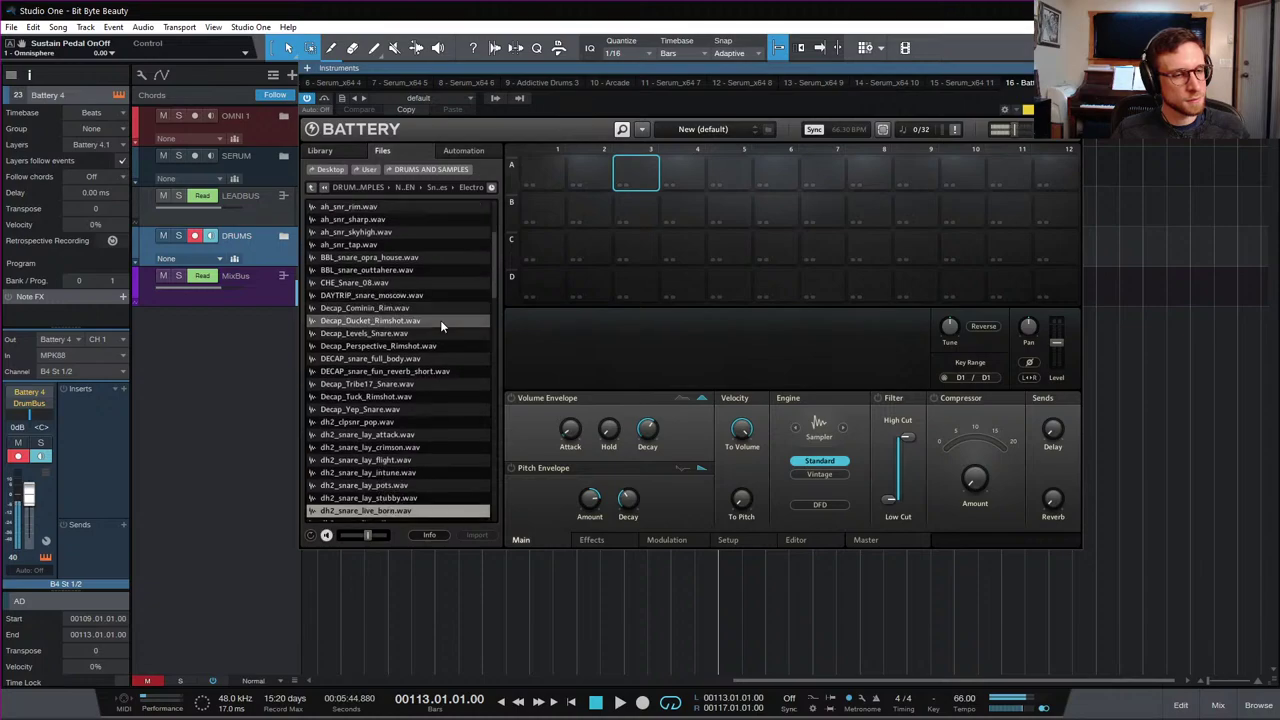
{"action": "key", "text": "Down"}
{"action": "key", "text": "Down"}
{"action": "key", "text": "Down"}
{"action": "key", "text": "Down"}
{"action": "key", "text": "Down"}
{"action": "key", "text": "Down"}
{"action": "key", "text": "Down"}
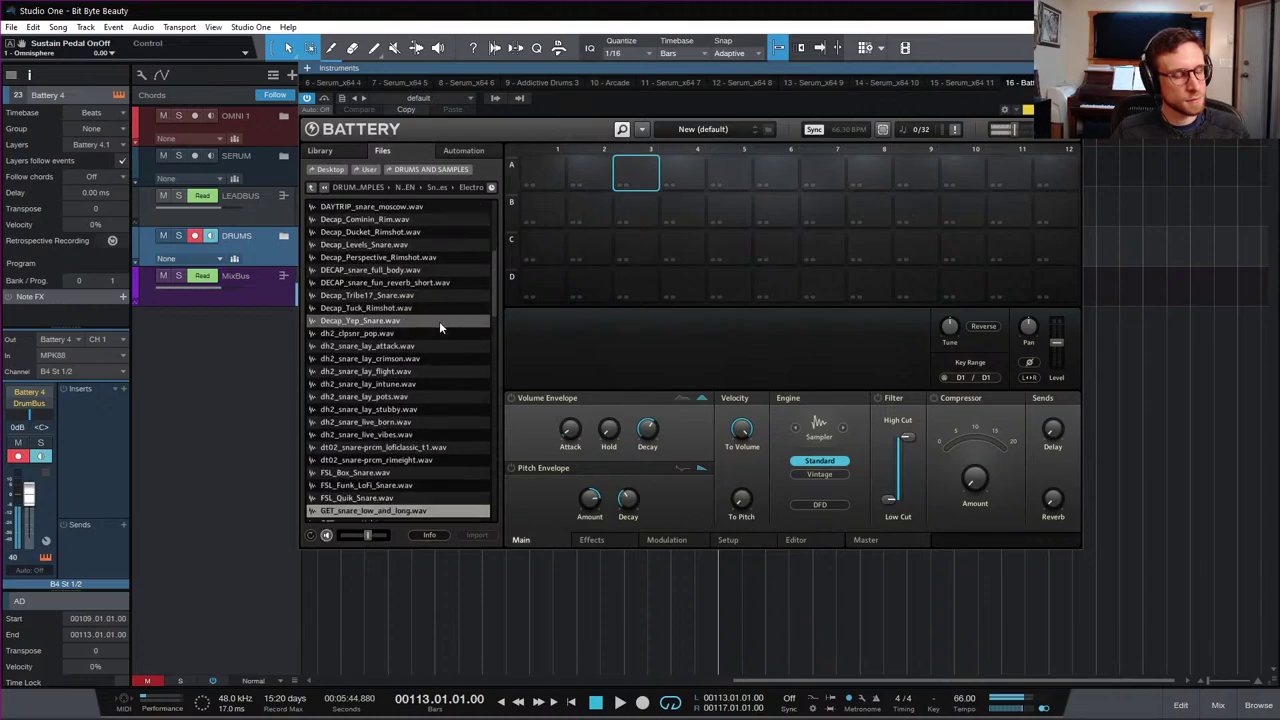
{"action": "key", "text": "Down"}
{"action": "key", "text": "Down"}
{"action": "key", "text": "Down"}
{"action": "key", "text": "Down"}
{"action": "key", "text": "Down"}
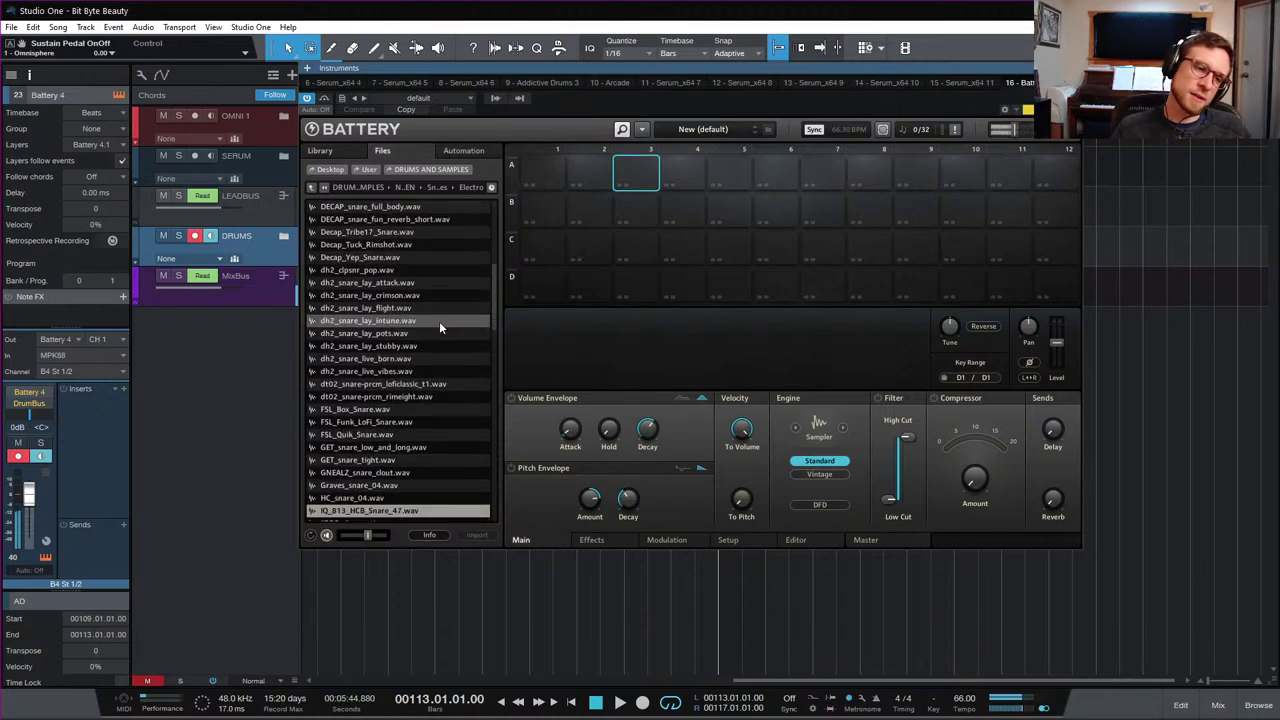
{"action": "key", "text": "Down"}
{"action": "key", "text": "Down"}
{"action": "key", "text": "Down"}
{"action": "key", "text": "Down"}
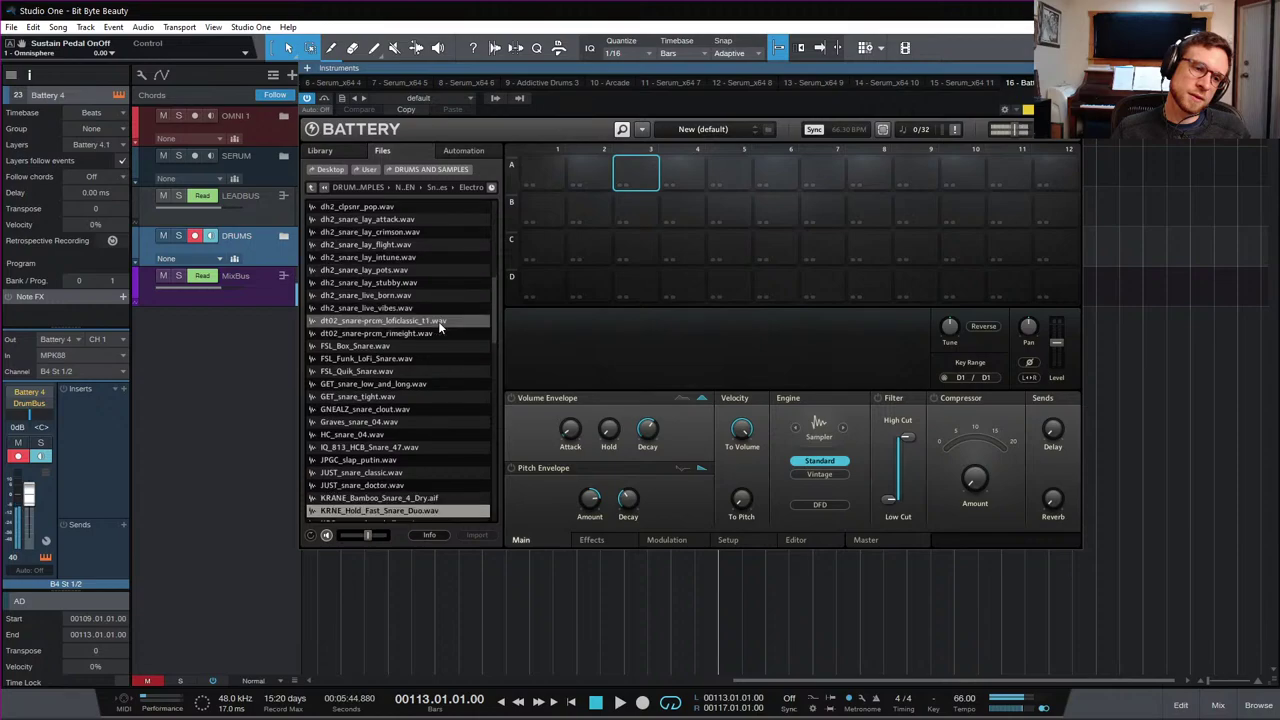
{"action": "key", "text": "Down"}
{"action": "key", "text": "Down"}
{"action": "key", "text": "Down"}
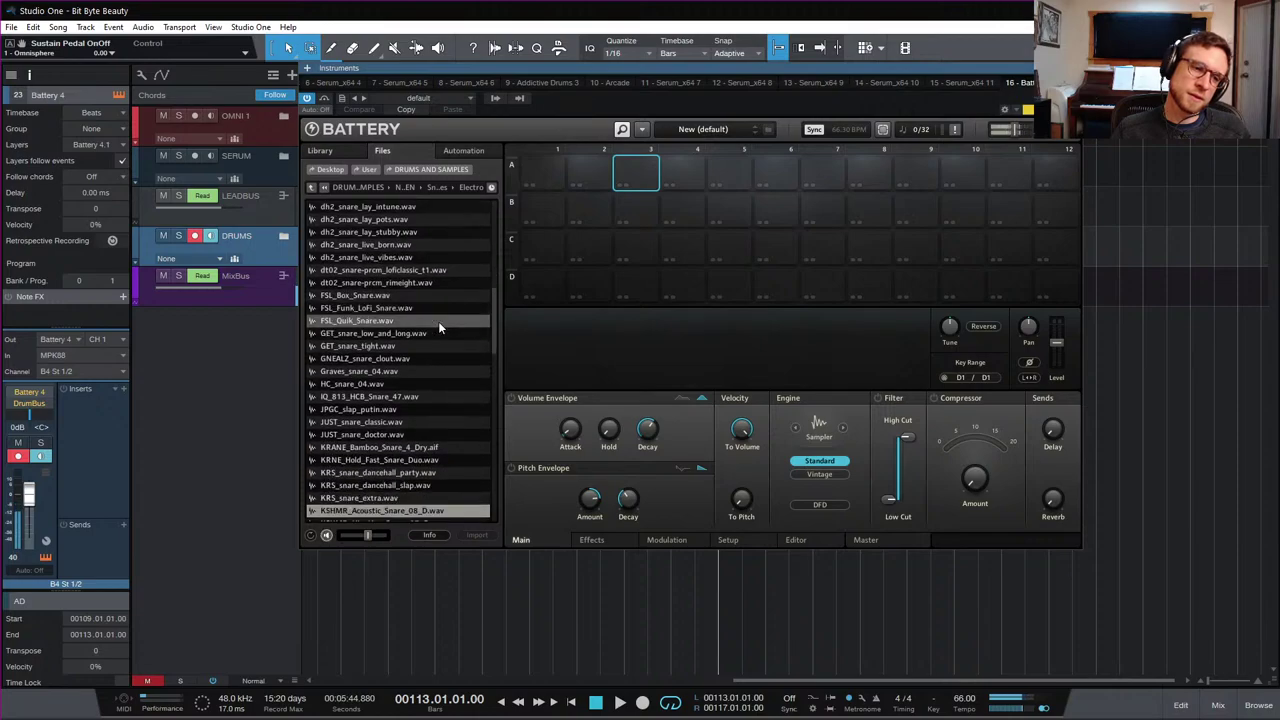
{"action": "key", "text": "Down"}
{"action": "key", "text": "Down"}
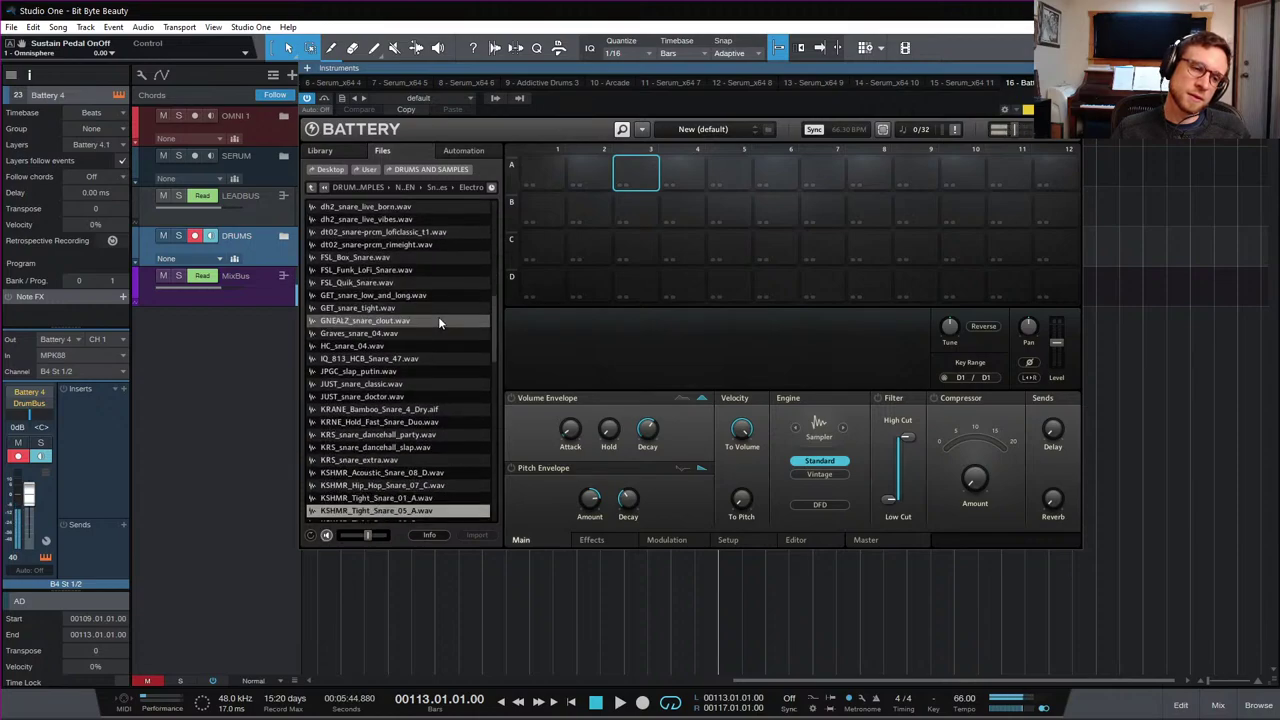
Step: Load KSHMR_Acoustic_Snare_08_D.wav into cell A3 and audition the cell
{"action": "key", "text": "Up"}
{"action": "key", "text": "Up"}
{"action": "key", "text": "Up"}
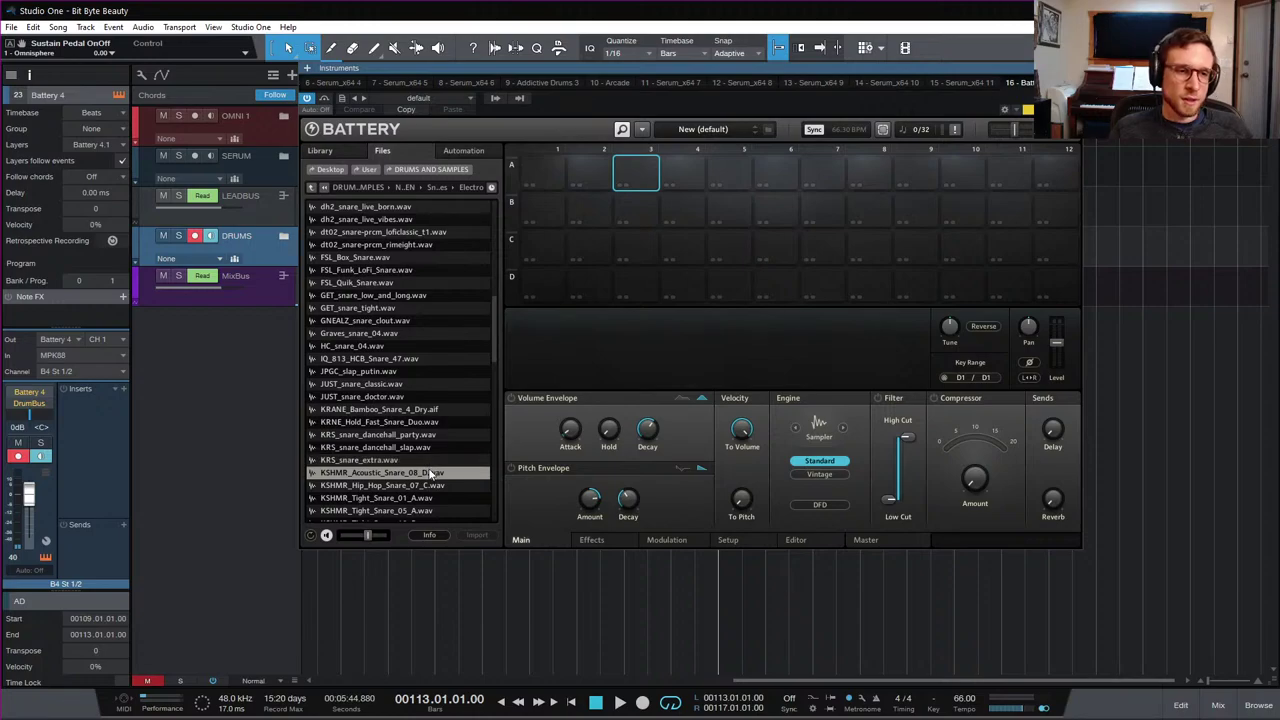
{"action": "left_click_drag", "start_coordinate": [430, 473], "coordinate": [637, 170]}
{"action": "left_click", "coordinate": [638, 170]}
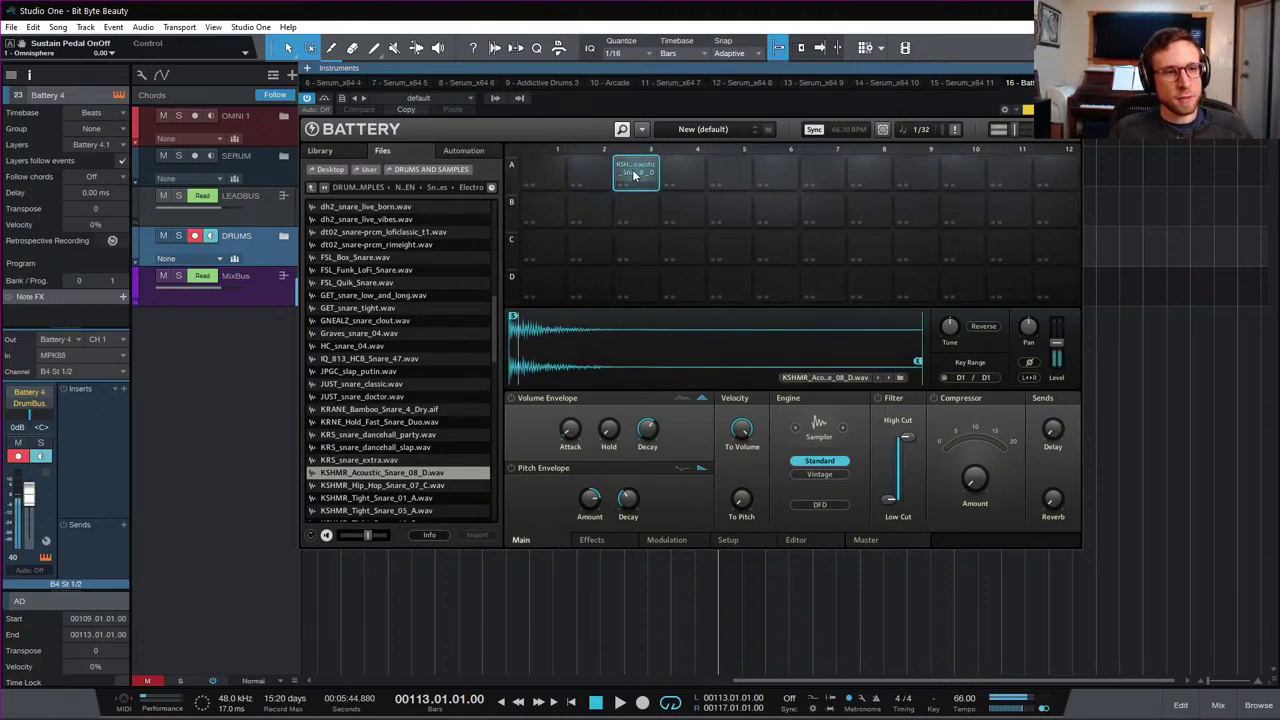
{"action": "left_click", "coordinate": [639, 173]}
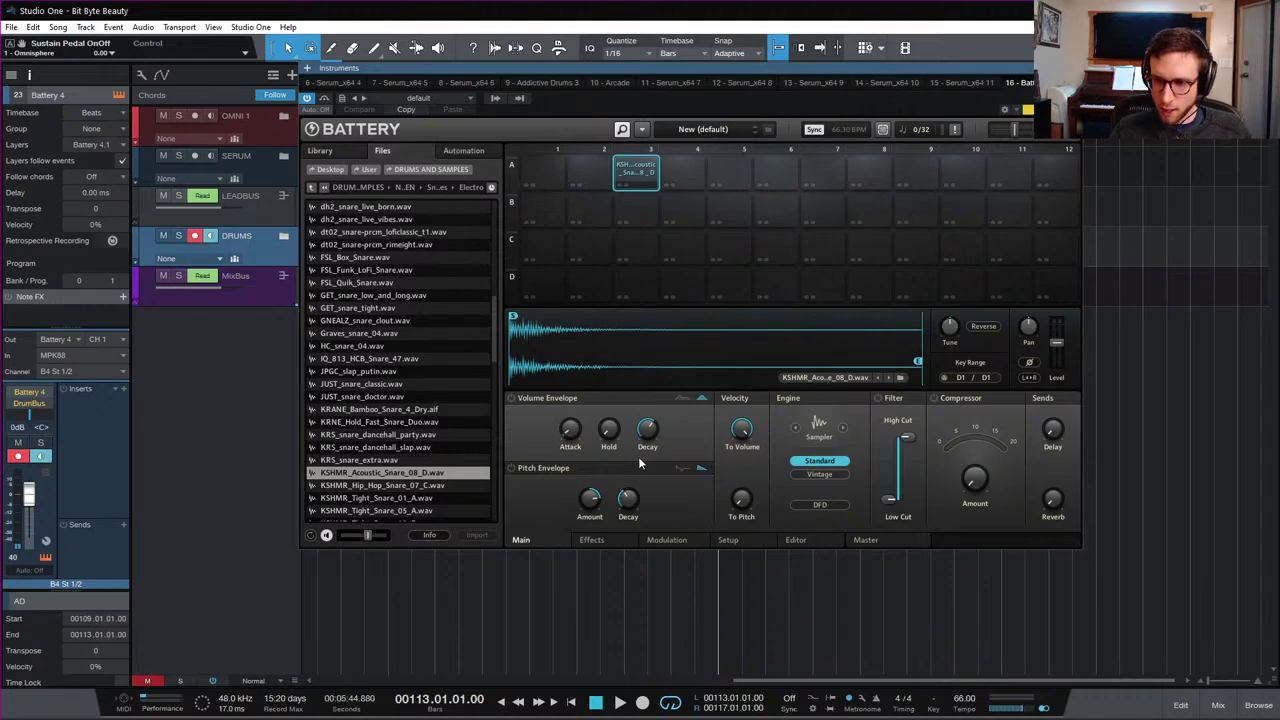
Step: Enable the Volume Envelope for the snare in cell A3 and shorten its decay
{"action": "left_click", "coordinate": [511, 398]}
{"action": "left_click_drag", "start_coordinate": [651, 453], "coordinate": [632, 482]}
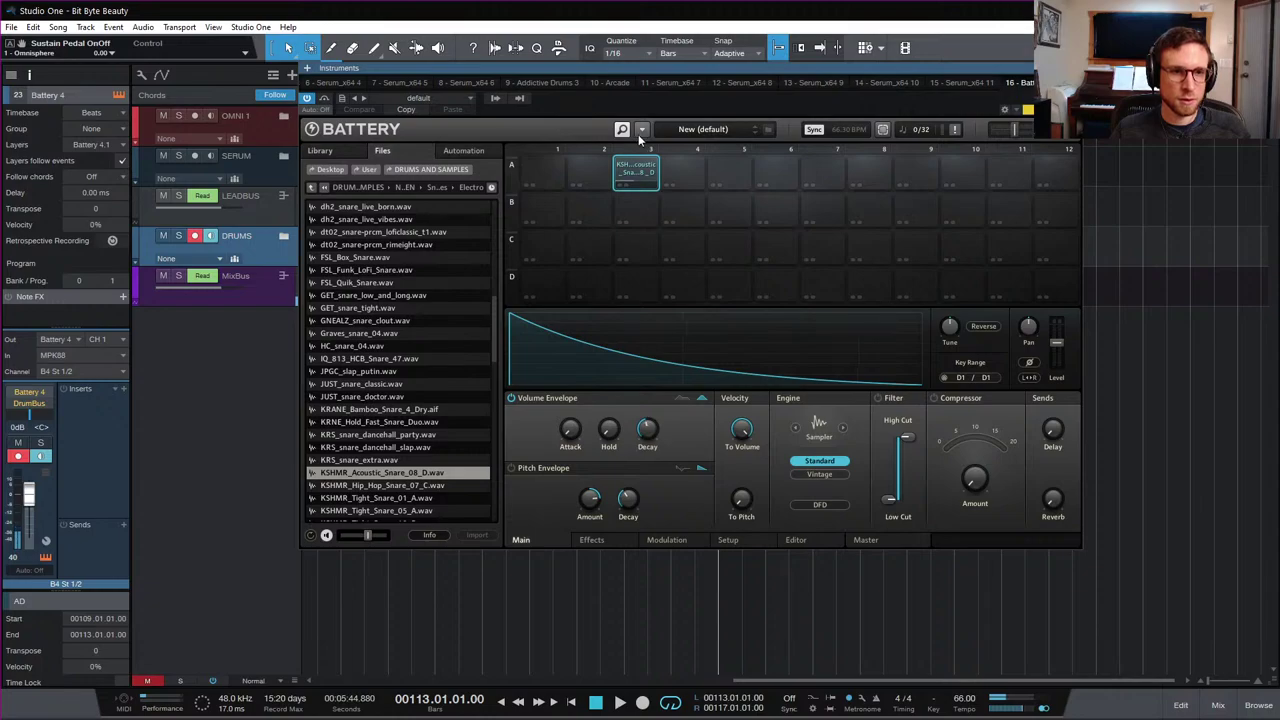
{"action": "mouse_move", "coordinate": [652, 436]}
{"action": "left_mouse_down"}
{"action": "mouse_move", "coordinate": [640, 427]}
{"action": "mouse_move", "coordinate": [647, 440]}
{"action": "left_mouse_up"}
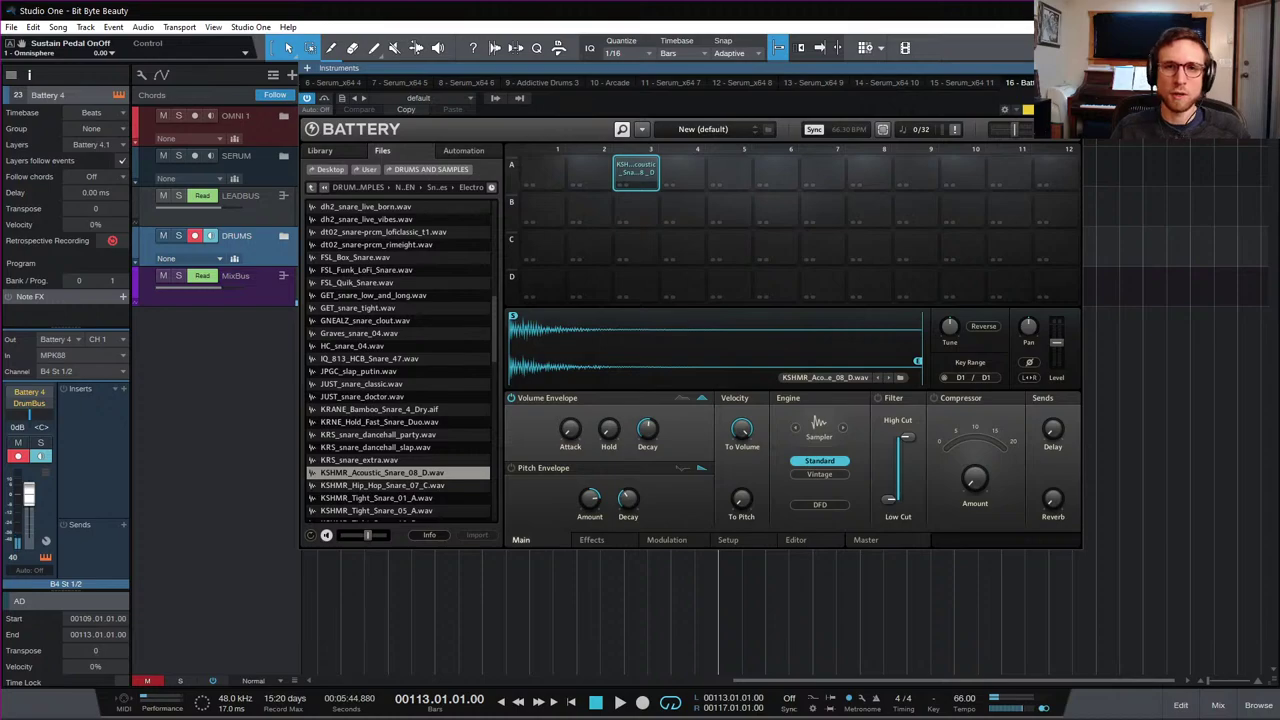
Step: Close the Battery window, open the mixer and bring the B4 St 1/2 channel into view
{"action": "key", "text": "Escape"}
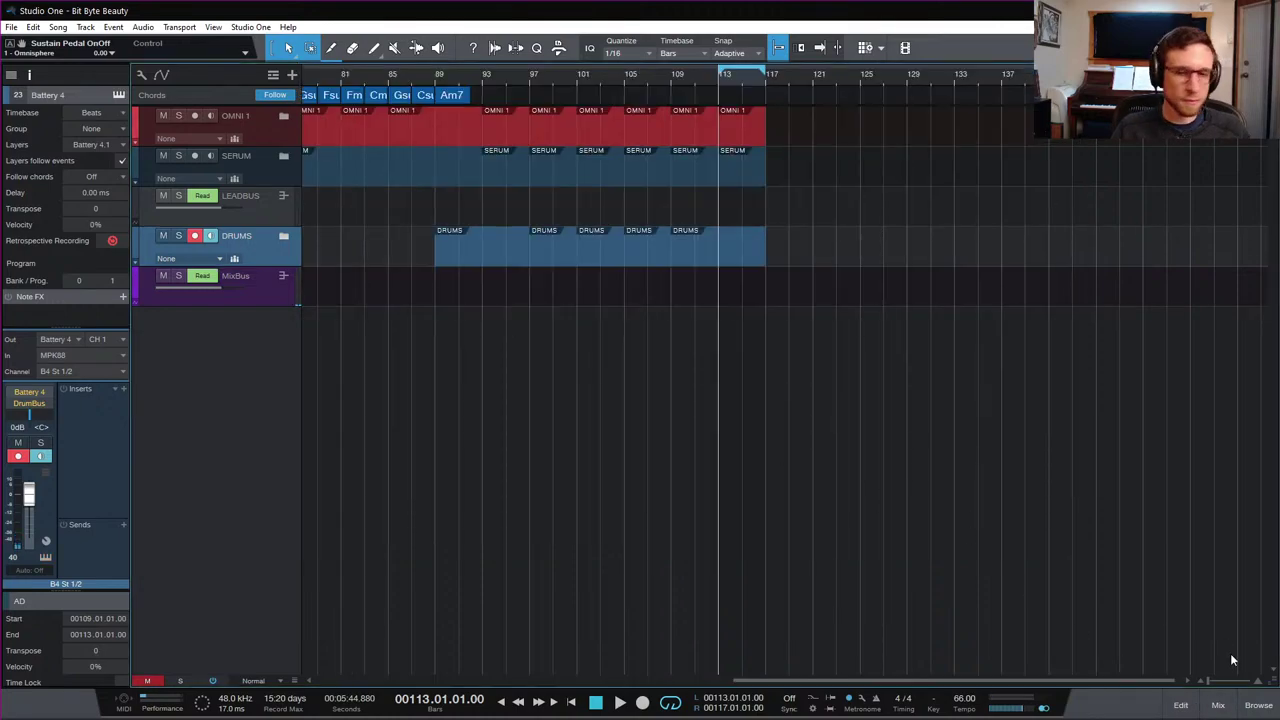
{"action": "left_click", "coordinate": [1216, 705]}
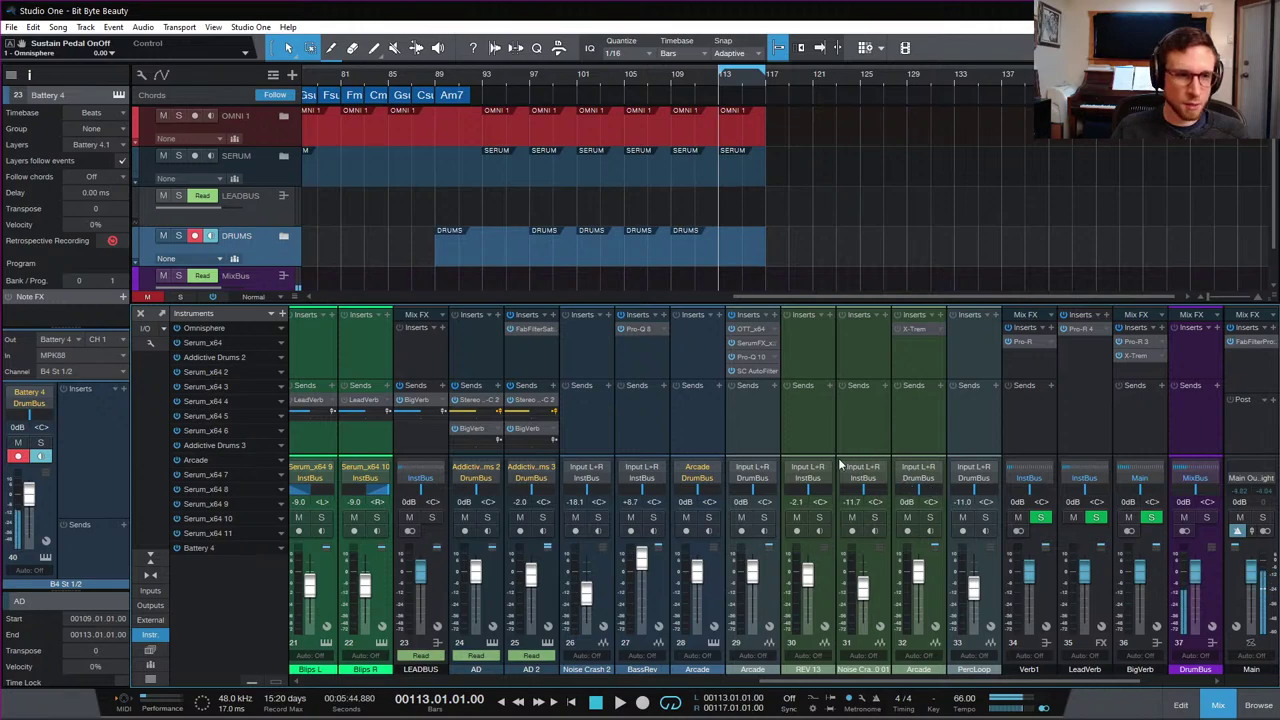
{"action": "scroll", "coordinate": [921, 422], "scroll_direction": "right", "scroll_amount": 3}
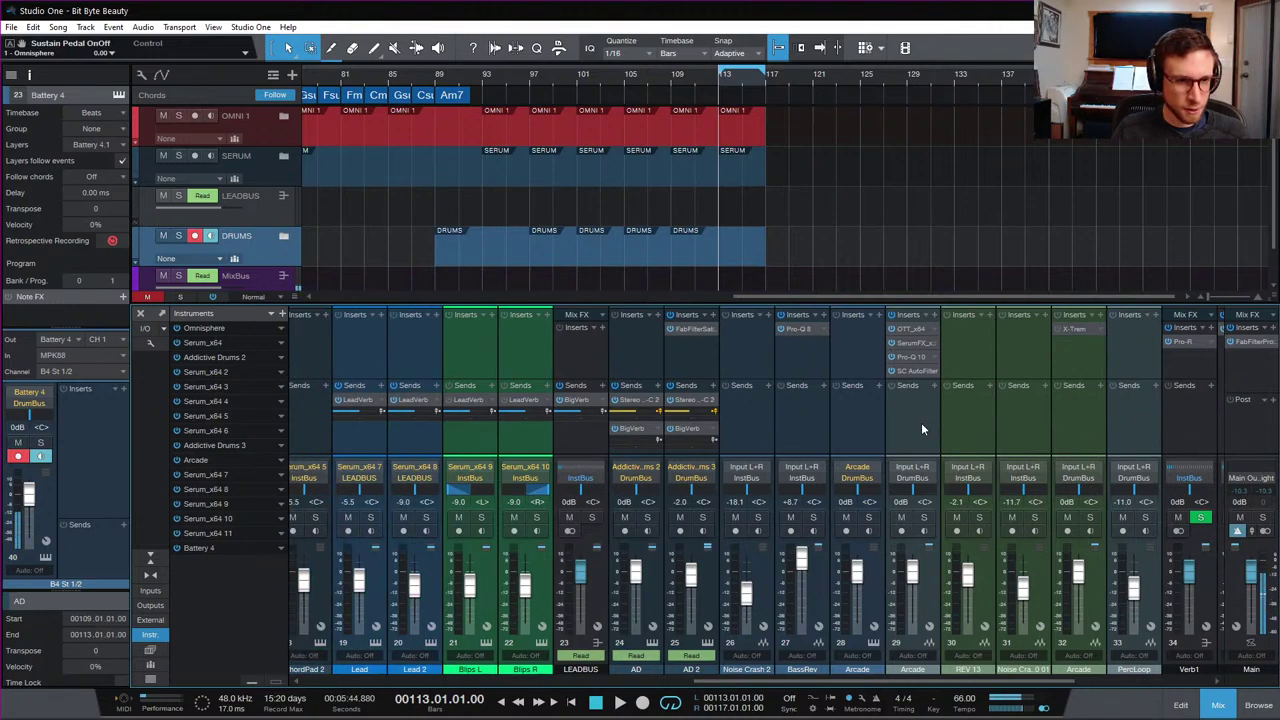
{"action": "left_click", "coordinate": [1200, 432]}
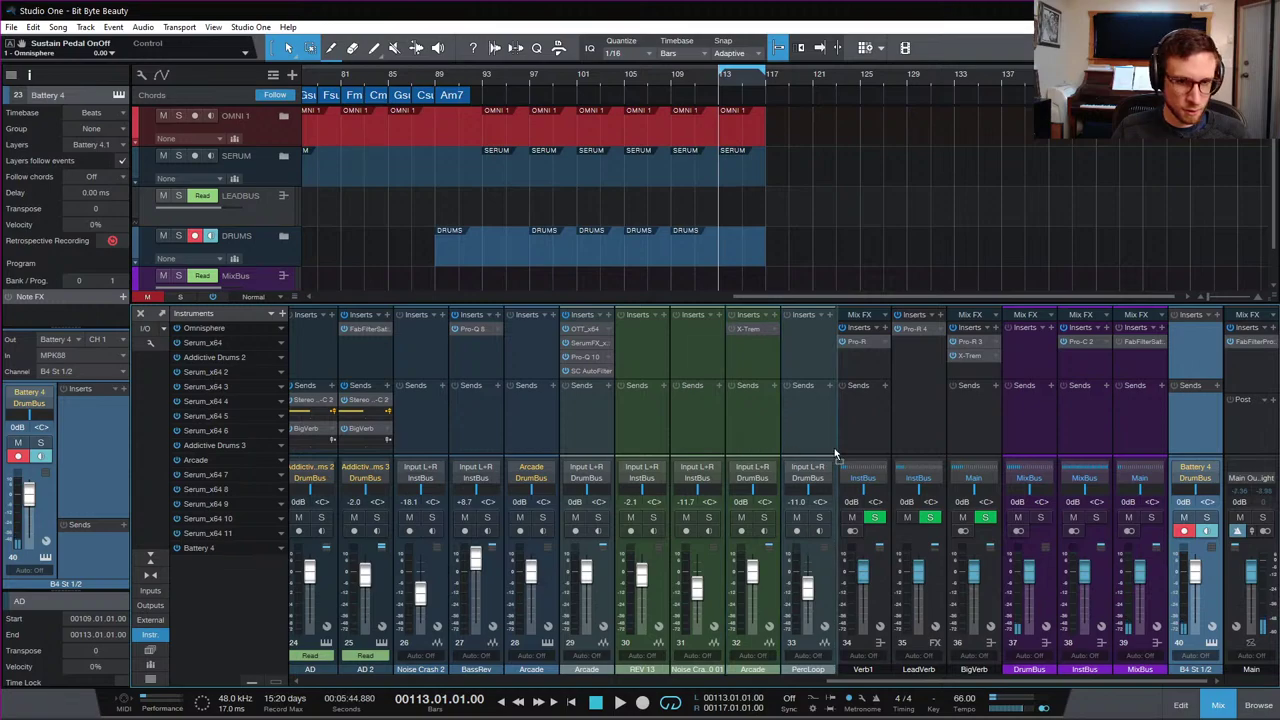
Step: Move the Battery 4 track into the DRUMS folder directly below AD 2
{"action": "mouse_move", "coordinate": [557, 453]}
{"action": "left_mouse_down"}
{"action": "mouse_move", "coordinate": [524, 452]}
{"action": "mouse_move", "coordinate": [539, 453]}
{"action": "left_mouse_up"}
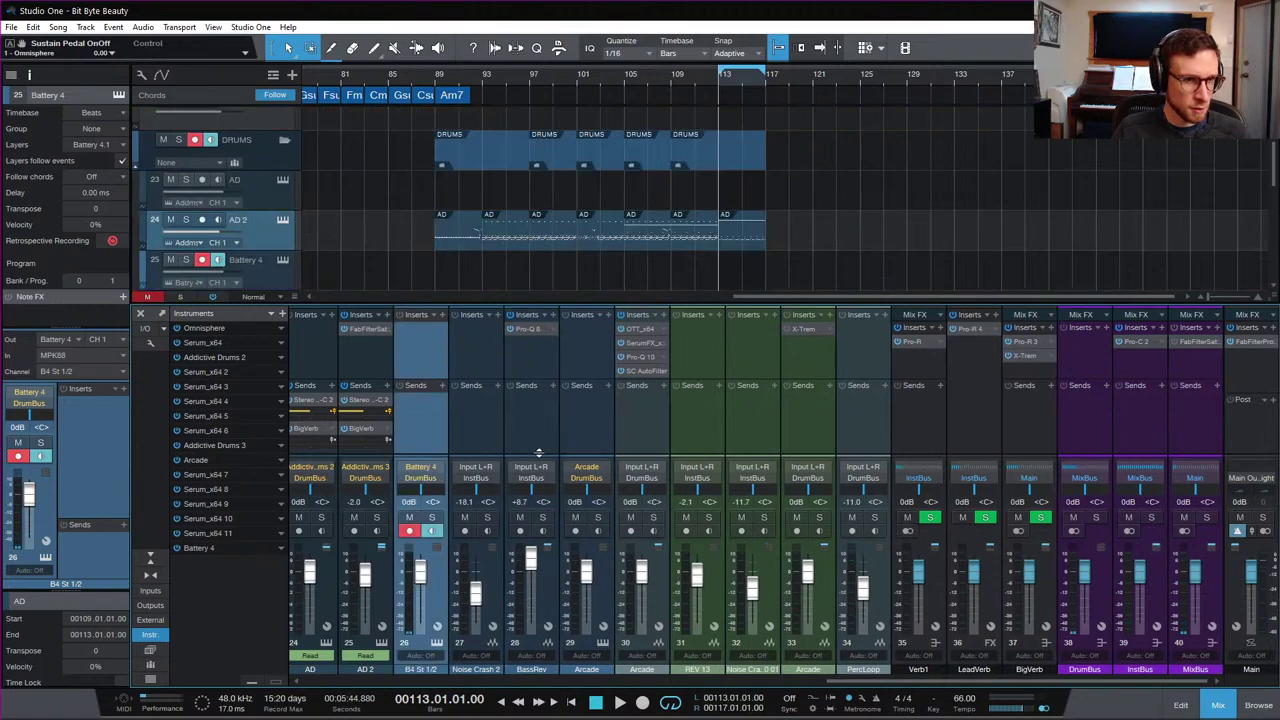
Step: Try BigVerb and Verb1 as the send destination of the B4 St 1/2 channel, and remove the send
{"action": "left_click", "coordinate": [441, 386]}
{"action": "left_click", "coordinate": [510, 446]}
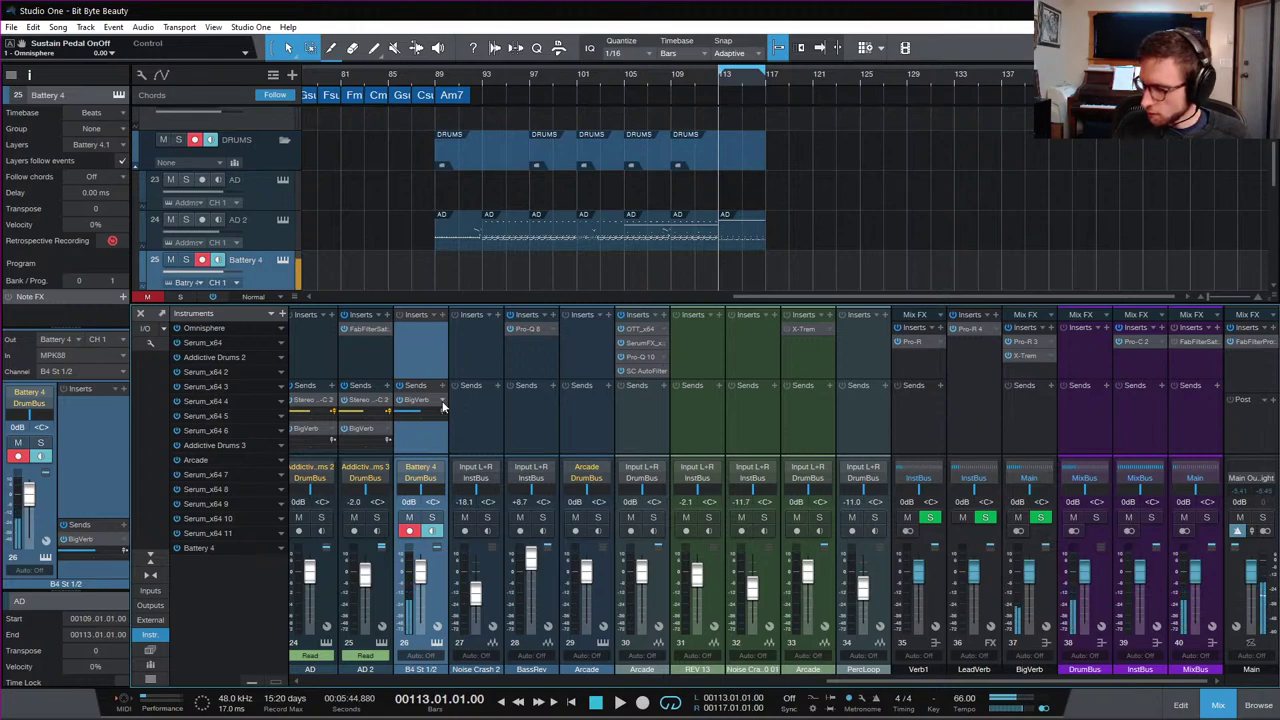
{"action": "left_click", "coordinate": [442, 400]}
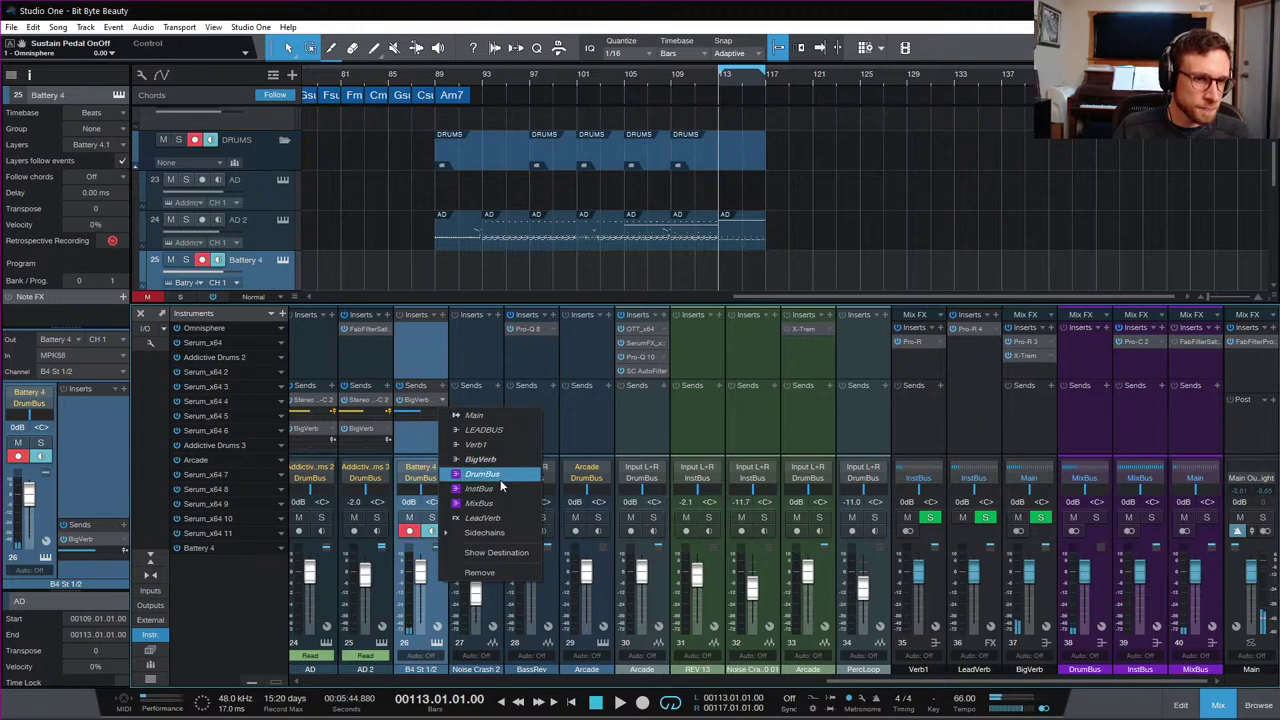
{"action": "left_click", "coordinate": [503, 444]}
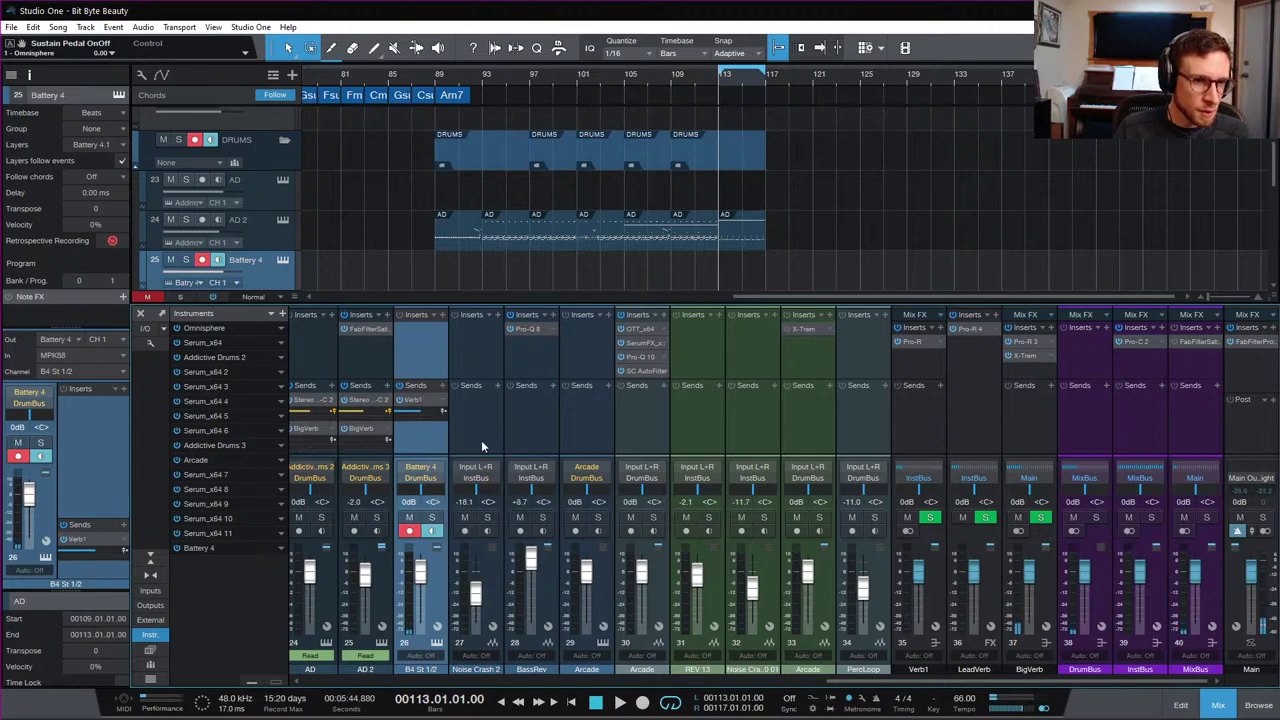
{"action": "left_click", "coordinate": [442, 401]}
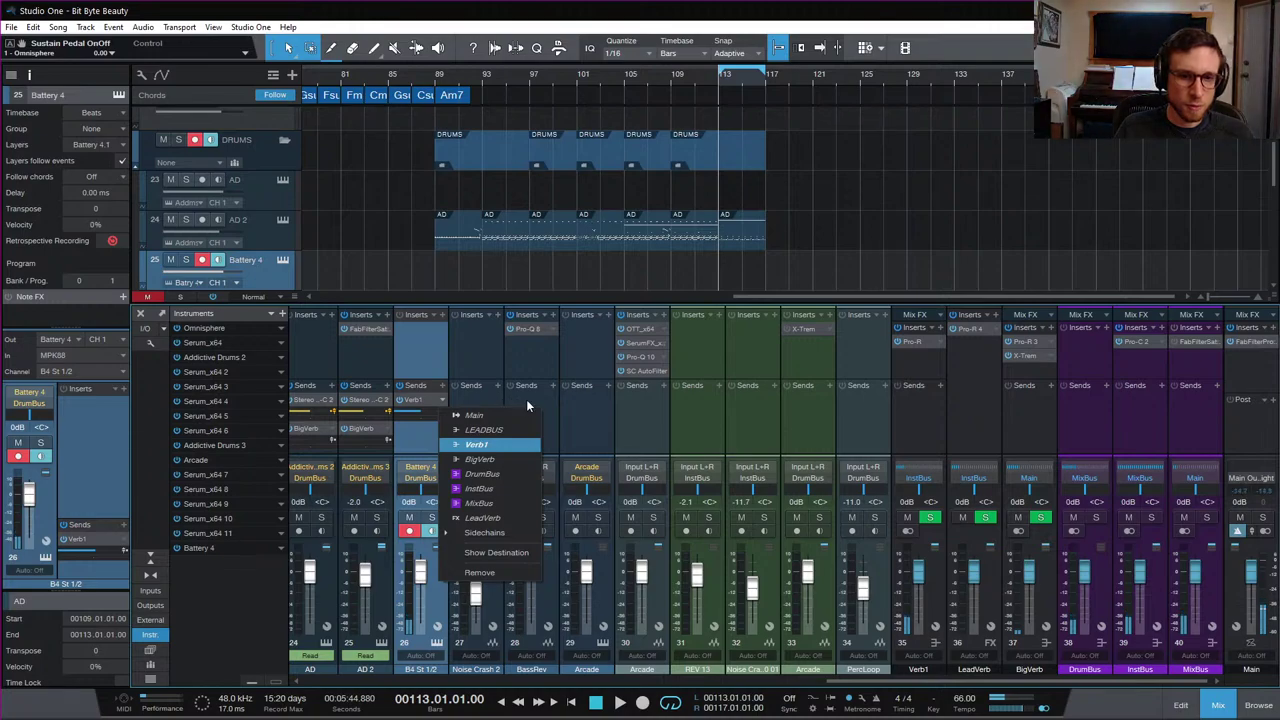
{"action": "left_click", "coordinate": [577, 428]}
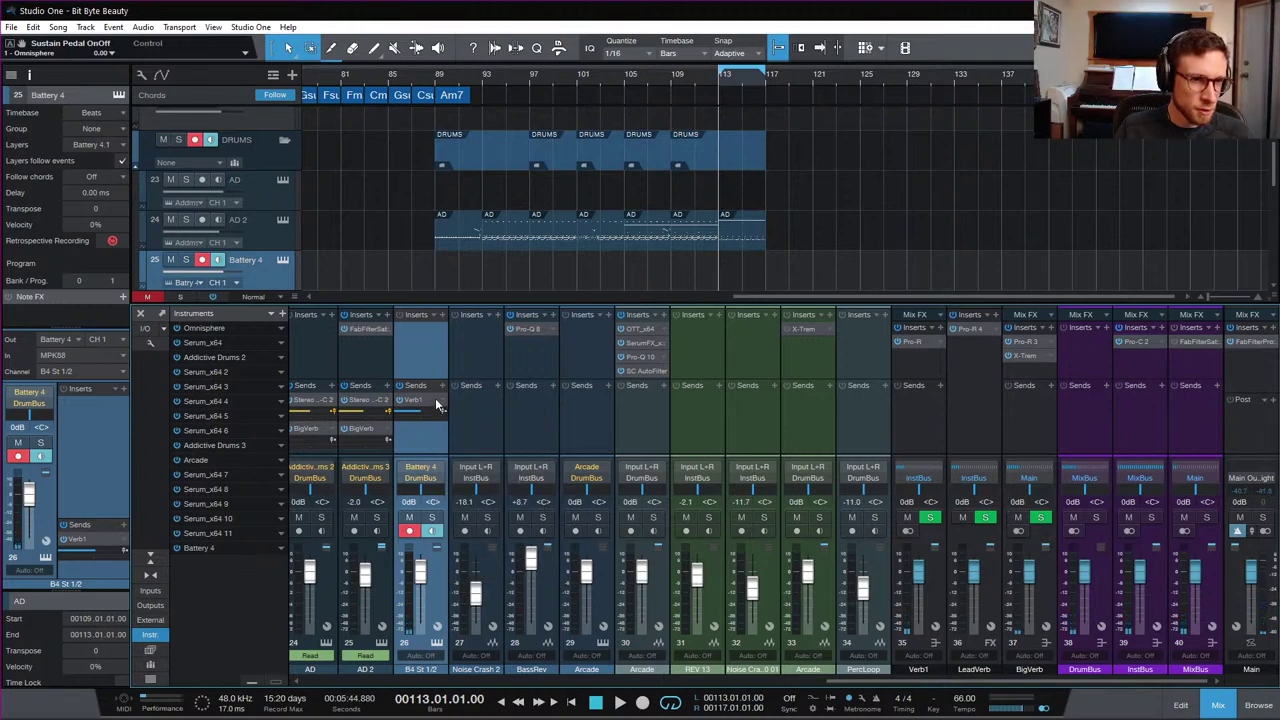
{"action": "left_click", "coordinate": [441, 401]}
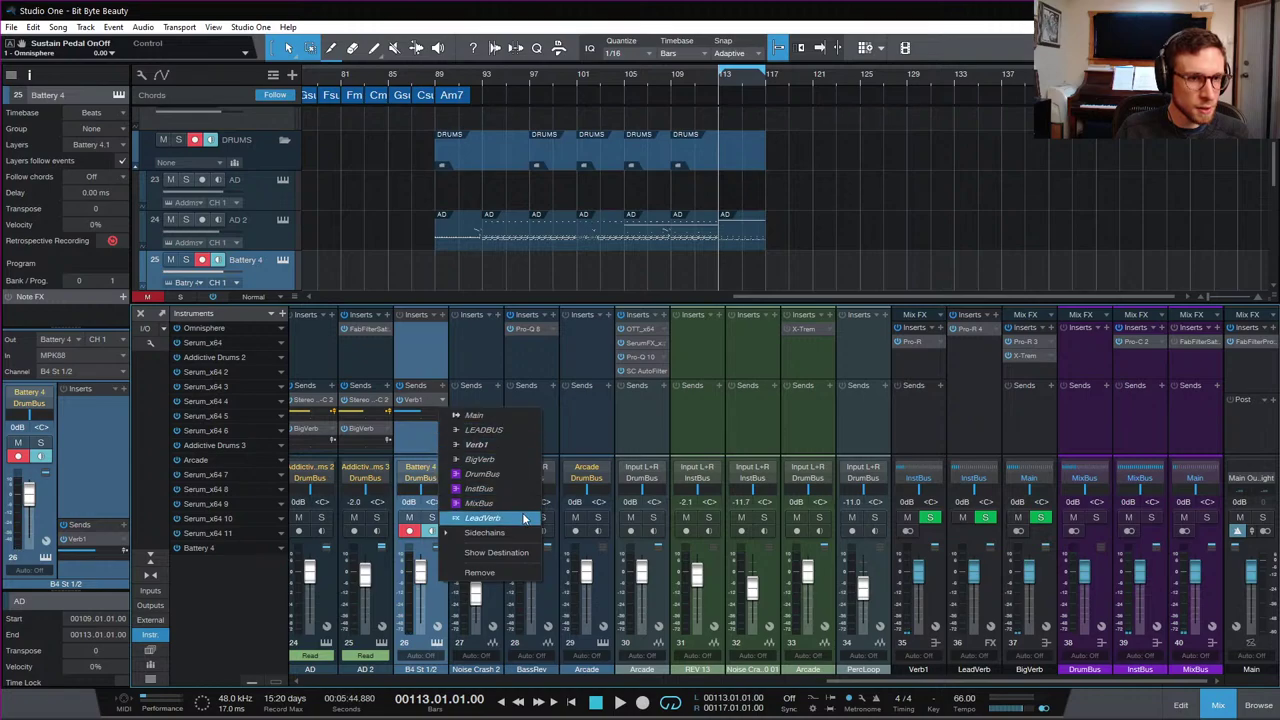
{"action": "left_click", "coordinate": [472, 572]}
Step: Add a send from the B4 St 1/2 channel to a new FX channel and rename that channel BigSnare
{"action": "left_click", "coordinate": [443, 387]}
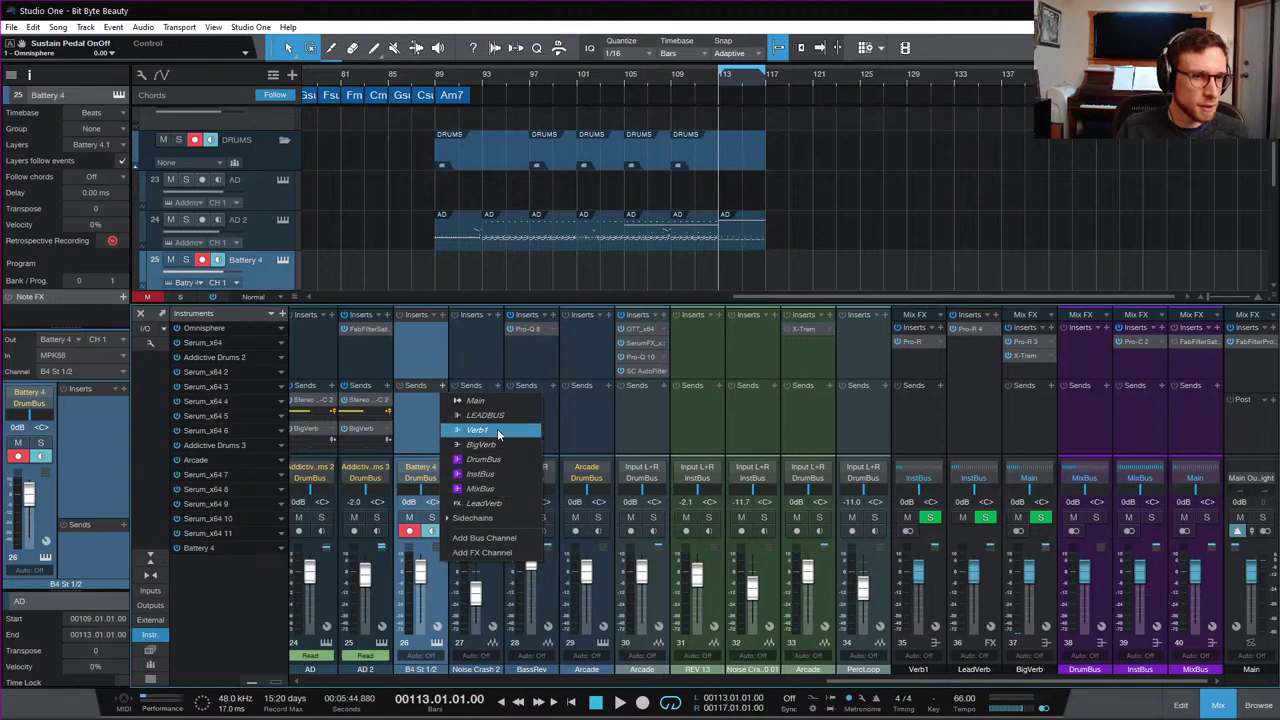
{"action": "left_click", "coordinate": [483, 553]}
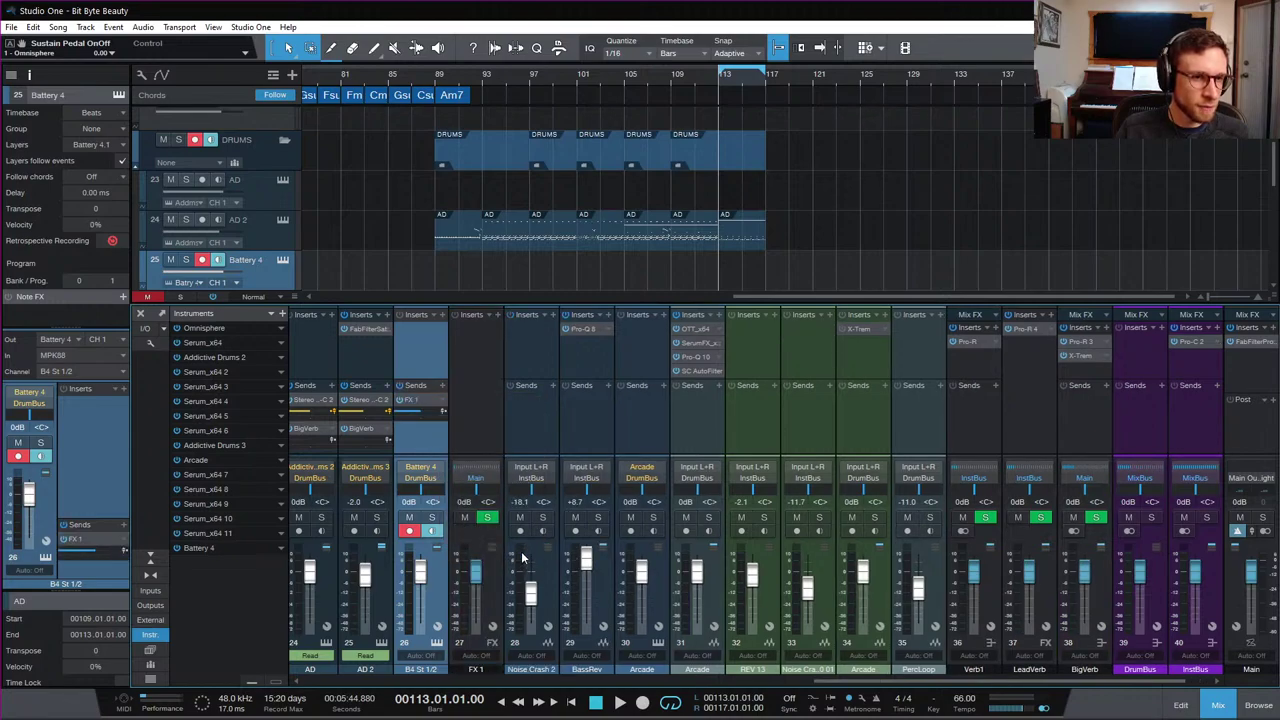
{"action": "left_click", "coordinate": [468, 417]}
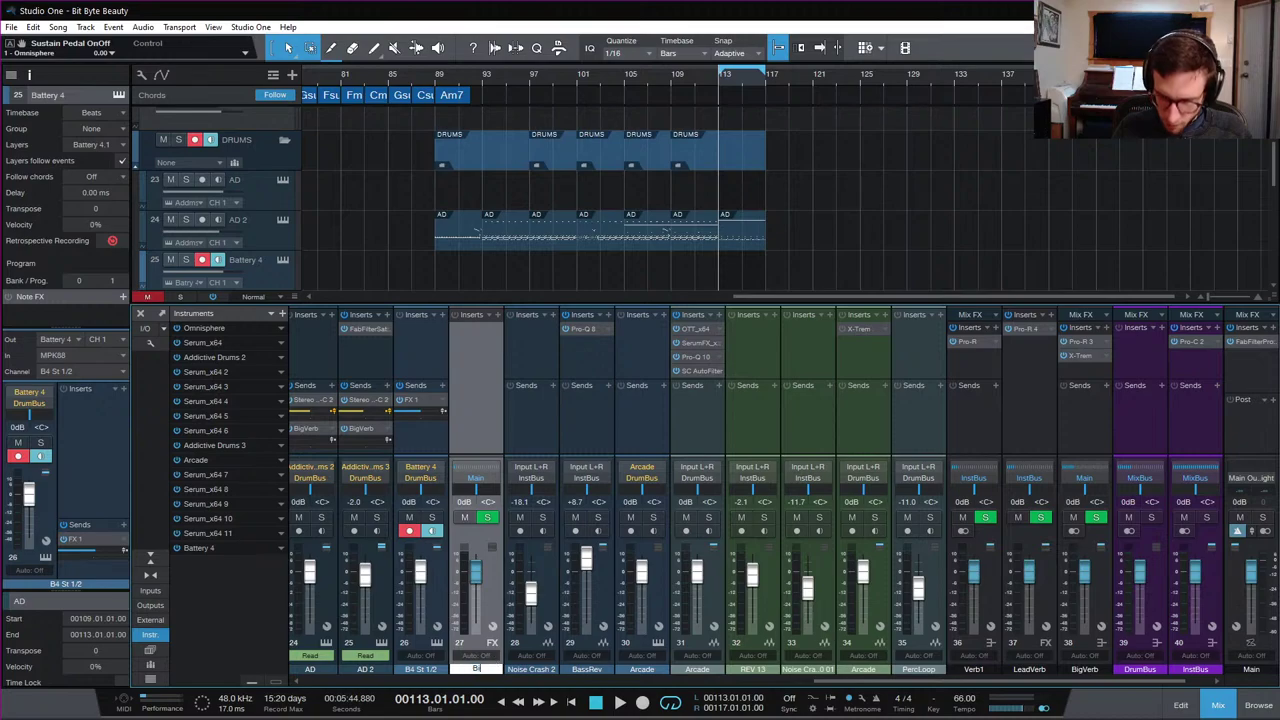
{"action": "type", "text": "BigSnare"}
{"action": "key", "text": "Return"}
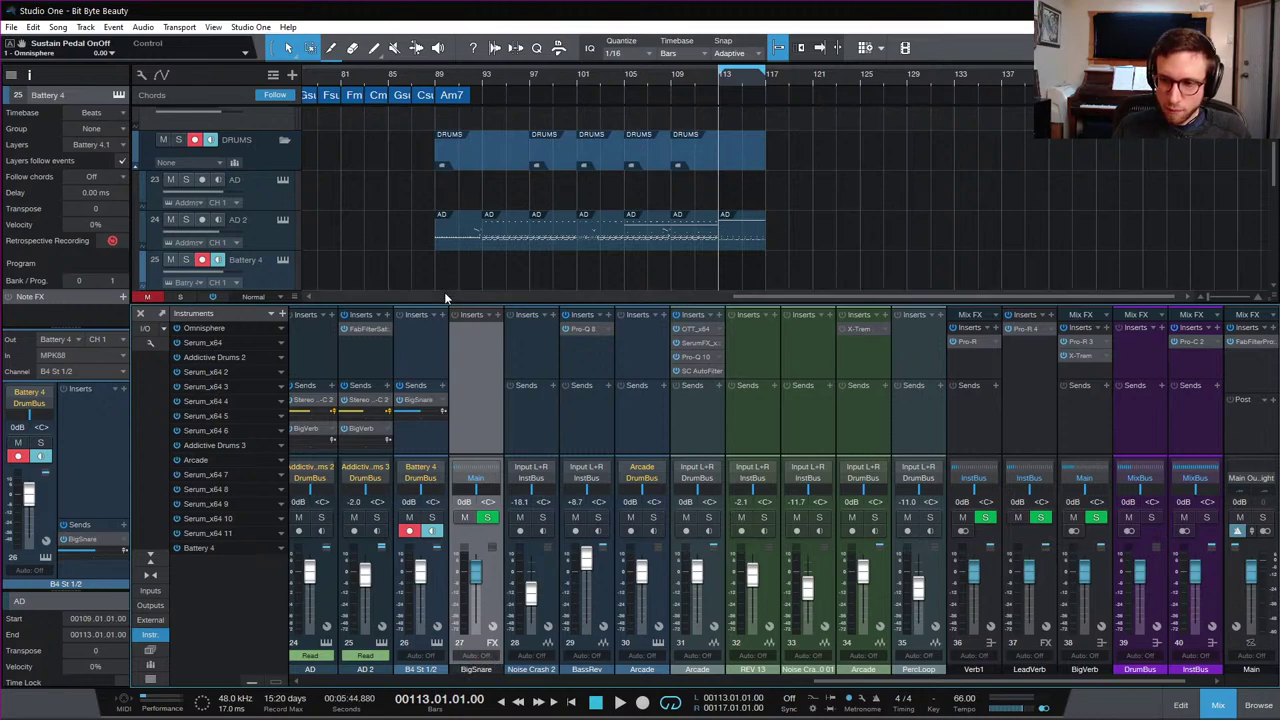
{"action": "left_click", "coordinate": [424, 356]}
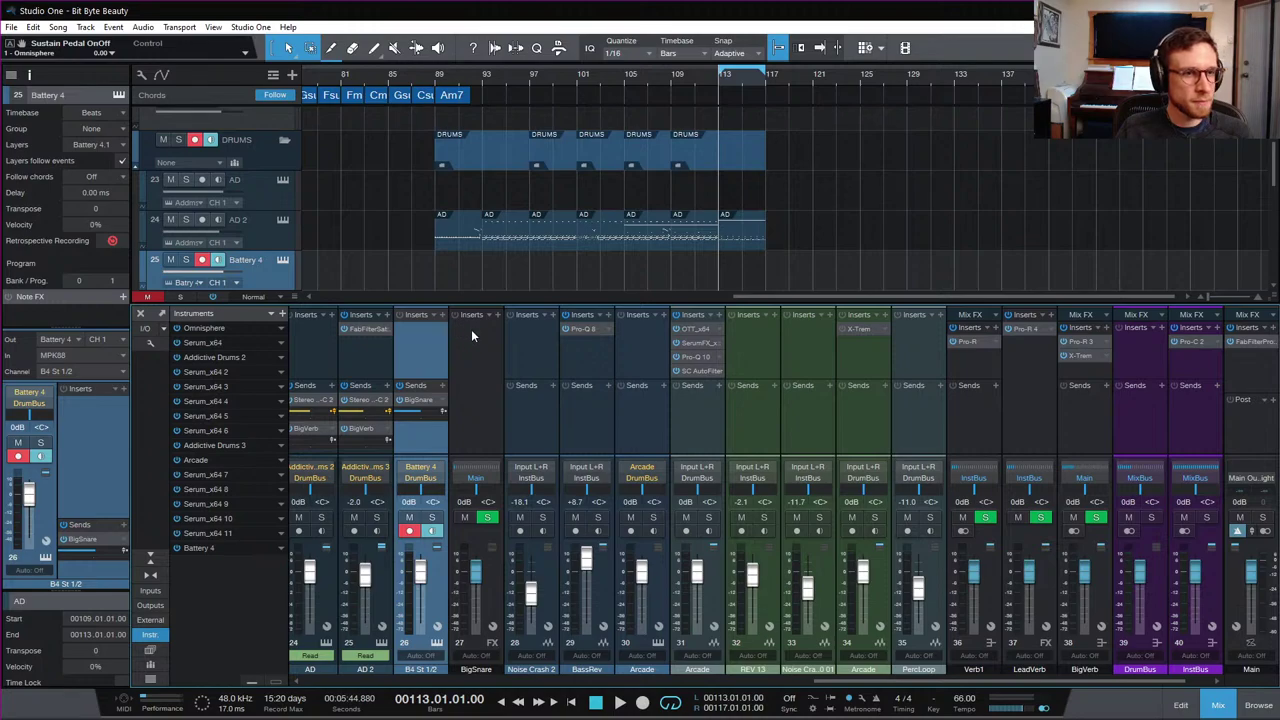
Step: Copy the Pro-R reverb insert from the Verb1 channel to the BigSnare channel
{"action": "left_click", "coordinate": [497, 315]}
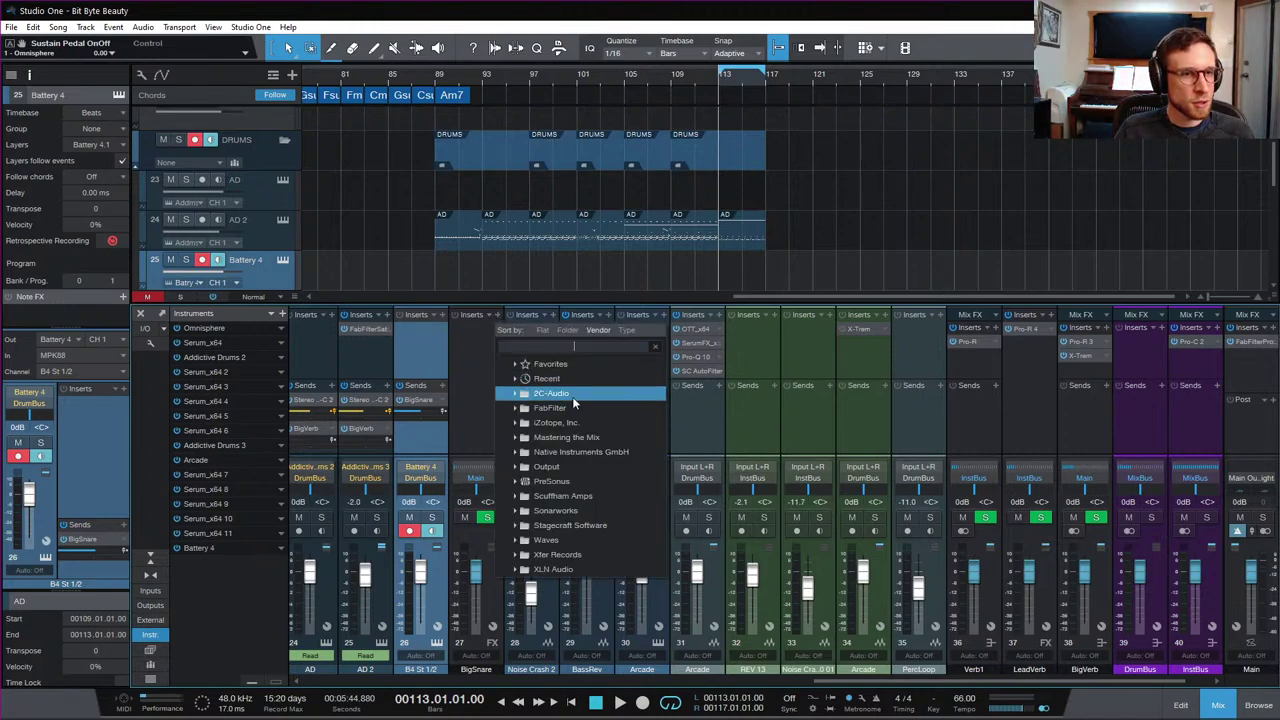
{"action": "left_click", "coordinate": [493, 379]}
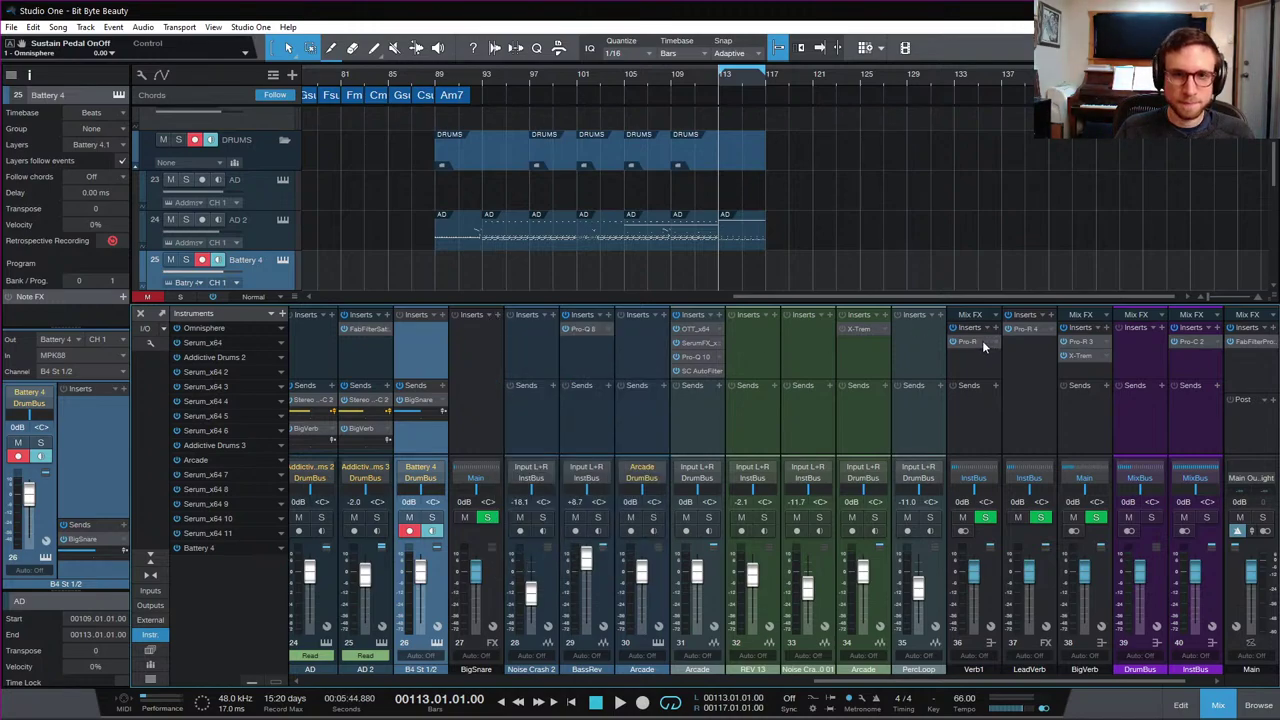
{"action": "left_click_drag", "start_coordinate": [983, 346], "coordinate": [482, 332]}
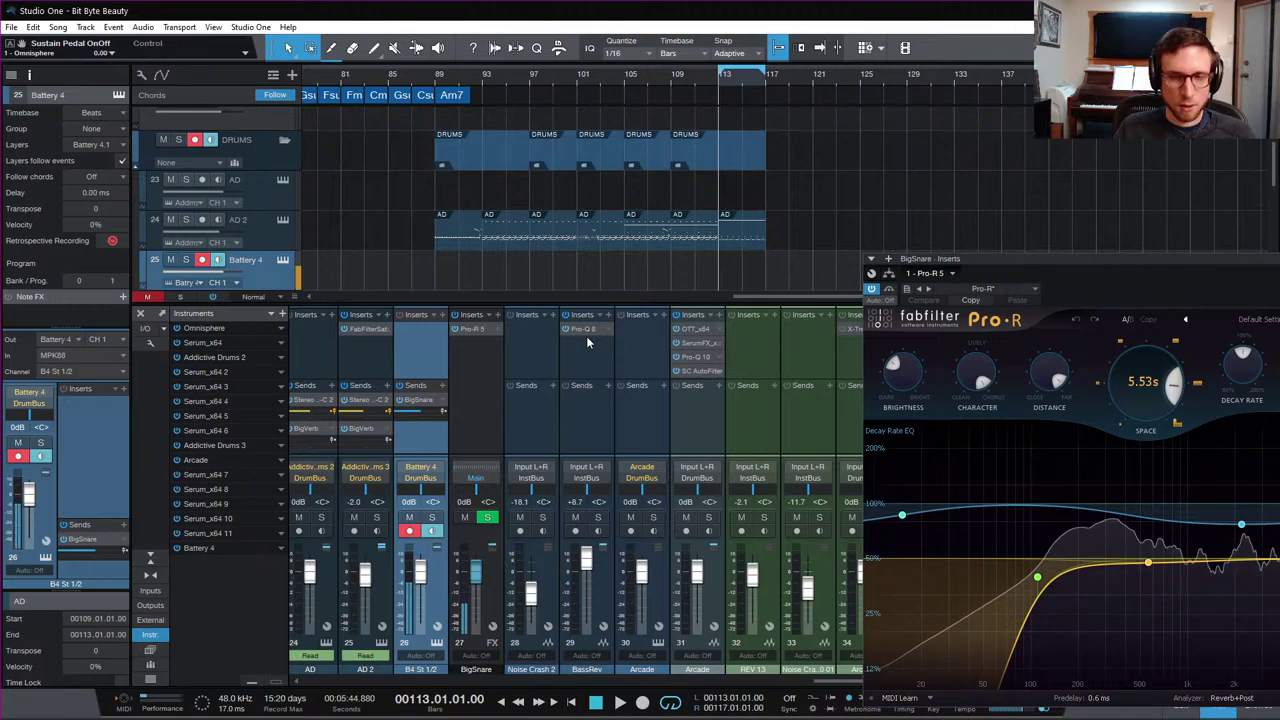
Step: Shape the BigSnare Pro-R reverb with brightness 56.50%, a low cut at about 106 Hz with Q 0.386, less character and stereo width 91.30%
{"action": "left_click_drag", "start_coordinate": [915, 380], "coordinate": [914, 342]}
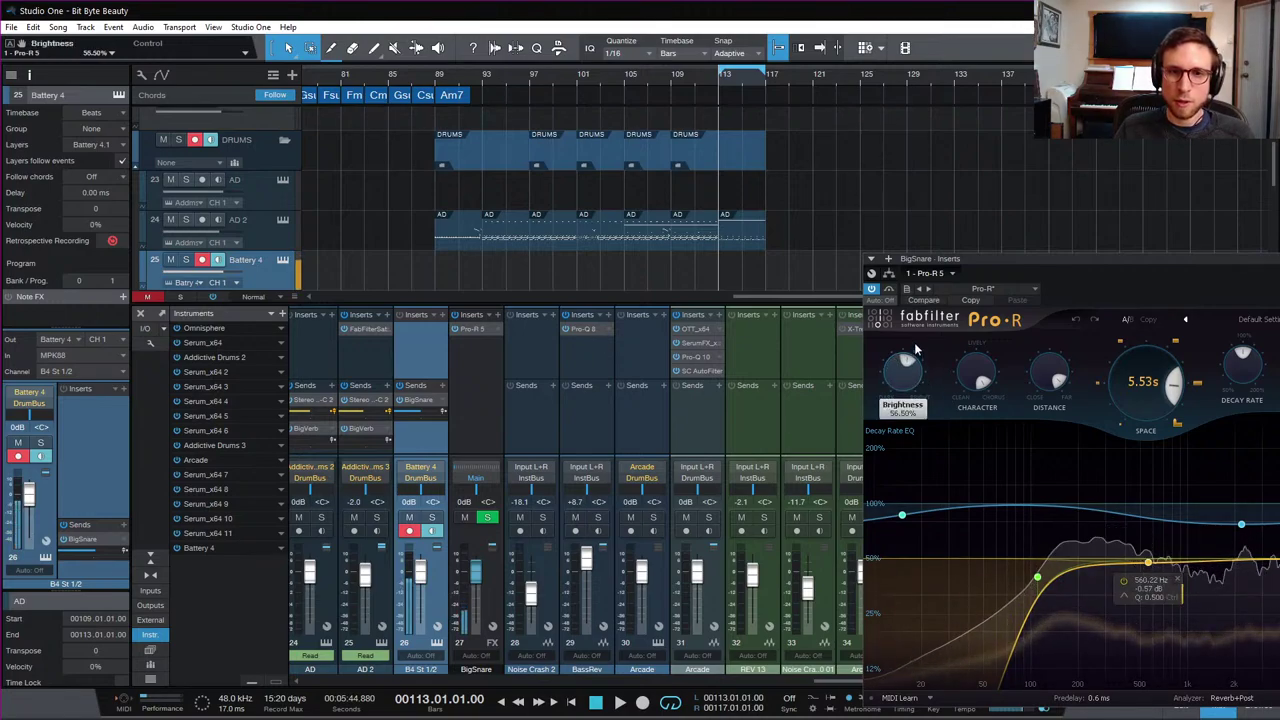
{"action": "left_click_drag", "start_coordinate": [1037, 577], "coordinate": [1034, 606]}
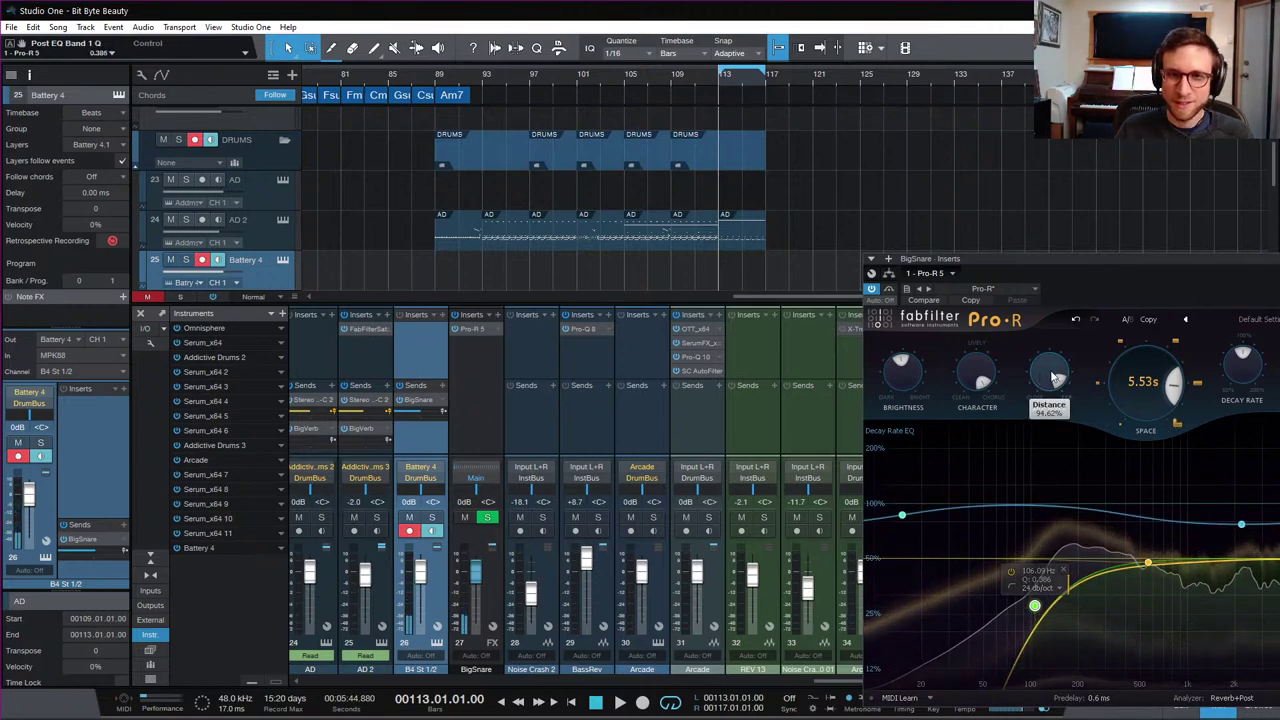
{"action": "left_click_drag", "start_coordinate": [977, 376], "coordinate": [964, 448]}
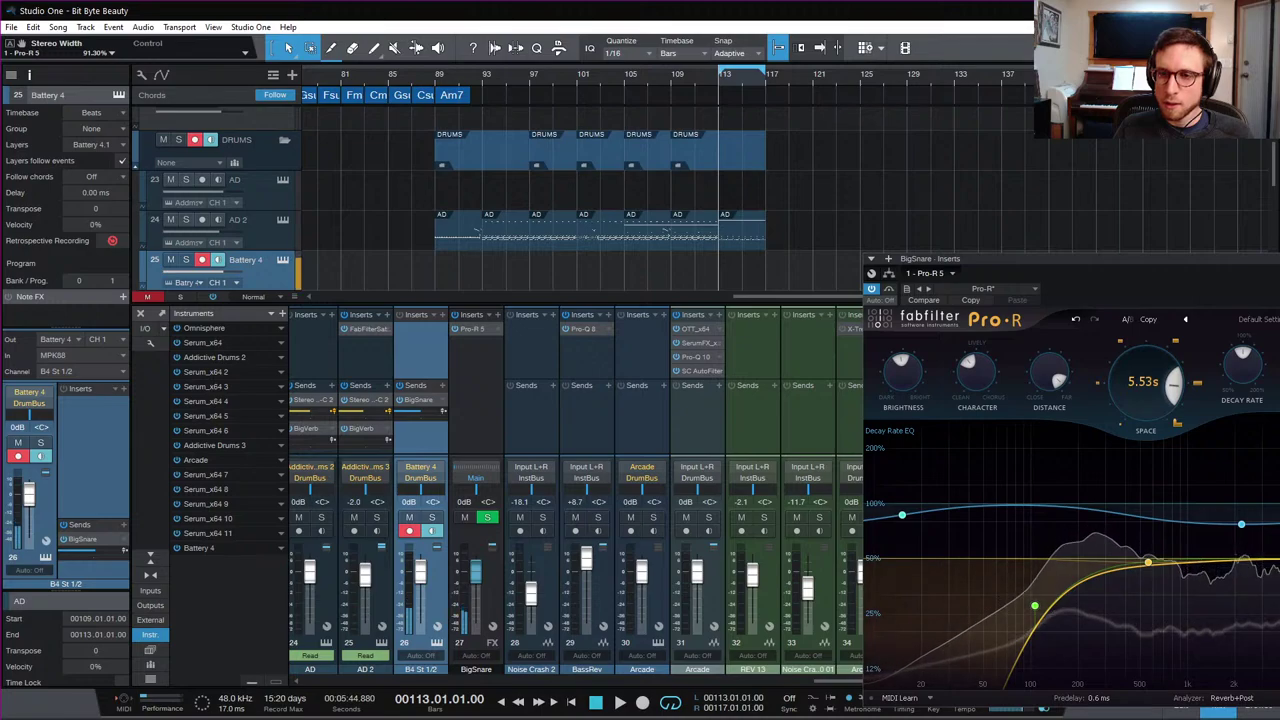
{"action": "mouse_move", "coordinate": [1148, 566]}
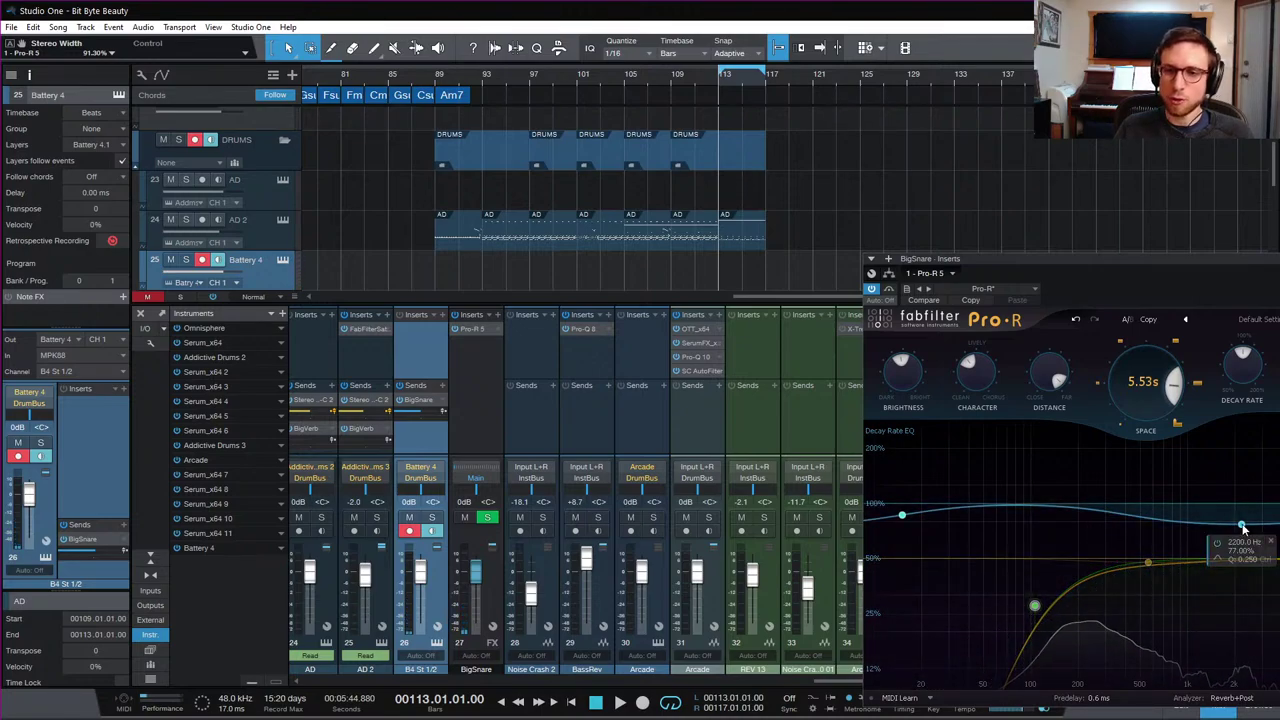
{"action": "mouse_move", "coordinate": [1242, 526]}
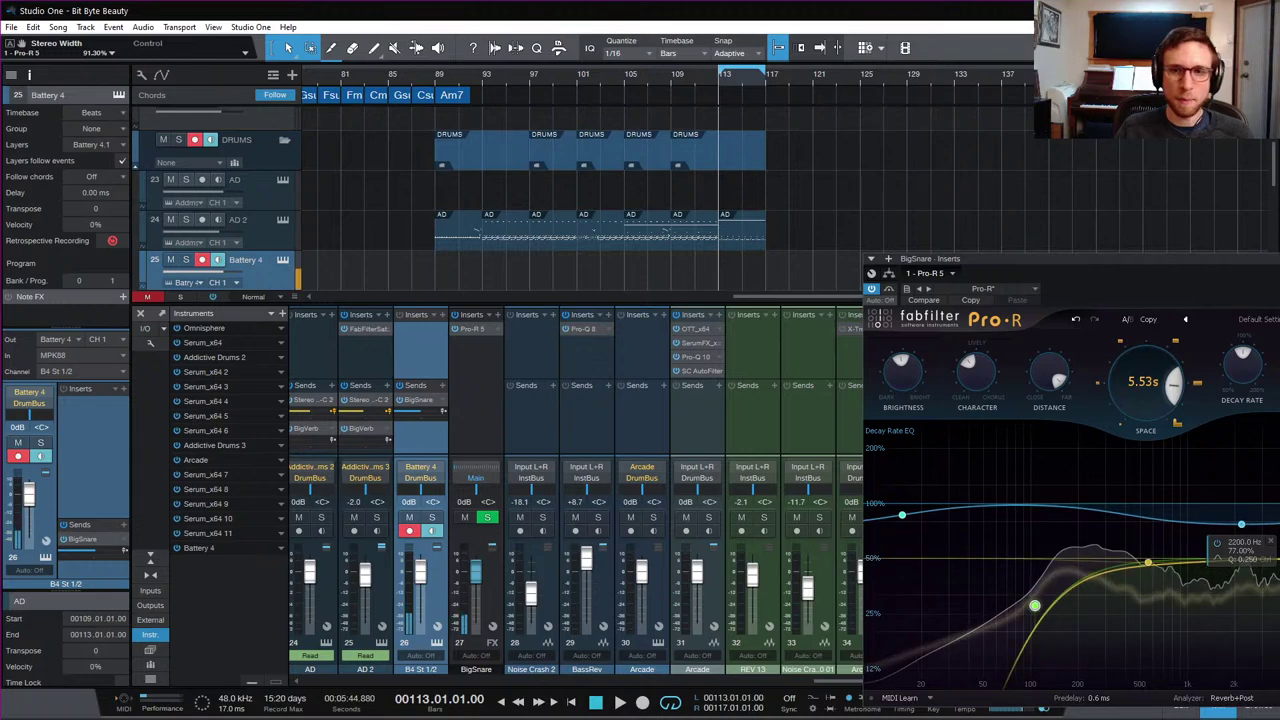
{"action": "left_click", "coordinate": [784, 240]}
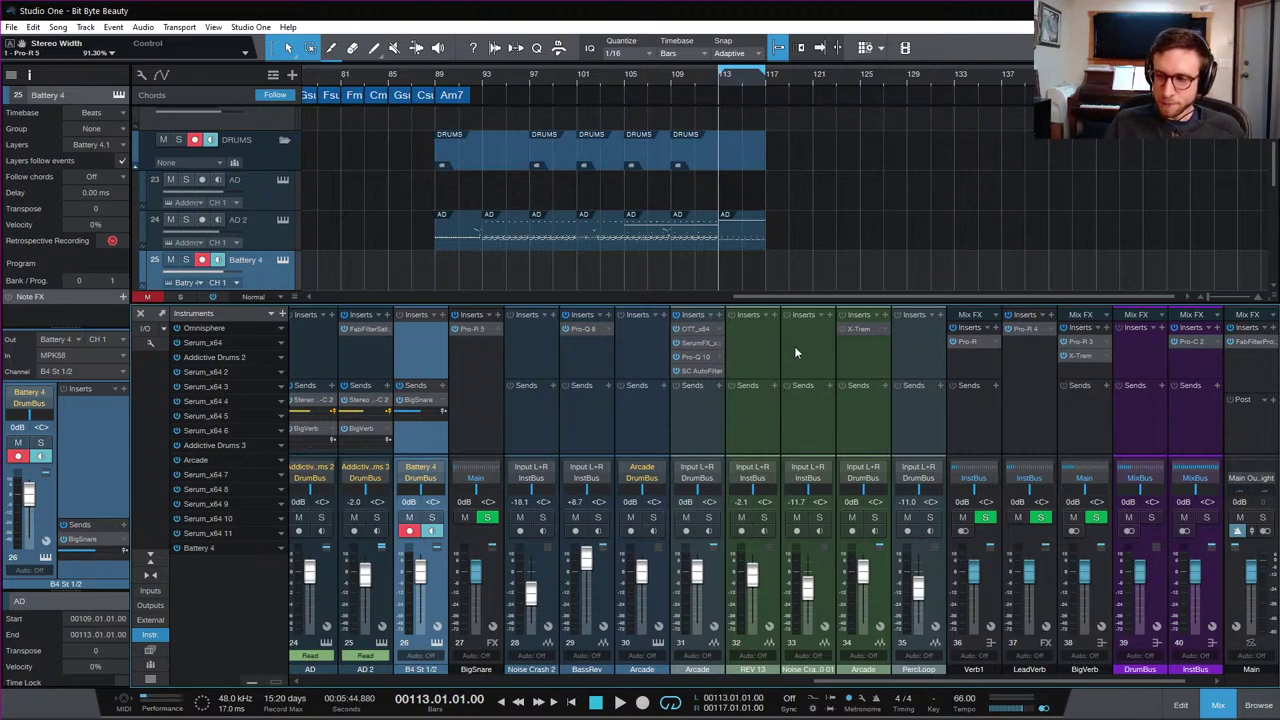
Step: Close the mixer to return to the full arrangement with the Battery 4 track in view
{"action": "scroll", "coordinate": [842, 204], "scroll_direction": "down", "scroll_amount": 5}
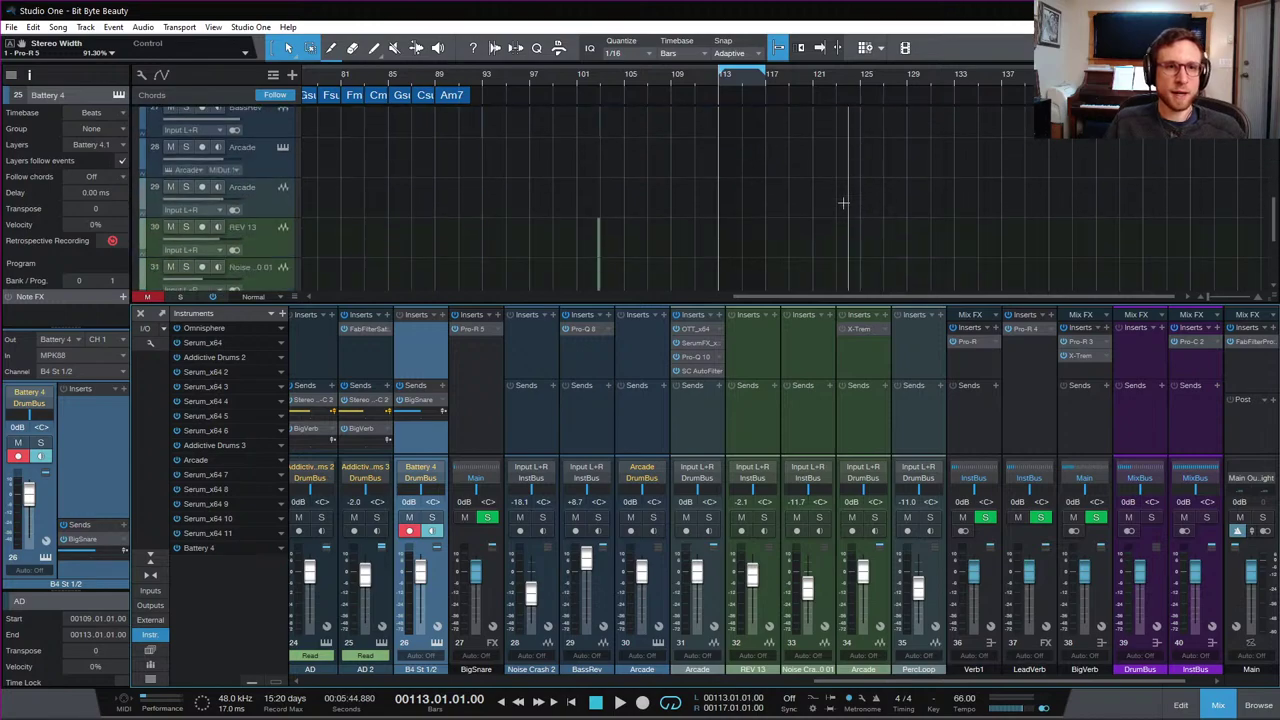
{"action": "scroll", "coordinate": [844, 204], "scroll_direction": "up", "scroll_amount": 6}
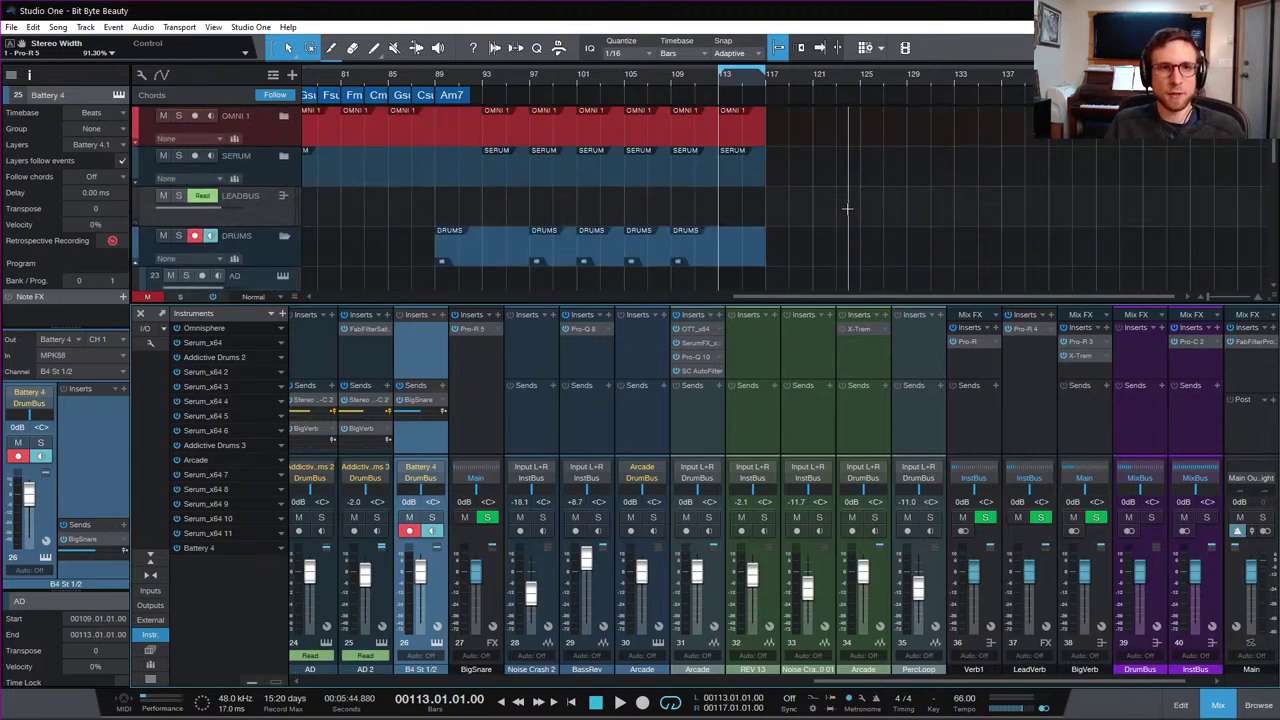
{"action": "left_click", "coordinate": [1228, 708]}
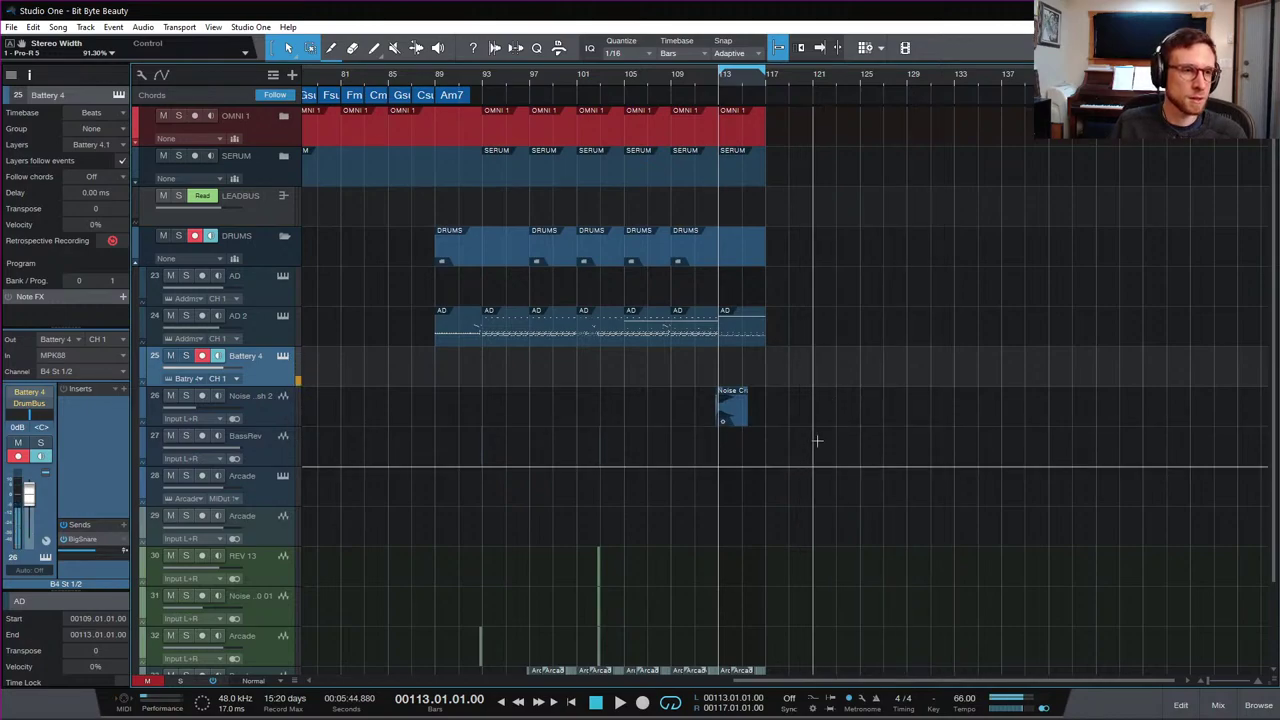
{"action": "scroll", "coordinate": [903, 423], "scroll_direction": "down", "scroll_amount": 2}
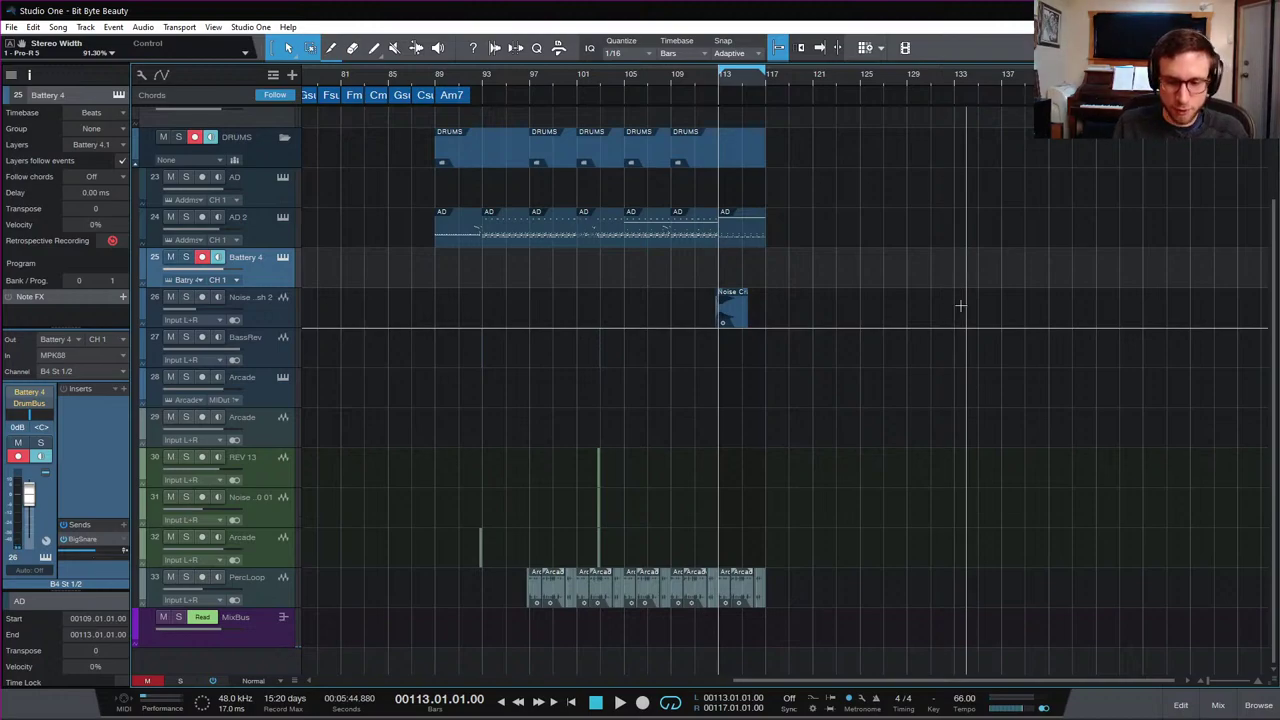
Step: Try recording a snare take on the Battery 4 track from bar 113, check its notes in the editor, and discard it
{"action": "key", "text": "KP_Multiply"}
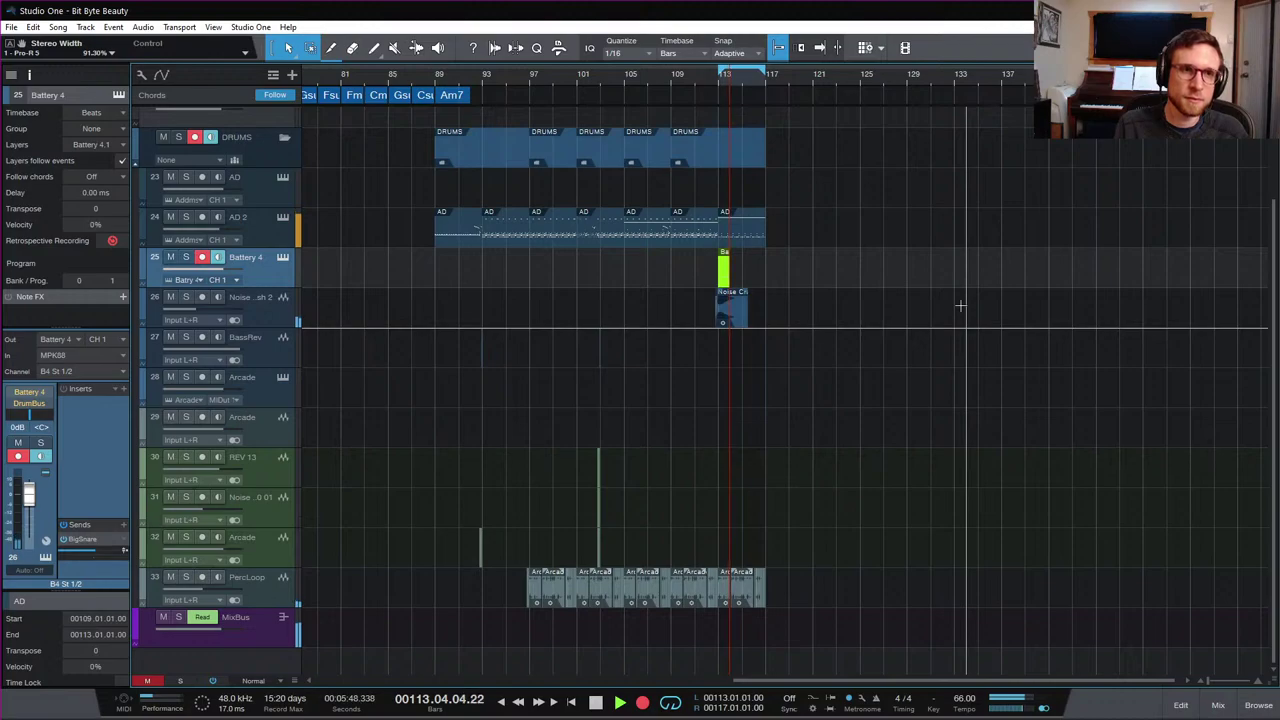
{"action": "key", "text": "space"}
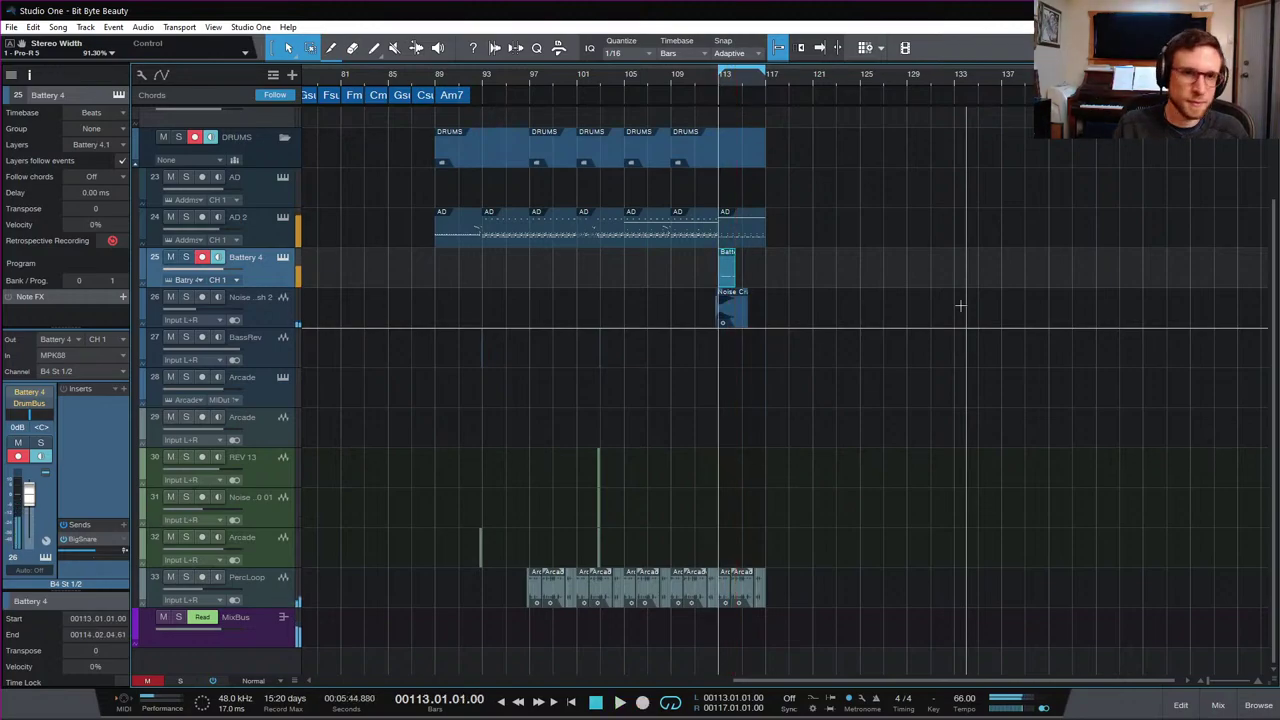
{"action": "double_click", "coordinate": [727, 274]}
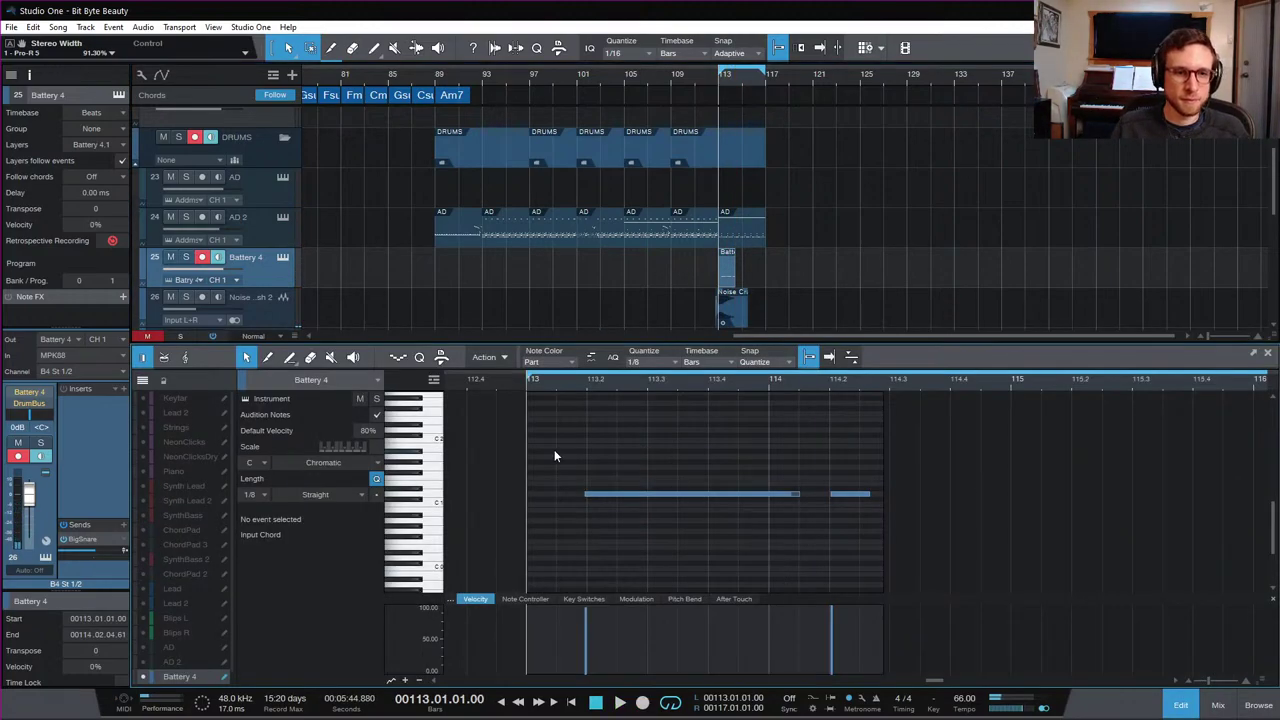
{"action": "key", "text": "space"}
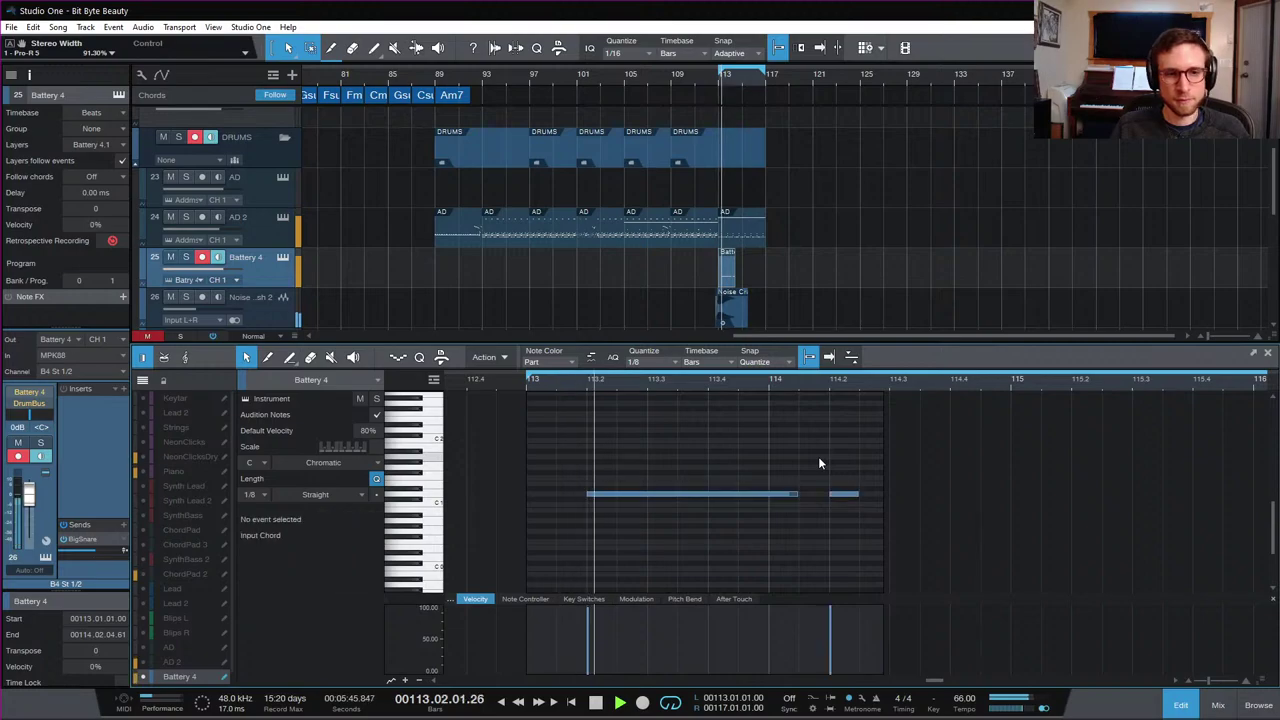
{"action": "key", "text": "space"}
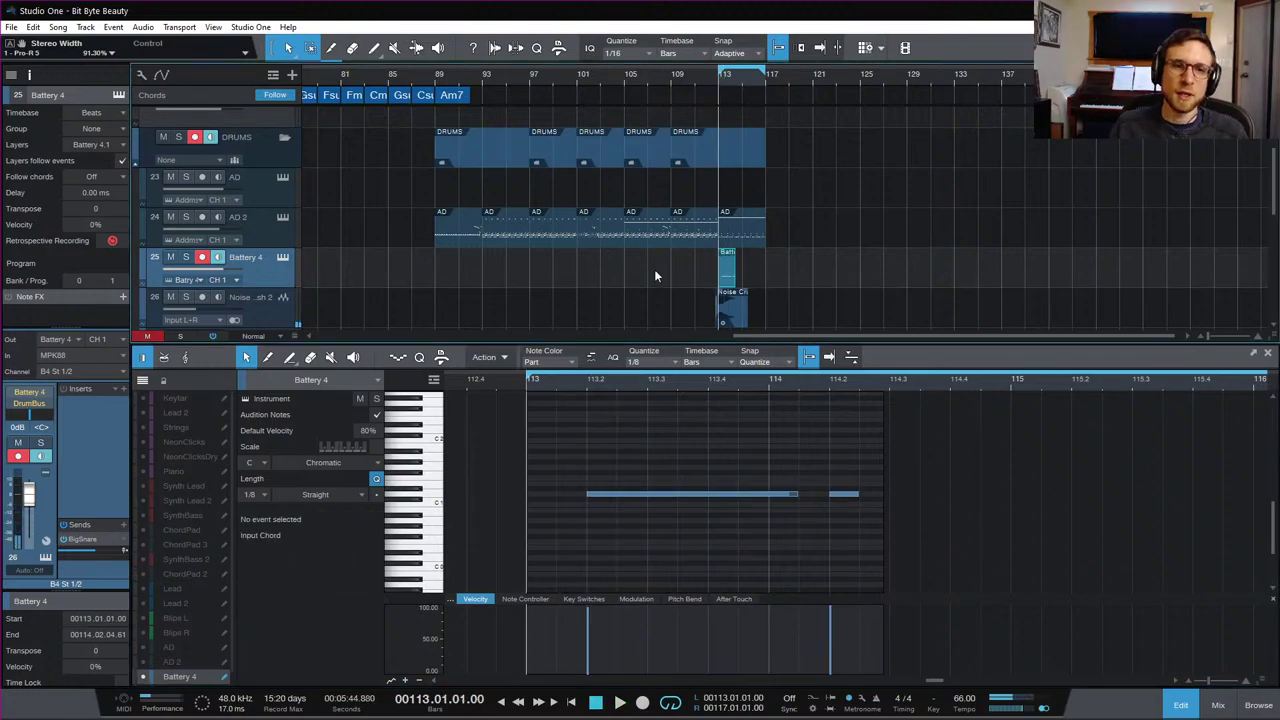
{"action": "left_click", "coordinate": [655, 275]}
Step: Reopen Battery and replace the snare sample in cell A3 with Decap_Perspective_Rimshot.wav
{"action": "left_click", "coordinate": [284, 257]}
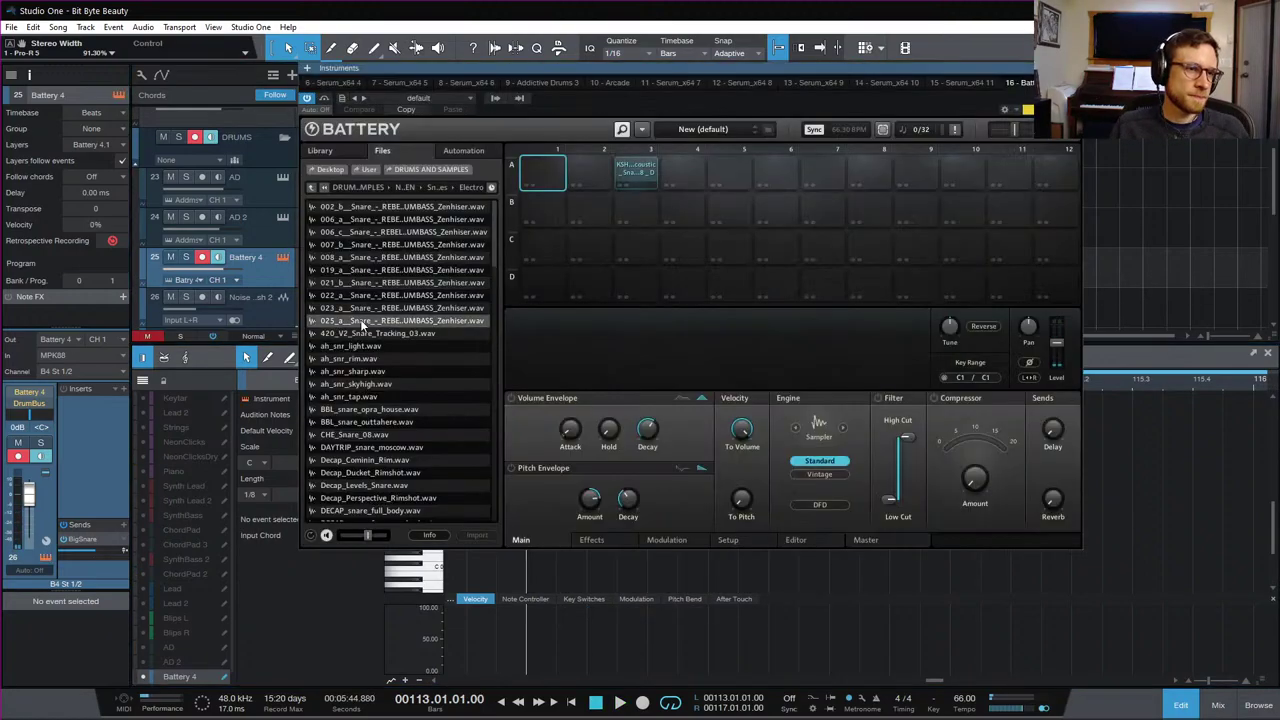
{"action": "left_click", "coordinate": [636, 172]}
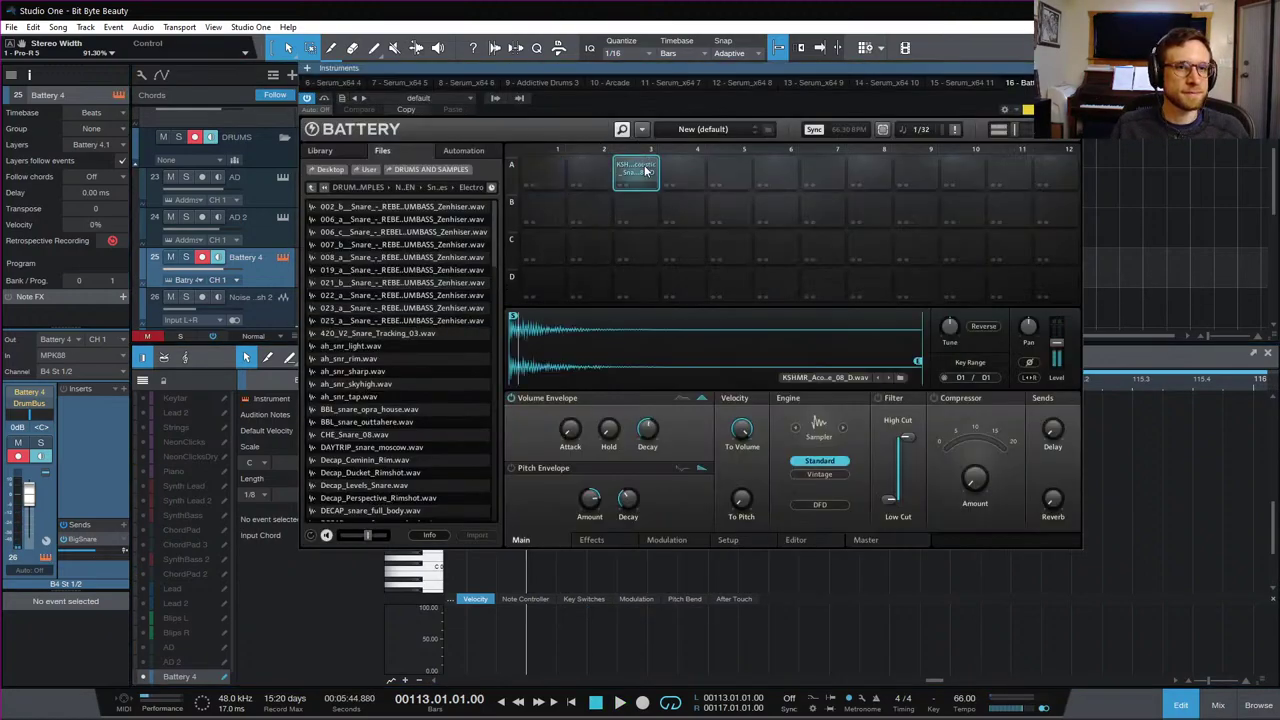
{"action": "double_click", "coordinate": [436, 499]}
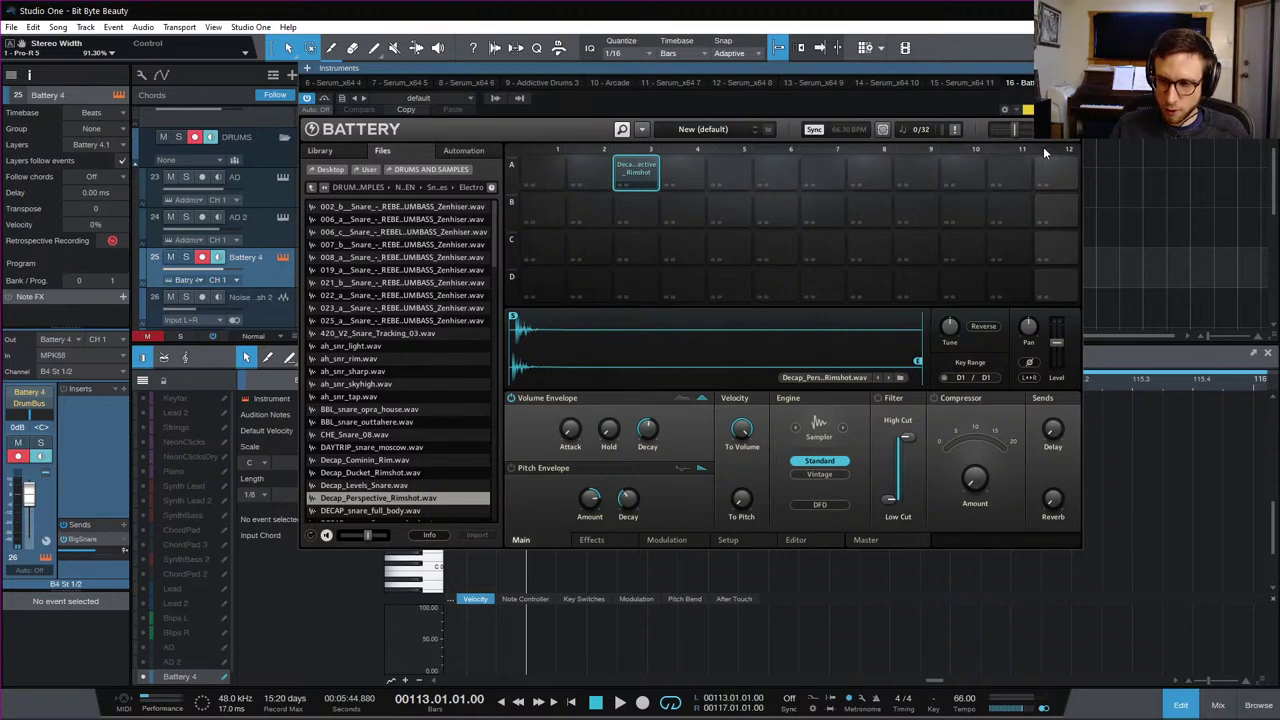
Step: Rehearse the rimshot against the section, and record the part on the Battery 4 track from bar 113 to bar 117
{"action": "key", "text": "space"}
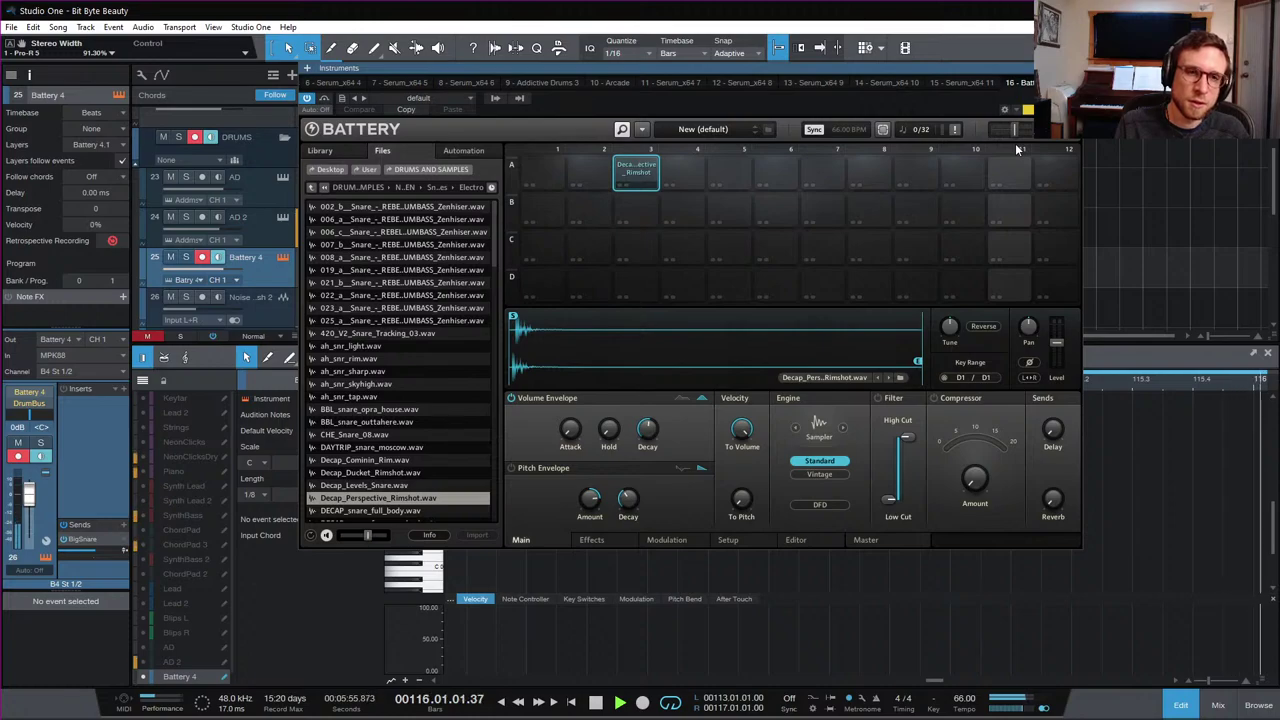
{"action": "key", "text": "KP_Multiply"}
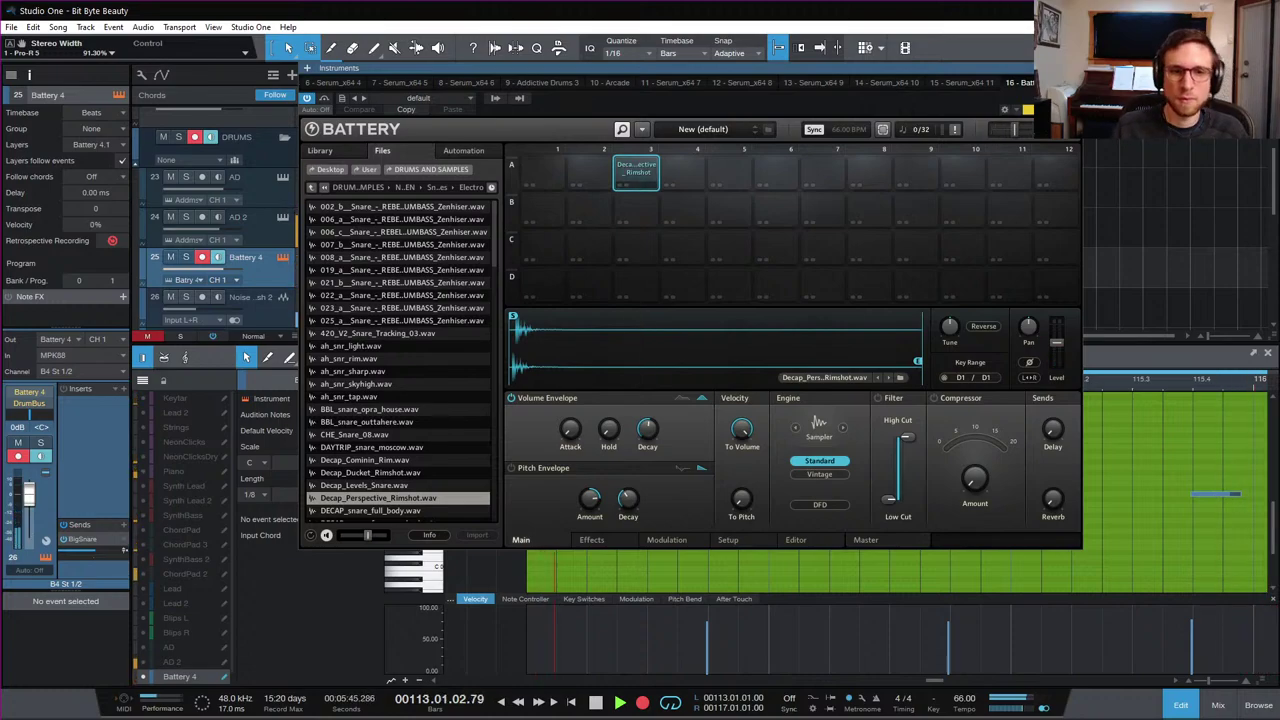
{"action": "key", "text": "space"}
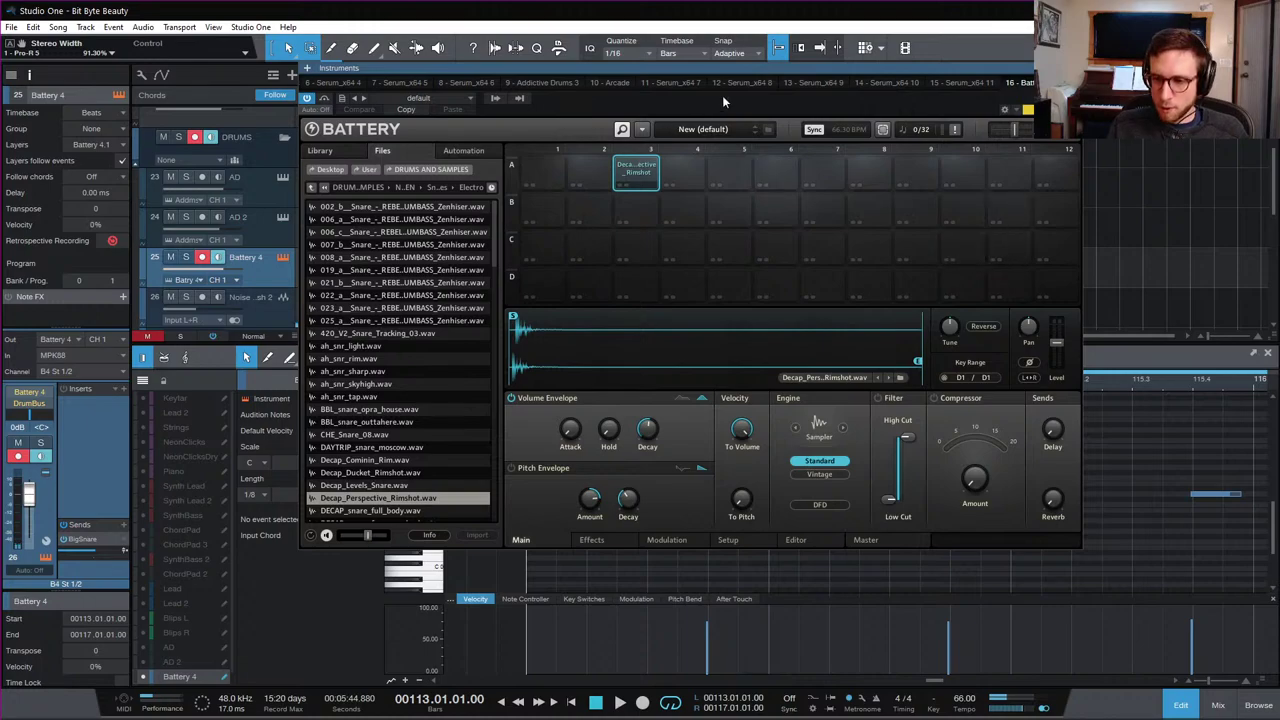
Step: Move the Battery window clear of the arrangement to uncover the recorded Battery 4 event
{"action": "left_click_drag", "start_coordinate": [770, 65], "coordinate": [775, 56]}
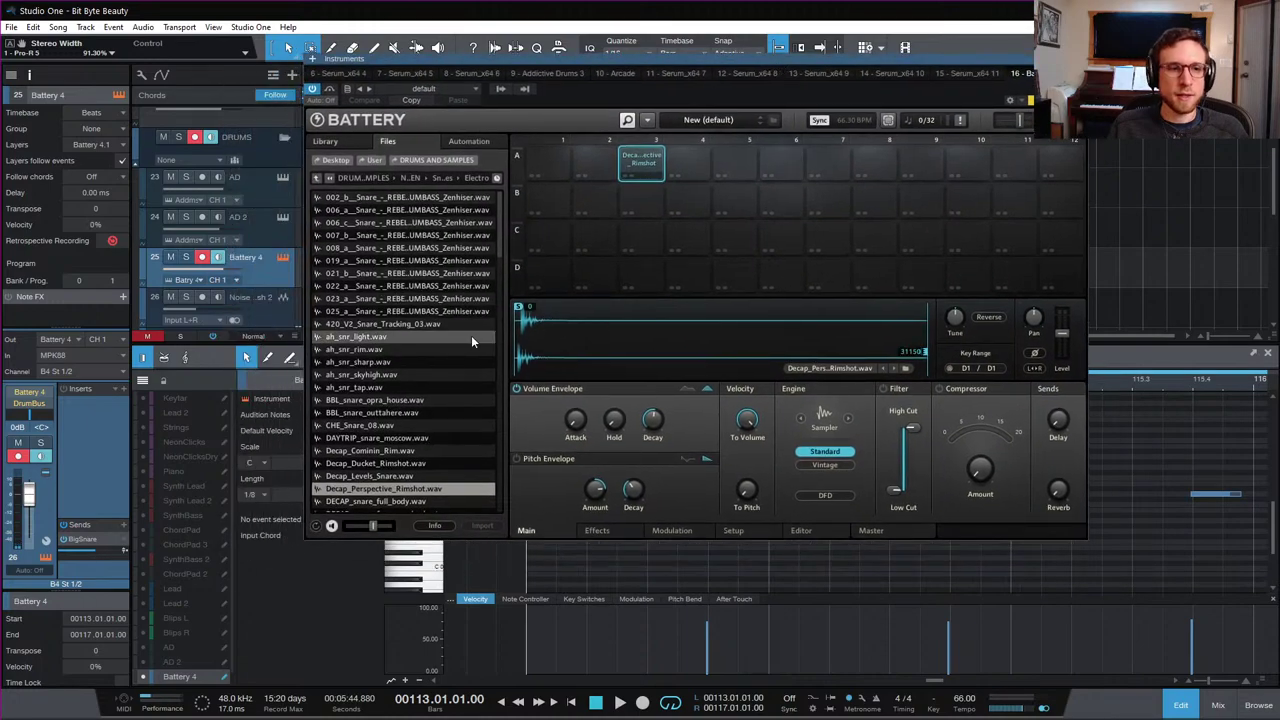
{"action": "mouse_move", "coordinate": [575, 426]}
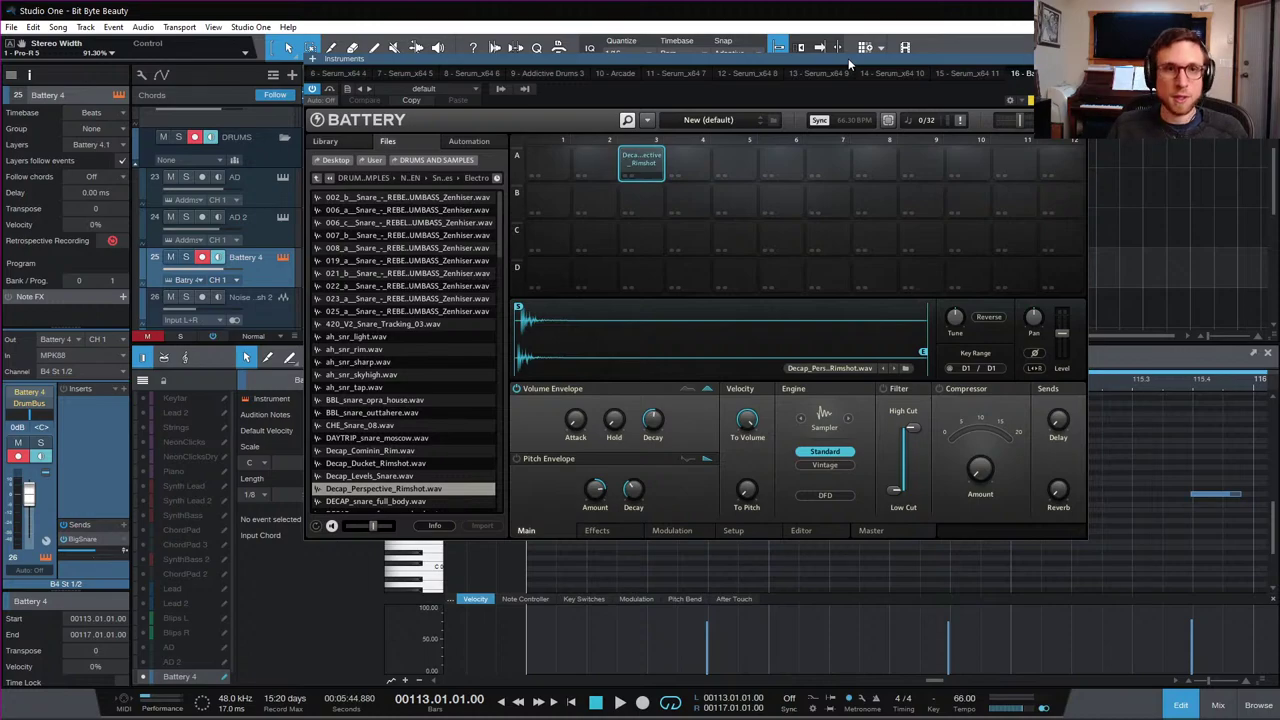
{"action": "left_click_drag", "start_coordinate": [848, 58], "coordinate": [922, 481]}
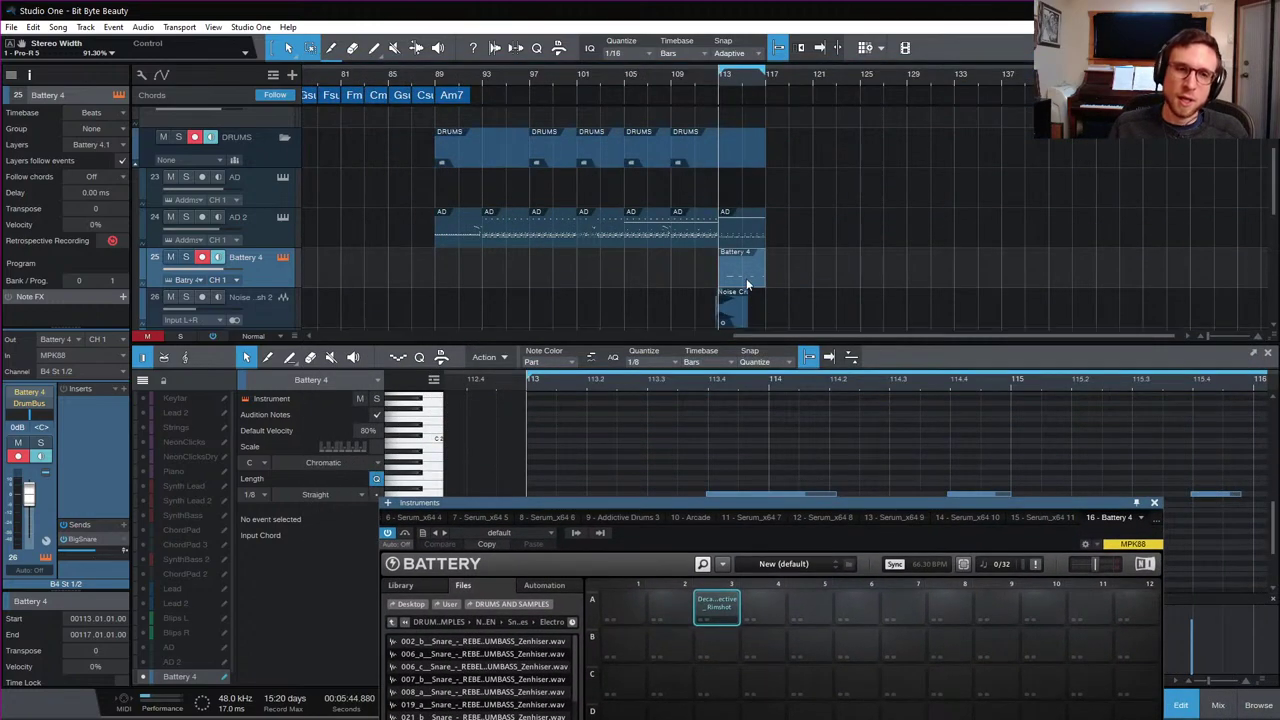
Step: Close the Battery instrument window and quantize all notes in the Battery 4 part at bars 113 to 117 to 1/8
{"action": "left_click", "coordinate": [1154, 504]}
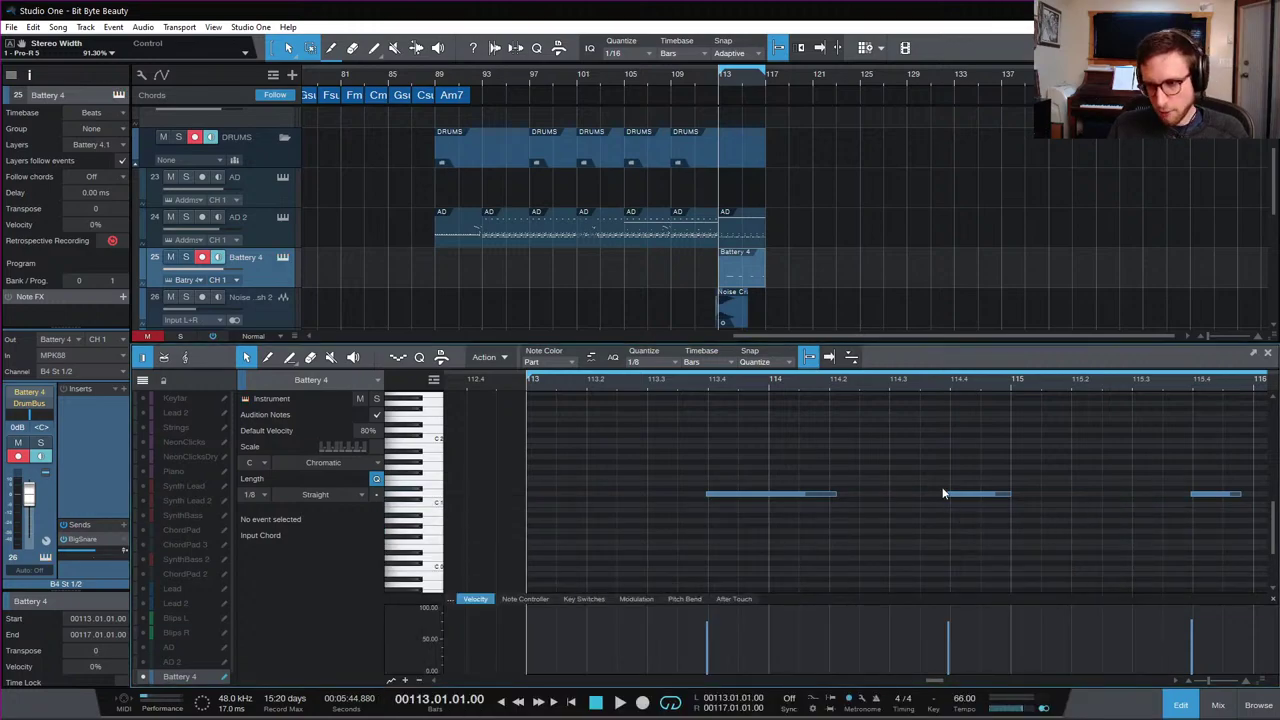
{"action": "left_click_drag", "start_coordinate": [676, 448], "coordinate": [1044, 592]}
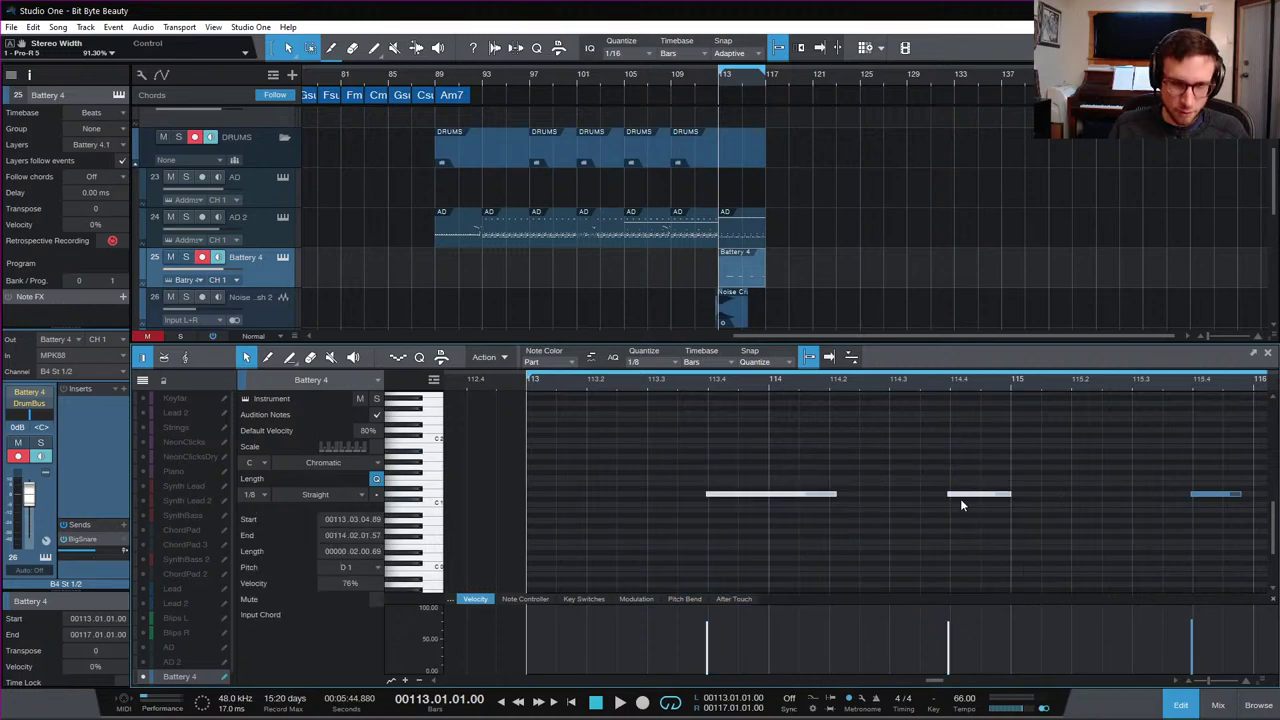
{"action": "key", "text": "w"}
{"action": "left_click_drag", "start_coordinate": [632, 443], "coordinate": [1052, 556]}
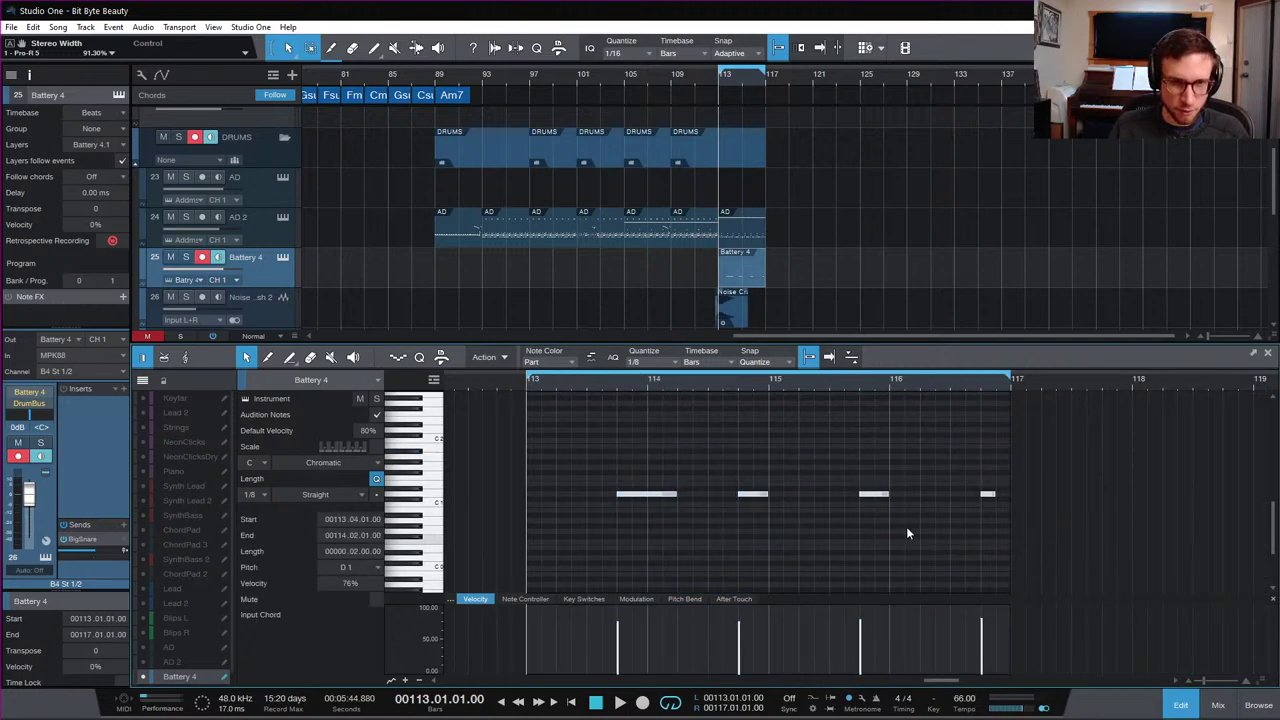
Step: Delete the first and third notes in the Battery 4 part and shorten the note before bar 115 to an eighth note
{"action": "left_click", "coordinate": [690, 488]}
{"action": "left_click", "coordinate": [681, 492]}
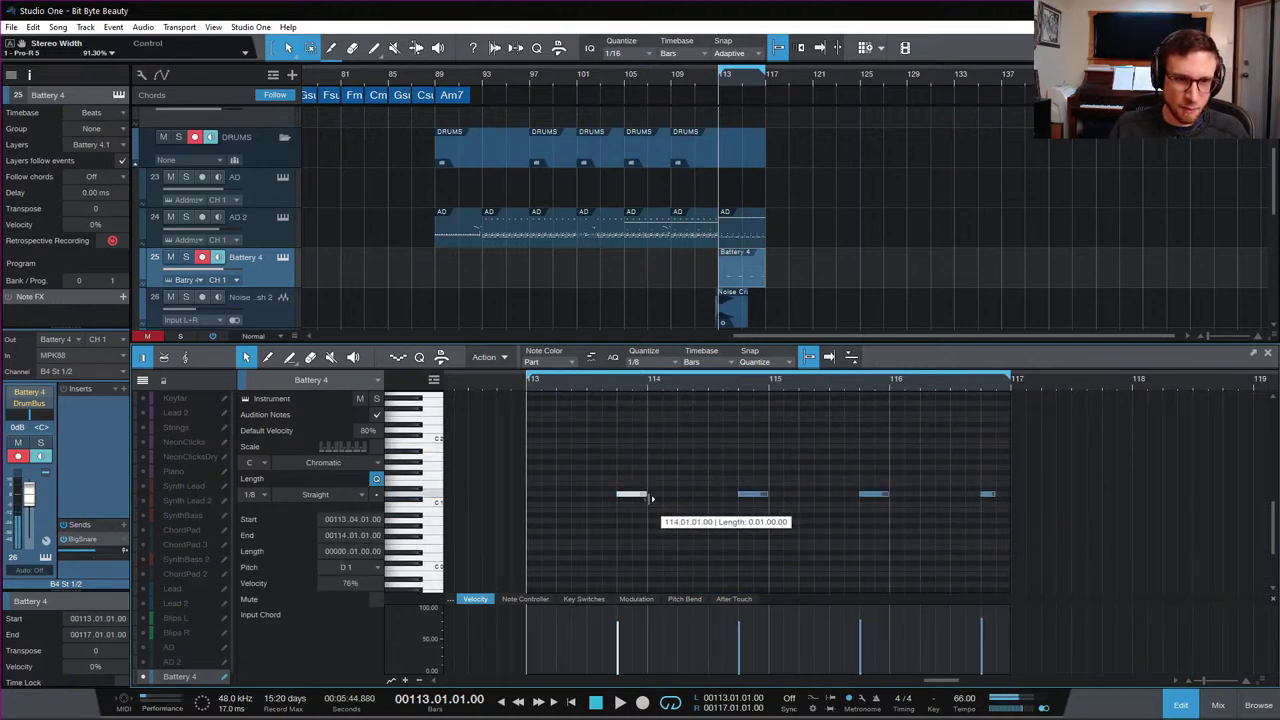
{"action": "key", "text": "Delete"}
{"action": "left_click", "coordinate": [872, 494]}
{"action": "key", "text": "Delete"}
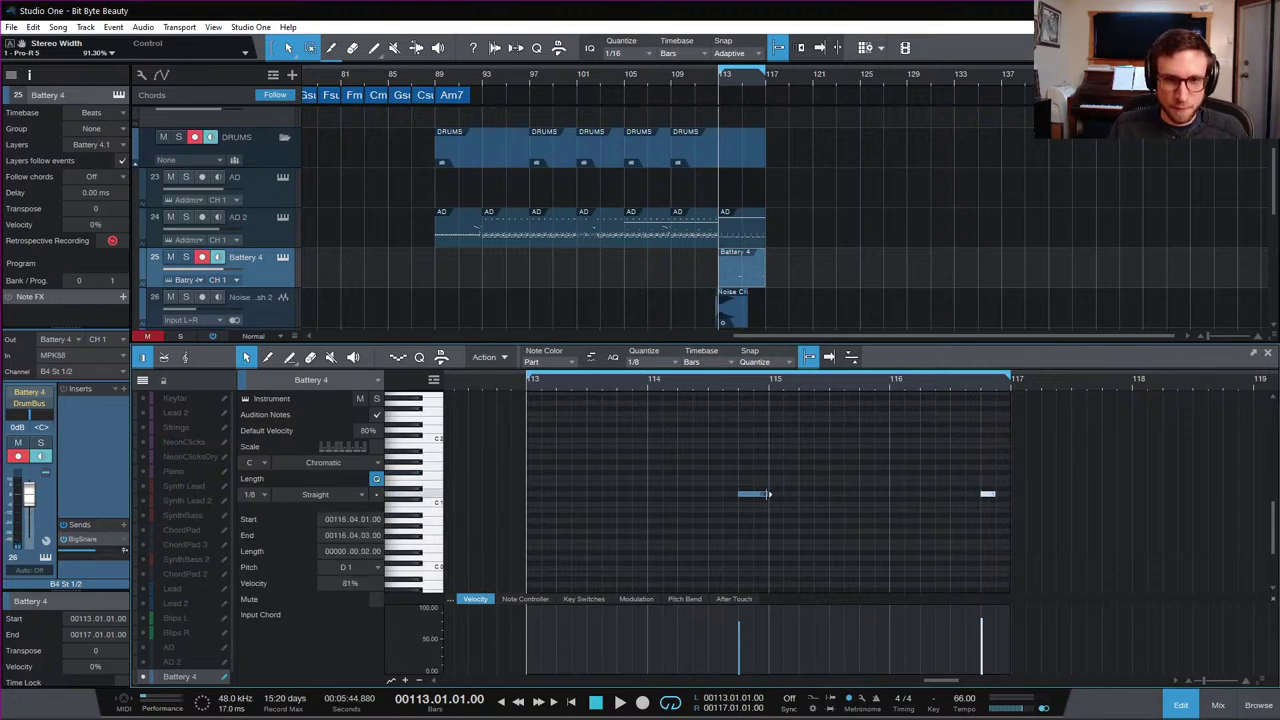
{"action": "left_click_drag", "start_coordinate": [766, 493], "coordinate": [754, 493]}
{"action": "left_click", "coordinate": [841, 485]}
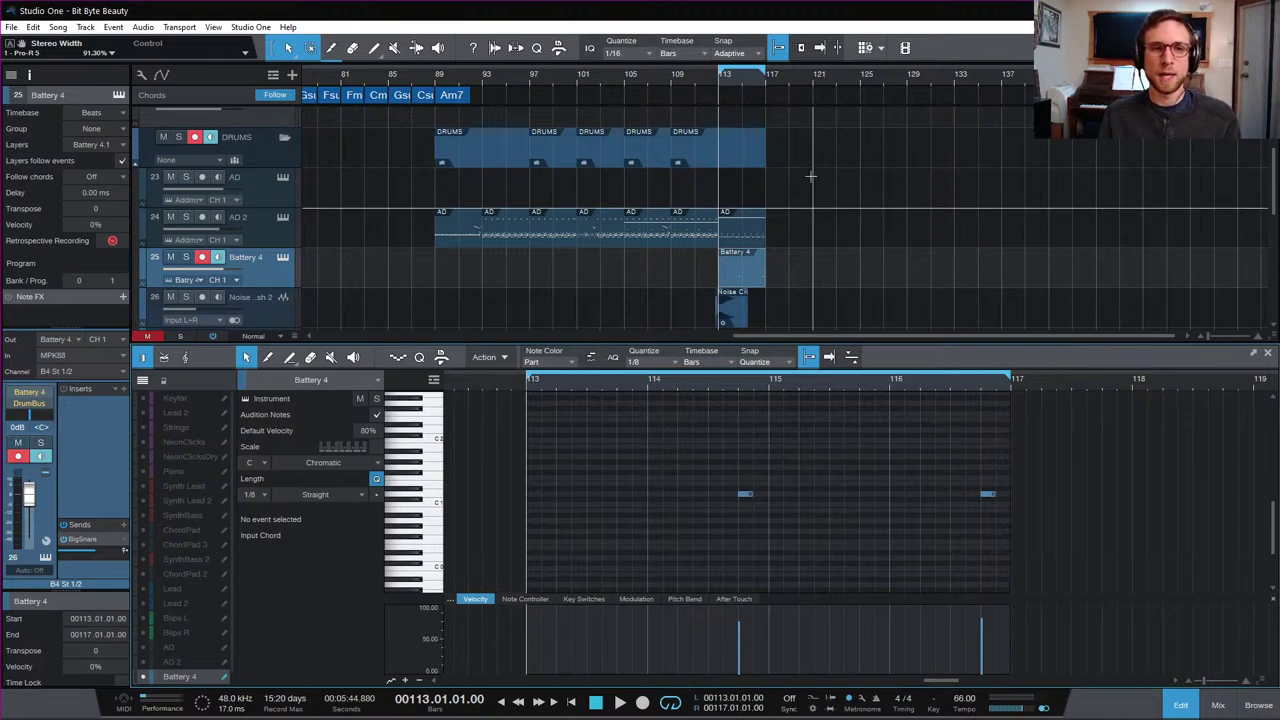
Step: Play the song from bar 113 to check the thinned-out Battery 4 hits
{"action": "scroll", "coordinate": [808, 287], "scroll_direction": "down", "scroll_amount": 1}
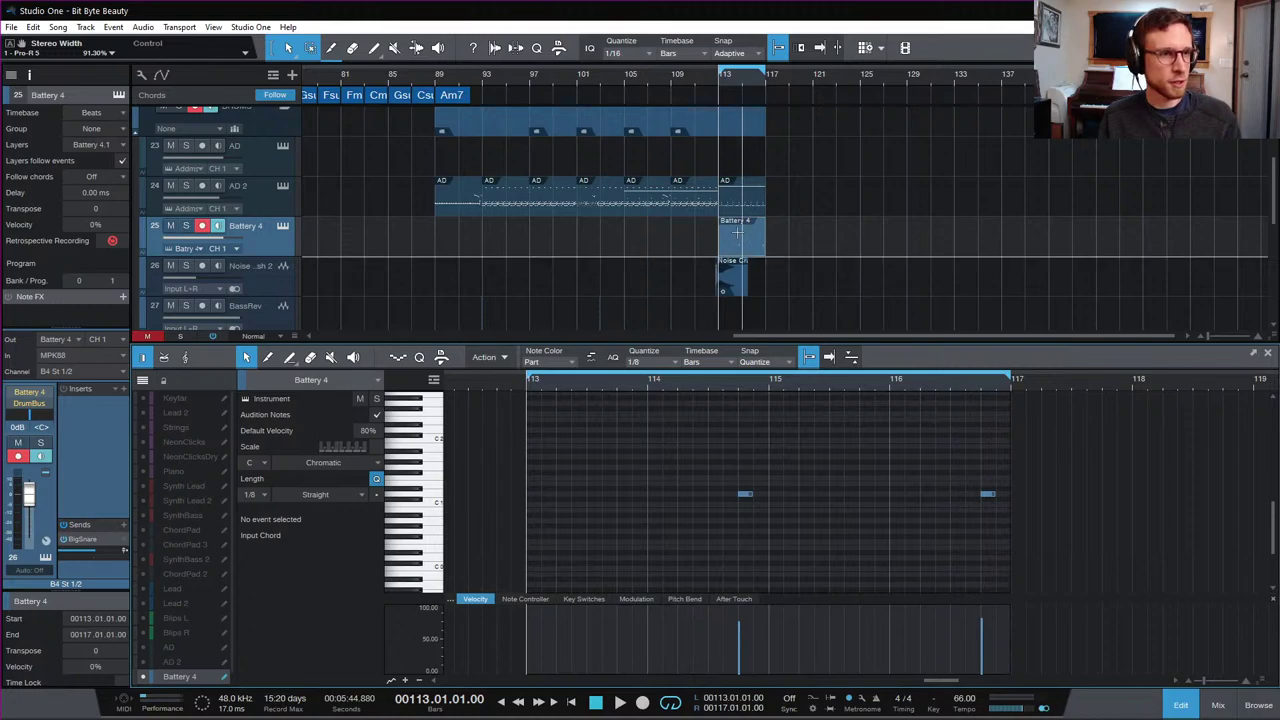
{"action": "key", "text": "space"}
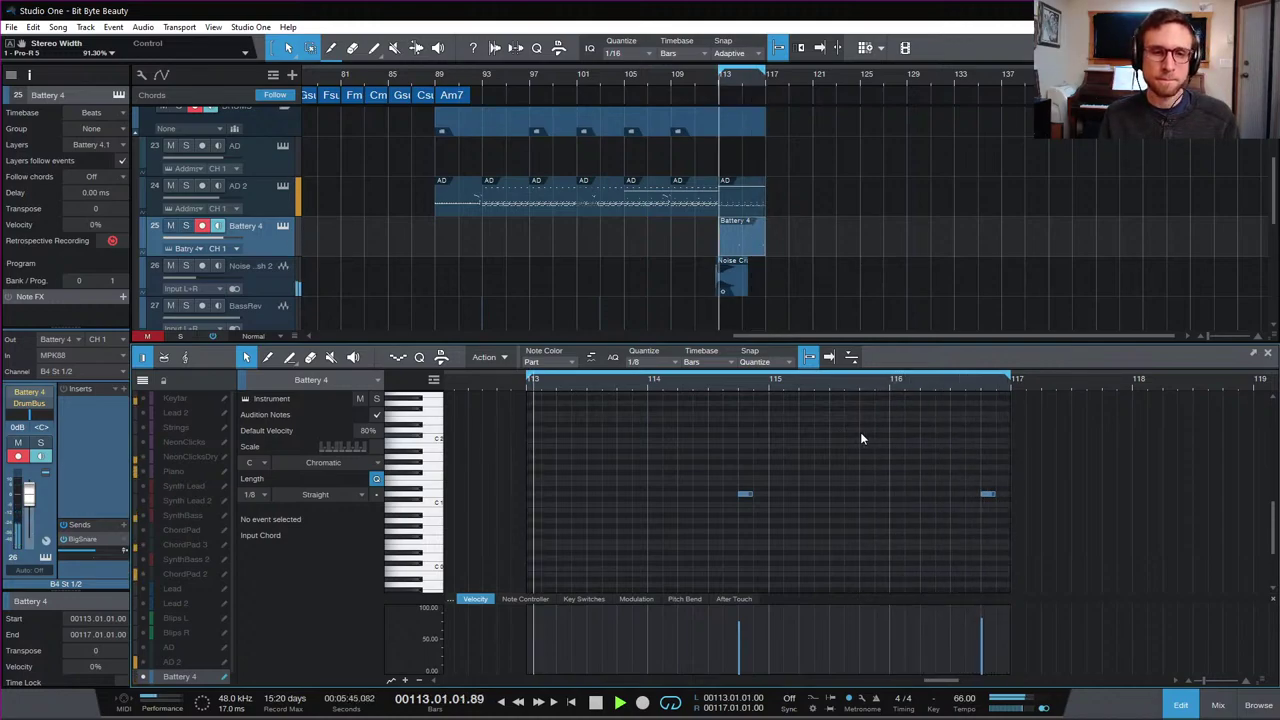
{"action": "key", "text": "space"}
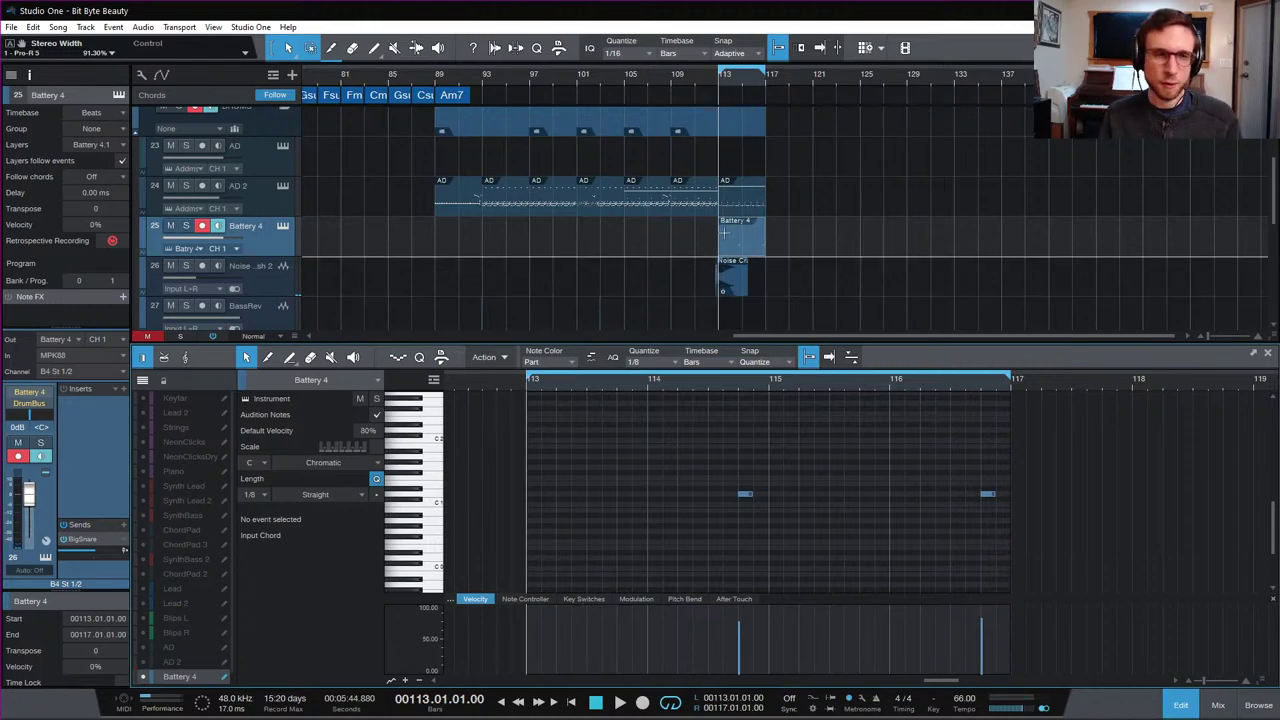
Step: Create a one-bar Battery 4 part at bar 112 with an eighth-length D 1 note on beat 4, and close the note editor
{"action": "left_click_drag", "start_coordinate": [719, 244], "coordinate": [710, 245]}
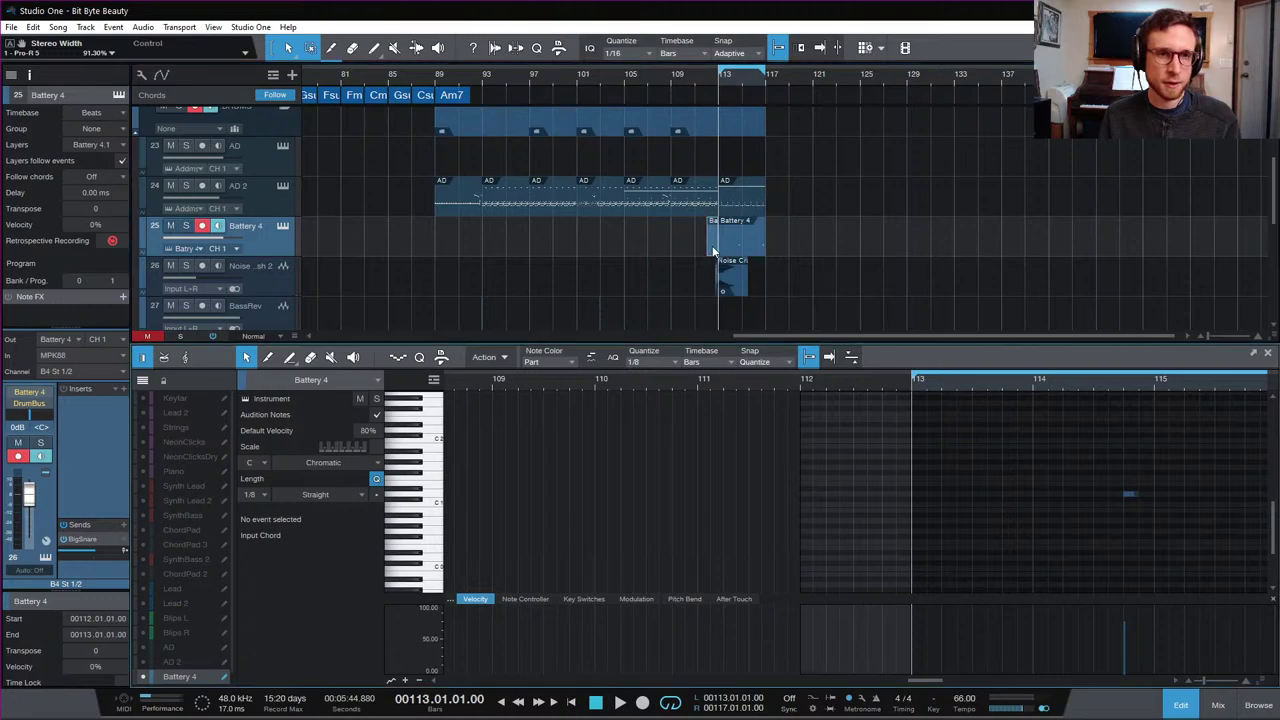
{"action": "left_click", "coordinate": [887, 493]}
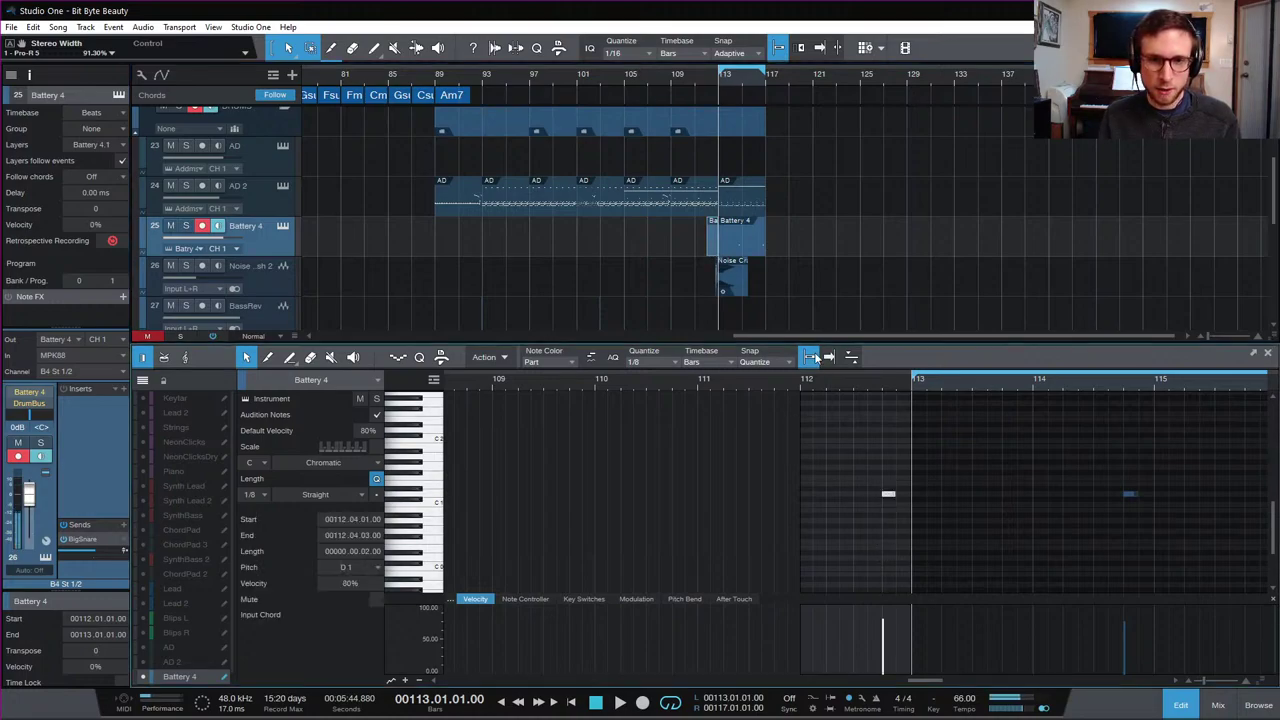
{"action": "key", "text": "space"}
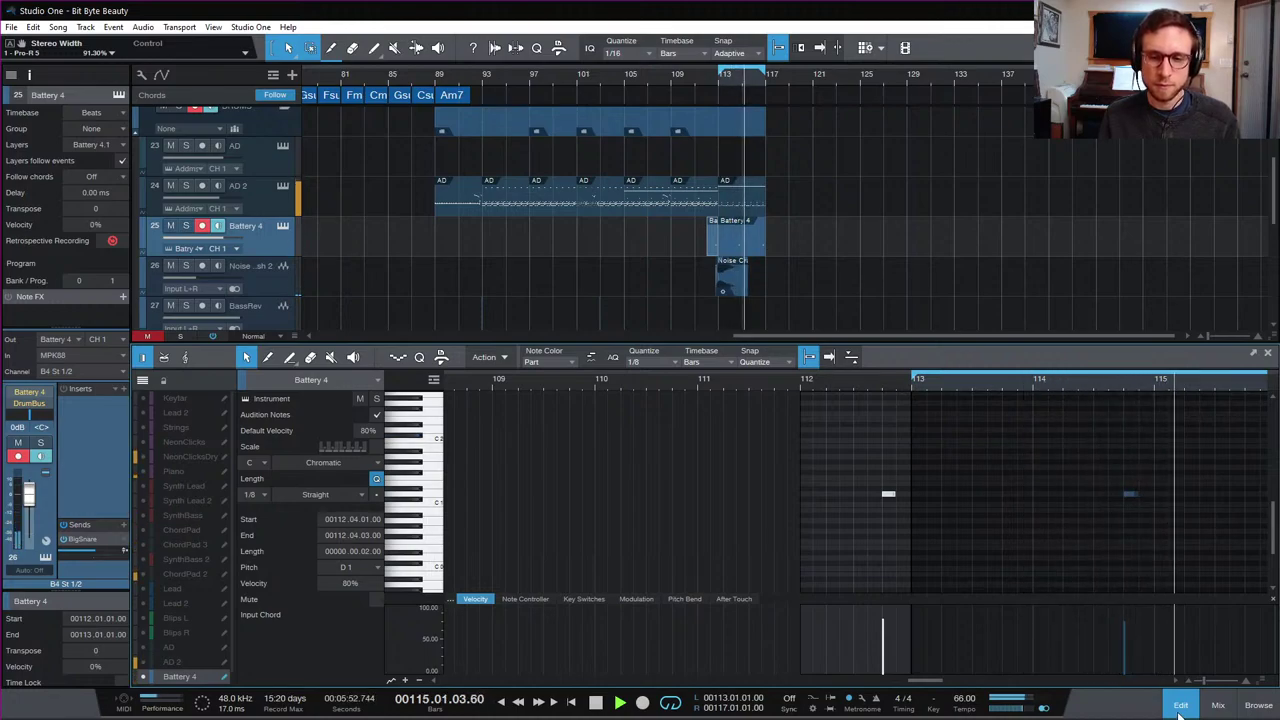
{"action": "key", "text": "F2"}
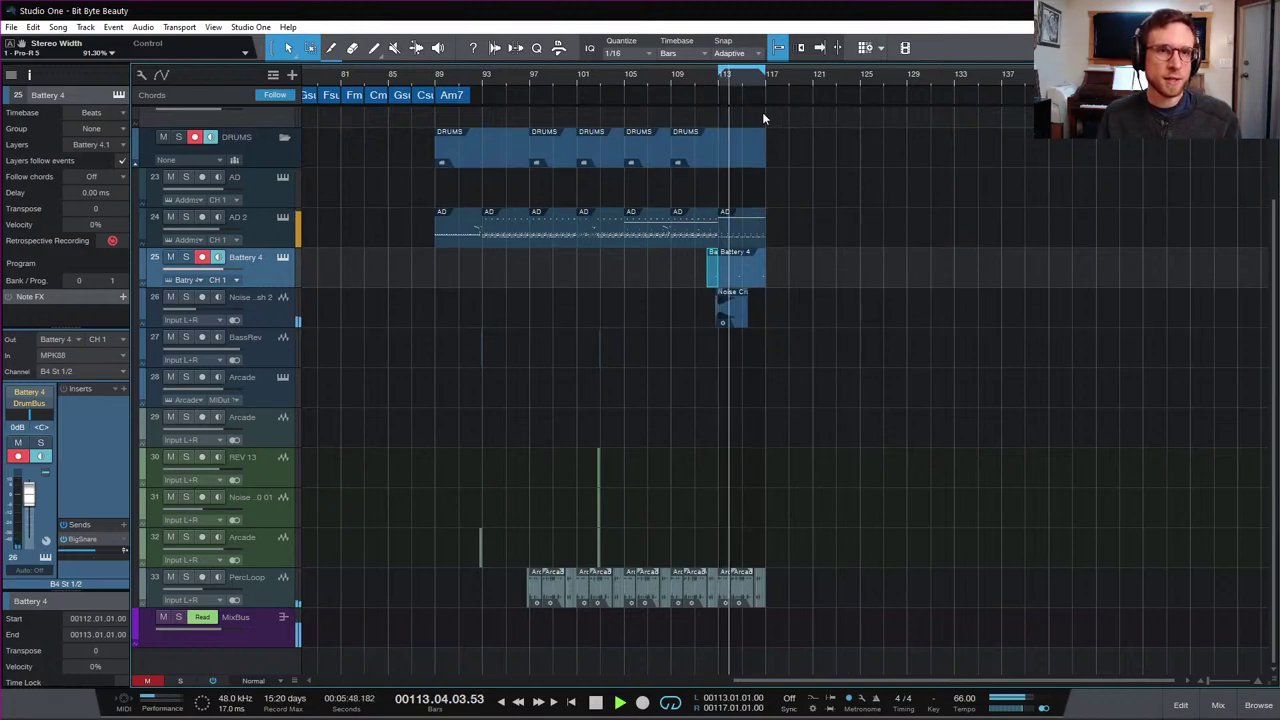
Step: Play the arrangement from bar 111 to listen to the transition into the bar 113 section
{"action": "left_click", "coordinate": [729, 92]}
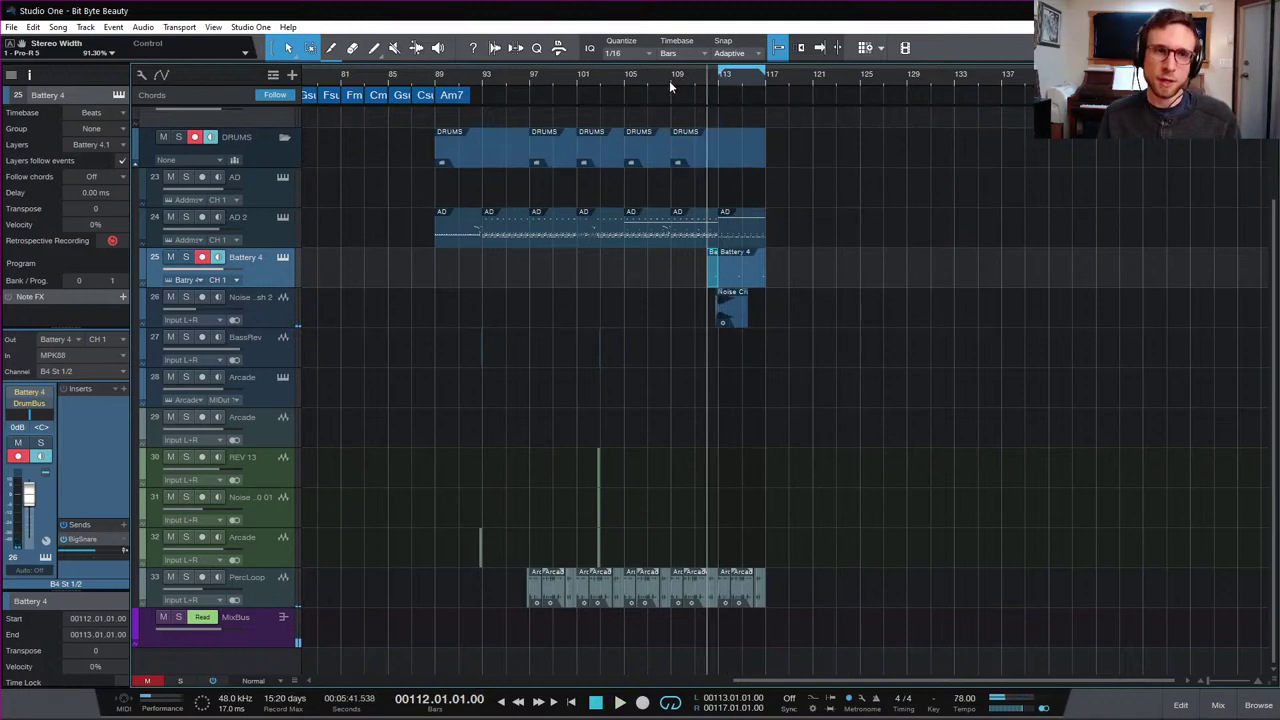
{"action": "left_click", "coordinate": [670, 84]}
{"action": "left_click", "coordinate": [697, 80]}
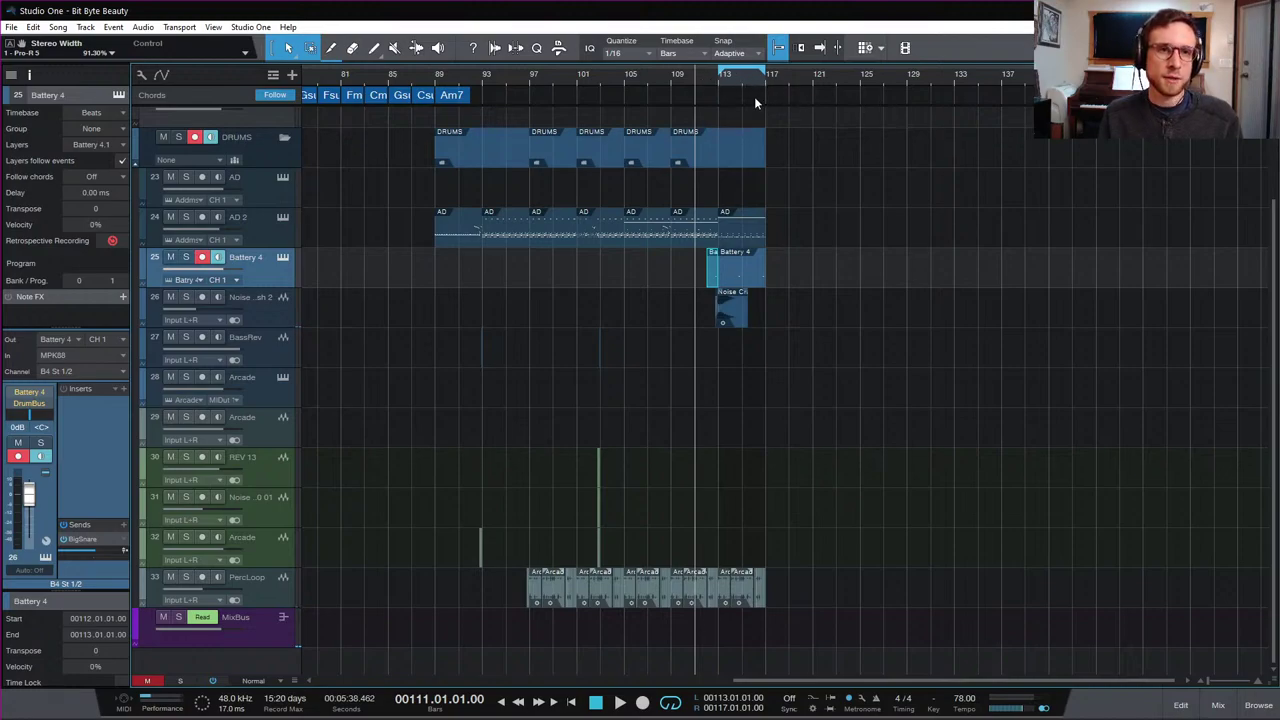
{"action": "scroll", "coordinate": [826, 254], "scroll_direction": "up", "scroll_amount": 3}
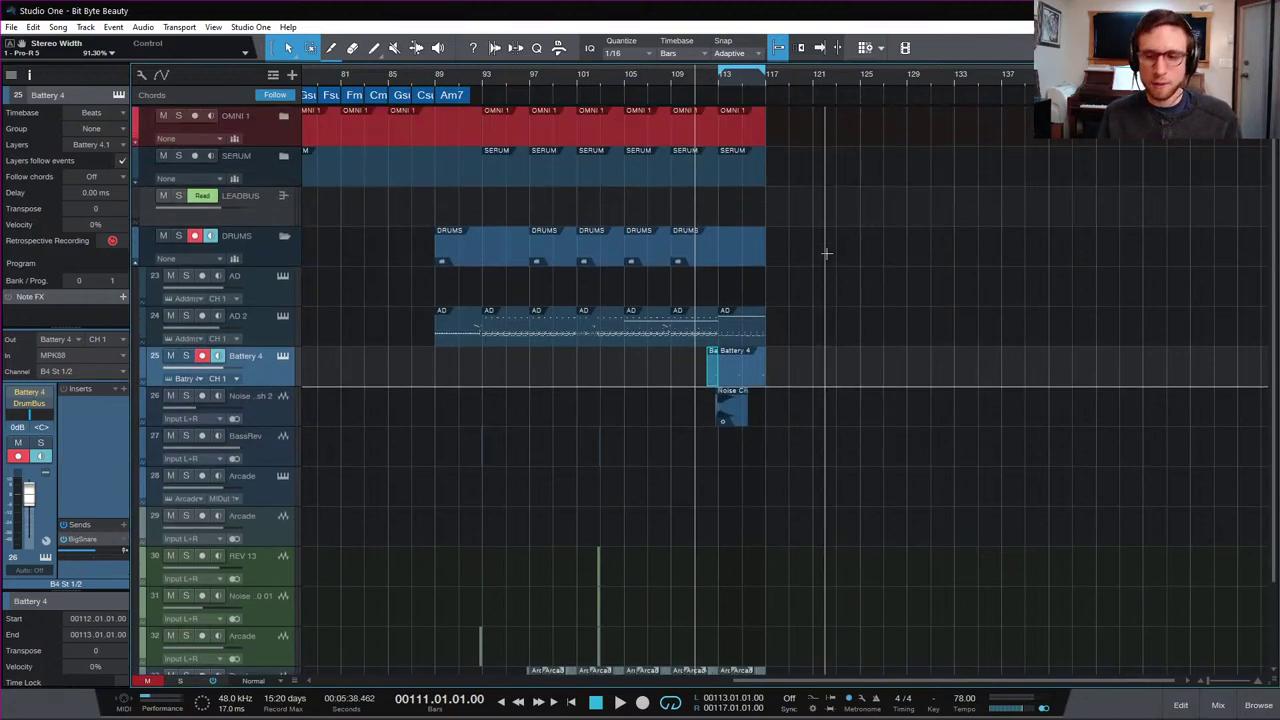
{"action": "left_click", "coordinate": [719, 78]}
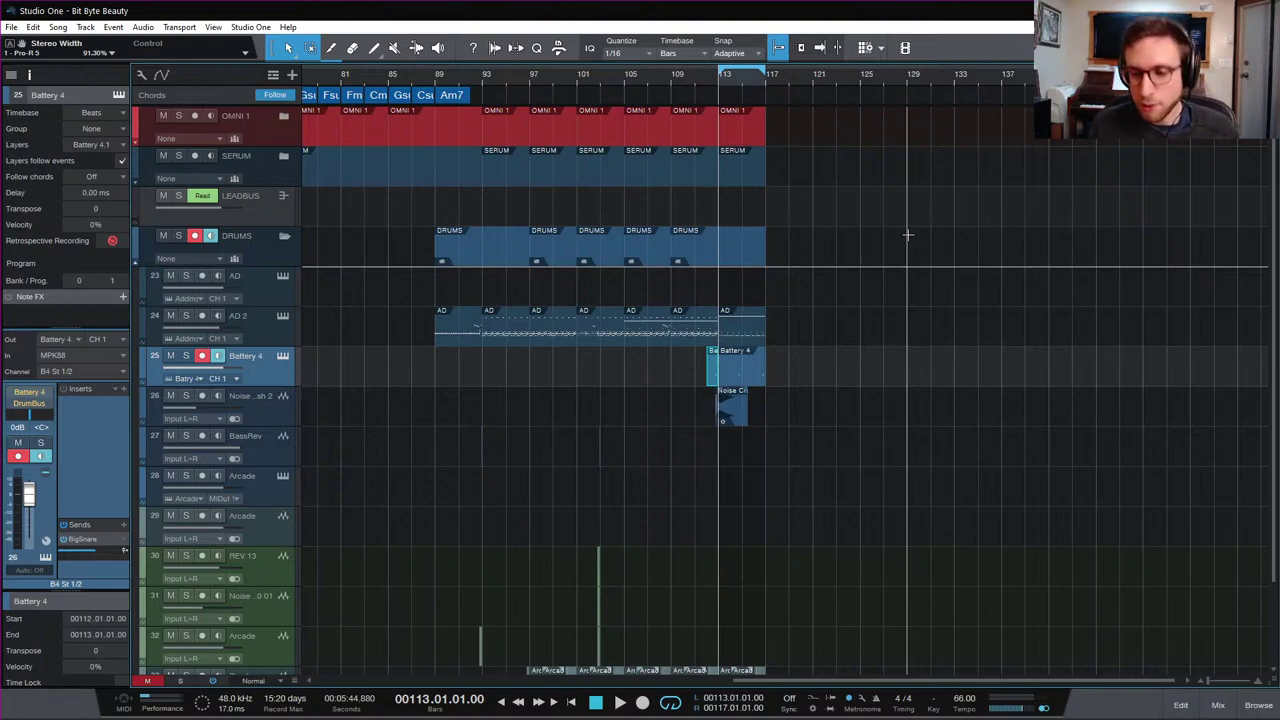
{"action": "left_click", "coordinate": [695, 72]}
{"action": "key", "text": "space"}
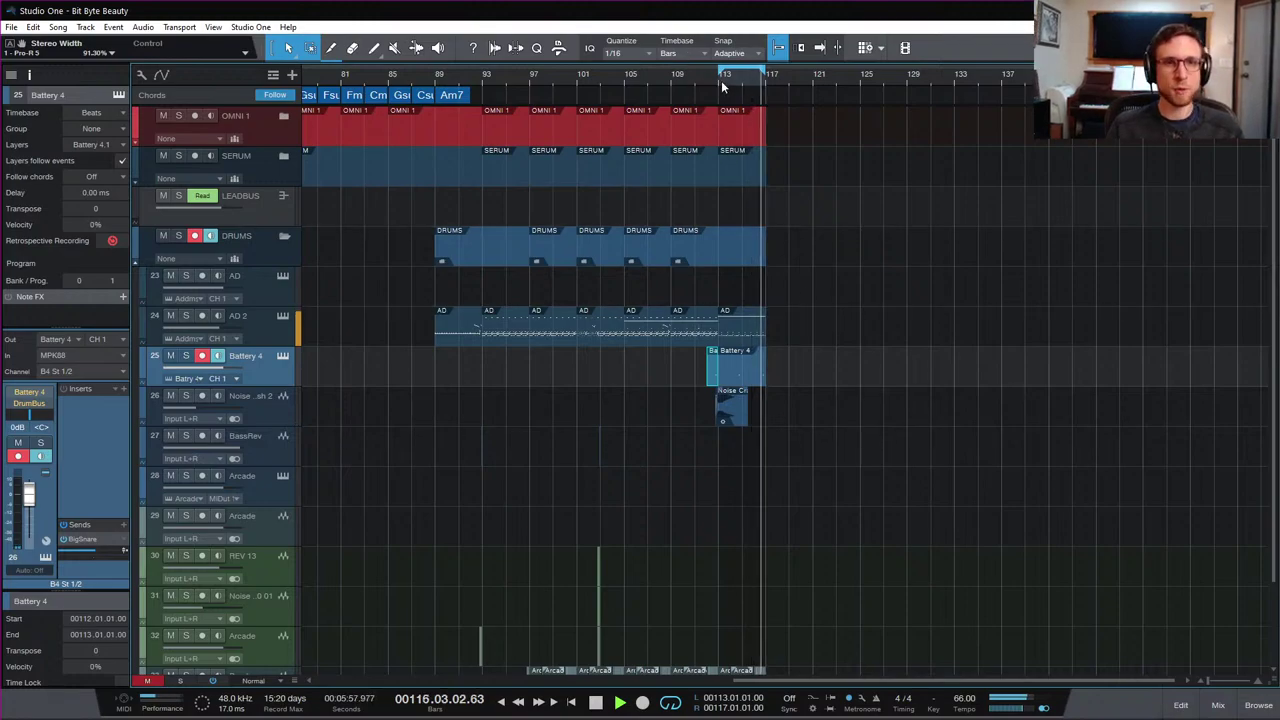
{"action": "key", "text": "space"}
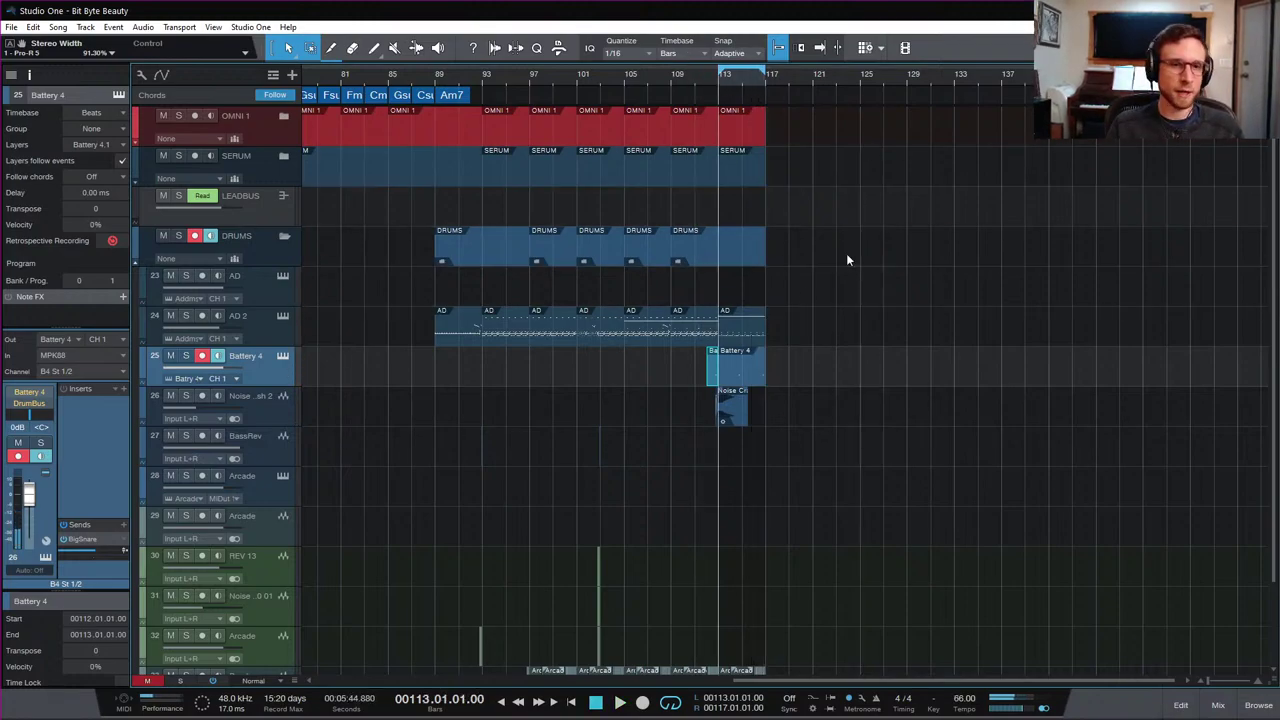
Step: Replay the section starting at bar 113 to listen to its current layers
{"action": "scroll", "coordinate": [830, 340], "scroll_direction": "down", "scroll_amount": 2}
{"action": "scroll", "coordinate": [830, 340], "scroll_direction": "up", "scroll_amount": 2}
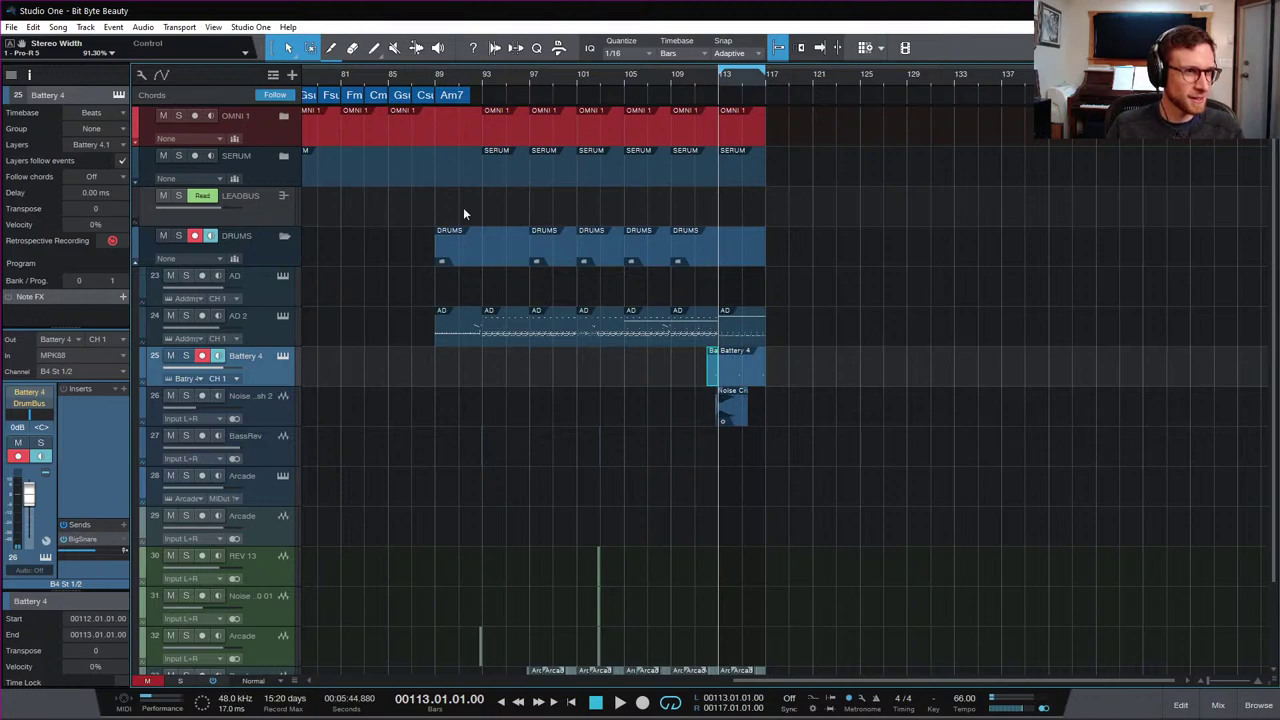
{"action": "key", "text": "space"}
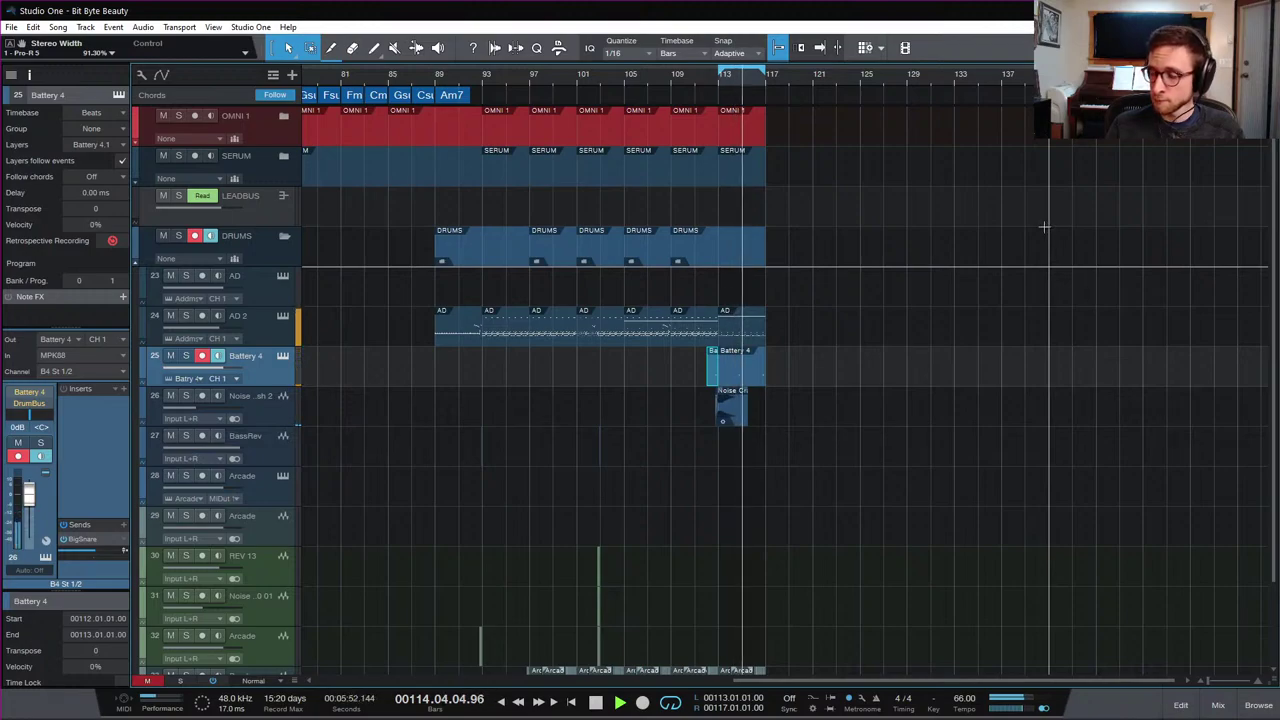
{"action": "key", "text": "space"}
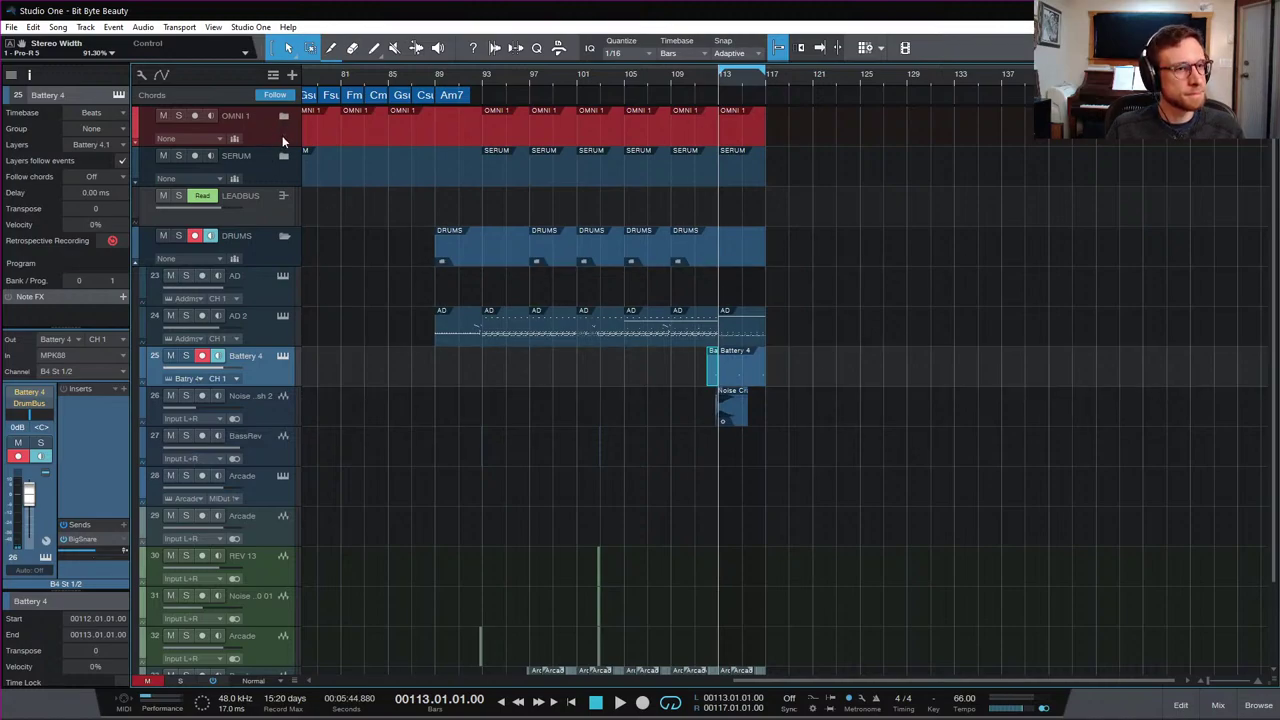
Step: Expand the SERUM folder, select the Synth Lead track for recording, and rehearse over playback from bar 113
{"action": "left_click", "coordinate": [283, 157]}
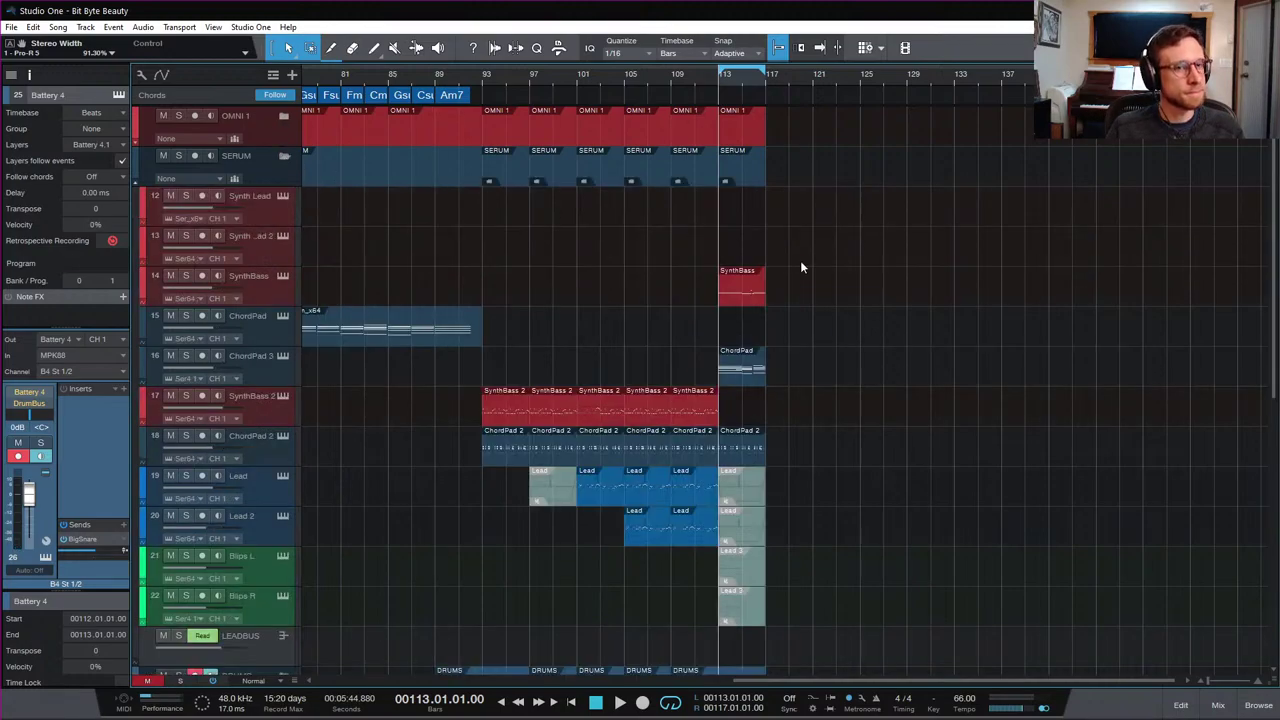
{"action": "left_click", "coordinate": [264, 218]}
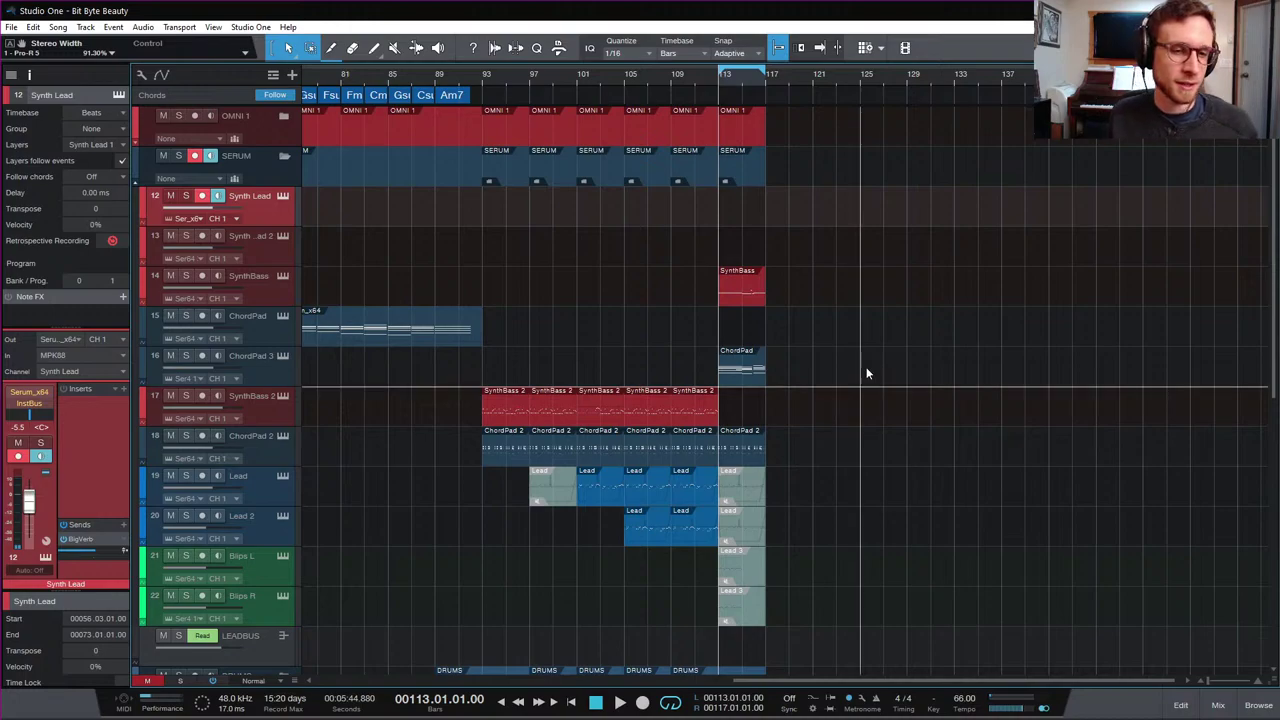
{"action": "scroll", "coordinate": [867, 373], "scroll_direction": "down", "scroll_amount": 5}
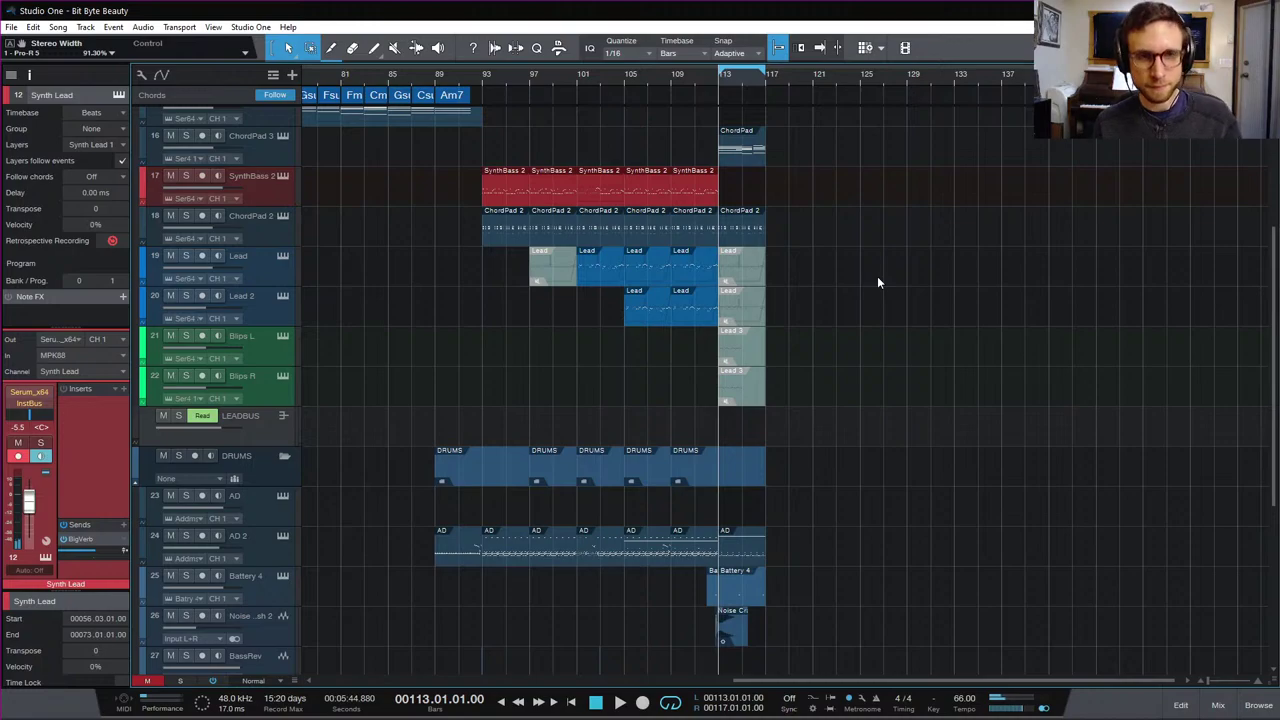
{"action": "key", "text": "space"}
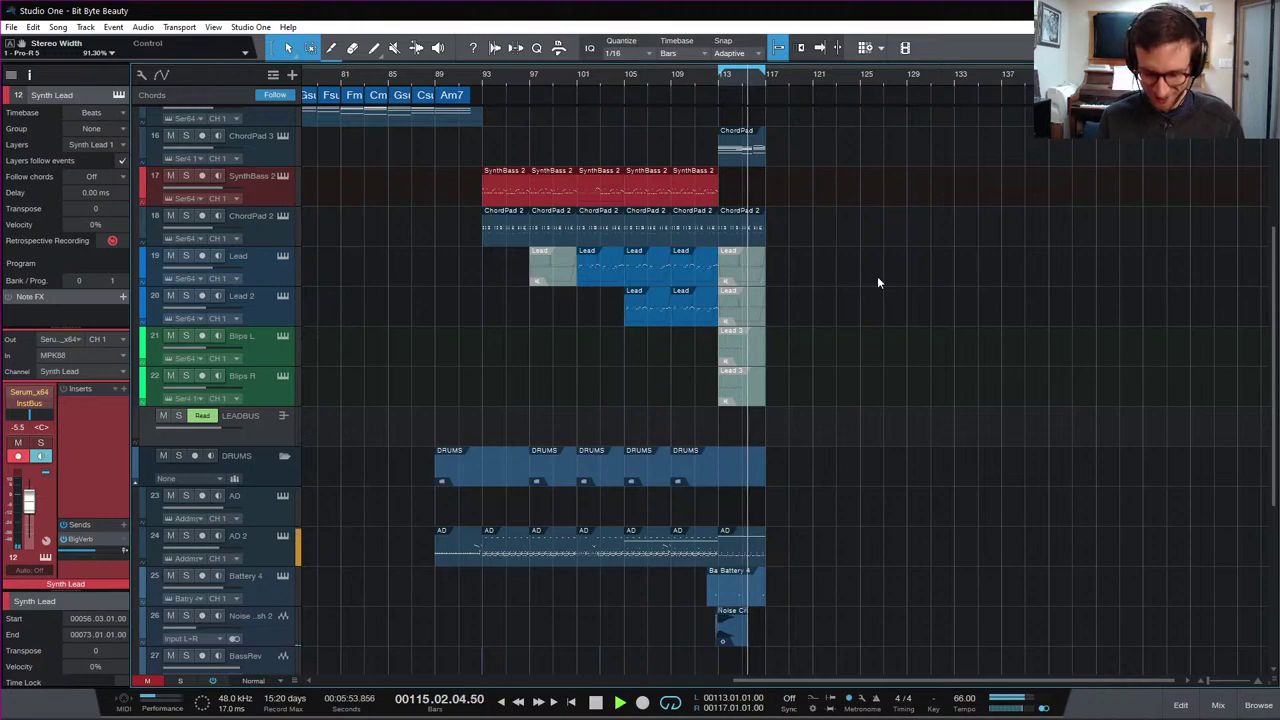
{"action": "key", "text": "space"}
Step: Record a Synth Lead part over bars 113 to 117, restarting the take once
{"action": "key", "text": "KP_Multiply"}
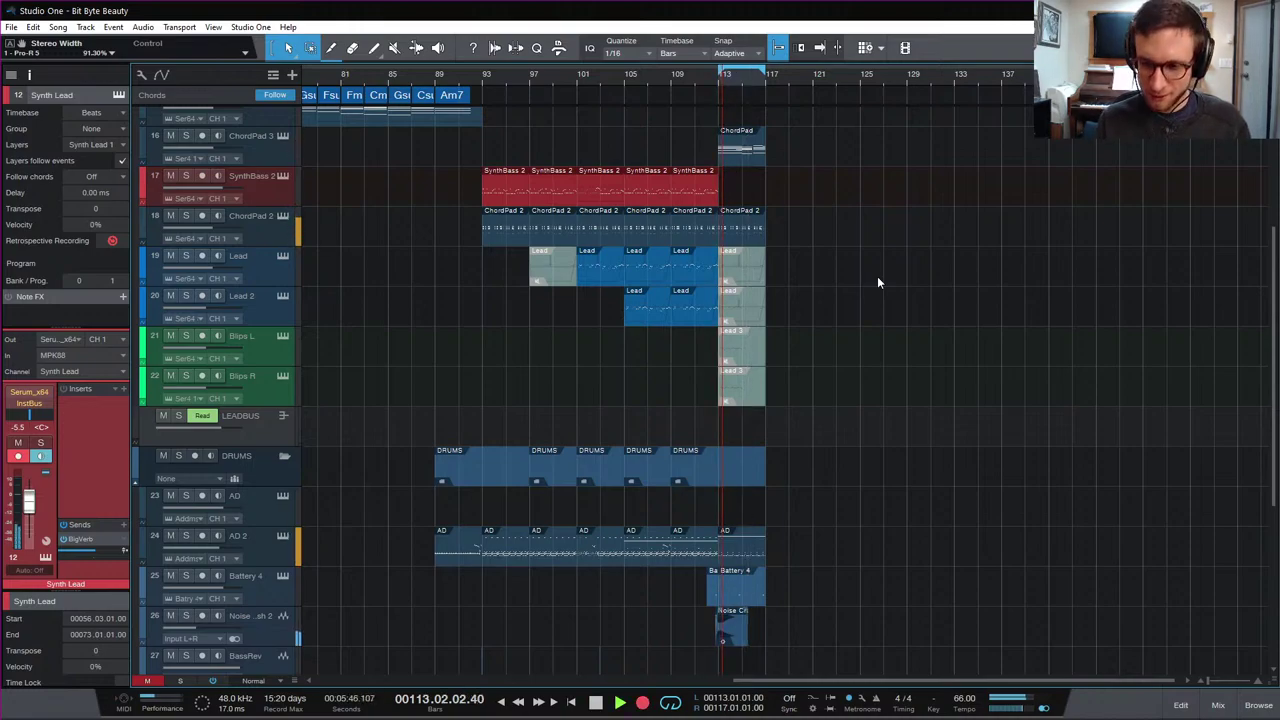
{"action": "key", "text": "space"}
{"action": "key", "text": "KP_Multiply"}
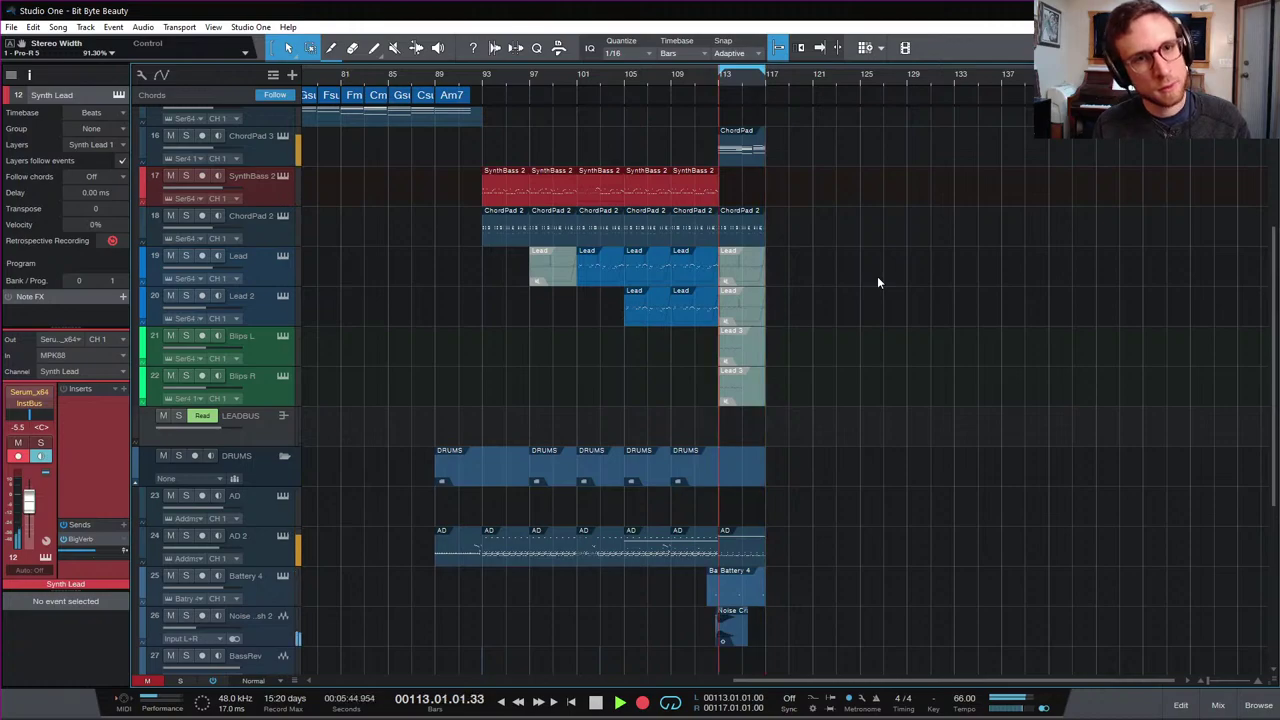
{"action": "key", "text": "space"}
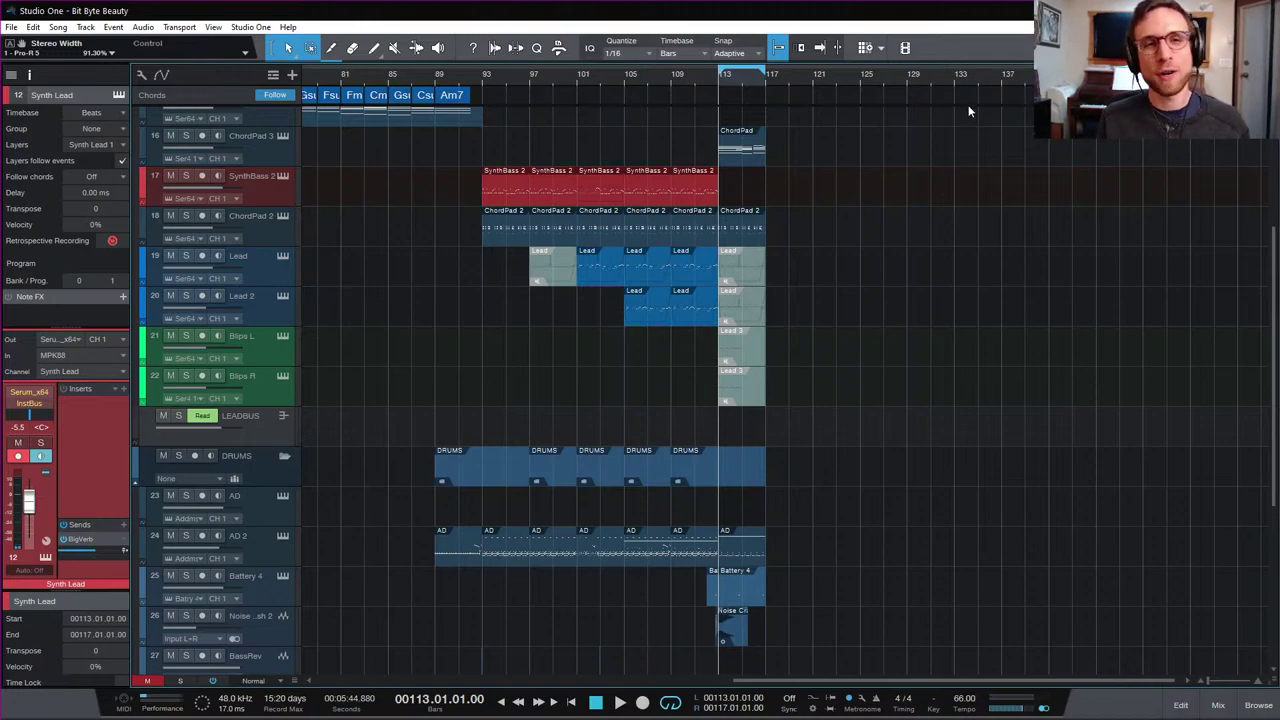
Step: Look over the synth, lead and drum track parts in bars 113 to 117
{"action": "scroll", "coordinate": [947, 205], "scroll_direction": "up", "scroll_amount": 5}
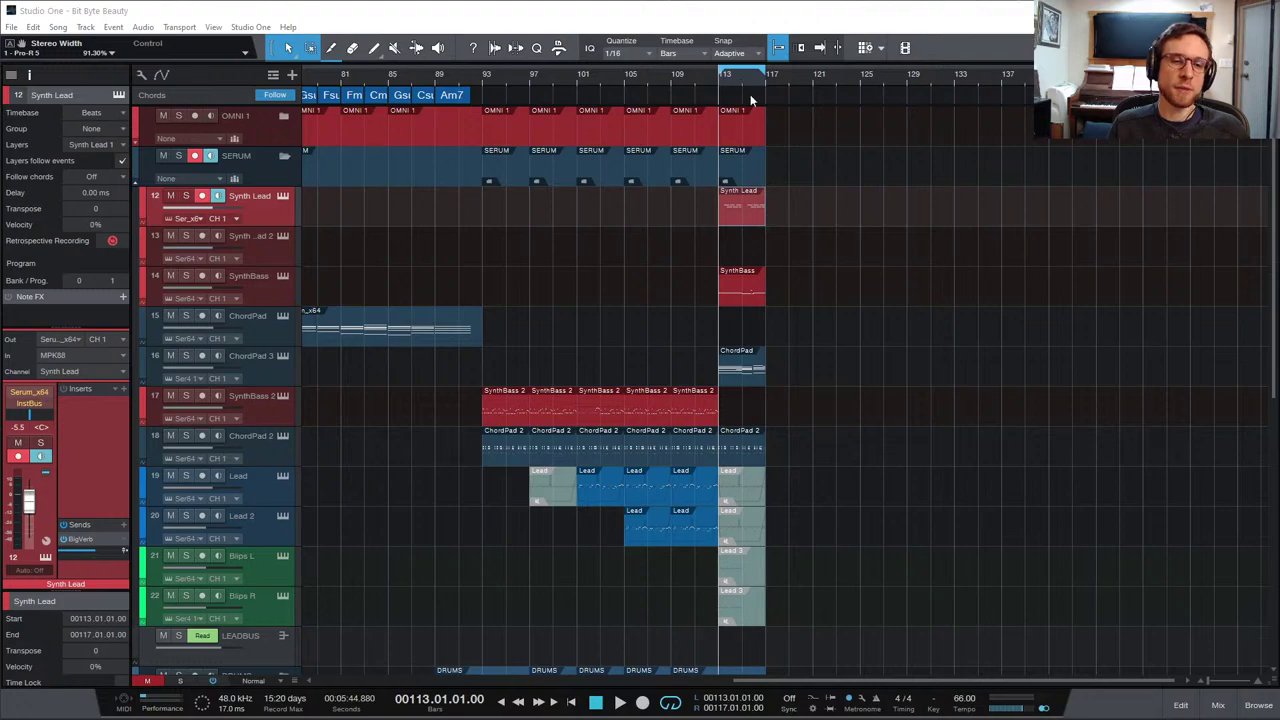
{"action": "scroll", "coordinate": [877, 358], "scroll_direction": "down", "scroll_amount": 3}
{"action": "scroll", "coordinate": [877, 358], "scroll_direction": "down", "scroll_amount": 5}
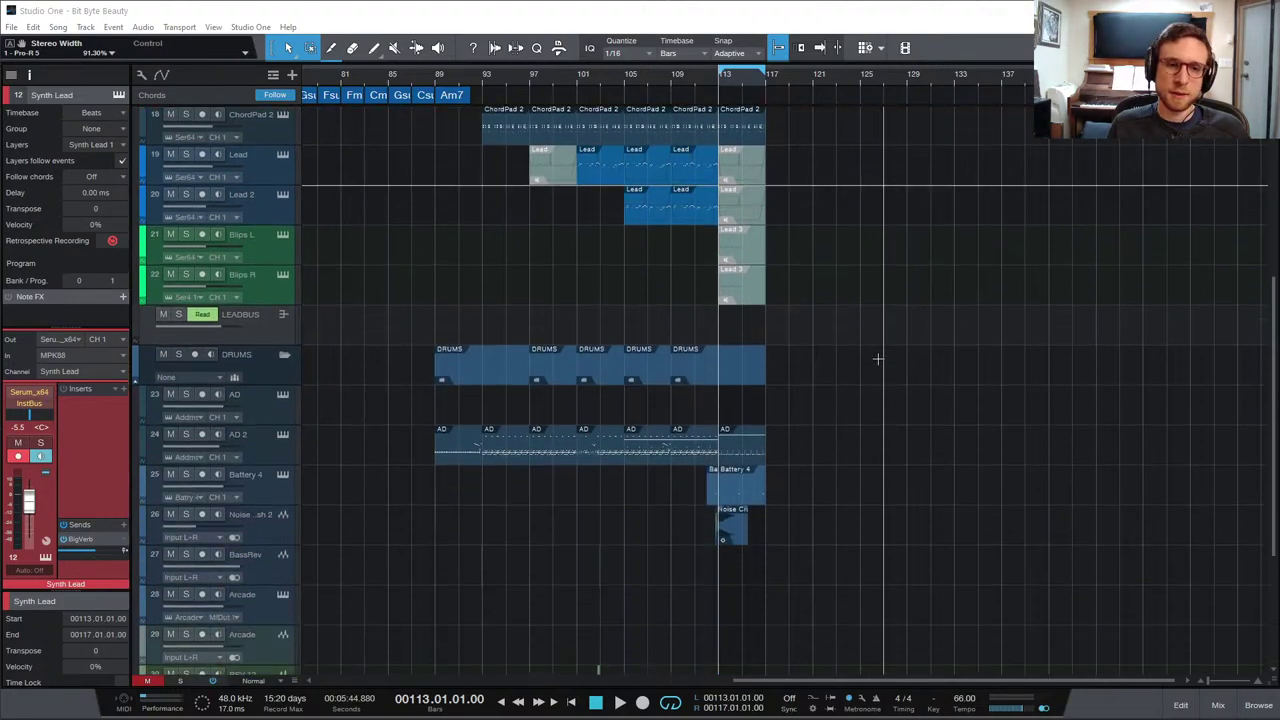
{"action": "scroll", "coordinate": [877, 358], "scroll_direction": "up", "scroll_amount": 8}
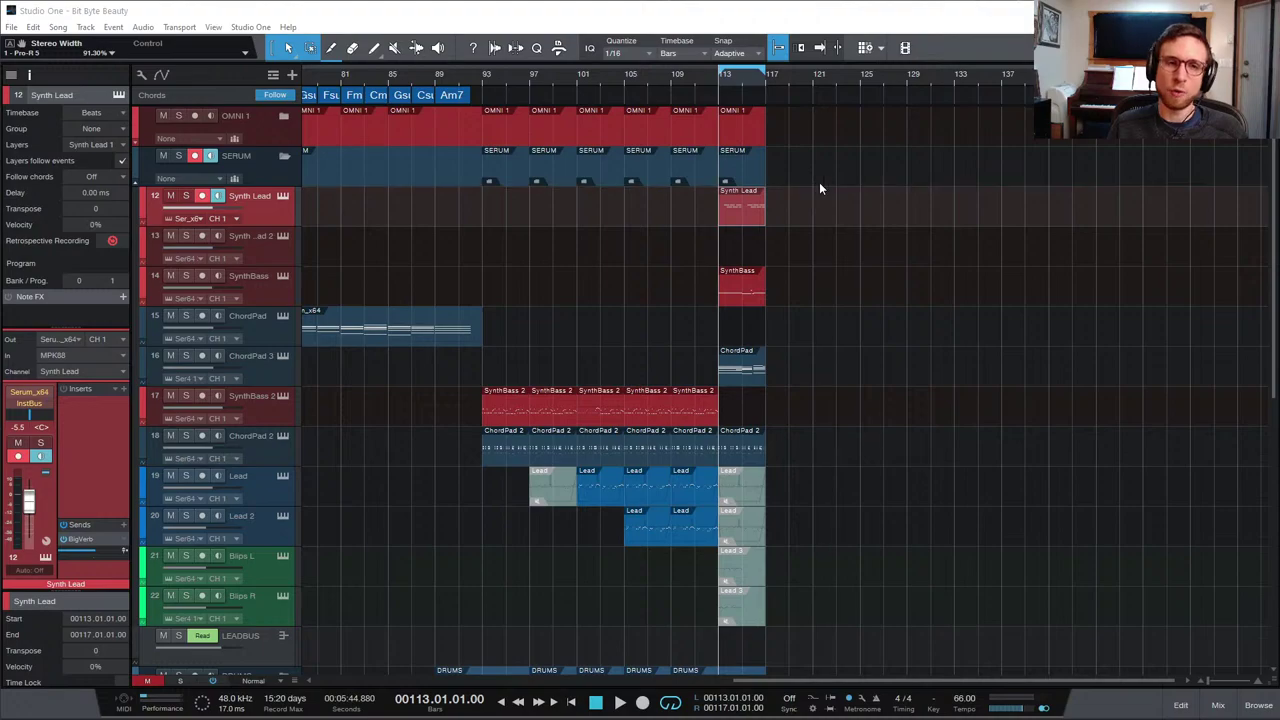
{"action": "scroll", "coordinate": [850, 300], "scroll_direction": "down", "scroll_amount": 3}
{"action": "scroll", "coordinate": [854, 302], "scroll_direction": "down", "scroll_amount": 8}
{"action": "scroll", "coordinate": [826, 320], "scroll_direction": "up", "scroll_amount": 11}
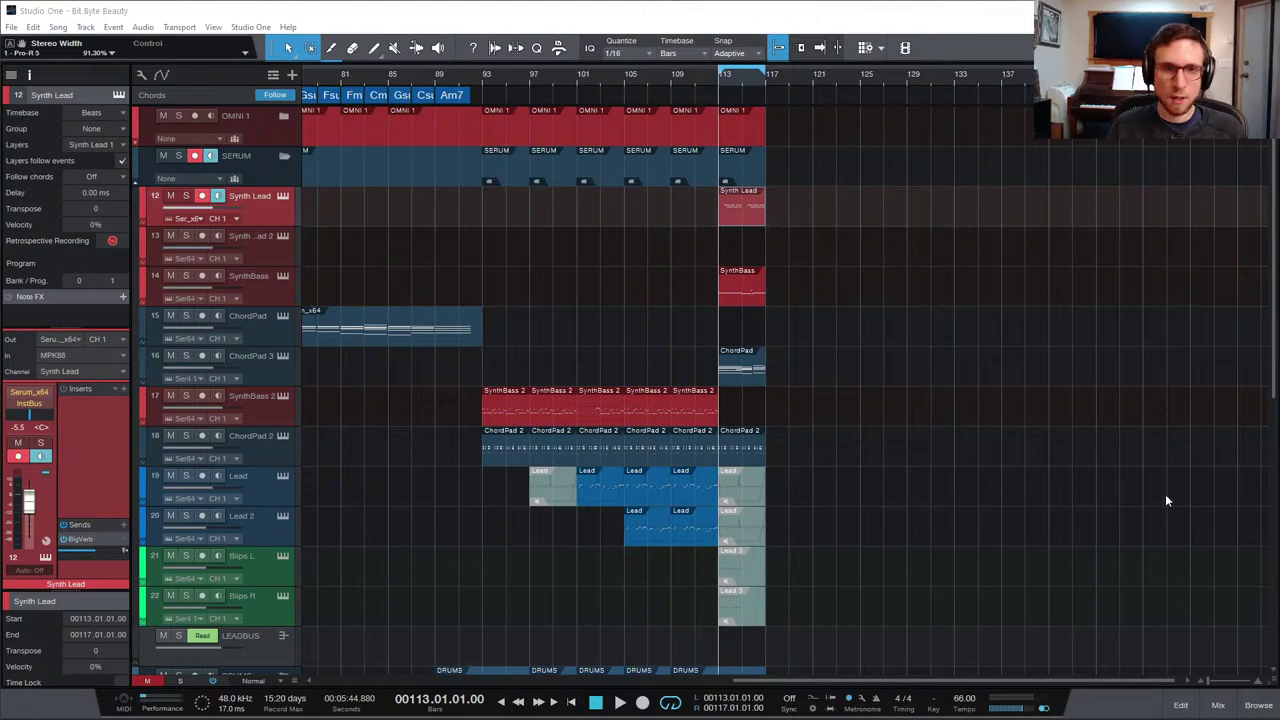
{"action": "key", "text": "e"}
{"action": "scroll", "coordinate": [904, 400], "scroll_direction": "down", "scroll_amount": 1}
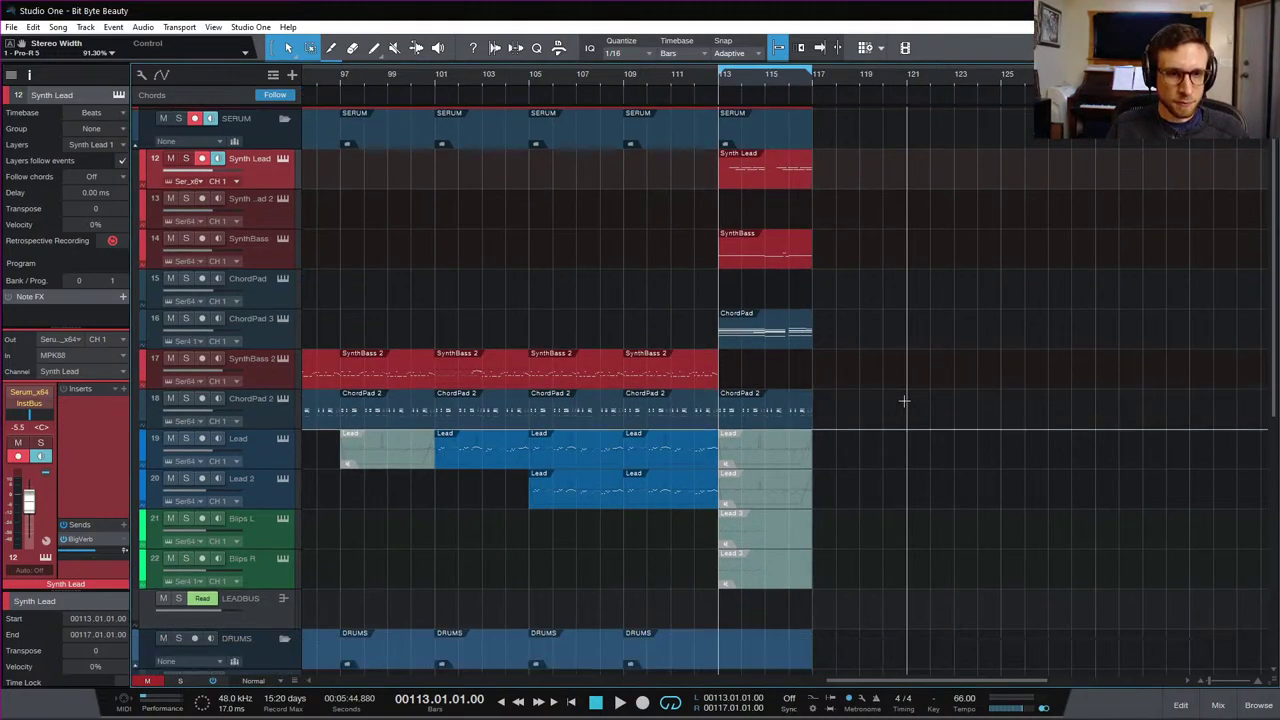
{"action": "scroll", "coordinate": [904, 400], "scroll_direction": "up", "scroll_amount": 1}
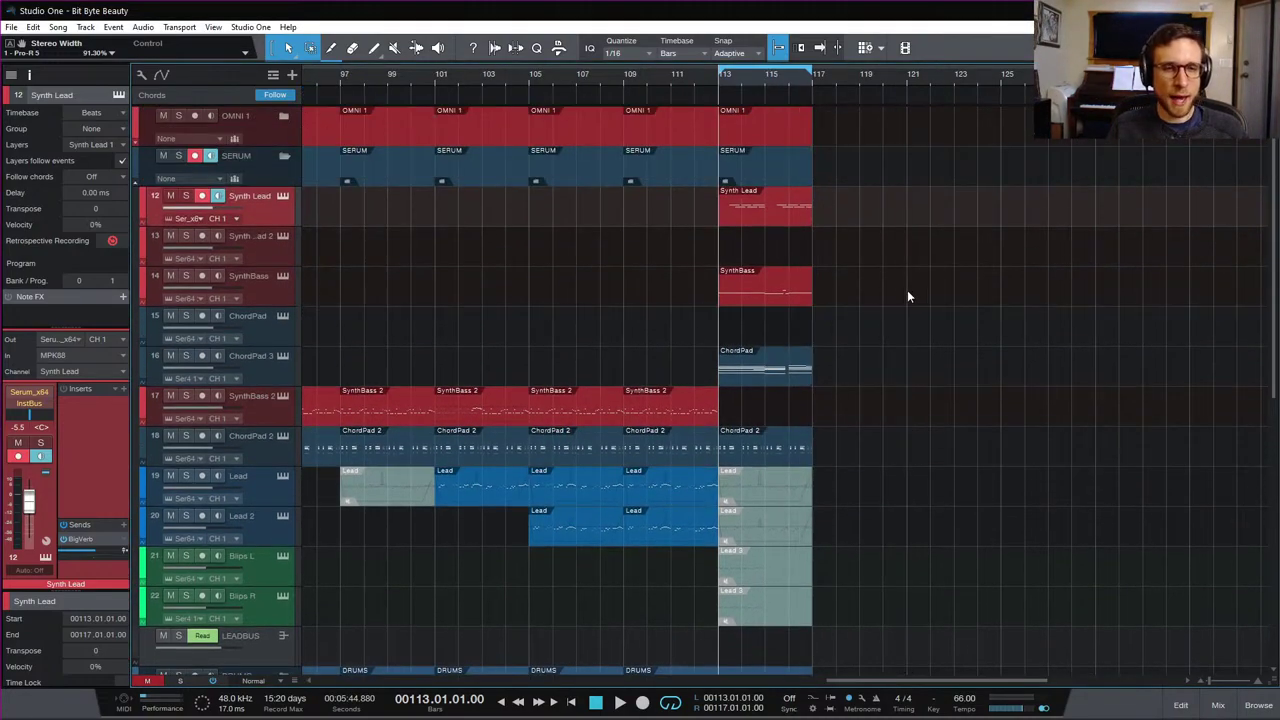
Step: Play the section from bar 113 and look over the lead, bass, pad and drum tracks in it
{"action": "key", "text": "space"}
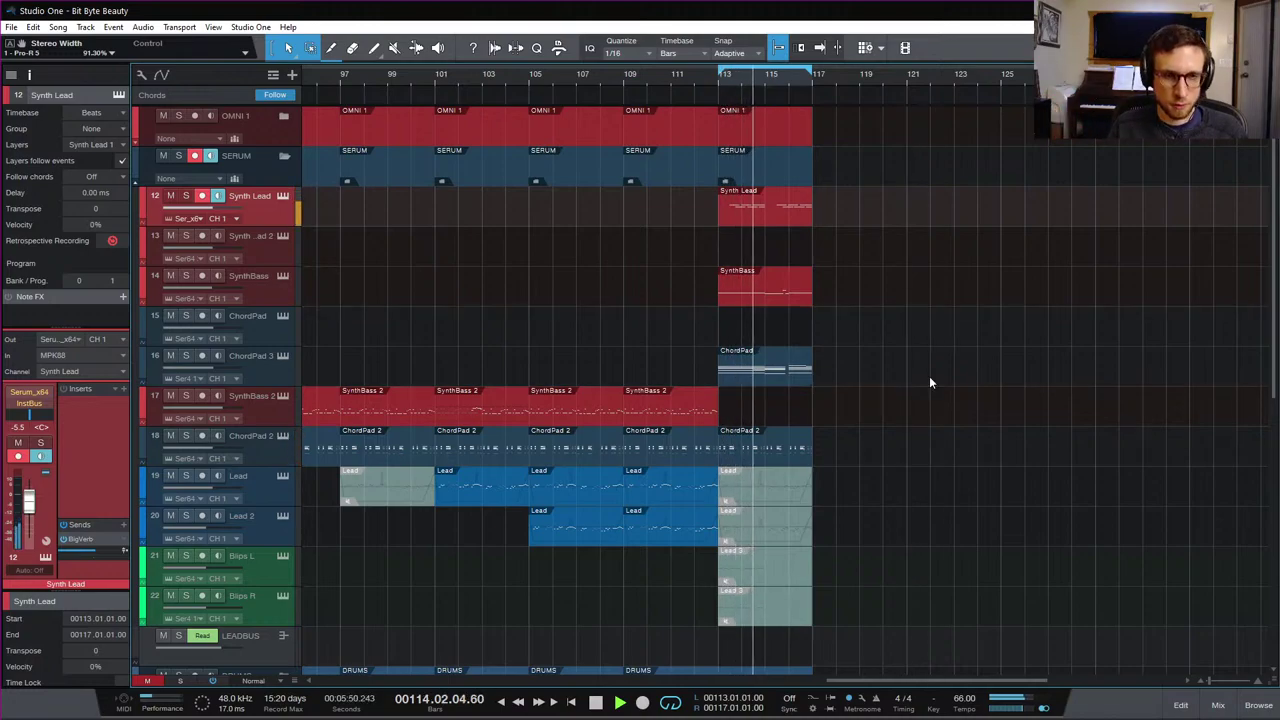
{"action": "scroll", "coordinate": [927, 388], "scroll_direction": "down", "scroll_amount": 8}
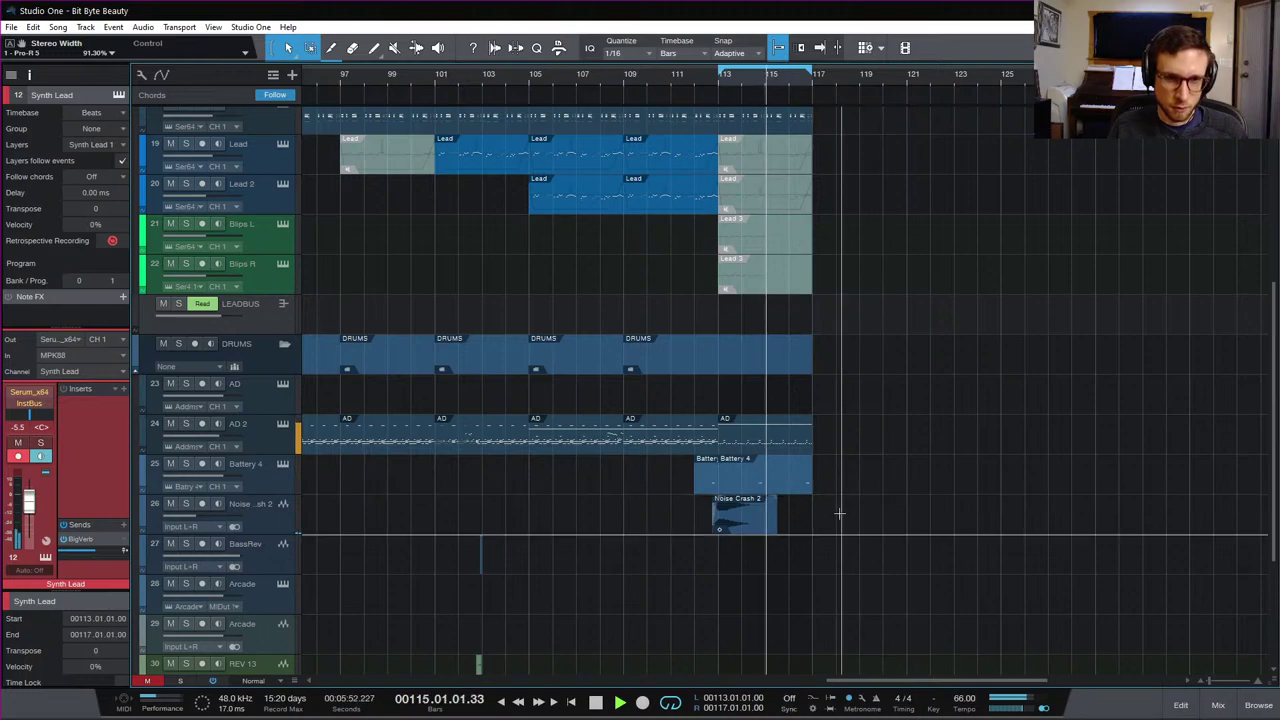
{"action": "scroll", "coordinate": [840, 510], "scroll_direction": "down", "scroll_amount": 3}
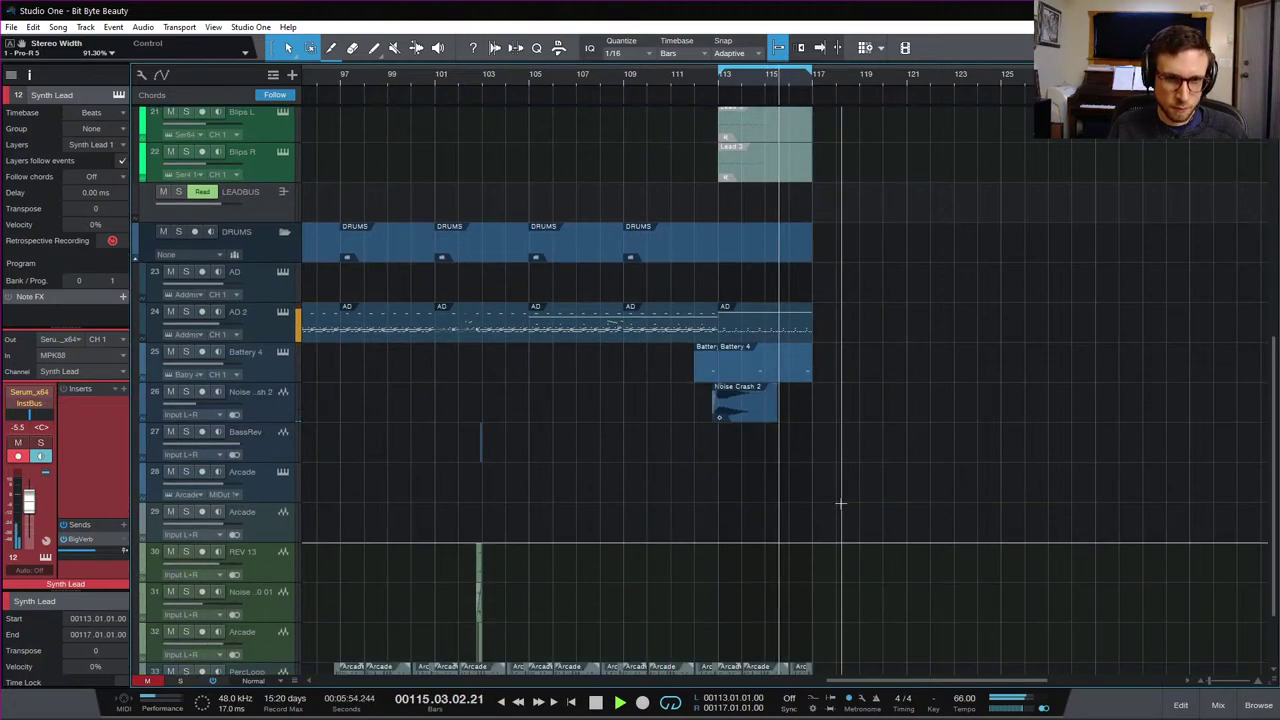
{"action": "scroll", "coordinate": [840, 503], "scroll_direction": "up", "scroll_amount": 11}
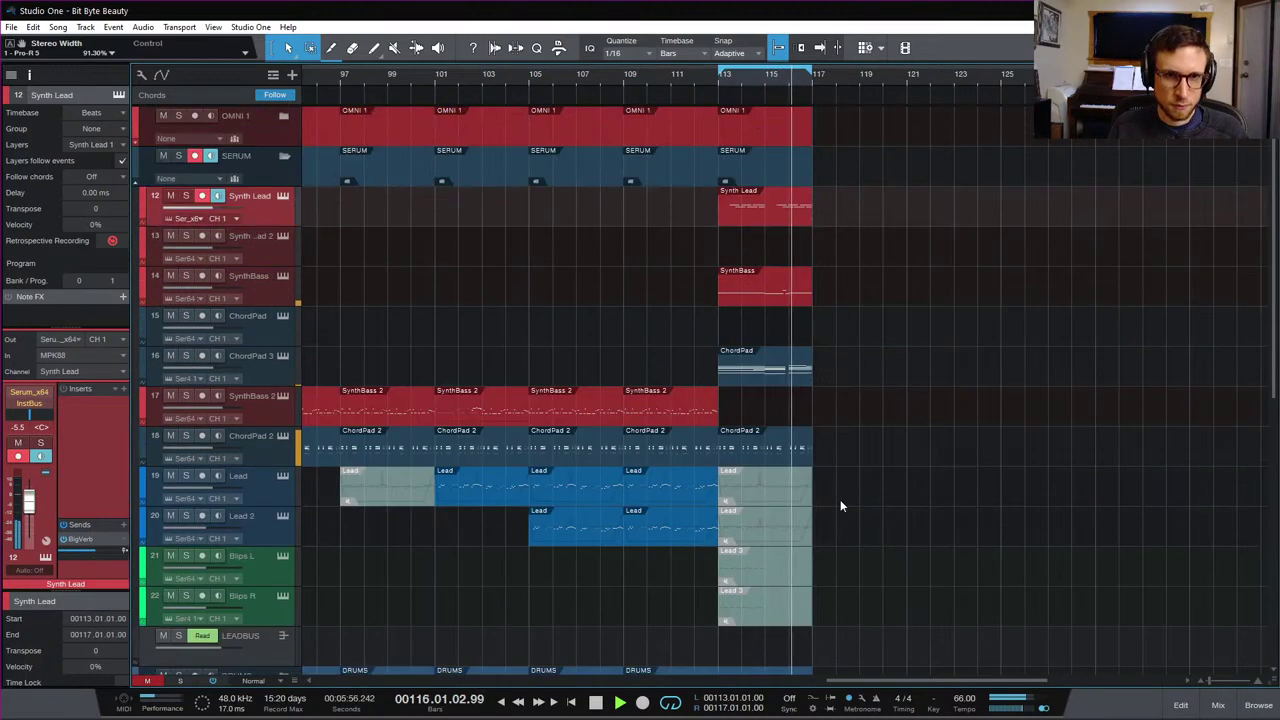
{"action": "key", "text": "space"}
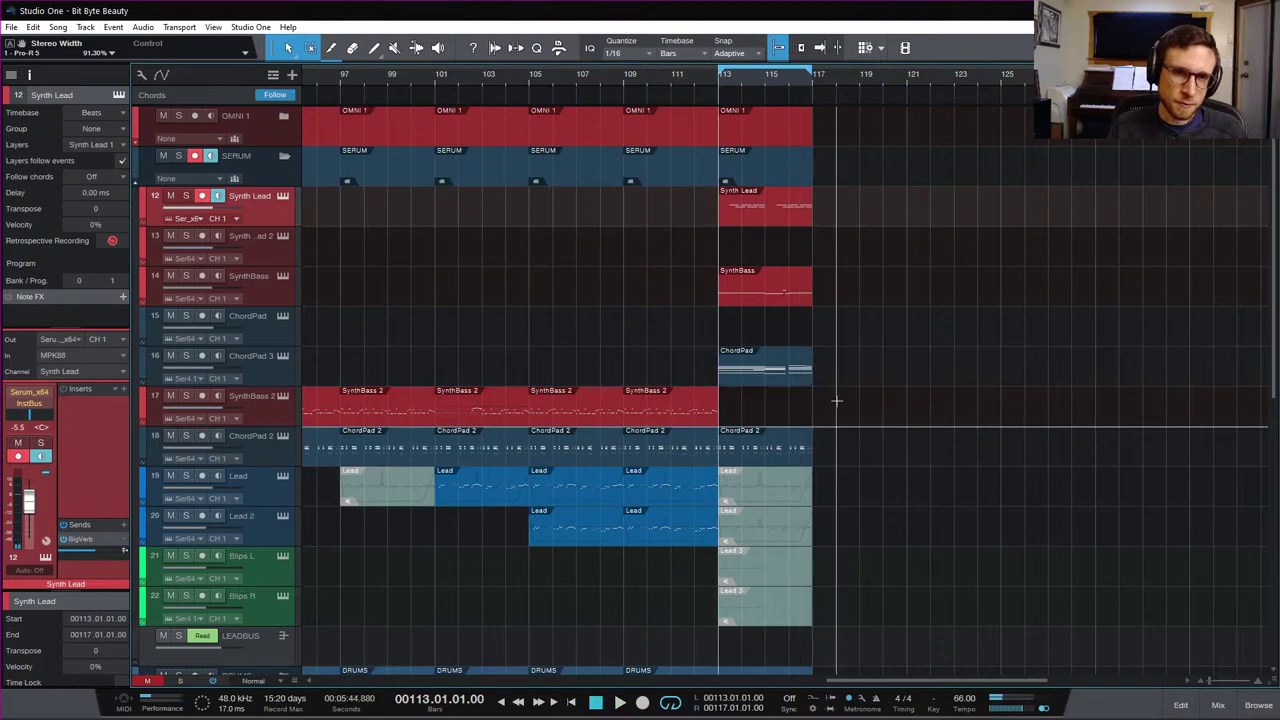
{"action": "scroll", "coordinate": [800, 318], "scroll_direction": "down", "scroll_amount": 4}
{"action": "scroll", "coordinate": [851, 346], "scroll_direction": "up", "scroll_amount": 2}
{"action": "scroll", "coordinate": [851, 374], "scroll_direction": "down", "scroll_amount": 6}
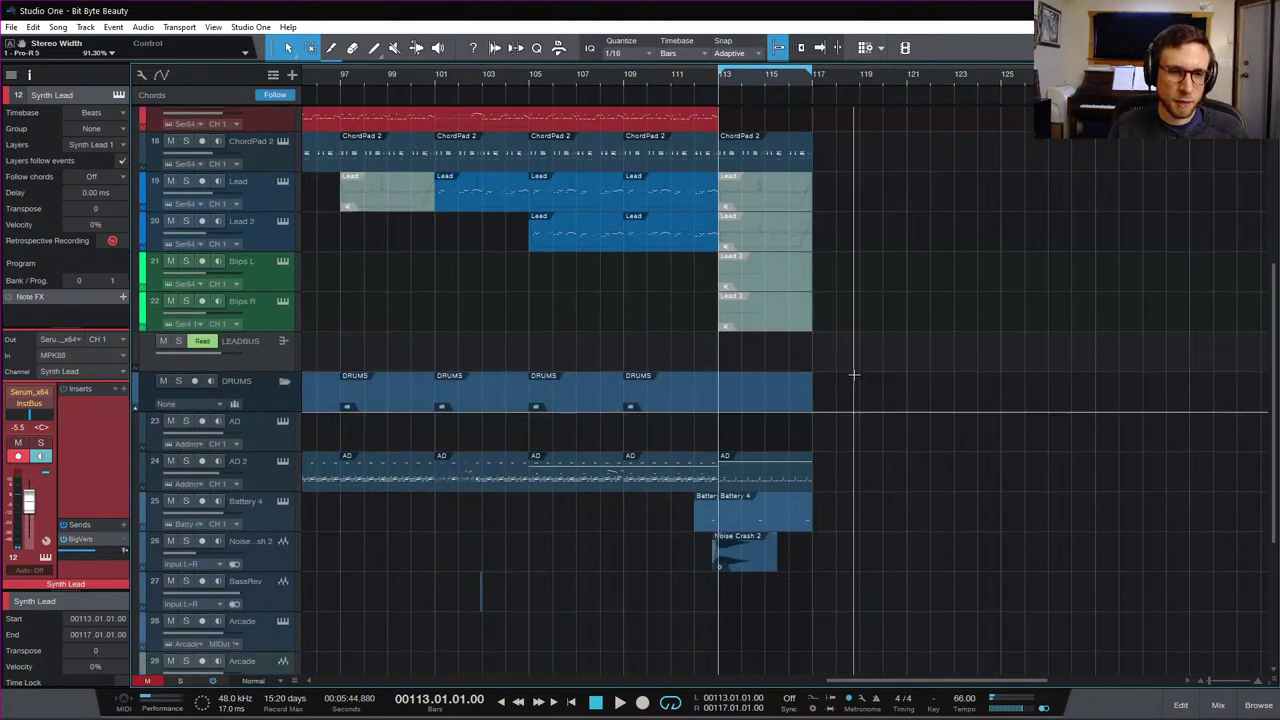
{"action": "scroll", "coordinate": [855, 378], "scroll_direction": "up", "scroll_amount": 6}
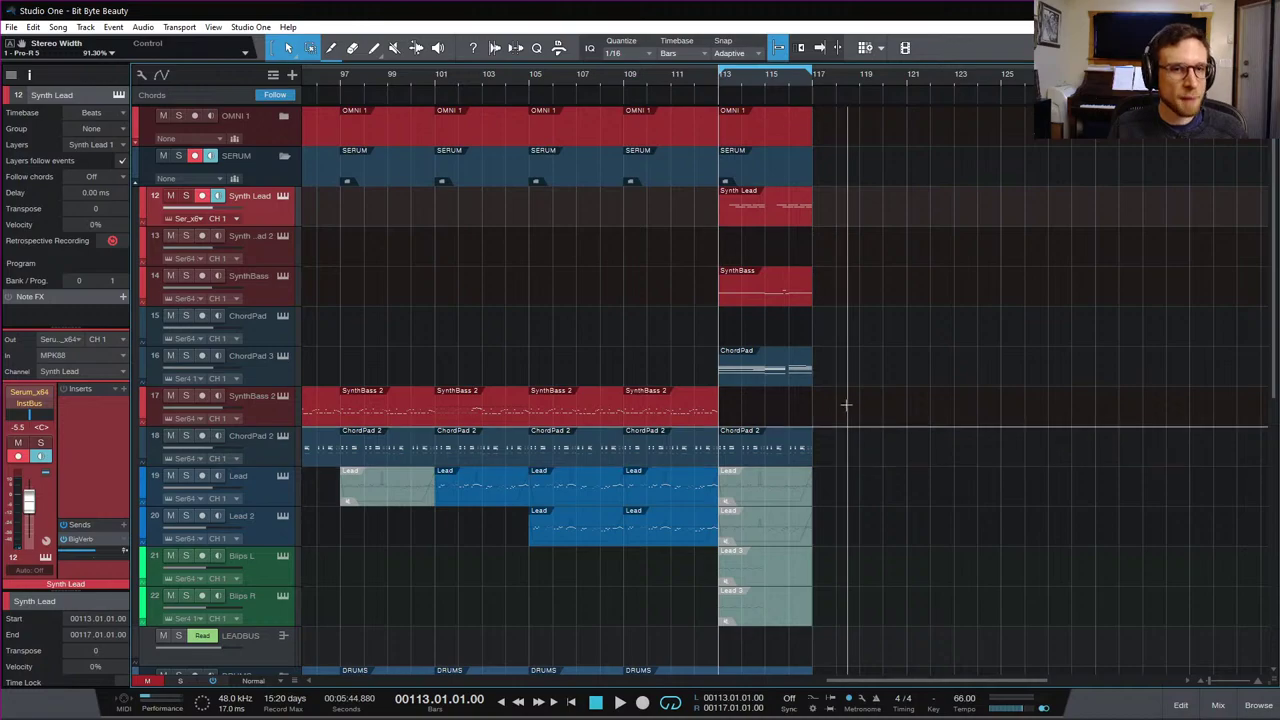
Step: Open the Synth Lead part at bar 113 for note editing and play it back with all its notes selected
{"action": "double_click", "coordinate": [776, 222]}
{"action": "key", "text": "ctrl+a"}
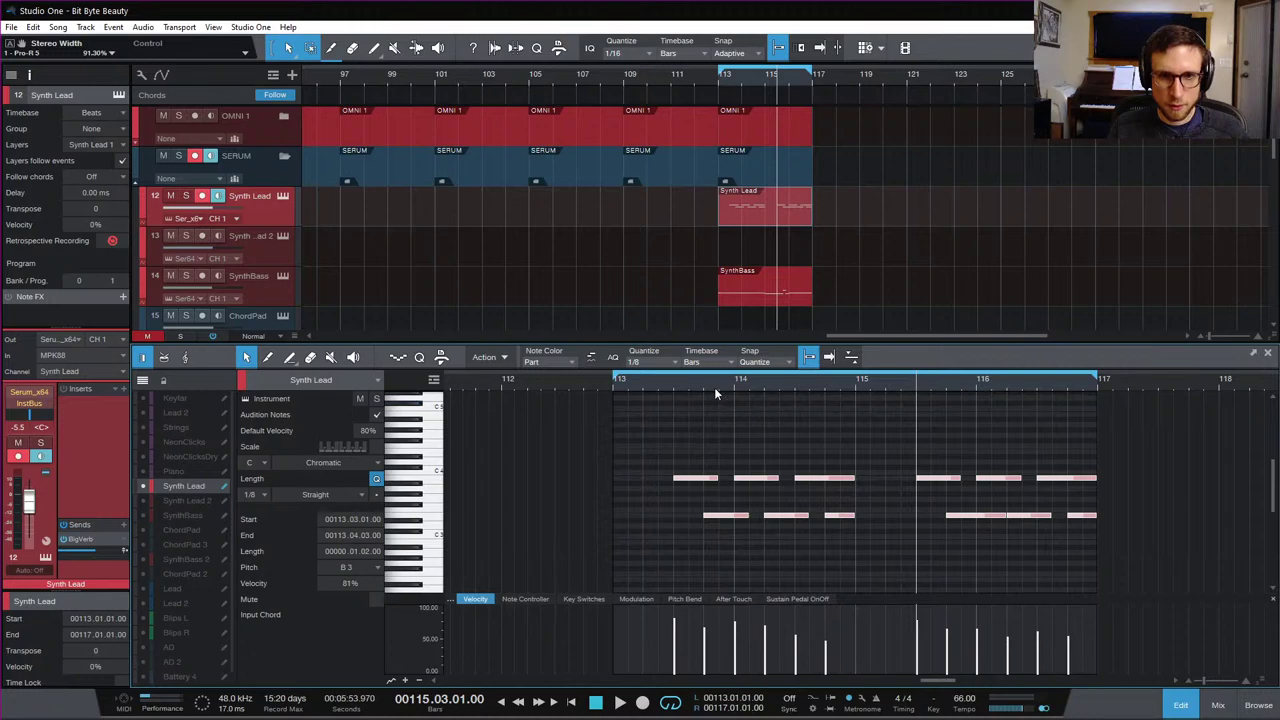
{"action": "left_click", "coordinate": [668, 380]}
{"action": "key", "text": "space"}
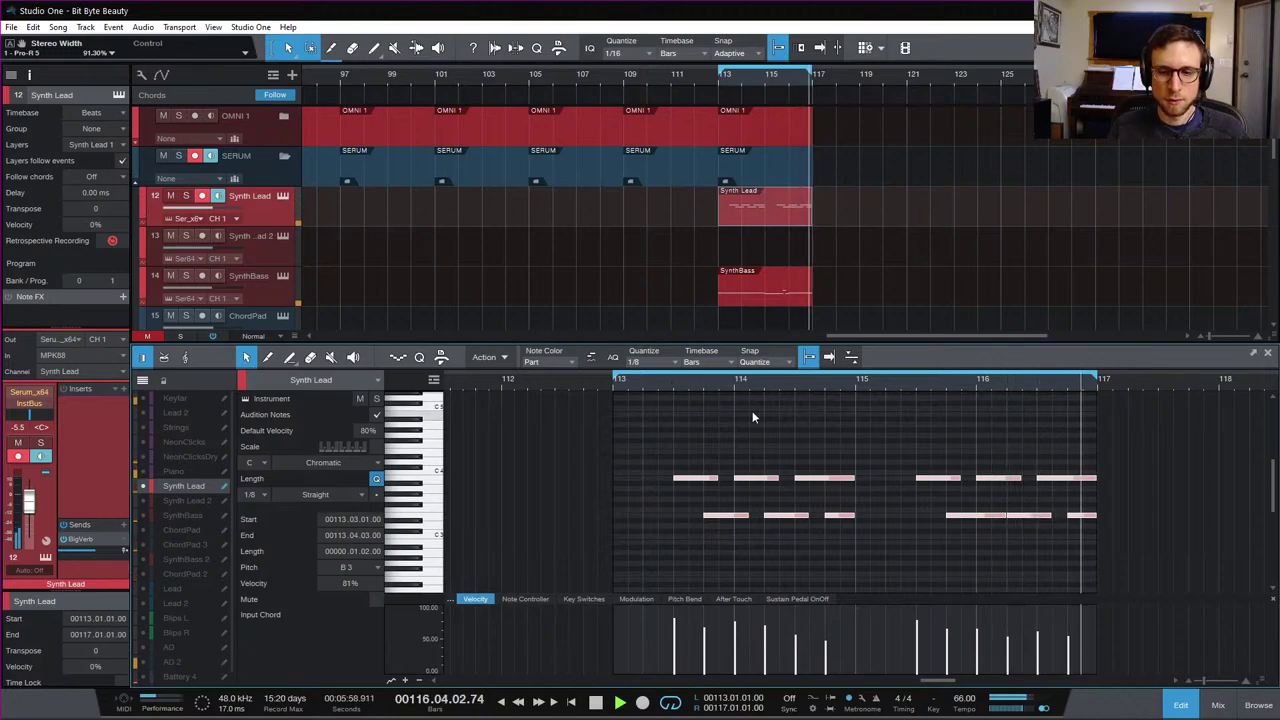
Step: Copy the Synth Lead part at bars 113 to 117 onto the Synth Lead 2 track and return playback to bar 113
{"action": "left_click_drag", "start_coordinate": [785, 205], "coordinate": [790, 243]}
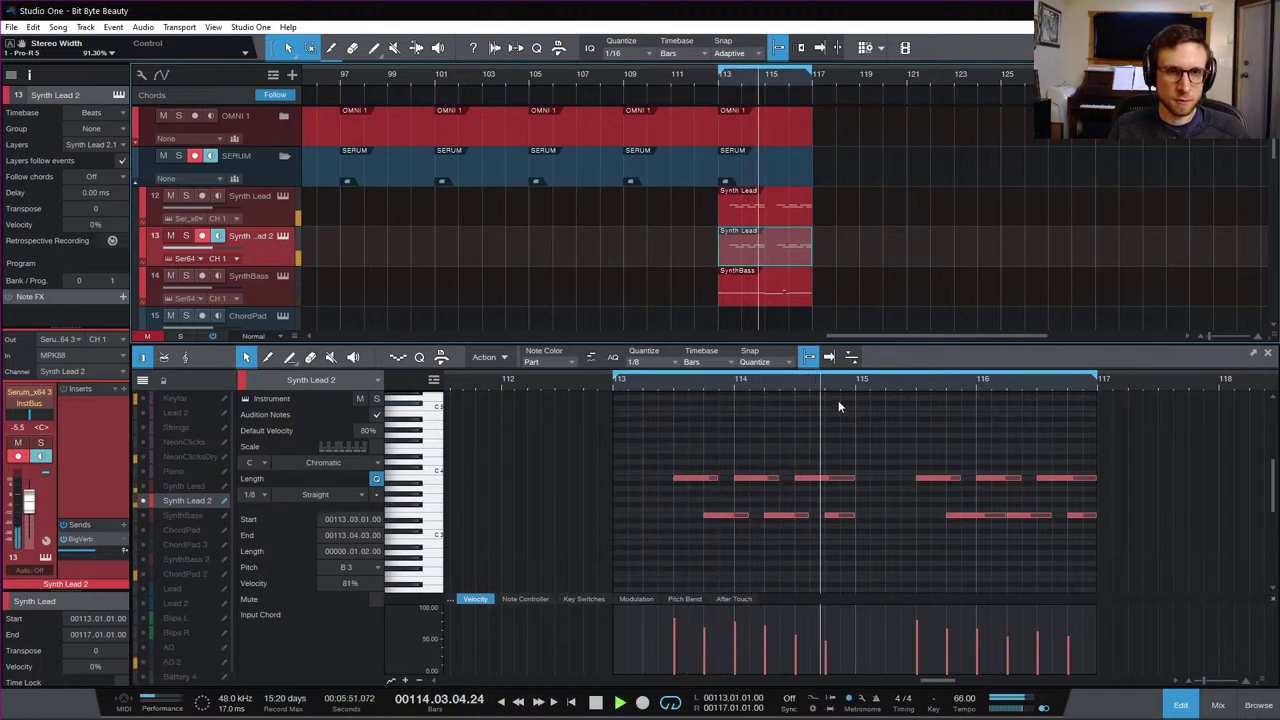
{"action": "key", "text": "space"}
{"action": "left_click", "coordinate": [615, 386]}
Step: Transpose the upper row of notes in the Synth Lead 2 part up five semitones to E4
{"action": "left_click_drag", "start_coordinate": [688, 436], "coordinate": [1190, 596]}
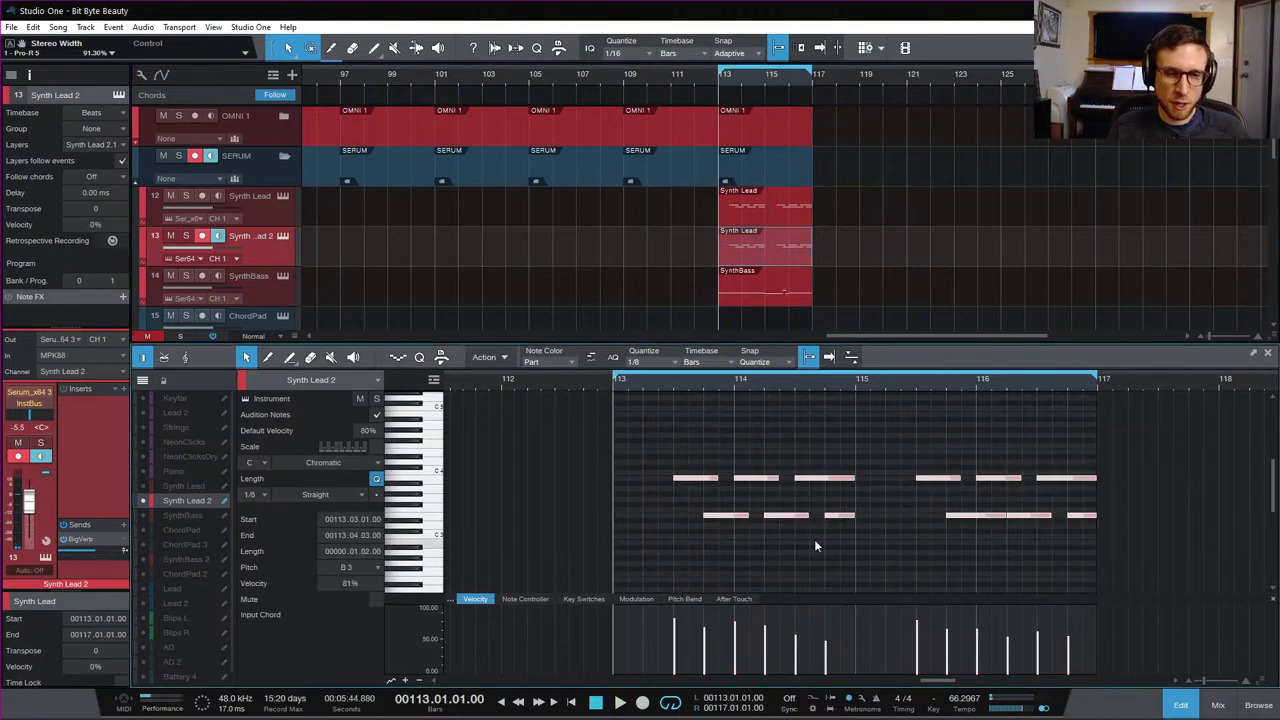
{"action": "left_click", "coordinate": [706, 542]}
{"action": "left_click_drag", "start_coordinate": [658, 424], "coordinate": [1102, 506]}
{"action": "key", "text": "Up"}
{"action": "key", "text": "Up"}
{"action": "key", "text": "Up"}
{"action": "key", "text": "Up"}
{"action": "key", "text": "Up"}
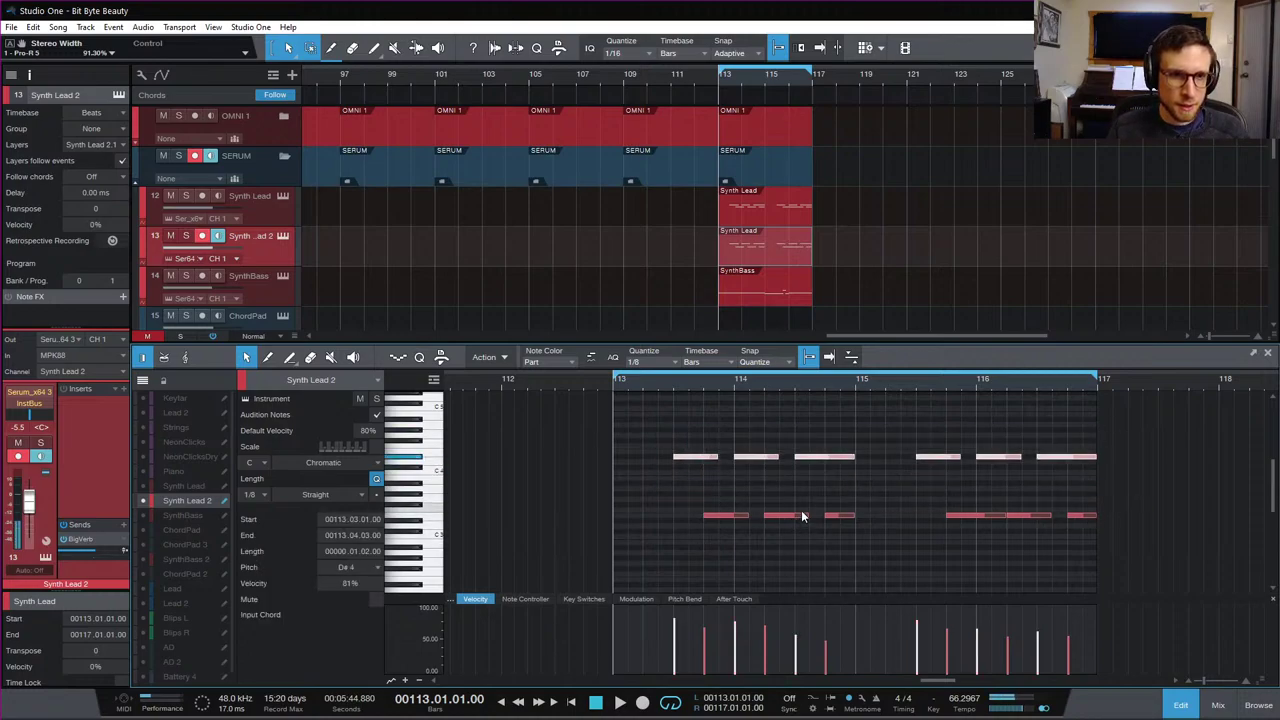
Step: Transpose the lower row of notes in the Synth Lead 2 part up three semitones to G3 and audition the section
{"action": "left_click_drag", "start_coordinate": [703, 470], "coordinate": [1120, 540]}
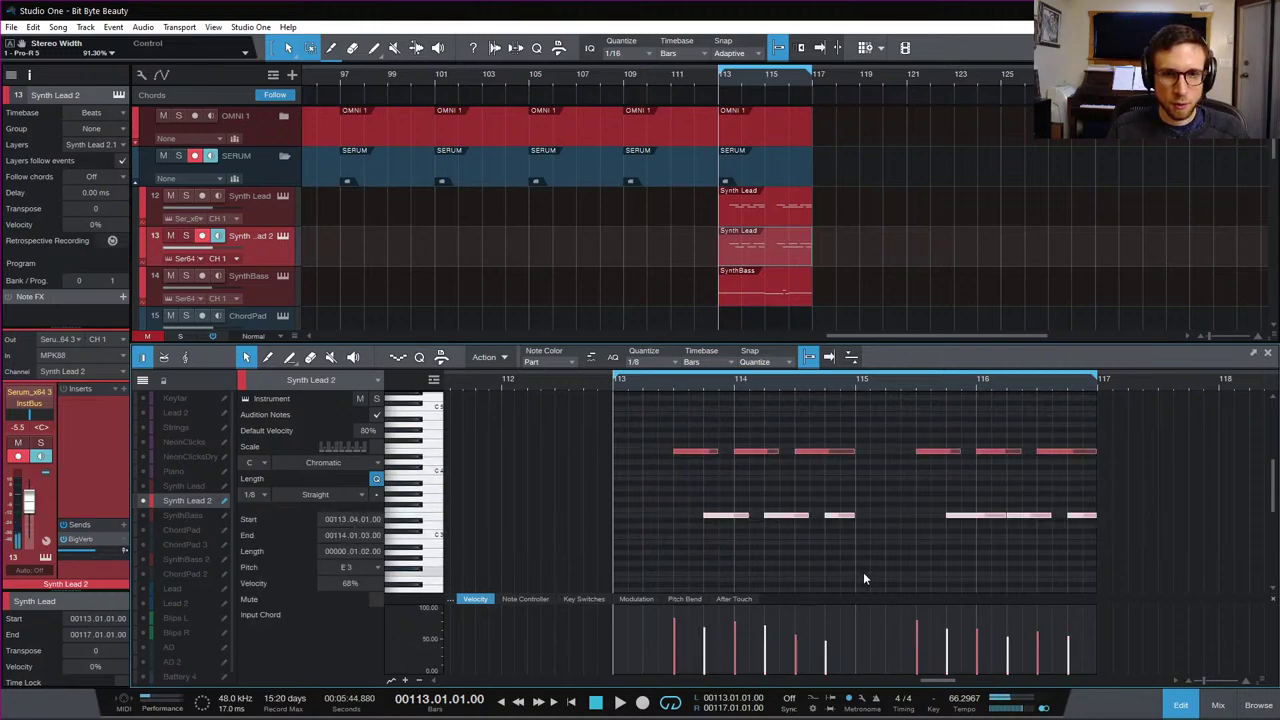
{"action": "key", "text": "Up"}
{"action": "key", "text": "Up"}
{"action": "key", "text": "Up"}
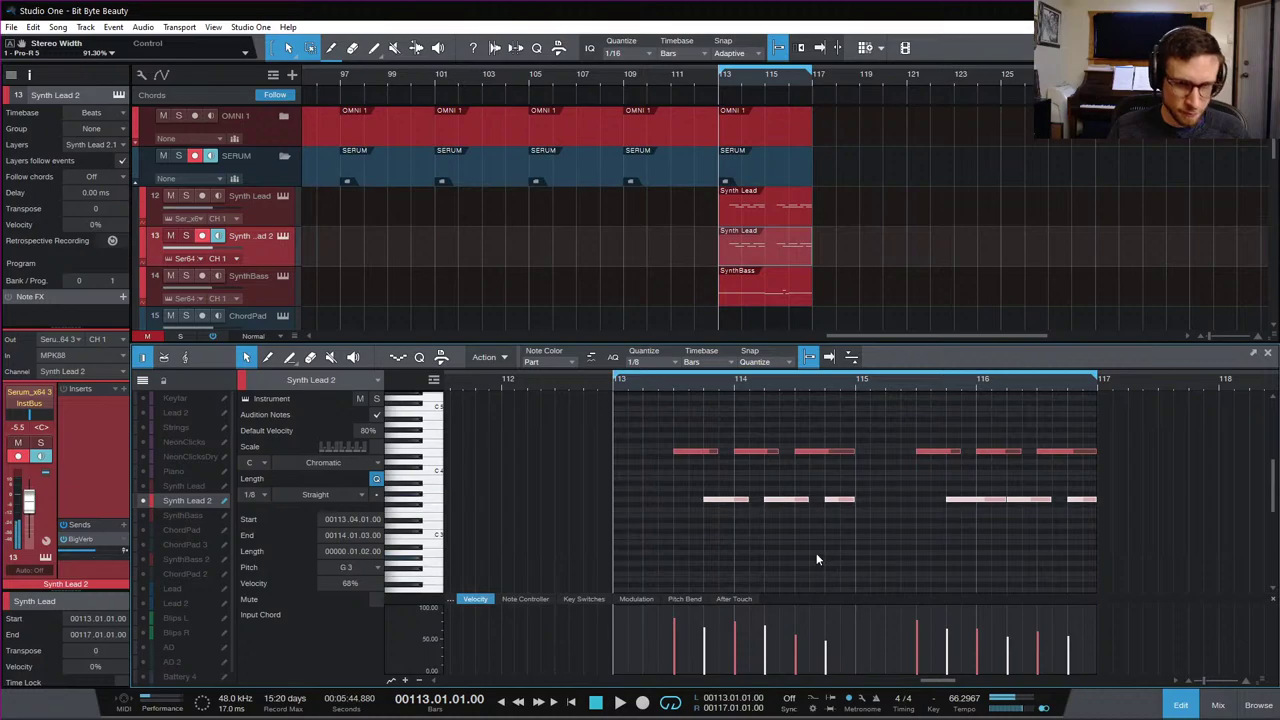
{"action": "left_click", "coordinate": [902, 485]}
{"action": "key", "text": "space"}
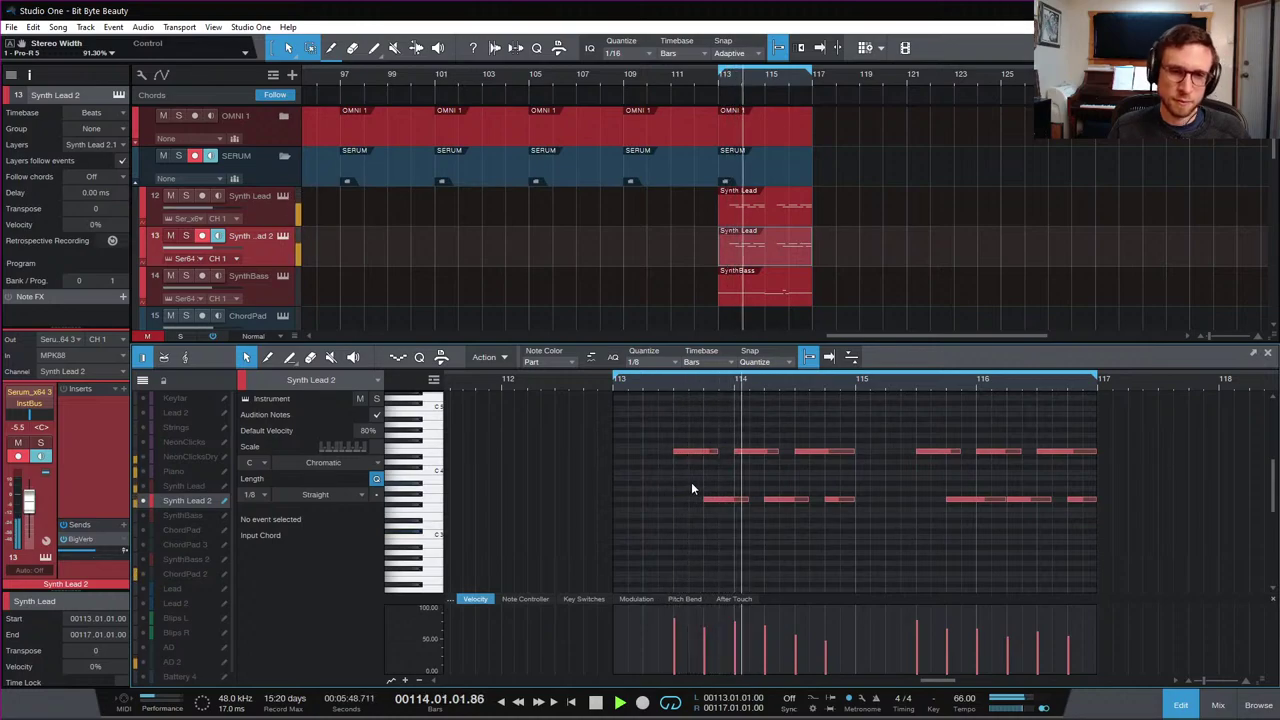
{"action": "key", "text": "space"}
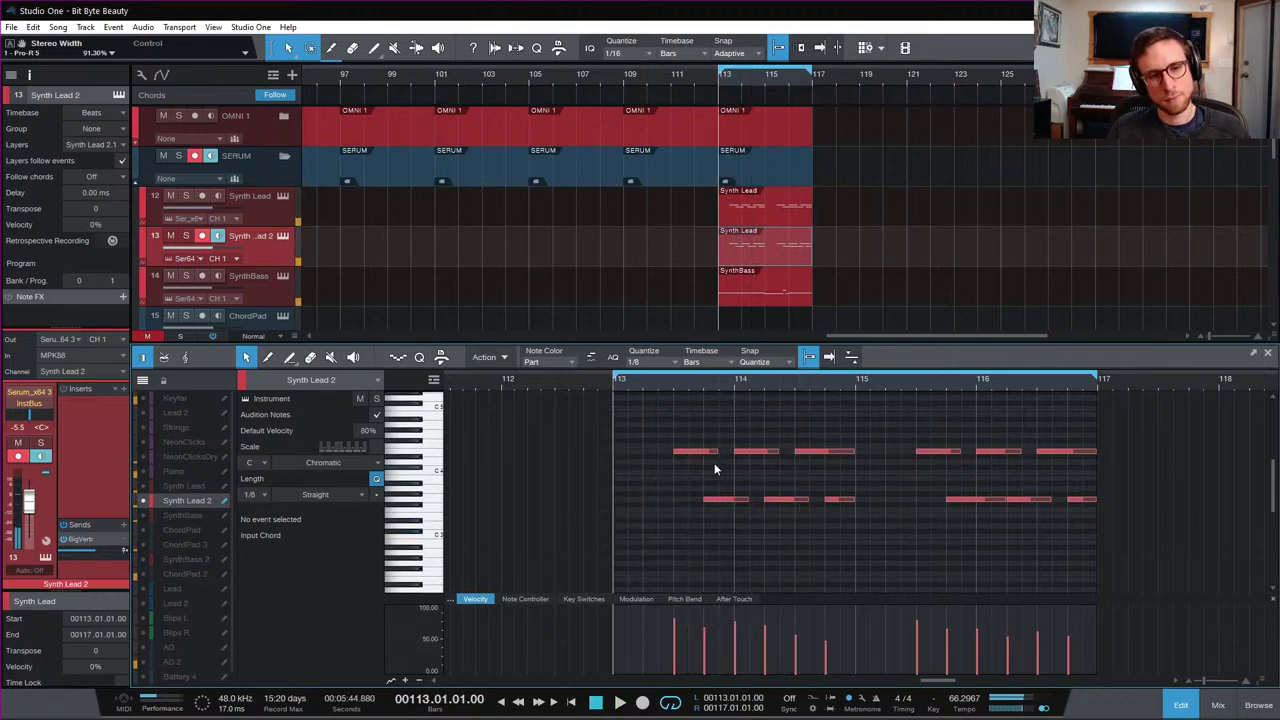
Step: Shift all Synth Lead 2 notes one beat later, so the first starts at 113.04.01, and listen to the section
{"action": "left_click_drag", "start_coordinate": [658, 416], "coordinate": [1069, 503]}
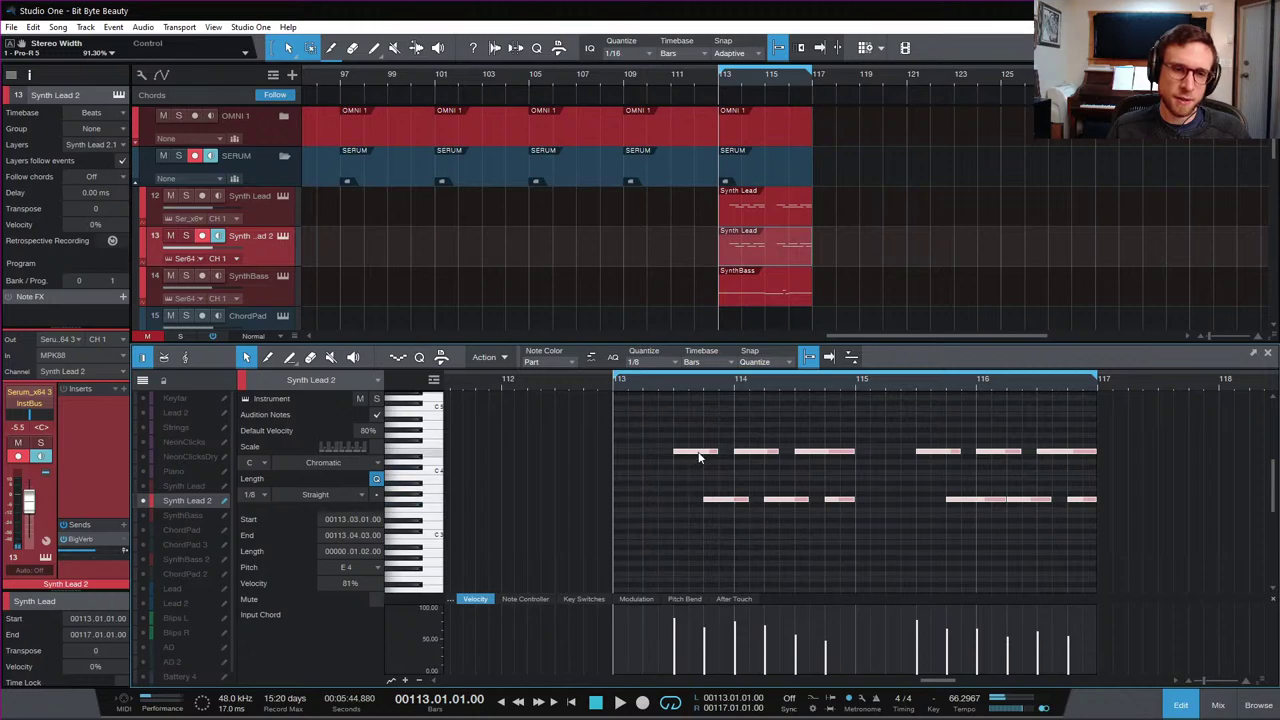
{"action": "left_click_drag", "start_coordinate": [699, 455], "coordinate": [729, 455]}
{"action": "key", "text": "space"}
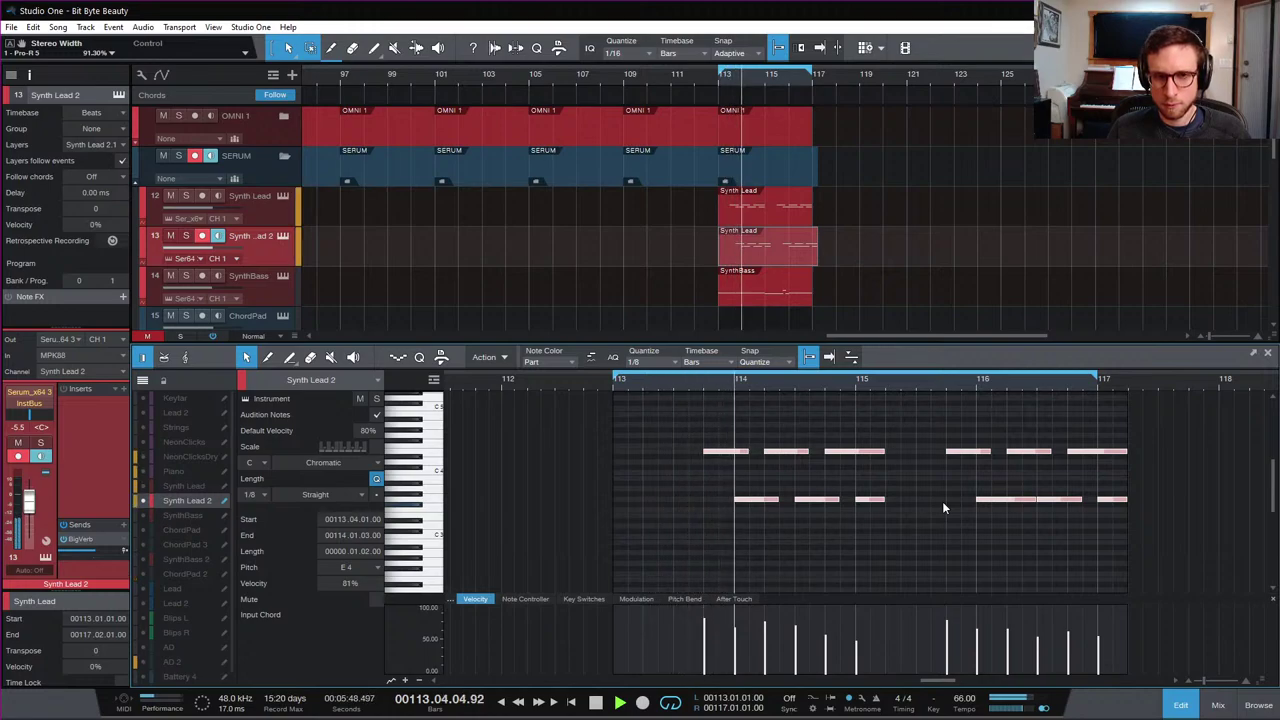
{"action": "key", "text": "space"}
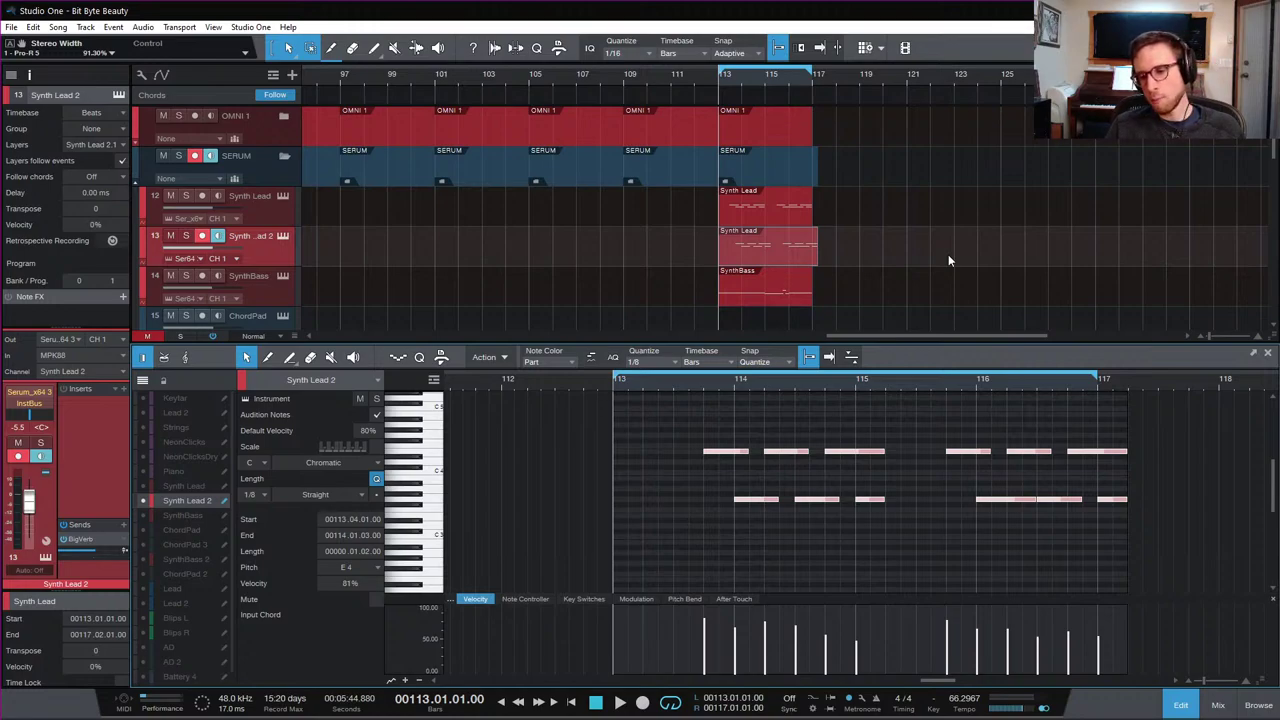
Step: Compare the Synth Lead and Synth Lead 2 parts, checking the last E4 note that extends past bar 117
{"action": "left_click", "coordinate": [837, 249]}
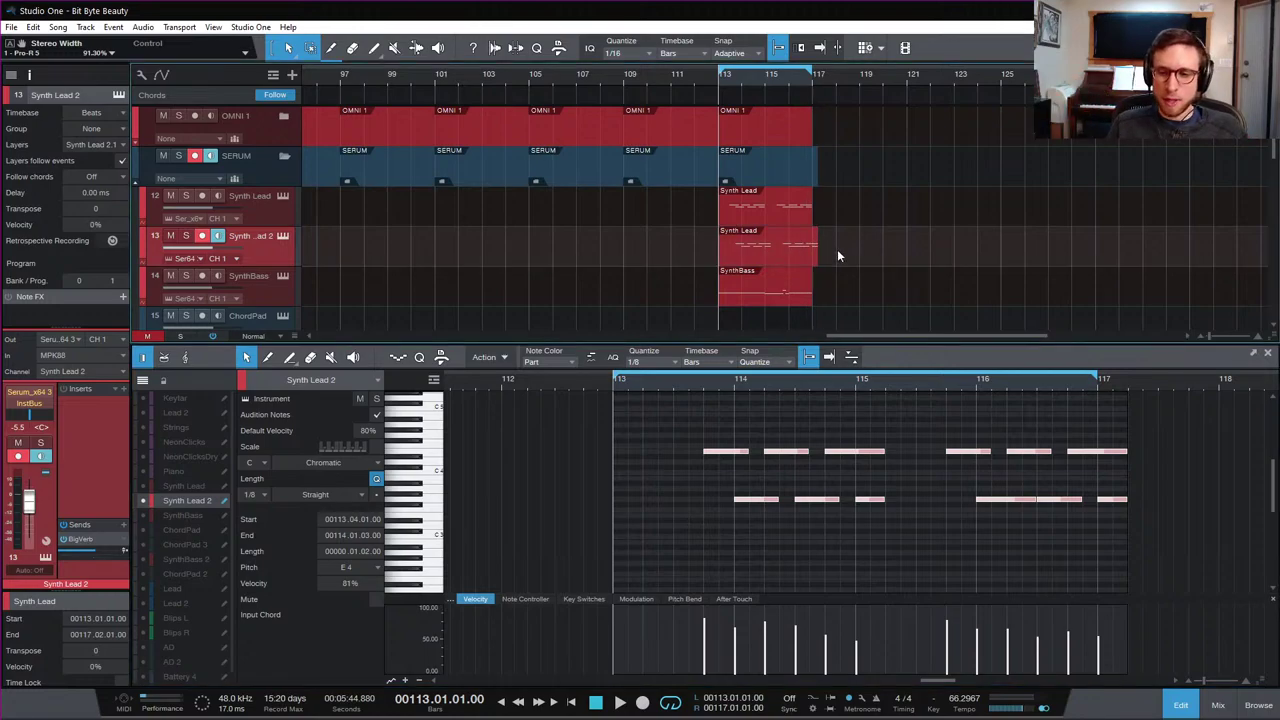
{"action": "left_click", "coordinate": [798, 211]}
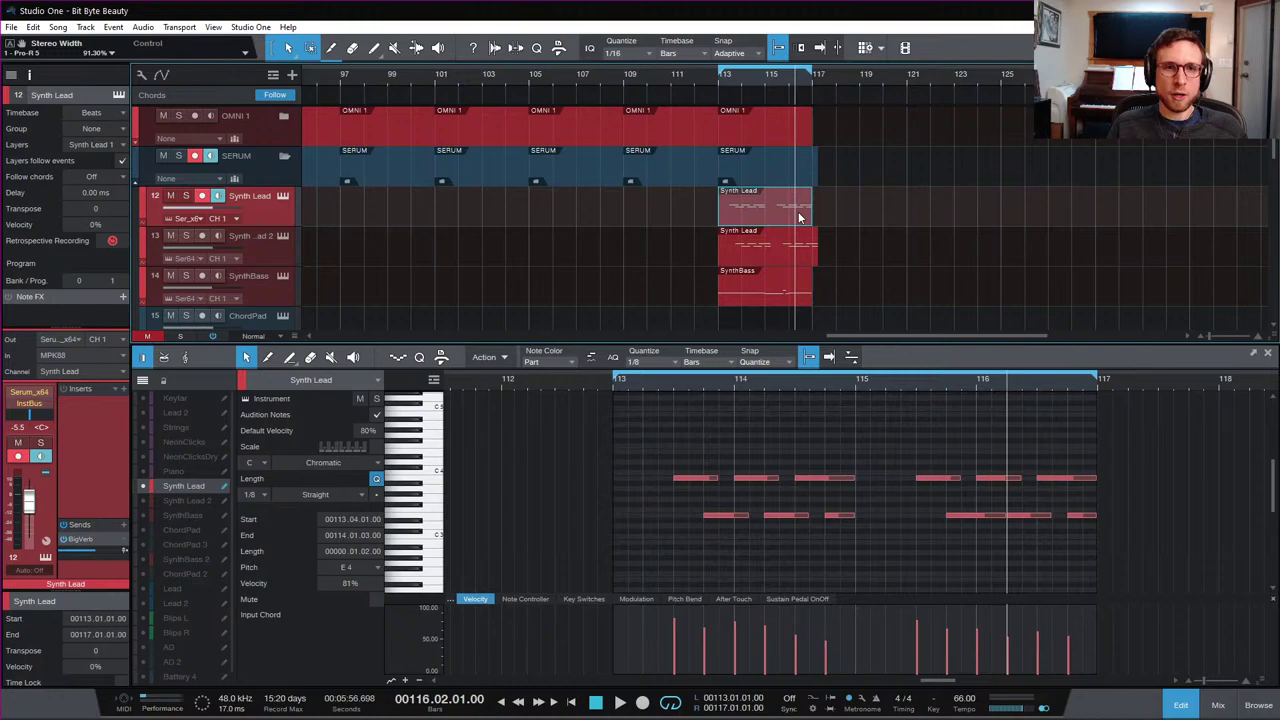
{"action": "left_click", "coordinate": [800, 262]}
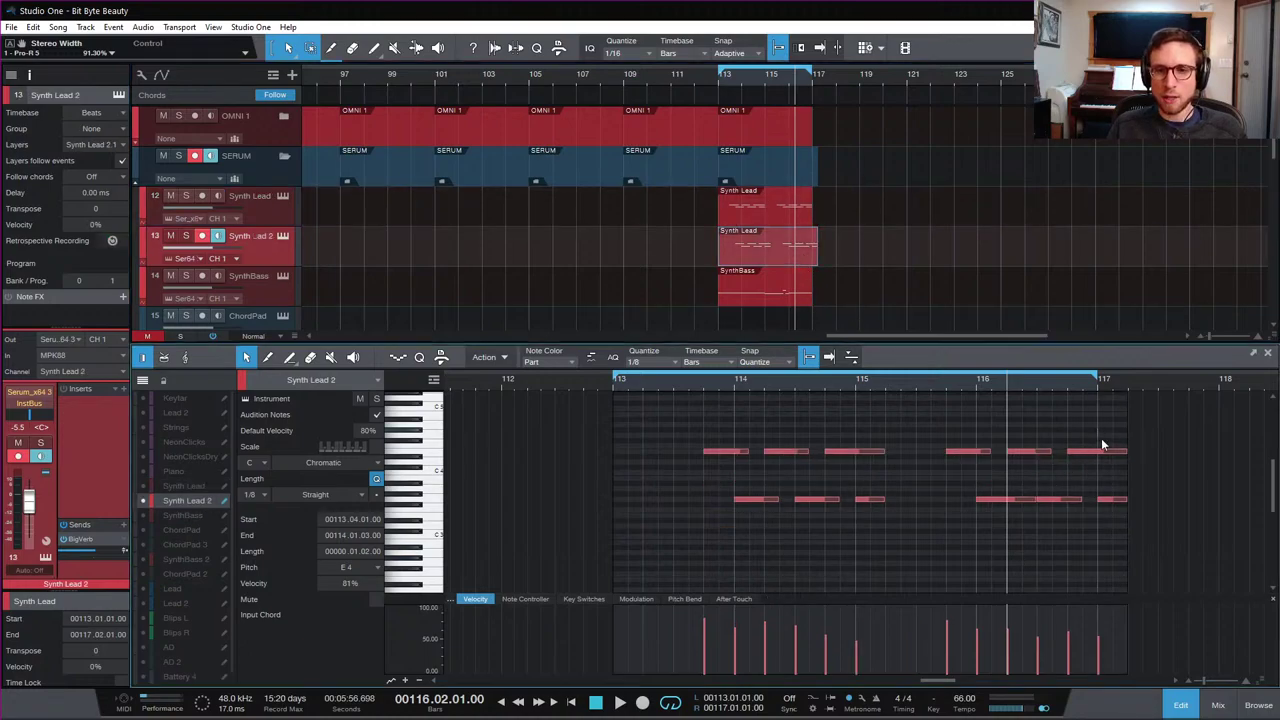
{"action": "left_click", "coordinate": [1124, 453]}
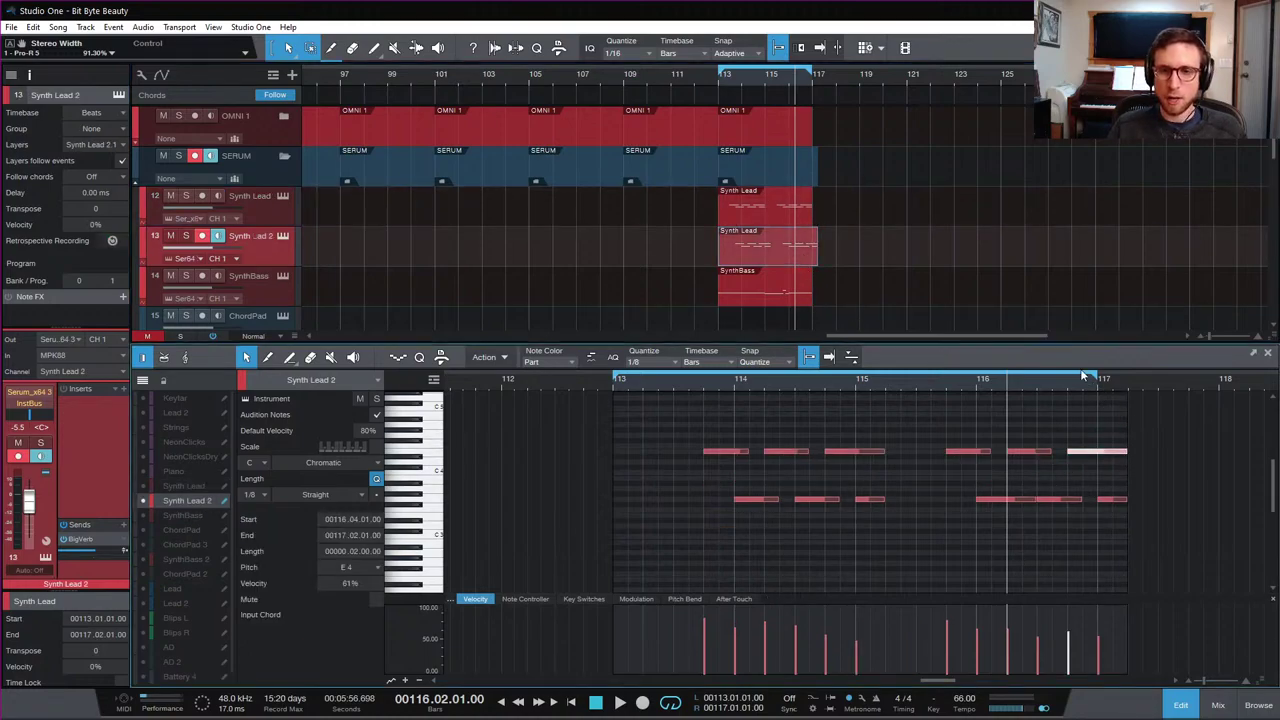
{"action": "left_click", "coordinate": [718, 77]}
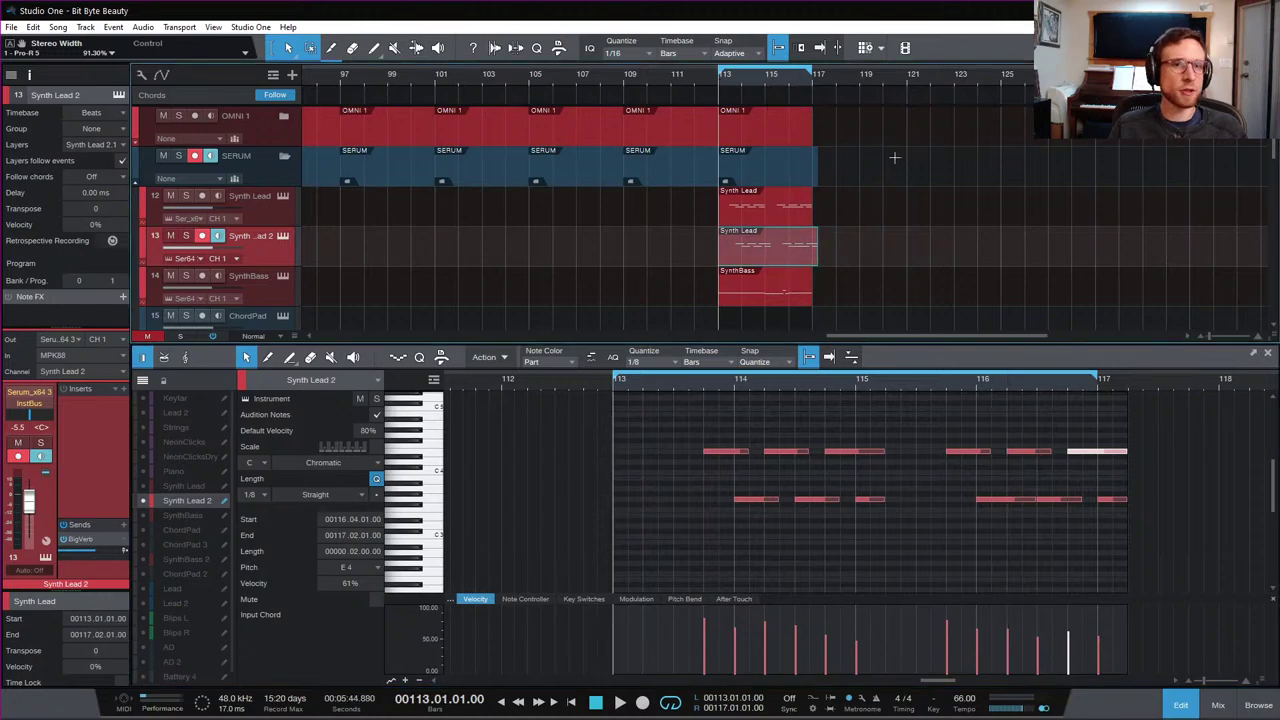
{"action": "left_click", "coordinate": [909, 245]}
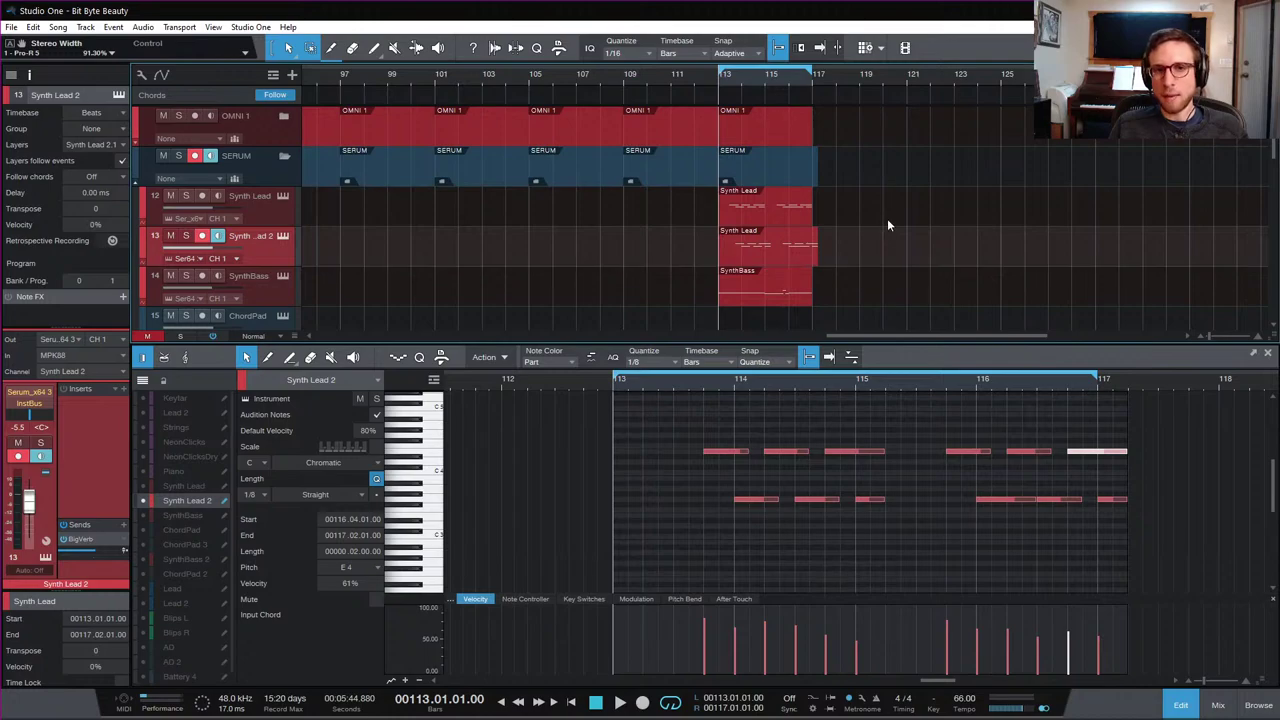
Step: Replay the section from bar 113 while viewing the bass, pad and lead tracks beneath Synth Lead 2
{"action": "scroll", "coordinate": [886, 213], "scroll_direction": "down", "scroll_amount": 5}
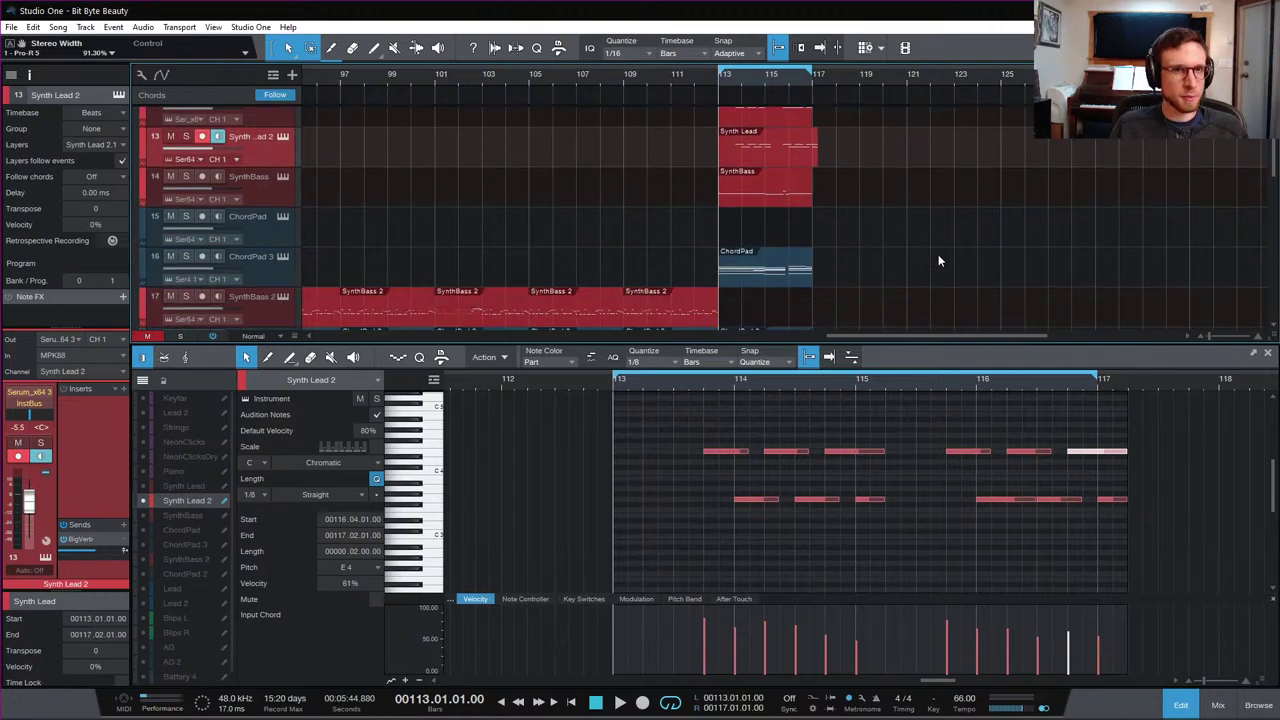
{"action": "key", "text": "space"}
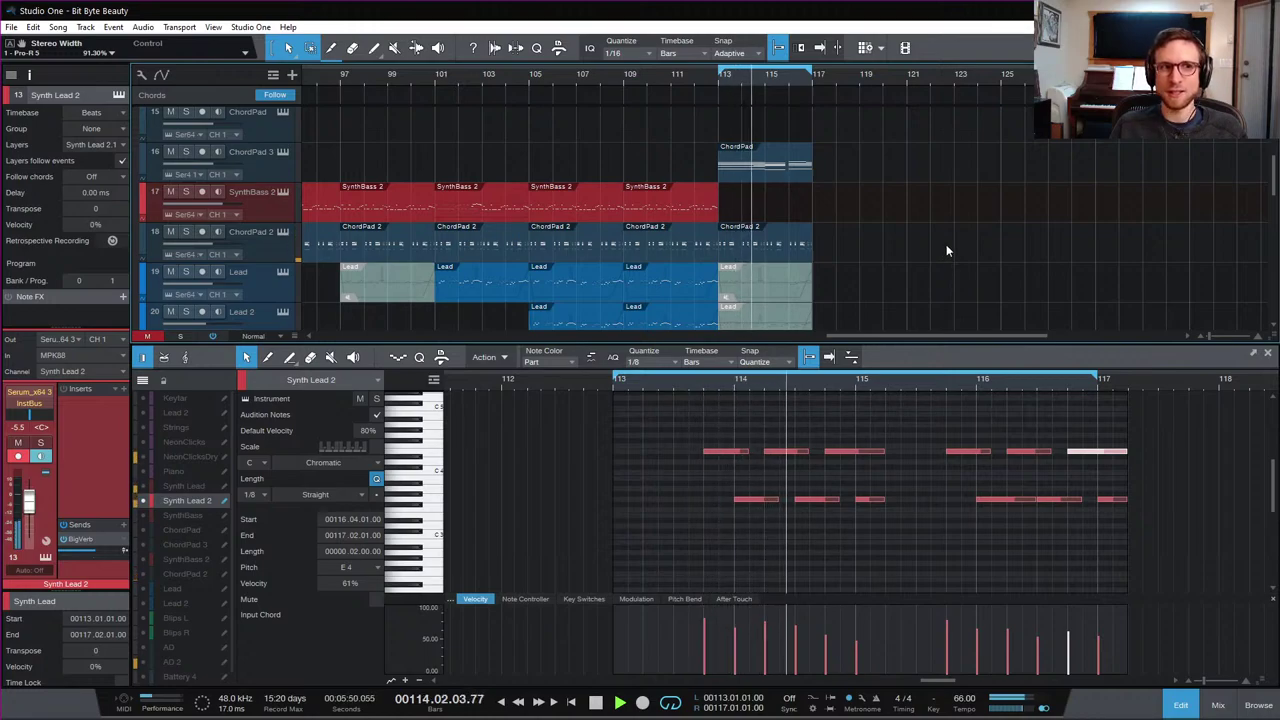
{"action": "scroll", "coordinate": [946, 244], "scroll_direction": "up", "scroll_amount": 1}
{"action": "scroll", "coordinate": [946, 244], "scroll_direction": "up", "scroll_amount": 1}
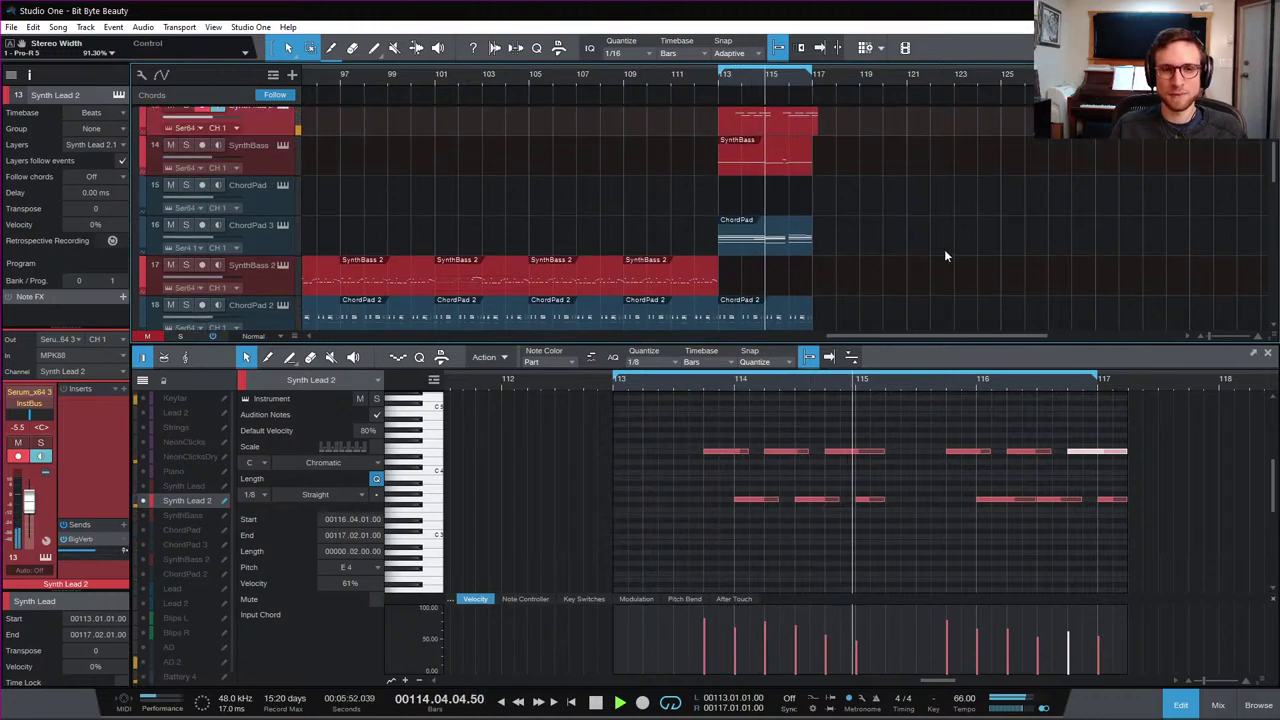
{"action": "key", "text": "space"}
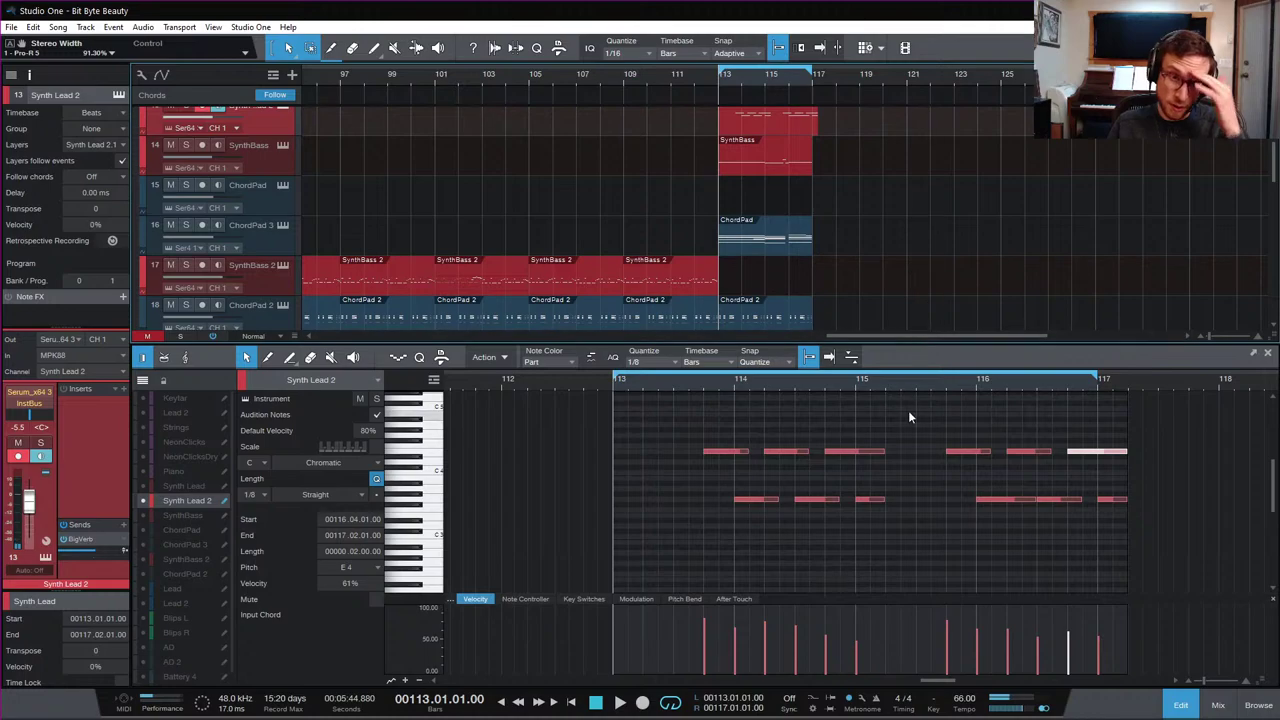
Step: Raise the Synth Lead 2 note at 114.03.01 to G#3 and play the section from bar 113
{"action": "left_click", "coordinate": [817, 524]}
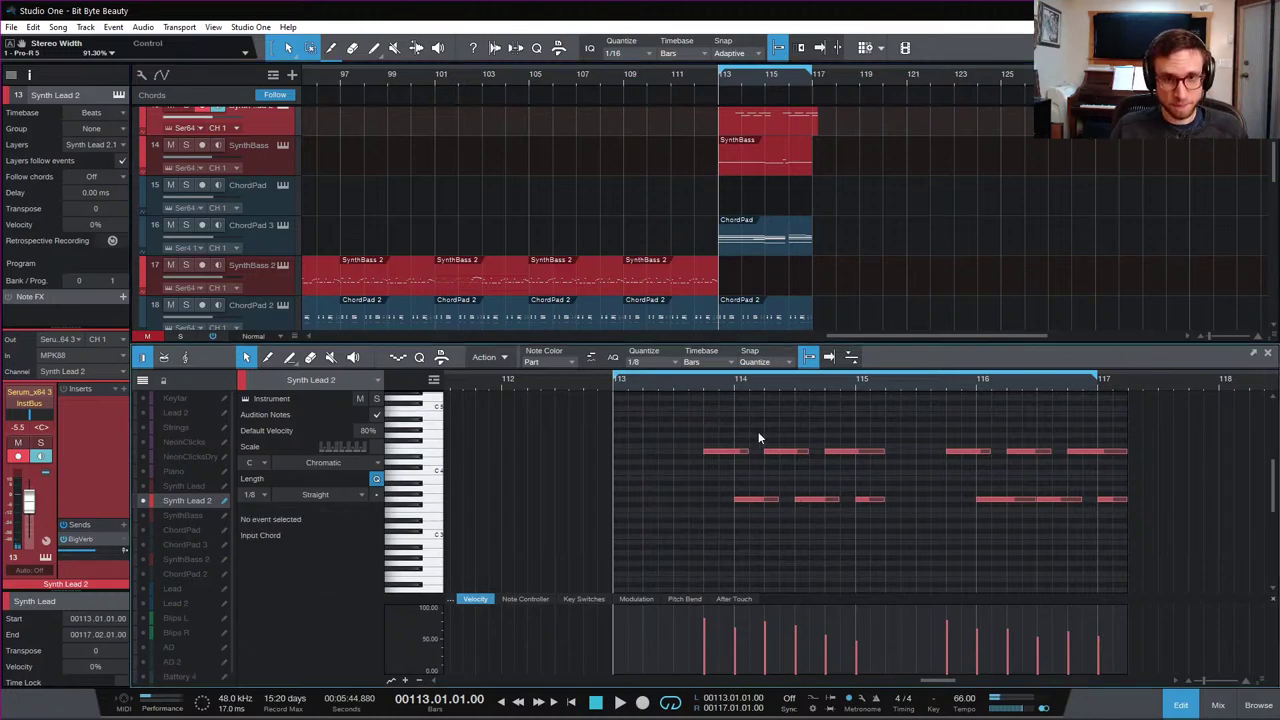
{"action": "left_click", "coordinate": [817, 496]}
{"action": "left_click", "coordinate": [704, 387]}
{"action": "key", "text": "space"}
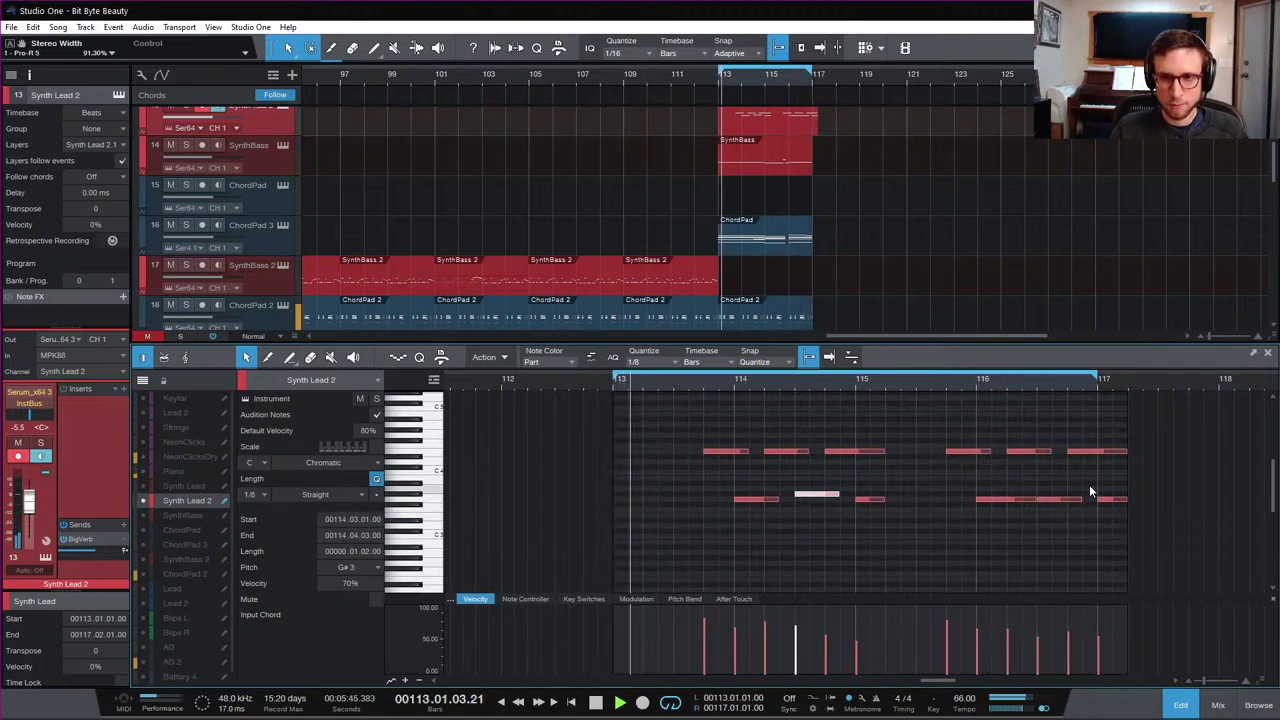
Step: Delete the last G3 note near bar 117 from the Synth Lead 2 part and stop playback
{"action": "left_click", "coordinate": [1112, 499]}
{"action": "key", "text": "Delete"}
{"action": "left_click", "coordinate": [1128, 451]}
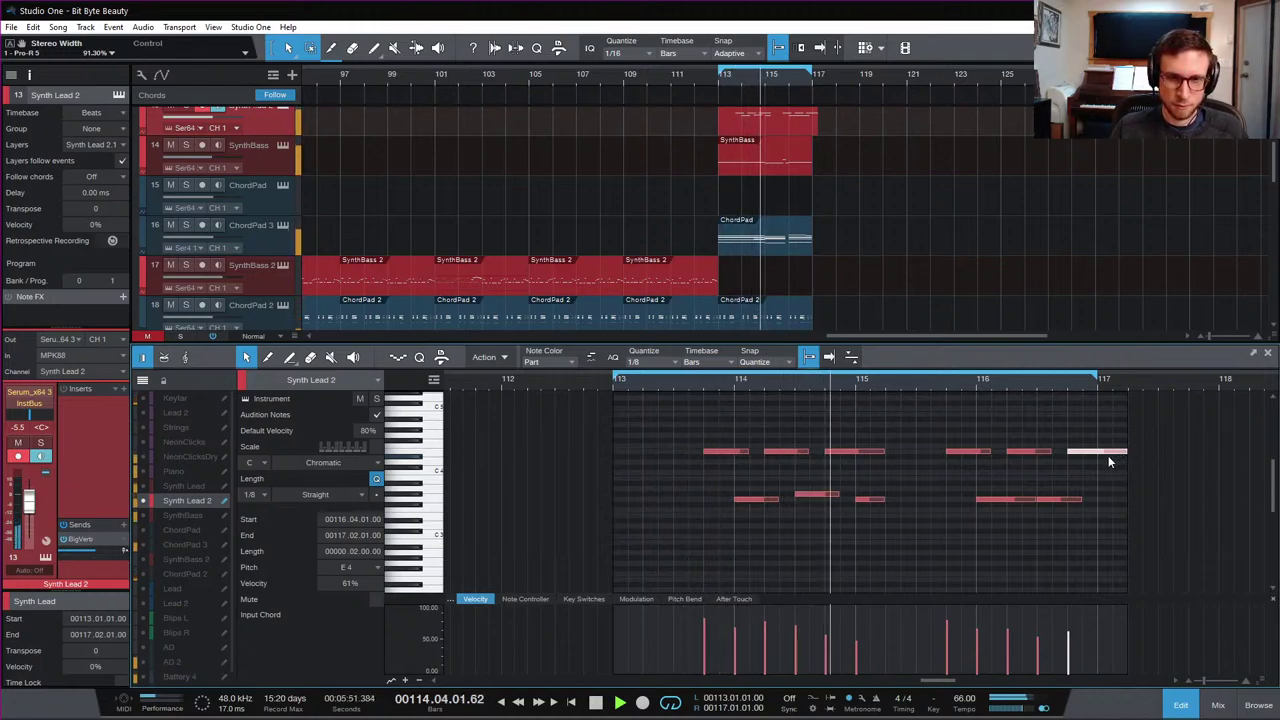
{"action": "key", "text": "space"}
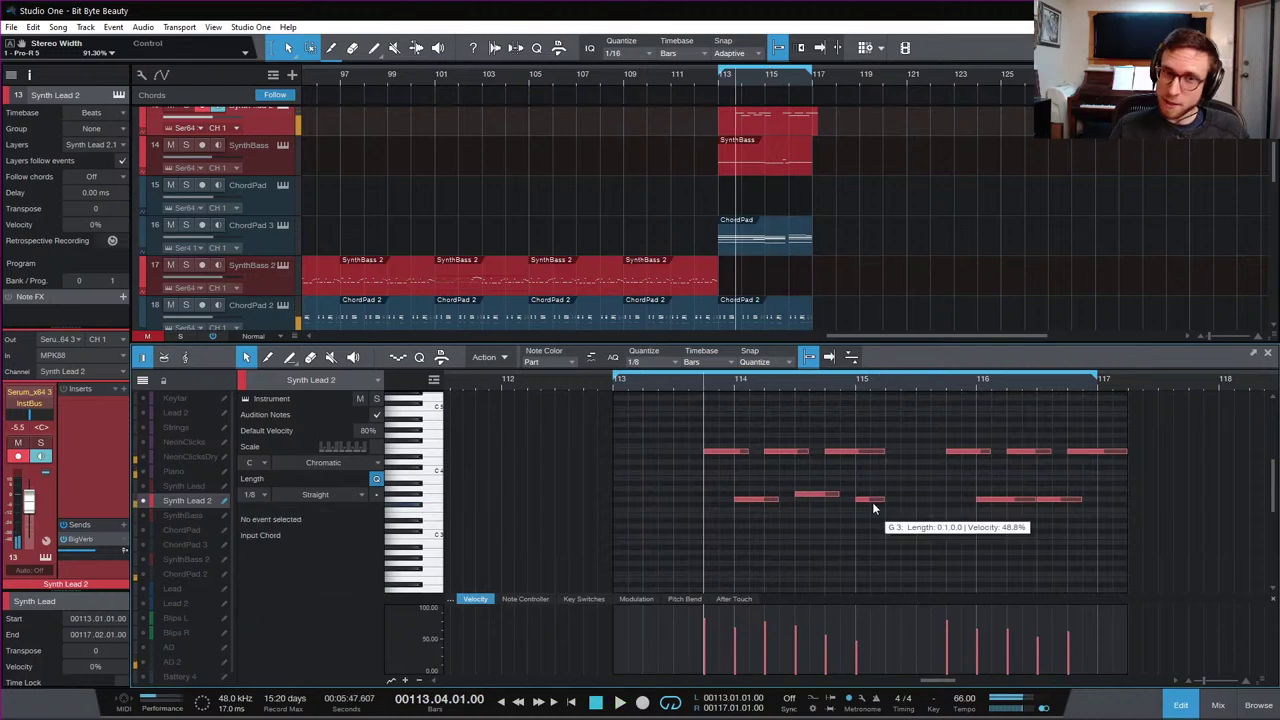
Step: Raise the short G3 note at bar 115 in the Synth Lead 2 part by two semitones and play the result
{"action": "left_click_drag", "start_coordinate": [872, 502], "coordinate": [873, 497]}
{"action": "left_click", "coordinate": [871, 517]}
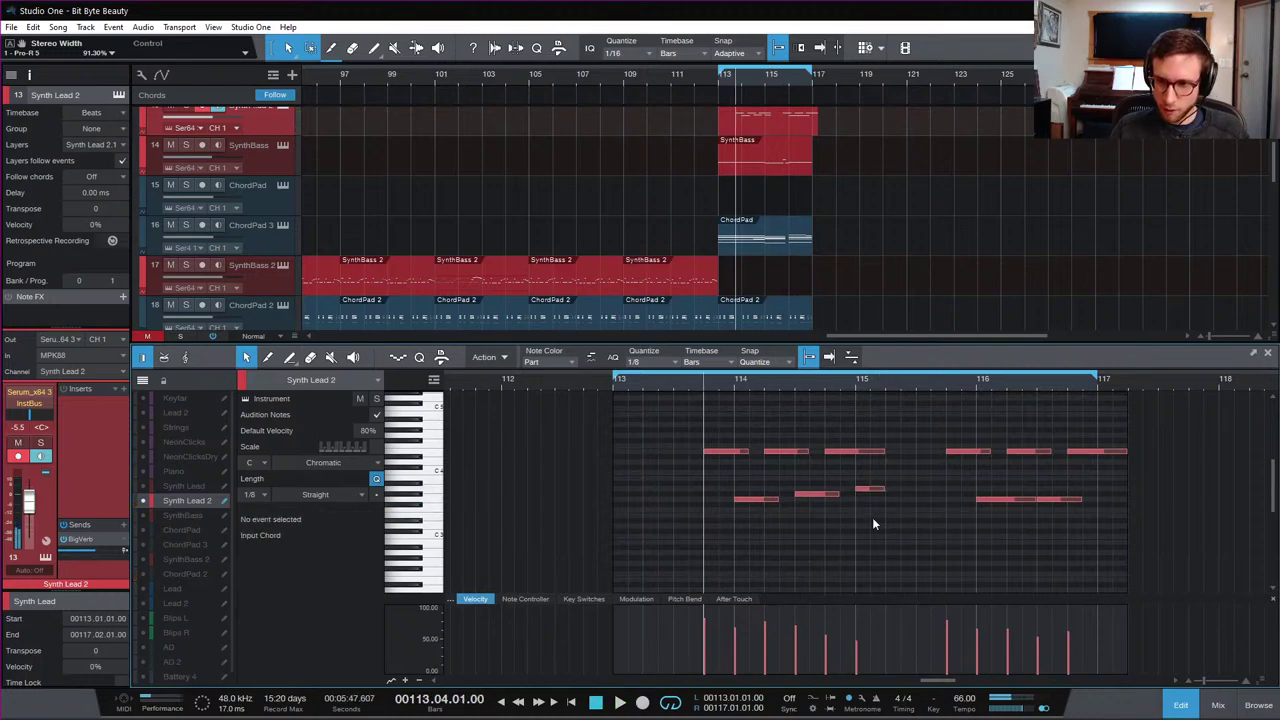
{"action": "key", "text": "space"}
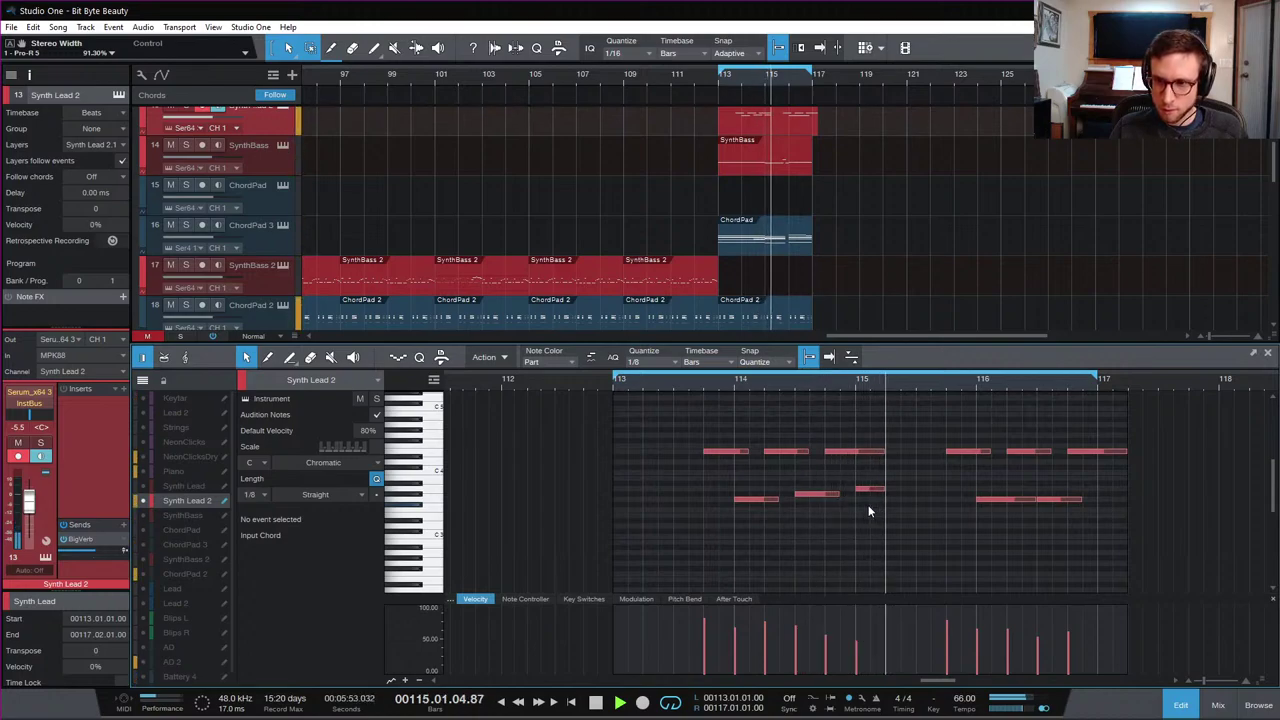
Step: Stop playback, return to bar 113 and look over the tracks from OMNI 1 down to MixBus
{"action": "key", "text": "space"}
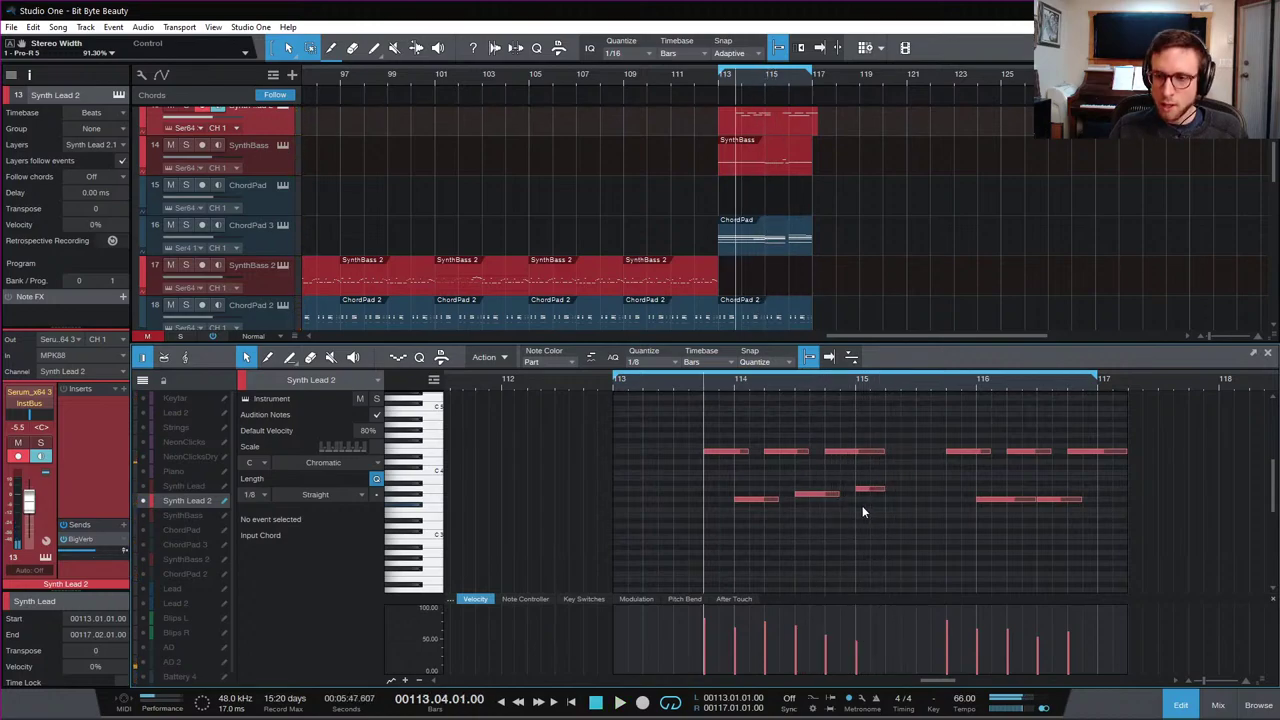
{"action": "left_click", "coordinate": [615, 384]}
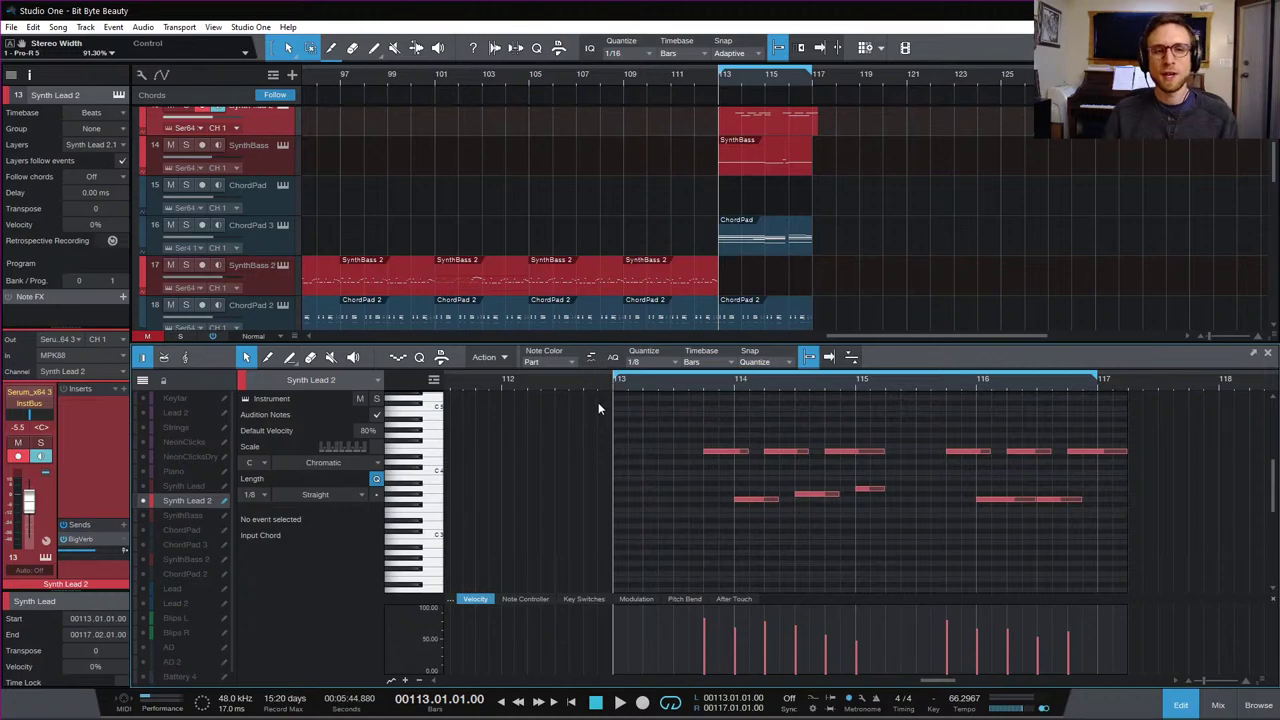
{"action": "scroll", "coordinate": [893, 255], "scroll_direction": "up", "scroll_amount": 3}
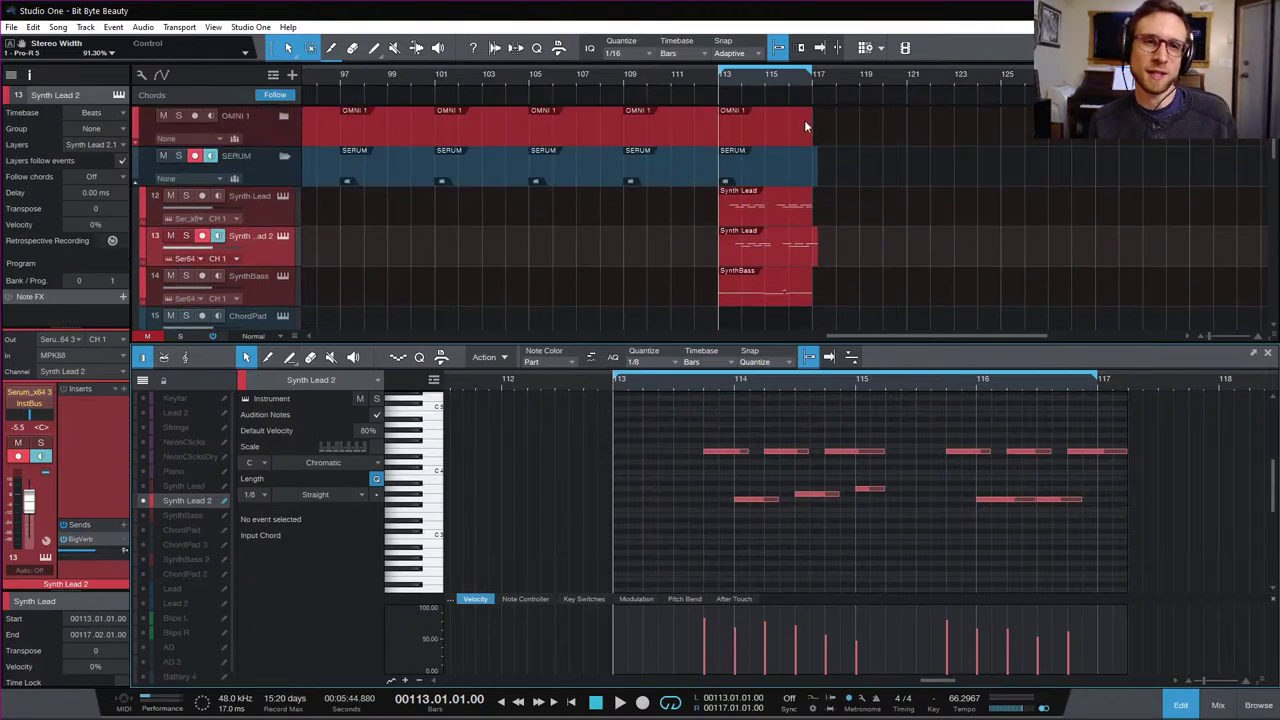
{"action": "scroll", "coordinate": [892, 184], "scroll_direction": "down", "scroll_amount": 3}
{"action": "scroll", "coordinate": [895, 191], "scroll_direction": "down", "scroll_amount": 10}
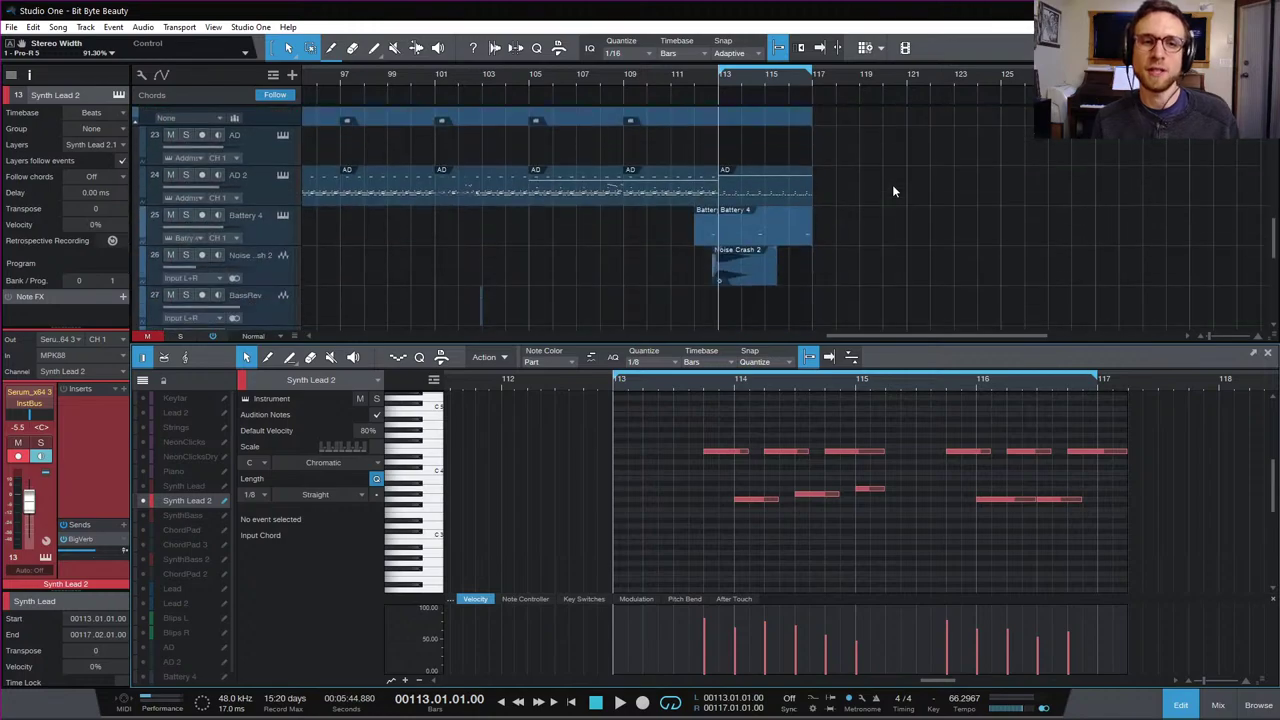
{"action": "scroll", "coordinate": [895, 191], "scroll_direction": "down", "scroll_amount": 1}
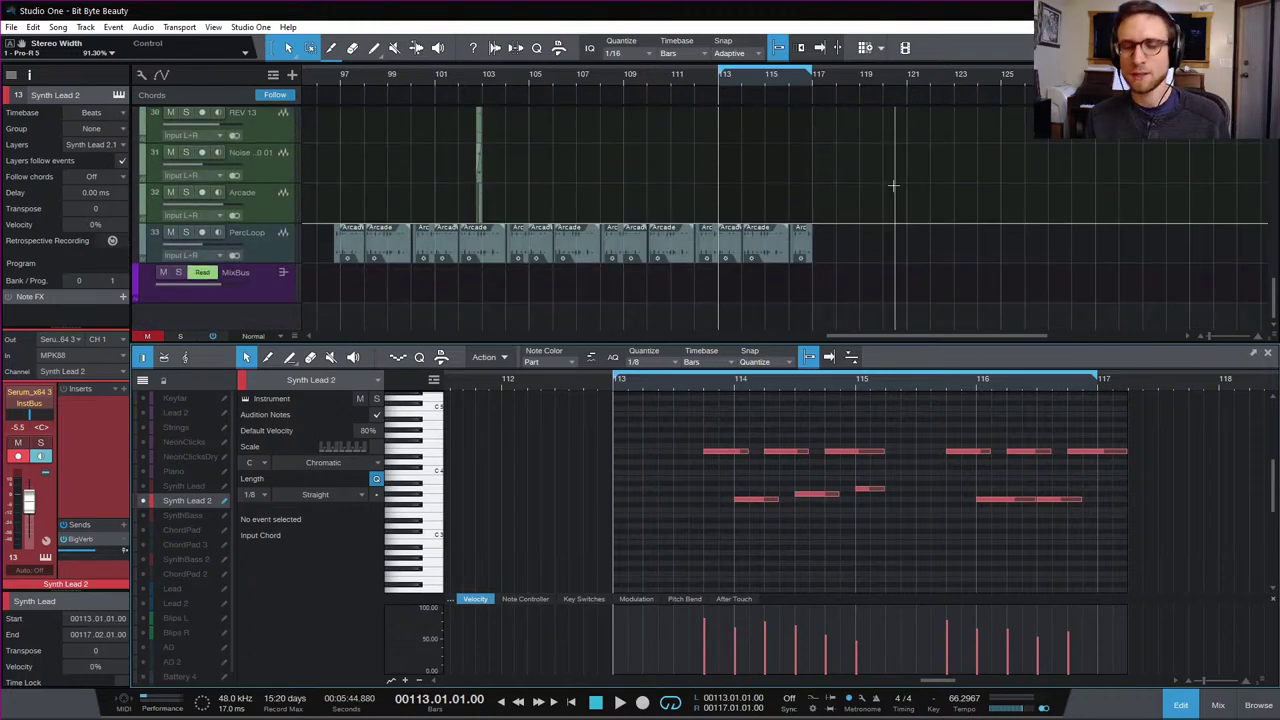
{"action": "scroll", "coordinate": [893, 185], "scroll_direction": "up", "scroll_amount": 5}
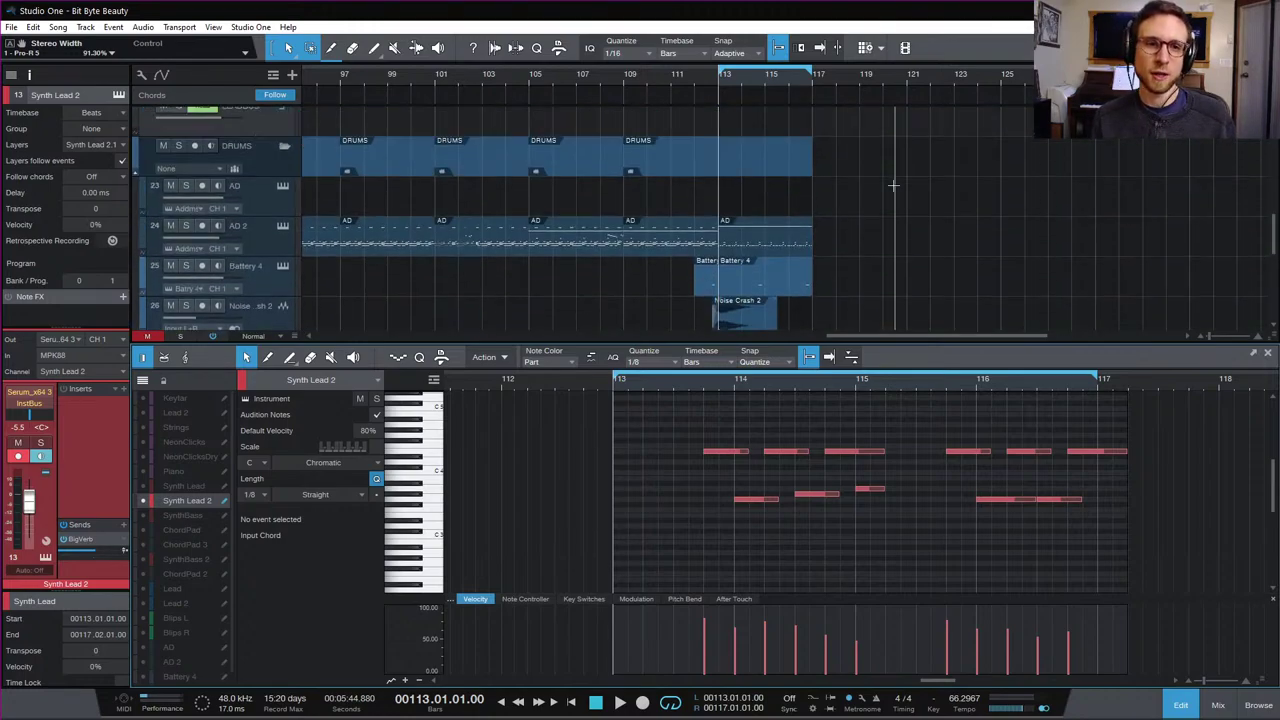
{"action": "scroll", "coordinate": [893, 185], "scroll_direction": "up", "scroll_amount": 7}
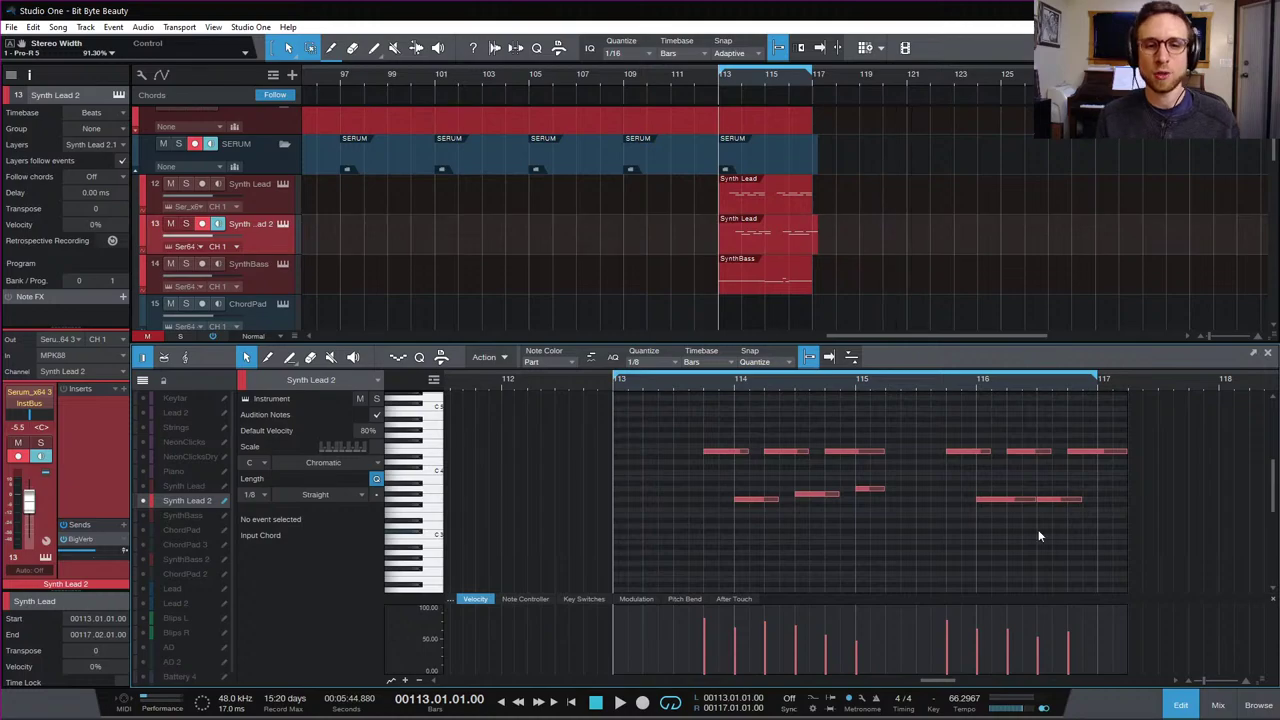
Step: Close the note editor, save the song and delete the muted Lead, Lead 2, Blips L and Blips R parts at bars 113 to 117
{"action": "left_click", "coordinate": [1184, 705]}
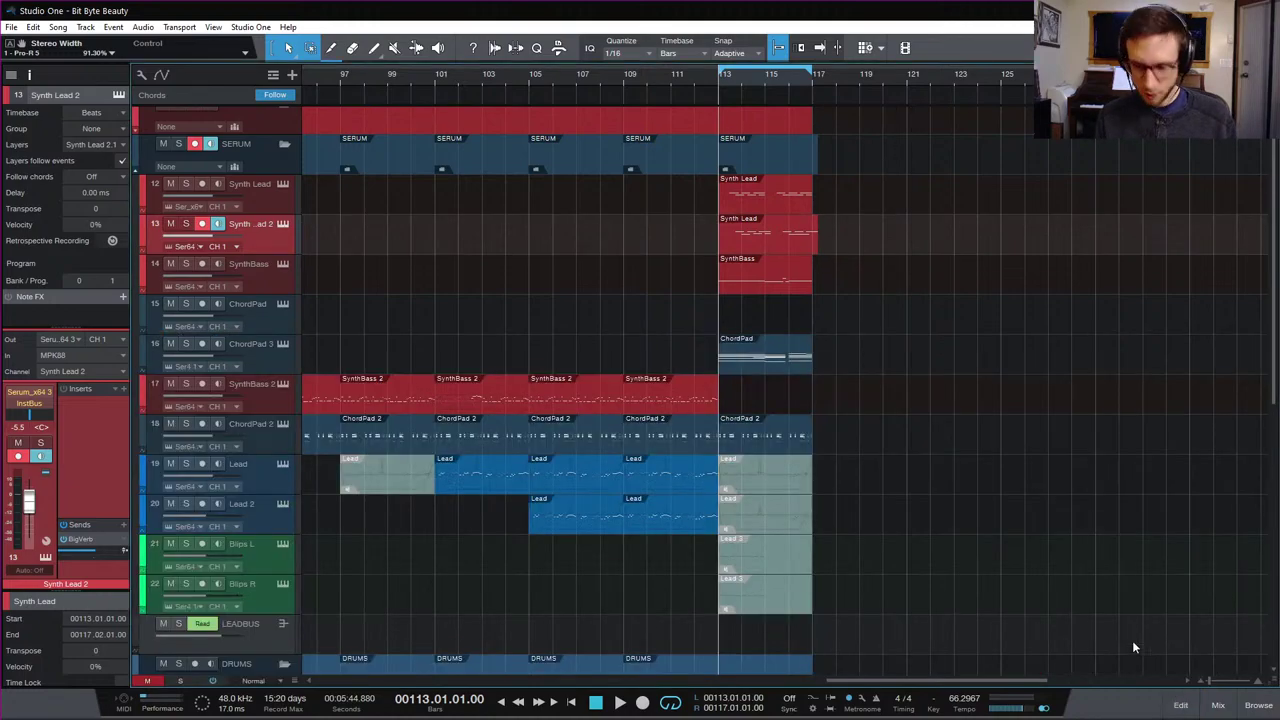
{"action": "key", "text": "ctrl+s"}
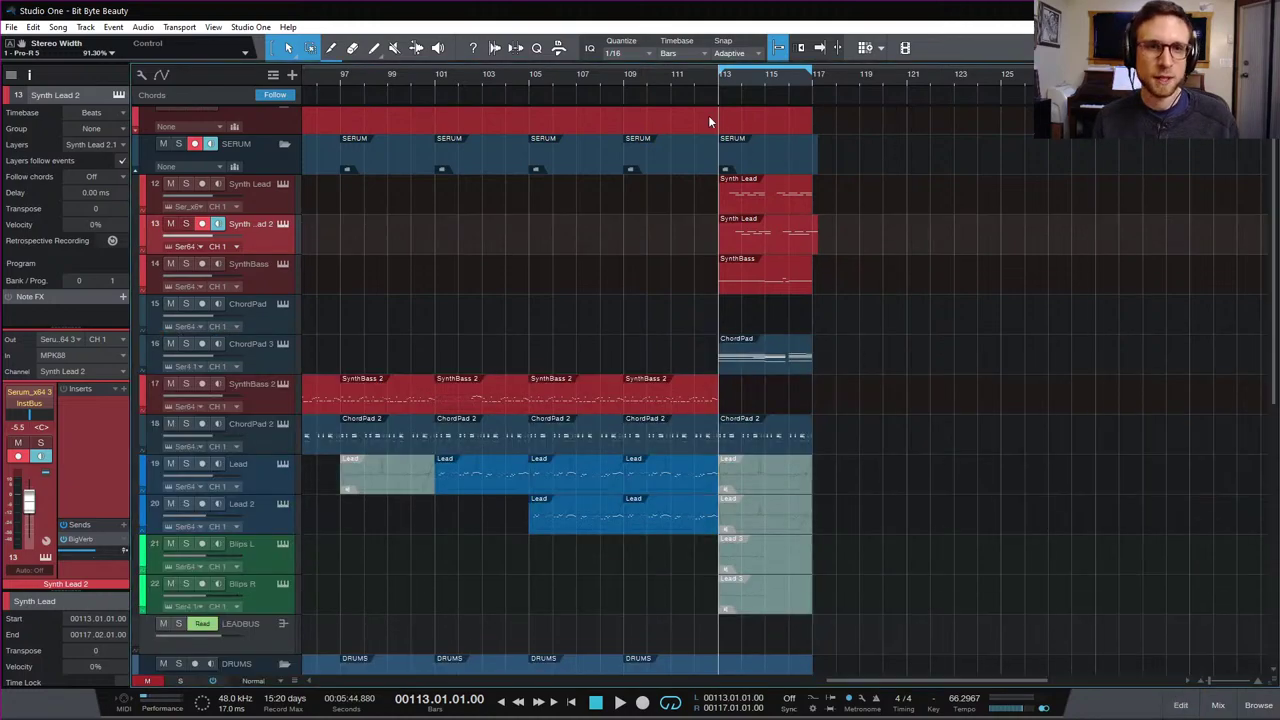
{"action": "scroll", "coordinate": [890, 338], "scroll_direction": "down", "scroll_amount": 6}
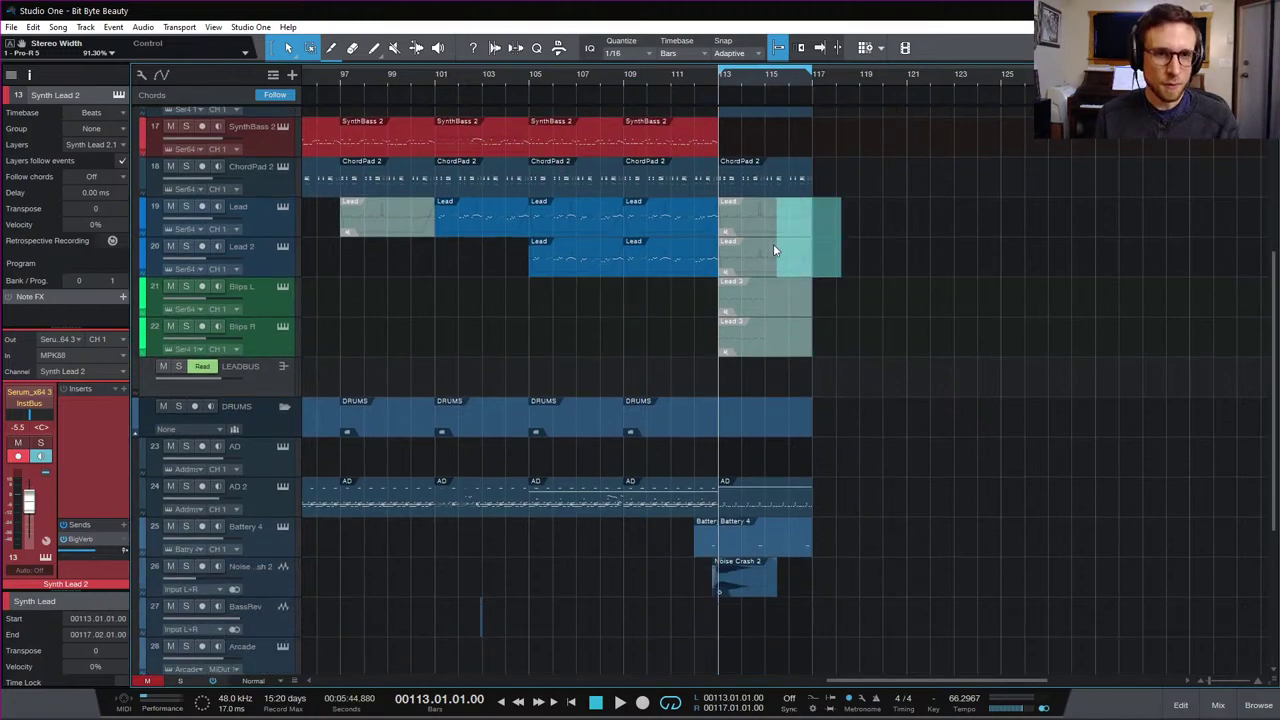
{"action": "key", "text": "ctrl+z"}
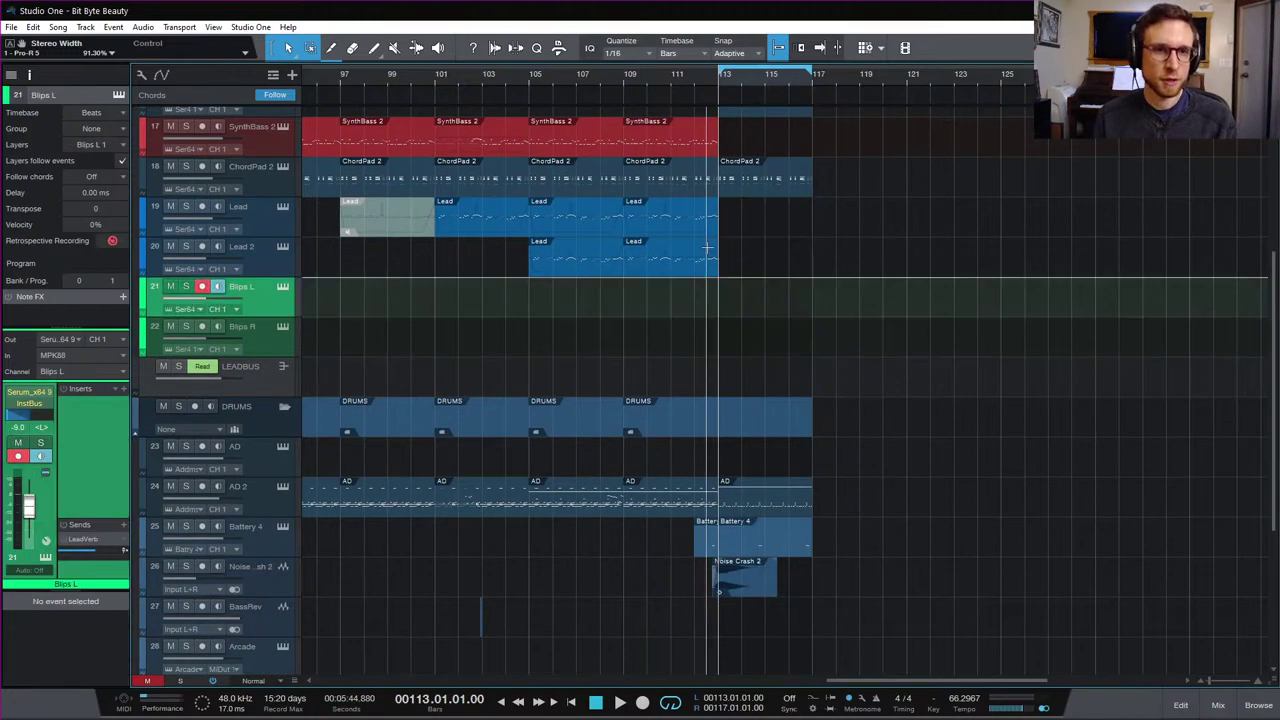
Step: Play the transition from bar 109 into the new section at bar 113 and stop playback
{"action": "left_click", "coordinate": [622, 75]}
{"action": "key", "text": "space"}
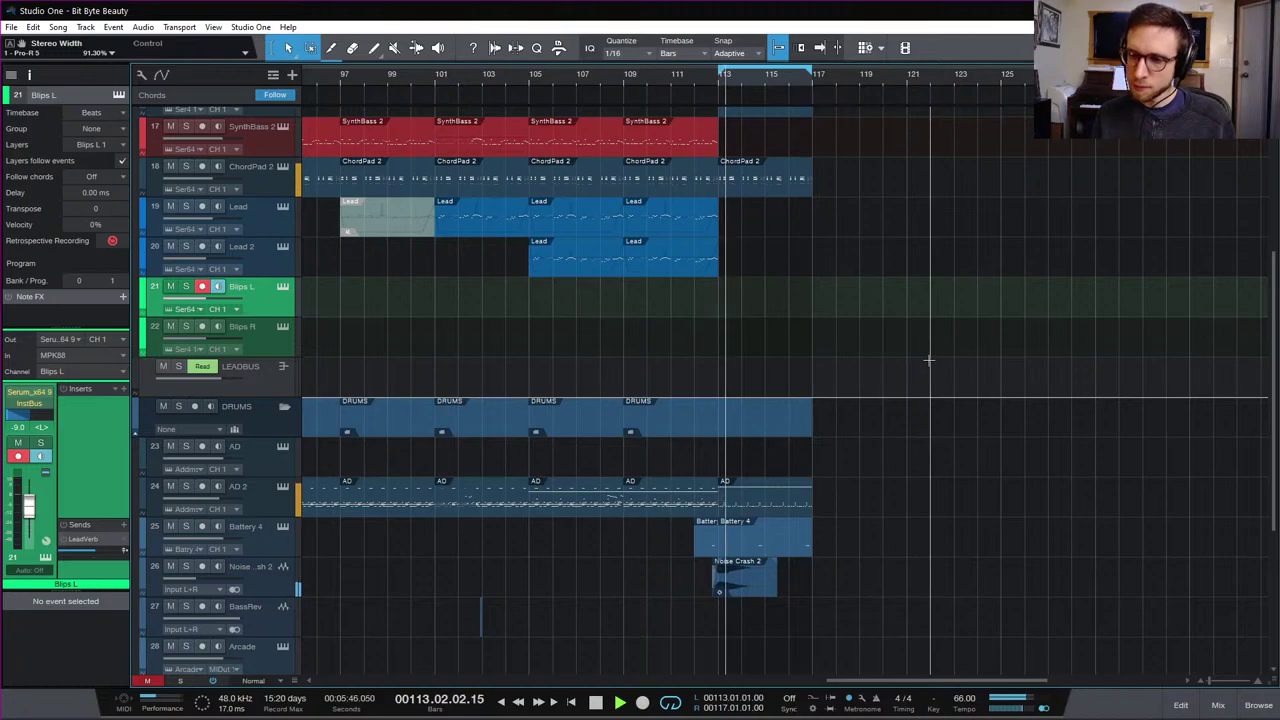
{"action": "key", "text": "space"}
Step: Examine the full song arrangement across all tracks, from bar 1 to the section ending at bar 117
{"action": "scroll", "coordinate": [929, 360], "scroll_direction": "up", "scroll_amount": 4}
{"action": "scroll", "coordinate": [920, 367], "scroll_direction": "left", "scroll_amount": 5}
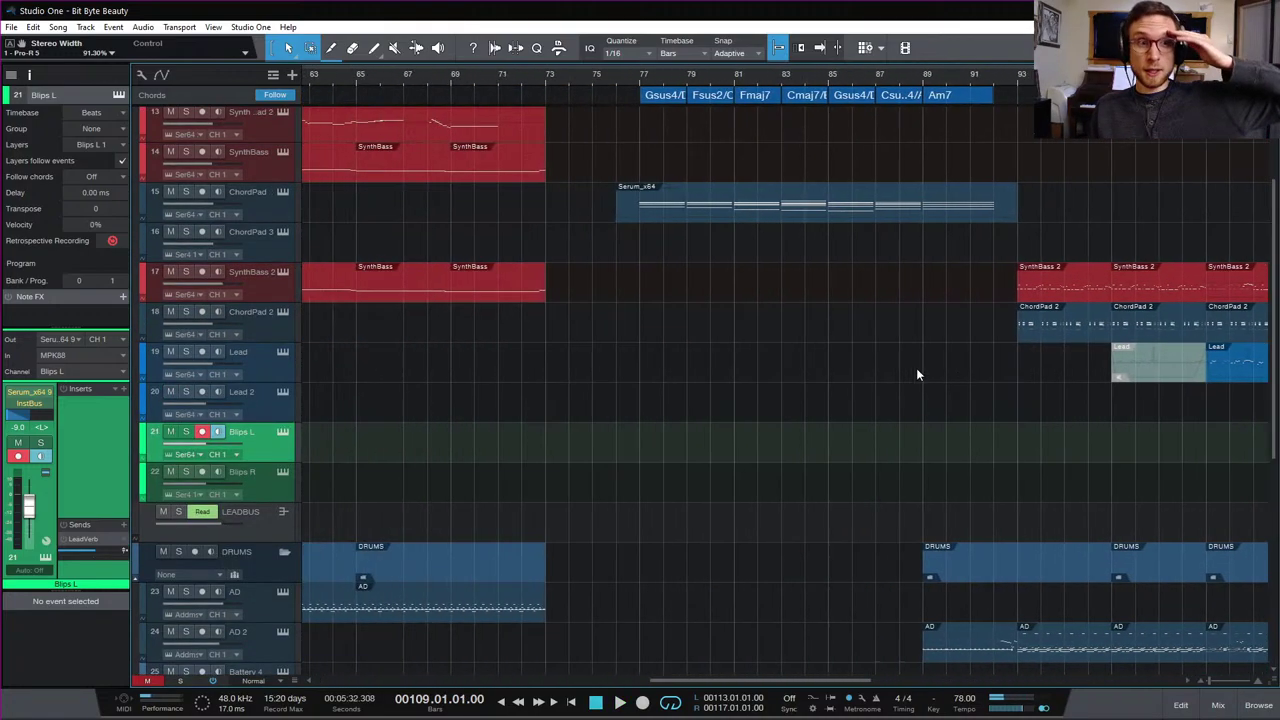
{"action": "scroll", "coordinate": [916, 370], "scroll_direction": "left", "scroll_amount": 10}
{"action": "scroll", "coordinate": [882, 380], "scroll_direction": "up", "scroll_amount": 3}
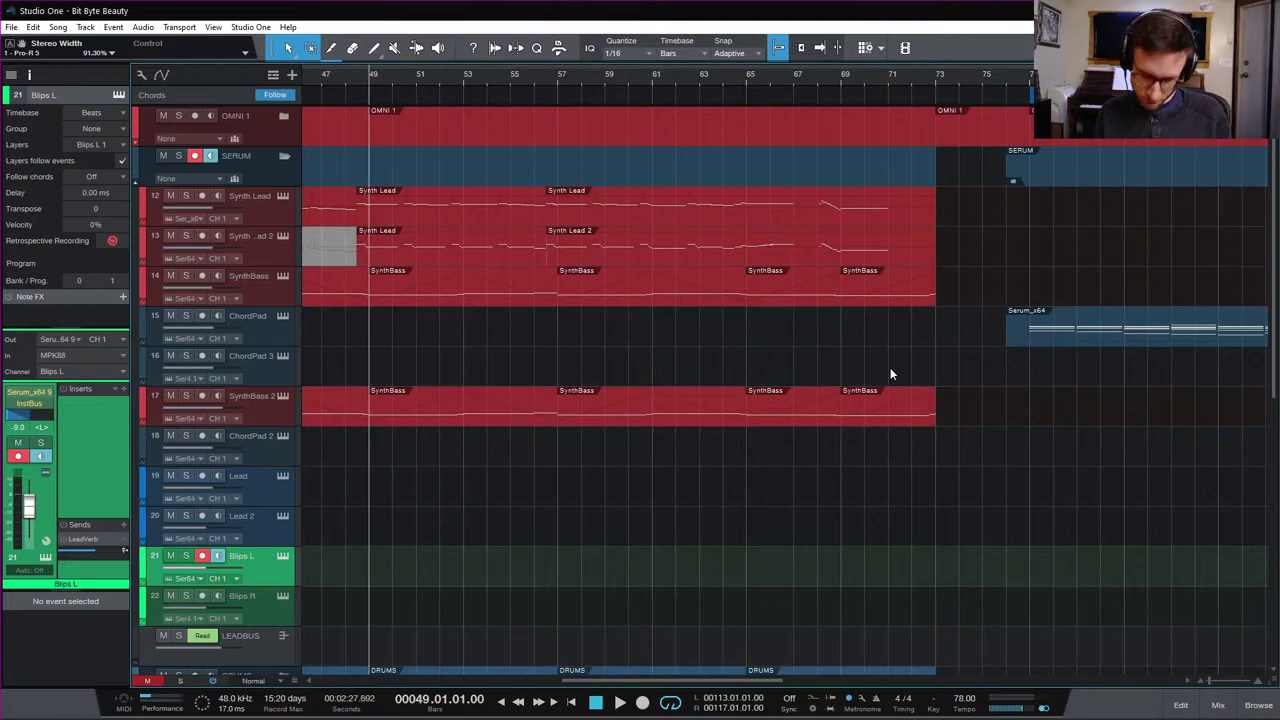
{"action": "key", "text": "w"}
{"action": "key", "text": "w"}
{"action": "key", "text": "w"}
{"action": "key", "text": "w"}
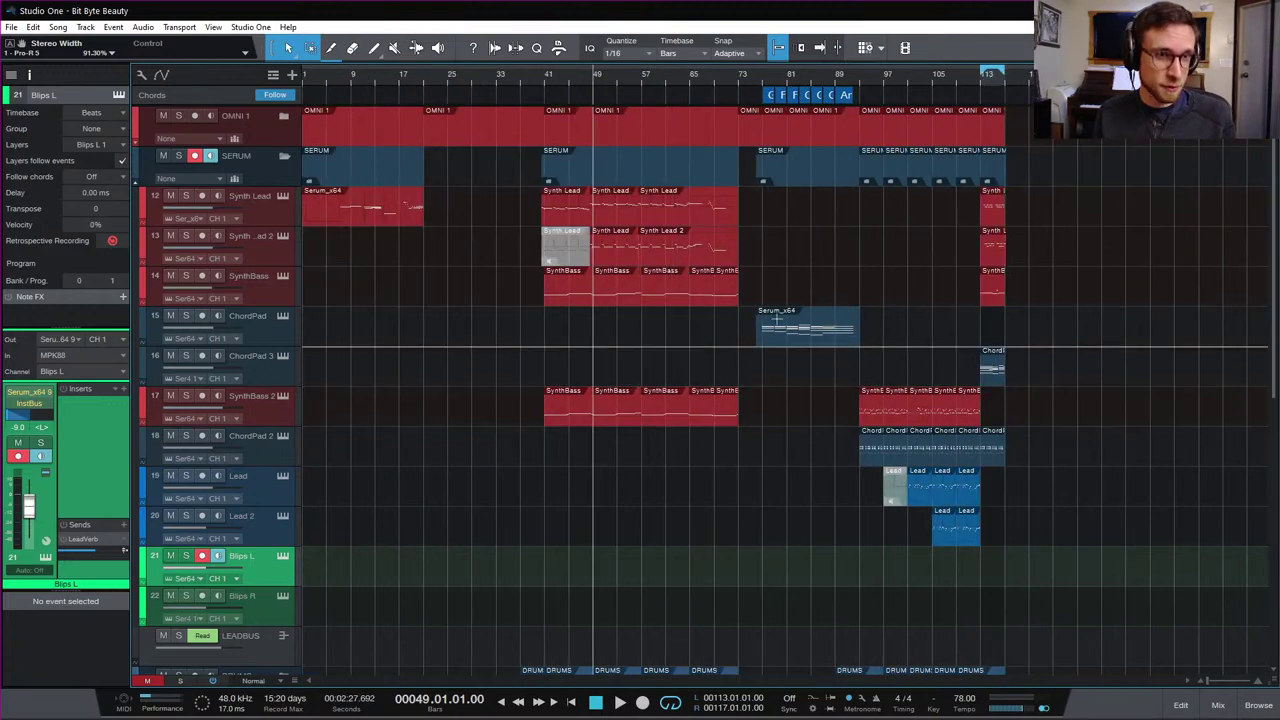
{"action": "scroll", "coordinate": [816, 443], "scroll_direction": "down", "scroll_amount": 5}
{"action": "scroll", "coordinate": [816, 440], "scroll_direction": "down", "scroll_amount": 3}
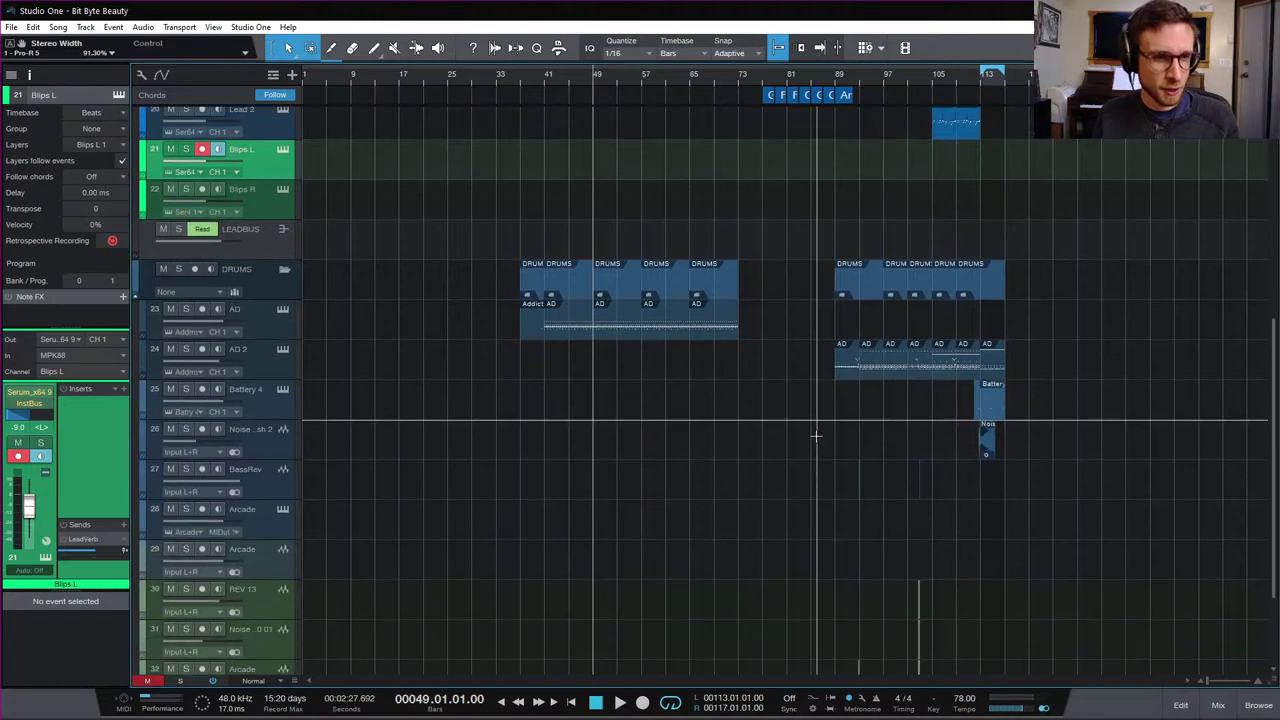
{"action": "scroll", "coordinate": [816, 440], "scroll_direction": "up", "scroll_amount": 4}
{"action": "scroll", "coordinate": [816, 430], "scroll_direction": "down", "scroll_amount": 7}
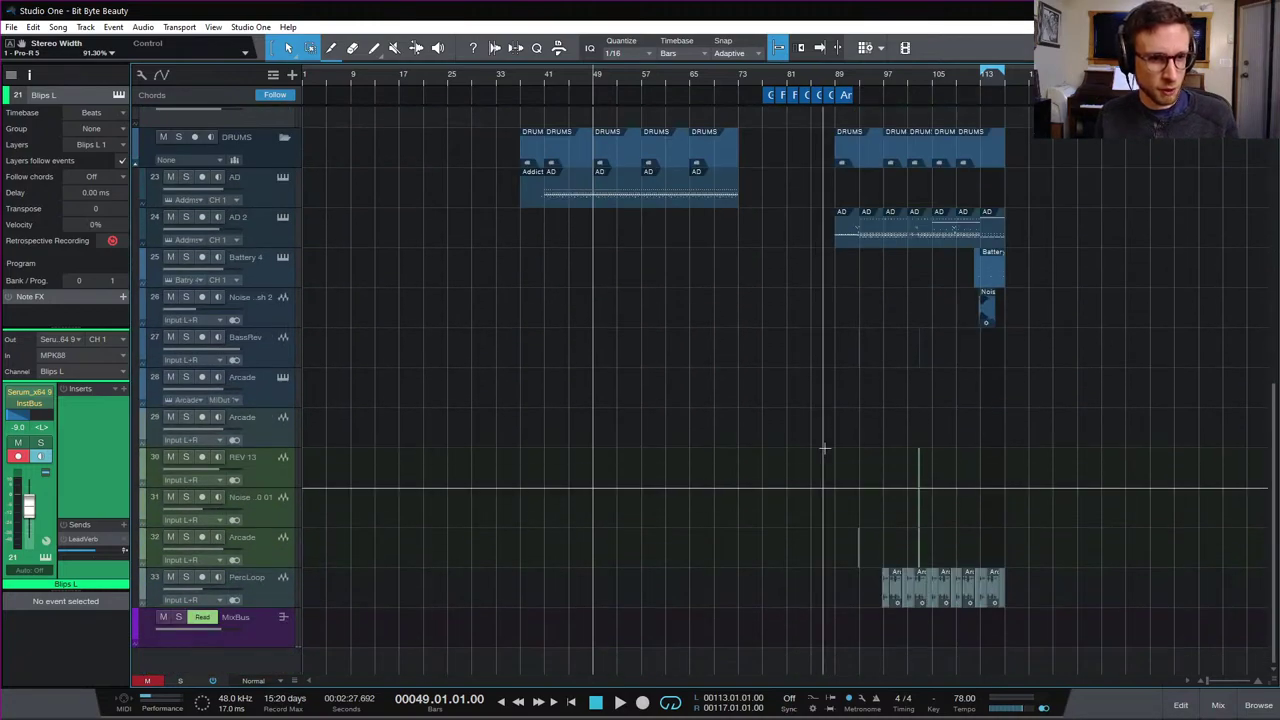
{"action": "scroll", "coordinate": [824, 438], "scroll_direction": "up", "scroll_amount": 10}
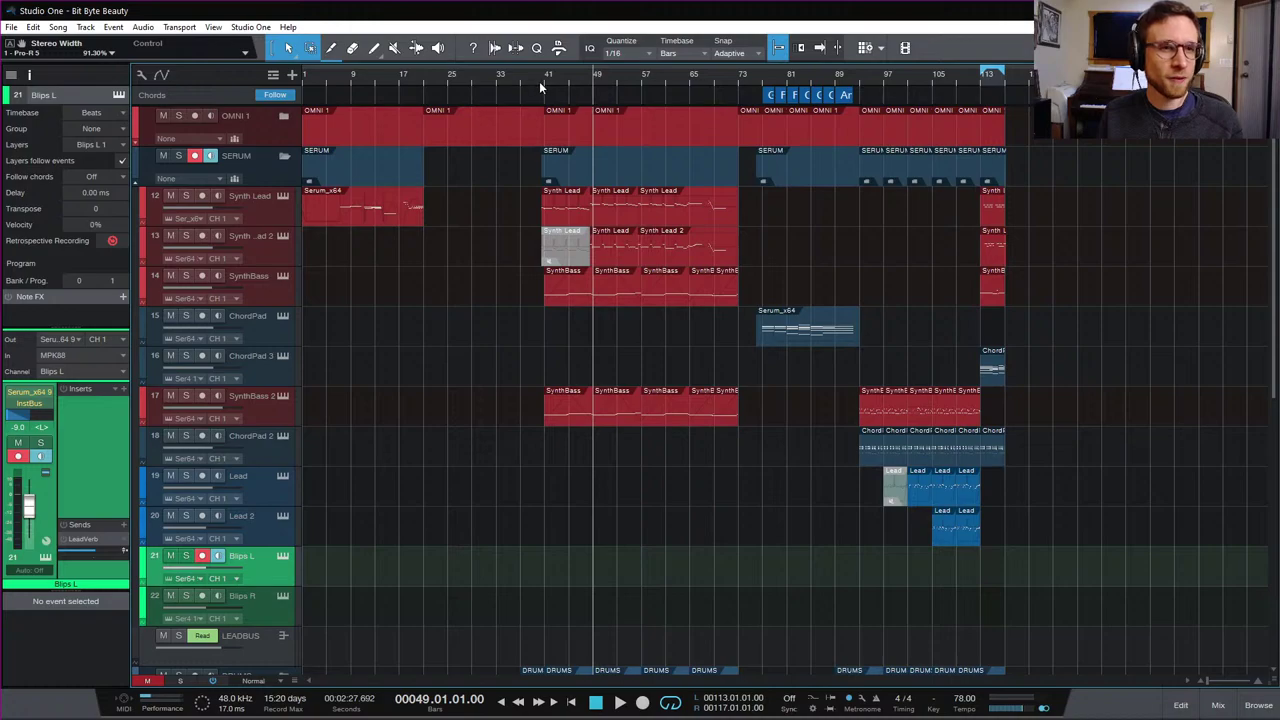
Step: Play the song from bar 39 through to the new section at bar 113 and stop playback
{"action": "left_click", "coordinate": [532, 80]}
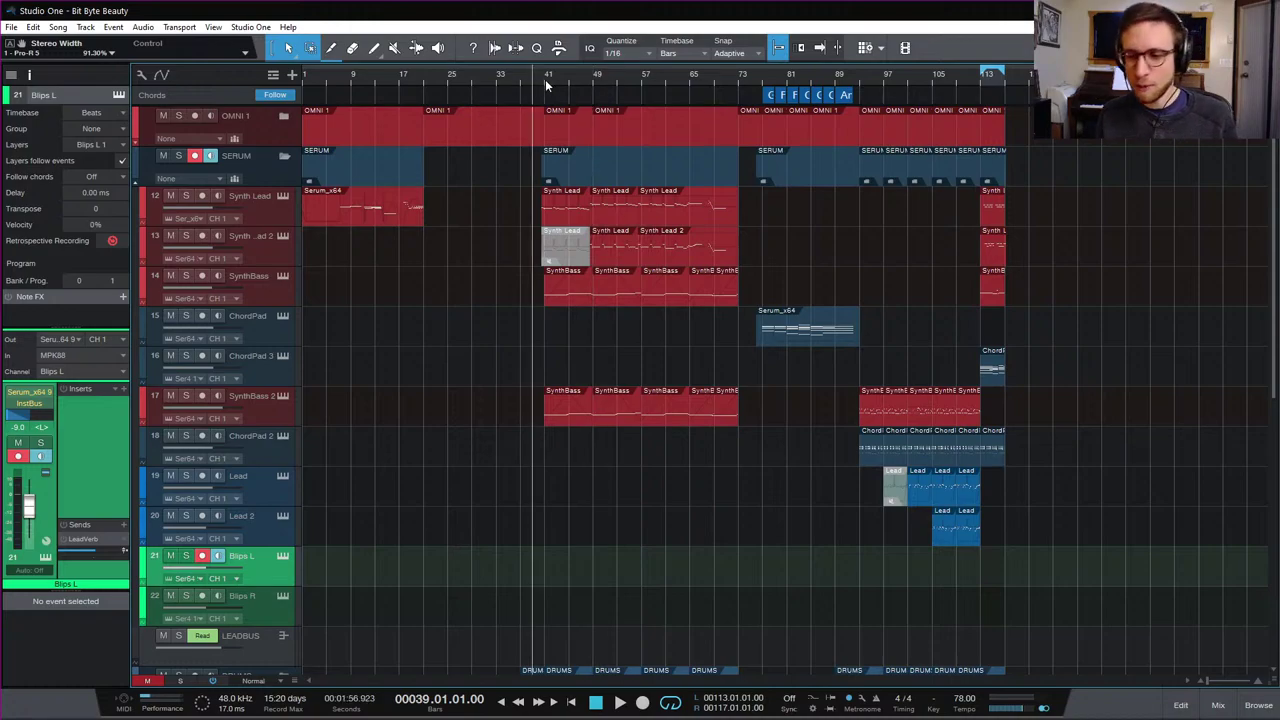
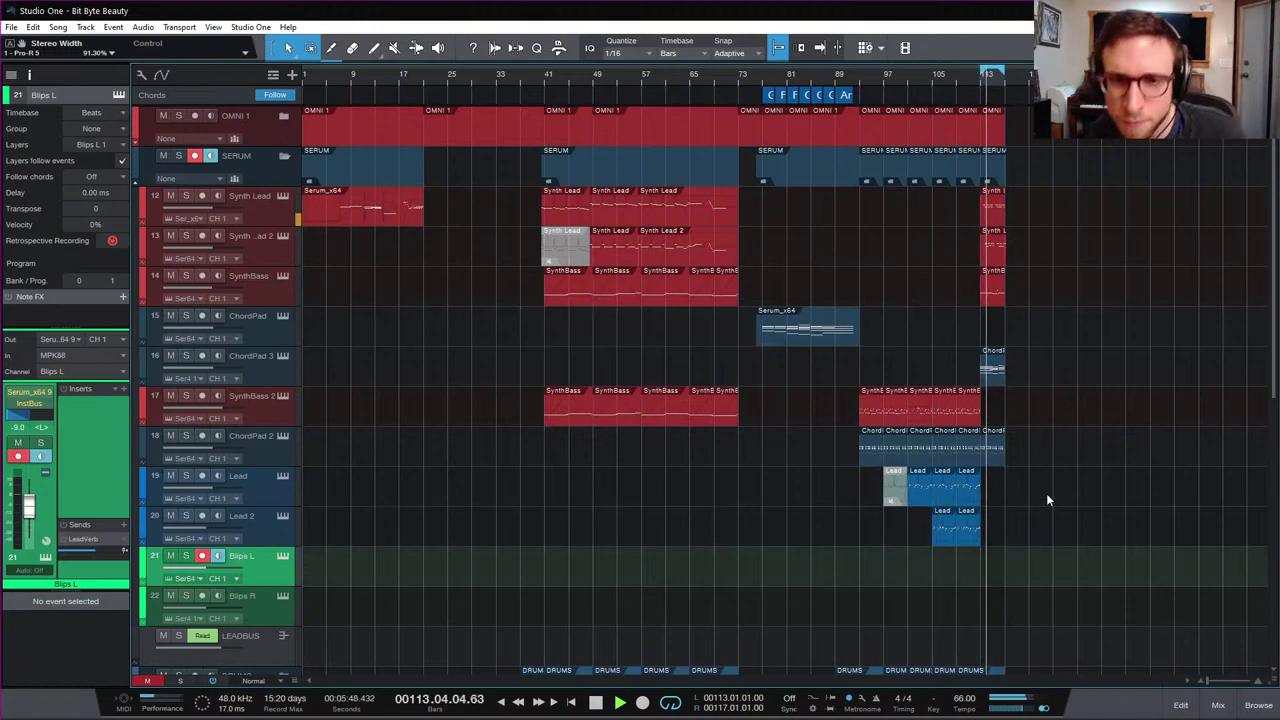
{"action": "scroll", "coordinate": [1044, 490], "scroll_direction": "down", "scroll_amount": 10}
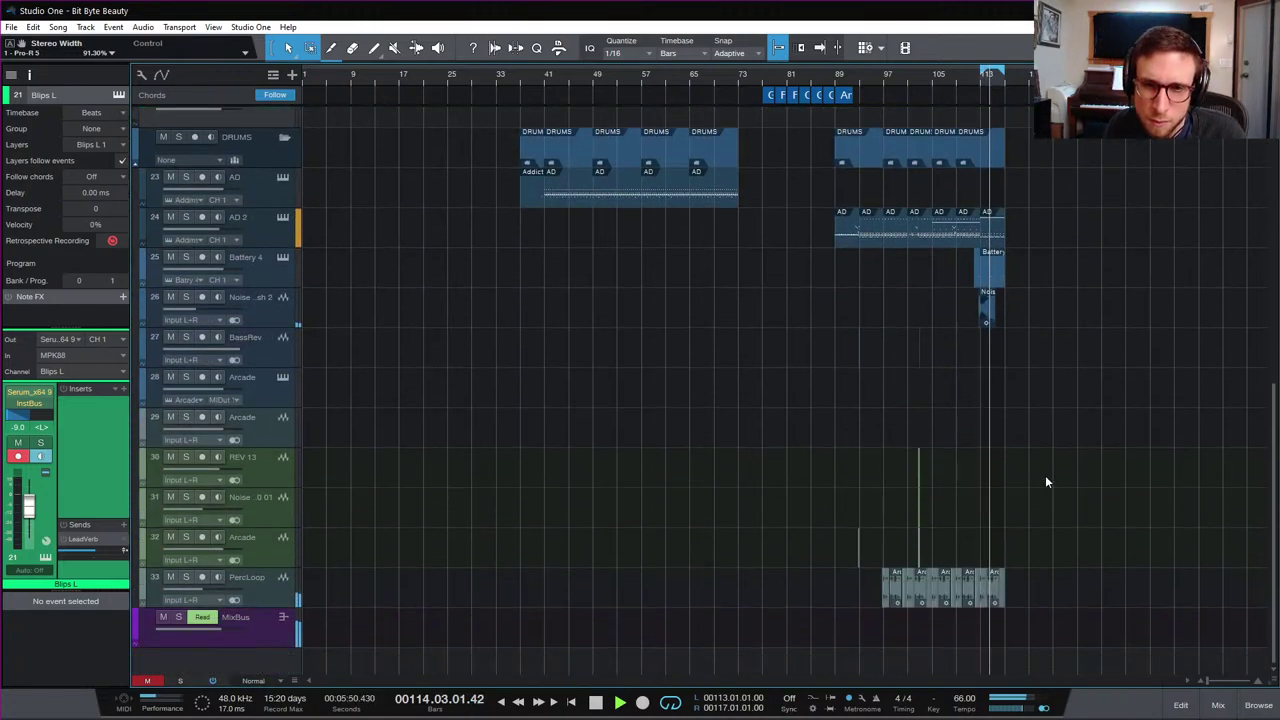
{"action": "scroll", "coordinate": [1020, 274], "scroll_direction": "up", "scroll_amount": 4}
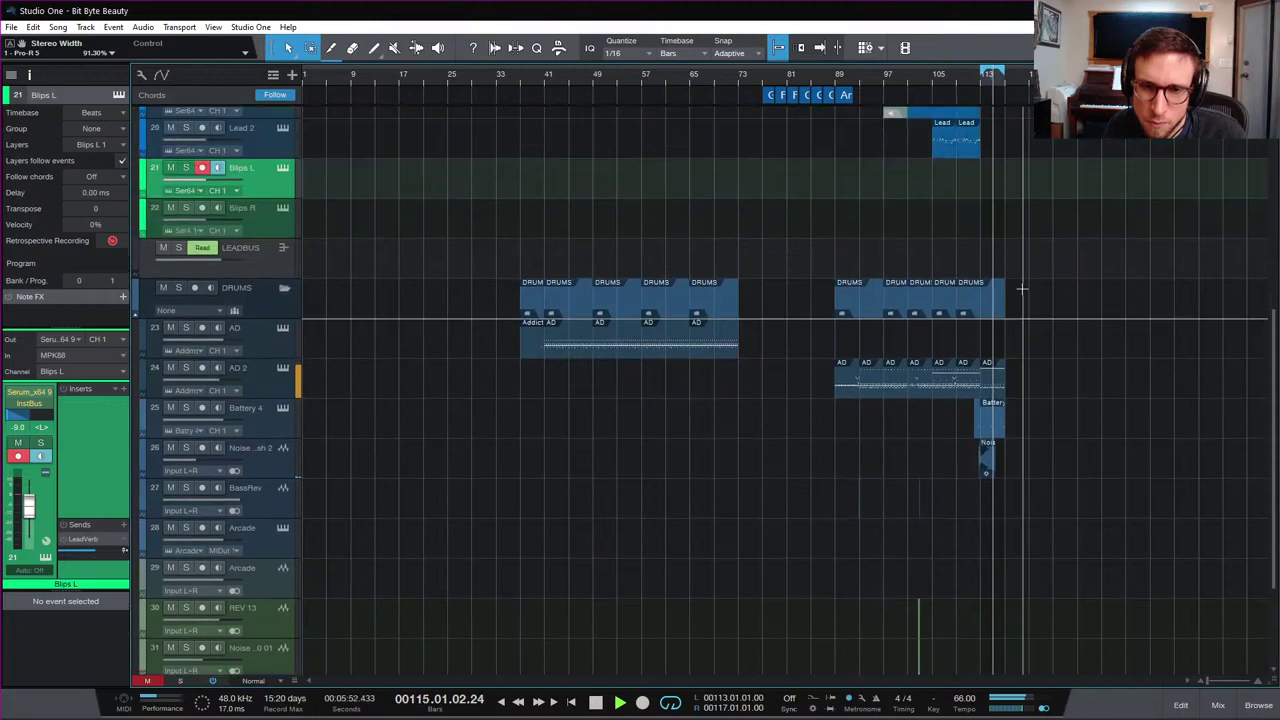
{"action": "key", "text": "space"}
{"action": "left_click_drag", "start_coordinate": [1022, 408], "coordinate": [1058, 222]}
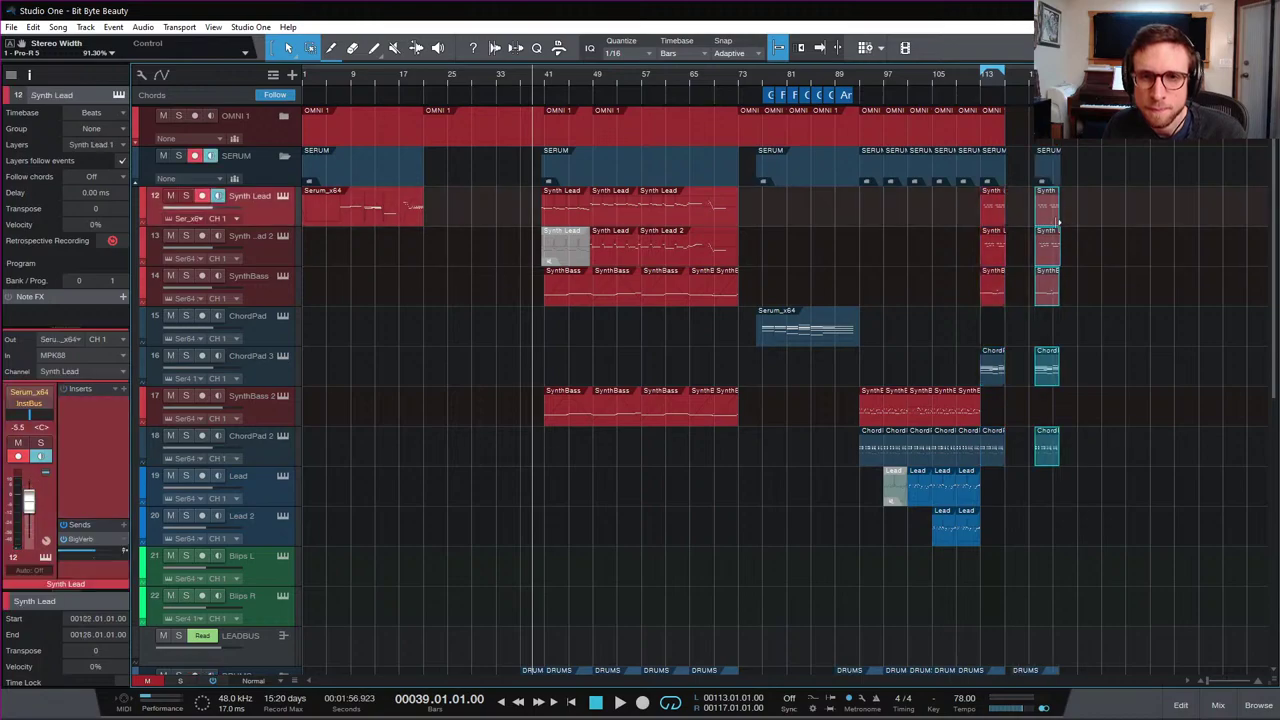
{"action": "key", "text": "ctrl+z"}
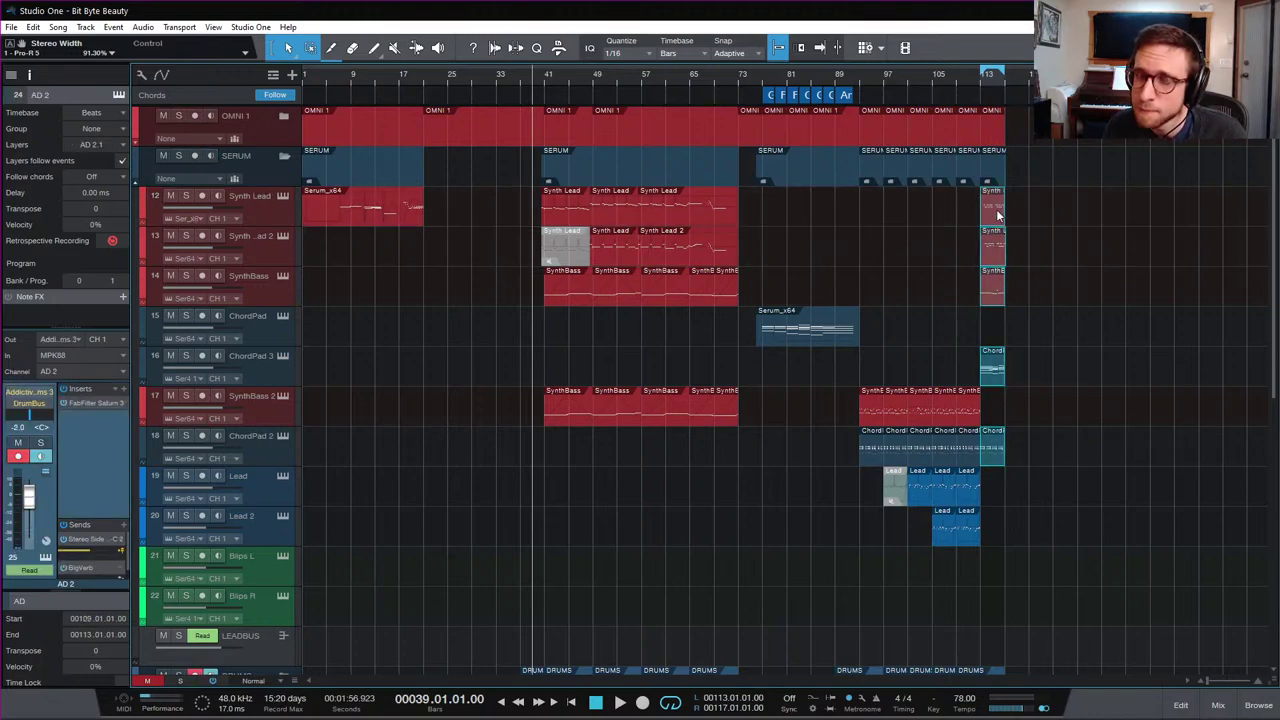
{"action": "left_click_drag", "start_coordinate": [998, 214], "coordinate": [1020, 212]}
{"action": "key", "text": "ctrl+z"}
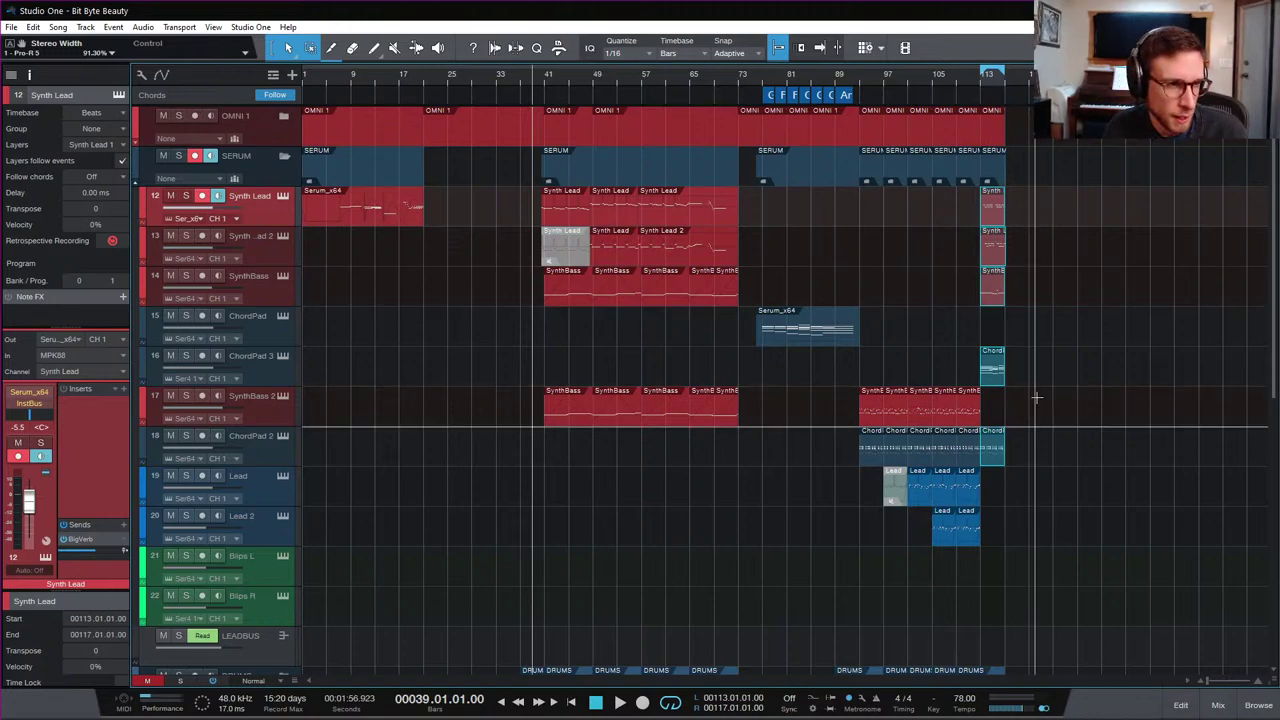
Step: Solo the SynthBass 2 track, play from bar 93 and open its part at bars 93 to 97 in the note editor
{"action": "left_click", "coordinate": [861, 79]}
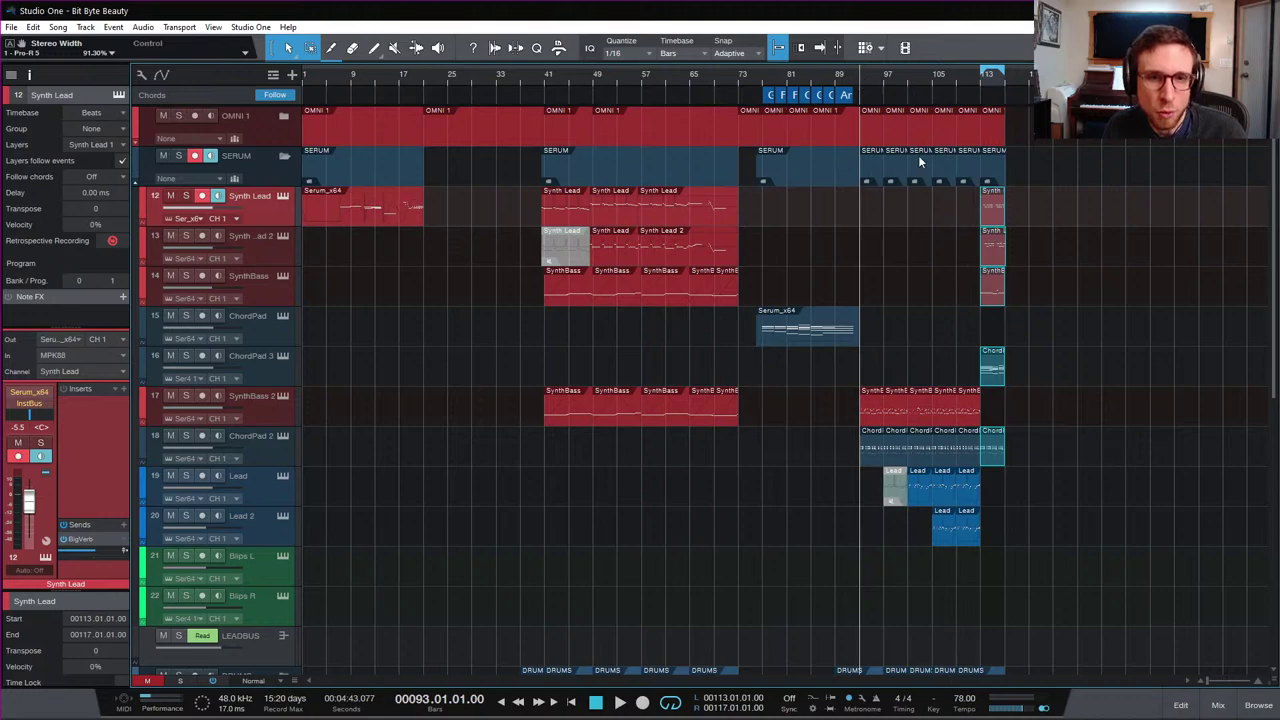
{"action": "left_click", "coordinate": [1119, 386]}
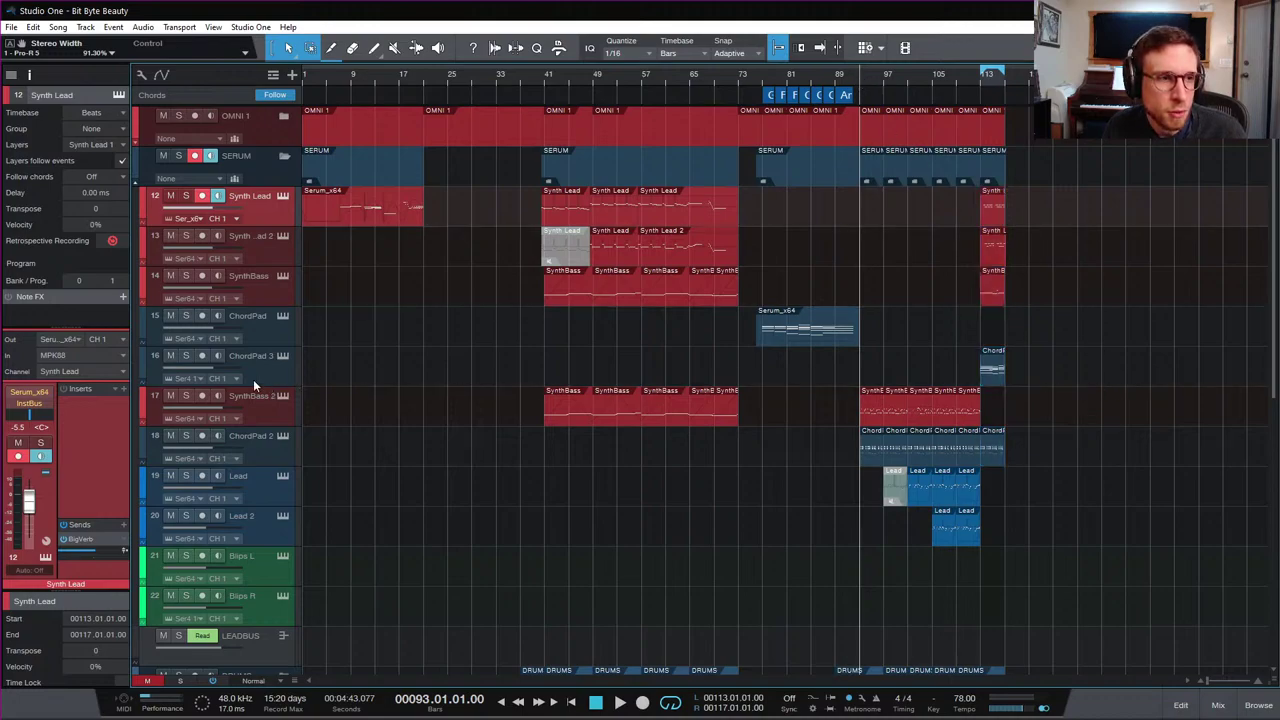
{"action": "left_click", "coordinate": [186, 396]}
{"action": "key", "text": "space"}
{"action": "double_click", "coordinate": [877, 416]}
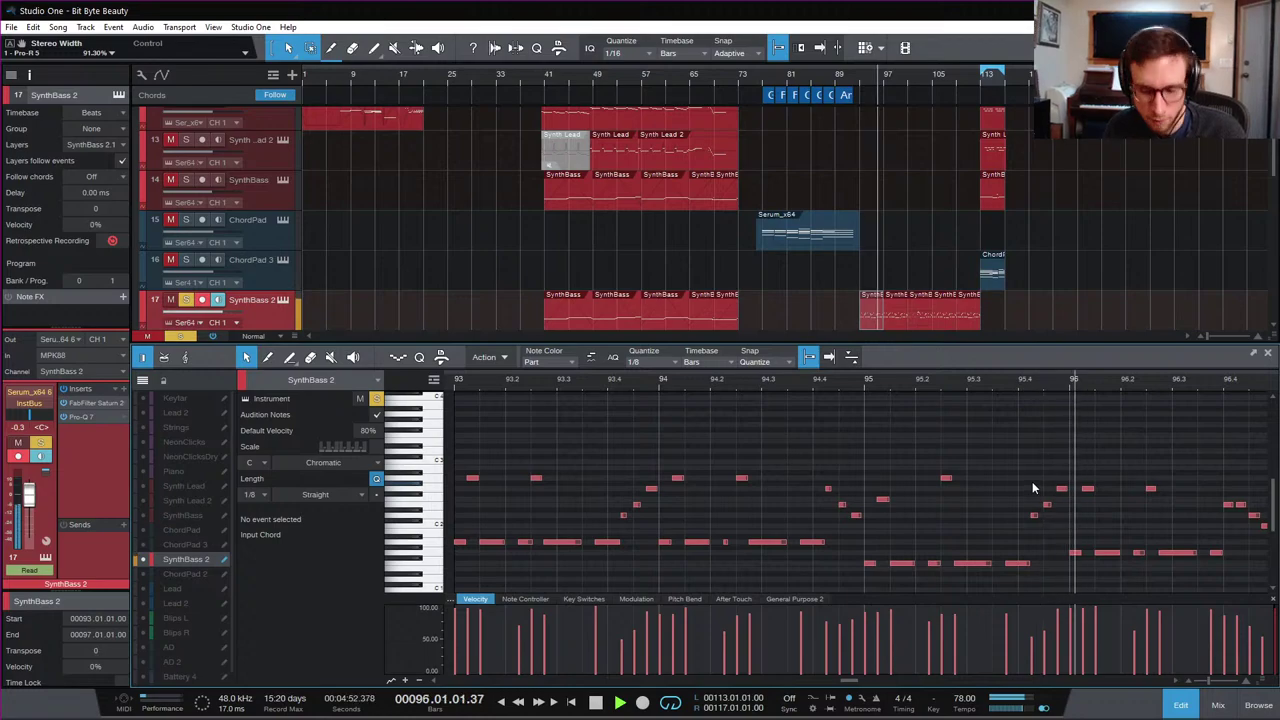
Step: Solo ChordPad 2 and AD 2 together with SynthBass 2 and set the loop range to bars 93 to 101
{"action": "scroll", "coordinate": [1032, 481], "scroll_direction": "down", "scroll_amount": 2}
{"action": "scroll", "coordinate": [493, 268], "scroll_direction": "down", "scroll_amount": 3}
{"action": "scroll", "coordinate": [493, 268], "scroll_direction": "down", "scroll_amount": 2}
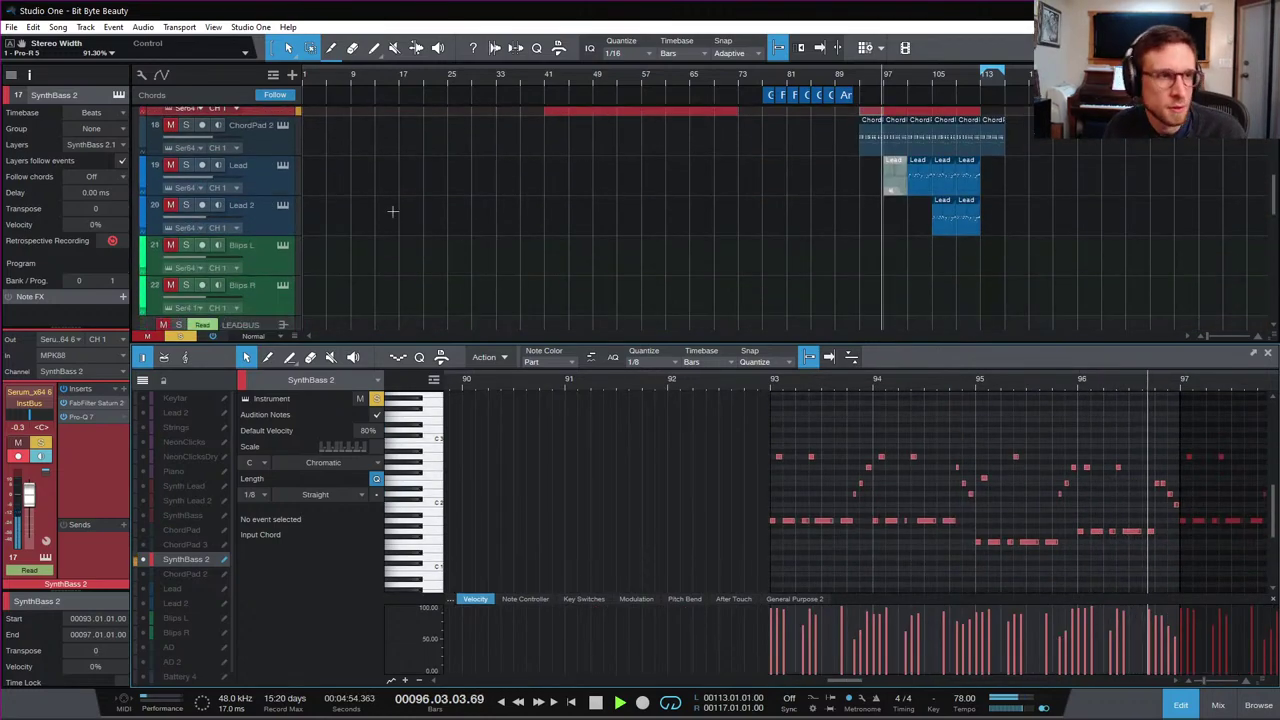
{"action": "left_click", "coordinate": [186, 125]}
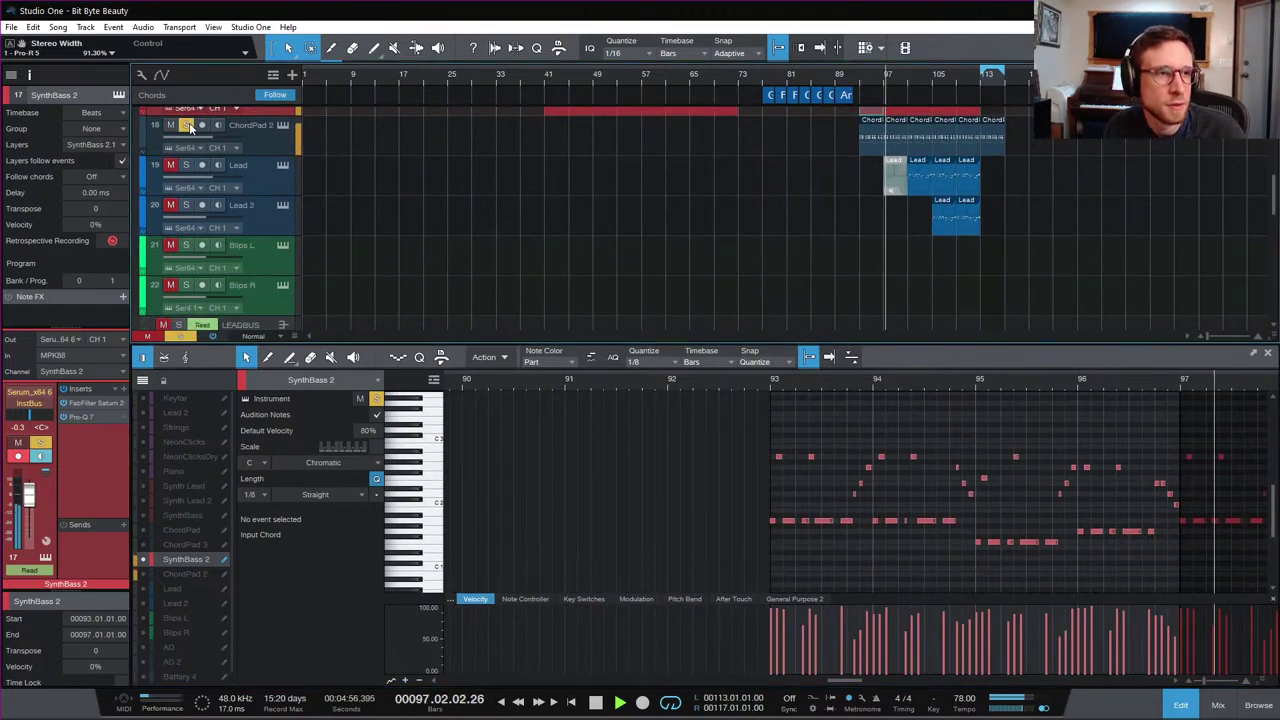
{"action": "scroll", "coordinate": [536, 264], "scroll_direction": "down", "scroll_amount": 4}
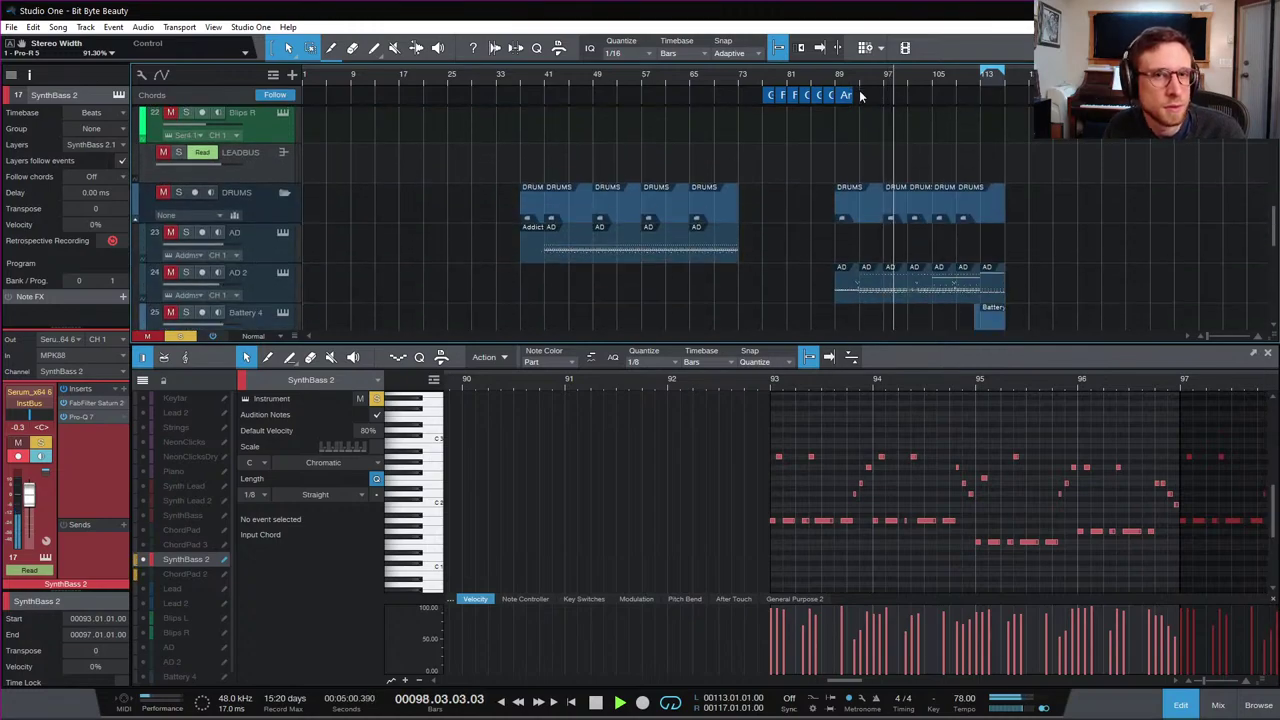
{"action": "left_click_drag", "start_coordinate": [864, 74], "coordinate": [903, 78]}
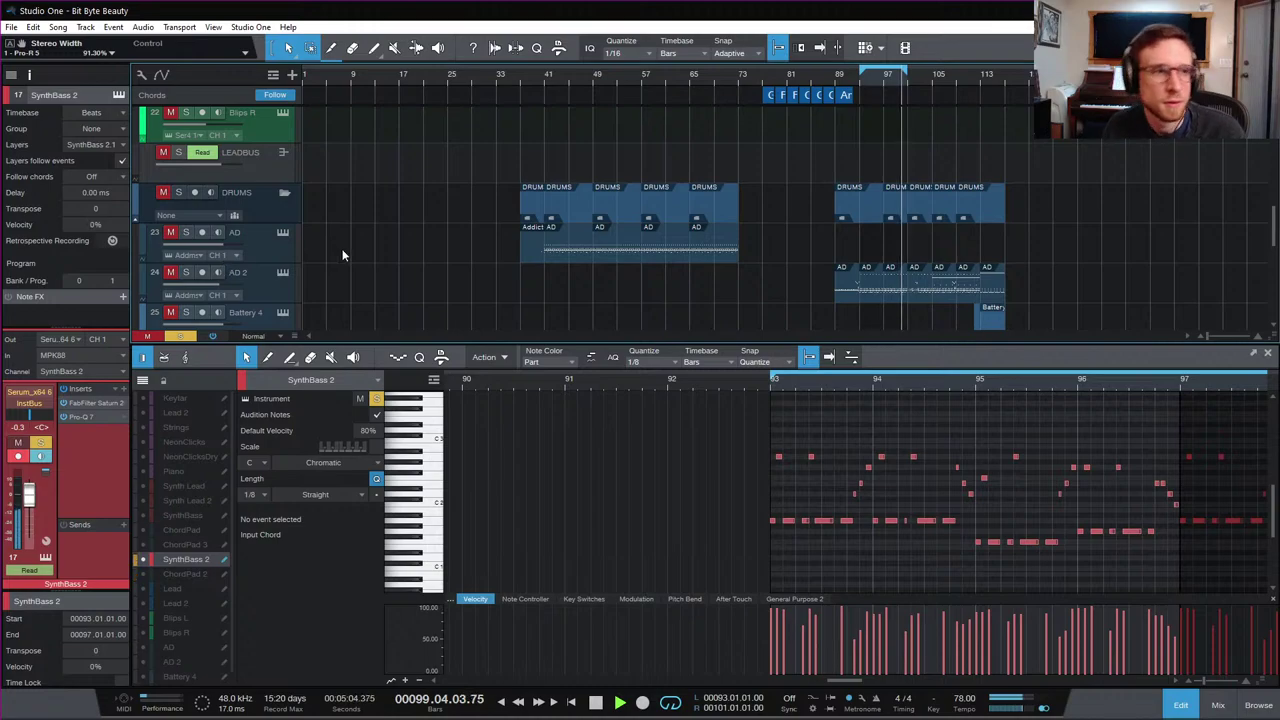
{"action": "left_click", "coordinate": [188, 272]}
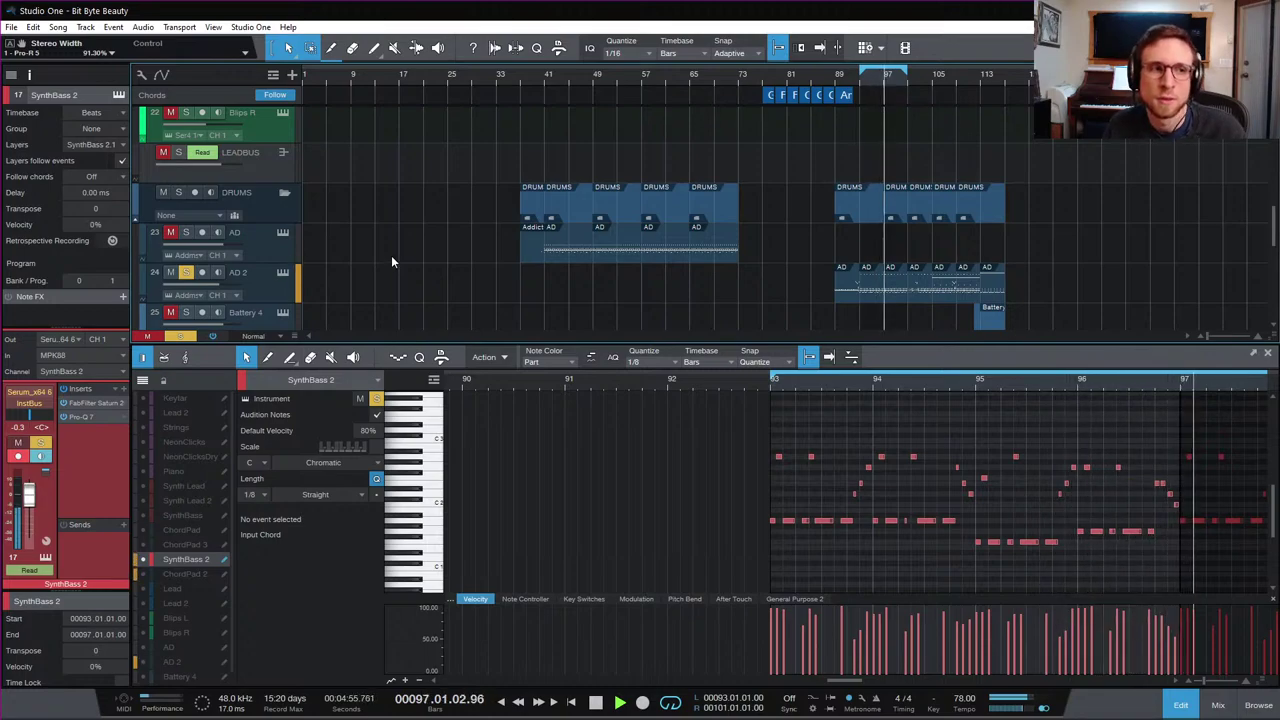
{"action": "scroll", "coordinate": [391, 262], "scroll_direction": "down", "scroll_amount": 3}
{"action": "scroll", "coordinate": [391, 262], "scroll_direction": "up", "scroll_amount": 3}
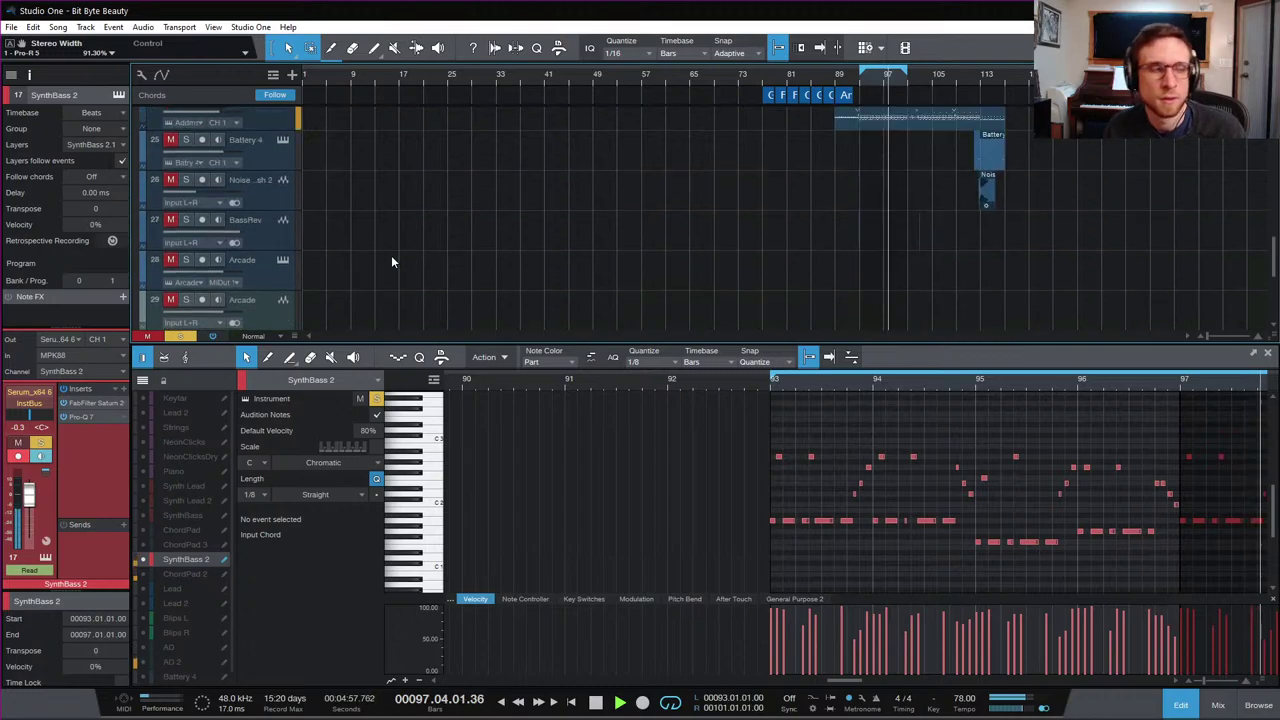
{"action": "scroll", "coordinate": [392, 257], "scroll_direction": "up", "scroll_amount": 12}
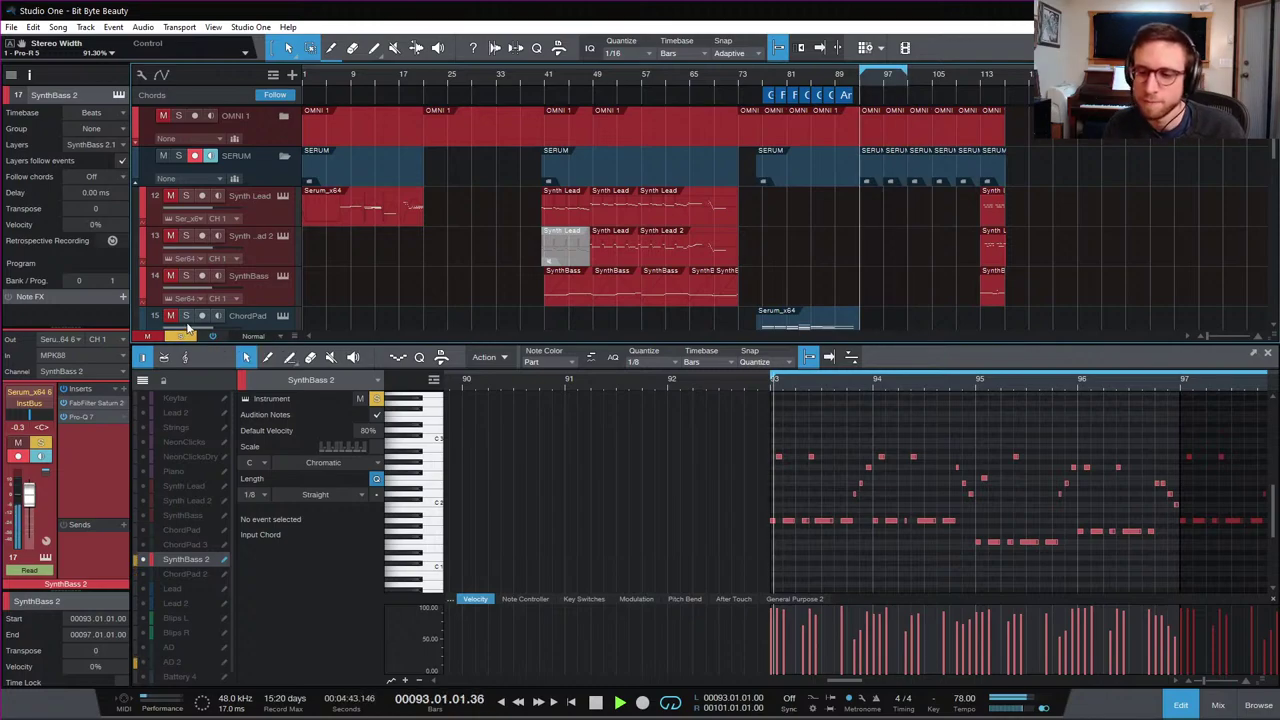
Step: Audition the section from bar 93 through bar 117 while reviewing the lead, drum, effects and percussion tracks, and stop playback
{"action": "scroll", "coordinate": [904, 261], "scroll_direction": "down", "scroll_amount": 3}
{"action": "scroll", "coordinate": [904, 261], "scroll_direction": "down", "scroll_amount": 2}
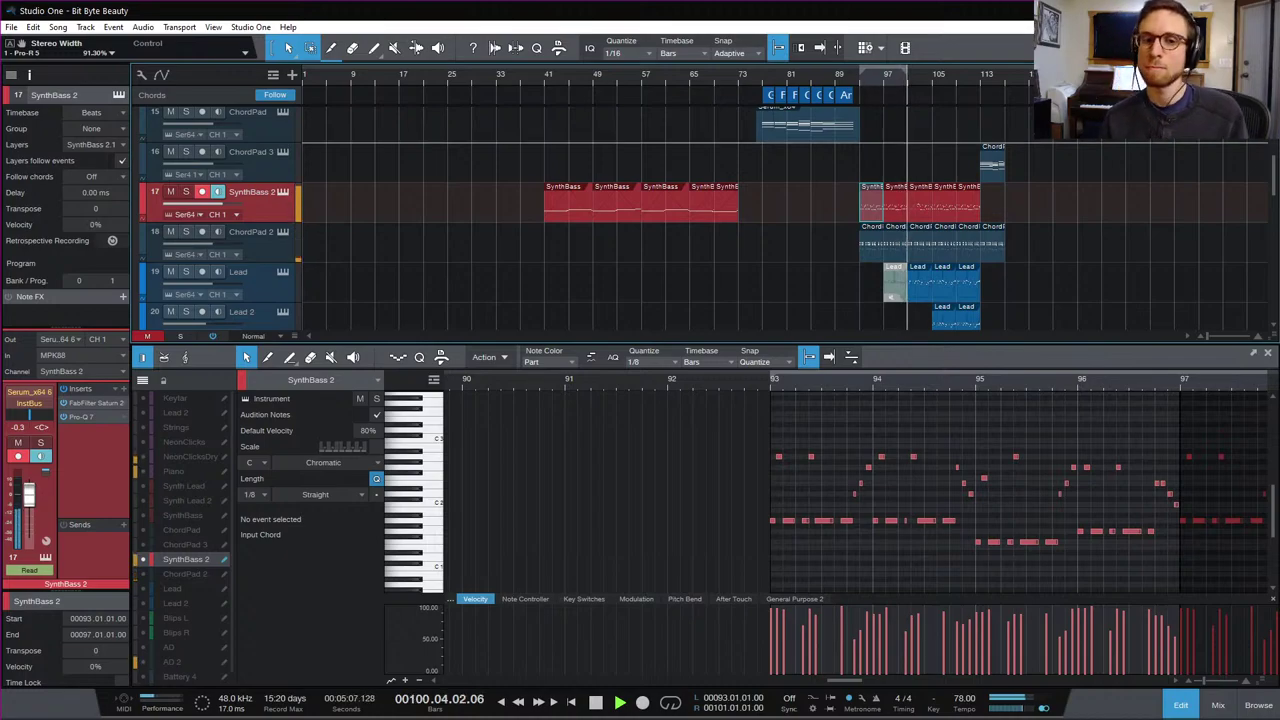
{"action": "scroll", "coordinate": [1076, 186], "scroll_direction": "down", "scroll_amount": 5}
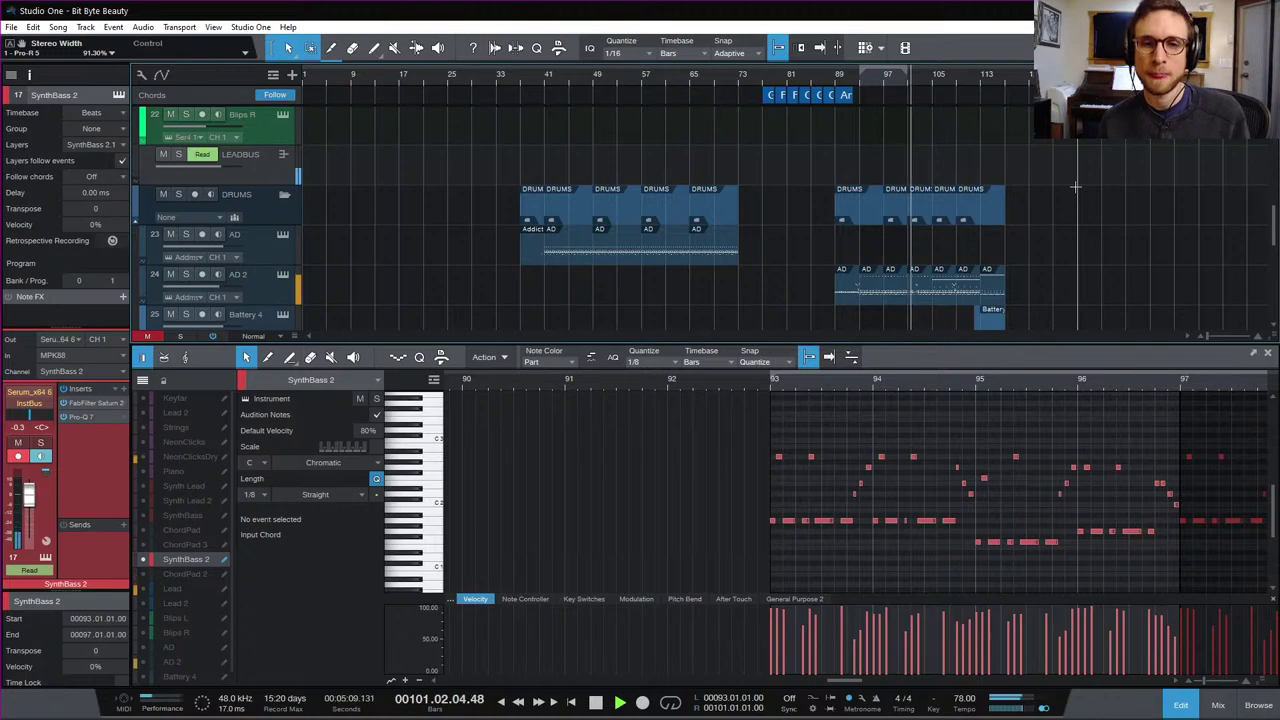
{"action": "scroll", "coordinate": [1076, 186], "scroll_direction": "down", "scroll_amount": 1}
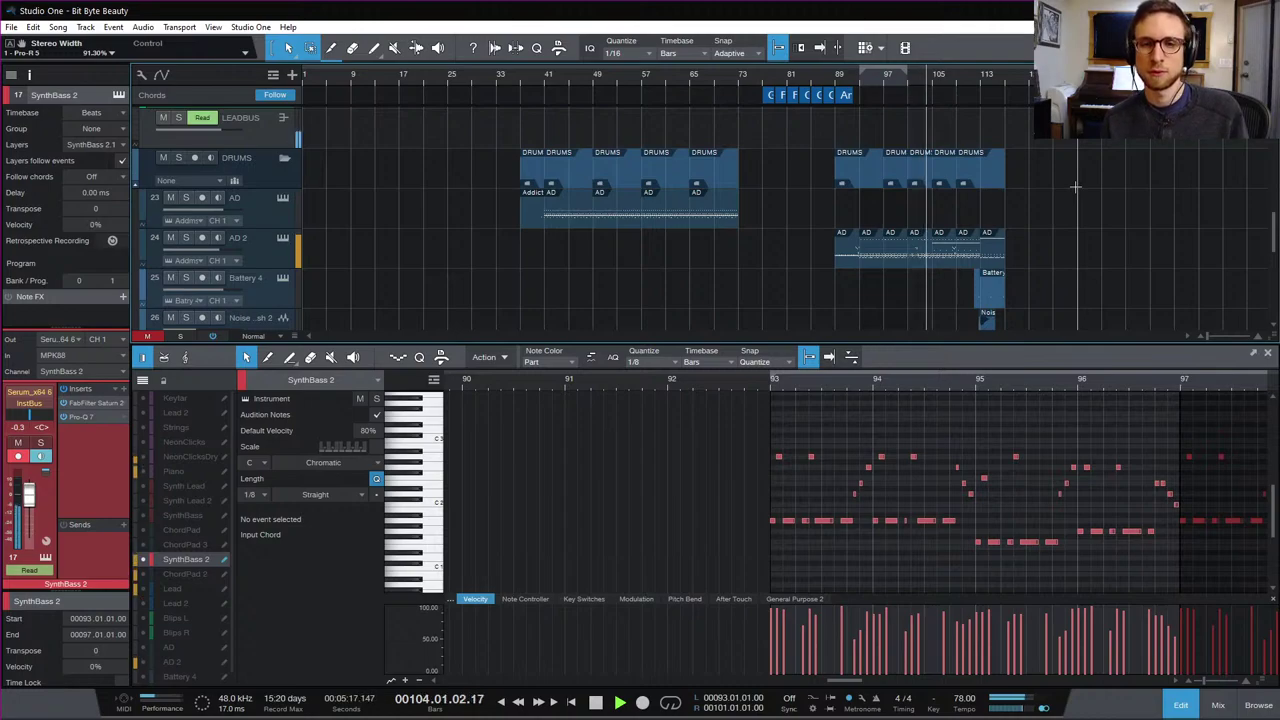
{"action": "scroll", "coordinate": [1076, 186], "scroll_direction": "down", "scroll_amount": 7}
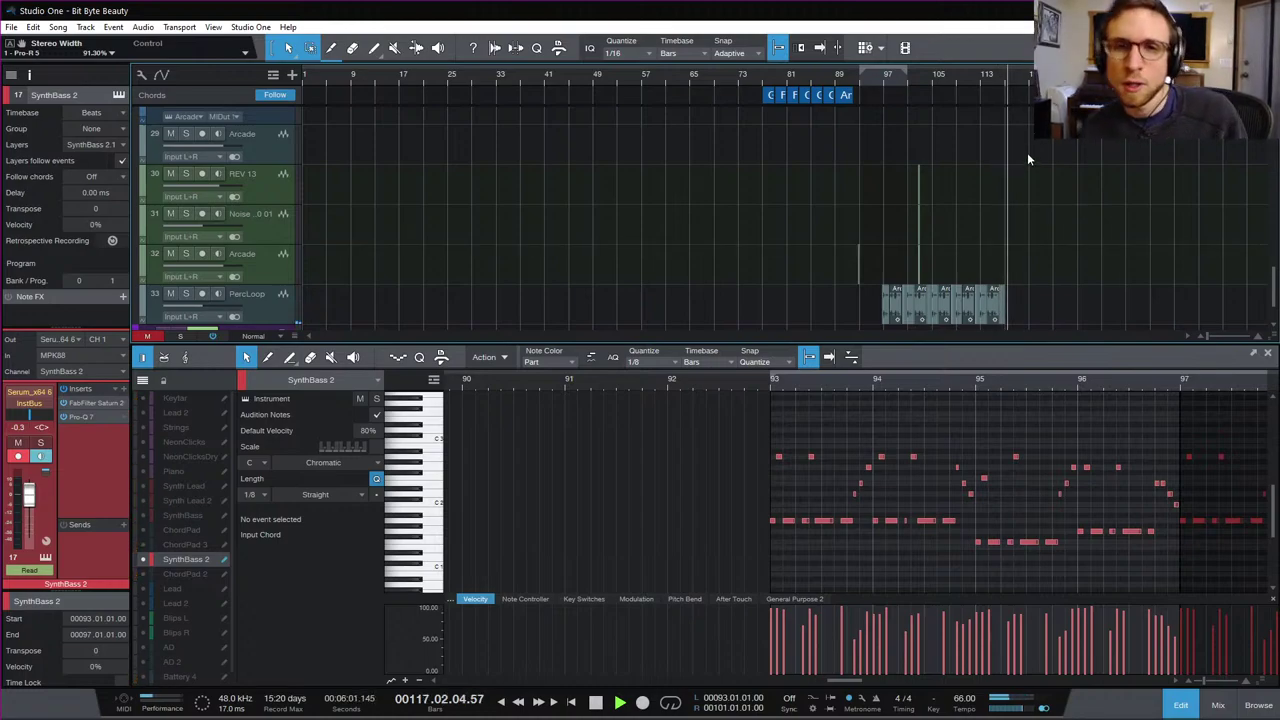
{"action": "key", "text": "space"}
{"action": "scroll", "coordinate": [1070, 235], "scroll_direction": "down", "scroll_amount": 2}
{"action": "scroll", "coordinate": [1073, 245], "scroll_direction": "up", "scroll_amount": 10}
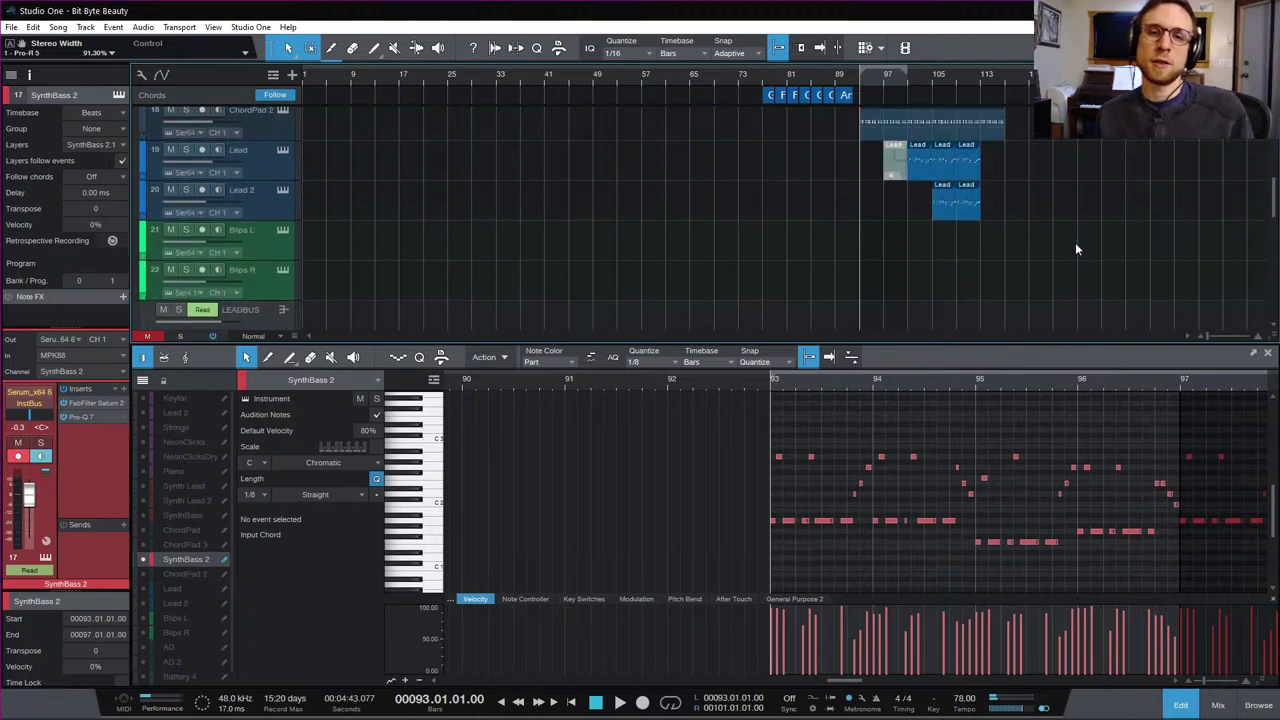
Step: Hide the note editor, save the Bit Byte Beauty song and close it
{"action": "left_click", "coordinate": [1183, 705]}
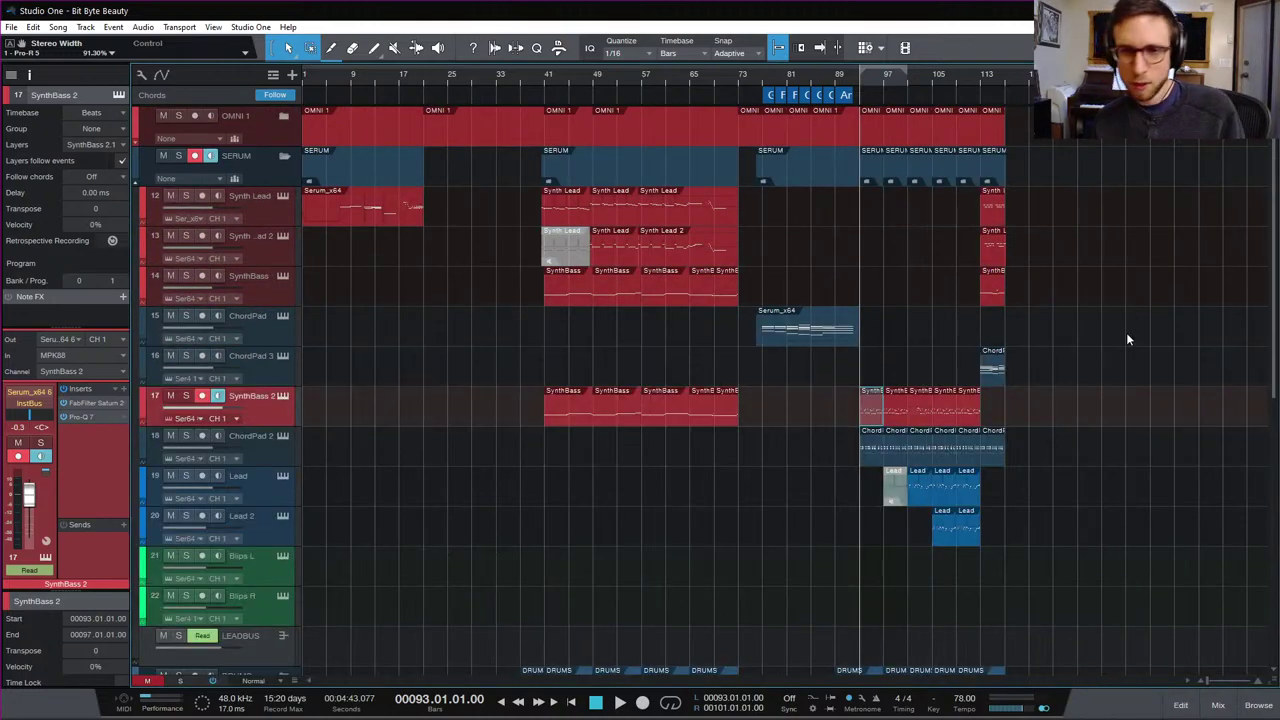
{"action": "key", "text": "ctrl+s"}
{"action": "scroll", "coordinate": [1093, 406], "scroll_direction": "down", "scroll_amount": 10}
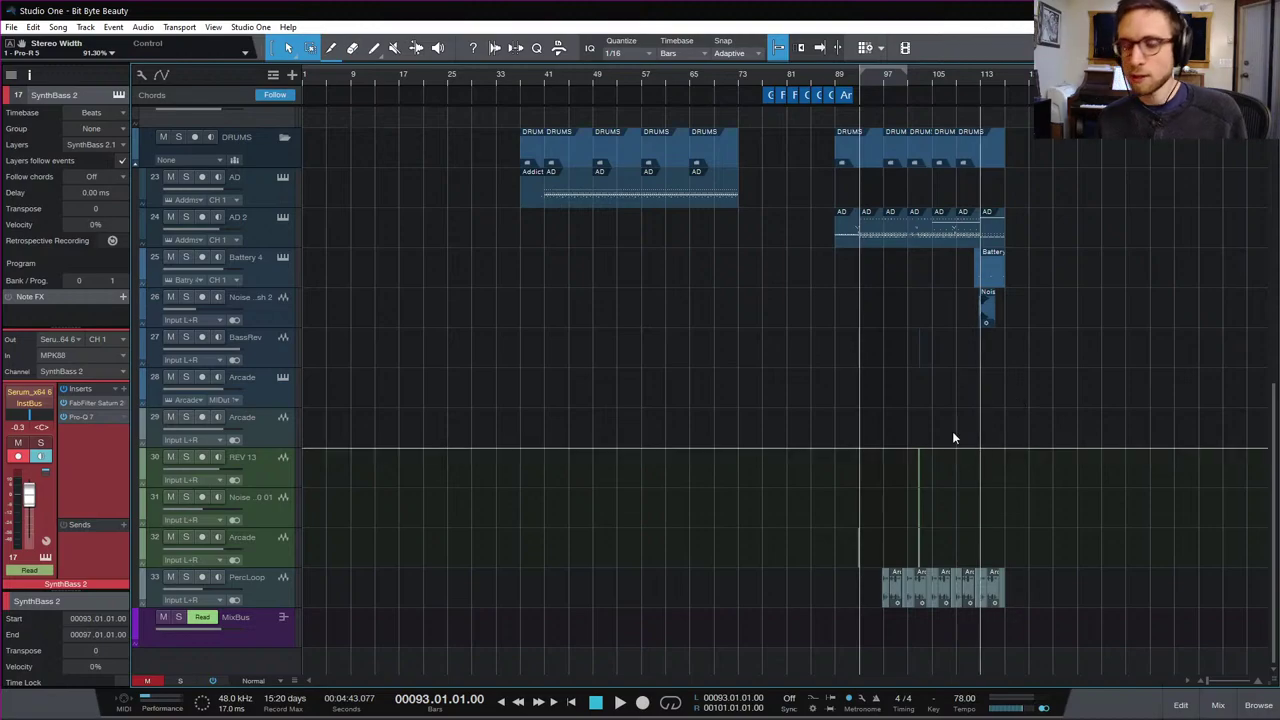
{"action": "scroll", "coordinate": [508, 345], "scroll_direction": "up", "scroll_amount": 9}
{"action": "scroll", "coordinate": [508, 345], "scroll_direction": "up", "scroll_amount": 4}
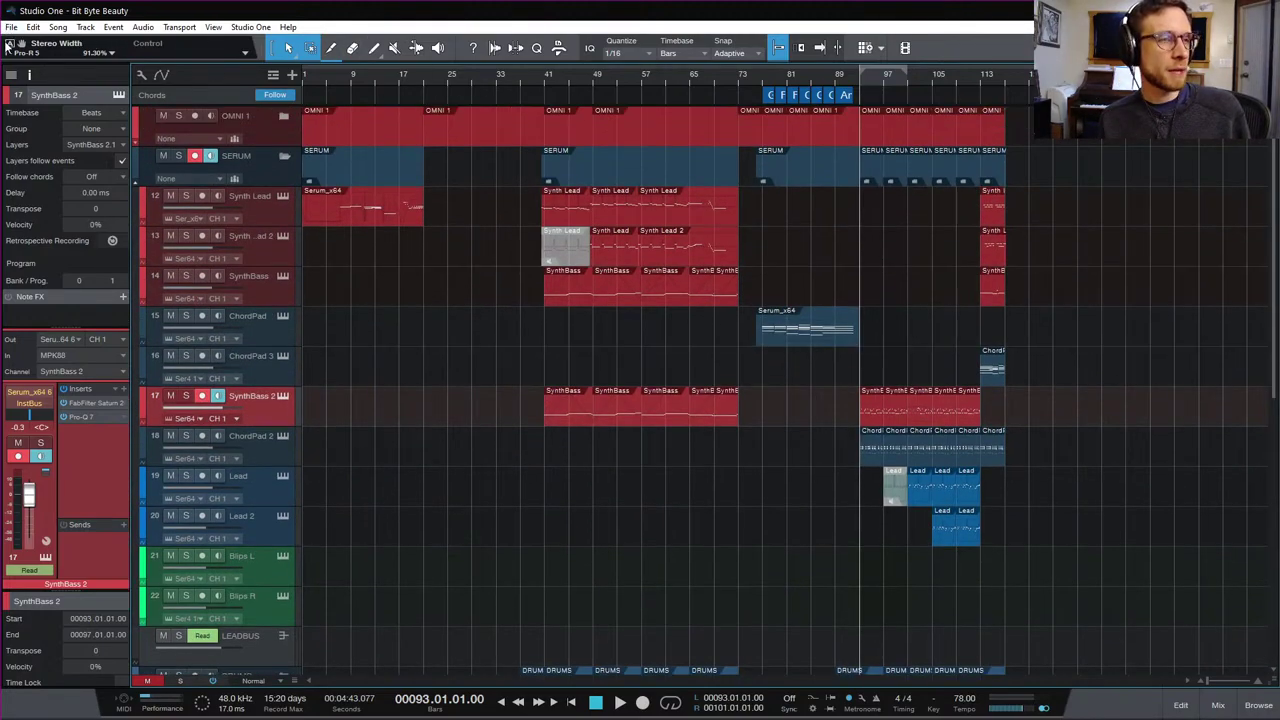
{"action": "left_click", "coordinate": [10, 27]}
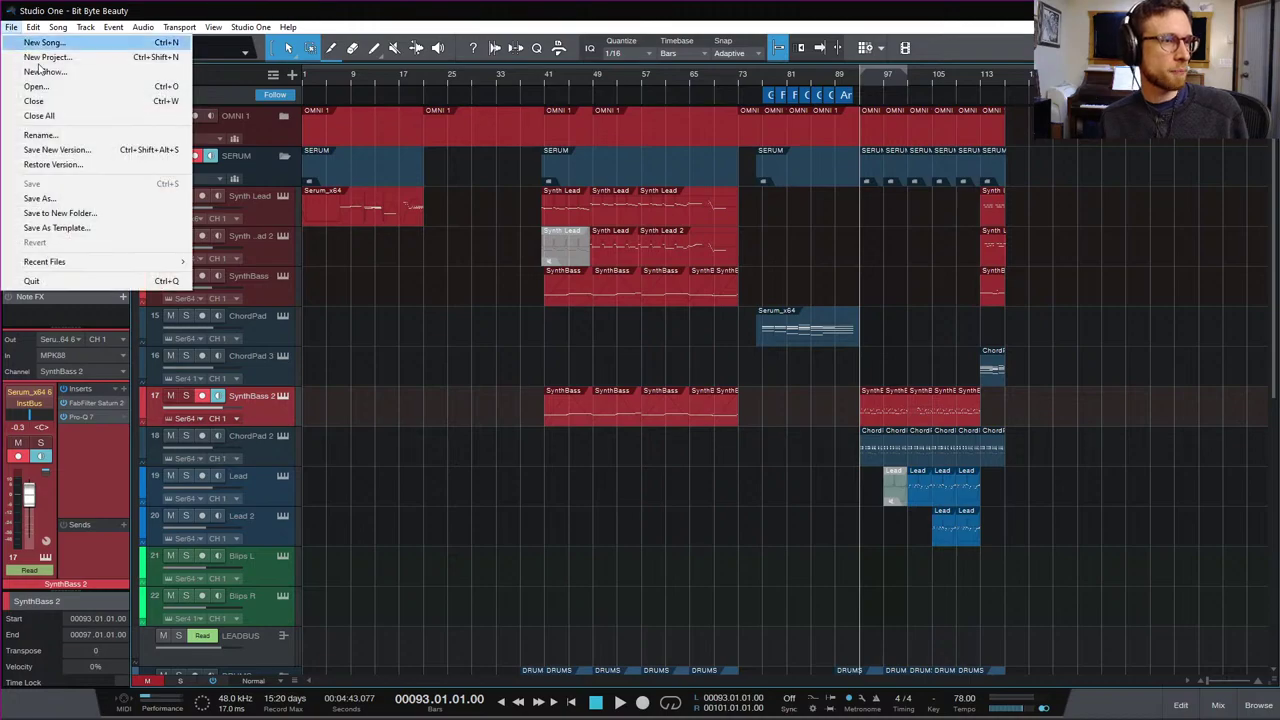
{"action": "left_click", "coordinate": [157, 103]}
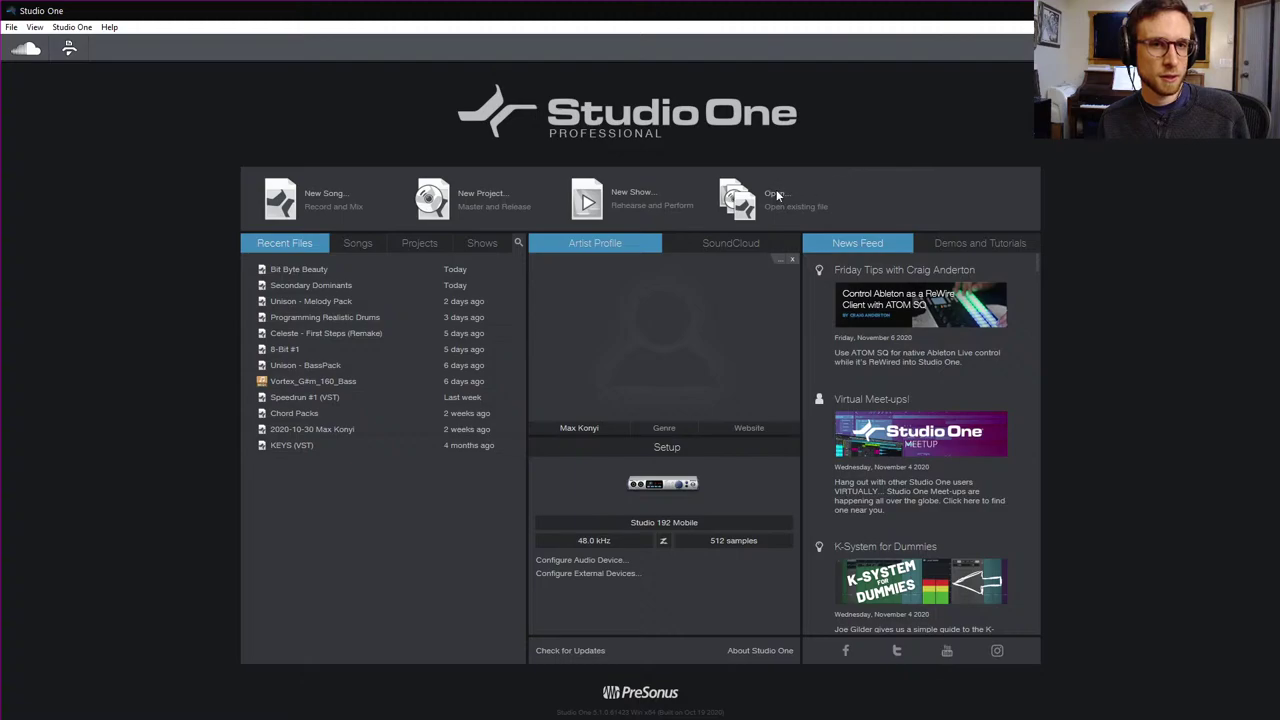
Step: Open the VST version of the 2020-07-19 song from the LIVESTREAM > Interactive Sesh folder inside Songs
{"action": "key", "text": "ctrl+o"}
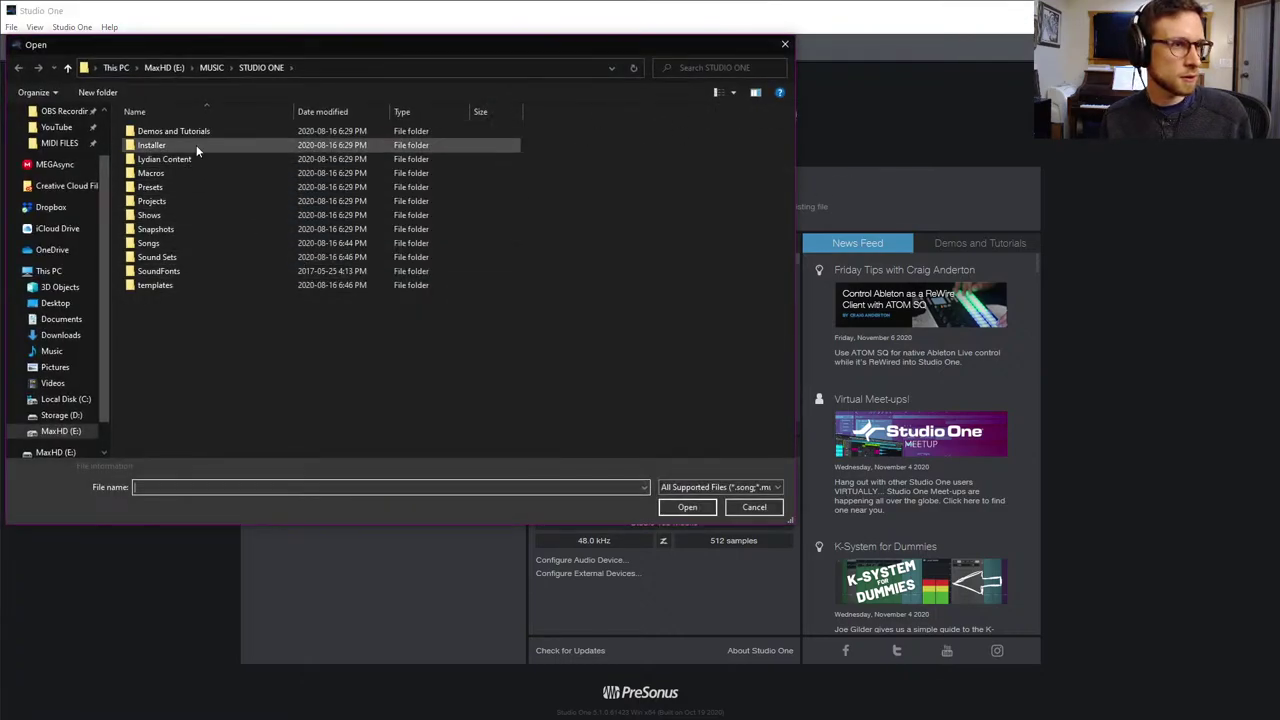
{"action": "double_click", "coordinate": [182, 245]}
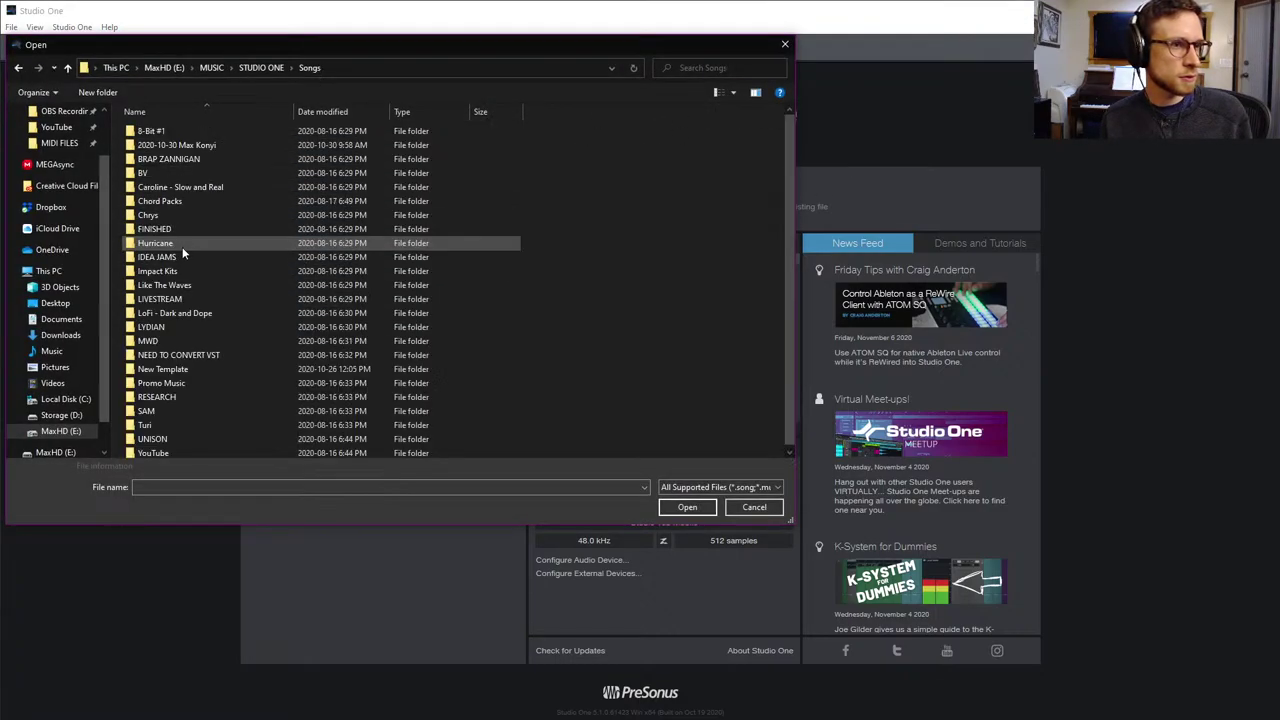
{"action": "double_click", "coordinate": [213, 295]}
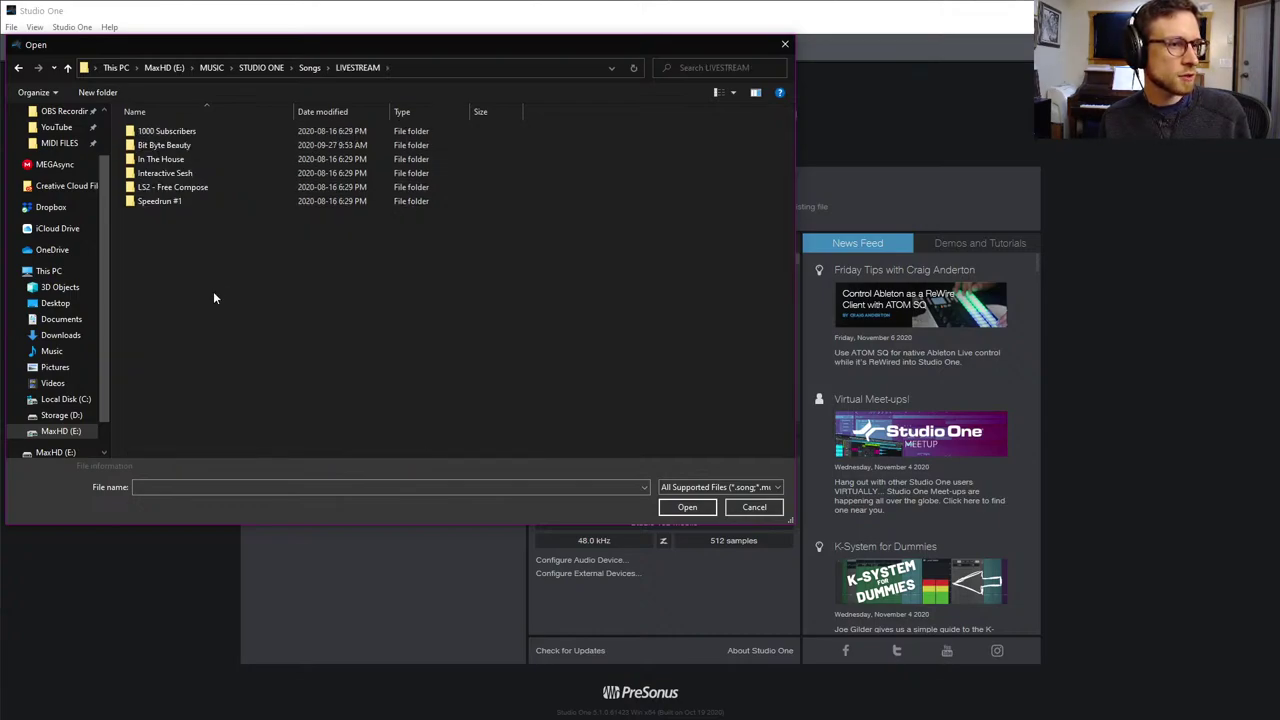
{"action": "double_click", "coordinate": [229, 173]}
{"action": "double_click", "coordinate": [216, 130]}
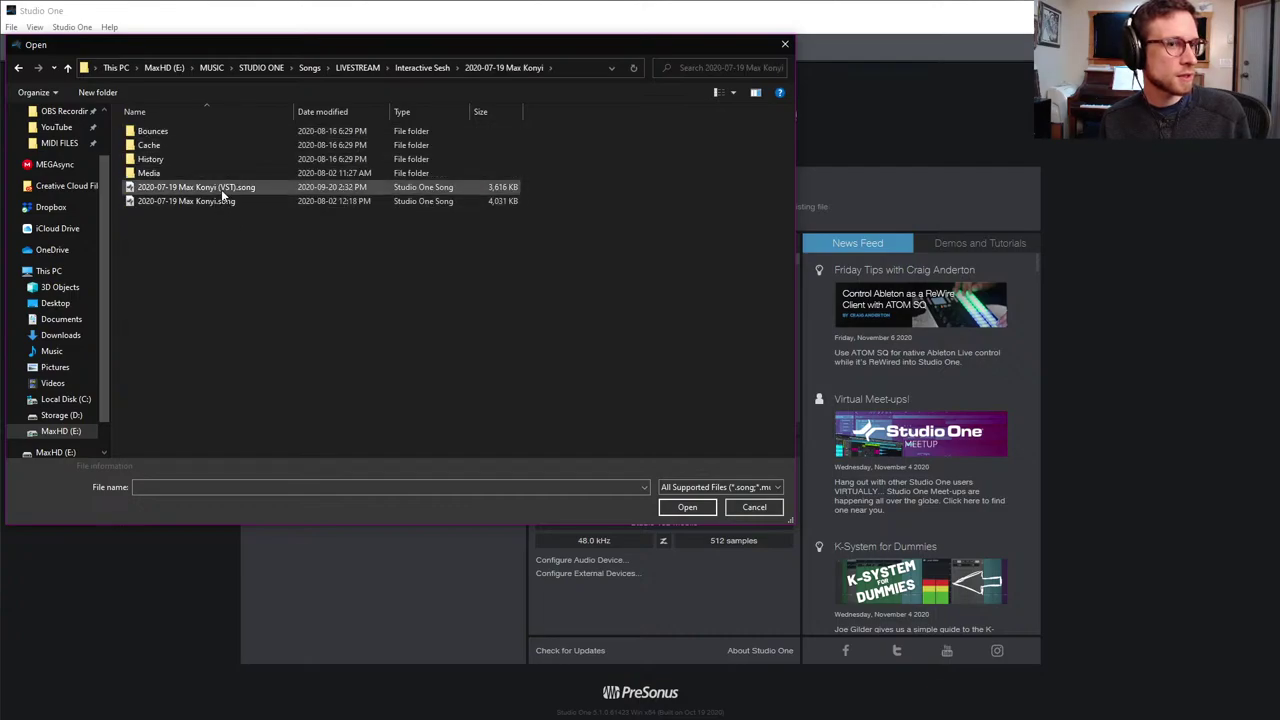
{"action": "double_click", "coordinate": [232, 188]}
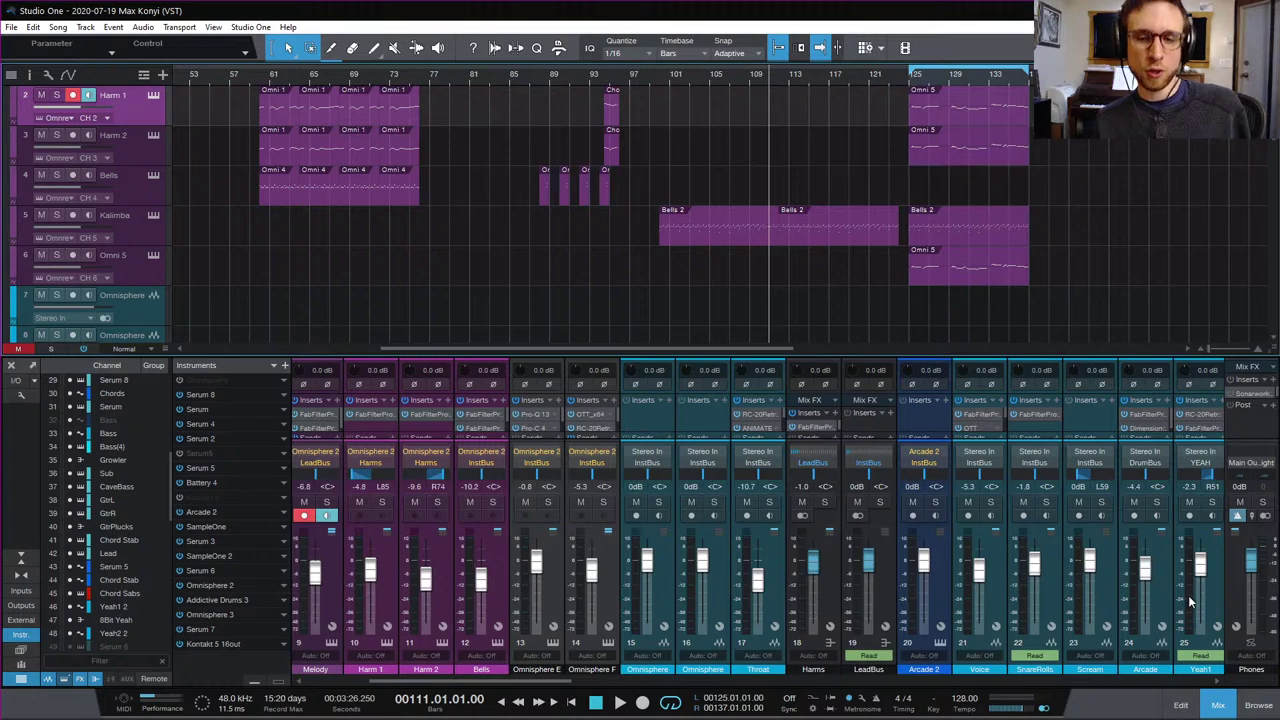
Step: Hide the mixer and examine the arrangement across all tracks, from the OMNI folder down to the drums and bus tracks
{"action": "left_click", "coordinate": [1218, 707]}
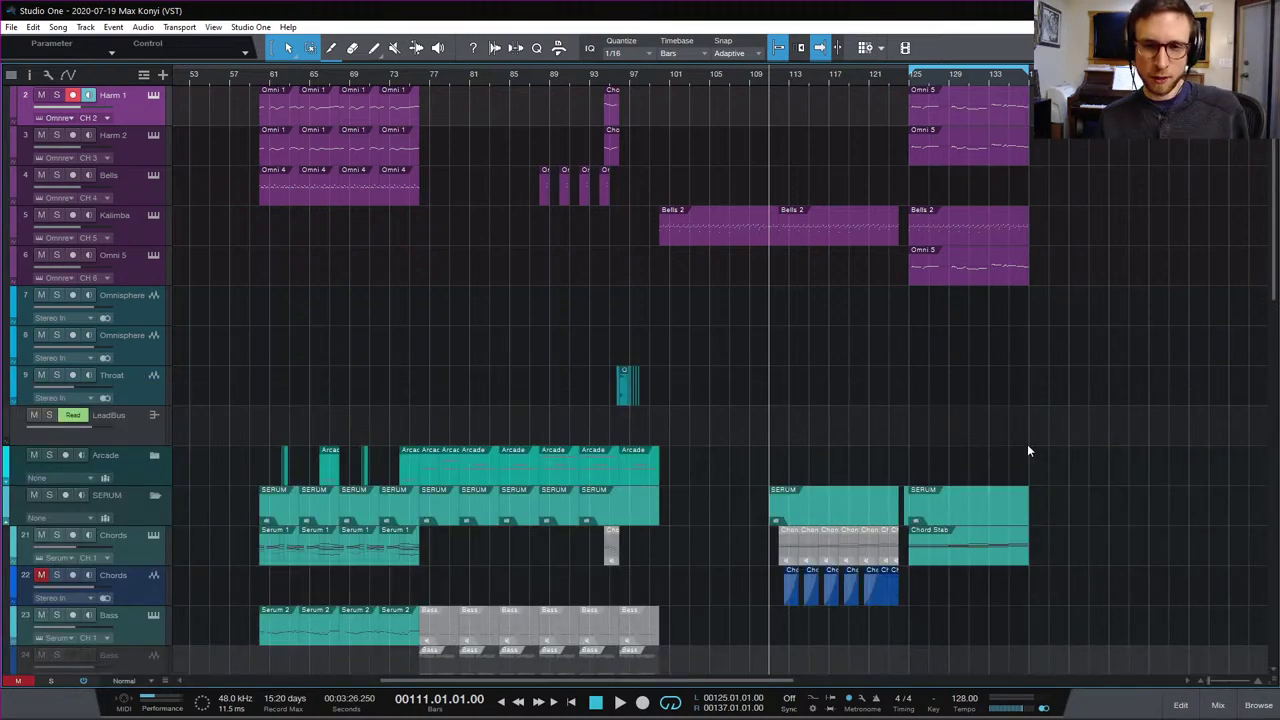
{"action": "scroll", "coordinate": [1023, 440], "scroll_direction": "up", "scroll_amount": 2}
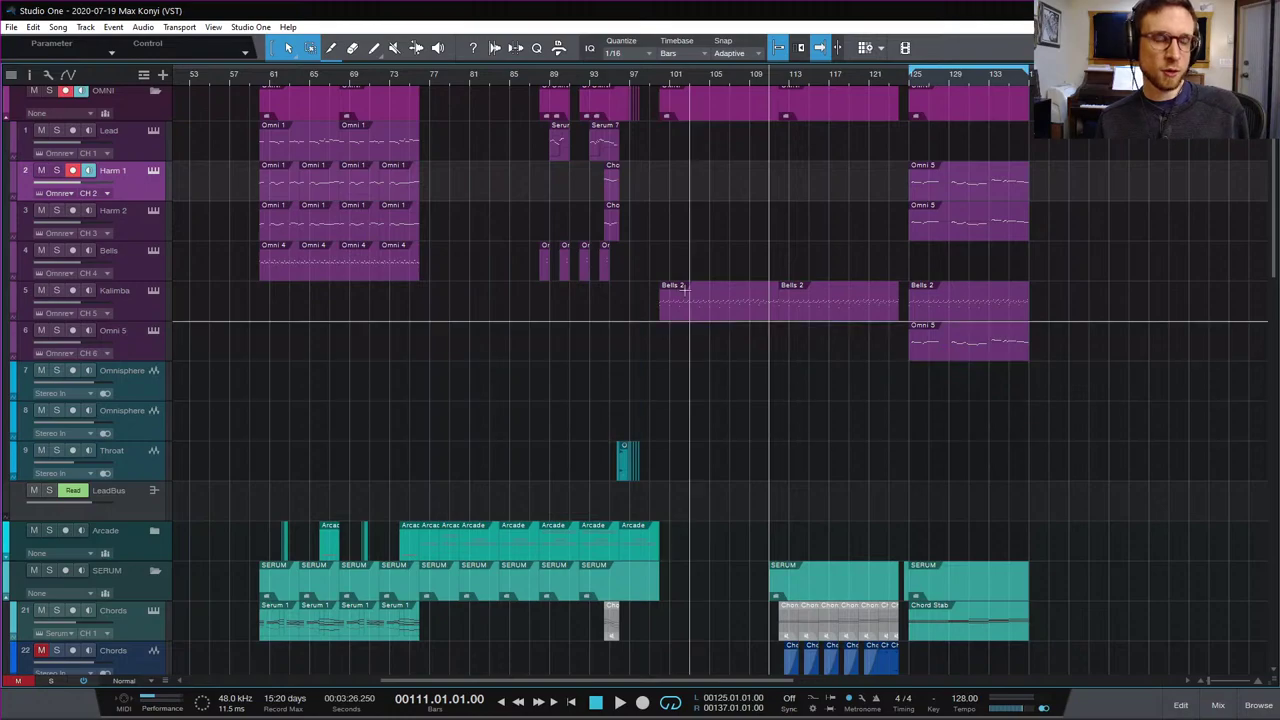
{"action": "scroll", "coordinate": [687, 297], "scroll_direction": "left", "scroll_amount": 5}
{"action": "scroll", "coordinate": [710, 370], "scroll_direction": "down", "scroll_amount": 10}
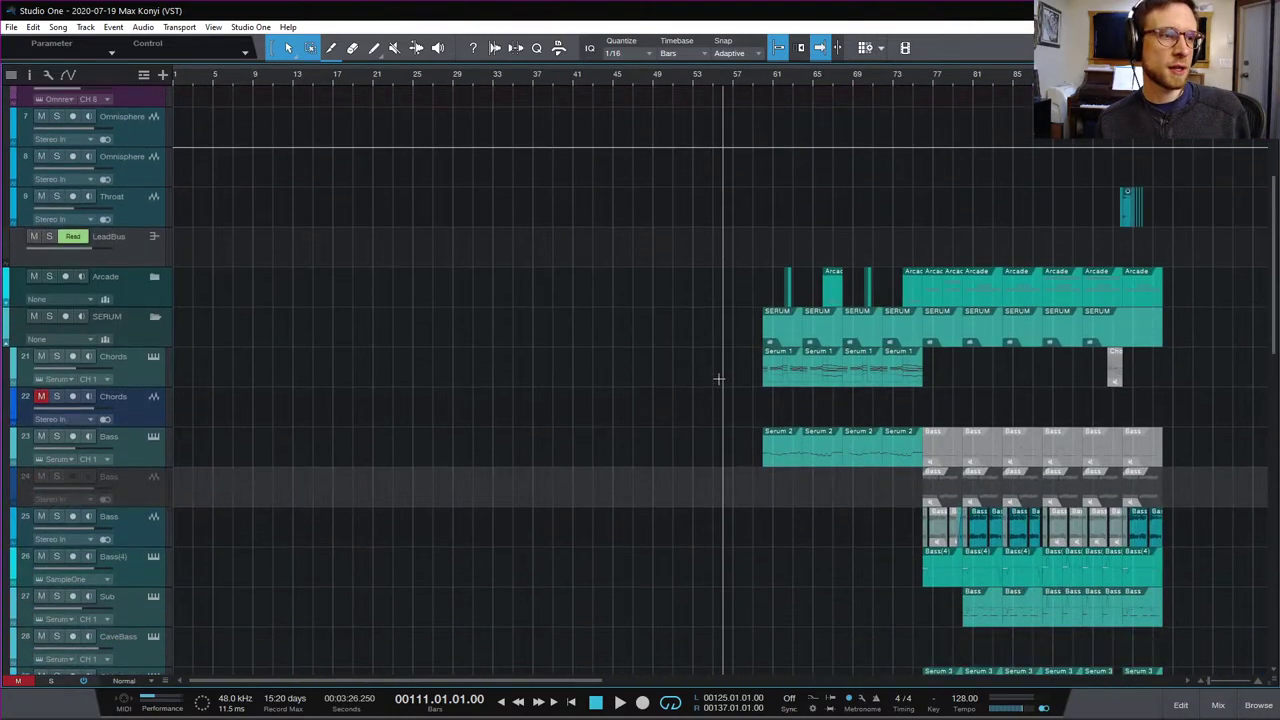
{"action": "scroll", "coordinate": [719, 378], "scroll_direction": "down", "scroll_amount": 12}
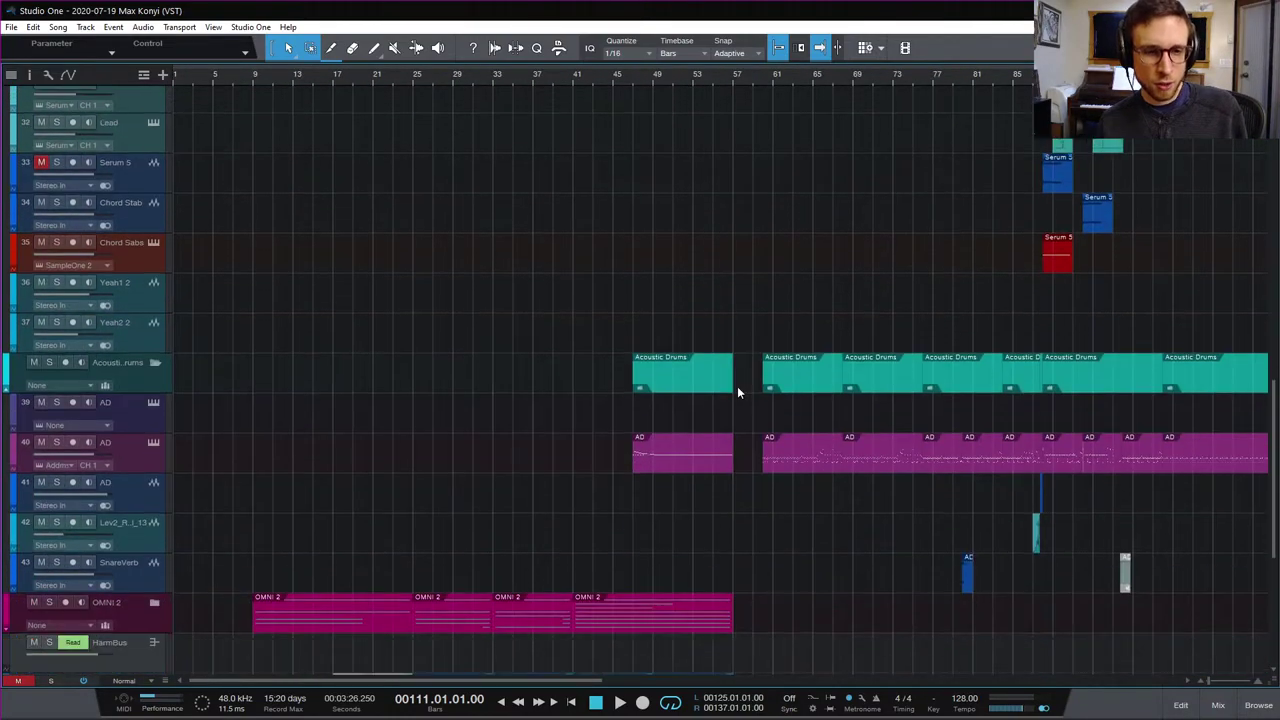
{"action": "scroll", "coordinate": [743, 386], "scroll_direction": "down", "scroll_amount": 9}
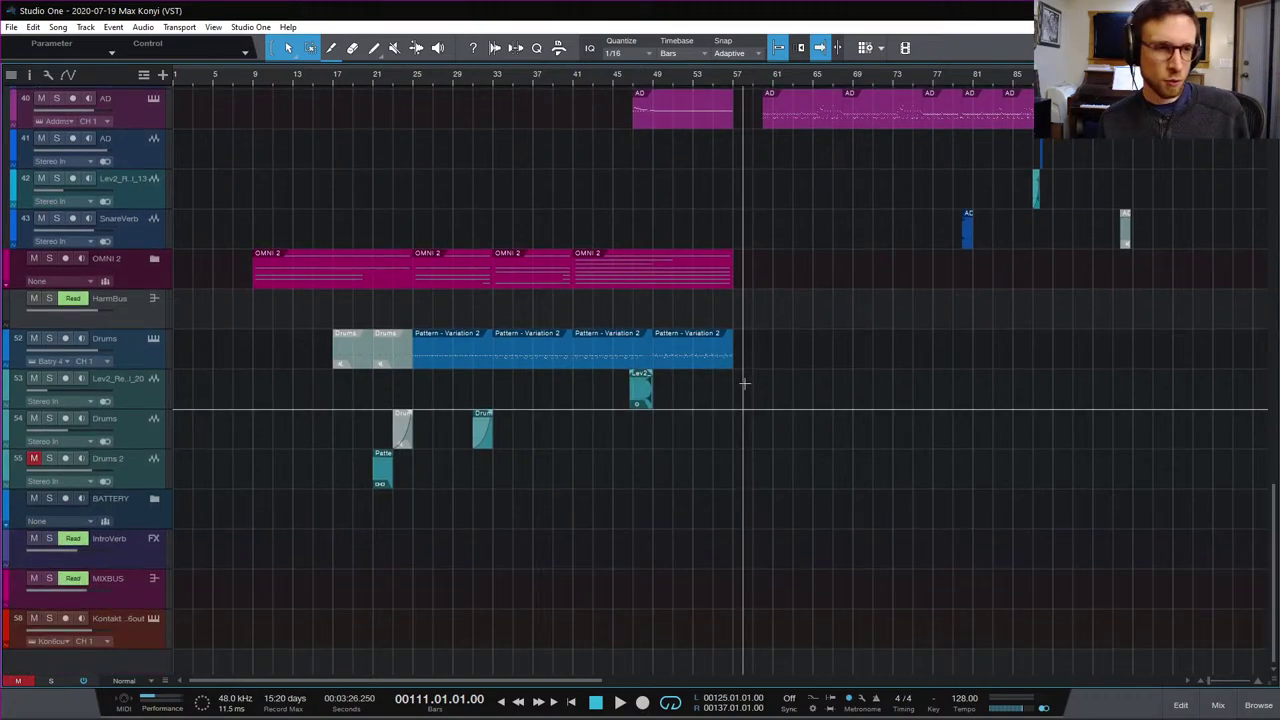
{"action": "scroll", "coordinate": [743, 386], "scroll_direction": "up", "scroll_amount": 7}
{"action": "scroll", "coordinate": [744, 381], "scroll_direction": "up", "scroll_amount": 14}
{"action": "scroll", "coordinate": [744, 381], "scroll_direction": "right", "scroll_amount": 3}
{"action": "scroll", "coordinate": [744, 381], "scroll_direction": "left", "scroll_amount": 3}
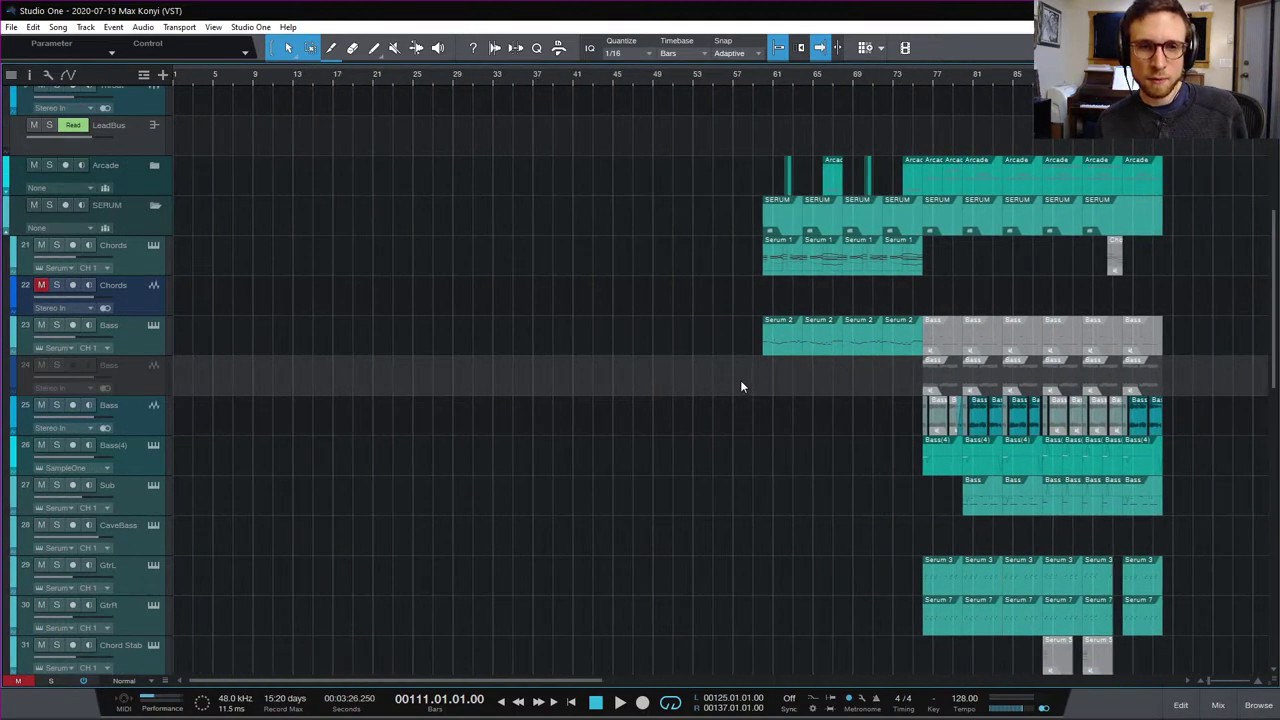
{"action": "scroll", "coordinate": [520, 371], "scroll_direction": "down", "scroll_amount": 16}
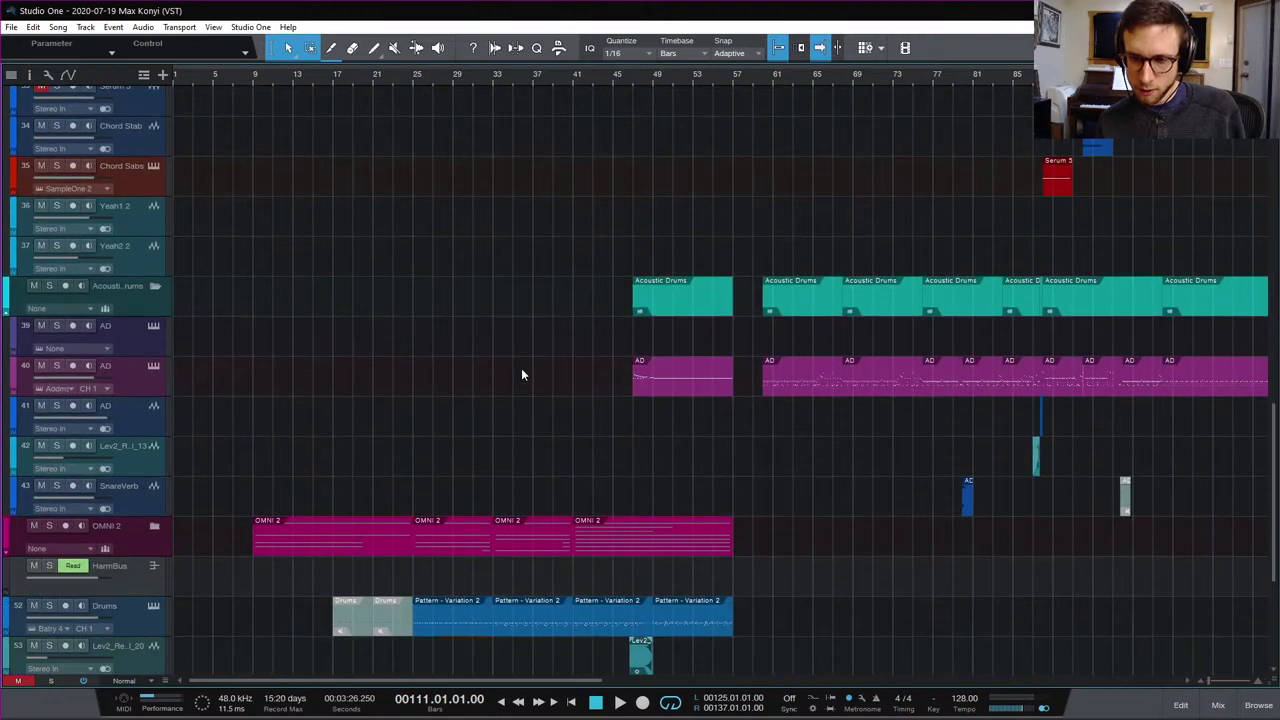
{"action": "scroll", "coordinate": [520, 365], "scroll_direction": "down", "scroll_amount": 5}
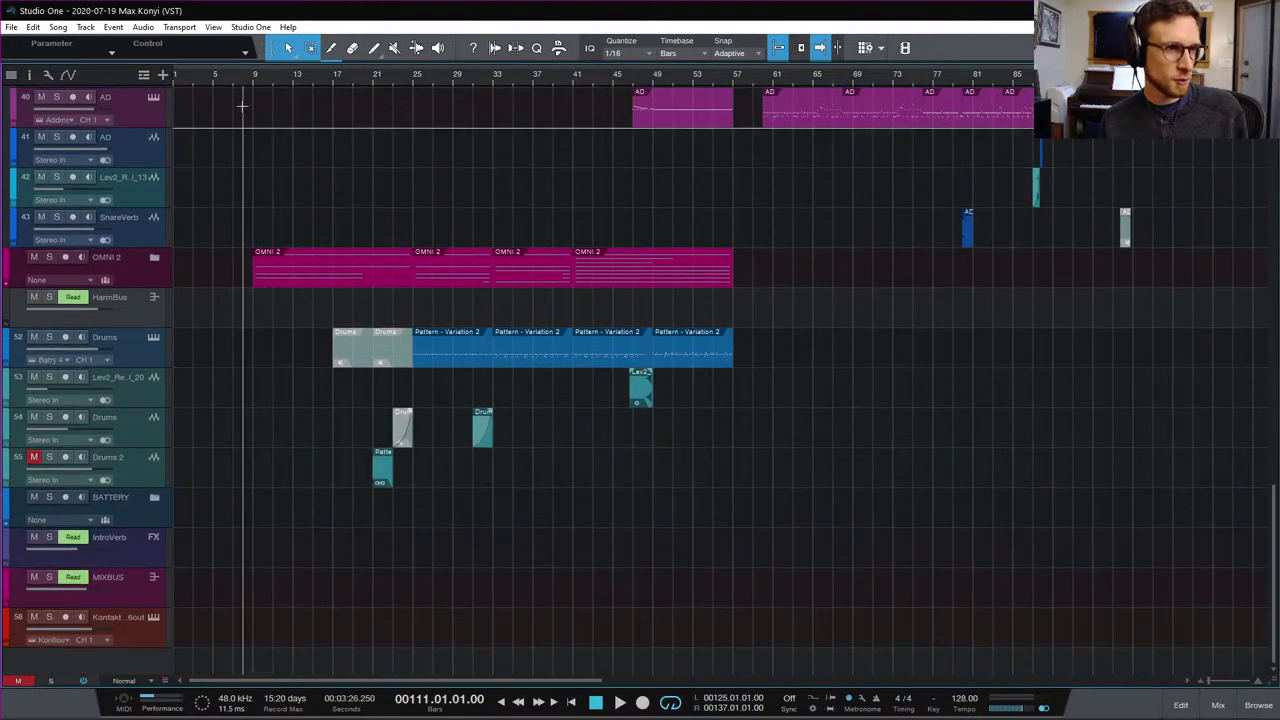
{"action": "scroll", "coordinate": [248, 216], "scroll_direction": "up", "scroll_amount": 15}
{"action": "scroll", "coordinate": [248, 216], "scroll_direction": "up", "scroll_amount": 16}
{"action": "left_click", "coordinate": [199, 79]}
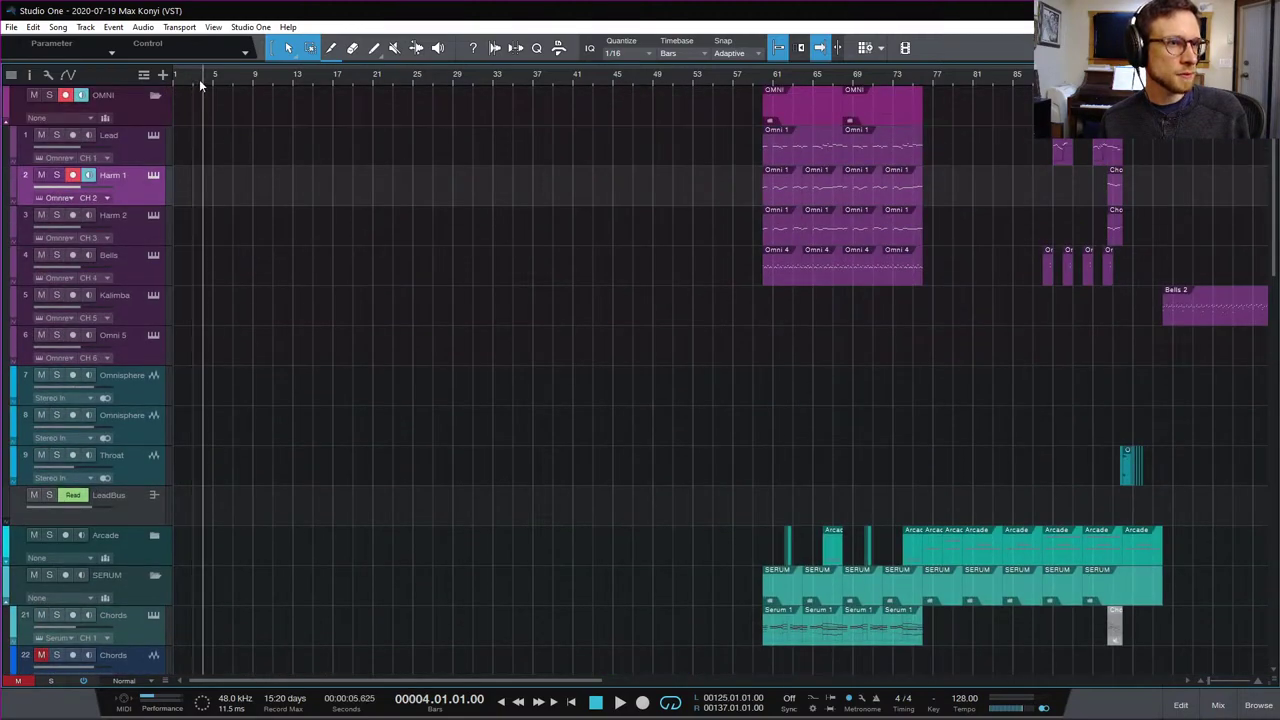
{"action": "key", "text": "space"}
{"action": "key", "text": "space"}
Step: Play the song from bar 8, just before the OMNI 2 intro part, and show the mixer
{"action": "scroll", "coordinate": [243, 246], "scroll_direction": "down", "scroll_amount": 20}
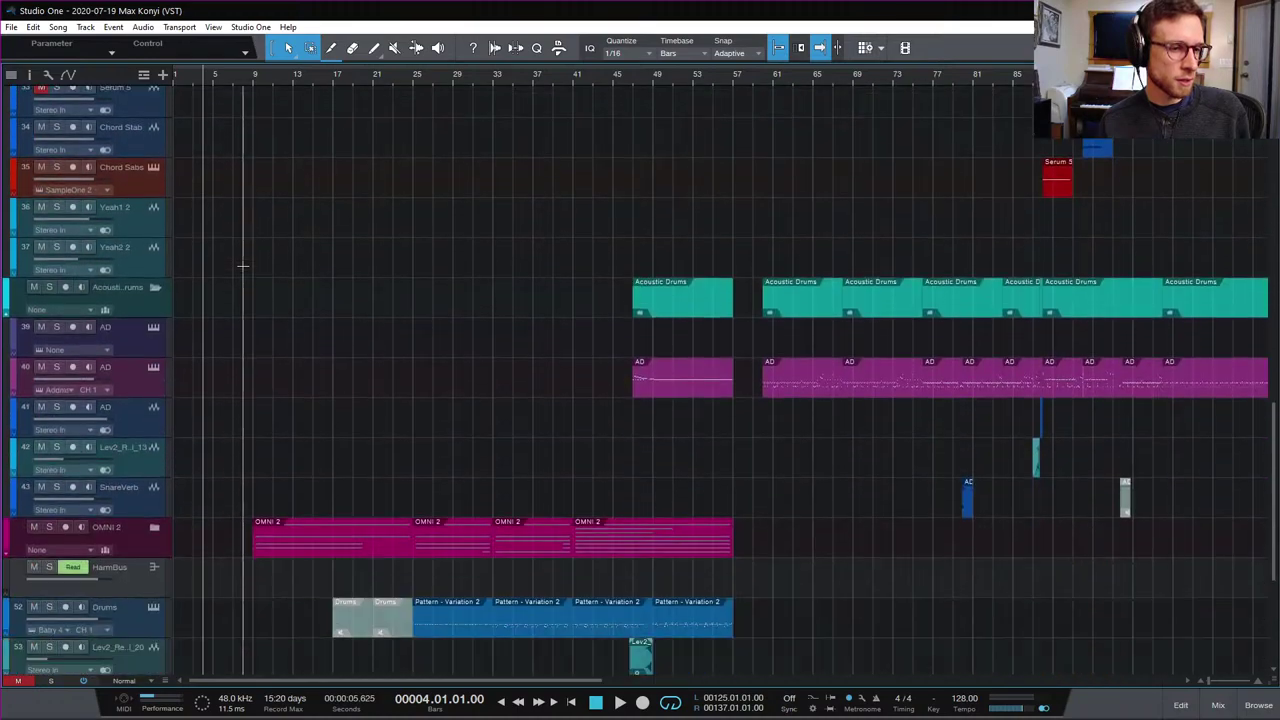
{"action": "left_click", "coordinate": [246, 78]}
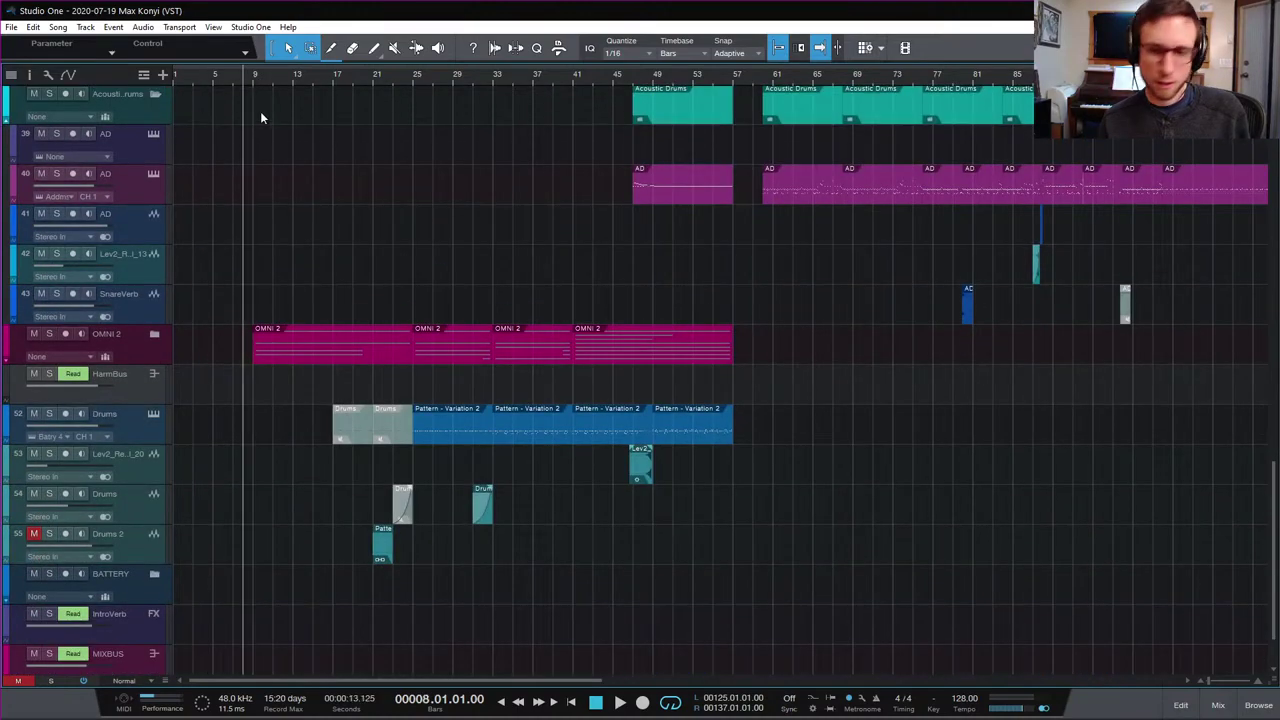
{"action": "key", "text": "space"}
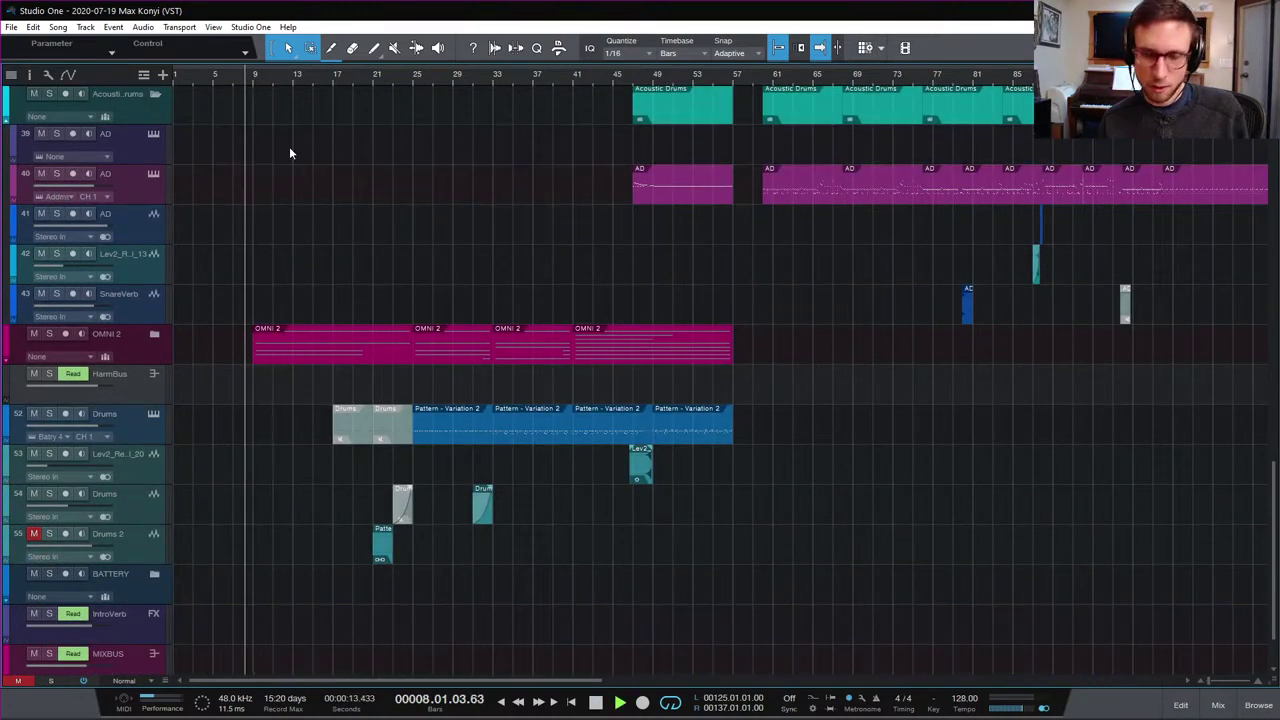
{"action": "key", "text": "space"}
{"action": "left_click", "coordinate": [1218, 705]}
{"action": "key", "text": "space"}
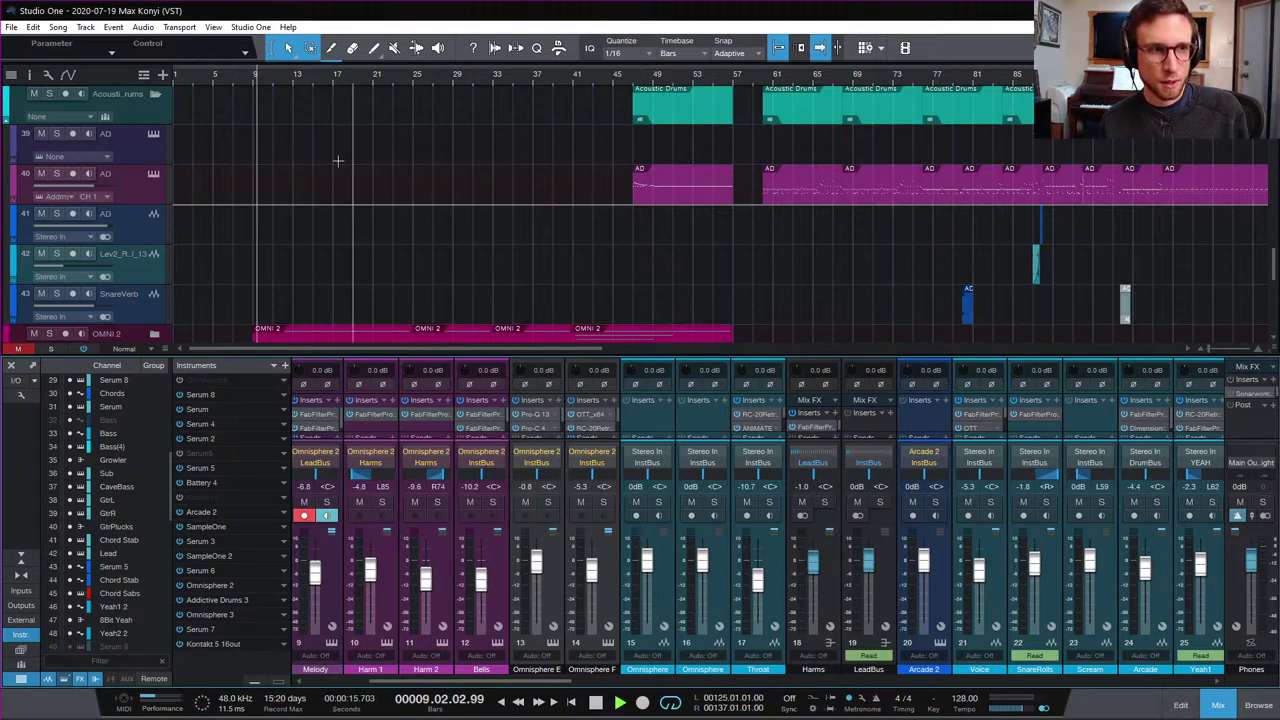
Step: Expand the OMNI 2 folder track to show its individual lead, chord, bass and harmony tracks
{"action": "scroll", "coordinate": [337, 229], "scroll_direction": "down", "scroll_amount": 3}
{"action": "scroll", "coordinate": [336, 229], "scroll_direction": "down", "scroll_amount": 5}
{"action": "scroll", "coordinate": [336, 229], "scroll_direction": "up", "scroll_amount": 4}
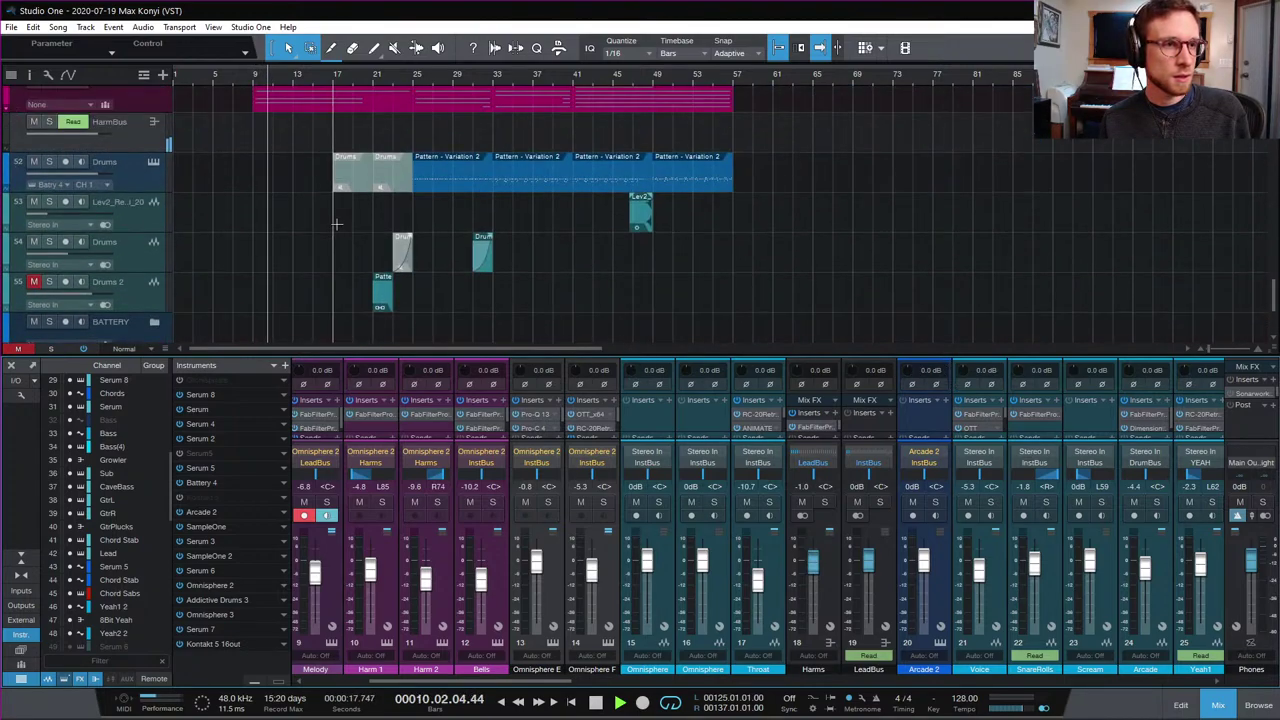
{"action": "scroll", "coordinate": [336, 229], "scroll_direction": "up", "scroll_amount": 2}
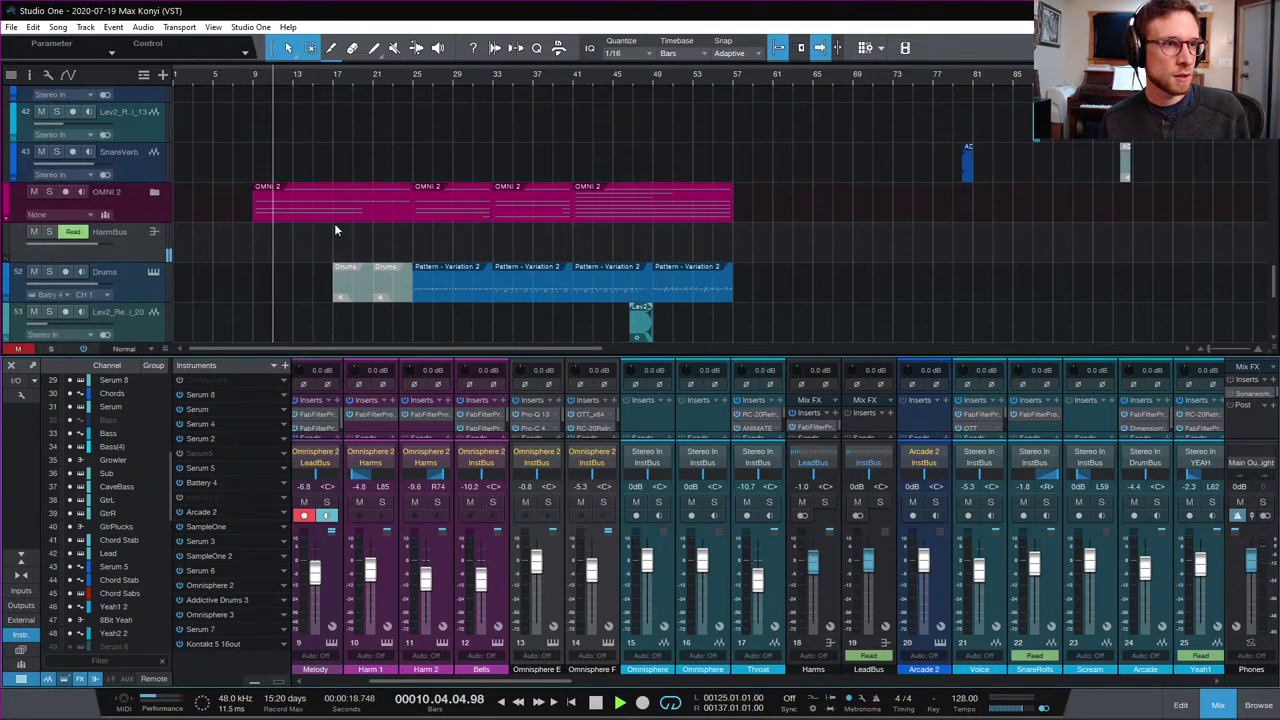
{"action": "left_click", "coordinate": [154, 191]}
{"action": "scroll", "coordinate": [263, 242], "scroll_direction": "down", "scroll_amount": 3}
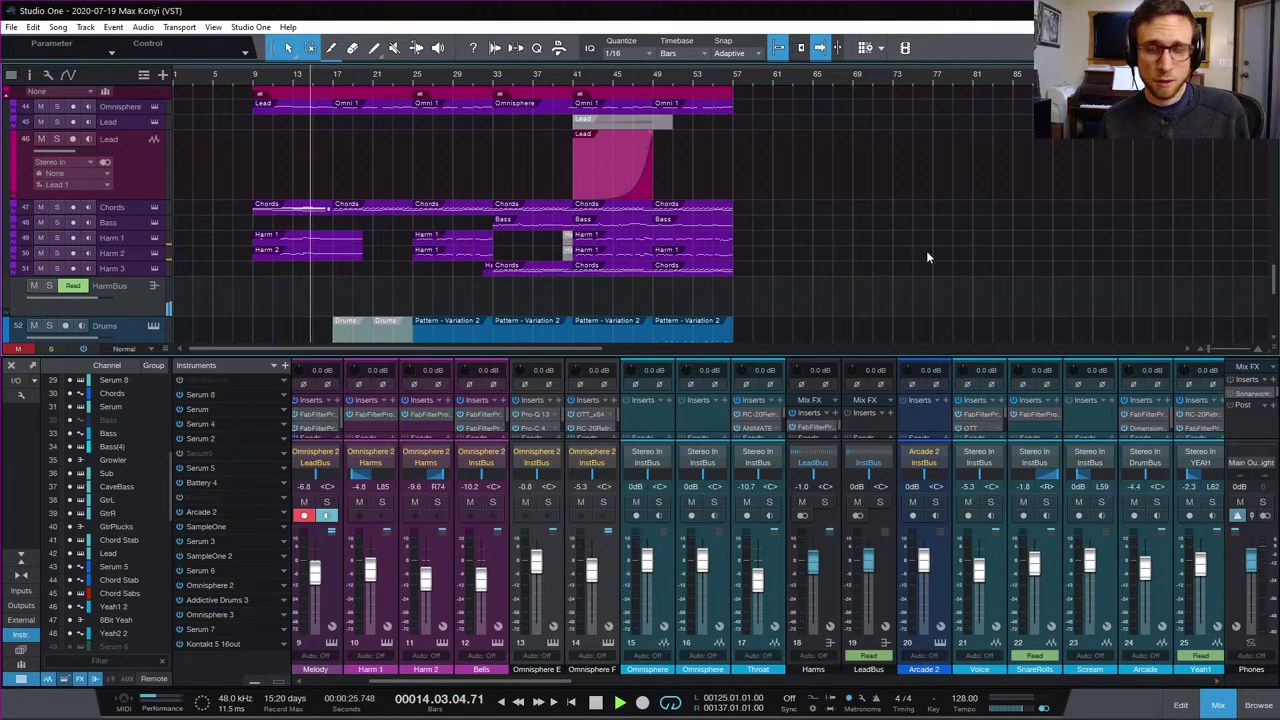
Step: Enlarge the mixer and examine the inserts, sends and routing of its channels, from the Omnisphere tracks through to the reverb, delay and mix buses
{"action": "left_click_drag", "start_coordinate": [1068, 354], "coordinate": [1068, 245]}
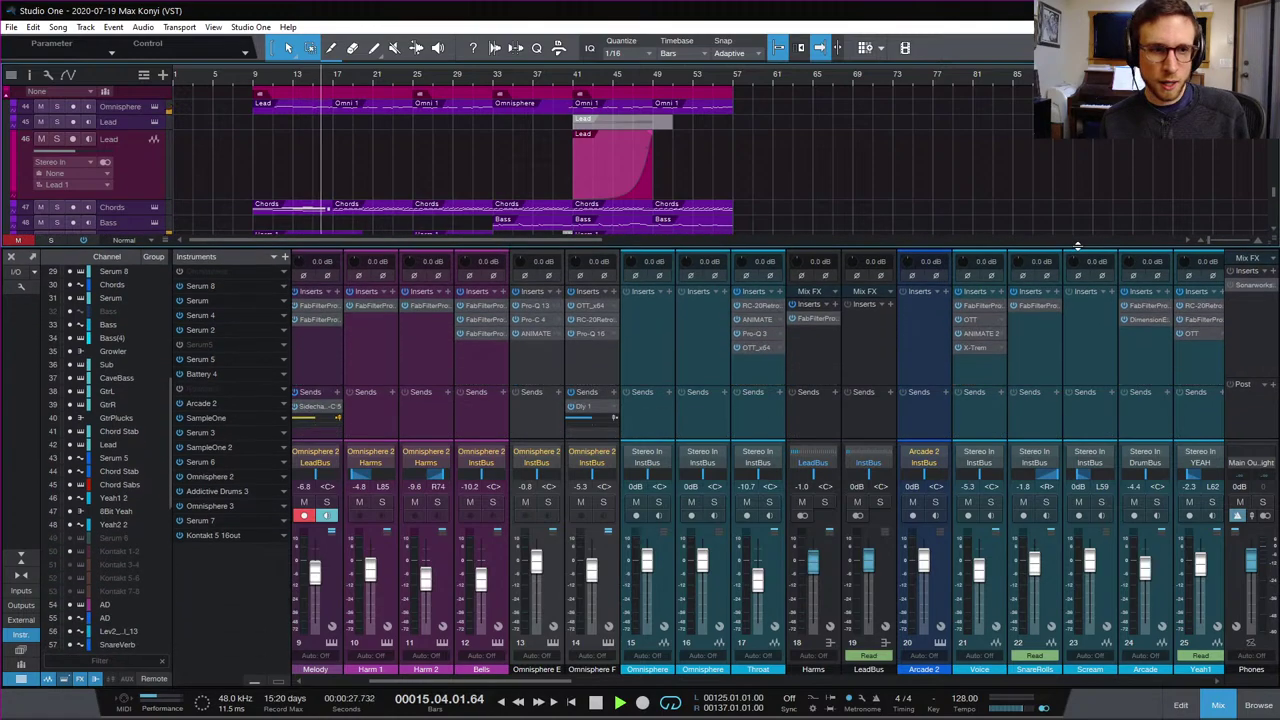
{"action": "scroll", "coordinate": [736, 186], "scroll_direction": "down", "scroll_amount": 3}
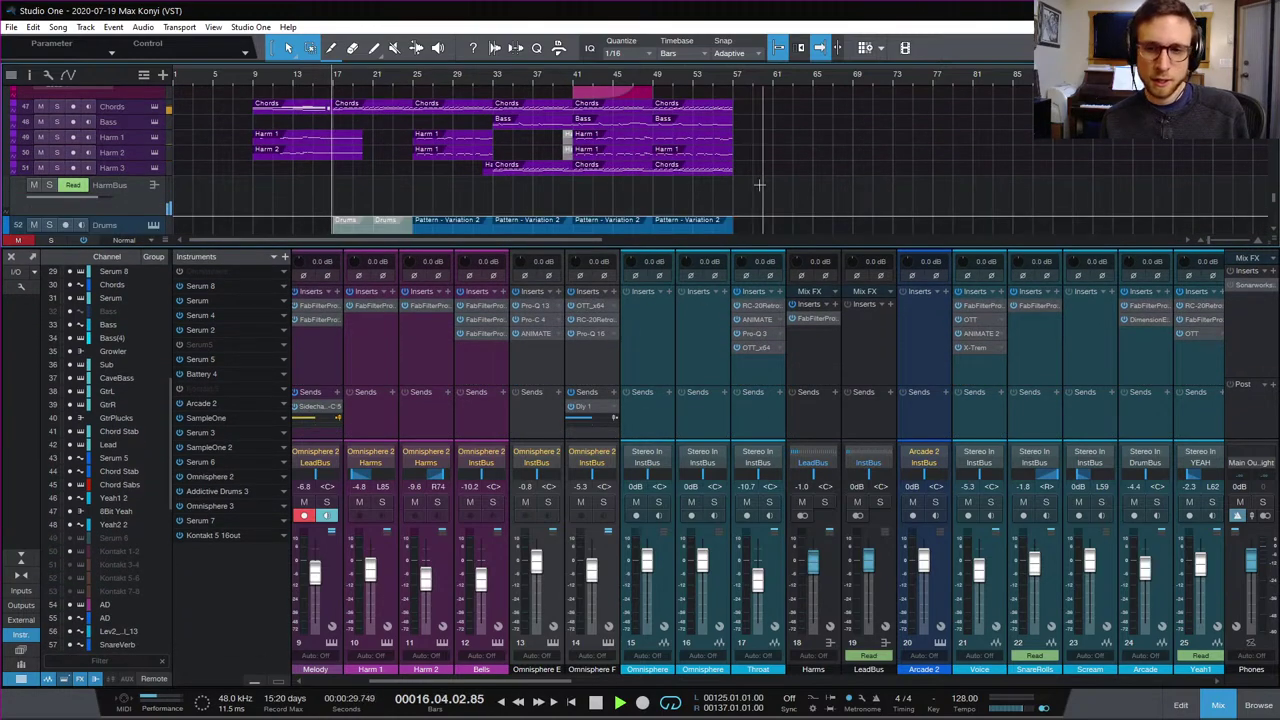
{"action": "scroll", "coordinate": [1076, 355], "scroll_direction": "left", "scroll_amount": 3}
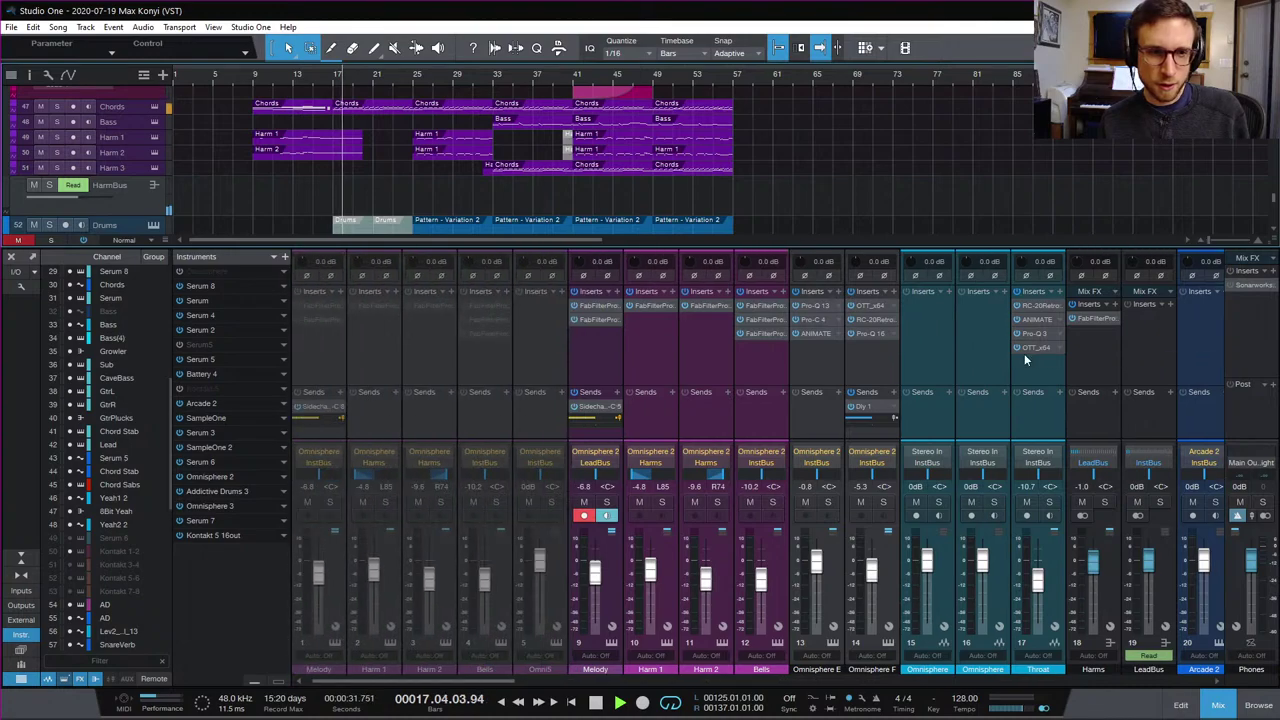
{"action": "scroll", "coordinate": [1023, 355], "scroll_direction": "right", "scroll_amount": 6}
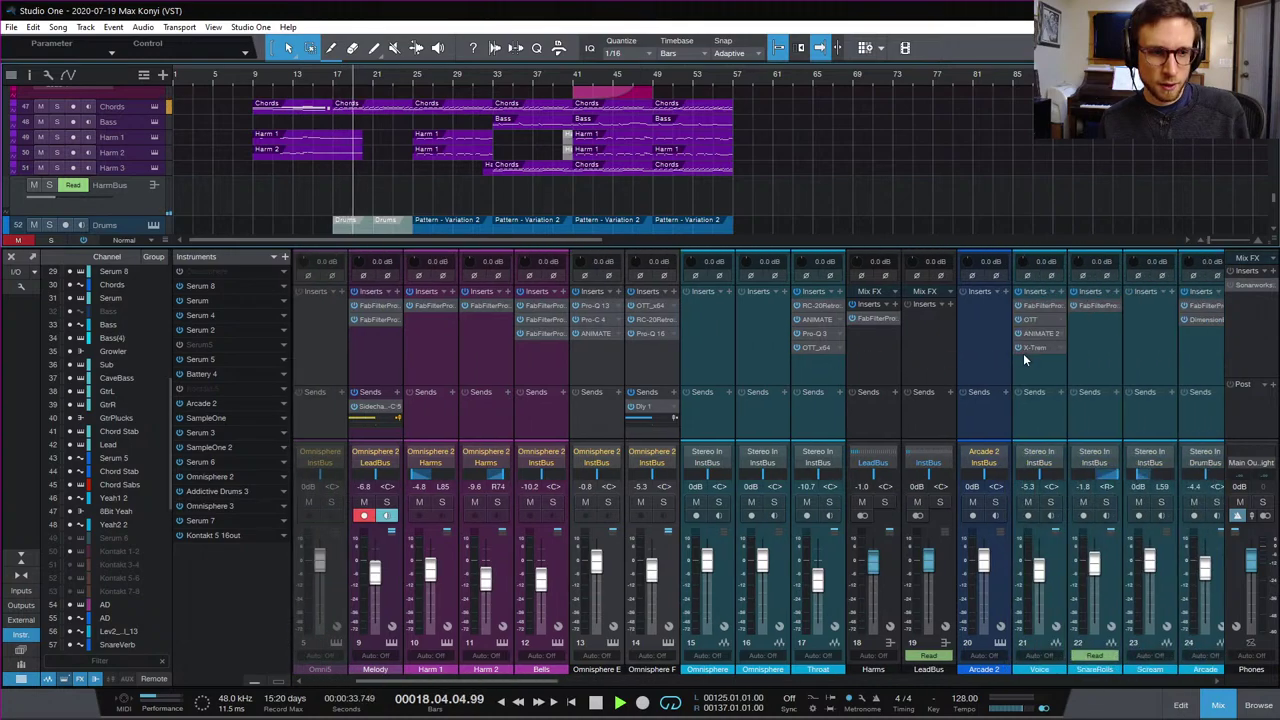
{"action": "scroll", "coordinate": [1023, 354], "scroll_direction": "right", "scroll_amount": 5}
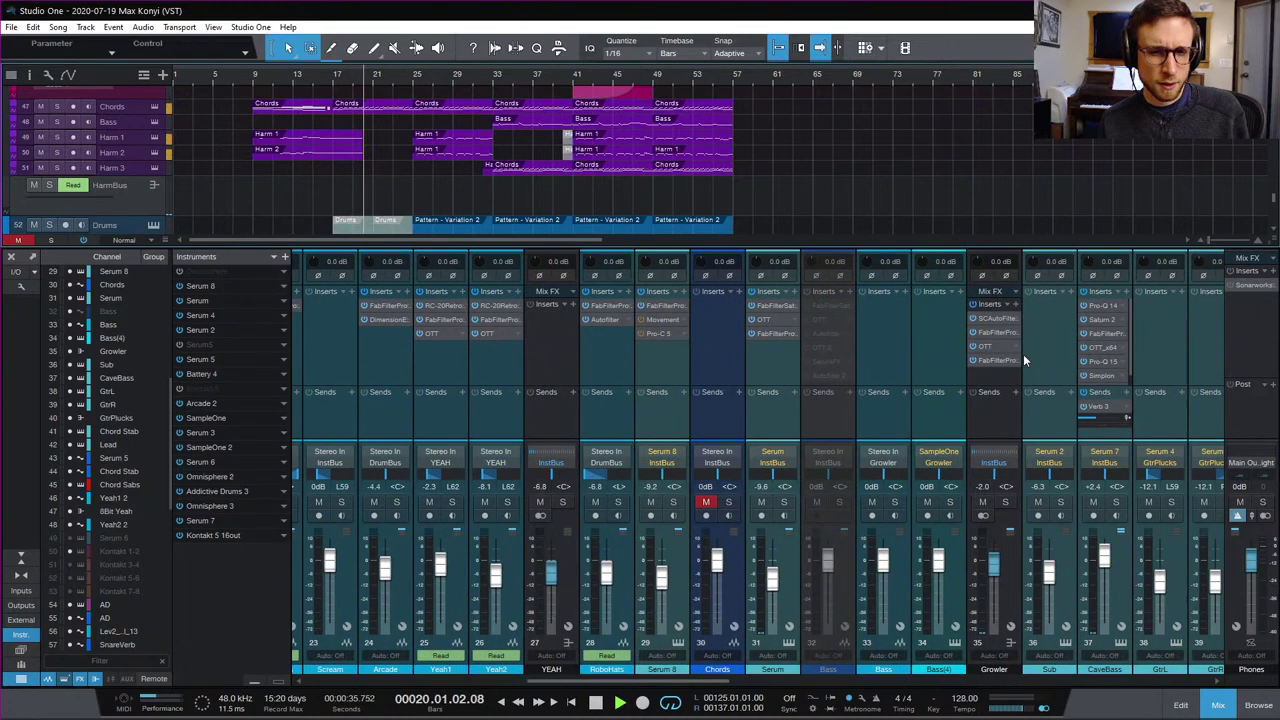
{"action": "scroll", "coordinate": [1023, 354], "scroll_direction": "right", "scroll_amount": 7}
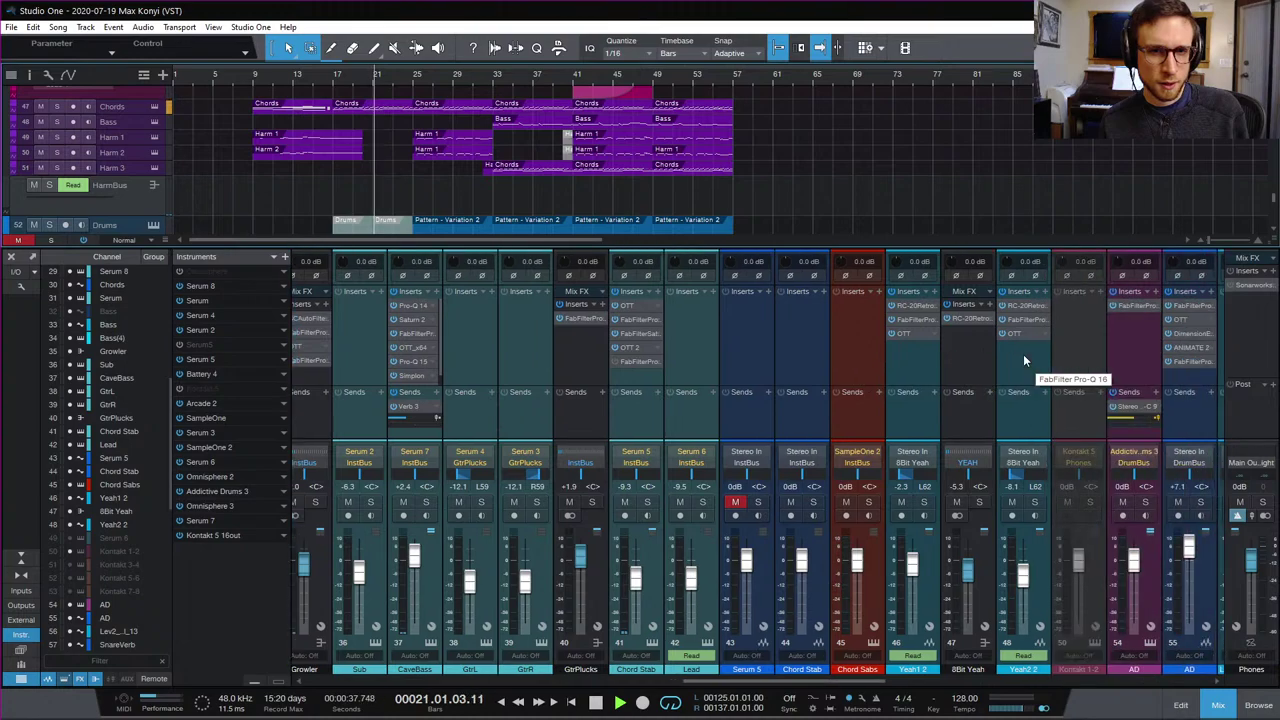
{"action": "scroll", "coordinate": [1023, 354], "scroll_direction": "right", "scroll_amount": 8}
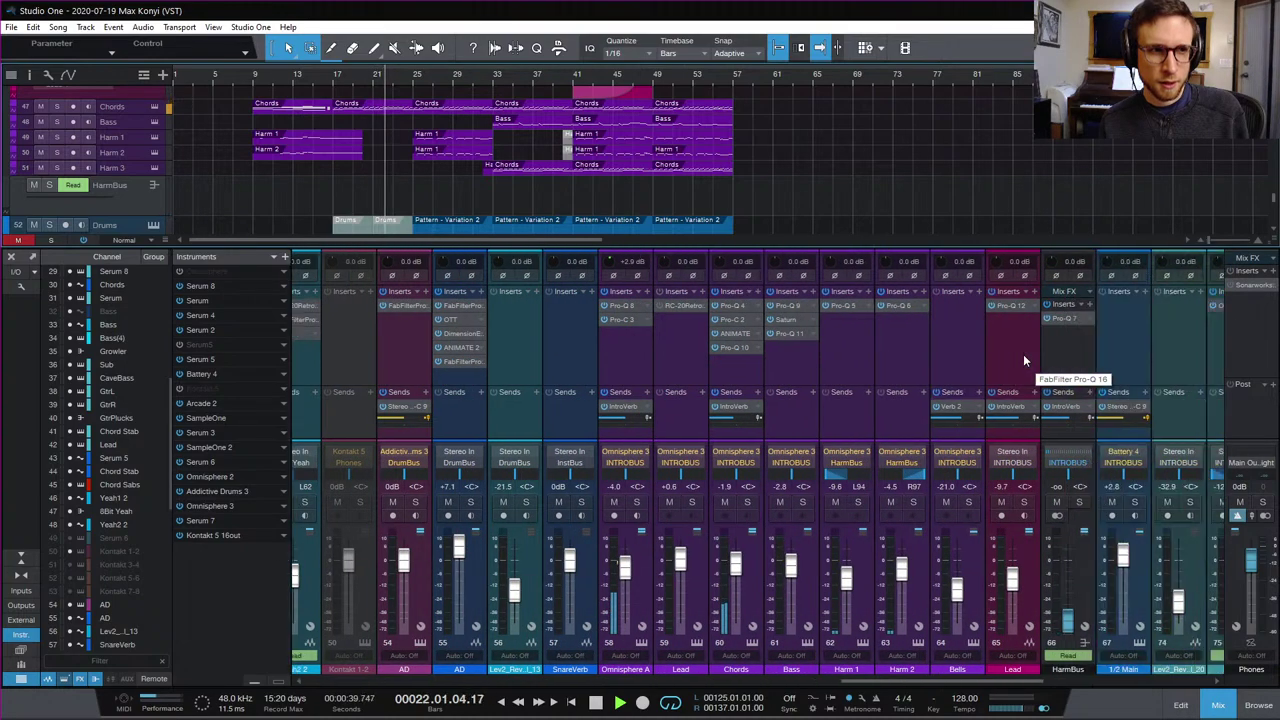
{"action": "scroll", "coordinate": [1023, 354], "scroll_direction": "right", "scroll_amount": 3}
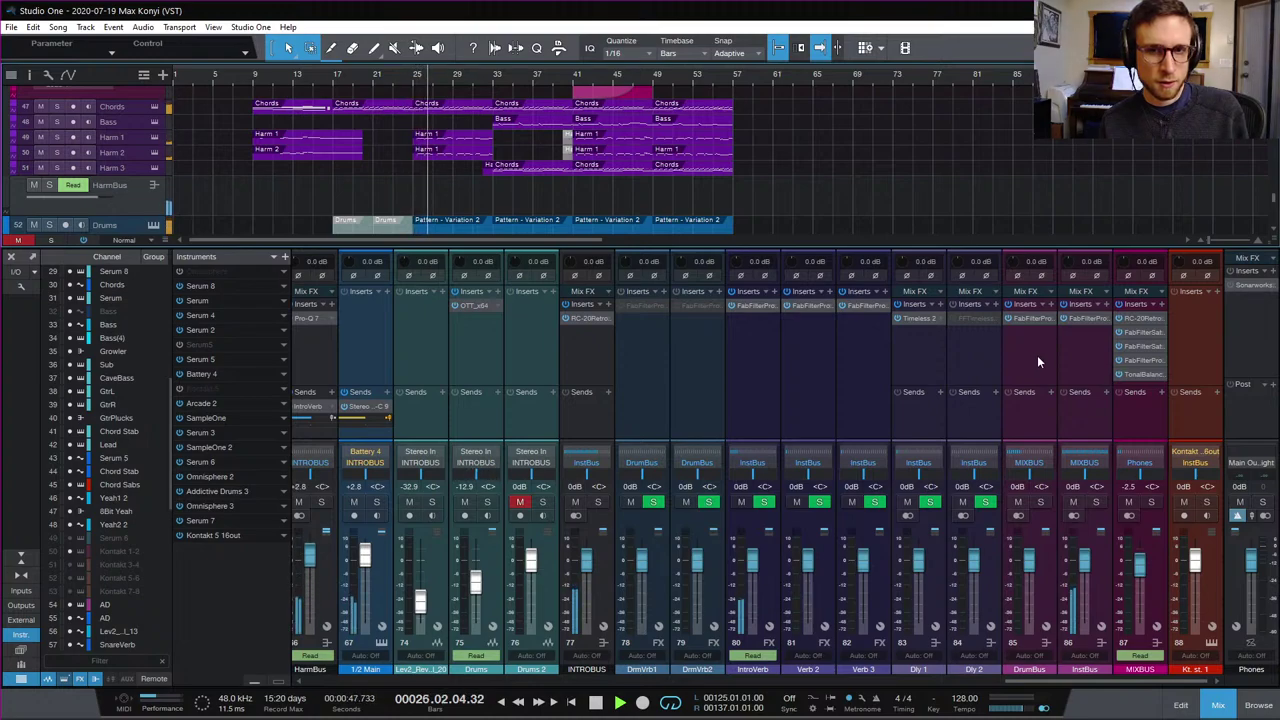
Step: Restart playback from bar 9, at the start of the OMNI 2 part, and hide the mixer
{"action": "key", "text": "space"}
{"action": "key", "text": "space"}
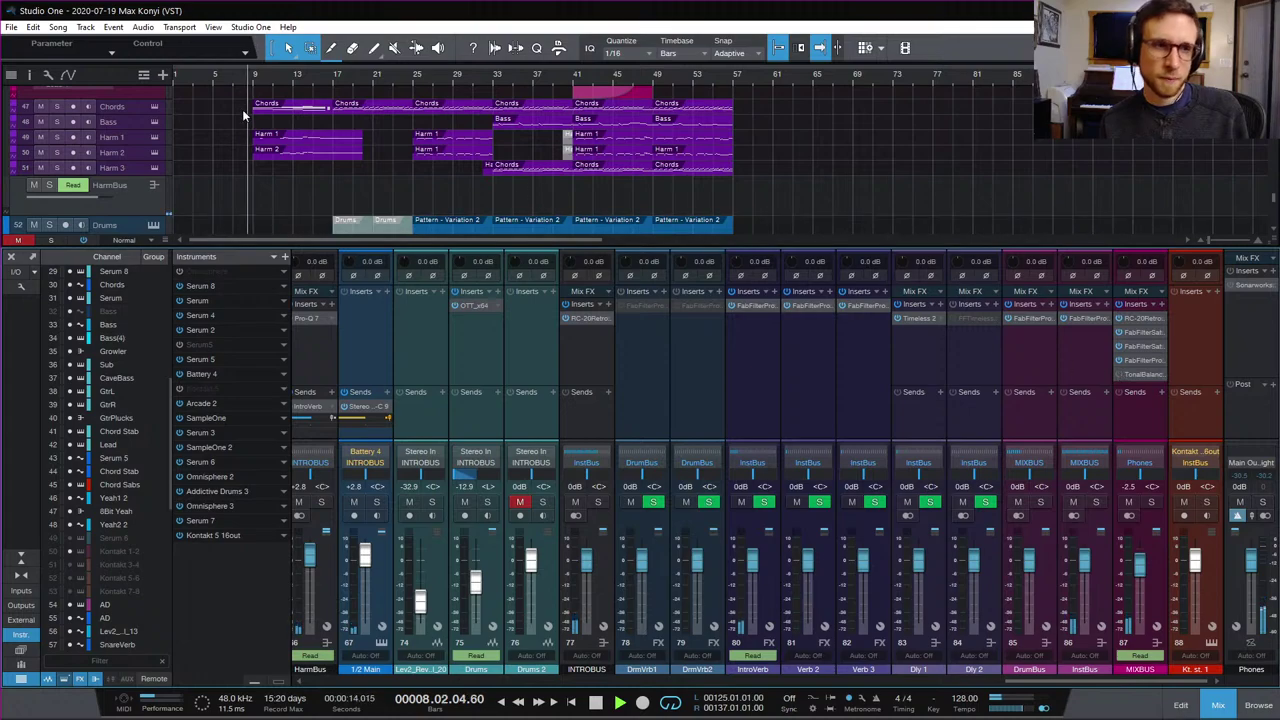
{"action": "key", "text": "space"}
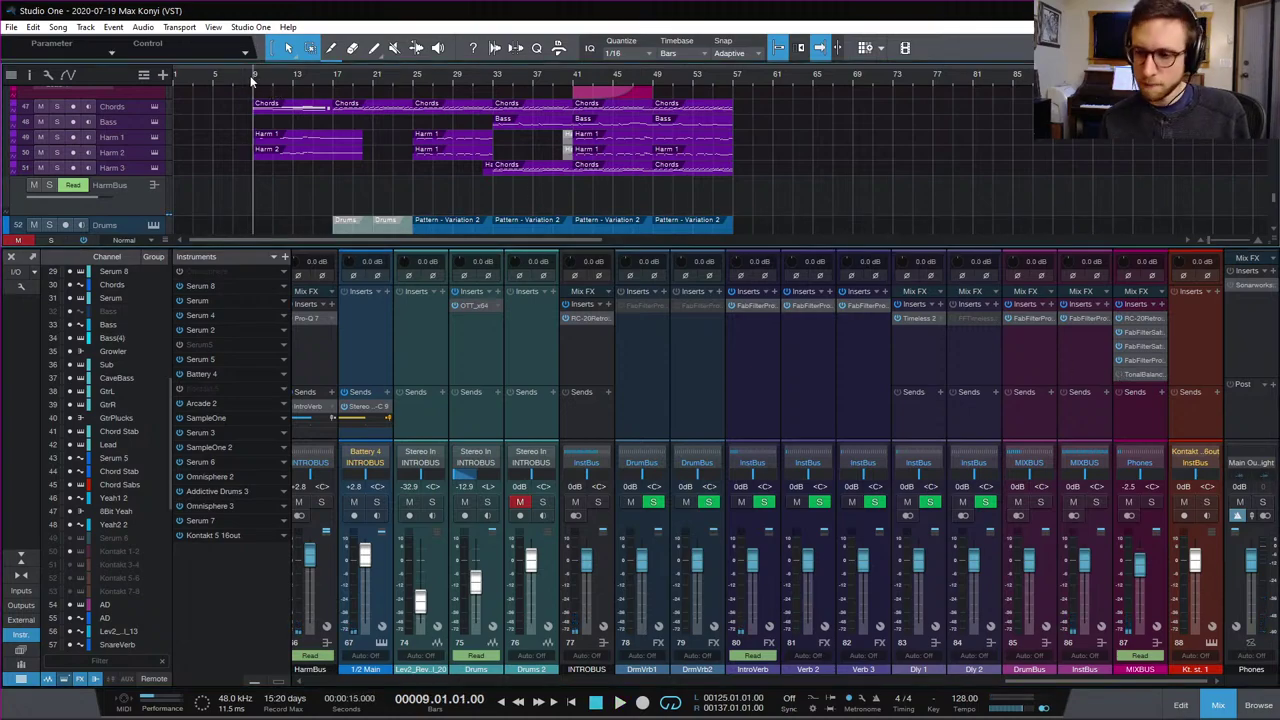
{"action": "key", "text": "space"}
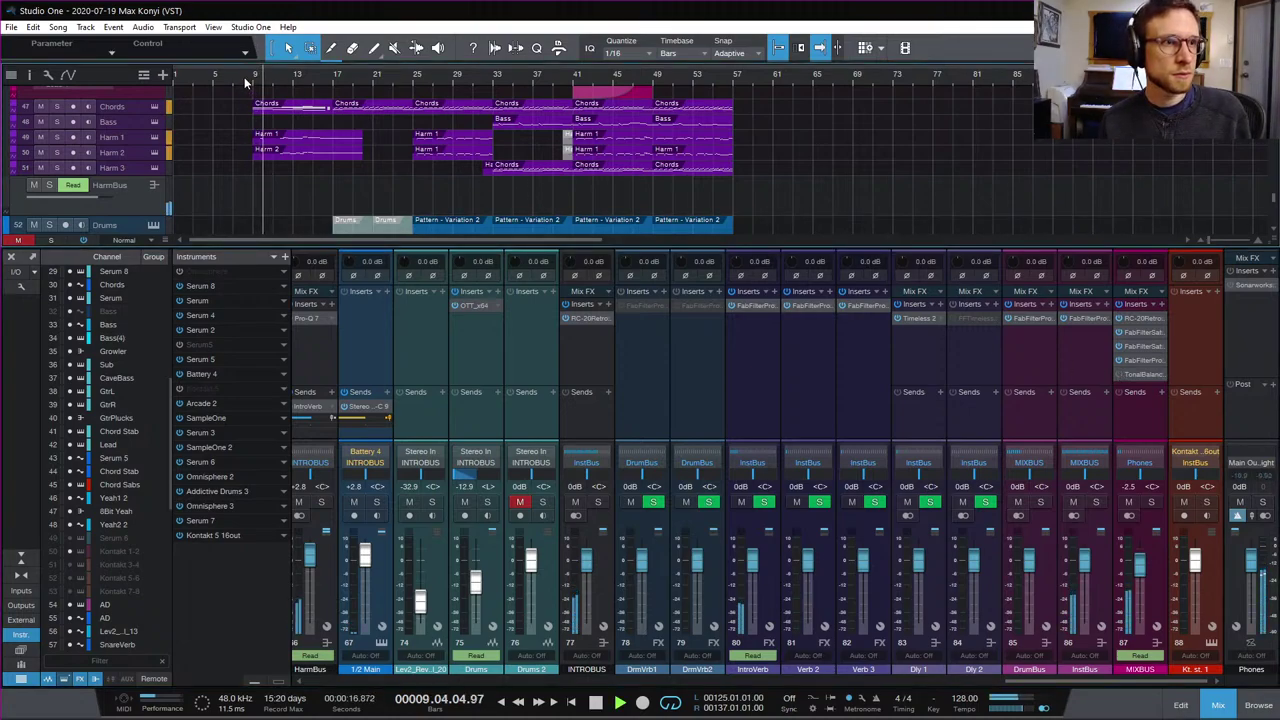
{"action": "scroll", "coordinate": [275, 153], "scroll_direction": "up", "scroll_amount": 3}
{"action": "scroll", "coordinate": [275, 153], "scroll_direction": "up", "scroll_amount": 4}
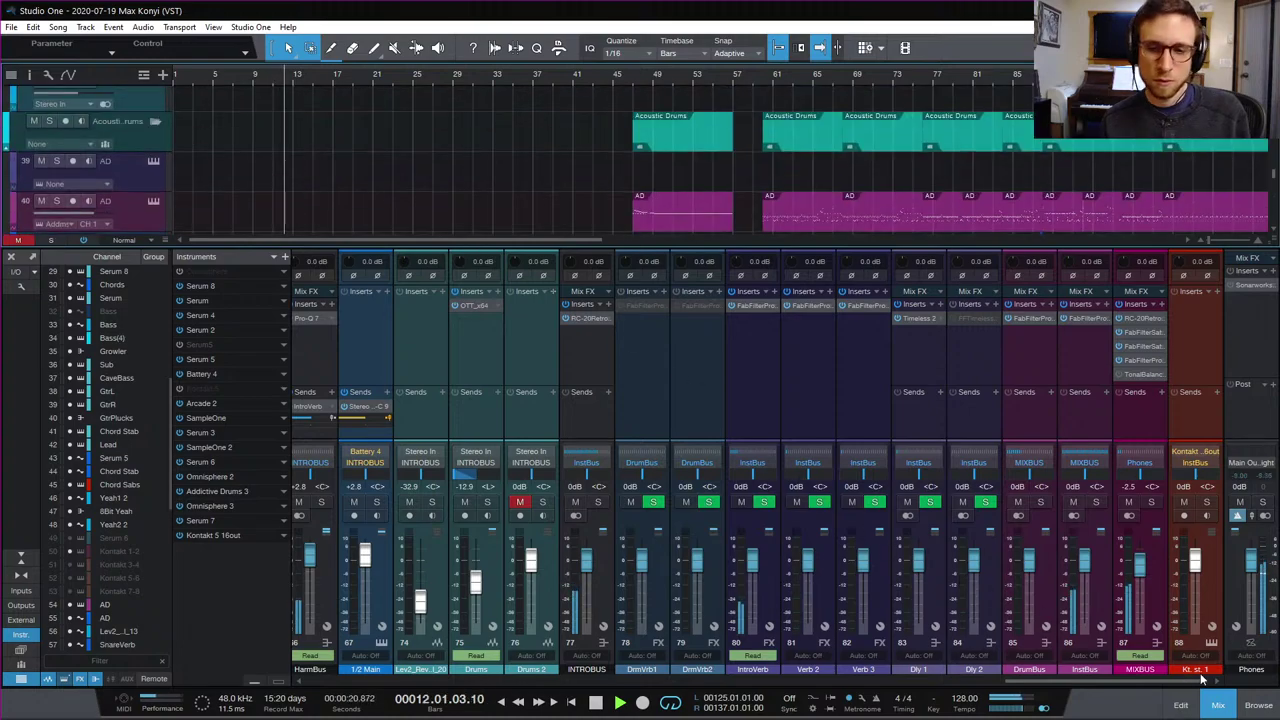
{"action": "key", "text": "F3"}
Step: Follow the intro's playback up to bar 57 across the OMNI 2 lead, chord, bass and harmony tracks and the drum tracks
{"action": "scroll", "coordinate": [860, 476], "scroll_direction": "down", "scroll_amount": 3}
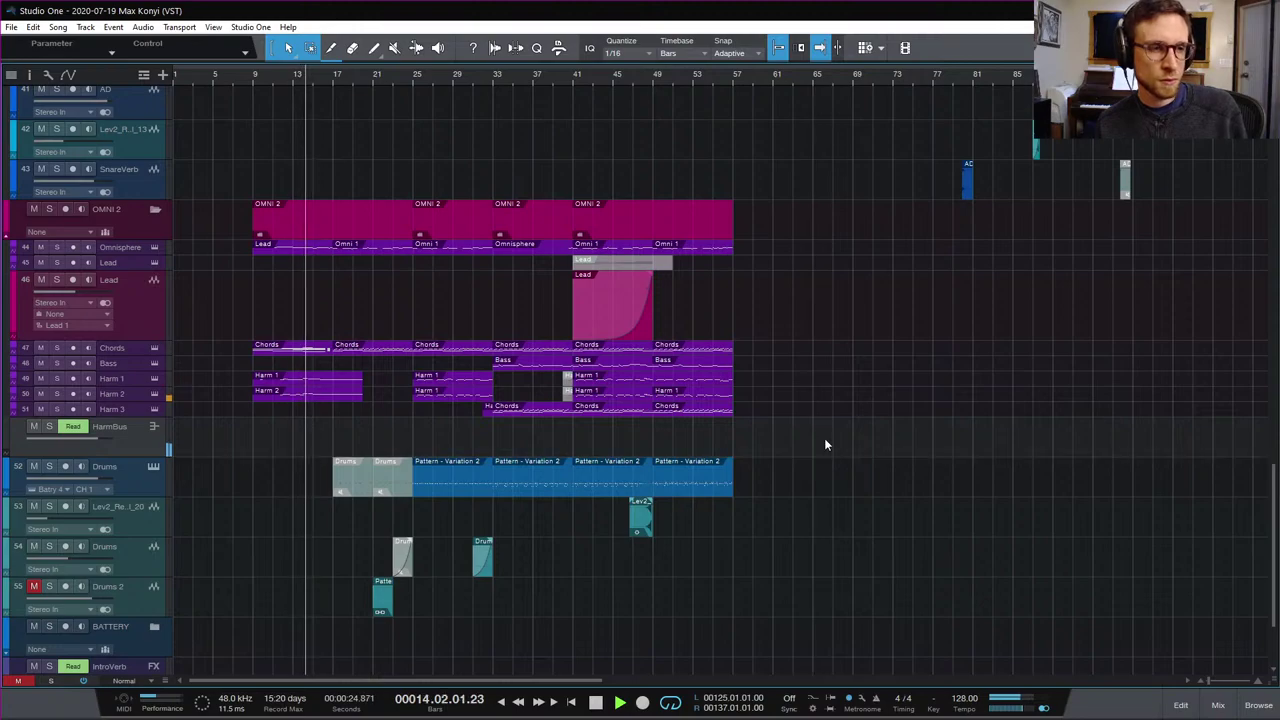
{"action": "scroll", "coordinate": [824, 438], "scroll_direction": "down", "scroll_amount": 3}
{"action": "scroll", "coordinate": [825, 428], "scroll_direction": "up", "scroll_amount": 6}
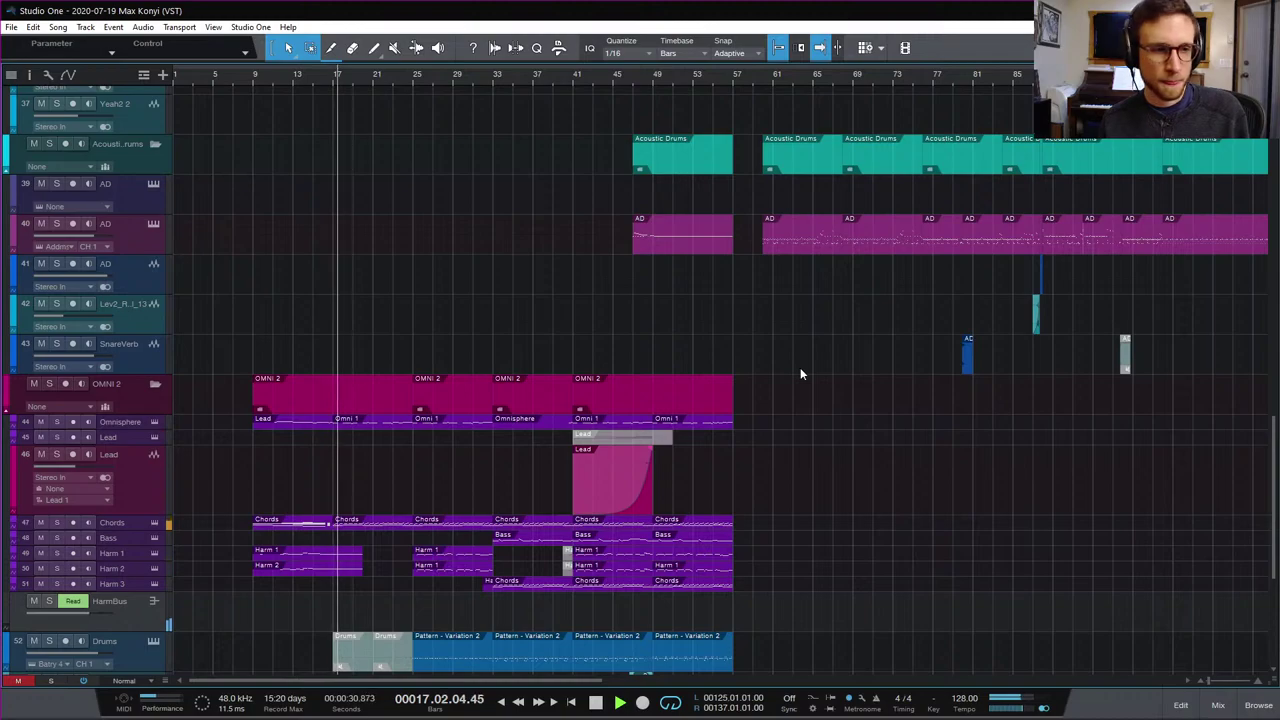
{"action": "scroll", "coordinate": [832, 450], "scroll_direction": "down", "scroll_amount": 4}
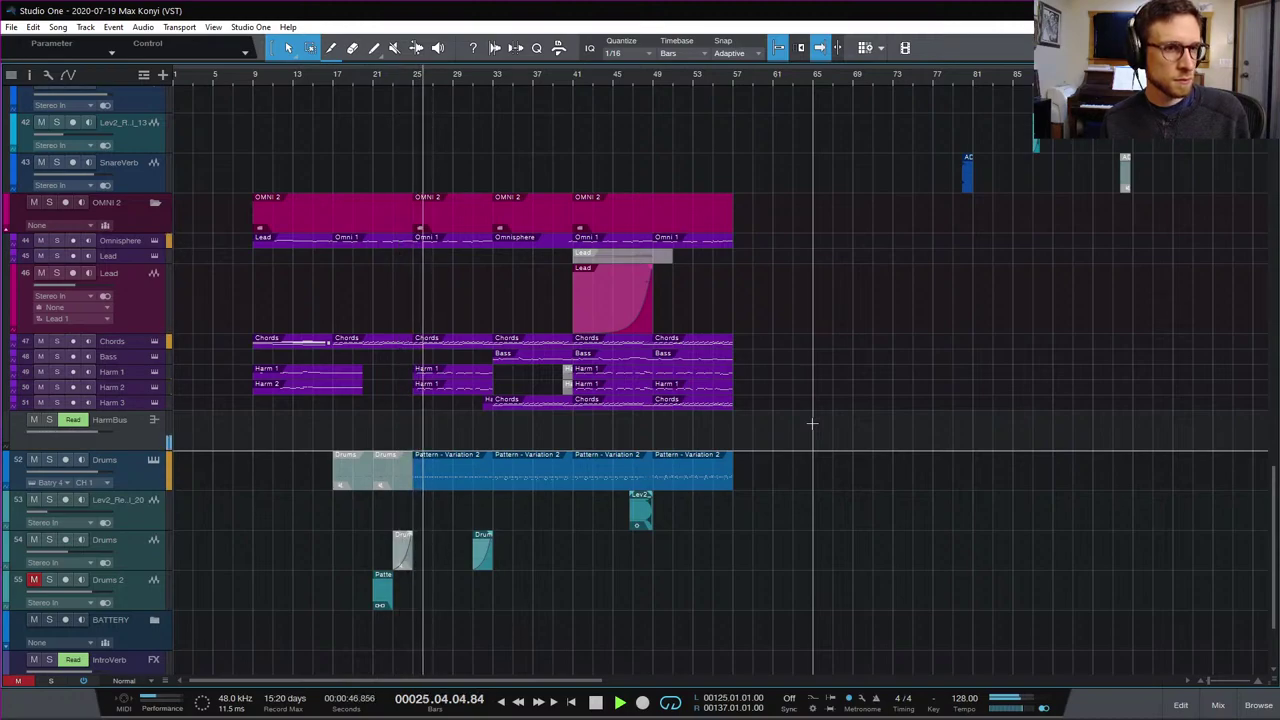
{"action": "scroll", "coordinate": [811, 421], "scroll_direction": "up", "scroll_amount": 3}
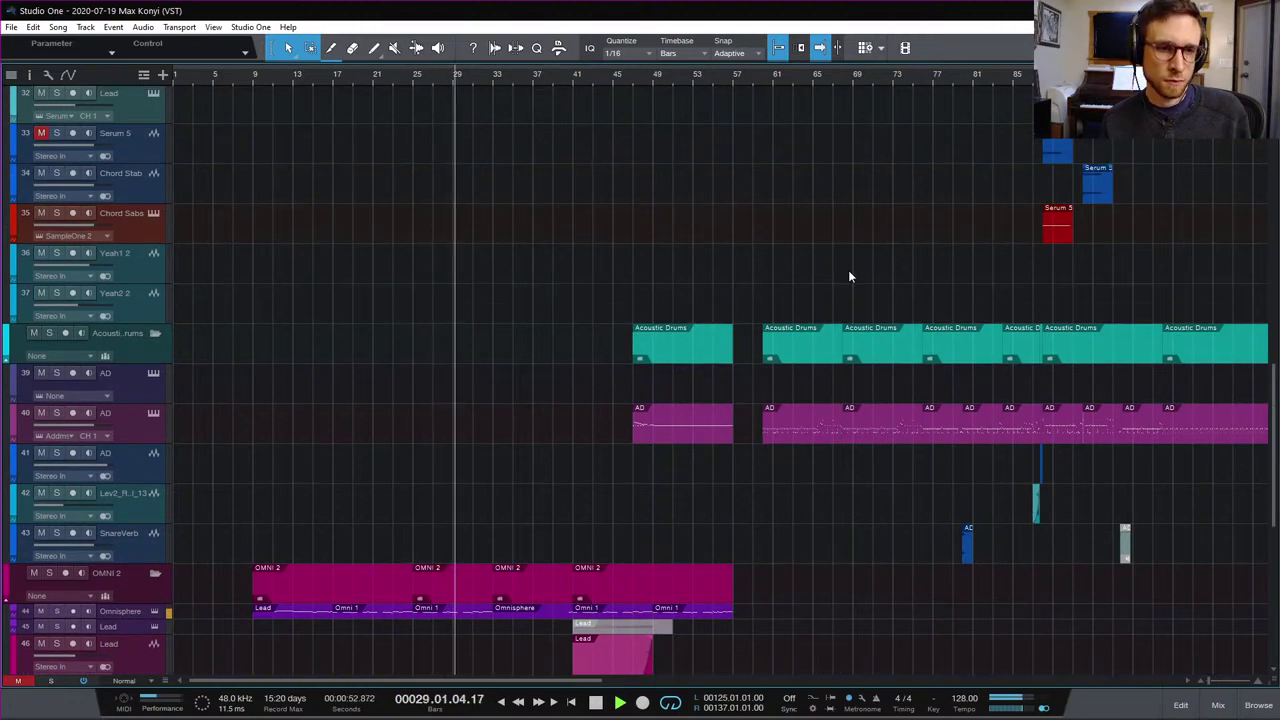
{"action": "scroll", "coordinate": [850, 271], "scroll_direction": "down", "scroll_amount": 1}
{"action": "scroll", "coordinate": [988, 592], "scroll_direction": "down", "scroll_amount": 1}
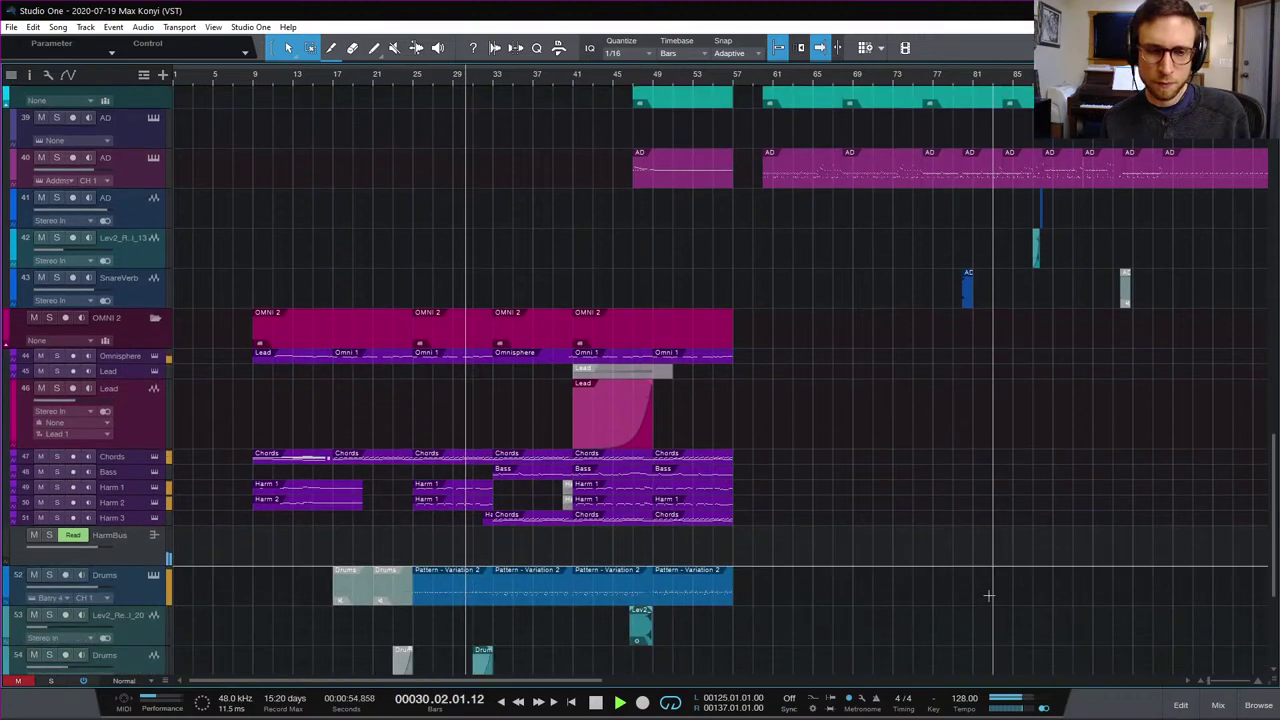
{"action": "scroll", "coordinate": [984, 592], "scroll_direction": "down", "scroll_amount": 1}
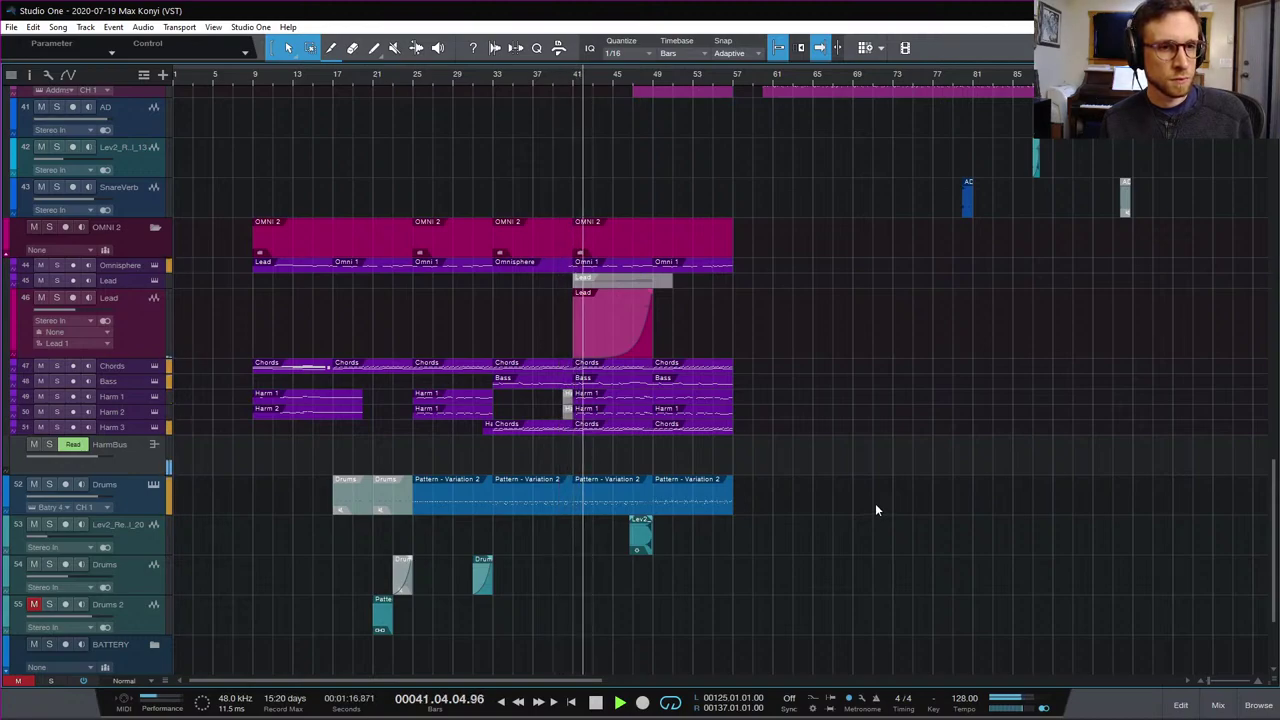
{"action": "scroll", "coordinate": [875, 507], "scroll_direction": "up", "scroll_amount": 5}
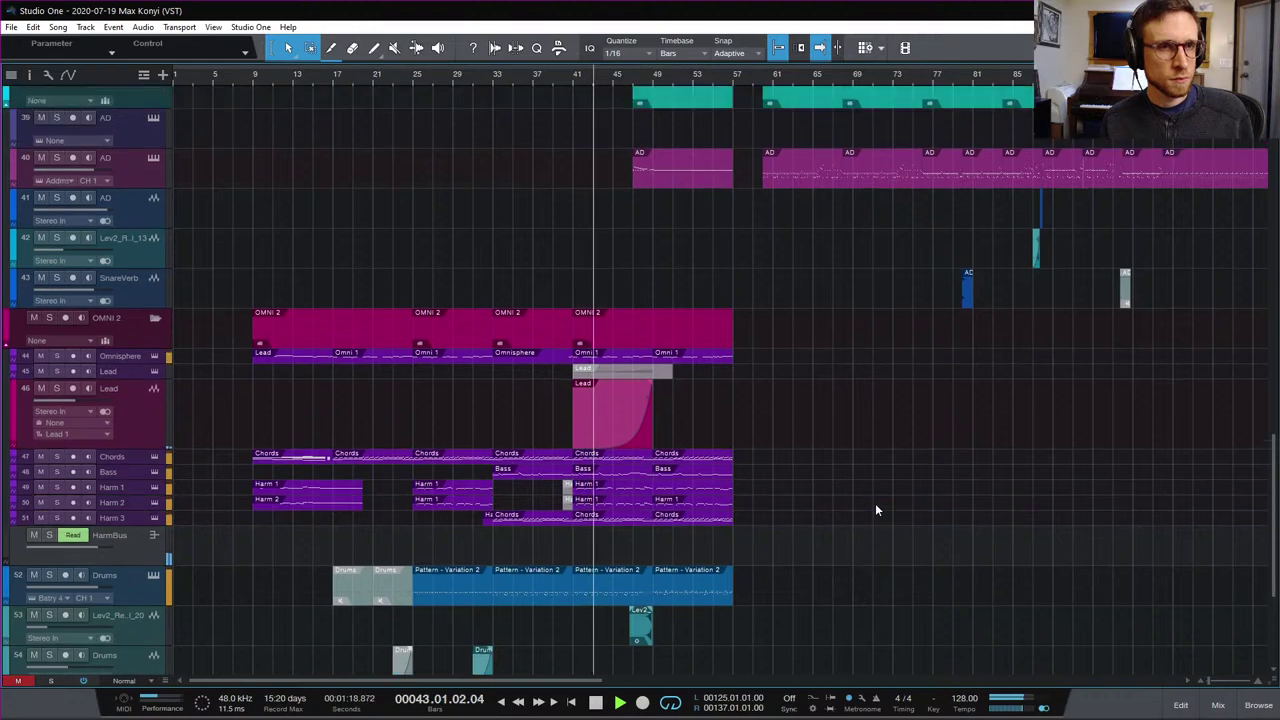
{"action": "scroll", "coordinate": [875, 507], "scroll_direction": "up", "scroll_amount": 3}
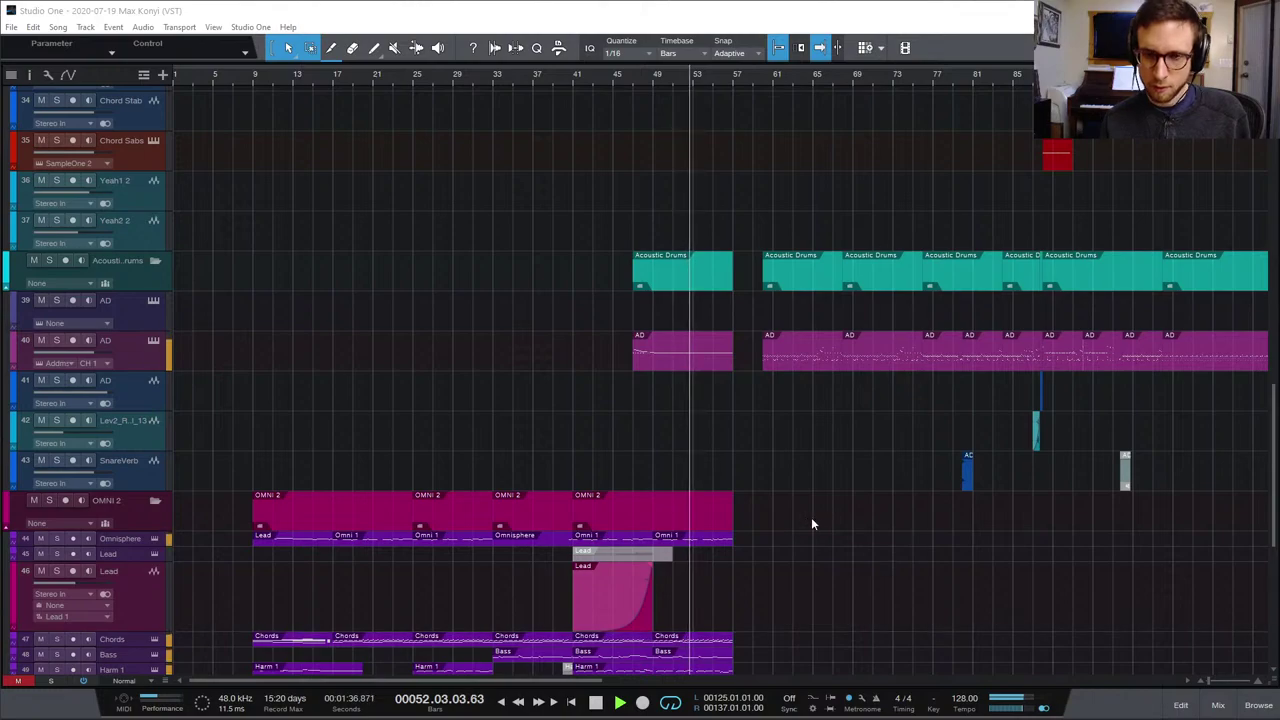
{"action": "scroll", "coordinate": [834, 575], "scroll_direction": "down", "scroll_amount": 8}
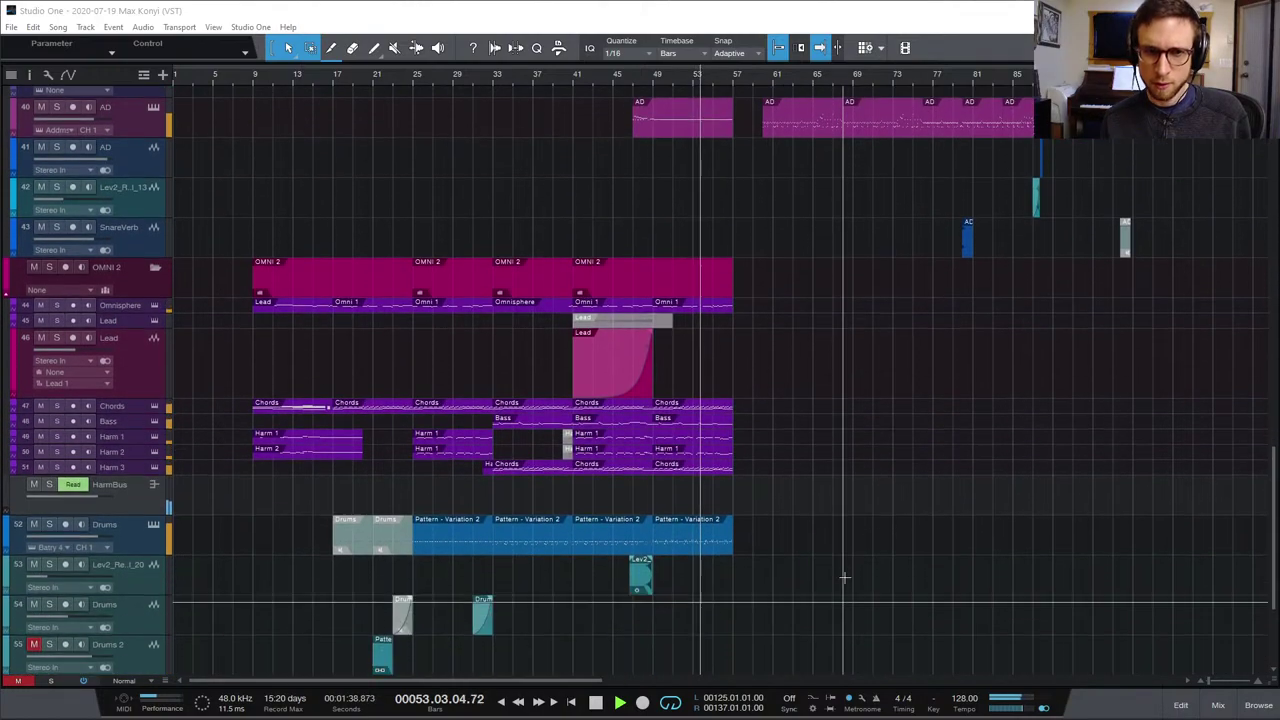
{"action": "scroll", "coordinate": [844, 577], "scroll_direction": "down", "scroll_amount": 1}
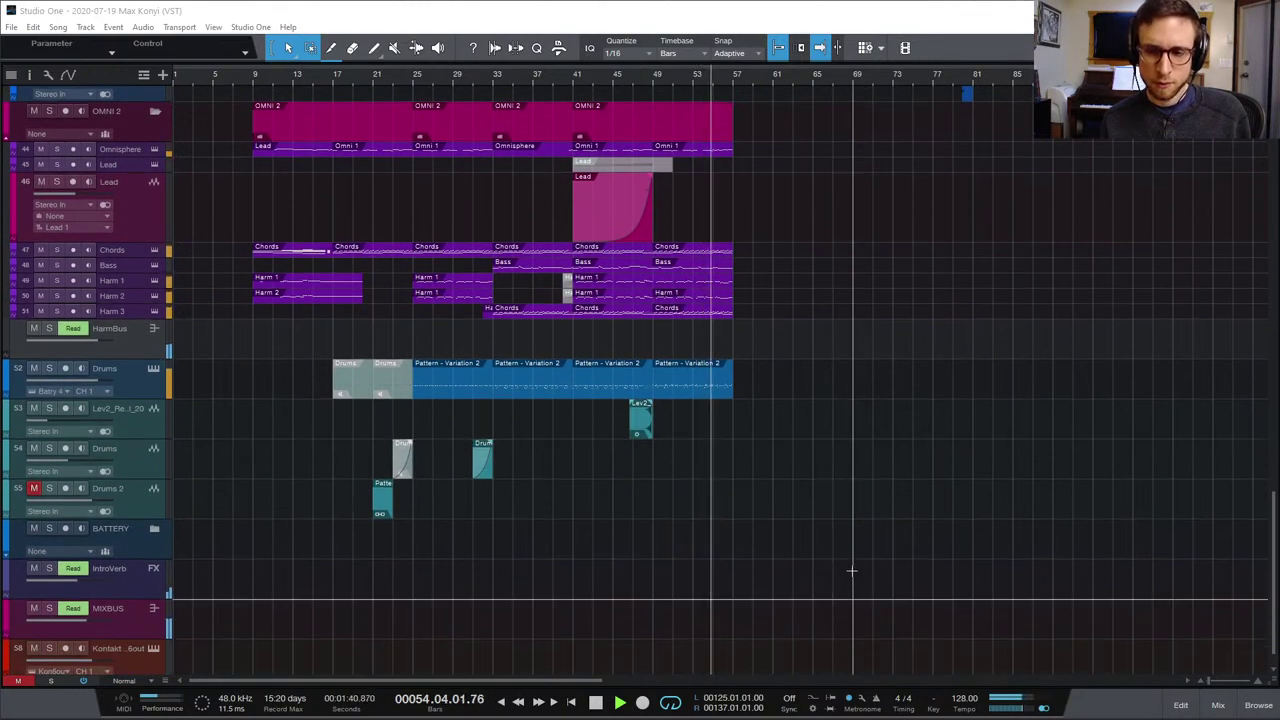
{"action": "scroll", "coordinate": [851, 571], "scroll_direction": "up", "scroll_amount": 7}
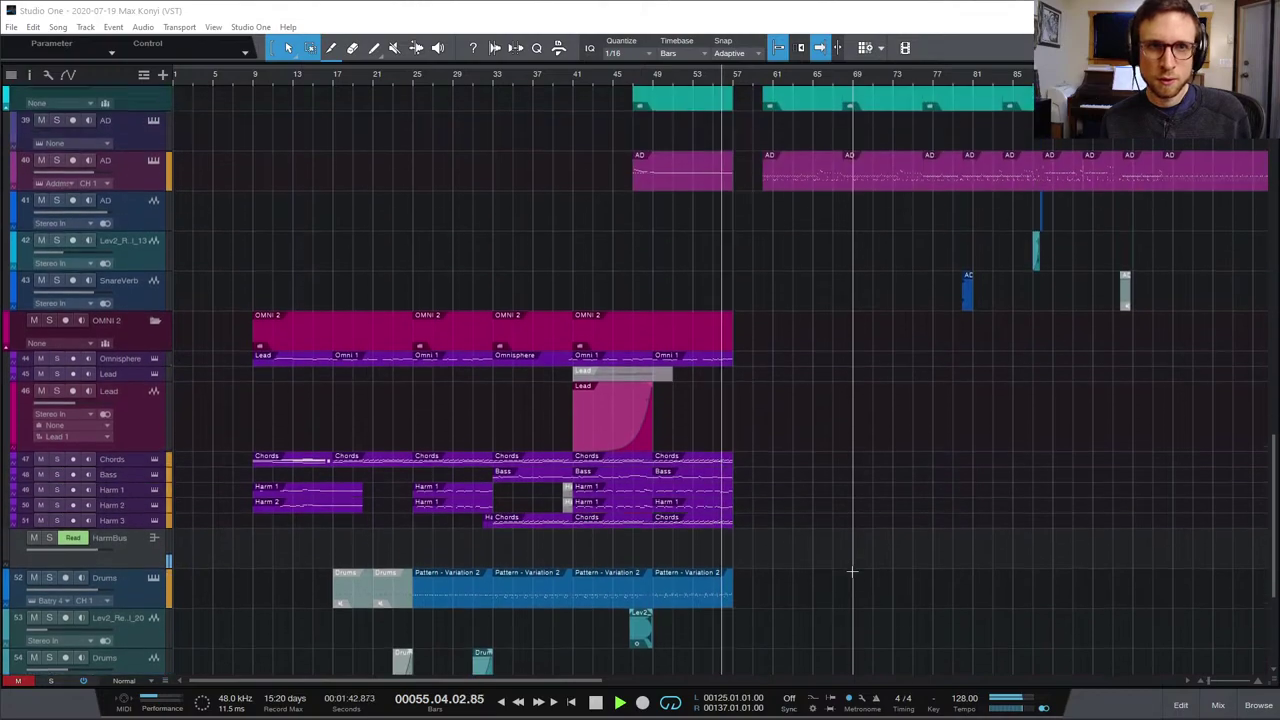
{"action": "scroll", "coordinate": [851, 571], "scroll_direction": "up", "scroll_amount": 3}
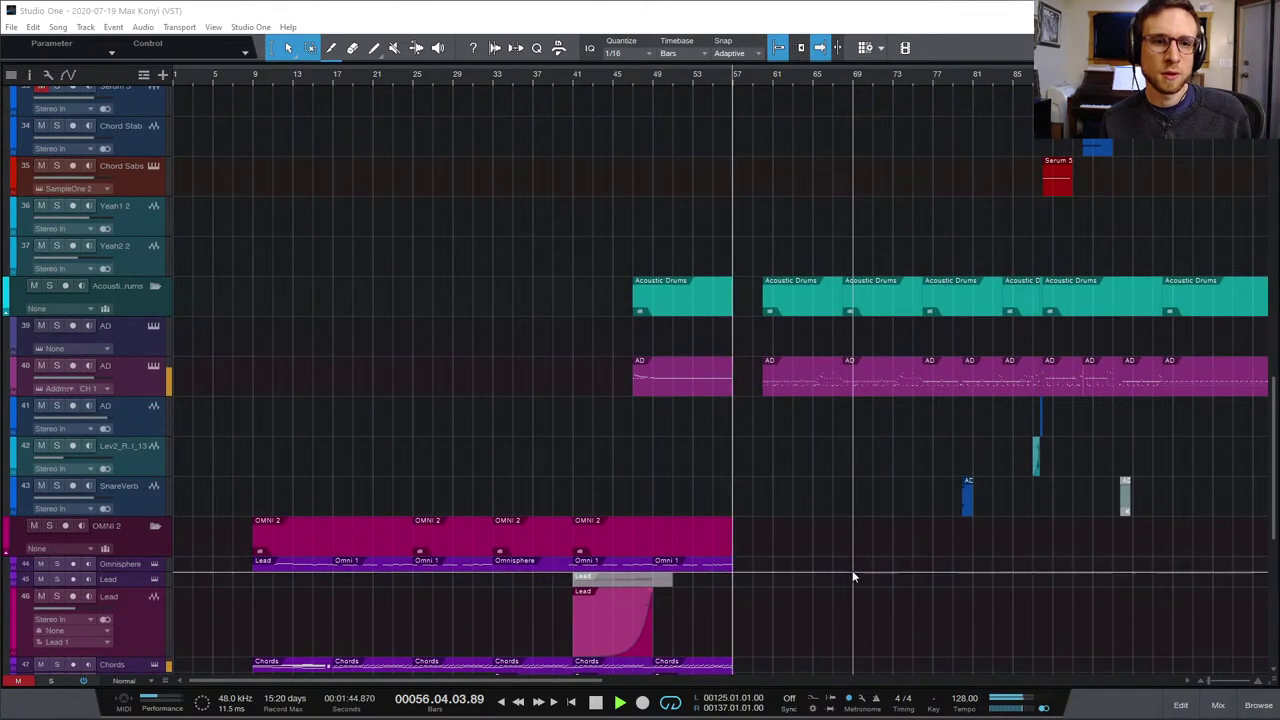
Step: Follow the playback from bar 57 past bar 100 across the Arcade, SERUM and Acoustic Drums tracks, including the sections further along the timeline
{"action": "scroll", "coordinate": [852, 570], "scroll_direction": "up", "scroll_amount": 6}
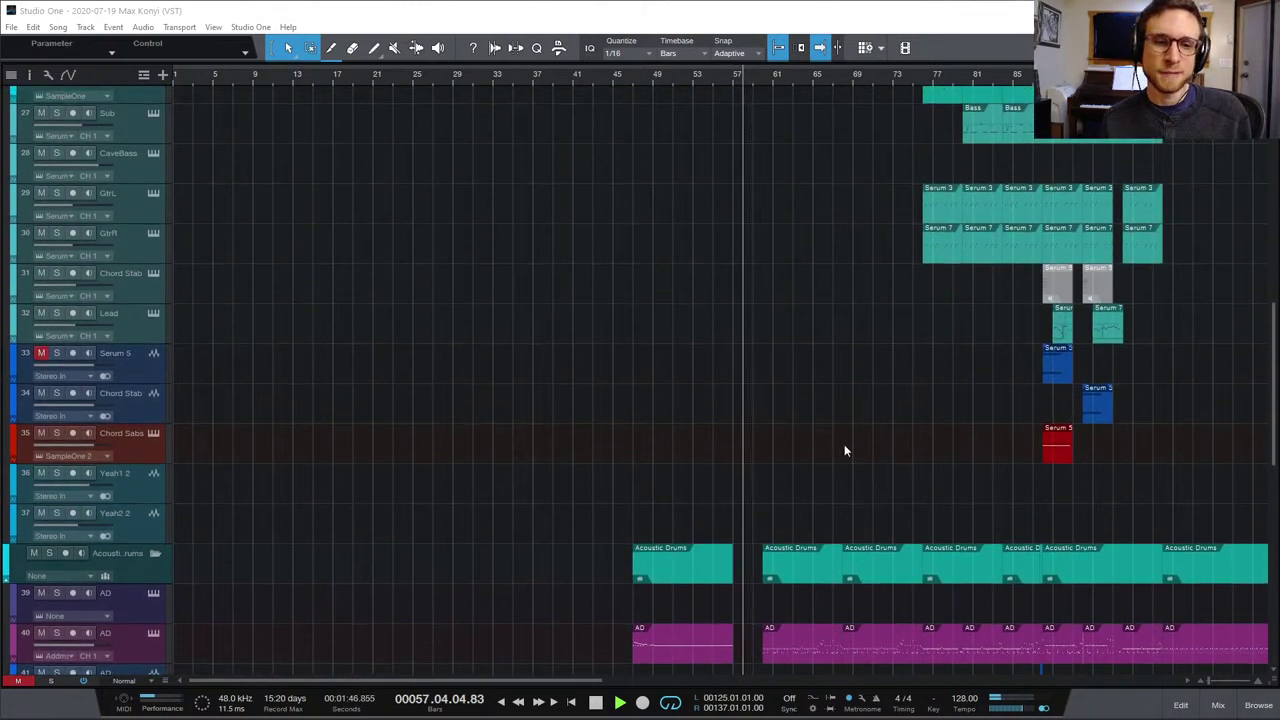
{"action": "scroll", "coordinate": [849, 465], "scroll_direction": "up", "scroll_amount": 1}
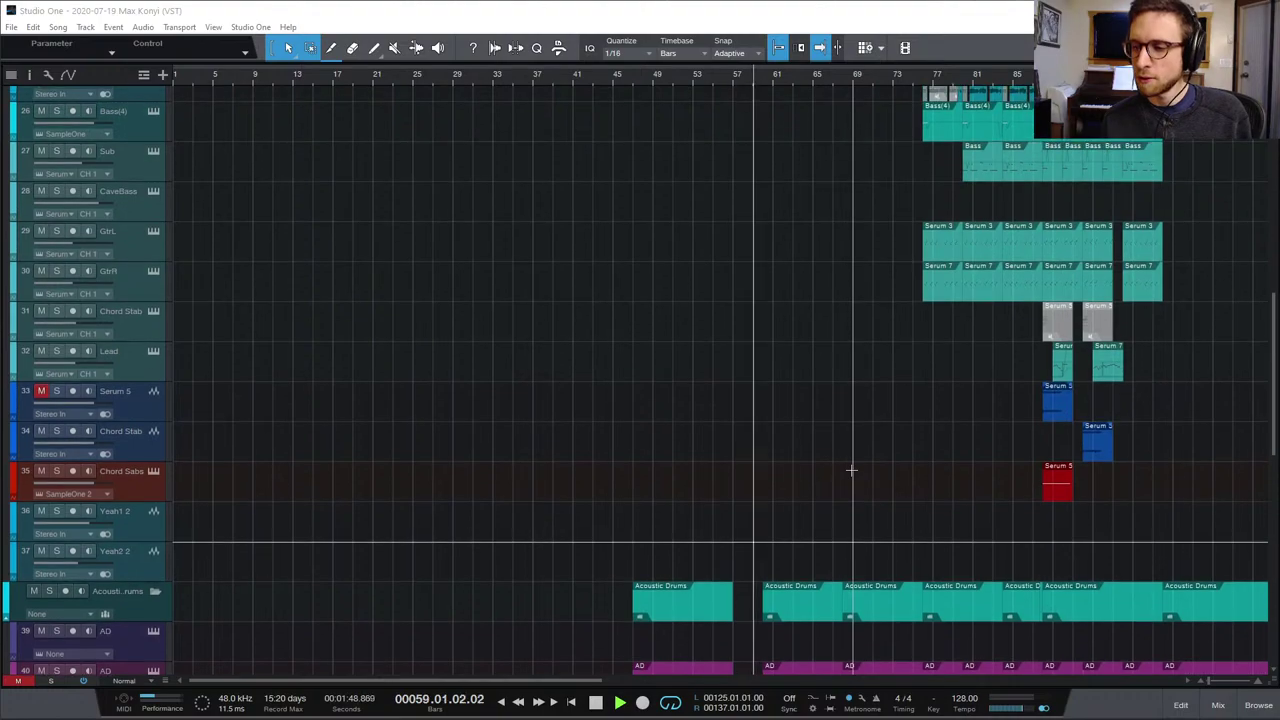
{"action": "scroll", "coordinate": [851, 468], "scroll_direction": "down", "scroll_amount": 2}
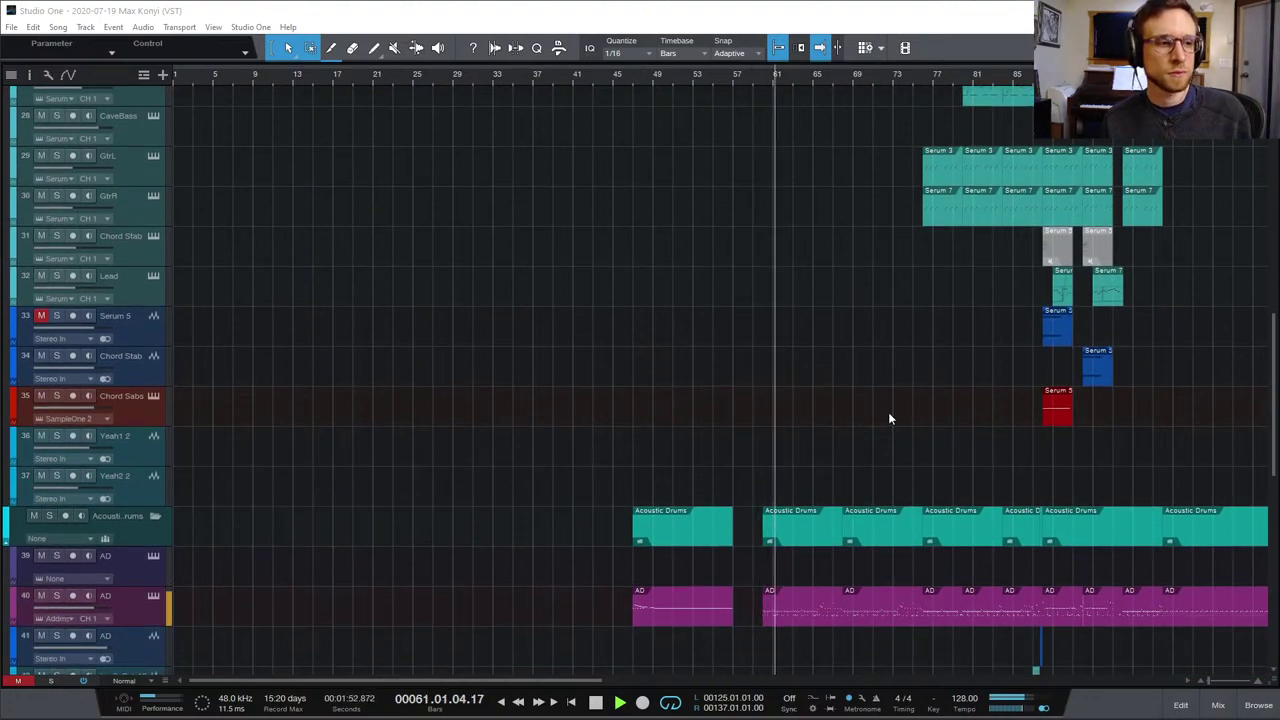
{"action": "scroll", "coordinate": [889, 416], "scroll_direction": "up", "scroll_amount": 10}
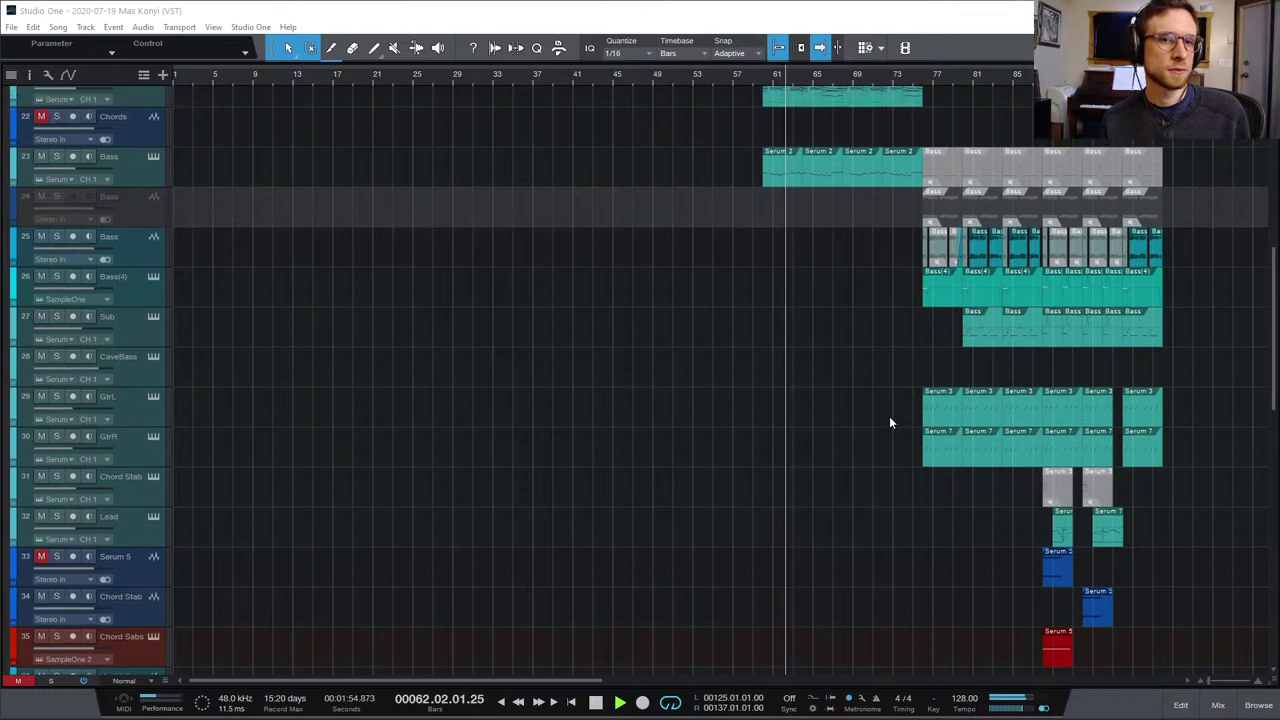
{"action": "scroll", "coordinate": [889, 430], "scroll_direction": "up", "scroll_amount": 4}
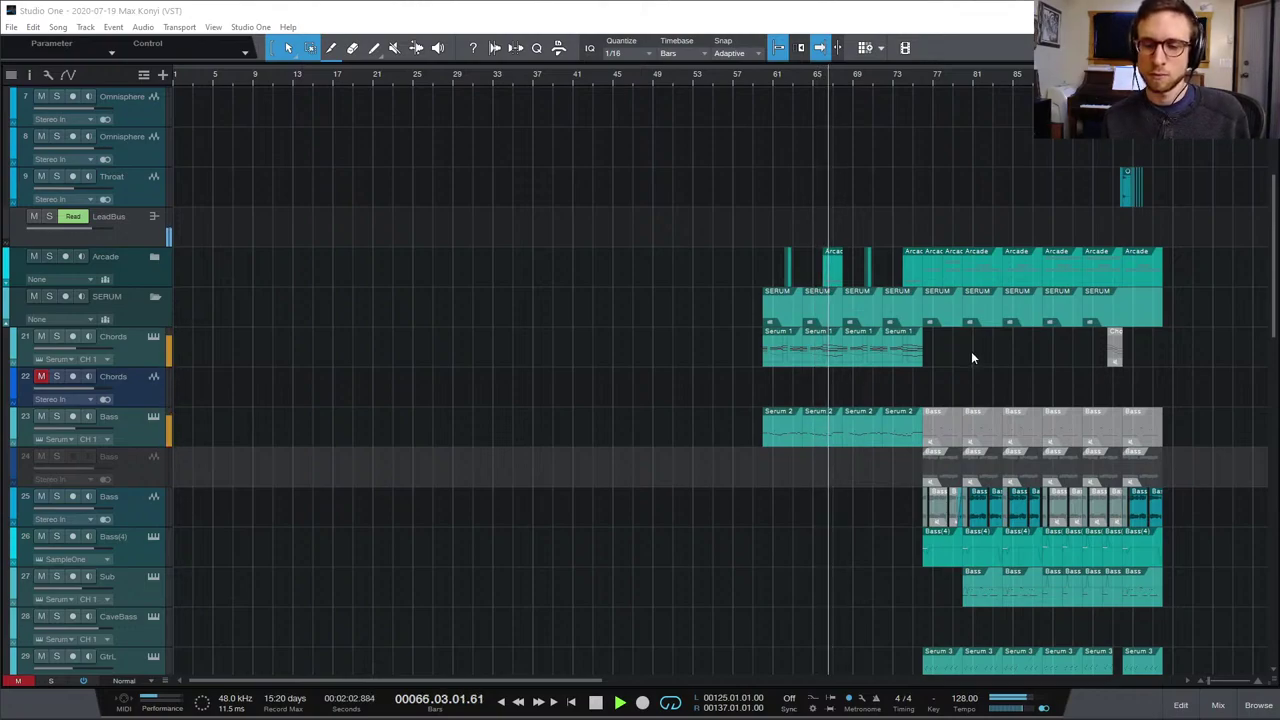
{"action": "scroll", "coordinate": [972, 360], "scroll_direction": "down", "scroll_amount": 3}
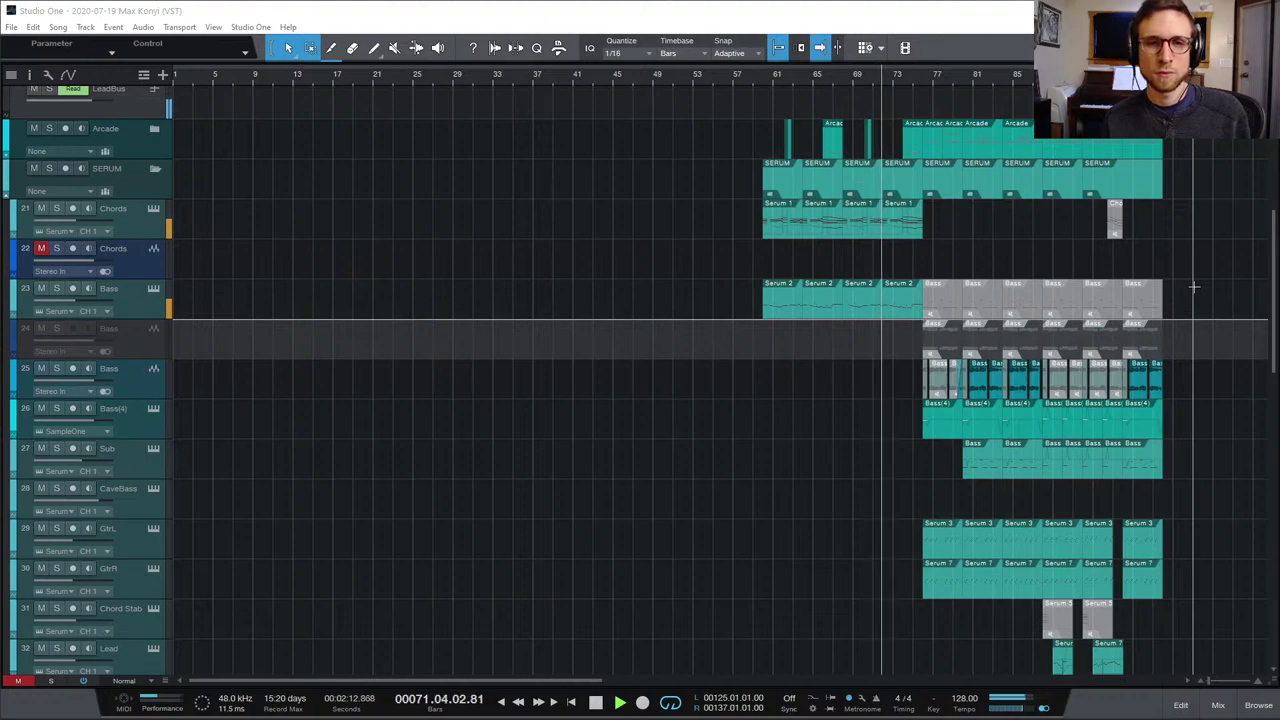
{"action": "scroll", "coordinate": [1193, 287], "scroll_direction": "down", "scroll_amount": 2}
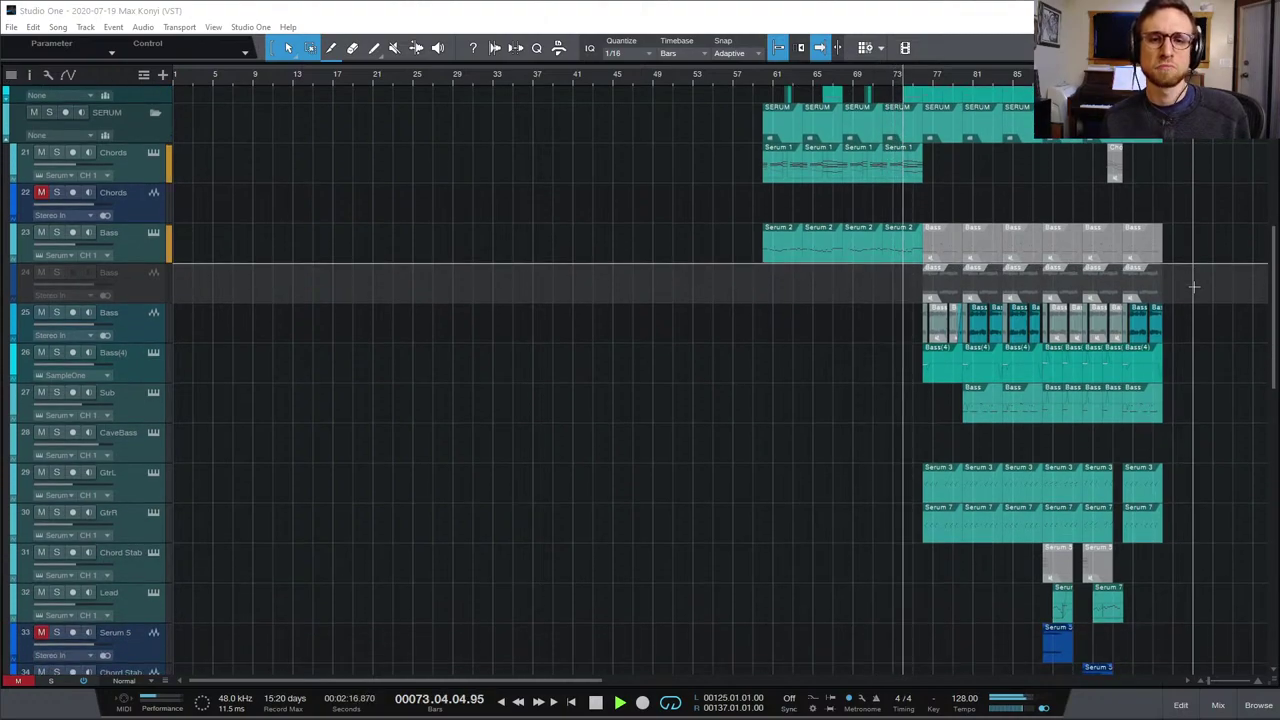
{"action": "scroll", "coordinate": [1194, 300], "scroll_direction": "down", "scroll_amount": 3}
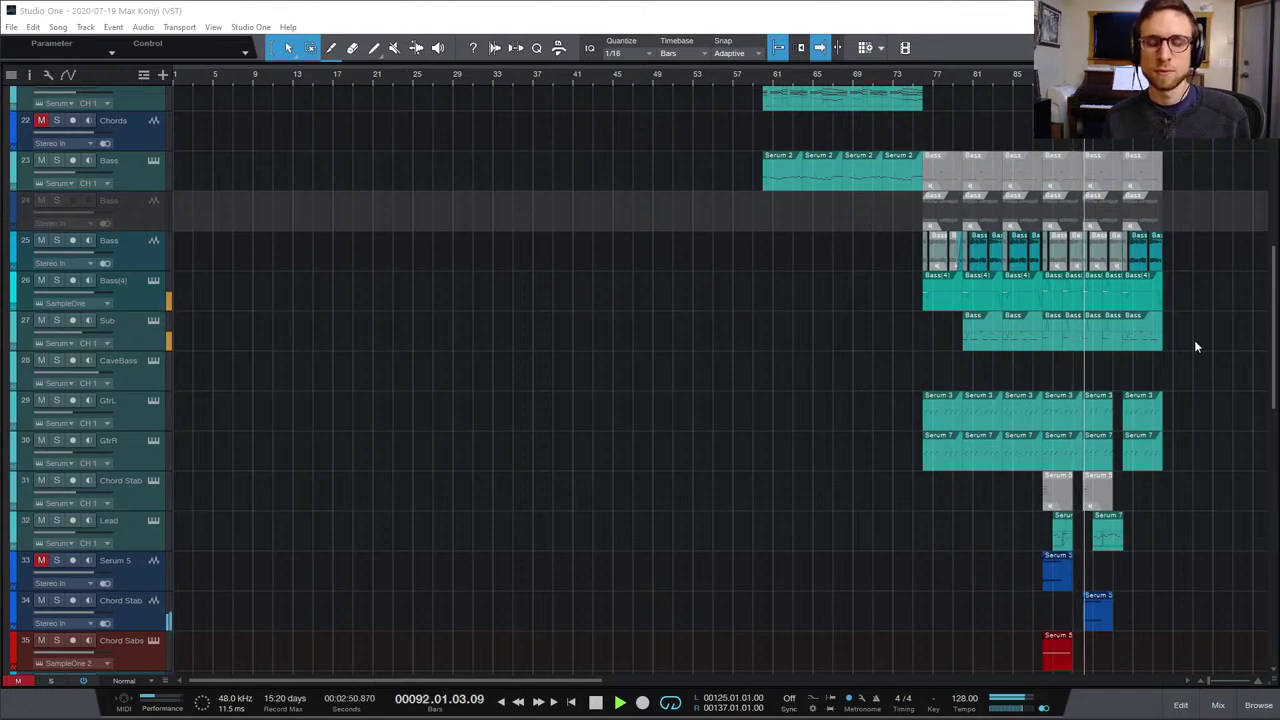
{"action": "key", "text": "ctrl+v"}
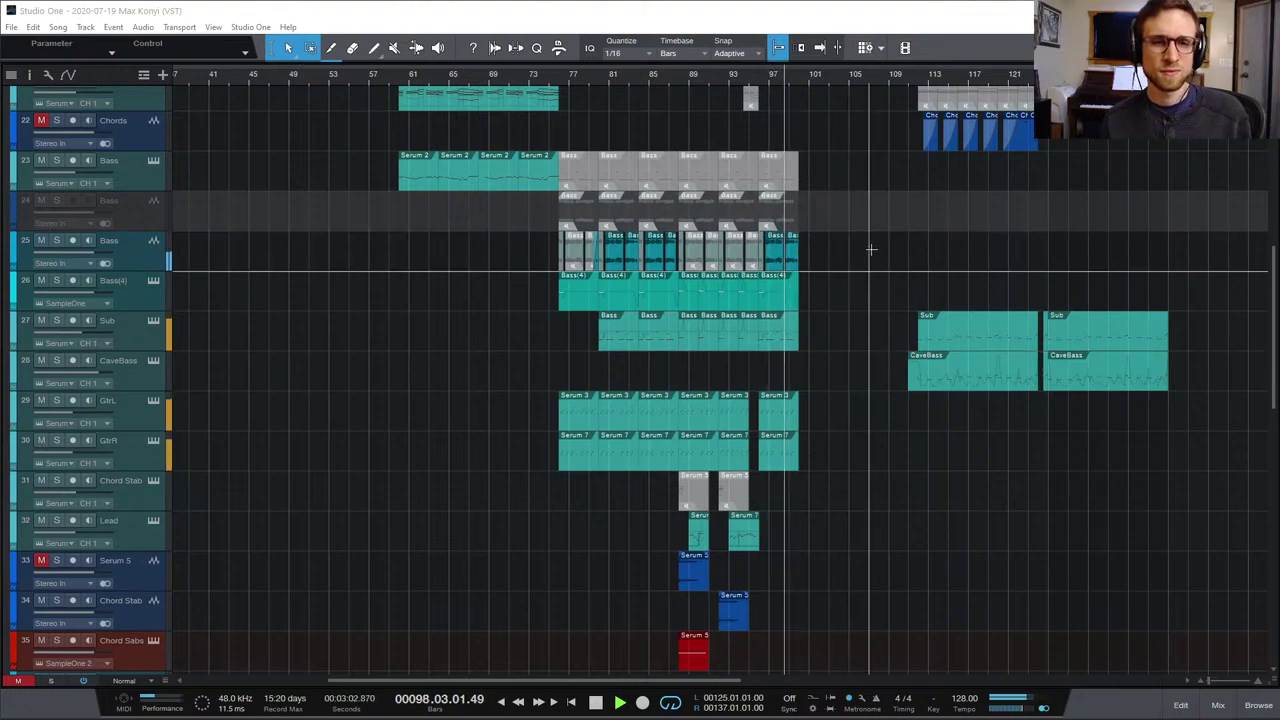
{"action": "scroll", "coordinate": [872, 259], "scroll_direction": "up", "scroll_amount": 4}
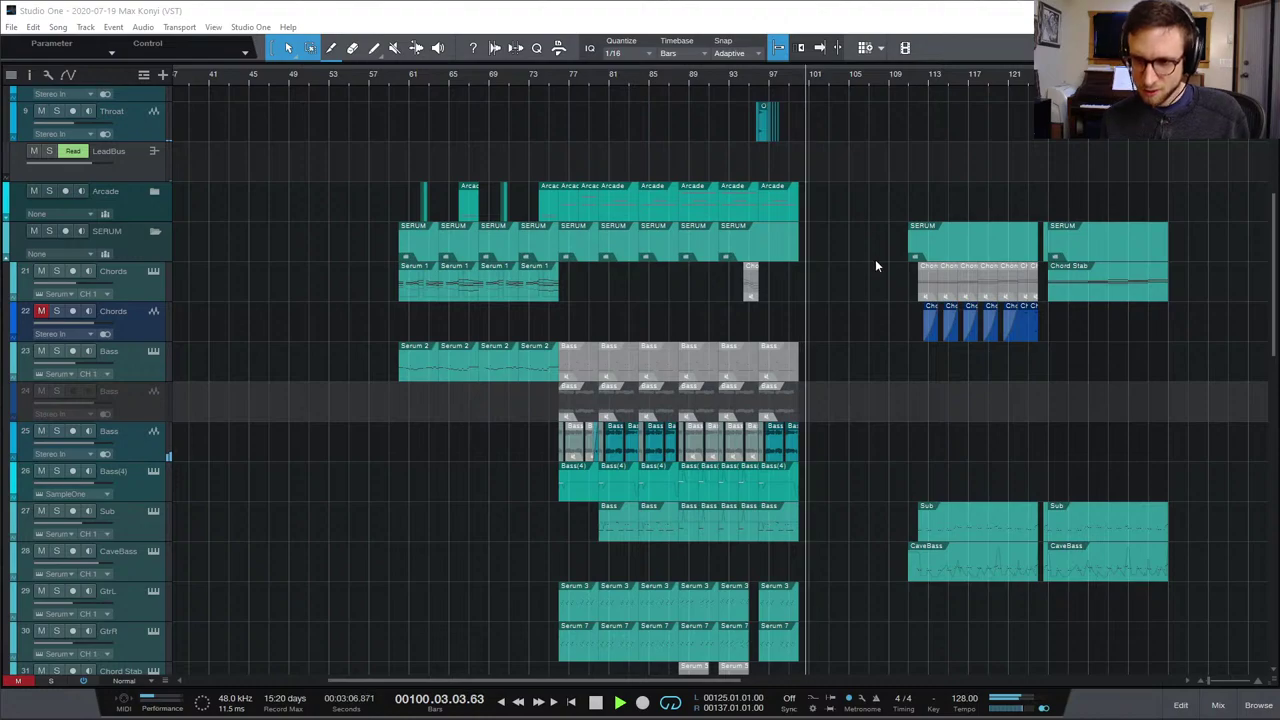
{"action": "scroll", "coordinate": [875, 259], "scroll_direction": "down", "scroll_amount": 9}
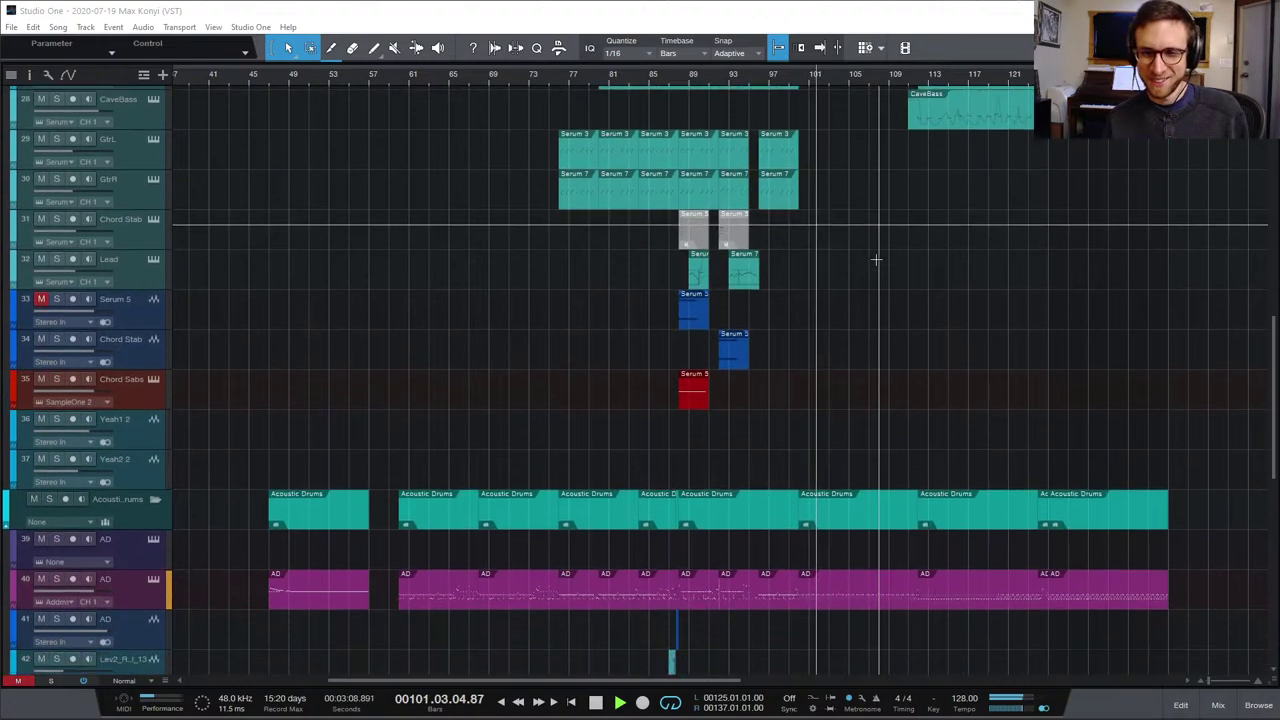
Step: Follow the playback from bar 101 to the arrangement's end across the SERUM, Sub, CaveBass, Acoustic Drums and OMNI 2 tracks
{"action": "scroll", "coordinate": [876, 258], "scroll_direction": "down", "scroll_amount": 3}
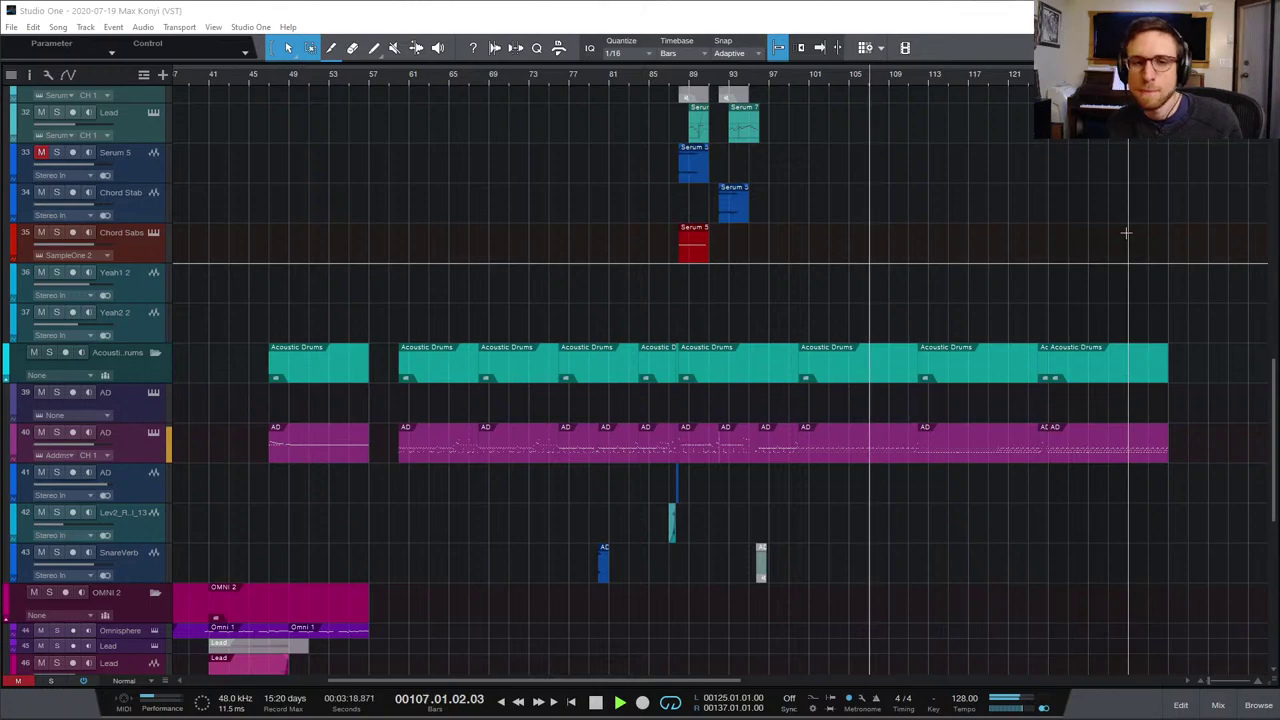
{"action": "scroll", "coordinate": [1110, 250], "scroll_direction": "down", "scroll_amount": 6}
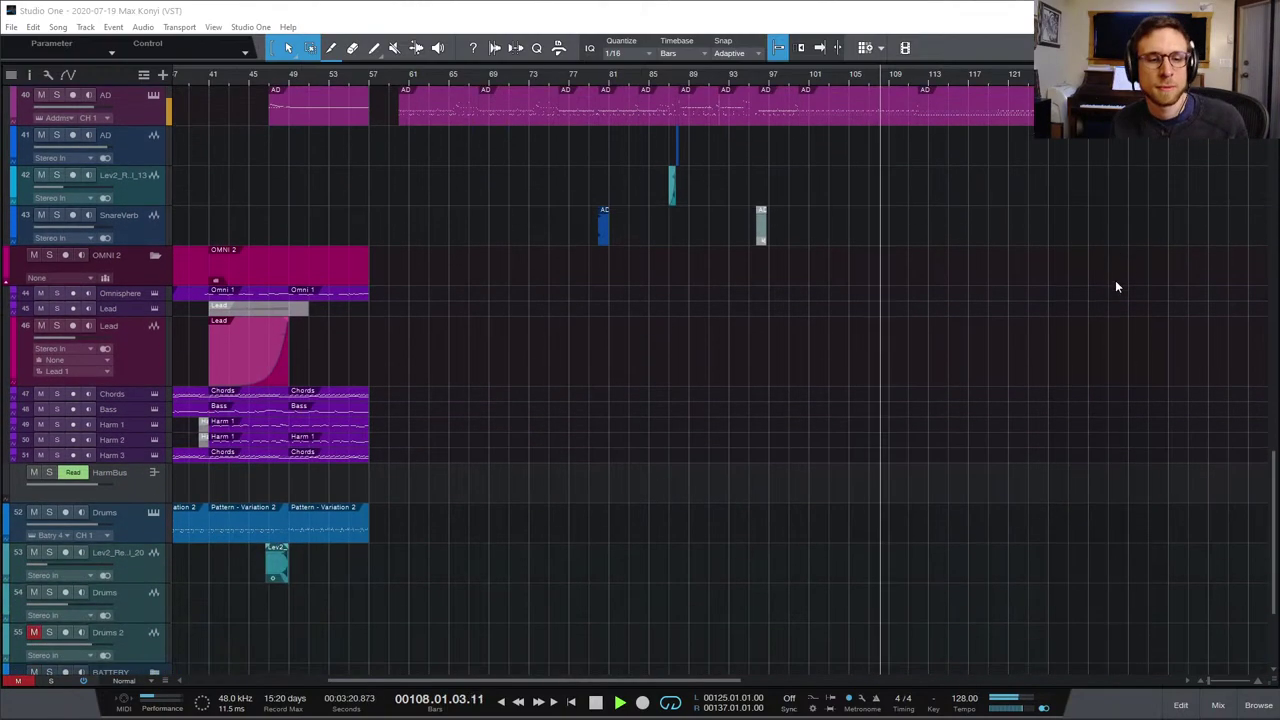
{"action": "scroll", "coordinate": [1117, 287], "scroll_direction": "down", "scroll_amount": 2}
{"action": "scroll", "coordinate": [1119, 292], "scroll_direction": "up", "scroll_amount": 15}
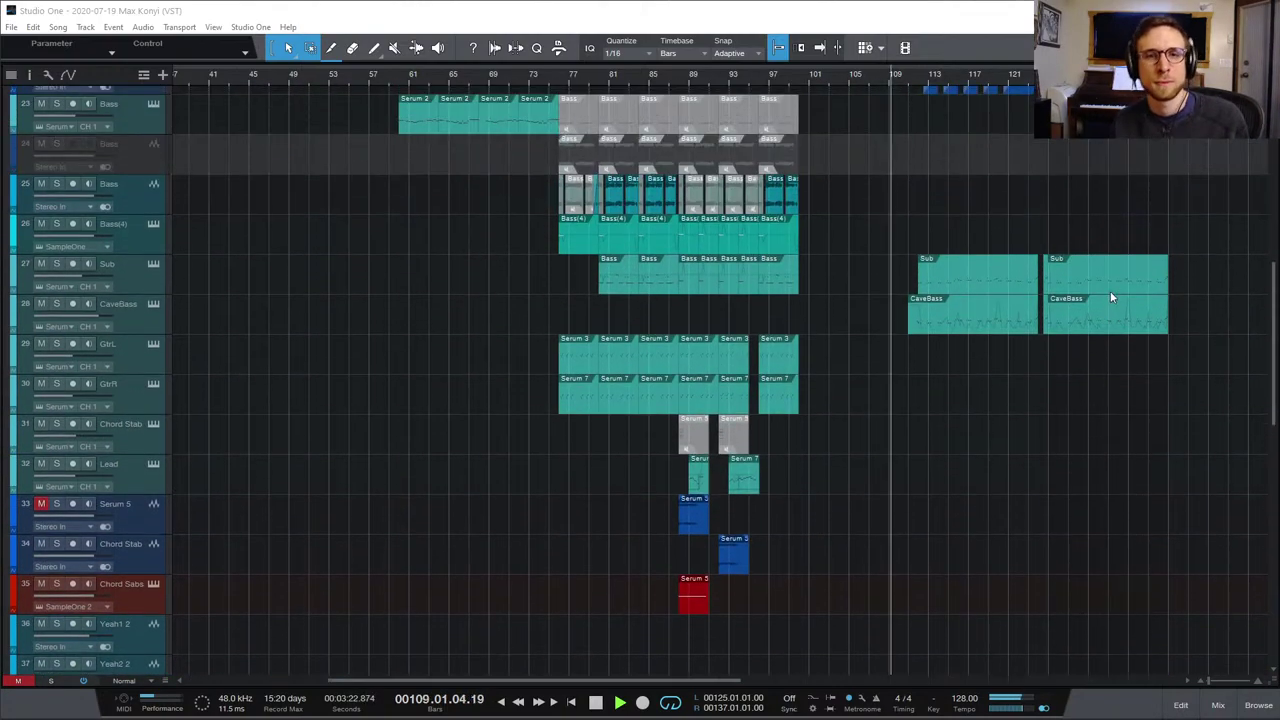
{"action": "scroll", "coordinate": [1020, 195], "scroll_direction": "up", "scroll_amount": 3}
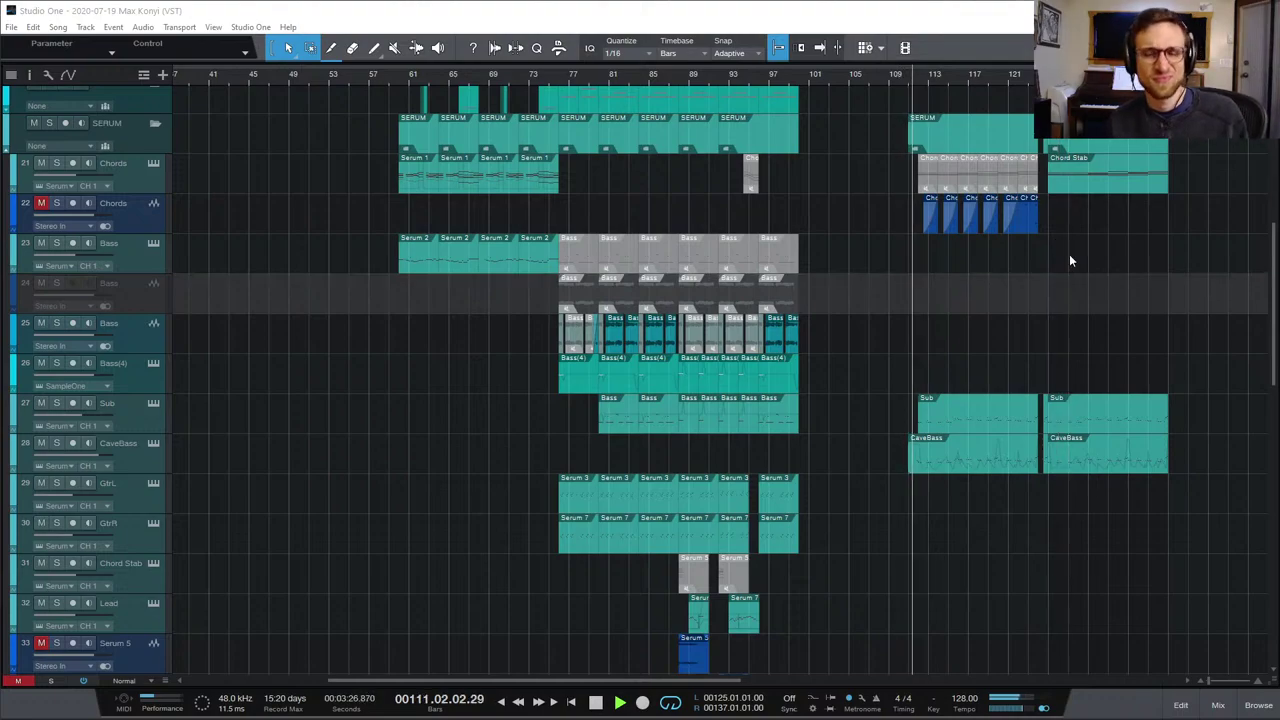
{"action": "scroll", "coordinate": [1069, 254], "scroll_direction": "up", "scroll_amount": 1}
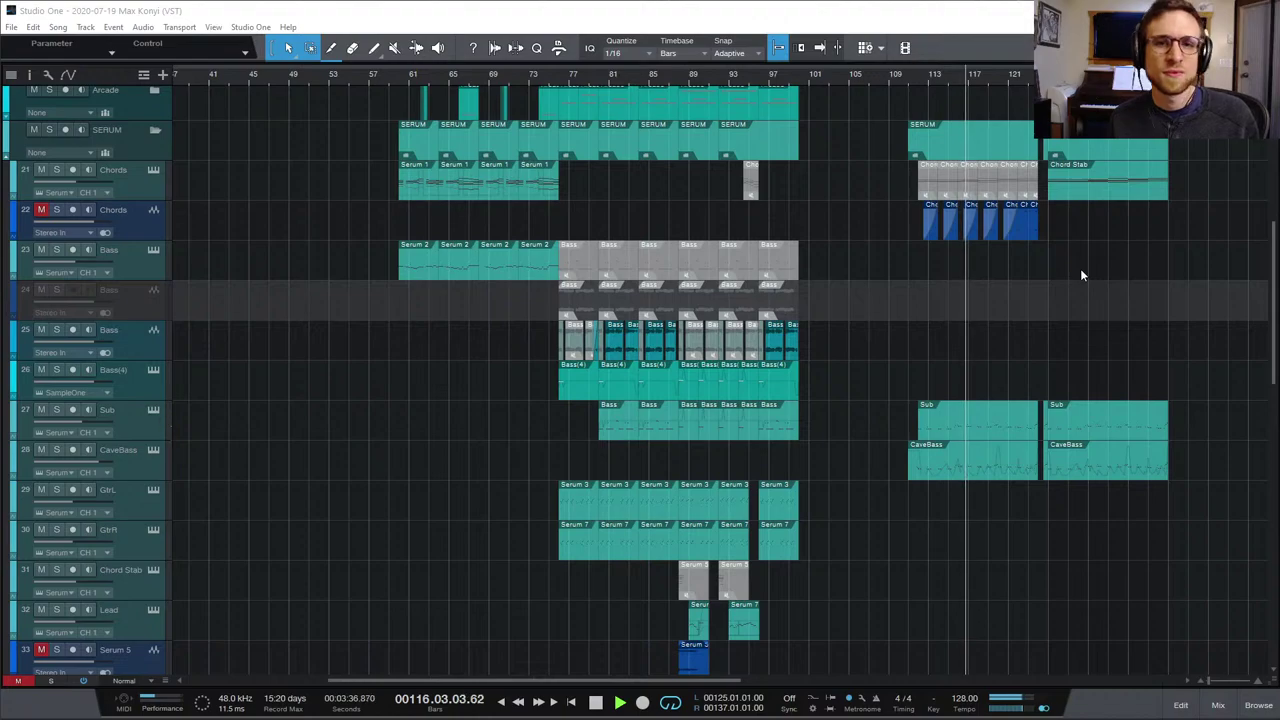
{"action": "scroll", "coordinate": [1080, 268], "scroll_direction": "up", "scroll_amount": 2}
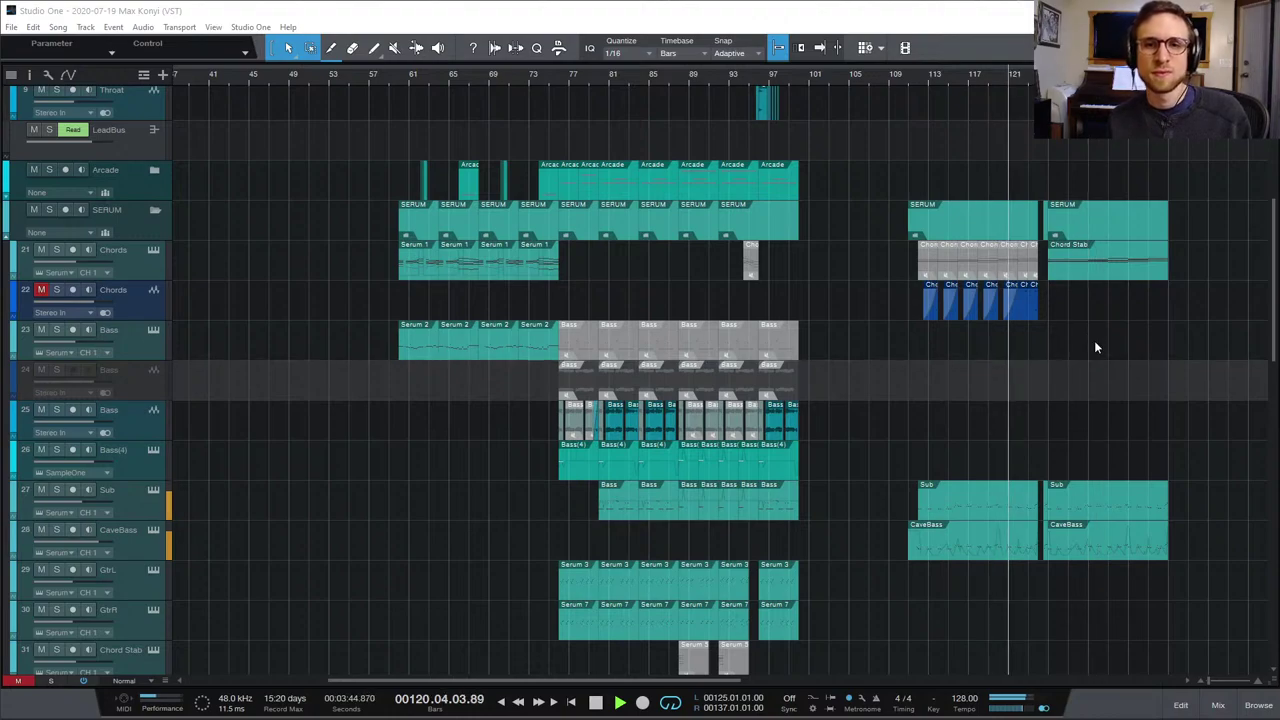
{"action": "scroll", "coordinate": [1106, 357], "scroll_direction": "down", "scroll_amount": 3}
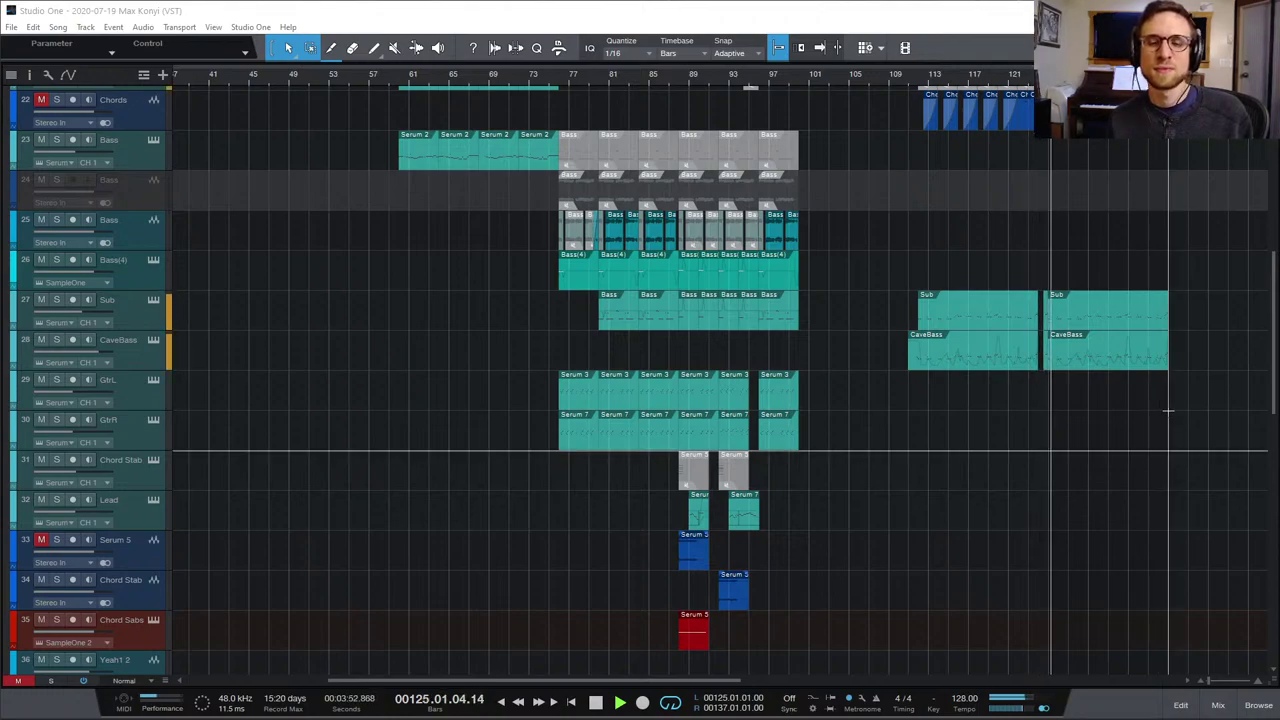
{"action": "scroll", "coordinate": [1176, 406], "scroll_direction": "up", "scroll_amount": 1}
{"action": "scroll", "coordinate": [1176, 406], "scroll_direction": "up", "scroll_amount": 3}
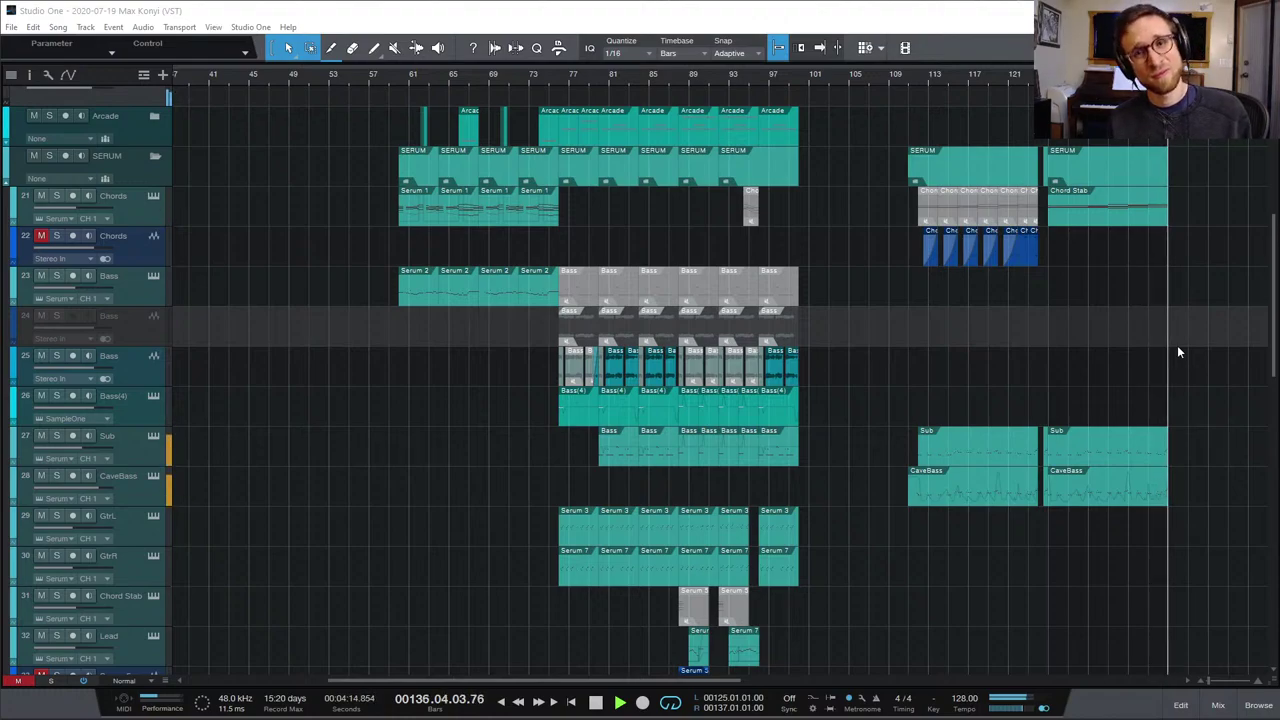
Step: Follow the repeated closing section from bar 125 across the Acoustic Drums, AD, bass and Chords tracks
{"action": "scroll", "coordinate": [1177, 352], "scroll_direction": "down", "scroll_amount": 15}
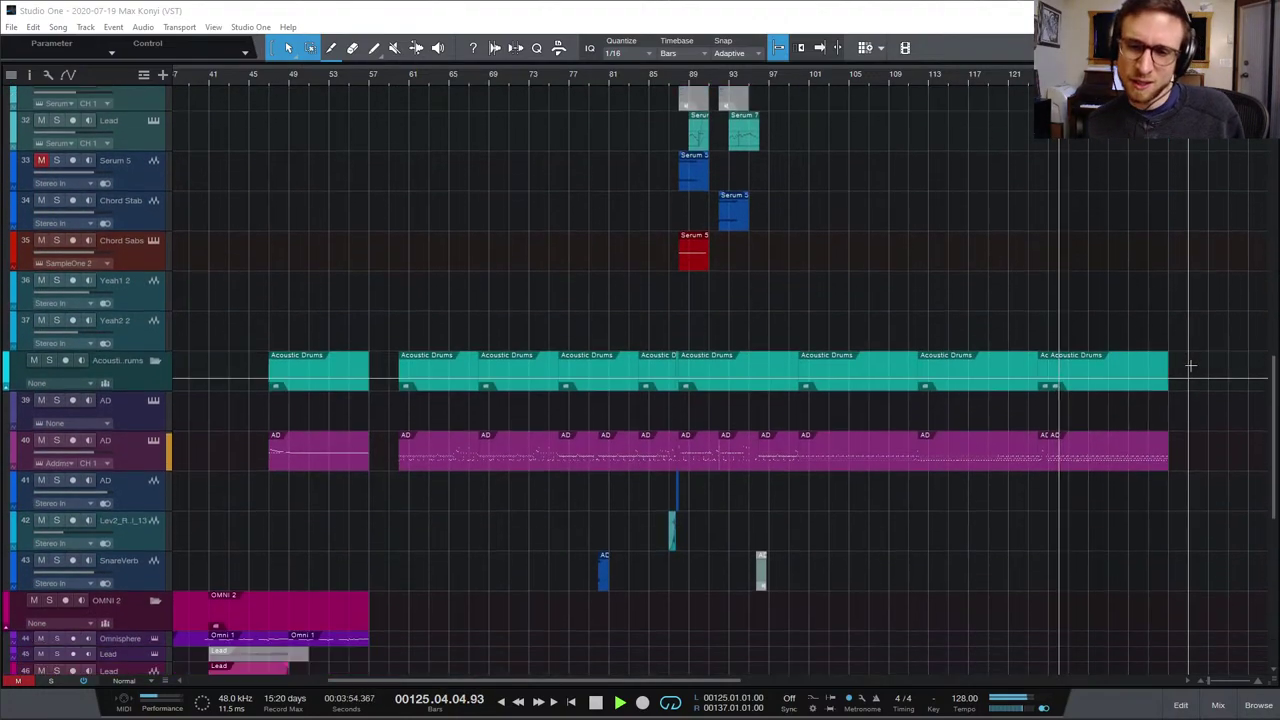
{"action": "scroll", "coordinate": [1191, 370], "scroll_direction": "down", "scroll_amount": 4}
{"action": "scroll", "coordinate": [1191, 370], "scroll_direction": "up", "scroll_amount": 15}
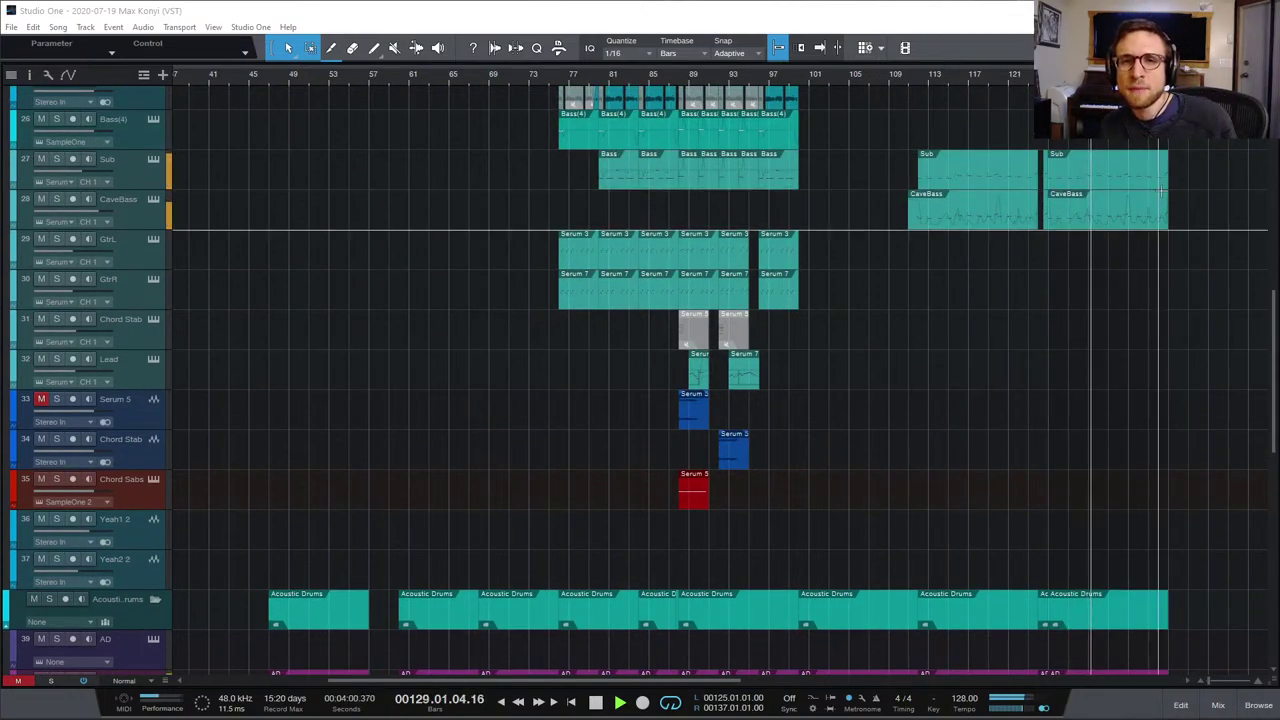
{"action": "scroll", "coordinate": [1161, 191], "scroll_direction": "up", "scroll_amount": 5}
{"action": "scroll", "coordinate": [1161, 191], "scroll_direction": "up", "scroll_amount": 2}
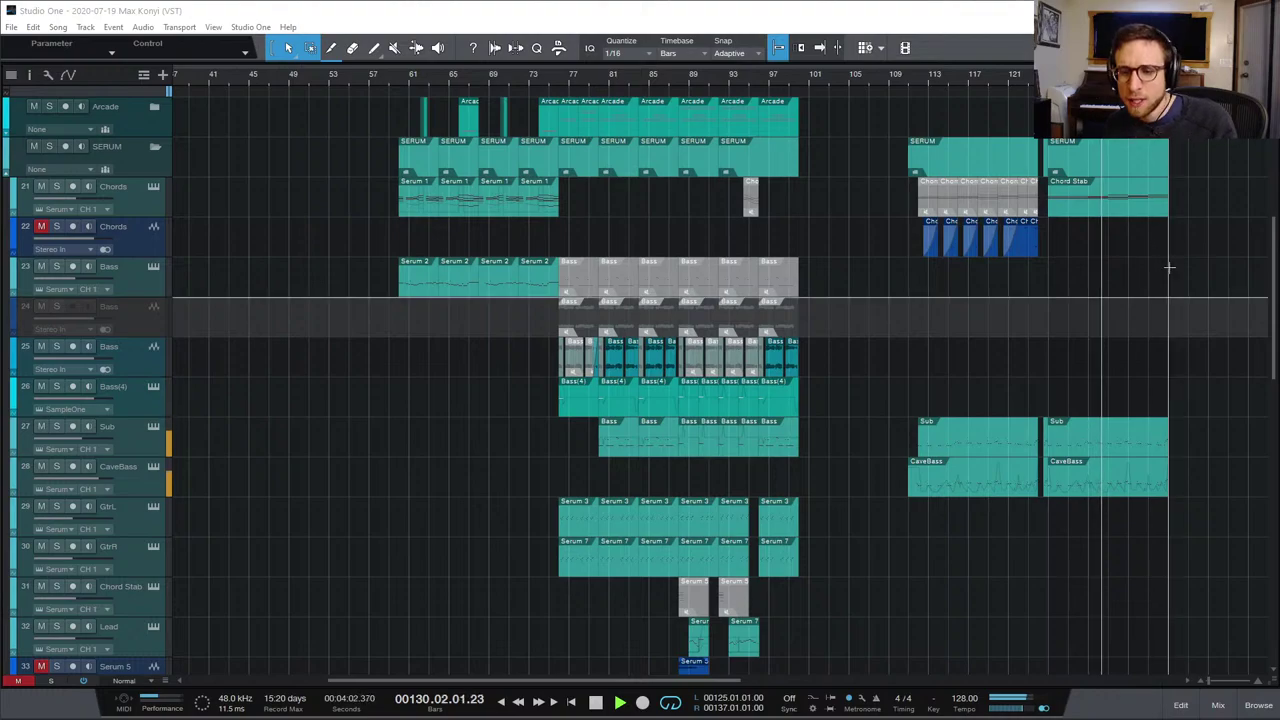
Step: Return the playhead to bar 125 and listen to the SERUM instrument Chords track in solo, clearing the solo at the end
{"action": "key", "text": "space"}
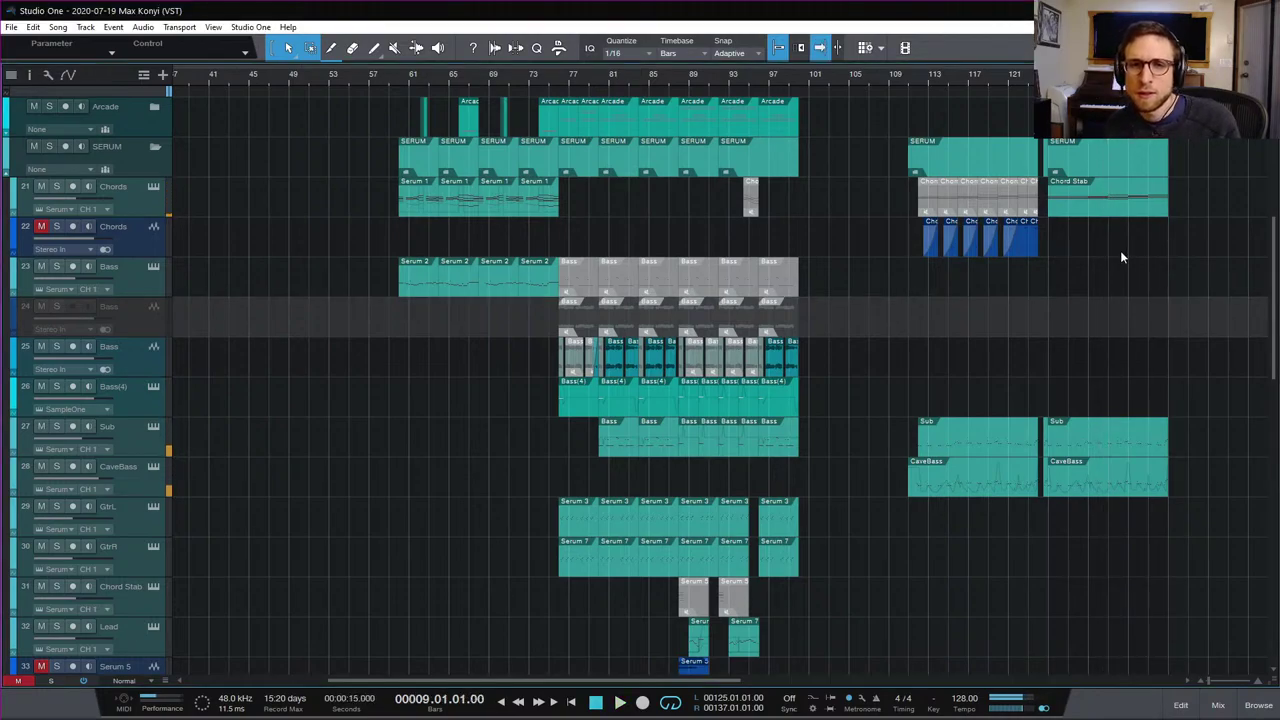
{"action": "key", "text": "KP_1"}
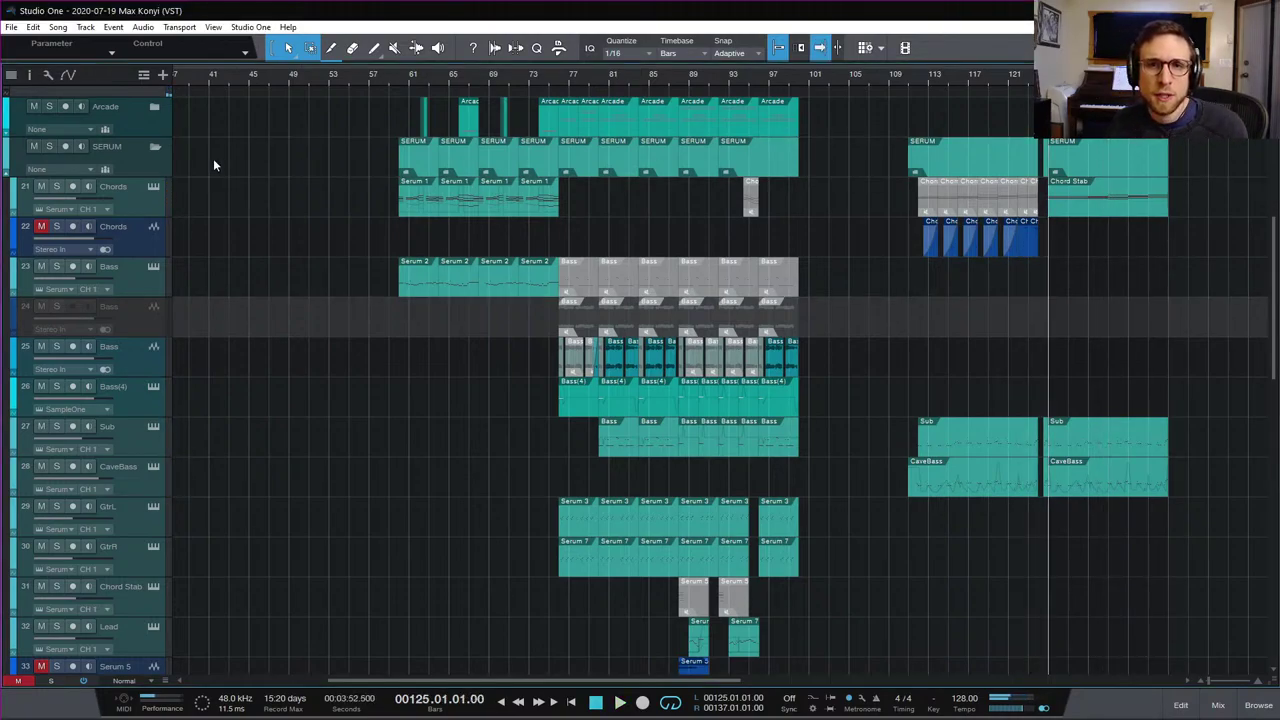
{"action": "left_click", "coordinate": [56, 186]}
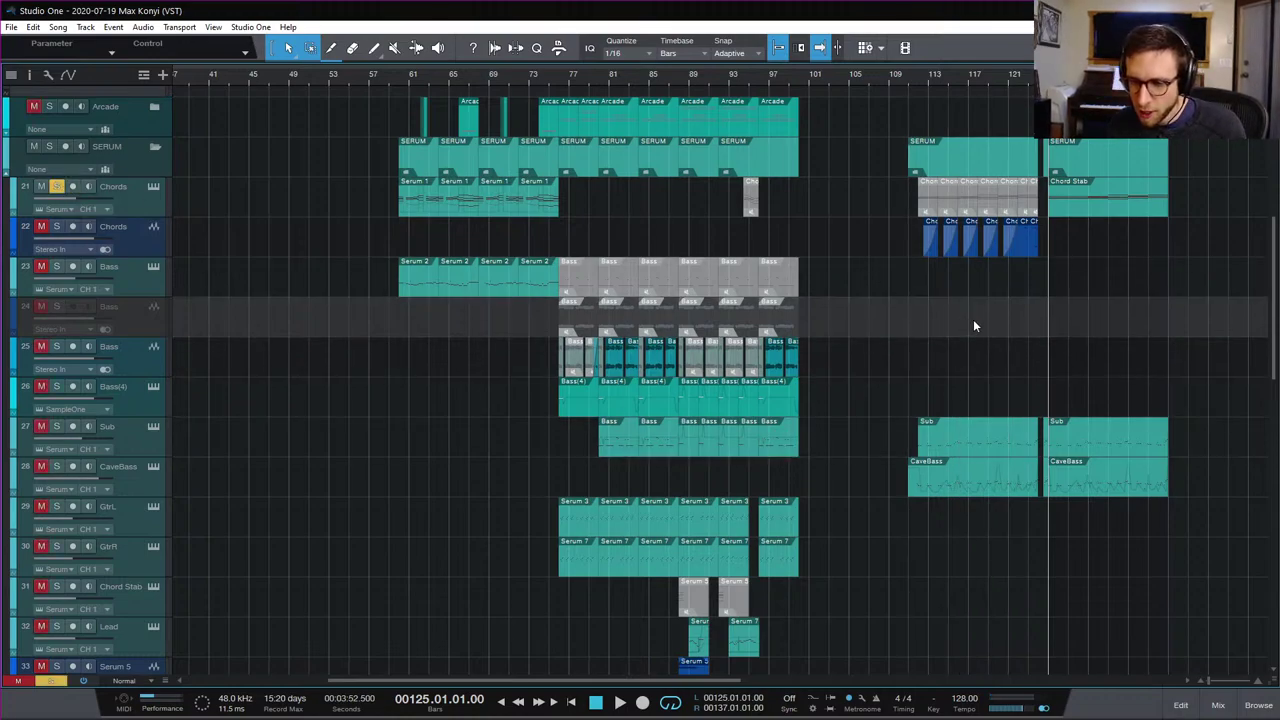
{"action": "key", "text": "space"}
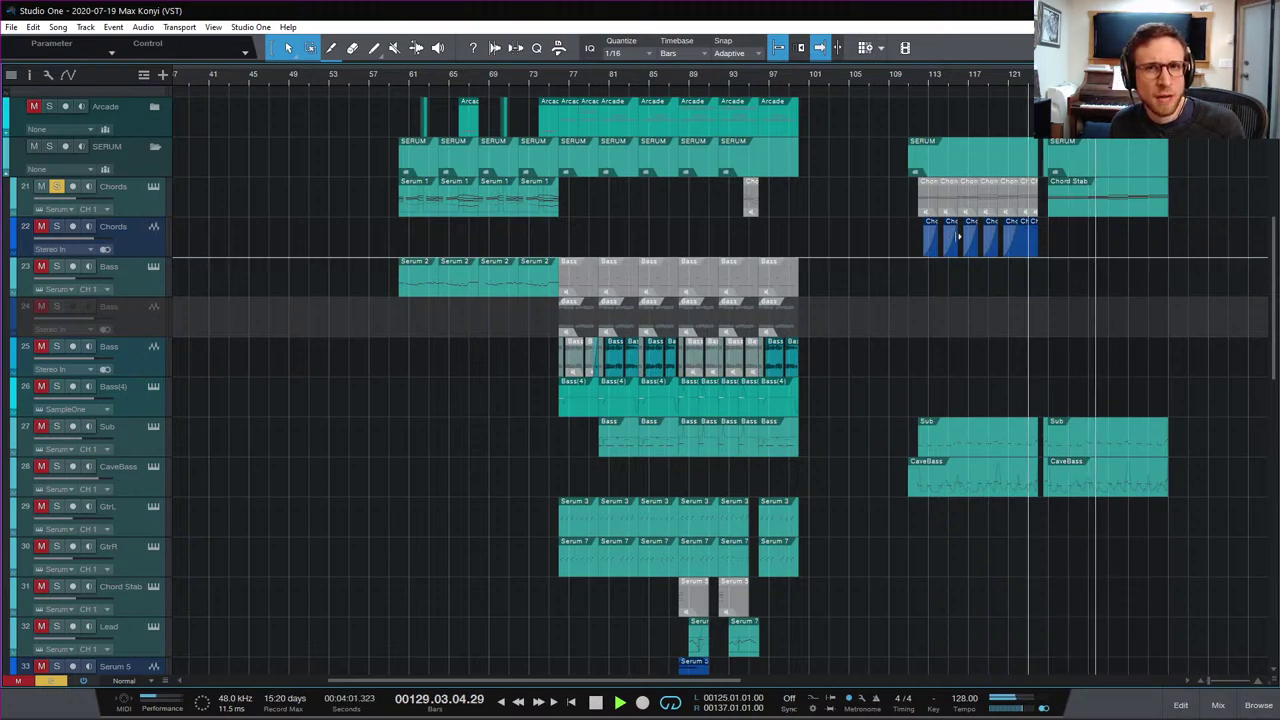
{"action": "key", "text": "space"}
{"action": "left_click", "coordinate": [57, 186]}
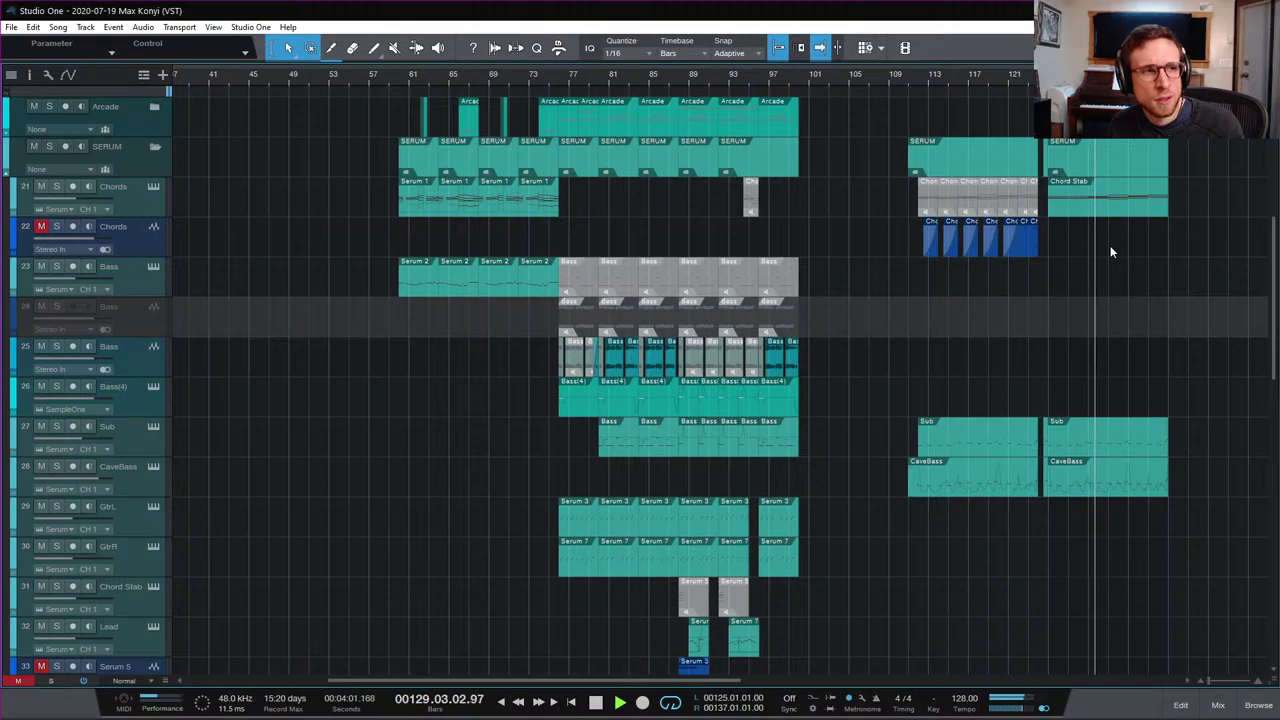
Step: Follow the closing section with all tracks playing, from the drum and bass tracks up to the Chords and LeadBus tracks
{"action": "scroll", "coordinate": [1114, 285], "scroll_direction": "down", "scroll_amount": 2}
{"action": "scroll", "coordinate": [1116, 290], "scroll_direction": "down", "scroll_amount": 6}
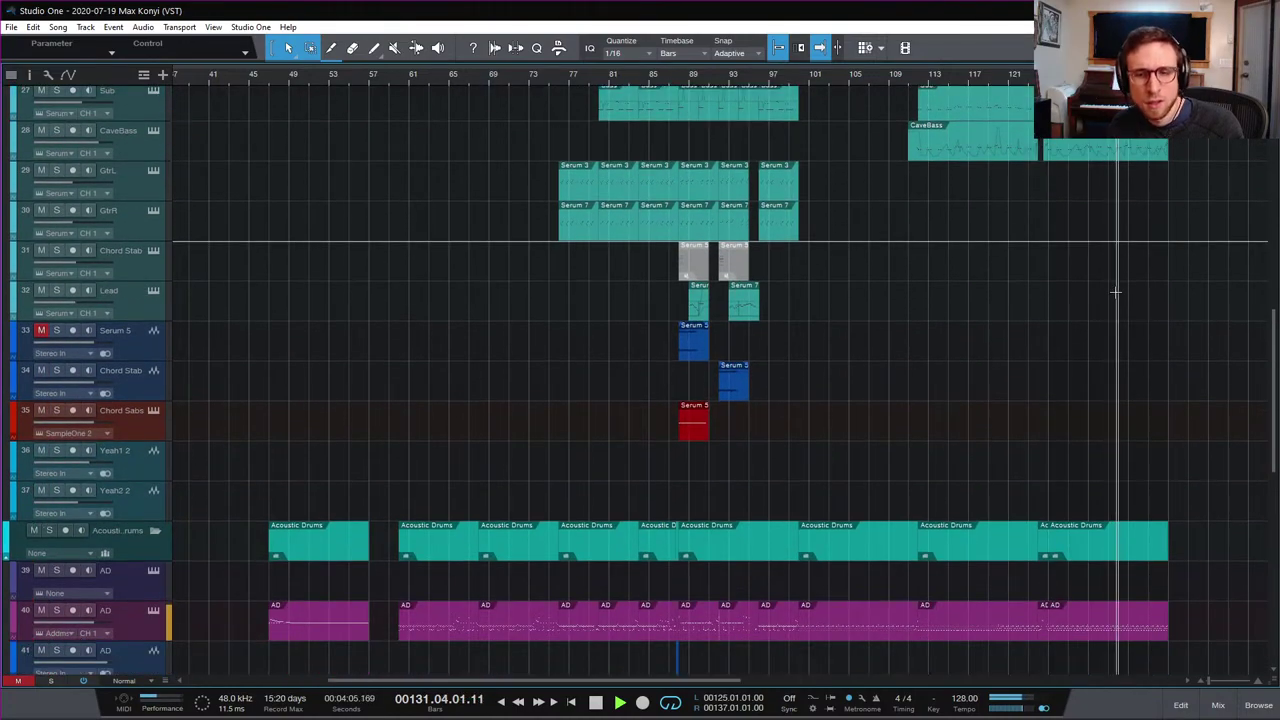
{"action": "scroll", "coordinate": [1114, 292], "scroll_direction": "down", "scroll_amount": 6}
{"action": "scroll", "coordinate": [1115, 292], "scroll_direction": "up", "scroll_amount": 5}
{"action": "scroll", "coordinate": [1115, 292], "scroll_direction": "up", "scroll_amount": 8}
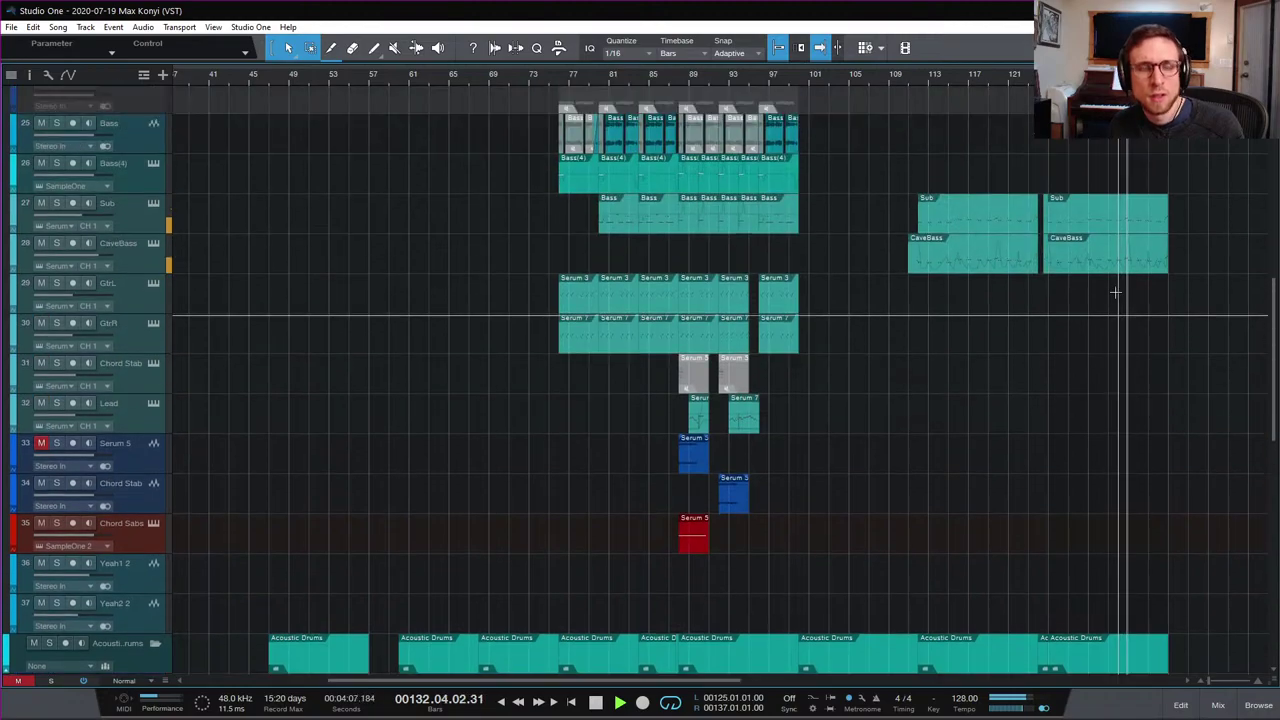
{"action": "scroll", "coordinate": [1116, 295], "scroll_direction": "up", "scroll_amount": 2}
{"action": "scroll", "coordinate": [1115, 292], "scroll_direction": "up", "scroll_amount": 2}
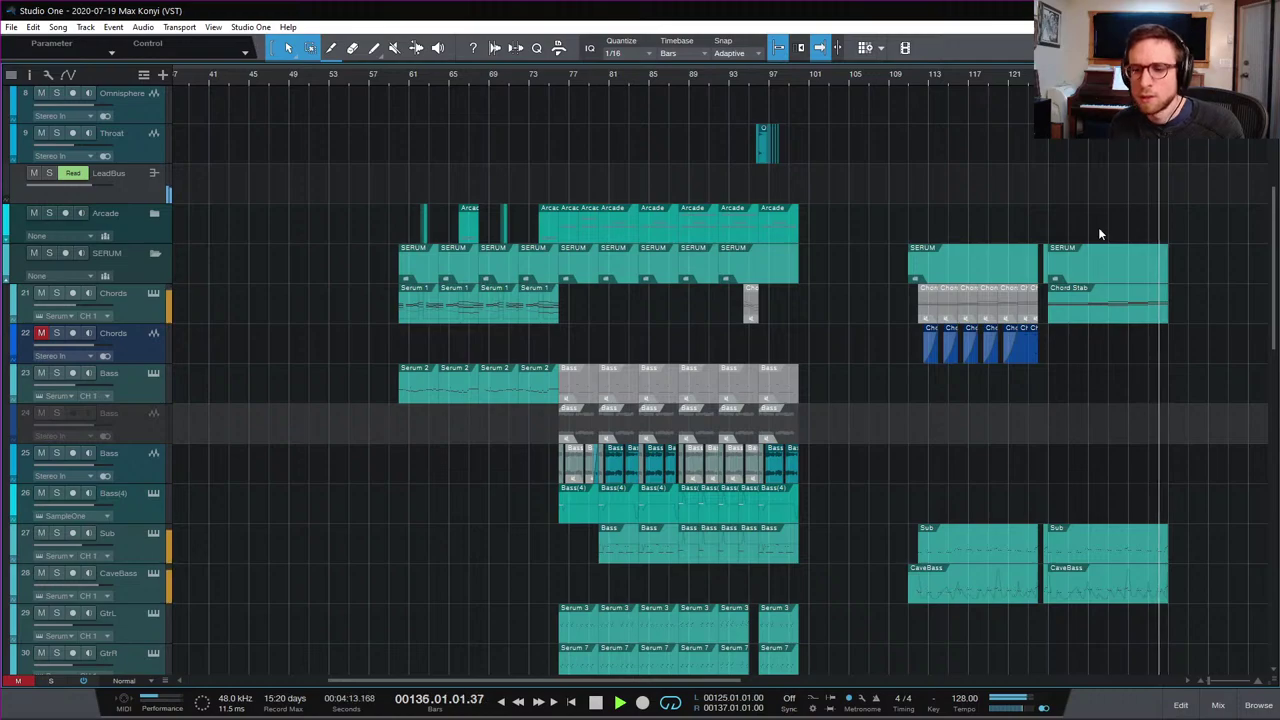
Step: Move the playhead to bar 112, unmute the audio Chords track 22 and listen to that section
{"action": "left_click", "coordinate": [916, 82]}
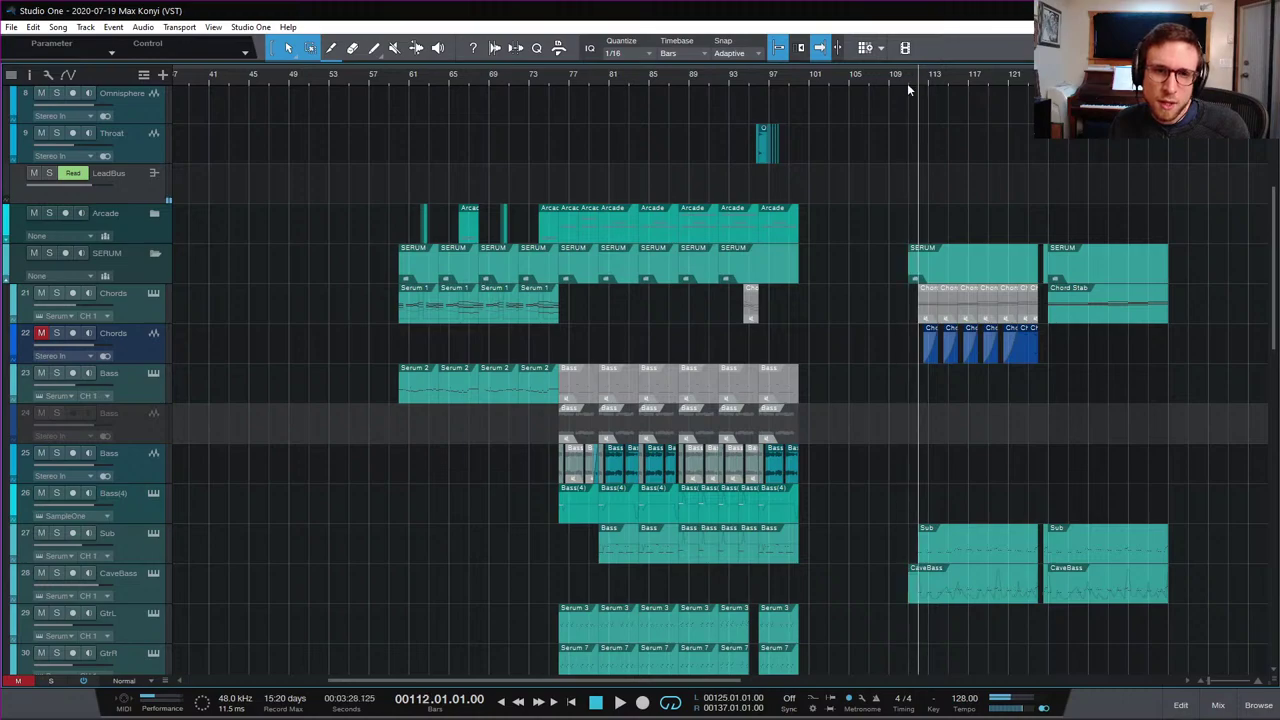
{"action": "left_click", "coordinate": [41, 333]}
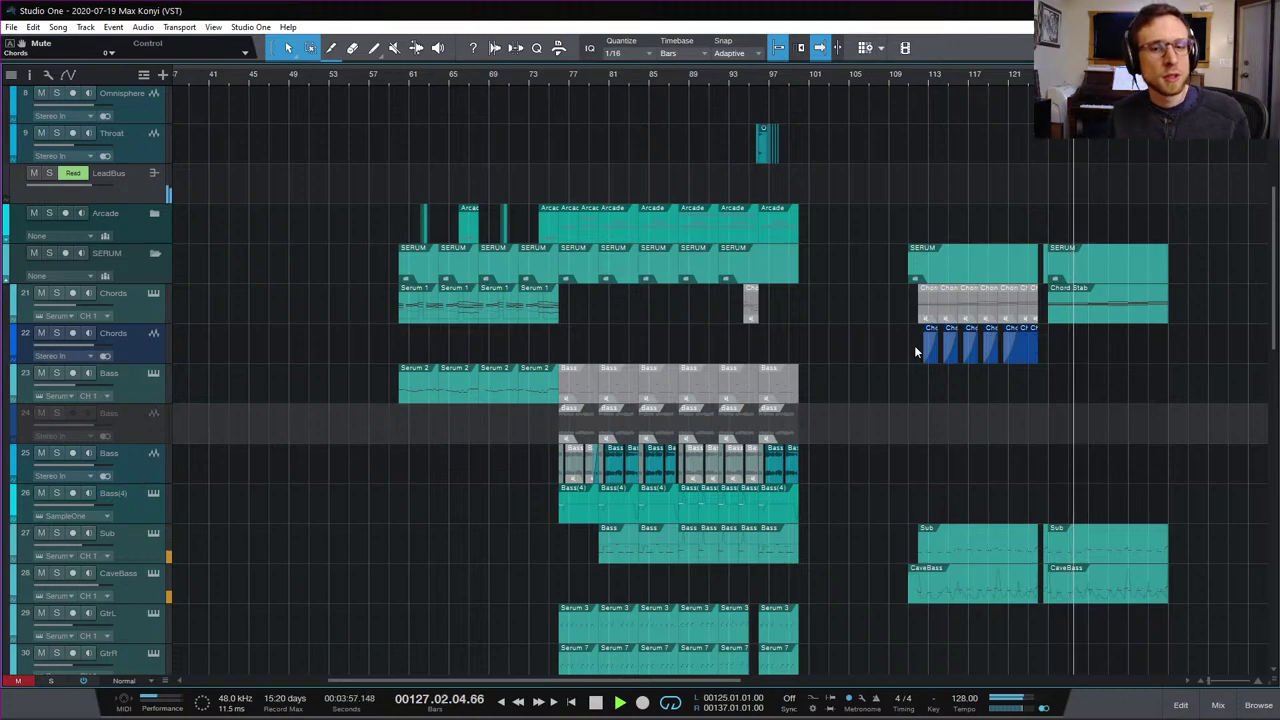
{"action": "key", "text": "space"}
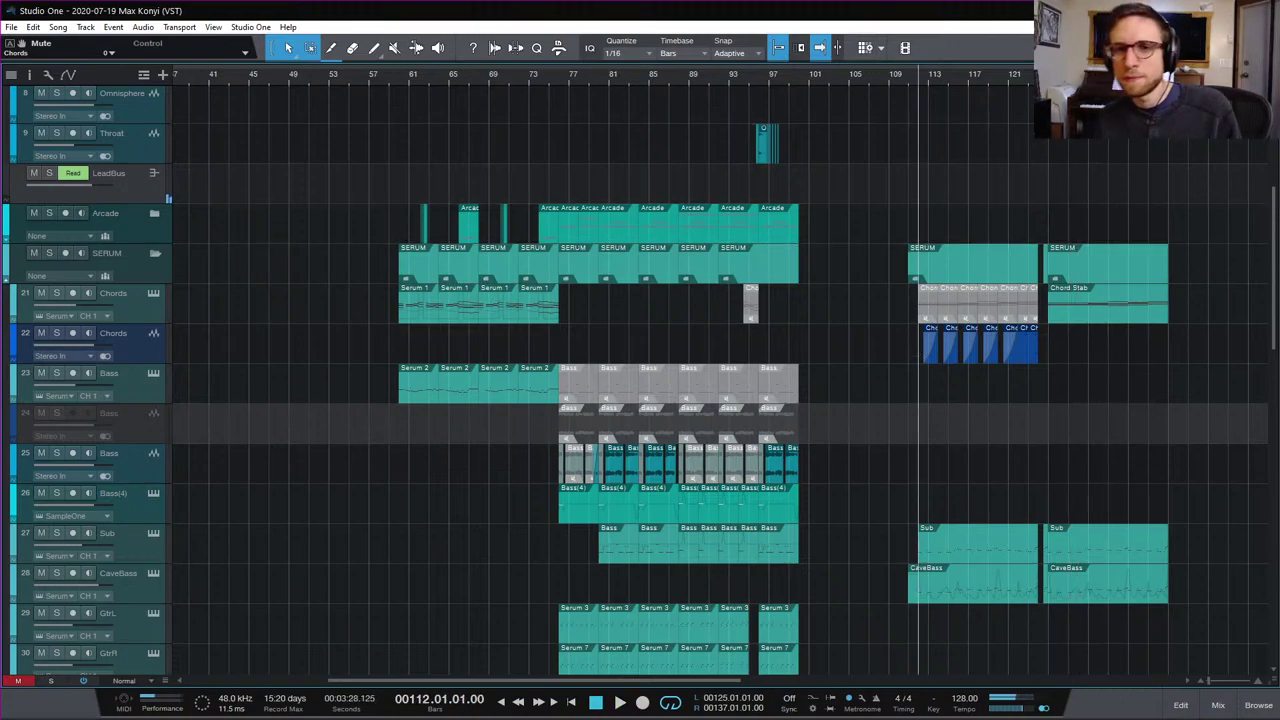
Step: Move the playhead to bar 125 and listen to the AD drum track 40 in solo
{"action": "left_click", "coordinate": [1048, 74]}
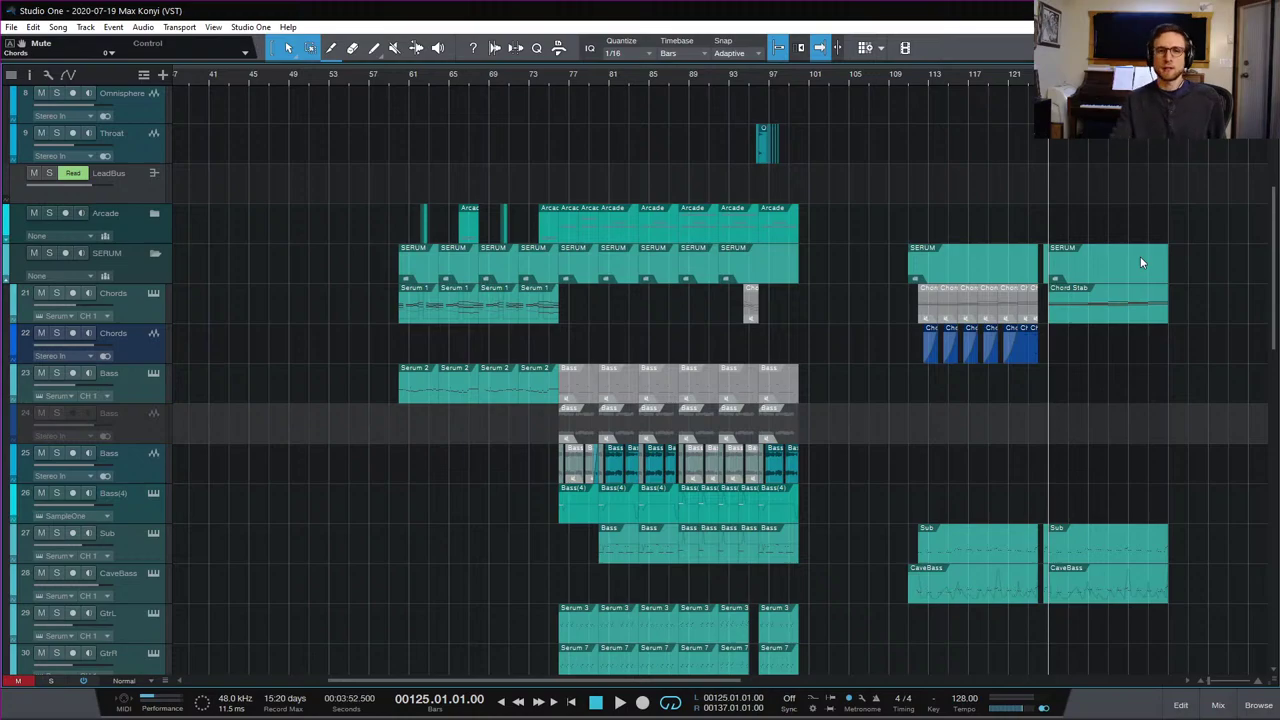
{"action": "scroll", "coordinate": [478, 568], "scroll_direction": "down", "scroll_amount": 10}
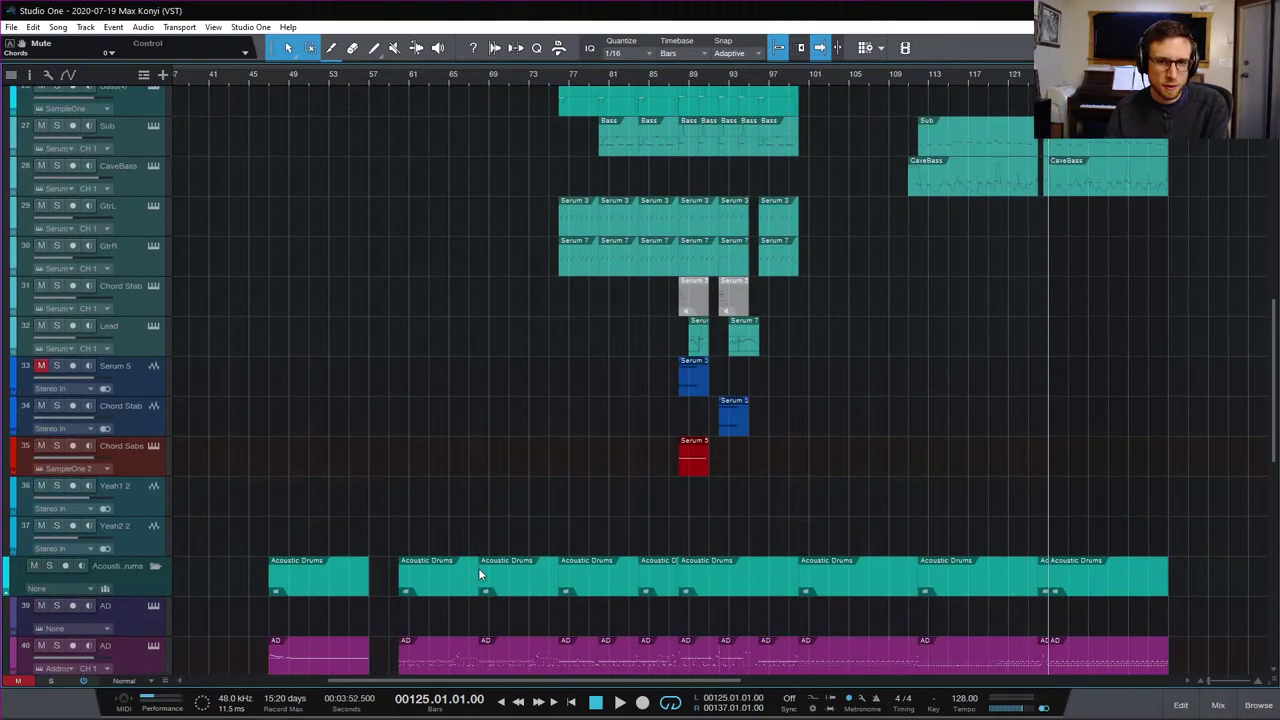
{"action": "key", "text": "space"}
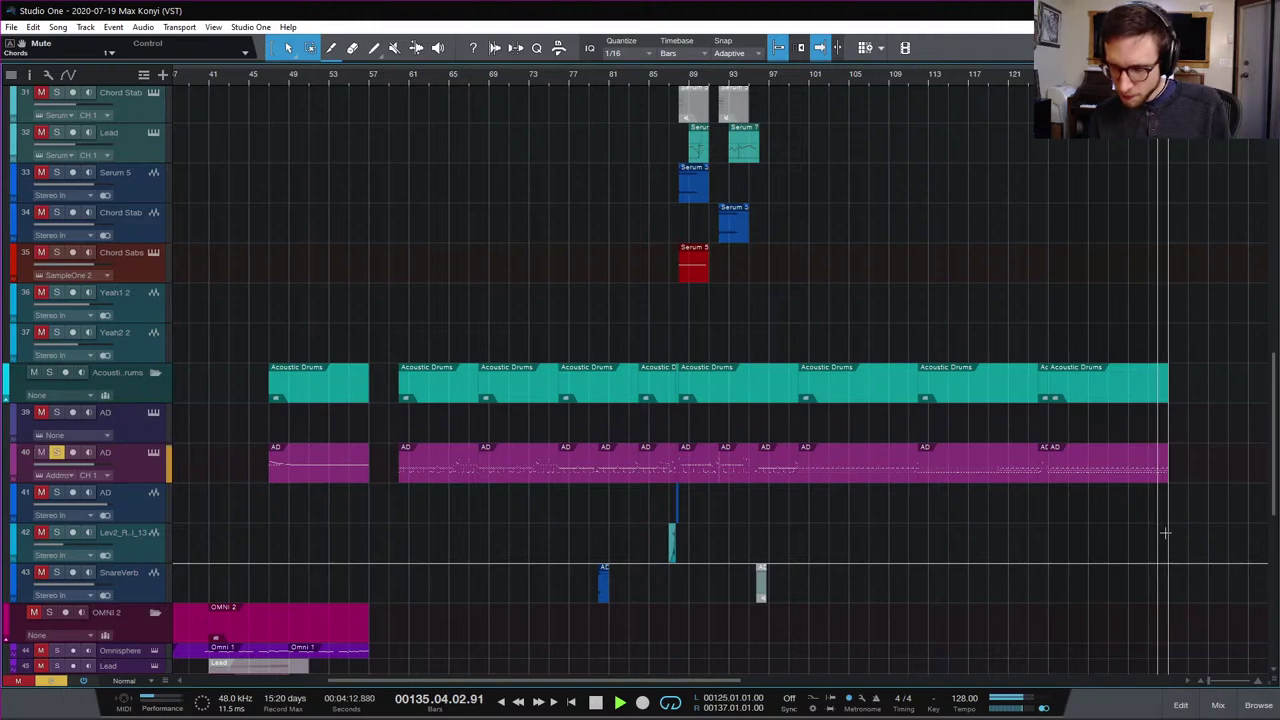
{"action": "key", "text": "space"}
{"action": "scroll", "coordinate": [1165, 491], "scroll_direction": "up", "scroll_amount": 2}
{"action": "scroll", "coordinate": [1168, 460], "scroll_direction": "down", "scroll_amount": 9}
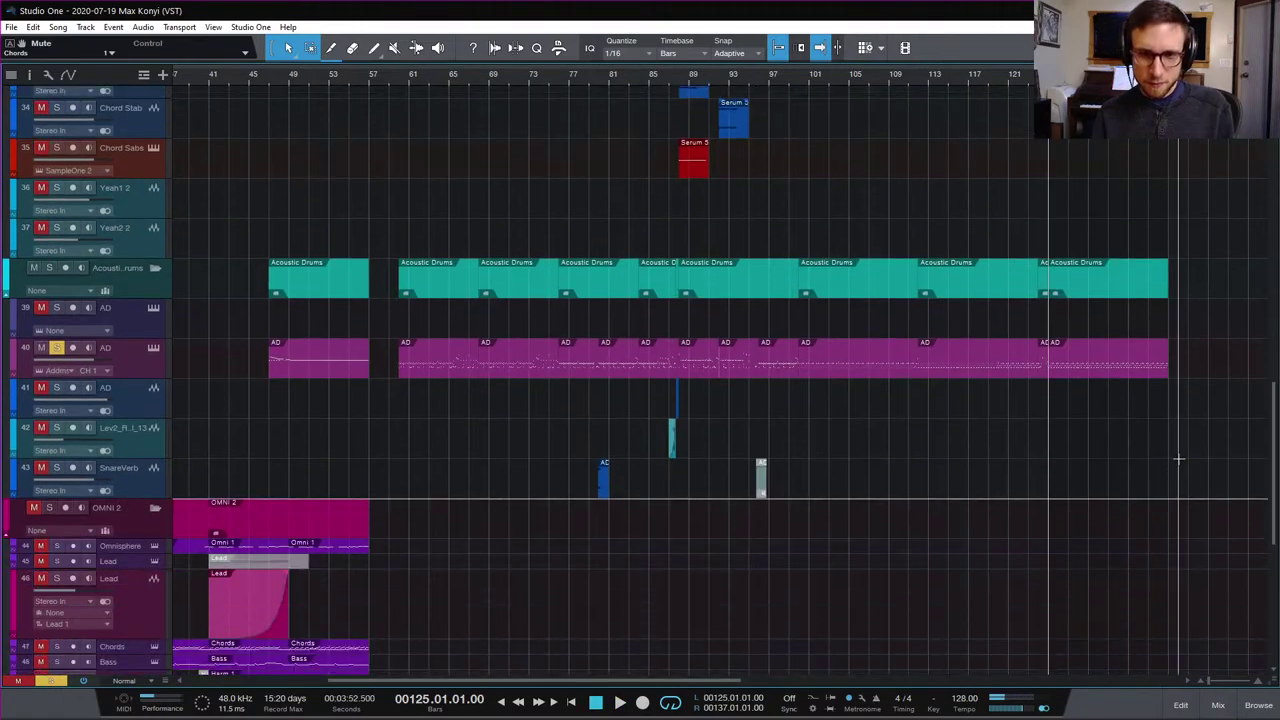
Step: Listen to the Harm 1 and Harm 2 tracks of the OMNI folder one at a time in solo from bar 125
{"action": "scroll", "coordinate": [1170, 445], "scroll_direction": "up", "scroll_amount": 15}
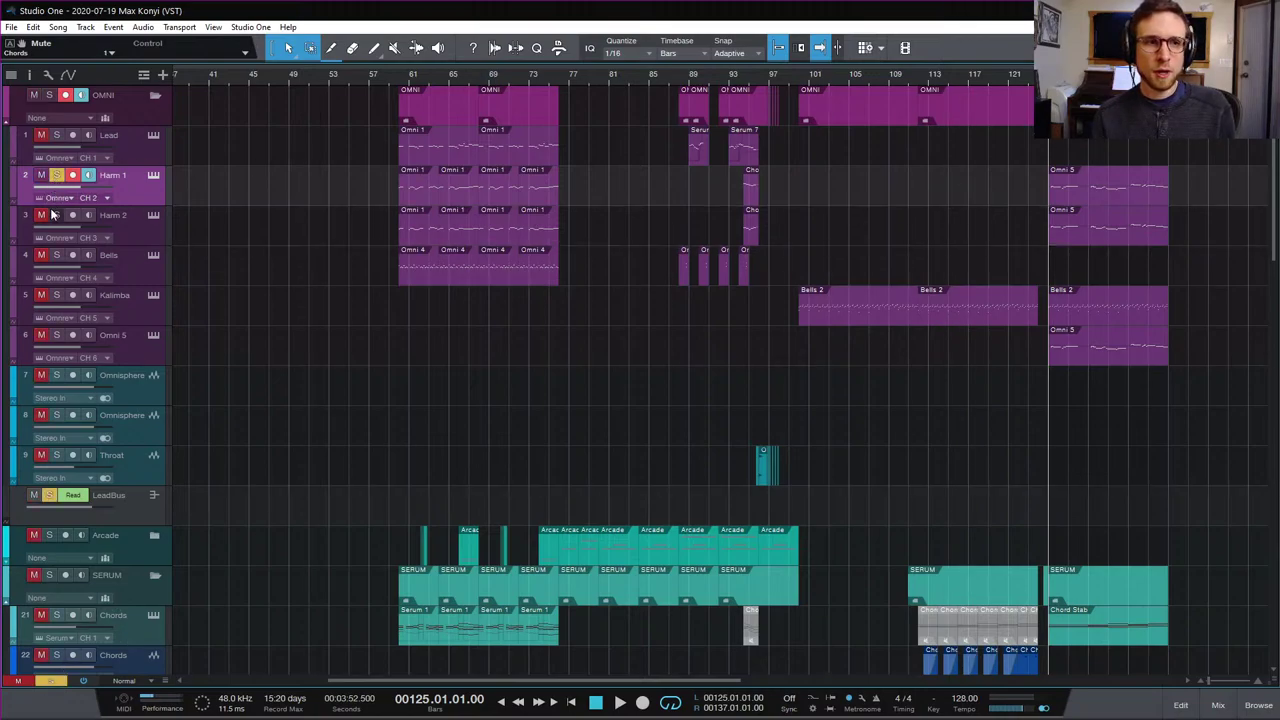
{"action": "key", "text": "space"}
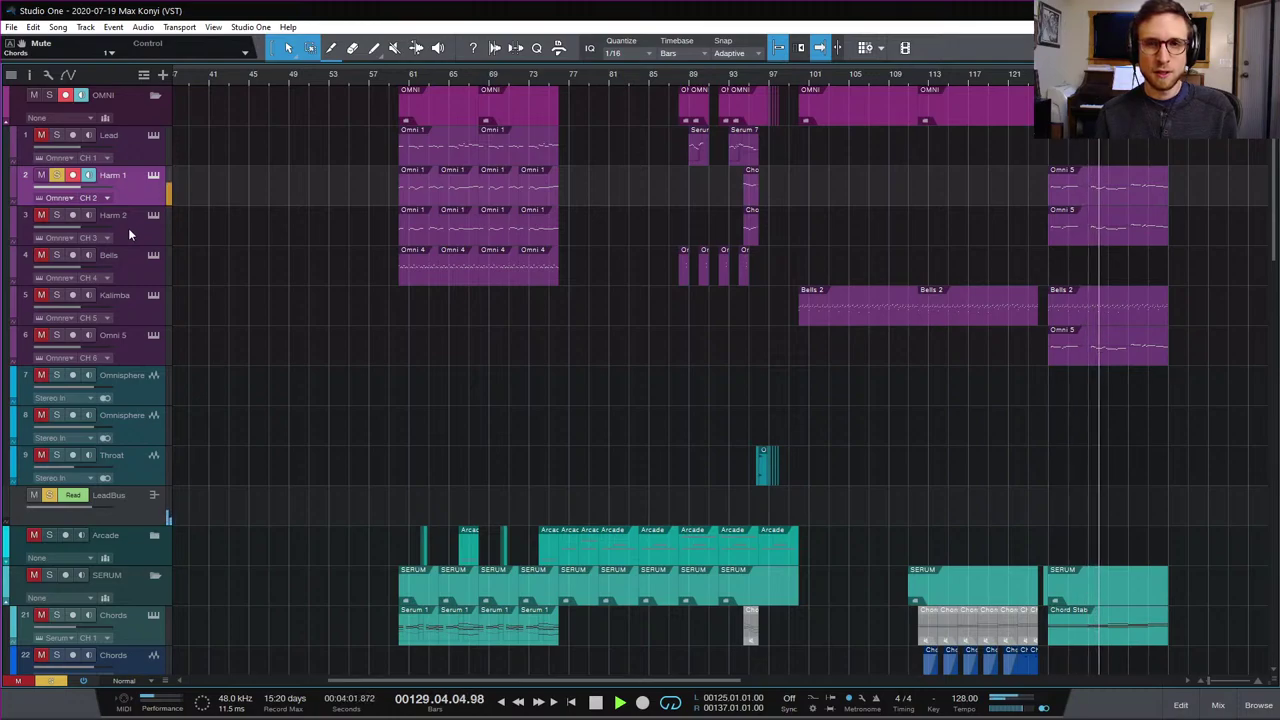
{"action": "key", "text": "space"}
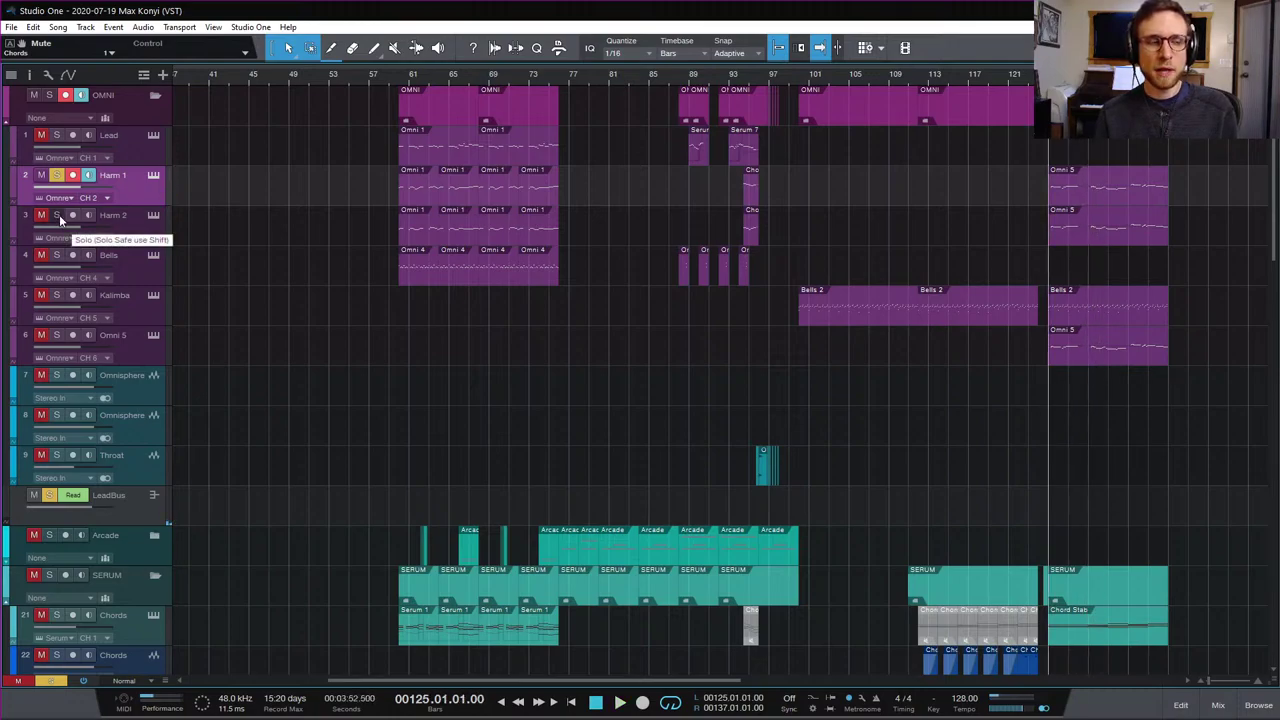
{"action": "left_click", "coordinate": [57, 215]}
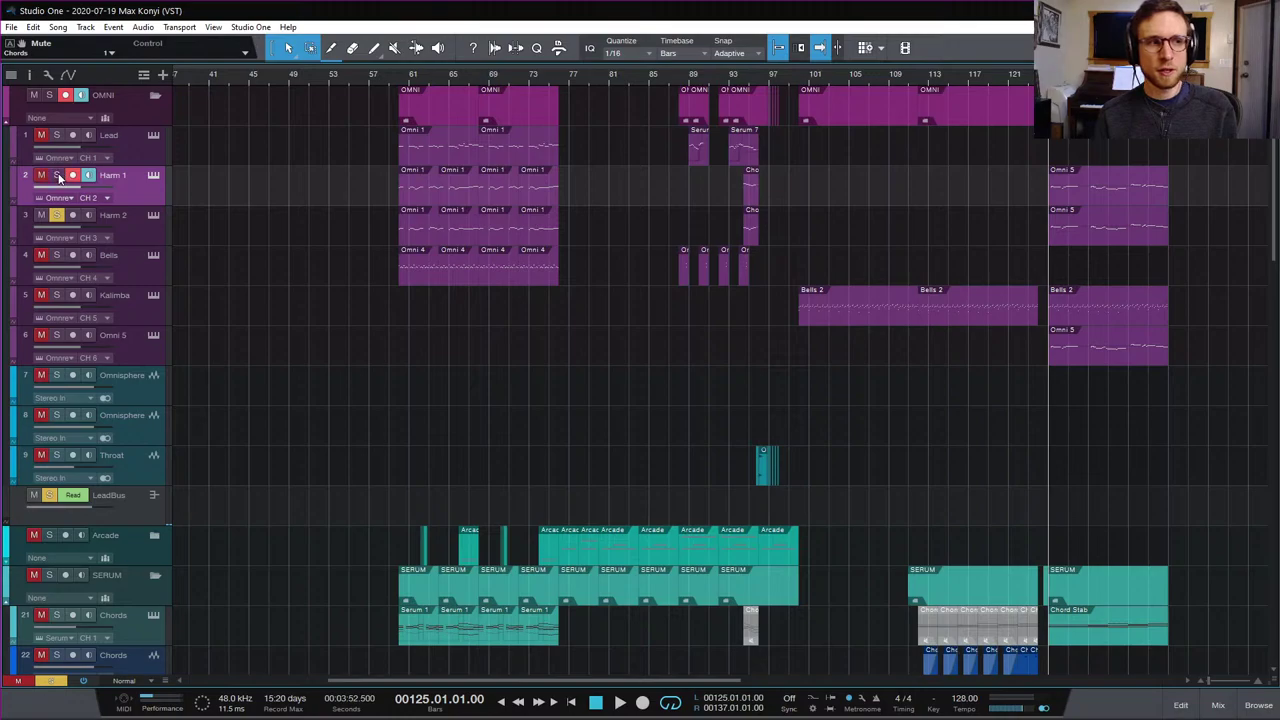
{"action": "key", "text": "space"}
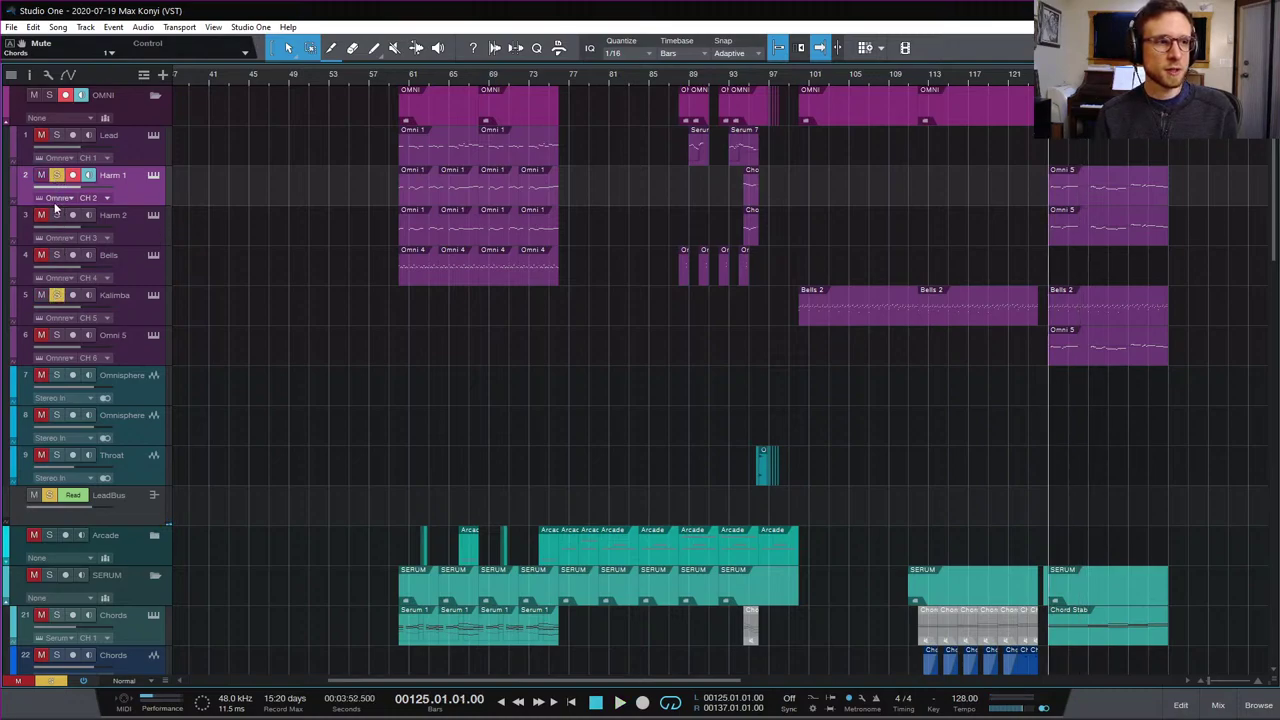
Step: Listen to the Kalimba and Omni 5 tracks one at a time, and solo Harm 1 and Harm 2 together with Omni 5
{"action": "key", "text": "space"}
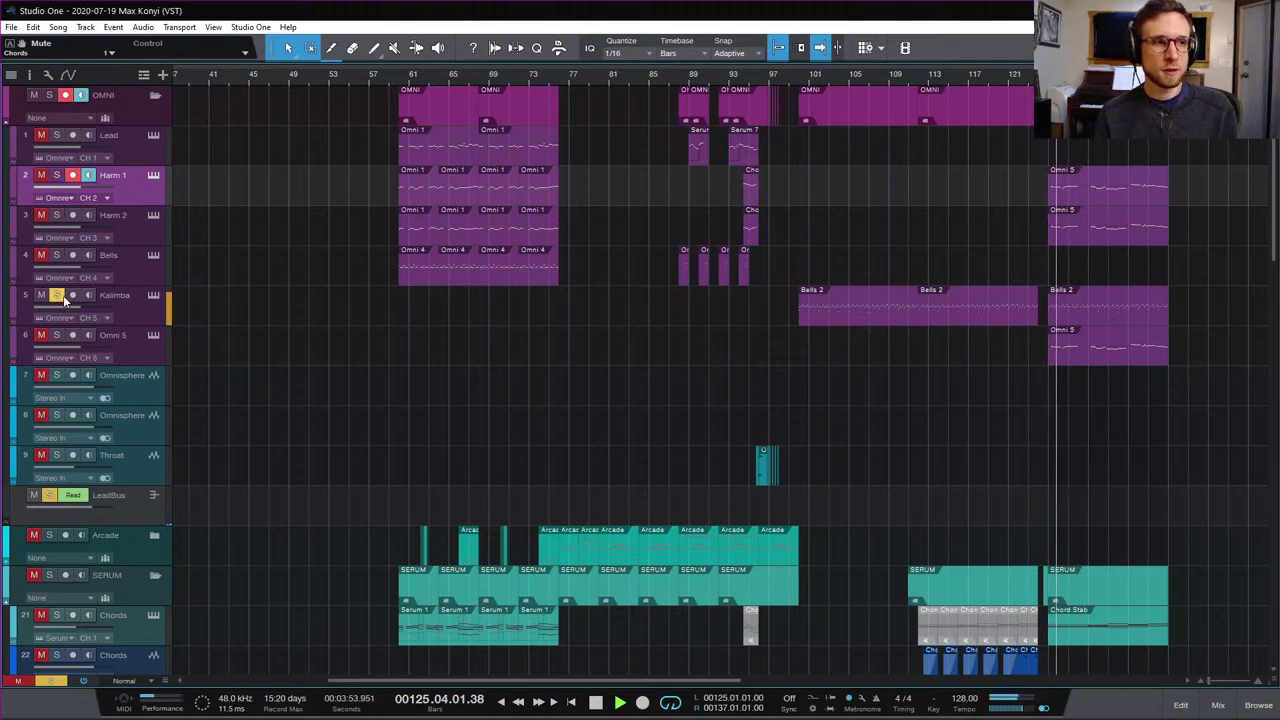
{"action": "key", "text": "space"}
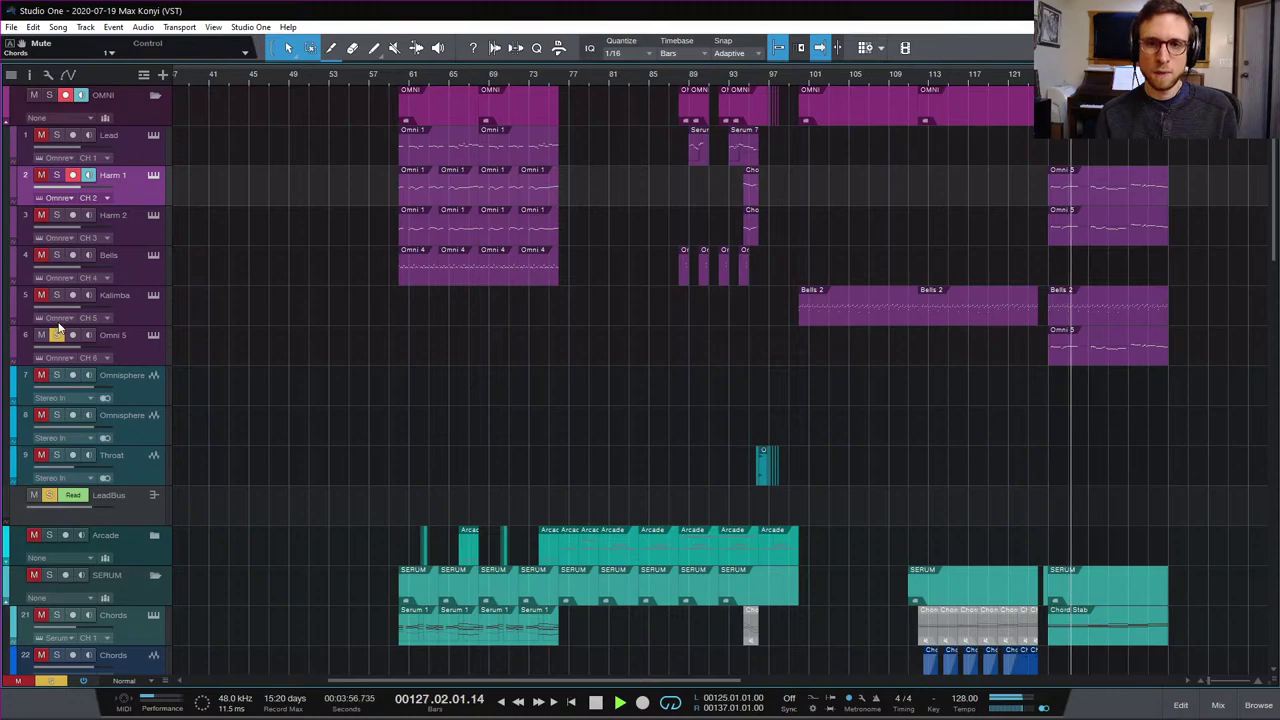
{"action": "key", "text": "space"}
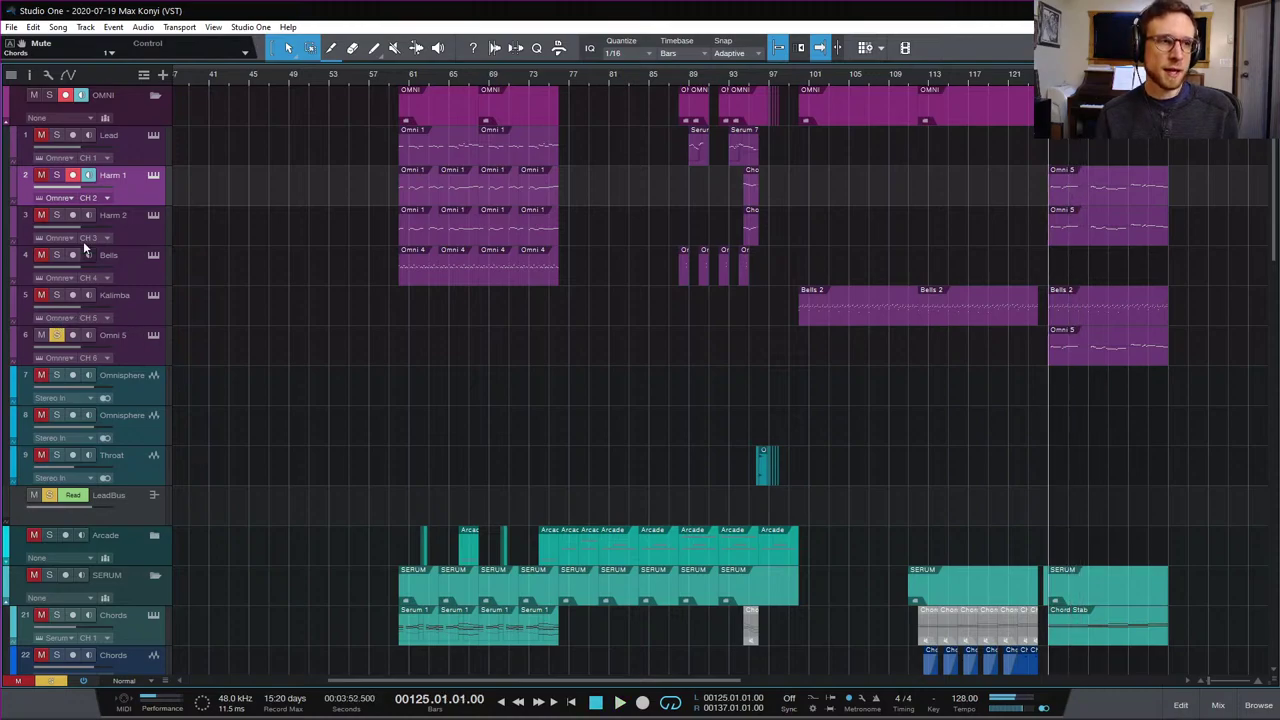
{"action": "left_click", "coordinate": [57, 175]}
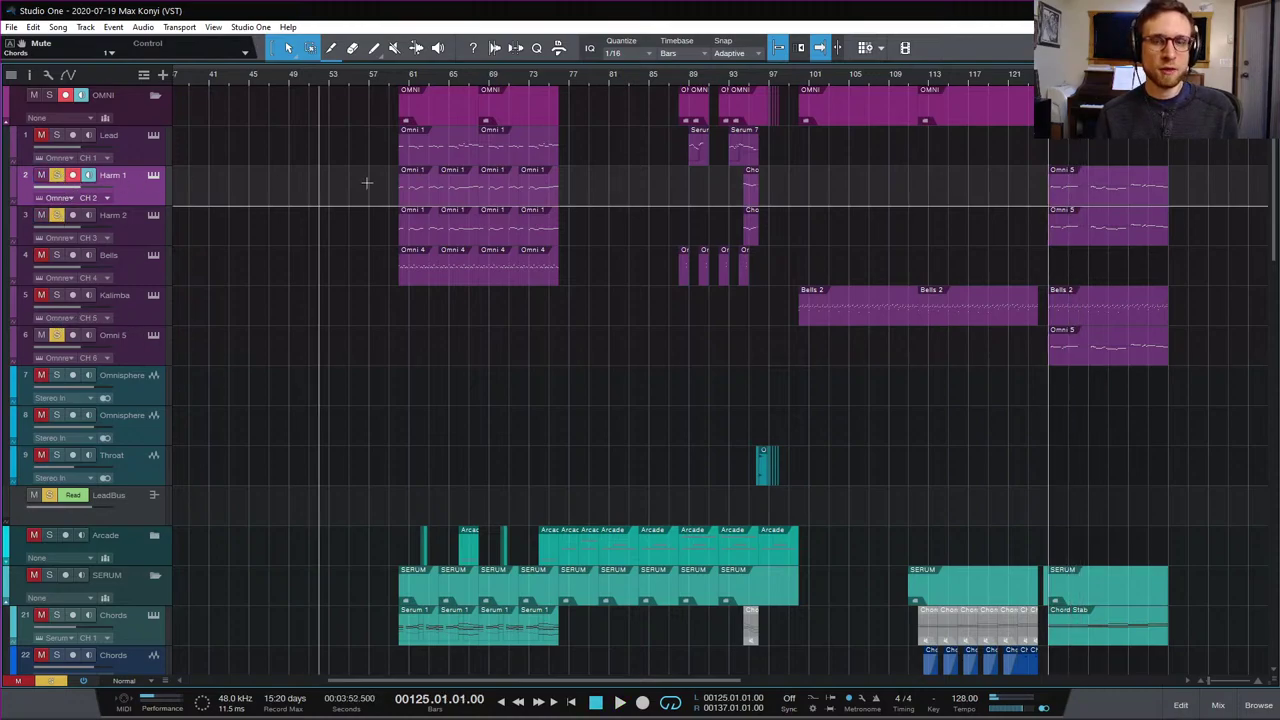
Step: Listen to Harm 1, Harm 2 and Omni 5 together in solo from bar 125 while looking over the tracks below
{"action": "key", "text": "space"}
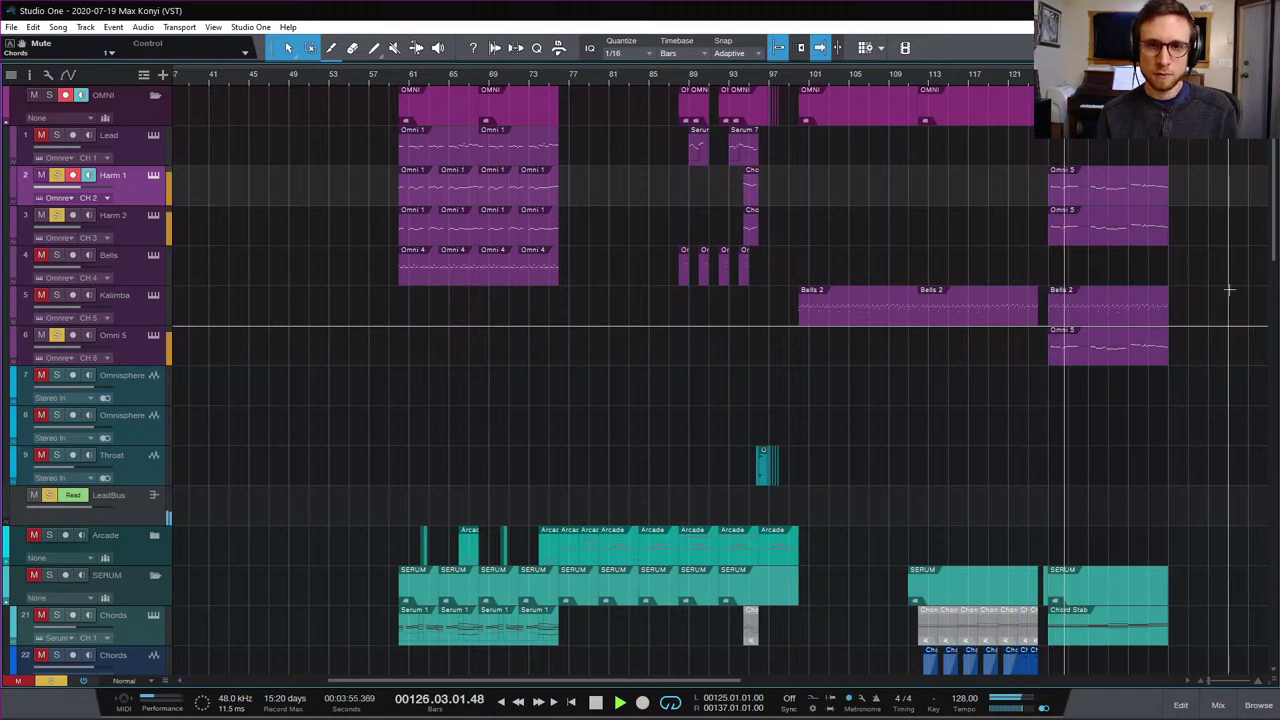
{"action": "scroll", "coordinate": [1212, 352], "scroll_direction": "down", "scroll_amount": 3}
{"action": "scroll", "coordinate": [1212, 352], "scroll_direction": "down", "scroll_amount": 2}
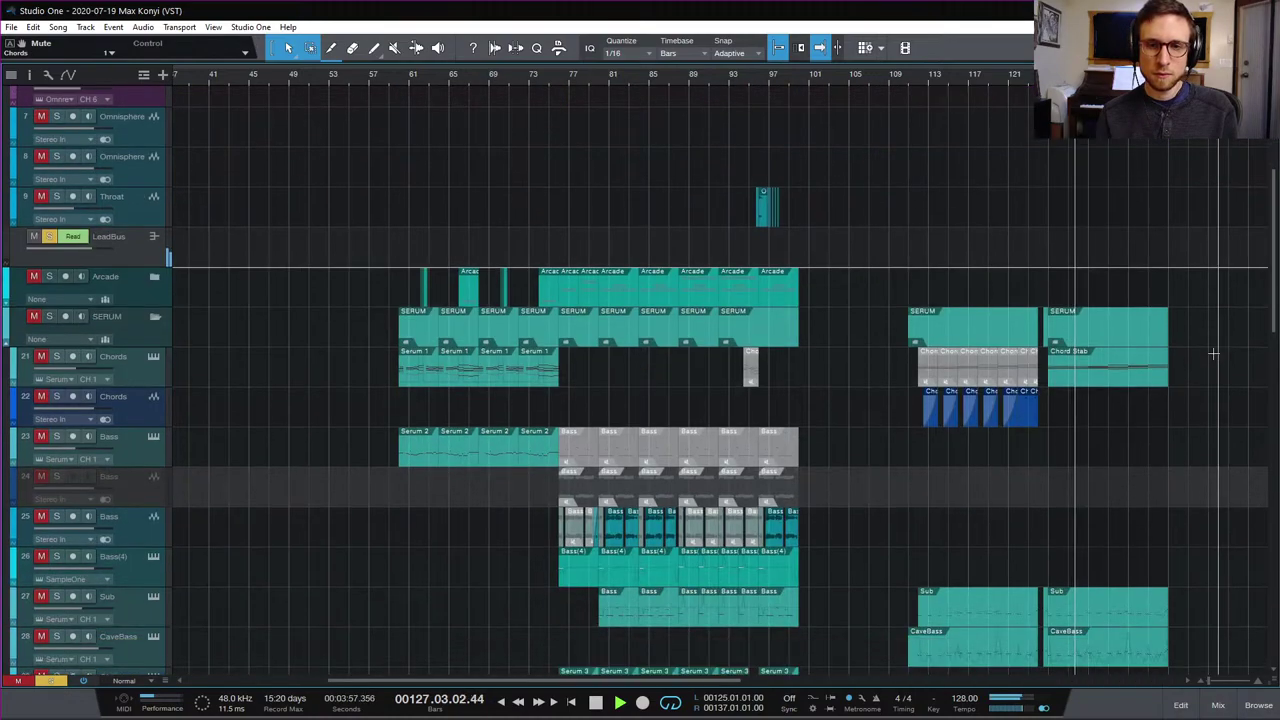
{"action": "scroll", "coordinate": [1212, 352], "scroll_direction": "down", "scroll_amount": 4}
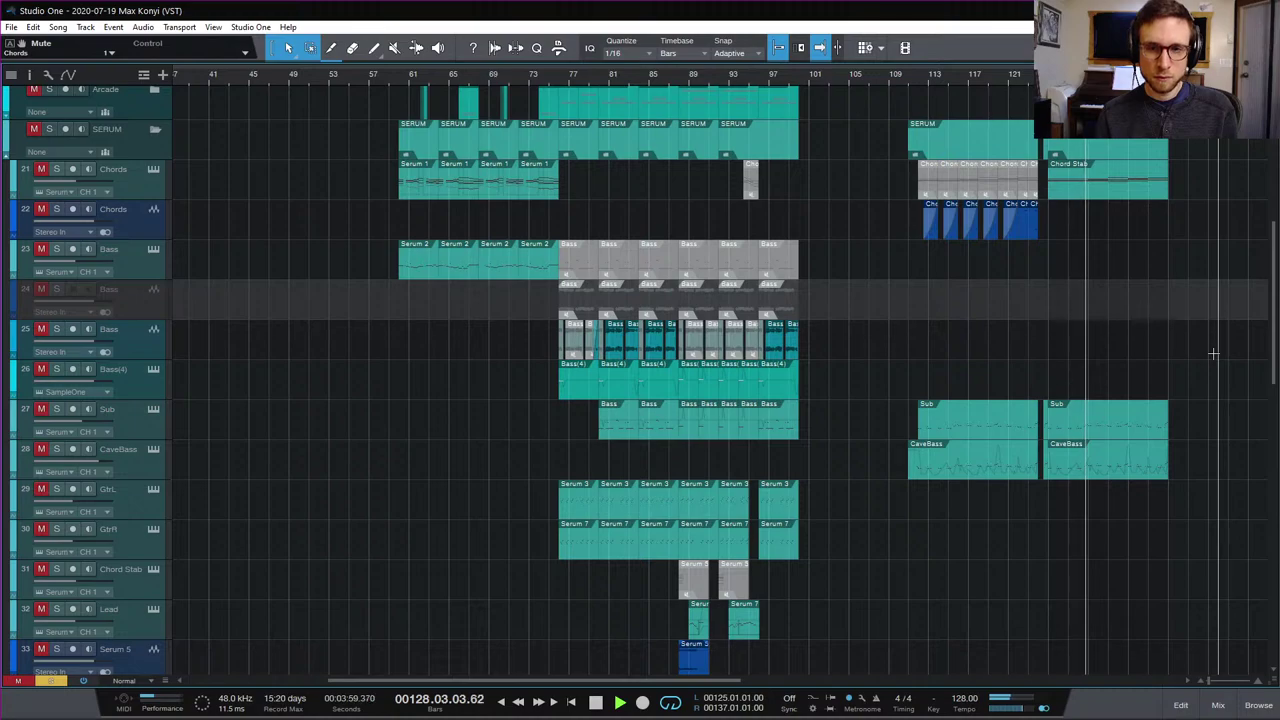
{"action": "scroll", "coordinate": [1212, 352], "scroll_direction": "down", "scroll_amount": 2}
{"action": "scroll", "coordinate": [1212, 352], "scroll_direction": "up", "scroll_amount": 10}
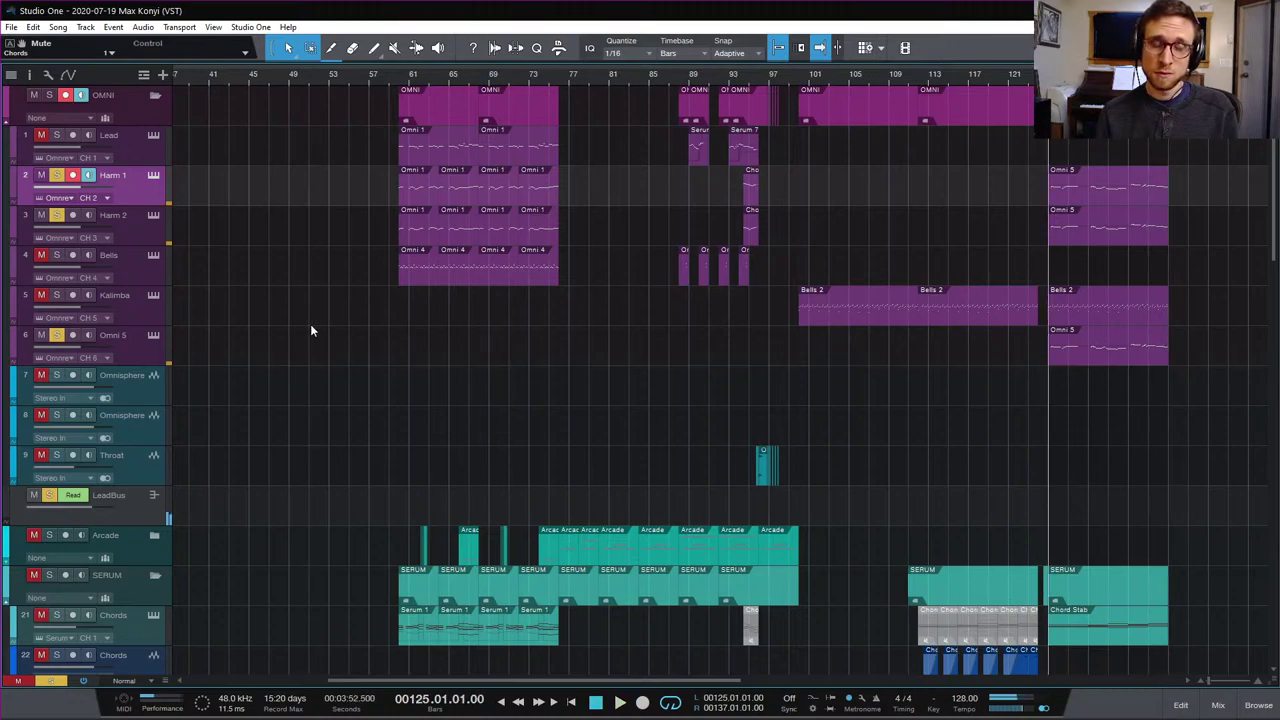
Step: Move the playhead to bar 135, take all tracks out of solo and listen to the loop with the full mix
{"action": "left_click", "coordinate": [1148, 74]}
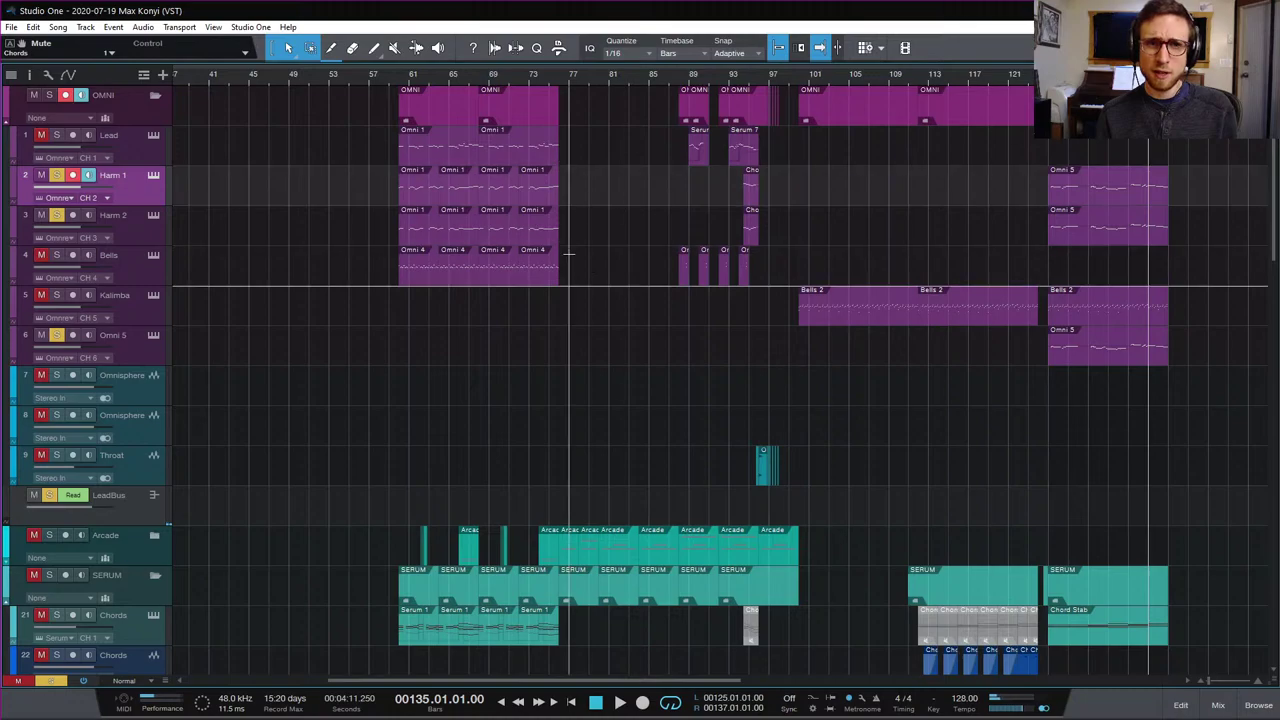
{"action": "left_click", "coordinate": [56, 177]}
{"action": "key", "text": "space"}
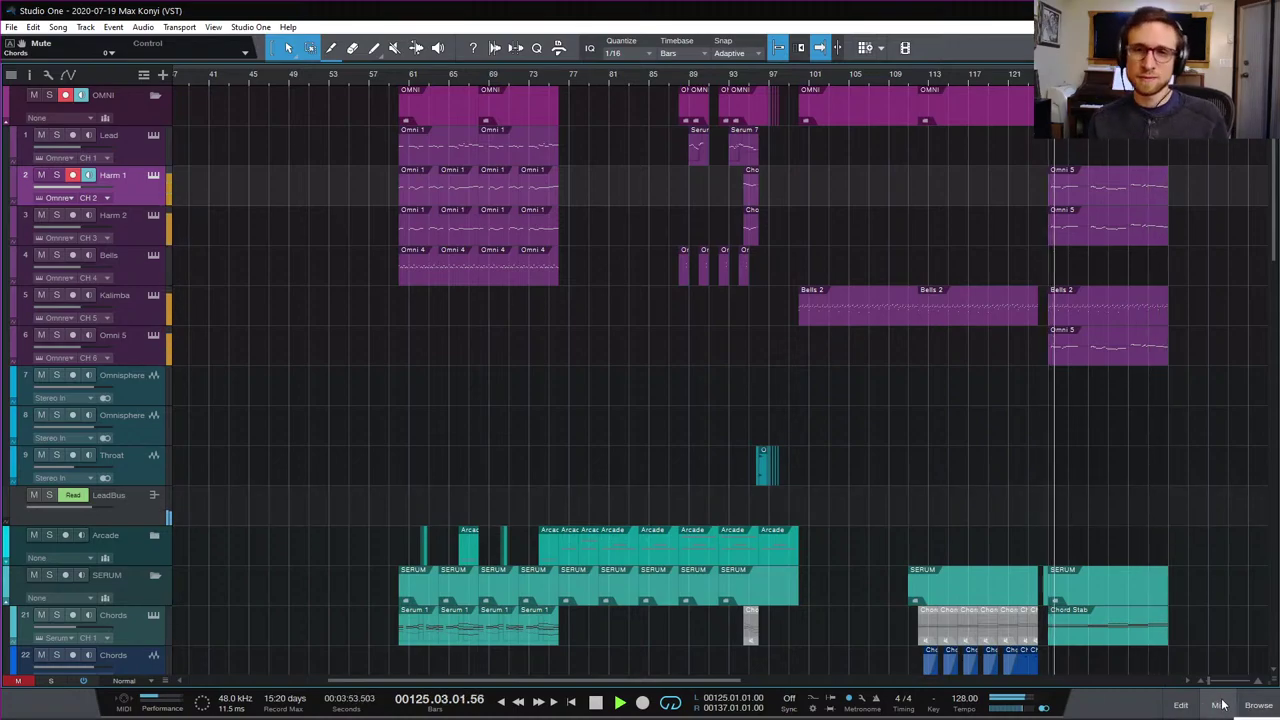
{"action": "key", "text": "space"}
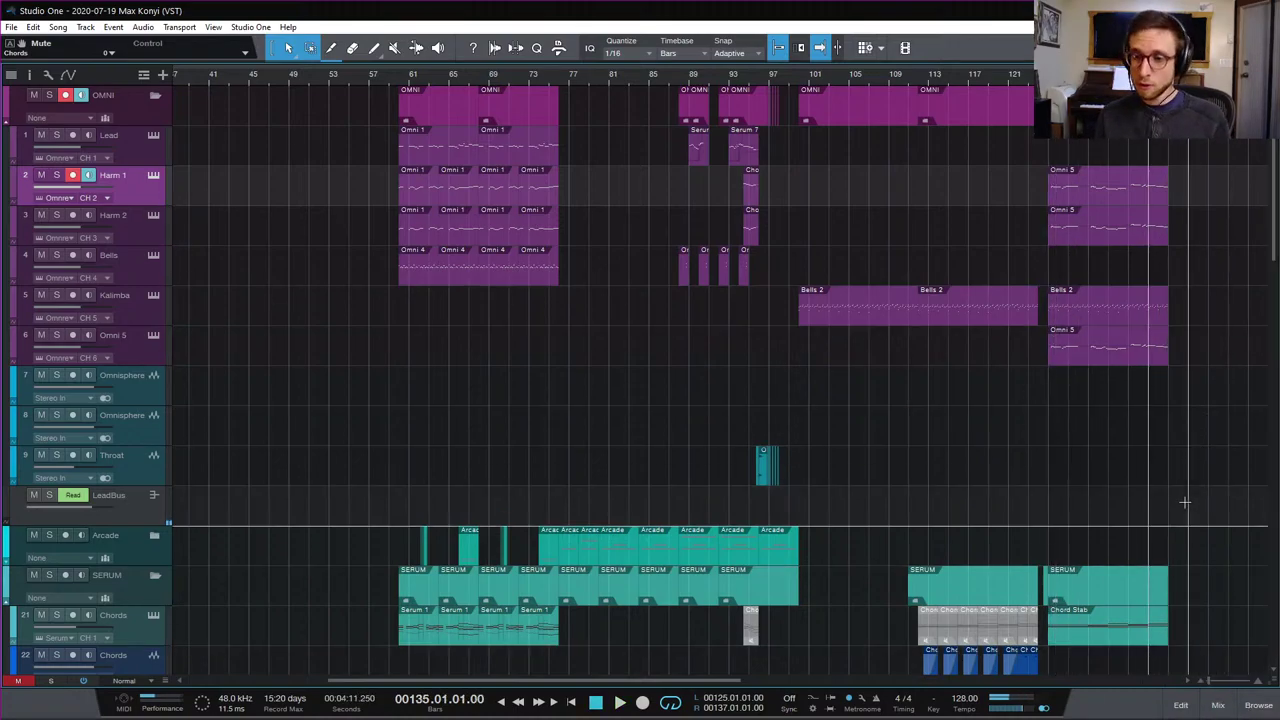
Step: Open the Omni 5 track's Omnisphere instrument, examine layer A of the patch in part 6, and close the instrument
{"action": "scroll", "coordinate": [1190, 470], "scroll_direction": "down", "scroll_amount": 5}
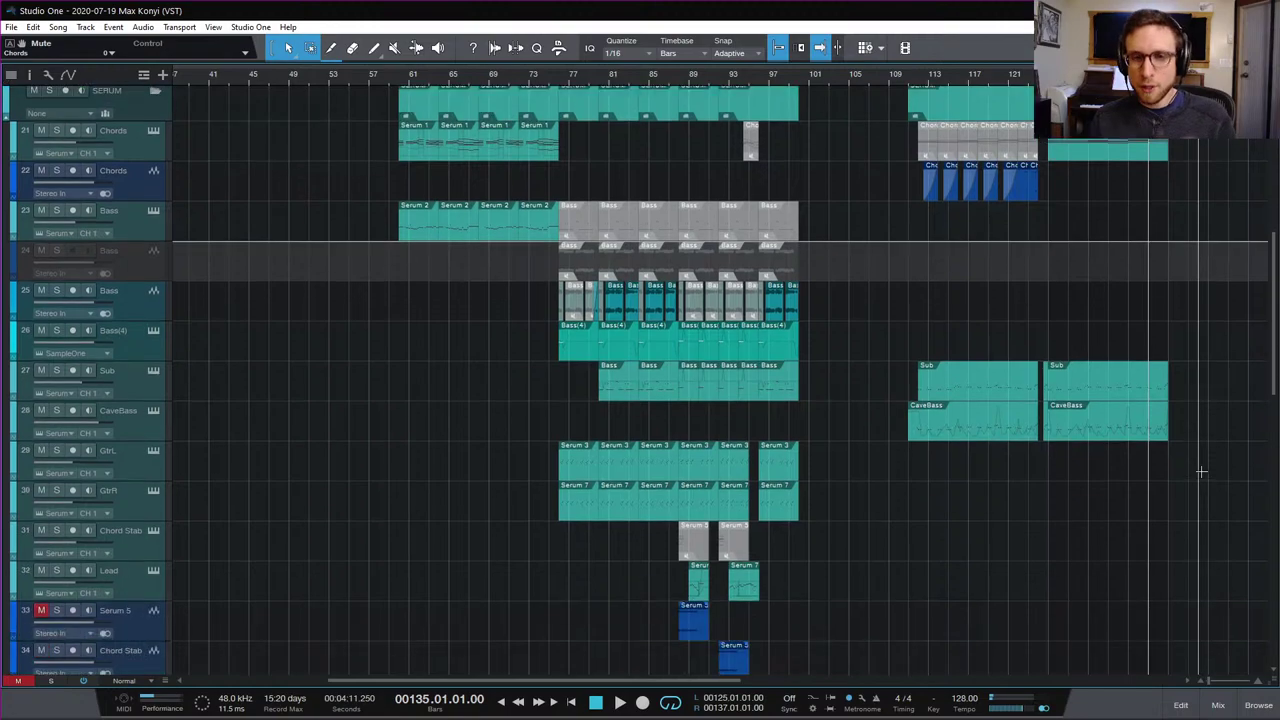
{"action": "scroll", "coordinate": [1190, 450], "scroll_direction": "down", "scroll_amount": 4}
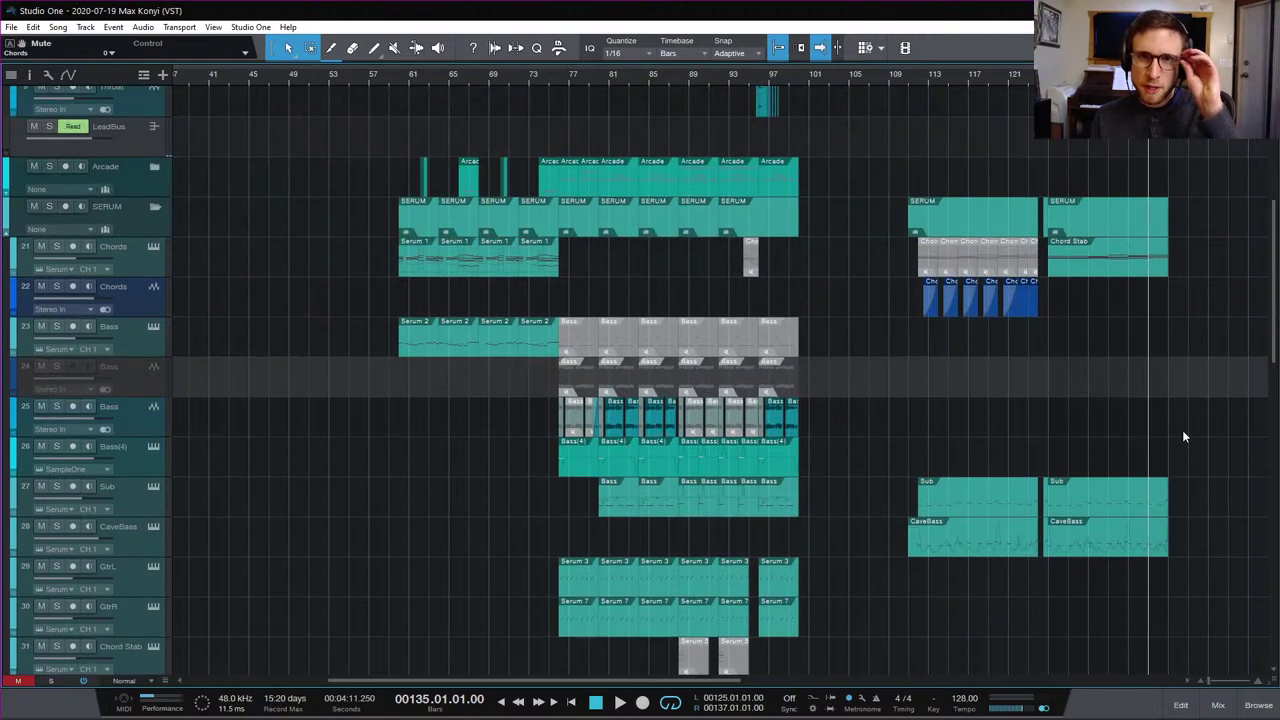
{"action": "scroll", "coordinate": [1182, 436], "scroll_direction": "up", "scroll_amount": 5}
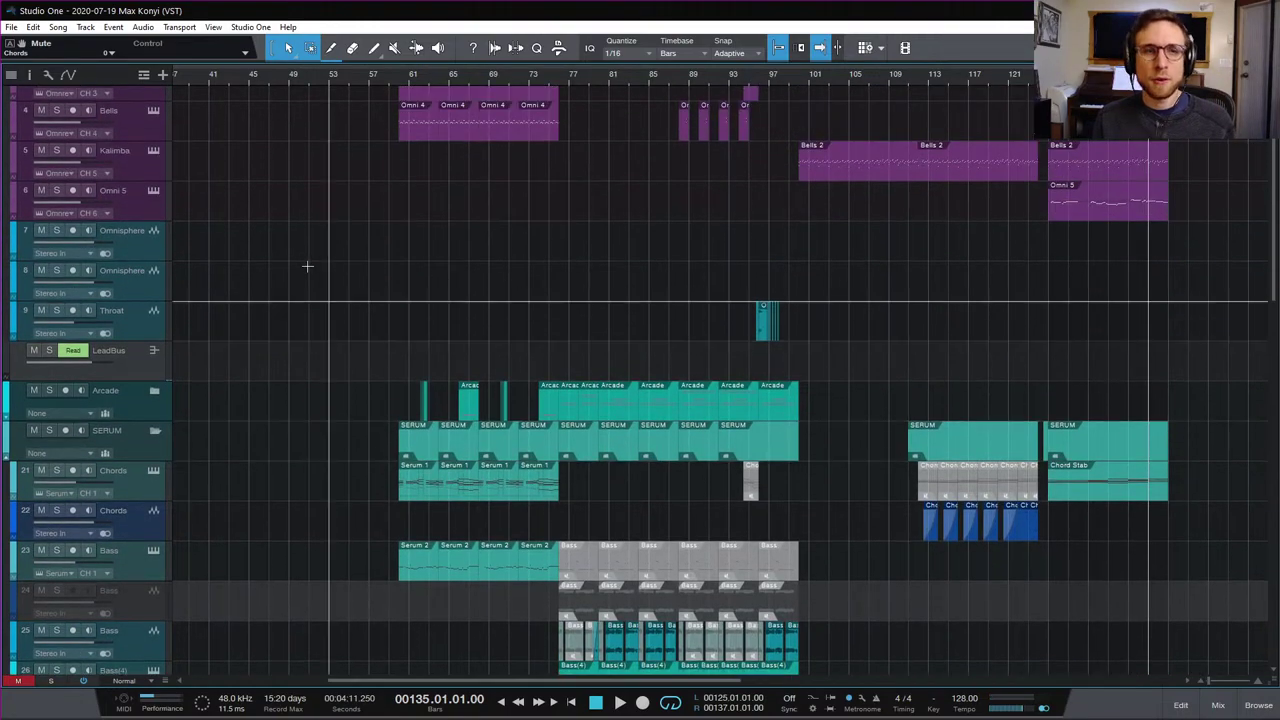
{"action": "left_click", "coordinate": [151, 195]}
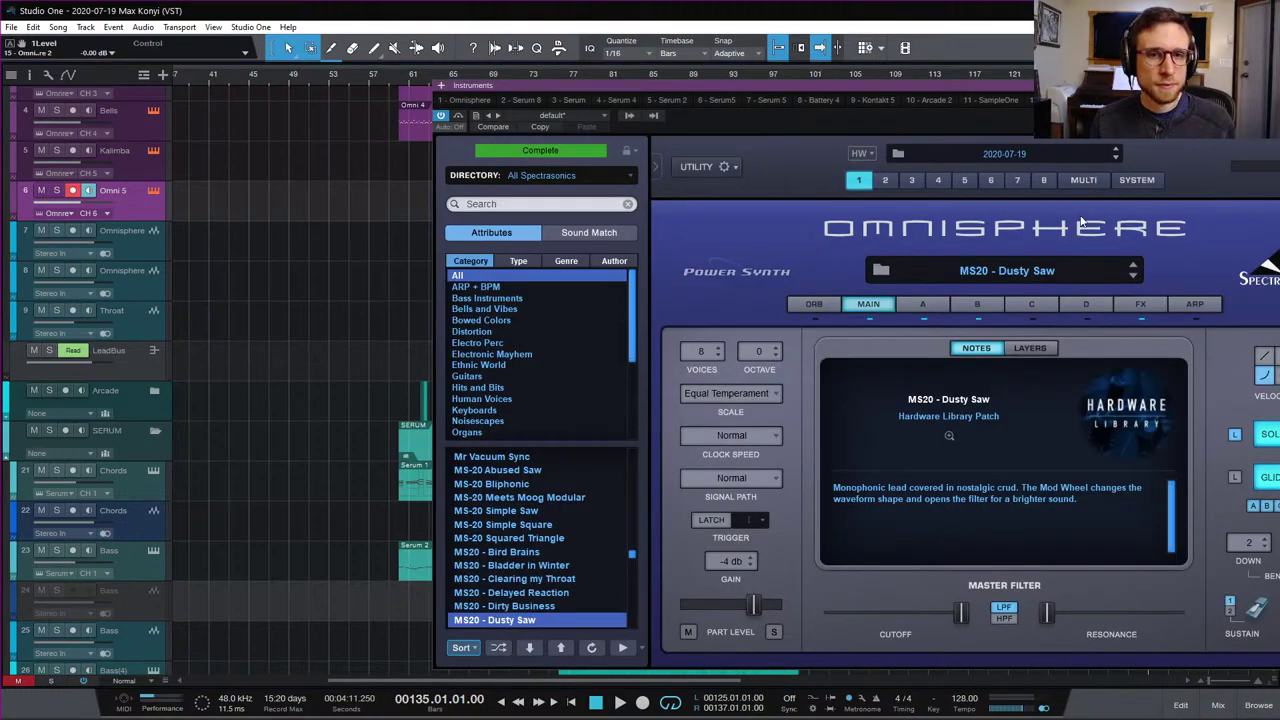
{"action": "left_click", "coordinate": [961, 183]}
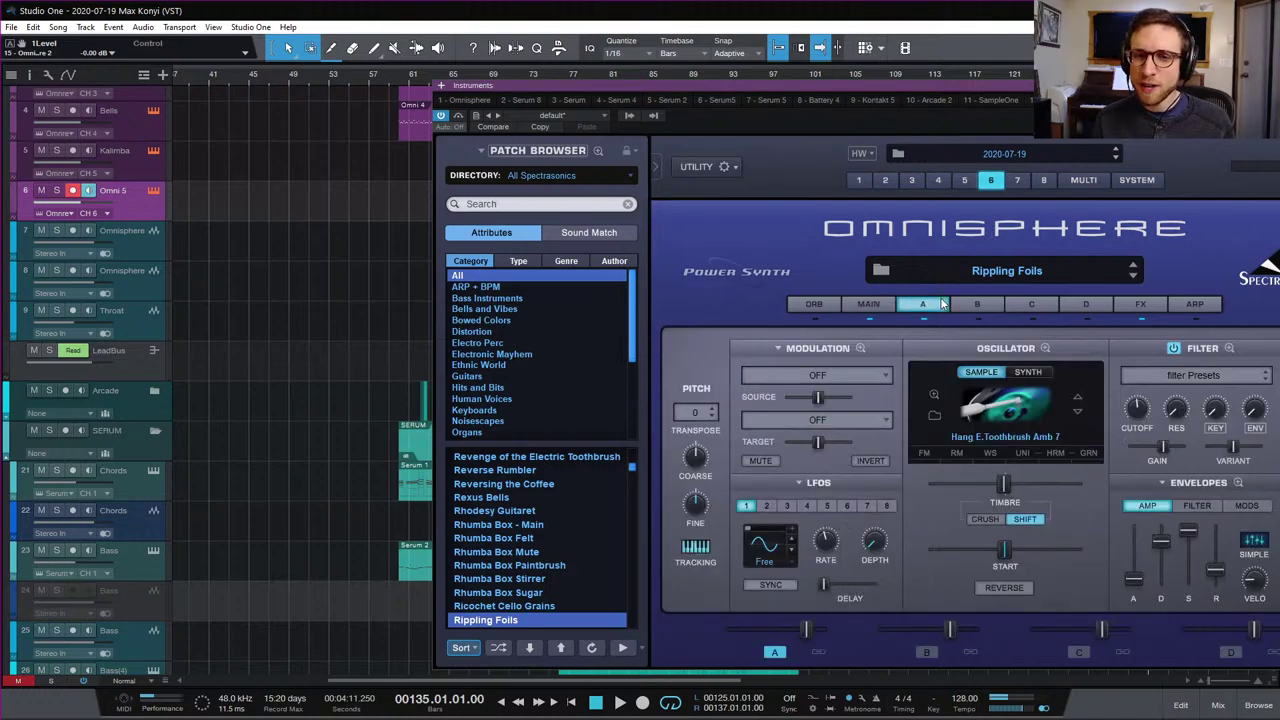
{"action": "left_click", "coordinate": [940, 303]}
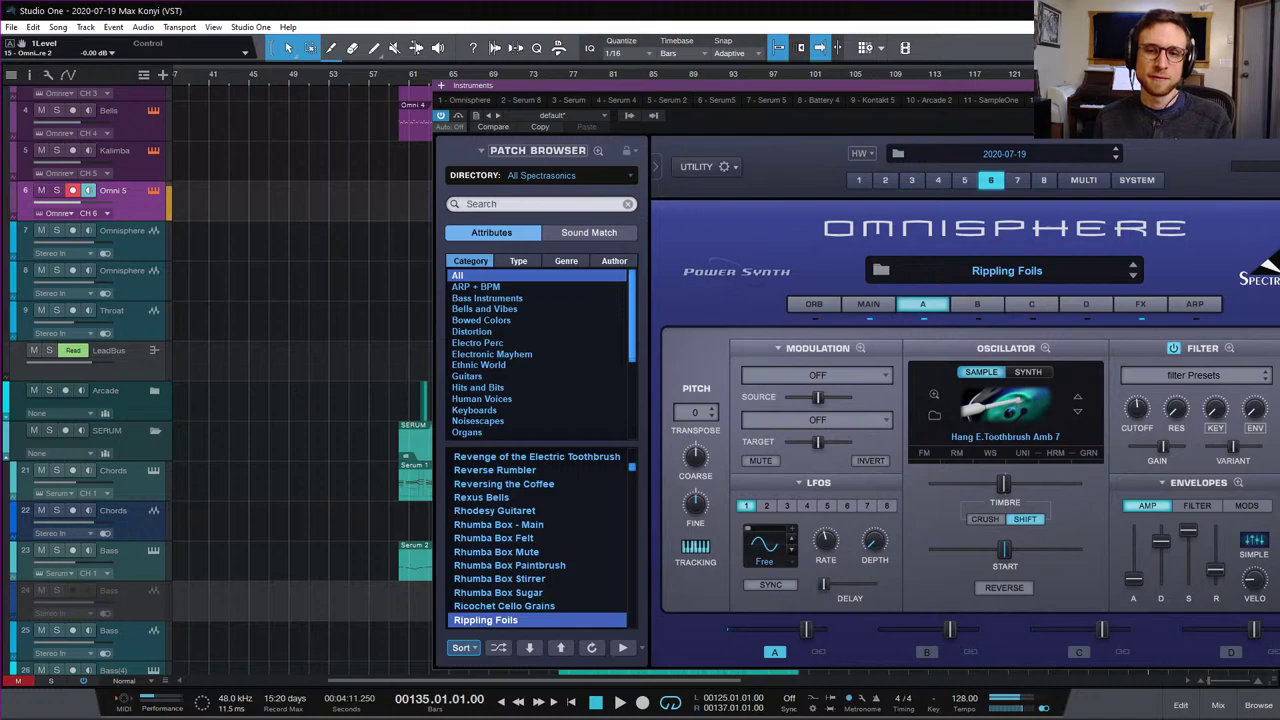
{"action": "left_click", "coordinate": [1270, 85]}
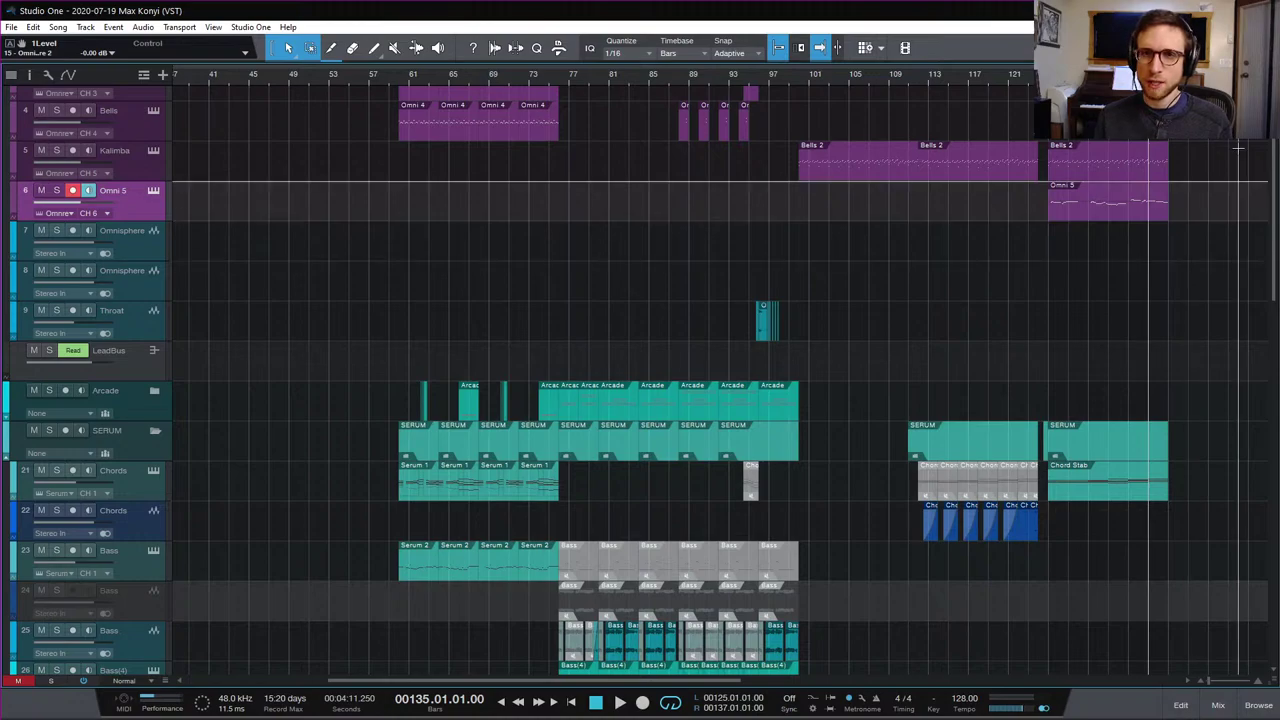
Step: Select the events of all tracks in the closing section from bar 125 and duplicate them to bar 137
{"action": "scroll", "coordinate": [1225, 155], "scroll_direction": "up", "scroll_amount": 3}
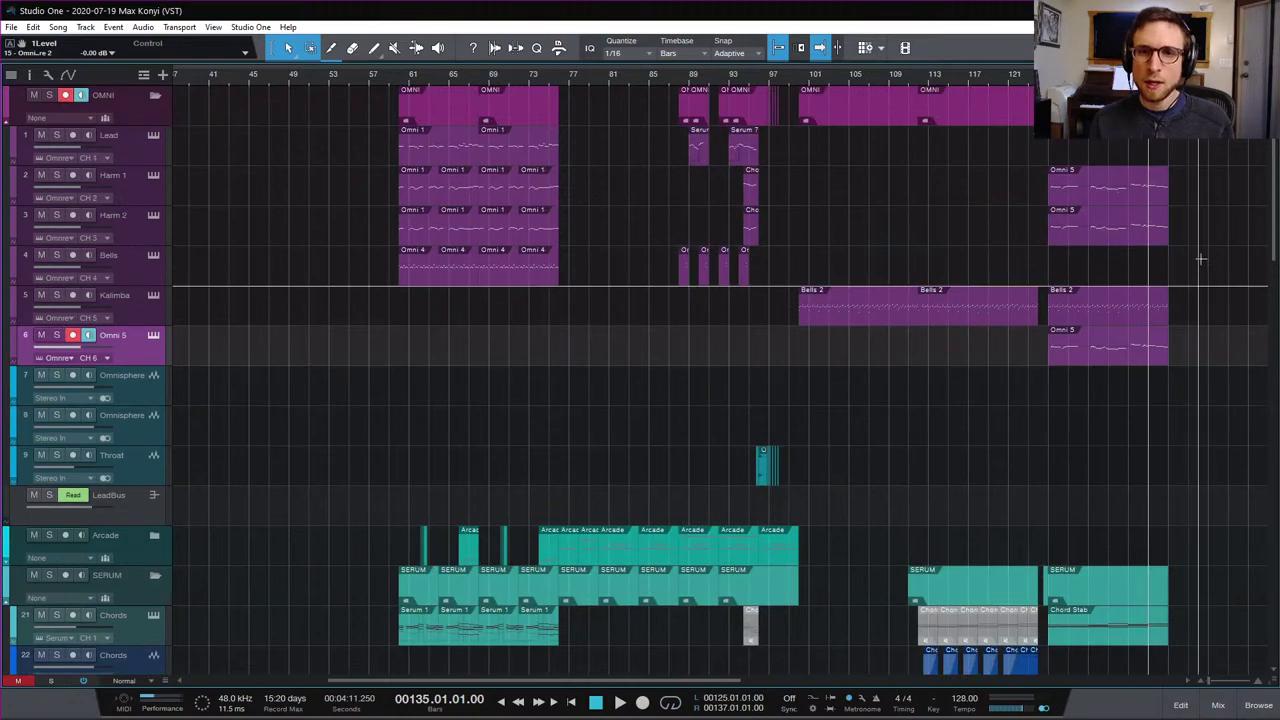
{"action": "left_click_drag", "start_coordinate": [1202, 168], "coordinate": [1068, 676]}
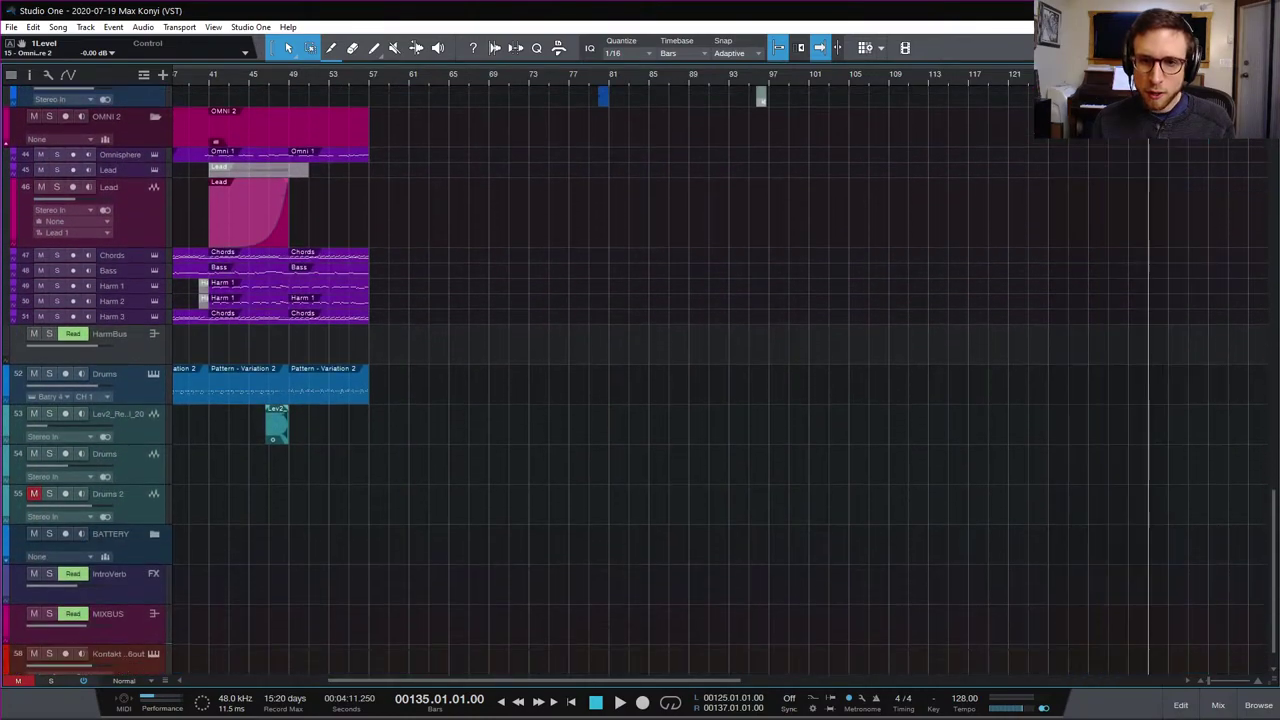
{"action": "scroll", "coordinate": [1119, 480], "scroll_direction": "up", "scroll_amount": 8}
{"action": "scroll", "coordinate": [1119, 480], "scroll_direction": "up", "scroll_amount": 20}
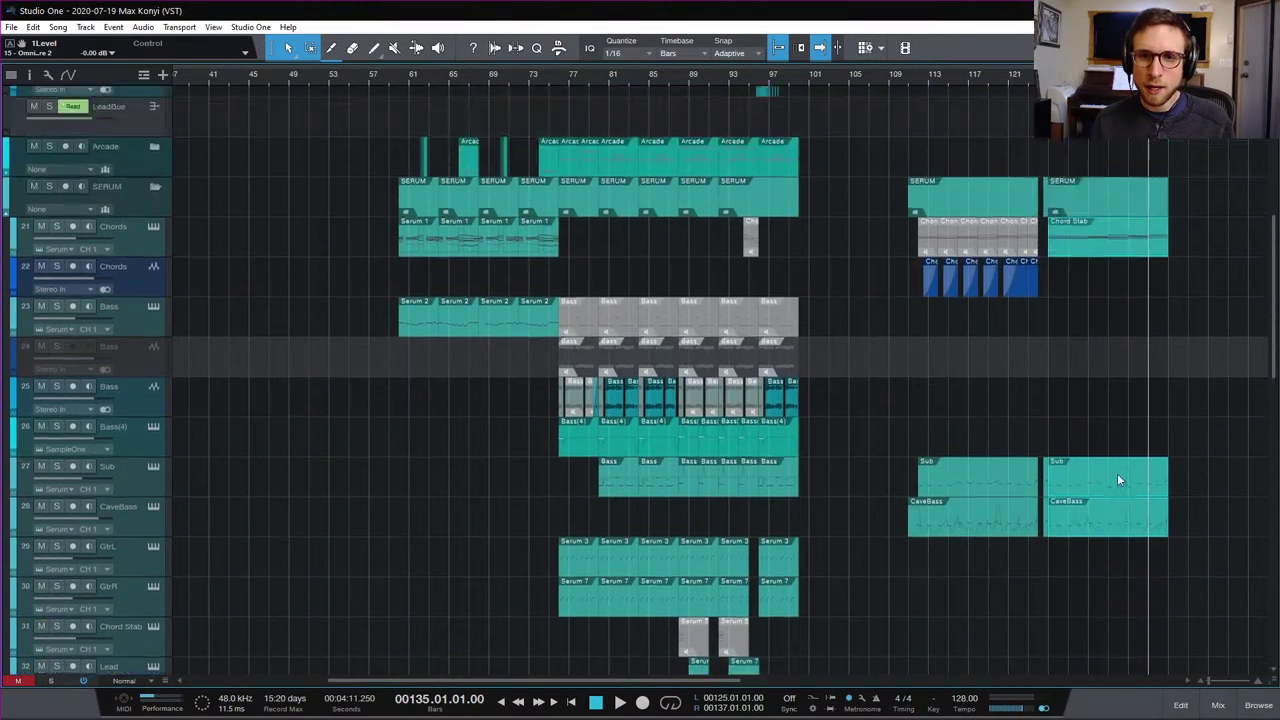
{"action": "scroll", "coordinate": [1119, 480], "scroll_direction": "right", "scroll_amount": 6}
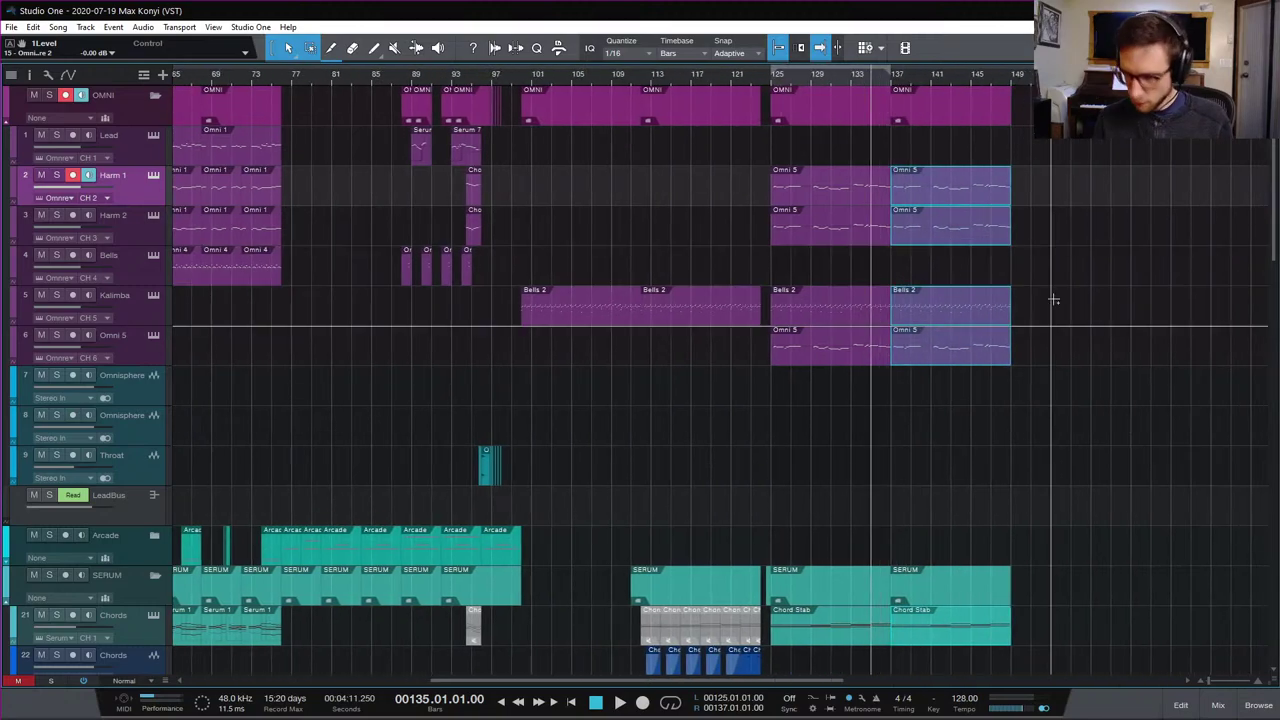
Step: Set the loop range around the duplicated section from bar 137 to 149 and place the playhead at bar 137
{"action": "key", "text": "p"}
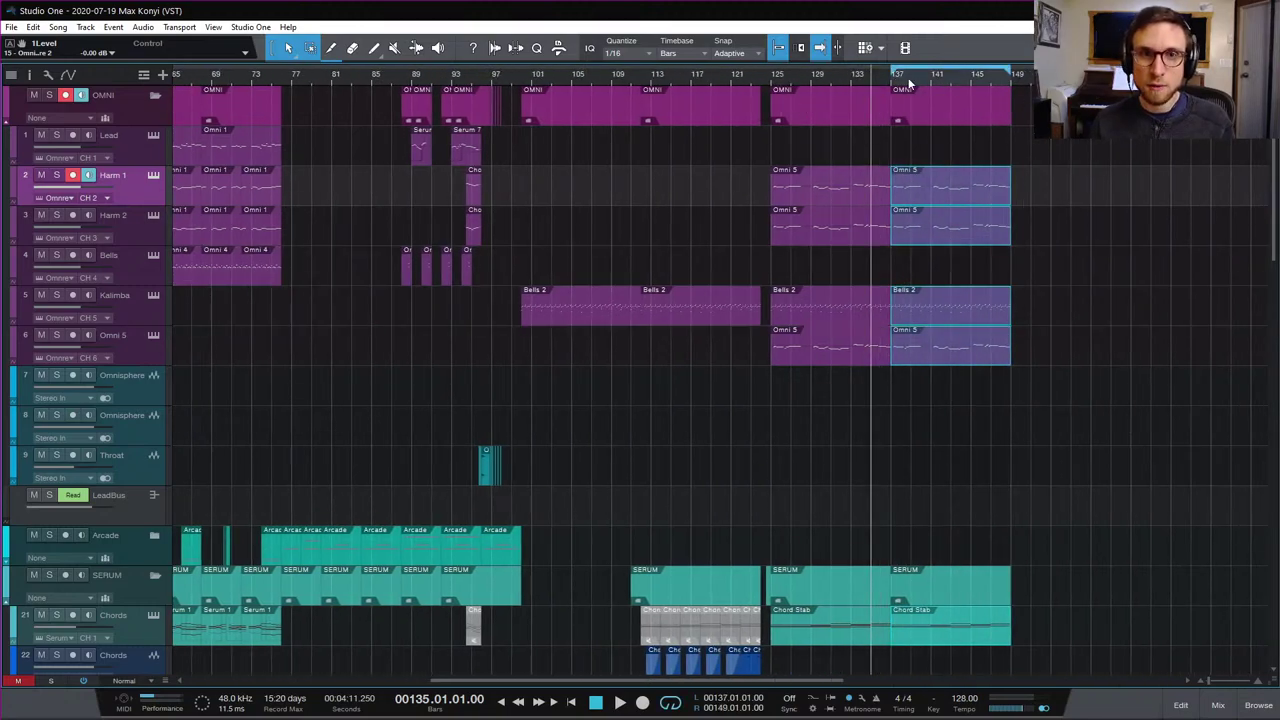
{"action": "left_click", "coordinate": [897, 87]}
{"action": "left_click", "coordinate": [1035, 438]}
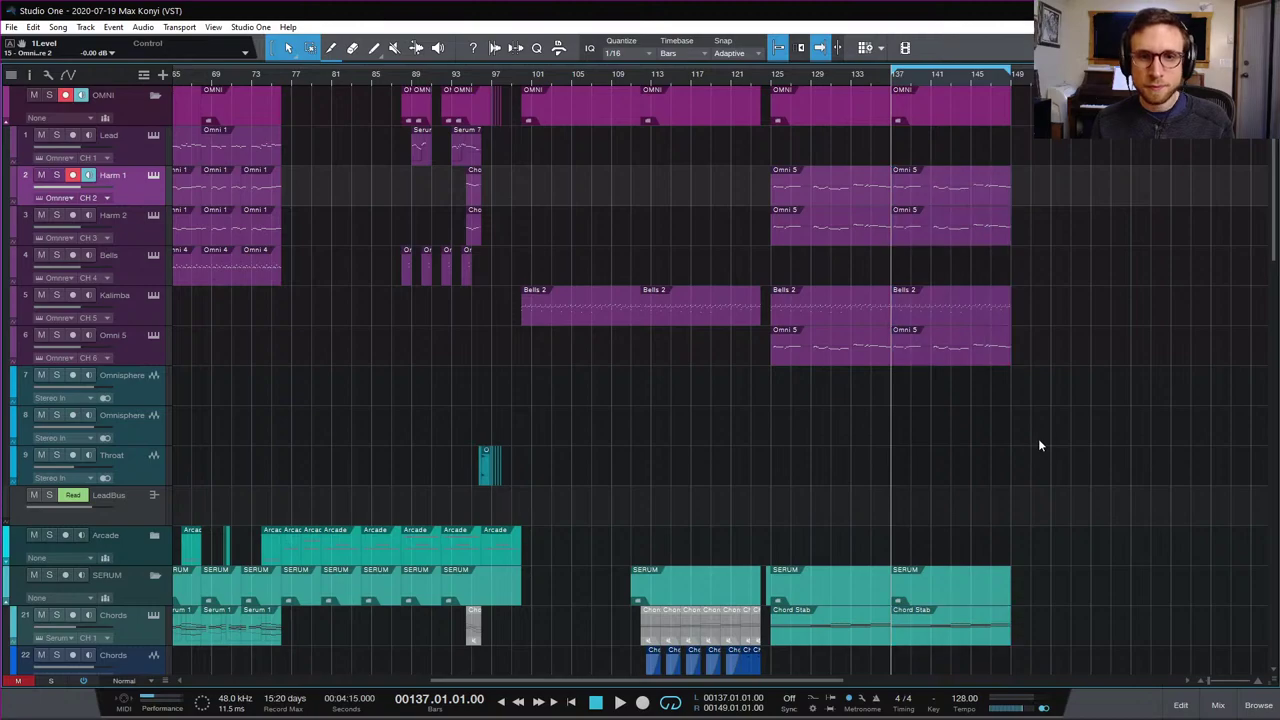
Step: Open track 40's AD drum event at bar 137 in the note editor and play the section from its start
{"action": "scroll", "coordinate": [1036, 445], "scroll_direction": "down", "scroll_amount": 4}
{"action": "scroll", "coordinate": [1035, 450], "scroll_direction": "down", "scroll_amount": 10}
{"action": "scroll", "coordinate": [1032, 448], "scroll_direction": "up", "scroll_amount": 1}
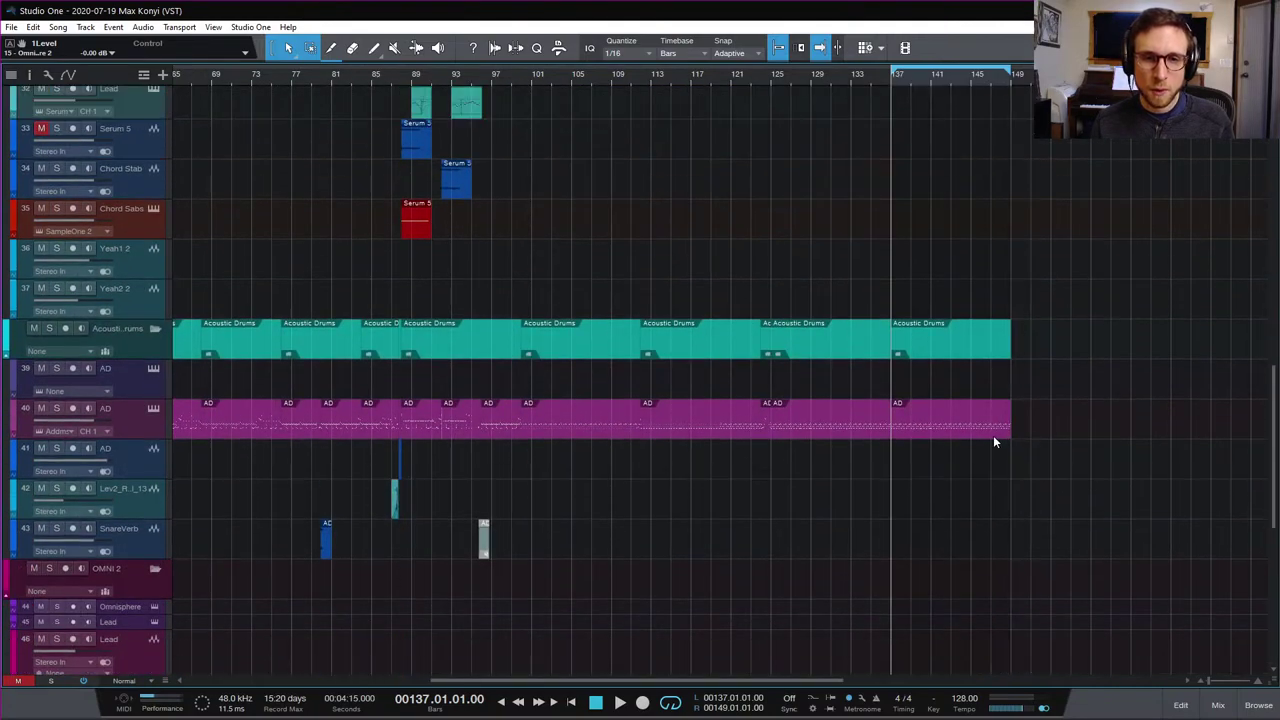
{"action": "left_click", "coordinate": [993, 435]}
{"action": "double_click", "coordinate": [992, 432]}
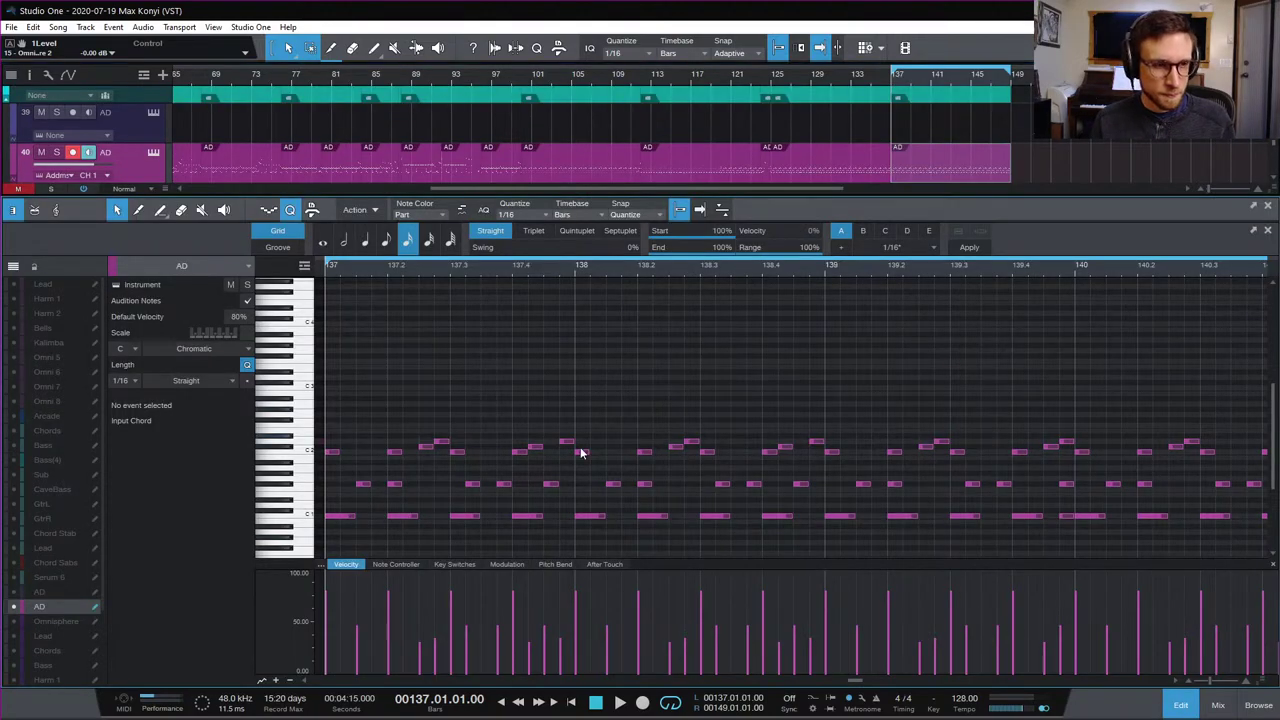
{"action": "key", "text": "space"}
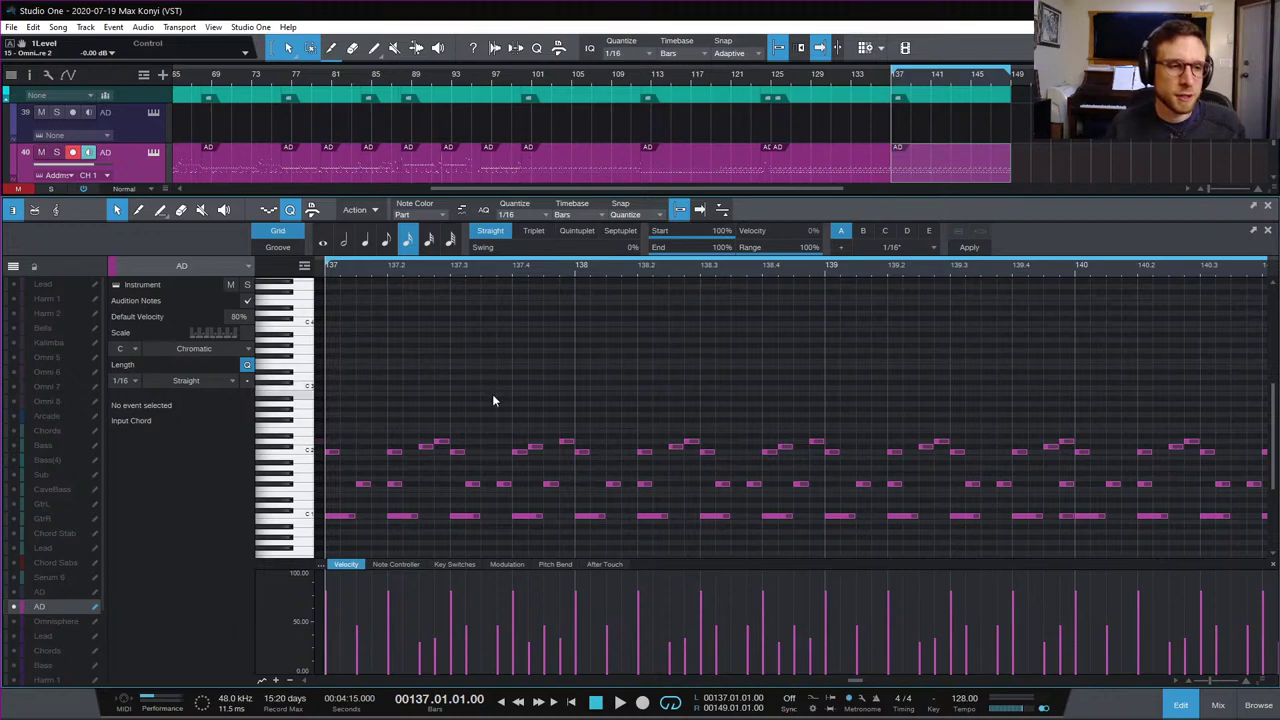
{"action": "key", "text": "space"}
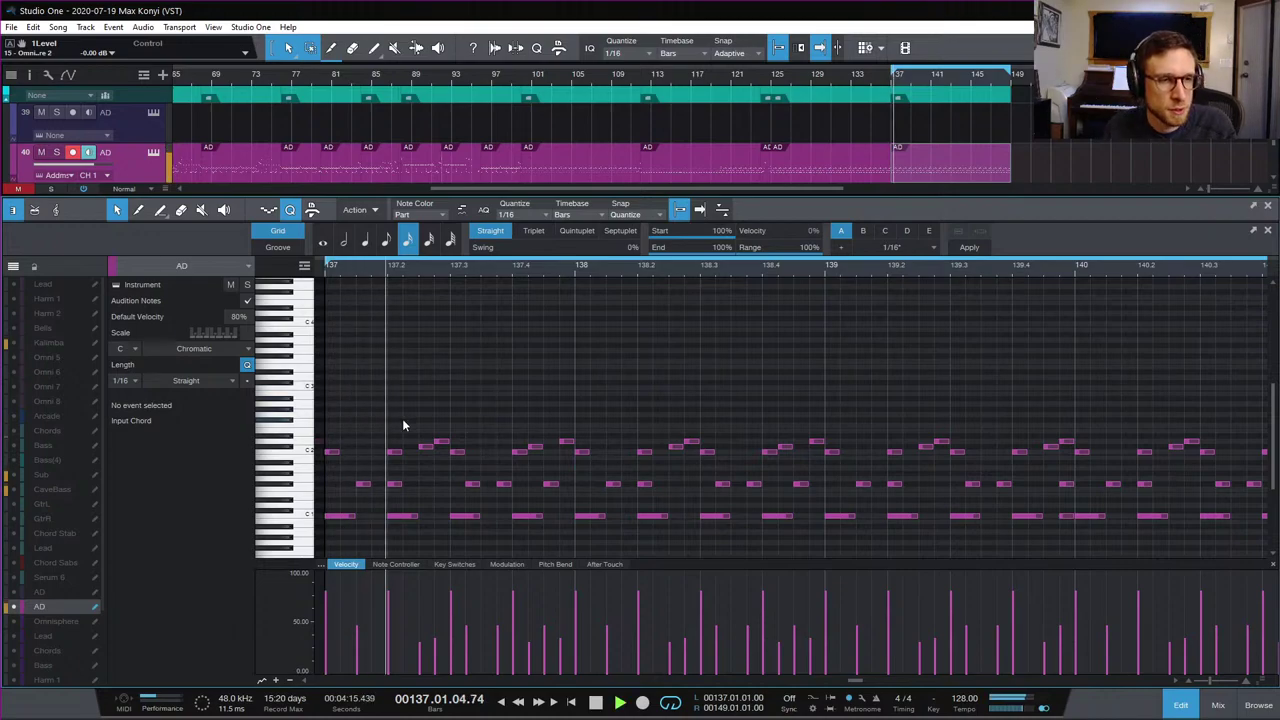
{"action": "key", "text": "space"}
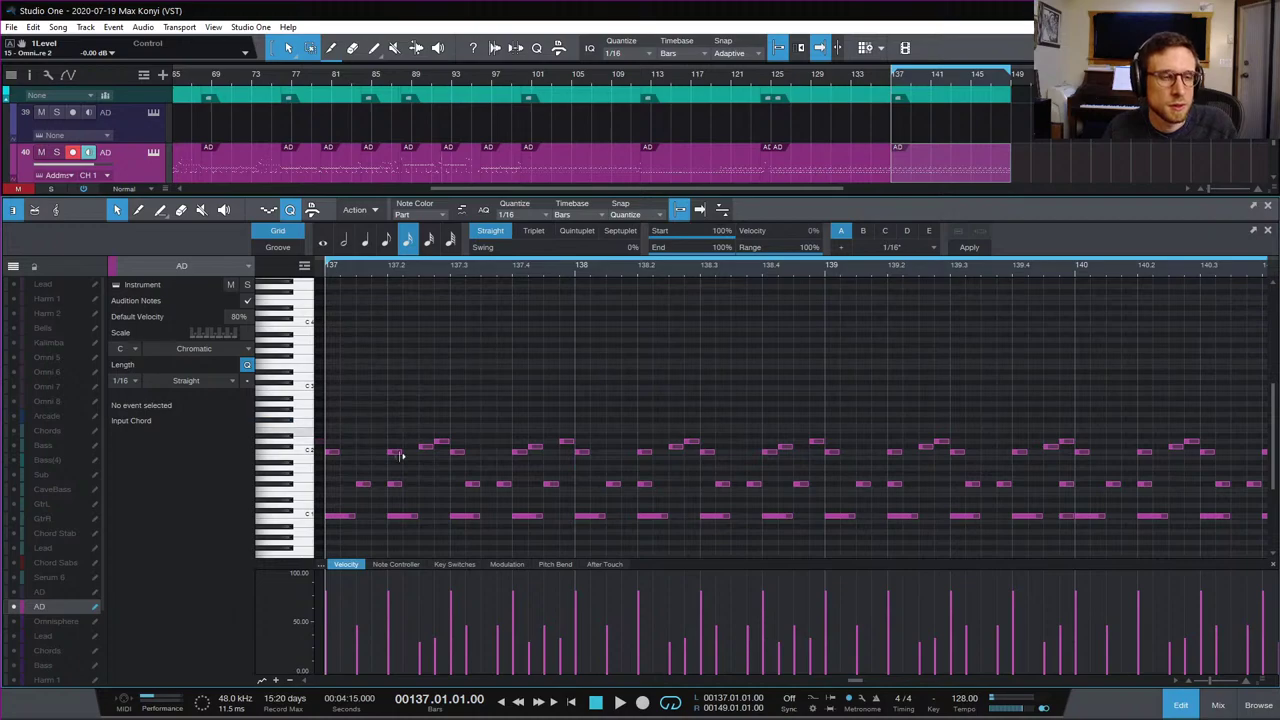
Step: Listen to the start of the drum pattern and raise the two D 2 notes in bar 137 to C# 3
{"action": "double_click", "coordinate": [427, 446]}
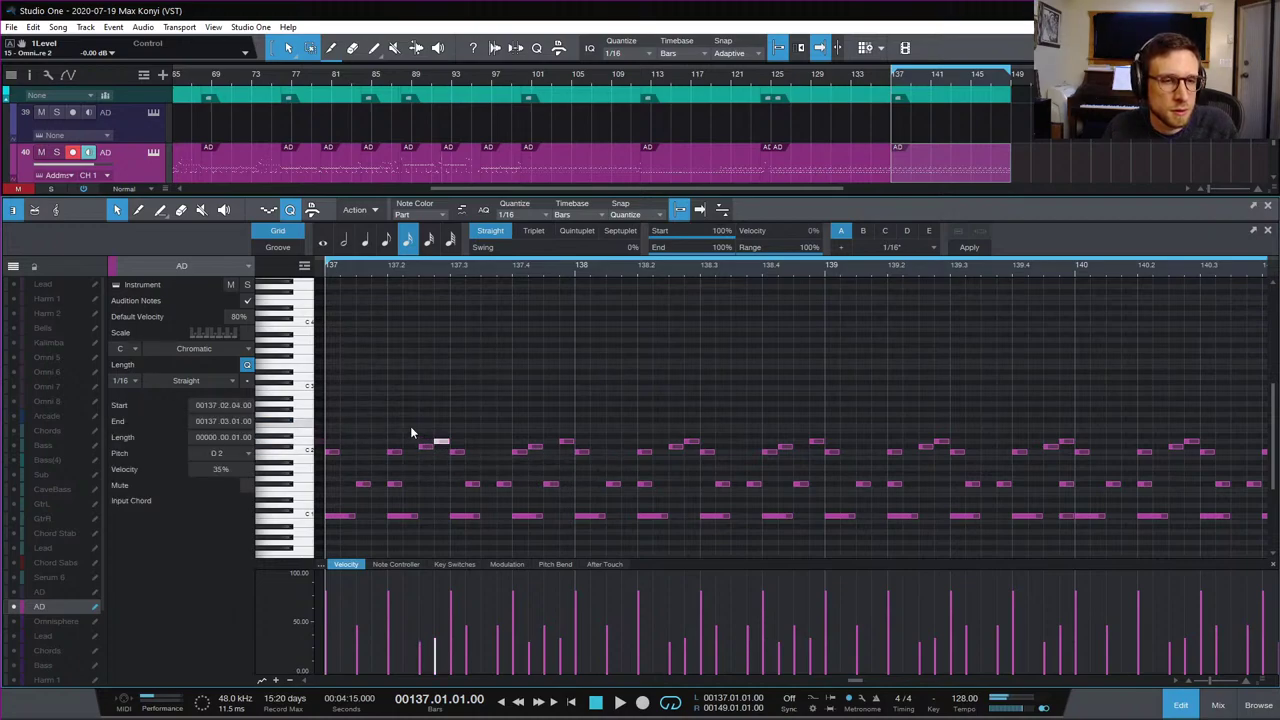
{"action": "key", "text": "space"}
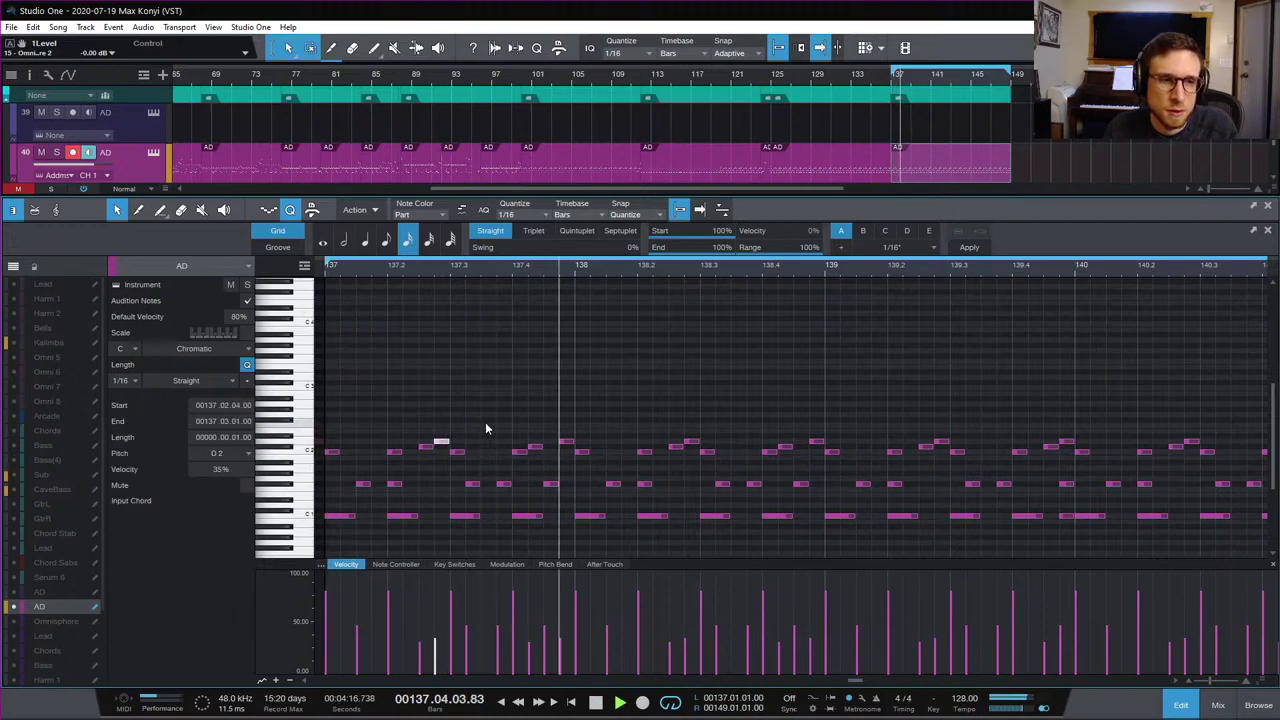
{"action": "key", "text": "space"}
{"action": "left_click_drag", "start_coordinate": [589, 436], "coordinate": [573, 385]}
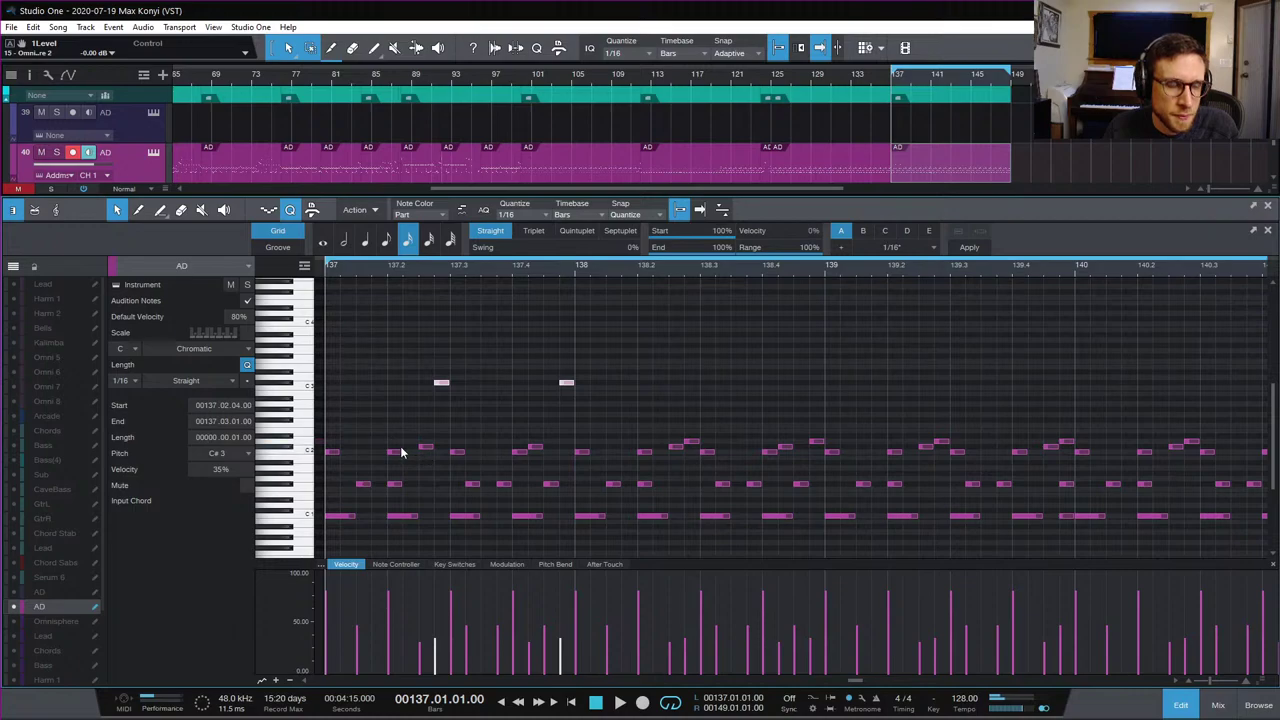
Step: Raise all C# 2 notes of the drum pattern to C 3 and the remaining D 2 notes to C# 3
{"action": "left_click_drag", "start_coordinate": [395, 447], "coordinate": [418, 441]}
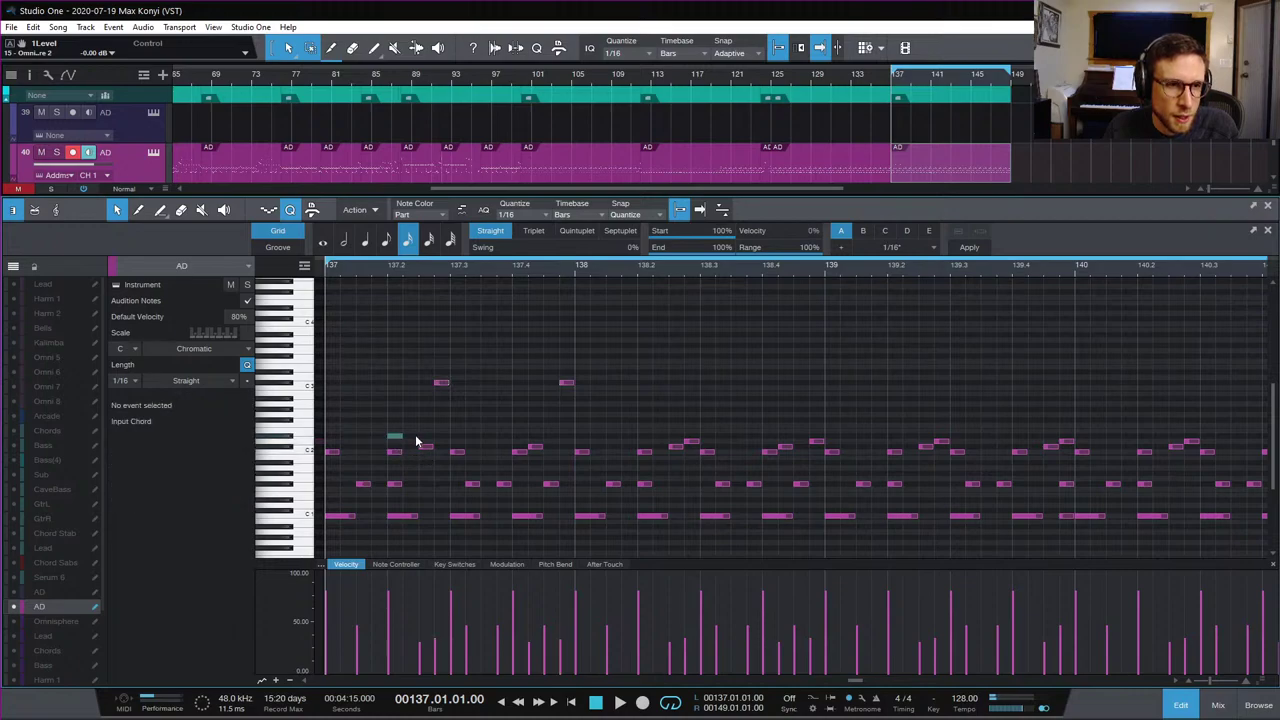
{"action": "left_click", "coordinate": [279, 450]}
{"action": "left_click_drag", "start_coordinate": [425, 447], "coordinate": [425, 387]}
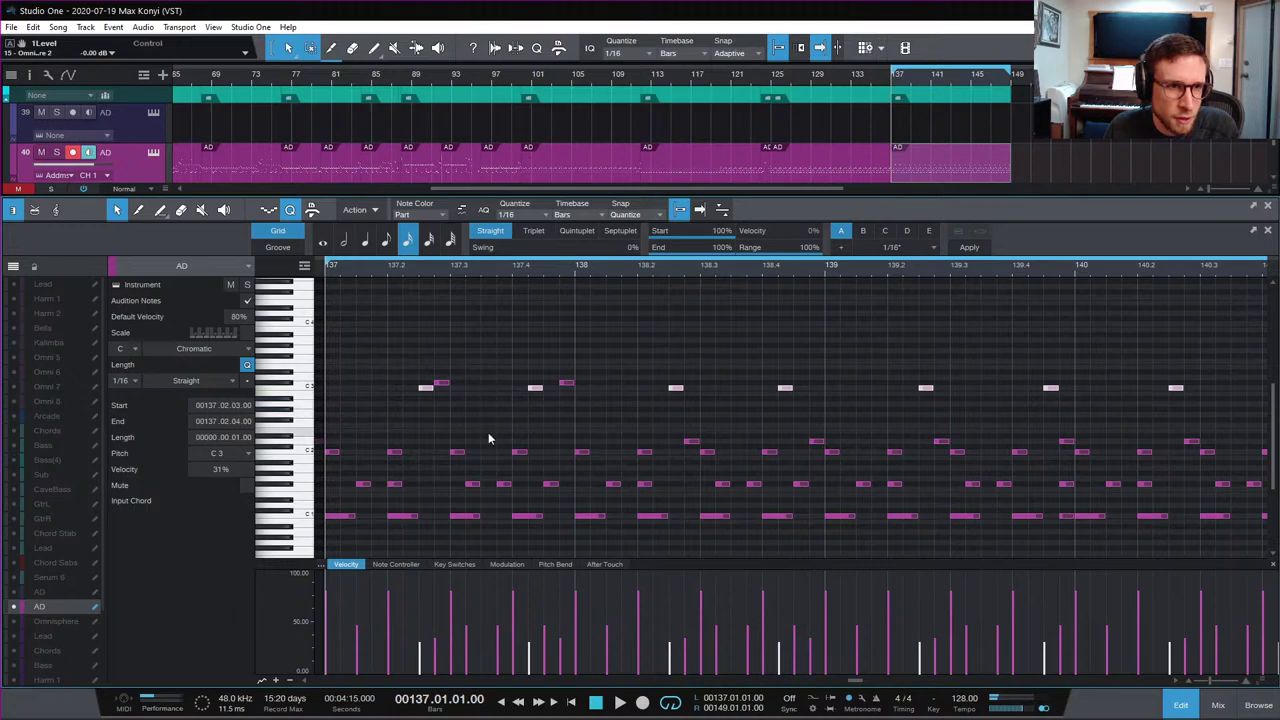
{"action": "left_click", "coordinate": [307, 445]}
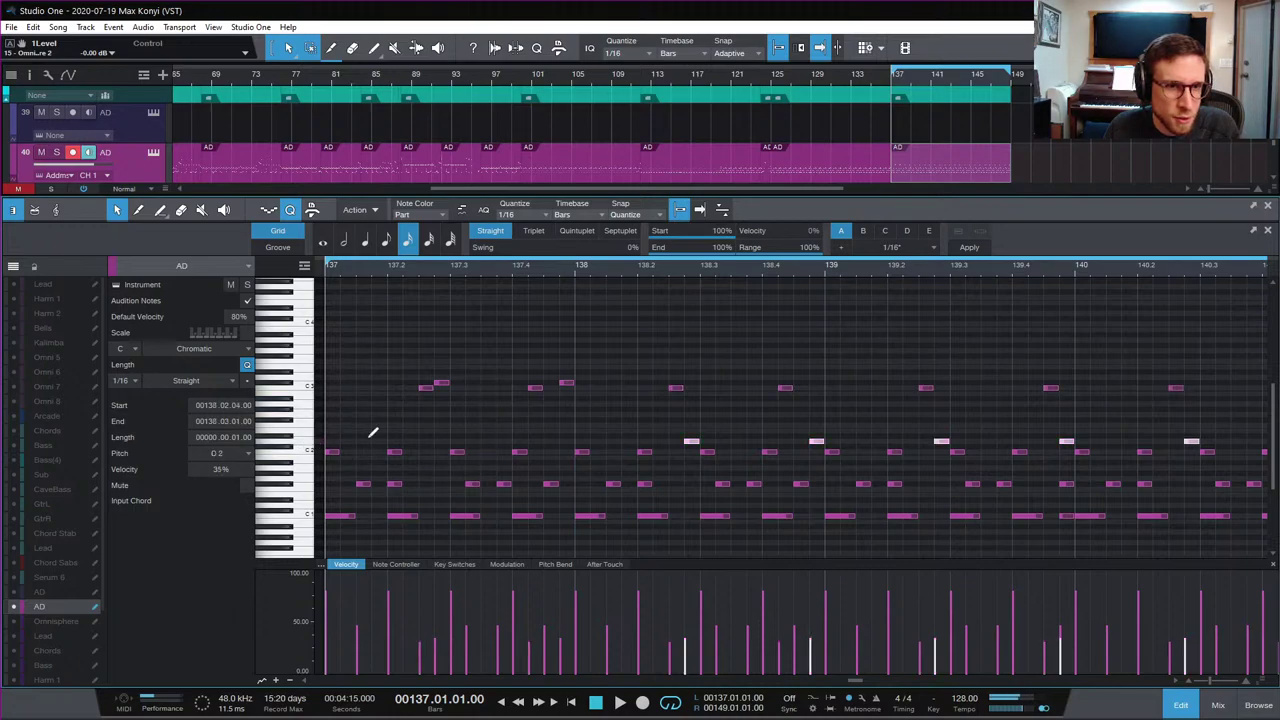
{"action": "left_click_drag", "start_coordinate": [693, 443], "coordinate": [691, 384]}
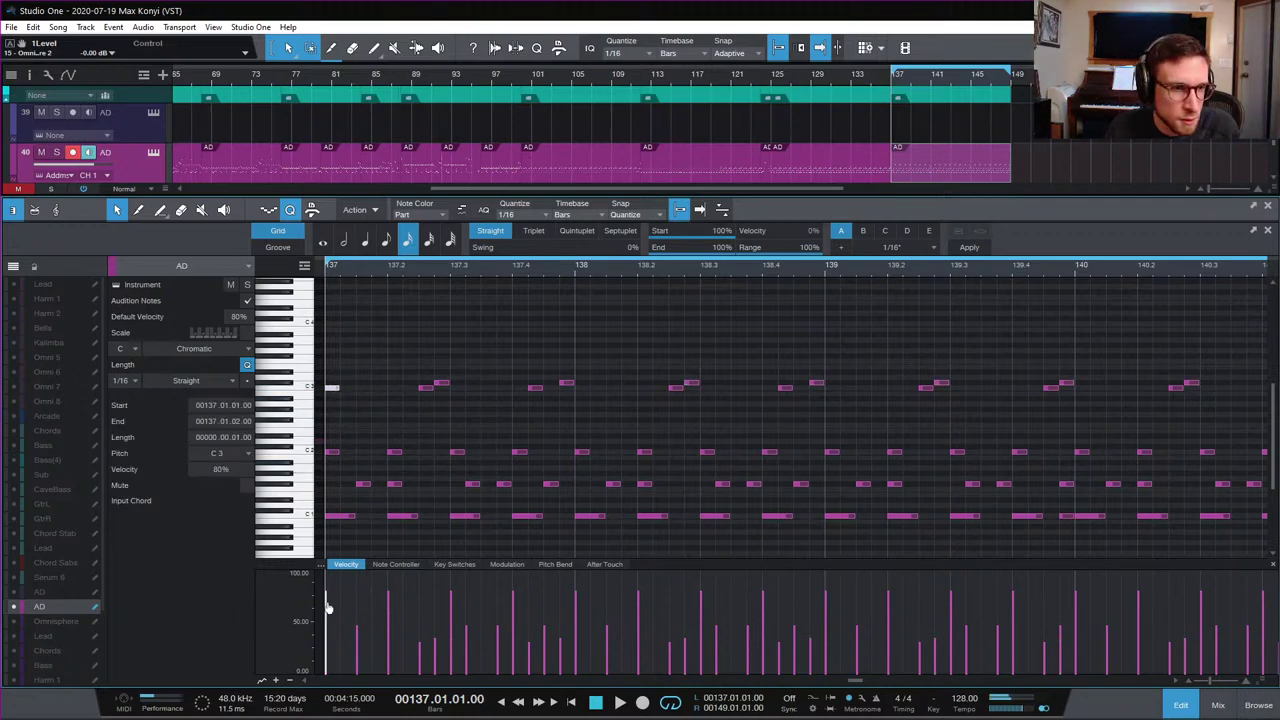
Step: Add a C 3 note at the start of bar 137, set its velocity to 44% and listen to the pattern
{"action": "left_click_drag", "start_coordinate": [328, 607], "coordinate": [326, 648]}
{"action": "key", "text": "space"}
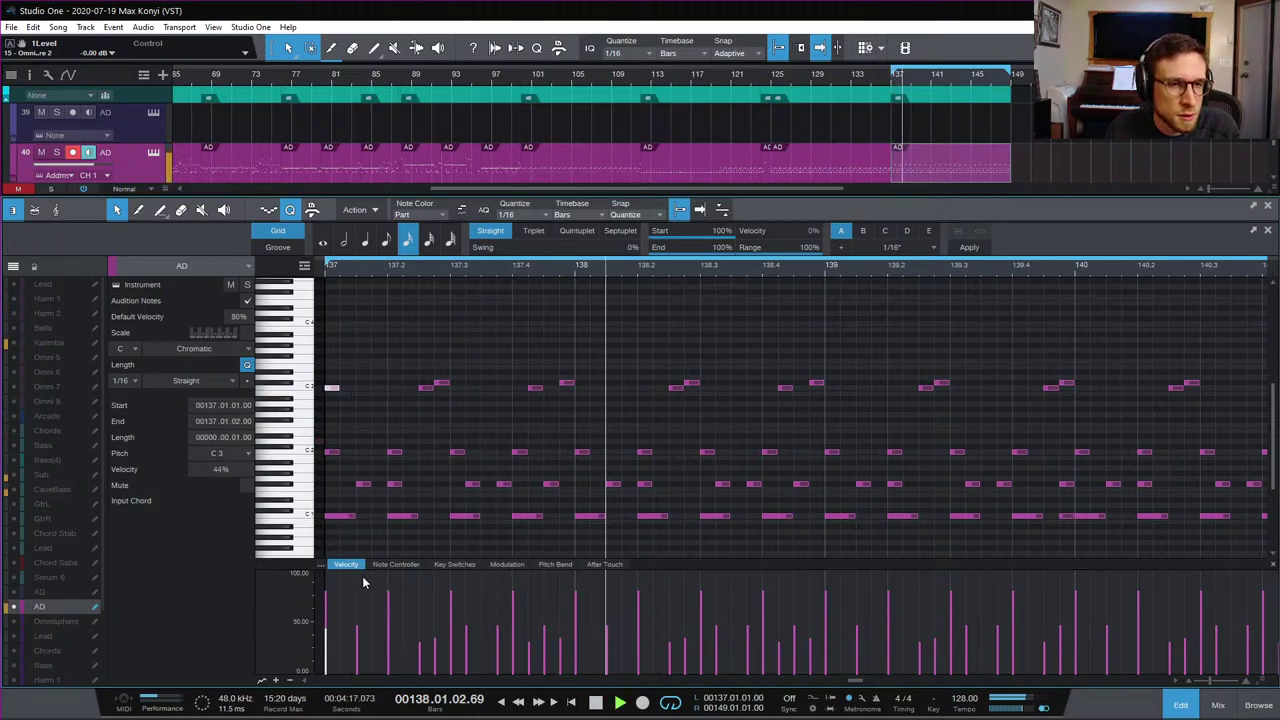
{"action": "key", "text": "space"}
Step: Copy the first C 3 note to 137.01.03 and 137.01.04 and play the pattern
{"action": "left_click", "coordinate": [378, 393]}
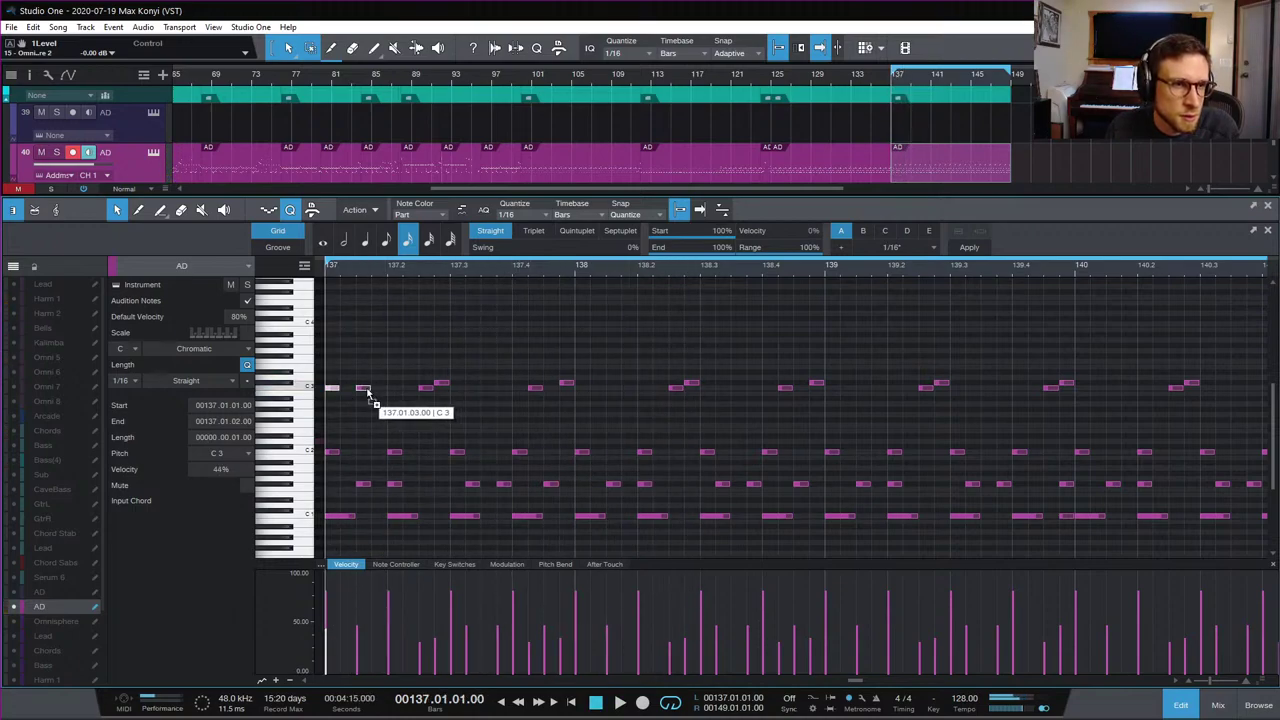
{"action": "key", "text": "space"}
{"action": "key", "text": "space"}
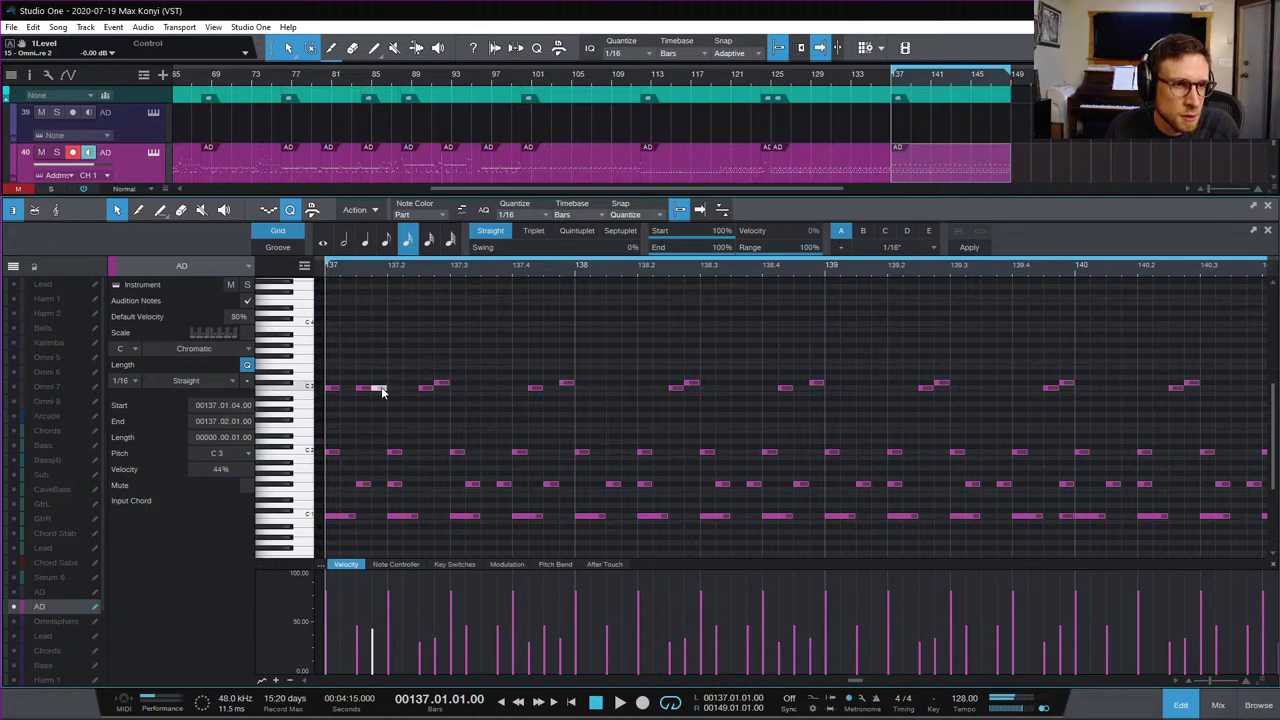
Step: Move the selected C 3 note to 137.02.01, copy it to 137.03.01, 137.03.03 and 137.04.01, and play the pattern
{"action": "left_click_drag", "start_coordinate": [381, 392], "coordinate": [395, 391]}
{"action": "key", "text": "space"}
{"action": "key", "text": "space"}
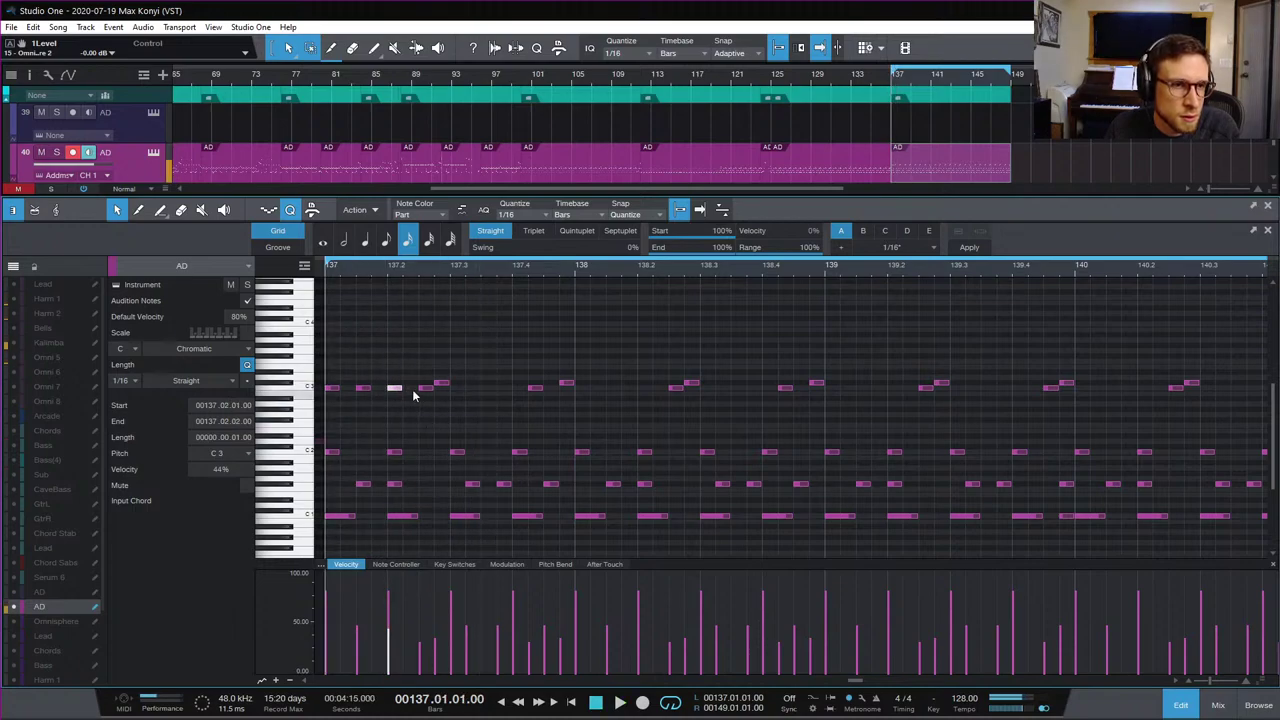
{"action": "left_click", "coordinate": [457, 389]}
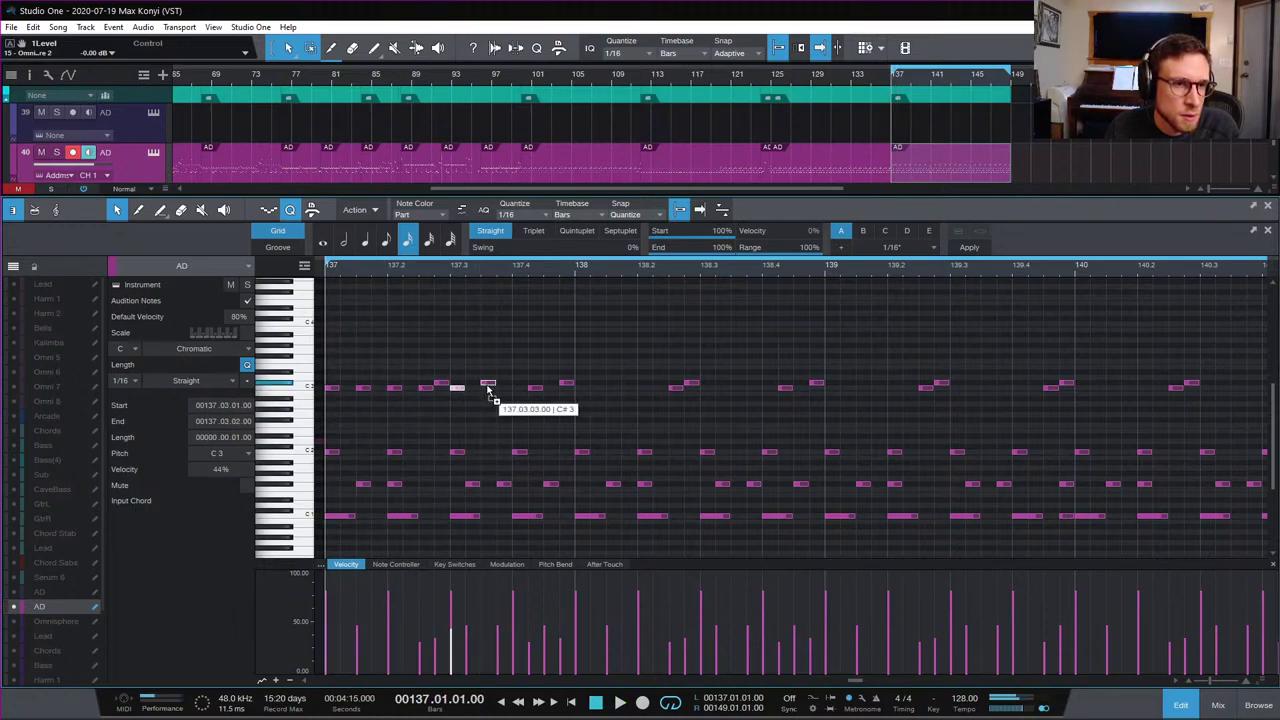
{"action": "left_click_drag", "start_coordinate": [488, 386], "coordinate": [521, 392]}
{"action": "key", "text": "space"}
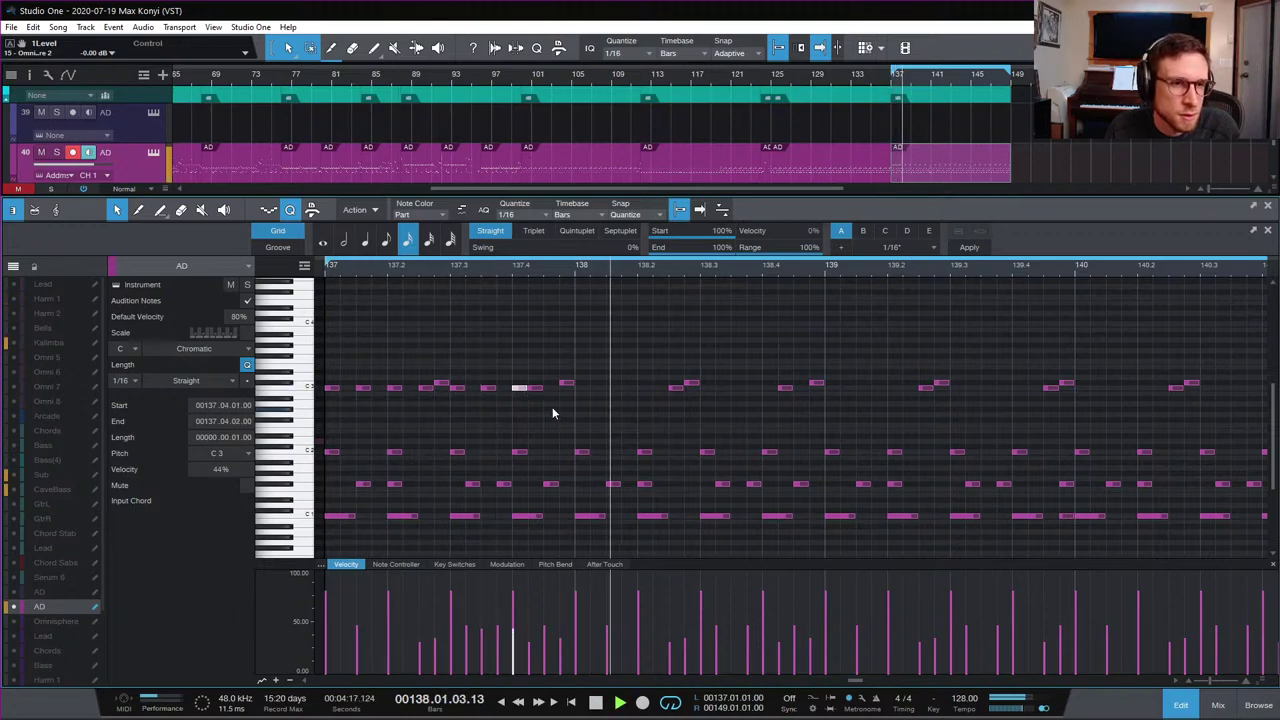
{"action": "key", "text": "space"}
Step: Duplicate all C 3 notes of bar 137 into bar 138 and play the pattern
{"action": "left_click_drag", "start_coordinate": [559, 385], "coordinate": [416, 404]}
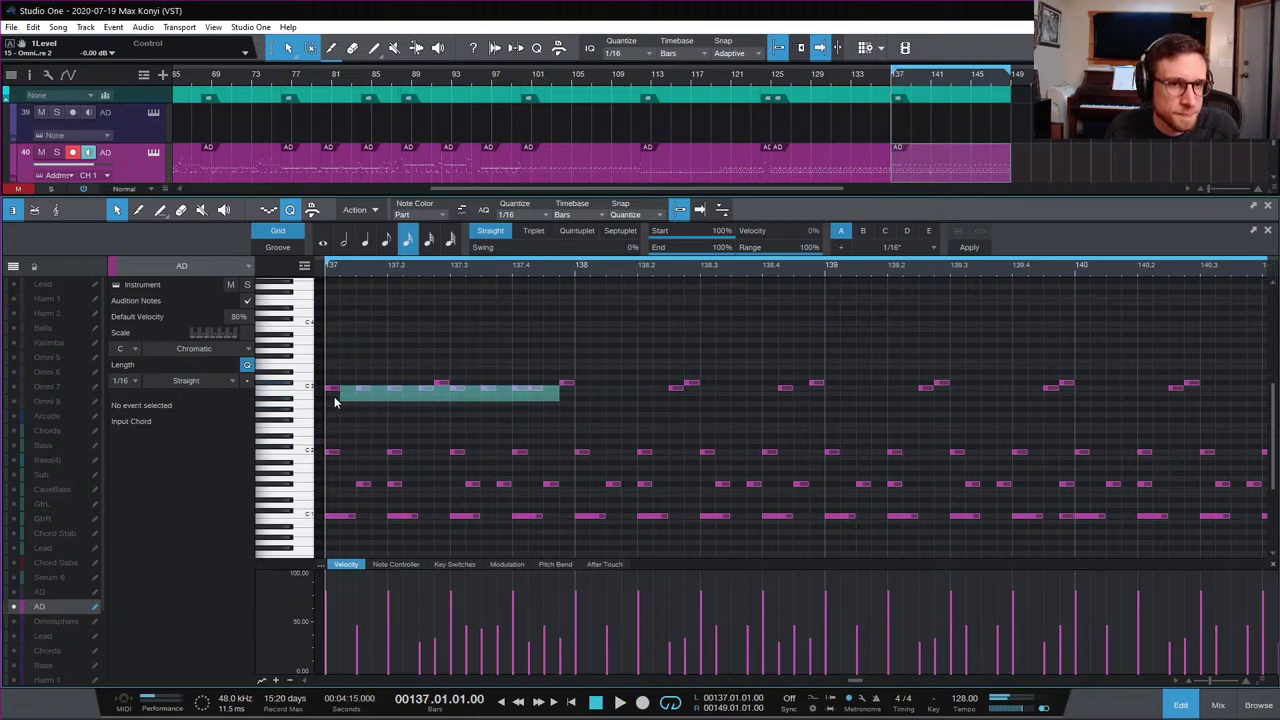
{"action": "left_click_drag", "start_coordinate": [331, 402], "coordinate": [339, 401]}
{"action": "key", "text": "d"}
{"action": "left_click", "coordinate": [666, 398]}
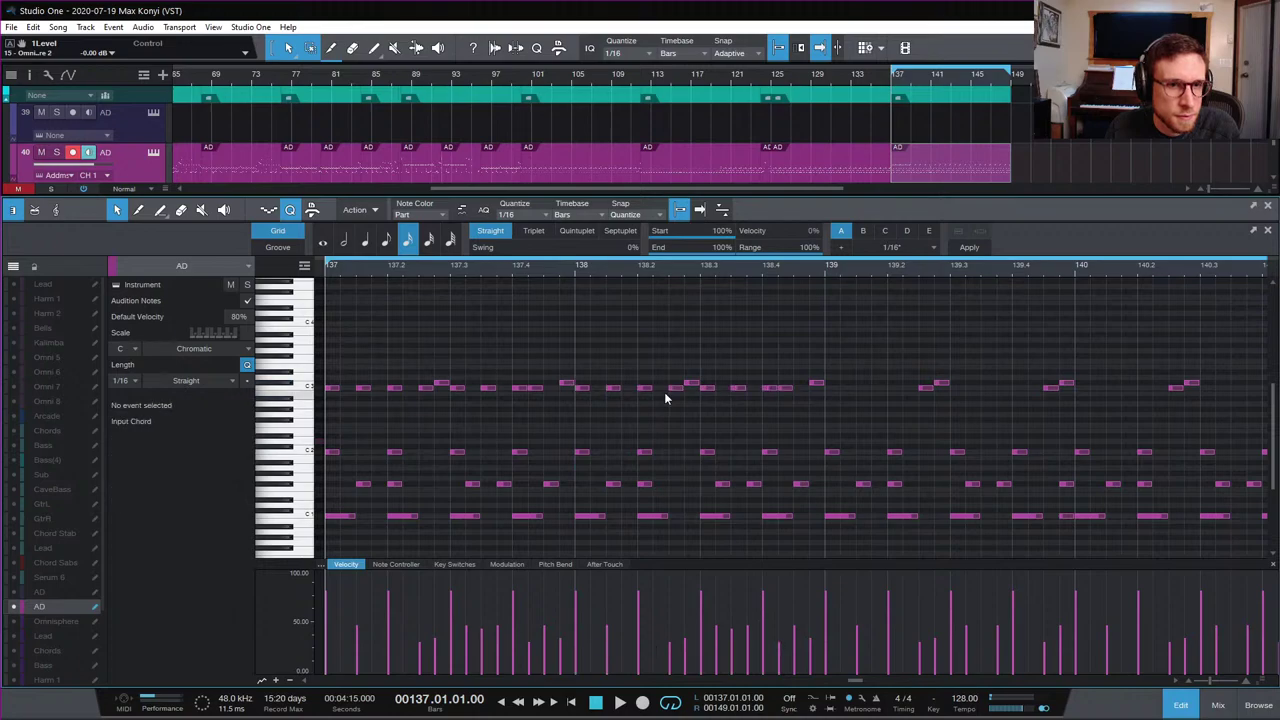
{"action": "left_click", "coordinate": [675, 389]}
{"action": "key", "text": "space"}
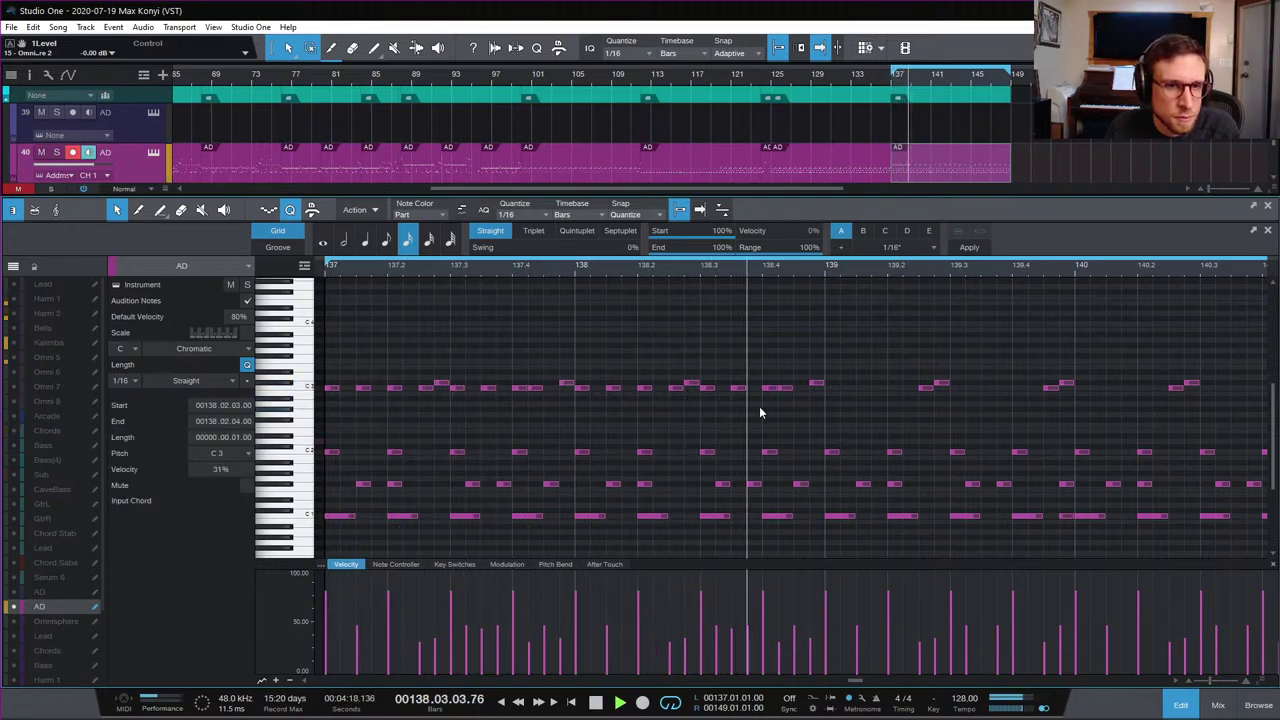
{"action": "key", "text": "space"}
Step: Duplicate the C 3 notes of bars 137 and 138 to bar 139 and listen to the extended pattern
{"action": "left_click_drag", "start_coordinate": [810, 385], "coordinate": [328, 410]}
{"action": "key", "text": "ctrl+d"}
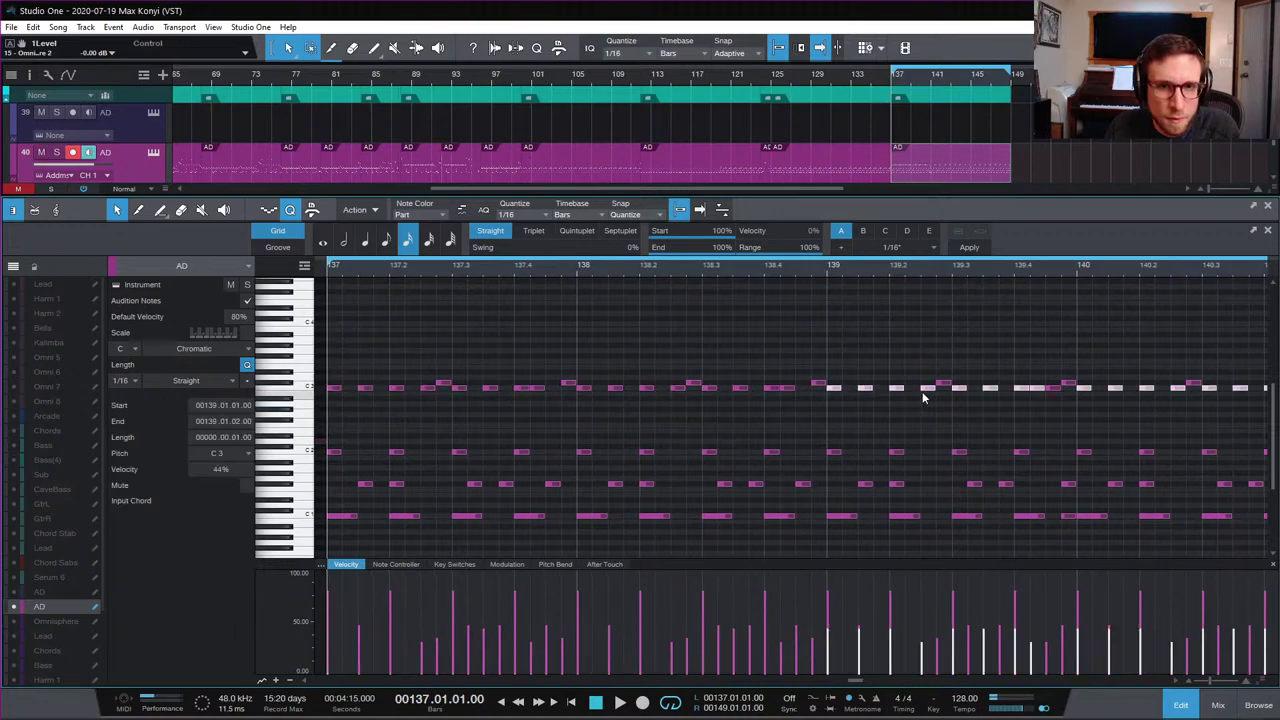
{"action": "left_click", "coordinate": [928, 390]}
{"action": "key", "text": "space"}
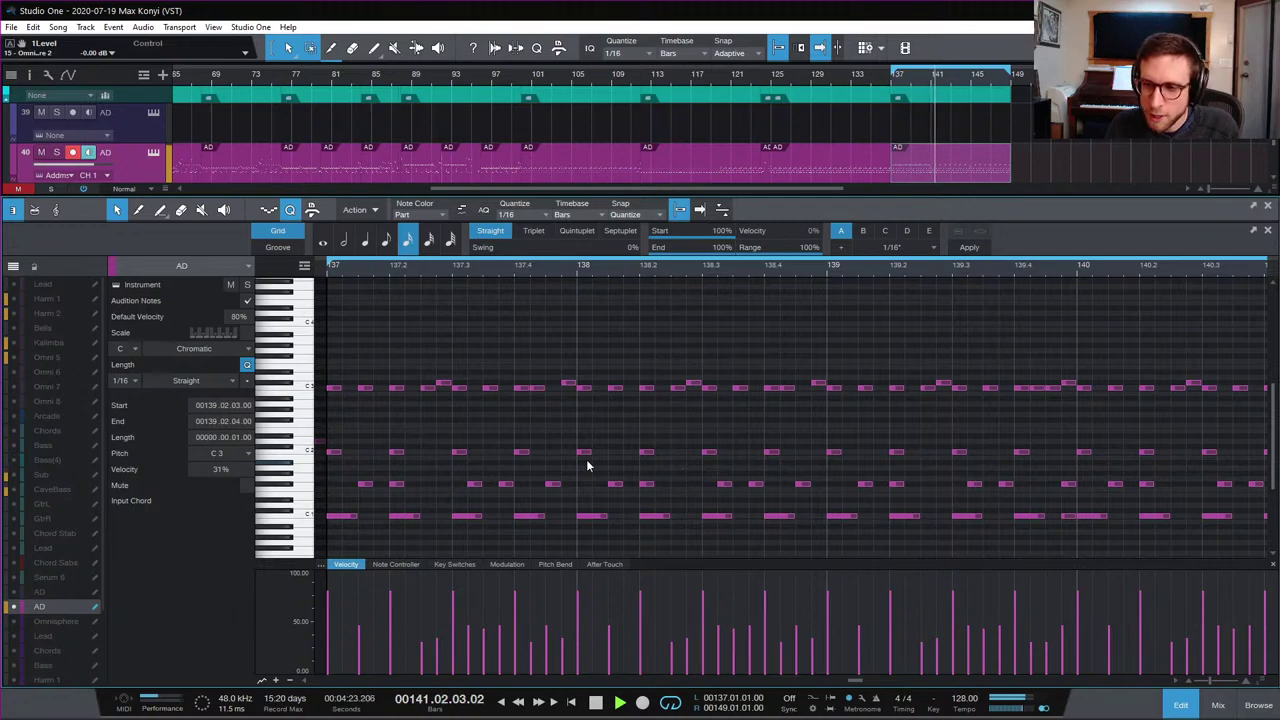
{"action": "key", "text": "space"}
Step: Shift all C 2 notes of the part later so that the first starts at 137.01.03, and play the pattern
{"action": "left_click", "coordinate": [292, 452]}
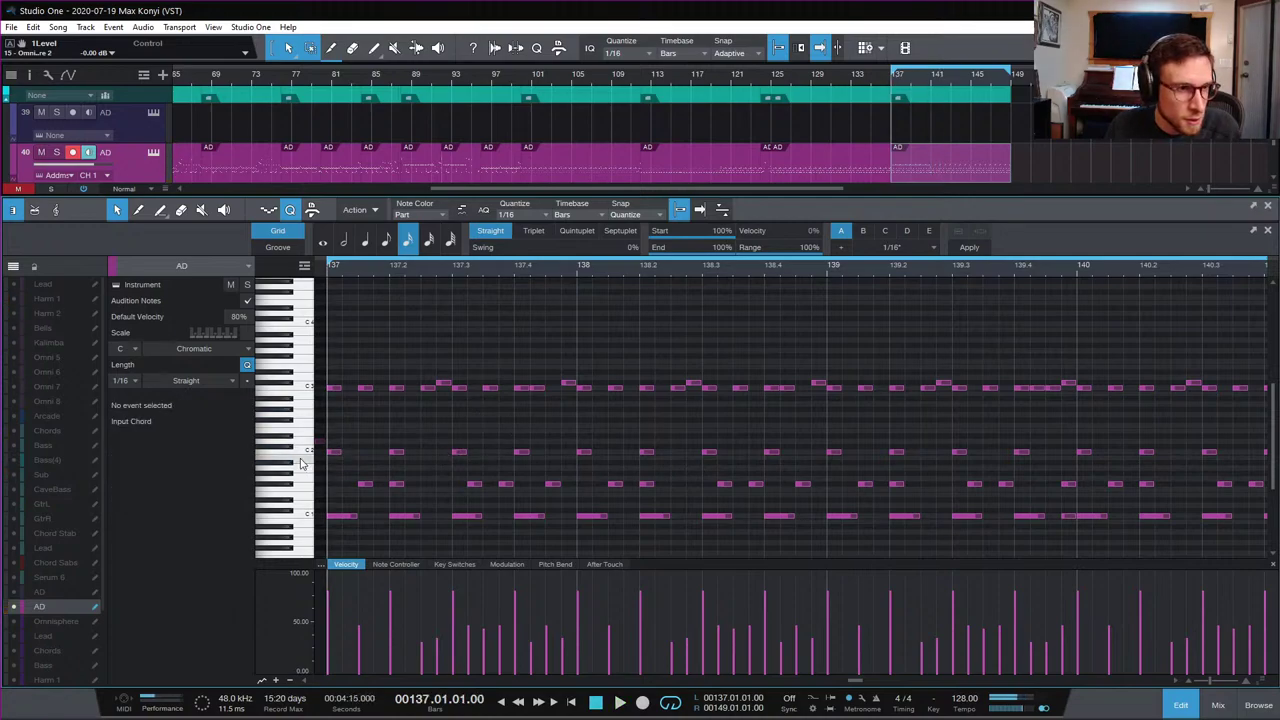
{"action": "left_click_drag", "start_coordinate": [400, 454], "coordinate": [437, 453]}
{"action": "key", "text": "space"}
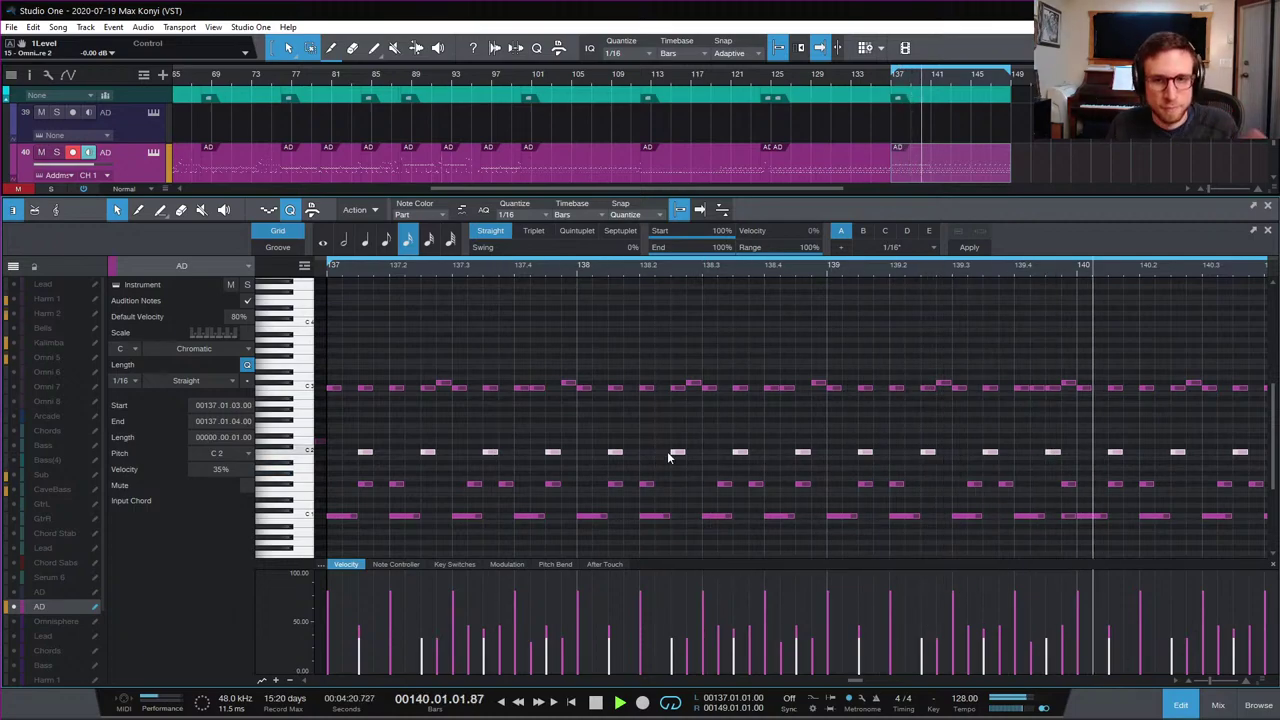
{"action": "left_click", "coordinate": [711, 430]}
{"action": "key", "text": "w"}
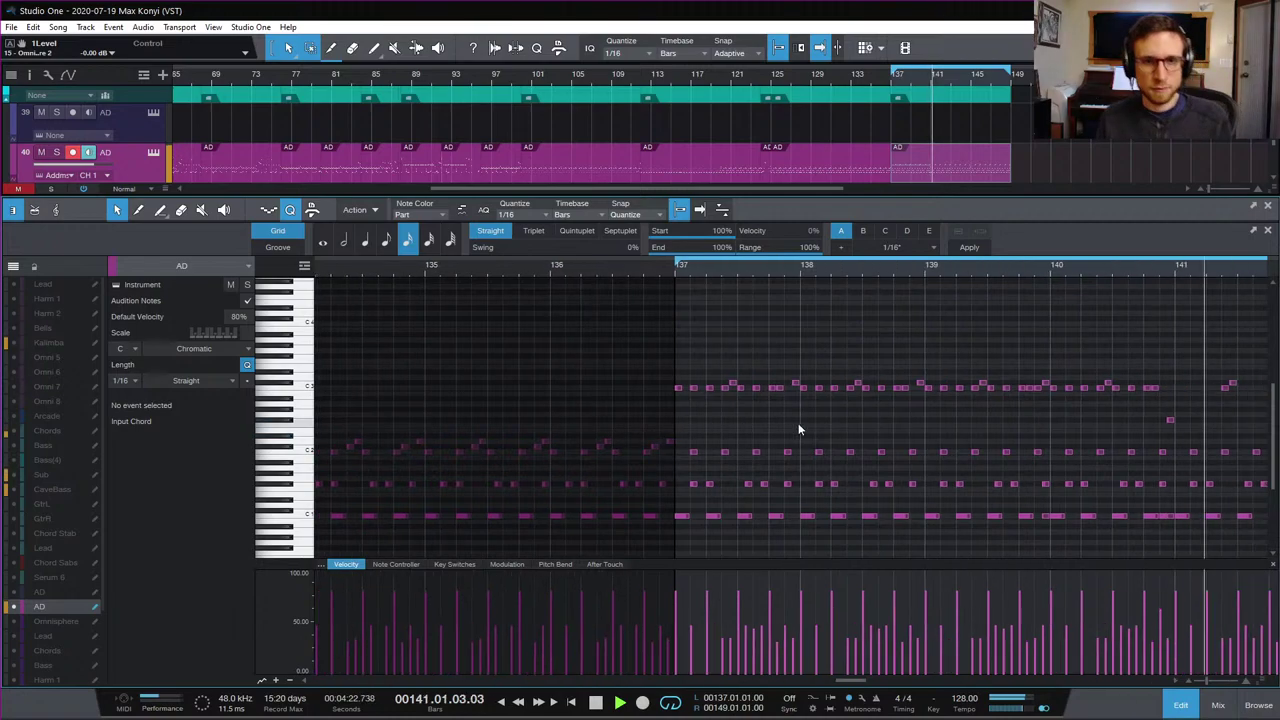
{"action": "key", "text": "w"}
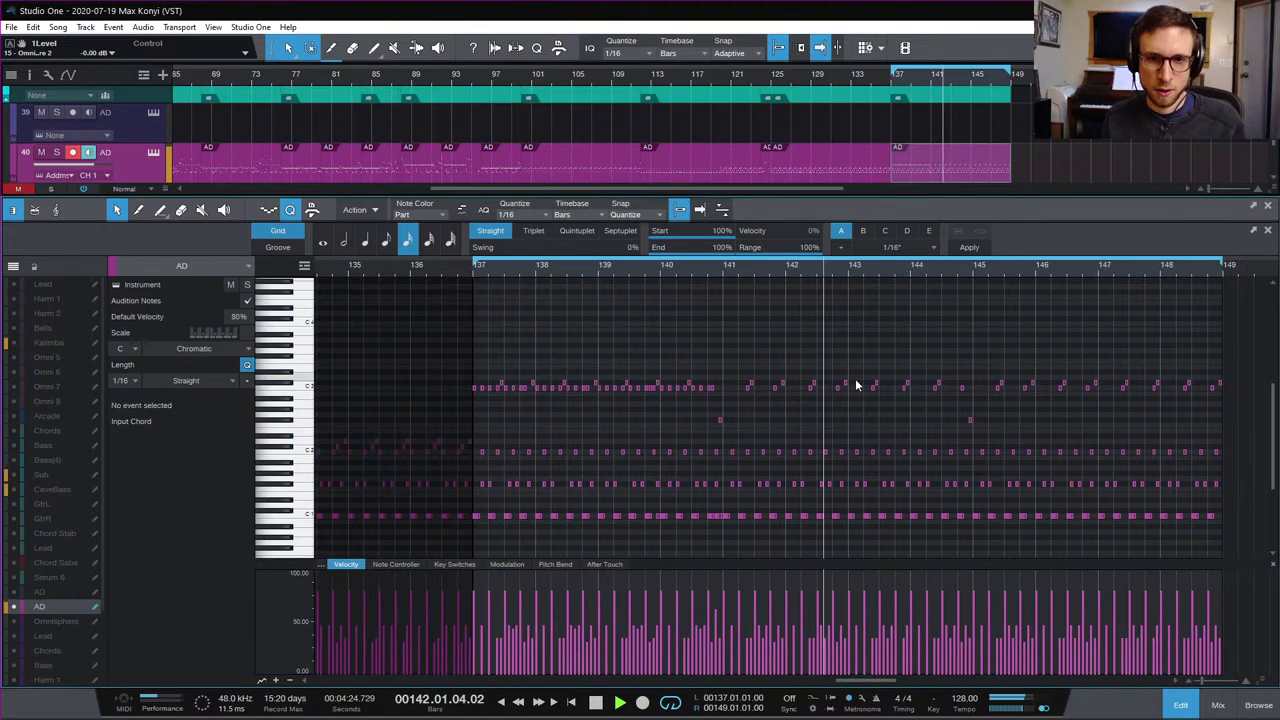
{"action": "key", "text": "space"}
Step: Replace the C 3 and C# 3 notes from bar 141 onward with a duplicate of those in bars 137 to 140, and play the pattern
{"action": "left_click_drag", "start_coordinate": [668, 360], "coordinate": [1180, 392]}
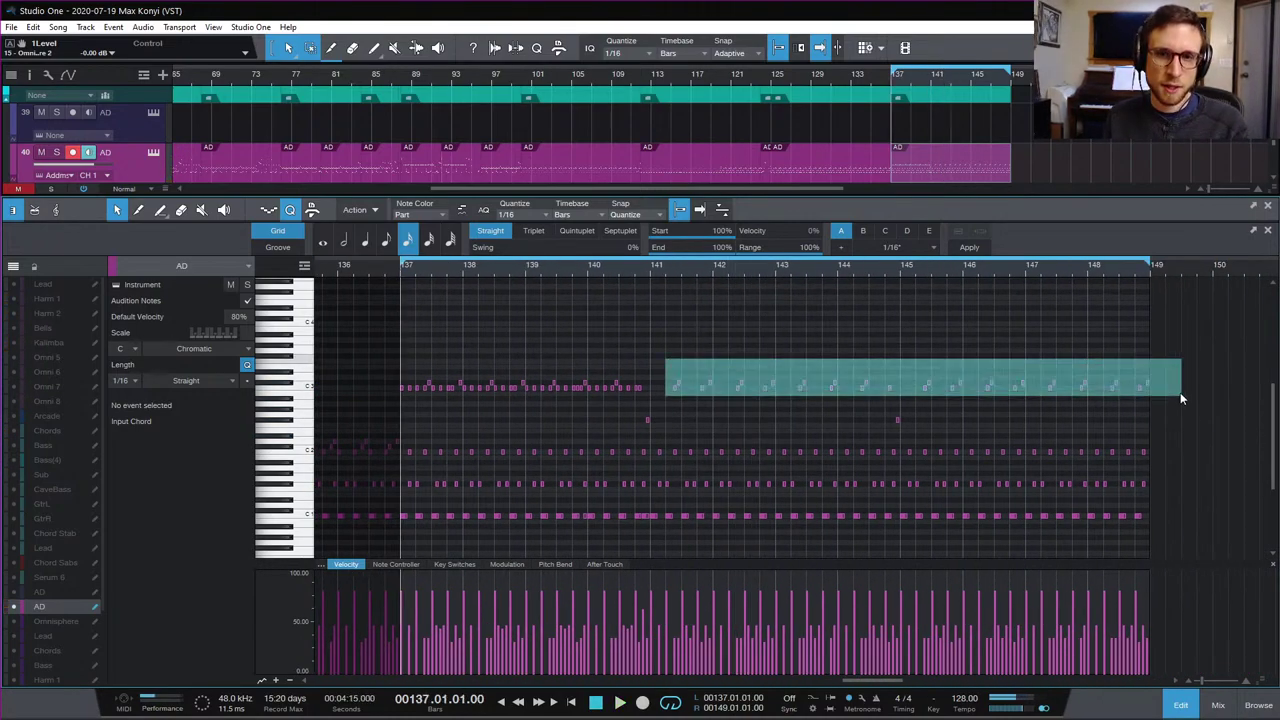
{"action": "key", "text": "Delete"}
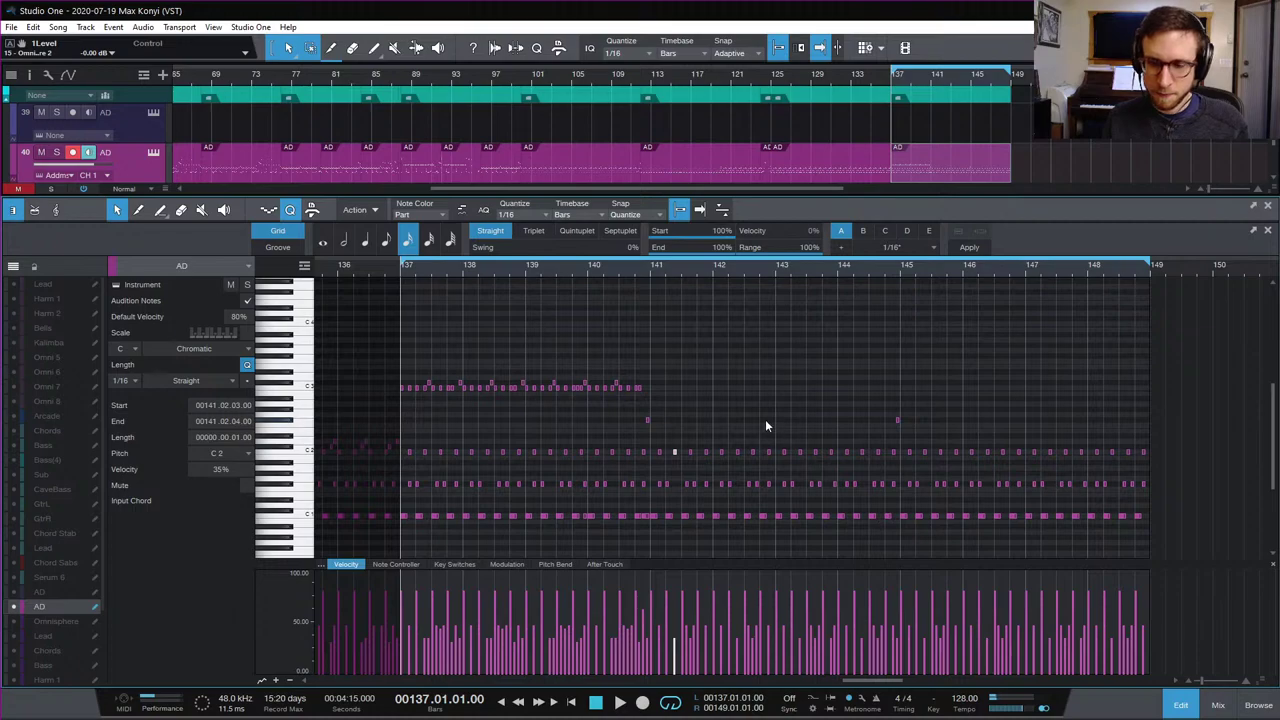
{"action": "left_click_drag", "start_coordinate": [684, 392], "coordinate": [401, 358]}
{"action": "key", "text": "d"}
{"action": "key", "text": "space"}
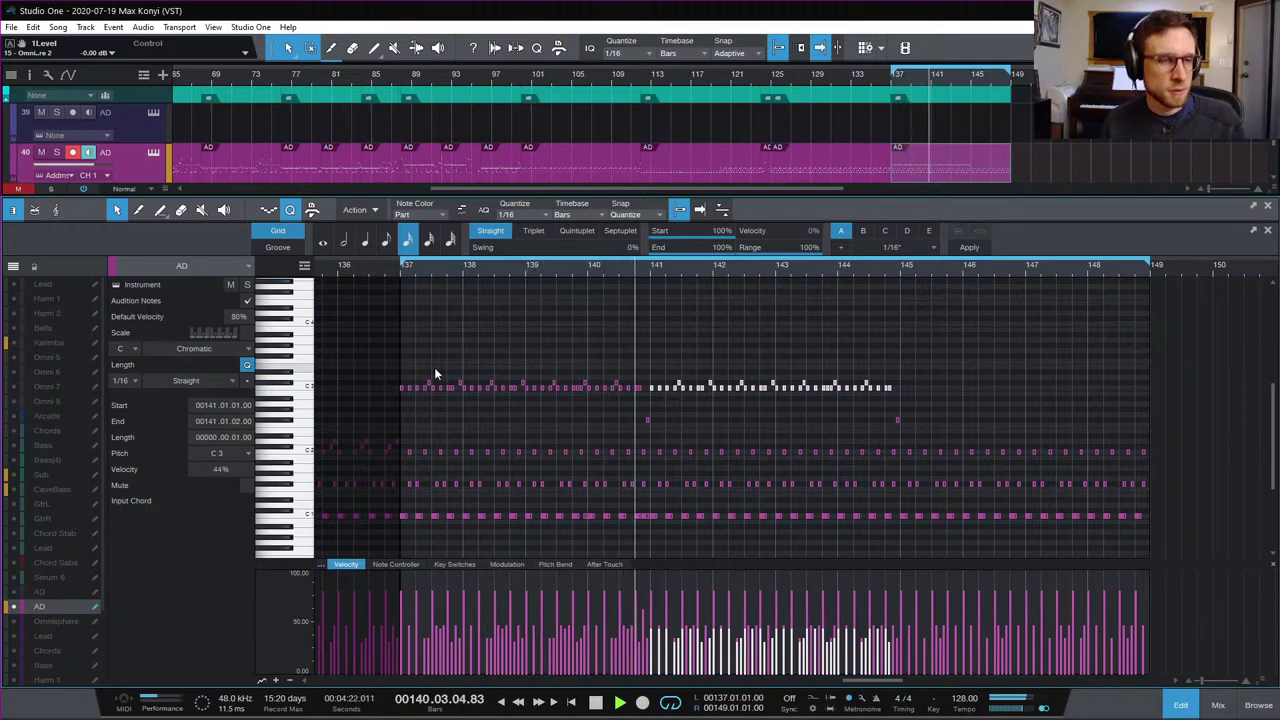
{"action": "key", "text": "space"}
Step: Raise the C 3 notes at 137.01.03 and 138.03.03 to C# 3, playing the pattern after each change
{"action": "left_click", "coordinate": [448, 322]}
{"action": "key", "text": "e"}
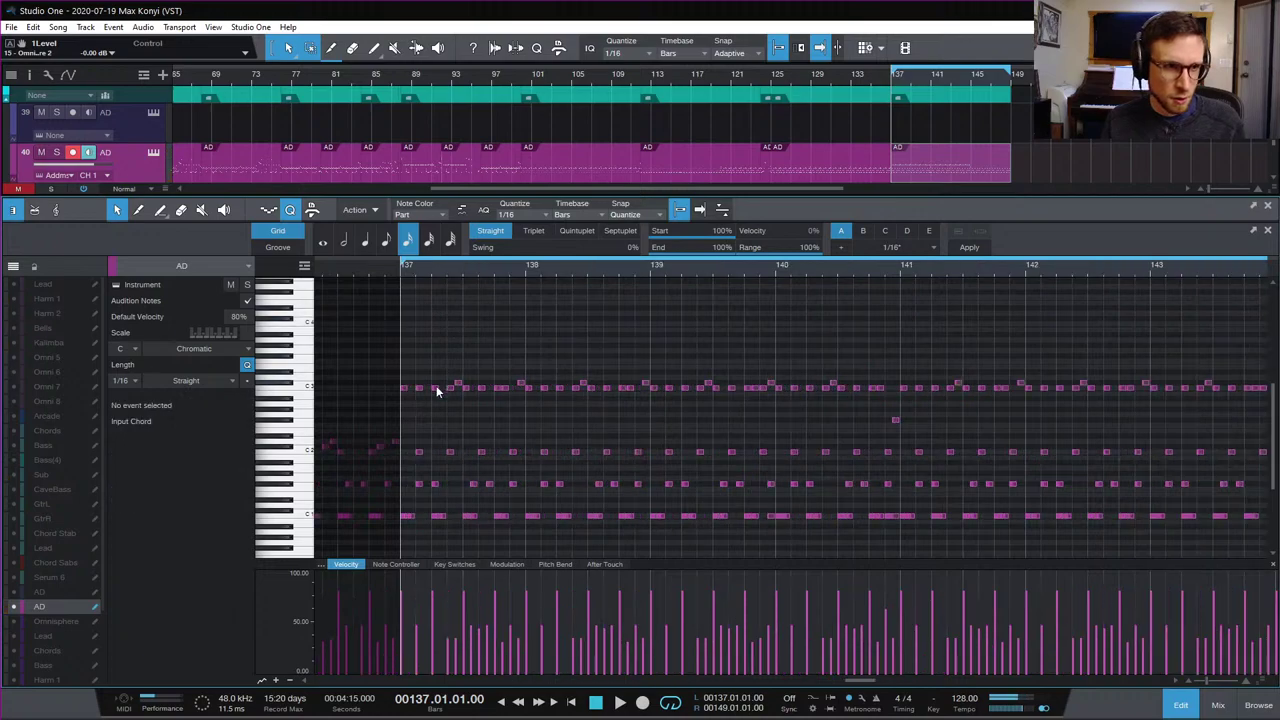
{"action": "left_click_drag", "start_coordinate": [423, 390], "coordinate": [423, 385]}
{"action": "key", "text": "space"}
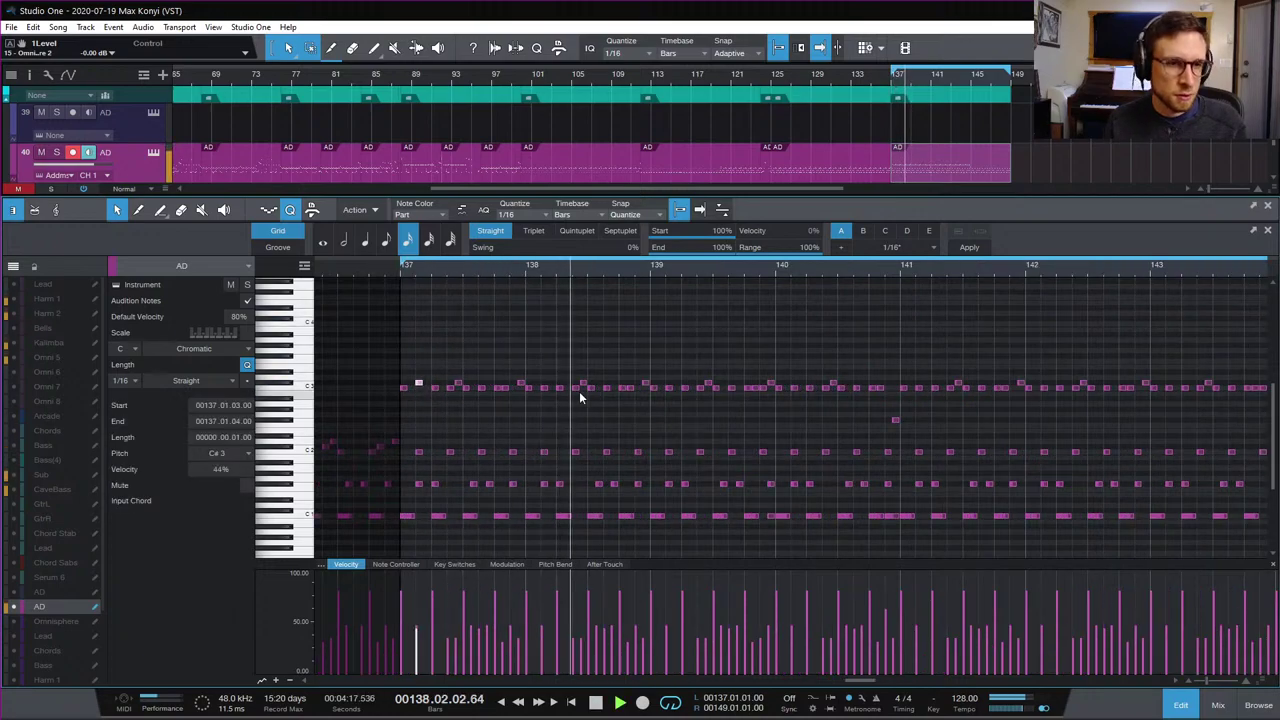
{"action": "key", "text": "space"}
{"action": "left_click_drag", "start_coordinate": [606, 390], "coordinate": [608, 383]}
{"action": "key", "text": "space"}
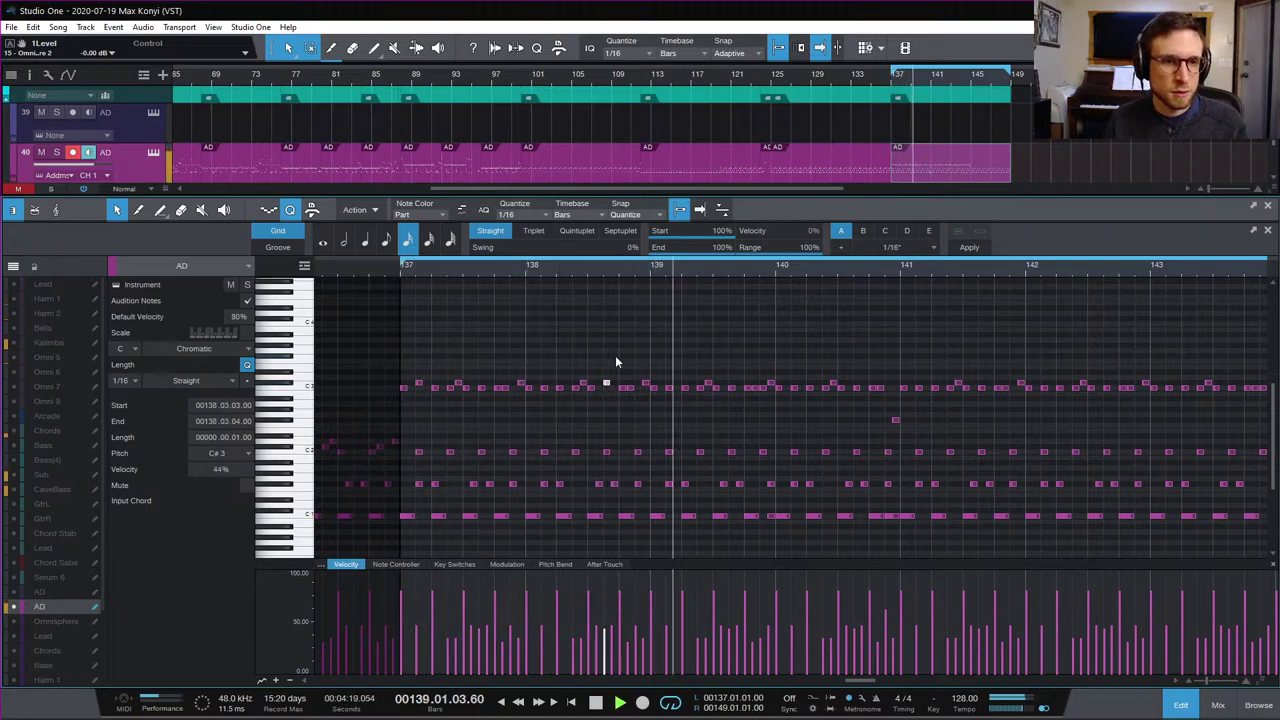
{"action": "key", "text": "space"}
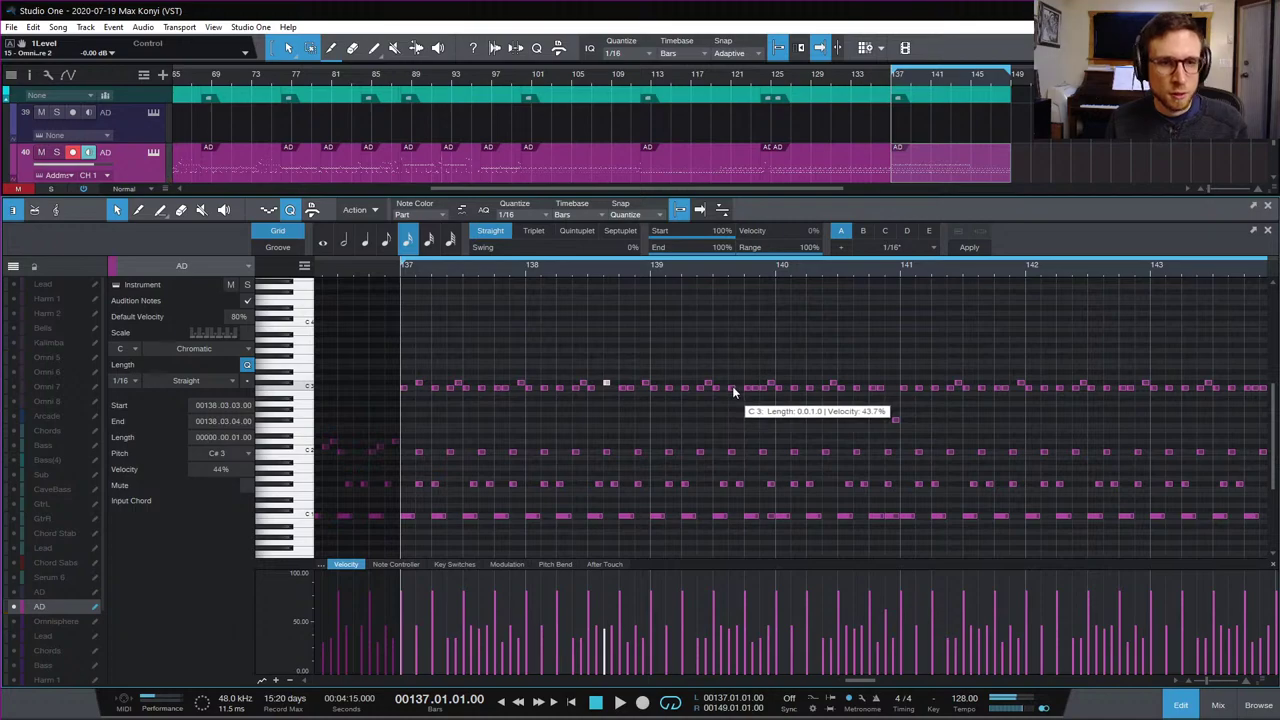
Step: Place a C# 3 note at 139.03.04 with 61% velocity and listen from 139.01.04
{"action": "left_click_drag", "start_coordinate": [732, 386], "coordinate": [738, 382]}
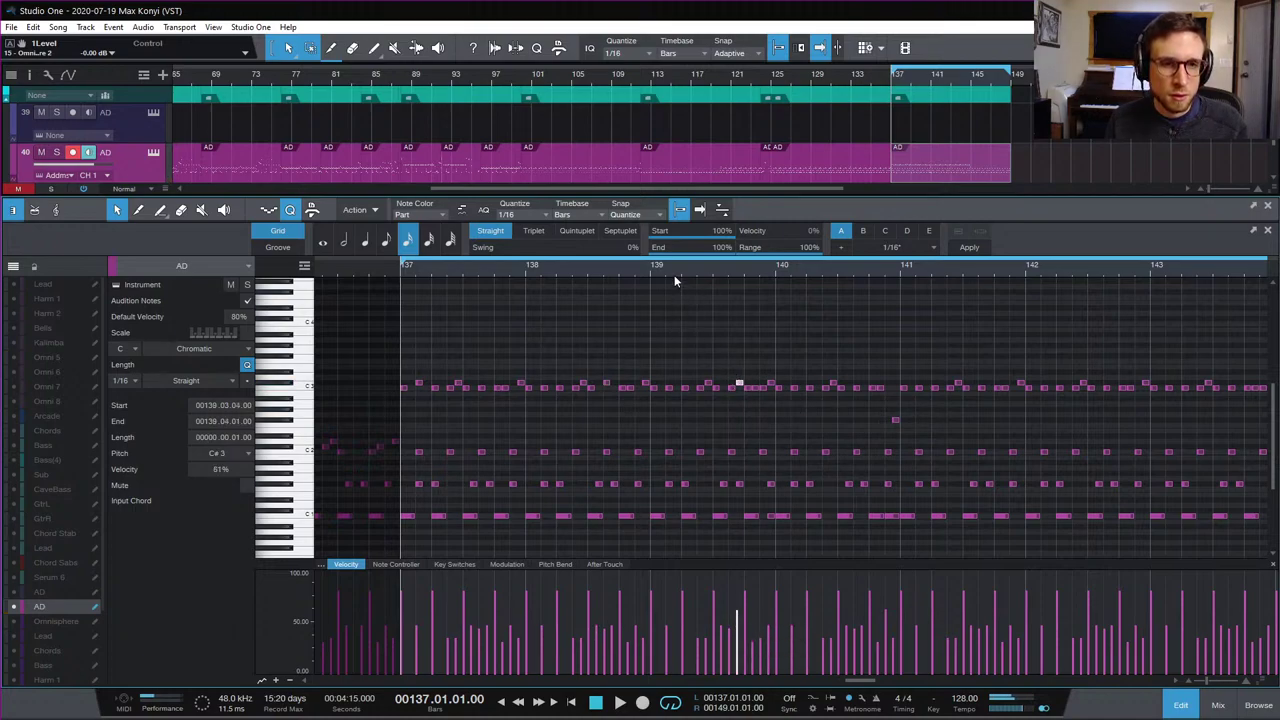
{"action": "left_click", "coordinate": [672, 269]}
{"action": "key", "text": "space"}
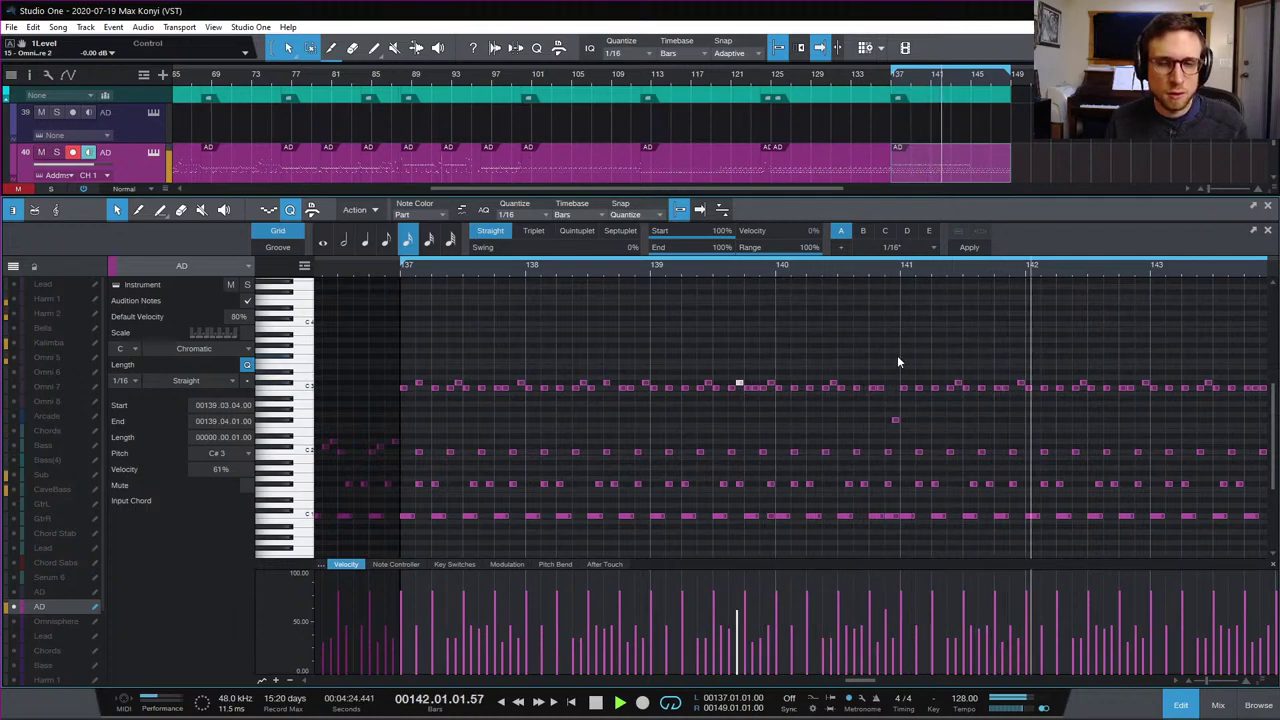
{"action": "key", "text": "space"}
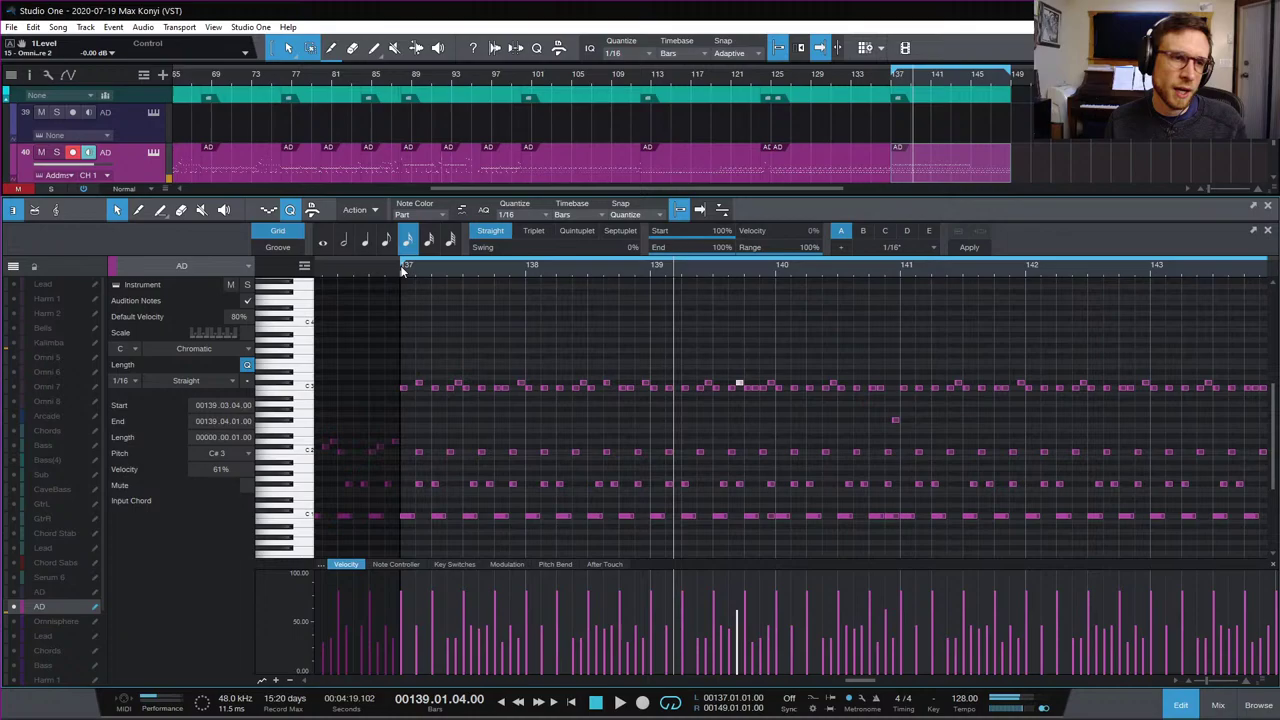
Step: Open the AD drum part that ends at bar 137 for note editing and listen from bar 135
{"action": "left_click", "coordinate": [1181, 706]}
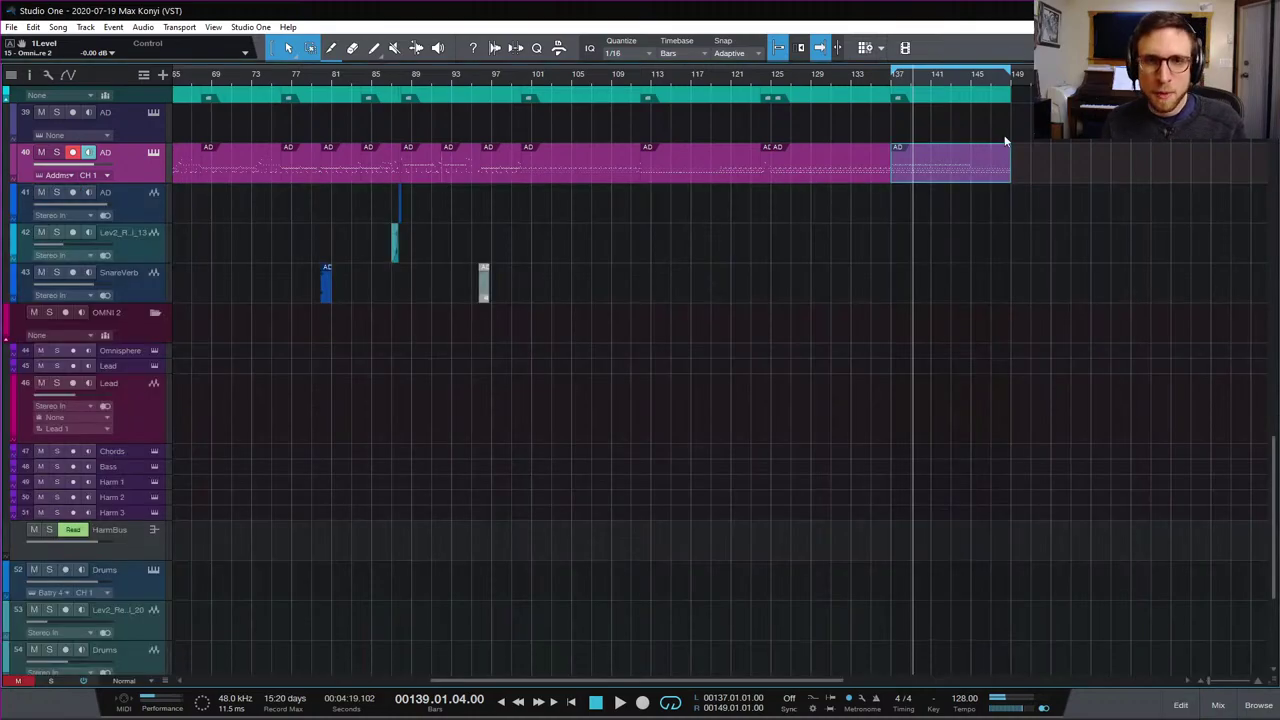
{"action": "double_click", "coordinate": [877, 172]}
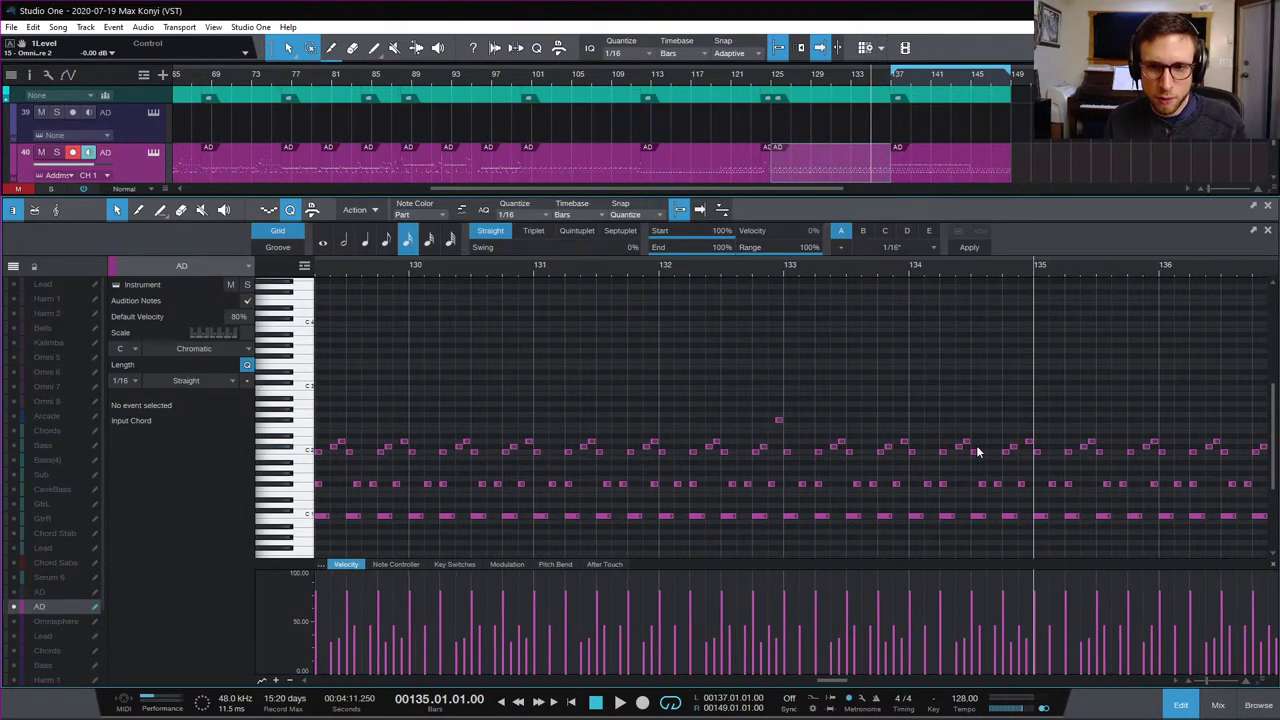
{"action": "key", "text": "space"}
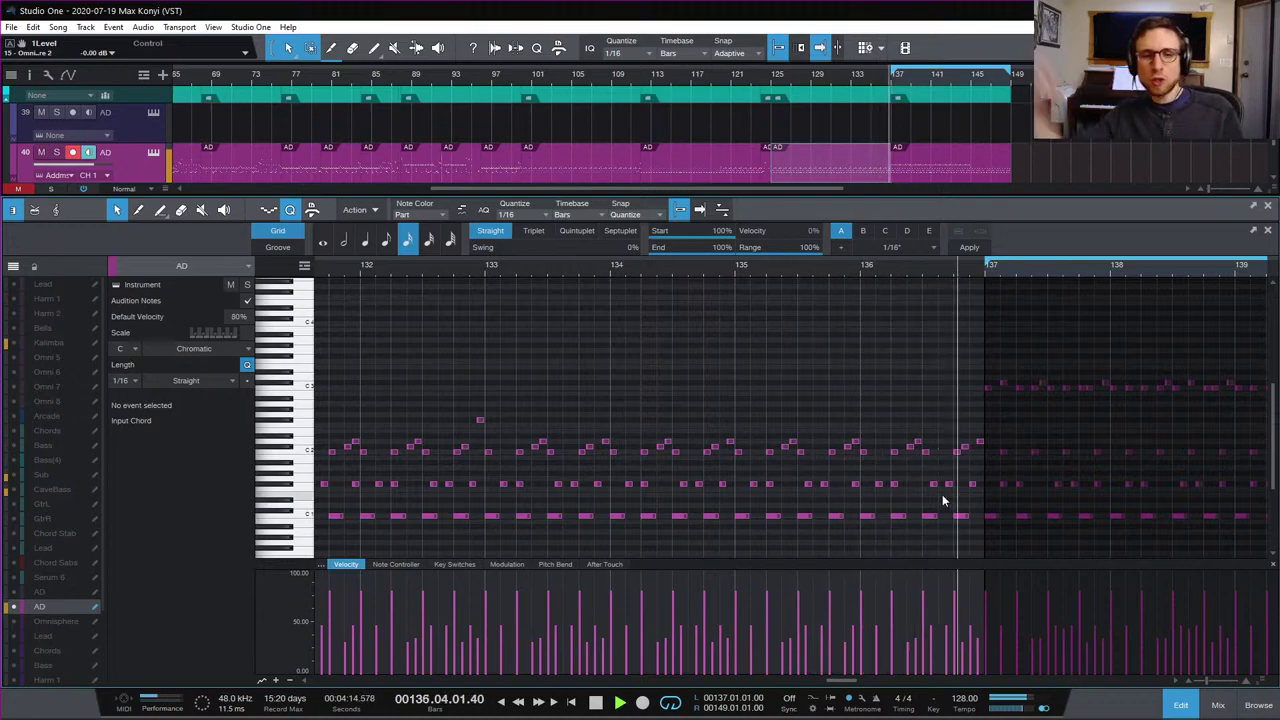
{"action": "key", "text": "space"}
{"action": "key", "text": "space"}
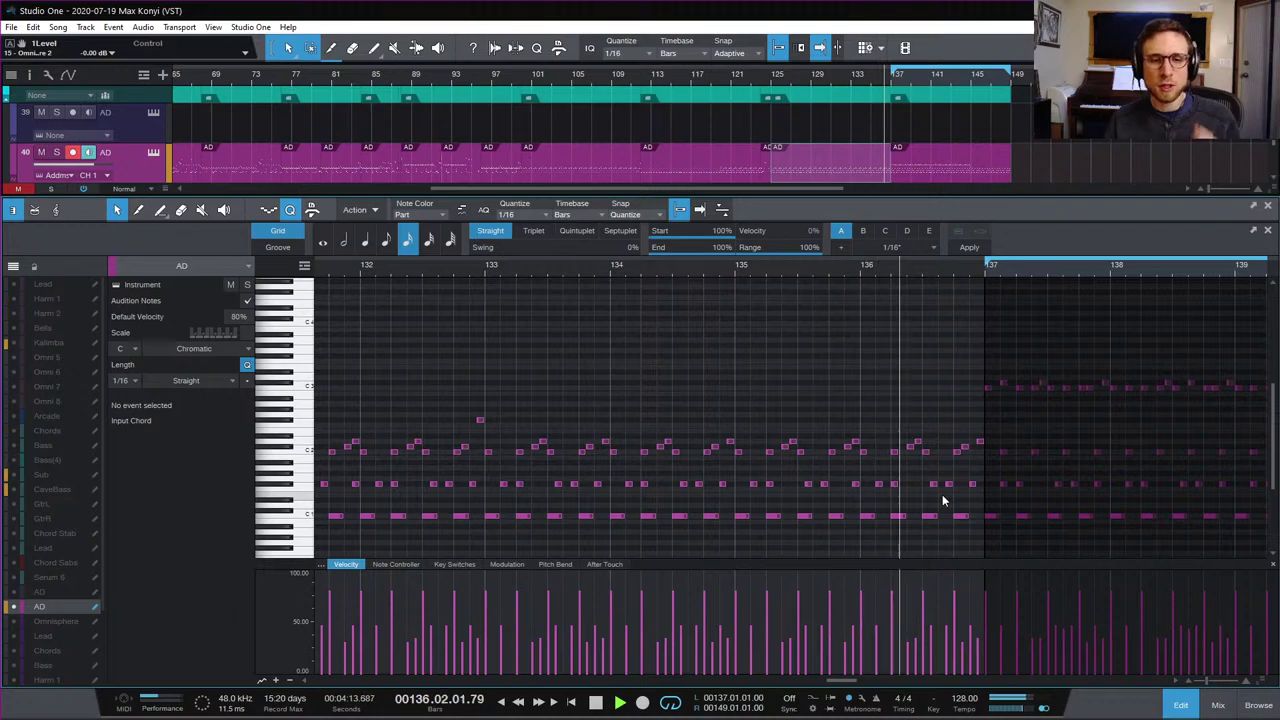
{"action": "key", "text": "space"}
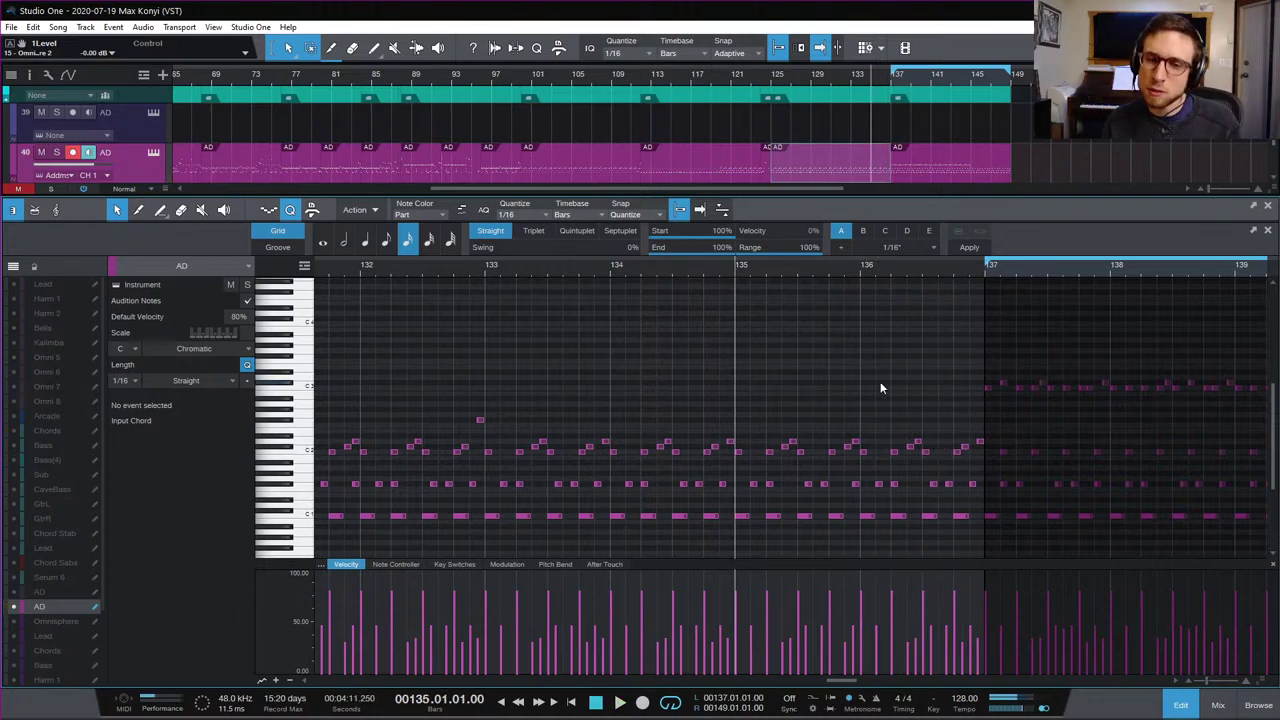
Step: Listen from bar 136, and add a D 1 note at 136.01.03 and an E 1 note at 136.01.04, both at 80% velocity
{"action": "left_click", "coordinate": [863, 266]}
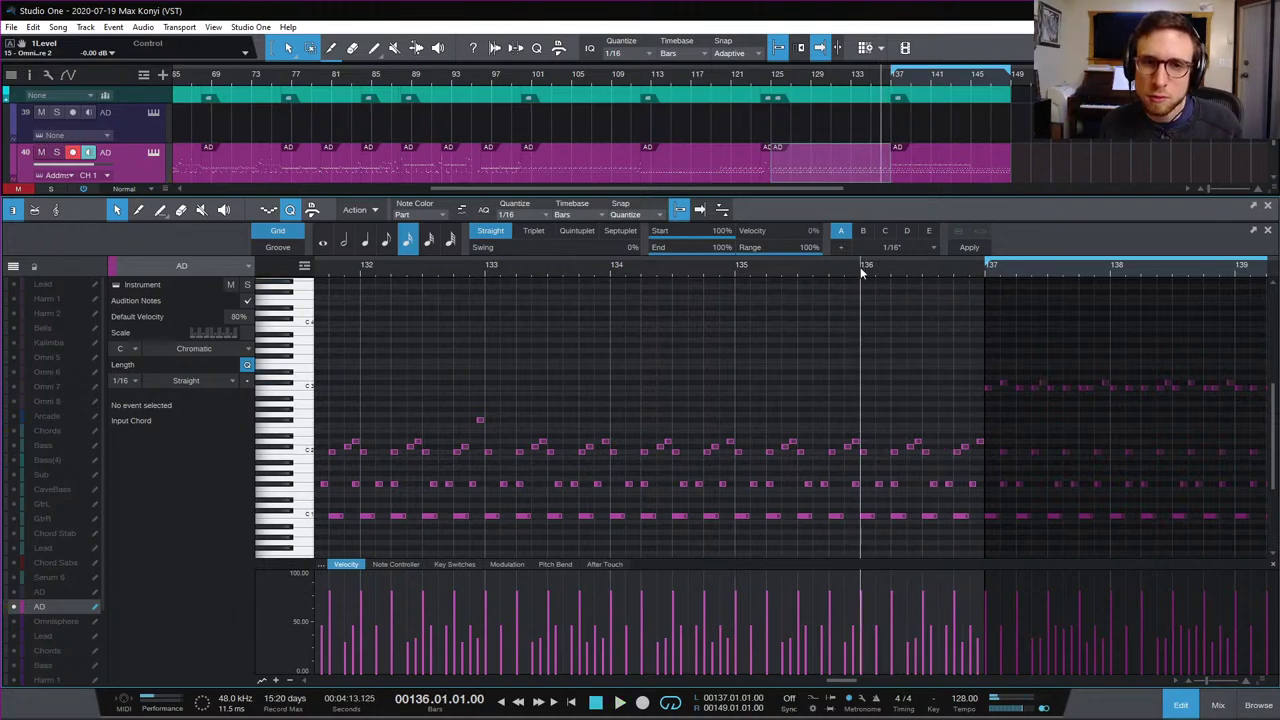
{"action": "key", "text": "space"}
{"action": "key", "text": "space"}
{"action": "key", "text": "space"}
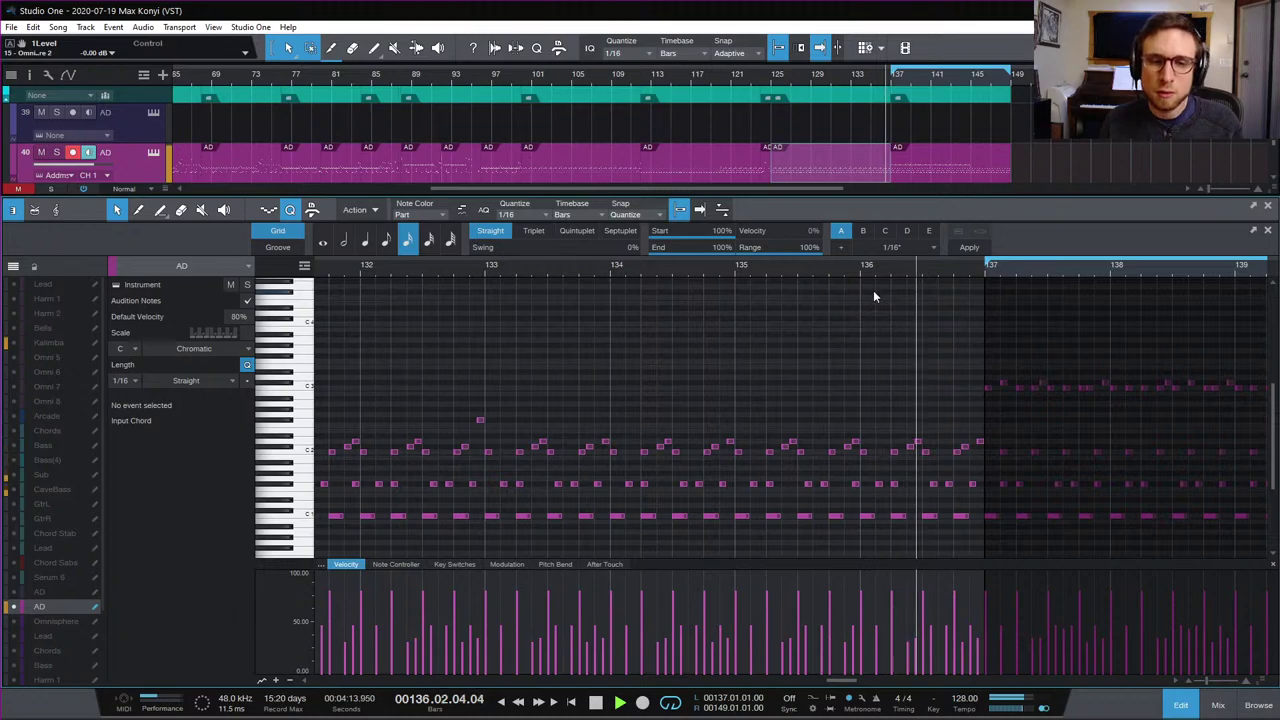
{"action": "key", "text": "space"}
{"action": "left_click", "coordinate": [883, 505]}
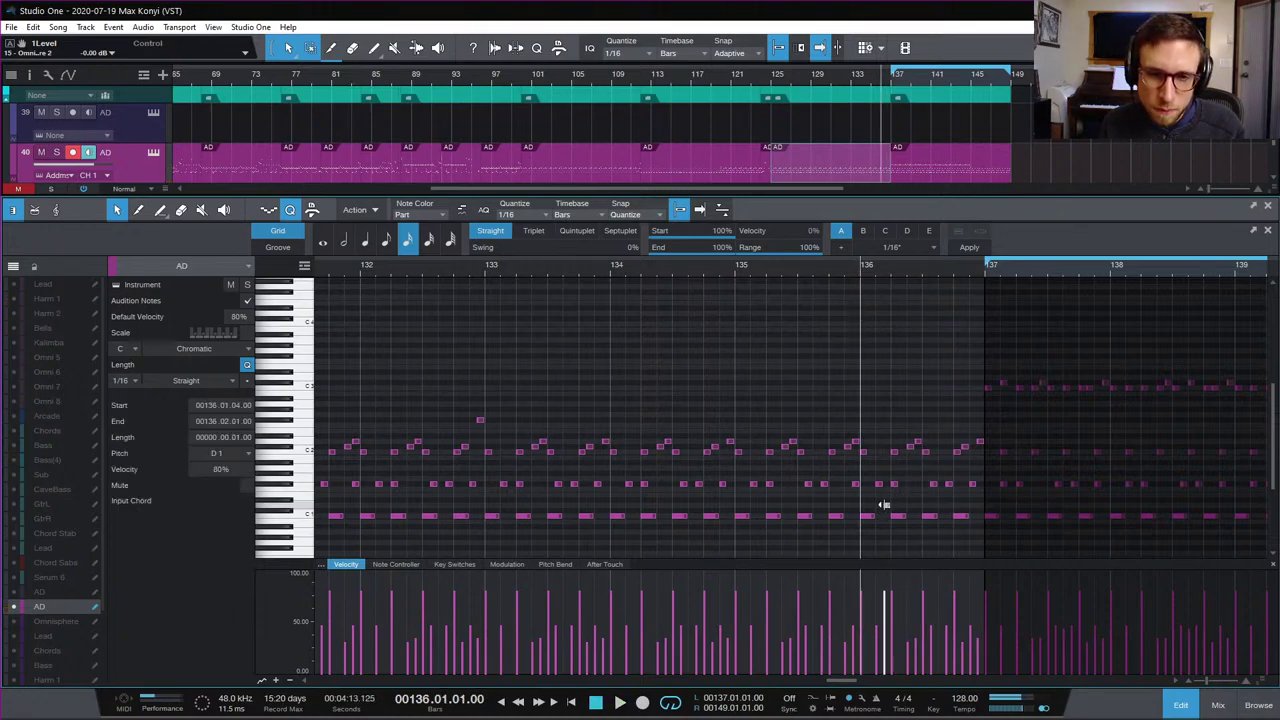
{"action": "left_click_drag", "start_coordinate": [880, 510], "coordinate": [886, 496]}
{"action": "key", "text": "space"}
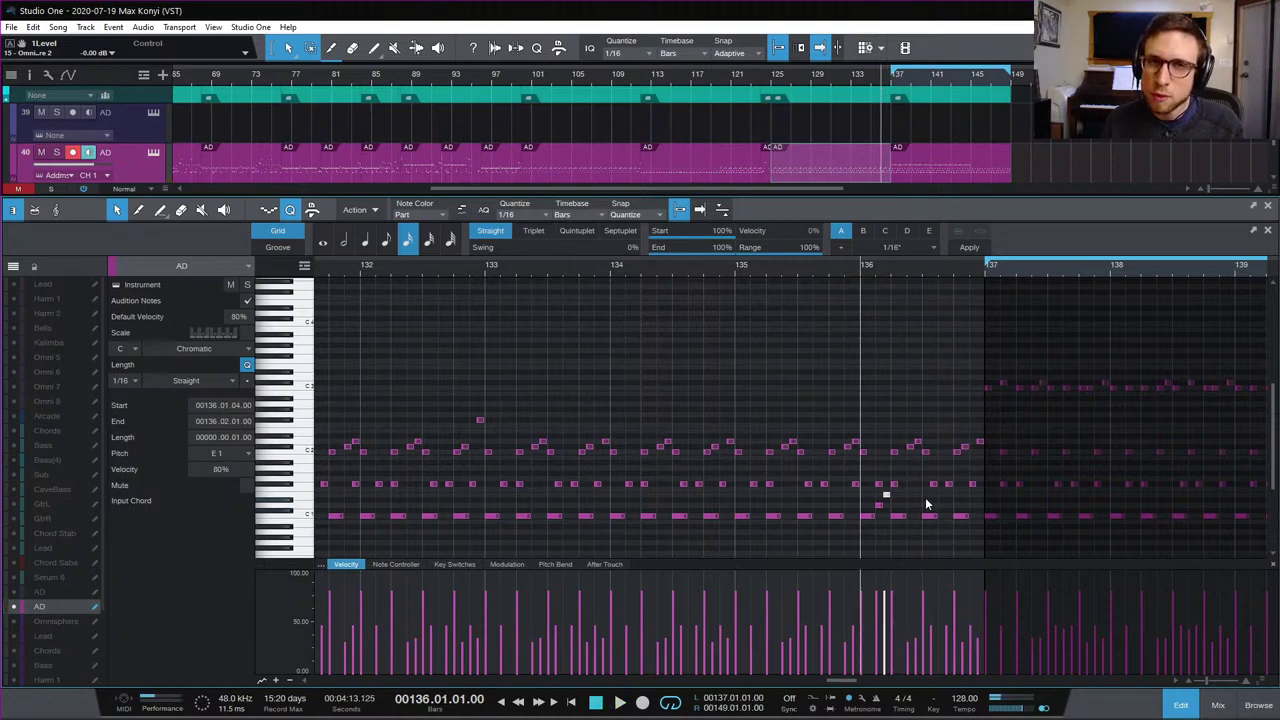
Step: Play the new notes from bar 136 and add an A 3 note at 136.02.02 with 80% velocity
{"action": "left_click", "coordinate": [914, 495]}
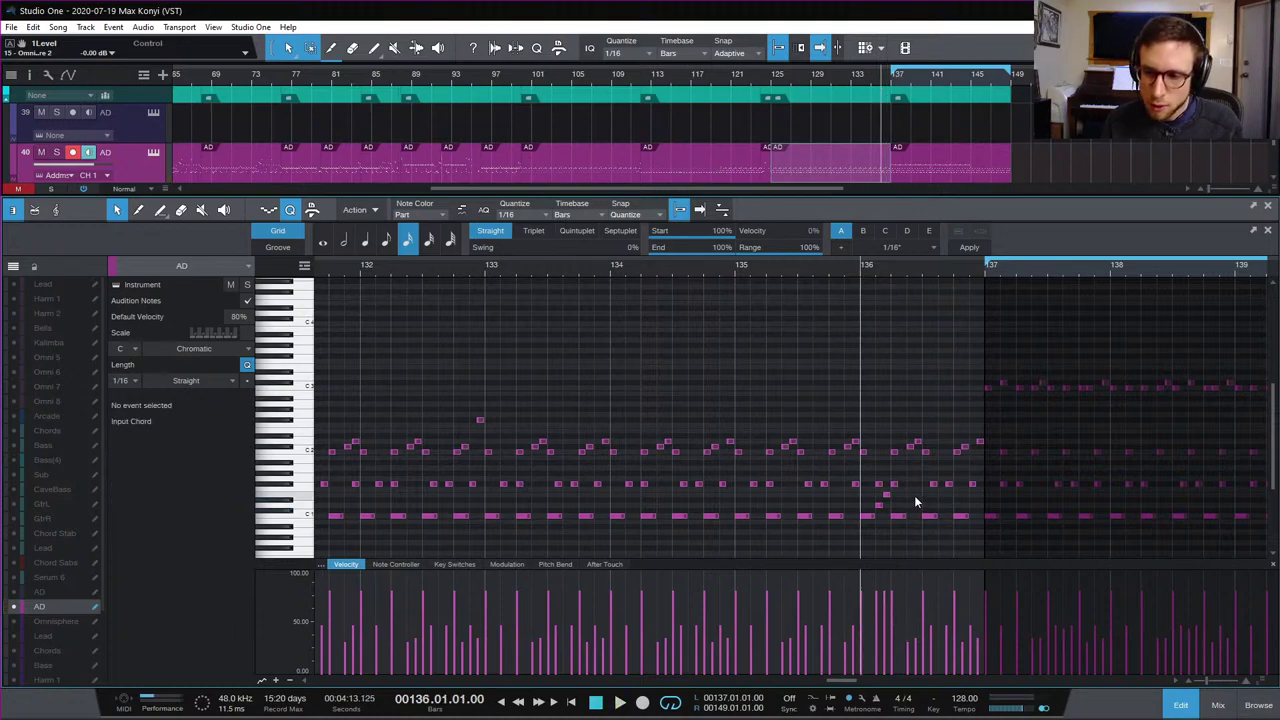
{"action": "key", "text": "space"}
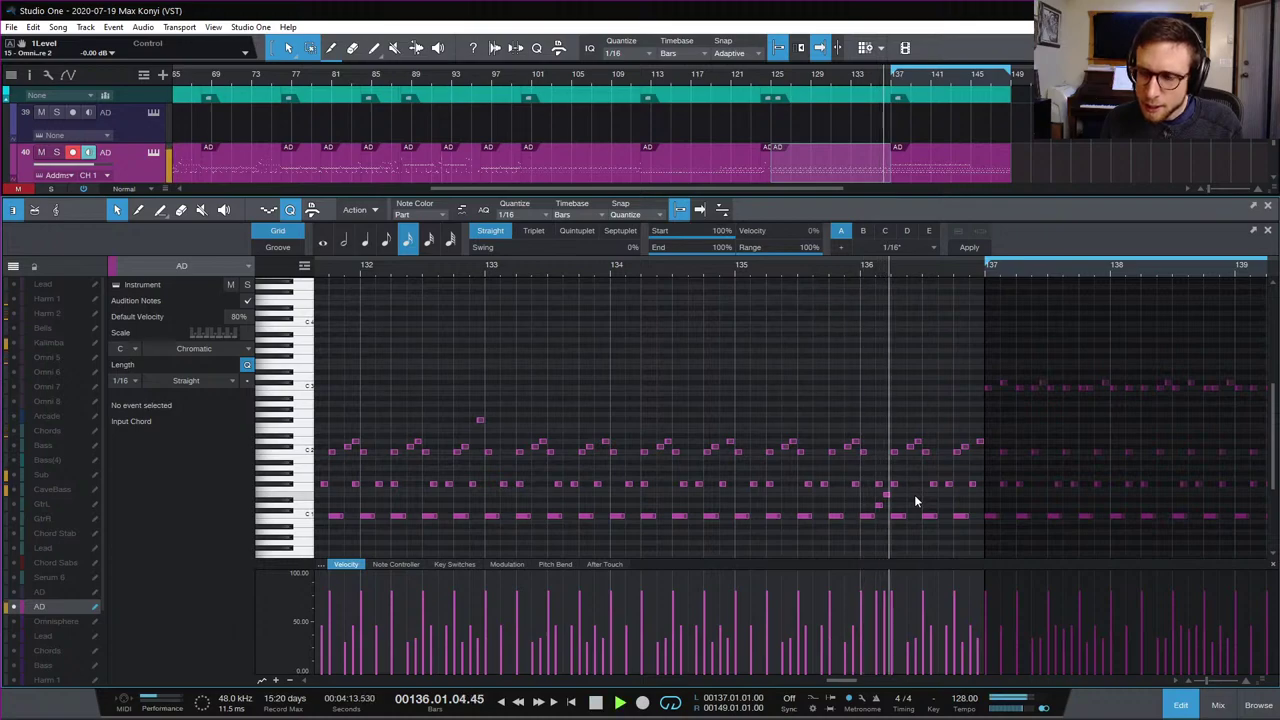
{"action": "key", "text": "space"}
{"action": "key", "text": "space"}
{"action": "key", "text": "space"}
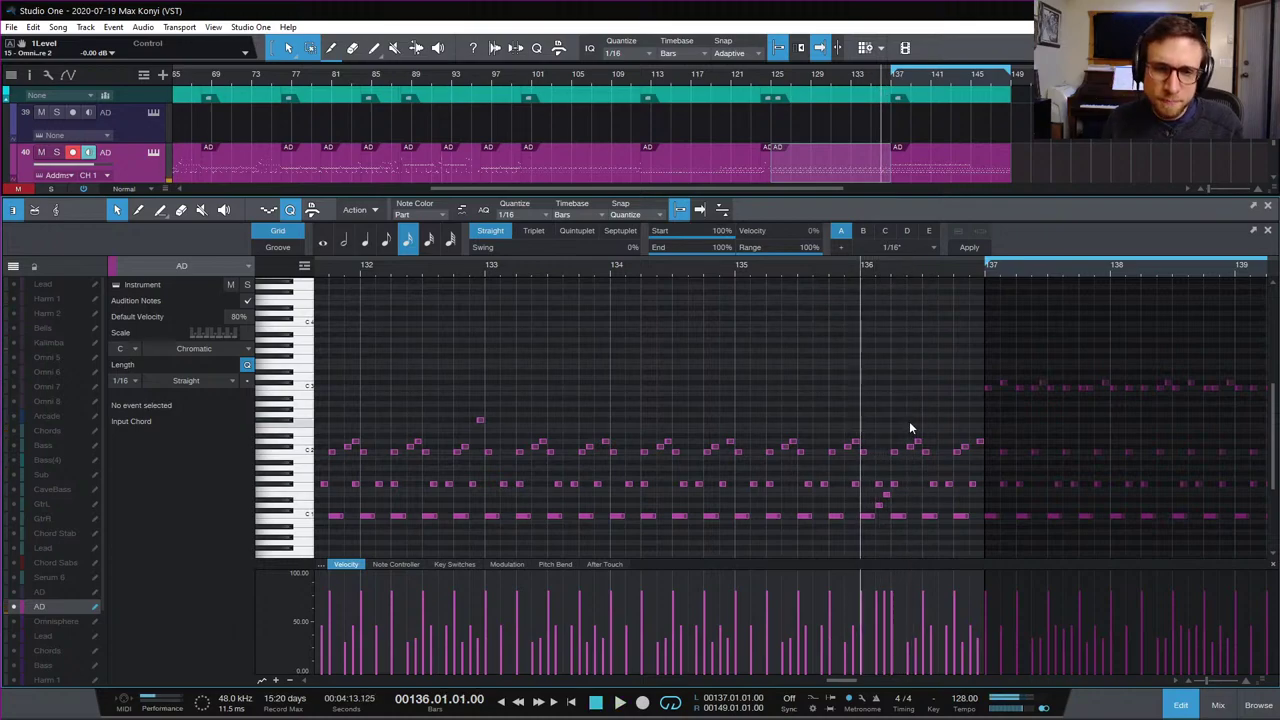
{"action": "left_click", "coordinate": [886, 495]}
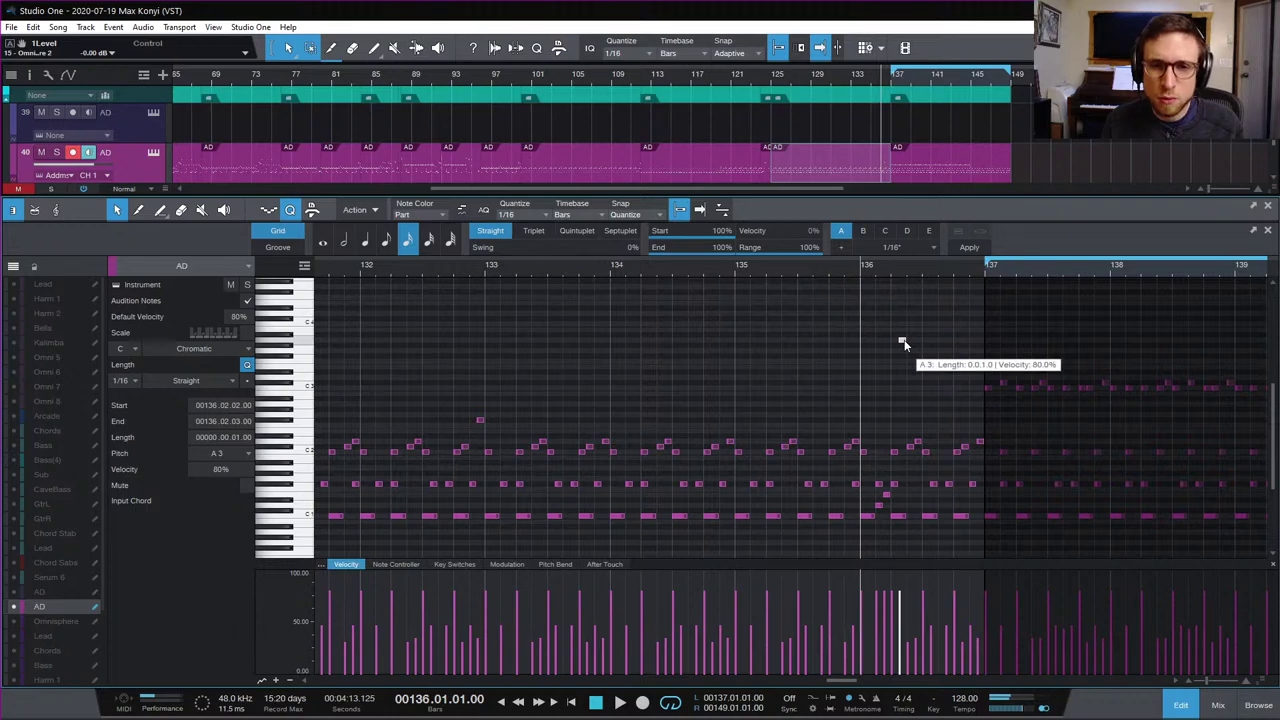
Step: Add an E 1 note at 136.02.04 with 80% velocity and listen from bar 136
{"action": "left_click", "coordinate": [920, 495]}
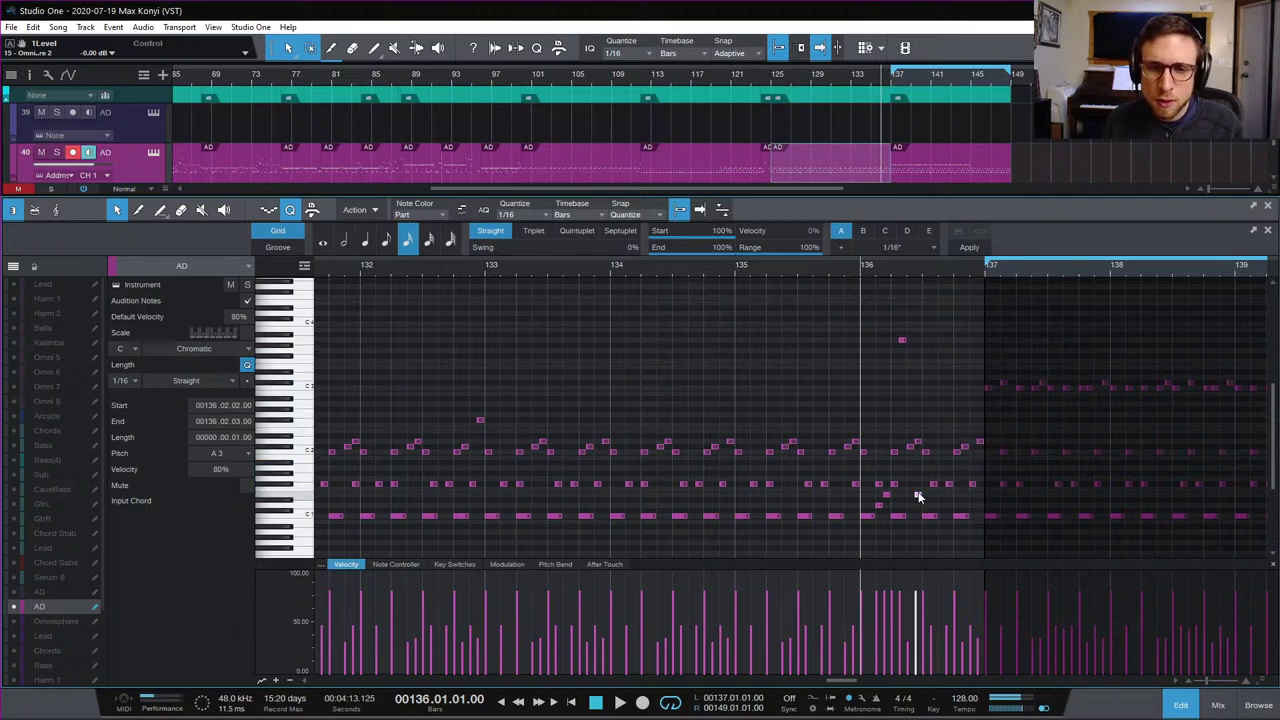
{"action": "key", "text": "space"}
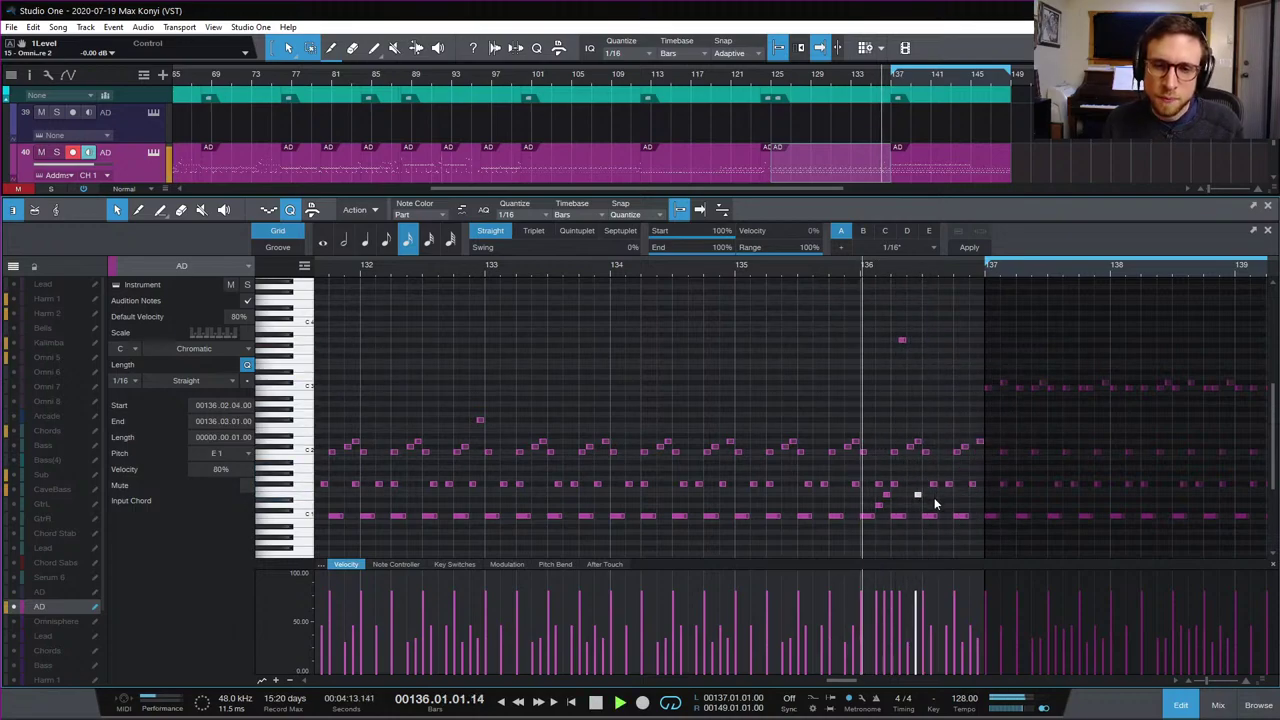
{"action": "key", "text": "space"}
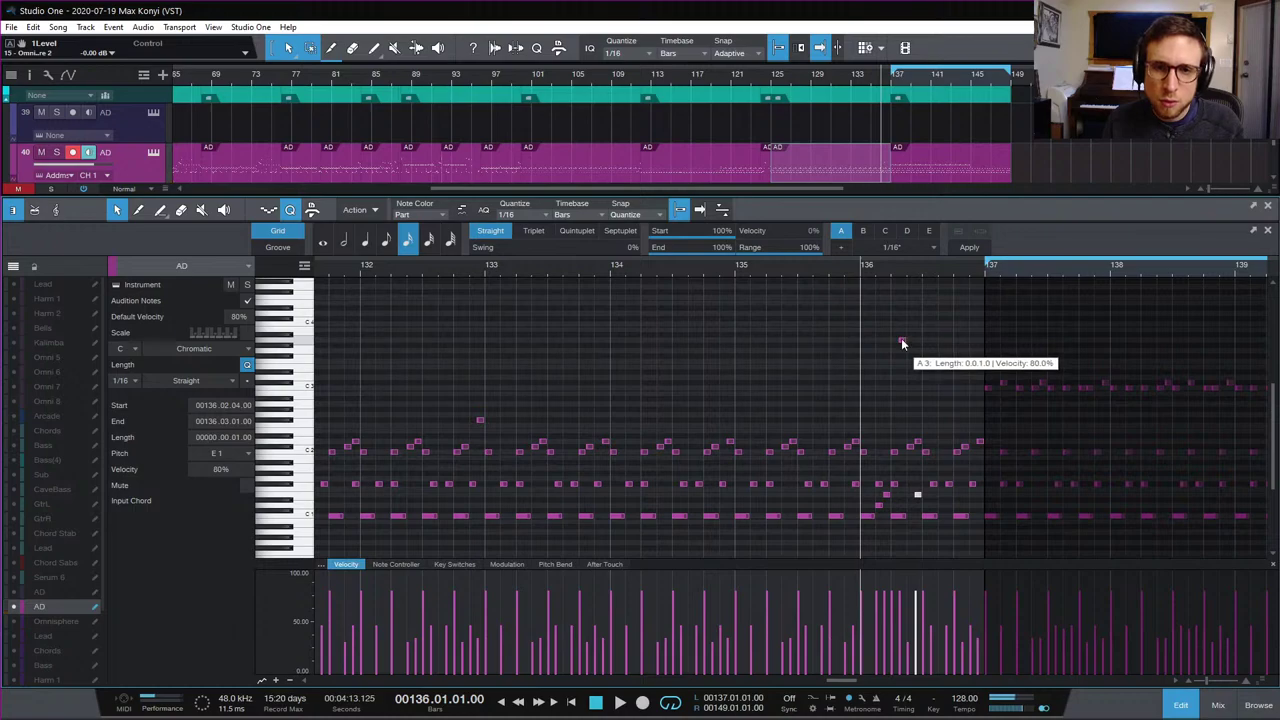
Step: Try a G 3 note at 136.02.03 while listening from bar 136, and delete it
{"action": "left_click", "coordinate": [909, 350]}
{"action": "key", "text": "space"}
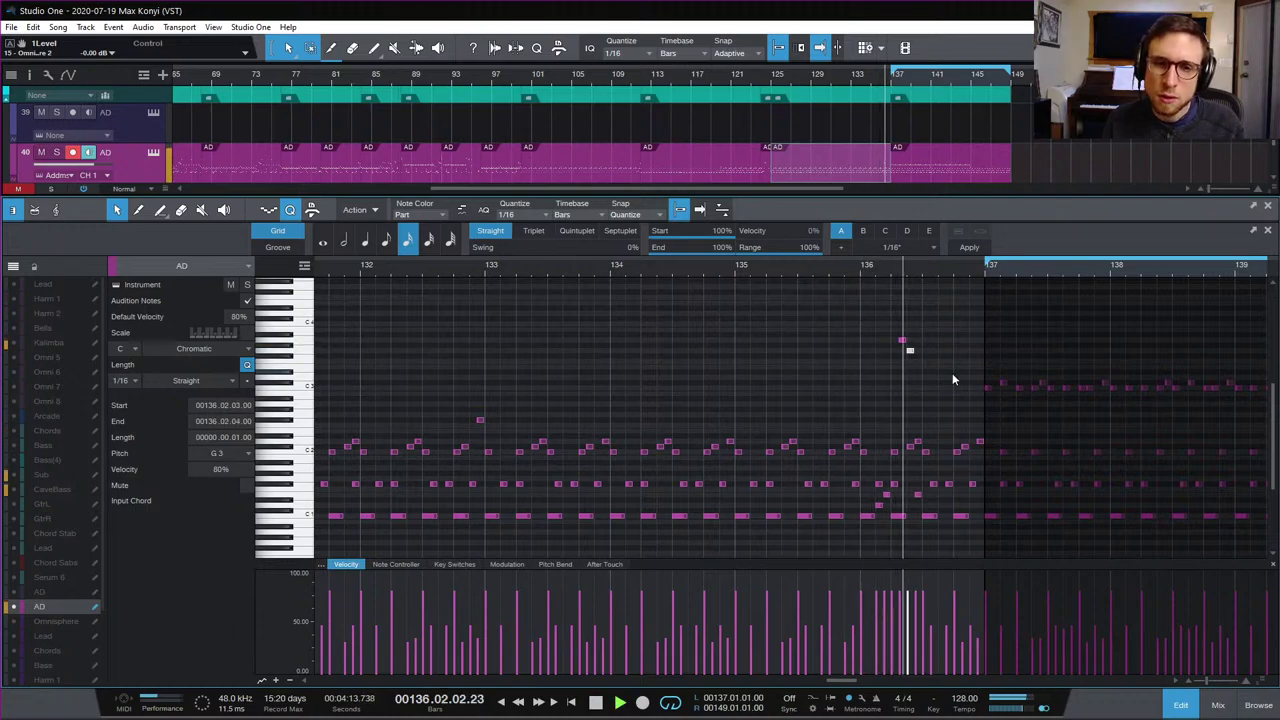
{"action": "key", "text": "space"}
{"action": "double_click", "coordinate": [910, 350]}
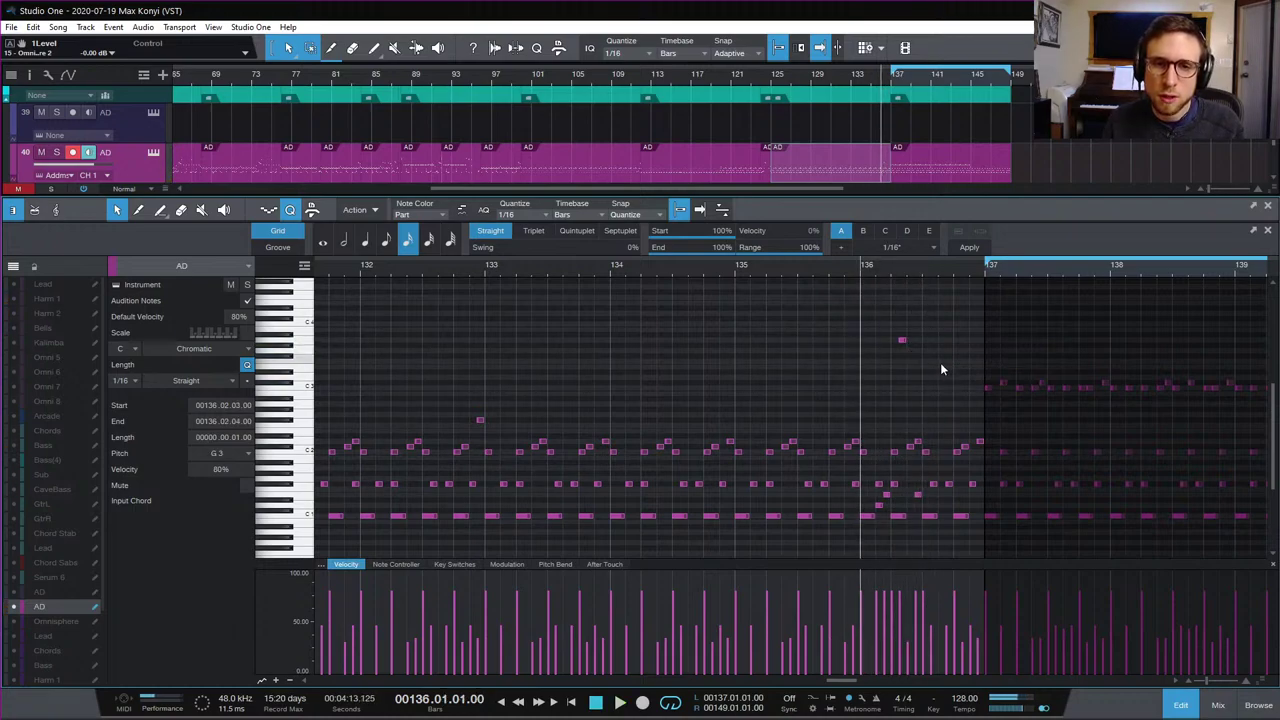
{"action": "key", "text": "space"}
{"action": "key", "text": "space"}
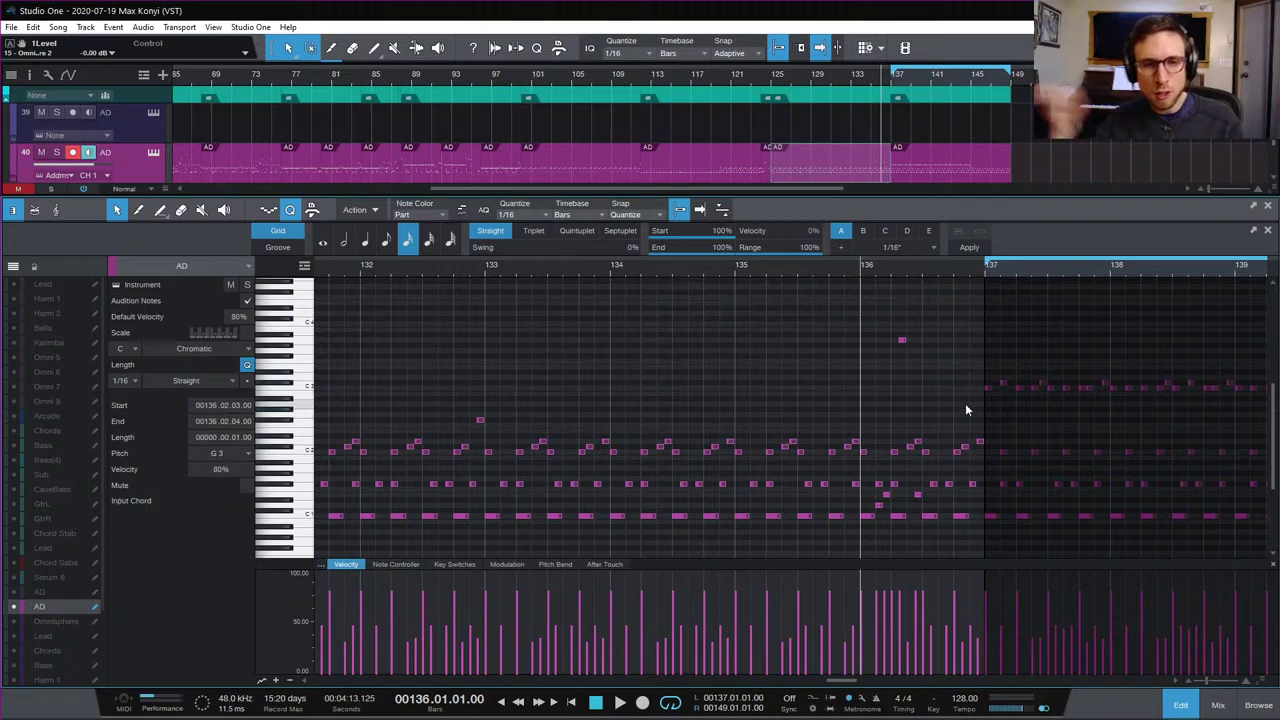
Step: Add notes B 3 at 136.03.02 (80% velocity), D 1 at 136.03.04 (58%) and D# 1 at 136.04.01 (85%)
{"action": "left_click", "coordinate": [932, 331]}
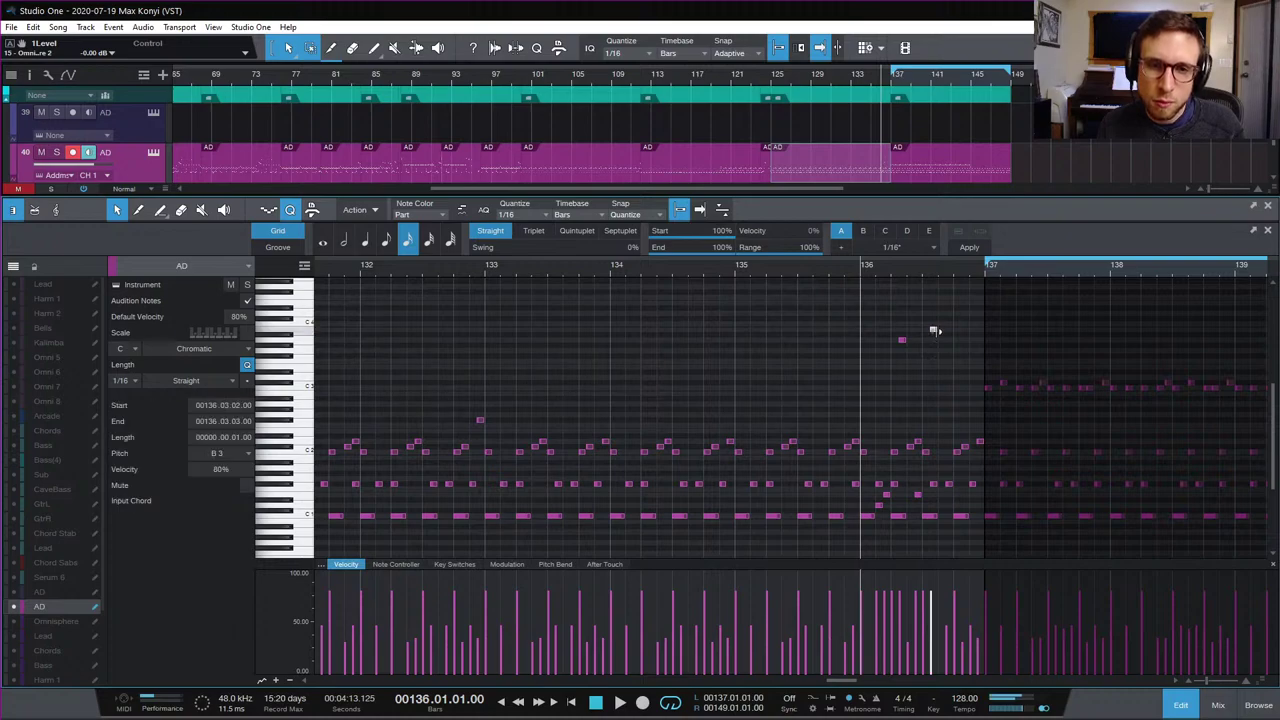
{"action": "left_click", "coordinate": [947, 501]}
{"action": "left_click_drag", "start_coordinate": [947, 593], "coordinate": [947, 618]}
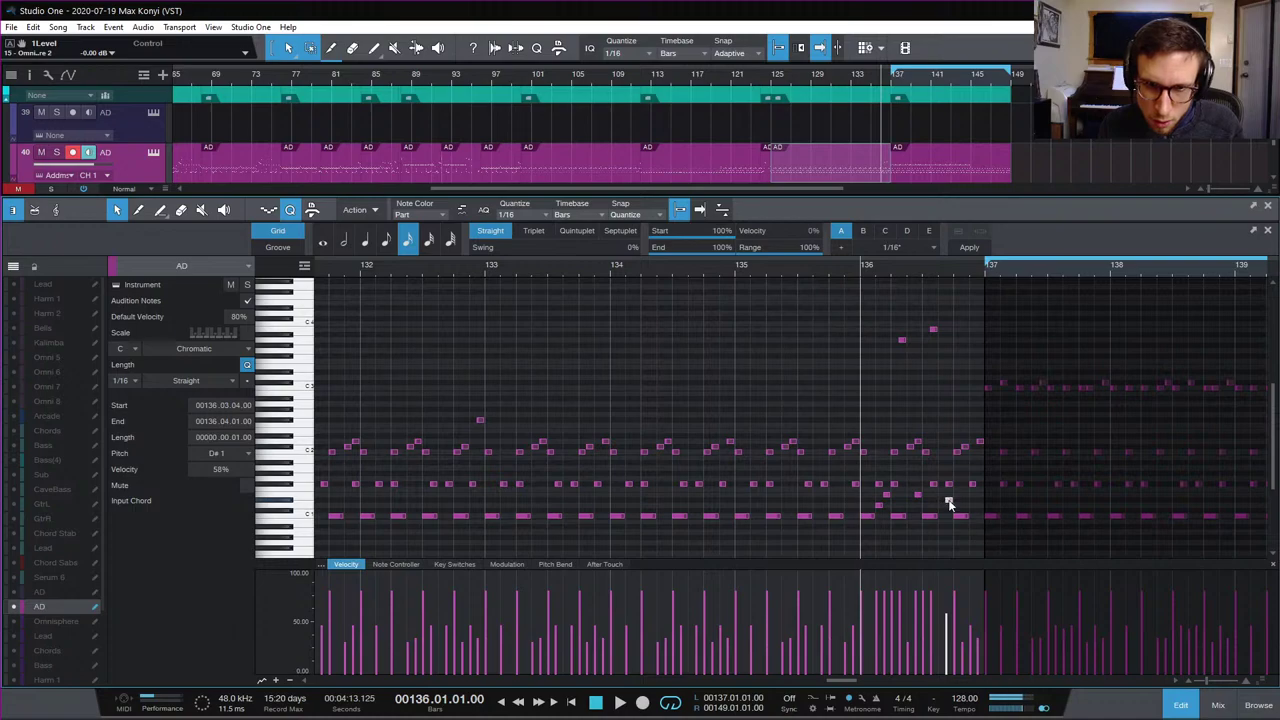
{"action": "left_click_drag", "start_coordinate": [950, 522], "coordinate": [950, 510]}
{"action": "left_click", "coordinate": [955, 501]}
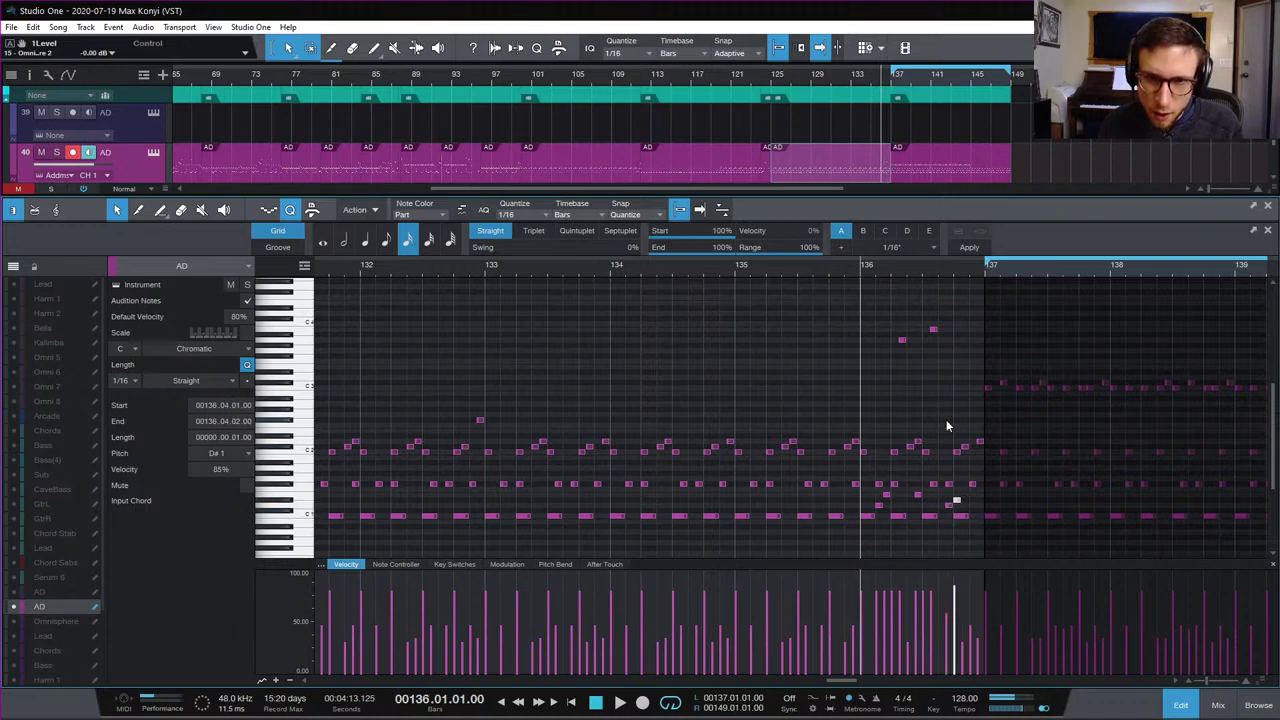
Step: Delete the original pattern notes in beat 4 of bar 136: the group around C 2, the long C 1 note and the F# 1 at 136.04.03
{"action": "left_click_drag", "start_coordinate": [946, 419], "coordinate": [986, 458]}
{"action": "key", "text": "Delete"}
{"action": "left_click", "coordinate": [972, 485]}
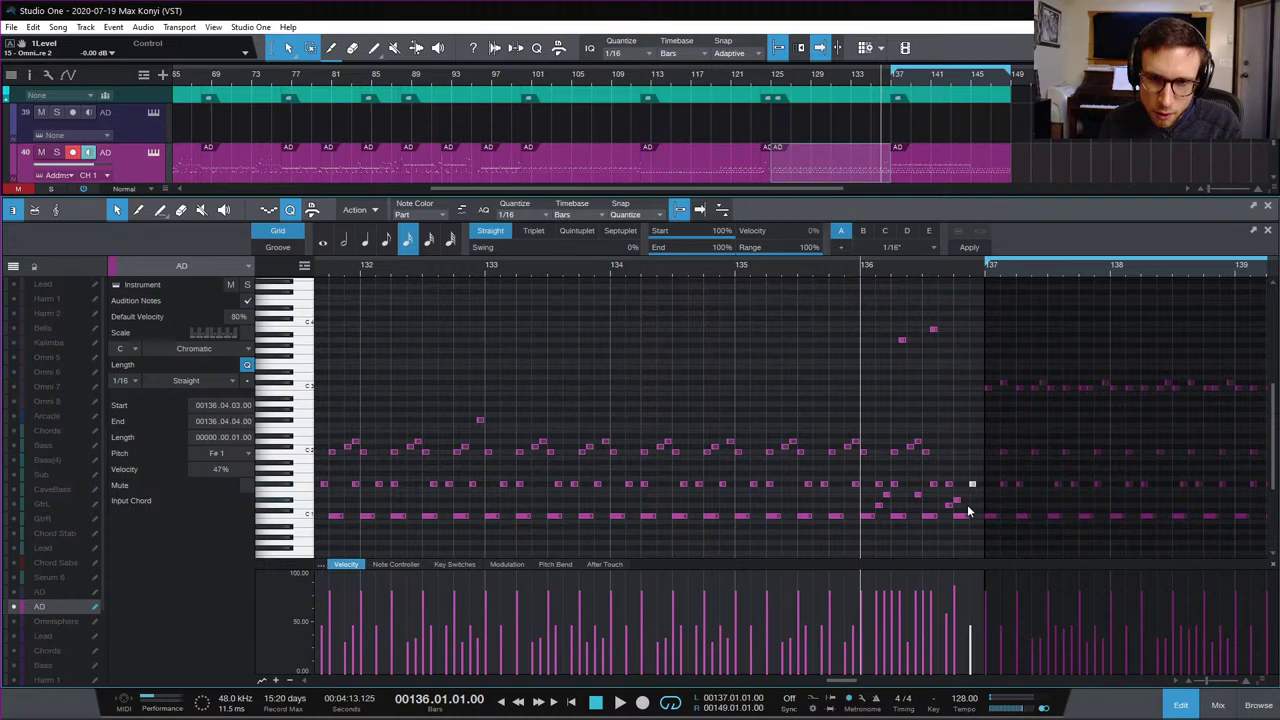
{"action": "left_click_drag", "start_coordinate": [957, 516], "coordinate": [964, 517]}
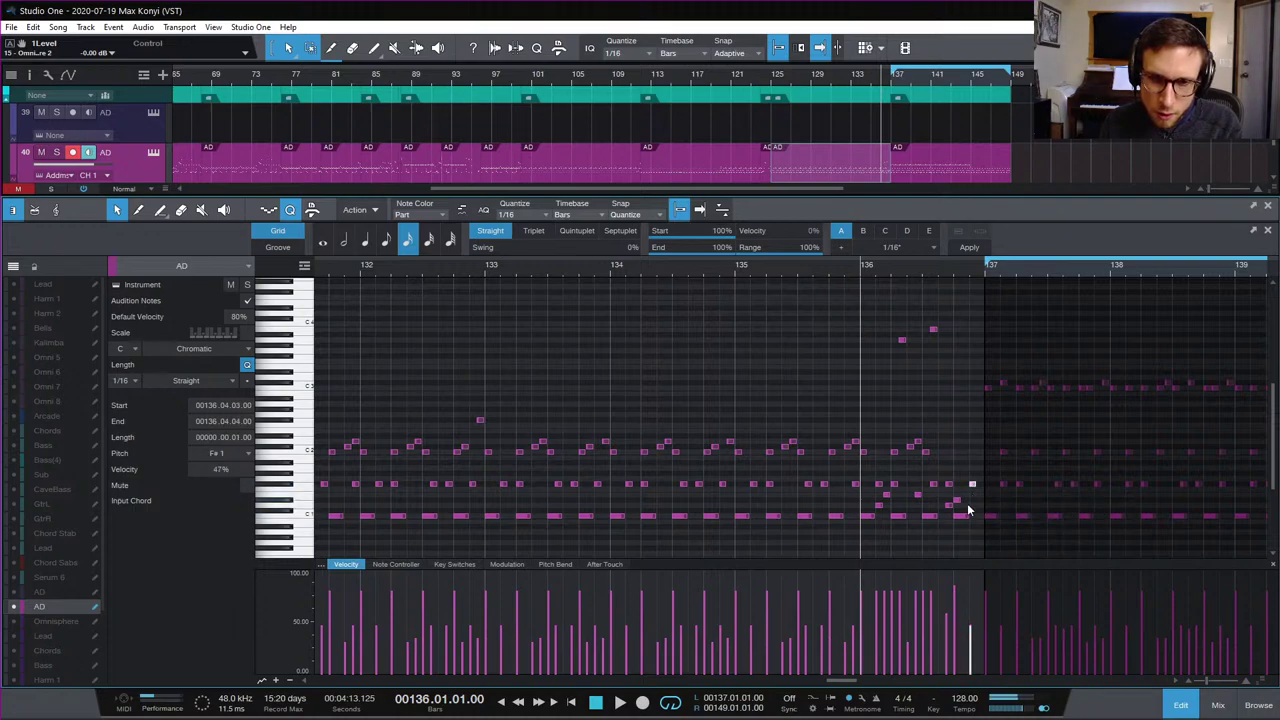
{"action": "double_click", "coordinate": [963, 516]}
{"action": "left_click", "coordinate": [973, 483]}
{"action": "double_click", "coordinate": [973, 483]}
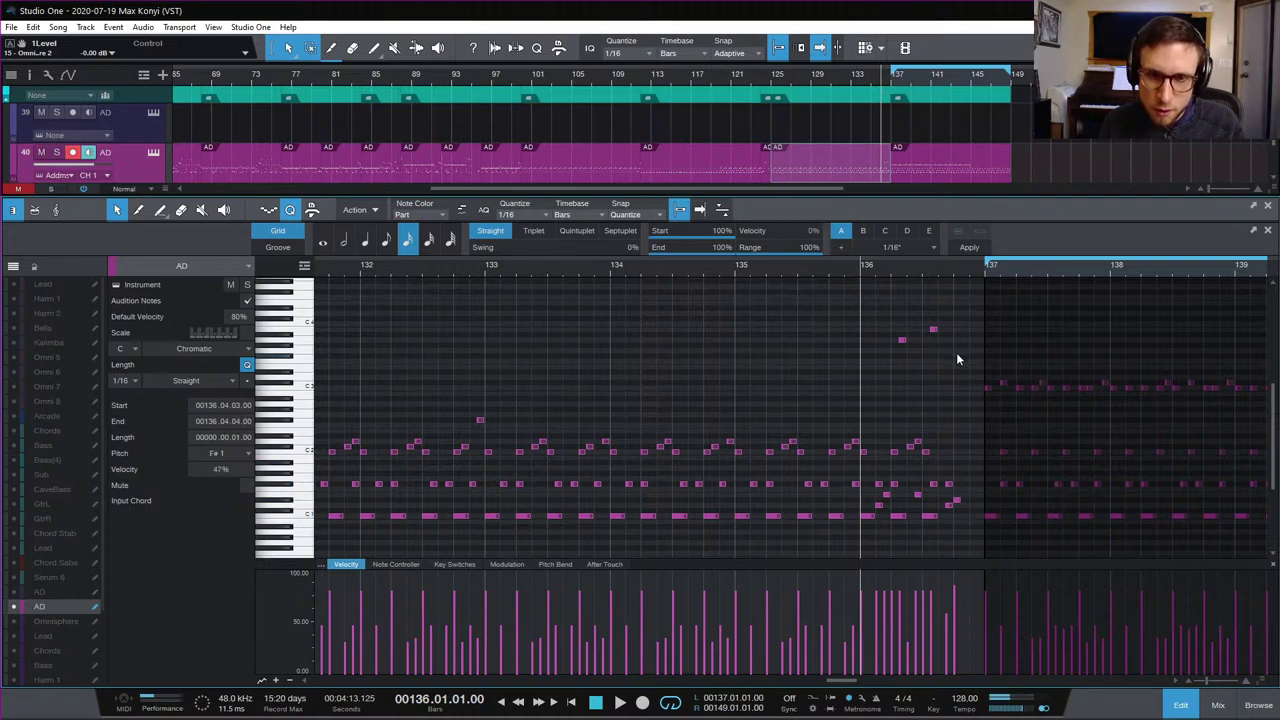
Step: Add descending A 3, G 3 and F 3 notes at 136.04.02, 136.04.03 and 136.04.04, and listen to the fill leading into bar 137
{"action": "left_click_drag", "start_coordinate": [941, 331], "coordinate": [962, 343]}
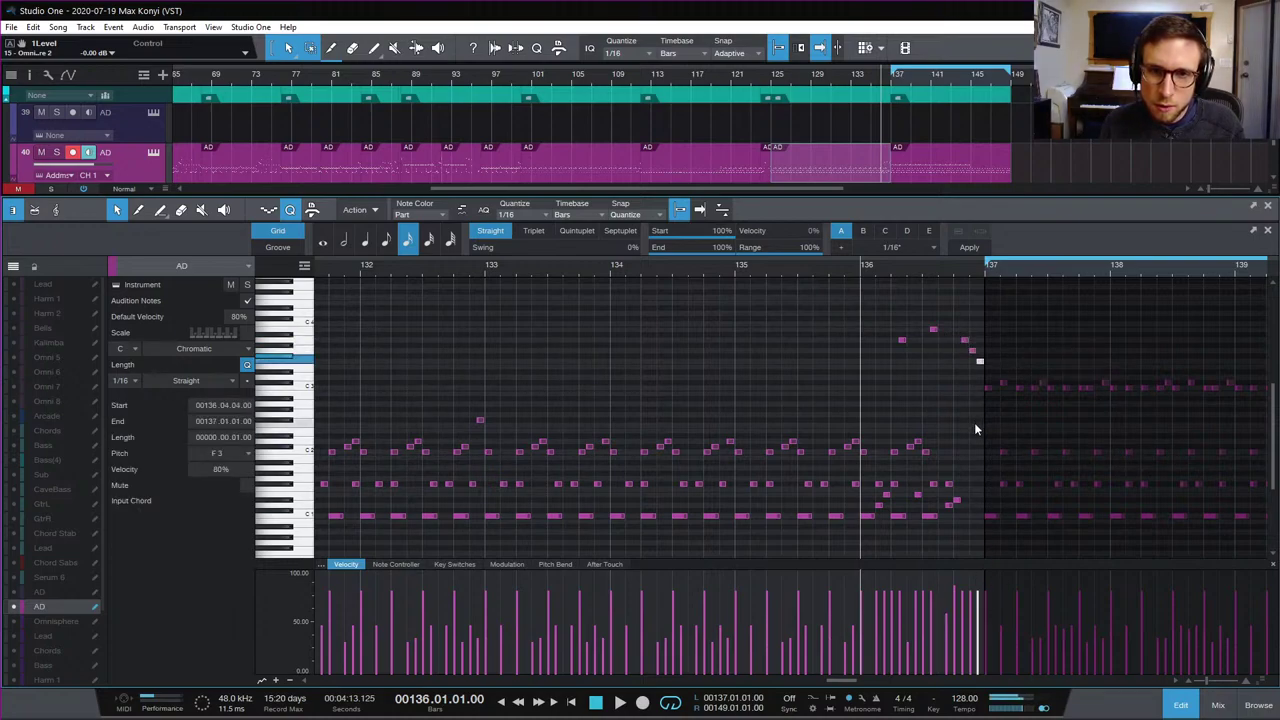
{"action": "key", "text": "space"}
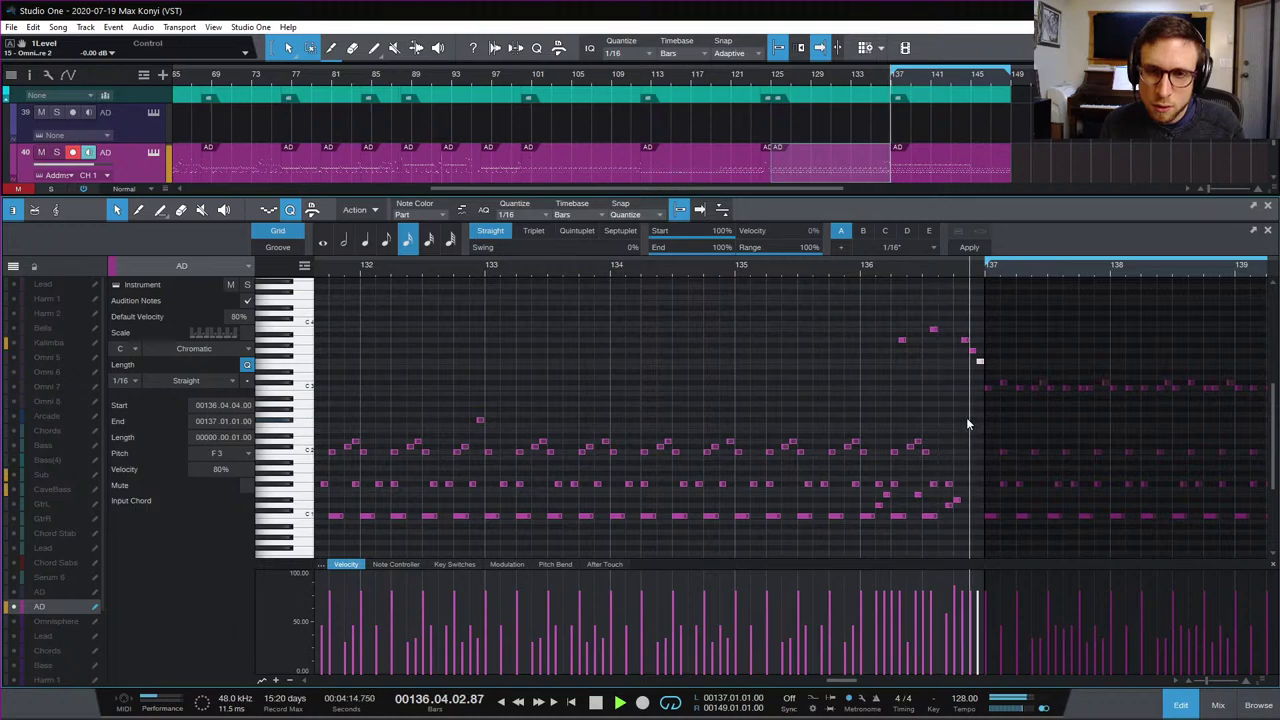
{"action": "left_click", "coordinate": [681, 266]}
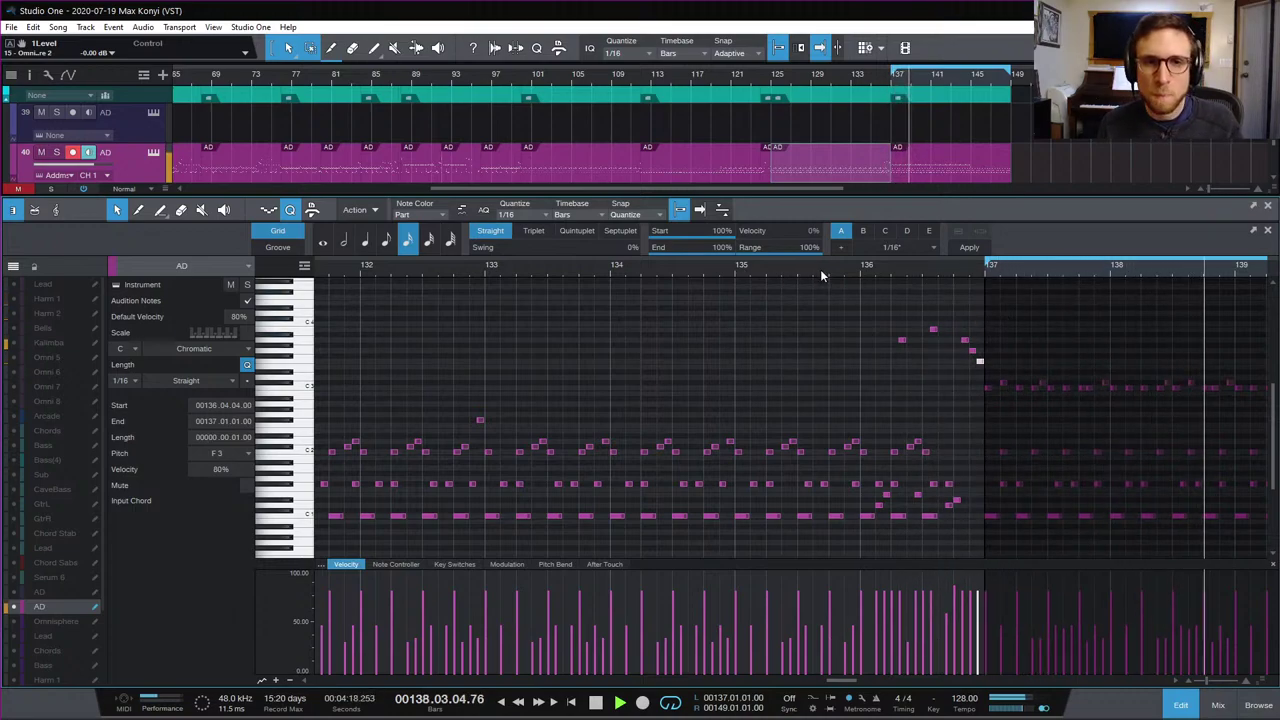
{"action": "left_click", "coordinate": [680, 269]}
{"action": "left_click", "coordinate": [784, 269]}
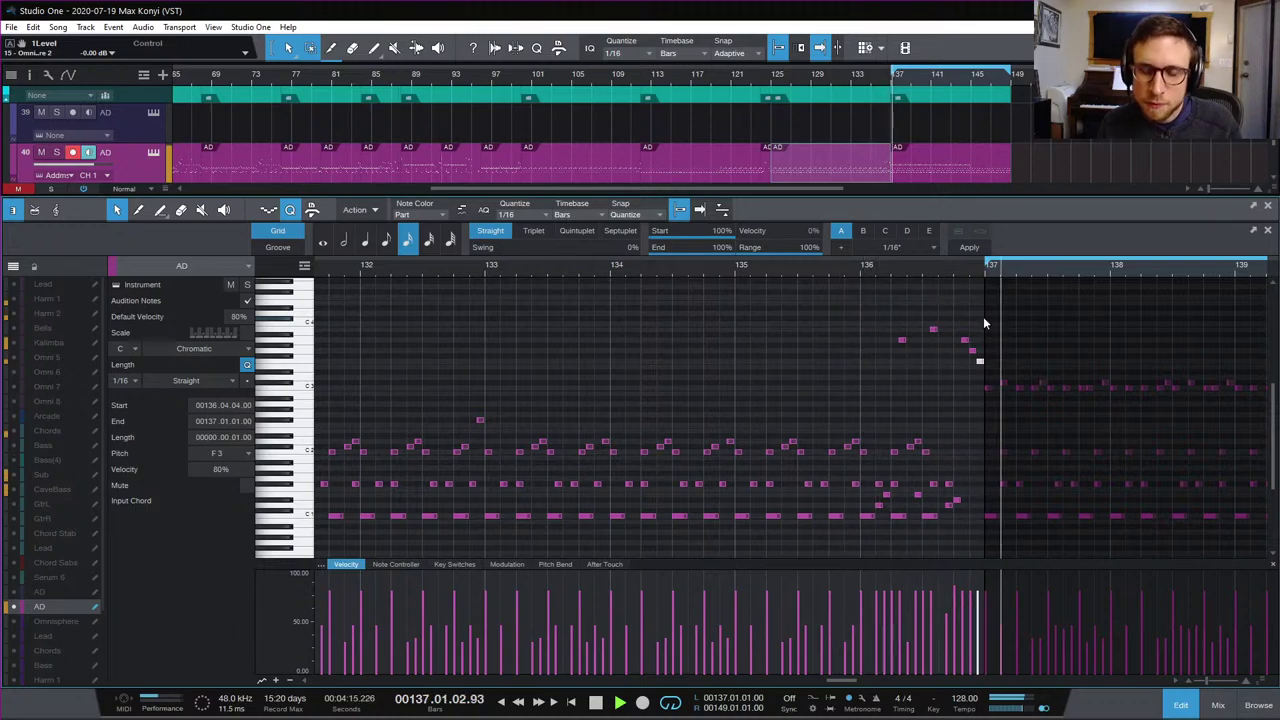
{"action": "key", "text": "space"}
Step: Move the note around C 3 at 137.01.01 up to G 4, listen from 136.01.03, and close the note editor
{"action": "left_click", "coordinate": [1000, 415]}
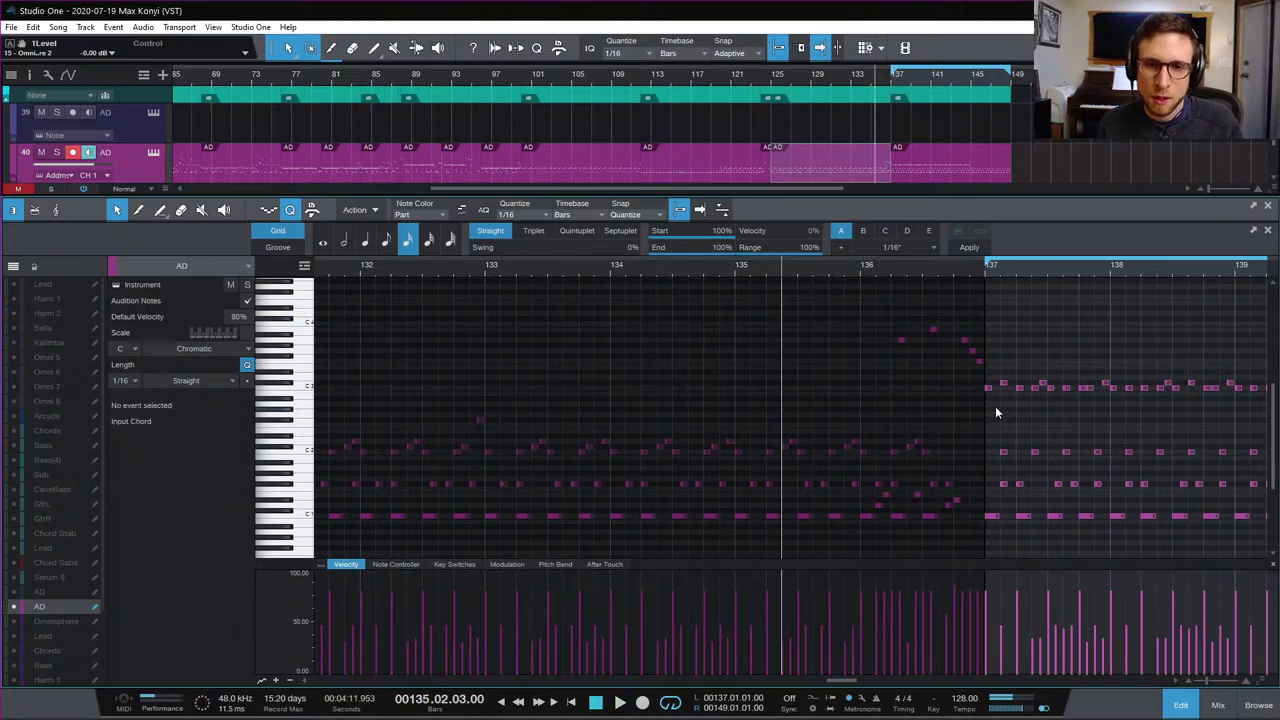
{"action": "left_click_drag", "start_coordinate": [988, 387], "coordinate": [989, 288]}
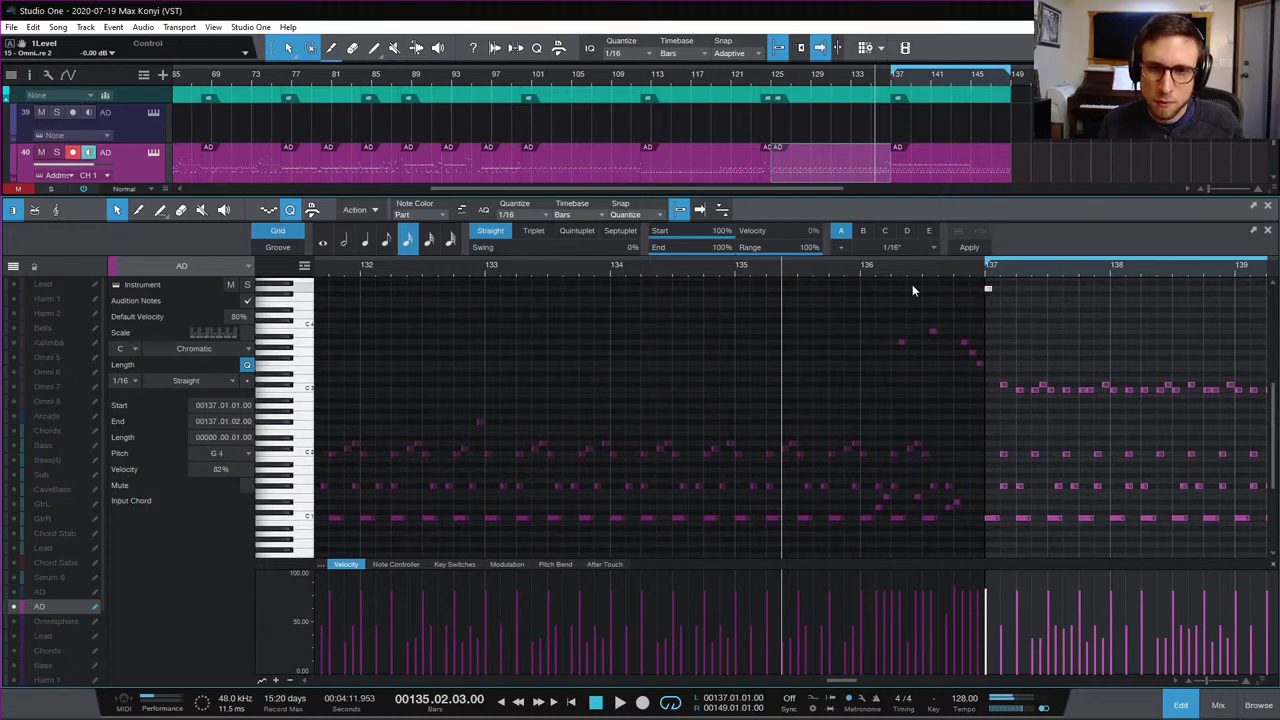
{"action": "left_click", "coordinate": [876, 270]}
{"action": "key", "text": "space"}
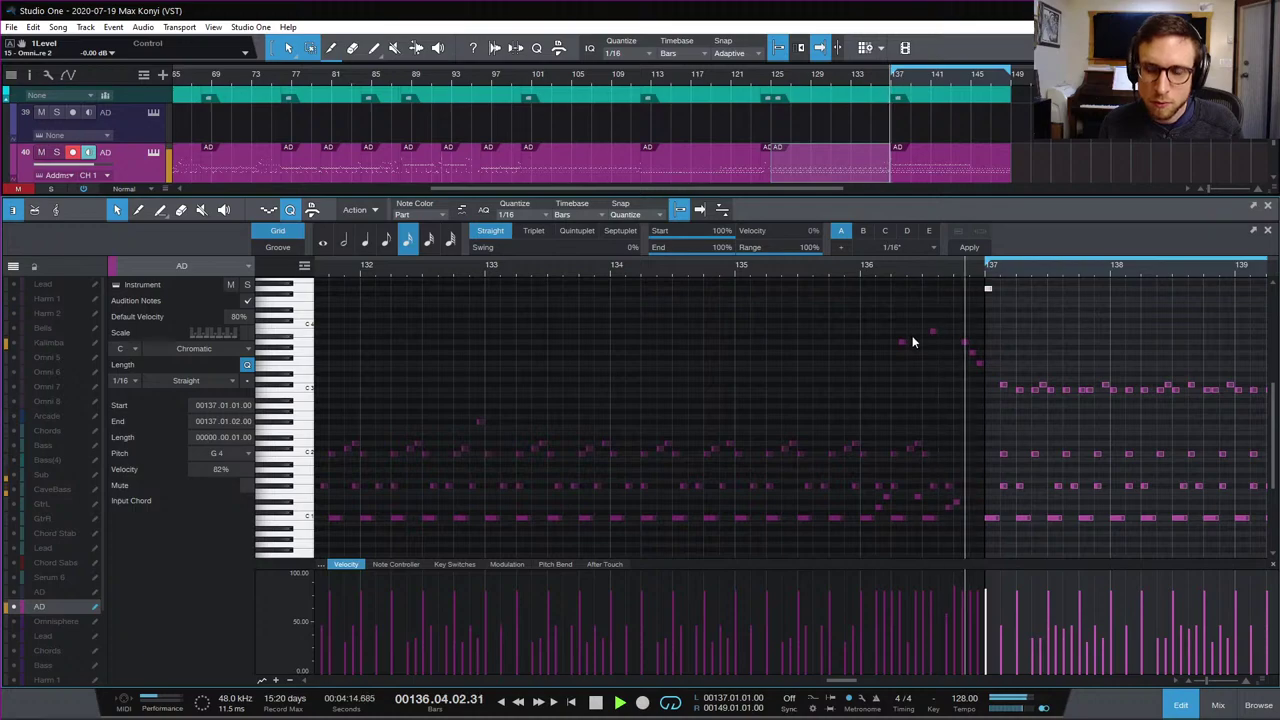
{"action": "left_click", "coordinate": [1183, 704]}
{"action": "scroll", "coordinate": [1089, 480], "scroll_direction": "up", "scroll_amount": 5}
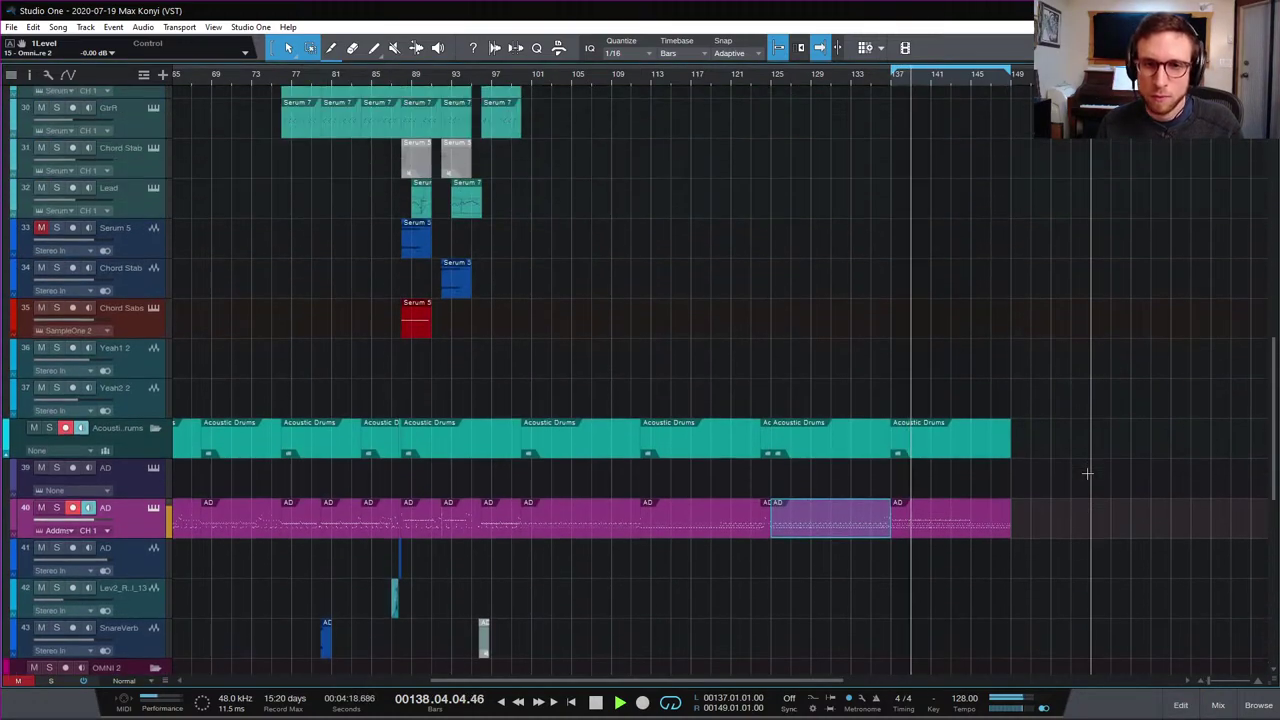
{"action": "key", "text": "space"}
Step: Play the song from bar 77 into the duplicated closing section to review the arrangement
{"action": "scroll", "coordinate": [786, 277], "scroll_direction": "up", "scroll_amount": 5}
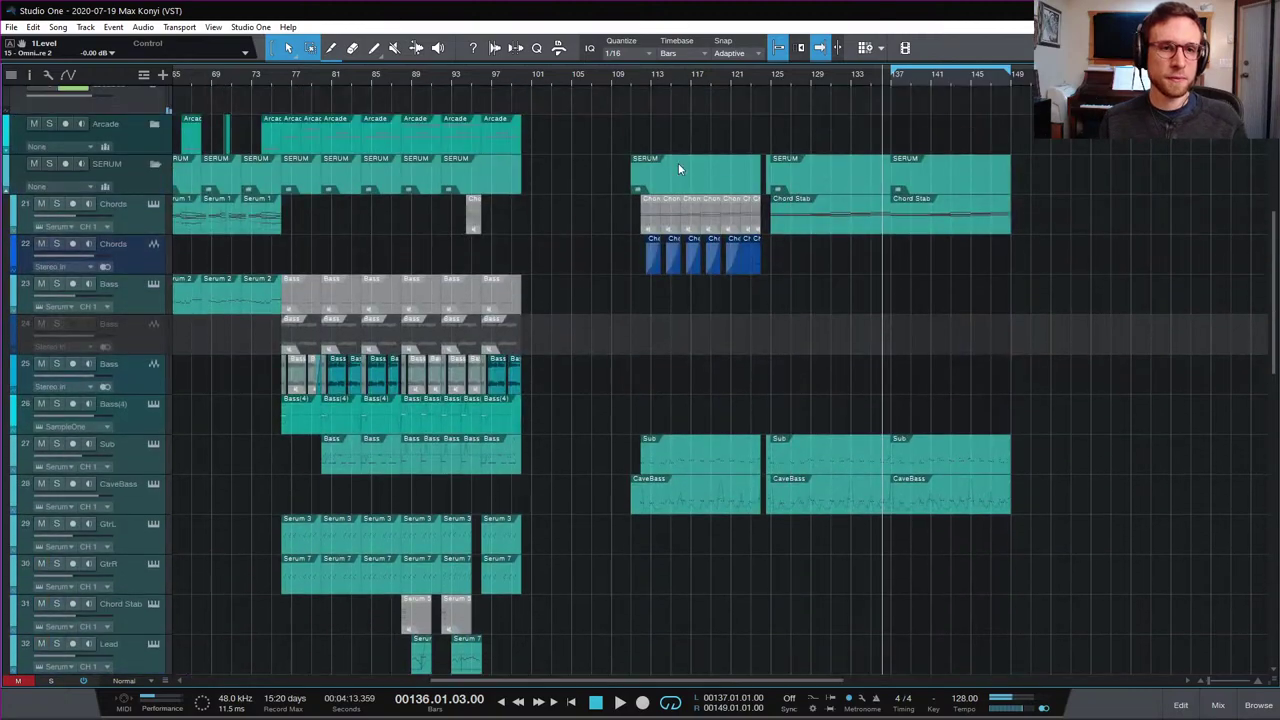
{"action": "scroll", "coordinate": [727, 268], "scroll_direction": "down", "scroll_amount": 2}
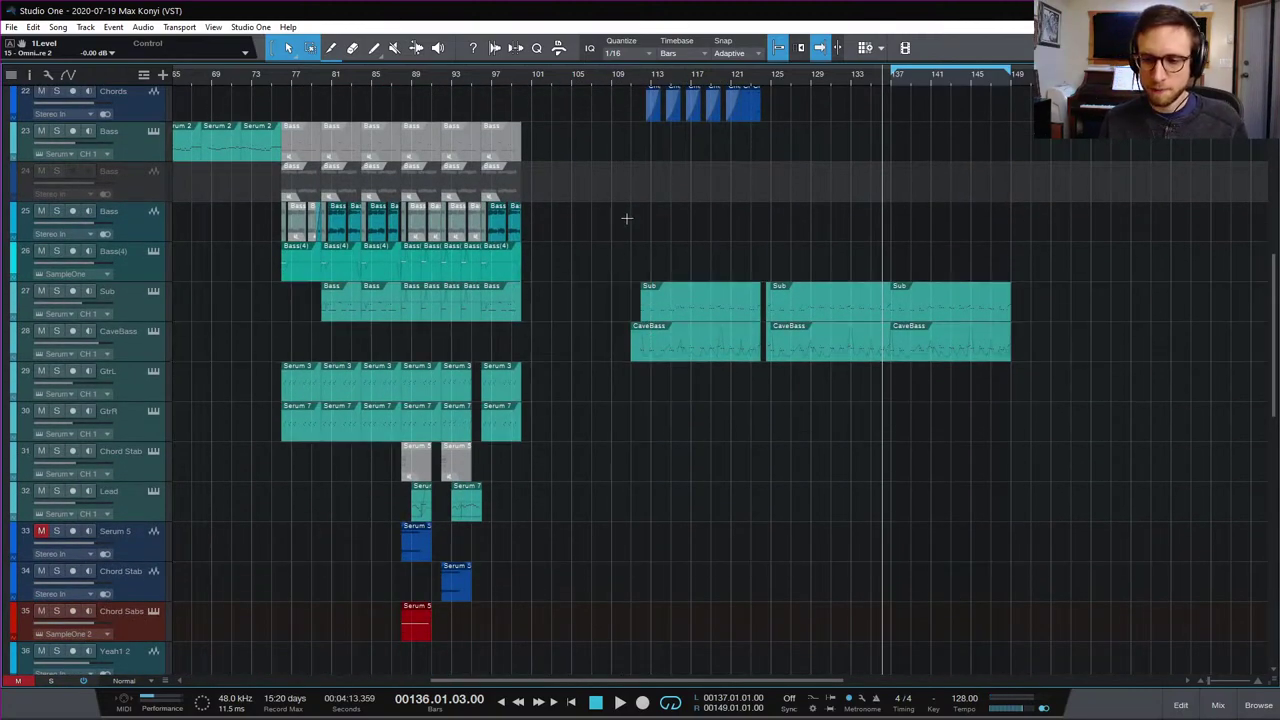
{"action": "scroll", "coordinate": [662, 200], "scroll_direction": "down", "scroll_amount": 4}
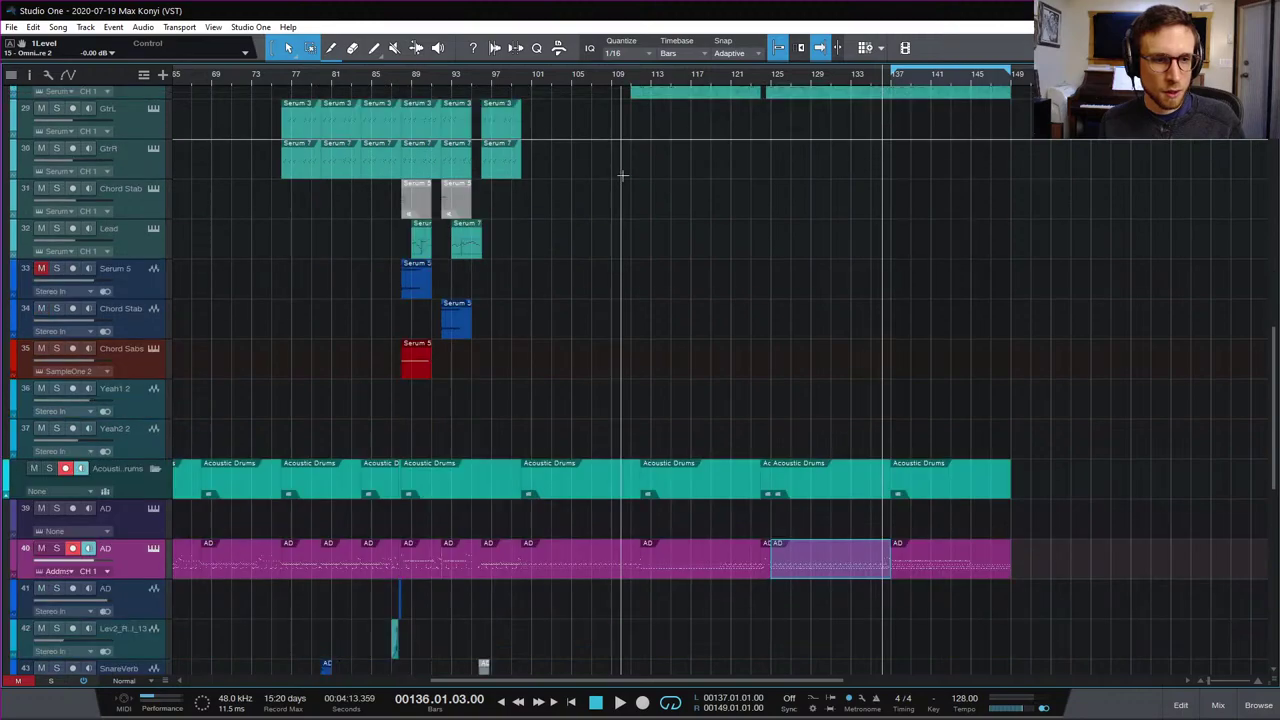
{"action": "left_click", "coordinate": [294, 82]}
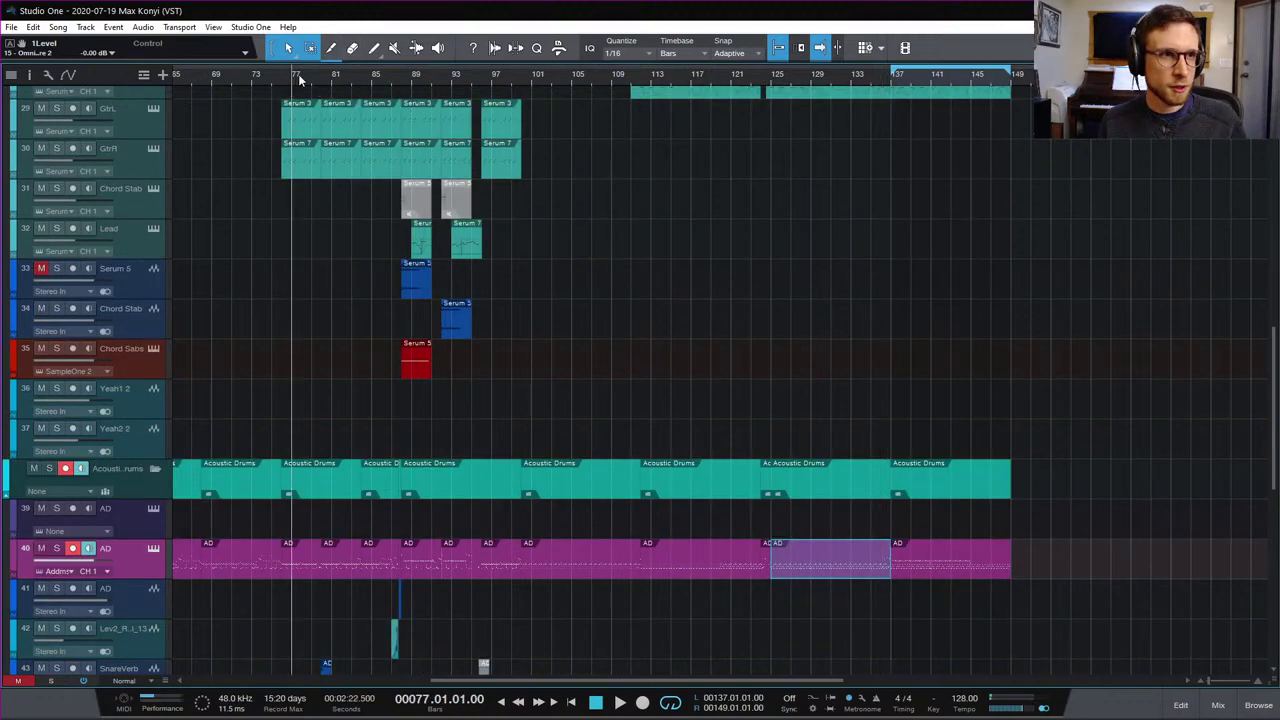
{"action": "key", "text": "space"}
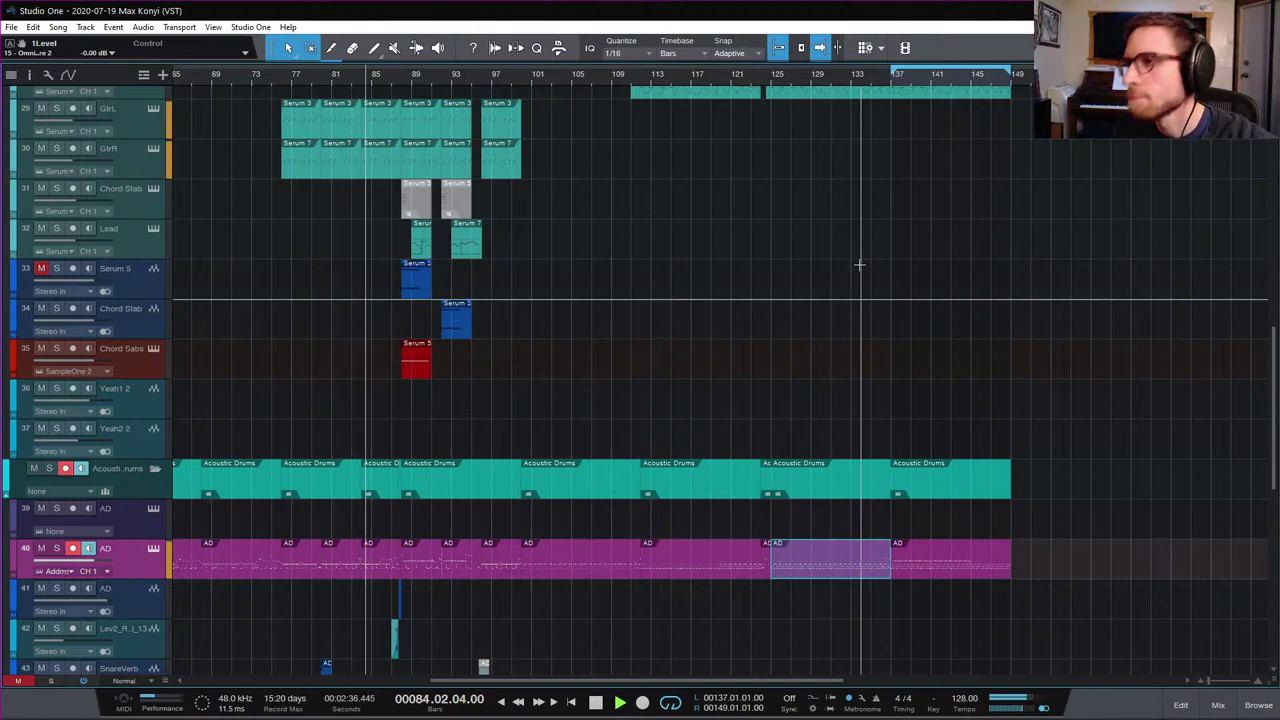
{"action": "scroll", "coordinate": [858, 264], "scroll_direction": "left", "scroll_amount": 1}
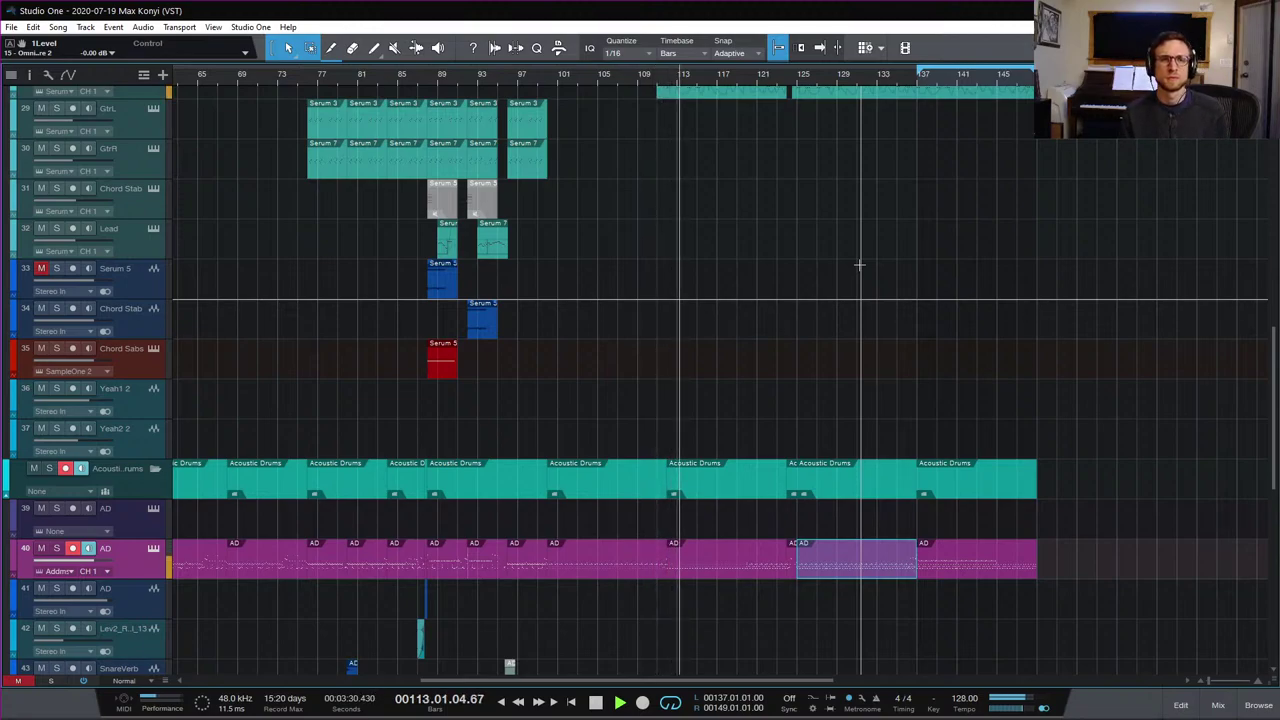
{"action": "scroll", "coordinate": [865, 275], "scroll_direction": "up", "scroll_amount": 3}
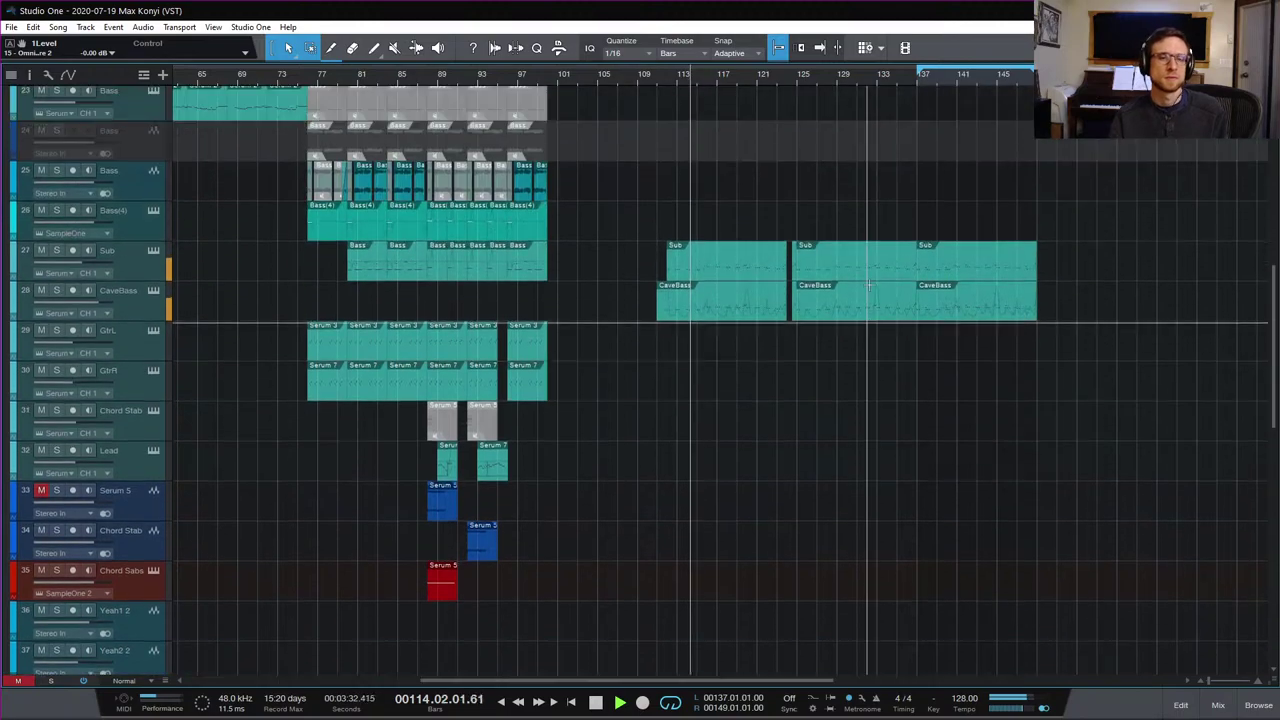
{"action": "scroll", "coordinate": [937, 245], "scroll_direction": "up", "scroll_amount": 2}
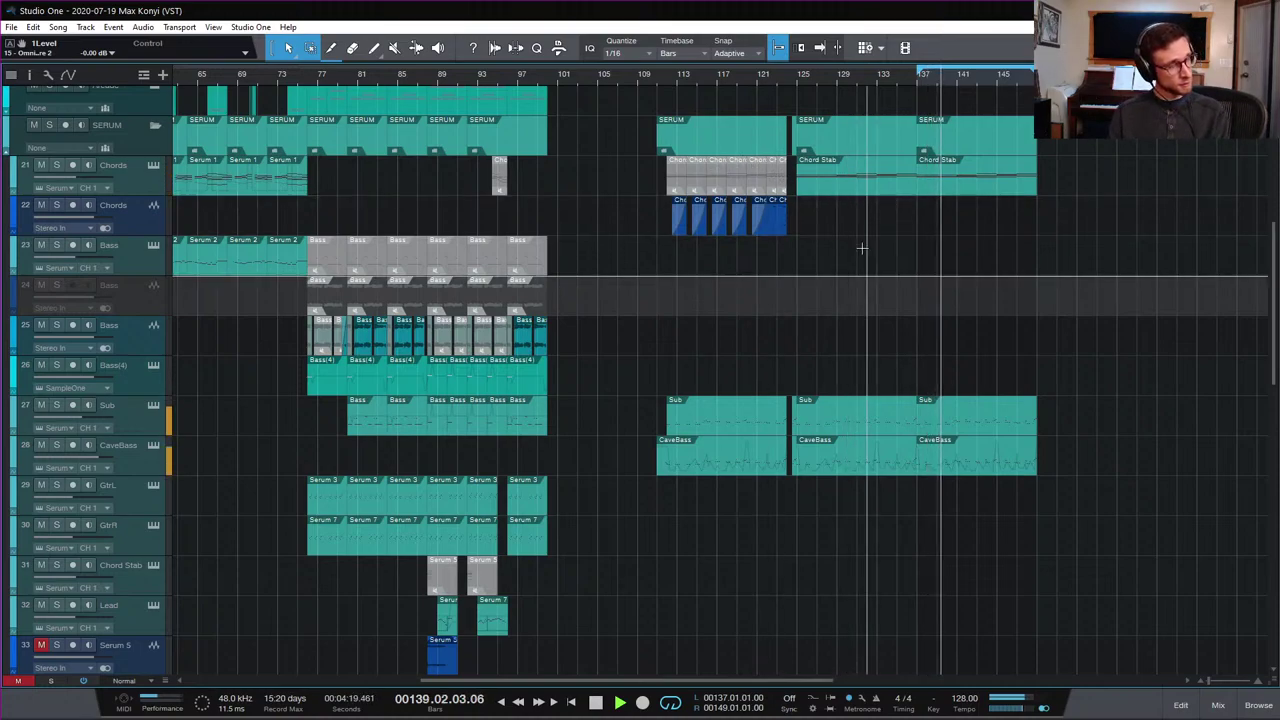
{"action": "key", "text": "space"}
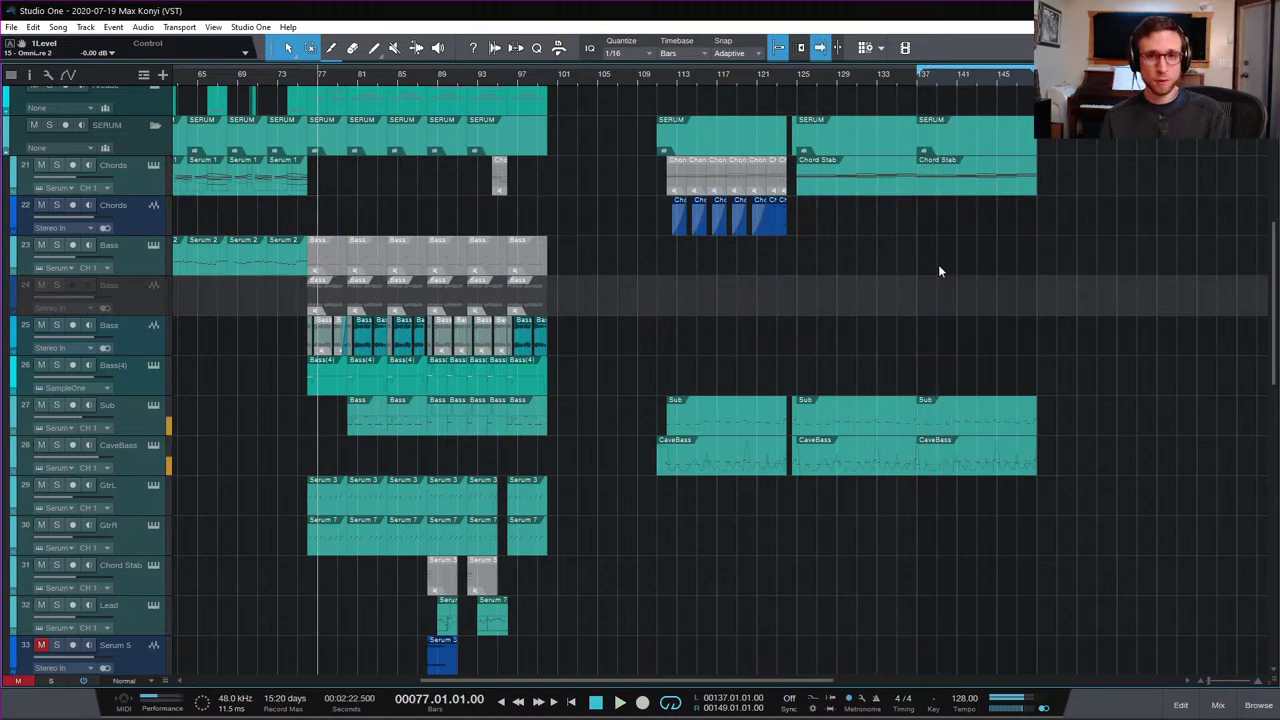
Step: Examine the arrangement across all tracks, from the song's opening bars to the closing section
{"action": "key", "text": "f"}
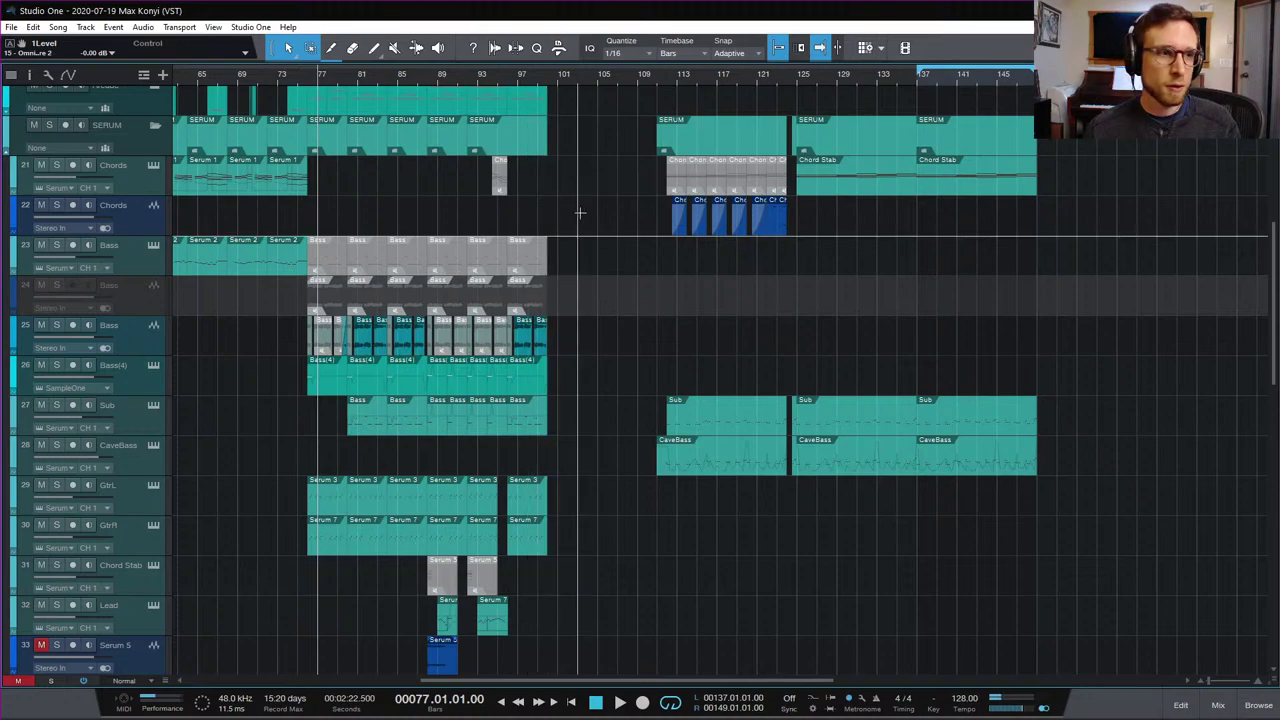
{"action": "scroll", "coordinate": [560, 210], "scroll_direction": "down", "scroll_amount": 5}
{"action": "scroll", "coordinate": [555, 325], "scroll_direction": "down", "scroll_amount": 8}
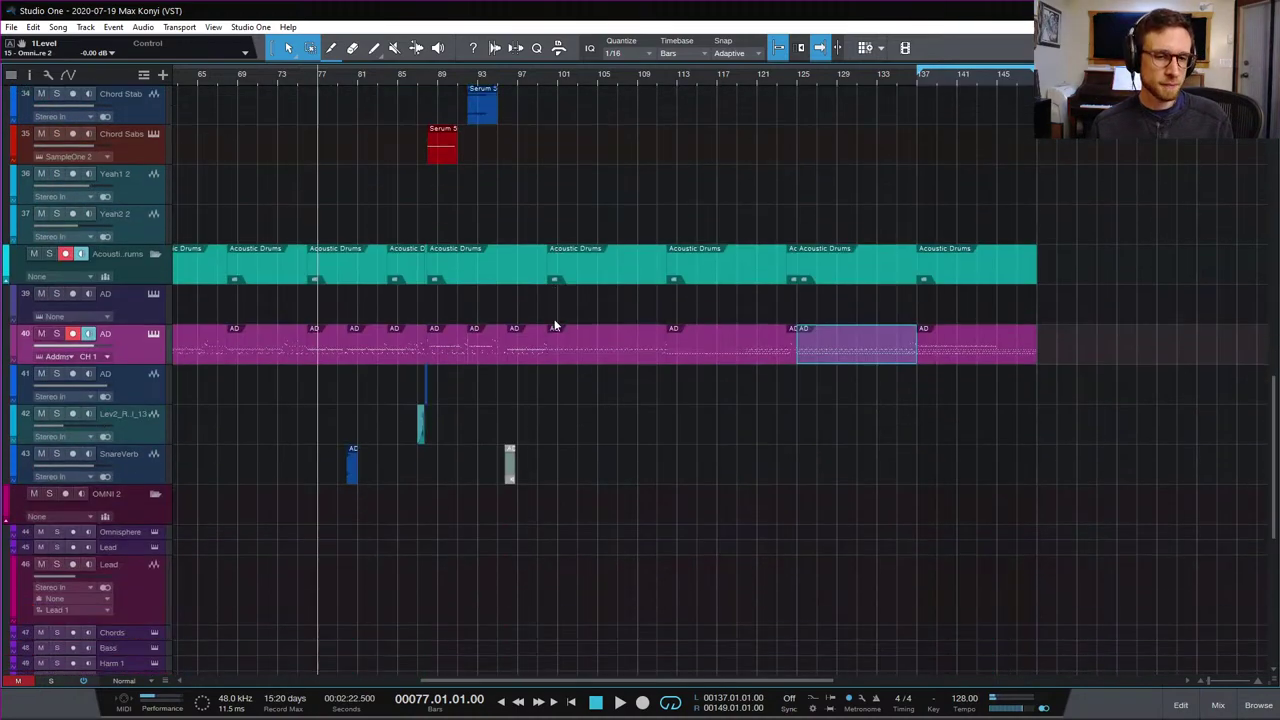
{"action": "scroll", "coordinate": [966, 191], "scroll_direction": "left", "scroll_amount": 10}
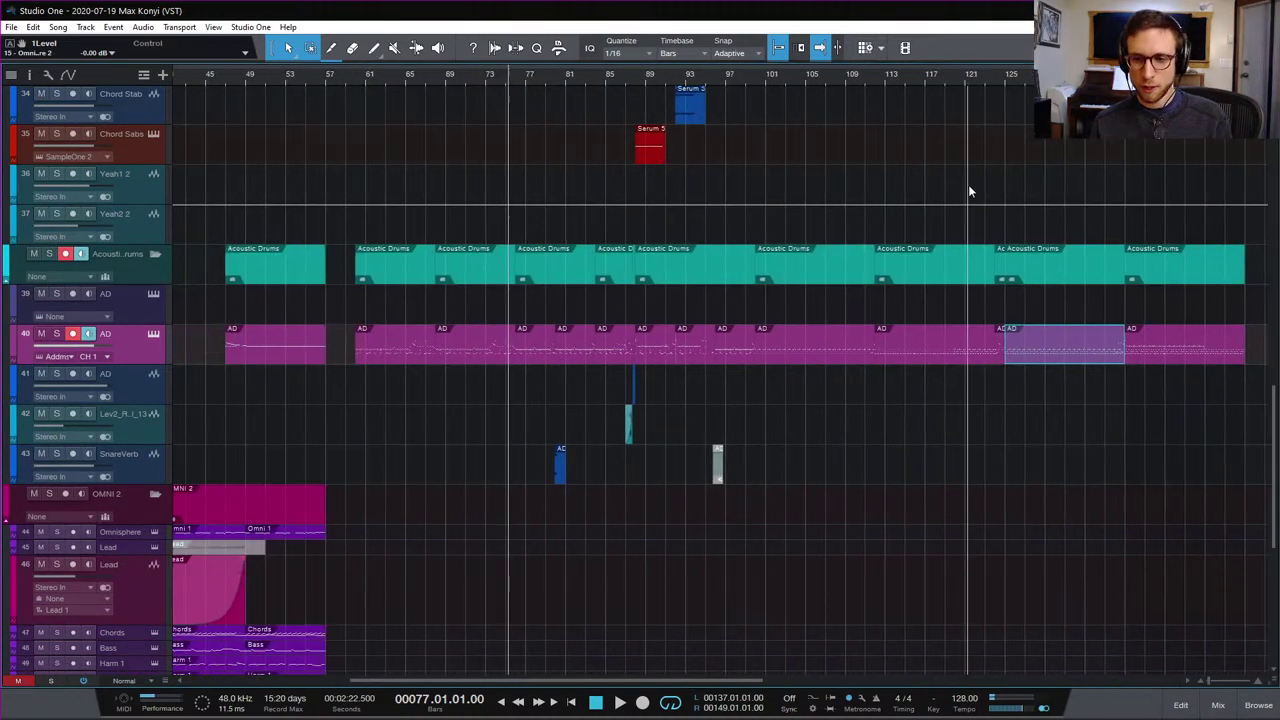
{"action": "scroll", "coordinate": [885, 278], "scroll_direction": "left", "scroll_amount": 5}
{"action": "scroll", "coordinate": [886, 282], "scroll_direction": "up", "scroll_amount": 20}
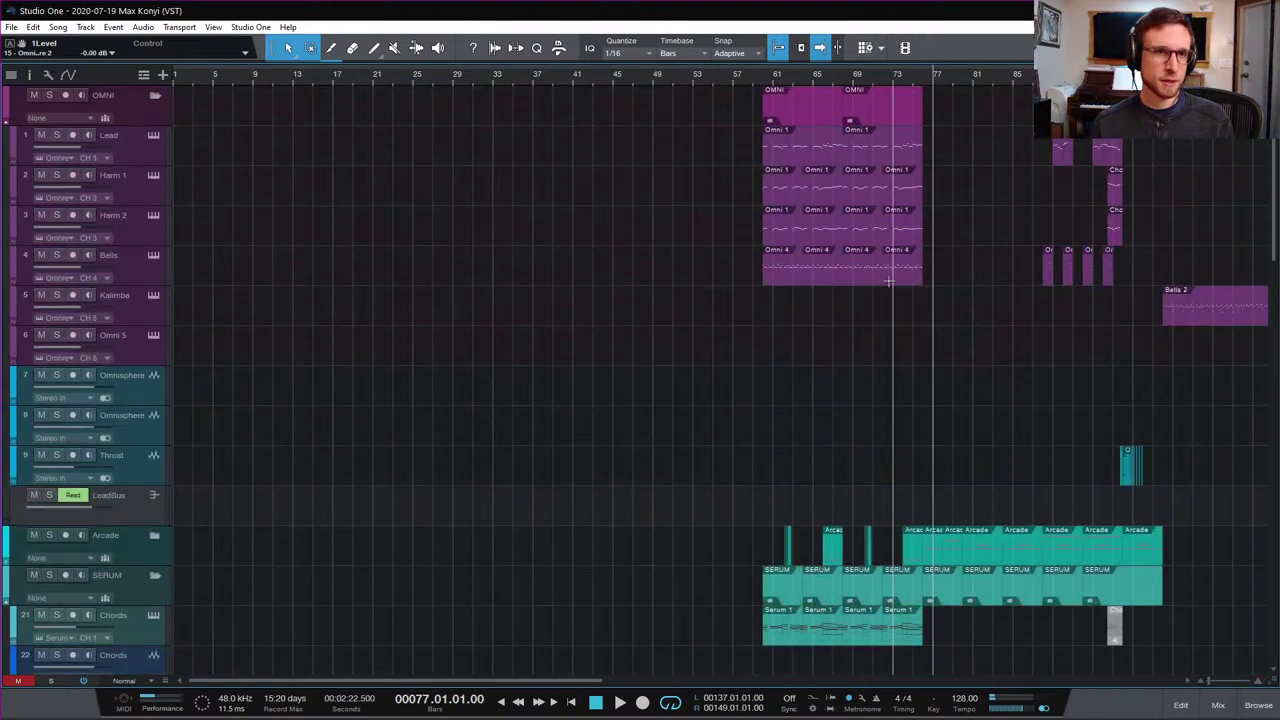
{"action": "scroll", "coordinate": [940, 240], "scroll_direction": "down", "scroll_amount": 20}
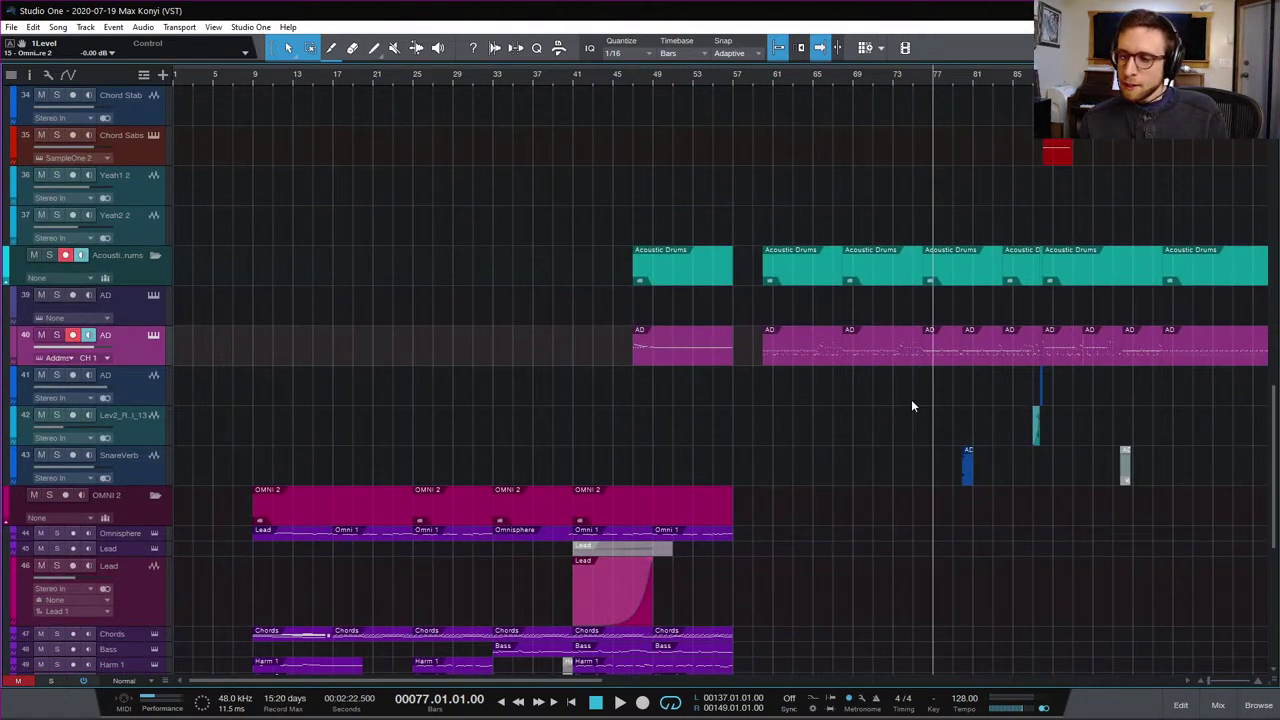
{"action": "scroll", "coordinate": [911, 400], "scroll_direction": "right", "scroll_amount": 10}
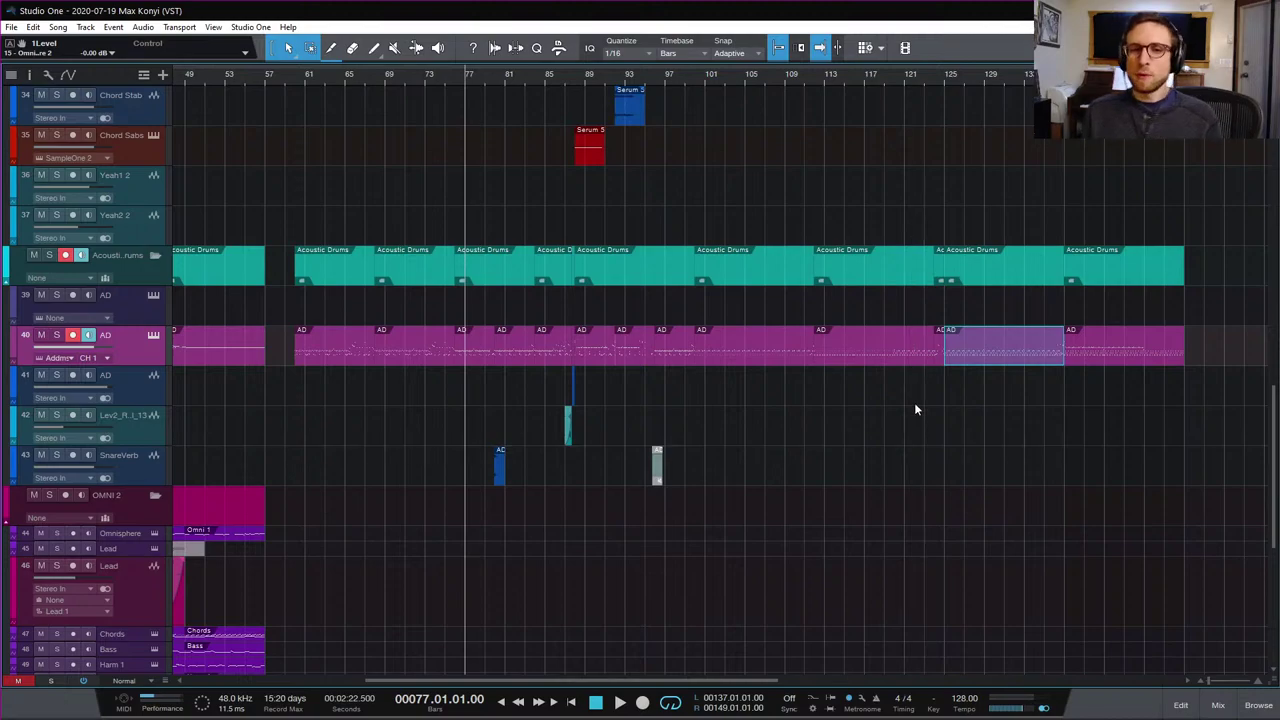
{"action": "scroll", "coordinate": [914, 402], "scroll_direction": "right", "scroll_amount": 4}
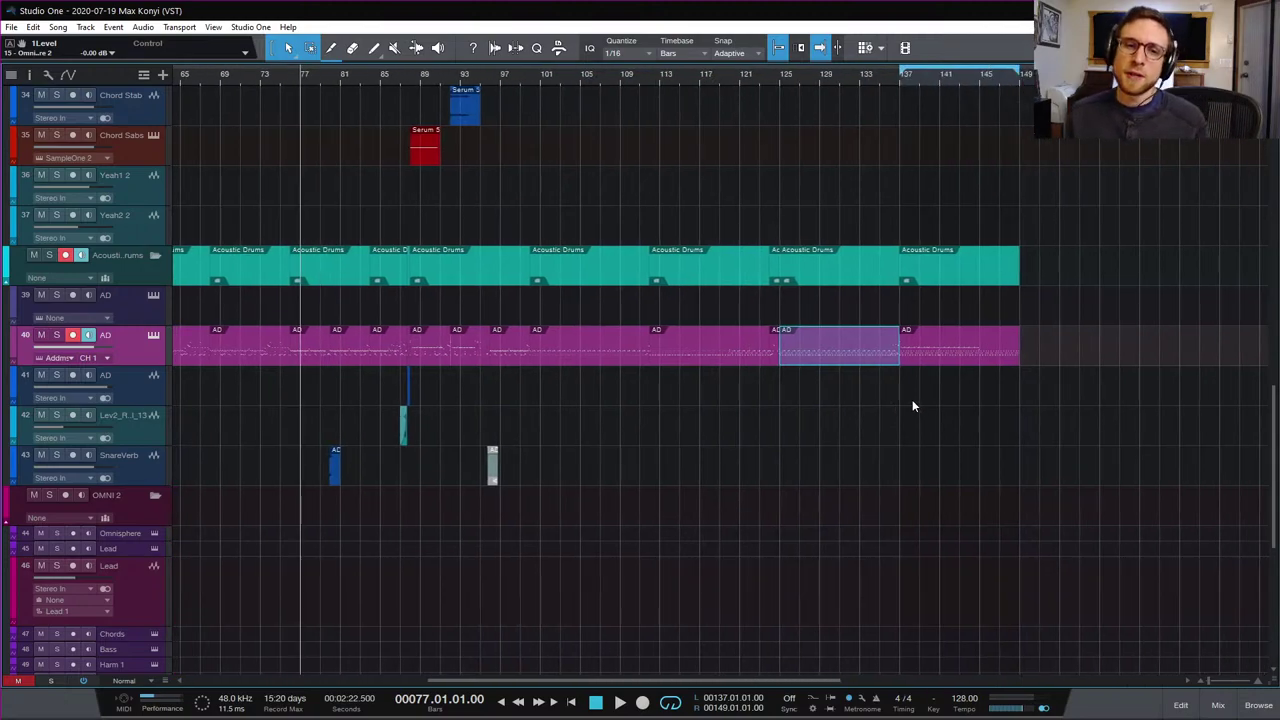
Step: Set the playback position to bar 137 and look over the Omnisphere and Serum parts of the closing section
{"action": "left_click", "coordinate": [898, 80]}
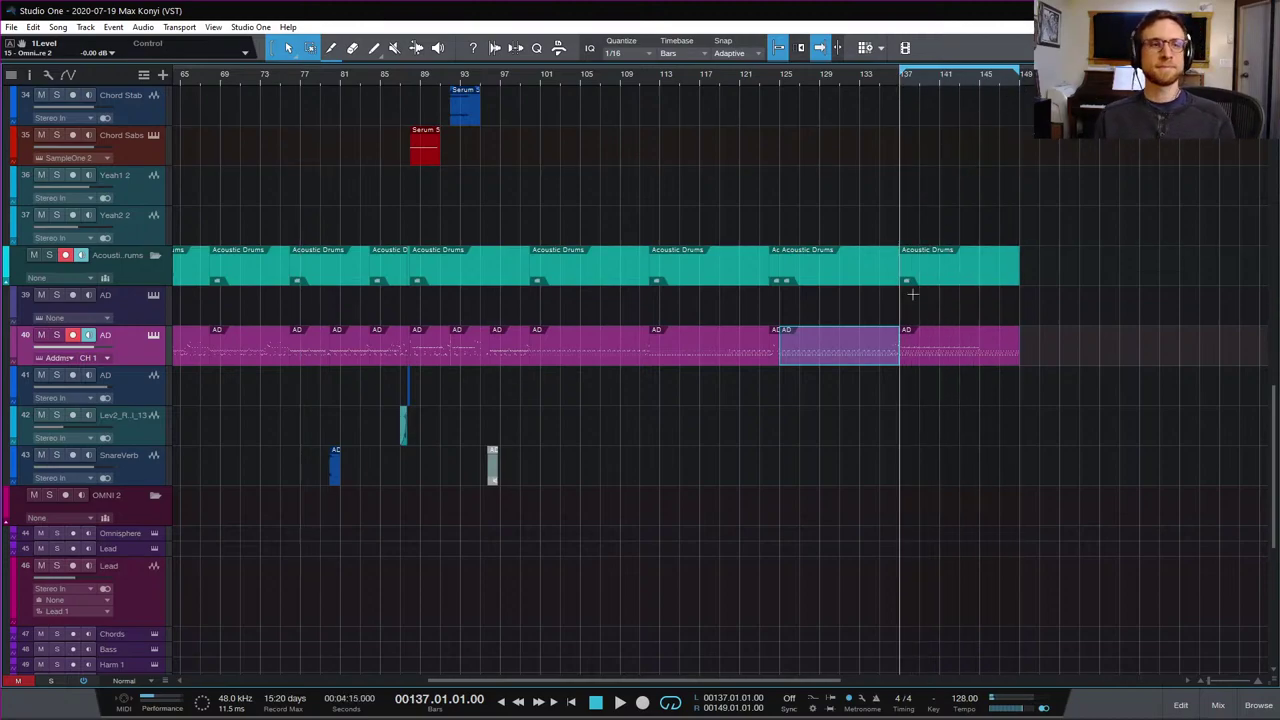
{"action": "scroll", "coordinate": [912, 308], "scroll_direction": "up", "scroll_amount": 10}
{"action": "scroll", "coordinate": [1036, 216], "scroll_direction": "up", "scroll_amount": 4}
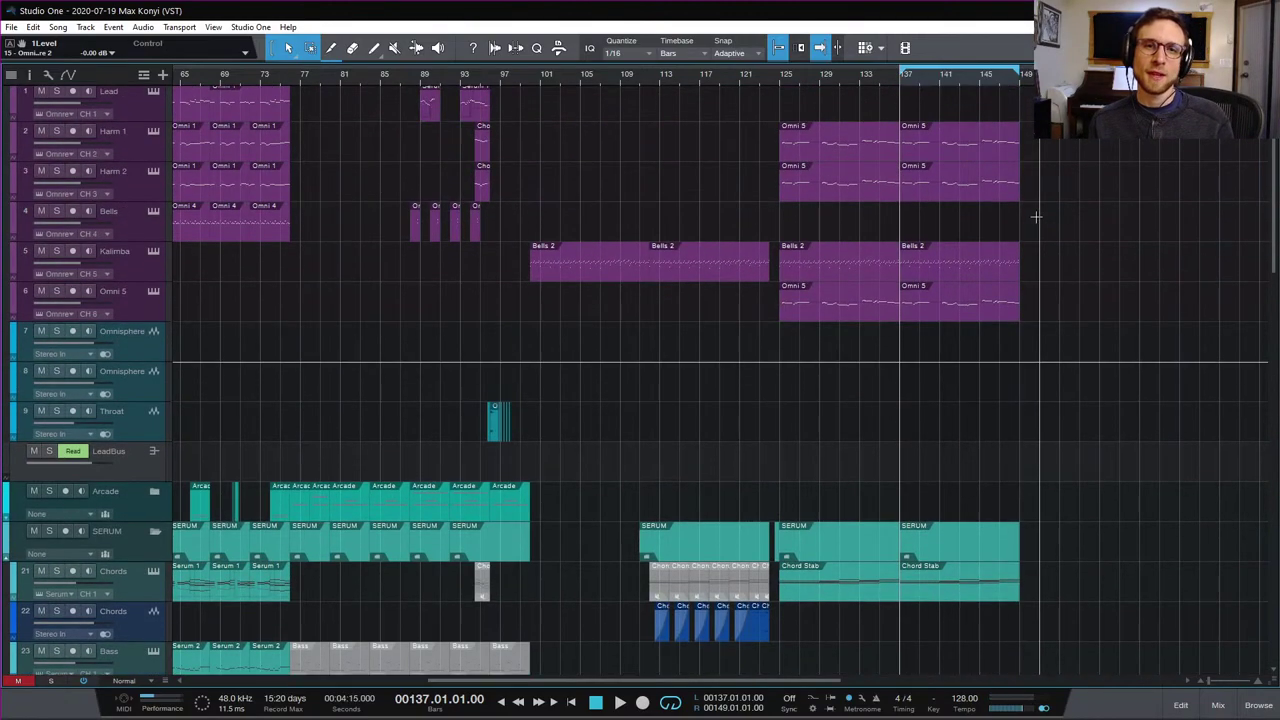